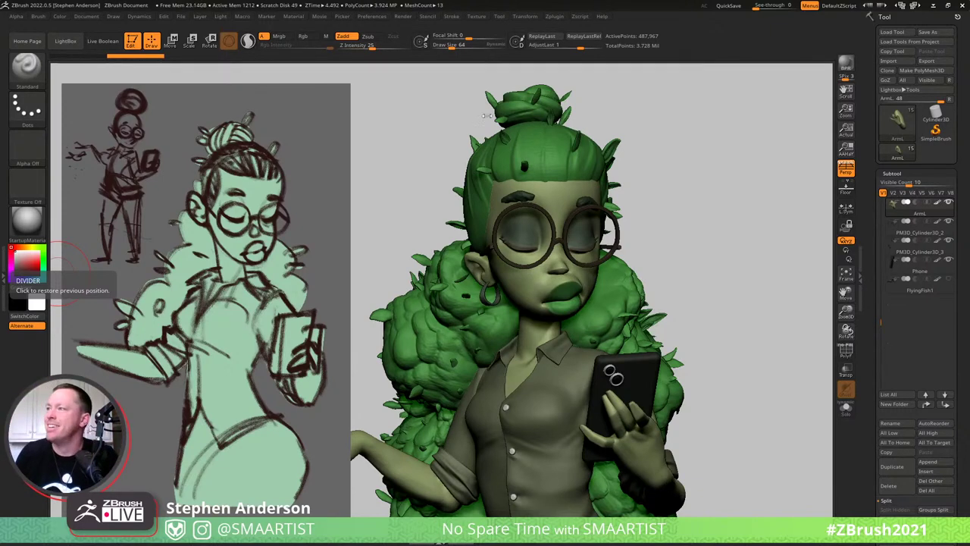
Turn off Spotlight Projection in the Standard brush's sample settings.
left_click_drag(702, 179, 700, 179)
key("ctrl+z")
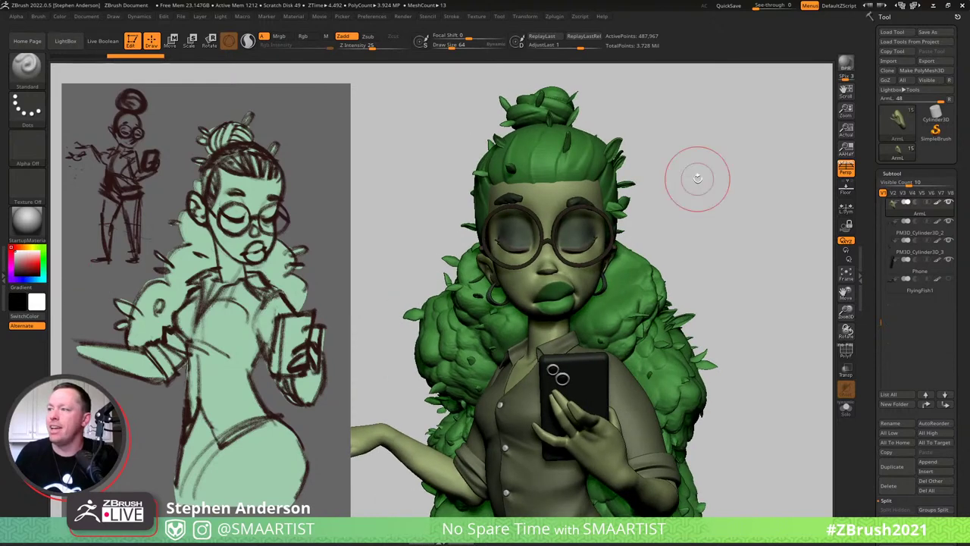
left_click(38, 16)
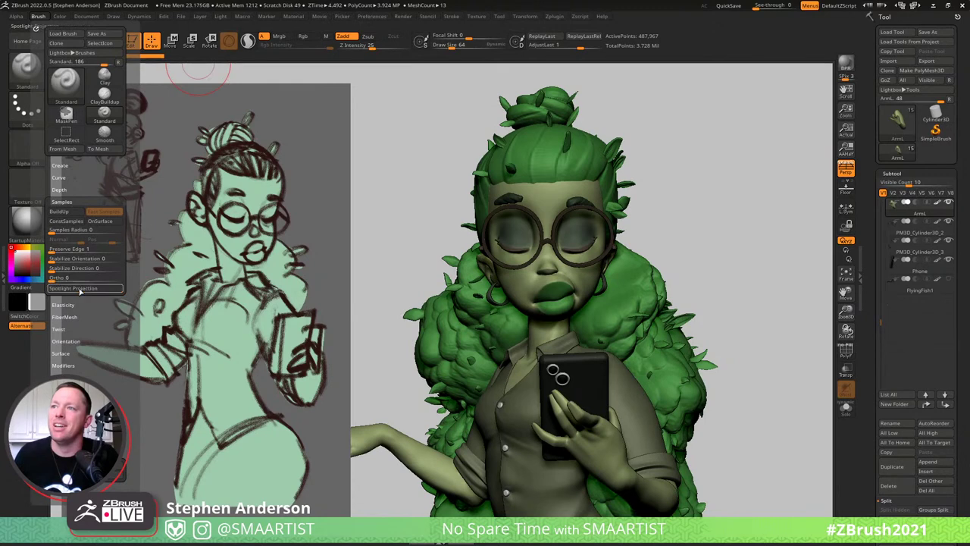
left_click_drag(385, 199, 394, 197)
key("ctrl+shift+z")
key("ctrl+shift+z")
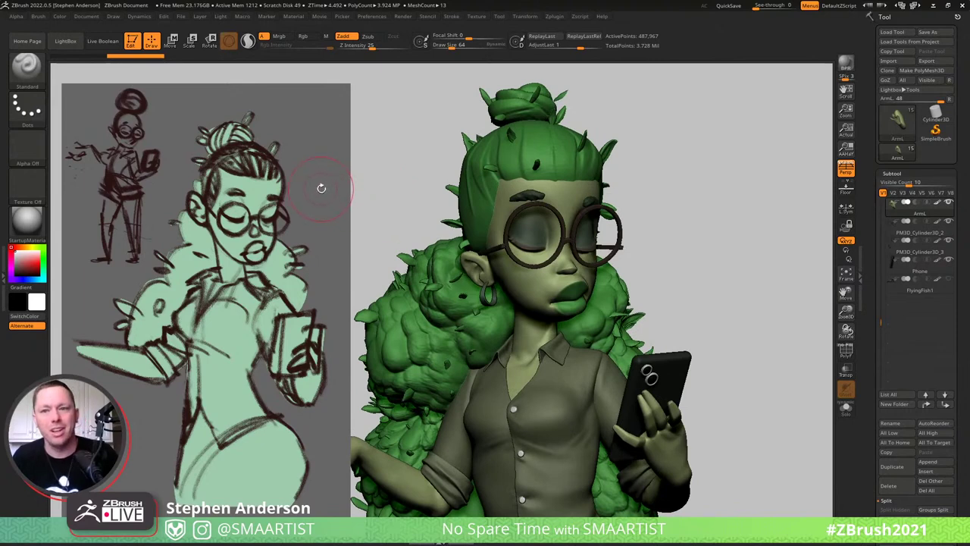
Make the grey background and the small full-figure sketch transparent in the Spotlight reference, keeping the large green sketch.
key("z")
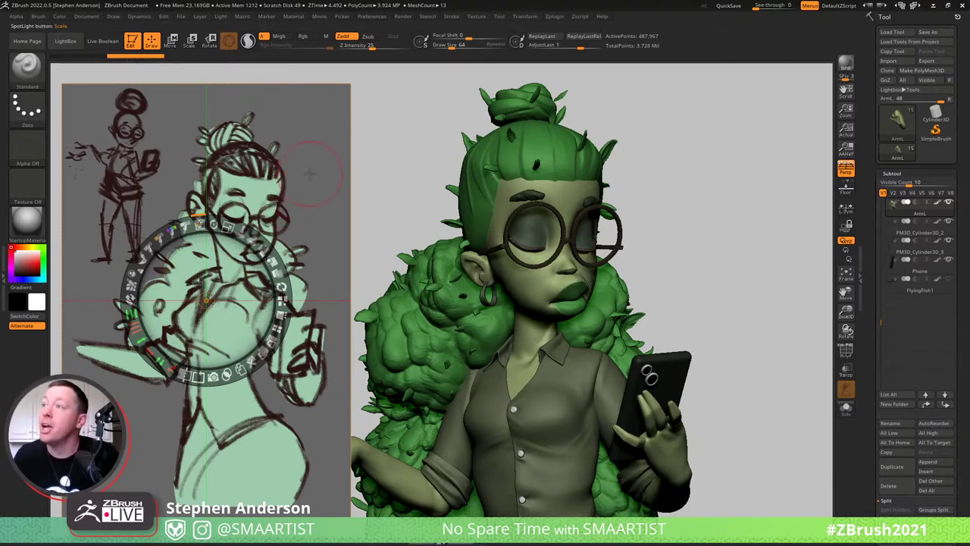
left_click(313, 174, "ctrl")
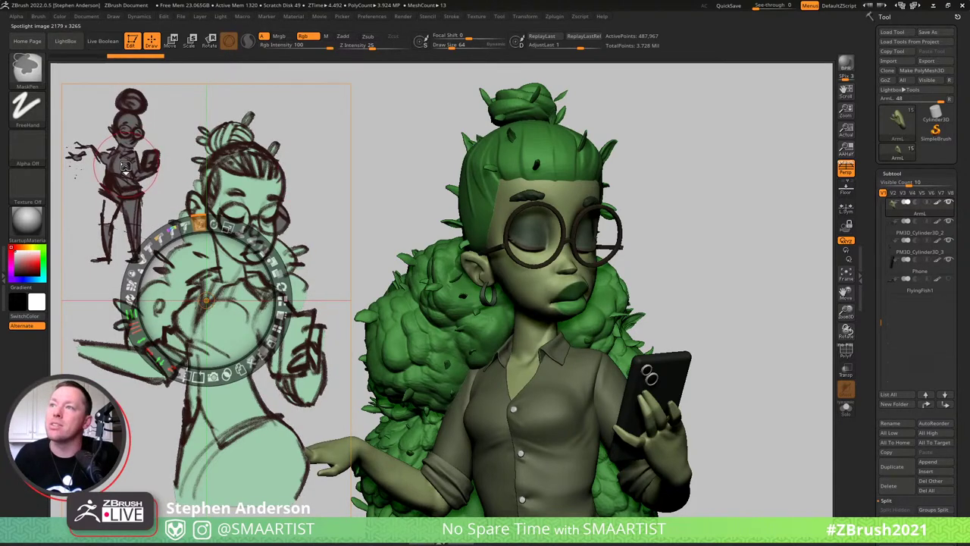
left_click_drag(126, 166, 382, 166, "ctrl")
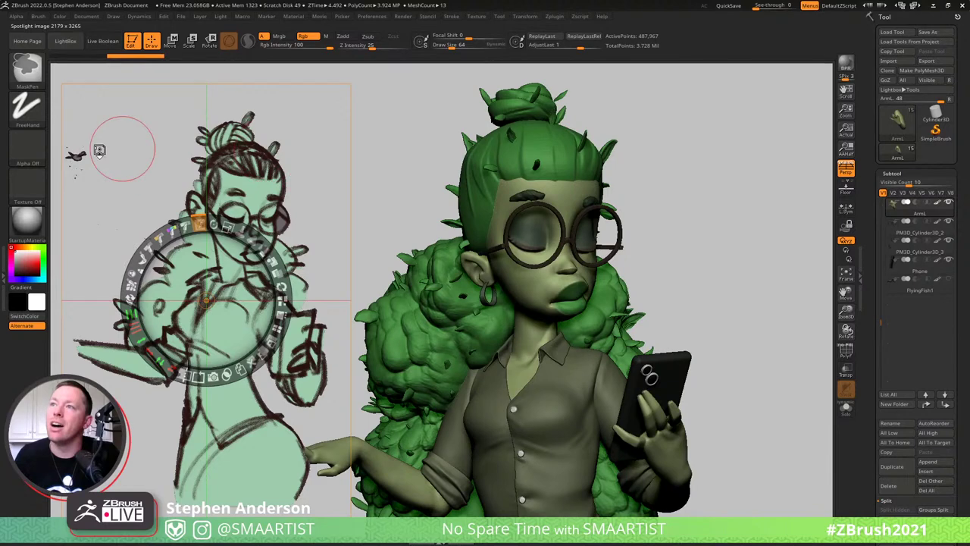
left_click_drag(80, 155, 447, 156, "ctrl")
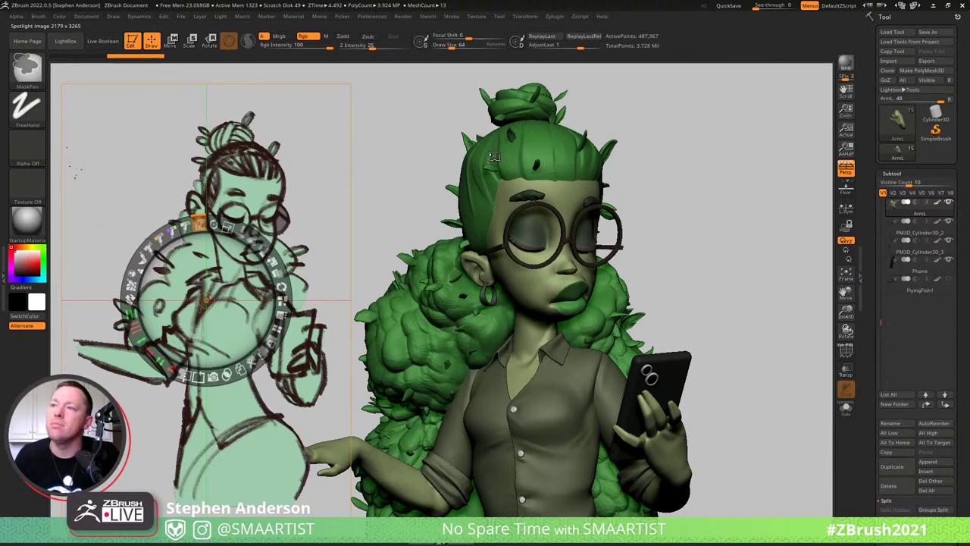
key("z")
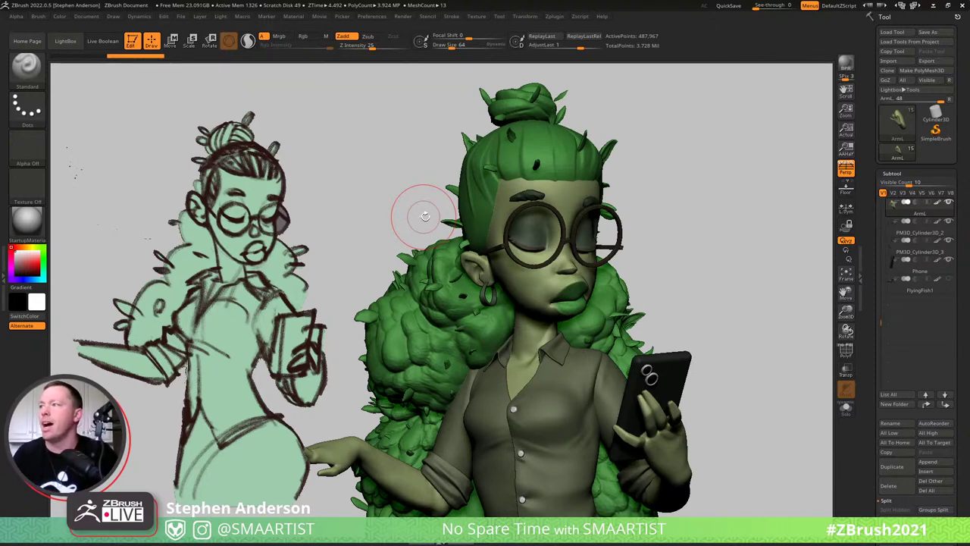
Load the ManInMoon_02 tool and inspect the bearded figure from the side and front.
left_click_drag(692, 250, 691, 252, "shift")
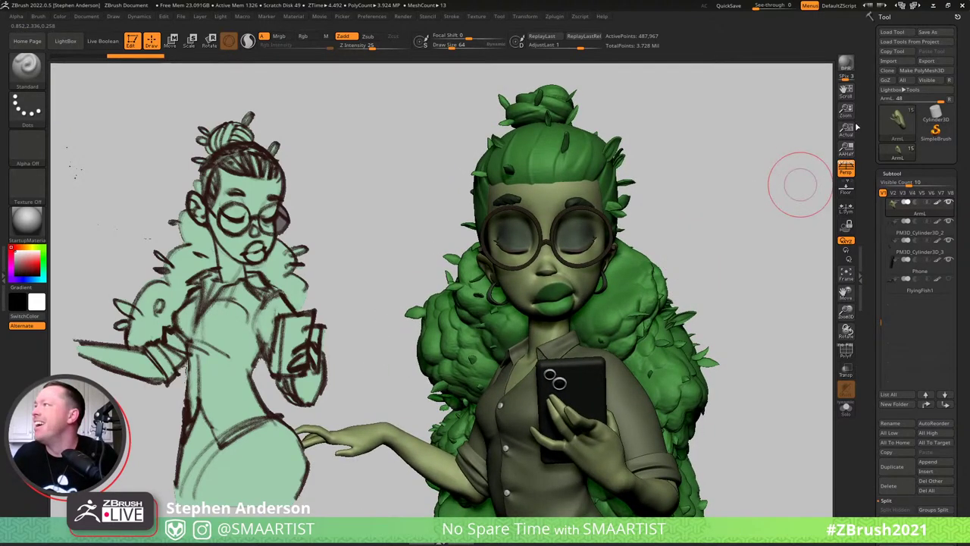
left_click_drag(712, 220, 721, 212)
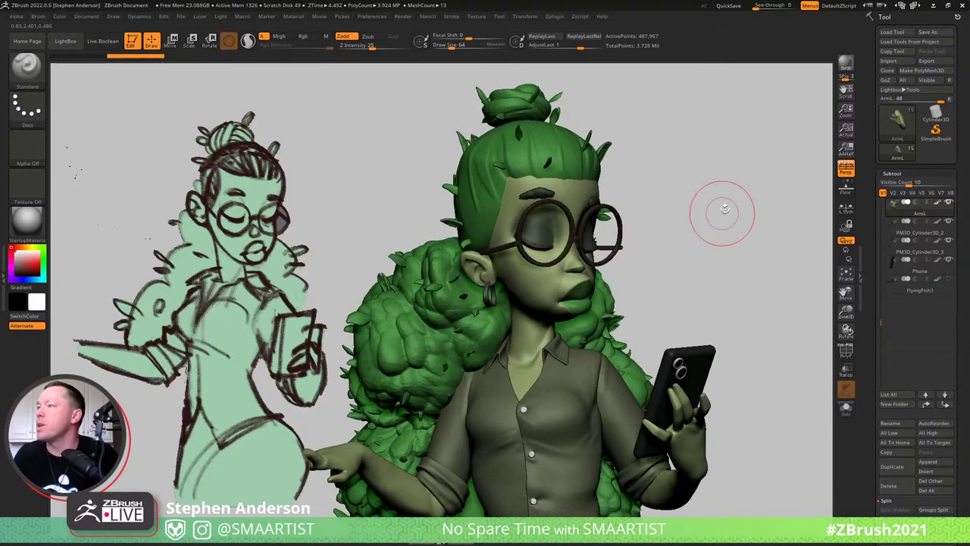
left_click(893, 33)
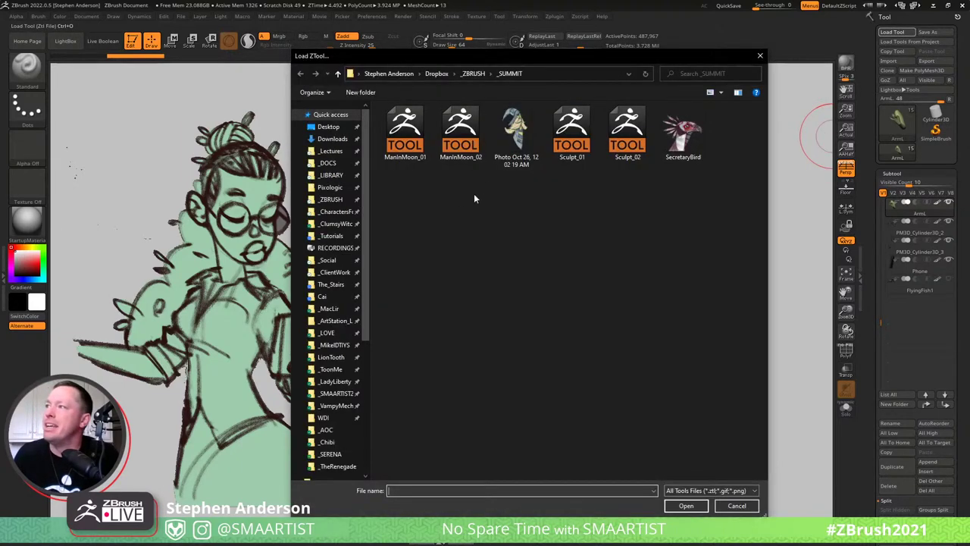
double_click(468, 135)
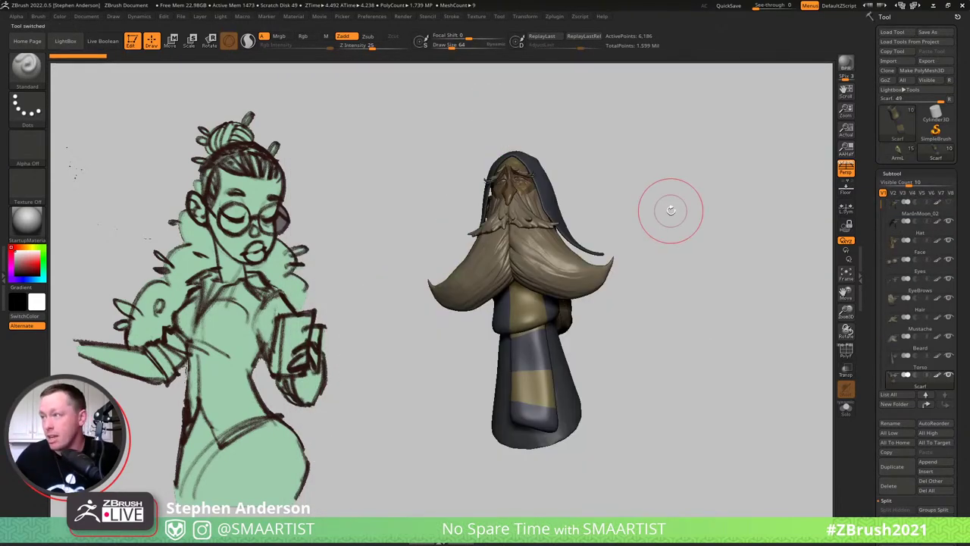
mouse_move(626, 177)
left_mouse_down()
mouse_move(667, 175)
mouse_move(661, 191)
mouse_move(678, 187)
left_mouse_up()
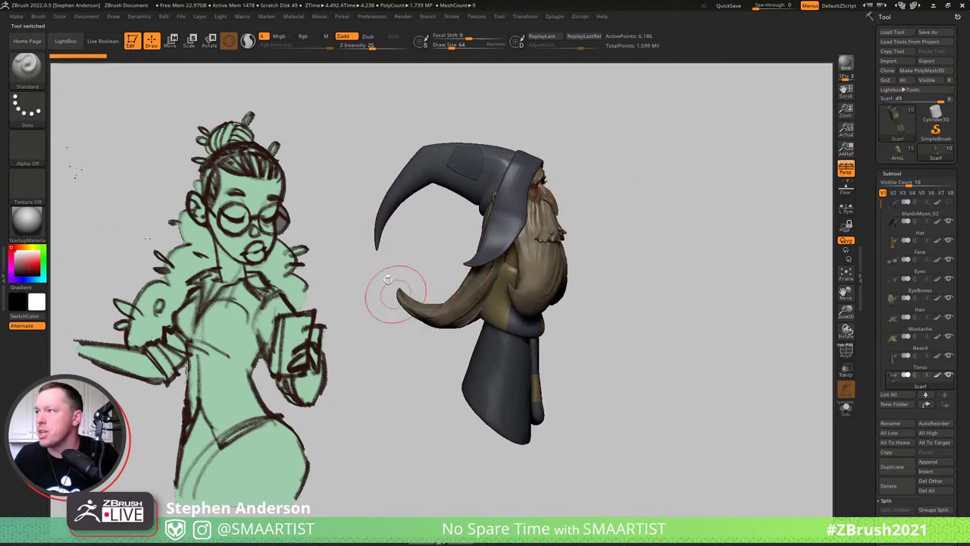
left_click_drag(650, 236, 601, 216)
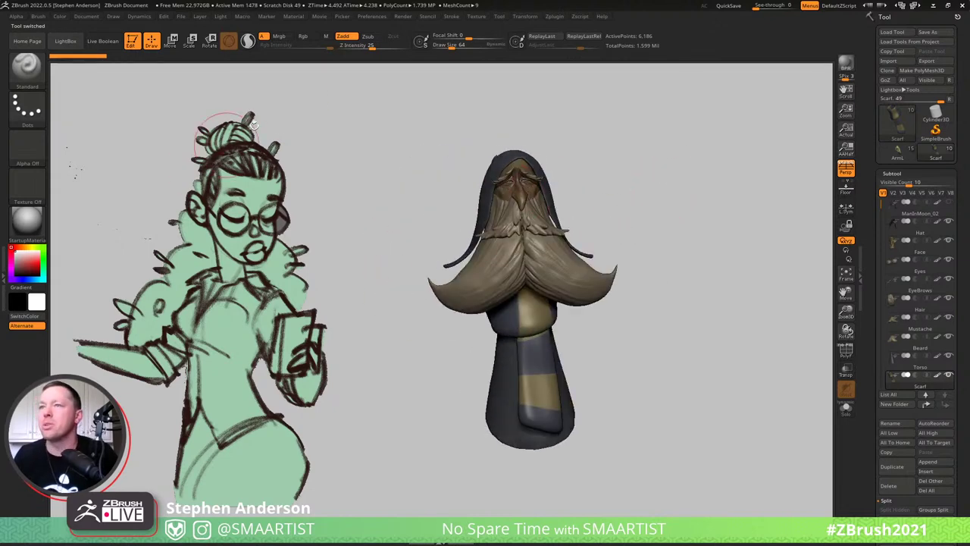
Fill all visible subtools of the bearded figure with the current material using SubTool Master.
left_click(554, 16)
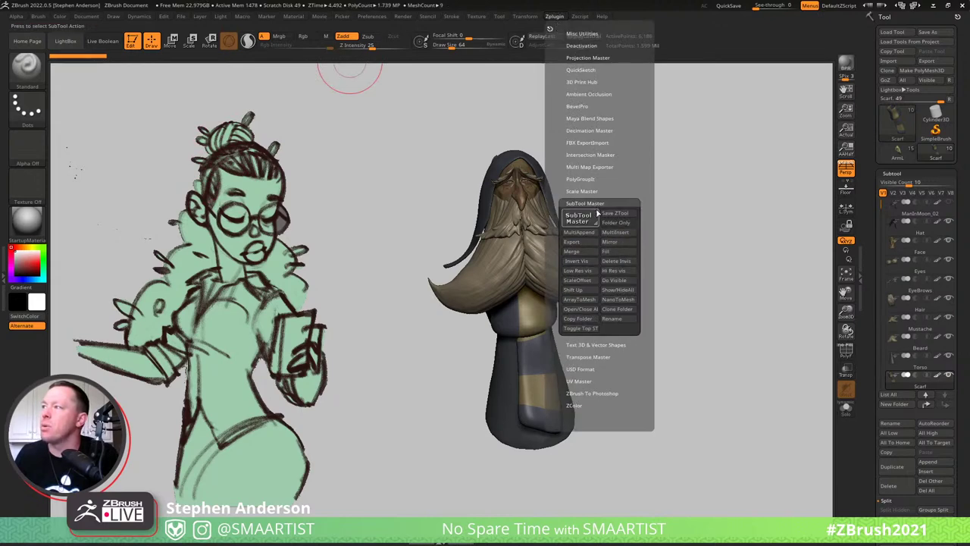
left_click(610, 251)
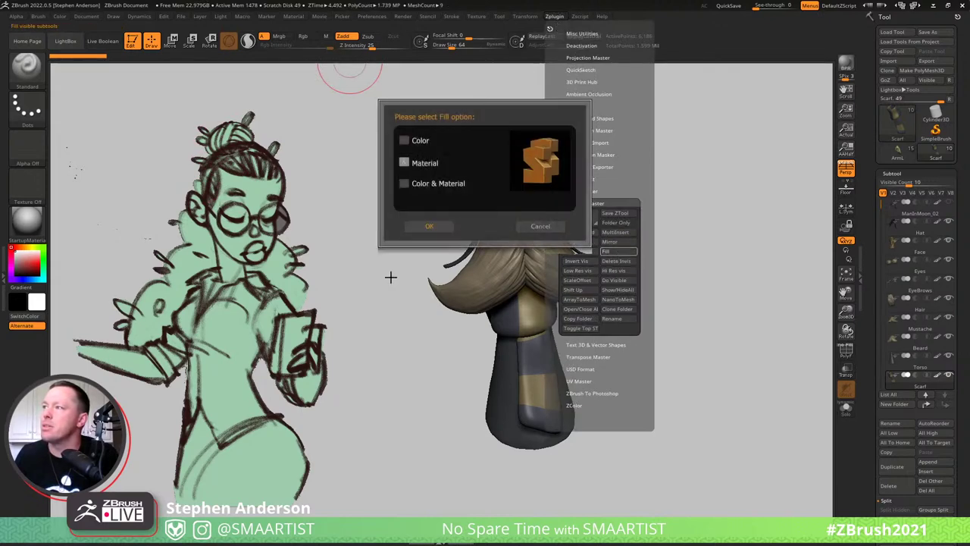
left_click(443, 227)
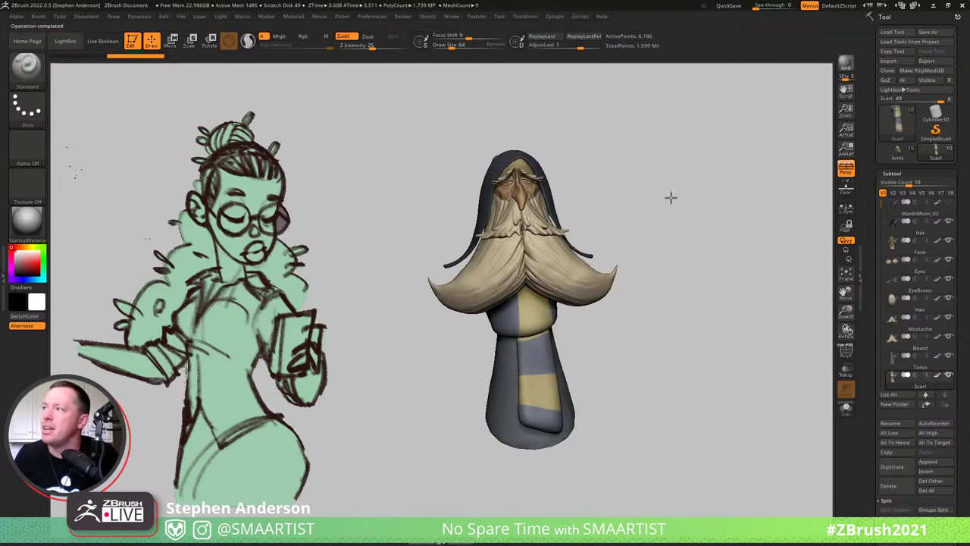
Switch to the ArmL tool and stamp a snapshot of the woman beside the sketch.
mouse_move(670, 198)
right_mouse_down()
mouse_move(673, 206)
mouse_move(663, 199)
mouse_move(690, 241)
mouse_move(695, 327)
mouse_move(667, 315)
mouse_move(576, 184)
right_mouse_up()
left_click(903, 156)
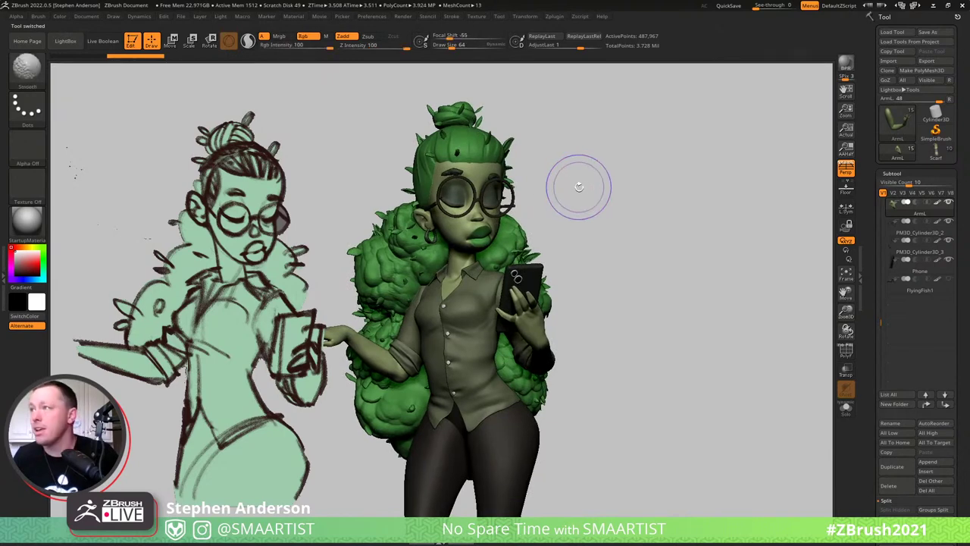
key("shift+s")
right_click_drag(588, 224, 787, 223, "alt")
Switch to the Scarf tool and position the bearded figure next to the woman's snapshot for comparison.
left_click(937, 153)
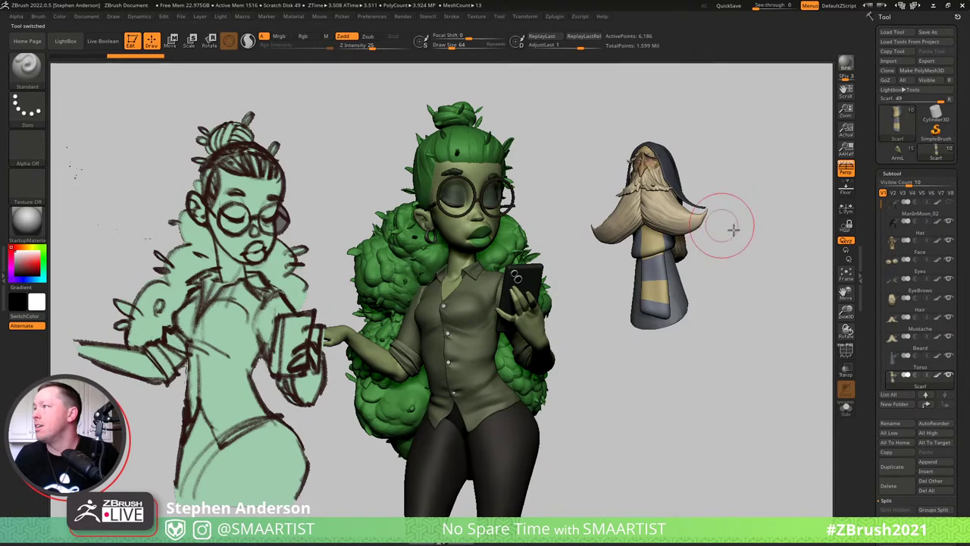
mouse_move(729, 227)
right_mouse_down()
mouse_move(768, 236)
mouse_move(736, 252)
right_mouse_up()
right_click_drag(735, 207, 746, 277, "alt")
mouse_move(750, 181)
right_mouse_down("shift")
mouse_move(753, 208)
mouse_move(717, 203)
mouse_move(747, 199)
mouse_move(737, 221)
mouse_move(735, 205)
right_mouse_up("shift")
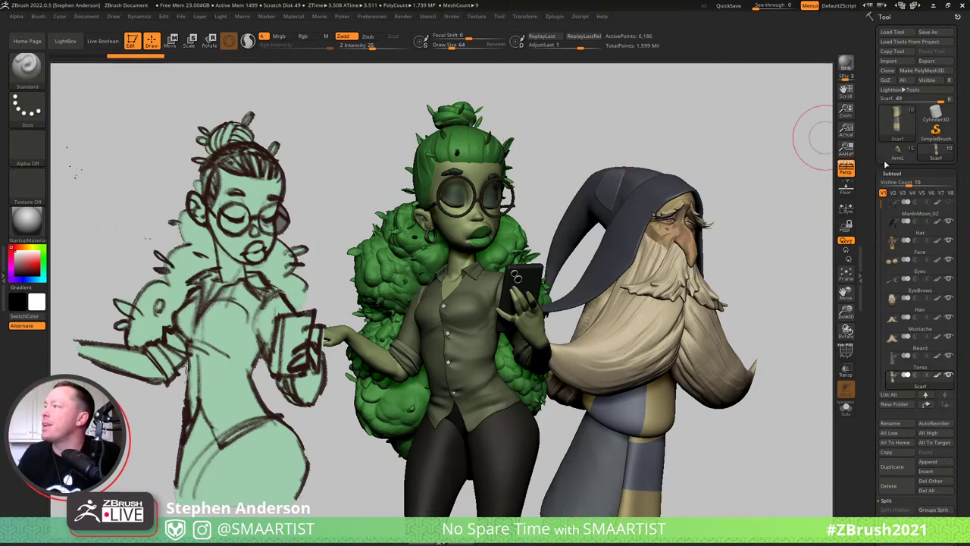
Switch back to the ArmL tool, clear the canvas of snapshots, and frame the woman beside the sketch.
left_click(897, 155)
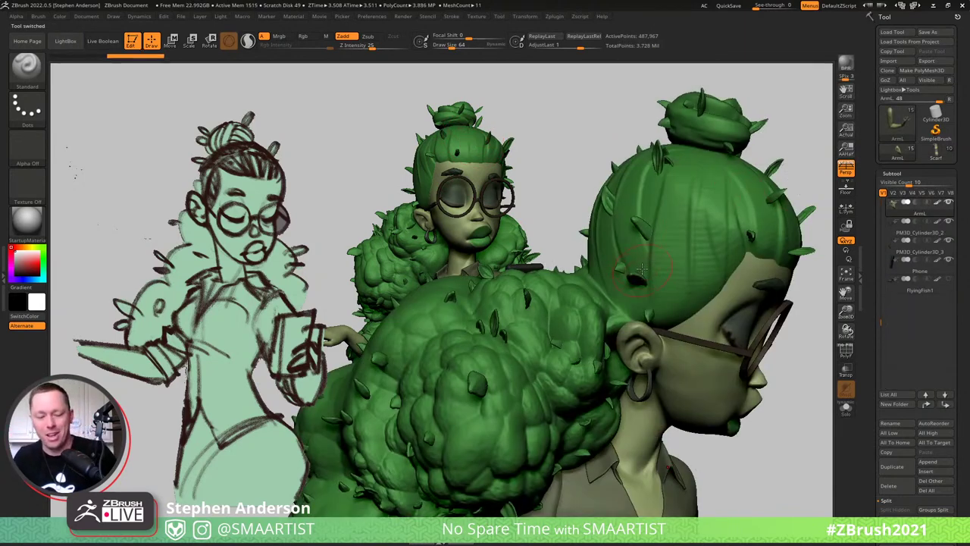
key("ctrl+n")
right_click_drag(578, 225, 602, 412)
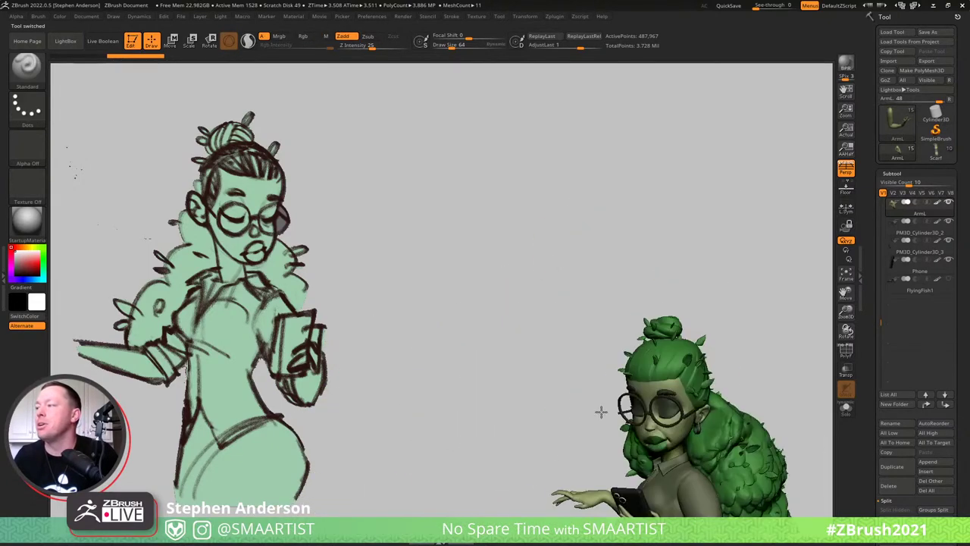
right_click_drag(691, 473, 621, 274, "alt")
mouse_move(619, 274)
left_mouse_down()
mouse_move(656, 310)
mouse_move(664, 282)
left_mouse_up()
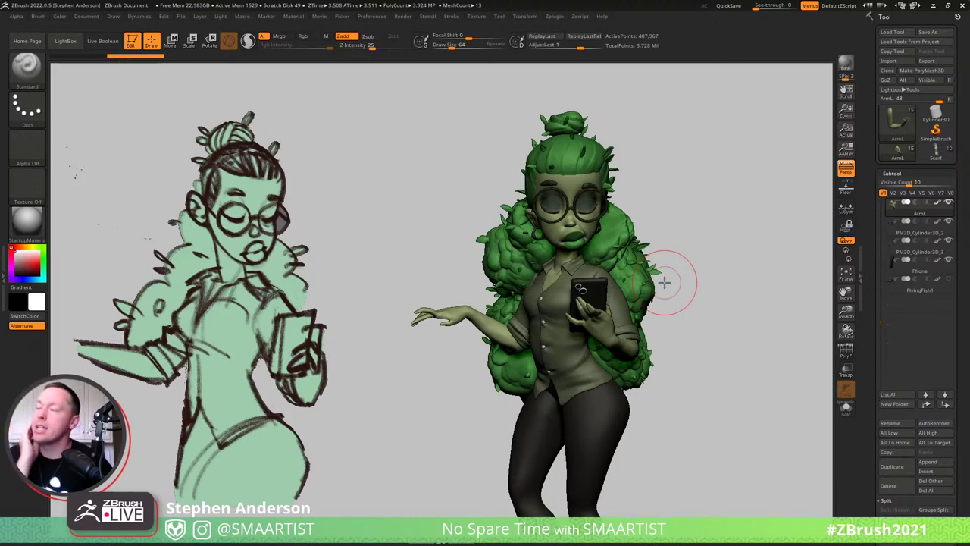
Show the FlyingFish1 subtool and frame it together with the woman's upper body.
mouse_move(682, 182)
left_mouse_down()
mouse_move(727, 169)
mouse_move(686, 182)
left_mouse_up()
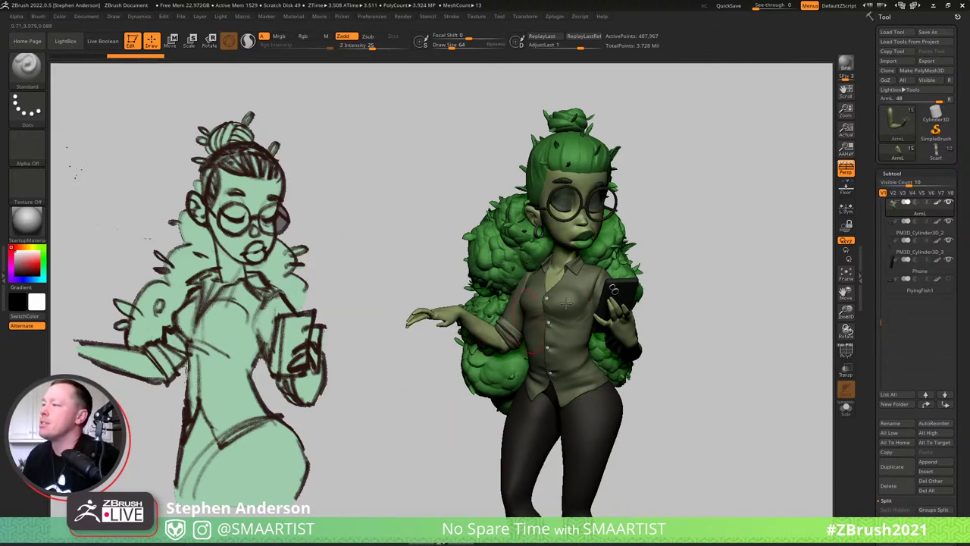
mouse_move(649, 318)
left_mouse_down()
mouse_move(651, 334)
mouse_move(677, 346)
mouse_move(641, 336)
mouse_move(591, 288)
mouse_move(643, 305)
left_mouse_up()
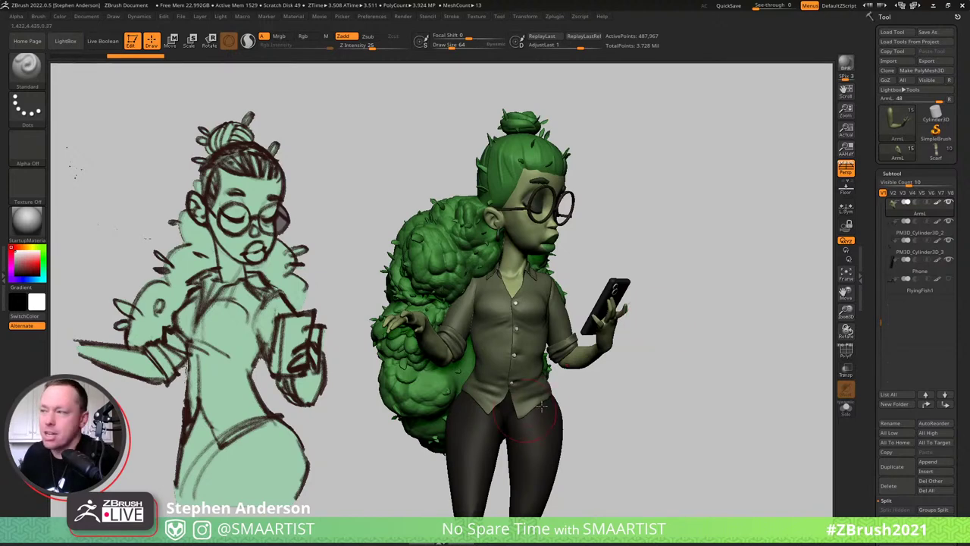
left_click_drag(628, 331, 606, 331)
right_click_drag(608, 331, 593, 331)
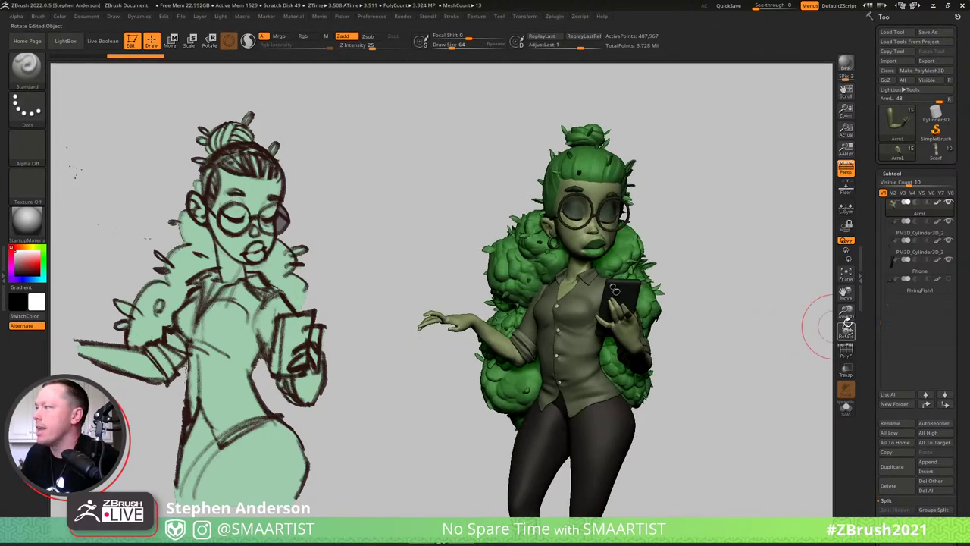
left_click(949, 279)
left_click_drag(740, 303, 695, 276)
right_click_drag(667, 281, 710, 375)
mouse_move(640, 381)
right_mouse_down()
mouse_move(670, 389)
mouse_move(641, 380)
right_mouse_up()
mouse_move(720, 277)
left_mouse_down()
mouse_move(707, 271)
mouse_move(717, 314)
mouse_move(699, 283)
left_mouse_up()
right_click_drag(698, 282, 672, 319)
left_click_drag(672, 320, 671, 315)
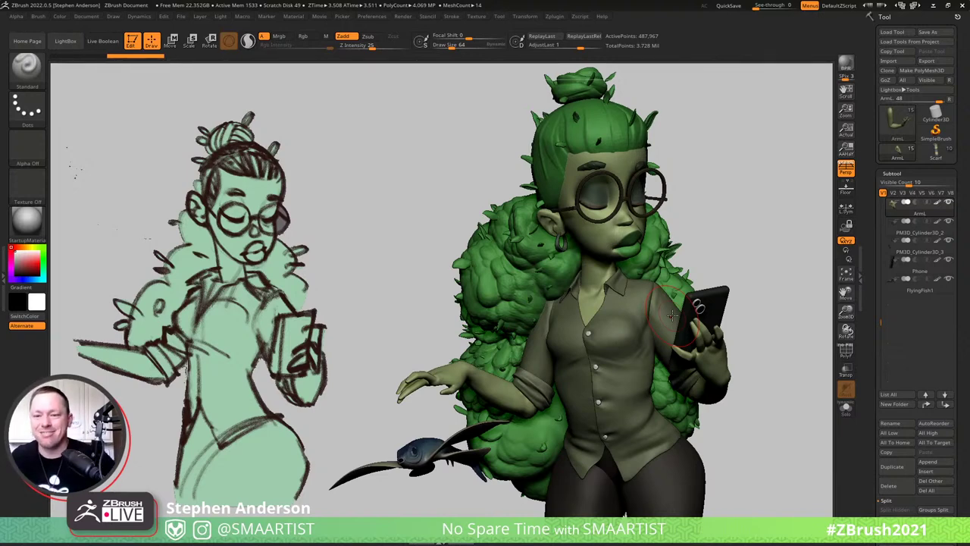
left_click_drag(732, 210, 727, 190)
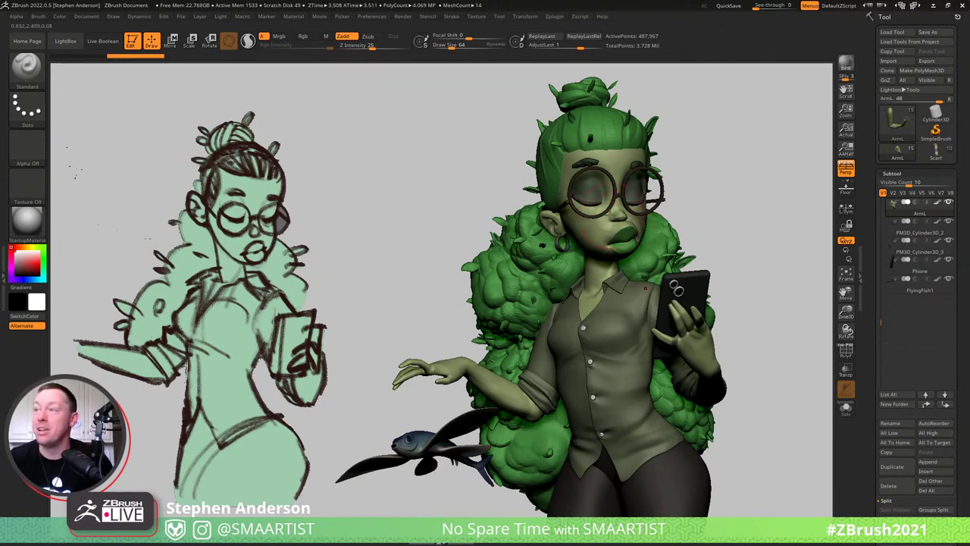
mouse_move(624, 228)
right_mouse_down()
mouse_move(701, 221)
mouse_move(718, 193)
right_mouse_up()
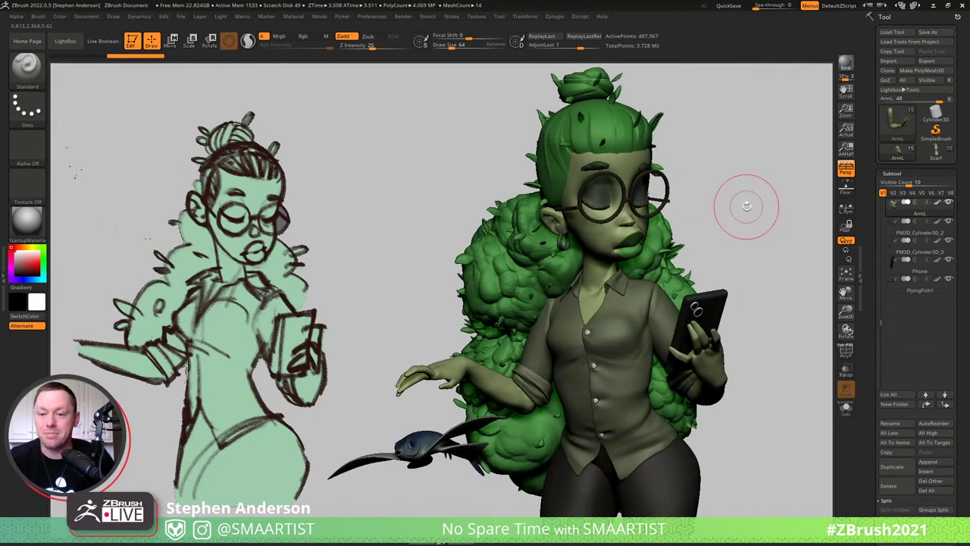
Lower the opacity of the reference sketch in Spotlight until it is a faint overlay.
key("z")
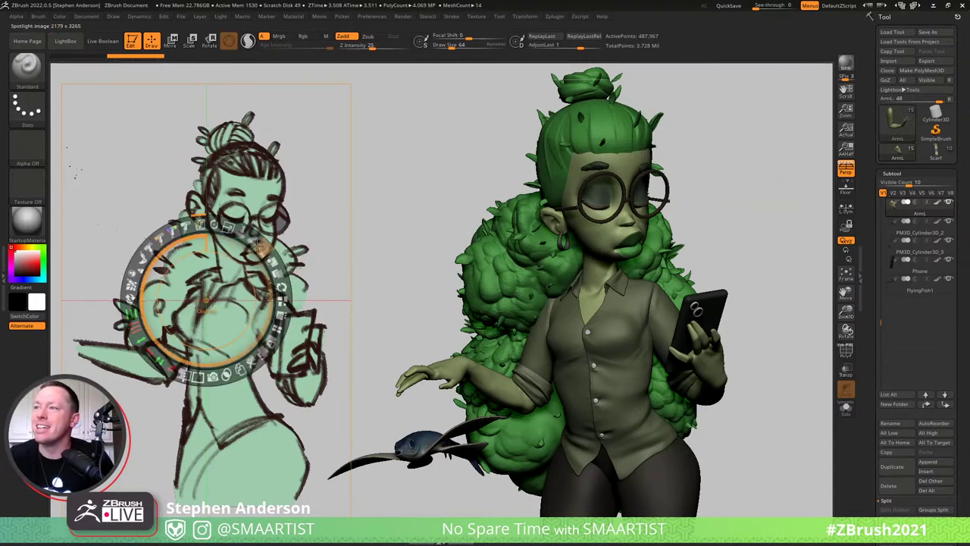
left_click_drag(258, 244, 195, 234)
key("z")
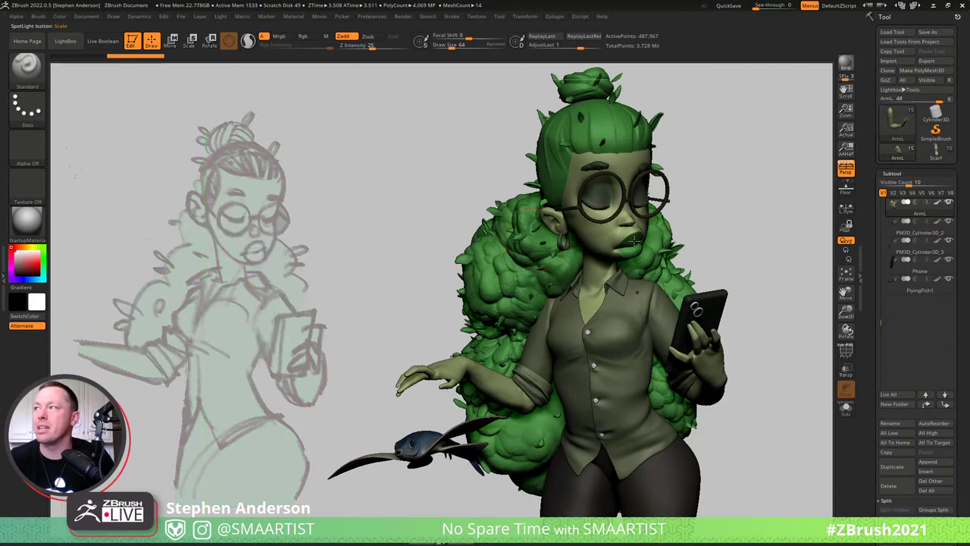
Align the woman's sculpt under the faded reference sketch, matching its angle, position and scale to the drawing.
mouse_move(708, 217)
left_mouse_down("alt")
mouse_move(428, 236)
mouse_move(320, 256)
mouse_move(325, 247)
left_mouse_up("alt")
mouse_move(326, 248)
right_mouse_down("ctrl")
mouse_move(336, 247)
mouse_move(320, 240)
mouse_move(372, 188)
right_mouse_up("ctrl")
mouse_move(373, 187)
left_mouse_down()
mouse_move(394, 181)
mouse_move(402, 199)
mouse_move(339, 255)
mouse_move(349, 253)
left_mouse_up()
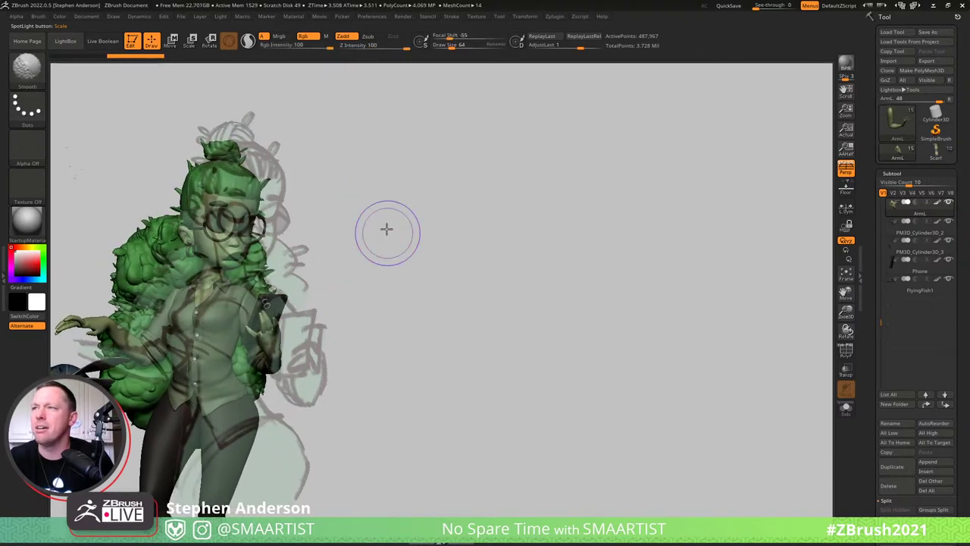
left_click_drag(386, 228, 375, 214, "shift")
mouse_move(355, 248)
left_mouse_down("alt")
mouse_move(372, 249)
mouse_move(372, 238)
left_mouse_up("alt")
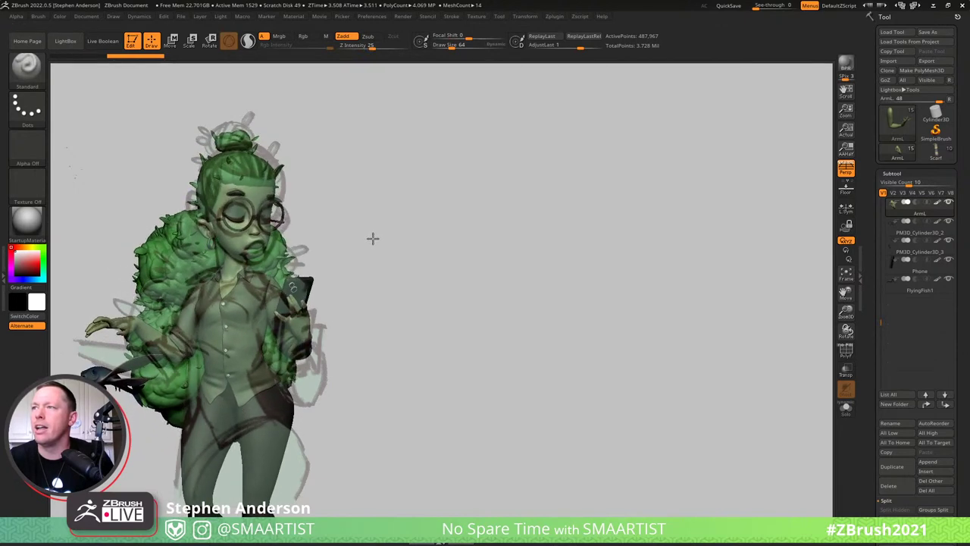
mouse_move(394, 197)
left_mouse_down()
mouse_move(389, 205)
mouse_move(405, 208)
mouse_move(394, 192)
mouse_move(399, 203)
left_mouse_up()
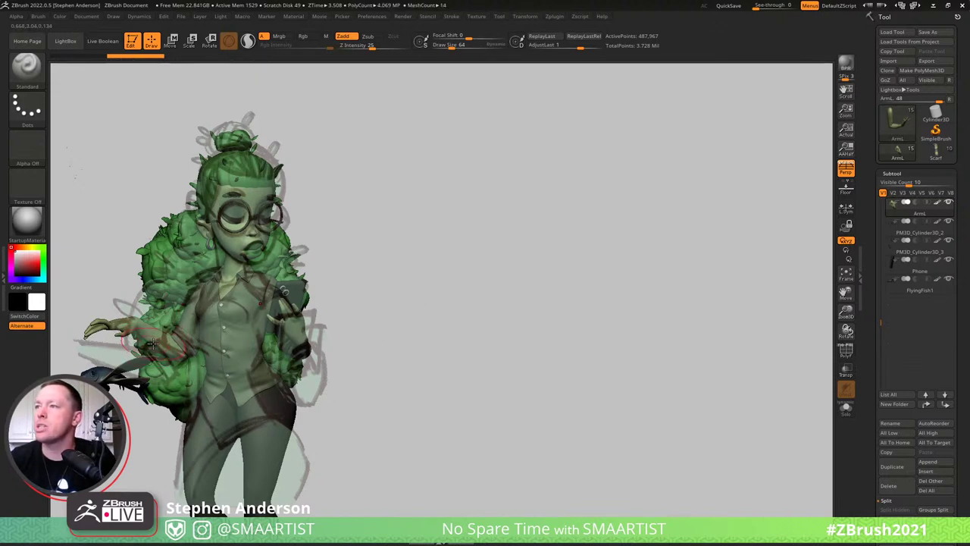
right_click_drag(248, 207, 250, 197, "ctrl")
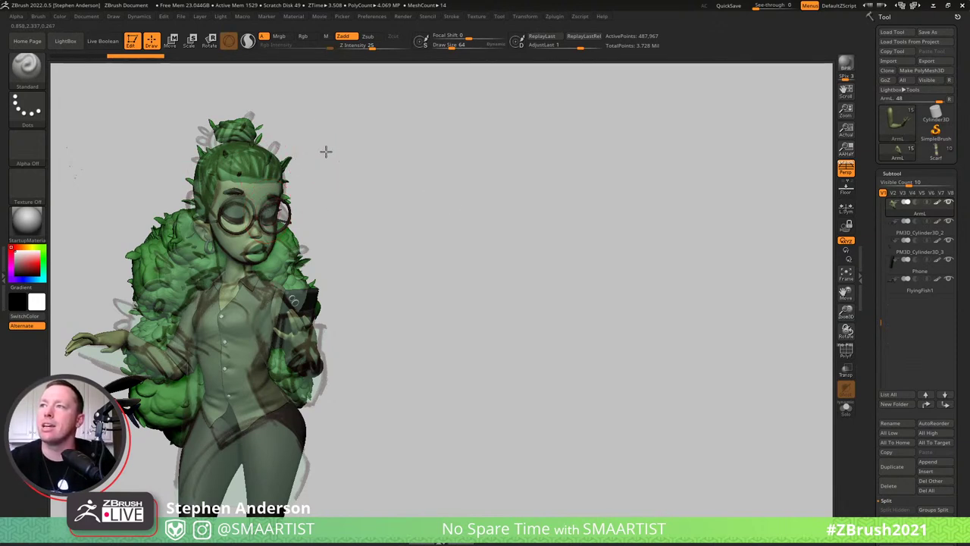
Show the Movie timeline above the canvas.
left_click_drag(326, 152, 328, 152, "alt")
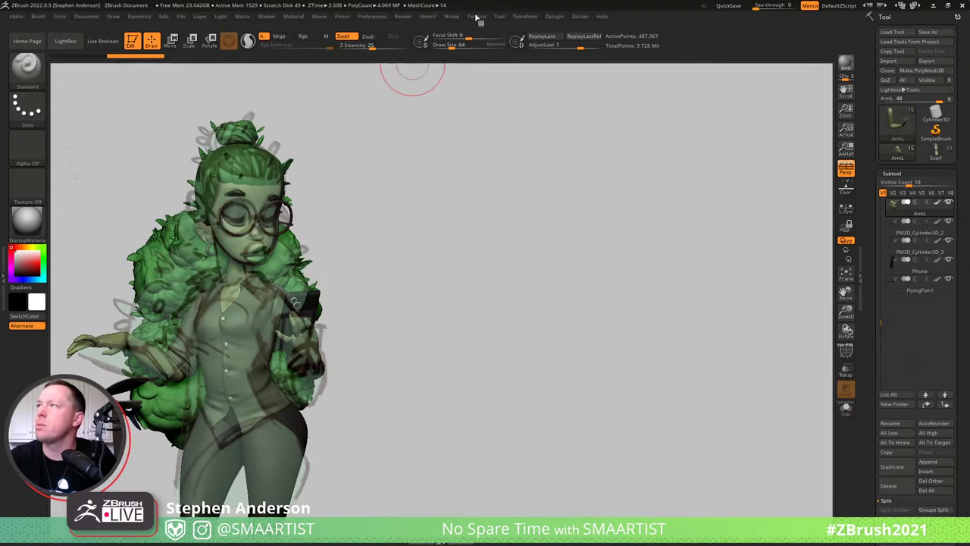
left_click(319, 19)
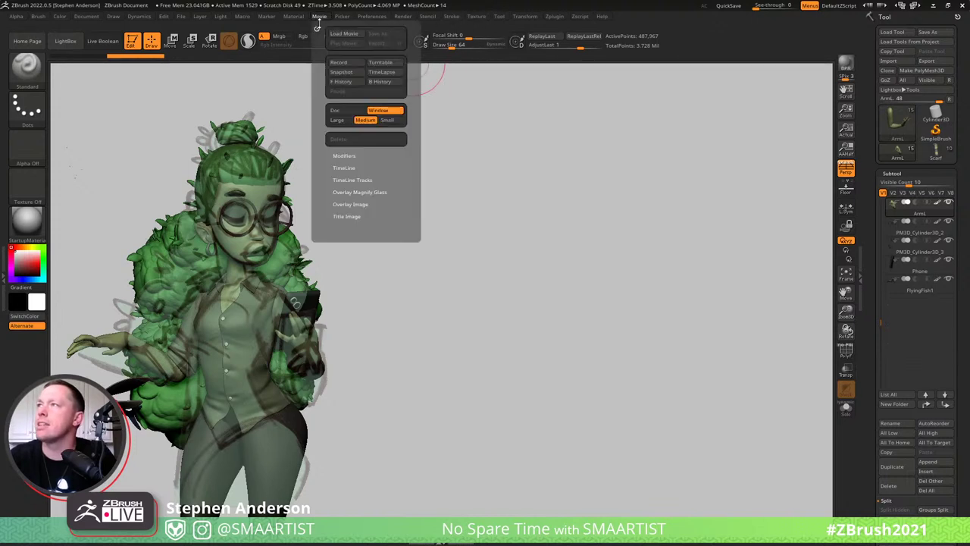
left_click(345, 167)
left_click(343, 187)
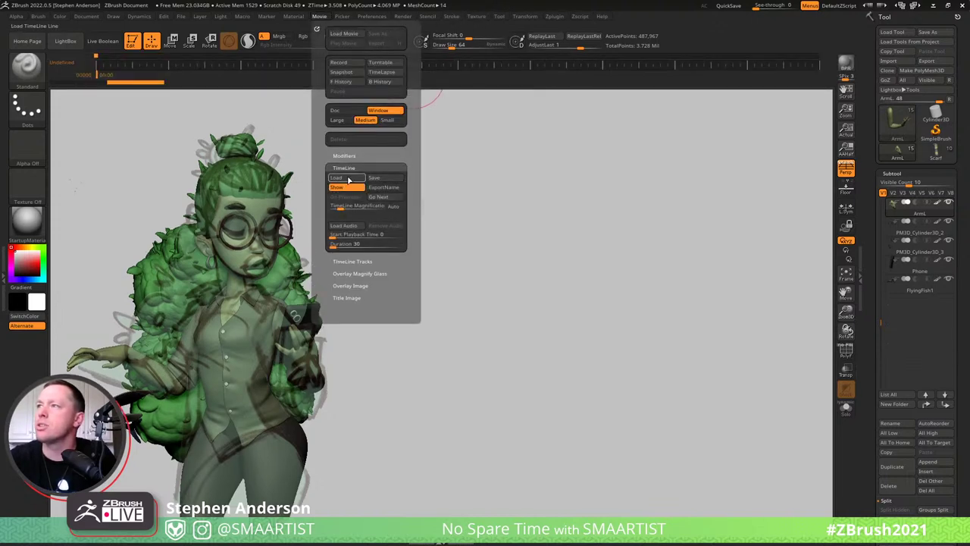
left_click(350, 179)
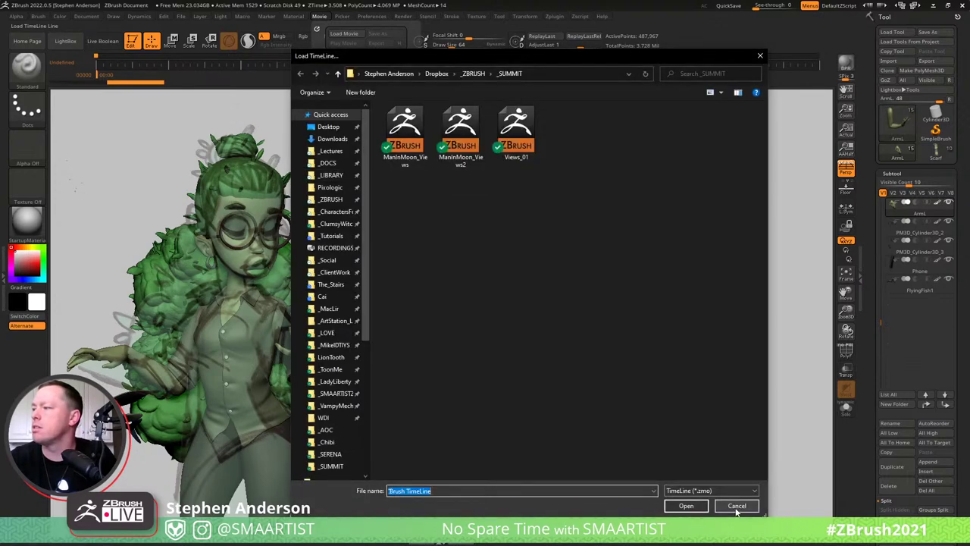
left_click(736, 506)
Add a camera keyframe for the current view and load the Views_01 timeline file over it.
left_click(168, 65)
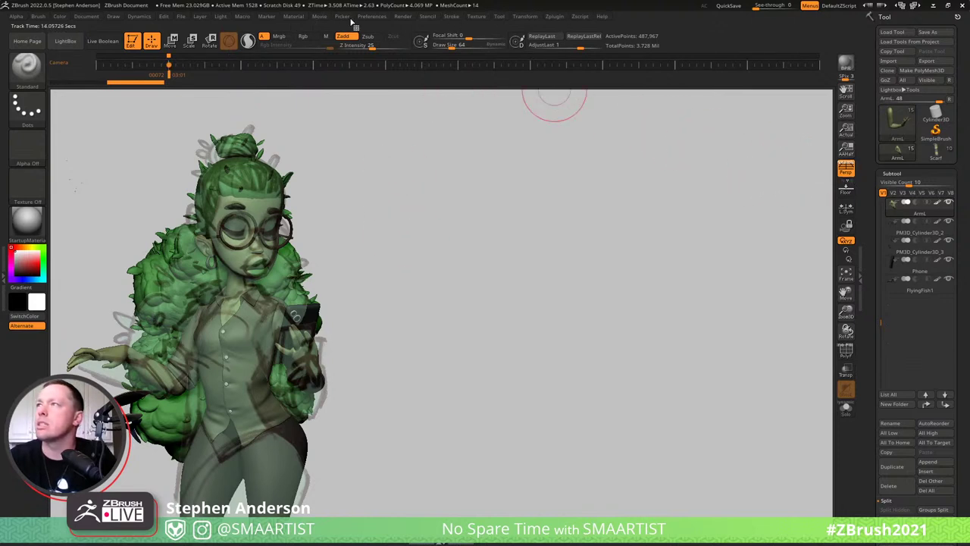
left_click(319, 17)
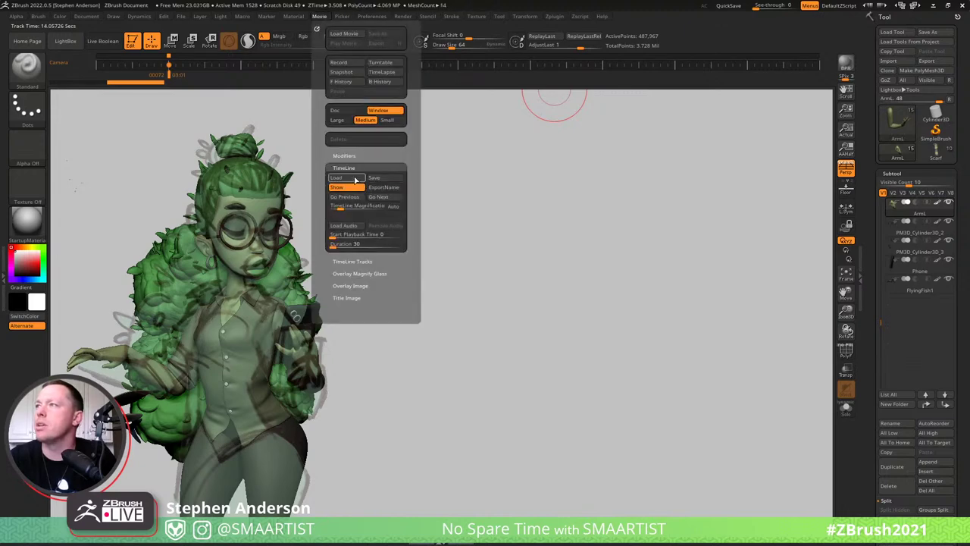
left_click(349, 182)
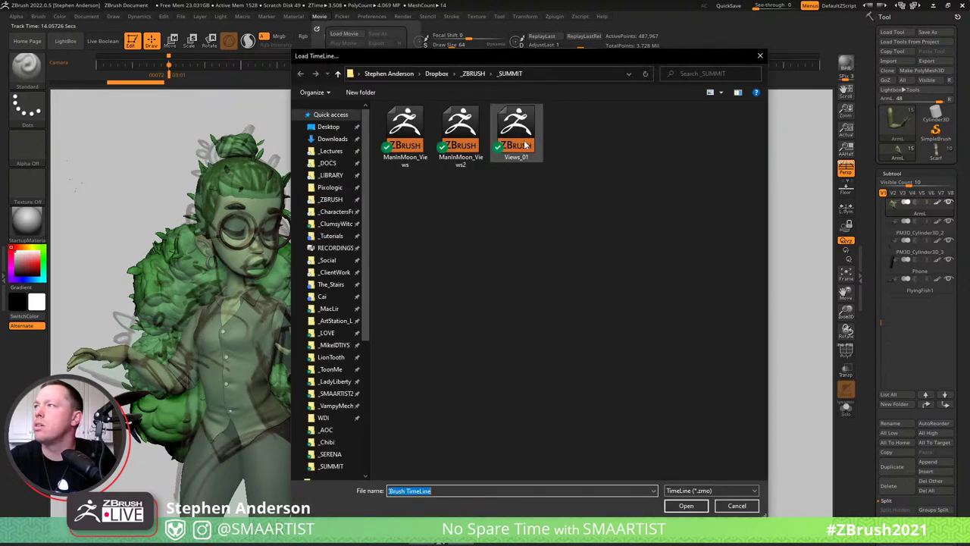
double_click(517, 136)
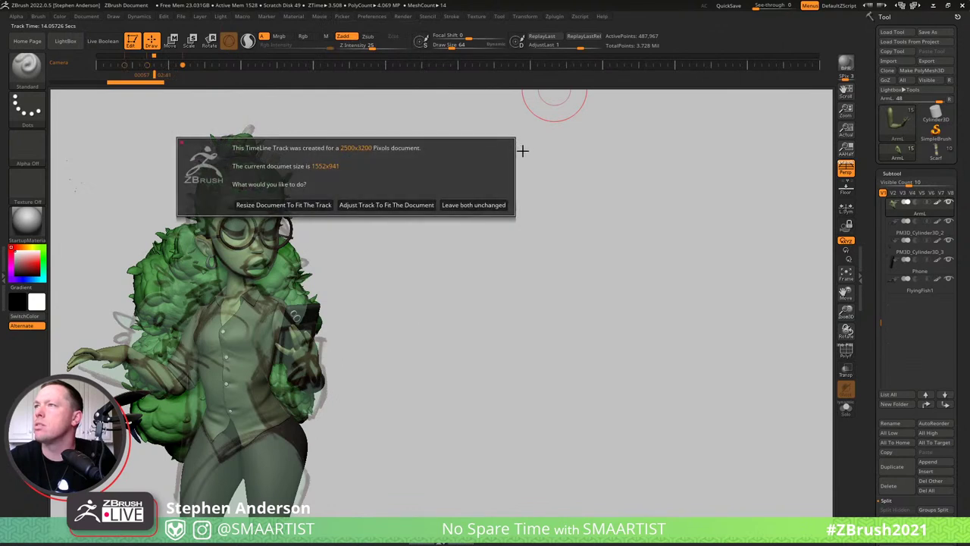
left_click(522, 160)
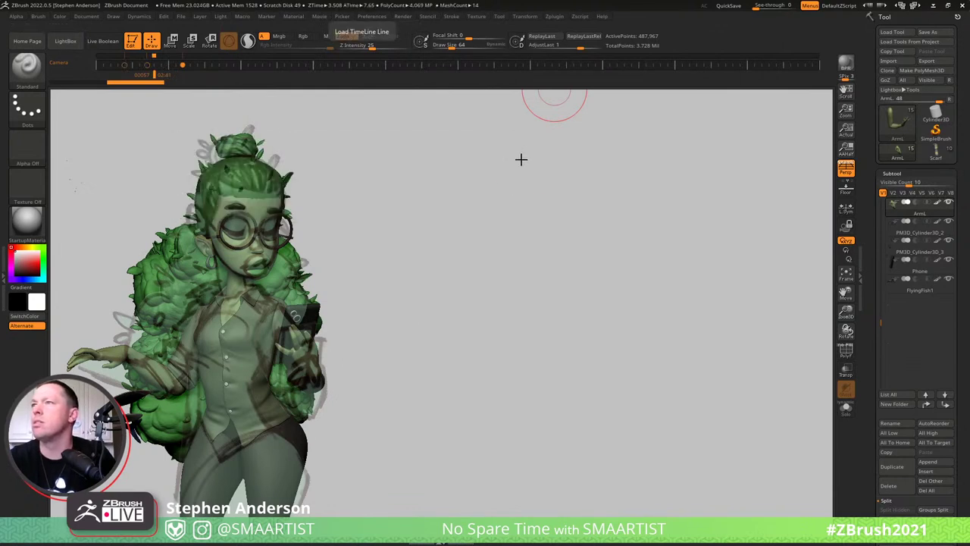
Jump to the first stored camera view and realign the woman's sculpt under the reference sketch.
key("Left")
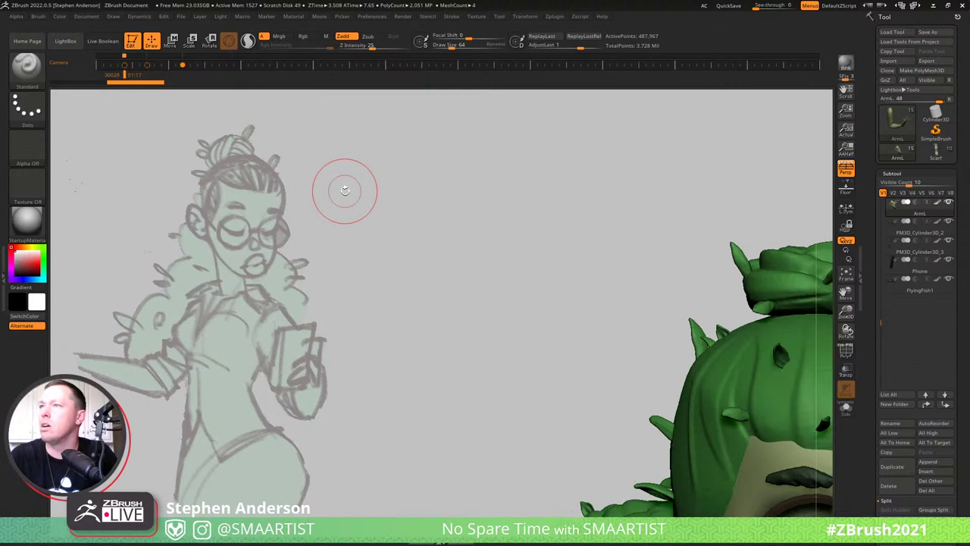
right_click_drag(603, 368, 559, 296, "ctrl")
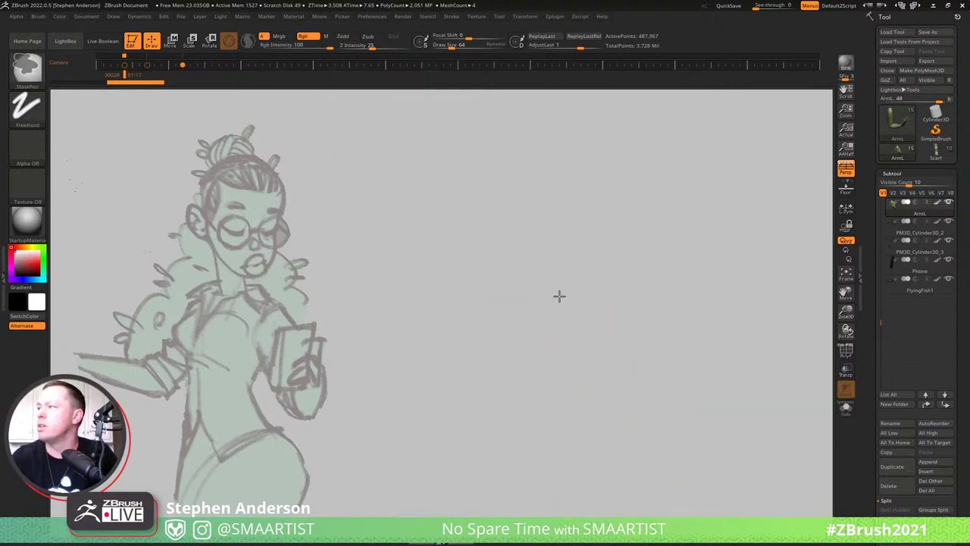
right_click_drag(568, 330, 281, 159, "alt")
mouse_move(628, 357)
right_mouse_down("alt")
mouse_move(585, 165)
mouse_move(564, 150)
right_mouse_up("alt")
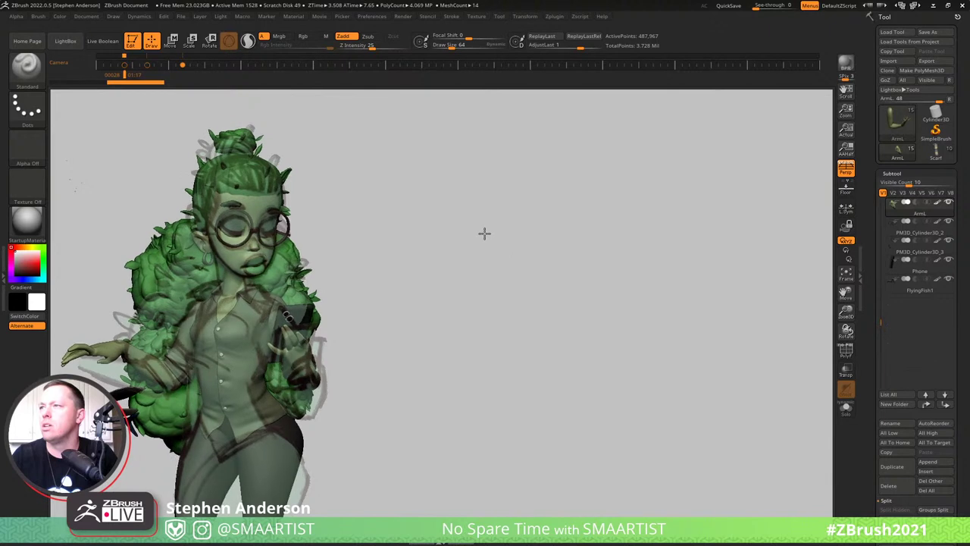
left_click(483, 233)
left_click(483, 233)
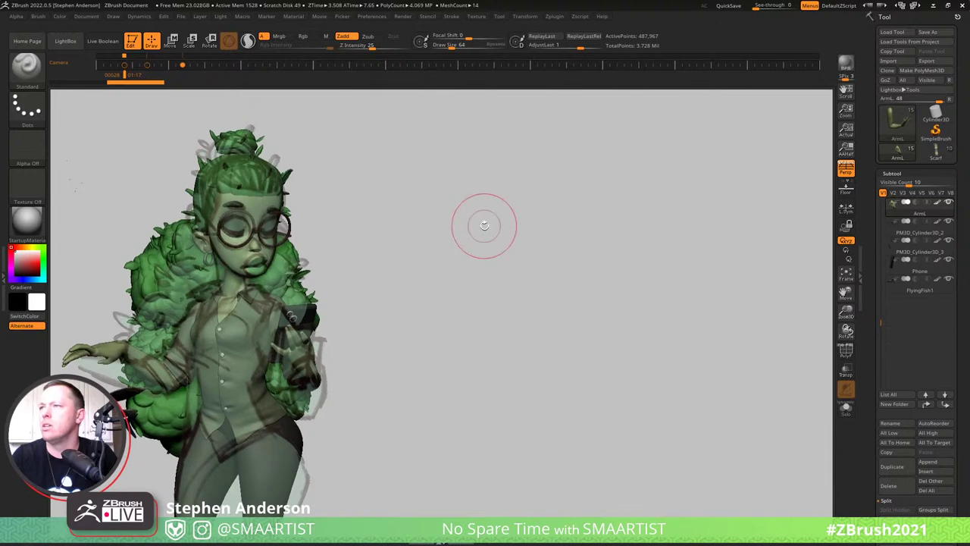
Add a camera keyframe for the aligned view at about 5.9 seconds and remove the second and third loaded keyframes.
left_click(229, 105)
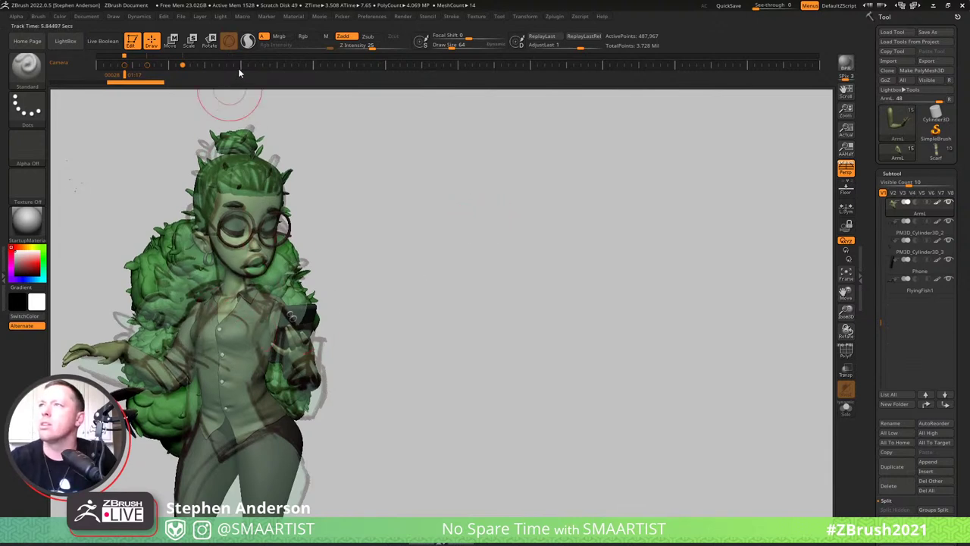
left_click_drag(184, 72, 150, 66)
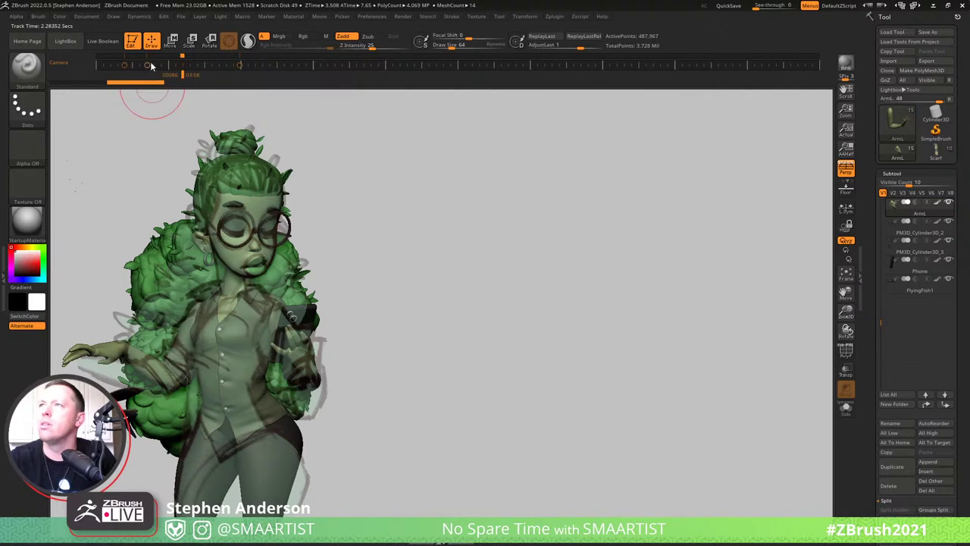
left_click(124, 66)
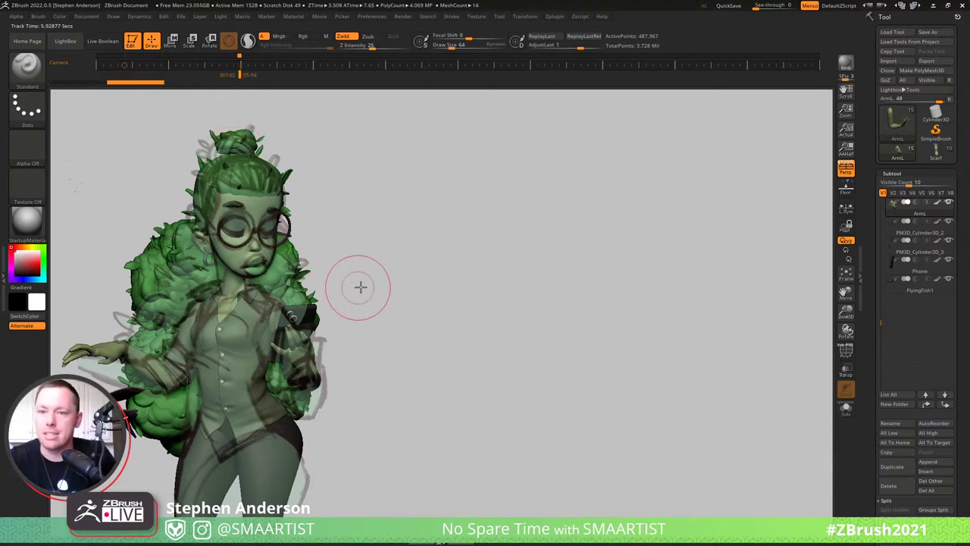
Move the woman beside the sketch, solo the Hair subtool and hide its spikes so only the main hair polygroup shows.
mouse_move(359, 284)
left_mouse_down("alt")
mouse_move(535, 307)
mouse_move(568, 298)
mouse_move(537, 290)
mouse_move(554, 292)
left_mouse_up("alt")
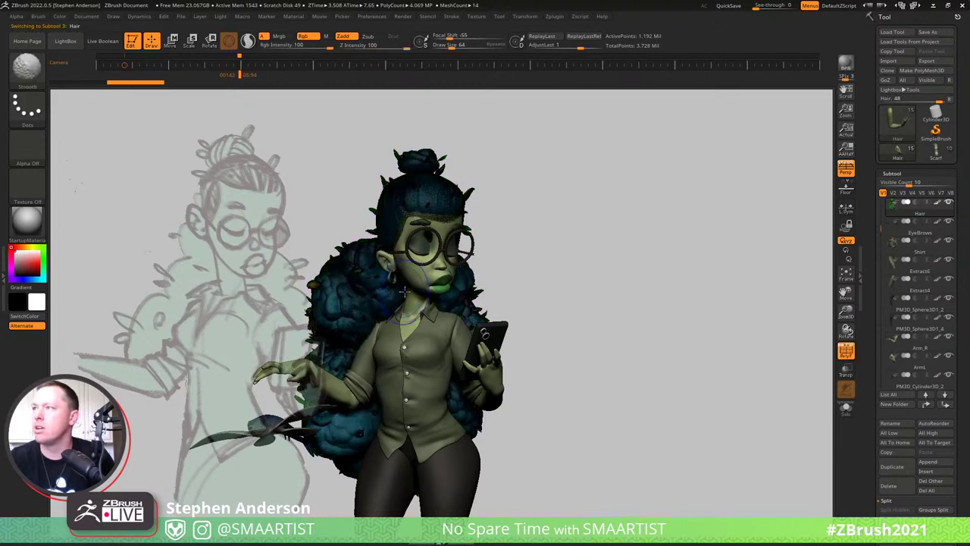
key("shift")
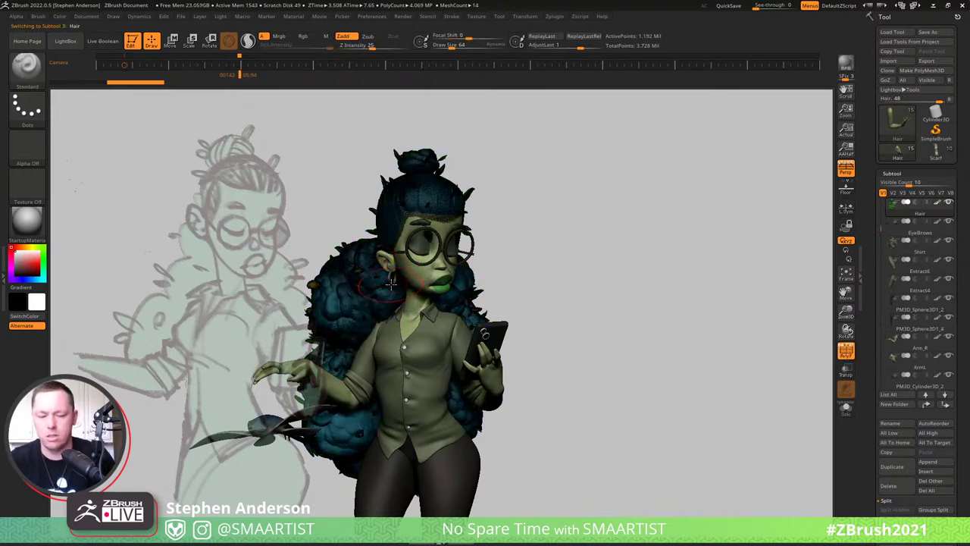
key("shift+s")
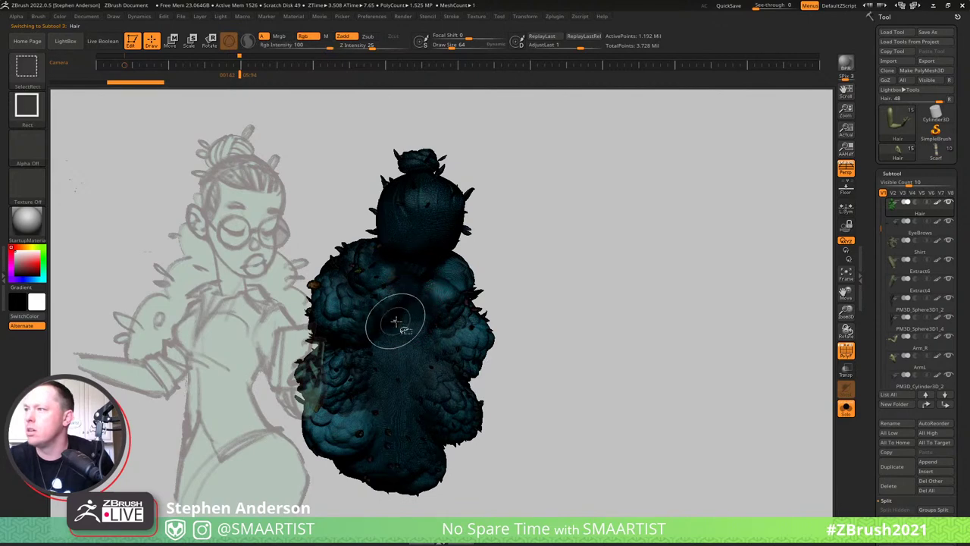
left_click(398, 322, "ctrl+shift")
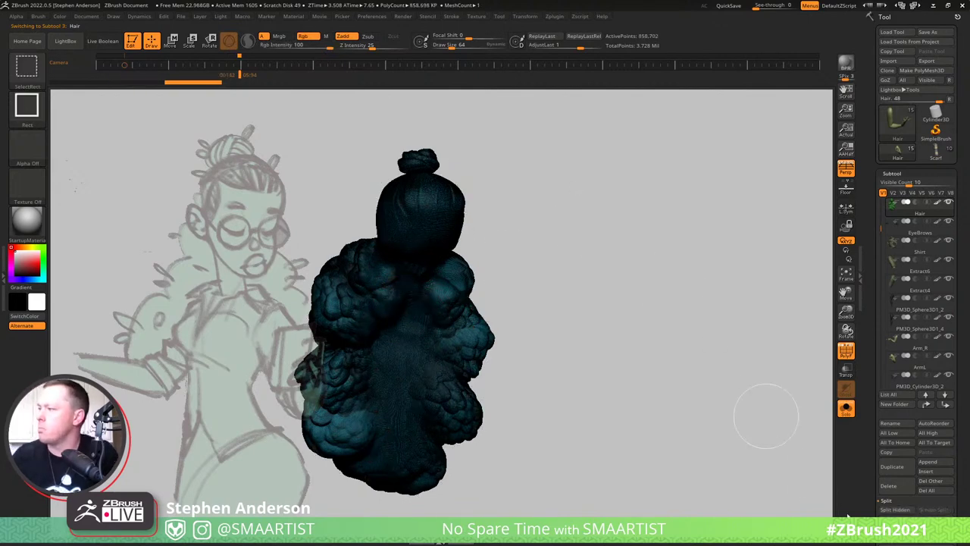
Give each separate piece of the visible hair its own polygroup with Auto Groups.
scroll(968, 433, "down", 5)
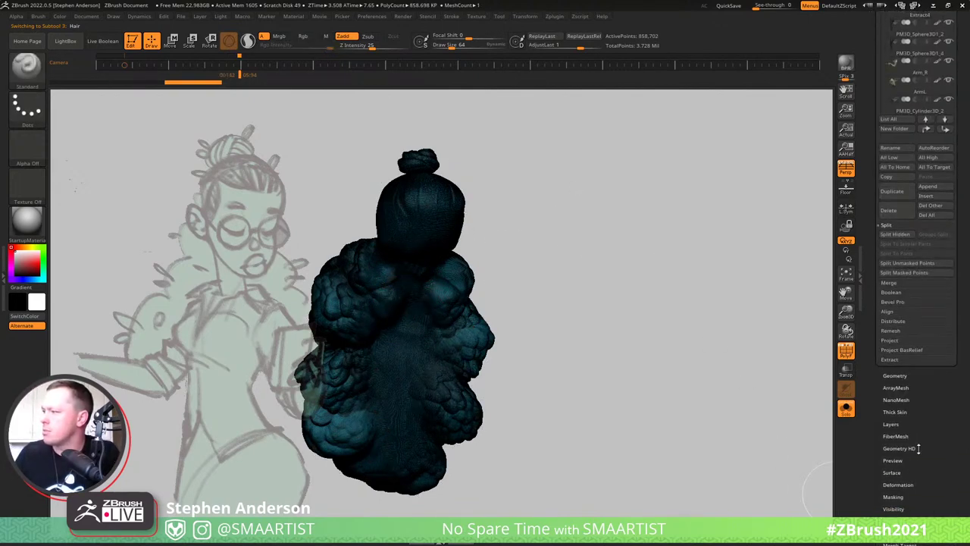
left_click(897, 521, "shift")
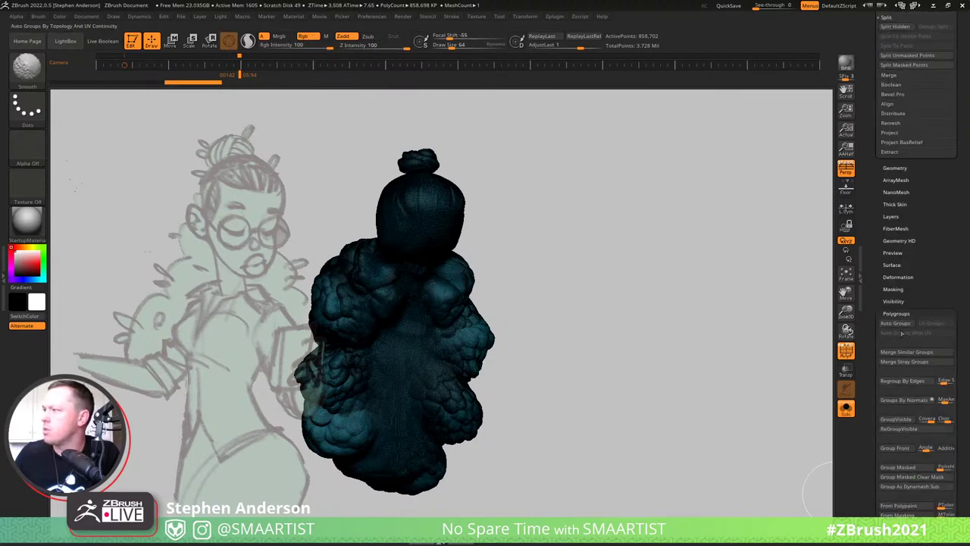
left_click(895, 323)
left_click_drag(477, 235, 456, 217)
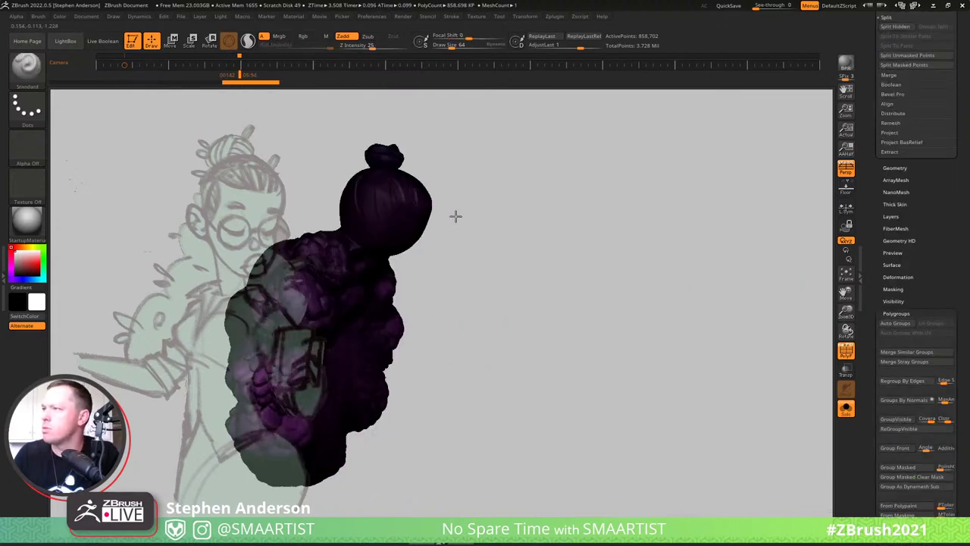
right_click_drag(455, 217, 425, 225)
right_click_drag(515, 333, 393, 310, "ctrl")
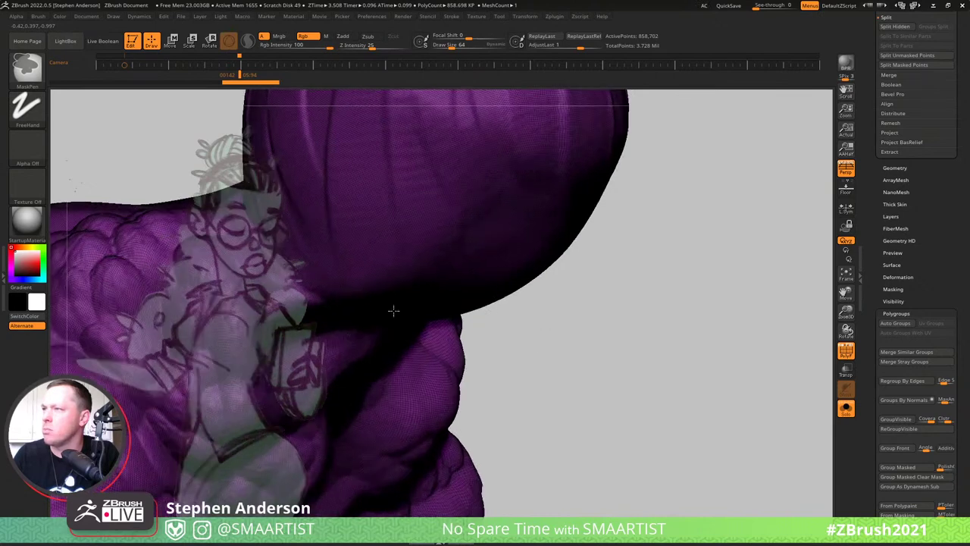
right_click_drag(495, 333, 682, 372, "alt")
right_click_drag(528, 223, 547, 218, "ctrl")
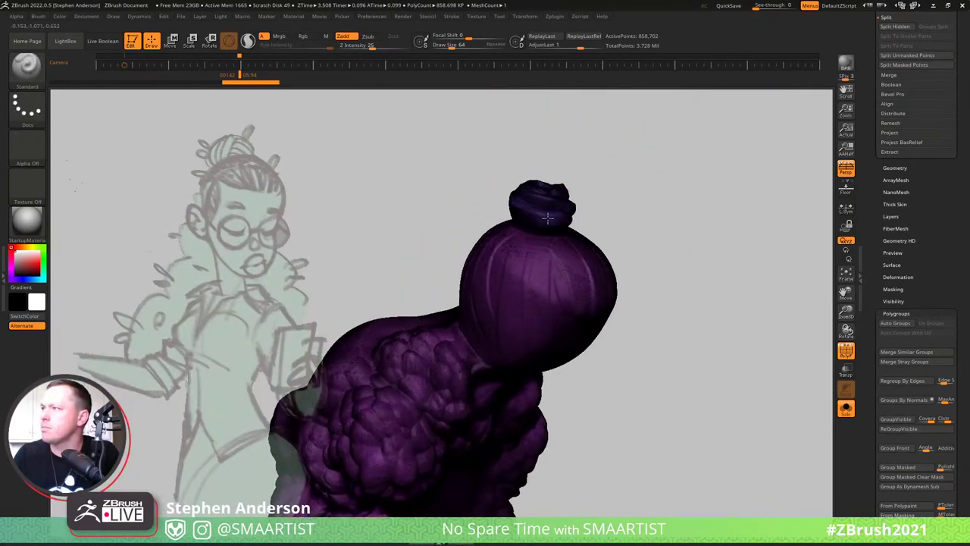
left_click(544, 208, "ctrl+alt+shift")
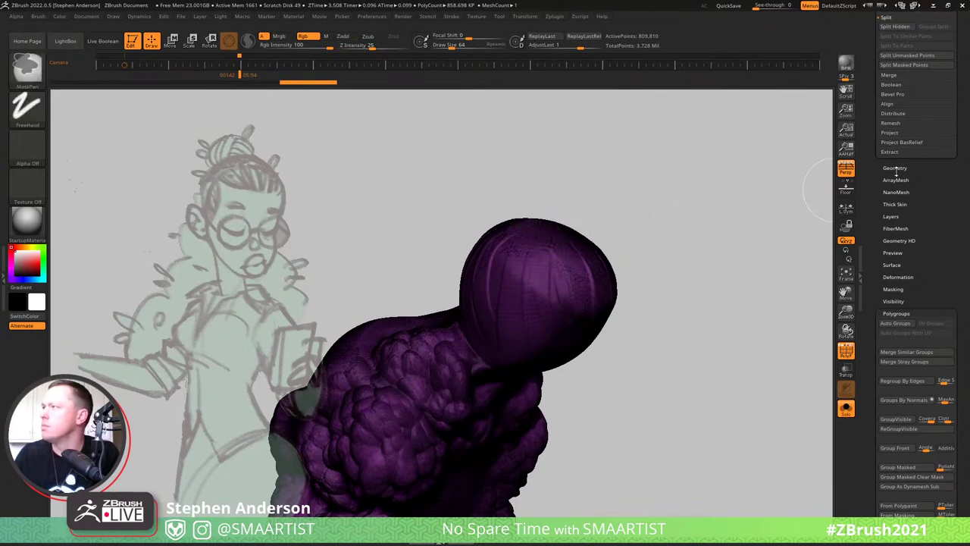
key("ctrl+z")
Split the hidden spikes and the bun off from the main hair mass as separate subtools.
mouse_move(928, 173)
left_mouse_down()
mouse_move(922, 263)
mouse_move(880, 307)
left_mouse_up()
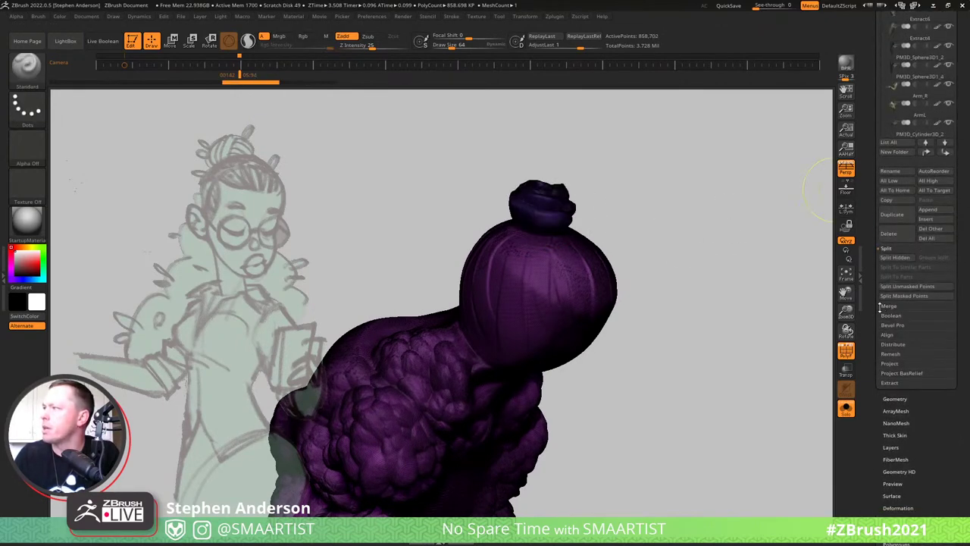
left_click(896, 259)
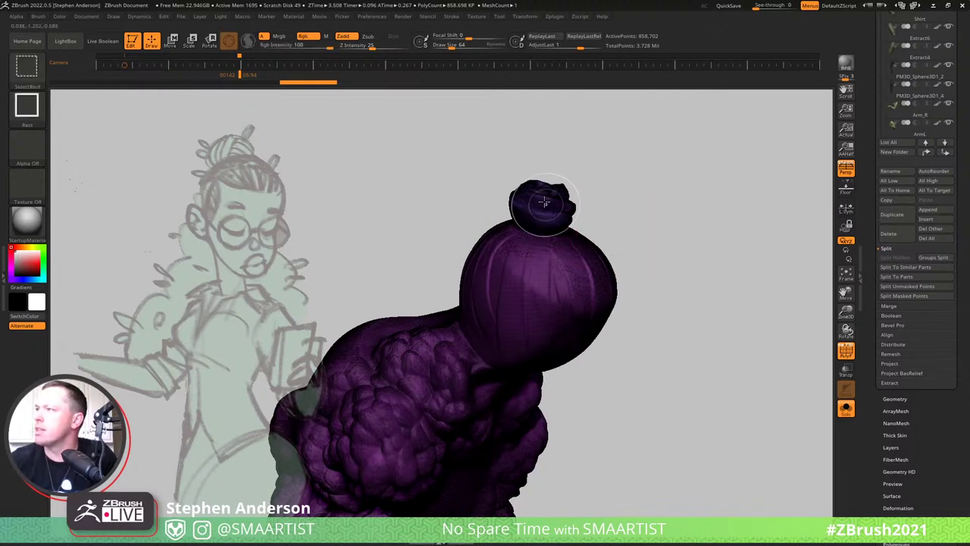
left_click(570, 206, "ctrl+shift")
left_click_drag(662, 304, 701, 357, "ctrl+shift")
Cut away the bulky hair below the head along the nape with the KnifeCurve brush, keeping only the rounded cap.
mouse_move(572, 348)
left_mouse_down()
mouse_move(559, 310)
mouse_move(559, 327)
mouse_move(609, 348)
mouse_move(609, 340)
mouse_move(487, 320)
left_mouse_up()
left_click(26, 68, "ctrl+shift")
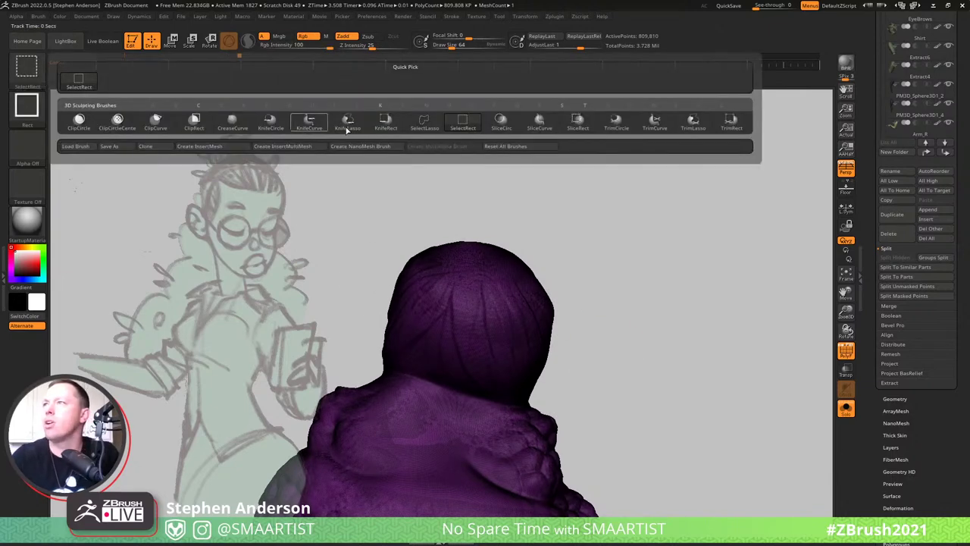
left_click(309, 121)
mouse_move(610, 414)
left_mouse_down("ctrl+shift")
mouse_move(497, 409)
mouse_move(421, 370)
mouse_move(369, 367)
left_mouse_up("ctrl+shift")
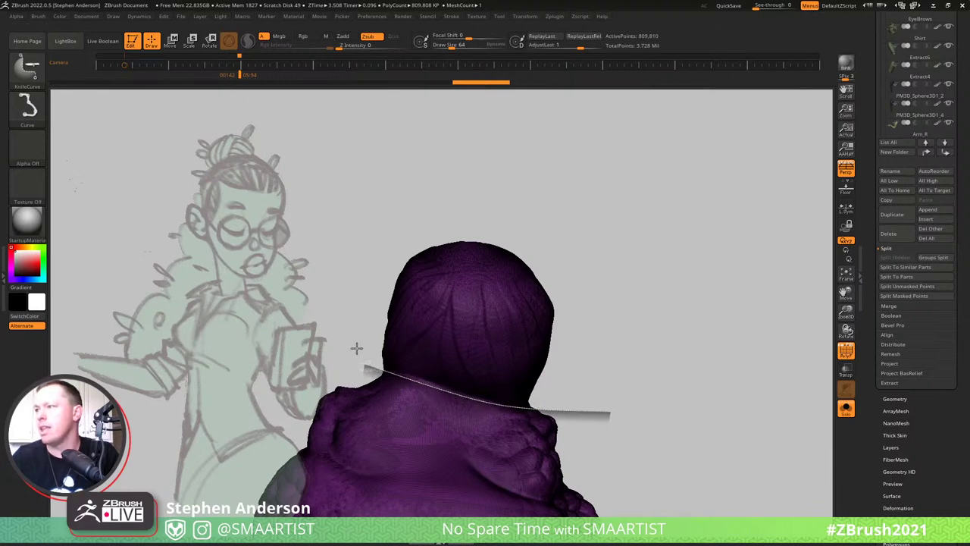
Trim the lower edges of the hair cap with three more KnifeCurve cuts and assign the whole cap a single polygroup.
mouse_move(504, 369)
right_mouse_down()
mouse_move(486, 385)
mouse_move(500, 403)
right_mouse_up()
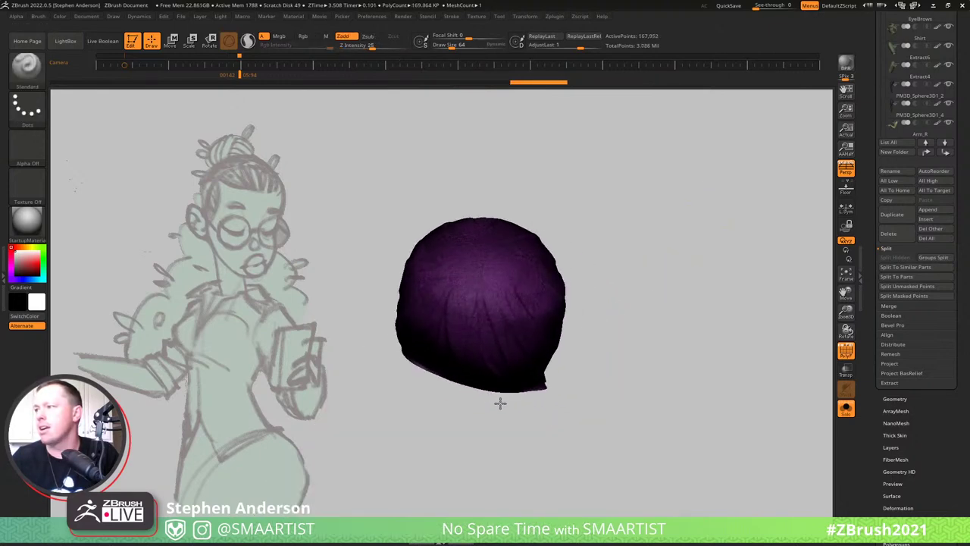
mouse_move(576, 365)
left_mouse_down("ctrl+shift")
mouse_move(507, 395)
mouse_move(387, 410)
left_mouse_up("ctrl+shift")
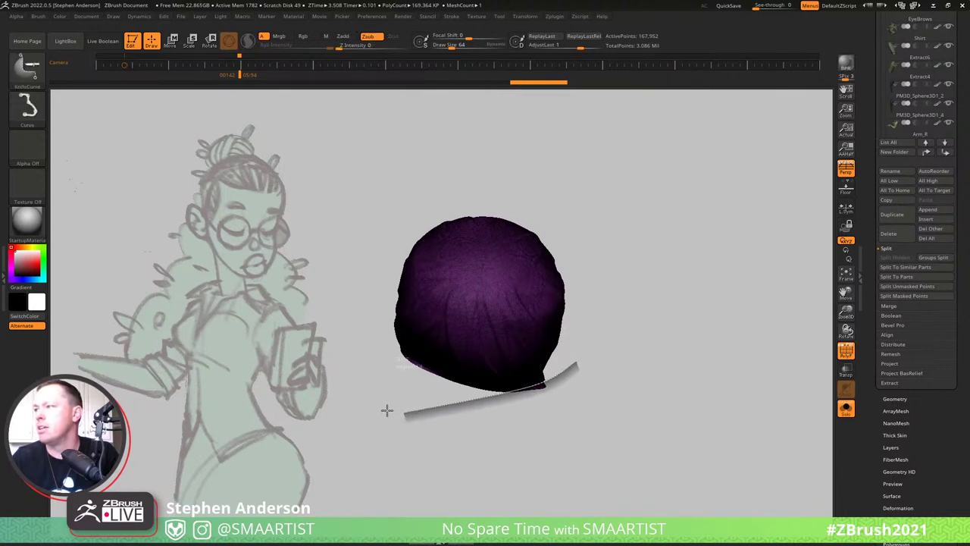
mouse_move(508, 362)
right_mouse_down()
mouse_move(559, 241)
mouse_move(566, 196)
mouse_move(454, 320)
mouse_move(435, 321)
mouse_move(432, 339)
right_mouse_up()
mouse_move(548, 498)
left_mouse_down("ctrl+shift")
mouse_move(520, 454)
mouse_move(512, 460)
mouse_move(491, 406)
mouse_move(491, 310)
mouse_move(469, 289)
left_mouse_up("ctrl+shift")
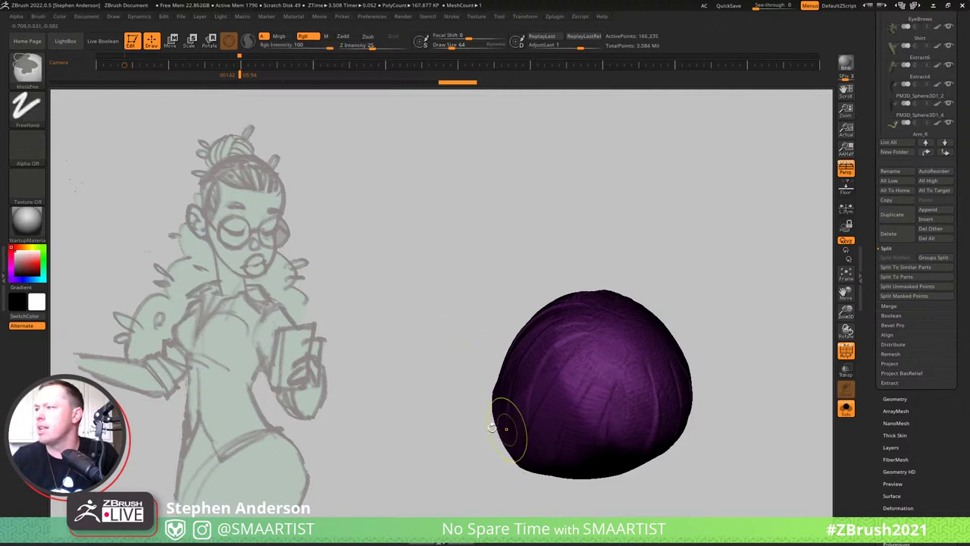
mouse_move(508, 427)
right_mouse_down()
mouse_move(586, 455)
mouse_move(495, 412)
mouse_move(535, 425)
mouse_move(524, 403)
mouse_move(545, 342)
right_mouse_up()
mouse_move(542, 301)
left_mouse_down("ctrl+shift")
mouse_move(503, 378)
mouse_move(507, 409)
mouse_move(434, 477)
mouse_move(450, 464)
mouse_move(338, 473)
left_mouse_up("ctrl+shift")
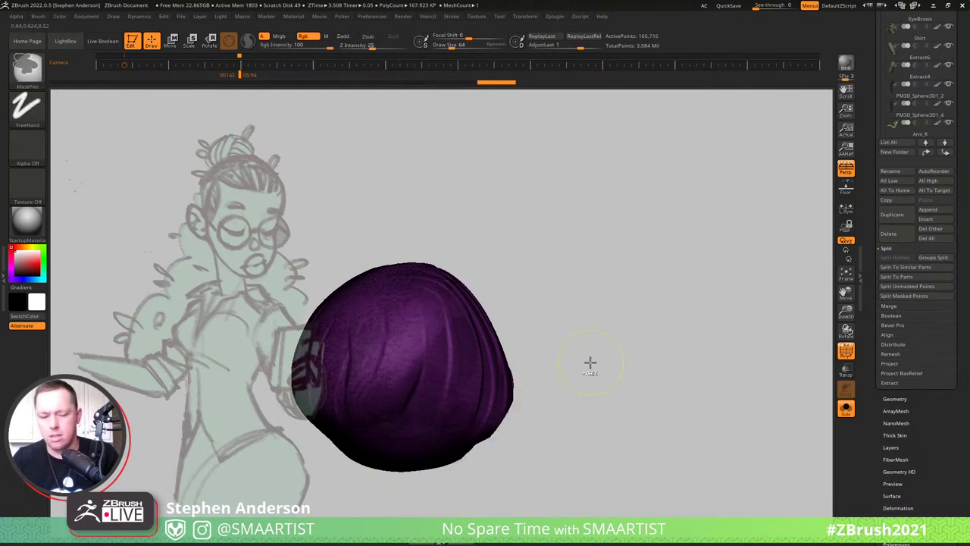
key("ctrl+w")
left_click_drag(619, 341, 531, 302)
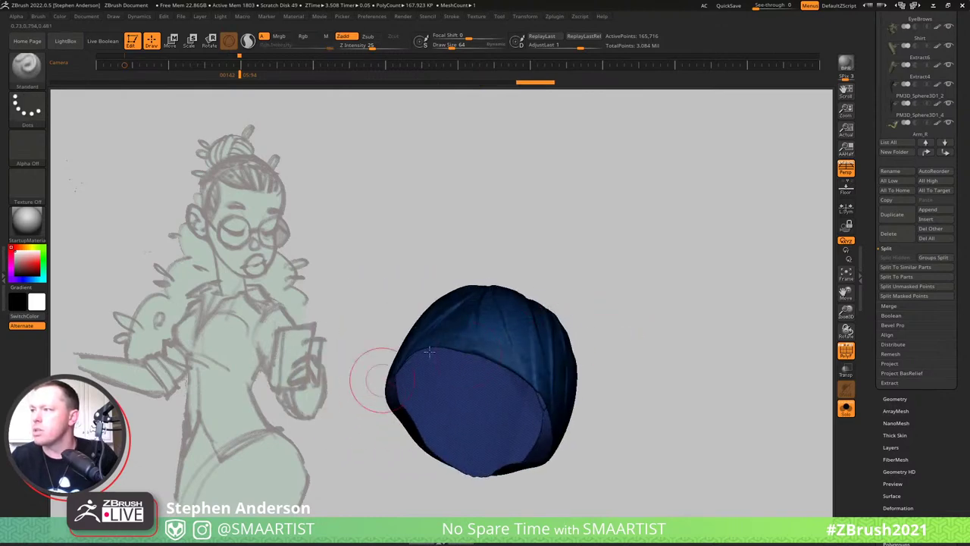
Turn off the polyframe display and fill the whole hair cap with the green sampled from its surface.
left_click_drag(373, 380, 501, 380)
mouse_move(500, 381)
right_mouse_down()
mouse_move(485, 356)
mouse_move(468, 368)
mouse_move(503, 397)
right_mouse_up()
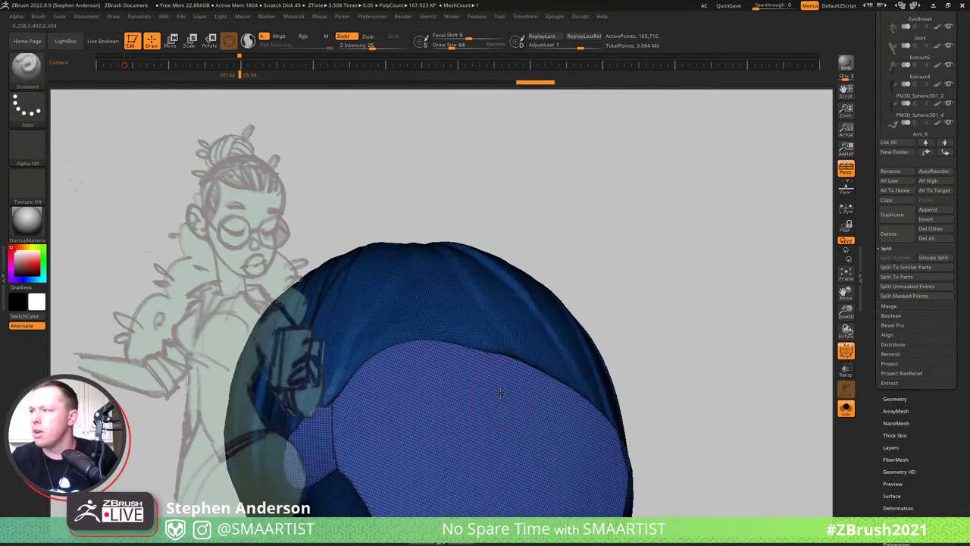
key("shift+f")
key("c")
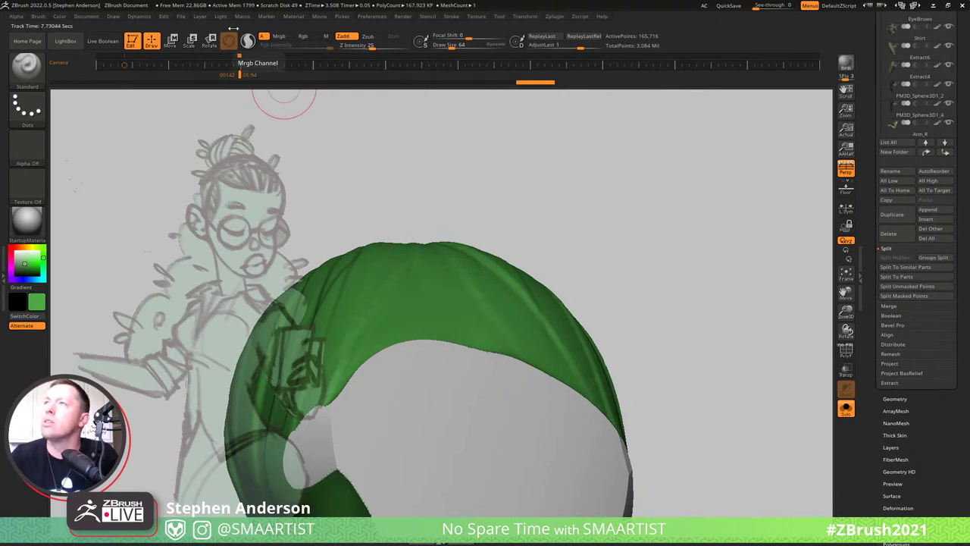
left_click(60, 16)
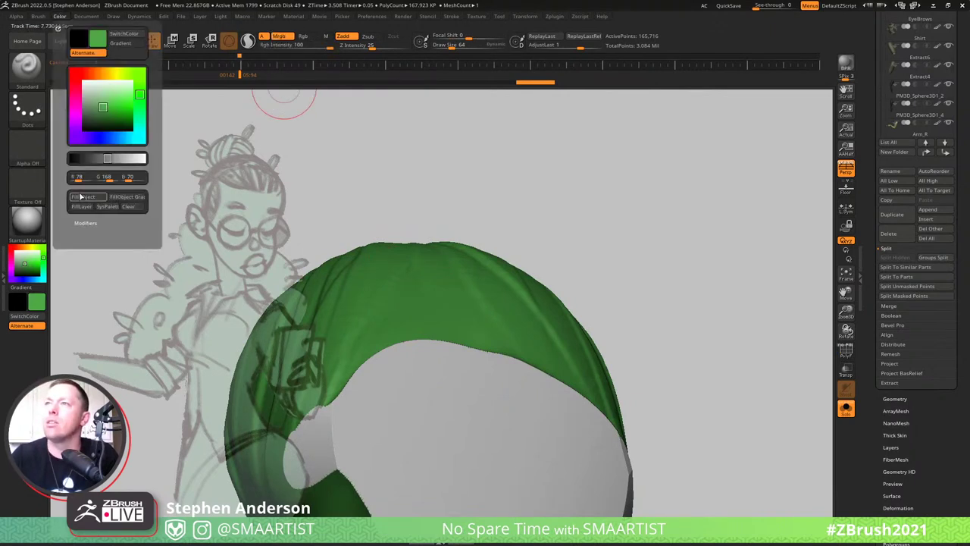
left_click(85, 195)
Soften the sharp cut edge along the underside of the hair cap with the TrimDynamic brush.
mouse_move(496, 333)
right_mouse_down()
mouse_move(447, 347)
mouse_move(484, 358)
mouse_move(463, 380)
right_mouse_up()
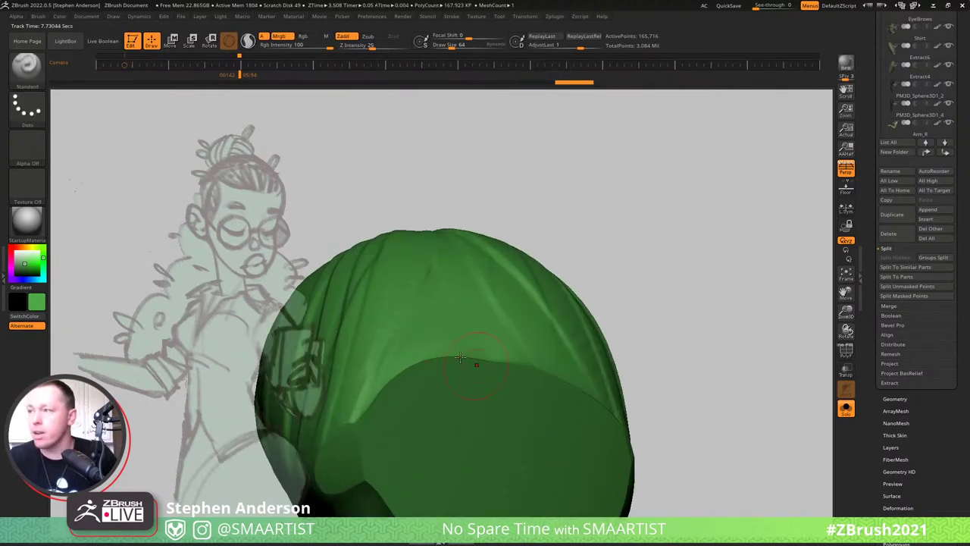
key("shift")
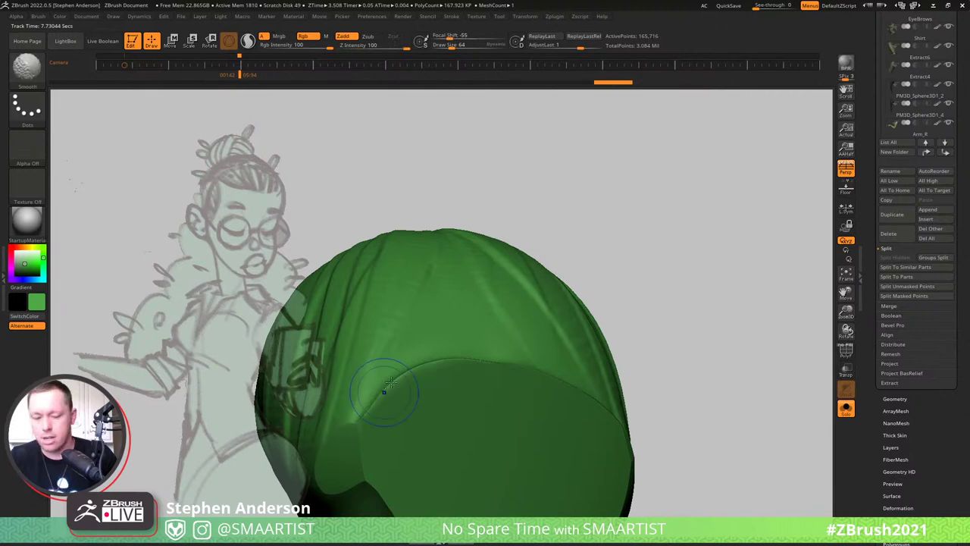
key("b")
key("t")
key("d")
mouse_move(413, 373)
left_mouse_down()
mouse_move(379, 401)
mouse_move(455, 364)
mouse_move(531, 376)
mouse_move(517, 373)
left_mouse_up()
left_click_drag(388, 378, 534, 371)
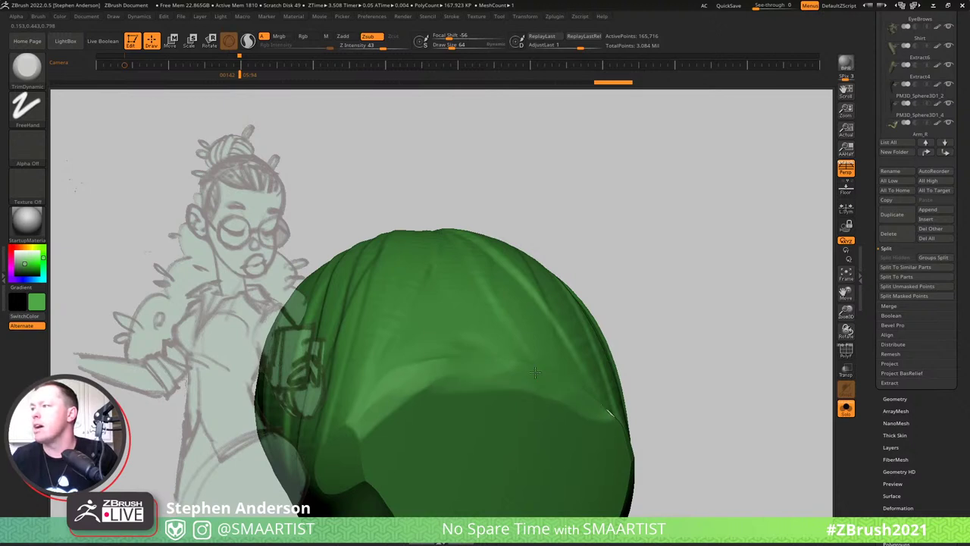
left_click_drag(453, 357, 415, 359)
mouse_move(574, 390)
right_mouse_down()
mouse_move(547, 402)
mouse_move(569, 409)
right_mouse_up()
left_click_drag(605, 409, 632, 458)
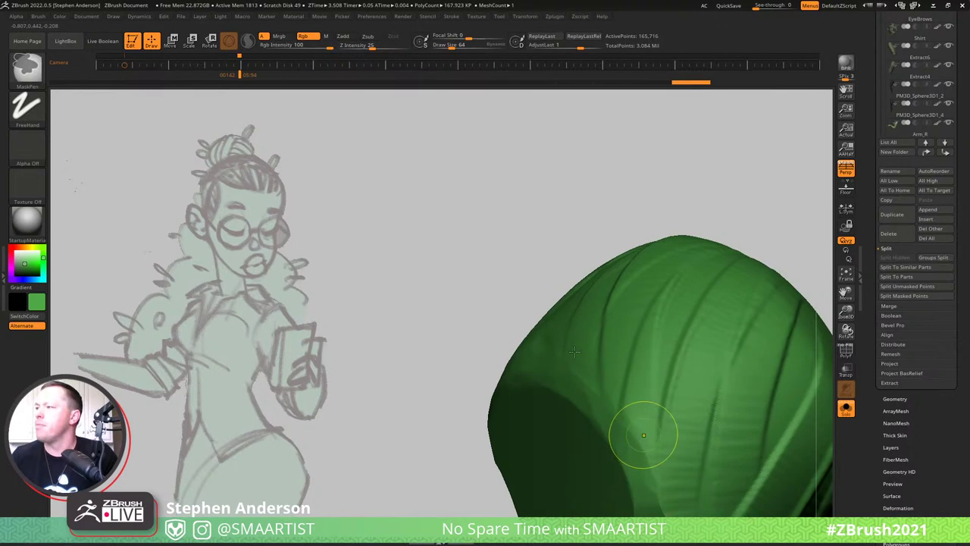
Bring the whole character back into view and hide the spikes subtool Hair1.
mouse_move(644, 432)
right_mouse_down("ctrl")
mouse_move(598, 372)
mouse_move(644, 379)
mouse_move(699, 437)
right_mouse_up("ctrl")
key("alt+s")
right_click_drag(642, 344, 623, 303, "alt")
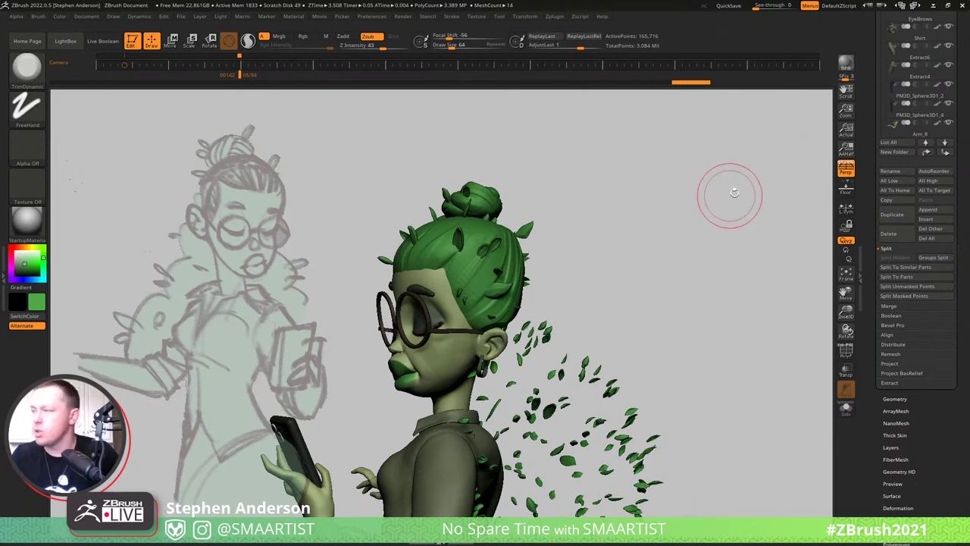
key("Up")
left_click_drag(966, 123, 964, 375)
mouse_move(928, 256)
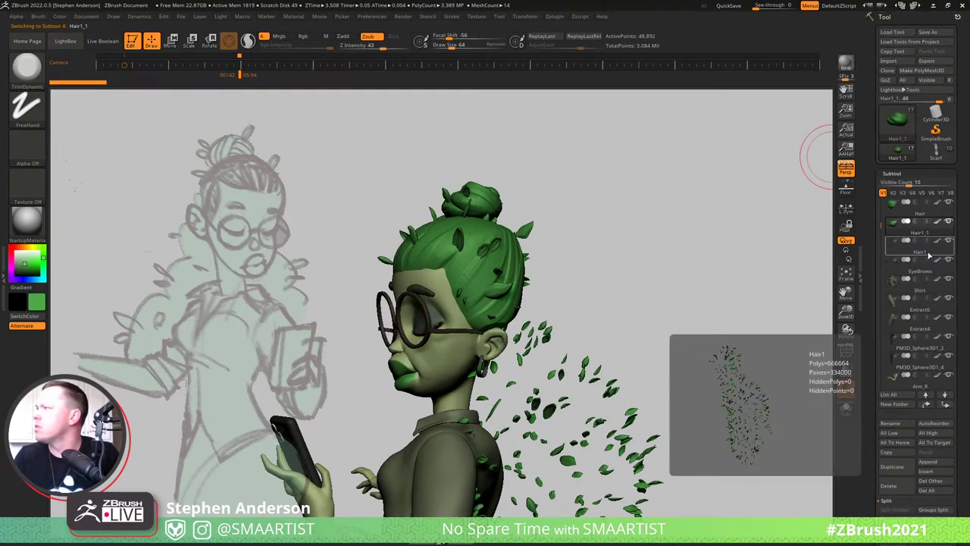
left_click(949, 241)
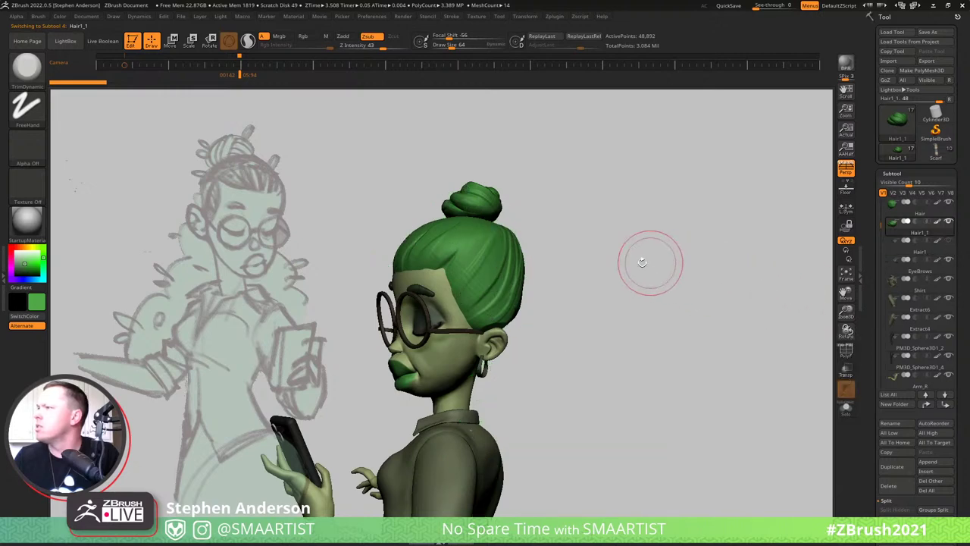
left_click_drag(684, 295, 697, 296)
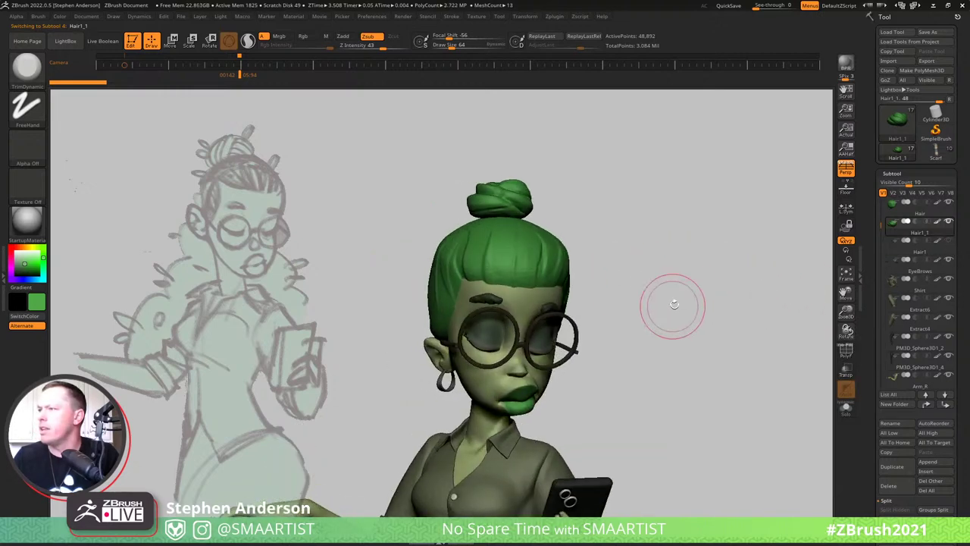
Select the Hair subtool, jump to the stored sketch-aligned view and fit the cap's outline to the sketch with the Move brush.
key("alt+Up")
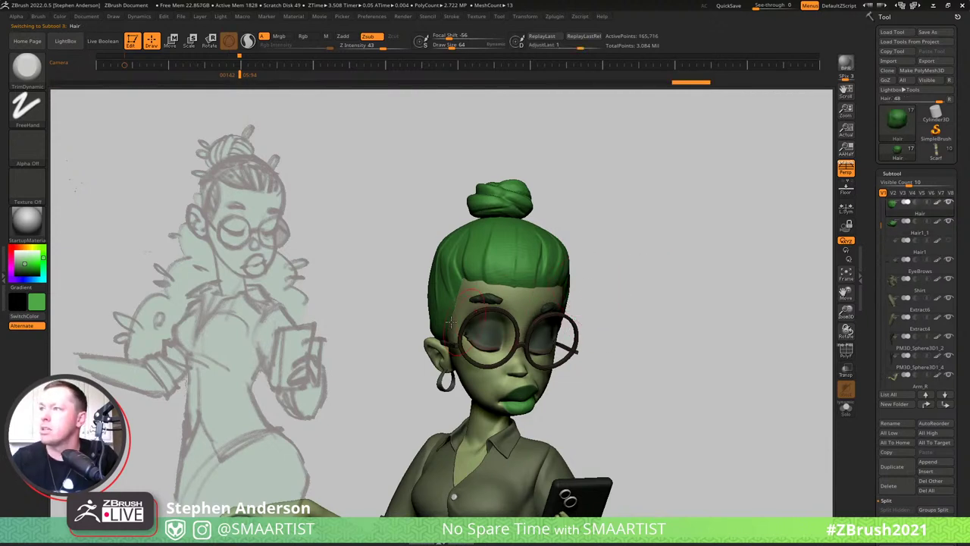
key("Right")
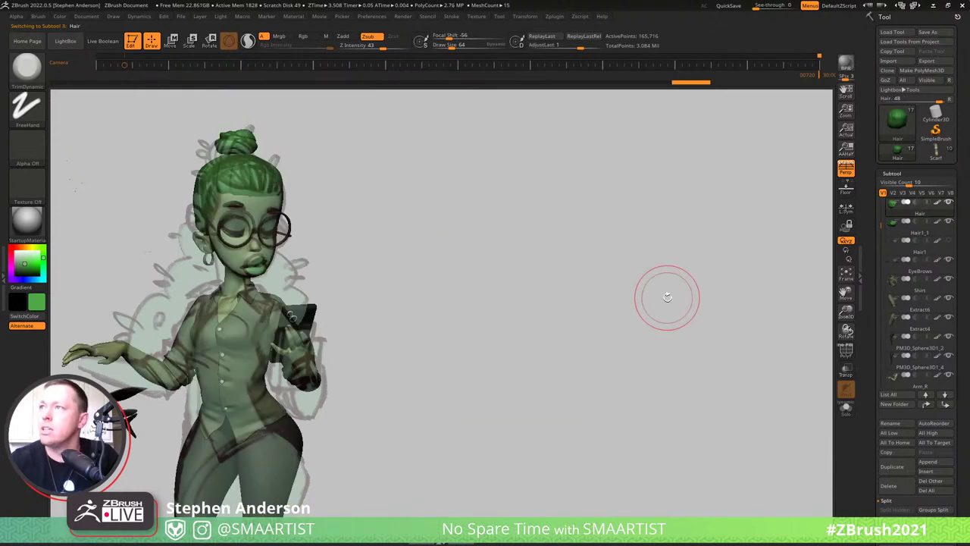
key("b")
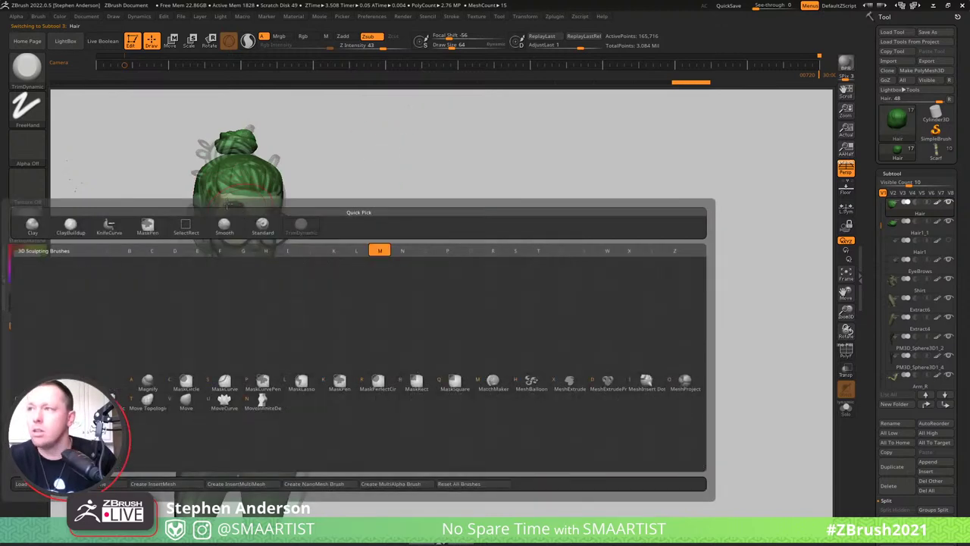
key("m")
key("v")
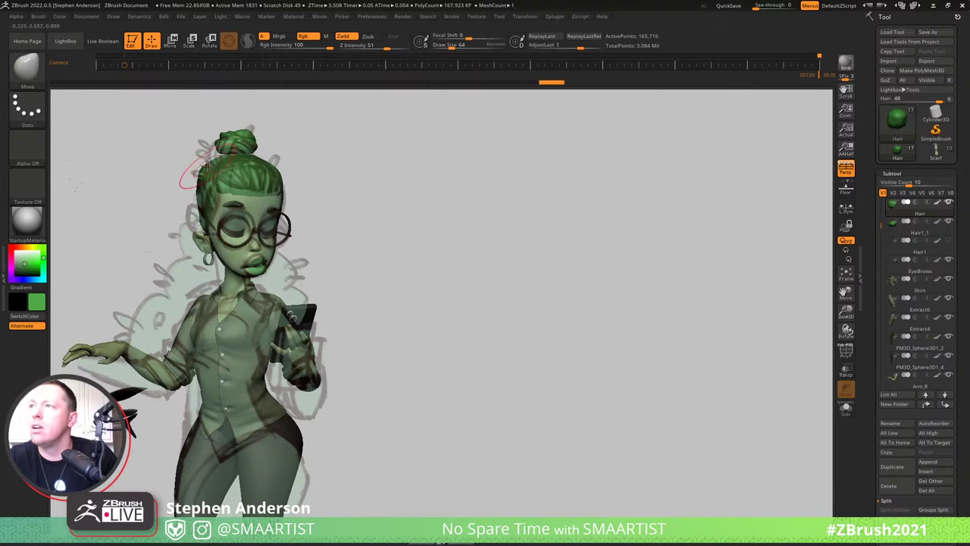
mouse_move(201, 163)
left_mouse_down()
mouse_move(464, 173)
mouse_move(402, 197)
mouse_move(420, 199)
mouse_move(404, 199)
mouse_move(431, 229)
left_mouse_up()
Try to flatten the hair's lower edge behind and above the ear with the TrimDynamic brush.
right_click_drag(579, 291, 563, 315, "ctrl")
right_click_drag(368, 255, 460, 258)
key("shift")
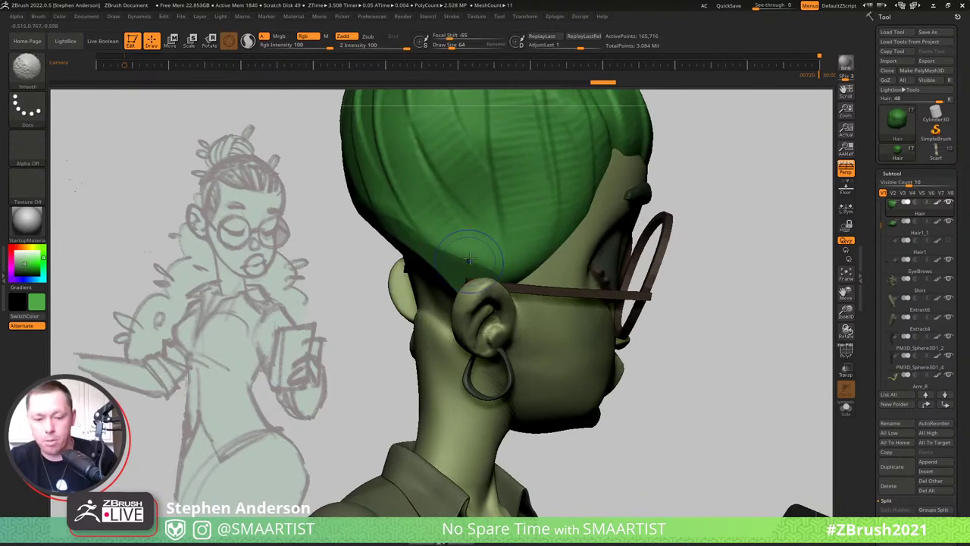
key("b")
key("t")
key("d")
left_click_drag(463, 259, 415, 238)
left_click_drag(471, 250, 382, 214)
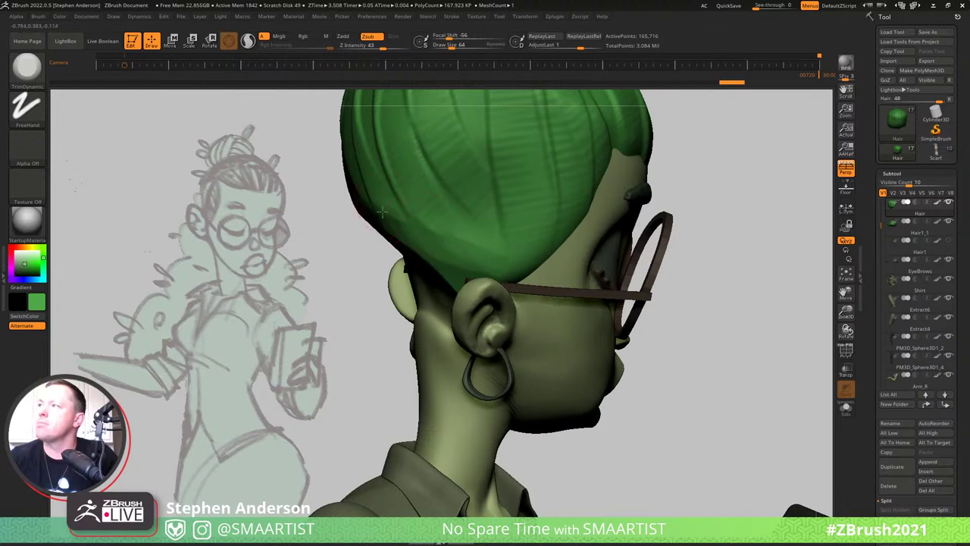
key("ctrl+z")
key("ctrl+z")
key("ctrl+z")
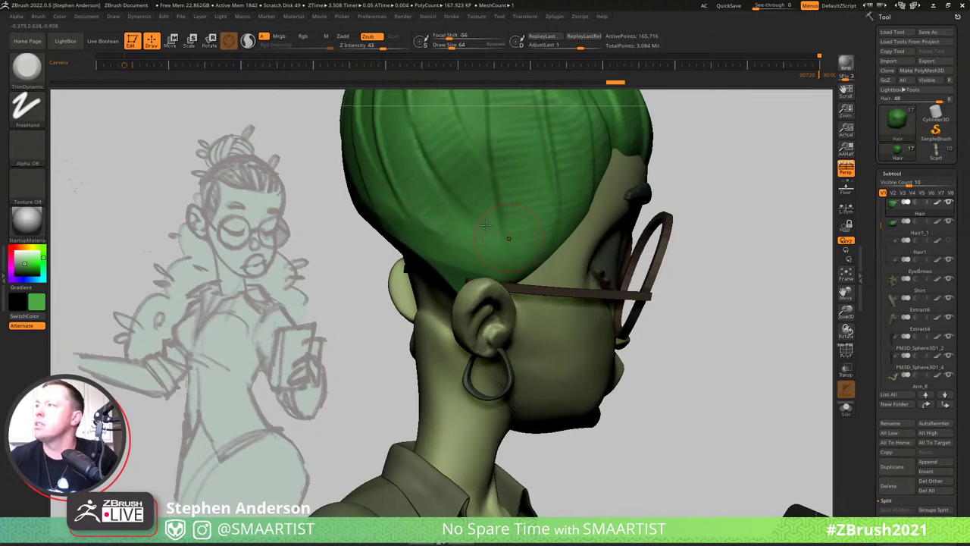
Flatten the strand grooves on the side of the hair above the ear with the TrimDynamic brush.
right_click_drag(508, 233, 484, 257)
mouse_move(527, 271)
left_mouse_down()
mouse_move(517, 243)
mouse_move(536, 195)
left_mouse_up()
mouse_move(537, 195)
right_mouse_down("ctrl")
mouse_move(496, 182)
mouse_move(388, 259)
mouse_move(409, 303)
right_mouse_up("ctrl")
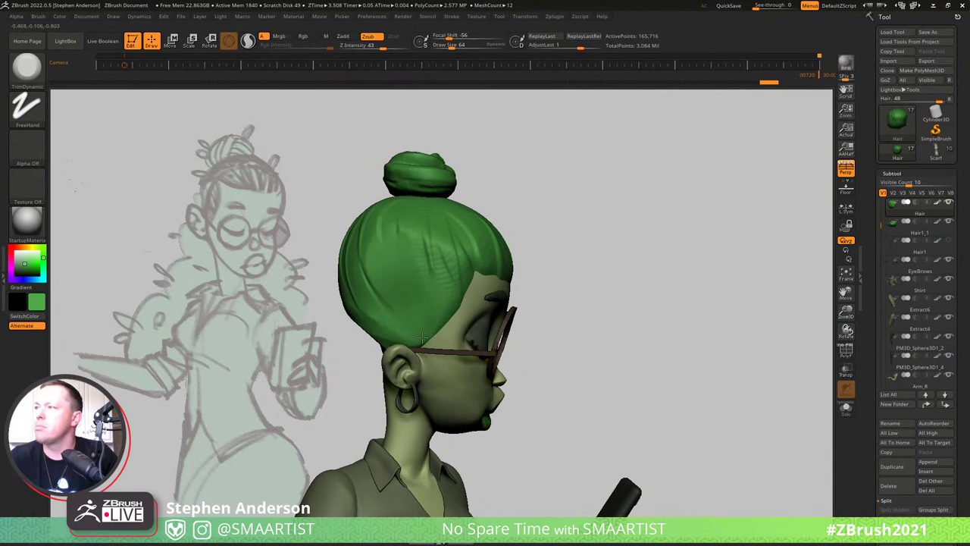
left_click_drag(368, 270, 420, 321)
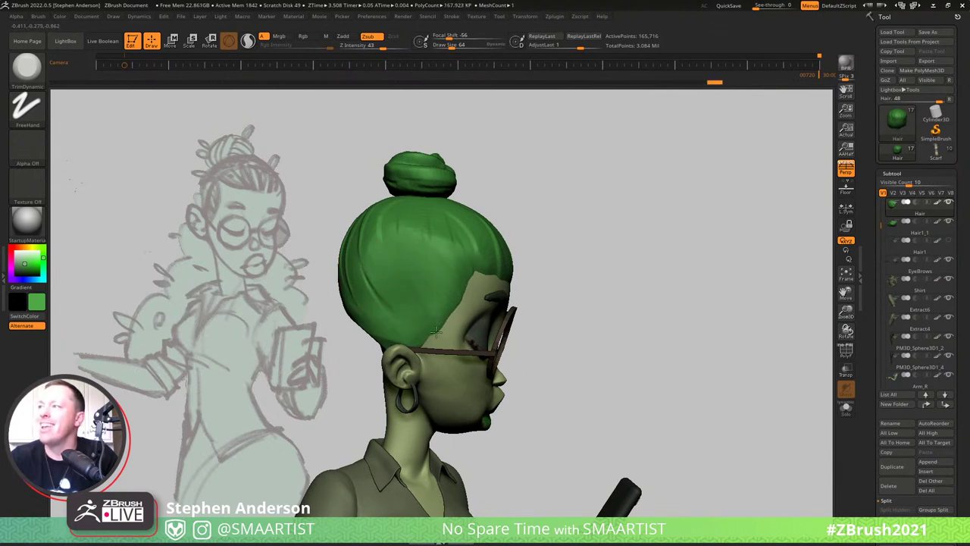
Reshape the hairline between temple and ear with the Move brush at draw size about 42 and smooth the side.
key("b")
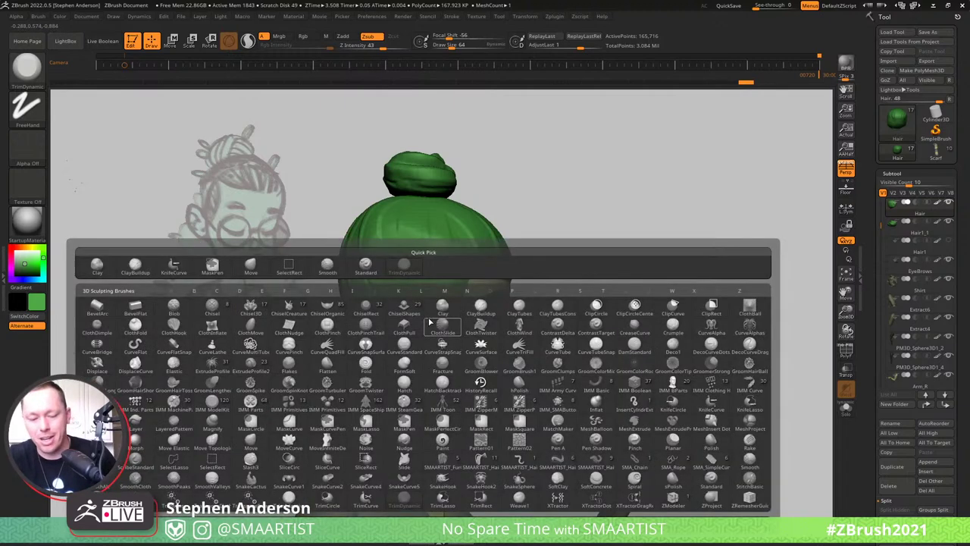
key("m")
key("v")
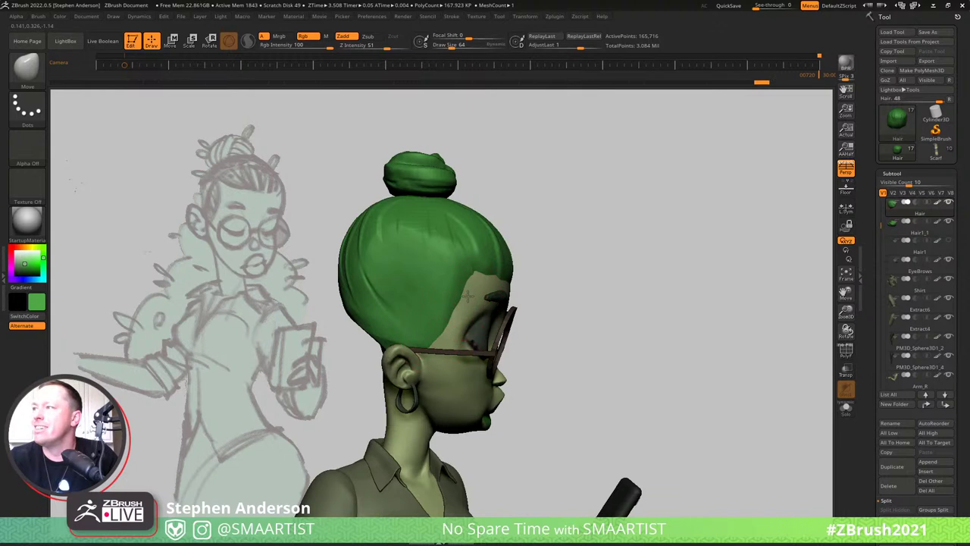
key("s")
left_click_drag(453, 310, 455, 319)
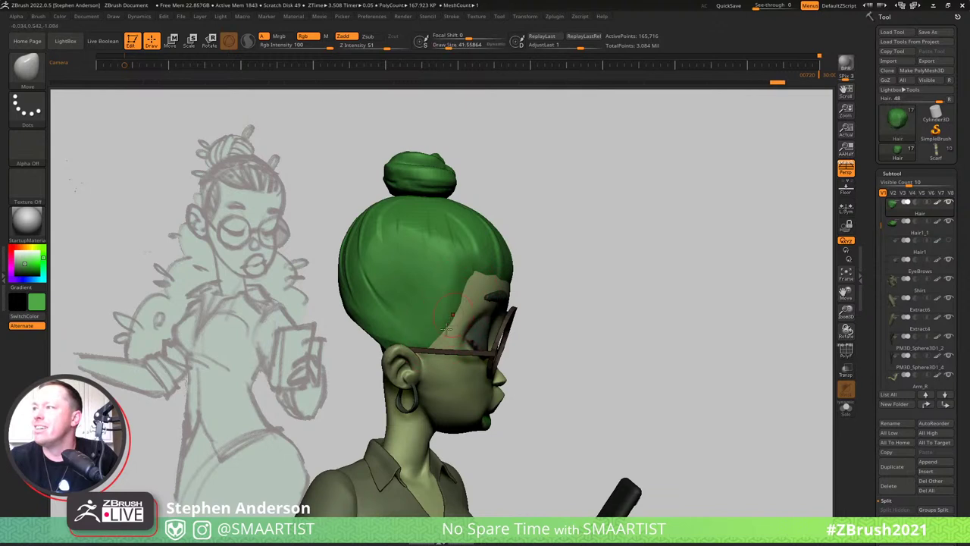
key("shift")
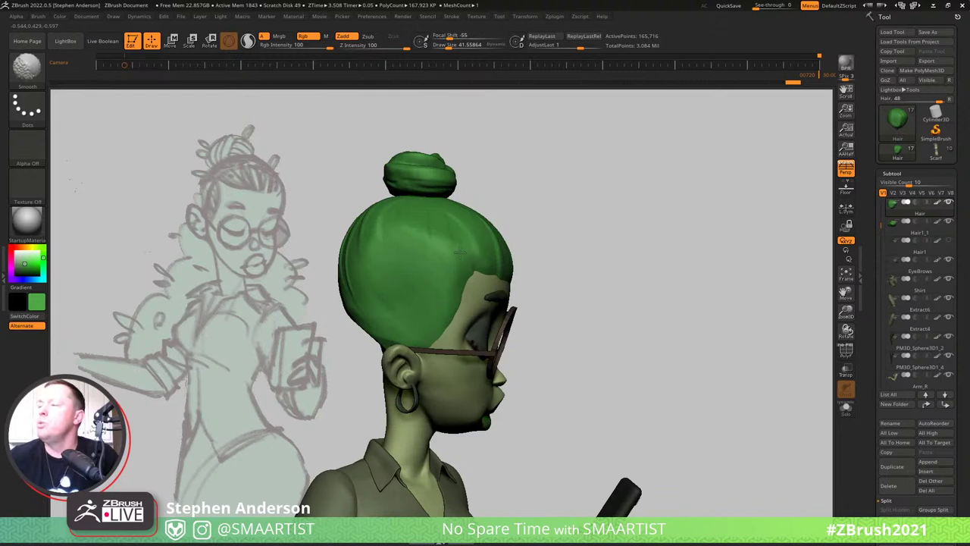
Refine the hairline around the forehead corner with the Move brush at draw size about 21.
right_click_drag(460, 253, 479, 276)
key("s")
left_click_drag(479, 276, 464, 288)
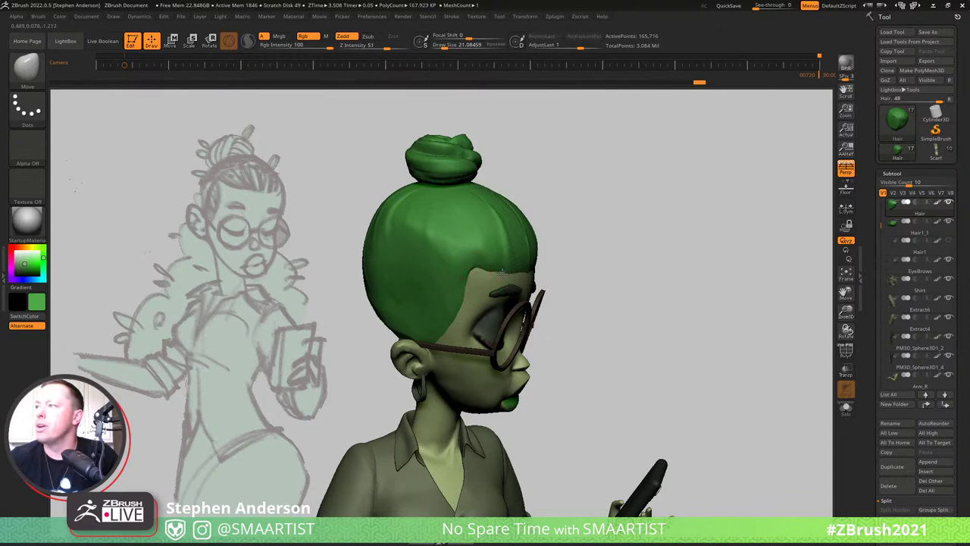
Smooth away the strand grooves on the front of the hair at draw size about 48.
mouse_move(477, 268)
right_mouse_down()
mouse_move(423, 271)
mouse_move(483, 253)
right_mouse_up()
key("s")
left_click_drag(483, 253, 470, 239)
key("shift")
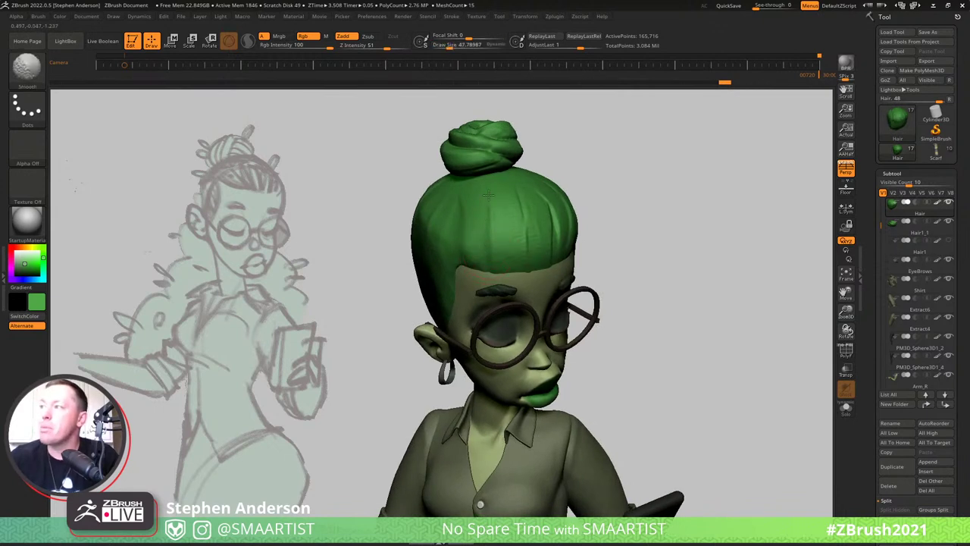
left_click_drag(487, 195, 473, 208, "shift")
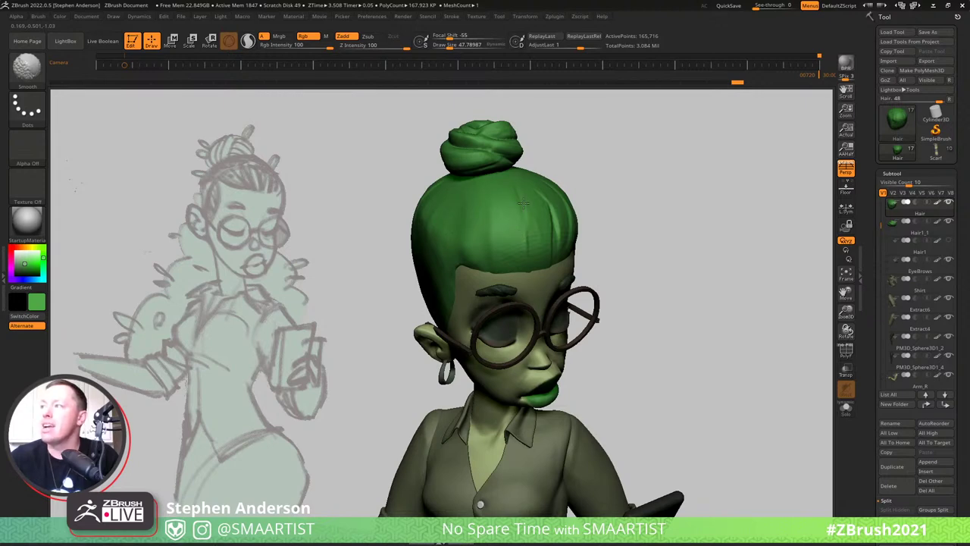
left_click_drag(465, 248, 470, 249, "shift")
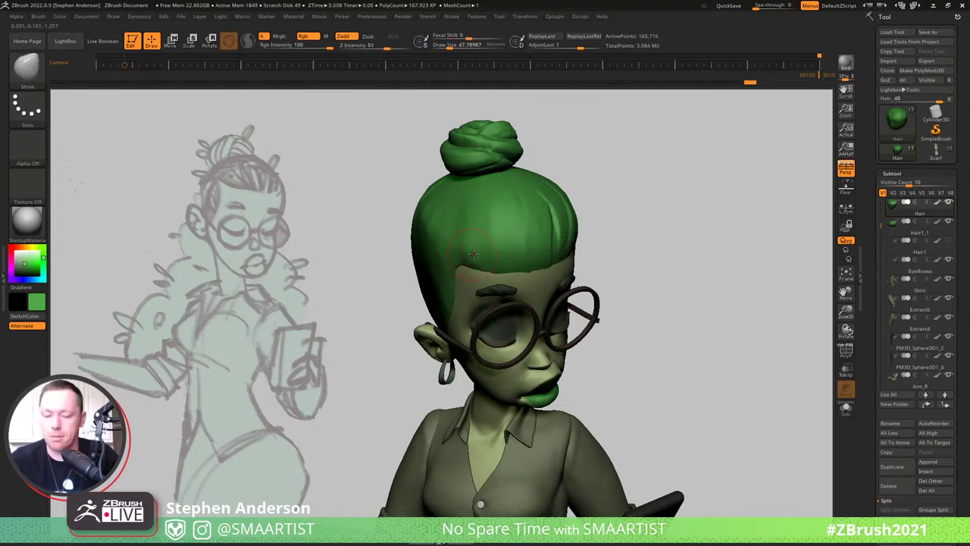
Even out the front and side surface of the hair with the TrimDynamic brush.
key("b")
key("t")
key("d")
mouse_move(476, 249)
right_mouse_down()
mouse_move(480, 242)
mouse_move(464, 251)
right_mouse_up()
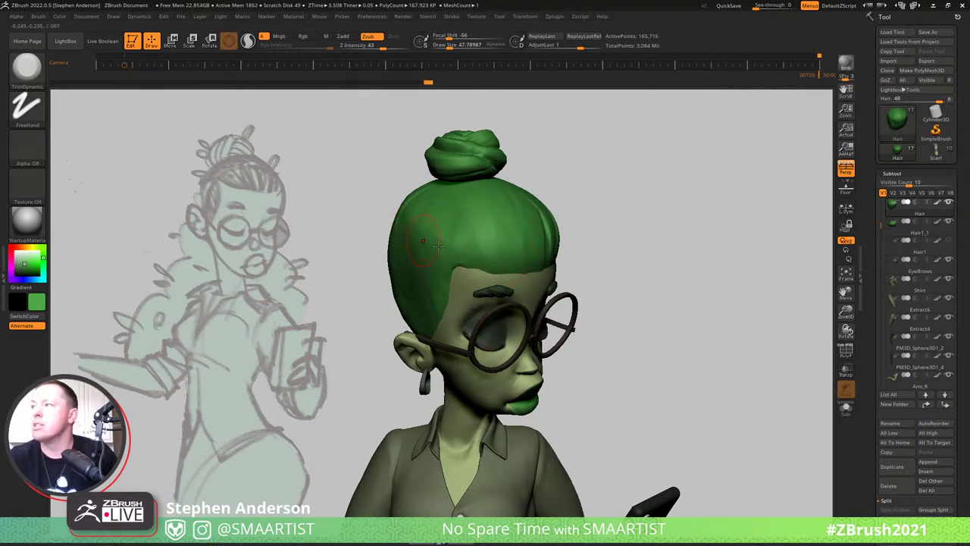
Pull the back of the hair down over the nape with the Move brush at draw size about 114.
right_click_drag(438, 245, 409, 304)
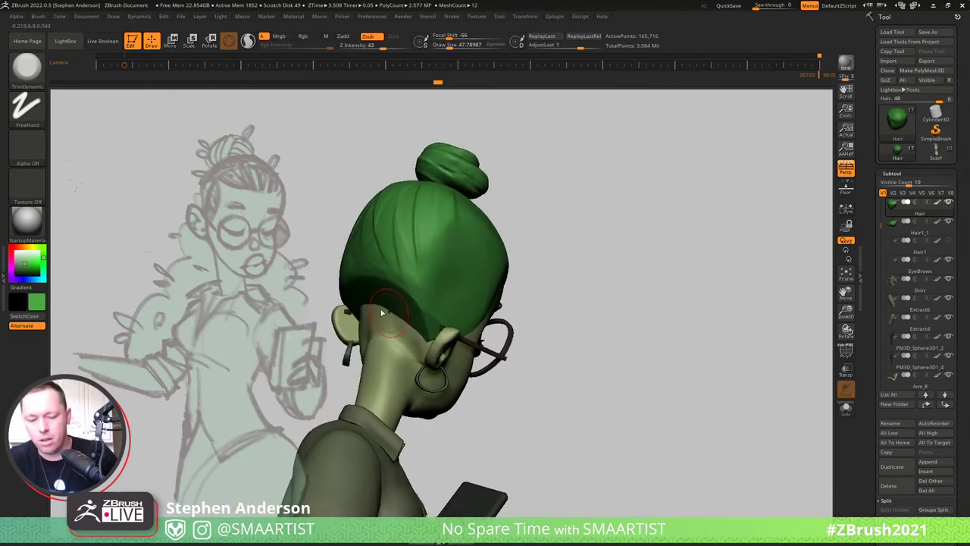
key("b")
key("m")
key("v")
right_click_drag(348, 313, 373, 313)
key("s")
left_click_drag(373, 314, 382, 314)
mouse_move(383, 303)
left_mouse_down()
mouse_move(378, 346)
mouse_move(352, 345)
left_mouse_up()
left_click_drag(422, 329, 421, 343)
left_click_drag(382, 378, 375, 398)
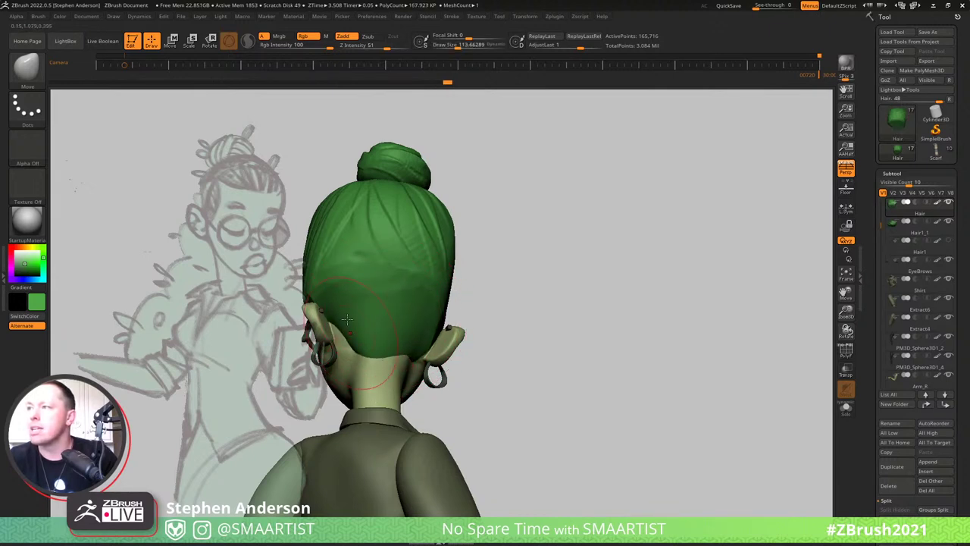
Taper the back of the hair to a rounded point at the nape with draw size about 129 and smooth it.
mouse_move(388, 362)
right_mouse_down()
mouse_move(366, 345)
mouse_move(407, 341)
mouse_move(385, 297)
mouse_move(598, 316)
mouse_move(571, 299)
mouse_move(636, 275)
mouse_move(608, 301)
mouse_move(556, 277)
mouse_move(562, 247)
mouse_move(503, 221)
mouse_move(514, 222)
right_mouse_up()
key("s")
left_click_drag(515, 223, 516, 221)
mouse_move(506, 266)
right_mouse_down()
mouse_move(524, 275)
mouse_move(502, 338)
right_mouse_up()
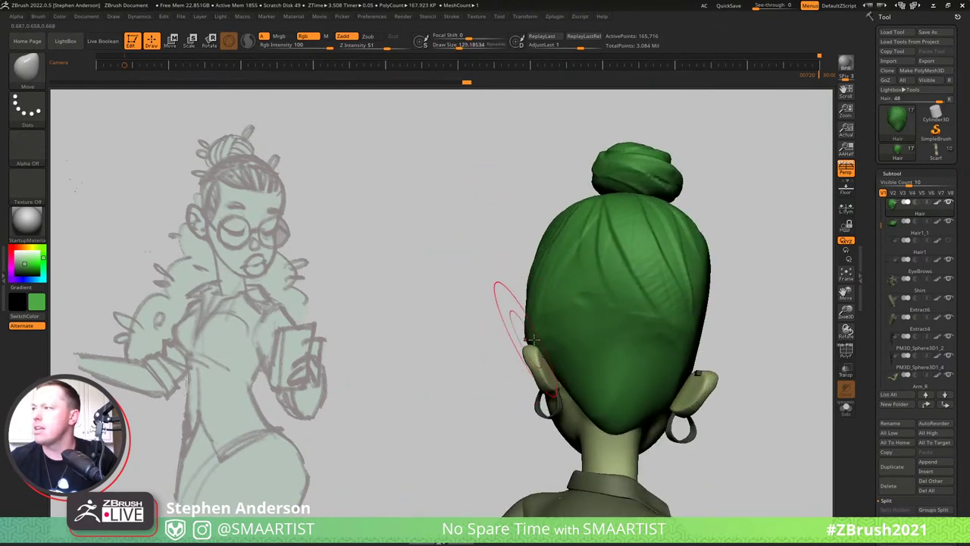
key("shift")
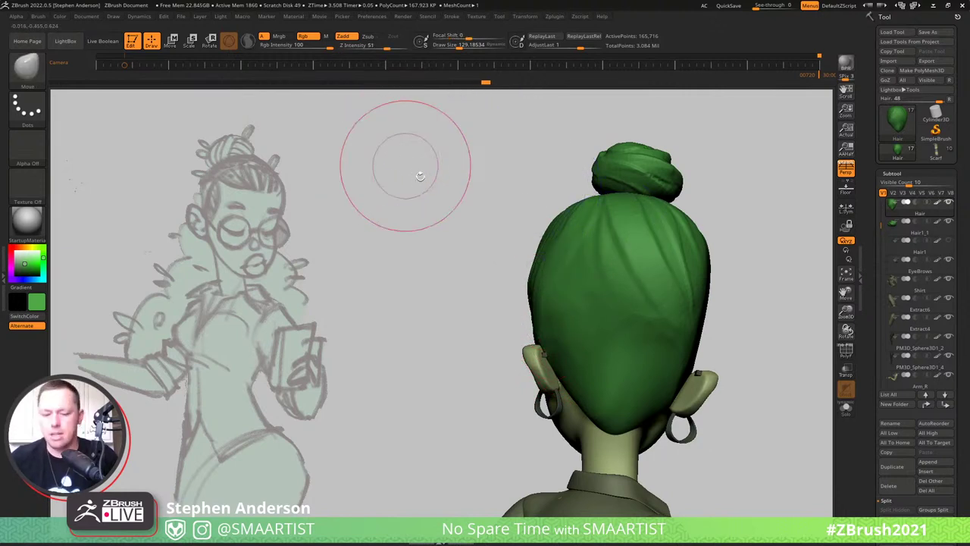
Load the Smooth Stronger brush from the LightBox Smooth brushes as the smoothing brush and accept the notice.
key("comma")
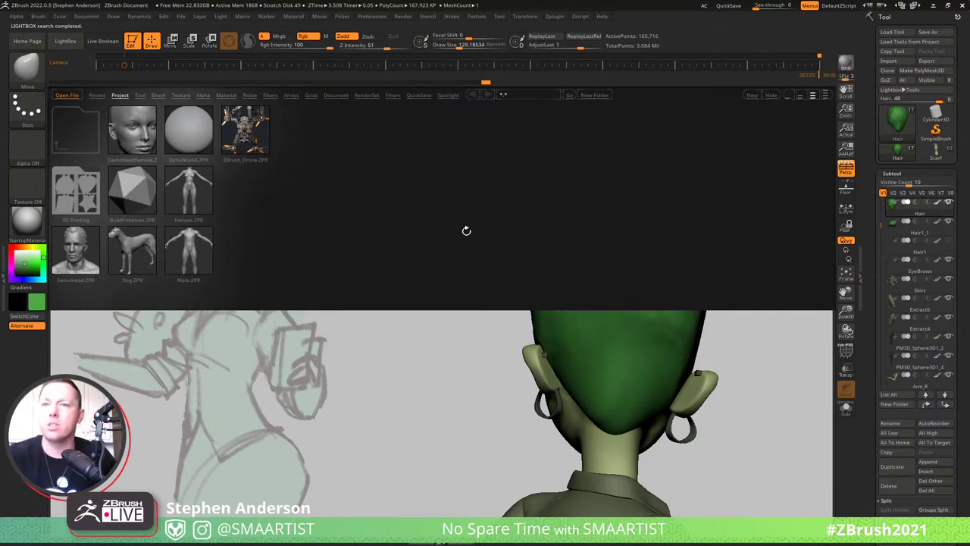
left_click(158, 96)
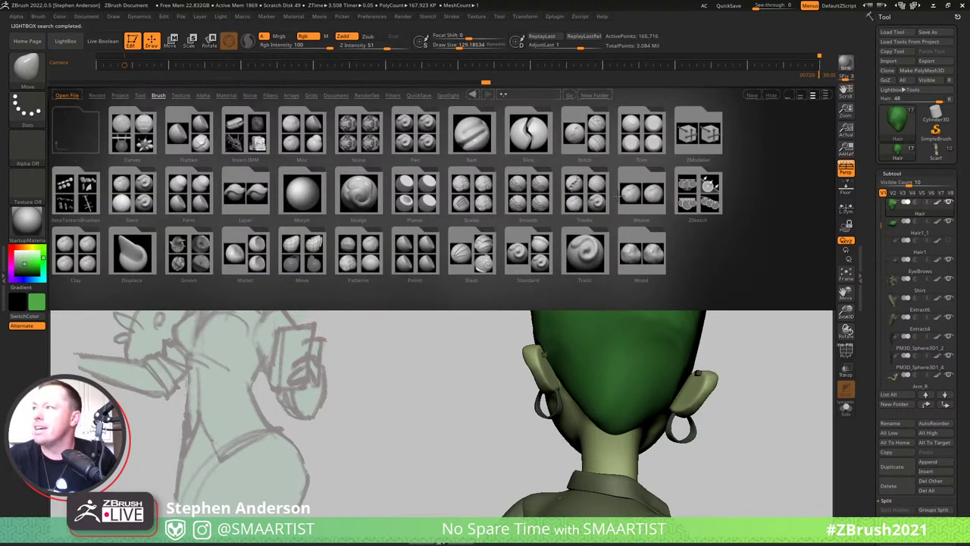
left_click(524, 196)
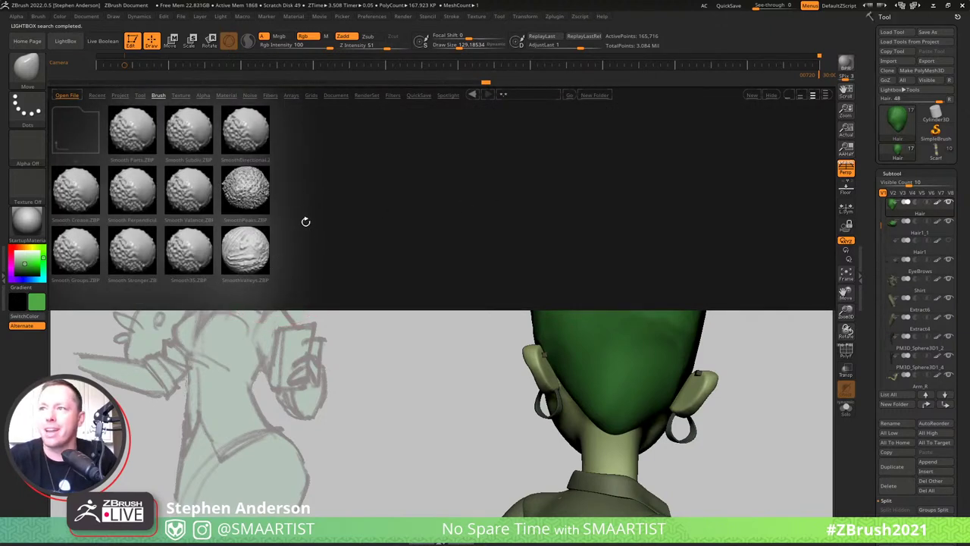
double_click(134, 255)
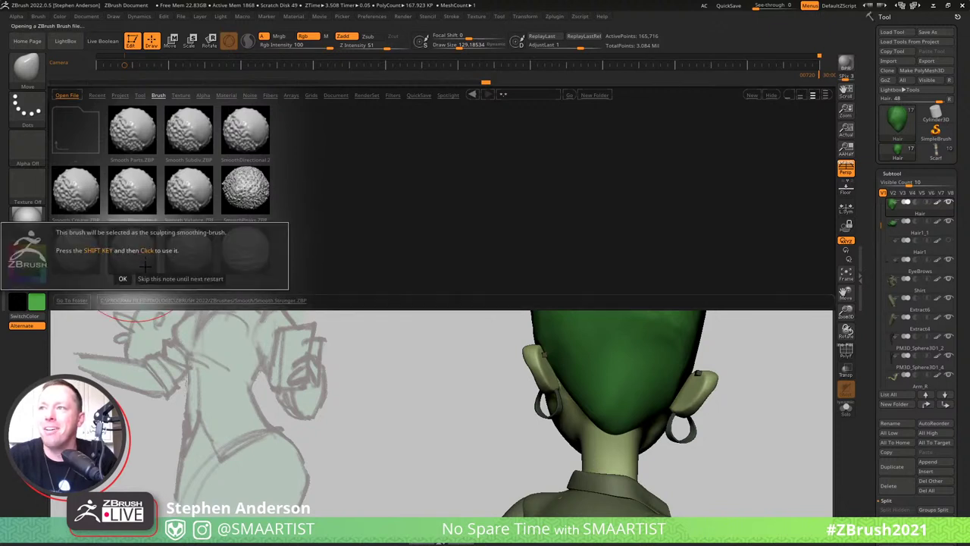
left_click(153, 278)
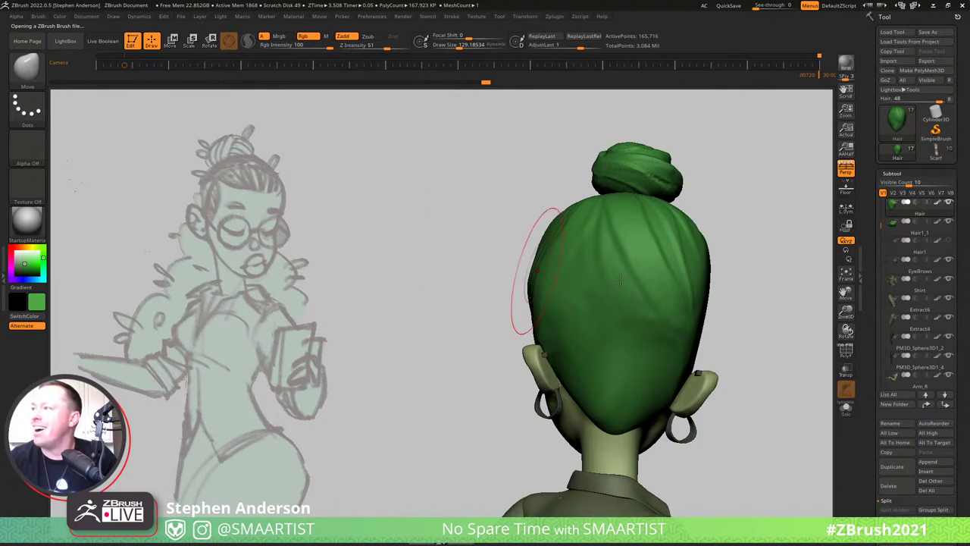
Smooth away the remaining strand grooves on the back, sides and front of the hair with the Smooth Stronger brush.
key("shift")
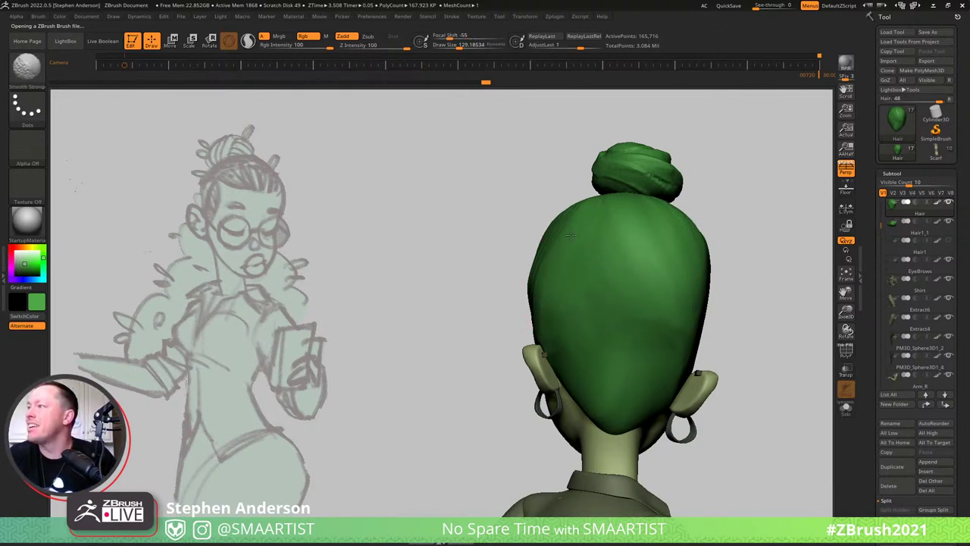
right_click_drag(571, 236, 467, 250)
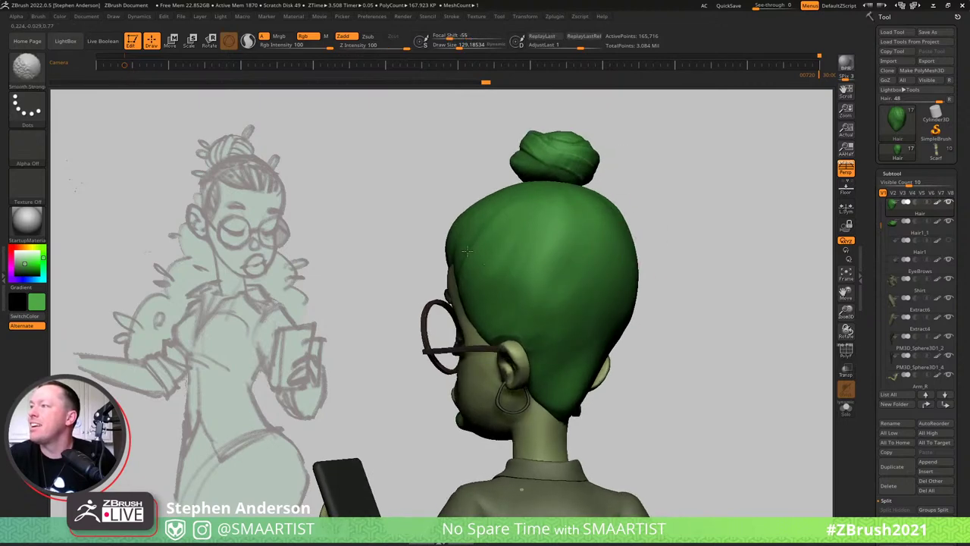
right_click_drag(498, 184, 479, 216)
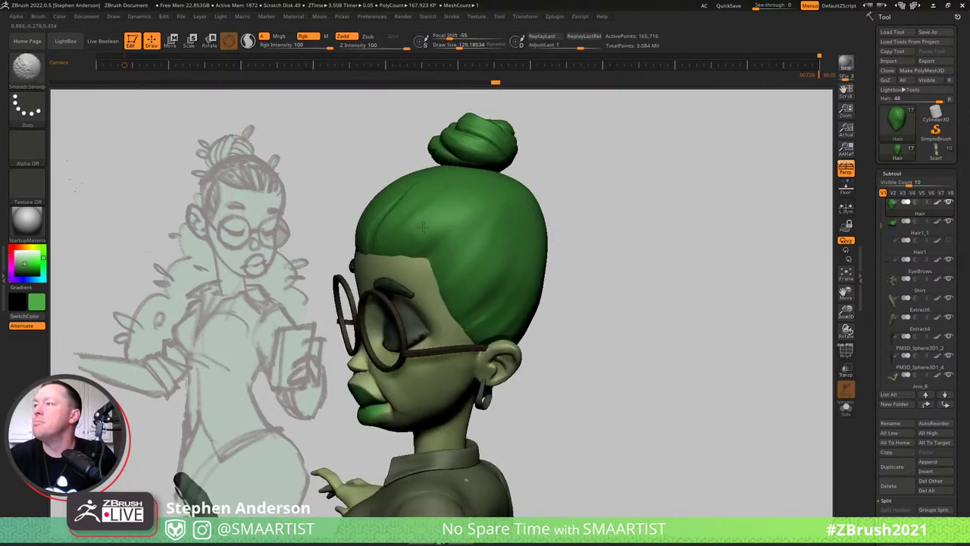
right_click_drag(391, 219, 405, 205)
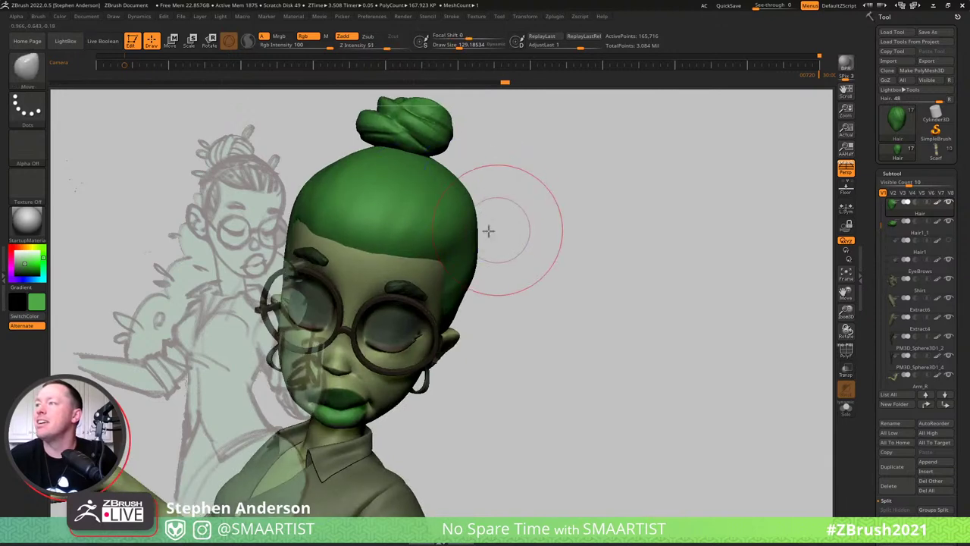
right_click_drag(488, 228, 507, 293)
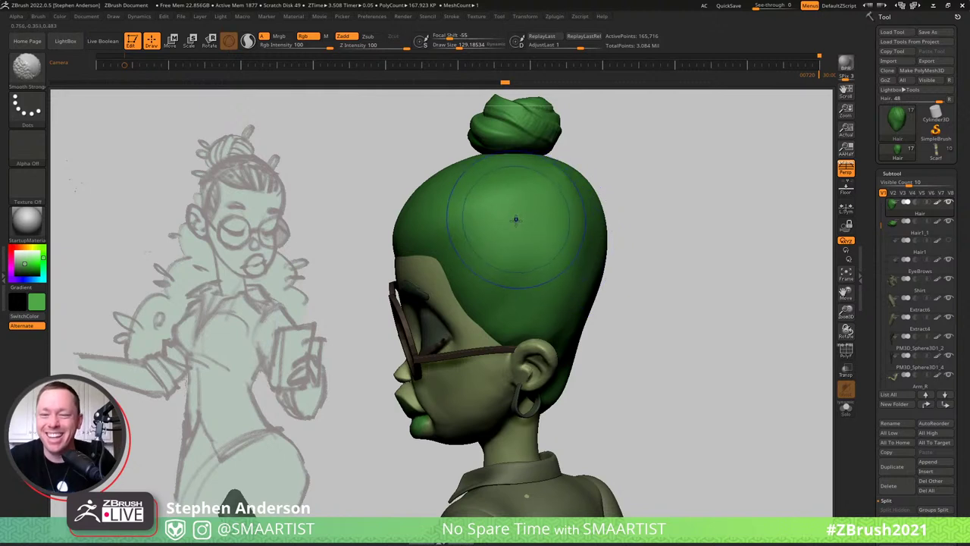
Even out the lower back of the hair and soften its point at the nape using strong smoothing.
key("b")
key("m")
key("v")
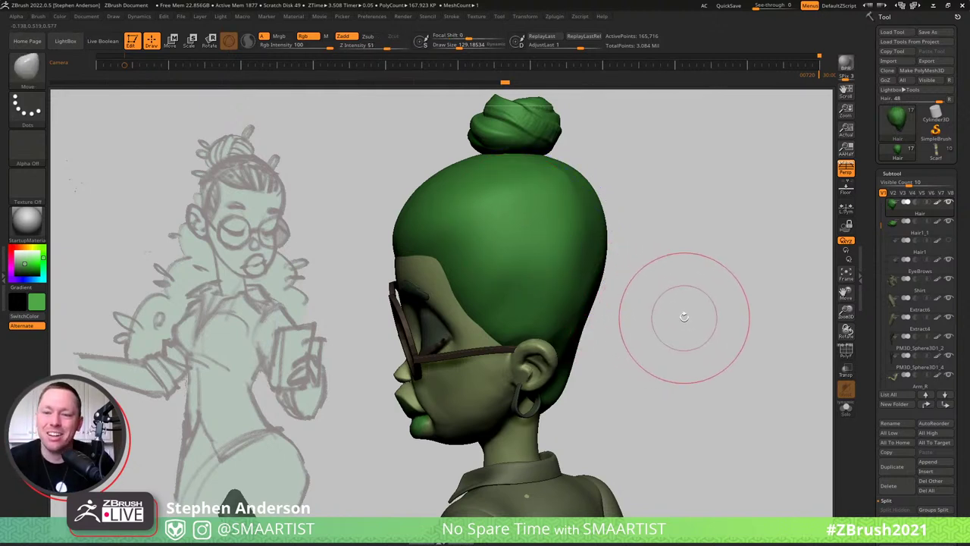
left_click_drag(684, 297, 612, 294)
right_click_drag(615, 357, 544, 313, "alt")
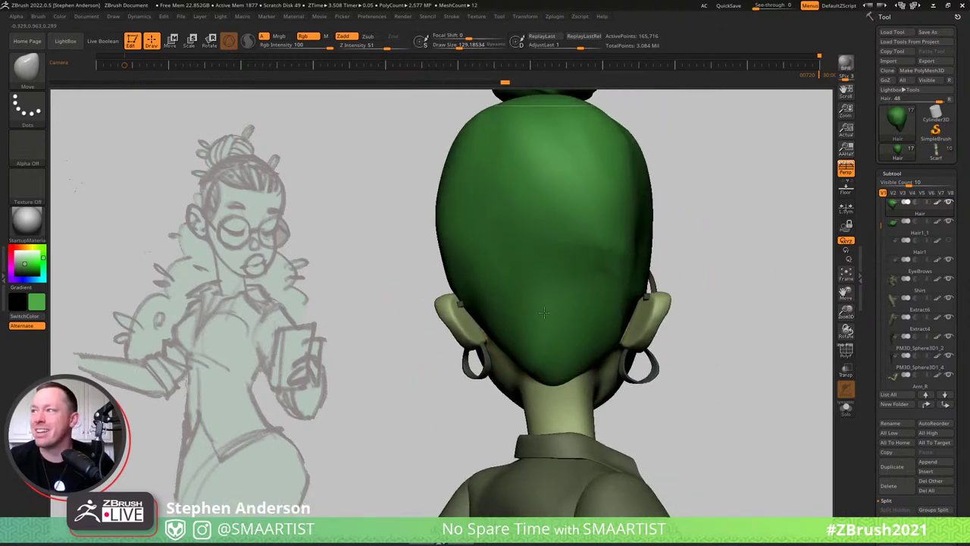
mouse_move(543, 312)
left_mouse_down()
mouse_move(619, 246)
mouse_move(581, 243)
mouse_move(599, 243)
left_mouse_up()
key("shift")
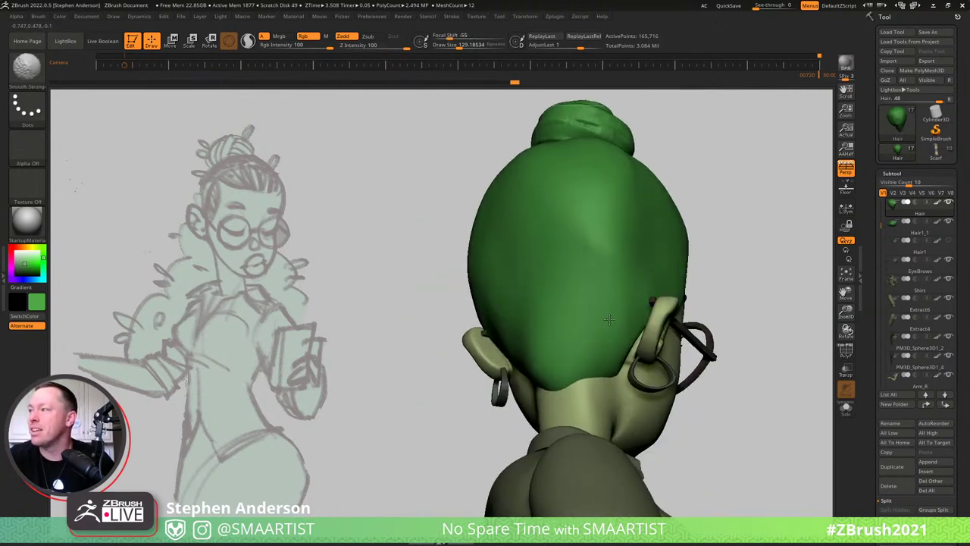
left_click_drag(513, 362, 535, 360, "shift")
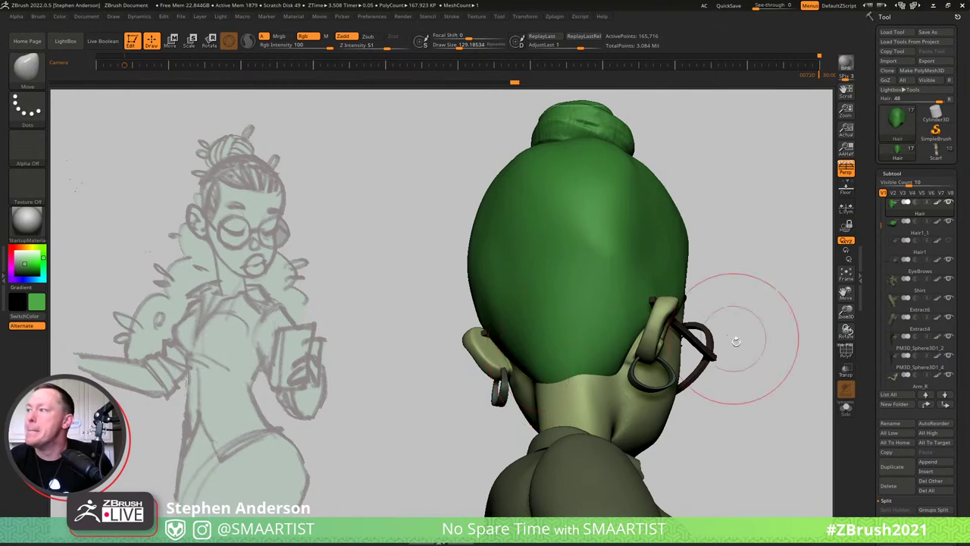
Turn off the polypaint display on all subtools and set the active color to white.
right_click_drag(629, 285, 636, 269)
left_click(938, 203, "shift")
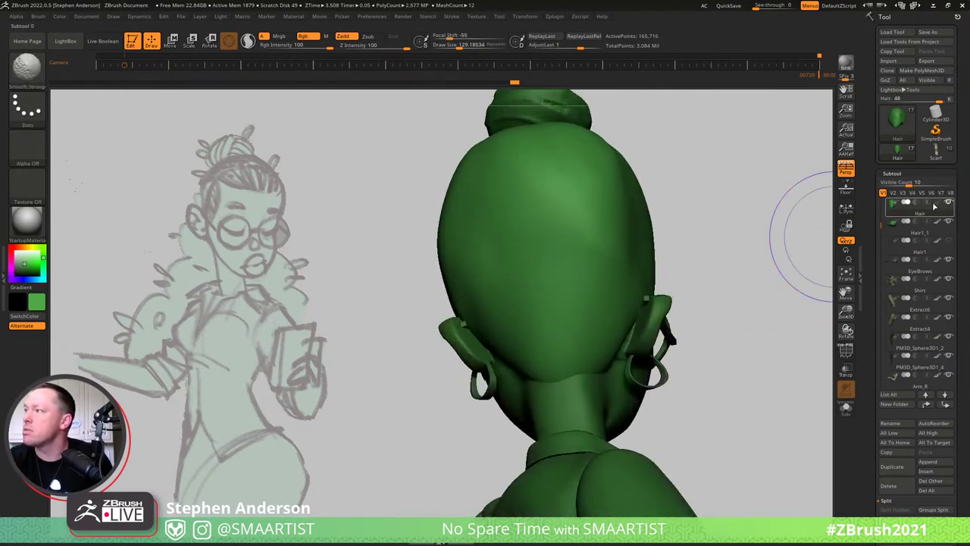
left_click_drag(26, 262, 6, 246)
right_click_drag(603, 283, 547, 191)
right_click_drag(547, 191, 653, 267)
right_click_drag(600, 265, 608, 364)
Level the uneven areas on the back of the hair with the TrimDynamic brush at draw size about 129.
key("b")
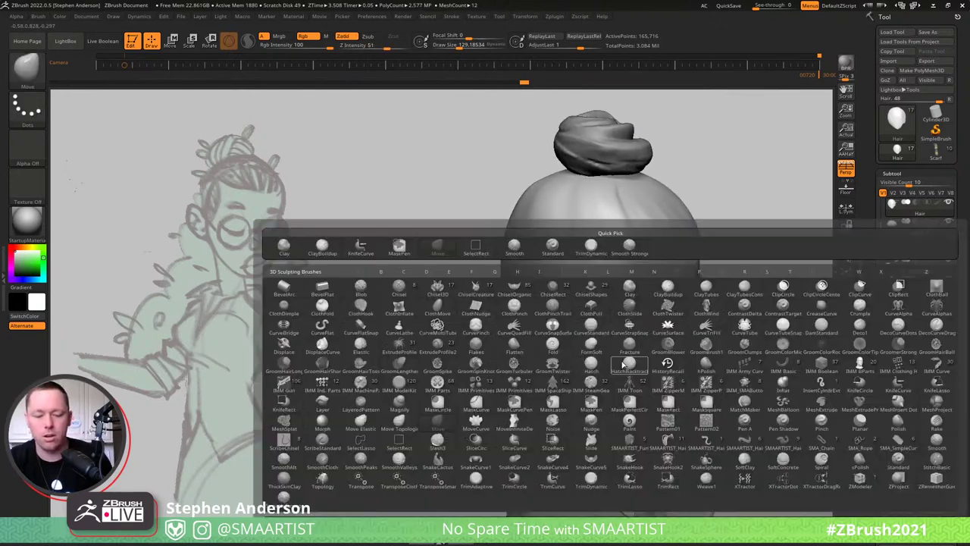
key("t")
key("d")
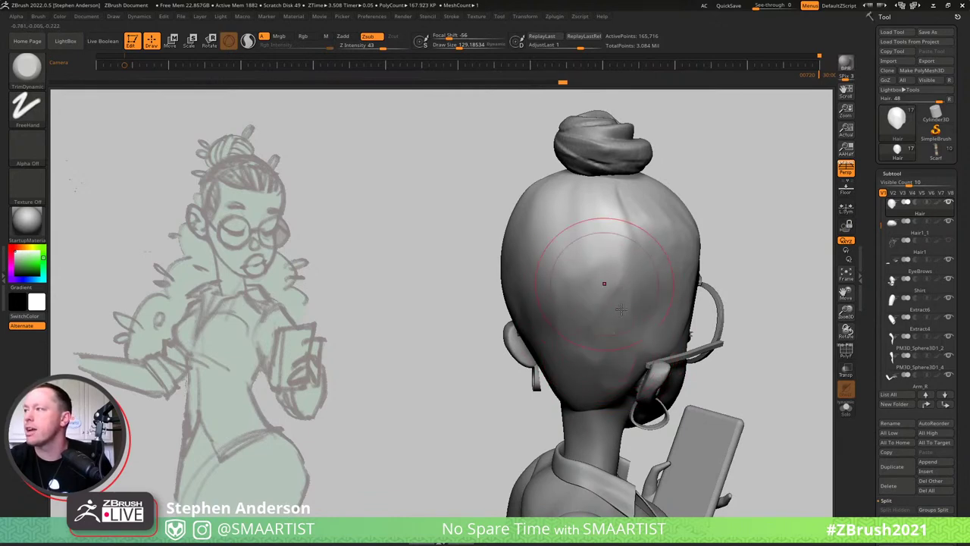
right_click_drag(606, 329, 572, 386)
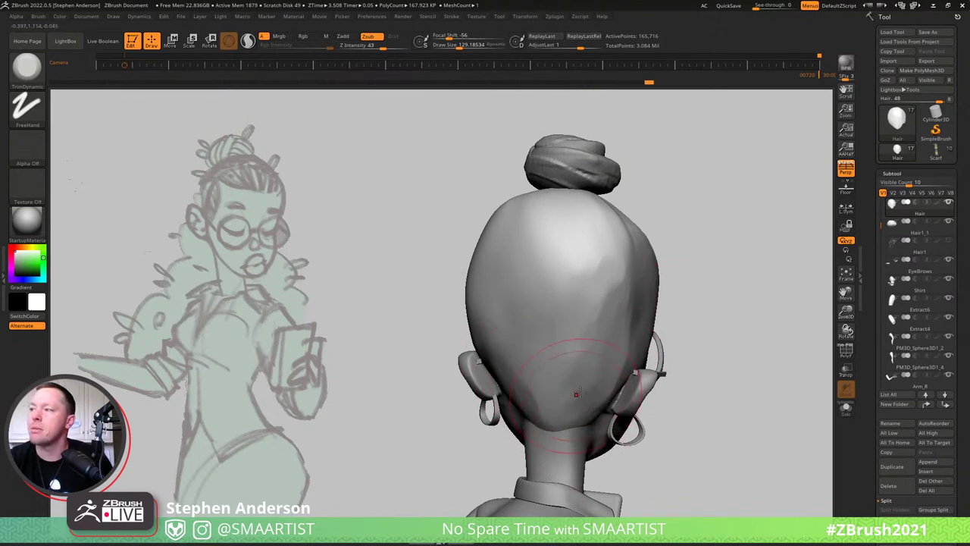
Adjust the lower edge of the hair at the nape with the Move brush.
key("b")
key("m")
key("v")
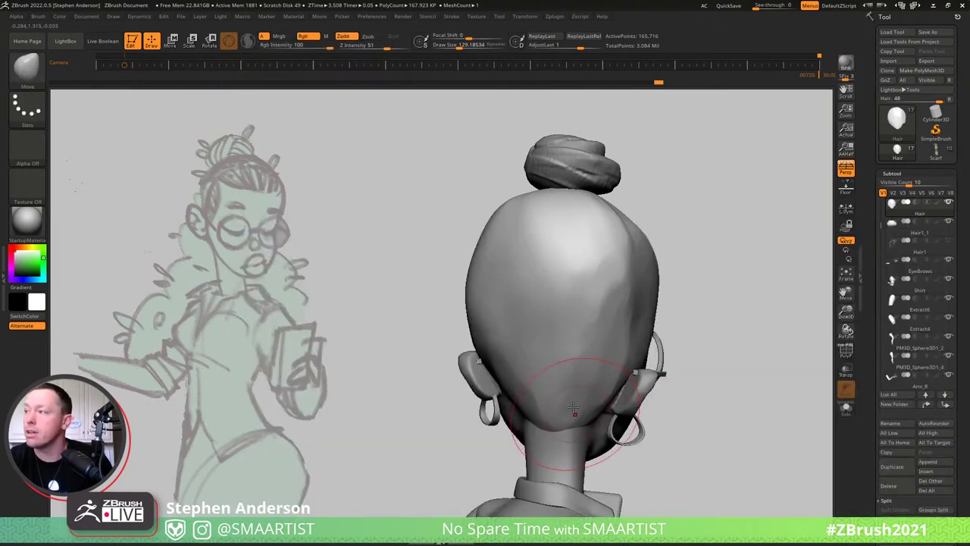
right_click_drag(577, 409, 573, 397)
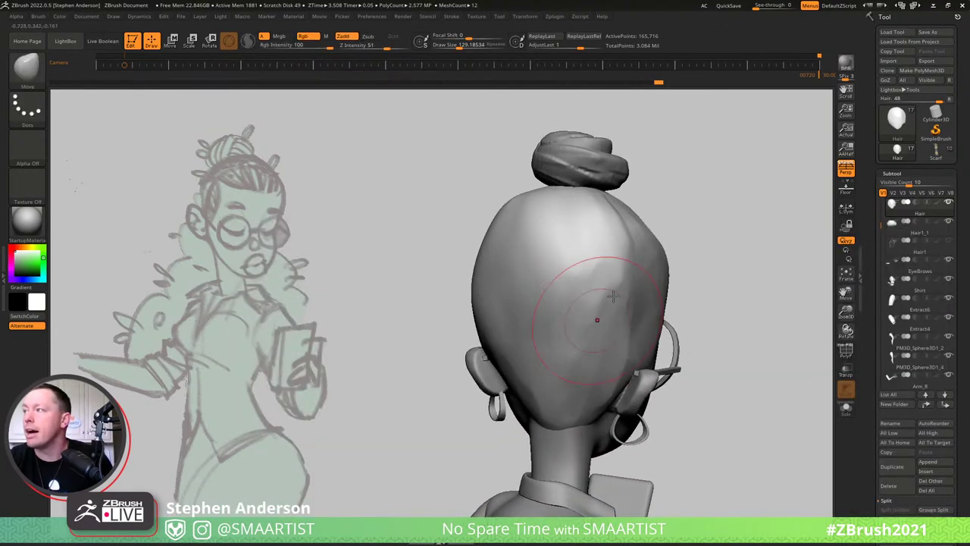
Ghost the other subtools and round the back contour of the hair with the Move brush at draw size about 109, smoothing the result.
mouse_move(623, 259)
right_mouse_down()
mouse_move(589, 305)
mouse_move(606, 335)
mouse_move(636, 286)
mouse_move(608, 273)
mouse_move(528, 278)
mouse_move(512, 208)
mouse_move(538, 300)
mouse_move(527, 304)
right_mouse_up()
key("s")
mouse_move(531, 318)
left_mouse_down()
mouse_move(542, 320)
mouse_move(535, 326)
left_mouse_up()
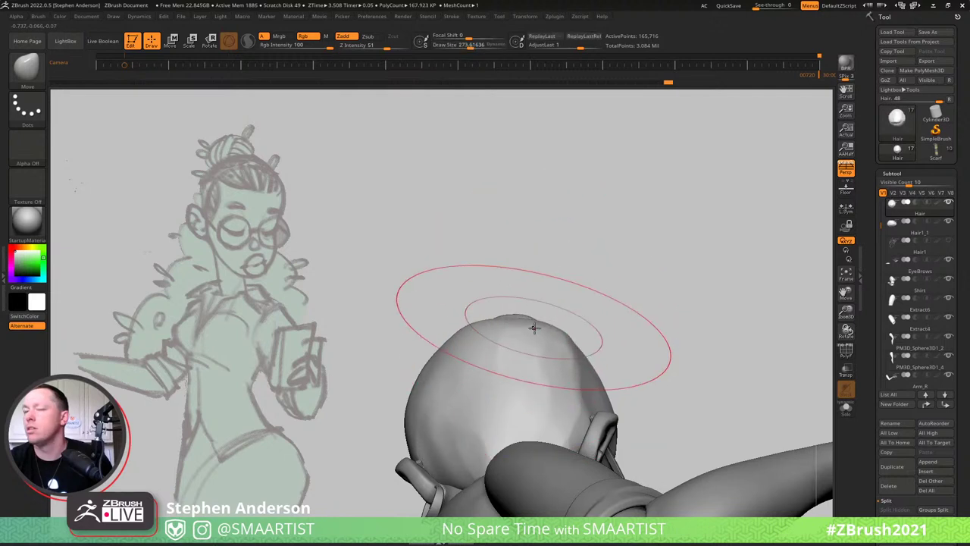
key("ctrl")
key("ctrl+t")
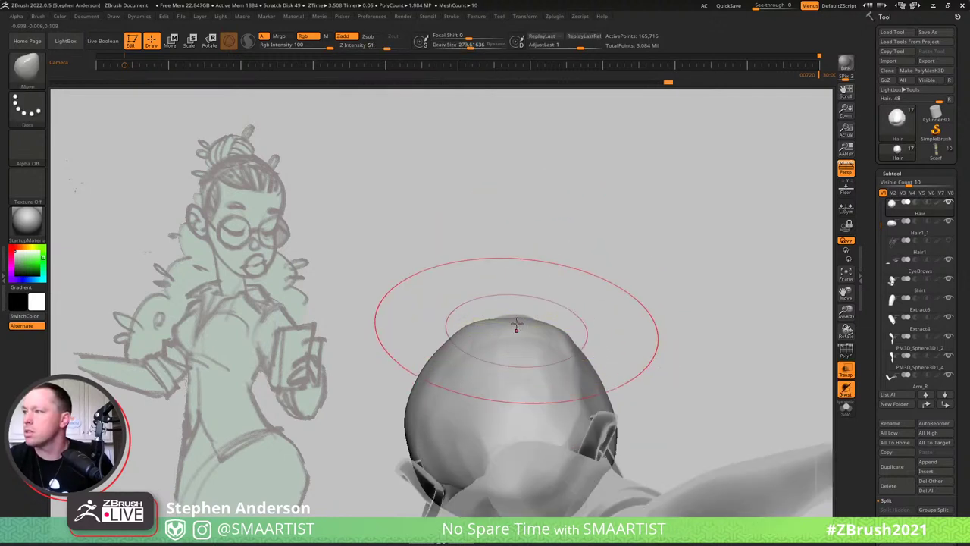
right_click_drag(516, 327, 517, 322)
key("s")
left_click_drag(517, 323, 504, 324)
left_click_drag(518, 324, 520, 317)
left_click_drag(585, 362, 593, 357)
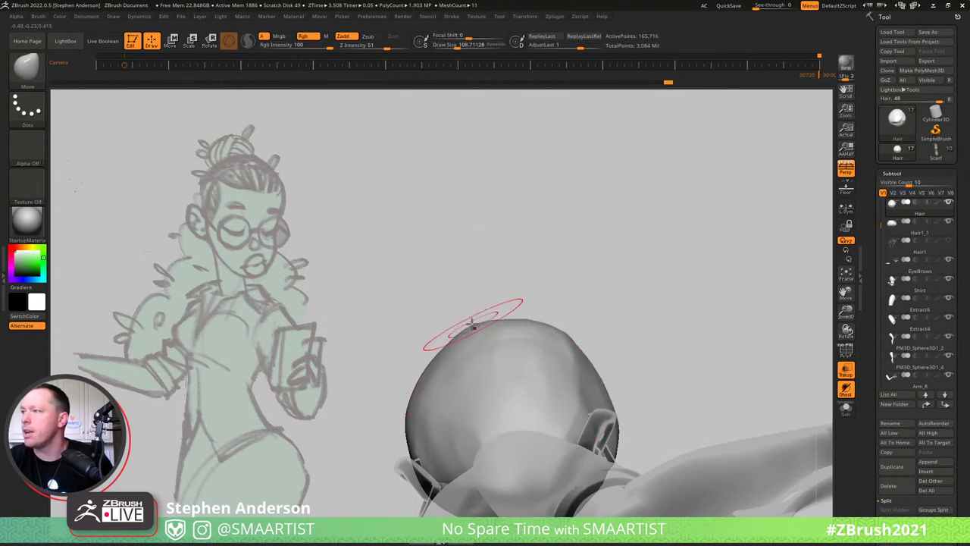
left_click_drag(474, 326, 472, 330)
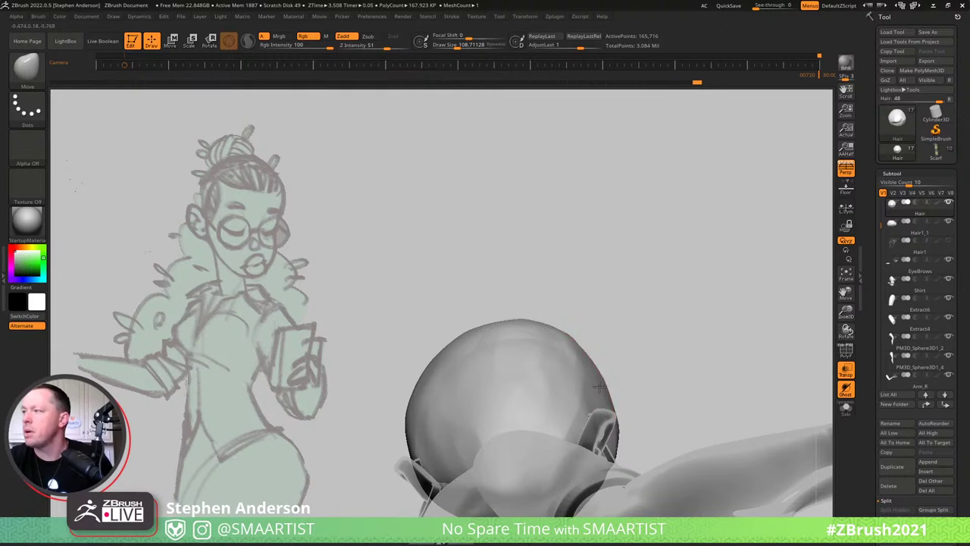
key("shift")
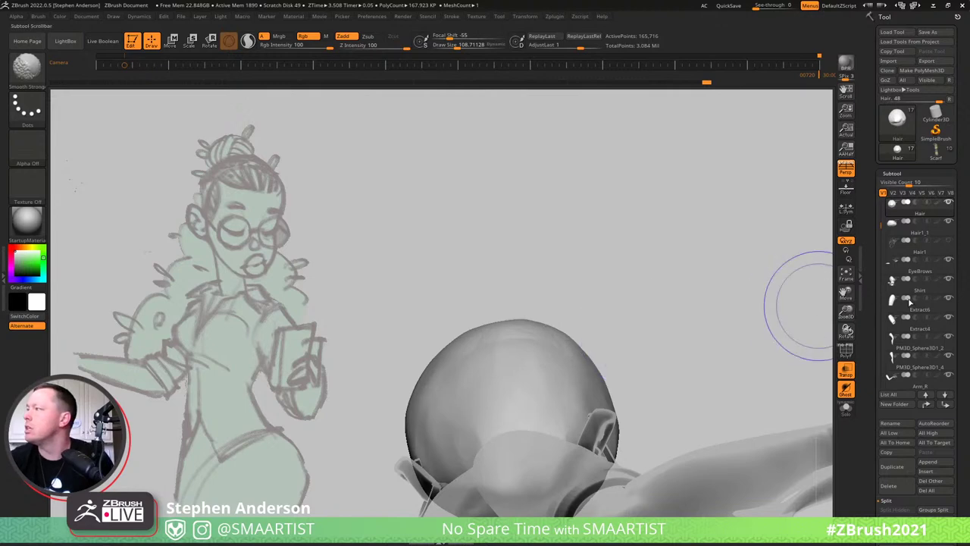
Restore the polypaint display on all subtools, turn off transparency and switch back to the Move brush.
left_click(939, 202, "shift")
mouse_move(528, 352)
right_mouse_down()
mouse_move(557, 379)
mouse_move(619, 344)
mouse_move(567, 314)
mouse_move(587, 340)
mouse_move(676, 351)
mouse_move(523, 337)
mouse_move(539, 365)
mouse_move(653, 376)
mouse_move(634, 387)
right_mouse_up()
key("ctrl+t")
key("b")
key("m")
key("v")
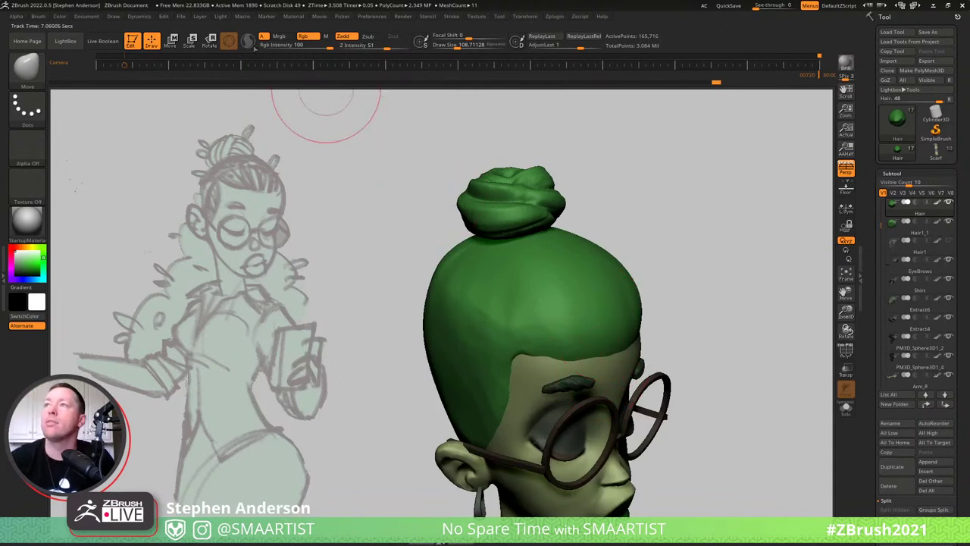
Jump to the stored camera view that overlays the model on the sketch.
left_click(85, 16)
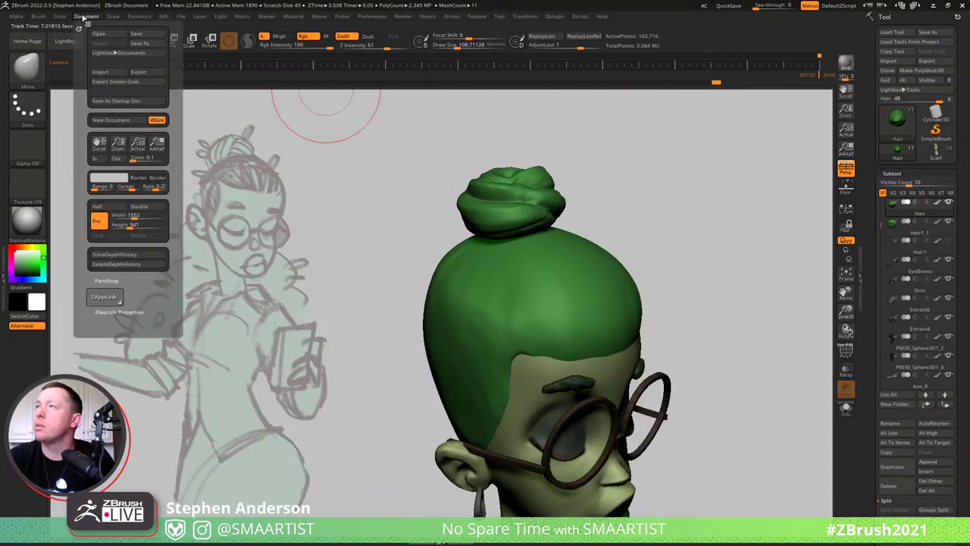
left_click(84, 17)
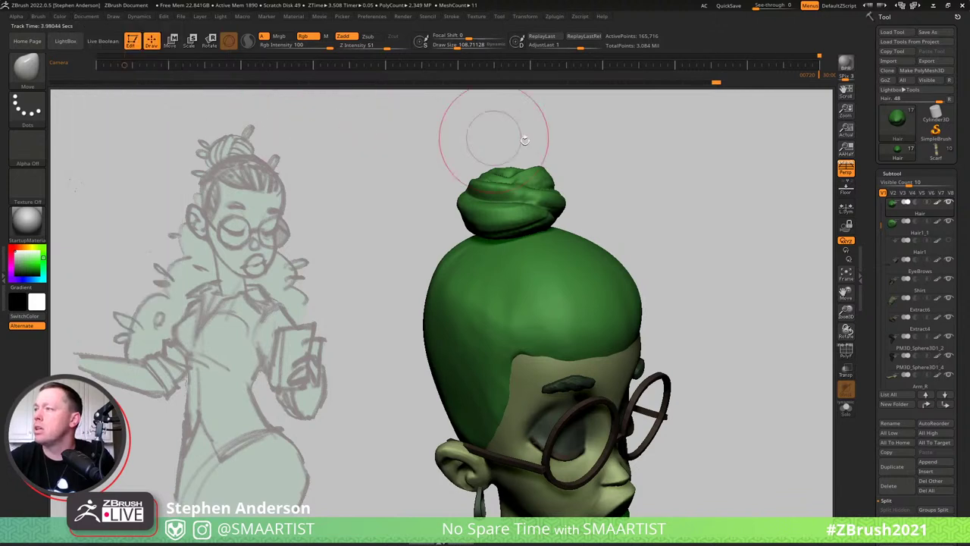
key("Right")
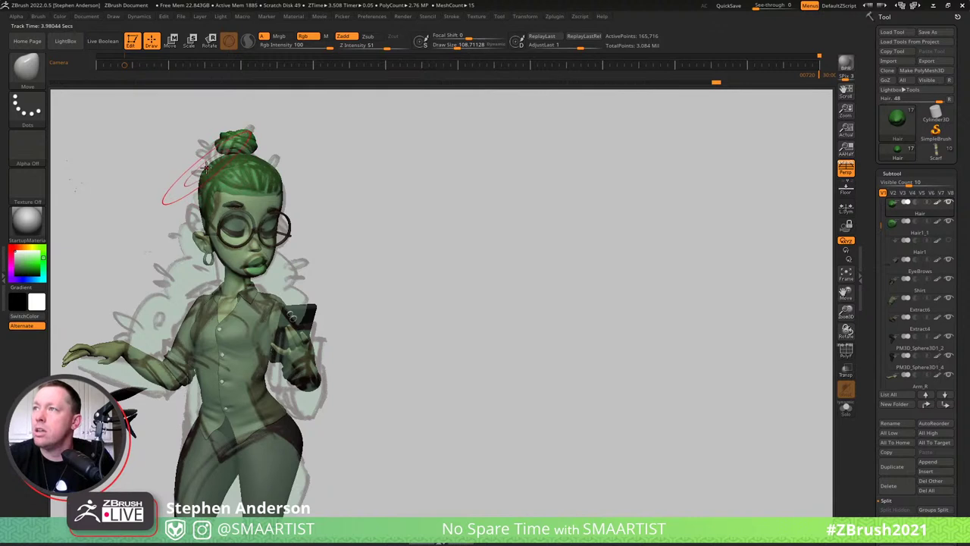
Try to shift the crown outline toward the sketch with the Move brush at draw size about 73, and undo the change.
key("s")
left_click_drag(206, 167, 208, 167)
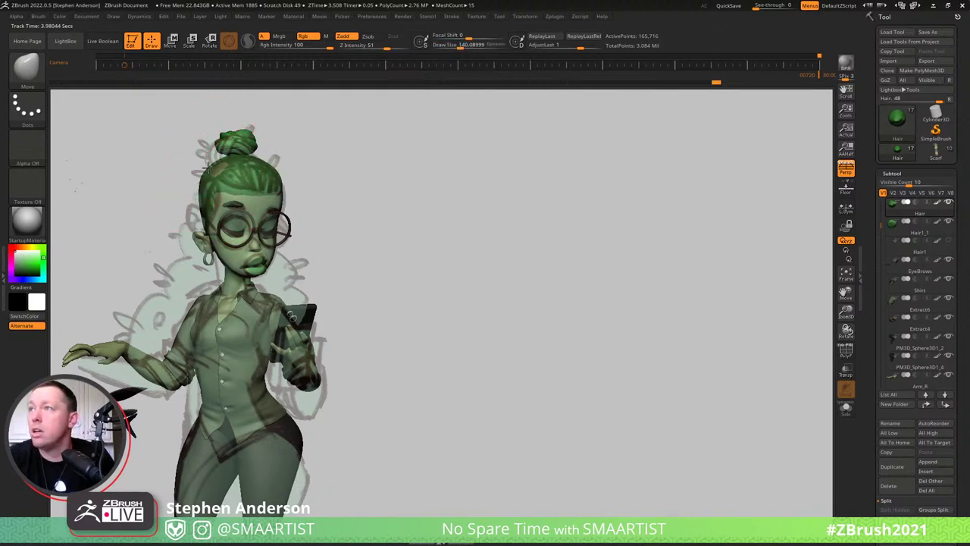
key("s")
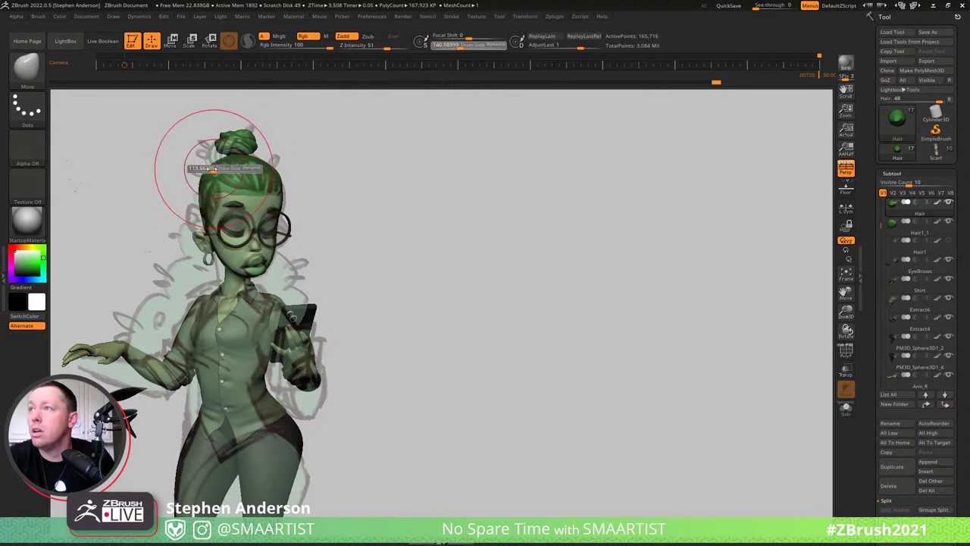
left_click_drag(212, 169, 203, 168)
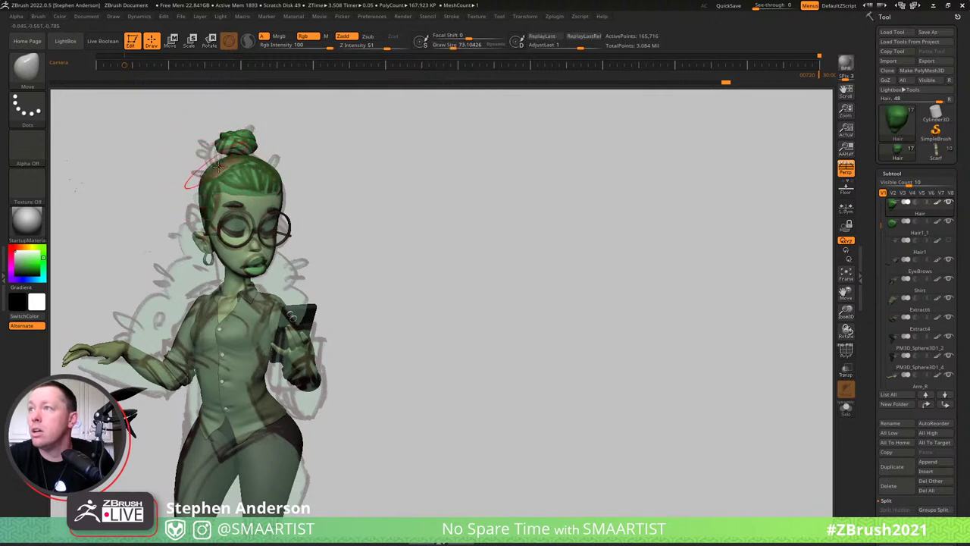
key("s")
left_click_drag(220, 167, 221, 167)
key("s")
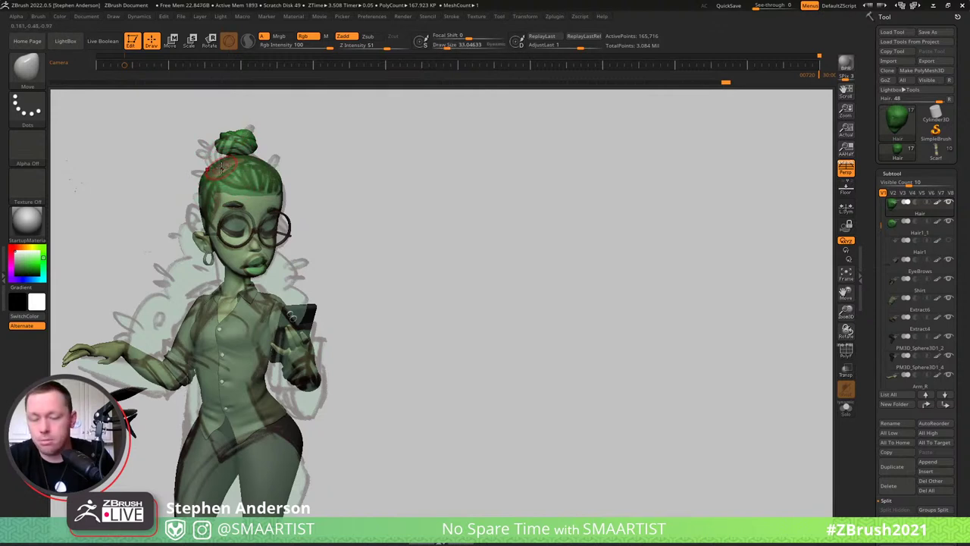
key("ctrl+z")
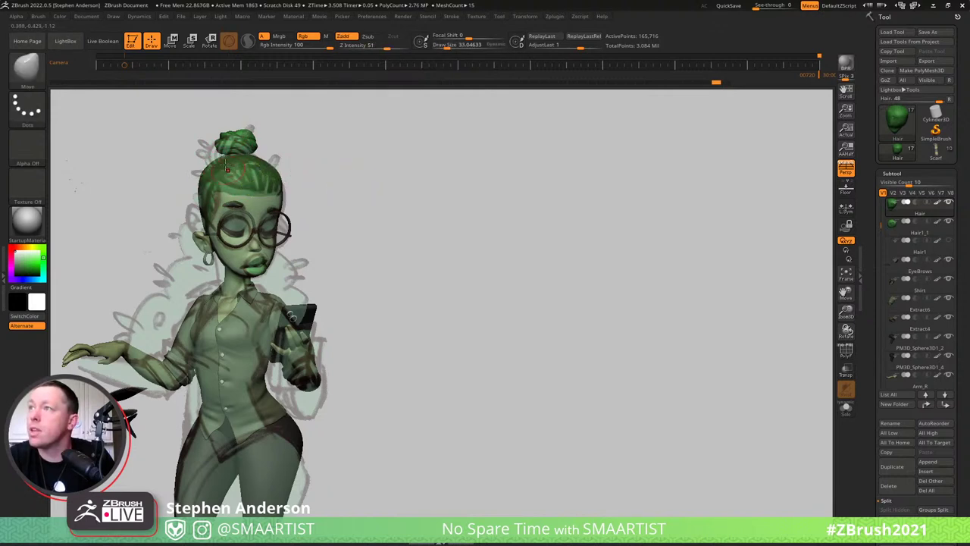
Fit the outline of the hair at the crown to the sketch with the Move brush at draw size about 58.
key("s")
left_click_drag(210, 162, 215, 161)
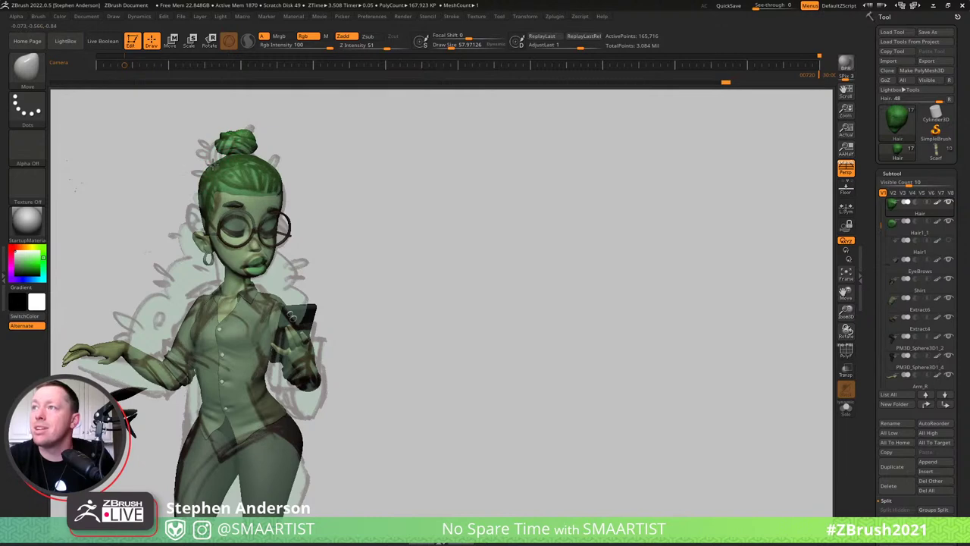
Nudge the crown outline toward the sketch with the Move brush at draw size about 39, and turn on ghost transparency.
key("s")
left_click_drag(222, 170, 218, 167)
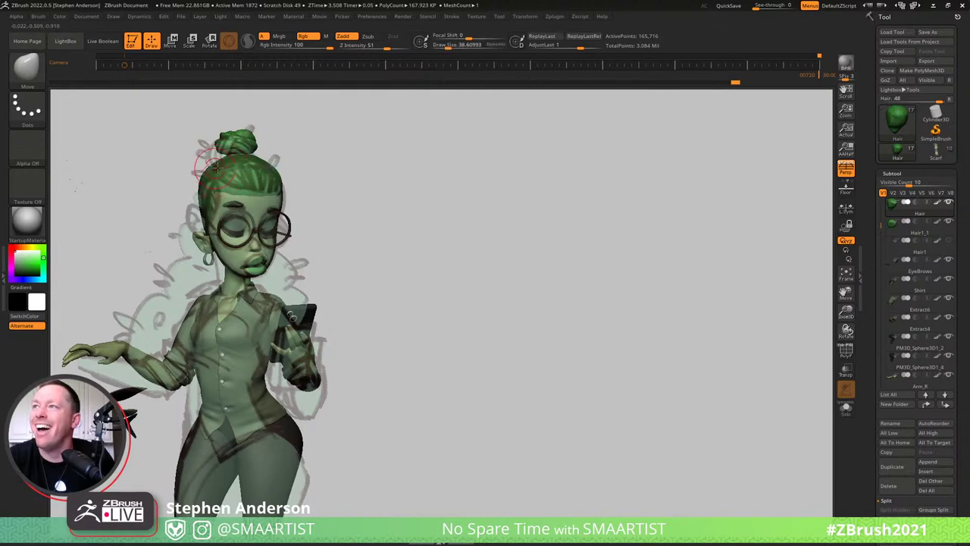
mouse_move(344, 199)
left_mouse_down("alt")
mouse_move(612, 286)
mouse_move(494, 303)
left_mouse_up("alt")
mouse_move(493, 302)
right_mouse_down()
mouse_move(615, 290)
mouse_move(496, 250)
mouse_move(601, 233)
mouse_move(620, 247)
mouse_move(645, 217)
right_mouse_up()
key("ctrl+t")
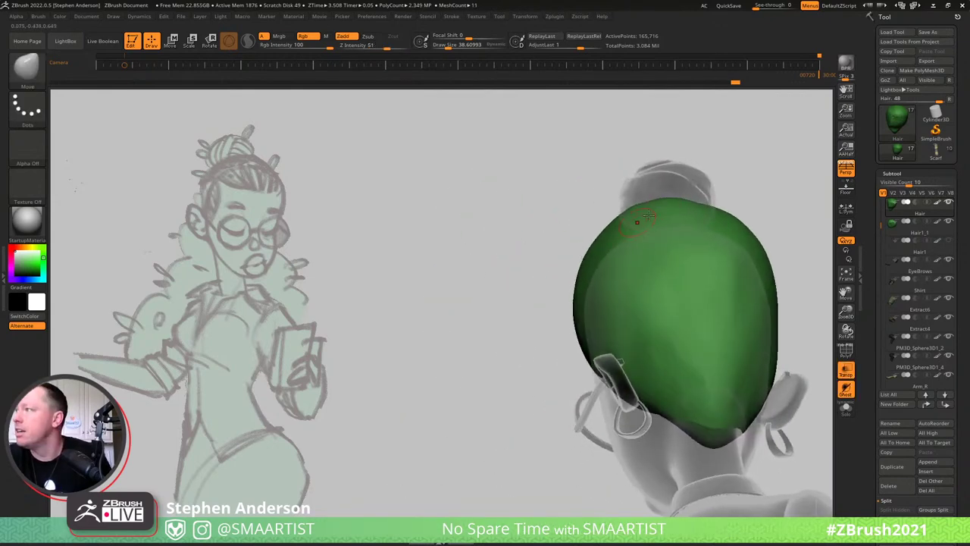
Reshape the top and side of the hair cap from behind with the Move brush at draw size about 163.
key("s")
mouse_move(649, 206)
left_mouse_down()
mouse_move(668, 210)
mouse_move(638, 218)
left_mouse_up()
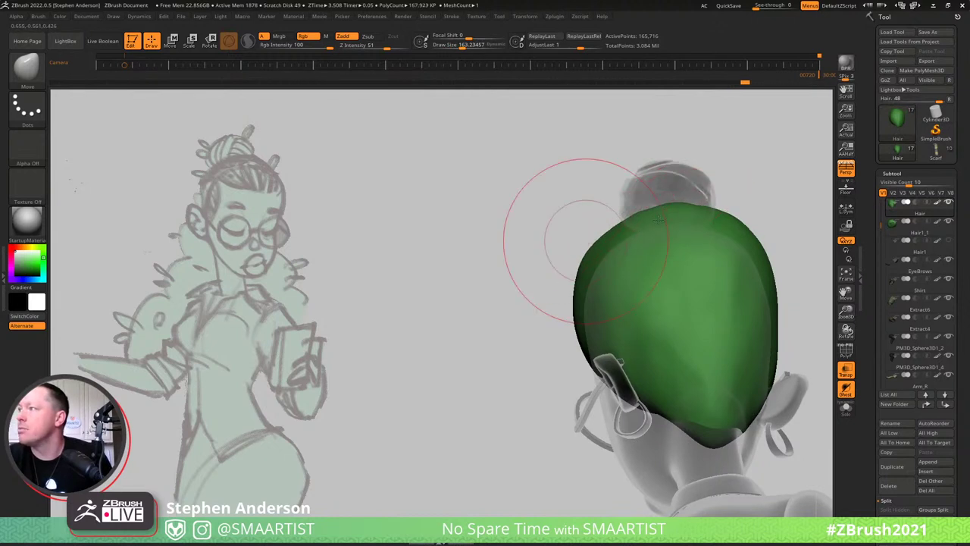
right_click_drag(578, 234, 653, 221)
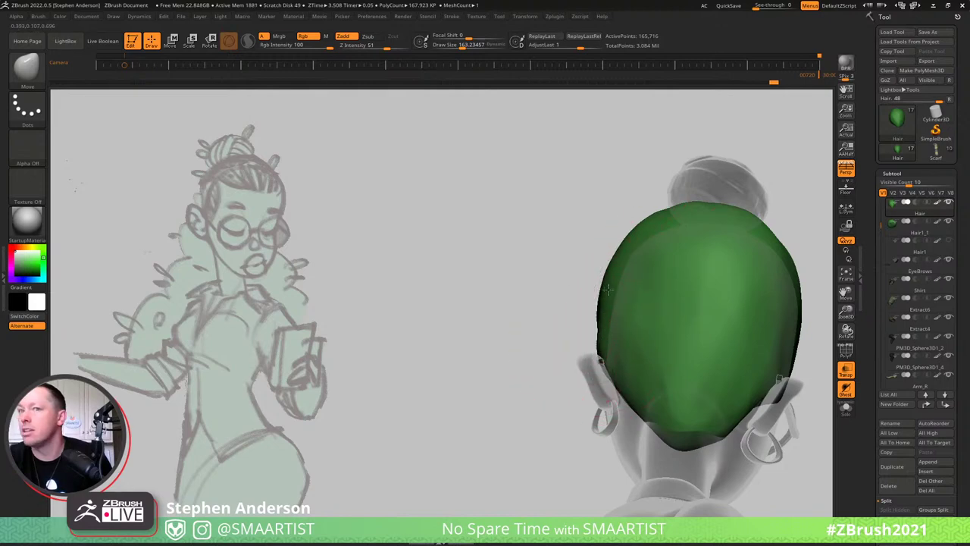
mouse_move(608, 277)
left_mouse_down()
mouse_move(703, 292)
mouse_move(604, 318)
mouse_move(637, 302)
left_mouse_up()
Even out the front and sides of the hair cap with the Move brush at draw sizes of about 109, 251 and 90.
key("s")
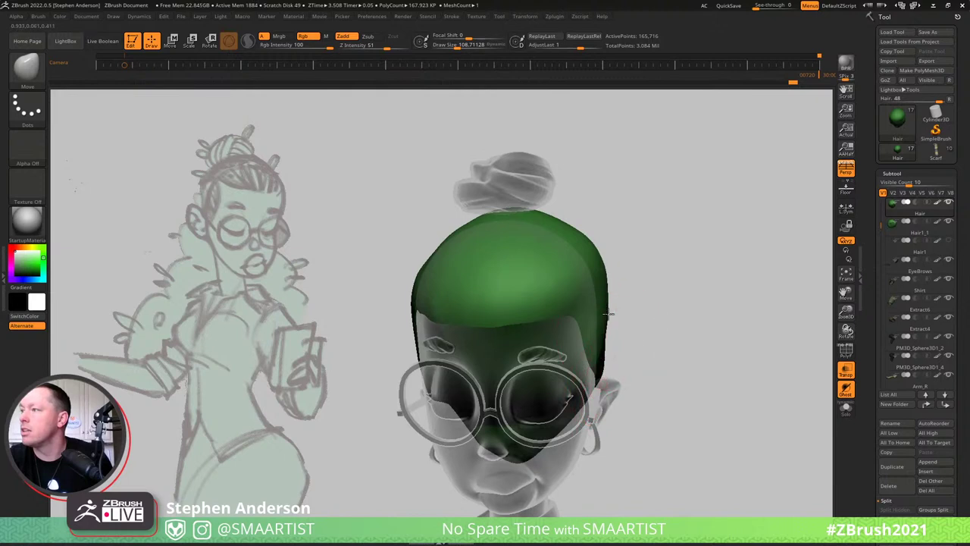
left_click_drag(610, 304, 624, 252)
key("s")
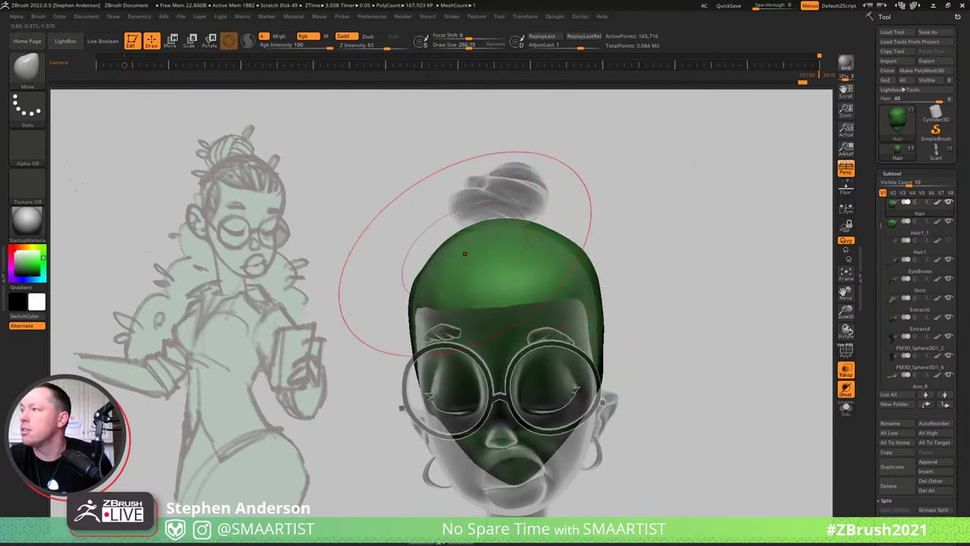
key("s")
mouse_move(432, 262)
left_mouse_down()
mouse_move(417, 262)
mouse_move(471, 226)
mouse_move(409, 239)
mouse_move(459, 237)
left_mouse_up()
key("s")
left_click_drag(403, 253, 393, 248)
right_click_drag(415, 262, 448, 256)
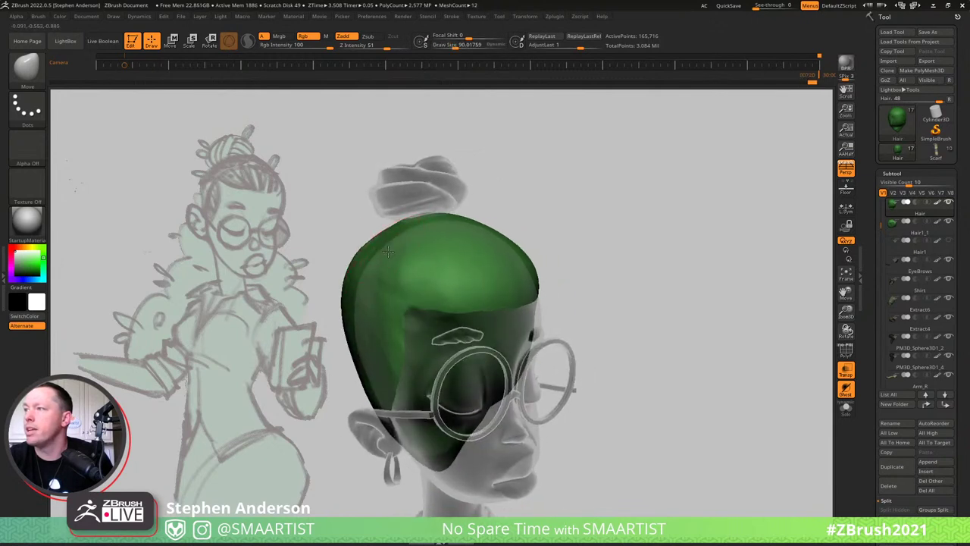
right_click_drag(621, 231, 564, 215, "ctrl")
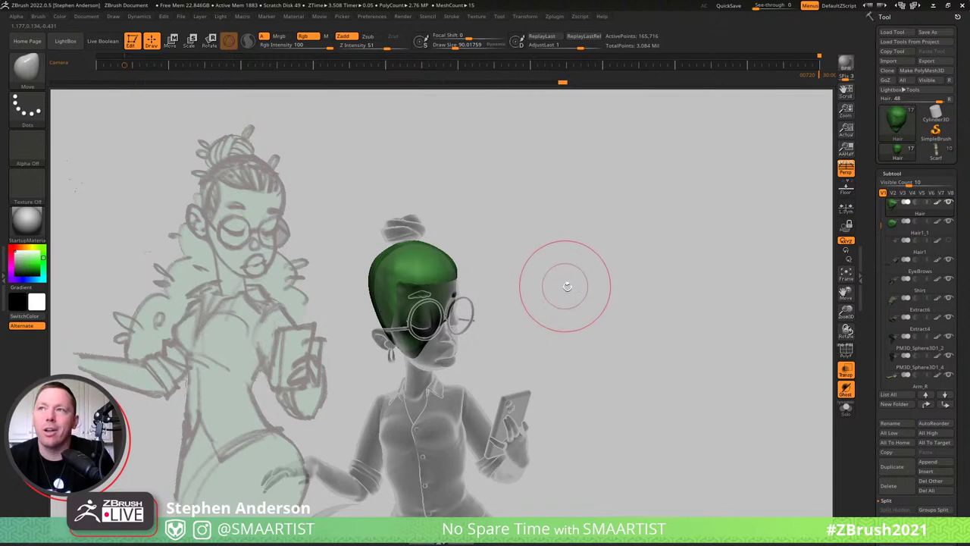
Browse the Smooth, Scales and Clay folders of the brush library for a brush suited to hair detail.
key("shift")
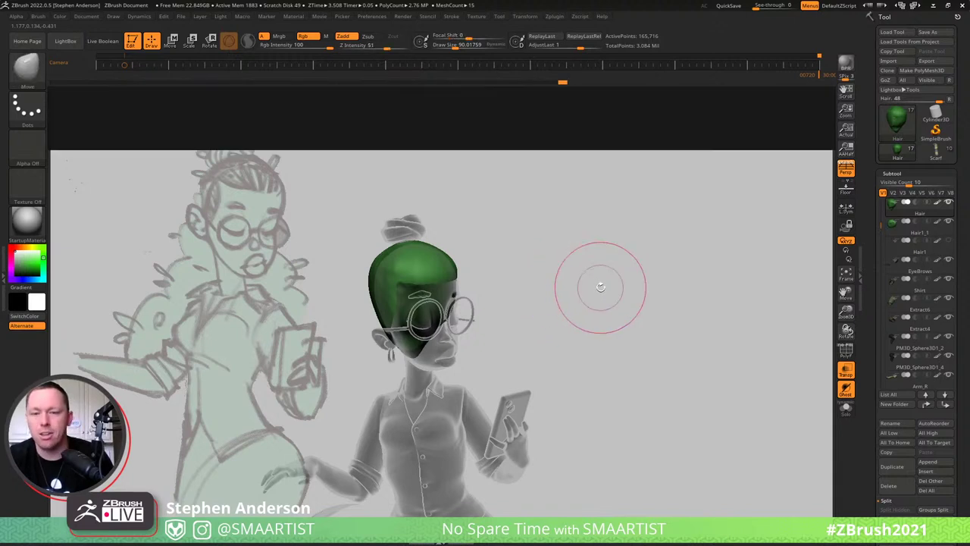
key("comma")
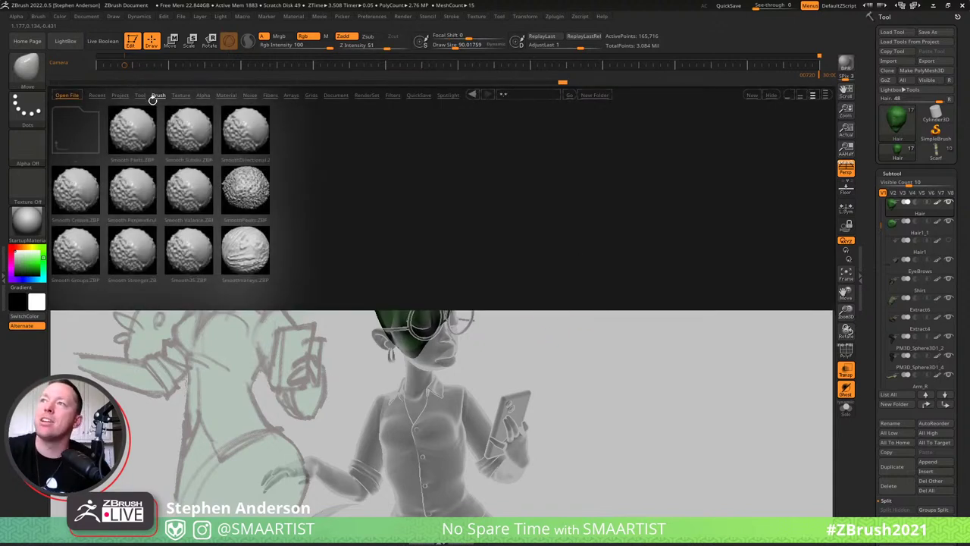
left_click(156, 95)
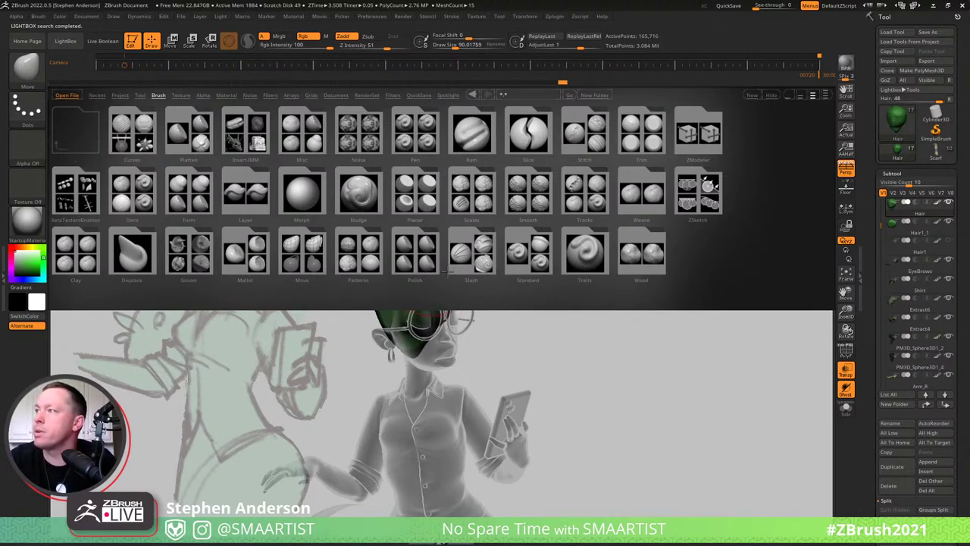
left_click(525, 190)
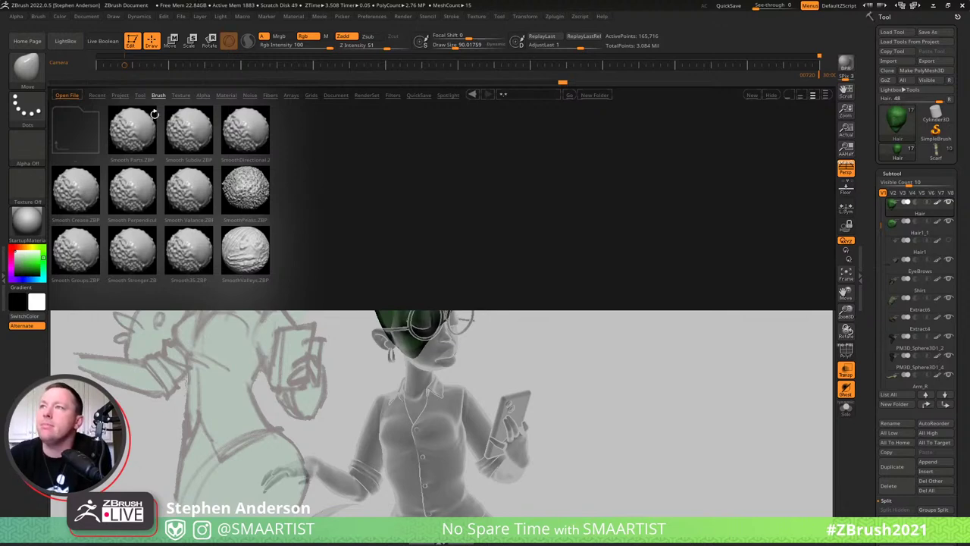
left_click(157, 95)
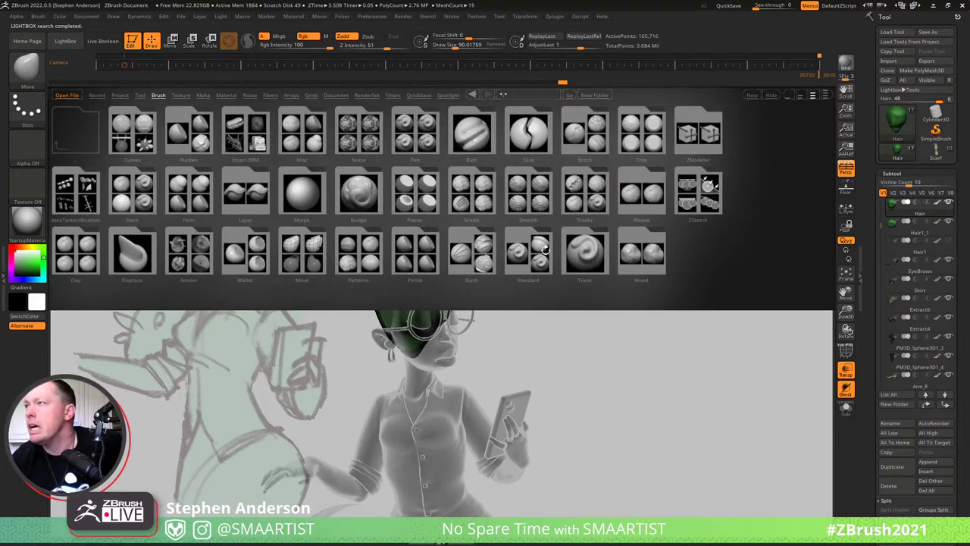
left_click(471, 194)
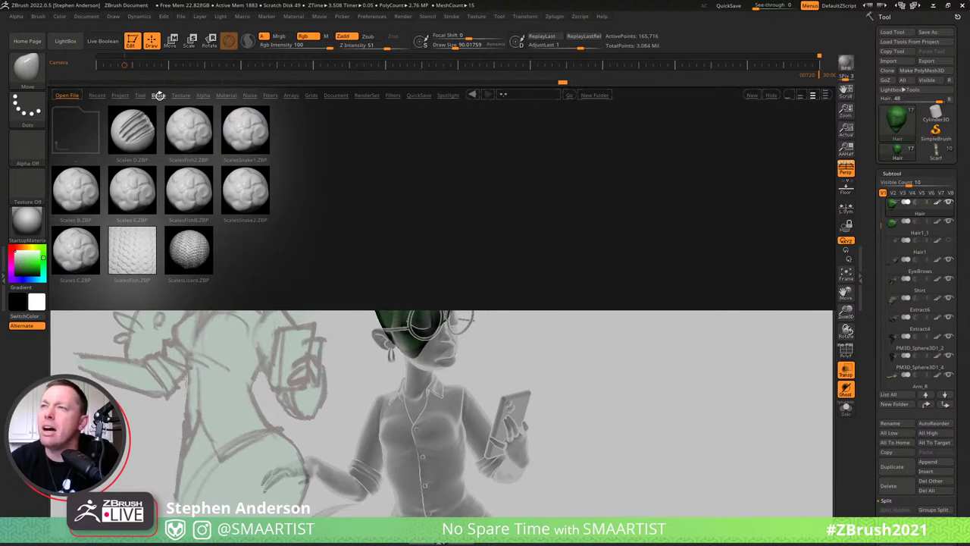
left_click(159, 95)
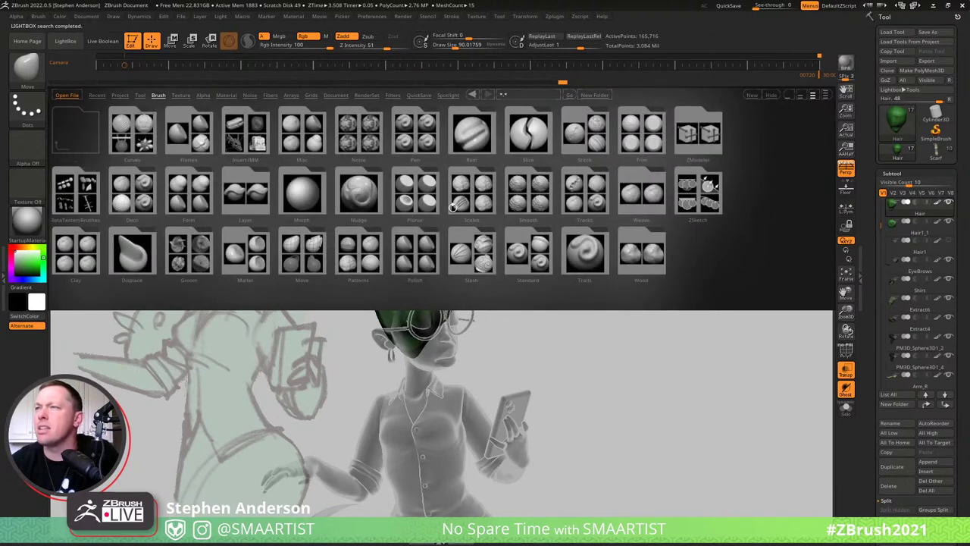
left_click(76, 258)
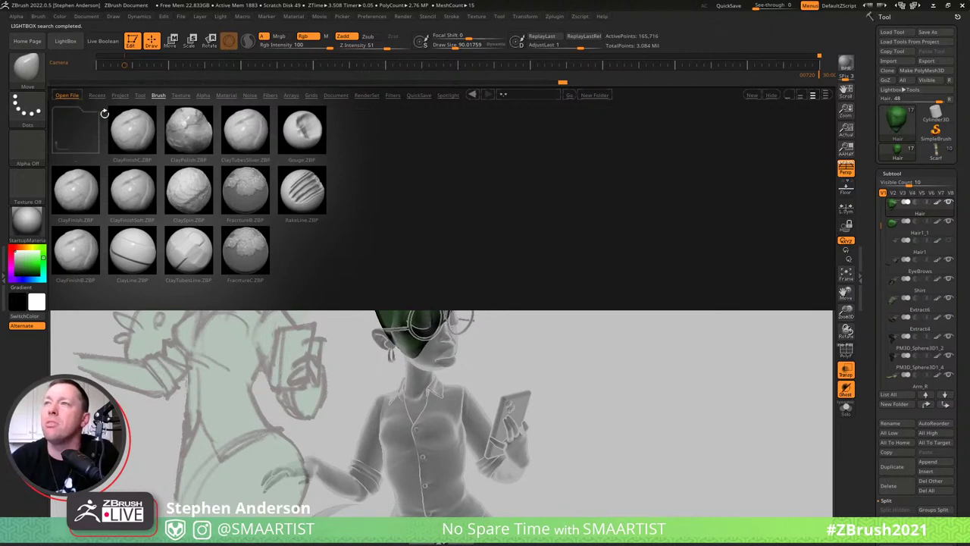
left_click(71, 135)
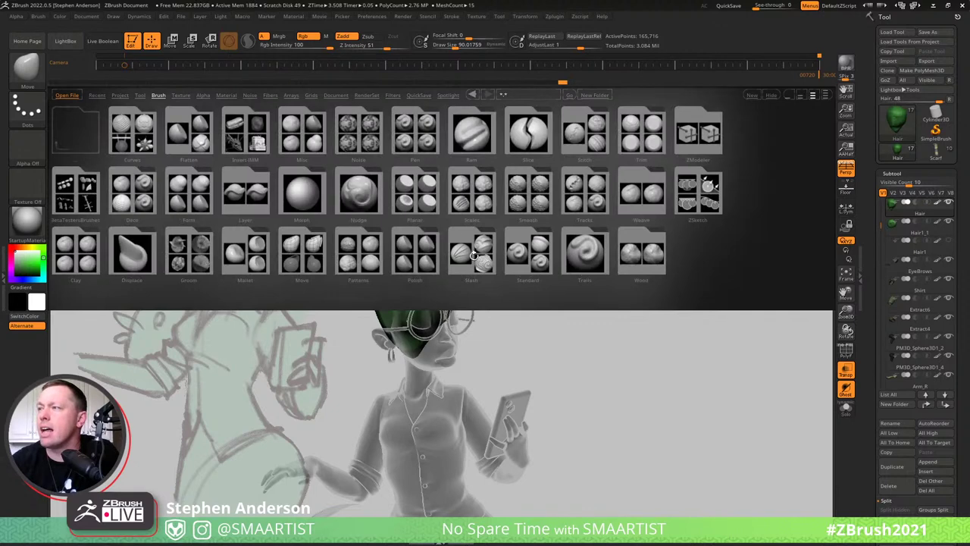
Load the Slash2 brush from the Slash folder, turn off transparency and set the draw size to about 30.
left_click(475, 255)
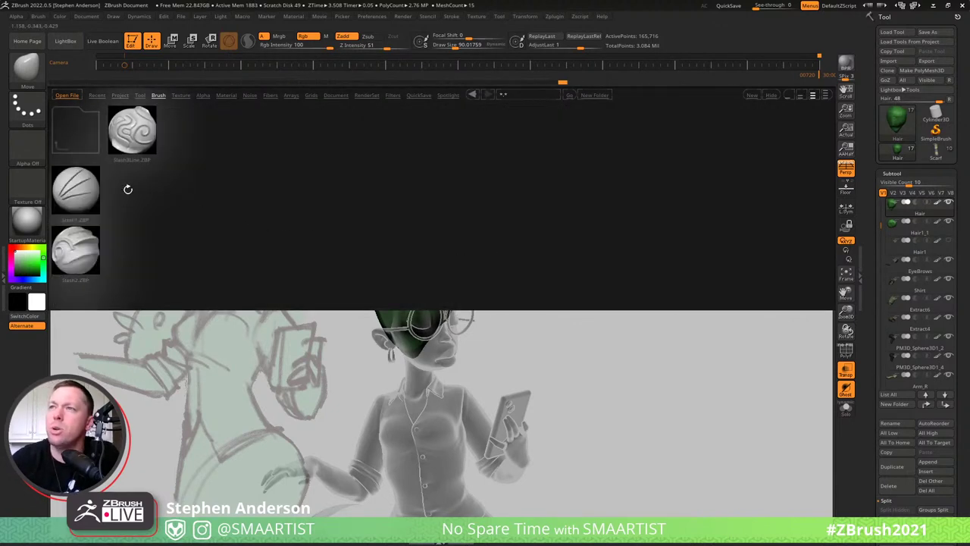
double_click(69, 254)
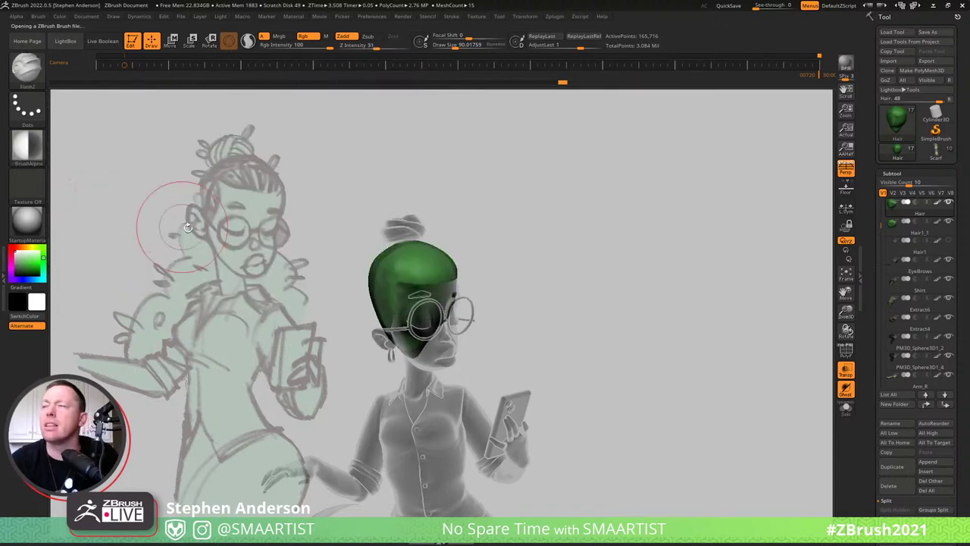
right_click_drag(424, 278, 440, 312)
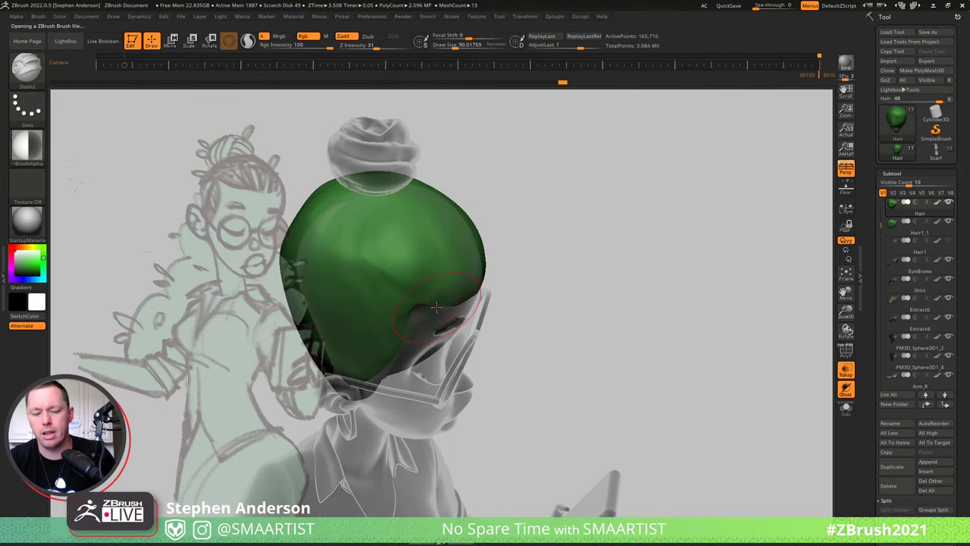
key("shift+t")
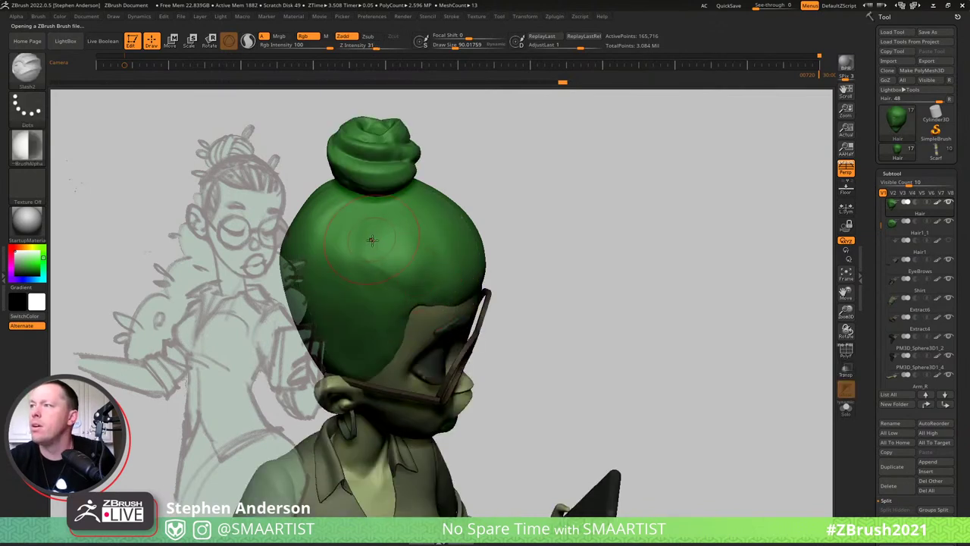
key("s")
left_click_drag(372, 242, 364, 243)
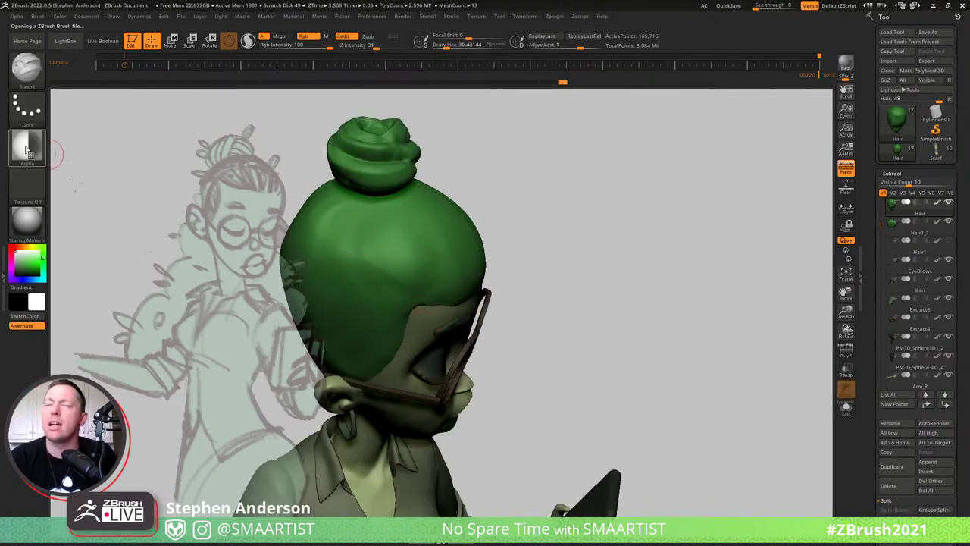
mouse_move(26, 155)
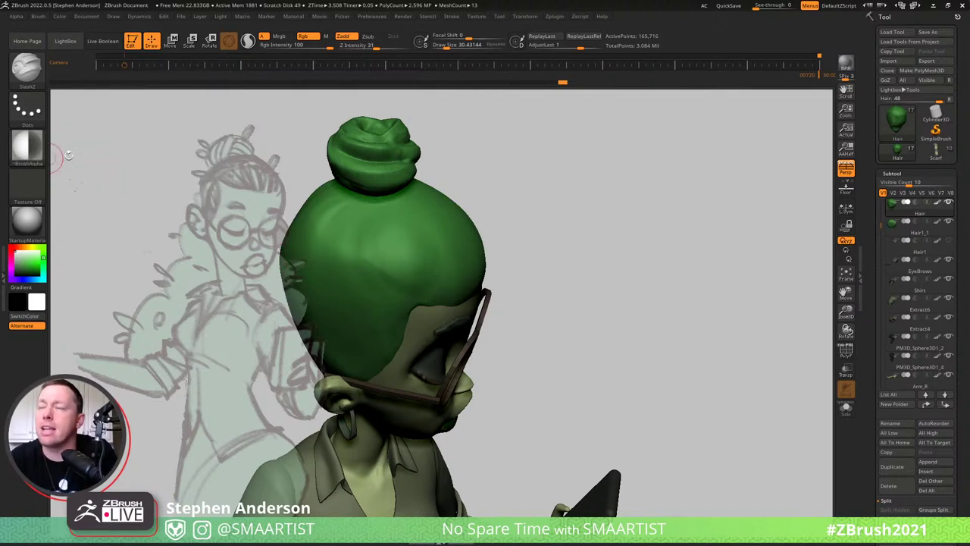
Turn off Rgb for the Slash2 brush while testing strokes across the hair cap at Z Intensity 31, undoing each one.
mouse_move(323, 244)
left_mouse_down()
mouse_move(316, 257)
mouse_move(382, 274)
mouse_move(477, 264)
mouse_move(482, 254)
left_mouse_up()
key("ctrl+z")
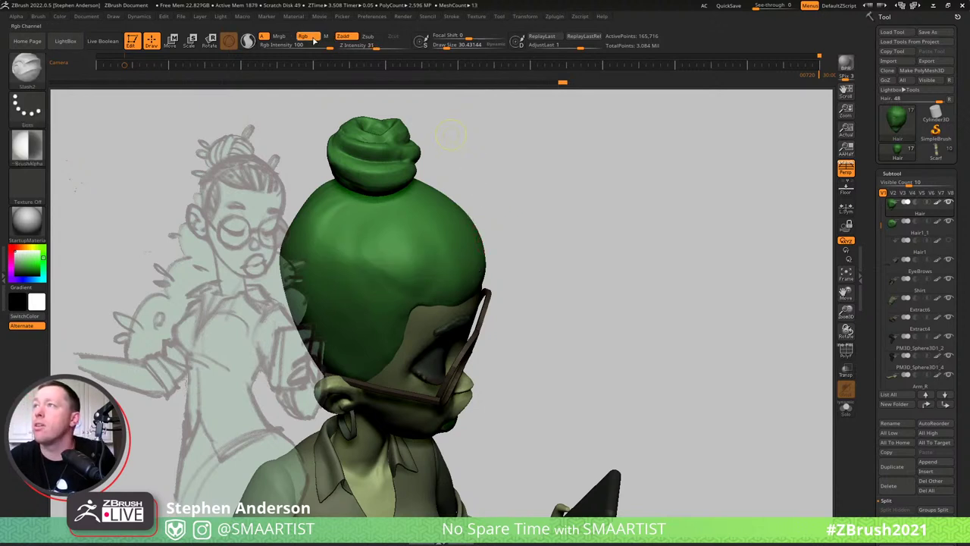
left_click_drag(321, 256, 473, 250)
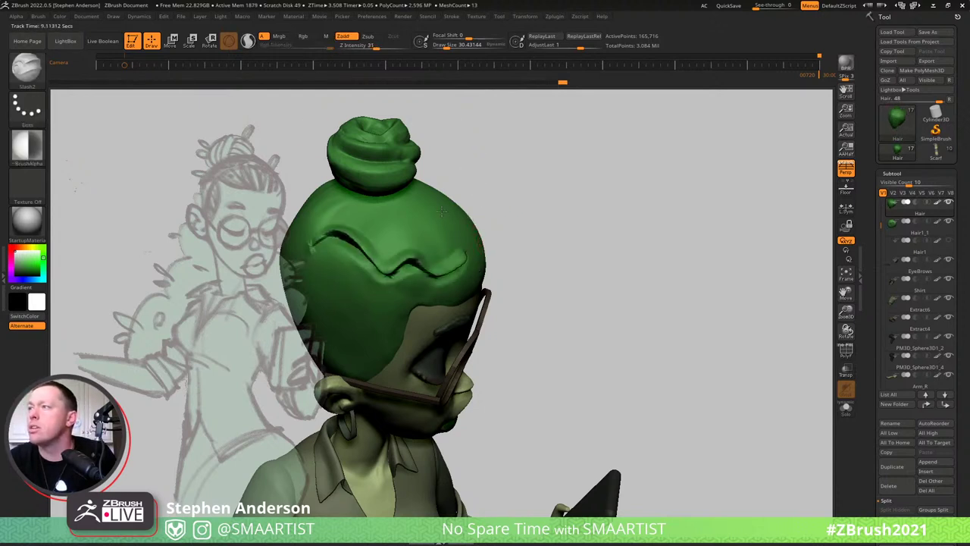
right_click_drag(442, 211, 413, 276)
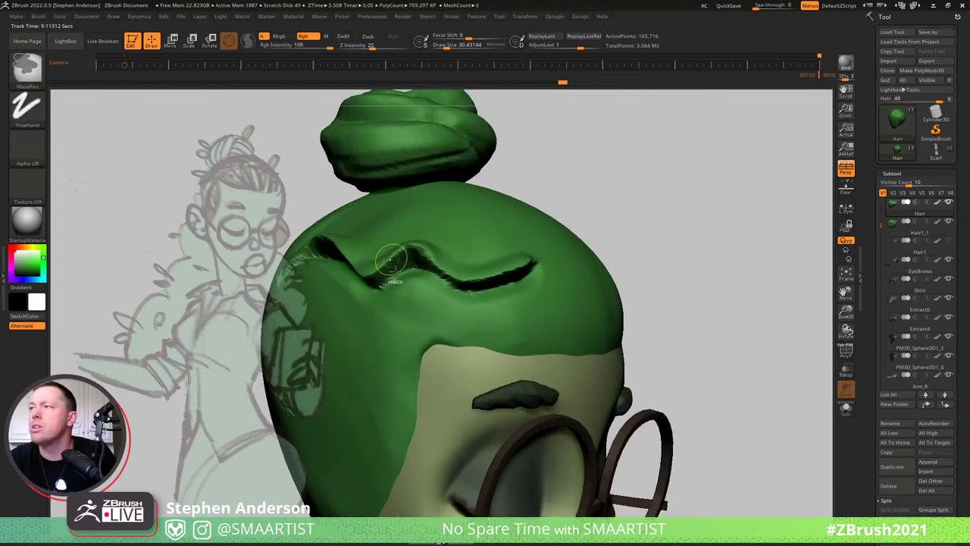
key("ctrl+z")
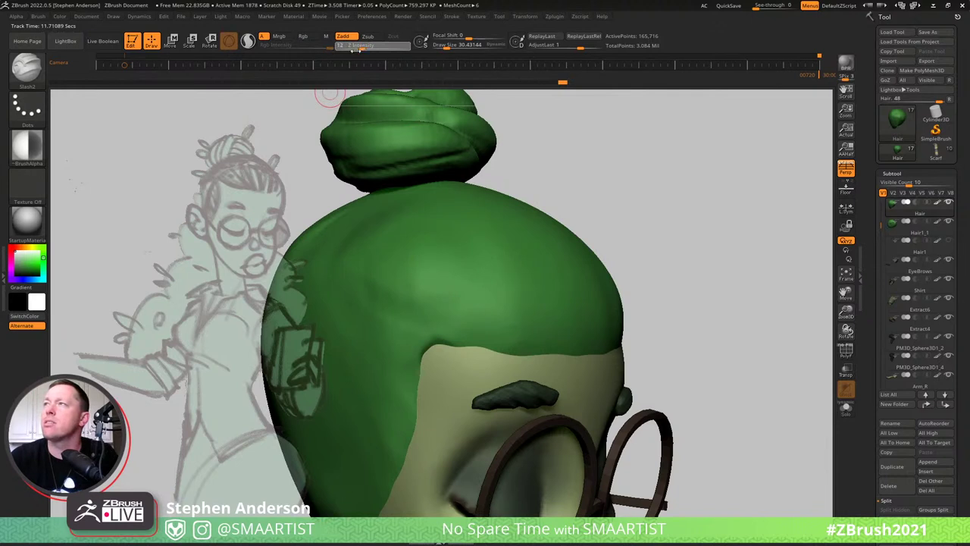
Set Slash2 to Z Intensity 11 and draw size about 62, test one diagonal groove toward the hairline and undo it.
key("s")
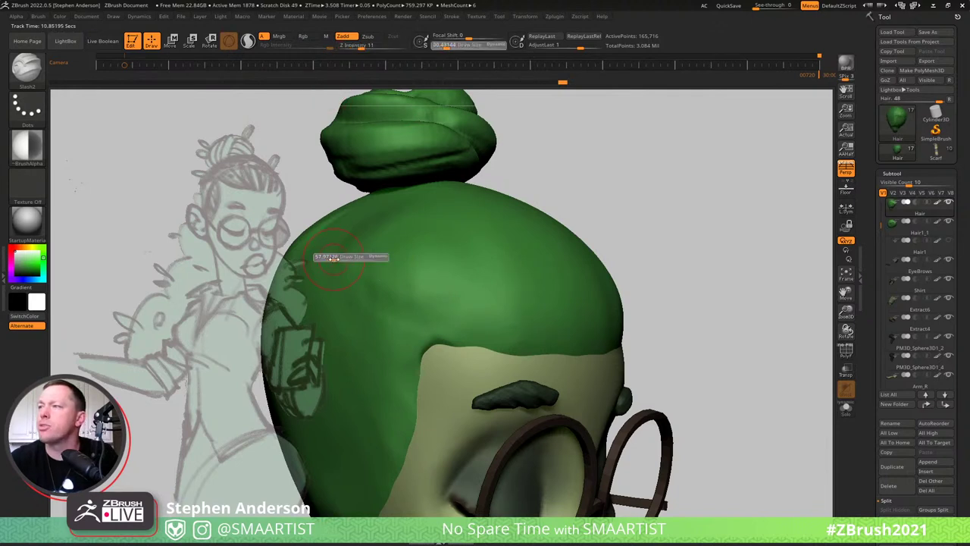
mouse_move(334, 258)
left_mouse_down()
mouse_move(462, 326)
mouse_move(515, 338)
left_mouse_up()
key("ctrl")
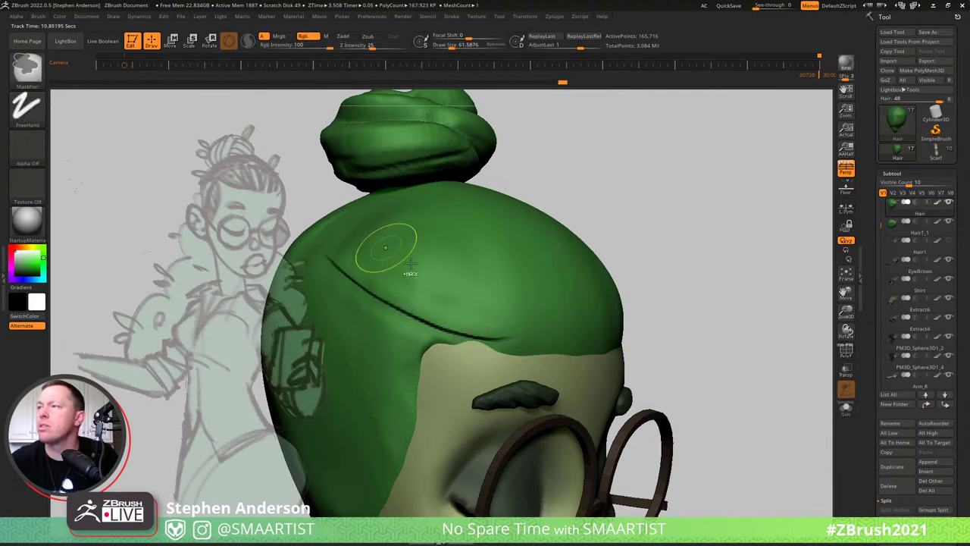
key("ctrl+z")
Try several diagonal grooves sweeping from the side of the crown to the front hairline with Slash2, and undo them.
mouse_move(330, 263)
left_mouse_down()
mouse_move(423, 329)
mouse_move(523, 353)
left_mouse_up()
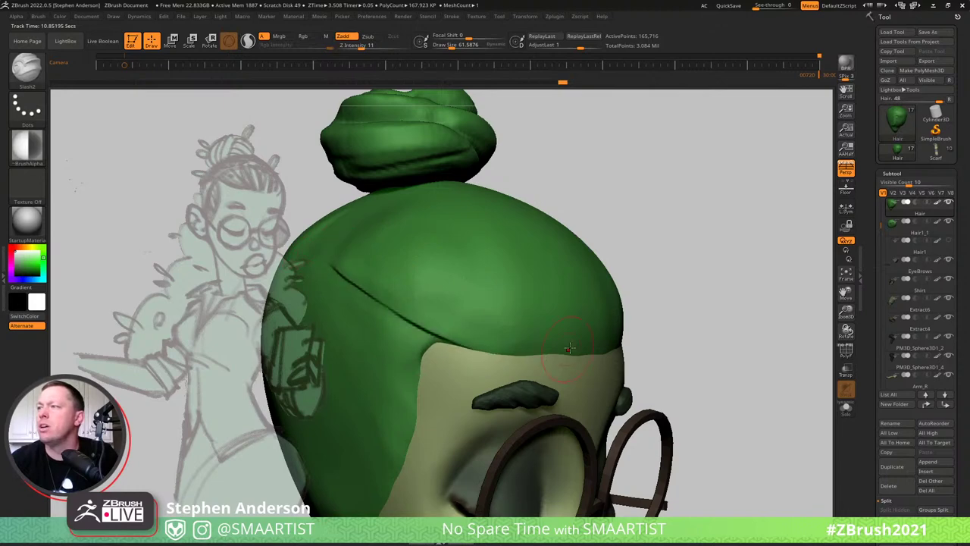
right_click_drag(415, 295, 408, 299)
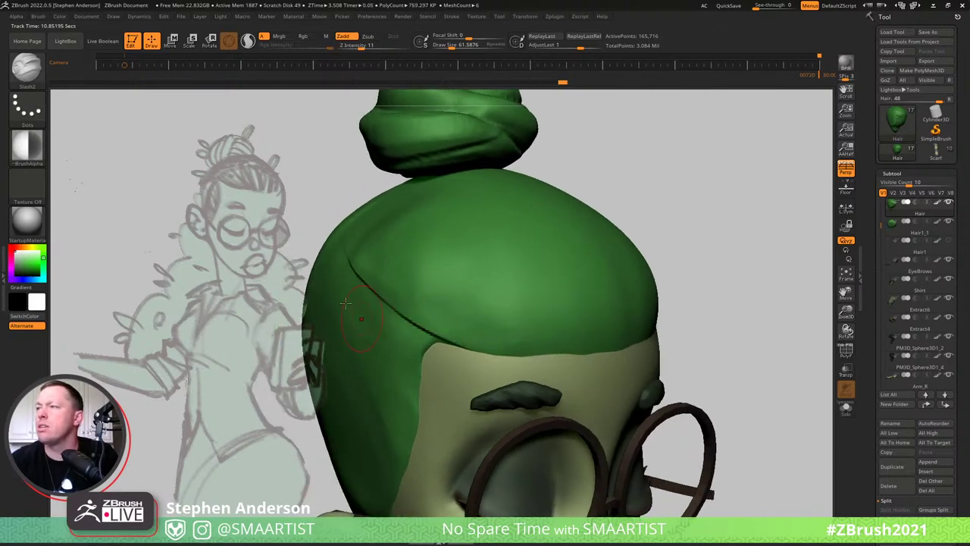
right_click_drag(454, 272, 457, 278)
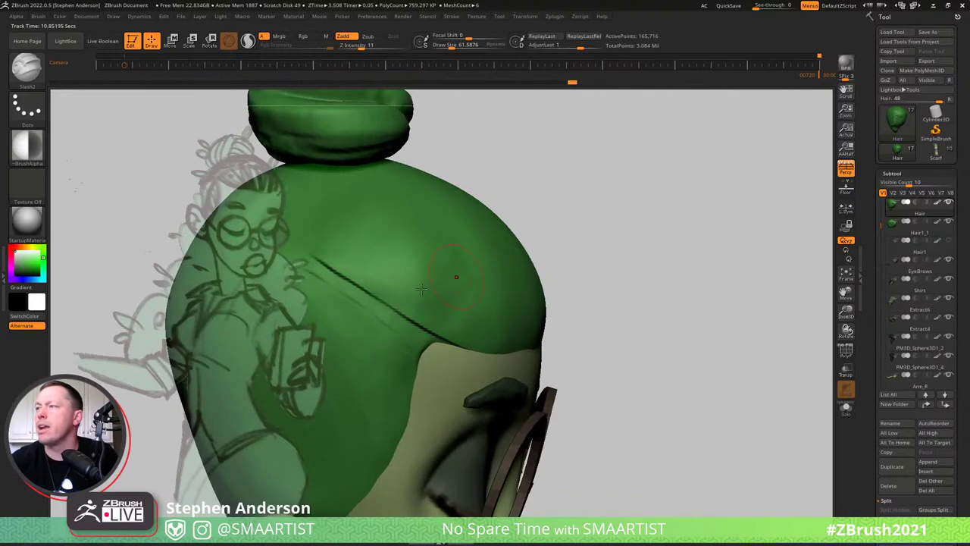
right_click_drag(568, 364, 379, 236)
left_click_drag(379, 237, 580, 362)
left_click_drag(409, 232, 595, 362)
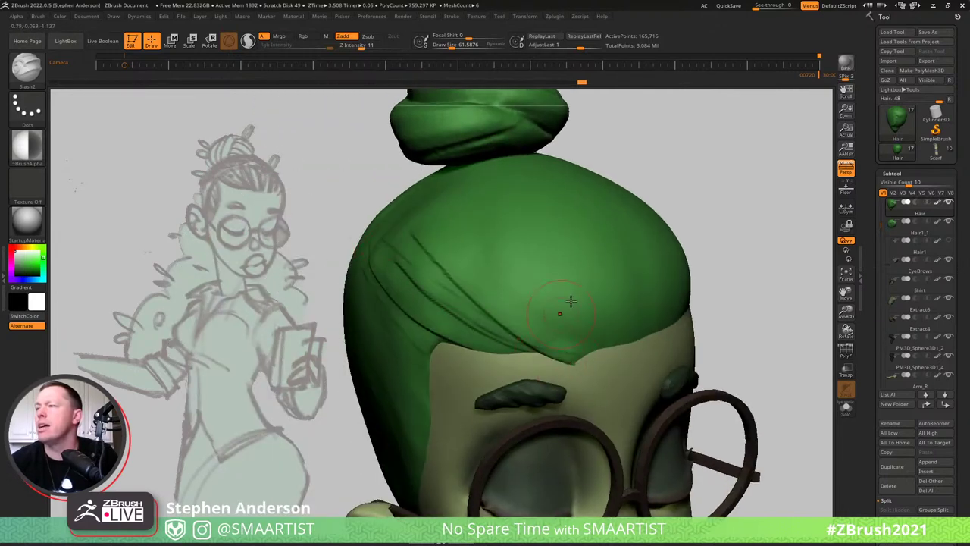
mouse_move(563, 284)
right_mouse_down()
mouse_move(634, 243)
mouse_move(609, 252)
mouse_move(623, 249)
mouse_move(695, 289)
right_mouse_up()
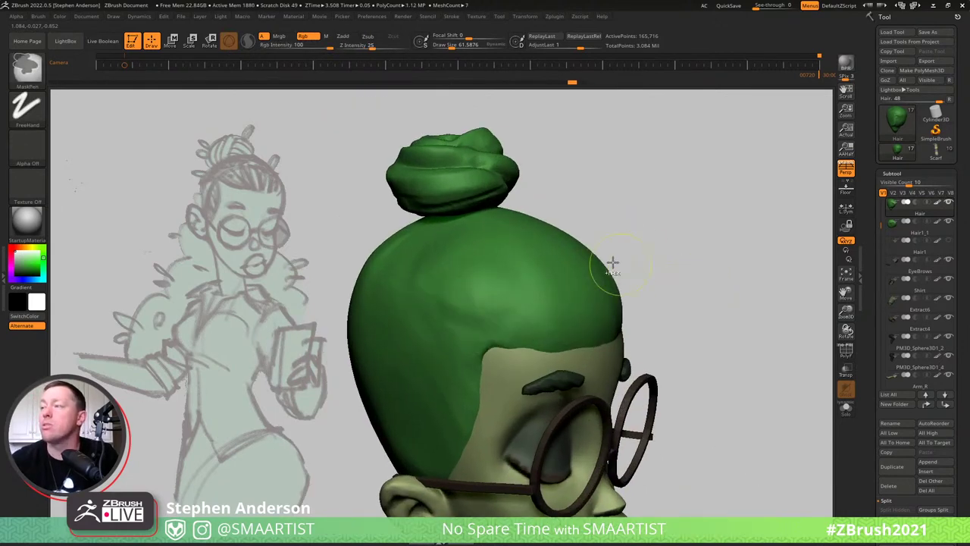
Draw looping test strokes on the upper side of the hair cap with Slash2 at Z Intensity 11.
right_click_drag(493, 261, 479, 239)
mouse_move(479, 238)
left_mouse_down()
mouse_move(531, 261)
mouse_move(547, 294)
mouse_move(455, 297)
mouse_move(477, 239)
mouse_move(522, 259)
mouse_move(535, 291)
mouse_move(483, 271)
mouse_move(514, 264)
mouse_move(491, 264)
mouse_move(528, 283)
mouse_move(512, 288)
left_mouse_up()
mouse_move(496, 265)
left_mouse_down()
mouse_move(521, 273)
mouse_move(506, 262)
left_mouse_up()
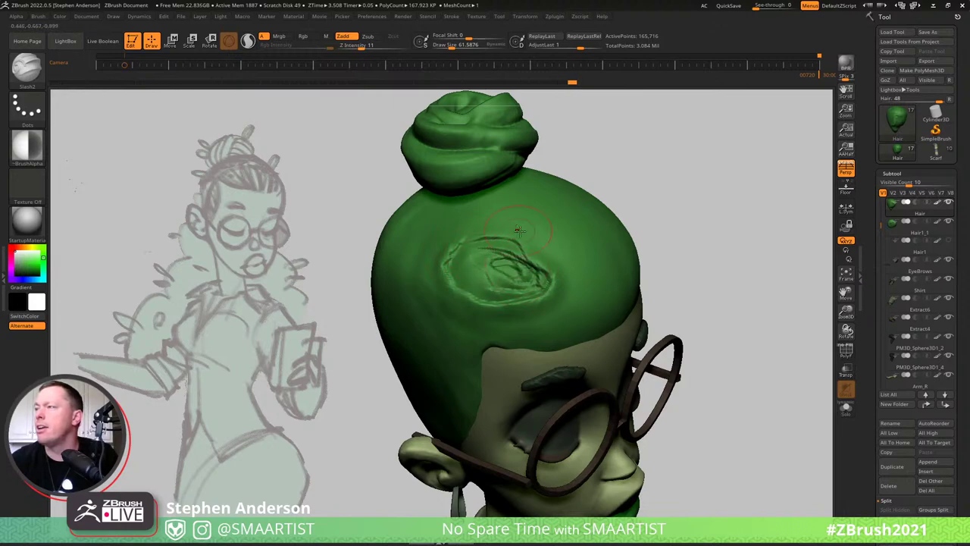
Undo the looping Slash2 test strokes on the upper side of the hair cap.
mouse_move(519, 231)
right_mouse_down()
mouse_move(531, 260)
mouse_move(556, 242)
mouse_move(505, 210)
mouse_move(557, 288)
right_mouse_up()
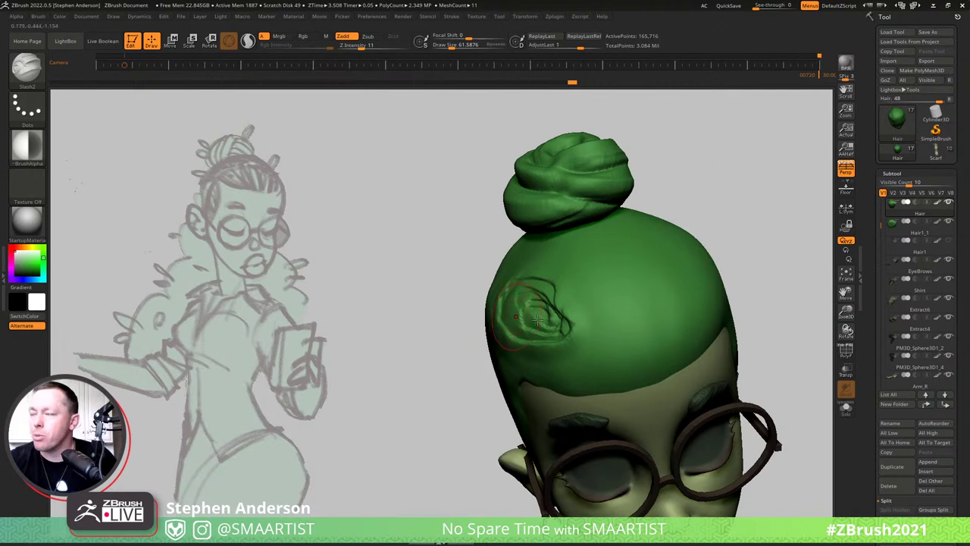
right_click_drag(502, 340, 565, 322)
left_click_drag(565, 322, 557, 294)
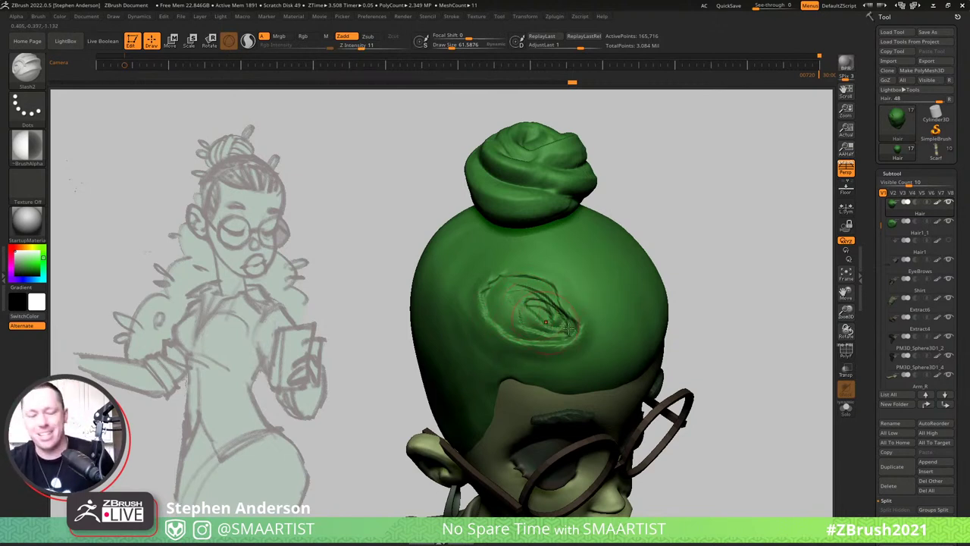
key("ctrl+z")
key("ctrl+z")
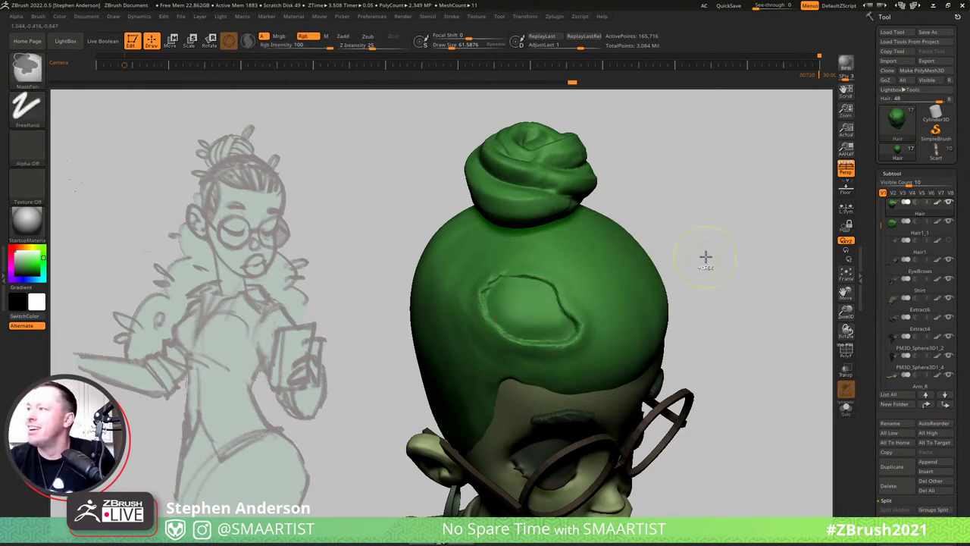
key("ctrl+z")
key("ctrl+z")
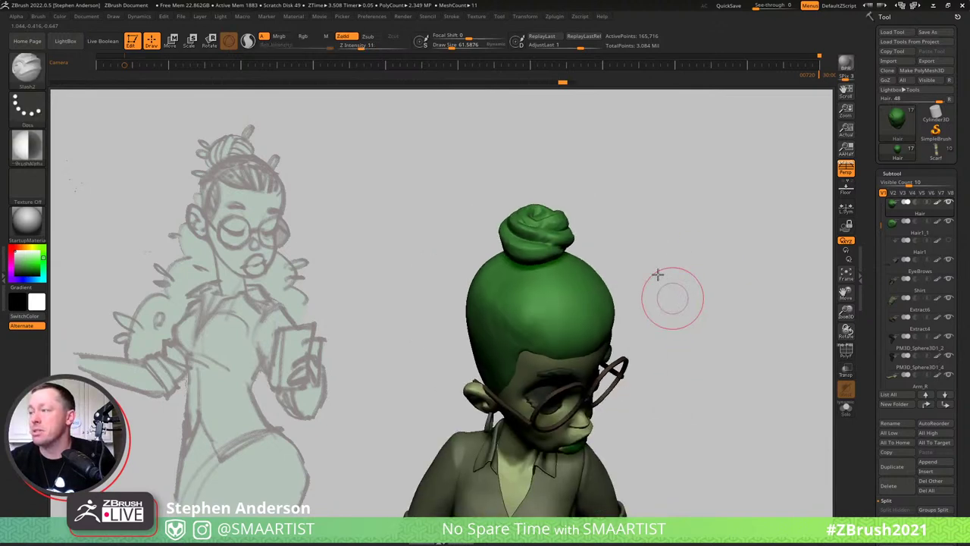
Return to the stored camera view that overlays the sketch, select the Head subtool and switch to the Move brush.
left_click_drag(658, 274, 656, 256)
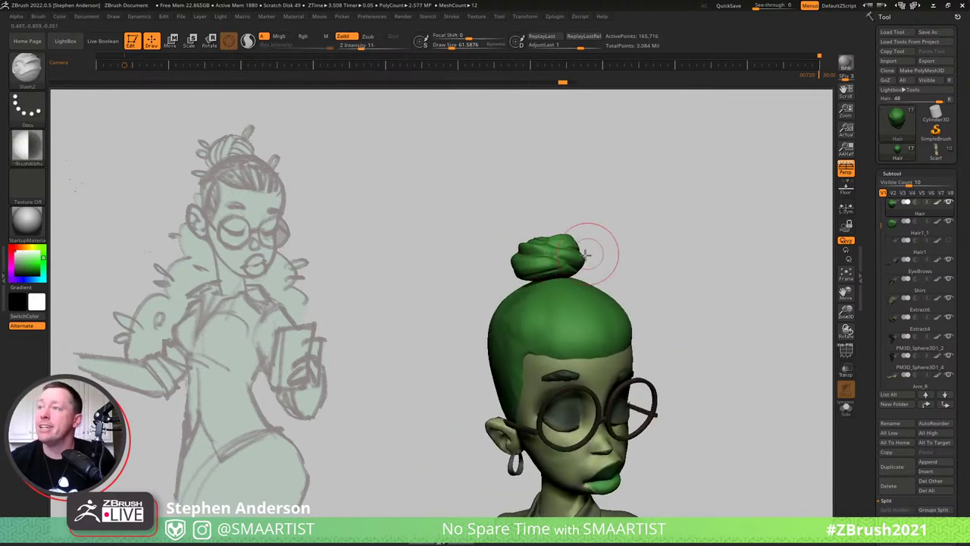
right_click_drag(573, 255, 552, 240)
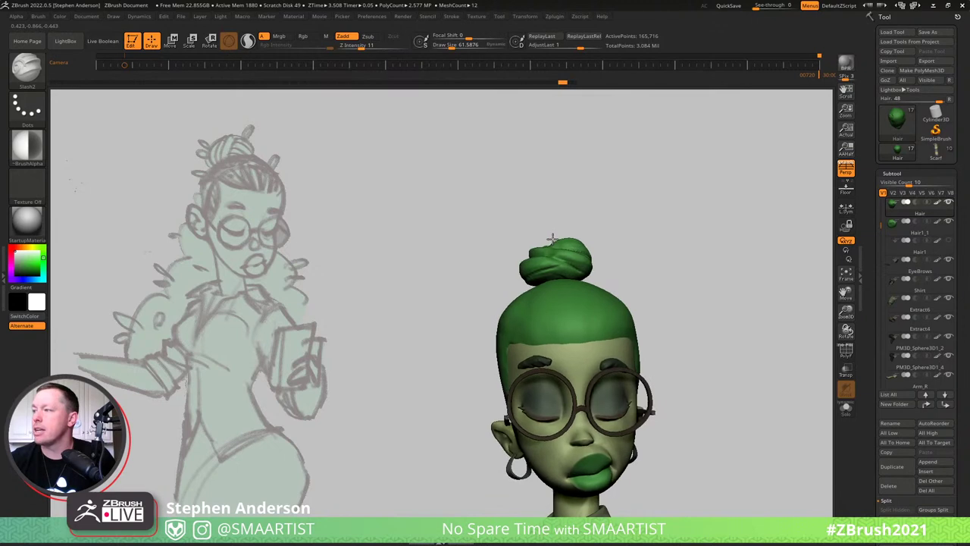
left_click_drag(552, 238, 523, 259)
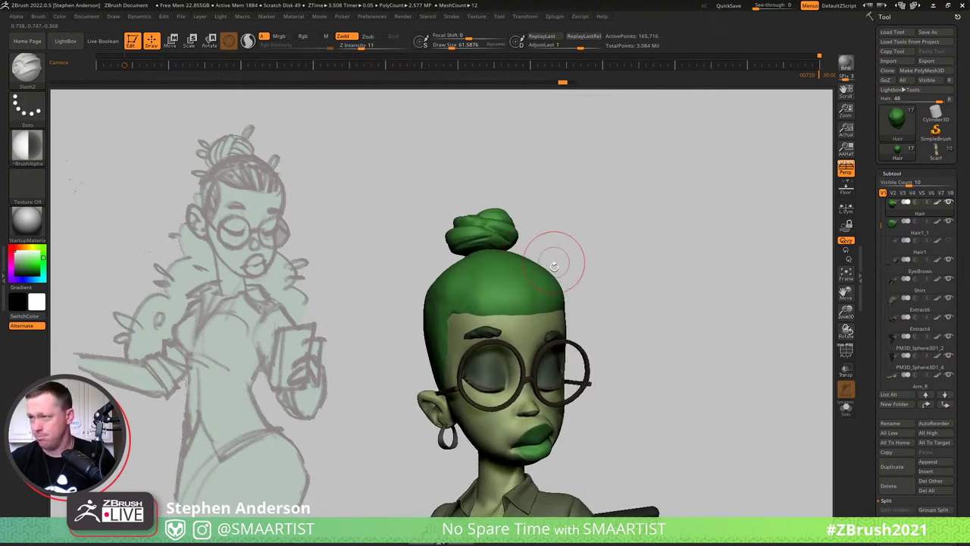
right_click_drag(505, 322, 497, 244, "alt")
key("Left")
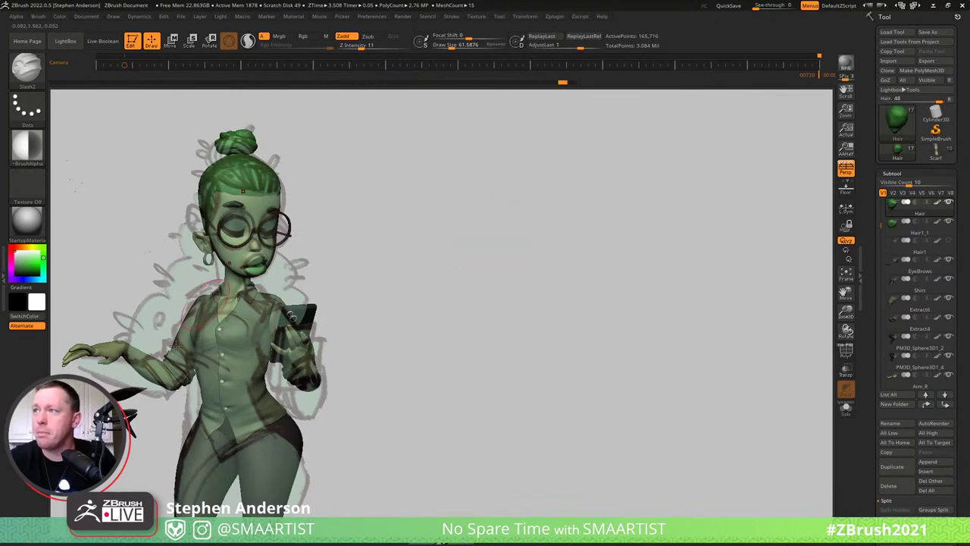
left_click(261, 258, "alt")
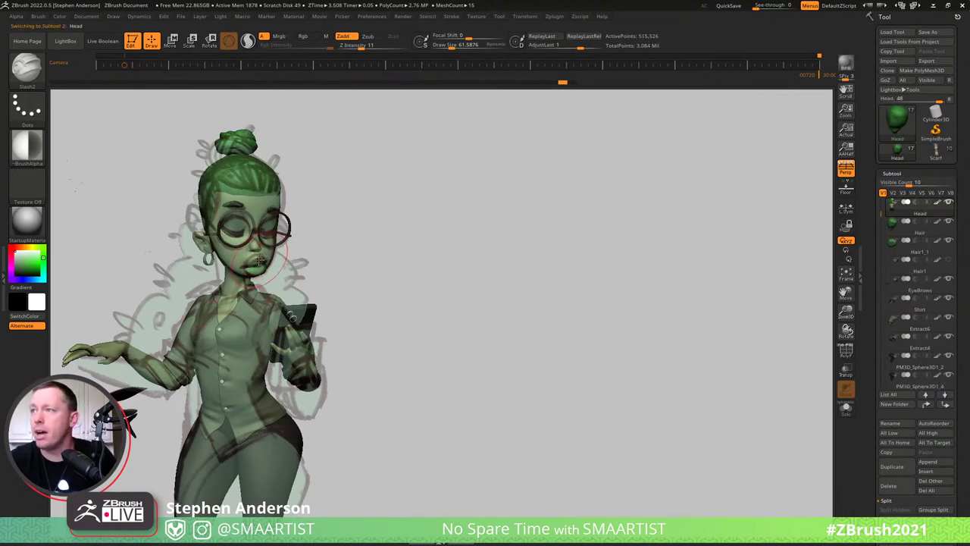
key("b")
key("m")
key("v")
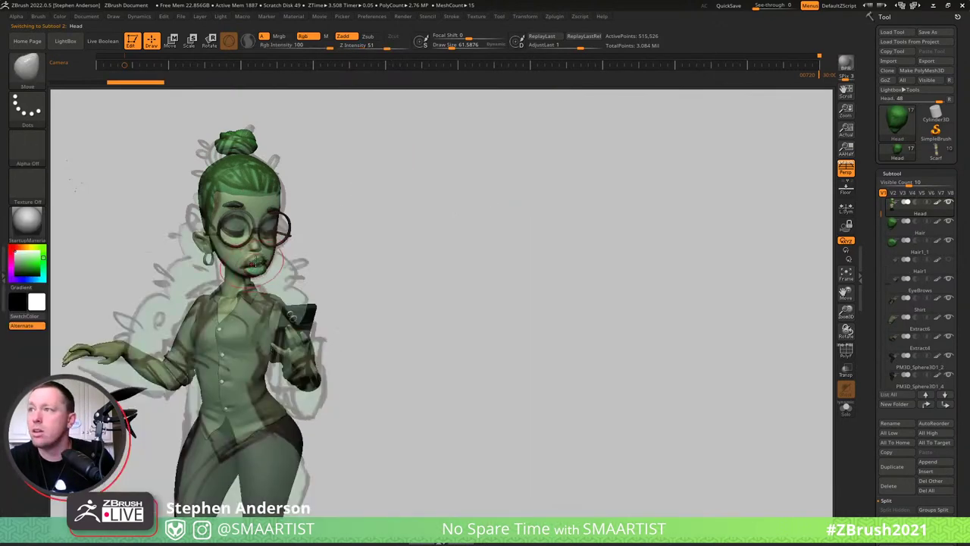
Adjust the mouth area against the sketch using Move at a draw size of about 21, undoing a stray stroke.
key("s")
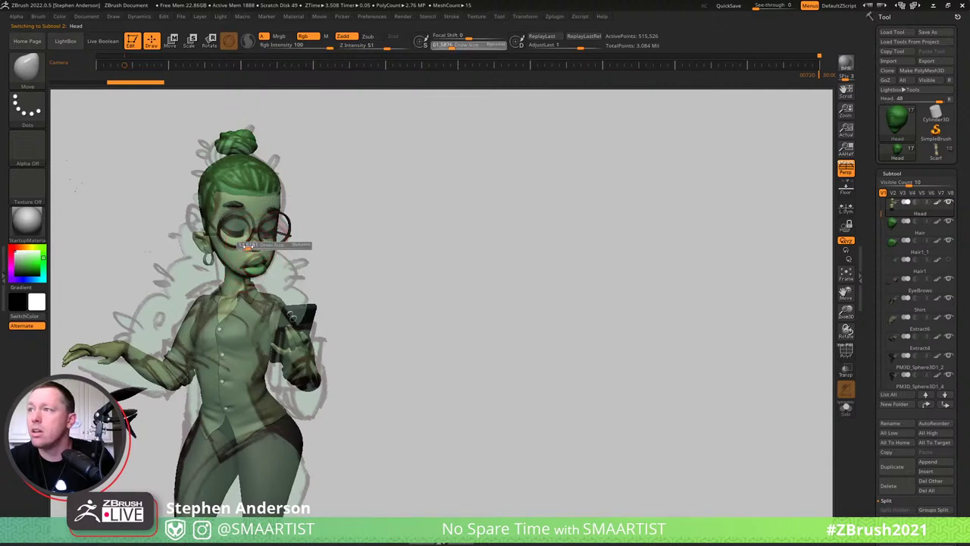
left_click(248, 247)
mouse_move(247, 251)
left_mouse_down()
mouse_move(260, 250)
mouse_move(252, 238)
mouse_move(260, 249)
left_mouse_up()
key("ctrl+z")
key("s")
key("s")
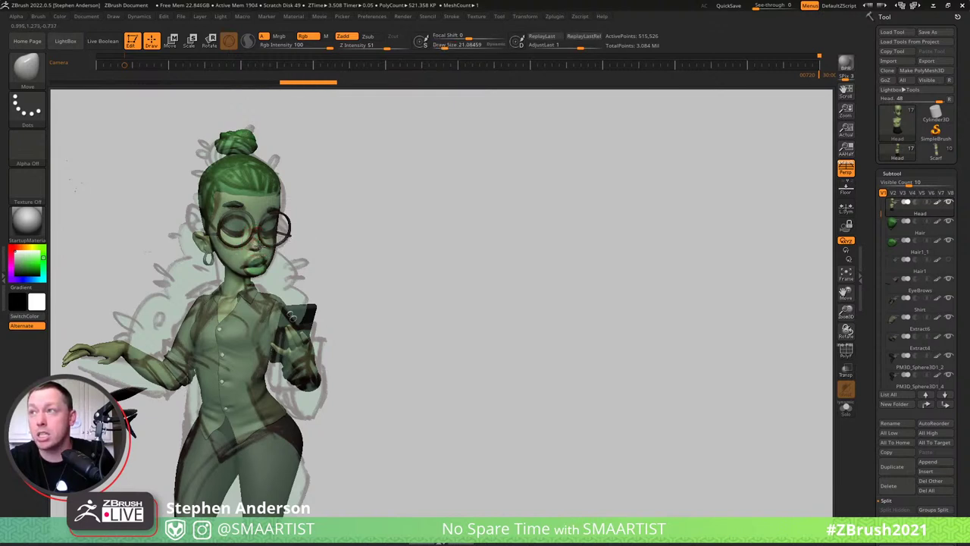
Refine the face against the sketch using Move at draw sizes of about 45 and 48.
key("s")
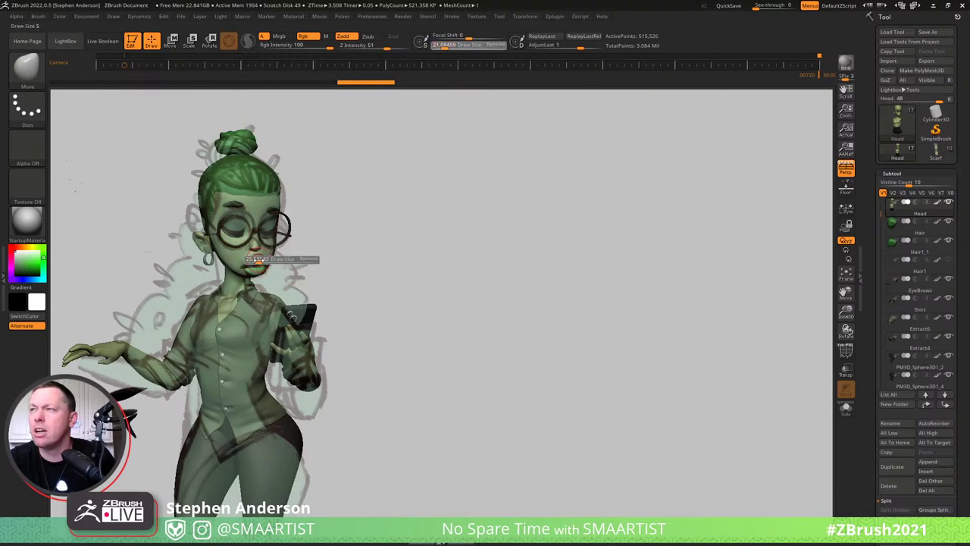
left_click_drag(262, 260, 258, 262)
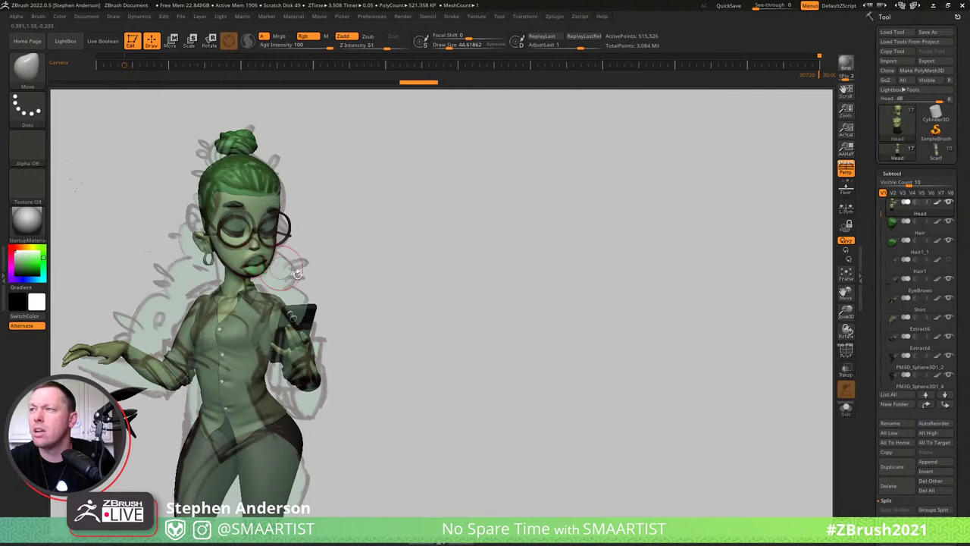
key("s")
mouse_move(222, 232)
left_mouse_down()
mouse_move(276, 235)
mouse_move(253, 247)
left_mouse_up()
key("s")
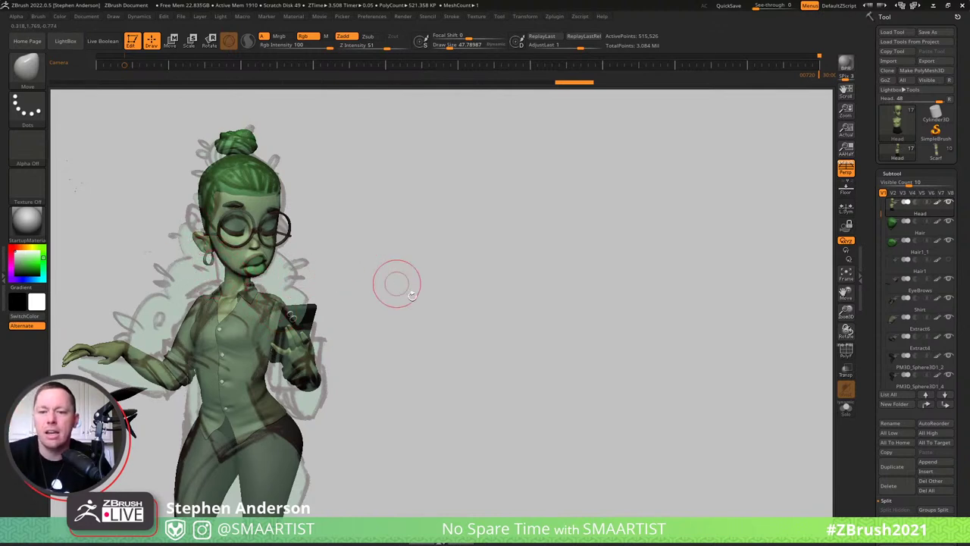
Nudge the nose area as seen from above the head, using Move at a draw size of about 48.
mouse_move(373, 301)
left_mouse_down("alt")
mouse_move(461, 291)
mouse_move(541, 297)
left_mouse_up("alt")
left_click_drag(536, 263, 468, 280)
right_click_drag(468, 279, 441, 284)
right_click_drag(441, 284, 391, 294, "ctrl")
left_click_drag(391, 296, 434, 235)
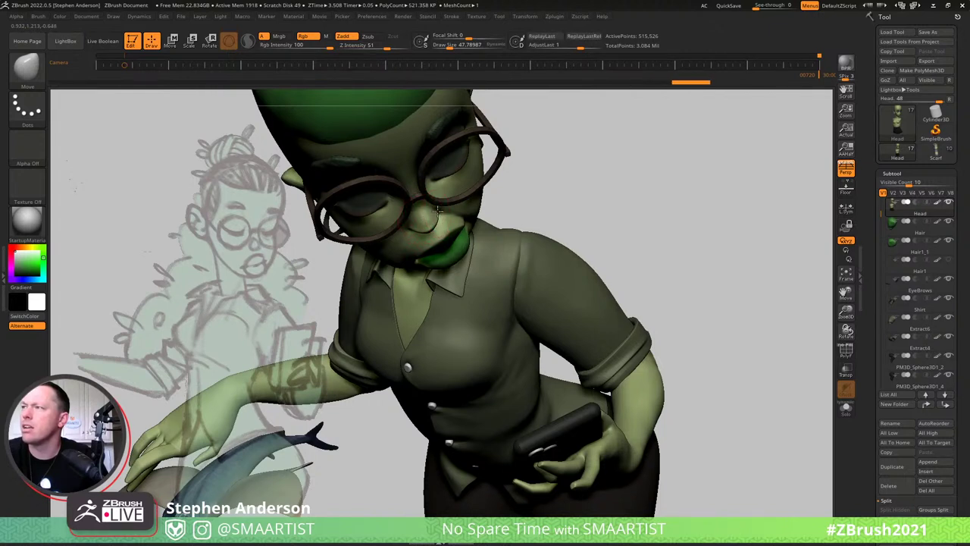
left_click_drag(424, 220, 426, 221)
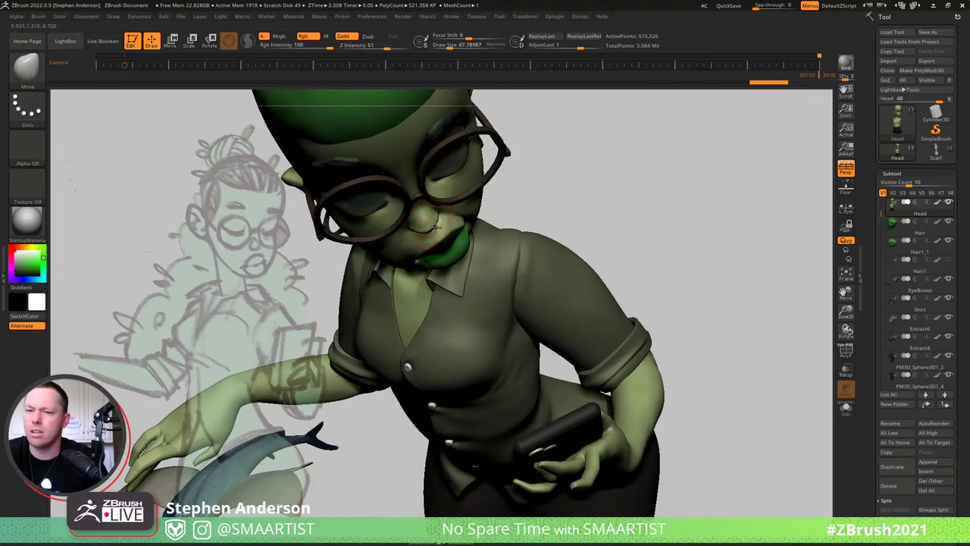
right_click_drag(441, 220, 452, 139)
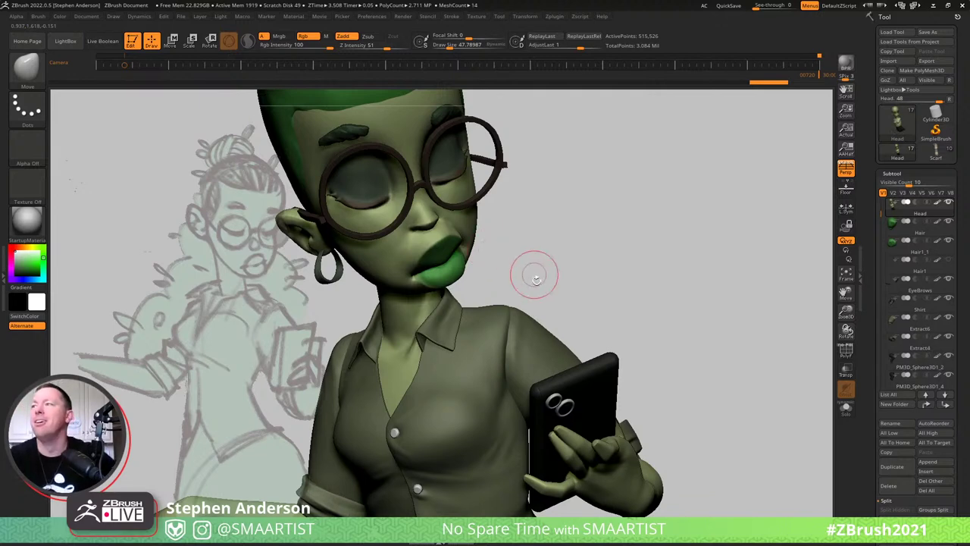
Select the Hair subtool and adjust the hair cap using Move at a draw size of about 81.
mouse_move(535, 275)
right_mouse_down()
mouse_move(521, 242)
mouse_move(462, 214)
mouse_move(446, 275)
right_mouse_up()
left_click(447, 209, "alt")
key("s")
left_click_drag(446, 275, 452, 276)
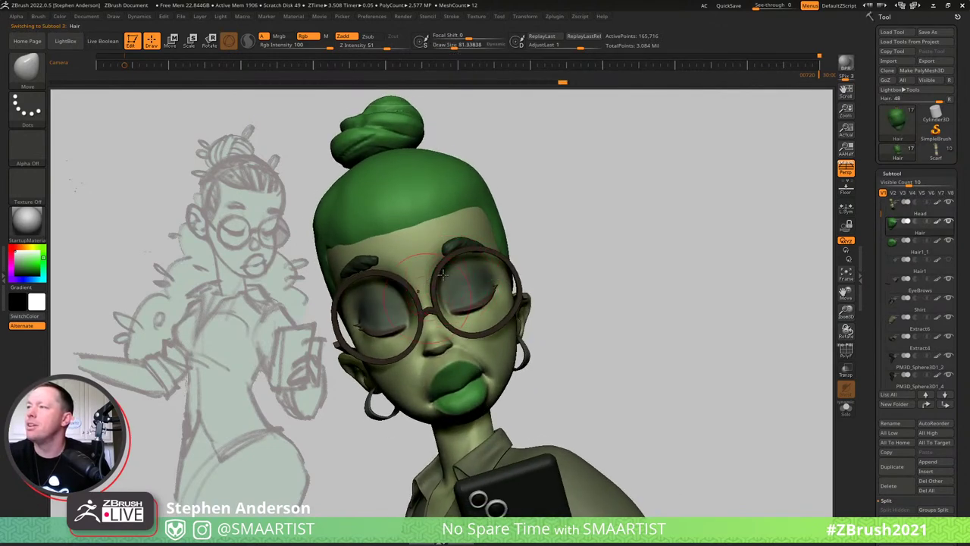
right_click_drag(442, 275, 395, 288)
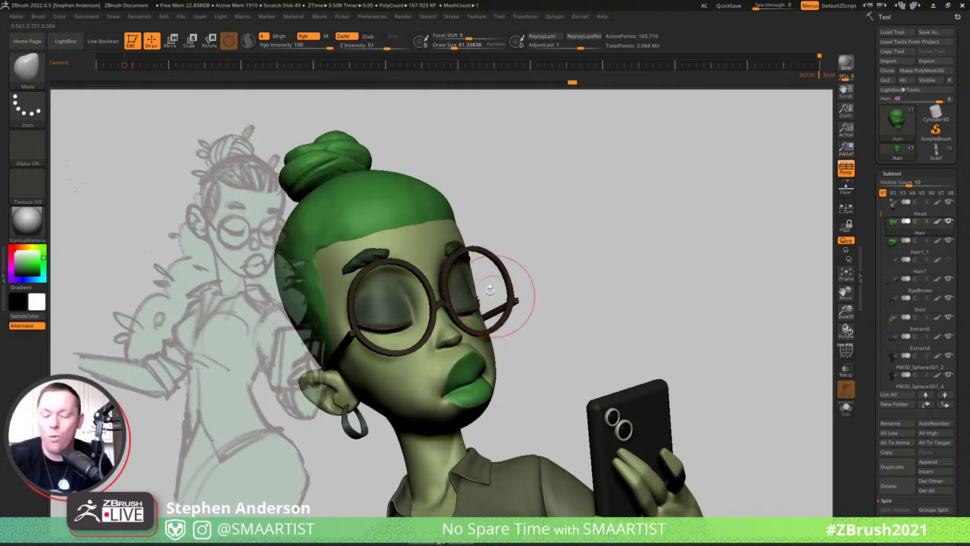
mouse_move(429, 361)
right_mouse_down()
mouse_move(393, 311)
mouse_move(380, 356)
mouse_move(452, 302)
mouse_move(495, 309)
mouse_move(455, 305)
mouse_move(507, 301)
mouse_move(500, 307)
right_mouse_up()
key("ctrl")
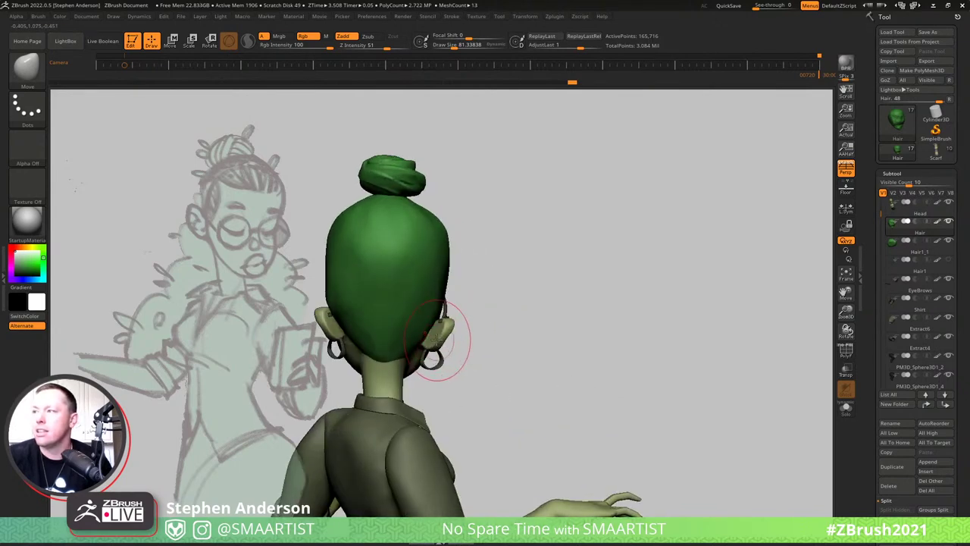
Select the Head subtool, isolate it from behind and set the Move brush to a draw size of about 42.
left_click(438, 339, "alt")
key("ctrl+alt+s")
right_click_drag(447, 337, 495, 337)
mouse_move(495, 337)
right_mouse_down("ctrl")
mouse_move(501, 378)
mouse_move(475, 332)
right_mouse_up("ctrl")
key("b")
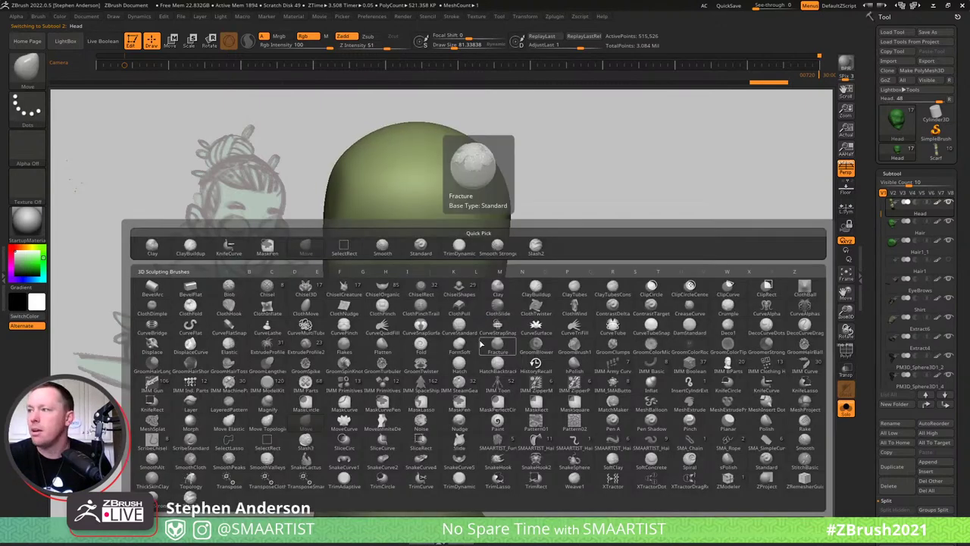
left_click(510, 249)
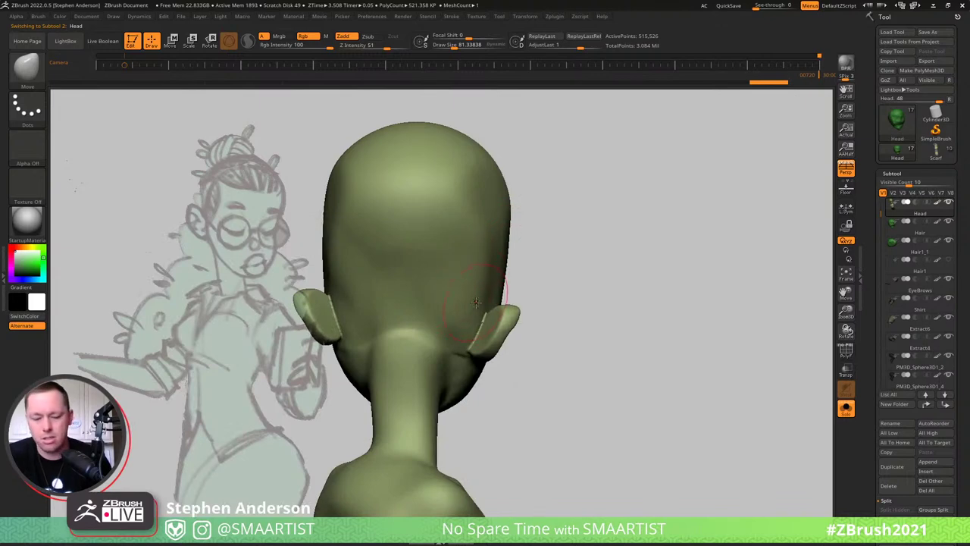
key("s")
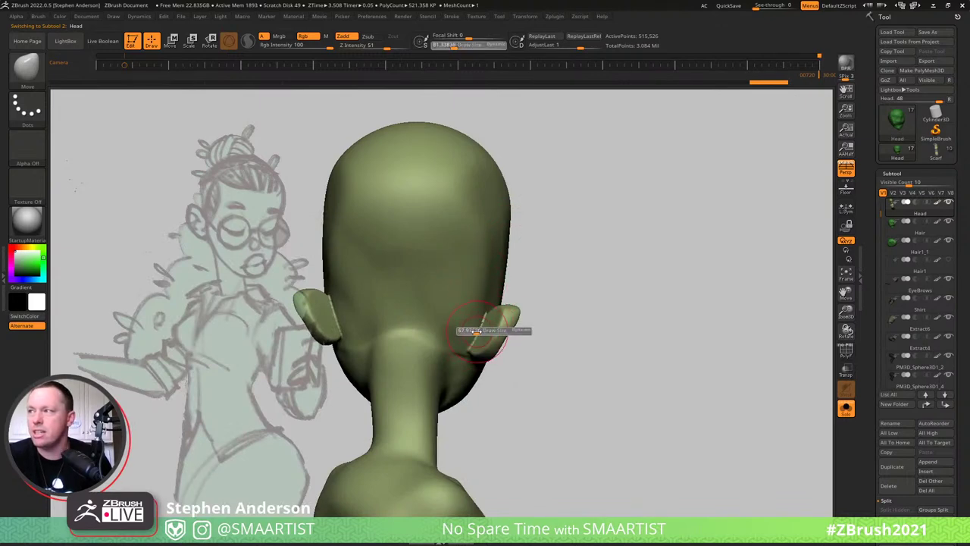
key("space")
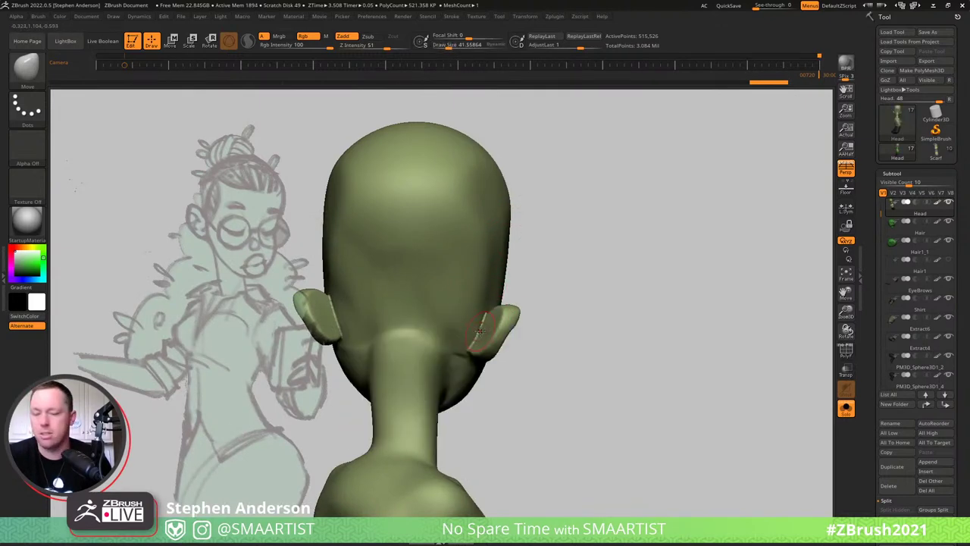
Choose the IMM Primitives brush and turn on Mrgb for it.
key("b")
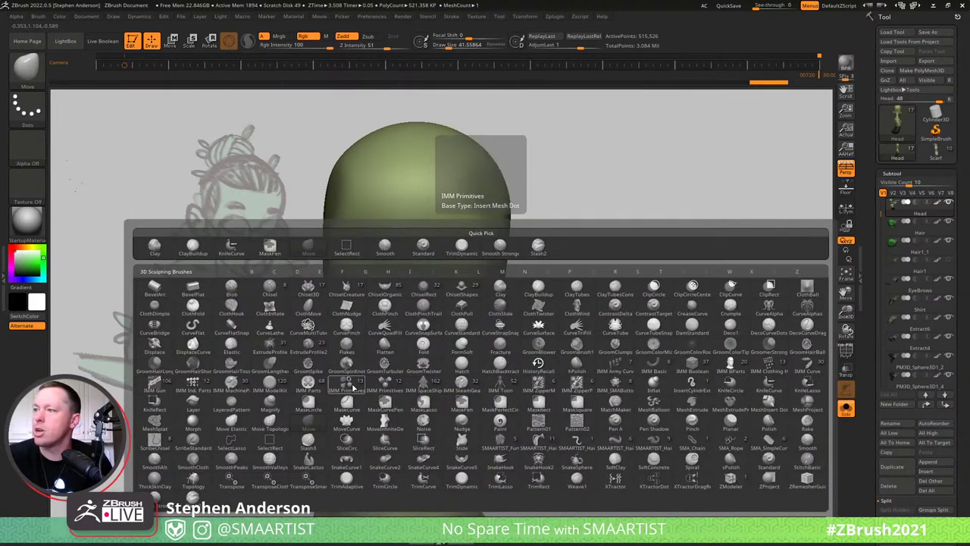
left_click(351, 388)
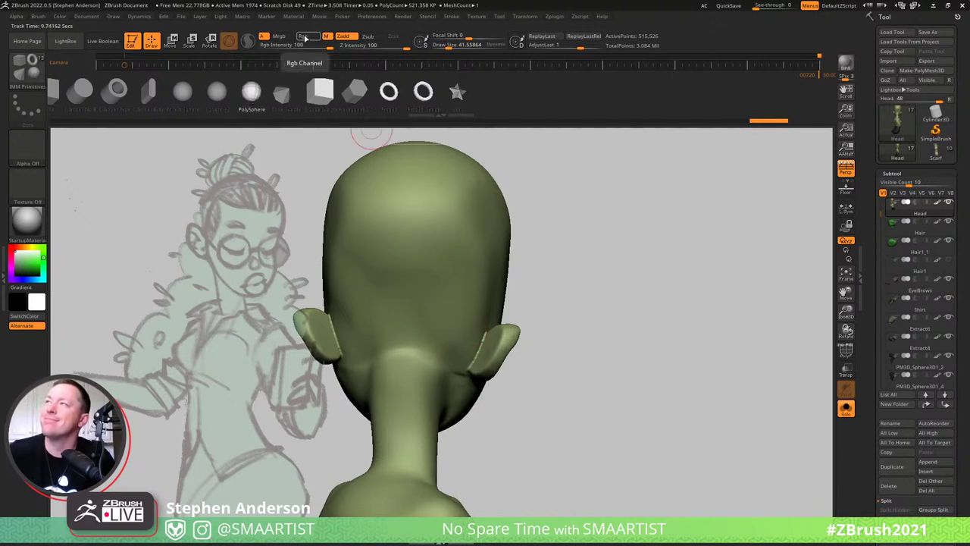
left_click(281, 36)
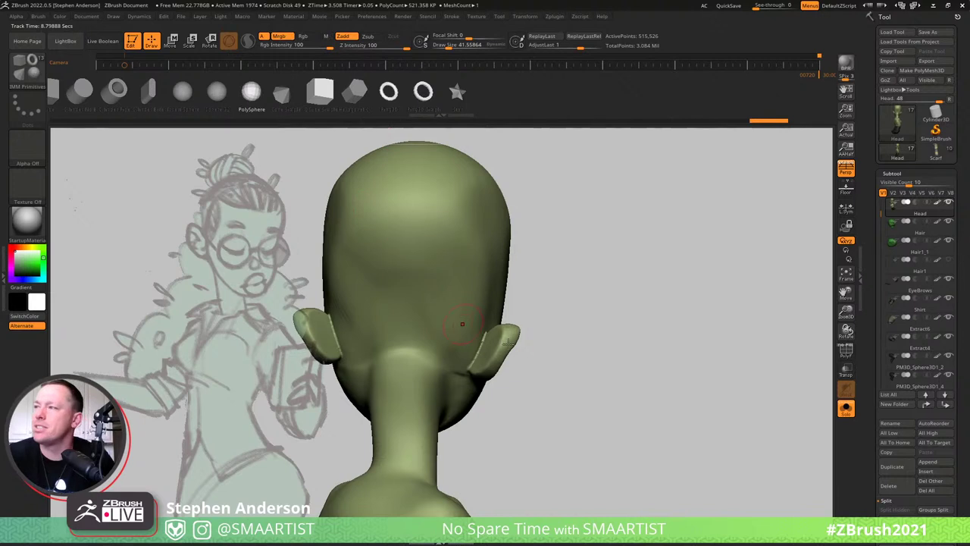
Try inserting a PolySphere behind the ear, and undo it.
right_click_drag(485, 354, 485, 350)
left_click(483, 352)
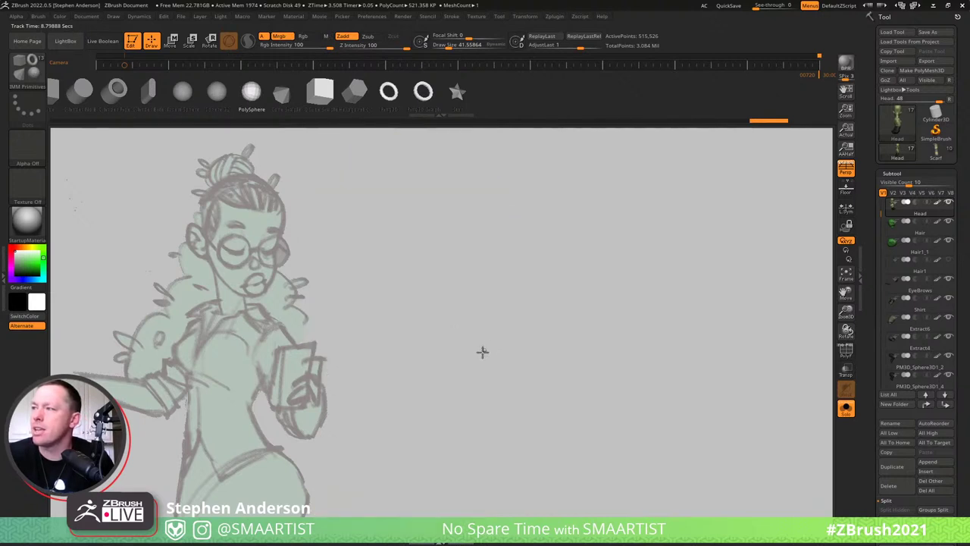
left_click_drag(478, 359, 480, 352)
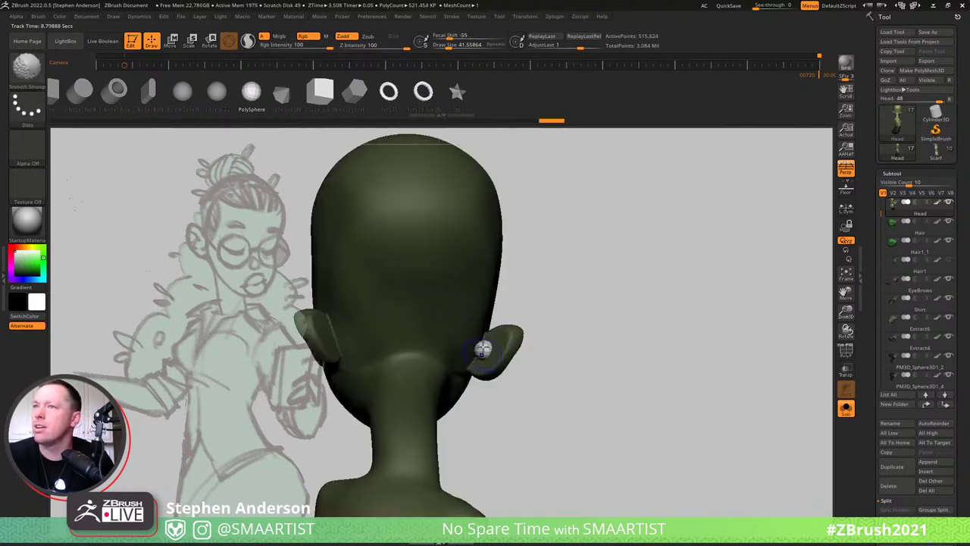
key("ctrl+z")
Sample the head's skin colour and insert mirrored PolySpheres in that colour behind both ears.
key("c")
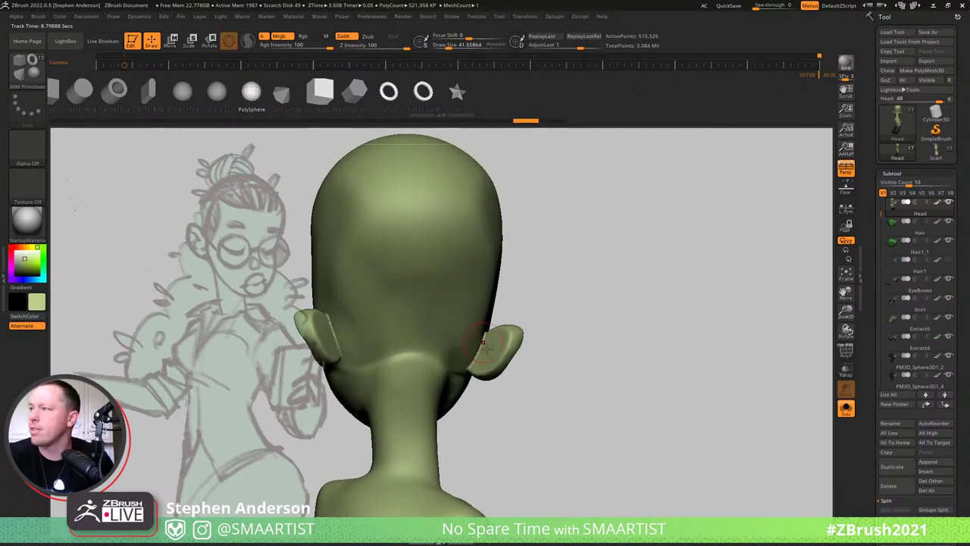
left_click_drag(486, 349, 583, 363)
left_click(356, 339, "alt")
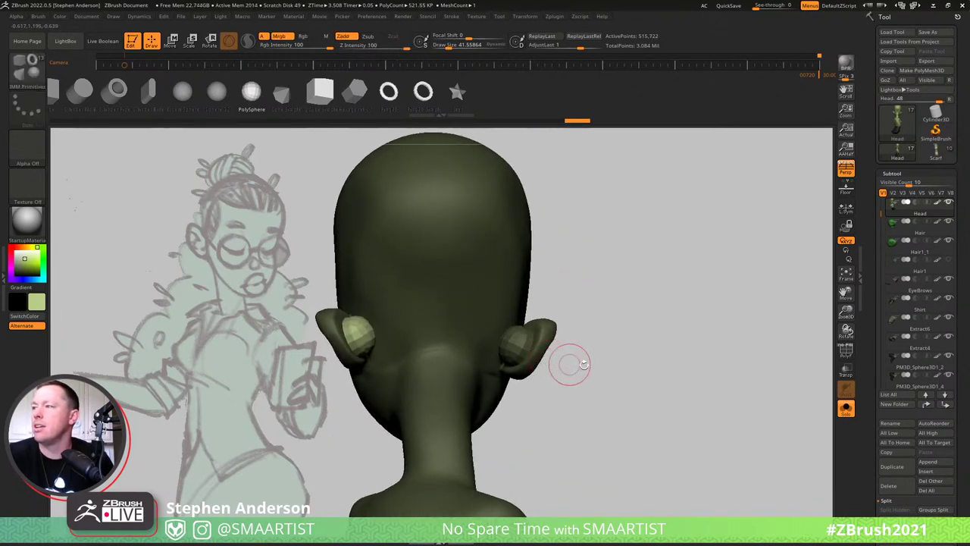
key("ctrl+shift")
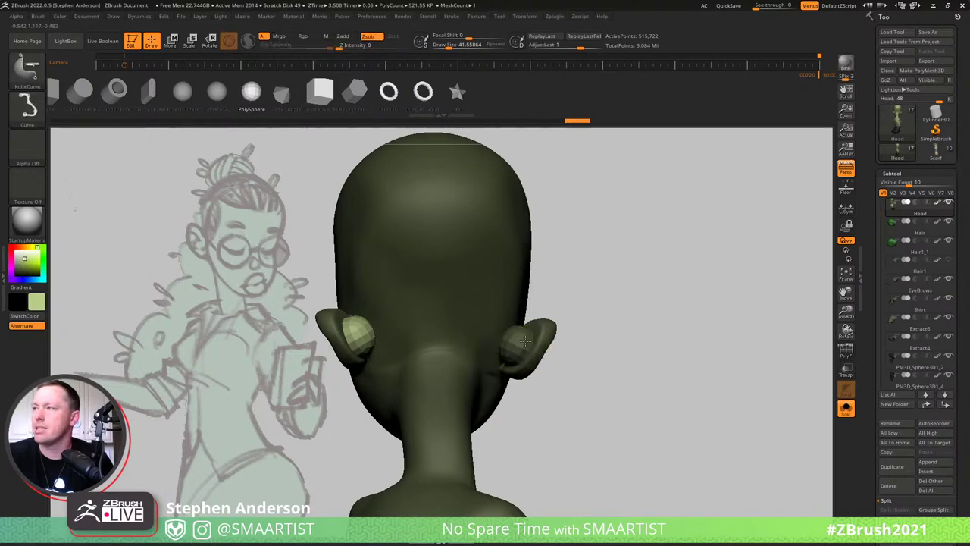
left_click(525, 341, "ctrl+shift")
left_click(582, 332, "ctrl+shift")
Switch to the Move brush for the spheres behind the ears and set its draw size to about 48.
left_click_drag(567, 340, 467, 318)
key("b")
key("m")
key("v")
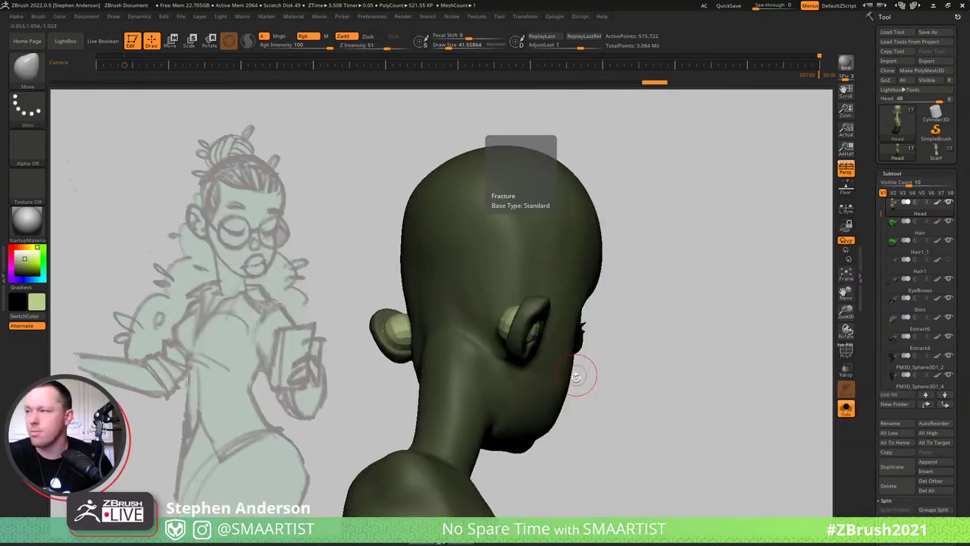
key("s")
left_click_drag(536, 336, 535, 335)
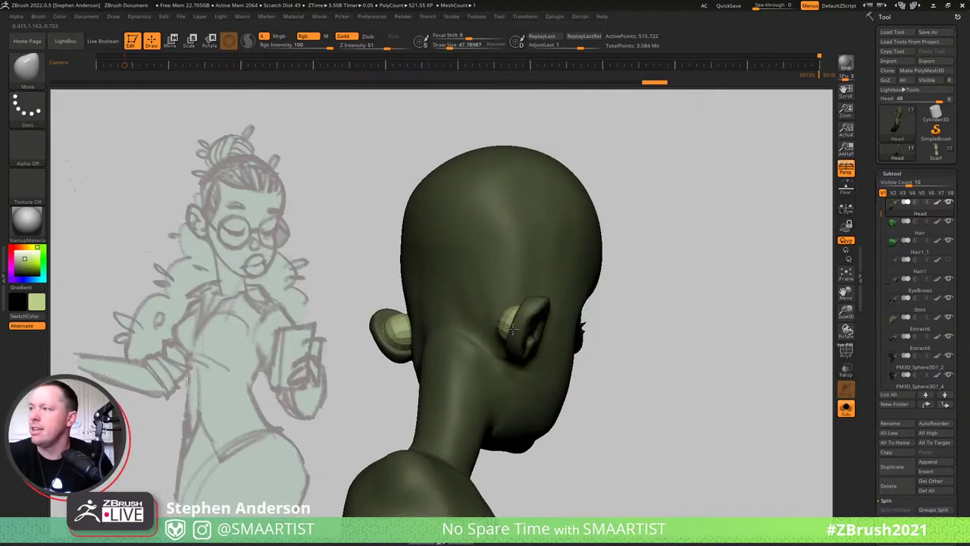
right_click_drag(512, 329, 372, 353)
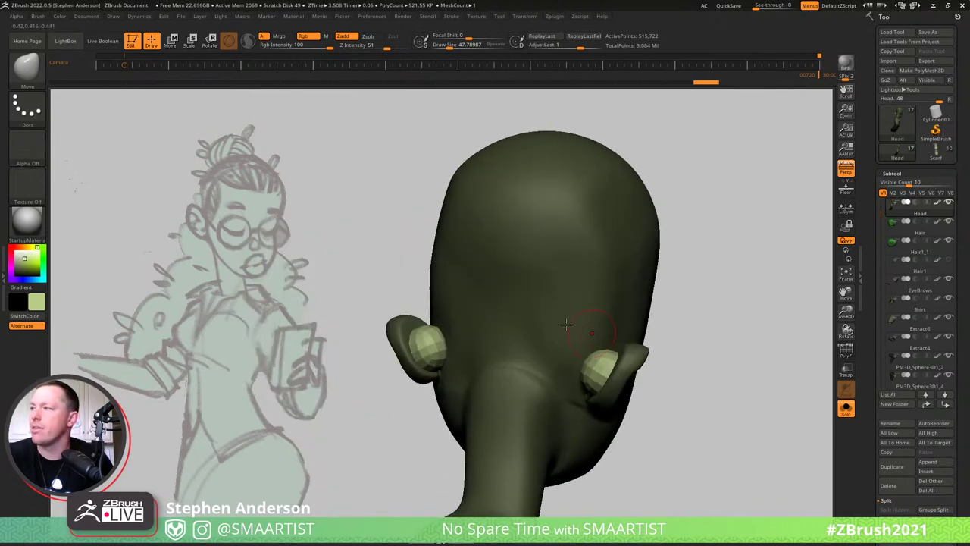
right_click_drag(598, 304, 575, 310)
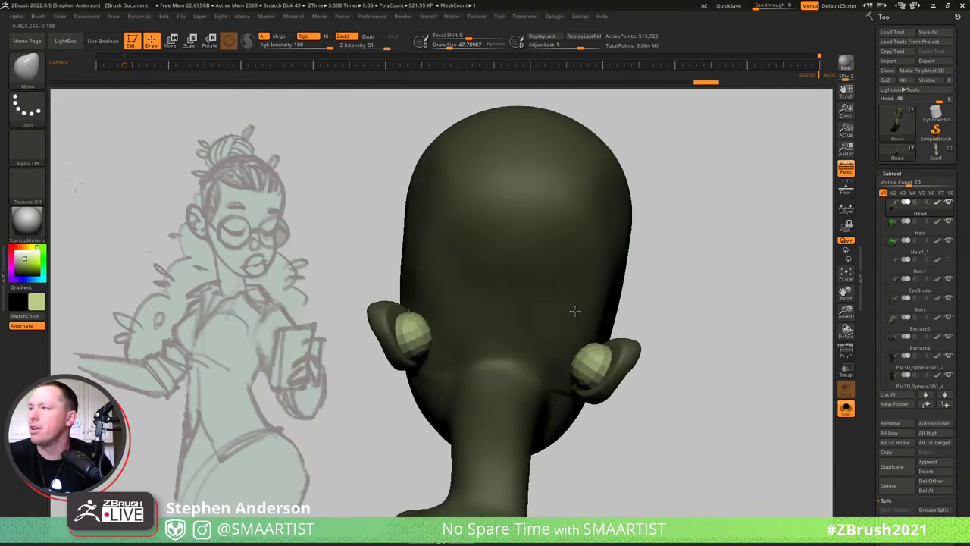
Subdivide the inserted spheres behind the ears twice.
key("ctrl")
key("ctrl+d")
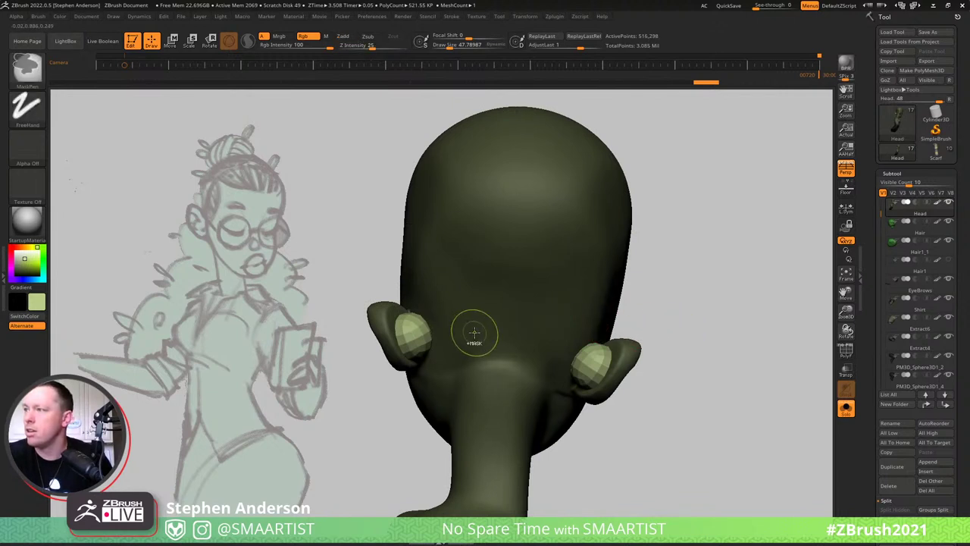
key("ctrl+d")
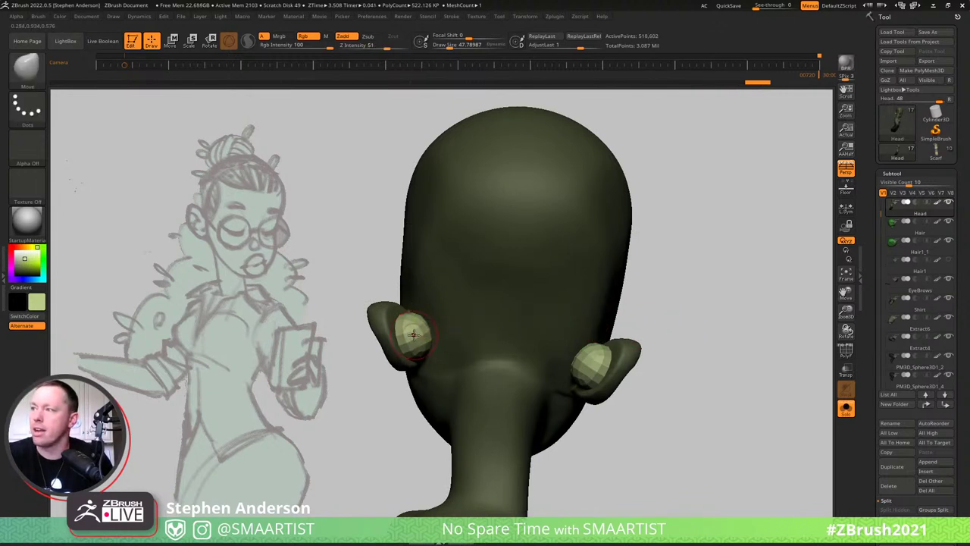
Smooth the spheres behind both ears with a draw size of about 119 and clear the mask.
key("s")
mouse_move(413, 334)
left_mouse_down()
mouse_move(422, 335)
mouse_move(414, 332)
left_mouse_up()
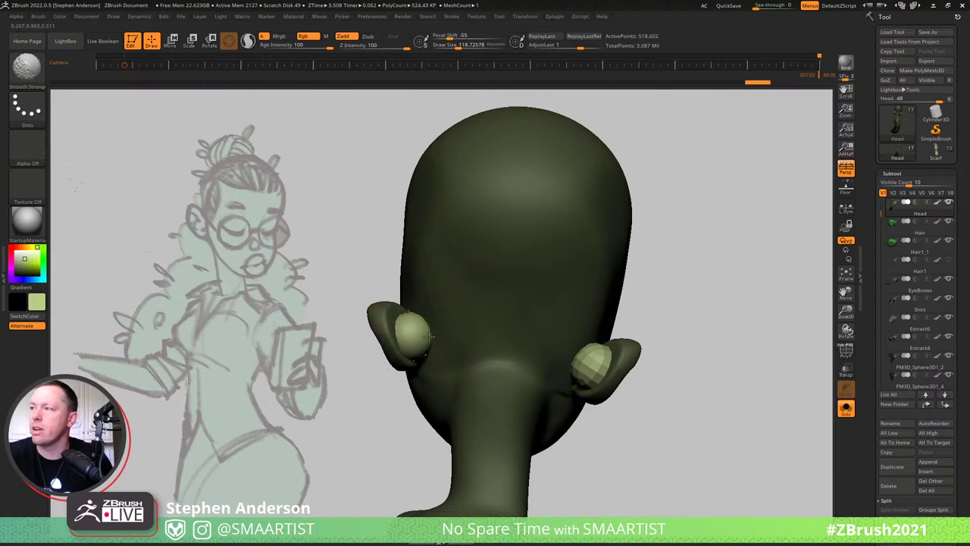
left_click_drag(589, 367, 593, 362, "shift")
left_click_drag(672, 288, 735, 351, "ctrl")
Examine the head on its own, then show all subtools and check the full character from front and back.
right_click_drag(669, 329, 661, 351, "ctrl")
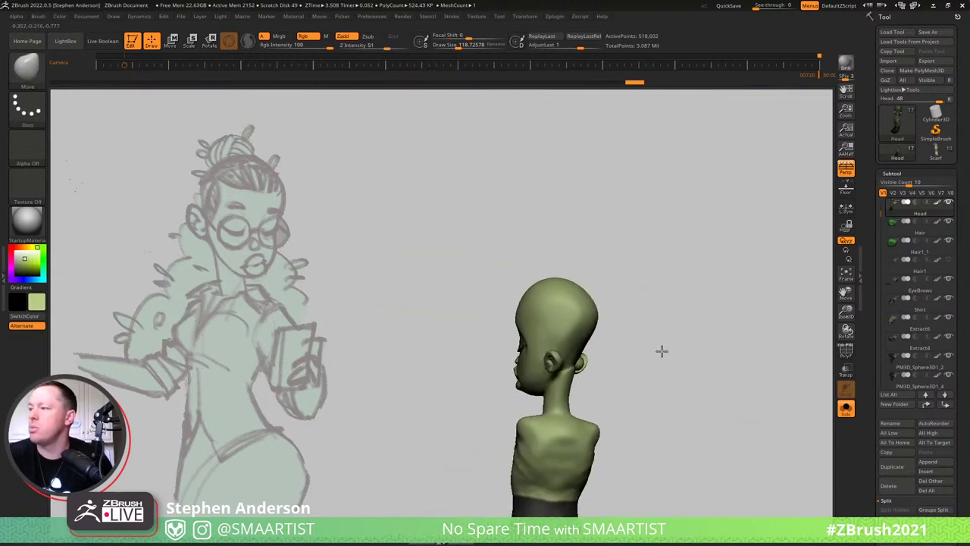
left_click_drag(661, 351, 502, 283)
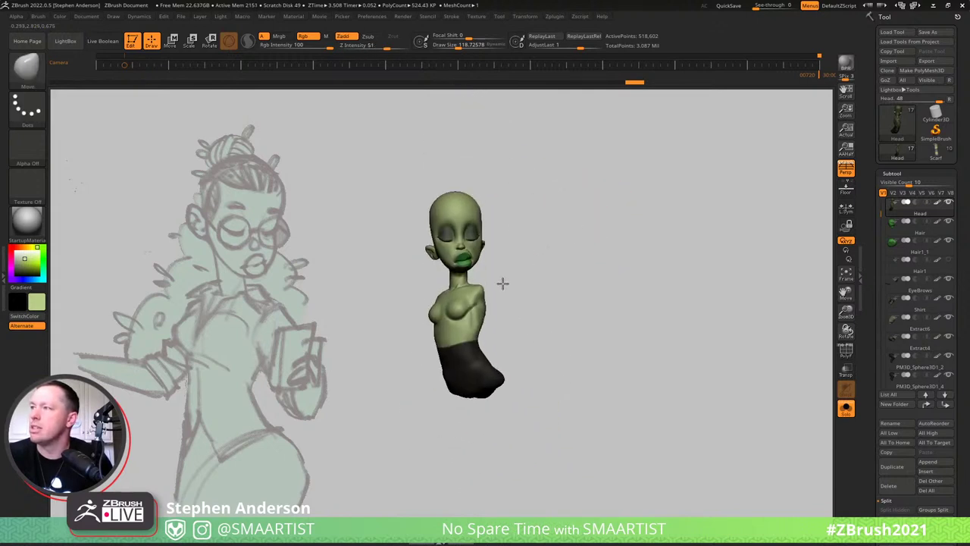
right_click_drag(503, 284, 470, 287, "ctrl")
mouse_move(469, 287)
right_mouse_down()
mouse_move(489, 294)
mouse_move(469, 287)
right_mouse_up()
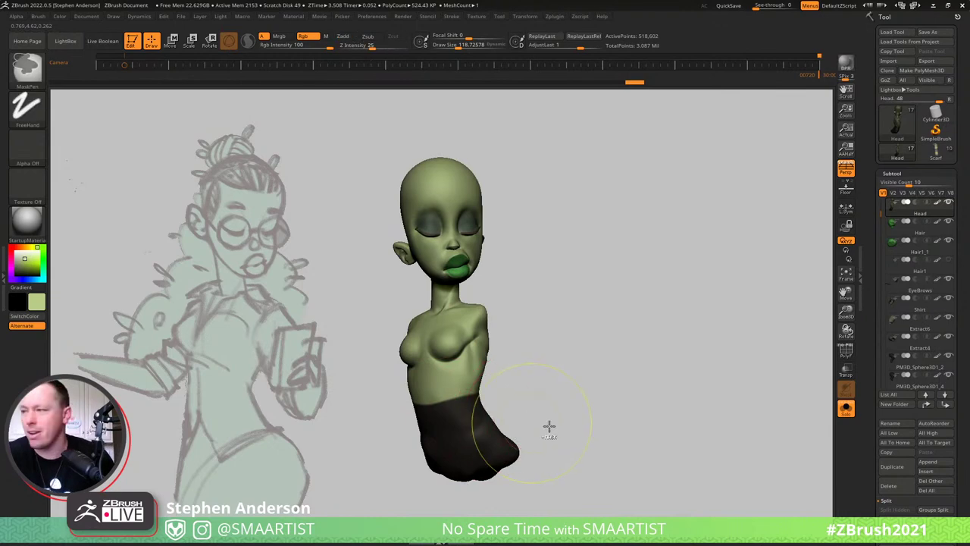
key("ctrl+shift+s")
mouse_move(470, 441)
right_mouse_down("alt")
mouse_move(447, 391)
mouse_move(452, 333)
mouse_move(463, 331)
mouse_move(446, 336)
right_mouse_up("alt")
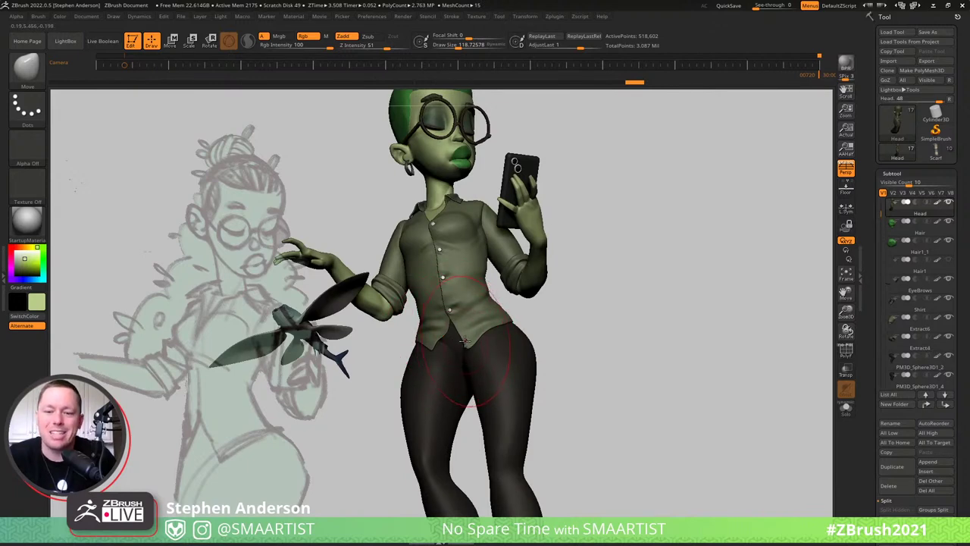
left_click_drag(457, 327, 550, 282)
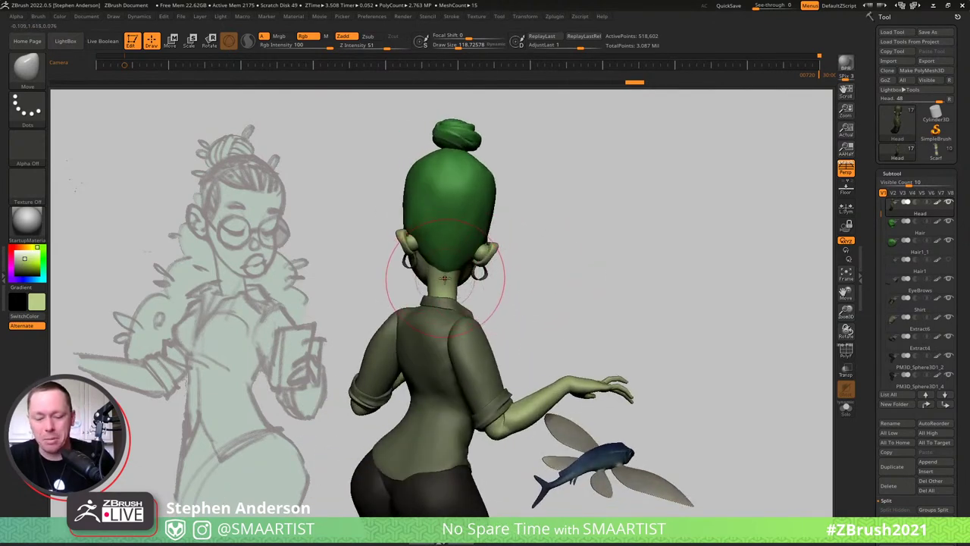
key("b")
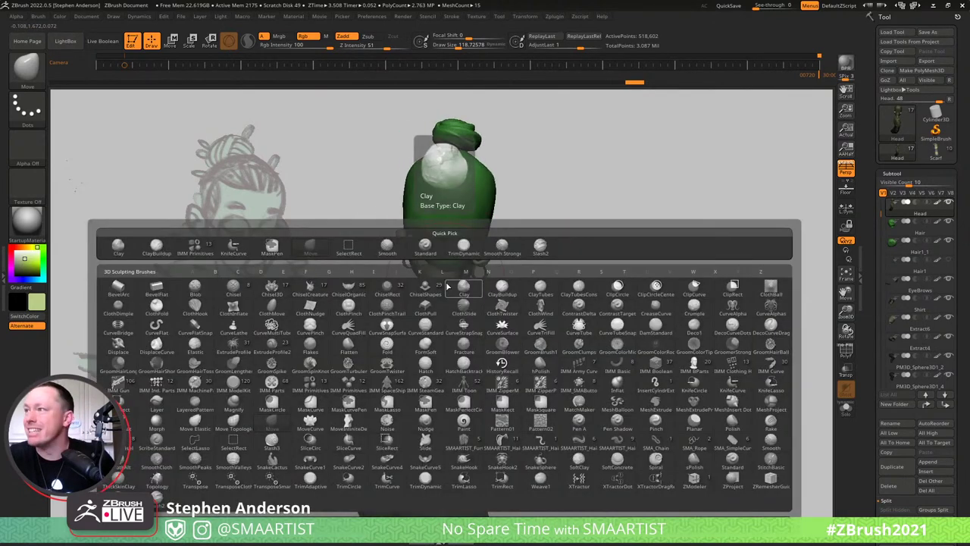
left_click(199, 247)
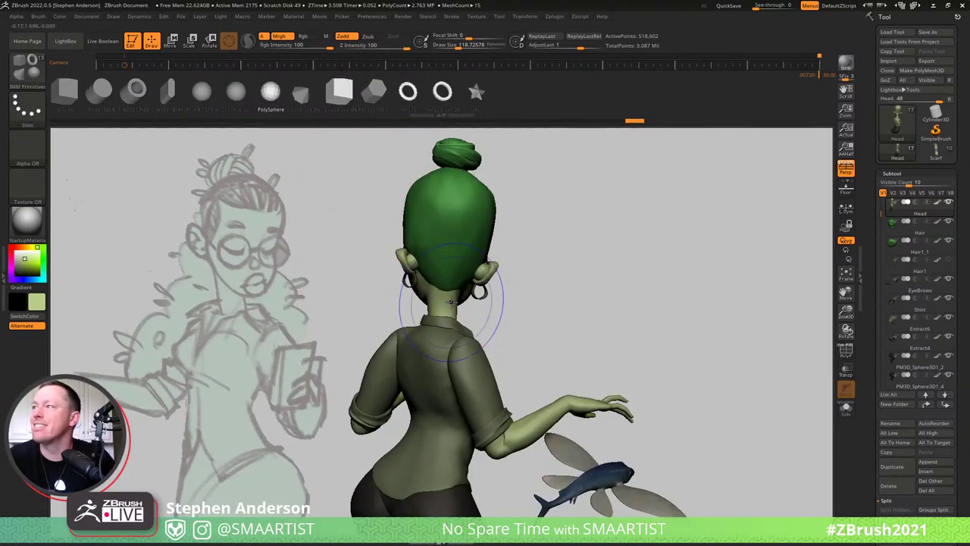
left_click(432, 206, "alt")
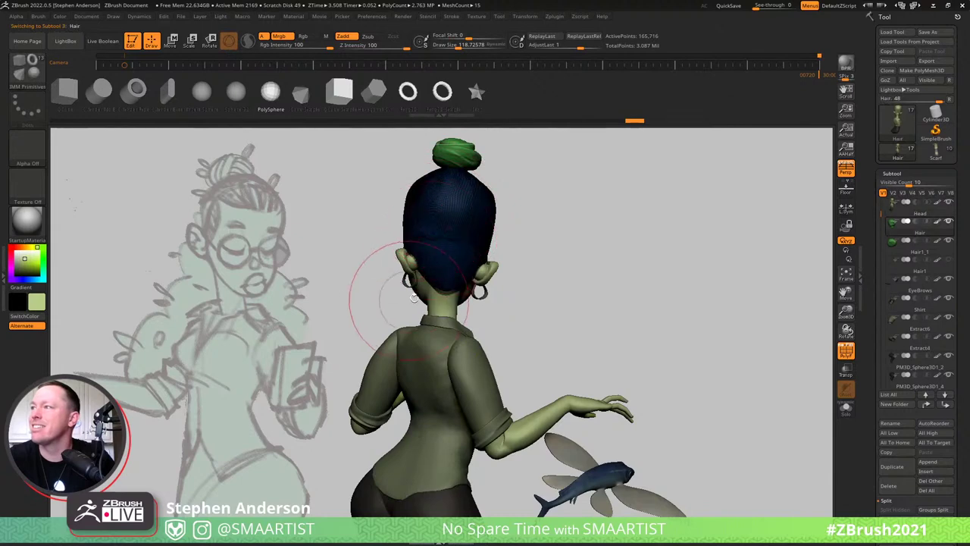
mouse_move(413, 298)
right_mouse_down()
mouse_move(459, 303)
mouse_move(447, 278)
right_mouse_up()
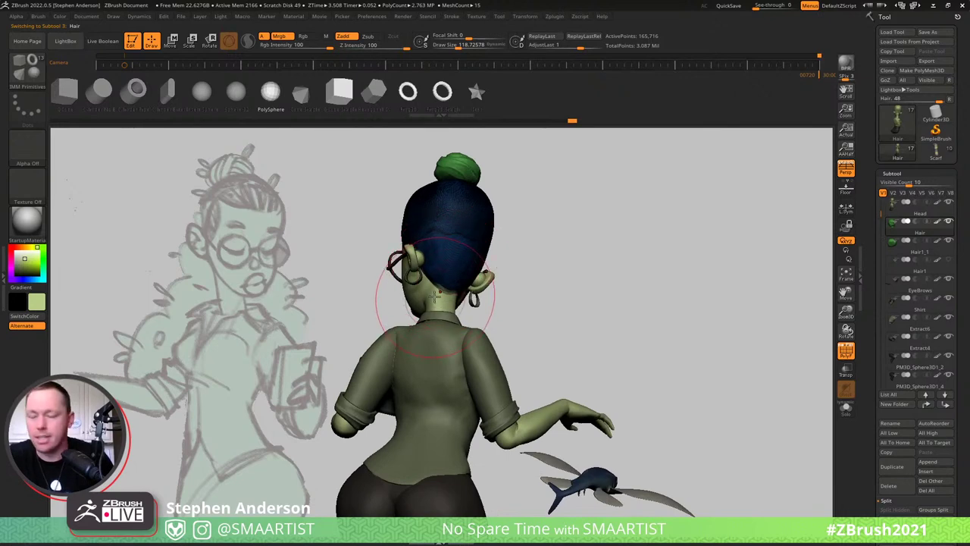
Isolate the Head subtool without its wireframe and choose the TrimDynamic brush with a draw size of about 45.
left_click(436, 293, "alt")
mouse_move(441, 293)
right_mouse_down("ctrl")
mouse_move(483, 295)
mouse_move(444, 288)
mouse_move(448, 303)
mouse_move(426, 274)
right_mouse_up("ctrl")
key("ctrl+s")
key("shift+f")
key("b")
key("t")
key("d")
key("s")
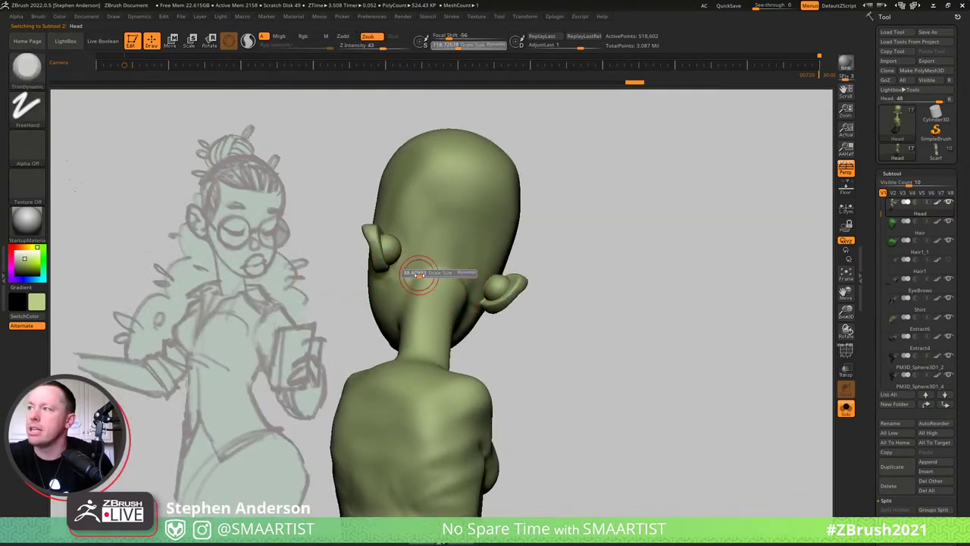
left_click_drag(419, 275, 422, 270)
key("s")
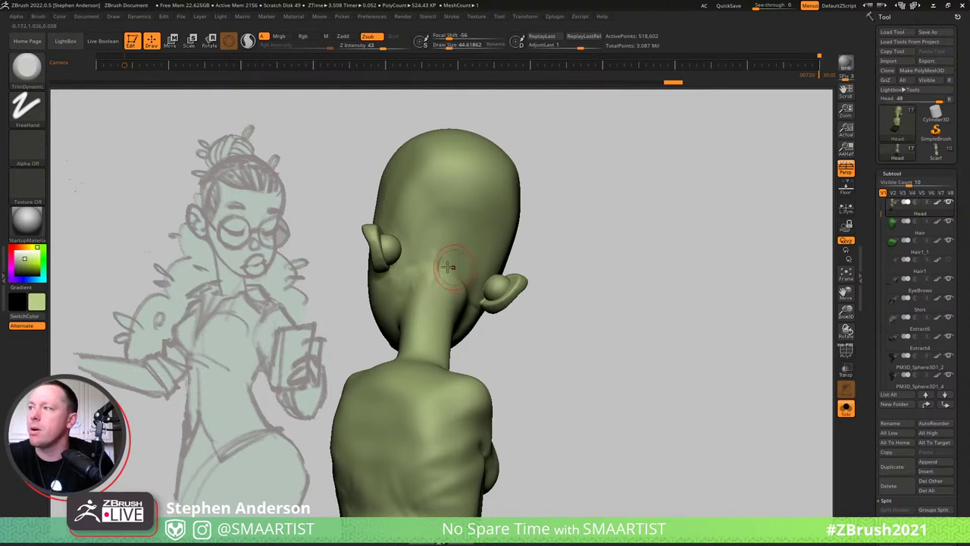
Flatten the raised area where the neck meets the base of the skull with TrimDynamic and smooth it out.
right_click_drag(401, 278, 460, 275)
mouse_move(461, 275)
left_mouse_down()
mouse_move(433, 315)
mouse_move(451, 301)
left_mouse_up()
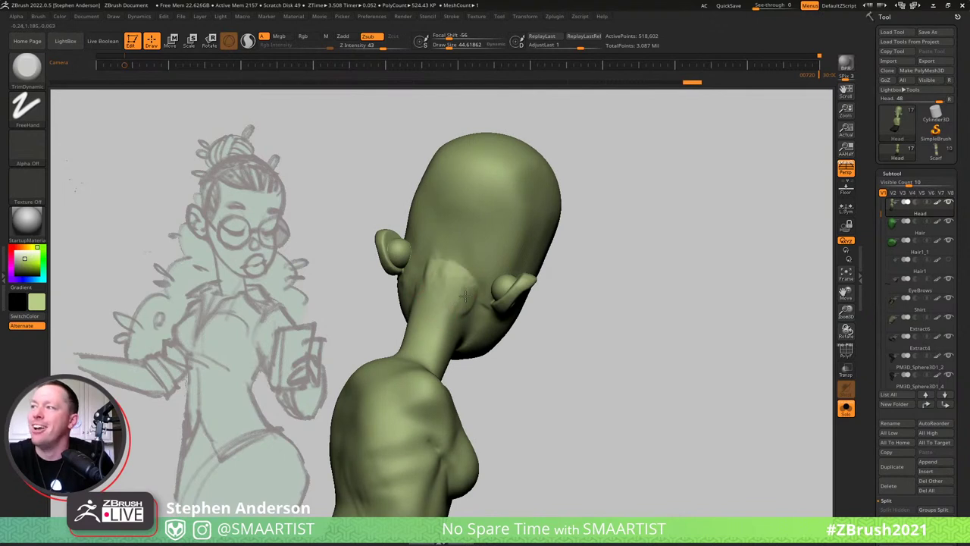
right_click_drag(421, 280, 437, 264)
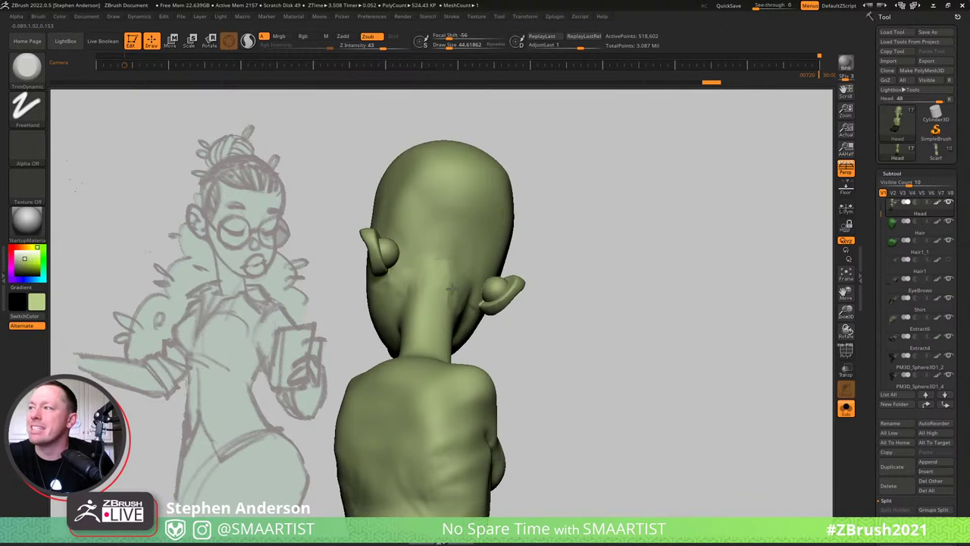
right_click_drag(443, 279, 467, 304)
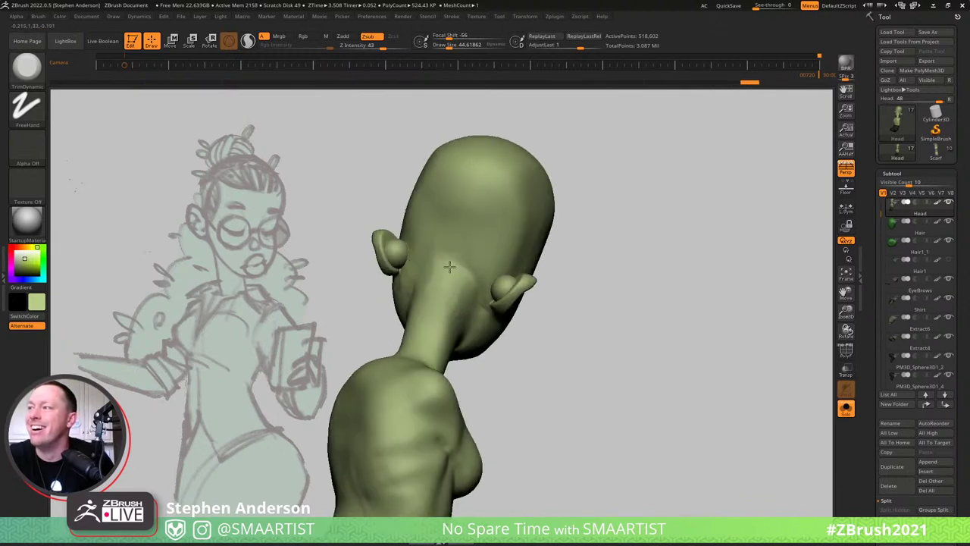
right_click_drag(439, 278, 432, 288)
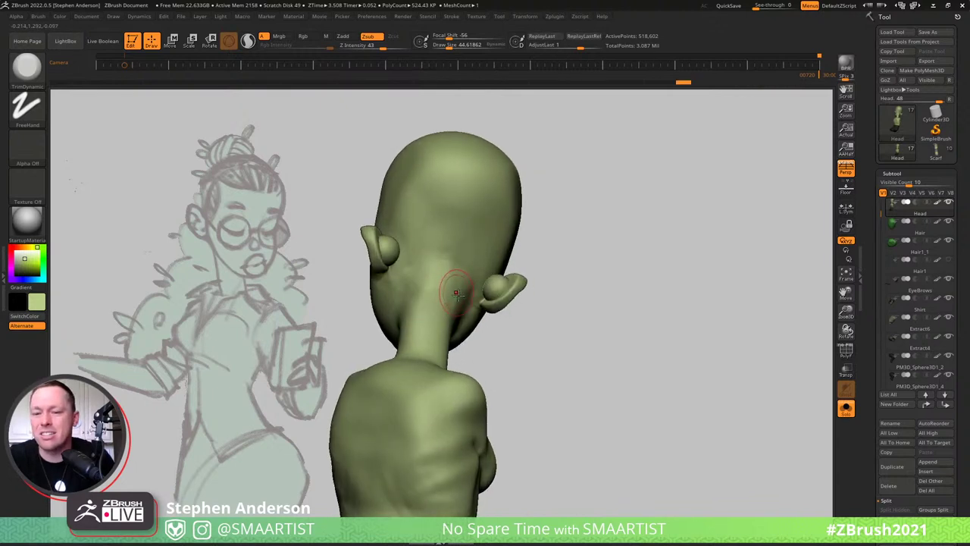
key("shift")
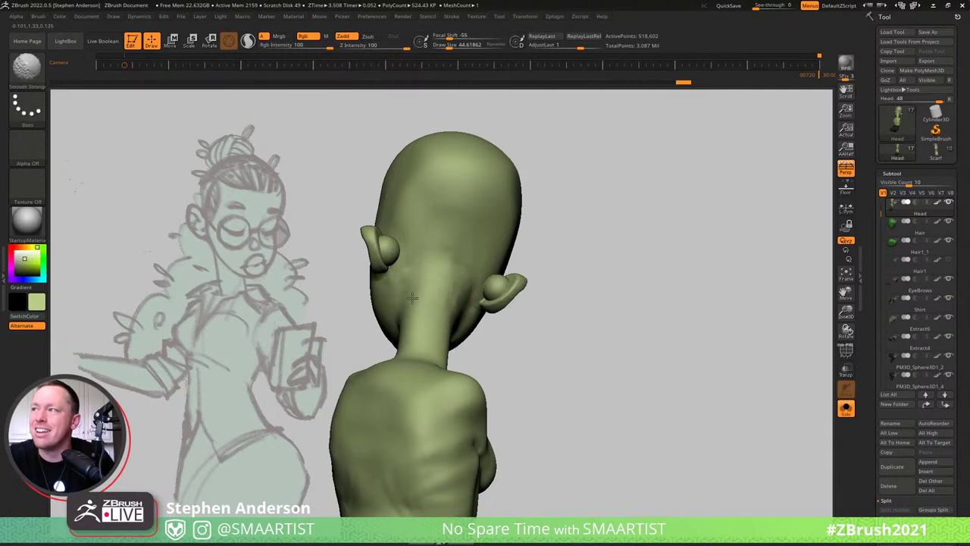
mouse_move(450, 289)
right_mouse_down()
mouse_move(442, 278)
mouse_move(455, 300)
right_mouse_up()
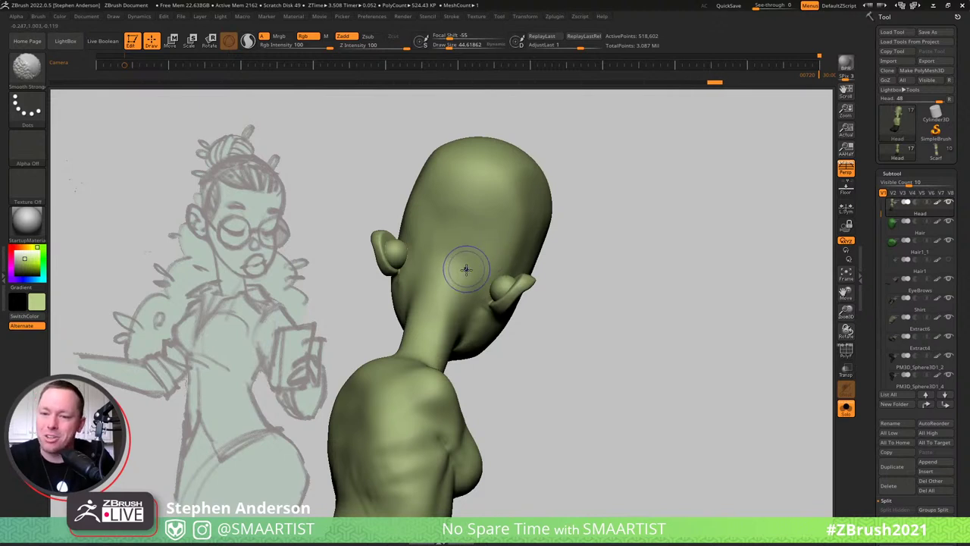
key("alt")
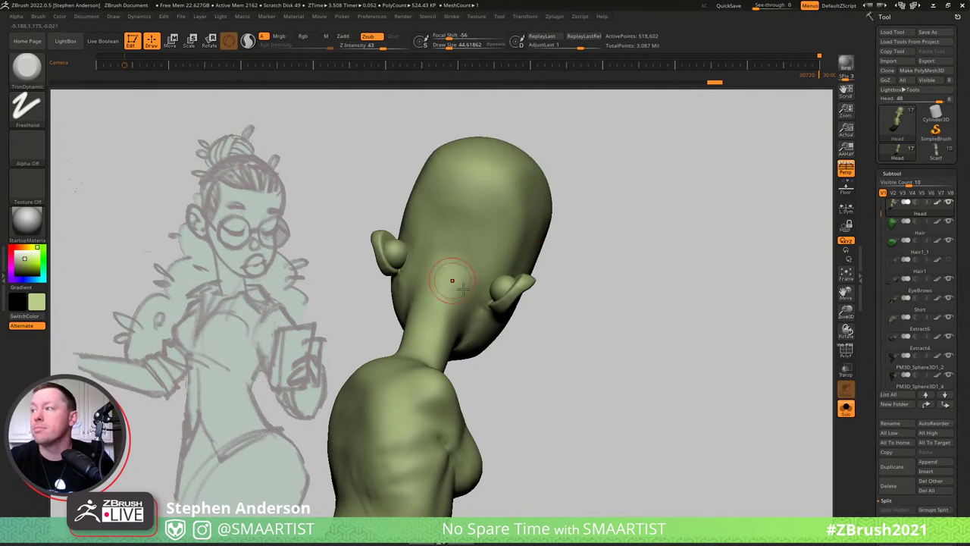
Refine and smooth the jaw and cheek surface below the ear.
mouse_move(444, 278)
right_mouse_down()
mouse_move(498, 310)
mouse_move(472, 299)
mouse_move(436, 227)
mouse_move(406, 214)
mouse_move(448, 195)
mouse_move(370, 195)
mouse_move(442, 241)
right_mouse_up()
key("shift")
key("shift")
key("shift")
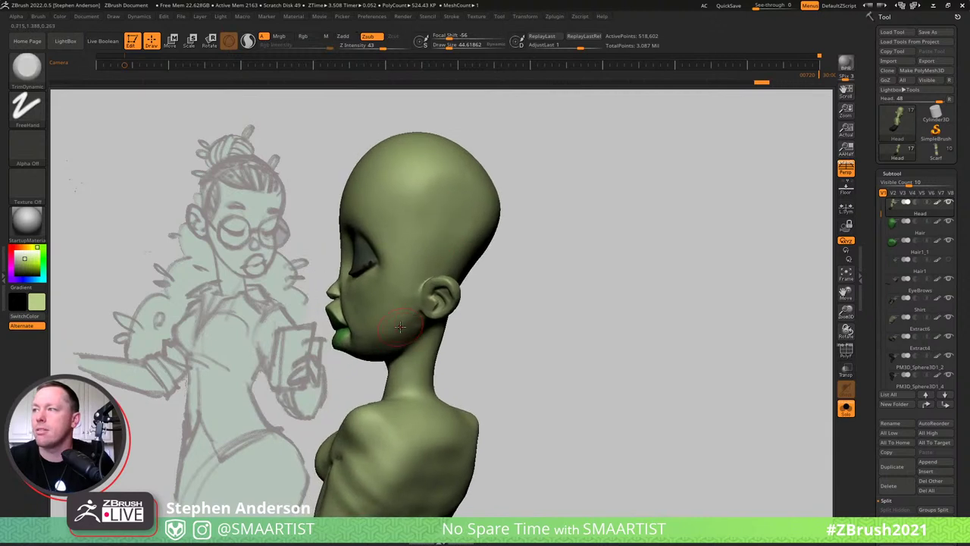
key("shift")
right_click_drag(407, 328, 394, 337)
key("shift")
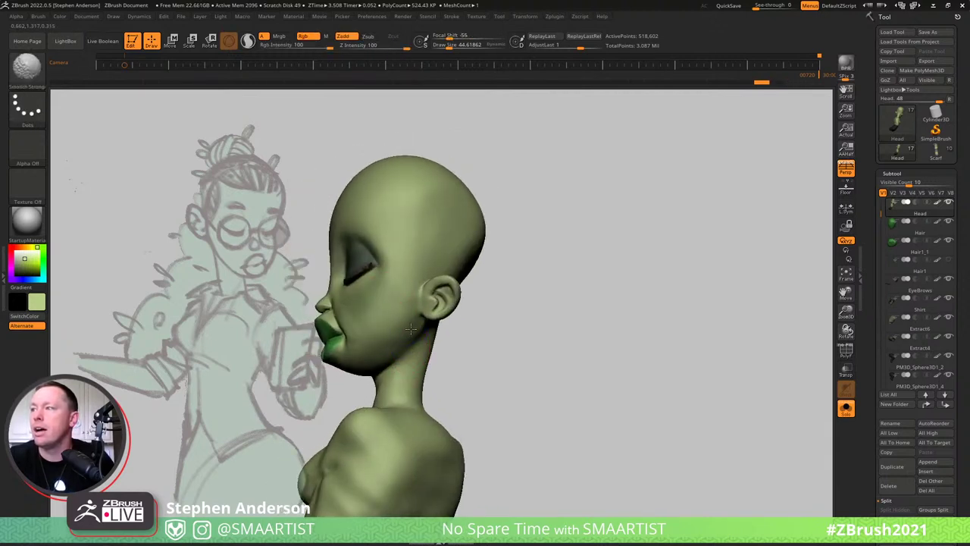
left_click_drag(411, 329, 408, 355, "shift")
right_click_drag(358, 323, 365, 316)
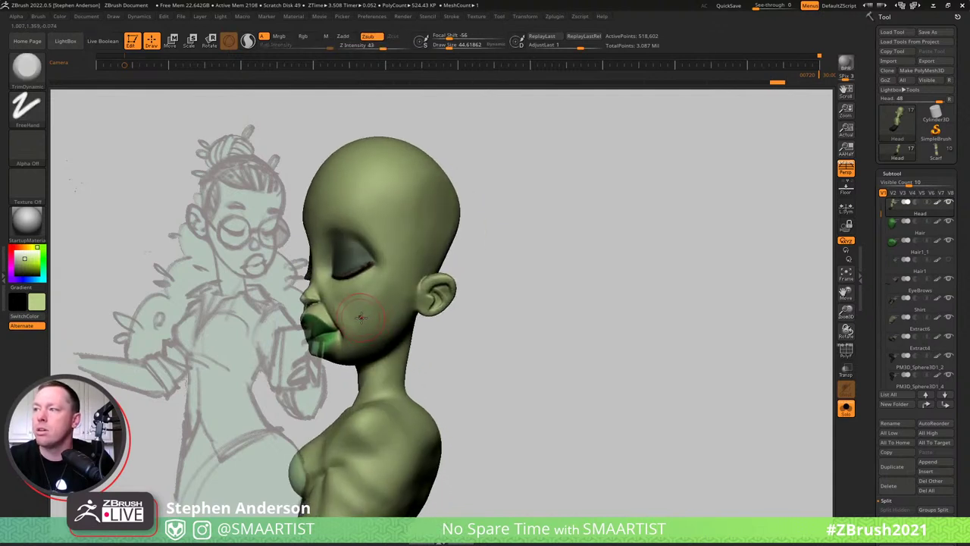
Reduce the draw size to about 26 and smooth the jaw just behind the mouth corner.
key("s")
left_click_drag(359, 317, 346, 342)
key("s")
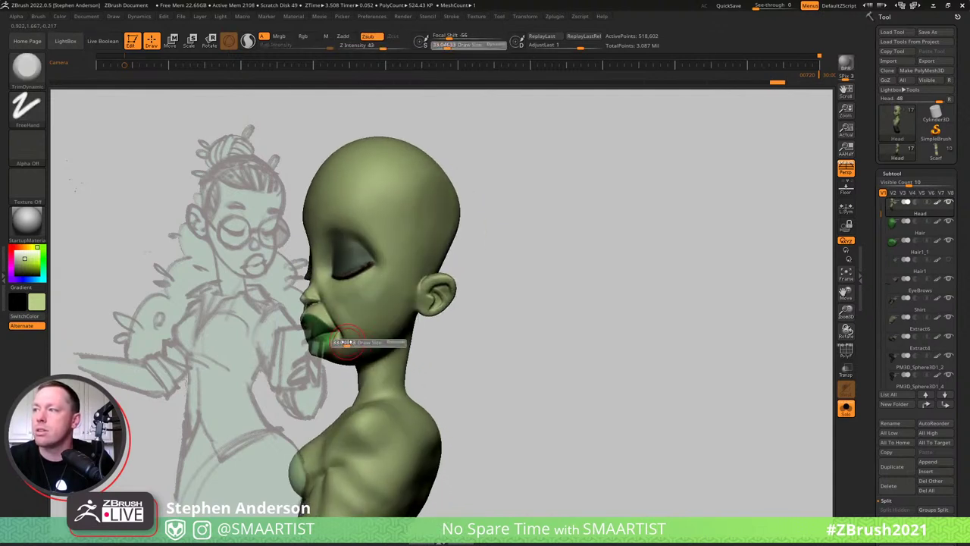
key("shift")
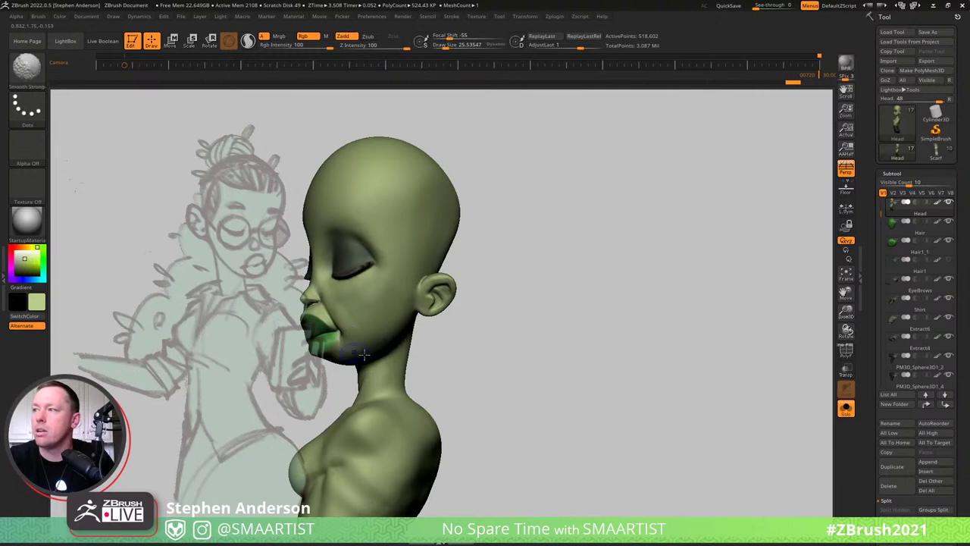
Lower the Smooth brush's Z Intensity to 6 and turn off Rgb for it.
key("ctrl")
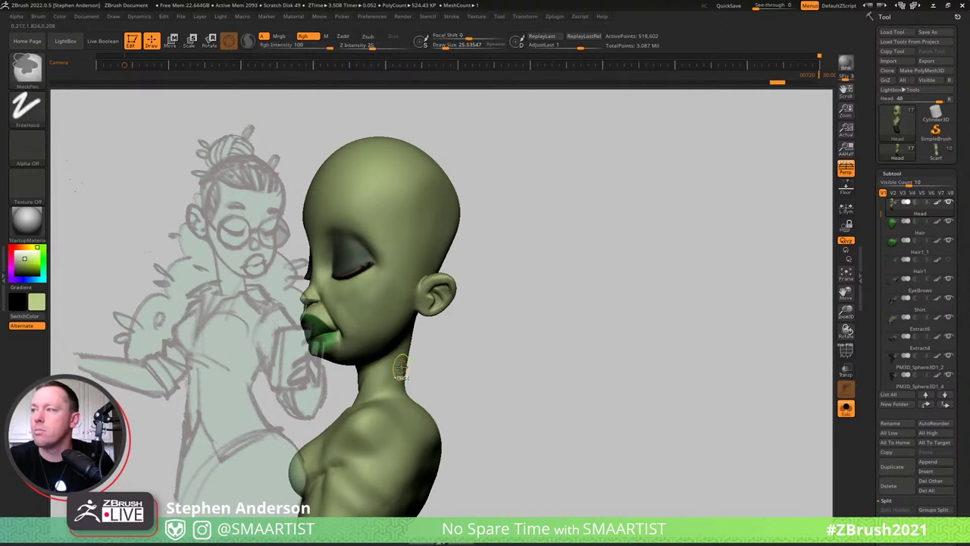
key("shift")
left_click_drag(369, 50, 323, 43)
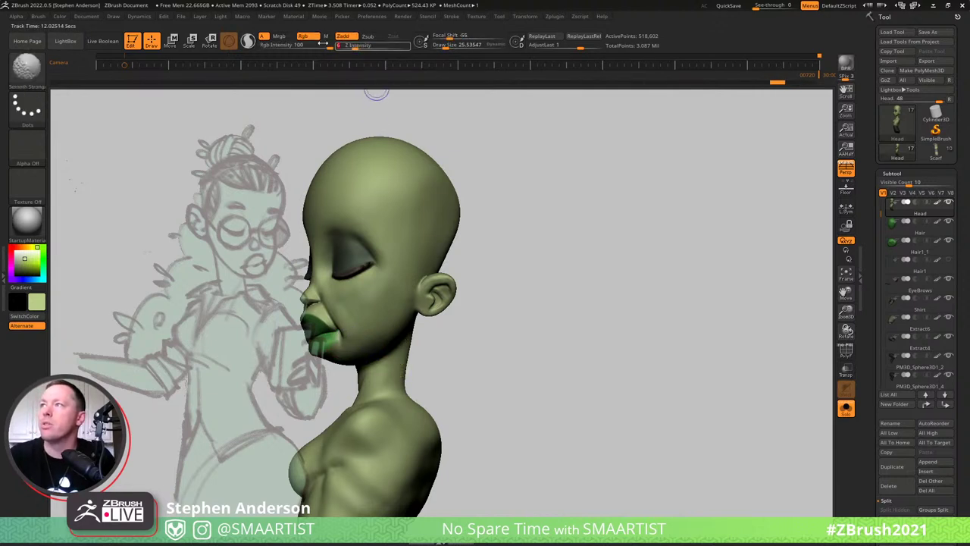
left_click(304, 36)
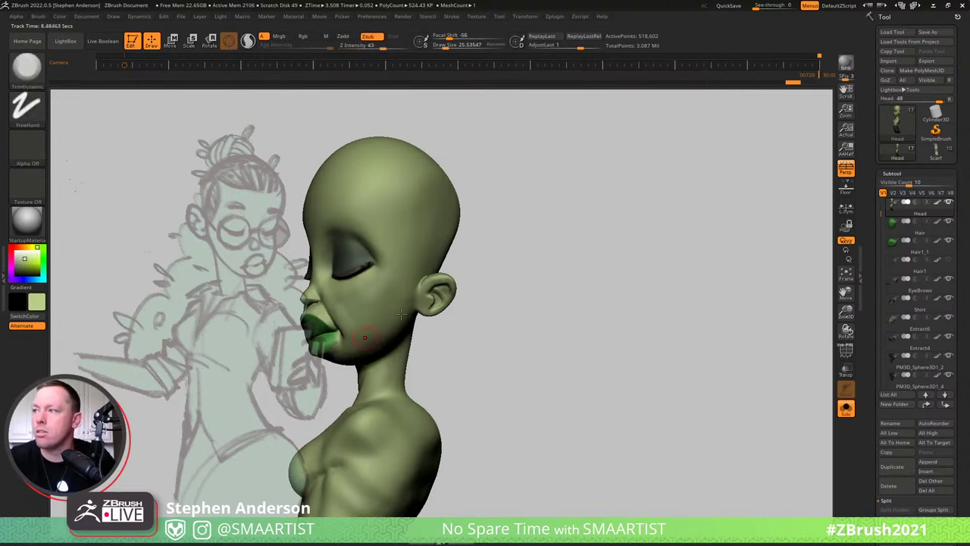
Choose the DamStandard brush for the mouth area and set its Z Intensity to 12.
mouse_move(370, 334)
right_mouse_down("ctrl+alt")
mouse_move(453, 291)
mouse_move(466, 332)
mouse_move(442, 300)
mouse_move(421, 298)
mouse_move(453, 291)
right_mouse_up("ctrl+alt")
key("b")
key("d")
key("s")
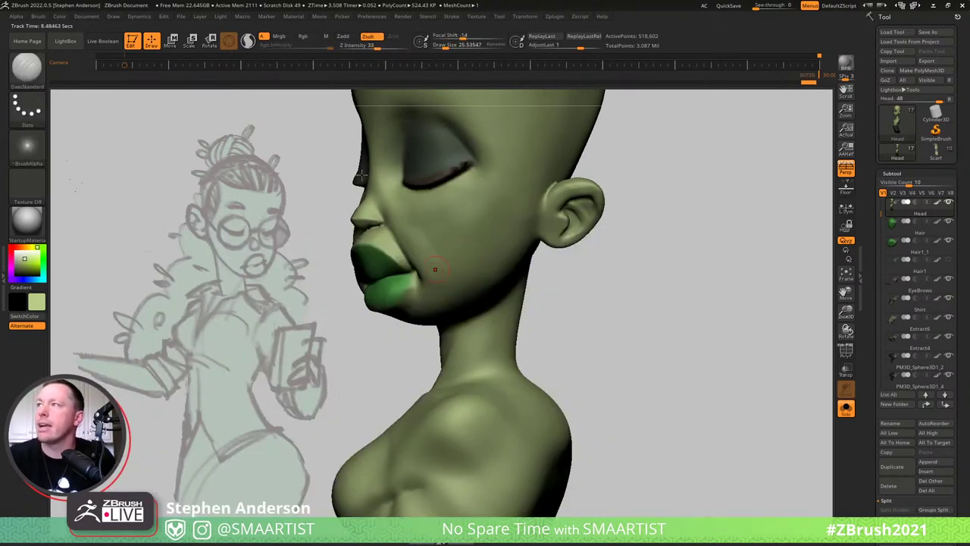
left_click_drag(377, 47, 366, 47)
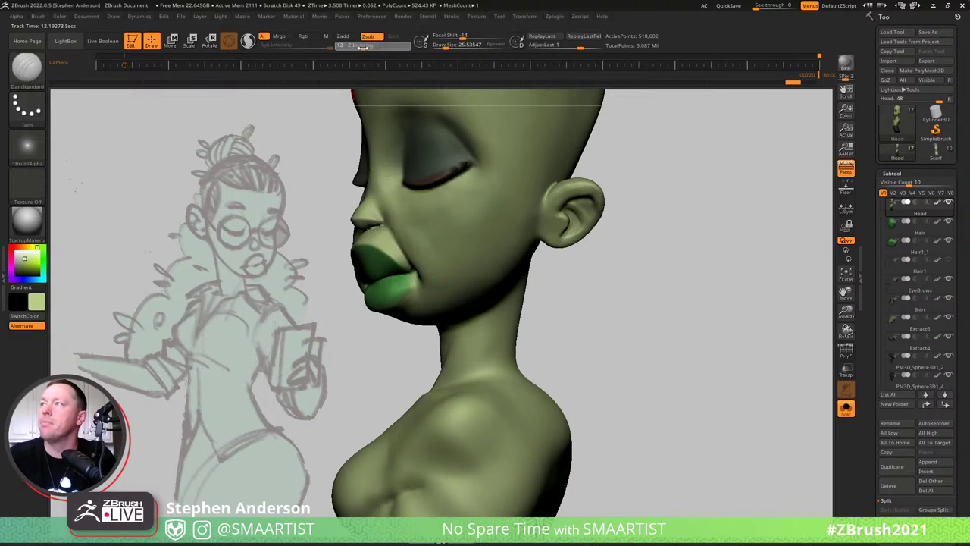
Enlarge the DamStandard draw size to about 62 and carve a soft fold down the cheek behind the mouth corner.
key("s")
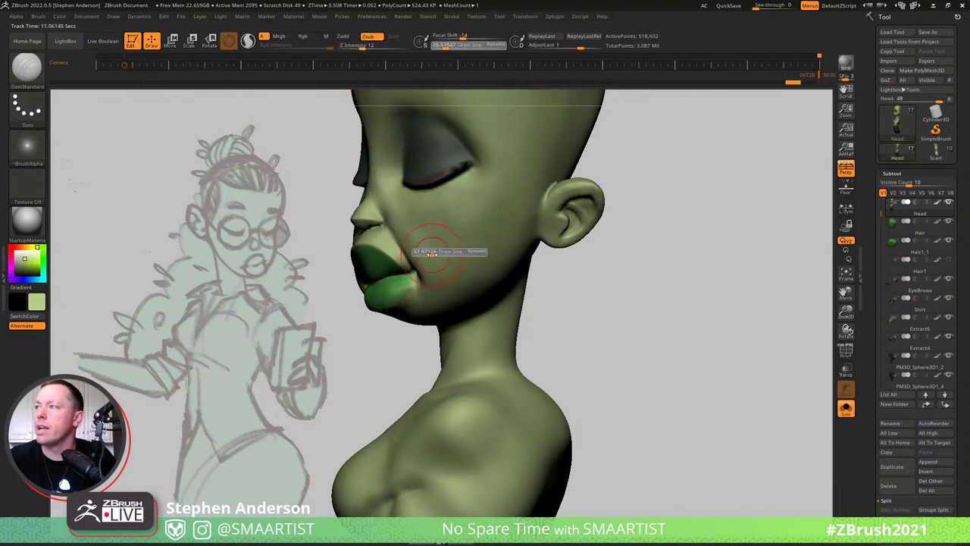
left_click_drag(432, 255, 447, 303)
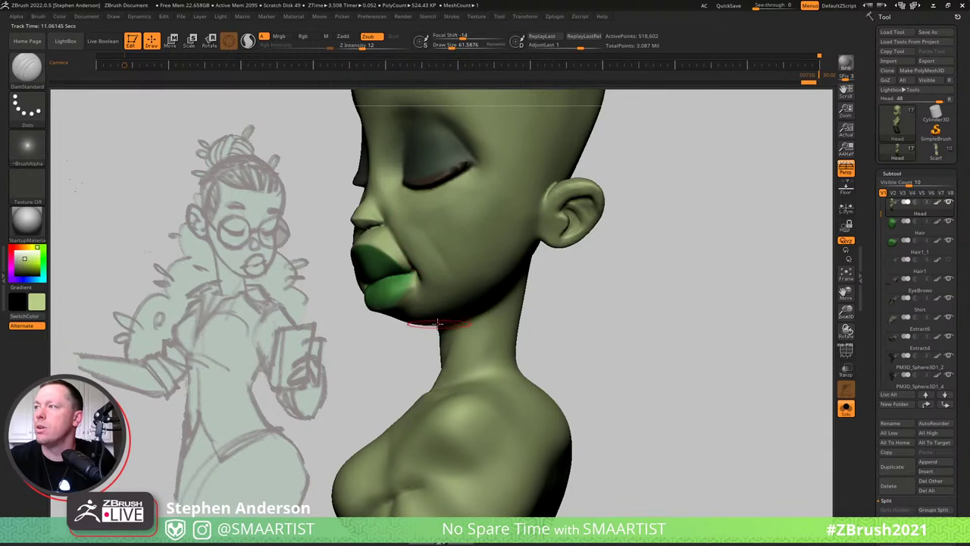
key("f")
mouse_move(455, 259)
right_mouse_down()
mouse_move(490, 276)
mouse_move(471, 281)
mouse_move(485, 288)
right_mouse_up()
right_click_drag(485, 288, 502, 311, "ctrl")
Choose the Clay brush, set its draw size to about 45 and turn off Rgb.
key("b")
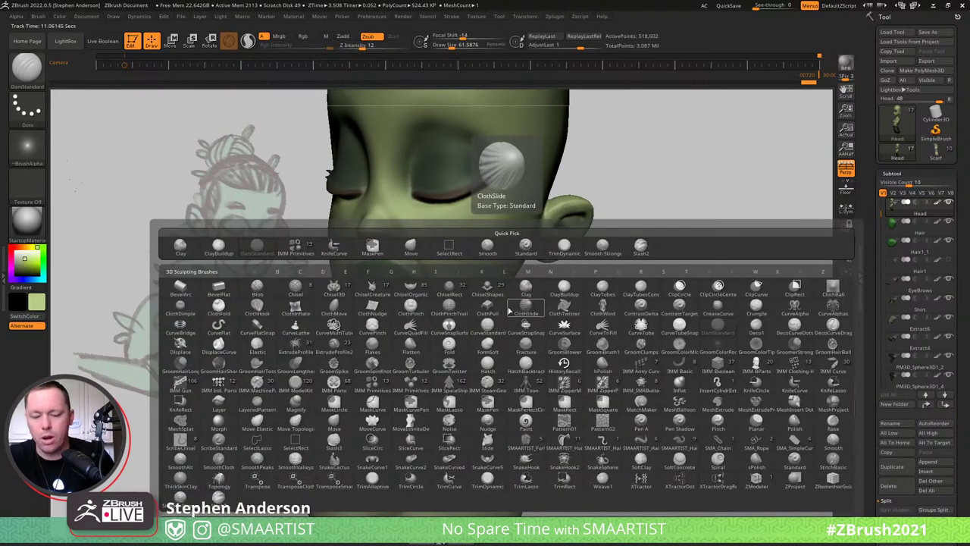
key("c")
key("b")
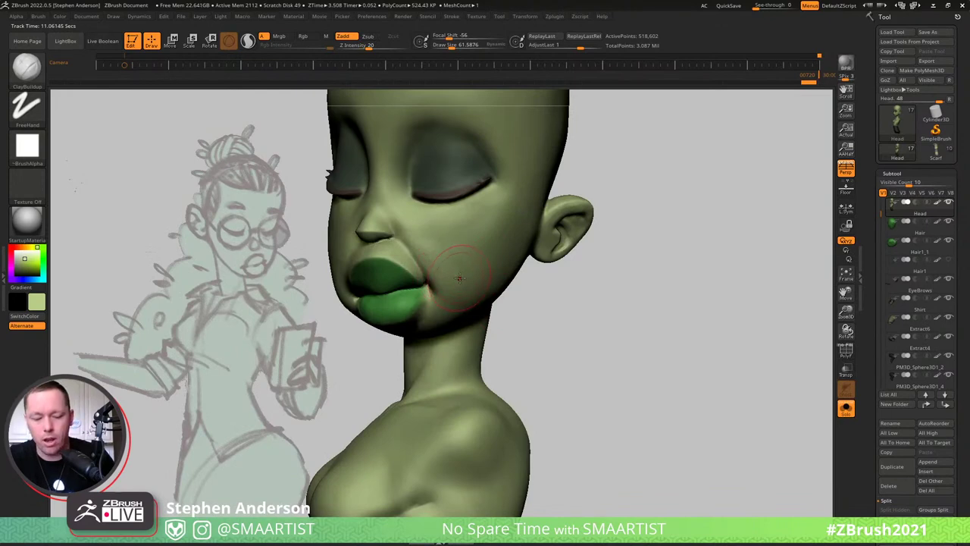
key("b")
key("c")
key("l")
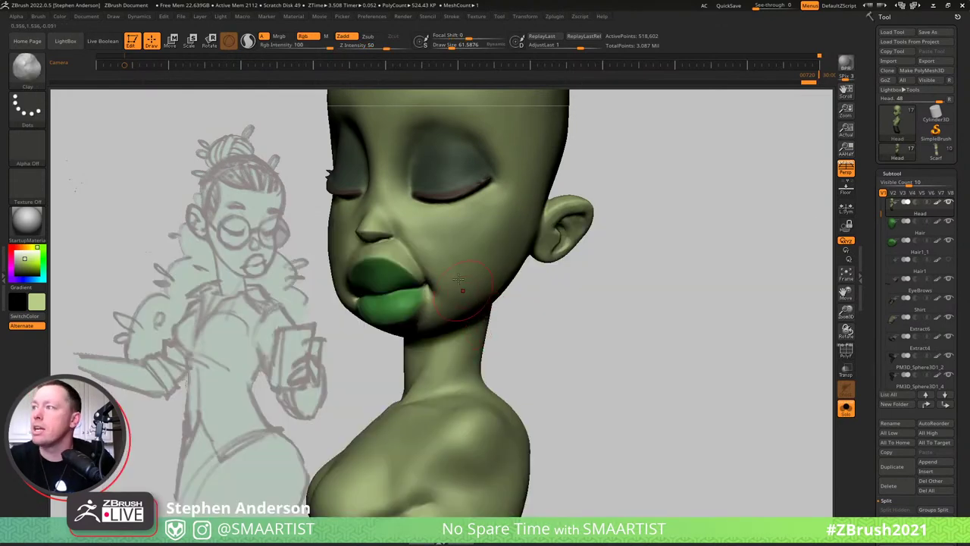
key("s")
left_click_drag(443, 263, 438, 263)
left_click(307, 36)
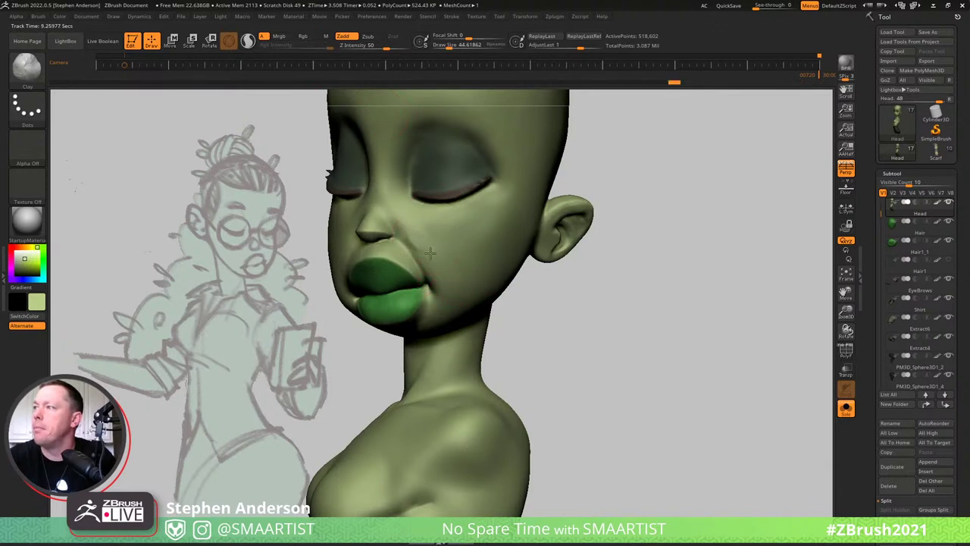
Lower the Clay brush's Z Intensity to 17 and build up the cheek from beside the nose to behind the mouth corner.
mouse_move(431, 253)
left_mouse_down()
mouse_move(444, 278)
mouse_move(424, 234)
left_mouse_up()
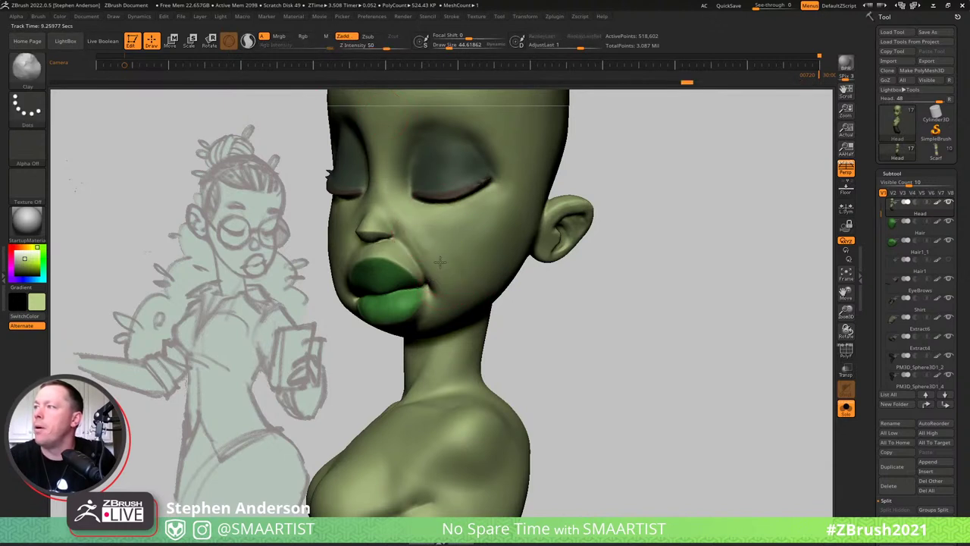
key("ctrl+z")
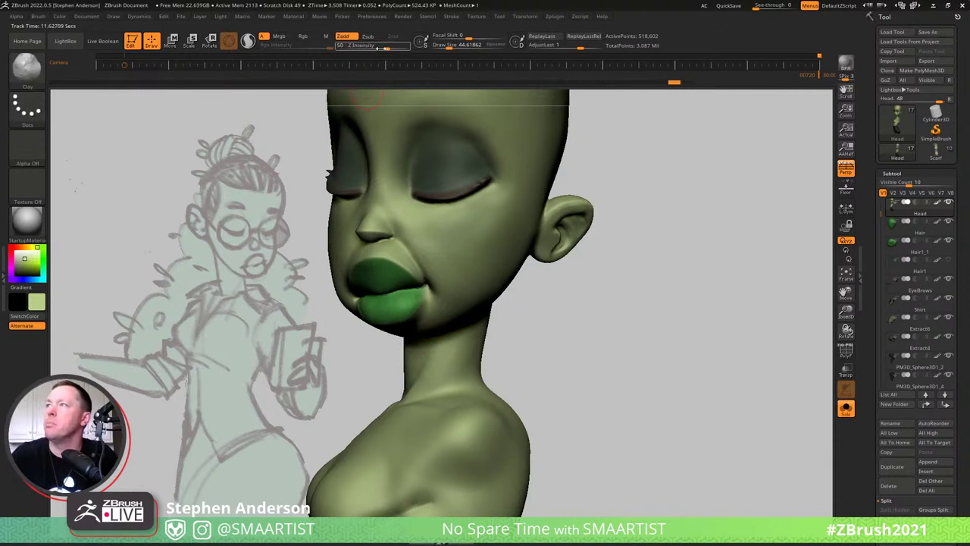
left_click_drag(387, 47, 364, 47)
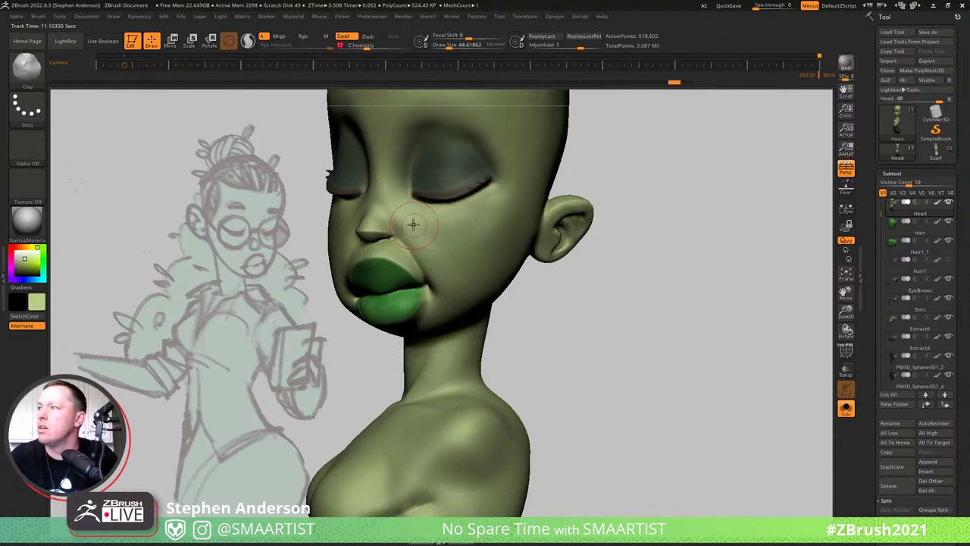
left_click_drag(415, 222, 449, 295)
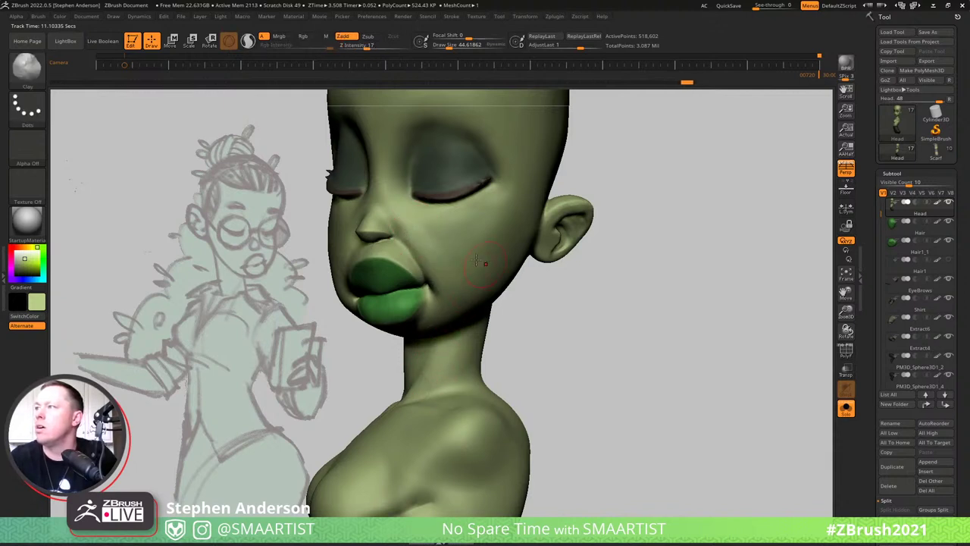
Smooth the built-up cheek and jaw surface beside the mouth on both sides of the face.
right_click_drag(476, 261, 434, 250)
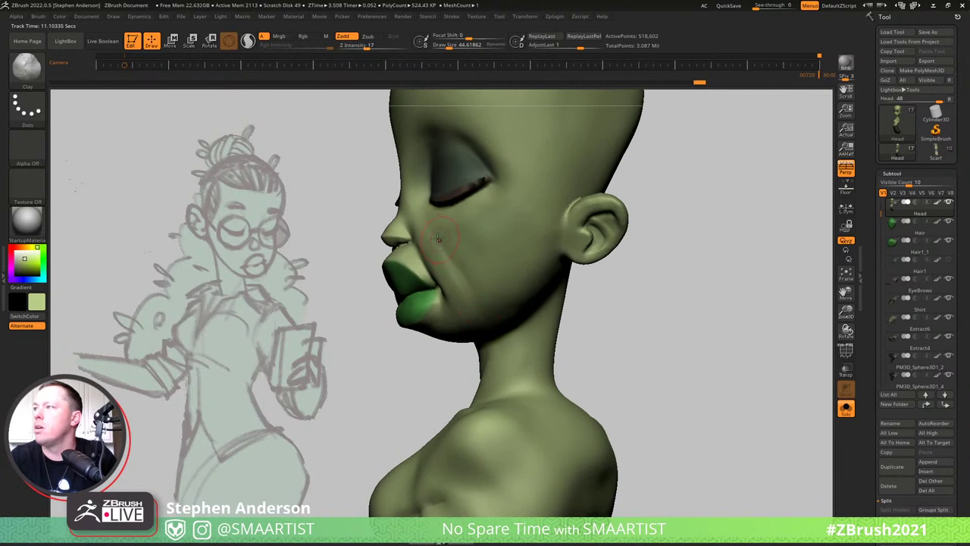
left_click_drag(485, 285, 486, 304, "shift")
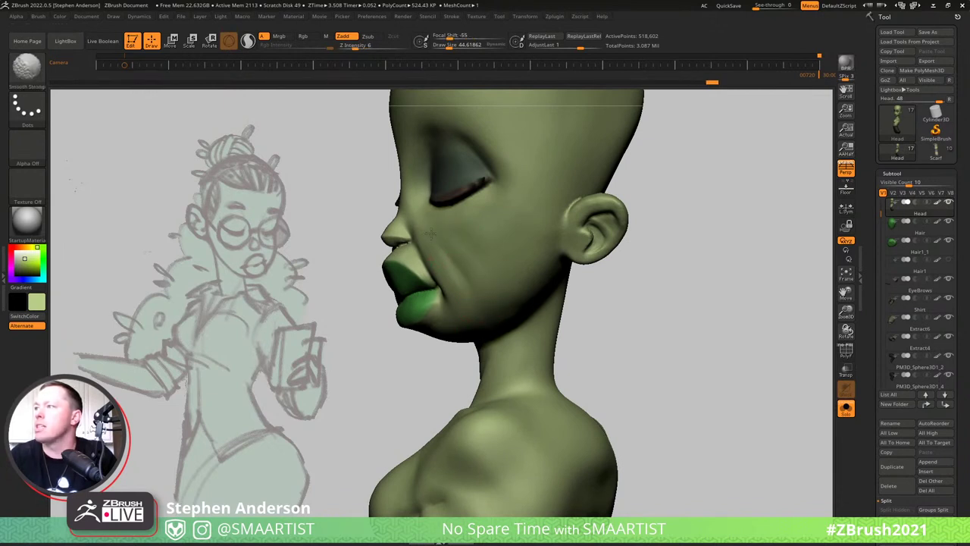
mouse_move(480, 255)
left_mouse_down("shift")
mouse_move(482, 279)
mouse_move(518, 264)
left_mouse_up("shift")
mouse_move(528, 262)
right_mouse_down()
mouse_move(506, 260)
mouse_move(522, 266)
right_mouse_up()
left_click_drag(523, 265, 548, 251)
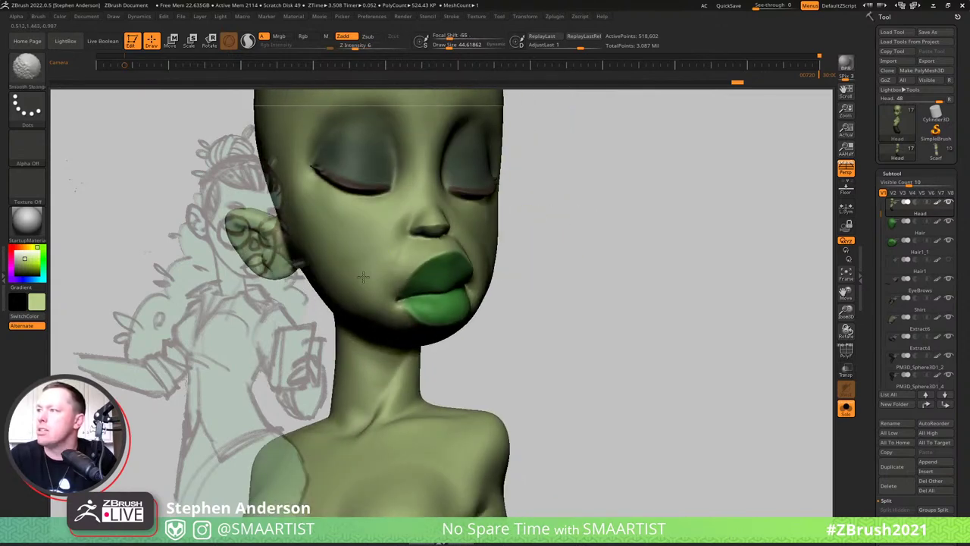
left_click_drag(362, 277, 350, 277, "shift")
mouse_move(409, 215)
right_mouse_down()
mouse_move(371, 250)
mouse_move(473, 246)
mouse_move(437, 259)
mouse_move(473, 236)
mouse_move(487, 279)
mouse_move(474, 260)
mouse_move(505, 295)
mouse_move(470, 299)
mouse_move(465, 273)
right_mouse_up()
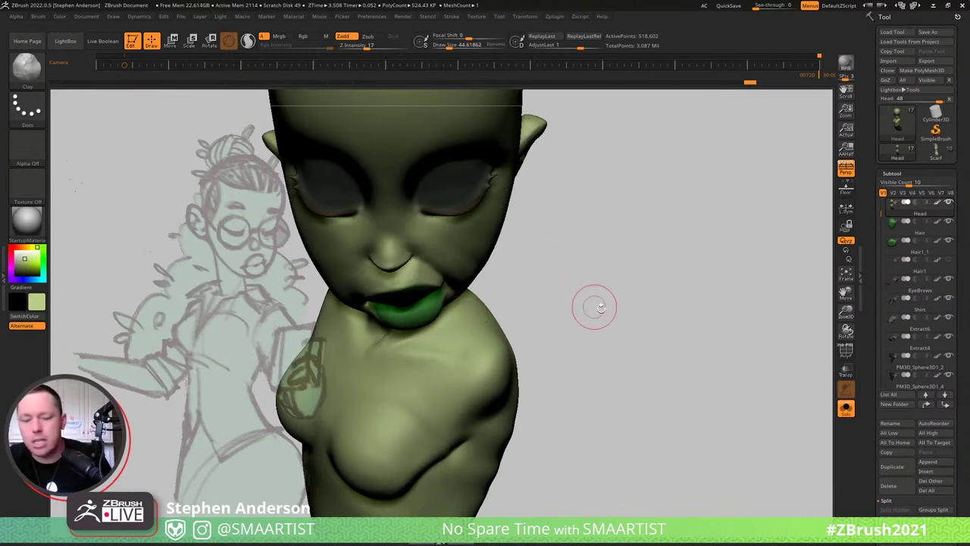
Show all subtools together again and check the whole character against the sketch.
key("ctrl")
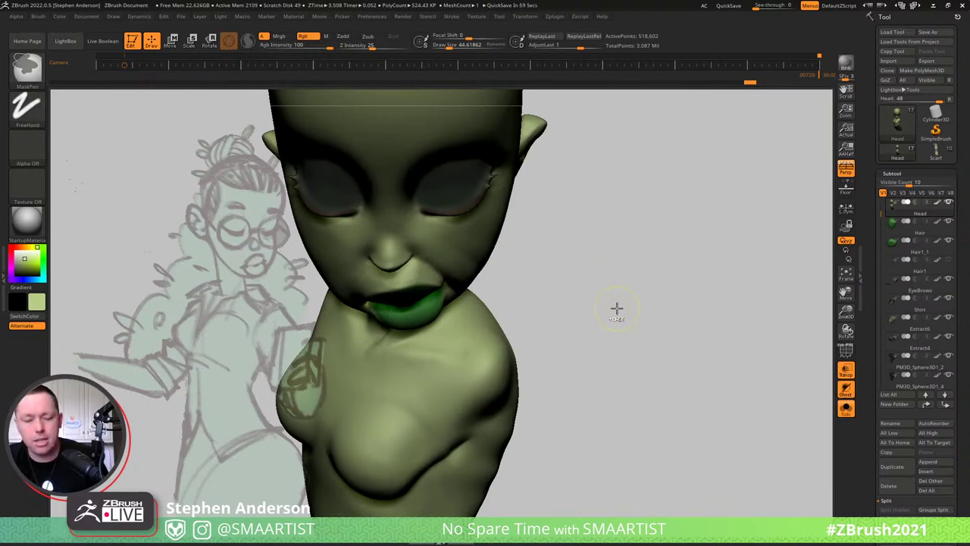
key("ctrl+t")
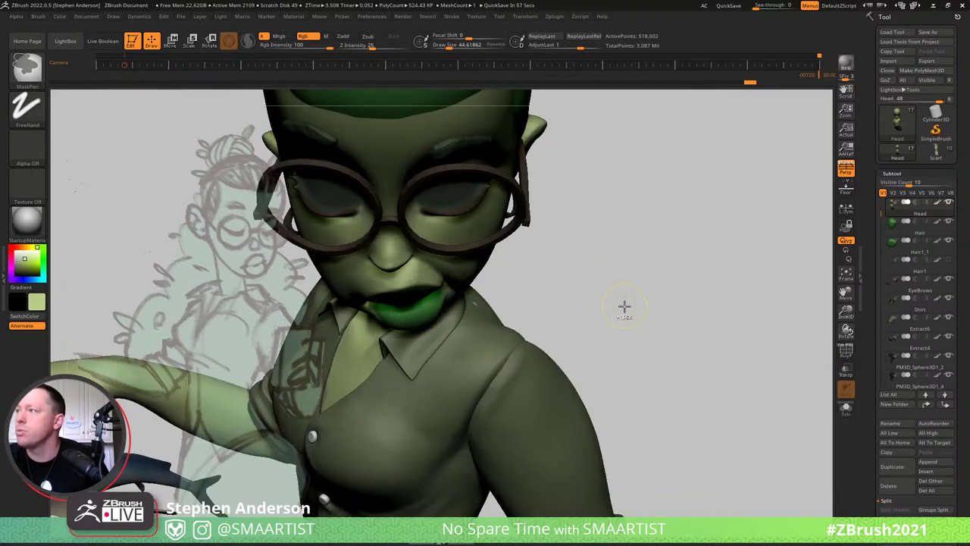
mouse_move(626, 305)
left_mouse_down()
mouse_move(647, 245)
mouse_move(580, 288)
mouse_move(553, 268)
mouse_move(553, 250)
mouse_move(550, 285)
mouse_move(540, 288)
mouse_move(621, 268)
mouse_move(600, 255)
mouse_move(584, 260)
mouse_move(624, 227)
mouse_move(613, 241)
left_mouse_up()
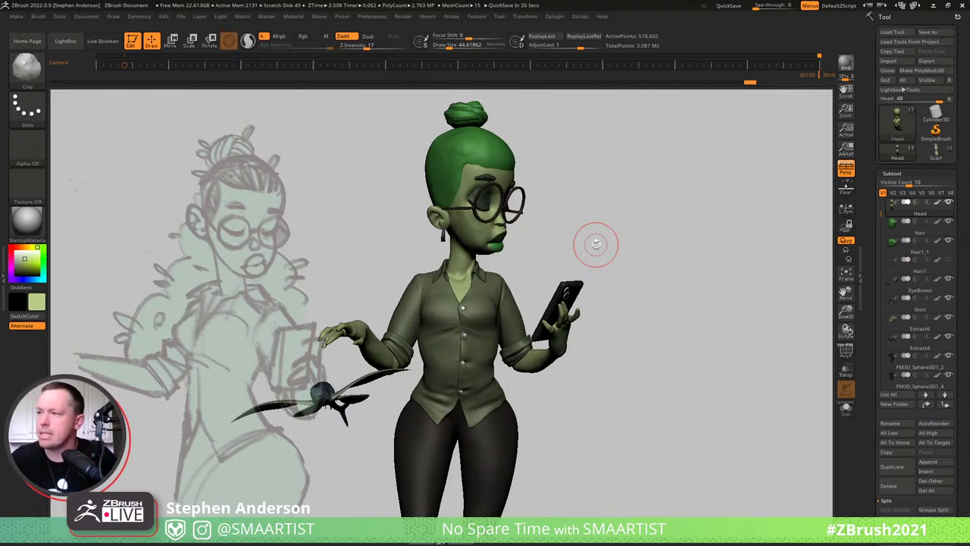
left_click_drag(679, 366, 658, 365)
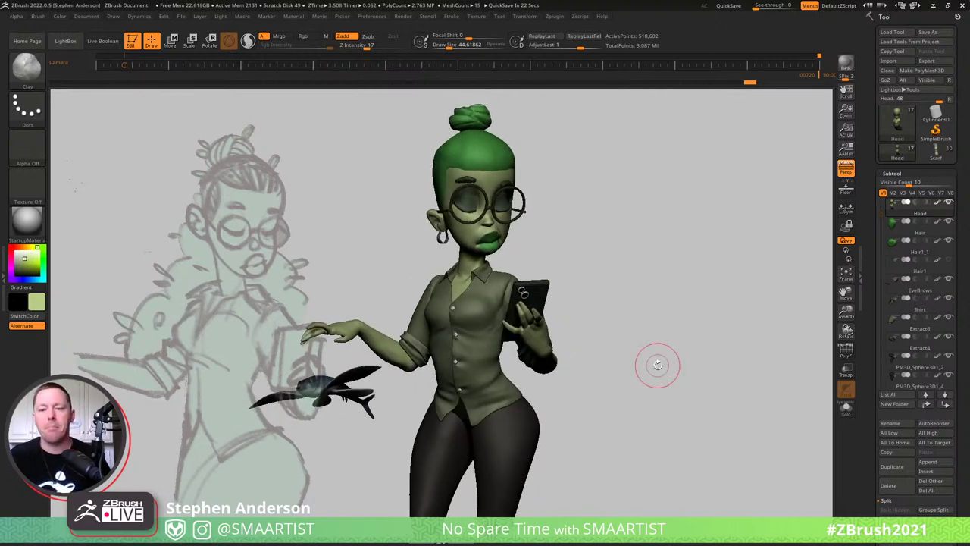
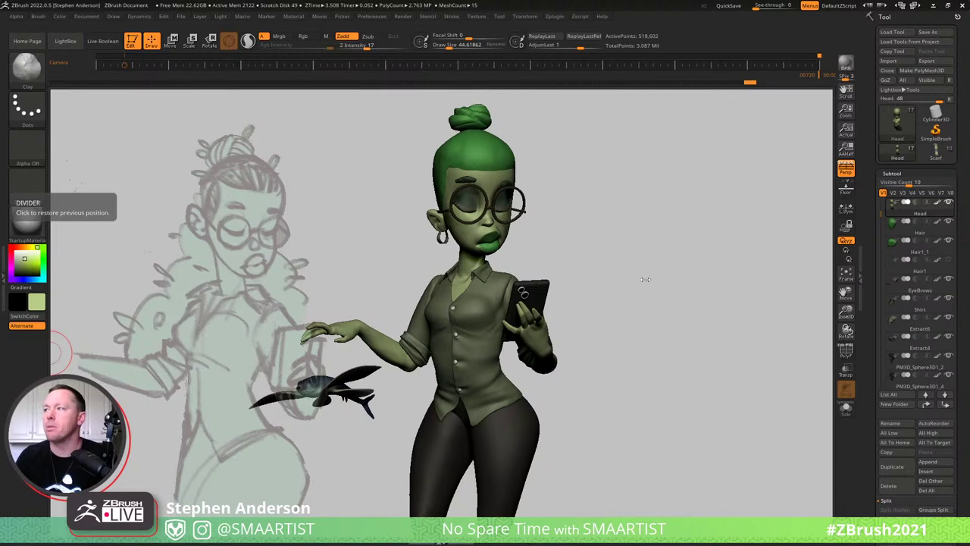
mouse_move(676, 262)
left_mouse_down()
mouse_move(652, 255)
mouse_move(675, 255)
left_mouse_up()
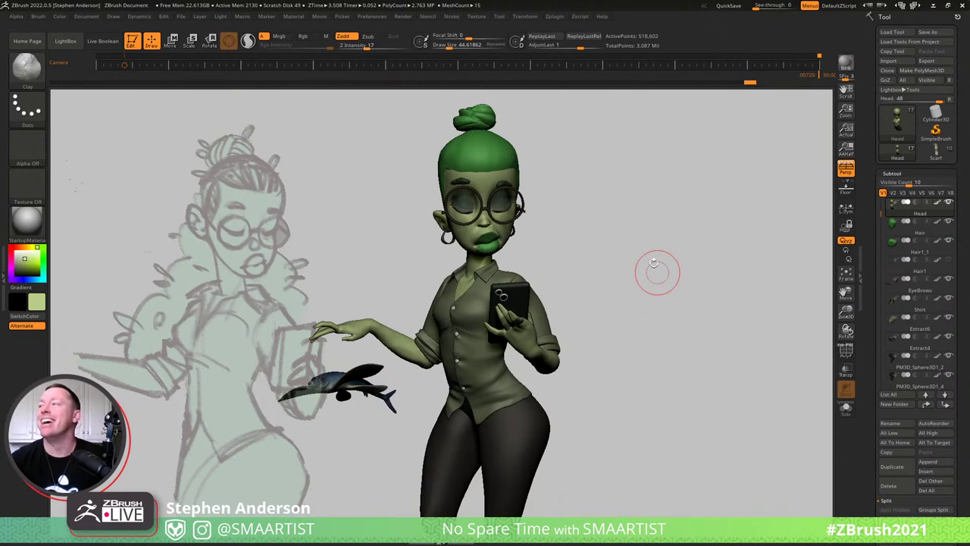
Choose the Move brush for reshaping the hairline around the forehead.
mouse_move(574, 195)
left_mouse_down()
mouse_move(578, 186)
mouse_move(621, 191)
left_mouse_up()
right_click_drag(606, 192, 569, 211, "ctrl")
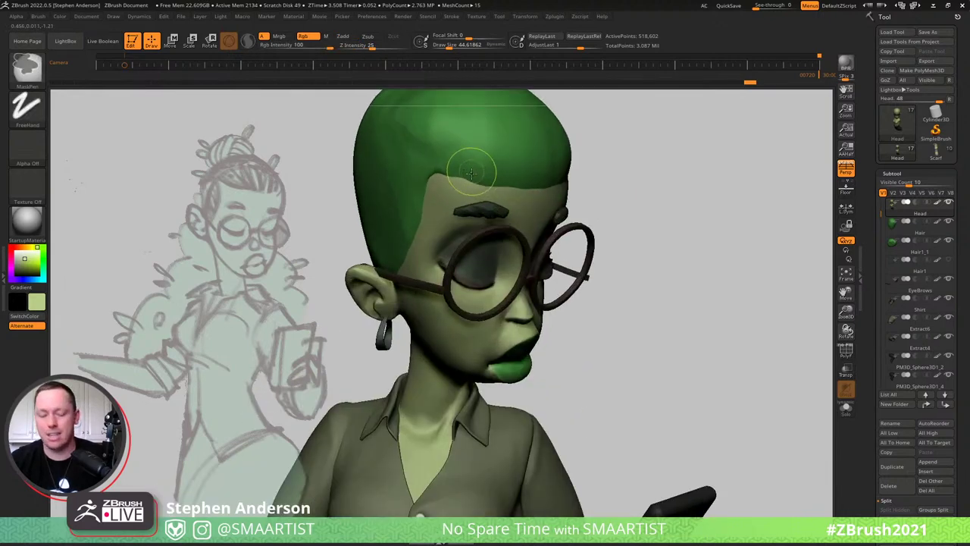
key("b")
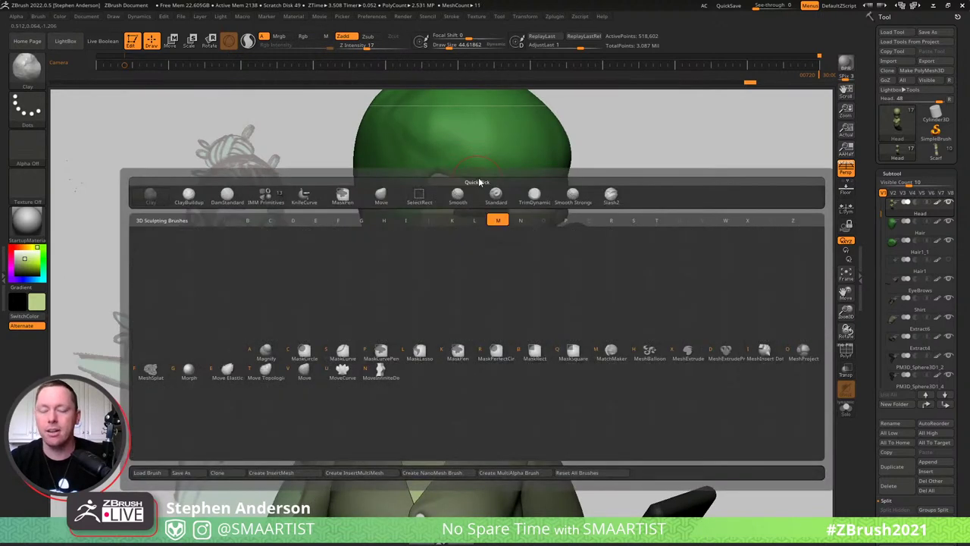
key("m")
key("v")
left_click(39, 16)
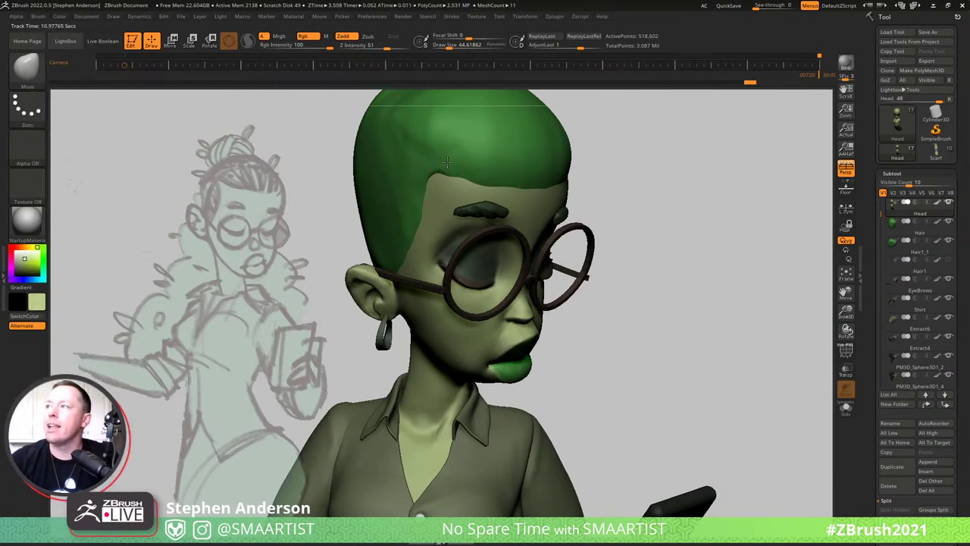
Make the Hair subtool active and pull the hairline corner at the character's right temple up into a sharper point.
right_click_drag(446, 162, 465, 168)
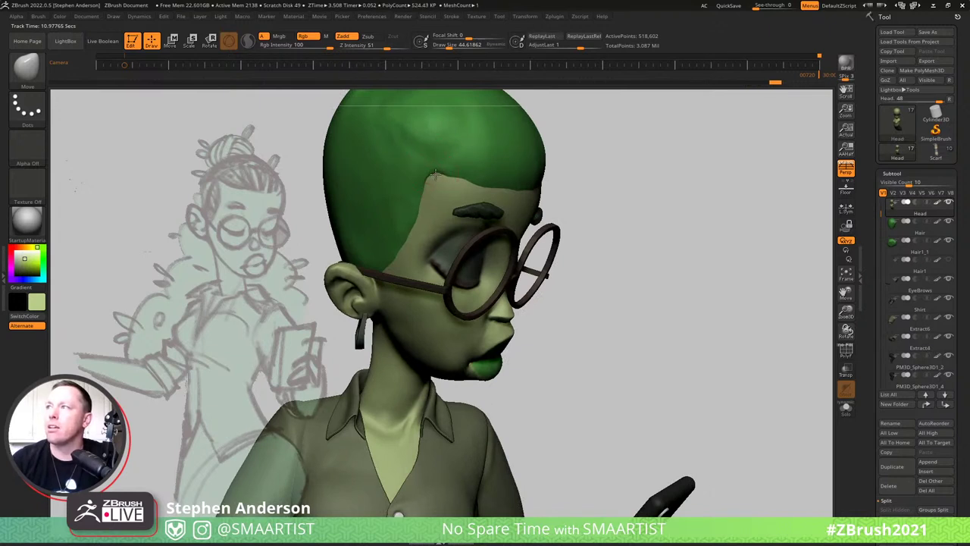
right_click_drag(432, 174, 441, 175)
right_click(431, 174)
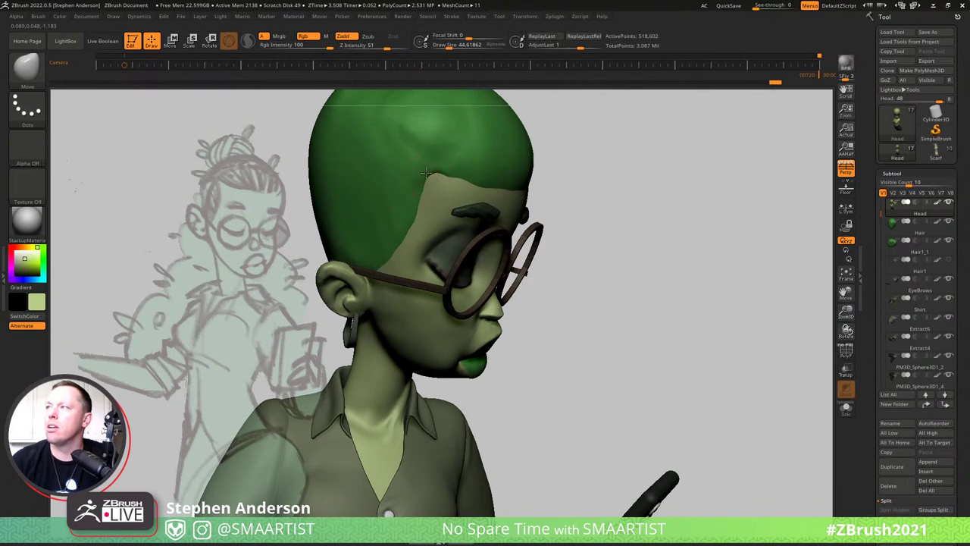
key("ctrl")
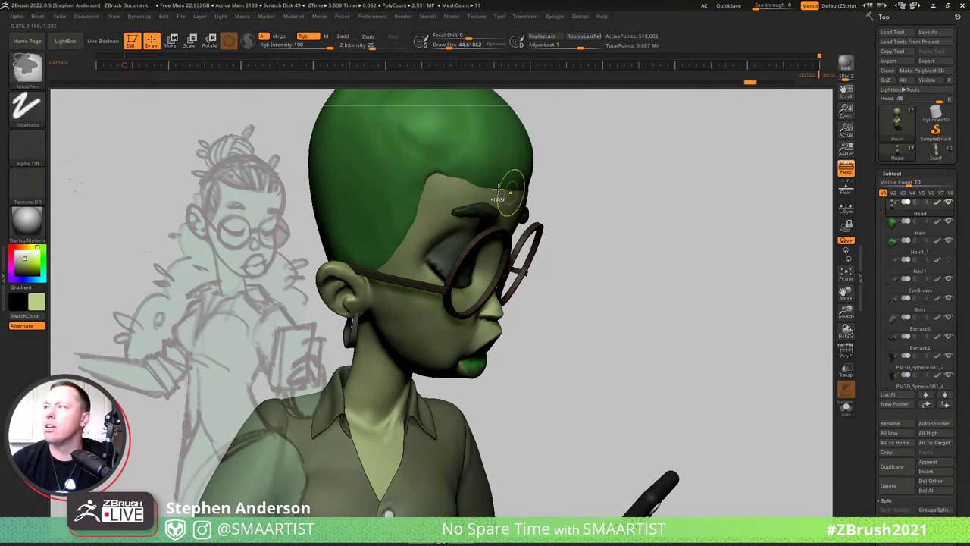
key("shift+f")
key("shift+f")
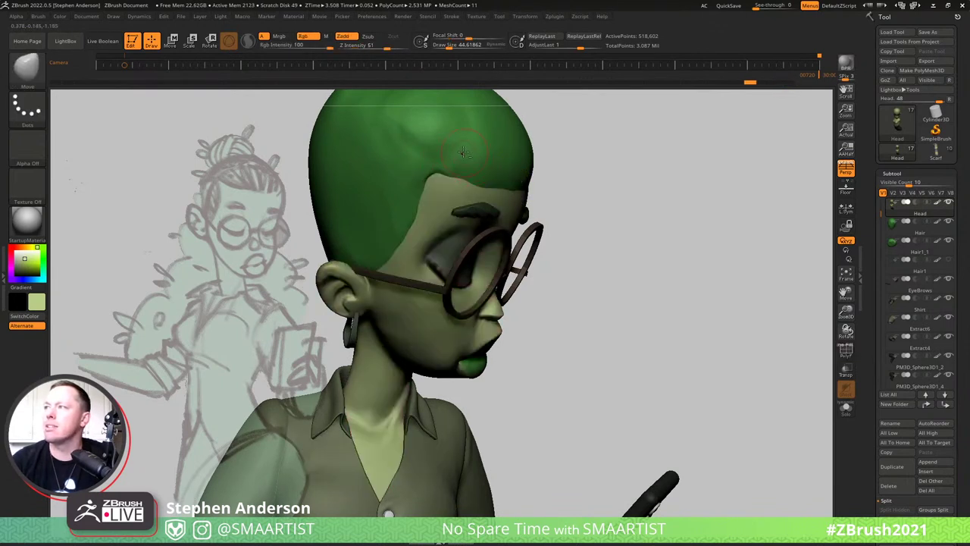
left_click(424, 172, "alt")
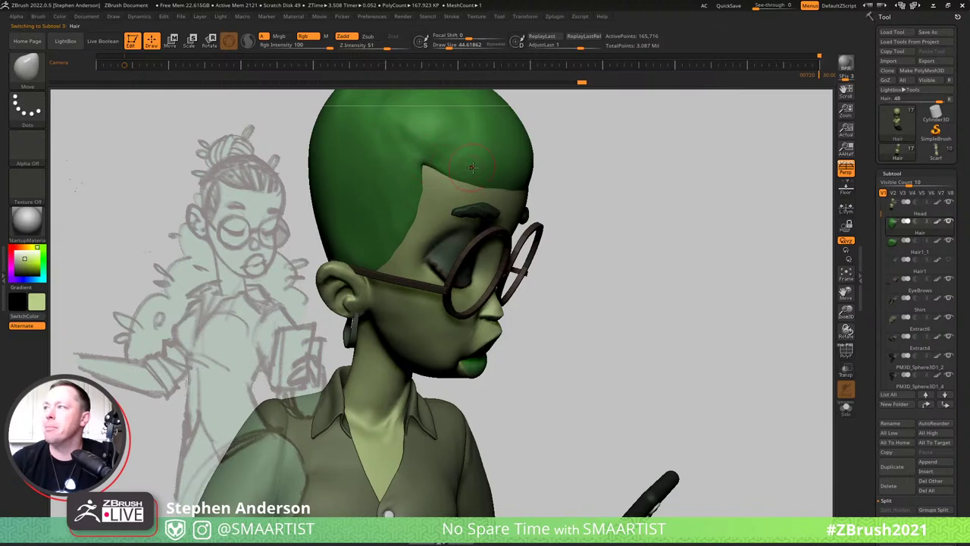
Pull the hairline corner at the character's left temple up and back into a matching point.
left_click_drag(697, 171, 553, 157)
right_click_drag(553, 157, 646, 144)
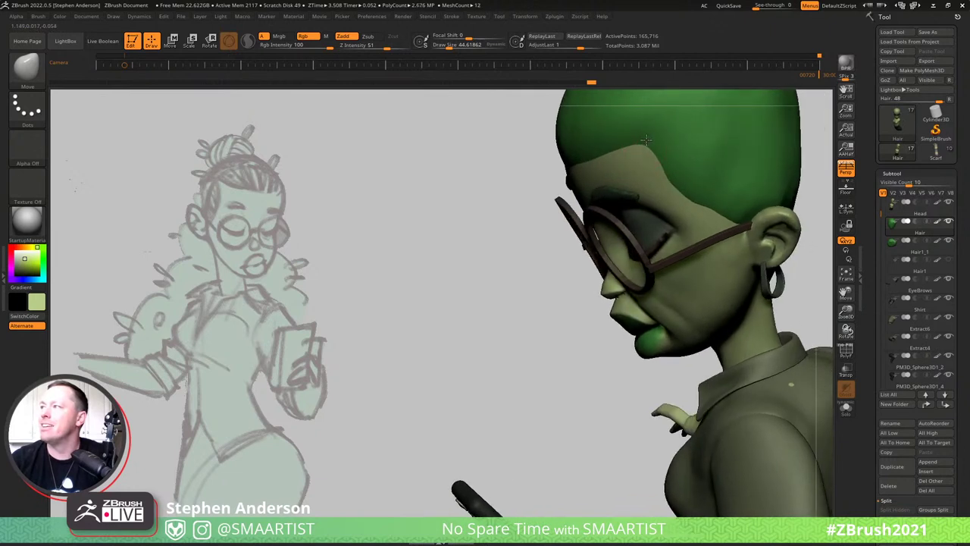
left_click_drag(646, 144, 671, 128)
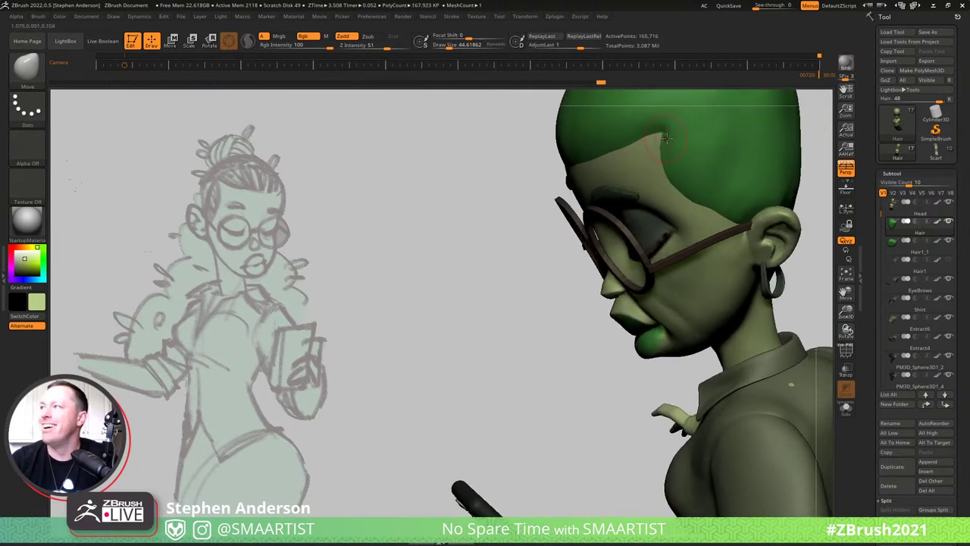
mouse_move(662, 130)
right_mouse_down()
mouse_move(687, 132)
mouse_move(667, 129)
mouse_move(672, 135)
right_mouse_up()
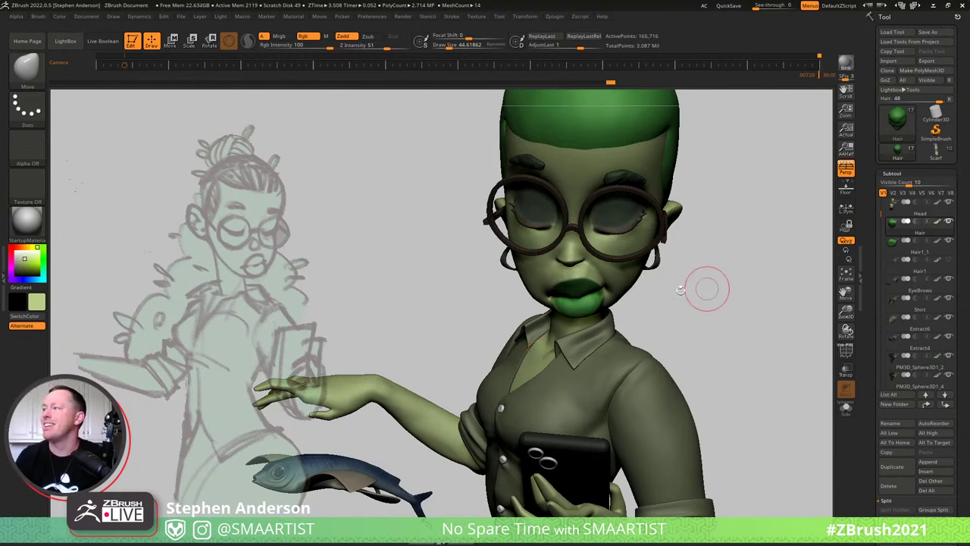
Make the hair bun subtool active, show its polyframe and centre the transform gizmo on the bun.
mouse_move(685, 272)
left_mouse_down()
mouse_move(697, 269)
mouse_move(697, 253)
mouse_move(702, 279)
mouse_move(678, 262)
left_mouse_up()
left_click_drag(618, 267, 608, 274)
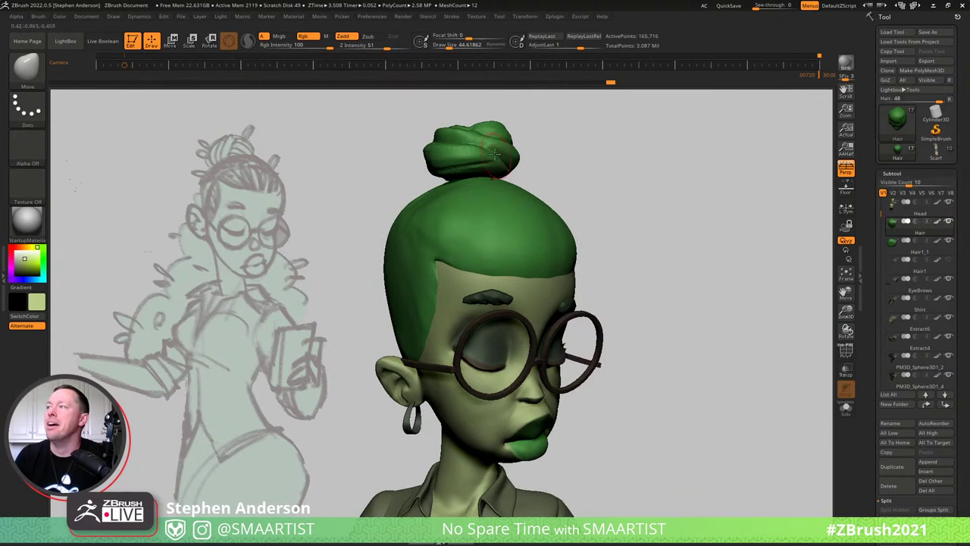
left_click(457, 158, "alt")
right_click_drag(457, 158, 534, 158, "ctrl")
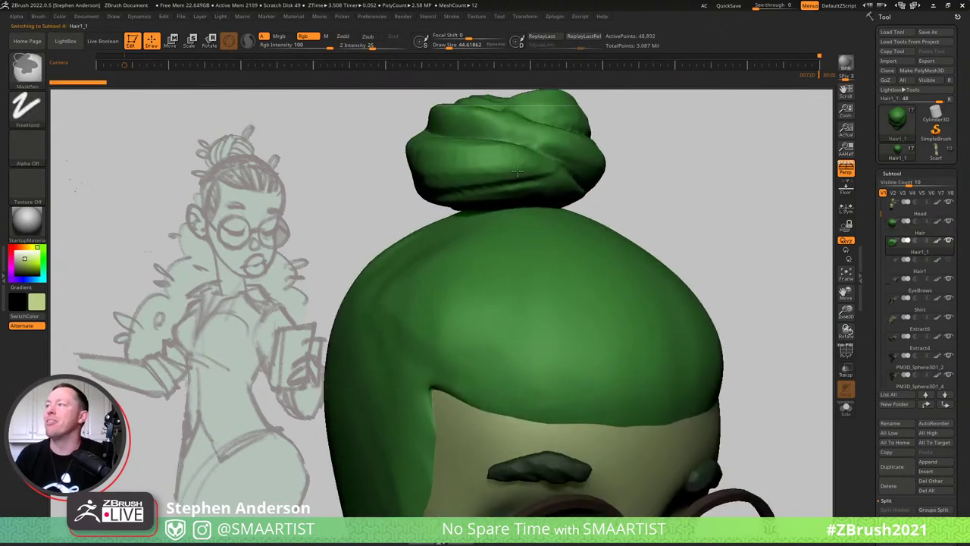
key("shift+f")
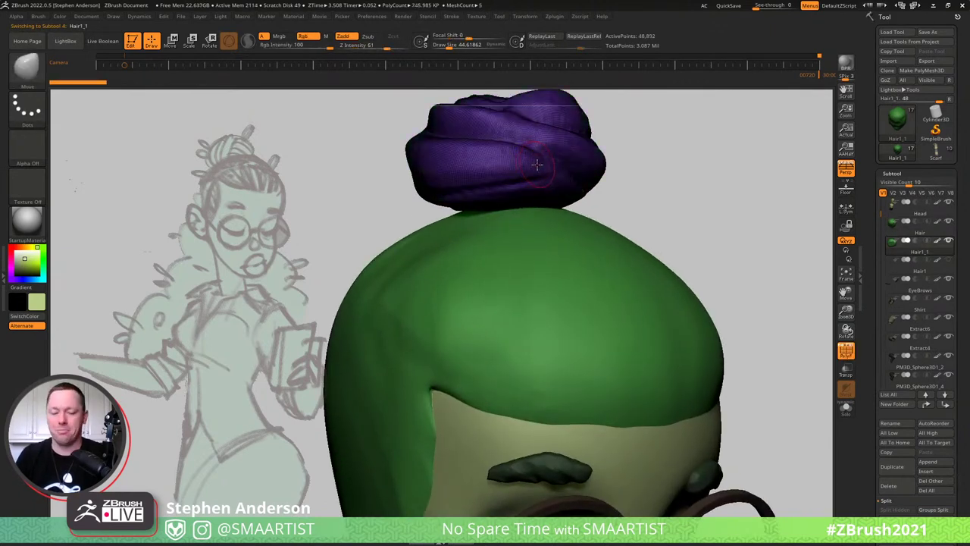
key("w")
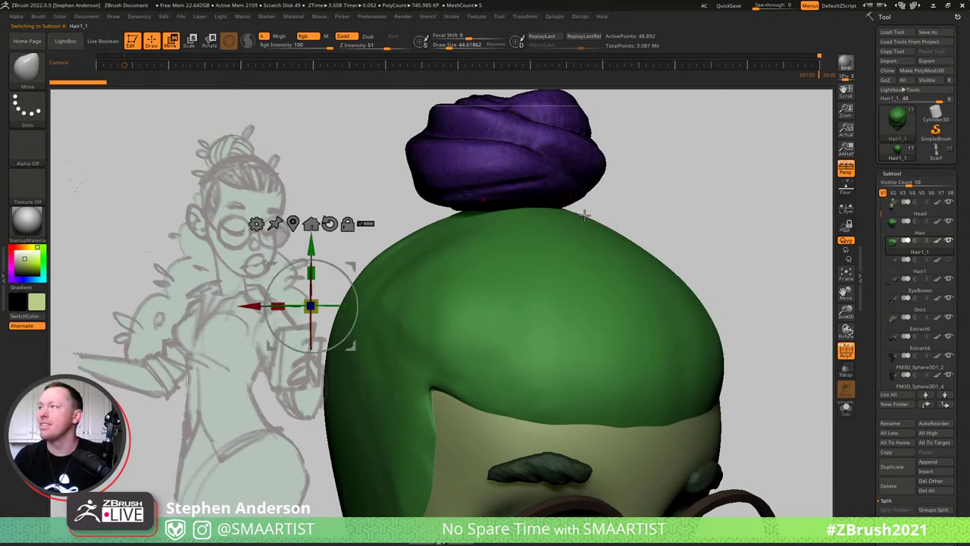
left_click_drag(627, 178, 624, 234, "alt")
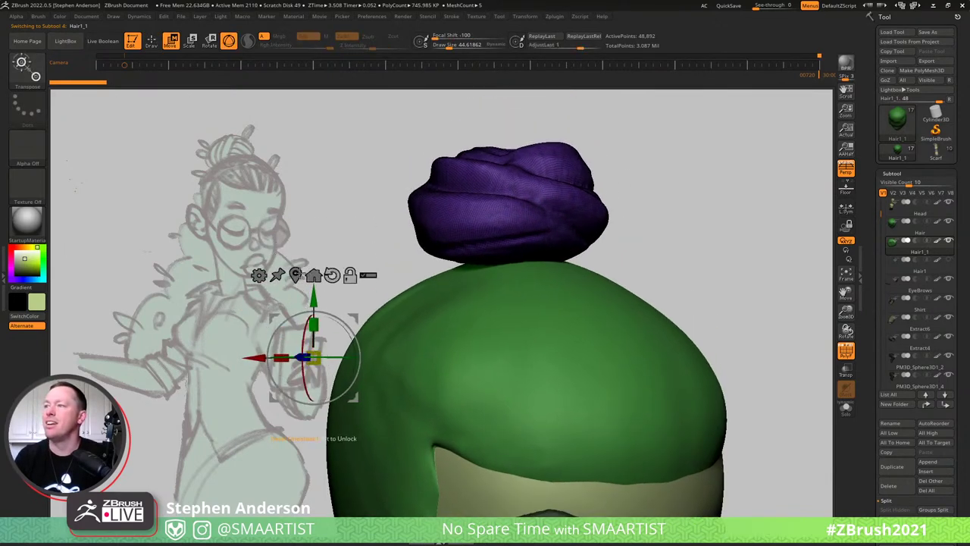
left_click(296, 274)
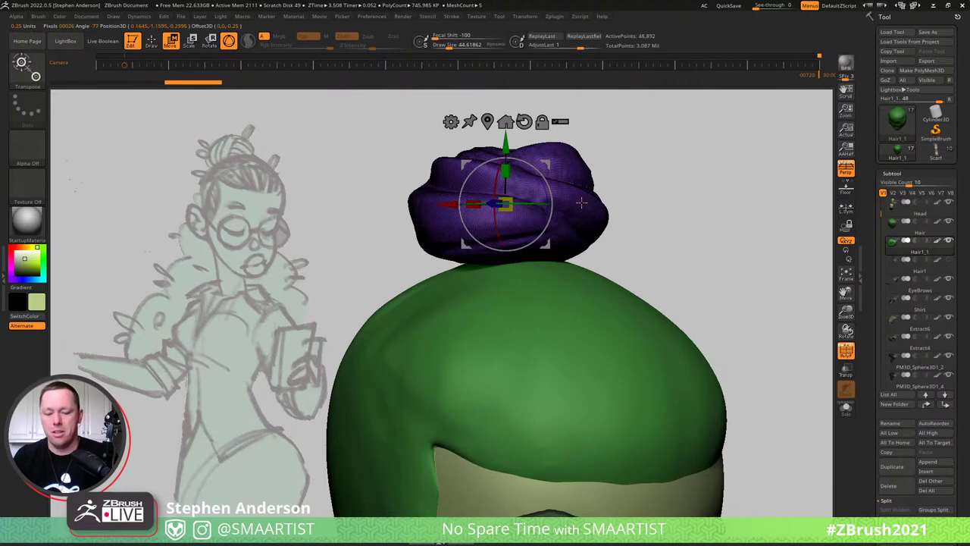
Replace the hair bun with a PolySphere primitive and scale it up to bun size on top of the head.
key("b")
left_click(370, 220)
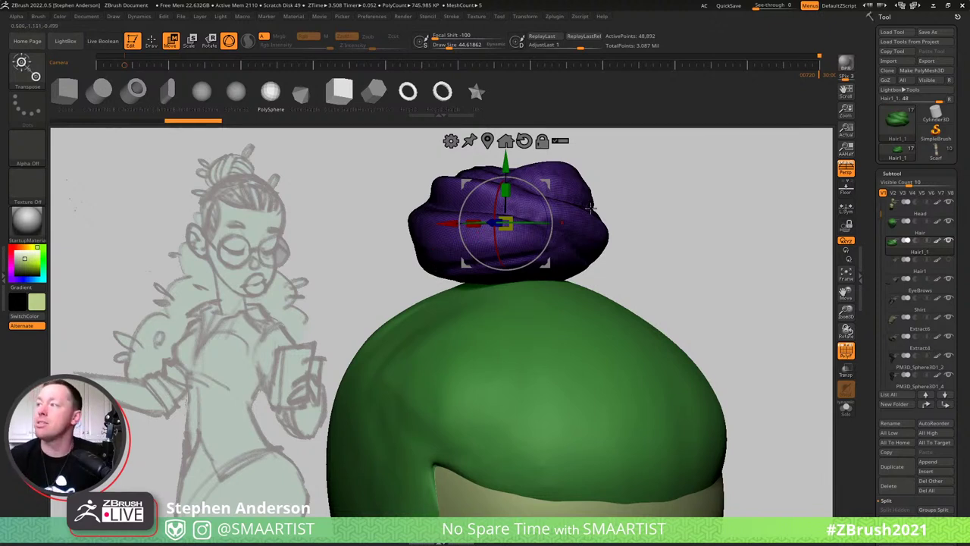
left_click(271, 91)
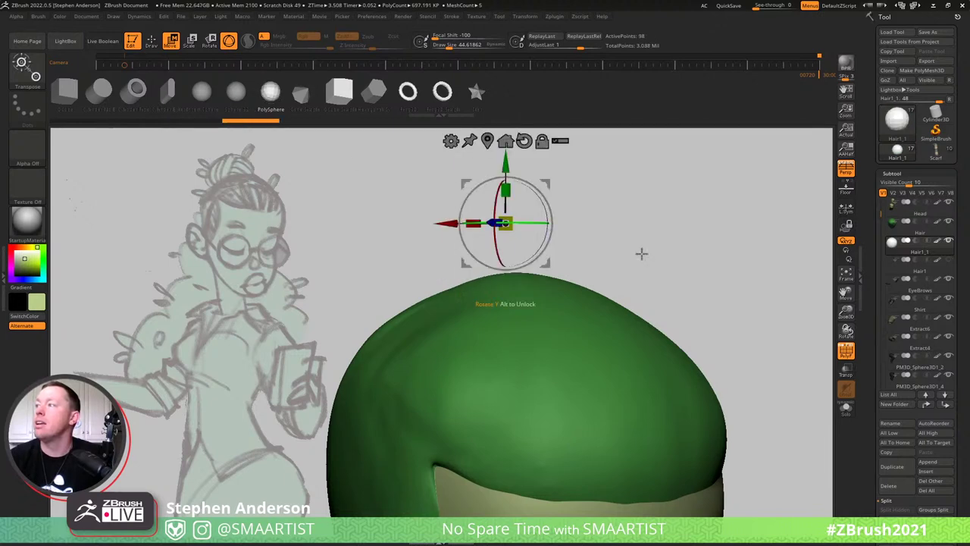
left_click_drag(509, 217, 705, 149)
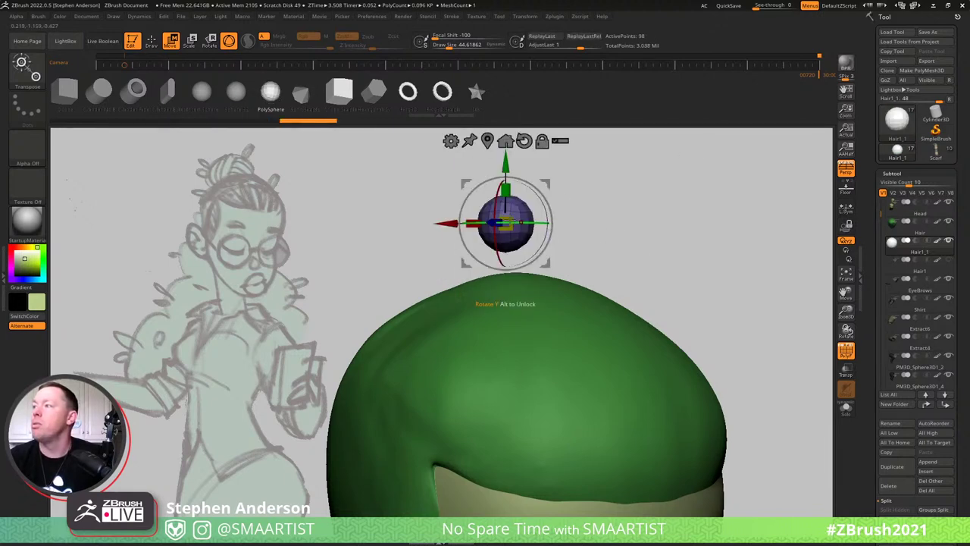
left_click_drag(509, 219, 594, 168)
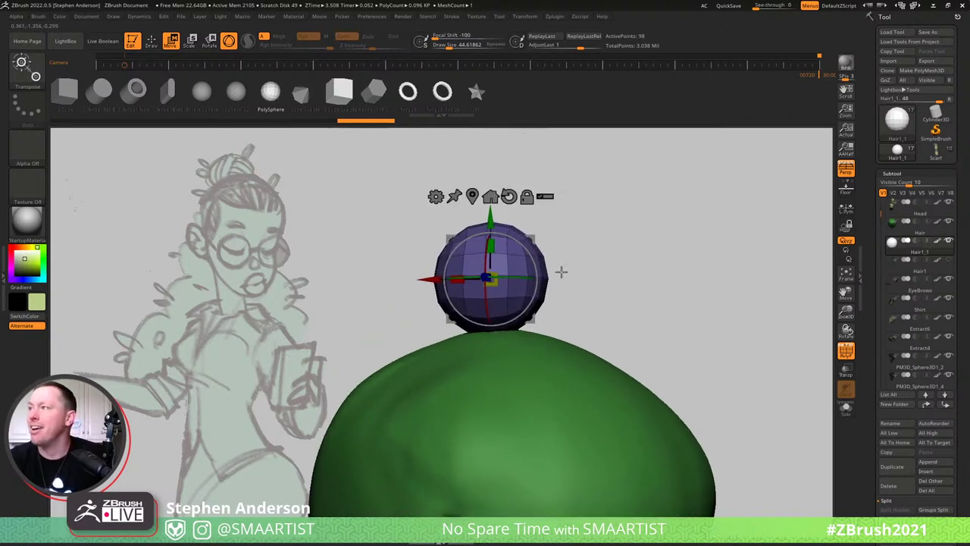
Cut the sphere's two sides flat with the Flatten deformer, accept the result and widen the disc along X into a drum.
left_click(426, 244)
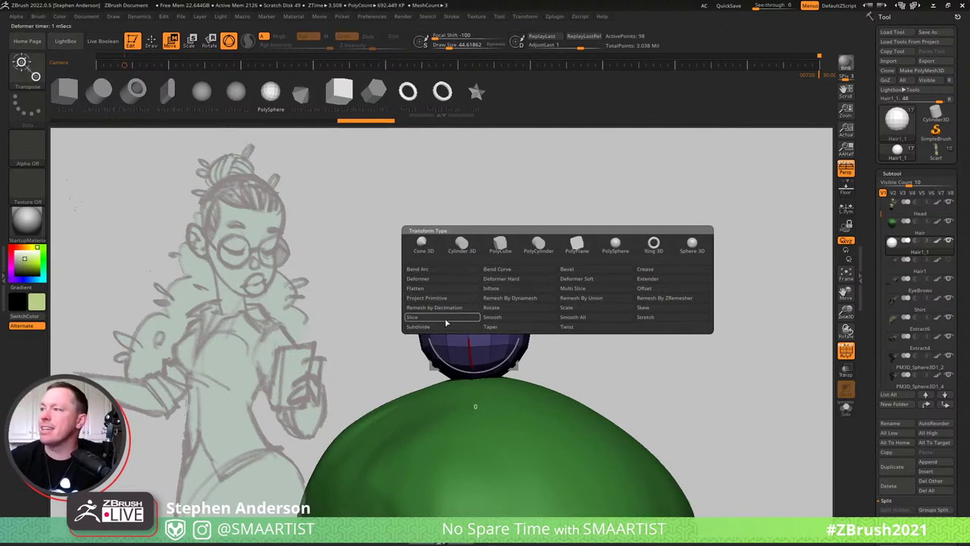
left_click(446, 290)
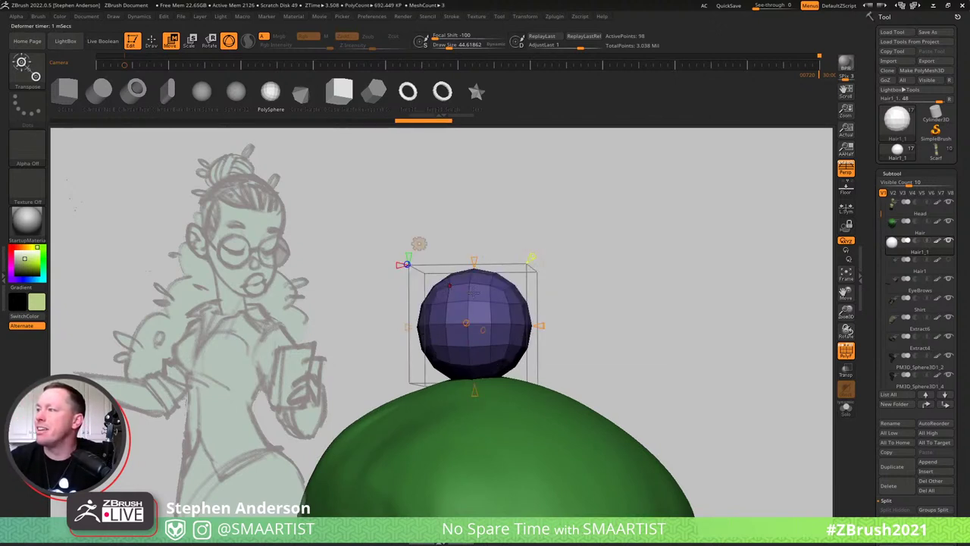
left_click(396, 265)
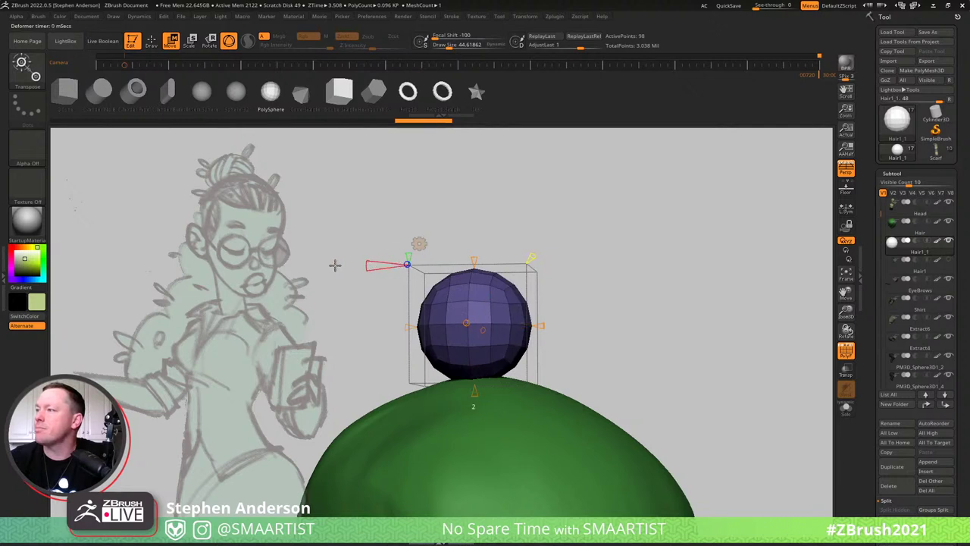
left_click_drag(541, 326, 467, 325)
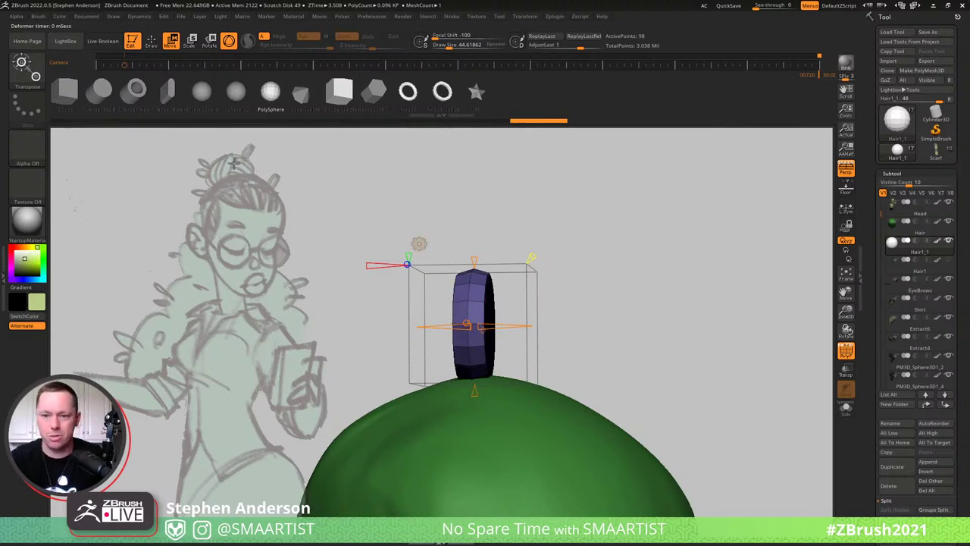
left_click(419, 243)
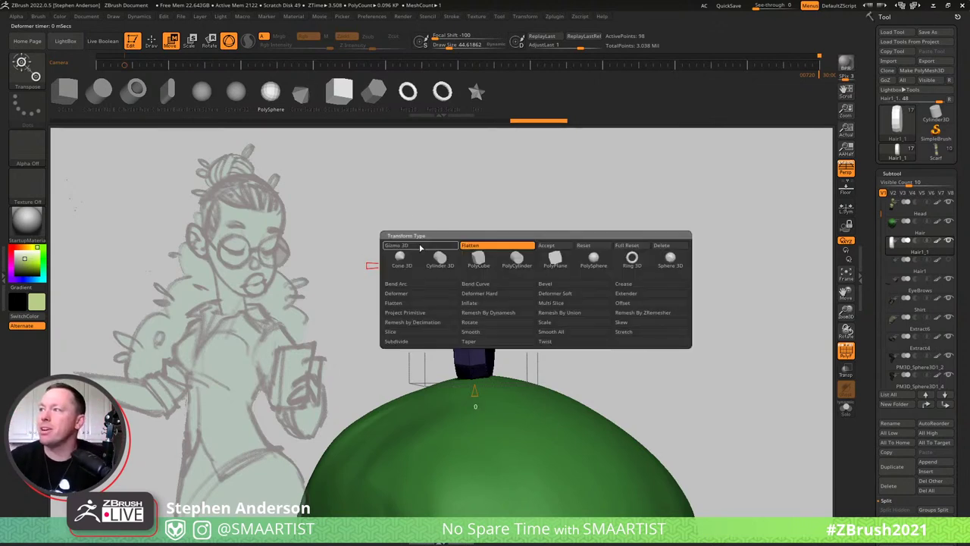
left_click(546, 245)
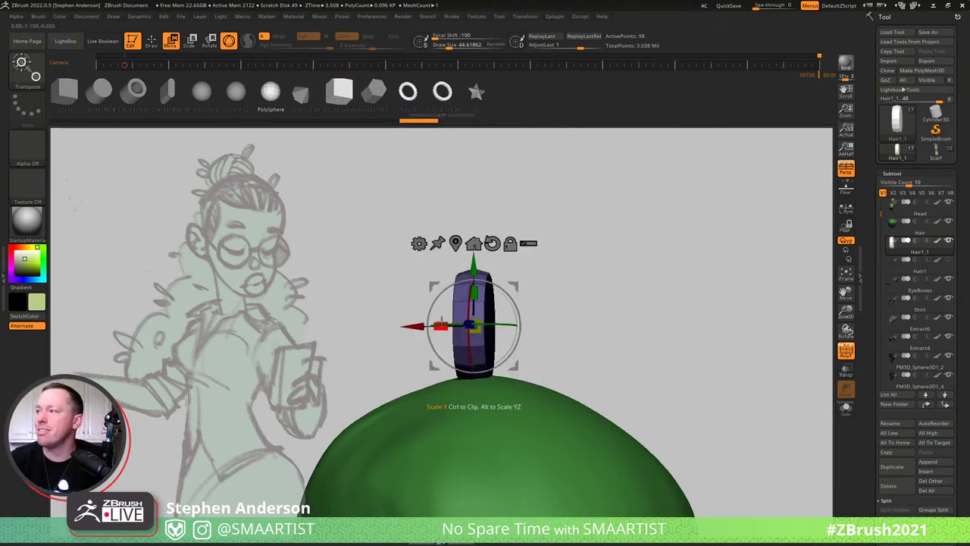
left_click_drag(440, 326, 372, 313)
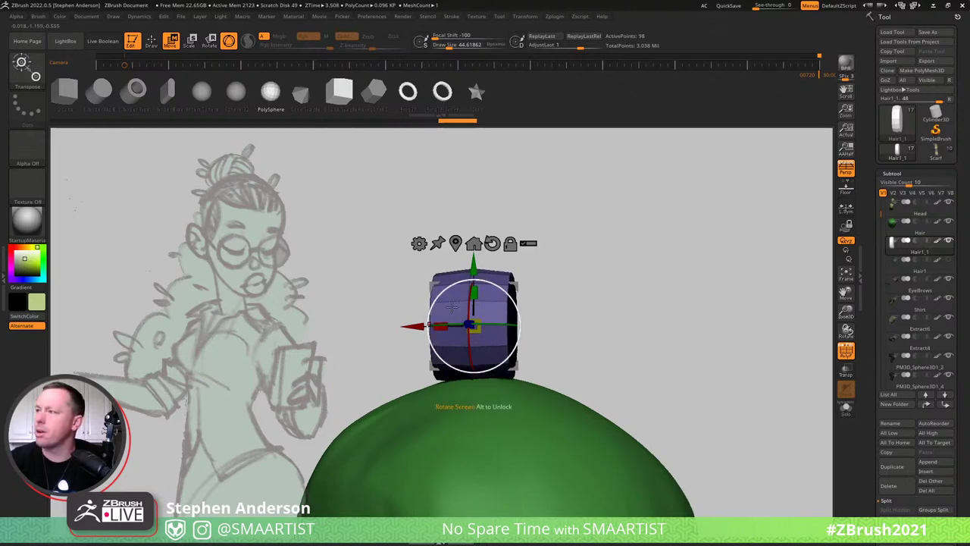
Return to draw mode and choose the ZModeler brush for editing the drum's topology.
key("q")
right_click_drag(494, 286, 522, 310, "ctrl")
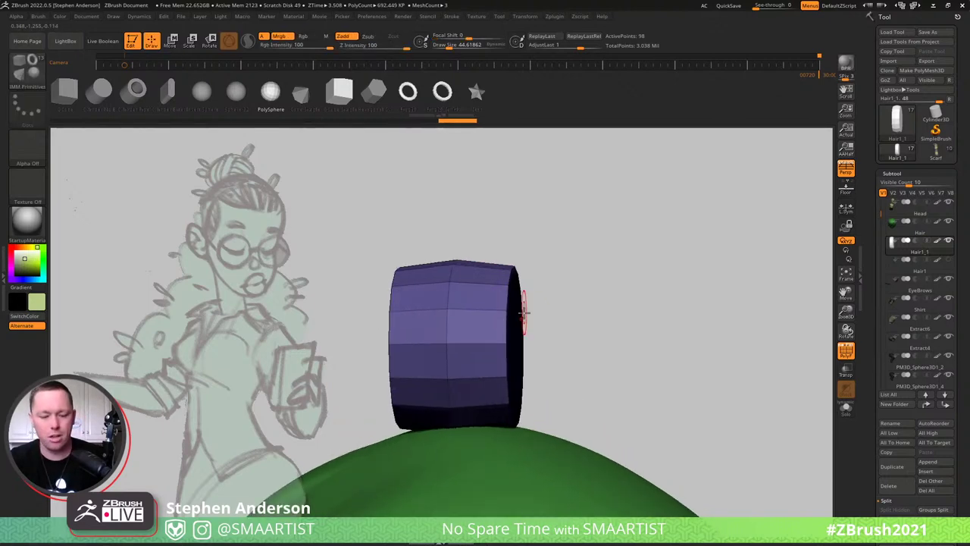
key("b")
key("z")
key("m")
left_click(533, 341)
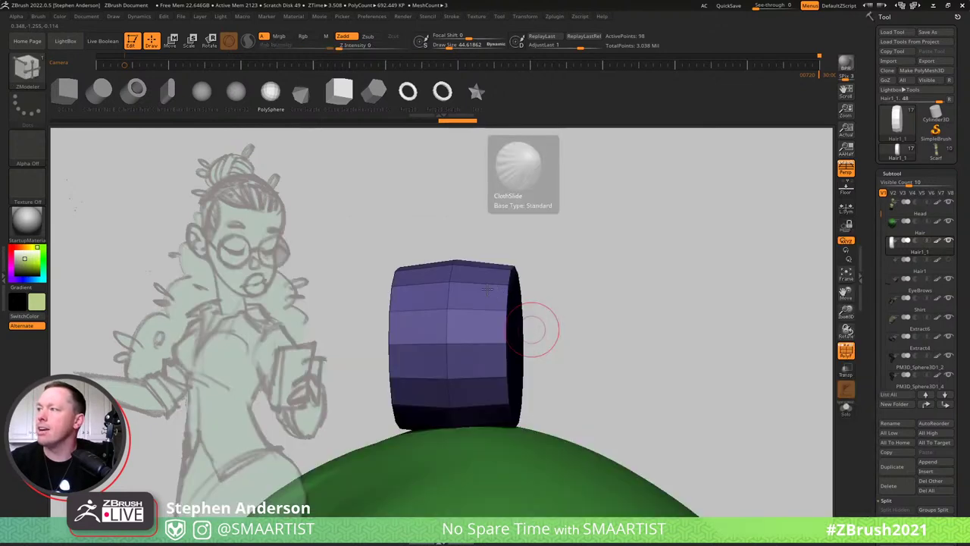
key("b")
key("z")
key("m")
Insert an extra edge loop around each half of the drum using ZModeler's Insert action with the Multiple EdgeLoops target.
key("space")
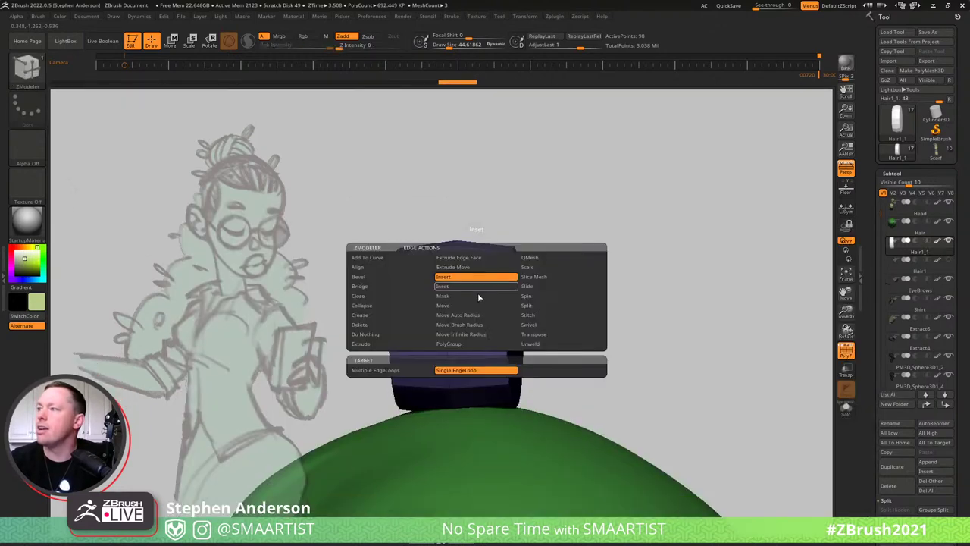
left_click(413, 372)
left_click(553, 435)
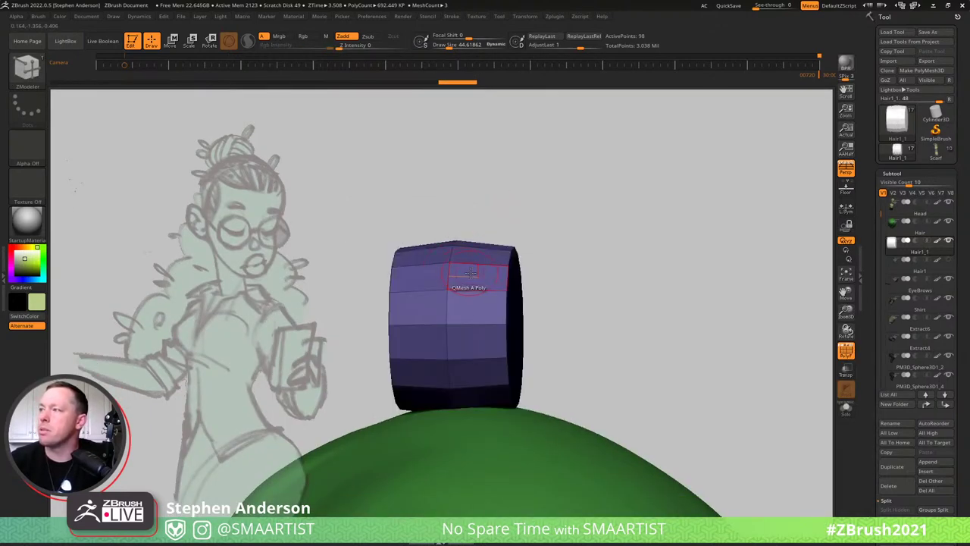
left_click(477, 270)
key("ctrl+z")
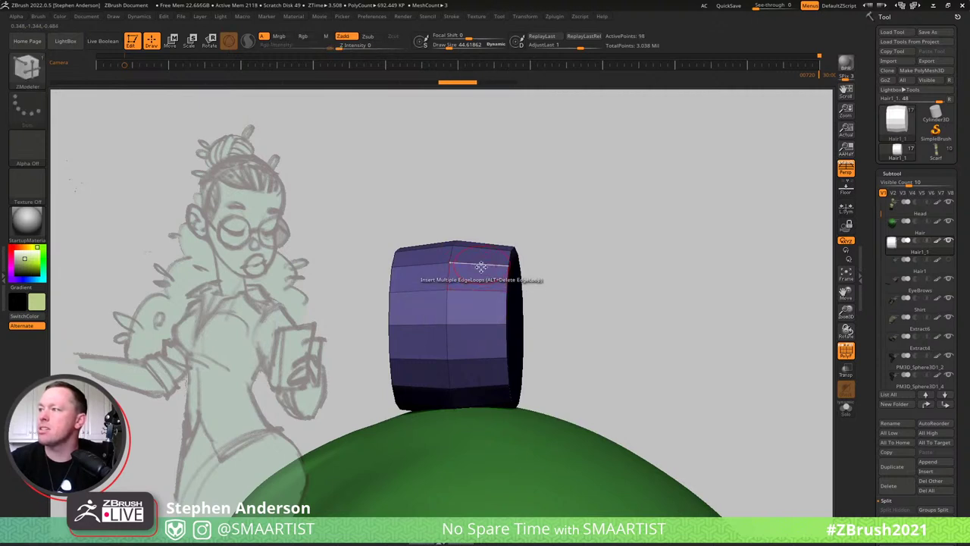
key("space")
left_click(425, 433)
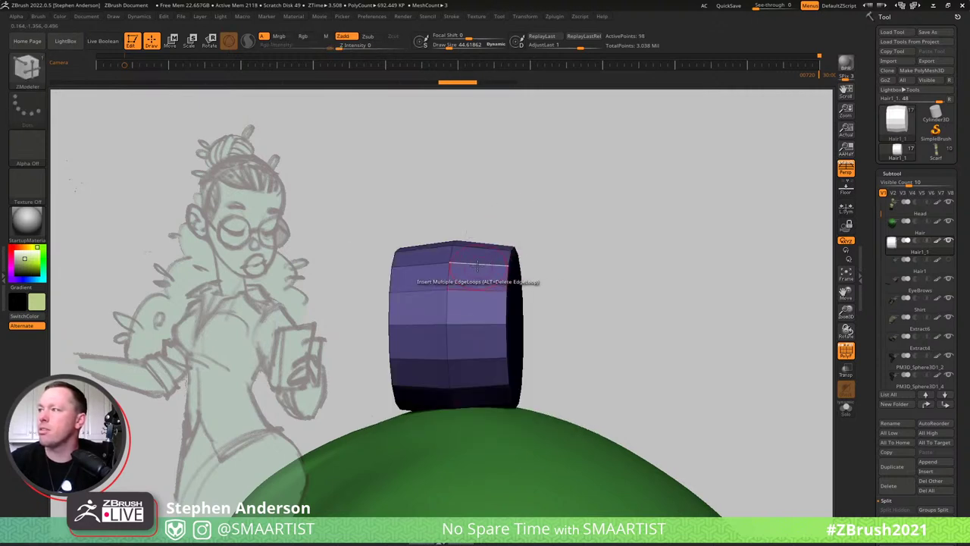
left_click(477, 265)
left_click(411, 277)
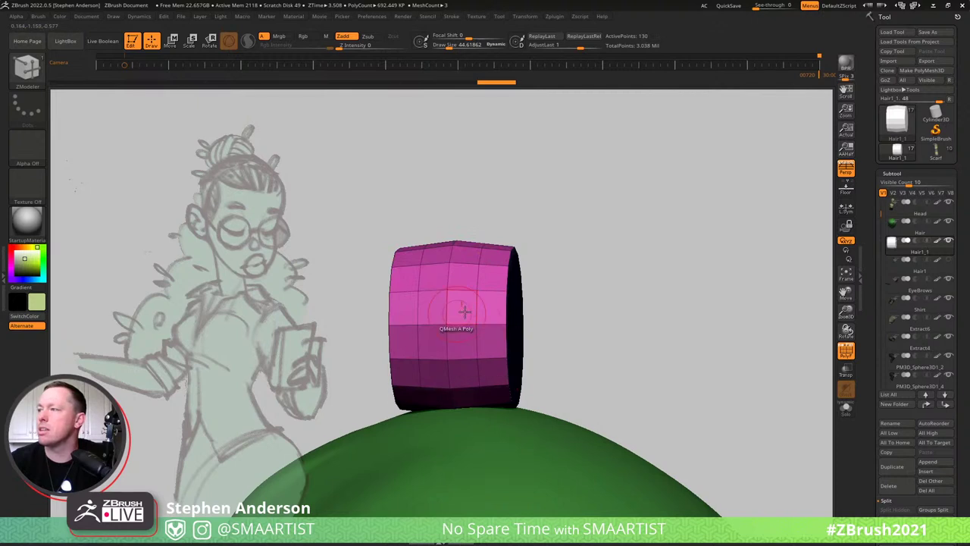
Set ZModeler's edge action to Mask with the EdgeLoop Partial target and mask edge loops around the drum.
mouse_move(464, 311)
right_mouse_down()
mouse_move(493, 313)
mouse_move(437, 314)
mouse_move(477, 287)
right_mouse_up()
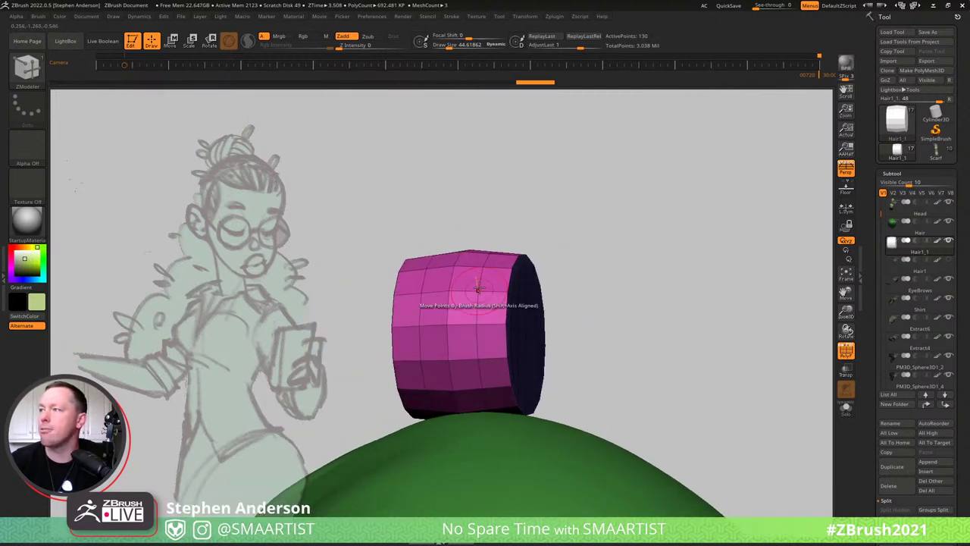
key("ctrl+shift")
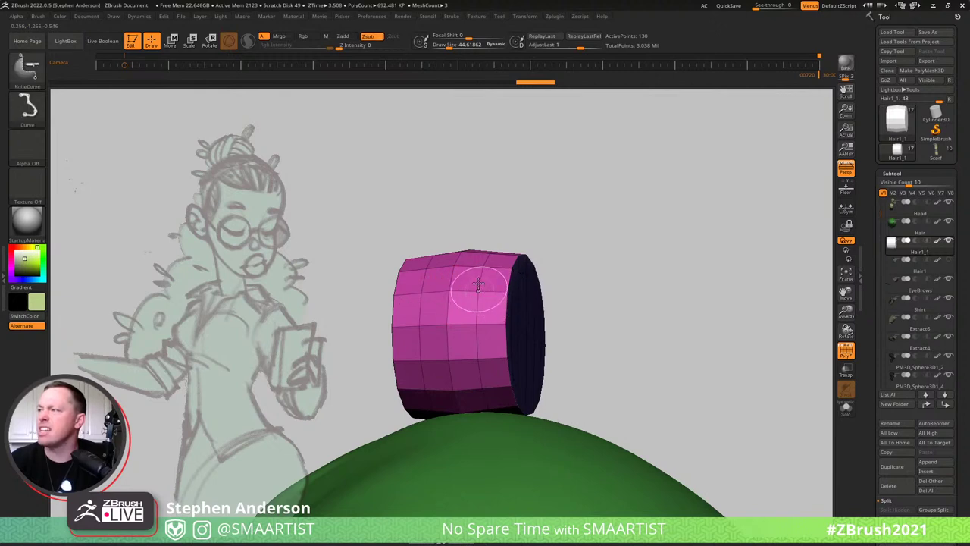
key("space")
left_click(459, 294)
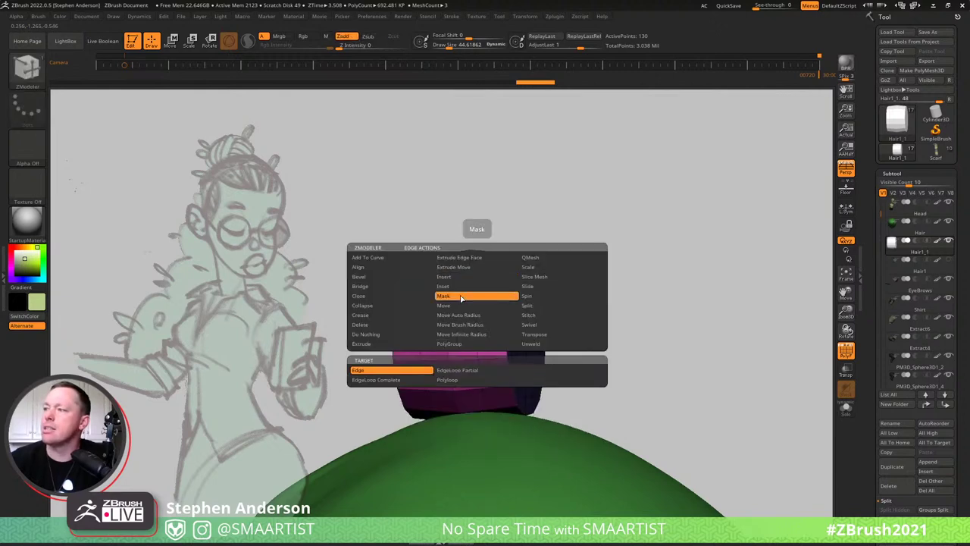
left_click(480, 370)
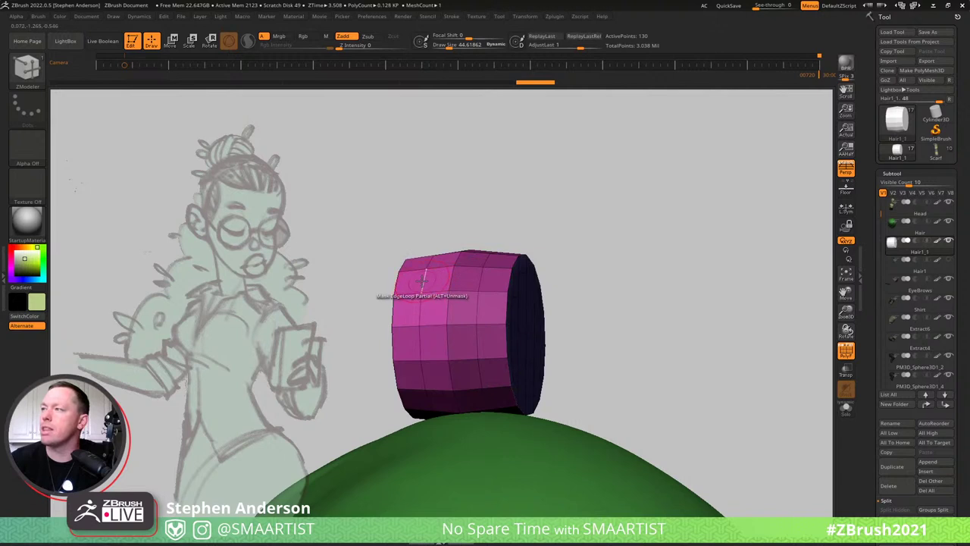
key("ctrl")
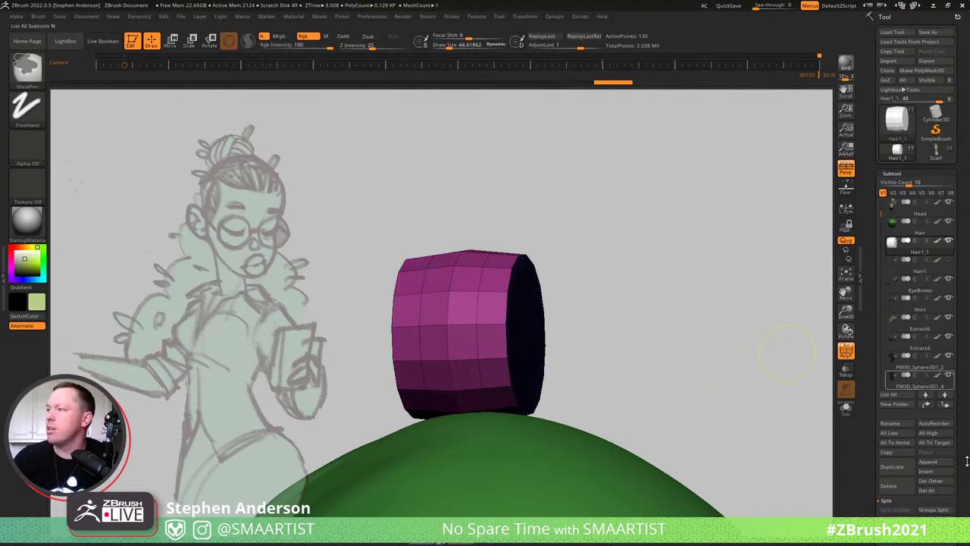
Apply a very small positive Inflate deformation to the drum twice, checking the shape from other angles.
scroll(906, 497, "down", 6)
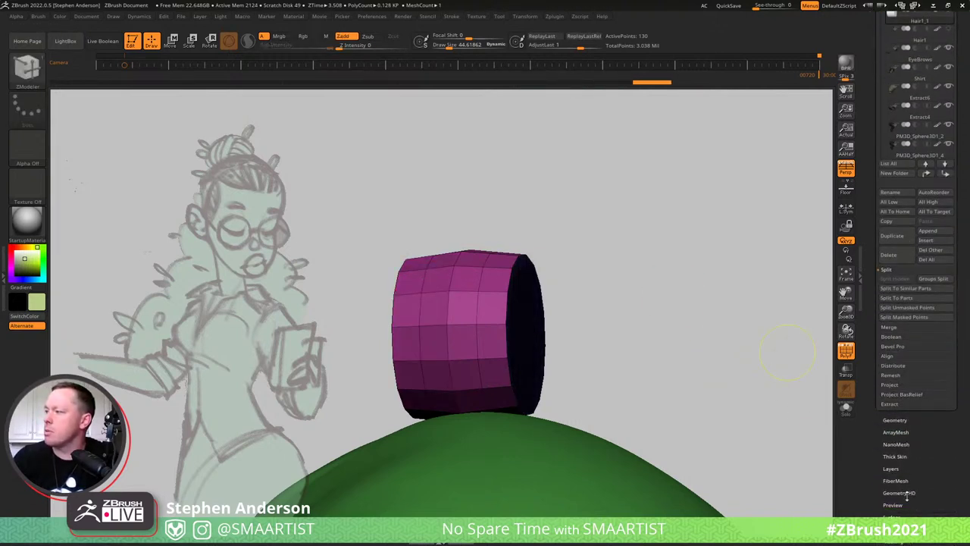
scroll(916, 318, "down", 12)
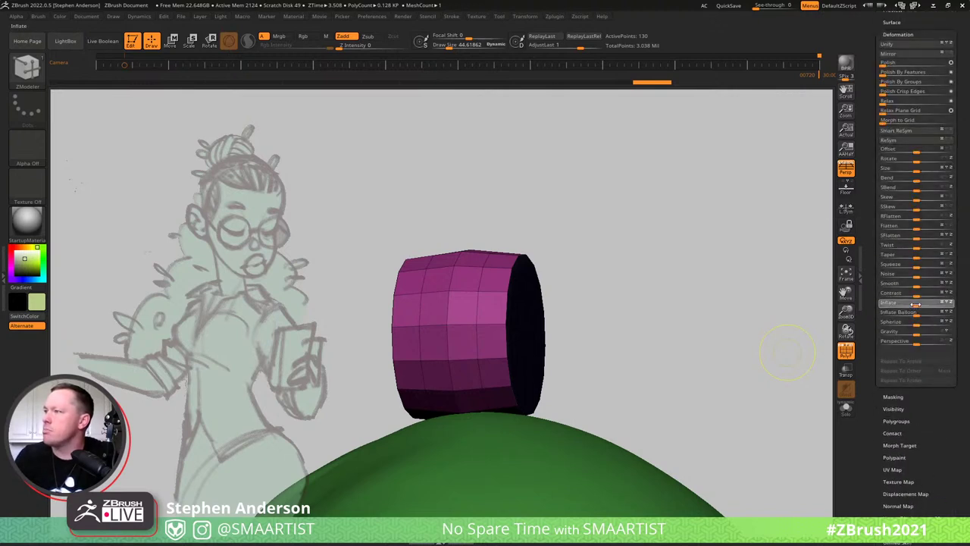
left_click_drag(917, 303, 918, 304)
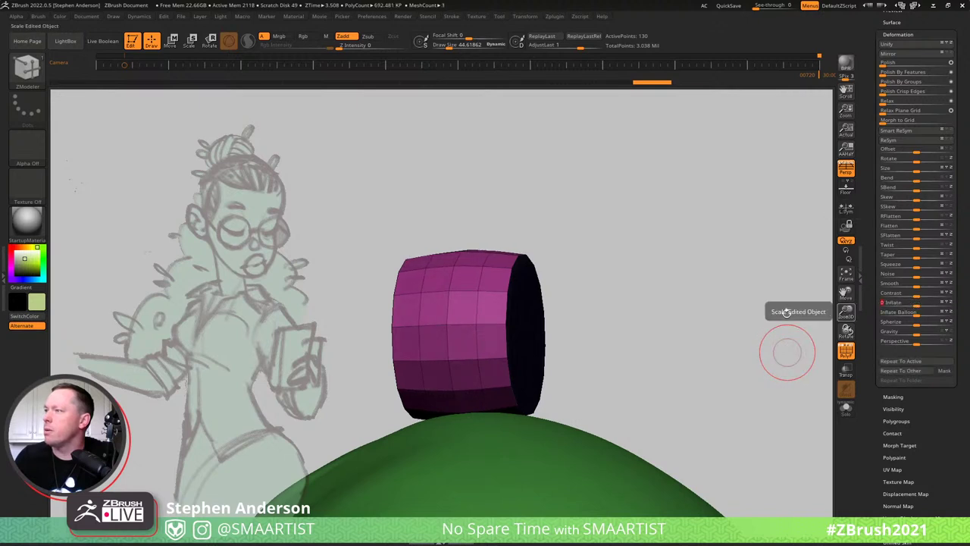
left_click_drag(472, 181, 470, 258)
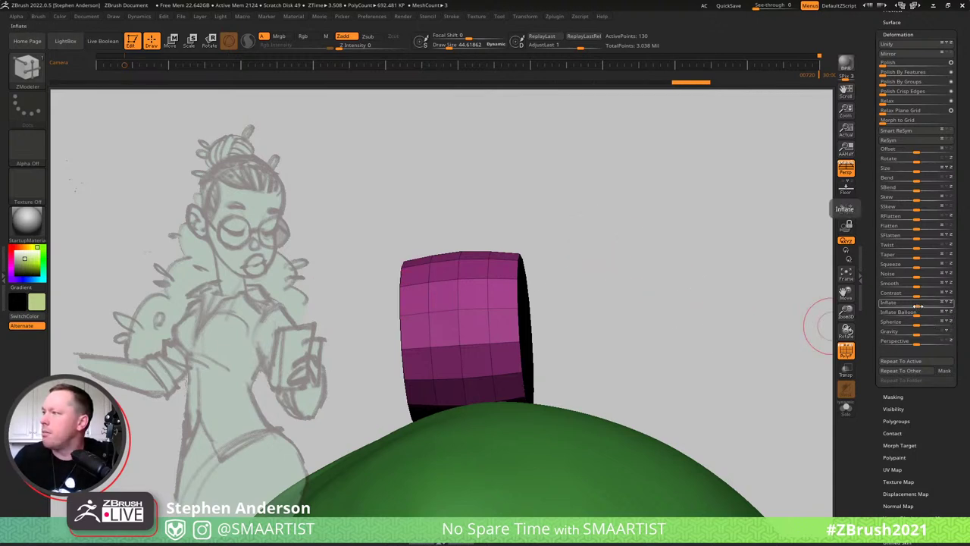
left_click_drag(916, 305, 919, 306)
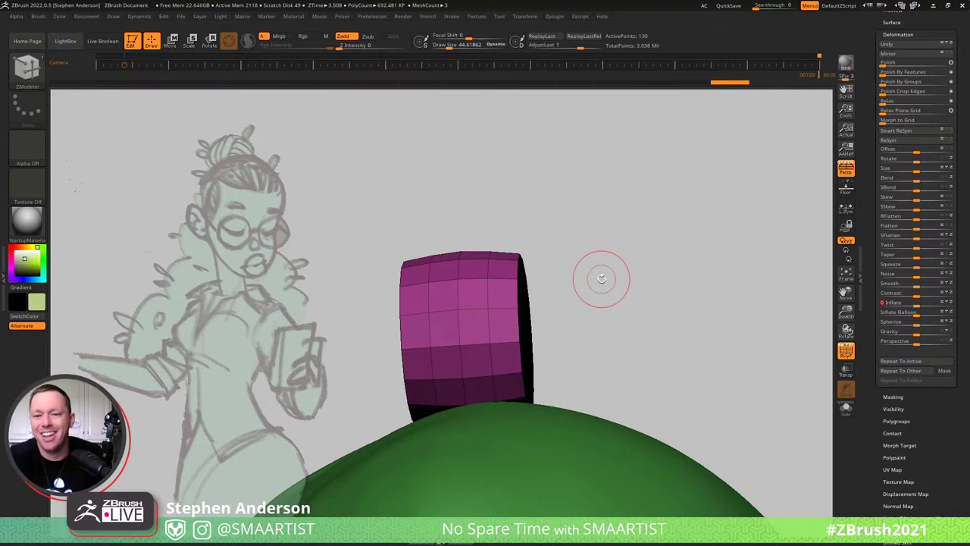
left_click_drag(667, 254, 591, 311)
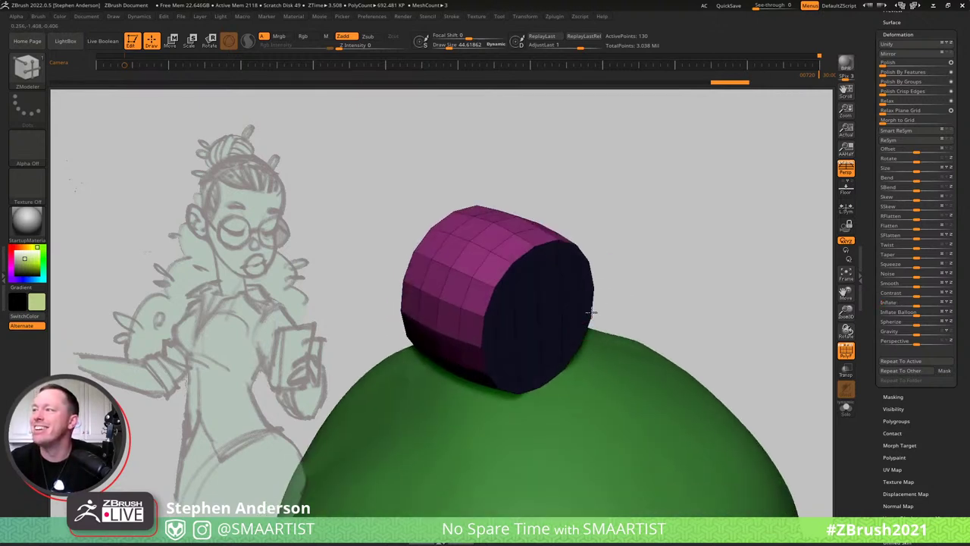
Bevel the three inner edge loops around the drum using ZModeler's Bevel with EdgeLoop Complete and Two Rows.
mouse_move(586, 220)
right_mouse_down("ctrl")
mouse_move(581, 246)
mouse_move(560, 189)
mouse_move(473, 253)
mouse_move(628, 360)
right_mouse_up("ctrl")
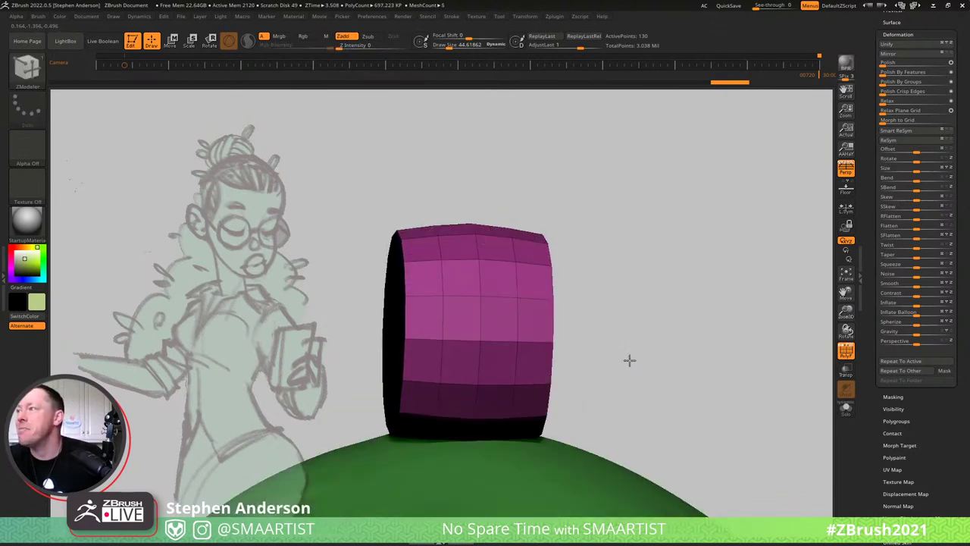
left_click_drag(629, 360, 432, 277)
key("space")
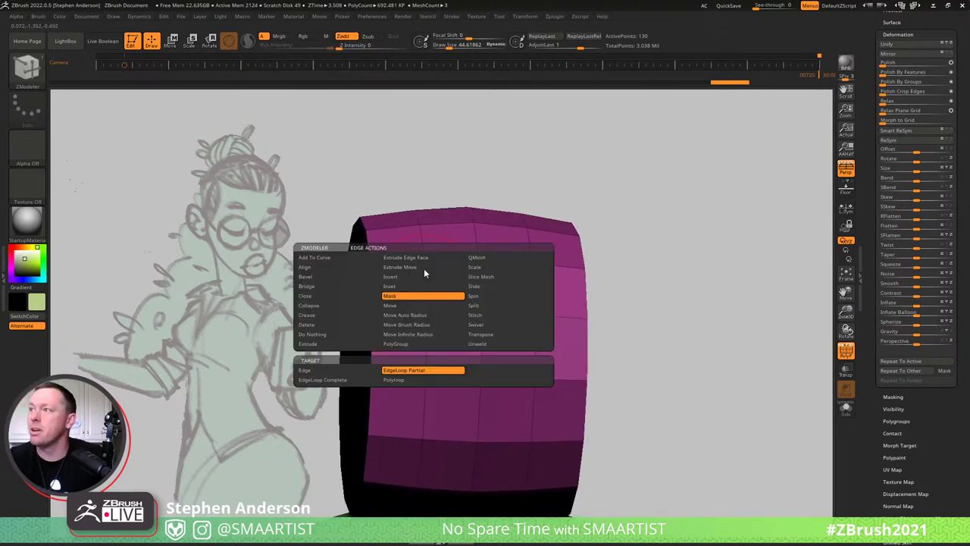
left_click(305, 275)
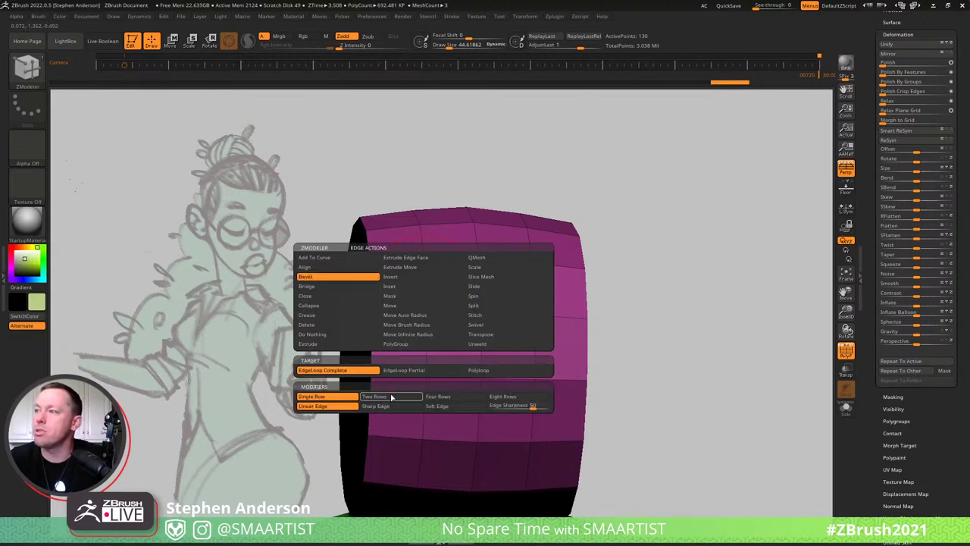
left_click(391, 397)
left_click(430, 295)
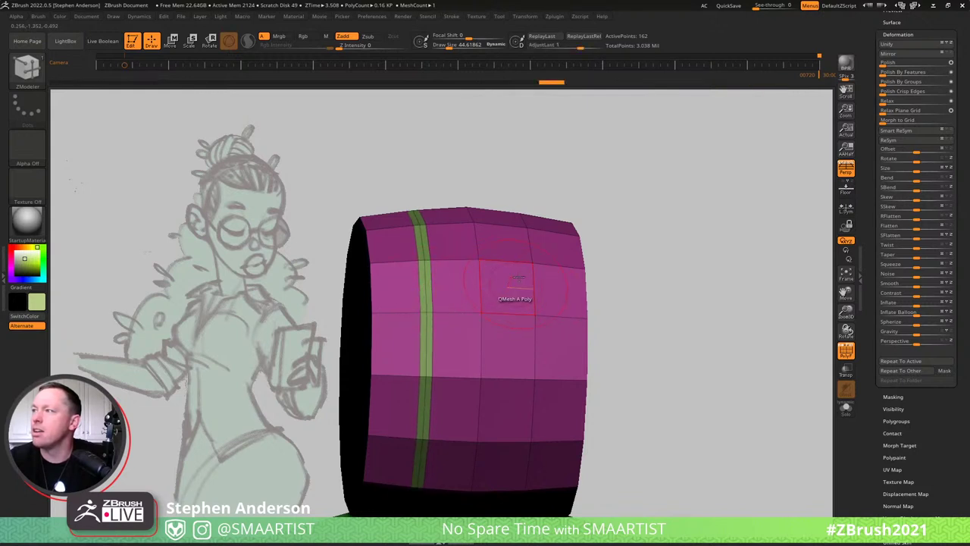
left_click(476, 281)
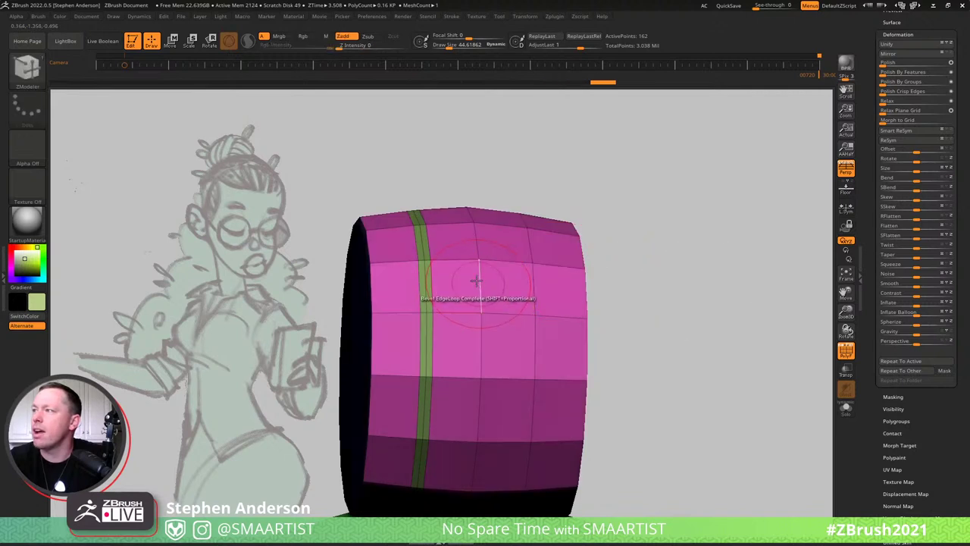
Switch the selection brush to SelectRect, isolate the three narrow beveled strips and merge them into one polygroup.
left_click(531, 262, "ctrl+shift")
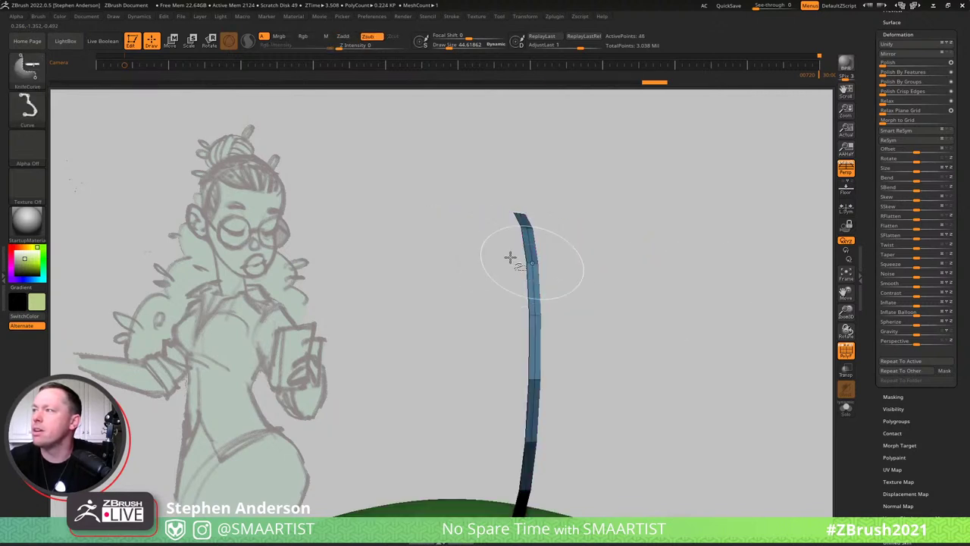
left_click(34, 75)
left_click(116, 80)
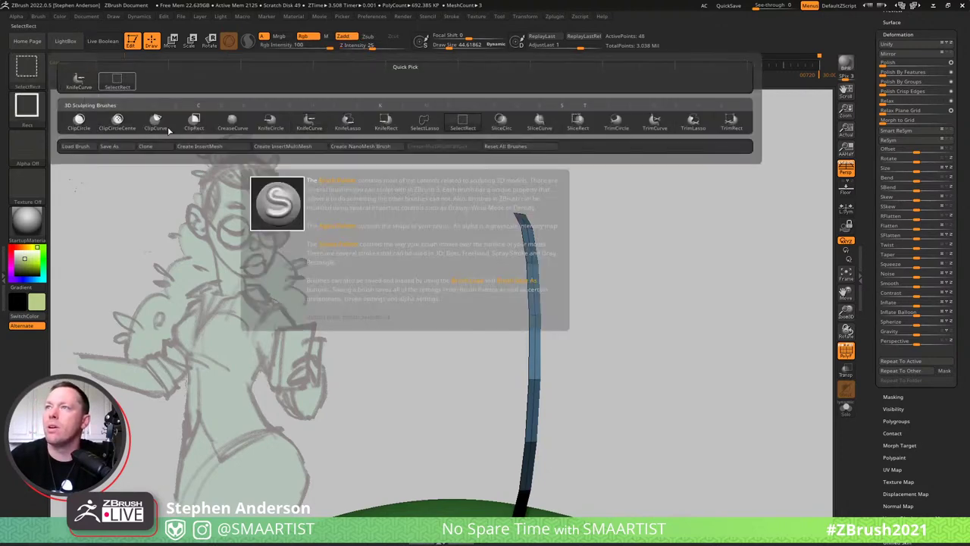
left_click(552, 223, "ctrl+shift")
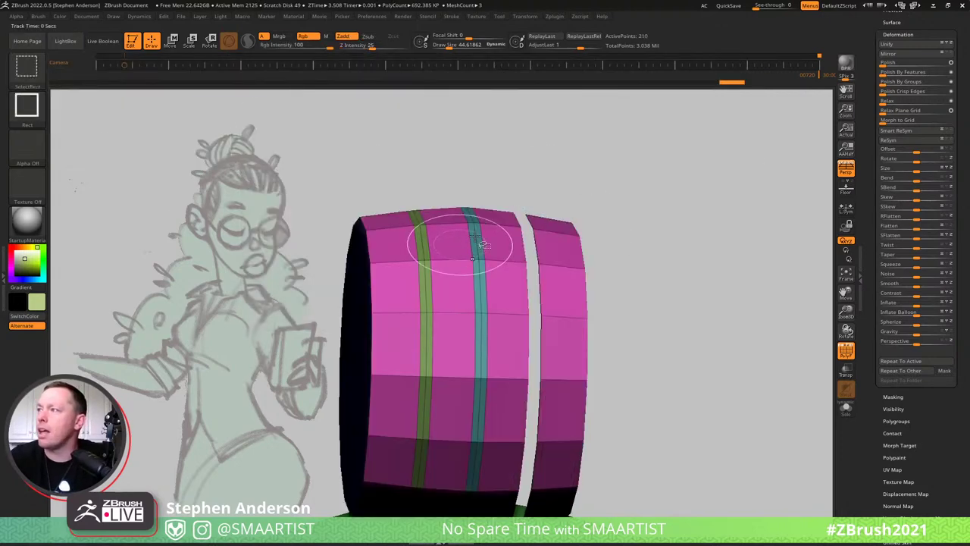
left_click(477, 235, "ctrl+shift")
left_click(479, 235, "ctrl+shift")
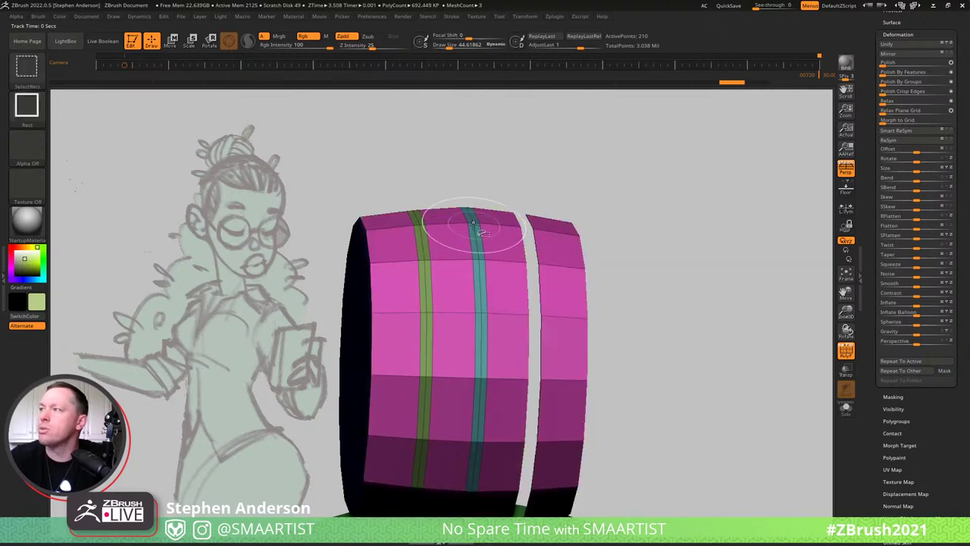
left_click_drag(595, 158, 668, 201, "ctrl+shift")
key("ctrl+w")
left_click(653, 205, "ctrl+shift")
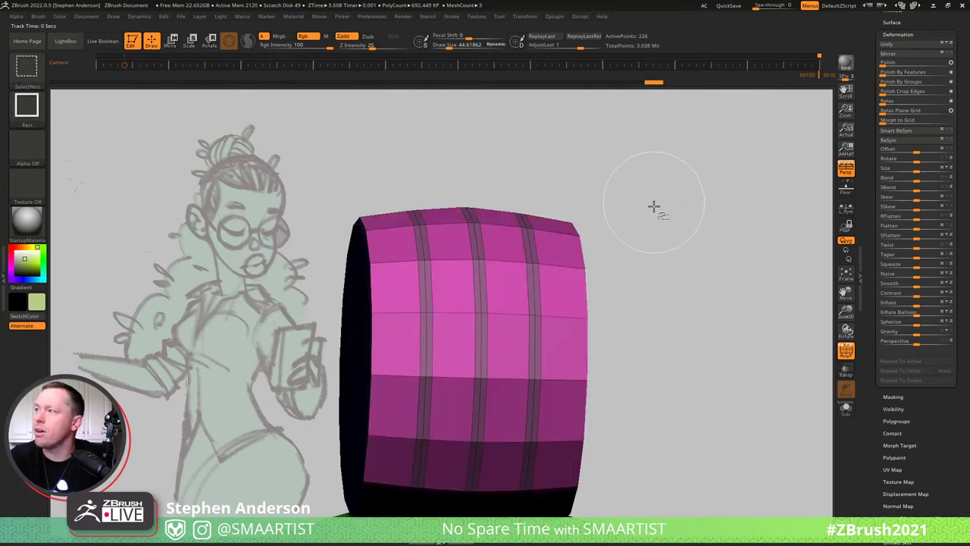
Hide the three beveled strips, mask the remaining drum surfaces and show the whole drum again.
key("ctrl+z")
left_click_drag(632, 173, 735, 295, "ctrl+shift")
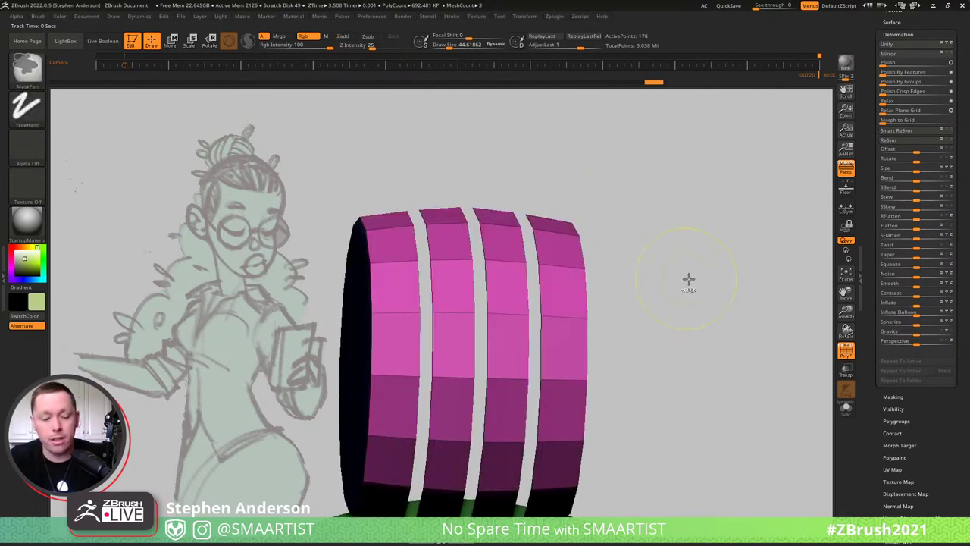
left_click(690, 277, "ctrl")
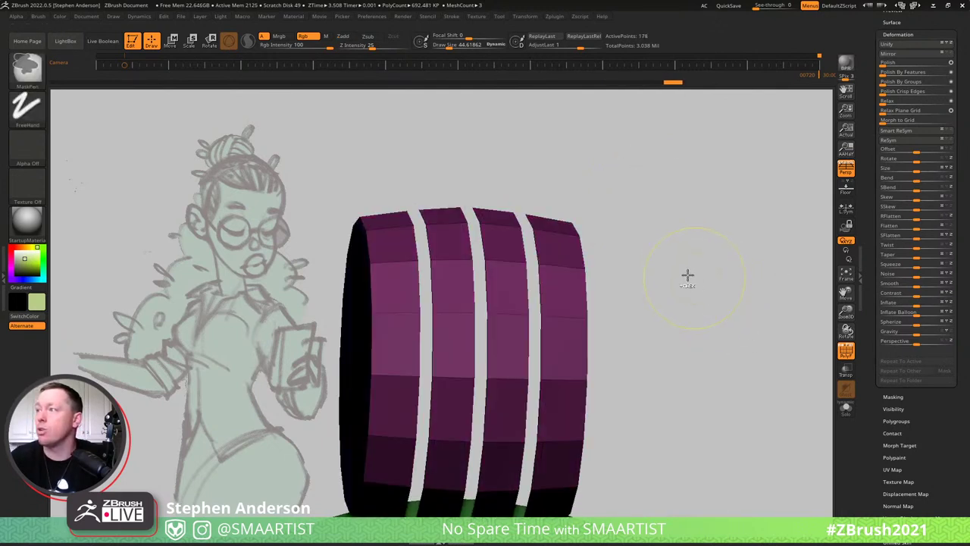
left_click(683, 264, "ctrl+shift")
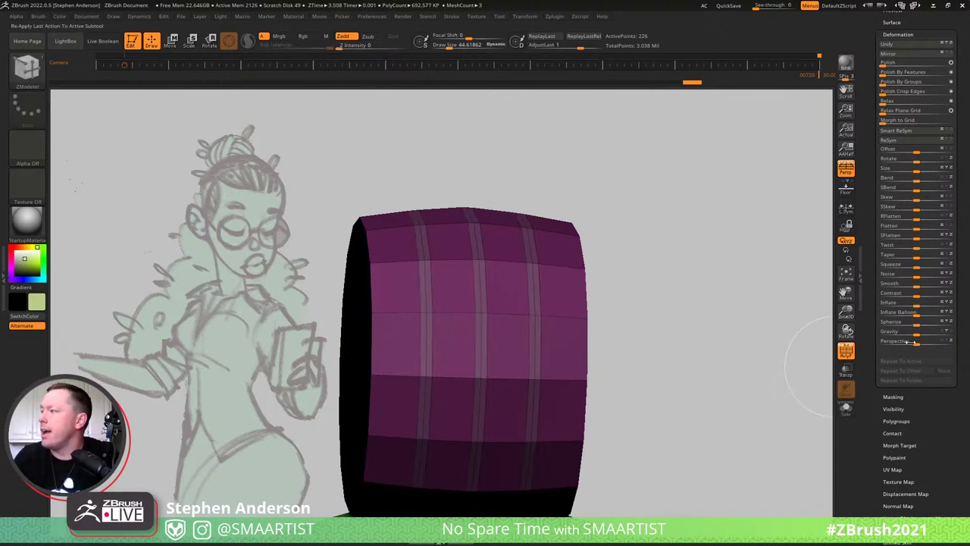
Sink the unmasked strips into shallow grooves with a small negative Inflate, clear the mask and turn off the polyframe display.
left_click(914, 303)
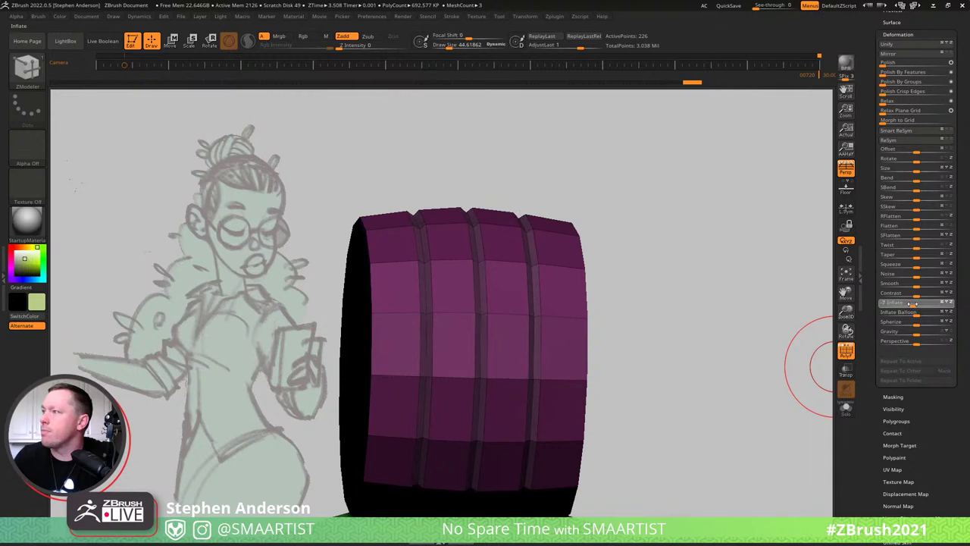
left_click_drag(693, 216, 641, 268, "ctrl")
key("shift+f")
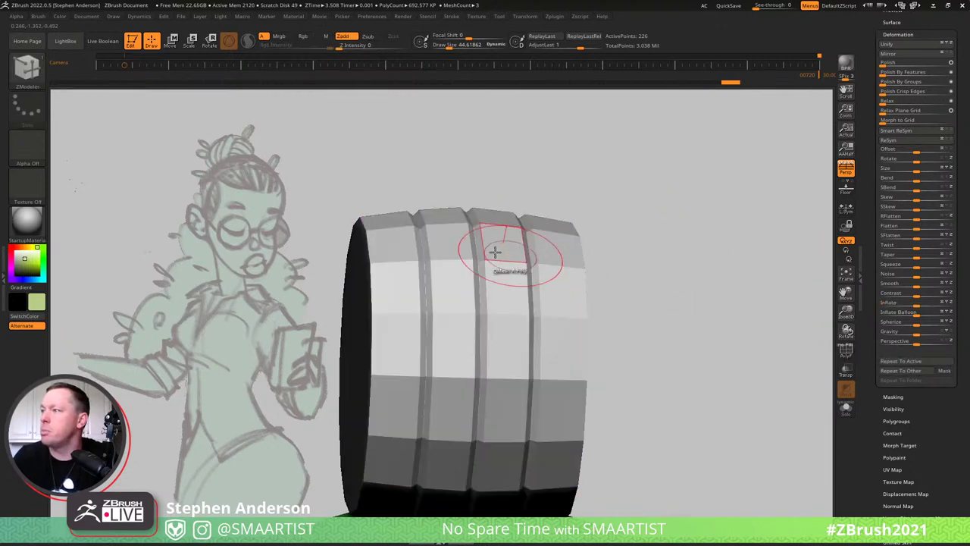
mouse_move(495, 252)
right_mouse_down()
mouse_move(547, 290)
mouse_move(526, 305)
right_mouse_up()
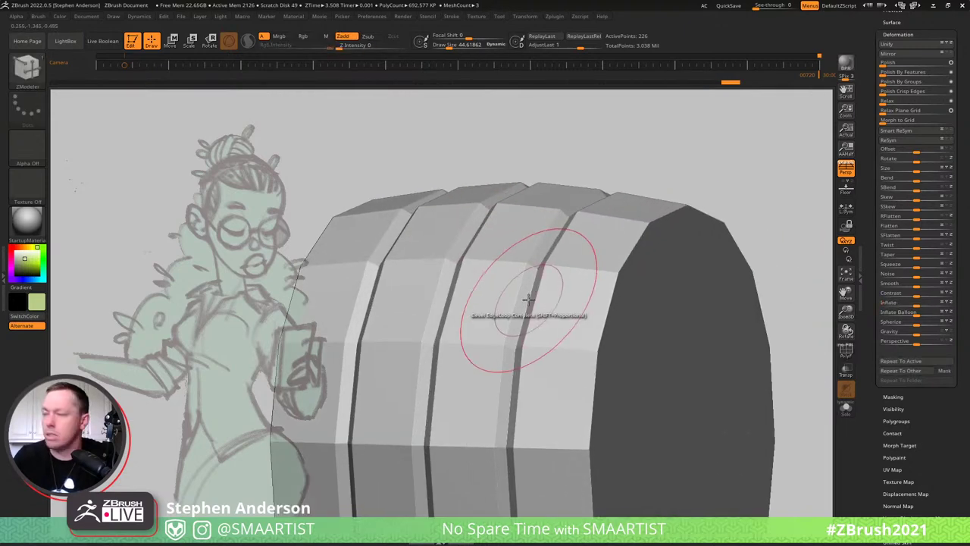
Set ZModeler's edge action to Crease with the EdgeLoop Partial target and turn the polyframe display back on.
key("space")
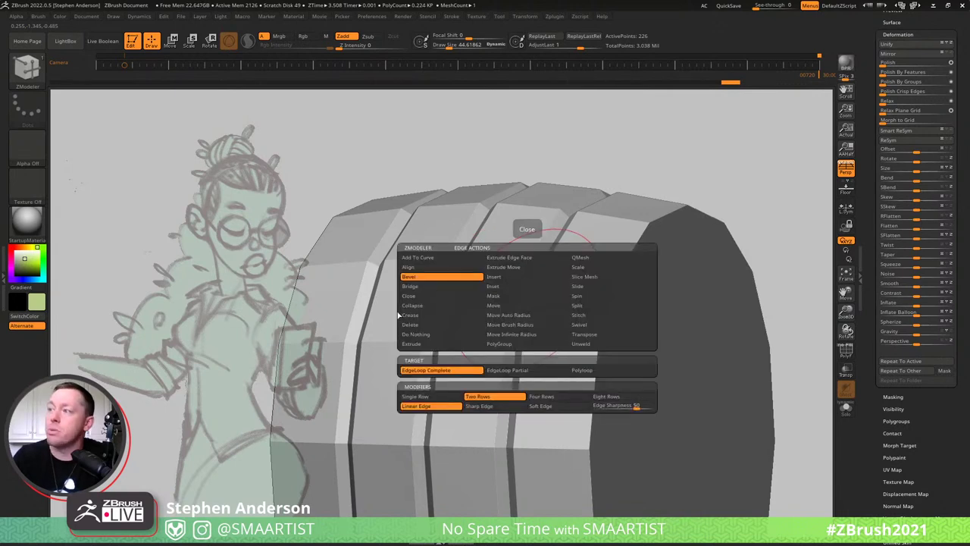
left_click(427, 316)
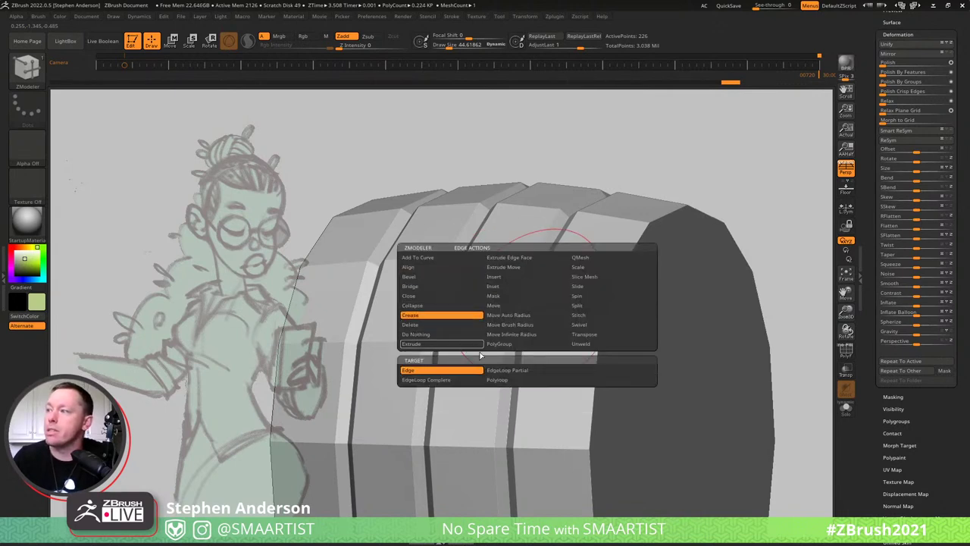
left_click(523, 370)
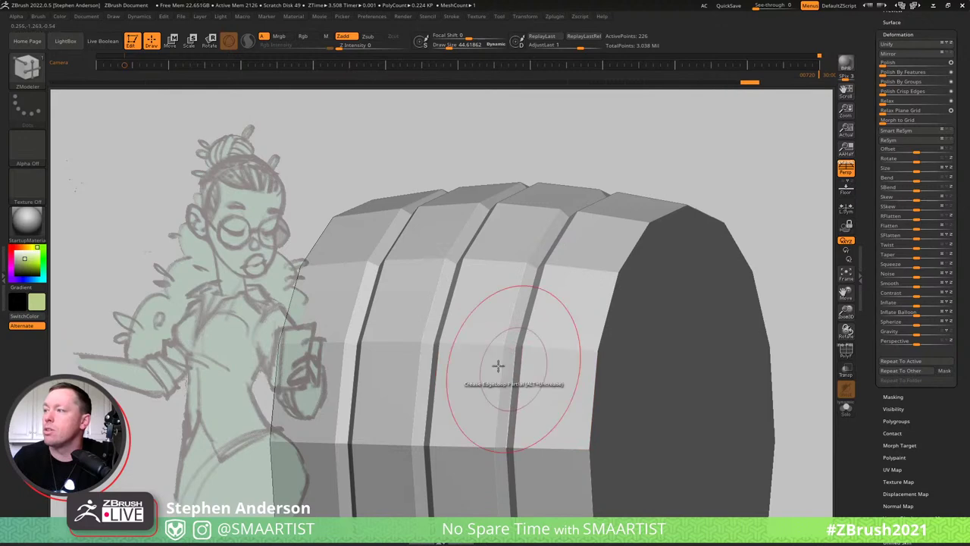
key("shift+f")
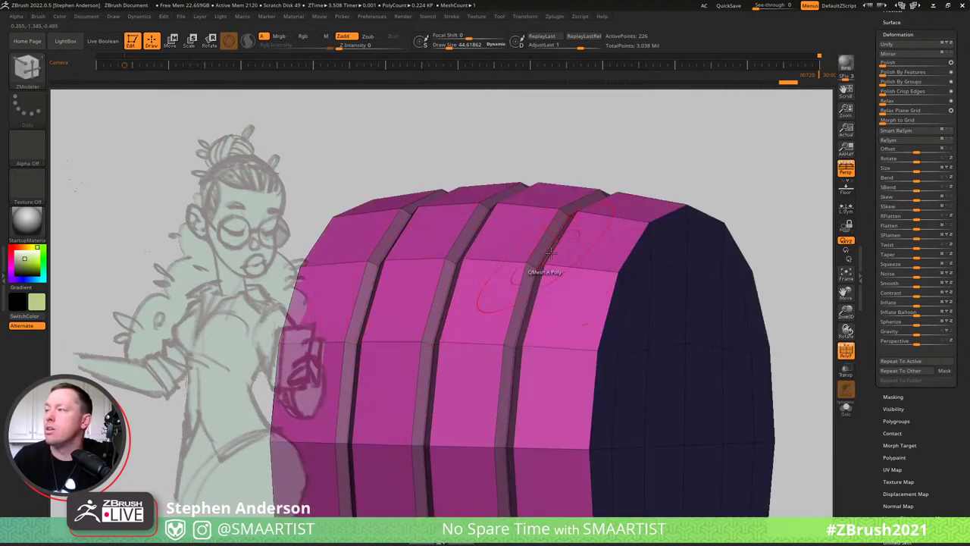
right_click_drag(551, 253, 595, 260)
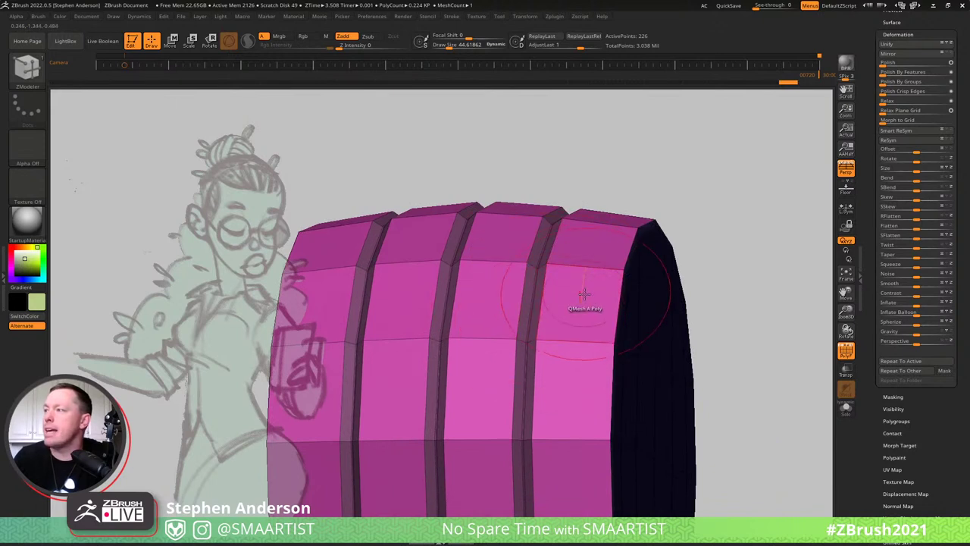
Inset the bands between the drum's grooves slightly using ZModeler's Inset with Polygroup All and the Standard modifier.
key("space")
left_click(565, 219)
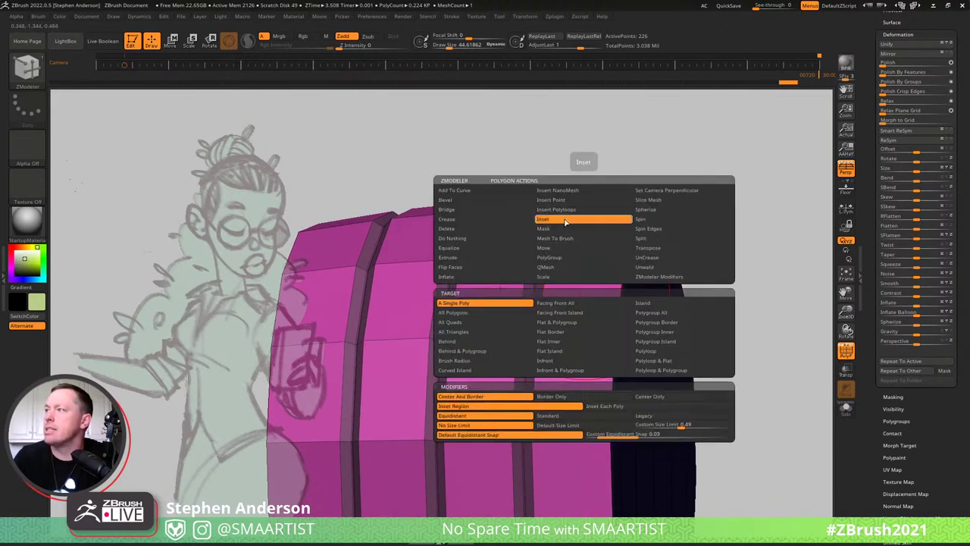
left_click(682, 313)
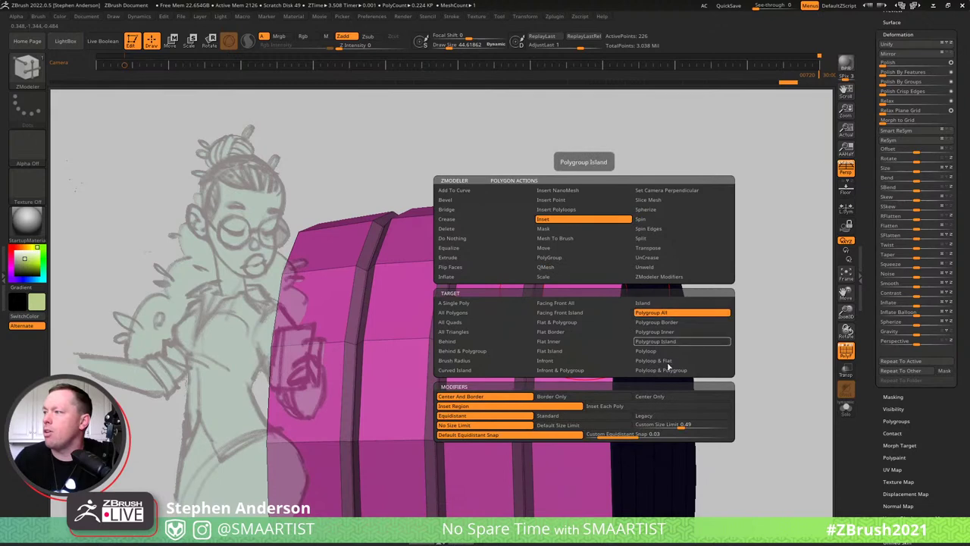
left_click(597, 417)
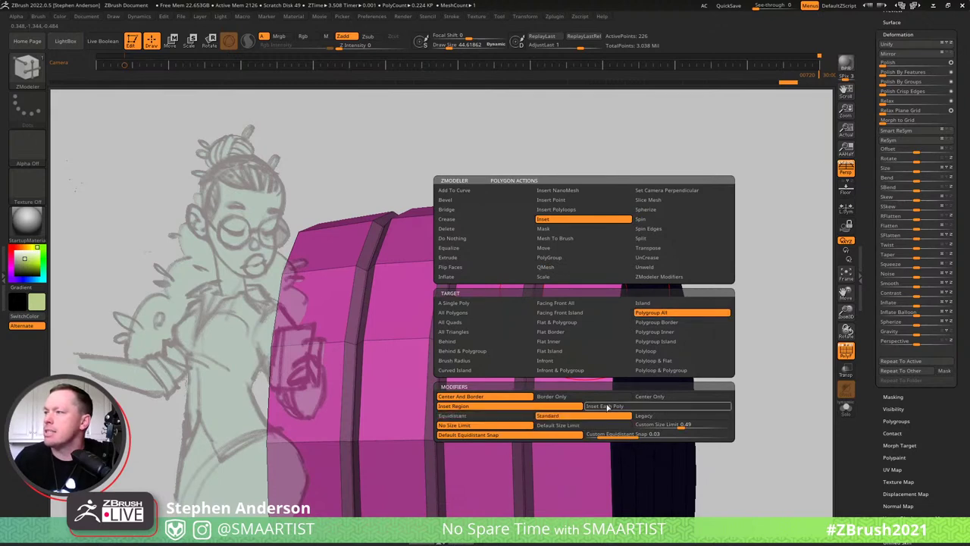
left_click_drag(591, 310, 580, 305)
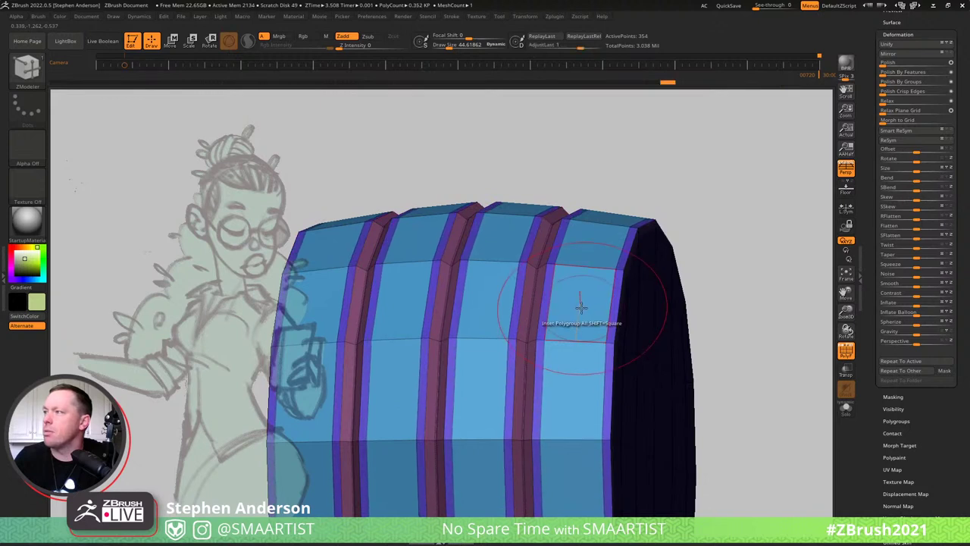
Set ZModeler's polygon action to Extrude with Polygroup All and raise the inset bands slightly outward.
key("space")
left_click(465, 259)
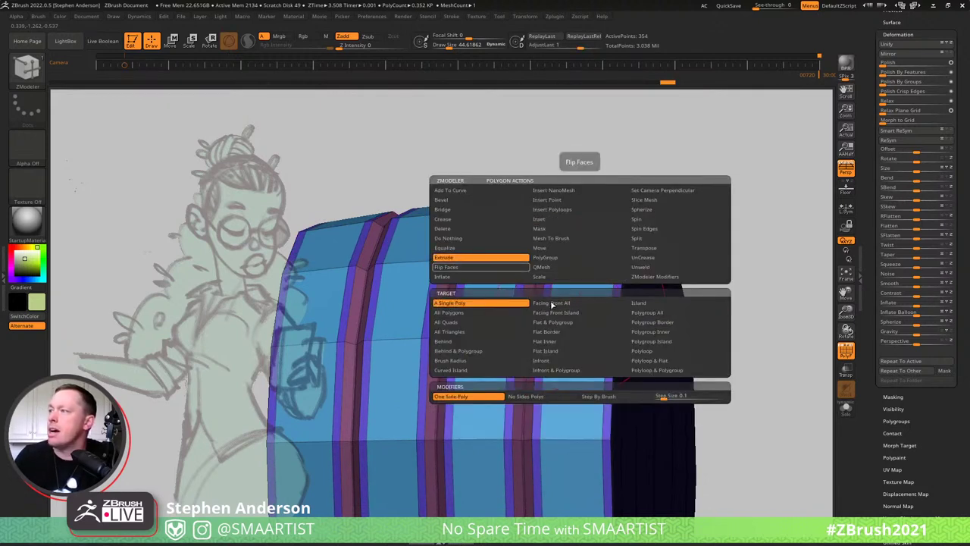
left_click(663, 313)
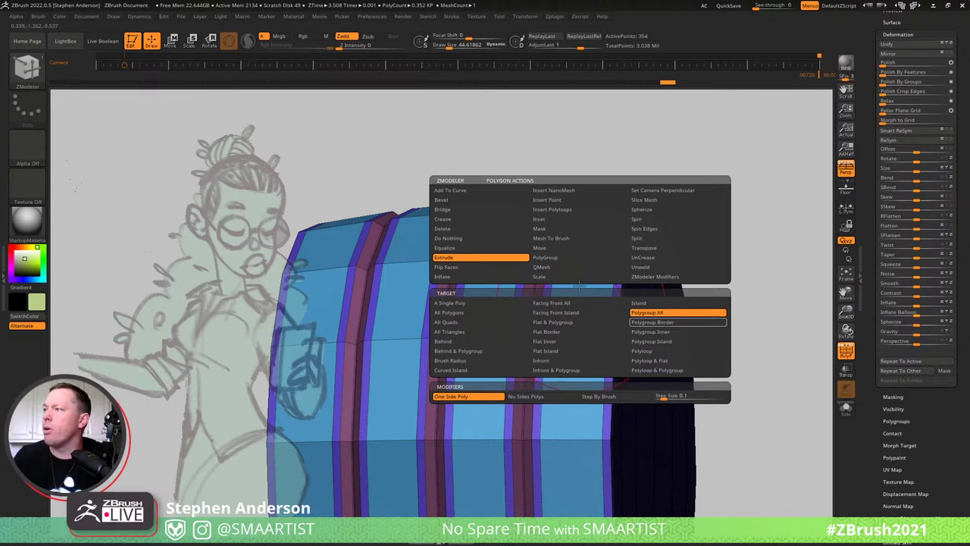
left_click_drag(591, 241, 590, 232)
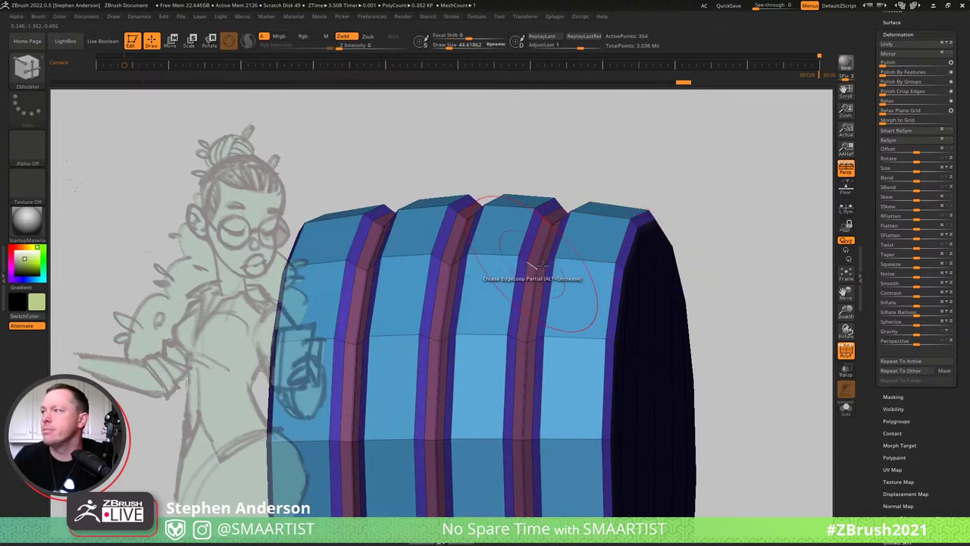
left_click(443, 261, "ctrl+shift")
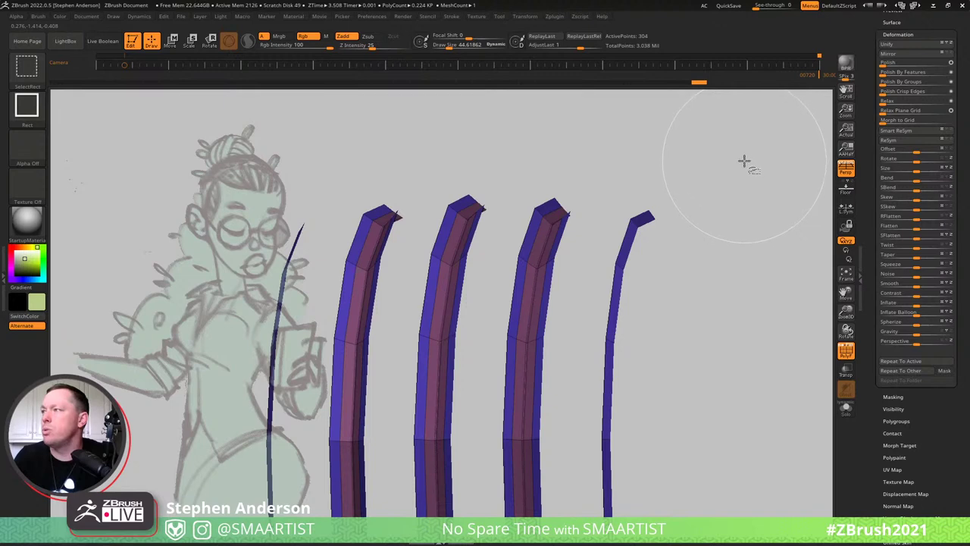
left_click(752, 189, "ctrl+shift")
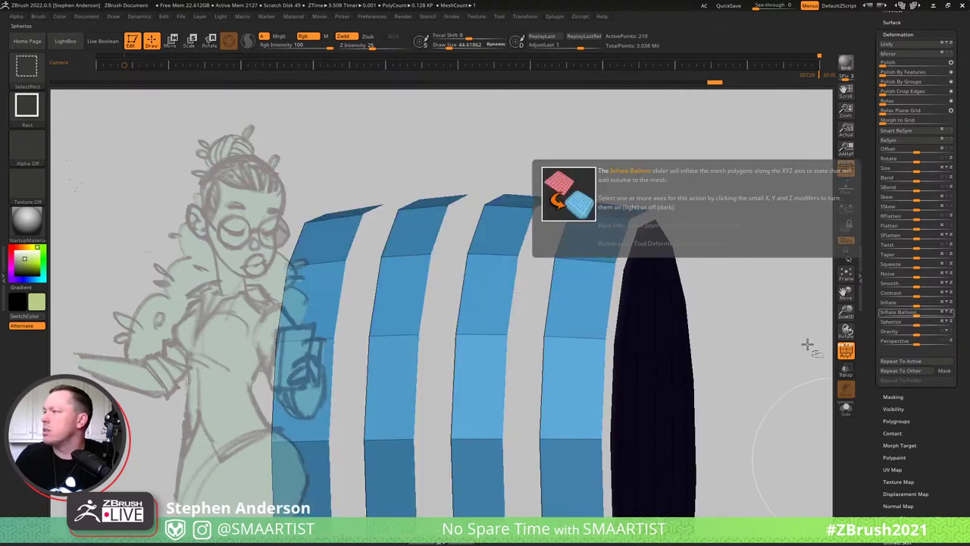
left_click(770, 326, "ctrl+shift")
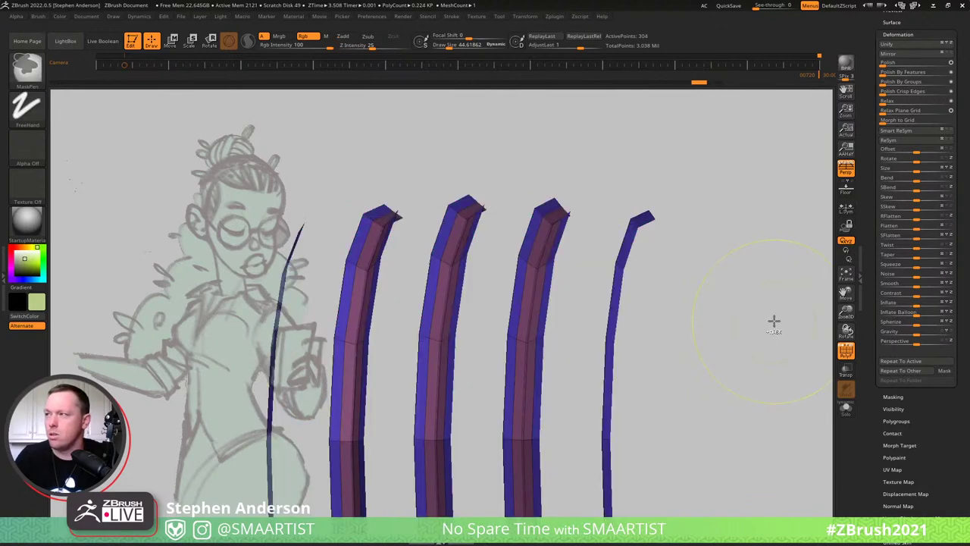
left_click(745, 325, "ctrl+shift")
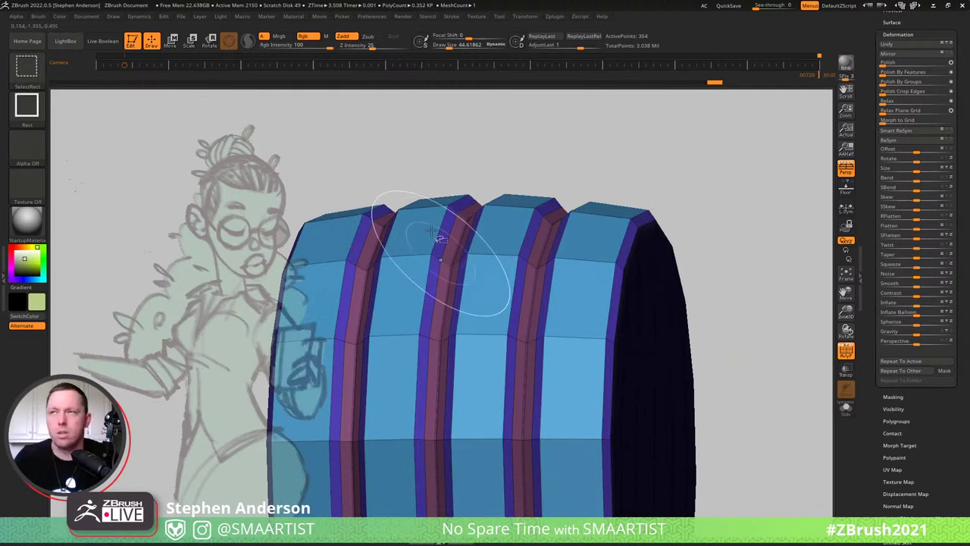
Switch the selection brush from SelectRect to SelectLasso.
left_click(27, 66)
left_click(147, 119)
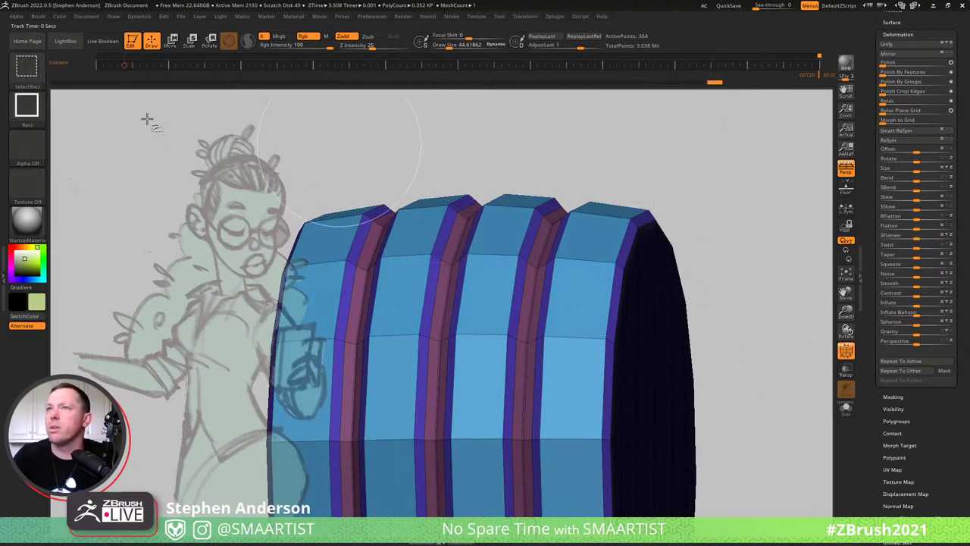
left_click(25, 68)
left_click(423, 127, "ctrl+shift")
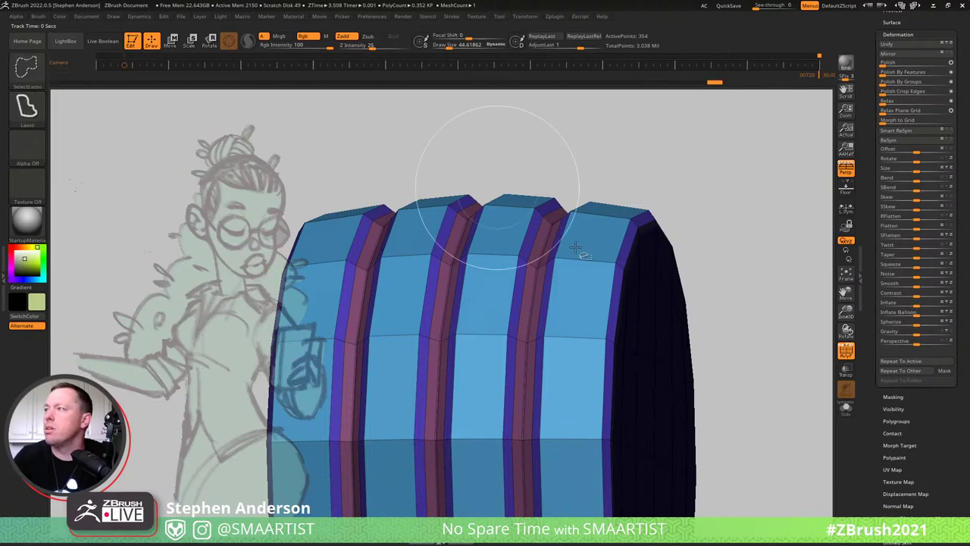
Hide polygon loops along two of the drum's grooves with SelectLasso, and show the whole mesh again.
right_click_drag(523, 254, 528, 259, "ctrl")
left_click(519, 259, "ctrl+shift")
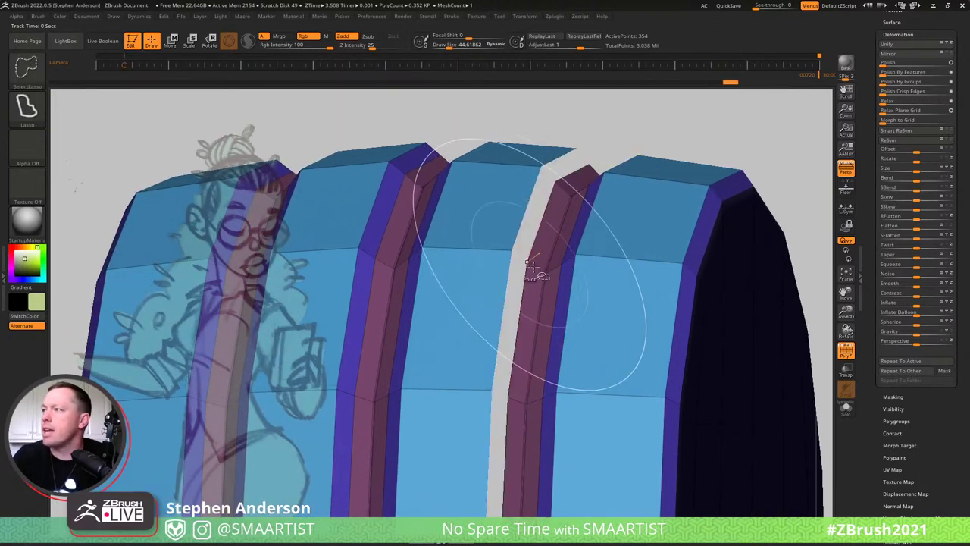
left_click(532, 264, "ctrl+shift")
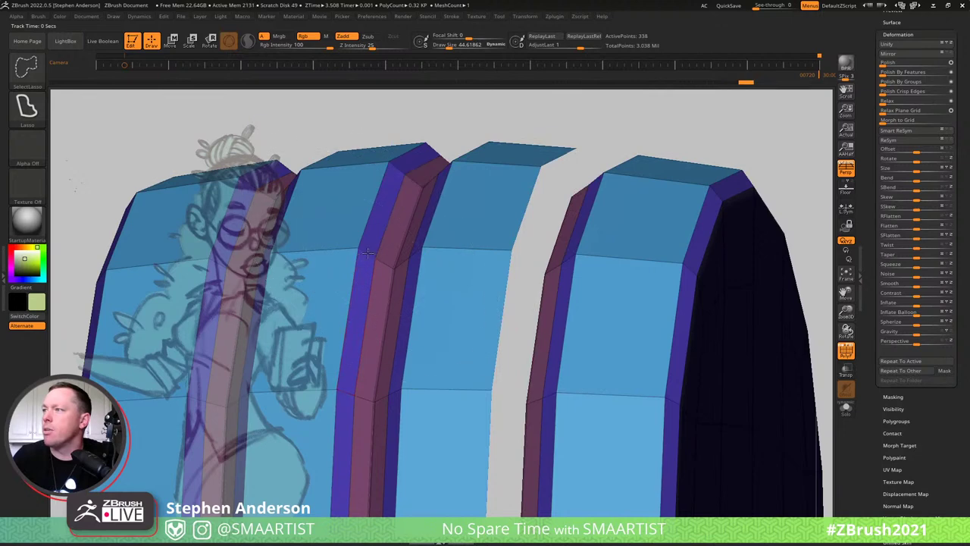
left_click(388, 254, "ctrl+alt+shift")
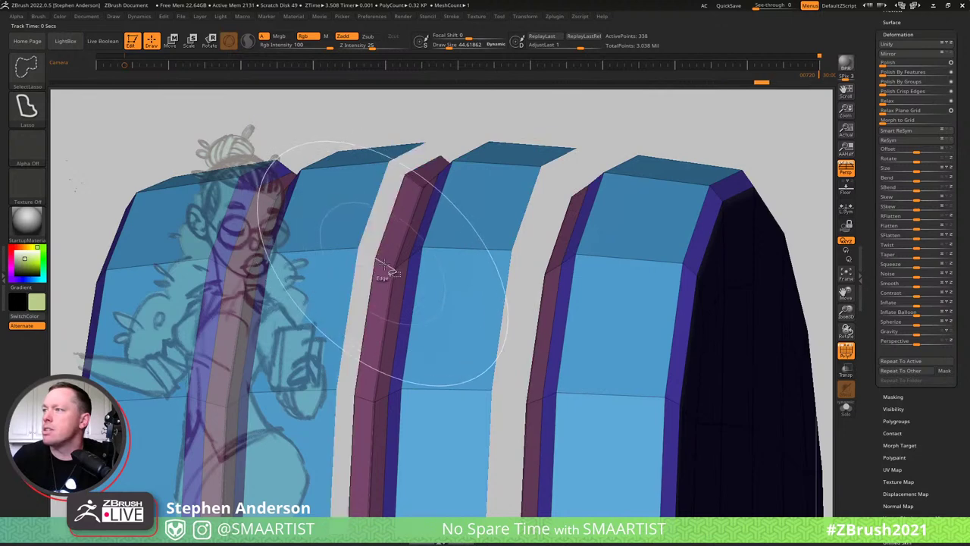
left_click(667, 132, "ctrl+shift")
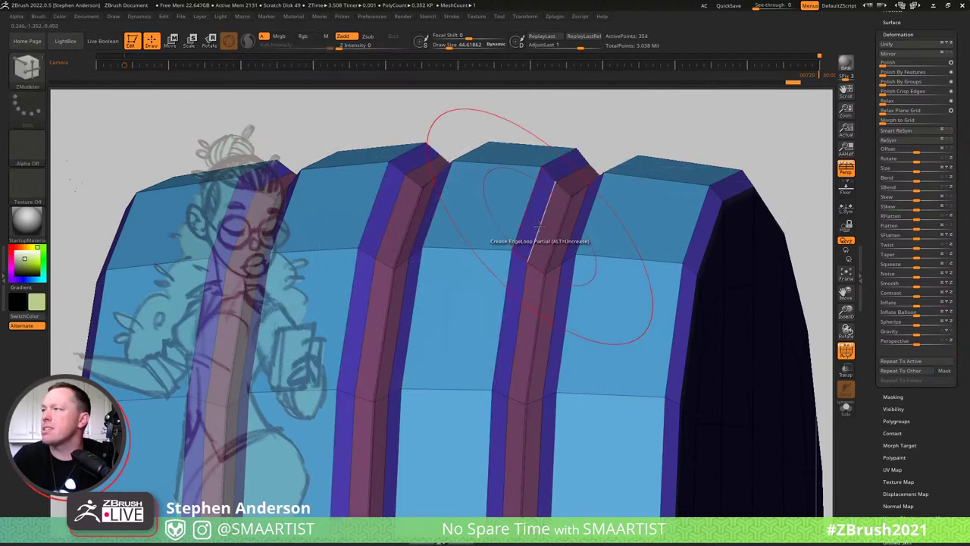
Set ZModeler's edge action to Mask with the EdgeLoop Partial target and mask the edge loops in the drum's grooves.
key("space")
left_click(521, 267)
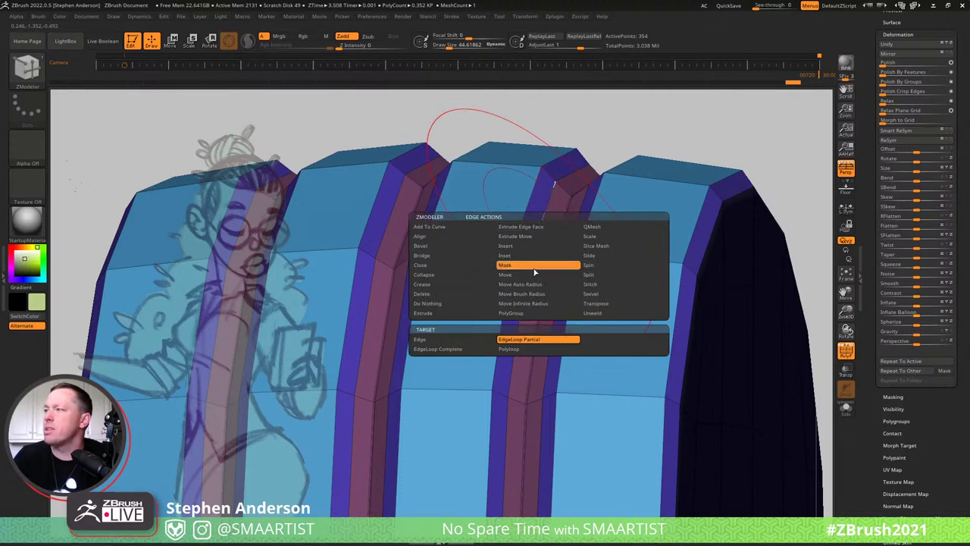
left_click(390, 212)
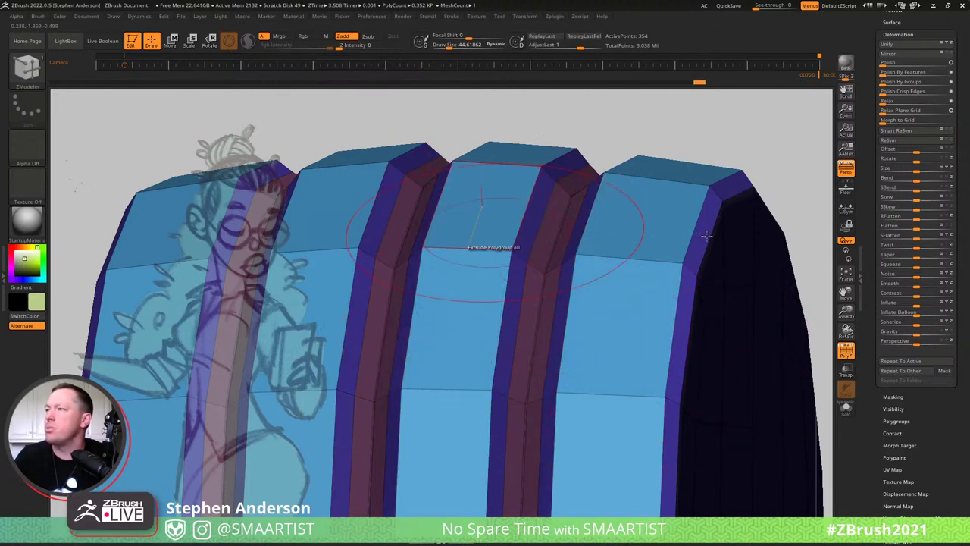
right_click_drag(492, 244, 545, 237, "alt")
left_click(450, 225)
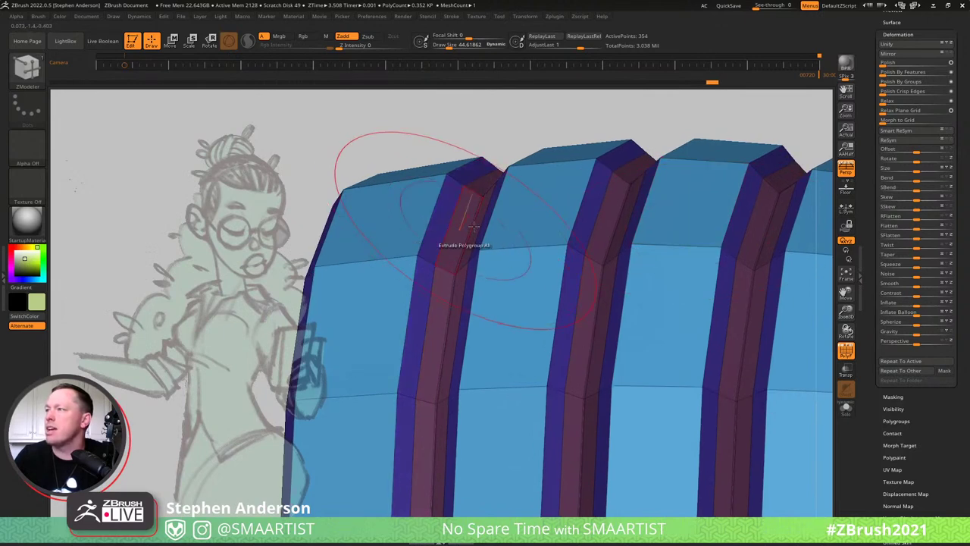
right_click_drag(464, 230, 491, 222)
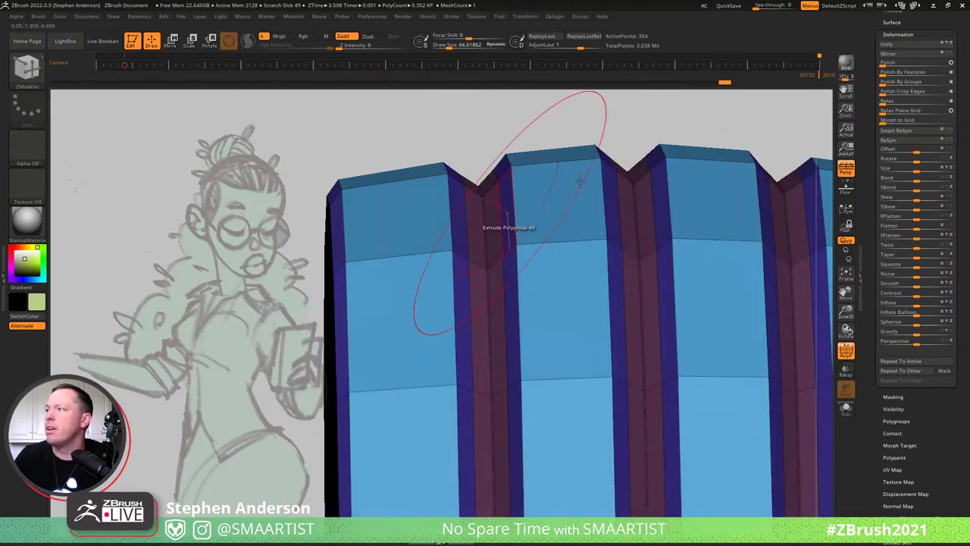
Invert the mask and apply a small positive Inflate to tighten the grooves between the bands.
left_click(629, 144, "ctrl")
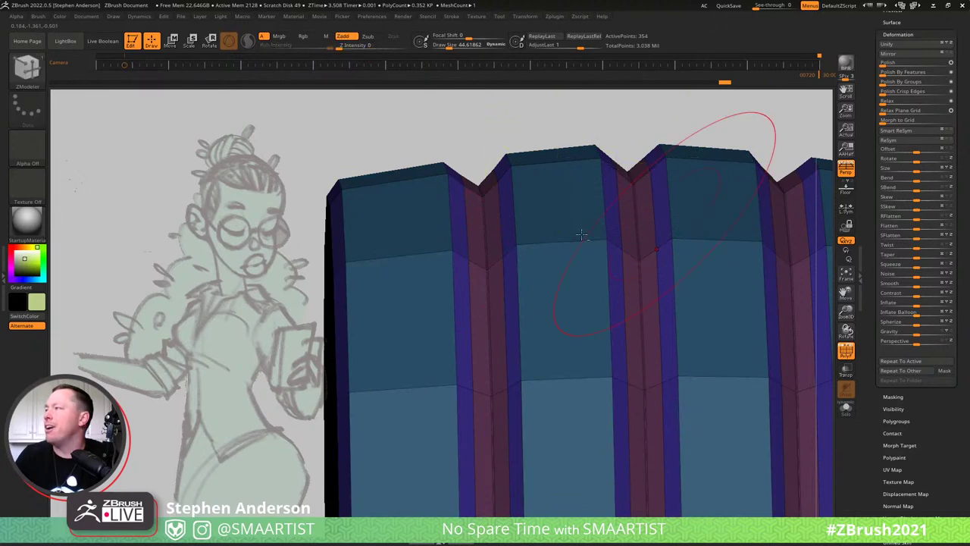
right_click_drag(666, 220, 583, 223, "alt")
mouse_move(917, 304)
left_mouse_down()
mouse_move(929, 303)
mouse_move(920, 304)
left_mouse_up()
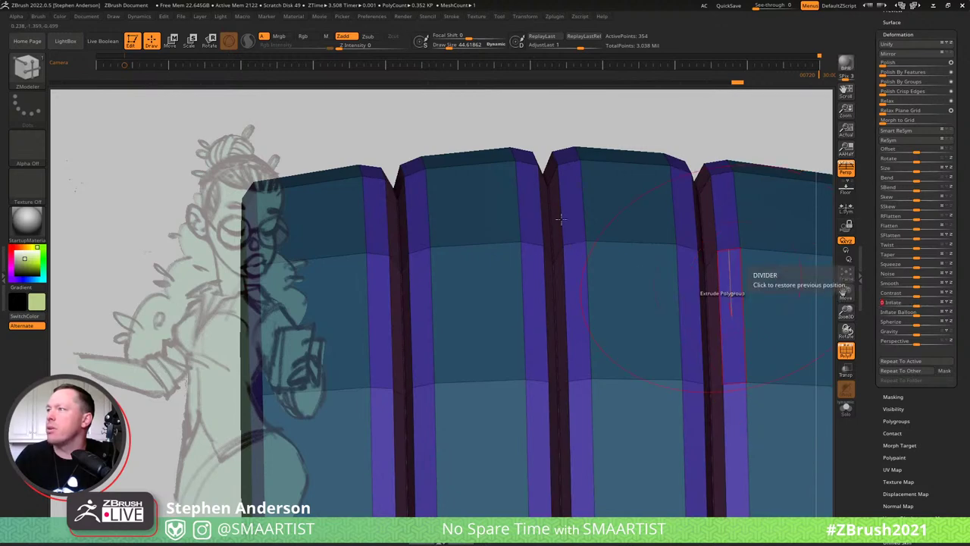
Activate Dynamic Subdiv with the Always YES option, turn off the polyframe display and clear the mask on the drum.
key("d")
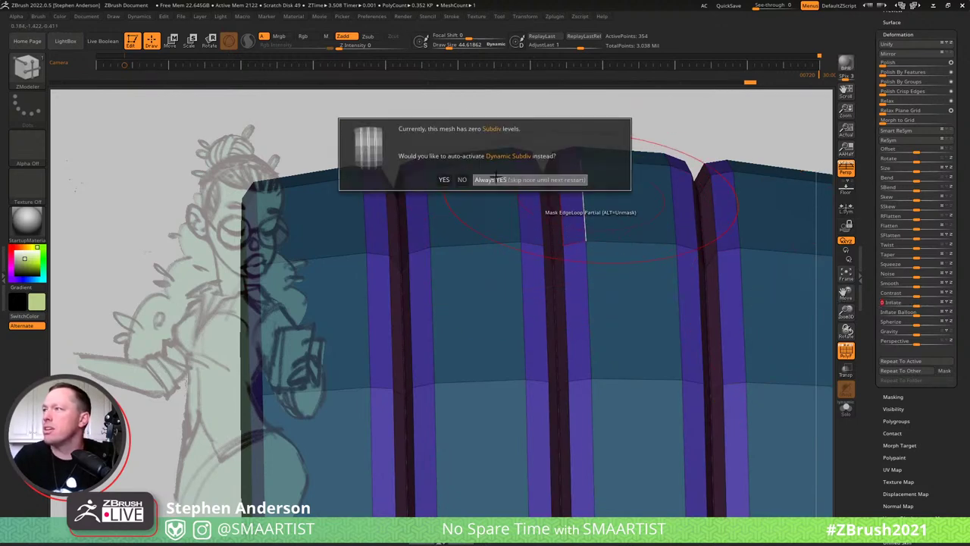
left_click(502, 180)
key("shift+f")
right_click_drag(589, 379, 574, 199, "ctrl")
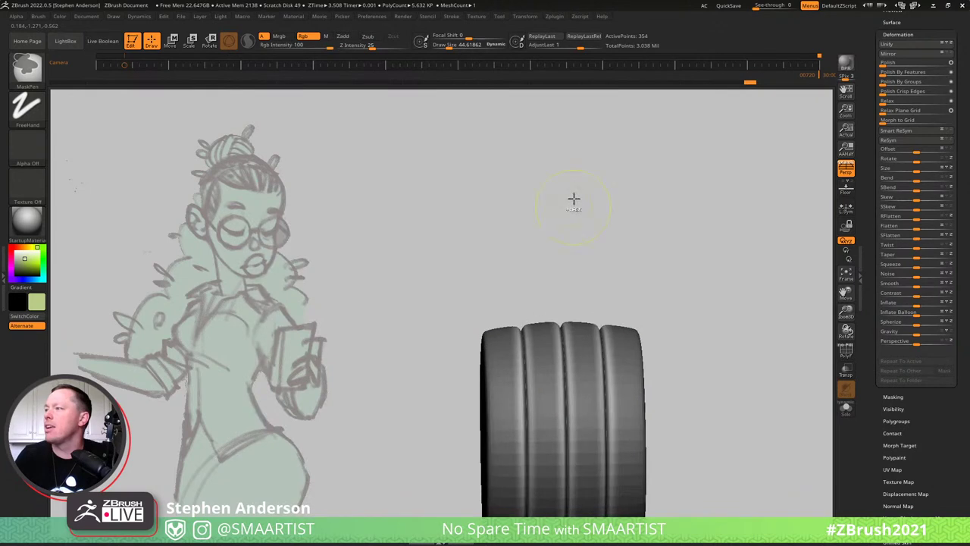
left_click_drag(622, 251, 697, 331, "ctrl")
mouse_move(697, 333)
right_mouse_down()
mouse_move(680, 338)
mouse_move(689, 322)
right_mouse_up()
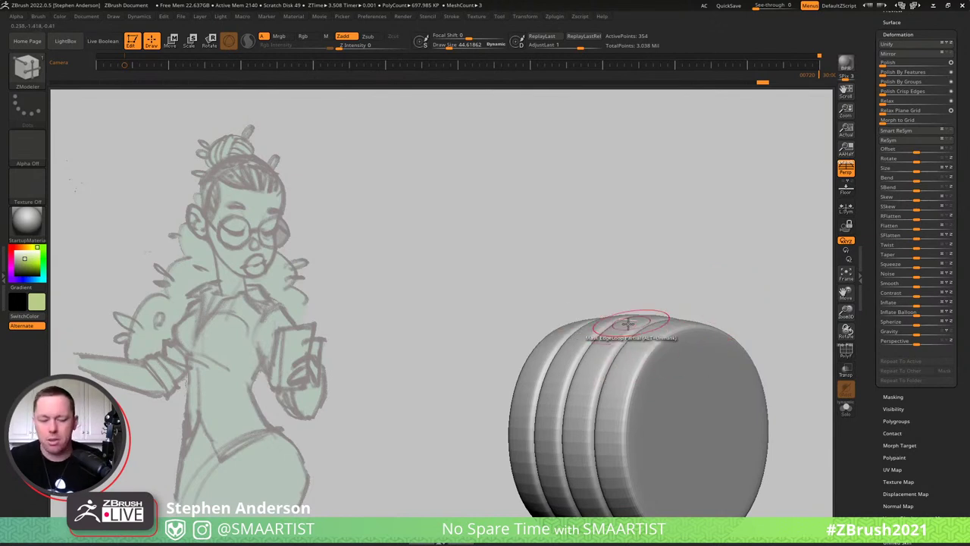
mouse_move(704, 357)
right_mouse_down()
mouse_move(650, 287)
mouse_move(650, 321)
right_mouse_up()
Turn on the polyframe display and inset the drum's flat end caps using ZModeler's Inset with Polygroup All.
key("shift+f")
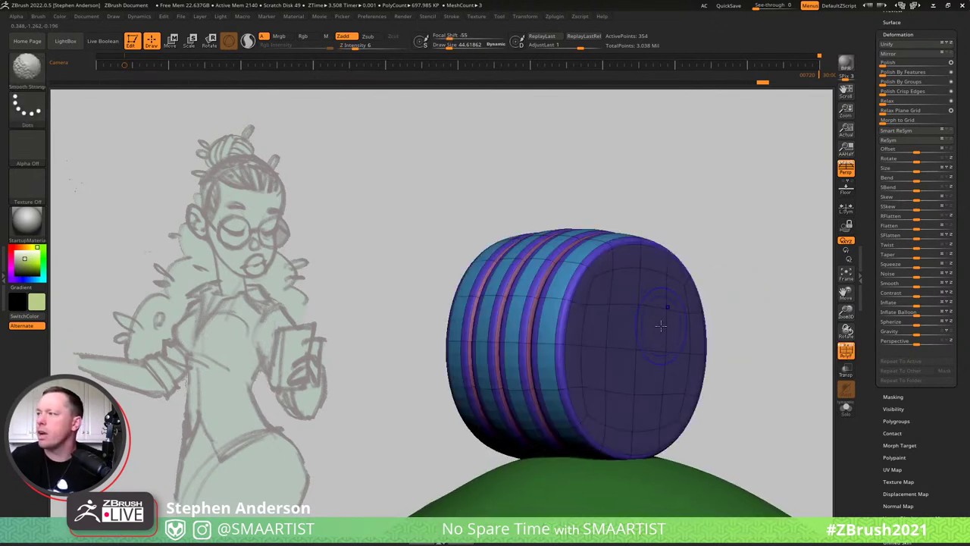
key("space")
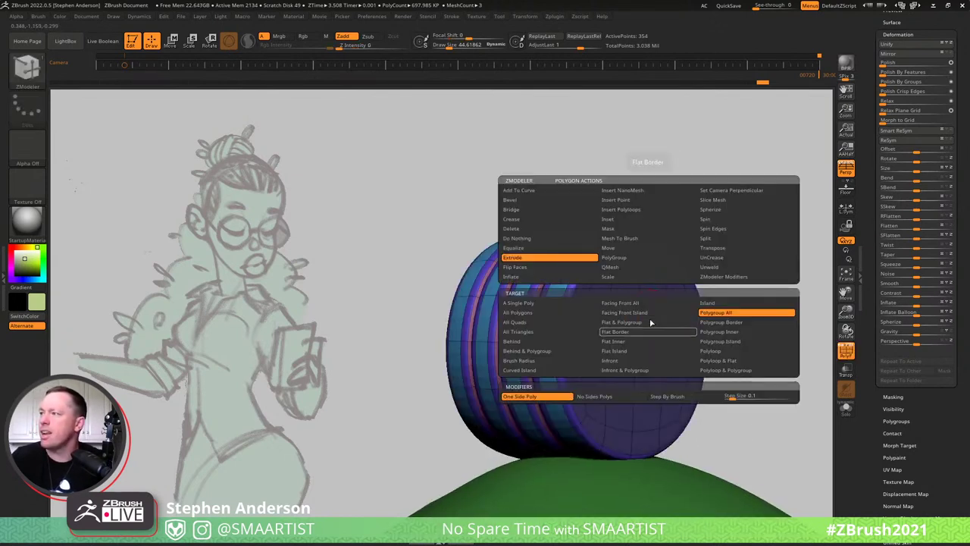
left_click(625, 219)
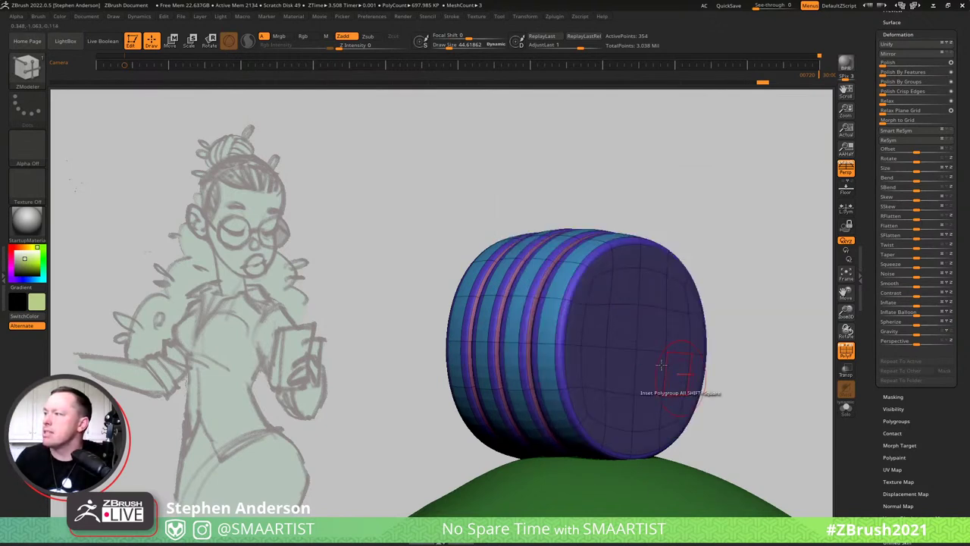
left_click_drag(652, 330, 679, 318)
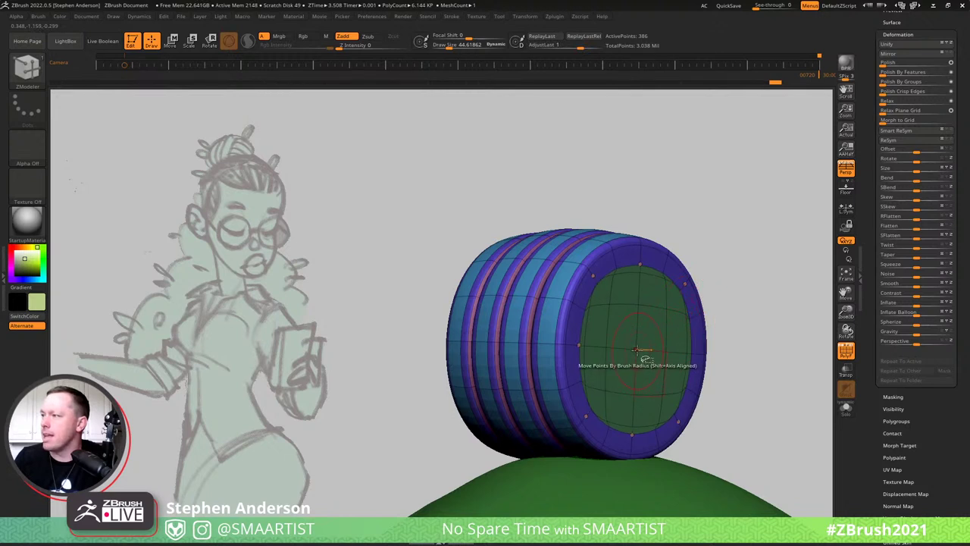
Mask the drum except for its end caps and round the caps' outline with a strong Polish By Groups.
left_click(636, 350, "ctrl+shift")
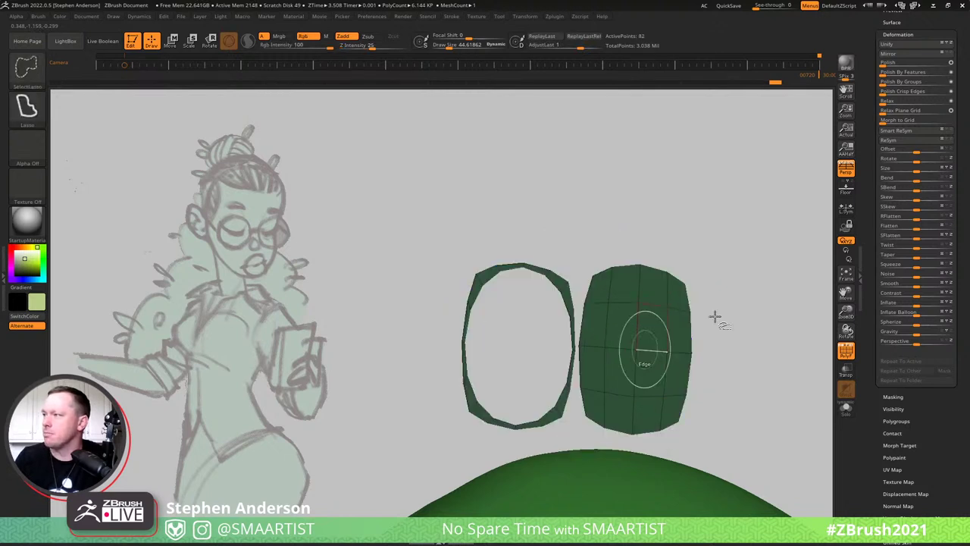
left_click(766, 287, "ctrl+shift")
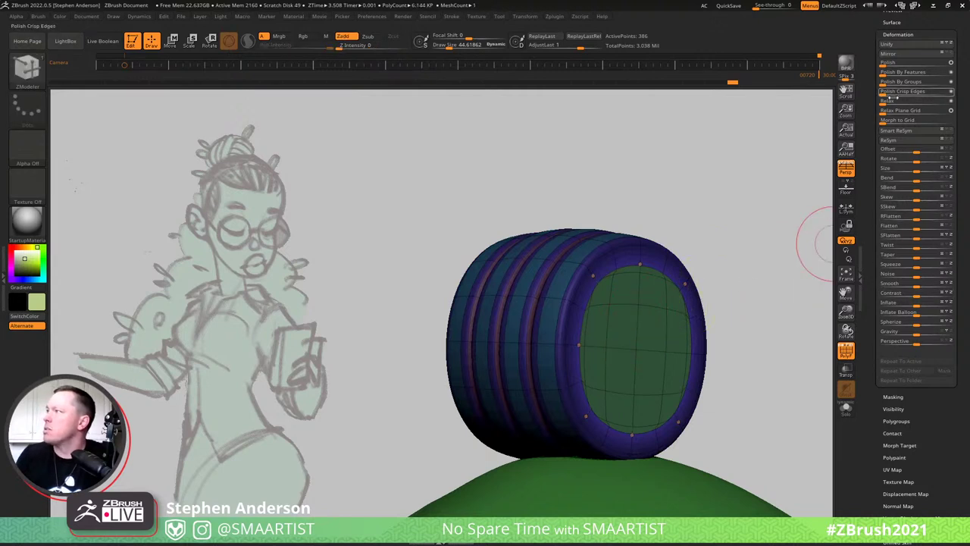
left_click_drag(903, 83, 956, 88)
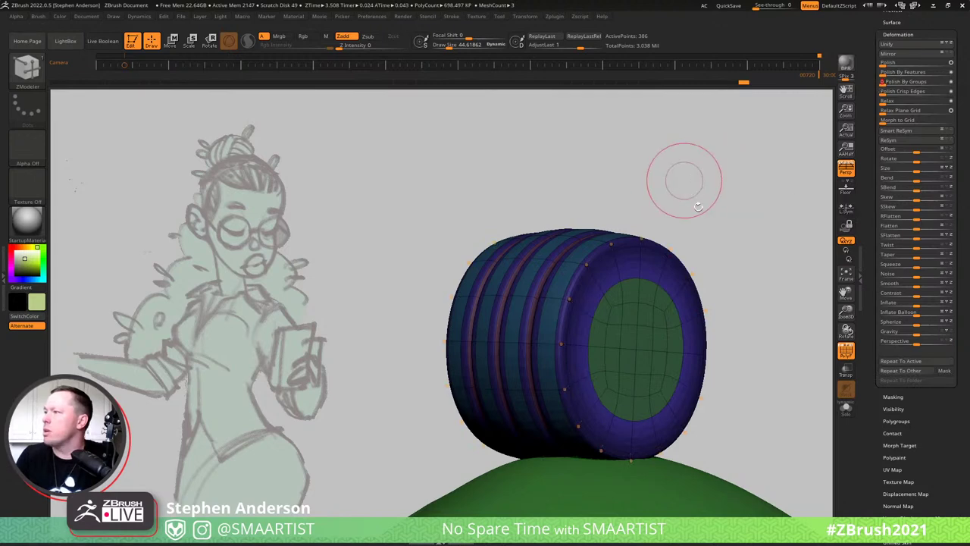
Set ZModeler's polygon action to Extrude with Polygroup All, turn off Dynamic Subdiv and push the end caps slightly inward.
left_click_drag(726, 201, 676, 299)
key("space")
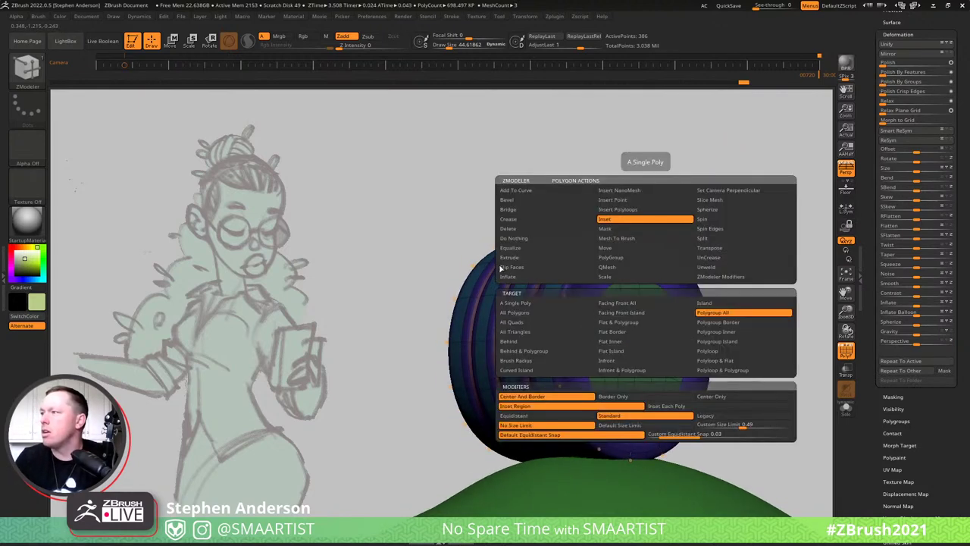
left_click(523, 257)
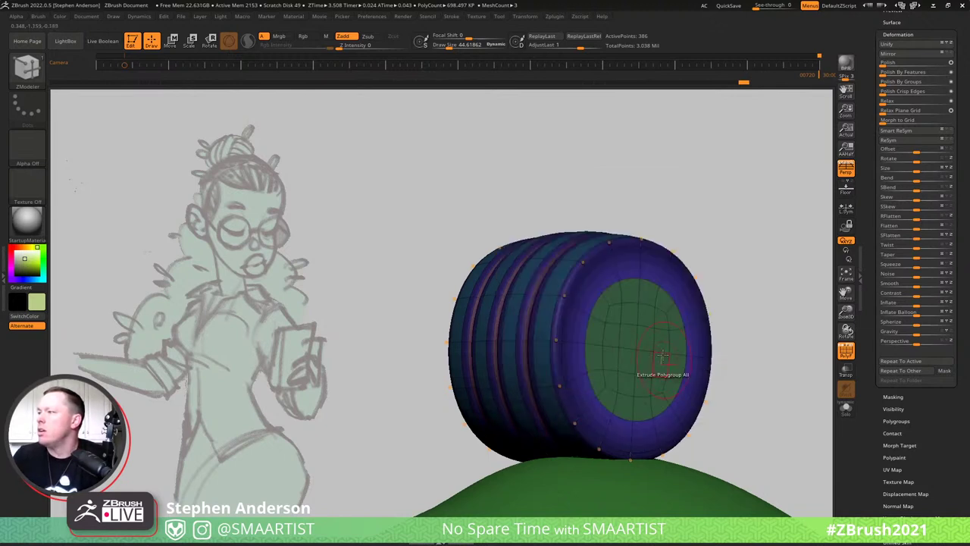
left_click_drag(659, 341, 610, 332)
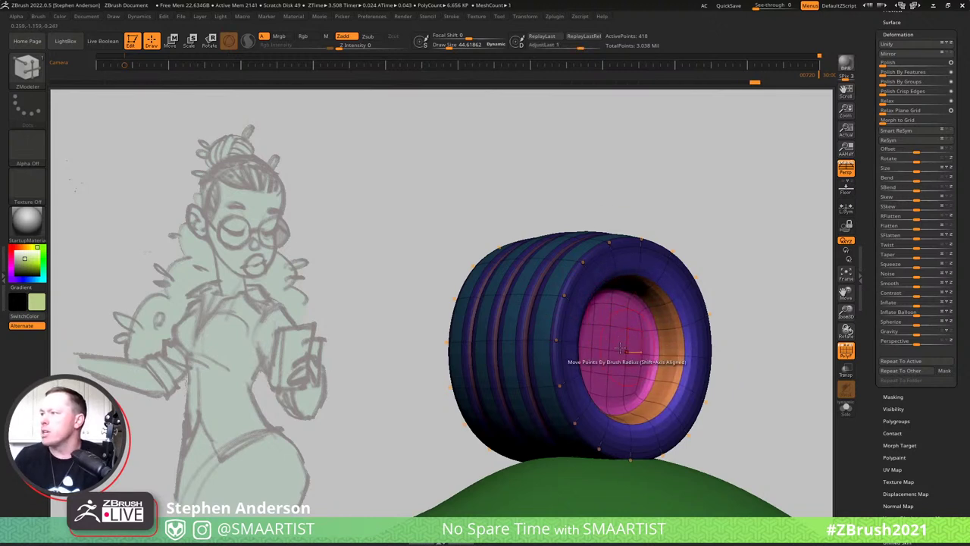
key("ctrl+z")
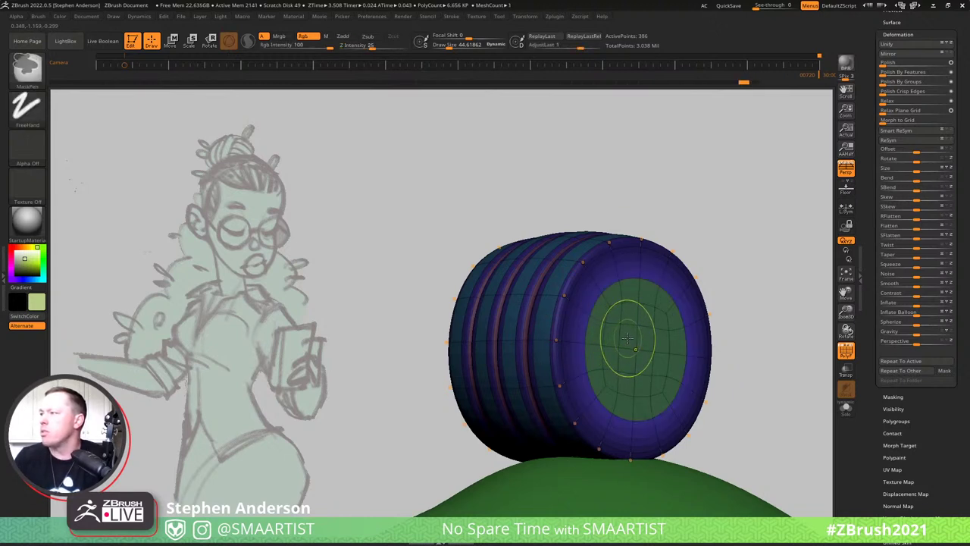
key("shift+d")
left_click_drag(627, 338, 598, 328)
Punch a hole through the drum's end caps with ZModeler's QMesh on Polygroup All and turn off the polyframe display.
key("space")
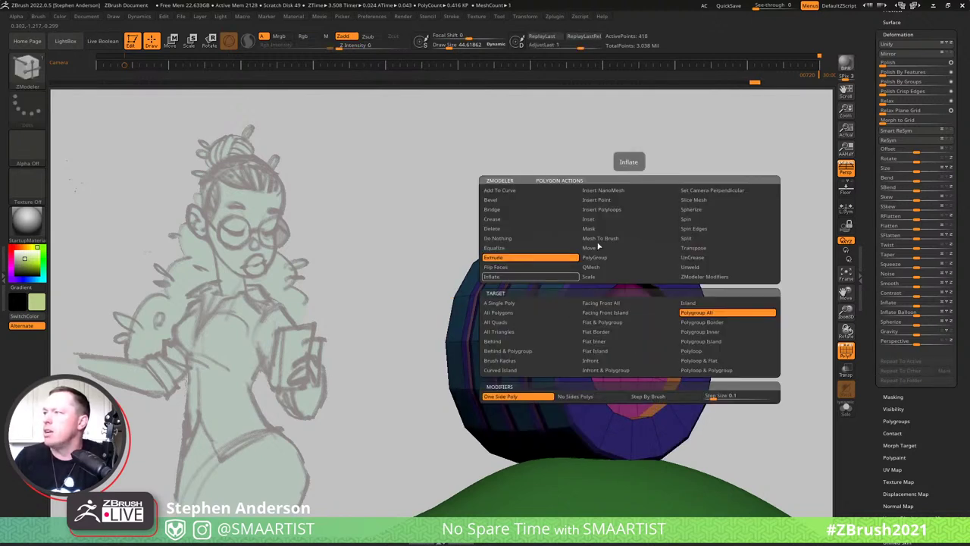
left_click(616, 269)
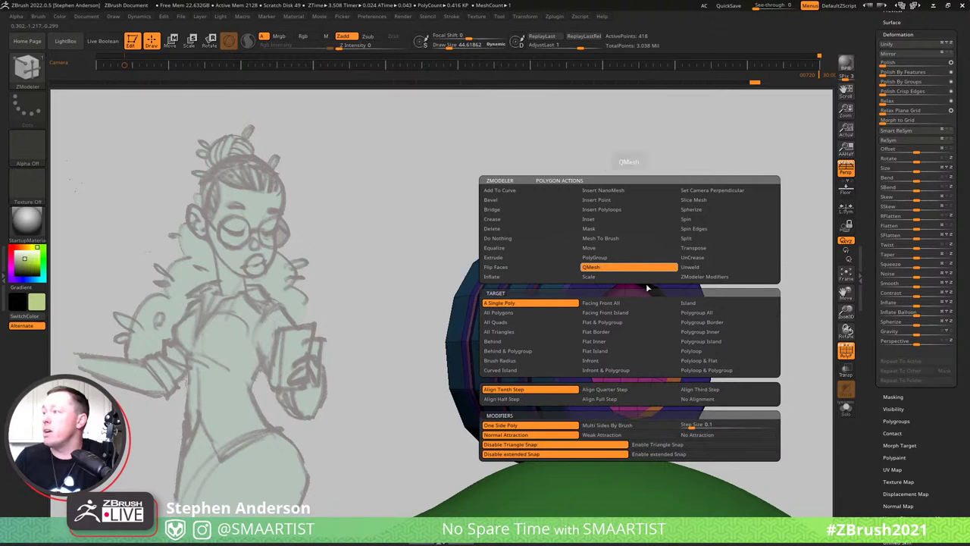
left_click(725, 314)
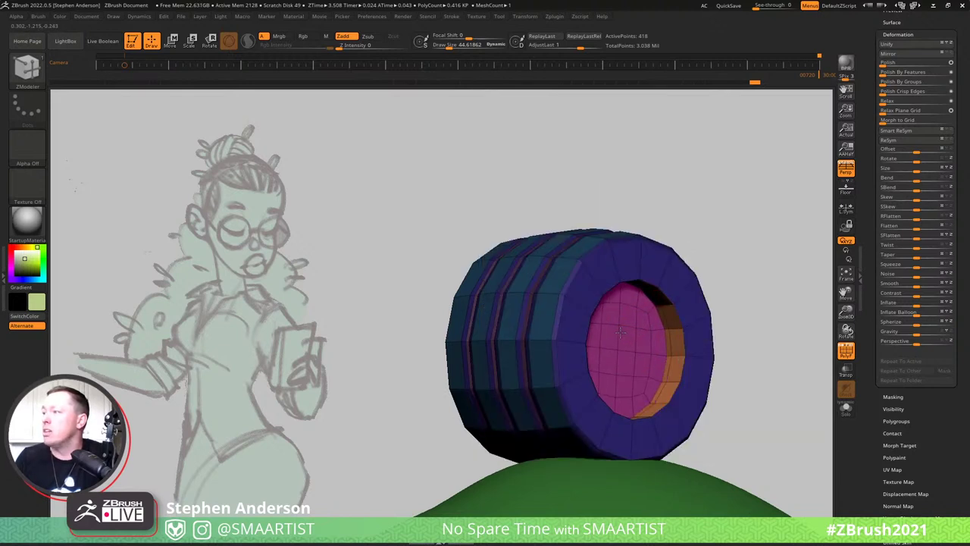
left_click_drag(620, 331, 536, 320)
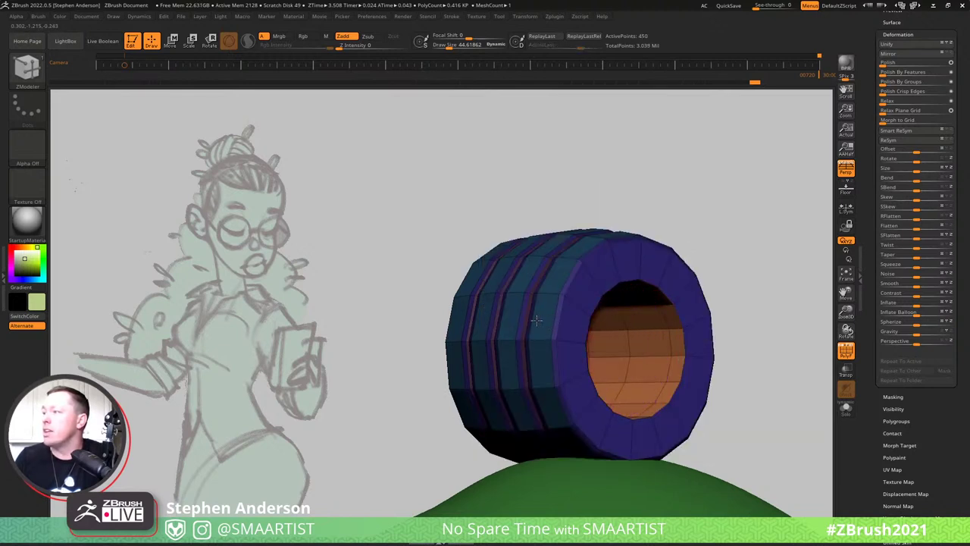
mouse_move(662, 327)
right_mouse_down()
mouse_move(637, 329)
mouse_move(662, 336)
right_mouse_up()
key("ctrl+z")
key("shift")
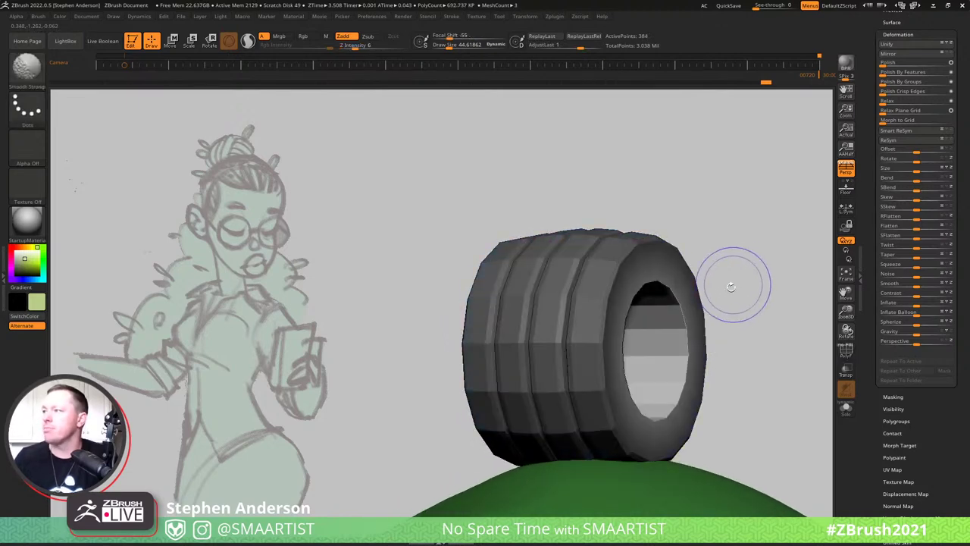
key("b")
key("z")
key("m")
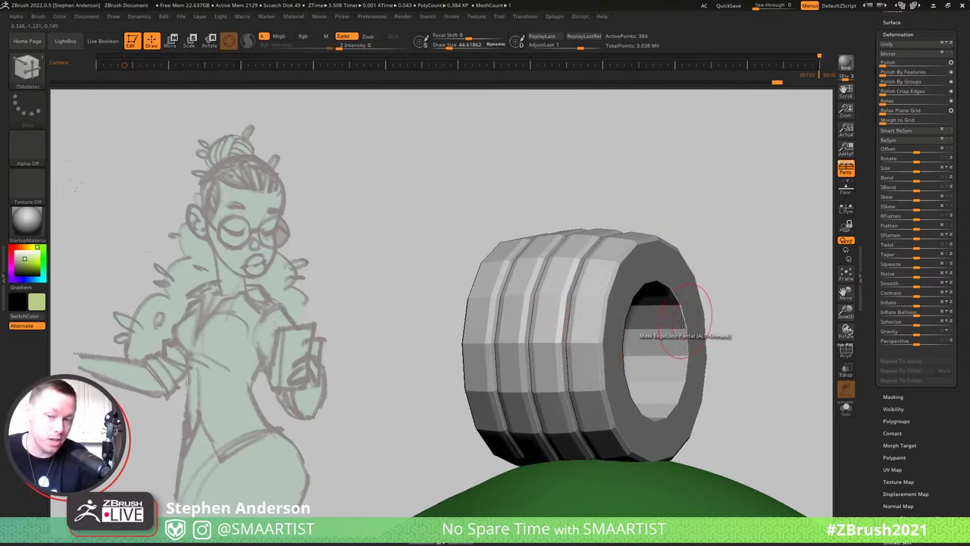
Duplicate the drum upward with the gizmo, rotate the copy a quarter turn and move it to overlap the original beside it.
right_click_drag(603, 290, 633, 231)
right_click_drag(699, 288, 744, 275)
right_click_drag(744, 276, 573, 212, "alt")
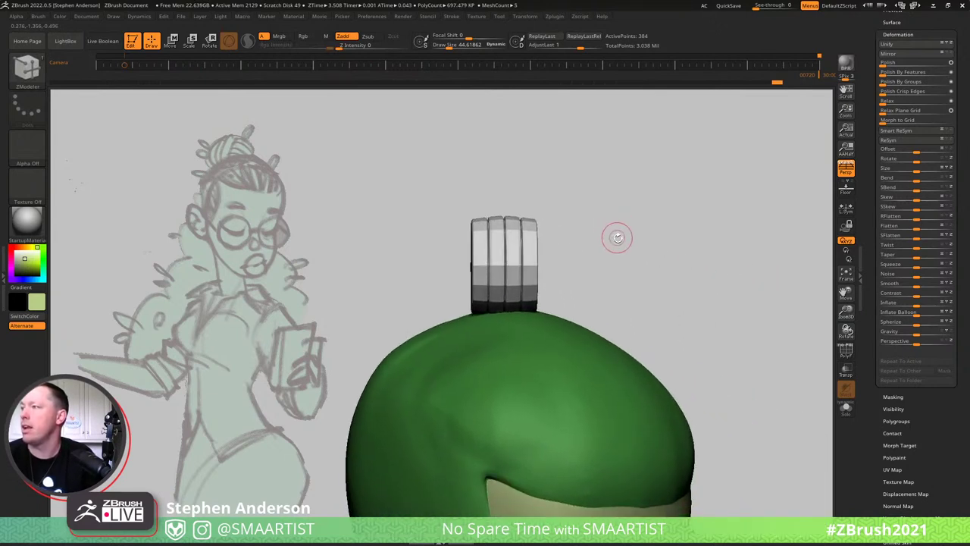
key("w")
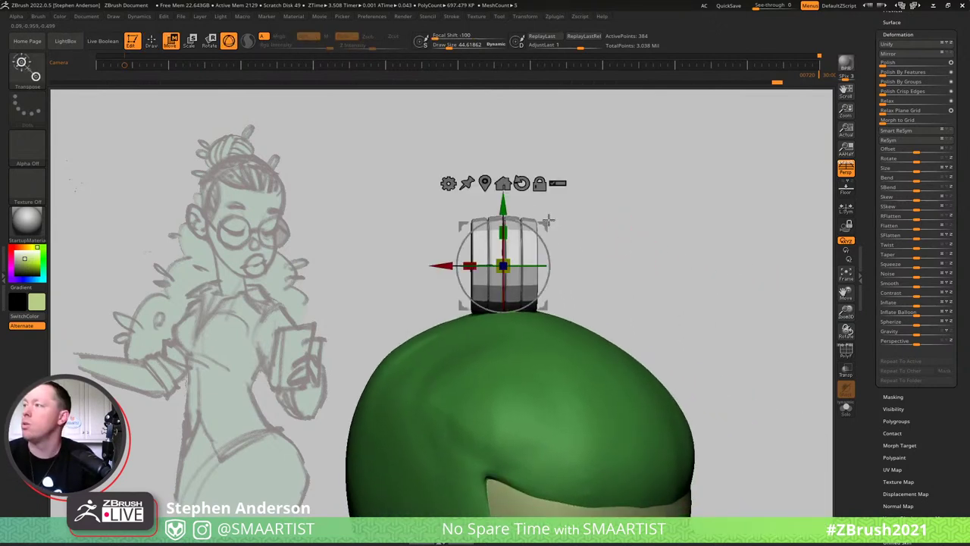
left_click_drag(509, 208, 509, 186, "ctrl")
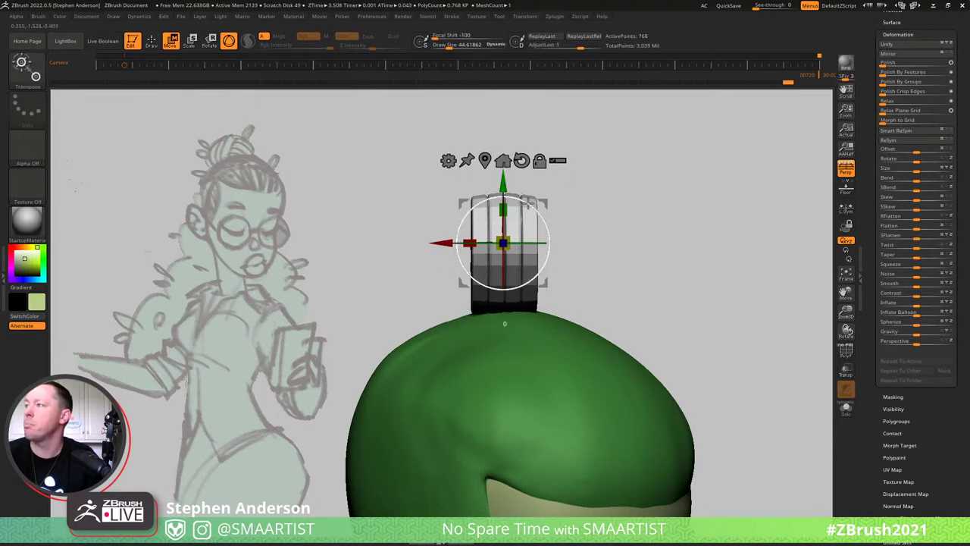
left_click_drag(528, 203, 574, 272)
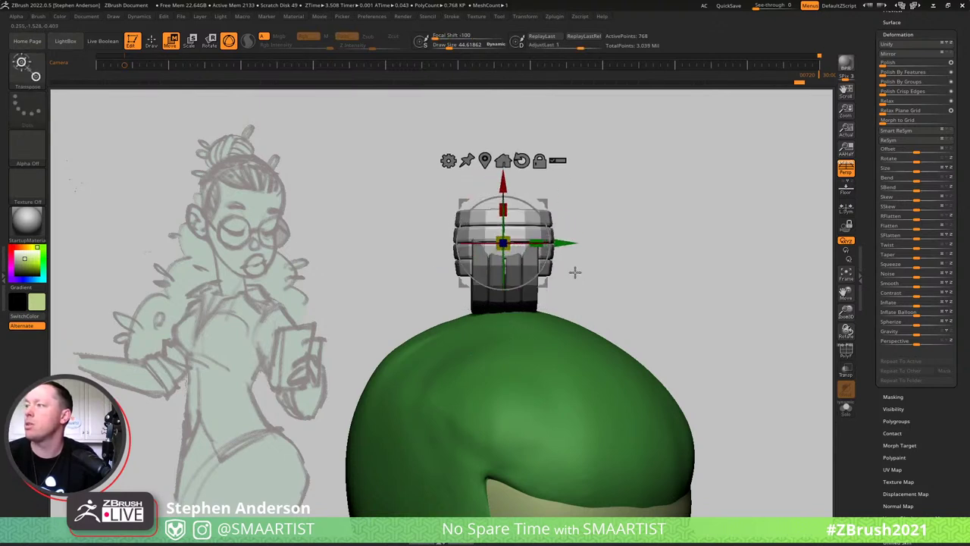
left_click_drag(585, 217, 605, 218)
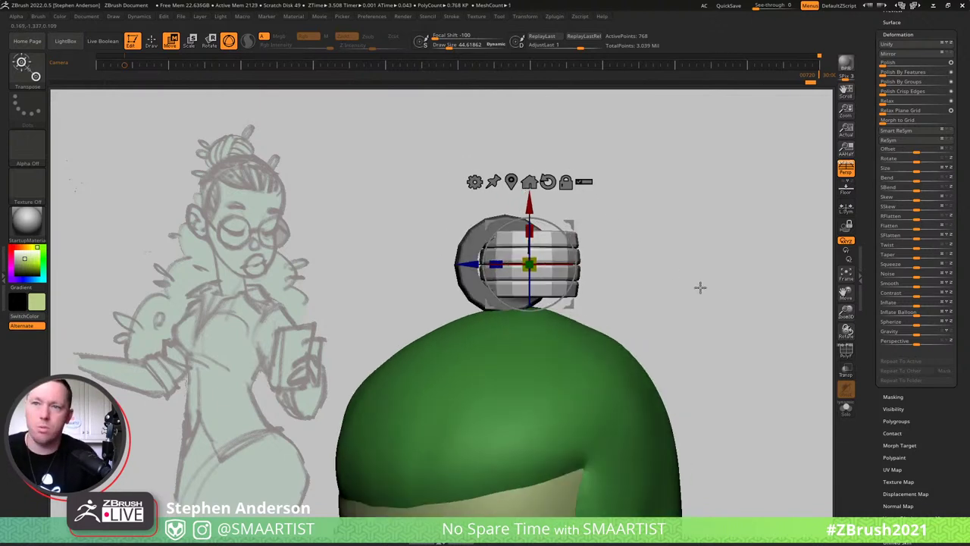
Open the gizmo's Transform Type options for the duplicated drum.
left_click(474, 182)
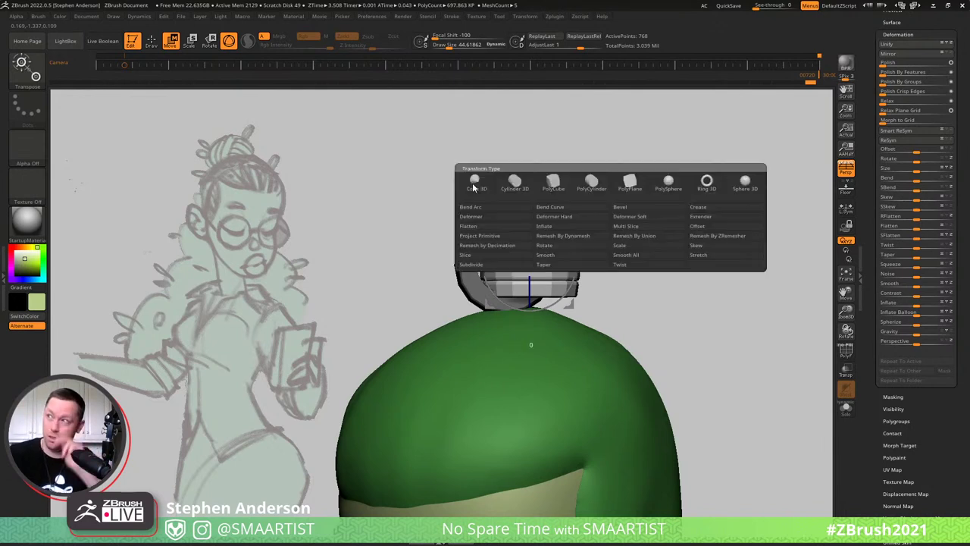
Flare the outer end of the horizontal ribbed hair band with the Taper deformer and invert the mask to free the other band.
left_click(563, 264)
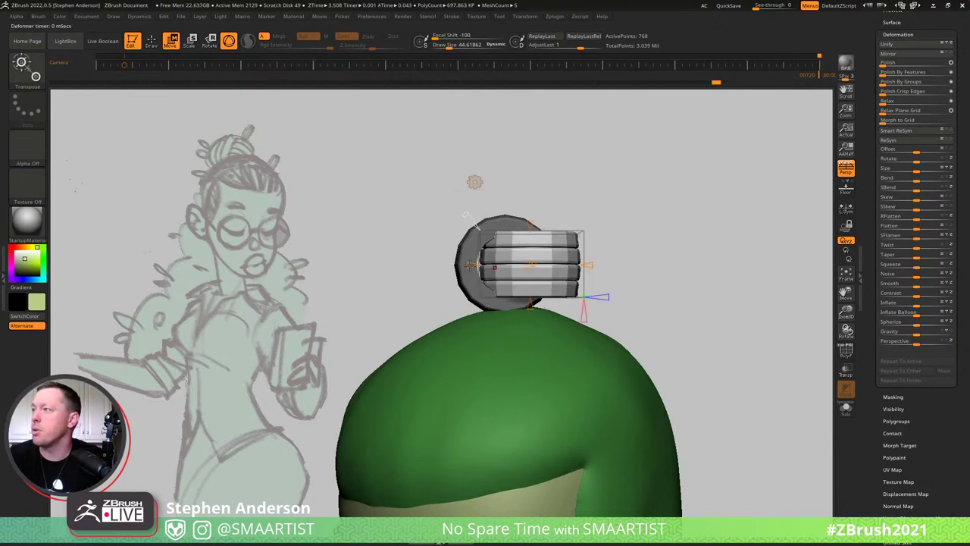
left_click_drag(469, 264, 489, 265)
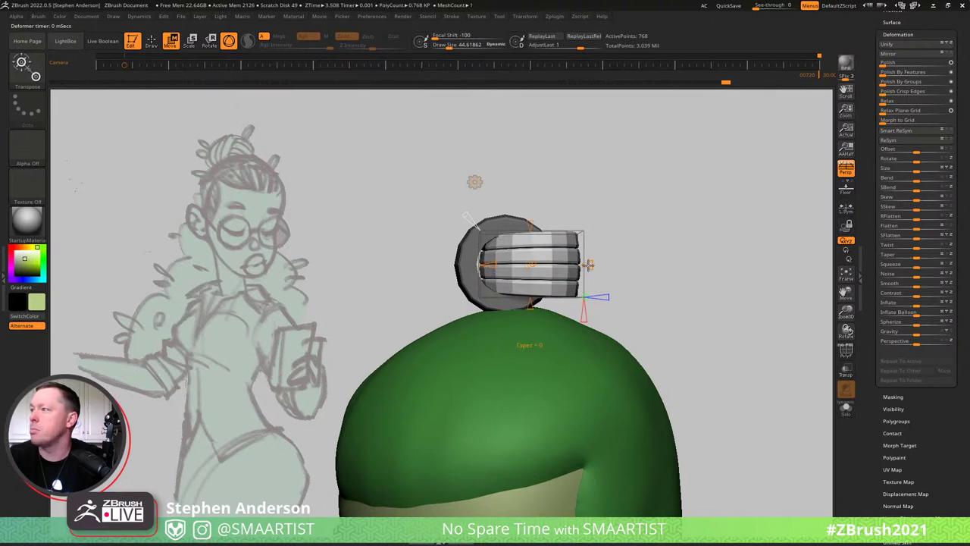
left_click_drag(602, 265, 617, 247)
left_click(645, 242, "ctrl")
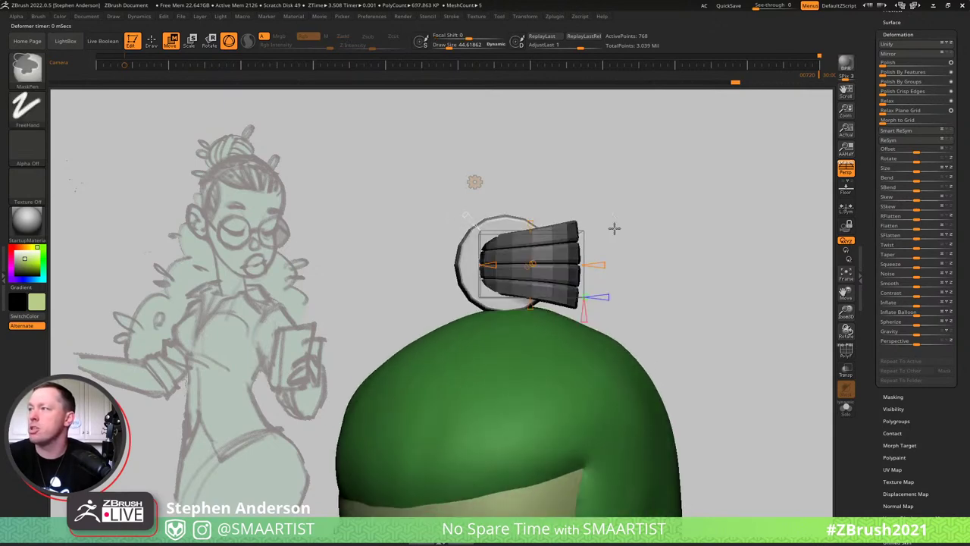
left_click(474, 182)
left_click(546, 207)
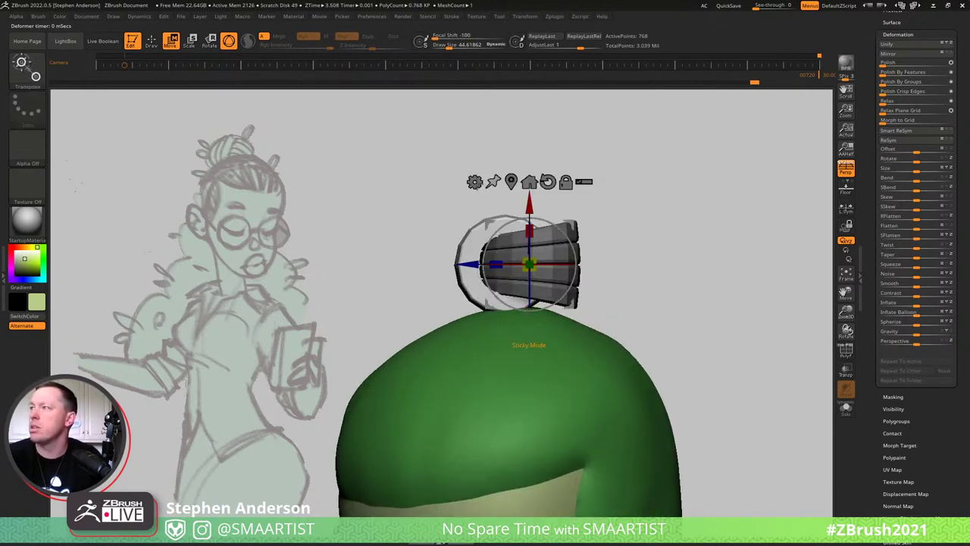
Recentre the gizmo on the unmasked vertical band, flare it with the Taper deformer and return to the regular gizmo.
left_click(474, 182)
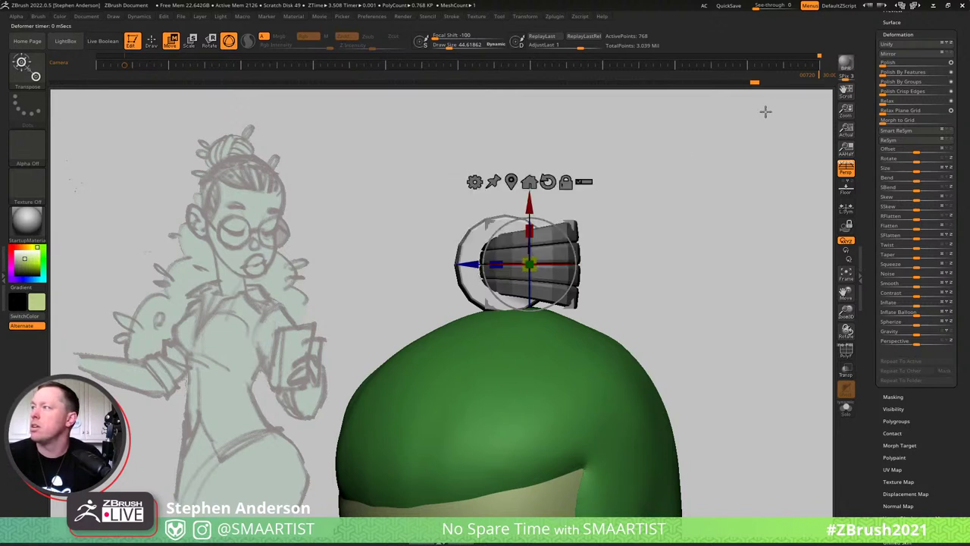
left_click(547, 182)
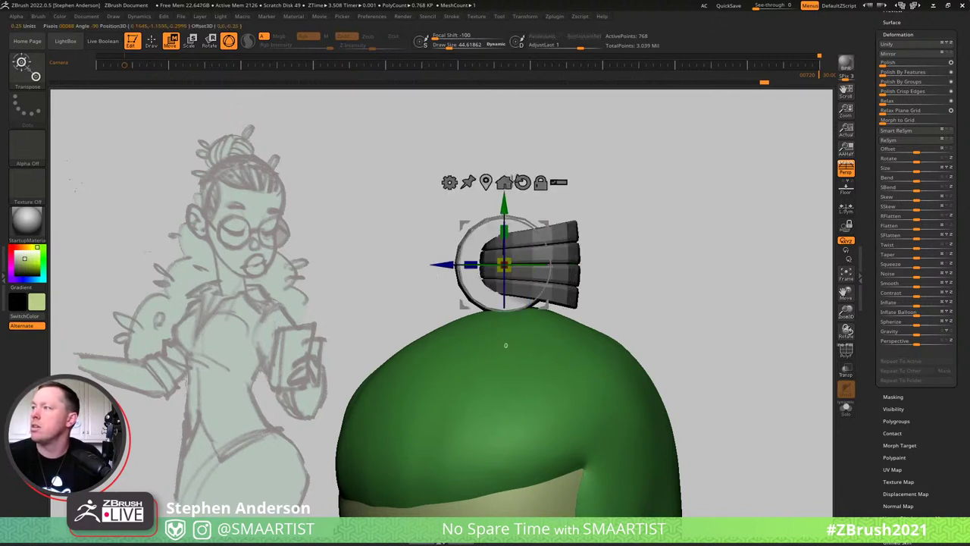
left_click(449, 183)
left_click(533, 265)
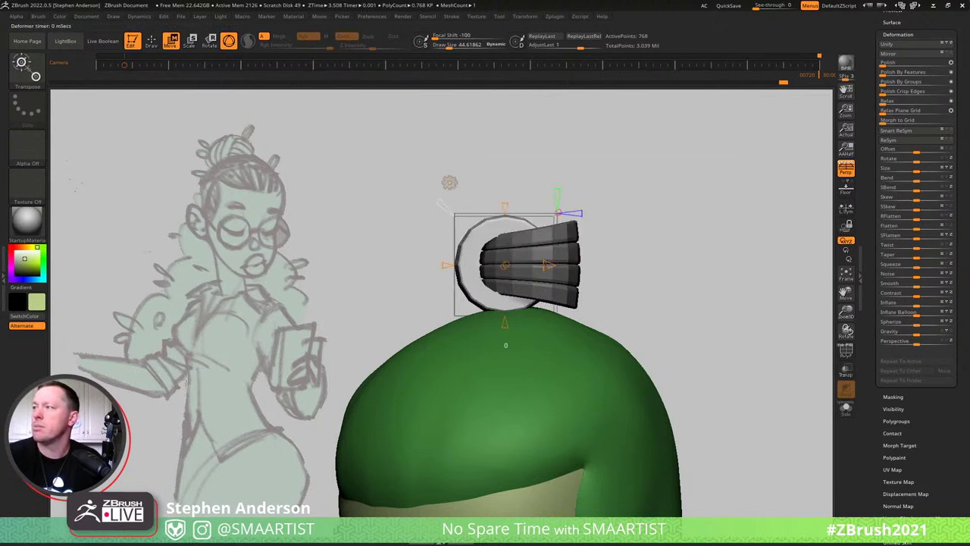
left_click_drag(534, 263, 537, 264)
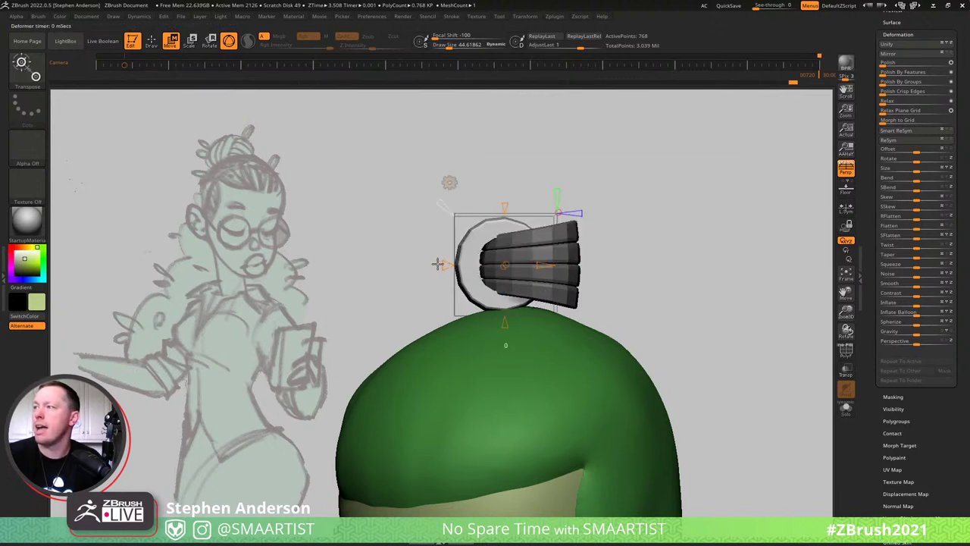
left_click_drag(438, 263, 436, 264)
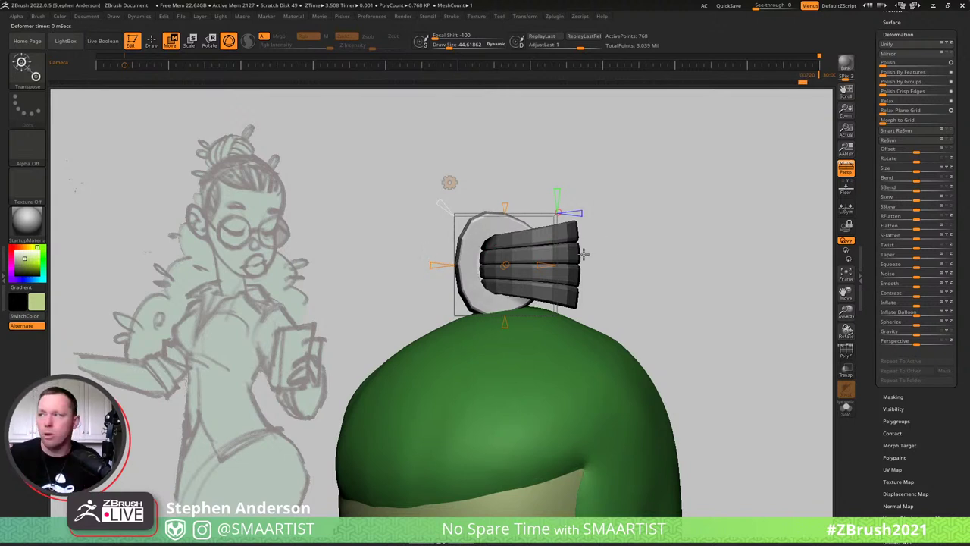
left_click(449, 182)
left_click(576, 181)
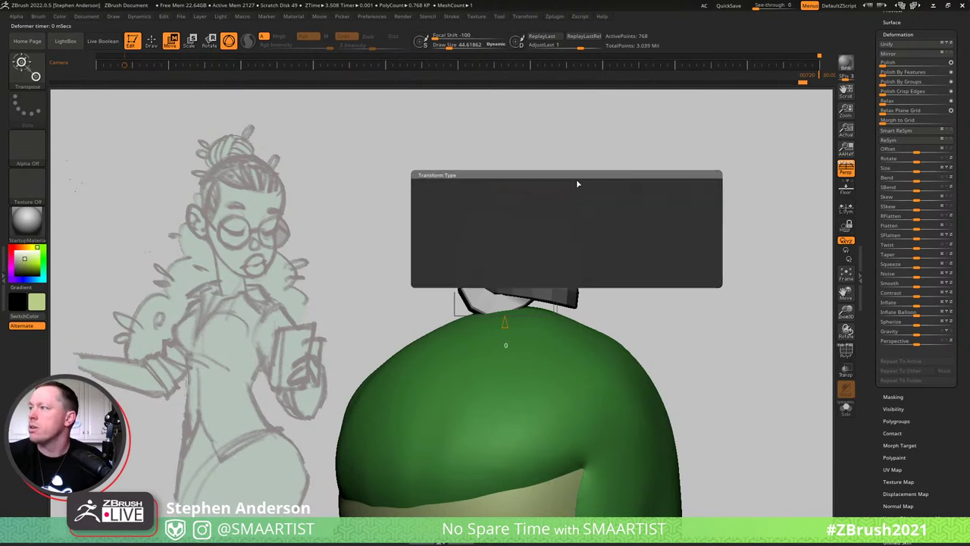
Switch to the Move brush and enlarge its draw size to about 250.
right_click_drag(541, 219, 584, 223, "ctrl")
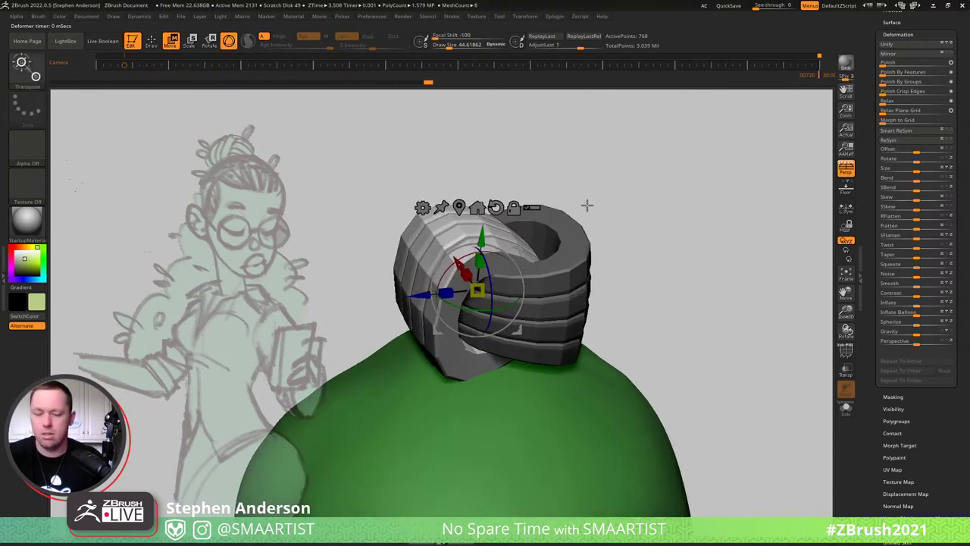
key("b")
key("m")
key("v")
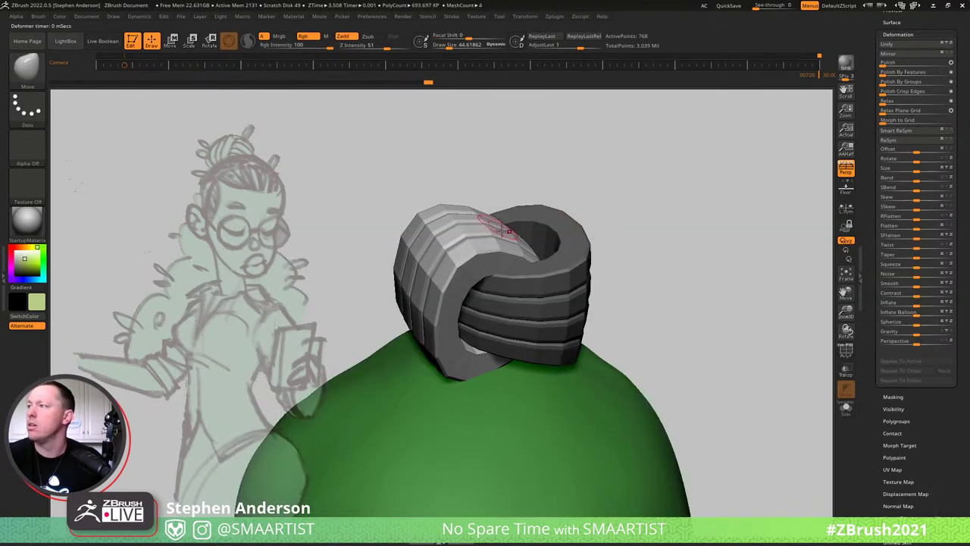
key("s")
left_click_drag(499, 230, 521, 230)
Try to push the lower part of the vertical band inward with the Move brush.
right_click_drag(536, 247, 502, 263)
left_click_drag(450, 327, 475, 325)
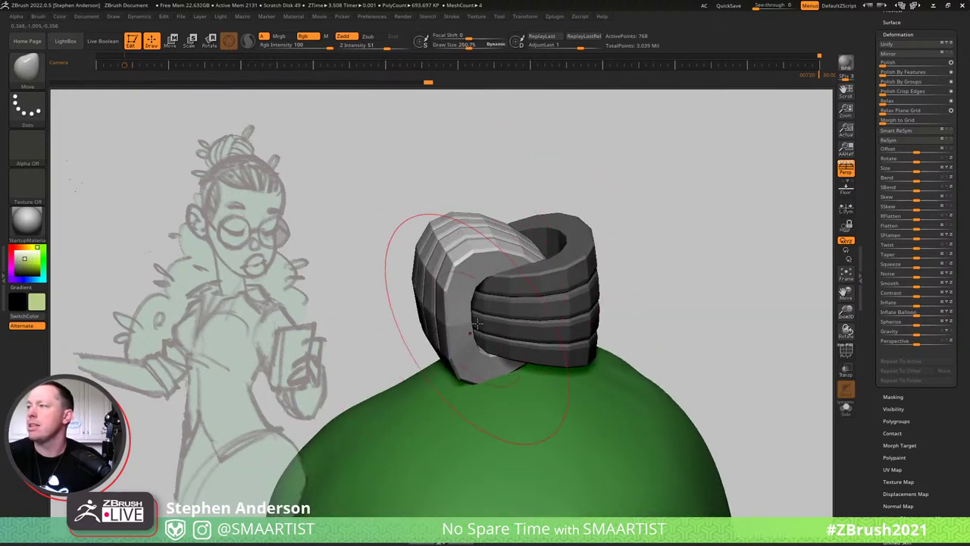
key("ctrl+z")
Bow the vertical band outward using a Transpose line laid across its wide end.
right_click_drag(467, 302, 451, 366)
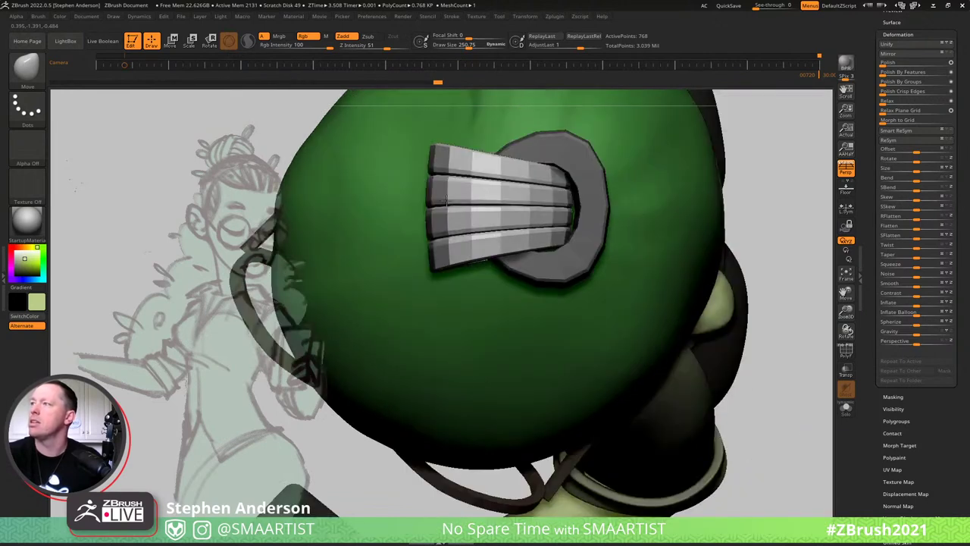
key("w")
right_click_drag(487, 239, 494, 276)
key("y")
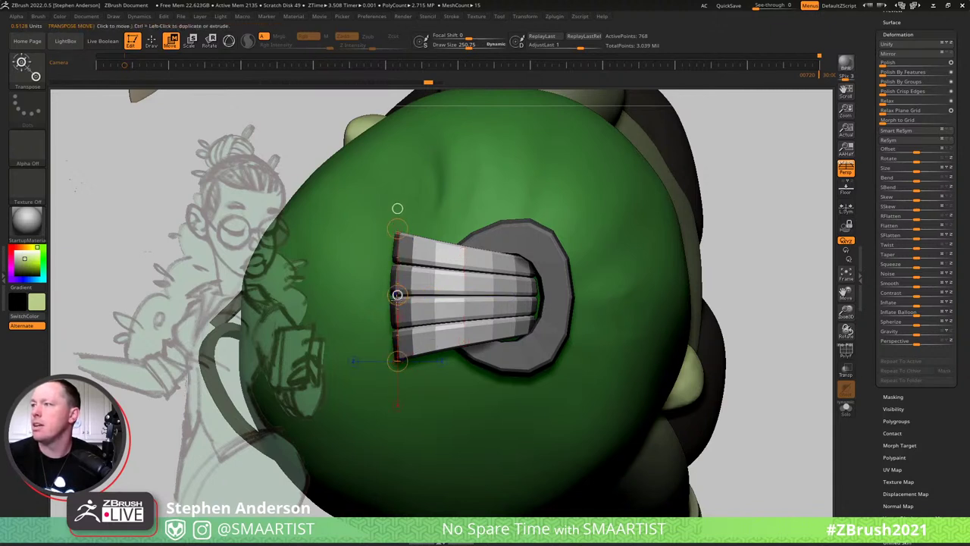
left_click_drag(397, 294, 379, 295)
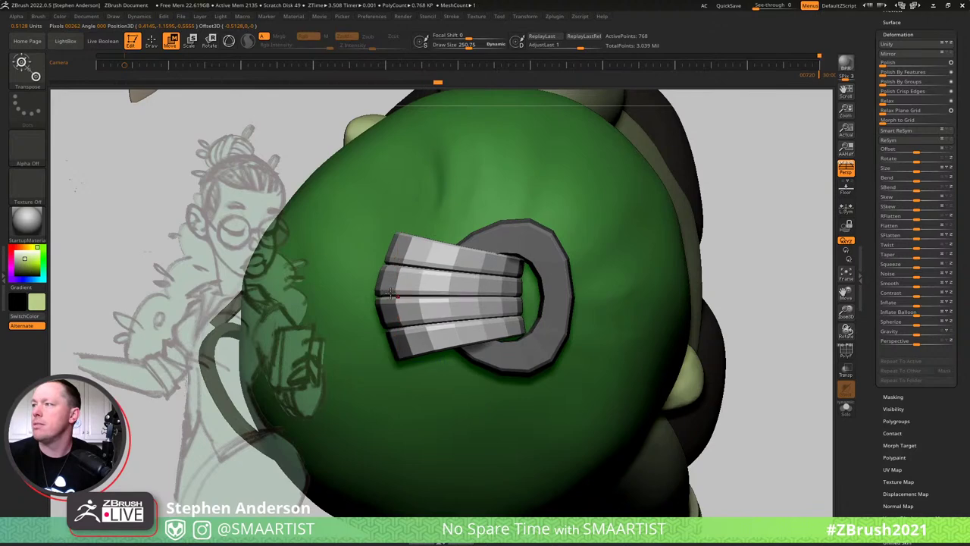
Pull the vertical band's narrow inner end back toward the inside of the other band's ring with the Move brush.
key("b")
key("m")
key("v")
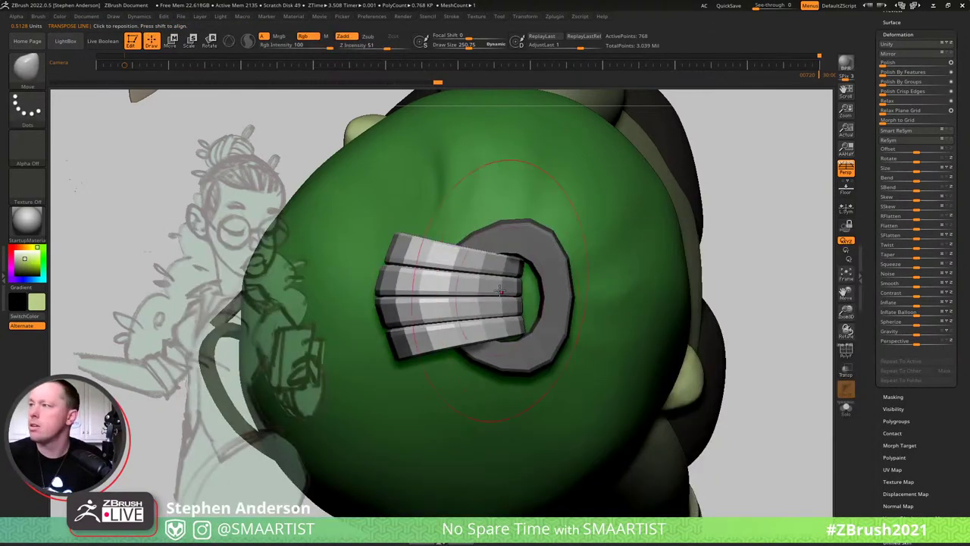
left_click_drag(506, 297, 580, 298)
left_click_drag(457, 258, 474, 255)
mouse_move(431, 216)
right_mouse_down()
mouse_move(433, 356)
mouse_move(432, 276)
mouse_move(436, 341)
mouse_move(402, 318)
right_mouse_up()
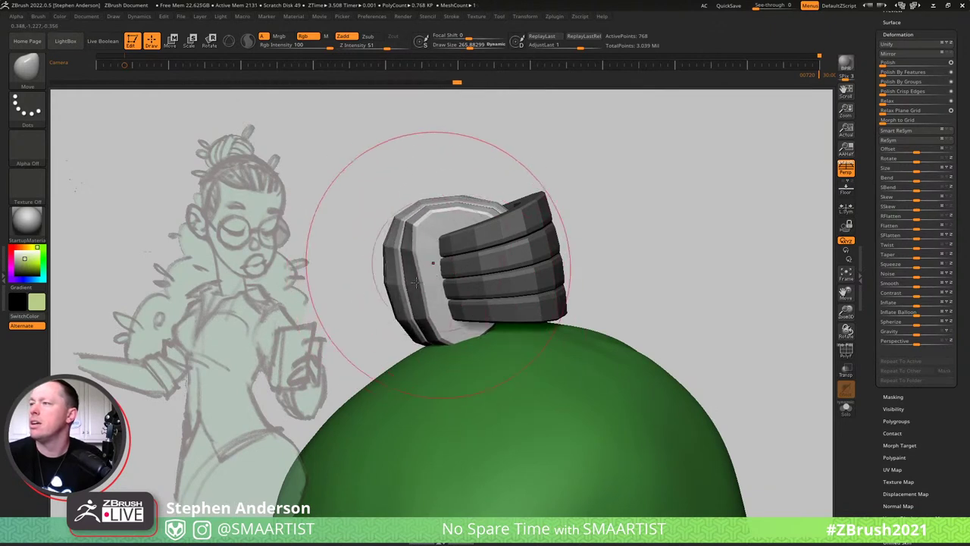
Reduce the Move brush to a draw size of about 163 and refine the vertical band's outer silhouette.
key("s")
left_click_drag(404, 284, 378, 291)
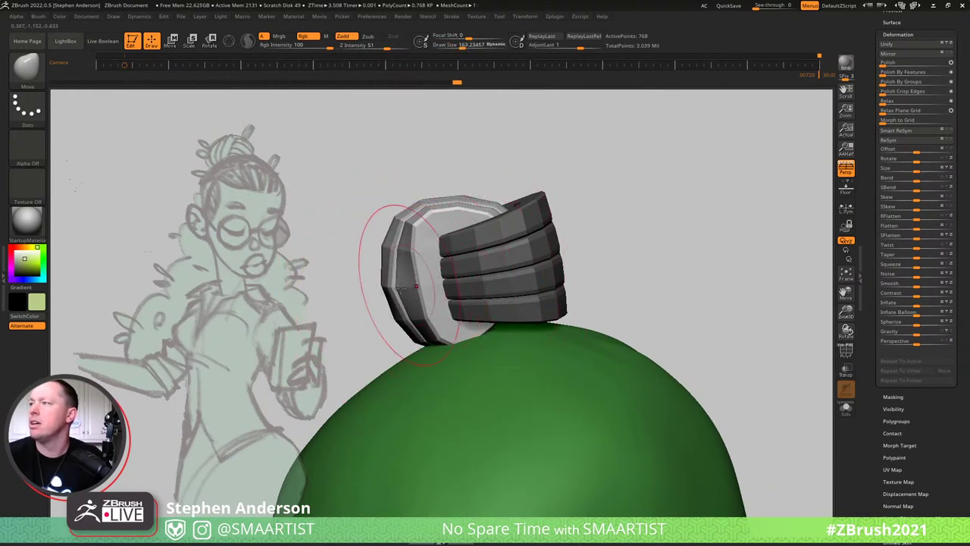
mouse_move(415, 286)
right_mouse_down()
mouse_move(444, 271)
mouse_move(402, 274)
right_mouse_up()
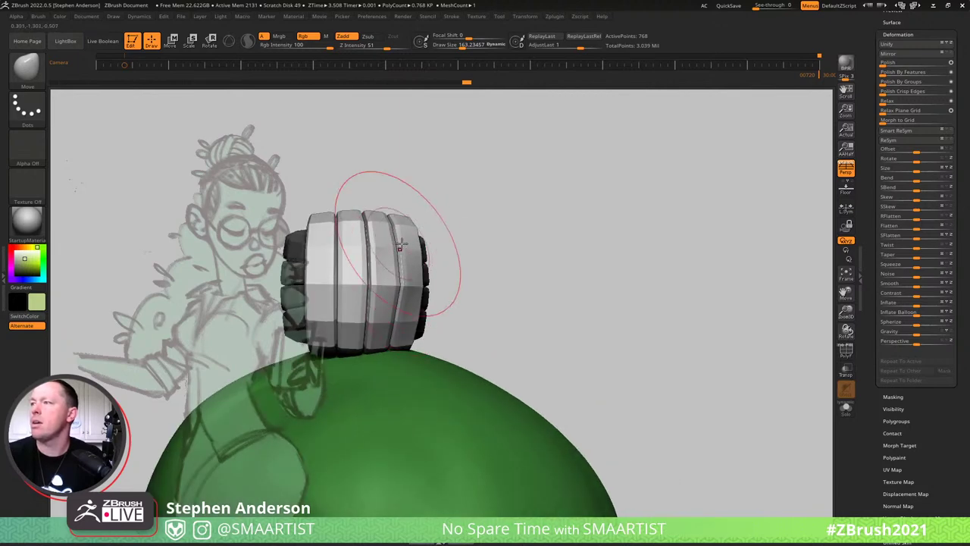
mouse_move(404, 323)
right_mouse_down()
mouse_move(413, 314)
mouse_move(400, 325)
right_mouse_up()
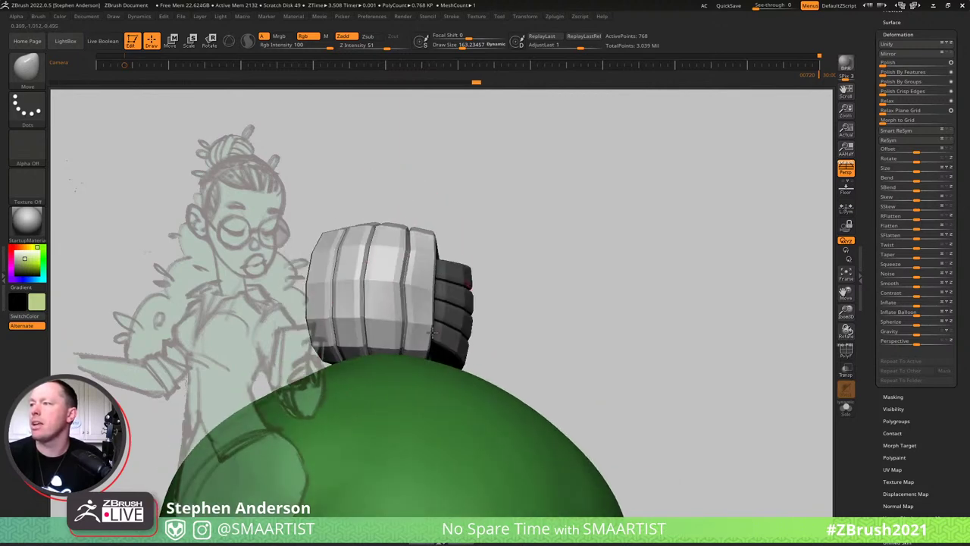
right_click_drag(384, 275, 442, 345)
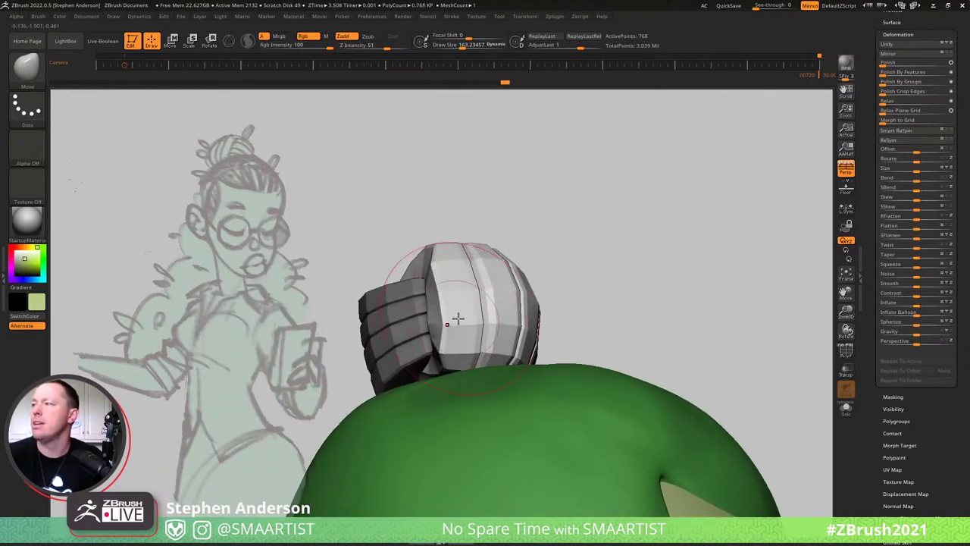
Adjust the vertical band's edge beside the horizontal band using the Move brush at a draw size of about 99.
key("bracketleft")
key("bracketleft")
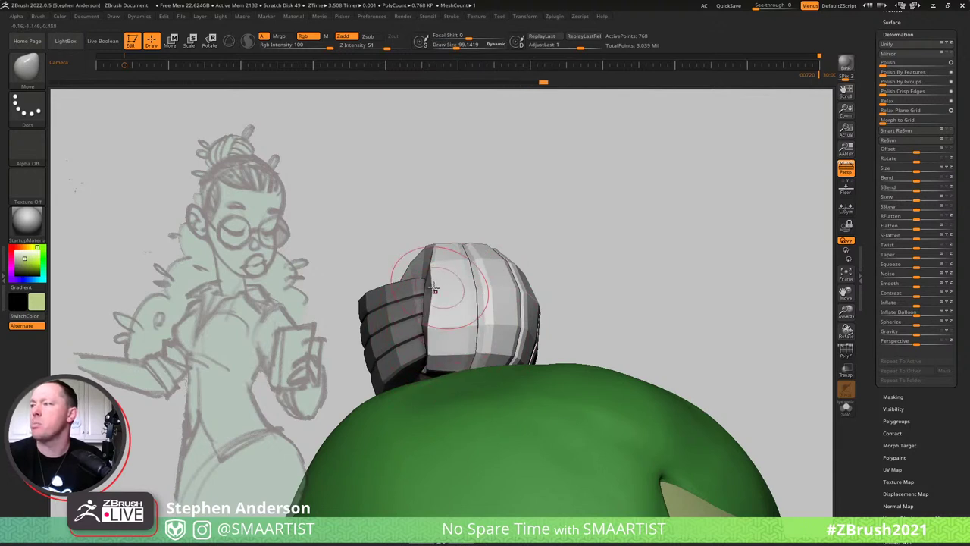
mouse_move(434, 288)
right_mouse_down()
mouse_move(437, 303)
mouse_move(434, 235)
mouse_move(450, 335)
mouse_move(432, 269)
right_mouse_up()
Shift the vertical band's ribs and seams into a less uniform shape using the Move brush at a draw size of about 140.
key("bracketright")
right_click_drag(409, 195, 417, 238)
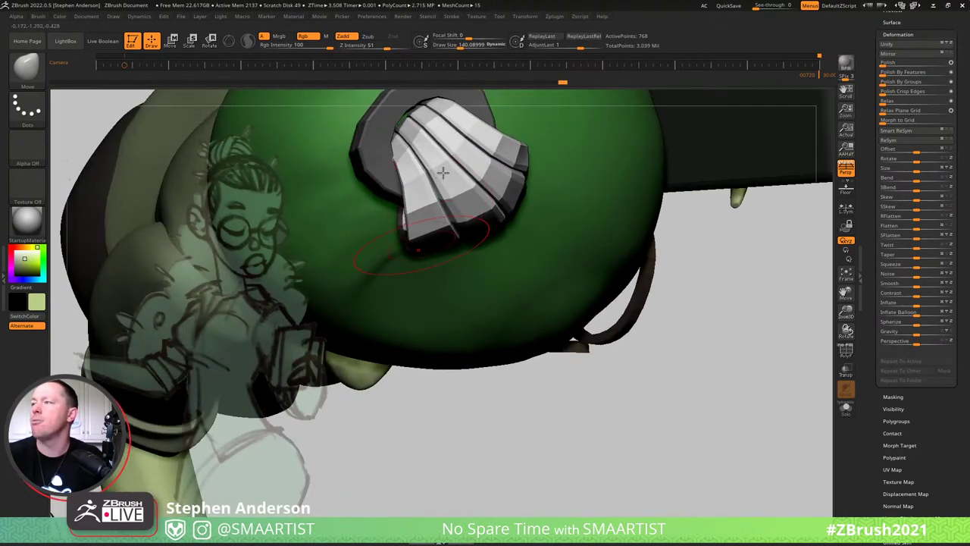
right_click_drag(442, 173, 456, 281)
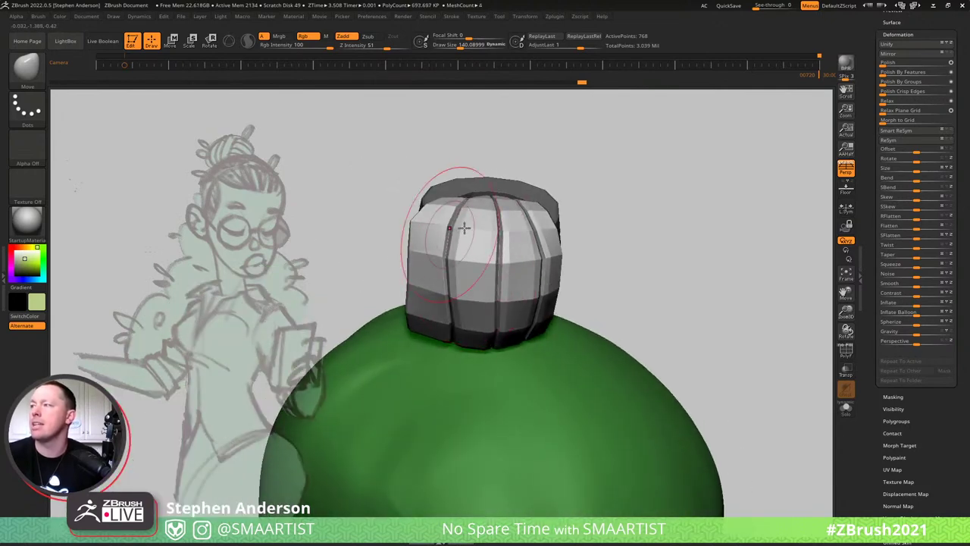
right_click_drag(447, 322, 451, 327)
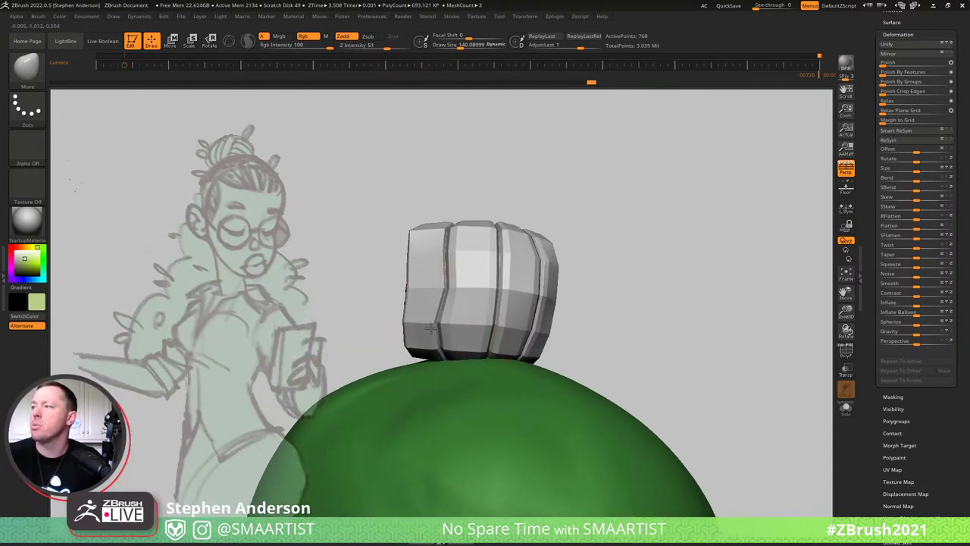
right_click_drag(512, 266, 542, 284)
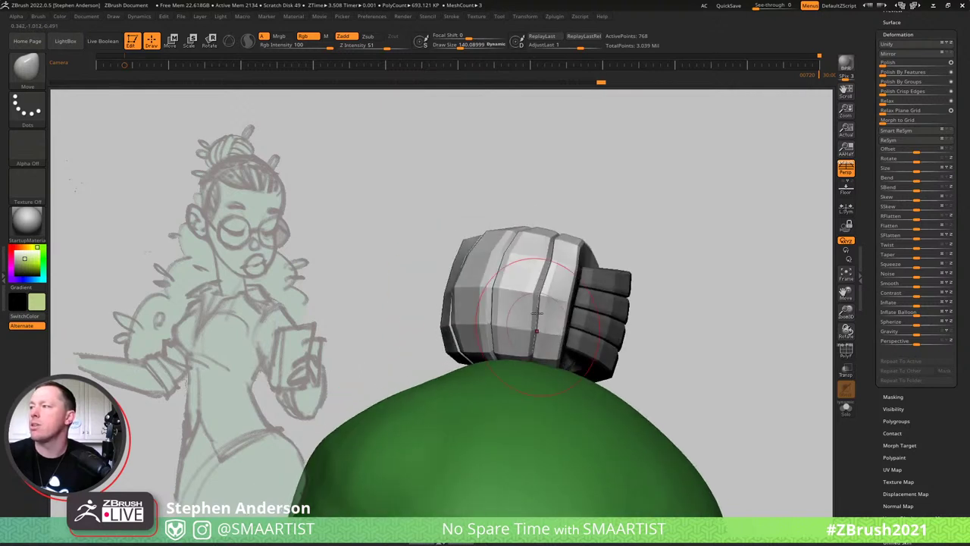
right_click_drag(634, 206, 574, 182)
Show the polygon wireframe on the horizontal band and set the ZModeler brush's edge action to Insert.
mouse_move(551, 310)
right_mouse_down("ctrl")
mouse_move(487, 245)
mouse_move(486, 257)
mouse_move(563, 305)
mouse_move(516, 266)
mouse_move(459, 266)
mouse_move(527, 278)
mouse_move(632, 327)
right_mouse_up("ctrl")
key("shift+f")
key("b")
key("z")
key("m")
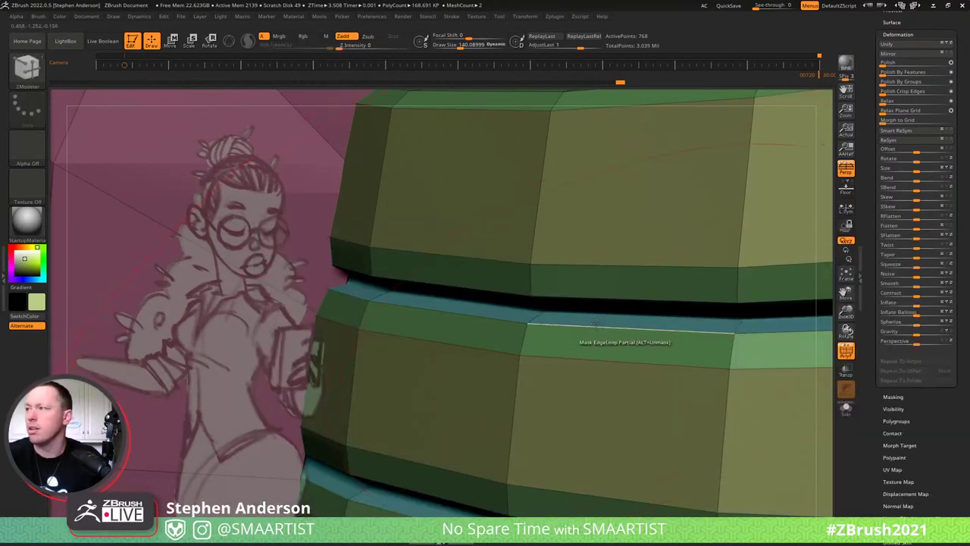
key("space")
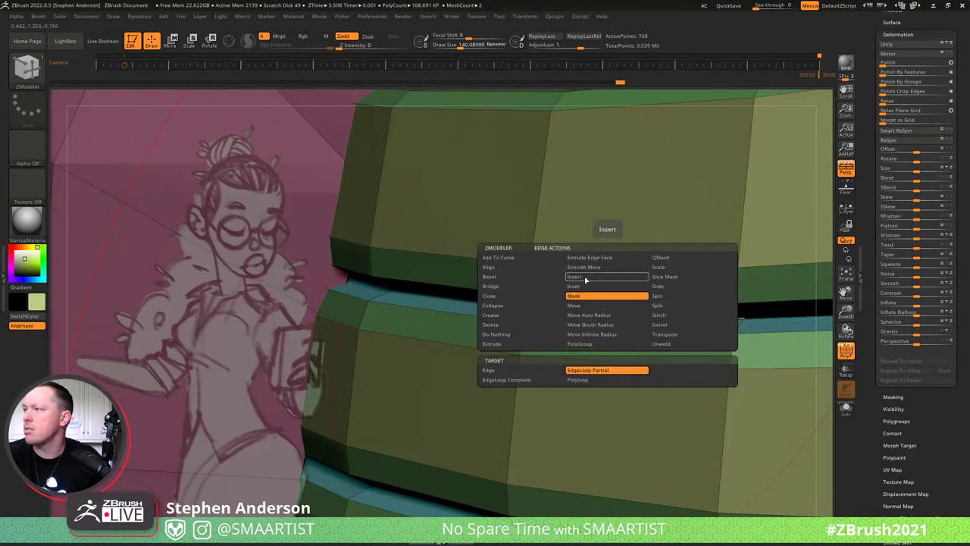
left_click(587, 277)
left_click(595, 370)
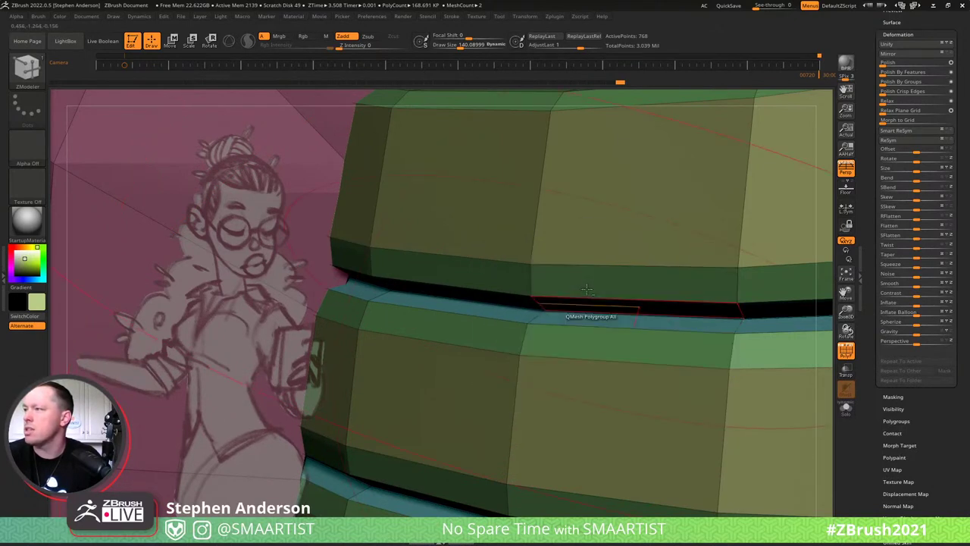
Delete the edge loops forming the groove between the horizontal band's upper two ribs to merge them into one wide rib.
left_click(591, 311, "alt")
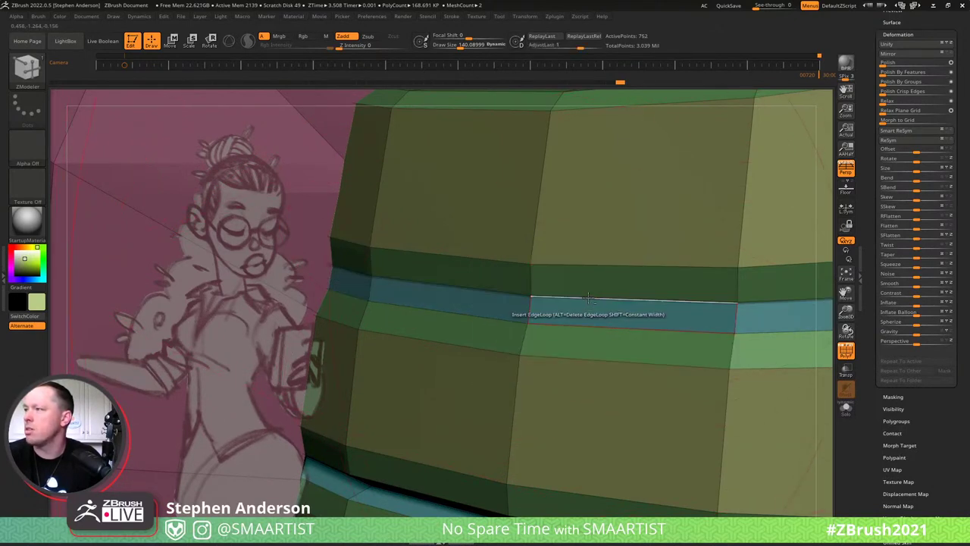
left_click(578, 318, "alt")
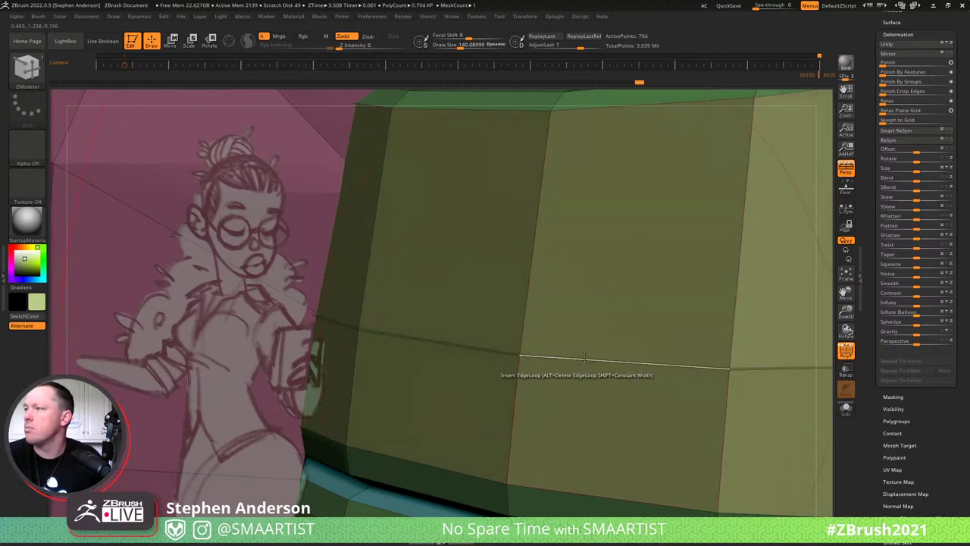
left_click(586, 359, "alt")
right_click_drag(550, 281, 644, 362, "ctrl")
right_click_drag(537, 264, 584, 323, "alt")
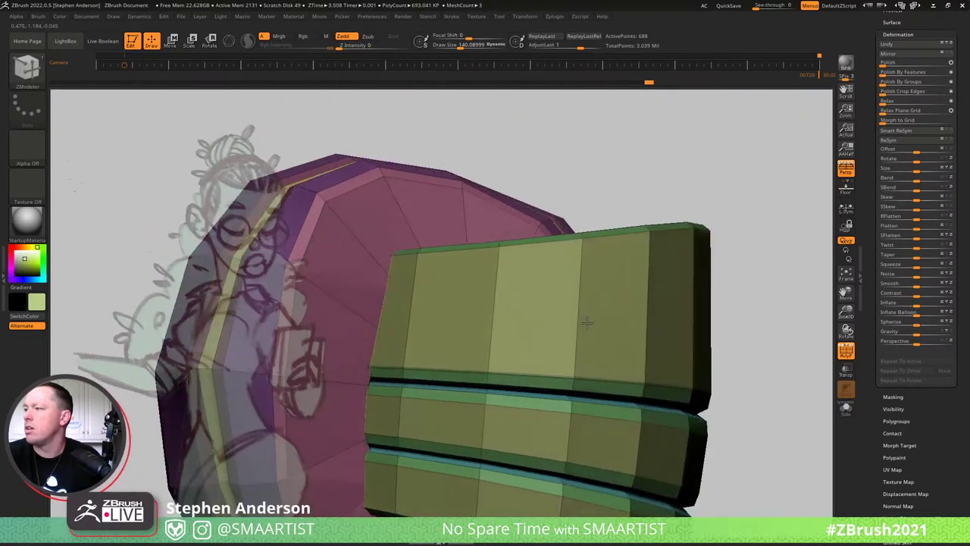
Return to the Move brush and set its draw size to about 135 for reshaping the horizontal band.
mouse_move(511, 251)
right_mouse_down("ctrl")
mouse_move(552, 318)
mouse_move(595, 331)
mouse_move(602, 325)
mouse_move(583, 308)
right_mouse_up("ctrl")
key("b")
key("m")
key("v")
key("s")
left_click_drag(585, 329, 604, 332)
key("s")
mouse_move(603, 332)
right_mouse_down()
mouse_move(591, 345)
mouse_move(582, 338)
right_mouse_up()
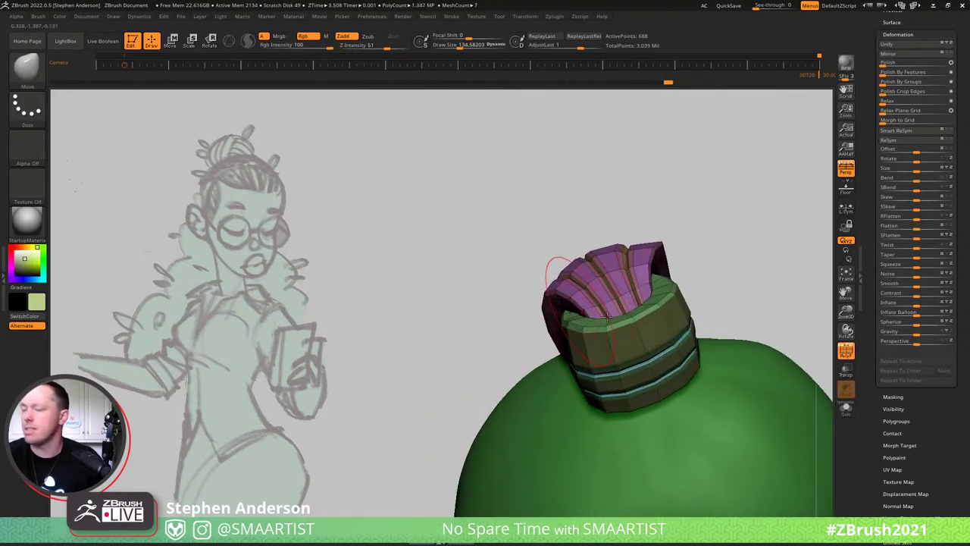
Switch to the Move Topological brush at a draw size of about 151 and pull the horizontal band's upper rim inward against the vertical band.
key("b")
key("m")
key("t")
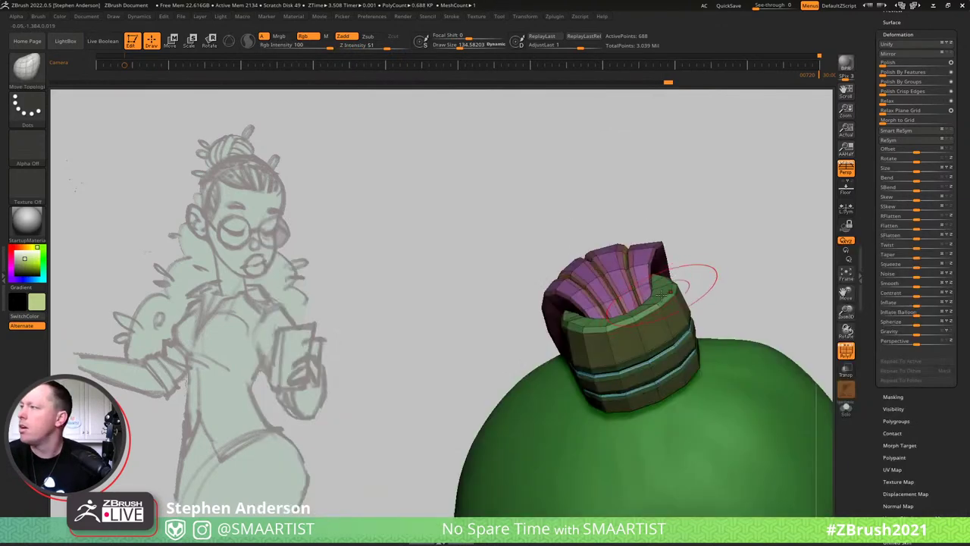
key("s")
left_click_drag(658, 295, 659, 296)
mouse_move(666, 303)
right_mouse_down()
mouse_move(658, 313)
mouse_move(636, 306)
right_mouse_up()
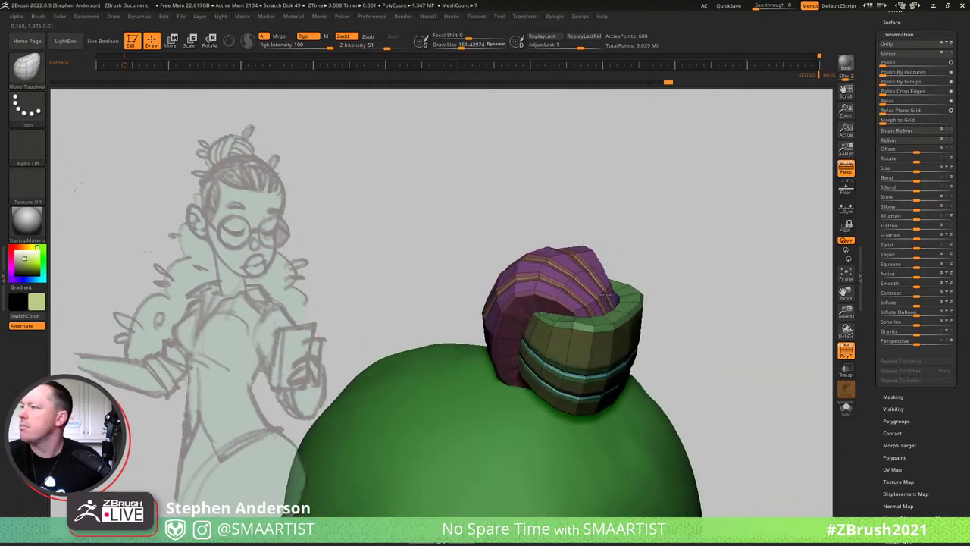
left_click_drag(635, 294, 614, 274)
left_click_drag(598, 315, 593, 303)
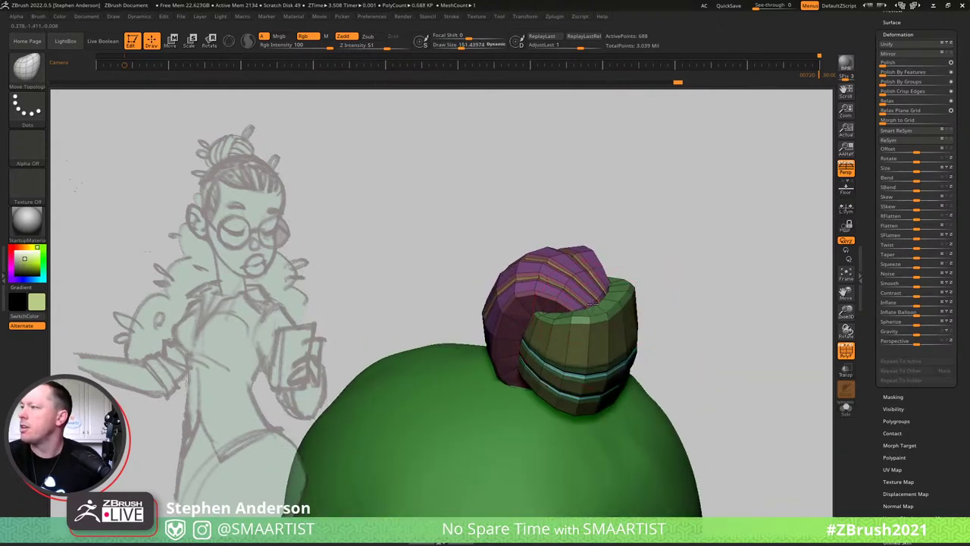
Bend the horizontal band's ribs and grooves into an uneven, wavy flow around its outer side.
right_click_drag(595, 306, 635, 350)
left_click_drag(621, 351, 617, 321)
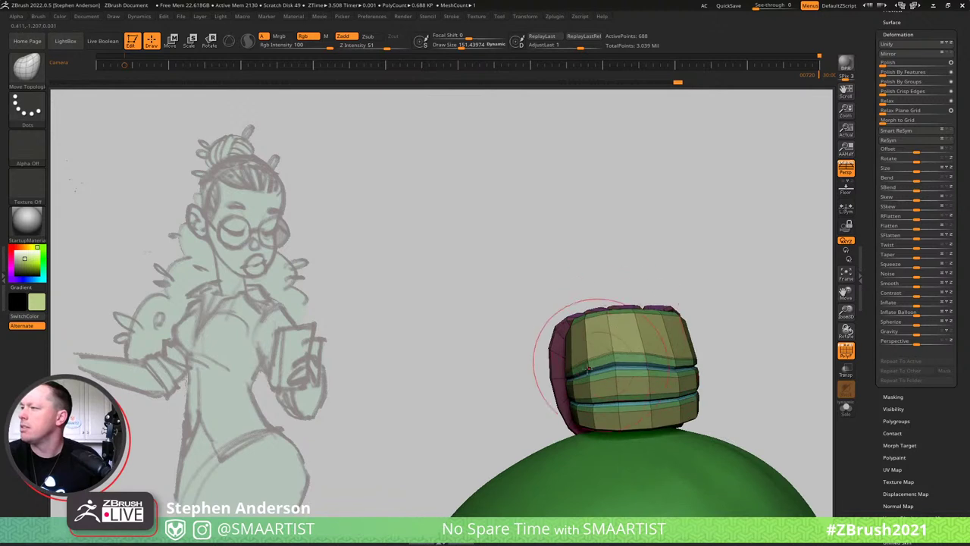
mouse_move(576, 364)
left_mouse_down()
mouse_move(566, 352)
mouse_move(612, 350)
left_mouse_up()
left_click_drag(648, 359, 646, 350)
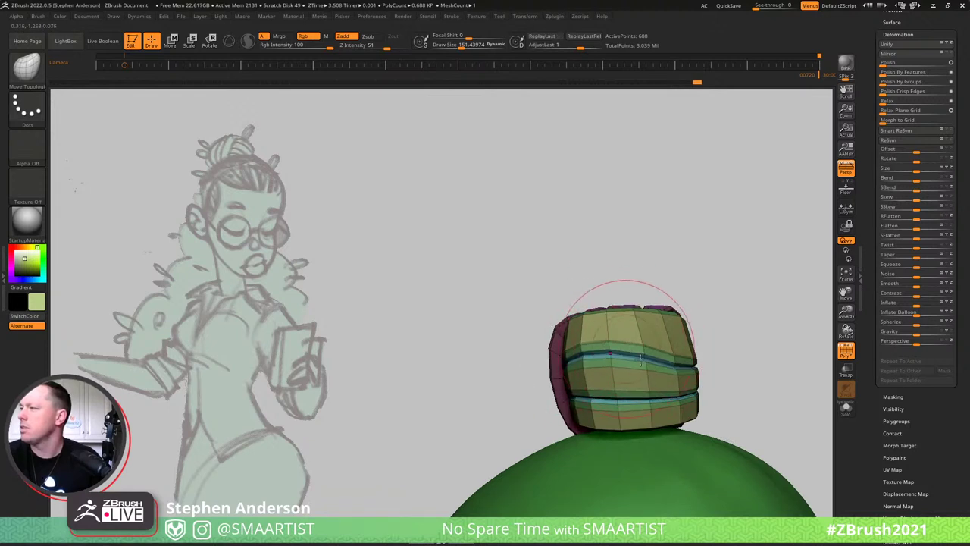
mouse_move(633, 350)
right_mouse_down()
mouse_move(608, 373)
mouse_move(738, 385)
right_mouse_up()
left_click_drag(725, 413, 721, 404)
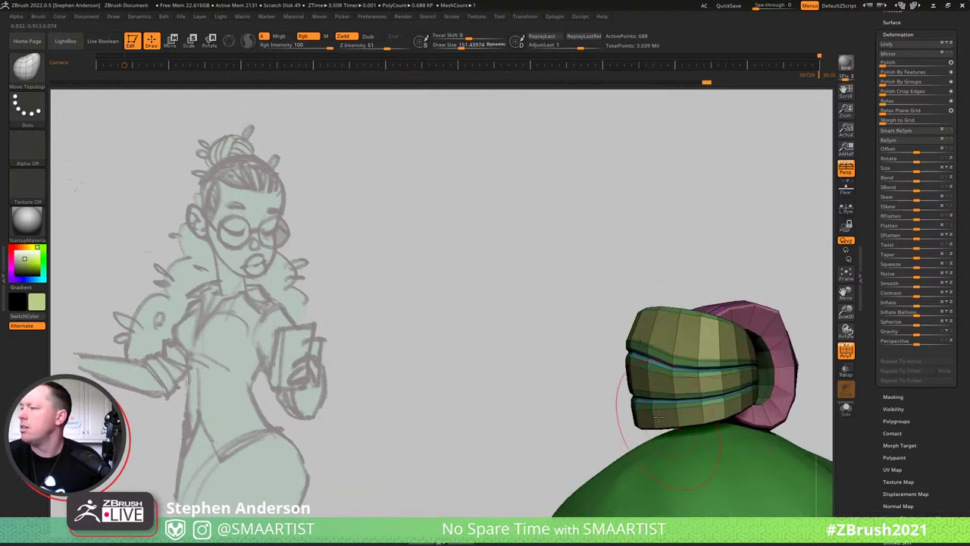
Isolate the two bun bands and nudge their edges where they overlap, using a draw size of about 85.
key("shift+s")
mouse_move(719, 388)
right_mouse_down()
mouse_move(594, 353)
mouse_move(659, 295)
mouse_move(683, 352)
mouse_move(618, 379)
right_mouse_up()
right_click_drag(671, 346, 716, 341)
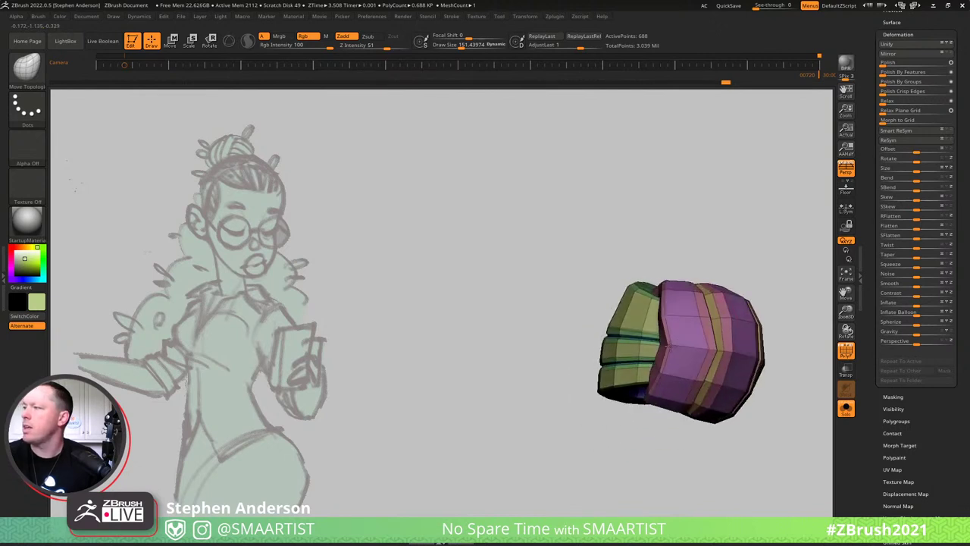
key("s")
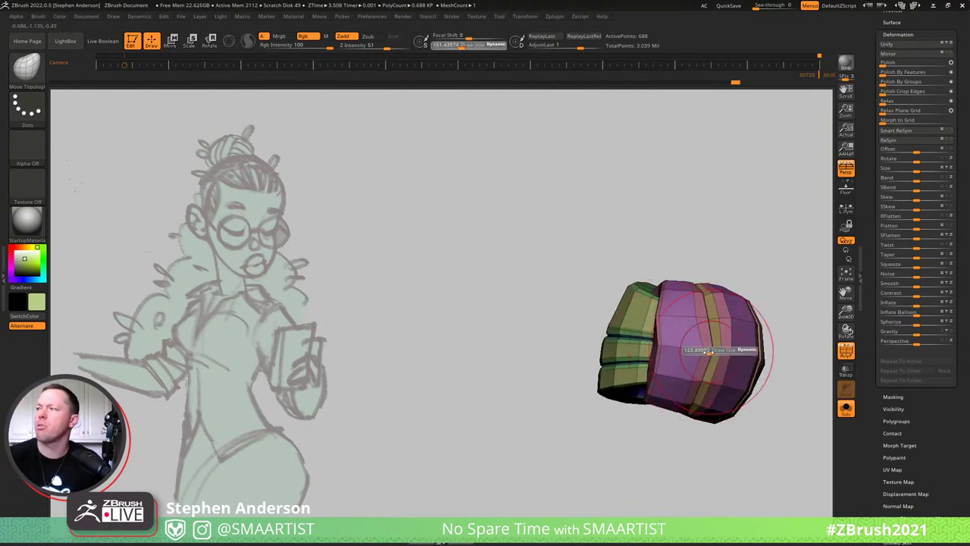
left_click_drag(714, 350, 707, 351)
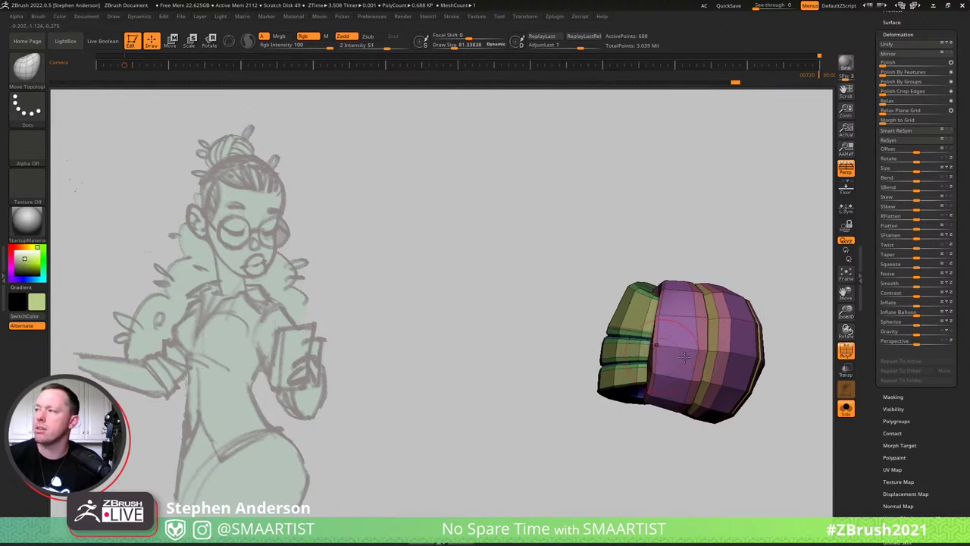
mouse_move(684, 356)
right_mouse_down()
mouse_move(702, 340)
mouse_move(641, 379)
mouse_move(644, 347)
right_mouse_up()
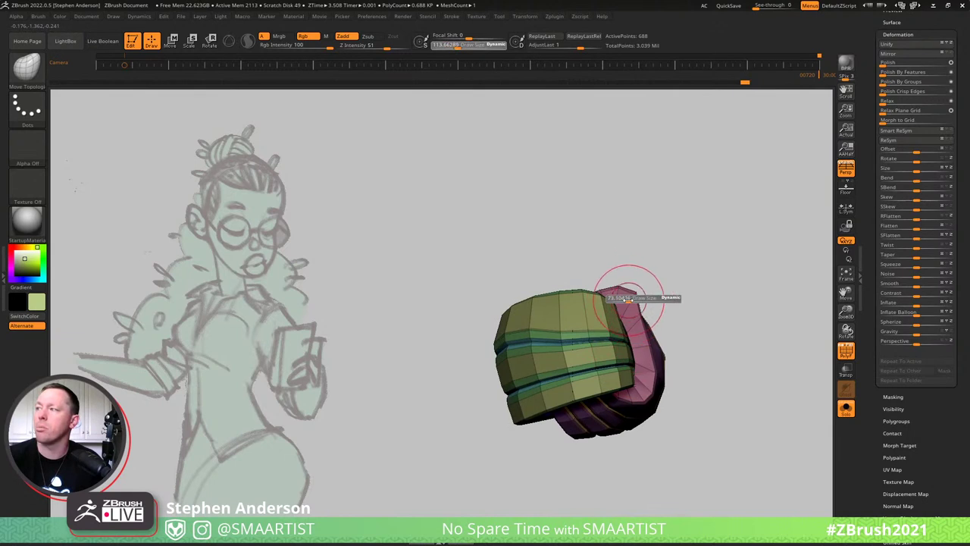
right_click_drag(614, 310, 618, 322)
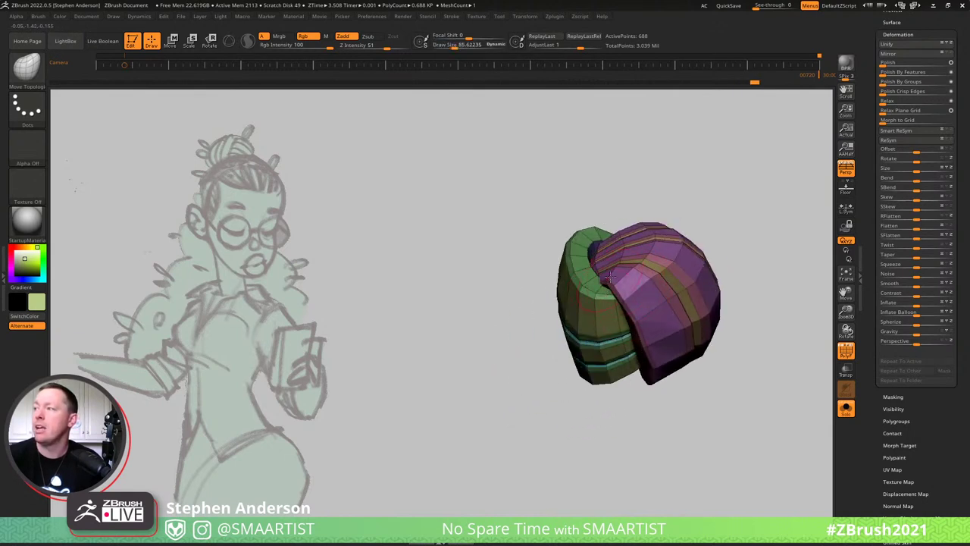
right_click_drag(609, 279, 621, 236)
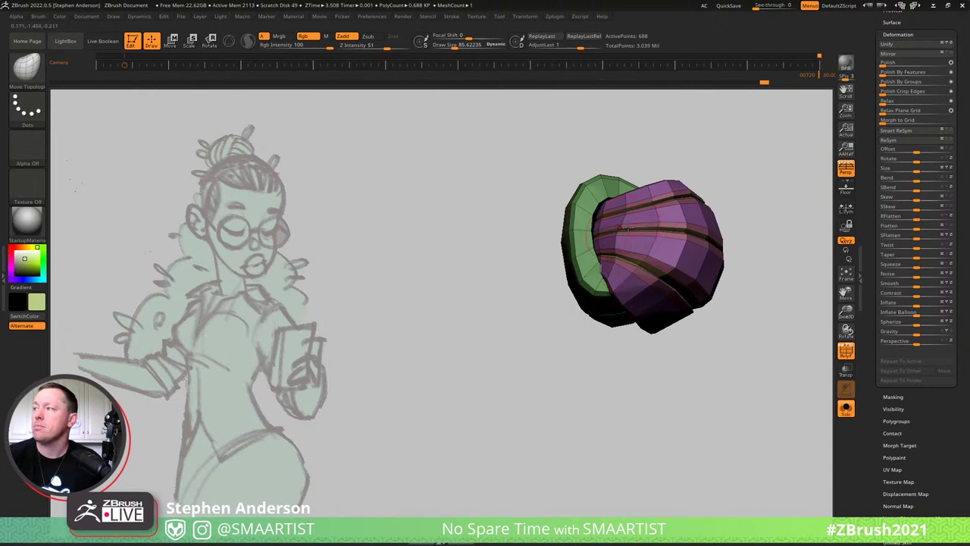
right_click_drag(631, 184, 685, 366)
Hide the polygon wireframe and adjust the horizontal band where it tucks under the vertical band at a draw size of about 129.
key("shift+f")
key("s")
left_click_drag(675, 364, 703, 356)
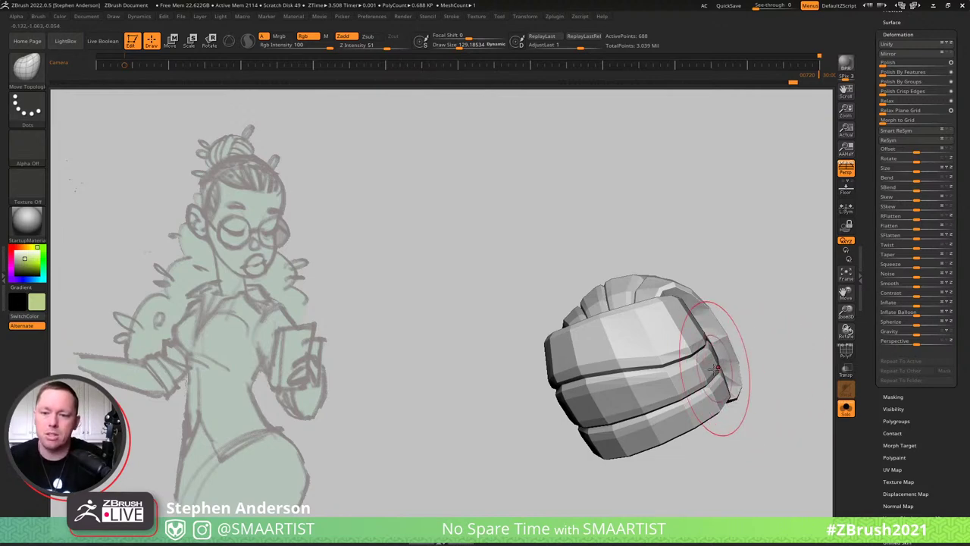
right_click_drag(716, 372, 679, 311, "alt")
mouse_move(678, 311)
right_mouse_down()
mouse_move(645, 308)
mouse_move(654, 342)
mouse_move(689, 341)
mouse_move(661, 244)
right_mouse_up()
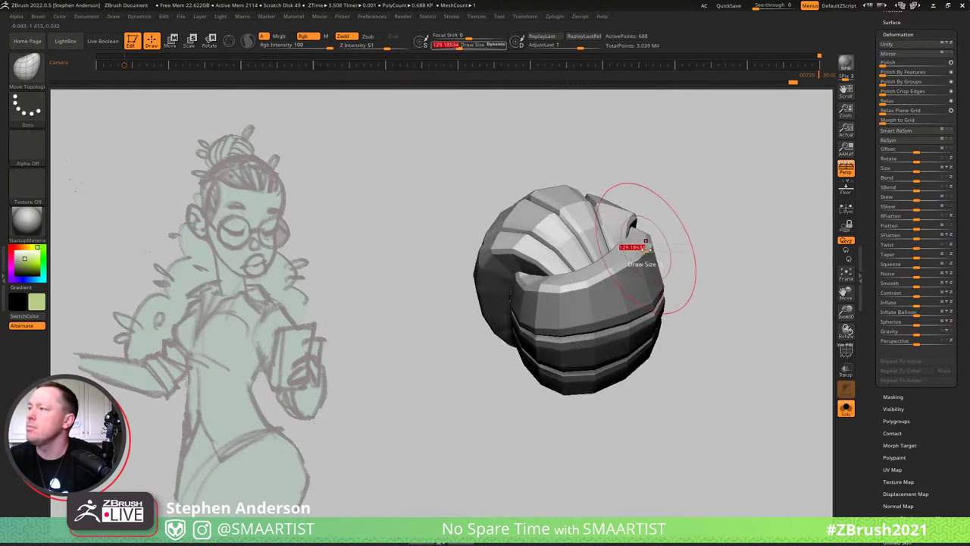
Reduce the draw size to about 81, undo the last stroke and smooth the vertical band's ribs where they meet the horizontal band.
left_click_drag(646, 250, 641, 251)
key("shift")
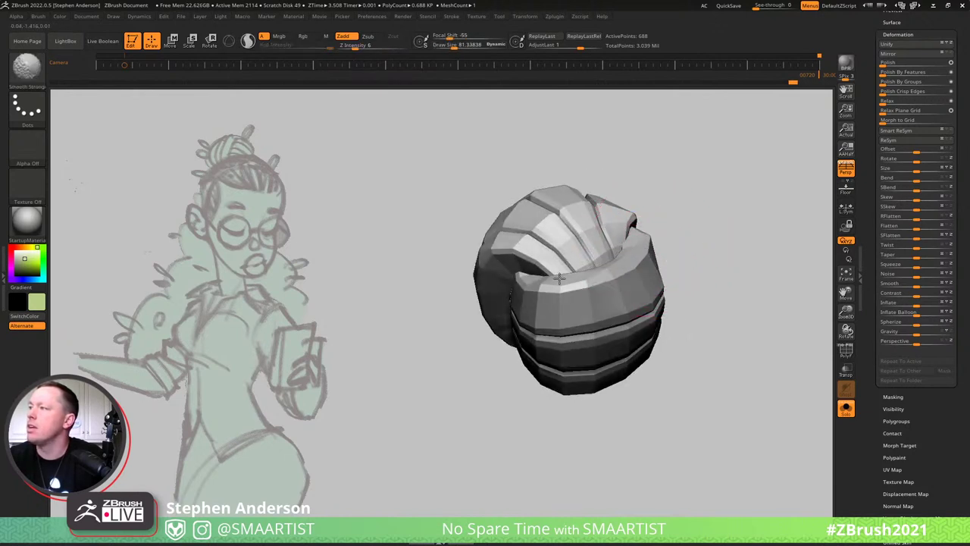
mouse_move(632, 246)
right_mouse_down()
mouse_move(595, 284)
mouse_move(580, 230)
right_mouse_up()
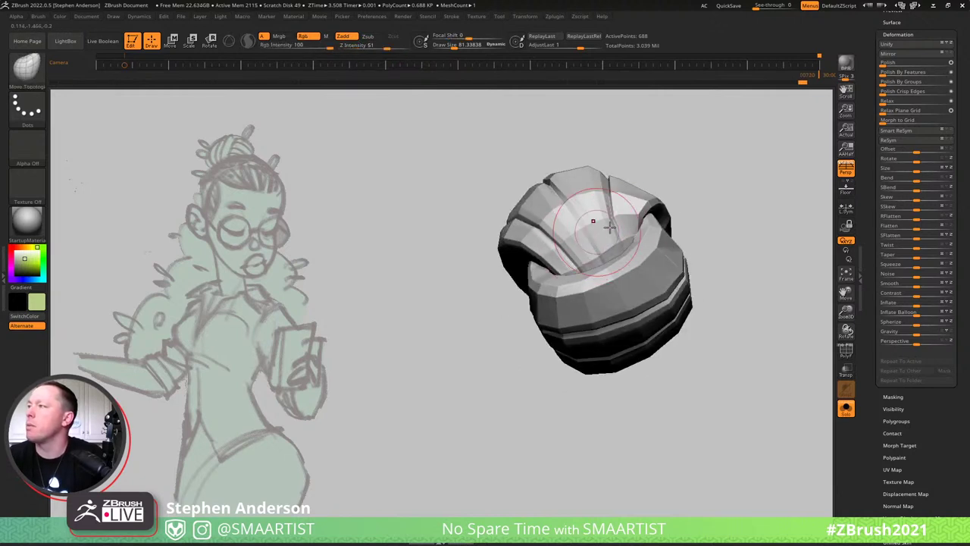
key("ctrl+z")
left_click_drag(621, 216, 611, 191, "shift")
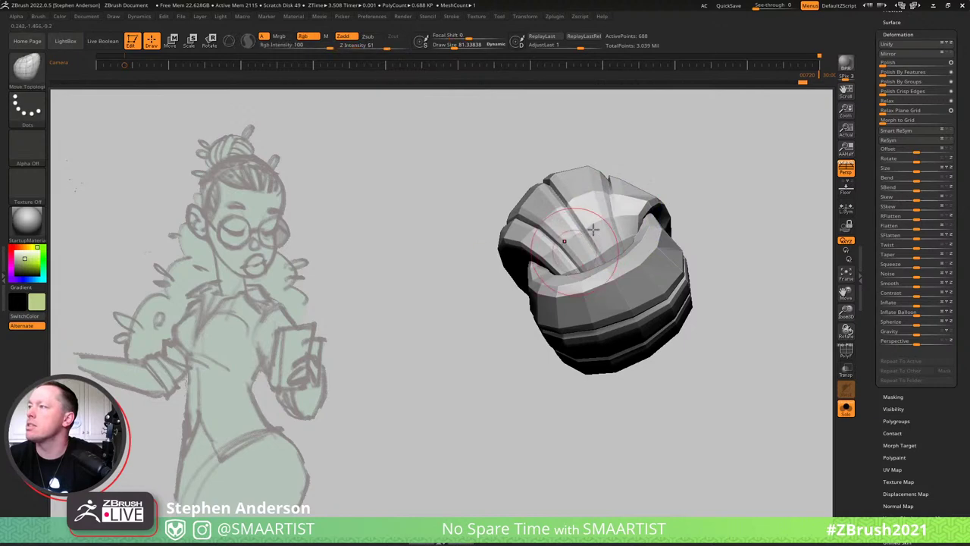
mouse_move(676, 182)
left_mouse_down()
mouse_move(608, 210)
mouse_move(606, 247)
mouse_move(557, 277)
left_mouse_up()
Smooth the ribs and grooves on the back of the bun where one band passes beneath the other.
right_click_drag(512, 311, 525, 322)
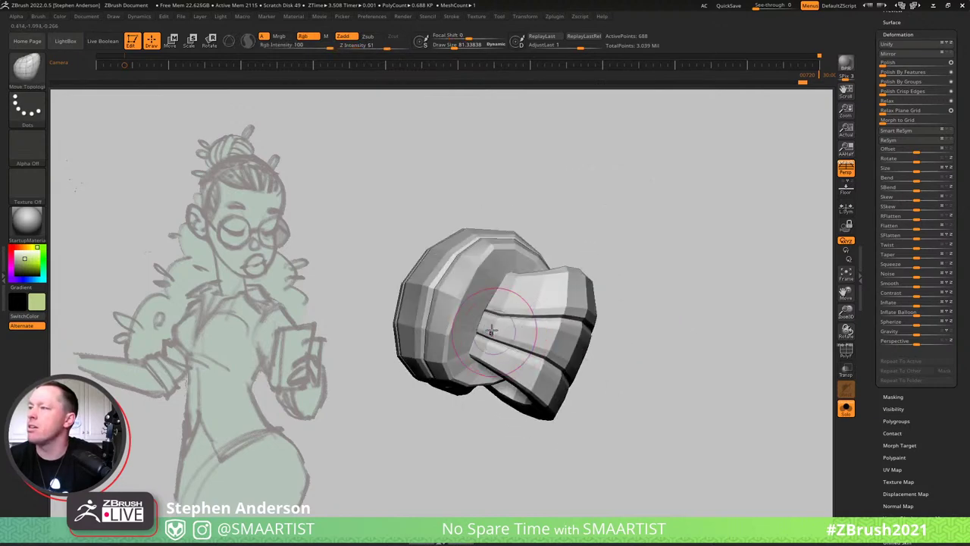
mouse_move(520, 319)
left_mouse_down("shift")
mouse_move(491, 342)
mouse_move(510, 333)
left_mouse_up("shift")
mouse_move(519, 312)
right_mouse_down()
mouse_move(520, 289)
mouse_move(509, 291)
right_mouse_up()
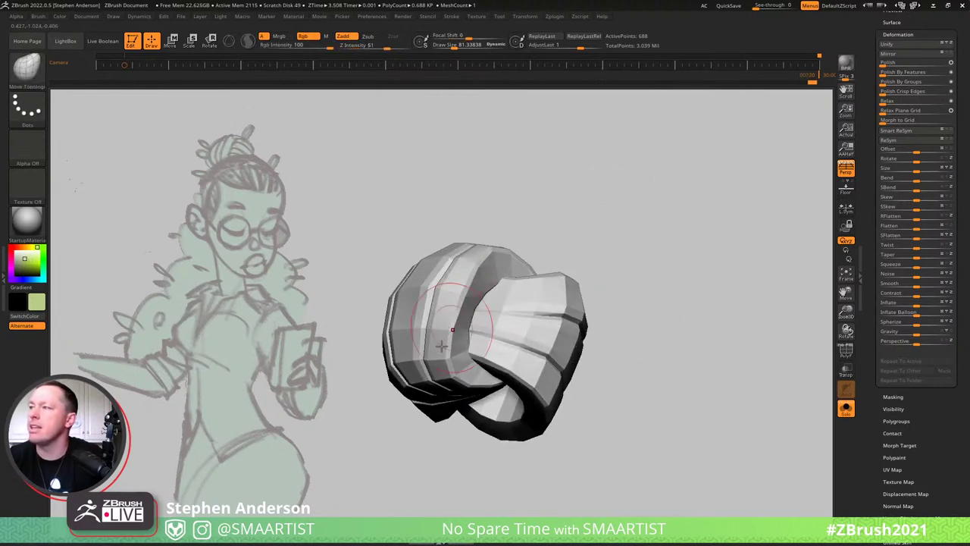
left_click_drag(485, 285, 501, 269, "shift")
right_click_drag(471, 350, 489, 304)
left_click_drag(489, 305, 498, 301, "shift")
right_click_drag(485, 311, 468, 340)
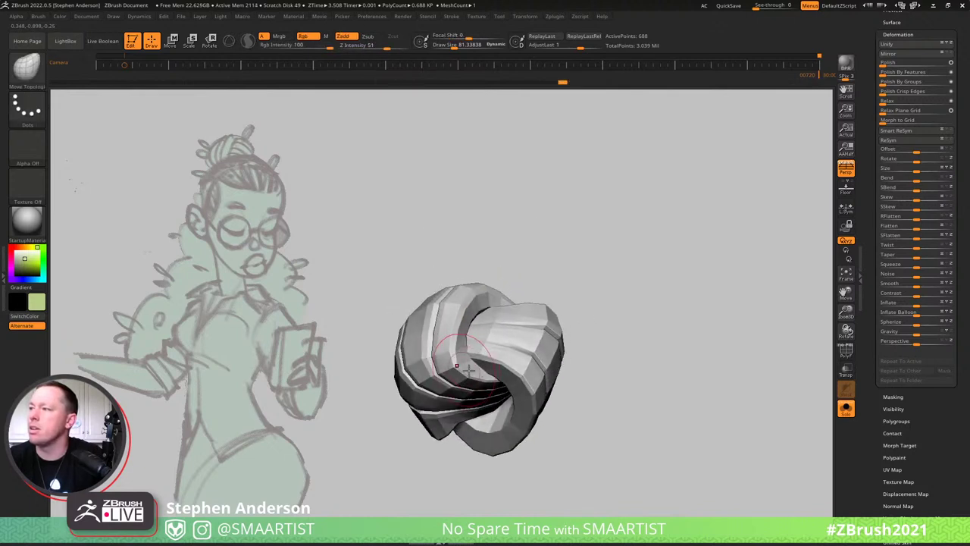
Reduce the draw size to about 54 and smooth the rims of the overlapping bands.
key("s")
left_click(467, 367)
left_click_drag(468, 367, 458, 337, "shift")
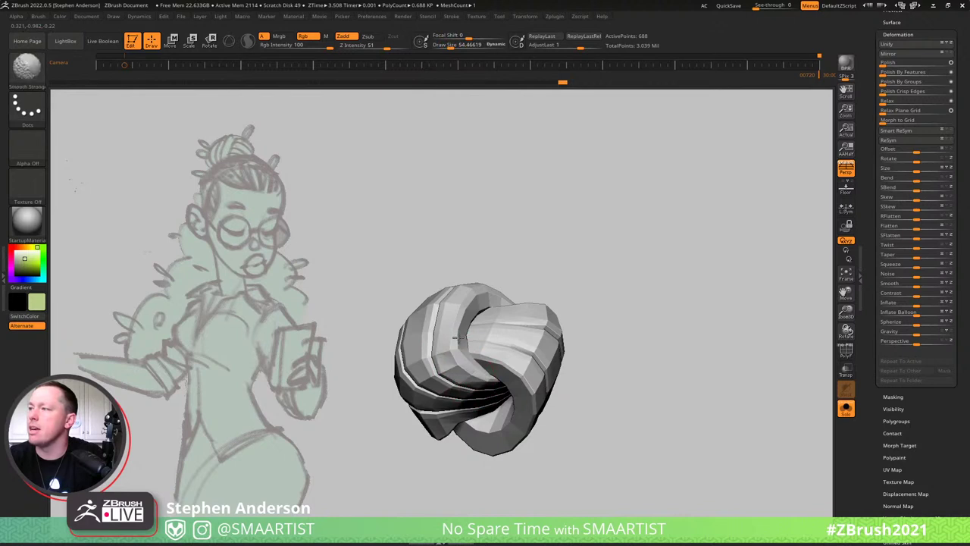
key("ctrl")
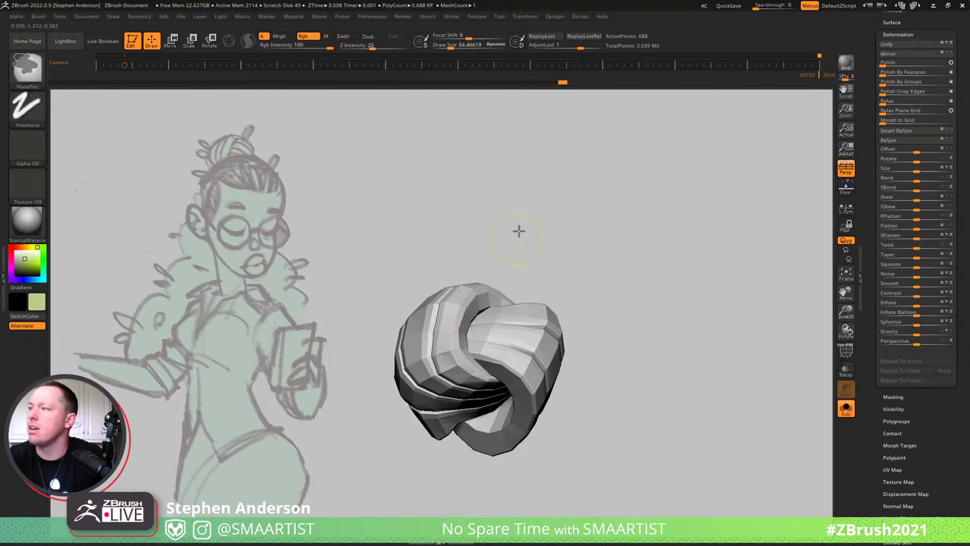
mouse_move(454, 341)
left_mouse_down("shift")
mouse_move(463, 308)
mouse_move(500, 294)
left_mouse_up("shift")
right_click_drag(497, 291, 502, 308)
left_click_drag(503, 296, 513, 312, "shift")
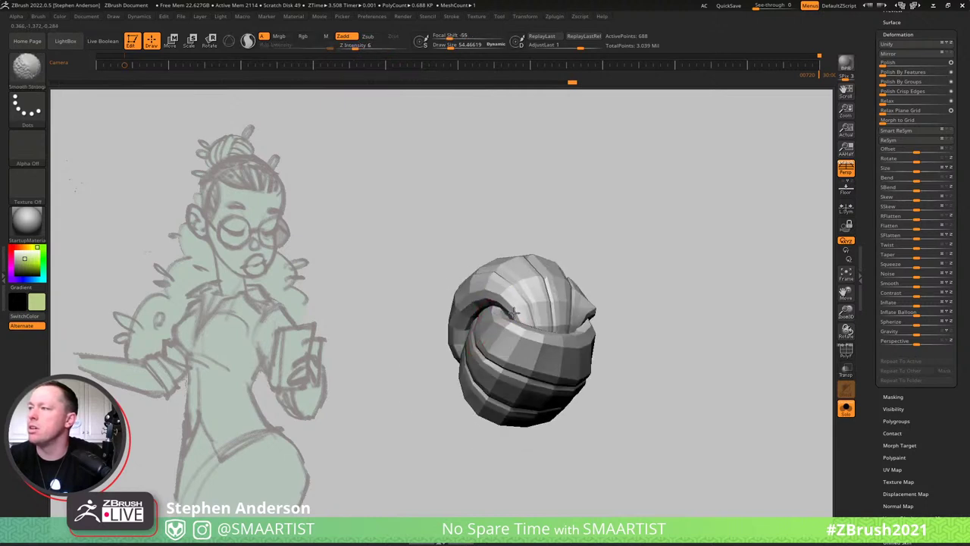
Smooth the remaining creases and rims along the other sides of the two bands.
right_click_drag(513, 312, 545, 329)
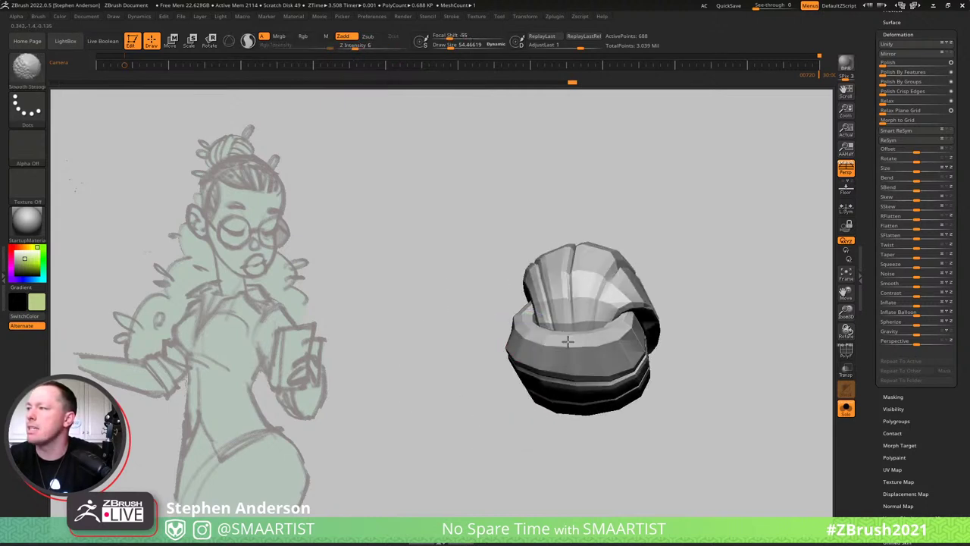
right_click_drag(622, 326, 640, 303)
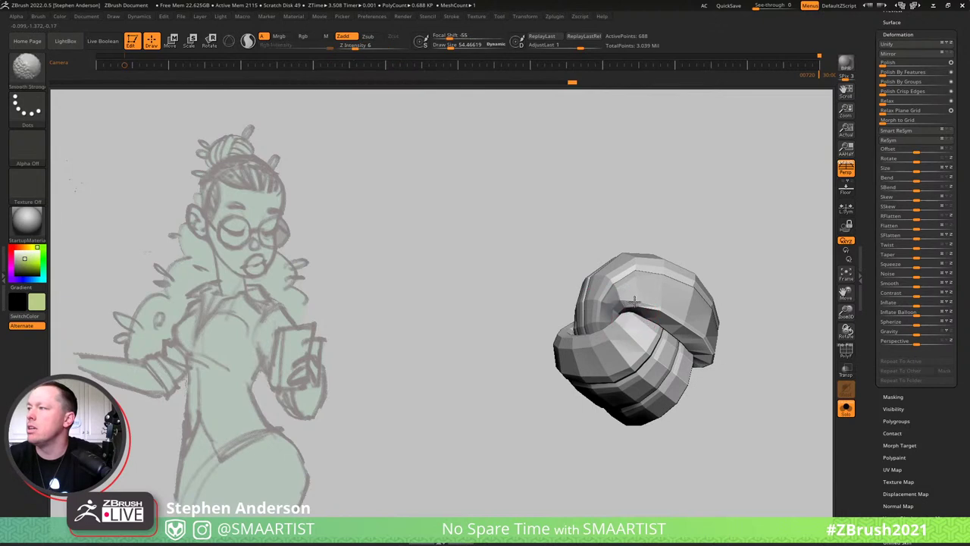
left_click_drag(634, 302, 701, 347, "shift")
mouse_move(693, 321)
right_mouse_down("alt")
mouse_move(645, 250)
mouse_move(659, 297)
mouse_move(642, 296)
mouse_move(653, 303)
right_mouse_up("alt")
left_click_drag(646, 311, 624, 325, "shift")
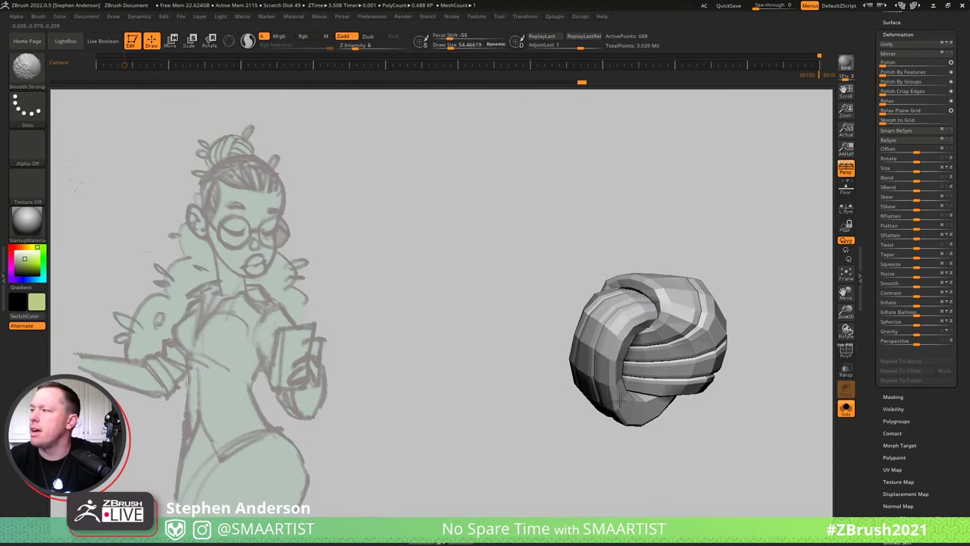
Pull the horizontal band's inner rim against the vertical band to close the gap, using a draw size of about 90.
right_click_drag(648, 408, 640, 318)
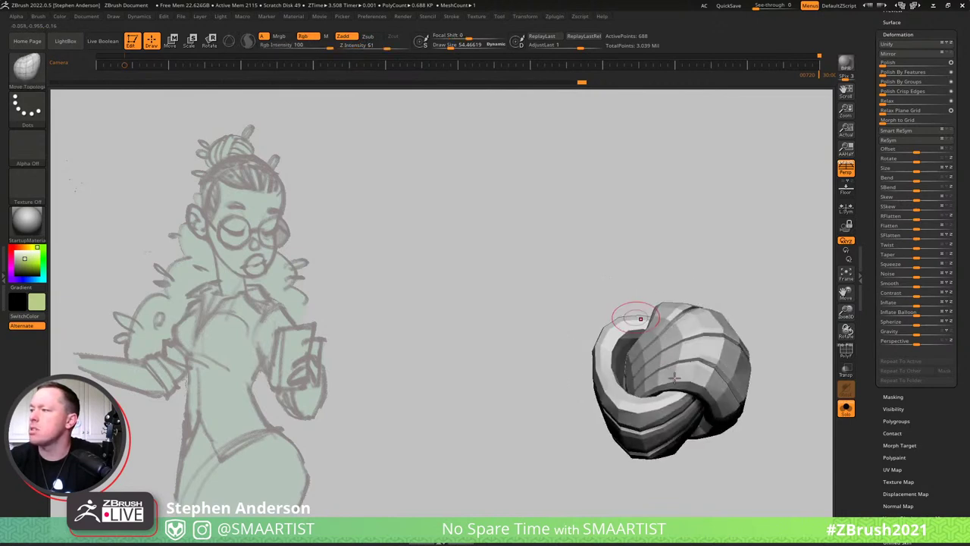
right_click_drag(656, 395, 609, 363)
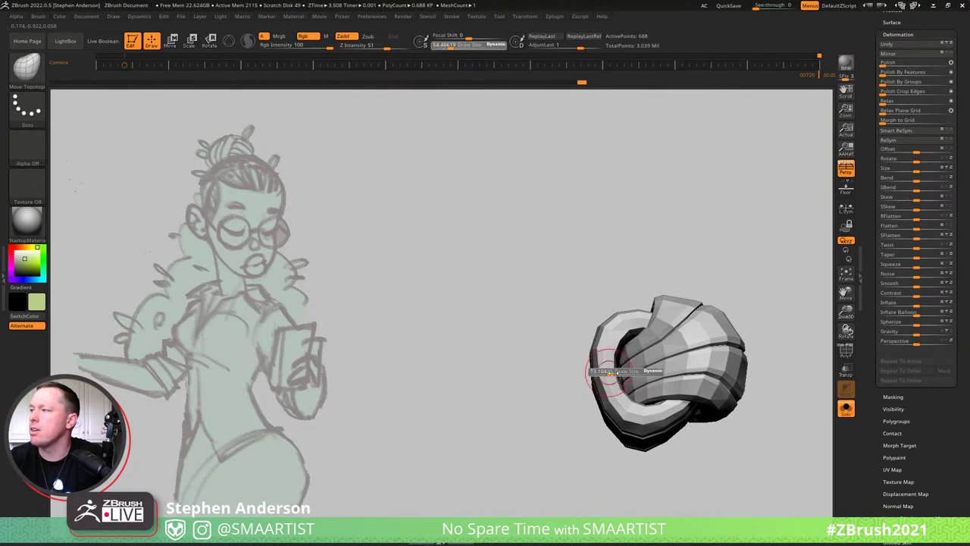
left_click_drag(611, 372, 614, 372)
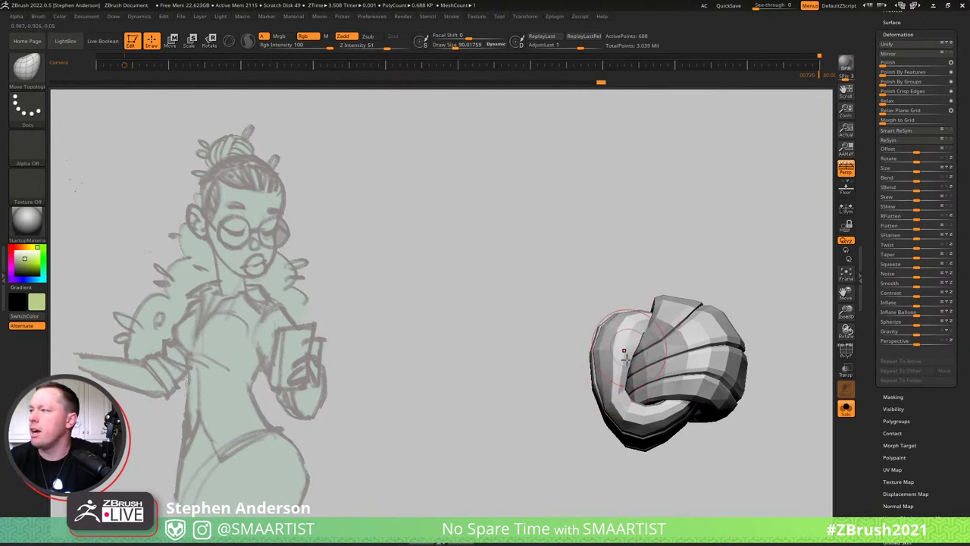
Increase the draw size to about 129 and reshape both bands' outer contours from several sides so they interlock more tightly.
key("s")
mouse_move(616, 397)
left_mouse_down()
mouse_move(633, 392)
mouse_move(644, 351)
left_mouse_up()
left_click_drag(647, 417, 647, 406)
right_click_drag(647, 401, 657, 342)
left_click_drag(654, 291, 641, 297)
mouse_move(643, 297)
right_mouse_down()
mouse_move(676, 292)
mouse_move(628, 277)
mouse_move(606, 369)
mouse_move(692, 329)
mouse_move(603, 262)
mouse_move(568, 329)
right_mouse_up()
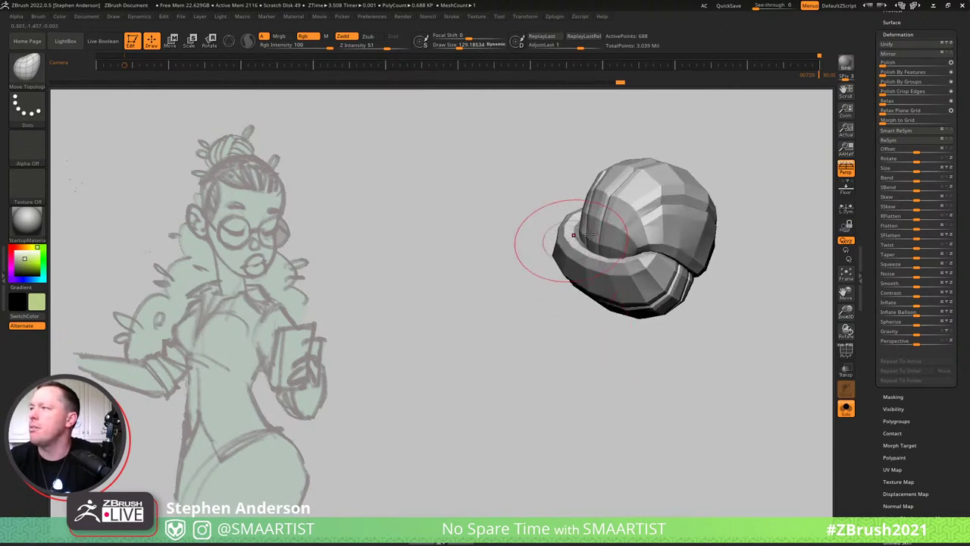
right_click_drag(545, 238, 615, 195)
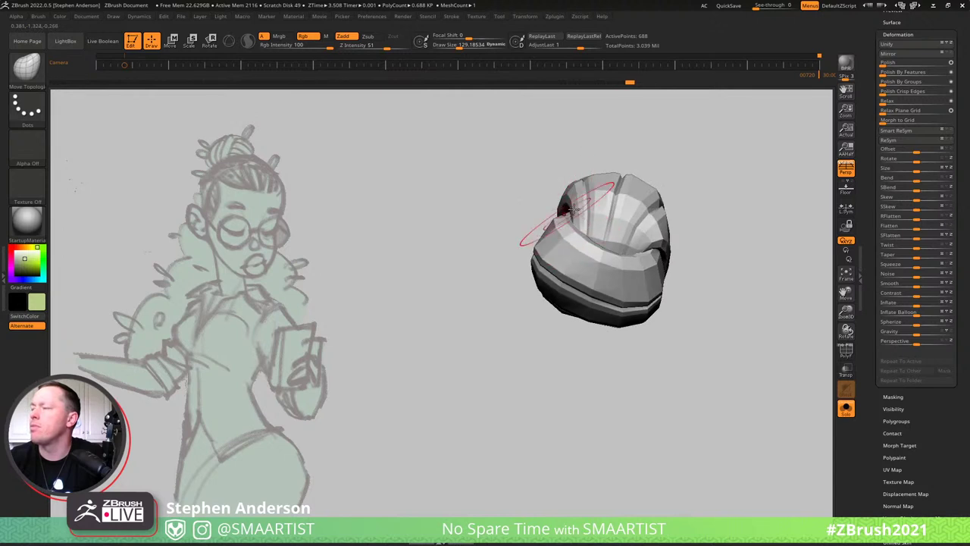
mouse_move(567, 215)
right_mouse_down()
mouse_move(604, 219)
mouse_move(522, 169)
mouse_move(502, 177)
mouse_move(500, 218)
mouse_move(553, 204)
mouse_move(502, 177)
mouse_move(453, 266)
right_mouse_up()
mouse_move(455, 267)
left_mouse_down()
mouse_move(460, 282)
mouse_move(440, 269)
mouse_move(443, 255)
left_mouse_up()
mouse_move(442, 254)
right_mouse_down()
mouse_move(413, 235)
mouse_move(414, 249)
right_mouse_up()
mouse_move(473, 257)
right_mouse_down()
mouse_move(528, 325)
mouse_move(522, 312)
right_mouse_up()
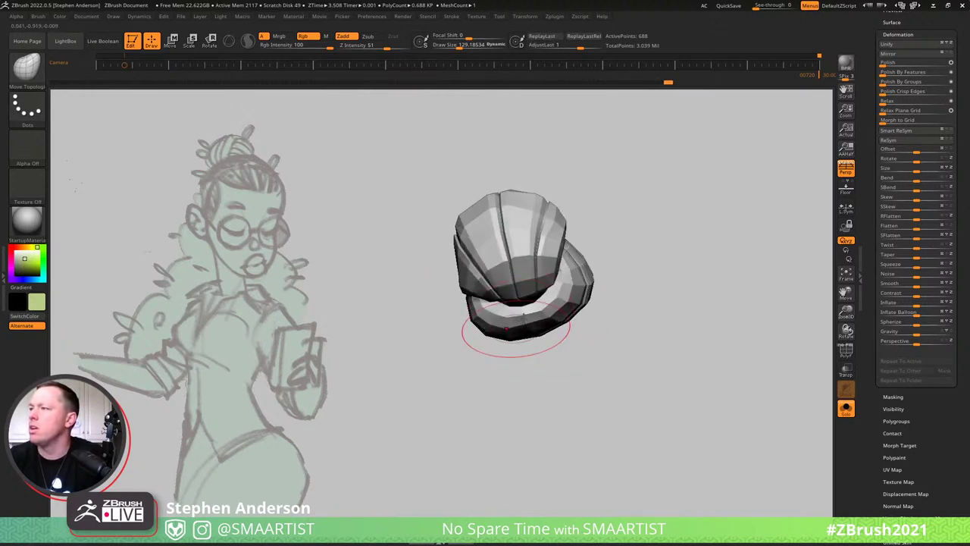
Undo the last two strokes and push the lower band's inner rim into the gap under the ribbed band at a draw size of about 73.
key("ctrl+z")
key("ctrl+z")
left_click_drag(528, 310, 522, 322)
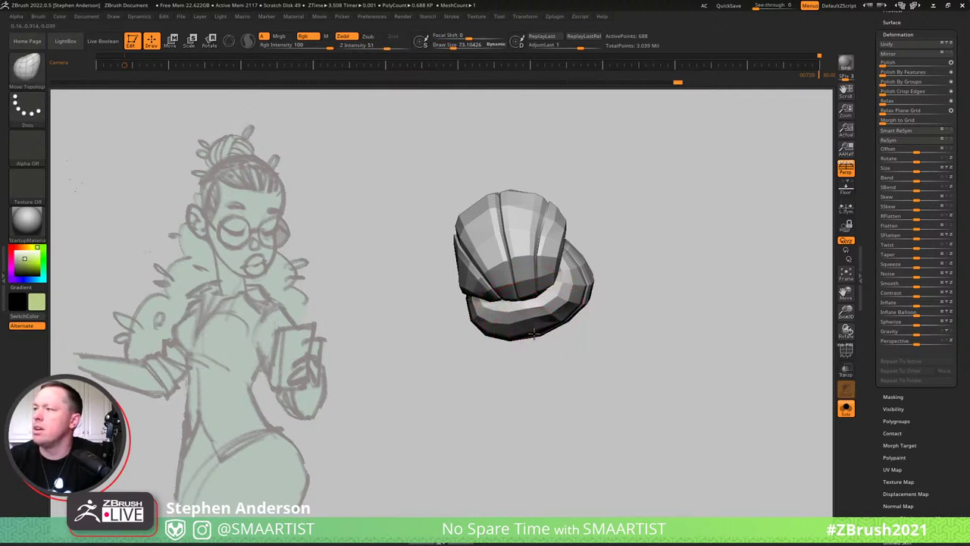
Raise the draw size to about 151 and round out the bun's overall silhouette around the crossing bands.
mouse_move(543, 316)
right_mouse_down()
mouse_move(574, 298)
mouse_move(544, 286)
right_mouse_up()
key("s")
left_click_drag(514, 285, 533, 293)
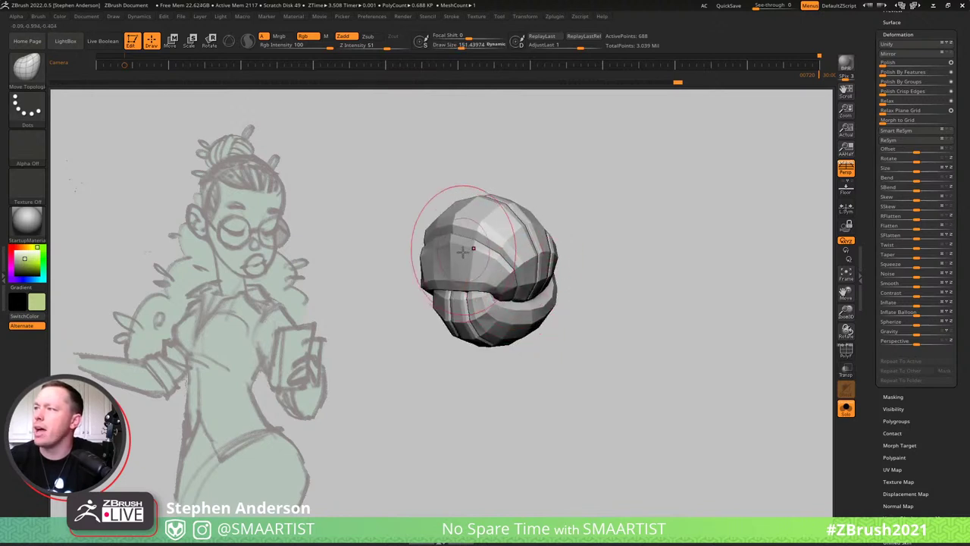
mouse_move(469, 254)
right_mouse_down()
mouse_move(509, 284)
mouse_move(422, 224)
mouse_move(531, 281)
mouse_move(513, 233)
mouse_move(465, 369)
mouse_move(471, 359)
right_mouse_up()
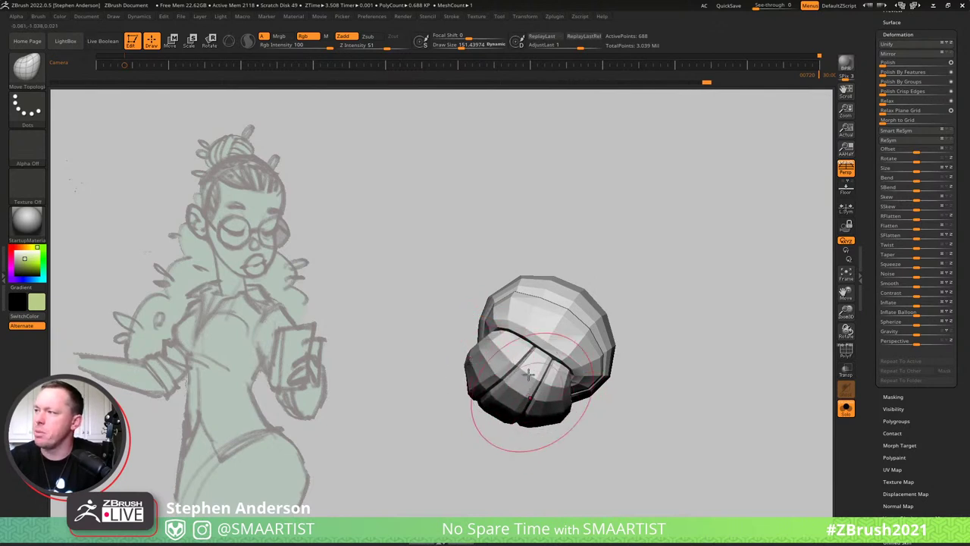
Lower the draw size to about 124 and refine the outer contours of both interlocking bands from several sides.
mouse_move(528, 373)
right_mouse_down()
mouse_move(535, 413)
mouse_move(580, 343)
mouse_move(535, 362)
mouse_move(576, 346)
mouse_move(444, 364)
mouse_move(450, 320)
mouse_move(470, 350)
right_mouse_up()
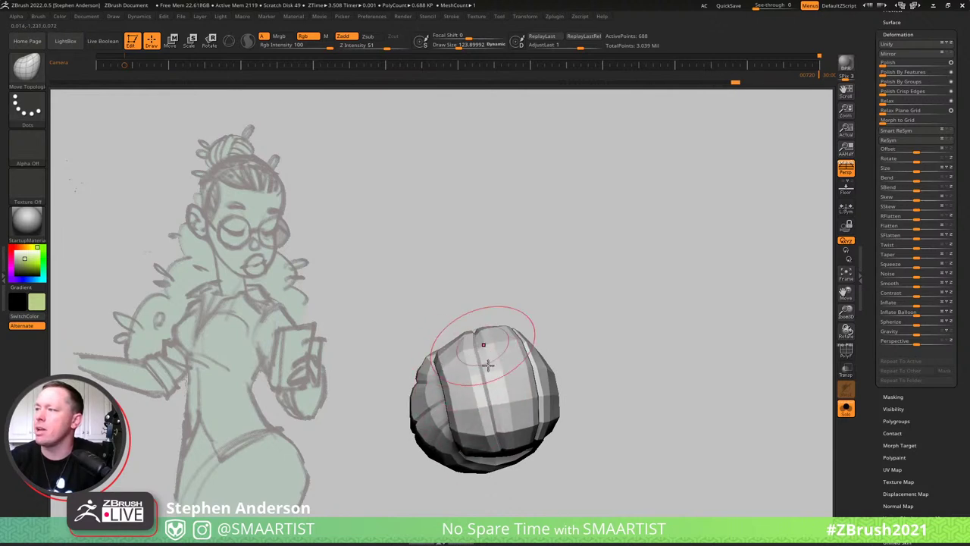
mouse_move(489, 365)
right_mouse_down()
mouse_move(461, 424)
mouse_move(541, 319)
mouse_move(552, 273)
mouse_move(535, 399)
mouse_move(538, 303)
mouse_move(517, 360)
mouse_move(567, 336)
mouse_move(559, 336)
mouse_move(564, 367)
right_mouse_up()
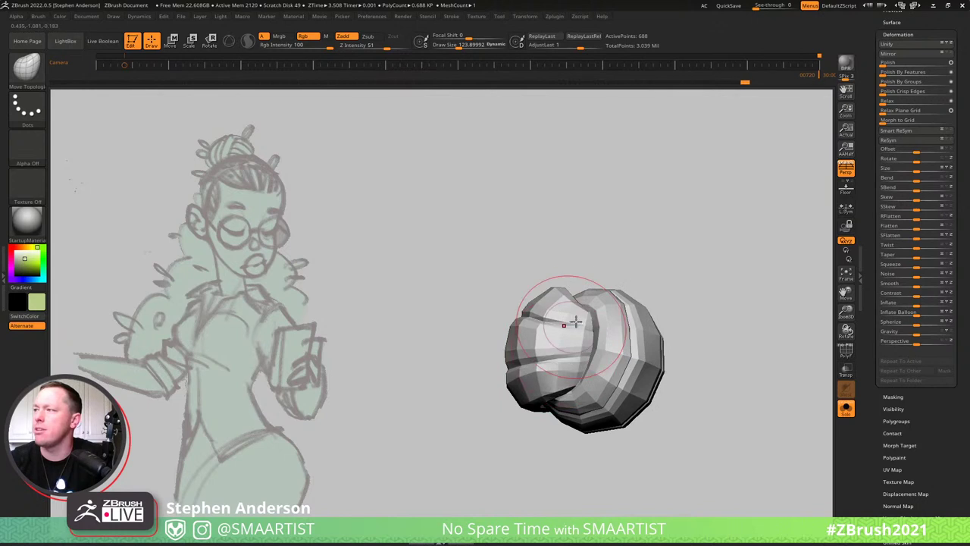
mouse_move(573, 311)
right_mouse_down()
mouse_move(634, 350)
mouse_move(570, 354)
right_mouse_up()
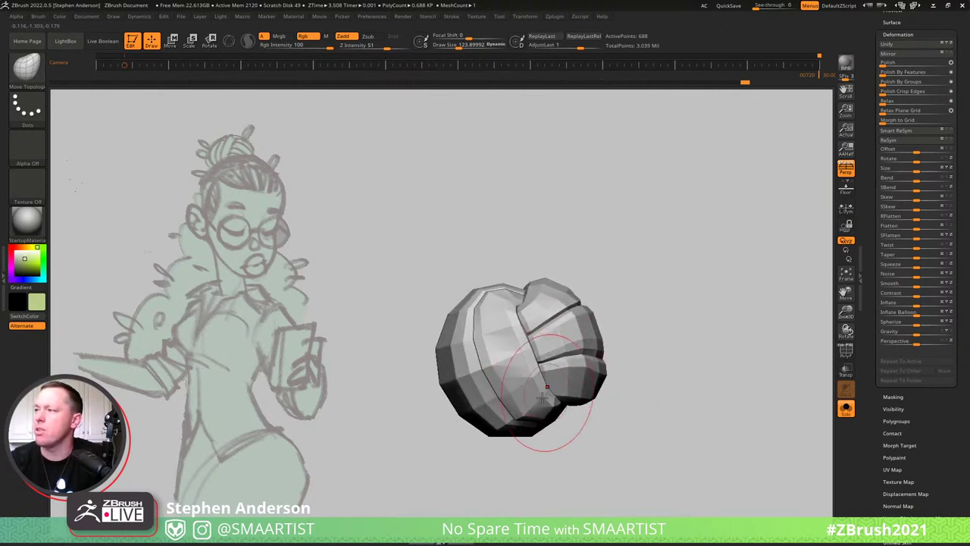
mouse_move(510, 311)
right_mouse_down()
mouse_move(552, 292)
mouse_move(523, 377)
right_mouse_up()
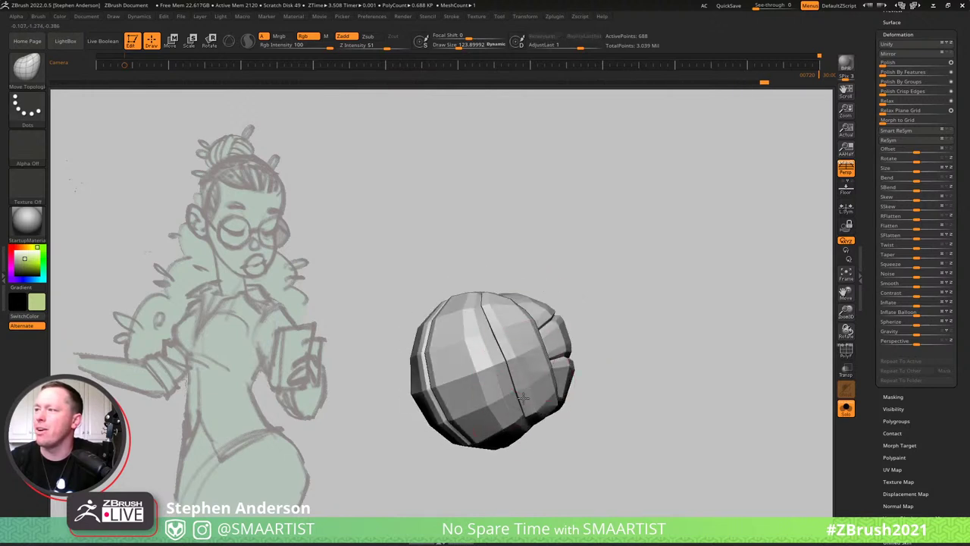
left_click_drag(506, 348, 500, 333)
mouse_move(493, 314)
right_mouse_down("ctrl")
mouse_move(490, 340)
mouse_move(547, 347)
mouse_move(500, 411)
mouse_move(494, 343)
right_mouse_up("ctrl")
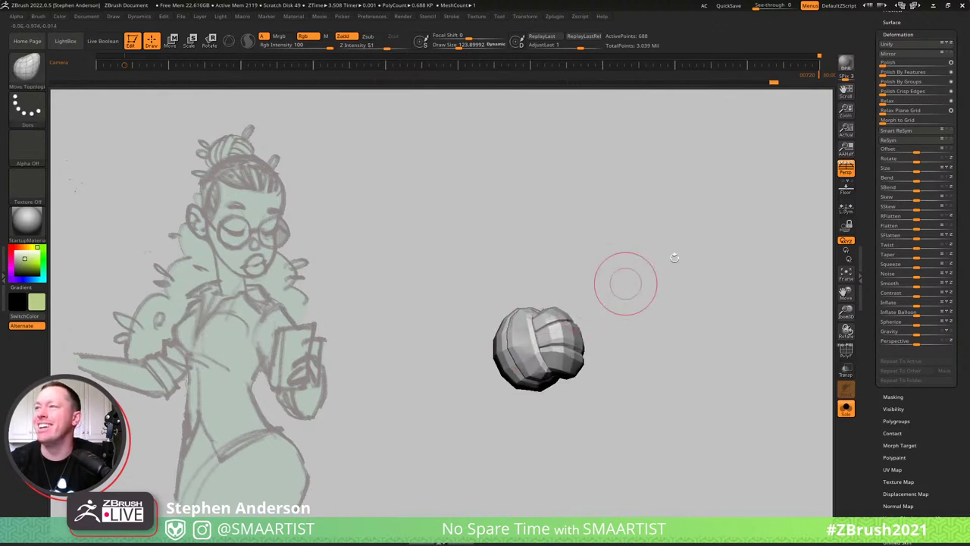
Show the whole character over the sketch, raise the draw size to about 557, and resize and reposition the bun to fit the sketched topknot.
key("Left")
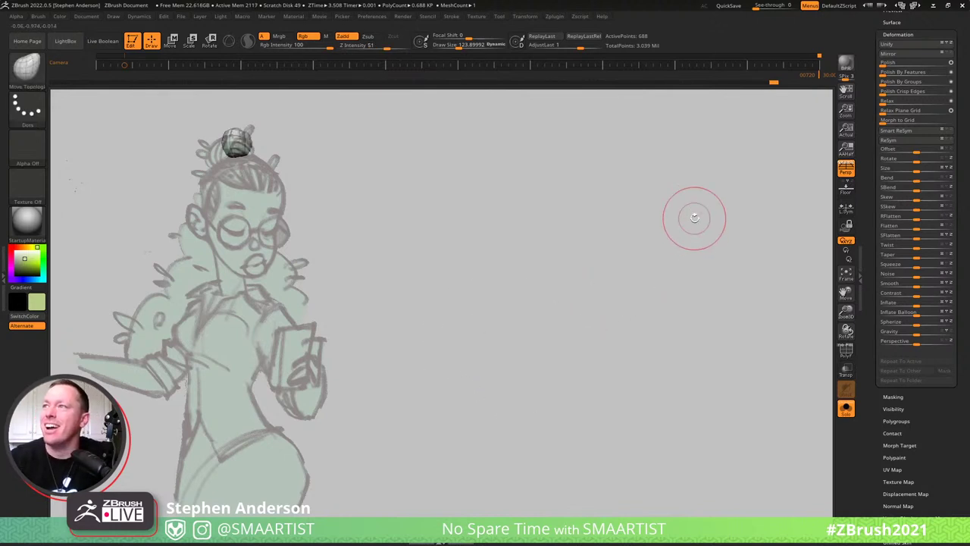
key("ctrl+s")
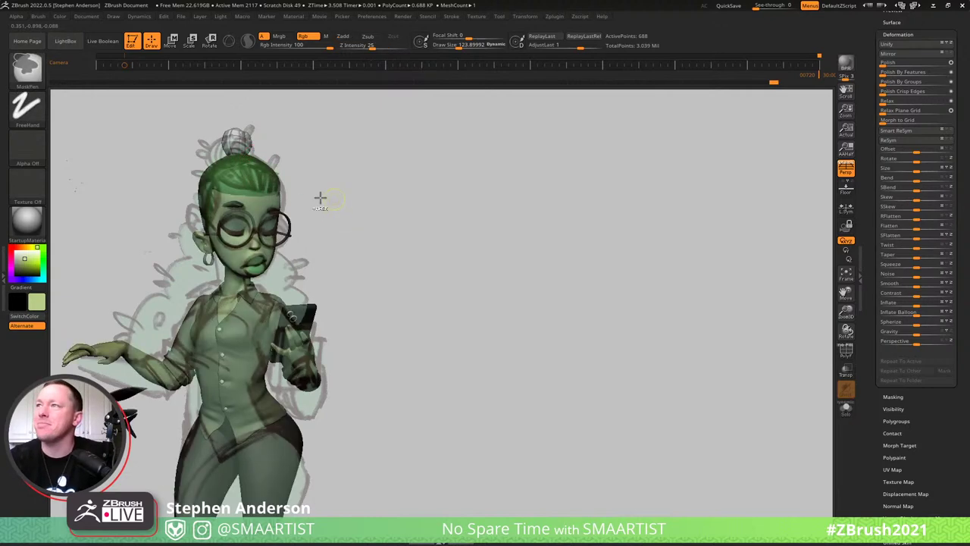
key("s")
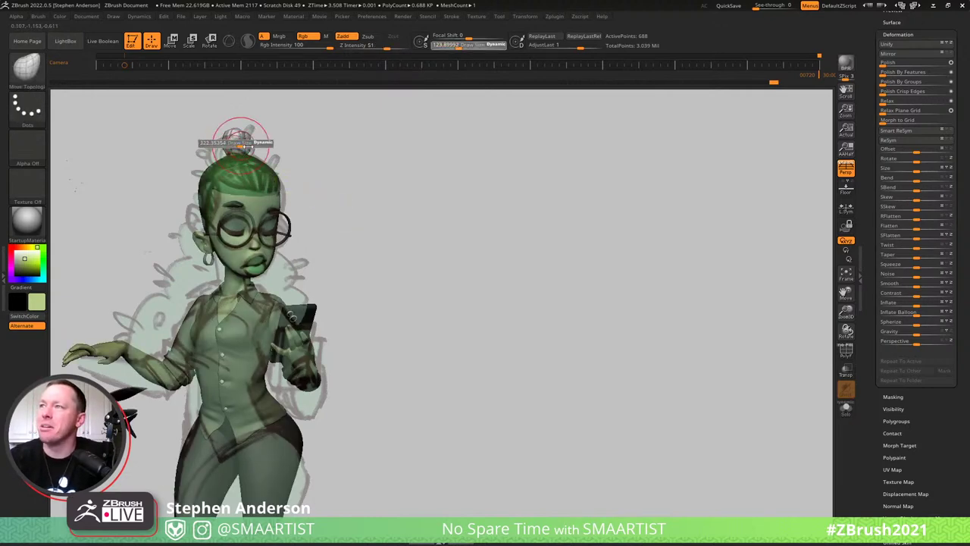
key("b")
key("m")
key("v")
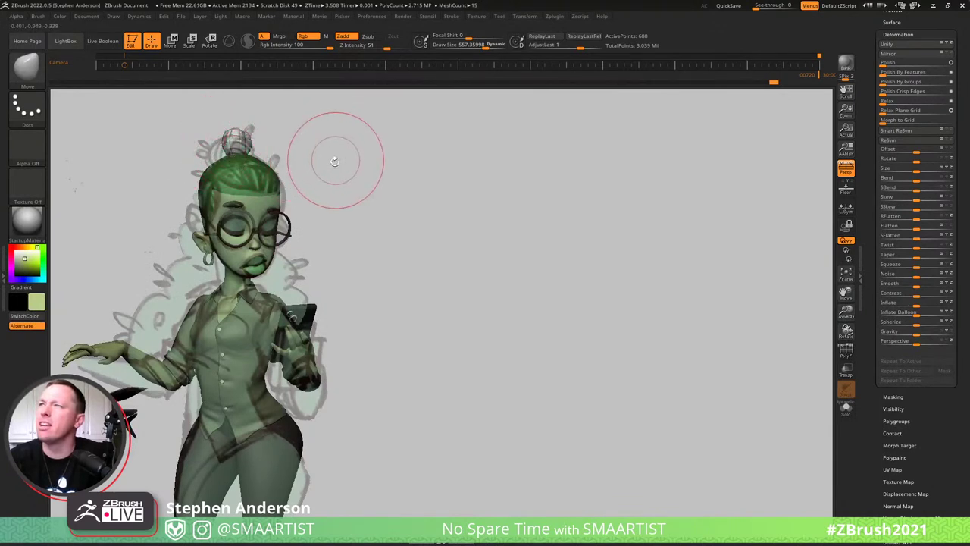
key("e")
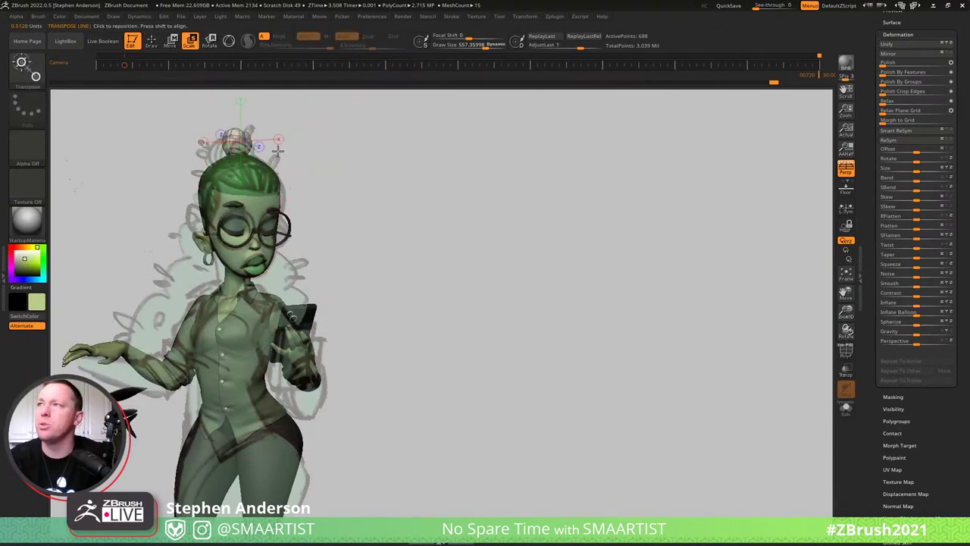
key("y")
mouse_move(231, 156)
left_mouse_down()
mouse_move(243, 173)
mouse_move(261, 170)
mouse_move(235, 165)
left_mouse_up()
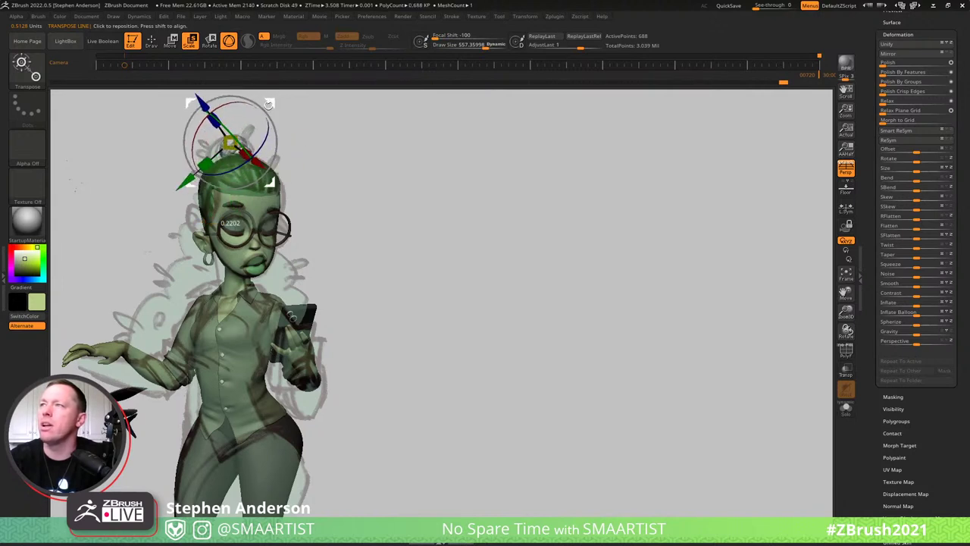
key("q")
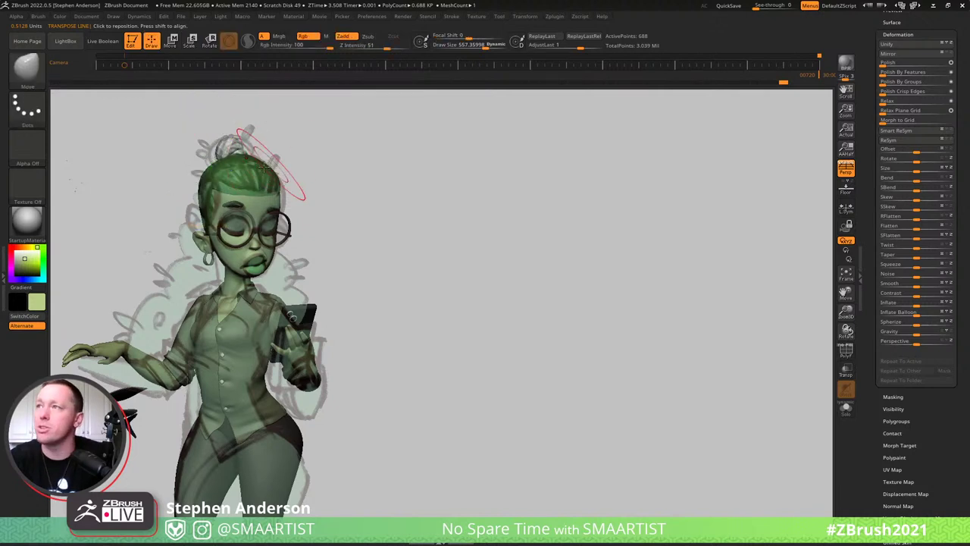
Rotate and shift the bun onto the crown and adjust its outline with the Move brush to match the sketch overlay.
key("w")
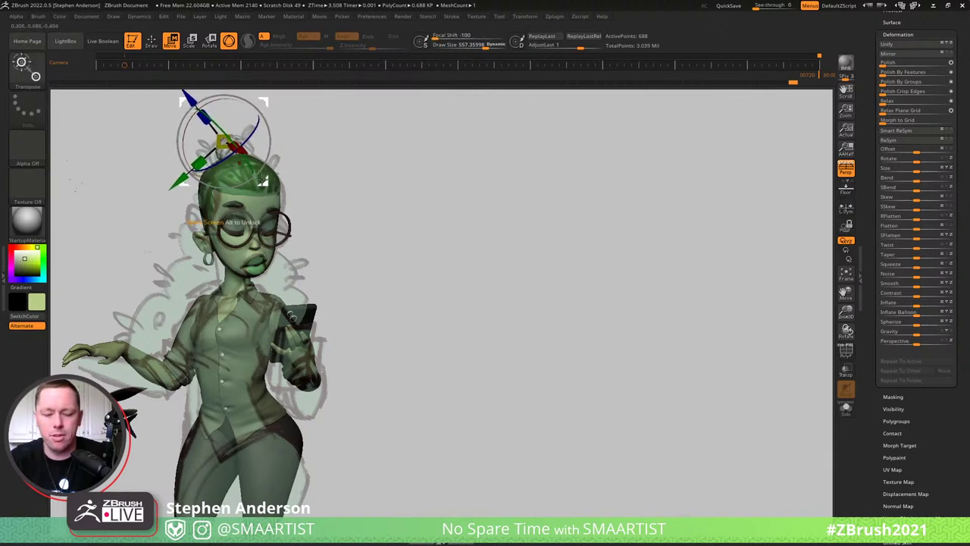
key("b")
key("m")
key("v")
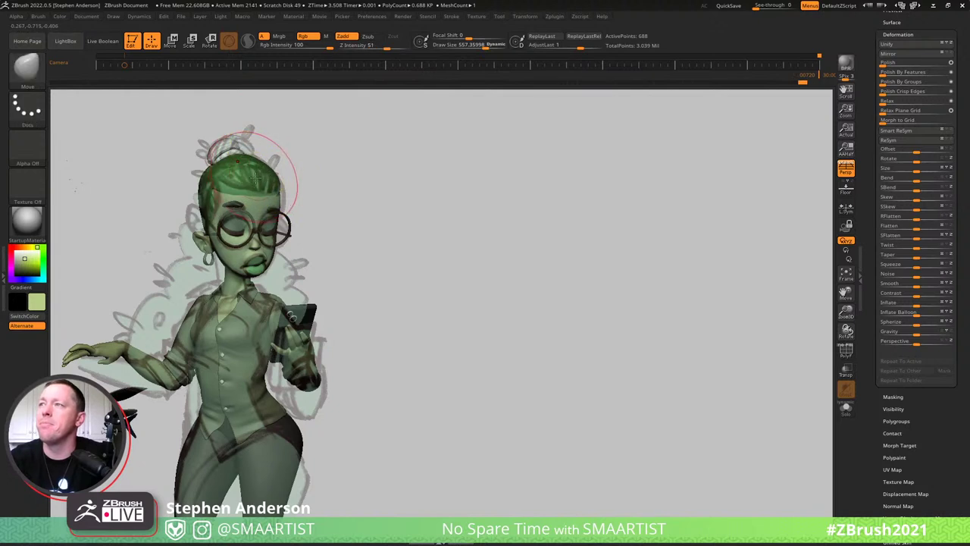
key("w")
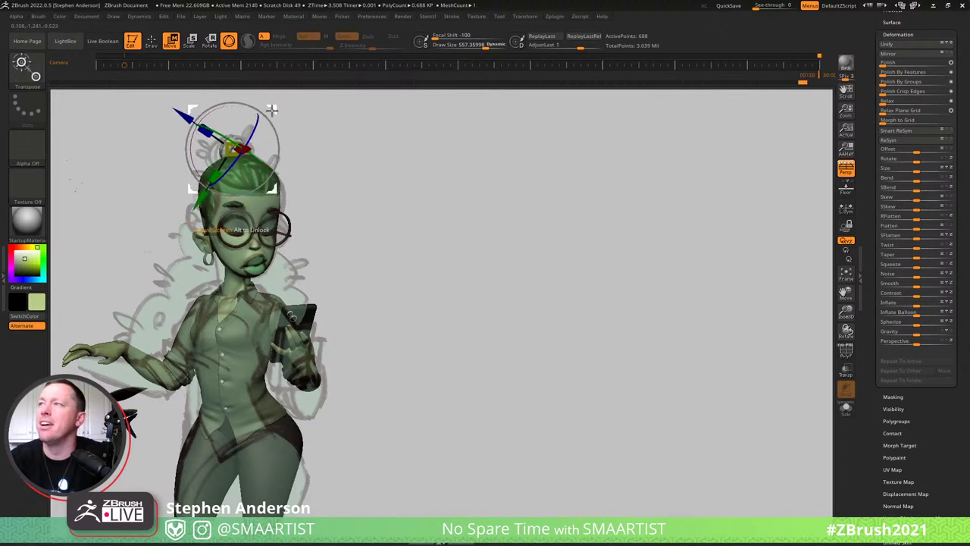
key("q")
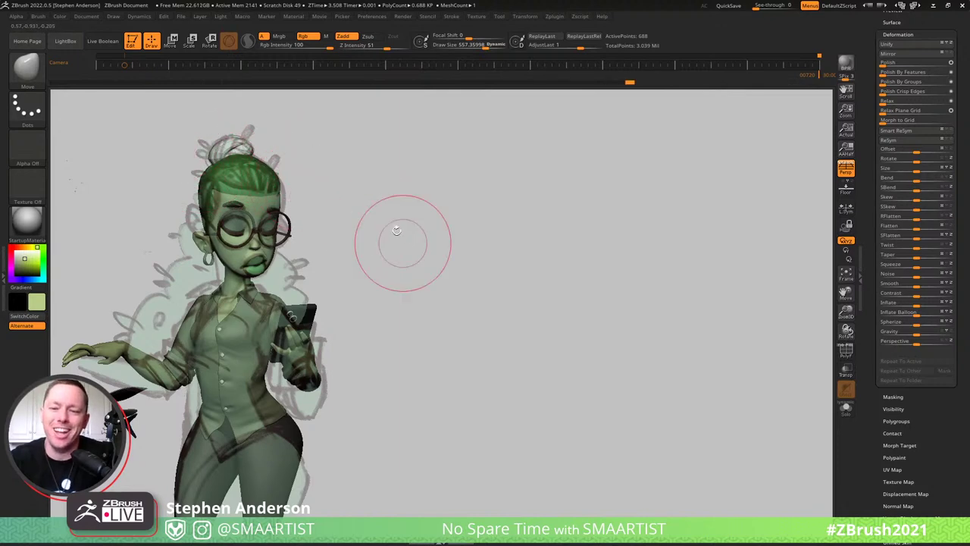
Move the bun towards the back of the head while viewing the character from the side.
mouse_move(563, 279)
left_mouse_down("alt")
mouse_move(606, 296)
mouse_move(590, 291)
left_mouse_up("alt")
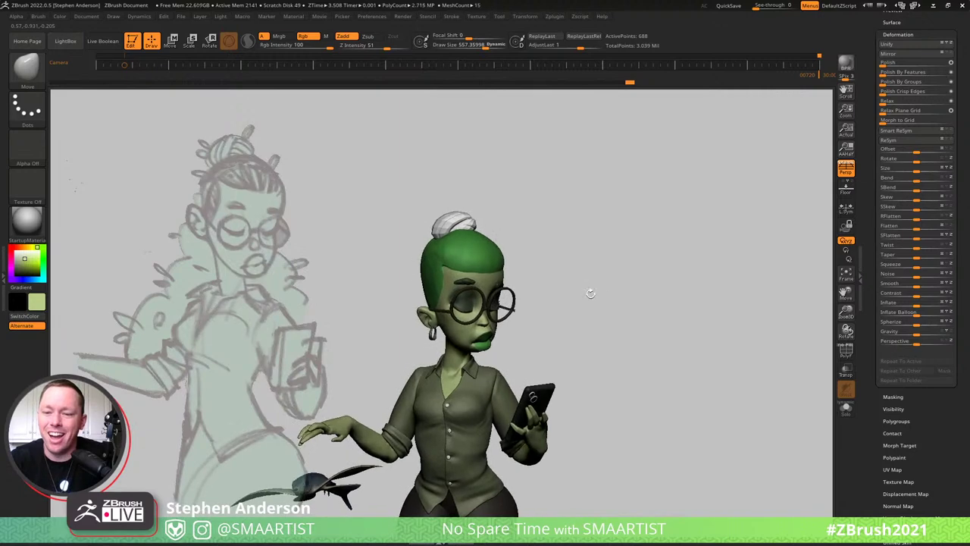
mouse_move(515, 254)
left_mouse_down()
mouse_move(505, 257)
mouse_move(505, 202)
left_mouse_up()
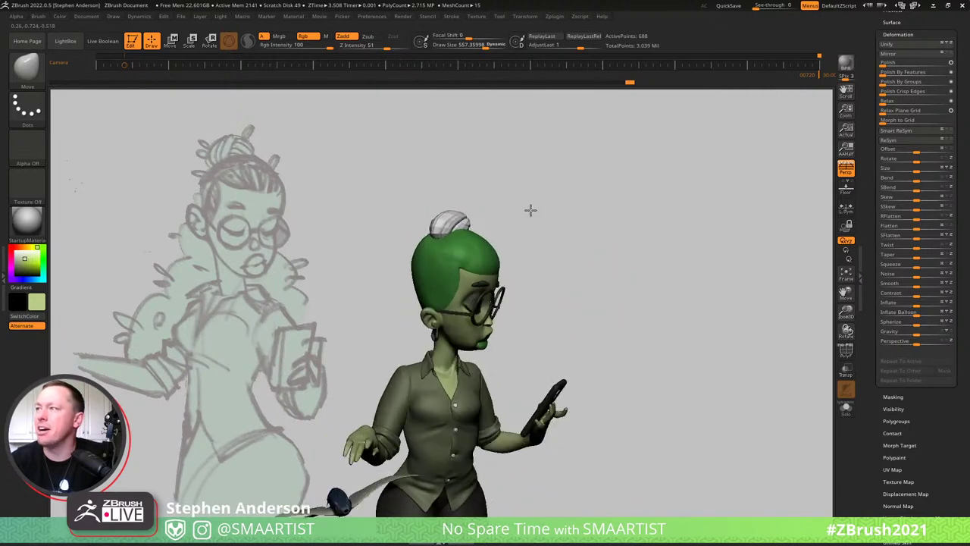
key("w")
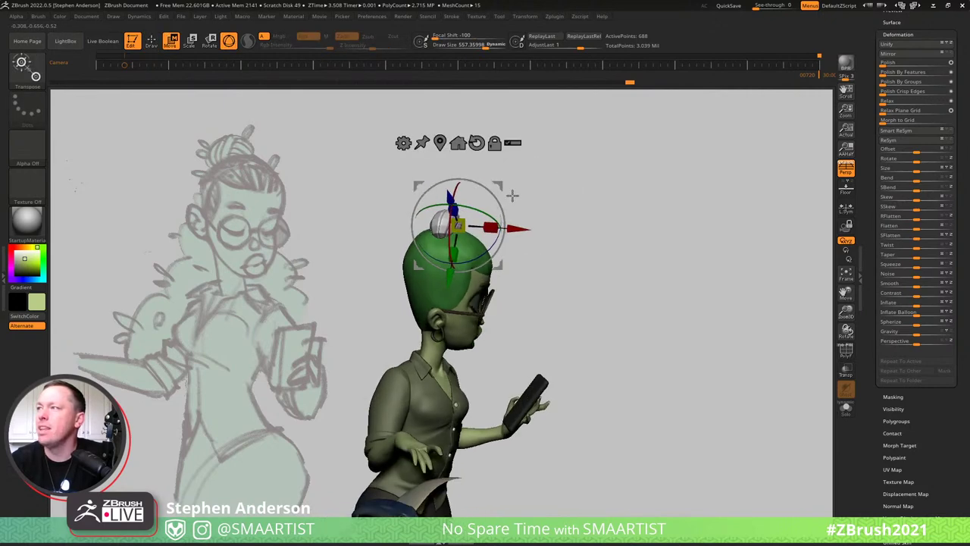
left_click_drag(509, 189, 486, 187)
key("q")
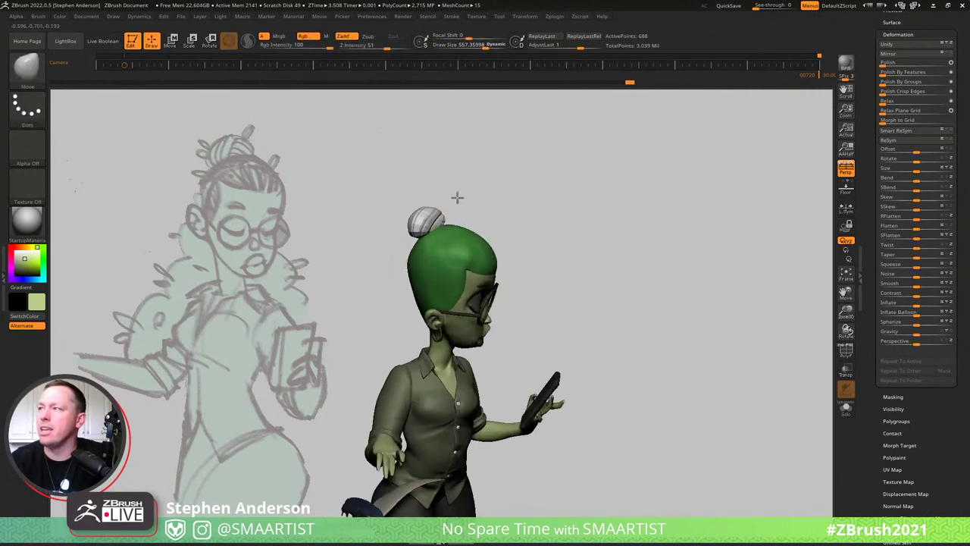
Refine the edge of the bun where it meets the head using Move Topological at a draw size of about 114.
mouse_move(459, 229)
right_mouse_down("ctrl")
mouse_move(515, 263)
mouse_move(496, 251)
right_mouse_up("ctrl")
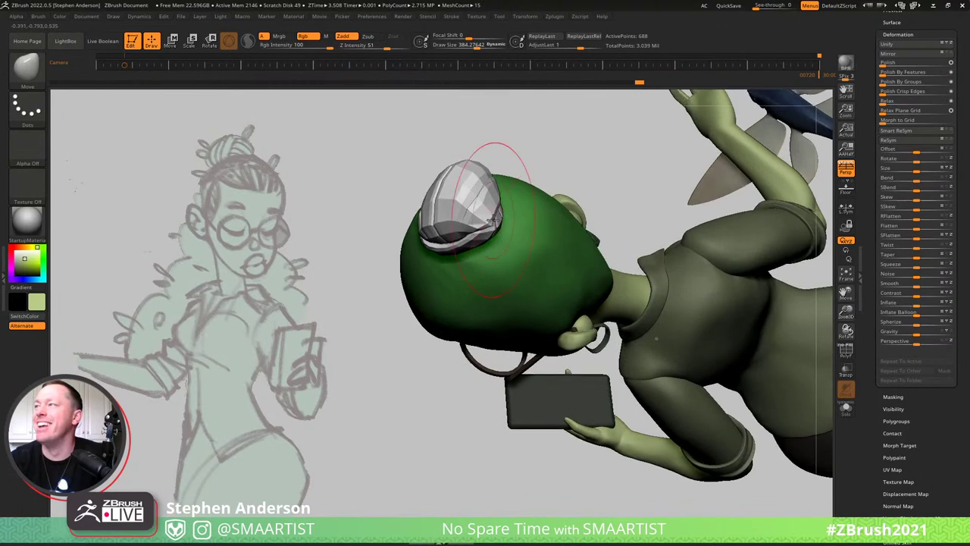
key("b")
key("m")
key("t")
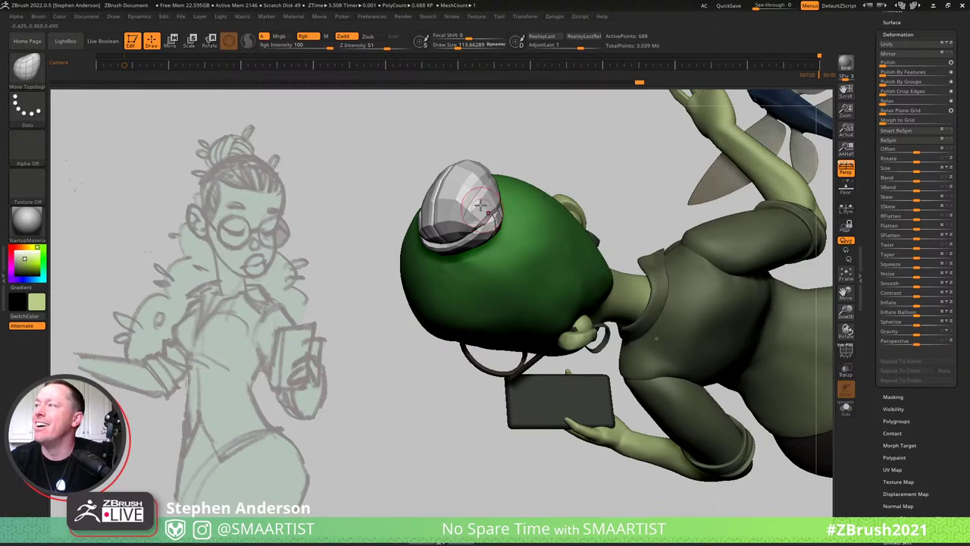
key("shift")
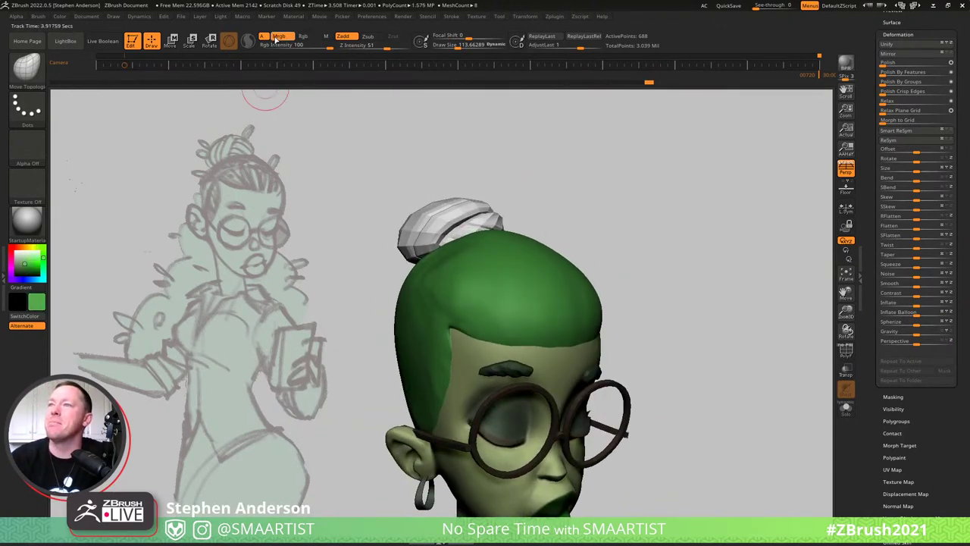
Fill the bun with the hair's green colour (R 78, G 168, B 70).
left_click(62, 17)
left_click(95, 199)
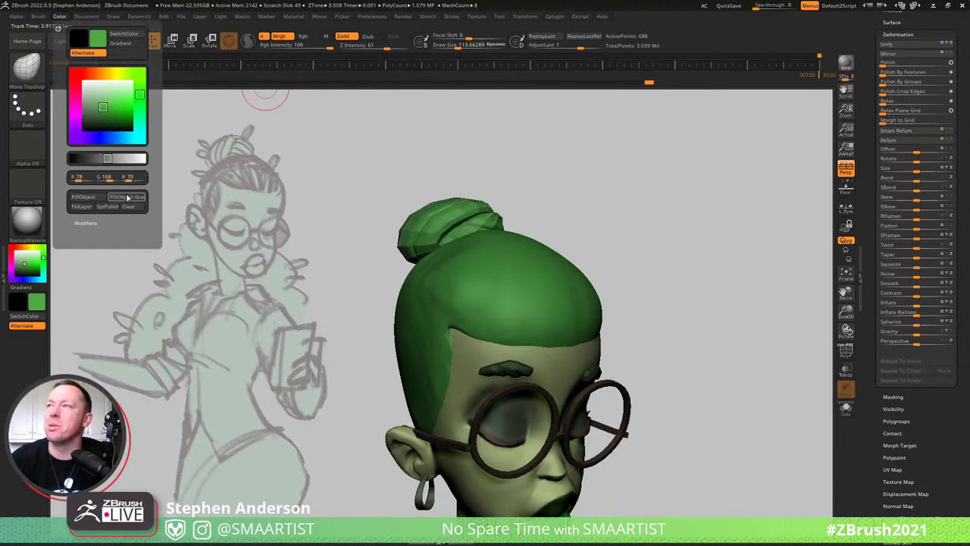
left_click_drag(569, 177, 556, 144)
Return to the sketch overlay view and adjust the bun's silhouette with the Move brush at a draw size of about 580.
key("Left")
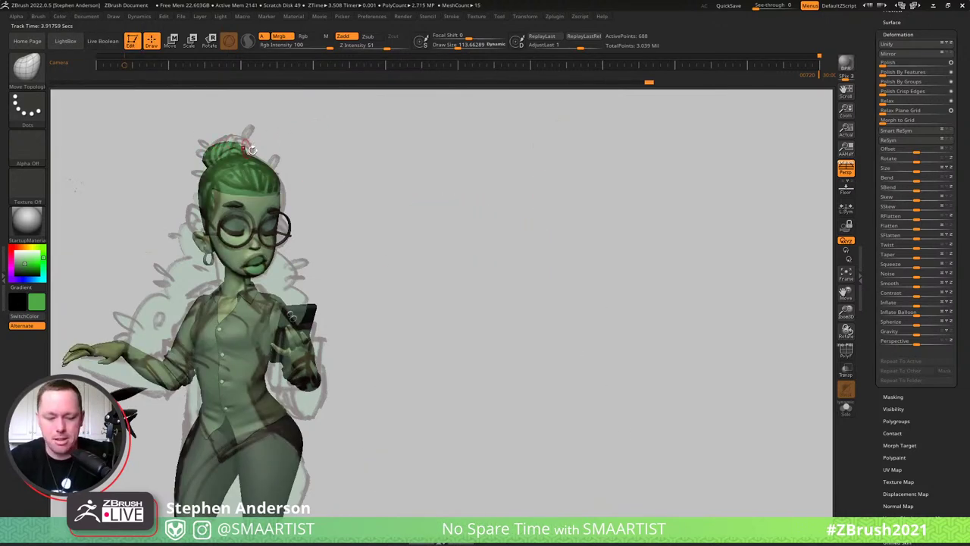
key("b")
key("m")
key("v")
key("s")
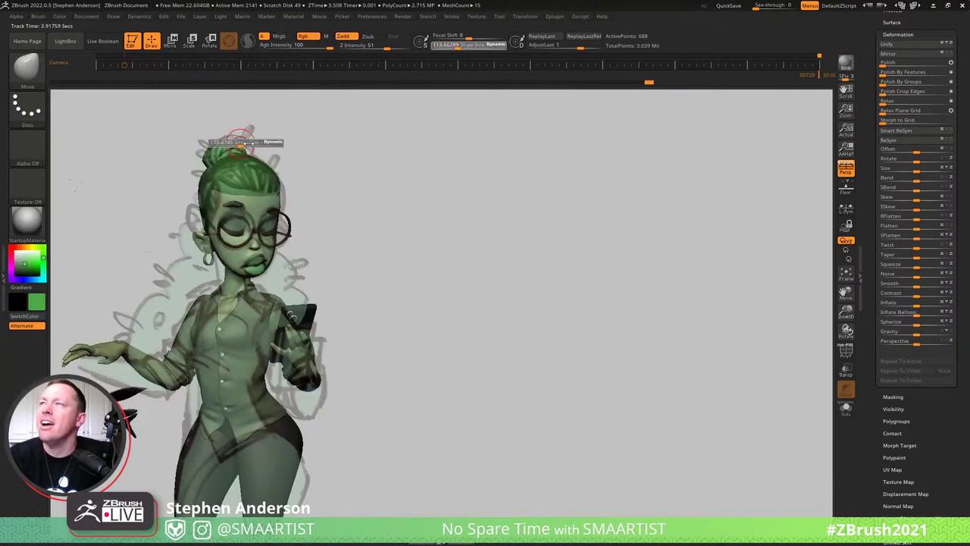
left_click_drag(263, 142, 279, 142)
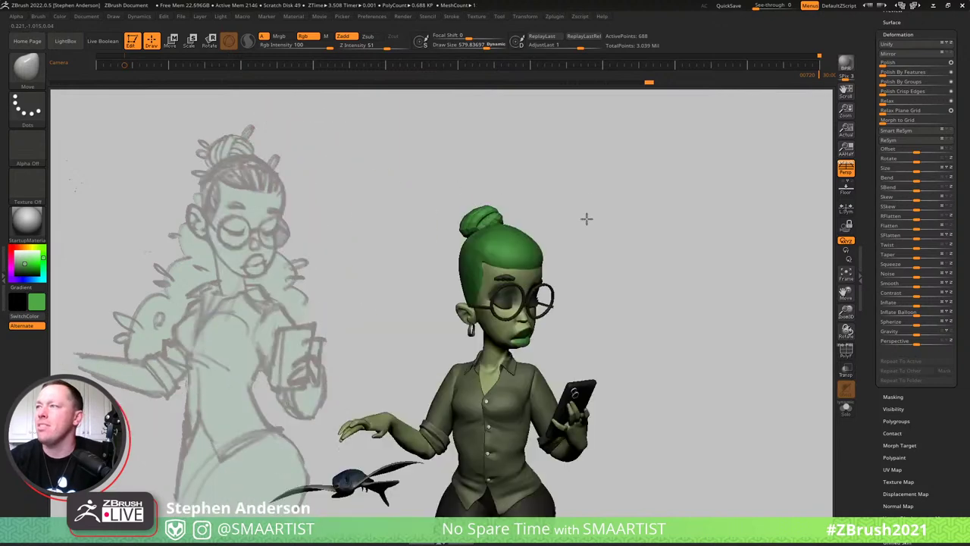
Reduce the draw size to about 274 and nudge the bun's shape from the side of the head.
left_click_drag(558, 241, 566, 247)
key("s")
mouse_move(482, 216)
left_mouse_down()
mouse_move(471, 218)
mouse_move(494, 305)
mouse_move(489, 269)
mouse_move(500, 265)
mouse_move(479, 212)
left_mouse_up()
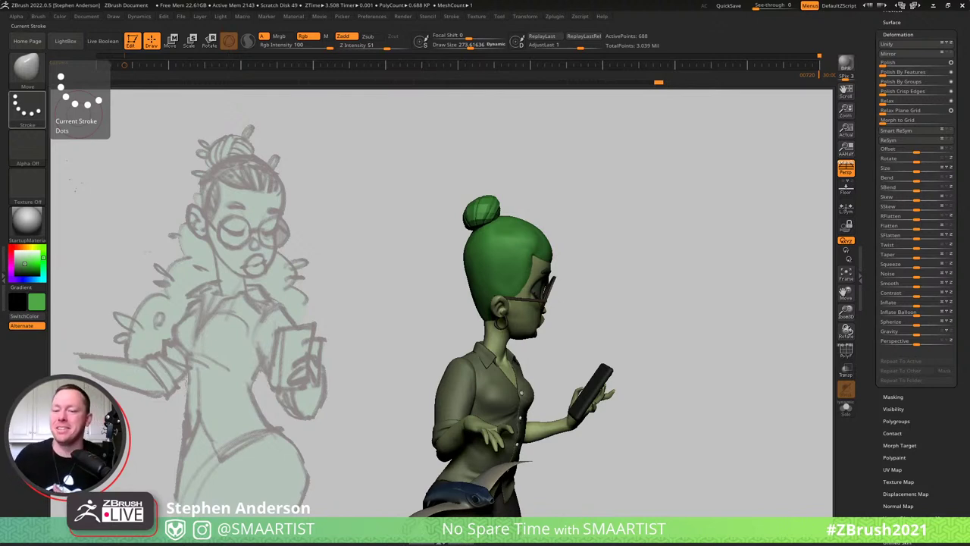
Choose the Topology brush and make the hair cap the active subtool.
left_click_drag(561, 169, 623, 228)
left_click_drag(604, 283, 561, 261)
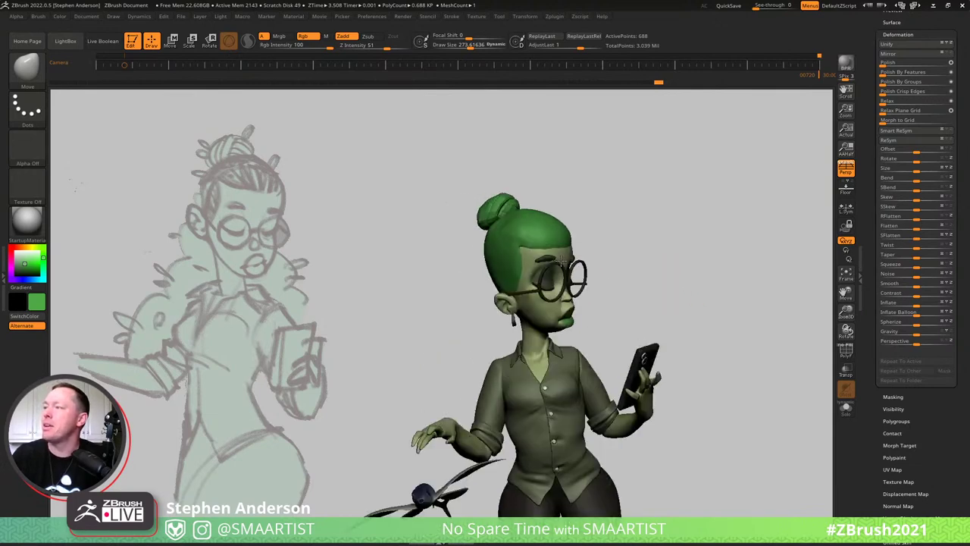
mouse_move(652, 249)
left_mouse_down()
mouse_move(629, 259)
mouse_move(650, 243)
mouse_move(648, 270)
left_mouse_up()
right_click_drag(583, 265, 553, 316, "ctrl")
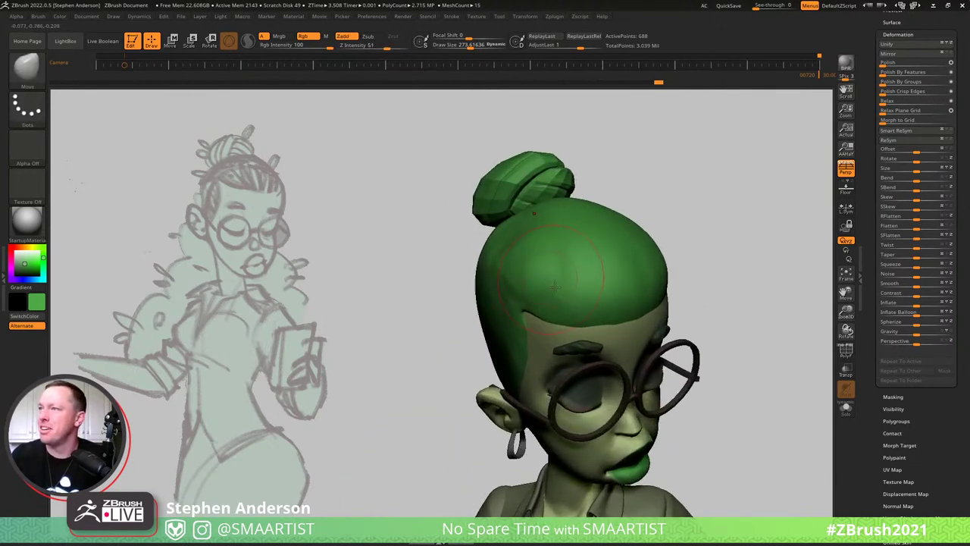
left_click_drag(554, 287, 540, 290)
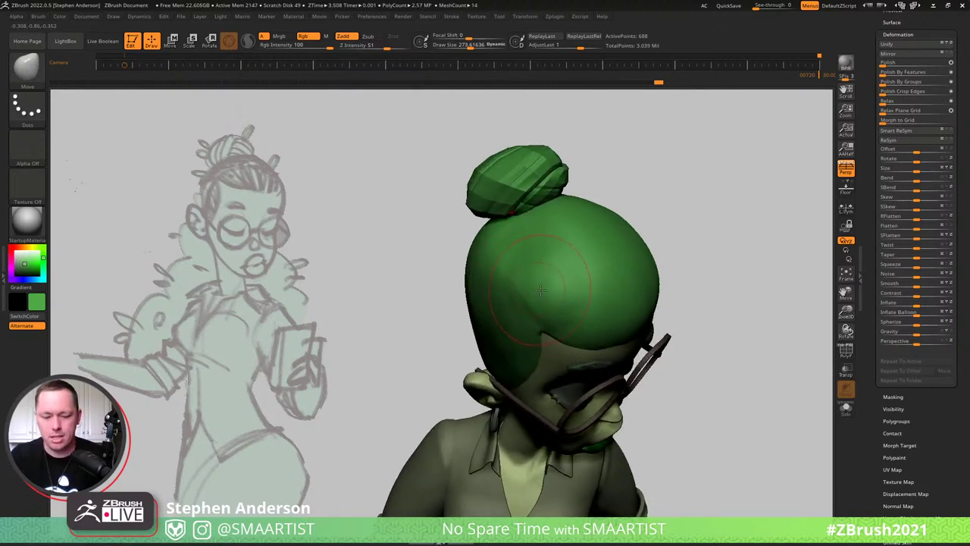
key("b")
key("t")
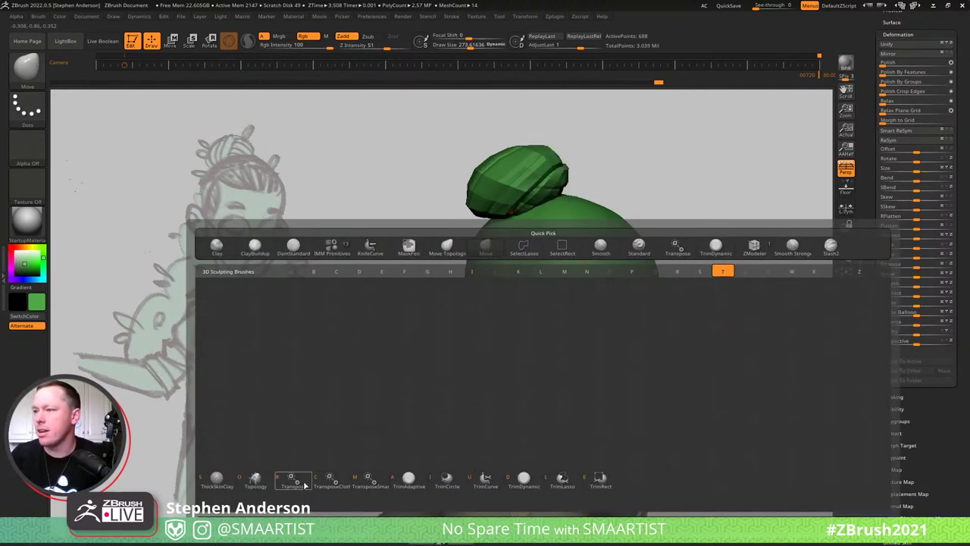
left_click(256, 479)
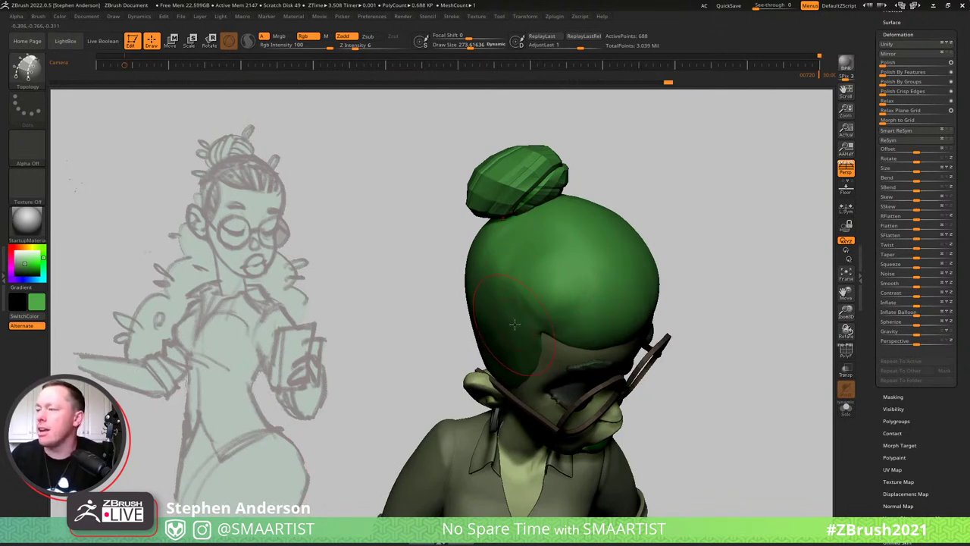
key("n")
left_click(458, 346)
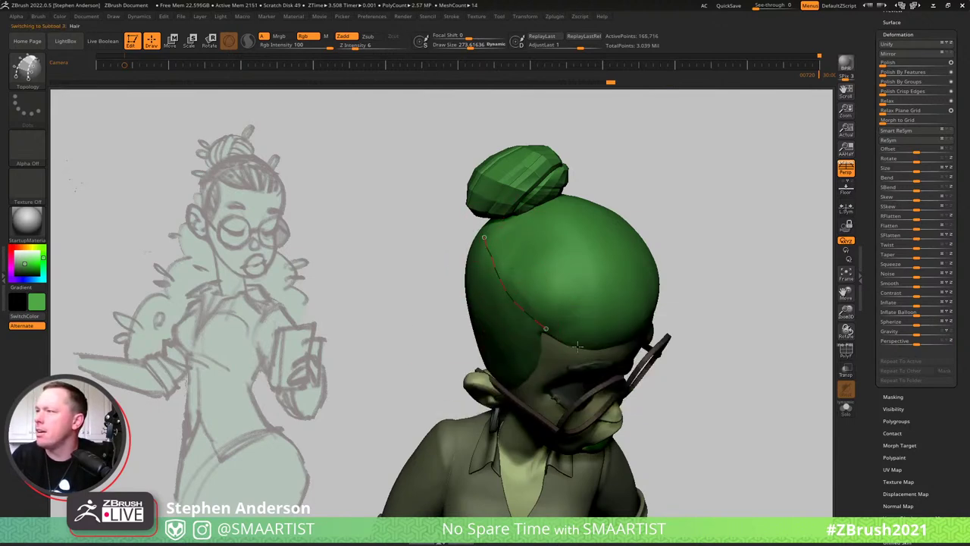
Draw lengthwise topology curves over the top of the hair cap, running from the bun to the front hairline.
left_click_drag(577, 347, 581, 348)
right_click_drag(589, 261, 588, 189)
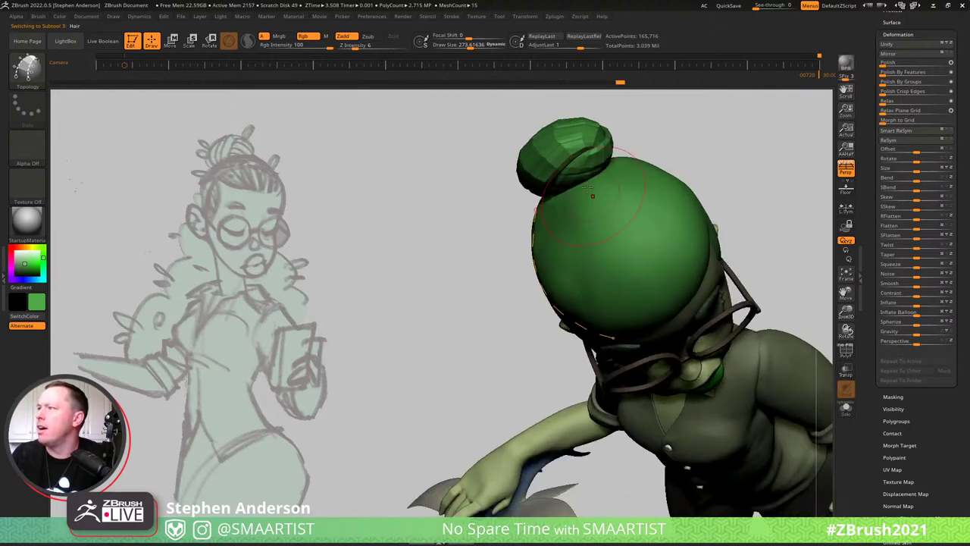
left_click_drag(583, 184, 658, 323)
mouse_move(656, 255)
right_mouse_down()
mouse_move(654, 224)
mouse_move(660, 232)
mouse_move(567, 251)
right_mouse_up()
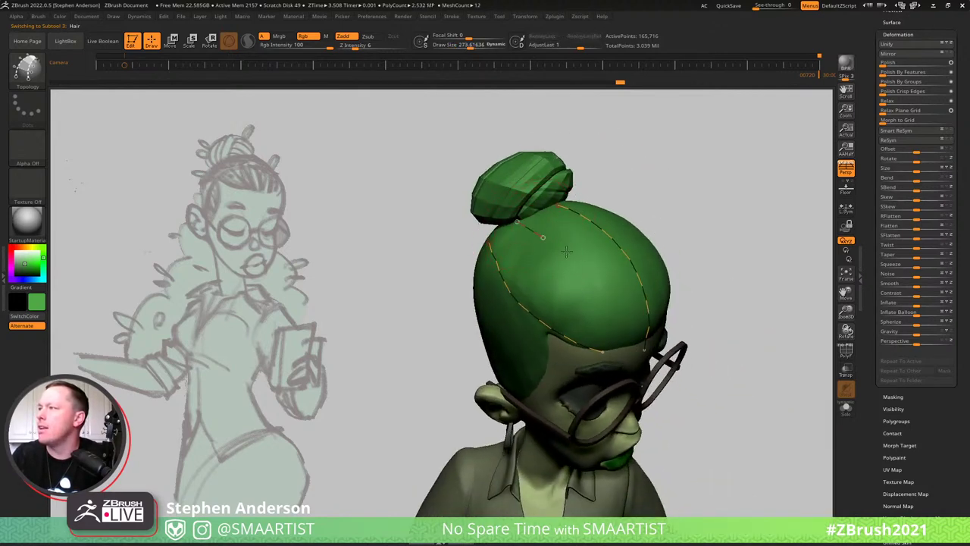
left_click_drag(567, 251, 604, 301)
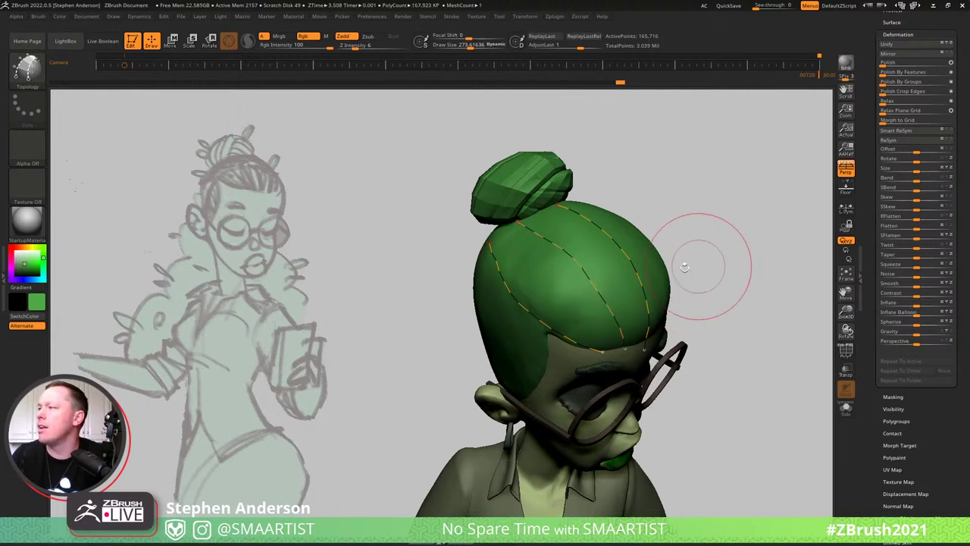
Add lengthwise topology curves on the far side of the hair cap, with the outermost ending at the hairline's corner.
right_click_drag(689, 260, 557, 285)
left_click_drag(659, 136, 666, 179)
left_click_drag(670, 231, 673, 280)
right_click_drag(669, 277, 633, 235)
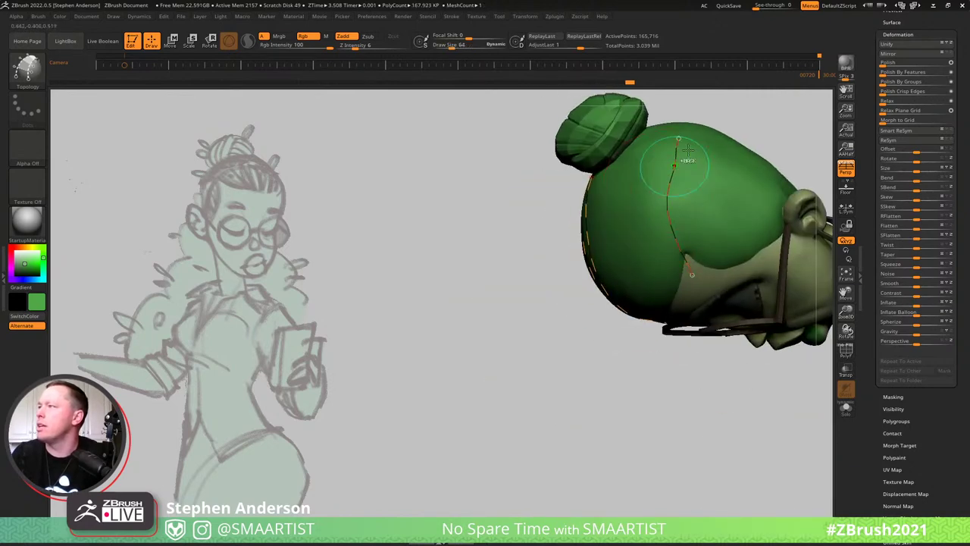
left_click_drag(667, 129, 679, 236)
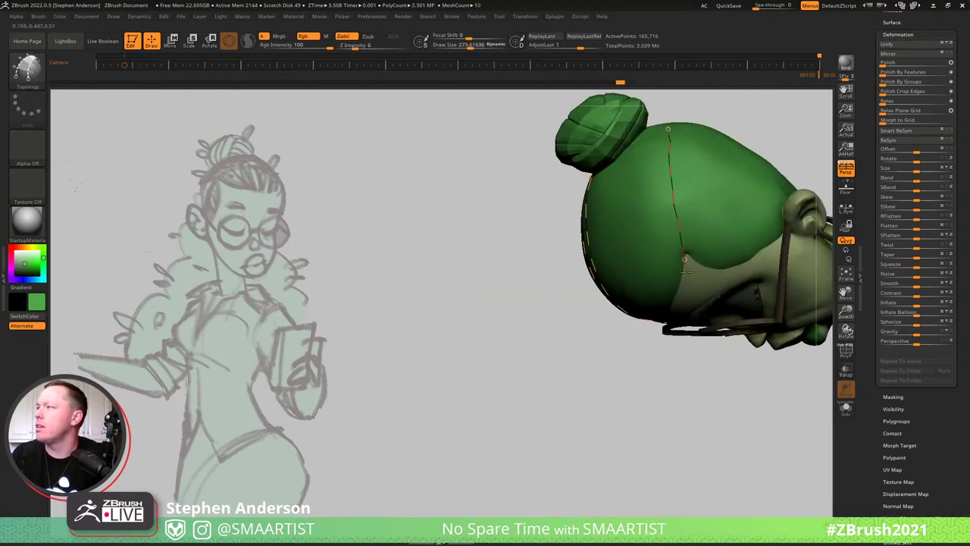
left_click_drag(685, 271, 686, 275)
right_click_drag(658, 274, 698, 268)
left_click_drag(608, 140, 638, 309)
Set the draw size to 64 and trace a topology curve along the front hairline across the ends of the lengthwise curves.
mouse_move(682, 276)
right_mouse_down()
mouse_move(634, 195)
mouse_move(660, 281)
mouse_move(601, 295)
mouse_move(696, 274)
right_mouse_up()
key("s")
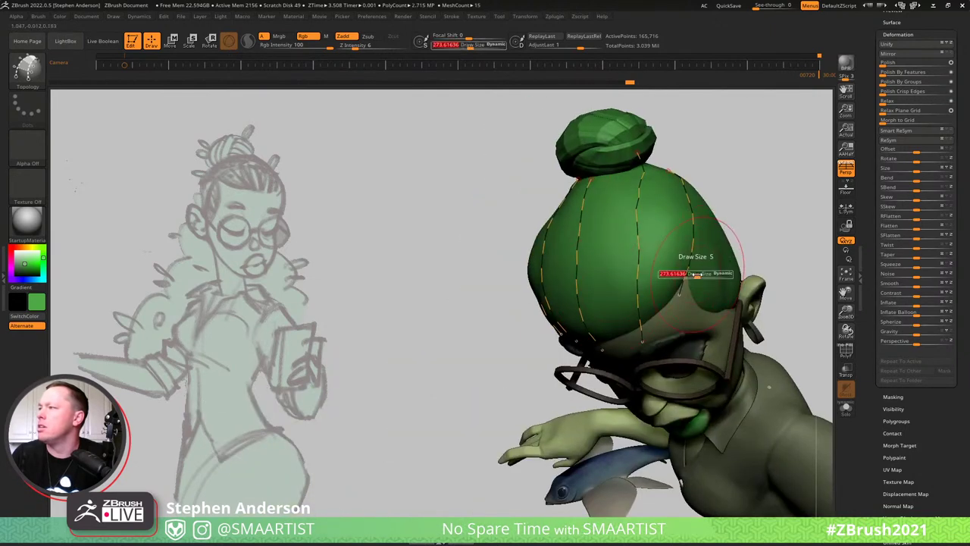
left_click_drag(696, 275, 682, 283)
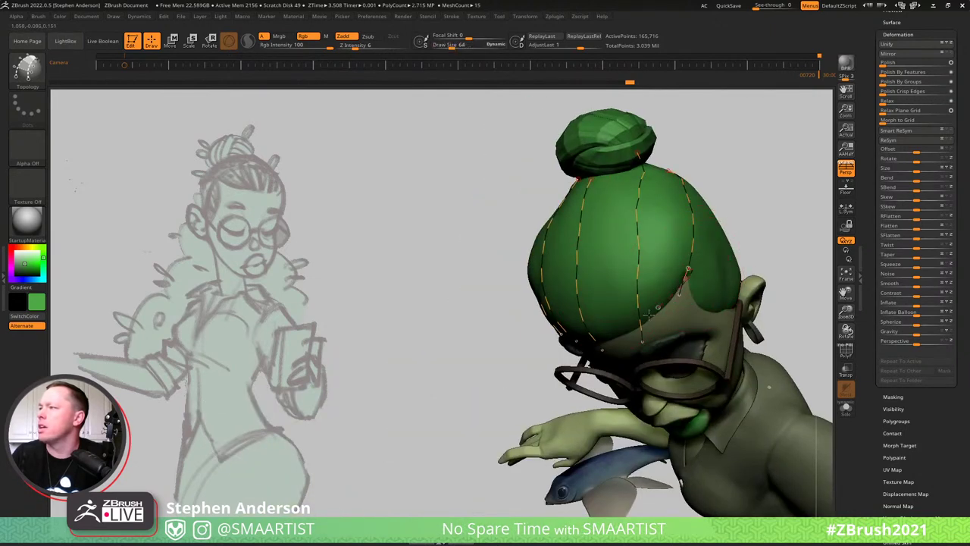
mouse_move(611, 336)
right_mouse_down()
mouse_move(644, 281)
mouse_move(587, 344)
right_mouse_up()
left_click_drag(583, 348, 524, 345)
Draw cross curves over the hair cap from the base of the bun towards the hairline, at a draw size of about 124.
right_click_drag(523, 343, 436, 216)
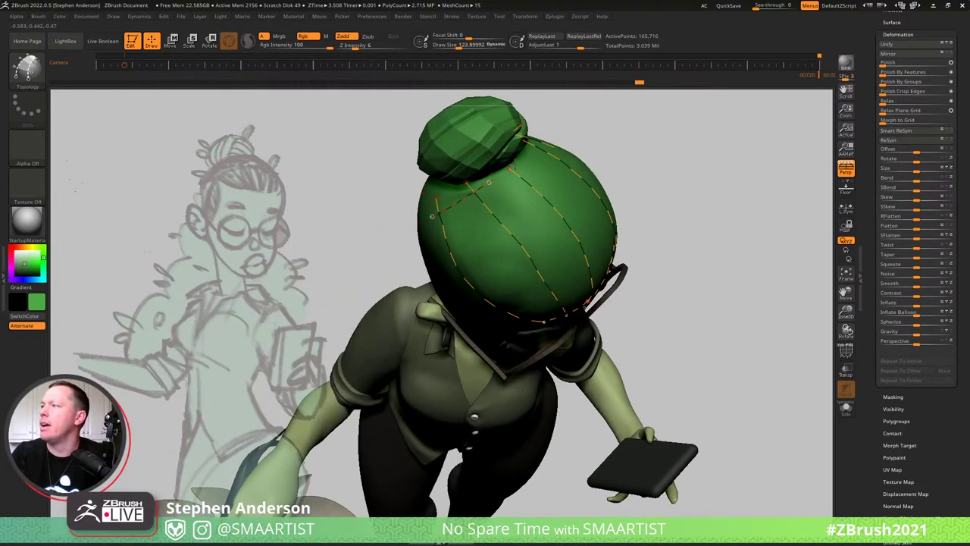
left_click_drag(537, 143, 542, 139)
mouse_move(573, 152)
right_mouse_down()
mouse_move(542, 165)
mouse_move(559, 143)
mouse_move(574, 174)
mouse_move(633, 179)
mouse_move(658, 161)
mouse_move(636, 142)
mouse_move(608, 143)
mouse_move(614, 120)
right_mouse_up()
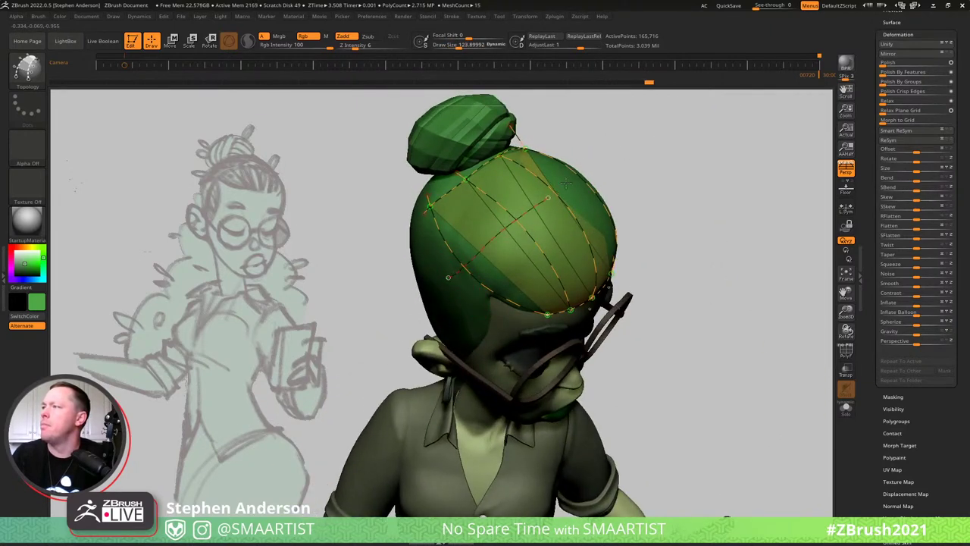
right_click_drag(587, 171, 565, 205)
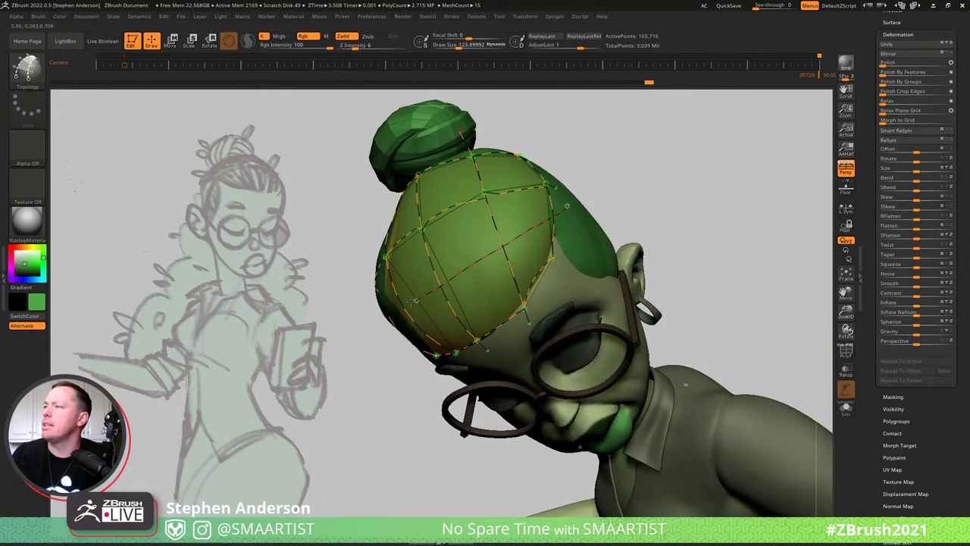
mouse_move(411, 300)
right_mouse_down()
mouse_move(496, 275)
mouse_move(490, 256)
mouse_move(426, 304)
right_mouse_up()
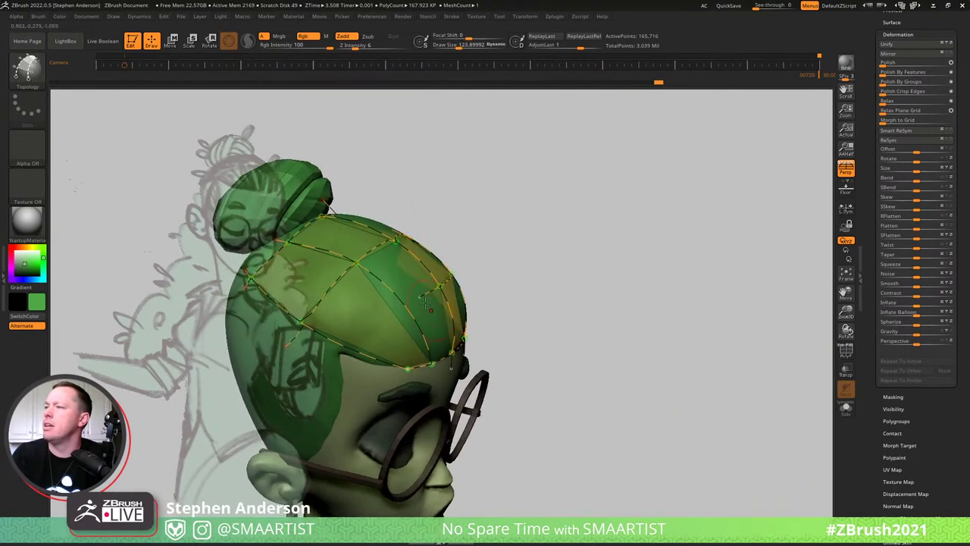
left_click_drag(420, 297, 333, 355)
mouse_move(416, 261)
right_mouse_down()
mouse_move(368, 272)
mouse_move(509, 222)
mouse_move(519, 208)
mouse_move(543, 263)
right_mouse_up()
Set the draw size to 1 and generate a mesh from the topology curves.
key("s")
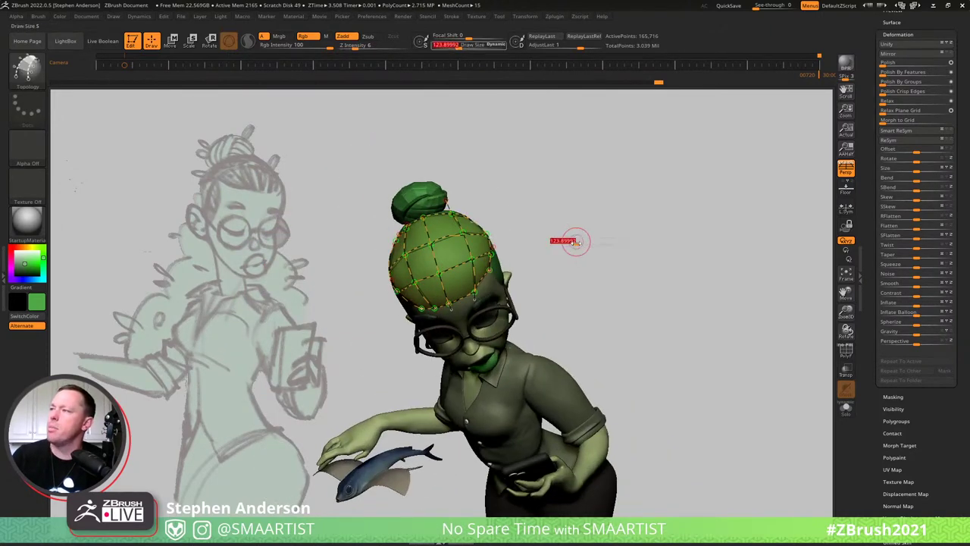
left_click_drag(576, 241, 524, 247)
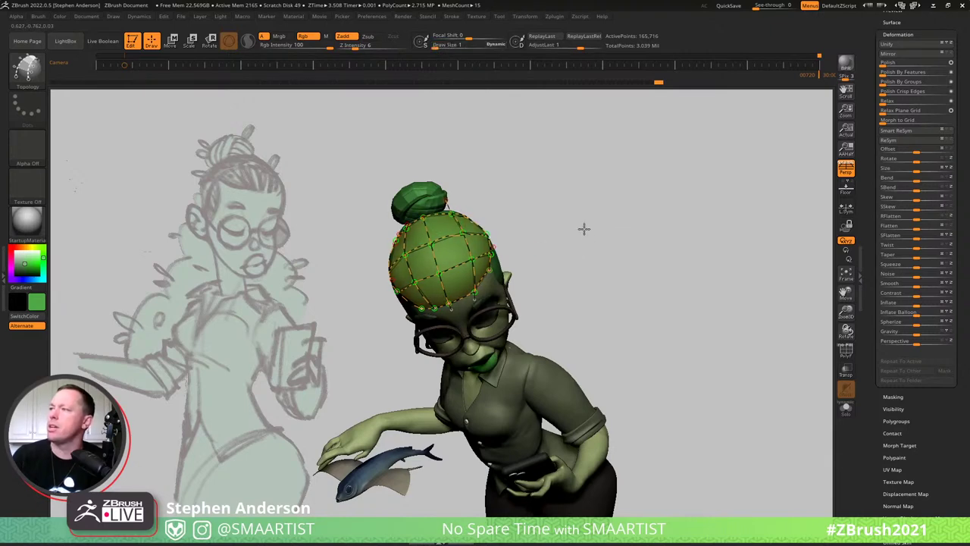
right_click_drag(583, 228, 603, 288)
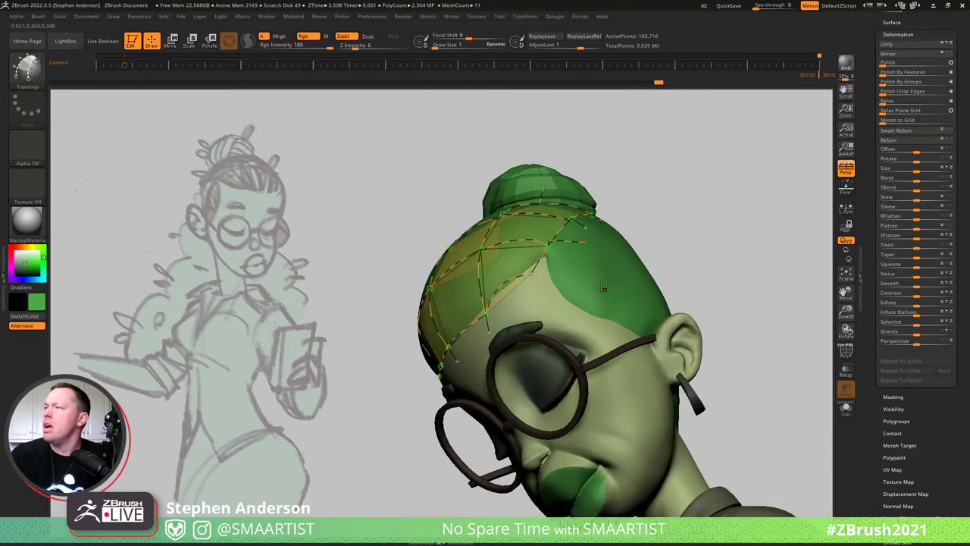
left_click(600, 287)
Hide the bun subtool Hair1_1 and split the new unmasked patch off the hair cap with Split Unmasked Points.
right_click_drag(722, 213, 746, 225)
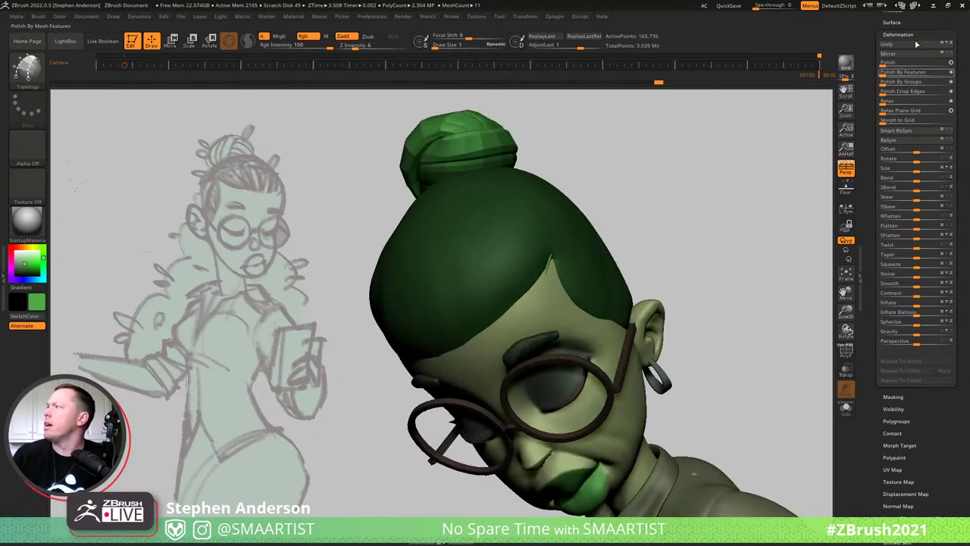
left_click_drag(920, 96, 920, 102)
scroll(919, 98, "up", 4)
left_click(892, 154)
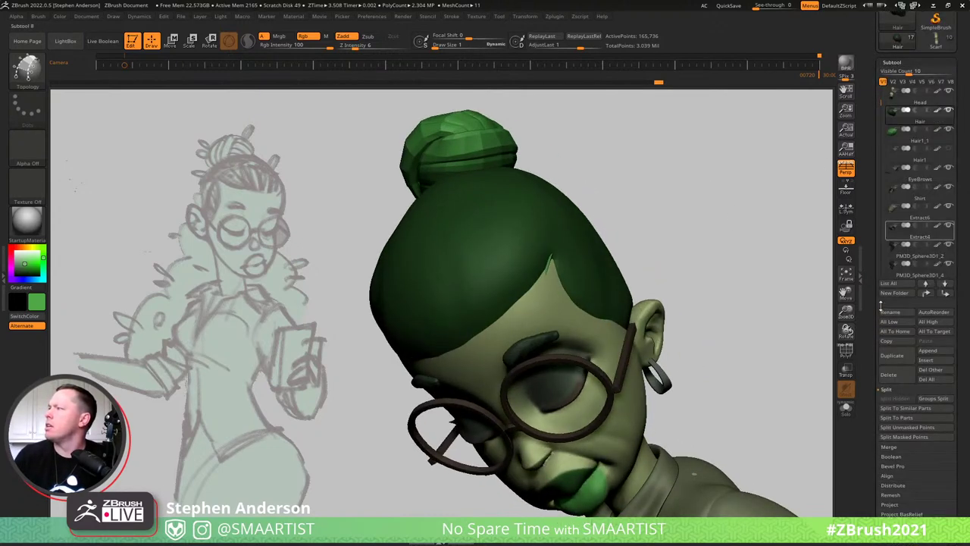
left_click(948, 132)
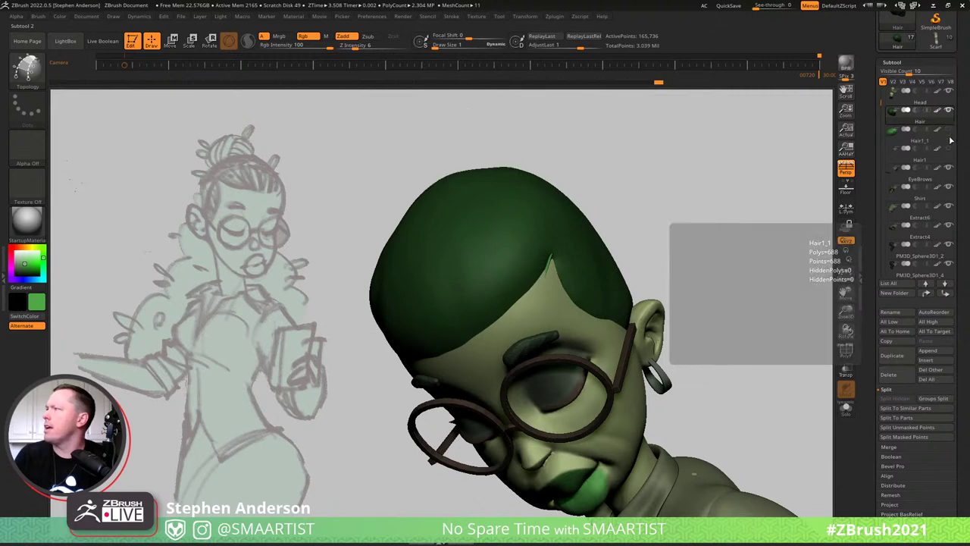
left_click(908, 427)
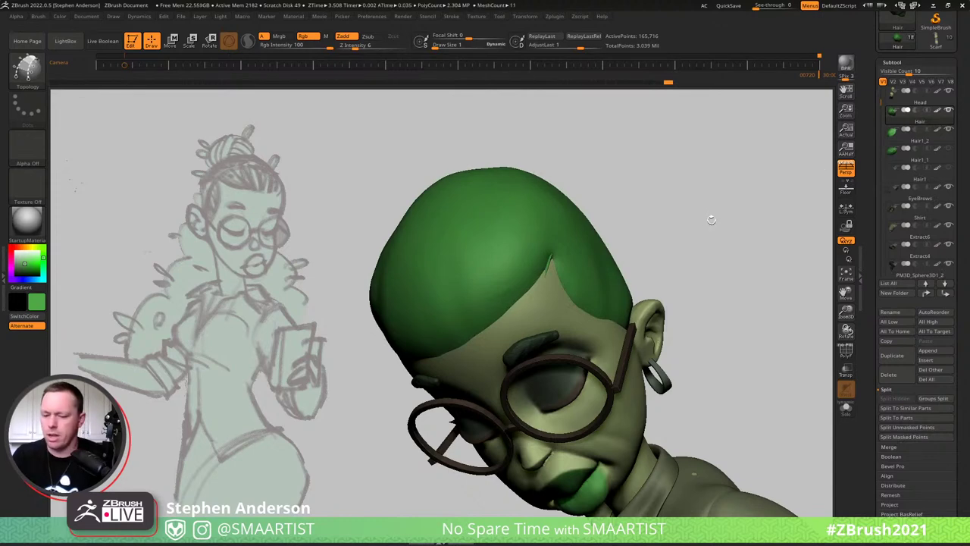
Make the new hair patch the active subtool and show the rest of the model as a transparent ghost.
left_click(459, 241, "alt")
right_click_drag(491, 249, 505, 234)
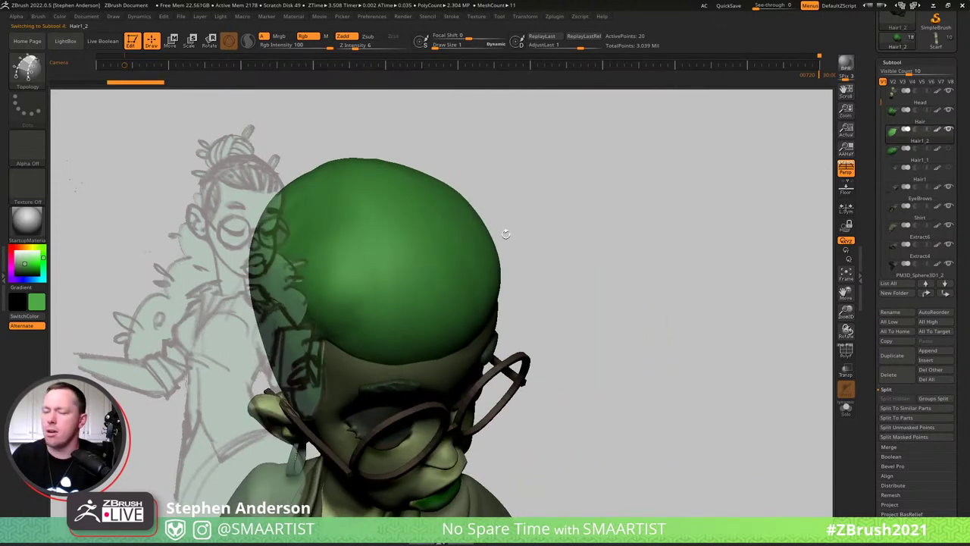
key("ctrl+t")
mouse_move(569, 215)
right_mouse_down("ctrl")
mouse_move(554, 188)
mouse_move(584, 219)
mouse_move(522, 242)
right_mouse_up("ctrl")
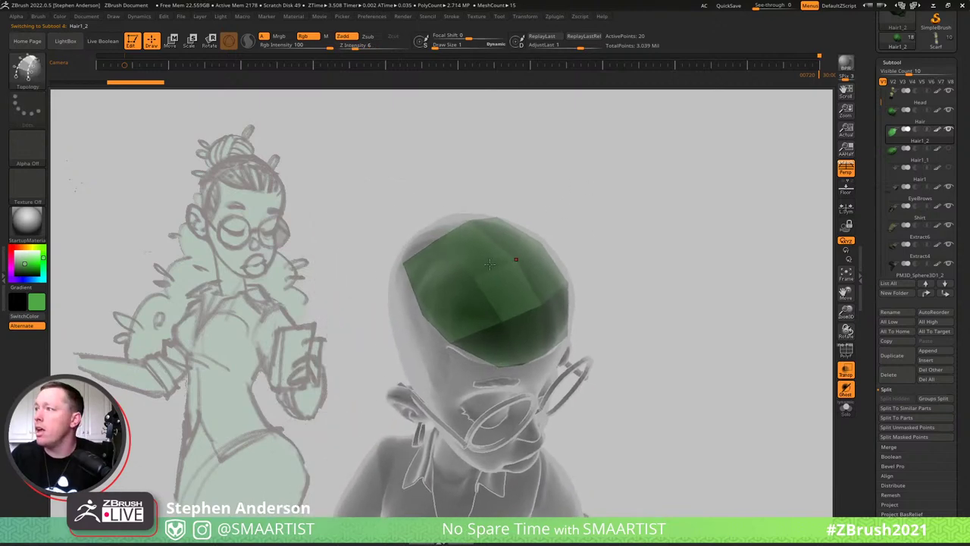
Switch to the ZModeler brush at a draw size of about 86 and set its point Move action to Snap To Surface.
key("b")
key("m")
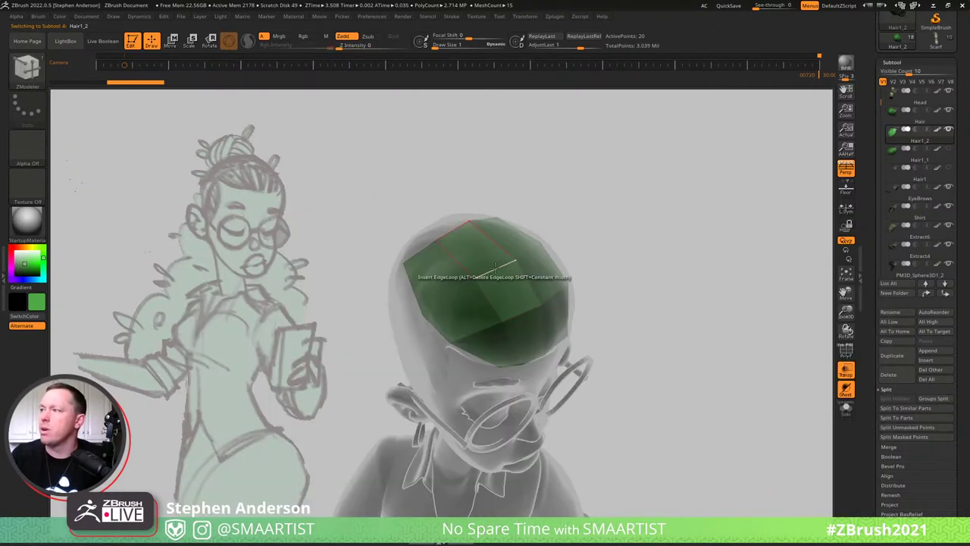
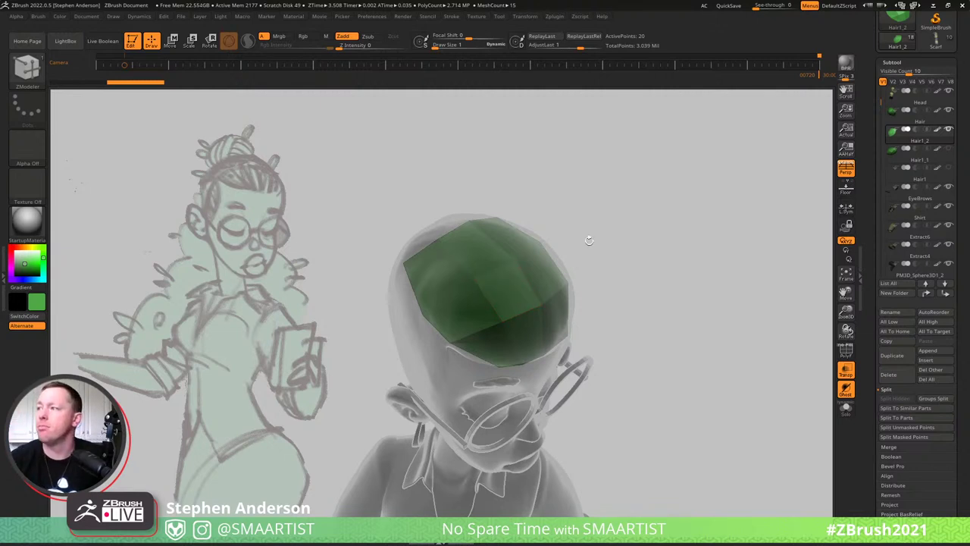
left_click_drag(589, 239, 459, 227)
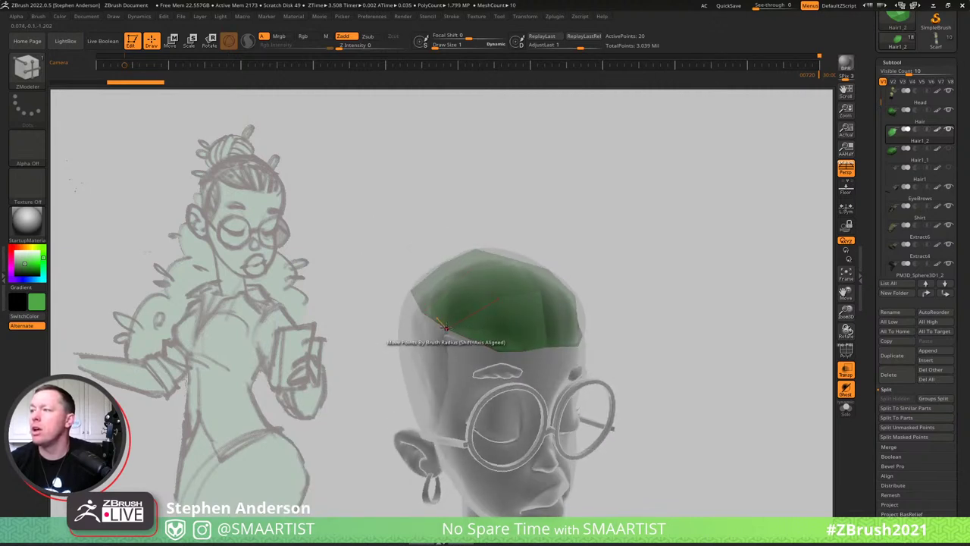
key("s")
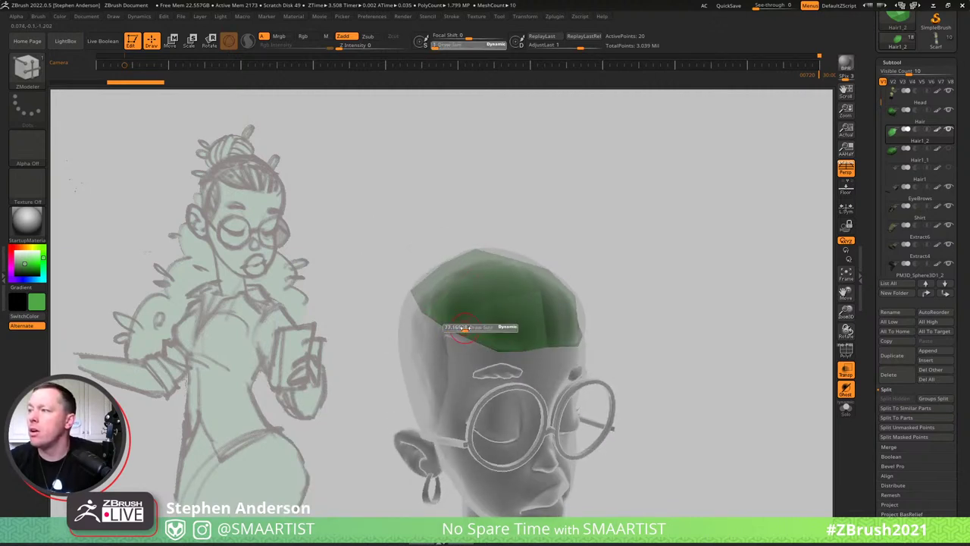
key("space")
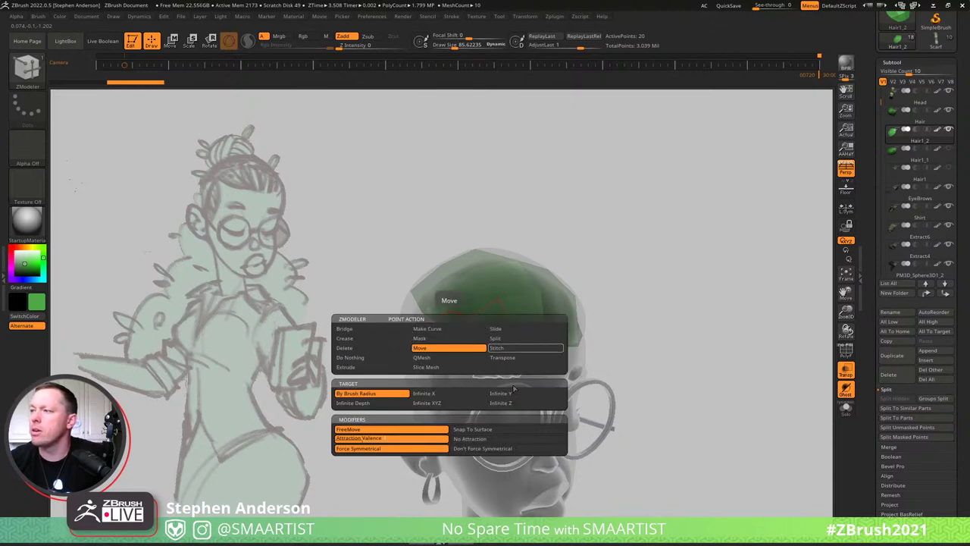
left_click(472, 429)
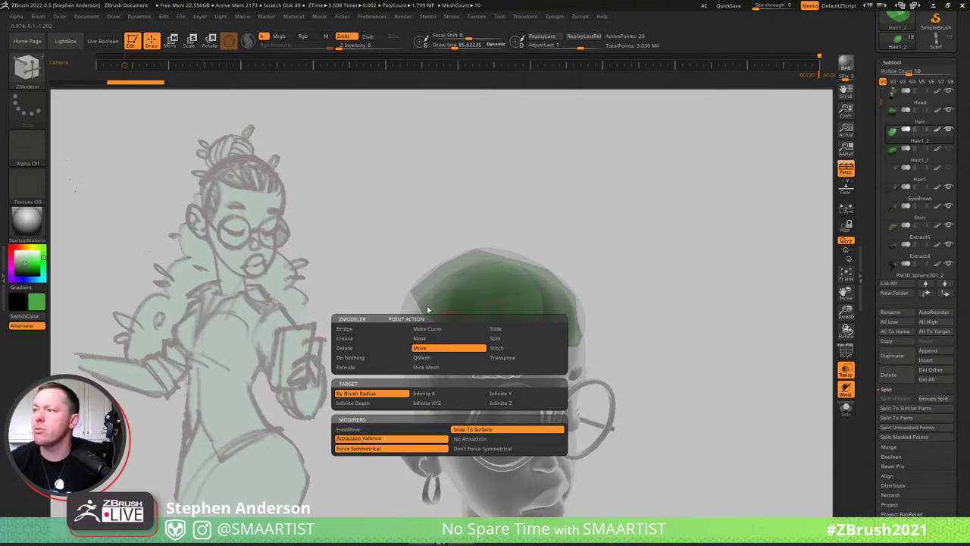
Set the ZModeler edge action to Extrude with the Snap To Surface modifier.
key("space")
left_click(370, 345)
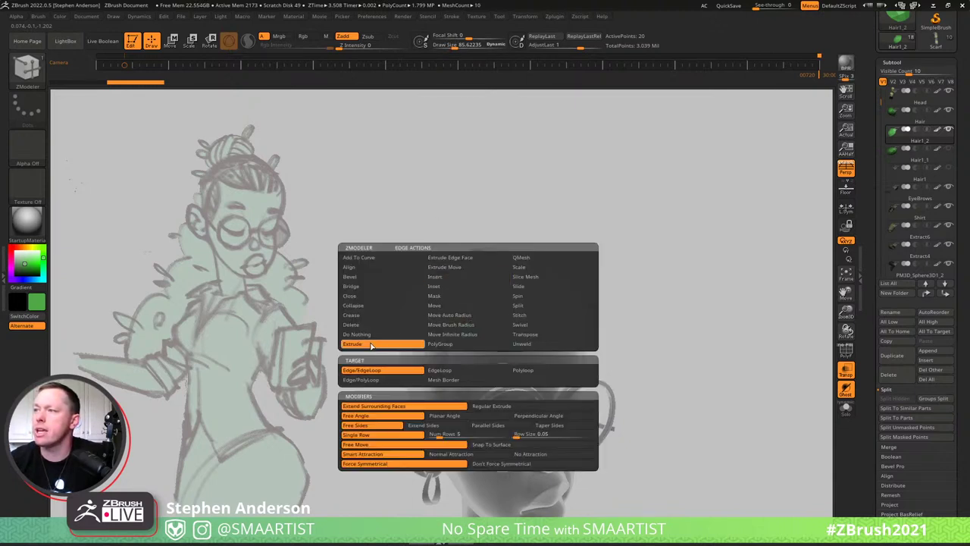
left_click(508, 445)
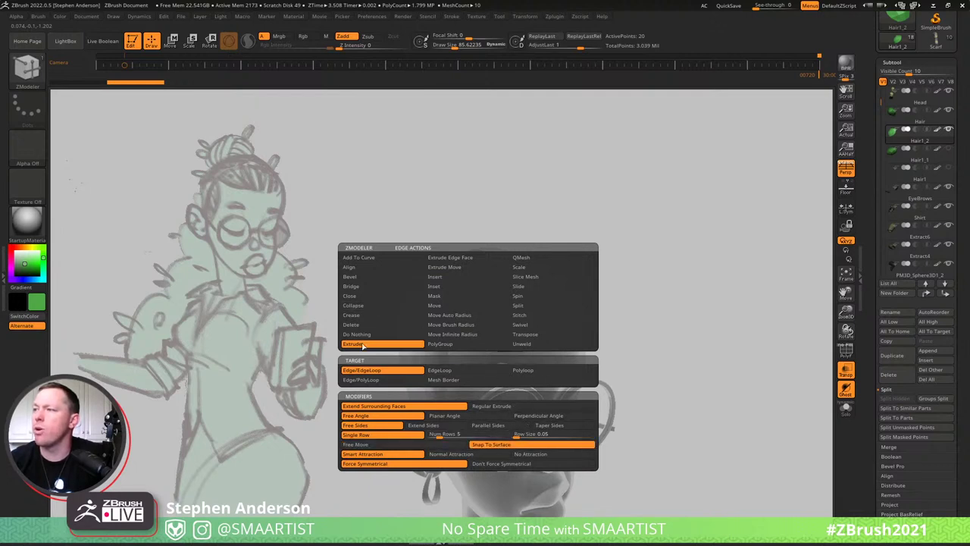
Keep the edge action on Extrude with Snap To Surface and set the ZModeler polygon action to Do Nothing.
left_click_drag(373, 289, 451, 294)
key("space")
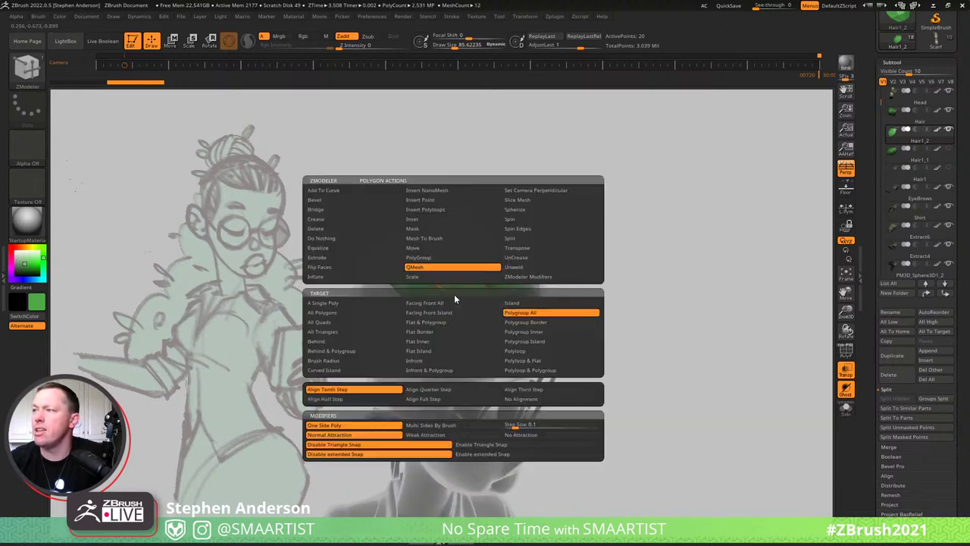
left_click(323, 238)
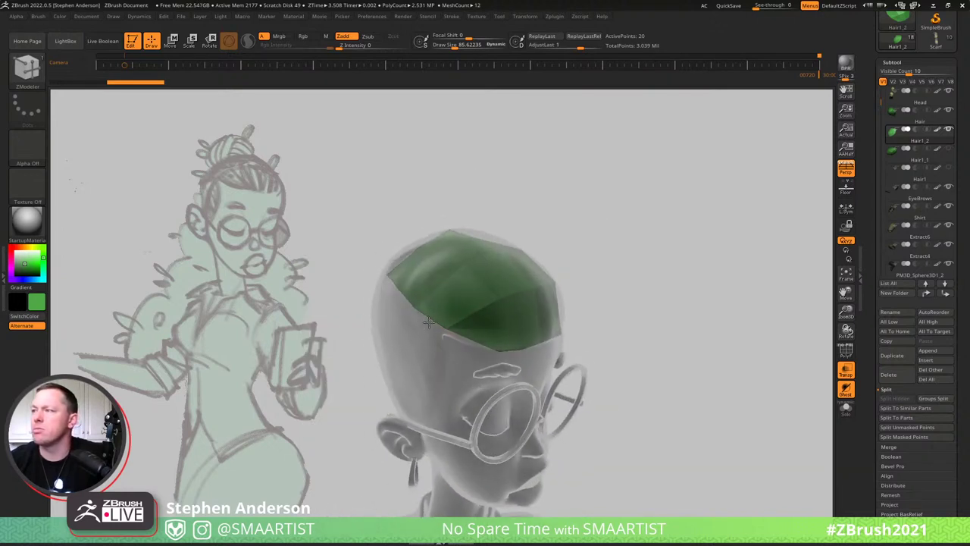
Reshape the hair patch's front hairline on both sides by moving its border points along the head surface.
left_click_drag(429, 322, 448, 334)
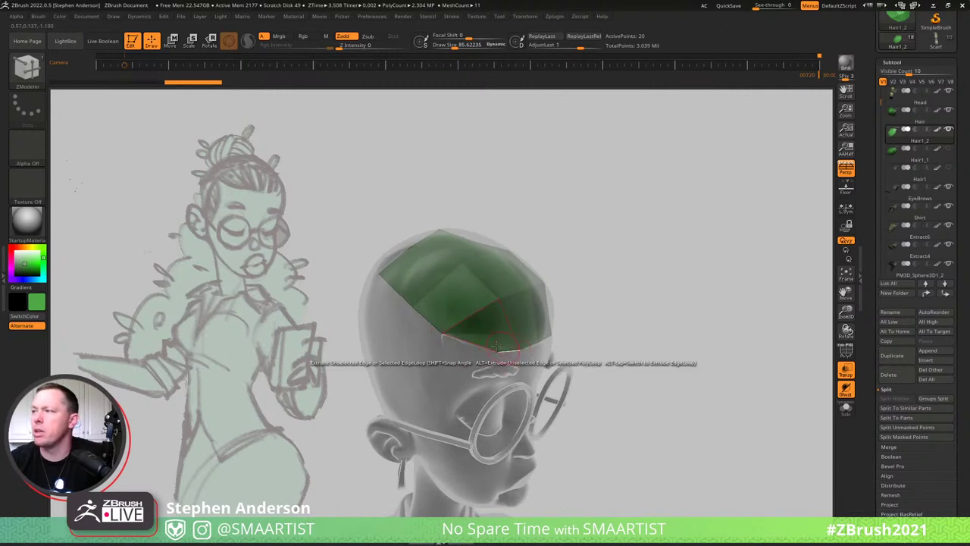
left_click_drag(506, 353, 480, 349)
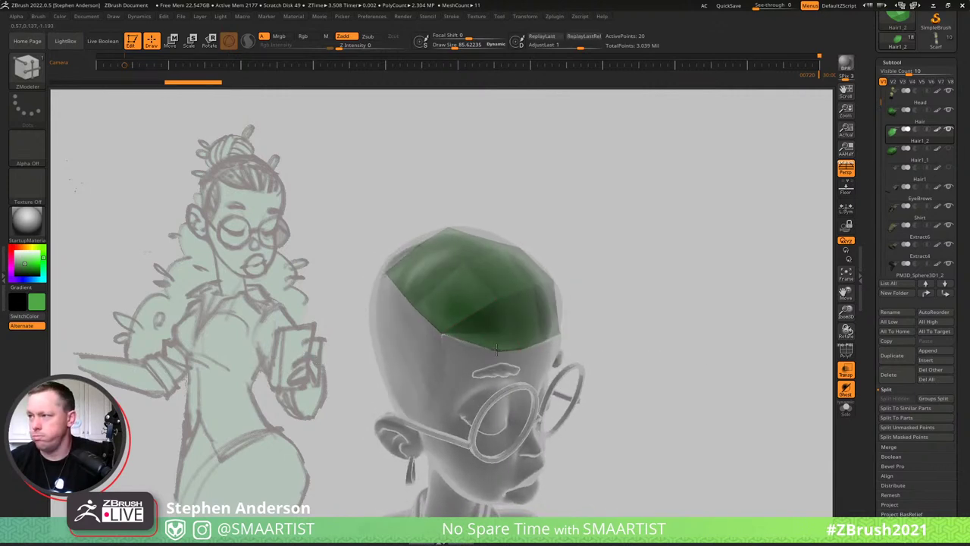
right_click_drag(501, 352, 450, 342)
left_click_drag(480, 326, 480, 361)
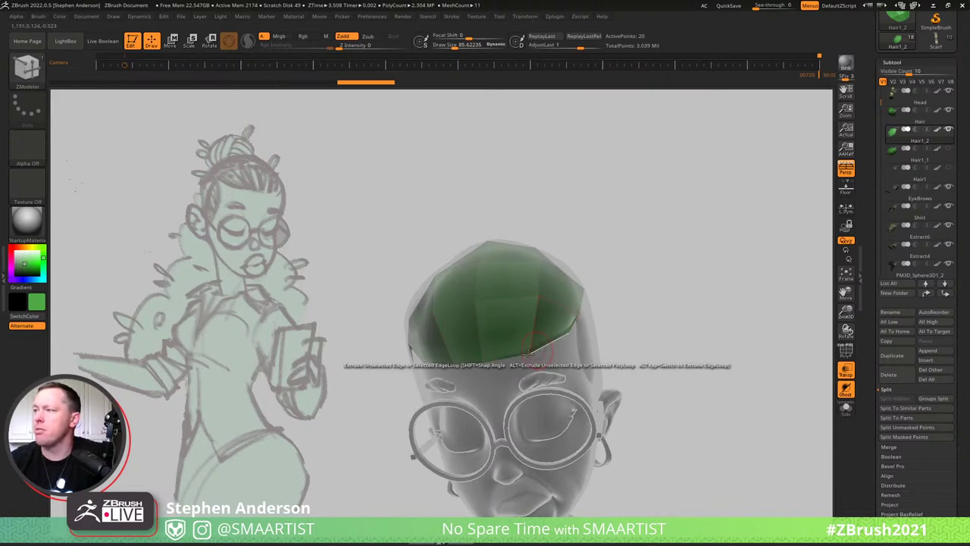
left_click_drag(527, 347, 562, 339)
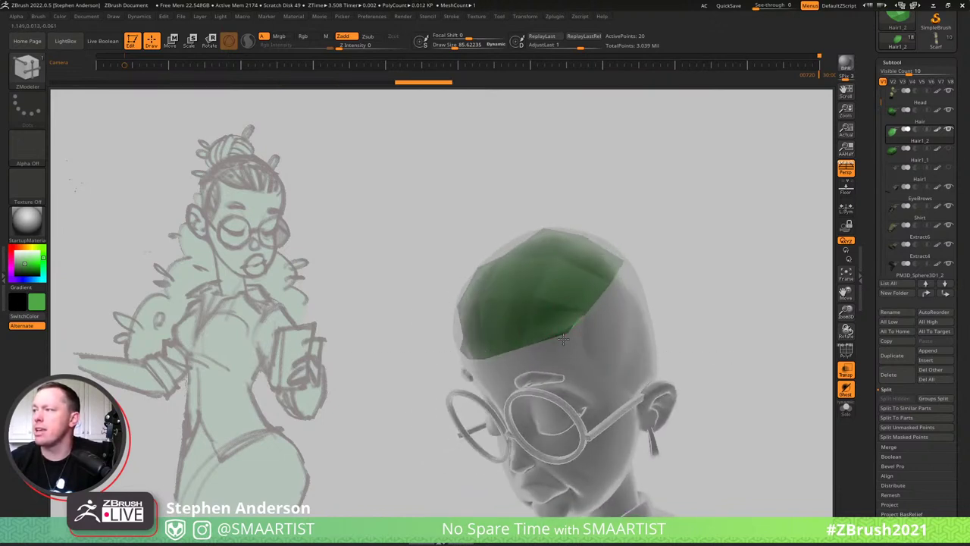
left_click(561, 332)
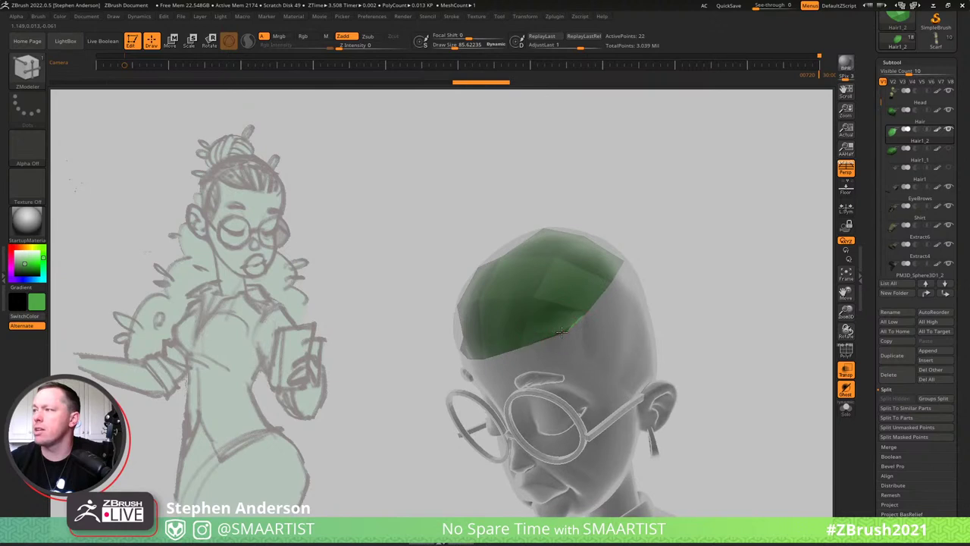
mouse_move(560, 333)
right_mouse_down()
mouse_move(550, 321)
mouse_move(515, 354)
mouse_move(506, 345)
mouse_move(551, 308)
right_mouse_up()
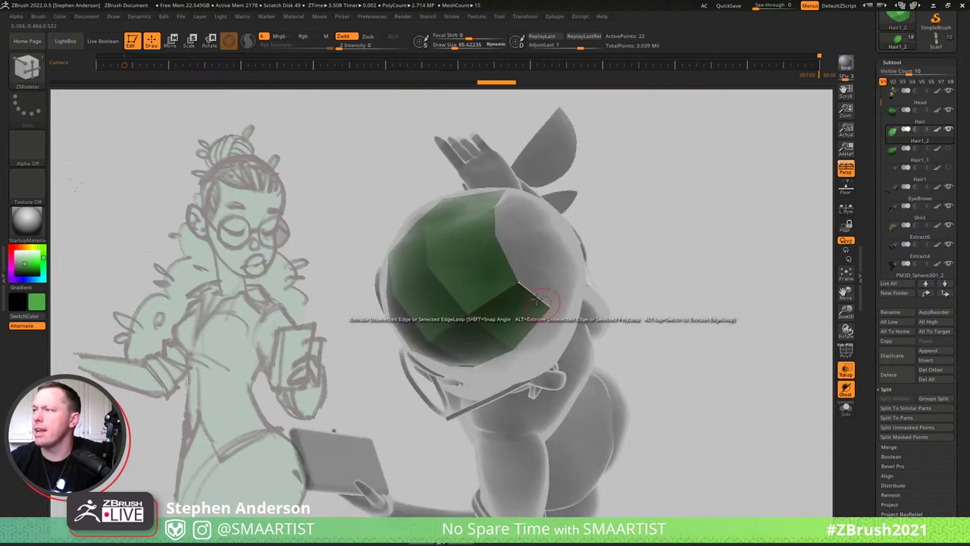
Extrude a strip from the patch's rear border across the back of the crown and weld its end to the opposite side.
mouse_move(539, 267)
right_mouse_down()
mouse_move(535, 273)
mouse_move(545, 262)
mouse_move(546, 321)
mouse_move(546, 194)
right_mouse_up()
left_click(545, 204)
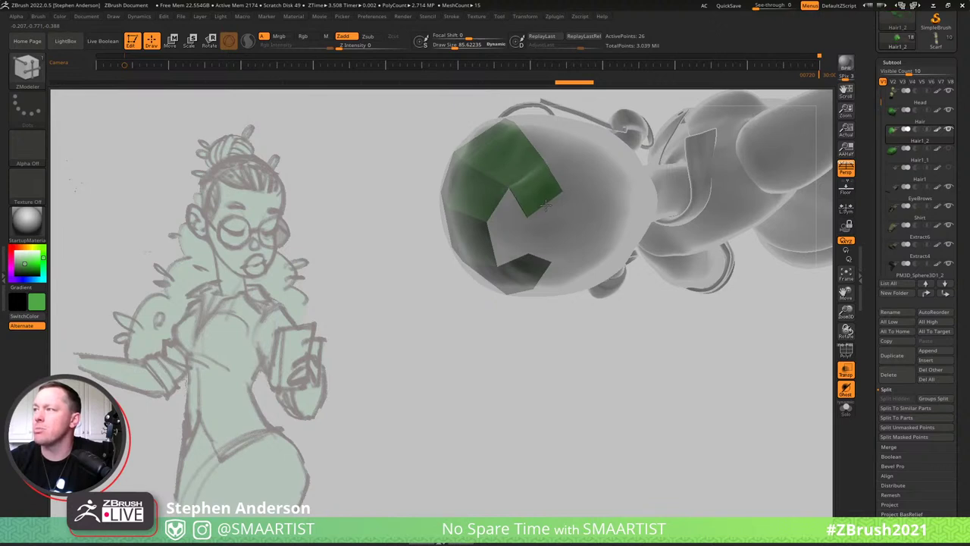
left_click_drag(562, 192, 559, 218)
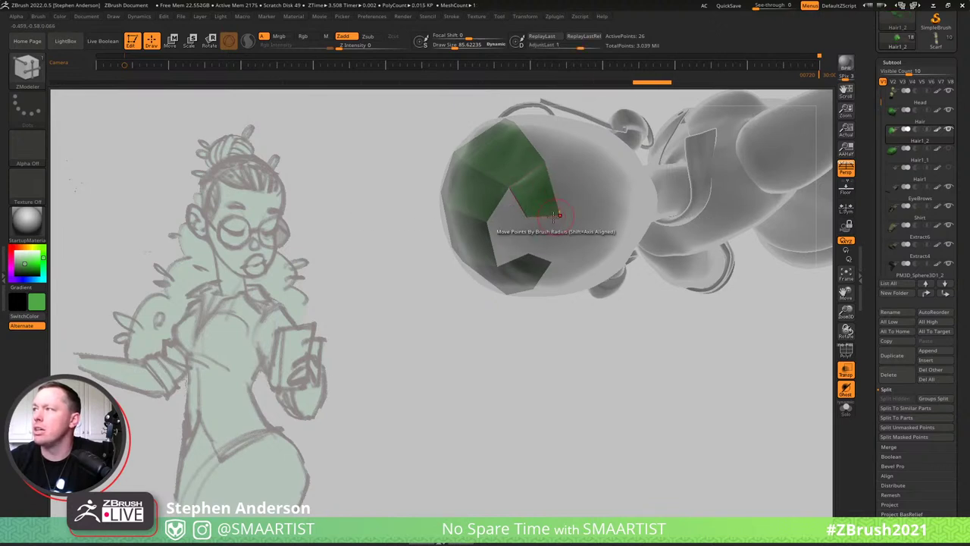
left_click(540, 253)
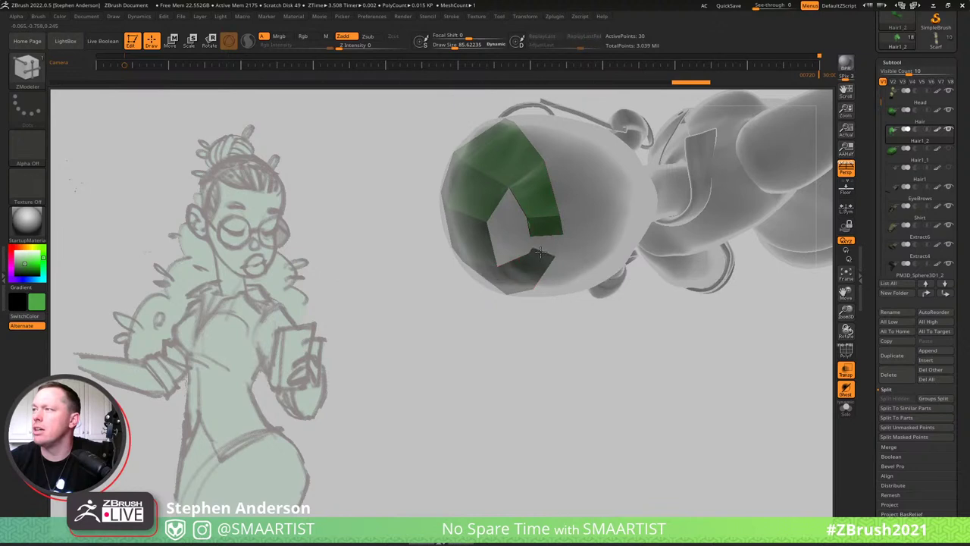
left_click(539, 241)
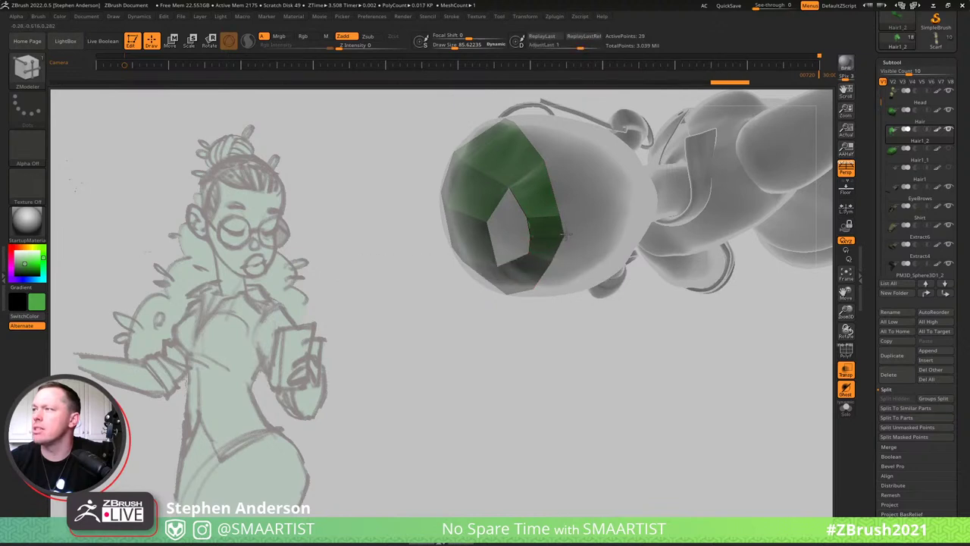
left_click(566, 234)
Fill the remaining hole at the crown with extruded, welded faces, reducing the draw size to about 39.
mouse_move(505, 241)
right_mouse_down()
mouse_move(502, 261)
mouse_move(511, 242)
right_mouse_up()
left_click_drag(555, 203, 526, 213)
right_click_drag(526, 215, 565, 228)
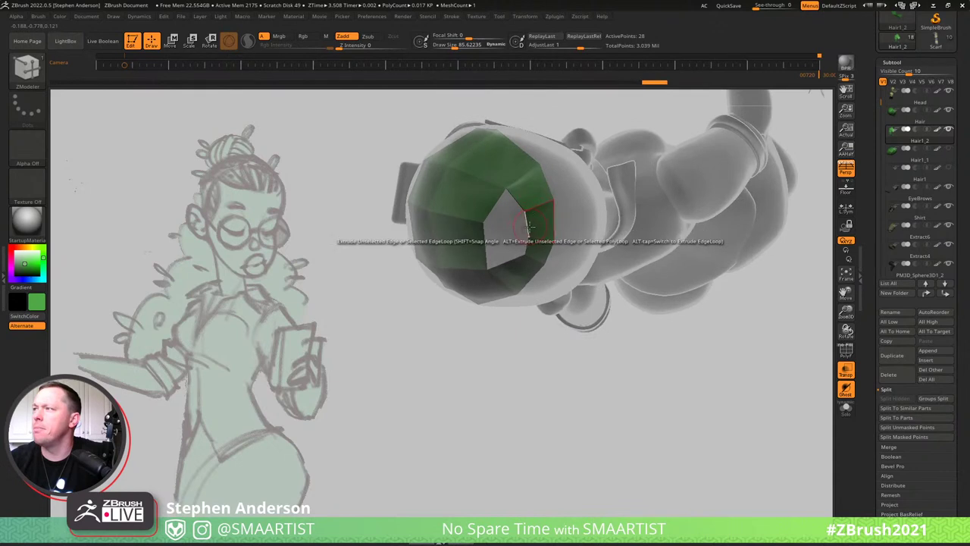
mouse_move(527, 225)
left_mouse_down()
mouse_move(496, 207)
mouse_move(505, 229)
left_mouse_up()
key("s")
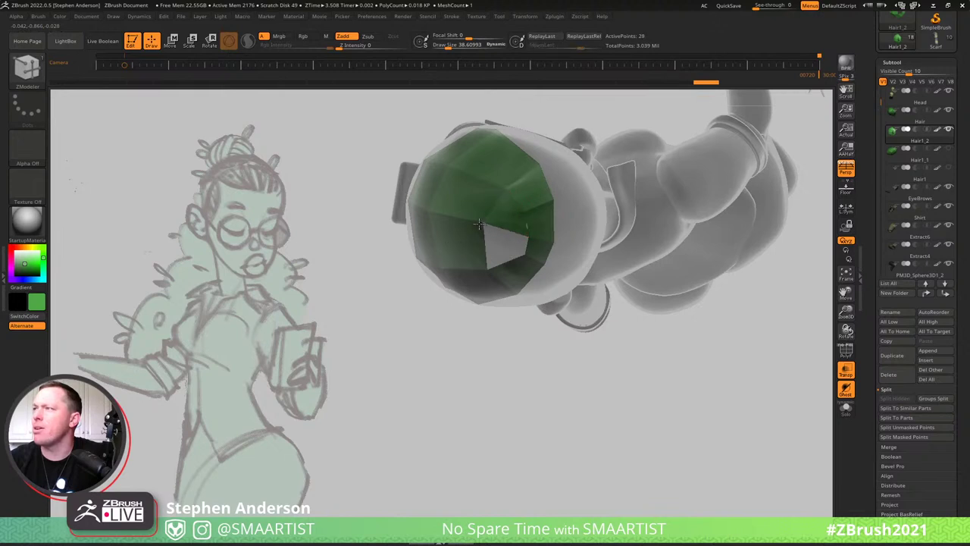
right_click_drag(479, 224, 494, 203)
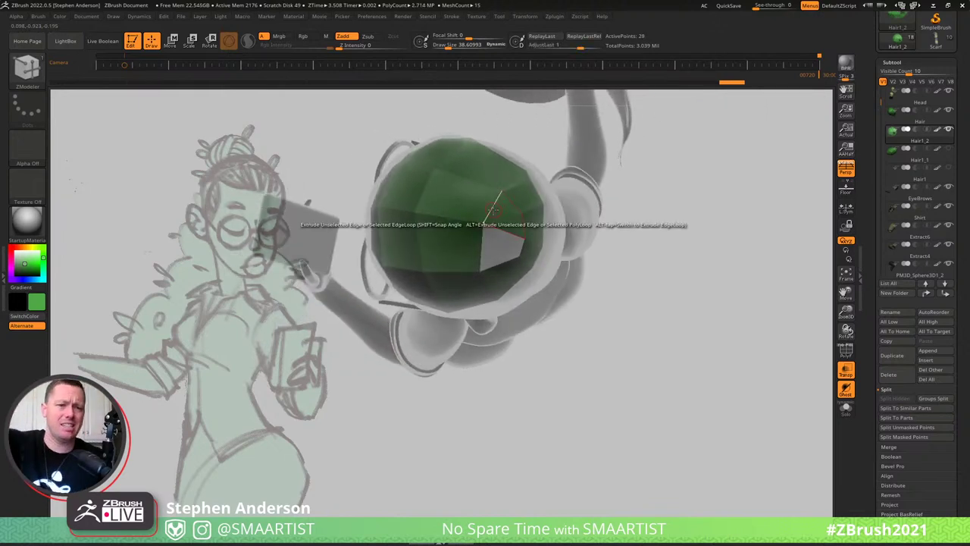
mouse_move(531, 349)
right_mouse_down()
mouse_move(521, 224)
mouse_move(506, 190)
mouse_move(514, 256)
right_mouse_up()
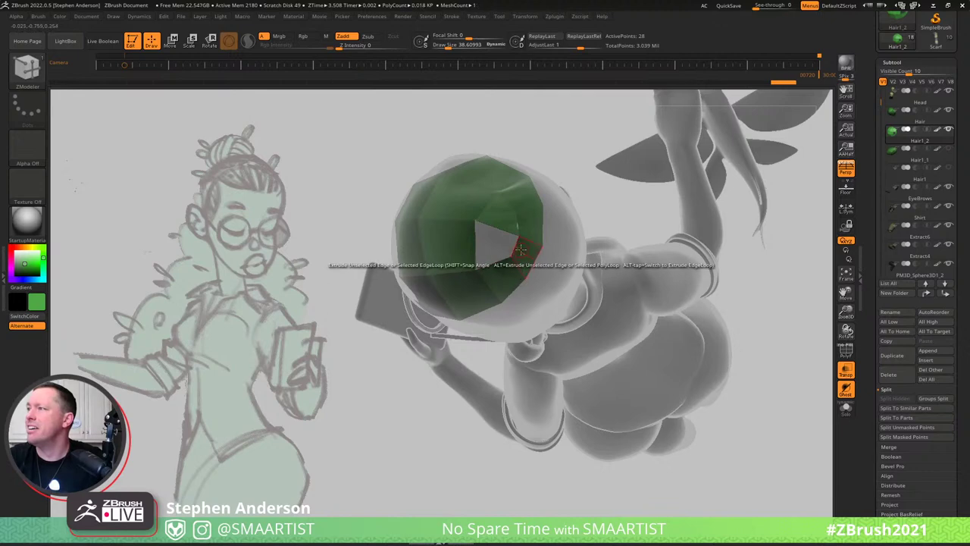
left_click(480, 257)
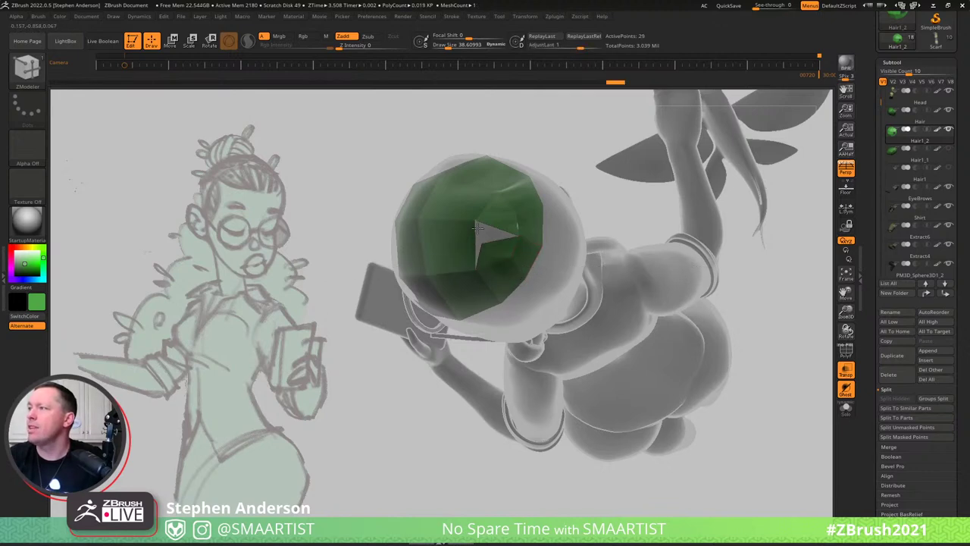
left_click(505, 238)
Extrude a new row of faces down from the patch's border at the character's left temple and continue it toward the back.
right_click_drag(506, 238, 456, 329)
left_click_drag(456, 329, 436, 331)
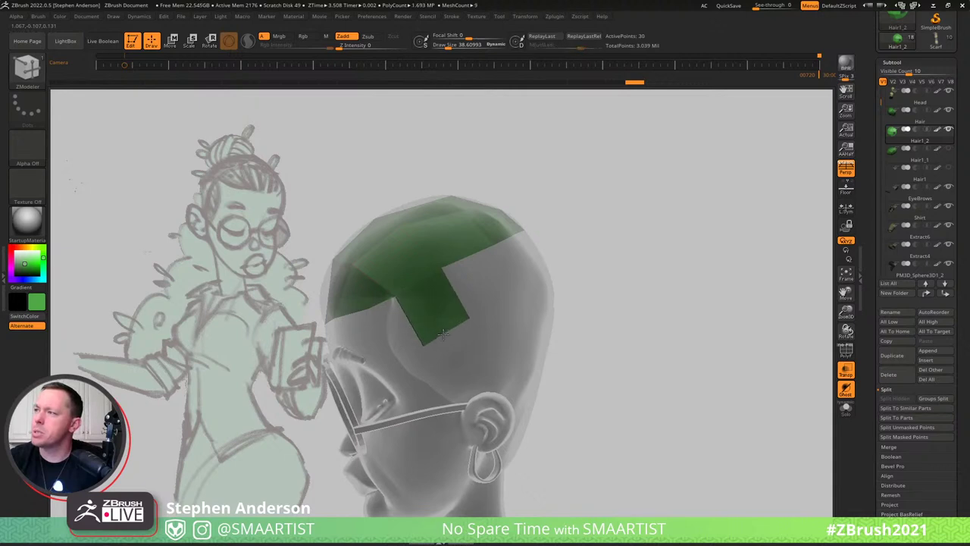
mouse_move(457, 287)
right_mouse_down()
mouse_move(476, 290)
mouse_move(447, 294)
right_mouse_up()
left_click_drag(455, 292, 514, 271)
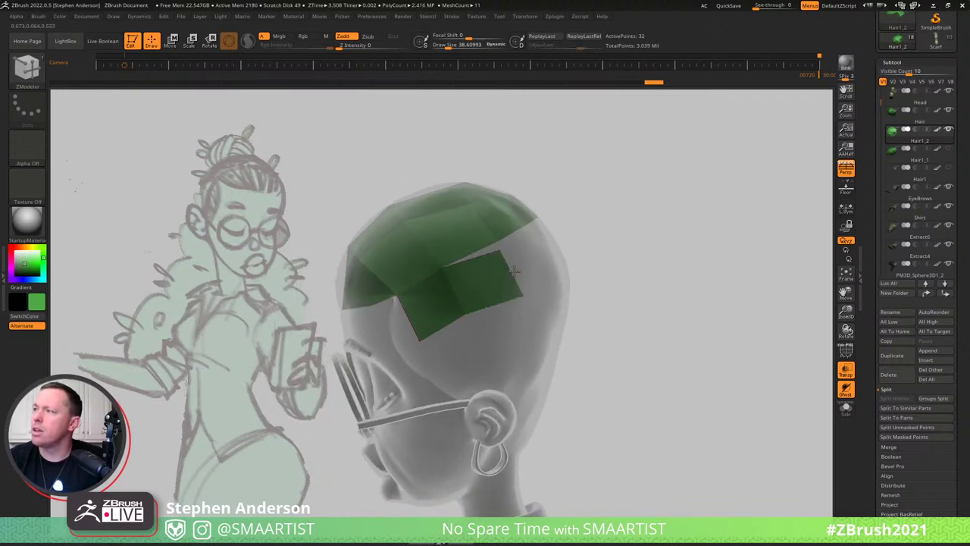
mouse_move(515, 264)
right_mouse_down()
mouse_move(511, 243)
mouse_move(523, 269)
right_mouse_up()
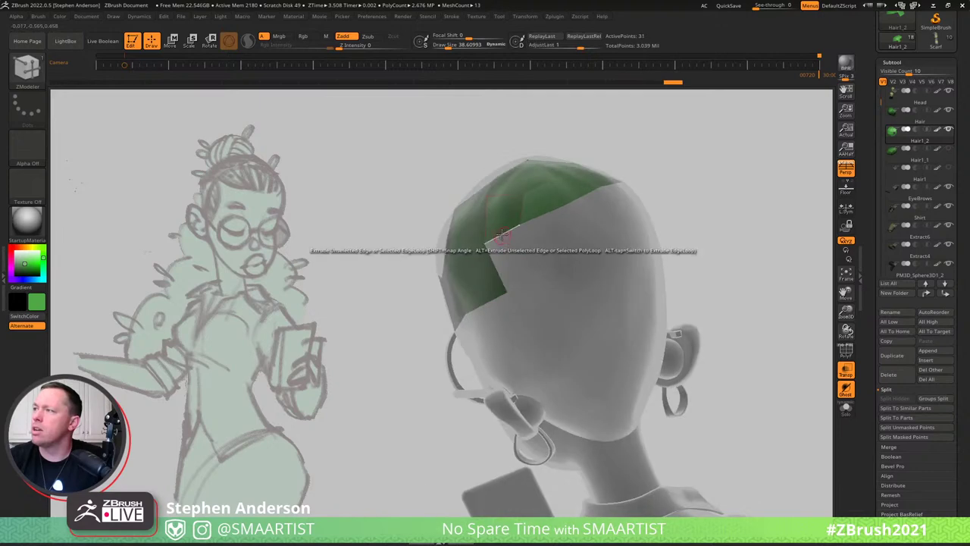
left_click_drag(537, 218, 560, 265)
Extend the row of extruded faces around the character's right side and across the back of the head, joining neighbouring faces.
right_click_drag(571, 247, 485, 305)
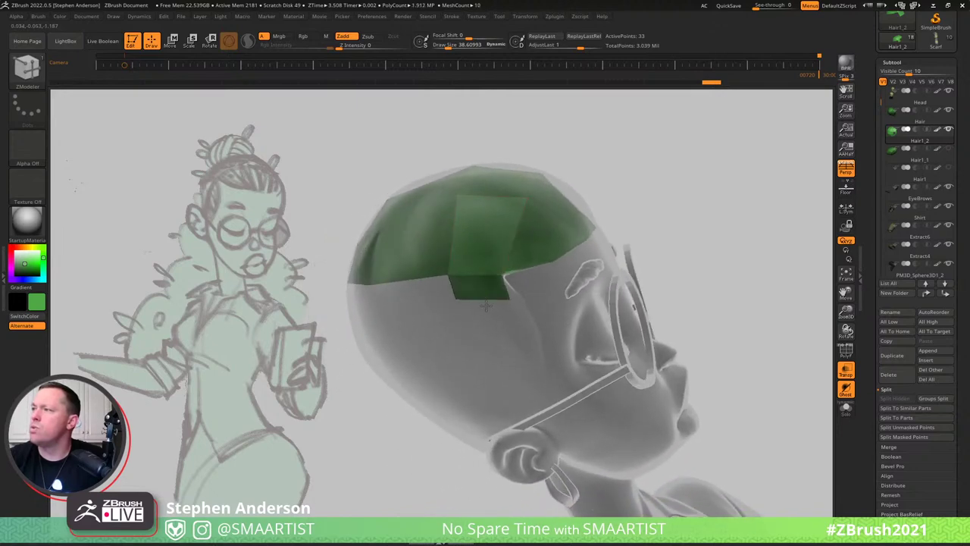
left_click_drag(467, 319, 469, 326)
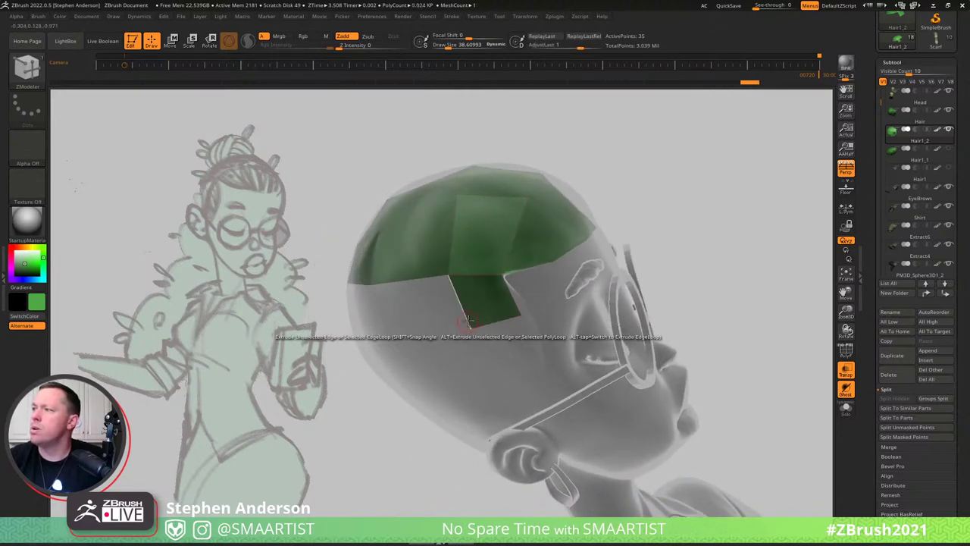
right_click_drag(469, 326, 431, 281)
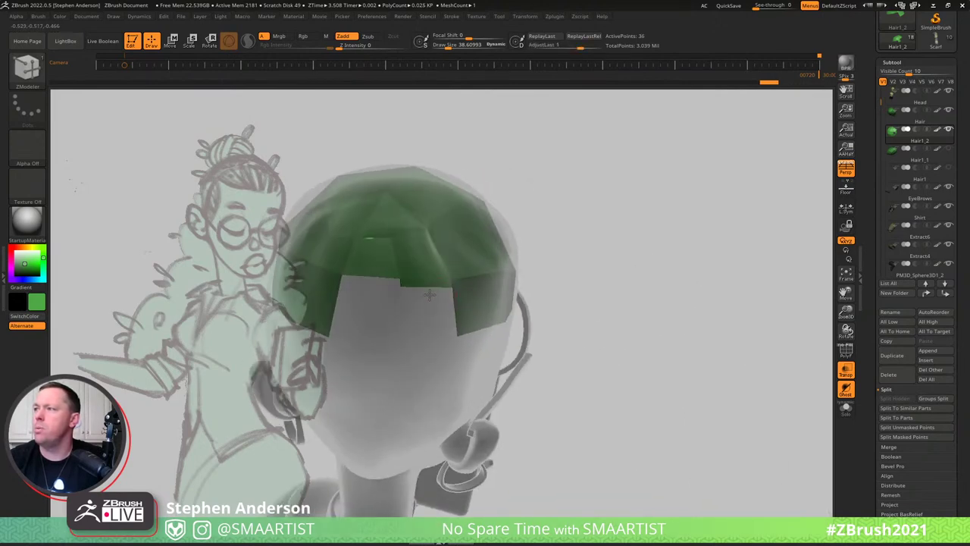
right_click_drag(407, 336, 497, 333, "alt")
left_click_drag(498, 333, 488, 334)
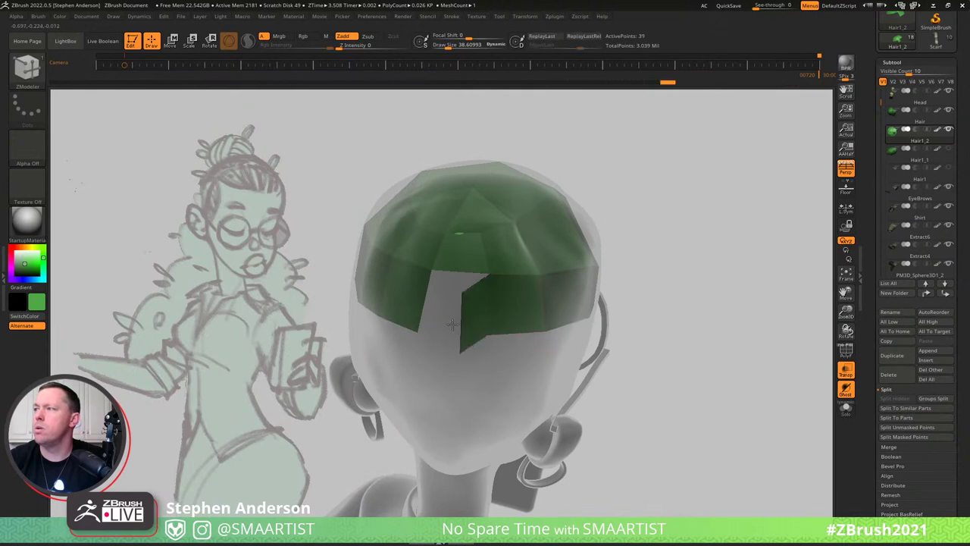
right_click_drag(515, 322, 538, 310)
Isolate the hair patch with its polyframe shown and remove all of its creases with UnCreaseAll.
key("alt+shift+s")
key("shift+f")
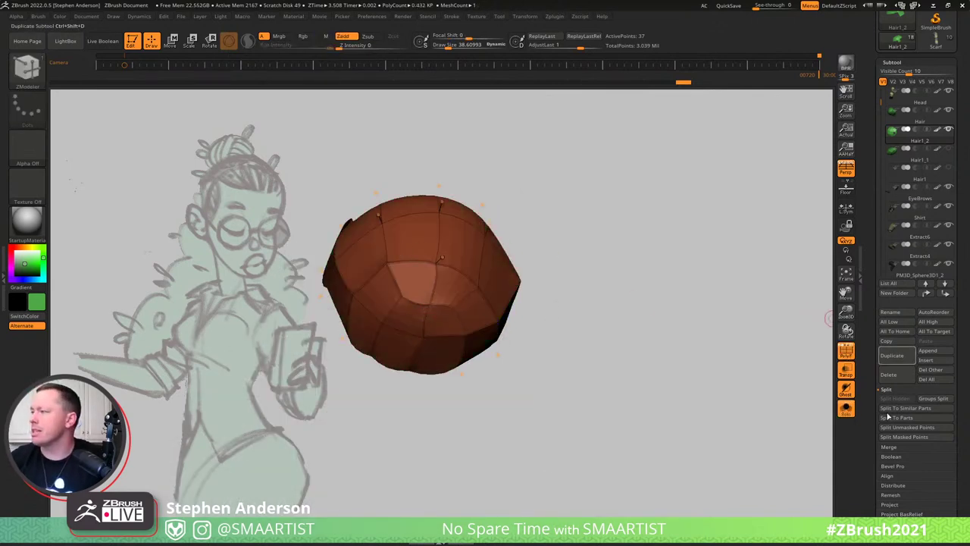
left_click(902, 538)
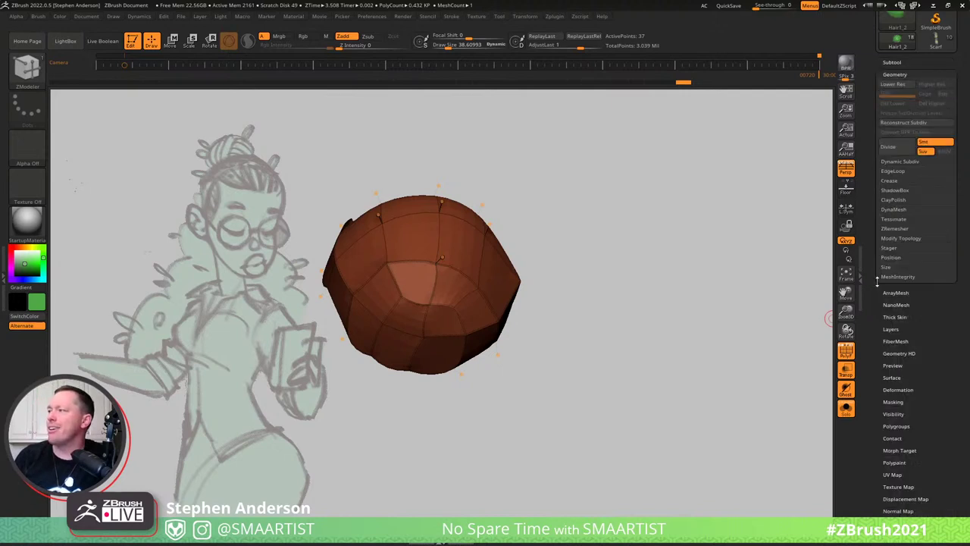
left_click(895, 181)
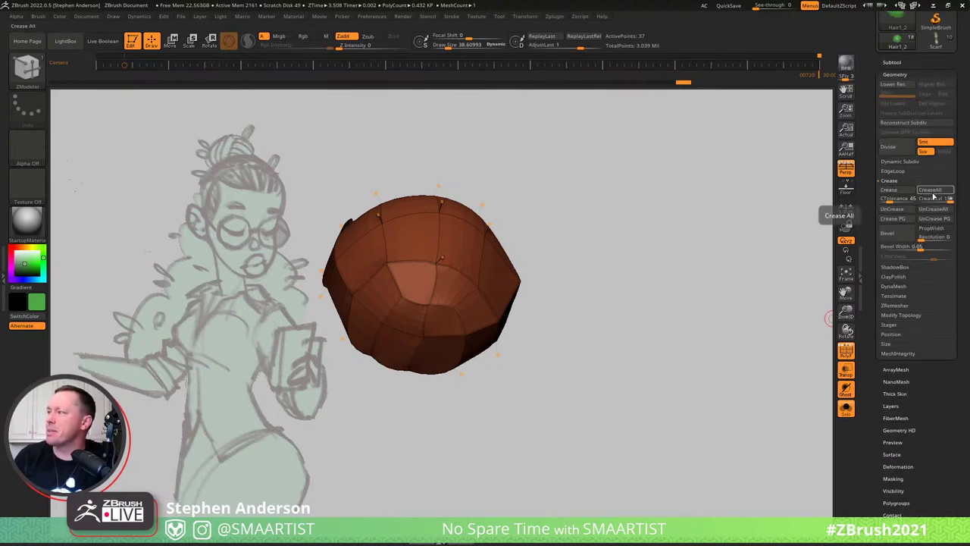
left_click(942, 211)
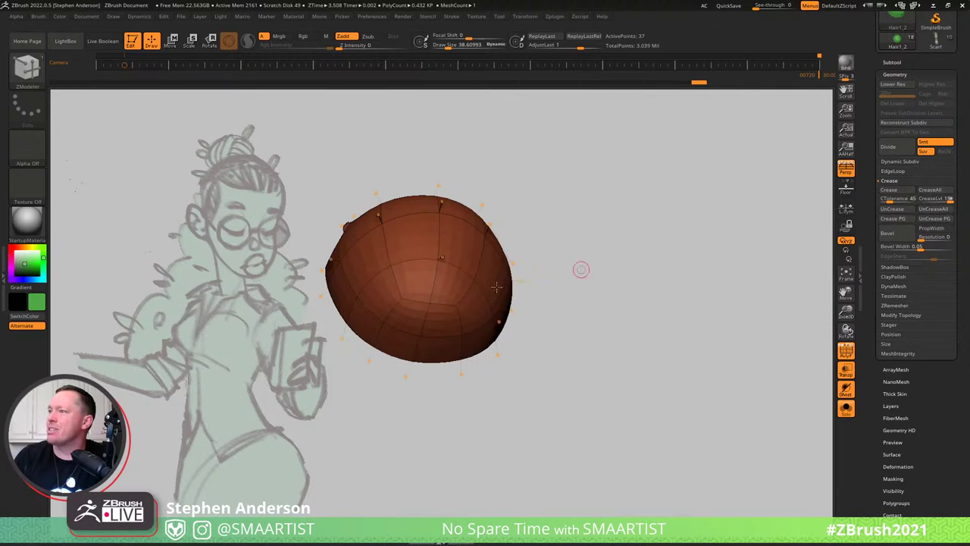
Return to the unsmoothed patch among the ghosted model and delete the stray polygon at its side border with ZModeler Delete.
mouse_move(496, 287)
right_mouse_down()
mouse_move(494, 342)
mouse_move(522, 344)
right_mouse_up()
mouse_move(466, 282)
right_mouse_down("ctrl")
mouse_move(375, 261)
mouse_move(456, 307)
mouse_move(488, 349)
right_mouse_up("ctrl")
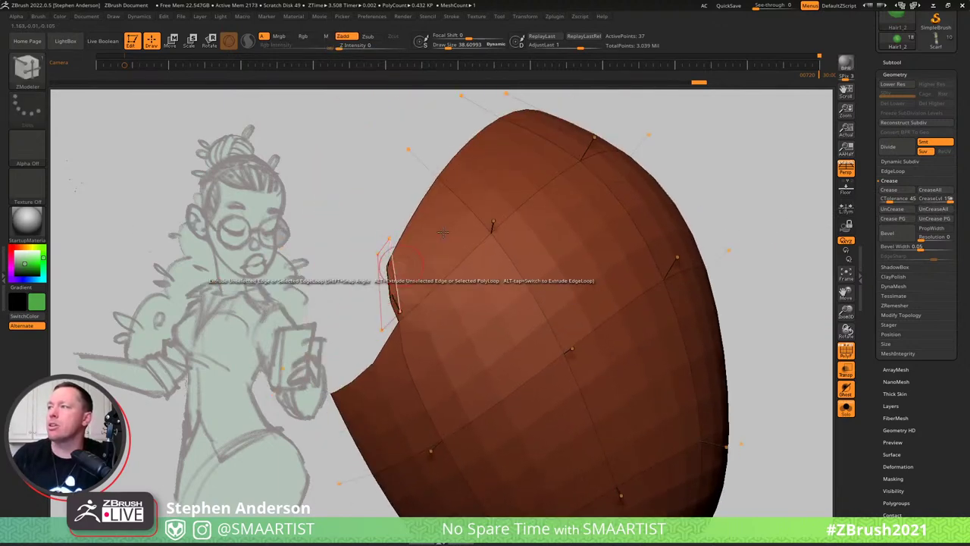
mouse_move(443, 232)
right_mouse_down()
mouse_move(397, 284)
mouse_move(528, 262)
mouse_move(524, 244)
mouse_move(425, 252)
mouse_move(412, 266)
right_mouse_up()
right_click_drag(418, 303, 508, 339, "ctrl")
key("shift+d")
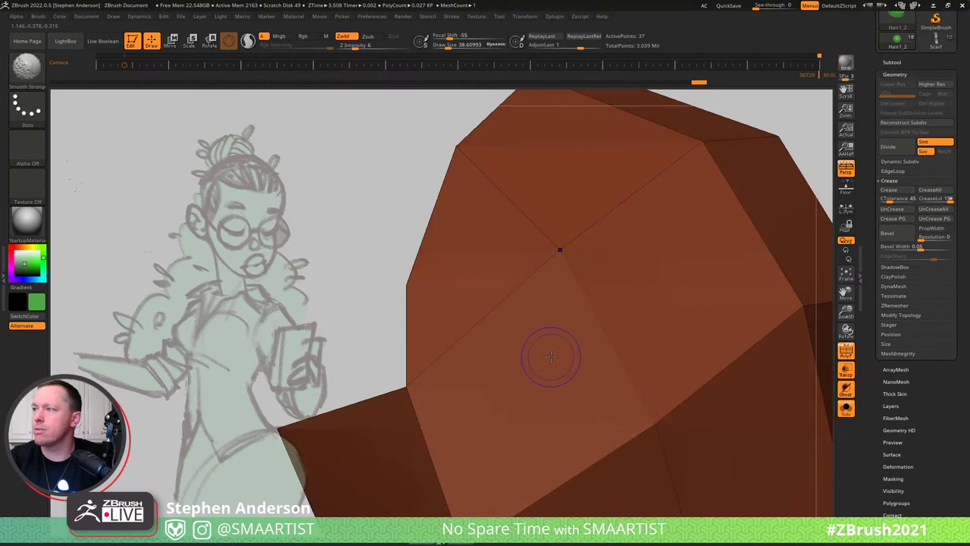
key("ctrl")
key("ctrl+s")
mouse_move(413, 293)
right_mouse_down()
mouse_move(520, 308)
mouse_move(395, 311)
right_mouse_up()
key("space")
left_click(261, 228)
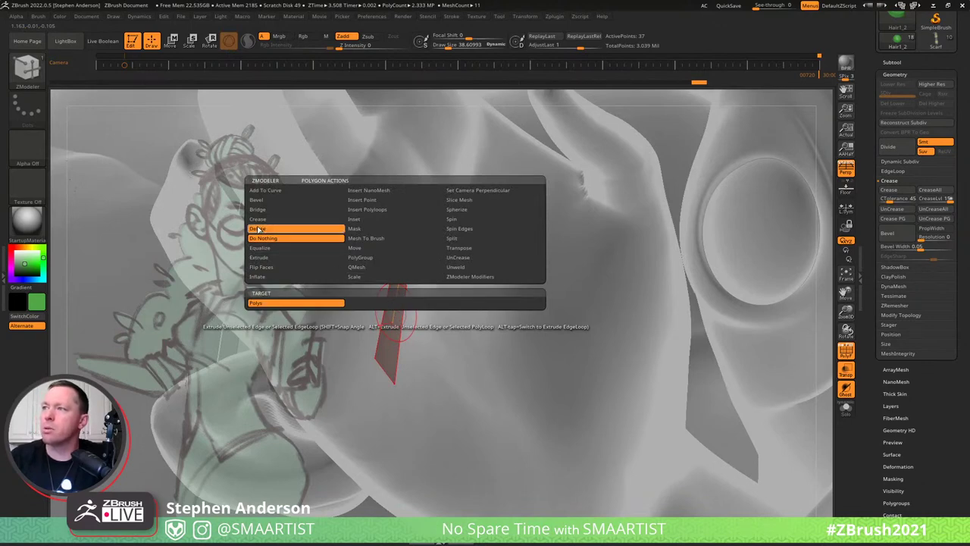
Adjust the patch's lower front corner point at the temple and set the polygon action back to Do Nothing.
mouse_move(425, 258)
right_mouse_down()
mouse_move(338, 284)
mouse_move(467, 335)
mouse_move(363, 226)
mouse_move(455, 318)
mouse_move(556, 379)
mouse_move(569, 271)
mouse_move(564, 296)
mouse_move(528, 275)
mouse_move(506, 301)
right_mouse_up()
left_click_drag(499, 295, 474, 295)
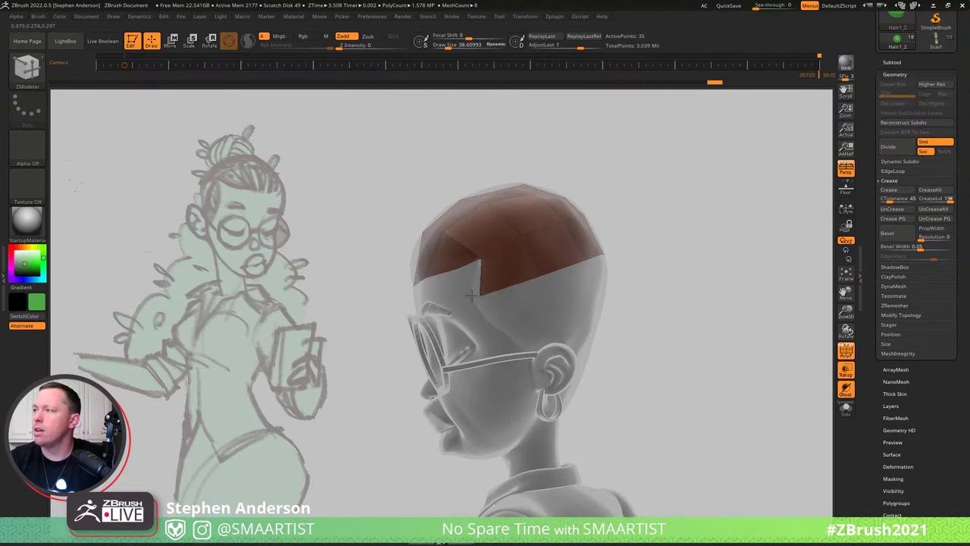
key("space")
left_click(371, 234)
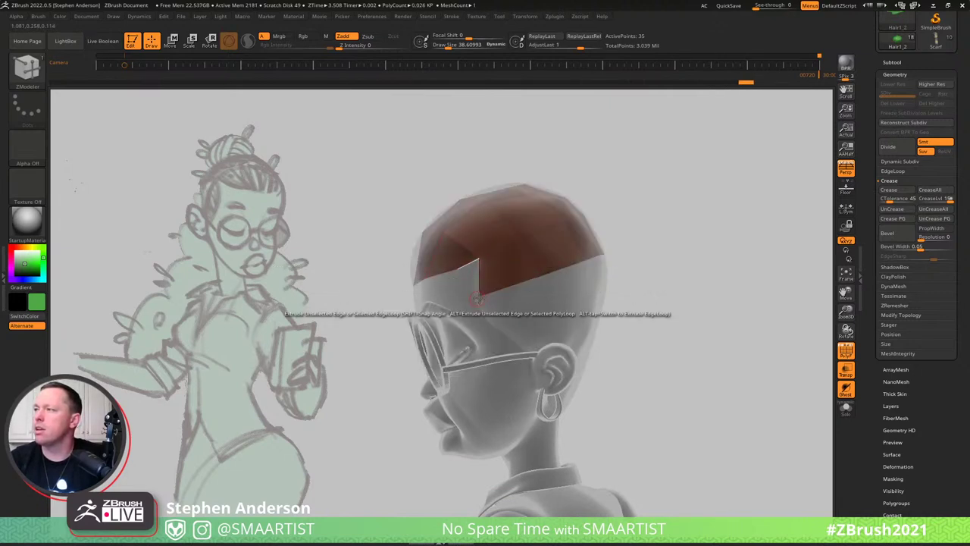
Set the ZModeler edge action to Insert and add an edge loop to the hair patch.
right_click_drag(536, 256, 498, 250)
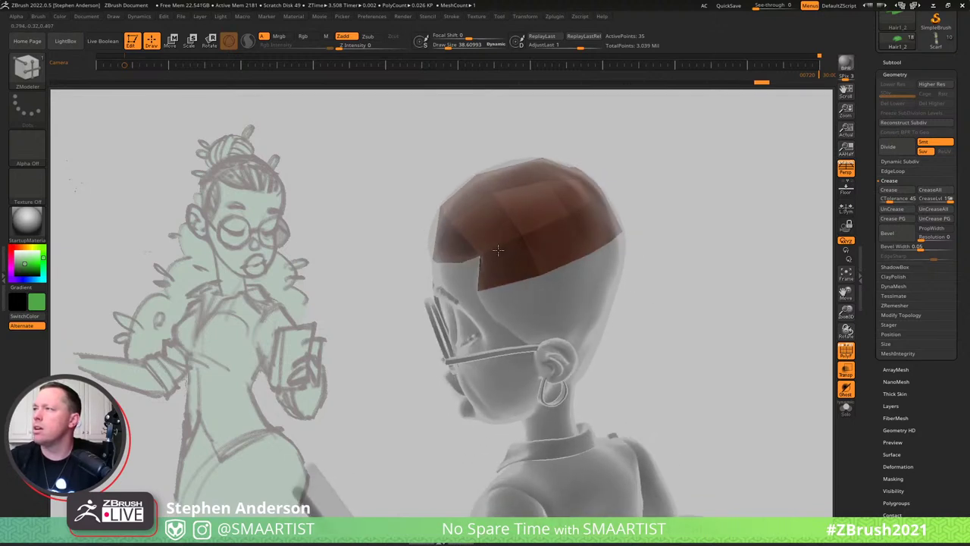
key("space")
left_click(464, 266)
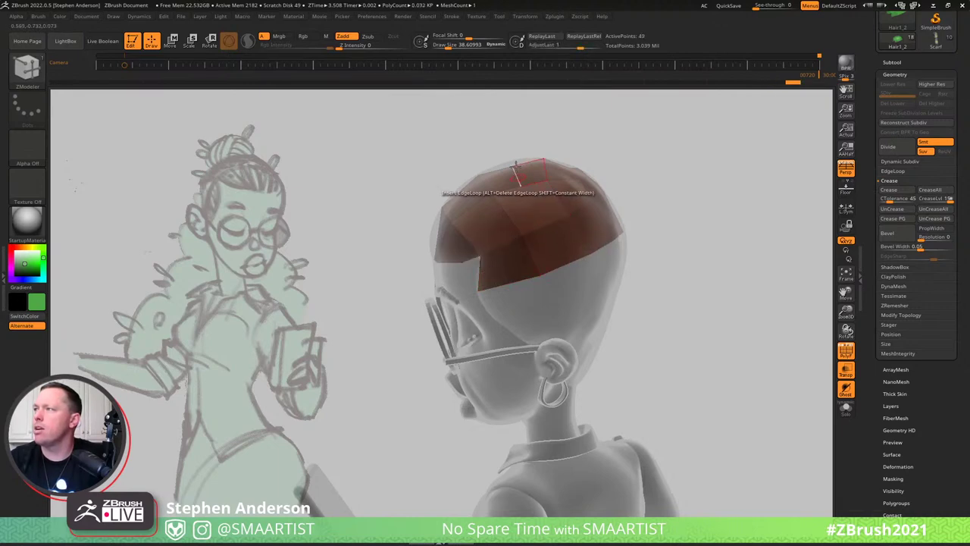
Set the draw size to about 108.7 and review the top and back of the hair patch.
mouse_move(516, 159)
right_mouse_down()
mouse_move(534, 260)
mouse_move(497, 153)
mouse_move(513, 187)
mouse_move(477, 171)
right_mouse_up()
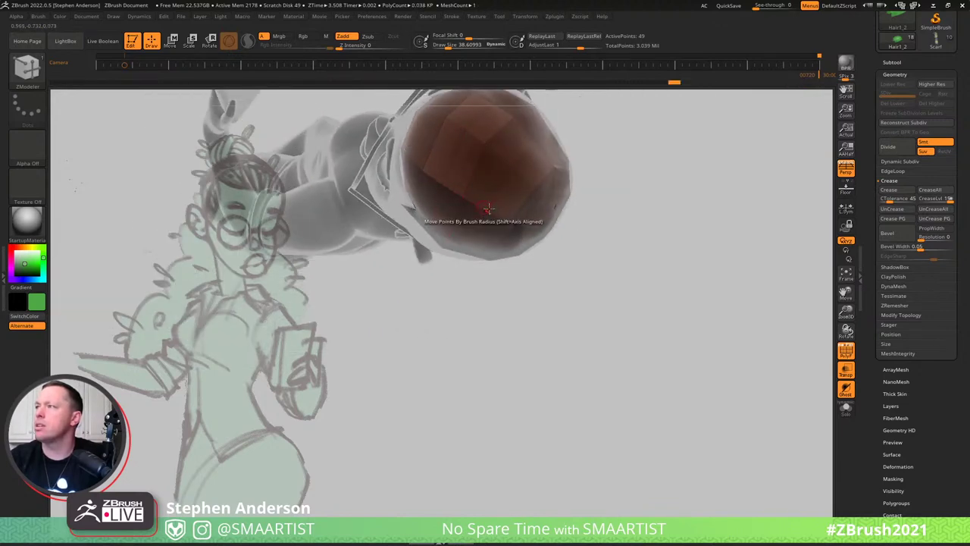
key("s")
left_click_drag(491, 213, 487, 205)
mouse_move(509, 165)
right_mouse_down()
mouse_move(493, 188)
mouse_move(455, 153)
right_mouse_up()
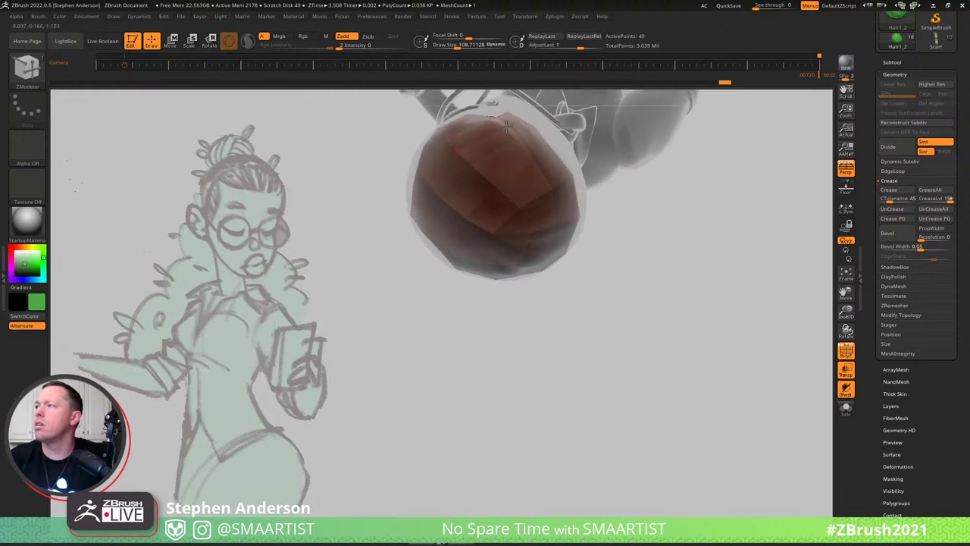
mouse_move(539, 163)
right_mouse_down()
mouse_move(530, 206)
mouse_move(553, 134)
mouse_move(464, 227)
mouse_move(461, 294)
right_mouse_up()
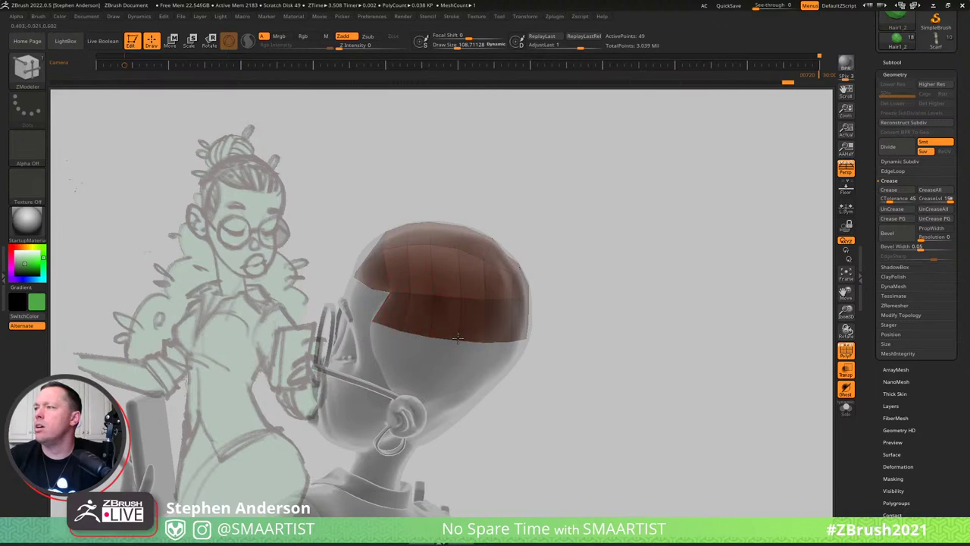
Even out the points along the side rows of the hair patch above the ear with Move Brush Radius.
mouse_move(447, 315)
right_mouse_down()
mouse_move(436, 317)
mouse_move(441, 273)
mouse_move(510, 285)
mouse_move(454, 277)
mouse_move(491, 250)
mouse_move(488, 325)
mouse_move(468, 300)
mouse_move(528, 267)
mouse_move(529, 253)
right_mouse_up()
right_click_drag(548, 321, 526, 286, "ctrl")
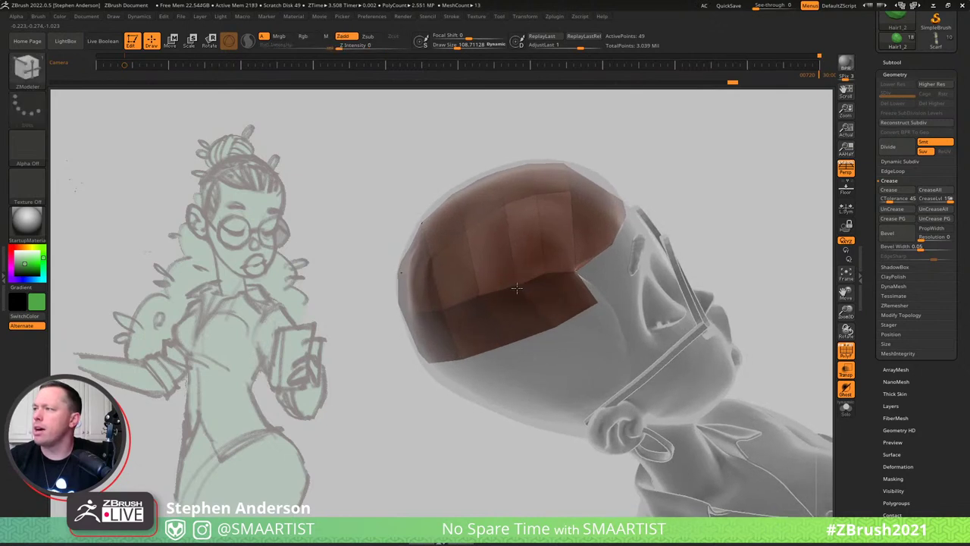
mouse_move(525, 284)
left_mouse_down()
mouse_move(554, 327)
mouse_move(536, 331)
left_mouse_up()
left_click_drag(549, 276, 551, 278)
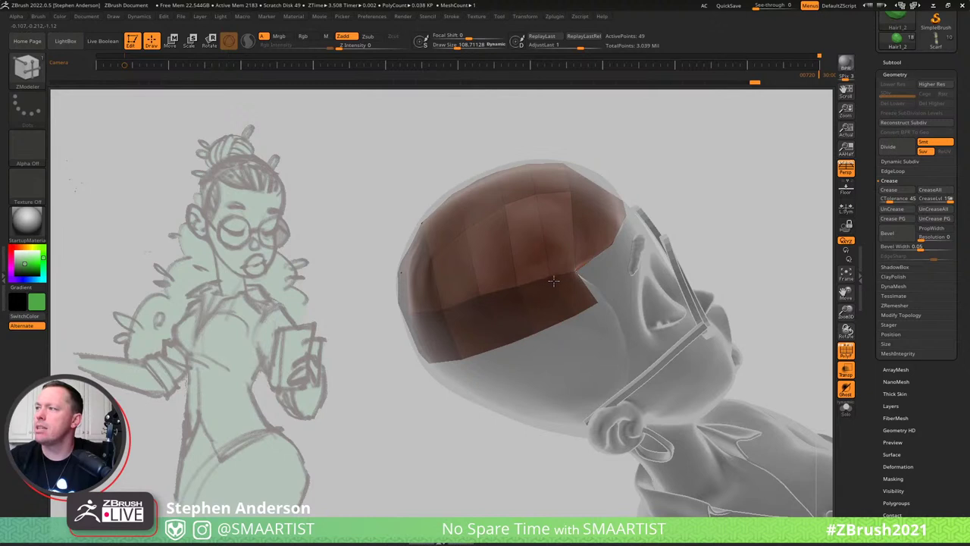
right_click_drag(485, 295, 507, 293, "ctrl")
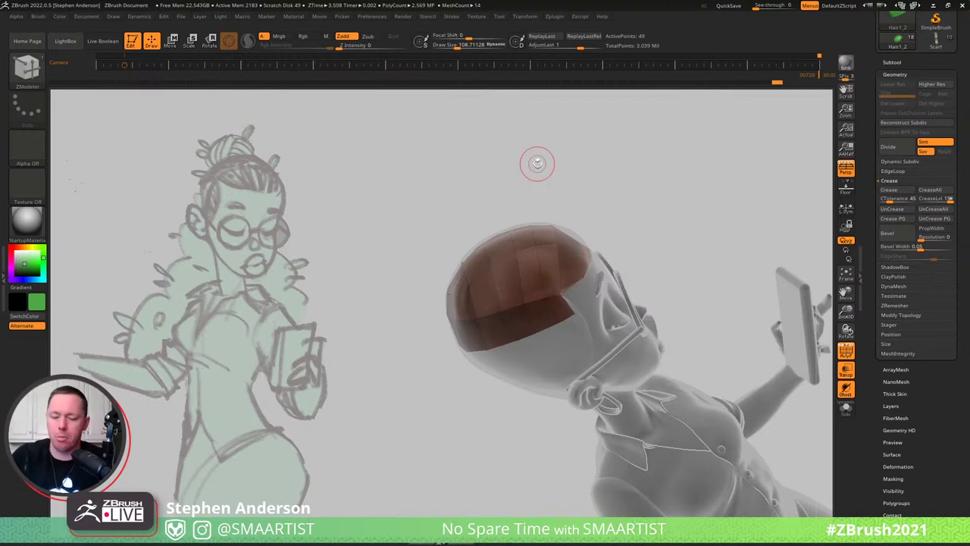
Show the full model with the Hair1_1 bun, check the hair from the front, and return to the ghosted Hair1_2 patch.
key("ctrl+t")
key("Up")
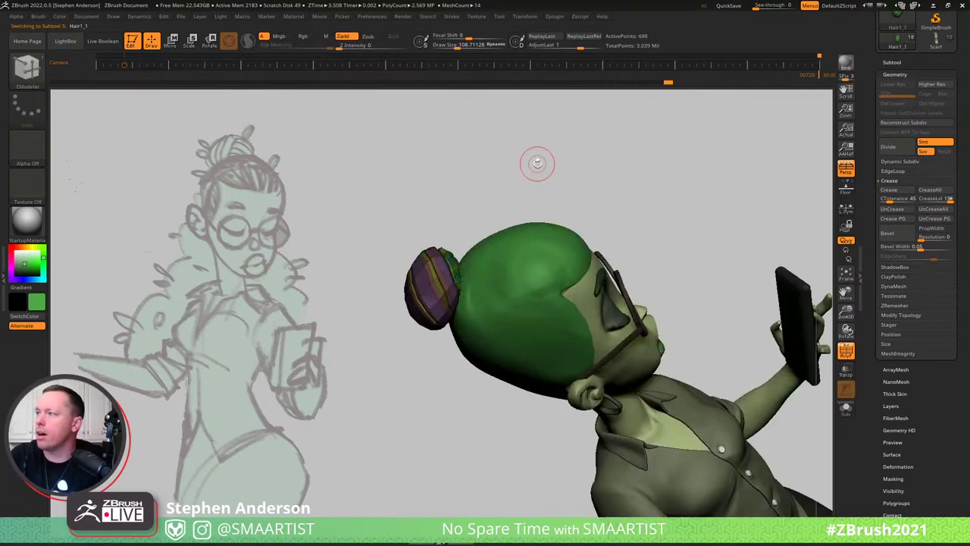
left_click_drag(389, 227, 556, 258)
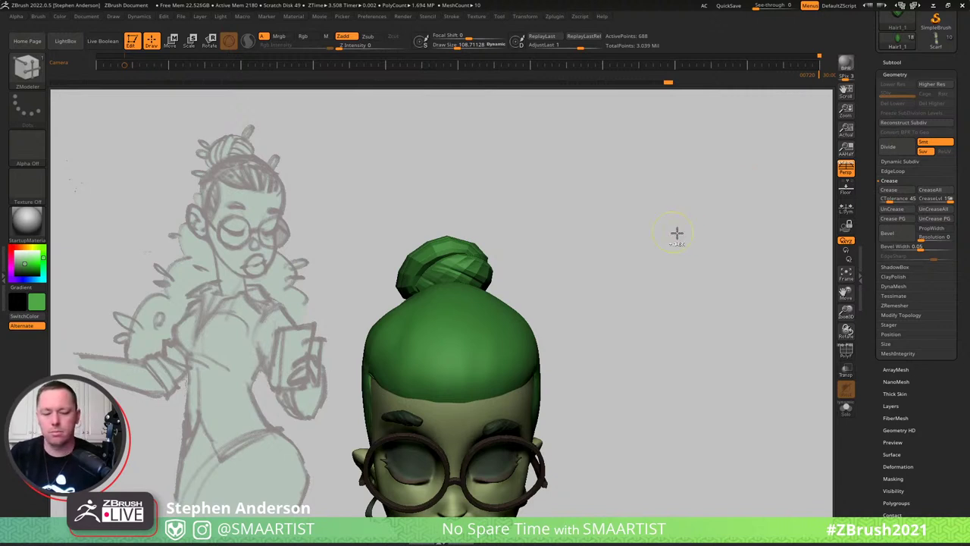
key("ctrl+t")
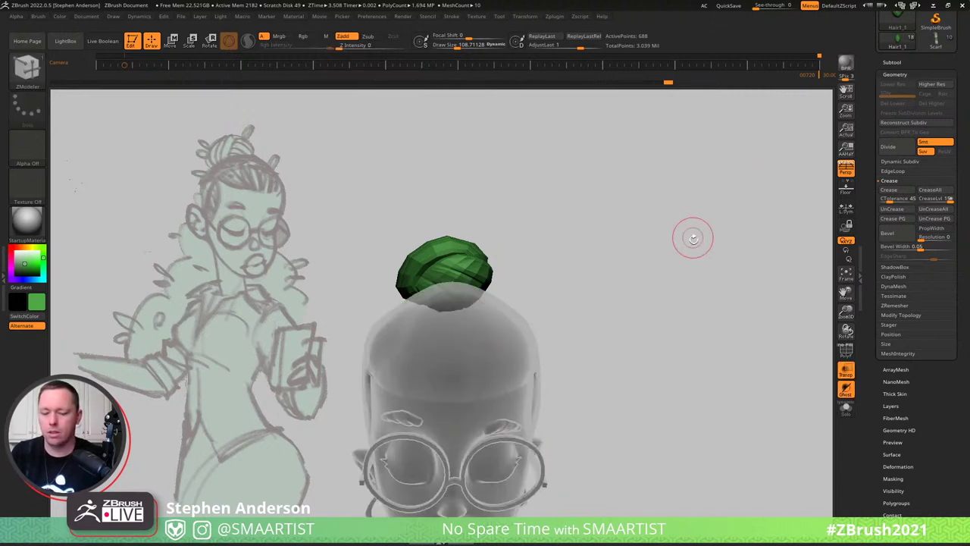
key("n")
left_click(678, 280)
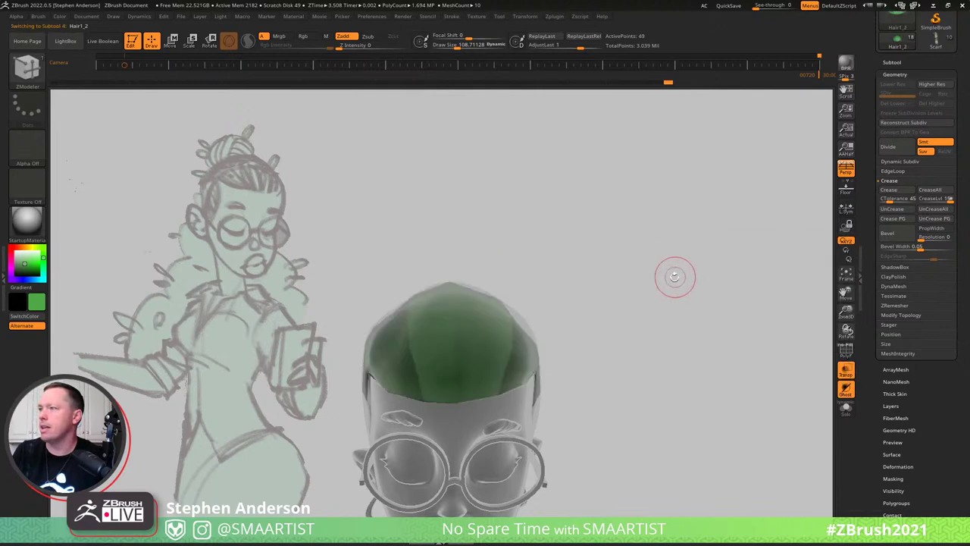
Set the ZModeler edge action to Extrude with Snap To Surface and extrude the patch's lower side border loop down the head.
left_click_drag(331, 328, 453, 353)
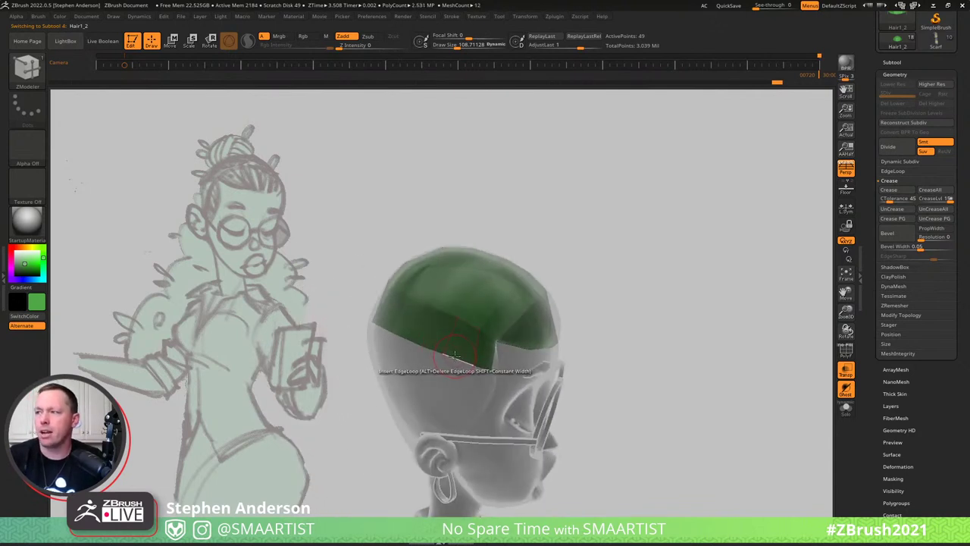
key("space")
left_click(379, 345)
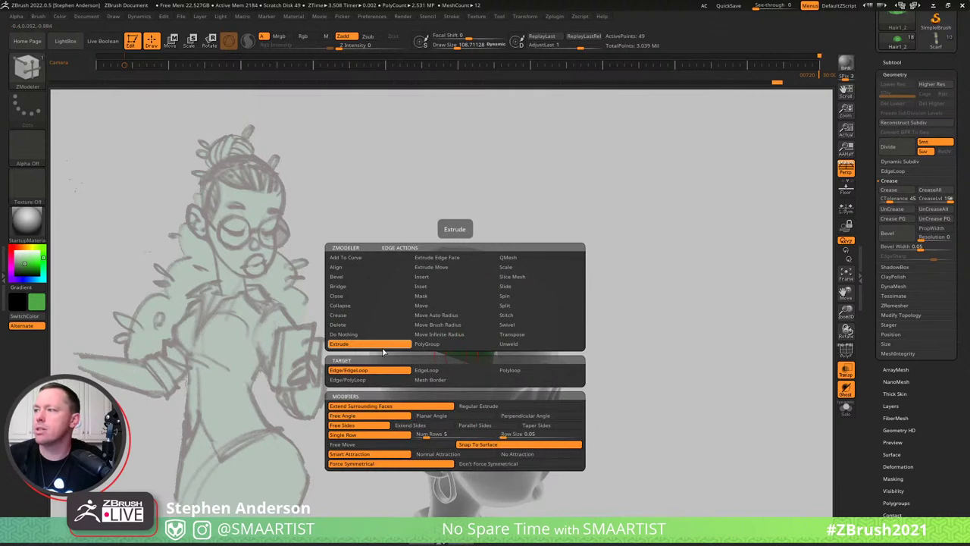
left_click(469, 367)
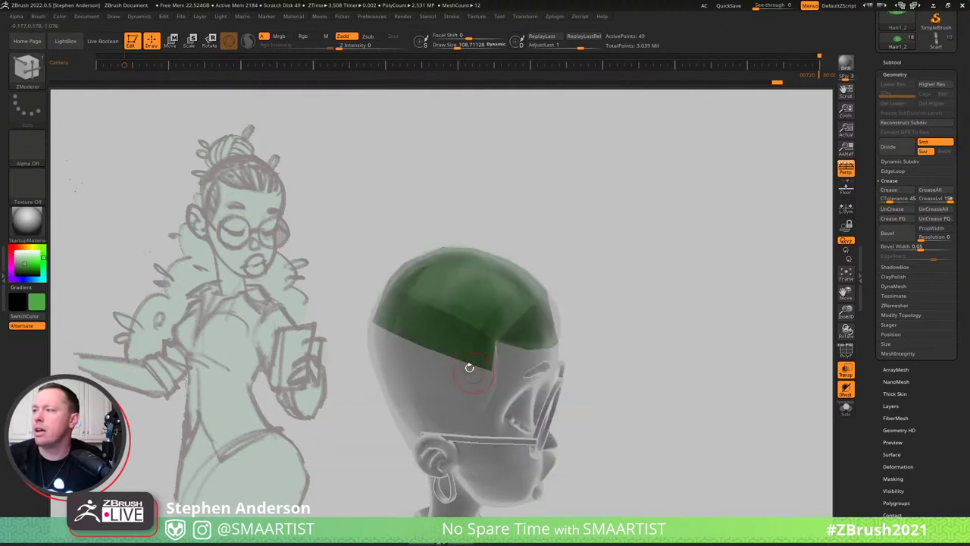
left_click_drag(450, 373, 450, 381)
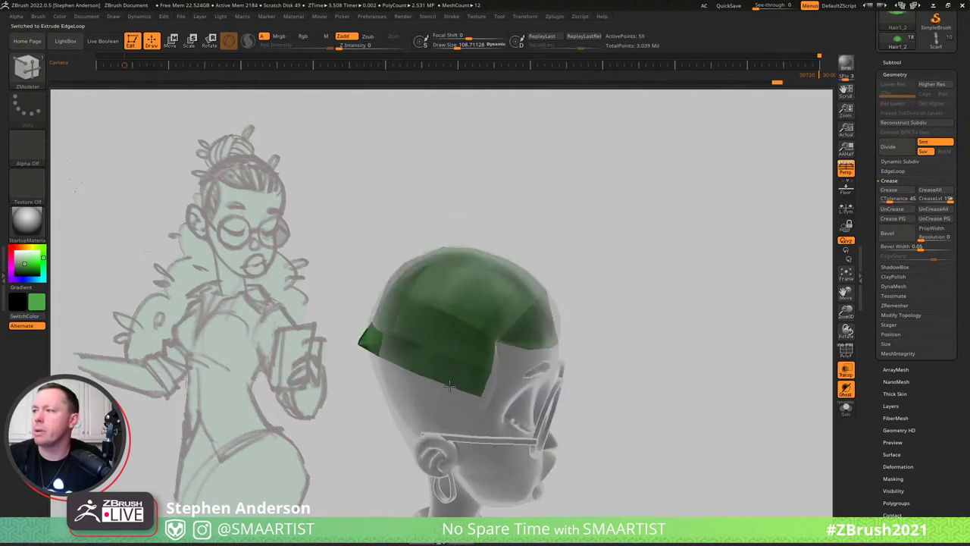
right_click_drag(447, 389, 519, 377)
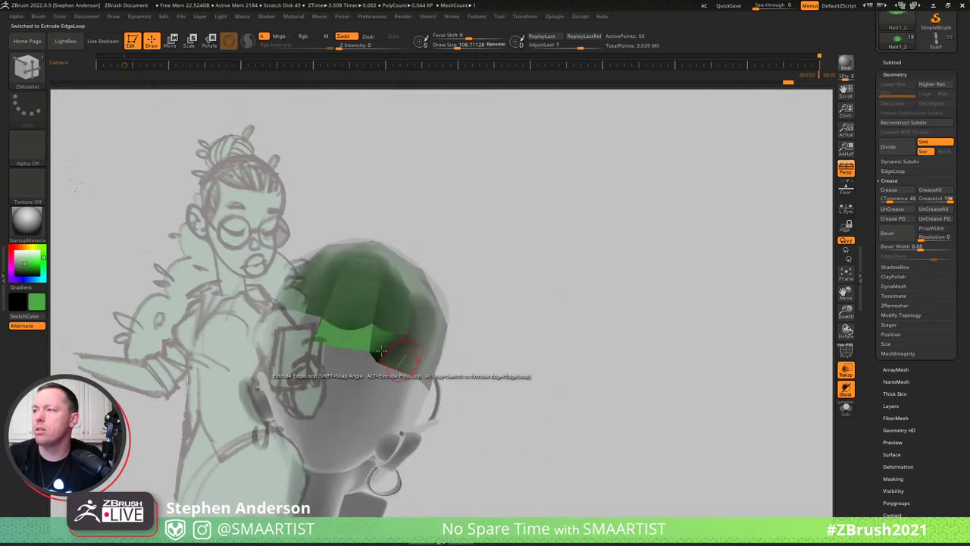
left_click_drag(456, 363, 437, 363)
Preview the patch smoothed with its polyframe shown and tidy the new row's corner at the back of the head.
key("shift+d")
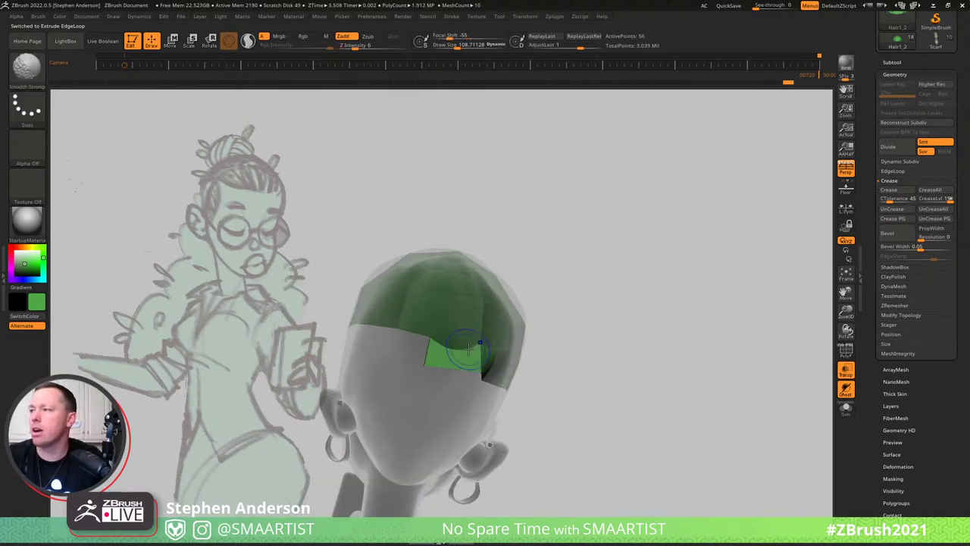
key("shift+f")
key("d")
right_click_drag(480, 354, 419, 347)
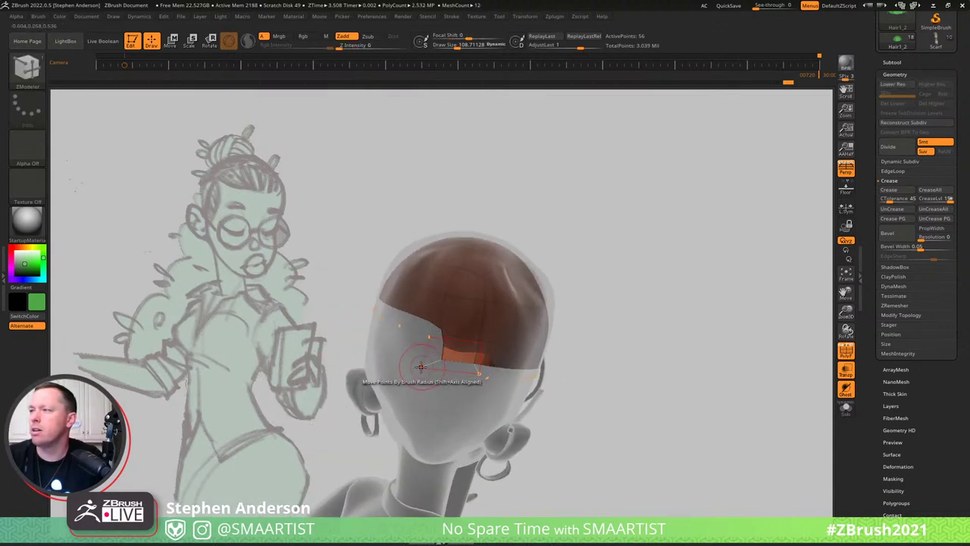
key("shift+d")
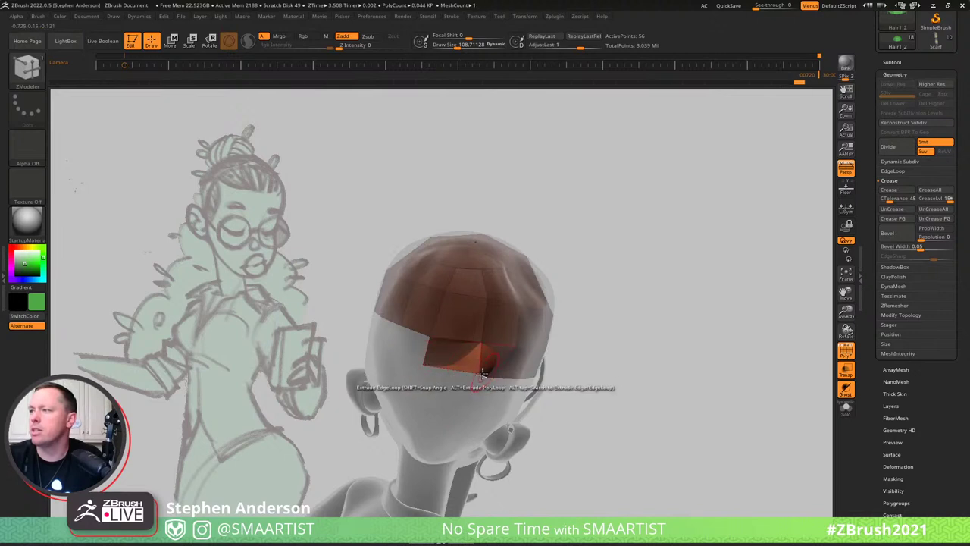
left_click(483, 373)
right_click_drag(491, 380, 453, 377)
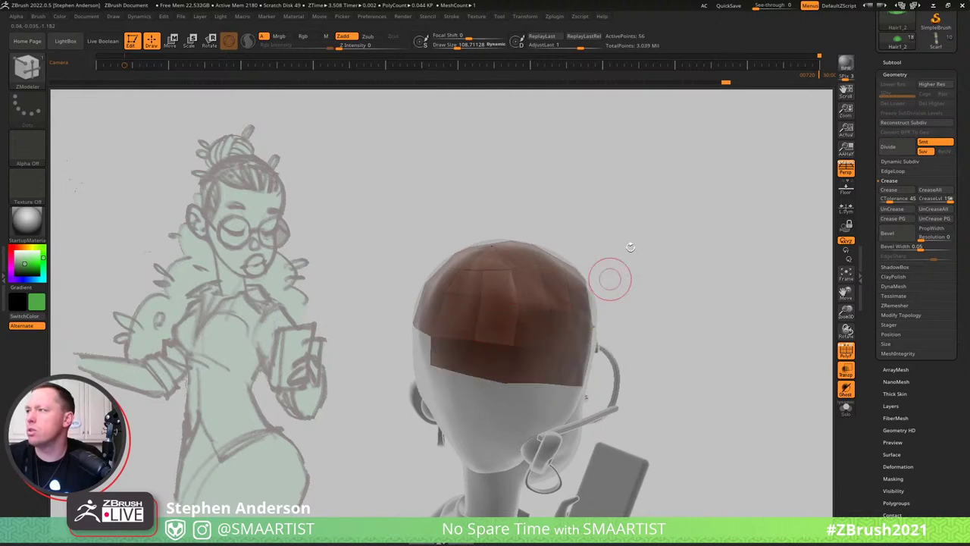
Open the subtool list and set the main colour to white to lighten the hair patch.
key("shift+f")
key("shift+f")
left_click_drag(645, 208, 686, 322, "ctrl")
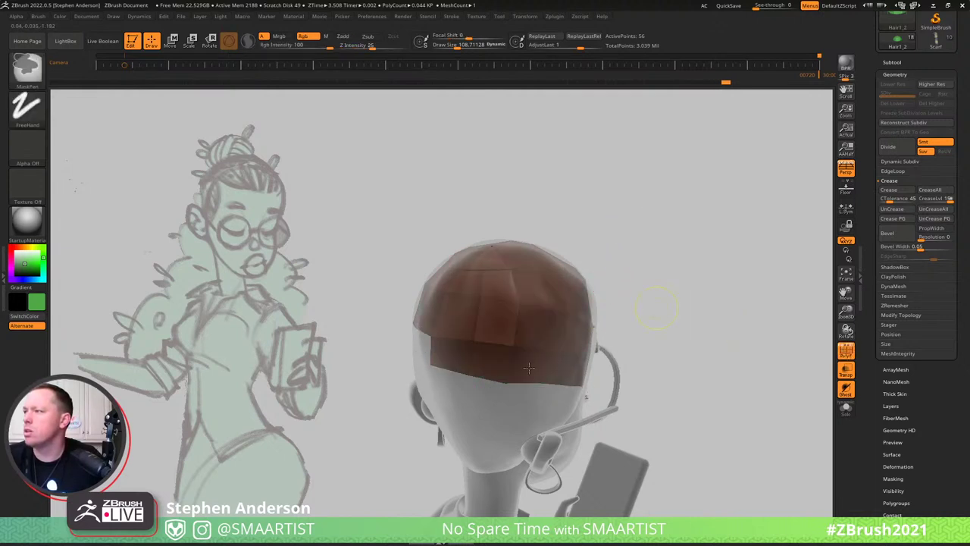
right_click_drag(482, 338, 543, 351)
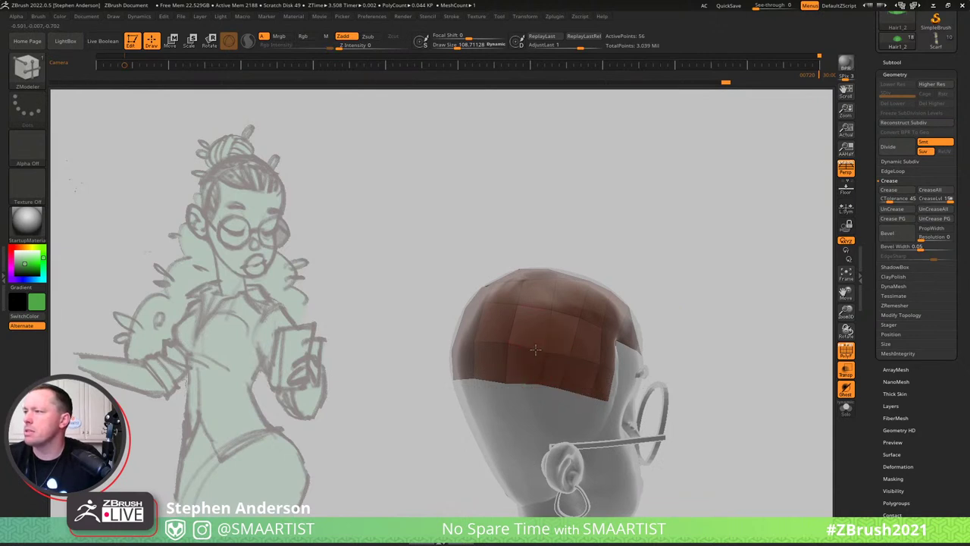
left_click(891, 63)
key("shift")
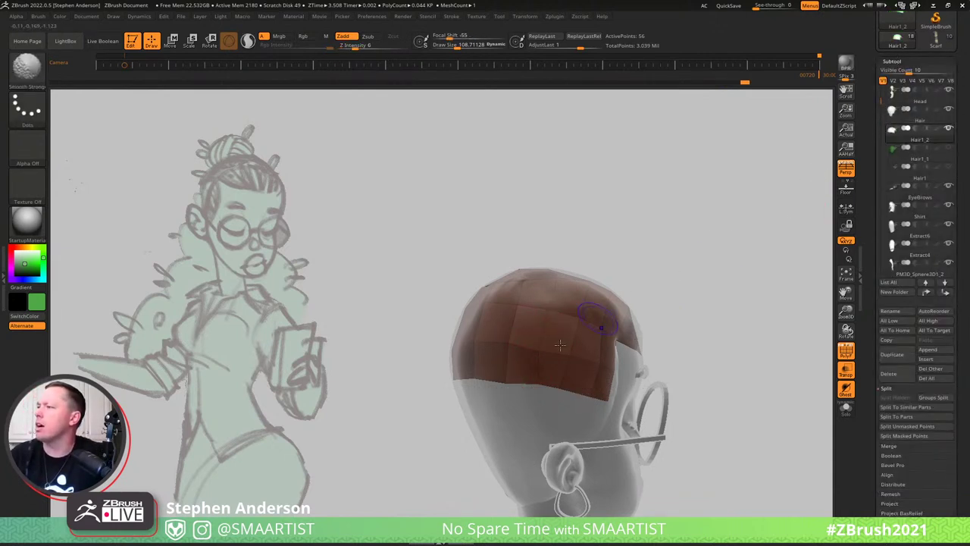
left_click_drag(21, 259, 11, 247)
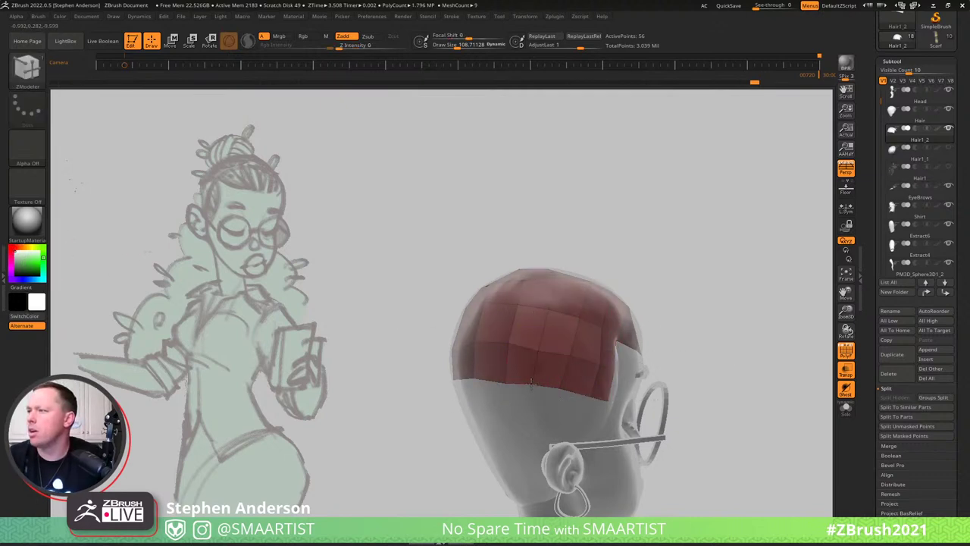
Set the ZModeler edge action to Insert and add a horizontal edge loop just below the upper section of the hair patch.
mouse_move(539, 352)
right_mouse_down("ctrl")
mouse_move(568, 360)
mouse_move(536, 402)
right_mouse_up("ctrl")
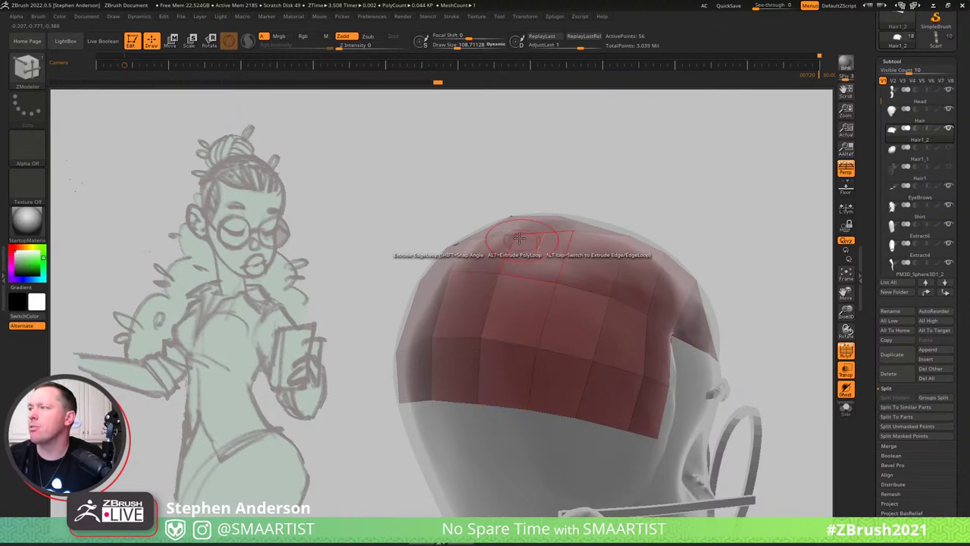
mouse_move(511, 233)
right_mouse_down()
mouse_move(561, 314)
mouse_move(568, 255)
mouse_move(552, 305)
mouse_move(430, 283)
mouse_move(470, 305)
mouse_move(515, 291)
mouse_move(528, 294)
mouse_move(523, 303)
right_mouse_up()
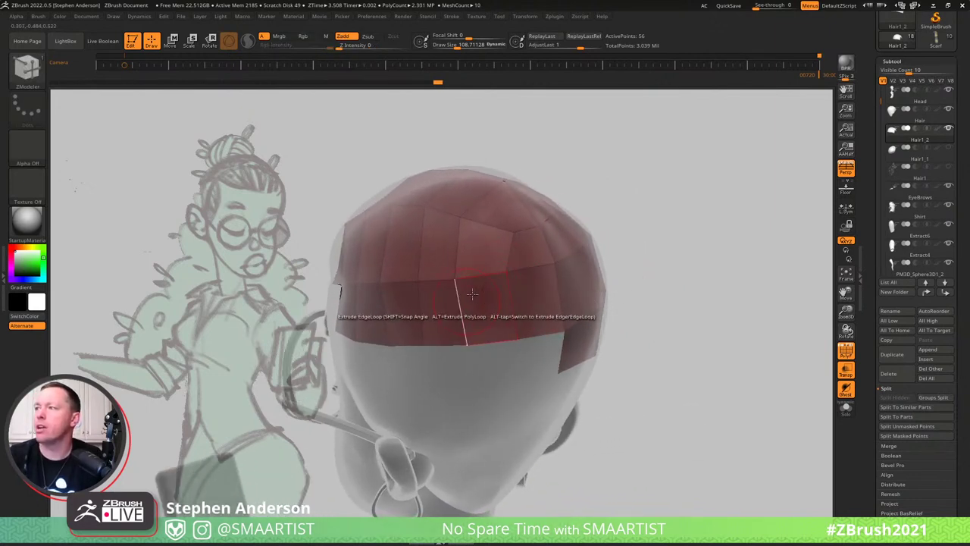
key("space")
left_click(453, 278)
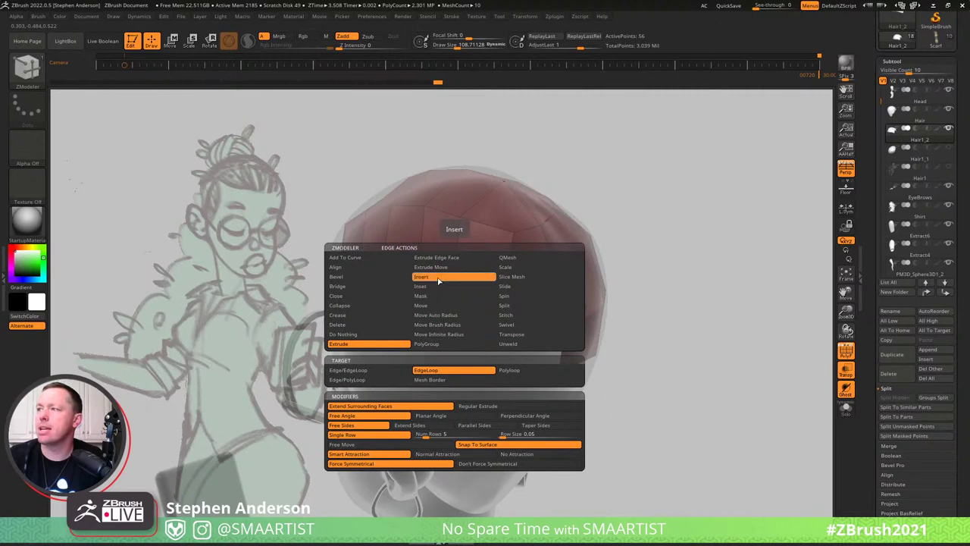
left_click(456, 293)
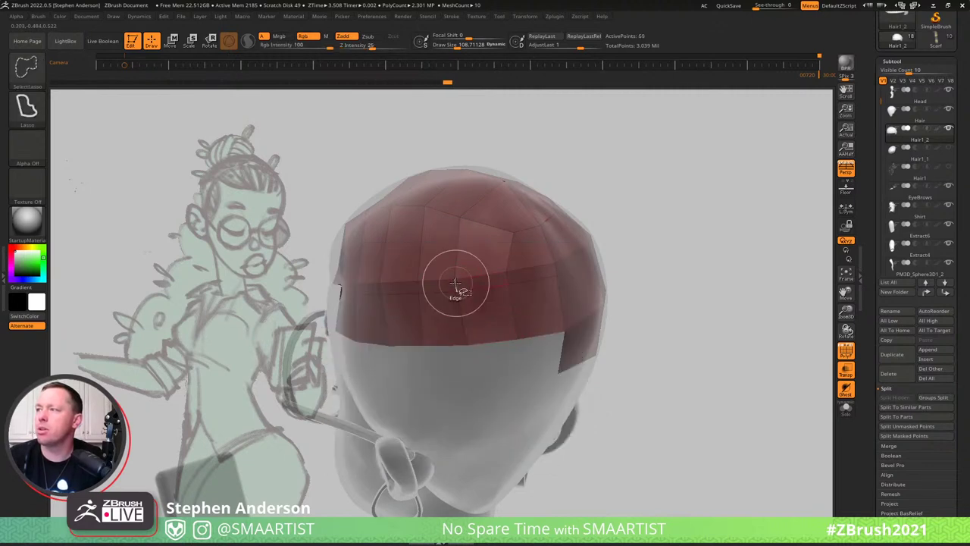
Hide the narrow polygon strip beside the new edge loop and delete it with Del Hidden, splitting the patch in two.
left_click(457, 286, "ctrl+shift")
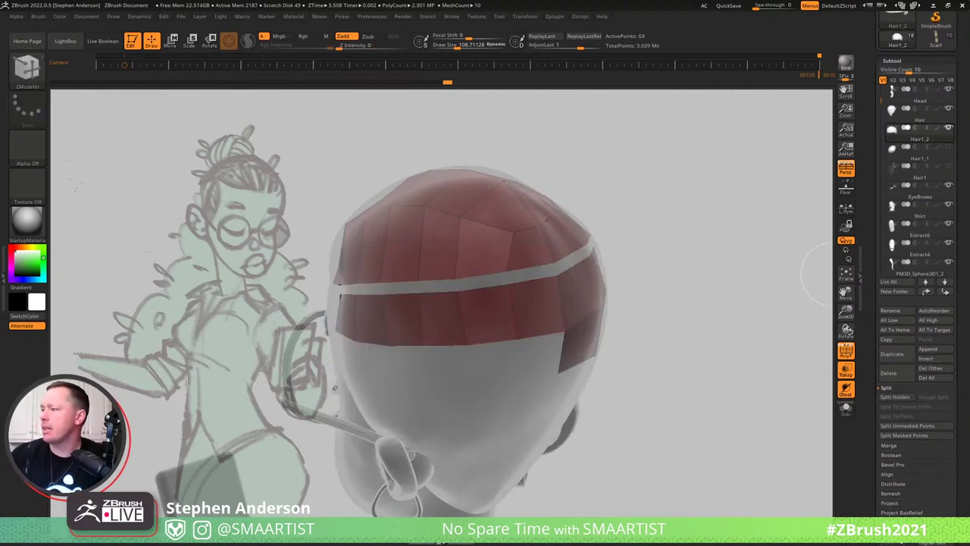
left_click(892, 61)
left_click(895, 73)
left_click(921, 312)
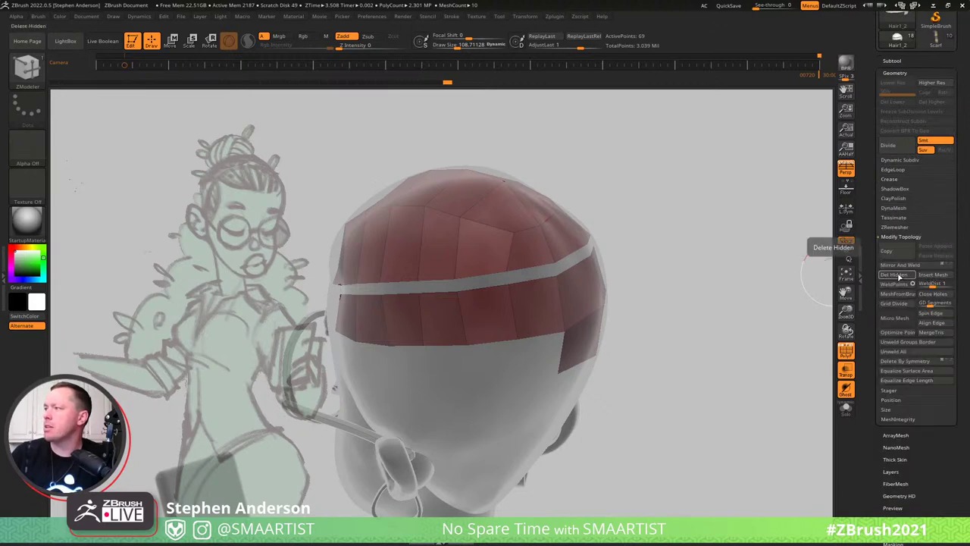
Set the ZModeler edge action to Extrude and extrude the lower section's bottom border loop down into another row around the back of the head.
right_click_drag(477, 280, 504, 280)
mouse_move(547, 236)
right_mouse_down("ctrl")
mouse_move(490, 208)
mouse_move(550, 225)
mouse_move(453, 232)
mouse_move(479, 232)
right_mouse_up("ctrl")
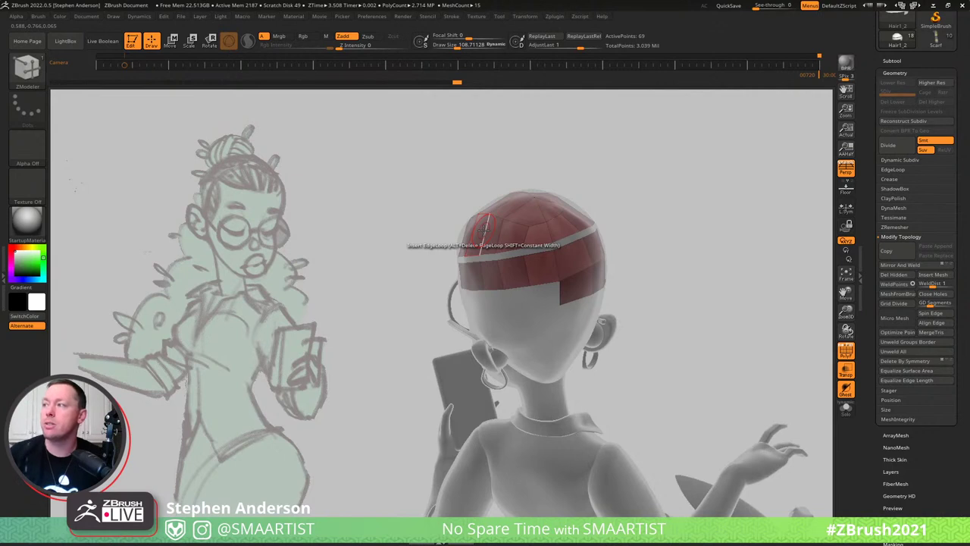
left_click_drag(621, 303, 530, 297)
key("space")
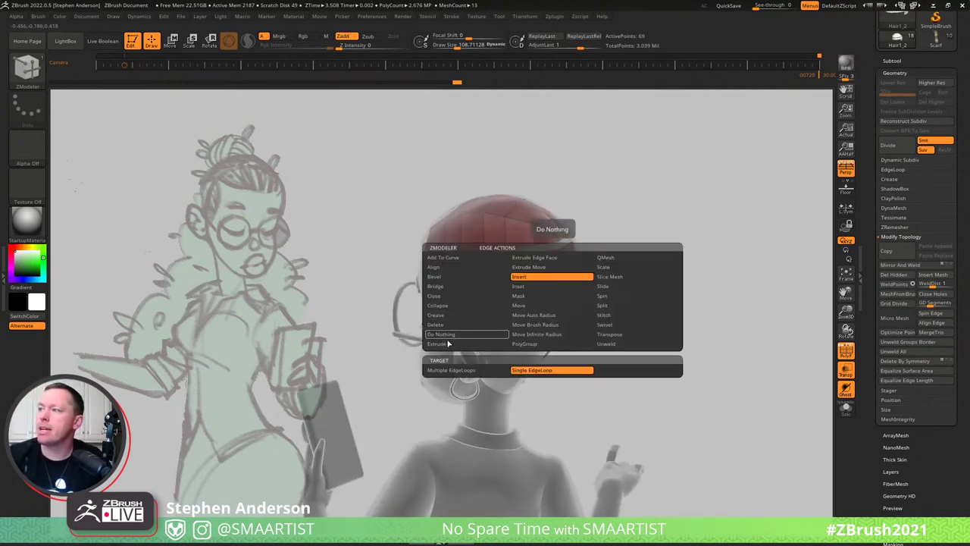
left_click(440, 343)
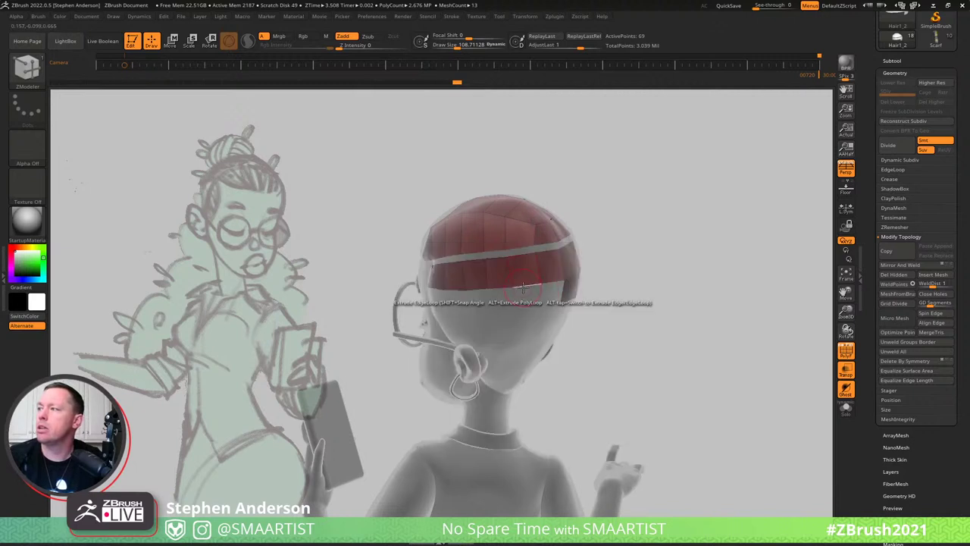
left_click_drag(522, 287, 521, 307)
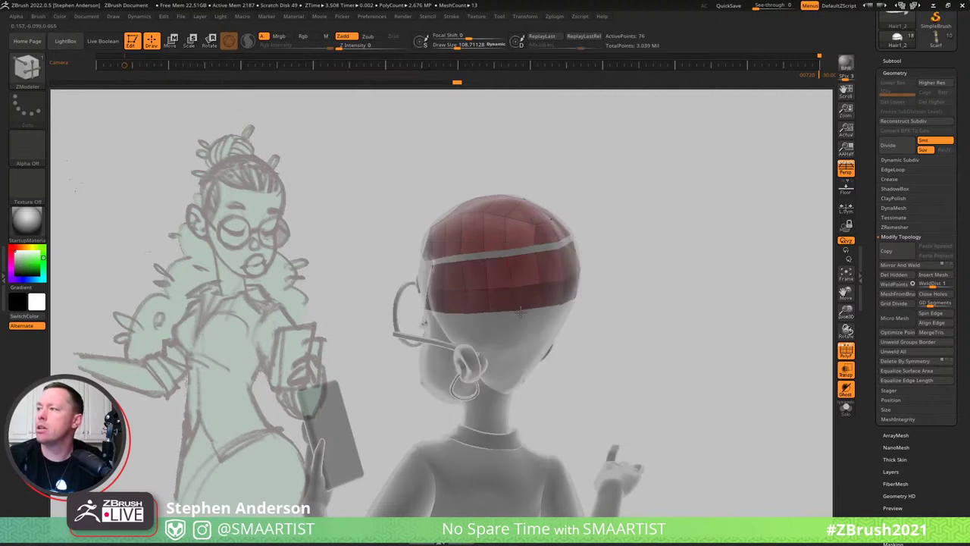
right_click_drag(531, 312, 636, 413)
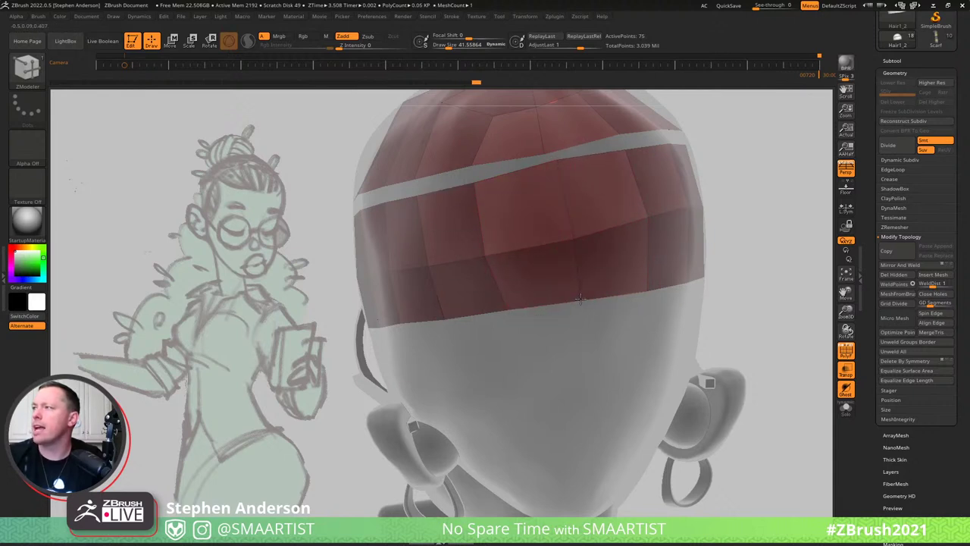
right_click_drag(579, 299, 512, 268)
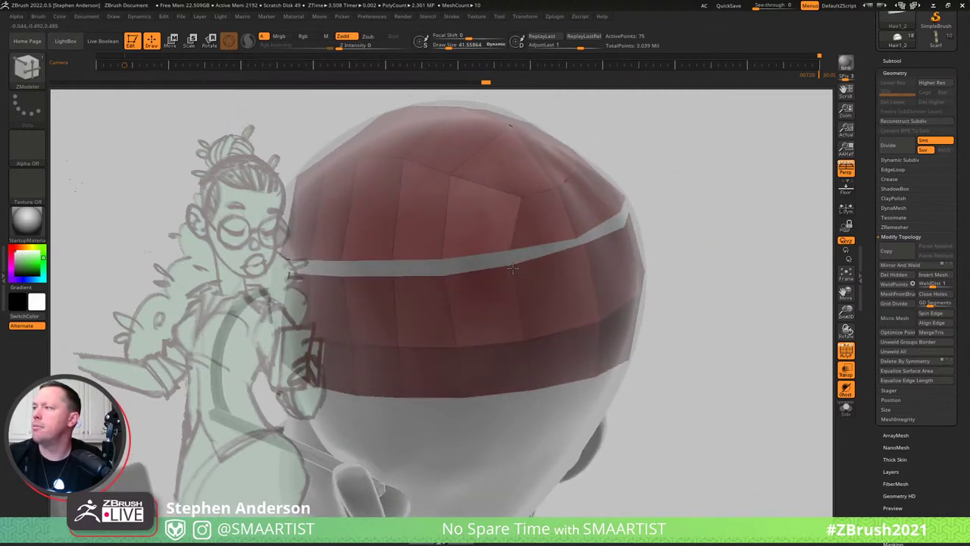
Move the middle edge points of the lower hair section upward at the back of the head.
right_click_drag(531, 302, 606, 314)
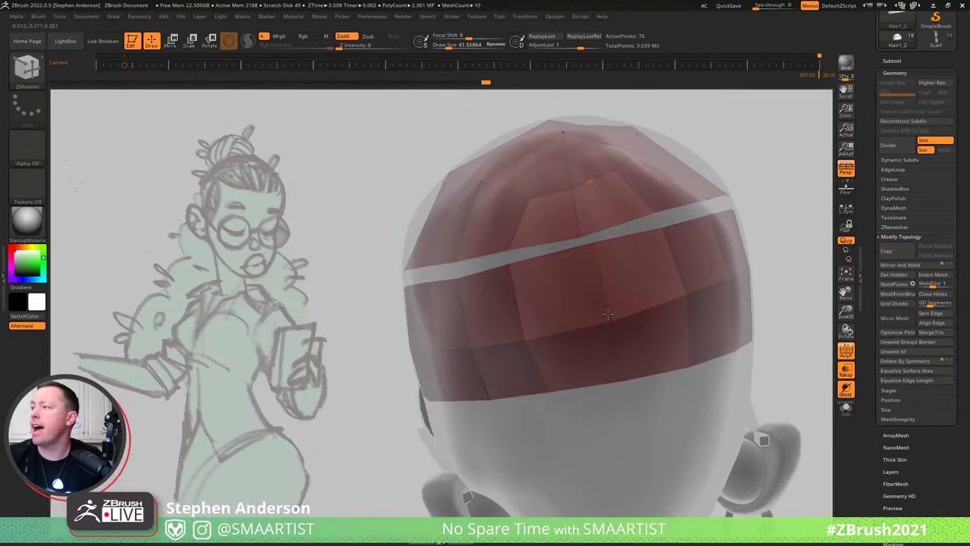
left_click_drag(608, 314, 605, 285)
left_click_drag(524, 339, 518, 327)
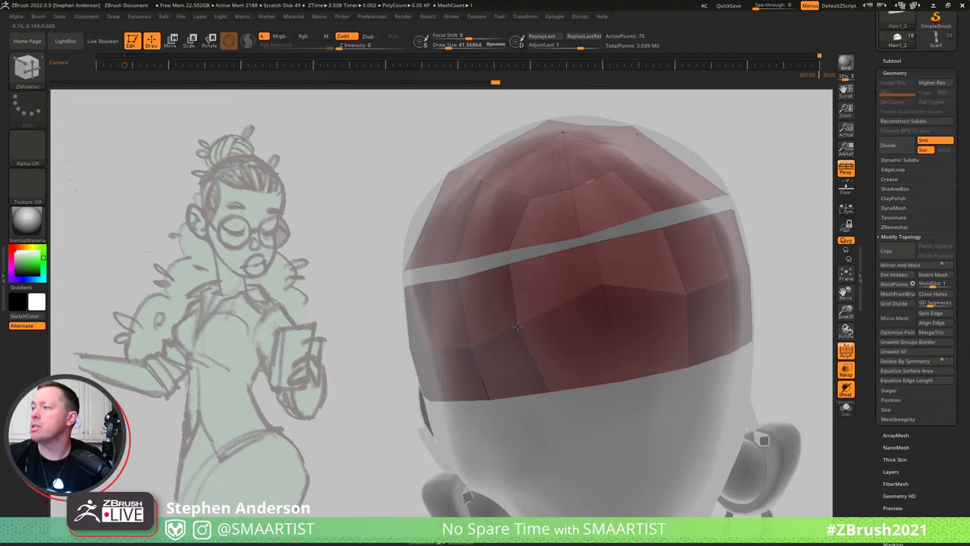
key("ctrl")
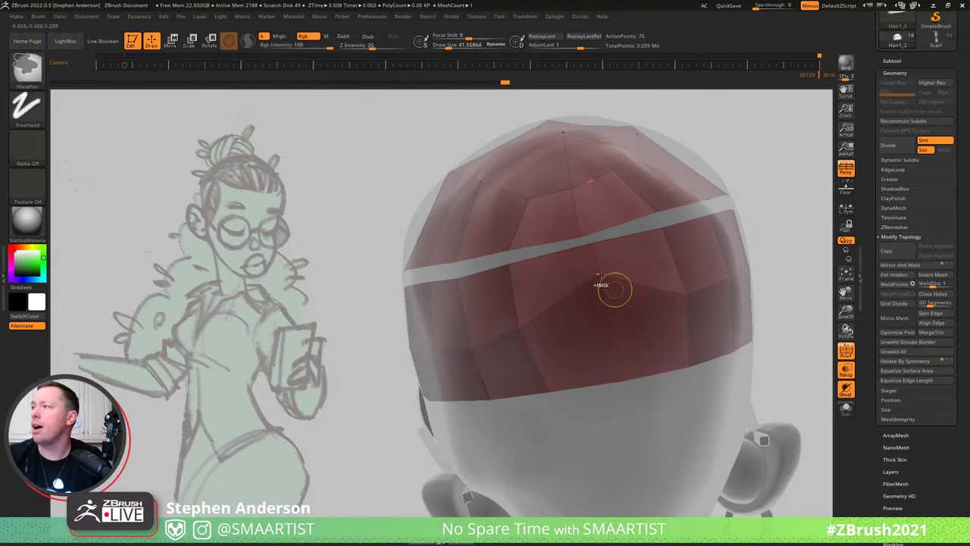
right_click_drag(601, 275, 589, 281, "ctrl")
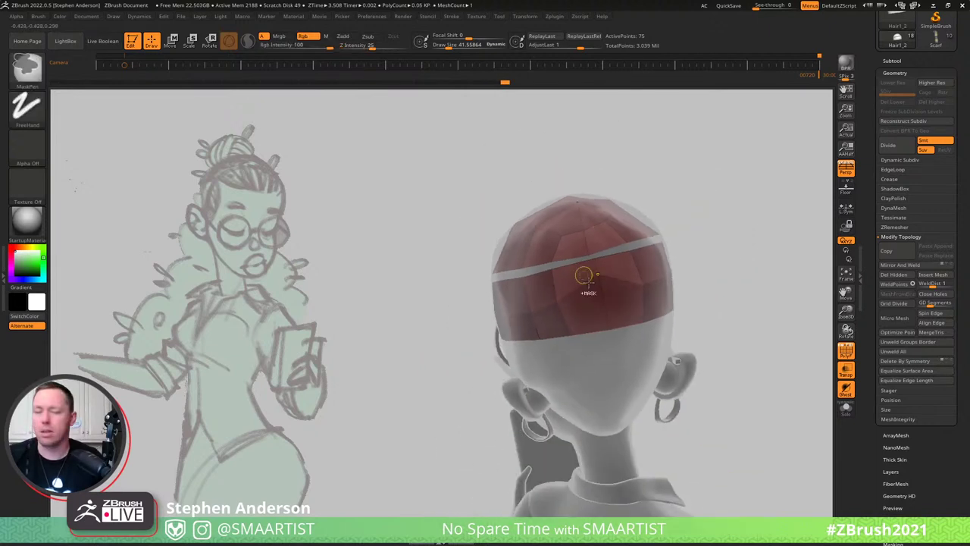
Open the subtool list, show the Hair1_1 bun, and check from all sides how it sits against the hair cap.
left_click(894, 61)
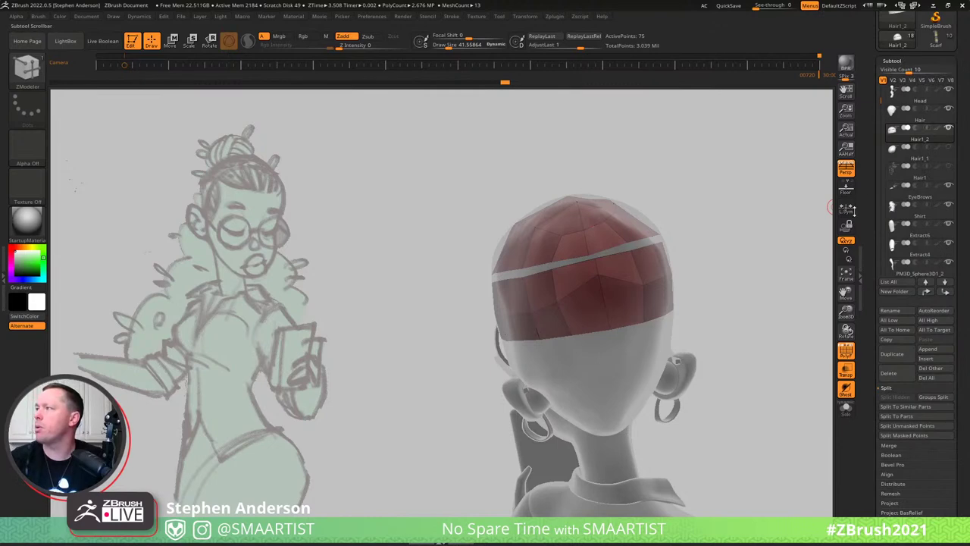
left_click(949, 150)
mouse_move(559, 247)
right_mouse_down()
mouse_move(651, 241)
mouse_move(547, 242)
mouse_move(611, 270)
mouse_move(562, 259)
right_mouse_up()
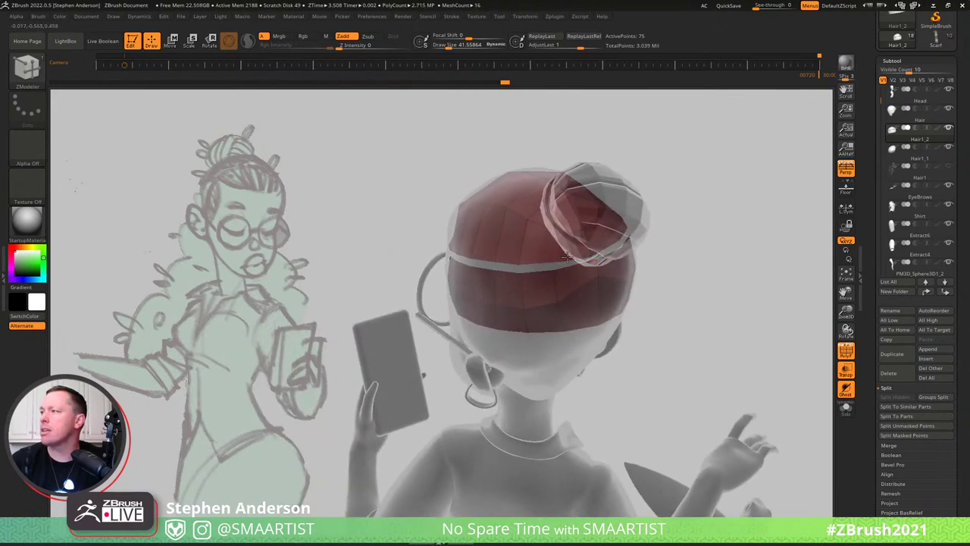
key("ctrl")
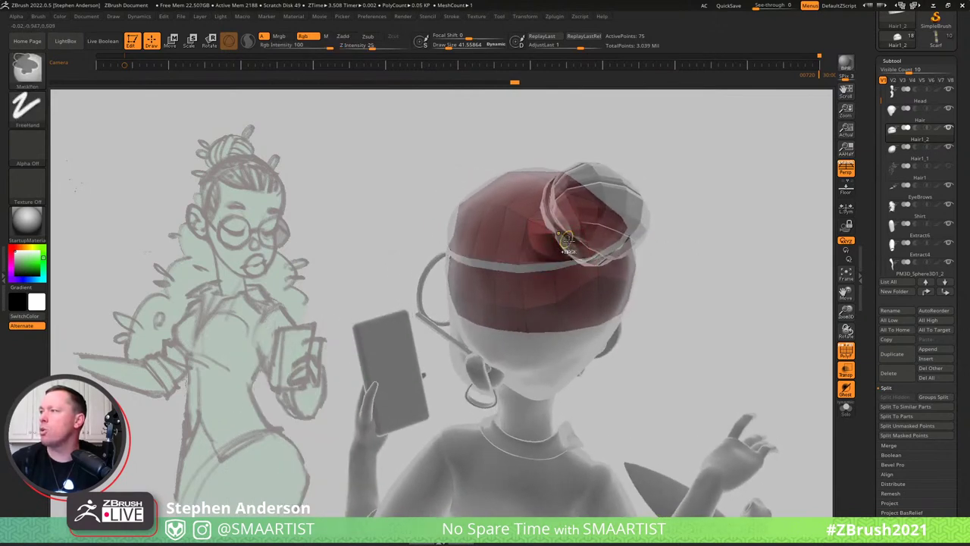
mouse_move(567, 241)
right_mouse_down()
mouse_move(535, 237)
mouse_move(574, 239)
right_mouse_up()
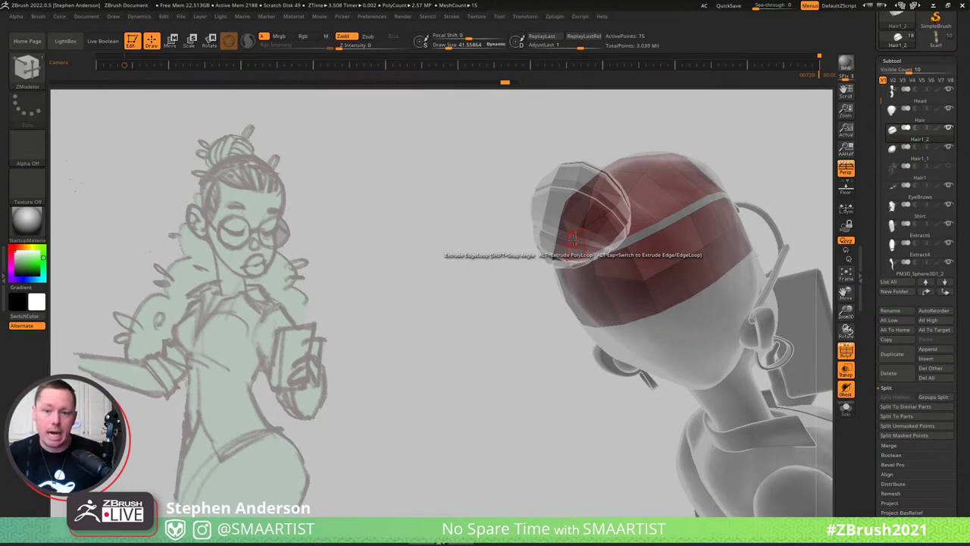
left_click_drag(503, 309, 669, 170)
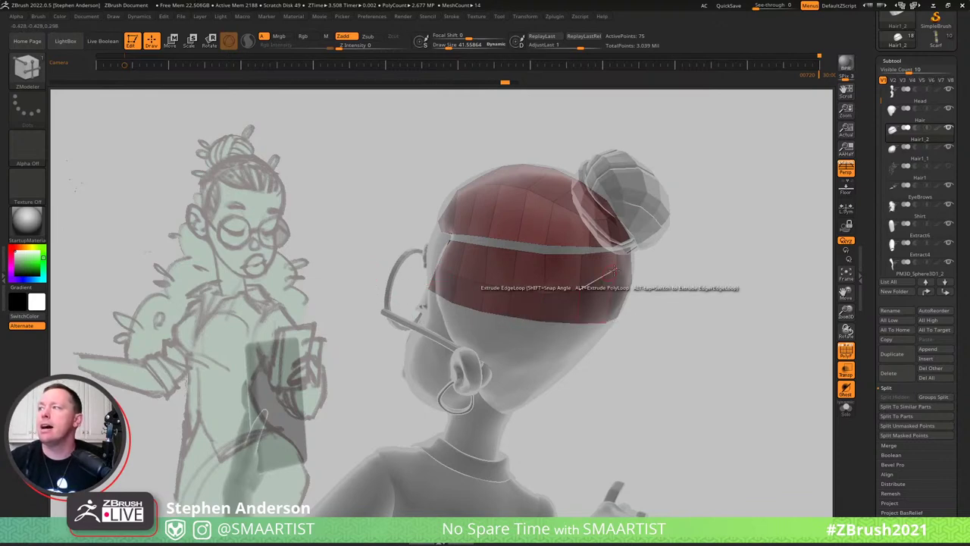
left_click_drag(612, 274, 627, 282)
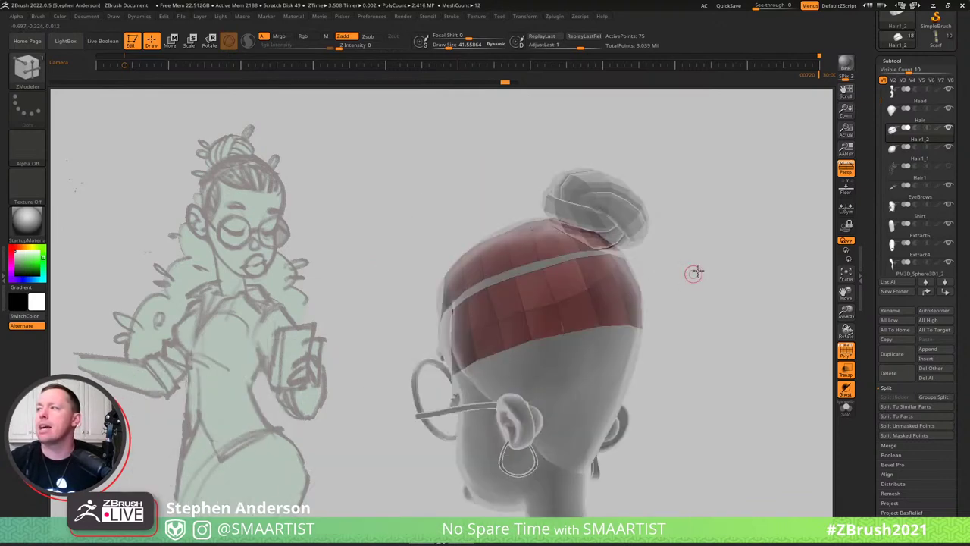
Pull the lower section's bottom border points up at the back of the head to form an inverted V below the bun.
left_click_drag(695, 273, 583, 266)
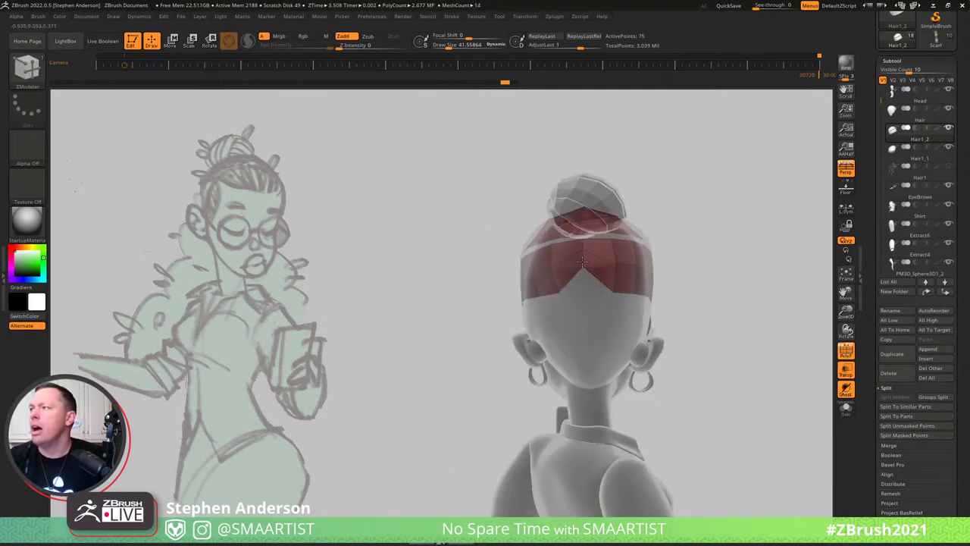
right_click(581, 261)
right_click_drag(629, 308, 600, 300)
right_click_drag(582, 261, 620, 297, "ctrl")
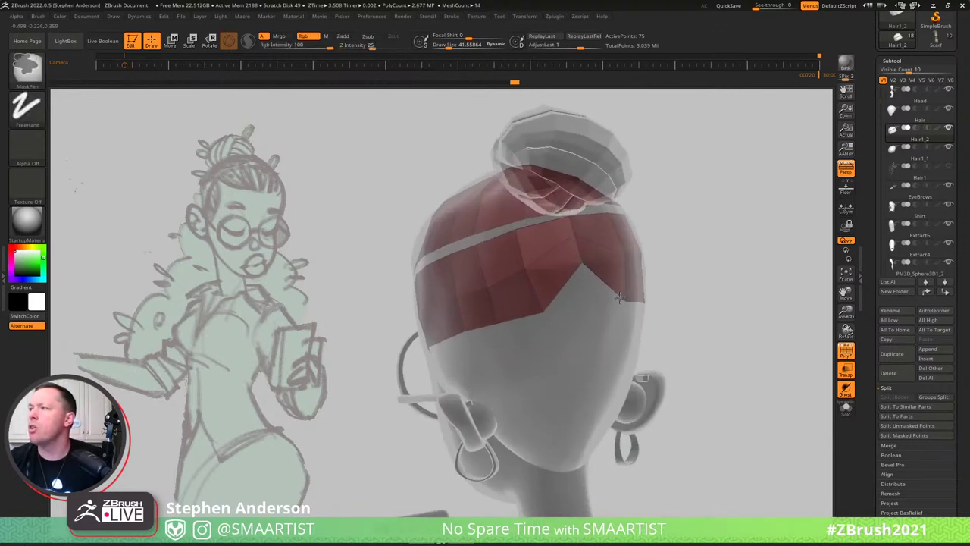
left_click_drag(620, 297, 585, 286)
key("b")
key("z")
key("m")
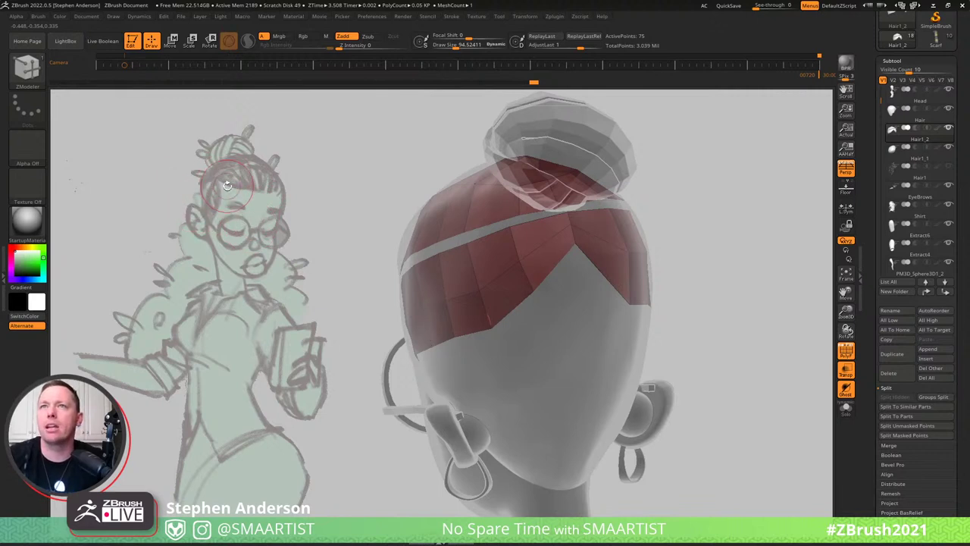
Move the points beside the V-shaped notch so the bottom border curves smoothly from the side of the head toward the bun.
right_click_drag(630, 294, 587, 289)
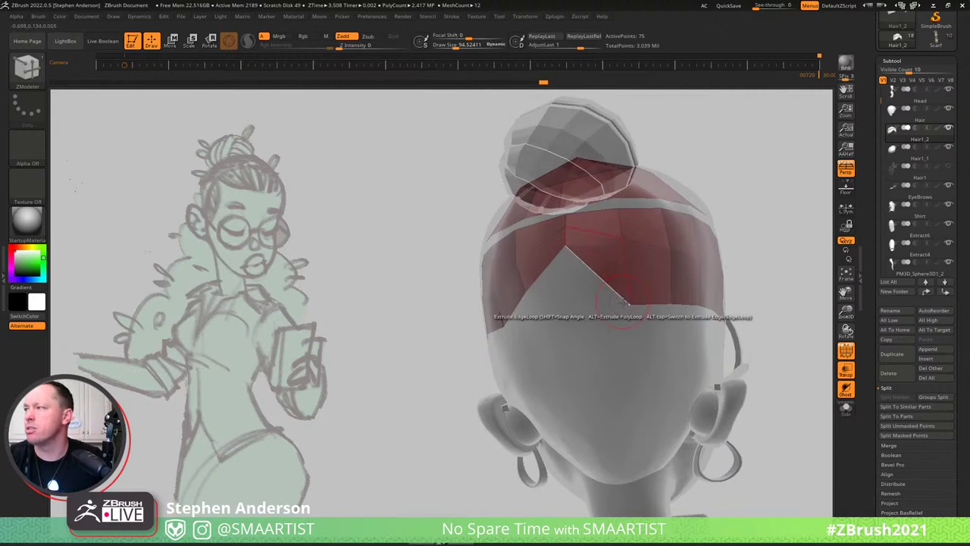
mouse_move(659, 278)
right_mouse_down()
mouse_move(651, 265)
mouse_move(667, 266)
right_mouse_up()
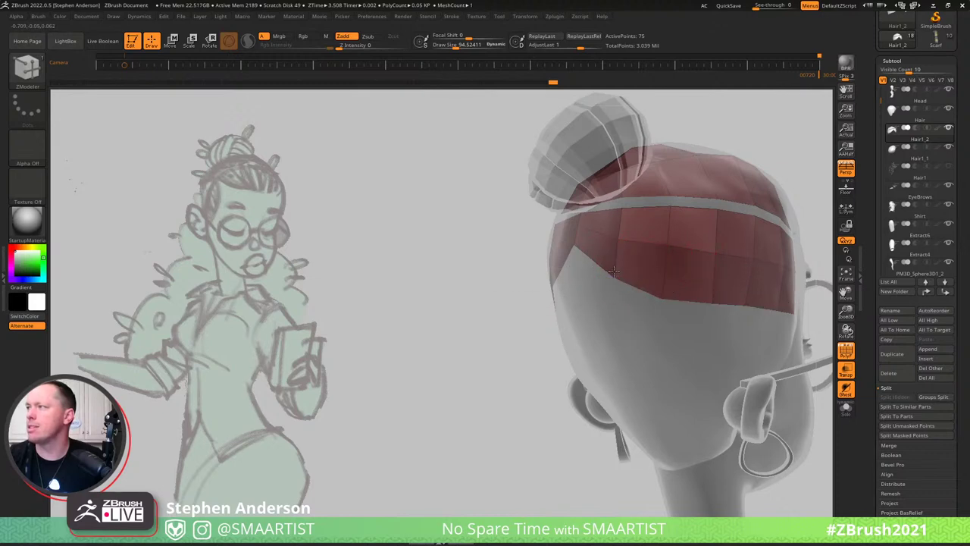
right_click_drag(616, 273, 474, 268)
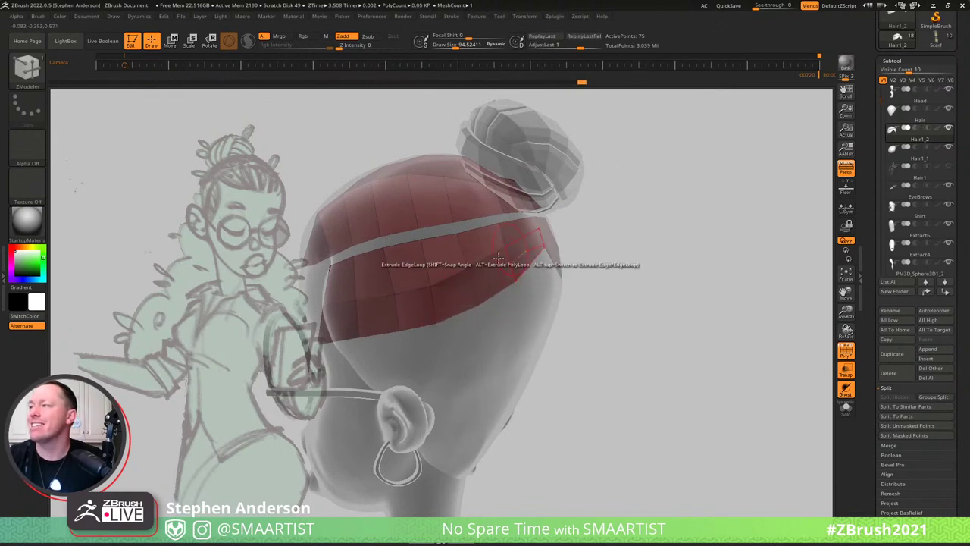
mouse_move(512, 250)
right_mouse_down()
mouse_move(439, 251)
mouse_move(509, 247)
right_mouse_up()
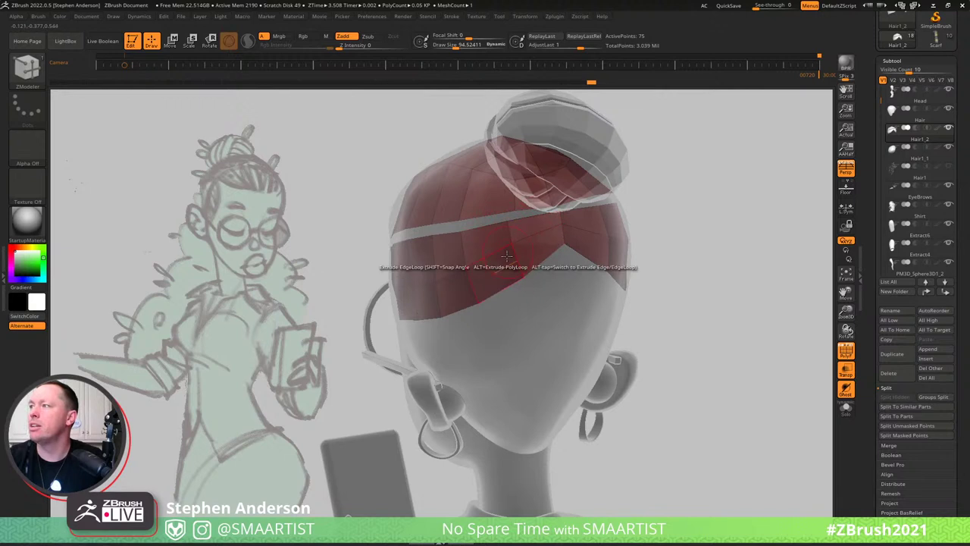
right_click_drag(514, 246, 465, 241)
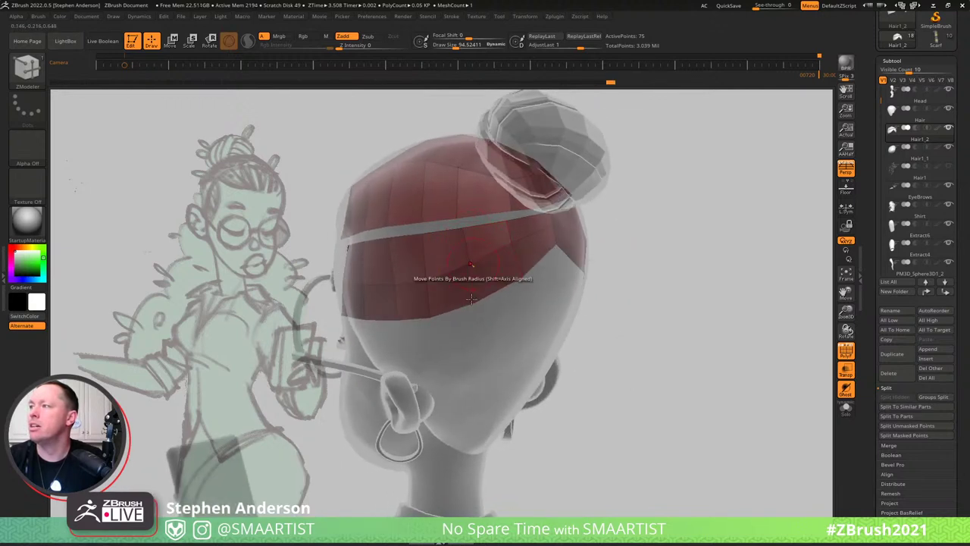
right_click_drag(481, 297, 432, 317)
Isolate the lower hair section to give it its own polygroup, show everything again, and straighten its front edge at the temple.
mouse_move(650, 281)
left_mouse_down("ctrl+shift")
mouse_move(528, 296)
mouse_move(606, 350)
left_mouse_up("ctrl+shift")
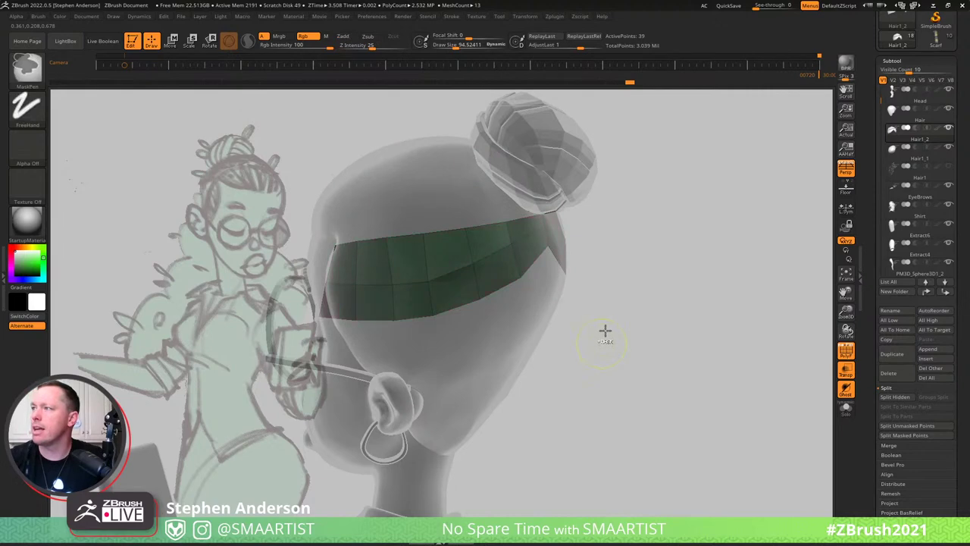
left_click(615, 331, "ctrl+shift")
right_click_drag(583, 294, 383, 257)
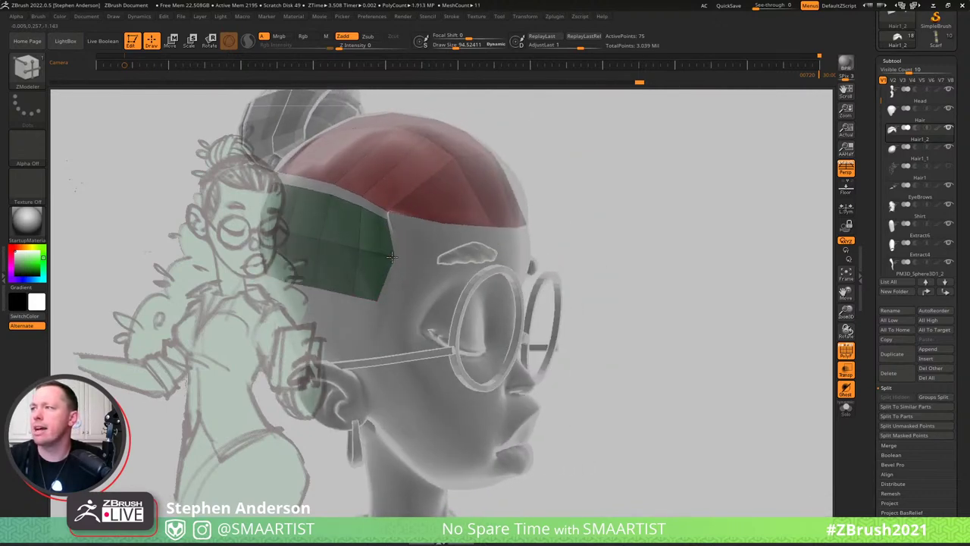
left_click_drag(391, 256, 391, 302)
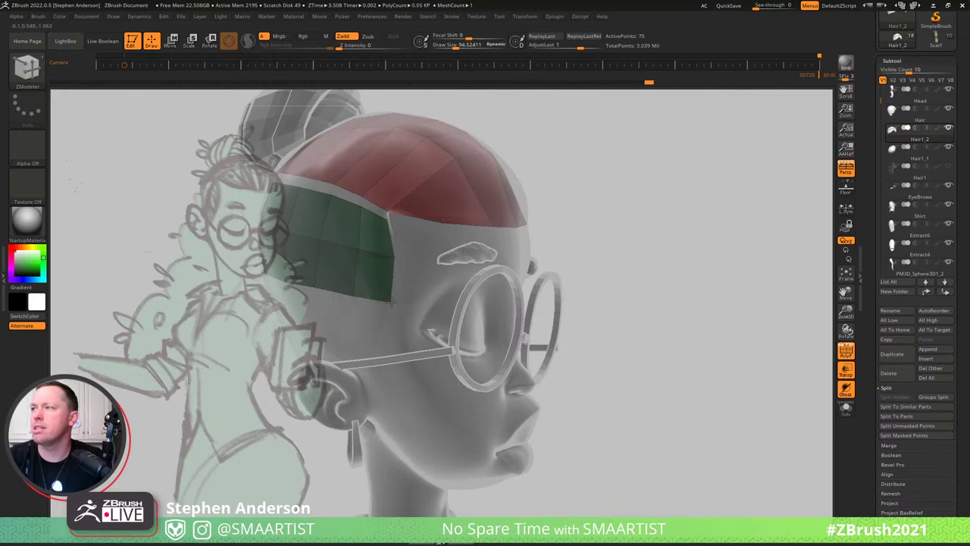
right_click_drag(409, 298, 403, 305, "ctrl")
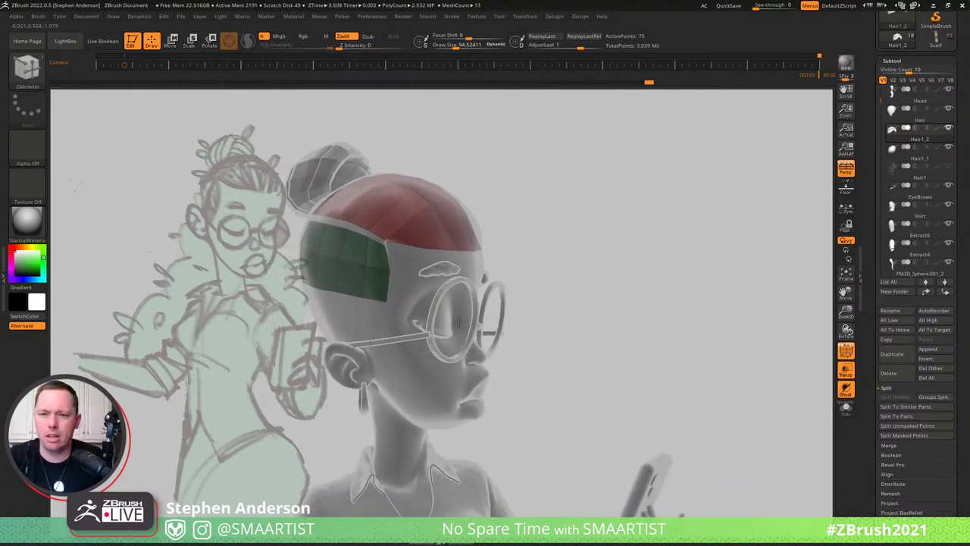
right_click_drag(458, 322, 469, 325)
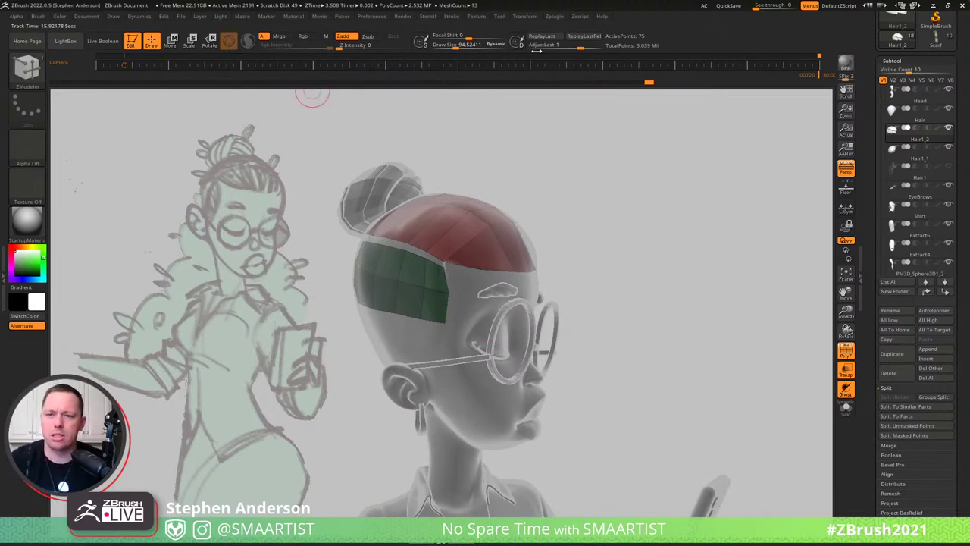
right_click_drag(630, 335, 678, 344)
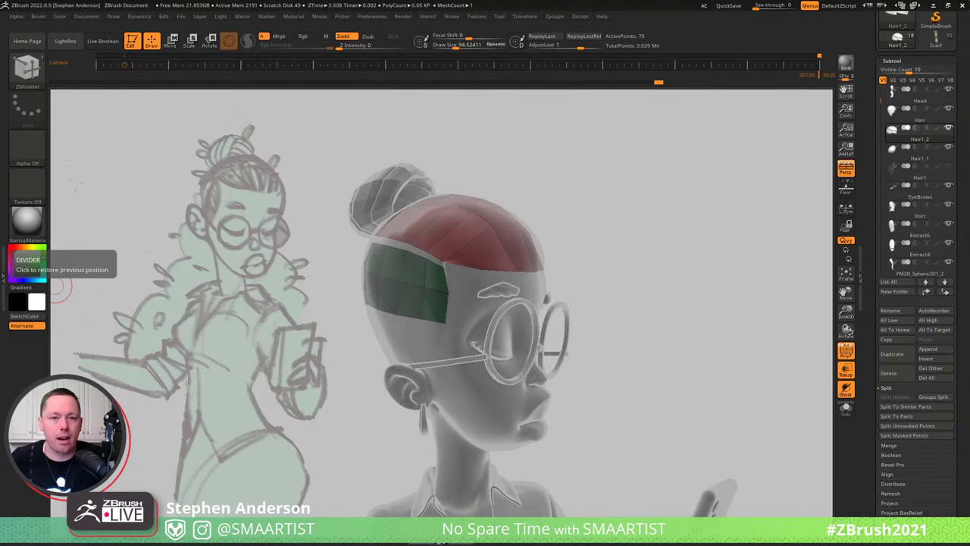
Switch to the web browser and go to flippednormals.com.
left_click_drag(0, 295, 429, 0)
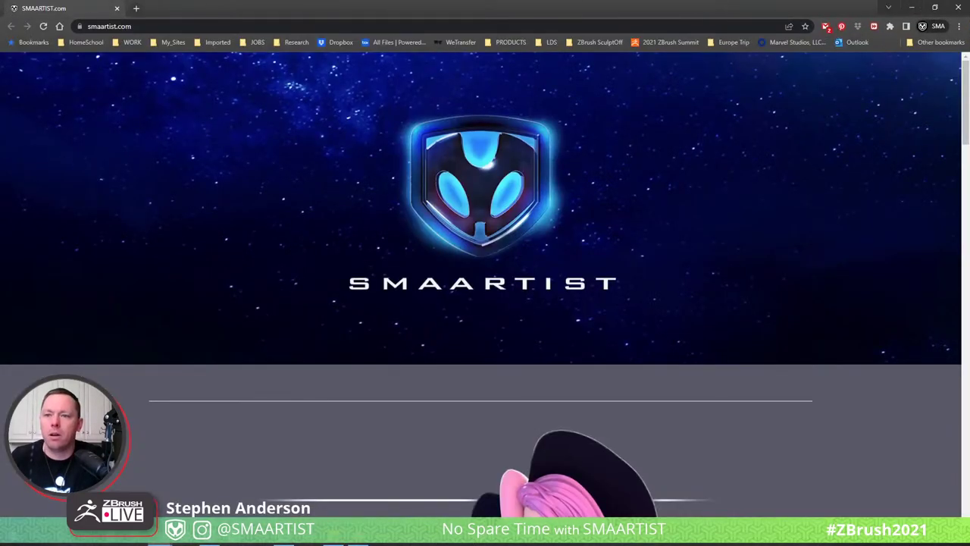
left_click(208, 26)
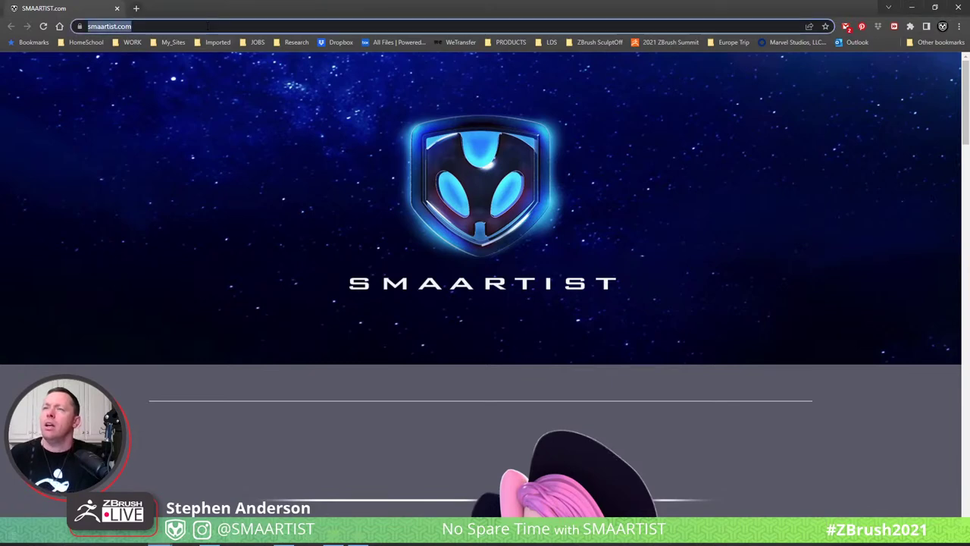
type("flippednormal")
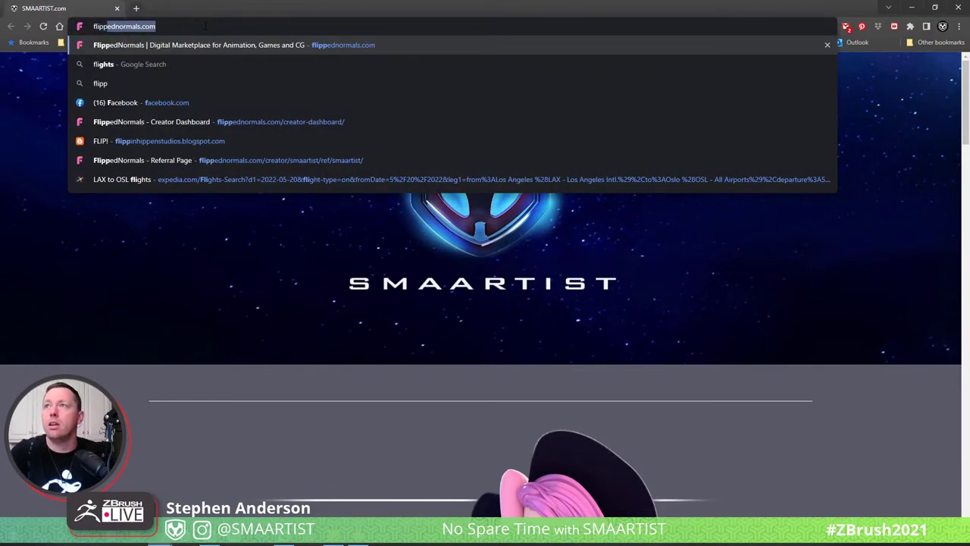
key("Return")
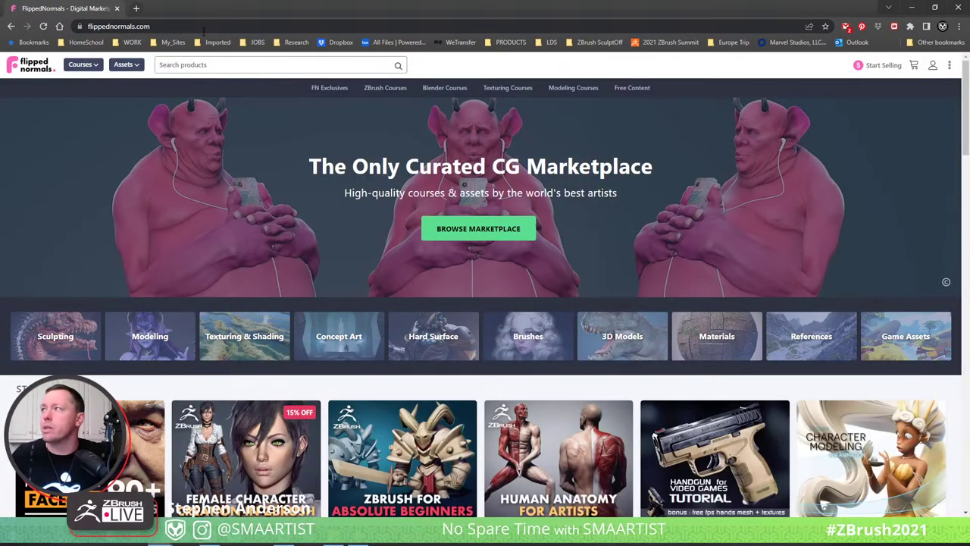
Search the FlippedNormals marketplace for "smaartist".
left_click(226, 64)
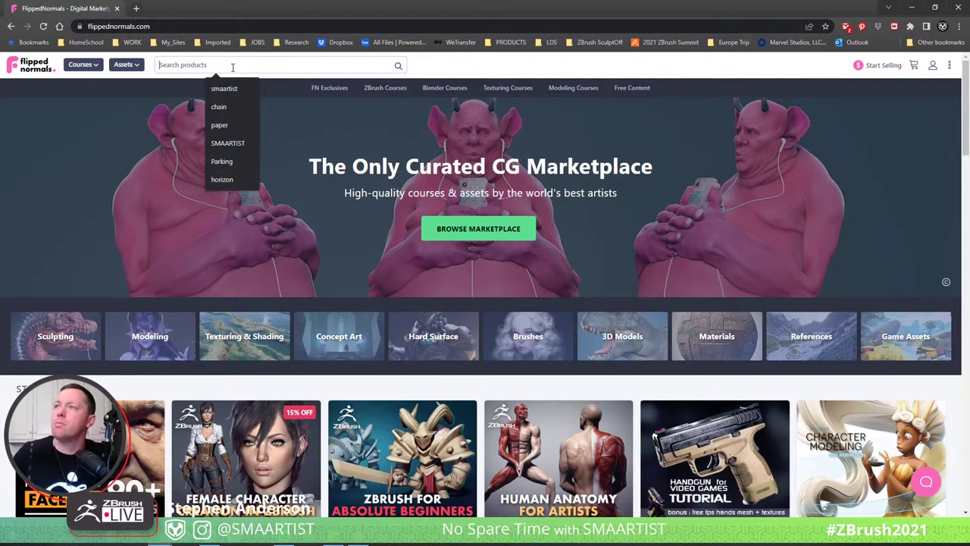
left_click(233, 89)
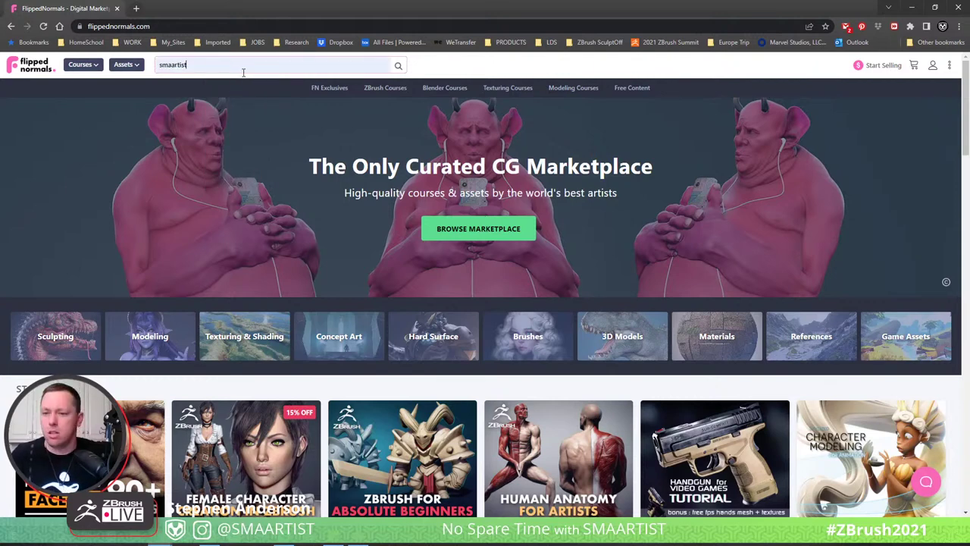
key("Return")
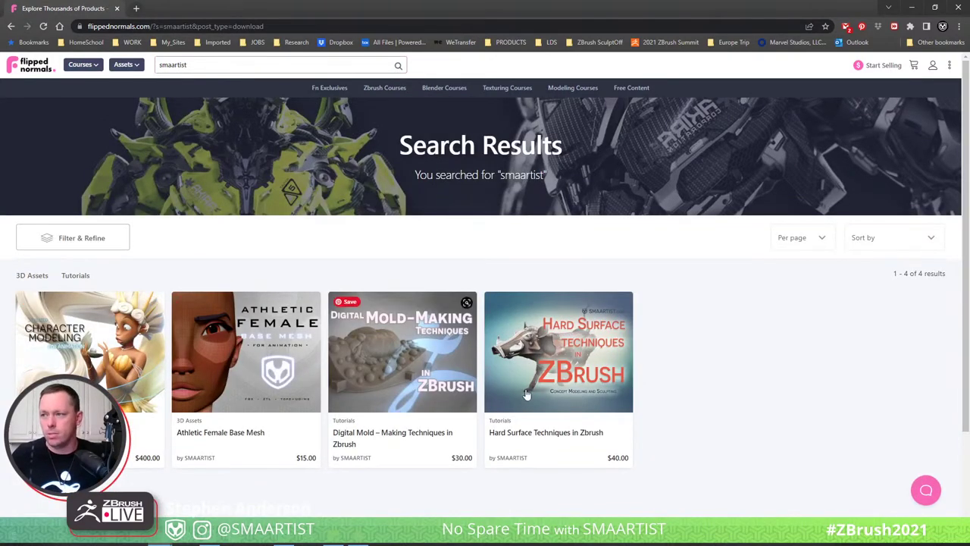
Open the Stylized Character Modeling for Animation product from the search results, backing out of the Tutorials category page.
left_click(80, 428)
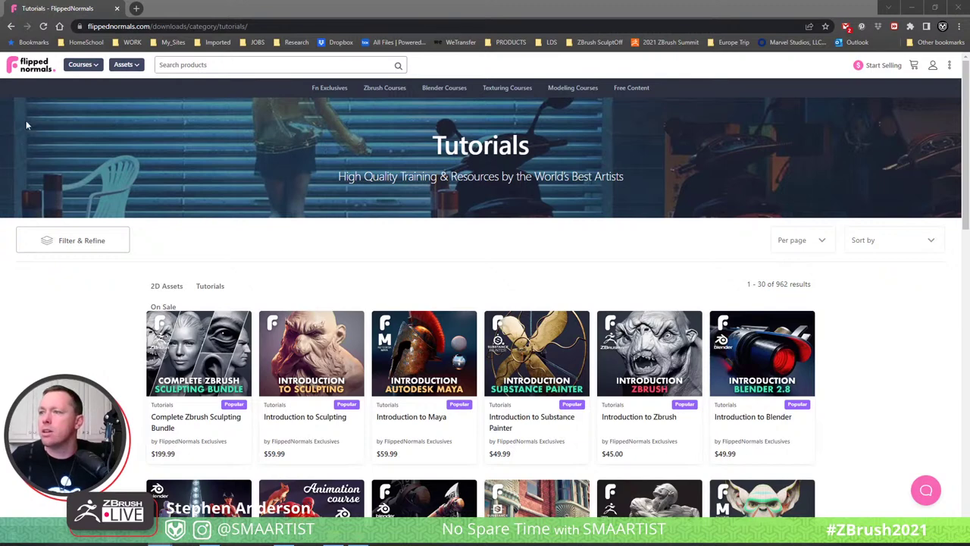
left_click(11, 27)
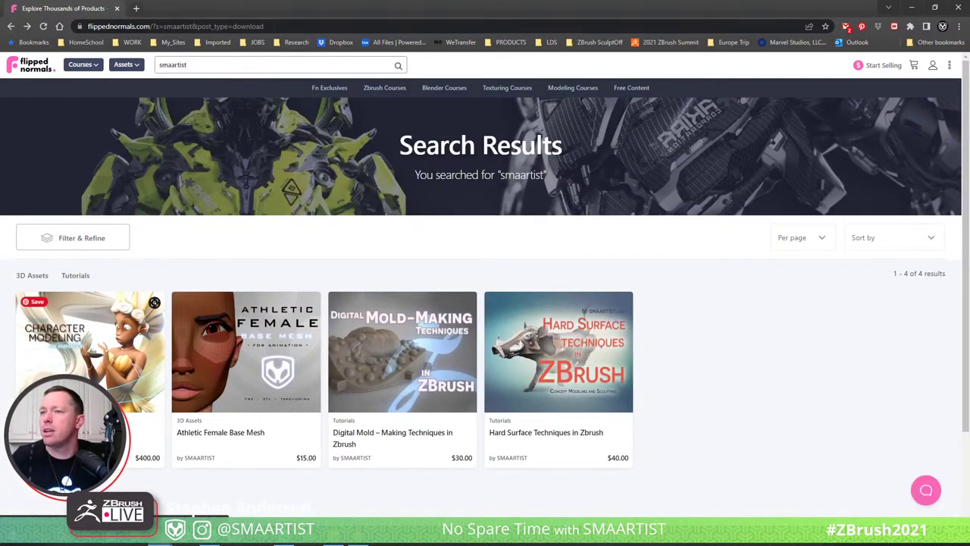
left_click(85, 387)
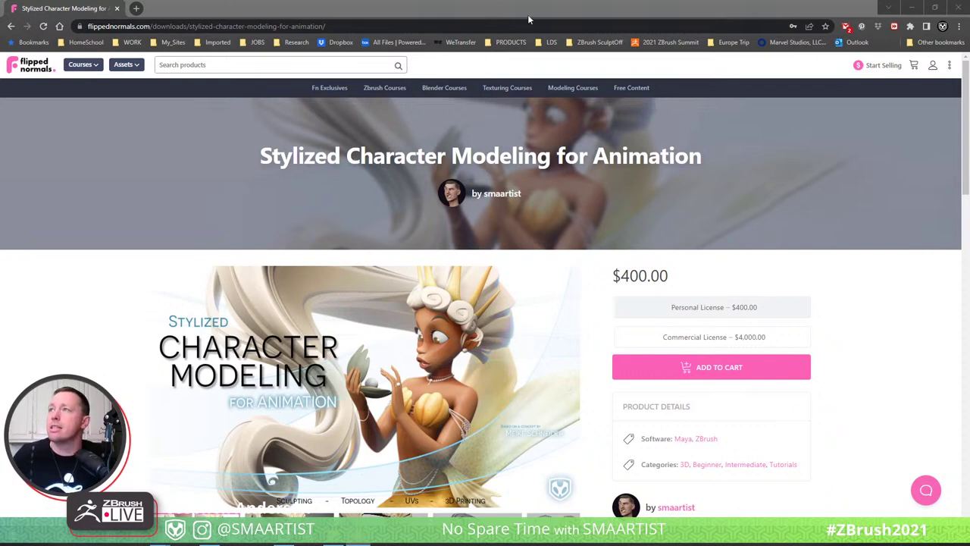
left_click(135, 9)
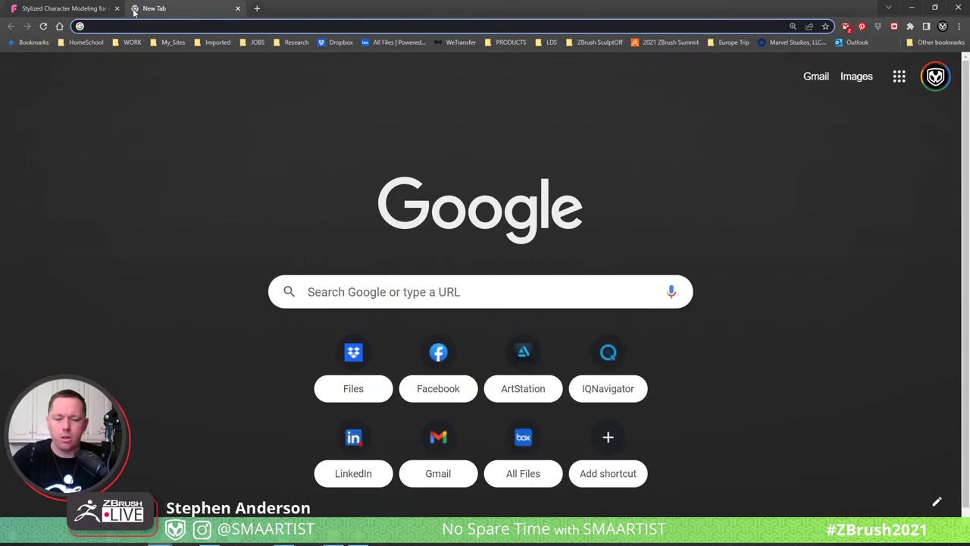
type("a")
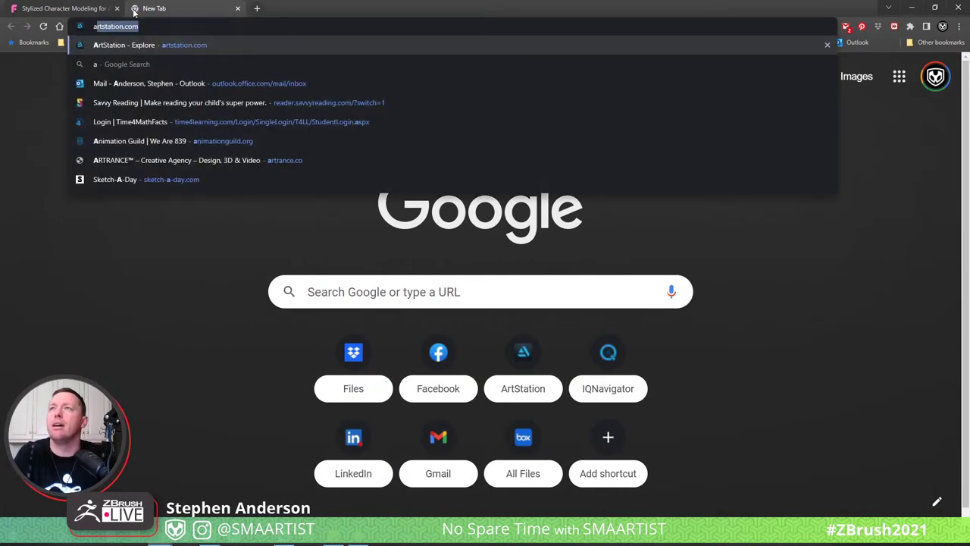
key("Return")
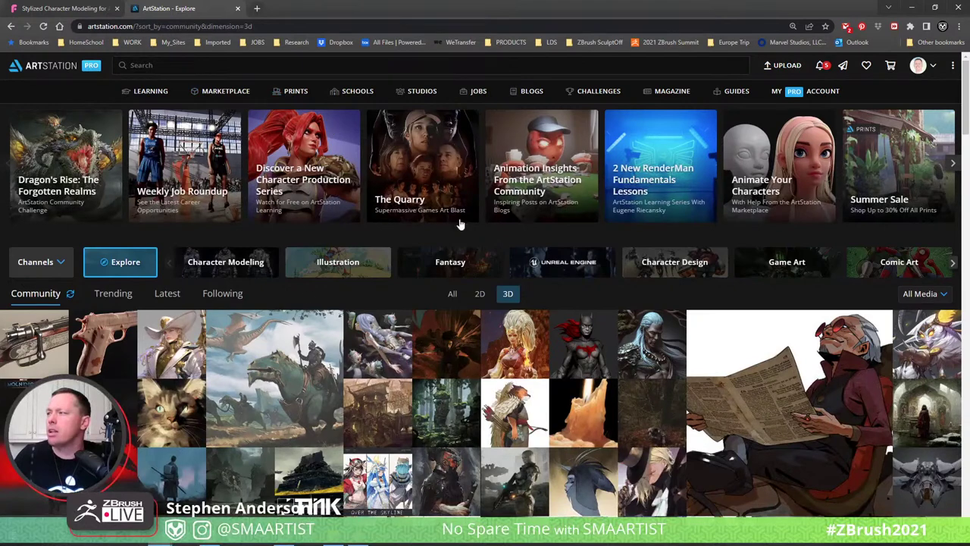
left_click(238, 9)
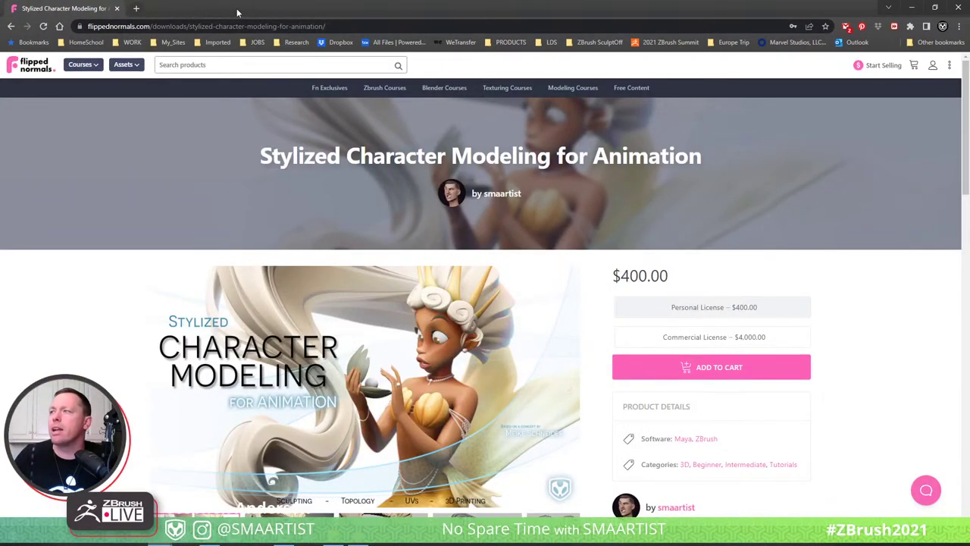
Switch back to ZBrush and inspect the red and green hair sections from the back and side of the head.
left_click(913, 8)
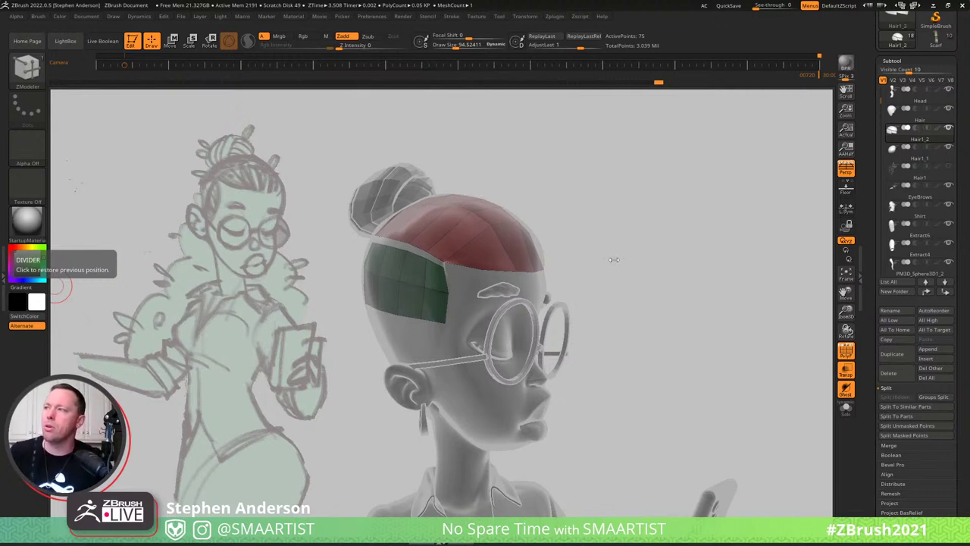
left_click_drag(614, 259, 685, 275)
left_click_drag(485, 313, 676, 331, "alt")
mouse_move(523, 322)
left_mouse_down()
mouse_move(504, 335)
mouse_move(520, 340)
left_mouse_up()
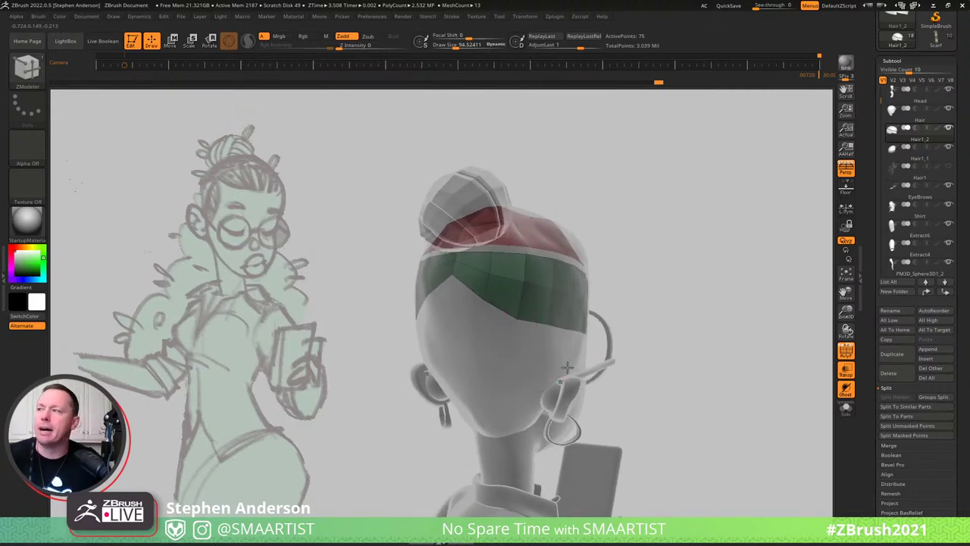
right_click_drag(567, 364, 614, 333)
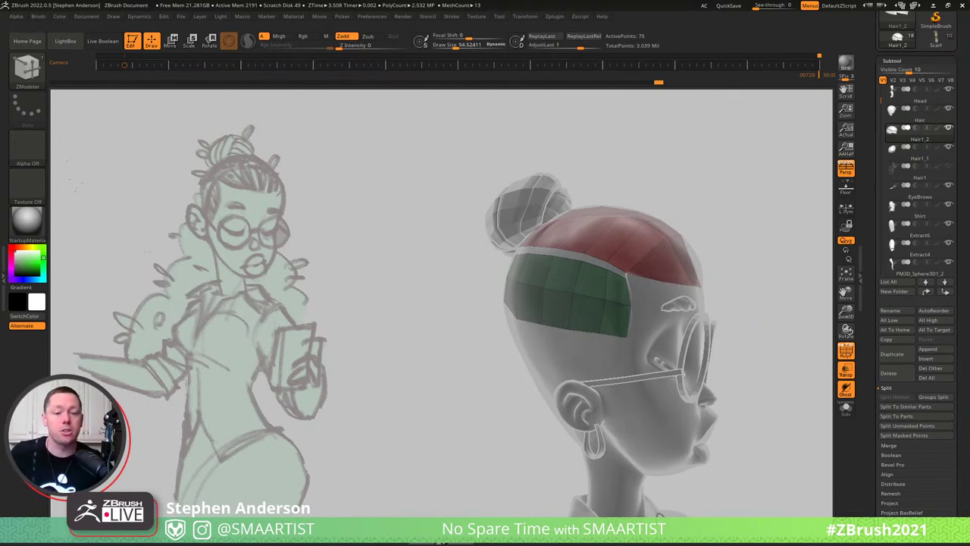
Switch to the web browser and open artstation.com in a new tab.
key("alt+Tab")
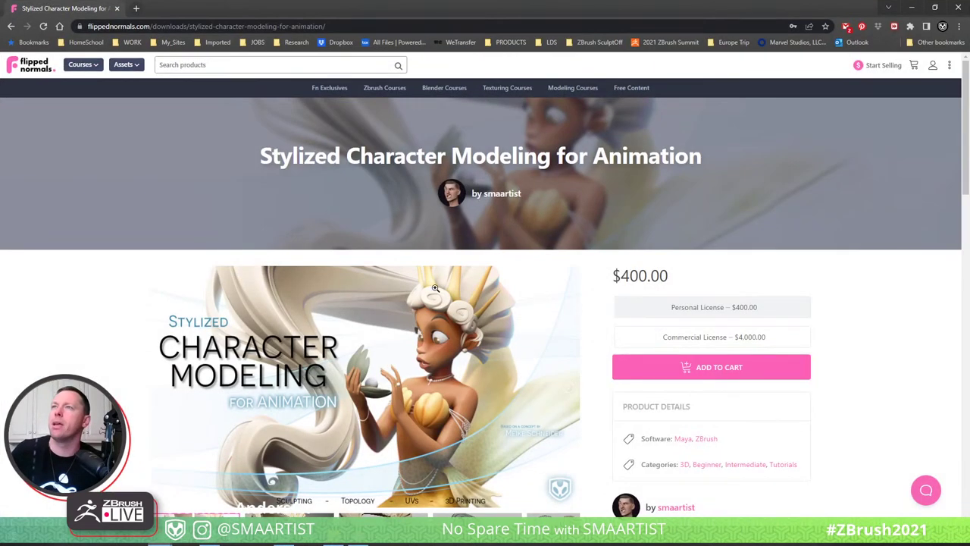
left_click(134, 7)
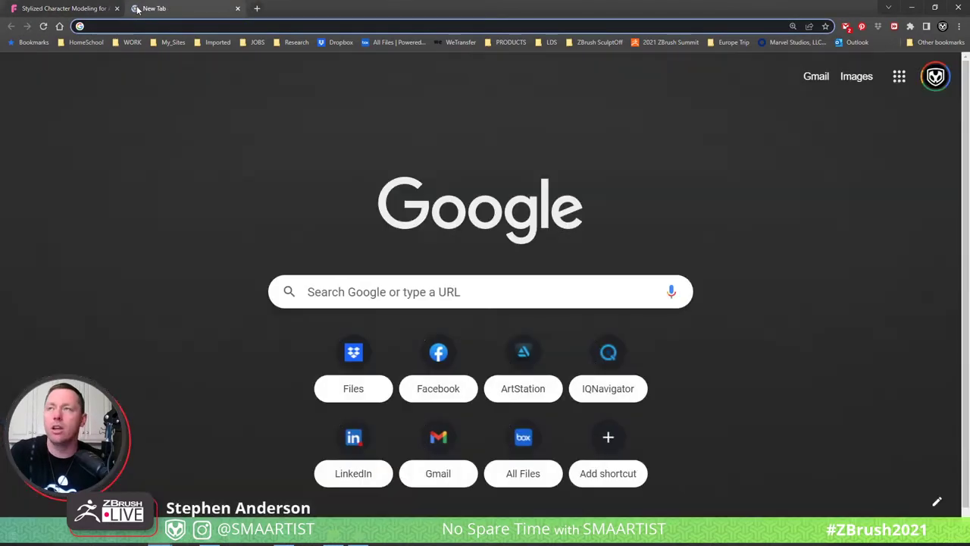
type("artstation.com")
key("Return")
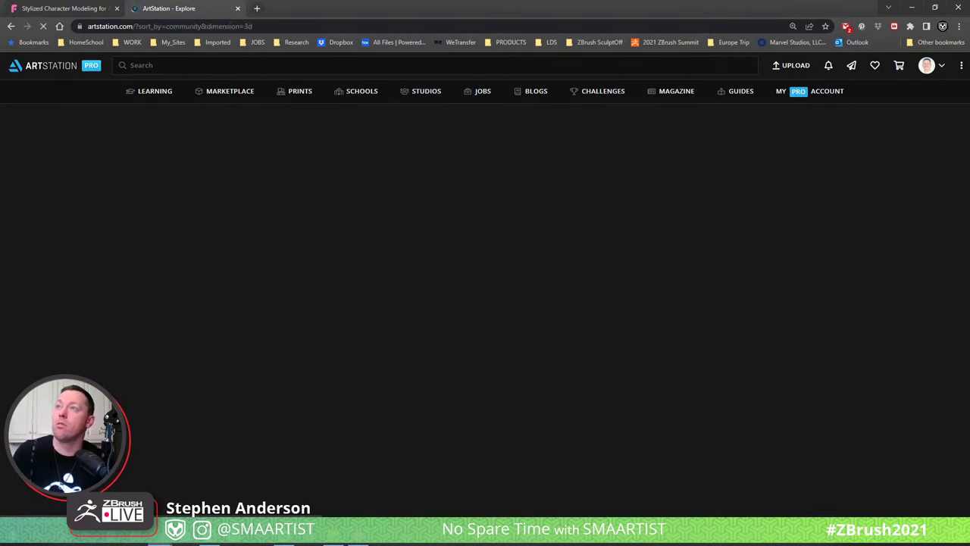
Search ArtStation for "anatomy for", open the Anatomy For Sculptors profile and select its page address.
left_click(195, 65)
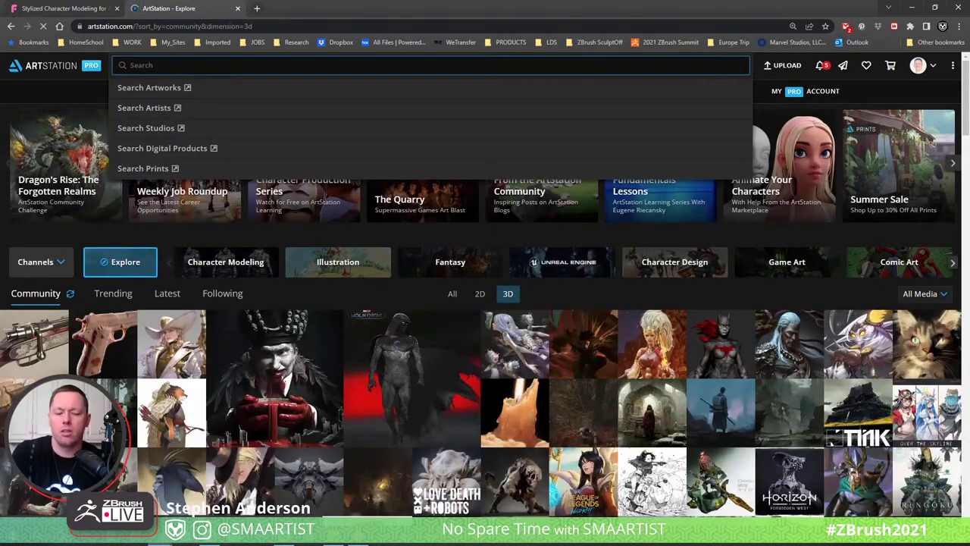
type("anatomy for")
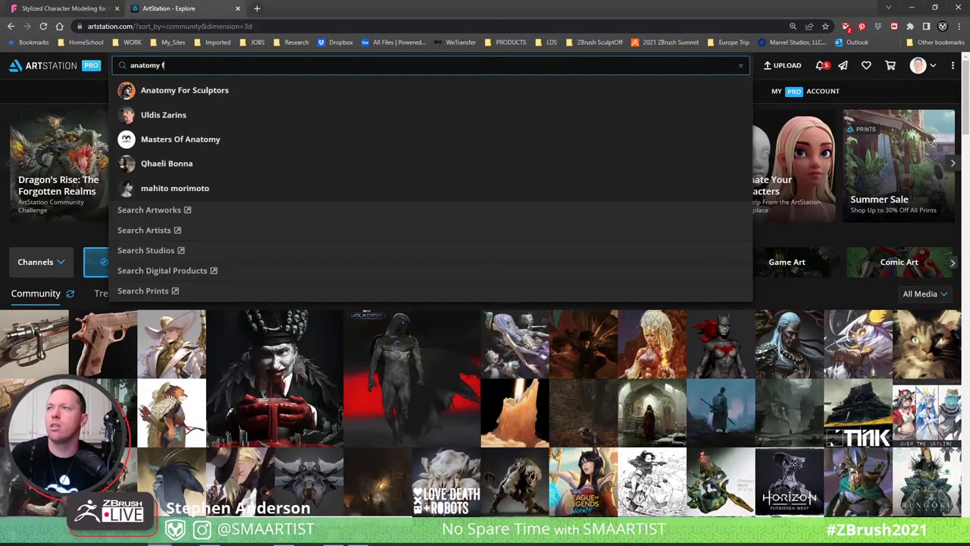
left_click(204, 93)
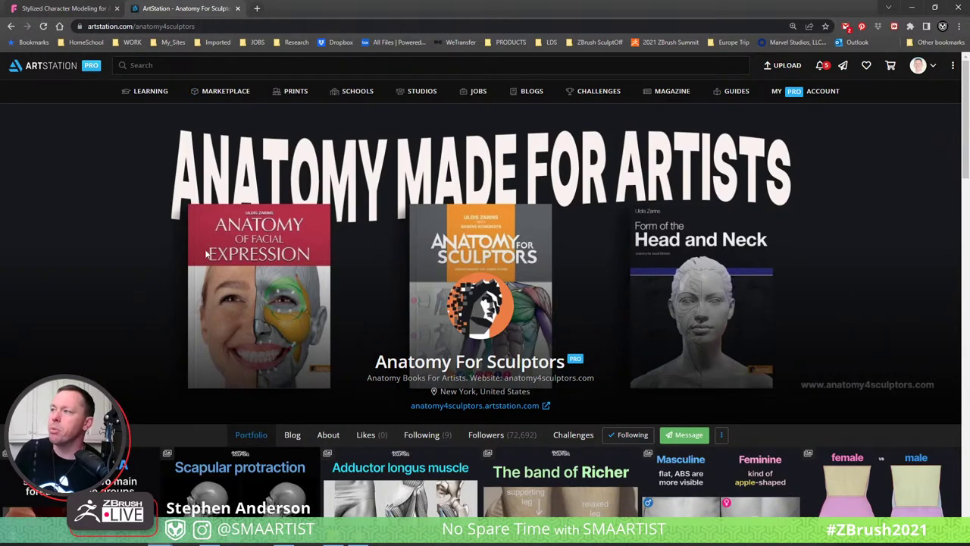
scroll(582, 199, "down", 3)
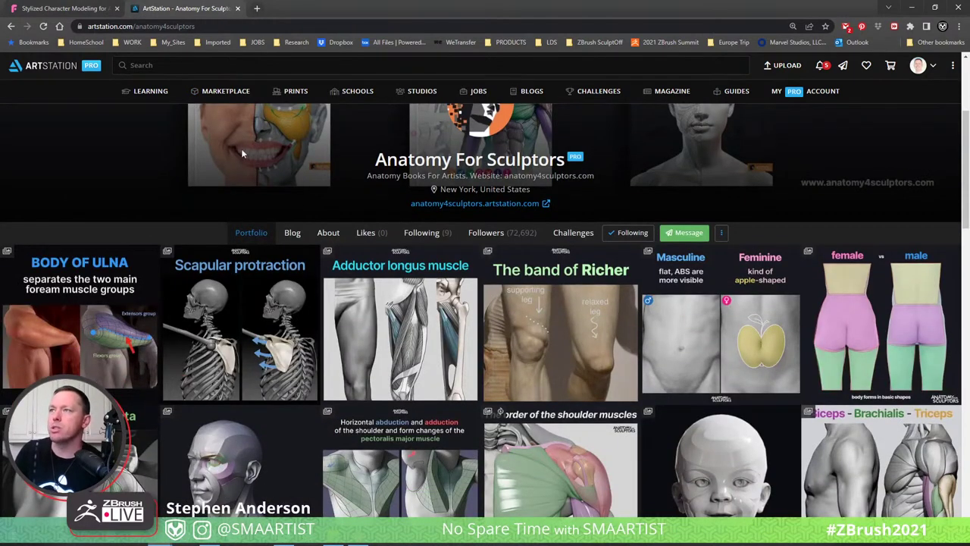
left_click(289, 27)
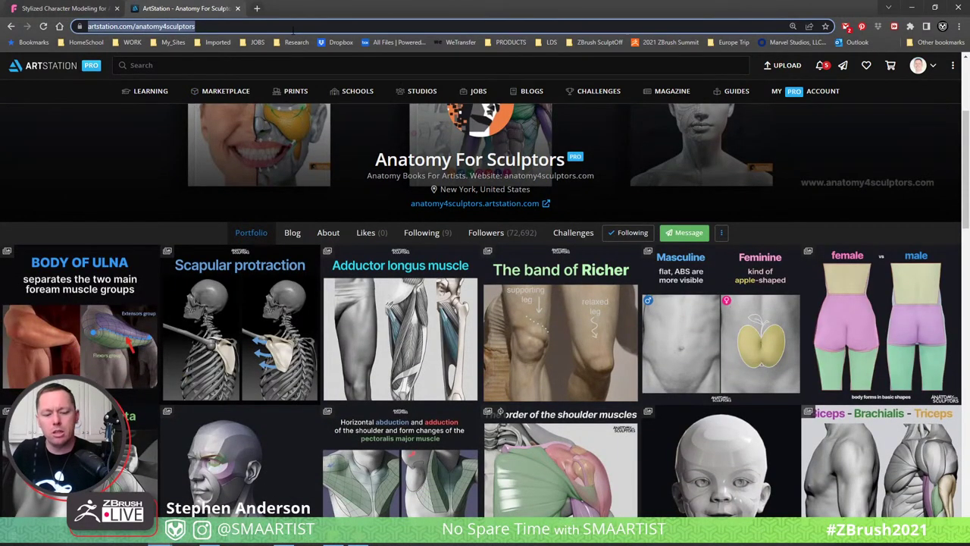
key("alt+Tab")
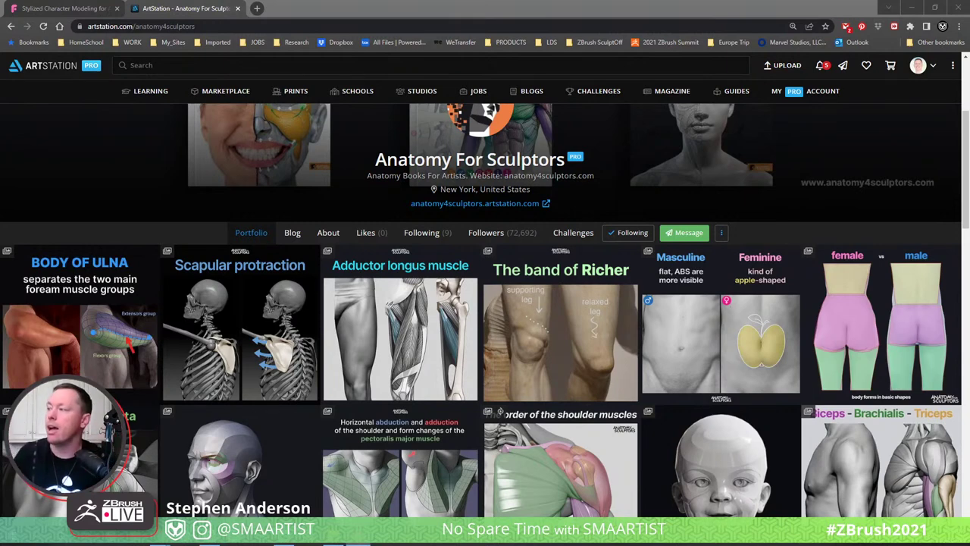
Browse the anatomy reference posts in the Anatomy For Sculptors portfolio and return to the profile header.
scroll(305, 363, "down", 2)
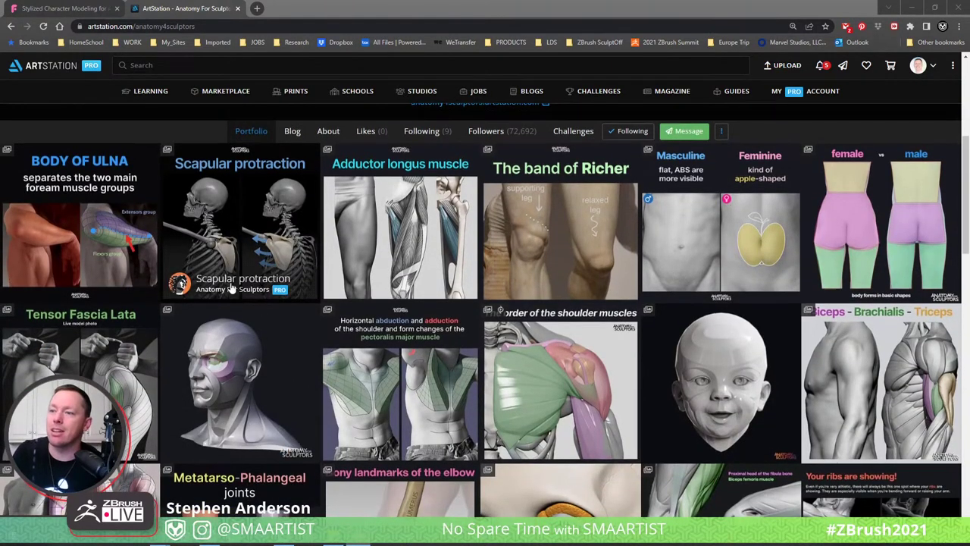
scroll(256, 260, "down", 3)
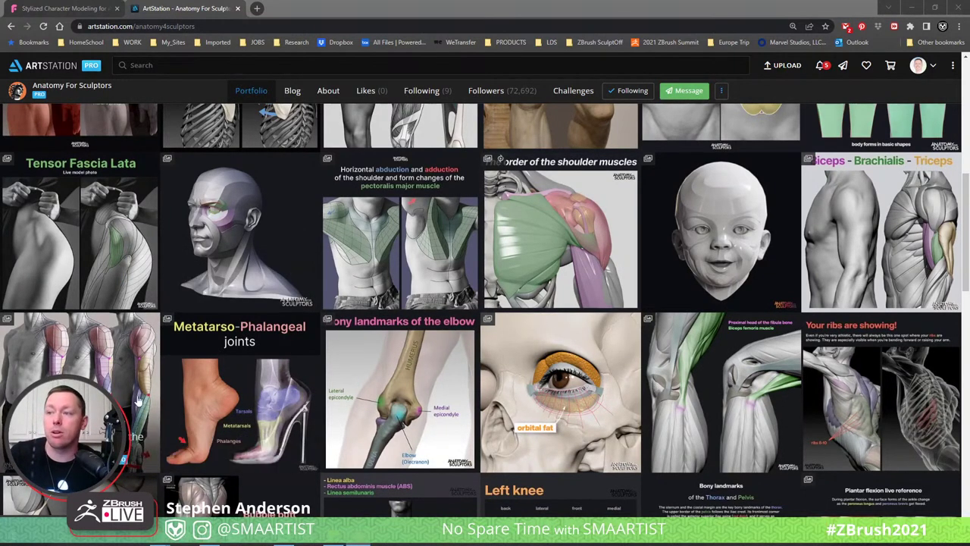
scroll(220, 353, "down", 2)
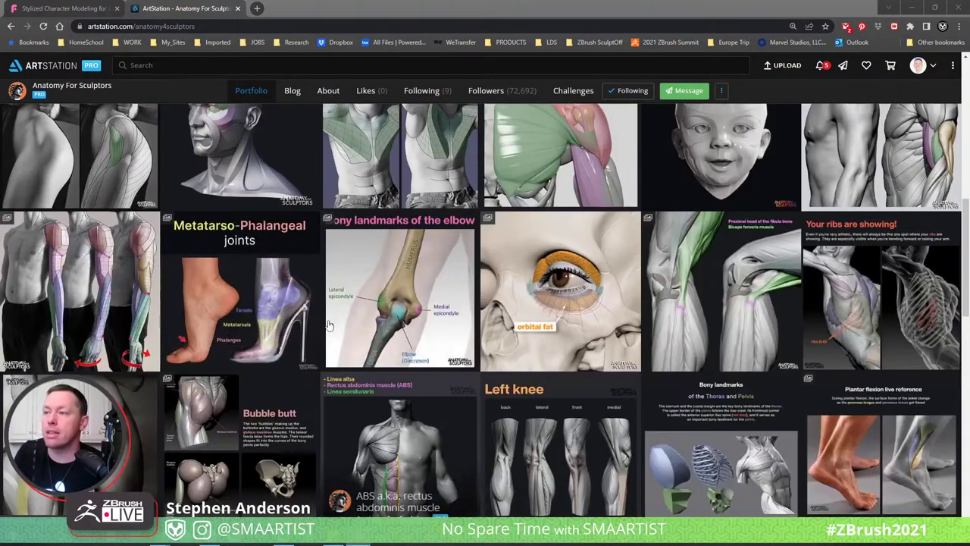
scroll(329, 322, "down", 1)
scroll(330, 322, "down", 1)
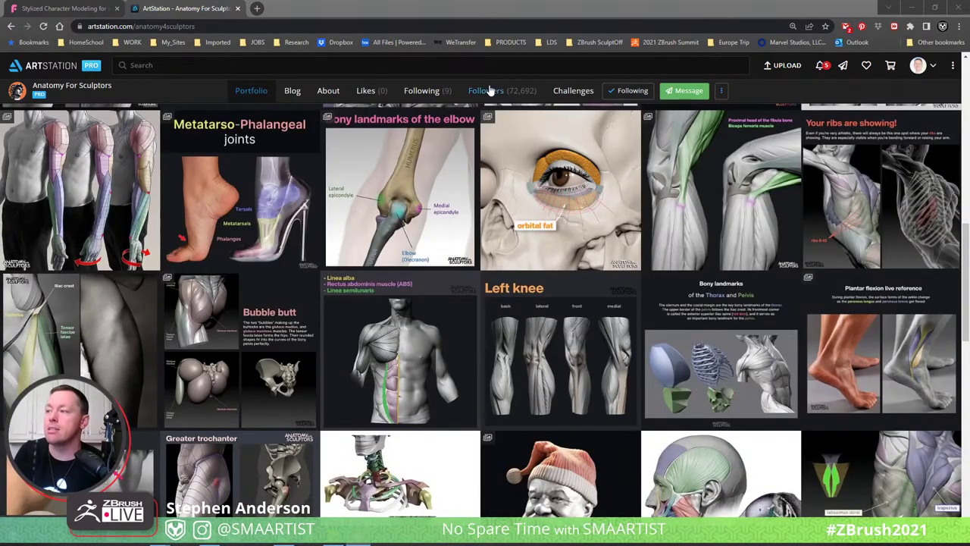
scroll(461, 123, "down", 2)
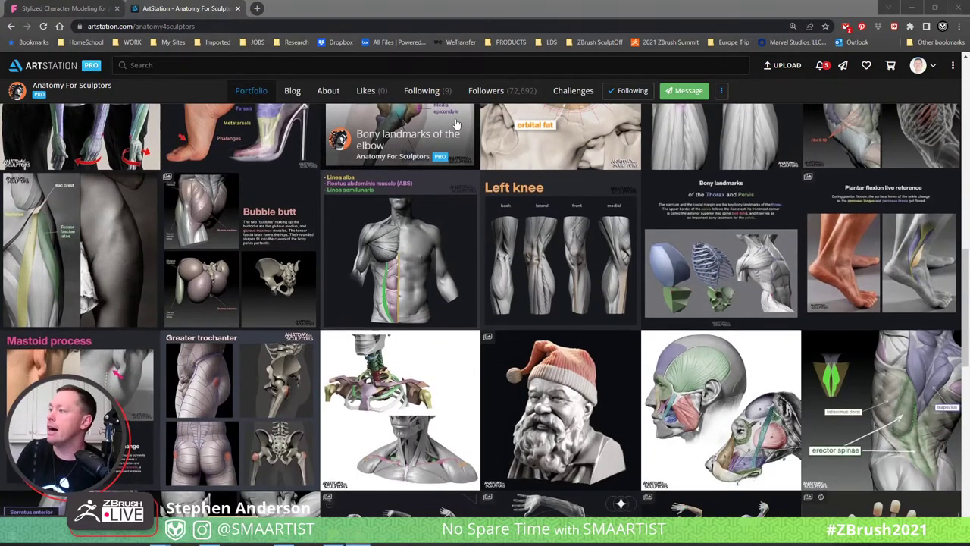
scroll(459, 123, "up", 15)
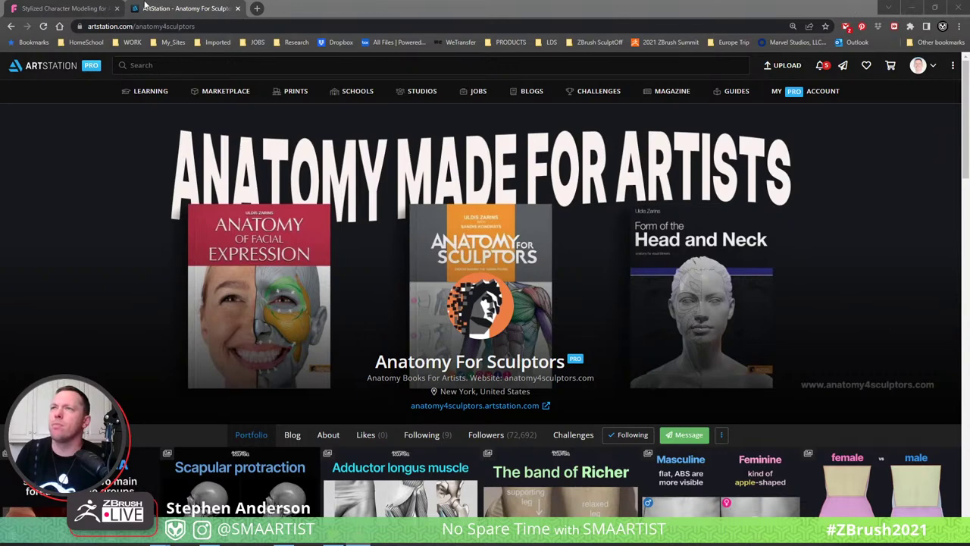
Show the Stylized Character Modeling for Animation course page again and switch back to ZBrush, facing the back of the head.
left_click(64, 8)
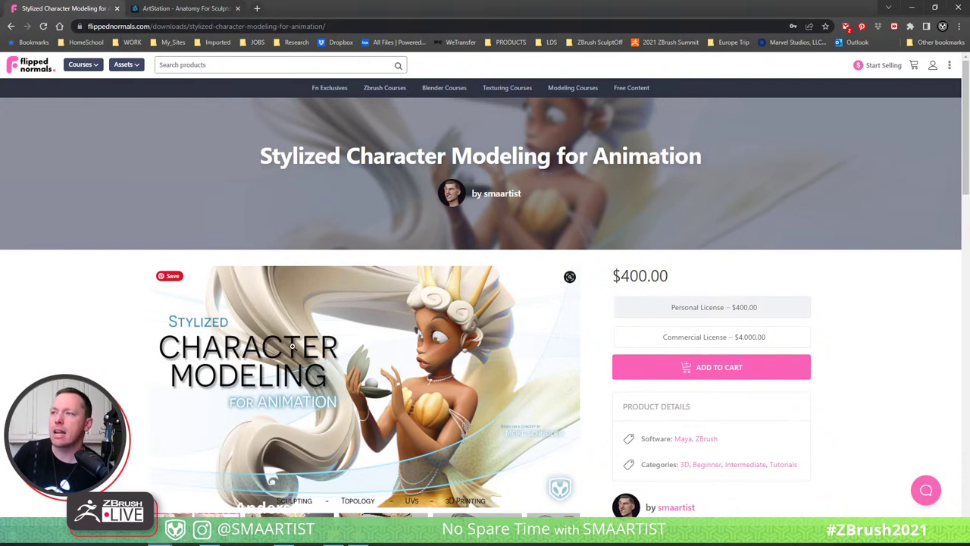
left_click(912, 8)
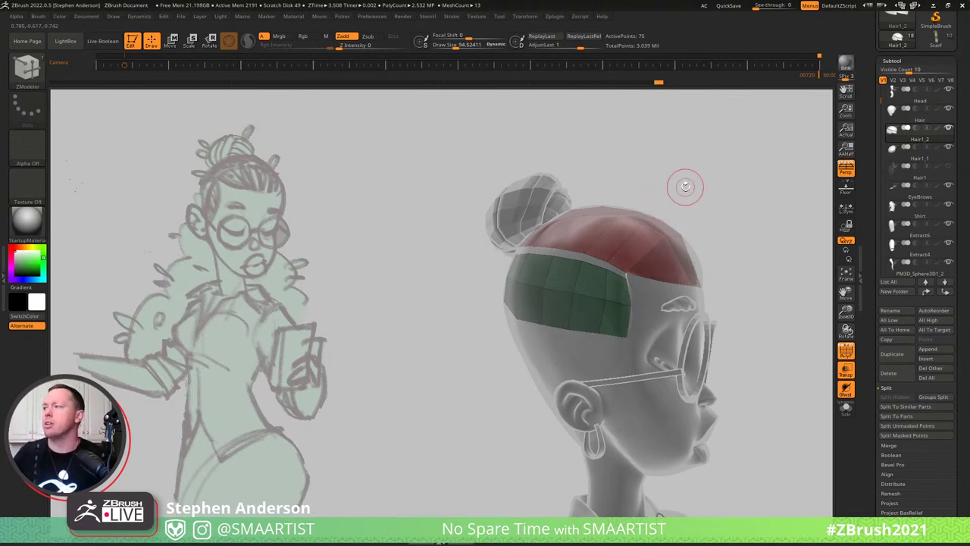
mouse_move(681, 184)
left_mouse_down()
mouse_move(628, 158)
mouse_move(663, 172)
left_mouse_up()
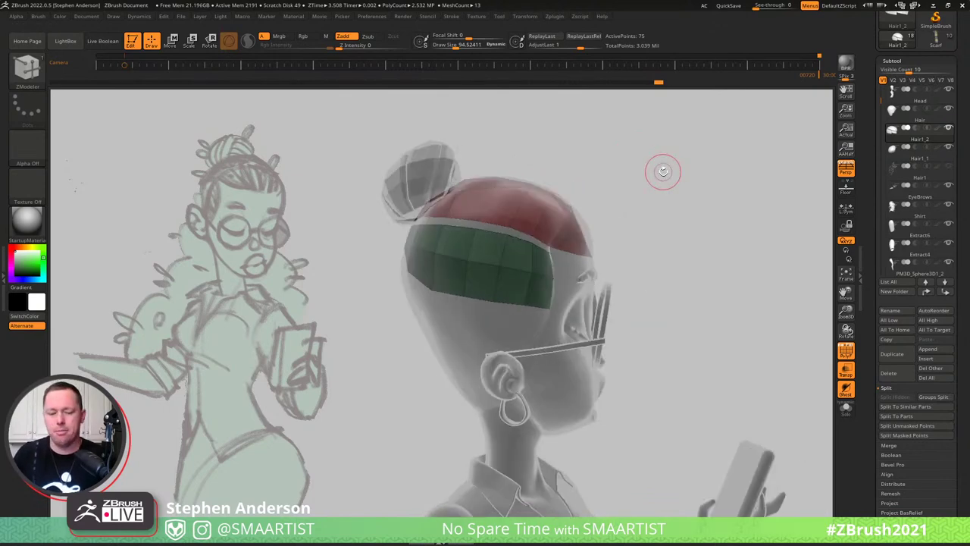
mouse_move(550, 318)
left_mouse_down()
mouse_move(528, 301)
mouse_move(472, 291)
left_mouse_up()
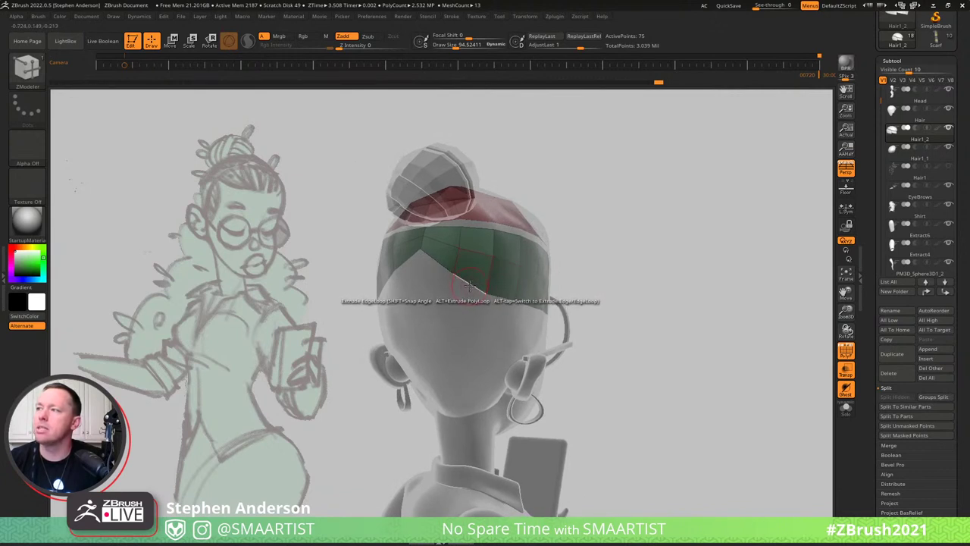
Extrude the lower edge of the green hair section downward into a flap on each side of the back of the head.
left_click_drag(470, 285, 463, 306)
key("ctrl+z")
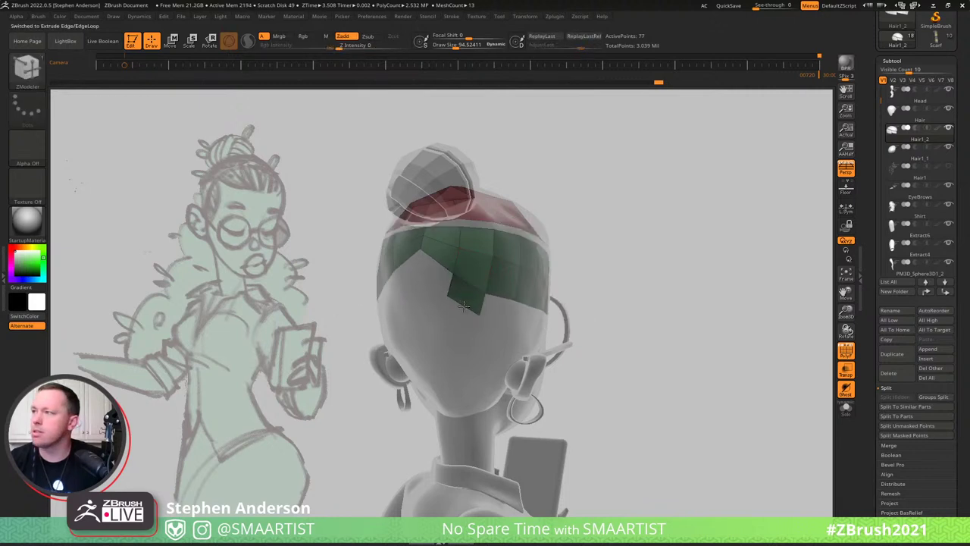
right_click_drag(462, 312, 542, 309)
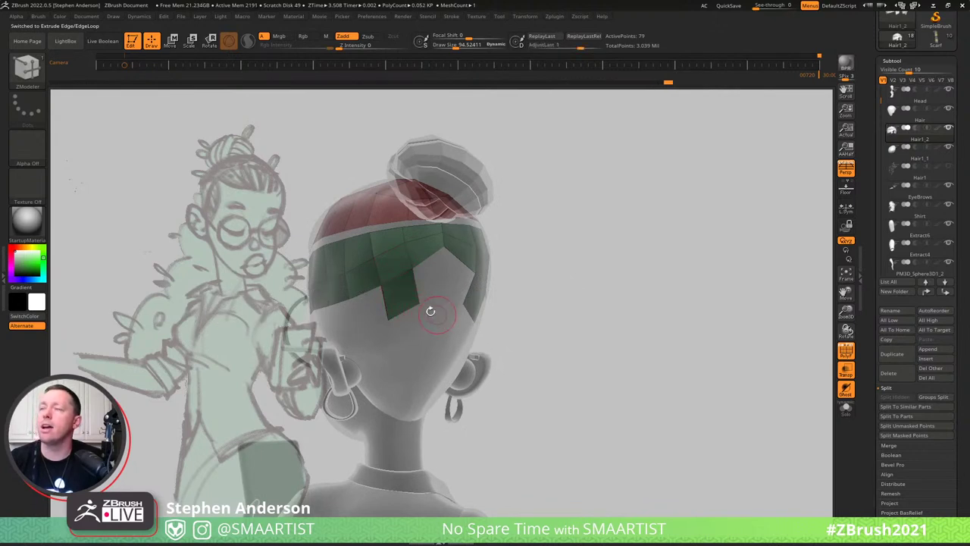
right_click_drag(389, 347, 389, 319)
Move the corner points of the left rear flap inward toward the middle of the back of the head.
left_click_drag(399, 319, 432, 296)
right_click_drag(446, 296, 494, 327)
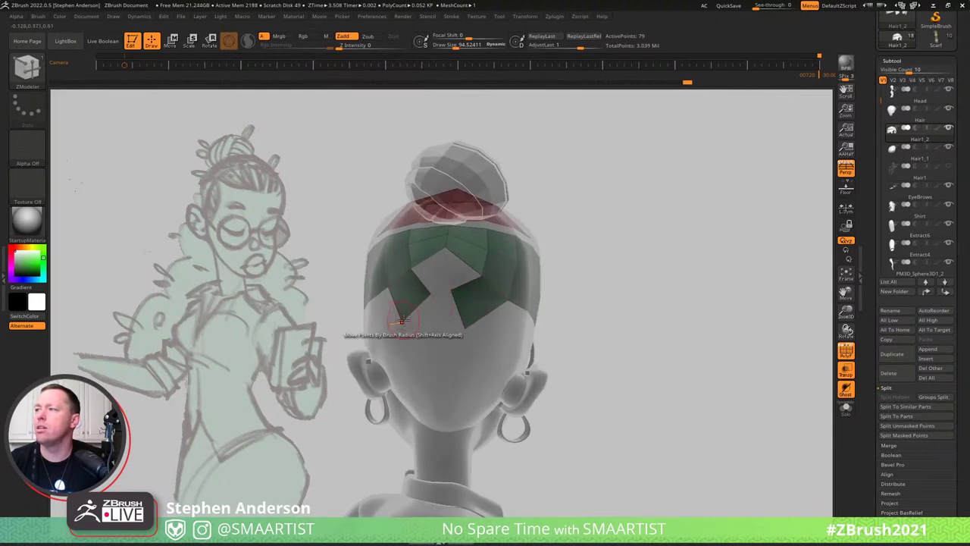
left_click_drag(401, 322, 416, 321)
right_click_drag(432, 295, 431, 292)
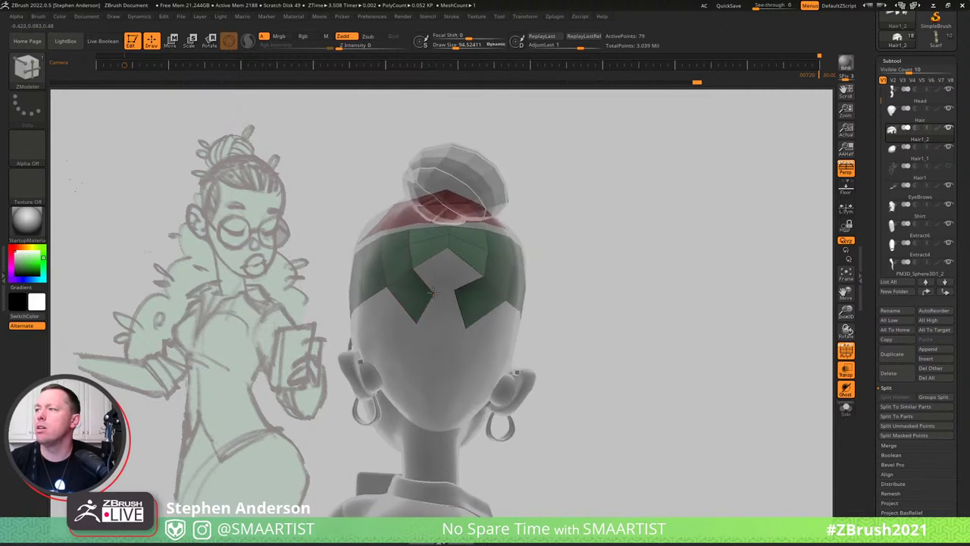
Extrude the left flap's inner edge toward the right flap, undoing the first attempt, and reduce the draw size to about 33.
left_click_drag(431, 288, 435, 313)
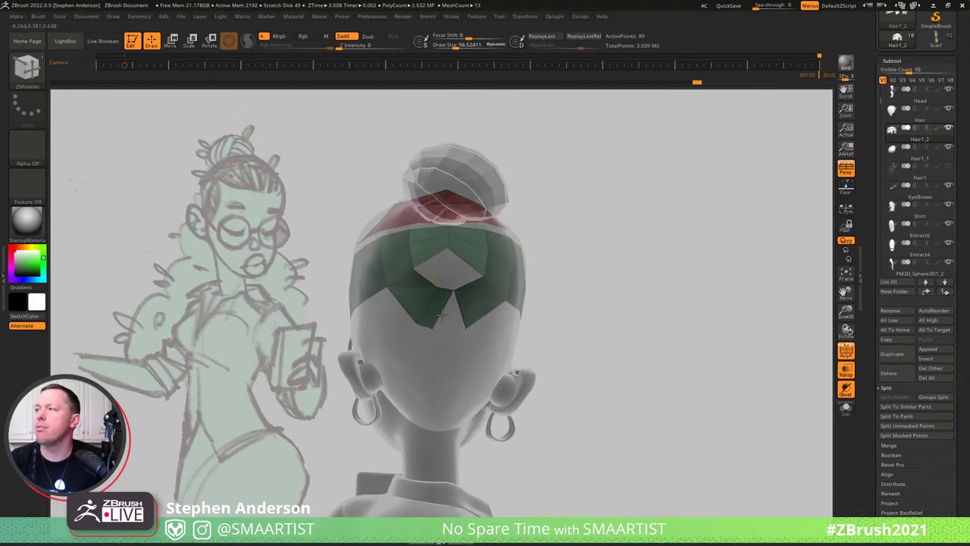
key("ctrl+z")
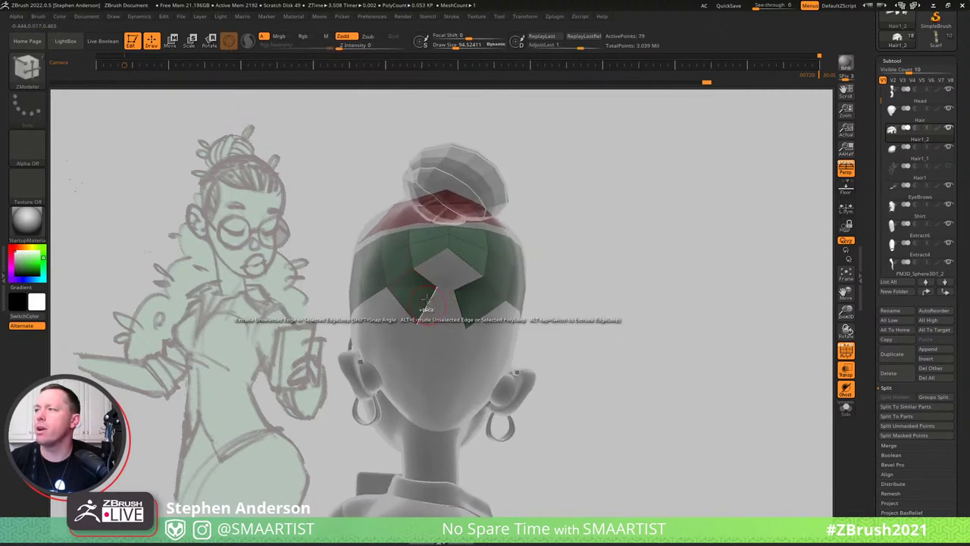
right_click_drag(427, 300, 429, 322, "ctrl")
mouse_move(429, 307)
left_mouse_down()
mouse_move(440, 311)
mouse_move(445, 293)
left_mouse_up()
key("s")
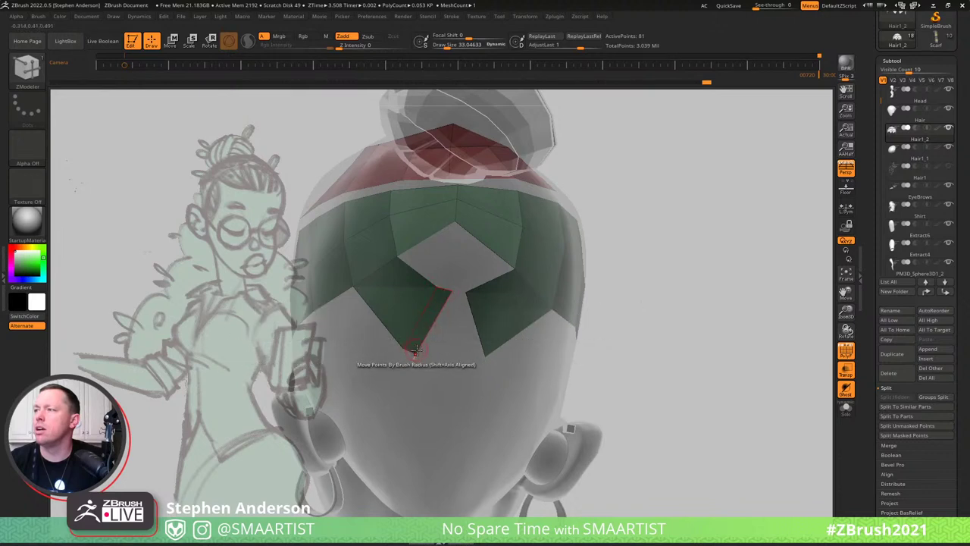
Extrude across to join the two rear flaps and fill the diamond-shaped gap above them with polygons.
mouse_move(457, 359)
left_mouse_down()
mouse_move(457, 337)
mouse_move(475, 360)
left_mouse_up()
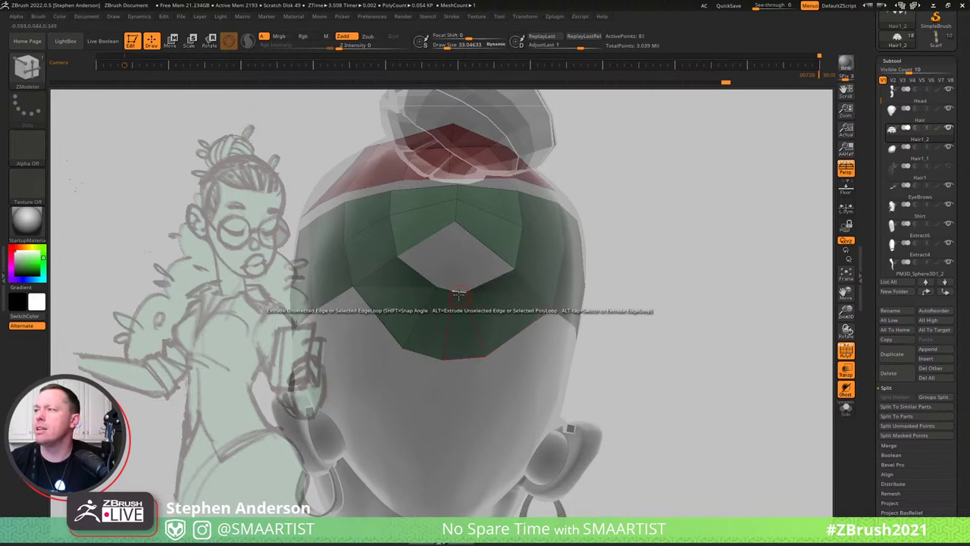
left_click_drag(459, 293, 400, 255)
mouse_move(485, 310)
right_mouse_down("ctrl")
mouse_move(448, 277)
mouse_move(463, 300)
mouse_move(391, 319)
mouse_move(472, 302)
right_mouse_up("ctrl")
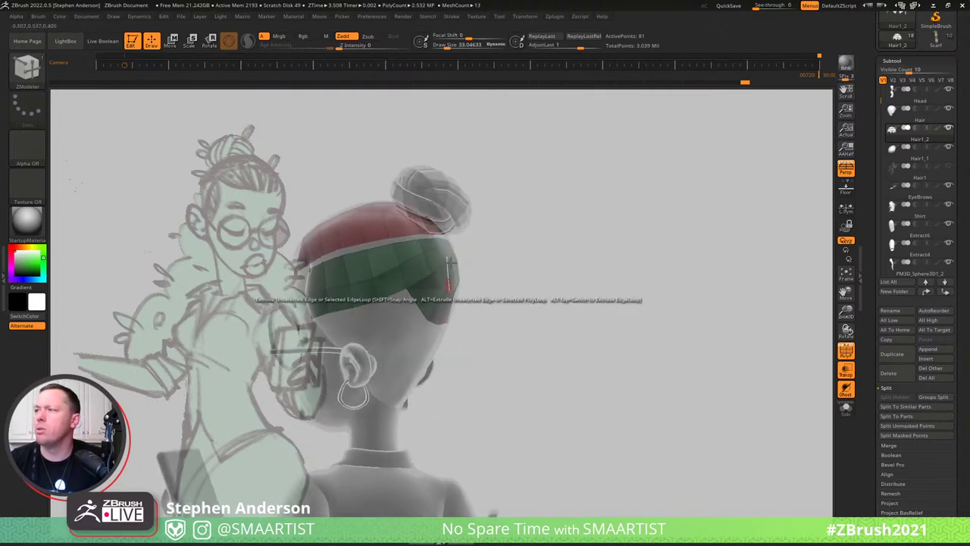
Set the ZModeler polygon action to Do Nothing and mark the green band's side polygons as one group apart from the rear patch.
right_click_drag(407, 299, 464, 287)
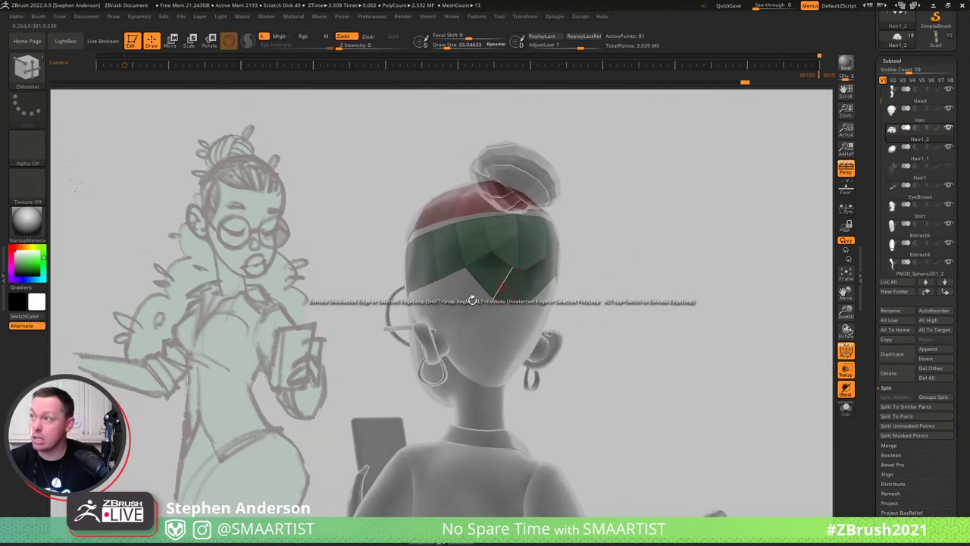
mouse_move(474, 296)
right_mouse_down()
mouse_move(464, 292)
mouse_move(475, 284)
right_mouse_up()
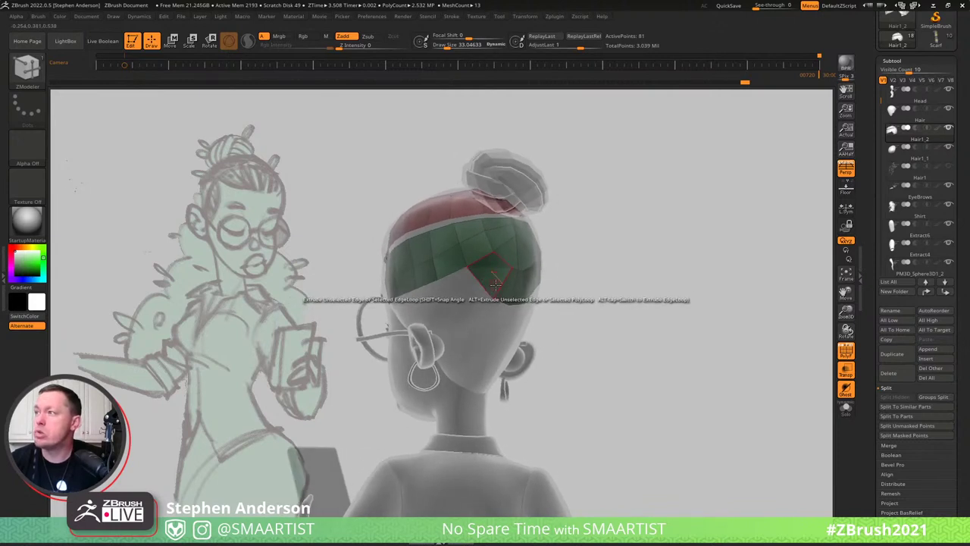
right_click_drag(486, 279, 482, 271)
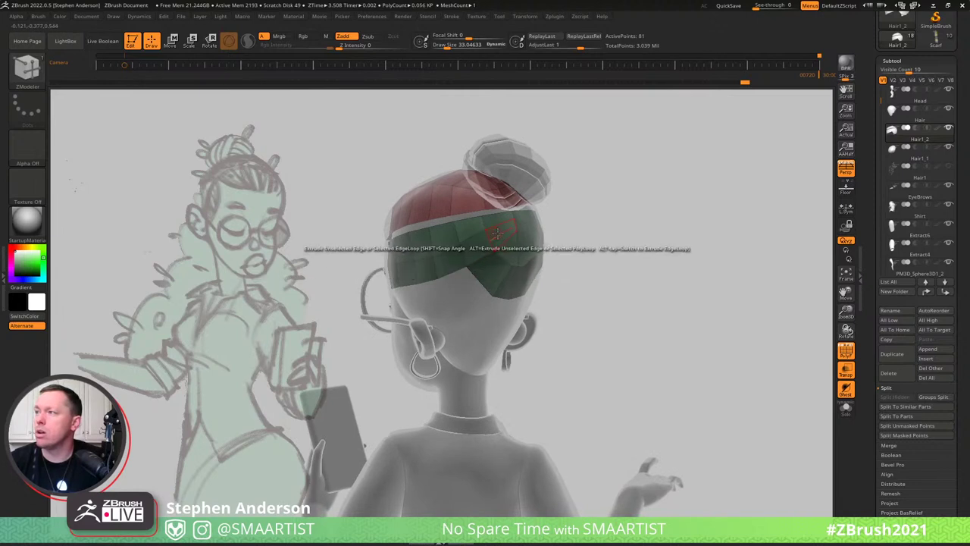
key("space")
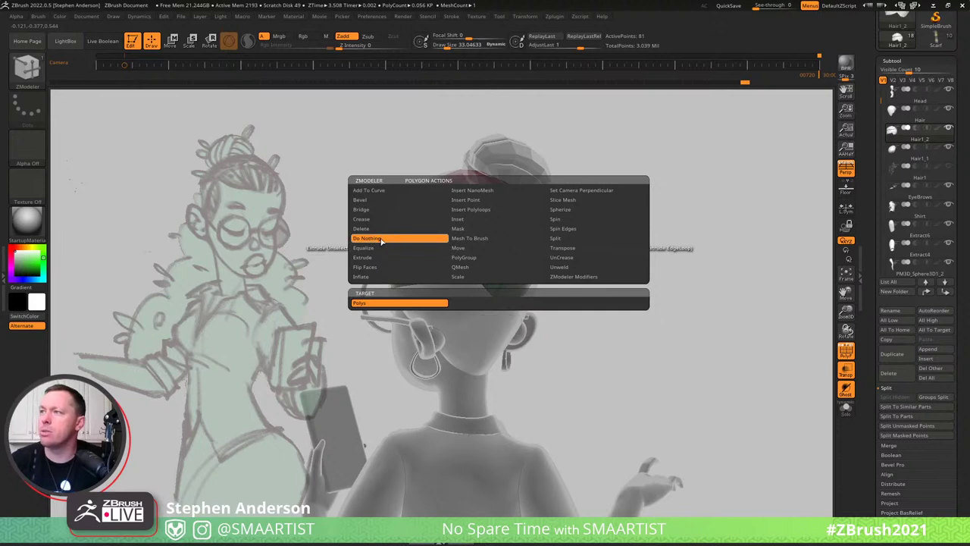
left_click(382, 240)
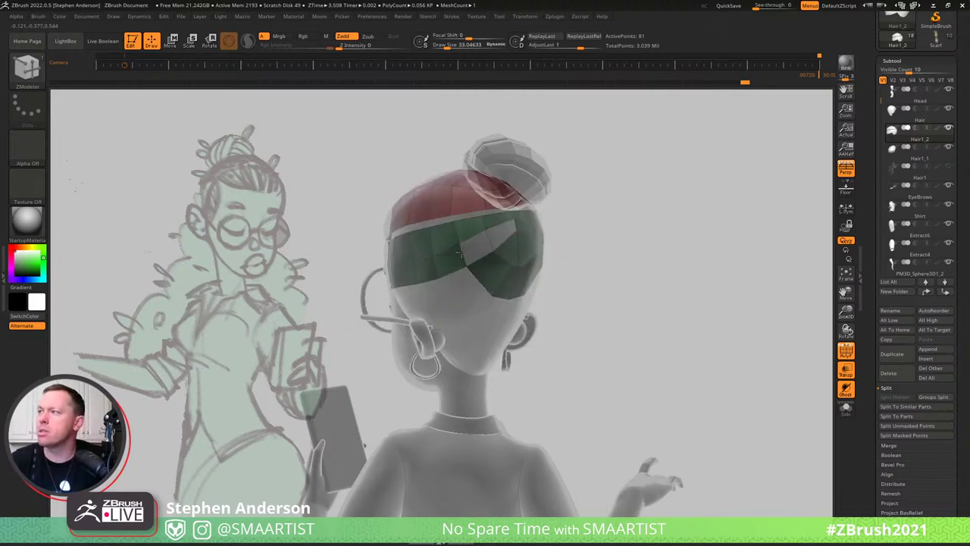
mouse_move(400, 256)
left_mouse_down("alt")
mouse_move(445, 239)
mouse_move(491, 239)
left_mouse_up("alt")
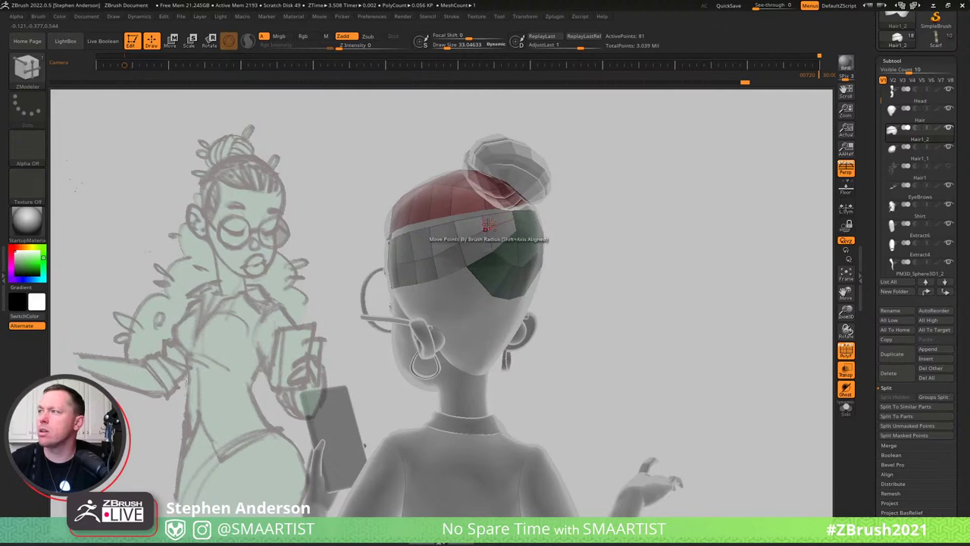
mouse_move(521, 241)
right_mouse_down()
mouse_move(487, 240)
mouse_move(560, 244)
right_mouse_up()
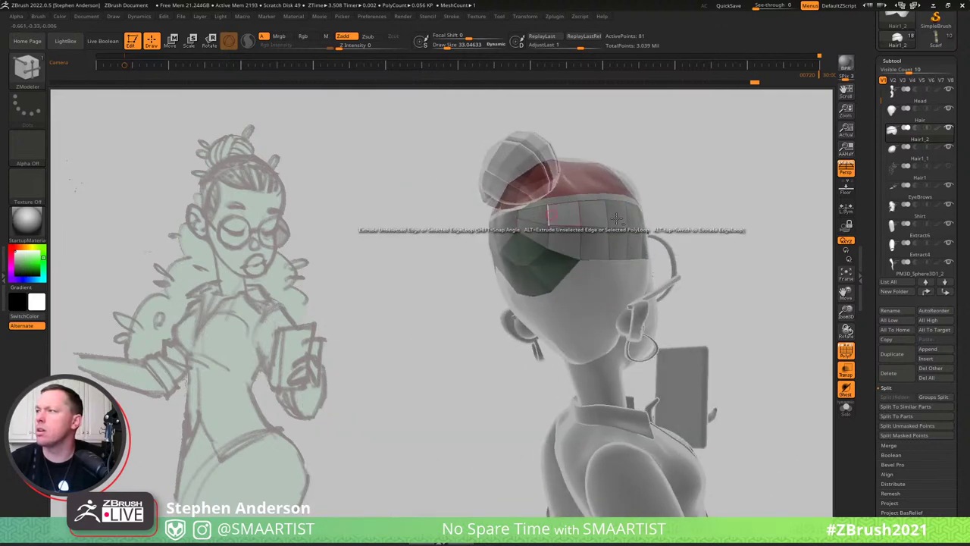
right_click_drag(546, 228, 644, 231)
Isolate the band's polygroup to check it and restore the visibility of the whole hair section.
key("ctrl+shift")
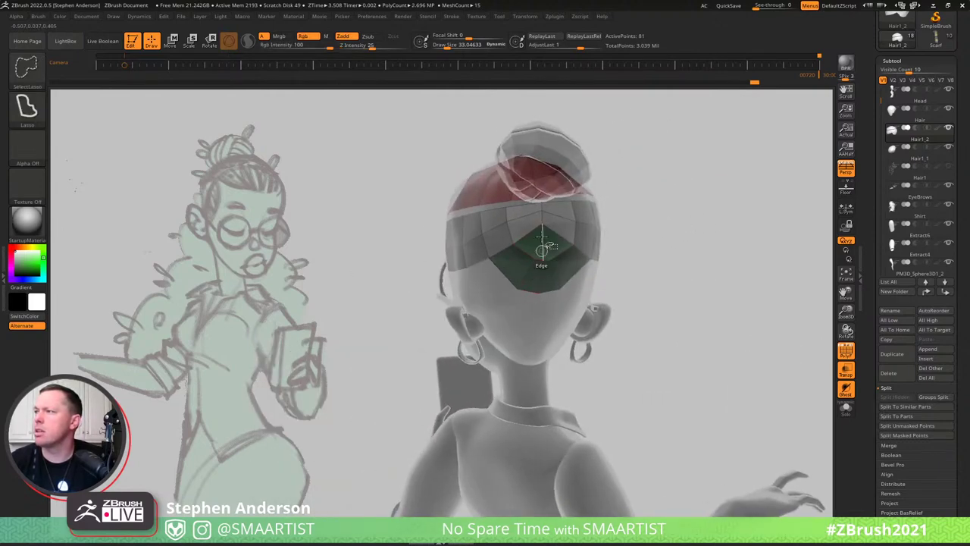
left_click(544, 216, "ctrl+shift")
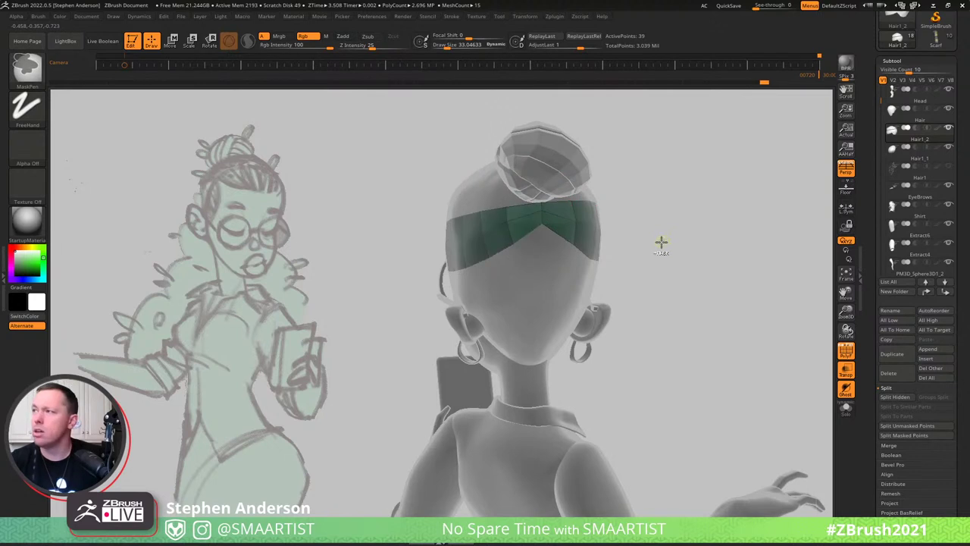
left_click(666, 241, "ctrl+shift")
Insert an edge loop along the rear patch's upper border, then hide and delete the strip between the patch and the band.
mouse_move(667, 241)
right_mouse_down()
mouse_move(508, 254)
mouse_move(506, 262)
mouse_move(543, 279)
right_mouse_up()
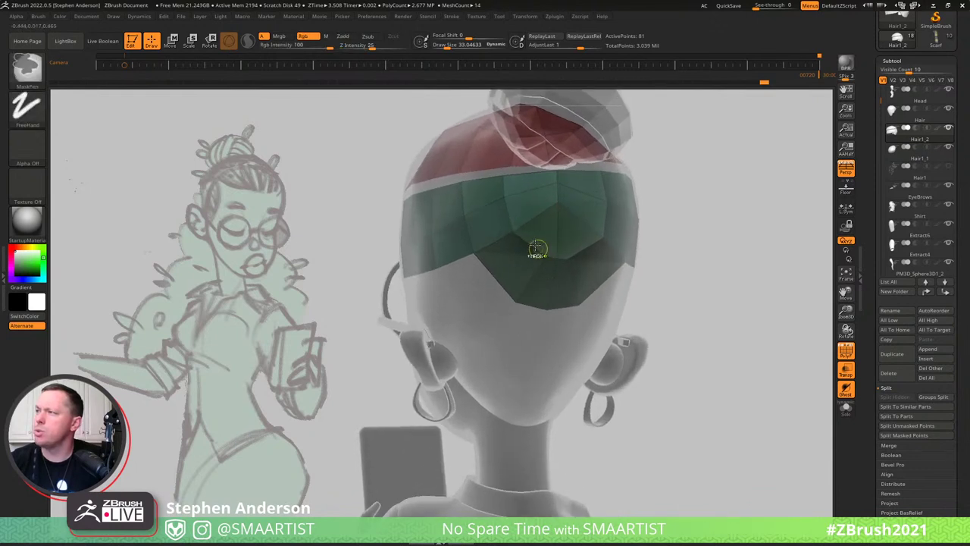
key("space")
left_click(506, 262)
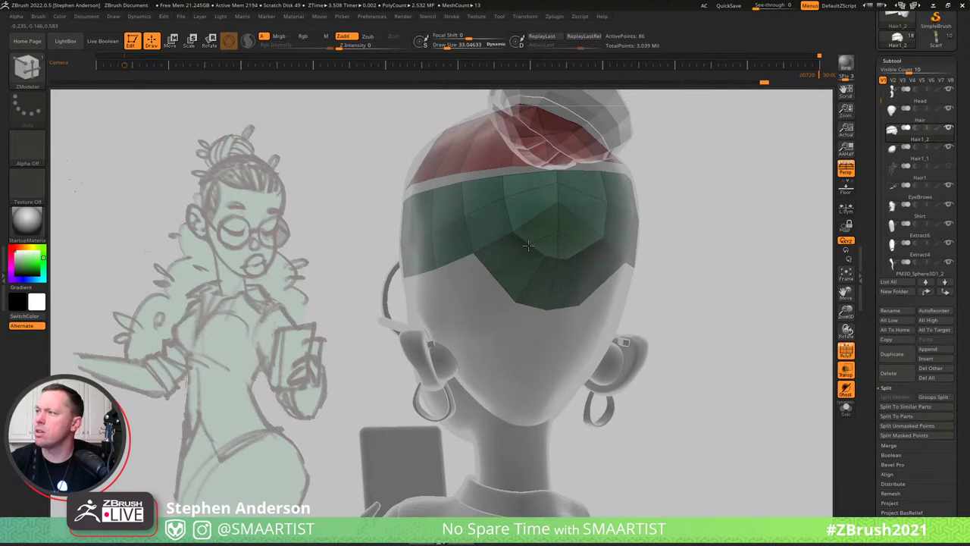
left_click(527, 244, "ctrl+shift")
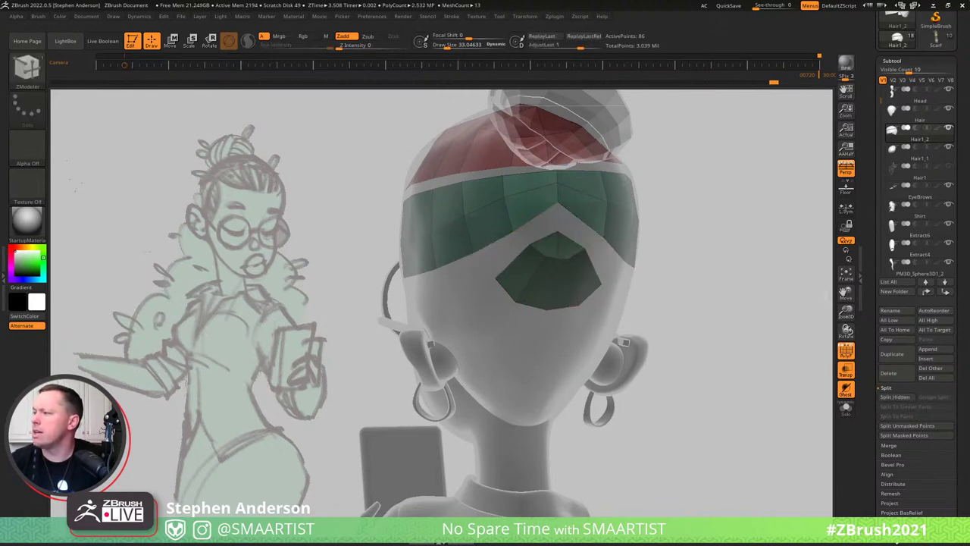
left_click(896, 537)
left_click(902, 273)
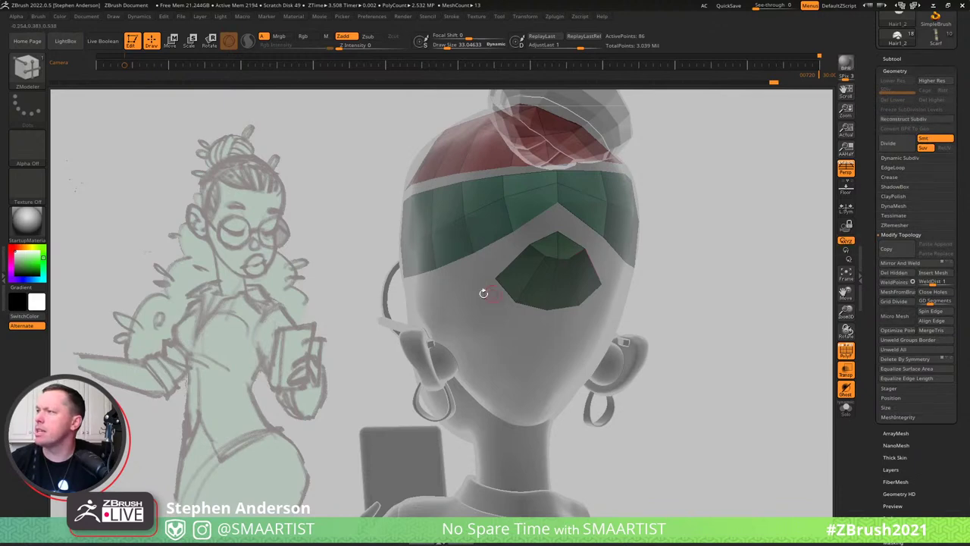
Set the edge action to Extrude and extrude the green band's lower edge loop downward toward the rear patch.
mouse_move(483, 293)
right_mouse_down()
mouse_move(580, 291)
mouse_move(501, 289)
right_mouse_up()
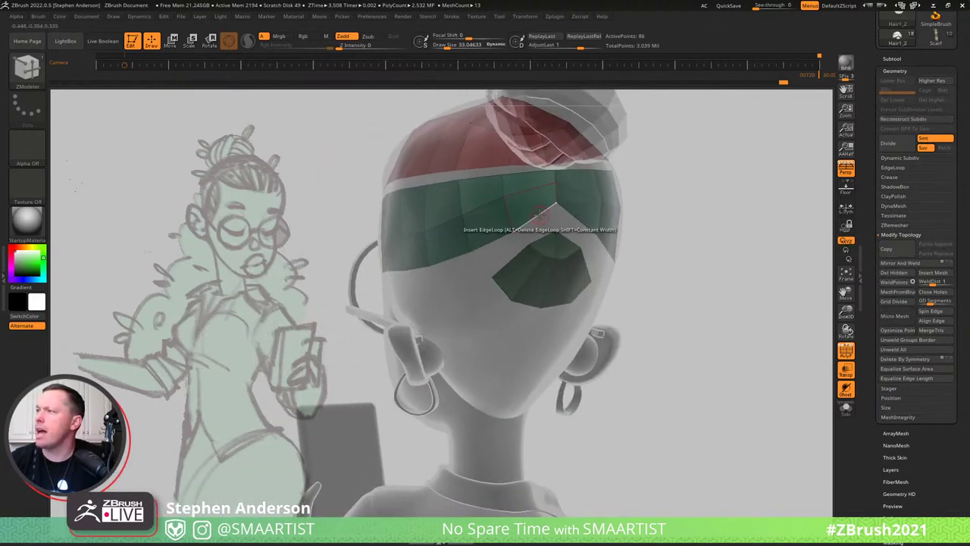
key("space")
left_click(436, 299)
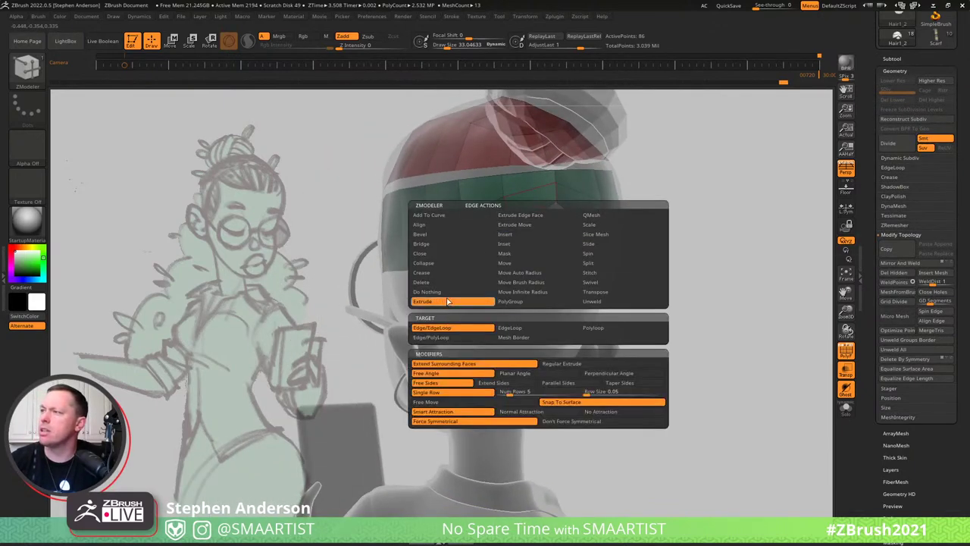
left_click(454, 356)
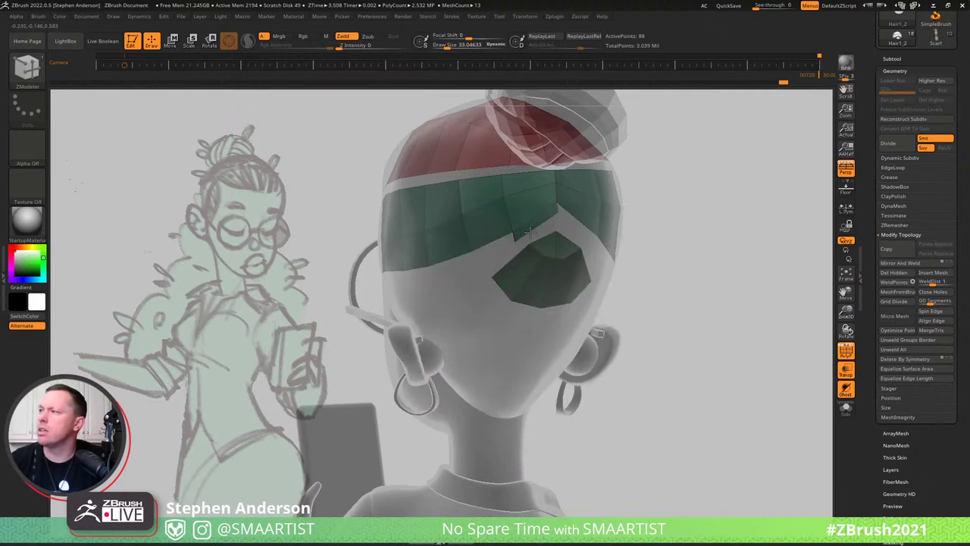
left_click_drag(530, 232, 529, 232, "shift")
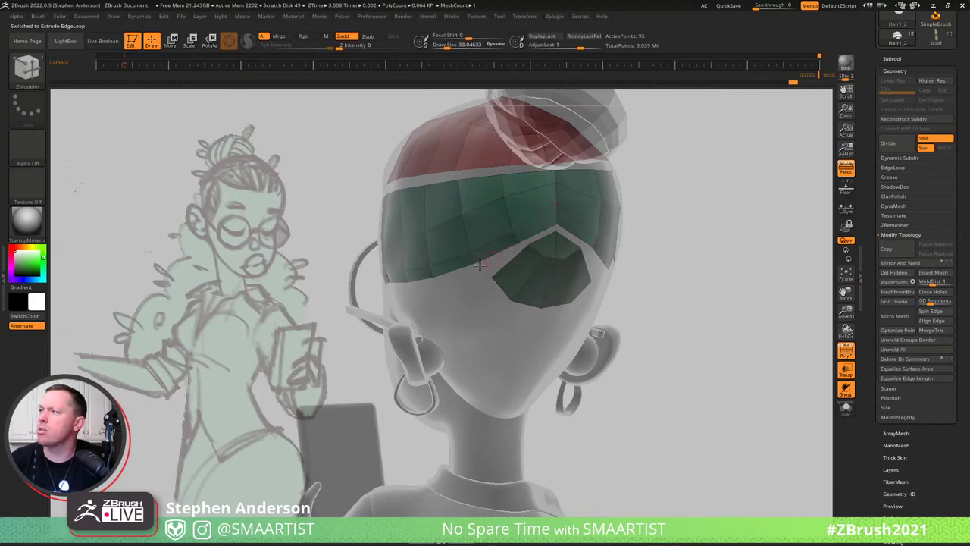
right_click_drag(480, 264, 575, 261)
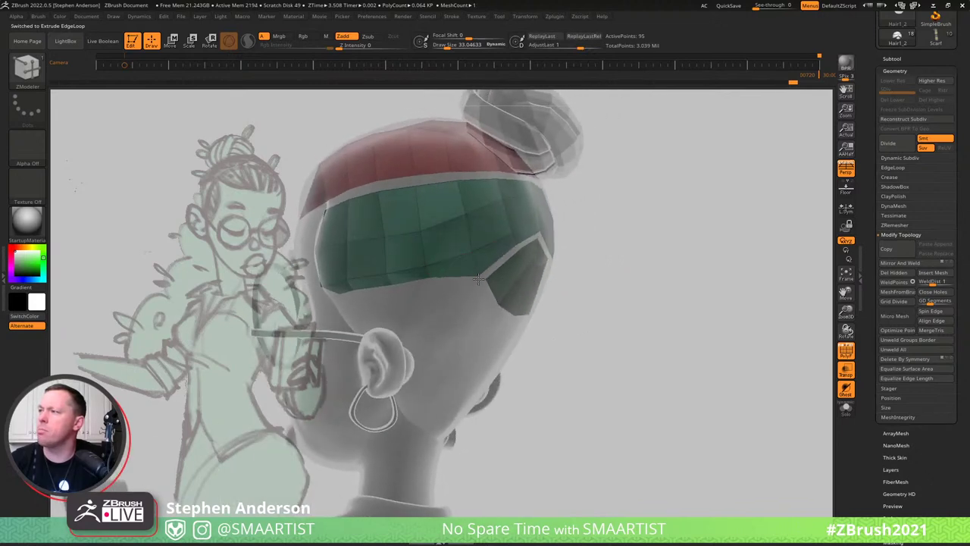
right_click_drag(479, 278, 519, 246)
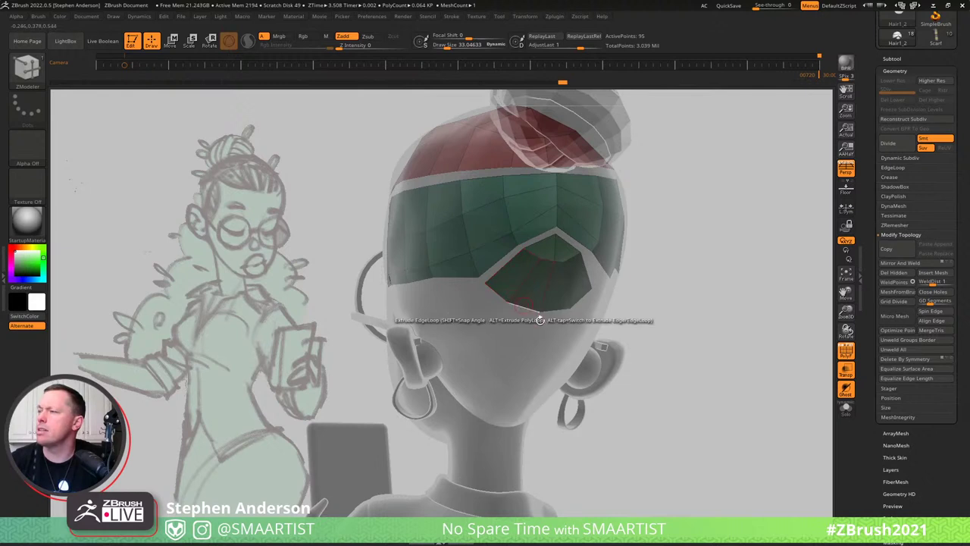
Move the points along the green band's lower edge down toward the ear, shaping a diagonal hairline rising toward the rear patch.
right_click_drag(539, 318, 400, 295, "ctrl")
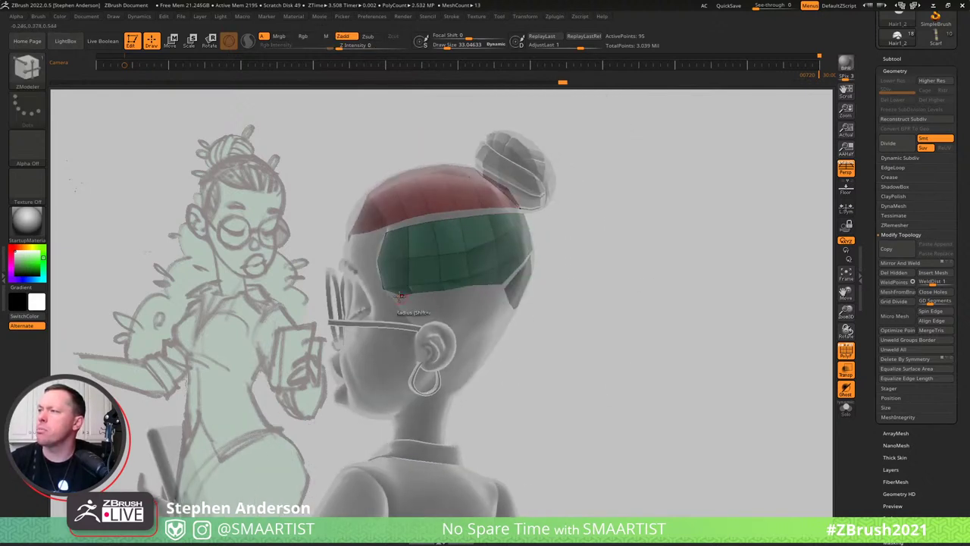
right_click_drag(526, 235, 485, 258)
right_click_drag(394, 265, 382, 302, "ctrl")
mouse_move(381, 294)
left_mouse_down()
mouse_move(391, 351)
mouse_move(415, 348)
mouse_move(417, 359)
left_mouse_up()
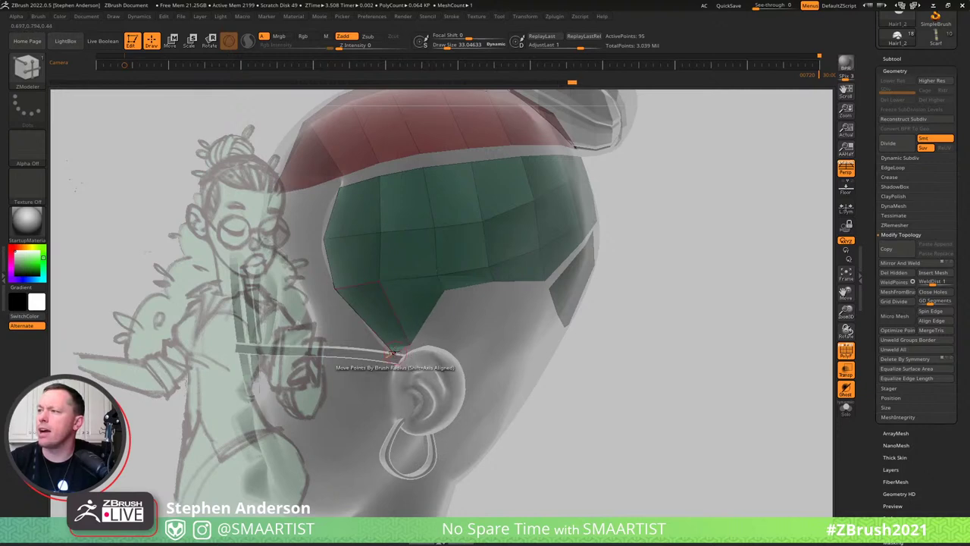
left_click_drag(444, 291, 457, 342)
right_click_drag(457, 319, 489, 289)
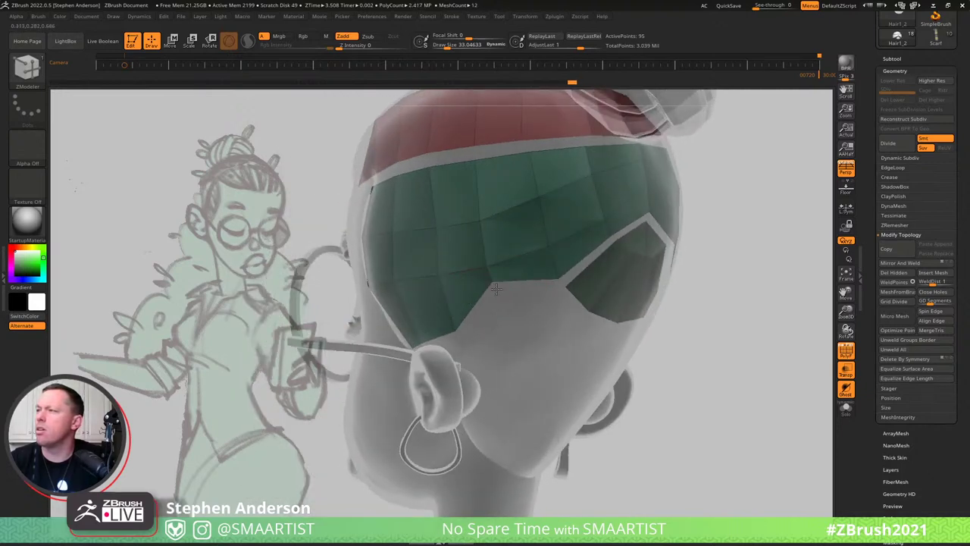
left_click_drag(496, 288, 507, 324)
right_click_drag(534, 269, 378, 232)
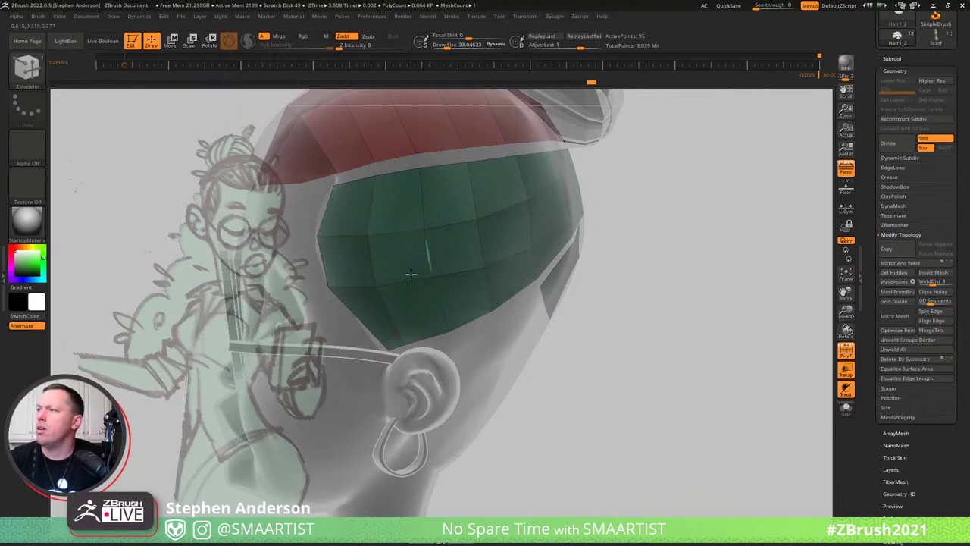
right_click_drag(409, 273, 356, 302)
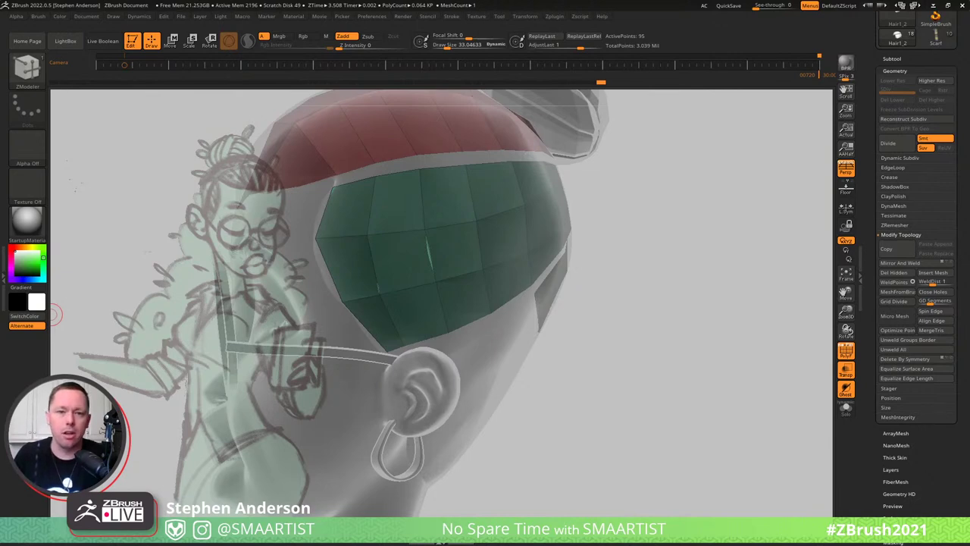
Switch to the web browser, go to the account's own ArtStation store and open the Hard Surface Techniques in ZBrush tutorial.
key("alt+Tab")
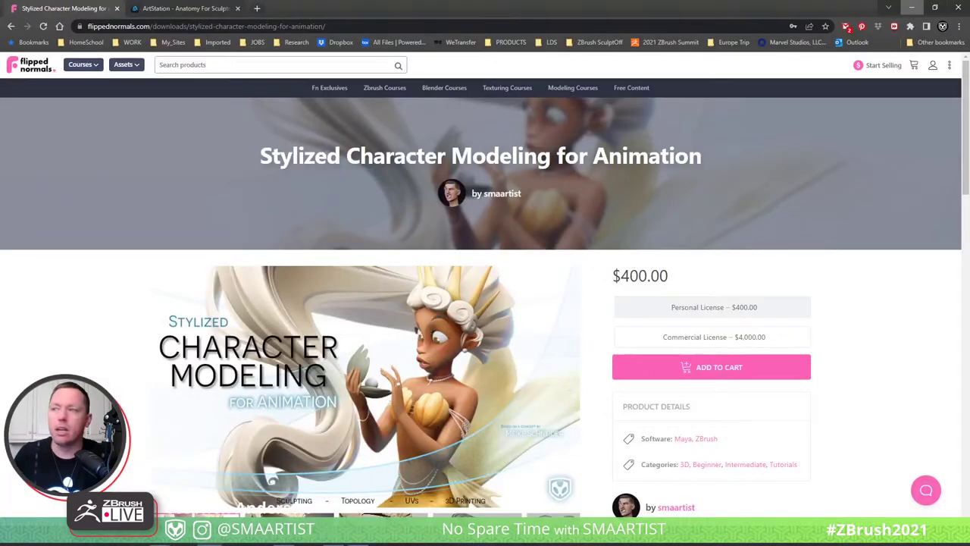
left_click(188, 9)
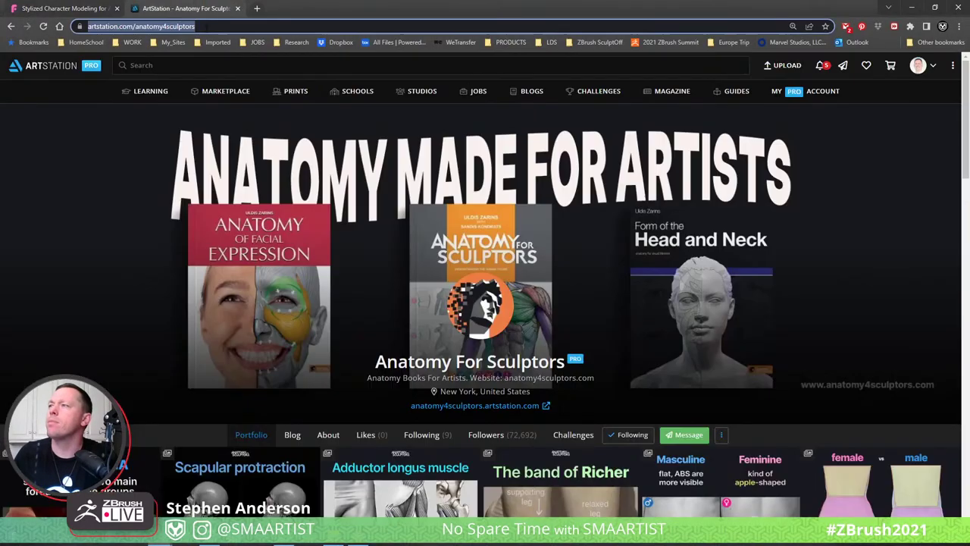
left_click(919, 66)
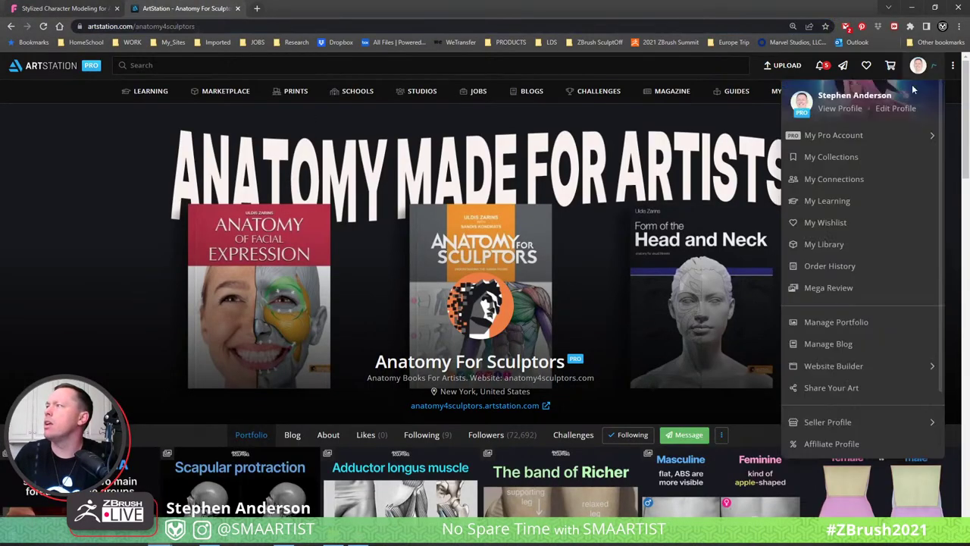
left_click(834, 111)
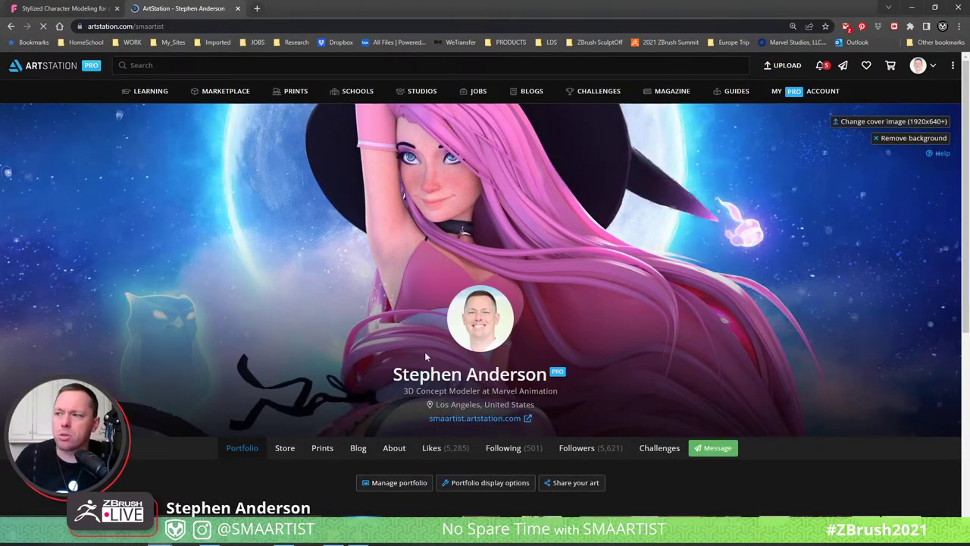
scroll(266, 390, "down", 2)
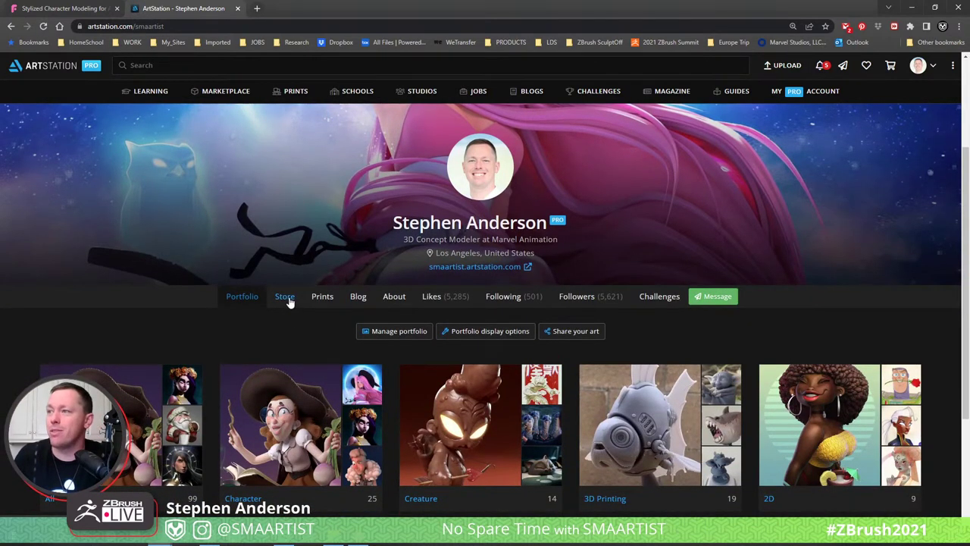
left_click(288, 301)
scroll(193, 285, "down", 2)
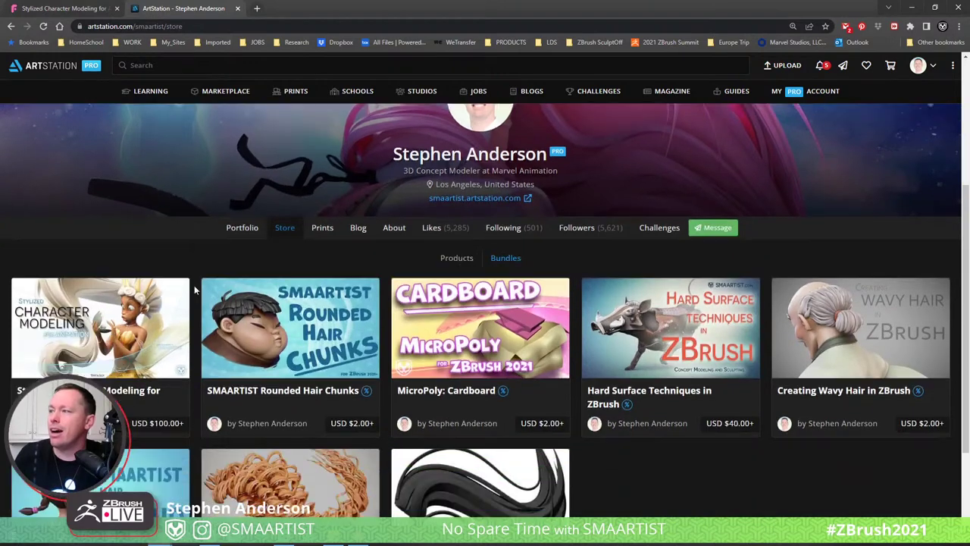
left_click(608, 248)
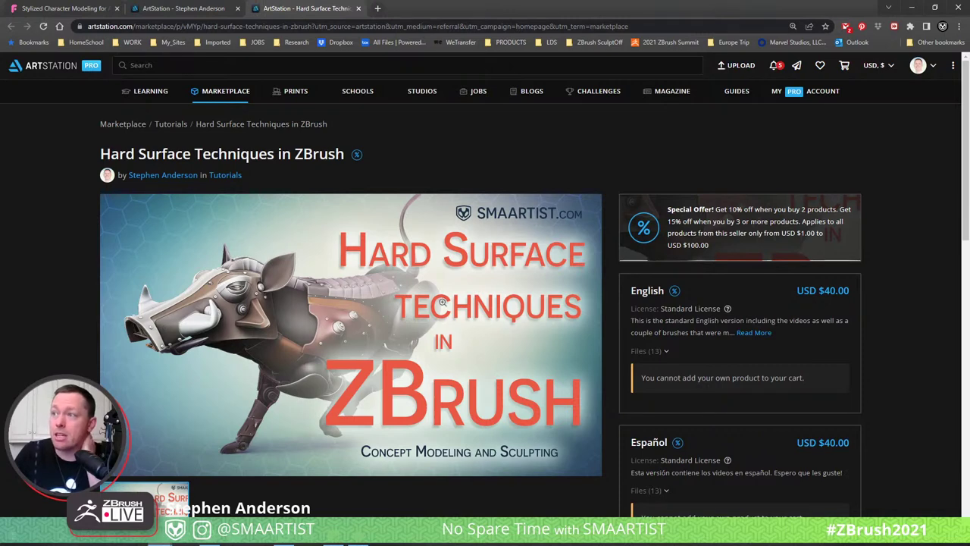
Look through the tutorial's description and release notes and copy its Share and Earn link.
scroll(449, 299, "down", 2)
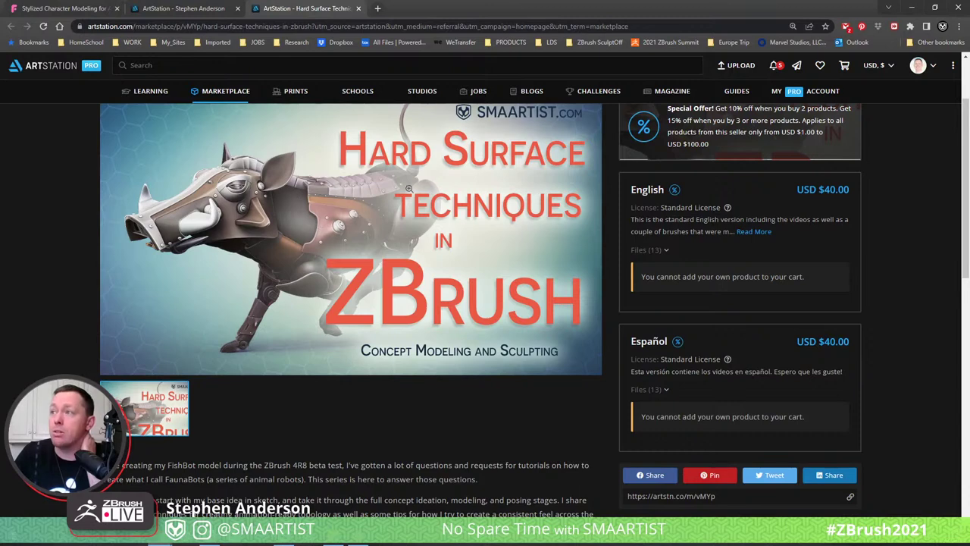
scroll(515, 206, "down", 3)
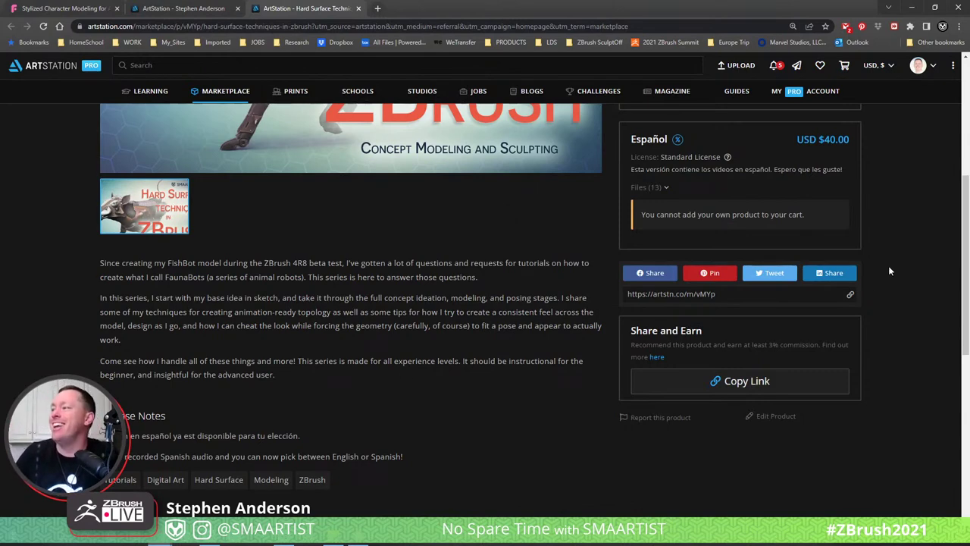
scroll(888, 271, "down", 2)
scroll(833, 303, "up", 1)
left_click(746, 329)
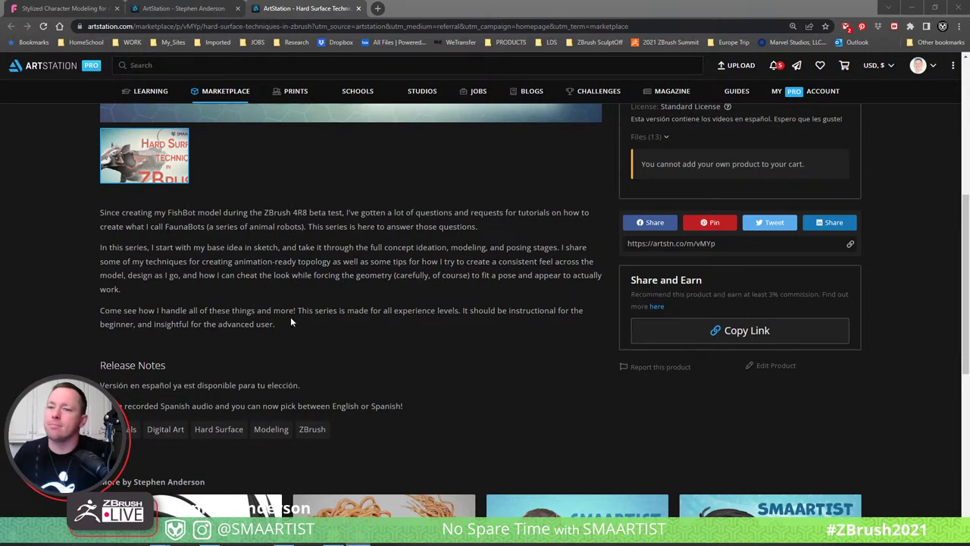
scroll(294, 324, "up", 5)
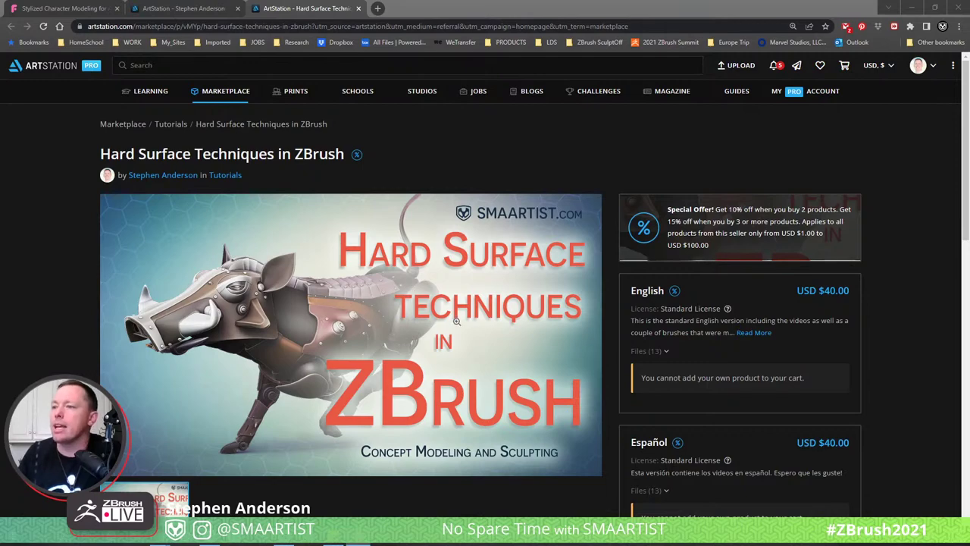
Look over the Hard Surface Techniques in ZBrush page once more, then return to ZBrush.
scroll(375, 347, "down", 4)
scroll(375, 347, "up", 4)
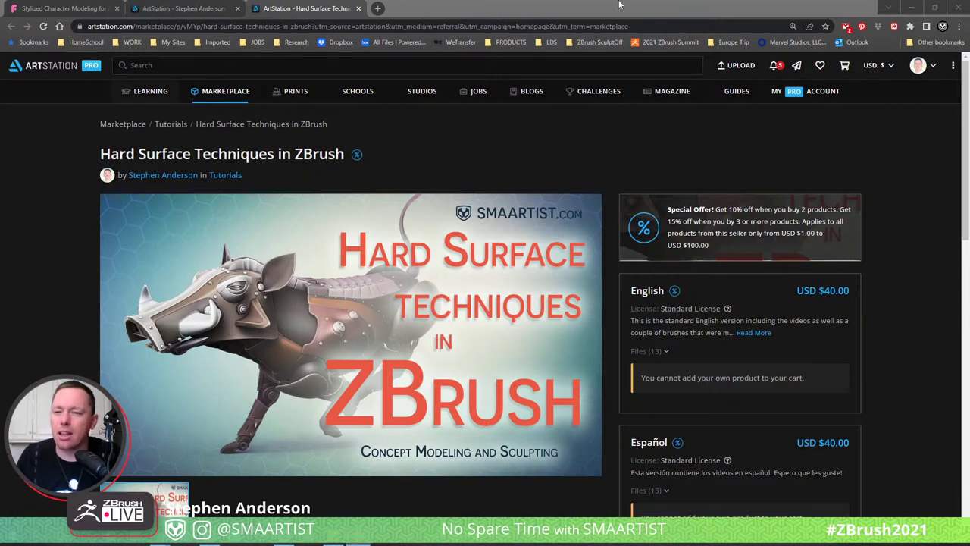
left_click(910, 6)
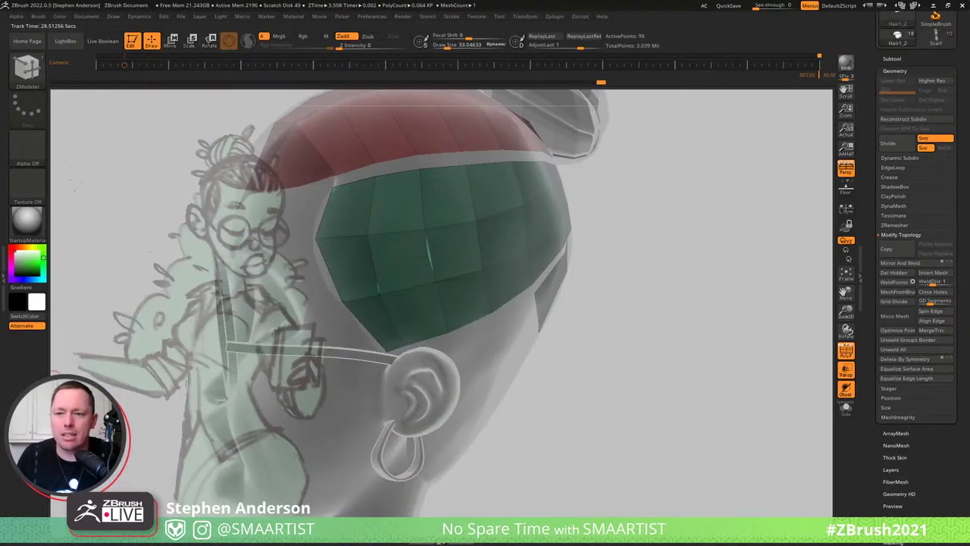
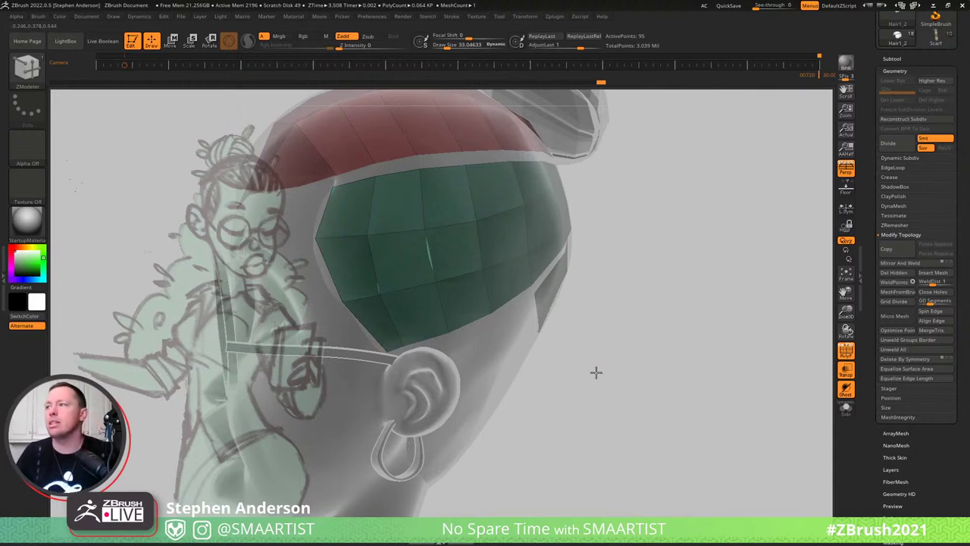
Extrude the rear patch's side and lower edges outward and down toward the ear and nape.
left_click_drag(596, 372, 566, 366)
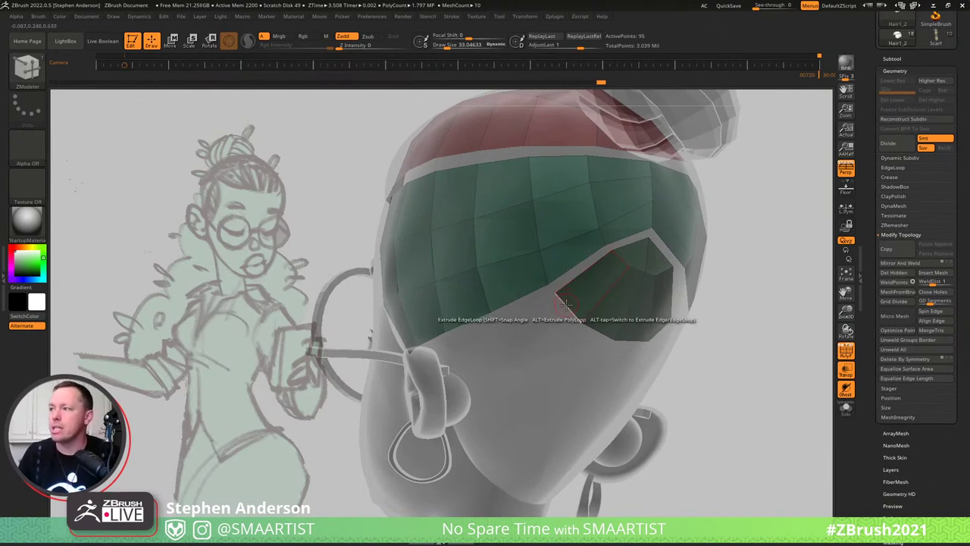
left_click_drag(565, 303, 505, 369)
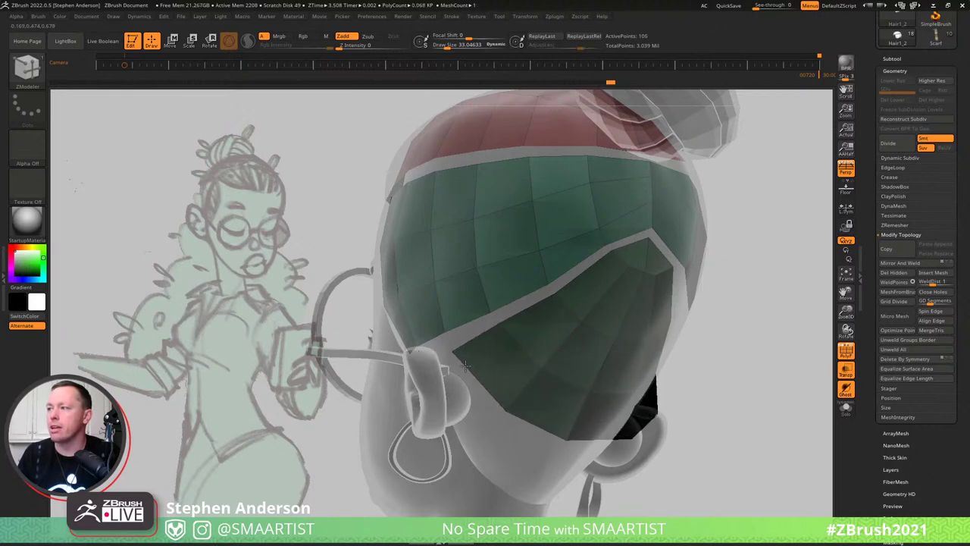
right_click_drag(505, 369, 657, 322)
right_click_drag(673, 321, 598, 315)
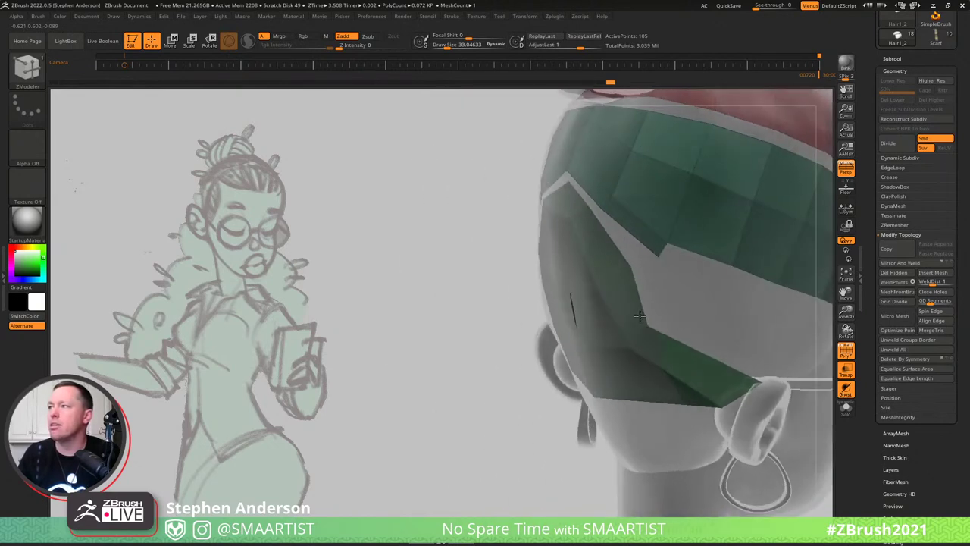
Extrude the green band's lower edge and move the facing points of band and rear patch closer, leaving a narrow parting.
left_click_drag(697, 260, 696, 270)
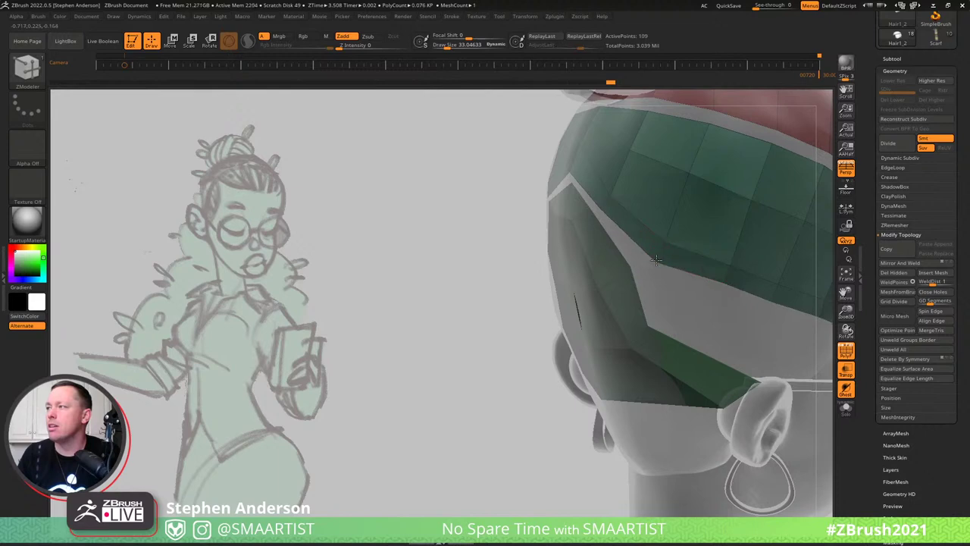
mouse_move(706, 285)
right_mouse_down("alt")
mouse_move(600, 288)
mouse_move(703, 294)
right_mouse_up("alt")
left_click_drag(703, 294, 515, 205)
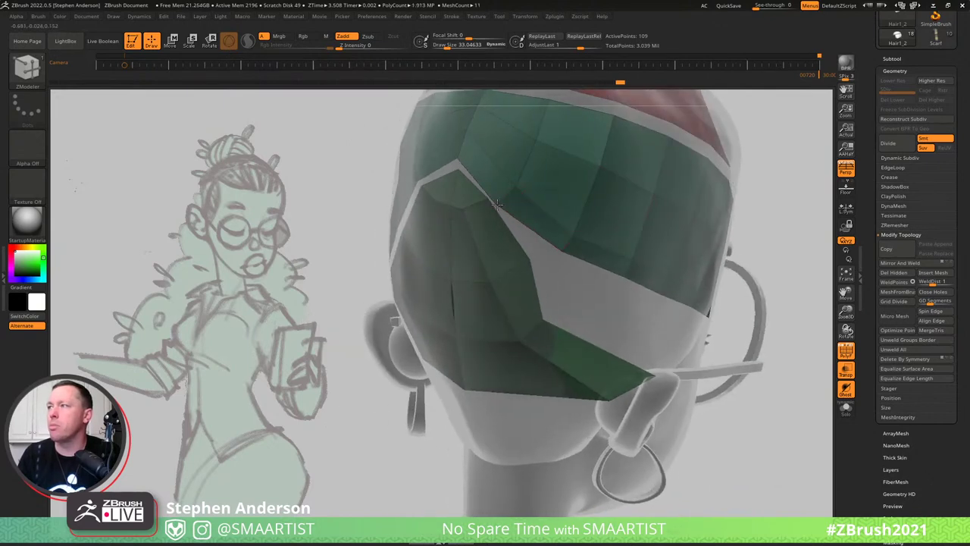
right_click_drag(447, 179, 549, 187)
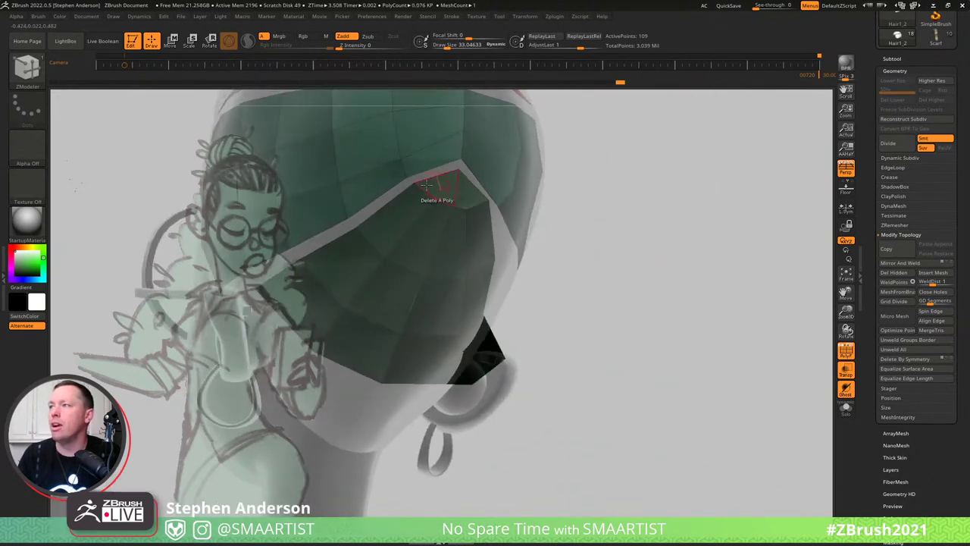
left_click_drag(422, 180, 422, 181)
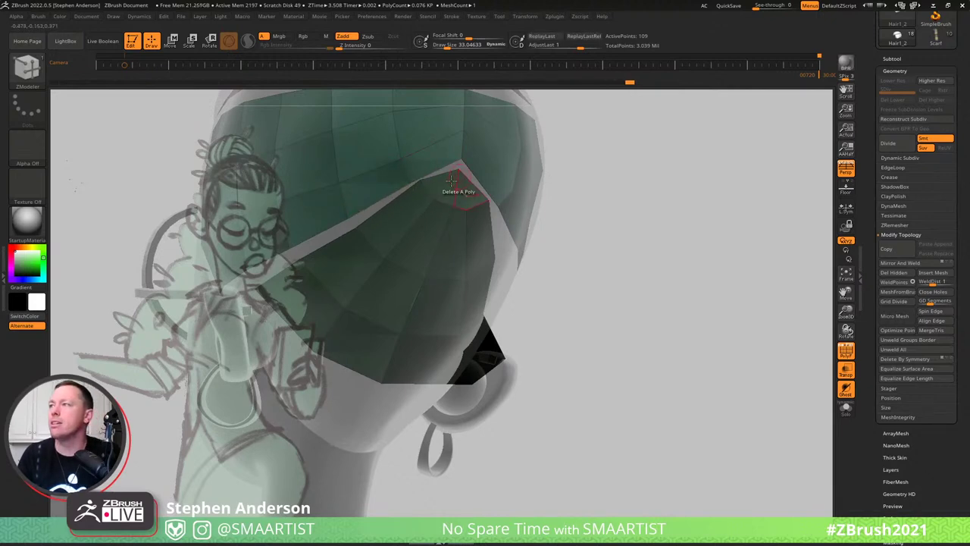
right_click_drag(451, 182, 392, 180)
right_click_drag(630, 253, 571, 254)
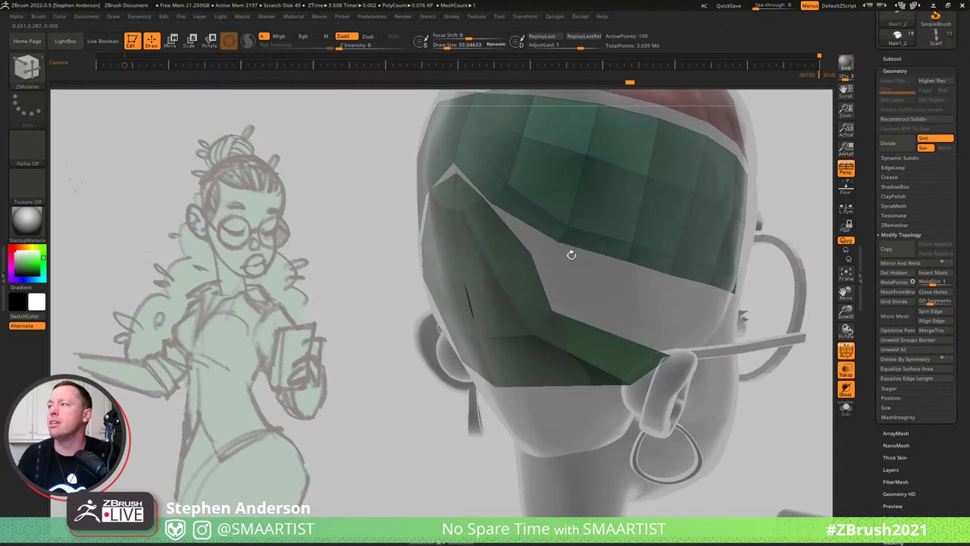
left_click_drag(571, 254, 550, 258)
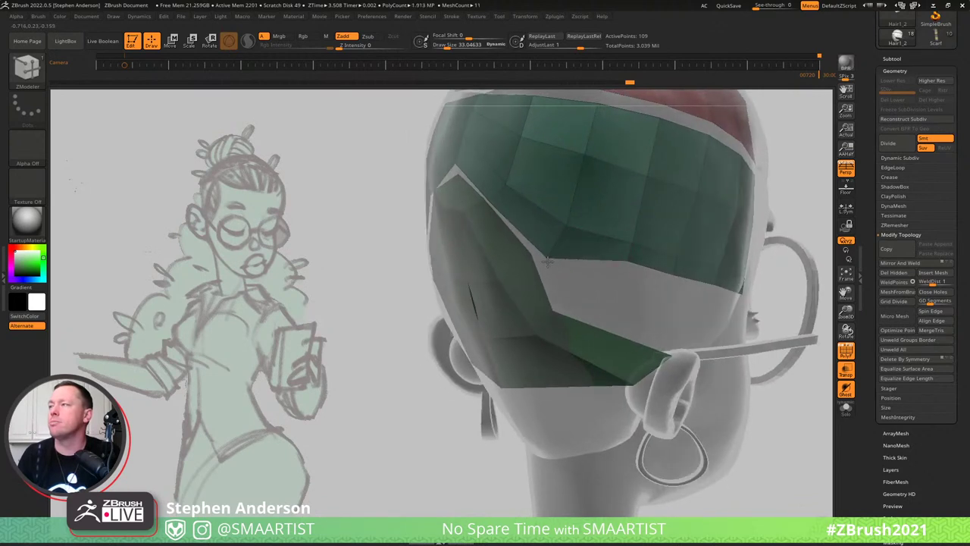
Move the points along the green band's lower edge down toward the ear to form a straight diagonal hairline.
left_click_drag(626, 262, 610, 301)
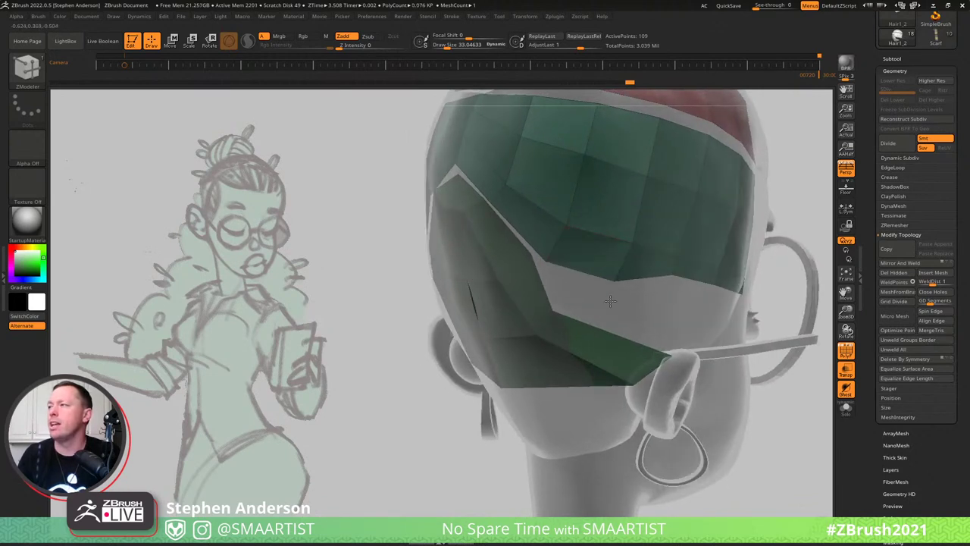
left_click(670, 283)
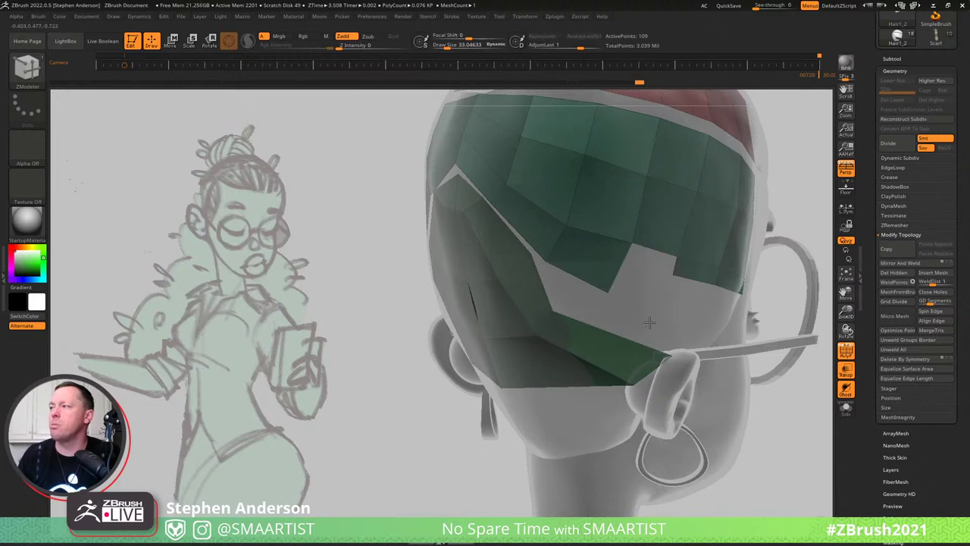
key("ctrl+z")
left_click_drag(674, 278, 661, 315)
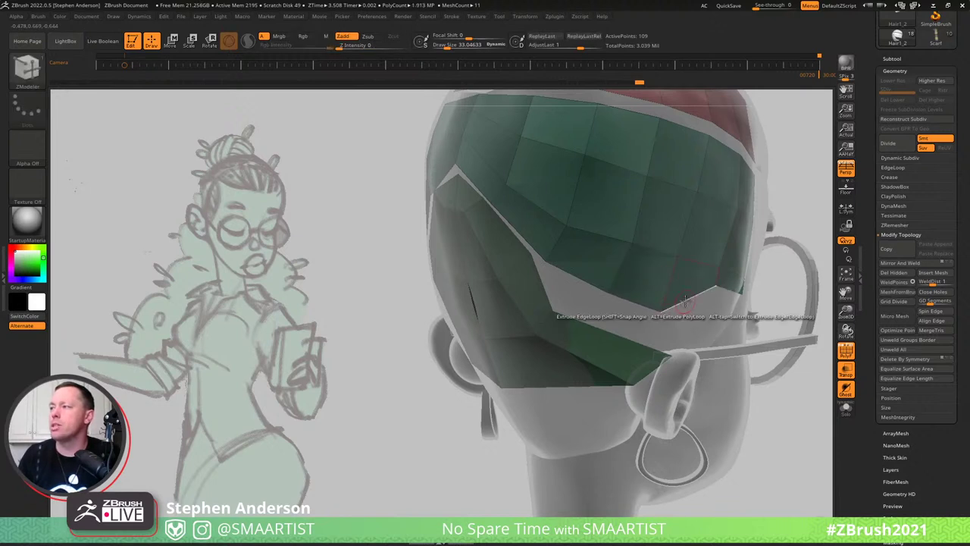
right_click_drag(727, 307, 653, 288)
left_click_drag(651, 284, 623, 328)
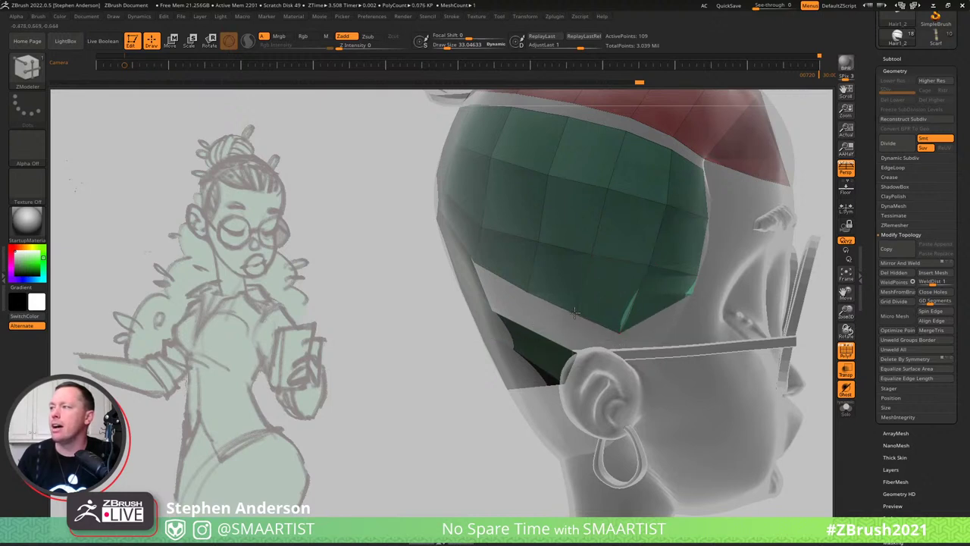
left_click_drag(692, 294, 652, 347)
left_click_drag(678, 317, 599, 319)
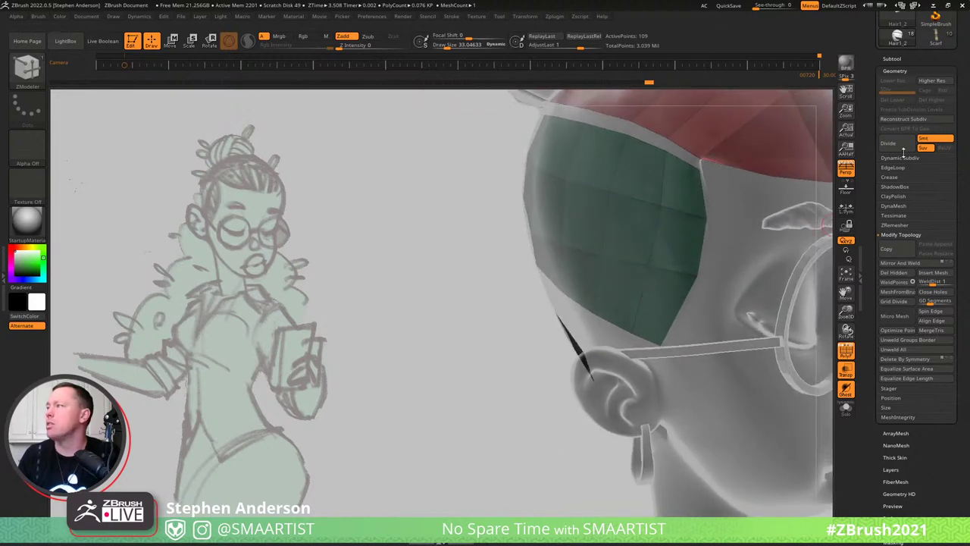
Hide the glasses subtool PM3D_Cylinder3D_2 so the side of the head is clear.
left_click(892, 58)
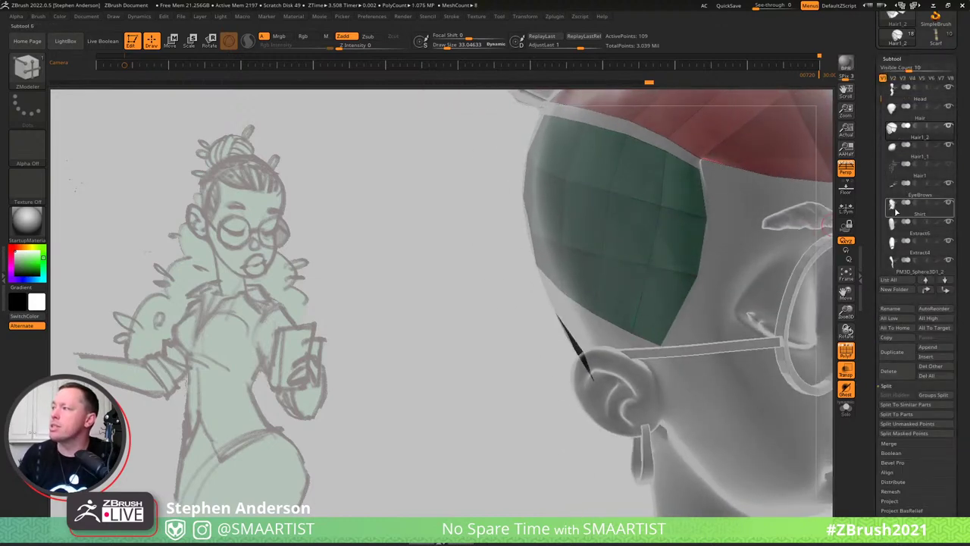
left_click_drag(880, 88, 870, 170)
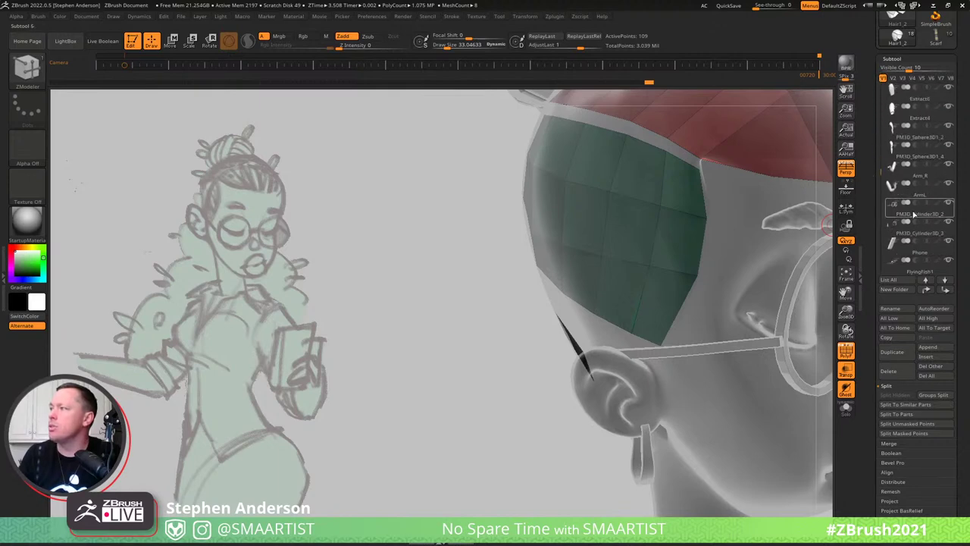
left_click(948, 203)
right_click_drag(642, 236, 468, 387)
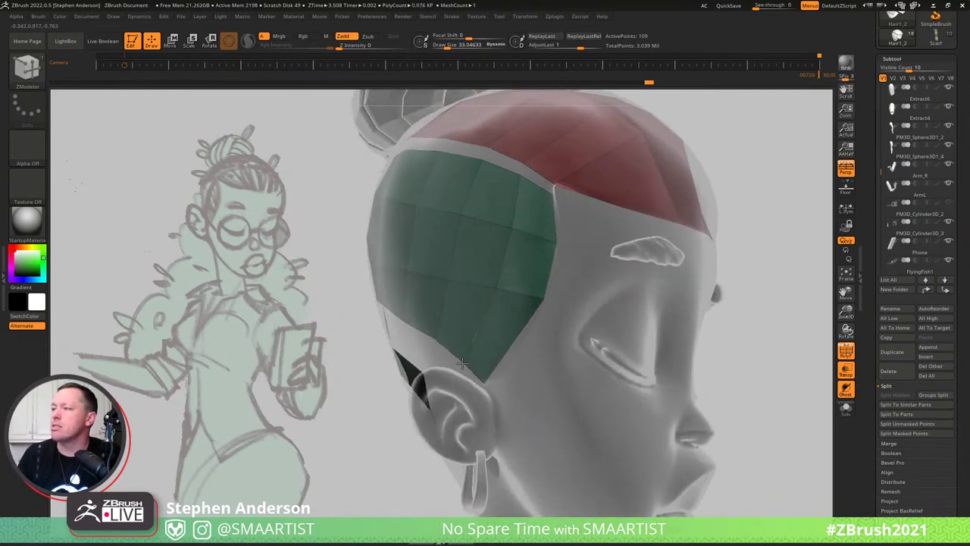
right_click_drag(458, 343, 474, 348)
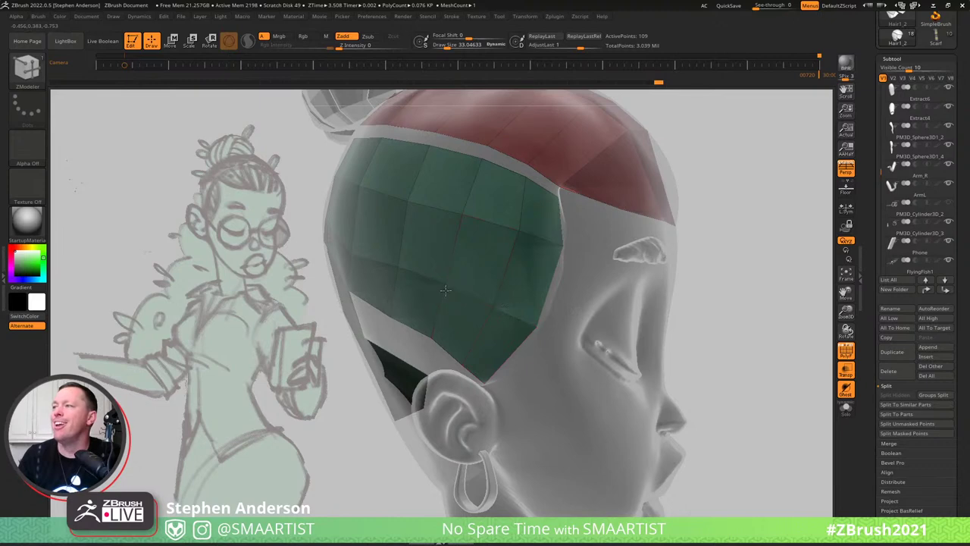
Move the rear patch's side points up alongside the green band and even out its lower corner behind the ear.
right_click_drag(445, 289, 573, 342)
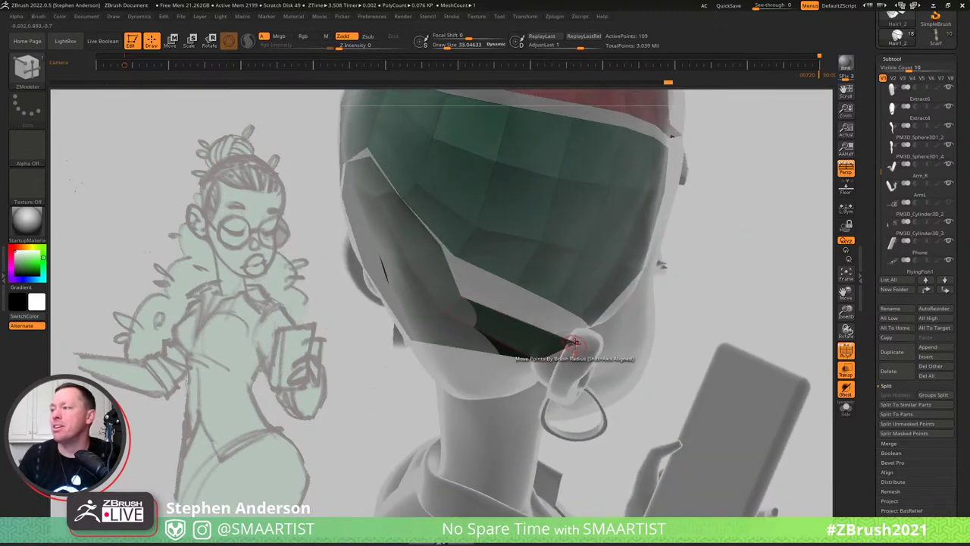
left_click_drag(574, 342, 556, 321)
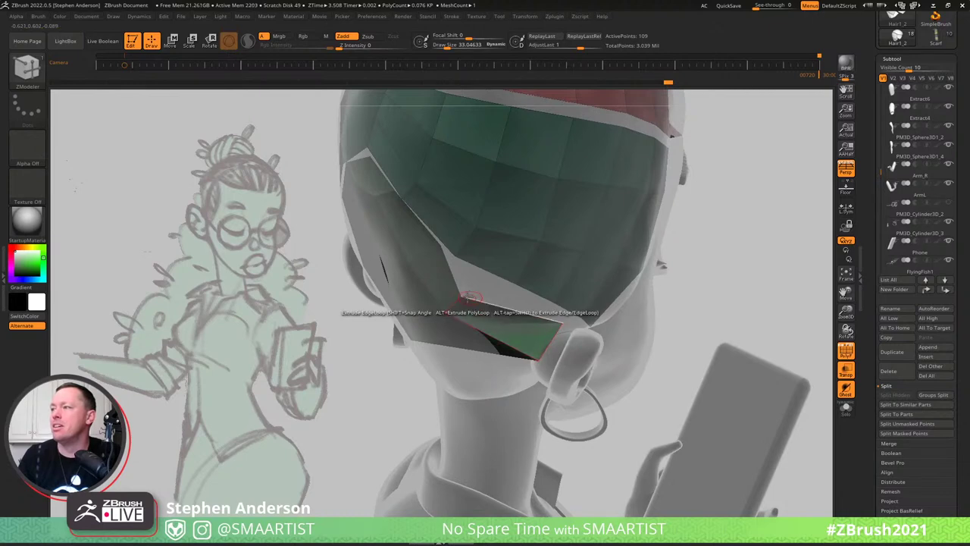
left_click_drag(461, 297, 474, 282)
right_click_drag(474, 282, 500, 251)
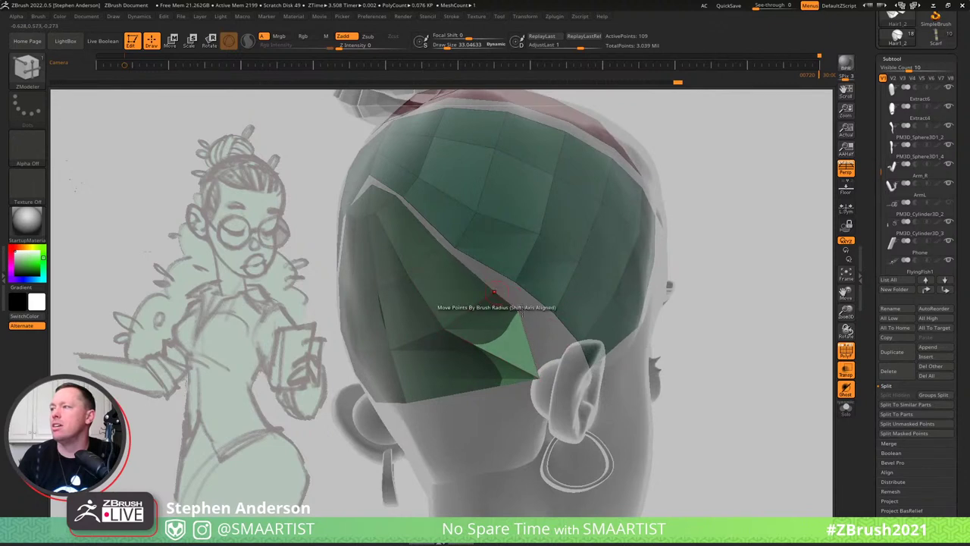
left_click_drag(517, 310, 556, 325)
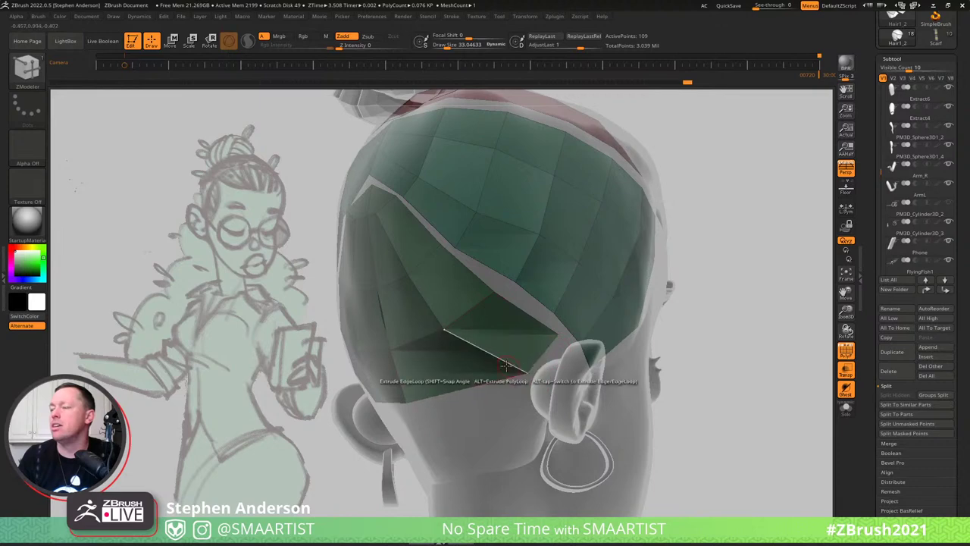
mouse_move(506, 366)
right_mouse_down()
mouse_move(531, 360)
mouse_move(525, 369)
right_mouse_up()
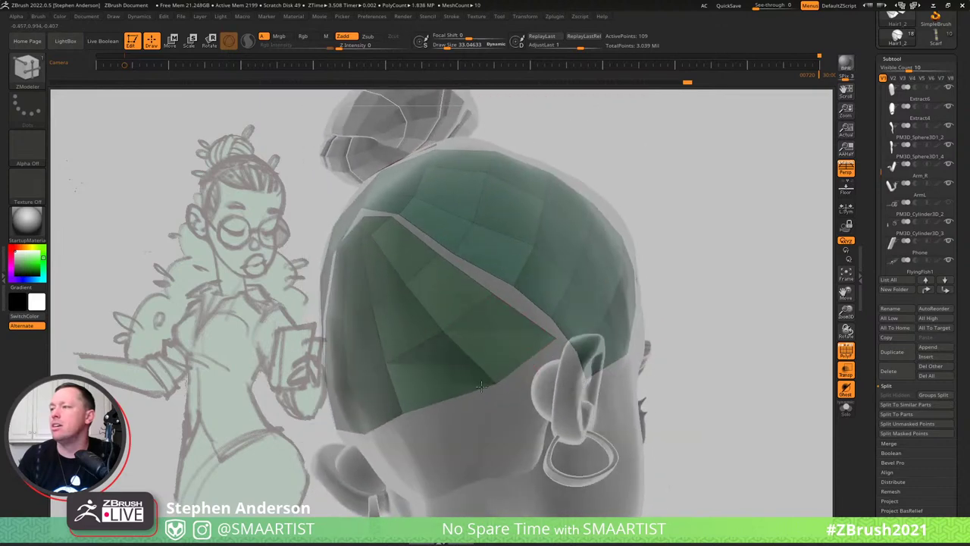
right_click_drag(465, 387, 553, 362)
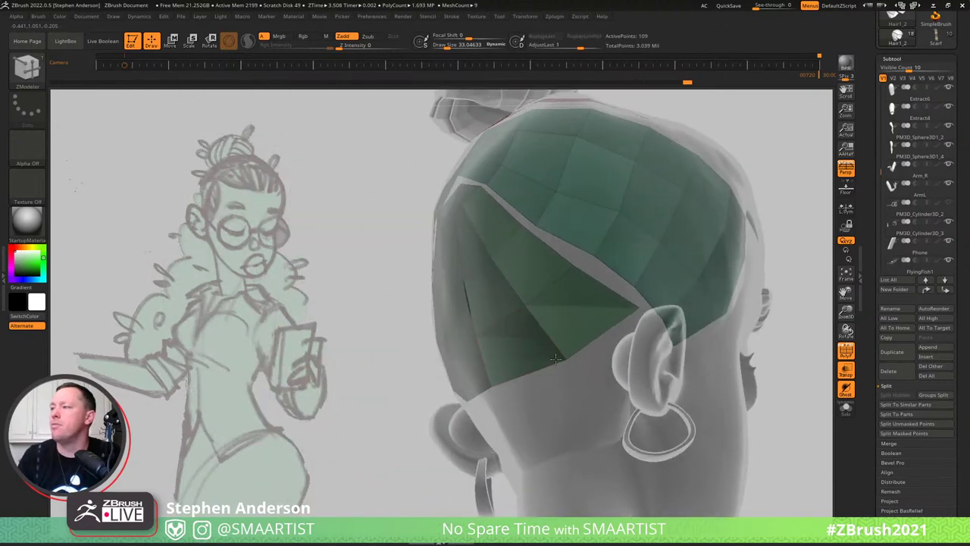
right_click_drag(475, 390, 480, 359)
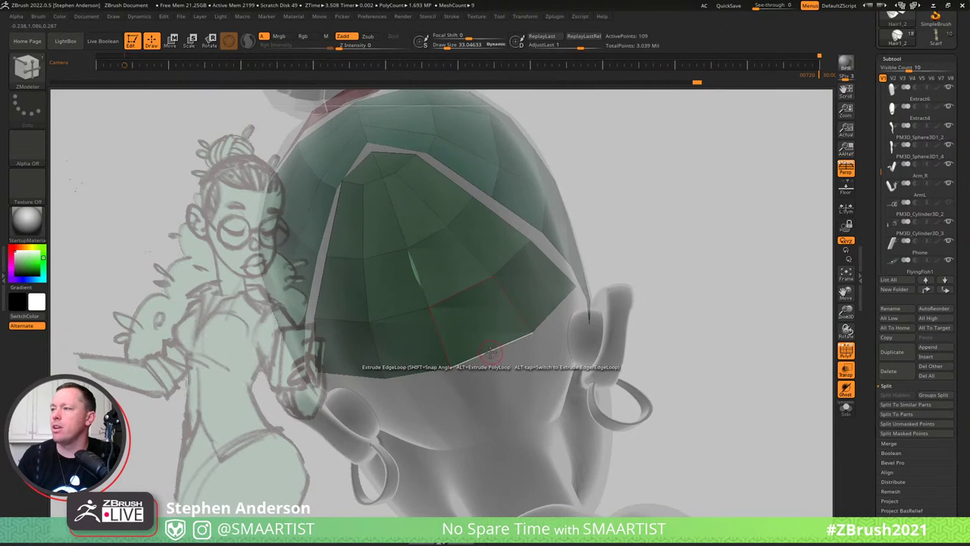
Extrude the rear patch's lower edges down to the nape and out toward both ears.
left_click_drag(492, 357, 442, 409)
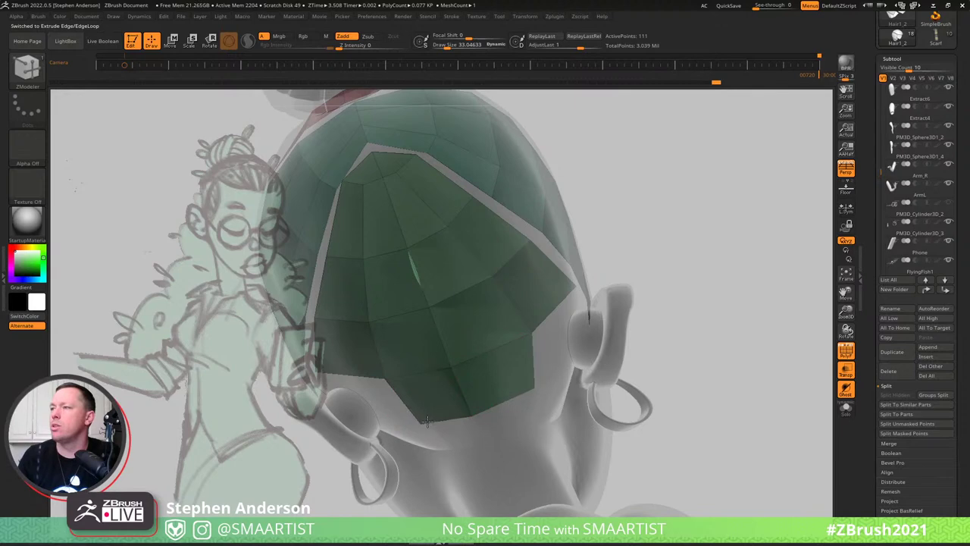
right_click_drag(440, 393, 406, 372)
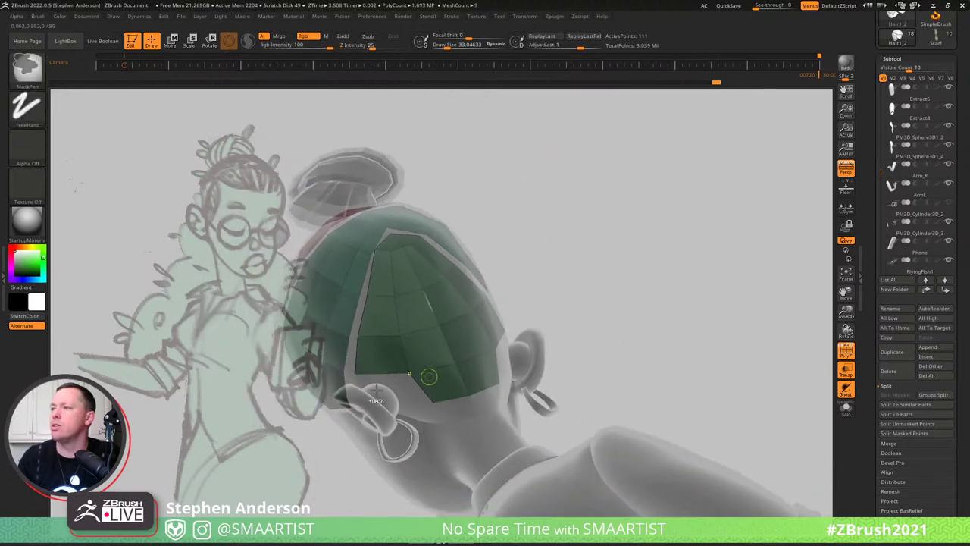
left_click_drag(397, 376, 418, 401)
mouse_move(391, 394)
right_mouse_down()
mouse_move(405, 402)
mouse_move(387, 391)
mouse_move(381, 366)
mouse_move(378, 383)
right_mouse_up()
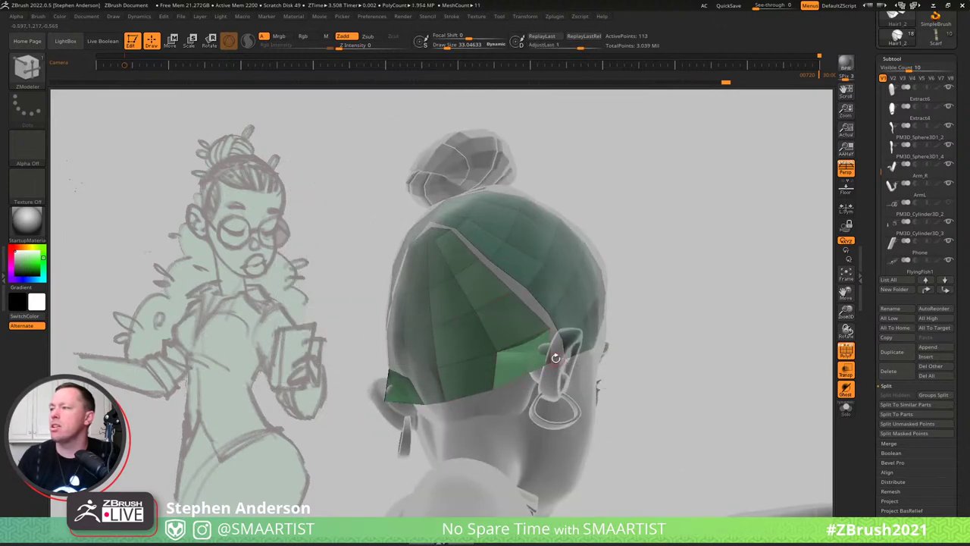
right_click_drag(500, 388, 429, 394)
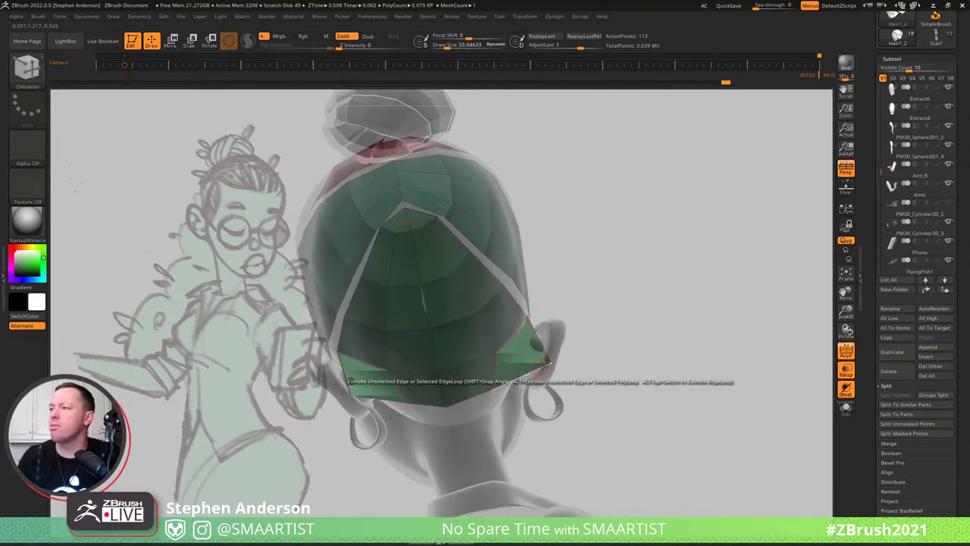
Move the rear patch's lower corner points into place along the nape and behind both ears.
key("b")
key("m")
key("v")
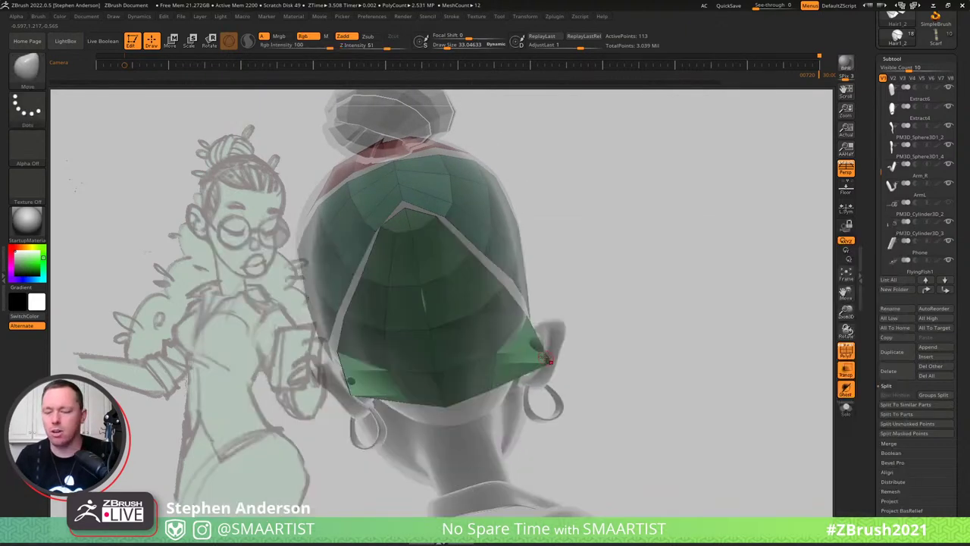
mouse_move(549, 360)
right_mouse_down()
mouse_move(553, 386)
mouse_move(549, 360)
right_mouse_up()
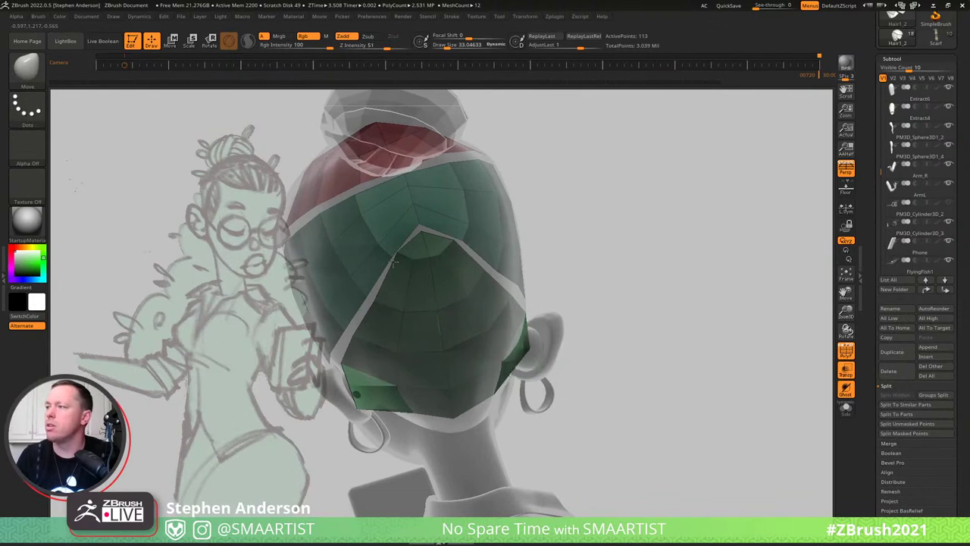
right_click_drag(396, 374, 381, 408)
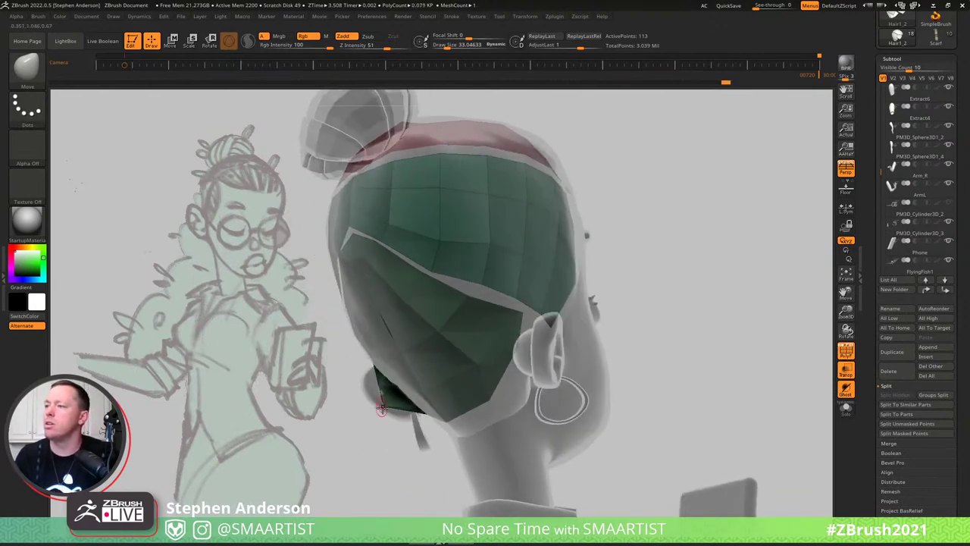
right_click_drag(486, 350, 514, 346)
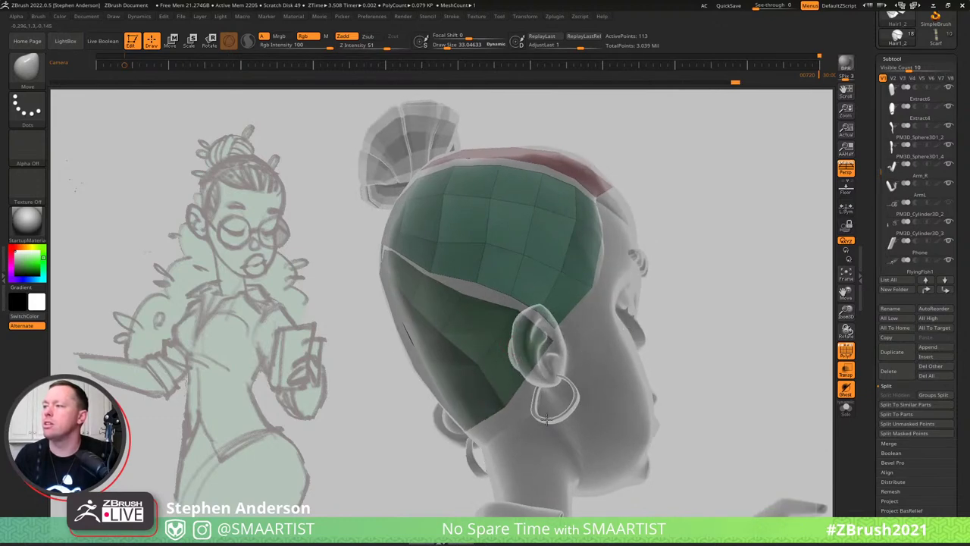
mouse_move(466, 405)
right_mouse_down()
mouse_move(421, 432)
mouse_move(410, 403)
right_mouse_up()
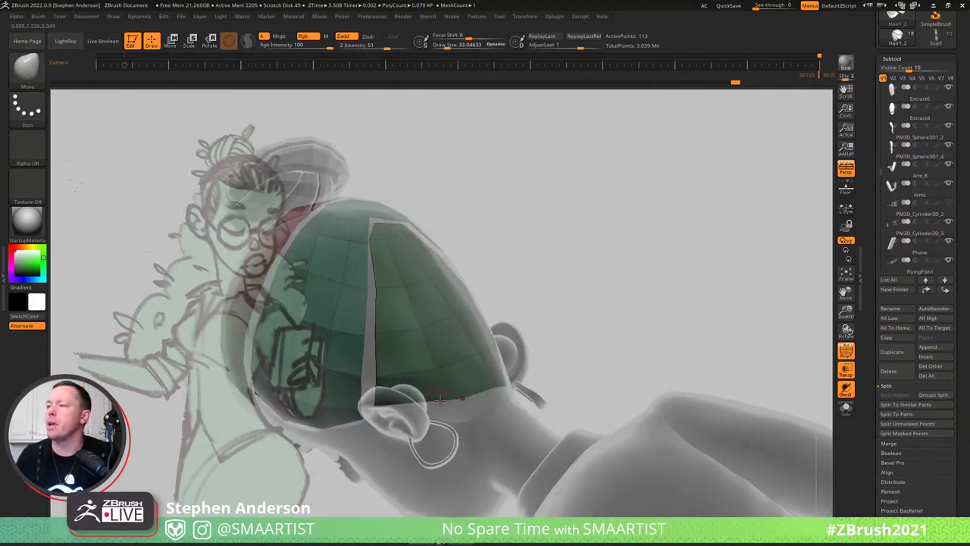
mouse_move(477, 397)
right_mouse_down()
mouse_move(499, 391)
mouse_move(543, 345)
mouse_move(539, 301)
mouse_move(565, 340)
right_mouse_up()
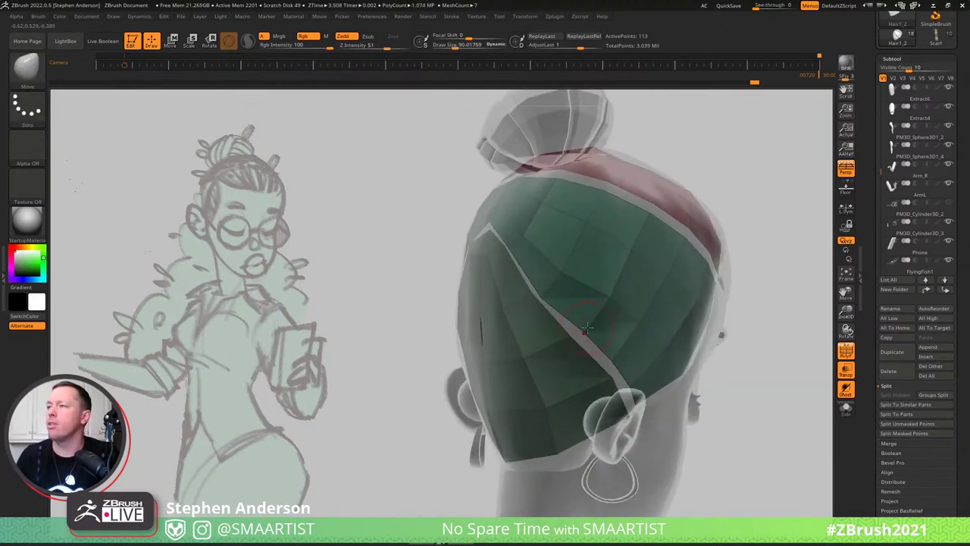
Shift the green band's points above the ear with Move Topological to even out its border with the rear patch.
key("b")
key("m")
key("t")
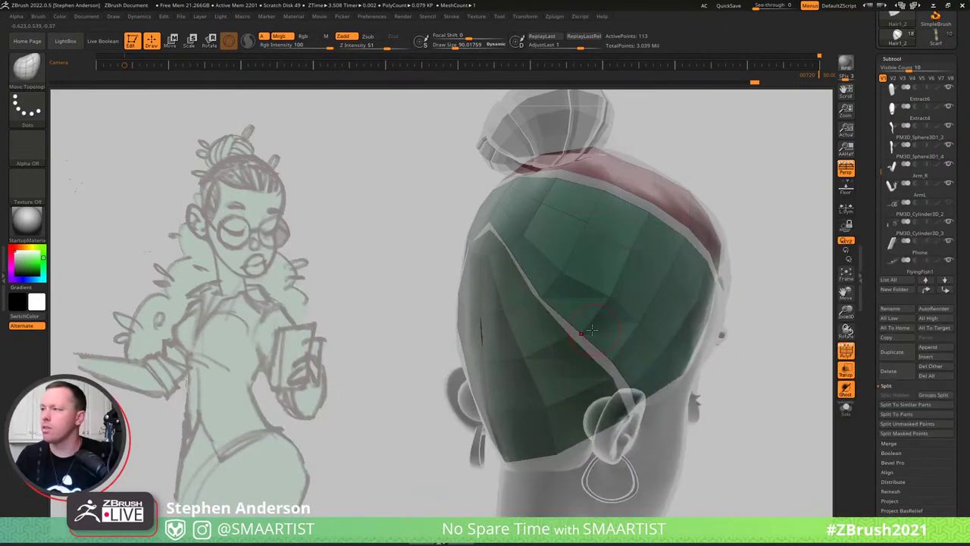
right_click_drag(602, 341, 575, 336)
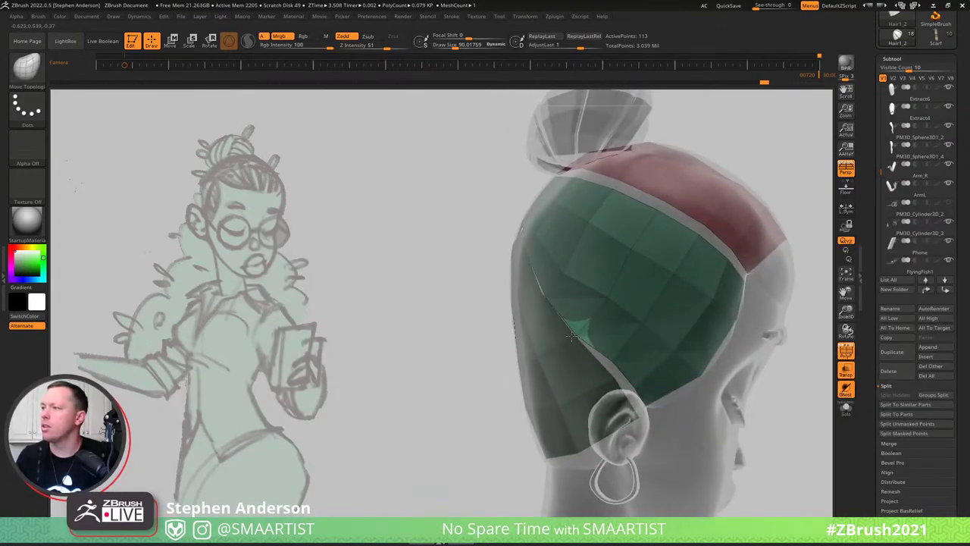
left_click_drag(651, 311, 617, 341)
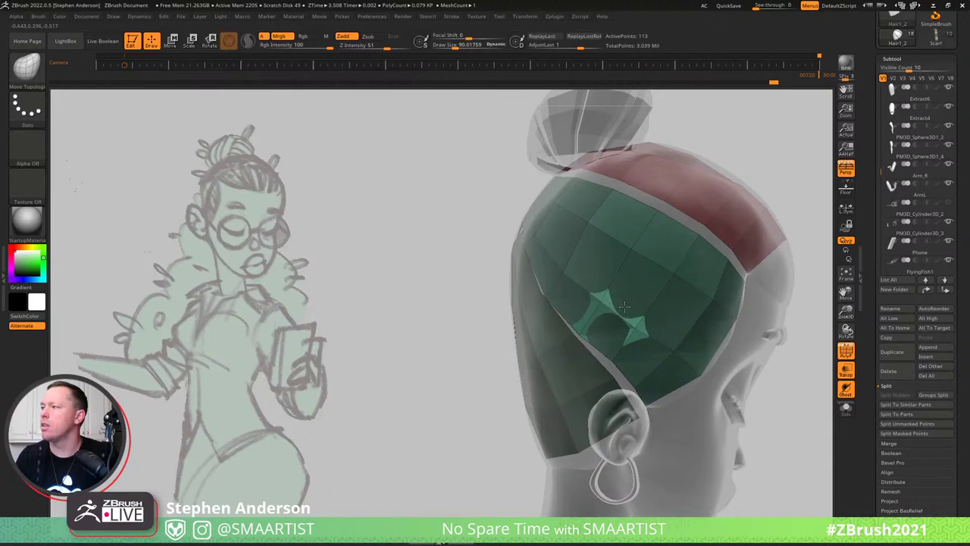
mouse_move(677, 342)
right_mouse_down("ctrl")
mouse_move(594, 305)
mouse_move(672, 341)
mouse_move(705, 301)
mouse_move(751, 327)
right_mouse_up("ctrl")
right_click_drag(523, 297, 565, 312)
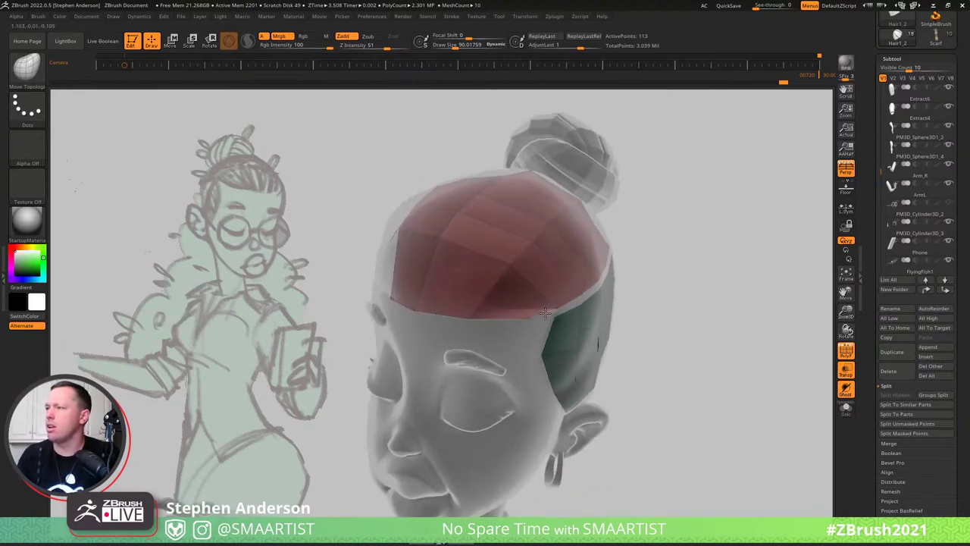
Try to insert a single edge loop across the front row of the red top section.
key("b")
key("z")
key("m")
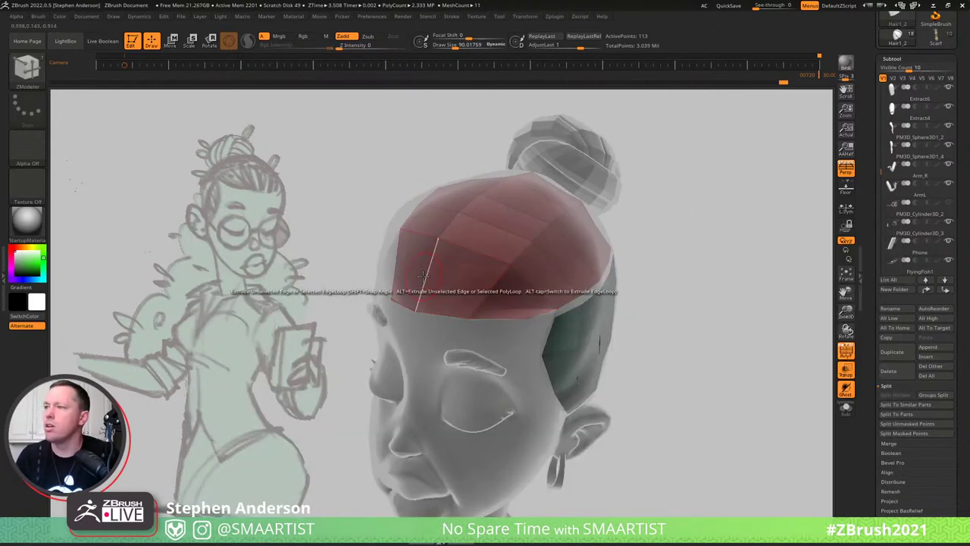
key("space")
left_click(439, 285)
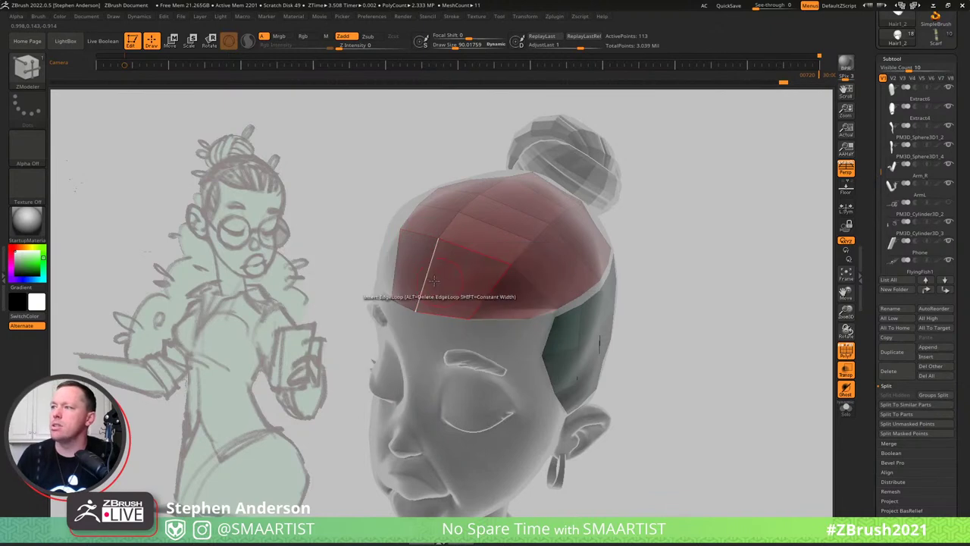
key("b")
key("m")
key("v")
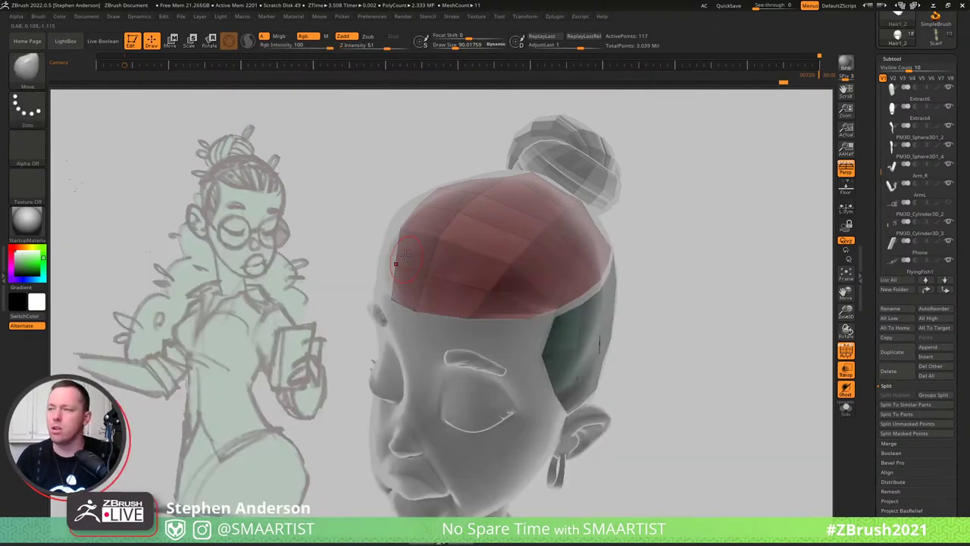
mouse_move(397, 264)
right_mouse_down()
mouse_move(462, 260)
mouse_move(403, 276)
mouse_move(372, 265)
mouse_move(397, 271)
mouse_move(383, 254)
right_mouse_up()
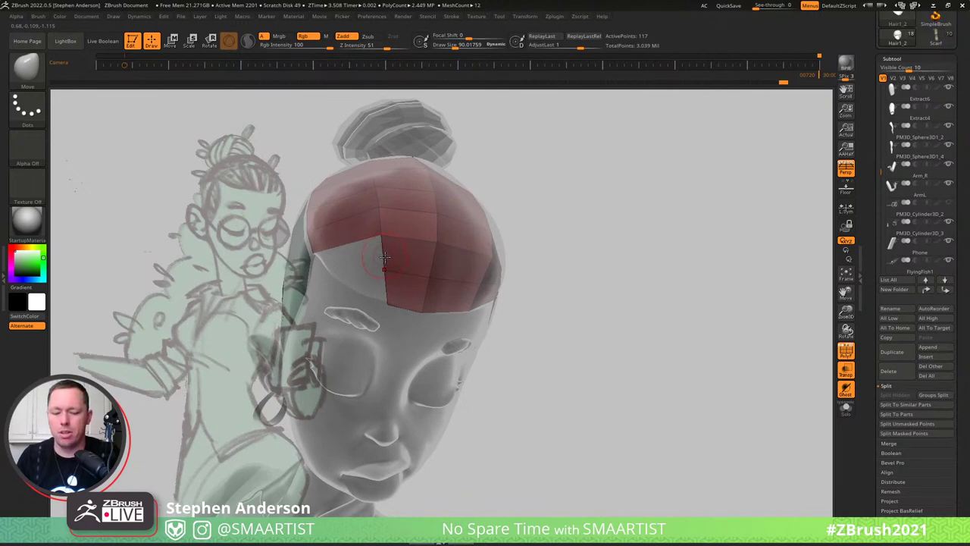
key("ctrl")
Extrude the red section's open front edge down to the forehead hairline to fill its missing corner.
key("b")
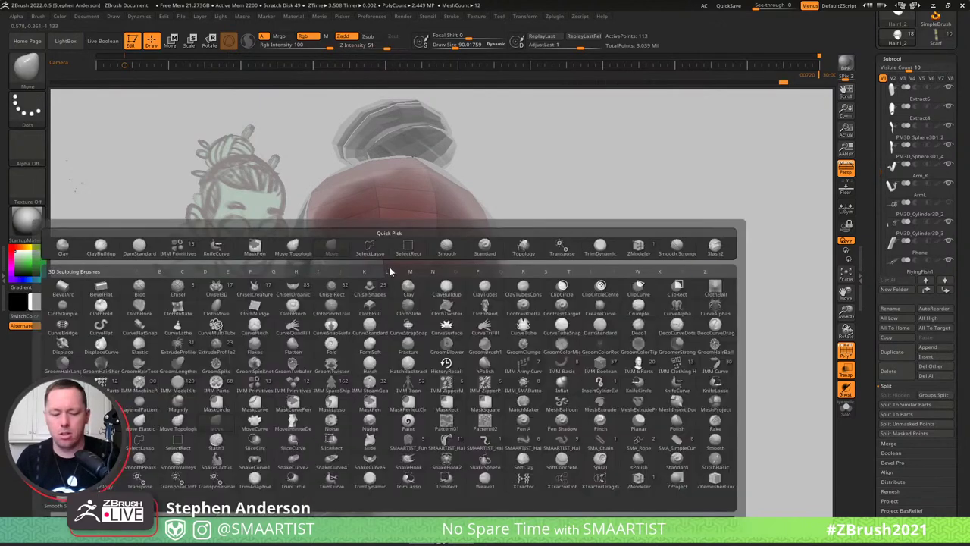
key("z")
key("m")
key("space")
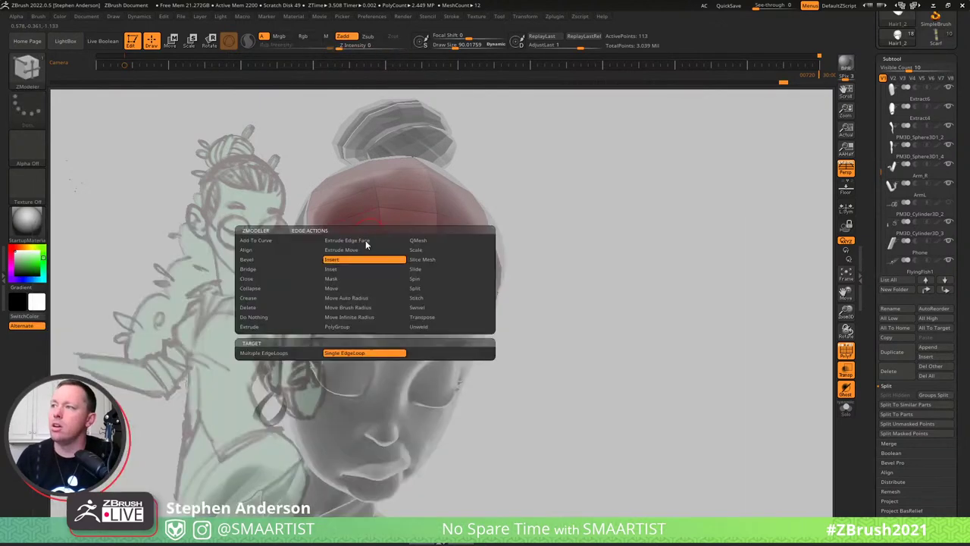
left_click(276, 330)
right_click_drag(322, 243, 364, 219)
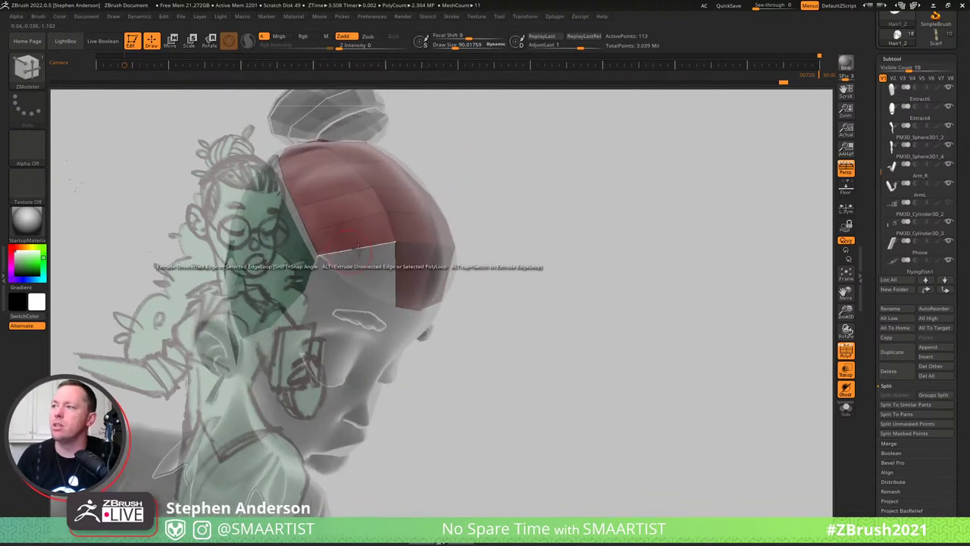
left_click_drag(358, 246, 329, 271)
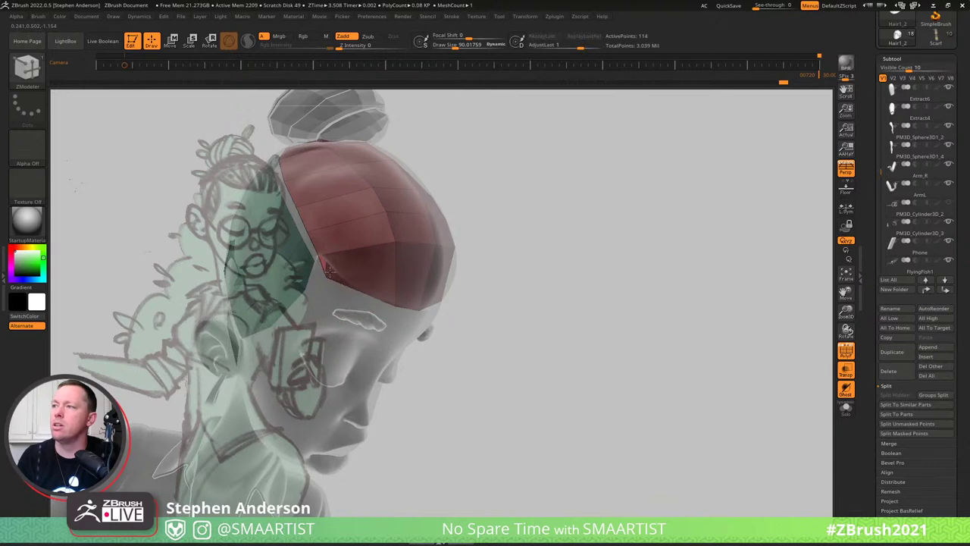
right_click_drag(354, 282, 291, 265)
Insert a single edge loop across the red section's front row and move its points to follow the forehead.
key("space")
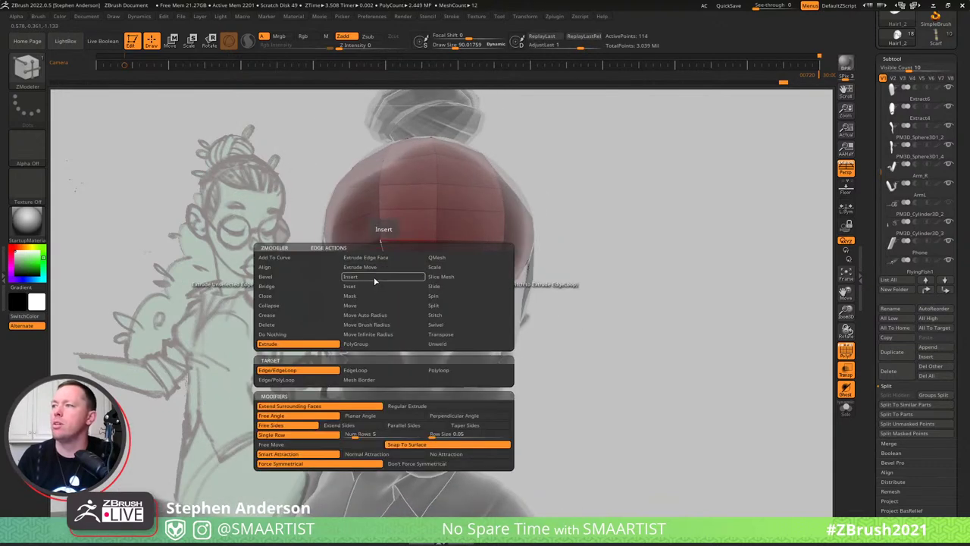
left_click(374, 278)
key("space")
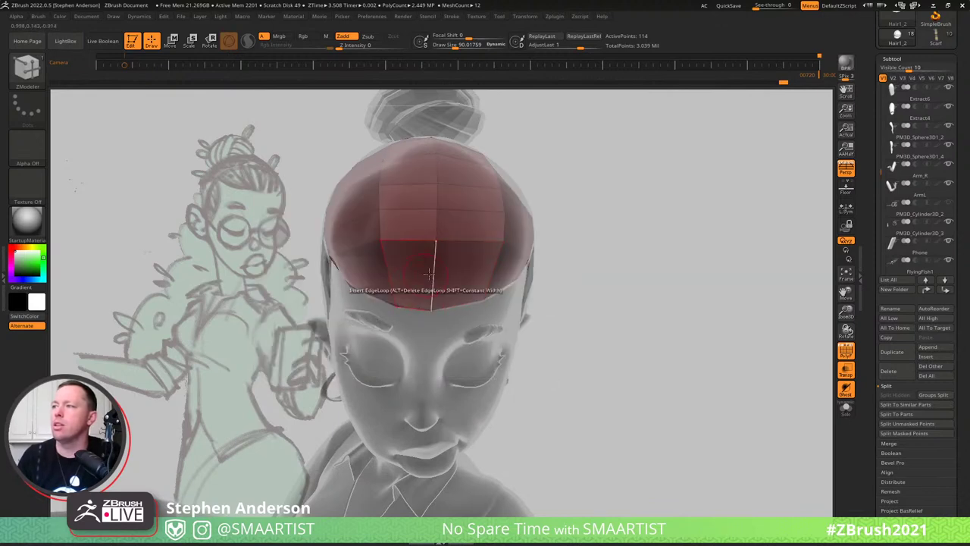
mouse_move(455, 268)
right_mouse_down()
mouse_move(402, 269)
mouse_move(427, 277)
mouse_move(412, 288)
mouse_move(419, 277)
right_mouse_up()
key("b")
key("m")
key("v")
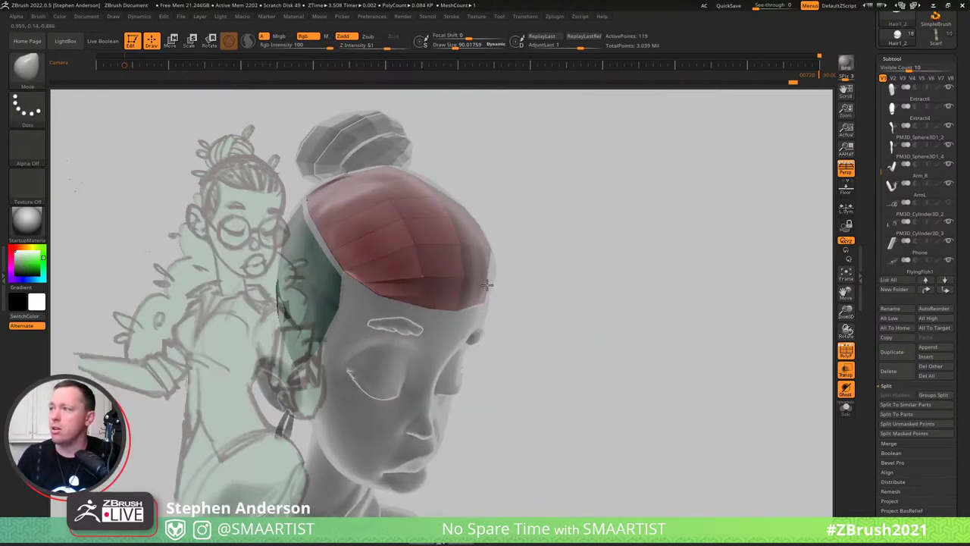
mouse_move(497, 288)
right_mouse_down()
mouse_move(513, 275)
mouse_move(481, 277)
mouse_move(565, 275)
mouse_move(526, 197)
mouse_move(542, 211)
mouse_move(560, 290)
right_mouse_up()
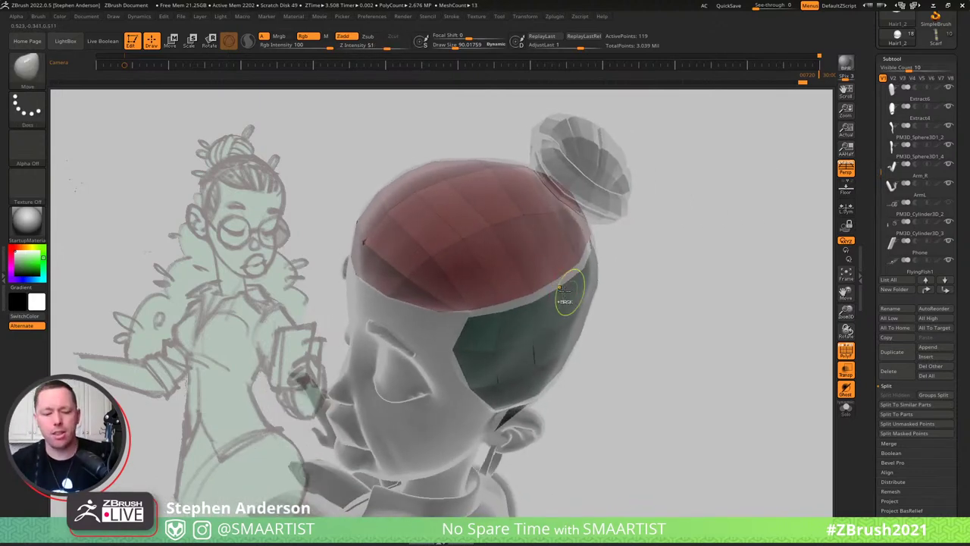
Isolate the hair subtool and insert additional edge loops through the red top section.
key("ctrl+s")
right_click_drag(485, 257, 523, 229)
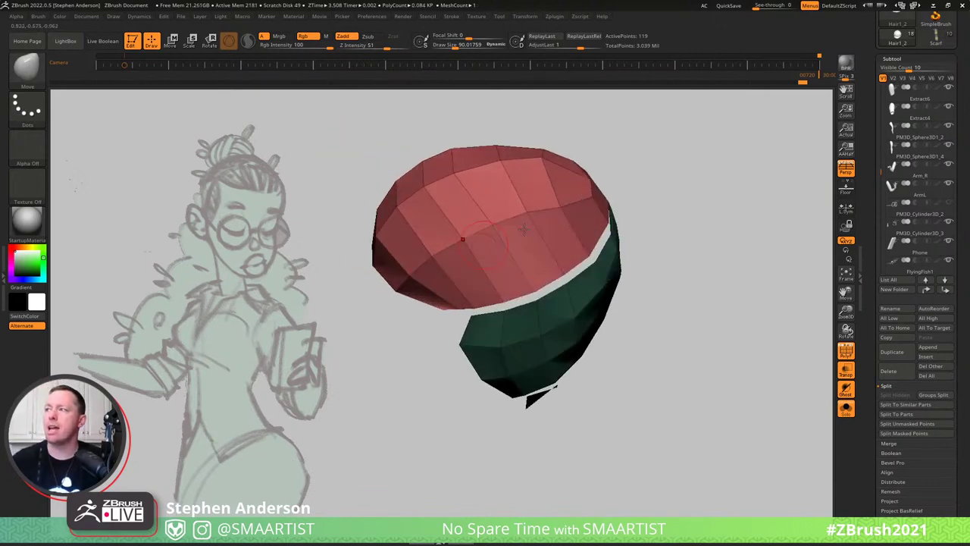
key("b")
key("z")
key("m")
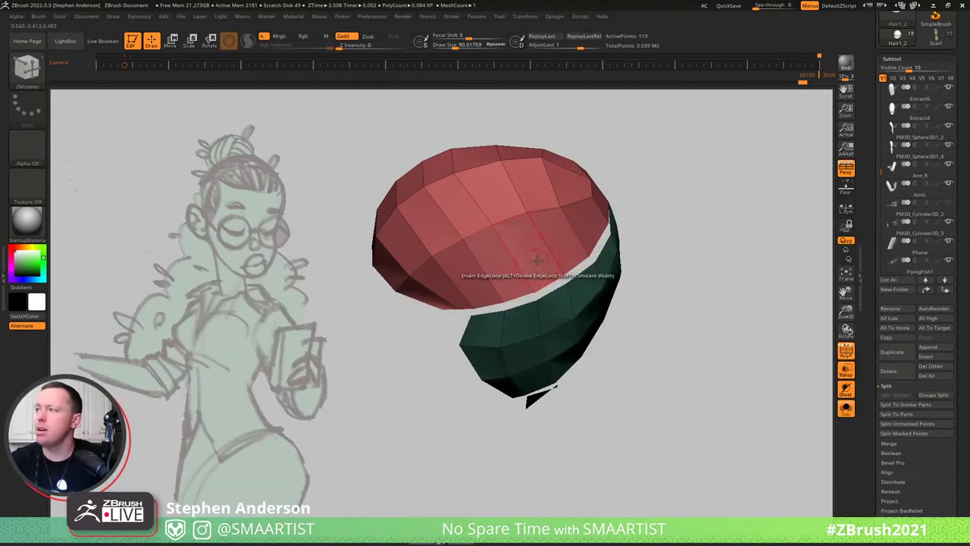
right_click_drag(511, 259, 486, 211)
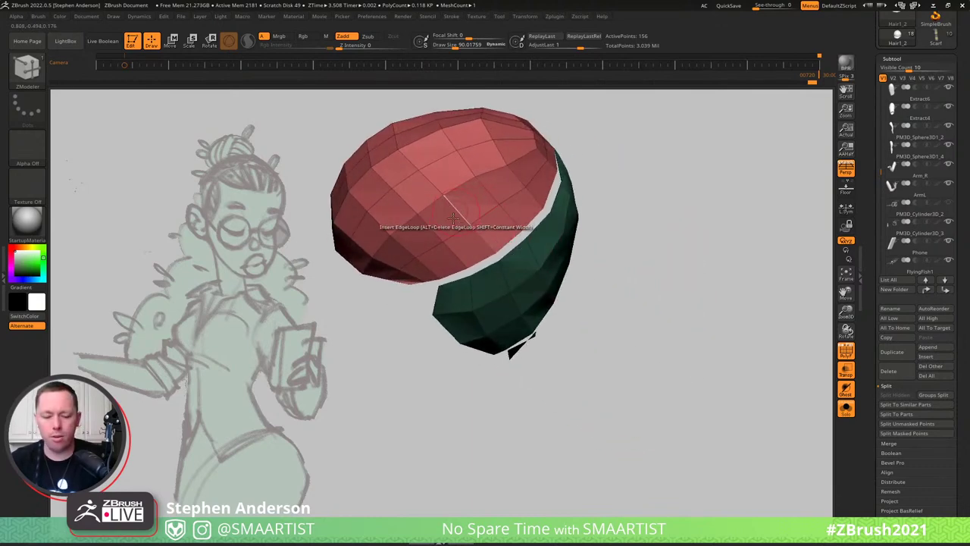
Smooth the red section's surface with Smooth Stronger at Z Intensity 2 and a draw size of about 462.
key("b")
key("m")
key("v")
left_click_drag(429, 225, 460, 225)
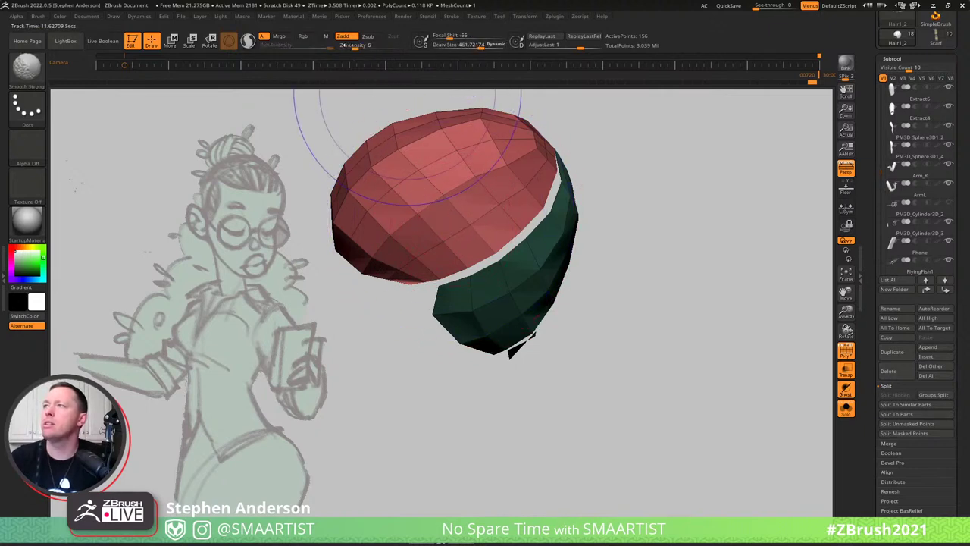
left_click(356, 46)
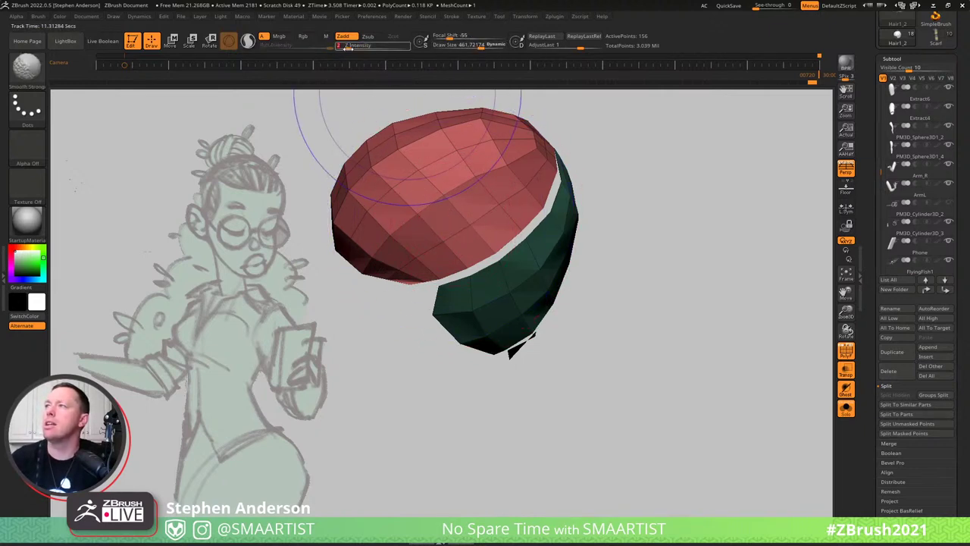
left_click_drag(450, 206, 407, 227, "shift")
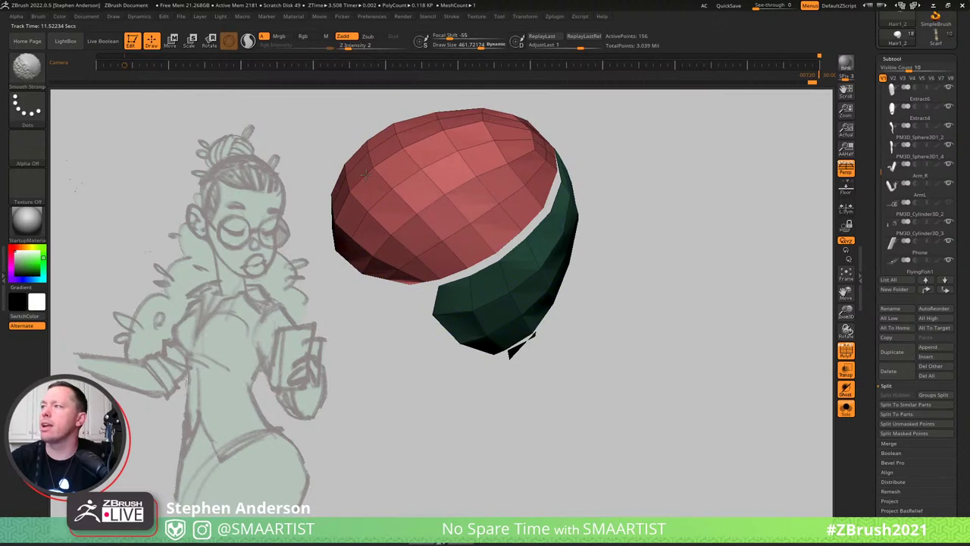
left_click_drag(484, 188, 449, 200, "shift")
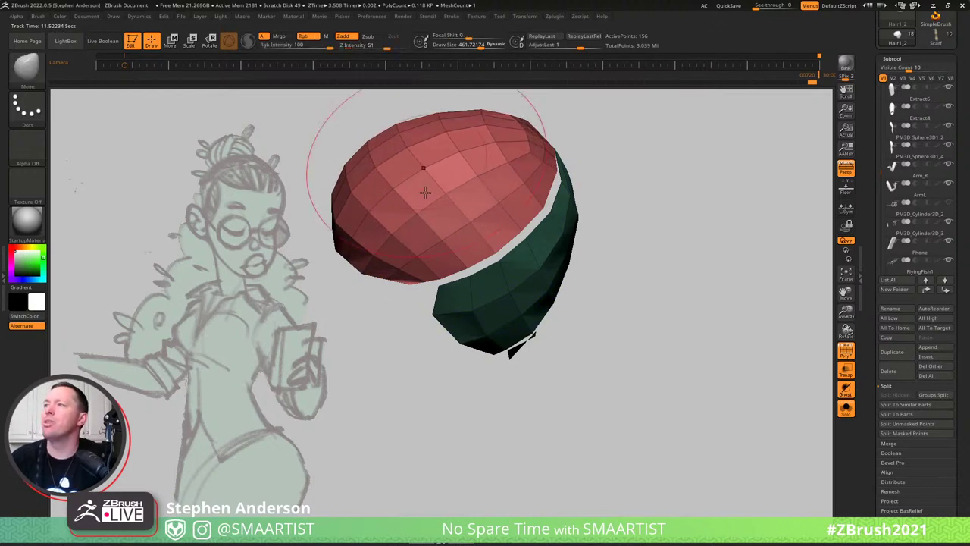
Even out the red section's front hairline points with the Move brush, using draw sizes of about 86 and 45.
mouse_move(425, 191)
right_mouse_down()
mouse_move(387, 185)
mouse_move(409, 233)
mouse_move(458, 238)
mouse_move(455, 179)
right_mouse_up()
key("s")
left_click_drag(425, 306, 399, 311)
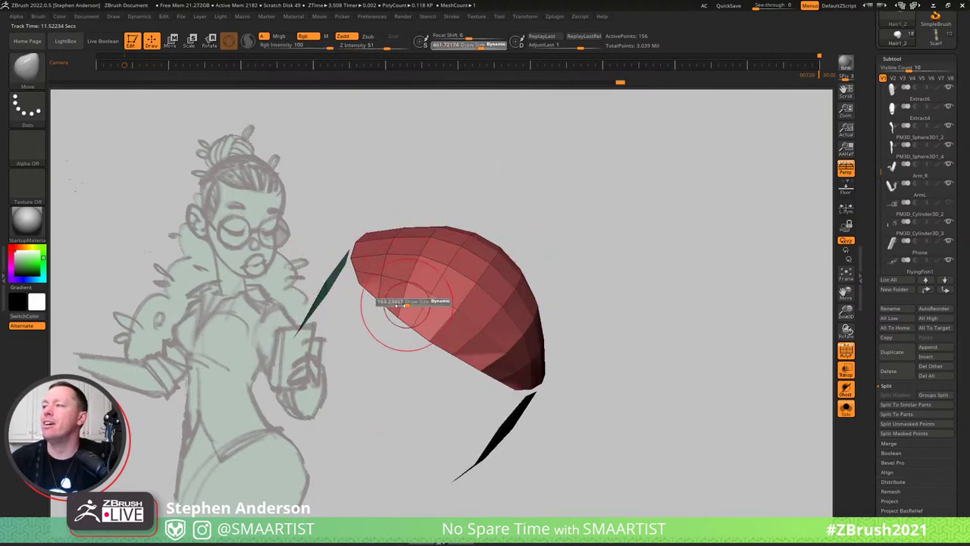
mouse_move(387, 333)
right_mouse_down()
mouse_move(383, 351)
mouse_move(411, 245)
mouse_move(368, 242)
mouse_move(385, 263)
right_mouse_up()
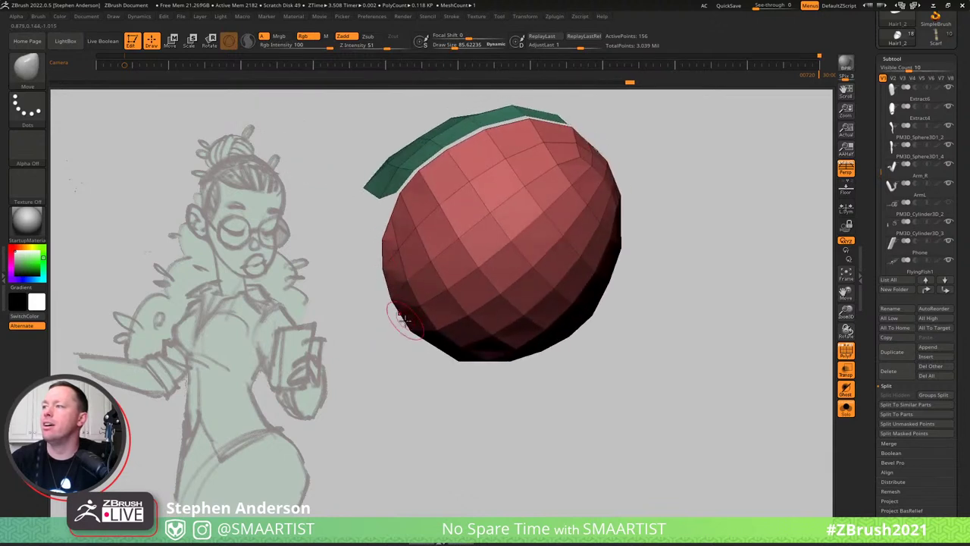
right_click_drag(387, 303, 483, 307)
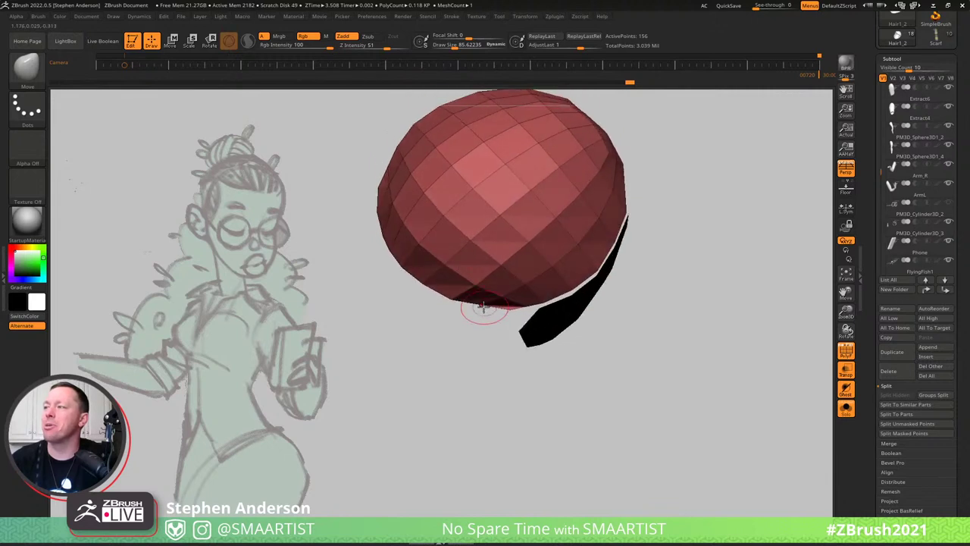
key("s")
left_click_drag(505, 312, 499, 312)
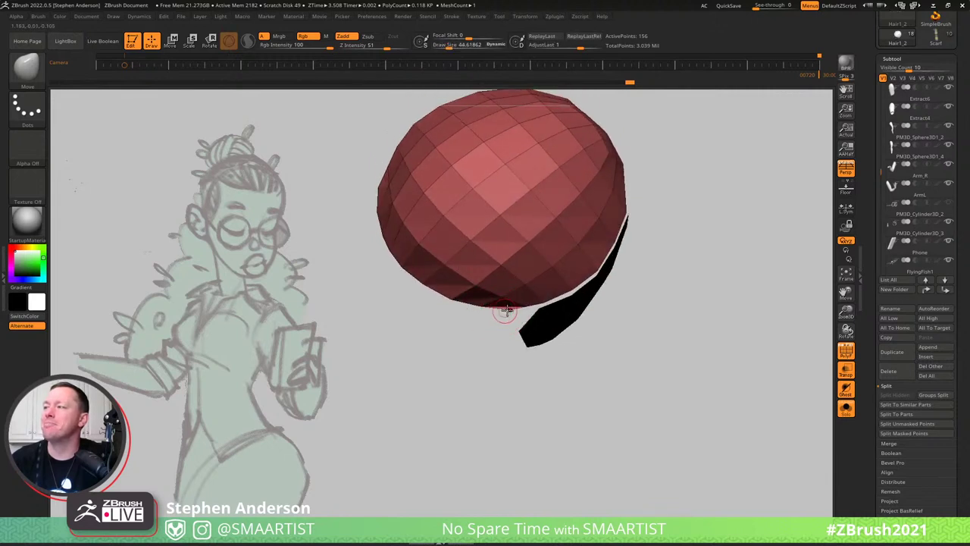
right_click_drag(475, 278, 367, 165)
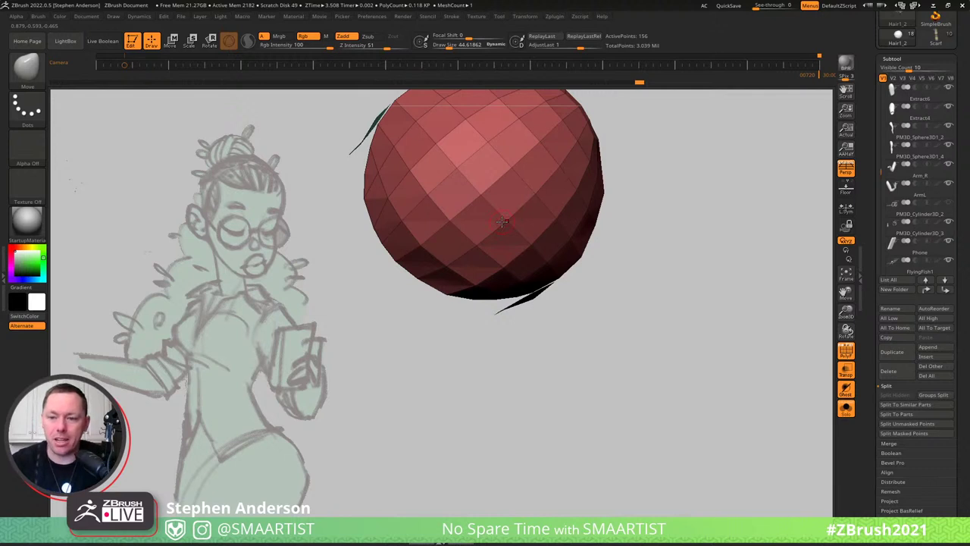
Adjust the points at the rear of the red section beside the green band, using draw sizes of about 195 and 129.
right_click_drag(560, 250, 604, 284)
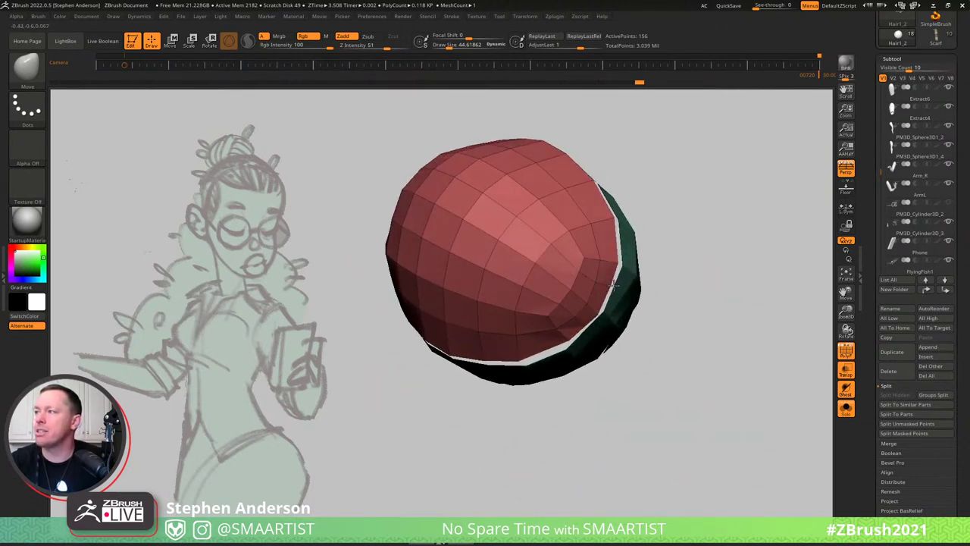
right_click_drag(585, 324, 583, 323)
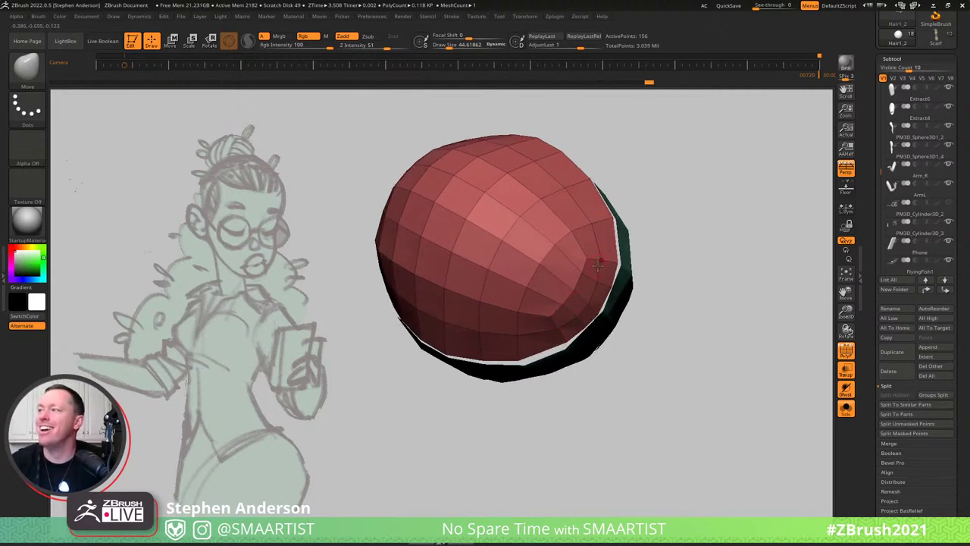
right_click_drag(599, 264, 595, 301)
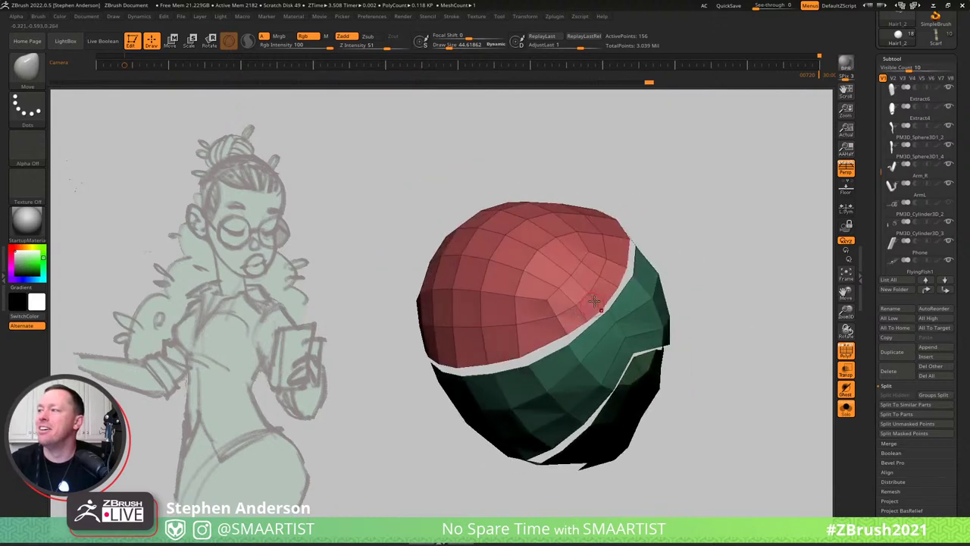
key("s")
left_click_drag(613, 305, 616, 305)
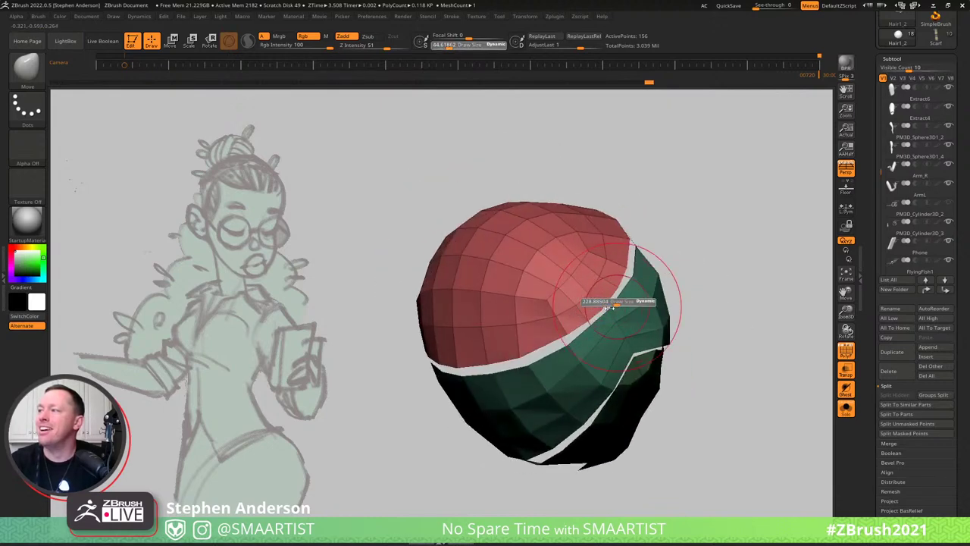
right_click_drag(617, 277, 595, 266)
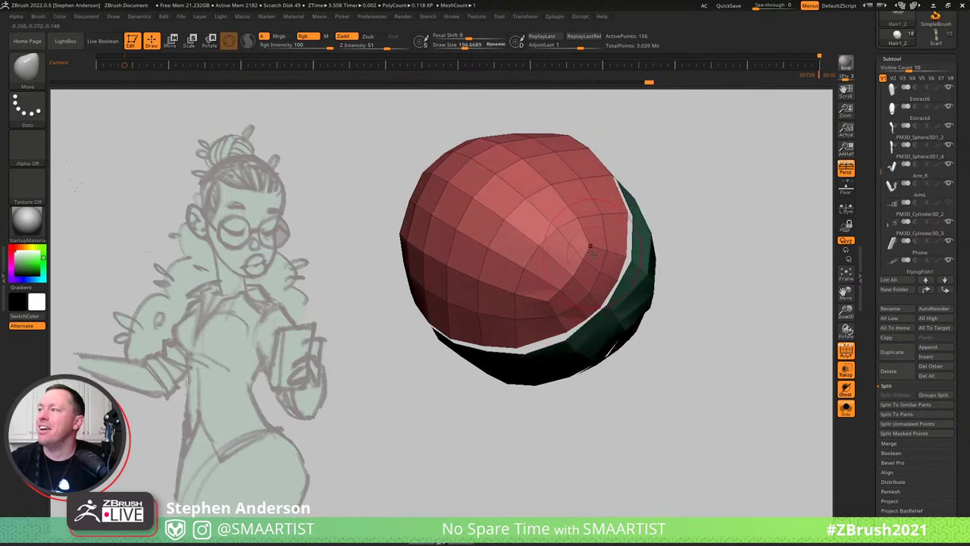
key("s")
left_click_drag(587, 255, 582, 259)
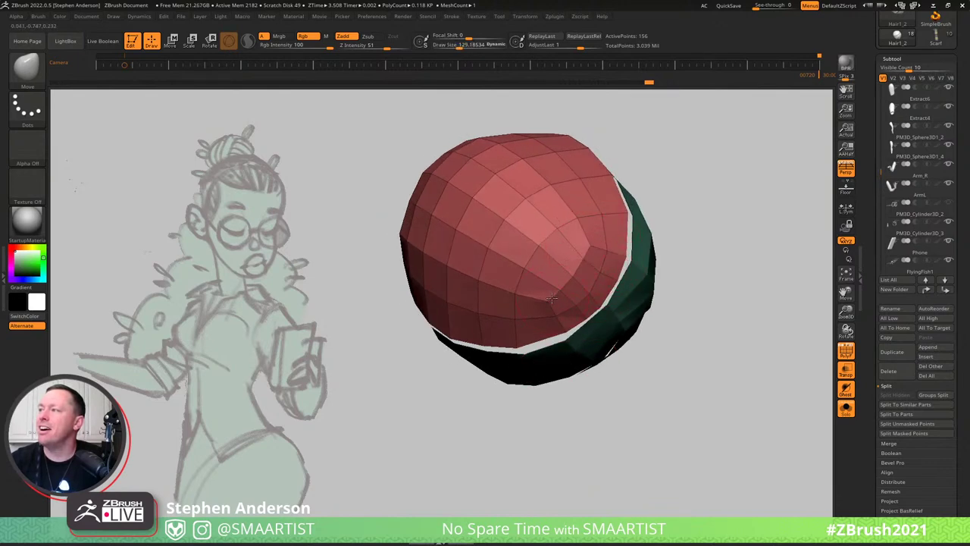
Add edge loops to the green hair panels at the back of the head with the ZModeler brush.
right_click_drag(551, 298, 579, 286)
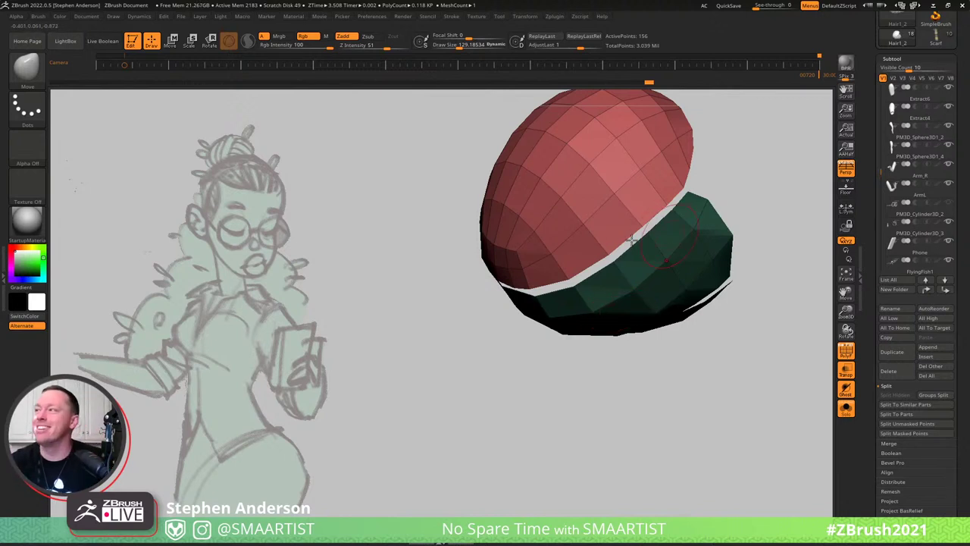
right_click_drag(631, 240, 522, 295)
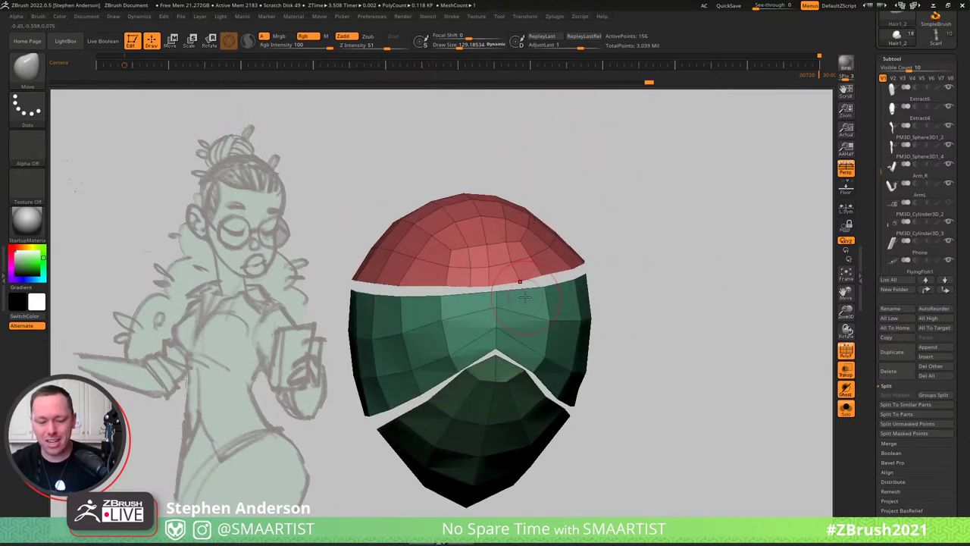
key("b")
key("z")
key("m")
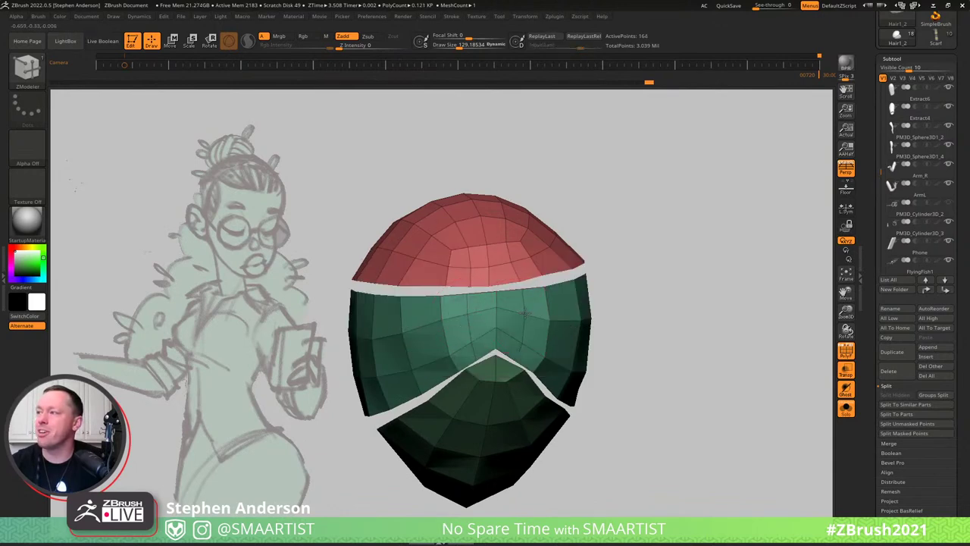
right_click_drag(530, 311, 478, 309)
right_click_drag(606, 314, 530, 336)
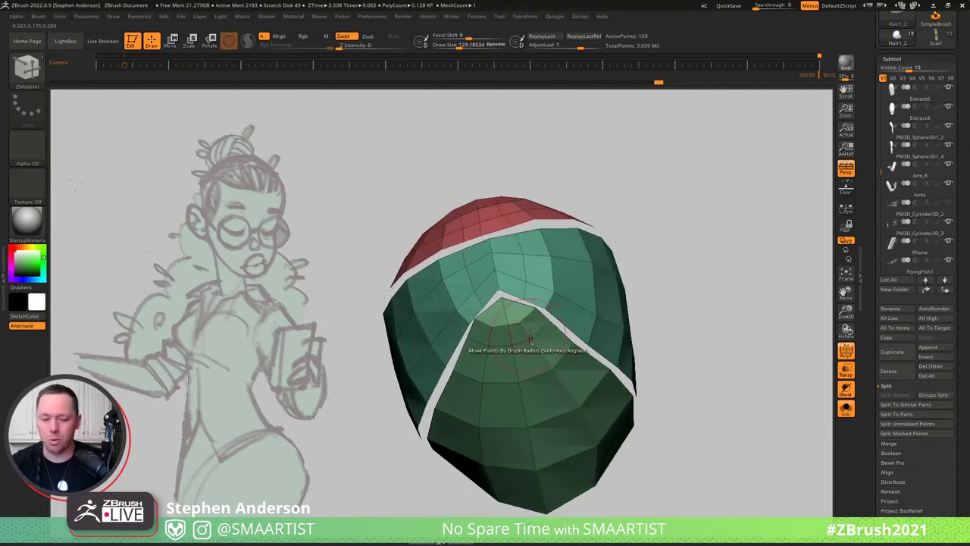
Adjust the border points of the green hair panels, including the back panel's tip, using Move Topological at draw size about 45.
key("b")
key("m")
key("v")
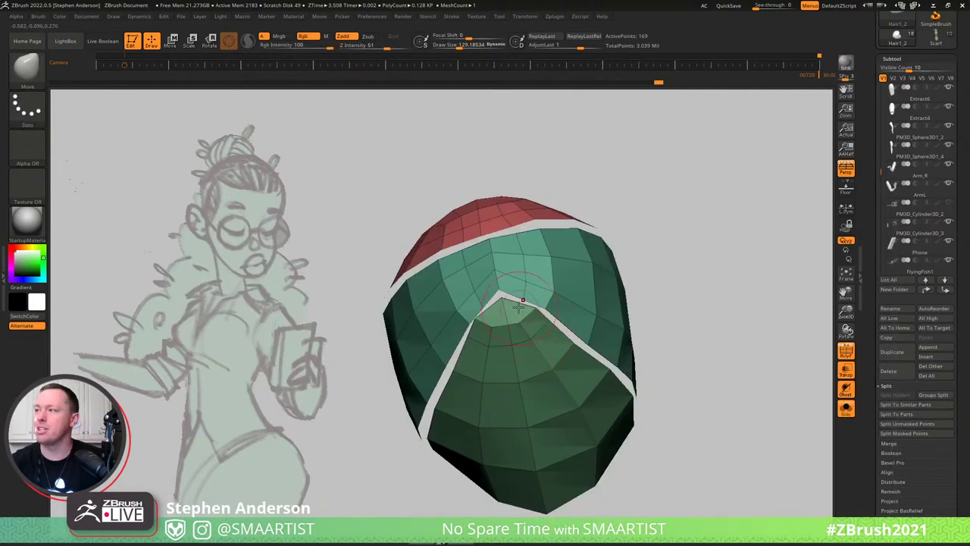
right_click_drag(532, 310, 534, 334, "ctrl")
key("s")
left_click_drag(542, 310, 531, 311)
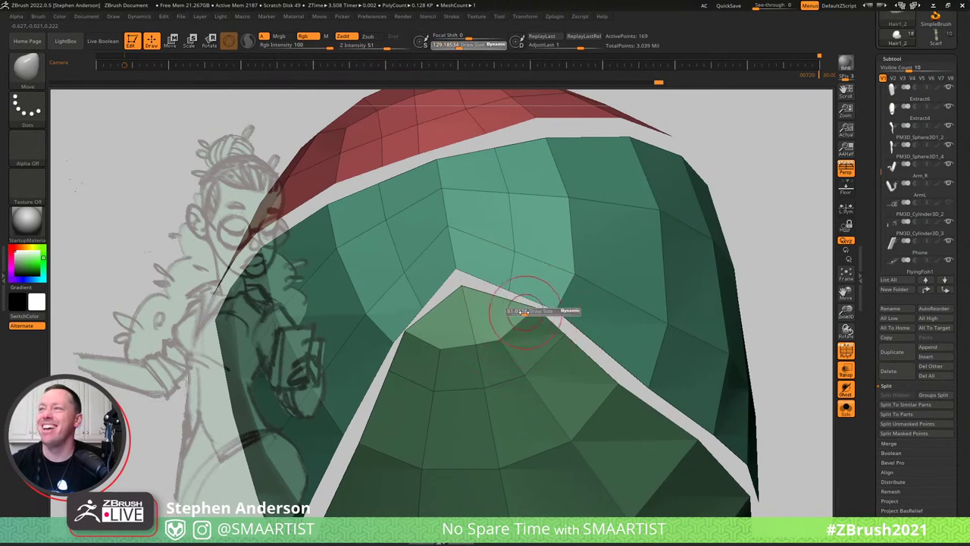
key("b")
key("m")
key("t")
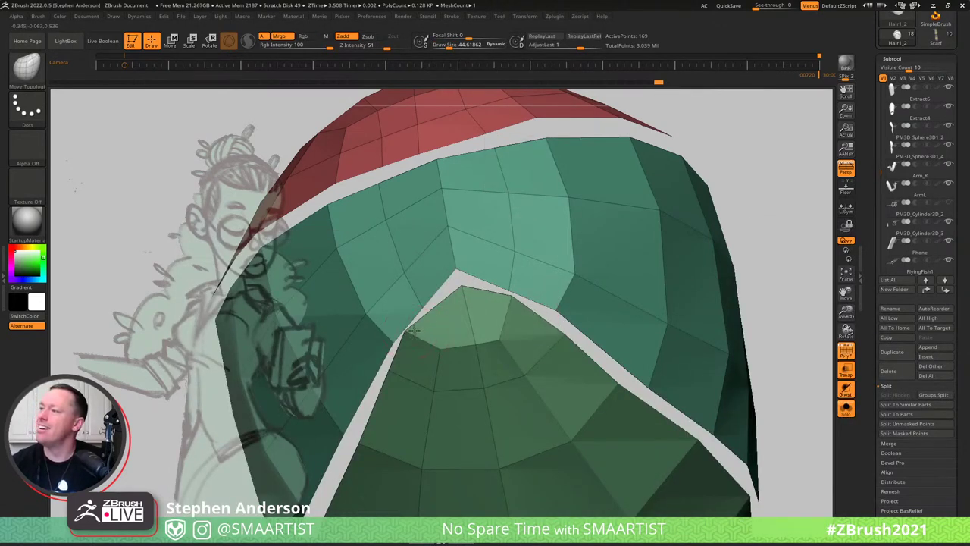
right_click_drag(475, 324, 469, 337)
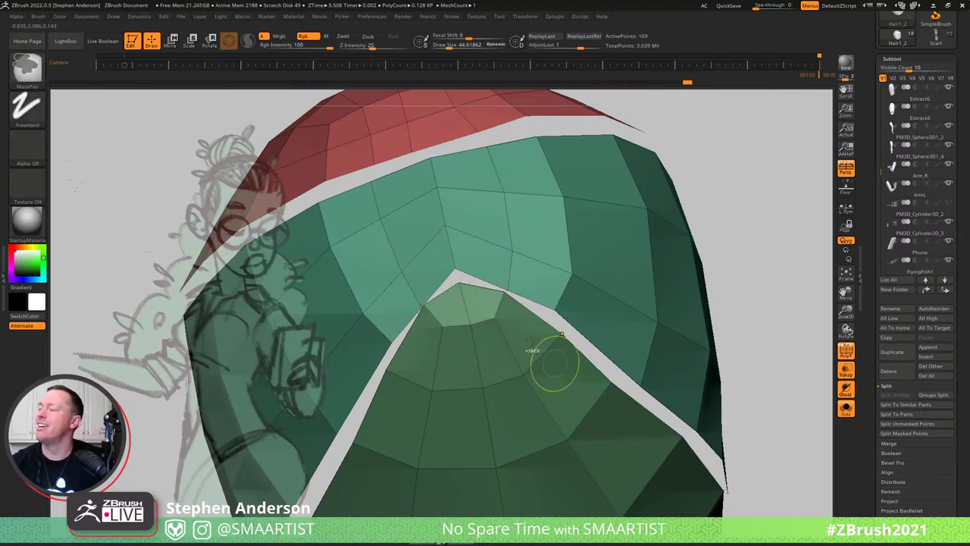
right_click_drag(554, 364, 511, 321, "ctrl")
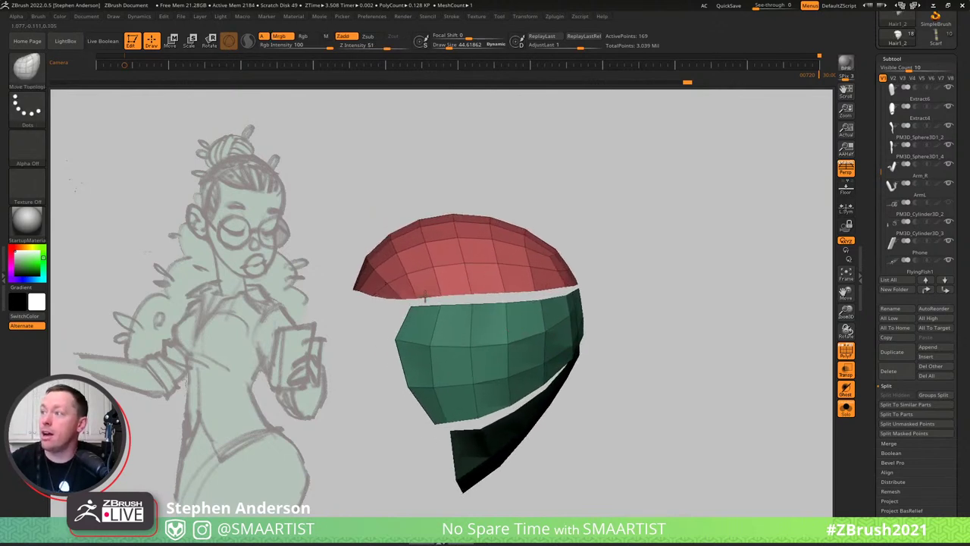
mouse_move(436, 297)
right_mouse_down()
mouse_move(422, 295)
mouse_move(504, 303)
mouse_move(444, 286)
mouse_move(446, 305)
right_mouse_up()
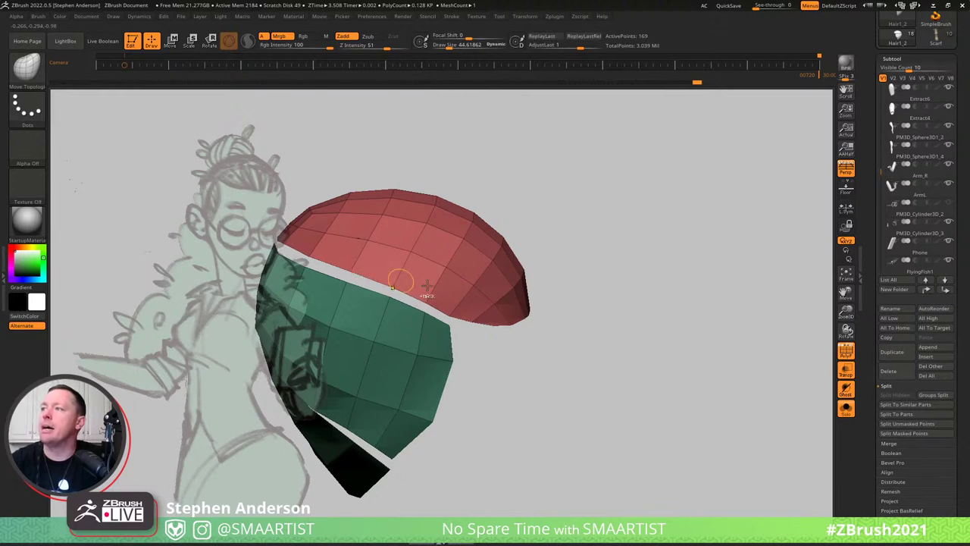
right_click_drag(427, 286, 461, 292, "ctrl")
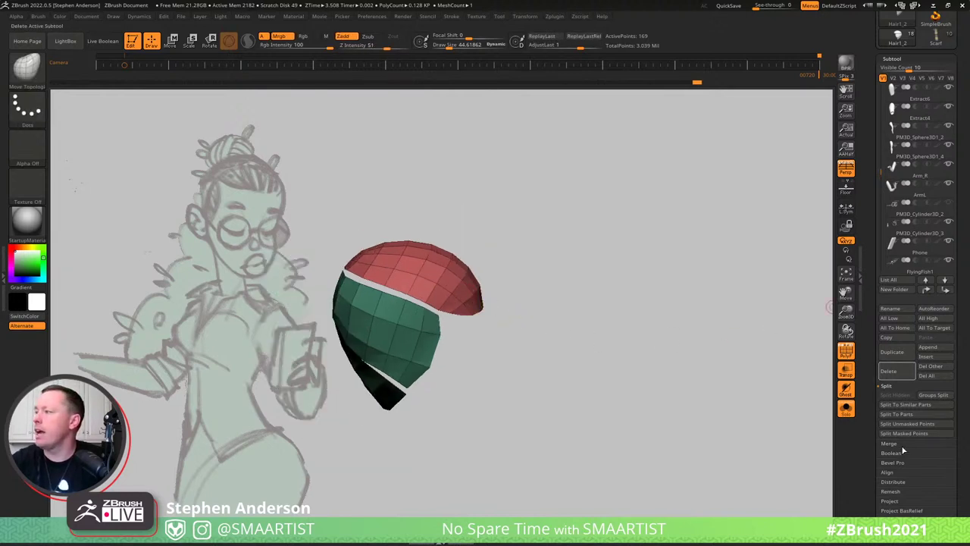
Crease the polygroup borders of the hair panels.
left_click(904, 542)
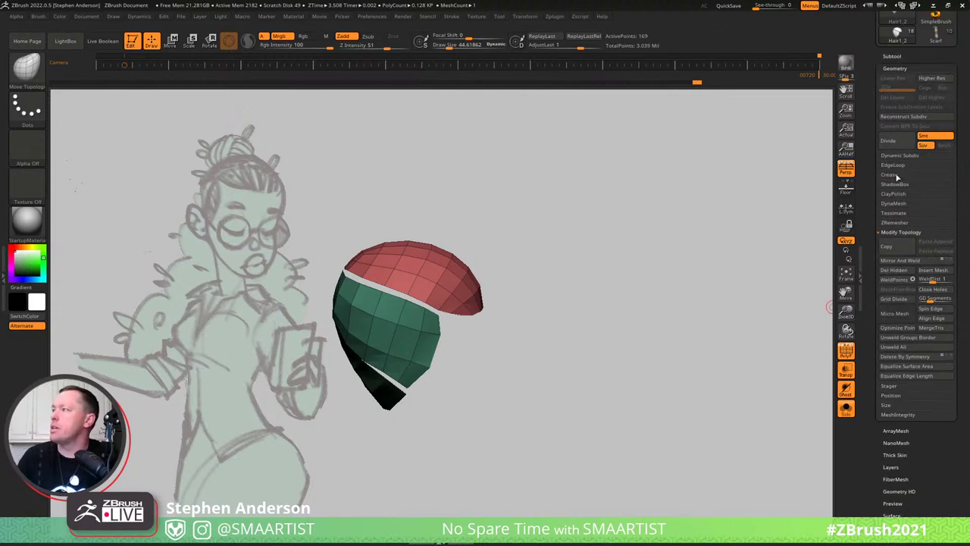
left_click(896, 175)
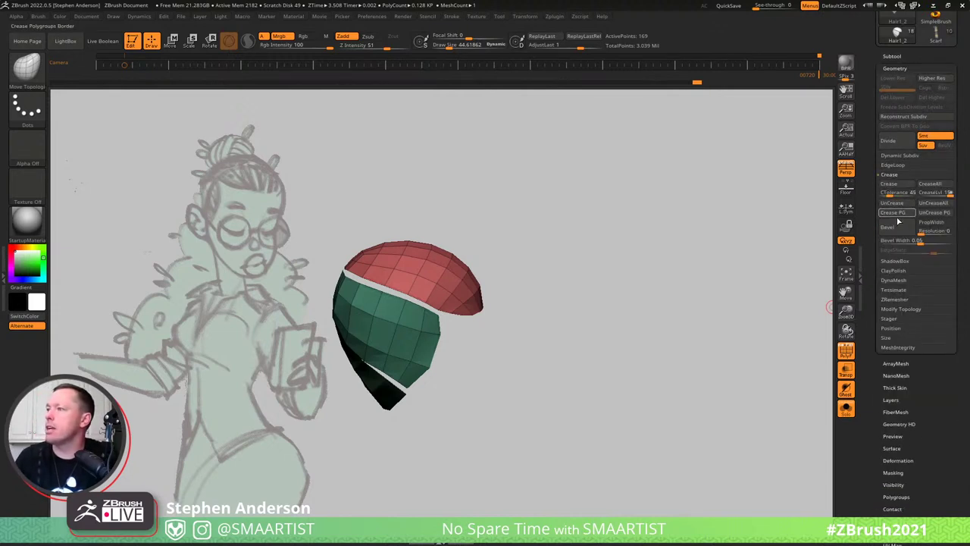
mouse_move(495, 302)
right_mouse_down()
mouse_move(537, 302)
mouse_move(491, 297)
mouse_move(503, 304)
right_mouse_up()
Preview the hair panels with dynamic subdivision, and divide the mesh once.
key("d")
key("shift+d")
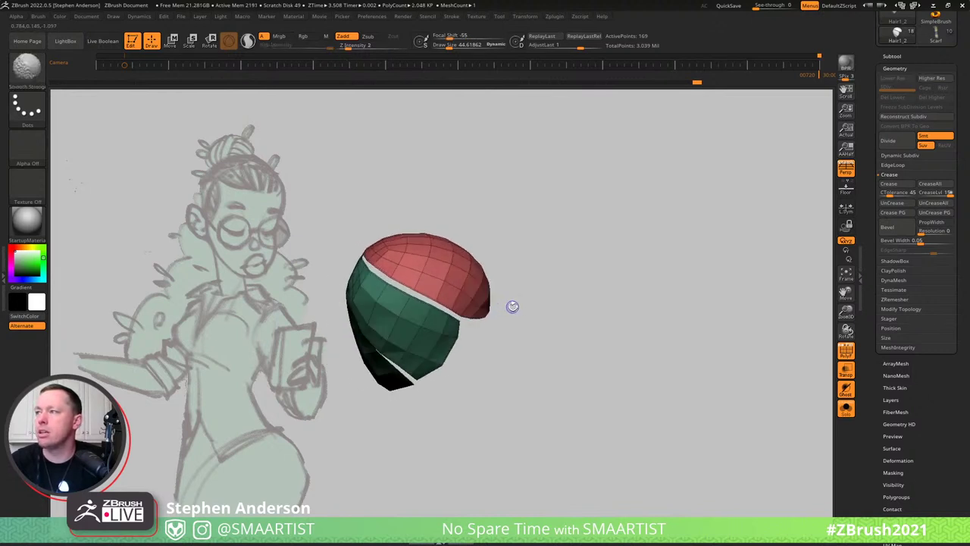
key("ctrl")
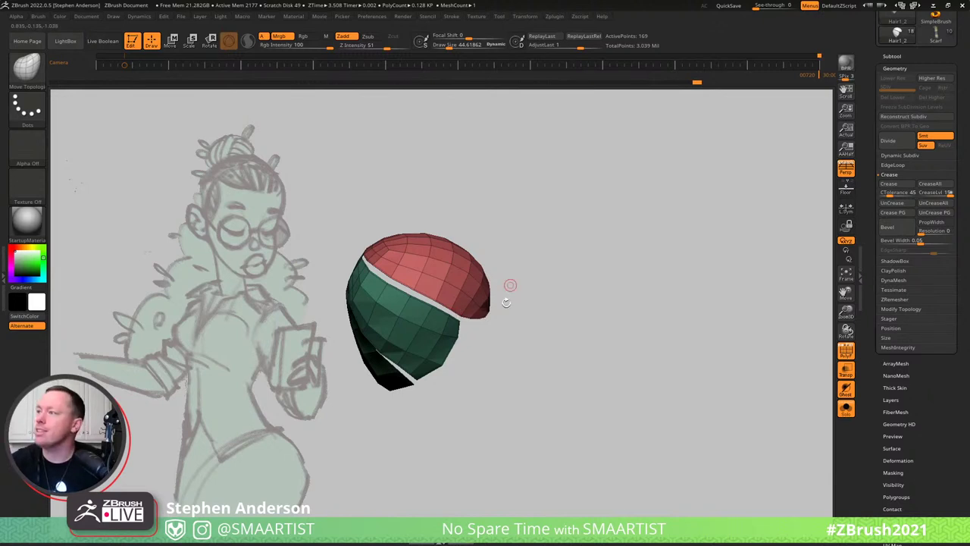
left_click_drag(506, 301, 526, 301)
key("ctrl+d")
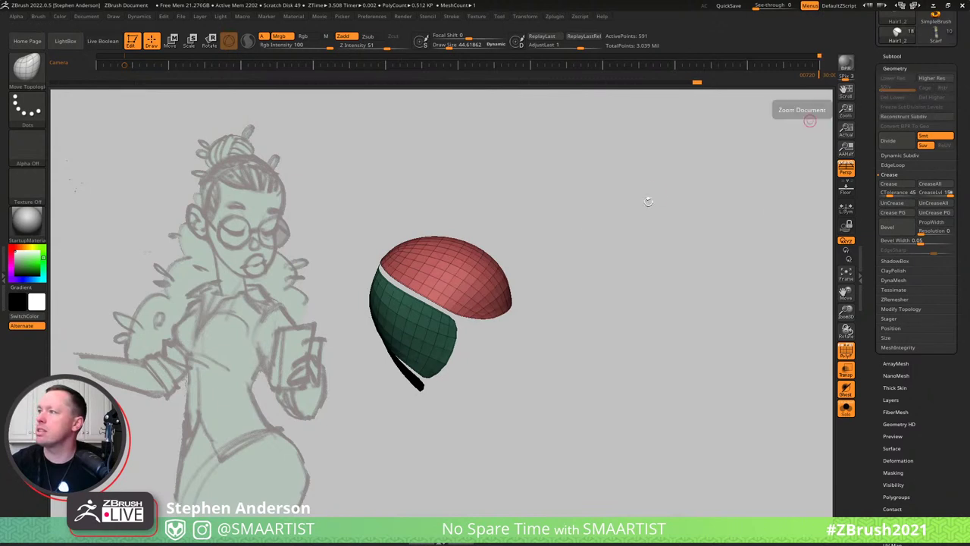
Check the subdivided hair panels from several sides, and turn off Solo mode to show the rest of the head.
left_click_drag(648, 202, 472, 273)
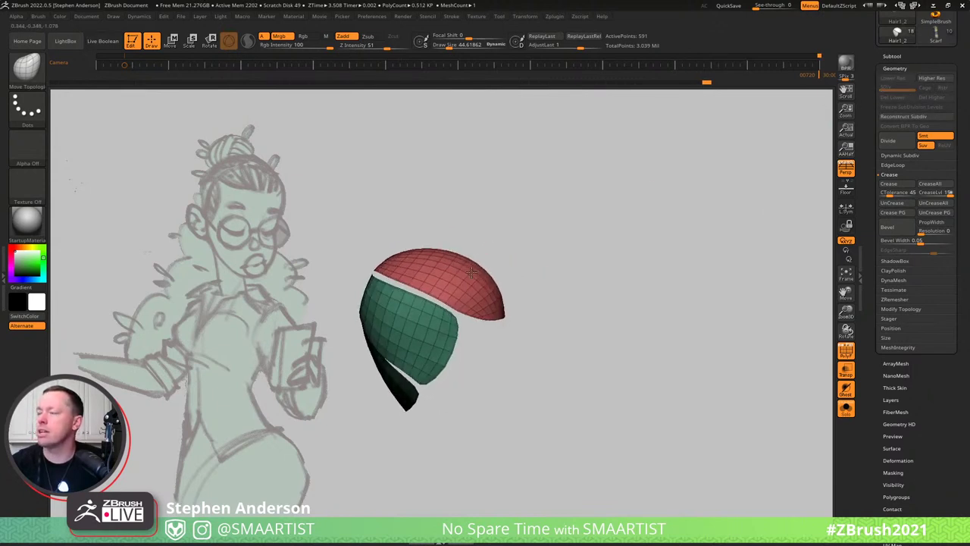
mouse_move(471, 272)
right_mouse_down("alt")
mouse_move(519, 295)
mouse_move(569, 346)
right_mouse_up("alt")
right_click_drag(520, 322, 510, 279, "alt")
mouse_move(485, 280)
right_mouse_down()
mouse_move(513, 284)
mouse_move(455, 277)
right_mouse_up()
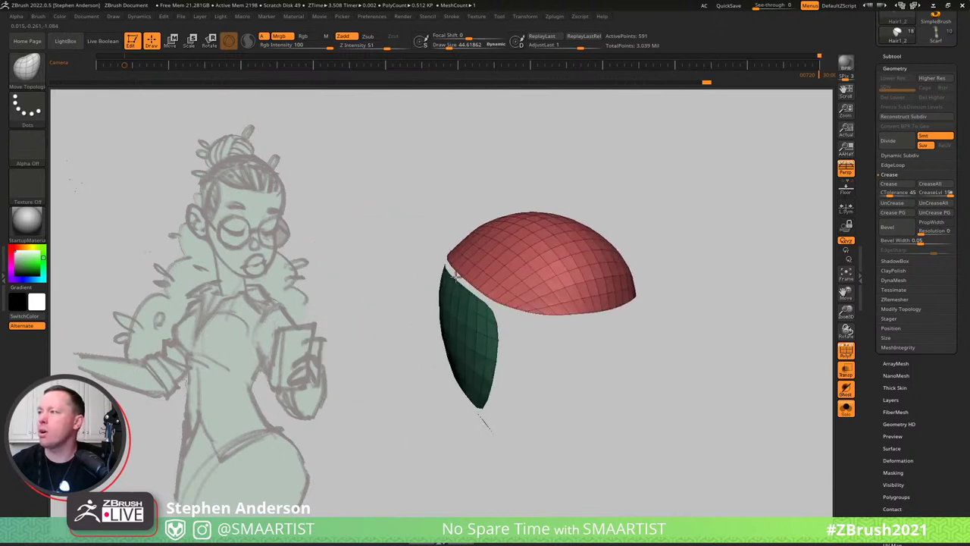
left_click_drag(455, 274, 470, 281)
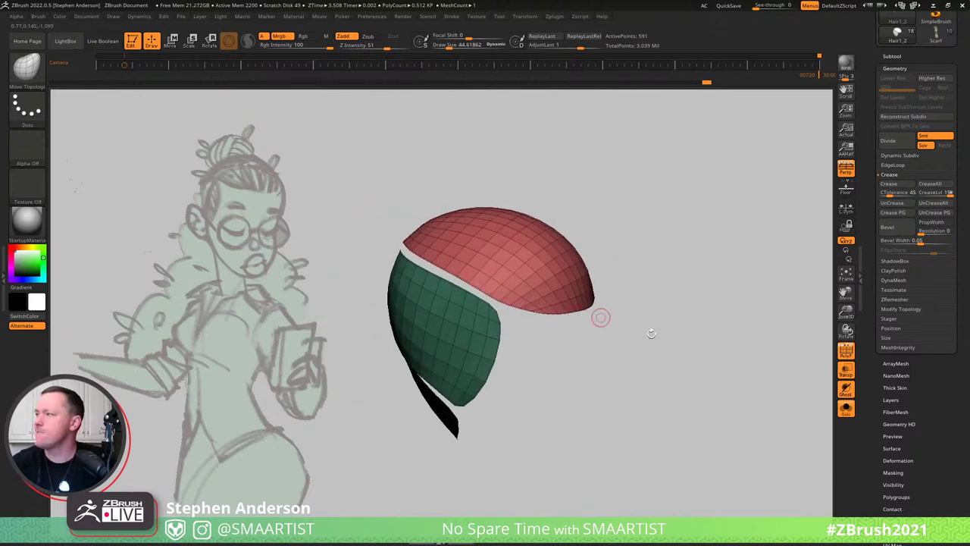
key("shift+s")
right_click_drag(626, 282, 603, 259)
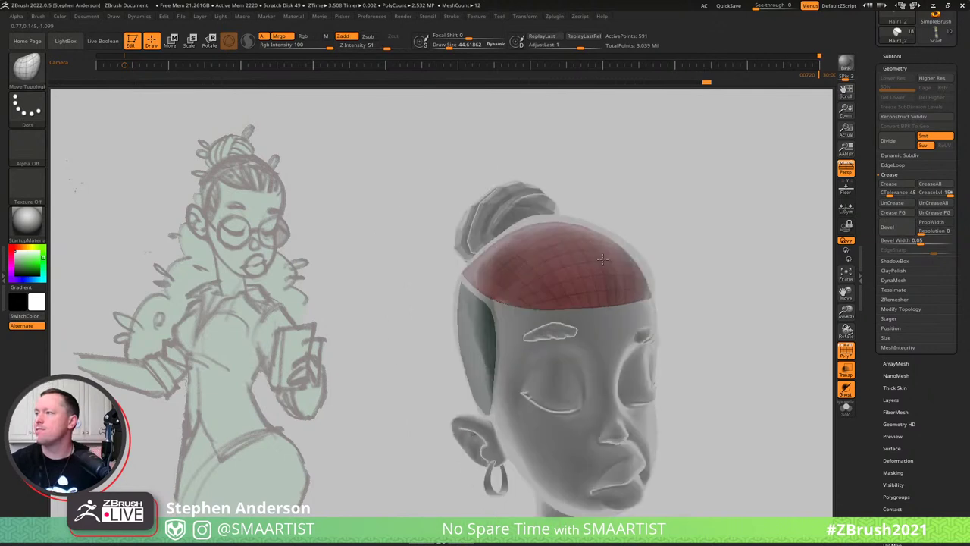
left_click_drag(602, 259, 552, 215)
left_click_drag(718, 296, 804, 331)
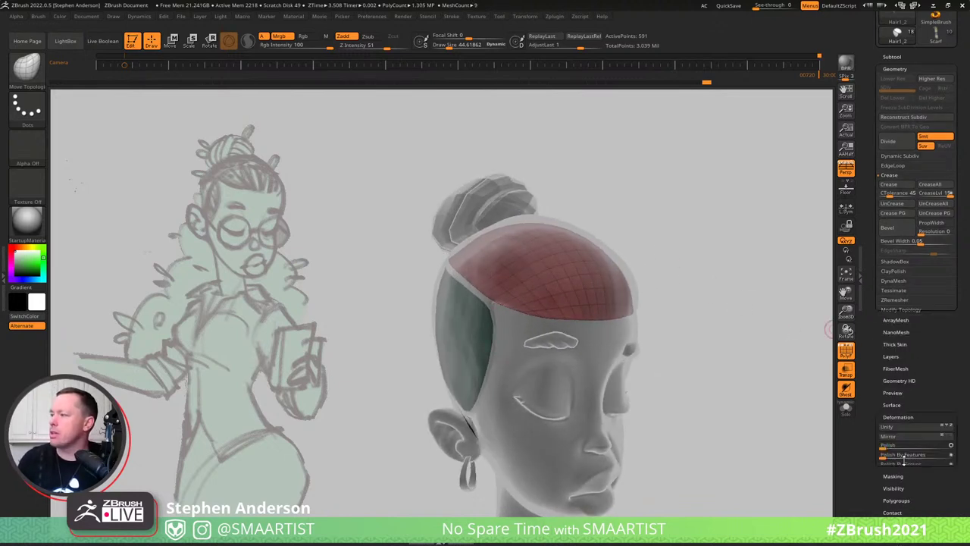
Shrink the hair panels into the head with a negative Inflate deformation.
left_click(904, 460)
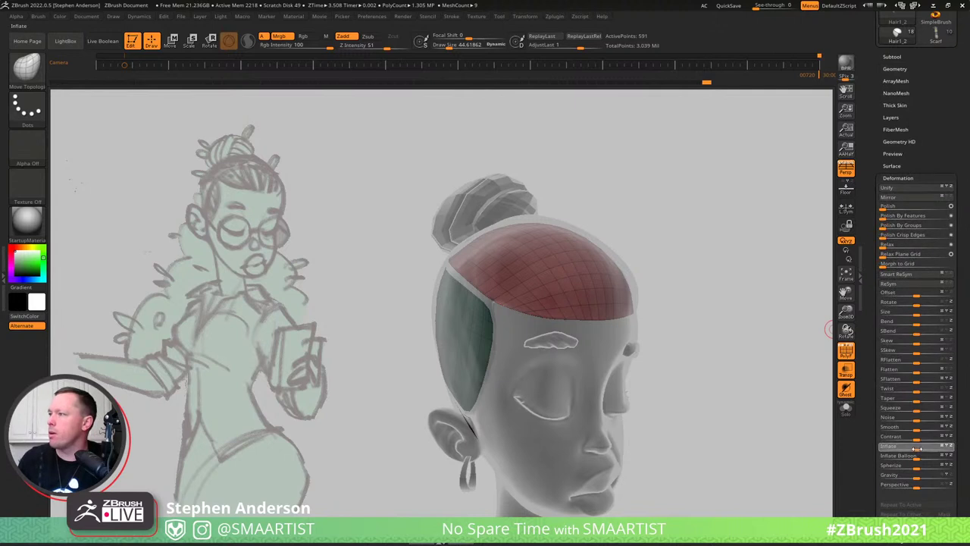
left_click_drag(915, 448, 891, 444)
mouse_move(386, 303)
left_mouse_down()
mouse_move(558, 295)
mouse_move(439, 291)
mouse_move(477, 290)
mouse_move(458, 288)
left_mouse_up()
mouse_move(556, 287)
right_mouse_down()
mouse_move(506, 277)
mouse_move(572, 264)
mouse_move(564, 250)
right_mouse_up()
left_click_drag(564, 250, 578, 286)
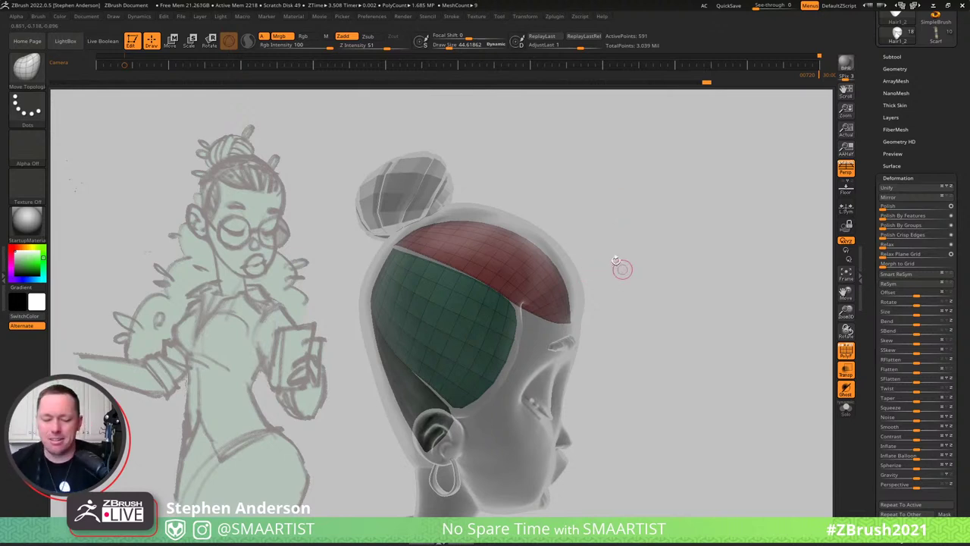
left_click_drag(652, 277, 642, 275)
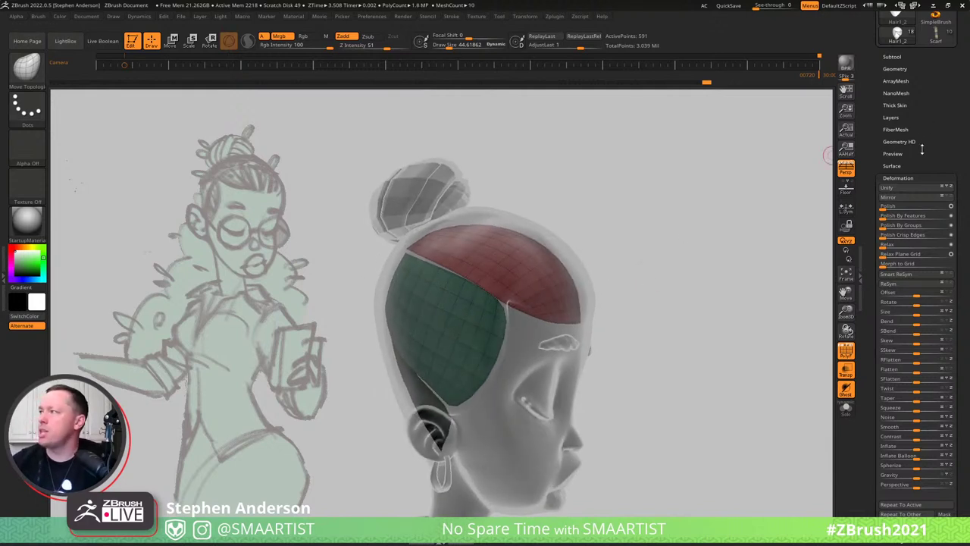
Store the hair panels' shape as a morph target, and inflate the panels by 93.
scroll(925, 144, "down", 2)
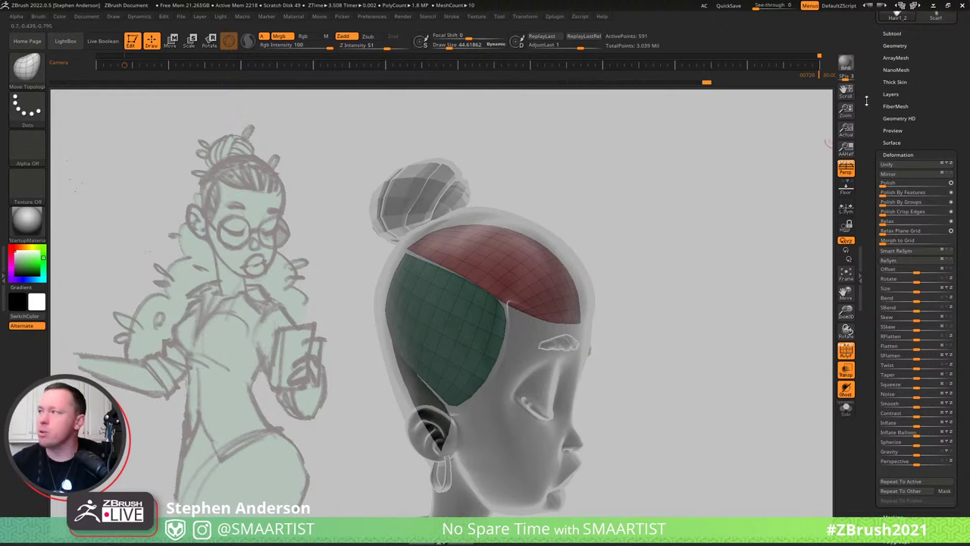
left_click(909, 155)
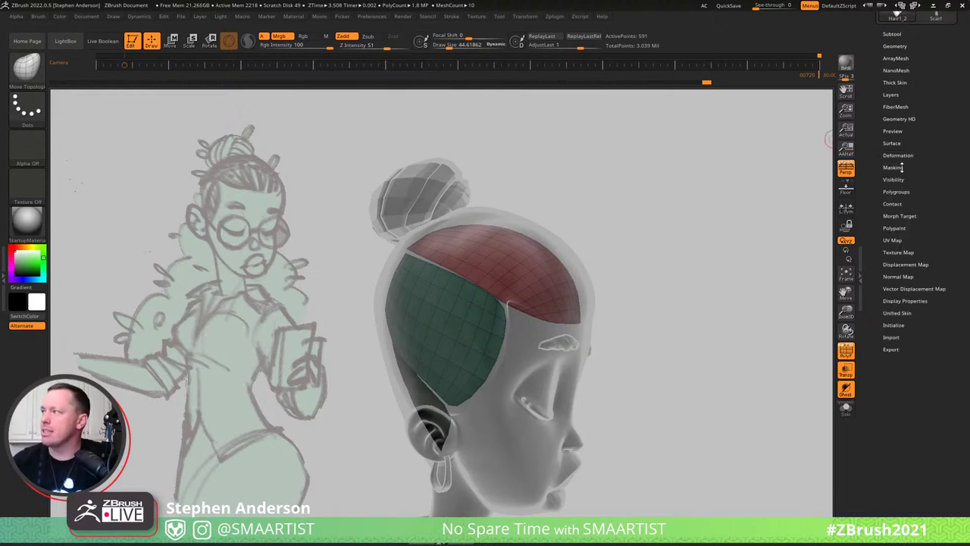
left_click(910, 216)
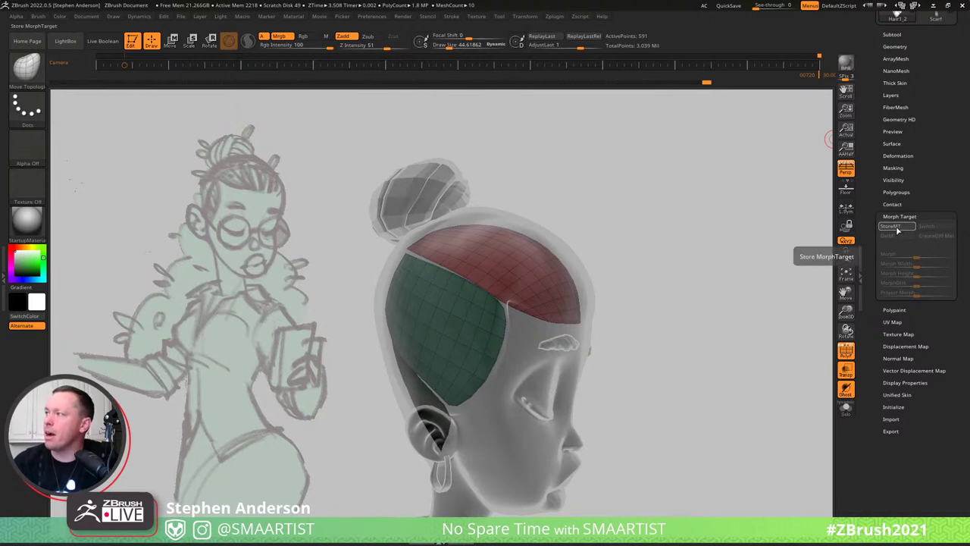
left_click(895, 228)
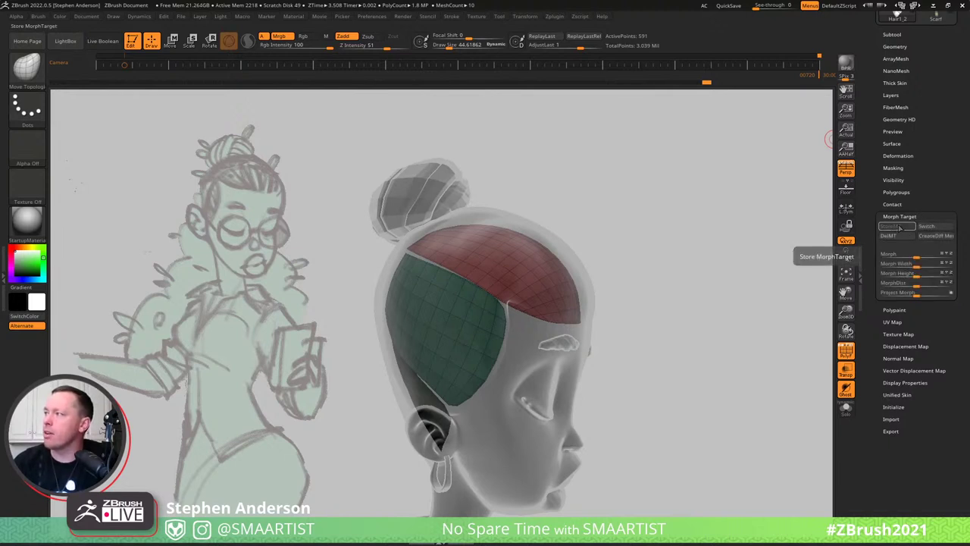
left_click(910, 156)
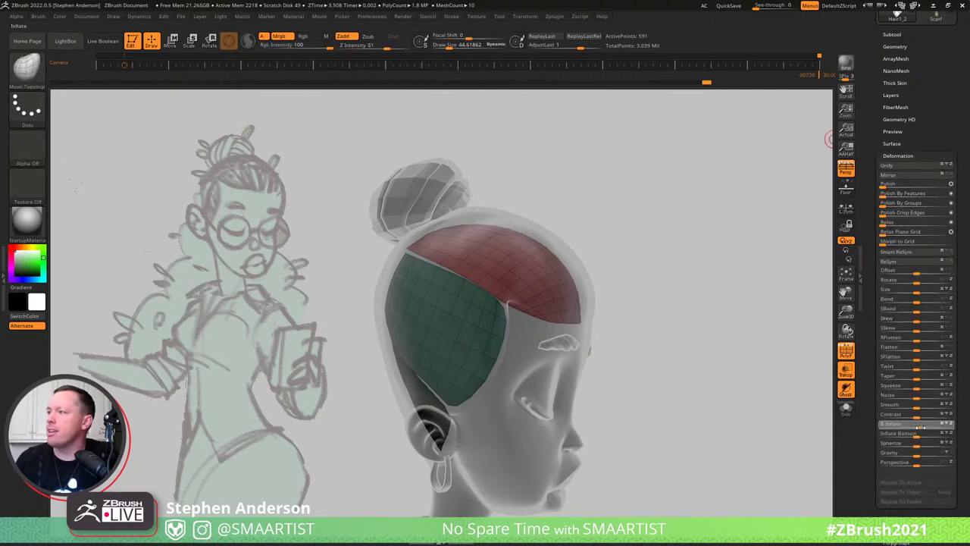
left_click_drag(920, 427, 950, 425)
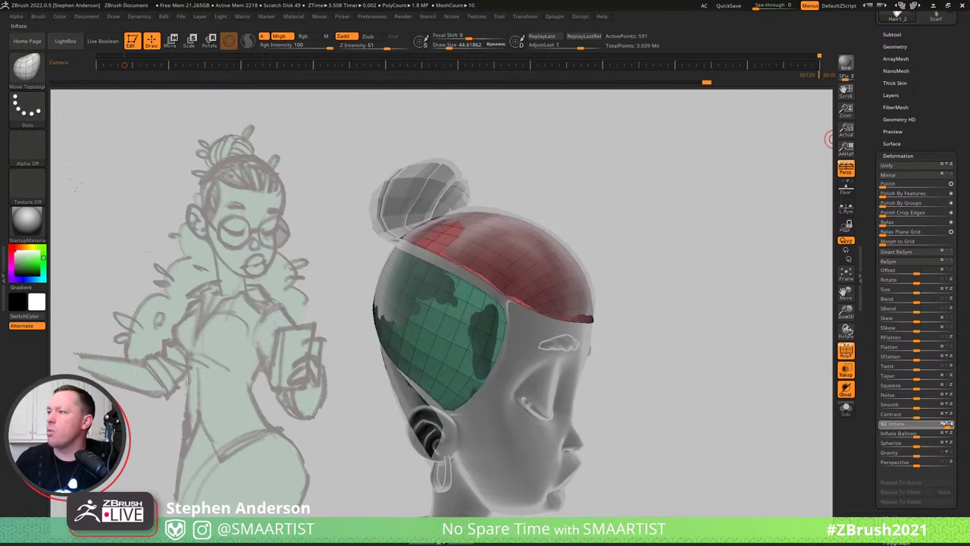
Set the Move brush's draw size to about 394 and reshape the red top hair panel over the forehead and crown.
key("b")
key("m")
key("v")
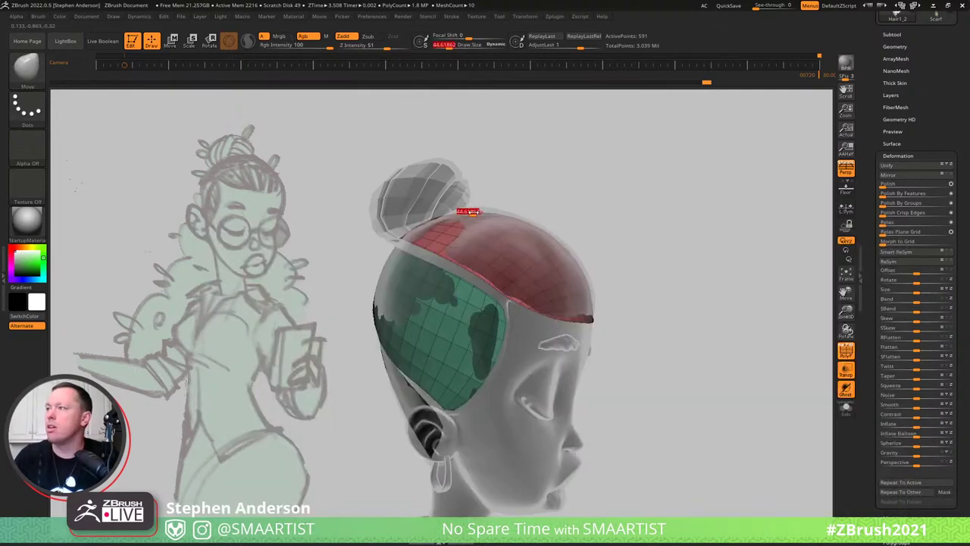
left_click_drag(494, 215, 497, 214)
left_click_drag(569, 198, 531, 215)
key("s")
right_click_drag(532, 204, 509, 255)
mouse_move(661, 274)
right_mouse_down()
mouse_move(623, 267)
mouse_move(618, 247)
right_mouse_up()
key("s")
left_click_drag(636, 245, 633, 246)
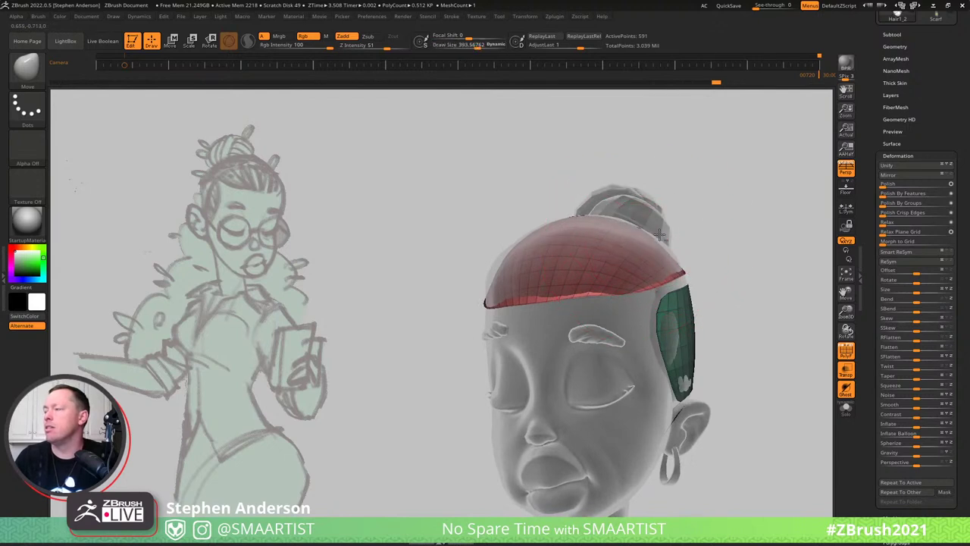
right_click_drag(660, 235, 676, 242)
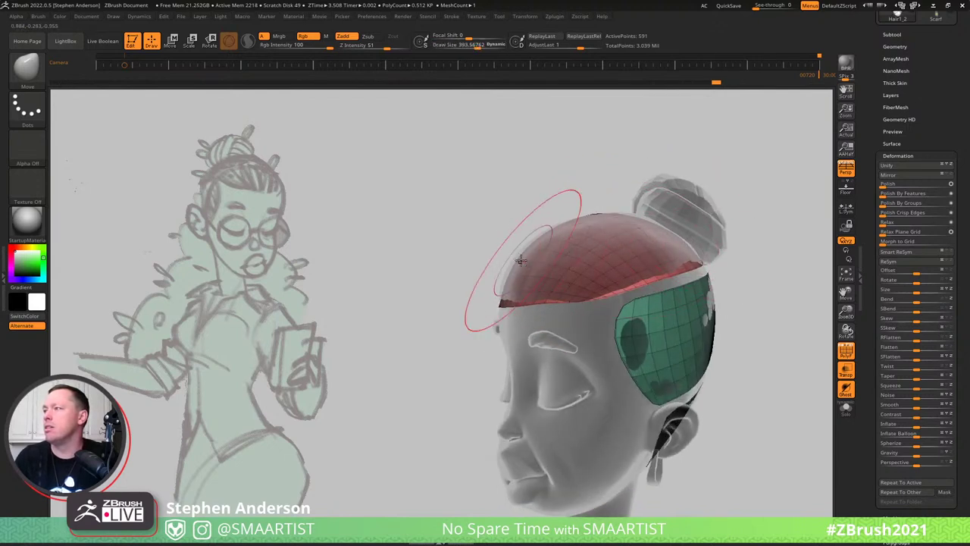
right_click_drag(529, 262, 587, 285)
Refine the green hair panels around the back of the head and behind the ears with the Move brush.
right_click_drag(731, 323, 640, 304, "alt")
mouse_move(640, 305)
right_mouse_down()
mouse_move(581, 294)
mouse_move(629, 241)
mouse_move(674, 347)
right_mouse_up()
left_click_drag(692, 351, 698, 359)
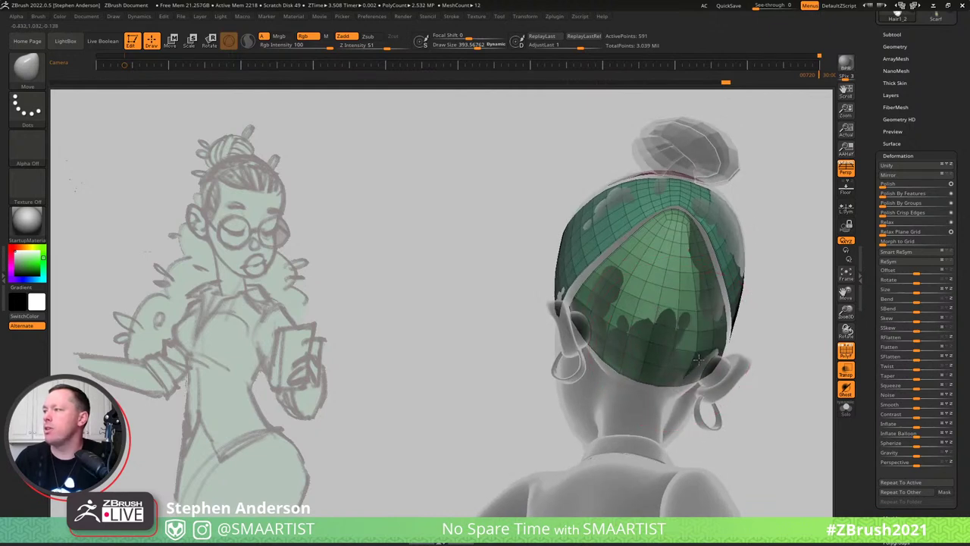
right_click_drag(635, 356, 717, 280)
left_click_drag(775, 218, 776, 215)
mouse_move(775, 216)
right_mouse_down("alt")
mouse_move(648, 259)
mouse_move(715, 302)
mouse_move(796, 302)
right_mouse_up("alt")
mouse_move(795, 302)
right_mouse_down("ctrl")
mouse_move(773, 280)
mouse_move(617, 262)
mouse_move(683, 273)
mouse_move(738, 258)
mouse_move(743, 177)
right_mouse_up("ctrl")
Switch the hair panels between the stored morph target and the inflated shape, and create a difference mesh from them.
left_click(918, 155)
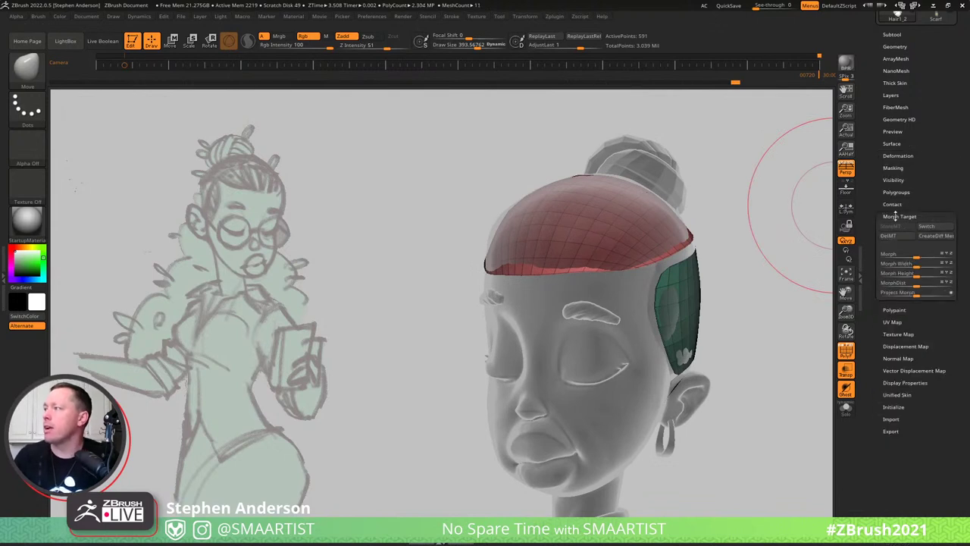
left_click(938, 227)
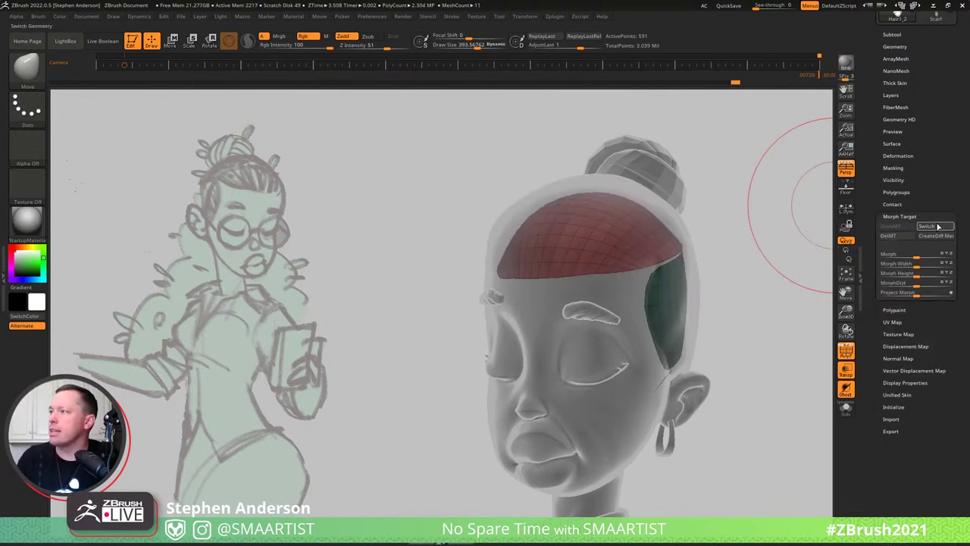
left_click(937, 226)
left_click(937, 226)
left_click(936, 225)
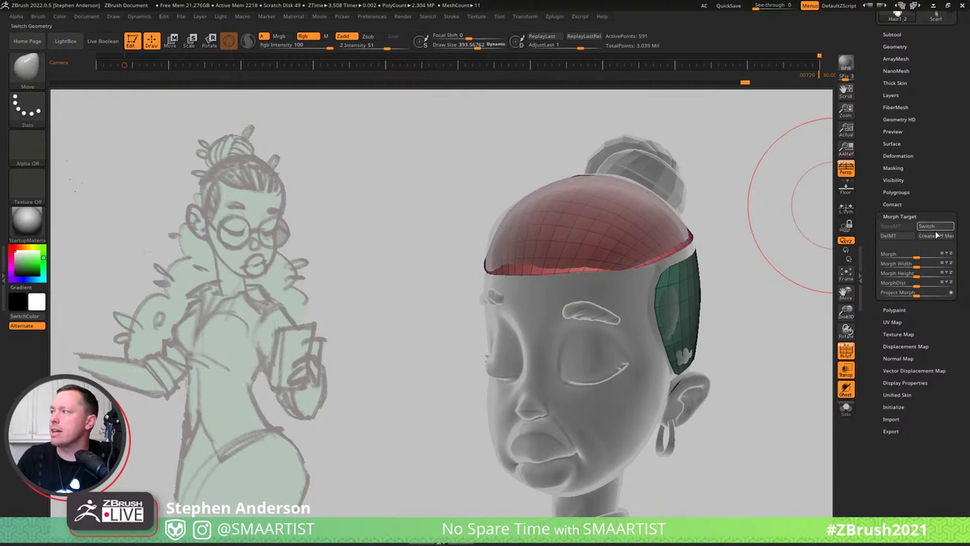
left_click(938, 237)
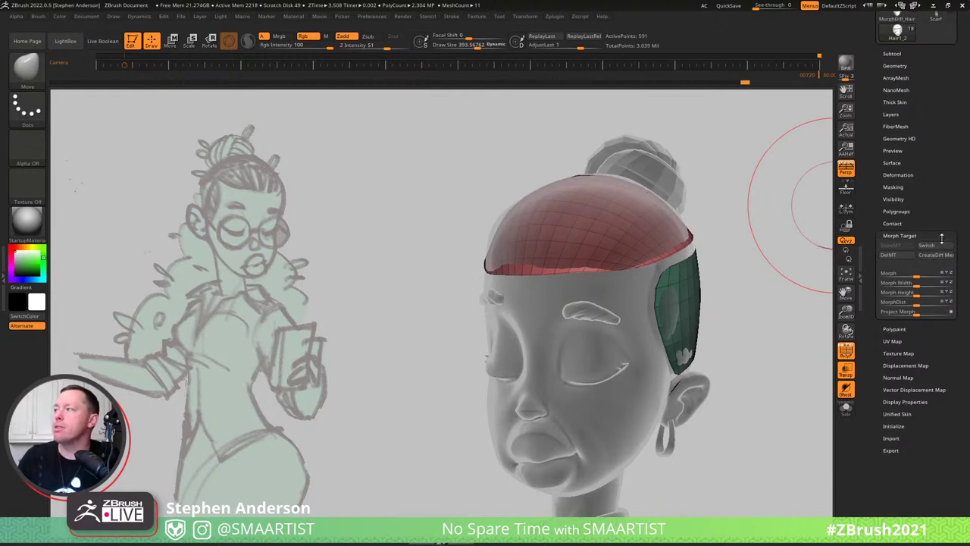
Switch to the MorphDiff_Hair mesh and examine the thickness of its panels from several angles.
scroll(940, 242, "up", 5)
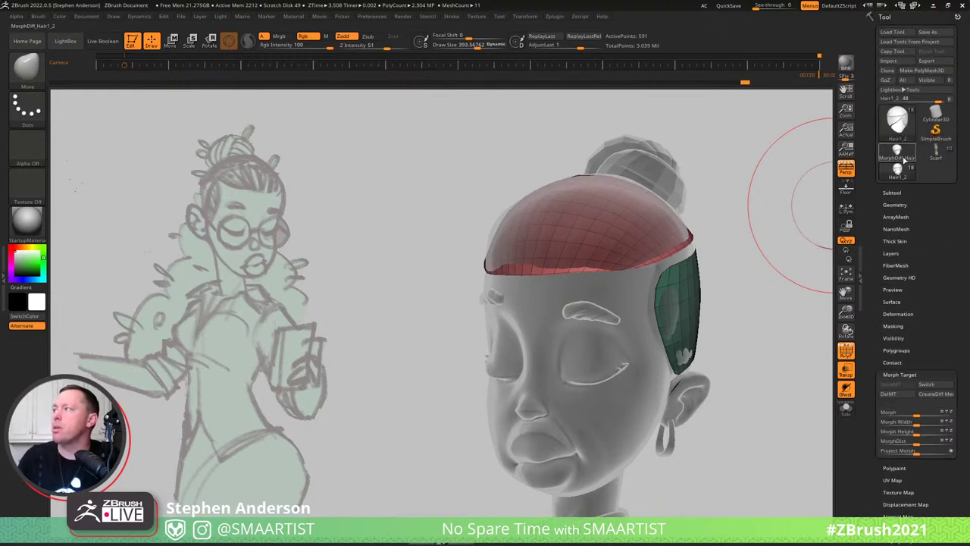
left_click(902, 154)
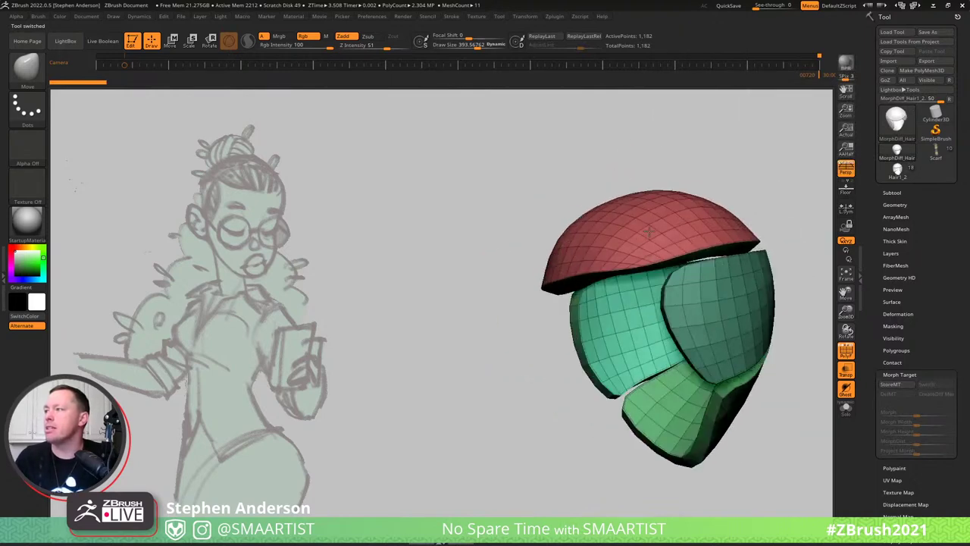
mouse_move(650, 233)
left_mouse_down()
mouse_move(665, 229)
mouse_move(655, 238)
left_mouse_up()
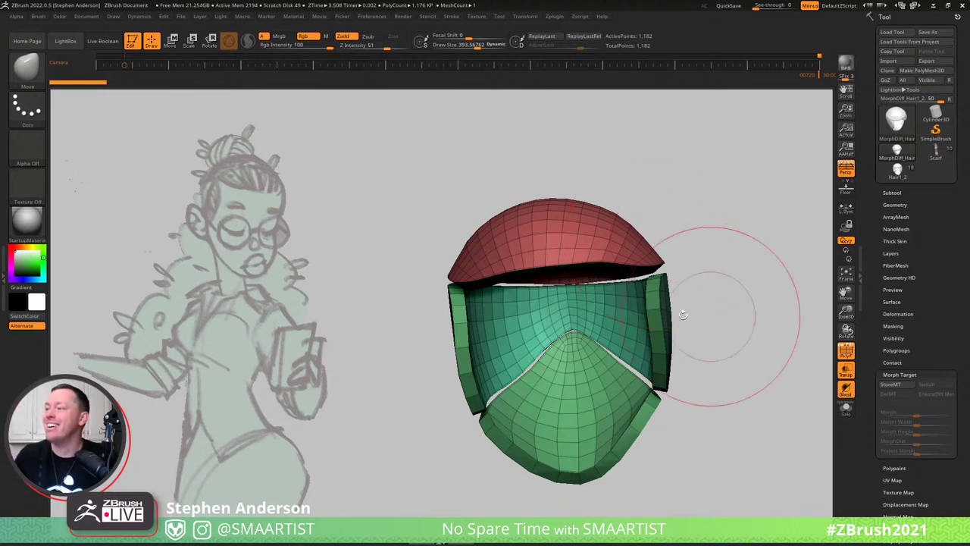
mouse_move(651, 248)
left_mouse_down()
mouse_move(638, 258)
mouse_move(568, 197)
mouse_move(645, 281)
left_mouse_up()
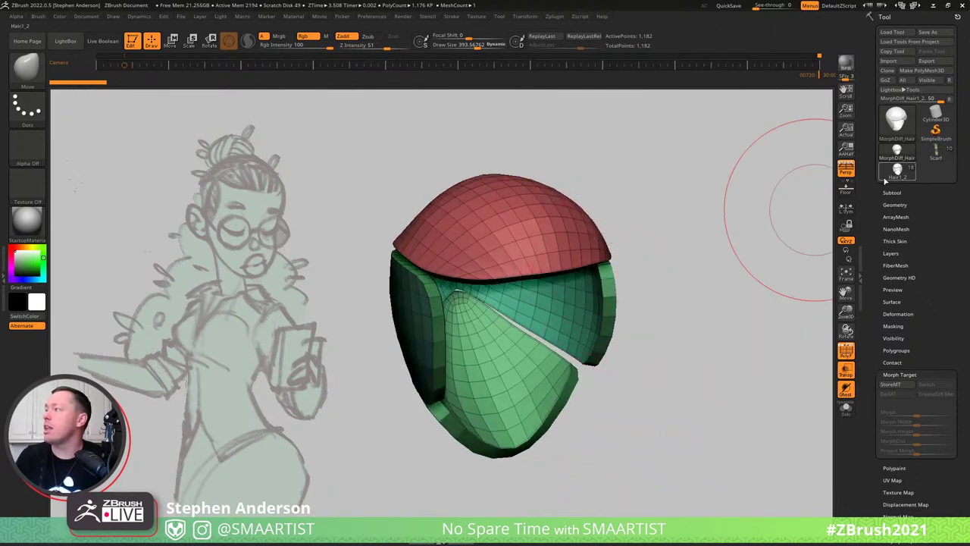
Return to the Hair1_2 character tool, insert the MorphDiff_Hair mesh as a subtool below Hair1_2, and solo it.
left_click(898, 173)
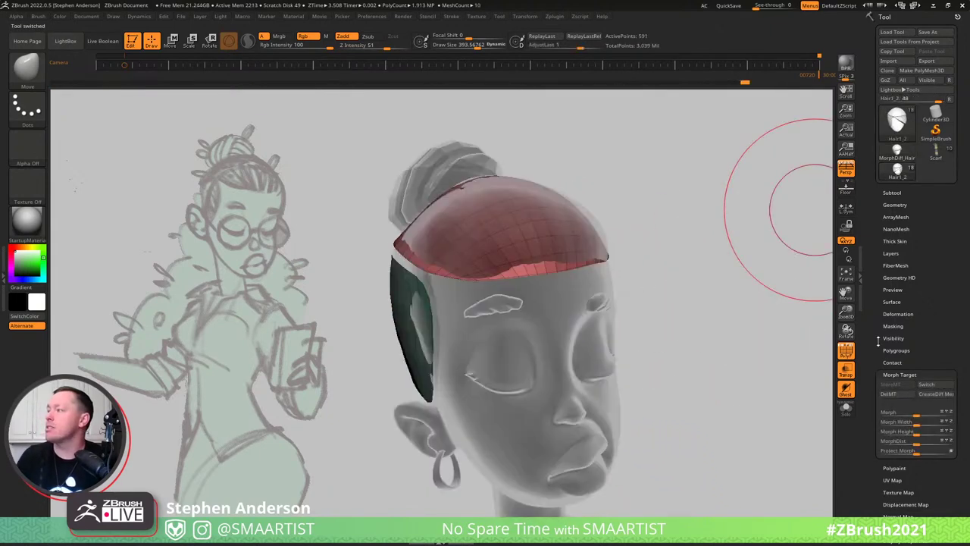
left_click(892, 192)
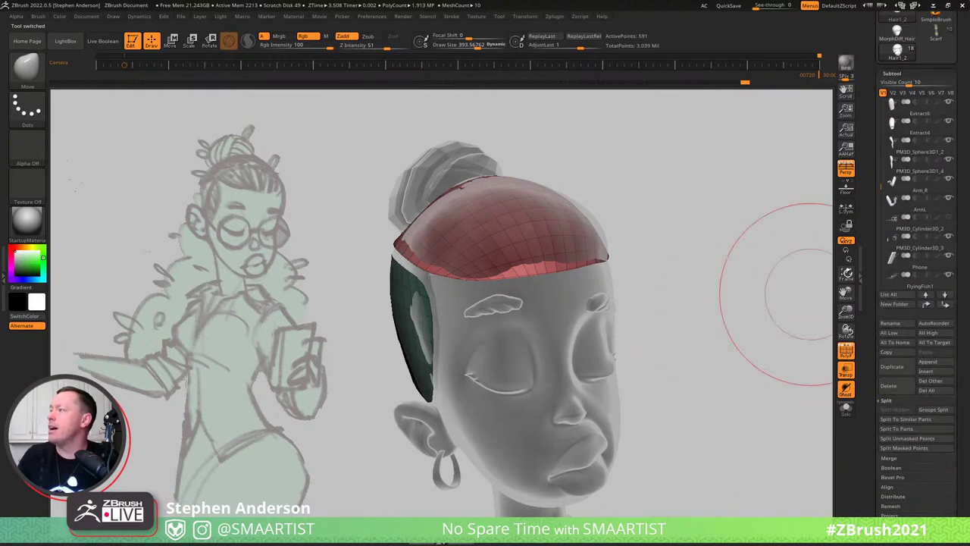
left_click_drag(880, 189, 873, 110)
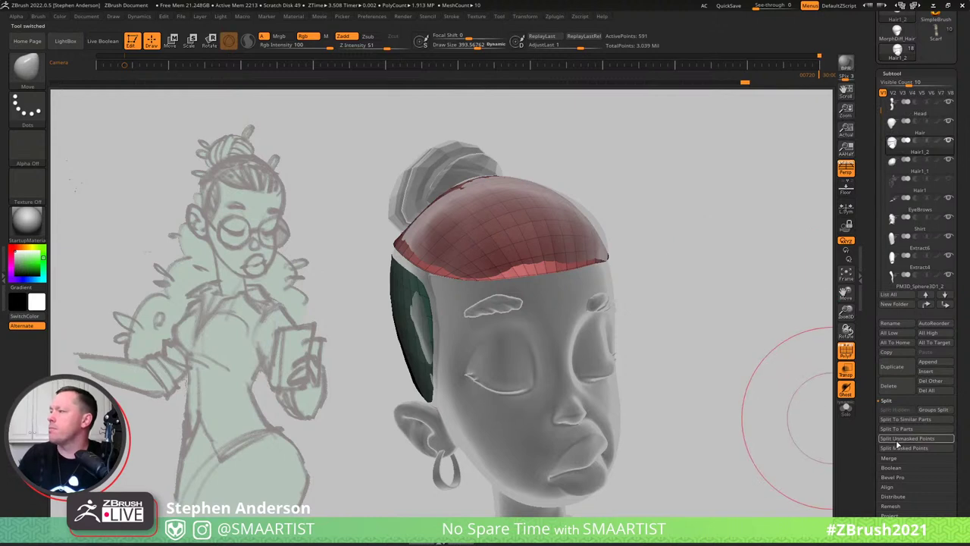
left_click(938, 372)
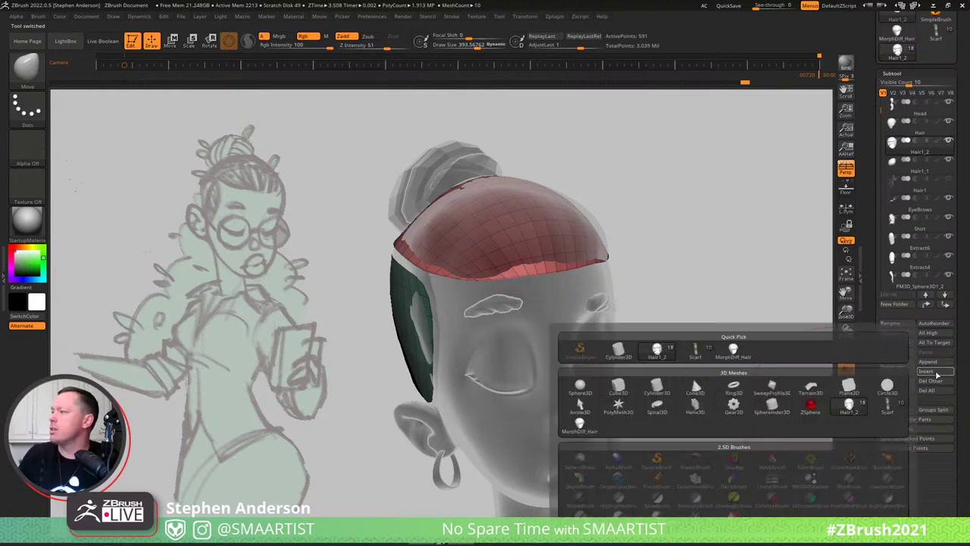
left_click(733, 350)
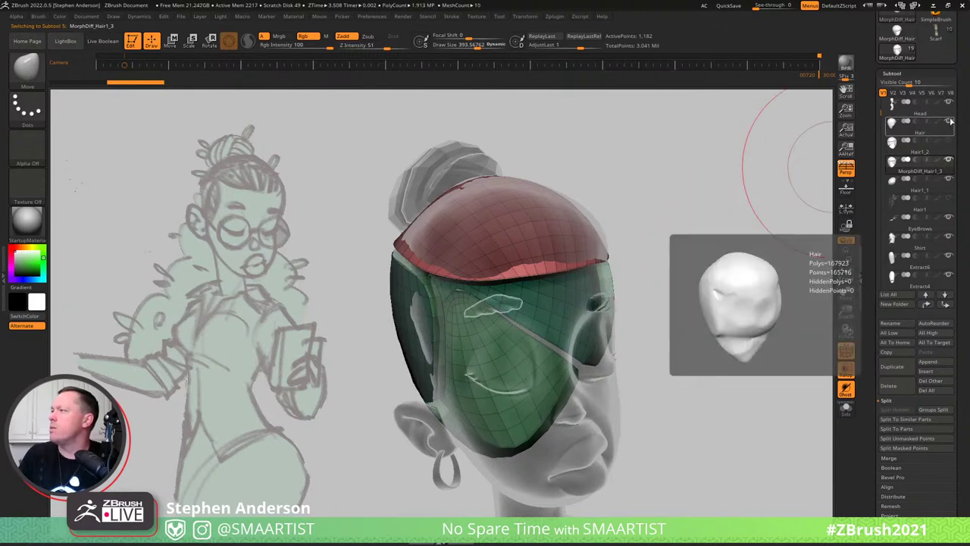
mouse_move(693, 202)
left_mouse_down()
mouse_move(699, 194)
mouse_move(675, 214)
left_mouse_up()
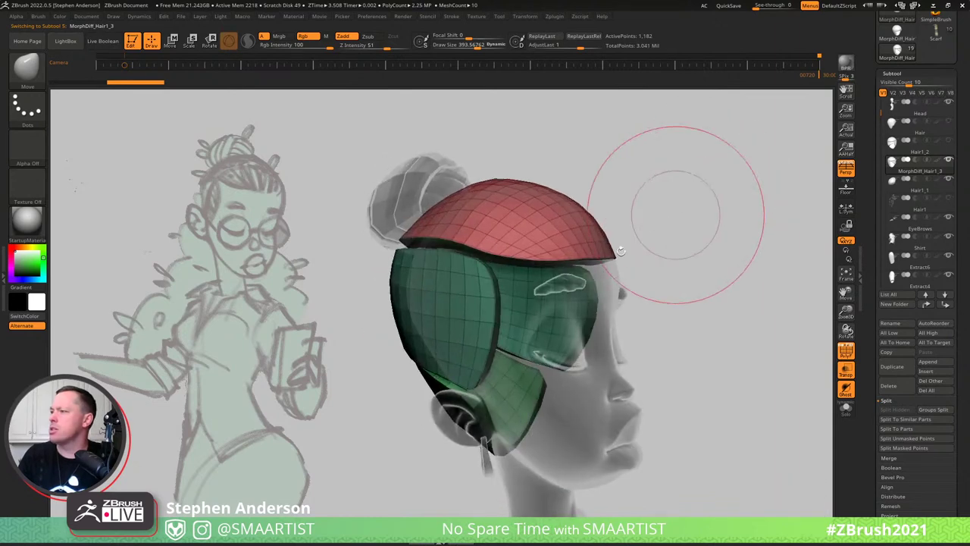
mouse_move(602, 258)
left_mouse_down()
mouse_move(573, 260)
mouse_move(509, 234)
left_mouse_up()
right_click_drag(510, 234, 547, 257)
left_click_drag(547, 257, 530, 234)
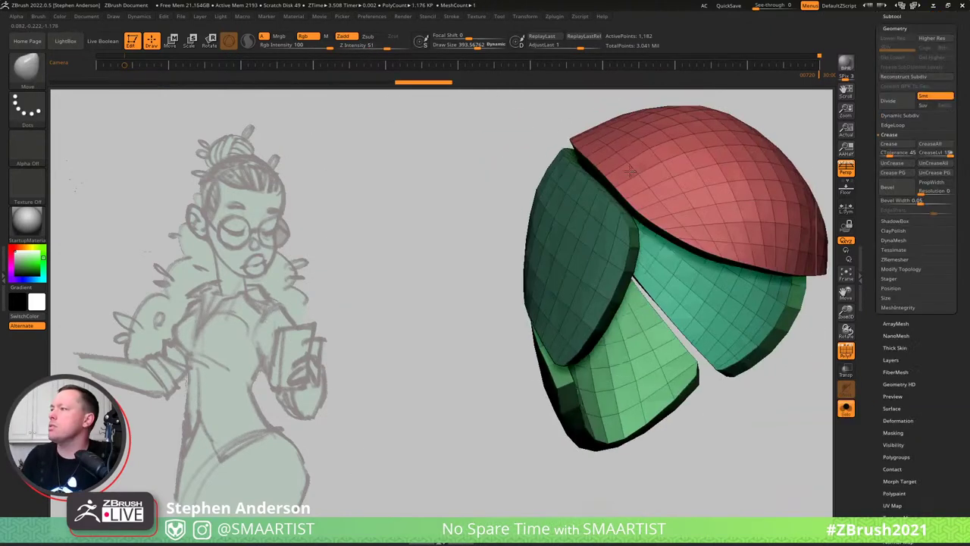
Isolate the inner surfaces of the thickened hair panels and crease them by polygroup.
right_click_drag(655, 139, 563, 132)
right_click_drag(662, 299, 721, 348, "ctrl")
right_click_drag(674, 212, 675, 210, "ctrl")
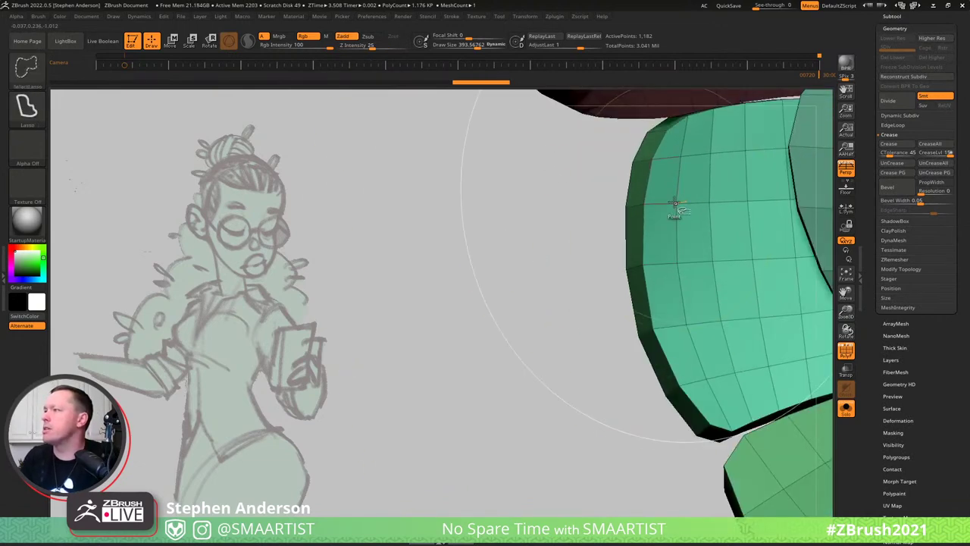
left_click(675, 210, "ctrl+shift")
right_click_drag(684, 243, 611, 225)
left_click(687, 174, "ctrl+shift")
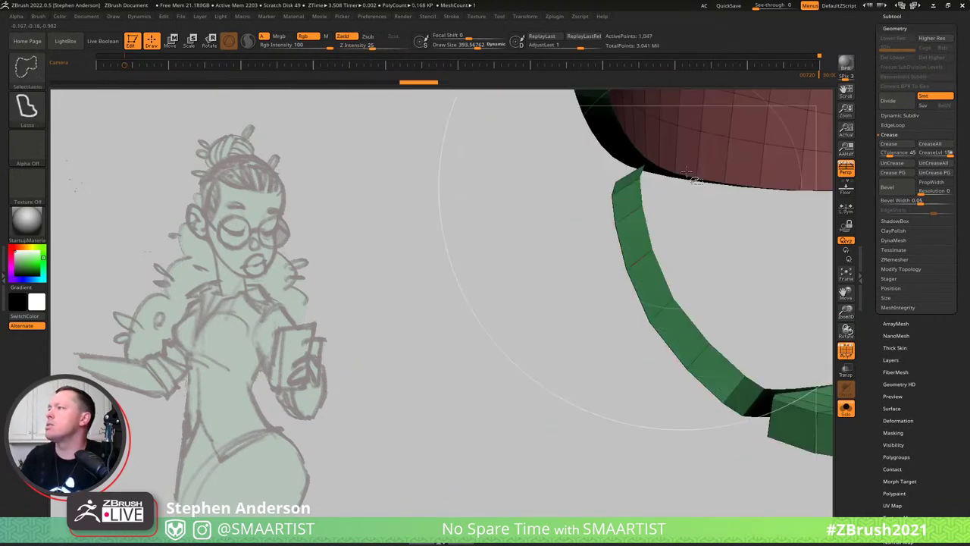
left_click(665, 138, "ctrl+shift")
mouse_move(730, 342)
right_mouse_down()
mouse_move(714, 364)
mouse_move(528, 247)
right_mouse_up()
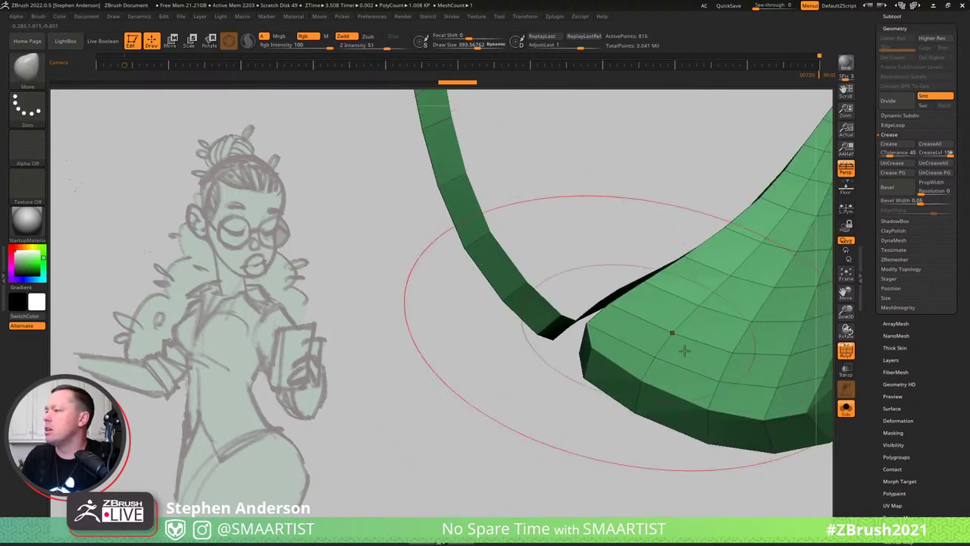
left_click(669, 336, "ctrl+shift")
left_click_drag(494, 429, 519, 461, "ctrl+shift")
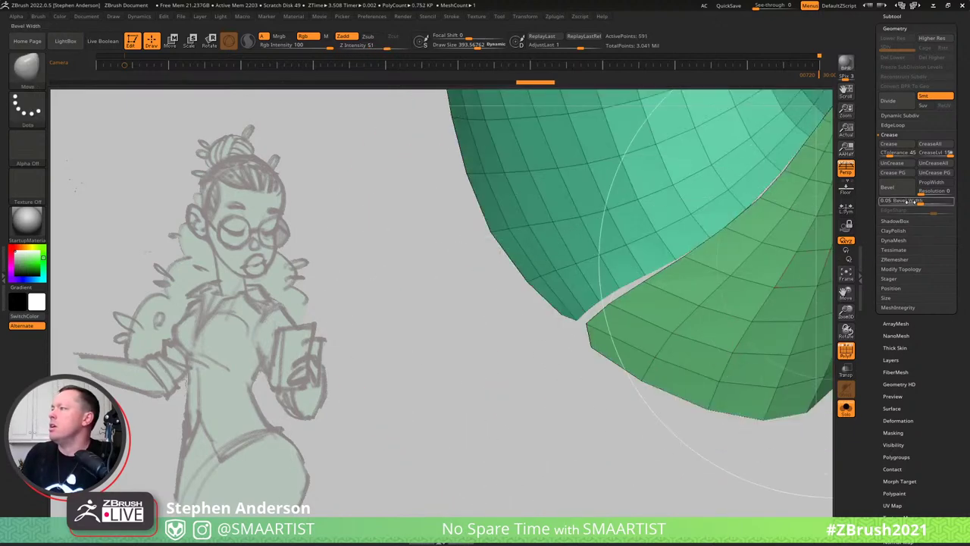
left_click(903, 175)
Turn on dynamic subdivision for the thickened hair panels and hide the polyframe to check their smoothed edges.
right_click_drag(561, 270, 574, 203, "ctrl")
key("d")
key("shift+f")
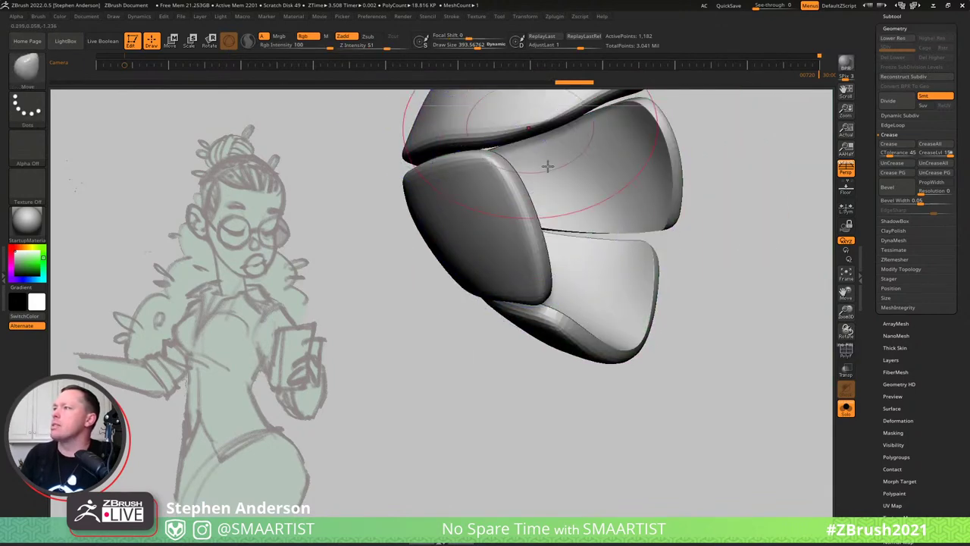
right_click_drag(547, 243, 520, 379, "alt")
right_click_drag(641, 303, 594, 271)
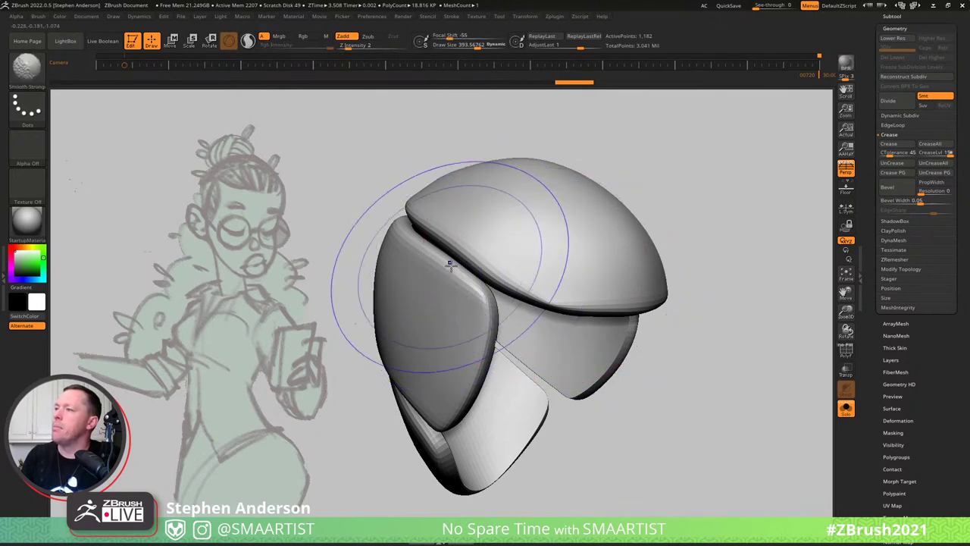
Show the polyframe, inspect the panels by hiding their inner and rim polygroups, and restore the full mesh.
key("shift+f")
mouse_move(604, 363)
right_mouse_down()
mouse_move(521, 356)
mouse_move(483, 218)
right_mouse_up()
key("ctrl+shift")
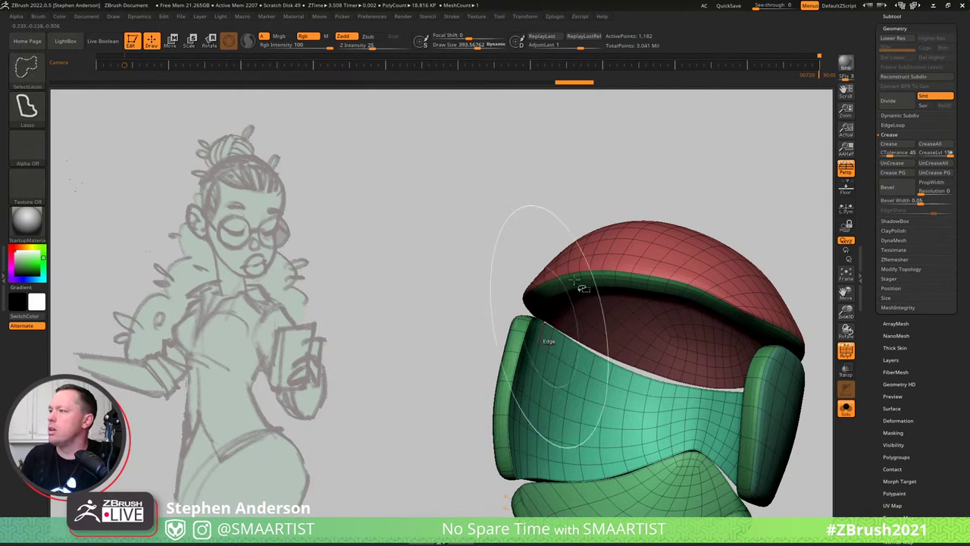
left_click(548, 349, "ctrl+shift")
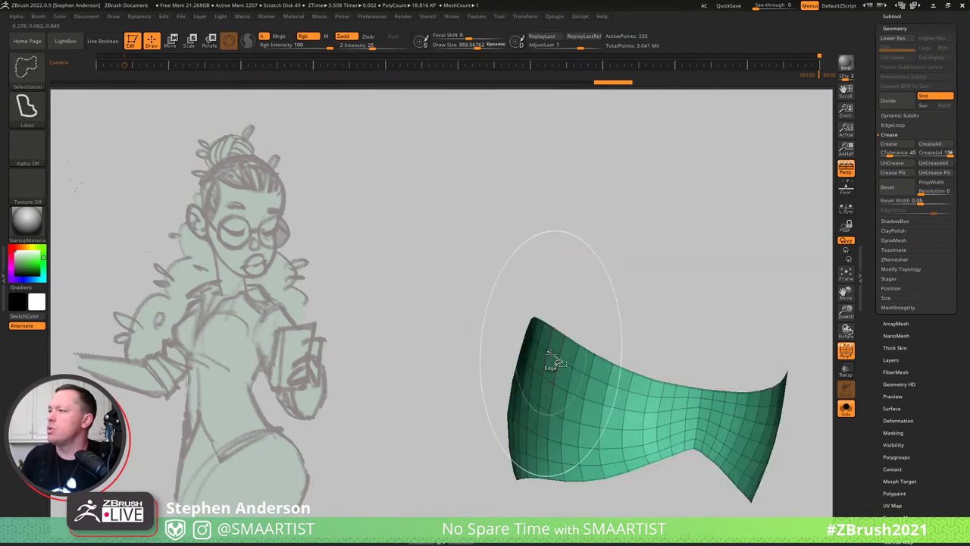
left_click(547, 349, "ctrl+shift")
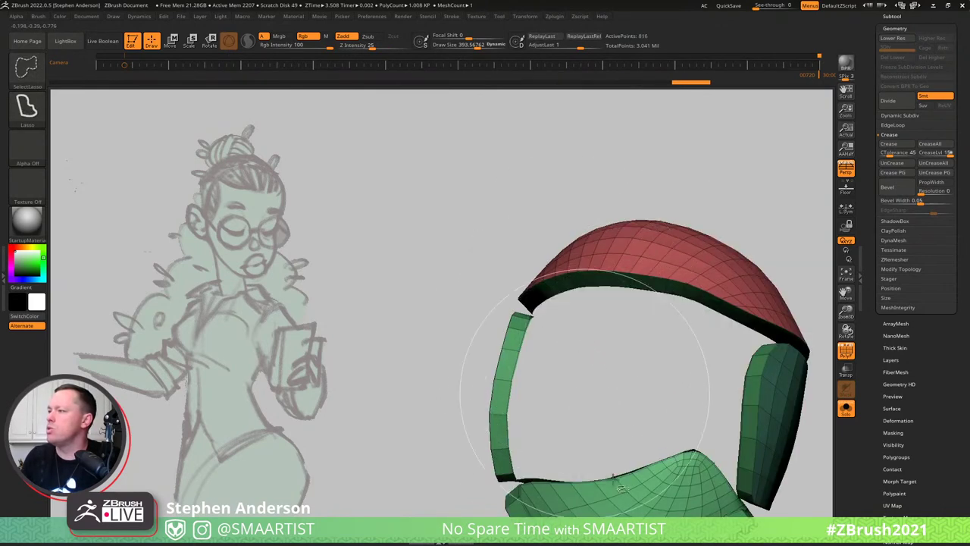
left_click(651, 475, "ctrl+alt+shift")
left_click(649, 447, "ctrl+alt+shift")
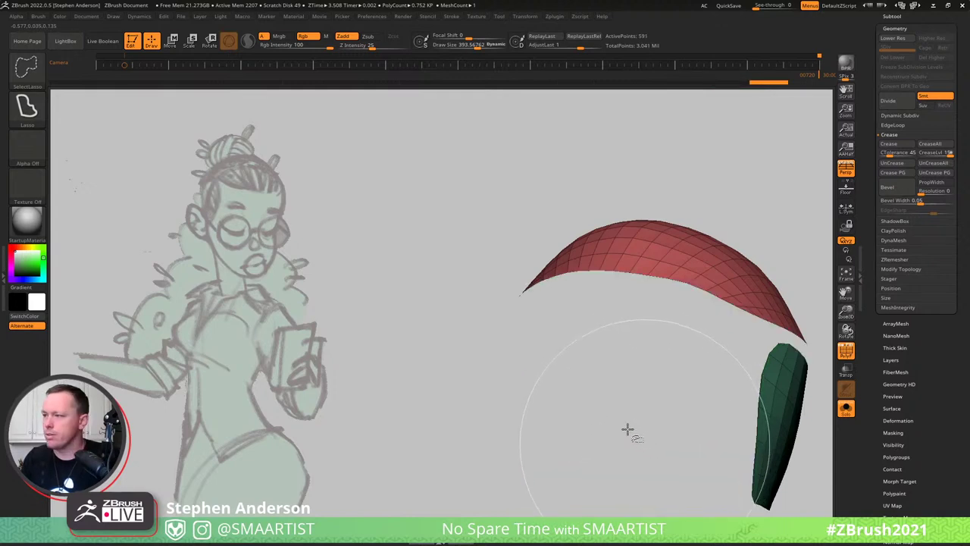
left_click(500, 188, "ctrl+shift")
mouse_move(473, 185)
left_mouse_down()
mouse_move(671, 217)
mouse_move(628, 197)
left_mouse_up()
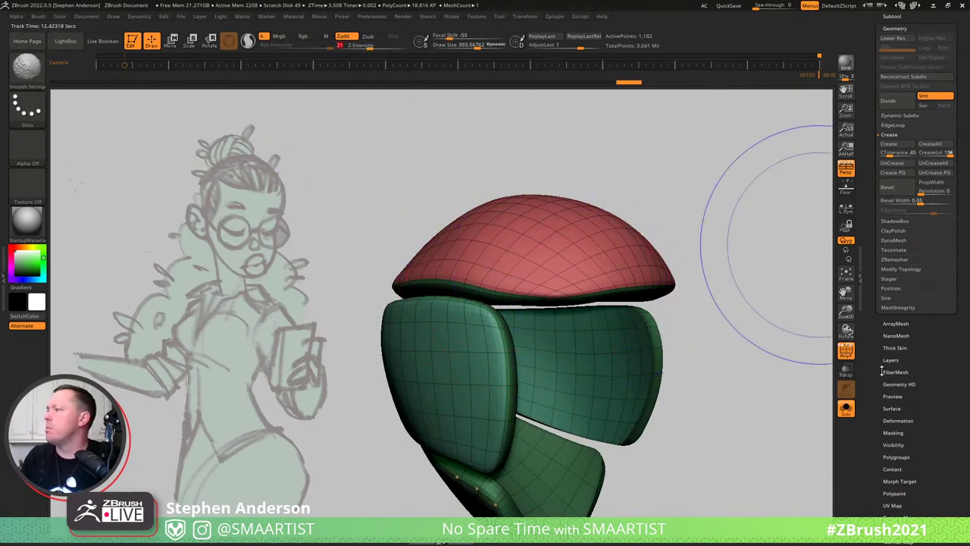
Smooth the hair panels with the Polish By Groups and Polish Crisp Edges deformations.
left_click(898, 421)
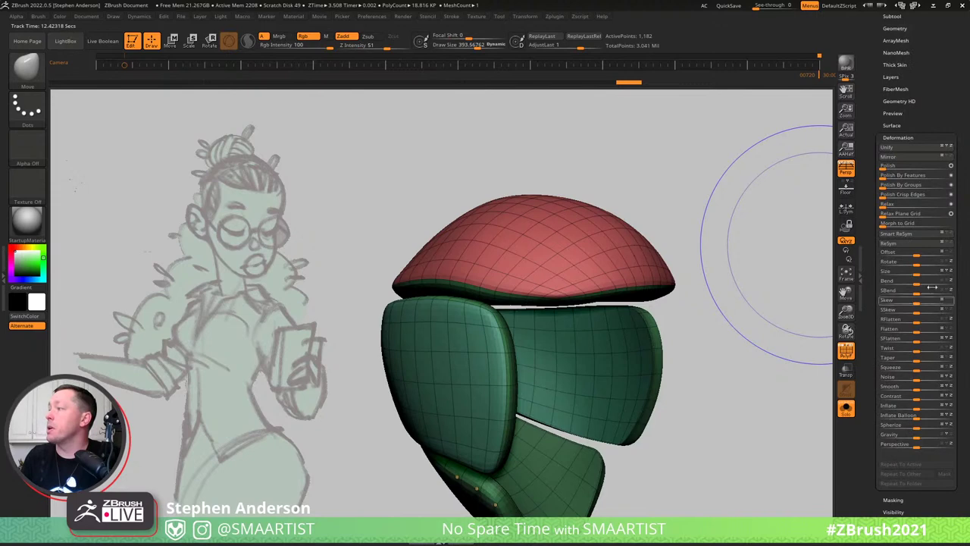
left_click(885, 185)
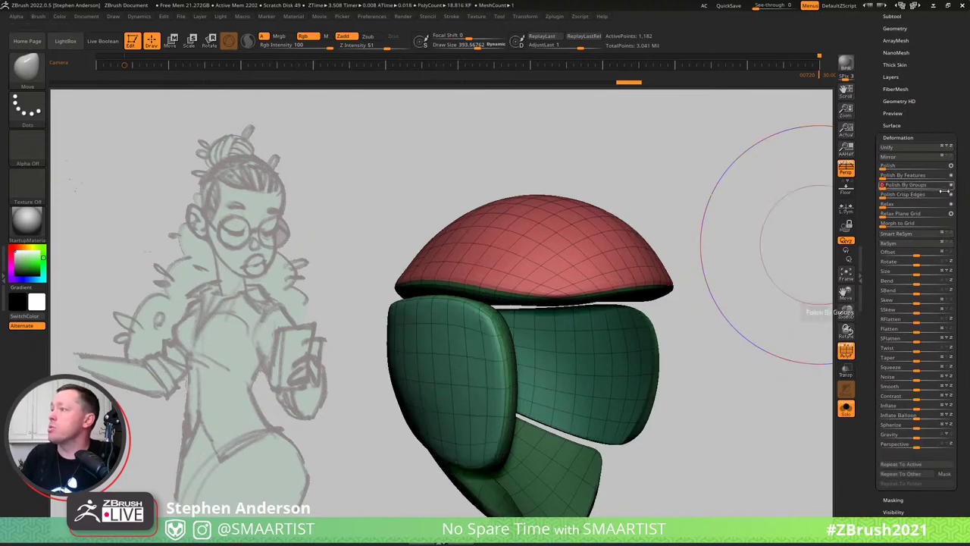
left_click(893, 194)
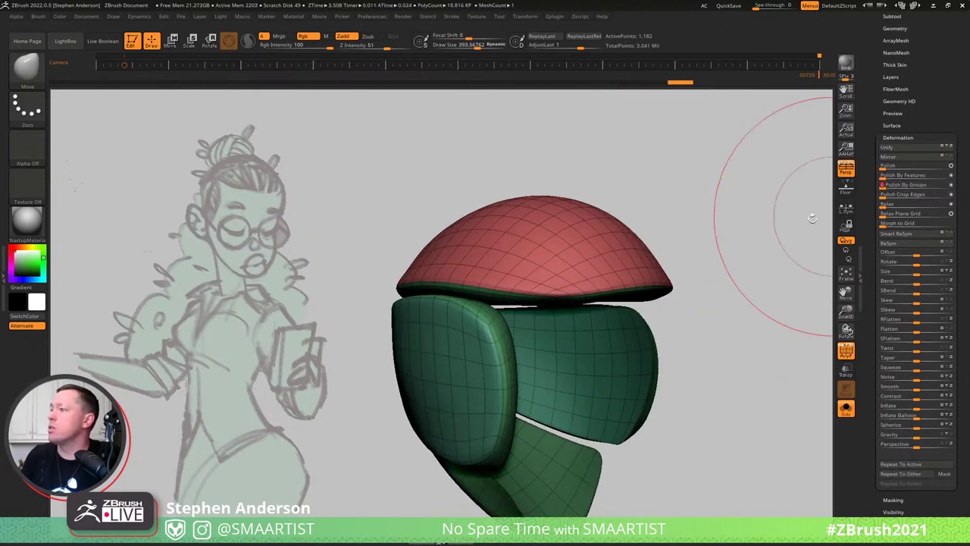
left_click(901, 195)
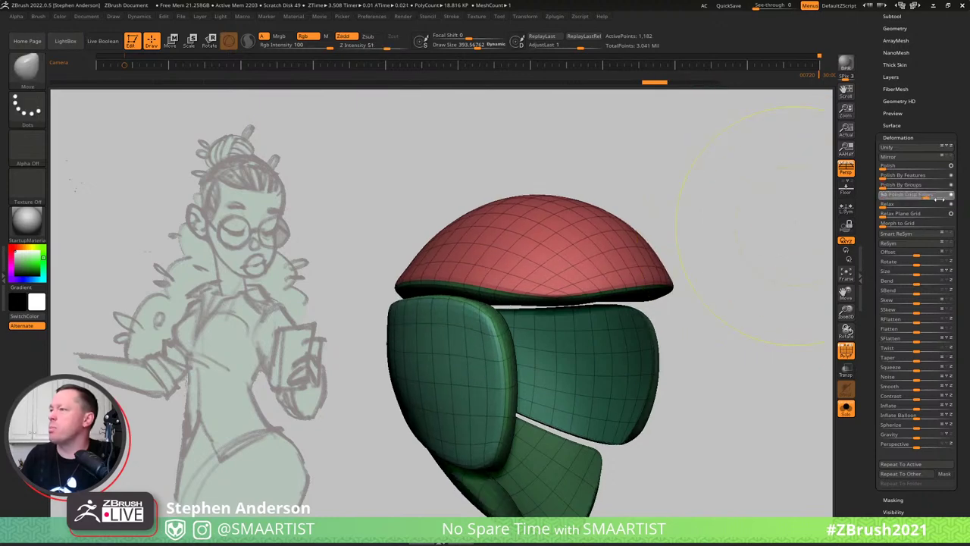
left_click_drag(692, 249, 691, 263)
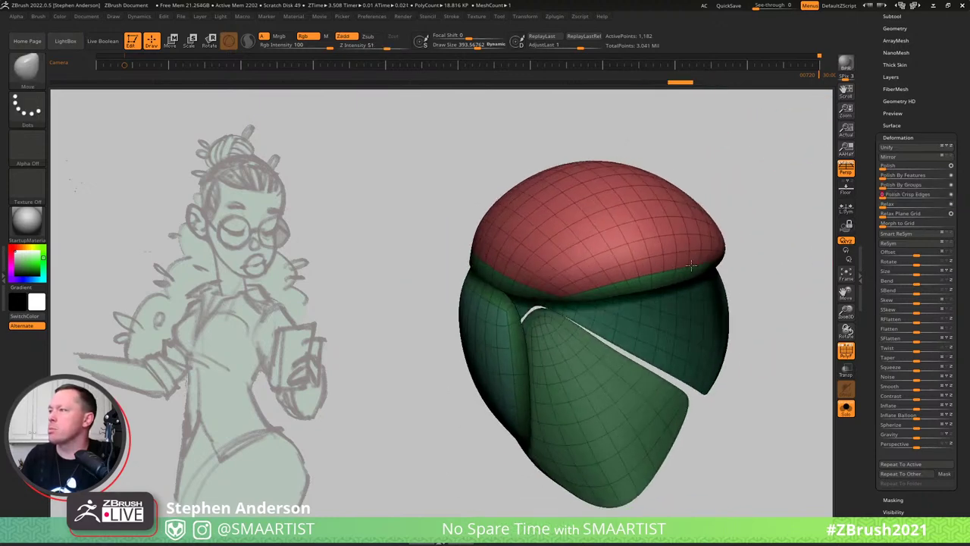
Show the rest of the character again and inflate the hair panels by 30.
right_click_drag(691, 265, 651, 223)
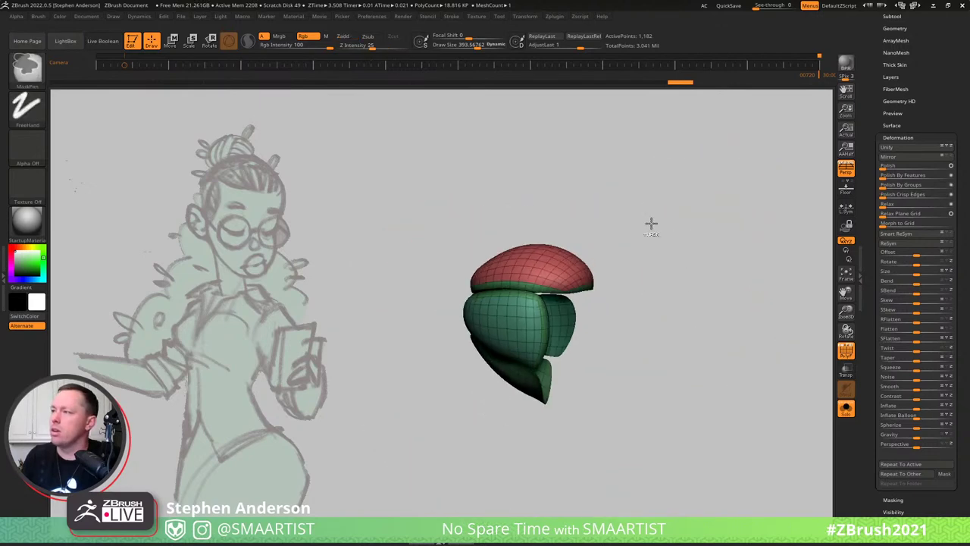
key("ctrl+shift+s")
right_click_drag(536, 263, 488, 269)
right_click_drag(592, 254, 615, 285, "ctrl")
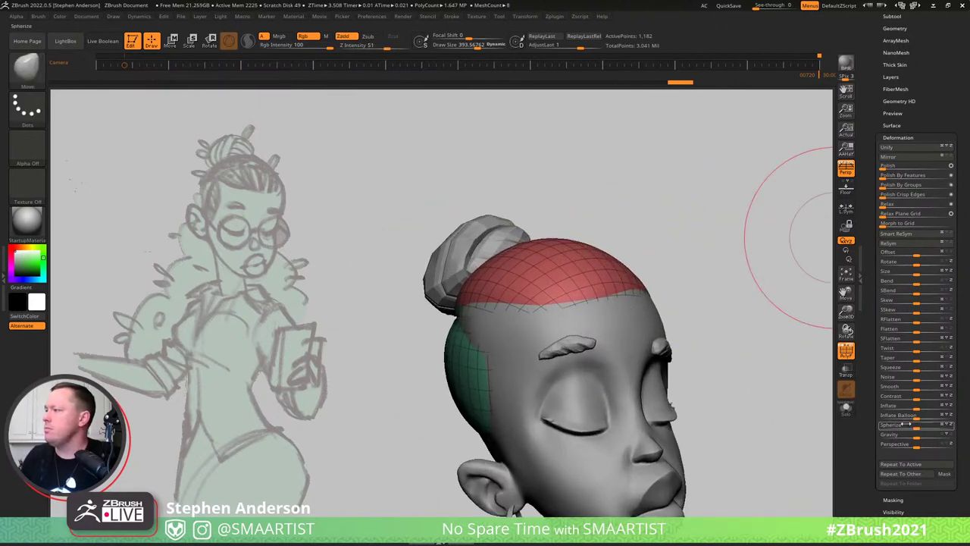
left_click_drag(919, 408, 926, 408)
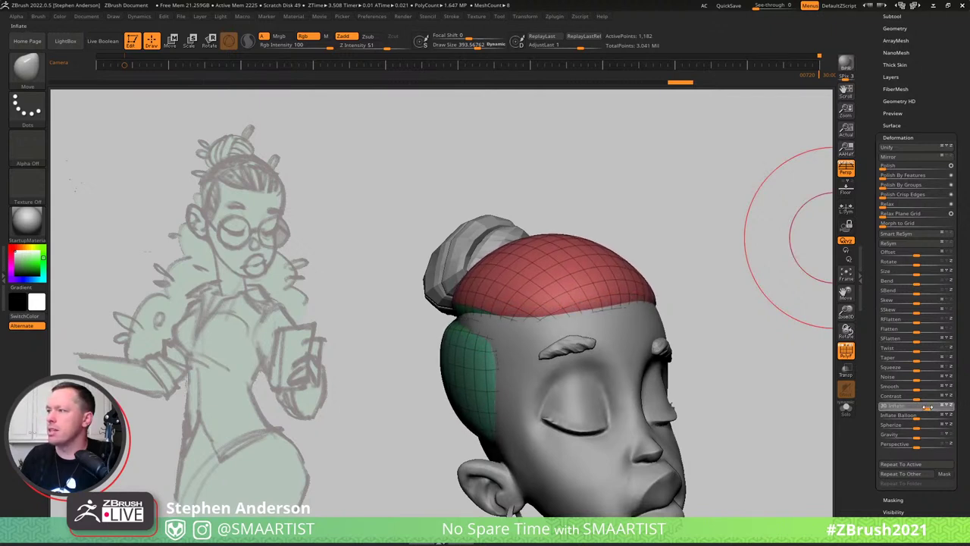
Toggle the mask on the hair panels and inflate them slightly once more with the Inflate deformation.
left_click(734, 264, "ctrl")
left_click(591, 288, "ctrl")
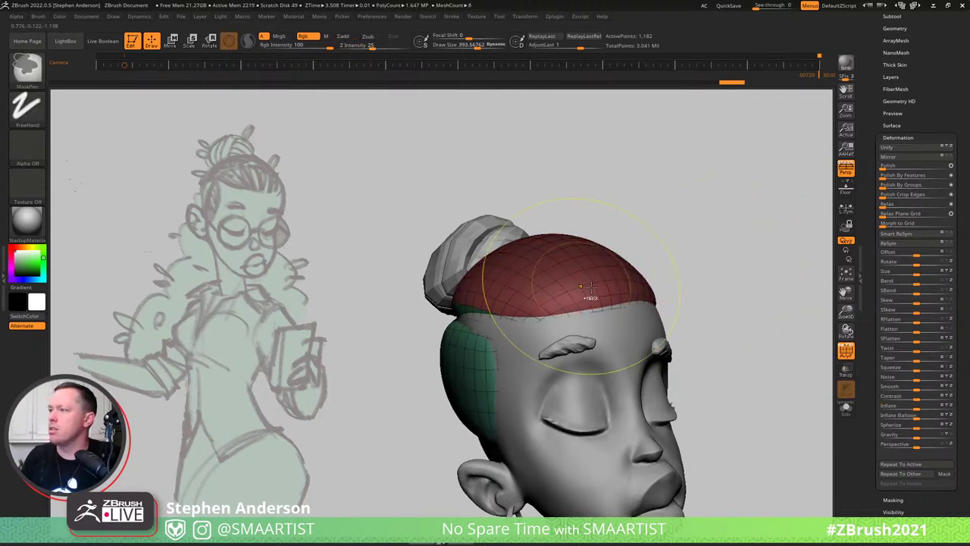
left_click(737, 286, "ctrl")
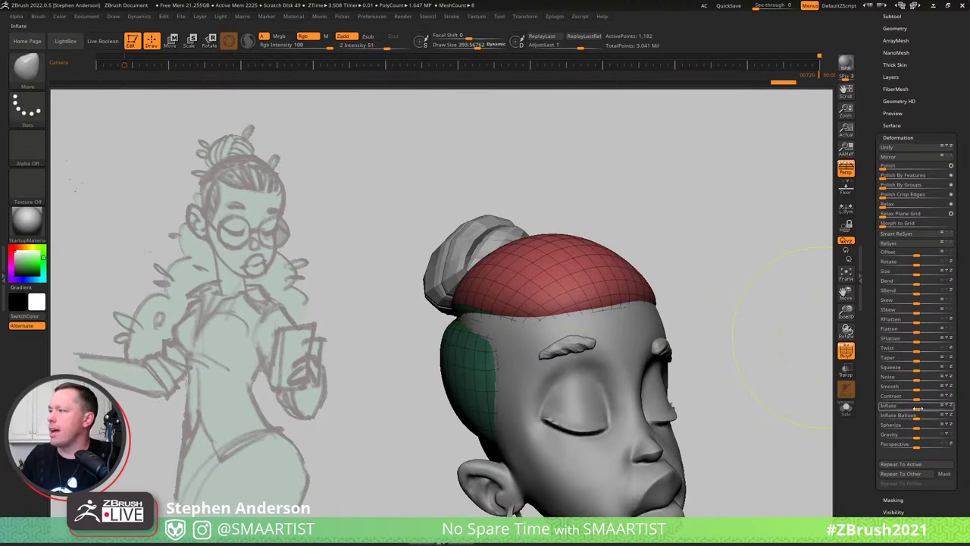
left_click_drag(919, 408, 923, 408)
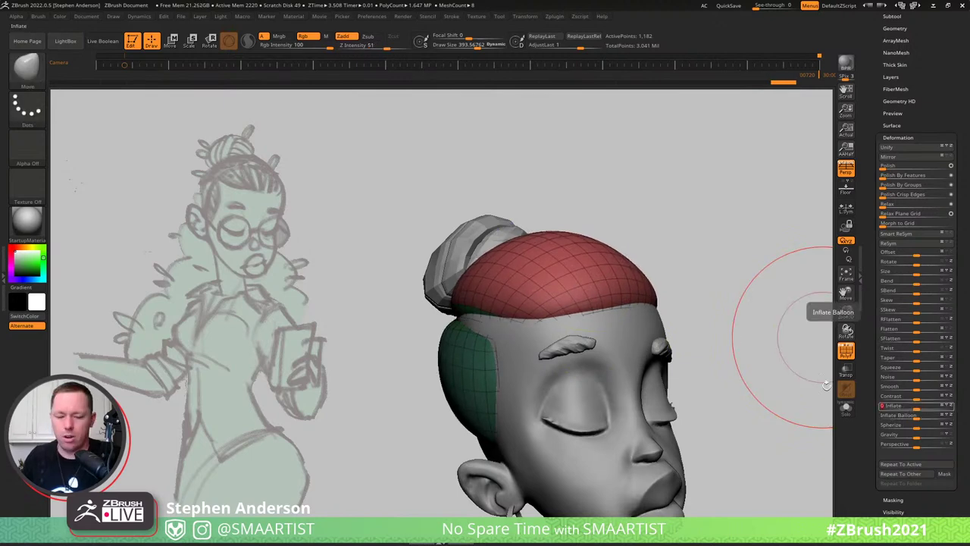
With the Move Topological brush at a draw size of about 568, pull the top hair panel's lower edge down over the hairline.
key("b")
key("m")
key("v")
right_click_drag(489, 318, 487, 322)
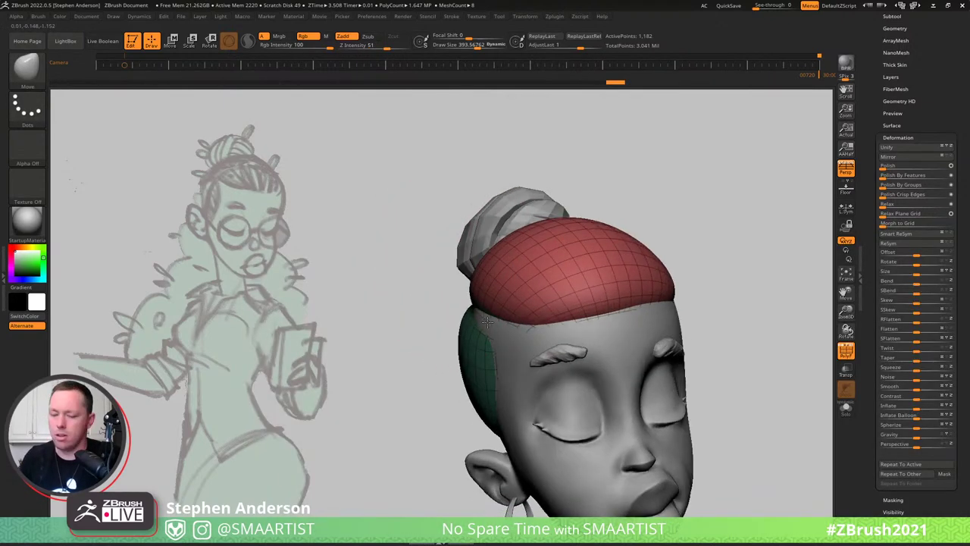
key("b")
key("m")
key("t")
key("s")
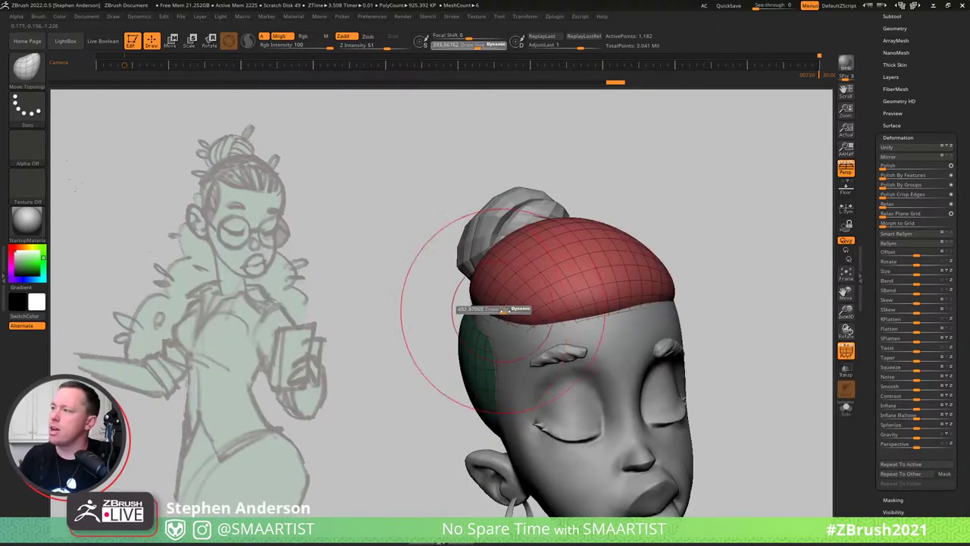
left_click_drag(476, 309, 485, 310)
right_click_drag(481, 309, 454, 323)
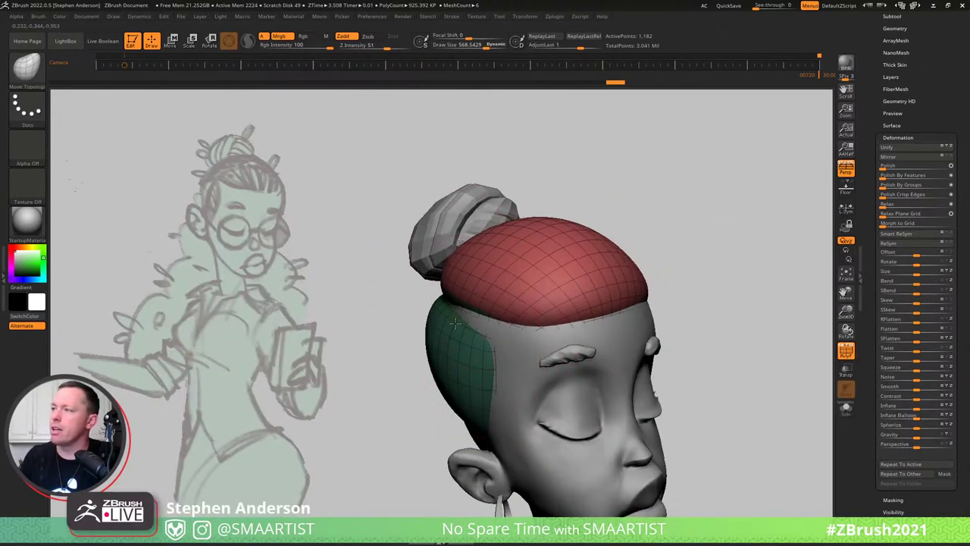
left_click_drag(499, 306, 482, 332)
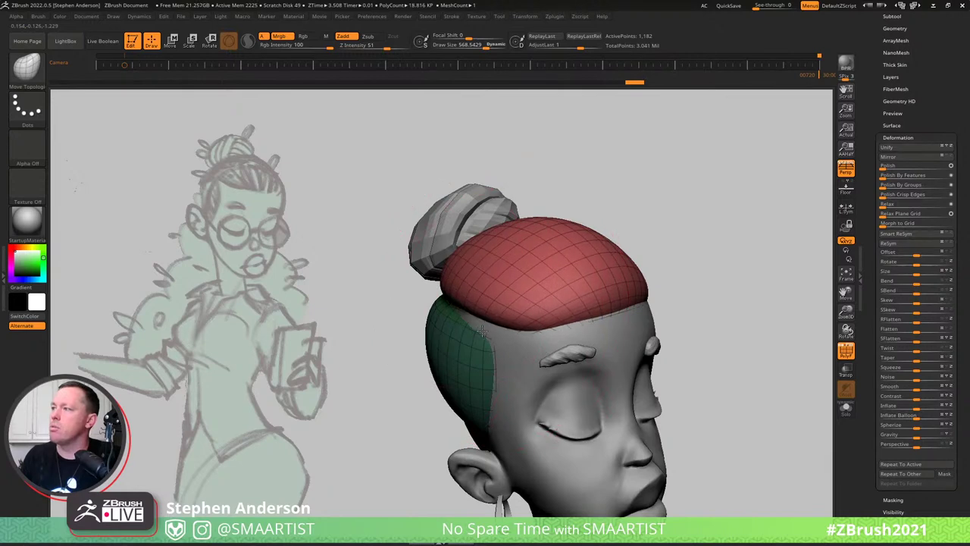
Clear any mask and nudge the rear of the top hair panel down toward the side panel beneath the bun.
right_click_drag(487, 316, 652, 257)
left_click_drag(680, 244, 659, 198, "ctrl")
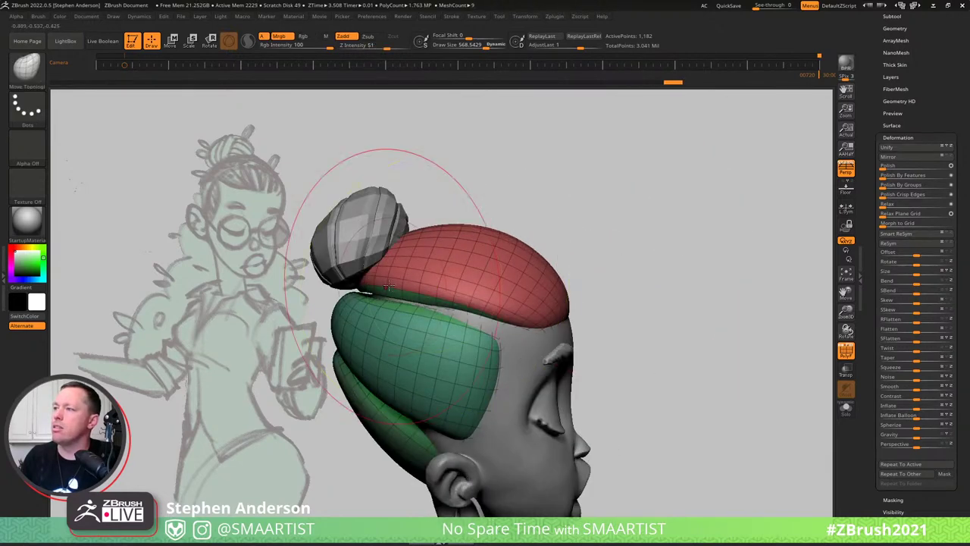
right_click_drag(396, 277, 485, 286)
left_click_drag(267, 252, 208, 307, "ctrl")
right_click_drag(447, 254, 341, 280)
left_click_drag(340, 282, 332, 298)
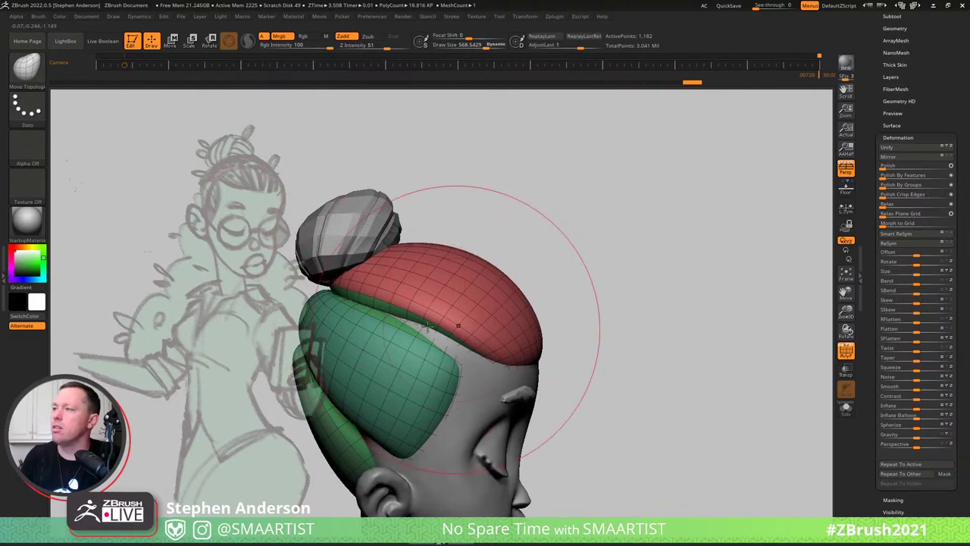
mouse_move(460, 325)
right_mouse_down()
mouse_move(430, 321)
mouse_move(626, 372)
mouse_move(836, 359)
mouse_move(588, 348)
right_mouse_up()
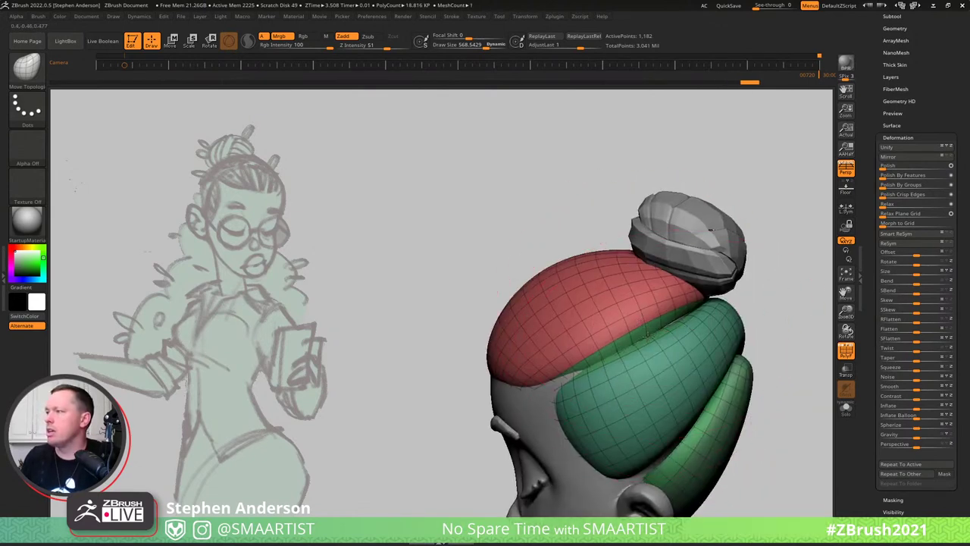
right_click_drag(665, 308, 693, 312)
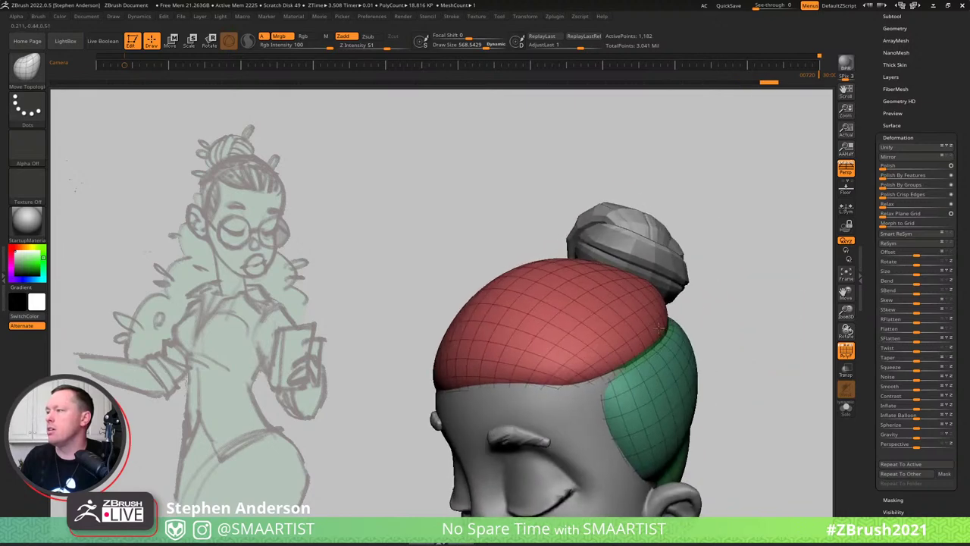
mouse_move(605, 358)
right_mouse_down()
mouse_move(630, 375)
mouse_move(640, 421)
mouse_move(586, 424)
mouse_move(595, 403)
right_mouse_up()
Raise the pointed tip of the back hair panel beneath the bun using a smaller Move Topological brush, checking it without the polyframe.
key("shift+f")
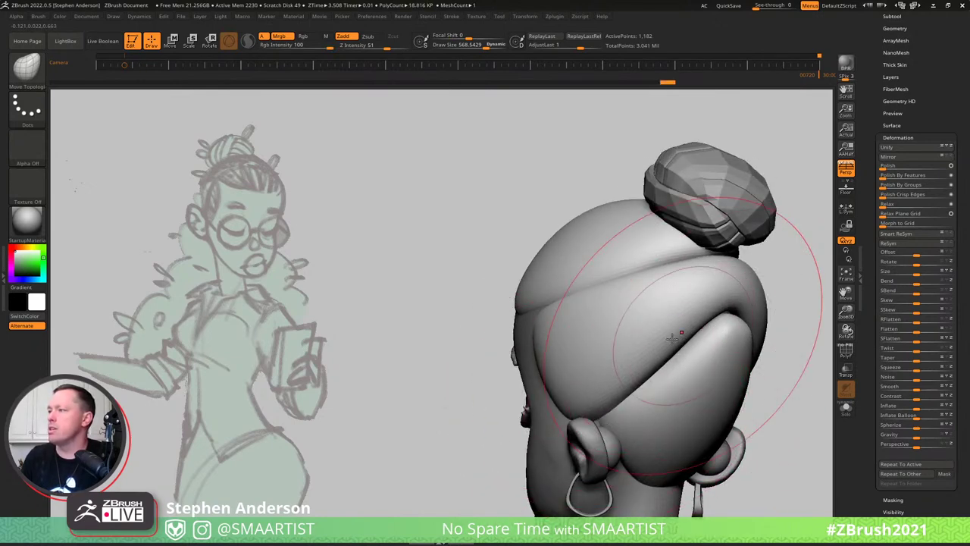
right_click_drag(696, 334, 641, 331)
key("s")
left_click_drag(641, 326, 621, 331)
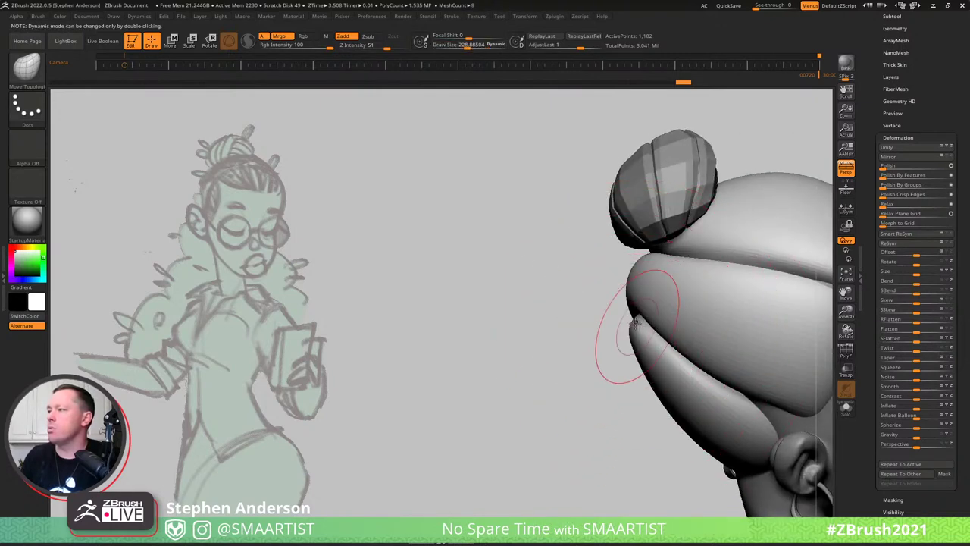
mouse_move(644, 313)
right_mouse_down()
mouse_move(648, 304)
mouse_move(605, 318)
mouse_move(640, 330)
mouse_move(620, 287)
right_mouse_up()
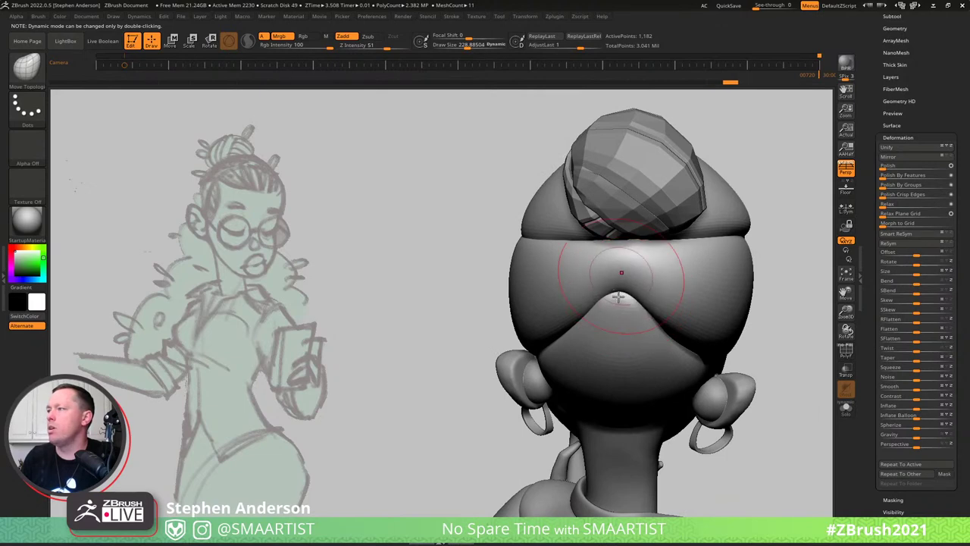
key("shift+f")
mouse_move(616, 298)
right_mouse_down()
mouse_move(621, 279)
mouse_move(640, 296)
mouse_move(637, 310)
right_mouse_up()
key("s")
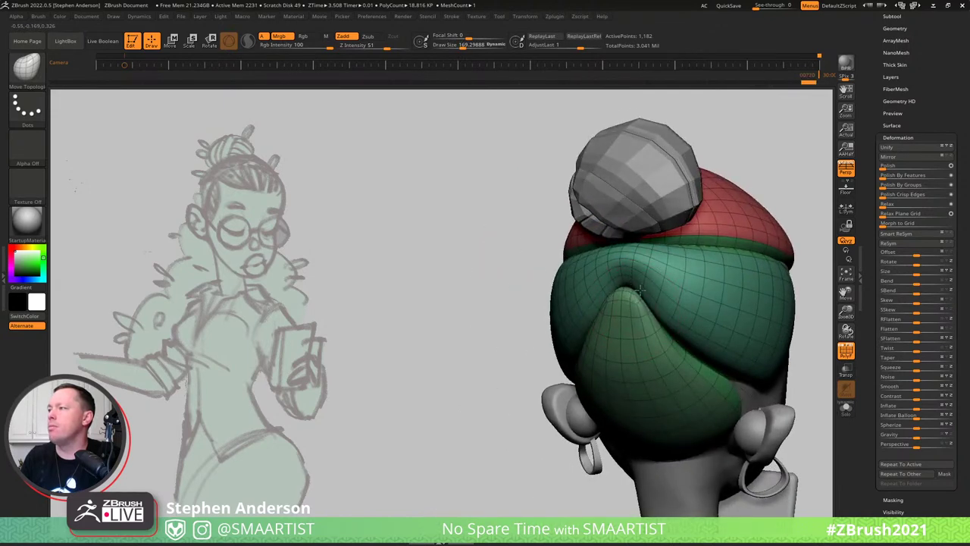
left_click_drag(663, 359, 669, 360)
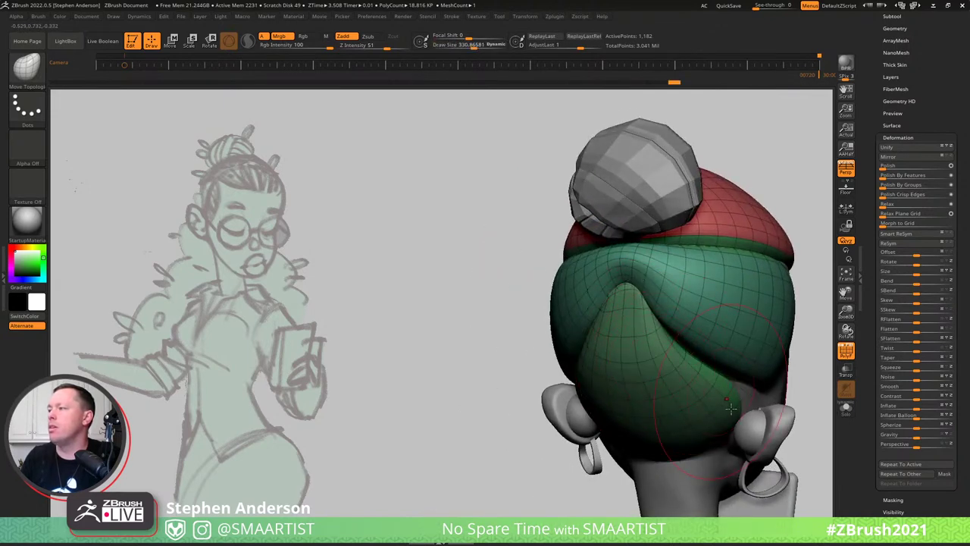
Move the back panel's outer edge up behind the ear to meet the side panel, using a draw size of about 331.
right_click_drag(668, 361, 587, 369)
right_click_drag(763, 399, 825, 403)
mouse_move(756, 408)
left_mouse_down()
mouse_move(781, 399)
mouse_move(736, 384)
left_mouse_up()
right_click_drag(735, 383, 741, 350)
mouse_move(709, 338)
left_mouse_down()
mouse_move(697, 345)
mouse_move(705, 331)
left_mouse_up()
key("ctrl+z")
right_click_drag(678, 347, 707, 347)
left_click_drag(720, 371, 732, 359)
right_click_drag(731, 359, 713, 287)
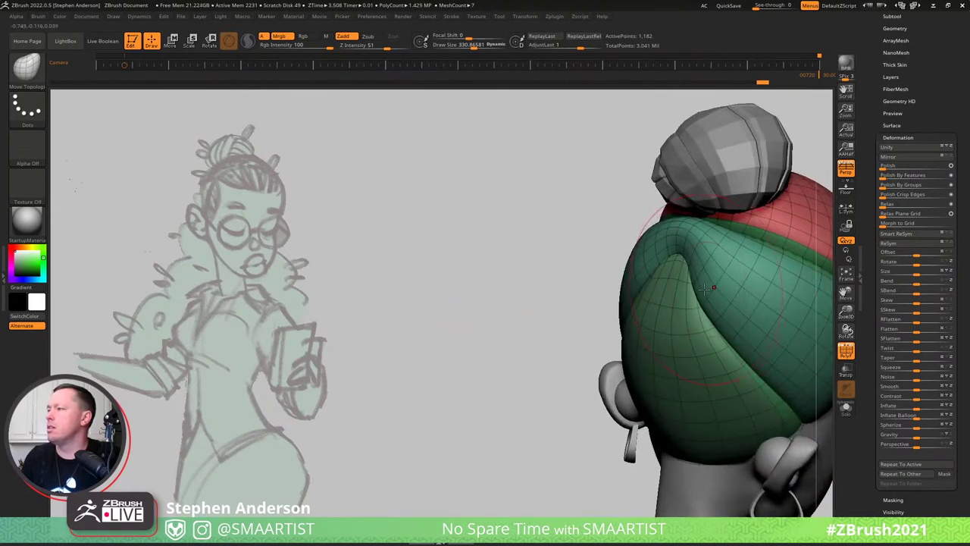
Refine the seam between the back and side panels at a draw size of about 208 and hide the polyframe.
key("s")
left_click_drag(719, 293, 711, 293)
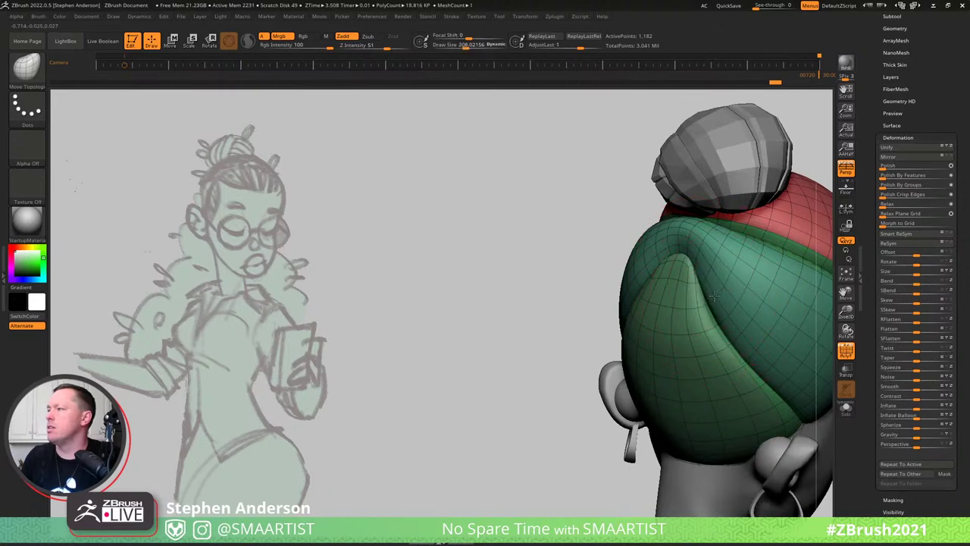
mouse_move(715, 299)
right_mouse_down()
mouse_move(701, 315)
mouse_move(708, 325)
right_mouse_up()
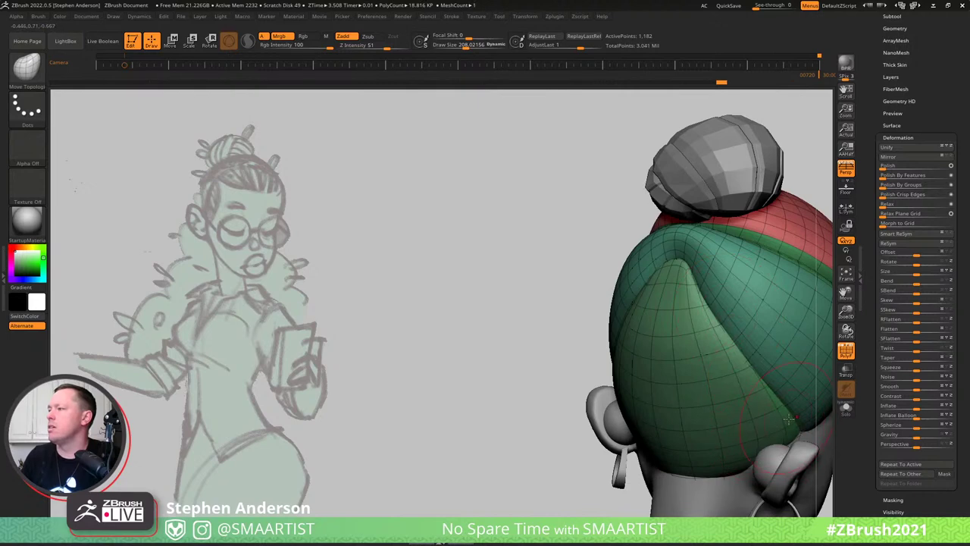
key("shift+f")
right_click_drag(790, 390, 744, 427)
key("shift+f")
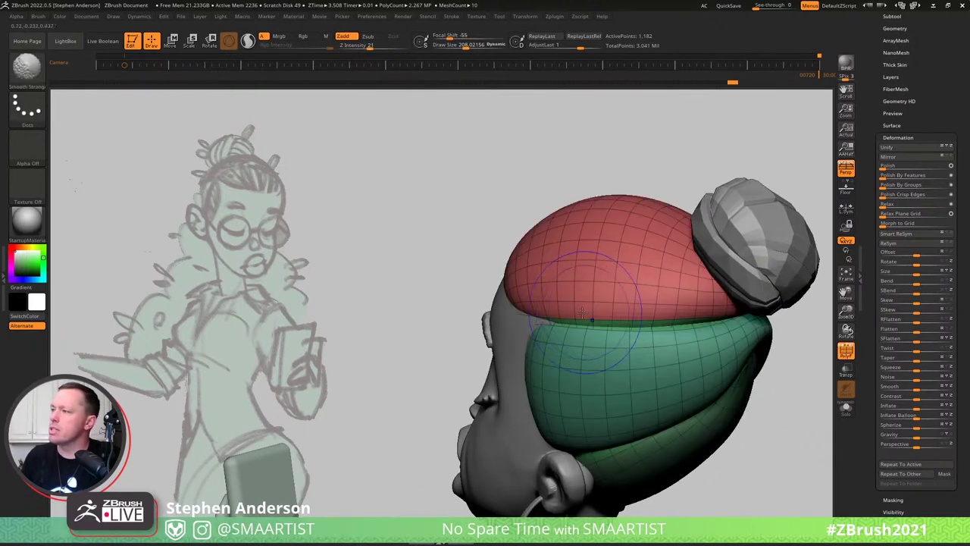
key("shift+f")
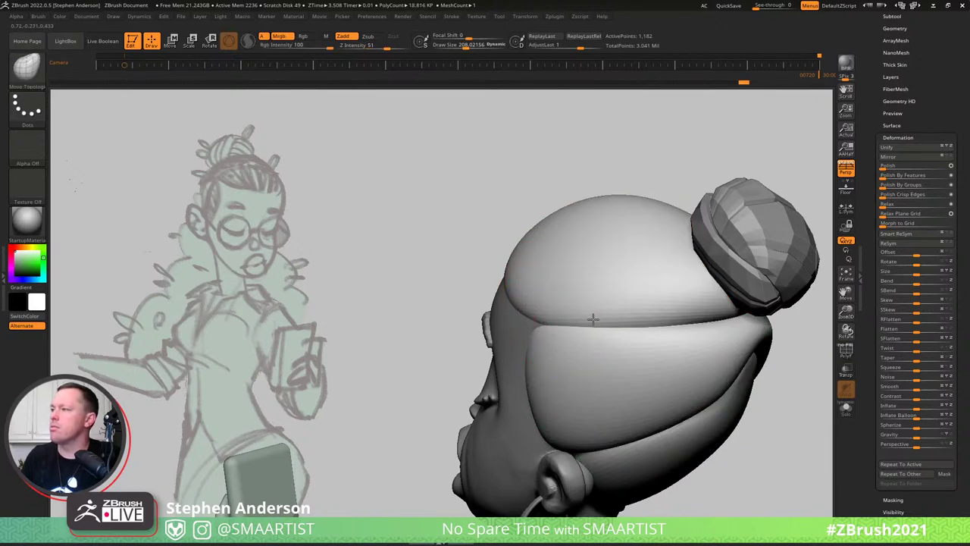
Pull the top panel's lower edge against the side panel near the bun with a draw size of about 366.
key("s")
left_click_drag(591, 317, 601, 317)
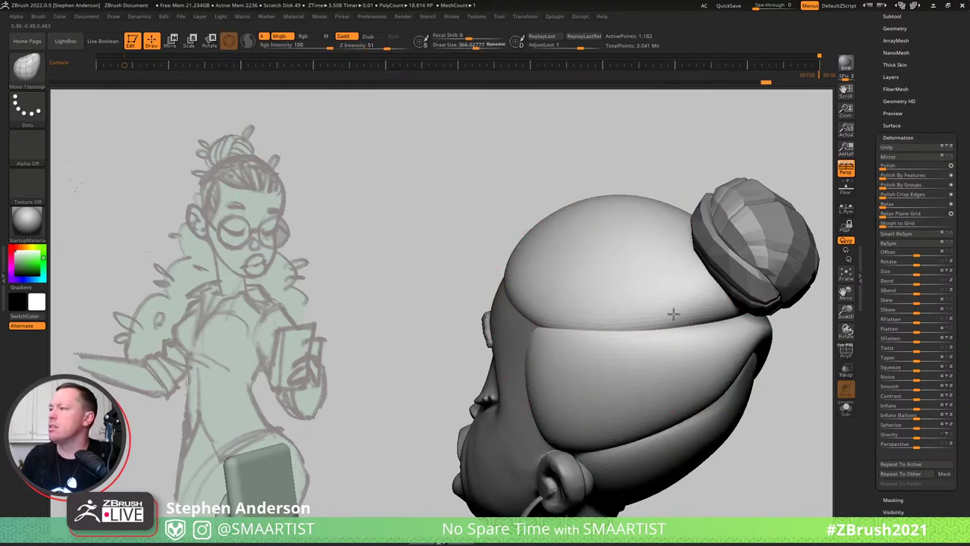
left_click_drag(713, 312, 734, 316)
right_click_drag(701, 328, 727, 319)
Undo and redo the recent top-panel edits to compare the seam above the side panel.
key("ctrl+shift+z")
key("ctrl+shift+z")
key("ctrl+shift+z")
key("ctrl+shift+z")
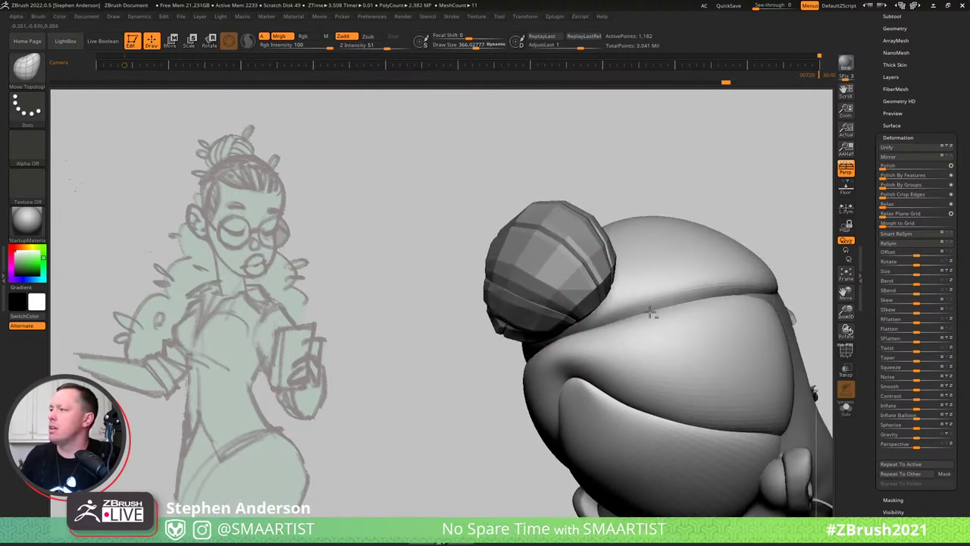
key("ctrl+shift+z")
key("ctrl+shift+z")
key("ctrl+shift+z")
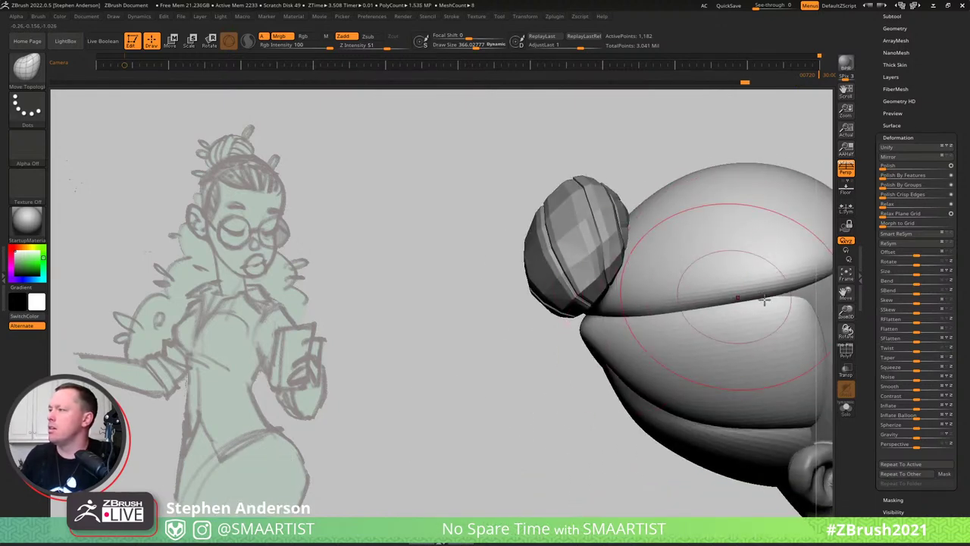
key("ctrl+z")
key("ctrl+z")
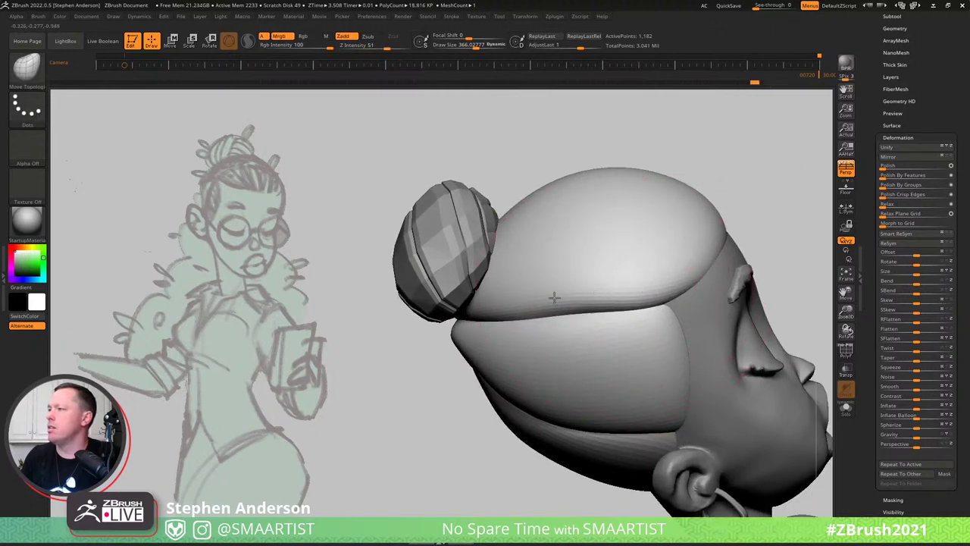
key("ctrl+shift+z")
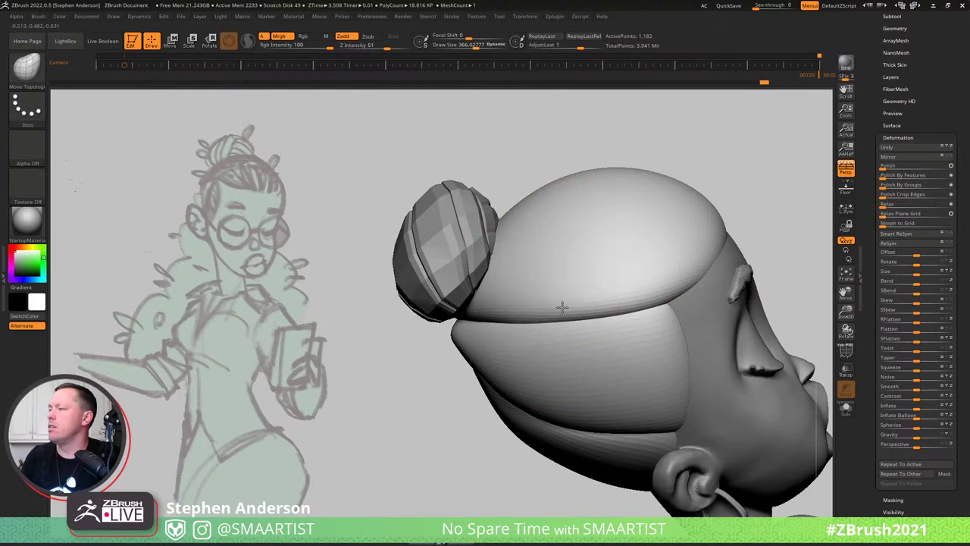
key("ctrl+shift+z")
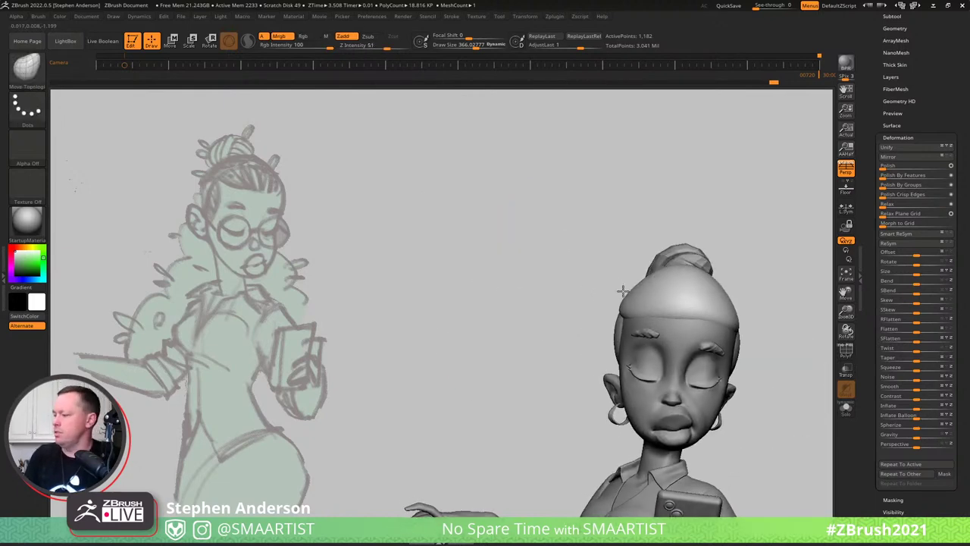
Switch to the Move brush and refine the seam between the side and back panels behind the ear, reducing the draw size to about 157.
mouse_move(623, 291)
right_mouse_down()
mouse_move(644, 308)
mouse_move(691, 315)
mouse_move(617, 293)
mouse_move(641, 291)
right_mouse_up()
mouse_move(729, 267)
right_mouse_down("alt")
mouse_move(670, 245)
mouse_move(742, 262)
mouse_move(707, 262)
mouse_move(727, 265)
right_mouse_up("alt")
right_click_drag(727, 265, 712, 341, "ctrl")
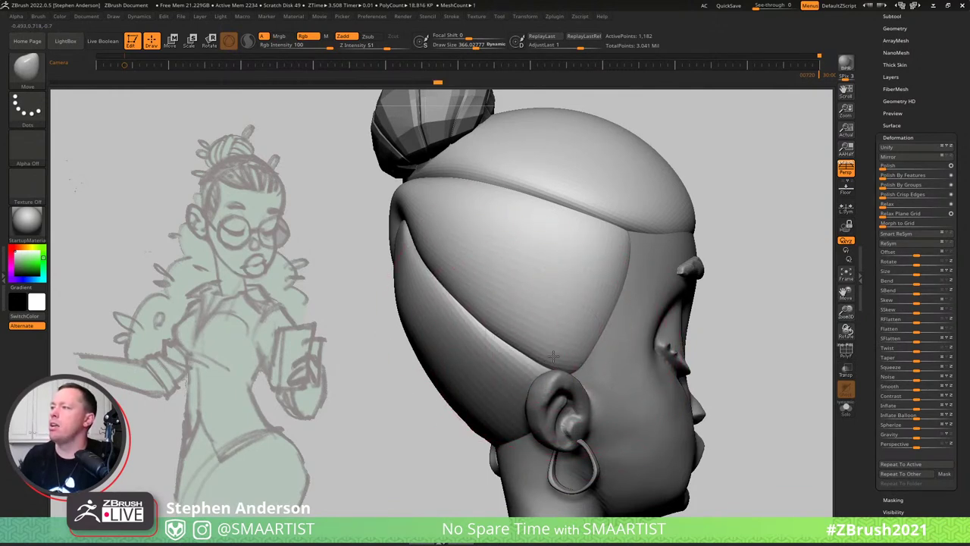
right_click_drag(526, 351, 546, 367)
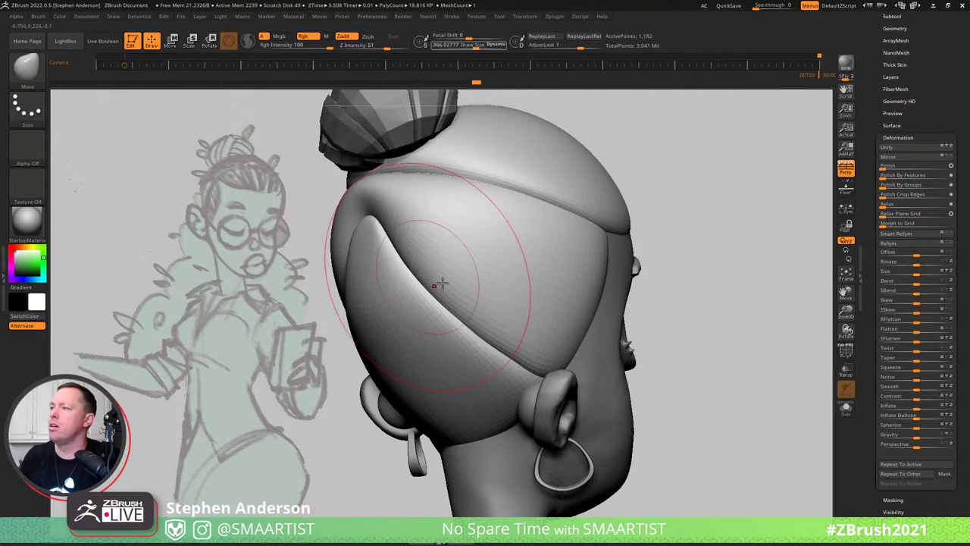
mouse_move(488, 317)
right_mouse_down()
mouse_move(632, 292)
mouse_move(673, 253)
mouse_move(460, 331)
right_mouse_up()
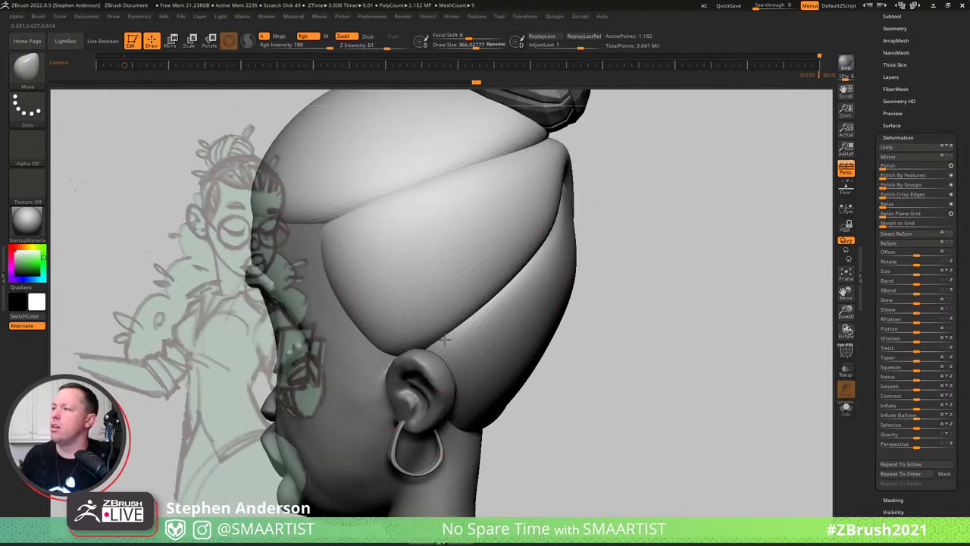
key("s")
left_click_drag(521, 283, 510, 283)
mouse_move(511, 283)
right_mouse_down()
mouse_move(492, 295)
mouse_move(538, 258)
right_mouse_up()
key("[")
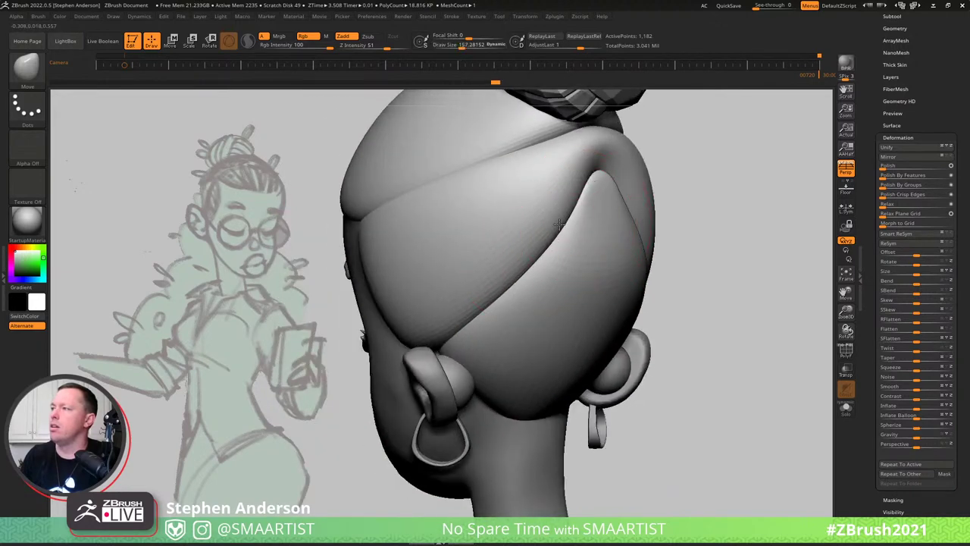
mouse_move(557, 222)
right_mouse_down()
mouse_move(569, 271)
mouse_move(560, 255)
mouse_move(601, 293)
mouse_move(630, 288)
mouse_move(568, 284)
mouse_move(539, 302)
mouse_move(511, 283)
mouse_move(578, 295)
mouse_move(548, 260)
mouse_move(589, 296)
right_mouse_up()
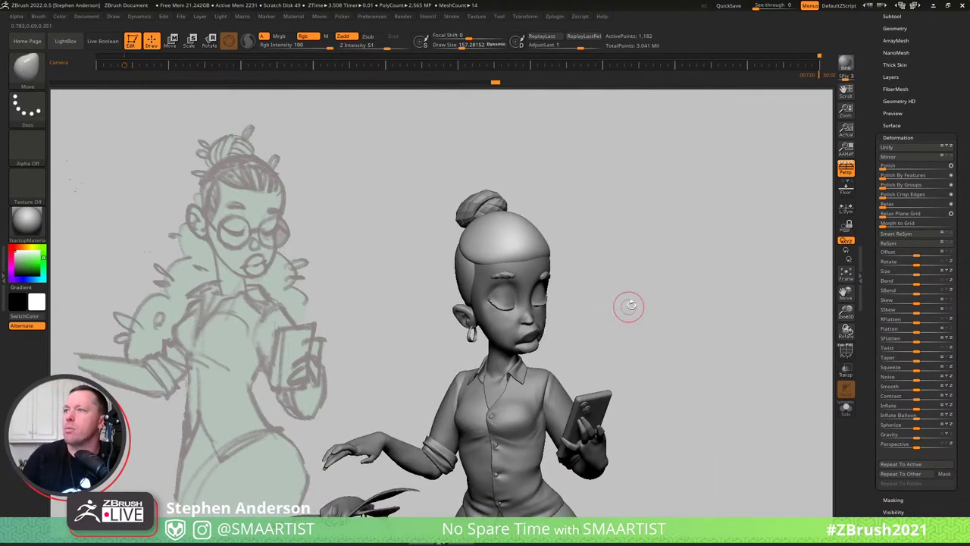
Set the Move brush's draw size to about 442 and pull the hair's side outline toward the overlaid concept sketch.
mouse_move(485, 265)
right_mouse_down()
mouse_move(512, 266)
mouse_move(498, 262)
right_mouse_up()
key("s")
left_click_drag(465, 256, 469, 257)
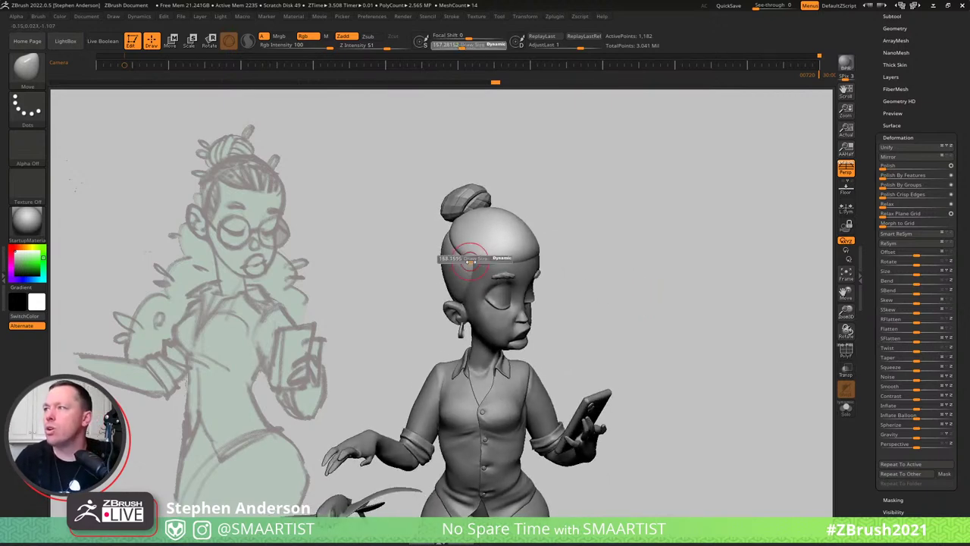
key("Left")
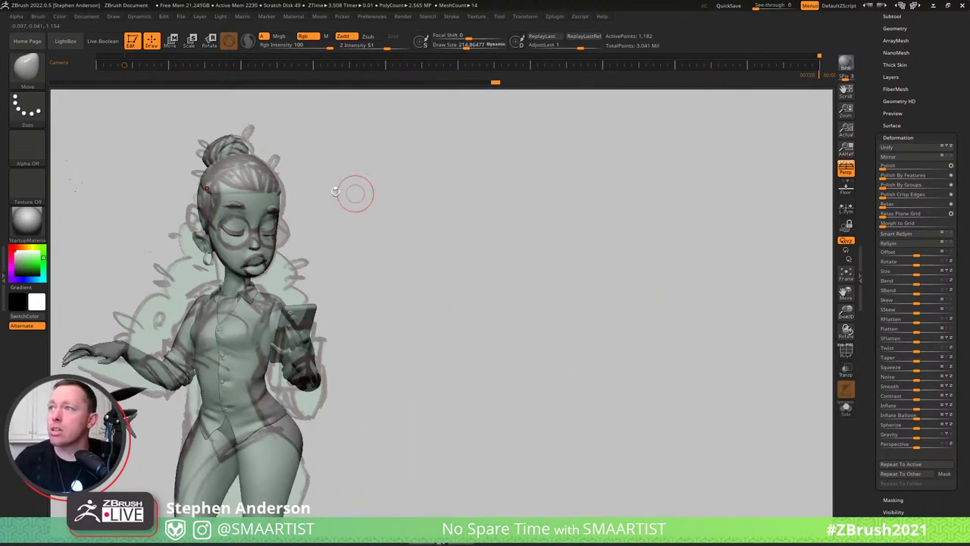
key("s")
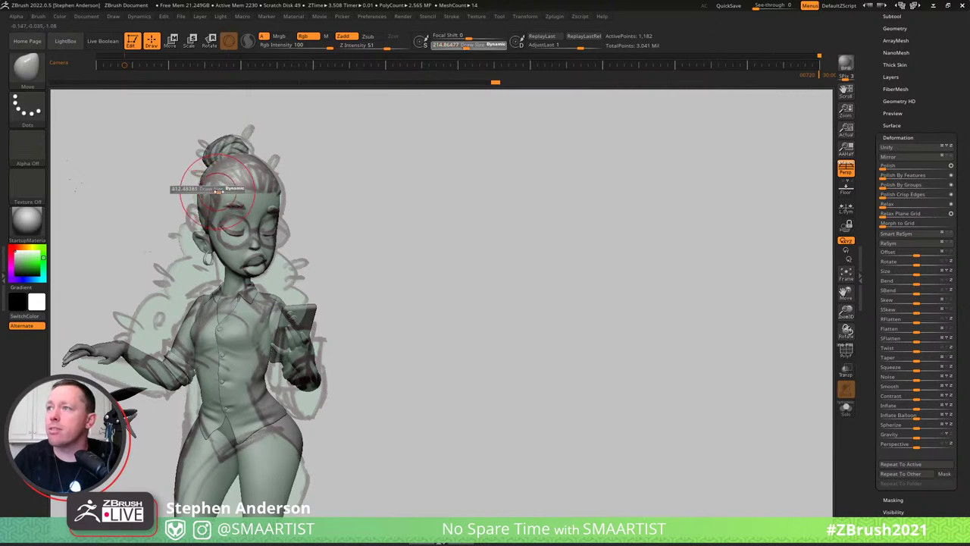
left_click(218, 191)
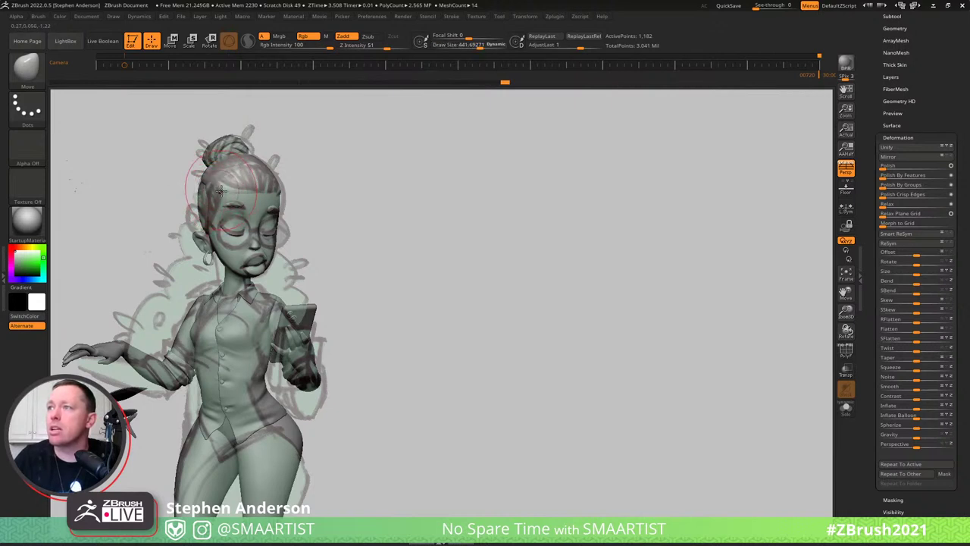
left_click_drag(226, 181, 208, 182)
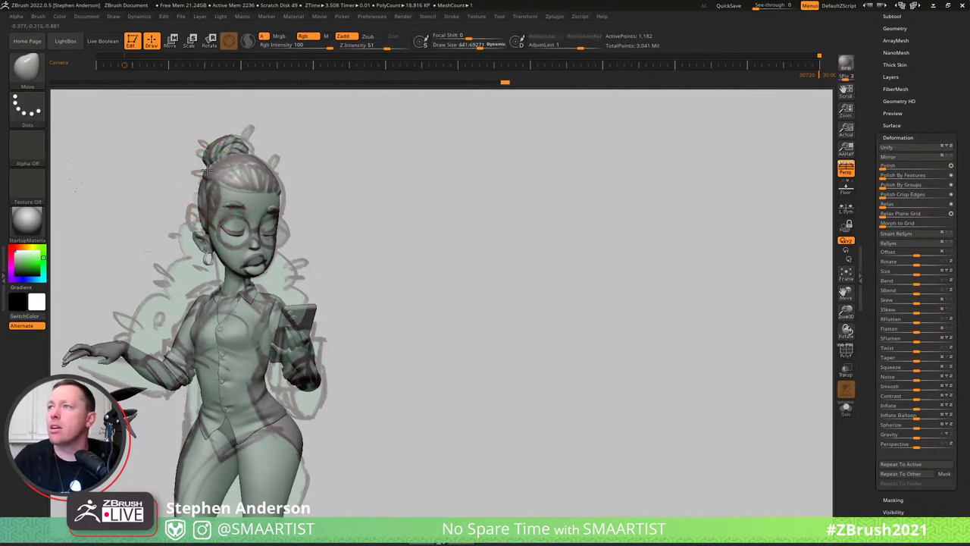
Switch to the Move Topological brush at a draw size of about 289 and check the side hair panel against the sketch.
key("s")
left_click_drag(219, 189, 217, 190)
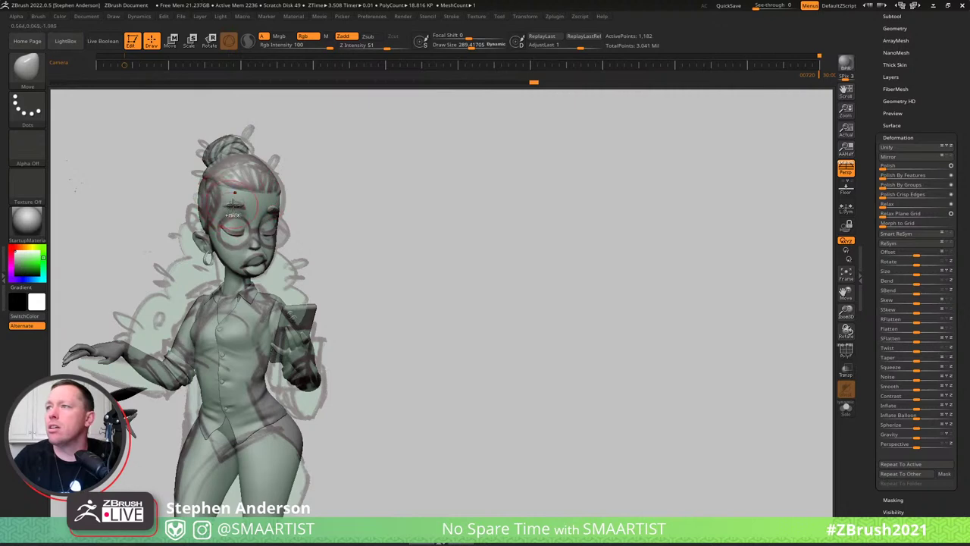
key("b")
key("m")
key("t")
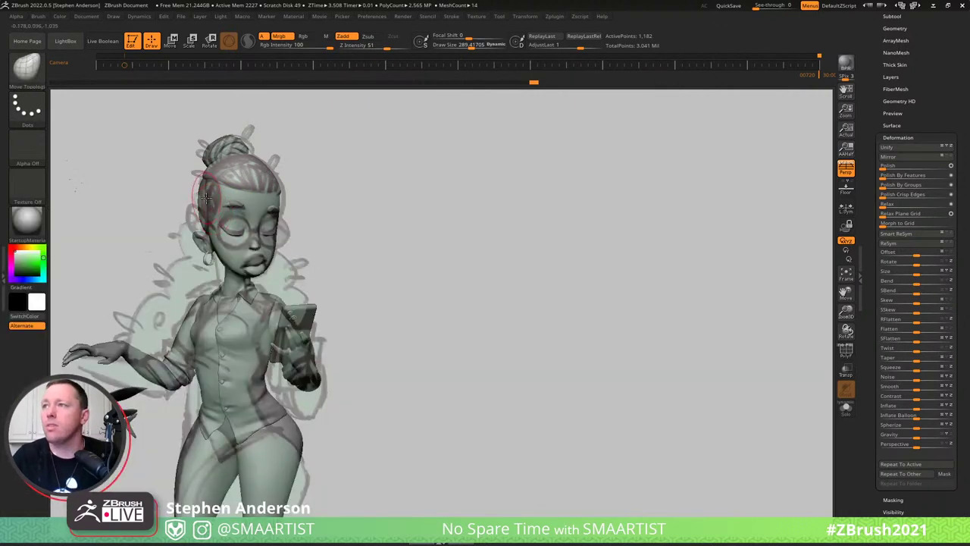
mouse_move(212, 206)
right_mouse_down()
mouse_move(502, 242)
mouse_move(445, 252)
mouse_move(462, 244)
right_mouse_up()
key("ctrl")
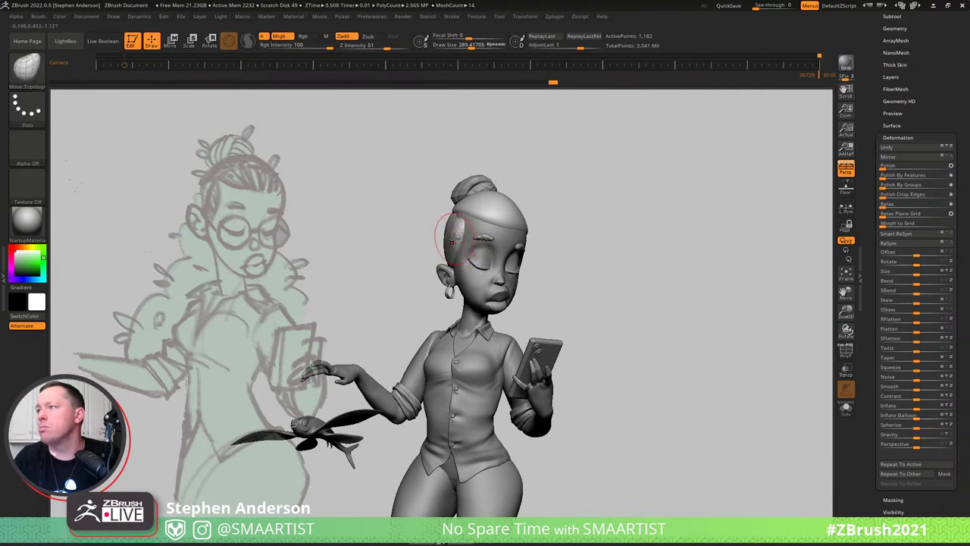
Try reshaping the side hair panel near the temple at a draw size of about 215, and undo the last edit.
key("s")
left_click_drag(452, 235, 451, 241)
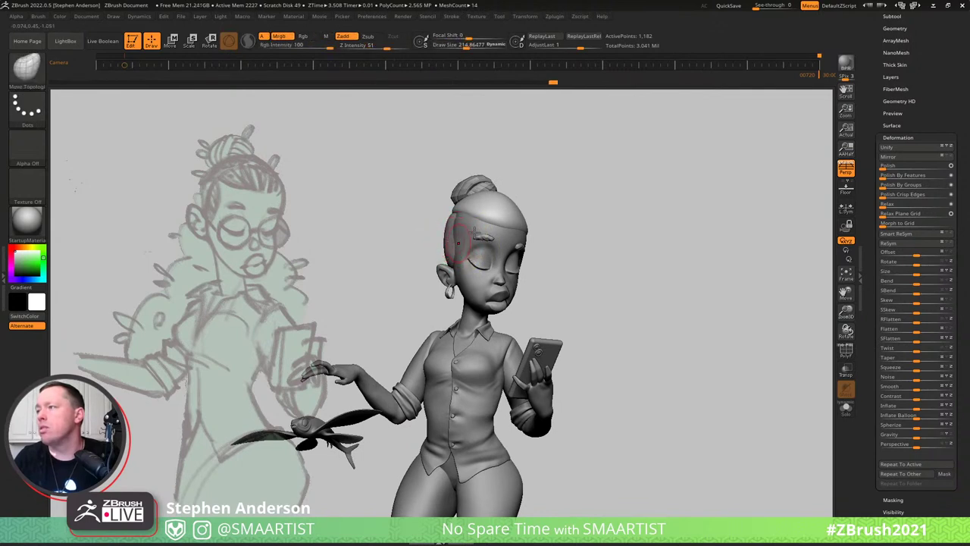
right_click_drag(451, 242, 486, 228)
key("ctrl+z")
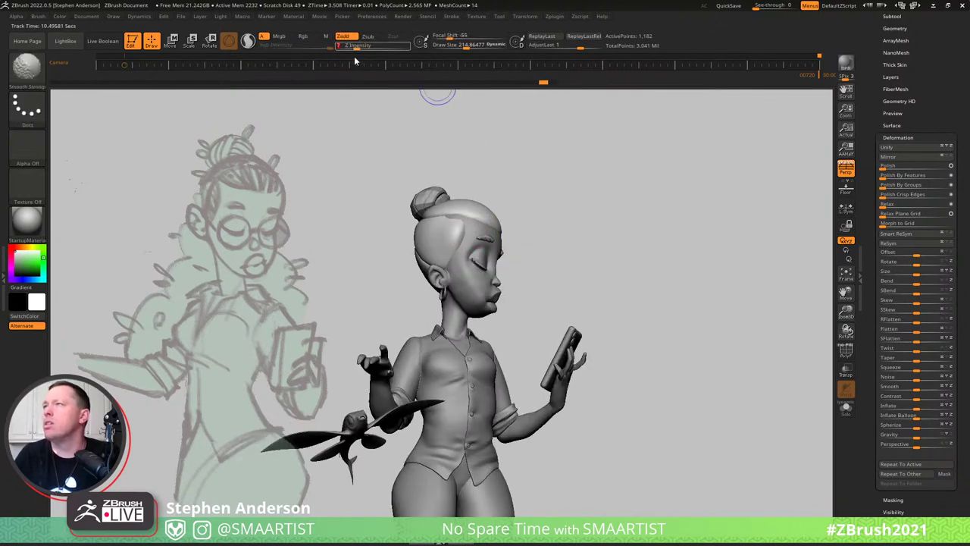
Refine the upper seam between the back and side panels below the bun at a draw size of about 314.
mouse_move(452, 237)
right_mouse_down()
mouse_move(470, 236)
mouse_move(440, 224)
mouse_move(449, 218)
mouse_move(456, 227)
mouse_move(413, 249)
mouse_move(422, 219)
mouse_move(457, 233)
mouse_move(408, 213)
mouse_move(413, 189)
mouse_move(404, 191)
mouse_move(424, 197)
mouse_move(441, 265)
right_mouse_up()
key("s")
right_click_drag(400, 182, 387, 184)
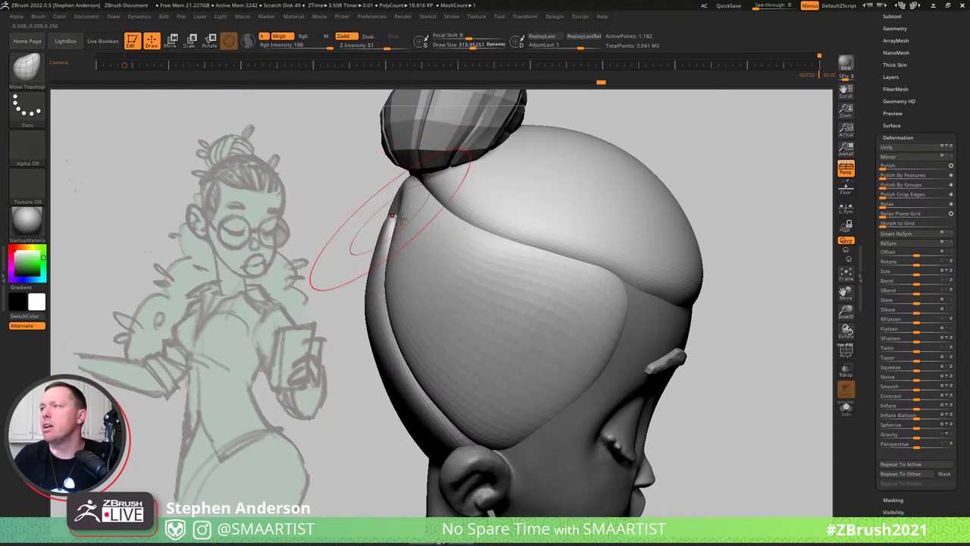
right_click_drag(362, 228, 379, 242)
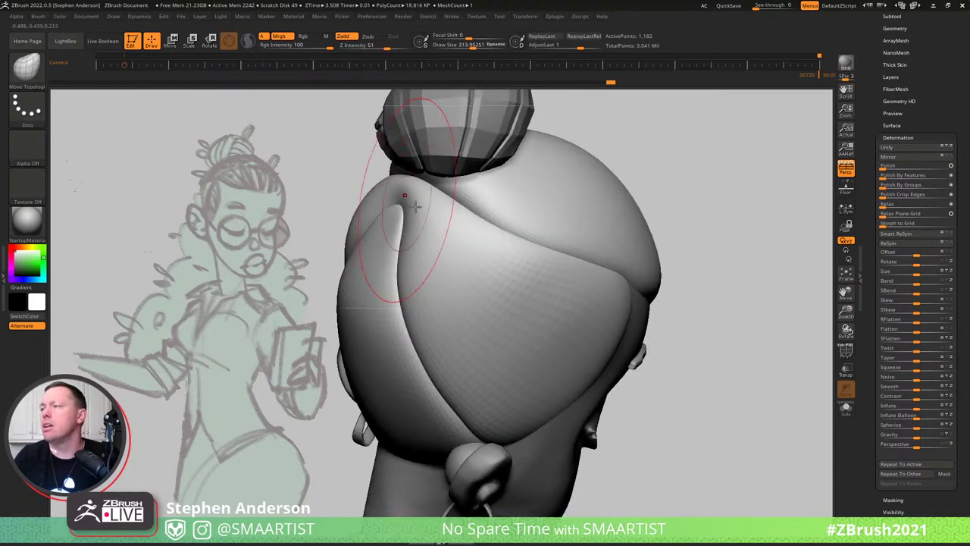
right_click_drag(404, 201, 468, 223)
right_click_drag(394, 218, 386, 200, "ctrl")
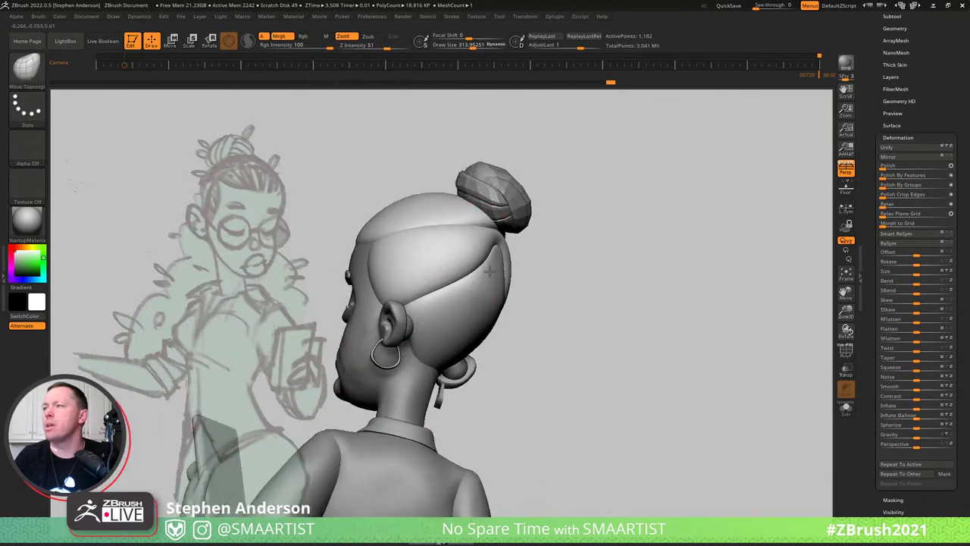
mouse_move(435, 295)
right_mouse_down()
mouse_move(447, 284)
mouse_move(431, 311)
right_mouse_up()
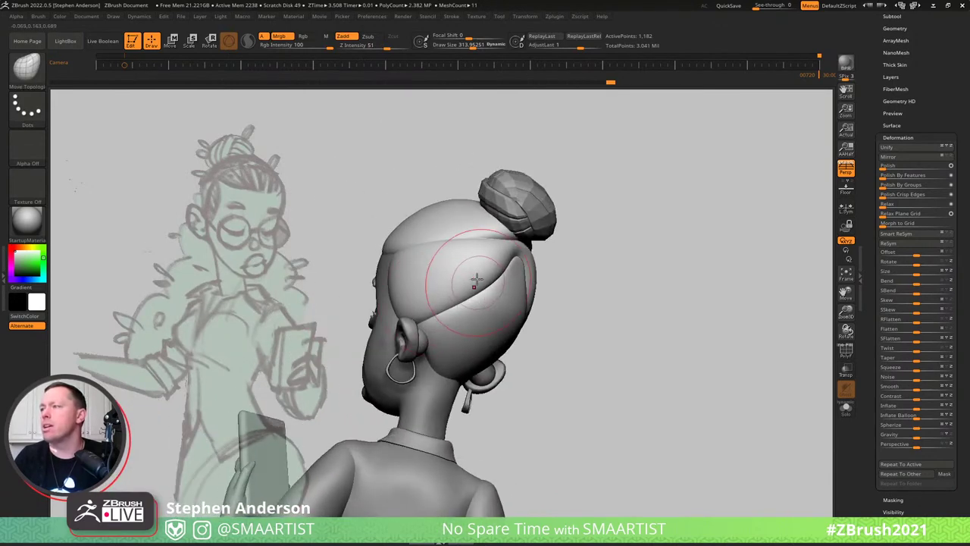
mouse_move(488, 272)
right_mouse_down()
mouse_move(522, 300)
mouse_move(467, 267)
mouse_move(496, 298)
mouse_move(474, 335)
right_mouse_up()
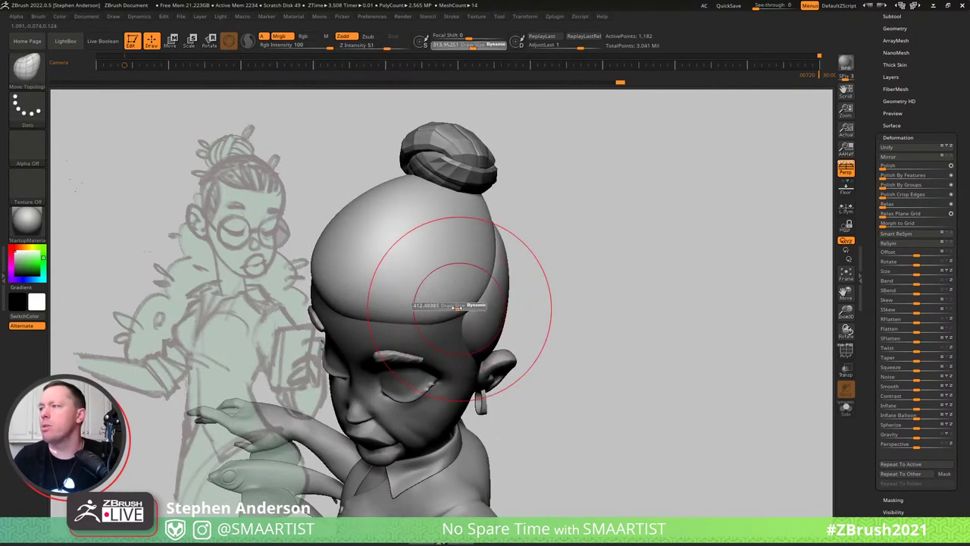
Increase the draw size to about 394 and reshape the top panel's lower edge above the temple.
left_click_drag(454, 306, 447, 290)
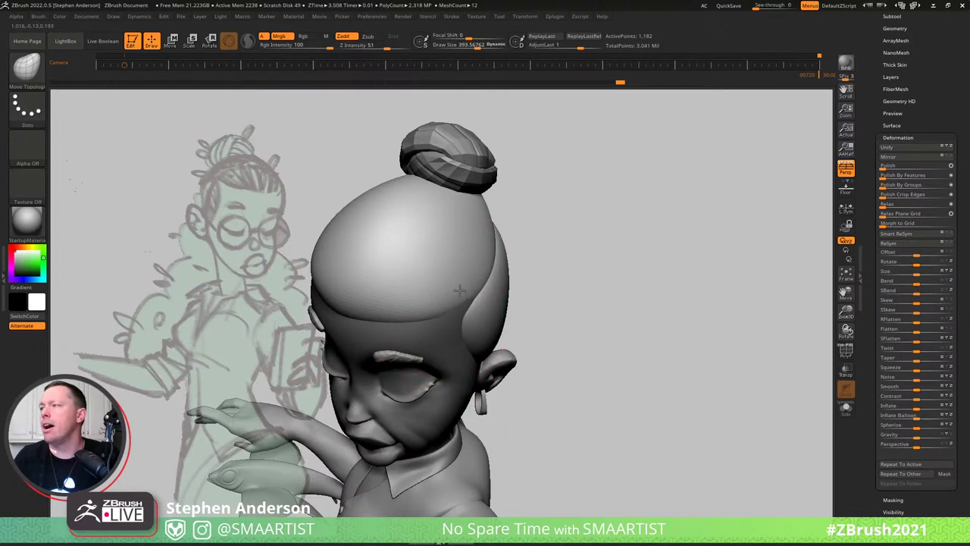
right_click_drag(439, 280, 452, 282)
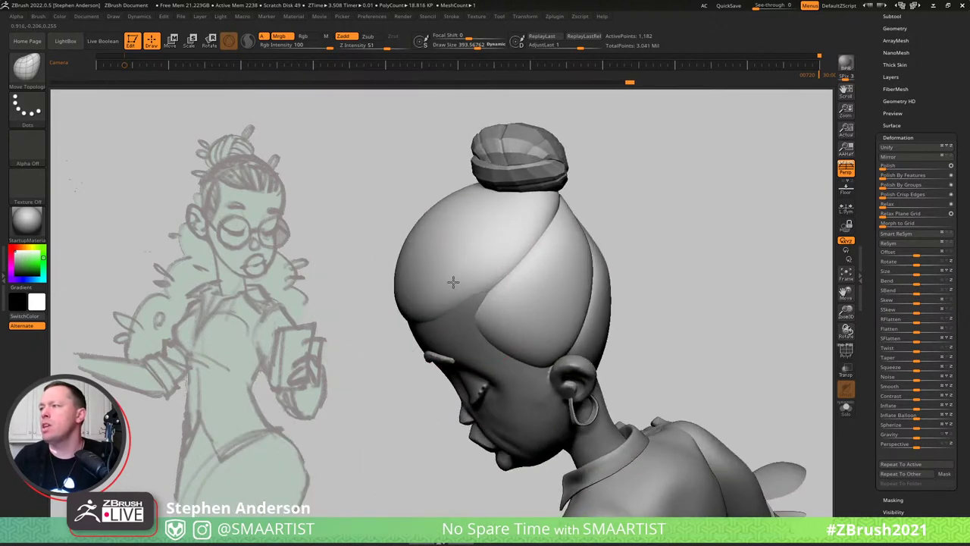
mouse_move(525, 227)
right_mouse_down()
mouse_move(574, 242)
mouse_move(595, 216)
mouse_move(576, 202)
mouse_move(555, 236)
right_mouse_up()
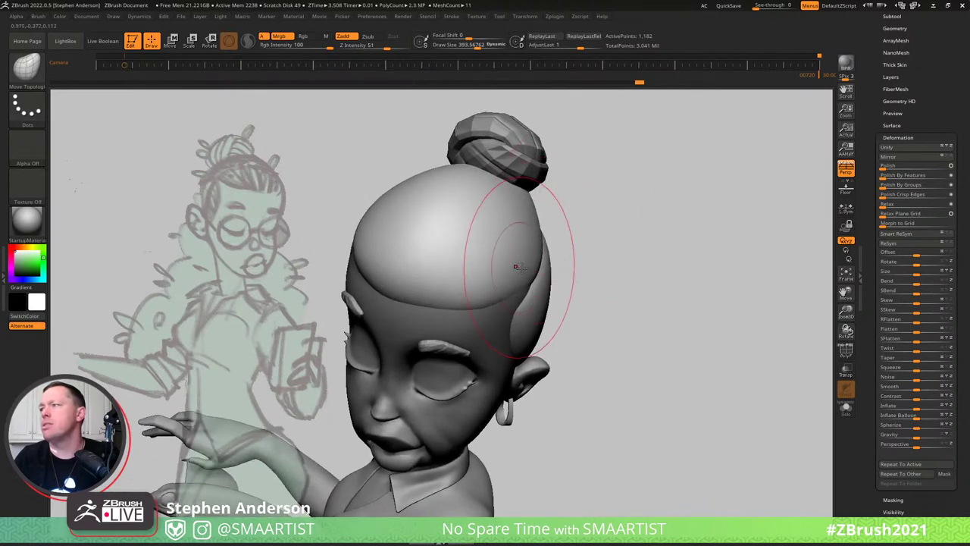
right_click_drag(524, 266, 531, 266)
Refine the top panel's edge at a draw size of about 357 and leave a snapshot of the model on the canvas.
key("s")
left_click_drag(536, 266, 531, 265)
mouse_move(530, 265)
right_mouse_down()
mouse_move(547, 276)
mouse_move(535, 295)
mouse_move(542, 275)
mouse_move(576, 278)
mouse_move(518, 301)
mouse_move(584, 257)
mouse_move(516, 219)
mouse_move(558, 268)
mouse_move(489, 272)
mouse_move(565, 316)
mouse_move(565, 282)
right_mouse_up()
key("s")
mouse_move(592, 350)
right_mouse_down("ctrl")
mouse_move(660, 299)
mouse_move(709, 292)
mouse_move(401, 241)
mouse_move(558, 239)
mouse_move(504, 222)
mouse_move(720, 242)
mouse_move(634, 244)
mouse_move(602, 216)
mouse_move(566, 211)
right_mouse_up("ctrl")
key("shift+s")
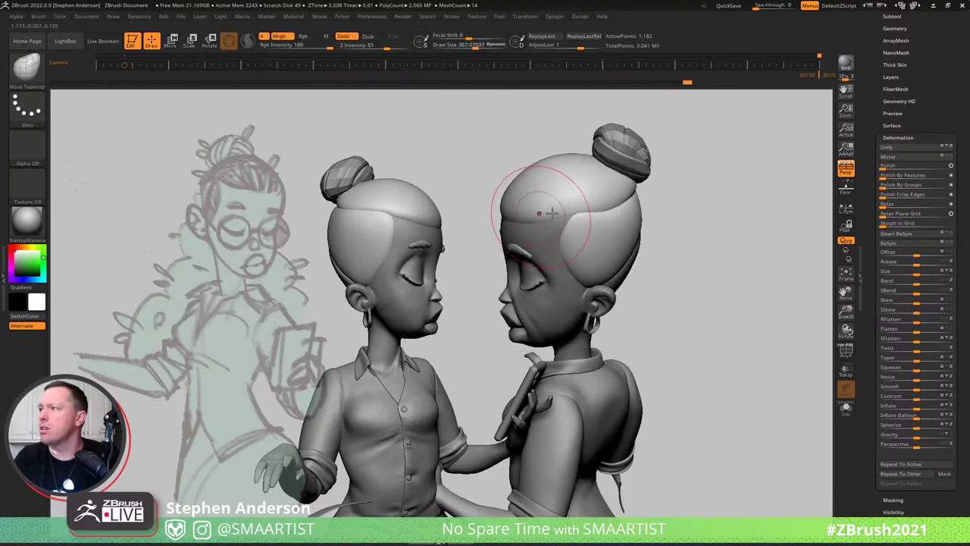
Adjust the front hairline of the top panel with draw sizes of about 289 and 314.
key("s")
left_click(565, 213)
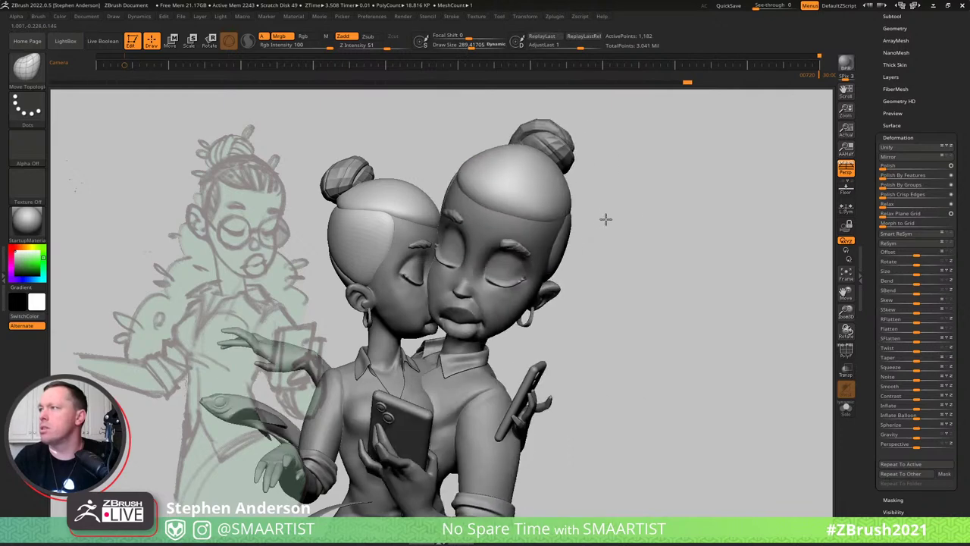
key("s")
left_click(534, 226)
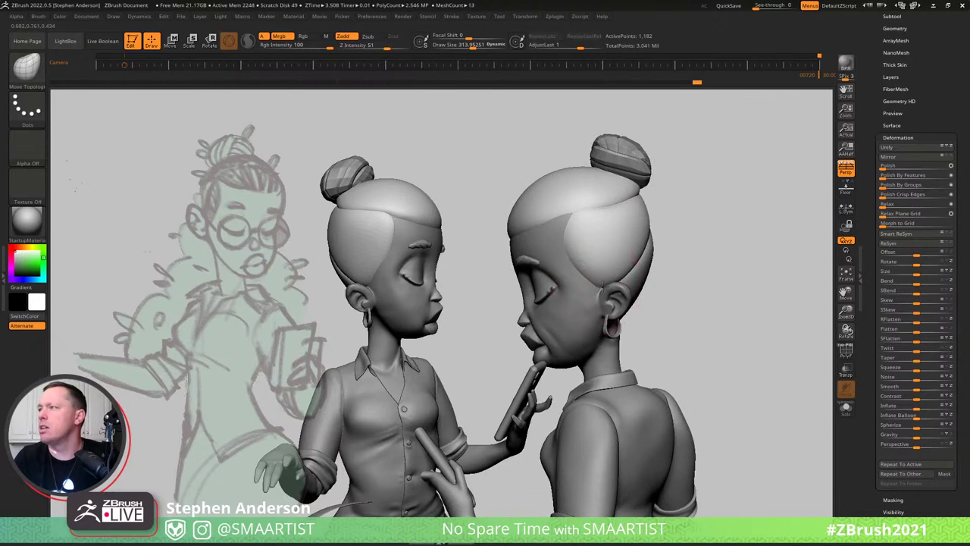
key("ctrl")
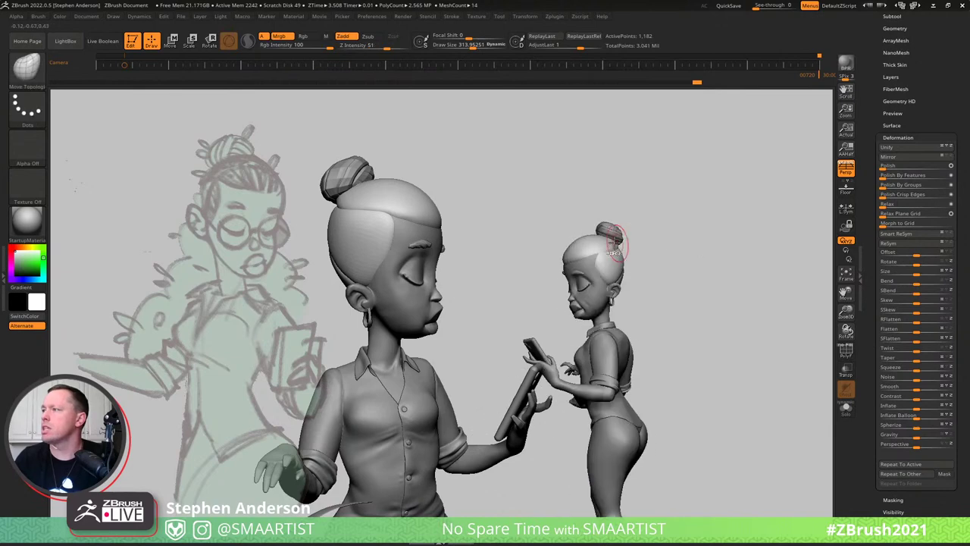
Refine the hairline where the top and side panels meet at a draw size of about 331, and clear the canvas snapshot.
right_click_drag(614, 281, 578, 260)
key("s")
left_click_drag(578, 260, 591, 260)
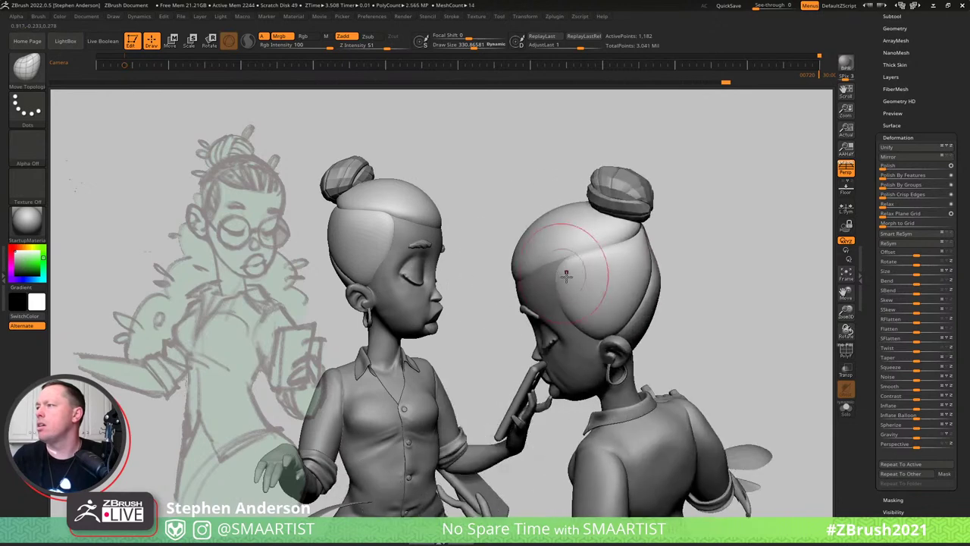
left_click_drag(557, 278, 560, 279)
mouse_move(560, 278)
right_mouse_down()
mouse_move(621, 281)
mouse_move(579, 249)
mouse_move(577, 292)
mouse_move(559, 277)
right_mouse_up()
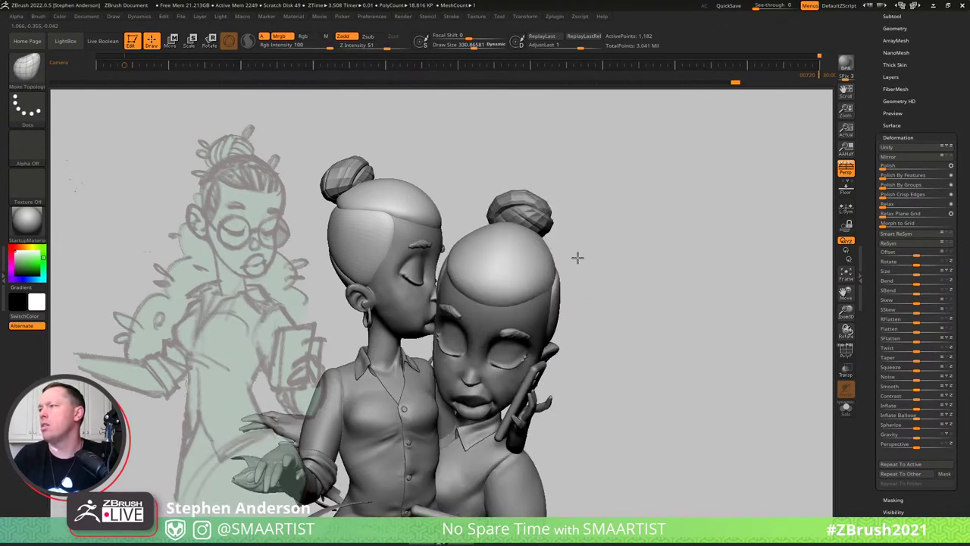
right_click_drag(585, 276, 698, 240)
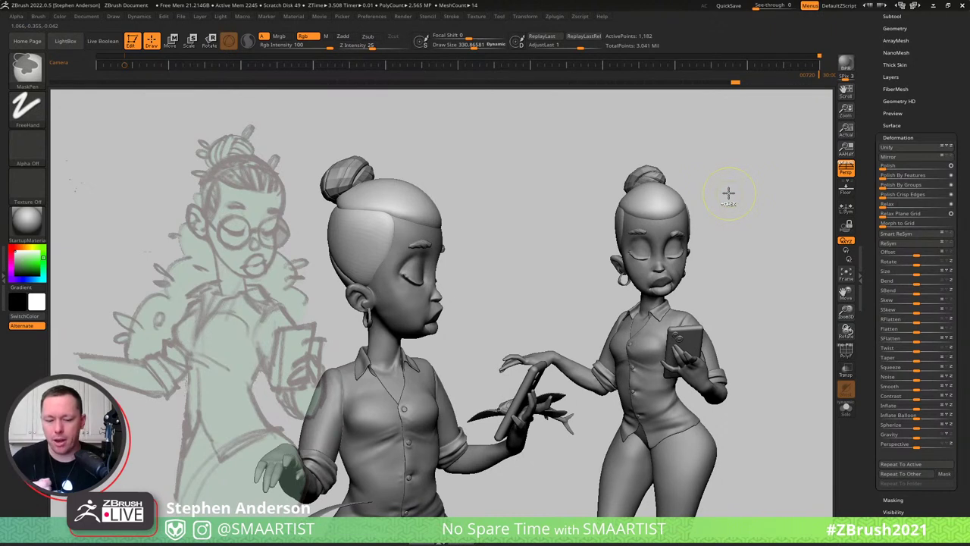
key("ctrl+n")
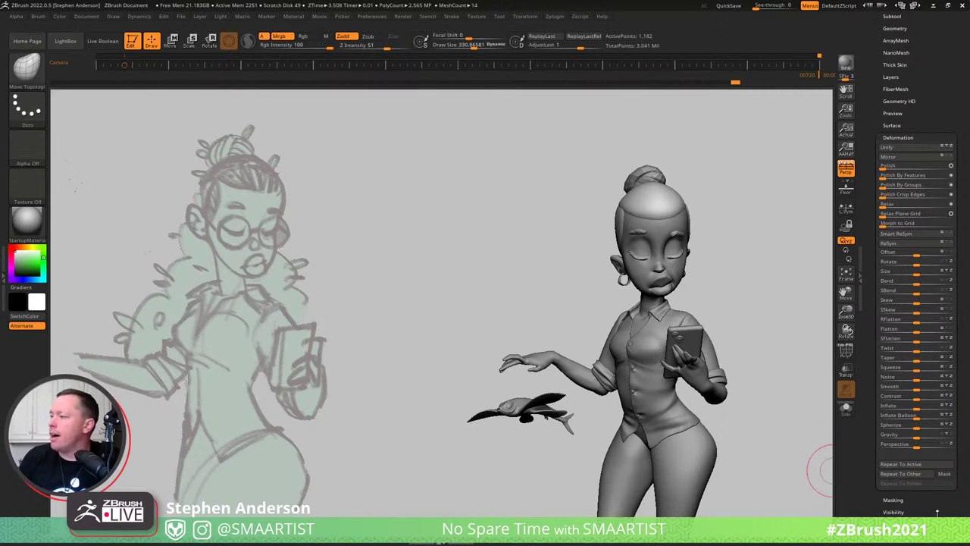
scroll(936, 512, "down", 5)
left_click(905, 440)
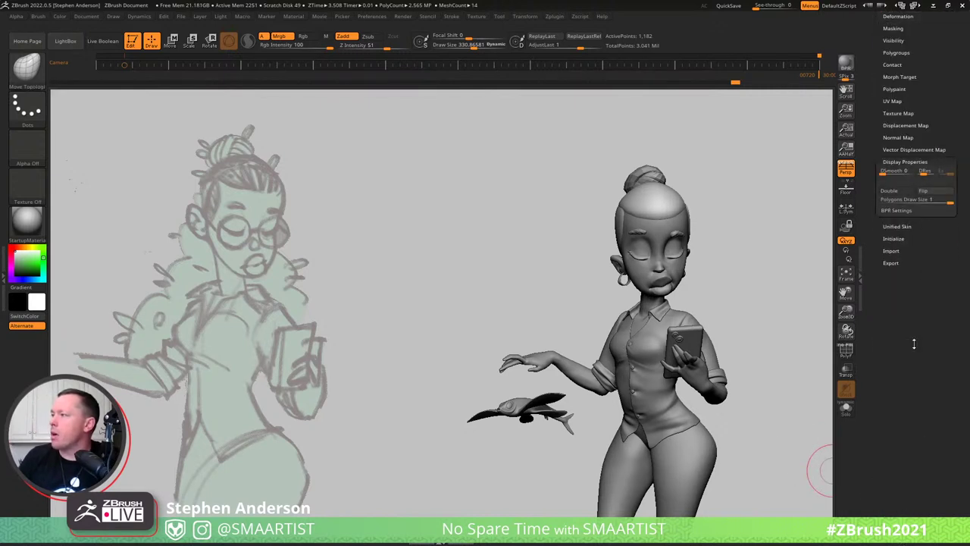
left_click(909, 161)
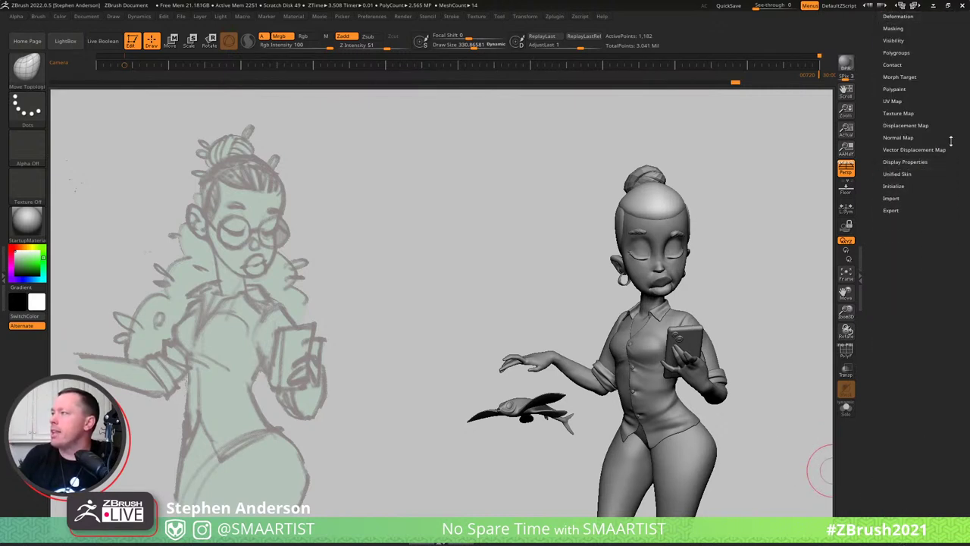
Find the glasses subtool PM3D_Cylinder3D_2 in the subtool list and make it visible.
scroll(932, 121, "up", 5)
right_click_drag(700, 223, 743, 215)
left_click(892, 76)
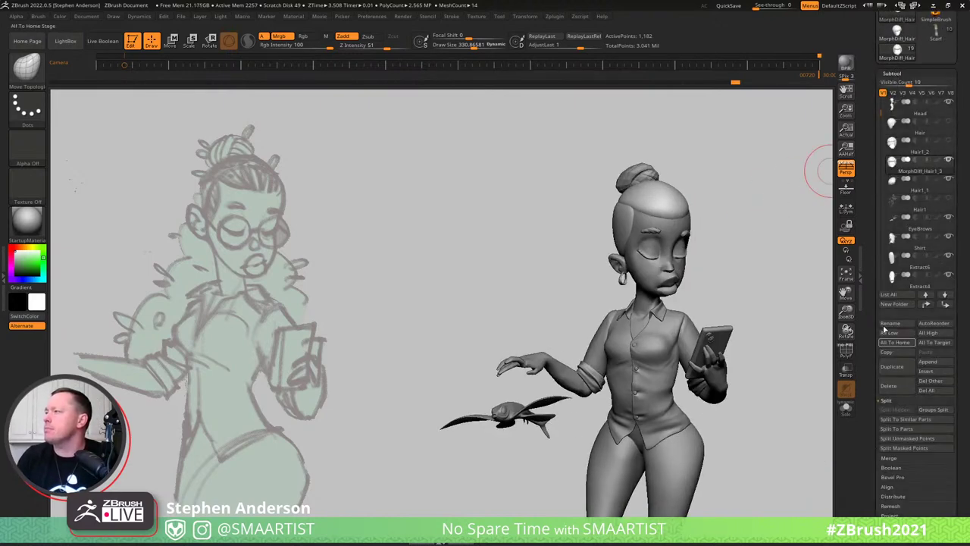
mouse_move(926, 206)
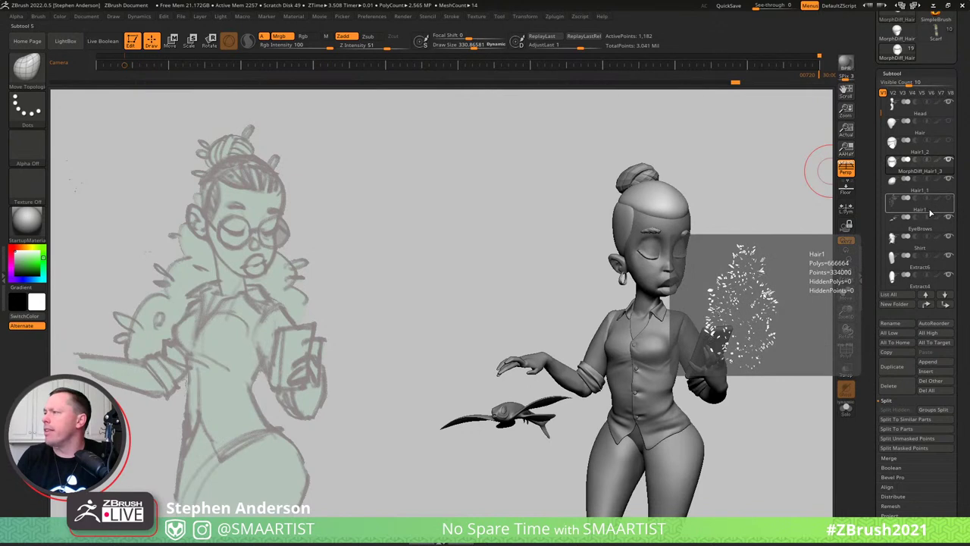
mouse_move(924, 227)
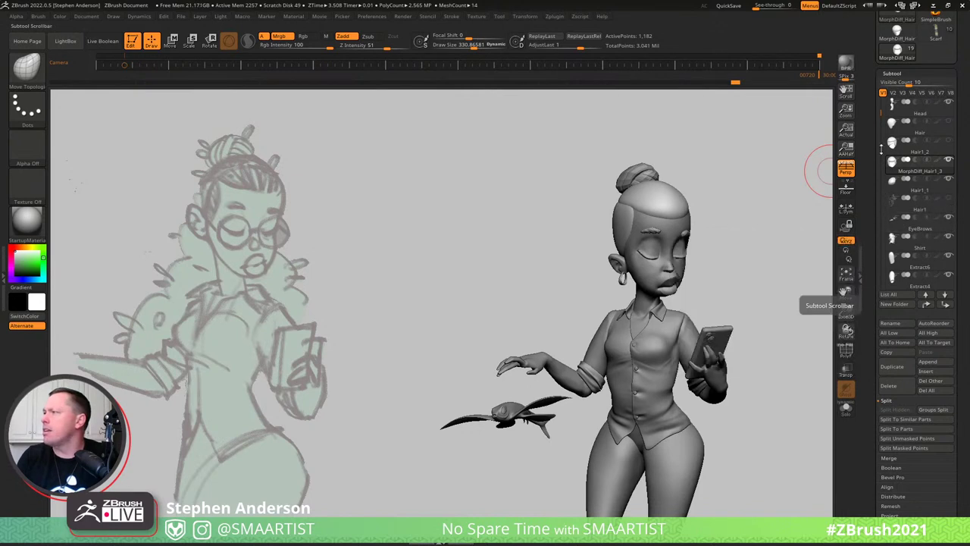
left_click_drag(881, 115, 878, 166)
left_click(948, 256)
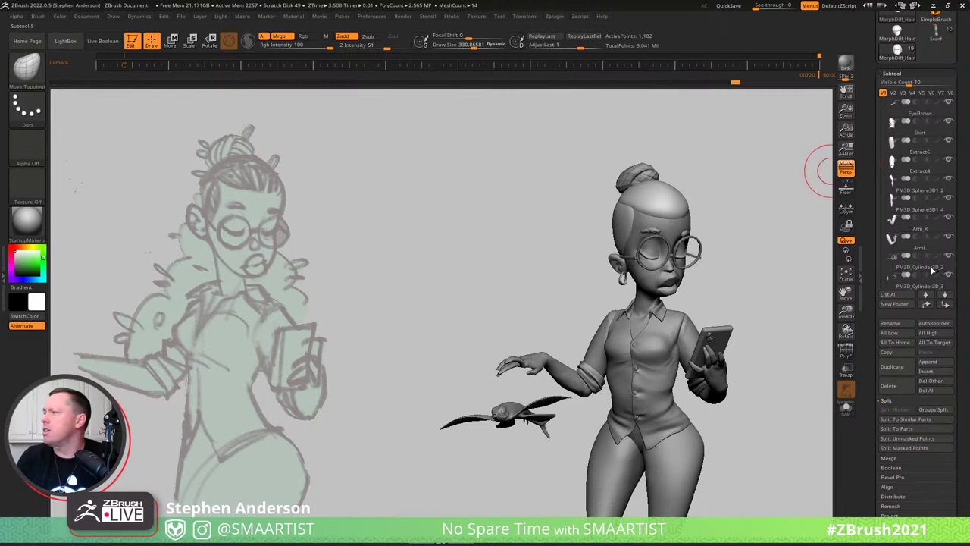
Rename the PM3D_Cylinder3D_2 subtool as Glasses and turn on its polypaint display.
left_click(925, 267)
left_click(898, 323)
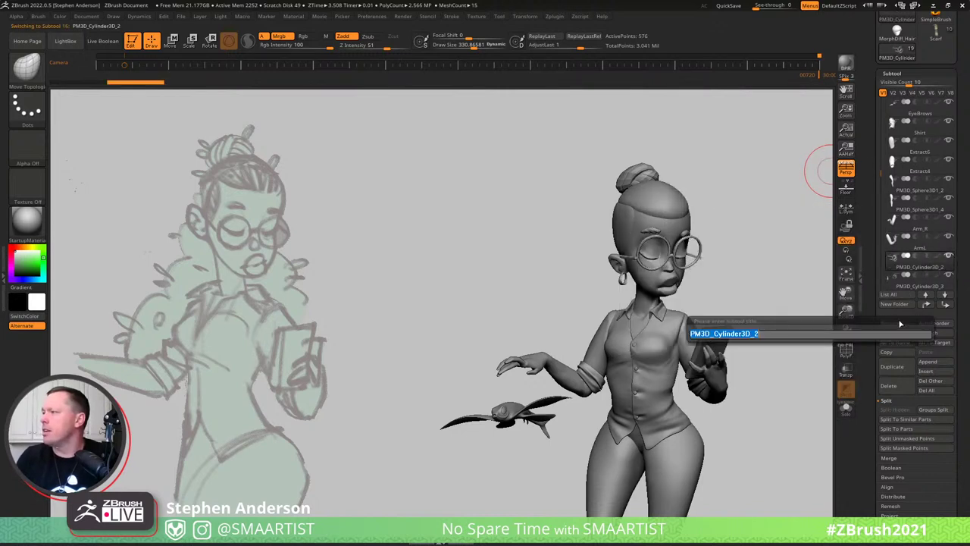
type("Glasse")
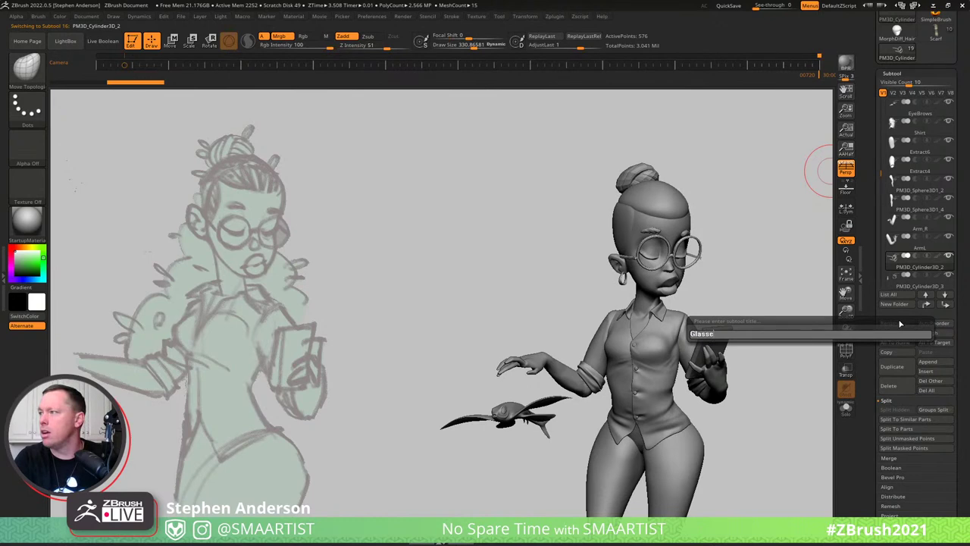
type("s")
key("Return")
left_click(938, 258)
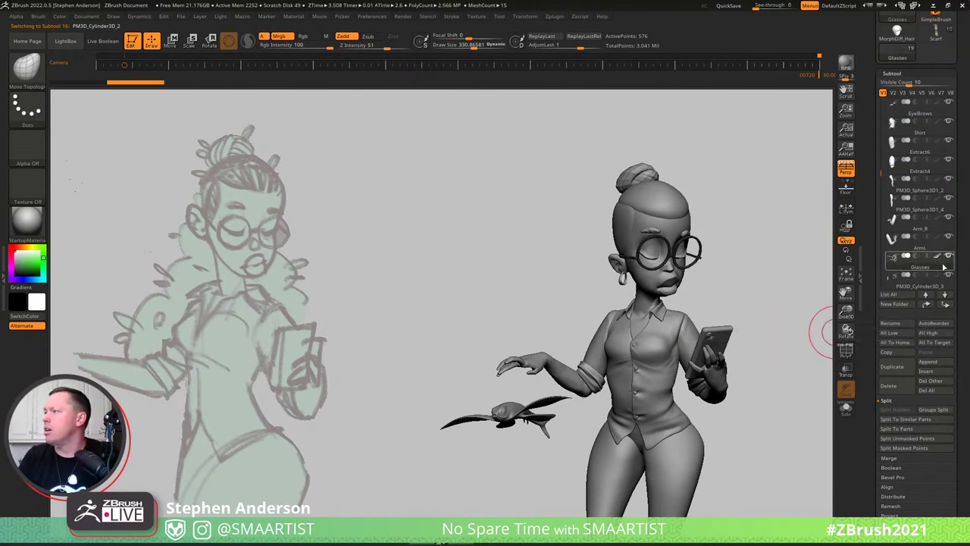
Turn on the polypaint display for all subtools and check the colours on the character's head.
left_click(939, 258, "shift")
left_click(938, 258, "shift")
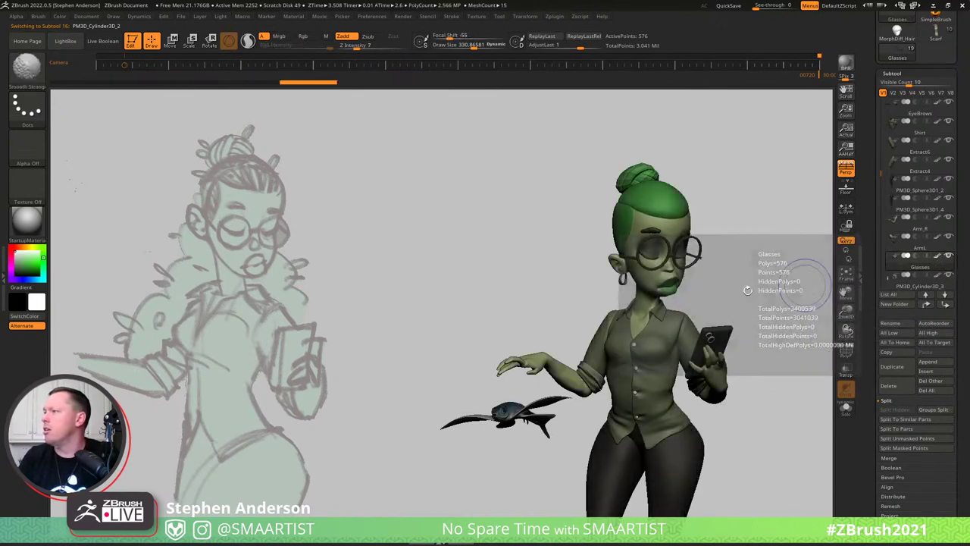
left_click_drag(727, 244, 725, 241)
mouse_move(725, 241)
right_mouse_down()
mouse_move(757, 331)
mouse_move(750, 334)
mouse_move(768, 415)
mouse_move(760, 383)
mouse_move(722, 343)
mouse_move(671, 321)
right_mouse_up()
key("shift")
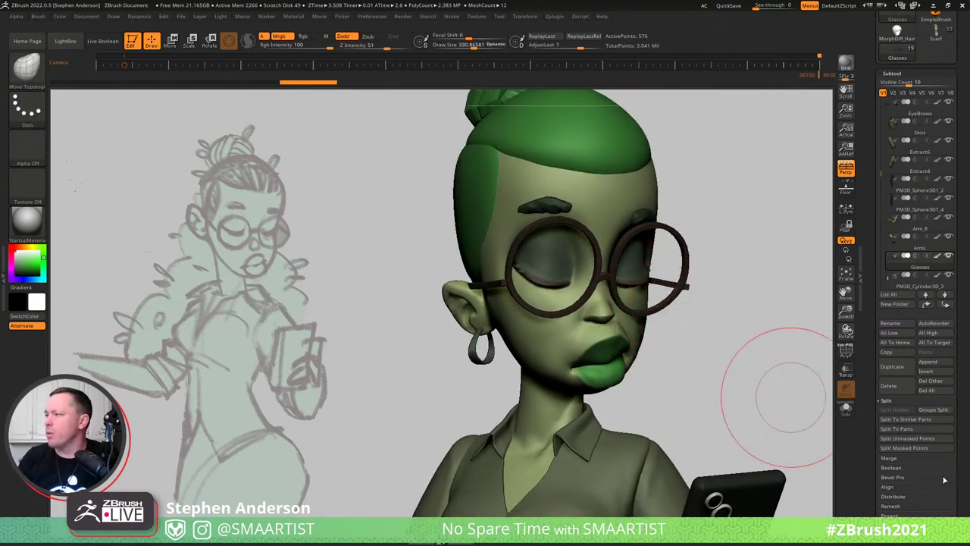
Select the MorphDiff_Hair1_3 subtool and mask every hair panel except the lower back panel.
right_click_drag(591, 292, 521, 178, "ctrl")
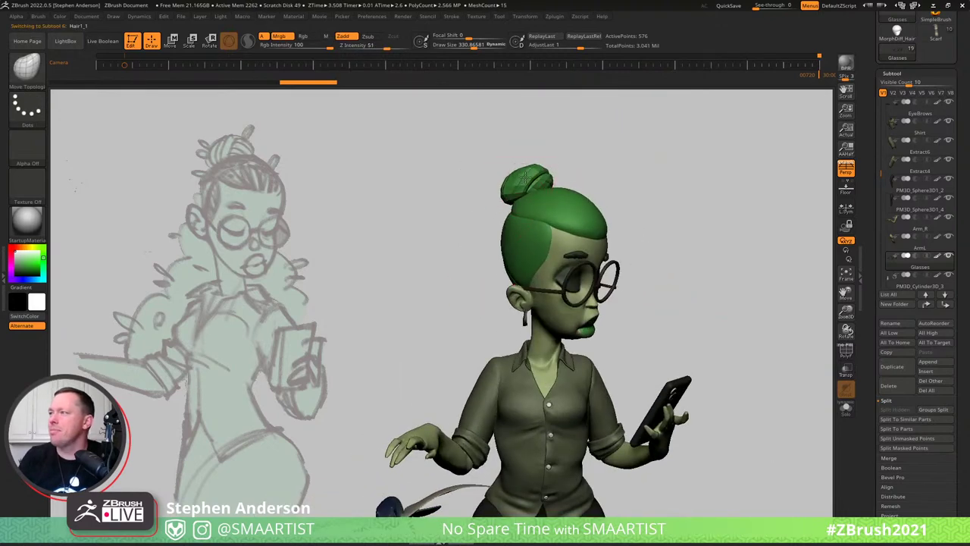
mouse_move(624, 177)
right_mouse_down()
mouse_move(623, 165)
mouse_move(676, 167)
mouse_move(671, 158)
mouse_move(649, 164)
right_mouse_up()
key("ctrl")
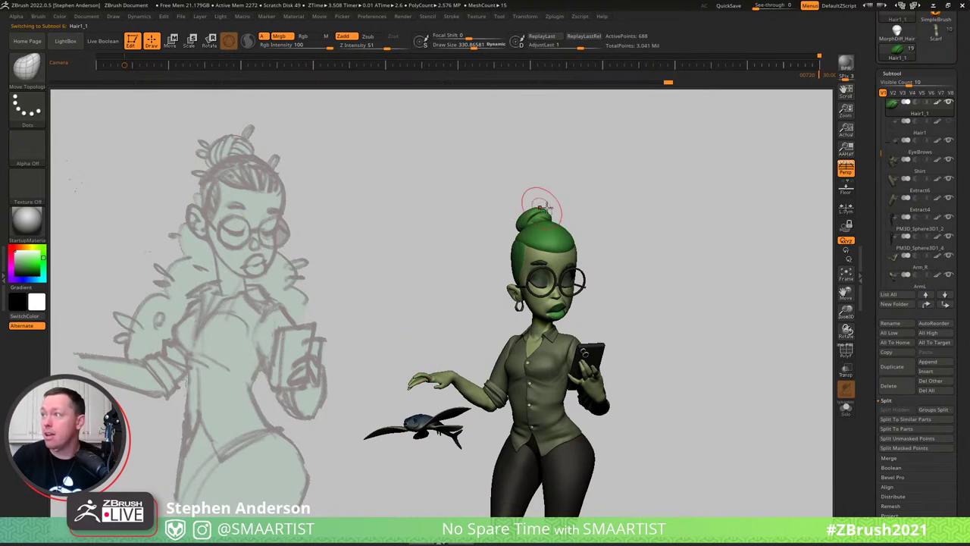
mouse_move(541, 205)
right_mouse_down()
mouse_move(643, 222)
mouse_move(568, 221)
mouse_move(632, 225)
mouse_move(573, 267)
mouse_move(581, 278)
mouse_move(565, 274)
mouse_move(574, 281)
right_mouse_up()
key("ctrl")
left_click(574, 262, "alt")
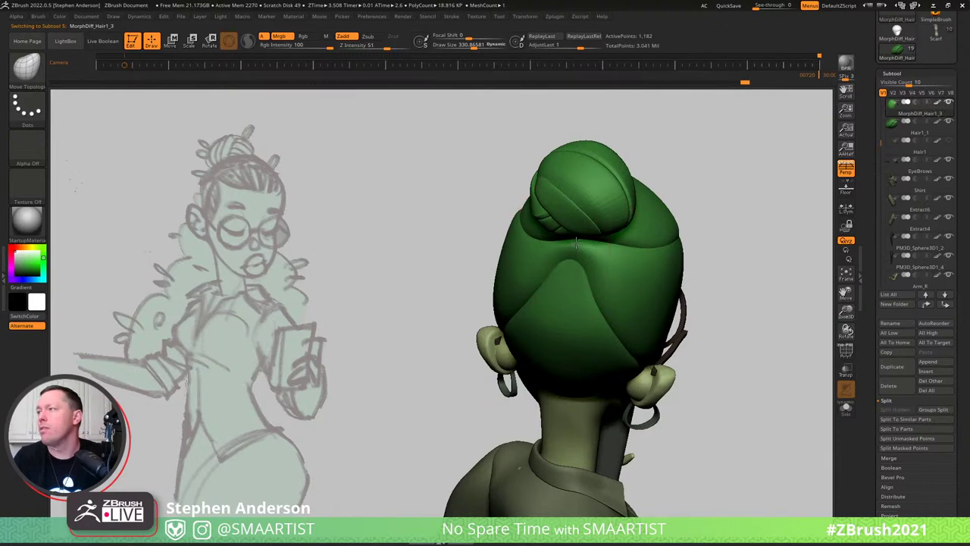
mouse_move(578, 193)
right_mouse_down()
mouse_move(585, 235)
mouse_move(594, 233)
mouse_move(569, 235)
mouse_move(560, 222)
mouse_move(517, 244)
mouse_move(587, 246)
mouse_move(610, 221)
mouse_move(601, 252)
mouse_move(582, 260)
mouse_move(629, 260)
mouse_move(616, 249)
mouse_move(618, 230)
mouse_move(641, 224)
mouse_move(611, 232)
mouse_move(558, 205)
mouse_move(645, 281)
mouse_move(629, 270)
mouse_move(649, 255)
mouse_move(629, 244)
mouse_move(628, 258)
right_mouse_up()
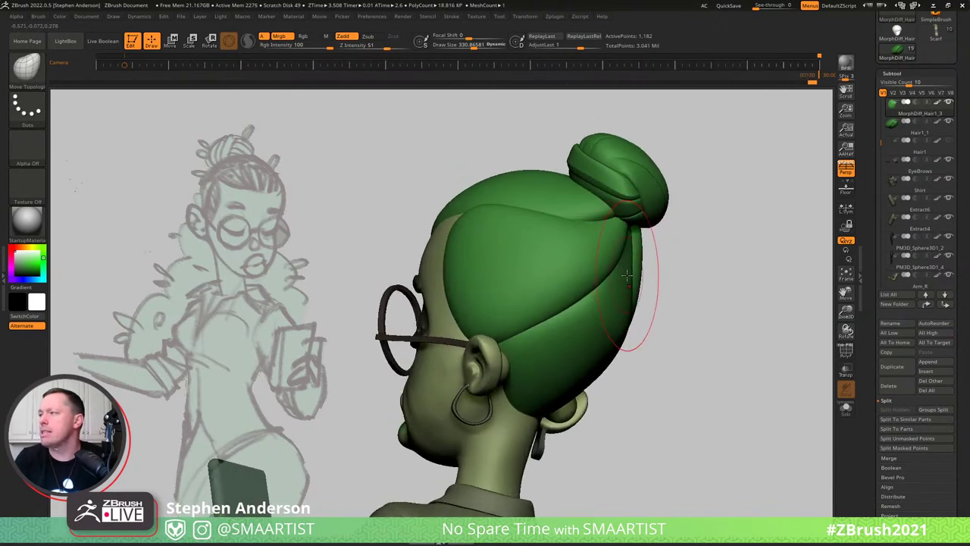
key("shift+f")
key("w")
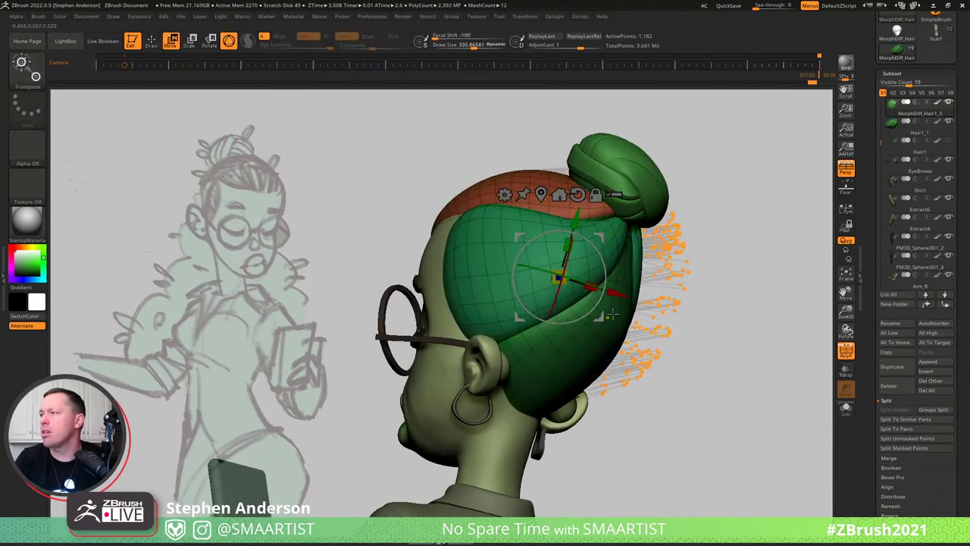
left_click(621, 316, "ctrl")
Pull the lower back hair panel's upper end into shape below the bun with the Move brush at a draw size of about 251.
key("q")
key("b")
key("m")
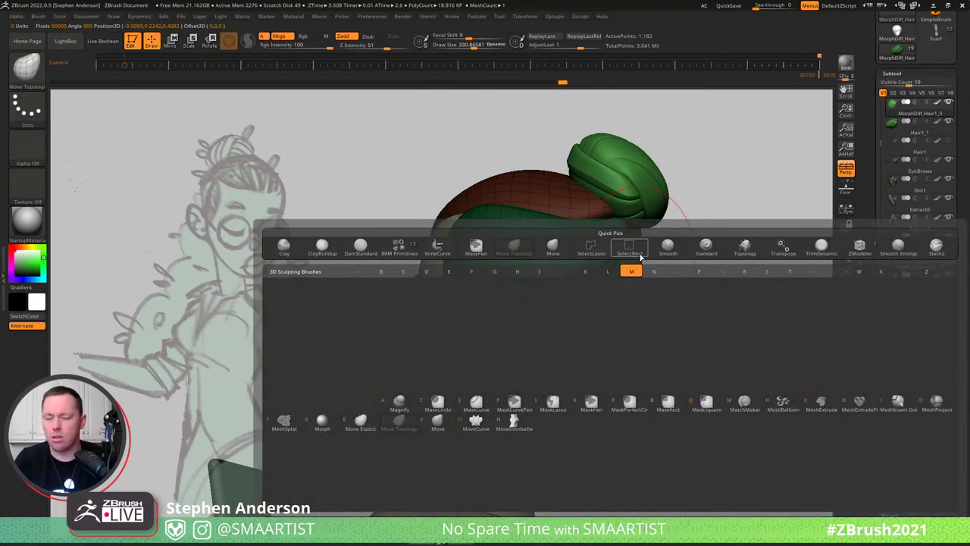
key("v")
right_click_drag(638, 256, 634, 199)
key("s")
left_click_drag(625, 251, 613, 260)
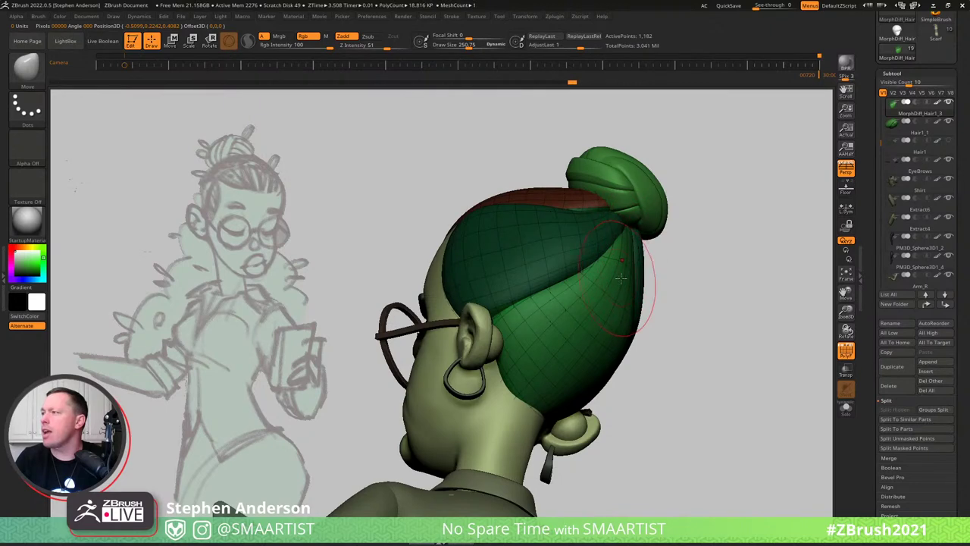
Hide the polyframe, clear the mask, and nudge the back hair panels where they gather beneath the bun.
key("shift+f")
right_click_drag(697, 285, 715, 225, "ctrl")
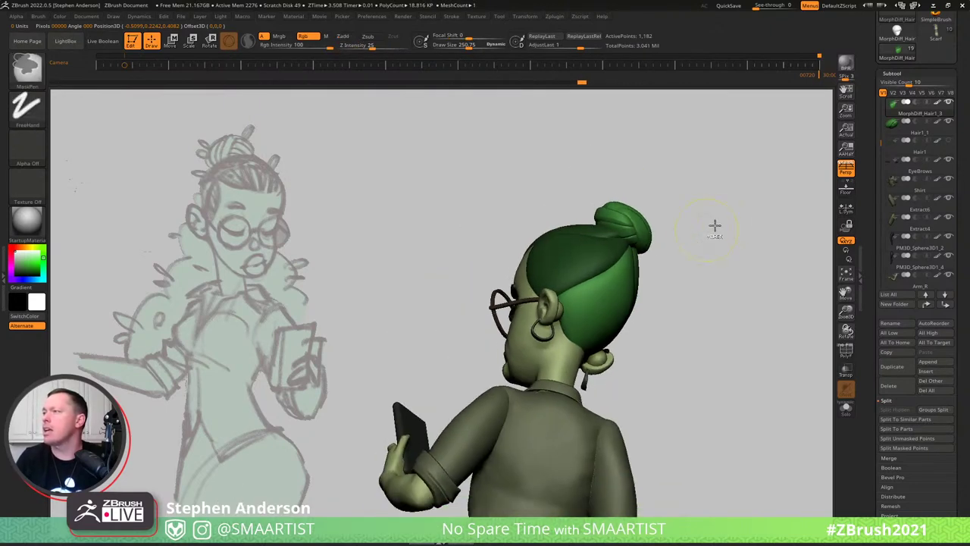
left_click_drag(704, 241, 688, 236, "ctrl")
mouse_move(687, 236)
right_mouse_down()
mouse_move(681, 252)
mouse_move(652, 249)
mouse_move(731, 273)
right_mouse_up()
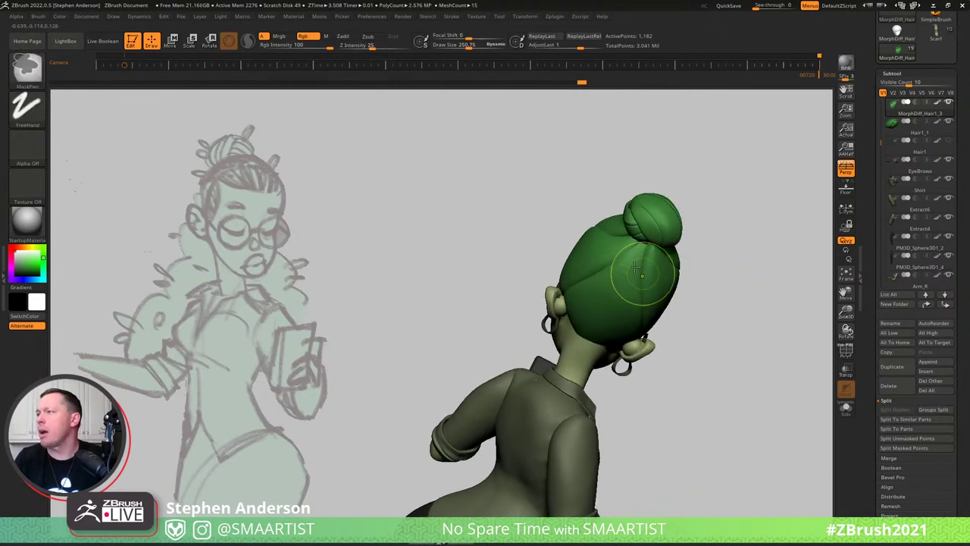
left_click_drag(635, 267, 637, 263)
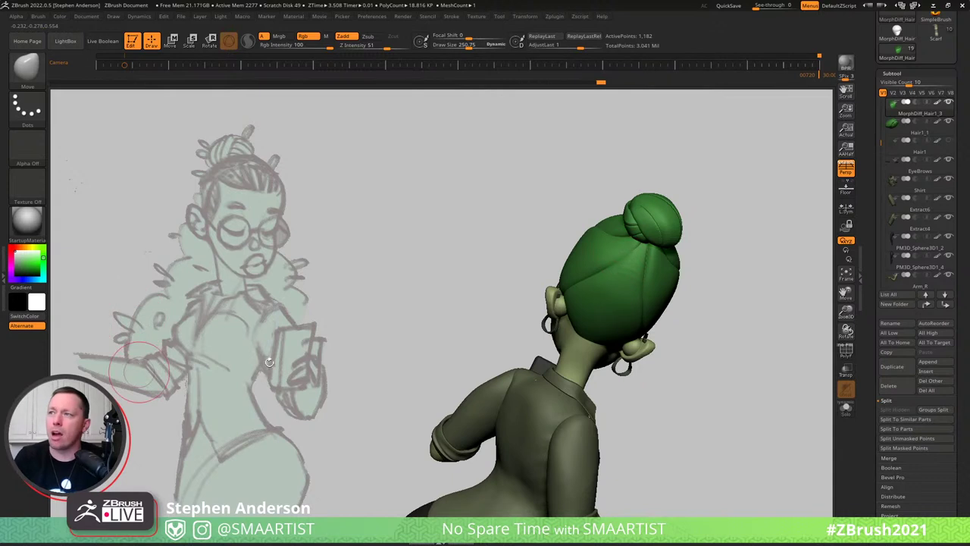
right_click_drag(452, 287, 648, 241)
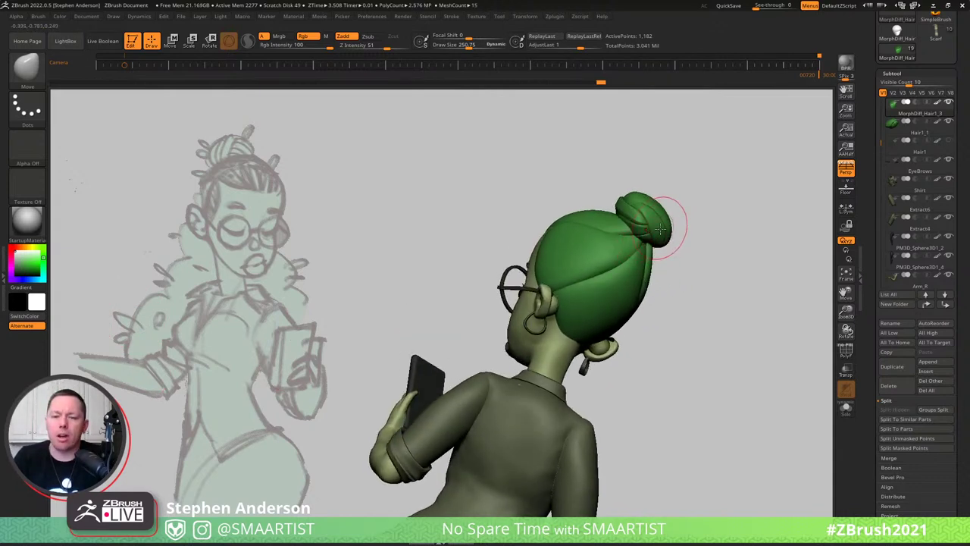
right_click_drag(670, 251, 557, 242)
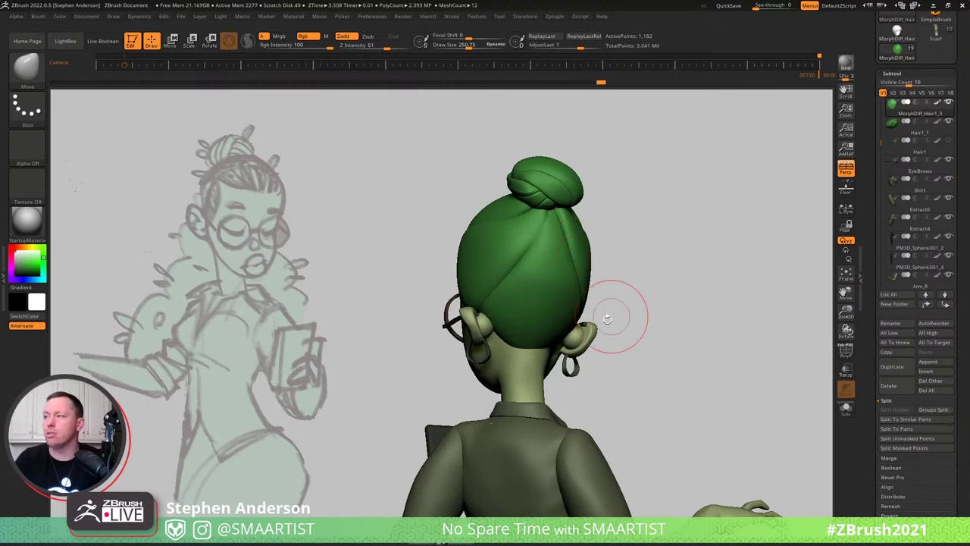
left_click_drag(629, 317, 682, 320)
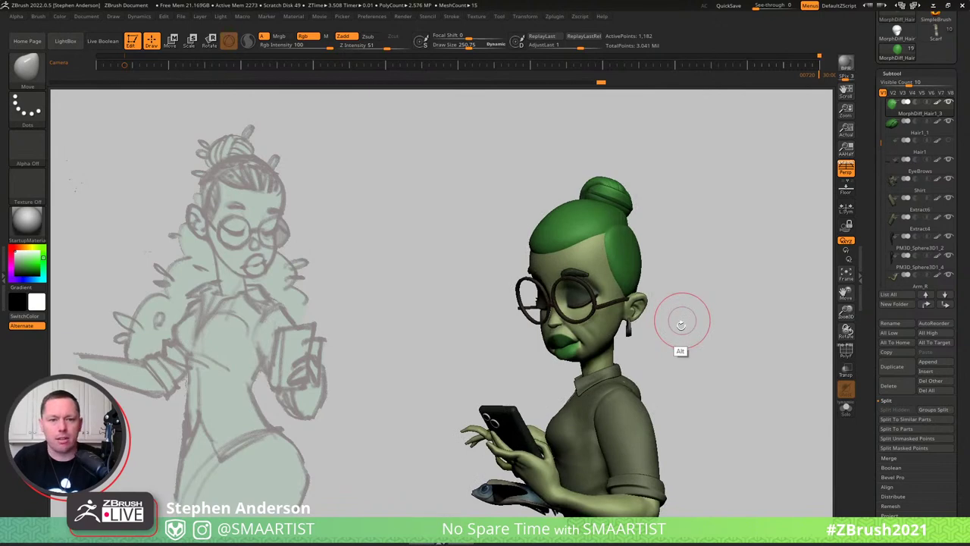
Switch to the browser and show all artworks in the artist's ArtStation portfolio.
key("alt+Tab")
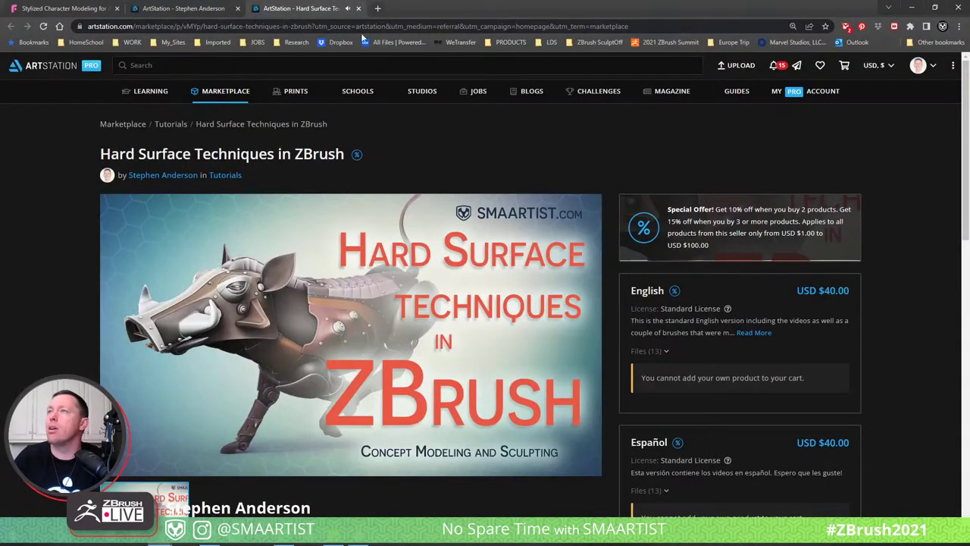
left_click(184, 9)
scroll(250, 189, "up", 1)
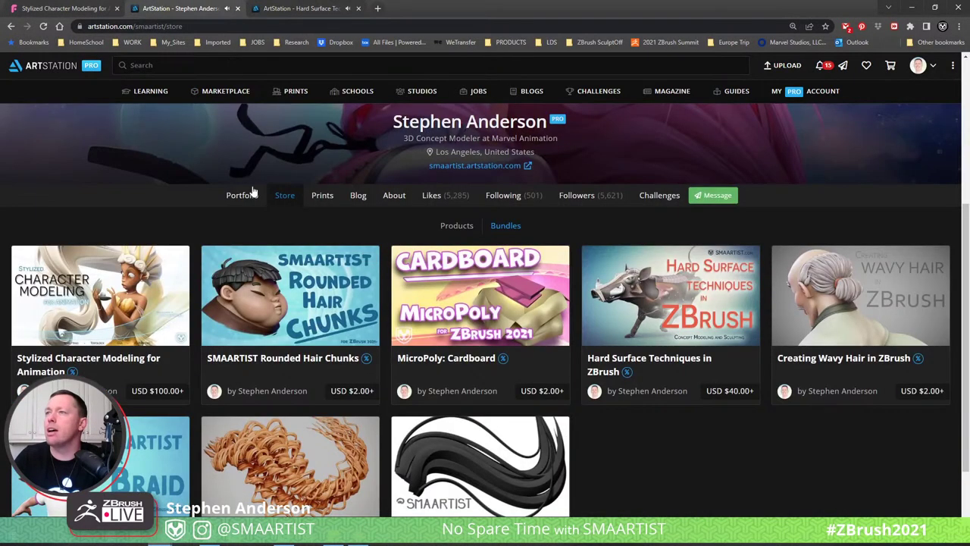
left_click(244, 194)
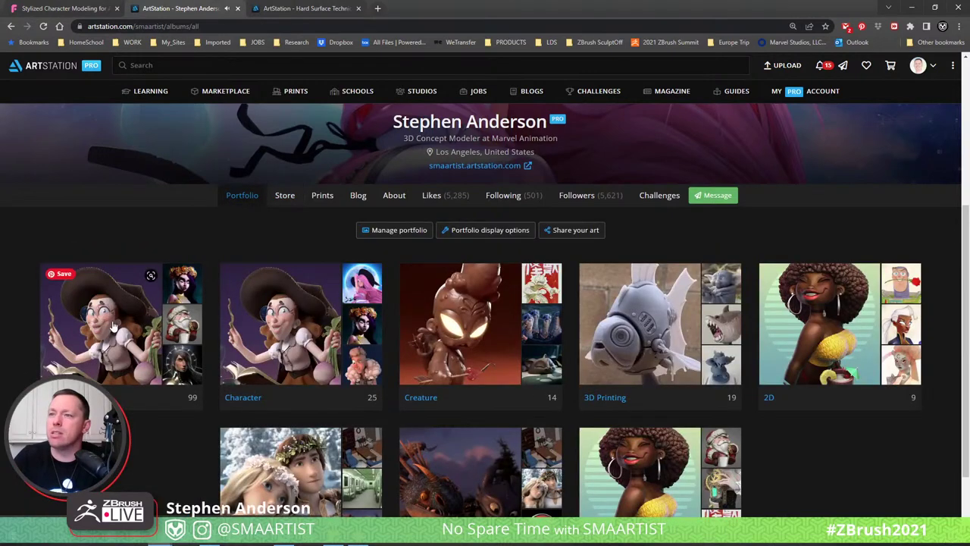
left_click(130, 334)
scroll(423, 302, "down", 1)
scroll(378, 242, "up", 1)
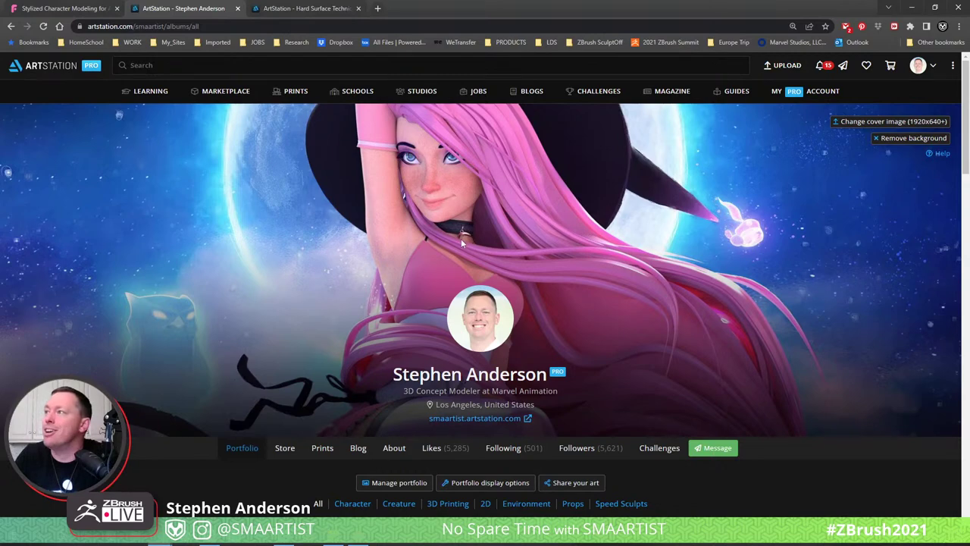
scroll(353, 261, "down", 3)
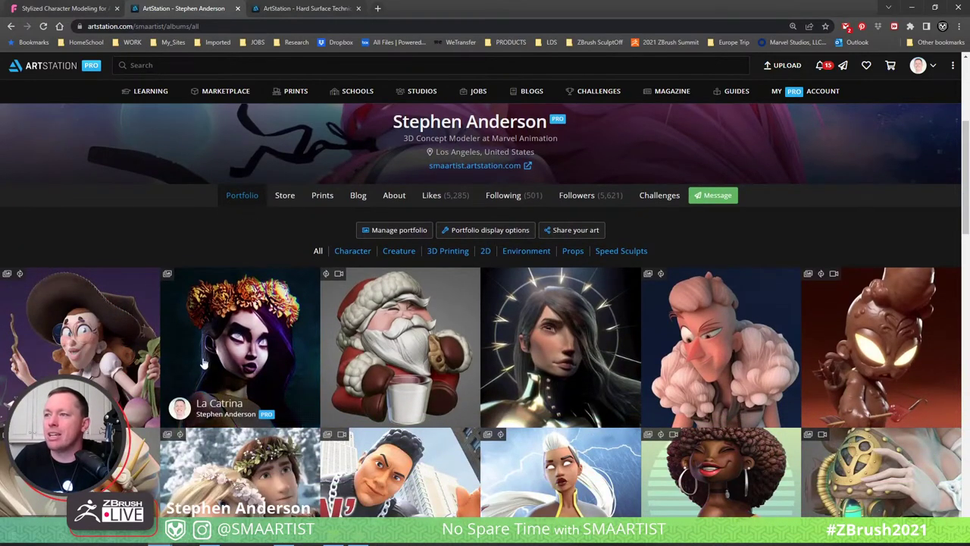
Open the La Catrina, Witch Apprentice, Guardian of the Sands, Grand Space Opera and Sweet Tooth artworks in separate tabs.
middle_click(220, 358)
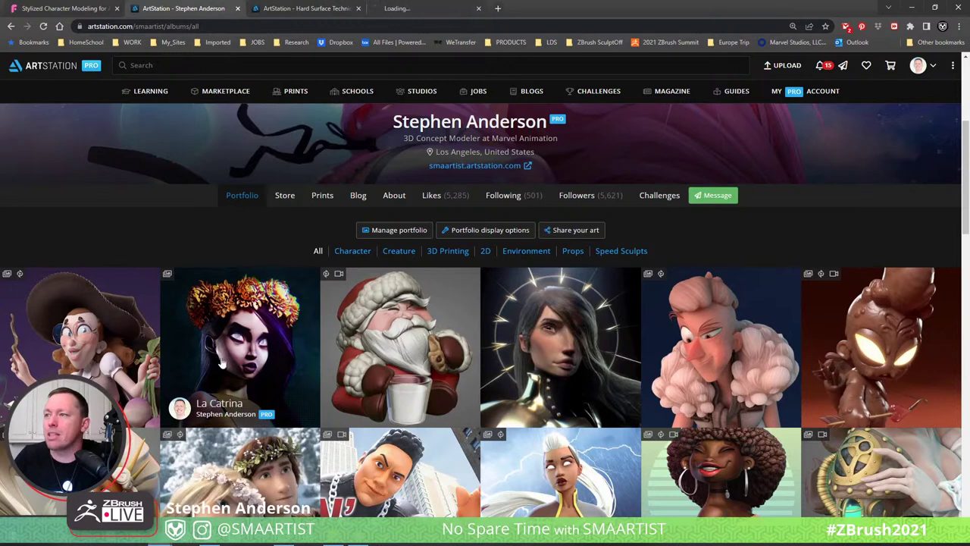
middle_click(85, 350)
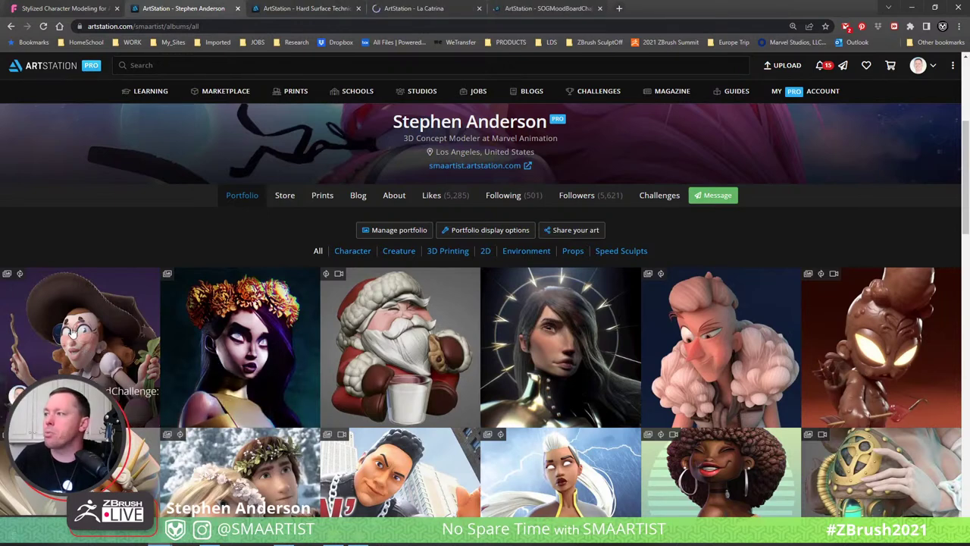
middle_click(553, 350)
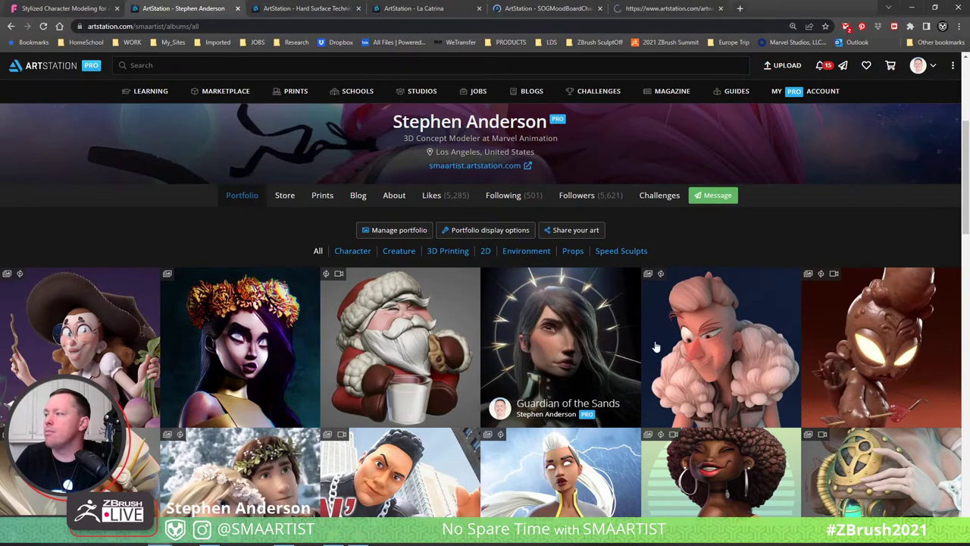
middle_click(656, 348)
middle_click(868, 322)
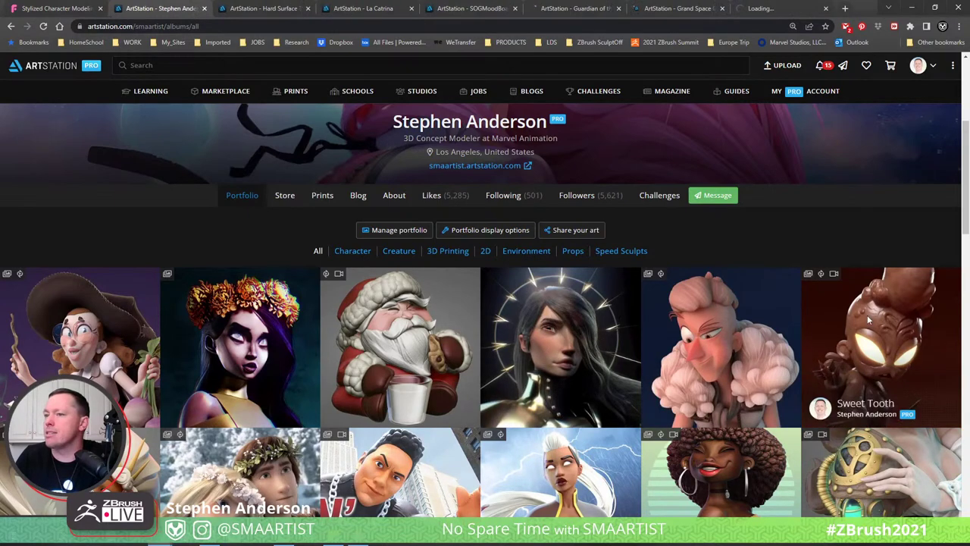
View the full-figure render of the La Catrina artwork.
left_click(306, 9)
left_click(331, 12)
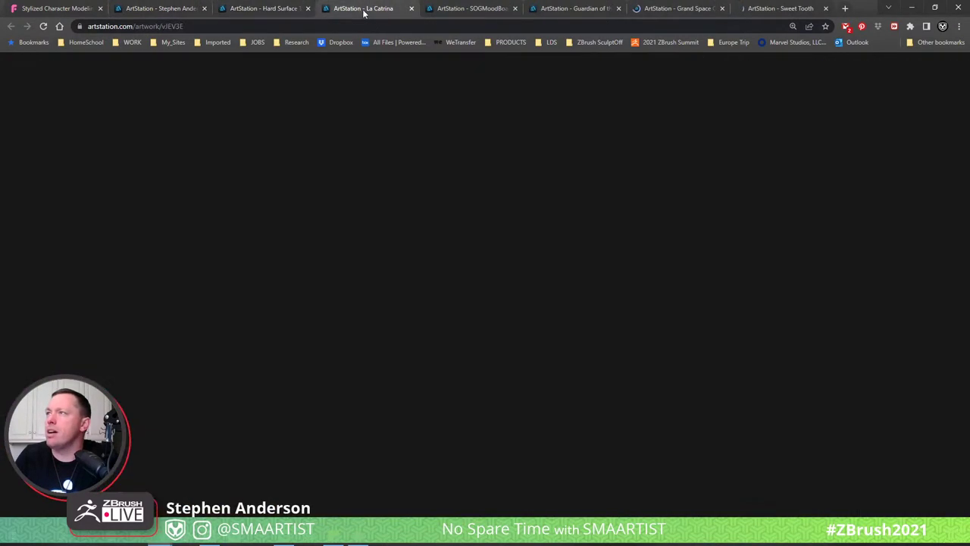
scroll(447, 281, "down", 5)
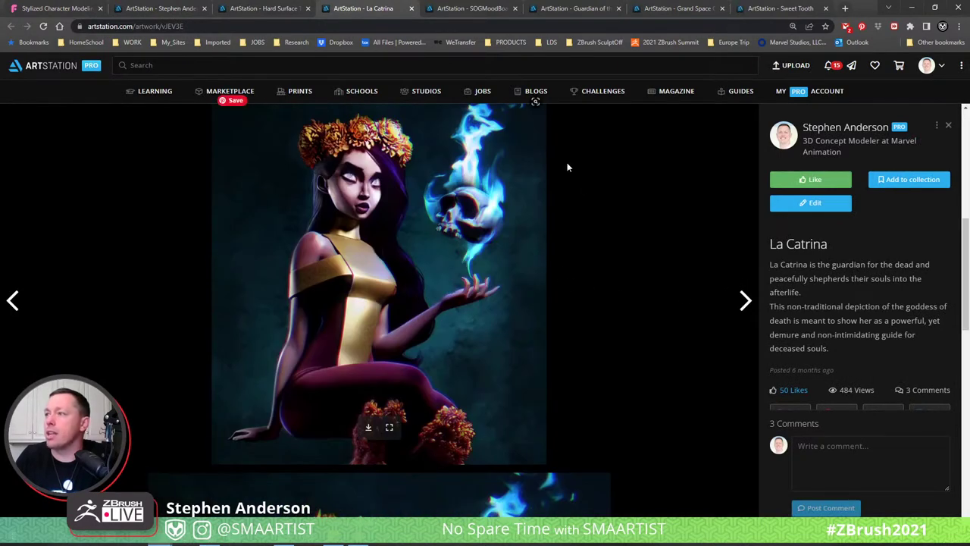
scroll(623, 178, "up", 1)
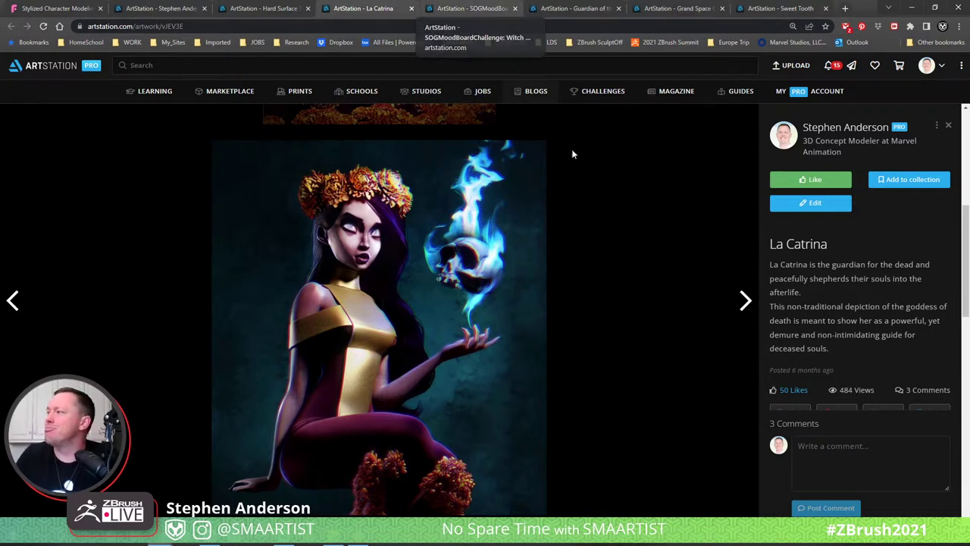
Examine the renders and turntable on the SOGMoodBoardChallenge: Witch Apprentice page.
left_click(461, 9)
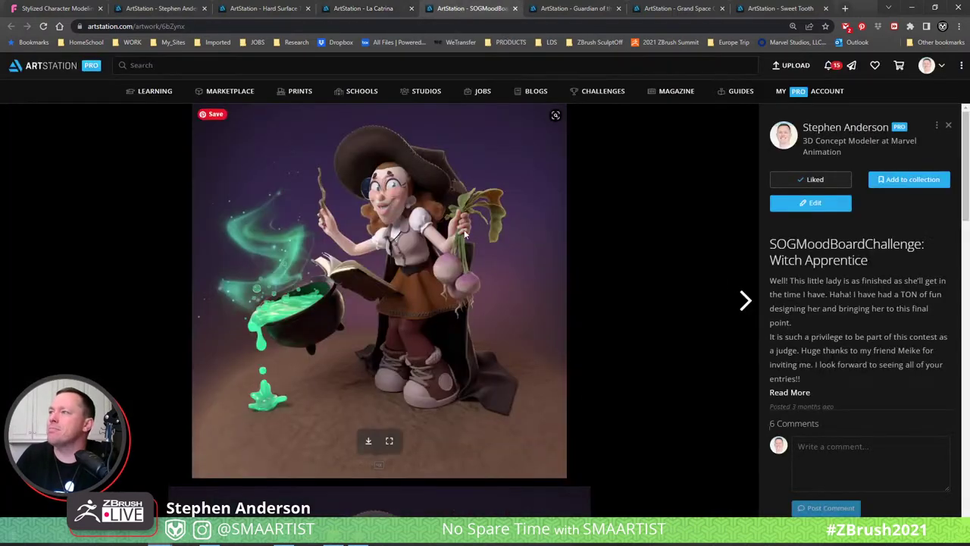
scroll(475, 236, "down", 3)
scroll(474, 236, "down", 2)
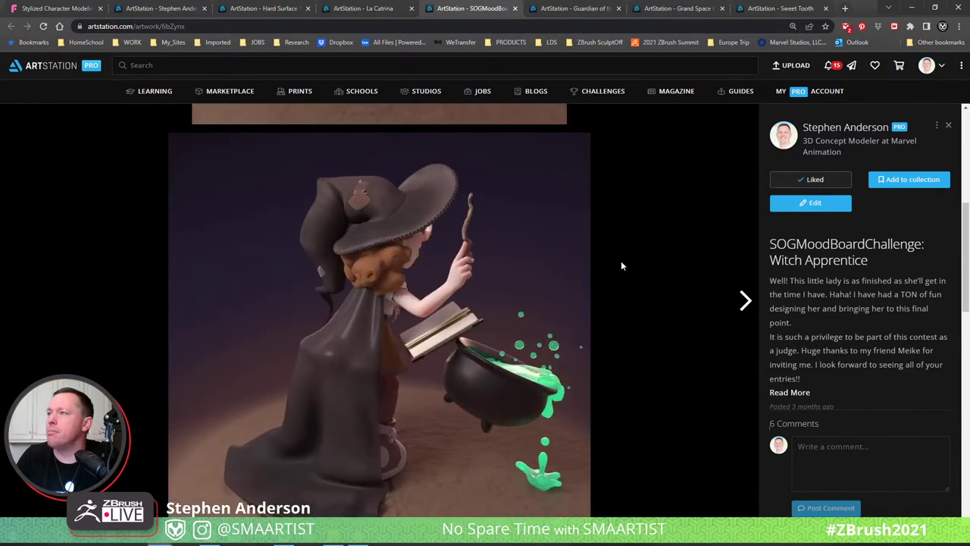
scroll(620, 261, "down", 1)
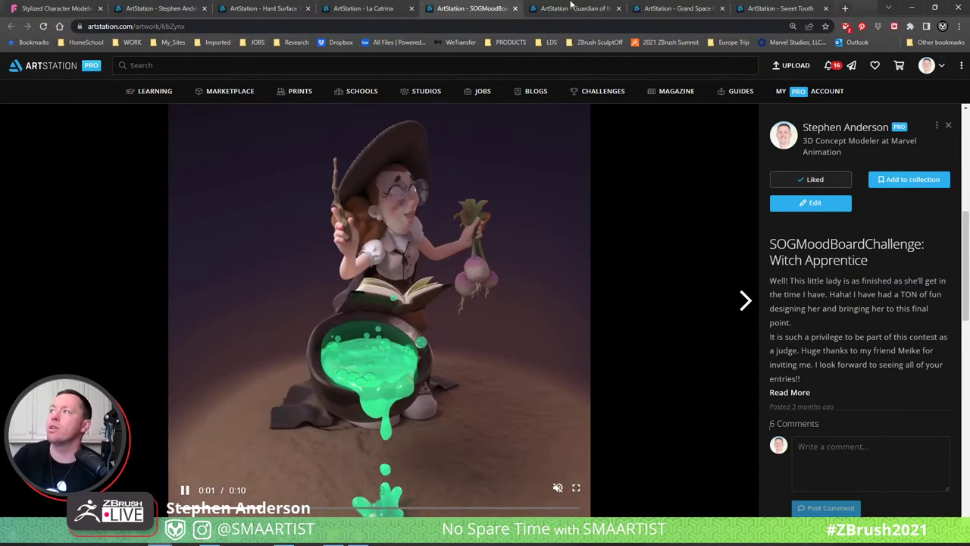
scroll(649, 196, "up", 5)
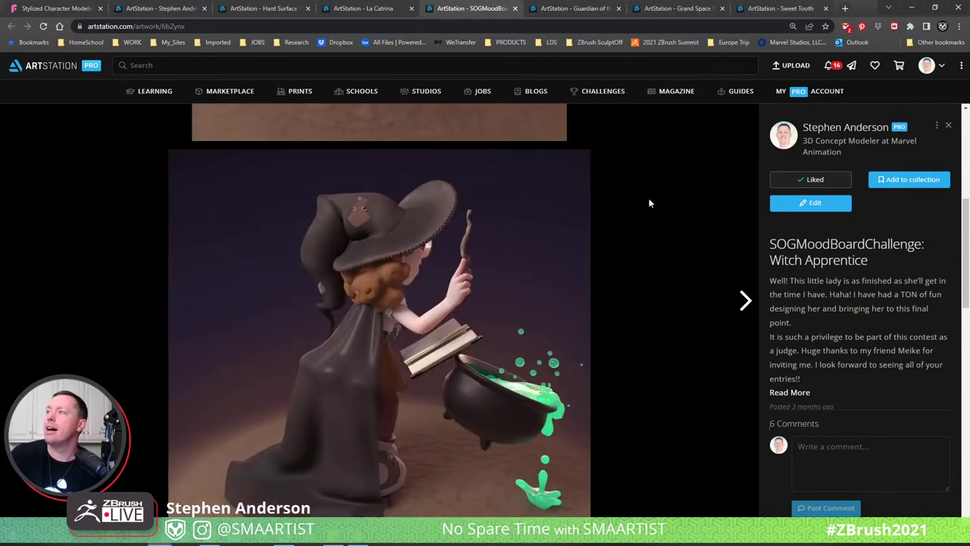
View the Guardian of the Sands artwork and look through the renders of Grand Space Opera: Light Age - Guy.
left_click(573, 10)
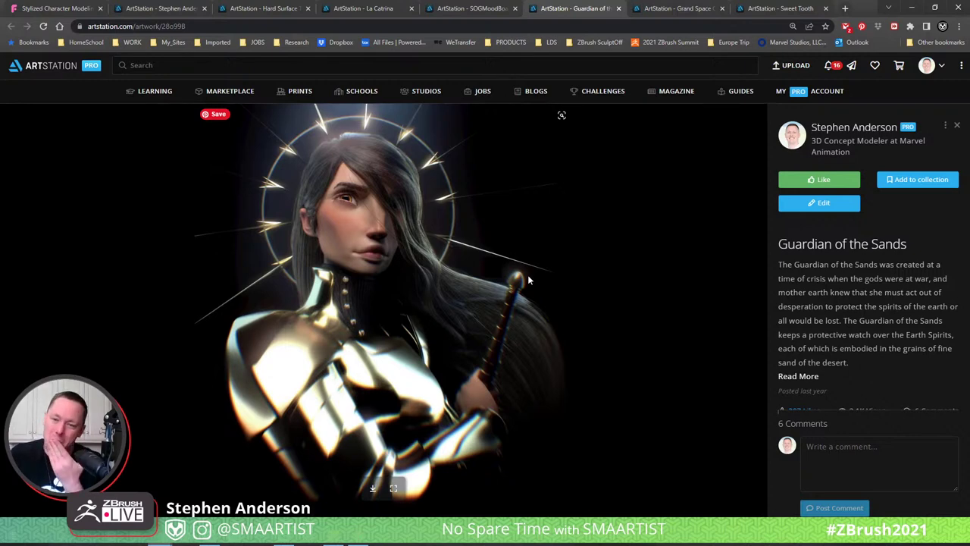
left_click(684, 10)
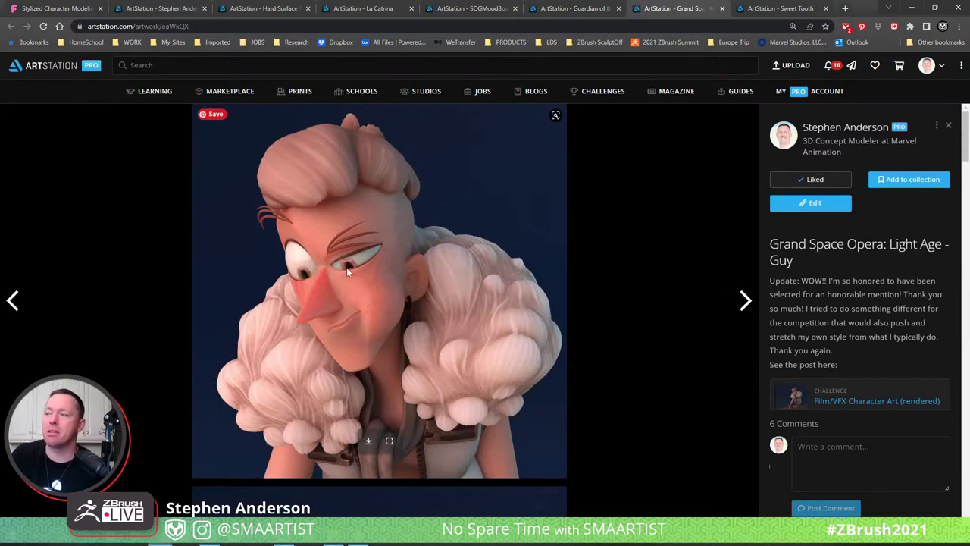
scroll(333, 265, "down", 4)
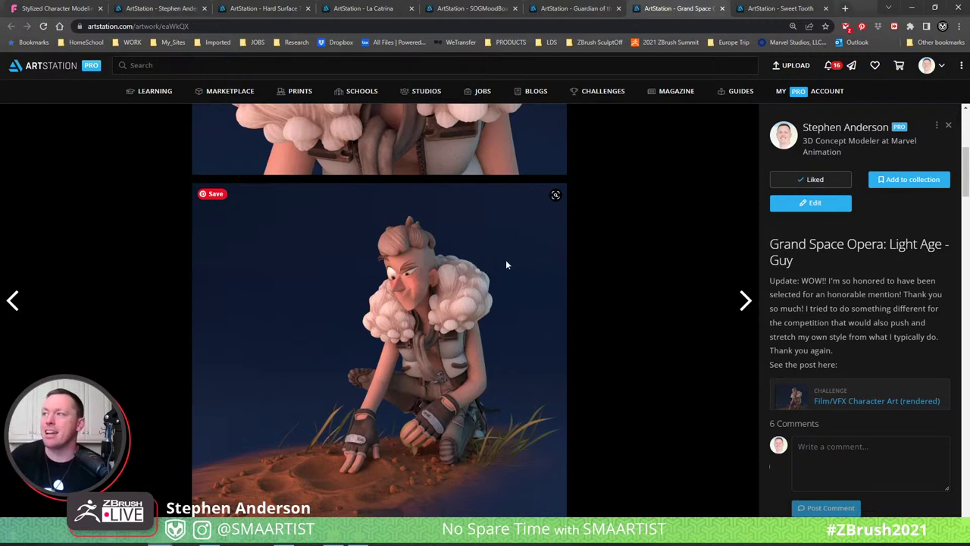
scroll(464, 221, "down", 4)
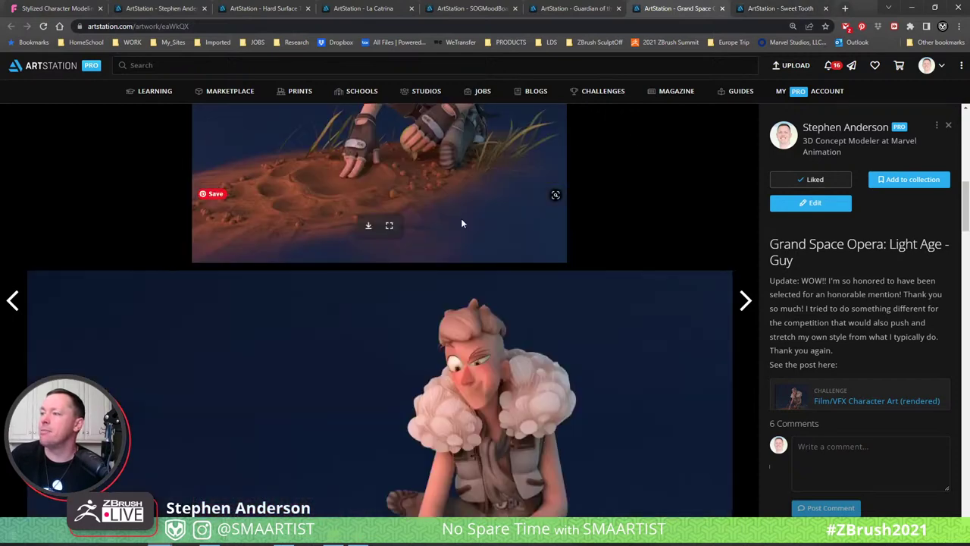
Examine the turntable render on the Grand Space Opera: Light Age - Guy page.
scroll(464, 226, "down", 2)
scroll(470, 236, "up", 1)
scroll(578, 216, "down", 1)
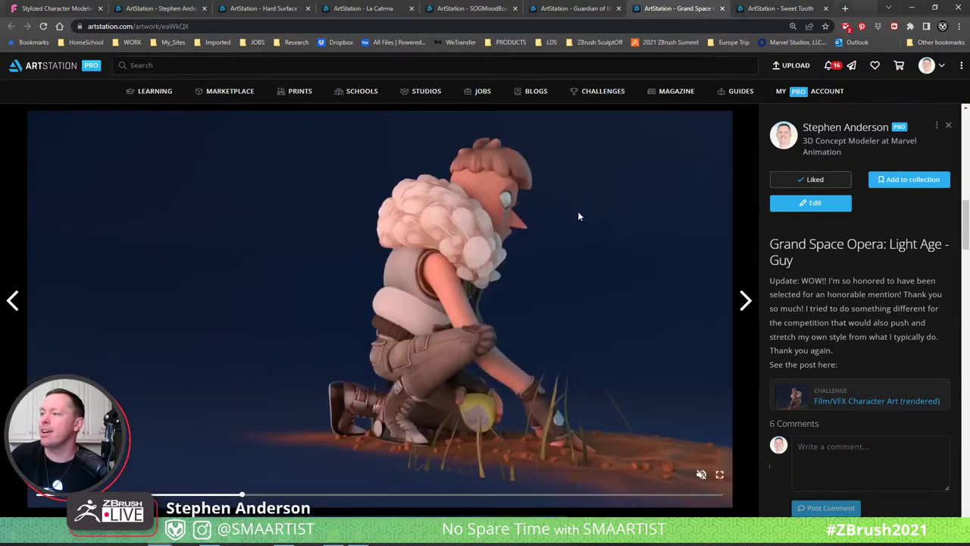
scroll(579, 198, "up", 1)
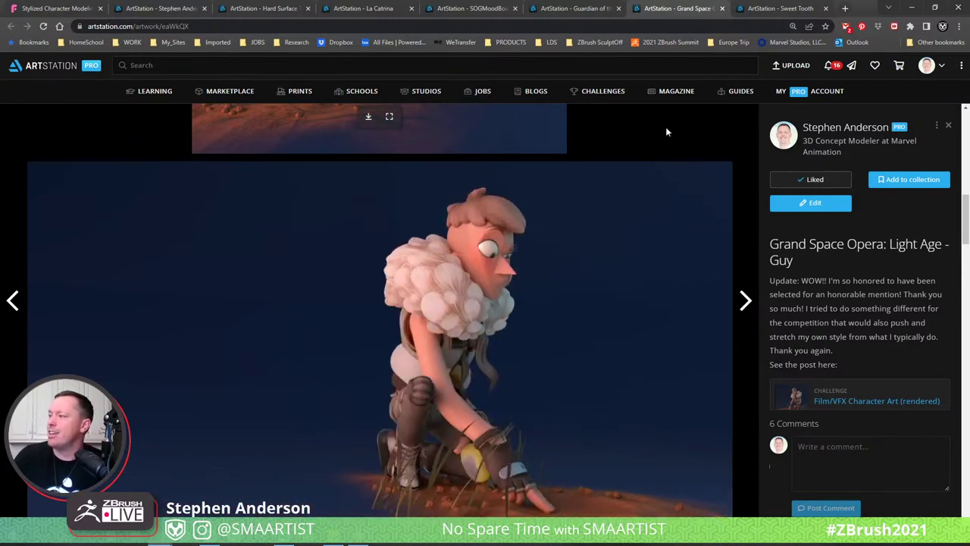
scroll(862, 394, "down", 1)
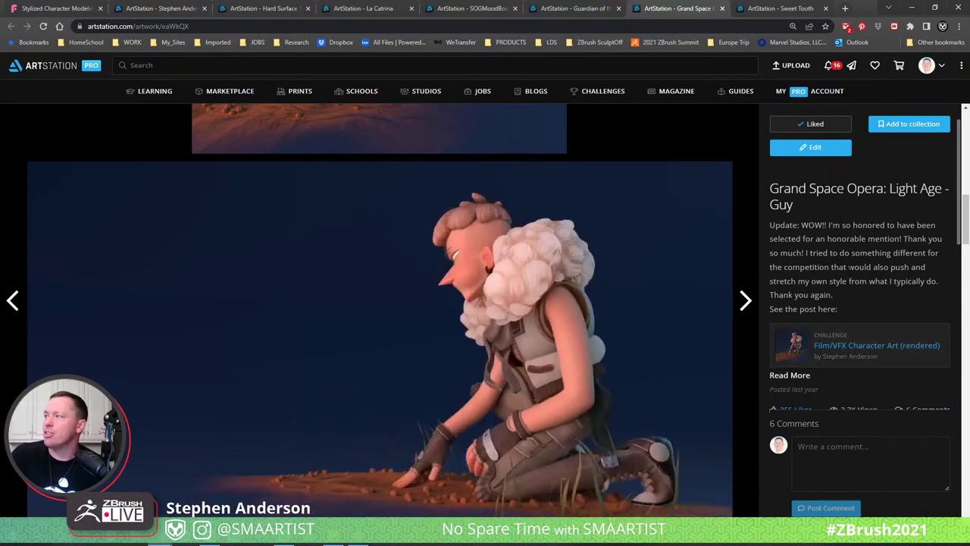
scroll(836, 269, "up", 1)
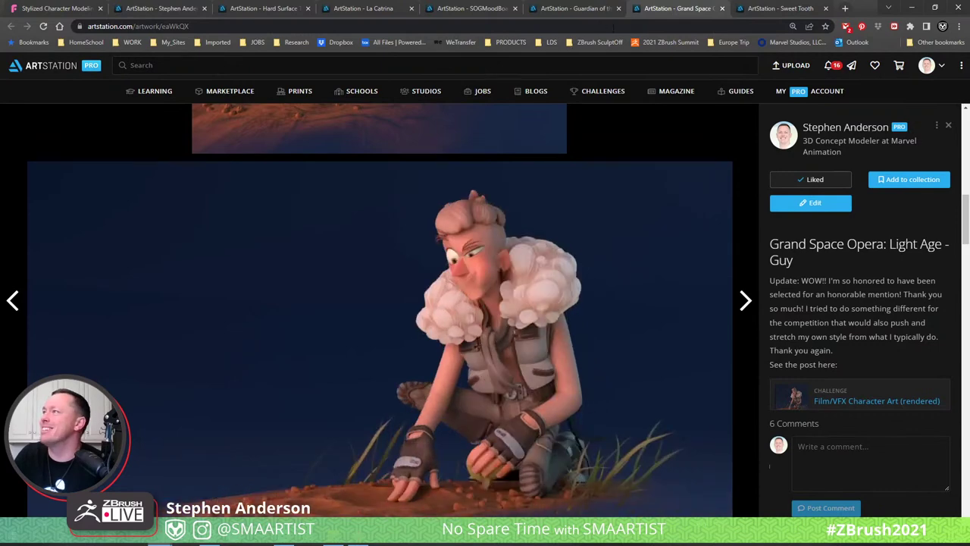
View the turntables and the full-figure render of the Sweet Tooth artwork.
left_click(776, 9)
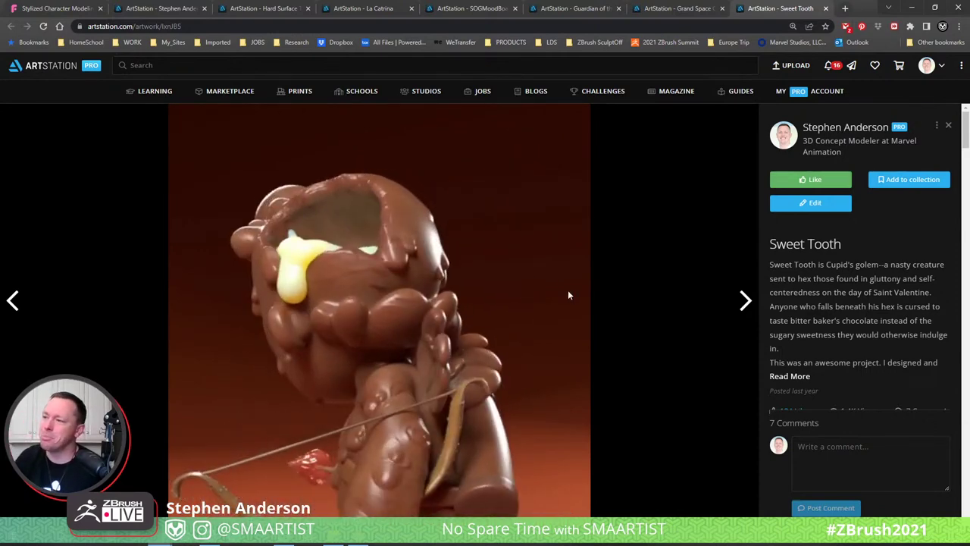
scroll(621, 282, "down", 5)
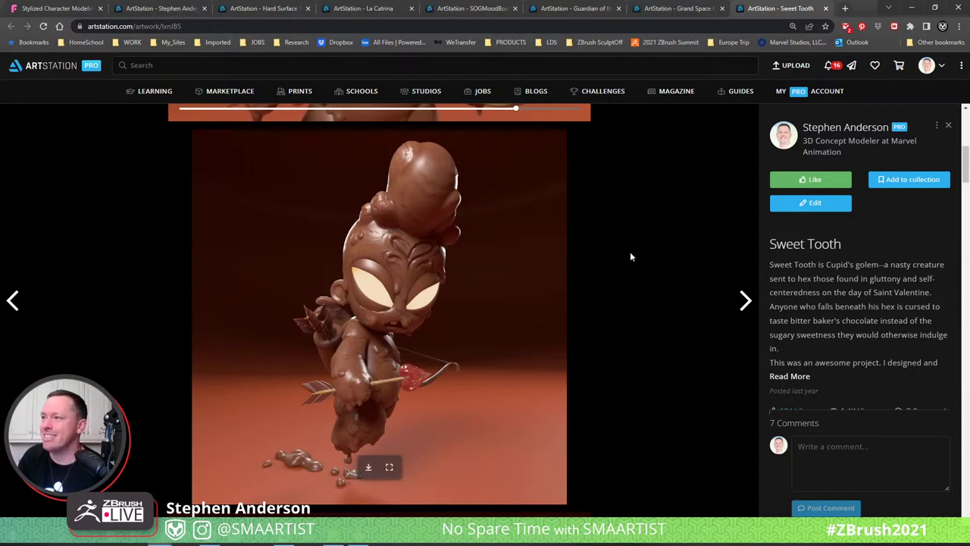
scroll(631, 254, "down", 5)
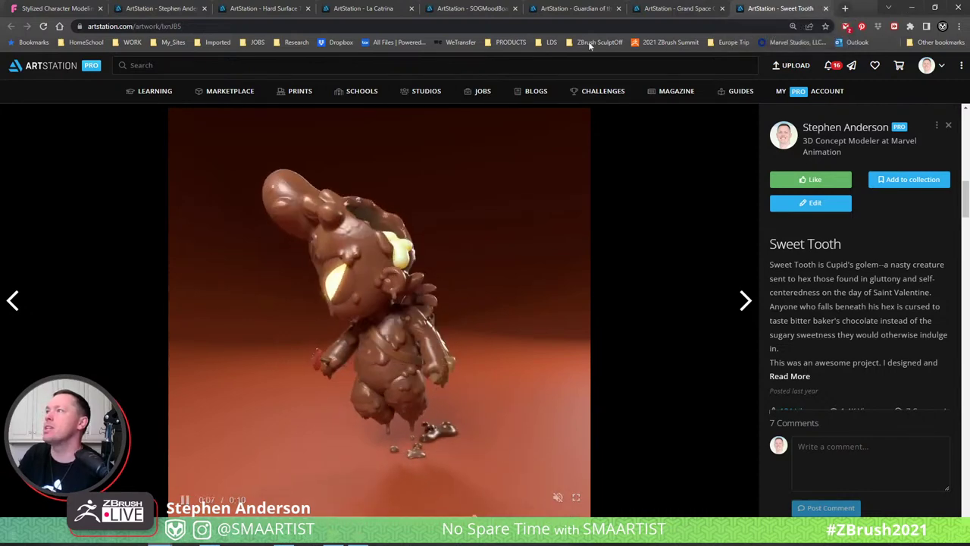
Revisit the Witch Apprentice and La Catrina artworks, and return to the sculpt in ZBrush.
left_click(470, 8)
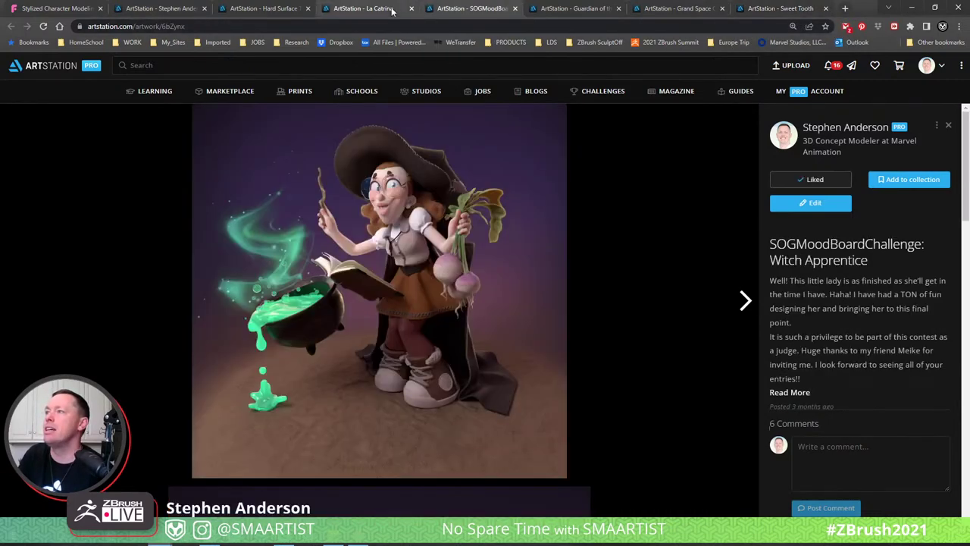
left_click(392, 9)
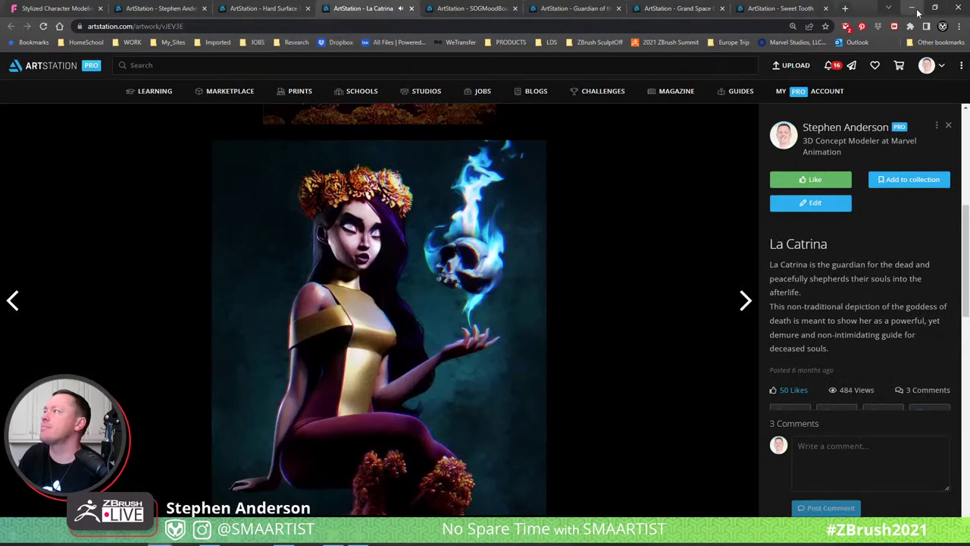
left_click(918, 9)
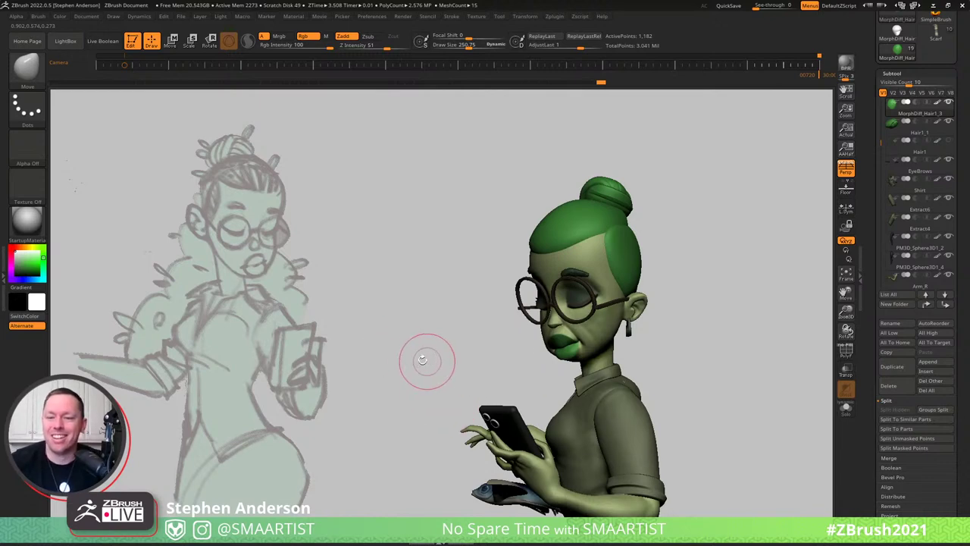
Insert a PolySphere with the IMM Primitives brush at the back of the hair, just below the bun.
left_click_drag(420, 362, 578, 227)
key("shift+f")
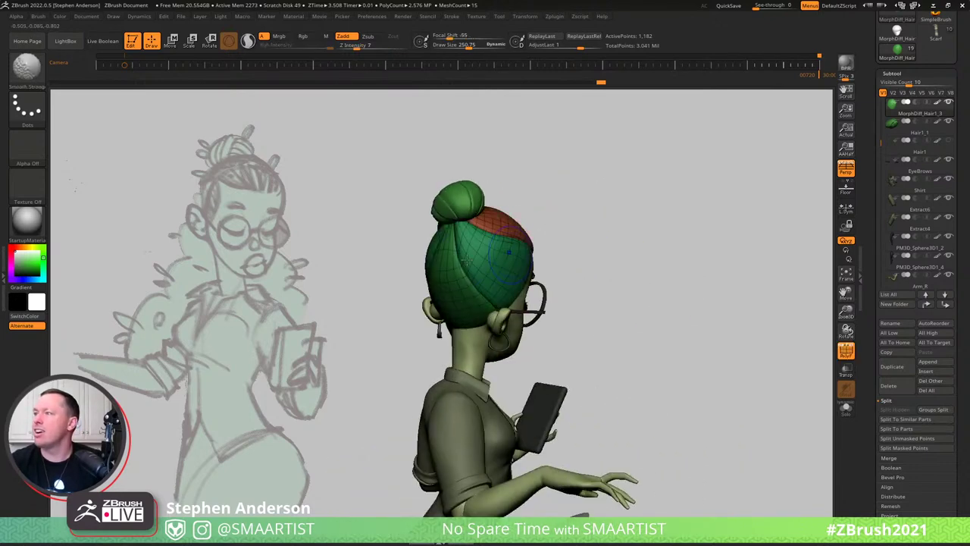
key("b")
key("m")
key("v")
right_click_drag(456, 244, 485, 248)
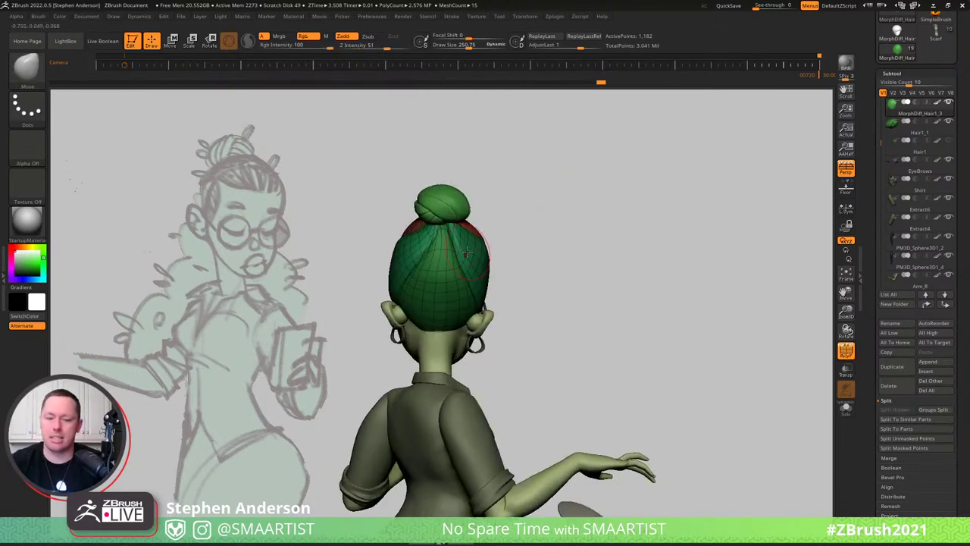
key("b")
left_click(262, 248)
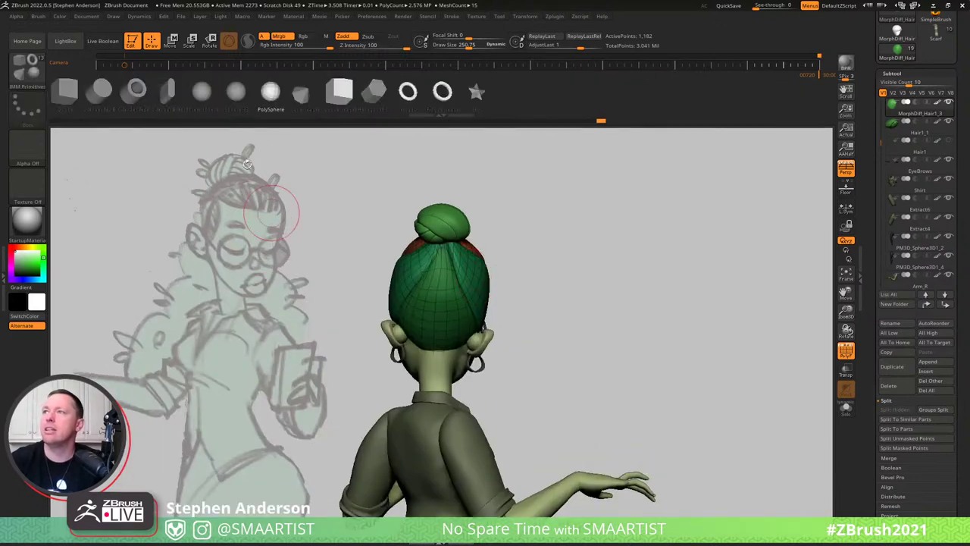
left_click(270, 93)
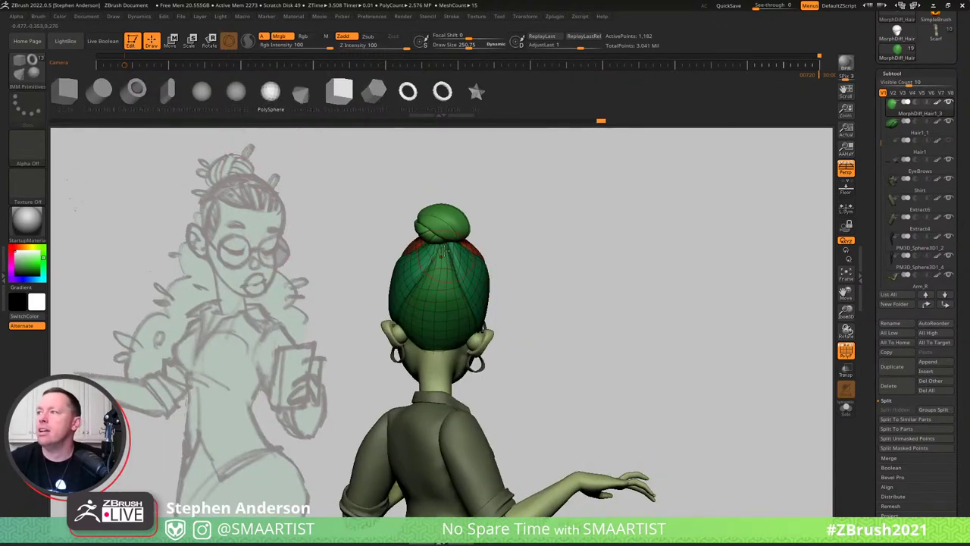
mouse_move(441, 254)
left_mouse_down()
mouse_move(470, 255)
mouse_move(416, 268)
mouse_move(606, 274)
left_mouse_up()
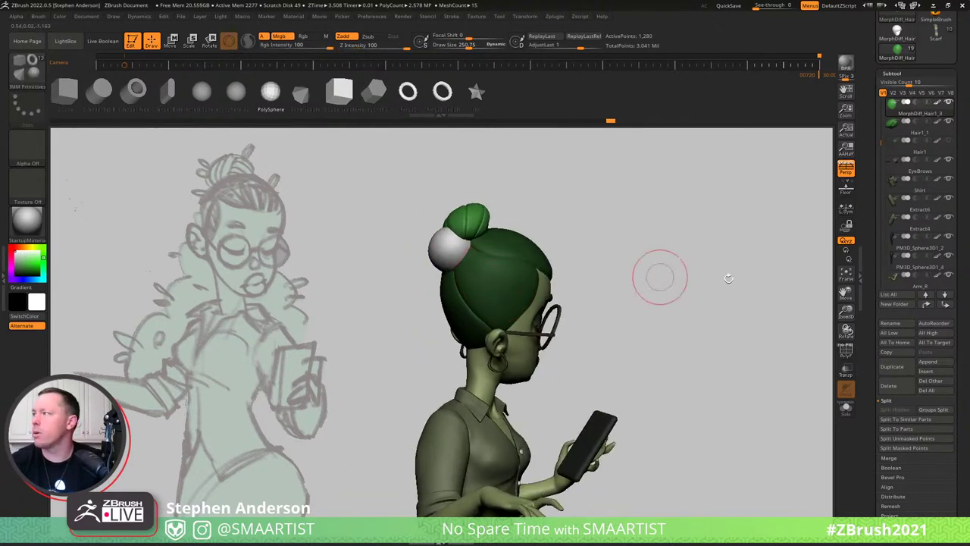
Split the inserted sphere into its own subtool with Split Unmasked Points and move it below Hair1_1 in the subtool order.
left_click_drag(937, 518, 938, 472)
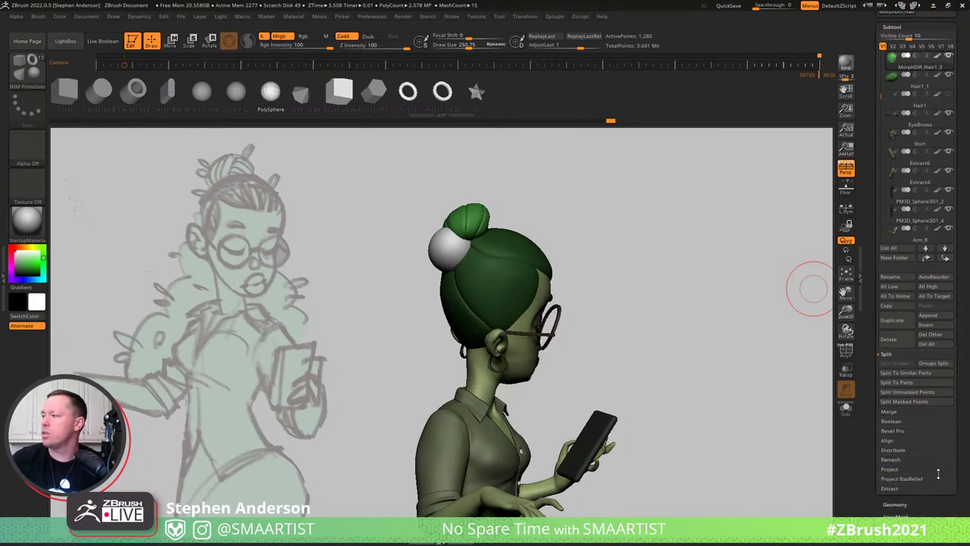
left_click(921, 395)
key("Down")
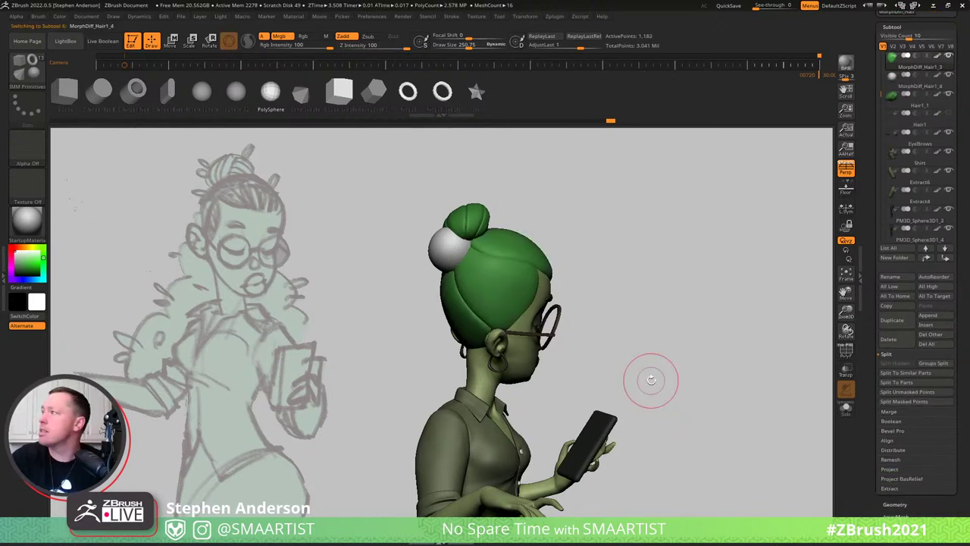
key("ctrl+Down")
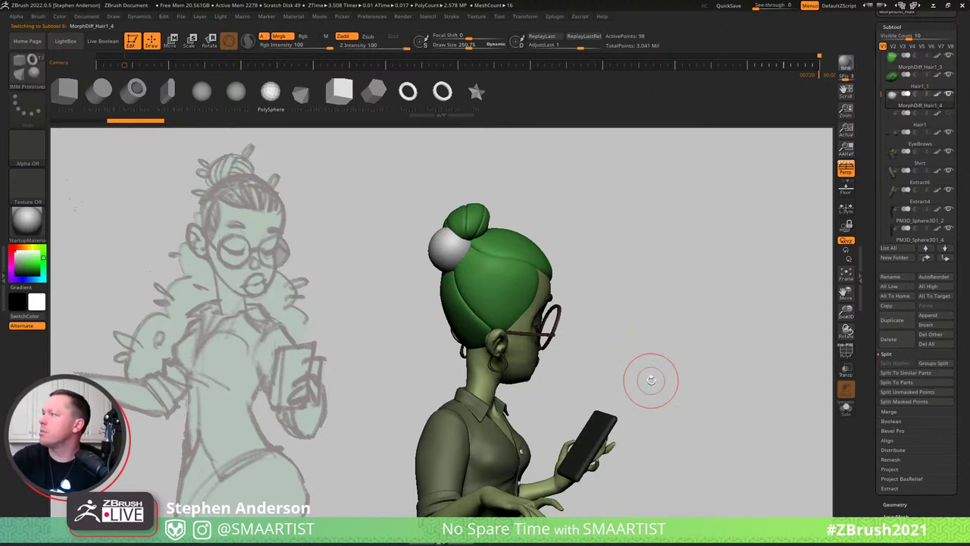
left_click(535, 200, "alt")
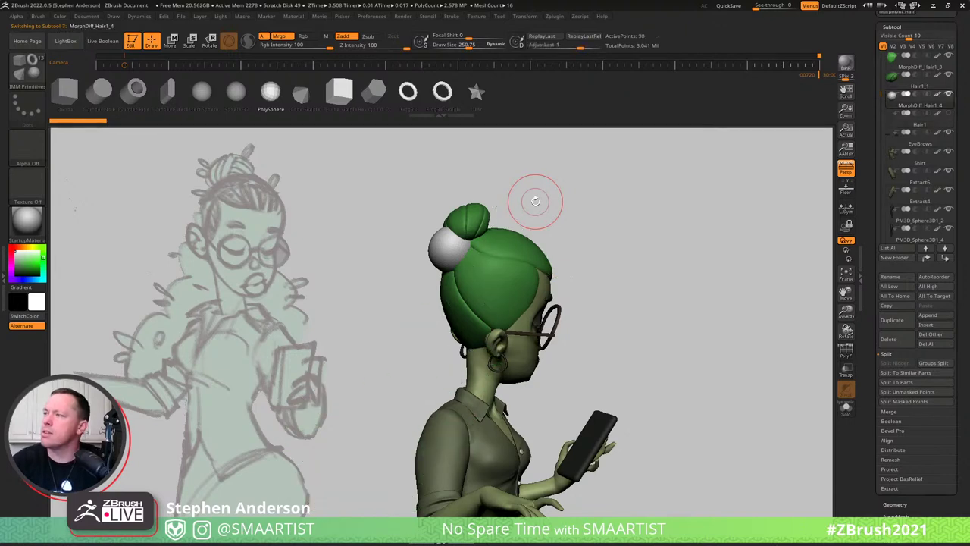
right_click_drag(526, 267, 452, 269)
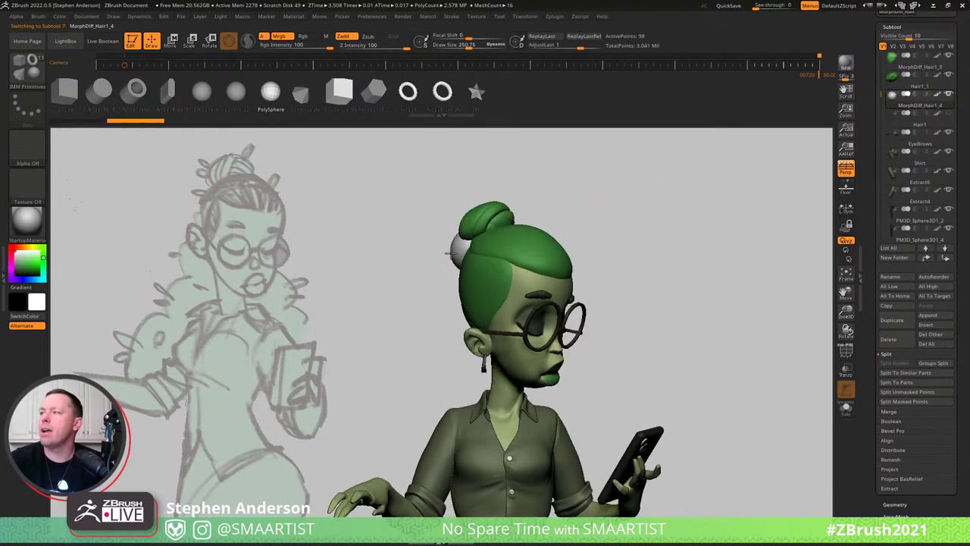
left_click_drag(560, 271, 455, 257)
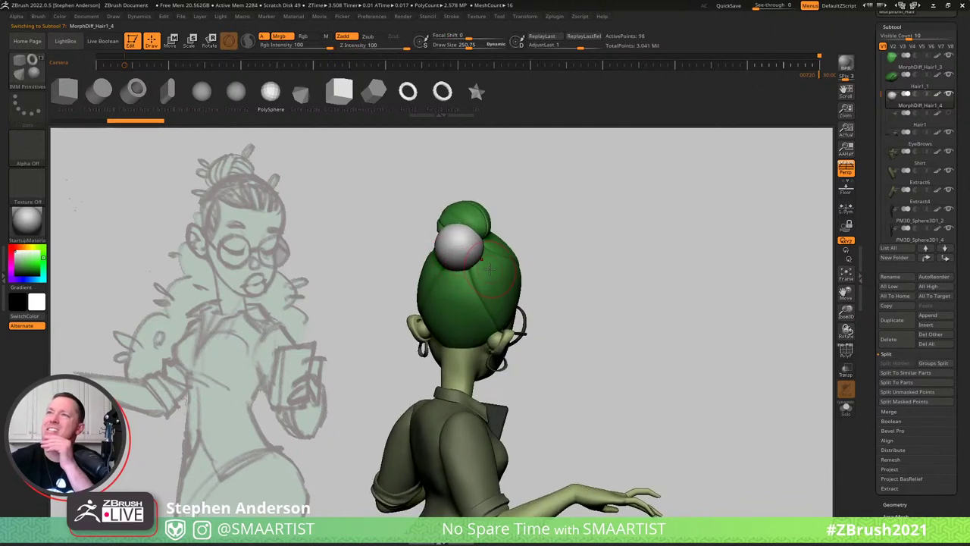
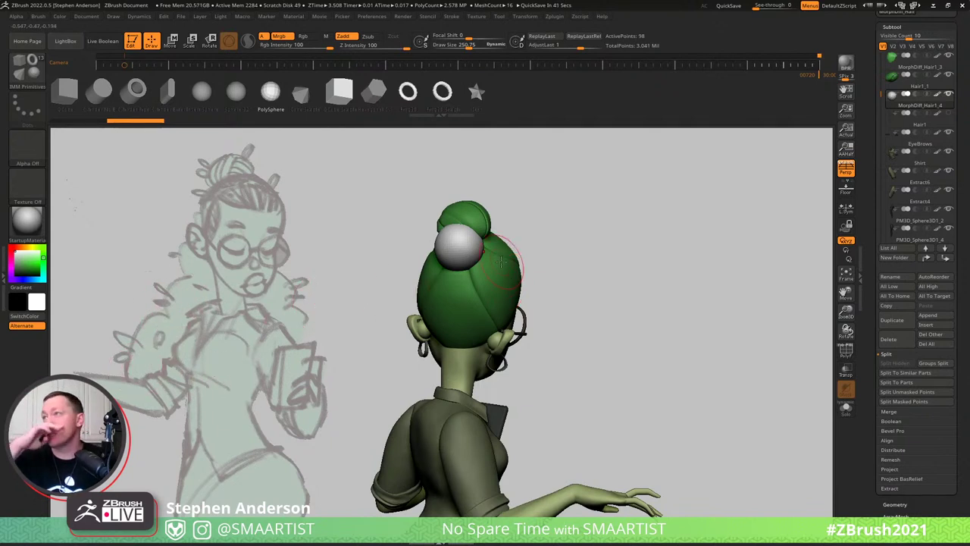
Replace the sphere with the Ring3D primitive, rotate it to lie nearly flat beneath the bun, and isolate it.
key("w")
left_click(453, 94)
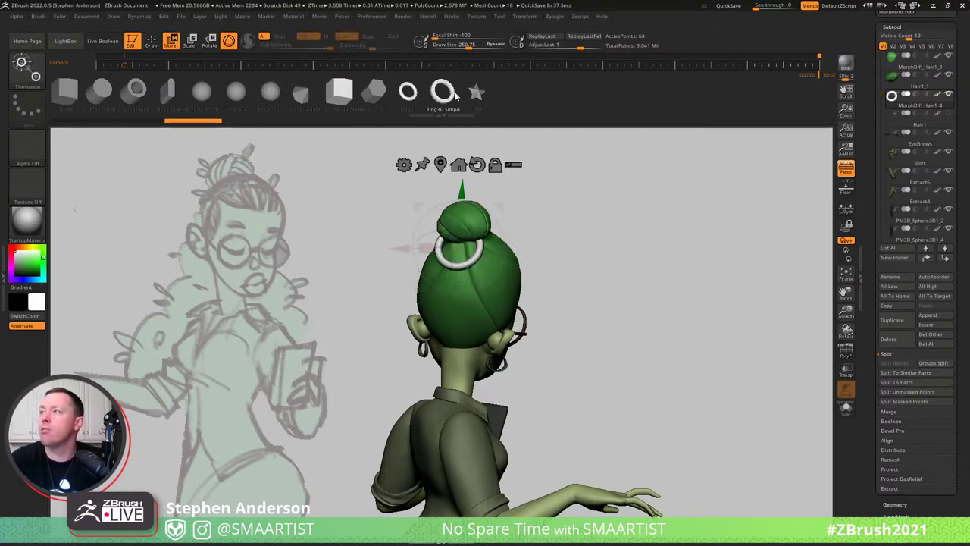
mouse_move(584, 225)
right_mouse_down()
mouse_move(565, 225)
mouse_move(601, 233)
right_mouse_up()
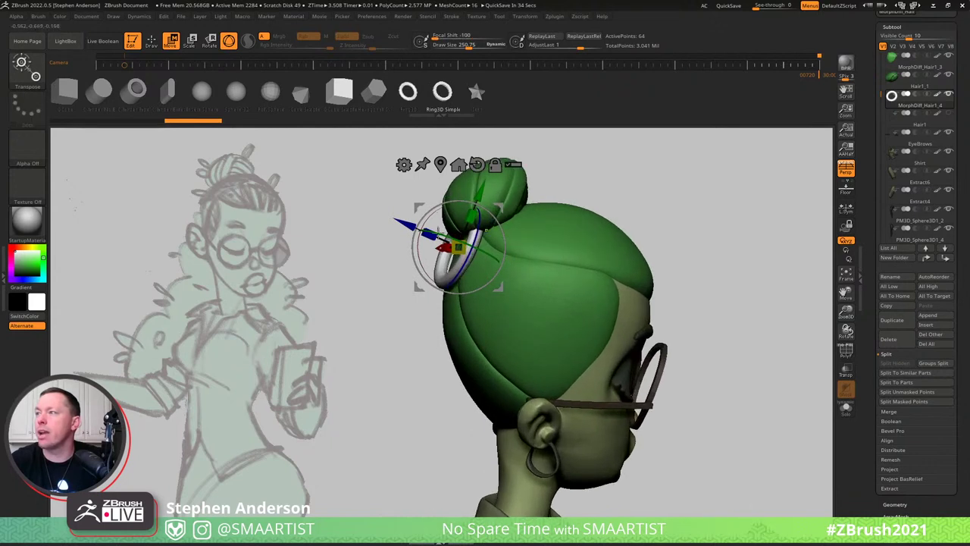
left_click_drag(432, 214, 495, 192)
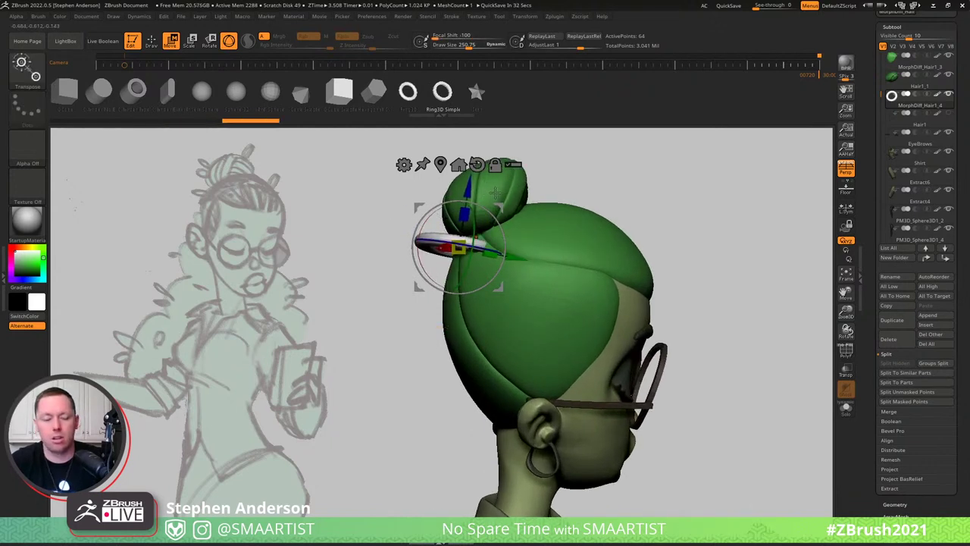
key("shift+s")
right_click_drag(473, 264, 465, 299)
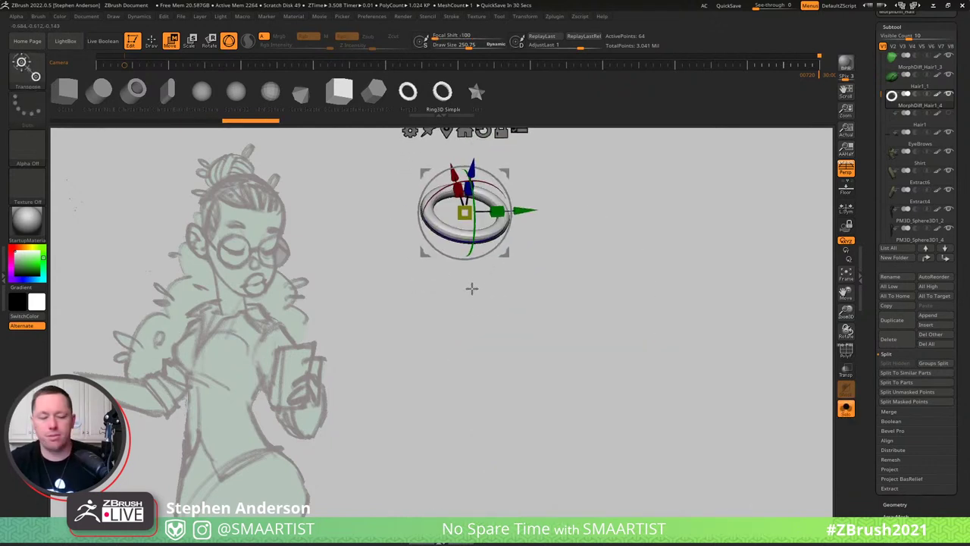
key("q")
right_click_drag(492, 225, 489, 305, "alt")
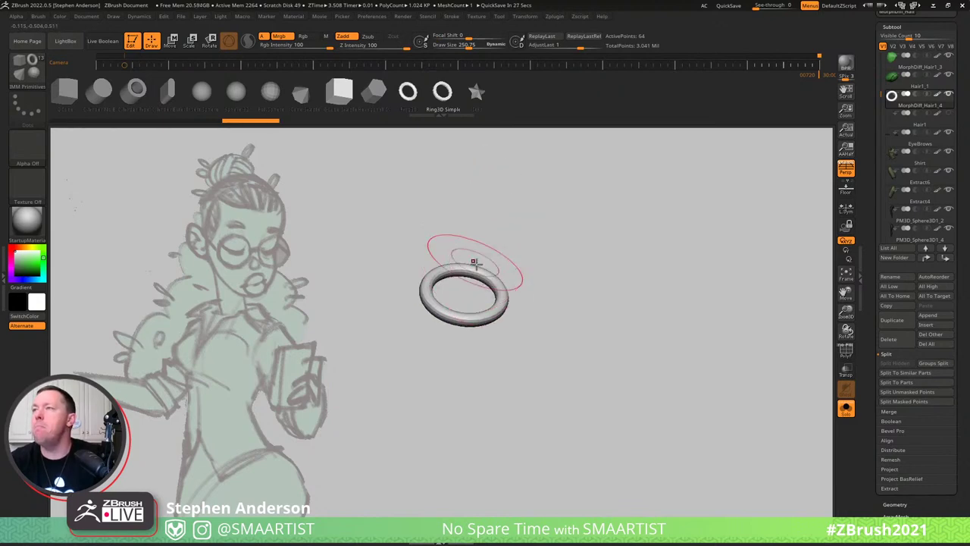
mouse_move(473, 262)
left_mouse_down()
mouse_move(503, 277)
mouse_move(478, 304)
mouse_move(459, 261)
mouse_move(428, 255)
left_mouse_up()
Cut an opening in the ring using the ZModeler brush with QMesh on A Single Poly.
key("shift+f")
key("b")
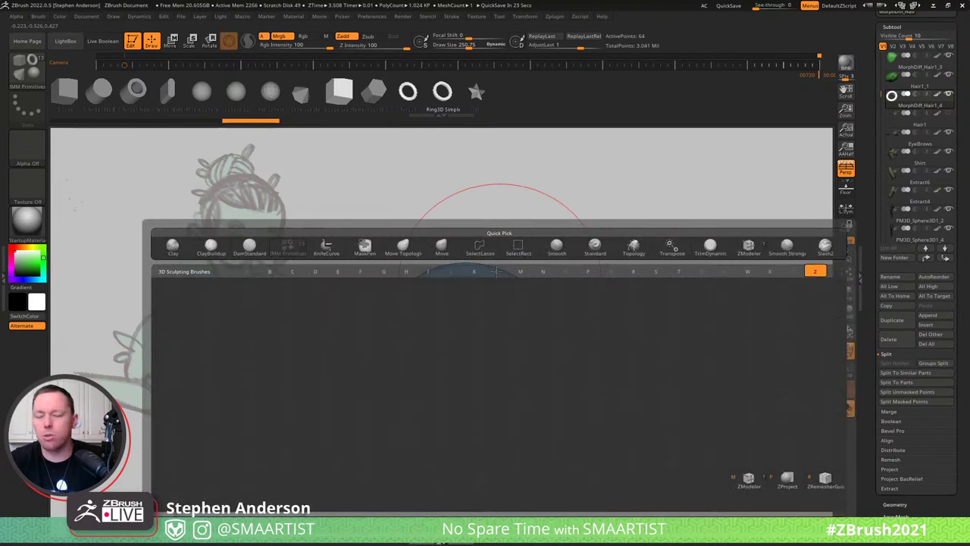
key("m")
key("space")
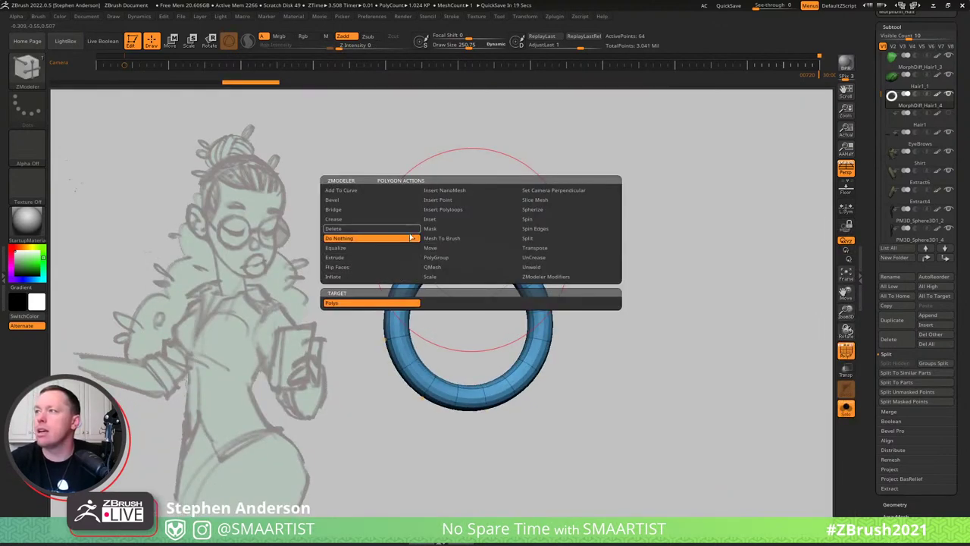
left_click(455, 267)
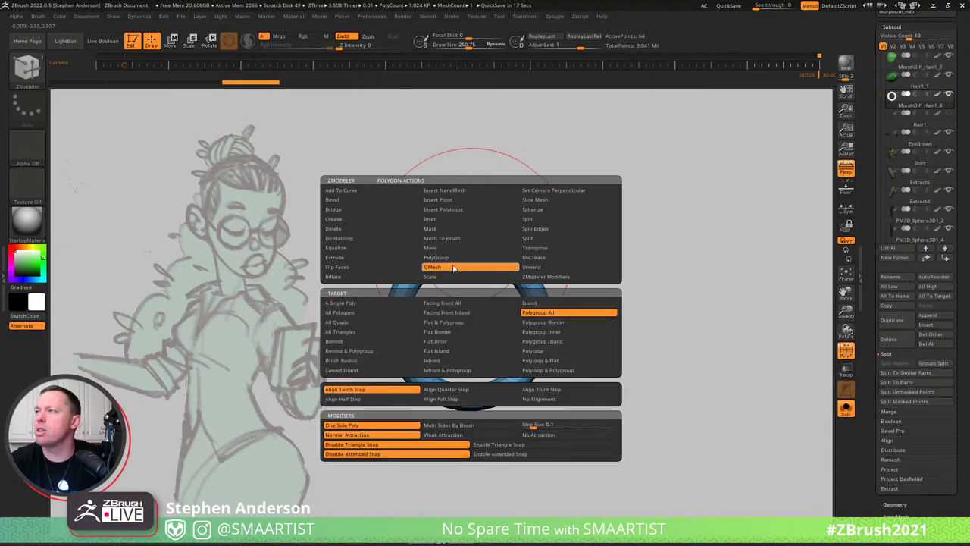
left_click(372, 303)
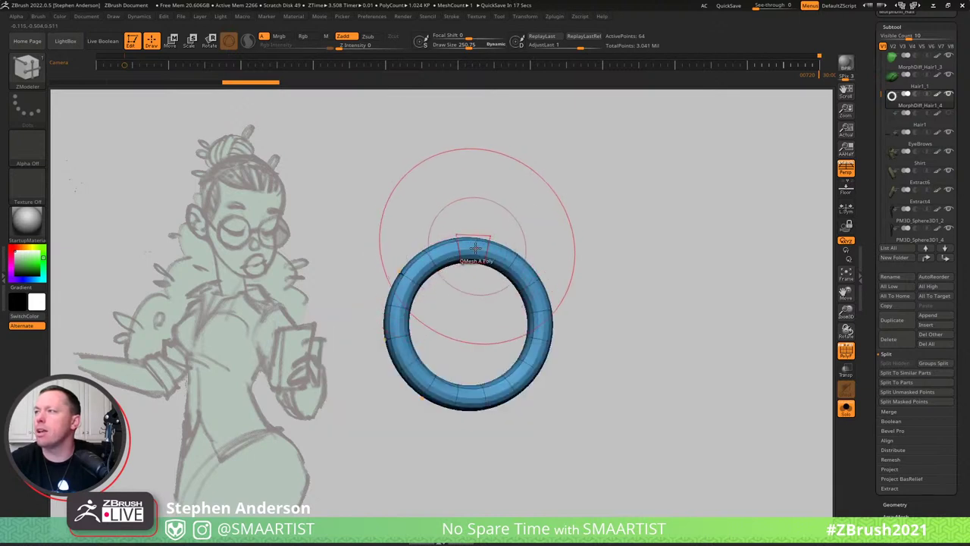
mouse_move(448, 246)
left_mouse_down()
mouse_move(460, 255)
mouse_move(491, 243)
mouse_move(534, 290)
left_mouse_up()
mouse_move(422, 266)
left_mouse_down()
mouse_move(405, 285)
mouse_move(438, 264)
mouse_move(429, 250)
mouse_move(457, 264)
left_mouse_up()
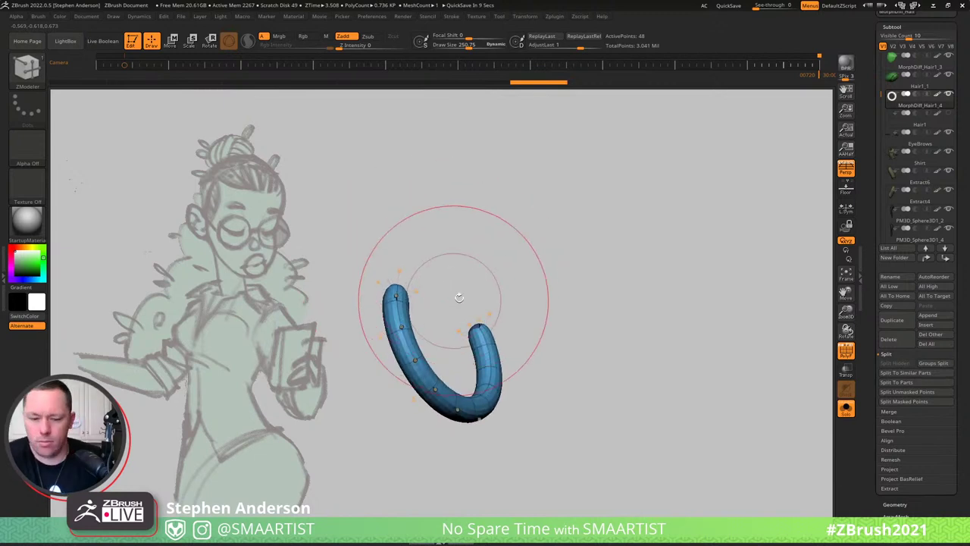
Save the tool as a new version named Sculpt_03 in the _SUMMIT folder.
mouse_move(486, 309)
left_mouse_down()
mouse_move(498, 303)
mouse_move(518, 240)
mouse_move(507, 213)
mouse_move(509, 222)
left_mouse_up()
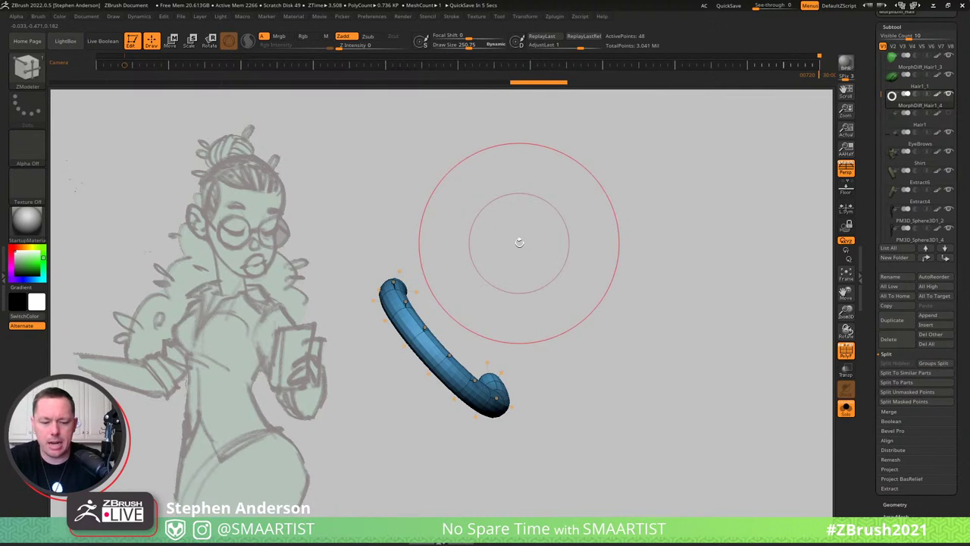
key("w")
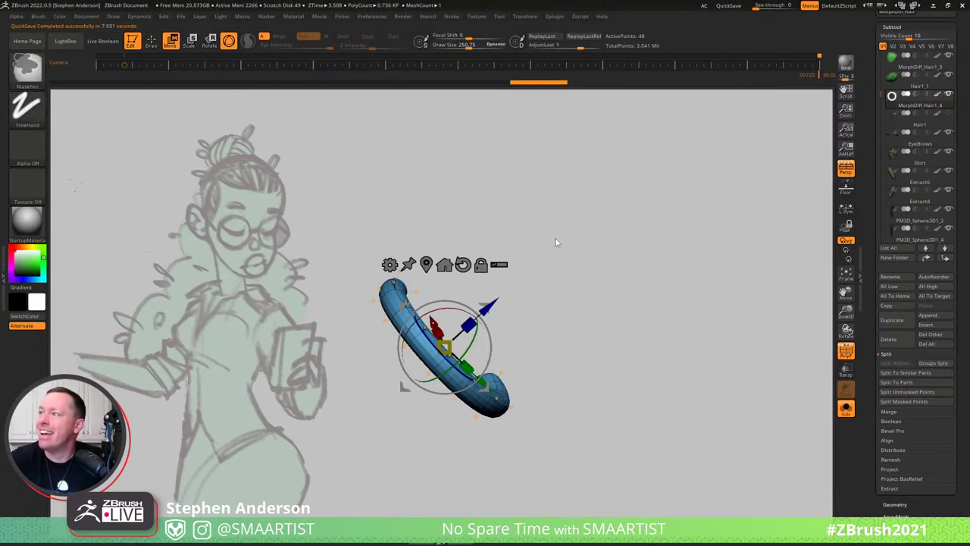
key("ctrl+shift+s")
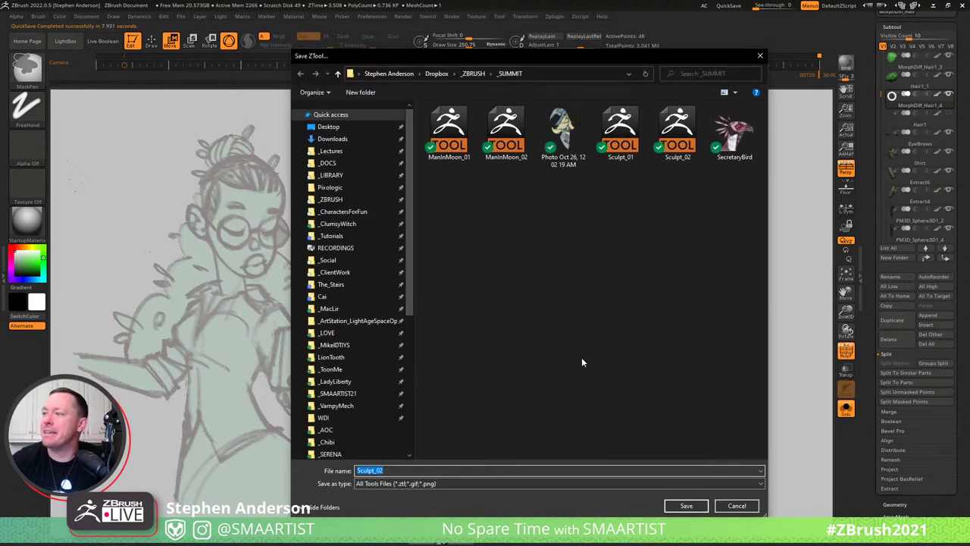
key("End")
key("BackSpace")
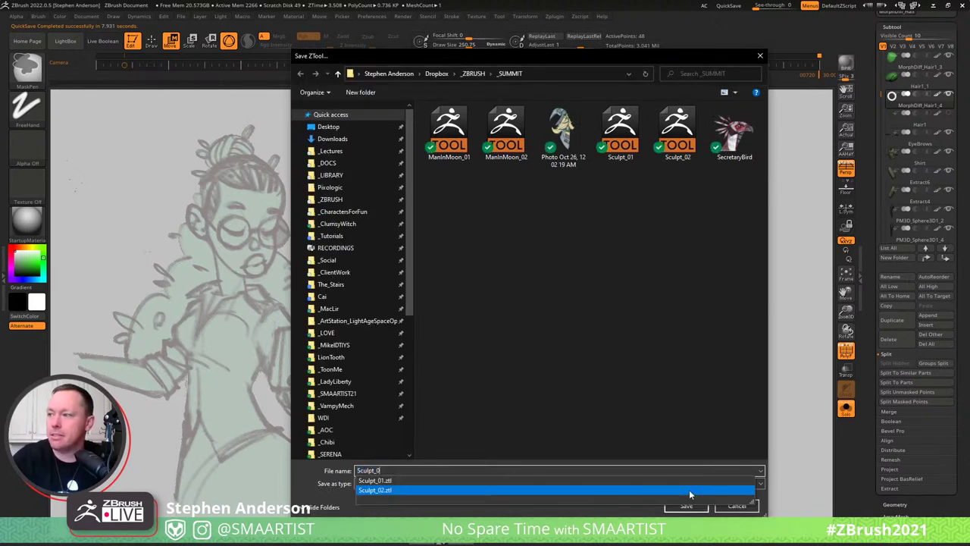
type("3")
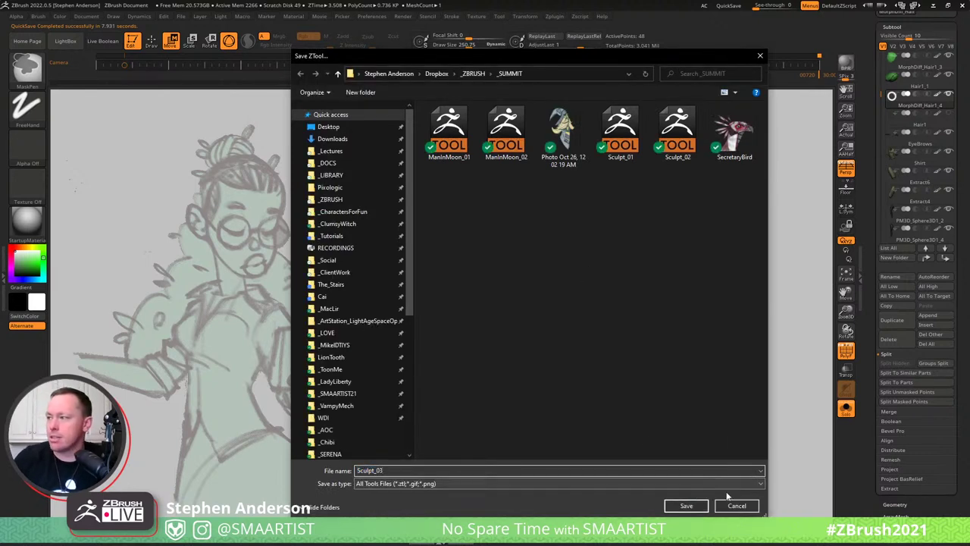
left_click(688, 507)
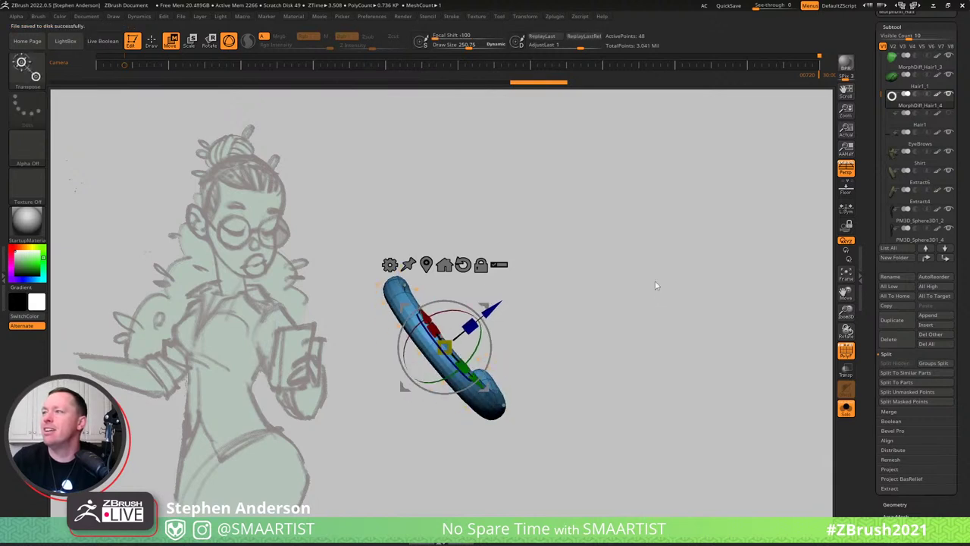
Taper the open ring with the Taper deformer so it narrows toward its two open ends.
left_click(389, 263)
left_click(499, 349)
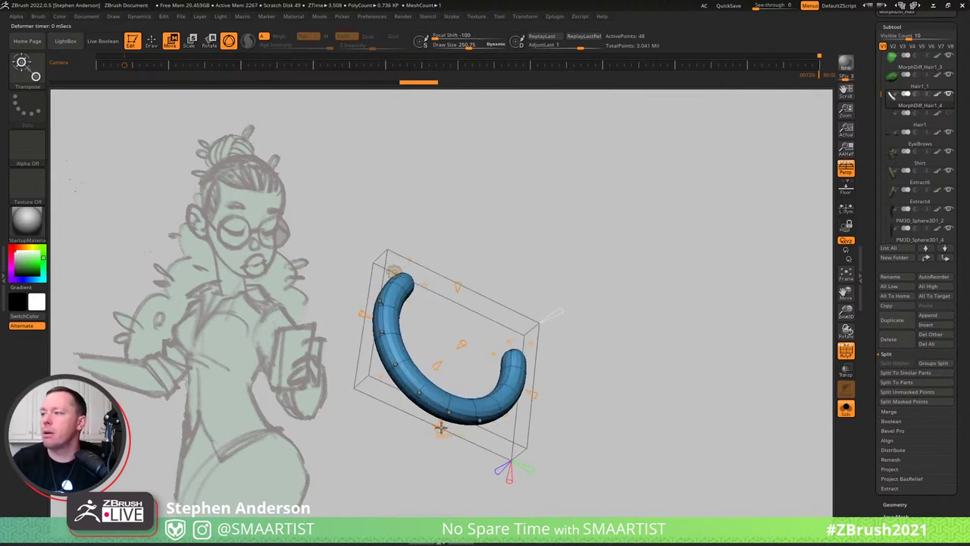
left_click_drag(462, 418, 412, 448)
left_click_drag(422, 328, 430, 424)
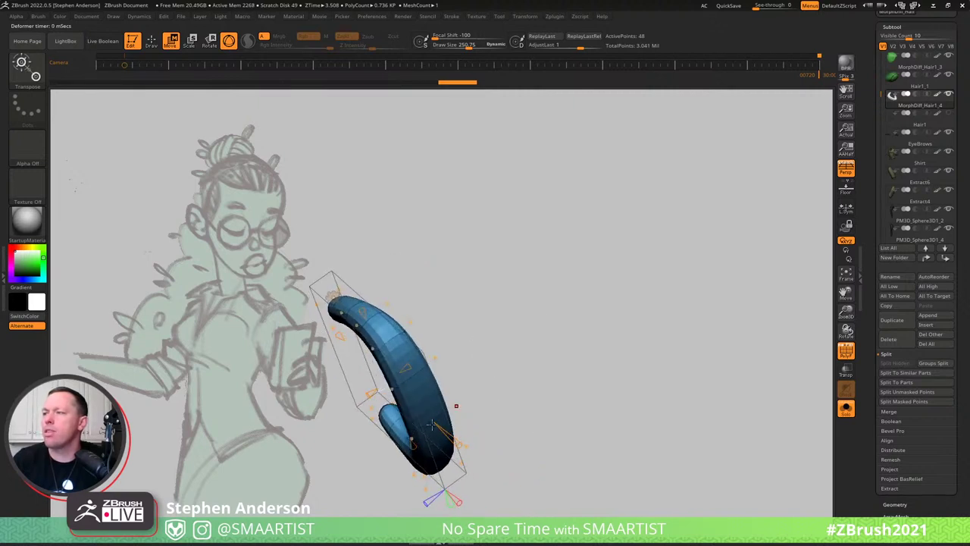
left_click_drag(469, 351, 466, 423)
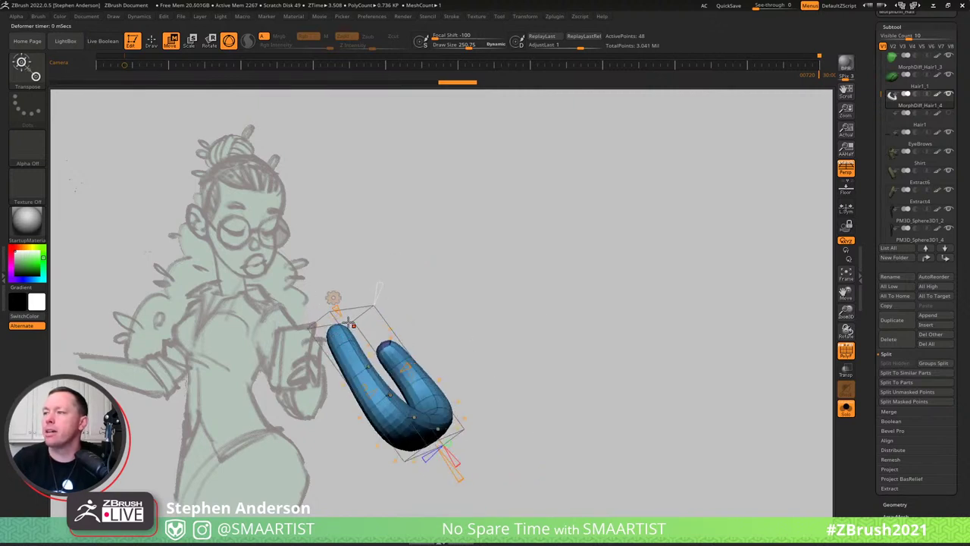
left_click_drag(348, 321, 630, 304)
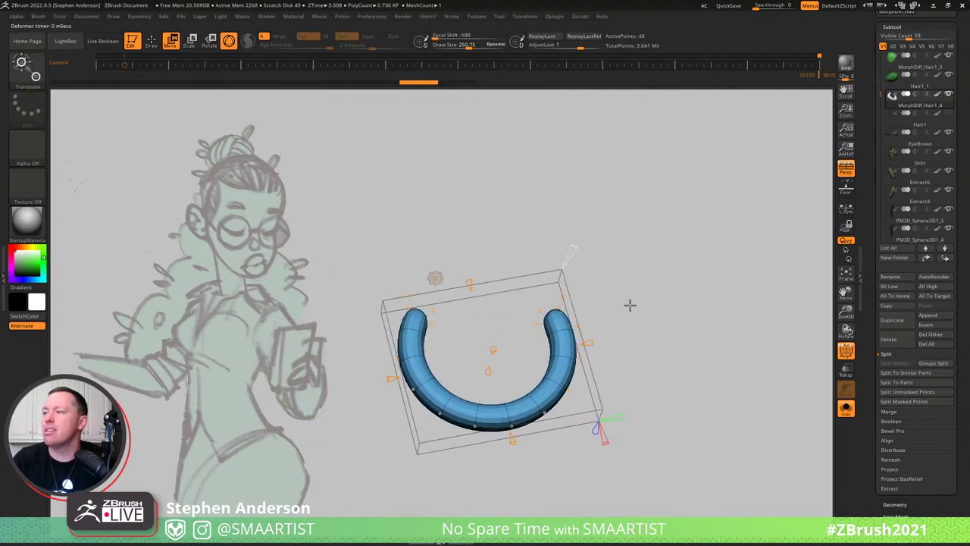
Widen the closed middle of the curved piece with the Deformer cage and accept the deformation.
left_click(435, 278)
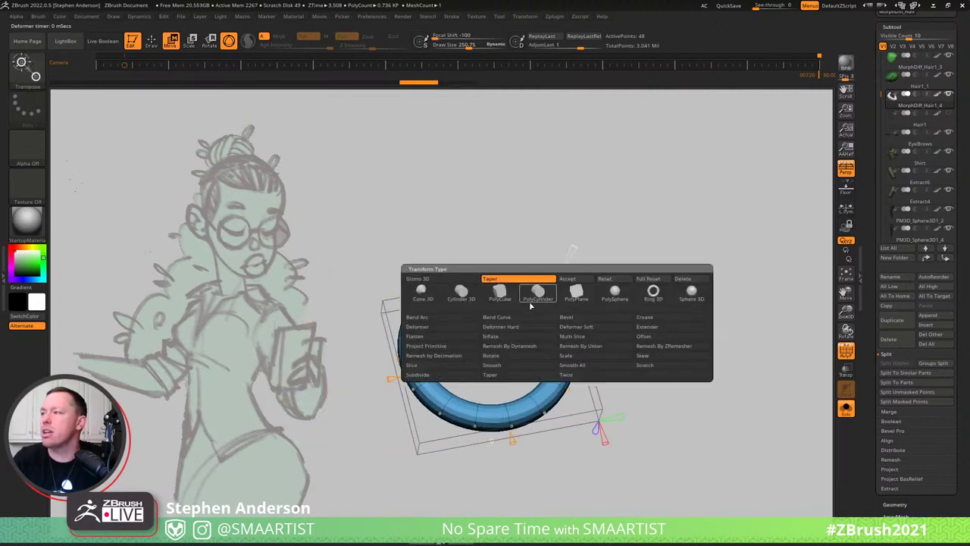
left_click(452, 327)
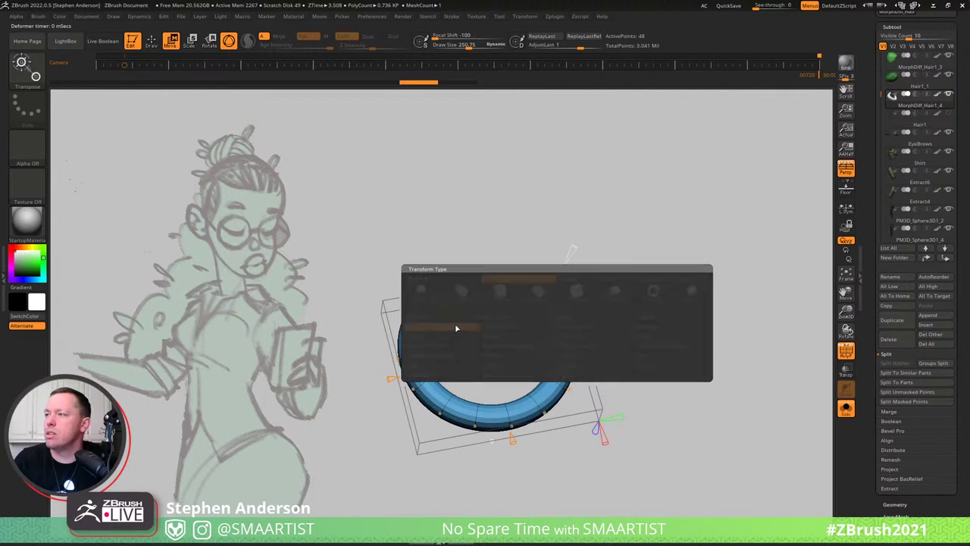
mouse_move(641, 311)
left_mouse_down()
mouse_move(675, 316)
mouse_move(657, 316)
mouse_move(667, 309)
mouse_move(635, 326)
mouse_move(652, 321)
mouse_move(649, 303)
left_mouse_up()
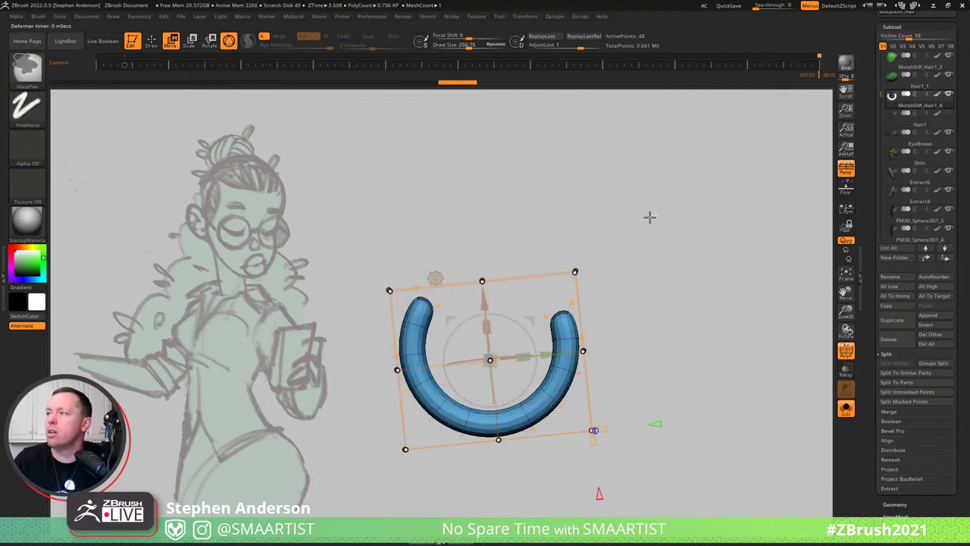
left_click_drag(653, 213, 350, 388, "ctrl")
left_click_drag(643, 368, 644, 333)
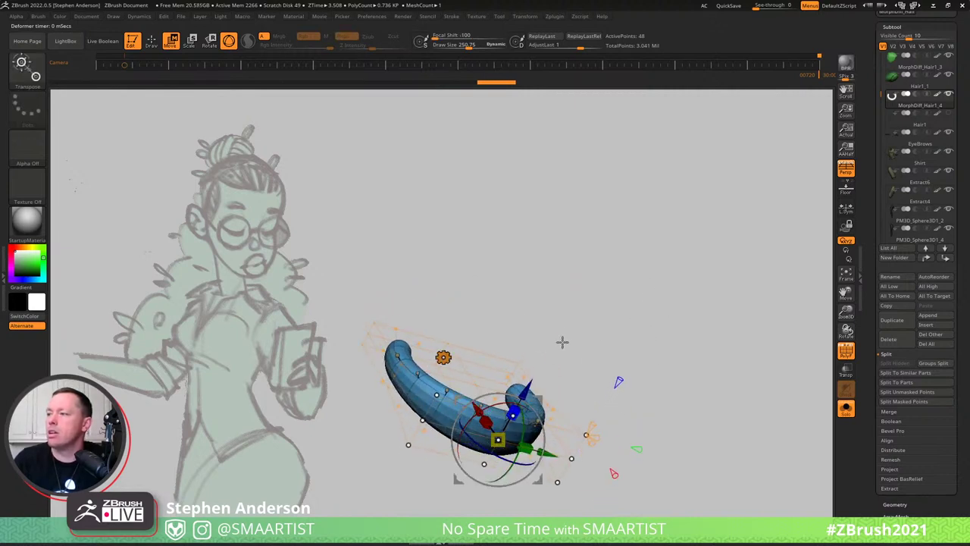
left_click_drag(561, 342, 575, 326)
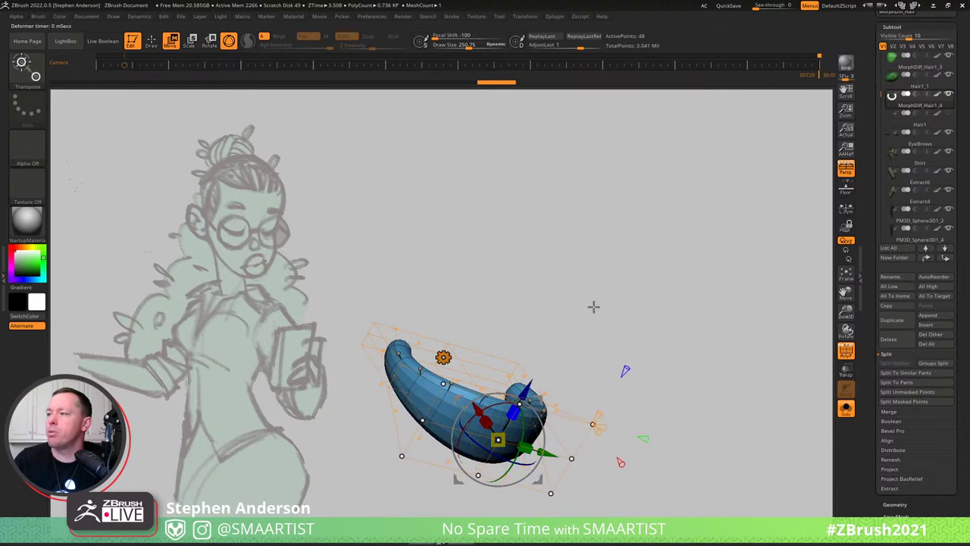
left_click(443, 357)
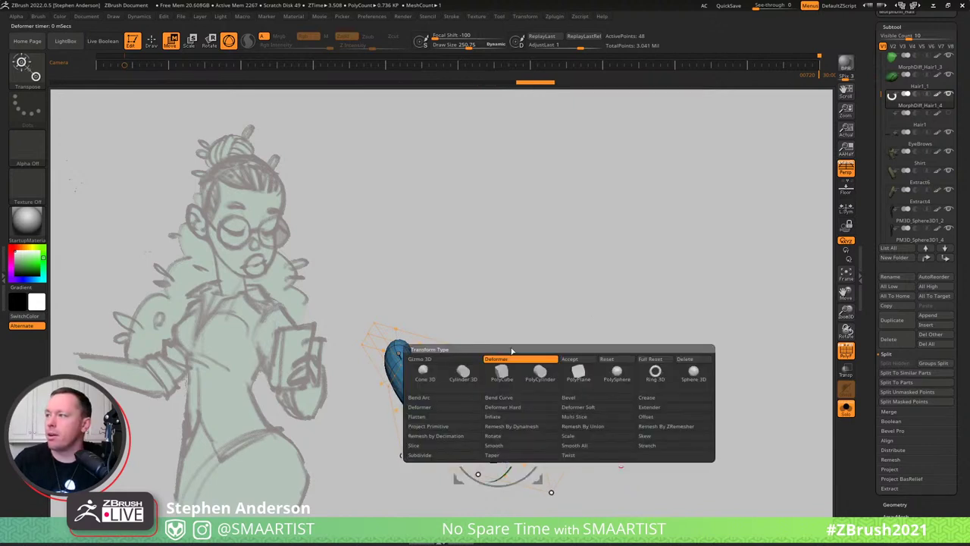
left_click(581, 359)
mouse_move(611, 318)
left_mouse_down()
mouse_move(598, 355)
mouse_move(634, 381)
mouse_move(607, 342)
mouse_move(578, 340)
mouse_move(590, 334)
left_mouse_up()
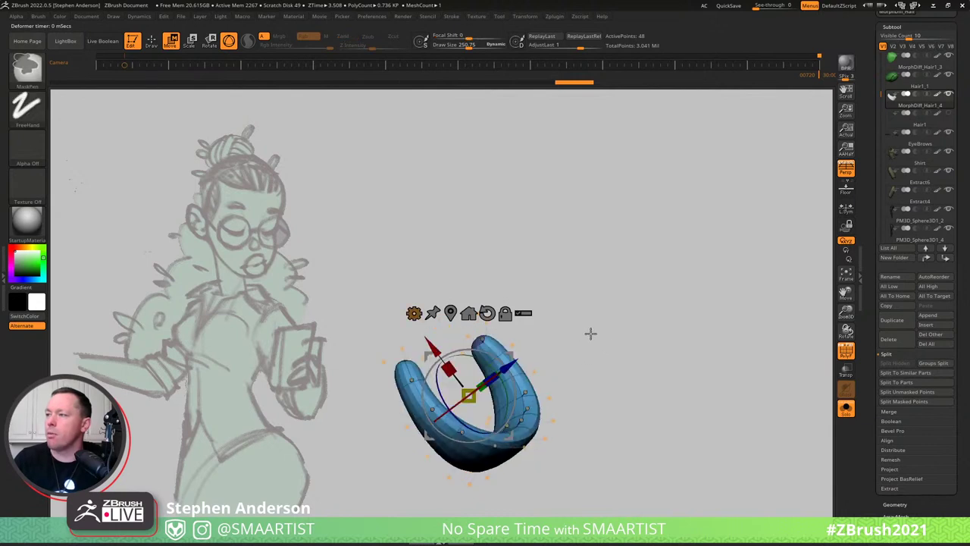
key("ctrl+z")
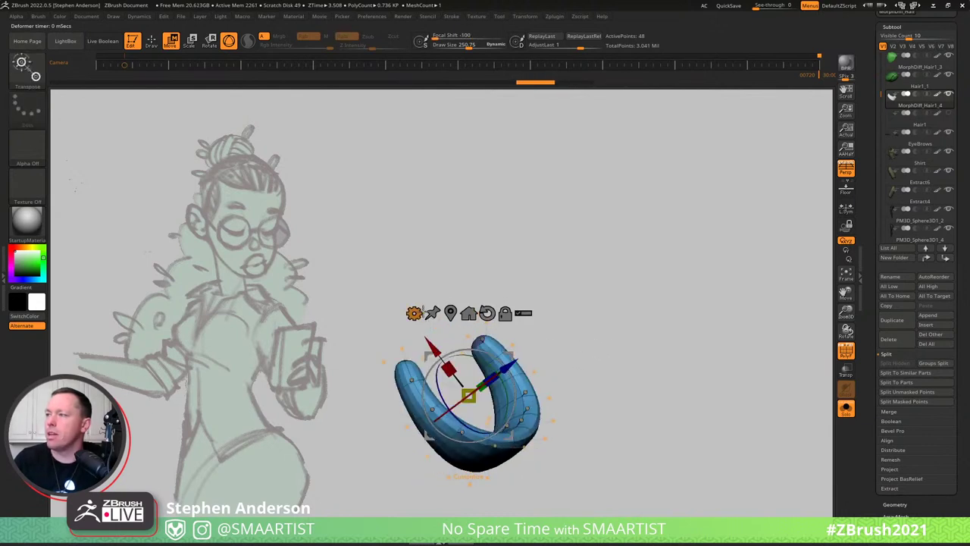
mouse_move(598, 280)
left_mouse_down()
mouse_move(606, 275)
mouse_move(591, 282)
left_mouse_up()
Narrow the two open ends of the curved piece with a second Deformer cage and accept it.
left_click(412, 313)
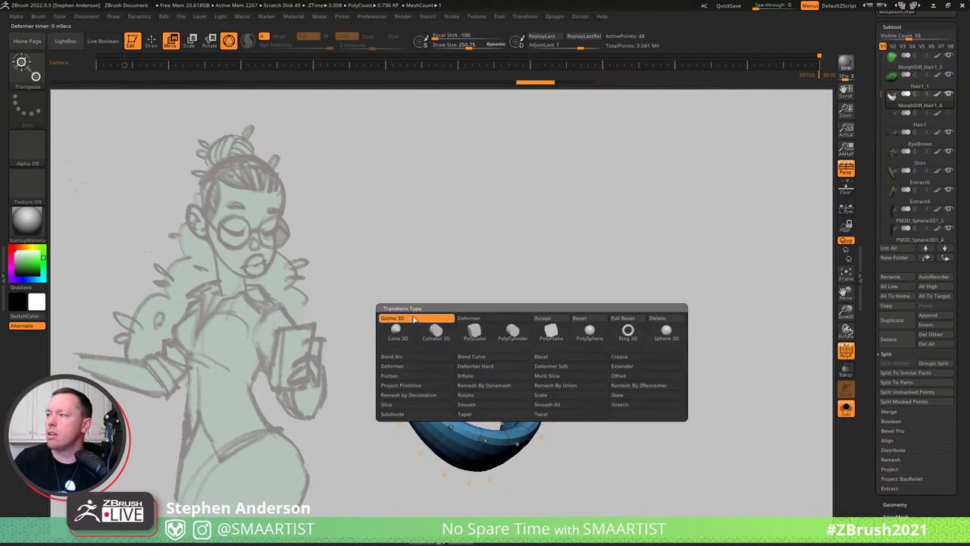
left_click(393, 366)
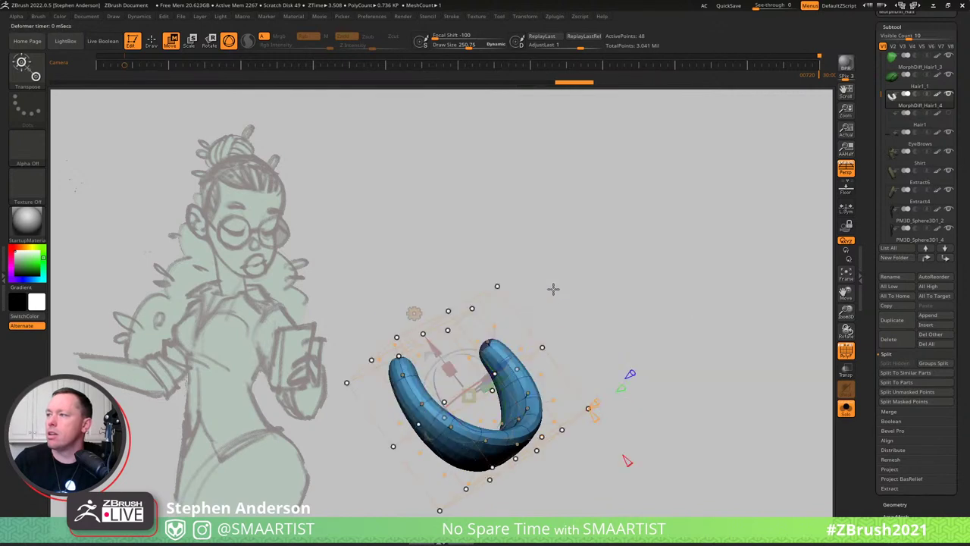
left_click_drag(591, 291, 664, 416)
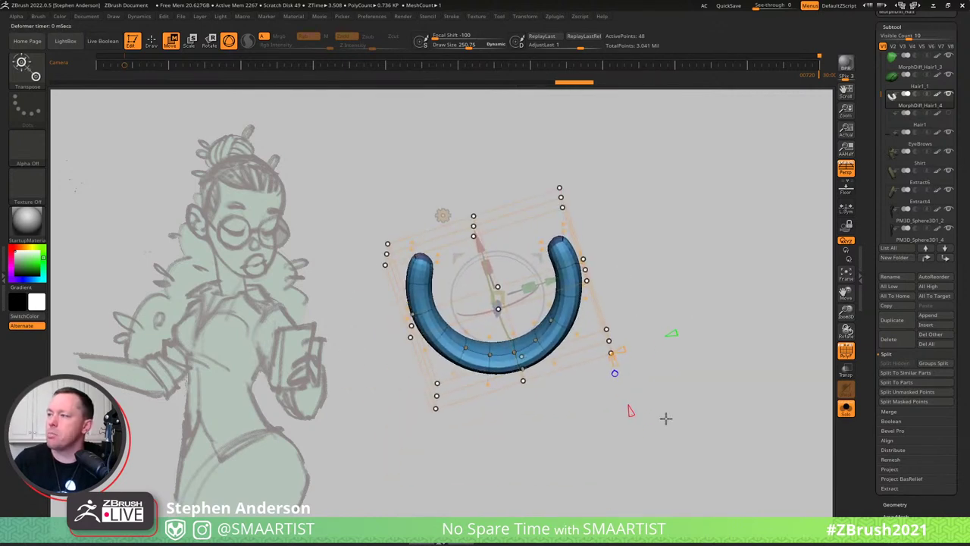
left_click_drag(714, 459, 363, 290, "ctrl")
left_click_drag(630, 240, 480, 327, "ctrl")
left_click_drag(543, 258, 482, 231)
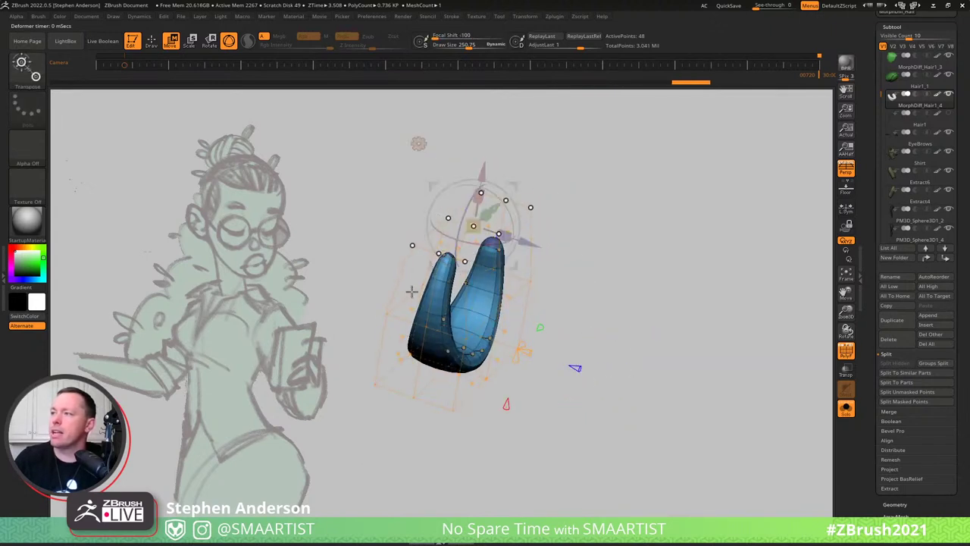
left_click(417, 144)
left_click(563, 143)
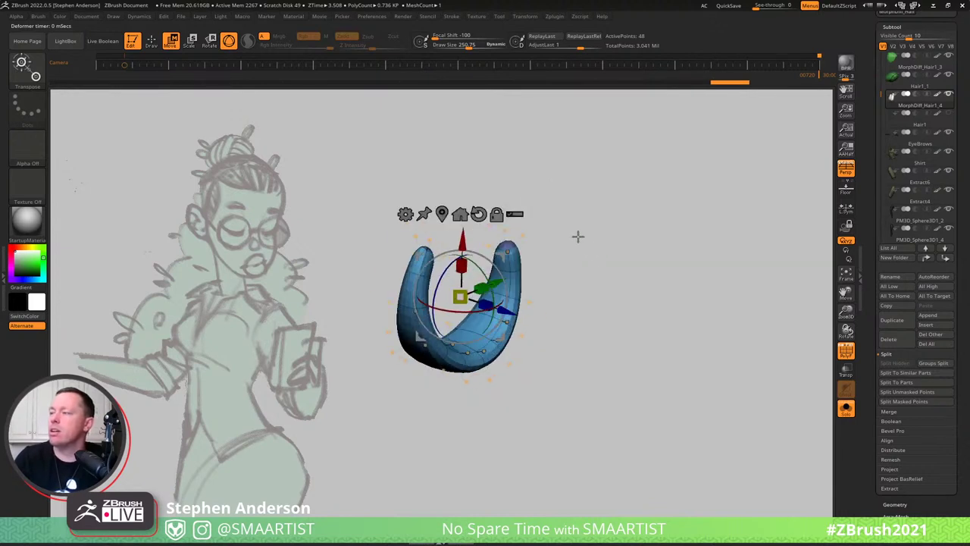
Hide the polyframe and create a second copy of the hair clump in the same subtool, rotated about 16 degrees.
left_click_drag(577, 236, 572, 217)
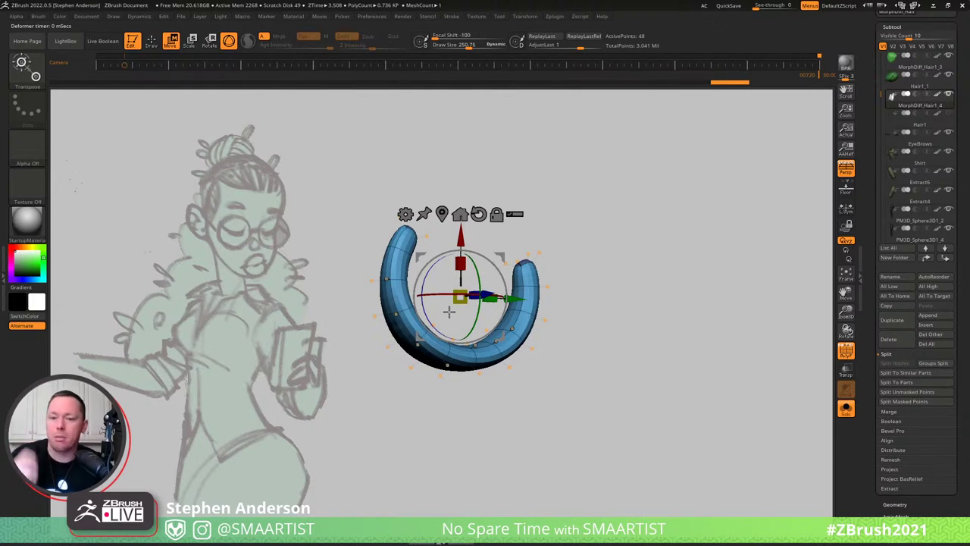
key("q")
key("shift+f")
mouse_move(491, 346)
right_mouse_down()
mouse_move(491, 262)
mouse_move(489, 269)
right_mouse_up()
left_click_drag(460, 314, 523, 352)
mouse_move(522, 352)
right_mouse_down()
mouse_move(505, 362)
mouse_move(529, 356)
right_mouse_up()
key("w")
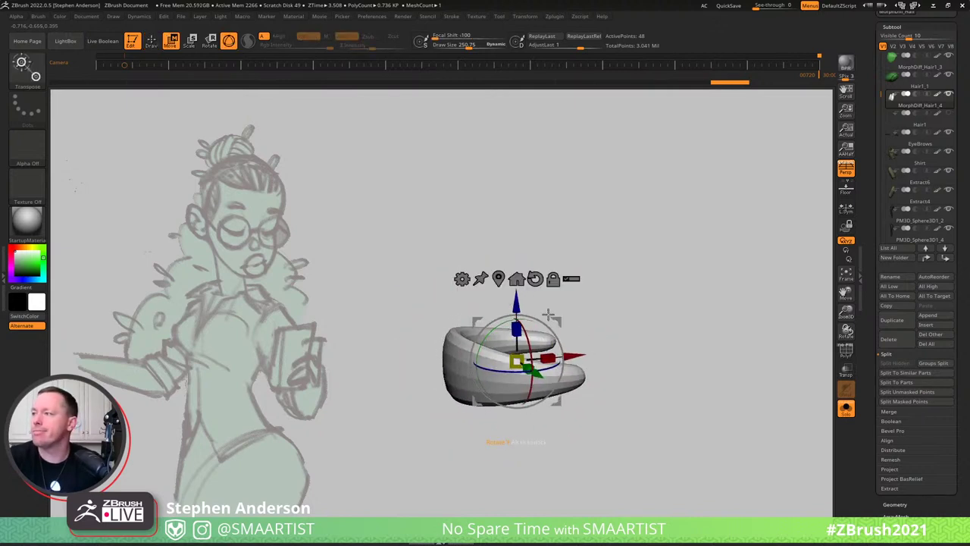
left_click_drag(559, 322, 568, 309)
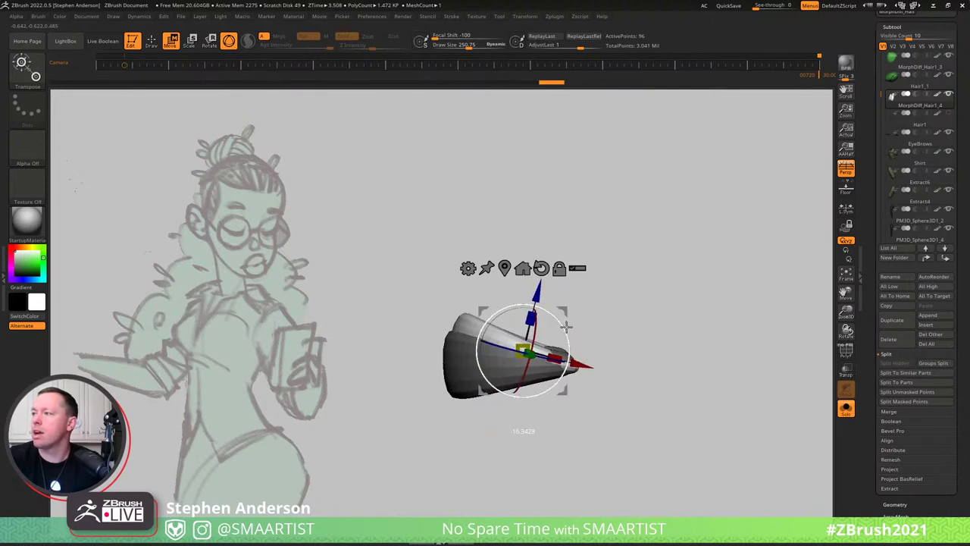
Pull the tips of the two overlapping clumps together using the Move brush at draw size about 163.
key("q")
mouse_move(517, 333)
right_mouse_down()
mouse_move(482, 398)
mouse_move(495, 407)
right_mouse_up()
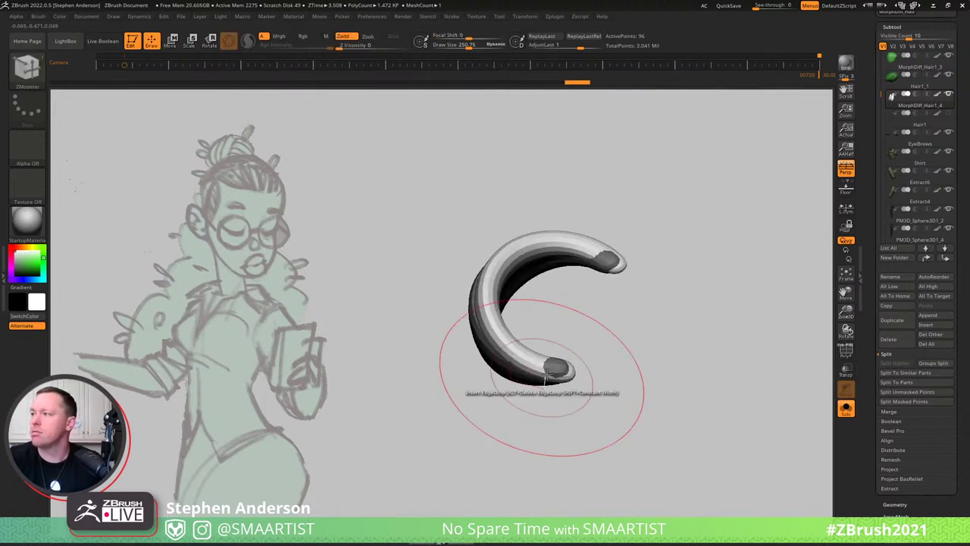
key("b")
key("m")
key("v")
right_click_drag(563, 374, 574, 375)
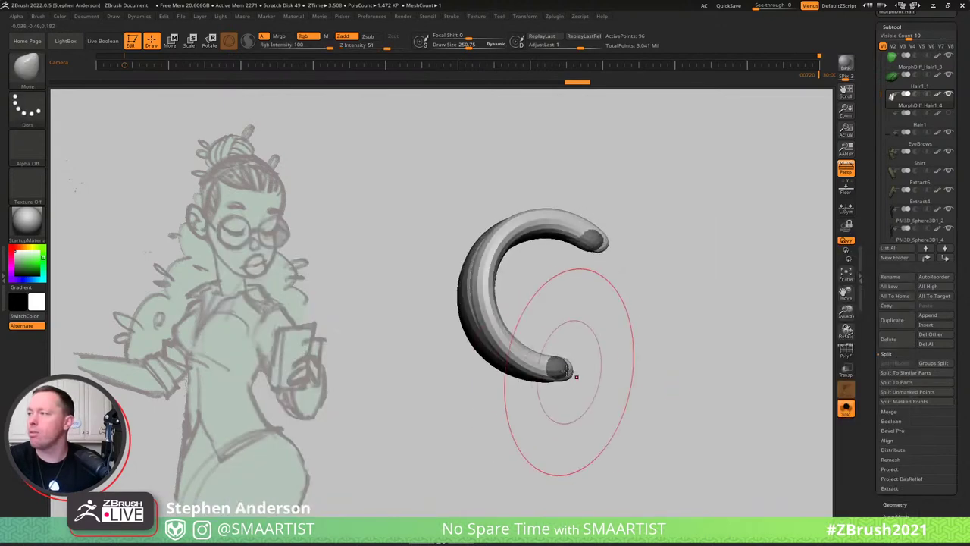
key("s")
left_click_drag(567, 372, 560, 373)
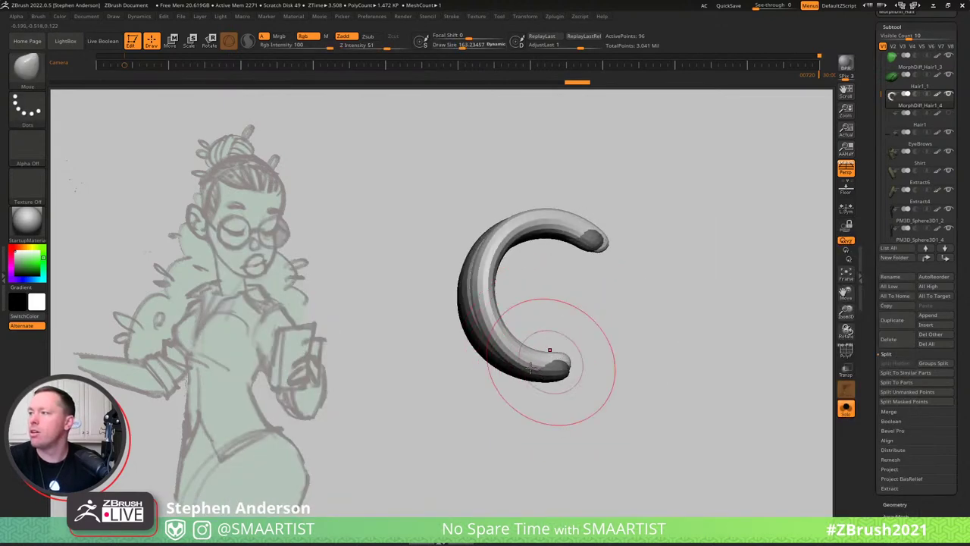
right_click_drag(537, 355, 579, 353)
mouse_move(627, 241)
left_mouse_down()
mouse_move(645, 241)
mouse_move(612, 251)
left_mouse_up()
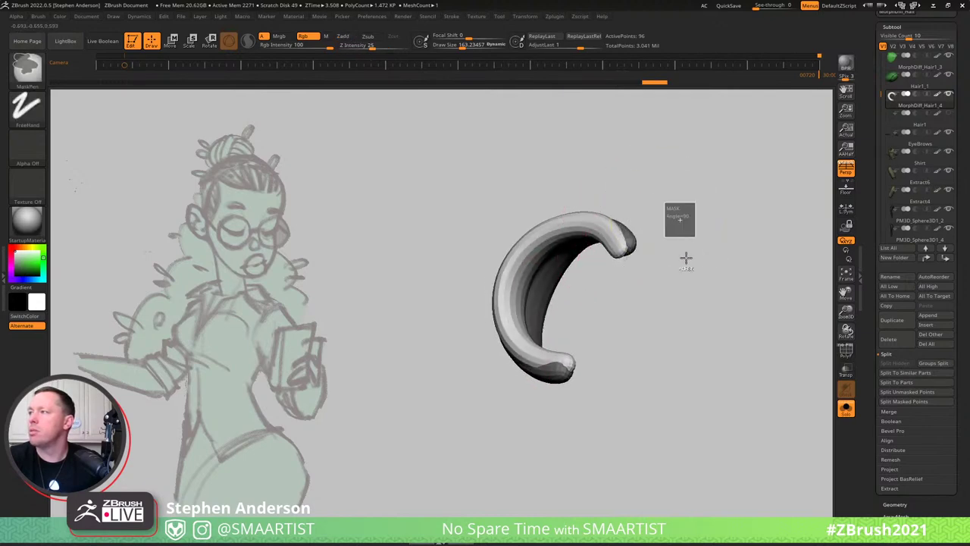
key("b")
key("i")
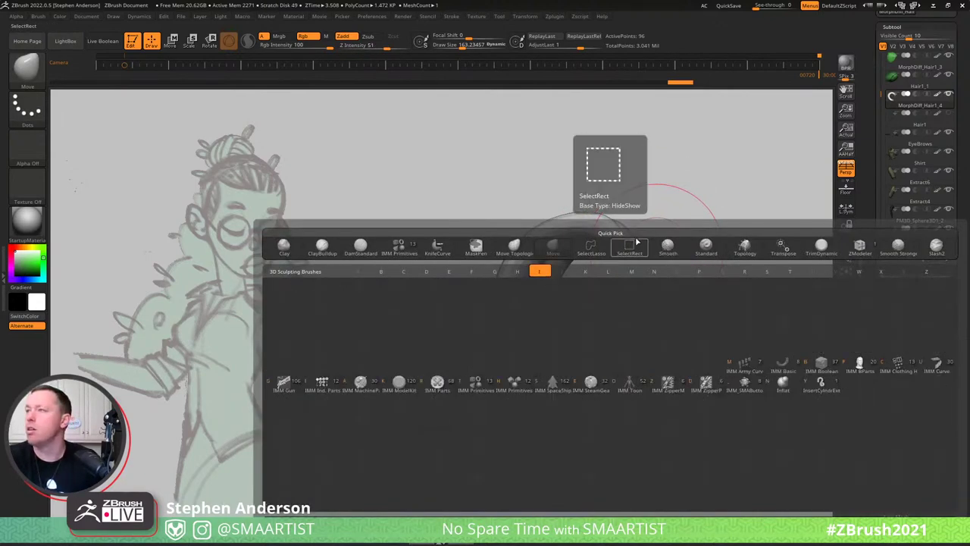
key("Escape")
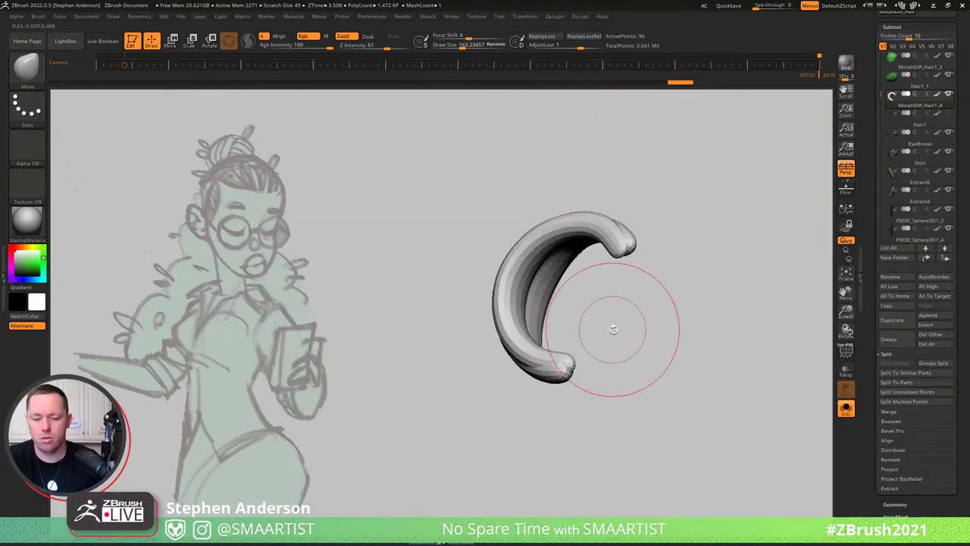
Pinch the tips of the overlapping clumps with the Pinch brush and check the shape from the side.
key("b")
key("p")
key("i")
right_click_drag(624, 240, 621, 279)
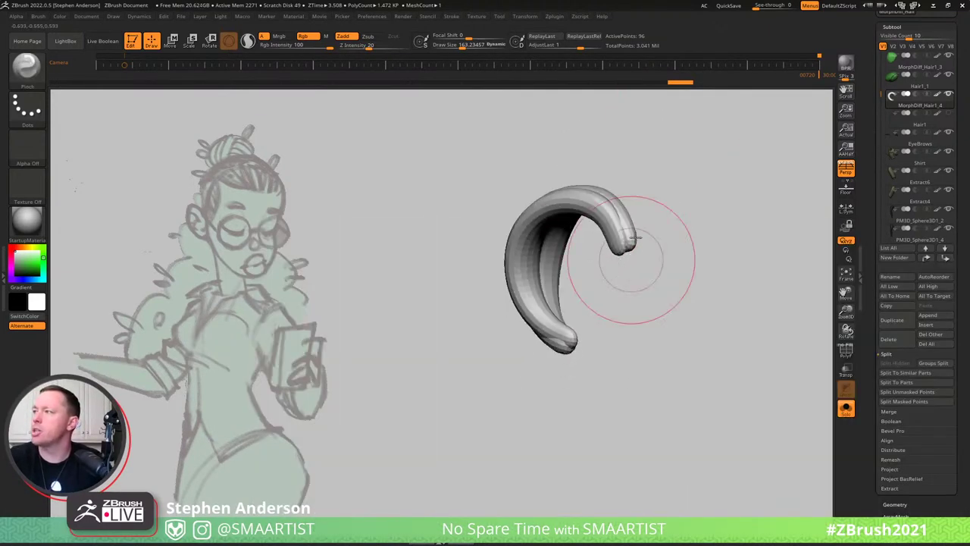
mouse_move(619, 220)
left_mouse_down()
mouse_move(624, 236)
mouse_move(633, 233)
mouse_move(615, 242)
mouse_move(634, 283)
mouse_move(657, 299)
mouse_move(696, 254)
mouse_move(687, 217)
mouse_move(656, 234)
mouse_move(636, 197)
mouse_move(667, 205)
mouse_move(662, 232)
mouse_move(602, 296)
left_mouse_up()
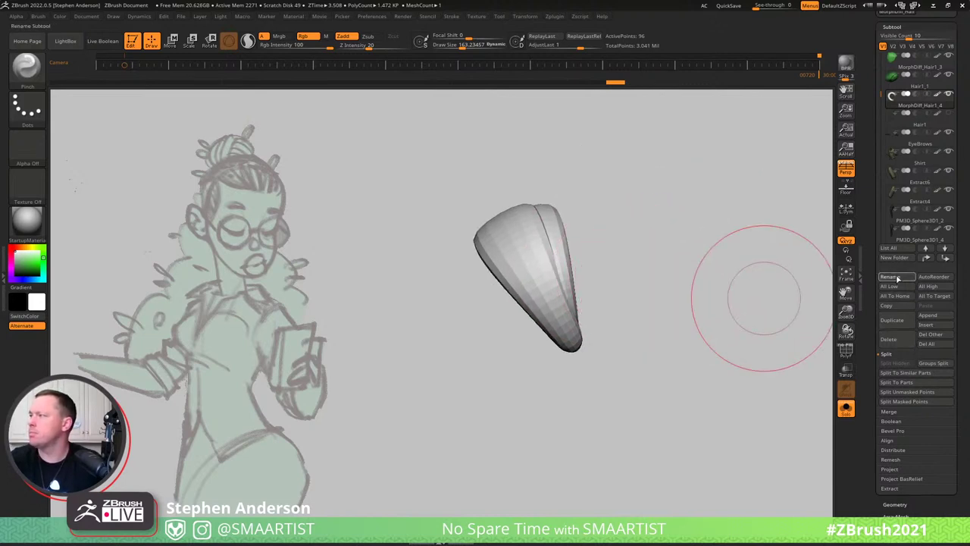
Rename the hair clump subtool as HairClump_A.
left_click(891, 277)
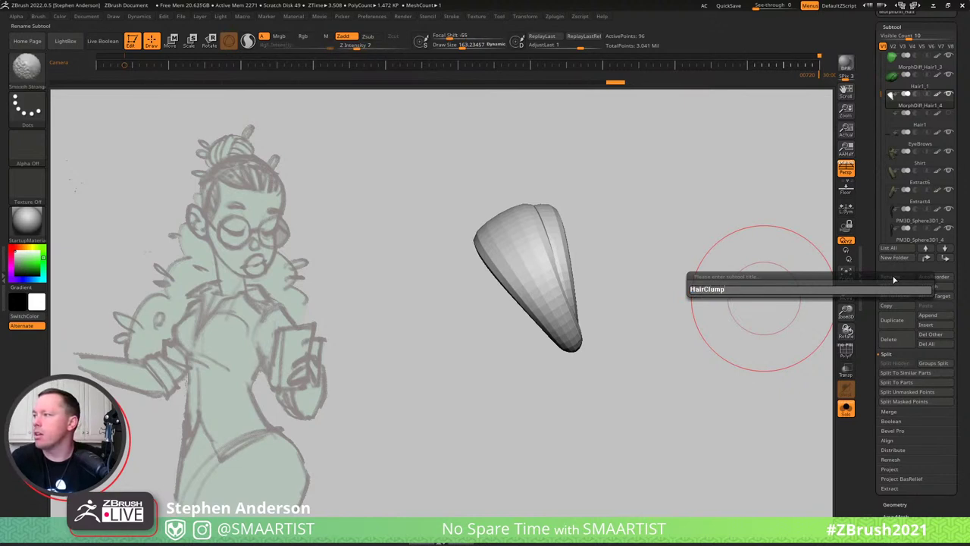
type("HairClump_A")
key("Return")
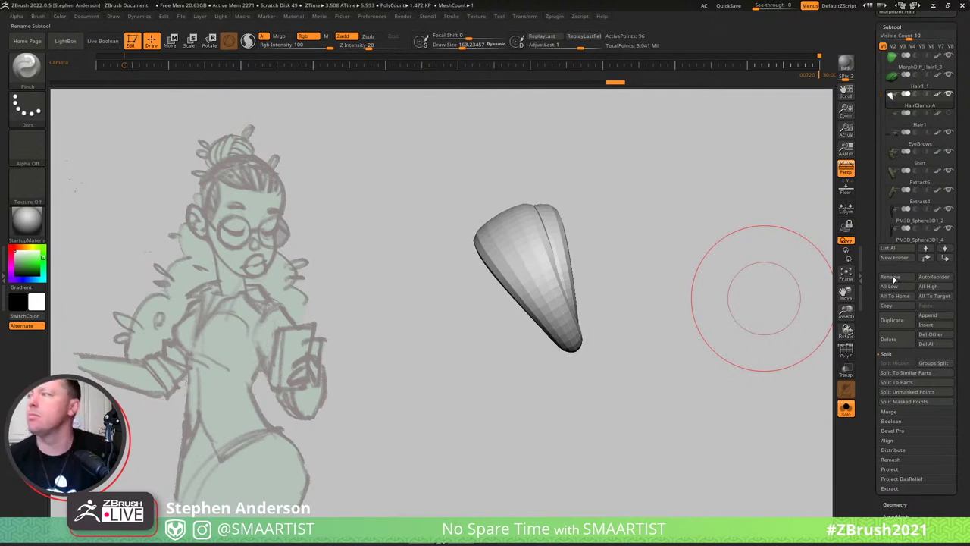
Show the low-poly mesh with the polyframe on and insert two lengthwise edge loops into the wide front clump with ZModeler.
left_click_drag(643, 296, 522, 198)
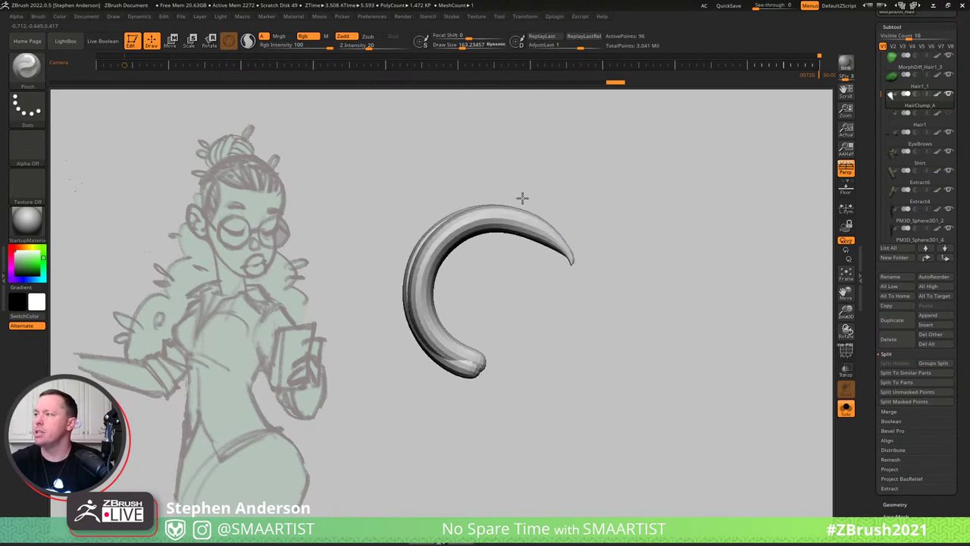
key("b")
key("m")
key("v")
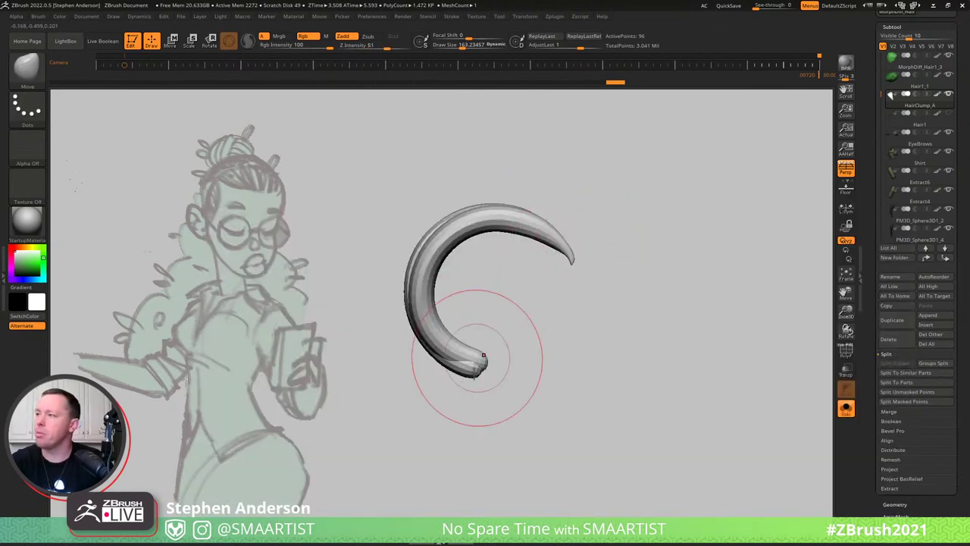
left_click_drag(481, 300, 519, 305)
key("shift+d")
key("shift+f")
mouse_move(465, 288)
right_mouse_down()
mouse_move(459, 259)
mouse_move(481, 272)
right_mouse_up()
key("b")
key("z")
key("m")
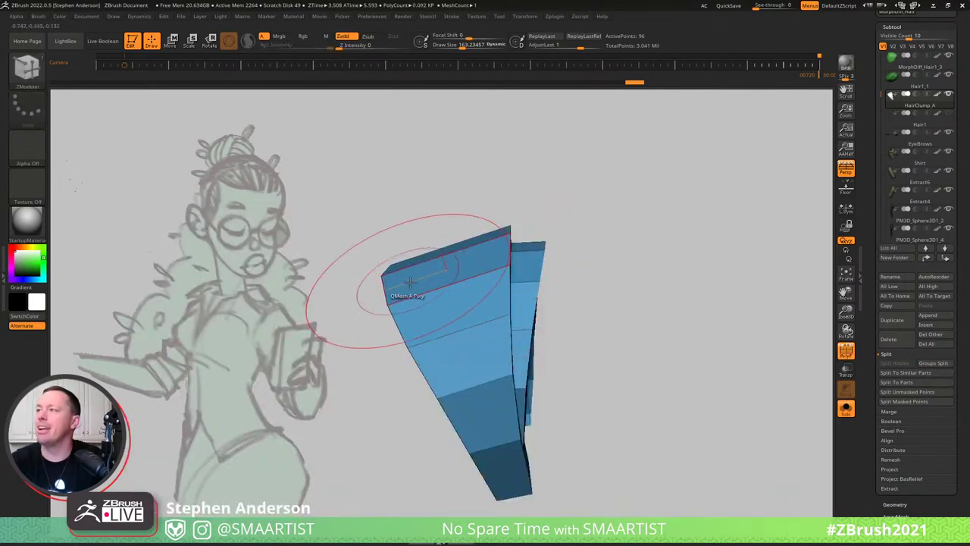
key("v")
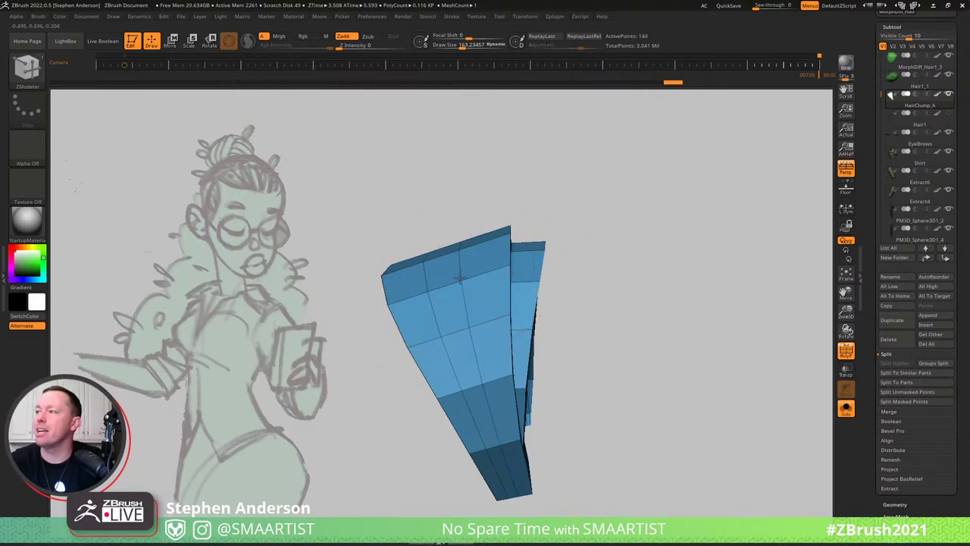
Use partial hiding to mask everything except the lengthwise centre strip of the wide front clump.
left_click(474, 278, "ctrl+shift")
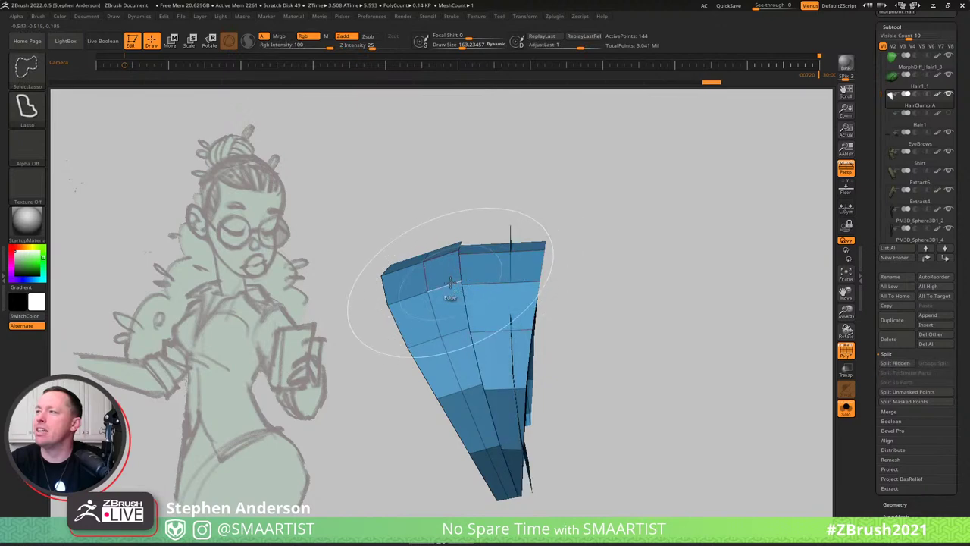
left_click(450, 282, "ctrl+shift")
key("ctrl+w")
left_click(550, 291, "ctrl+shift")
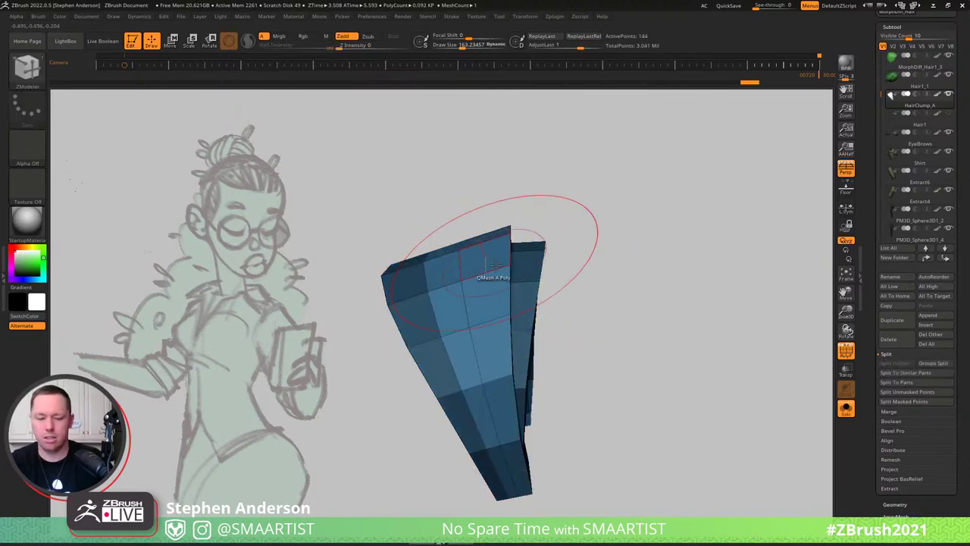
Pull the unmasked centre strip outward along the clump's curve into a raised ridge with the Move Topological brush.
key("b")
key("m")
key("t")
right_click_drag(460, 255, 443, 253)
left_click_drag(466, 247, 415, 210)
right_click_drag(415, 294, 467, 322)
left_click_drag(431, 312, 412, 305)
right_click_drag(411, 305, 448, 348)
mouse_move(558, 194)
right_mouse_down()
mouse_move(549, 173)
mouse_move(571, 182)
right_mouse_up()
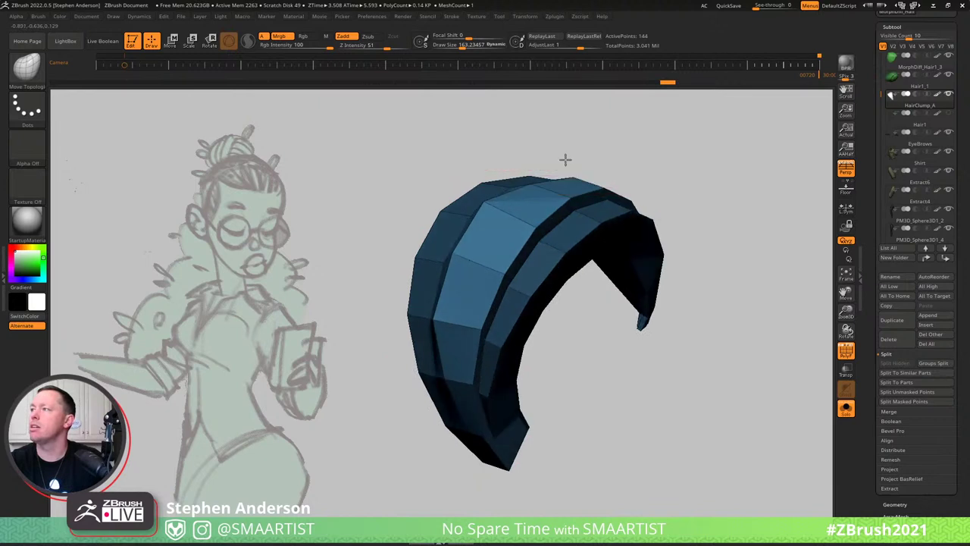
left_click_drag(525, 180, 524, 181)
mouse_move(535, 170)
right_mouse_down()
mouse_move(526, 215)
mouse_move(589, 200)
mouse_move(620, 219)
mouse_move(674, 189)
right_mouse_up()
mouse_move(474, 370)
right_mouse_down("alt")
mouse_move(554, 275)
mouse_move(520, 228)
mouse_move(524, 327)
mouse_move(530, 288)
mouse_move(517, 303)
mouse_move(523, 336)
mouse_move(506, 351)
mouse_move(524, 336)
right_mouse_up("alt")
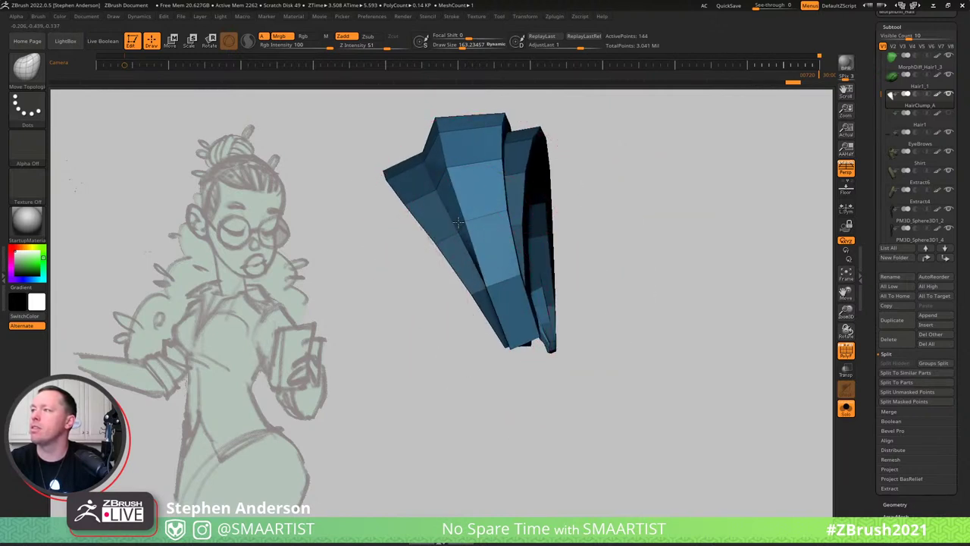
left_click_drag(447, 140, 443, 146)
right_click_drag(463, 182, 497, 302, "alt")
Turn the smoothed subdivision preview back on, clear the mask and hide the polyframe.
key("d")
right_click_drag(593, 178, 618, 198)
left_click_drag(626, 176, 686, 262, "ctrl")
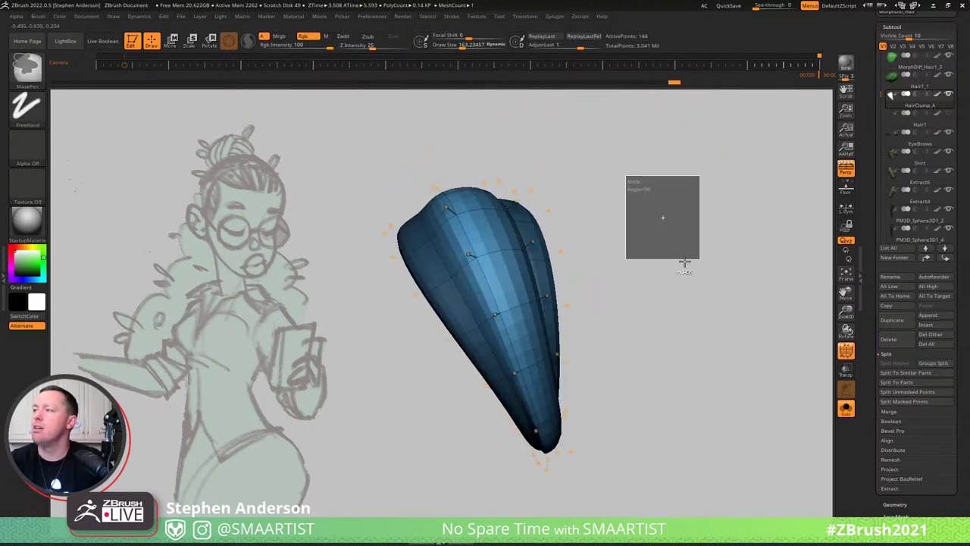
right_click_drag(682, 260, 580, 189, "ctrl")
key("shift+f")
right_click_drag(566, 247, 528, 206)
right_click_drag(616, 271, 616, 272)
Duplicate the HairClump_A subtool and rename the copy as HairClump_B.
key("ctrl+shift+d")
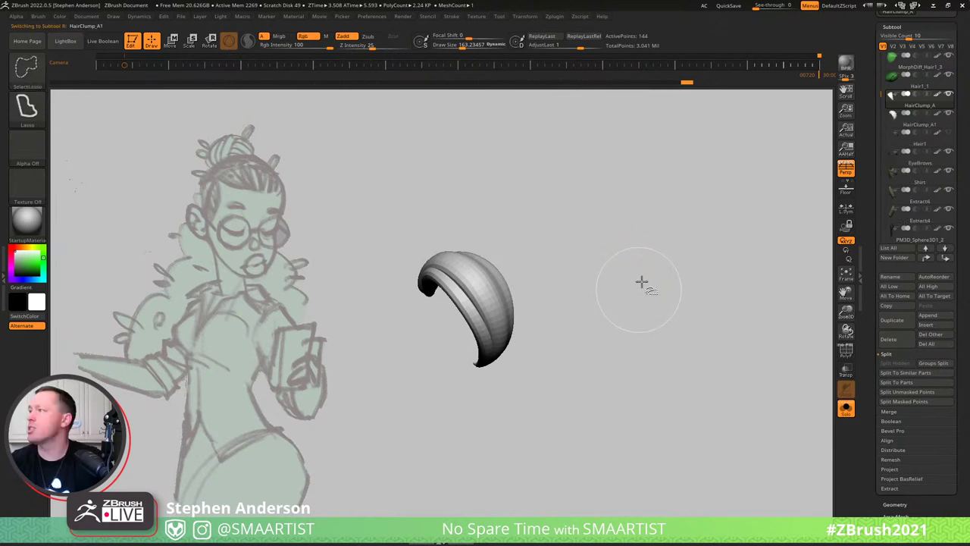
key("Down")
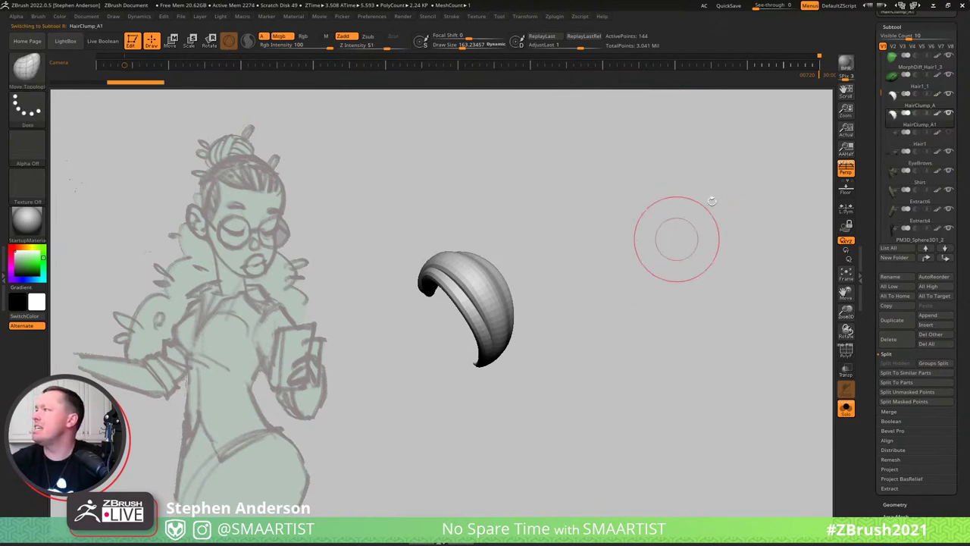
left_click(891, 277)
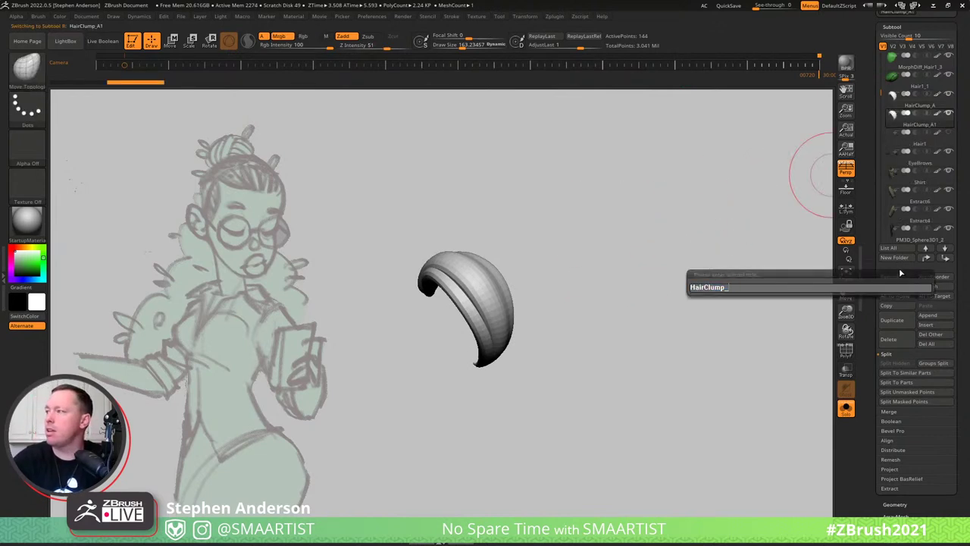
type("B")
key("Return")
Show the polyframe and create a slightly offset copy of the clump inside the HairClump_B subtool.
right_click_drag(567, 178, 582, 212)
key("shift+f")
right_click_drag(583, 253, 523, 319, "ctrl")
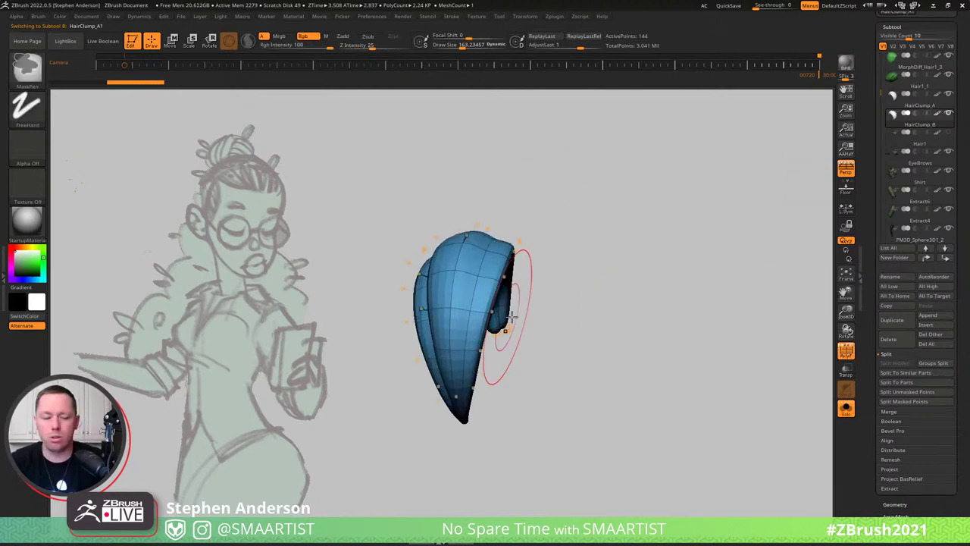
key("w")
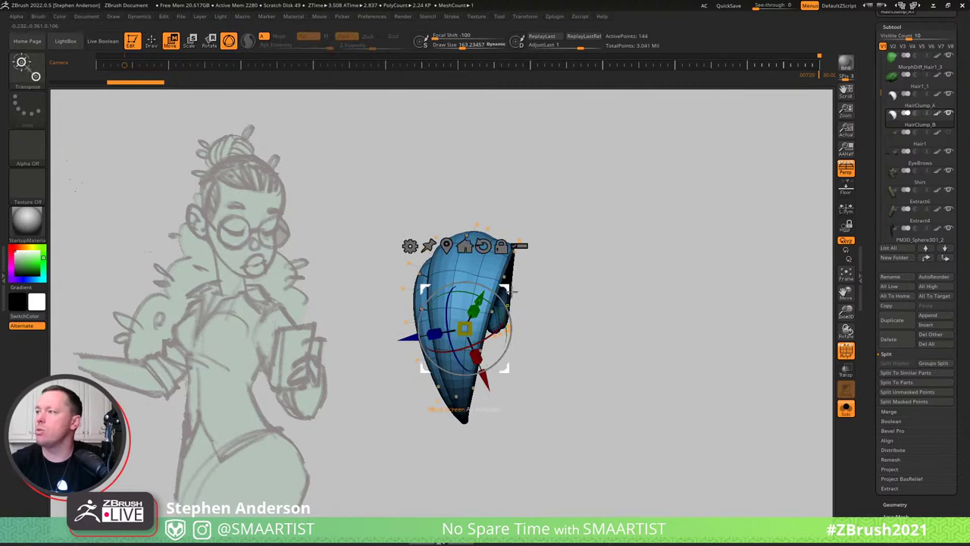
left_click_drag(499, 286, 511, 287, "ctrl")
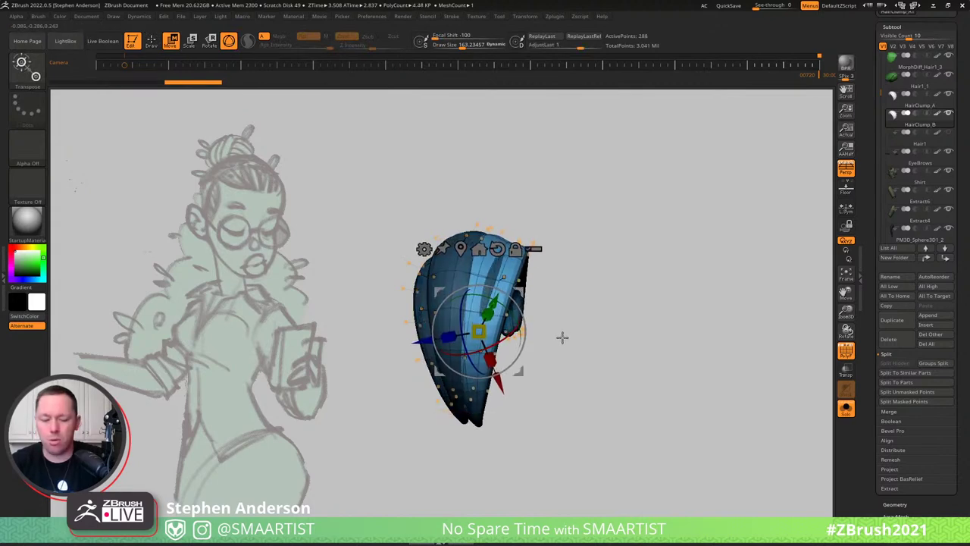
Reposition the unmasked copy with the gizmo so it fans out beside the original clump with the tips close together.
key("q")
right_click_drag(479, 266, 494, 262)
key("w")
left_click_drag(474, 300, 485, 304)
left_click_drag(418, 330, 437, 330)
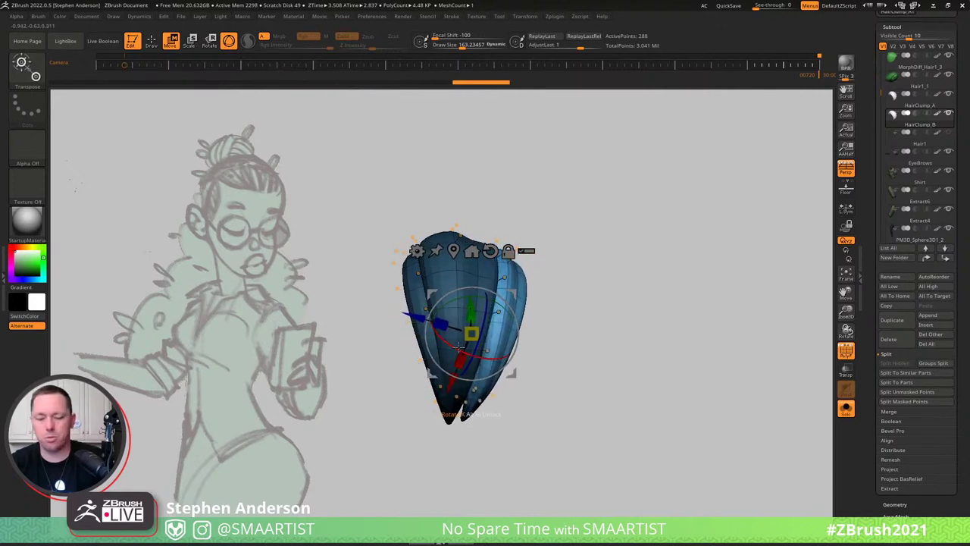
Adjust how the two clumps sit against each other using the Move brush at draw size about 297.
key("b")
key("m")
key("v")
mouse_move(488, 338)
right_mouse_down()
mouse_move(523, 332)
mouse_move(497, 319)
mouse_move(524, 294)
right_mouse_up()
key("s")
mouse_move(504, 311)
left_mouse_down()
mouse_move(476, 318)
mouse_move(534, 426)
left_mouse_up()
key("s")
right_click_drag(528, 429, 519, 392)
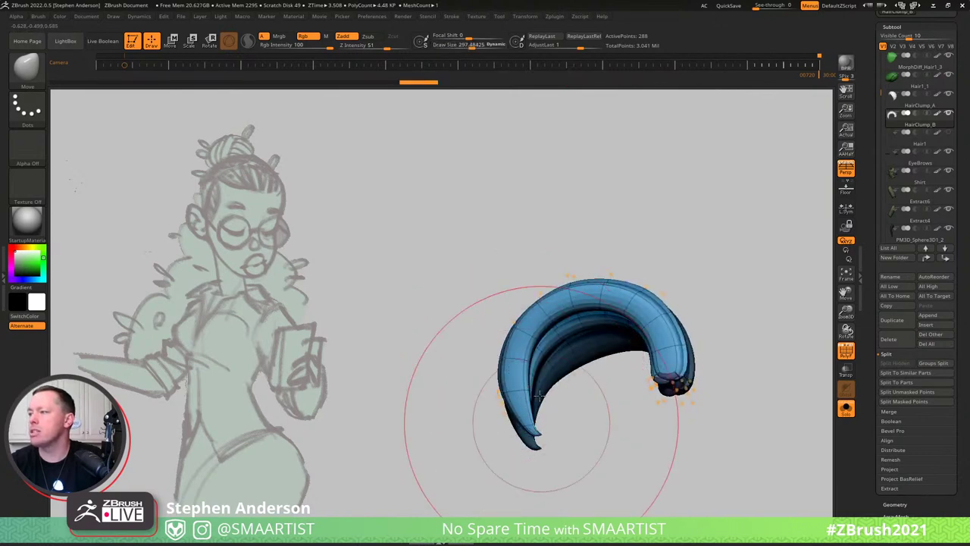
Narrow the upper clump tip on the low-poly mesh using the Move brush at draw sizes of about 39 and 7.
mouse_move(547, 445)
right_mouse_down("alt")
mouse_move(530, 316)
mouse_move(715, 472)
right_mouse_up("alt")
key("shift+d")
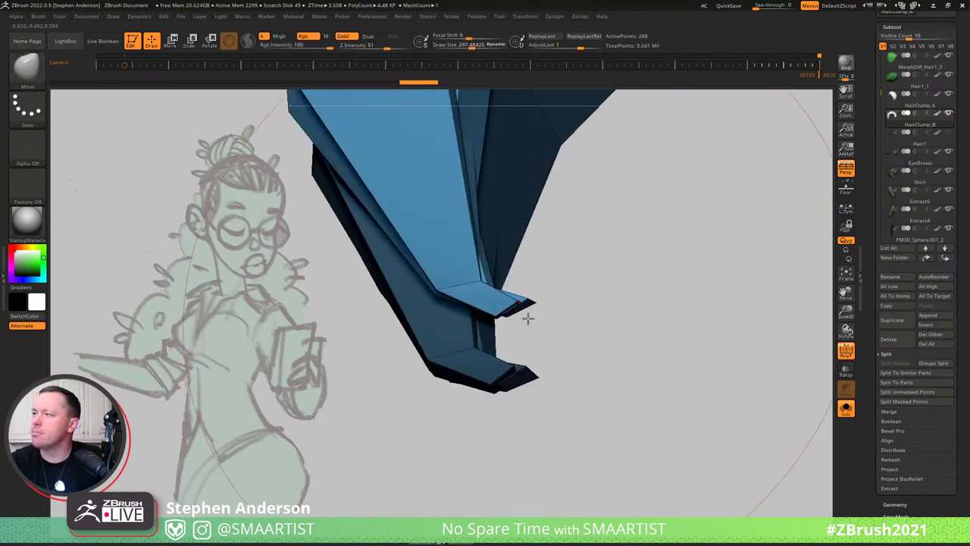
right_click_drag(526, 318, 532, 315)
key("s")
left_click_drag(529, 304, 500, 301)
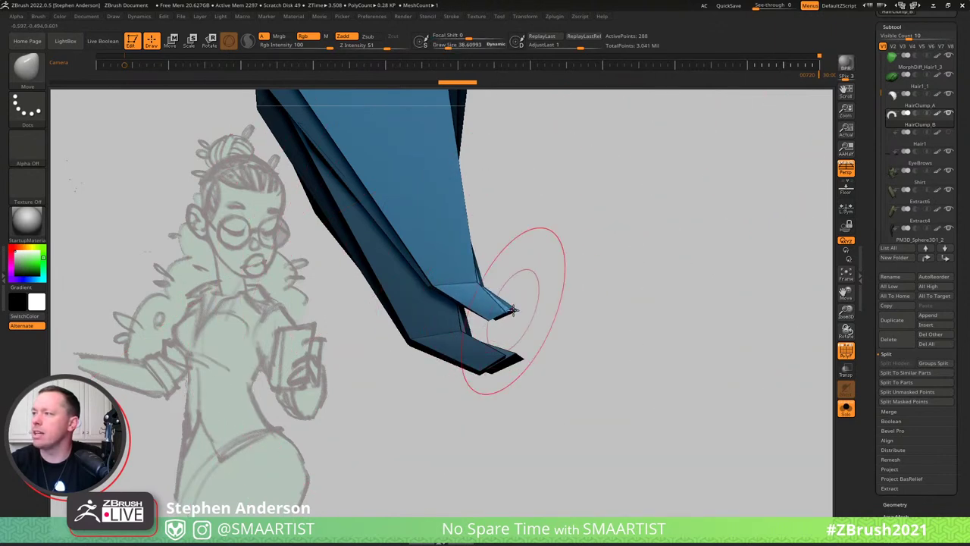
key("s")
left_click_drag(513, 310, 503, 310)
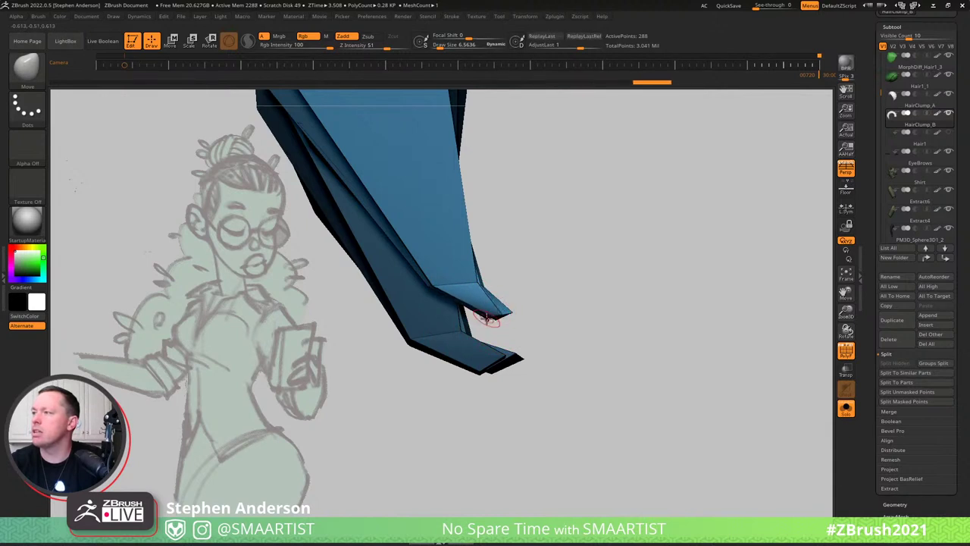
Narrow the lower clump tip with the Move brush at draw size about 15 and turn the smoothed preview on.
mouse_move(528, 372)
left_mouse_down("ctrl")
mouse_move(520, 381)
mouse_move(505, 359)
mouse_move(490, 367)
left_mouse_up("ctrl")
key("s")
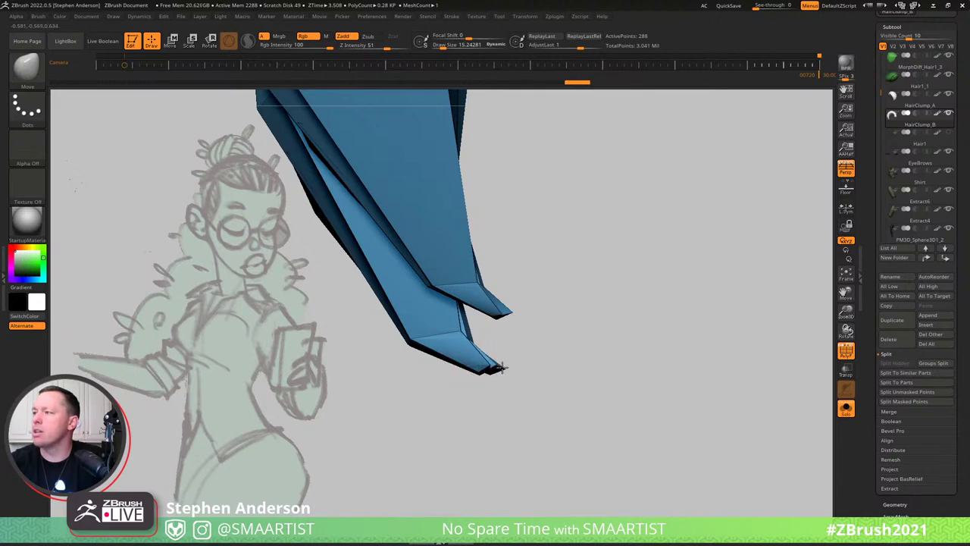
mouse_move(491, 329)
left_mouse_down()
mouse_move(425, 336)
mouse_move(478, 341)
mouse_move(434, 335)
mouse_move(437, 341)
left_mouse_up()
right_click_drag(489, 313, 481, 286, "ctrl")
key("d")
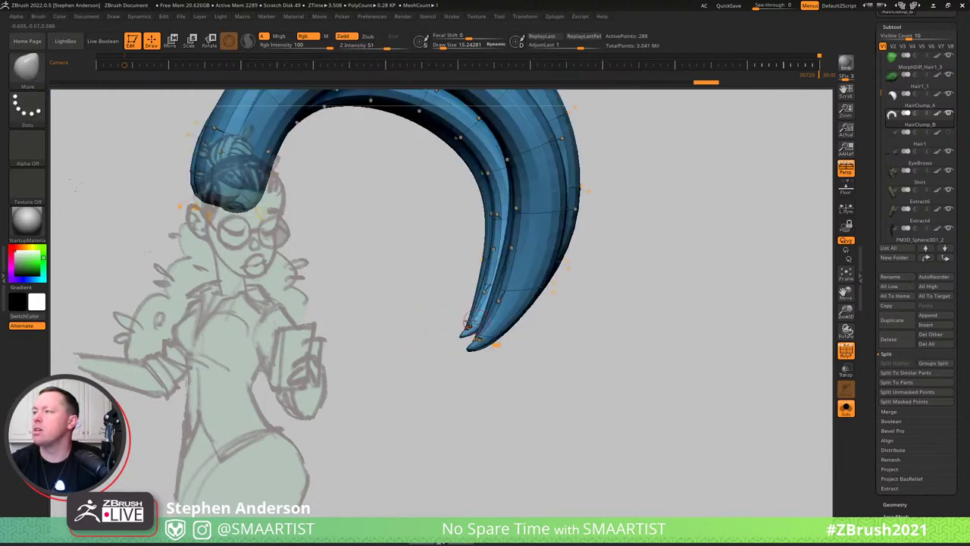
Examine the tapered tips from several angles with the smoothed preview and the polyframe switched on and off.
mouse_move(497, 319)
right_mouse_down()
mouse_move(567, 323)
mouse_move(471, 320)
mouse_move(538, 362)
mouse_move(490, 309)
right_mouse_up()
key("shift+f")
key("shift+f")
key("shift+f")
key("d")
left_click_drag(489, 307, 513, 315)
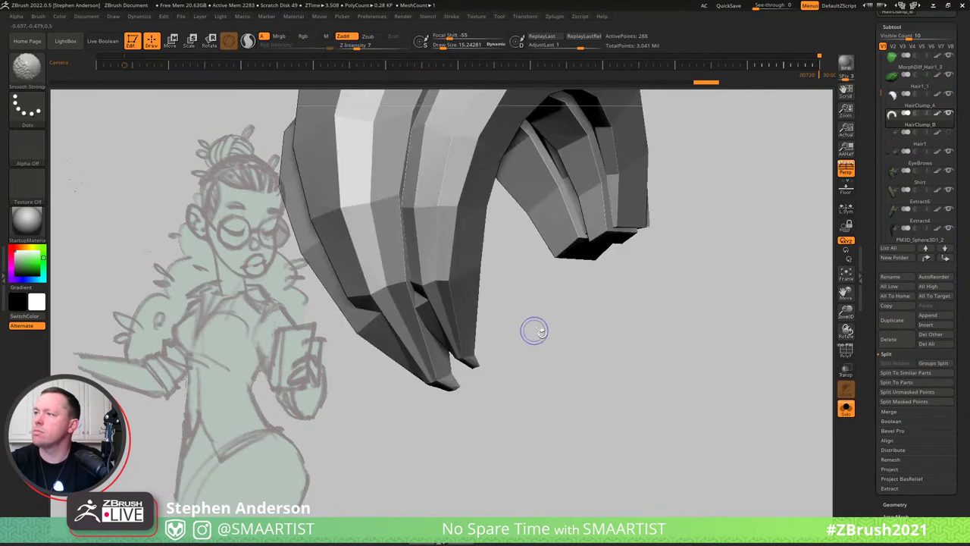
right_click_drag(534, 331, 454, 319, "ctrl")
key("shift+f")
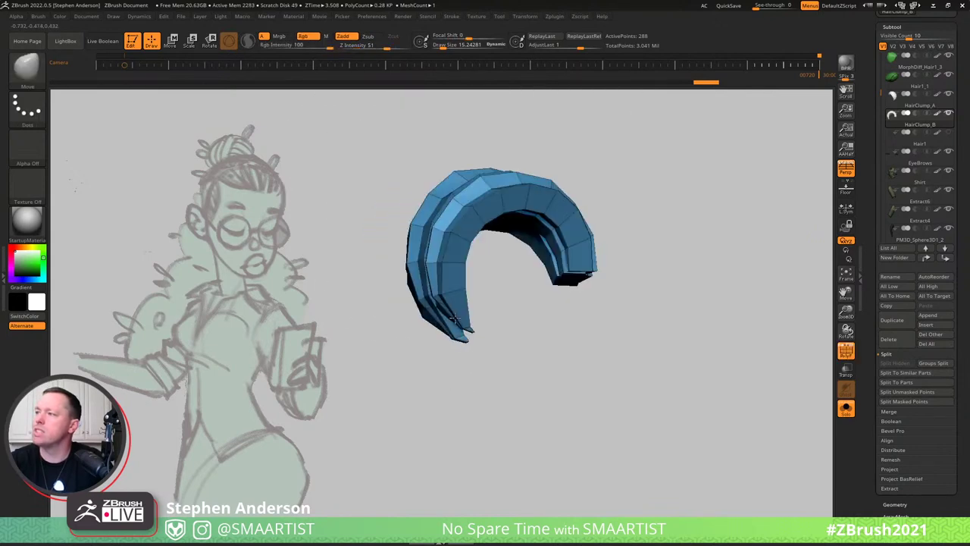
Slice an extra edge line across the clumps just above their tips with the SliceCurve brush.
mouse_move(454, 318)
left_mouse_down()
mouse_move(526, 361)
mouse_move(531, 379)
mouse_move(493, 338)
left_mouse_up()
key("ctrl+shift")
left_click(26, 73)
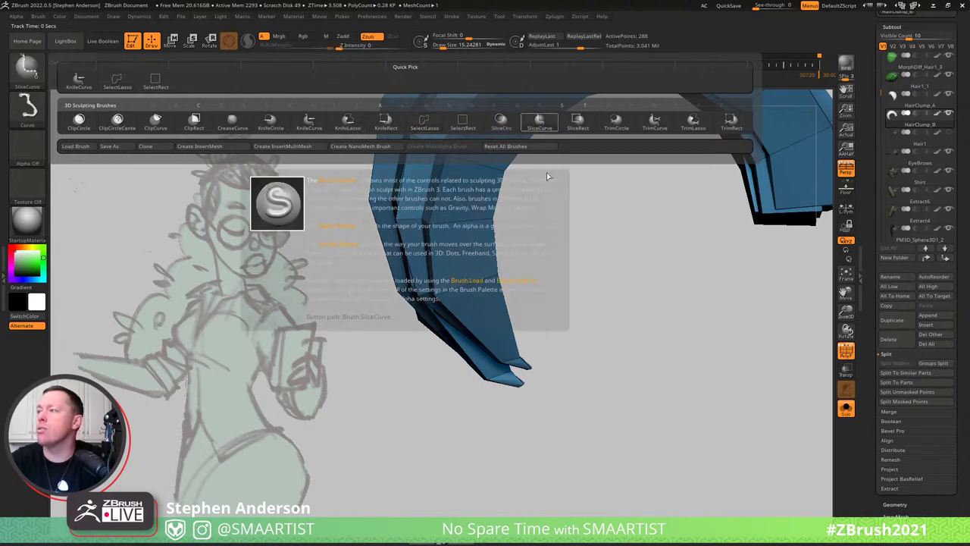
left_click(548, 131)
left_click_drag(567, 288, 390, 374)
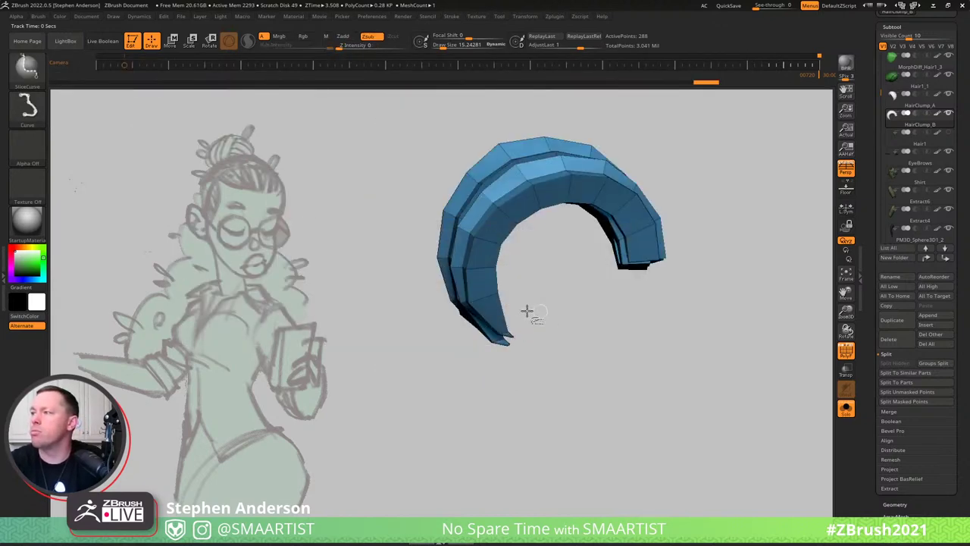
mouse_move(409, 272)
left_mouse_down()
mouse_move(524, 281)
mouse_move(506, 304)
mouse_move(524, 307)
left_mouse_up()
key("ctrl+z")
mouse_move(473, 333)
right_mouse_down()
mouse_move(446, 331)
mouse_move(488, 348)
right_mouse_up()
Reshape the lower ends of the clumps using the Move brush at draw size about 73, with the smoothed preview on.
key("b")
key("m")
key("v")
key("s")
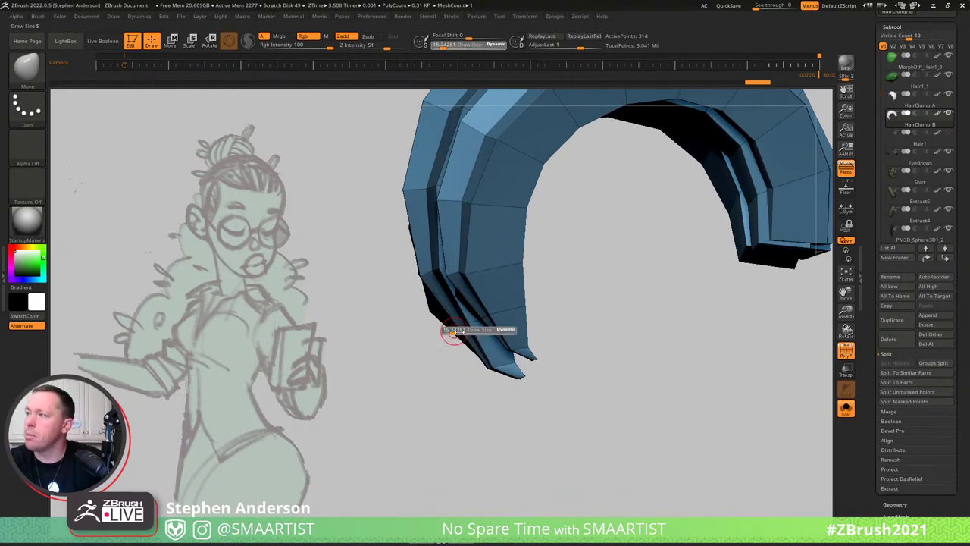
mouse_move(448, 333)
left_mouse_down()
mouse_move(461, 335)
mouse_move(449, 358)
left_mouse_up()
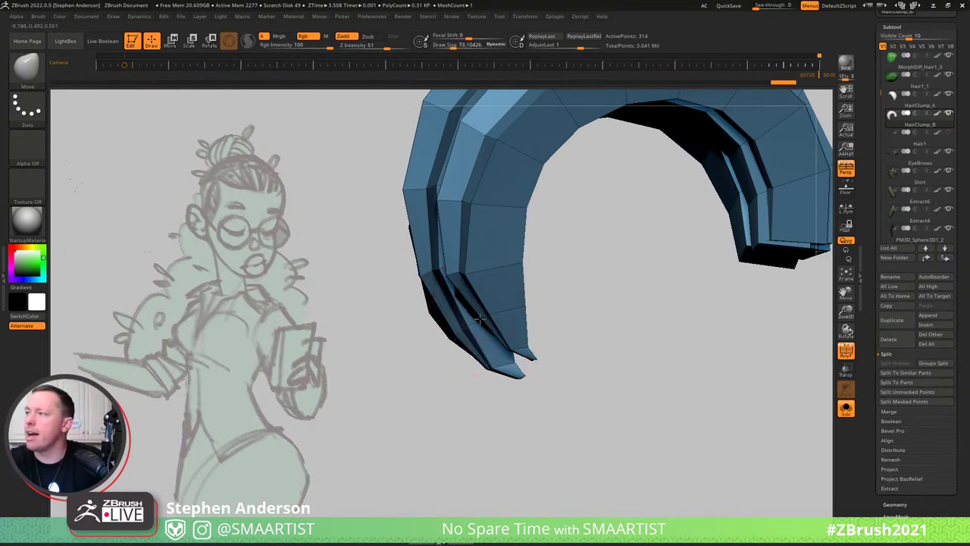
mouse_move(601, 281)
left_mouse_down()
mouse_move(494, 313)
mouse_move(523, 307)
left_mouse_up()
mouse_move(487, 310)
right_mouse_down()
mouse_move(497, 300)
mouse_move(472, 281)
mouse_move(514, 278)
mouse_move(495, 266)
mouse_move(522, 266)
mouse_move(477, 294)
mouse_move(445, 275)
mouse_move(465, 364)
mouse_move(463, 280)
right_mouse_up()
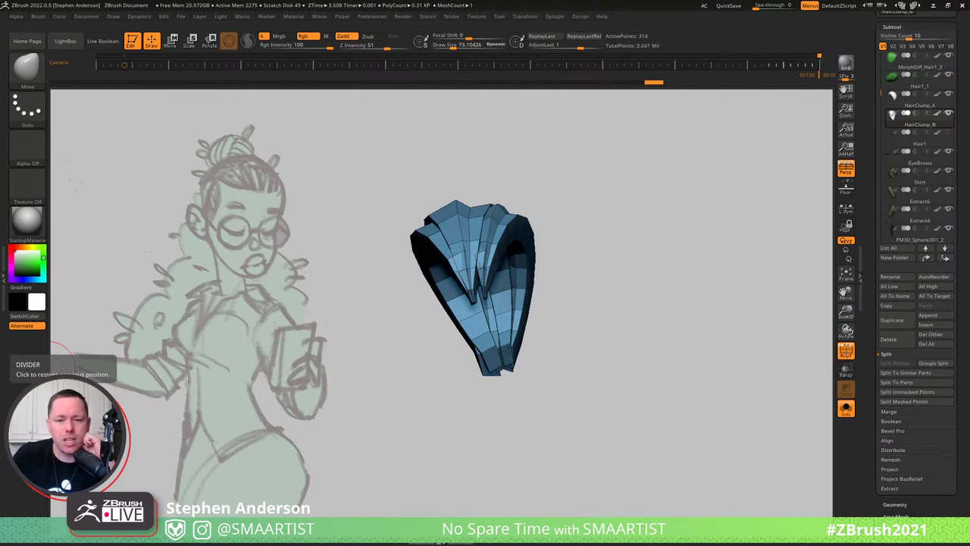
left_click_drag(642, 379, 608, 277)
key("d")
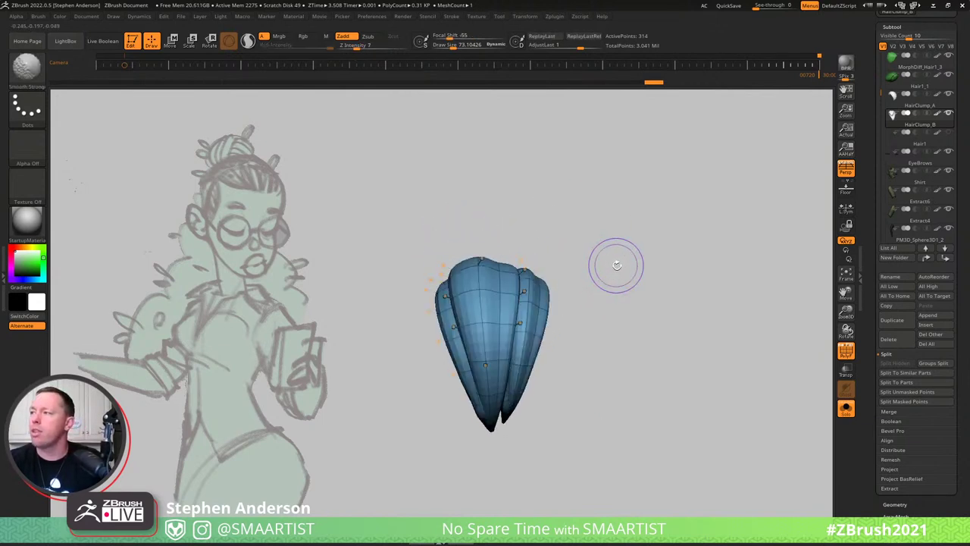
Show the clumps with the smoothed preview and set the ZModeler edge action to Crease.
key("shift+f")
mouse_move(638, 252)
right_mouse_down()
mouse_move(638, 312)
mouse_move(597, 291)
right_mouse_up()
left_click_drag(588, 314, 511, 253)
key("f")
key("shift+f")
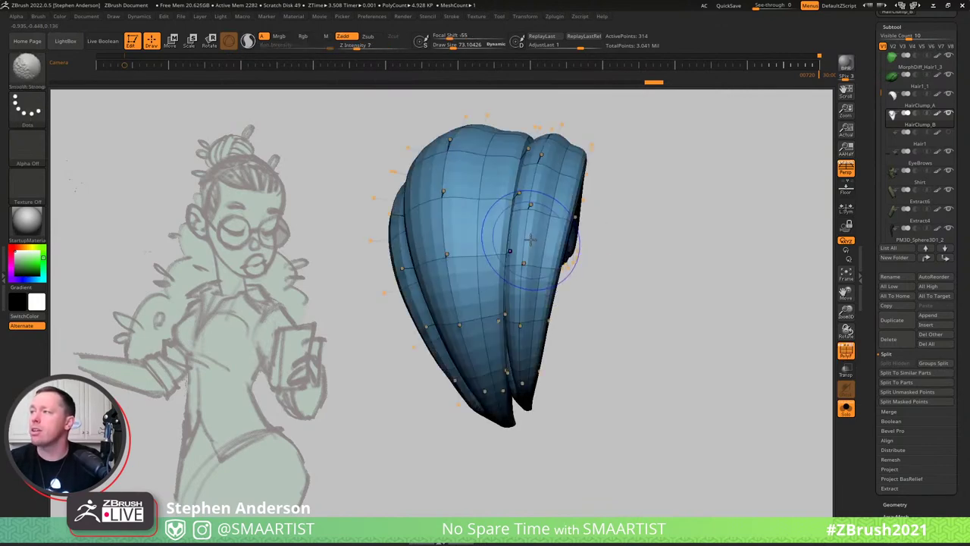
key("b")
key("z")
key("m")
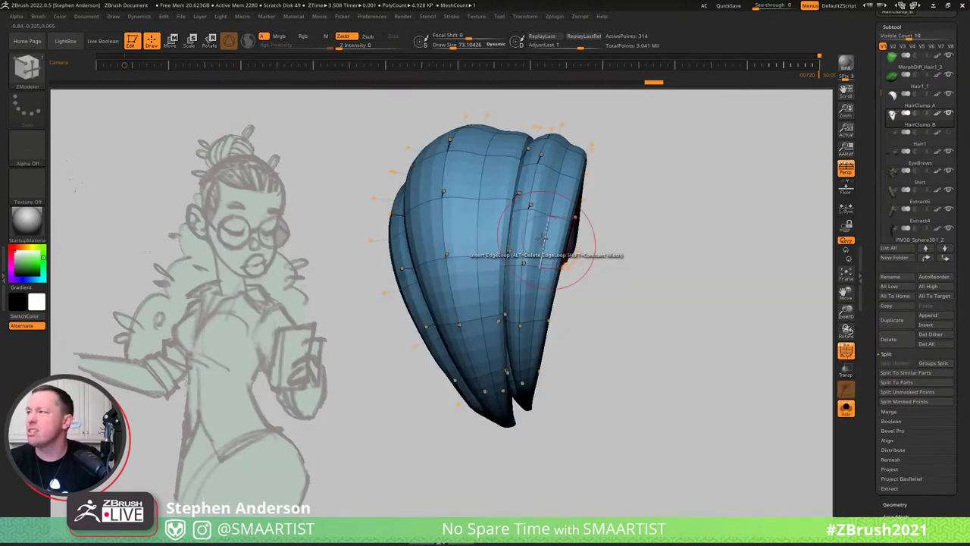
key("space")
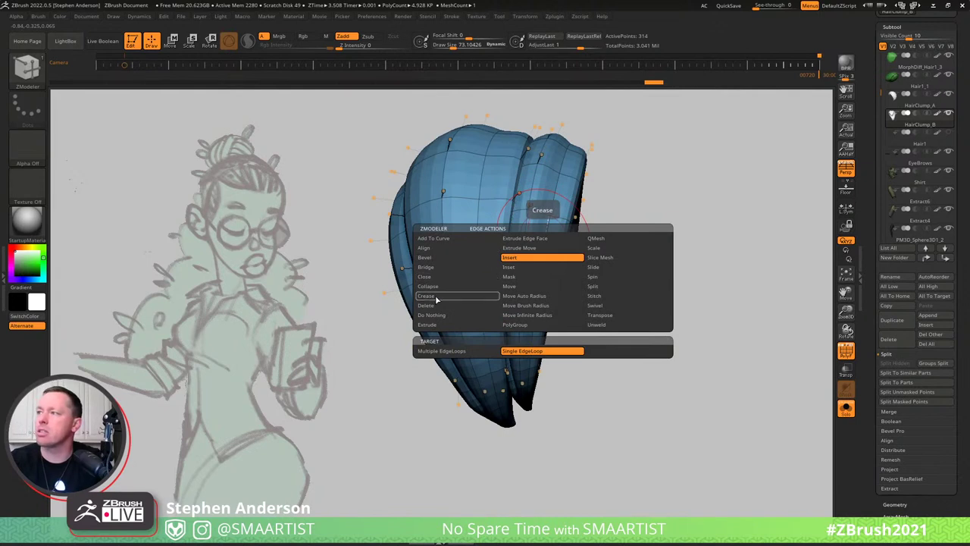
left_click(429, 295)
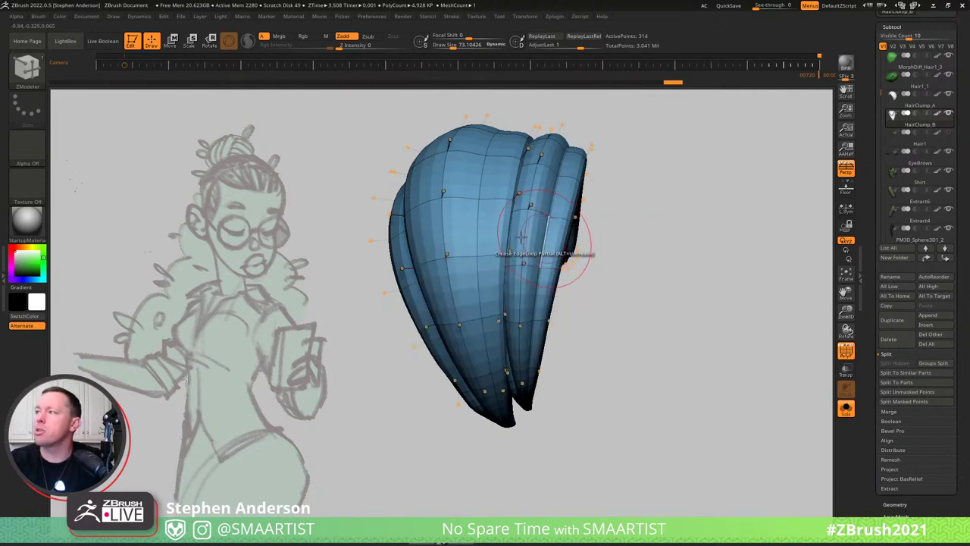
Crease the lengthwise edge loops along the ridges of the hair clumps.
left_click(476, 225)
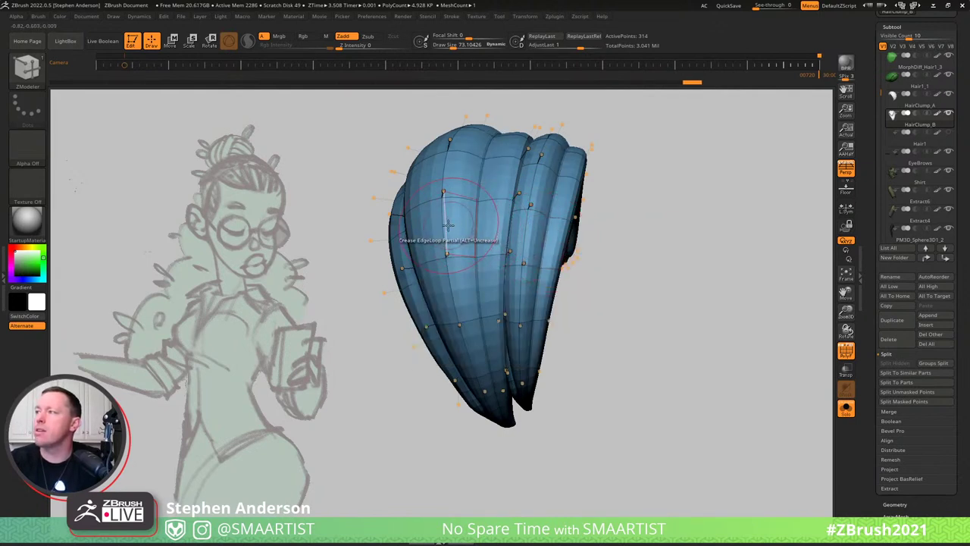
left_click(448, 227)
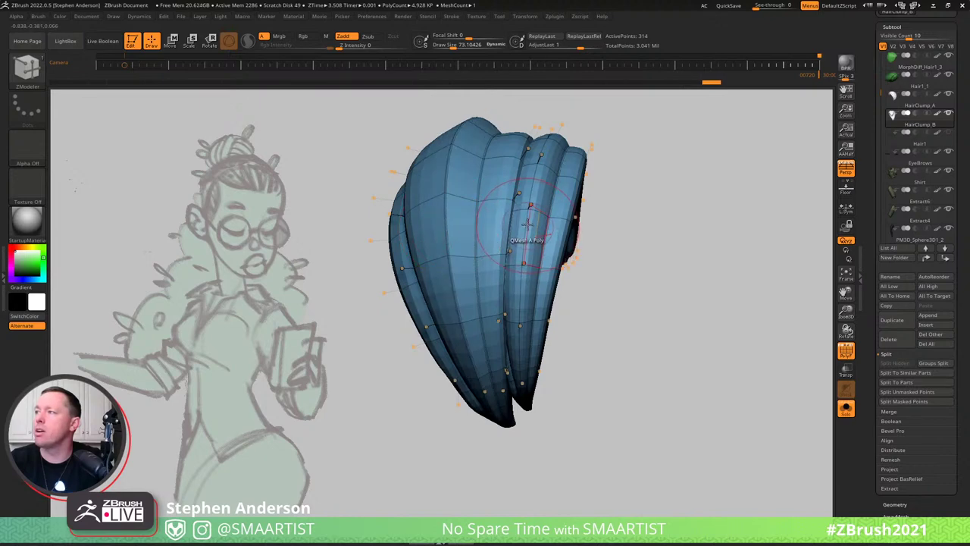
left_click(537, 201)
right_click_drag(509, 205, 426, 216)
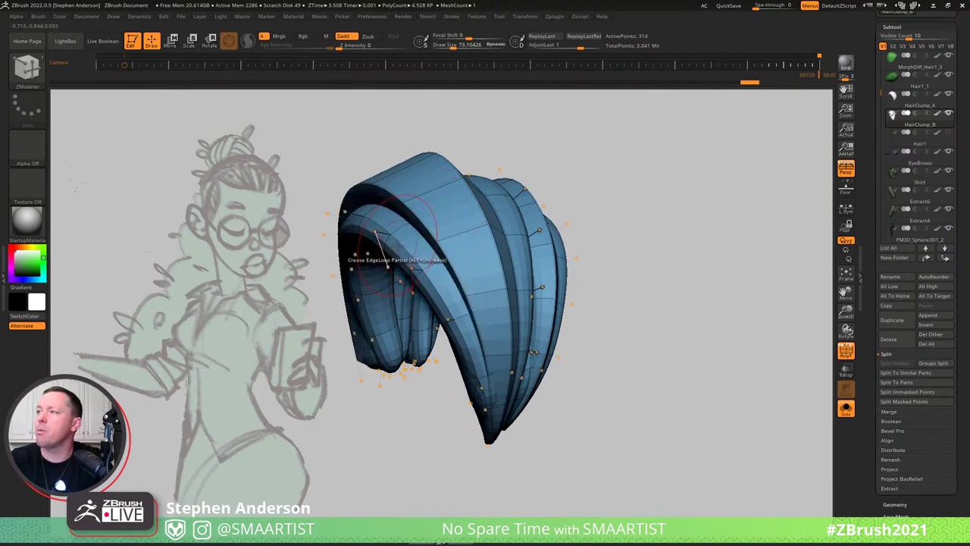
Undo the clump creases, the lower-end reshaping and the extra edge line sliced above the tips.
key("shift+d")
right_click_drag(396, 246, 443, 246)
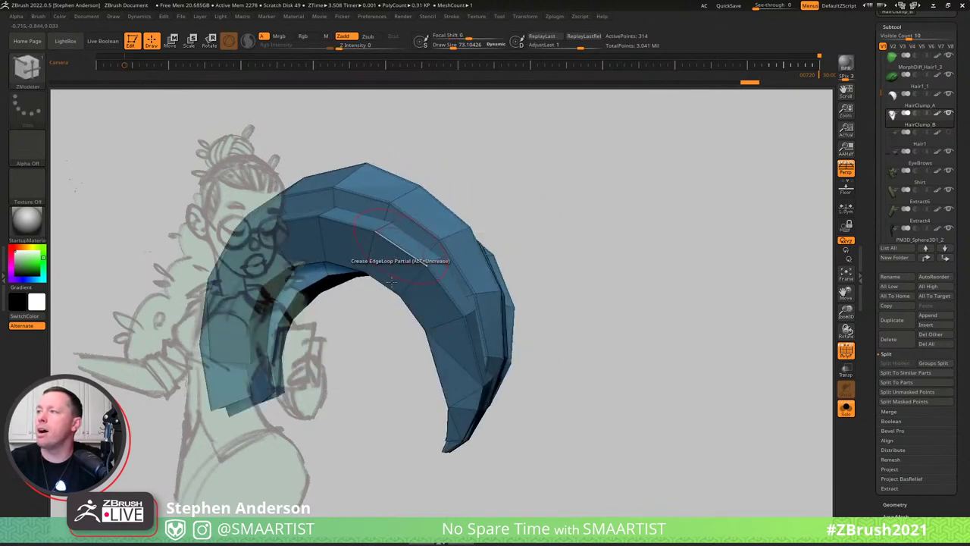
right_click_drag(404, 297, 407, 247)
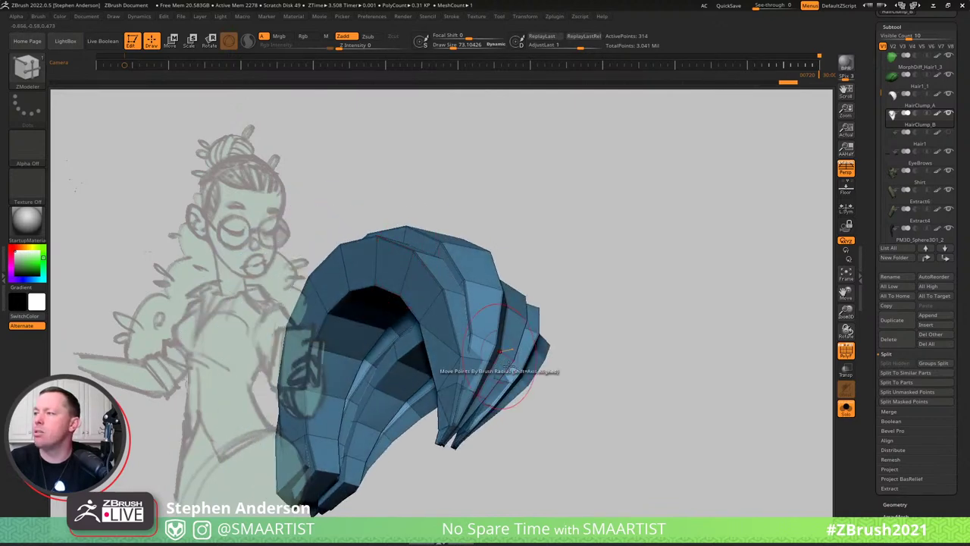
key("d")
mouse_move(521, 357)
right_mouse_down()
mouse_move(511, 329)
mouse_move(520, 329)
mouse_move(519, 341)
mouse_move(480, 335)
mouse_move(526, 316)
right_mouse_up()
key("shift+d")
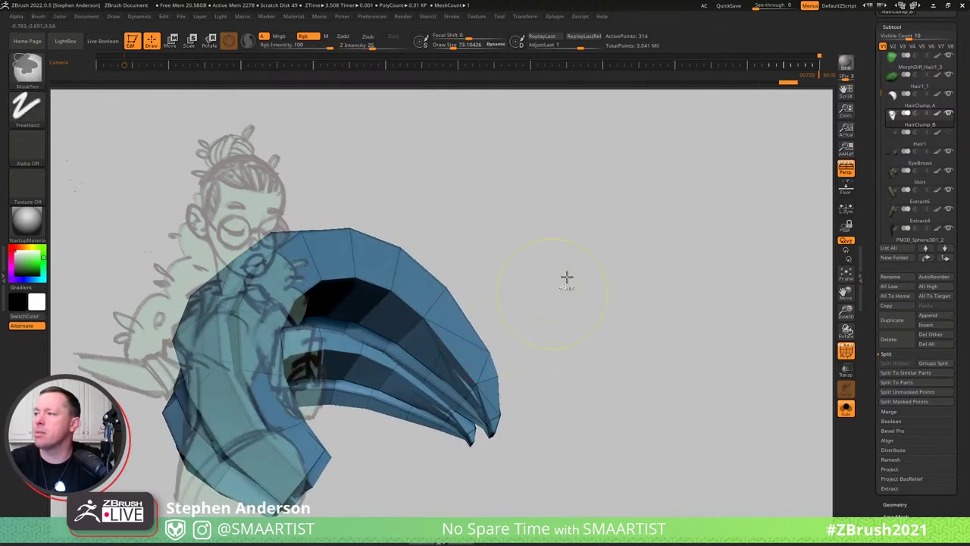
key("d")
key("shift+d")
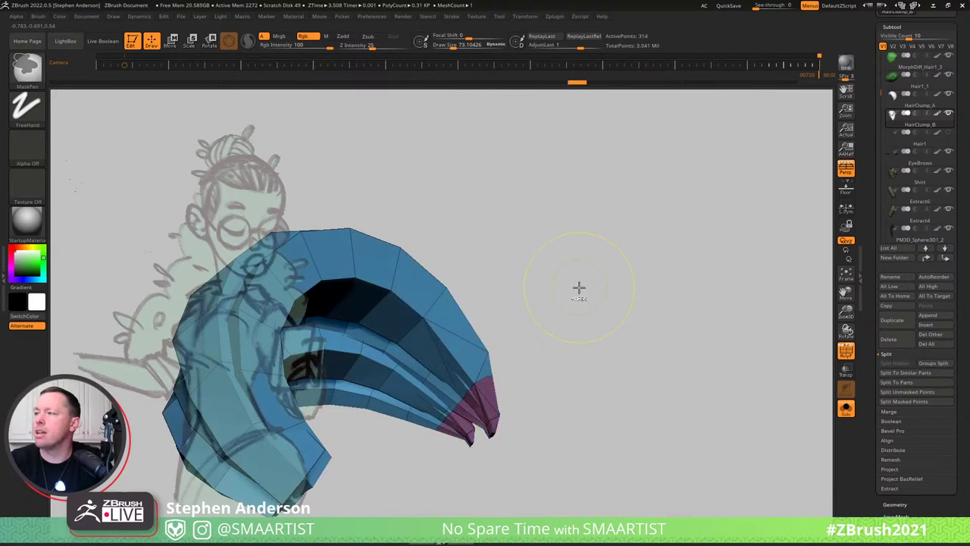
mouse_move(580, 289)
right_mouse_down()
mouse_move(561, 290)
mouse_move(567, 300)
mouse_move(515, 341)
mouse_move(480, 390)
mouse_move(464, 386)
right_mouse_up()
Adjust the inner clump near its tip with the Move Topological brush at draw size about 69.
key("b")
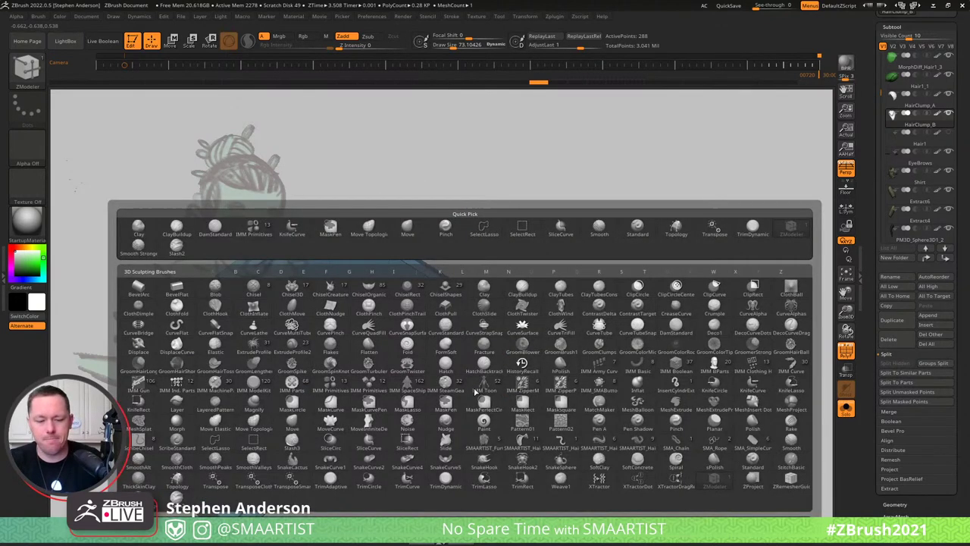
key("m")
key("t")
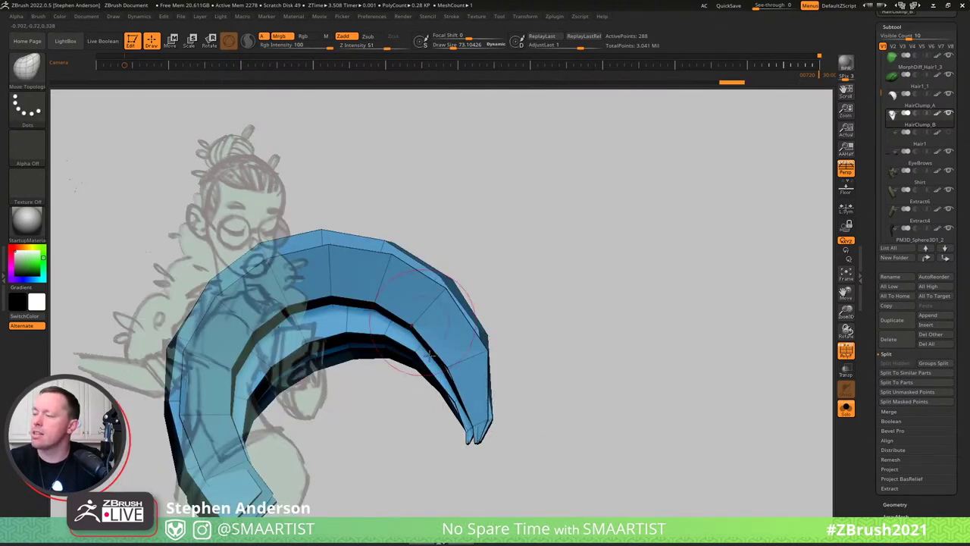
right_click_drag(428, 352, 411, 411)
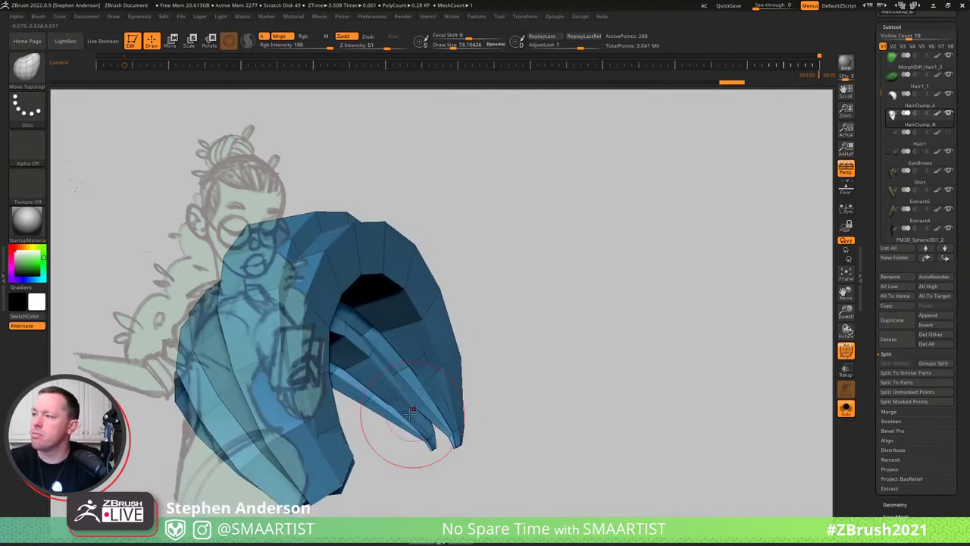
left_click_drag(411, 407, 408, 407)
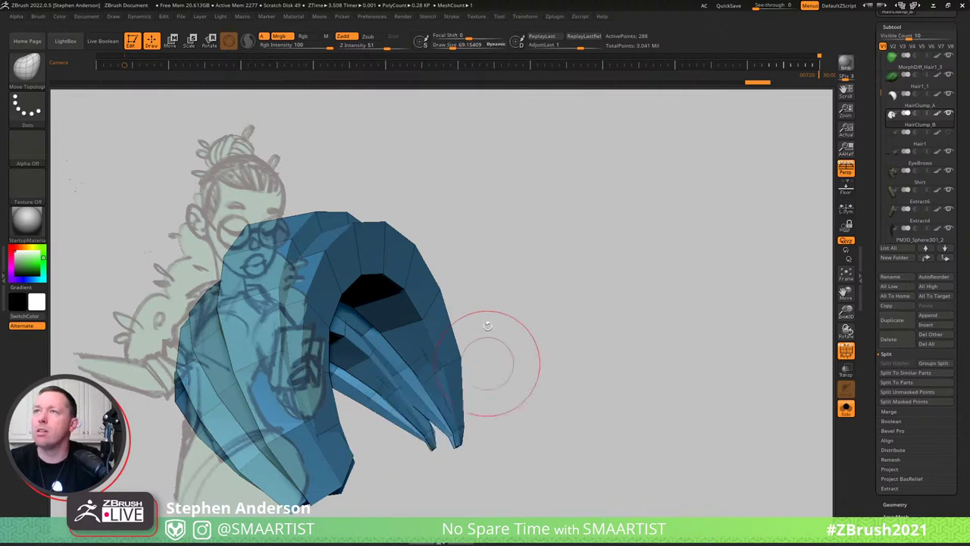
Slice a new edge line across the clumps just above their tips with SliceCurve and merge everything into one polygroup.
key("ctrl+shift")
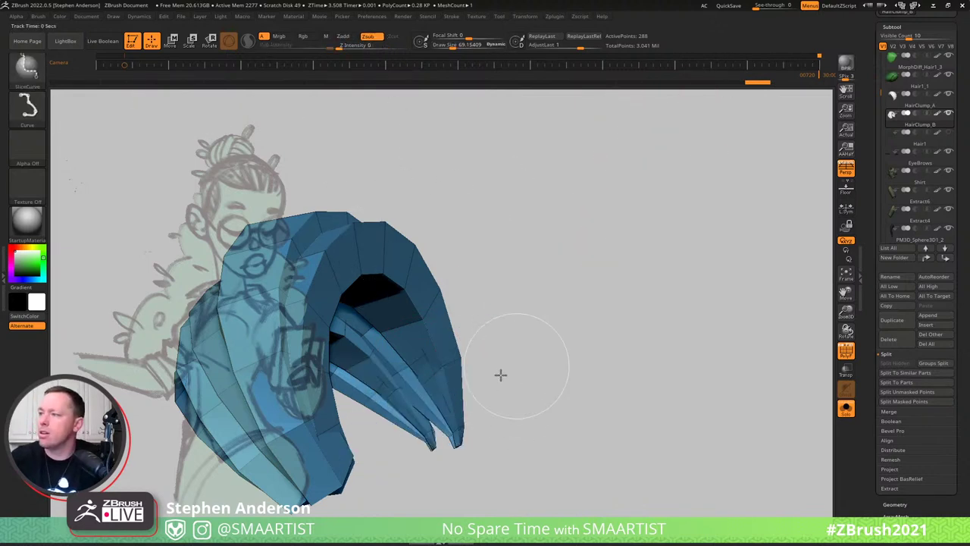
left_click_drag(353, 464, 365, 485, "ctrl+shift")
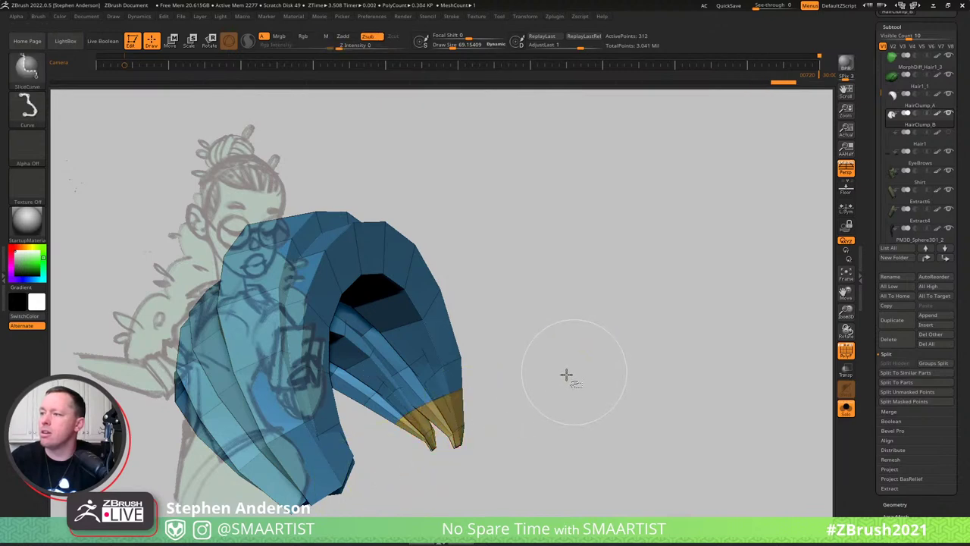
key("ctrl+z")
key("ctrl+z")
key("ctrl+z")
key("ctrl+z")
key("ctrl+z")
key("ctrl+z")
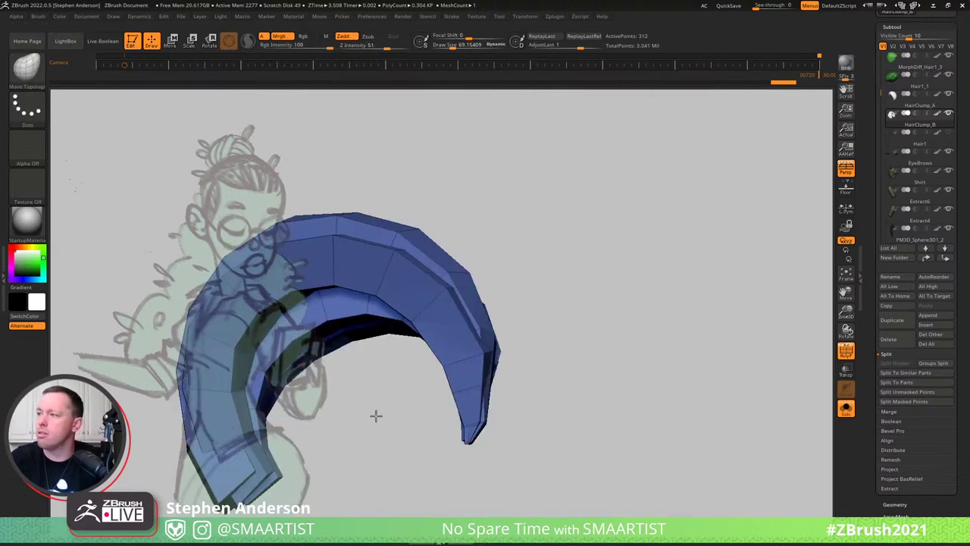
Reshape the clump tips with the Move brush at draw size about 39 and turn the smoothed preview on with the polyframe.
left_click_drag(504, 450, 529, 378)
key("shift+f")
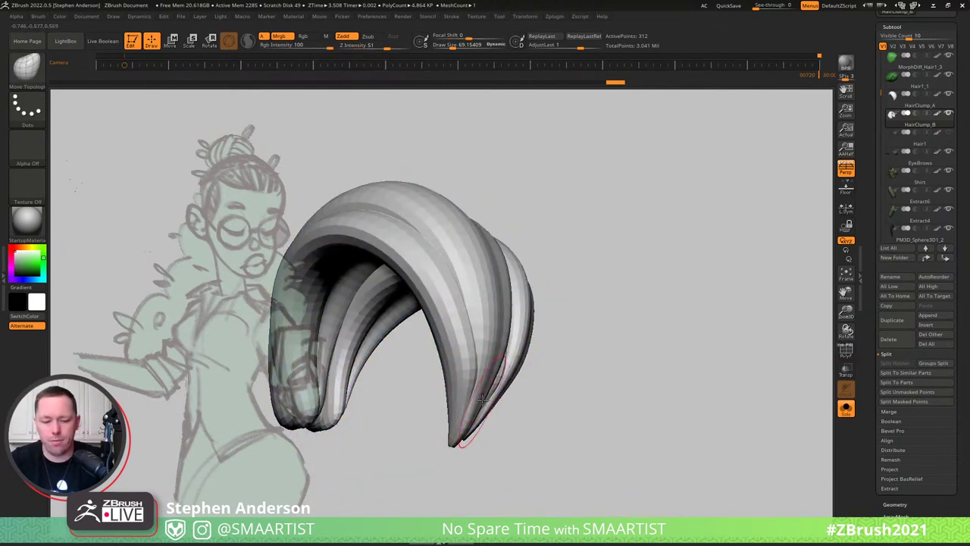
key("b")
key("m")
key("v")
key("shift+d")
key("s")
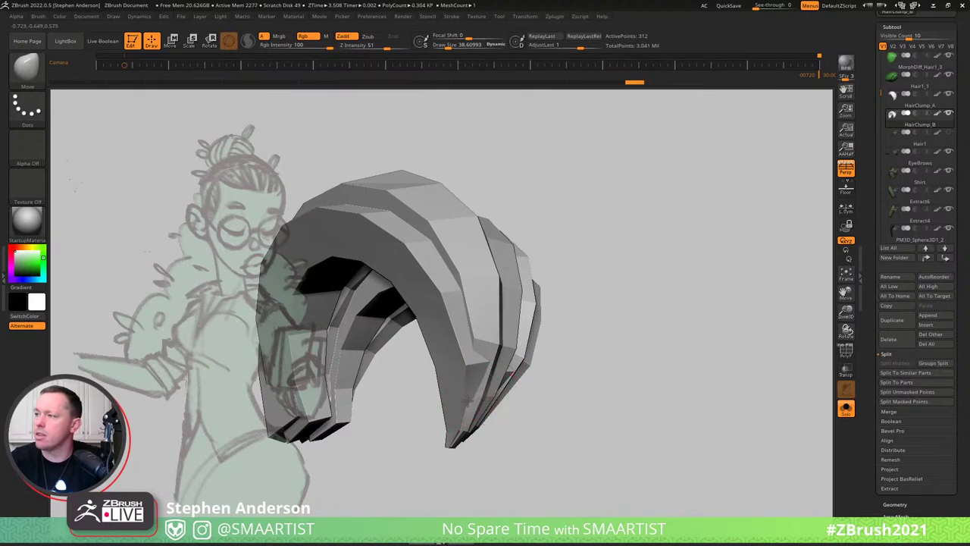
mouse_move(467, 400)
right_mouse_down()
mouse_move(473, 394)
mouse_move(444, 392)
mouse_move(487, 399)
right_mouse_up()
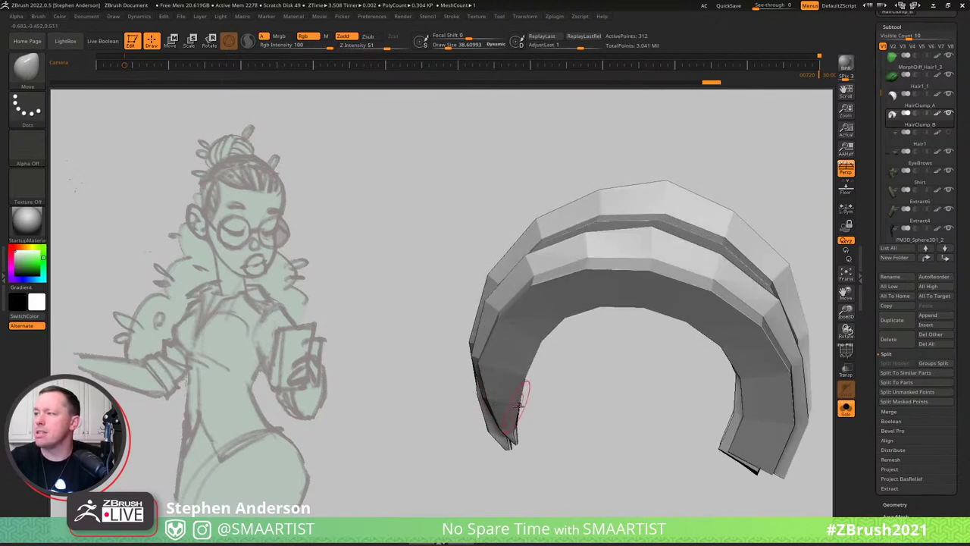
right_click_drag(510, 393, 524, 403)
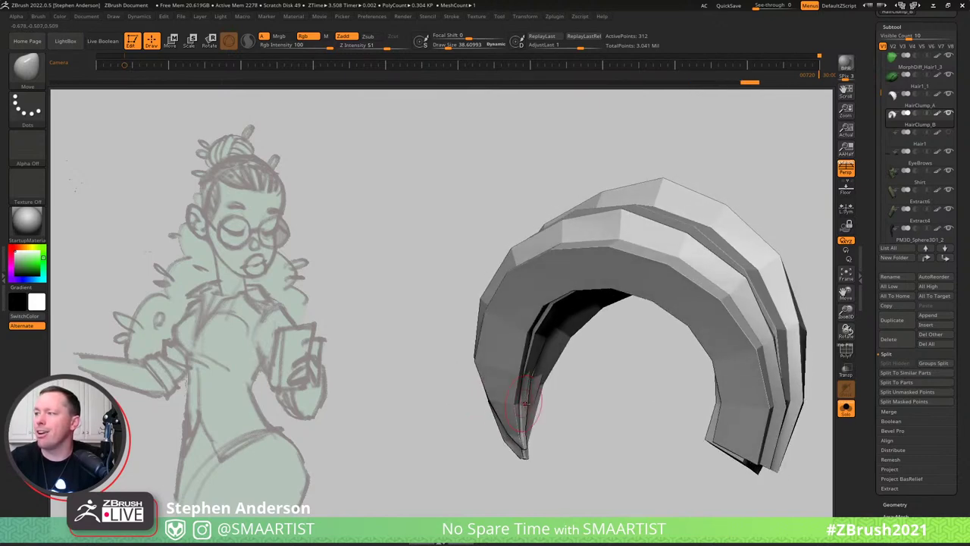
key("d")
key("shift+f")
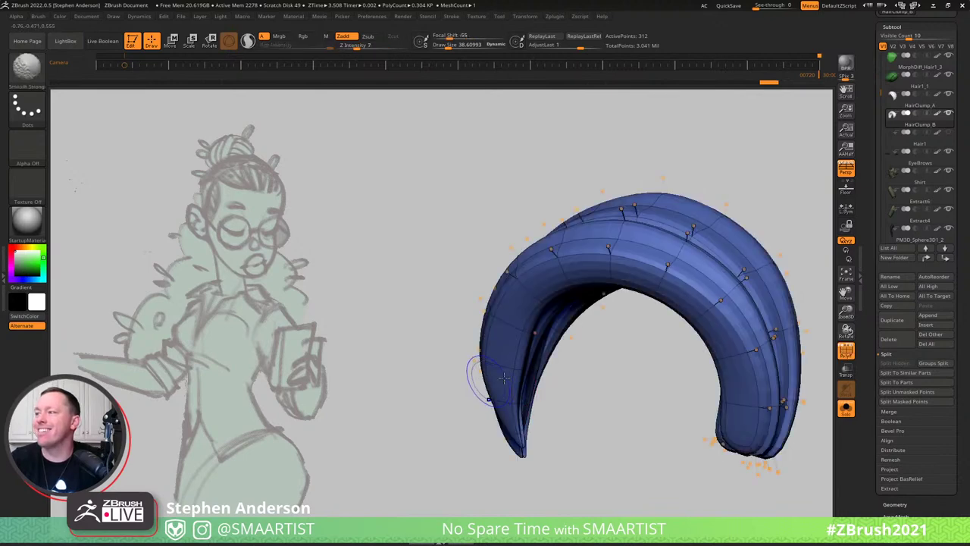
Turn the smoothed preview off and set the ZModeler edge action to Crease.
right_click_drag(479, 379, 570, 373)
right_click_drag(442, 353, 519, 379)
key("b")
key("z")
key("m")
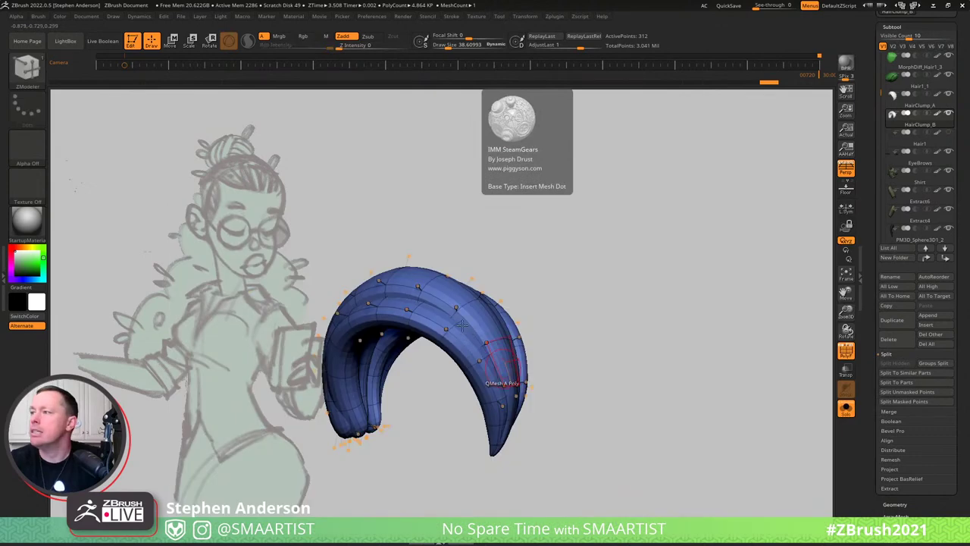
mouse_move(428, 319)
right_mouse_down()
mouse_move(462, 338)
mouse_move(429, 253)
mouse_move(444, 317)
mouse_move(433, 346)
right_mouse_up()
key("shift+d")
key("space")
left_click(412, 286)
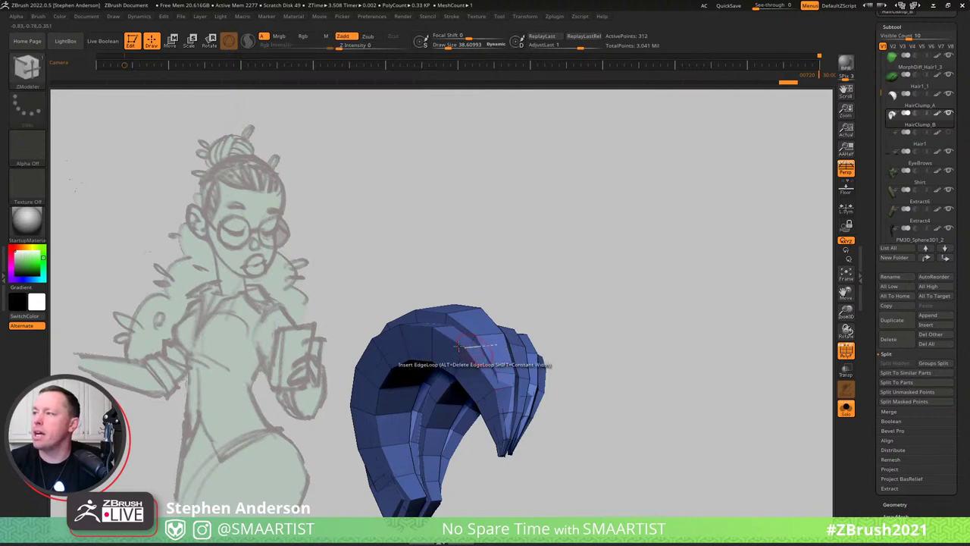
key("space")
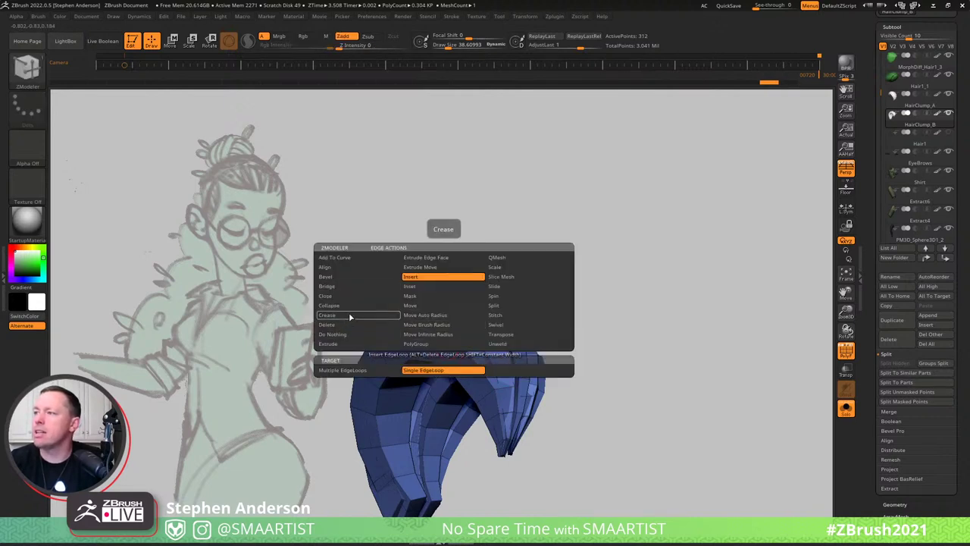
left_click(348, 315)
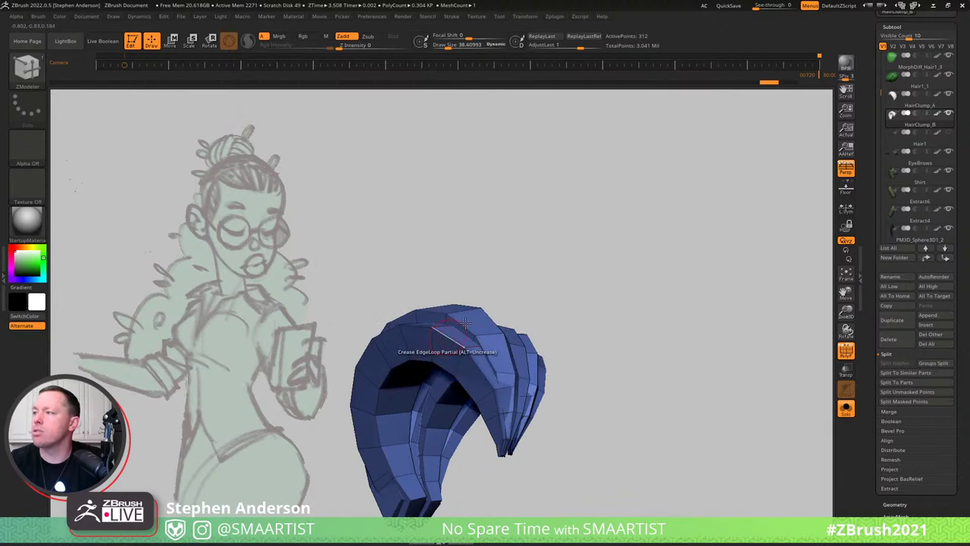
Set the ZModeler polygon action to Delete, crease the clumps' lengthwise edge loops and show them smoothed without the polyframe.
right_click_drag(489, 314, 464, 332)
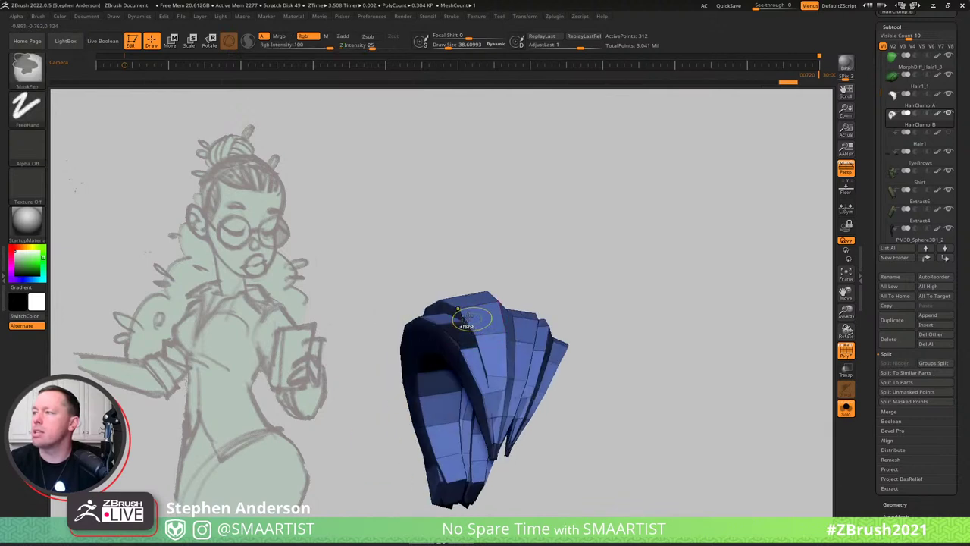
key("space")
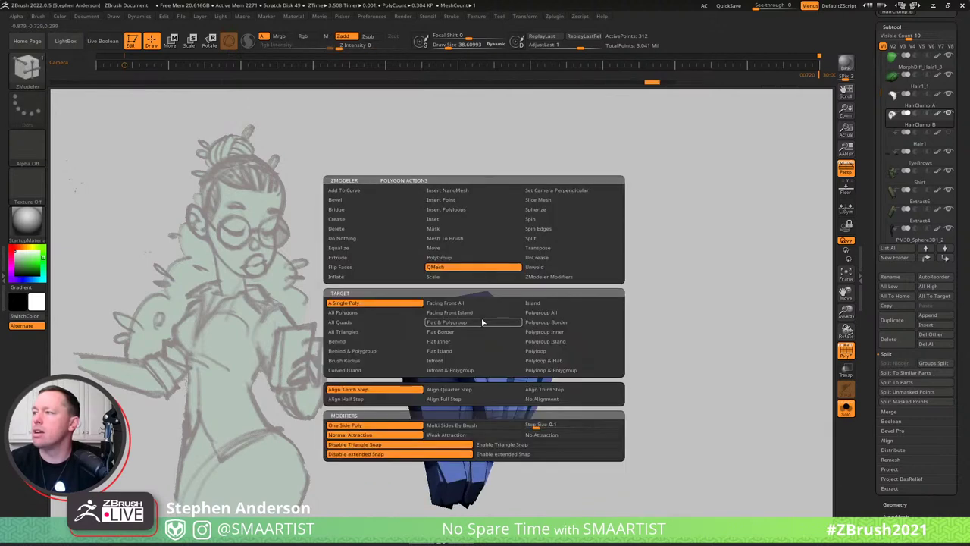
left_click(351, 229)
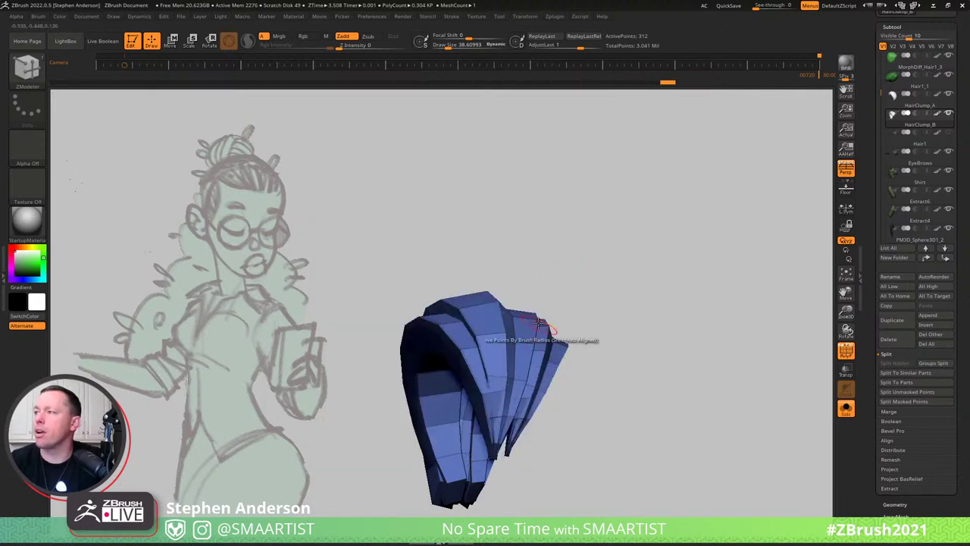
right_click_drag(557, 335, 501, 334)
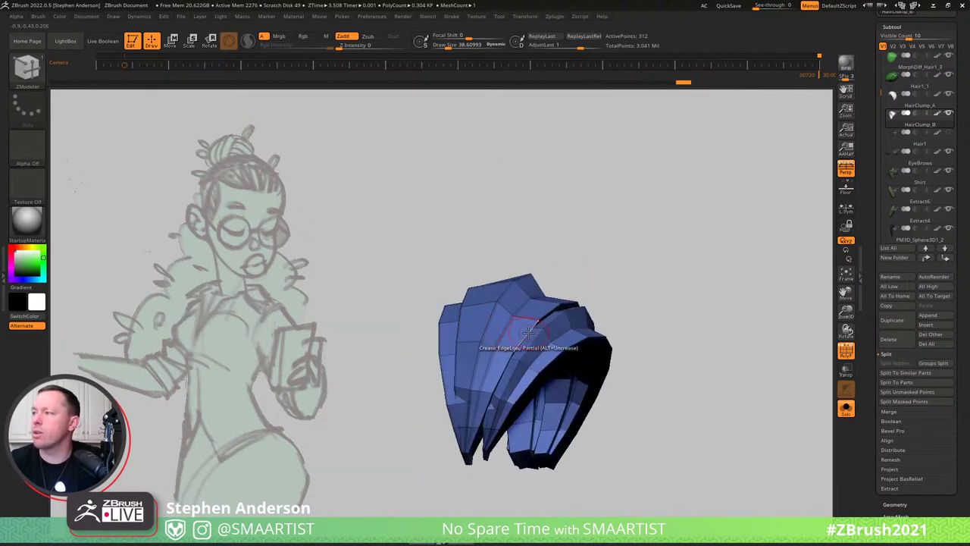
left_click(573, 344)
key("d")
right_click_drag(552, 297, 587, 308)
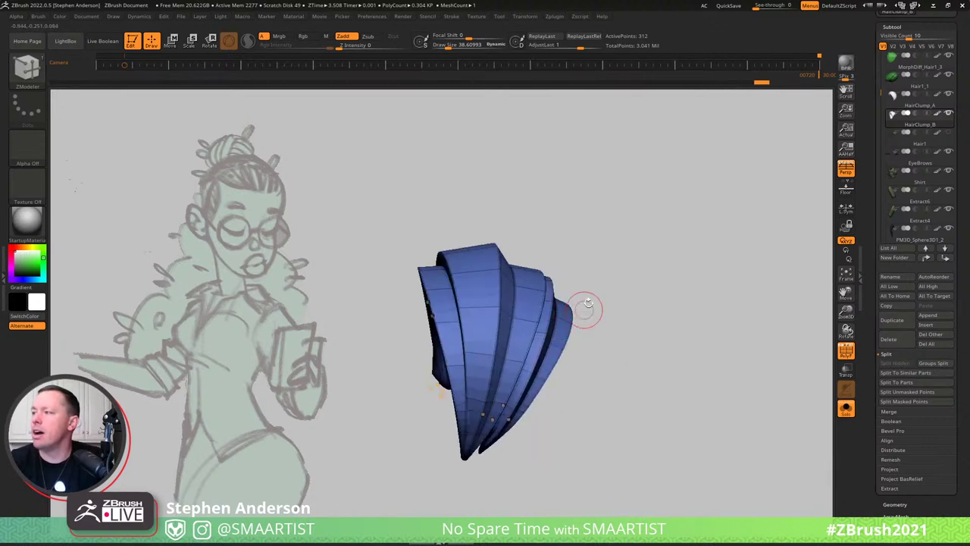
key("shift+f")
mouse_move(654, 223)
right_mouse_down()
mouse_move(532, 299)
mouse_move(537, 355)
mouse_move(444, 322)
right_mouse_up()
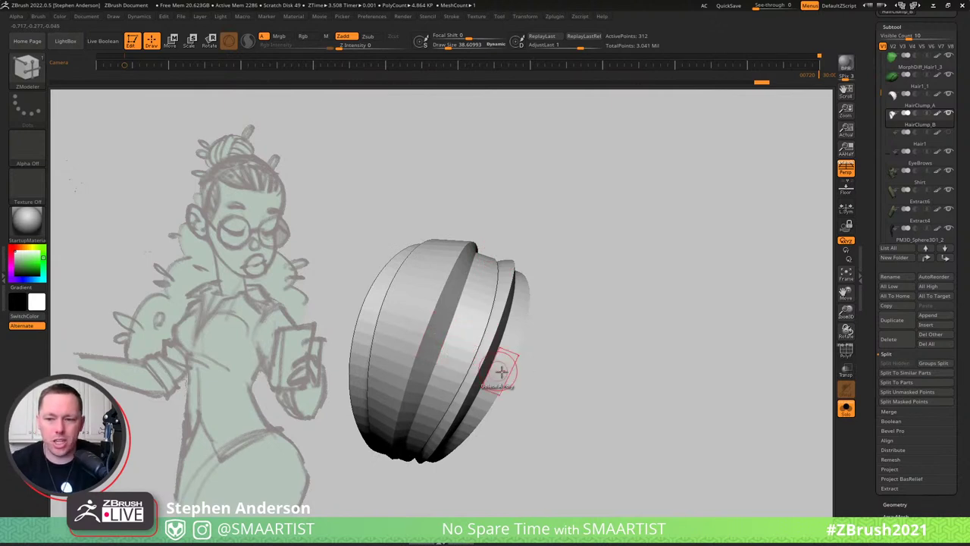
Lower the crease level in the crease settings to soften the clumps' creased ridges.
left_click(895, 504)
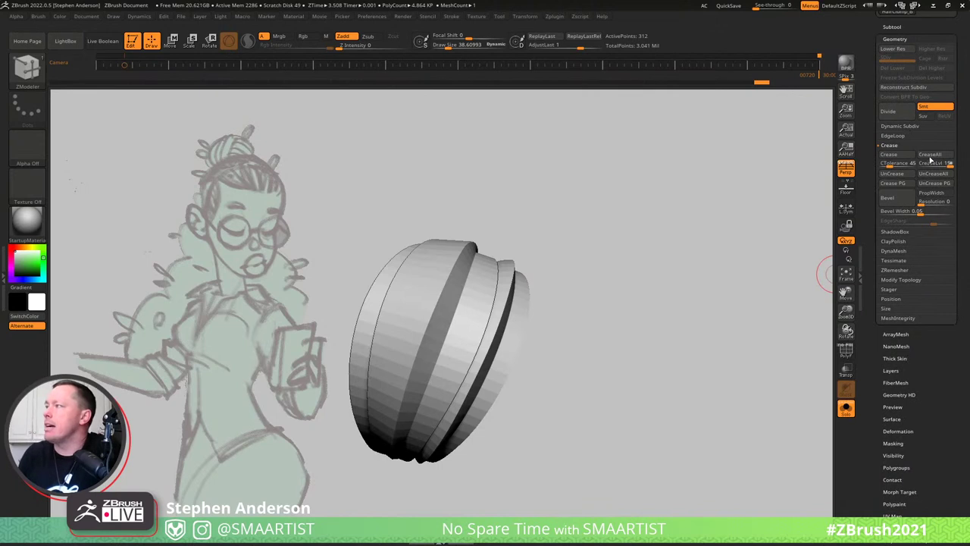
left_click_drag(923, 171, 921, 172)
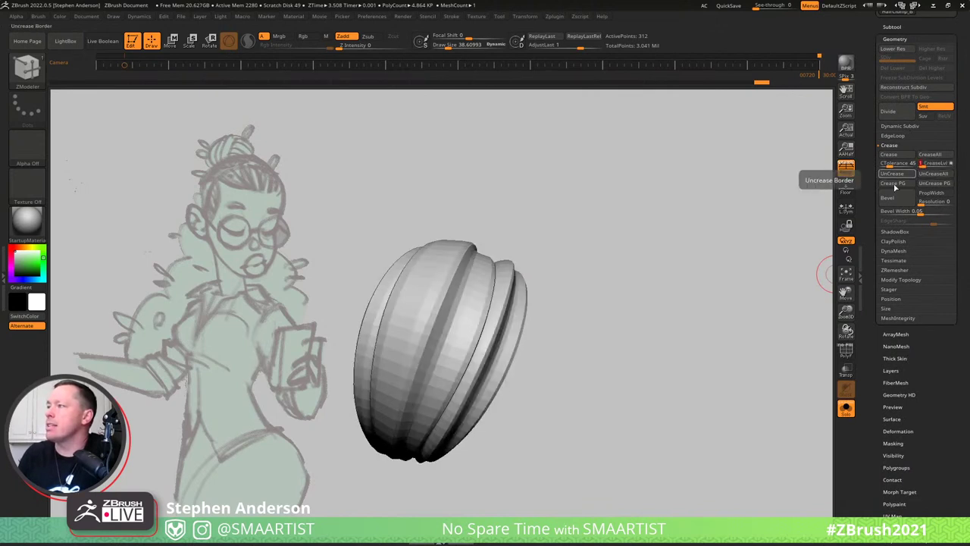
Compare the creased ridges of HairClump_A and HairClump_B in the smoothed preview, with and without the polyframe, ending on HairClump_A.
right_click_drag(431, 291, 495, 306)
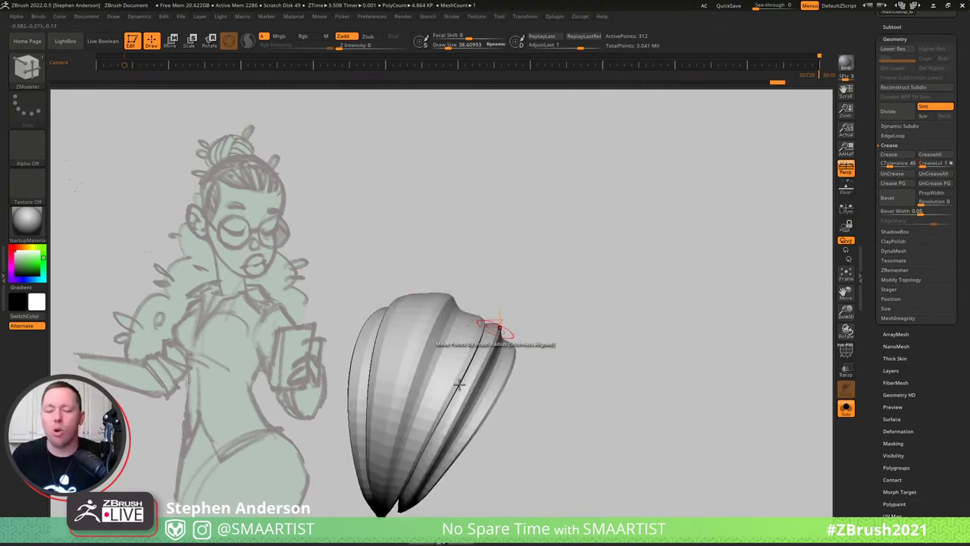
key("shift+f")
right_click_drag(471, 353, 379, 278, "ctrl")
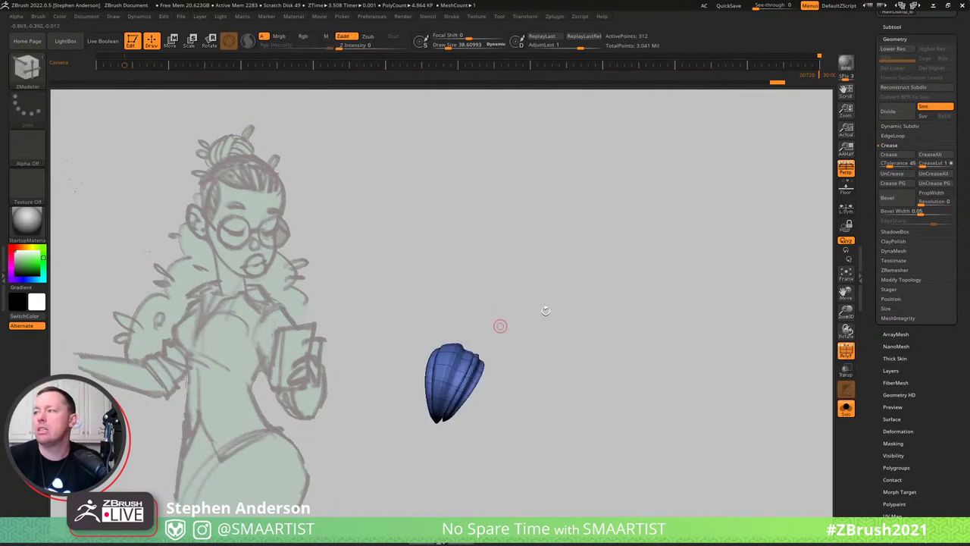
key("shift+f")
mouse_move(531, 288)
right_mouse_down()
mouse_move(538, 269)
mouse_move(595, 348)
mouse_move(566, 356)
mouse_move(581, 297)
mouse_move(544, 334)
mouse_move(535, 359)
mouse_move(650, 378)
right_mouse_up()
key("Up")
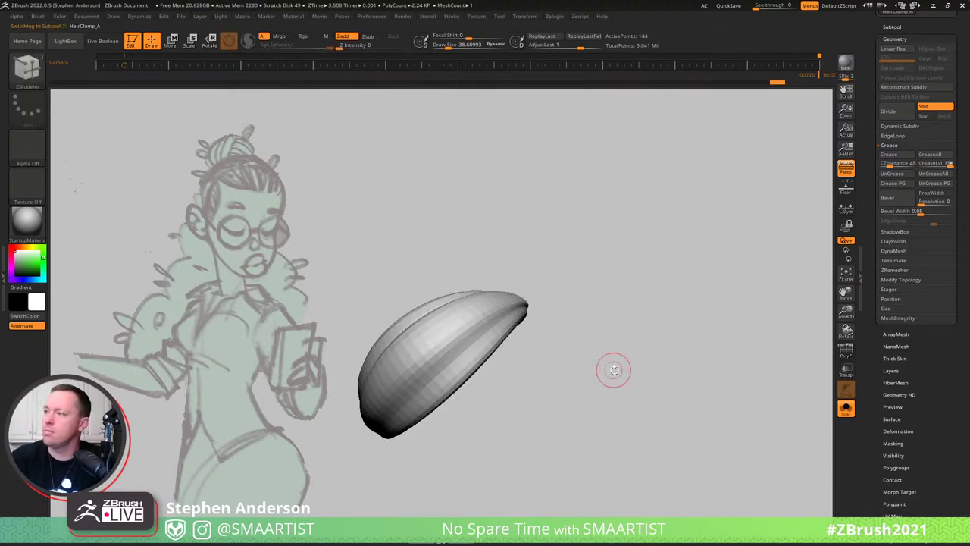
key("Down")
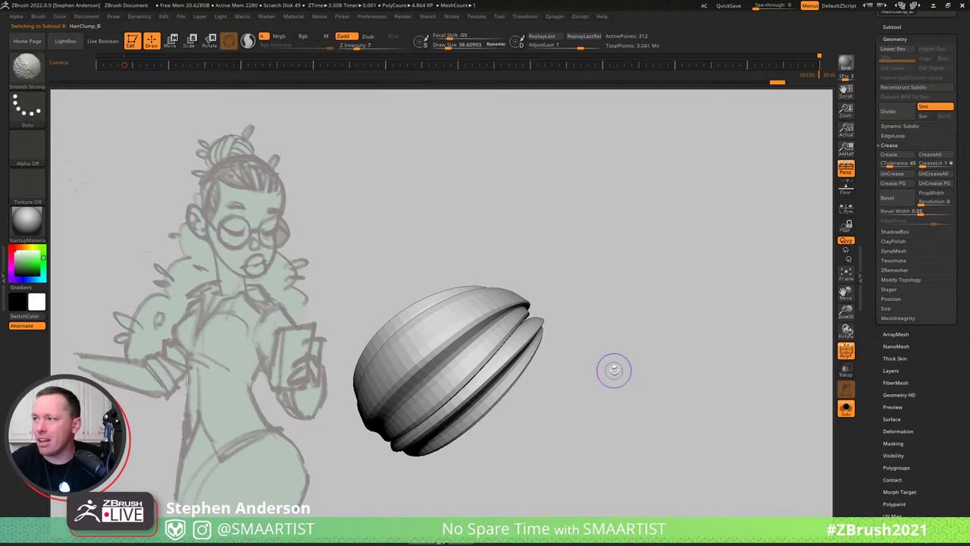
key("Up")
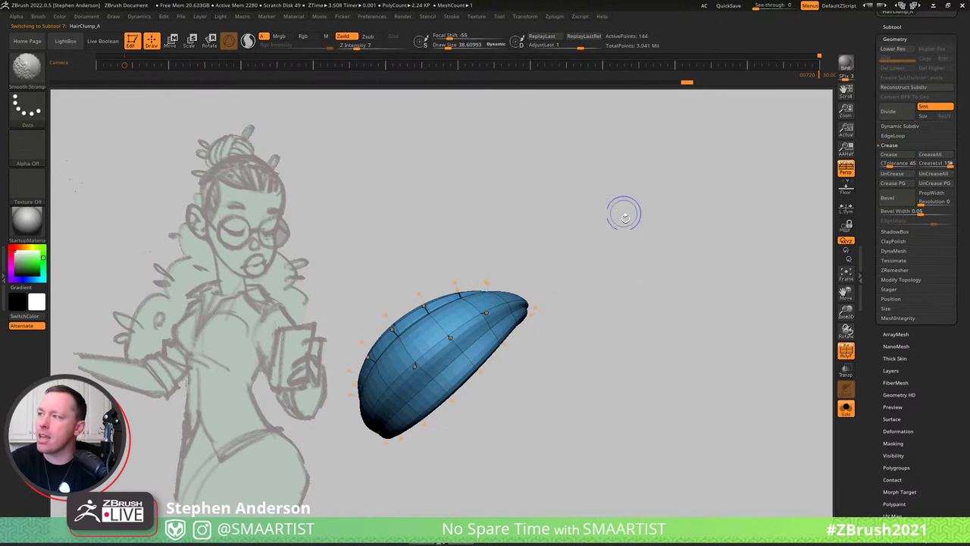
Turn off HairClump_A's smoothed preview, show its polyframe and crease its lengthwise edge loops with ZModeler.
key("shift+d")
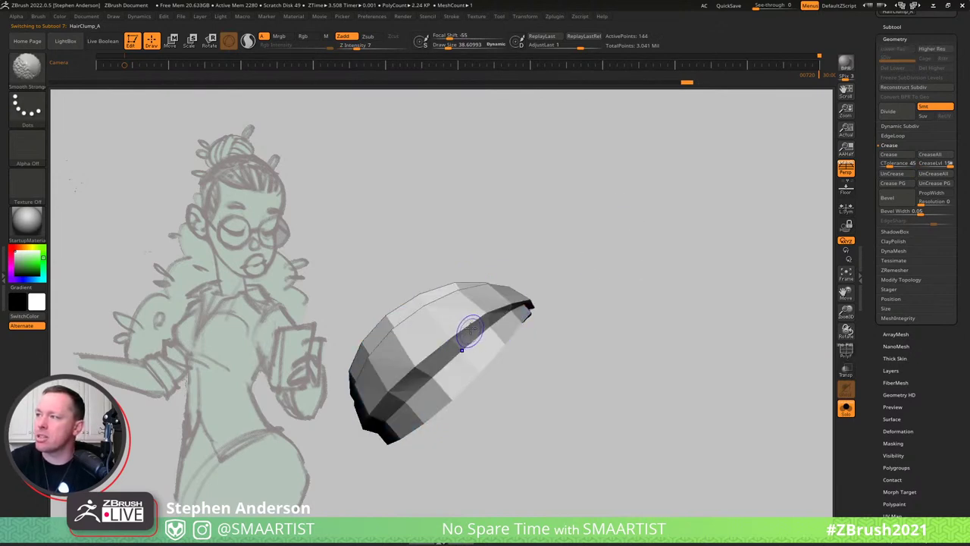
key("shift+f")
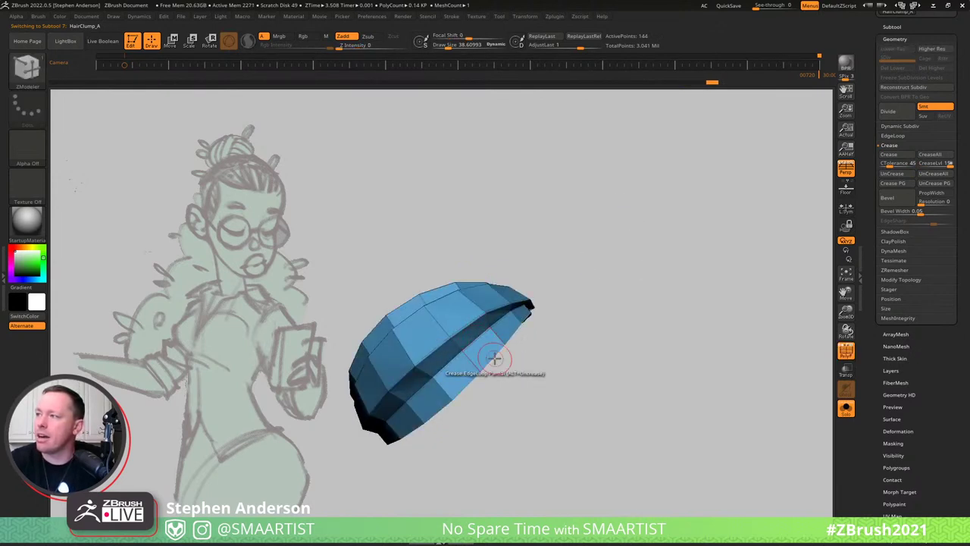
right_click_drag(491, 352, 458, 312)
left_click(443, 301)
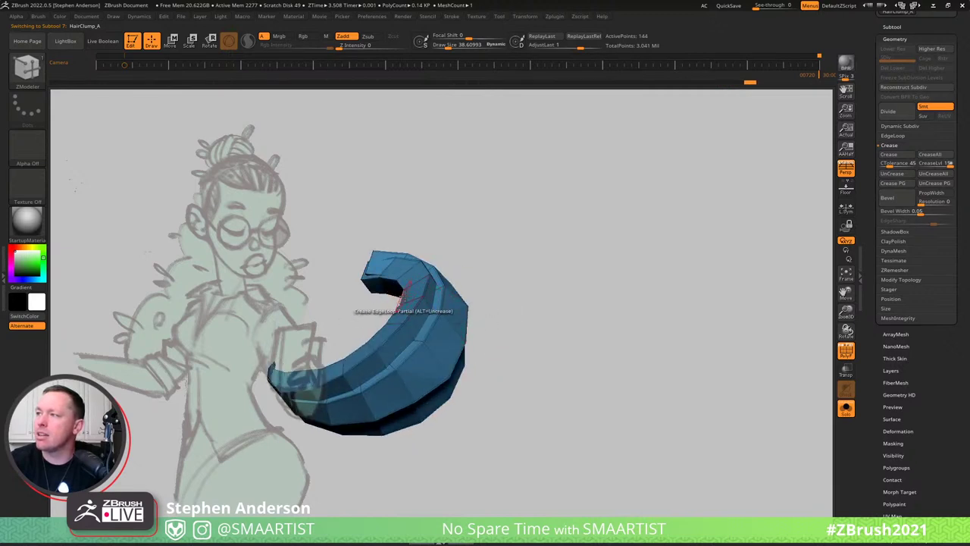
right_click_drag(404, 297, 402, 324)
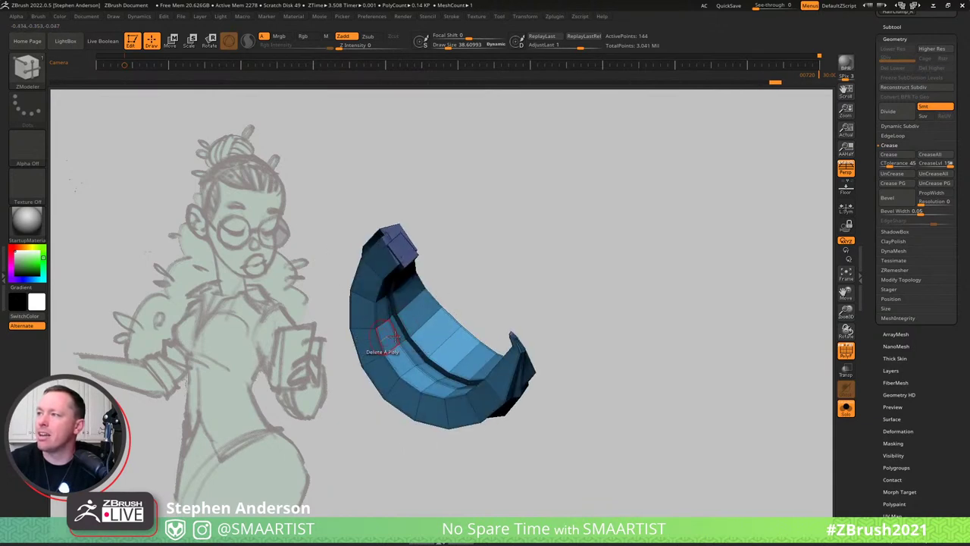
right_click_drag(392, 336, 452, 243)
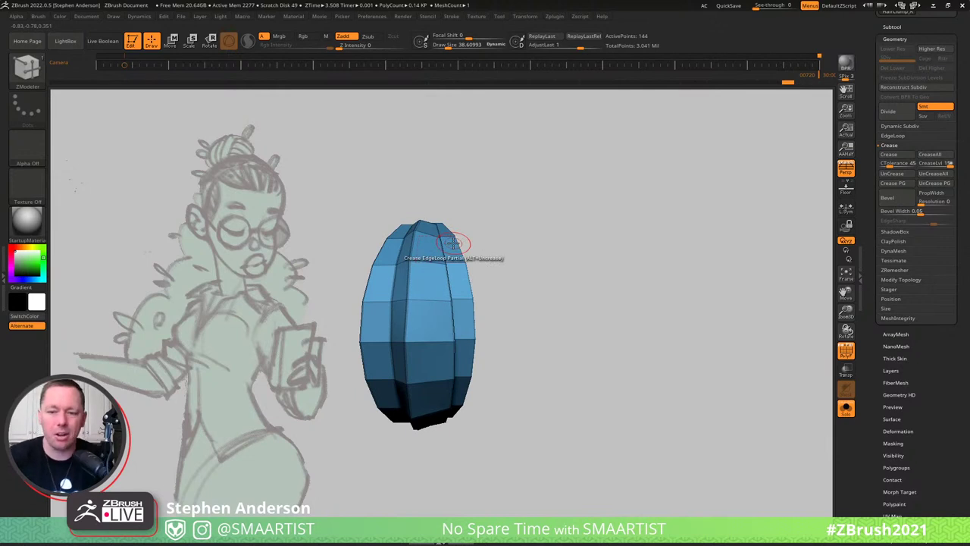
Turn HairClump_A's smoothed preview back on and lower its crease level to 1.
key("ctrl+d")
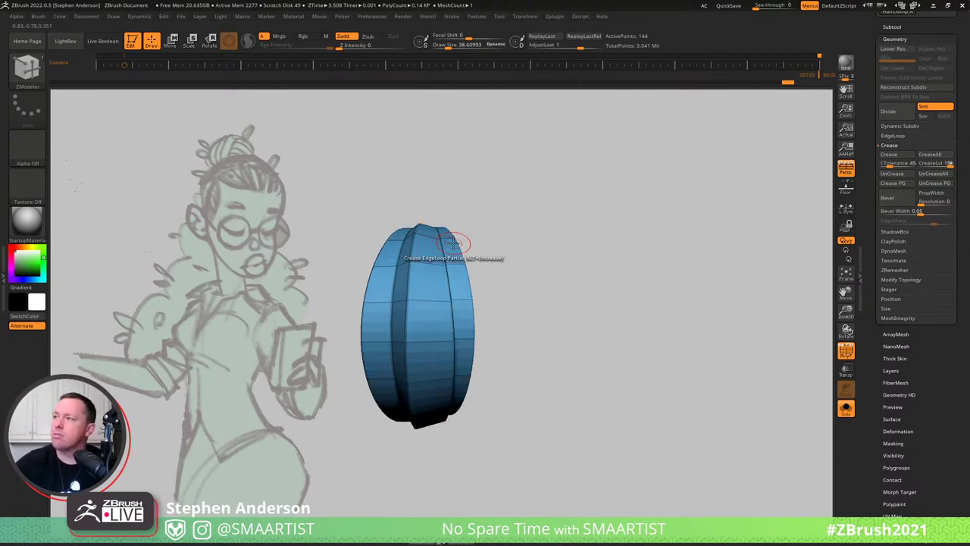
right_click_drag(498, 262, 499, 285)
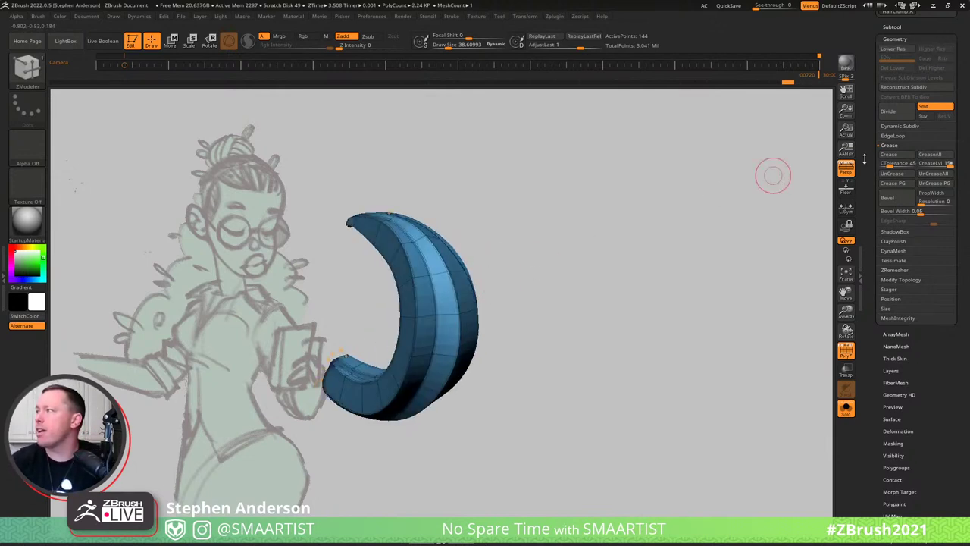
left_click(932, 173)
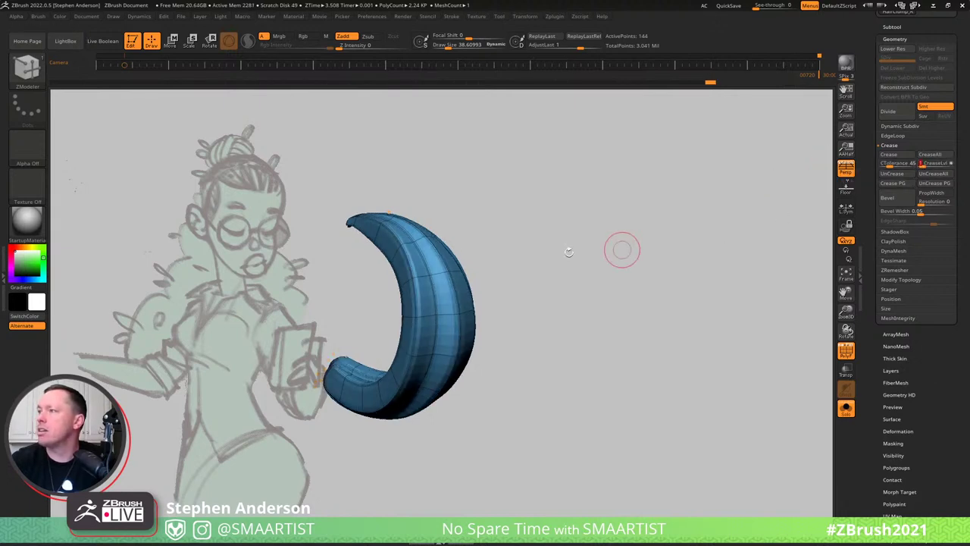
Turn off the smoothed preview and use the Move brush at draw size about 30 on HairClump_A's narrow tip.
mouse_move(557, 253)
right_mouse_down()
mouse_move(547, 305)
mouse_move(612, 310)
mouse_move(559, 288)
mouse_move(563, 271)
mouse_move(544, 280)
mouse_move(447, 250)
mouse_move(377, 206)
mouse_move(558, 331)
mouse_move(531, 342)
right_mouse_up()
key("shift+d")
key("b")
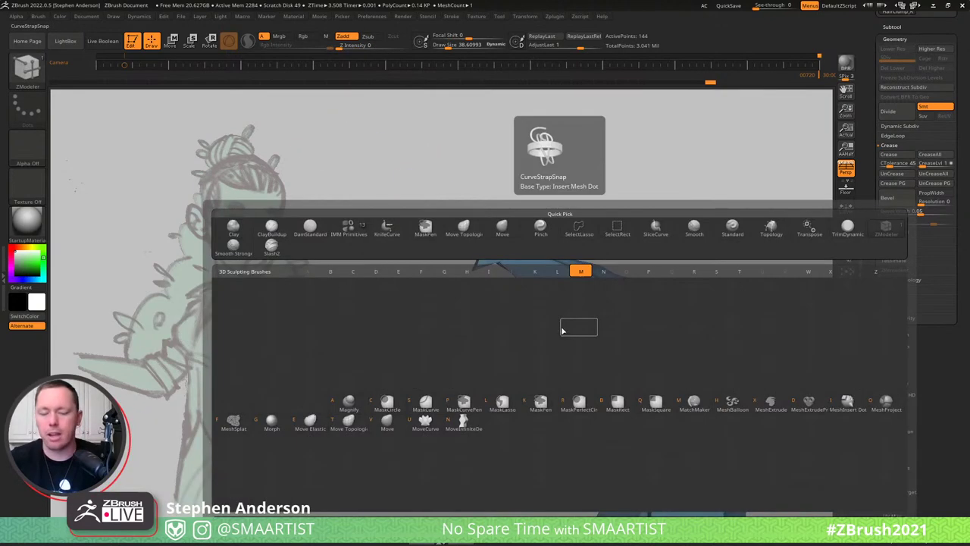
key("m")
key("v")
key("bracketleft")
key("bracketleft")
key("bracketleft")
key("bracketleft")
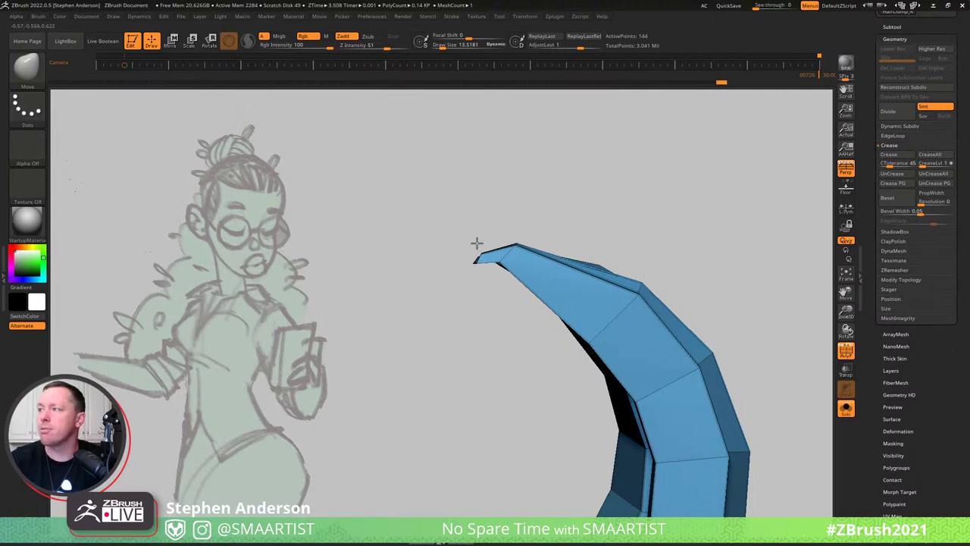
key("bracketright")
key("bracketright")
key("bracketright")
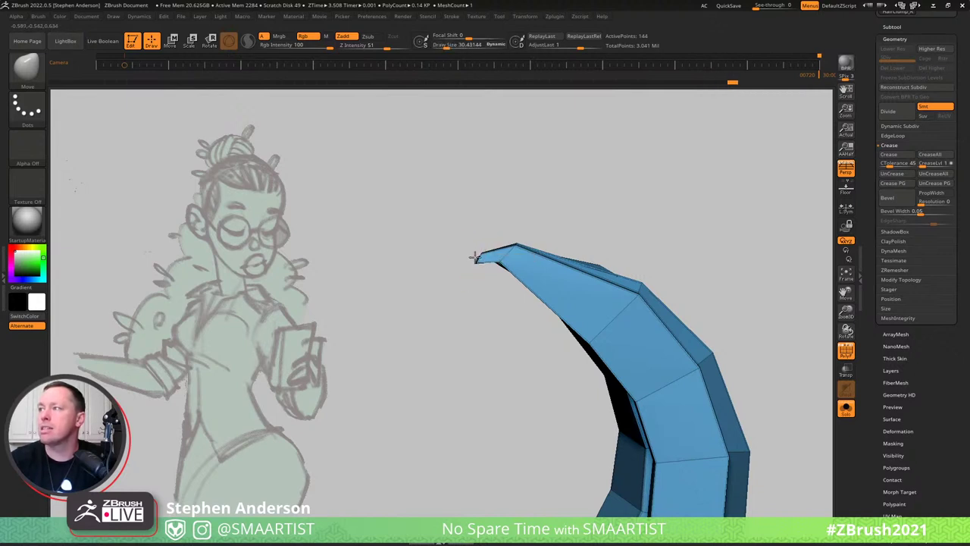
right_click_drag(452, 232, 565, 262)
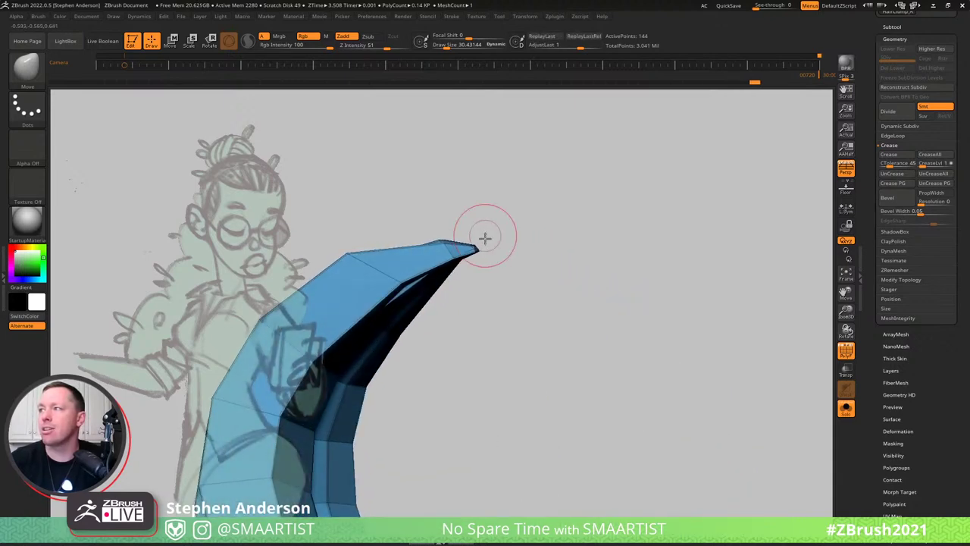
mouse_move(485, 237)
right_mouse_down()
mouse_move(475, 309)
mouse_move(439, 195)
mouse_move(435, 247)
mouse_move(498, 263)
mouse_move(460, 232)
right_mouse_up()
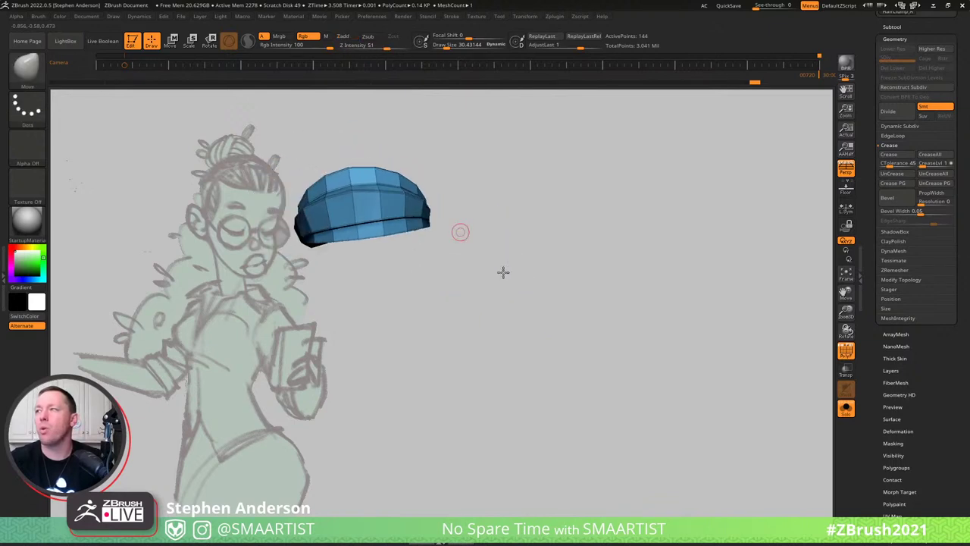
Give HairClump_A and HairClump_B a single polygroup each and show HairClump_A smoothed without the polyframe.
right_click_drag(503, 272, 496, 273, "alt")
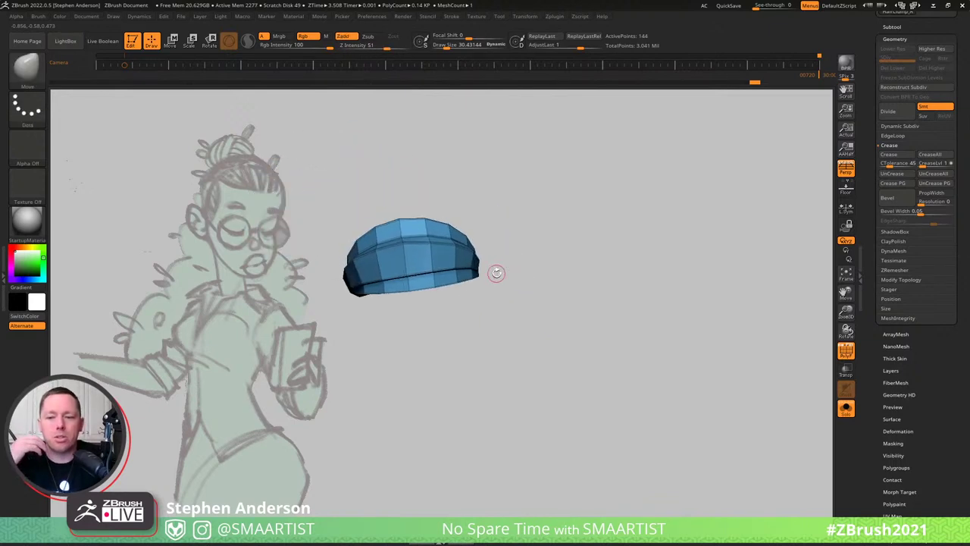
key("ctrl+w")
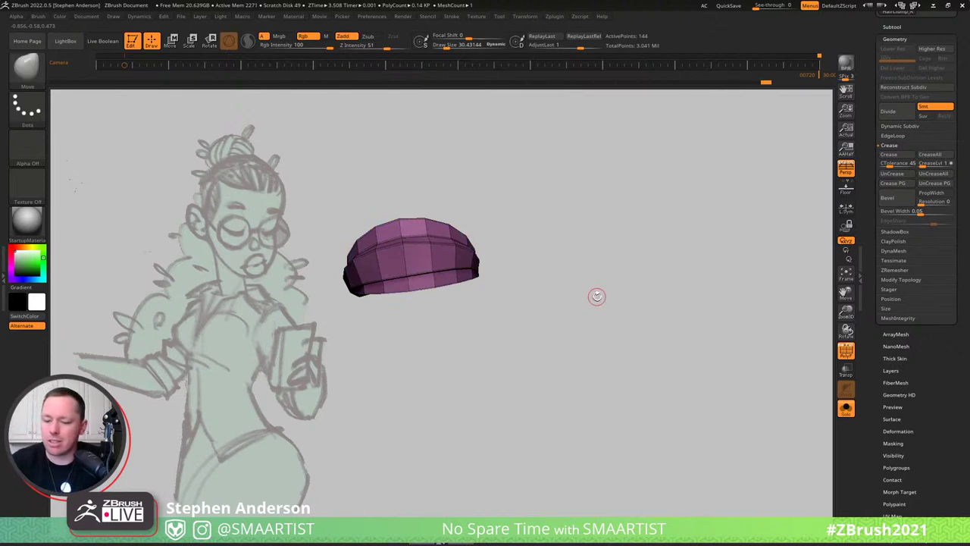
key("ctrl+d")
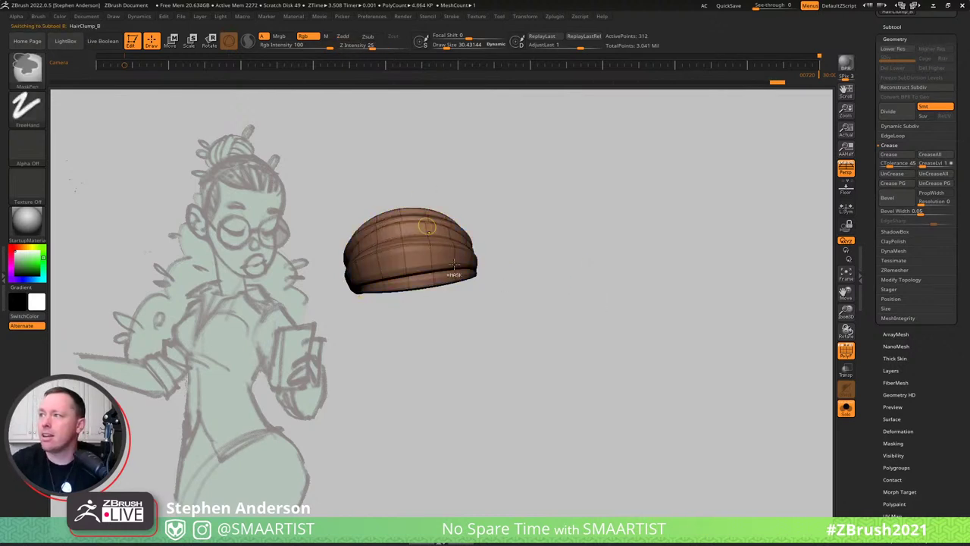
key("shift+d")
key("shift+f")
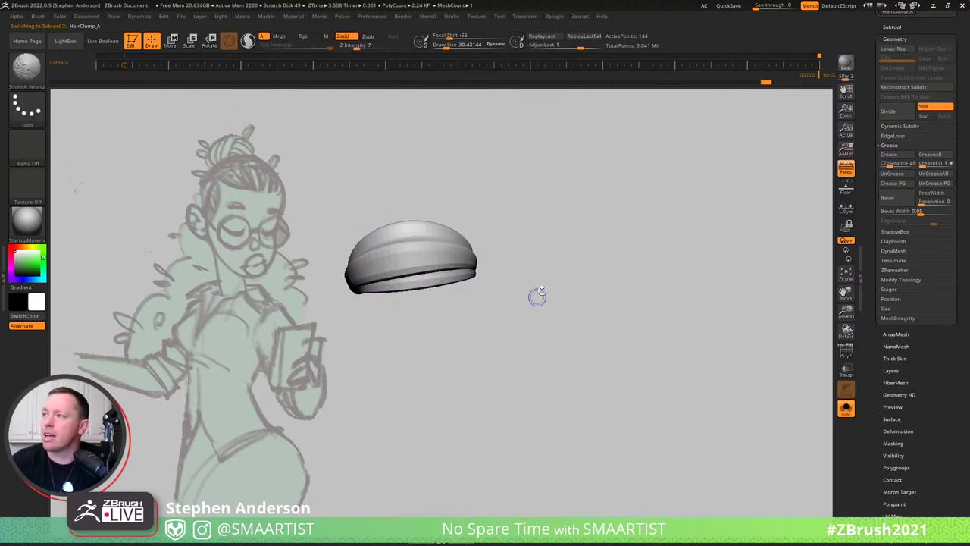
Check both smoothed clumps from several angles, duplicate HairClump_B and show the copy with the polyframe.
left_click_drag(537, 297, 534, 251)
key("Down")
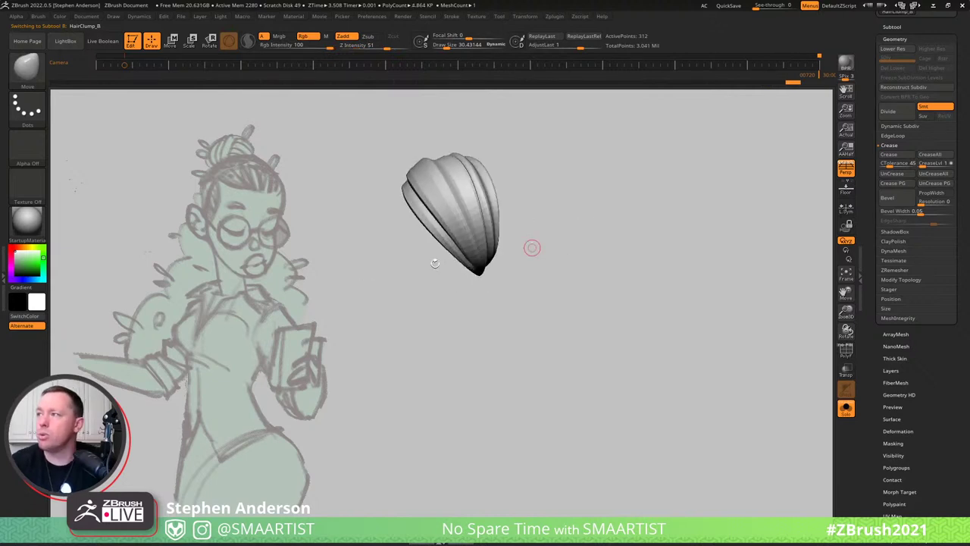
left_click_drag(531, 247, 511, 225)
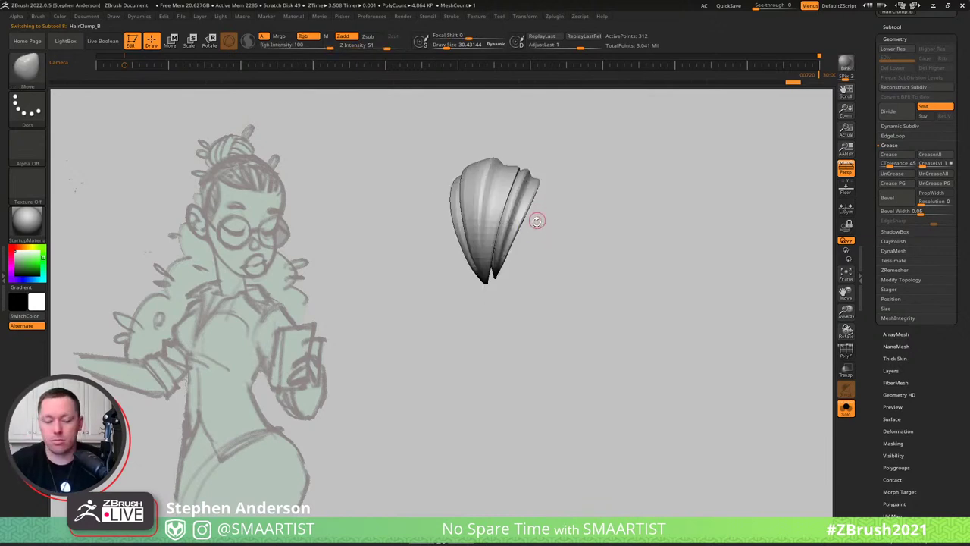
mouse_move(546, 212)
left_mouse_down()
mouse_move(567, 275)
mouse_move(551, 226)
left_mouse_up()
key("shift+f")
right_click_drag(551, 345, 603, 409, "ctrl")
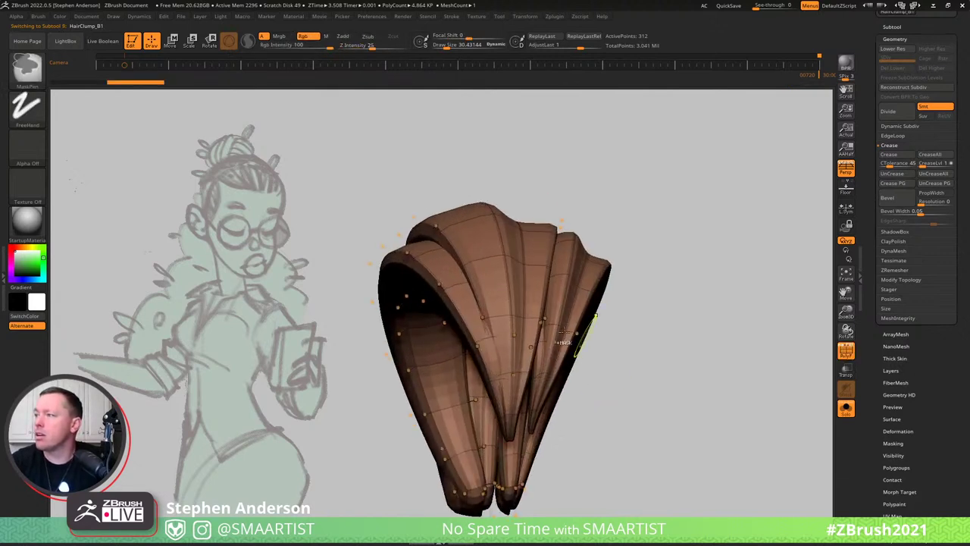
Isolate a single tapered strand of HairClump_B1 with the SelectLasso brush, hiding the other strands.
mouse_move(562, 329)
right_mouse_down()
mouse_move(529, 316)
mouse_move(567, 326)
mouse_move(547, 407)
right_mouse_up()
key("ctrl+shift")
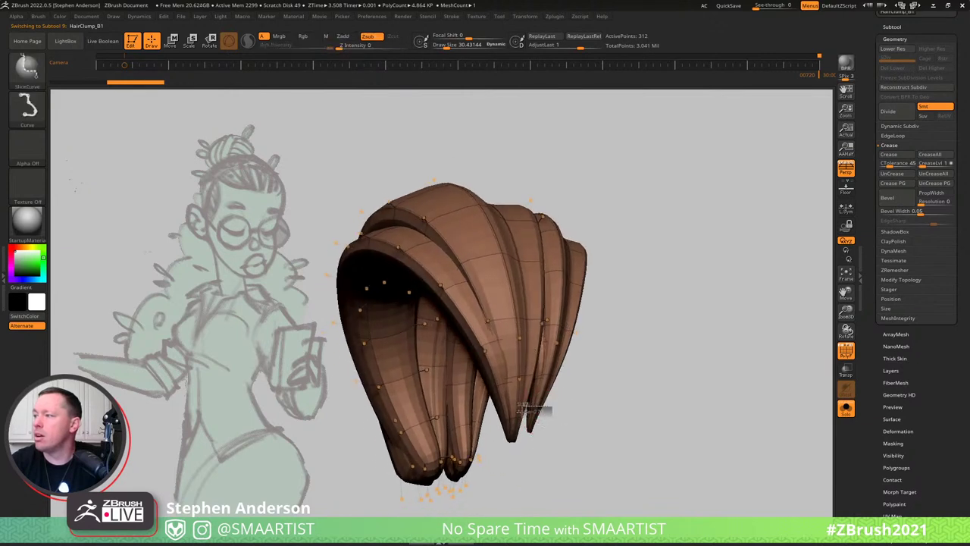
left_click(39, 75, "ctrl+shift")
left_click(137, 84, "ctrl+shift")
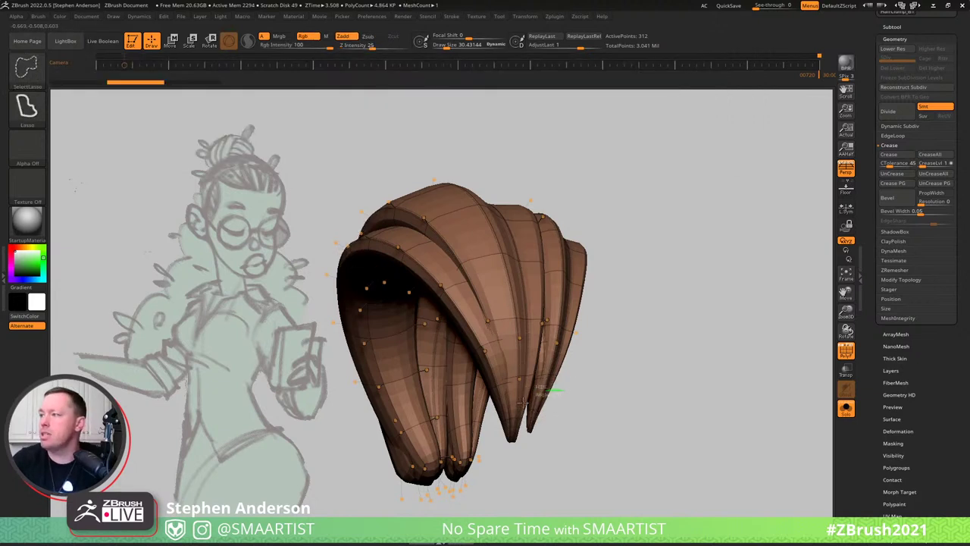
left_click_drag(522, 402, 559, 428, "ctrl+shift")
left_click(567, 421, "ctrl+shift")
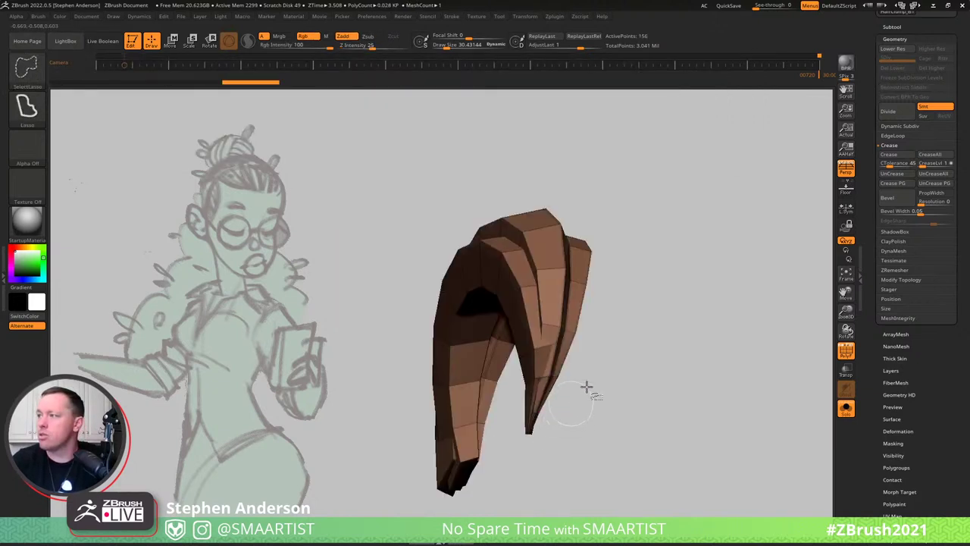
left_click_drag(573, 339, 614, 335, "ctrl+alt+shift")
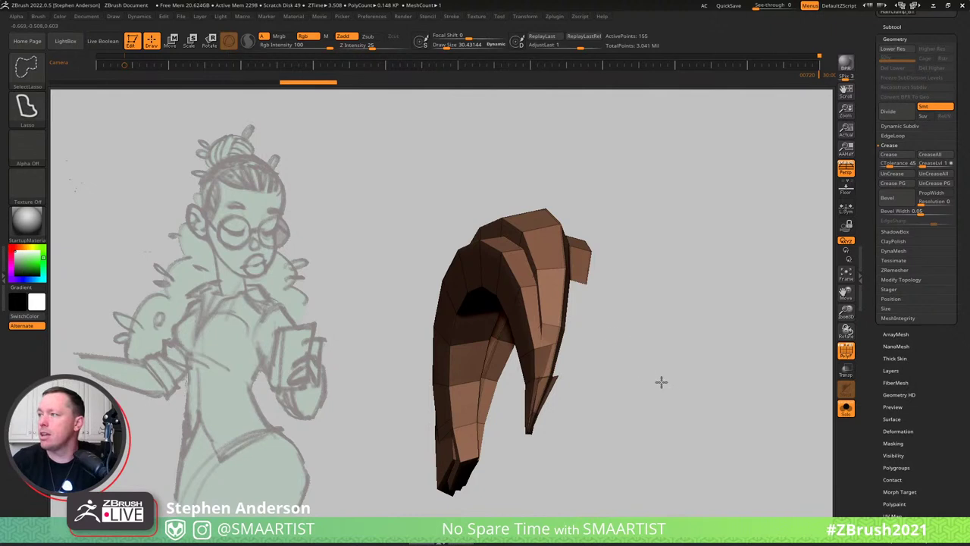
left_click_drag(660, 381, 687, 397, "ctrl+shift")
left_click(661, 378, "ctrl+shift")
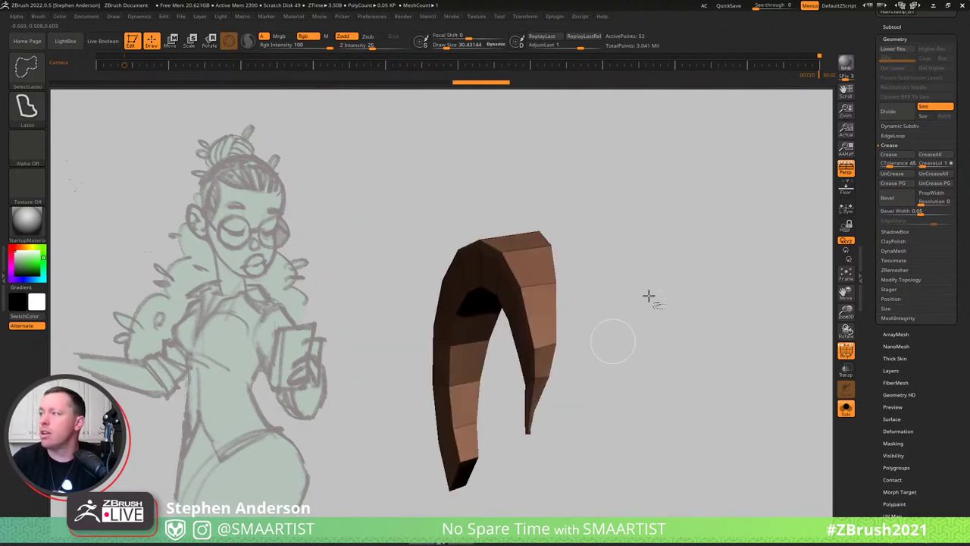
Mask the isolated strand, unhide the rest of HairClump_B1 and invert the mask so only that strand stays editable.
left_click(682, 302, "ctrl")
left_click(695, 303, "ctrl+shift")
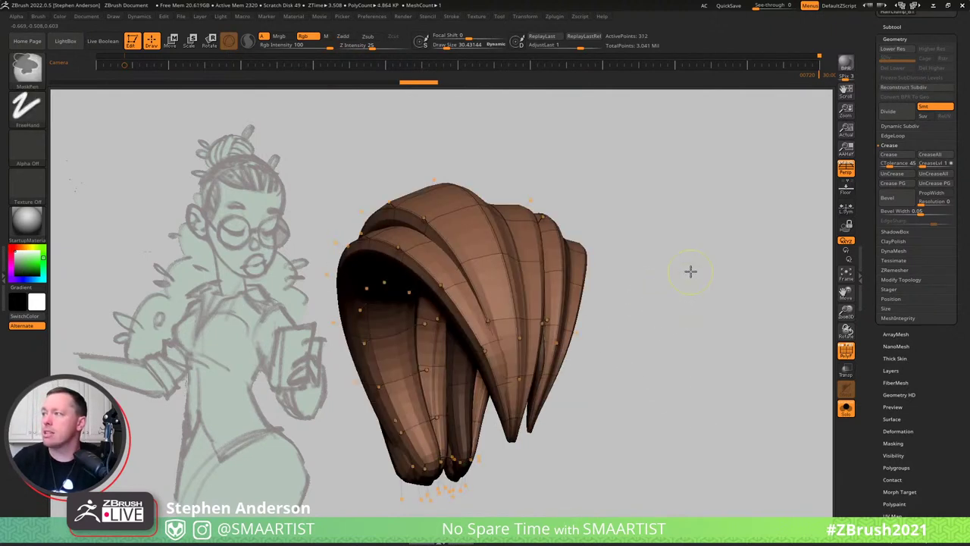
left_click(690, 271, "ctrl")
Copy the unmasked strand with the Move gizmo, place the copy along the clump's outer side and open the subtool list.
mouse_move(658, 234)
left_mouse_down()
mouse_move(606, 246)
mouse_move(644, 253)
left_mouse_up()
key("w")
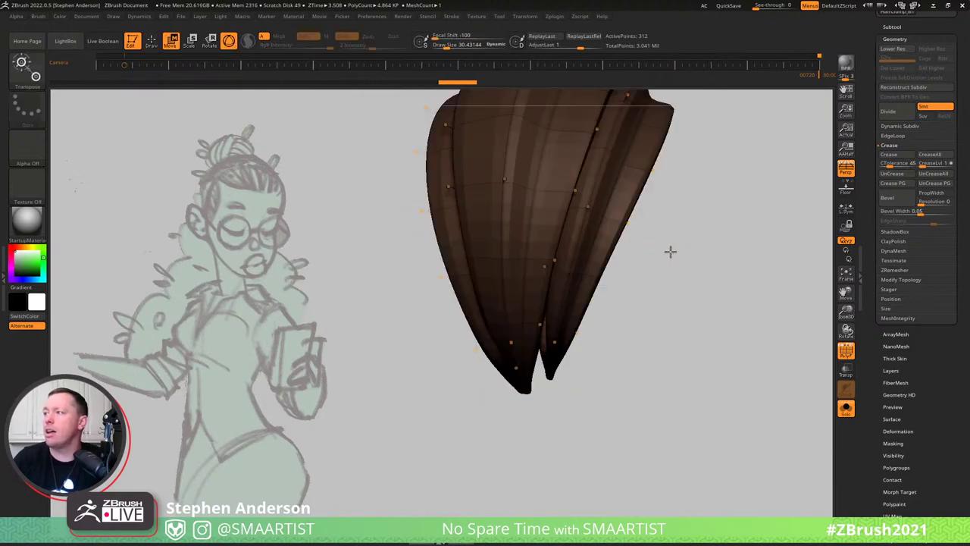
left_click_drag(692, 307, 539, 227)
left_click(900, 27)
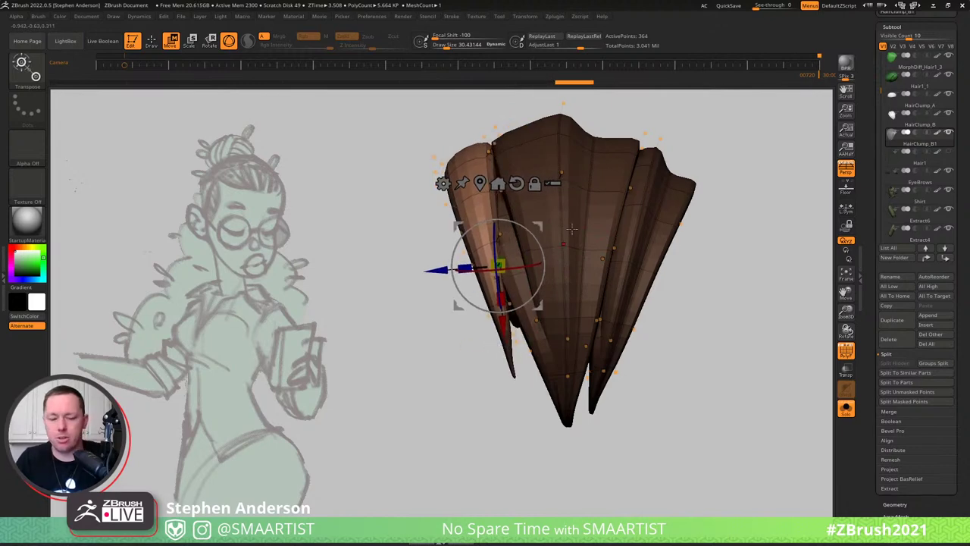
Reshape the copied strand with the Move brush at draw size about 109, pulling its blunt root end in against the neighbouring strands.
key("q")
mouse_move(379, 250)
left_mouse_down()
mouse_move(439, 218)
mouse_move(537, 278)
mouse_move(585, 262)
left_mouse_up()
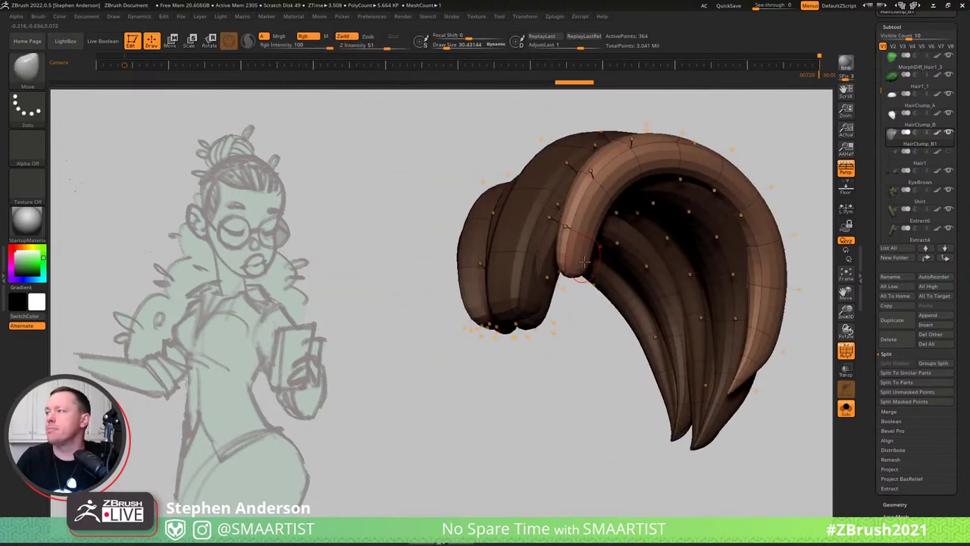
key("s")
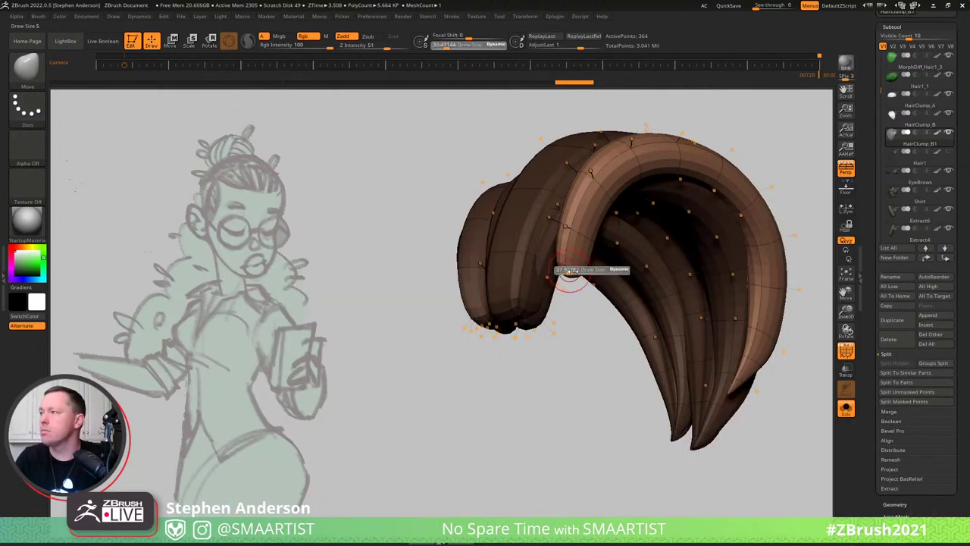
left_click_drag(581, 273, 564, 291)
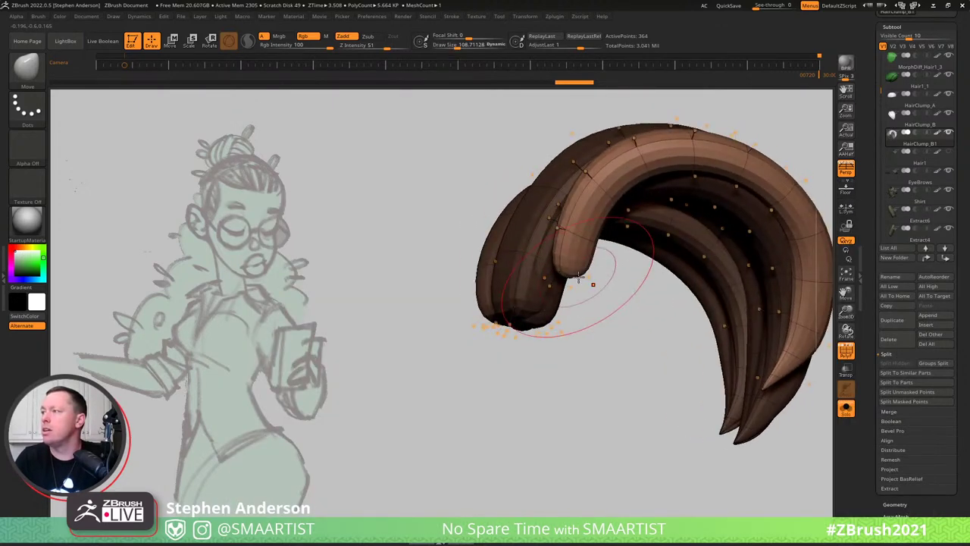
left_click_drag(497, 326, 503, 318)
mouse_move(562, 296)
left_mouse_down()
mouse_move(580, 290)
mouse_move(538, 290)
left_mouse_up()
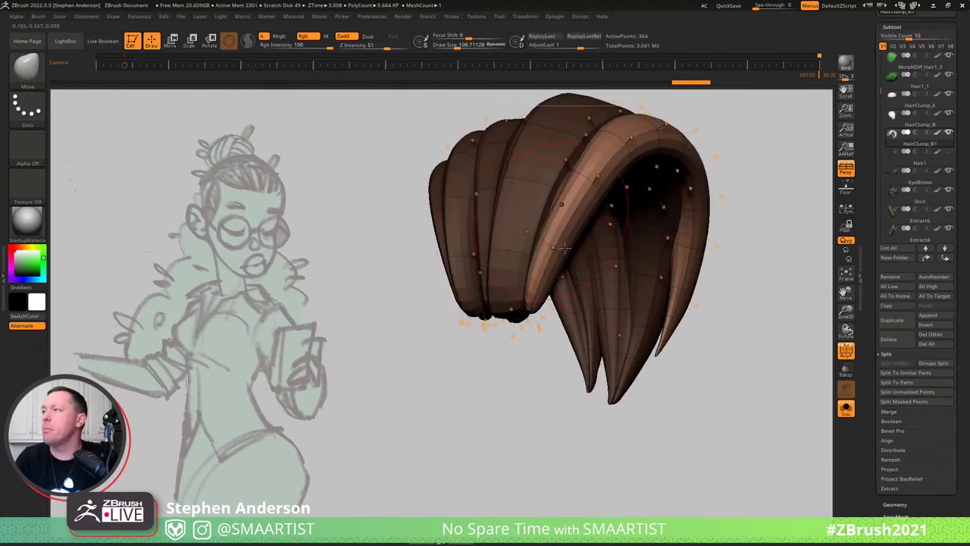
left_click_drag(565, 248, 462, 310)
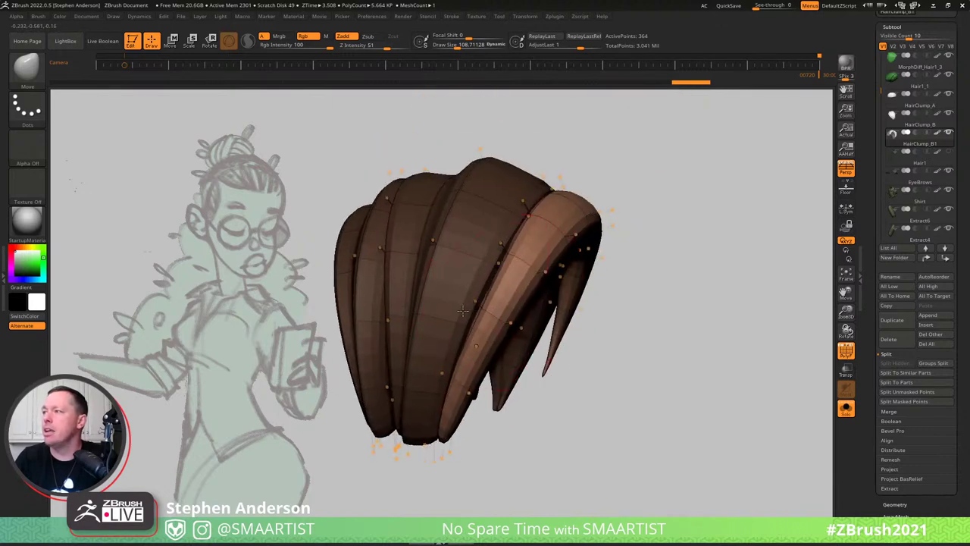
Clear the mask on HairClump_B1, hide the polyframe and inspect the whole clump from several angles.
left_click_drag(574, 210, 570, 317)
right_click_drag(570, 317, 530, 335, "alt")
left_click_drag(705, 274, 731, 337, "ctrl")
right_click_drag(659, 296, 595, 229, "ctrl")
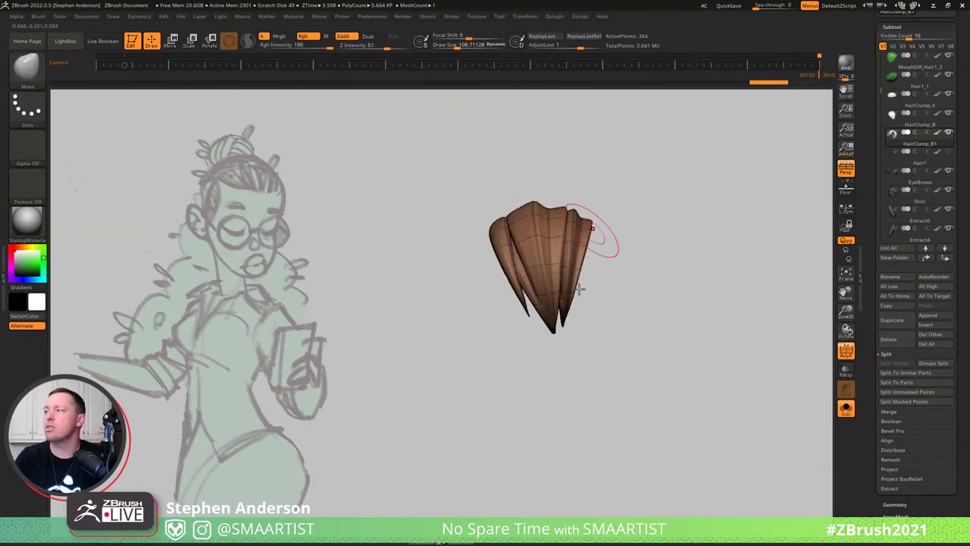
right_click_drag(580, 288, 543, 344, "alt")
left_click_drag(542, 343, 635, 261)
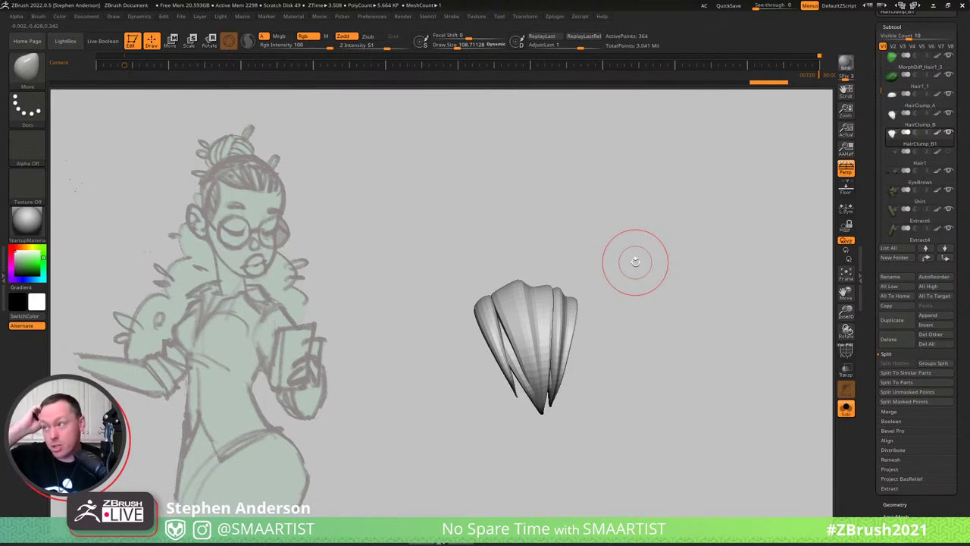
right_click_drag(523, 324, 540, 344)
left_click_drag(539, 344, 522, 328)
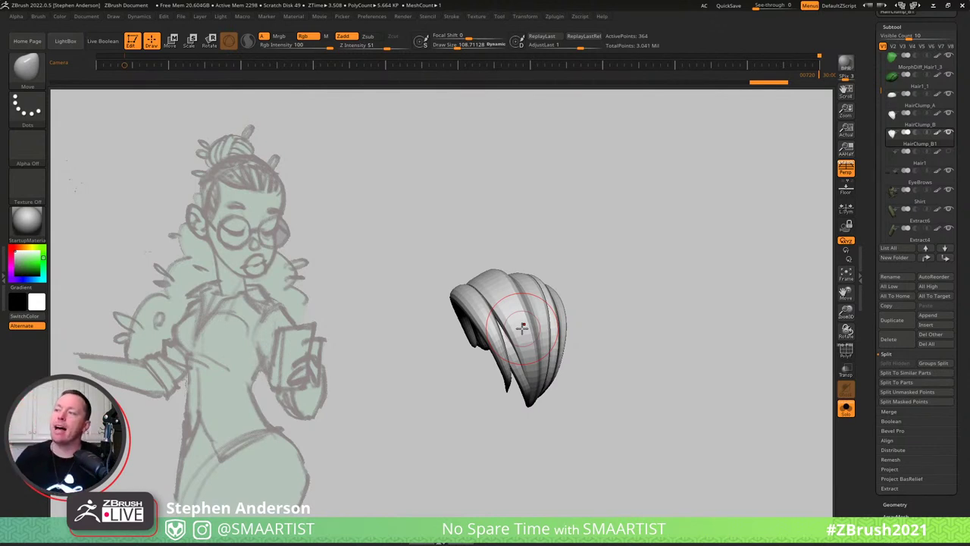
left_click_drag(552, 379, 534, 363)
Push the overlapping strands near the clump's tapered tips into place with the Move Topological brush at draw size about 69, showing the polyframe.
right_click_drag(597, 425, 588, 484, "ctrl")
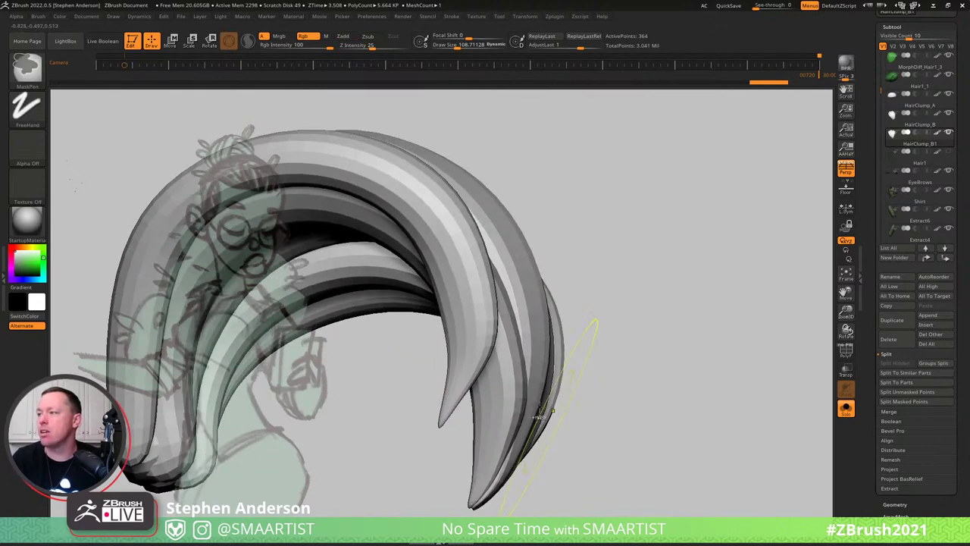
key("s")
left_click_drag(520, 396, 516, 396)
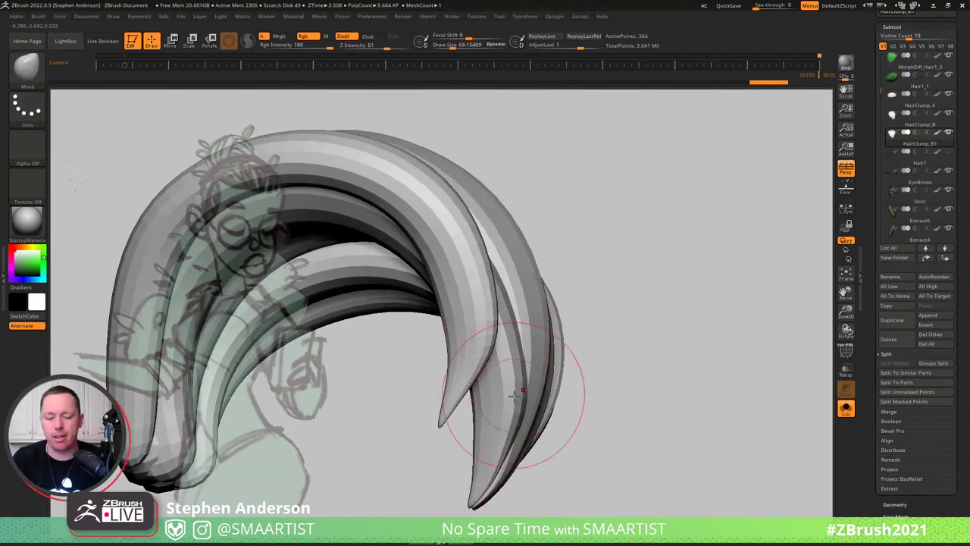
key("b")
left_click(526, 406)
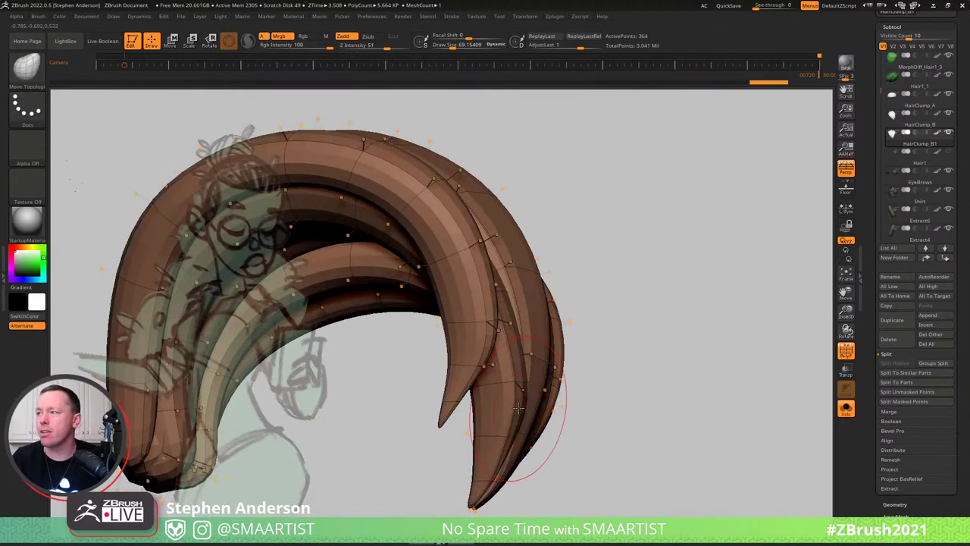
right_click_drag(538, 371, 547, 426)
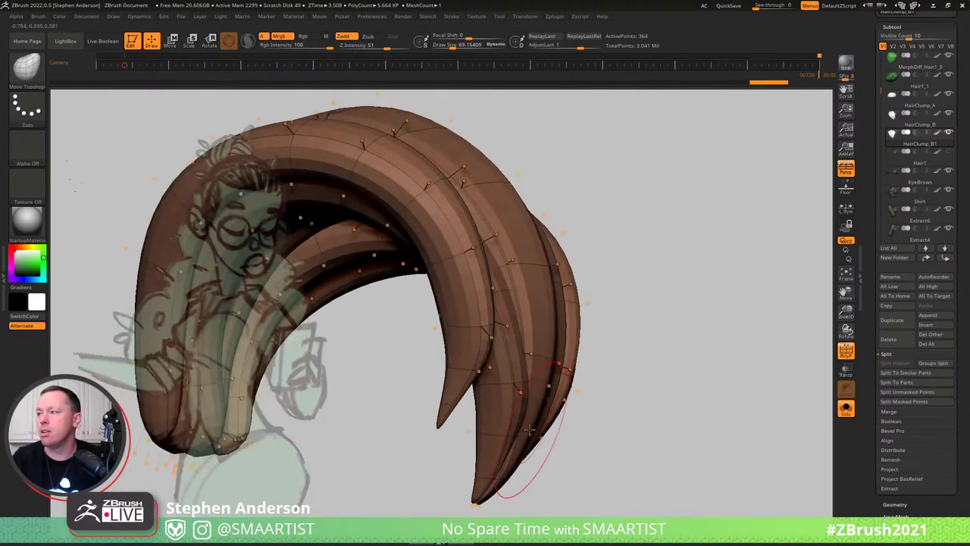
mouse_move(548, 434)
left_mouse_down()
mouse_move(556, 441)
mouse_move(569, 427)
left_mouse_up()
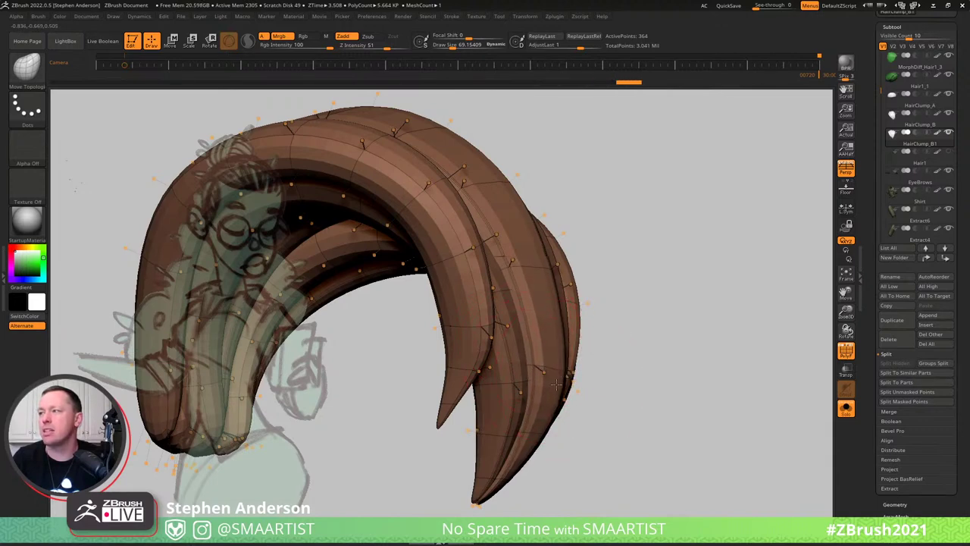
Show the unsmoothed low-poly cage and adjust the strand edges near the tips with Move Topological, using draw sizes of about 30 and 99.
key("shift+f")
right_click_drag(565, 381, 582, 349)
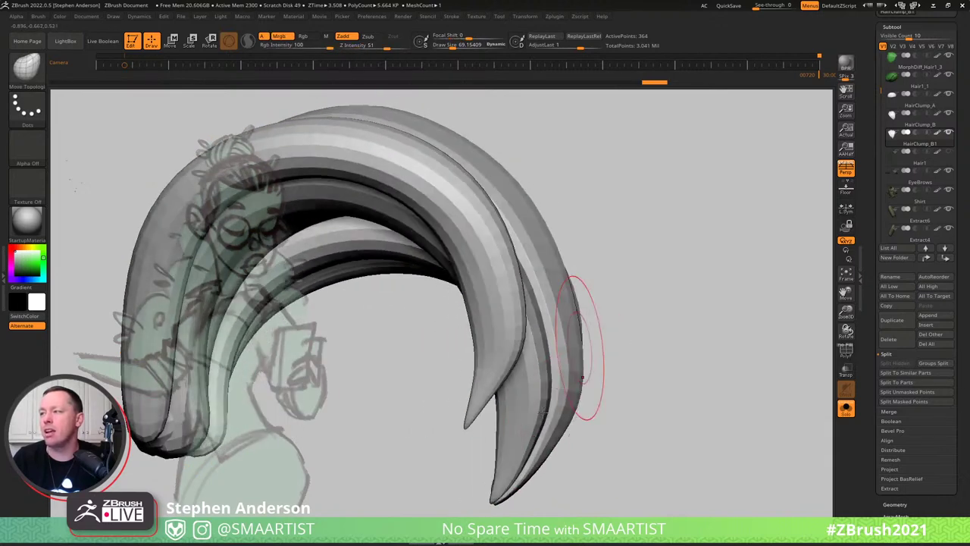
key("shift+f")
key("shift+d")
key("s")
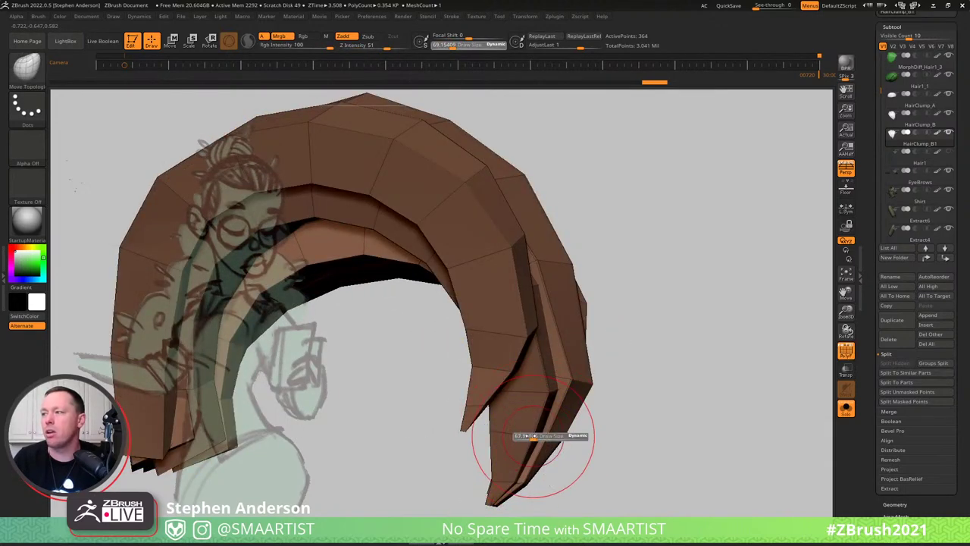
left_click(529, 436)
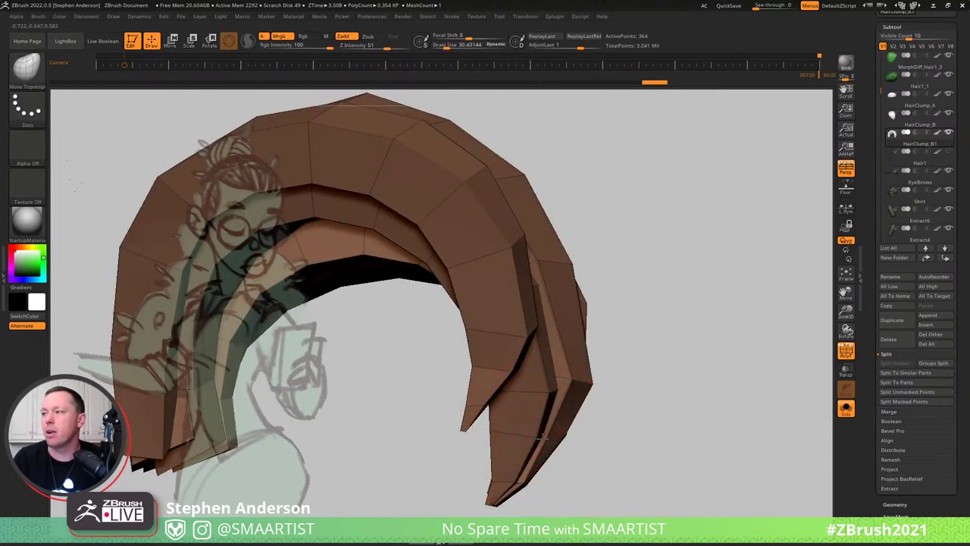
key("s")
left_click(549, 390)
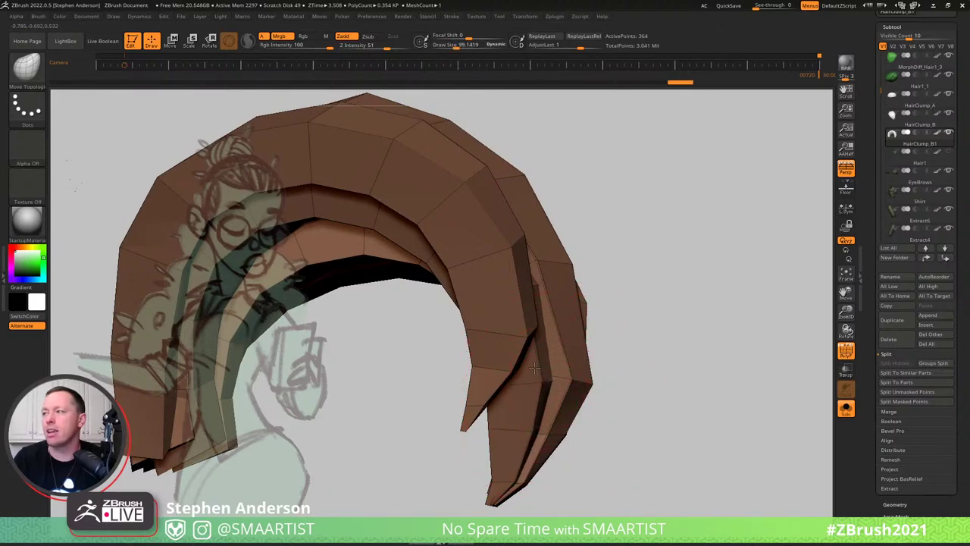
left_click_drag(712, 372, 587, 373)
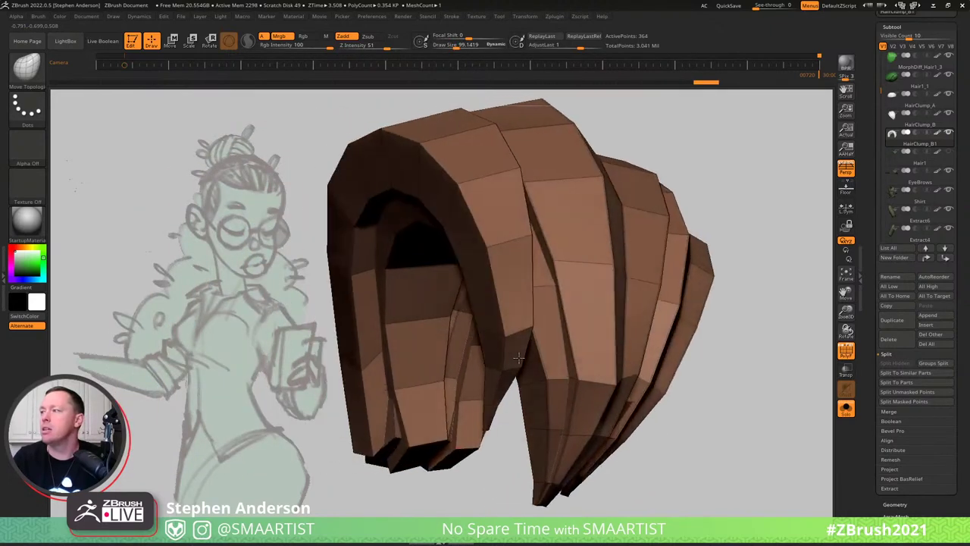
Restore the smoothed preview without polyframe and reshape the gap beside the added outer strand at draw size about 86.
key("d")
key("shift+f")
right_click_drag(712, 395, 669, 349, "ctrl")
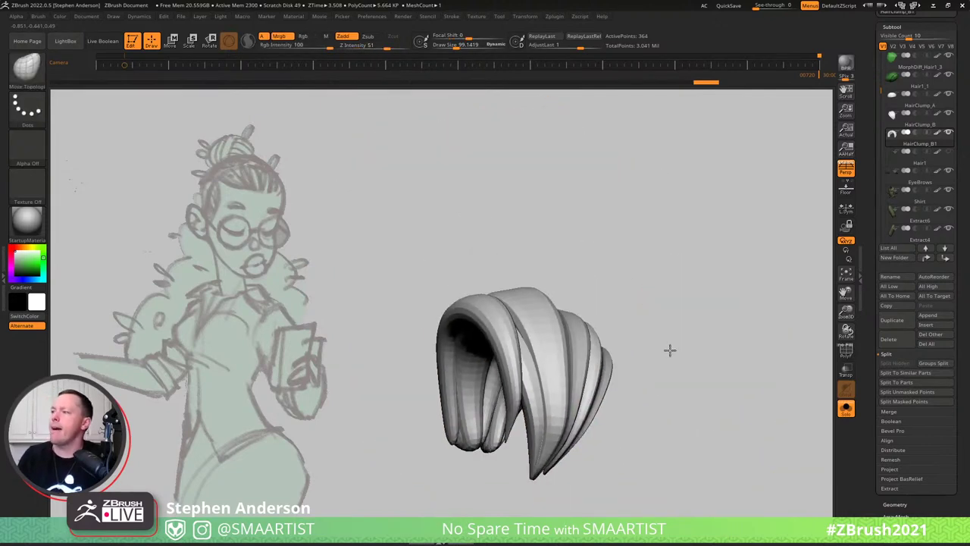
mouse_move(687, 311)
right_mouse_down()
mouse_move(663, 350)
mouse_move(662, 316)
mouse_move(519, 385)
right_mouse_up()
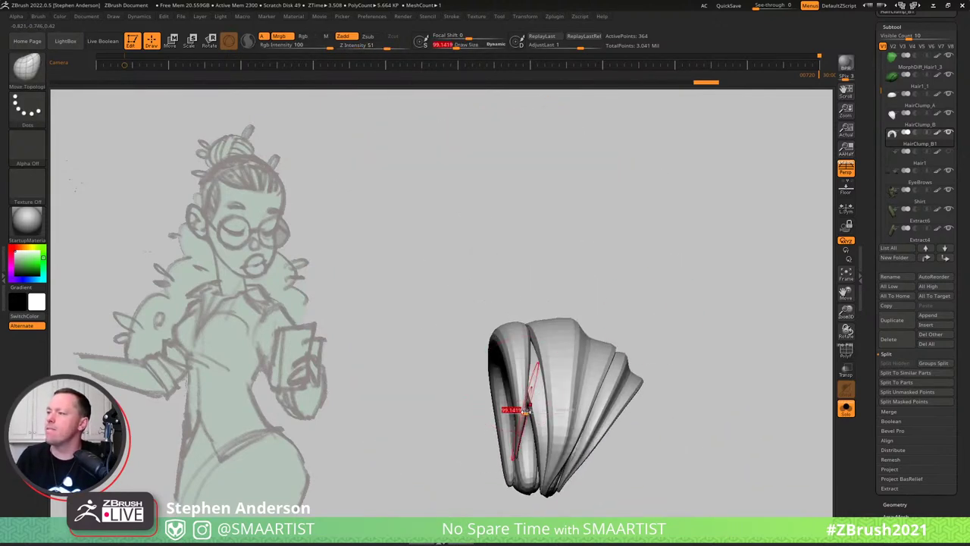
left_click_drag(526, 410, 524, 411)
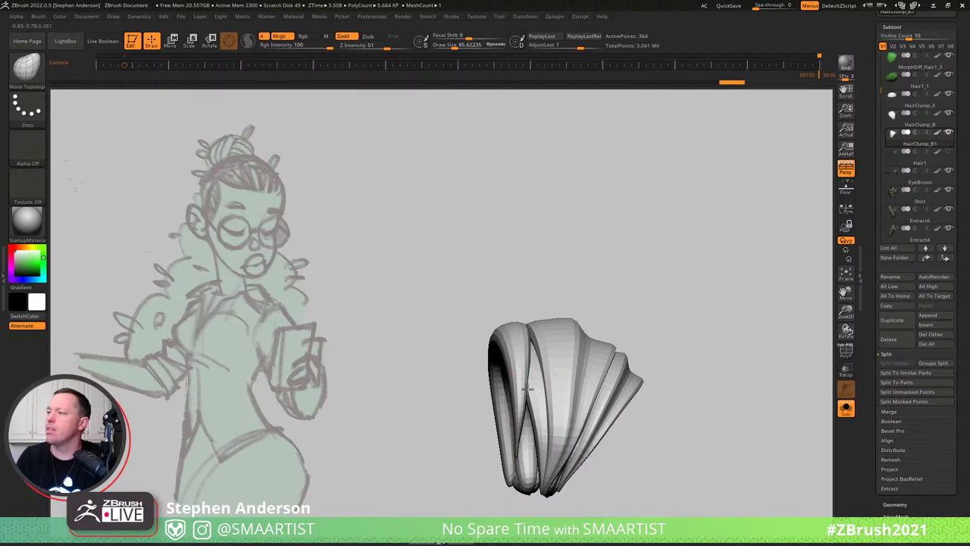
left_click_drag(531, 360, 523, 385)
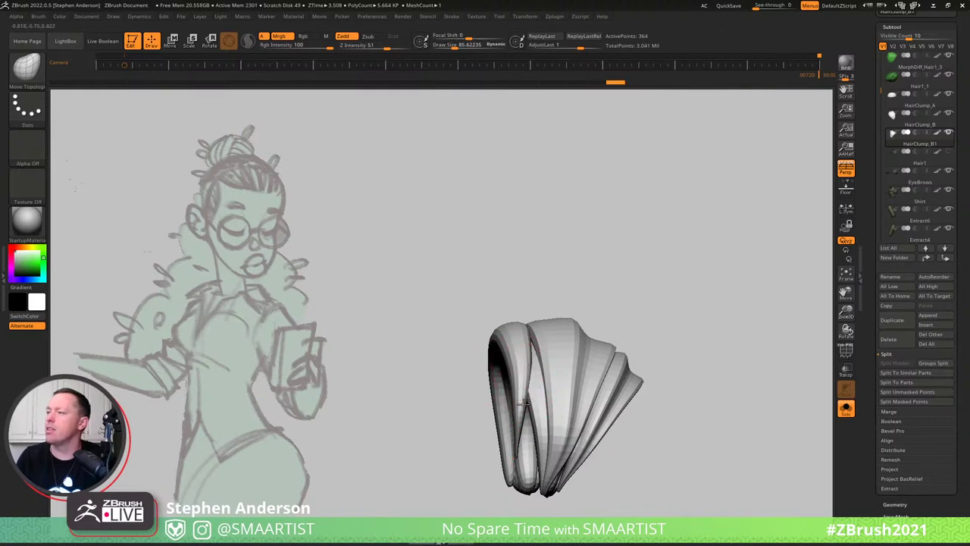
left_click_drag(519, 448, 525, 411)
Refine the wide middle strand from the tapered-tip side with Move Topological, raising the draw size to about 129.
mouse_move(616, 357)
right_mouse_down("ctrl")
mouse_move(609, 327)
mouse_move(636, 416)
mouse_move(585, 381)
right_mouse_up("ctrl")
left_click_drag(586, 381, 593, 410)
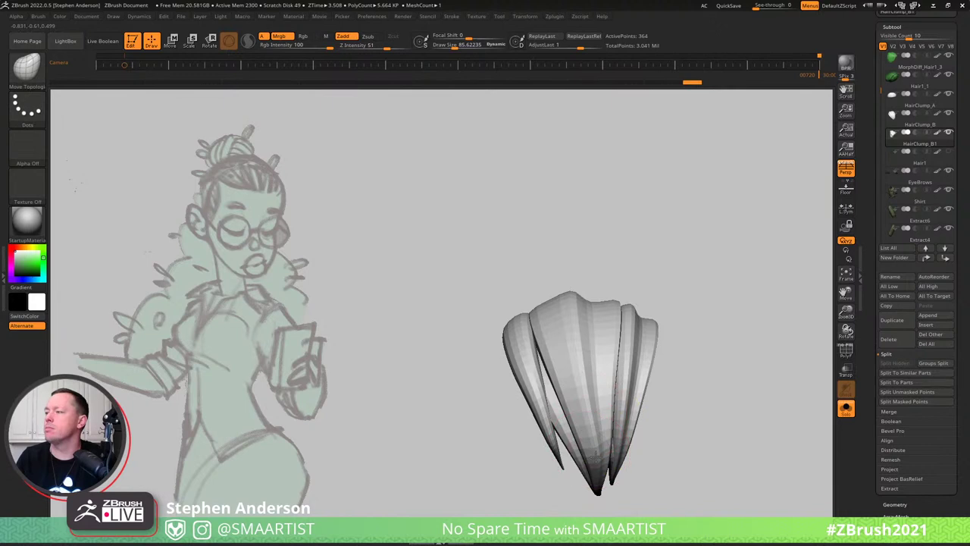
left_click(620, 377)
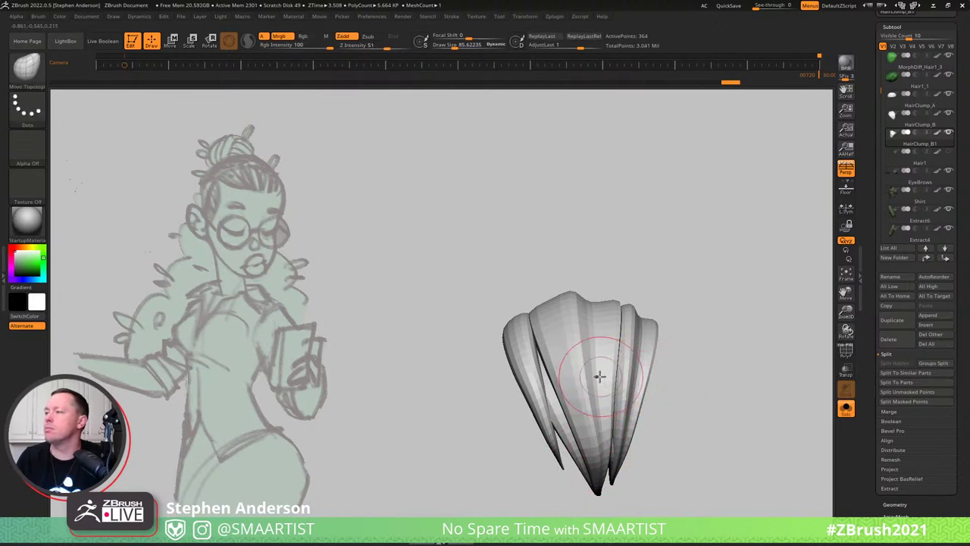
key("s")
left_click_drag(585, 378, 593, 376)
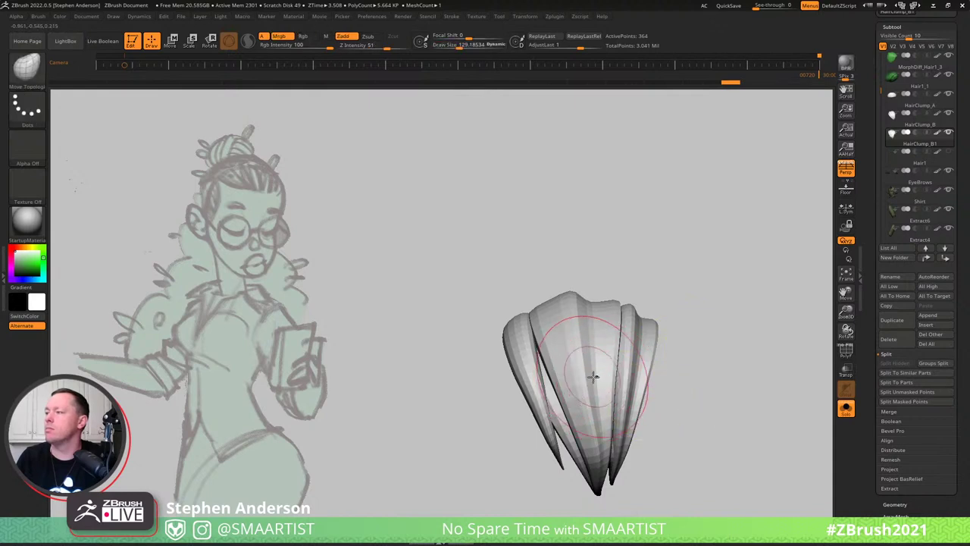
Show the low-poly cage with polyframe and nudge the wide middle strand's upper points at draw size about 62.
key("shift+f")
key("shift+d")
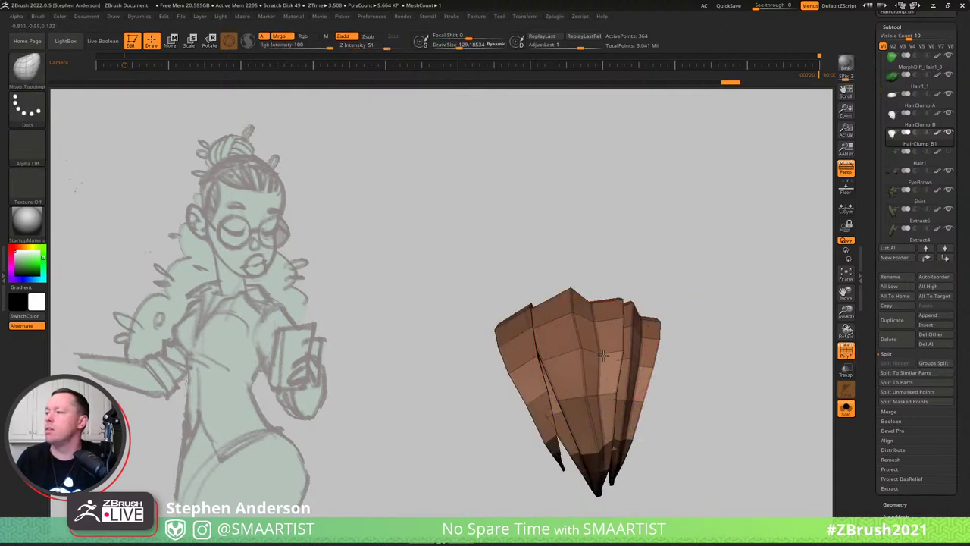
key("s")
left_click_drag(603, 398, 592, 398)
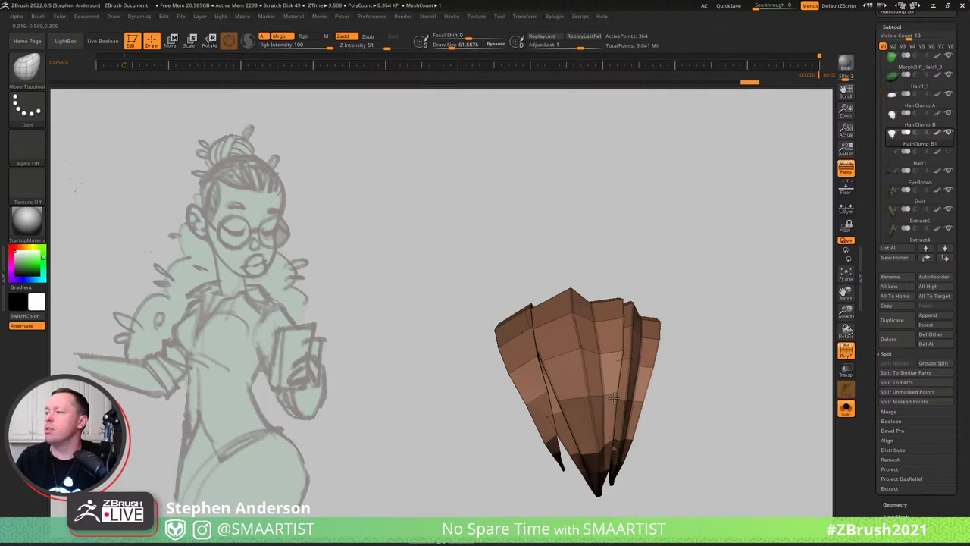
mouse_move(593, 320)
right_mouse_down()
mouse_move(600, 293)
mouse_move(598, 332)
mouse_move(594, 320)
right_mouse_up()
left_click_drag(605, 291, 602, 256)
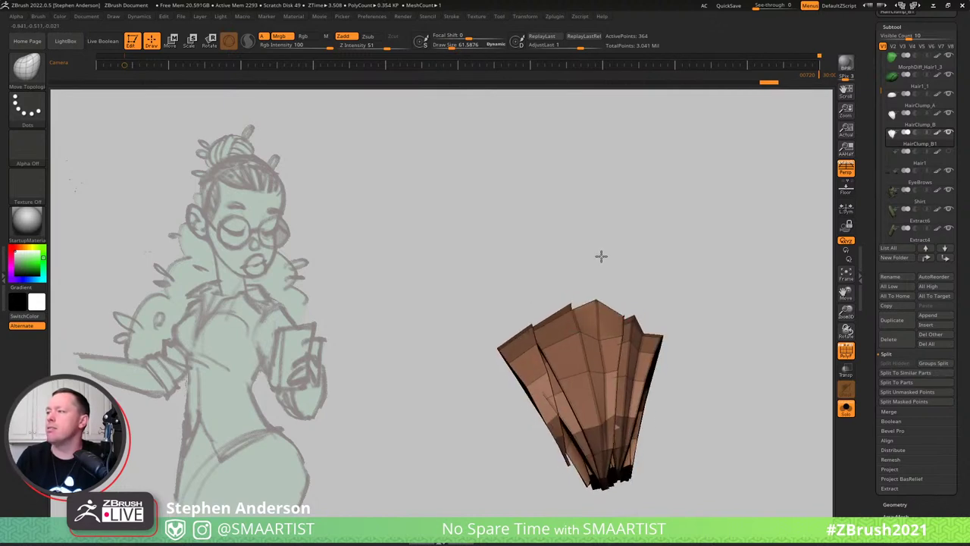
left_click_drag(585, 356, 586, 364)
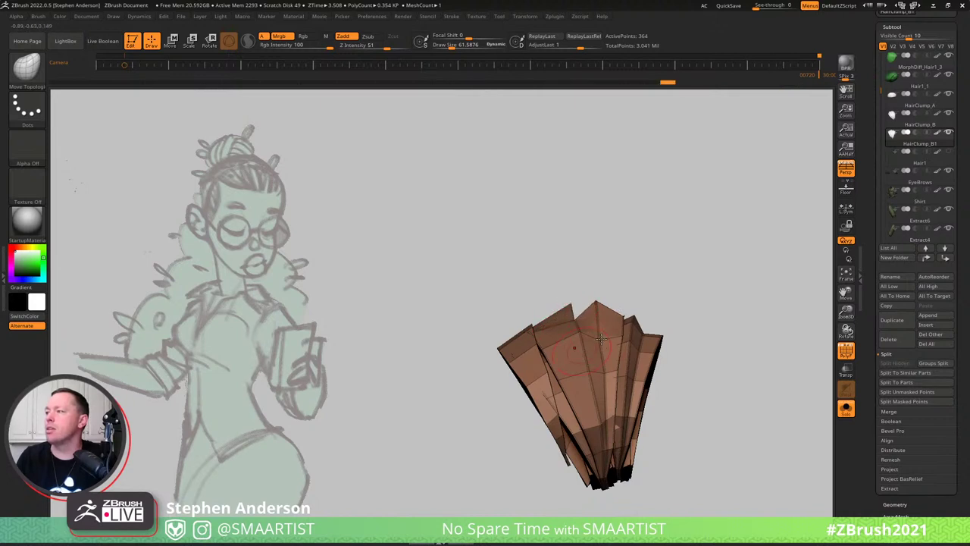
left_click_drag(604, 328, 607, 289)
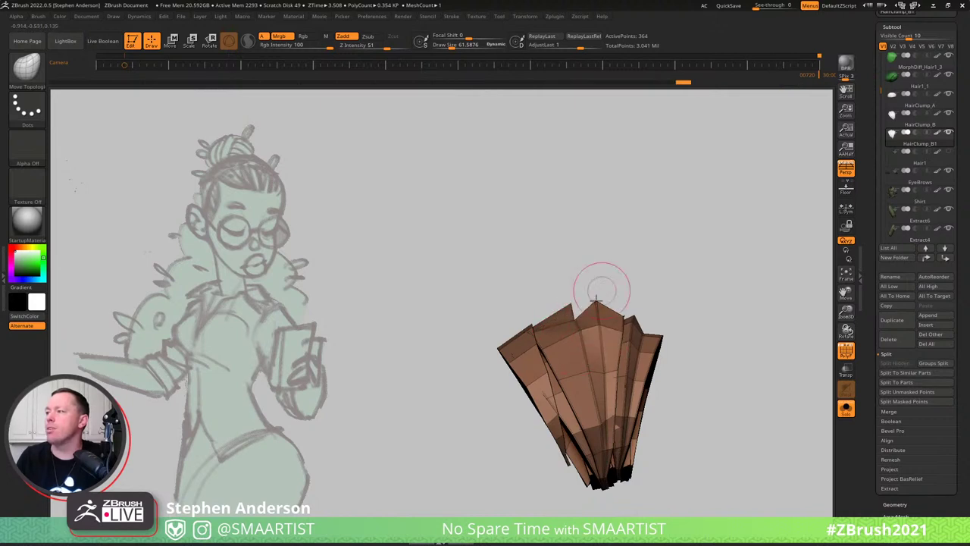
Fine-tune individual cage points along the crest and outer edge of the clump, reducing the draw size to about 36 and 17.
right_click_drag(600, 374, 598, 310)
key("s")
left_click(600, 373)
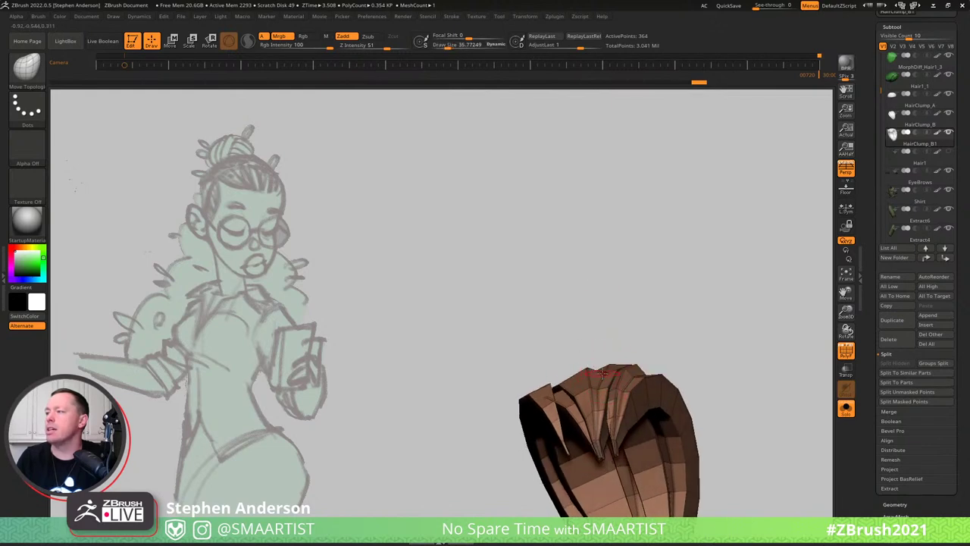
left_click_drag(586, 326, 581, 322)
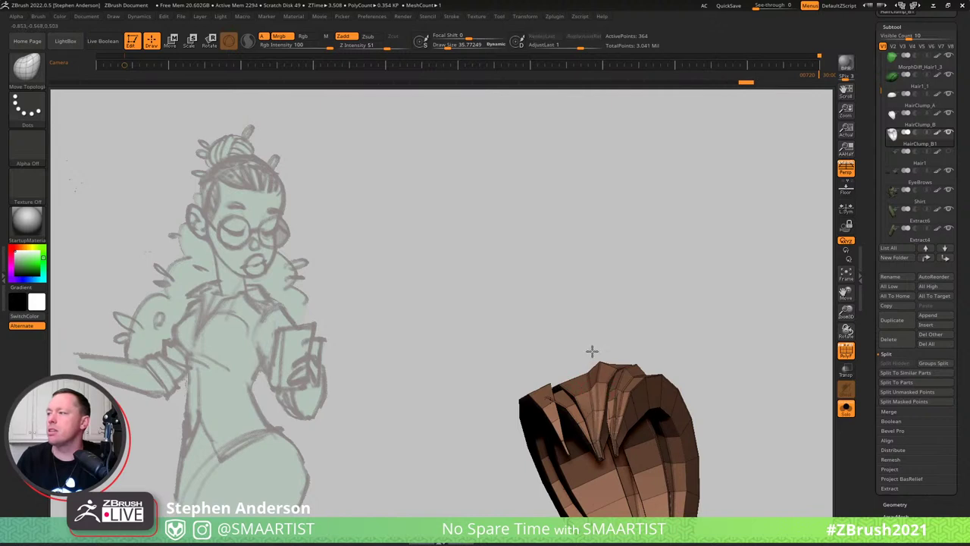
mouse_move(591, 351)
left_mouse_down()
mouse_move(634, 495)
mouse_move(587, 407)
mouse_move(586, 450)
mouse_move(599, 409)
mouse_move(595, 383)
mouse_move(543, 372)
mouse_move(490, 326)
mouse_move(244, 222)
left_mouse_up()
key("s")
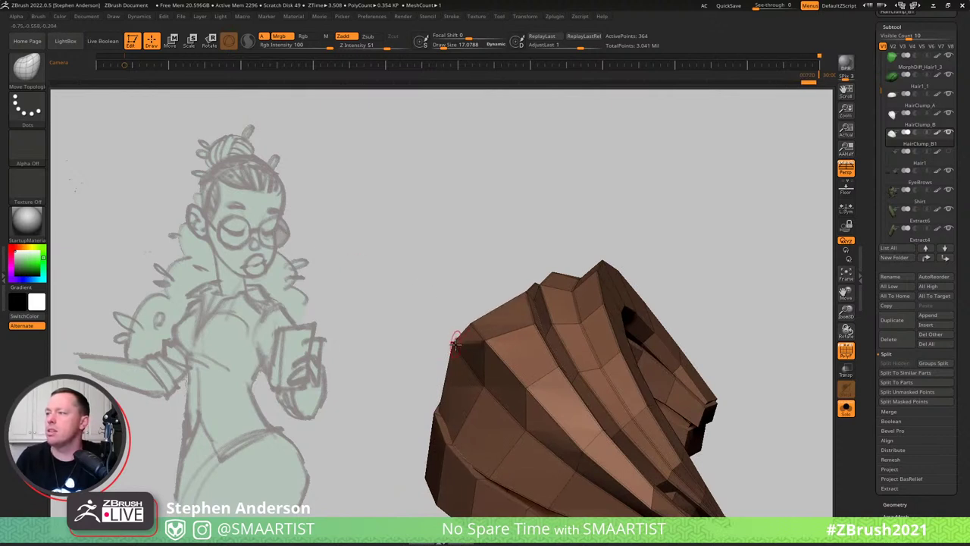
mouse_move(455, 351)
left_mouse_down()
mouse_move(518, 322)
mouse_move(656, 368)
mouse_move(649, 386)
mouse_move(635, 380)
left_mouse_up()
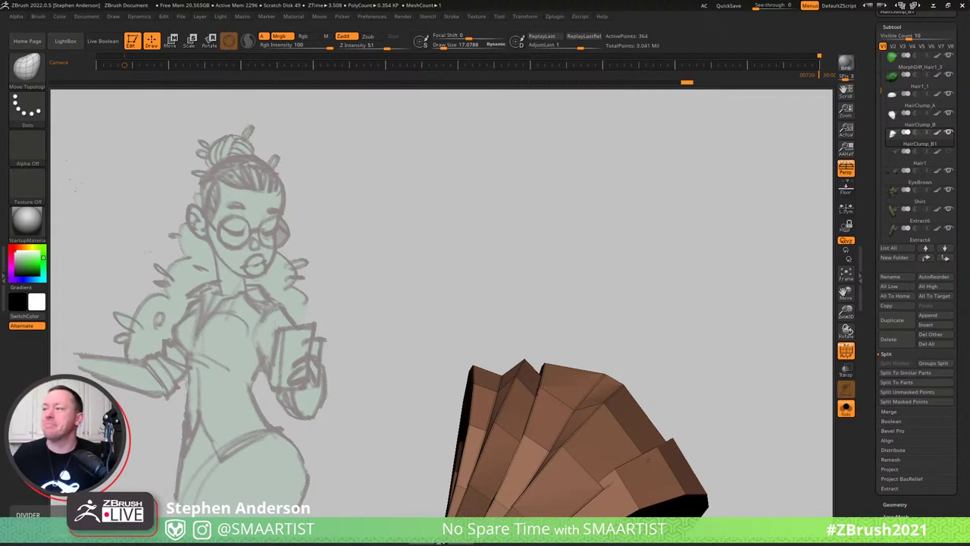
Turn the clump to its outer side and restore the smoothed preview of HairClump_B1.
left_click_drag(644, 355, 608, 400)
mouse_move(607, 400)
right_mouse_down("ctrl")
mouse_move(568, 338)
mouse_move(615, 402)
mouse_move(538, 421)
mouse_move(623, 422)
right_mouse_up("ctrl")
left_click_drag(623, 423, 597, 430)
right_click_drag(597, 430, 727, 471)
key("d")
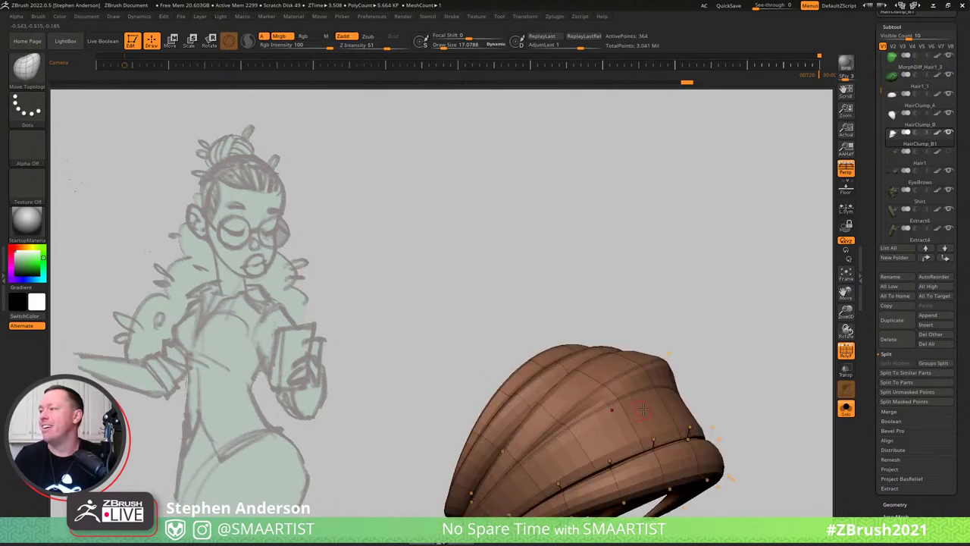
Show the clump's polyframe and adjust the strands across its outer side with Move Topological, raising the draw size to about 146.
key("shift+f")
right_click_drag(687, 429, 695, 409, "ctrl")
mouse_move(695, 409)
left_mouse_down()
mouse_move(667, 402)
mouse_move(593, 427)
mouse_move(567, 394)
mouse_move(589, 385)
left_mouse_up()
key("shift+f")
key("s")
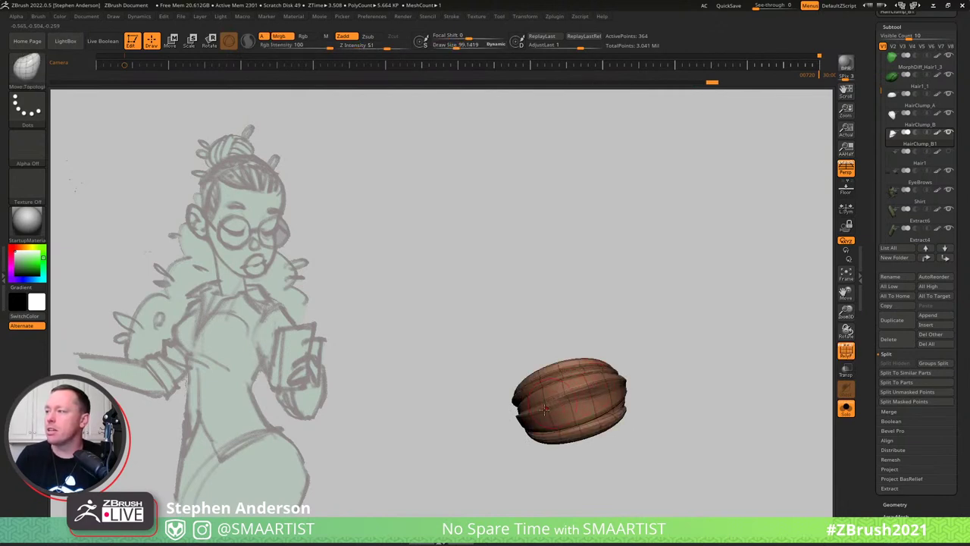
key("s")
left_click_drag(535, 409, 541, 409)
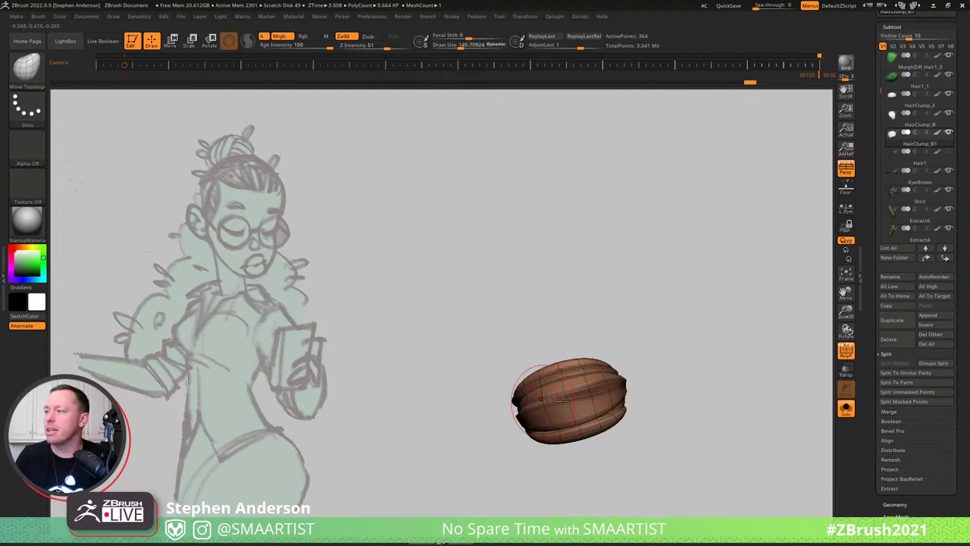
Raise the draw size to about 258, shift the broad middle strand's bulge, and check the clump from its tapered-tip side.
key("s")
left_click(575, 395)
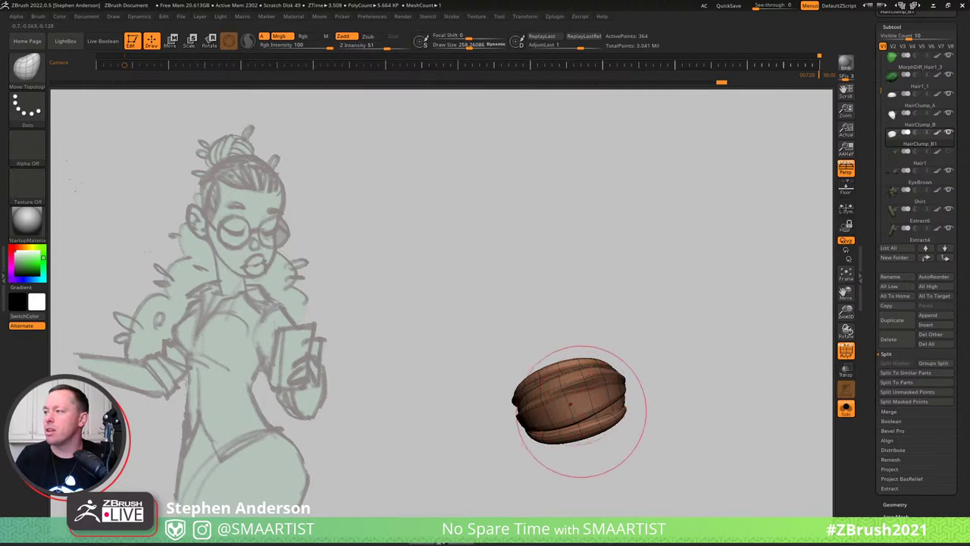
right_click_drag(565, 411, 608, 389)
left_click_drag(612, 367, 598, 394)
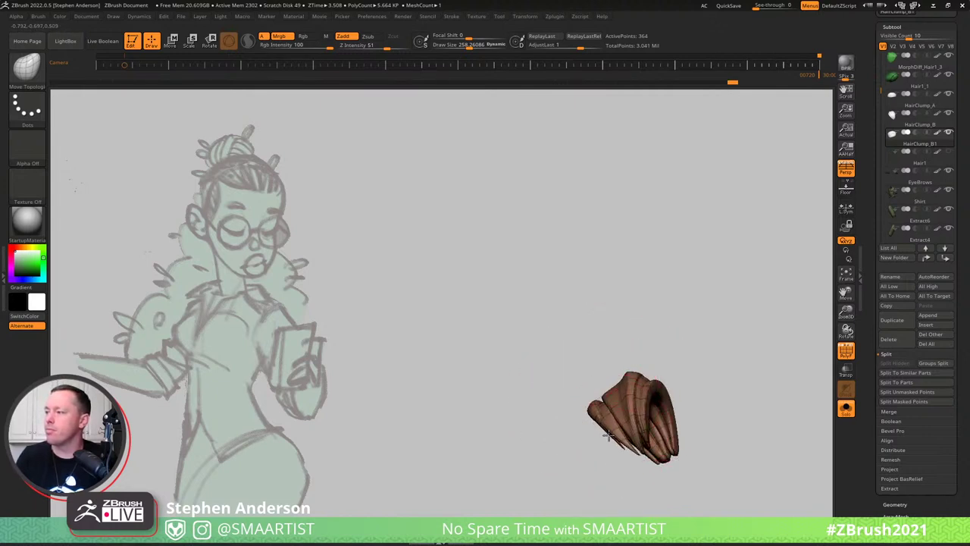
left_click_drag(608, 435, 569, 466)
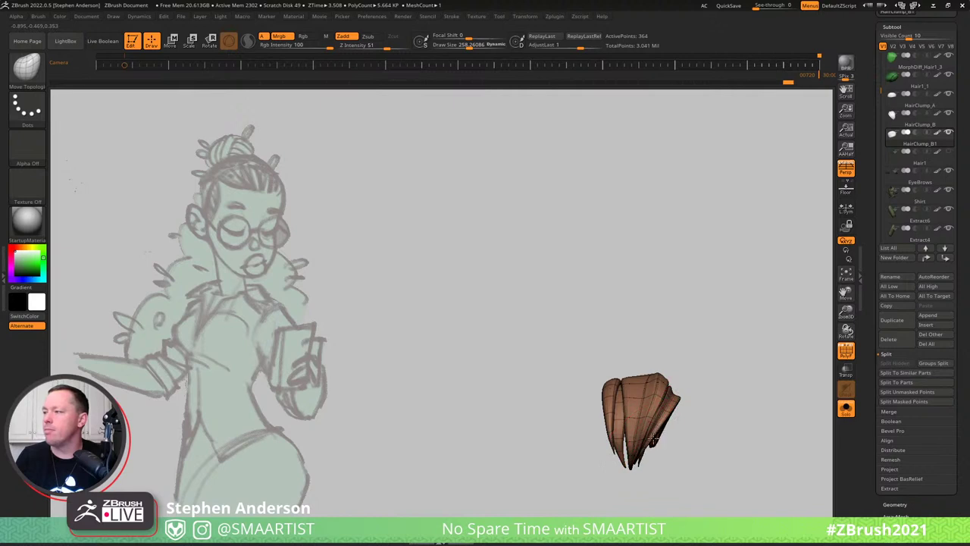
mouse_move(647, 437)
right_mouse_down()
mouse_move(635, 405)
mouse_move(658, 457)
mouse_move(645, 433)
mouse_move(644, 444)
right_mouse_up()
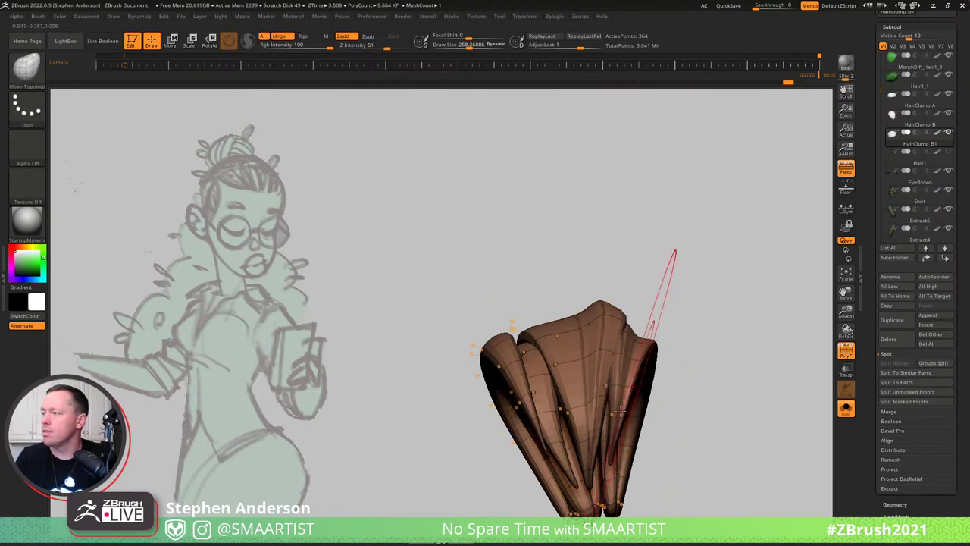
Reshape the arched body and outer strands of HairClump_B1 using the Move Topological brush at a draw size of about 258.
right_click_drag(661, 294, 693, 318)
left_click_drag(698, 282, 703, 304)
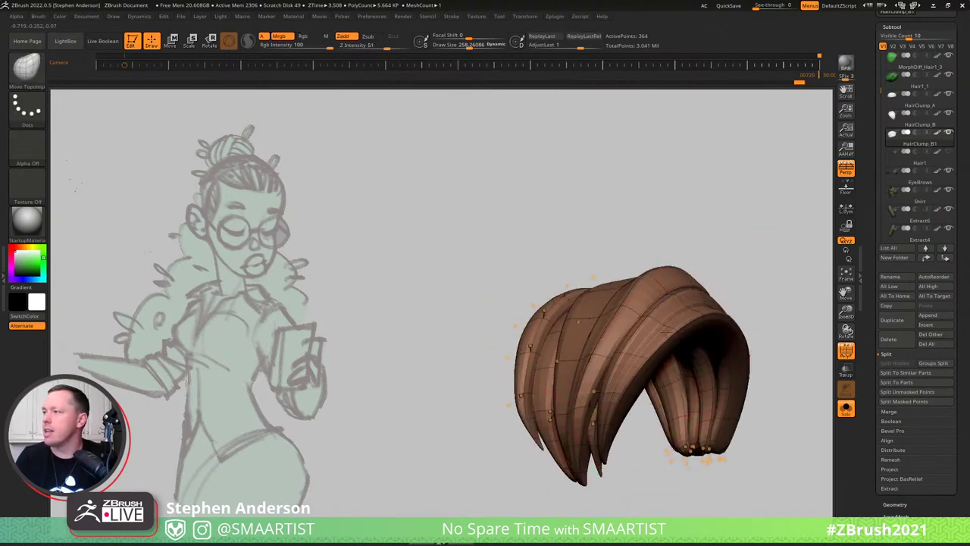
left_click_drag(584, 402, 652, 386)
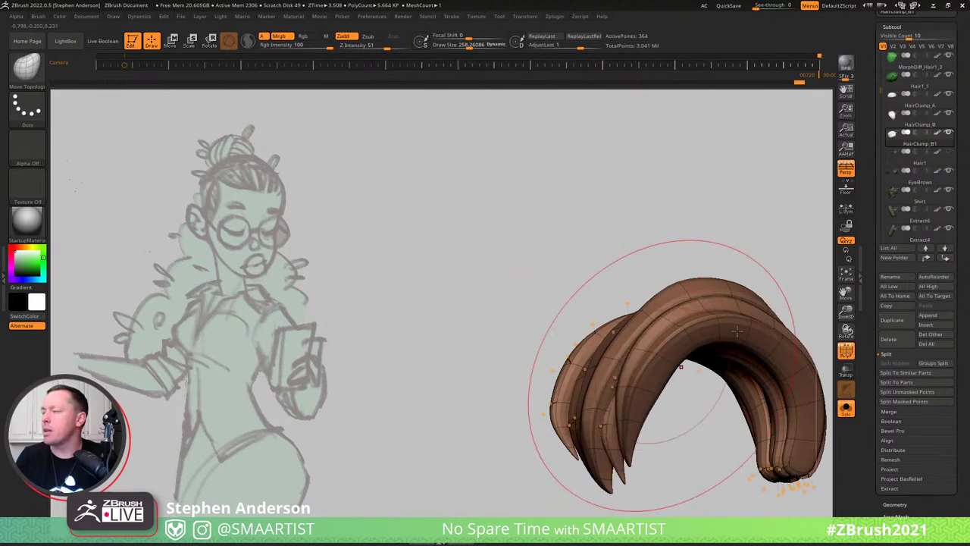
mouse_move(688, 359)
right_mouse_down()
mouse_move(627, 373)
mouse_move(654, 375)
right_mouse_up()
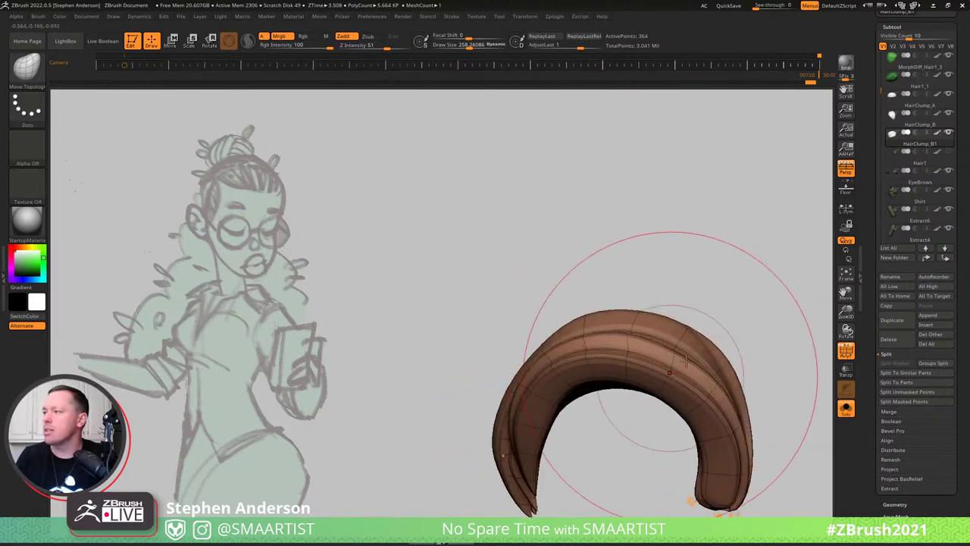
left_click_drag(671, 377, 654, 385)
right_click_drag(622, 390, 632, 384)
mouse_move(633, 384)
left_mouse_down()
mouse_move(541, 416)
mouse_move(558, 382)
mouse_move(555, 431)
mouse_move(548, 353)
mouse_move(531, 335)
left_mouse_up()
mouse_move(530, 336)
right_mouse_down()
mouse_move(534, 325)
mouse_move(534, 347)
right_mouse_up()
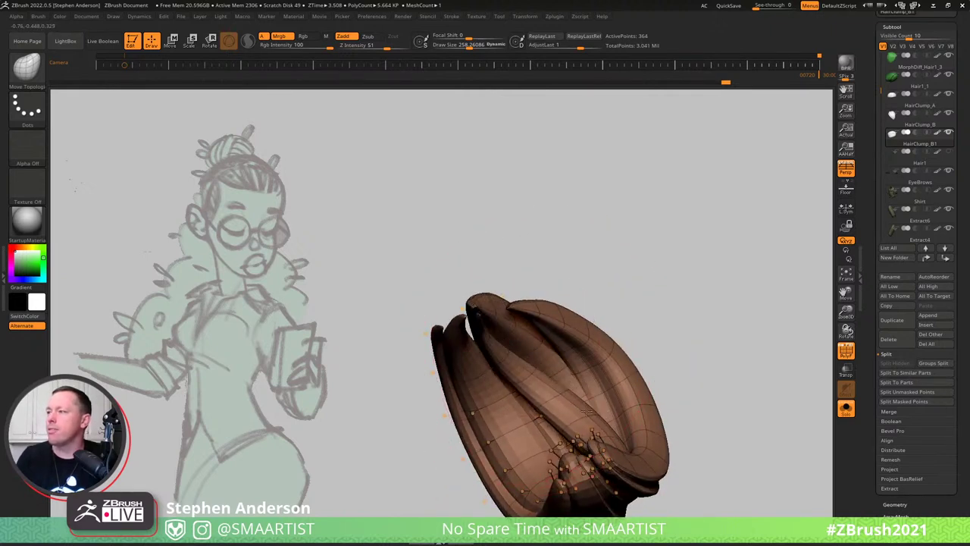
Adjust the overlapping strands and their tapered tips on the inner side of HairClump_B1 with the Move Topological brush.
mouse_move(585, 412)
left_mouse_down()
mouse_move(597, 471)
mouse_move(577, 451)
left_mouse_up()
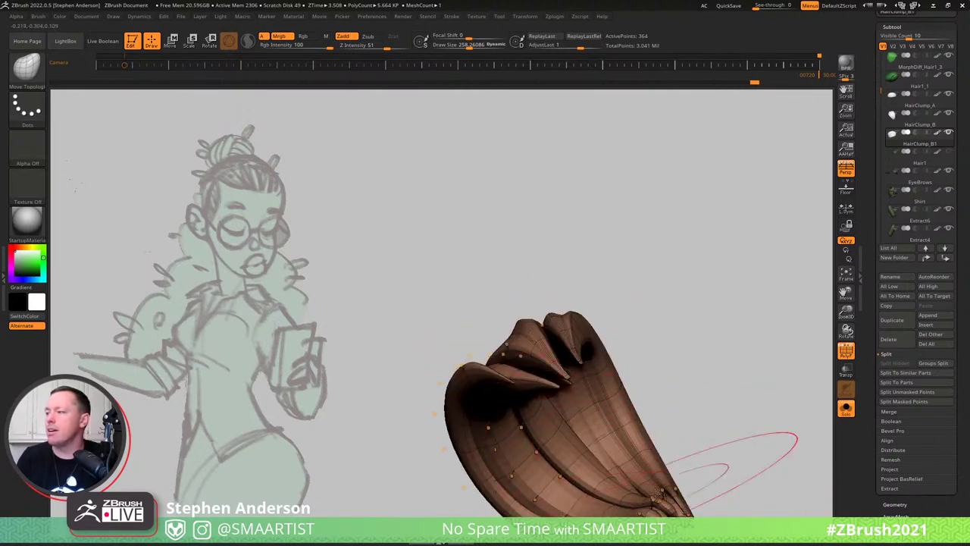
mouse_move(656, 494)
left_mouse_down()
mouse_move(636, 506)
mouse_move(611, 491)
left_mouse_up()
right_click_drag(597, 466, 582, 480)
mouse_move(600, 482)
left_mouse_down()
mouse_move(514, 392)
mouse_move(538, 382)
left_mouse_up()
mouse_move(543, 381)
right_mouse_down()
mouse_move(443, 418)
mouse_move(540, 386)
mouse_move(489, 399)
mouse_move(506, 403)
right_mouse_up()
key("s")
mouse_move(458, 354)
left_mouse_down()
mouse_move(421, 350)
mouse_move(493, 350)
mouse_move(553, 464)
left_mouse_up()
Turn off the smooth subdivision preview, switch to the ZModeler brush and examine the low-poly faces inside HairClump_B1.
right_click_drag(552, 464, 525, 400, "alt")
key("shift+d")
key("b")
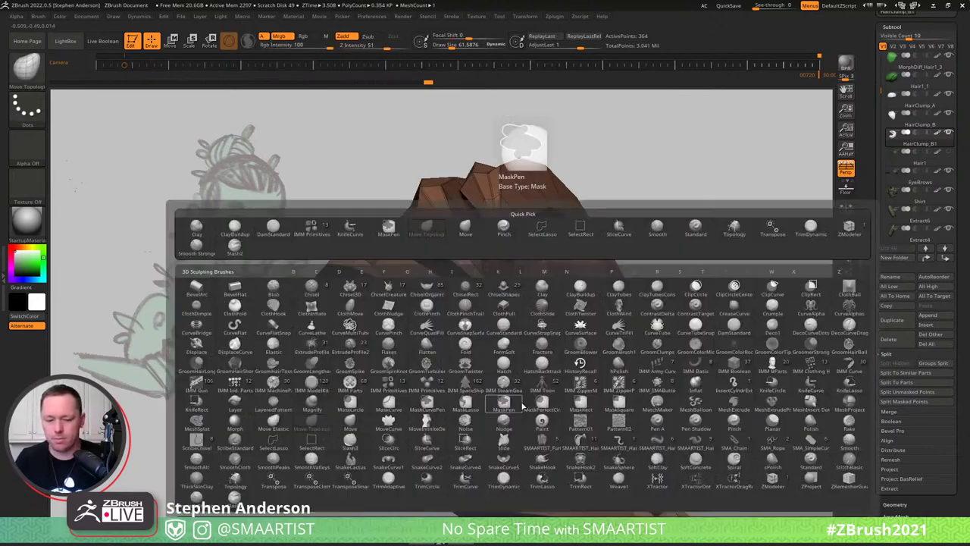
key("z")
key("m")
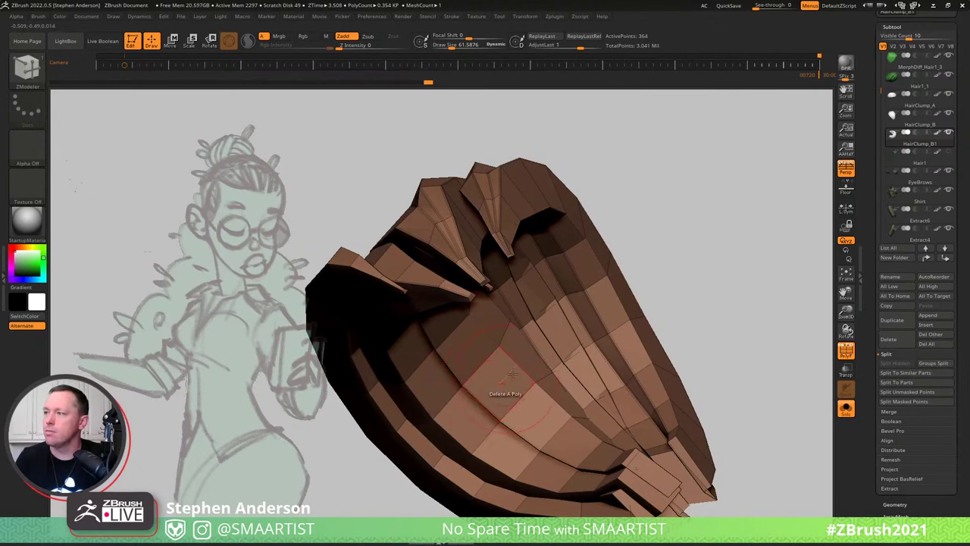
right_click_drag(503, 385, 519, 370)
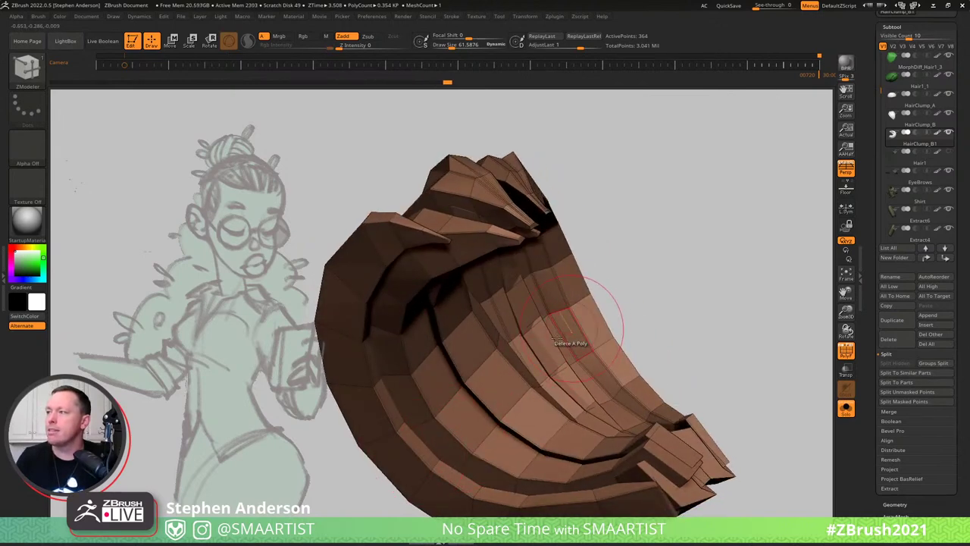
right_click_drag(571, 339, 552, 344)
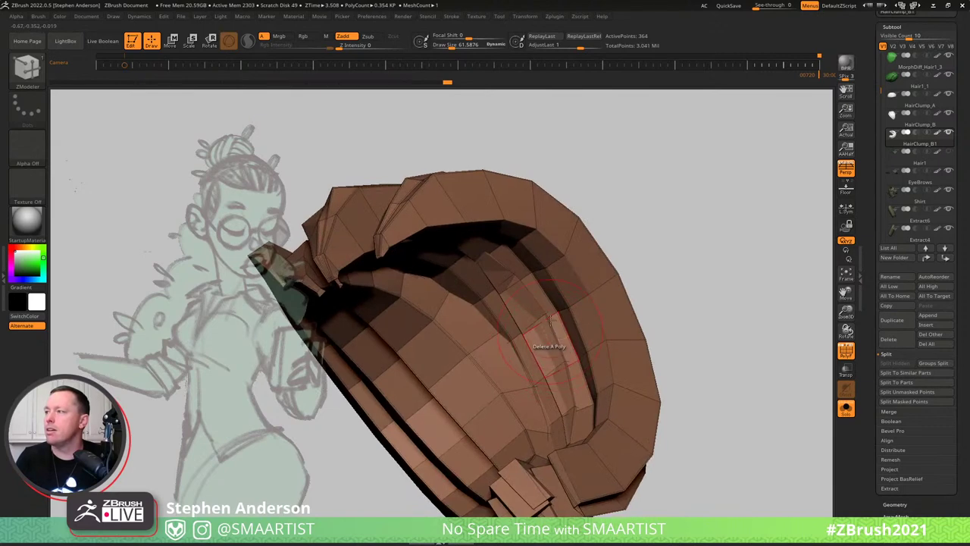
right_click_drag(603, 434, 612, 463, "ctrl")
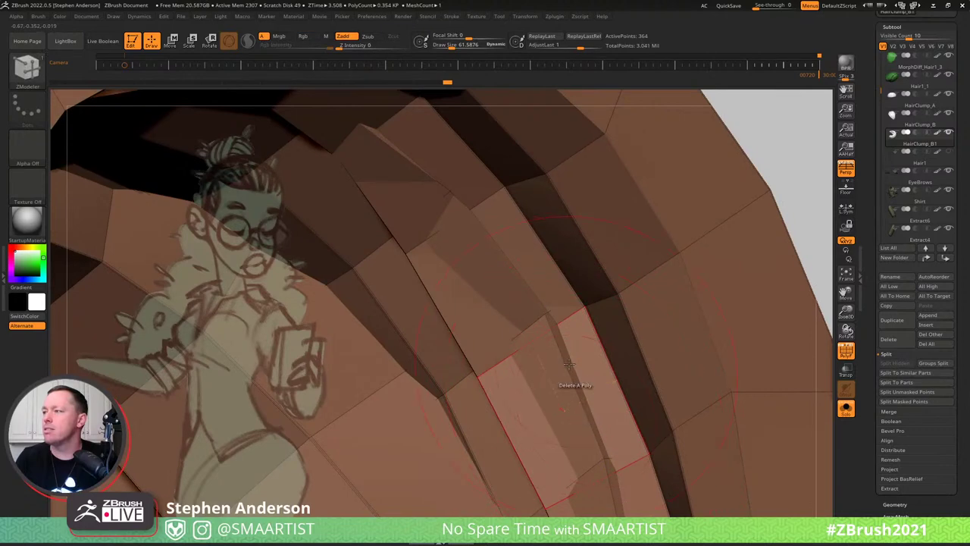
right_click_drag(570, 382, 573, 394)
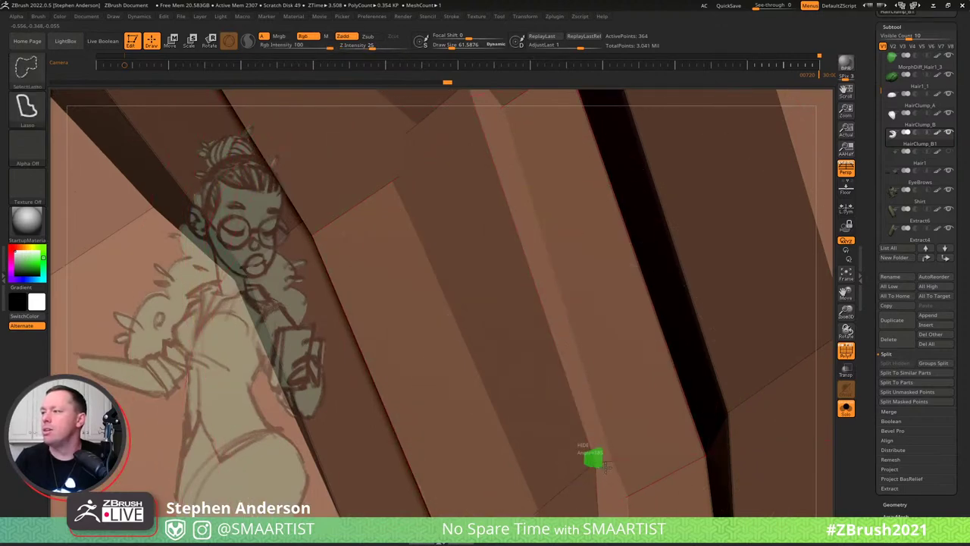
Isolate a single strand of HairClump_B1 to examine its inner polygons, and show the whole clump again.
left_click(594, 458, "ctrl+shift")
key("ctrl+shift+a")
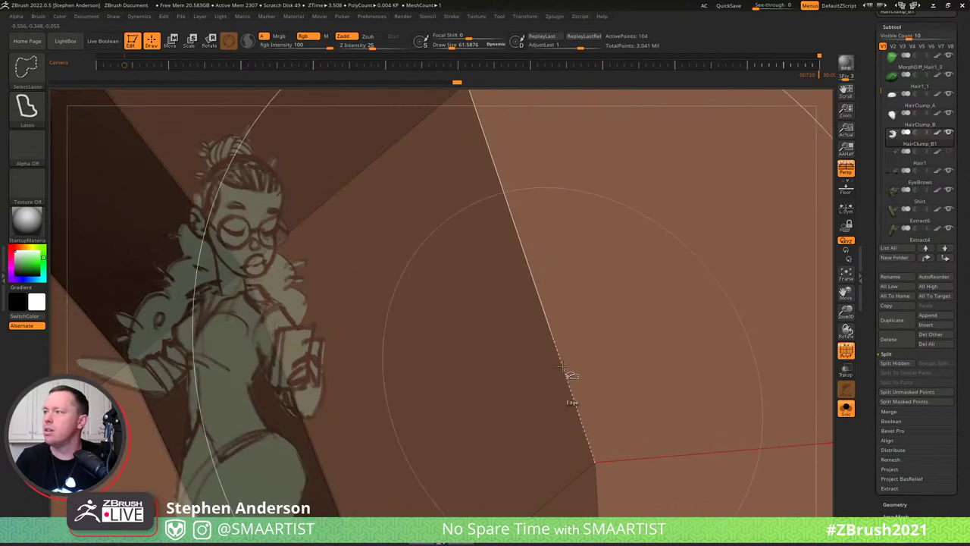
right_click_drag(608, 420, 455, 254, "ctrl")
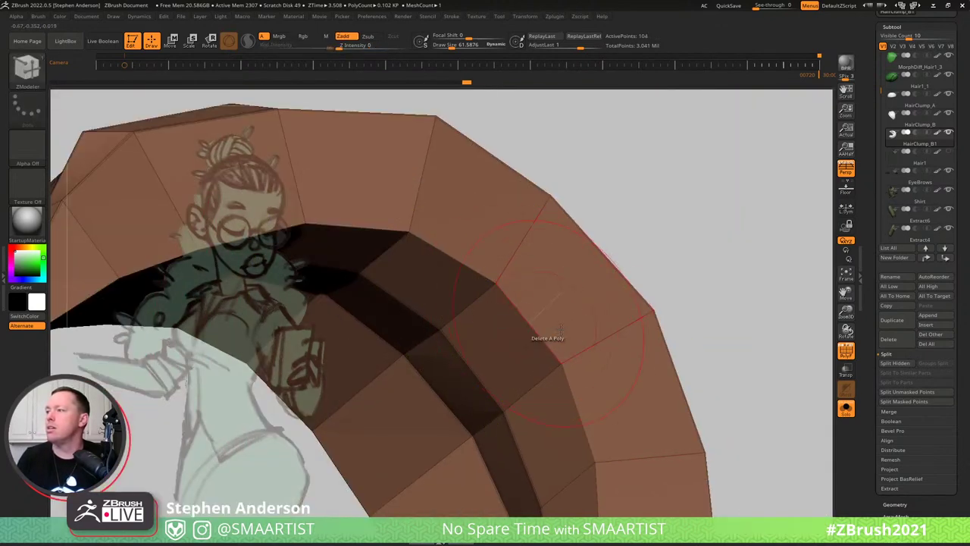
right_click_drag(561, 330, 368, 253)
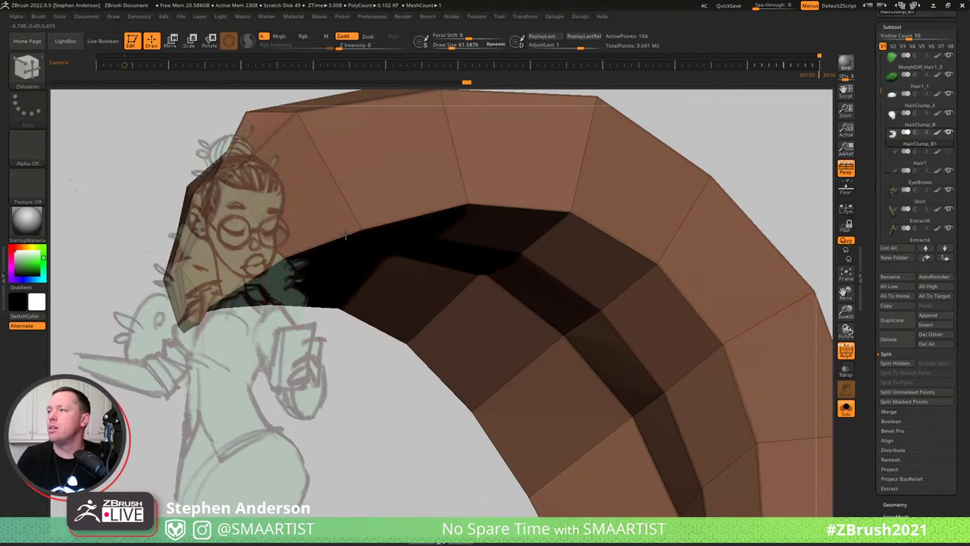
left_click(400, 460, "ctrl+shift")
Turn the smooth subdivision preview back on and hide the wireframe display on HairClump_B1.
mouse_move(653, 344)
right_mouse_down()
mouse_move(665, 328)
mouse_move(647, 351)
mouse_move(758, 364)
mouse_move(686, 328)
mouse_move(501, 356)
mouse_move(501, 250)
right_mouse_up()
key("d")
key("shift+d")
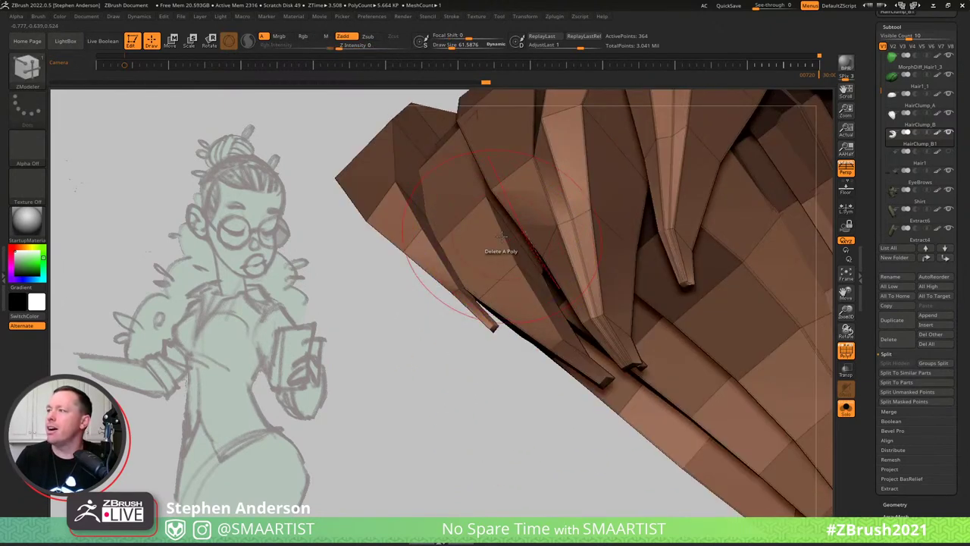
key("d")
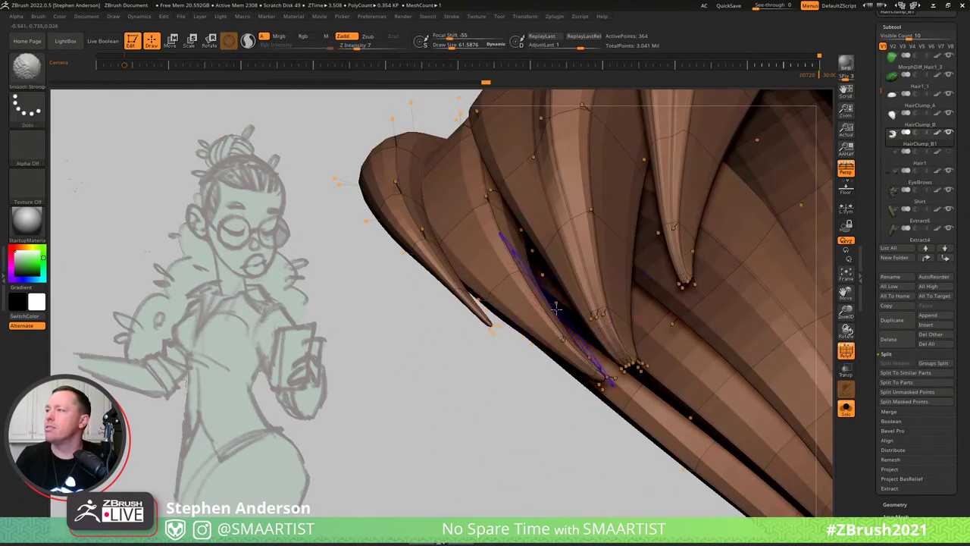
key("shift+f")
mouse_move(559, 304)
right_mouse_down("ctrl")
mouse_move(551, 258)
mouse_move(514, 261)
mouse_move(512, 250)
mouse_move(560, 303)
mouse_move(580, 284)
mouse_move(600, 313)
right_mouse_up("ctrl")
key("d")
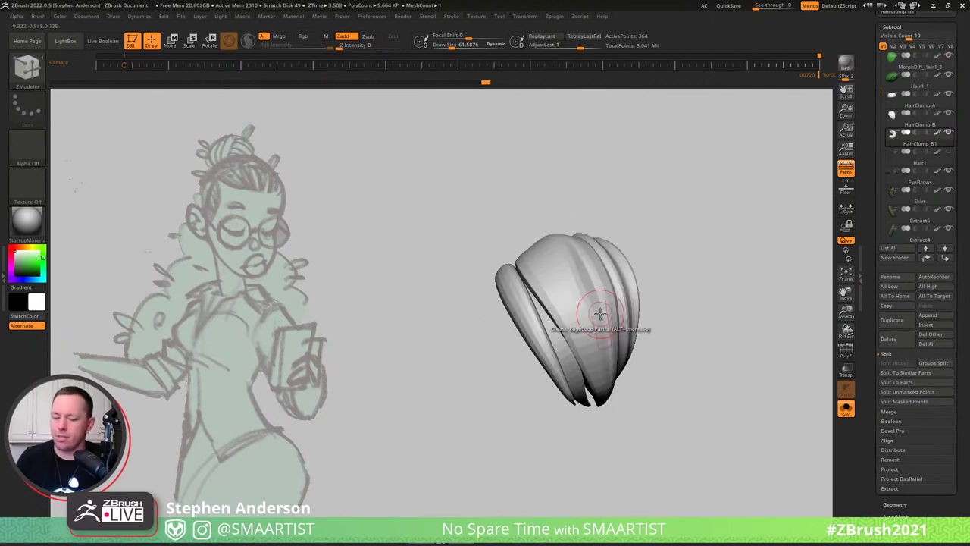
Make HairClump_B the active subtool and undo its last two edits.
left_click(599, 312, "alt")
mouse_move(664, 284)
right_mouse_down()
mouse_move(636, 283)
mouse_move(624, 300)
right_mouse_up()
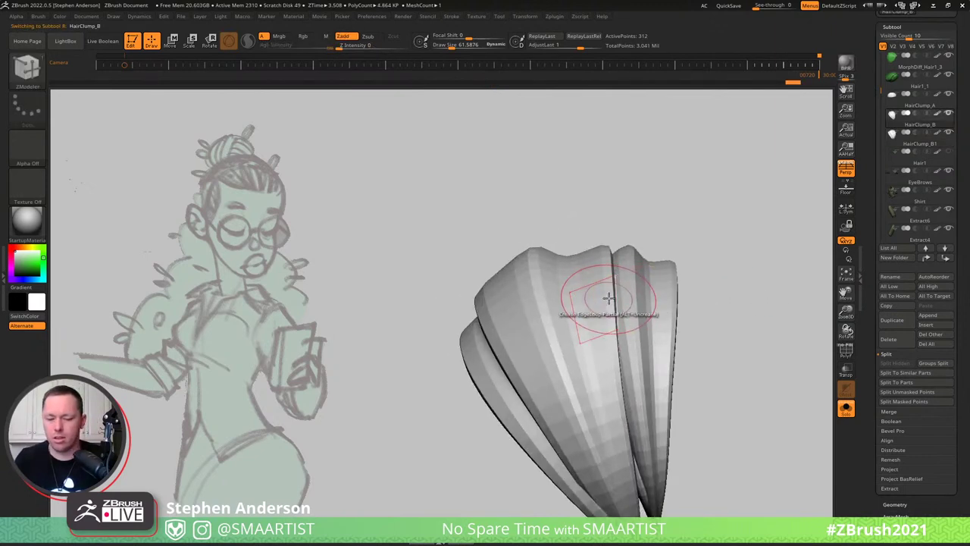
key("ctrl+z")
key("ctrl+z")
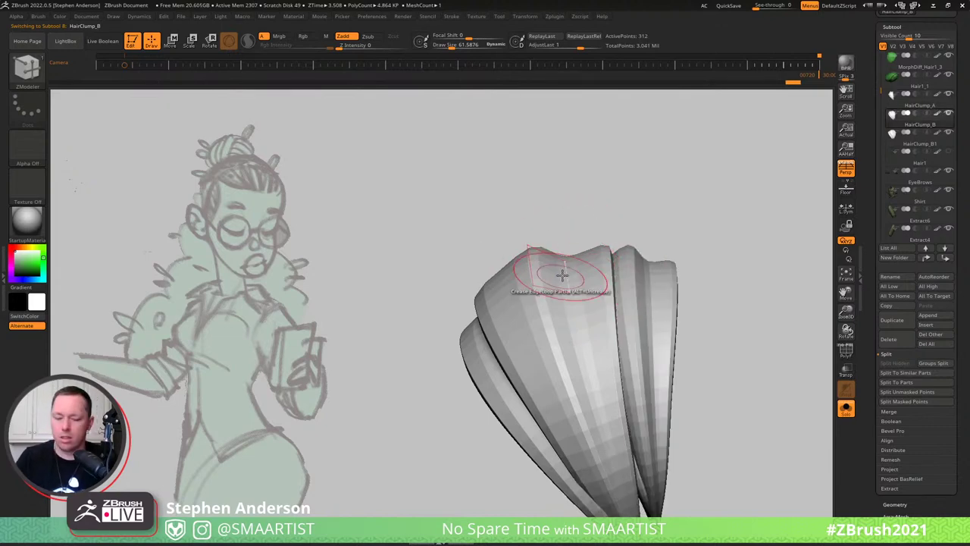
Reshape the strands of HairClump_B using the Move Topological brush at a draw size of about 140.
key("b")
key("m")
key("t")
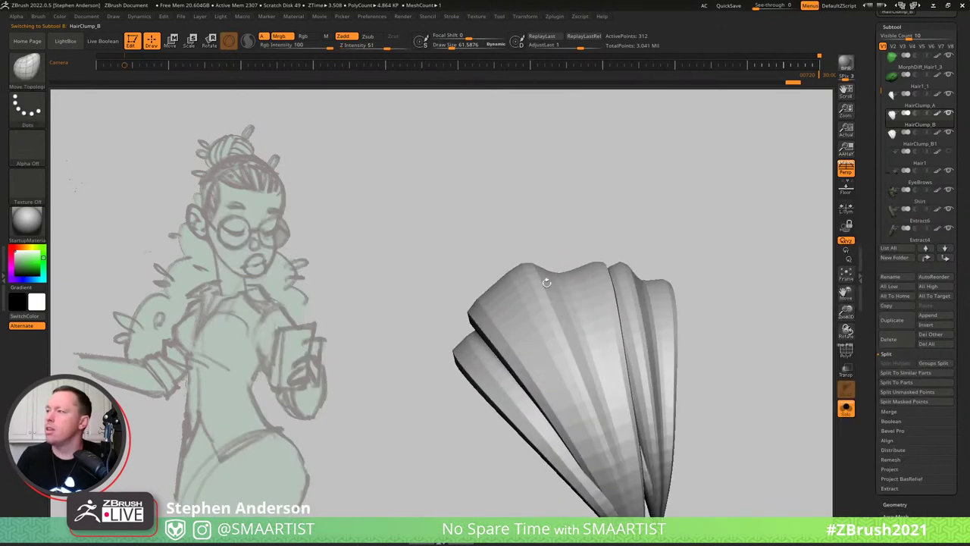
key("s")
mouse_move(569, 291)
left_mouse_down()
mouse_move(590, 247)
mouse_move(605, 243)
left_mouse_up()
key("s")
mouse_move(612, 413)
left_mouse_down()
mouse_move(604, 413)
mouse_move(660, 387)
left_mouse_up()
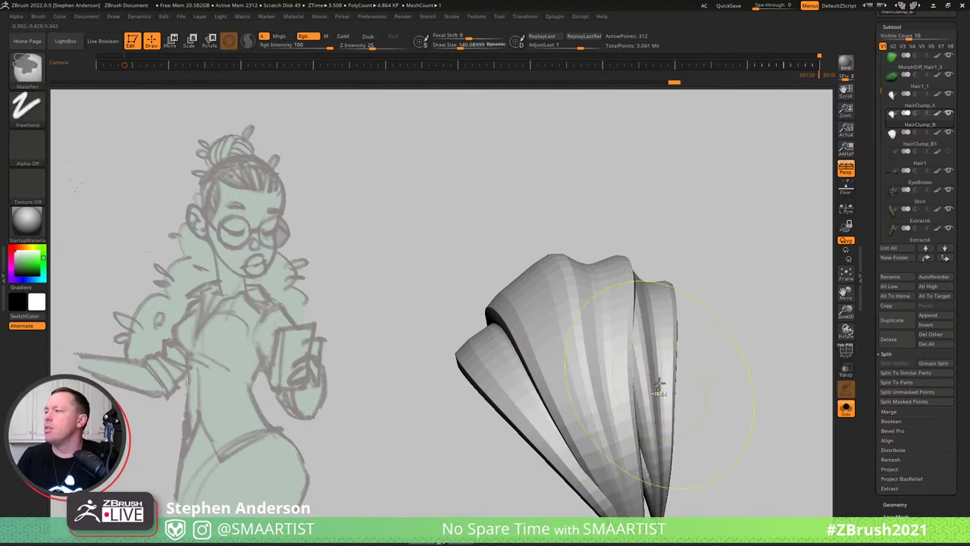
key("s")
left_click_drag(649, 354, 674, 356)
mouse_move(669, 353)
right_mouse_down()
mouse_move(663, 281)
mouse_move(660, 309)
right_mouse_up()
Pull whole strands of HairClump_B outward to both sides at a draw size of about 699.
key("s")
mouse_move(658, 271)
left_mouse_down()
mouse_move(669, 270)
mouse_move(481, 287)
left_mouse_up()
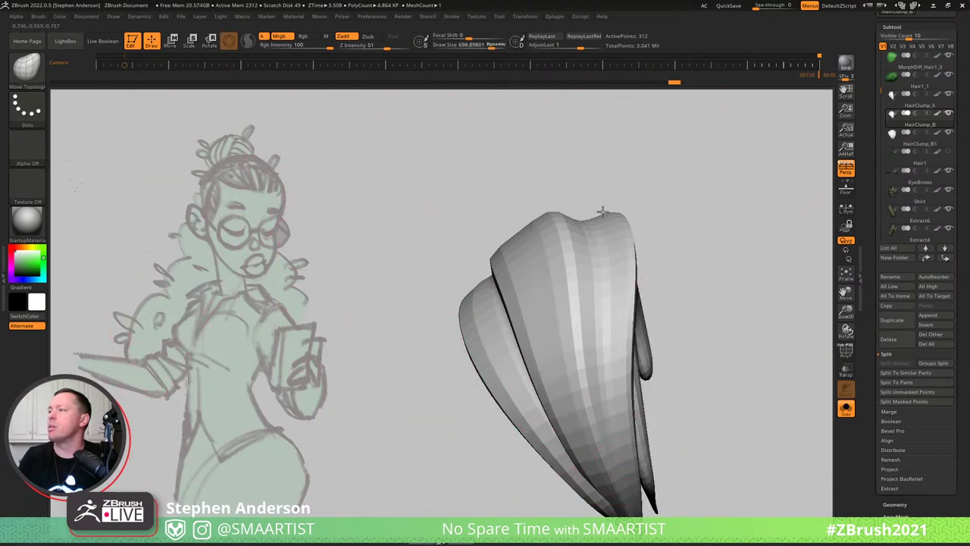
left_click_drag(534, 233, 483, 251)
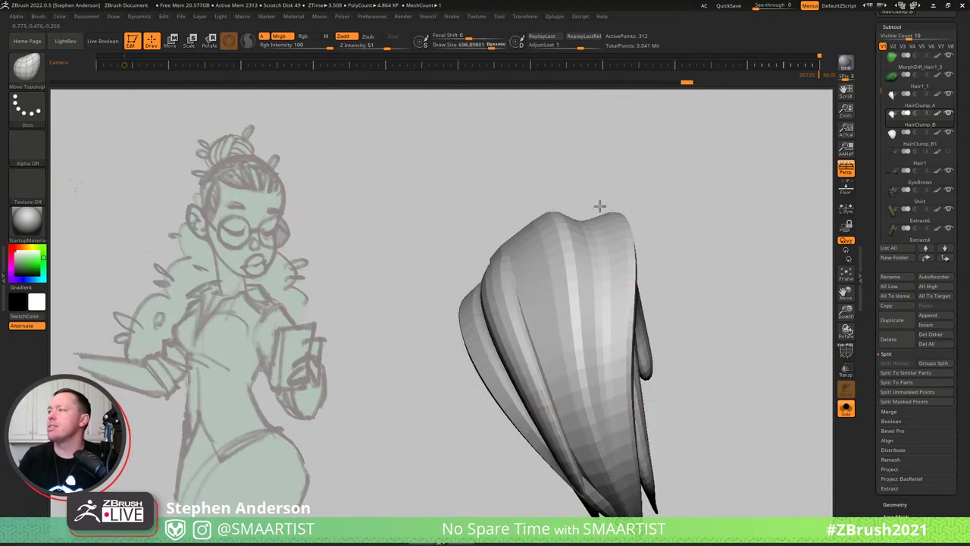
left_click_drag(599, 207, 680, 205)
Refine the curved top and side strands of HairClump_B with the brush reduced to a draw size of about 175.
right_click_drag(667, 245, 649, 217)
key("s")
left_click_drag(650, 217, 634, 227)
key("s")
left_click_drag(666, 267, 664, 261)
mouse_move(664, 262)
right_mouse_down()
mouse_move(664, 275)
mouse_move(579, 329)
right_mouse_up()
left_click_drag(577, 329, 569, 315)
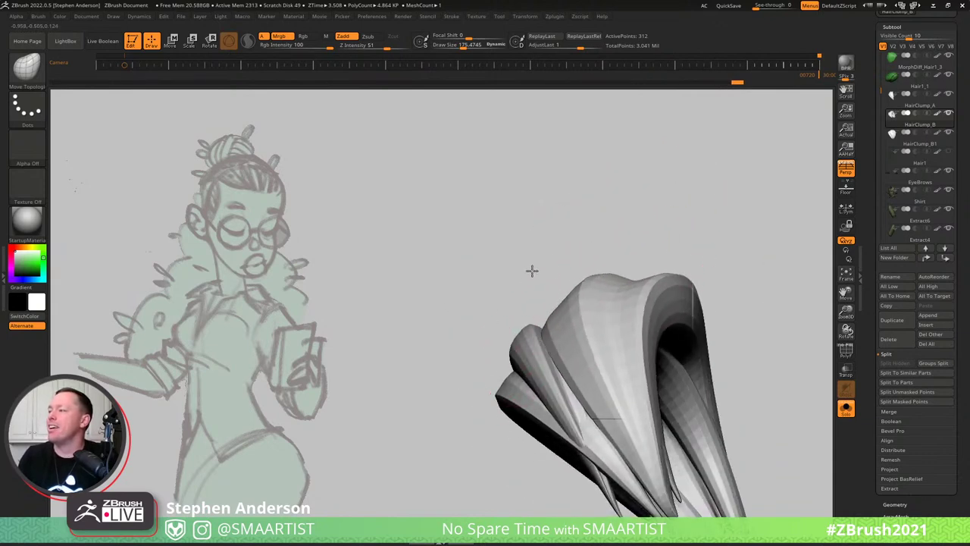
left_click_drag(630, 374, 612, 369)
Shape the ridges and outer edge of HairClump_B's broad strand, reducing the draw size to about 163.
right_click_drag(612, 368, 650, 391)
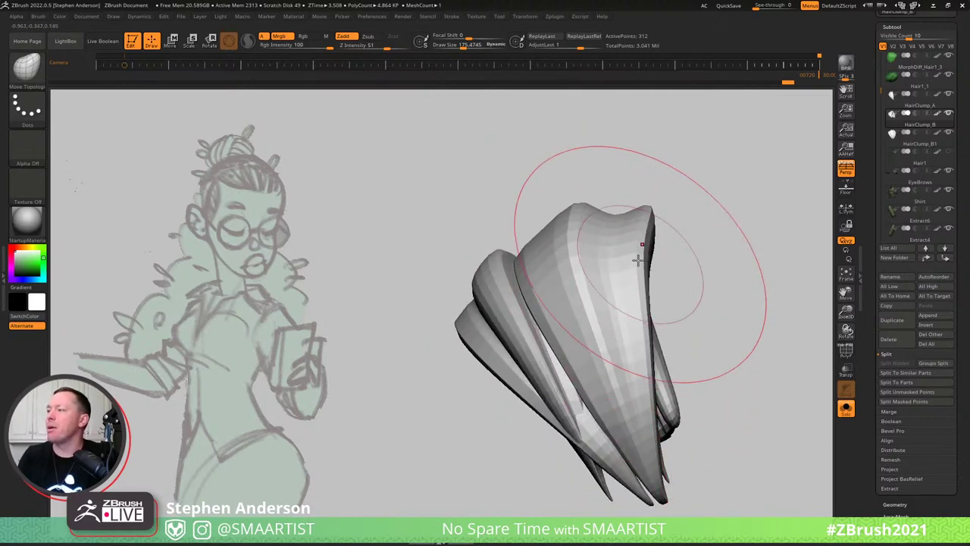
mouse_move(682, 270)
left_mouse_down()
mouse_move(641, 318)
mouse_move(588, 321)
left_mouse_up()
key("s")
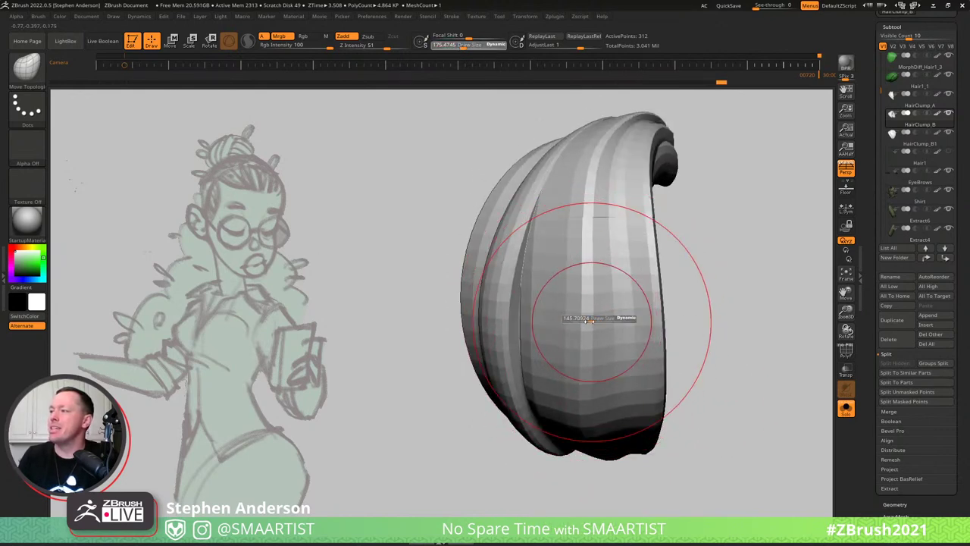
left_click_drag(585, 261, 615, 281)
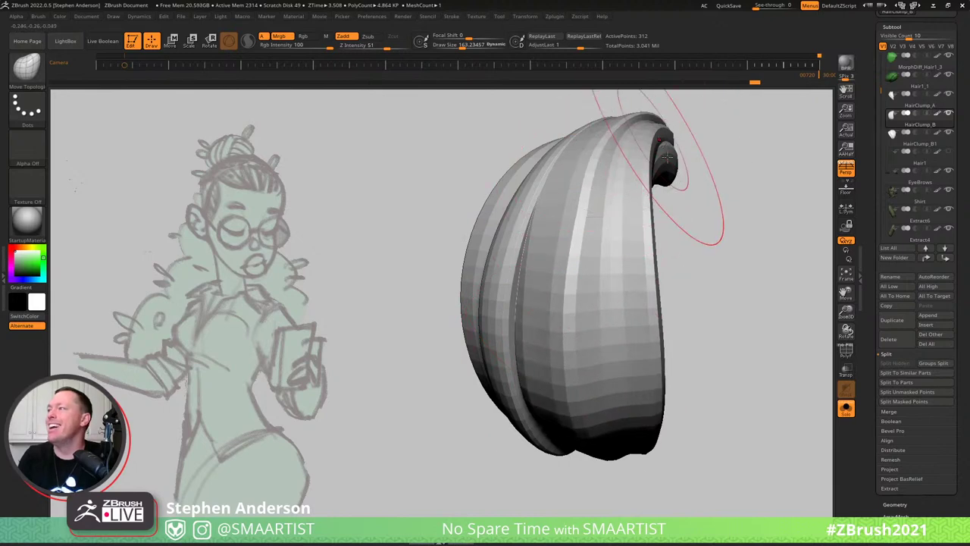
right_click_drag(671, 148, 621, 269)
right_click_drag(621, 270, 579, 371, "alt")
right_click_drag(620, 218, 646, 224)
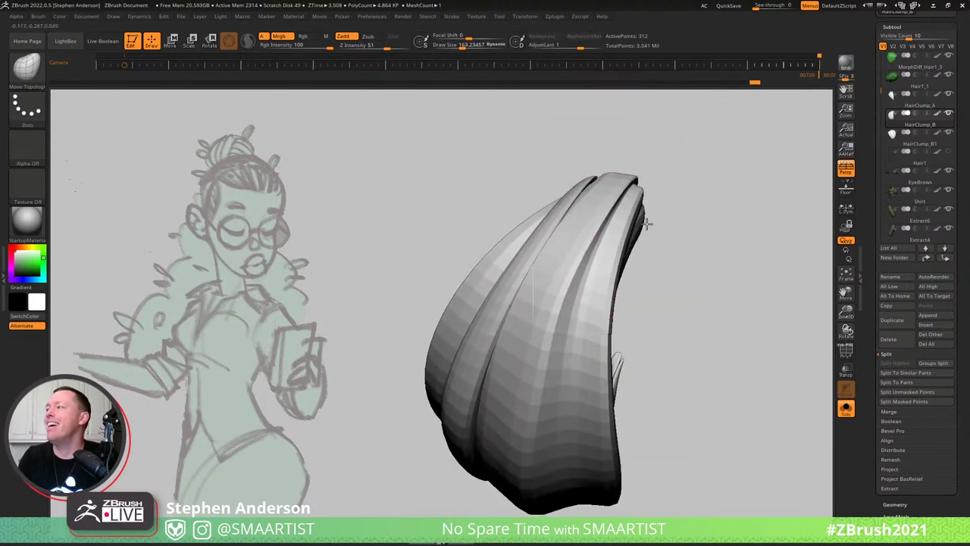
left_click_drag(658, 234, 656, 231)
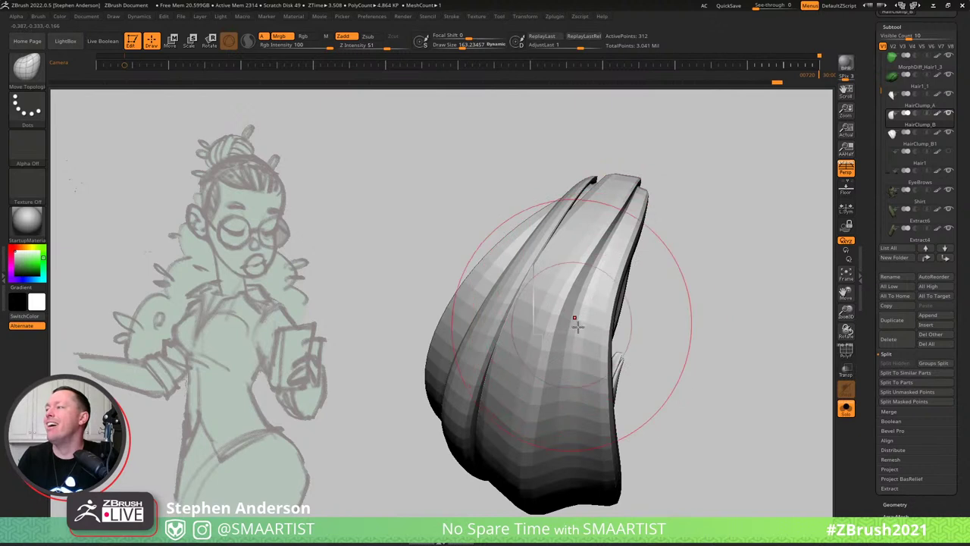
mouse_move(606, 338)
right_mouse_down()
mouse_move(624, 242)
mouse_move(580, 212)
mouse_move(651, 296)
right_mouse_up()
key("Up")
key("Down")
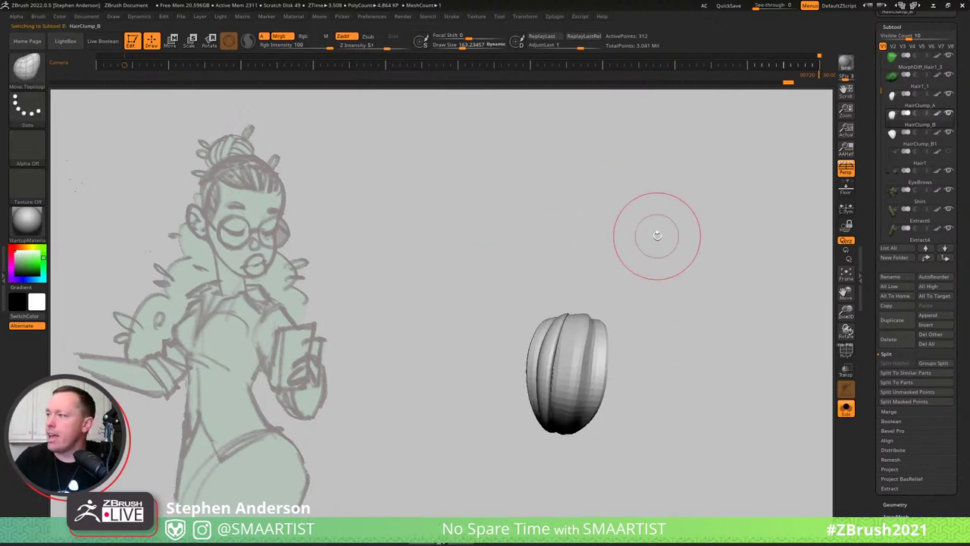
key("Down")
key("Up")
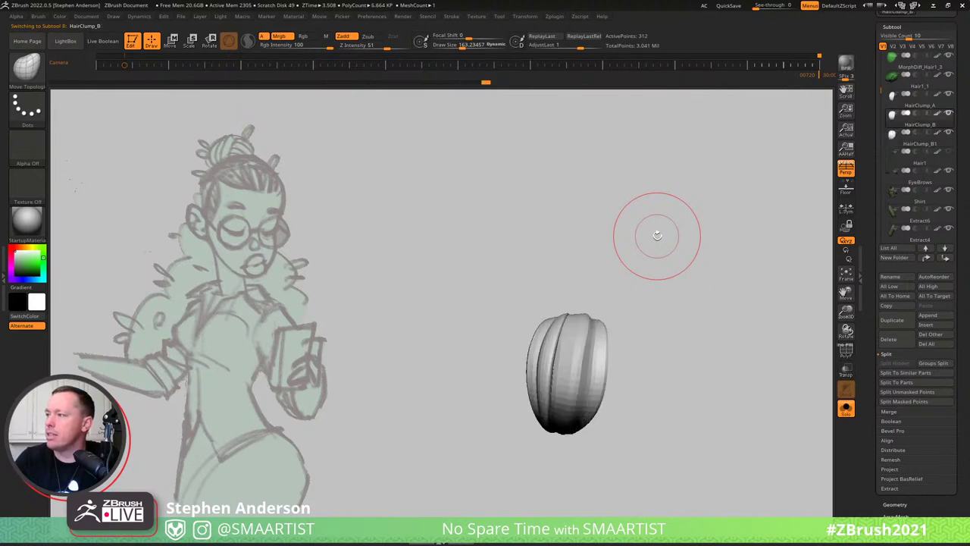
Spread the narrow strands of HairClump_B away from the broad strand at the tips, using a draw size of about 366.
scroll(615, 341, "up", 6)
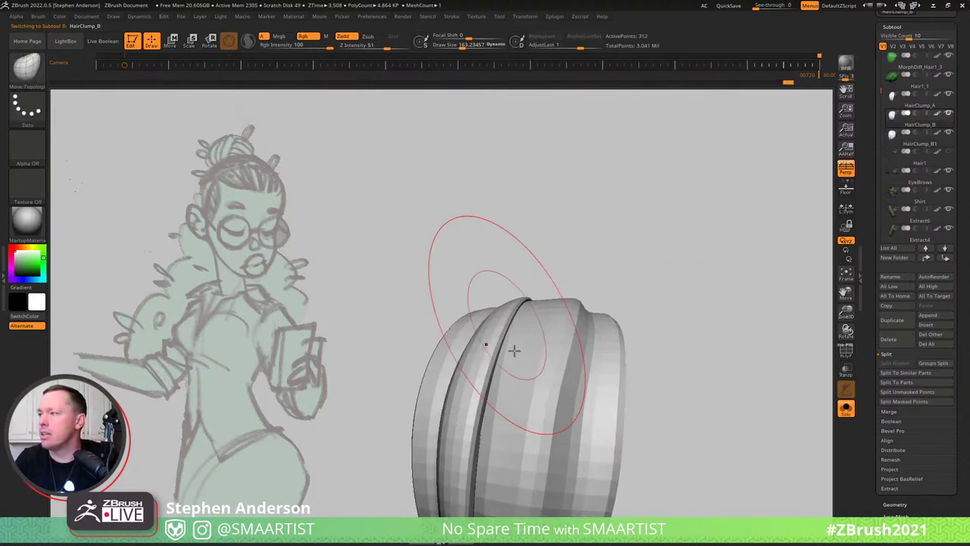
mouse_move(529, 331)
right_mouse_down()
mouse_move(478, 441)
mouse_move(546, 245)
mouse_move(515, 285)
mouse_move(511, 255)
mouse_move(518, 334)
right_mouse_up()
key("s")
left_click_drag(515, 362, 527, 362)
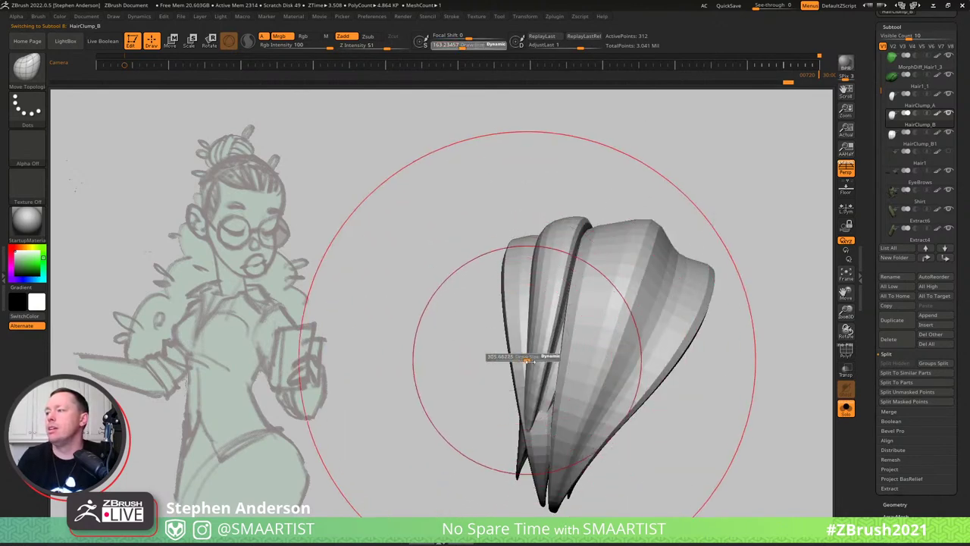
mouse_move(558, 435)
left_mouse_down()
mouse_move(487, 422)
mouse_move(547, 435)
mouse_move(521, 434)
left_mouse_up()
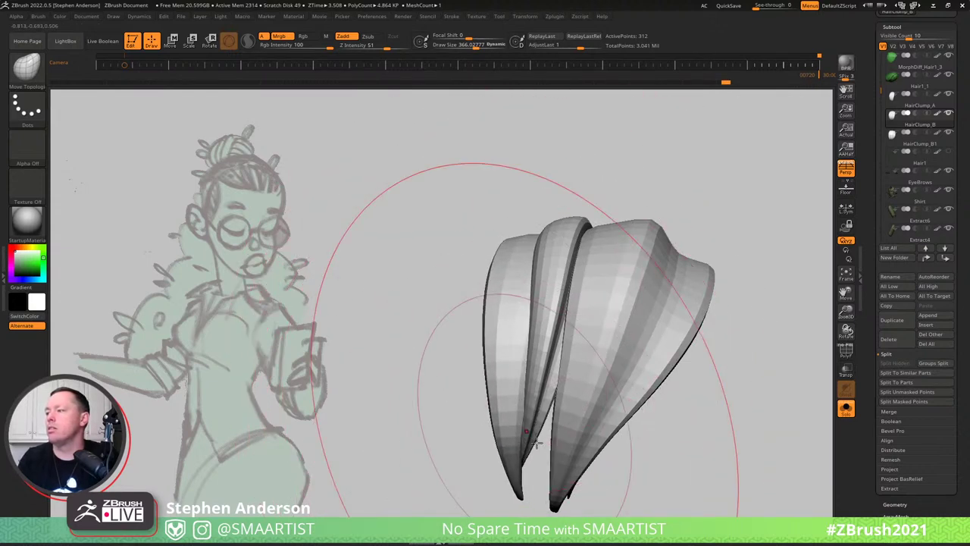
left_click_drag(516, 407, 506, 402)
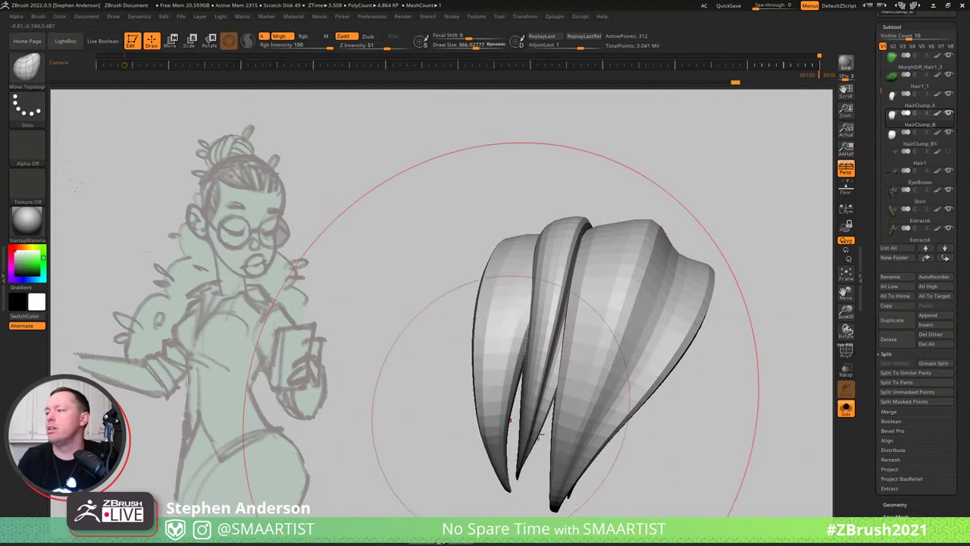
Move the narrow strand tips of HairClump_B closer to the broad strand, finishing at a draw size of about 357.
left_click_drag(526, 459, 536, 478)
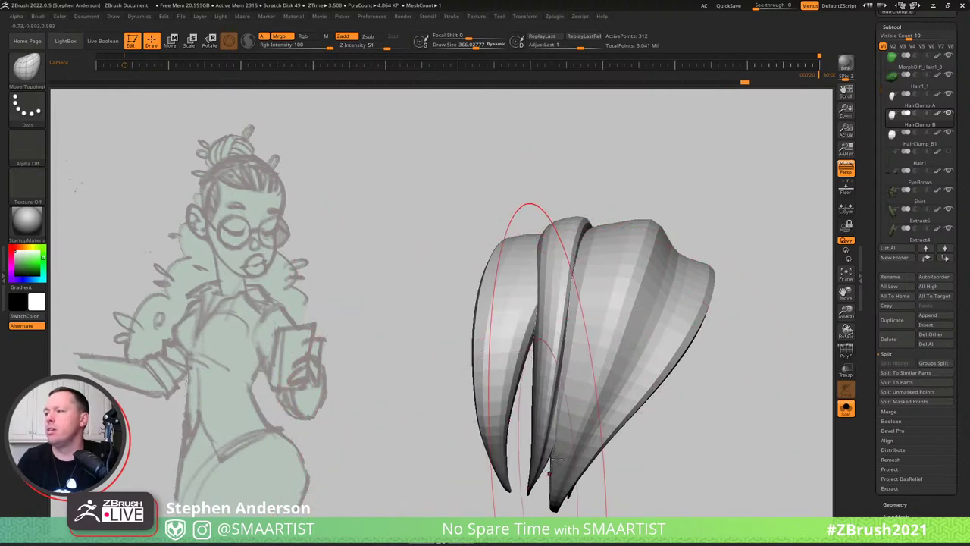
right_click_drag(530, 464, 547, 447)
key("s")
mouse_move(525, 493)
left_mouse_down()
mouse_move(515, 494)
mouse_move(540, 482)
left_mouse_up()
key("s")
mouse_move(553, 442)
left_mouse_down()
mouse_move(510, 422)
mouse_move(535, 451)
mouse_move(559, 444)
mouse_move(559, 419)
left_mouse_up()
key("s")
mouse_move(565, 424)
right_mouse_down()
mouse_move(526, 372)
mouse_move(546, 398)
right_mouse_up()
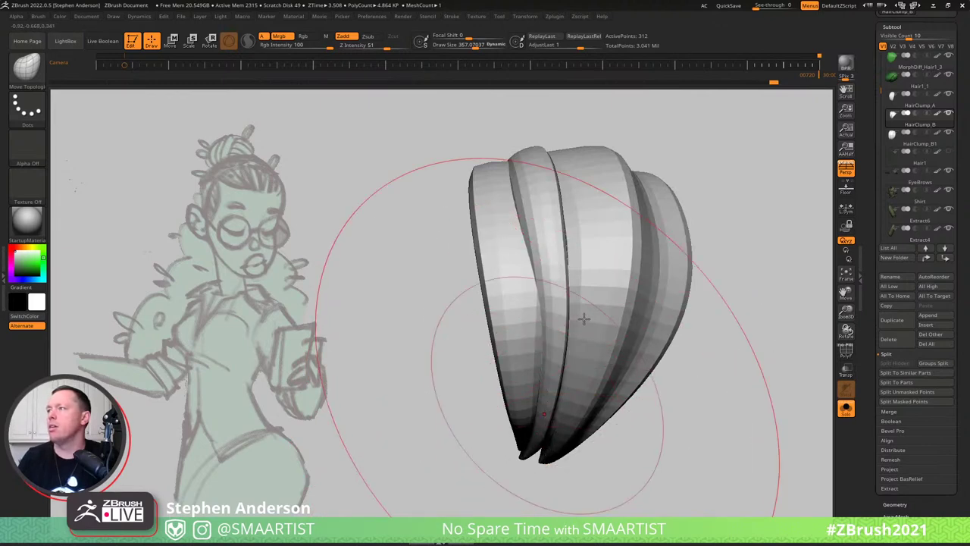
Select the HairClump_B1 subtool and rename it HairClump_C.
right_click_drag(584, 318, 622, 260)
left_click(621, 260, "alt")
left_click(621, 259, "alt")
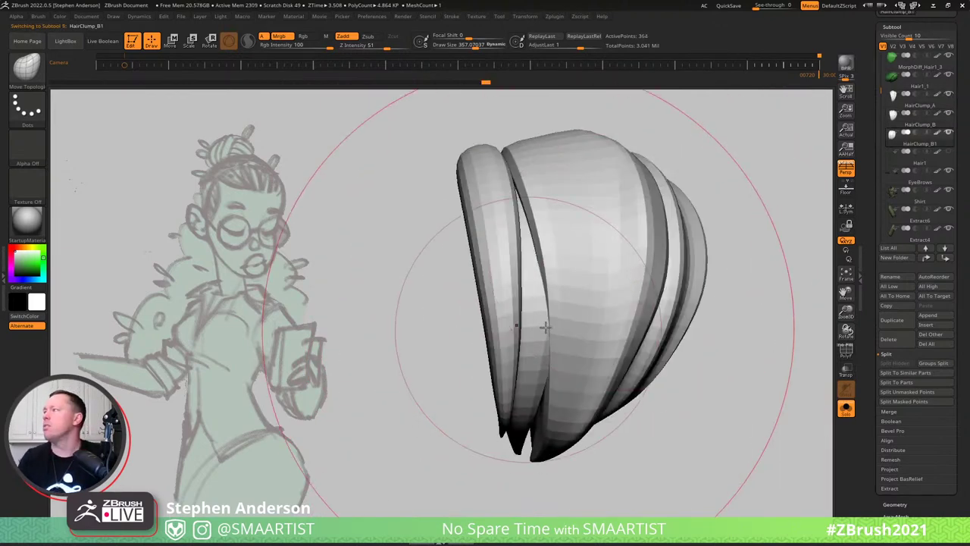
right_click_drag(556, 317, 578, 327, "ctrl")
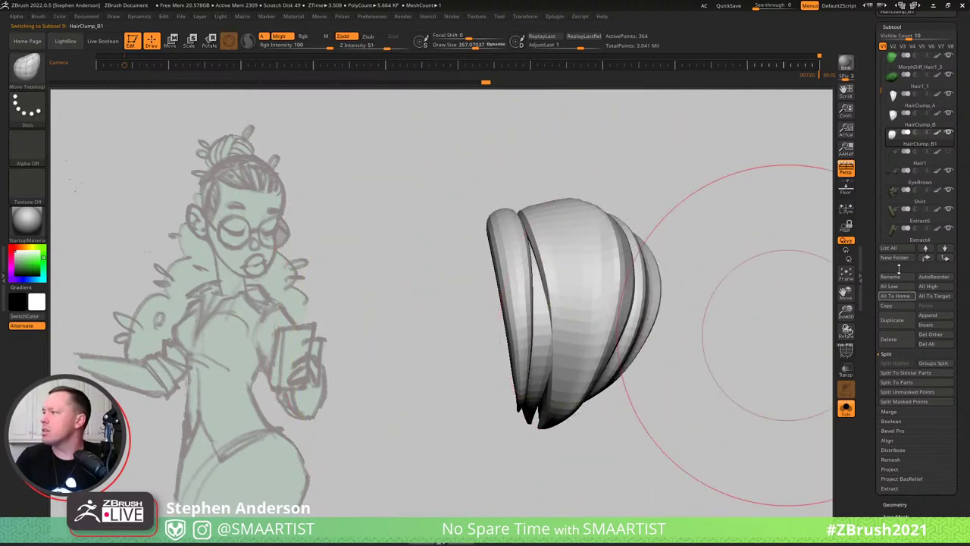
left_click(893, 276)
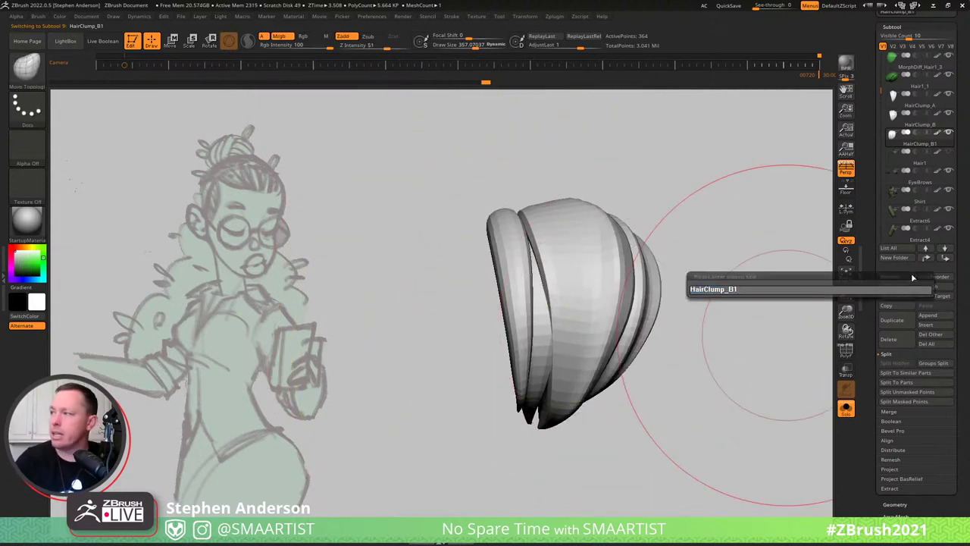
key("BackSpace")
key("BackSpace")
type("C")
key("Return")
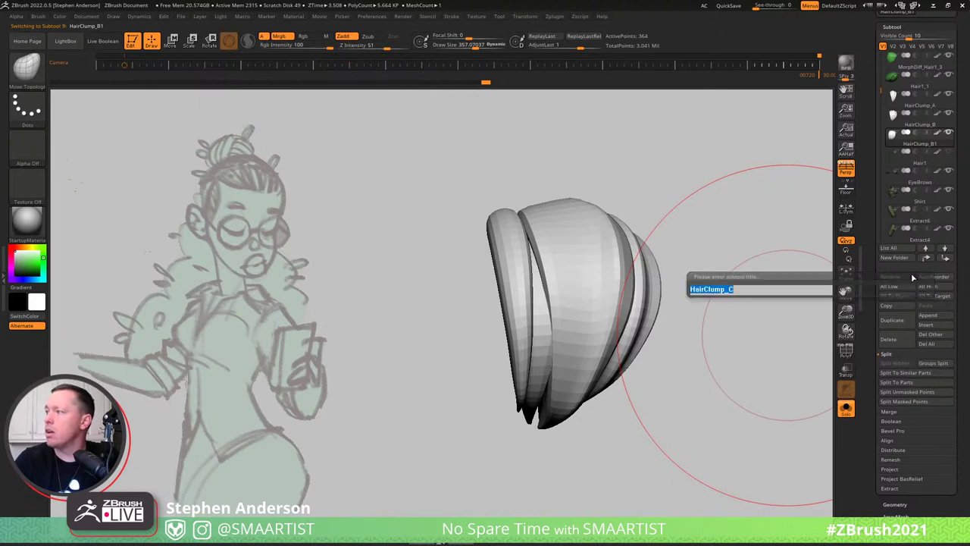
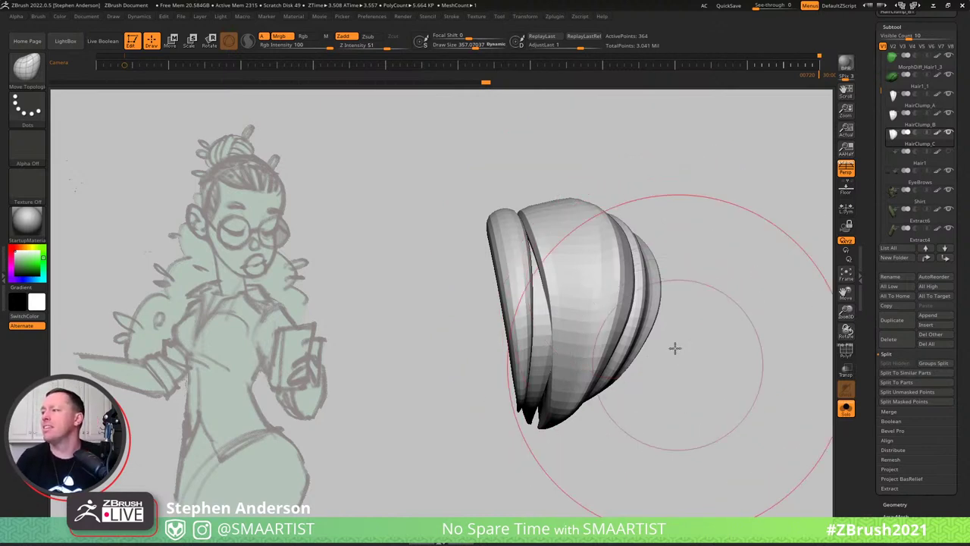
Shift the broad front strand of HairClump_C toward the narrow side strands, using draw sizes of about 182 and 208.
mouse_move(675, 346)
left_mouse_down()
mouse_move(682, 334)
mouse_move(666, 319)
mouse_move(599, 301)
left_mouse_up()
key("s")
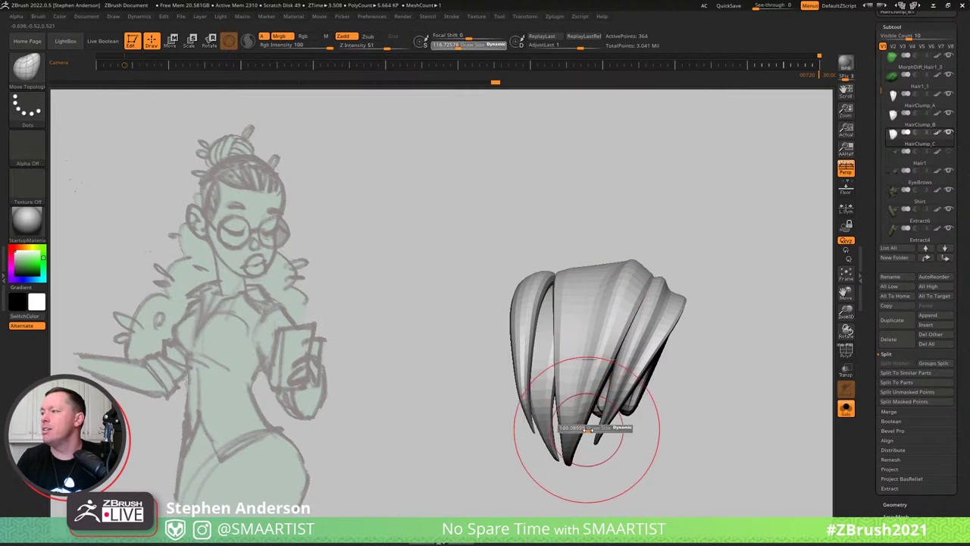
left_click_drag(587, 429, 590, 431)
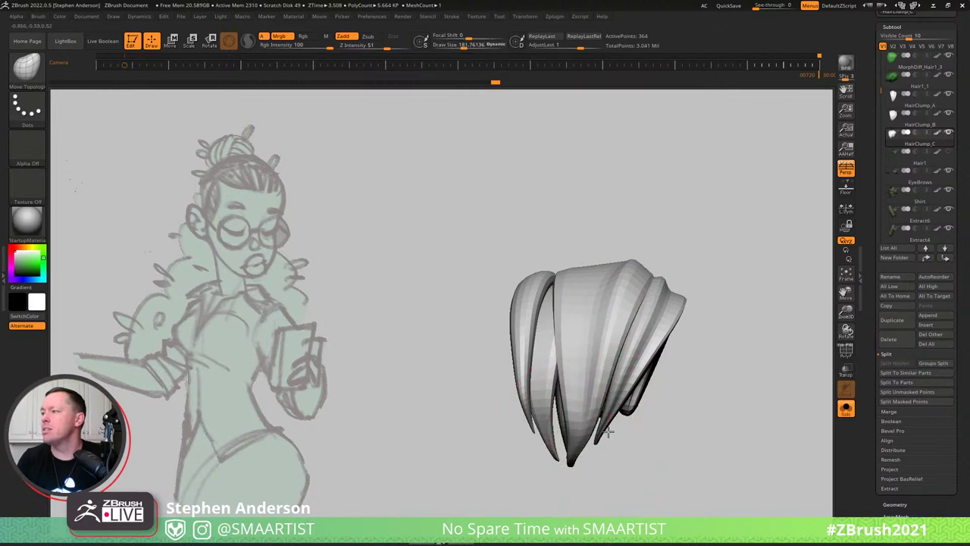
mouse_move(621, 410)
right_mouse_down()
mouse_move(608, 386)
mouse_move(569, 381)
right_mouse_up()
key("s")
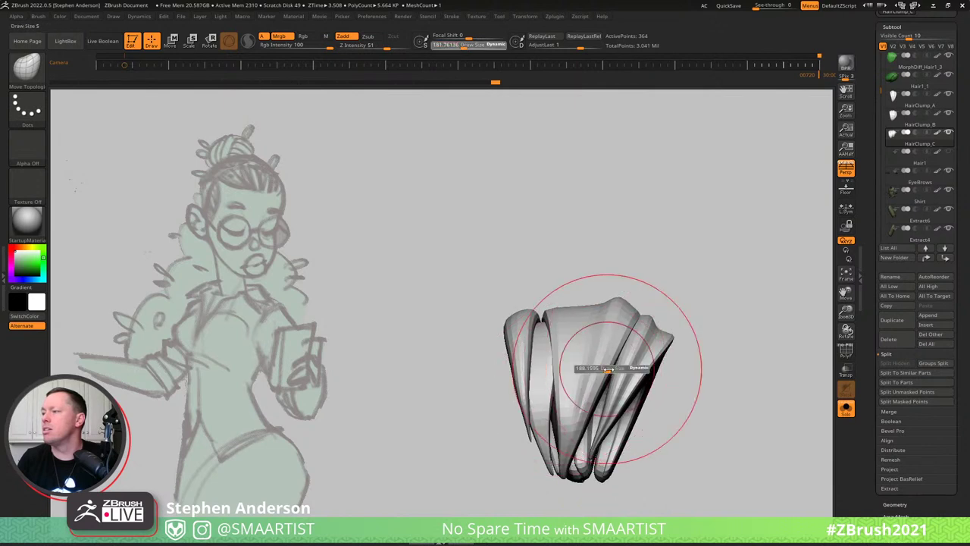
left_click_drag(606, 369, 615, 367)
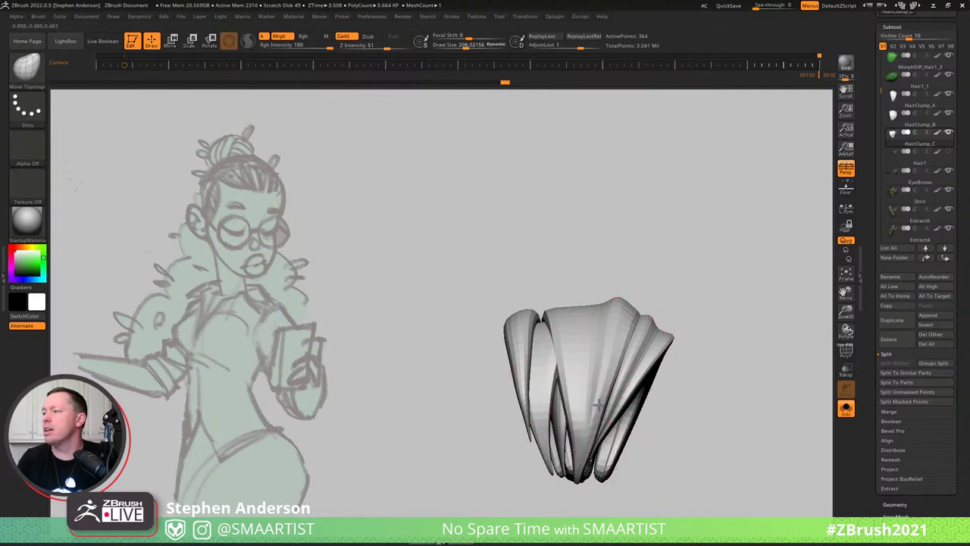
Separate and curve the front strand tips of HairClump_C from several angles at a draw size of about 208.
right_click_drag(598, 403, 555, 436)
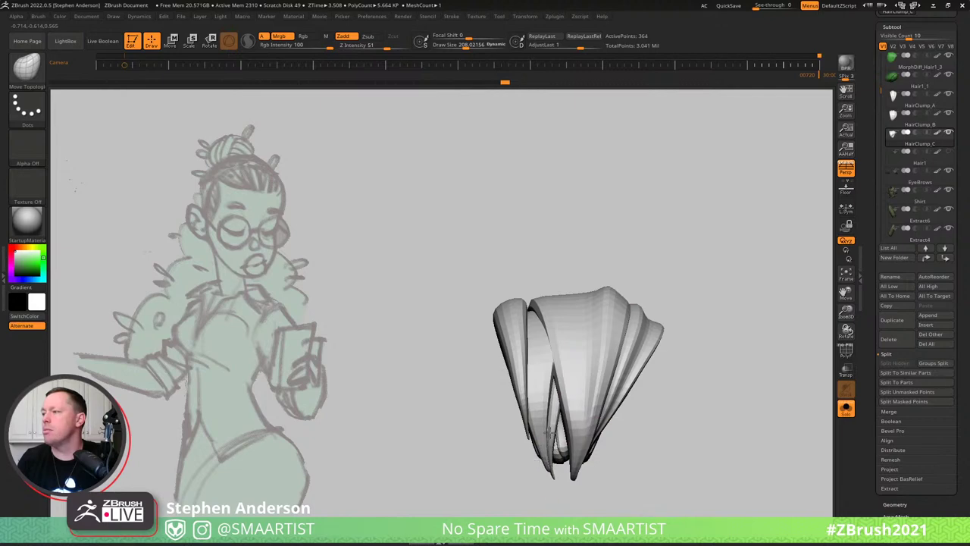
mouse_move(552, 391)
right_mouse_down()
mouse_move(553, 382)
mouse_move(573, 411)
mouse_move(561, 338)
mouse_move(532, 330)
mouse_move(540, 339)
right_mouse_up()
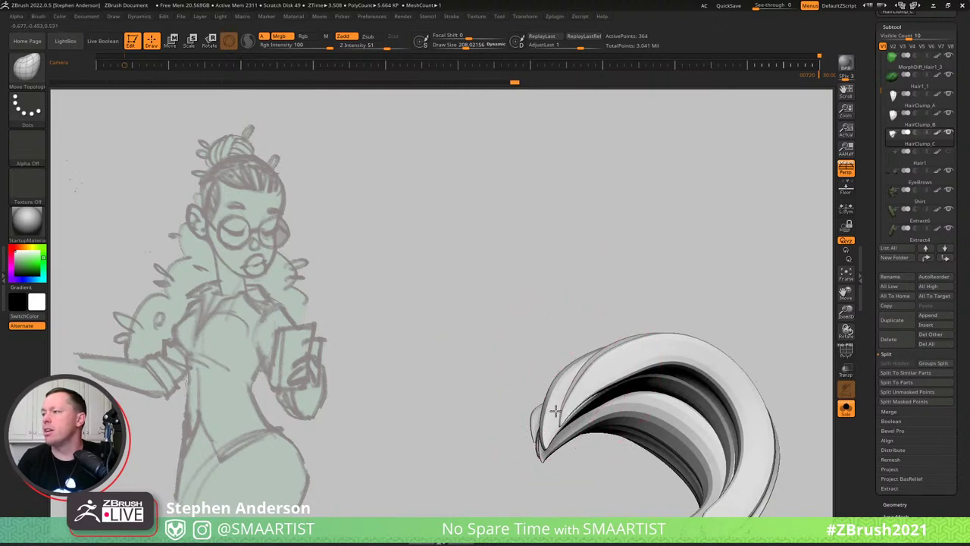
right_click_drag(558, 411, 567, 419)
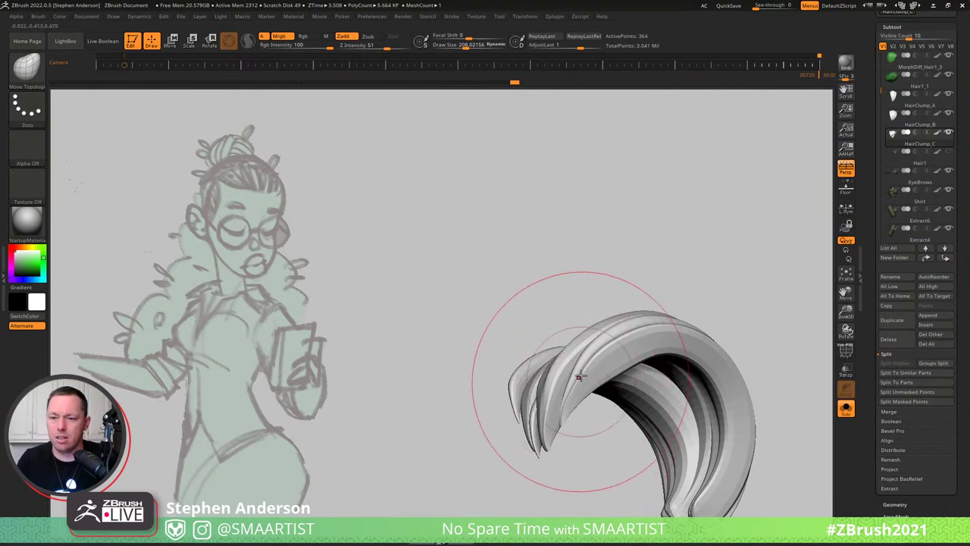
right_click_drag(582, 376, 608, 388)
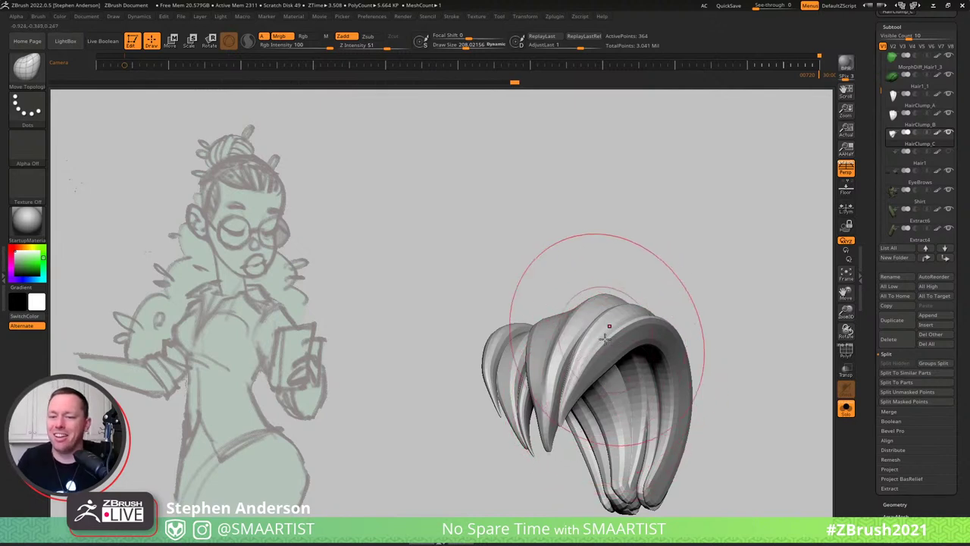
right_click_drag(603, 338, 607, 356)
mouse_move(600, 364)
right_mouse_down()
mouse_move(580, 356)
mouse_move(614, 440)
right_mouse_up()
Refine the tapered tips and edges of HairClump_C's front strands with the draw size reduced to about 77.
key("s")
left_click_drag(588, 380, 576, 382)
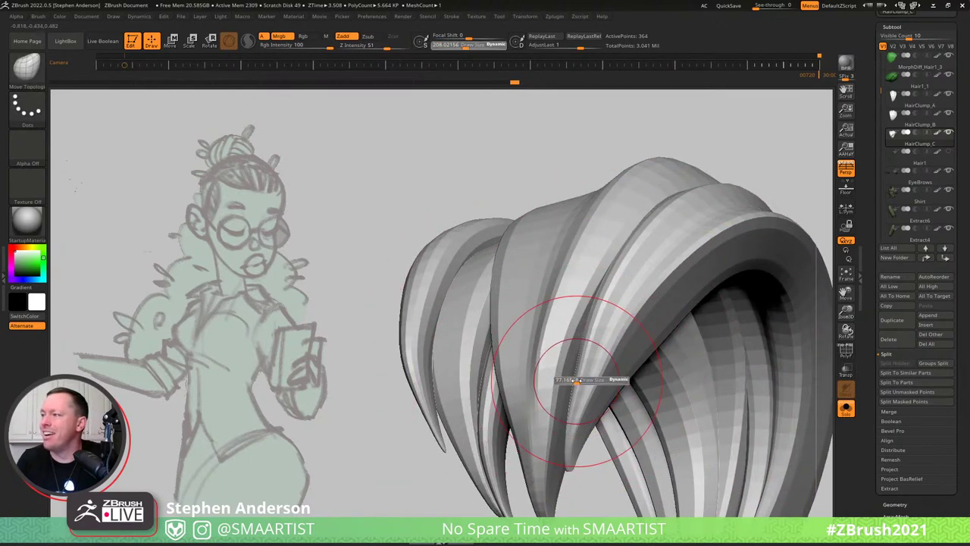
mouse_move(595, 367)
right_mouse_down()
mouse_move(623, 364)
mouse_move(602, 362)
right_mouse_up()
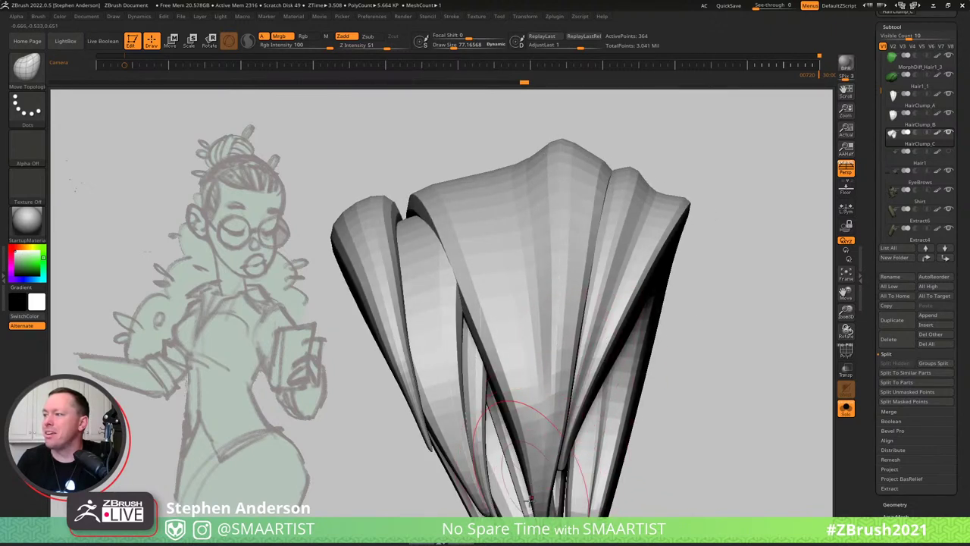
Switch to HairClump_B and reshape its broad strand and neighbouring strands at a draw size of about 222.
mouse_move(571, 422)
right_mouse_down("ctrl")
mouse_move(498, 376)
mouse_move(511, 383)
right_mouse_up("ctrl")
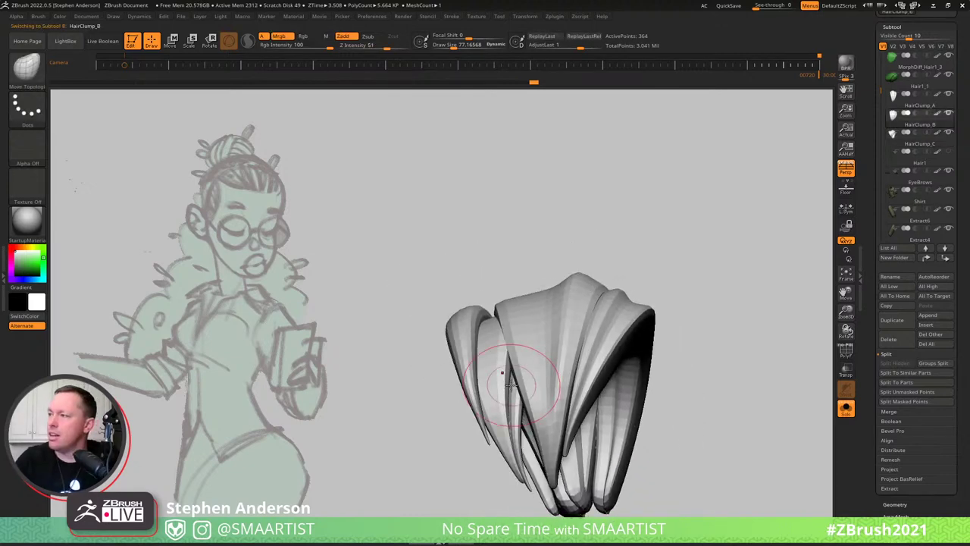
key("Up")
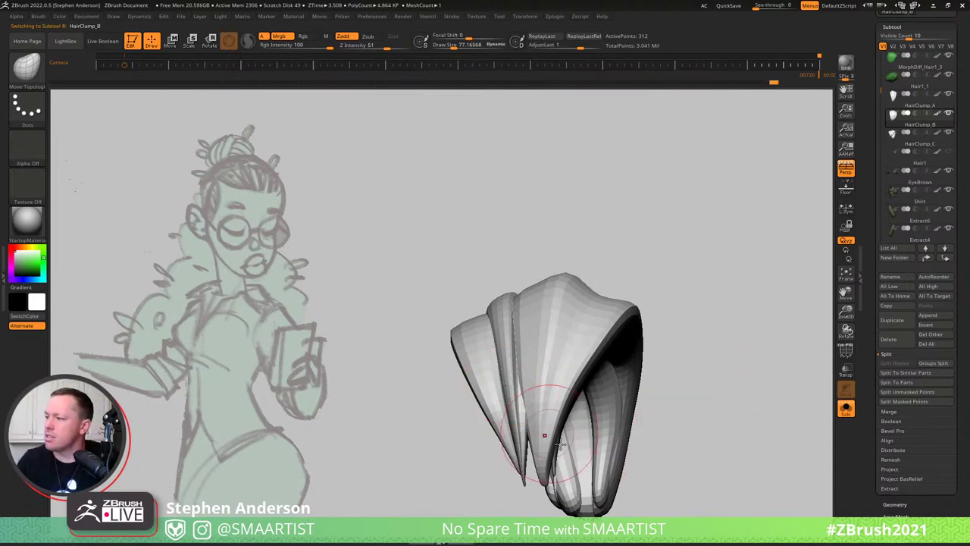
mouse_move(560, 444)
right_mouse_down()
mouse_move(587, 403)
mouse_move(599, 321)
mouse_move(593, 284)
mouse_move(617, 372)
mouse_move(638, 386)
right_mouse_up()
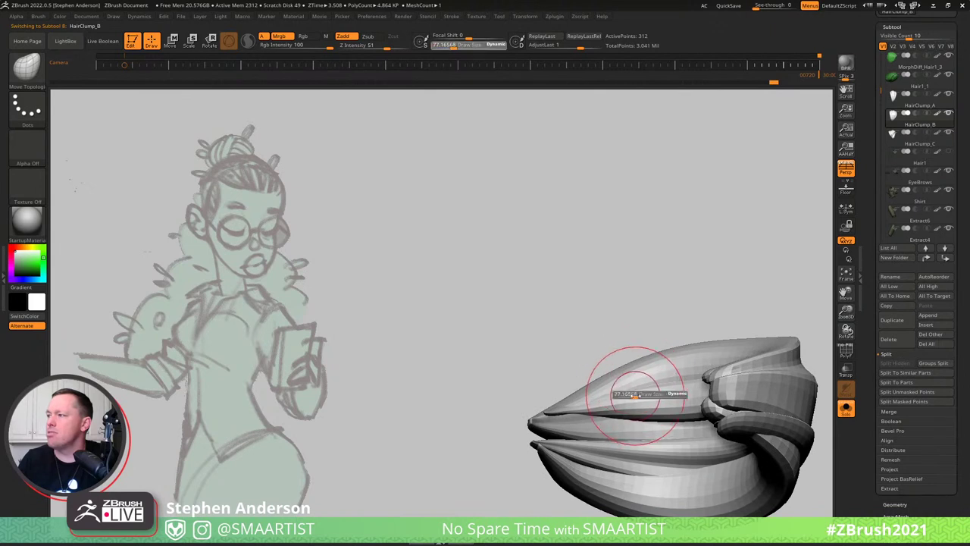
left_click_drag(644, 397, 647, 395)
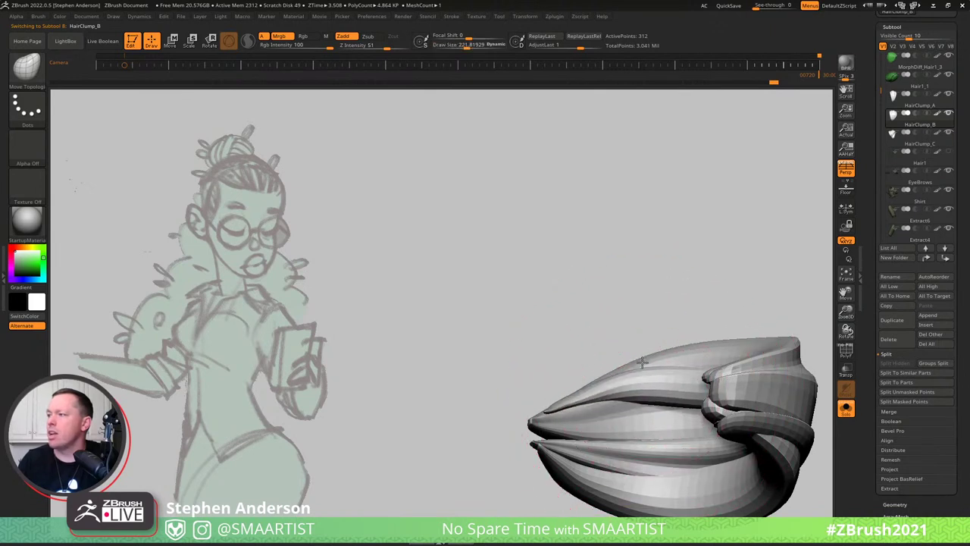
mouse_move(699, 375)
right_mouse_down()
mouse_move(717, 377)
mouse_move(706, 319)
right_mouse_up()
mouse_move(756, 354)
right_mouse_down()
mouse_move(749, 341)
mouse_move(732, 453)
mouse_move(674, 347)
mouse_move(667, 351)
mouse_move(667, 442)
mouse_move(656, 450)
mouse_move(651, 282)
right_mouse_up()
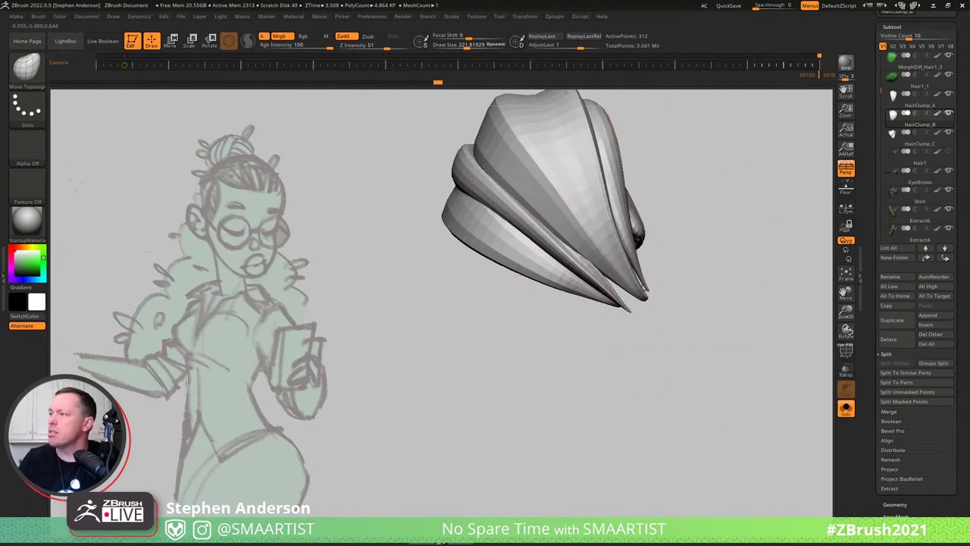
Refine the upper ridges of HairClump_B's curved side strands with the draw size reduced to about 65.
mouse_move(629, 357)
left_mouse_down()
mouse_move(601, 295)
mouse_move(650, 309)
mouse_move(663, 238)
mouse_move(623, 328)
mouse_move(610, 325)
mouse_move(593, 261)
mouse_move(545, 231)
left_mouse_up()
key("s")
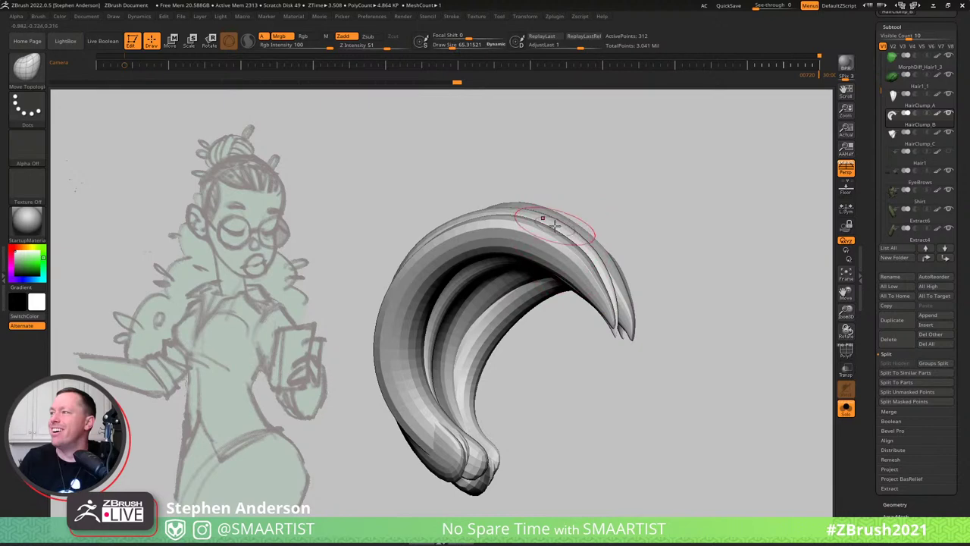
right_click_drag(554, 225, 595, 245)
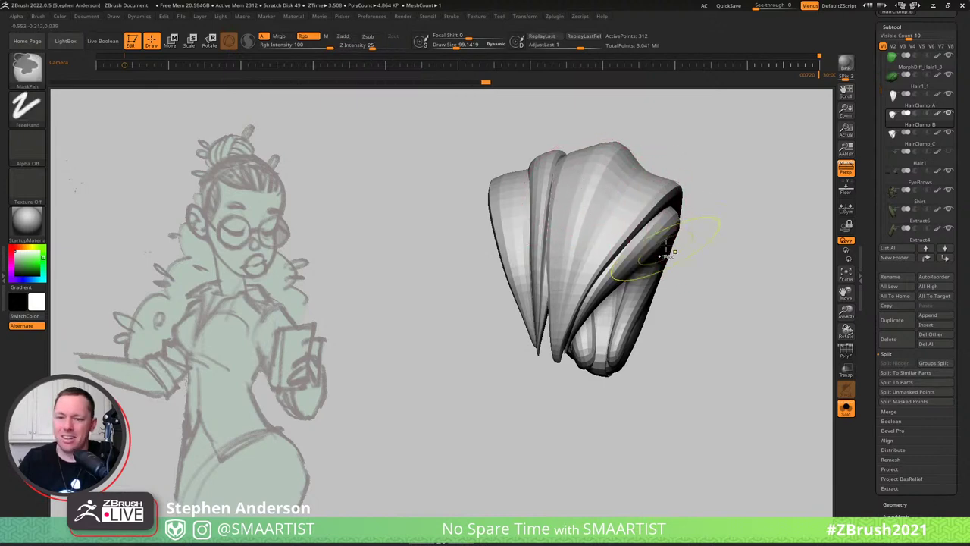
Reshape the gathered root ends on the underside of HairClump_B at a draw size of about 188.
mouse_move(660, 227)
right_mouse_down()
mouse_move(628, 216)
mouse_move(652, 228)
mouse_move(633, 252)
right_mouse_up()
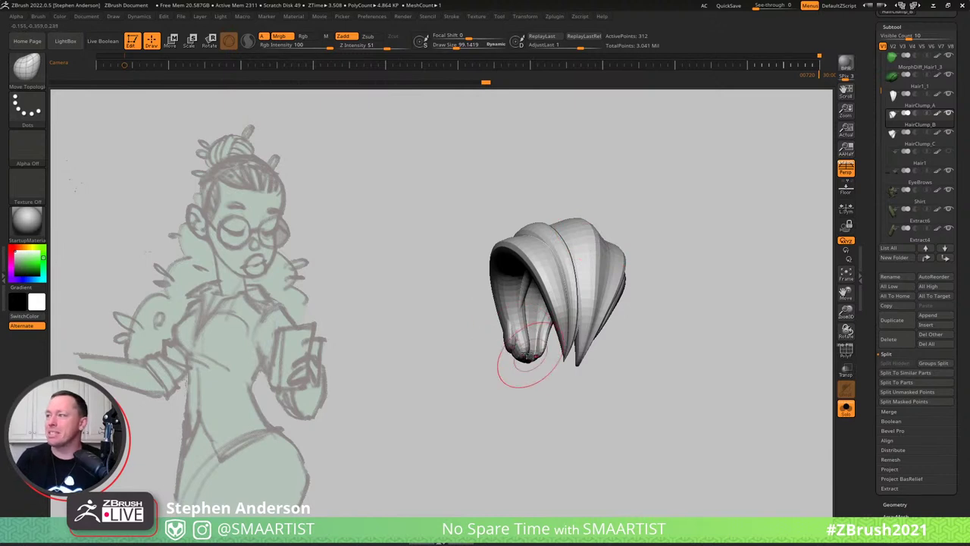
right_click_drag(525, 345, 512, 274)
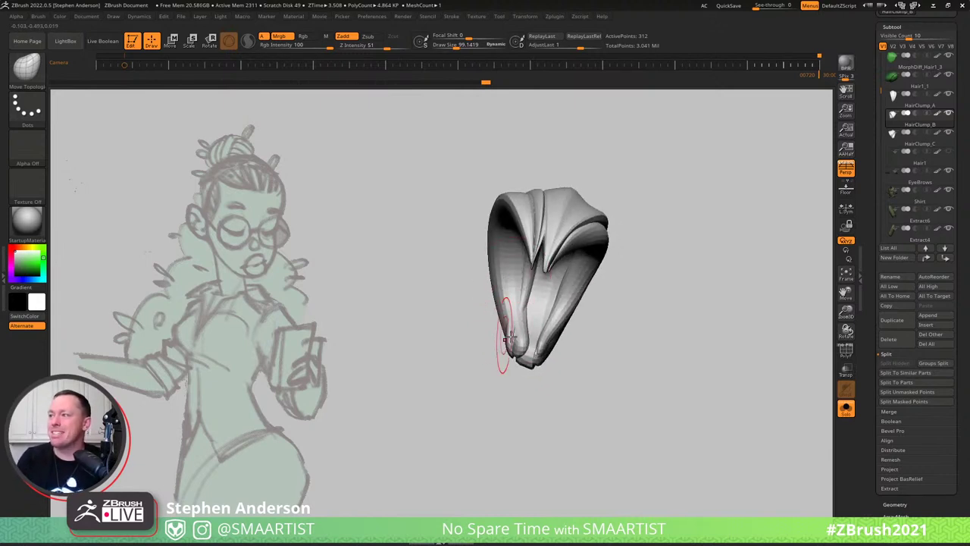
key("s")
left_click_drag(512, 343, 527, 345)
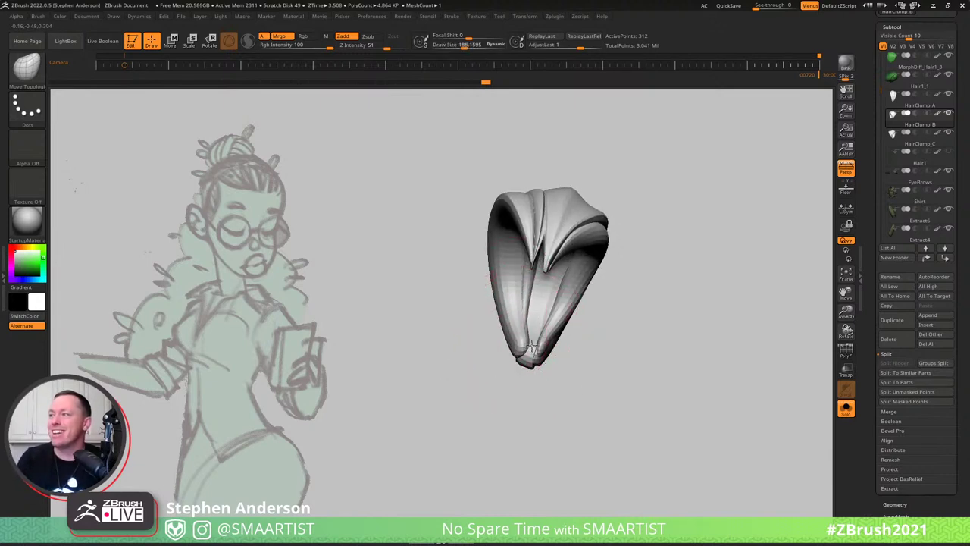
mouse_move(537, 341)
right_mouse_down()
mouse_move(522, 303)
mouse_move(534, 329)
right_mouse_up()
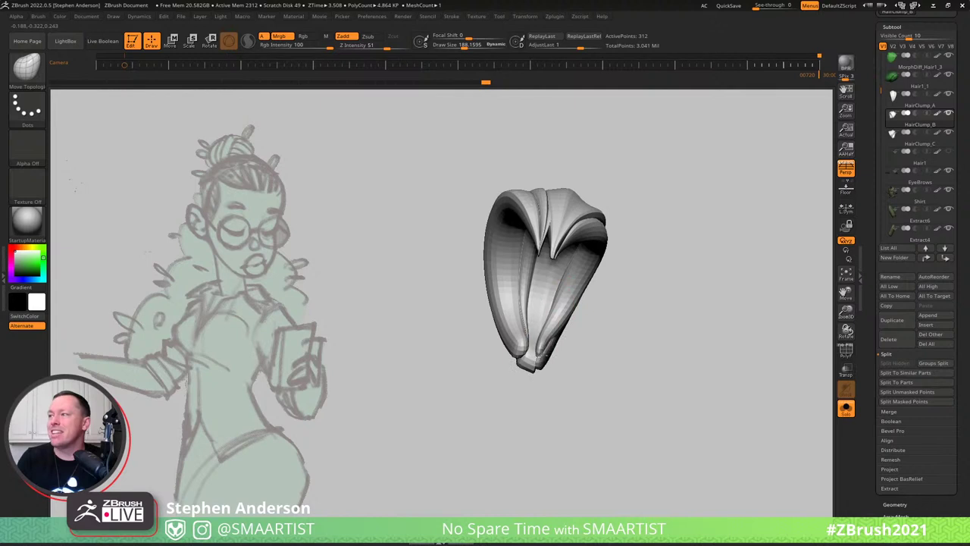
mouse_move(543, 354)
right_mouse_down()
mouse_move(505, 286)
mouse_move(526, 351)
mouse_move(554, 328)
mouse_move(531, 346)
right_mouse_up()
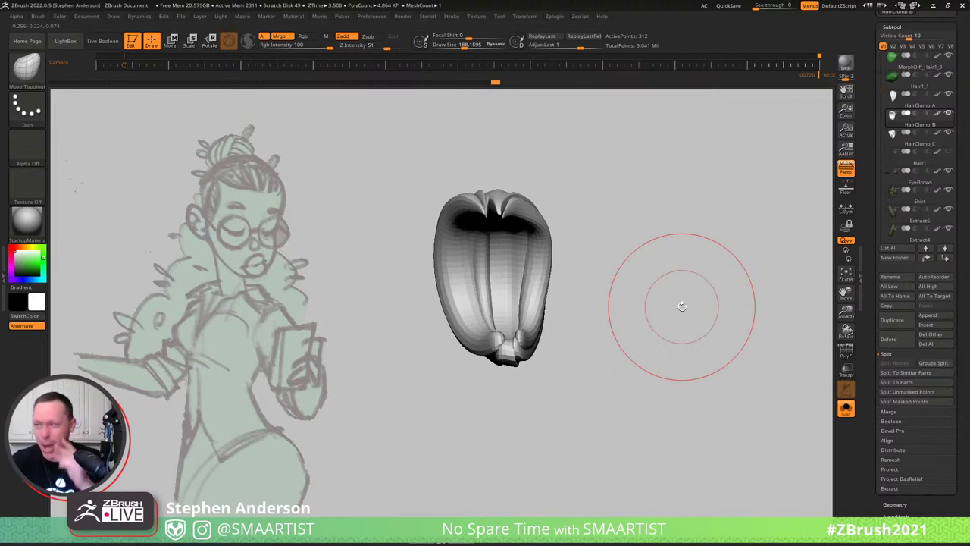
Inspect HairClump_B from several angles and compare its silhouette with HairClump_C and HairClump_A.
left_click_drag(555, 213, 598, 256)
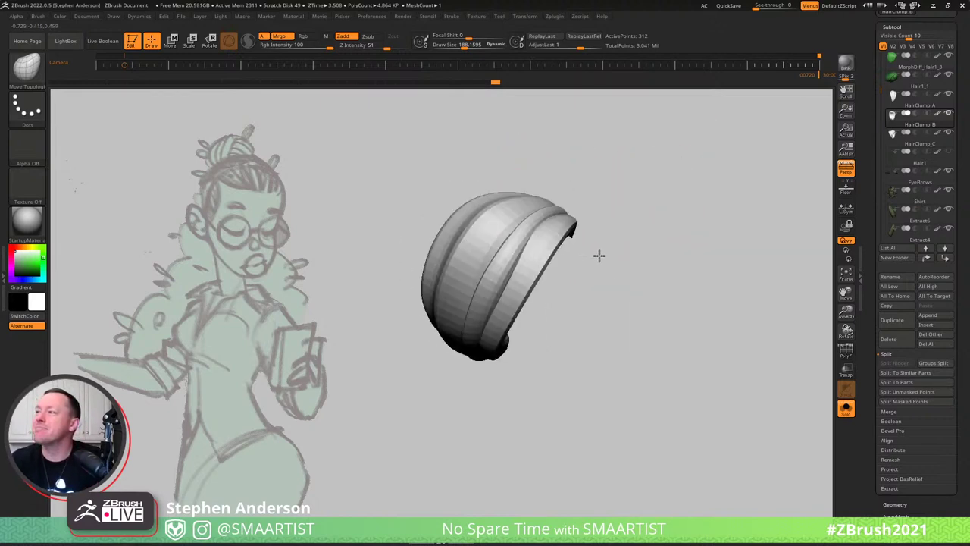
mouse_move(537, 220)
left_mouse_down()
mouse_move(554, 202)
mouse_move(577, 213)
mouse_move(573, 192)
mouse_move(581, 197)
mouse_move(561, 169)
mouse_move(514, 234)
mouse_move(538, 216)
mouse_move(537, 255)
mouse_move(582, 262)
mouse_move(578, 324)
mouse_move(535, 325)
mouse_move(504, 254)
mouse_move(546, 280)
mouse_move(574, 232)
left_mouse_up()
mouse_move(606, 182)
left_mouse_down()
mouse_move(563, 278)
mouse_move(585, 244)
mouse_move(594, 253)
left_mouse_up()
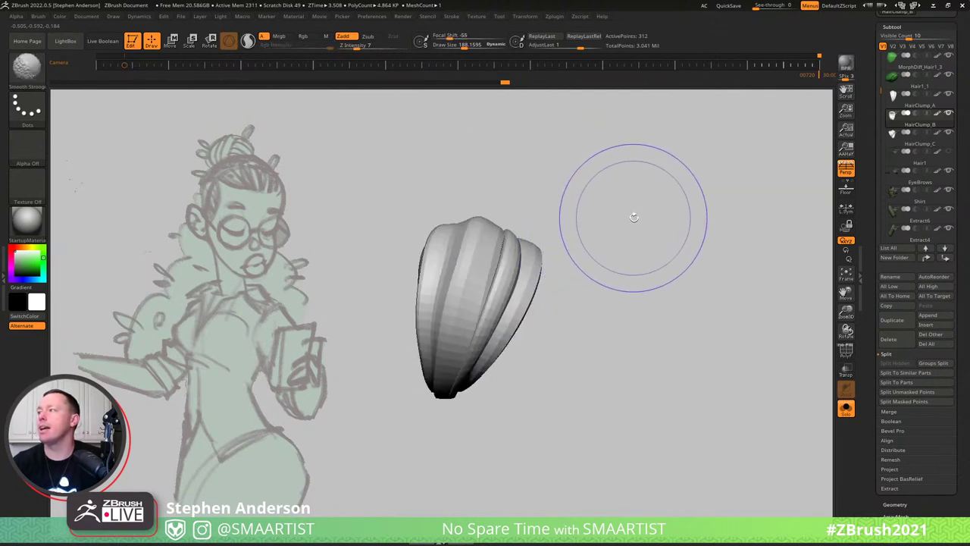
left_click_drag(633, 218, 561, 180)
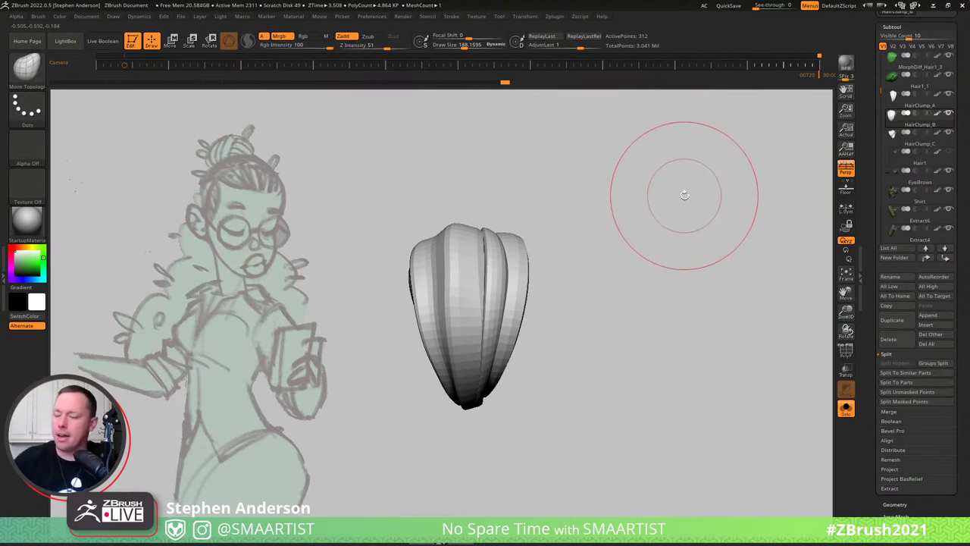
key("alt+Up")
key("alt+Down")
key("alt+Down")
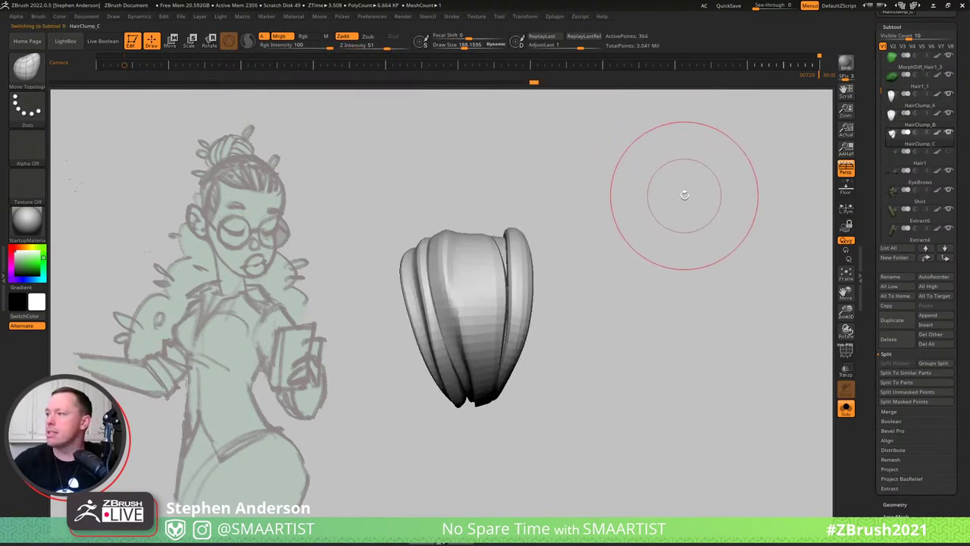
key("alt+Up")
key("alt+Up")
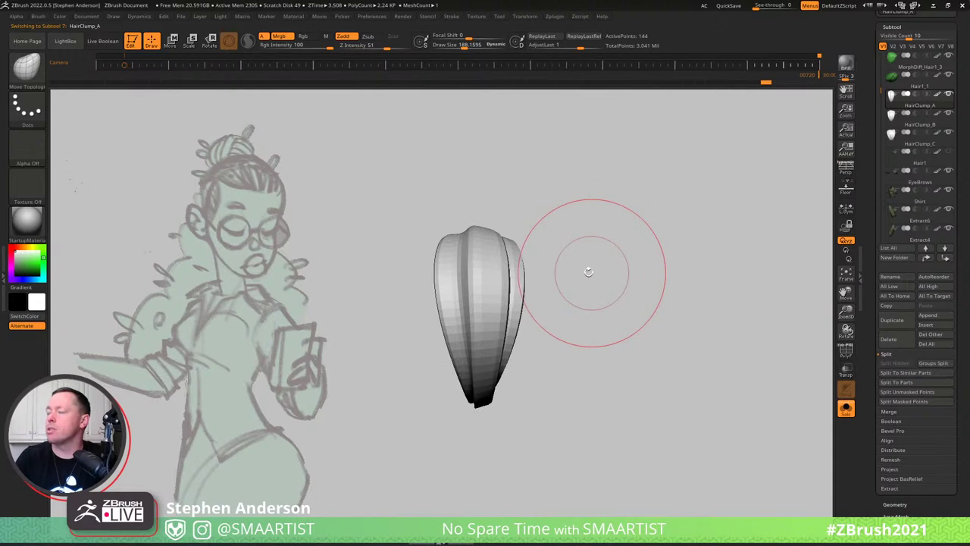
mouse_move(619, 269)
left_mouse_down()
mouse_move(612, 273)
mouse_move(626, 273)
mouse_move(609, 277)
mouse_move(591, 230)
mouse_move(593, 250)
mouse_move(643, 260)
mouse_move(586, 225)
mouse_move(641, 212)
mouse_move(632, 197)
mouse_move(650, 223)
mouse_move(599, 230)
mouse_move(655, 244)
mouse_move(617, 256)
mouse_move(628, 227)
left_mouse_up()
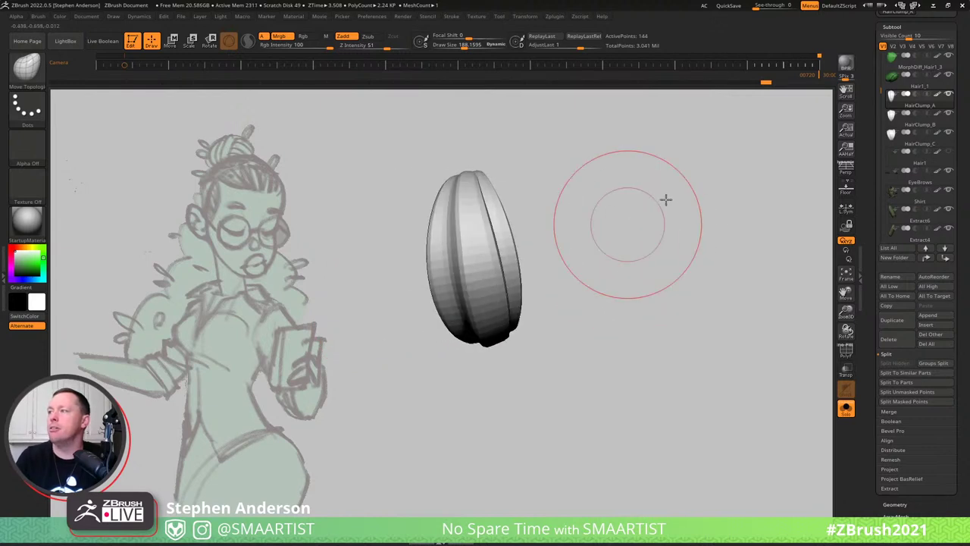
Orient HairClump_A upright and create a new InsertMesh brush from it.
left_click_drag(641, 165, 656, 175)
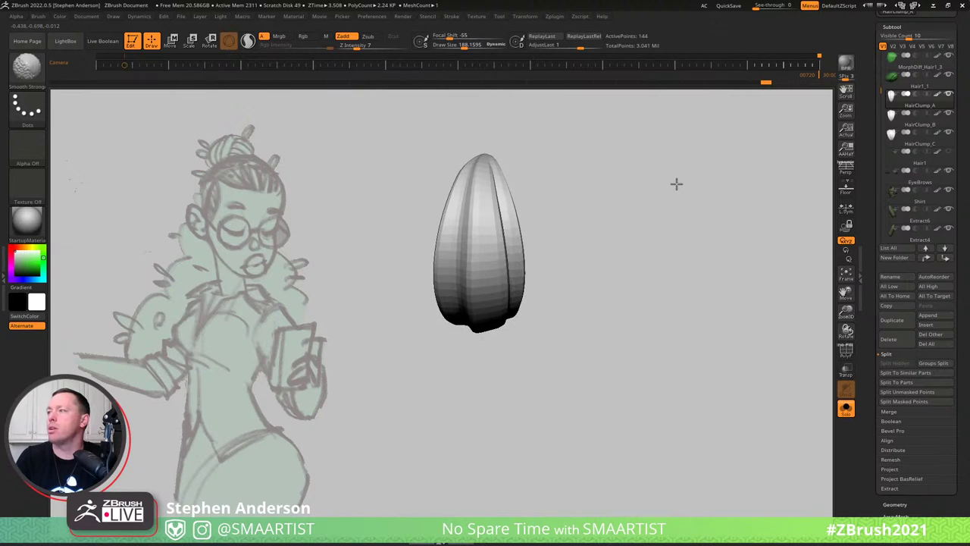
left_click_drag(615, 224, 611, 208)
key("shift")
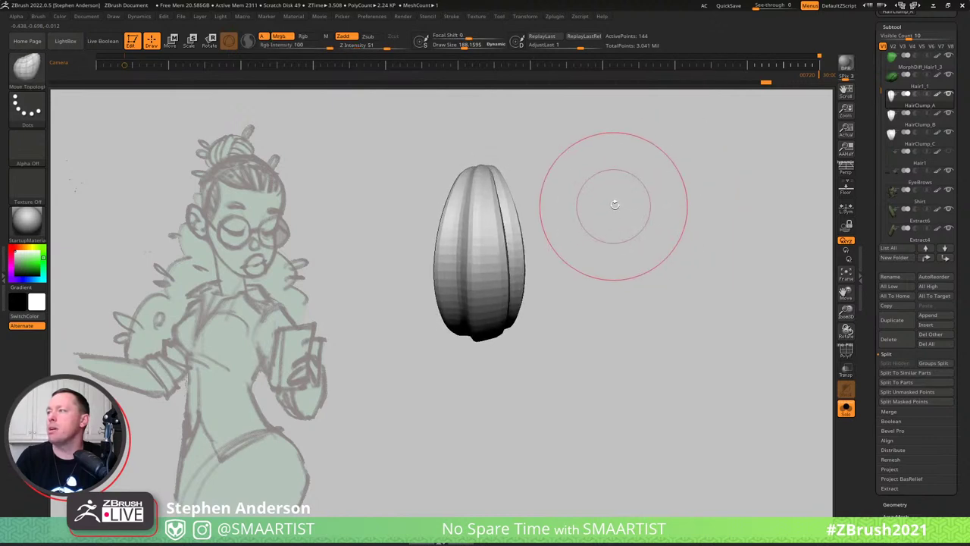
left_click_drag(664, 183, 662, 183)
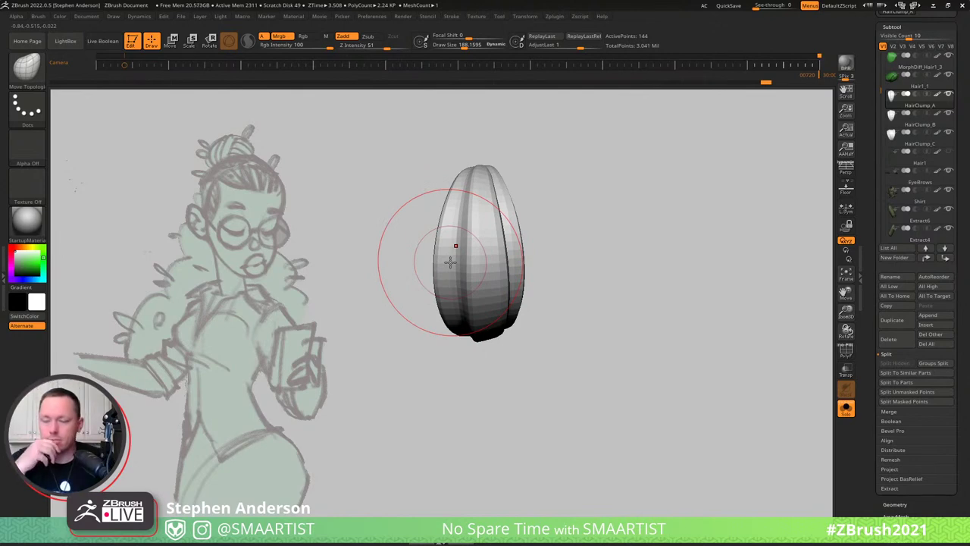
key("b")
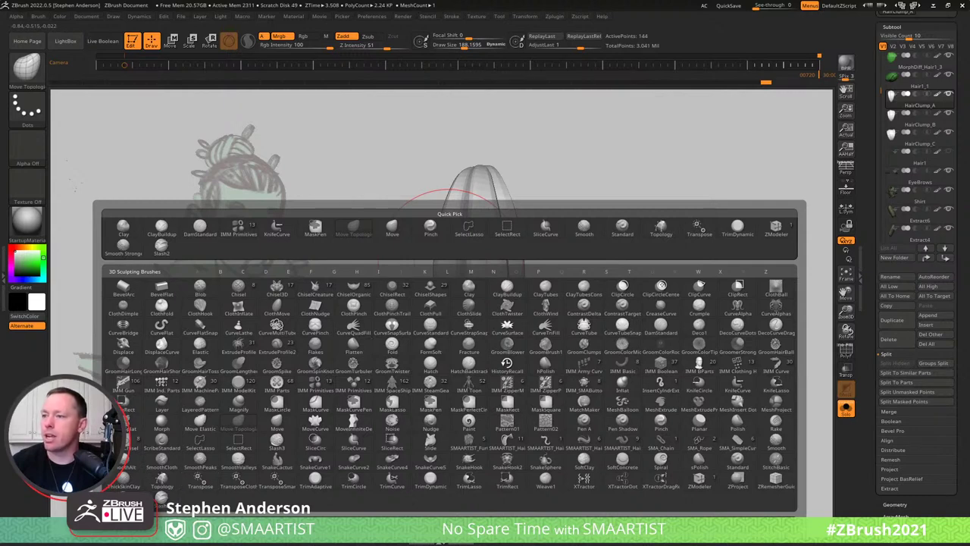
left_click(212, 521)
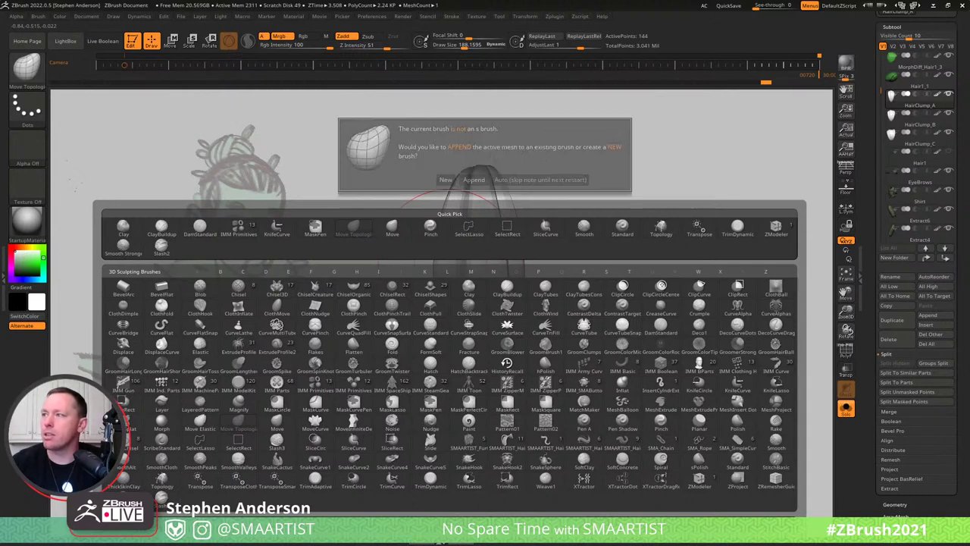
left_click(446, 180)
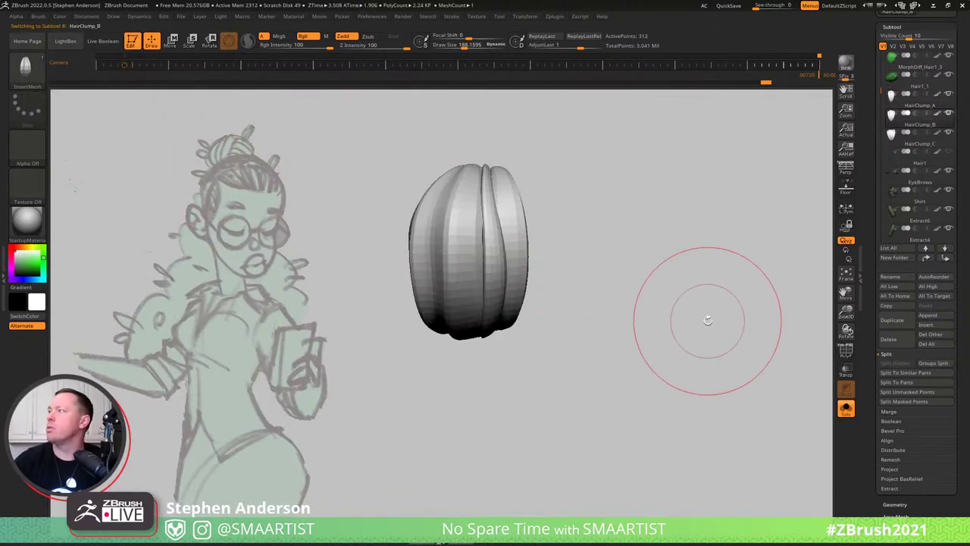
Append HairClump_B to the new InsertMesh brush and skip the multi-mesh note until the next restart.
left_click(29, 70)
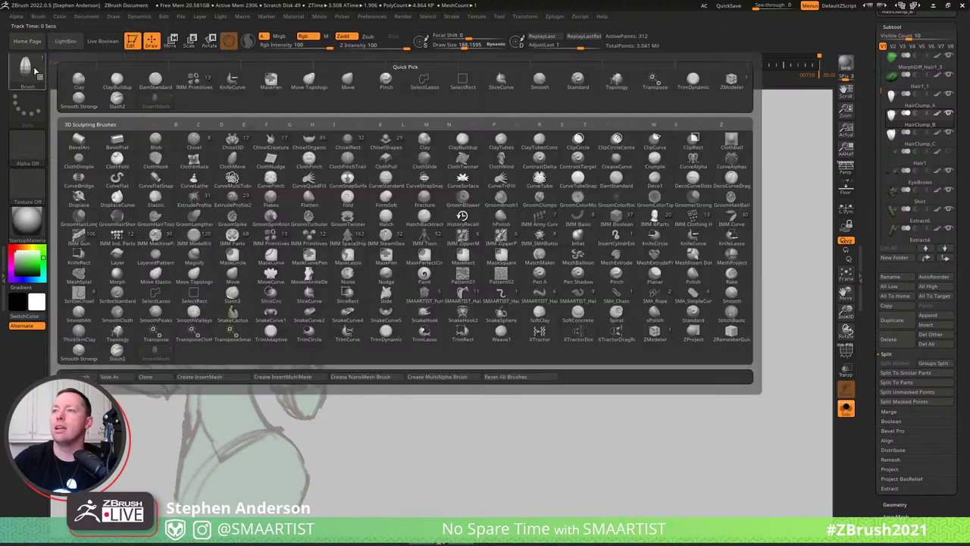
left_click(201, 376)
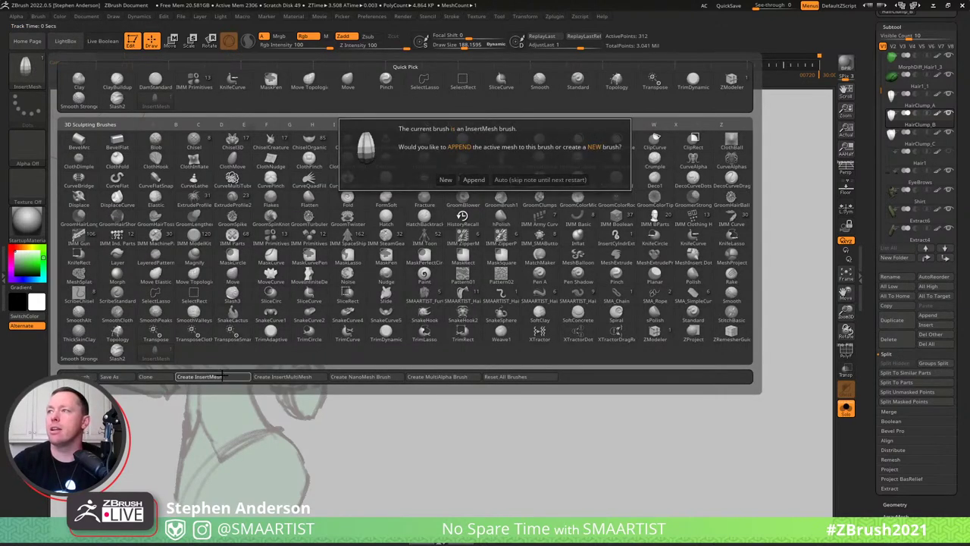
left_click(474, 179)
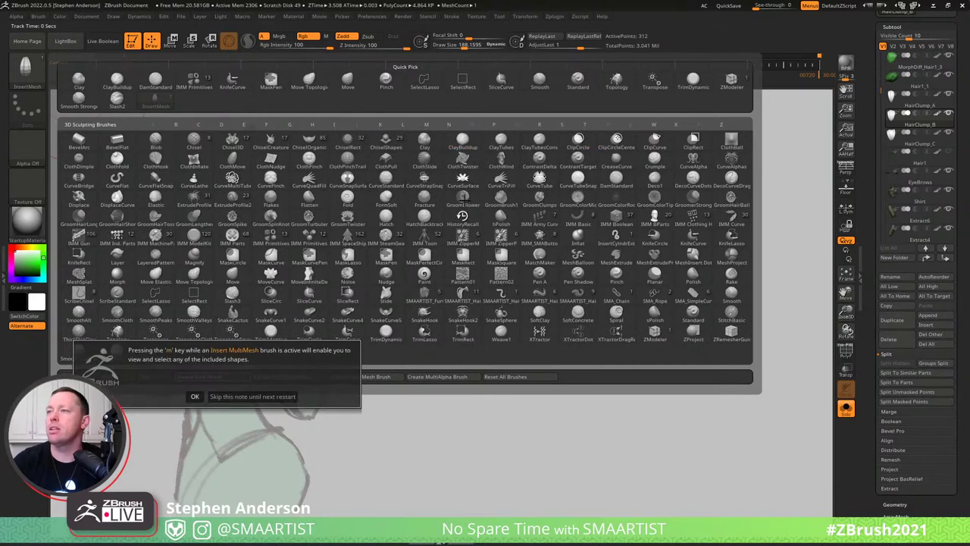
left_click(250, 396)
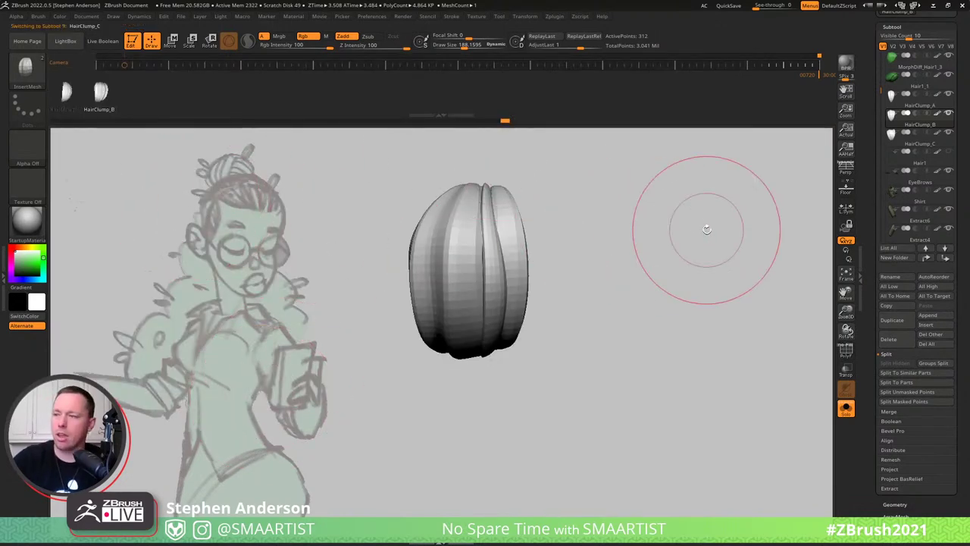
Switch to HairClump_C and append it to the same InsertMesh brush.
key("Down")
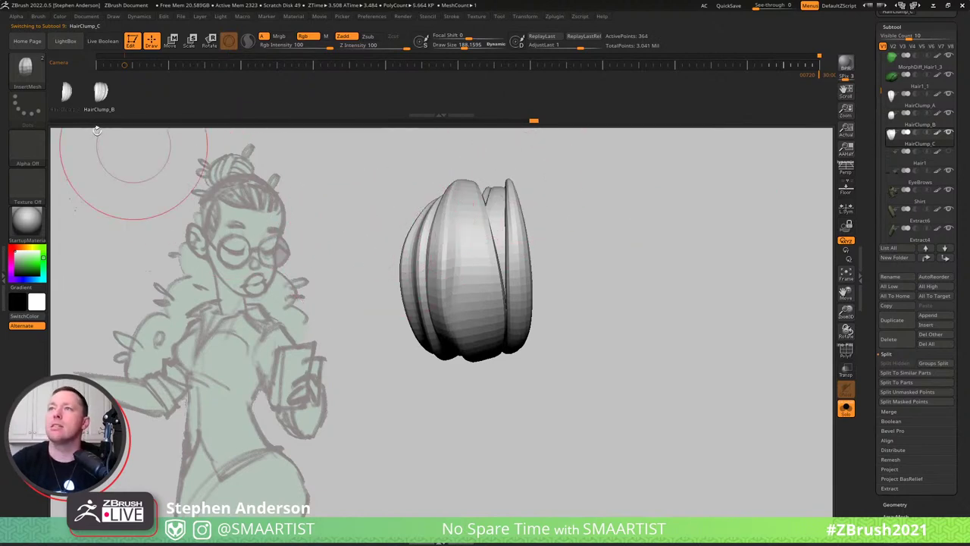
left_click(25, 66)
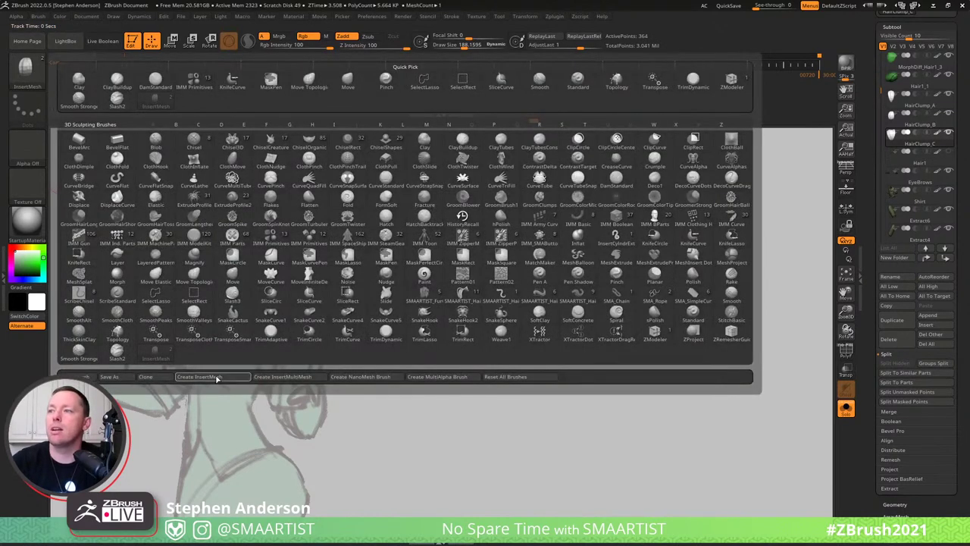
left_click(217, 377)
left_click(473, 179)
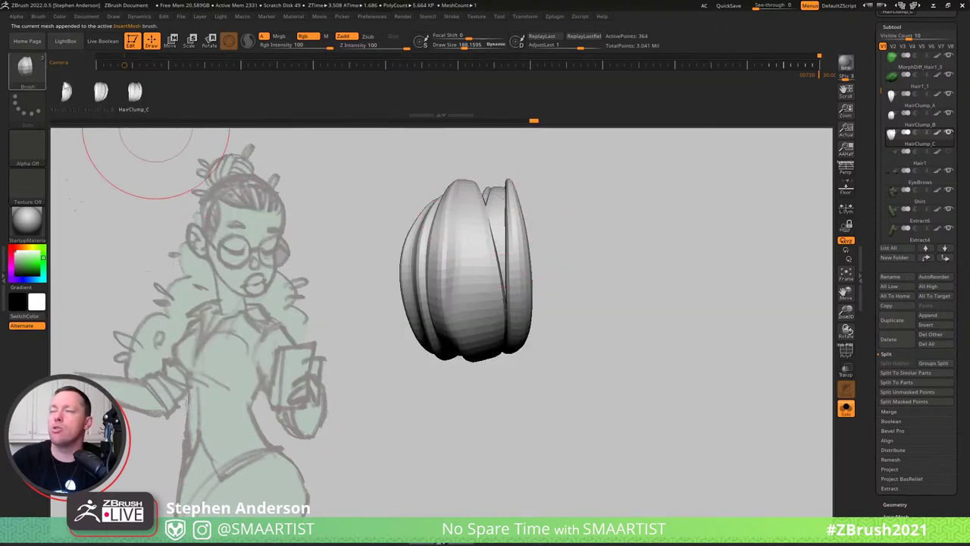
Try inserting clumps on HairClump_C's surface, adjusting the brush's Imbed depth between attempts and undoing each test insertion.
mouse_move(552, 281)
left_mouse_down()
mouse_move(569, 208)
mouse_move(565, 235)
mouse_move(583, 288)
mouse_move(559, 363)
mouse_move(540, 302)
mouse_move(665, 360)
mouse_move(601, 189)
mouse_move(593, 195)
mouse_move(619, 202)
mouse_move(606, 244)
mouse_move(558, 243)
left_mouse_up()
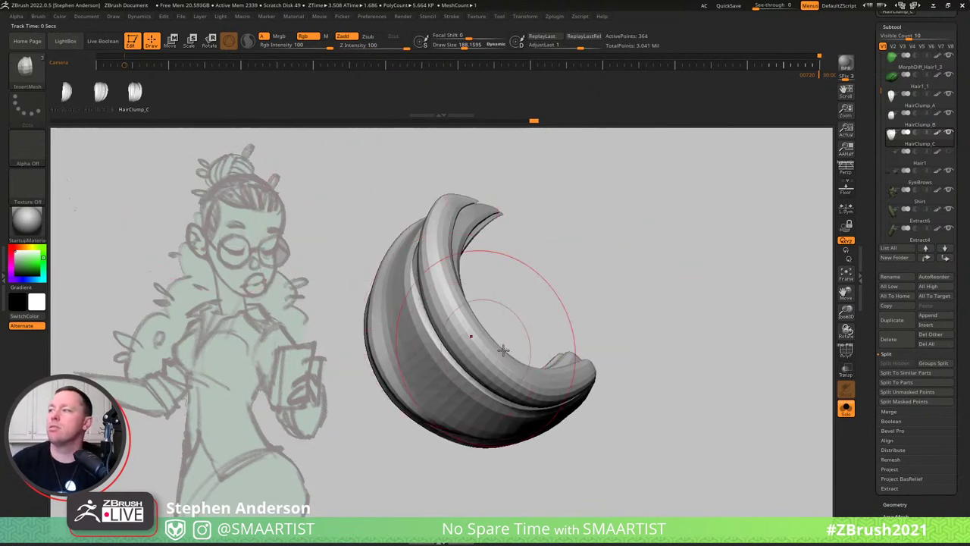
left_click_drag(570, 366, 656, 448)
key("ctrl+z")
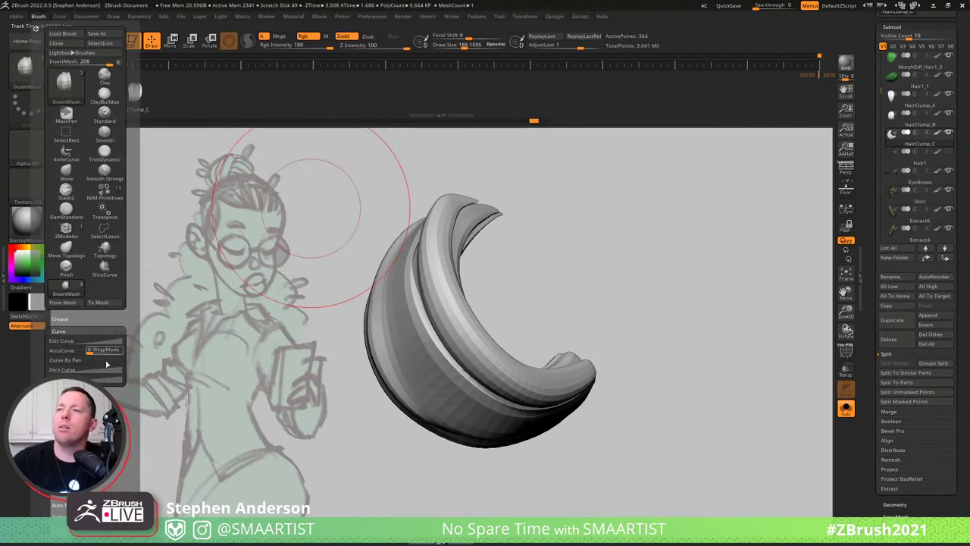
left_click(59, 392)
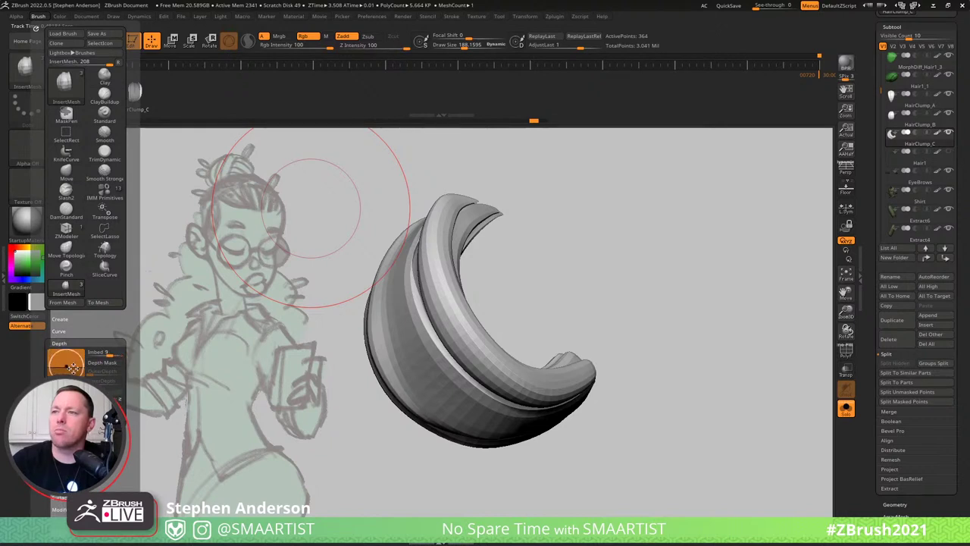
left_click_drag(584, 370, 612, 431)
key("ctrl+z")
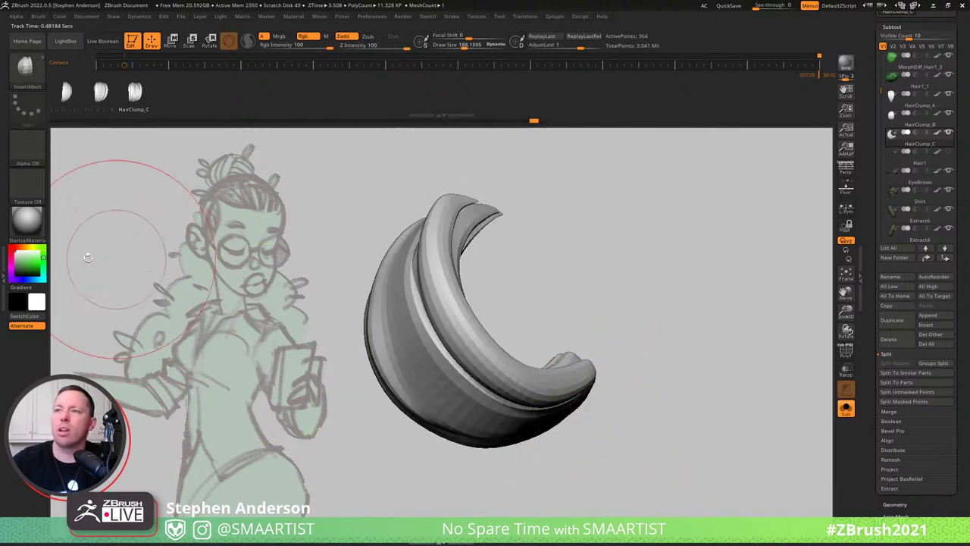
Adjust the Imbed depth for the HairClump_B and HairClump_A inserts, ending at 0, and set the brush icon from the current view.
left_click(38, 16)
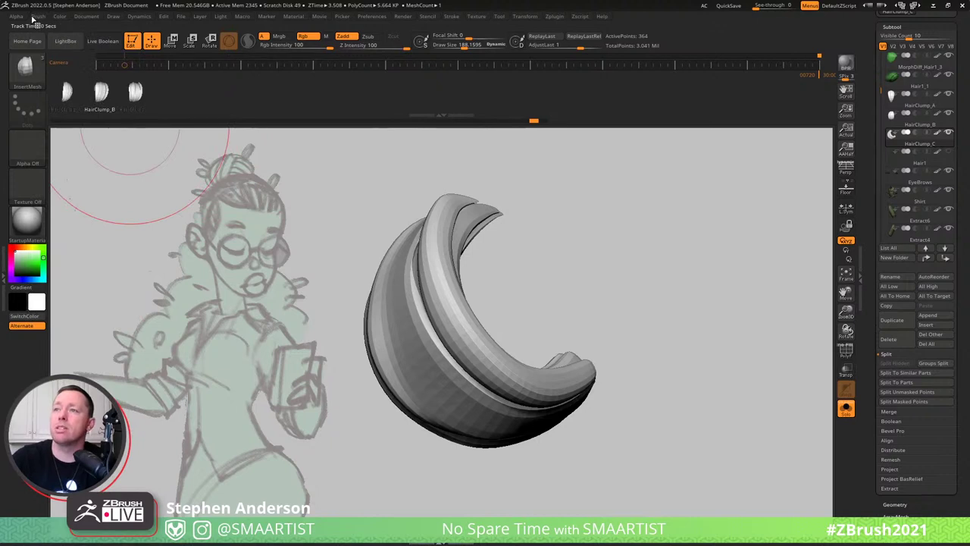
left_click(36, 17)
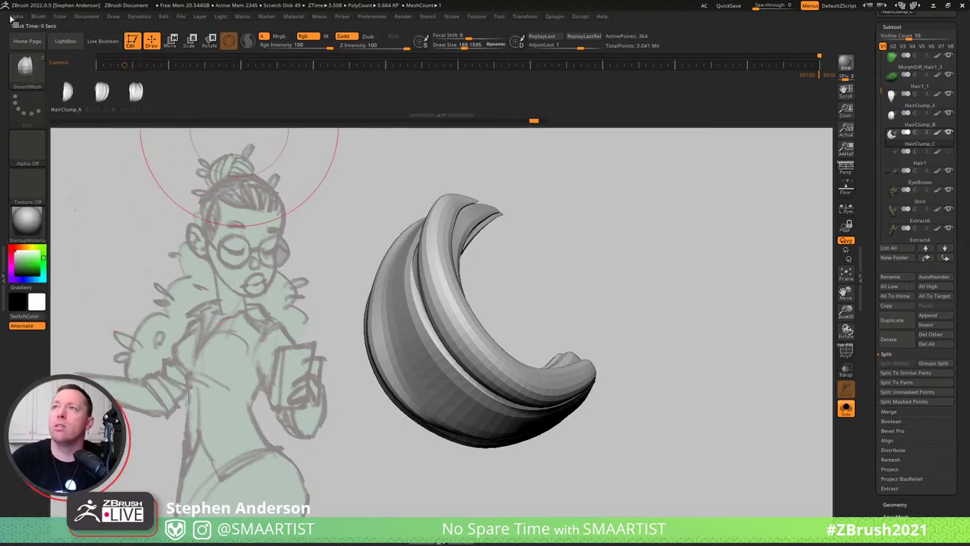
left_click(17, 16)
left_click(38, 17)
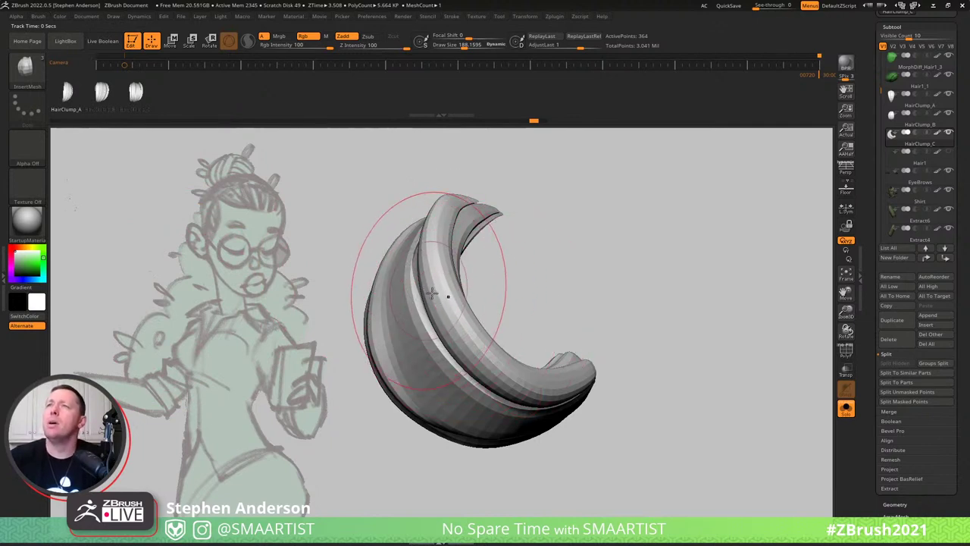
left_click(37, 15)
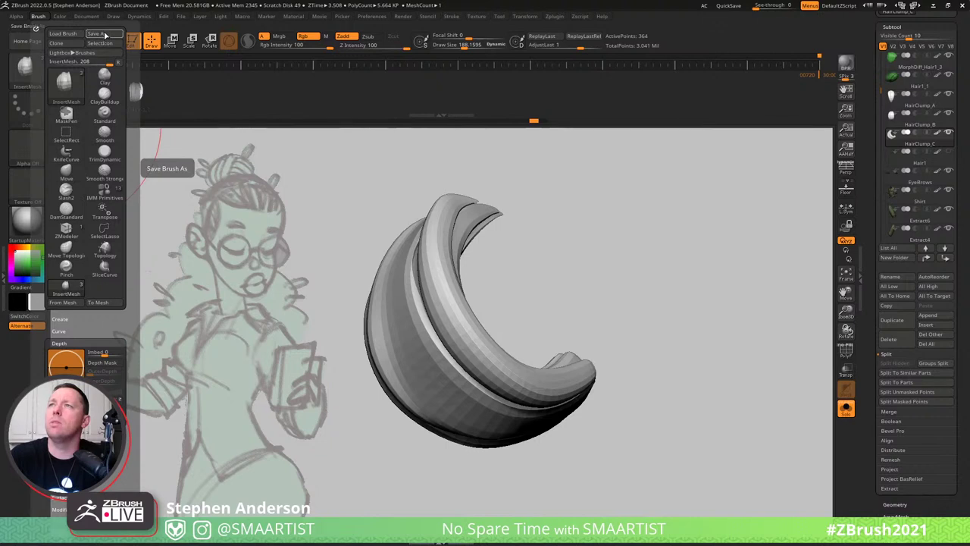
left_click(109, 44)
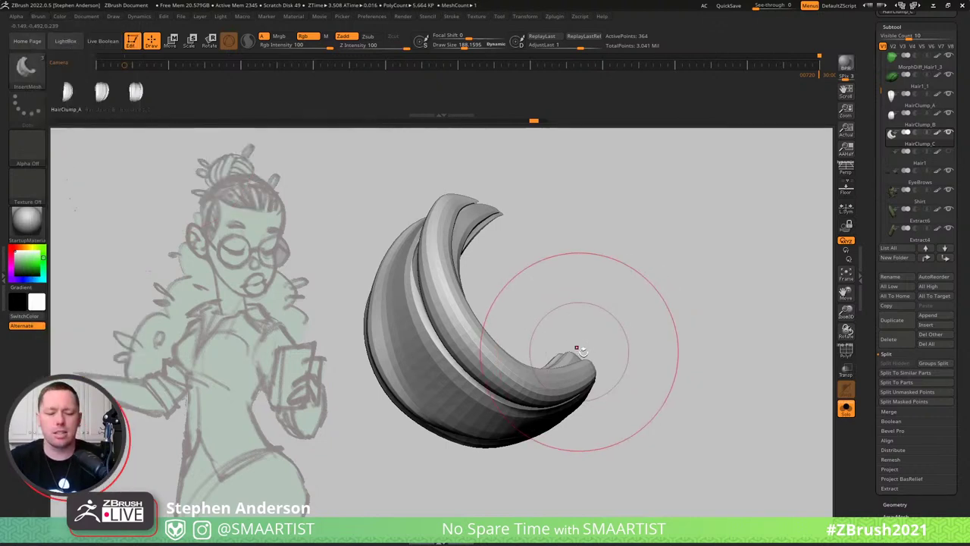
Turn off HairClump_C's dynamic subdivision and subdivide its mesh three times.
key("shift+d")
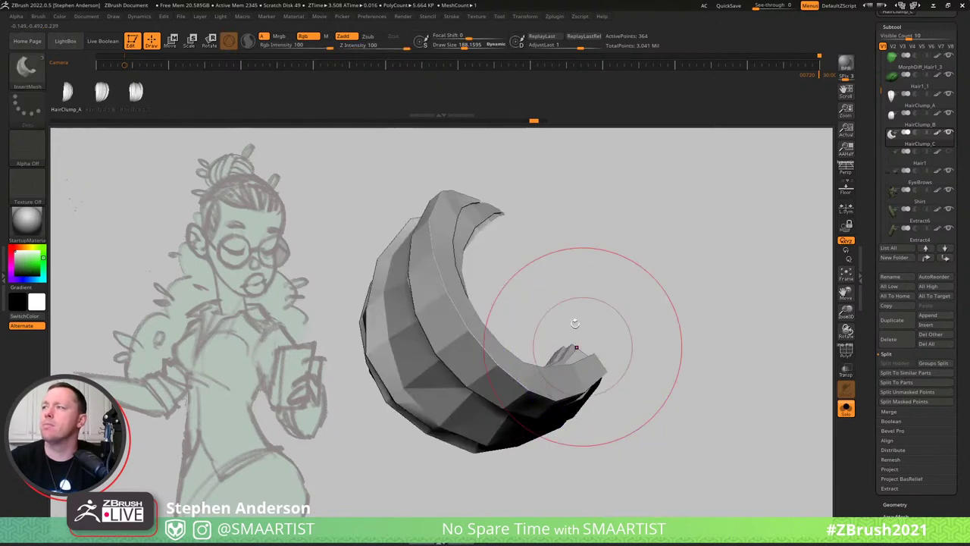
key("ctrl")
key("ctrl+d")
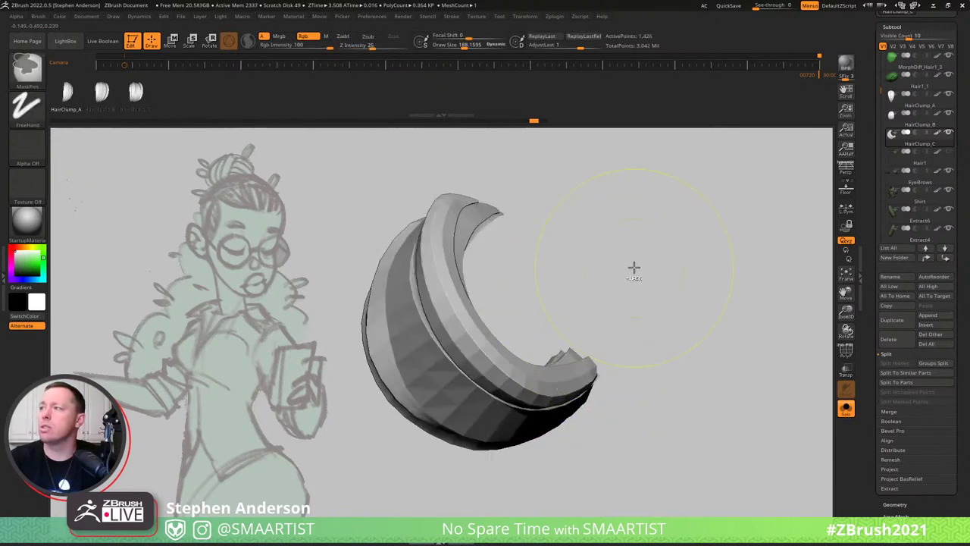
key("ctrl+d")
key("ctrl+d")
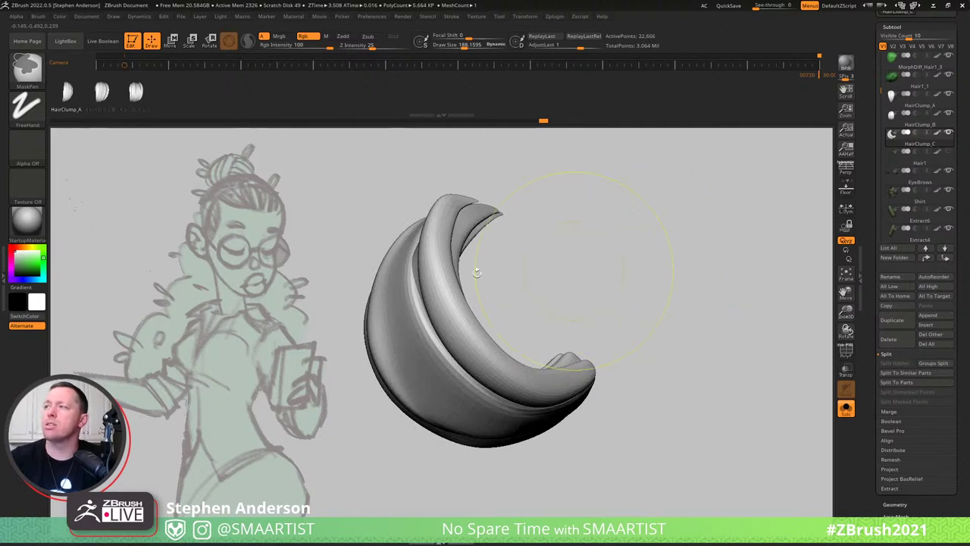
Undo the subdivisions applied to HairClump_C.
left_click(39, 17)
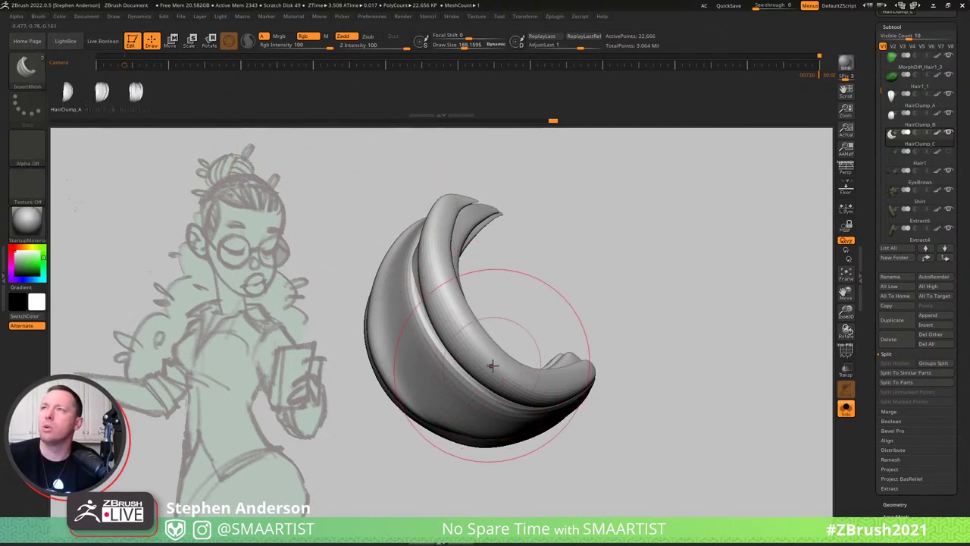
key("ctrl+z")
key("ctrl+z")
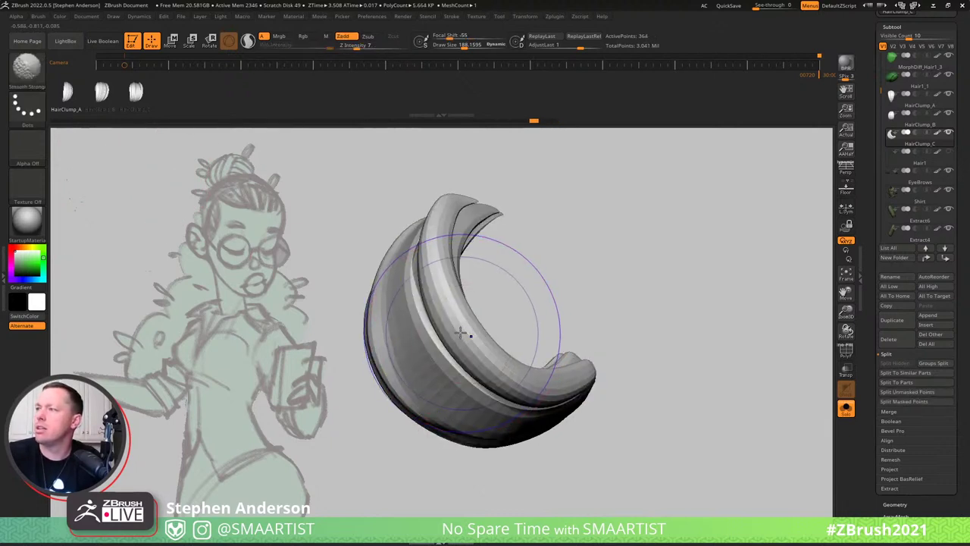
key("ctrl+z")
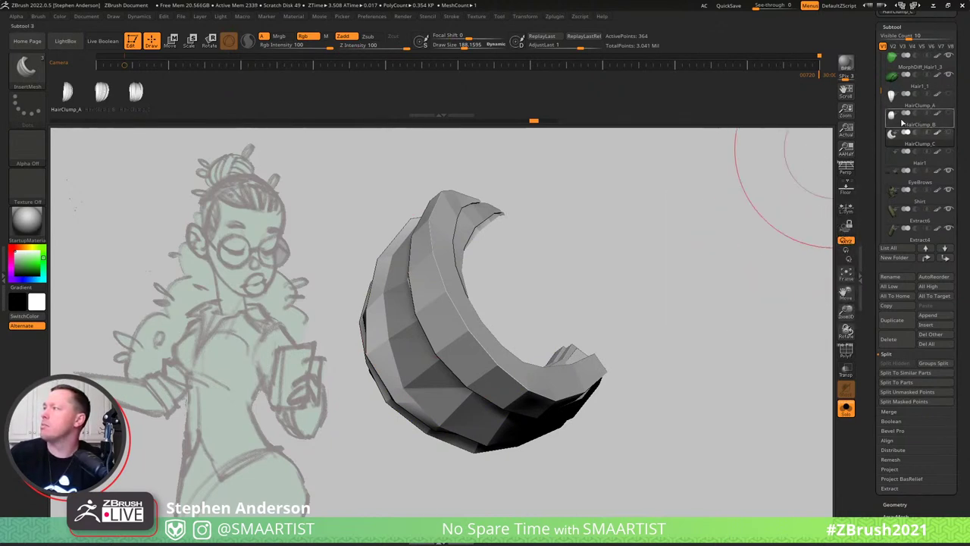
Duplicate the Hair1_1 bun subtool and leave Solo mode to show the whole head.
left_click(917, 89)
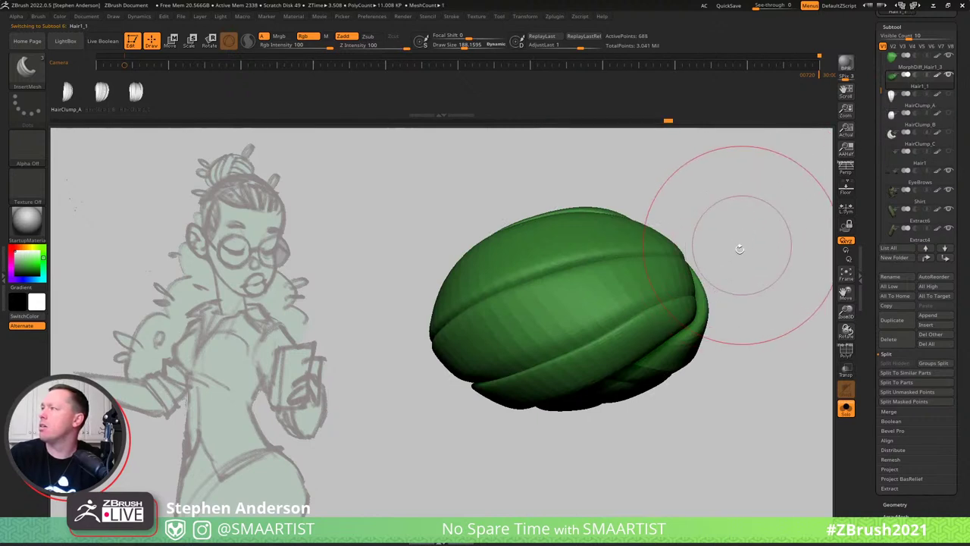
key("ctrl+shift")
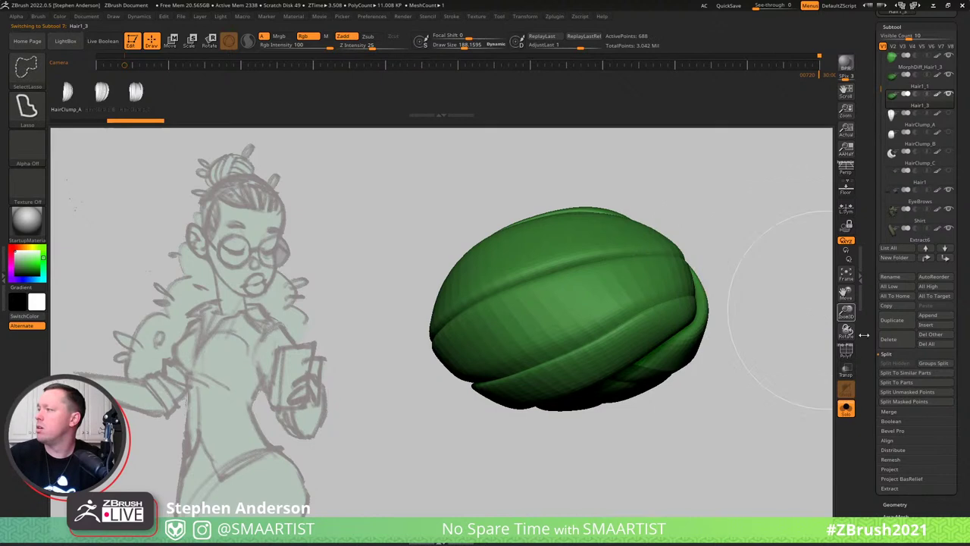
left_click(846, 408)
mouse_move(574, 283)
right_mouse_down("ctrl")
mouse_move(545, 253)
mouse_move(606, 281)
mouse_move(623, 309)
mouse_move(665, 301)
mouse_move(732, 351)
mouse_move(747, 386)
mouse_move(757, 345)
mouse_move(656, 343)
mouse_move(684, 336)
mouse_move(669, 309)
mouse_move(646, 307)
mouse_move(660, 318)
mouse_move(703, 311)
mouse_move(640, 301)
mouse_move(677, 305)
right_mouse_up("ctrl")
Turn on the polyframe display and move the duplicated bun down behind the head, below the original bun.
key("w")
key("shift+f")
key("q")
key("w")
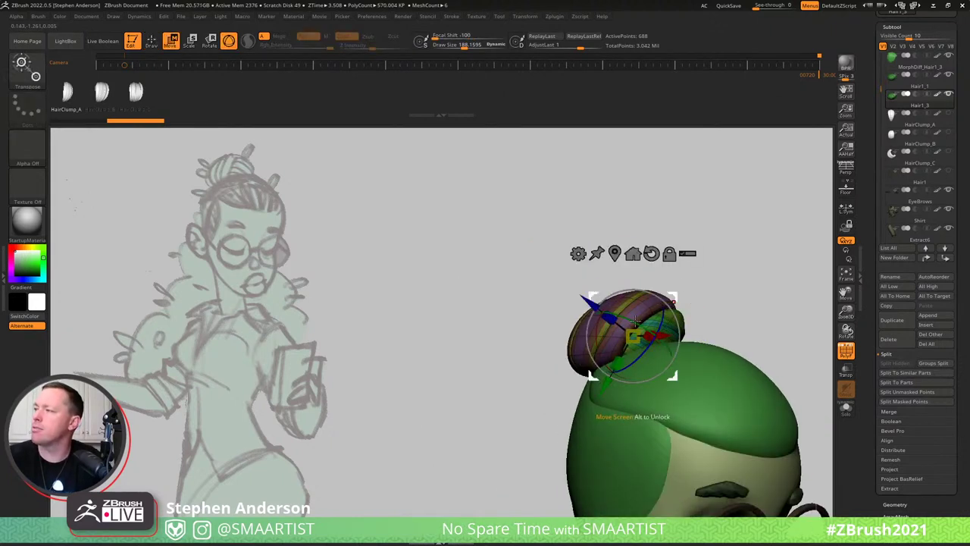
left_click_drag(675, 293, 608, 350)
right_click_drag(609, 350, 692, 346)
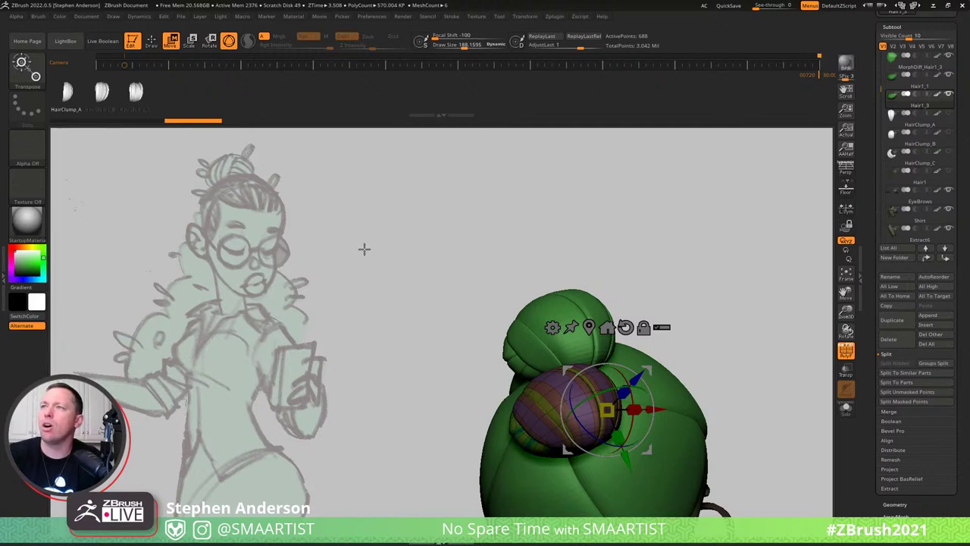
Replace the duplicated bun's mesh with a PolySphere from the IMM Primitives brush.
key("b")
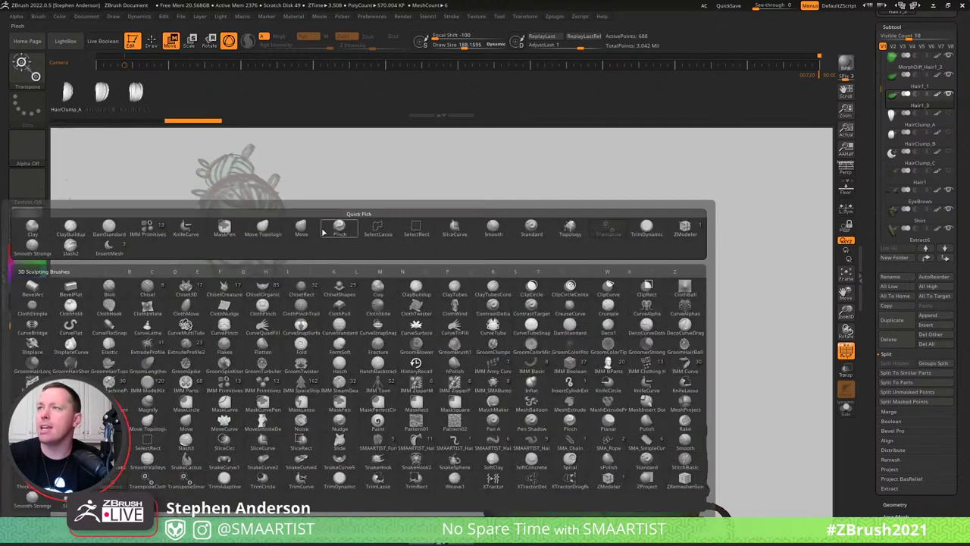
left_click(152, 233)
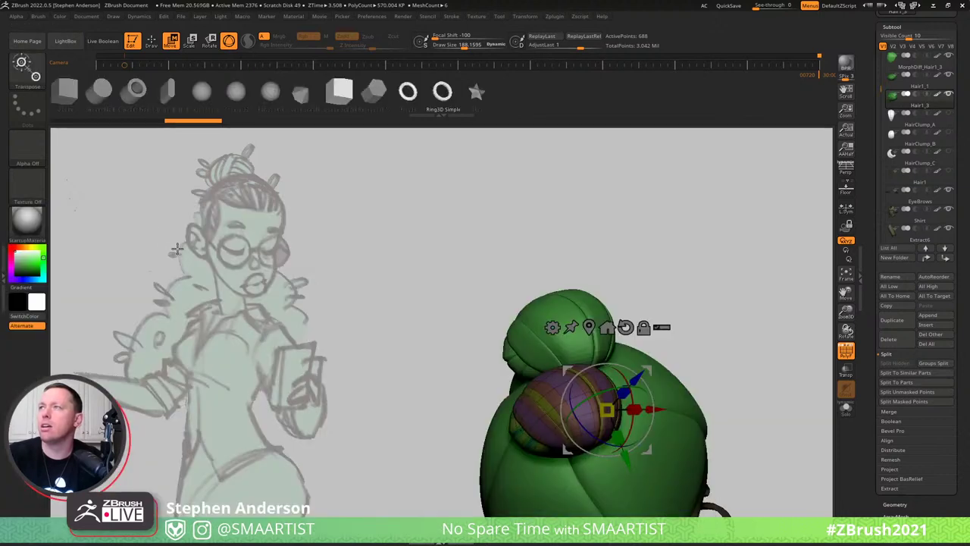
left_click(270, 91)
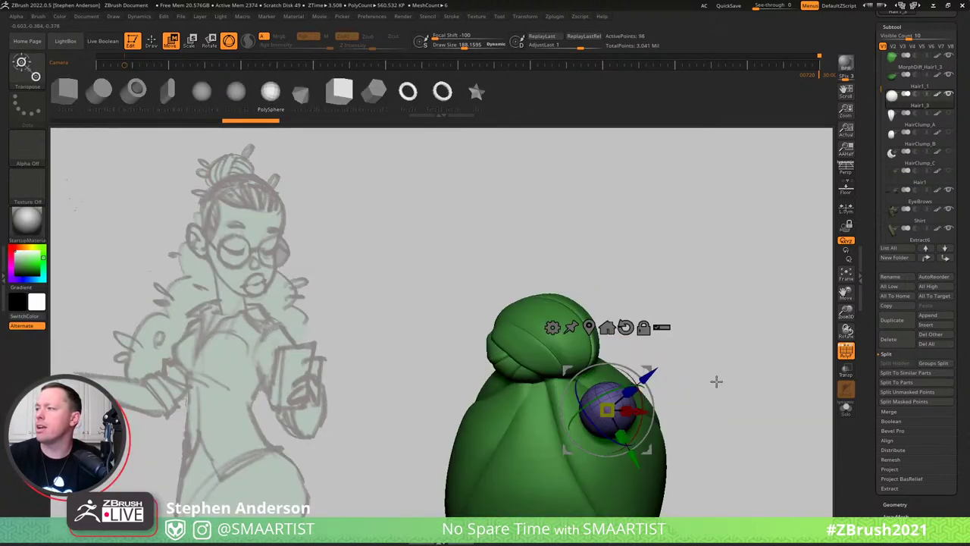
Reset the gizmo's orientation on the PolySphere so that it lines up with the axes.
left_click(625, 328)
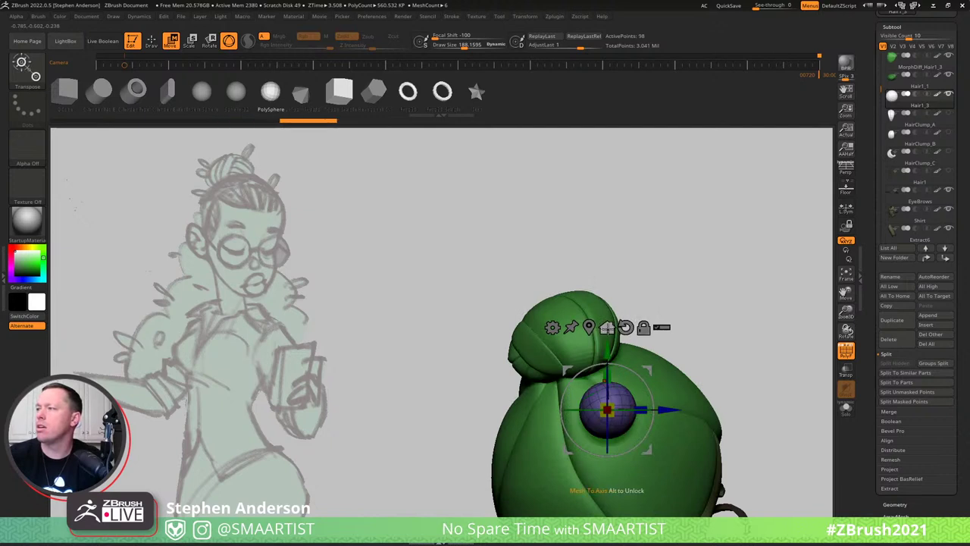
left_click(609, 329)
key("ctrl+z")
key("ctrl+z")
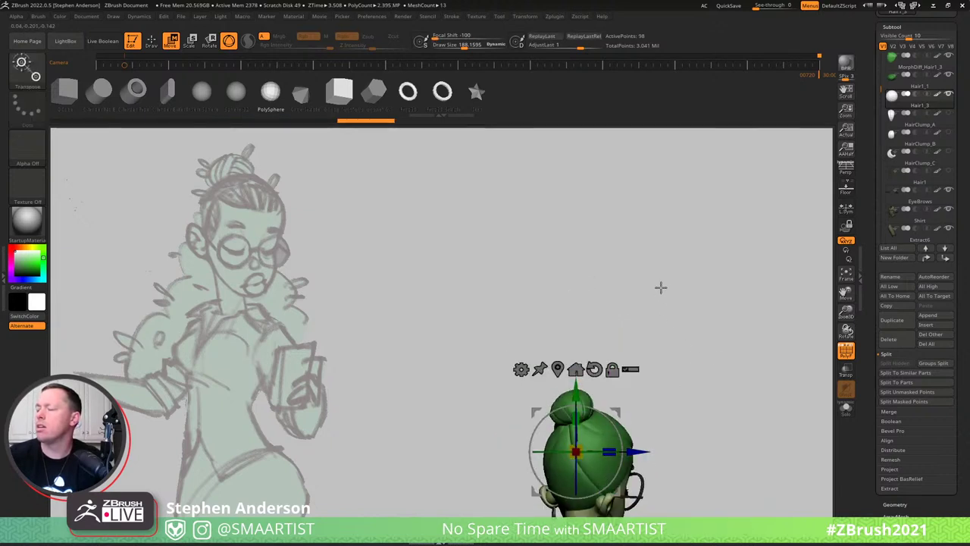
key("ctrl+z")
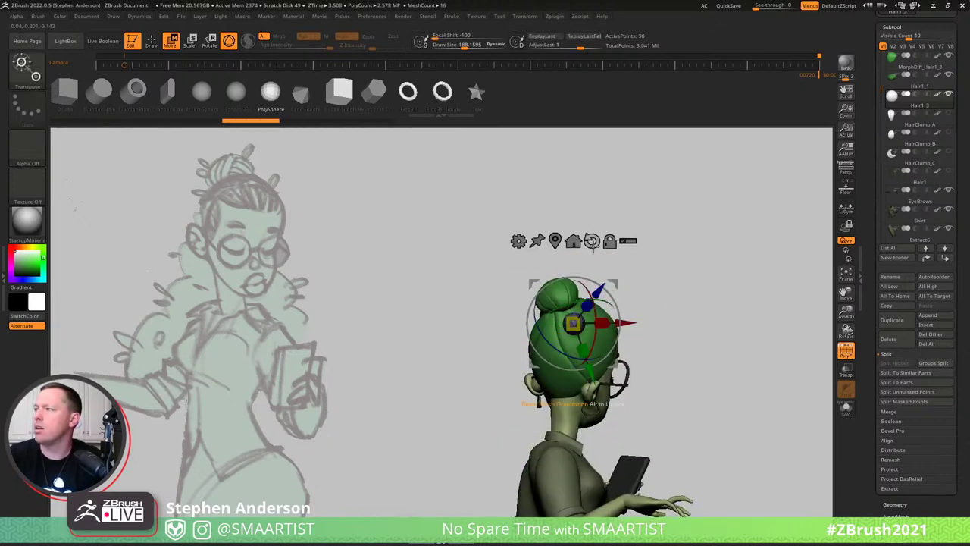
left_click(592, 241)
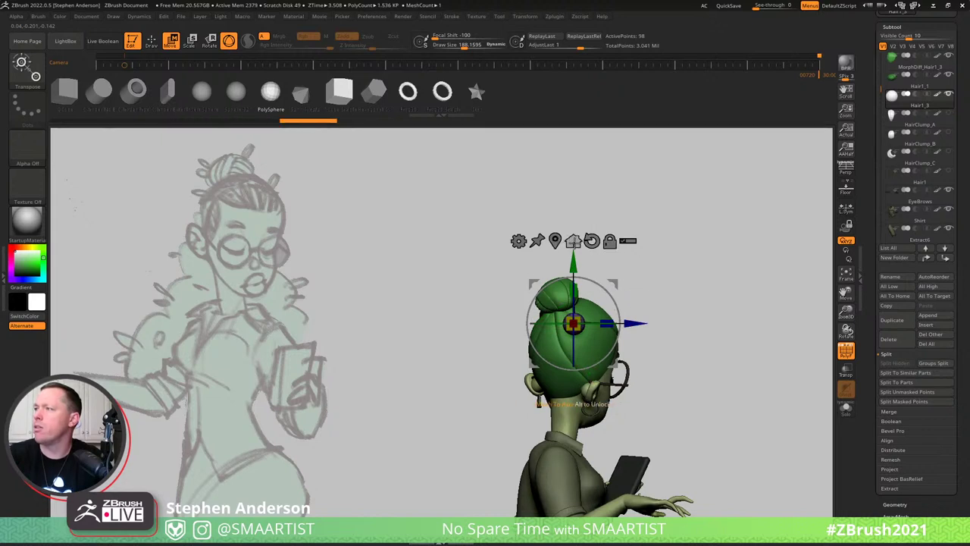
Turn off the polyframe display and place the sphere against the back of the head, just below the bun.
mouse_move(675, 277)
left_mouse_down()
mouse_move(684, 283)
mouse_move(612, 283)
mouse_move(656, 310)
mouse_move(566, 338)
mouse_move(566, 356)
left_mouse_up()
key("q")
key("w")
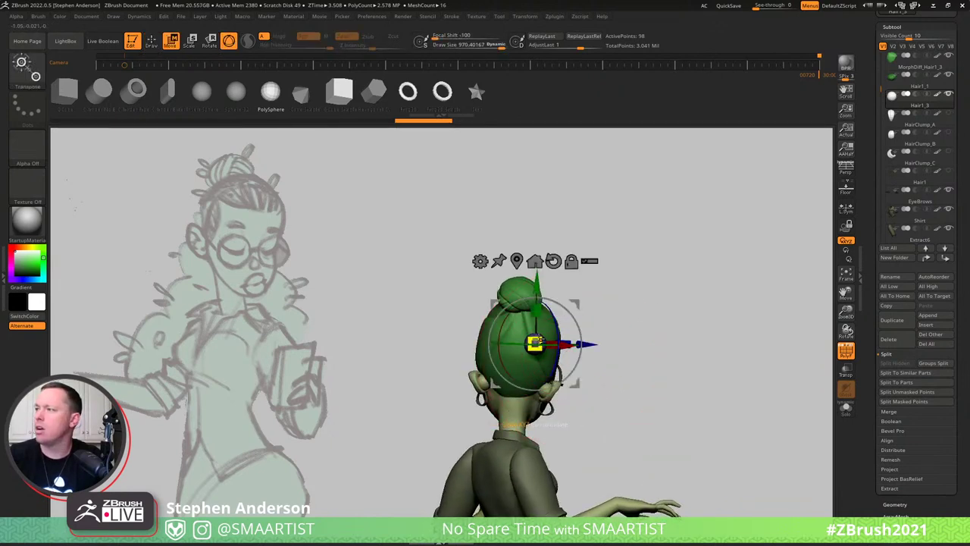
key("shift+f")
left_click_drag(577, 304, 561, 301)
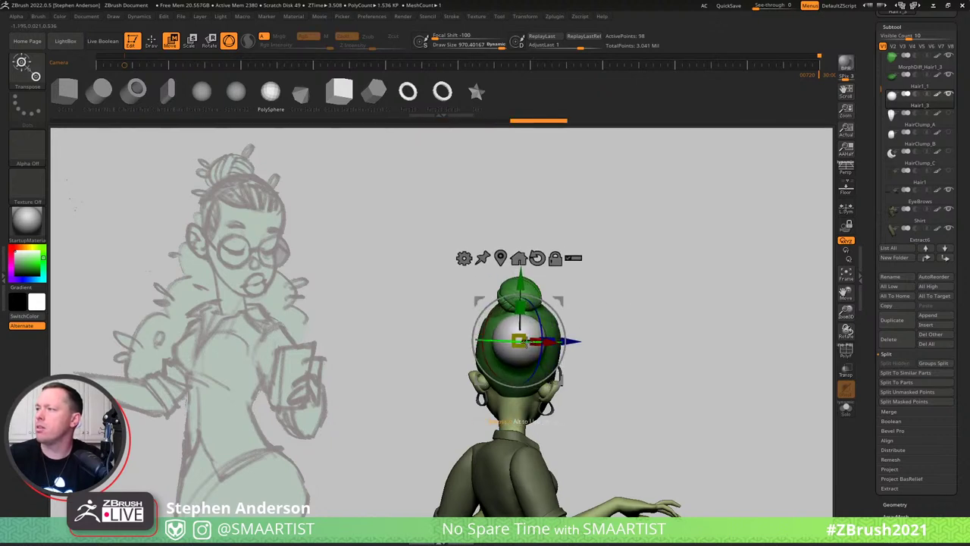
left_click_drag(520, 341, 469, 341)
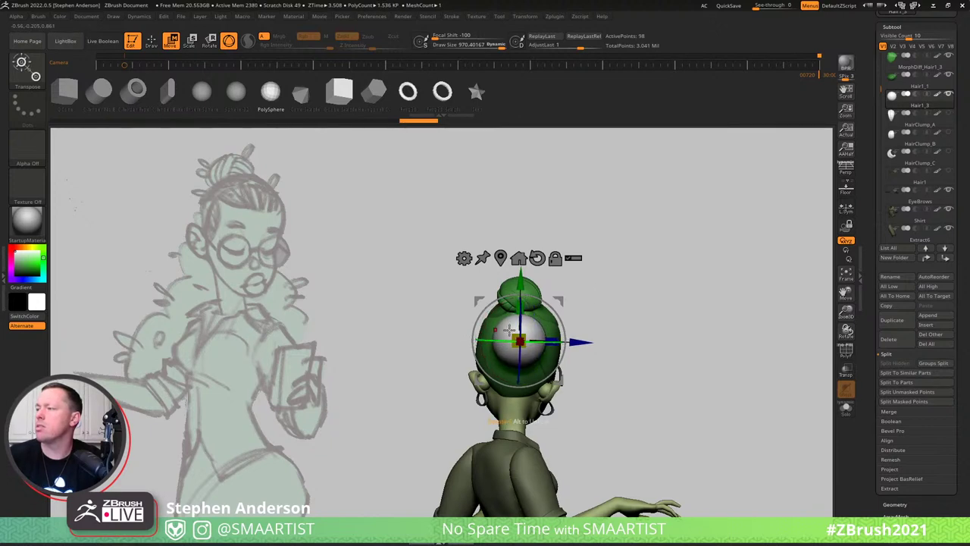
key("q")
mouse_move(624, 277)
left_mouse_down()
mouse_move(584, 293)
mouse_move(557, 287)
left_mouse_up()
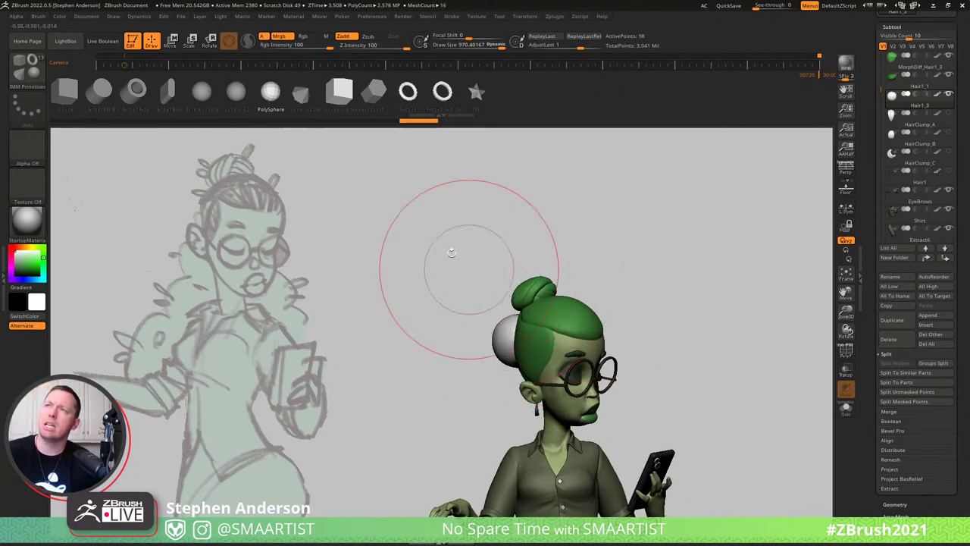
Save the hair clump InsertMesh brush as HairCurlClump_IMM in the _SUMMIT folder.
key("b")
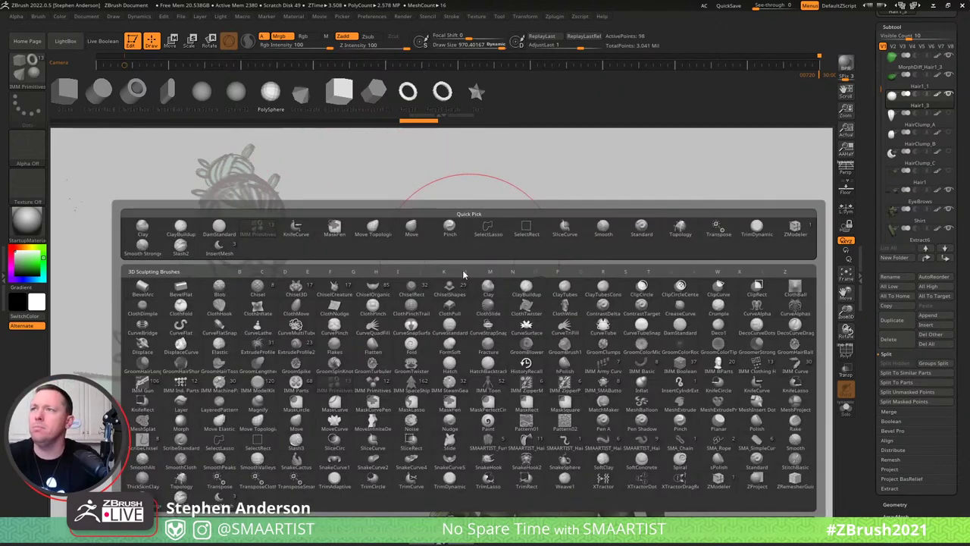
left_click(225, 252)
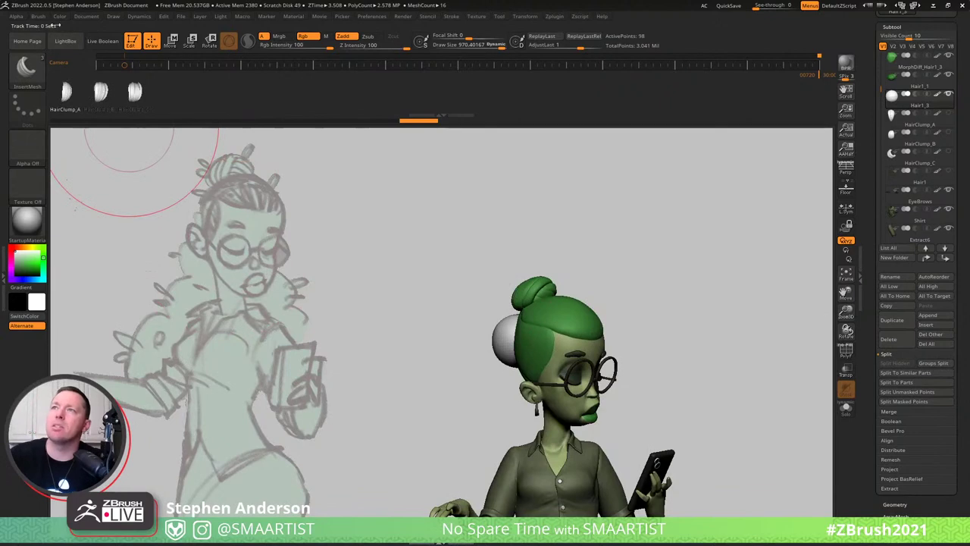
left_click(37, 16)
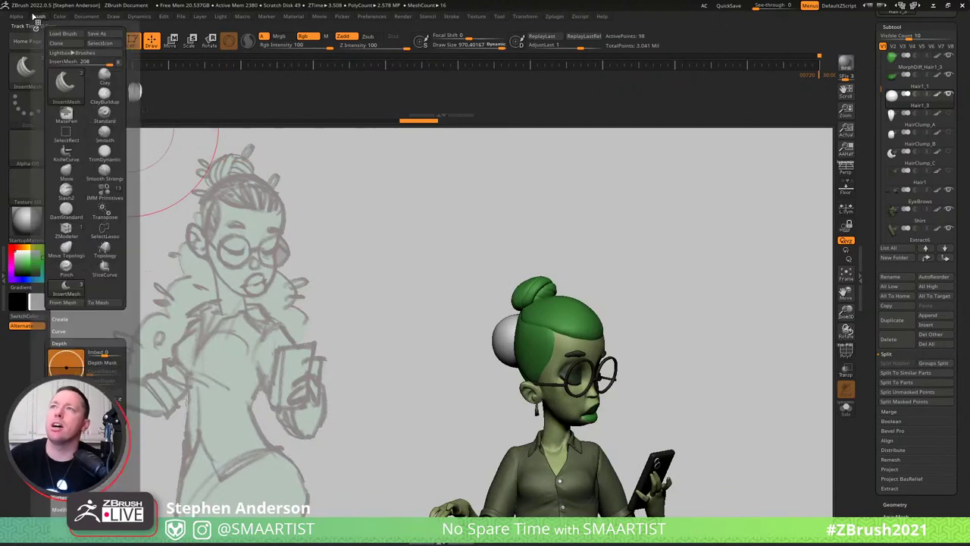
left_click(101, 34)
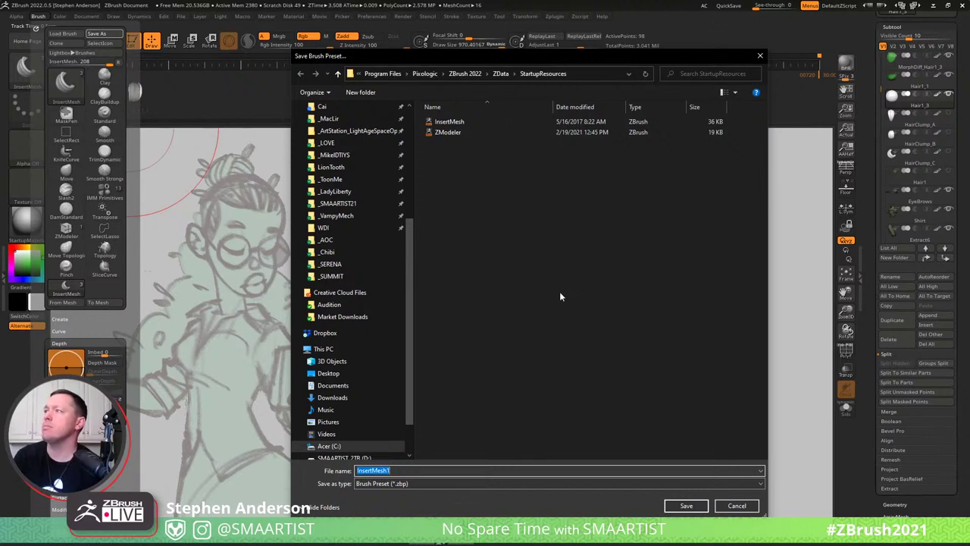
left_click(364, 276)
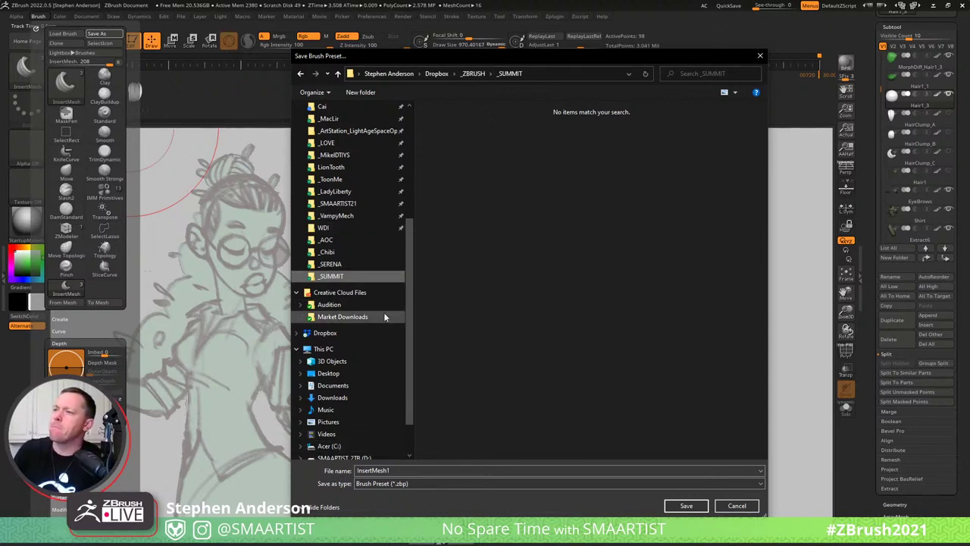
double_click(401, 469)
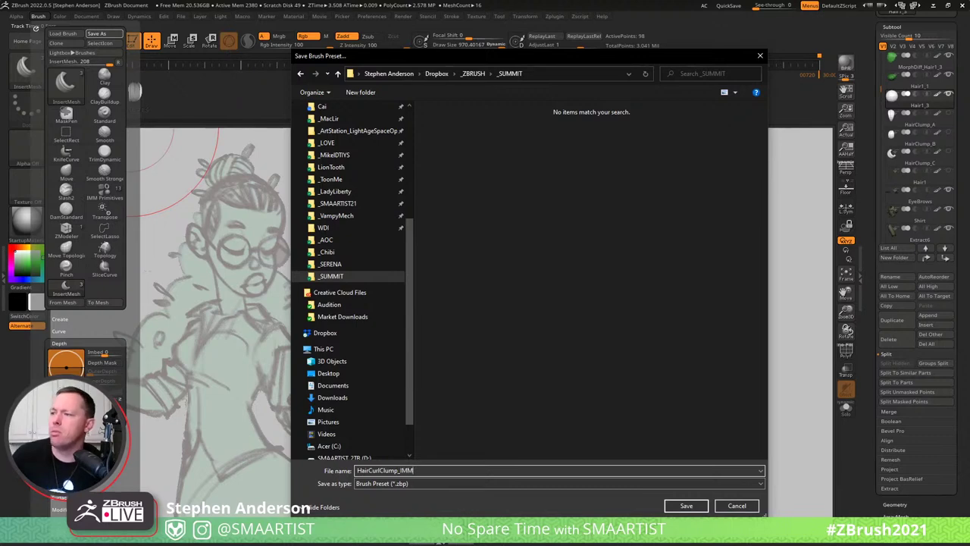
left_click(686, 506)
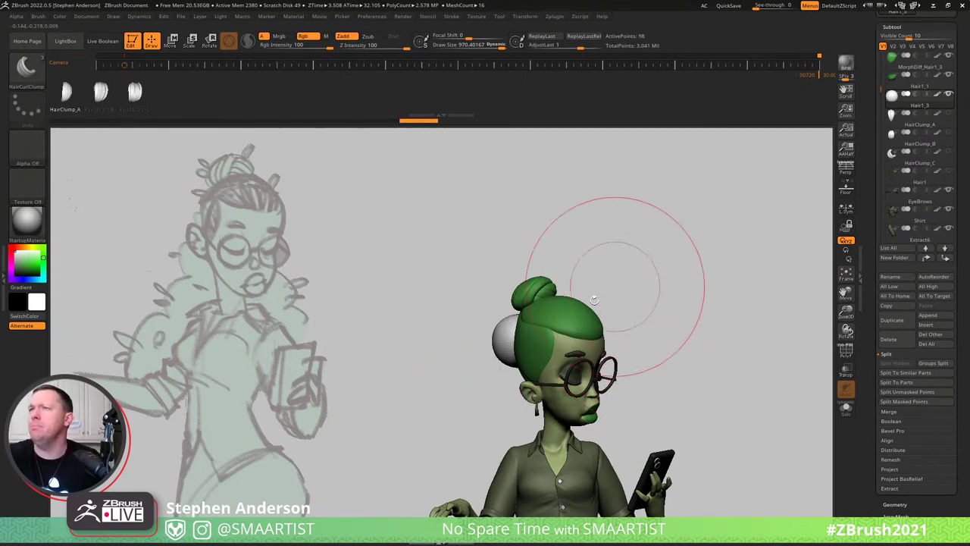
Turn off Rgb for the HairCurlClump brush, and switch to the Move brush with a reduced draw size.
left_click_drag(594, 299, 514, 341)
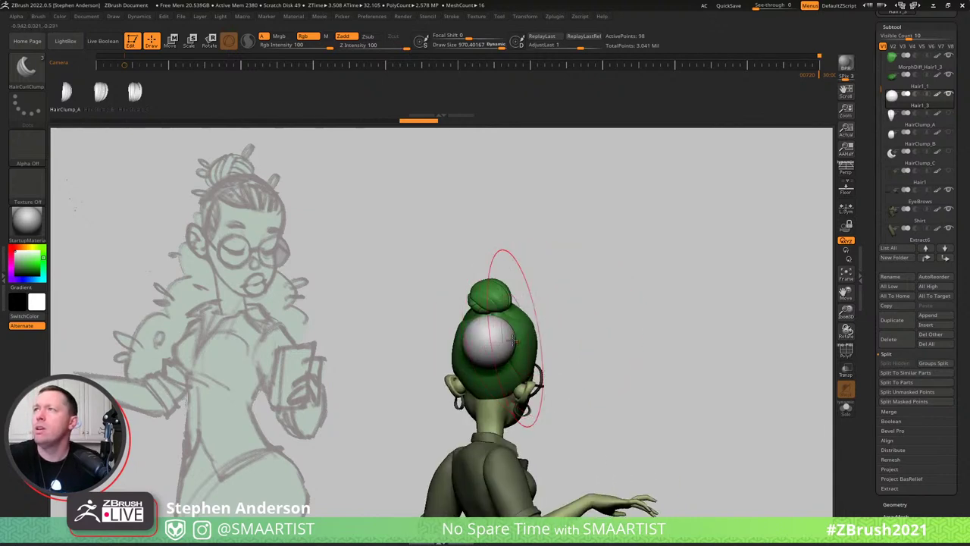
left_click(310, 37)
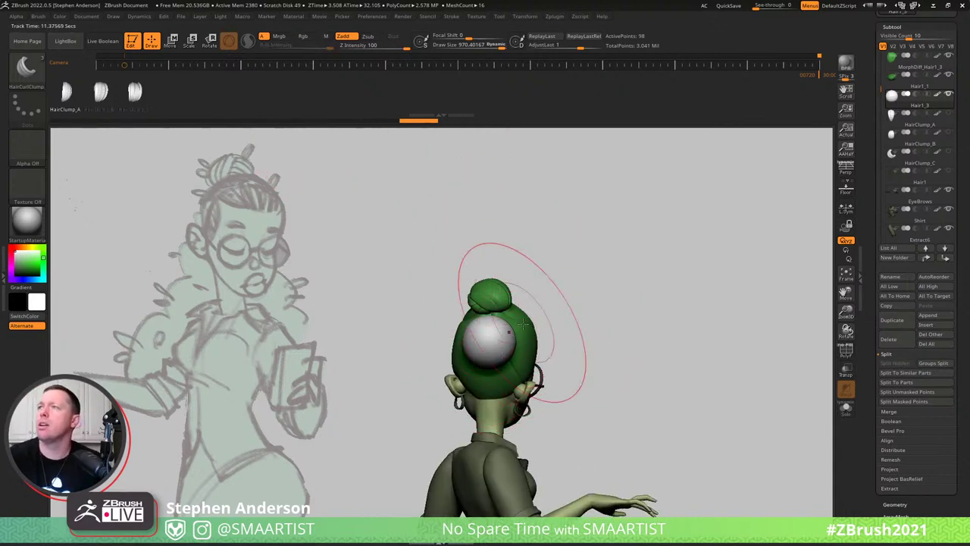
right_click_drag(533, 324, 451, 355, "ctrl")
mouse_move(451, 356)
left_mouse_down()
mouse_move(411, 359)
mouse_move(457, 353)
left_mouse_up()
key("b")
key("m")
key("v")
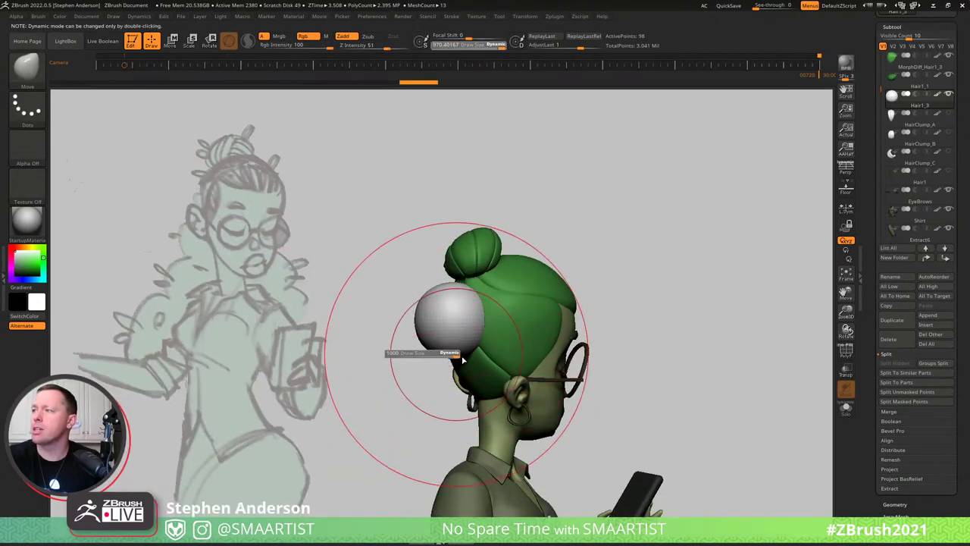
right_click_drag(482, 347, 446, 344)
left_click_drag(446, 344, 432, 340)
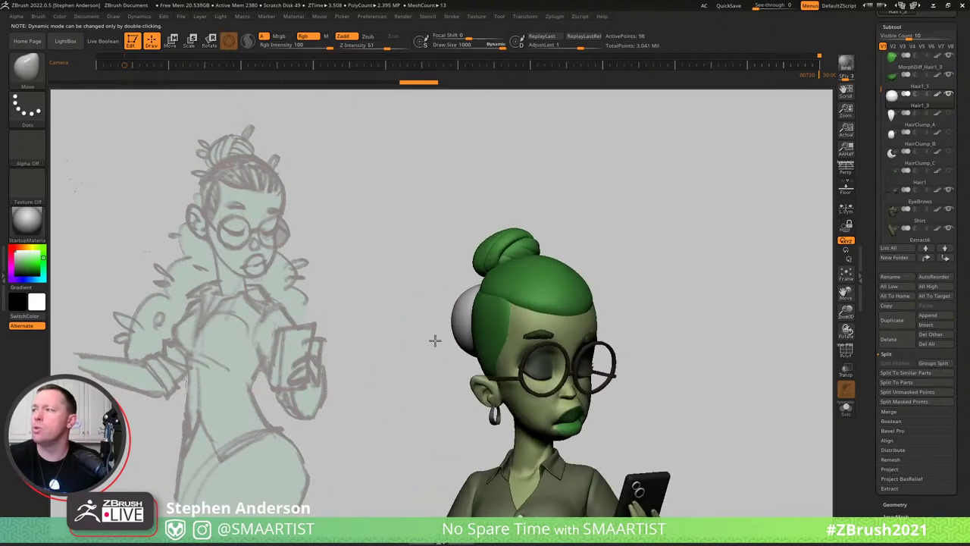
left_click_drag(493, 46, 485, 46)
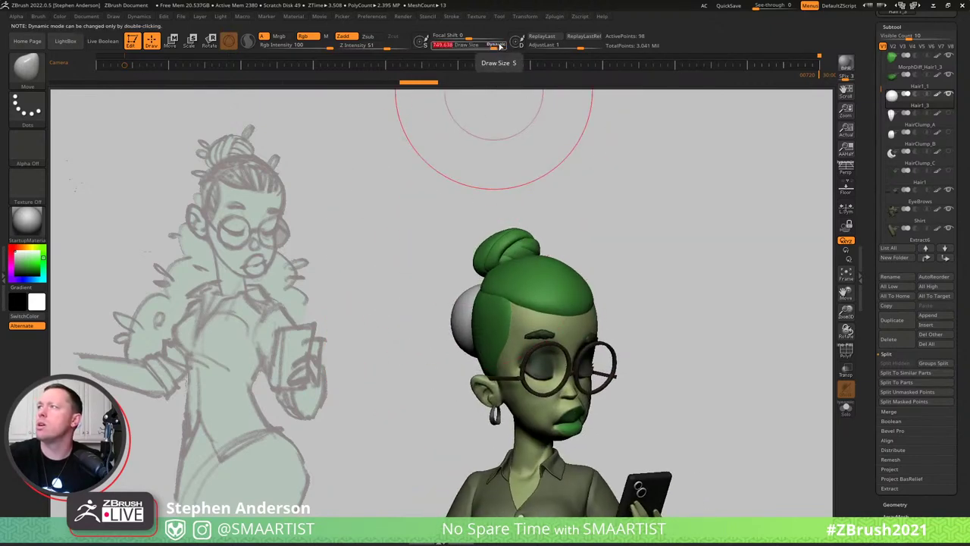
left_click_drag(485, 350, 471, 350)
Duplicate the sphere below the first one, line the character up with the reference sketch, and tilt the copy beside the jaw.
key("w")
left_click_drag(528, 285, 498, 337, "ctrl")
key("Right")
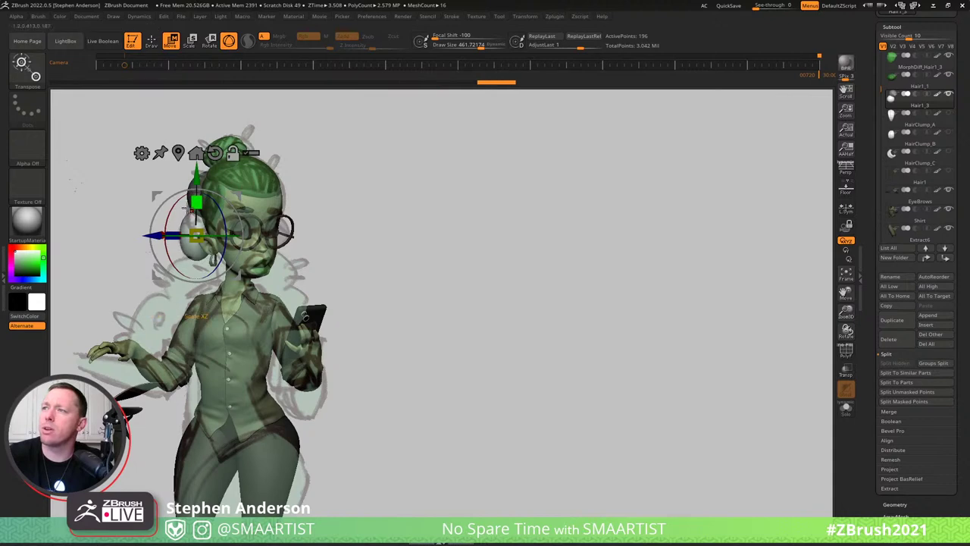
mouse_move(218, 195)
left_mouse_down()
mouse_move(202, 189)
mouse_move(236, 213)
left_mouse_up()
Reshape the second sphere to the sketched hair outline using the Move brush with a draw size of about 51.
key("b")
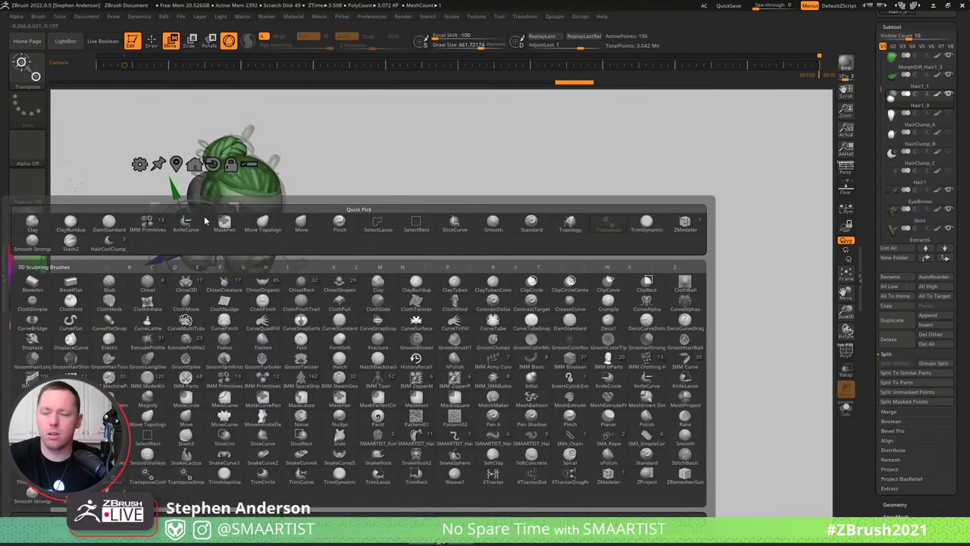
key("m")
key("v")
key("s")
mouse_move(184, 222)
left_mouse_down()
mouse_move(162, 223)
mouse_move(180, 225)
left_mouse_up()
key("s")
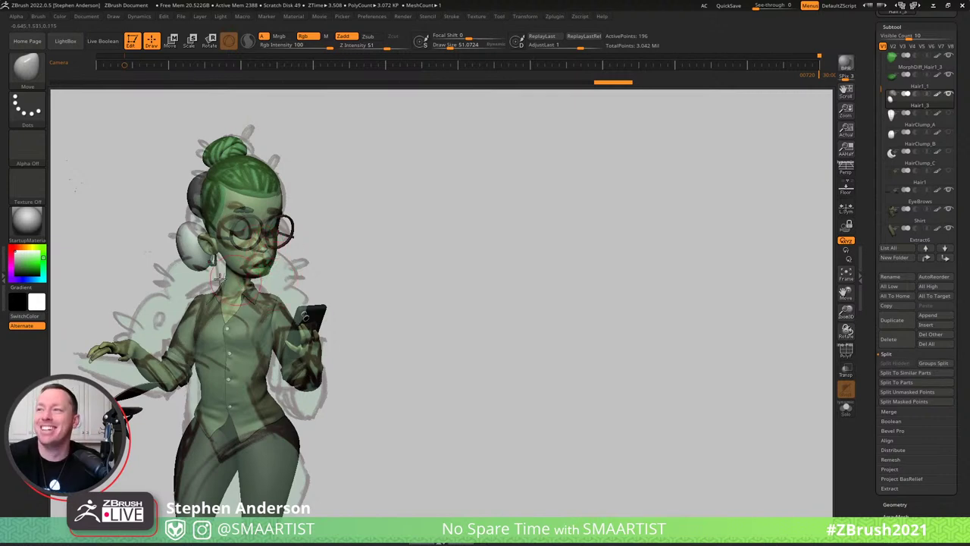
Add a third sphere as a copy below the second, beside the neck, and align the gizmo upright.
key("w")
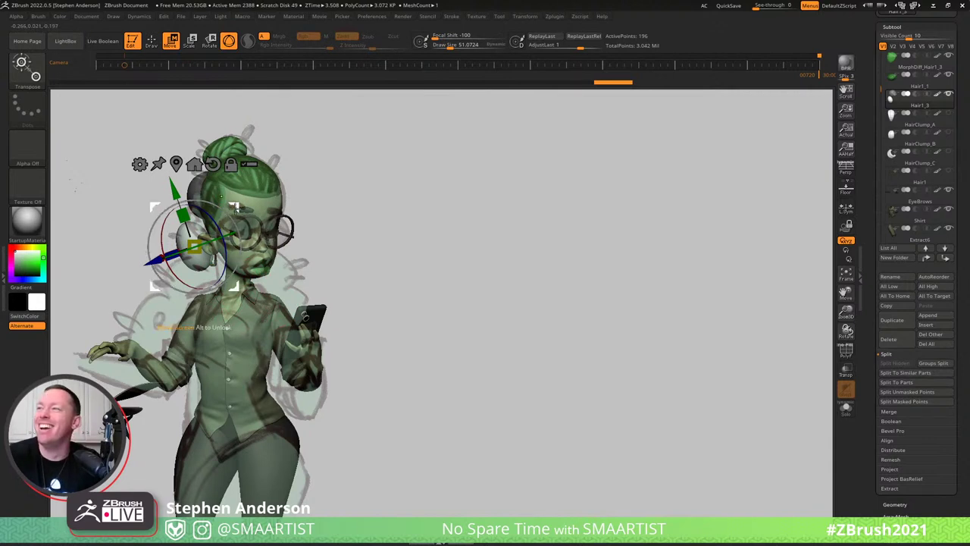
left_click_drag(234, 208, 234, 246, "ctrl")
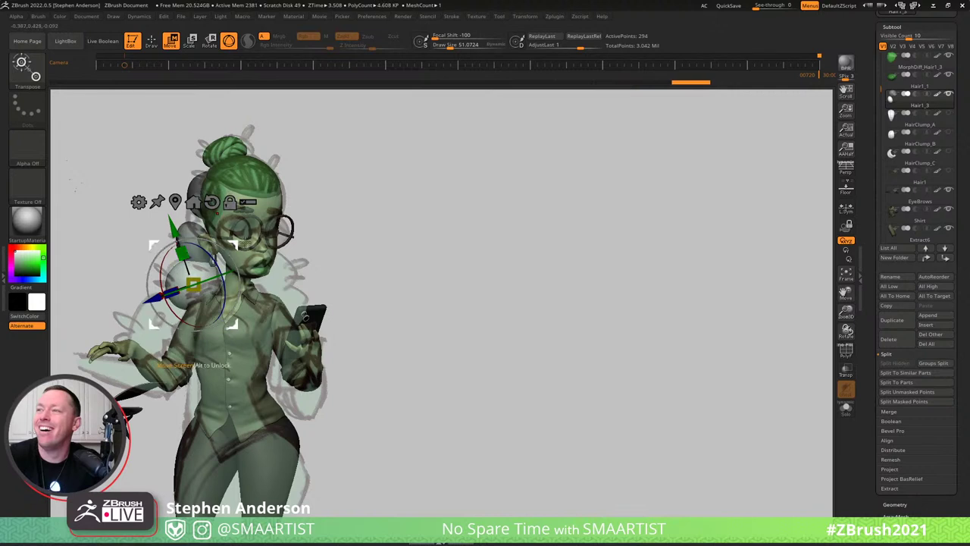
left_click_drag(219, 246, 231, 244)
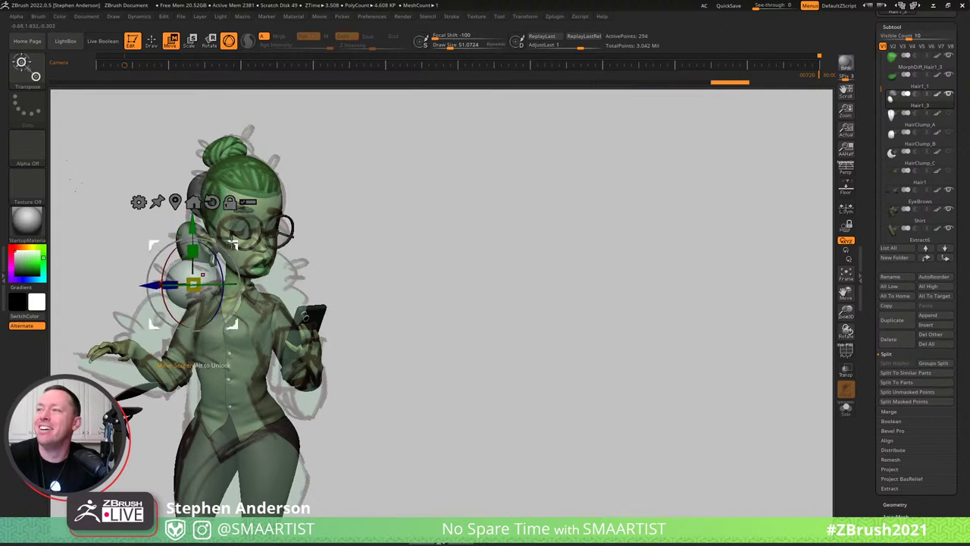
key("q")
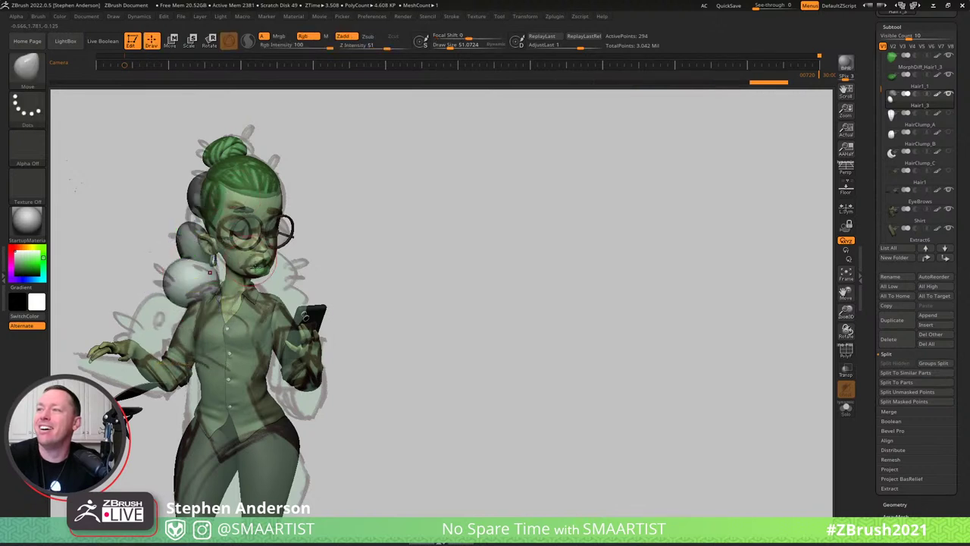
Copy the third sphere down to the sketched hair mass beside the upper arm and fit the copy to the outline.
key("w")
left_click_drag(233, 241, 158, 309)
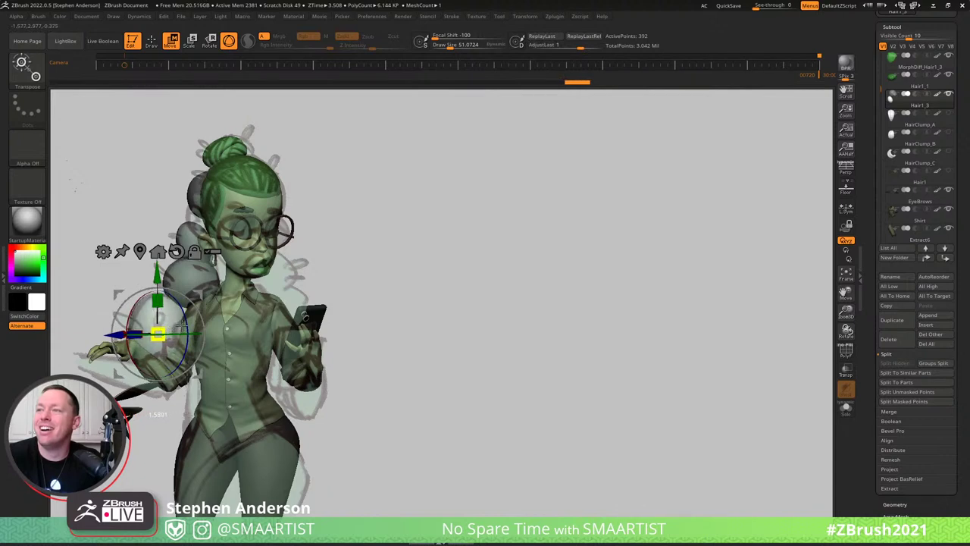
mouse_move(197, 294)
left_mouse_down()
mouse_move(161, 304)
mouse_move(200, 297)
left_mouse_up()
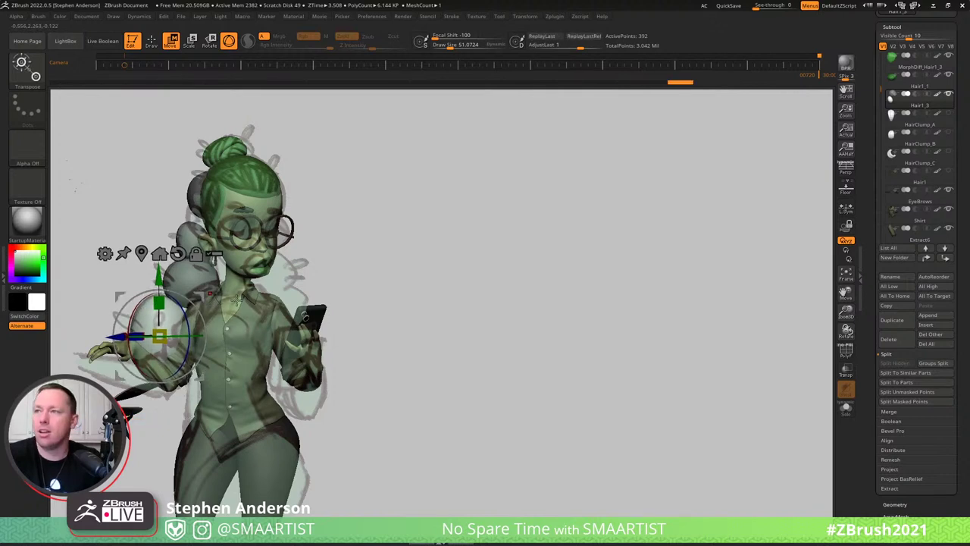
key("q")
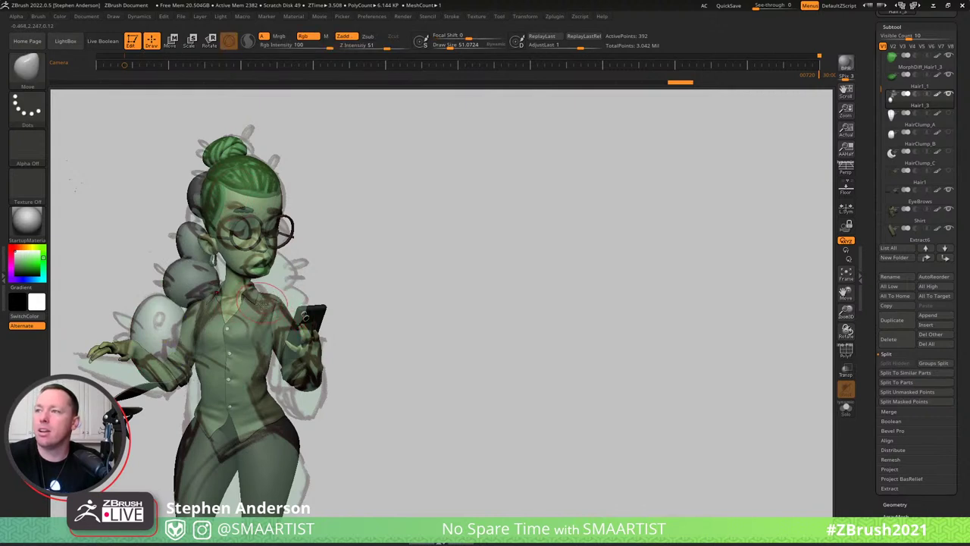
Add two more sphere copies over the opposite shoulder to block in the sketched hair on that side.
key("w")
left_click_drag(200, 295, 287, 334, "ctrl")
left_click_drag(302, 250, 294, 227)
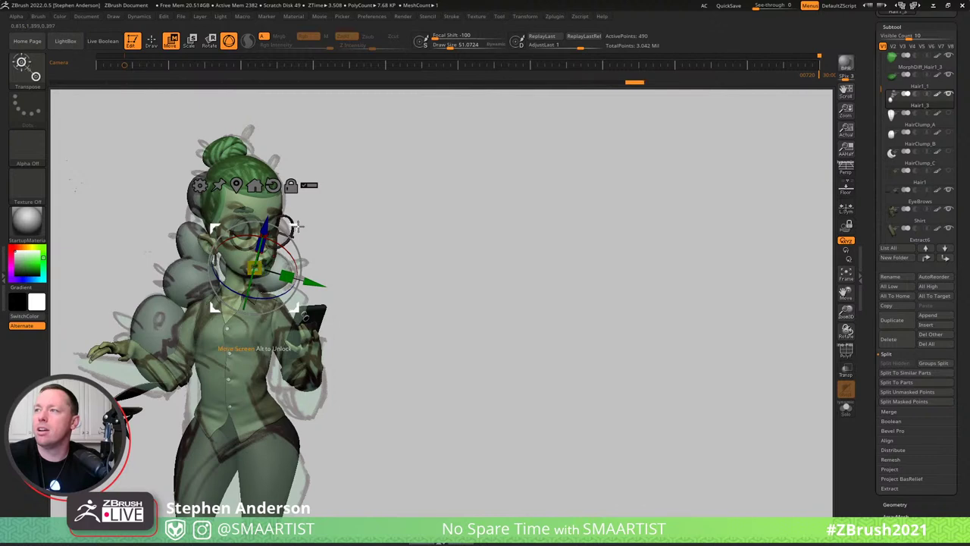
mouse_move(298, 225)
left_mouse_down()
mouse_move(313, 260)
mouse_move(304, 262)
mouse_move(572, 245)
left_mouse_up()
key("q")
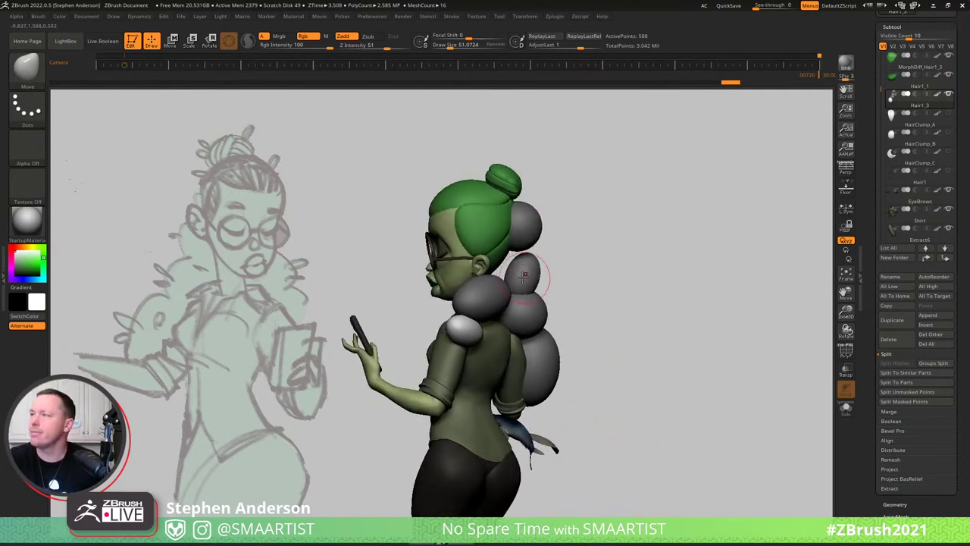
Try duplicating the small shoulder sphere onto the middle of the upper back.
key("w")
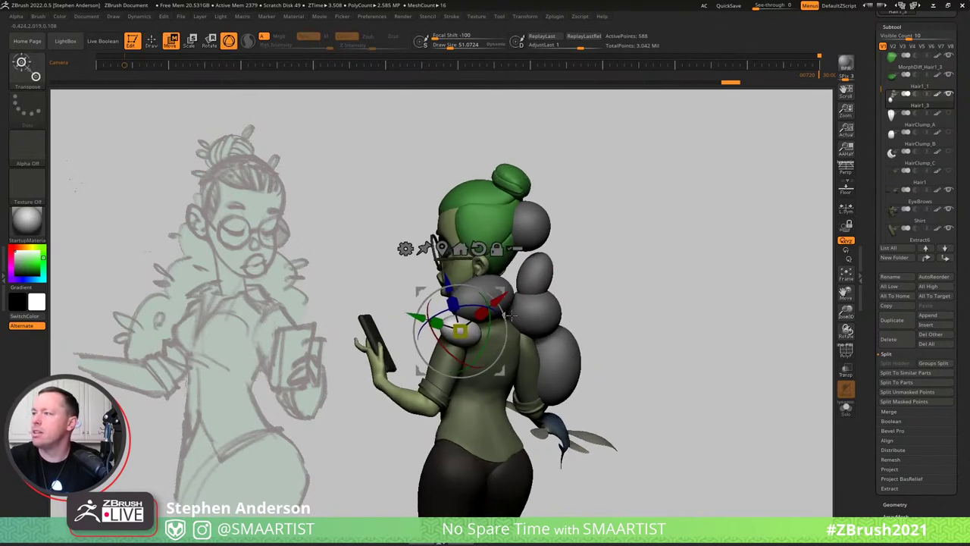
left_click_drag(497, 288, 559, 303, "ctrl")
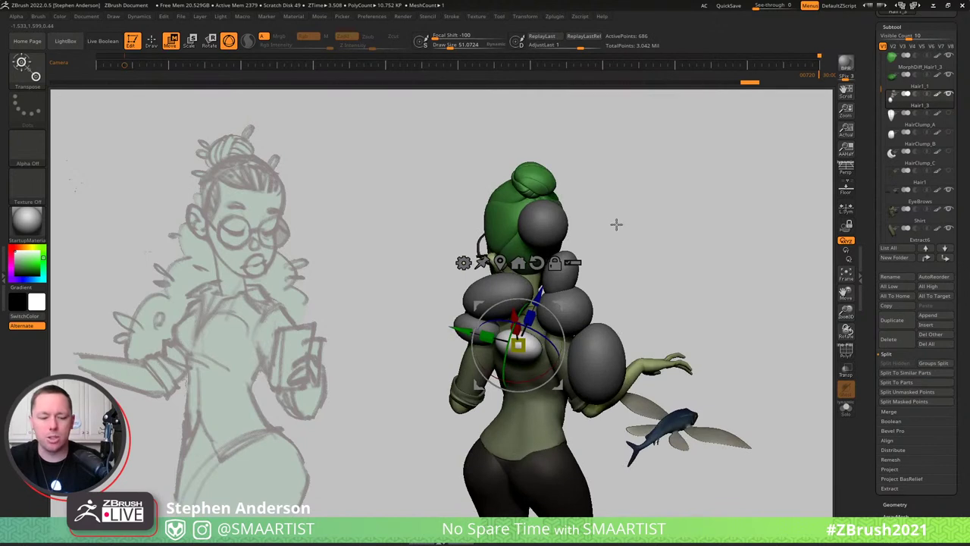
key("ctrl+z")
key("ctrl+z")
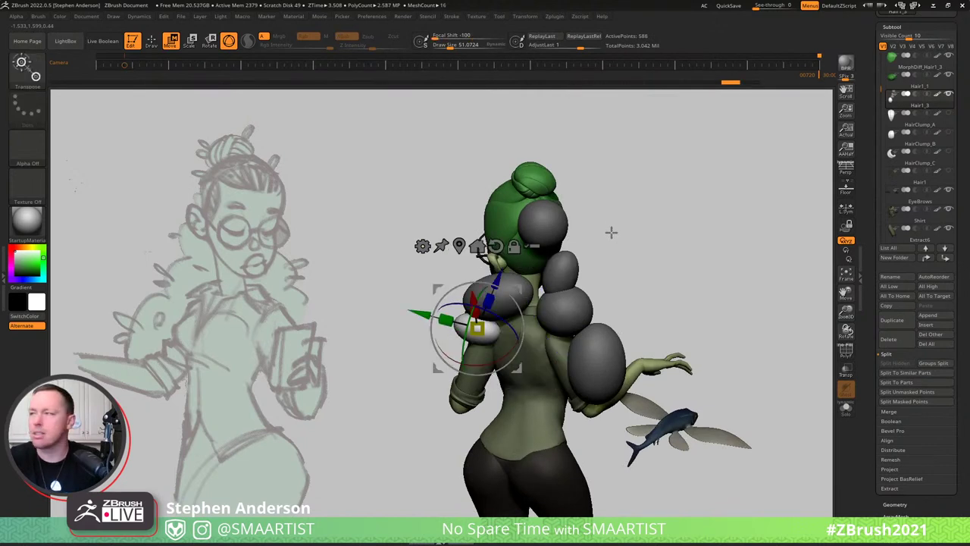
Mask the two spheres over the far shoulder, leaving the chain of four spheres from head to upper arm unmasked.
key("q")
left_click_drag(632, 191, 659, 232, "ctrl")
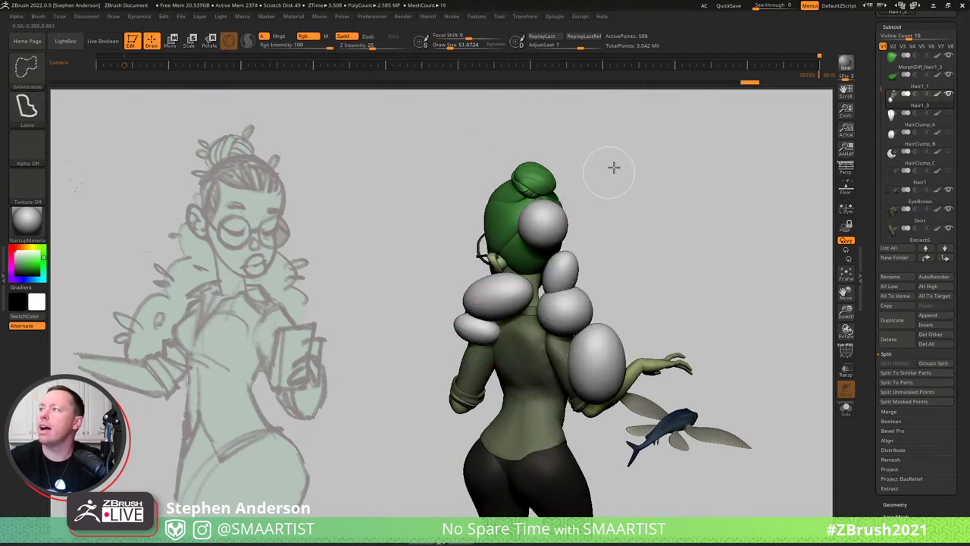
mouse_move(541, 209)
left_mouse_down("ctrl+shift")
mouse_move(565, 306)
mouse_move(750, 417)
mouse_move(728, 409)
left_mouse_up("ctrl+shift")
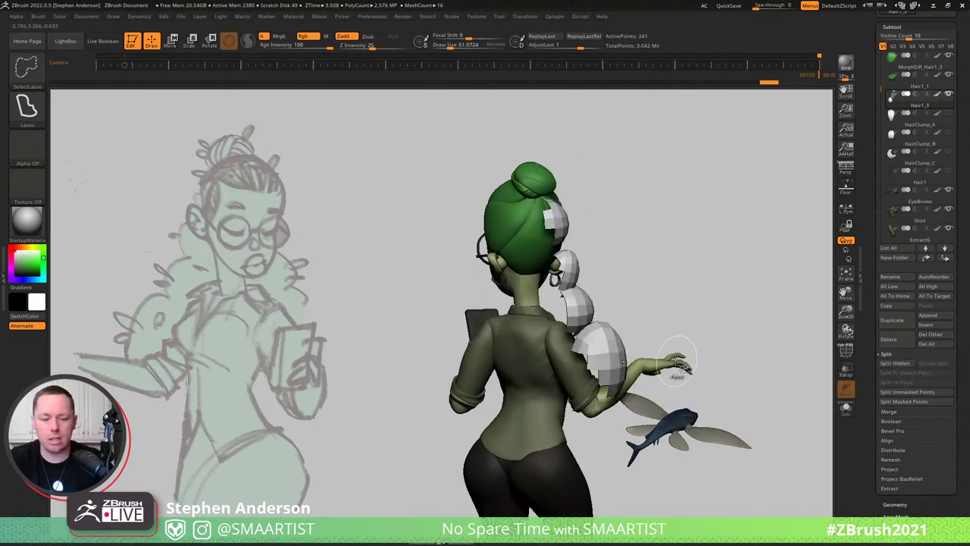
key("ctrl+shift+a")
left_click(684, 237, "ctrl")
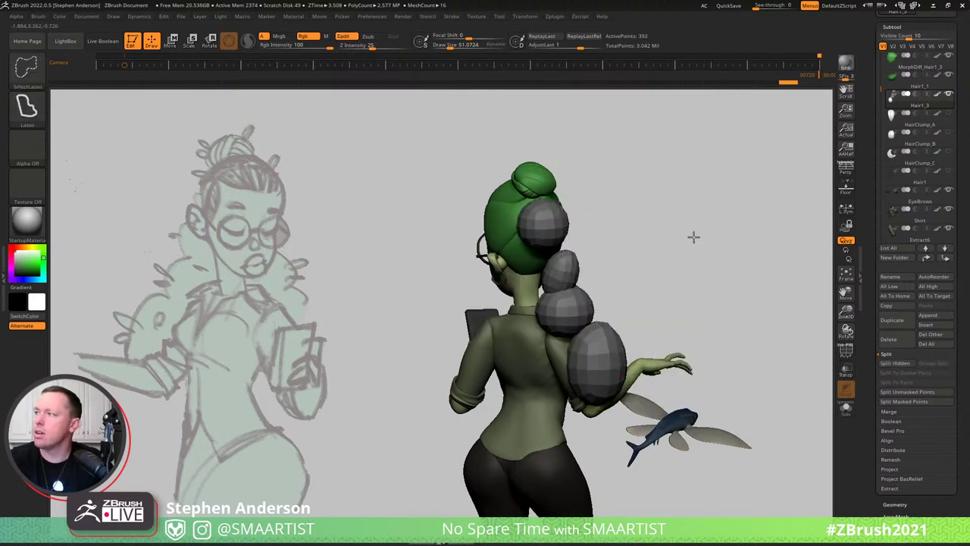
left_click(693, 236, "ctrl+shift")
left_click(685, 225, "ctrl")
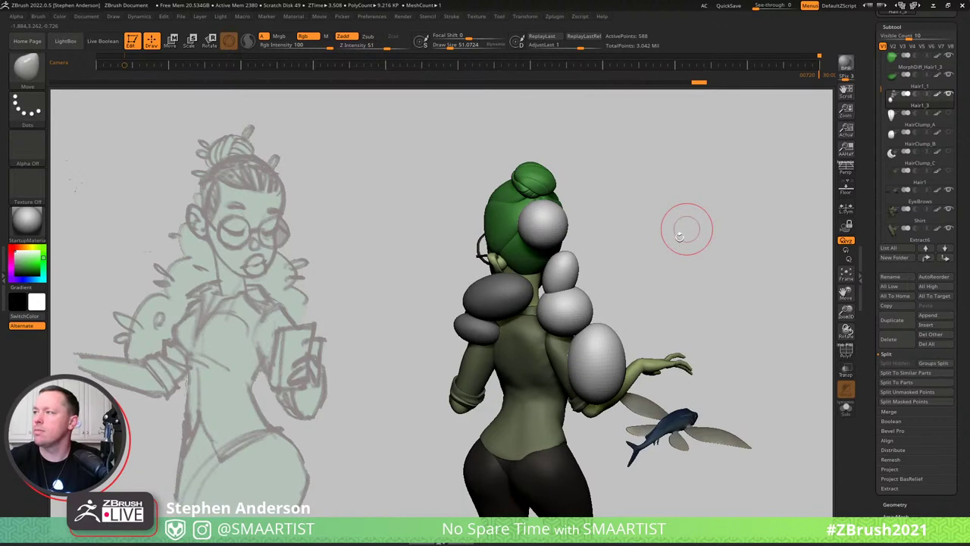
Duplicate the unmasked chain of four spheres and shift the copy outward behind the originals.
key("w")
mouse_move(642, 244)
left_mouse_down()
mouse_move(649, 251)
mouse_move(638, 248)
left_mouse_up()
left_click(536, 220, "alt")
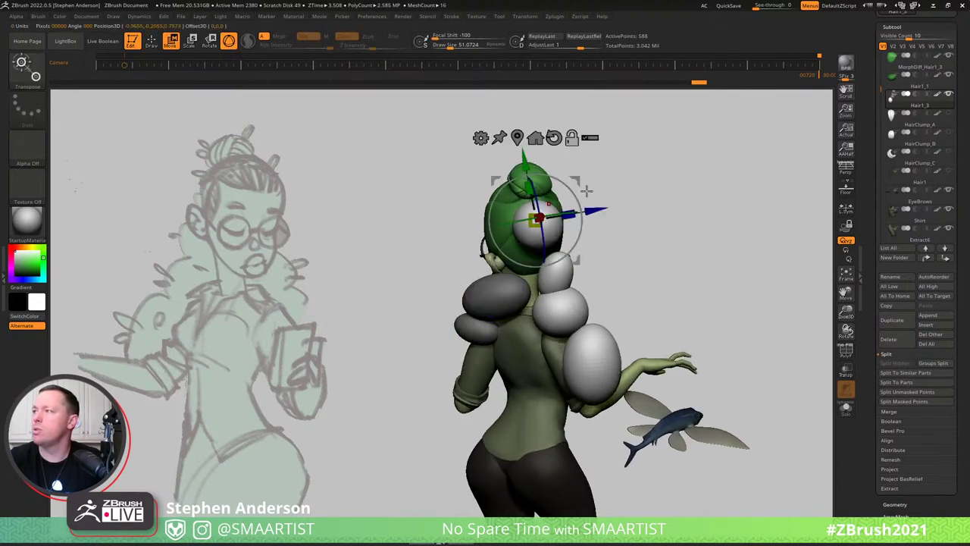
left_click_drag(606, 213, 615, 341)
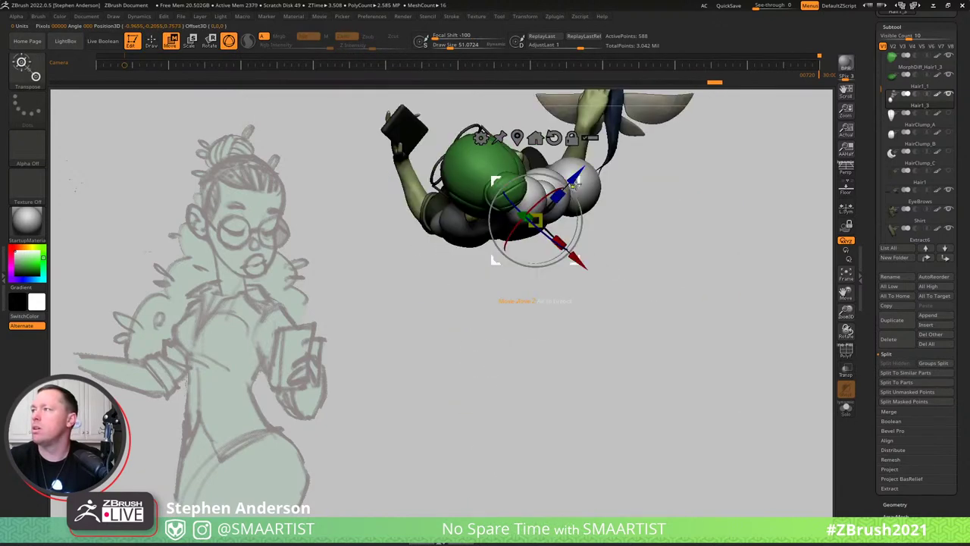
left_click_drag(574, 184, 608, 216)
left_click_drag(589, 149, 589, 98)
Flip the copied sphere chain upside down about its own centre and position it down the middle of the back.
left_click(549, 148, "alt")
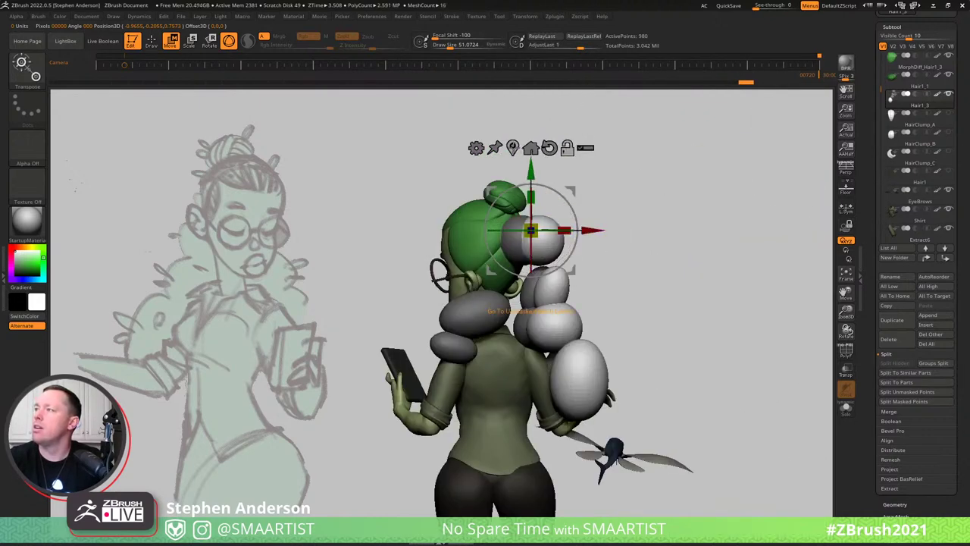
left_click(514, 148)
left_click_drag(610, 311, 541, 375)
mouse_move(601, 280)
left_mouse_down()
mouse_move(567, 277)
mouse_move(618, 276)
left_mouse_up()
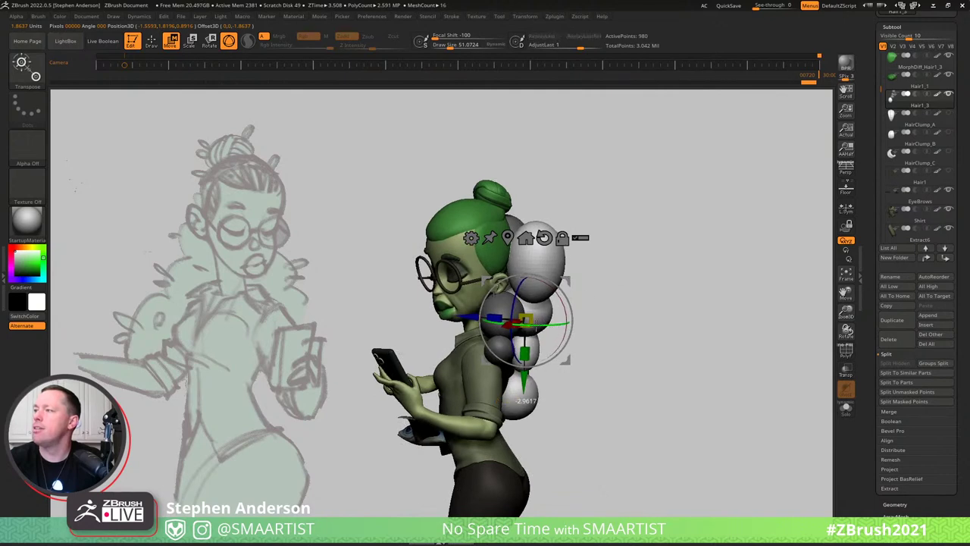
left_click_drag(537, 325, 514, 325)
right_click_drag(533, 303, 491, 296)
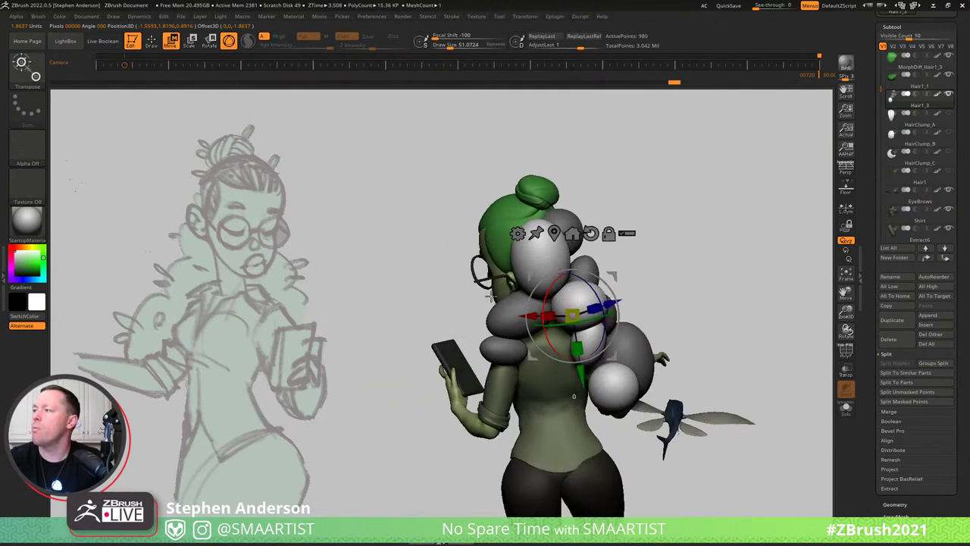
mouse_move(491, 294)
left_mouse_down()
mouse_move(480, 292)
mouse_move(627, 322)
mouse_move(646, 317)
mouse_move(664, 333)
mouse_move(675, 303)
mouse_move(707, 319)
mouse_move(621, 320)
mouse_move(634, 321)
mouse_move(613, 294)
mouse_move(576, 286)
left_mouse_up()
Mask every hair sphere except the detached lowest one of the copied chain.
key("q")
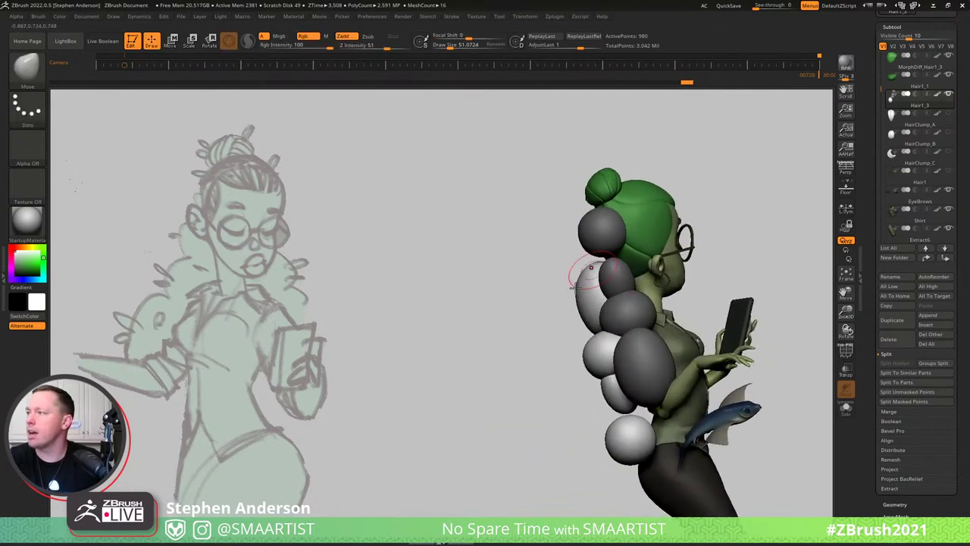
mouse_move(581, 349)
left_mouse_down()
mouse_move(552, 353)
mouse_move(619, 364)
mouse_move(689, 293)
mouse_move(678, 324)
mouse_move(606, 413)
left_mouse_up()
left_click(684, 470, "ctrl+shift")
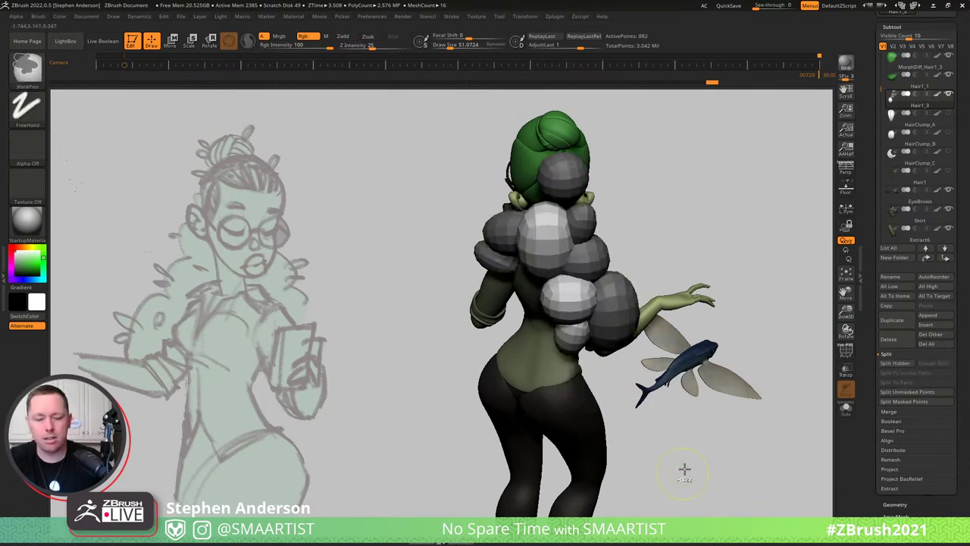
key("ctrl+shift+z")
key("ctrl+shift+z")
left_click_drag(678, 461, 746, 458)
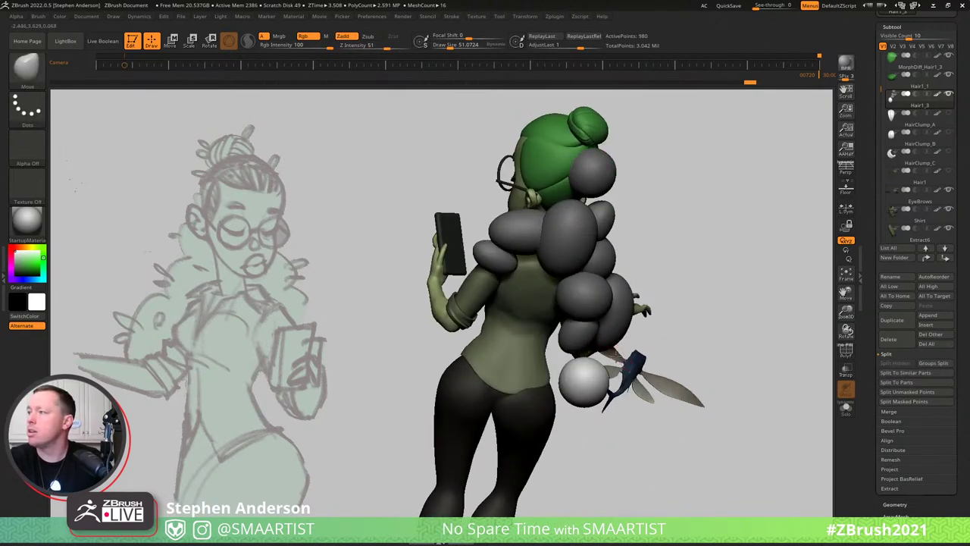
Move the lowest sphere up against the underside of the hair cluster and clear the mask.
key("w")
left_click_drag(632, 489, 694, 464)
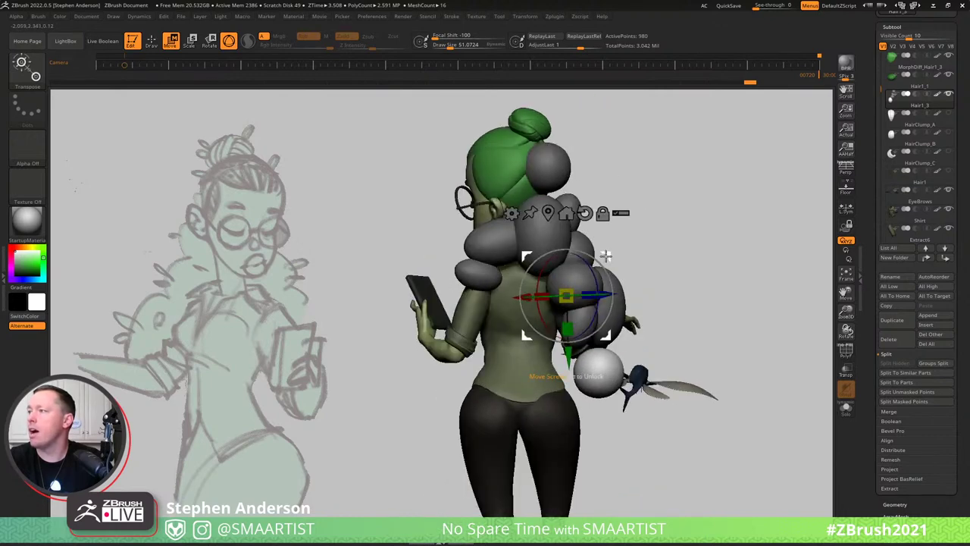
left_click_drag(606, 256, 563, 230)
right_click_drag(563, 230, 518, 233)
left_click_drag(658, 256, 673, 274, "ctrl")
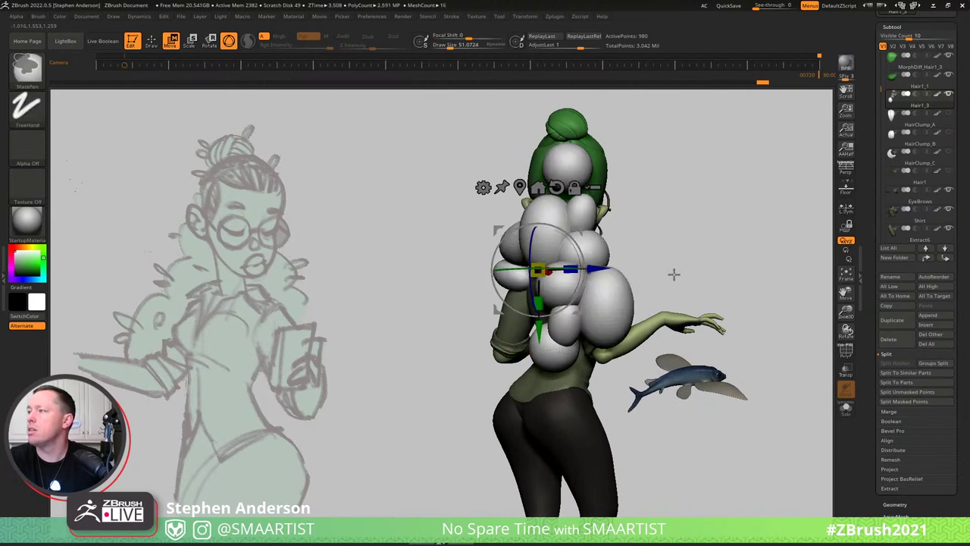
Open the polygroup options and mask all hair spheres except the large one on the upper back.
scroll(911, 451, "down", 6)
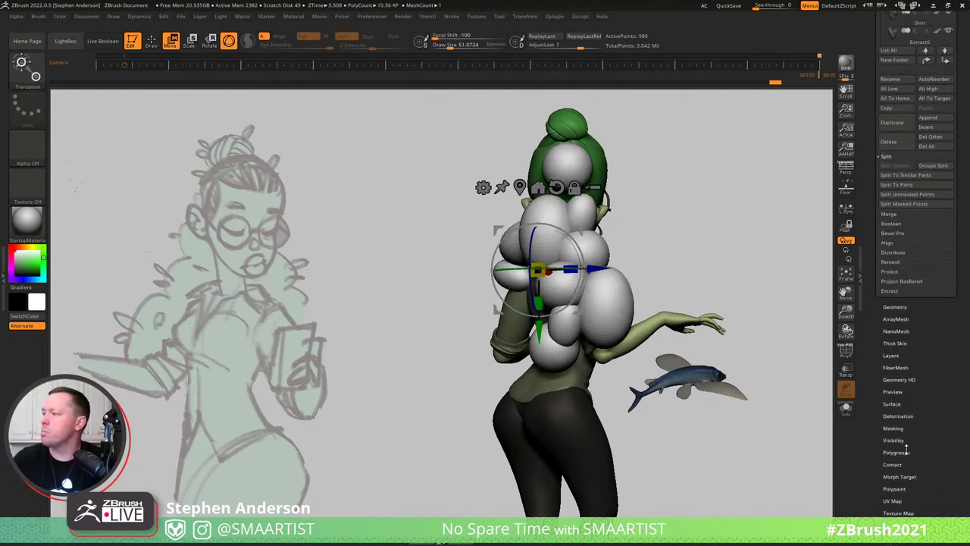
left_click(897, 451)
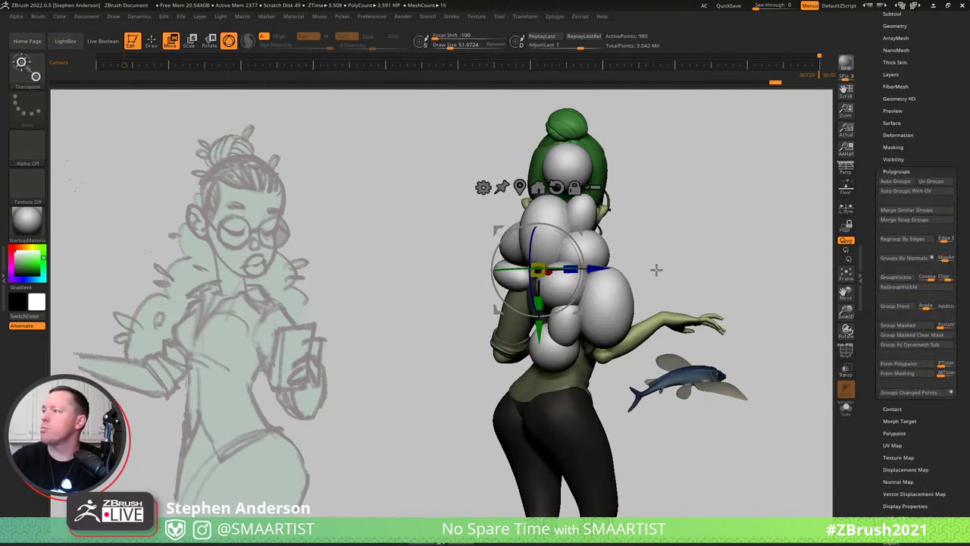
key("q")
mouse_move(497, 227)
right_mouse_down()
mouse_move(541, 222)
mouse_move(519, 214)
right_mouse_up()
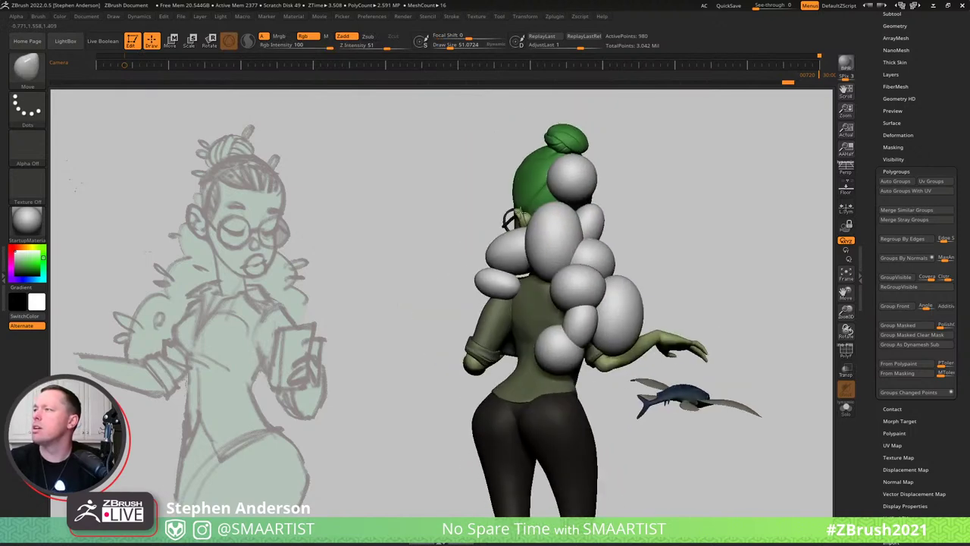
key("w")
left_click(559, 215, "ctrl")
right_click_drag(573, 231, 566, 212)
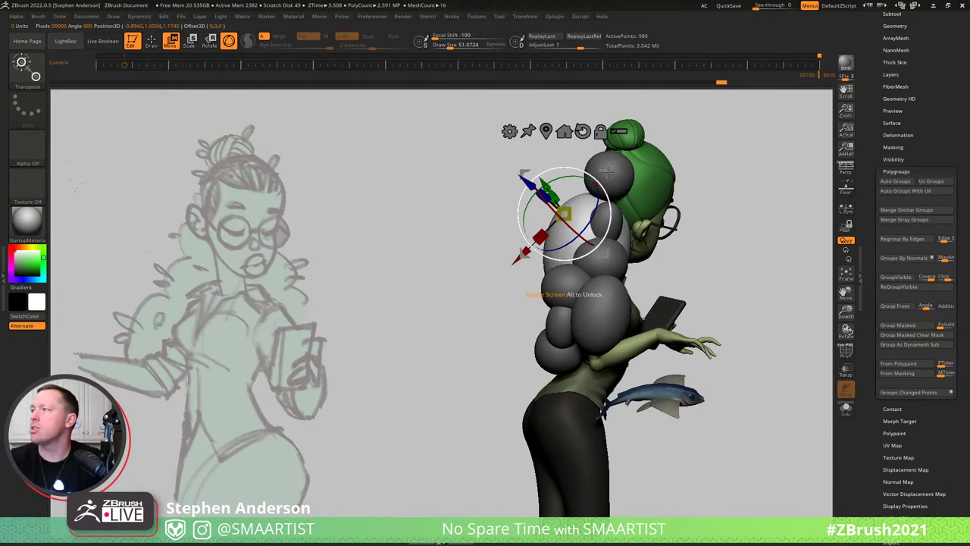
Enlarge the big upper-back sphere so it bulges farther out from the back, and clear the mask.
left_click_drag(608, 172, 588, 166)
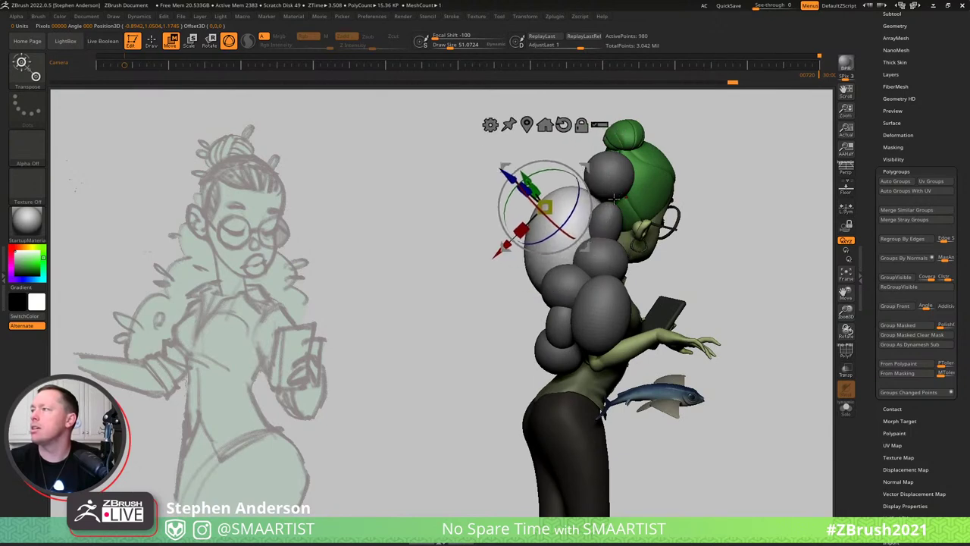
key("q")
mouse_move(613, 199)
right_mouse_down()
mouse_move(595, 194)
mouse_move(651, 218)
right_mouse_up()
key("w")
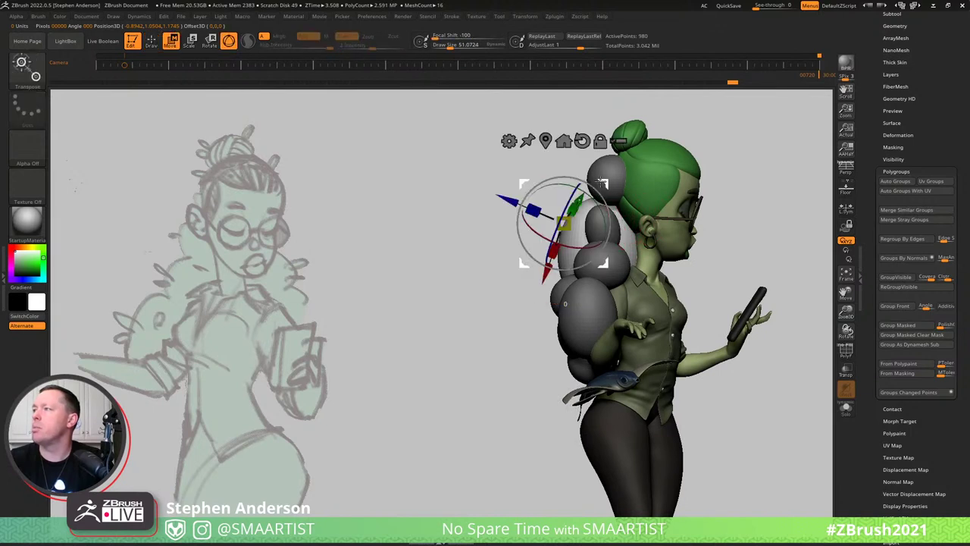
left_click_drag(606, 183, 600, 182)
key("q")
right_click_drag(602, 216, 730, 234)
left_click_drag(729, 237, 725, 276, "ctrl")
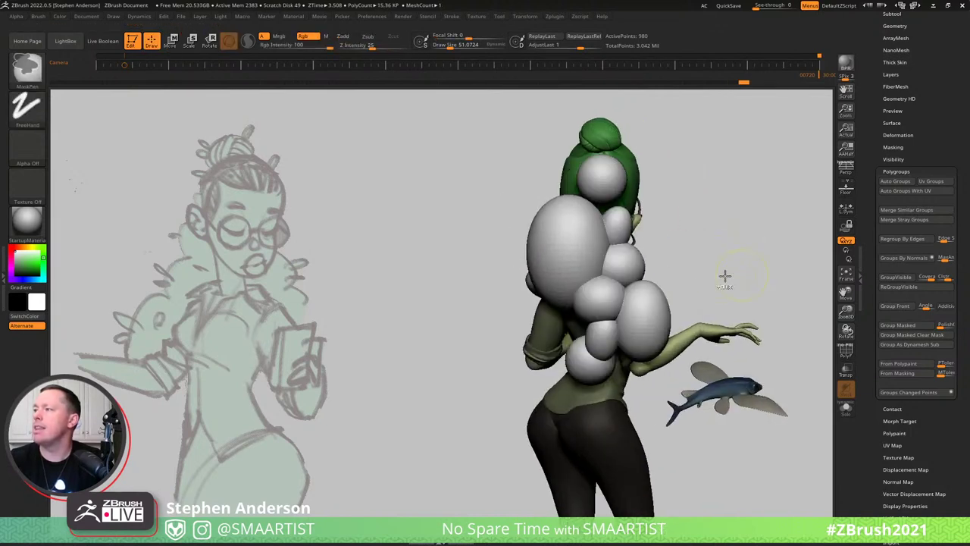
Copy the upper shoulder sphere into the gap between the shoulder and the big back sphere, and clear the mask.
right_click_drag(666, 262, 629, 263)
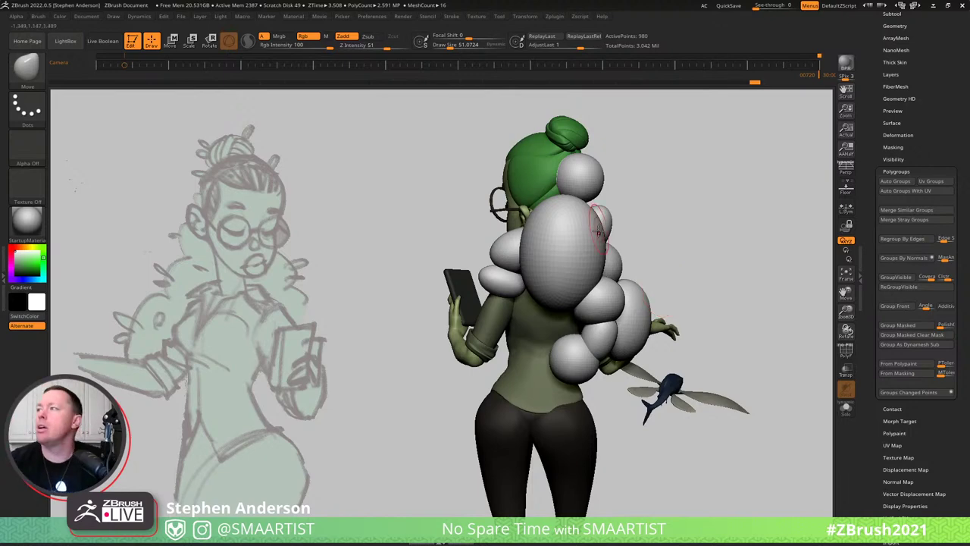
mouse_move(576, 213)
right_mouse_down()
mouse_move(608, 209)
mouse_move(583, 210)
mouse_move(591, 207)
right_mouse_up()
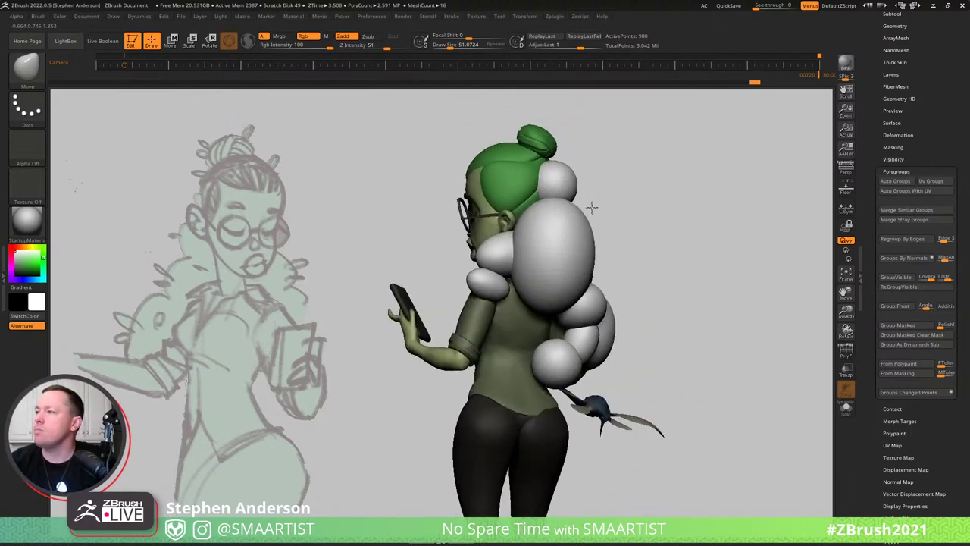
key("w")
left_click(502, 254, "ctrl")
right_click_drag(503, 258, 537, 295)
left_click_drag(538, 219, 553, 257, "ctrl")
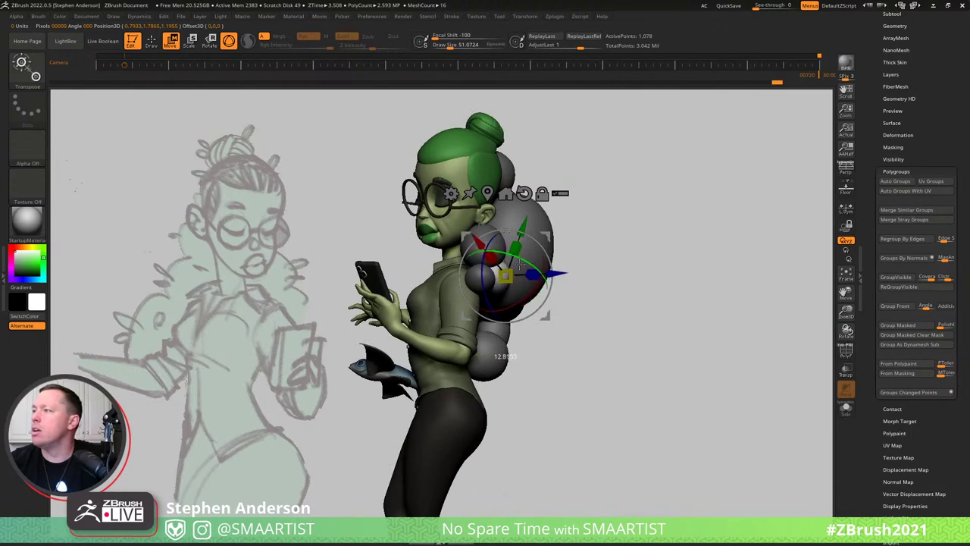
mouse_move(554, 238)
right_mouse_down()
mouse_move(524, 250)
mouse_move(534, 254)
right_mouse_up()
key("q")
left_click_drag(631, 285, 648, 329, "ctrl")
Copy the sphere behind the head to the middle of the back below the big sphere and enlarge the copy.
right_click_drag(647, 328, 600, 278)
left_click_drag(599, 279, 574, 162)
key("w")
left_click(549, 165, "alt")
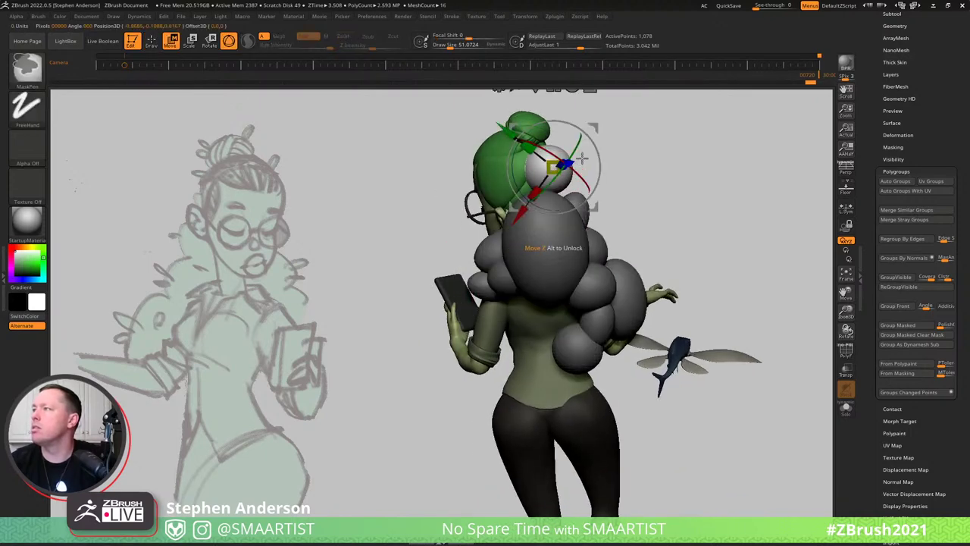
left_click_drag(572, 252, 572, 253, "ctrl")
right_click_drag(572, 253, 547, 291)
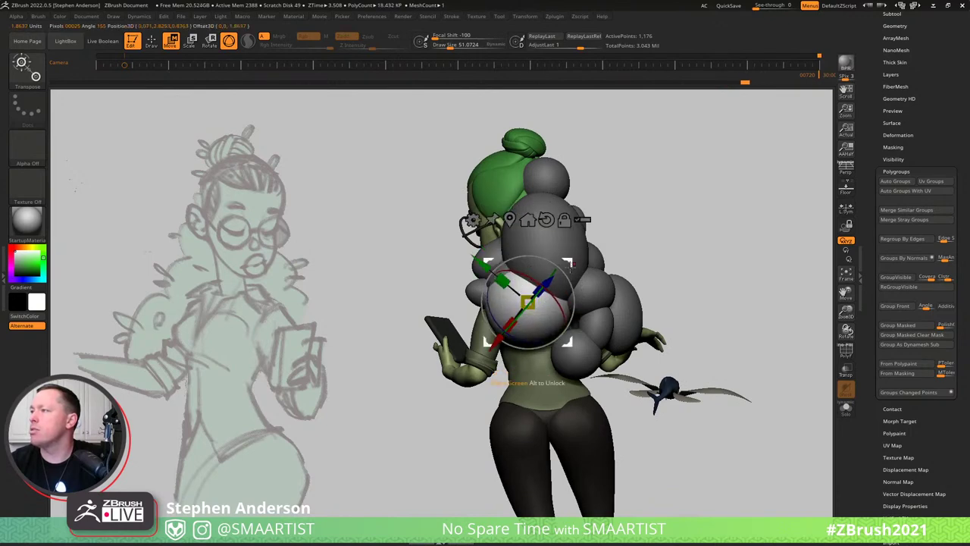
Reshape the new mid-back sphere with the Move brush at a draw size of about 182, pulling its lower edge downward.
key("b")
key("m")
key("v")
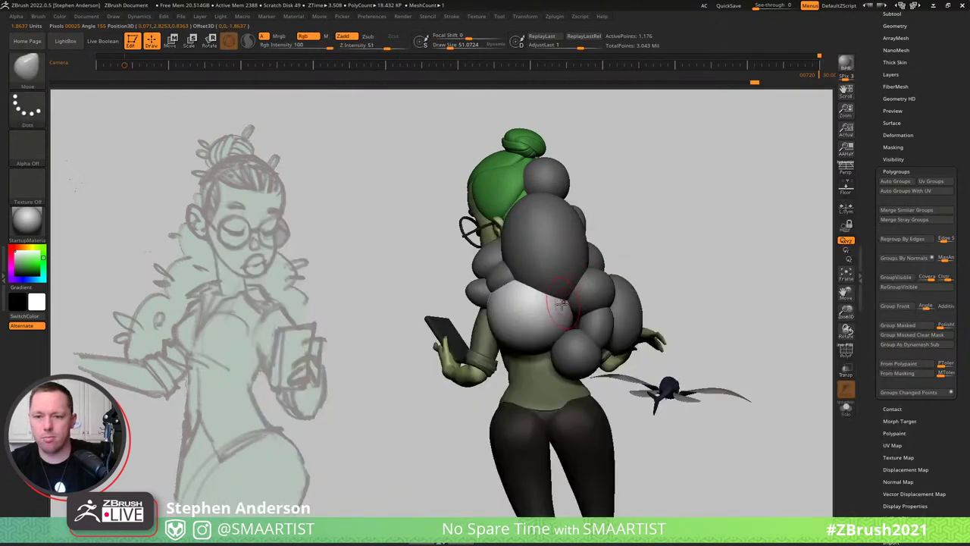
key("s")
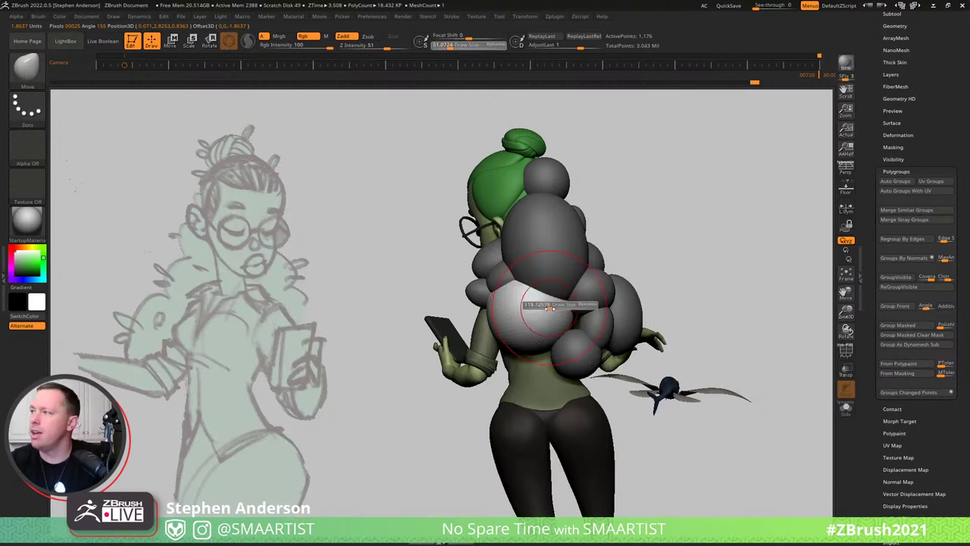
left_click_drag(555, 310, 557, 310)
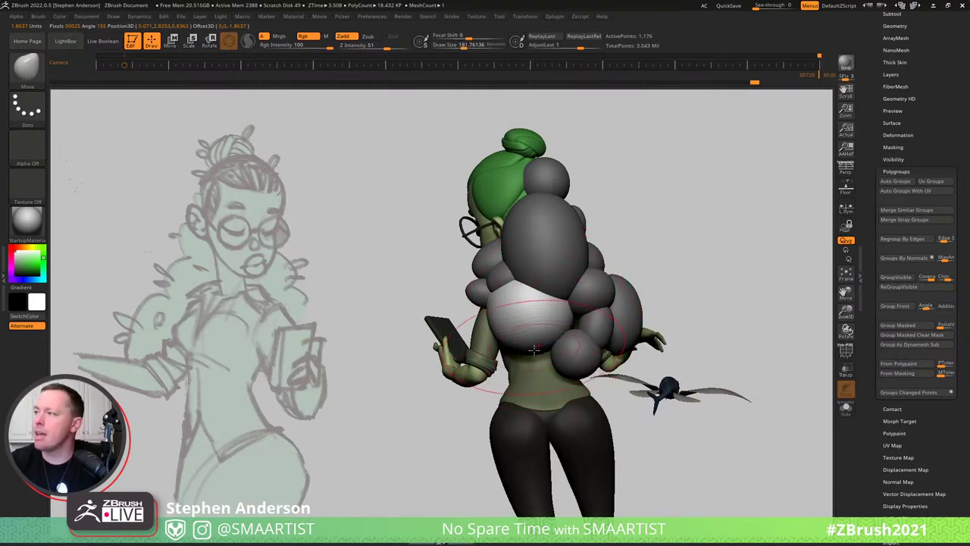
left_click_drag(534, 349, 537, 373)
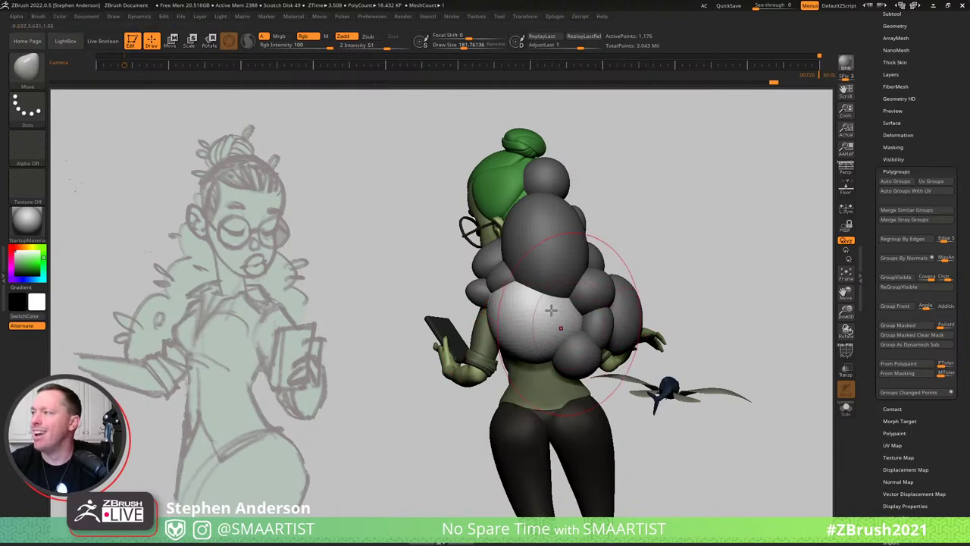
right_click_drag(558, 303, 515, 354)
right_click_drag(521, 309, 528, 338)
Inspect the hair masses through the ghosted body, restore the solid display and clear the mask.
key("ctrl+t")
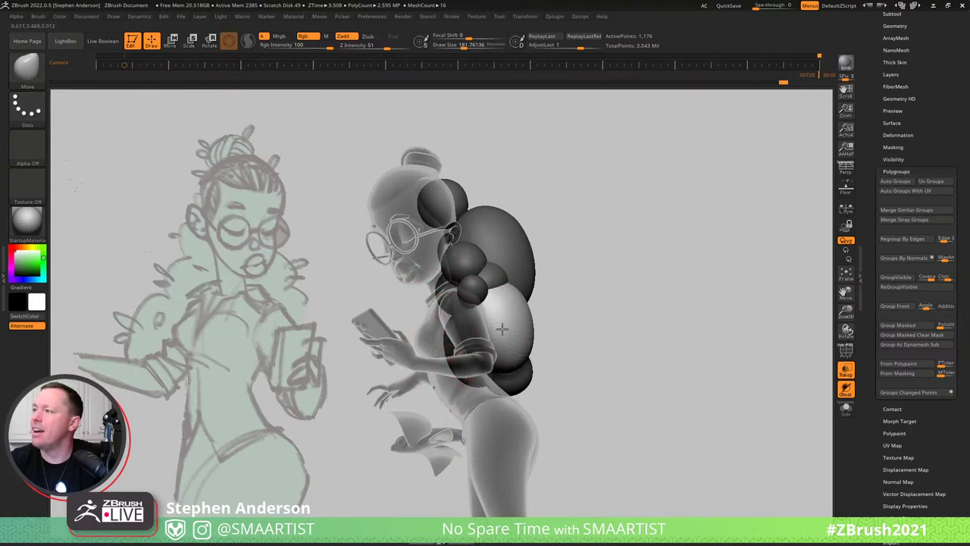
right_click_drag(479, 303, 493, 375)
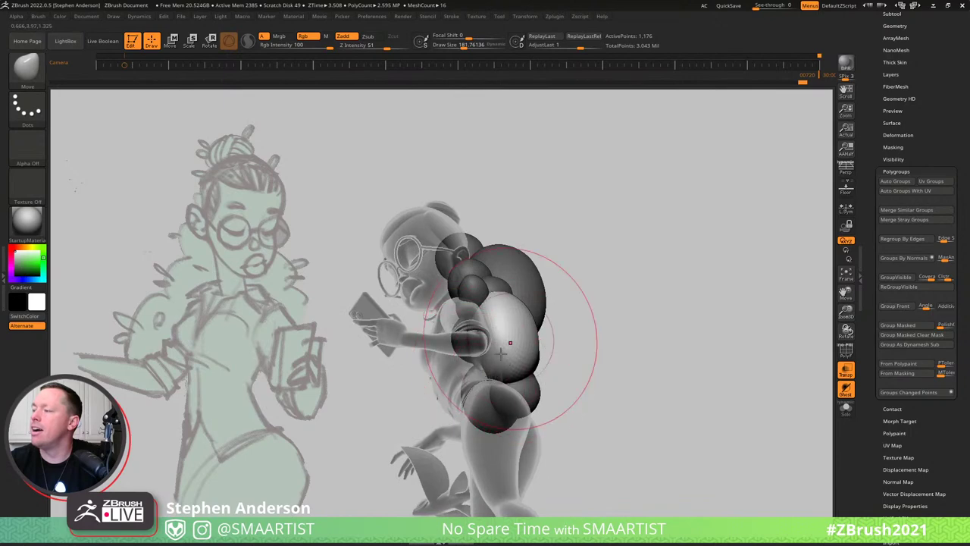
right_click_drag(510, 342, 509, 390)
key("ctrl")
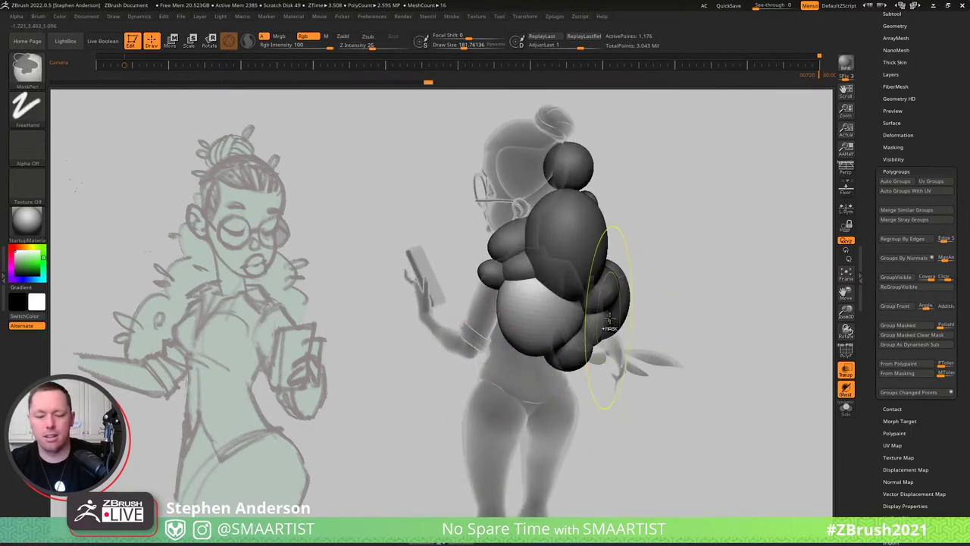
key("ctrl+t")
mouse_move(656, 293)
right_mouse_down("ctrl")
mouse_move(600, 248)
mouse_move(591, 268)
mouse_move(572, 267)
mouse_move(626, 273)
mouse_move(572, 296)
right_mouse_up("ctrl")
Refine the hair sphere silhouette with Move brush strokes at a draw size of about 54.
key("bracketright")
key("bracketright")
mouse_move(544, 329)
left_mouse_down()
mouse_move(513, 328)
mouse_move(542, 344)
mouse_move(529, 344)
left_mouse_up()
mouse_move(560, 330)
right_mouse_down()
mouse_move(535, 323)
mouse_move(548, 327)
right_mouse_up()
left_click_drag(547, 325, 546, 320)
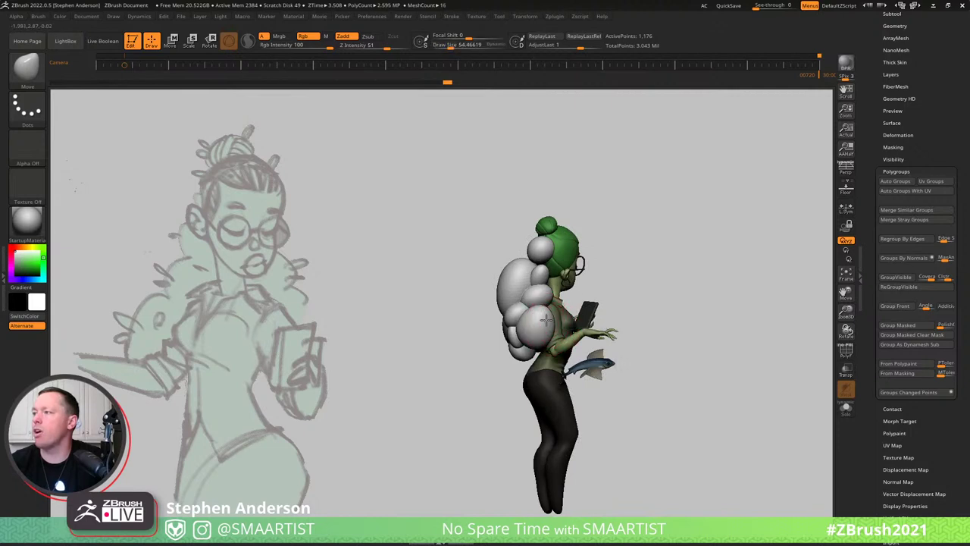
Switch to the Move Topological brush with a draw size of about 95 and check the hair spheres around the shoulder.
mouse_move(547, 319)
right_mouse_down()
mouse_move(559, 305)
mouse_move(545, 300)
right_mouse_up()
key("b")
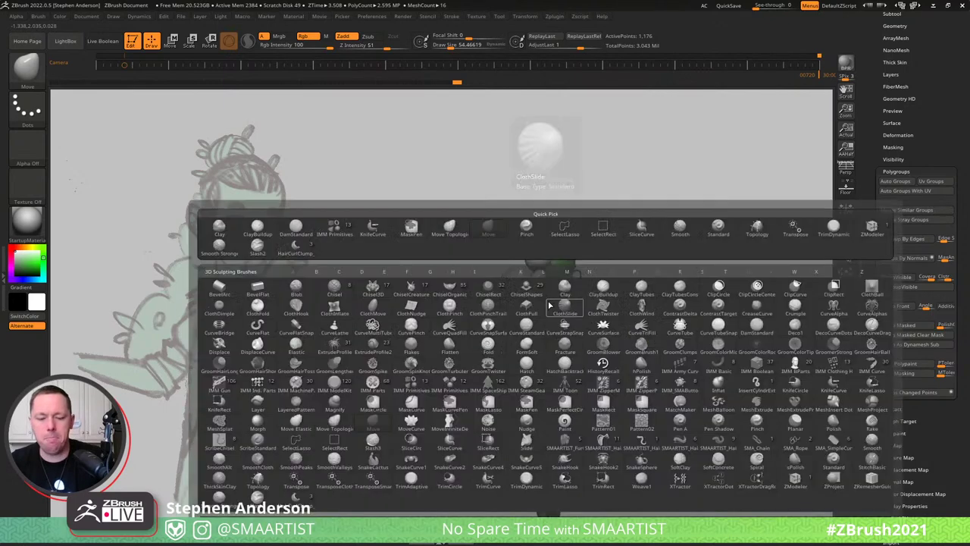
key("m")
key("t")
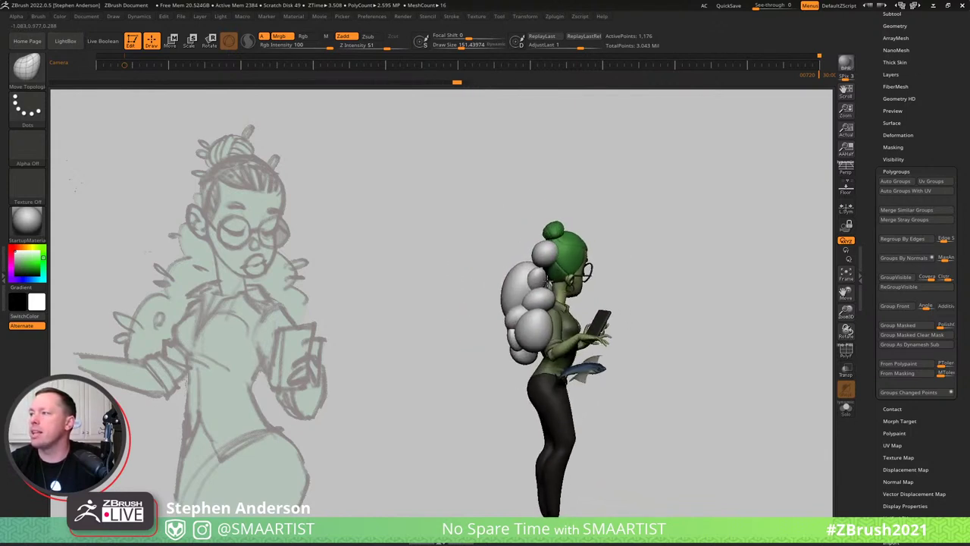
key("s")
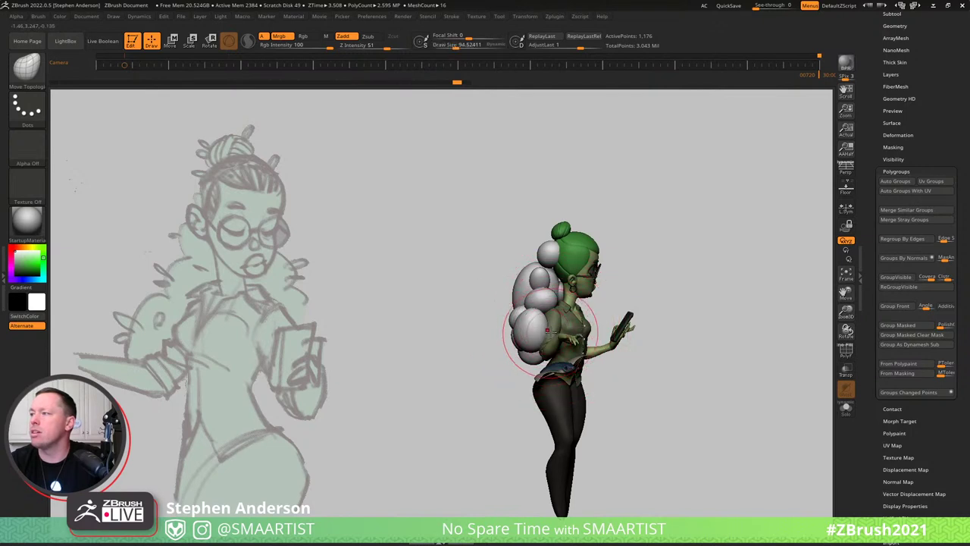
mouse_move(537, 324)
right_mouse_down("ctrl")
mouse_move(555, 356)
mouse_move(557, 333)
right_mouse_up("ctrl")
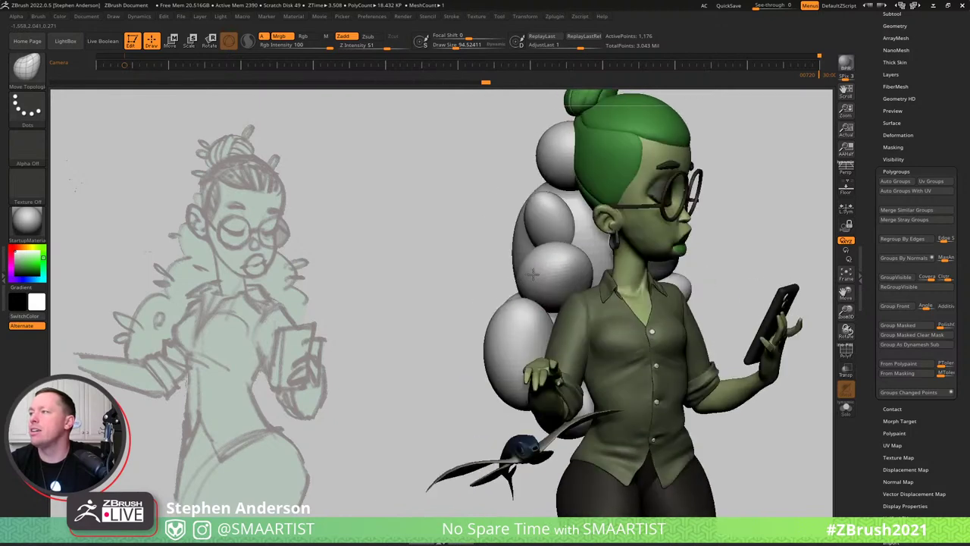
key("shift")
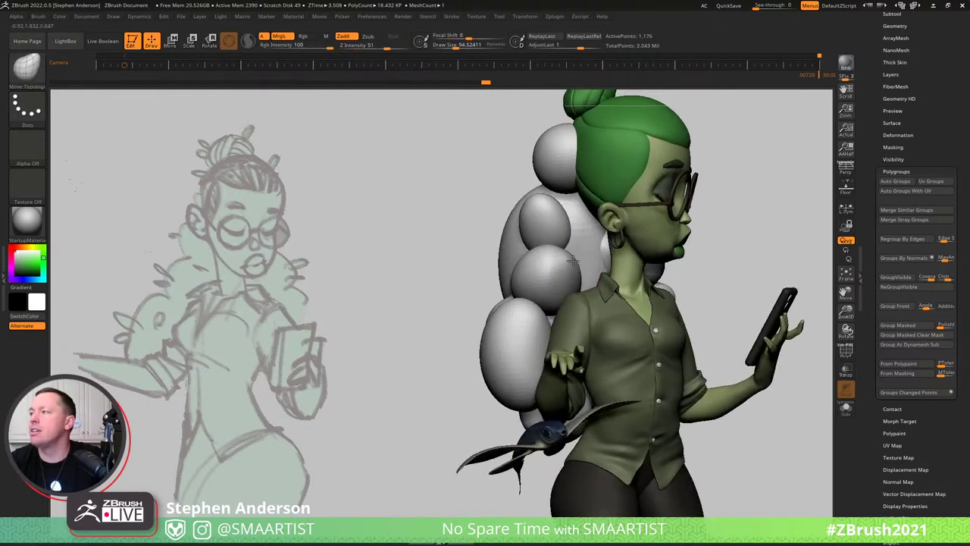
mouse_move(609, 272)
right_mouse_down("ctrl")
mouse_move(599, 237)
mouse_move(569, 268)
right_mouse_up("ctrl")
key("shift")
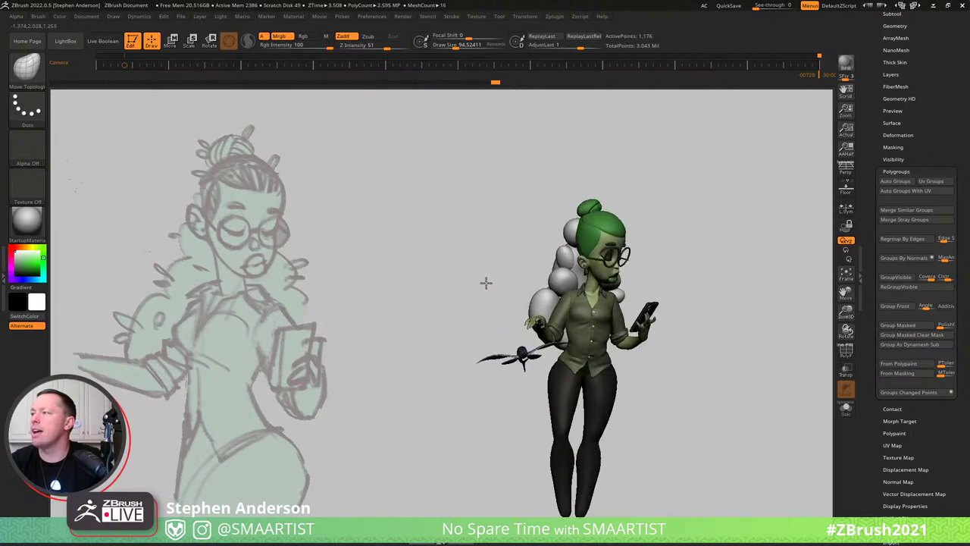
Push the side edge of the large back sphere inward with the Move Topological brush at a draw size of about 188.
right_click_drag(670, 261, 673, 523, "ctrl")
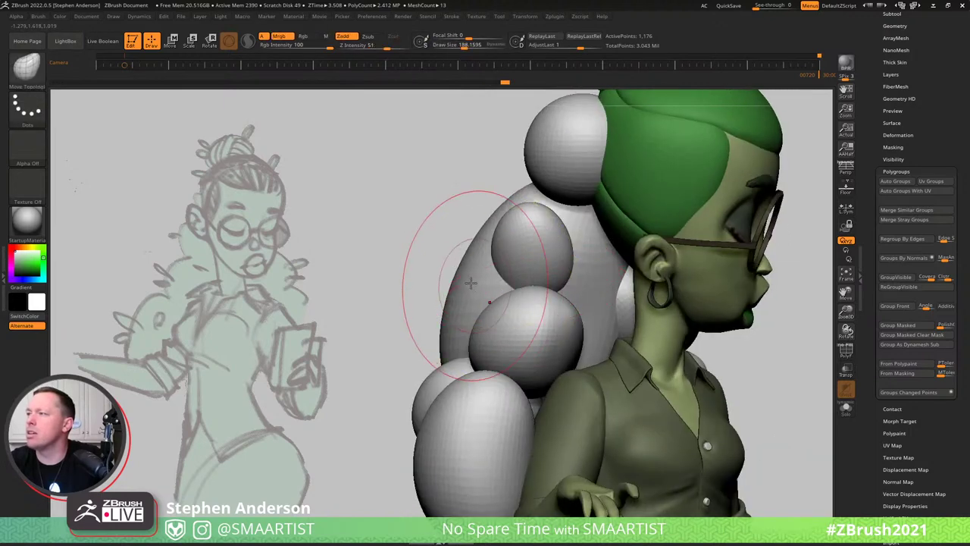
key("shift")
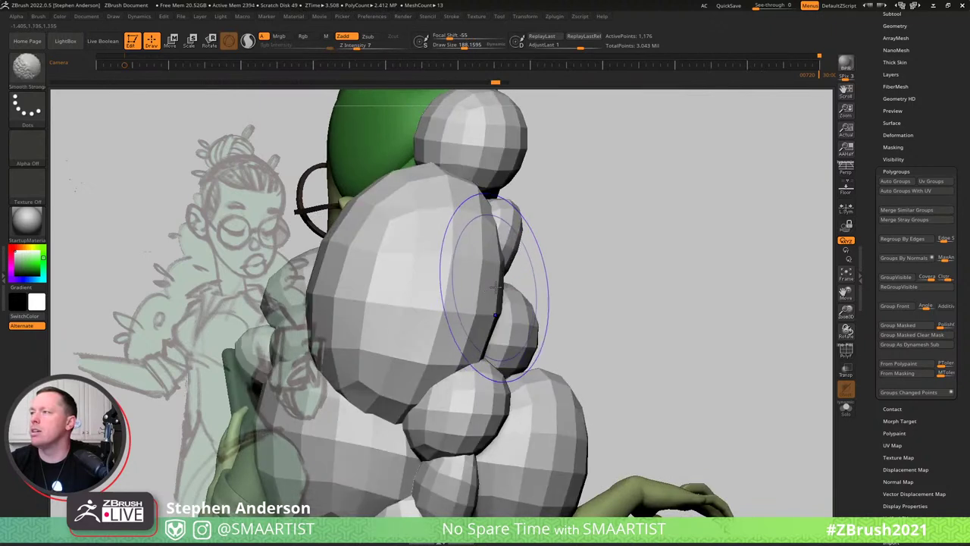
left_click_drag(477, 269, 458, 274)
left_click_drag(489, 318, 444, 318)
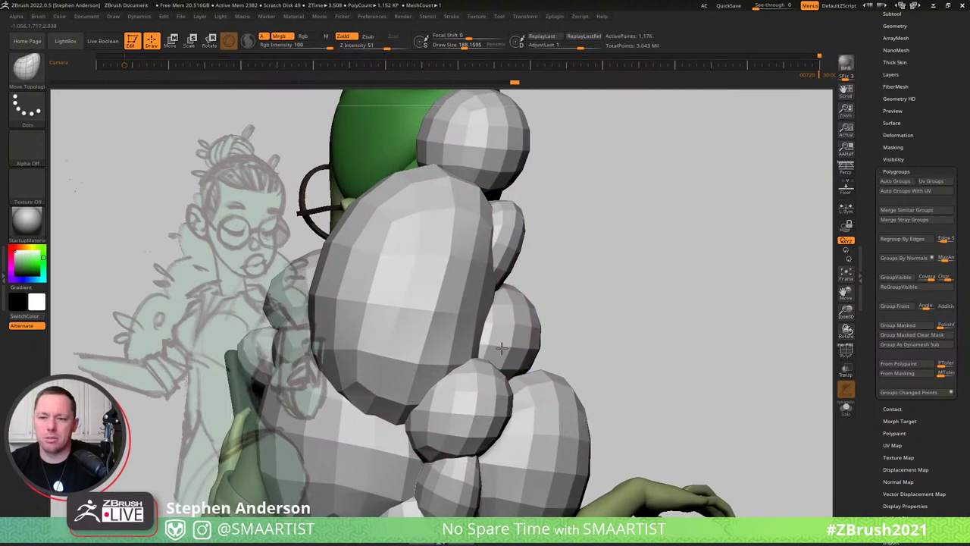
right_click_drag(480, 318, 553, 246)
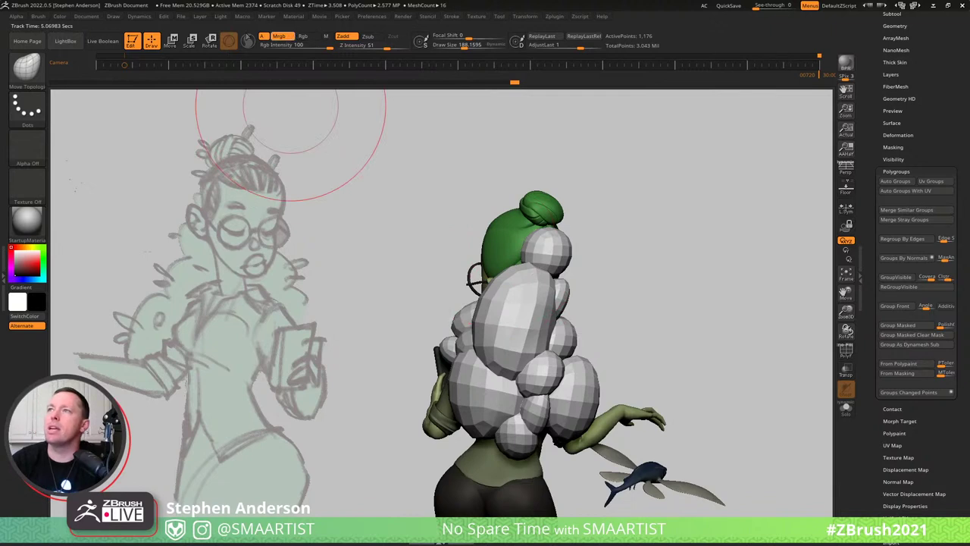
Fill the hair spheres with the green of the head hair, R 78, G 168, B 70.
left_click(59, 16)
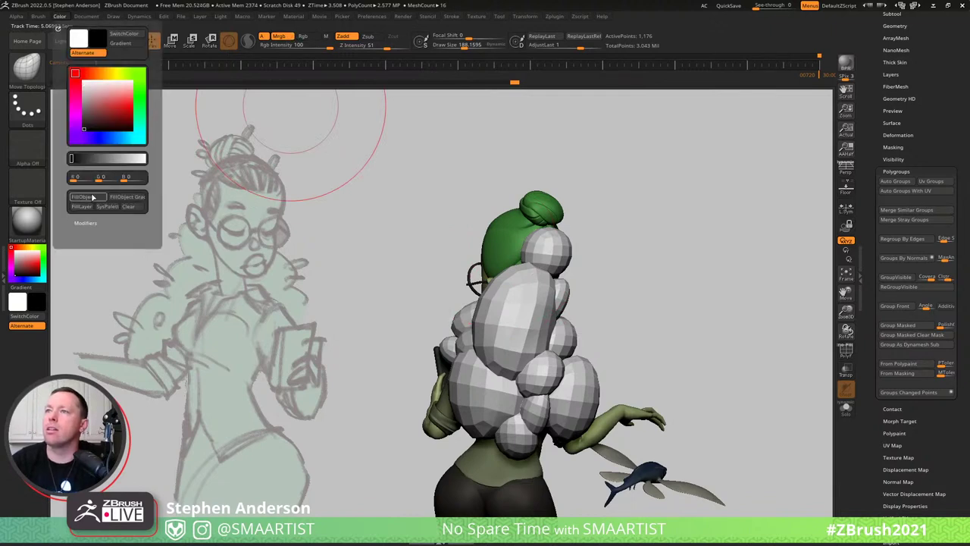
left_click(93, 197)
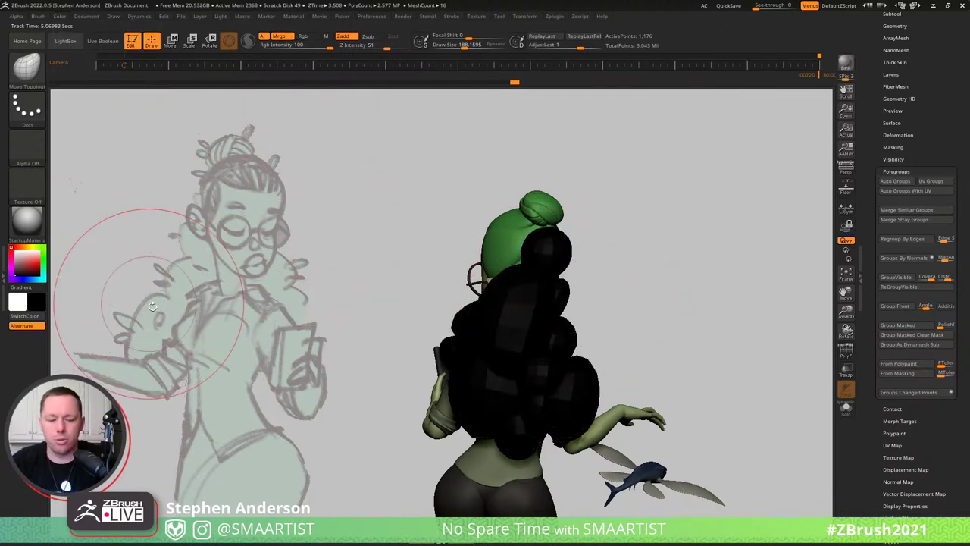
key("v")
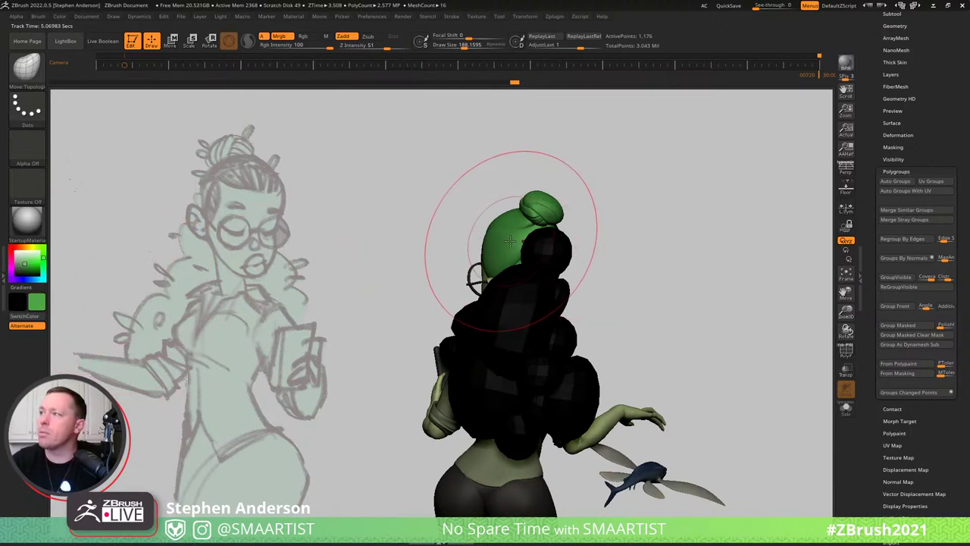
left_click(59, 17)
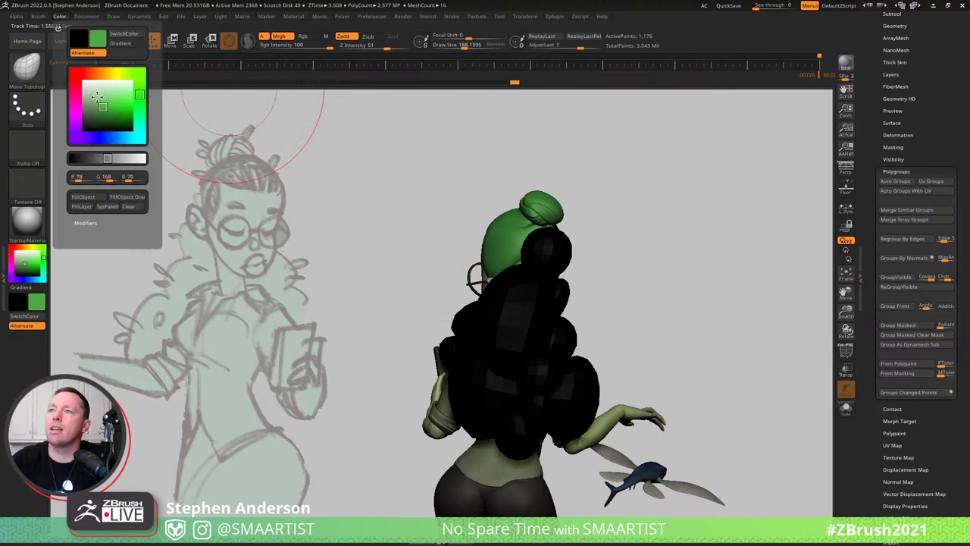
left_click(87, 197)
mouse_move(455, 254)
left_mouse_down()
mouse_move(602, 279)
mouse_move(577, 245)
mouse_move(637, 242)
mouse_move(539, 238)
left_mouse_up()
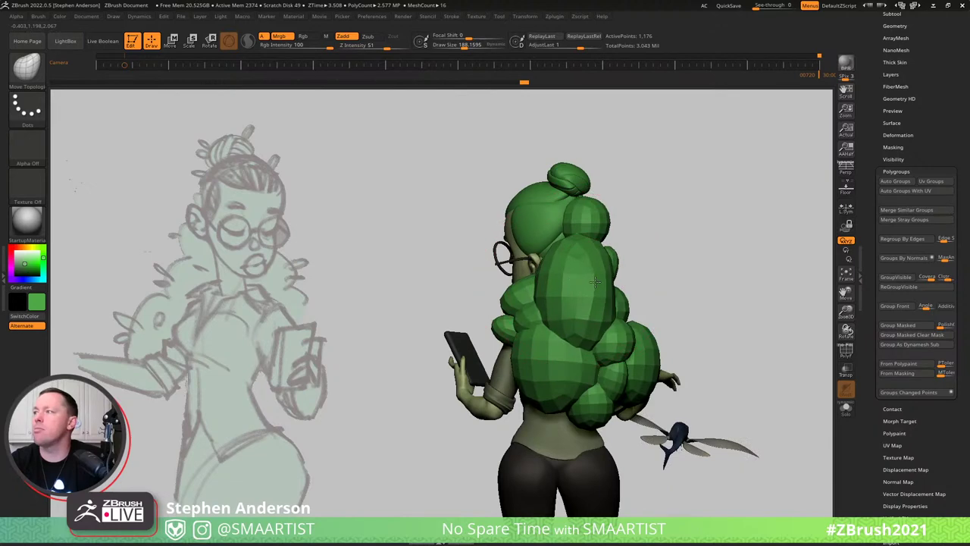
Copy a hair sphere to the lower back, beneath the lowest spheres of the hair mass.
right_click_drag(580, 320, 514, 254)
key("w")
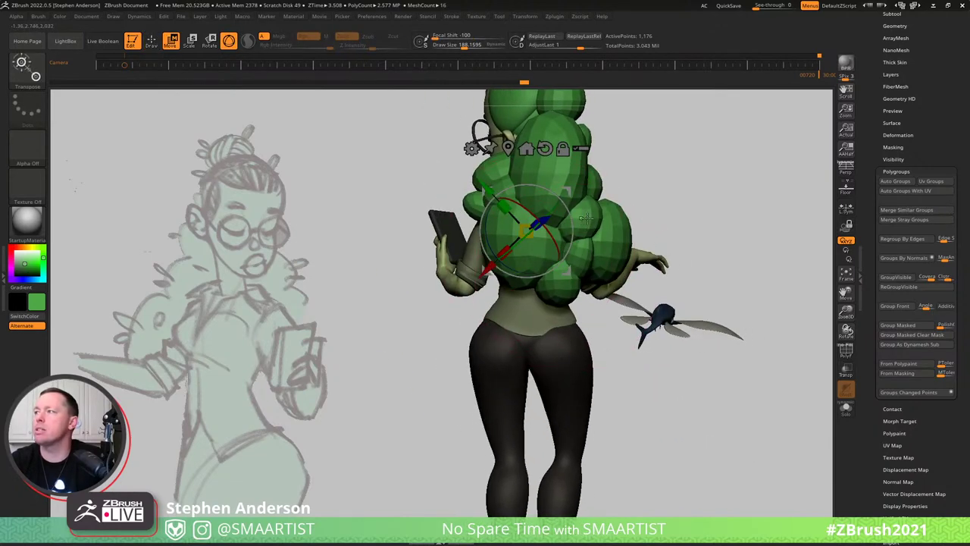
left_click_drag(627, 178, 569, 256, "ctrl")
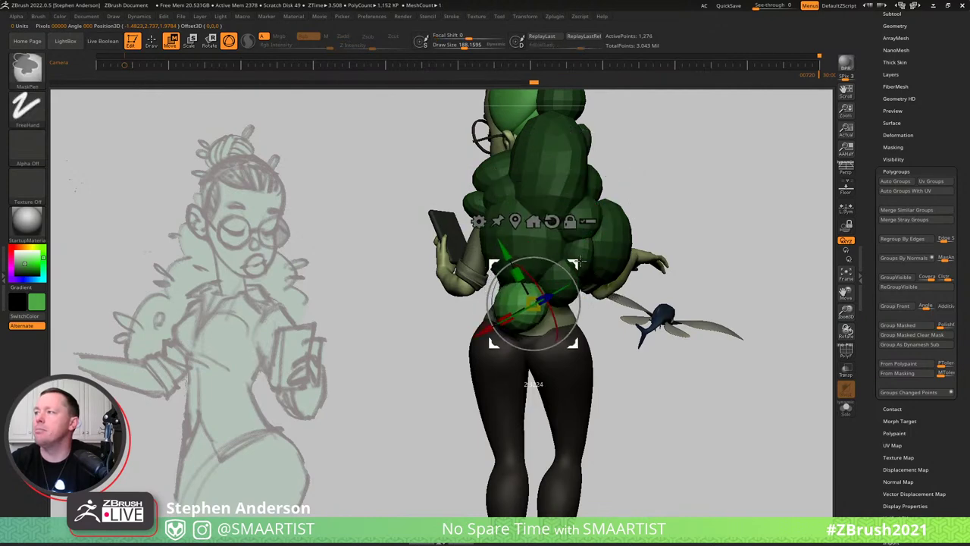
Reshape the new lower-back sphere with the Move brush at a draw size of about 188 and clear the mask.
mouse_move(626, 250)
right_mouse_down()
mouse_move(571, 237)
mouse_move(562, 327)
right_mouse_up()
key("q")
key("b")
key("m")
key("v")
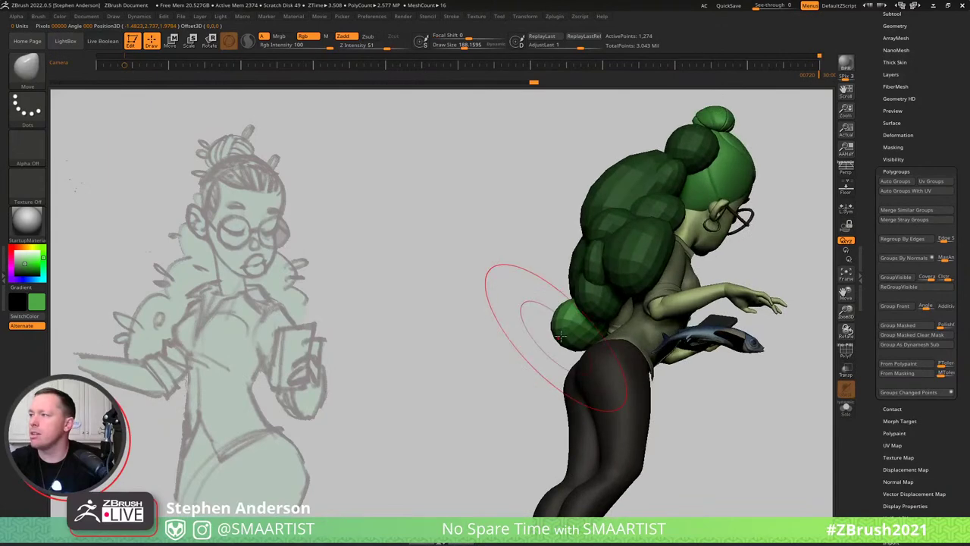
left_click_drag(604, 348, 554, 325)
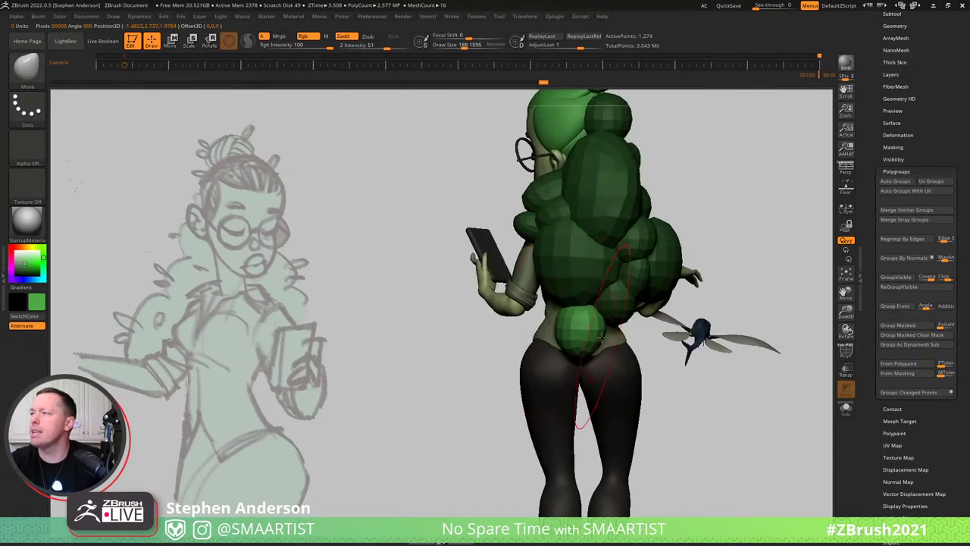
right_click_drag(594, 362, 602, 322, "ctrl")
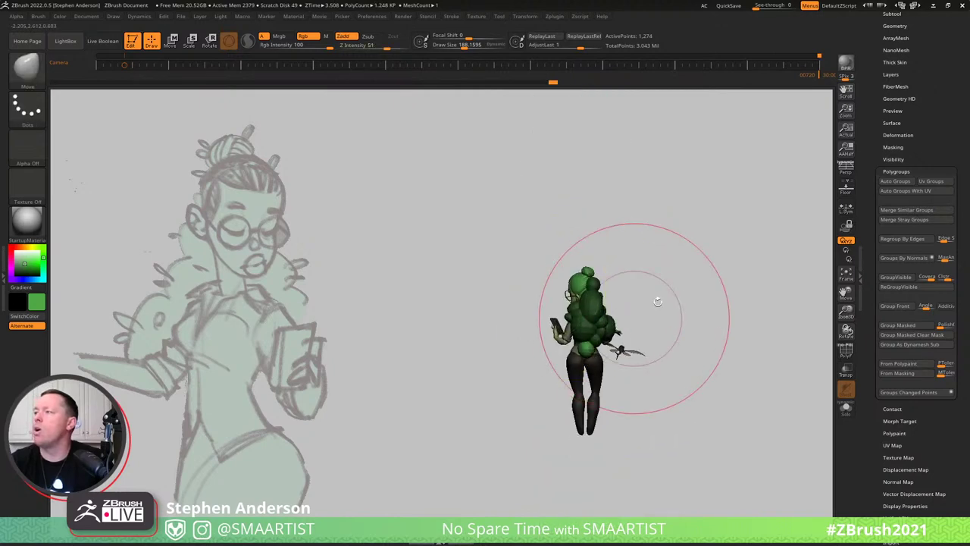
key("shift+f")
left_click_drag(665, 272, 705, 329, "ctrl")
right_click_drag(632, 327, 662, 336, "ctrl")
key("shift+f")
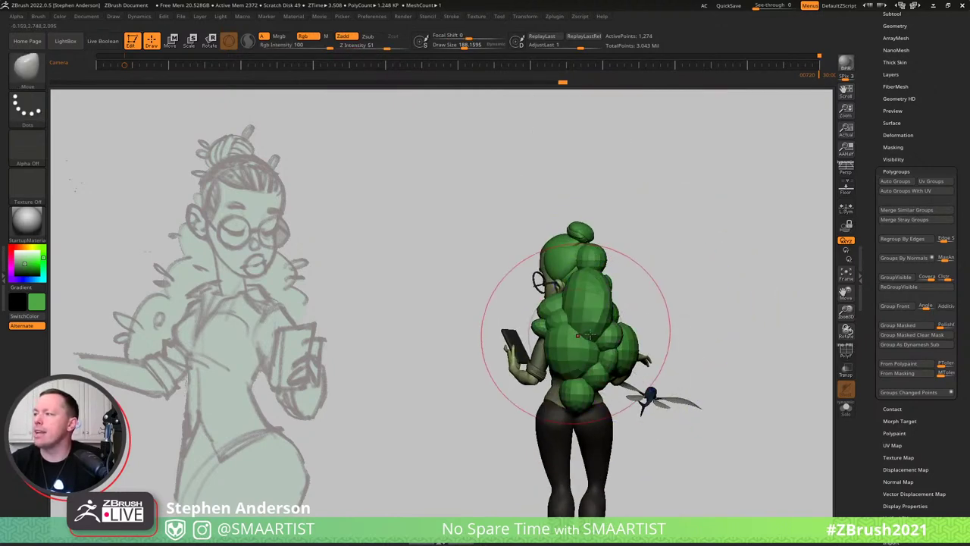
right_click_drag(575, 336, 537, 313)
mouse_move(608, 319)
right_mouse_down()
mouse_move(556, 318)
mouse_move(682, 319)
mouse_move(689, 331)
mouse_move(718, 331)
mouse_move(704, 346)
right_mouse_up()
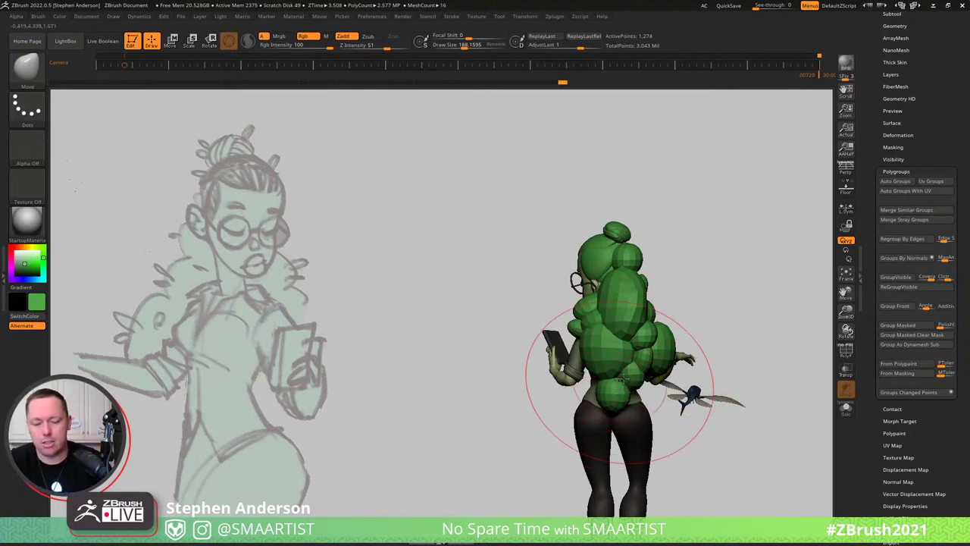
Draw a braid from the lowest hair sphere down to the ankles using the SMAARTIST hair brush with Mrgb at draw size about 114.
key("b")
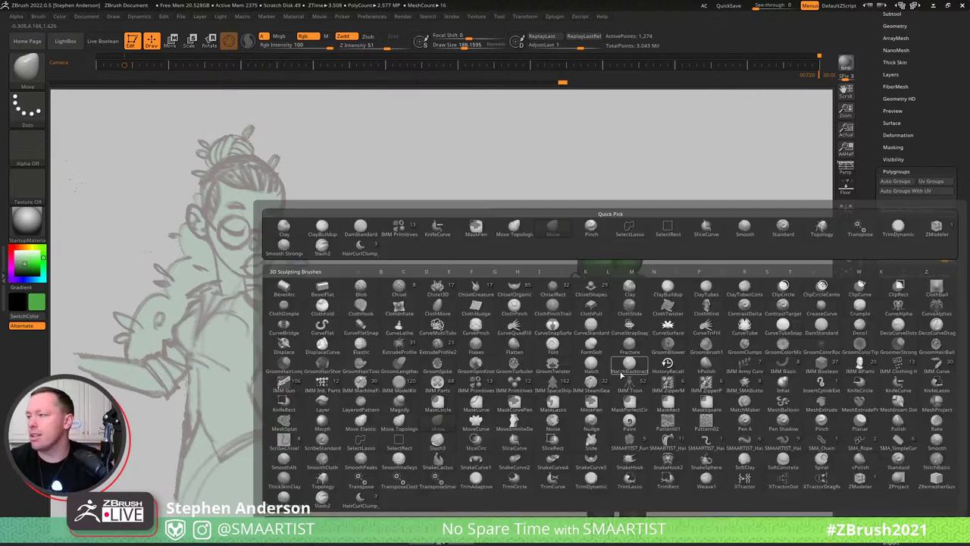
left_click(705, 443)
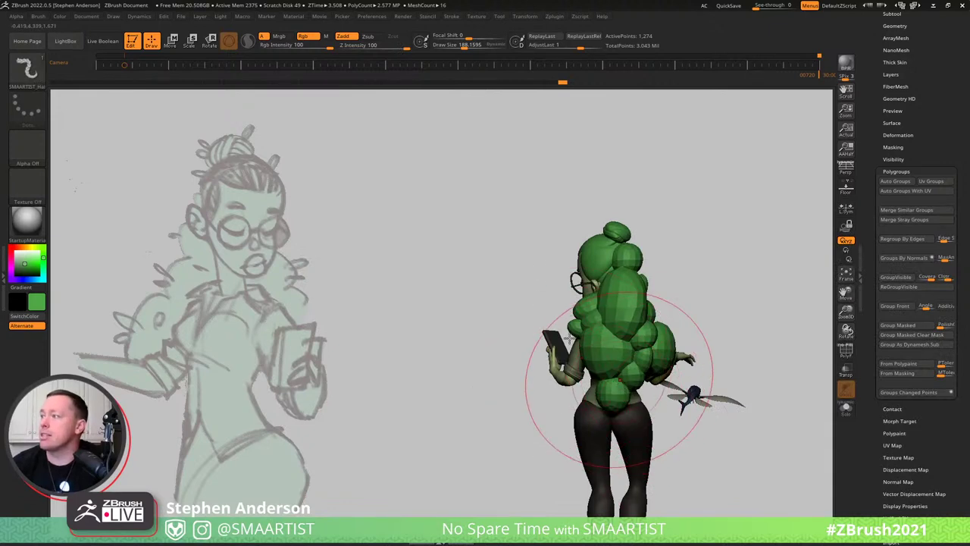
right_click_drag(593, 359, 525, 302, "alt")
left_click(280, 37)
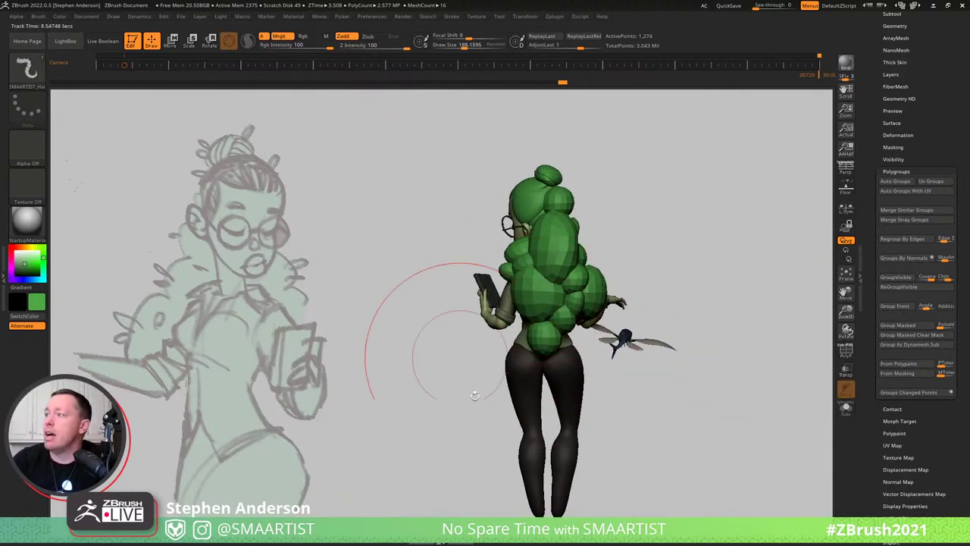
key("s")
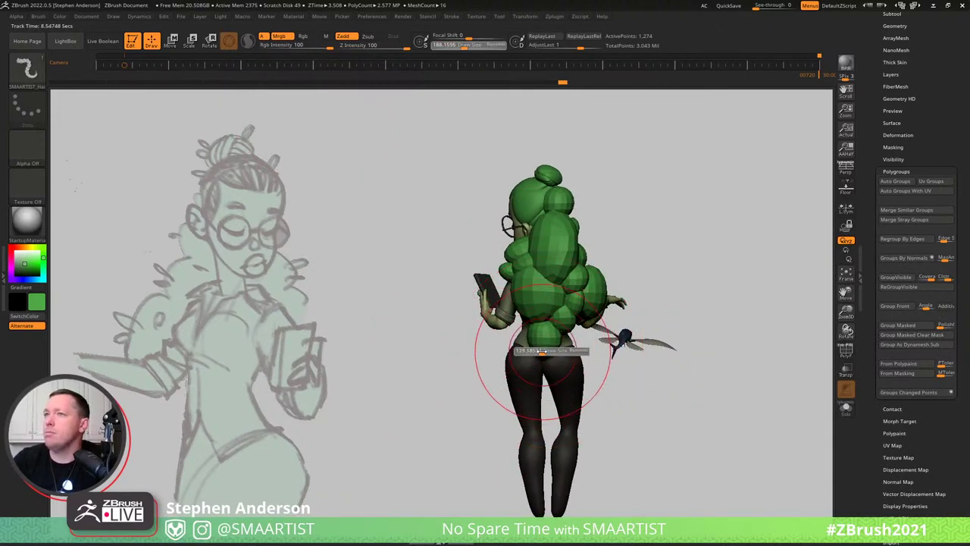
left_click_drag(542, 351, 535, 351)
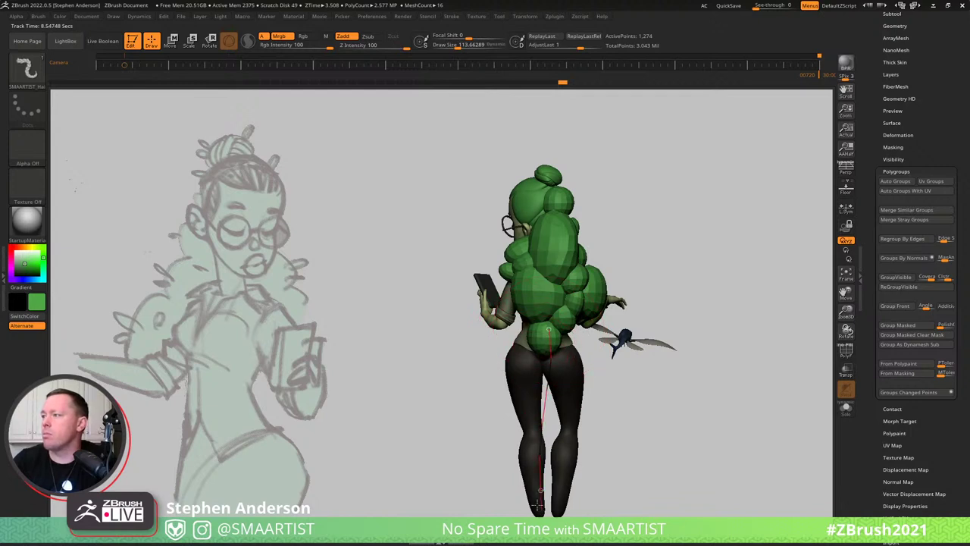
left_click_drag(537, 504, 537, 506)
Adjust the braid's curve to hang behind the legs and widen the braid at a draw size of about 114.
mouse_move(589, 414)
right_mouse_down()
mouse_move(604, 404)
mouse_move(606, 414)
right_mouse_up()
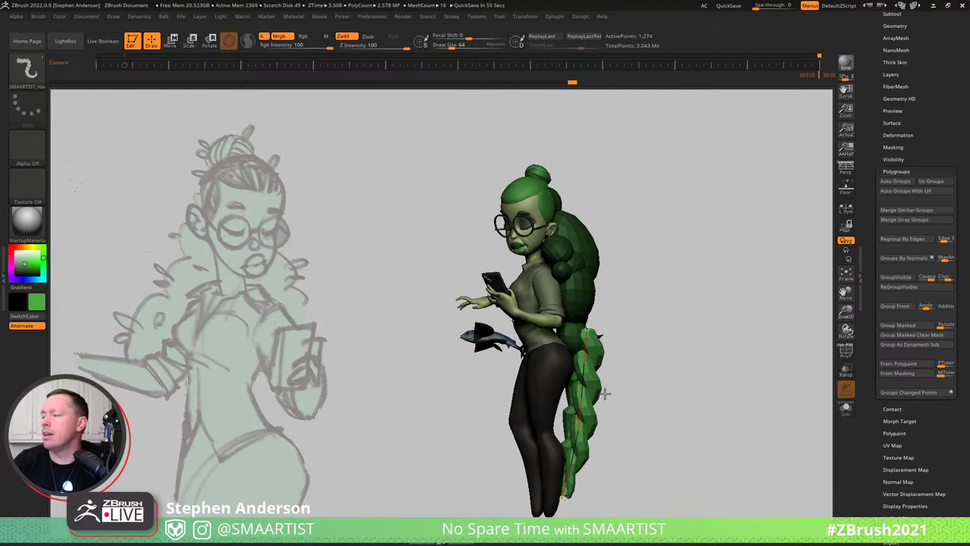
mouse_move(604, 393)
left_mouse_down()
mouse_move(497, 384)
mouse_move(525, 377)
left_mouse_up()
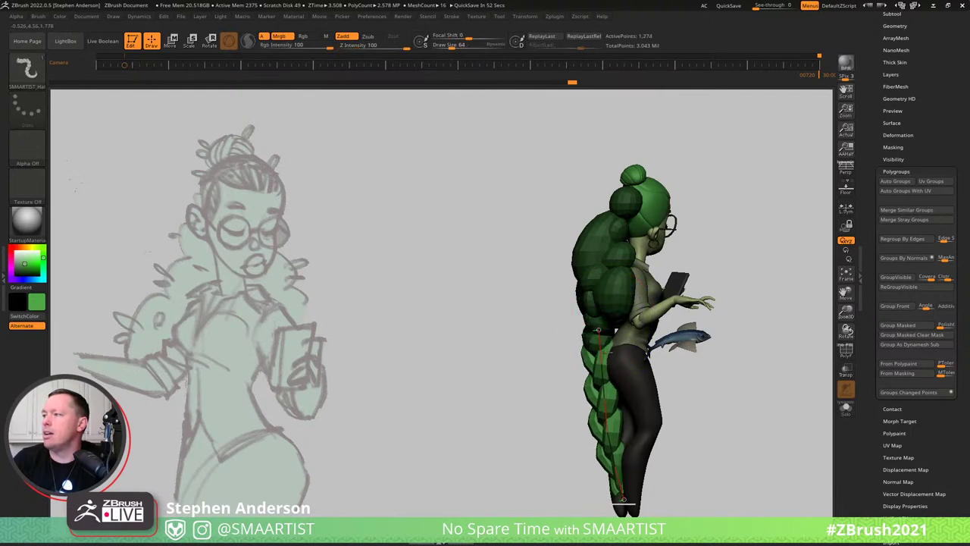
left_click_drag(607, 461, 602, 460)
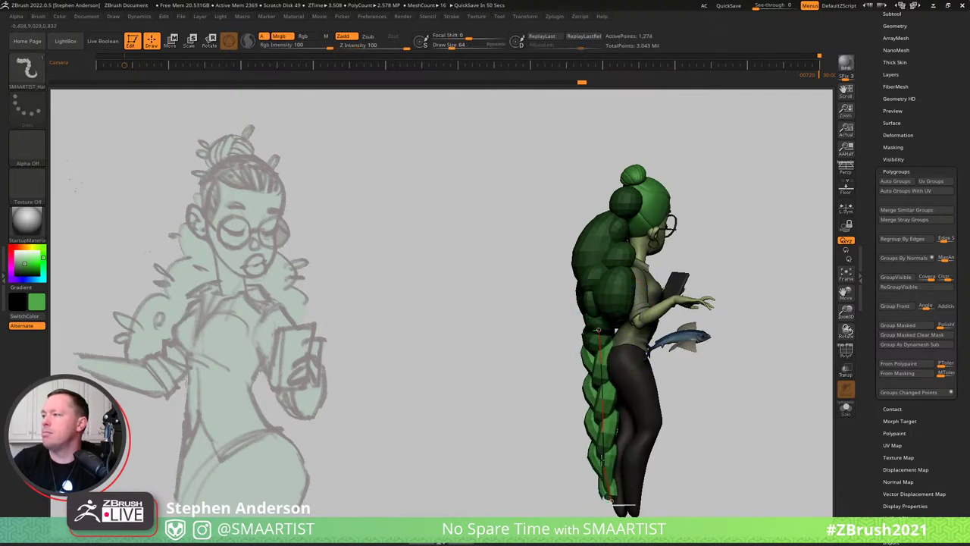
left_click_drag(604, 397, 598, 394)
right_click_drag(605, 393, 655, 400)
left_click_drag(655, 400, 641, 402)
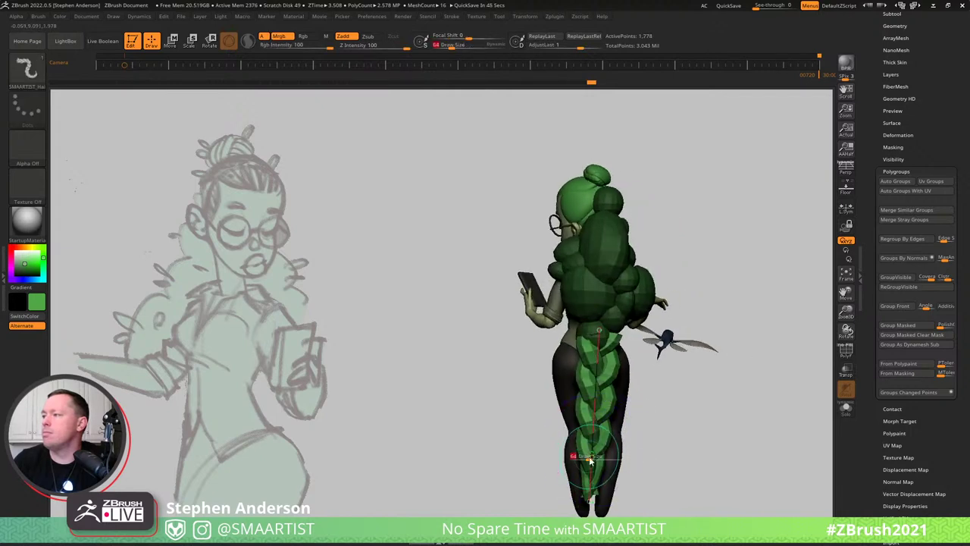
left_click_drag(590, 460, 600, 455)
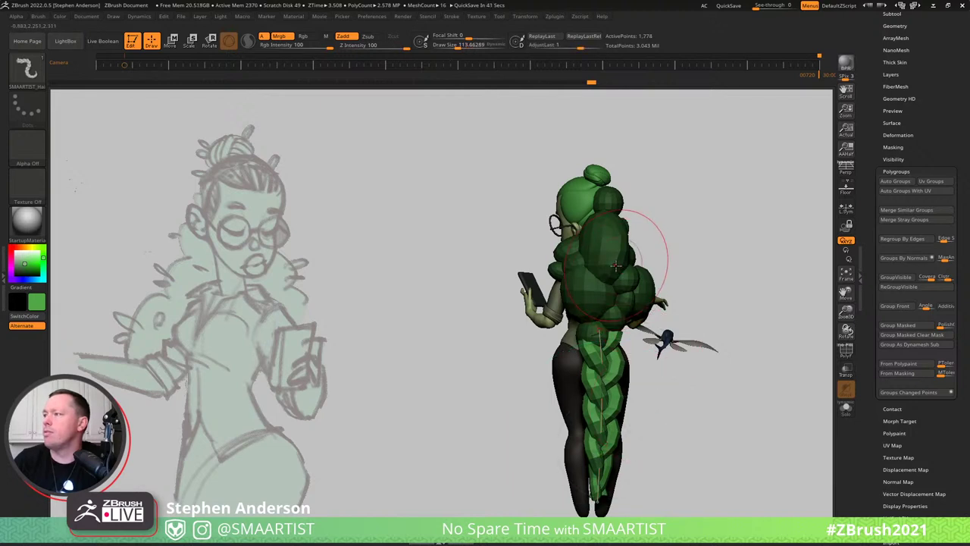
Place the gizmo pivot near the braid's upper part and scale the braid vertically to shorten it behind the legs.
mouse_move(712, 303)
left_mouse_down()
mouse_move(732, 253)
mouse_move(741, 255)
left_mouse_up()
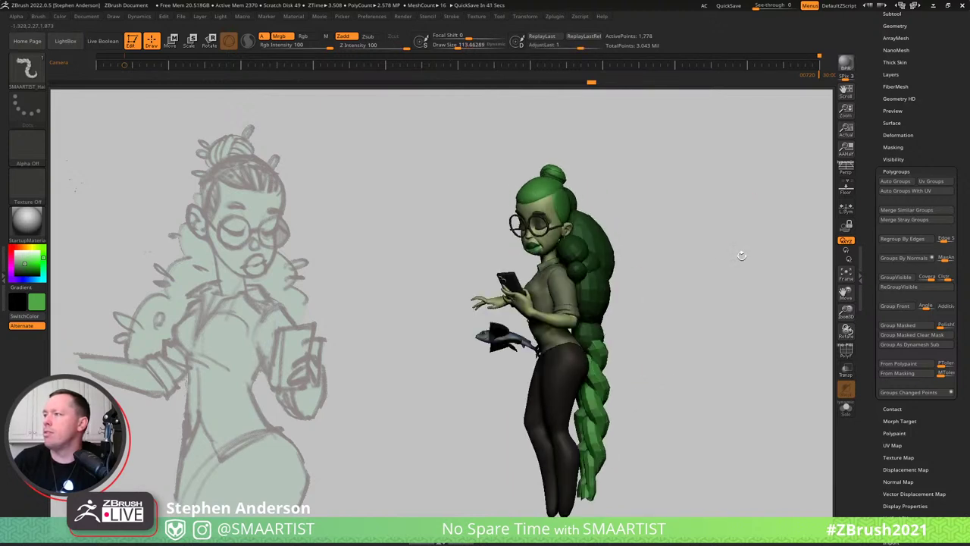
key("w")
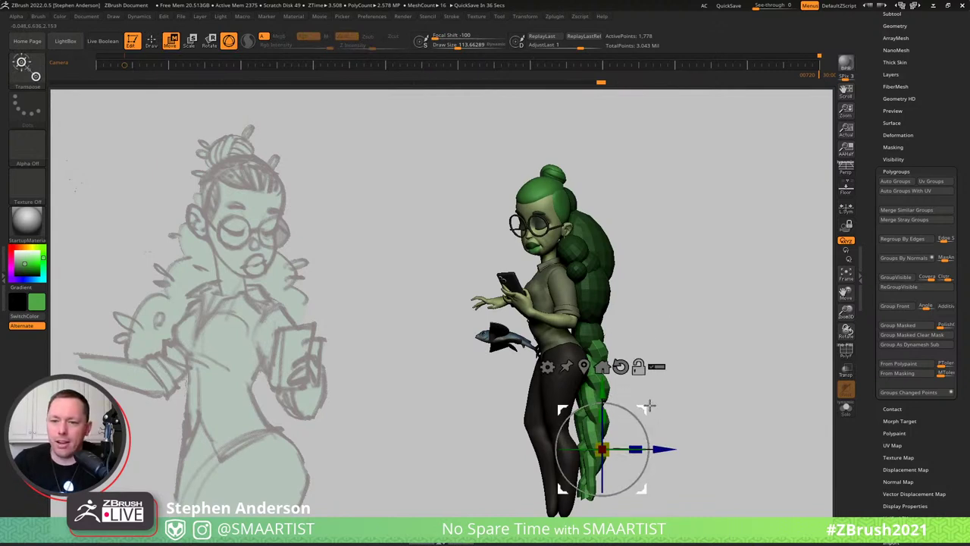
left_click_drag(645, 410, 635, 320, "alt")
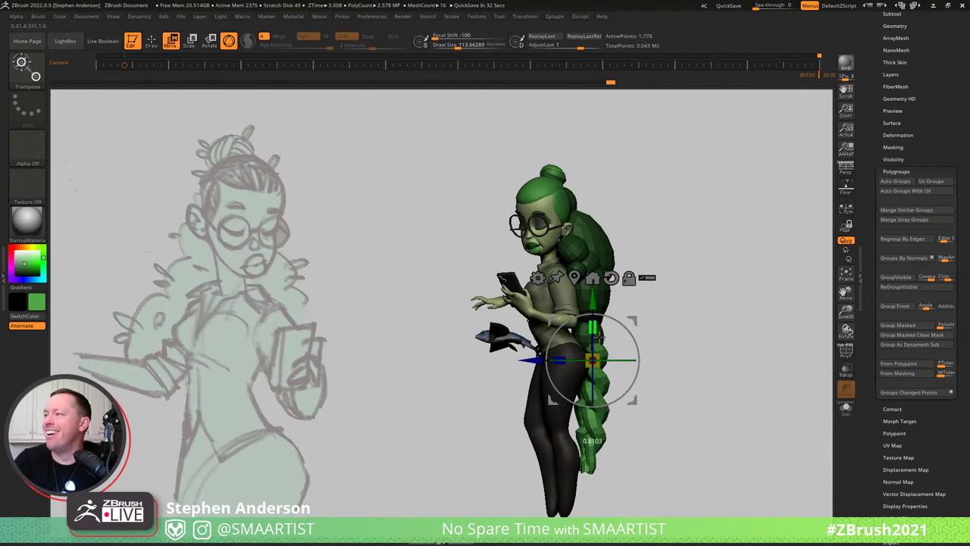
mouse_move(650, 320)
left_mouse_down()
mouse_move(598, 319)
mouse_move(635, 327)
left_mouse_up()
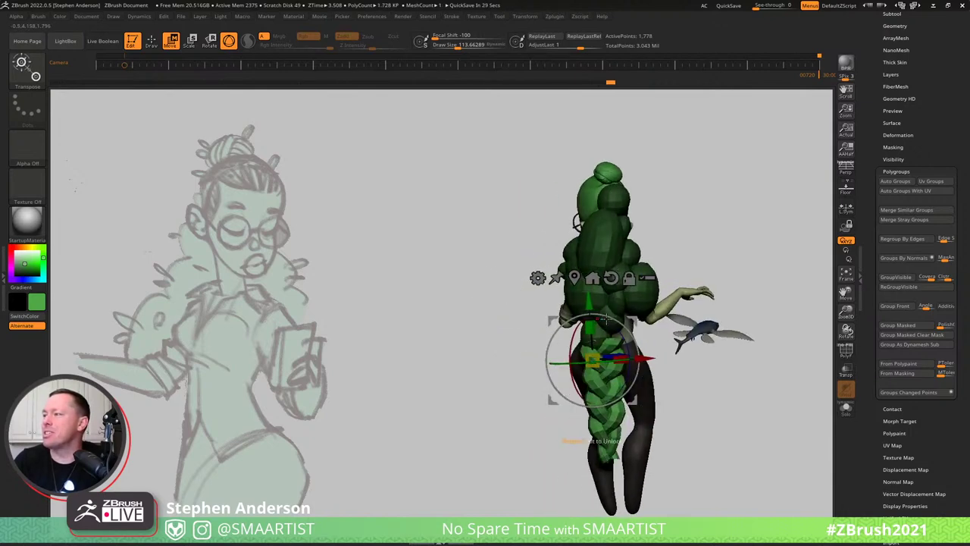
Reshape the top of the braid below the lowest hair sphere with the Move brush at a draw size of about 163.
key("q")
mouse_move(619, 358)
right_mouse_down("ctrl")
mouse_move(664, 400)
mouse_move(603, 325)
right_mouse_up("ctrl")
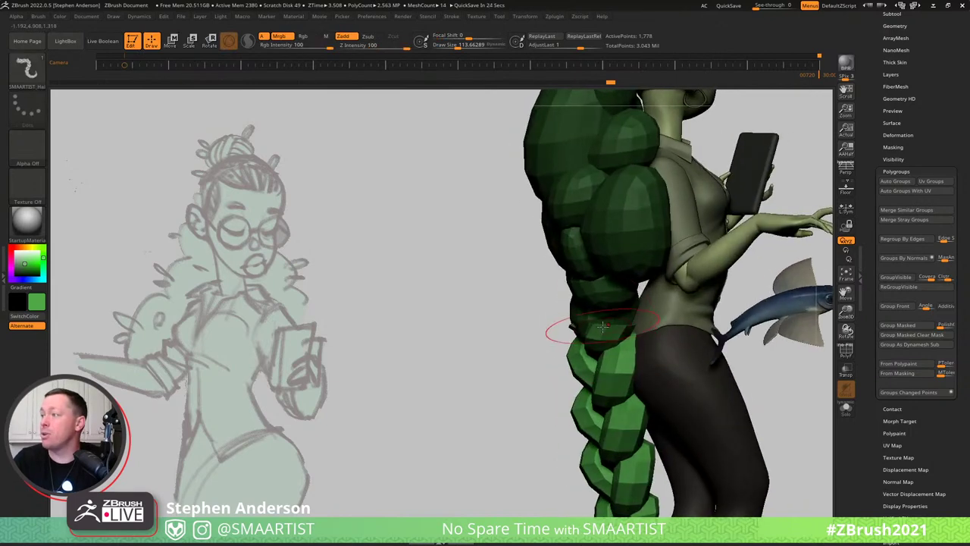
key("b")
left_click(630, 297)
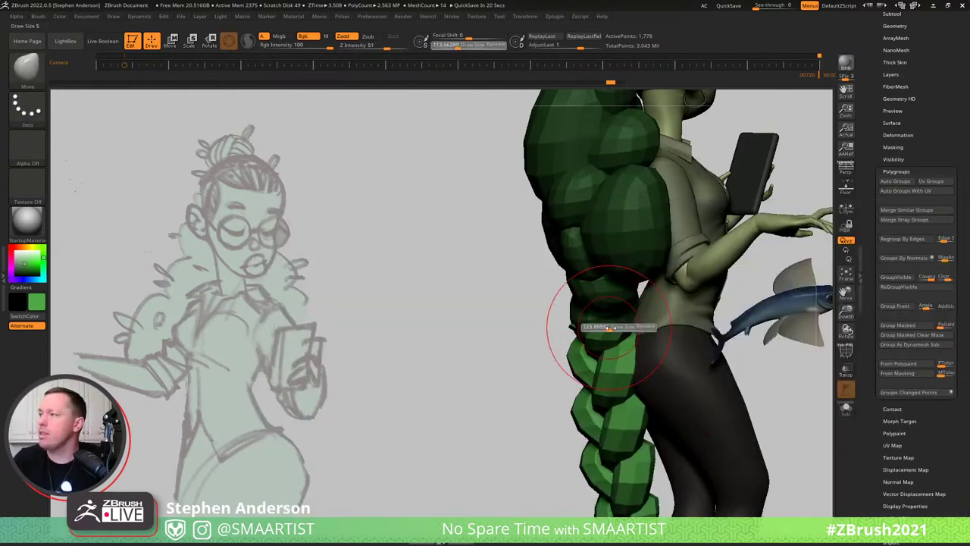
mouse_move(609, 318)
right_mouse_down()
mouse_move(641, 321)
mouse_move(624, 318)
right_mouse_up()
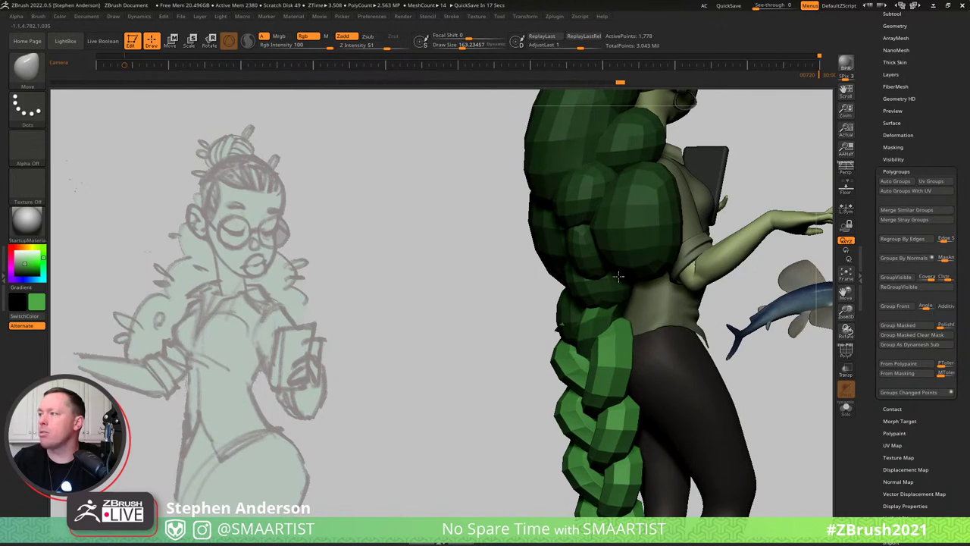
right_click_drag(618, 276, 754, 302)
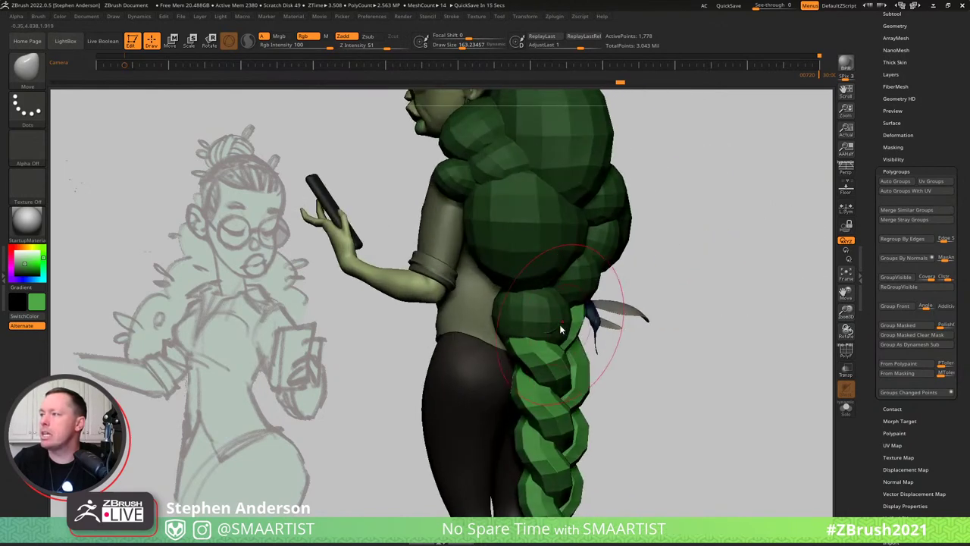
Refine the join between the braid's upper strands and the lowest sphere with the Move brush at a draw size of about 73.
key("s")
left_click_drag(561, 328, 551, 327)
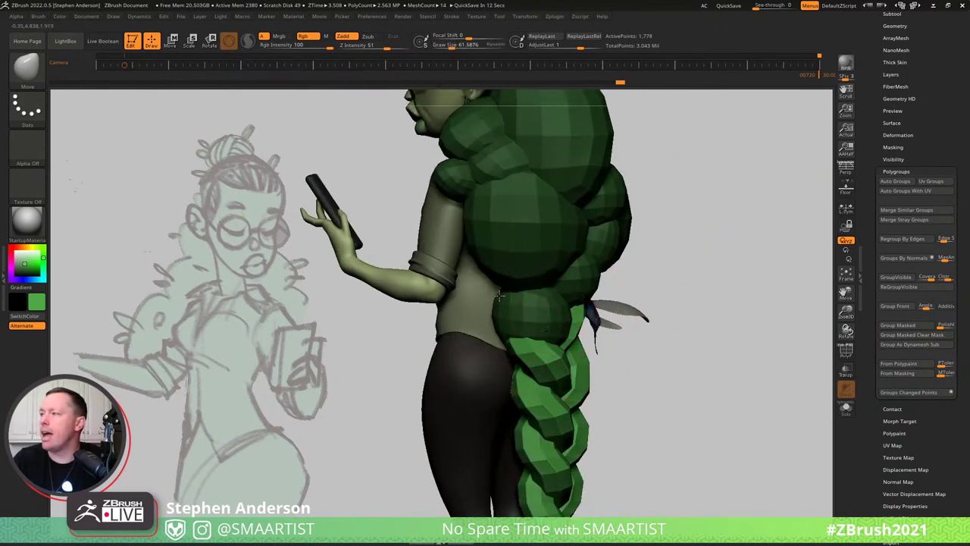
right_click_drag(499, 296, 599, 334)
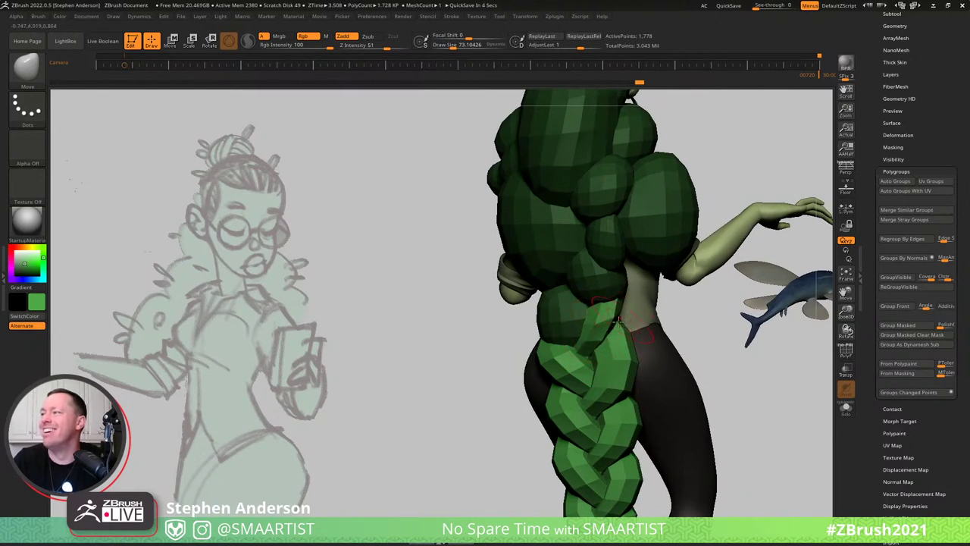
right_click_drag(618, 322, 648, 288)
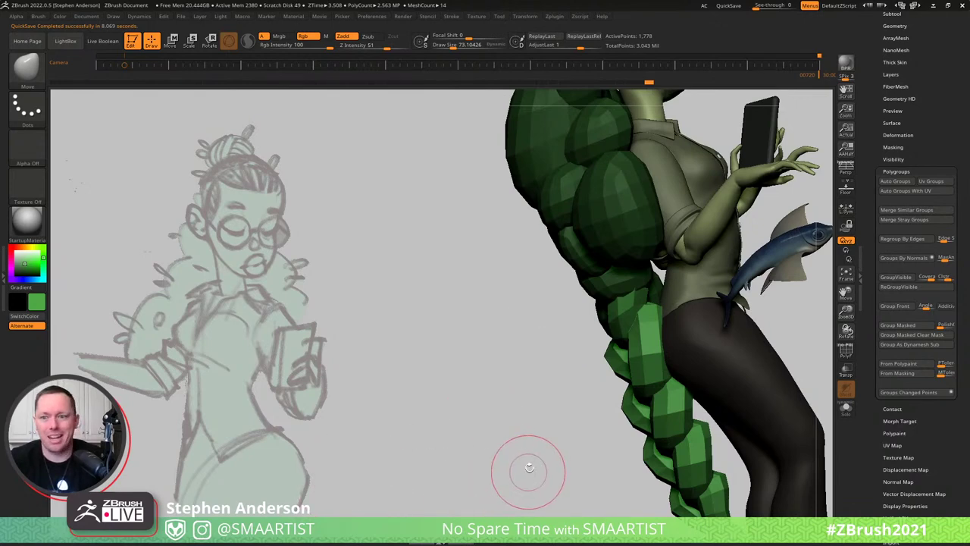
Save the tool as Sculpt_03 in the _SUMMIT folder, overwriting the existing file.
mouse_move(481, 372)
left_mouse_down()
mouse_move(495, 372)
mouse_move(489, 376)
mouse_move(496, 368)
mouse_move(480, 357)
mouse_move(495, 332)
mouse_move(420, 355)
left_mouse_up()
key("ctrl+s")
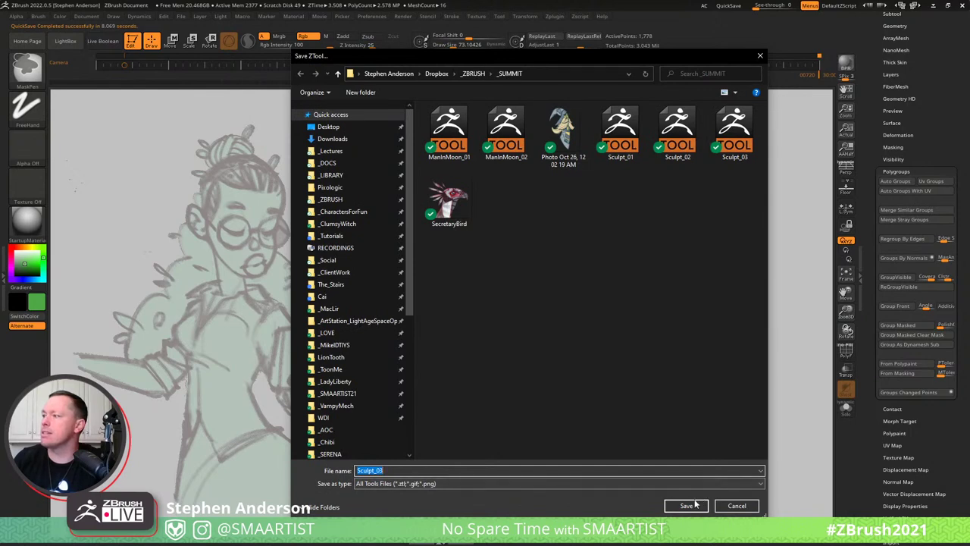
left_click(695, 505)
left_click(558, 266)
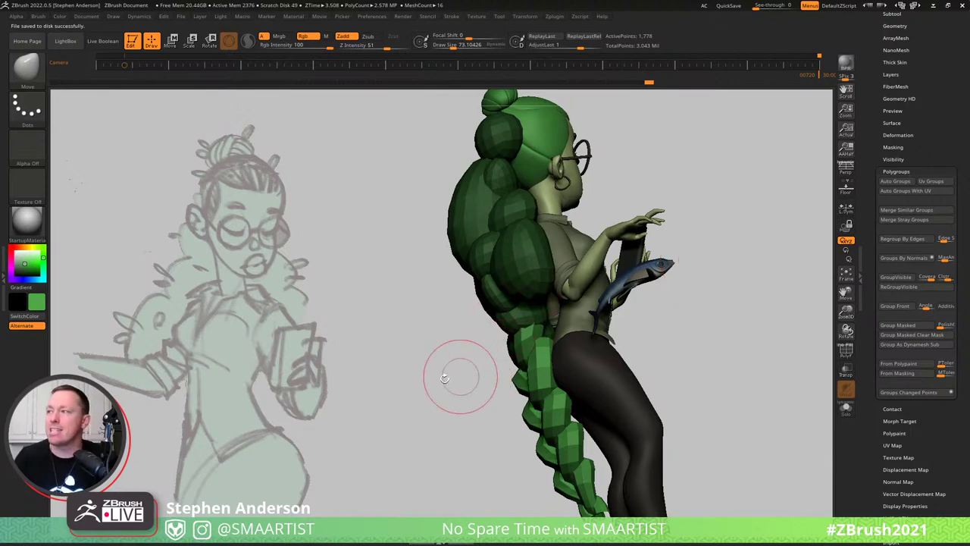
Preview the hair and braid with smooth dynamic subdivision and examine them from behind.
mouse_move(454, 372)
left_mouse_down()
mouse_move(562, 326)
mouse_move(727, 223)
mouse_move(748, 265)
left_mouse_up()
key("ctrl")
right_click_drag(742, 261, 667, 231, "ctrl")
key("d")
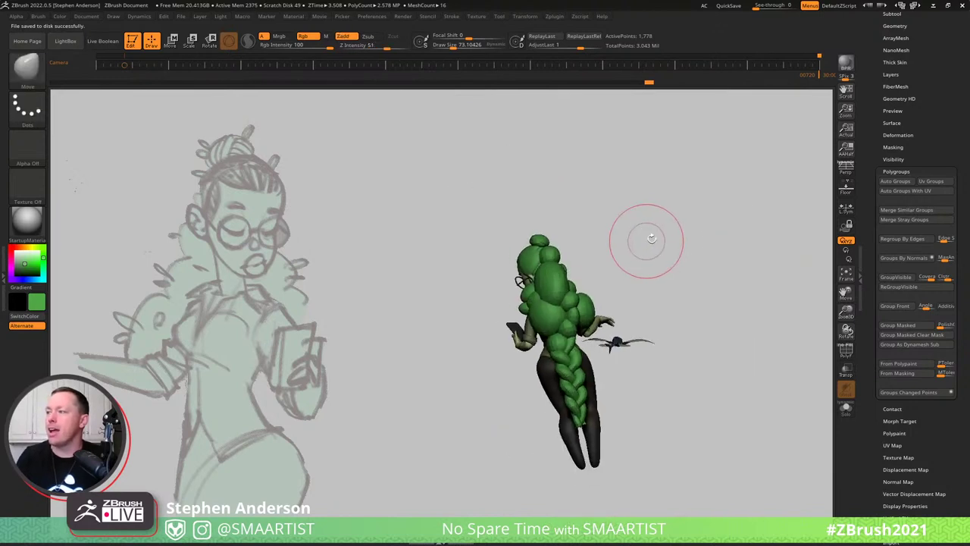
mouse_move(646, 242)
left_mouse_down()
mouse_move(629, 255)
mouse_move(636, 350)
mouse_move(535, 352)
mouse_move(582, 355)
left_mouse_up()
right_click_drag(584, 356, 609, 400, "ctrl")
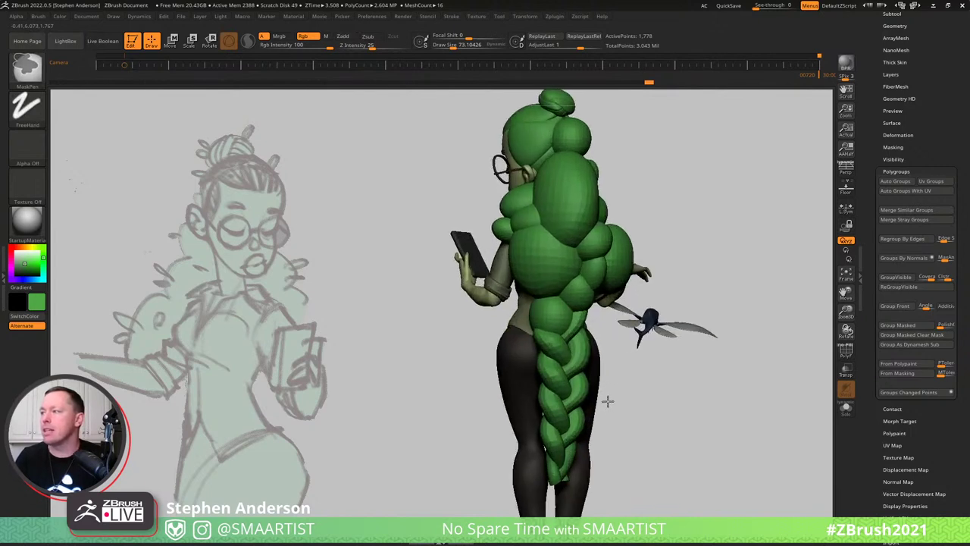
Lay a vertical Transpose line down the braid, turn off the smooth subdivision preview, and shift the braid's tip slightly sideways.
key("w")
key("y")
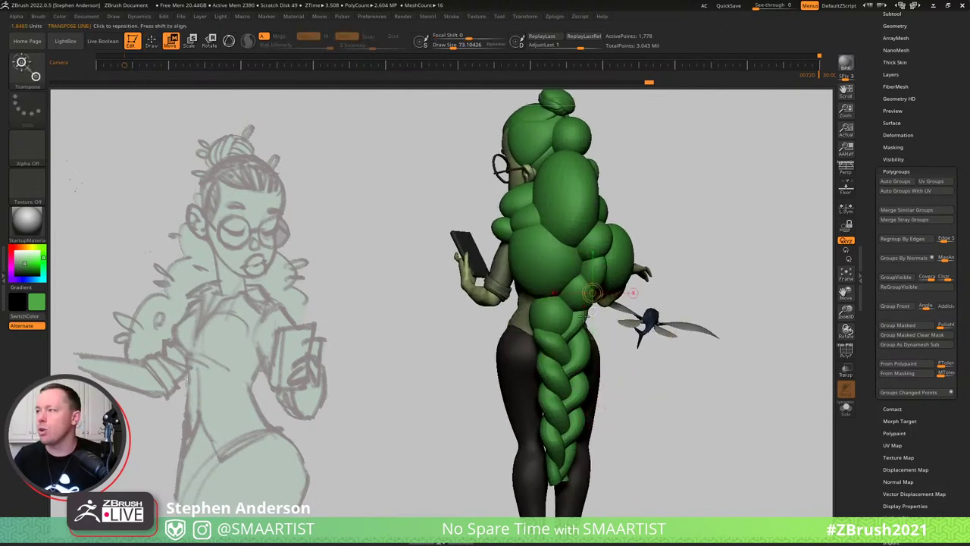
right_click_drag(564, 297, 560, 231, "alt")
left_click_drag(562, 231, 549, 442, "shift")
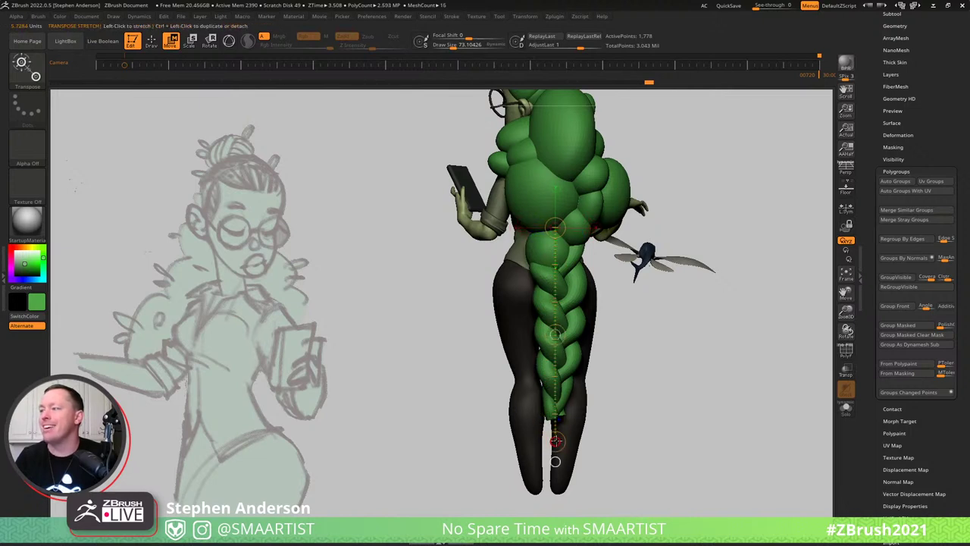
key("shift+d")
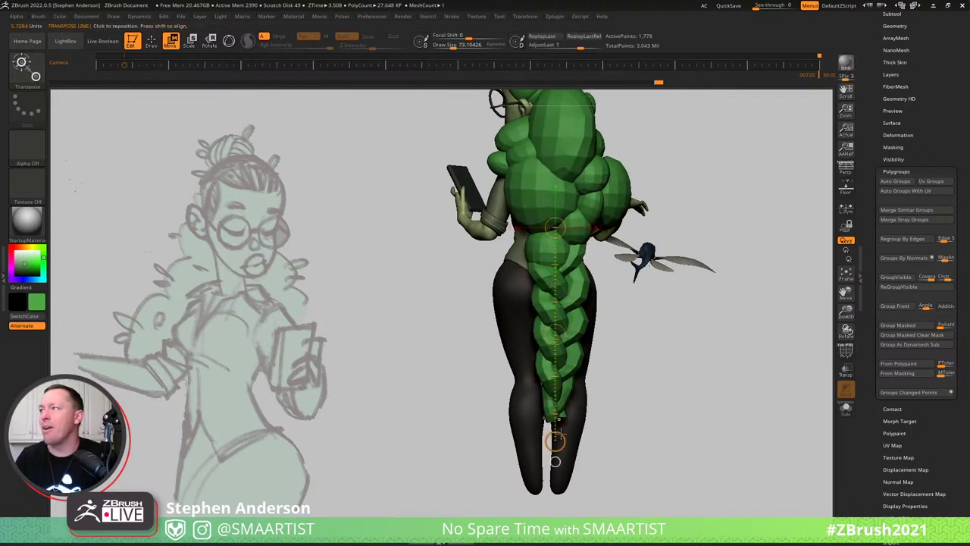
left_click_drag(558, 441, 565, 439)
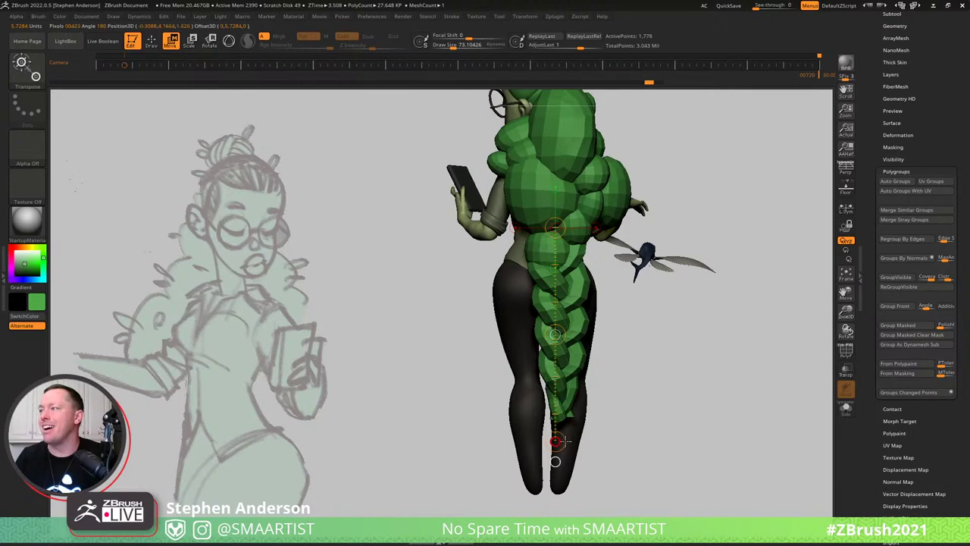
left_click_drag(615, 316, 632, 318)
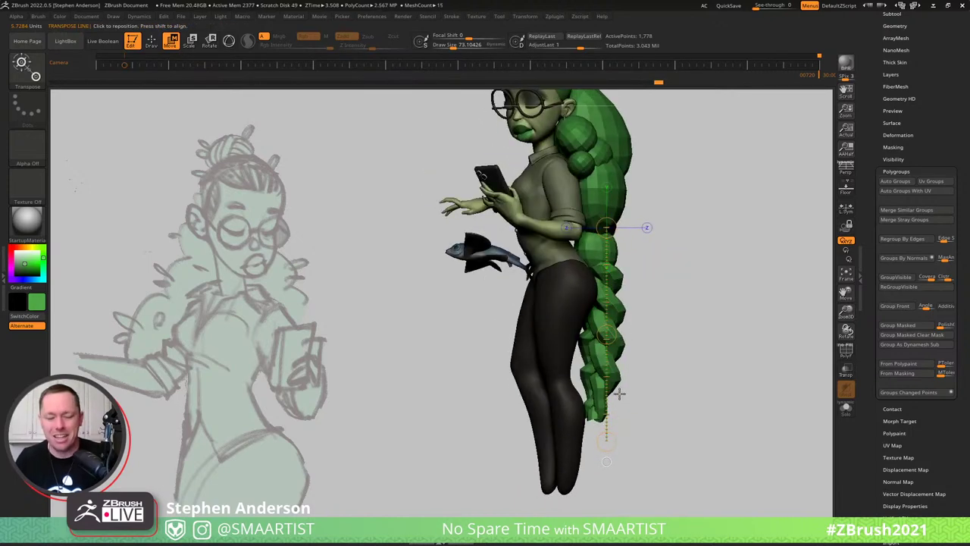
Reshape the strands near the braid's tip with the Move Topological brush at a draw size of about 114.
key("q")
key("b")
key("m")
key("v")
mouse_move(606, 425)
right_mouse_down("ctrl")
mouse_move(637, 429)
mouse_move(624, 410)
mouse_move(617, 417)
right_mouse_up("ctrl")
key("b")
key("m")
key("v")
key("s")
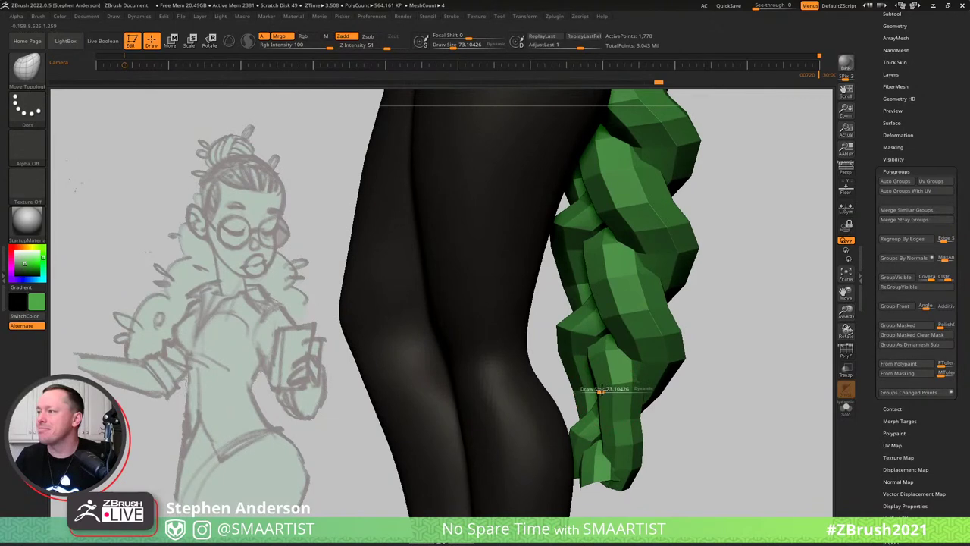
mouse_move(601, 391)
left_mouse_down()
mouse_move(576, 392)
mouse_move(585, 419)
left_mouse_up()
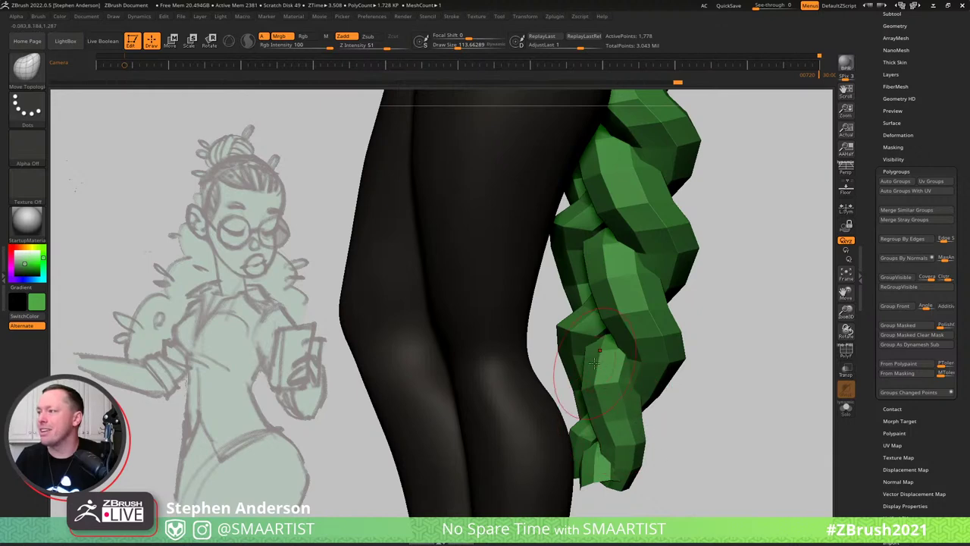
left_click_drag(582, 364, 585, 362)
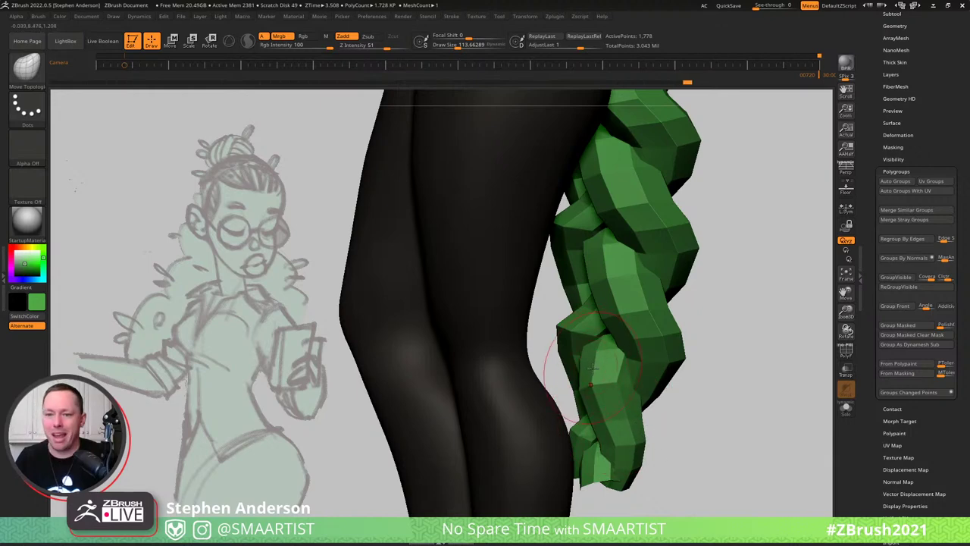
Adjust the strands along both edges of the braid's lower half with the Move Topological brush, working from several angles.
mouse_move(591, 375)
right_mouse_down()
mouse_move(643, 340)
mouse_move(674, 341)
mouse_move(658, 342)
right_mouse_up()
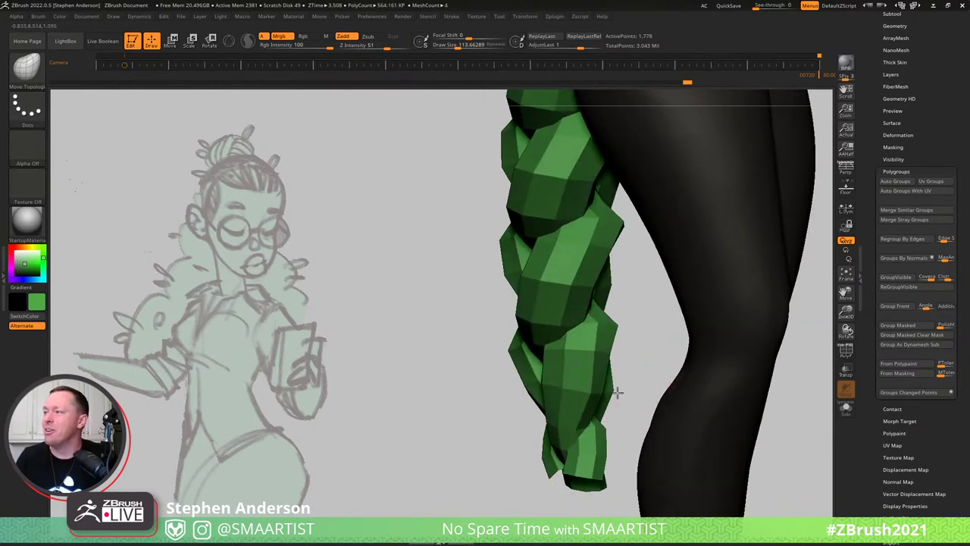
left_click_drag(598, 351, 610, 357)
left_click_drag(543, 368, 556, 379)
mouse_move(610, 277)
right_mouse_down()
mouse_move(547, 363)
mouse_move(586, 331)
mouse_move(541, 369)
mouse_move(466, 333)
right_mouse_up()
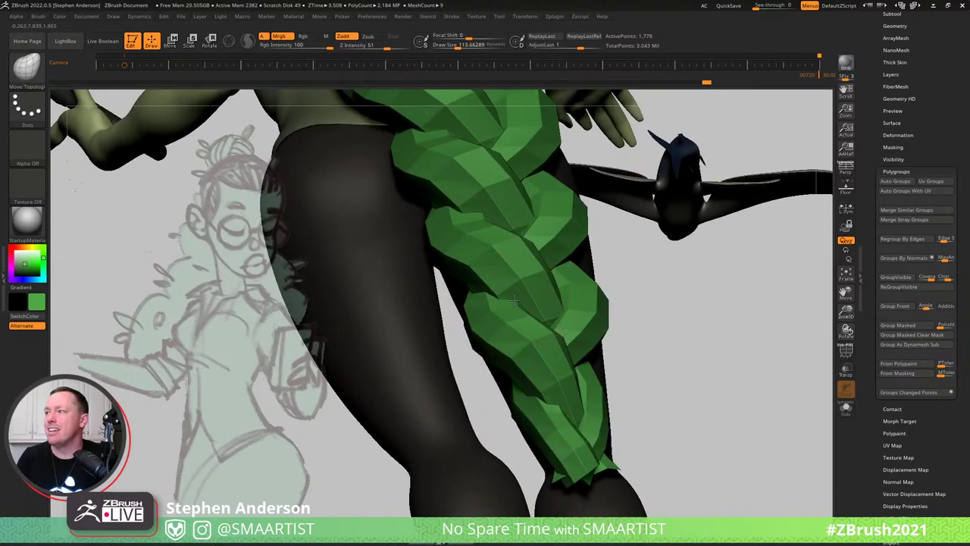
mouse_move(513, 299)
right_mouse_down()
mouse_move(523, 303)
mouse_move(477, 314)
right_mouse_up()
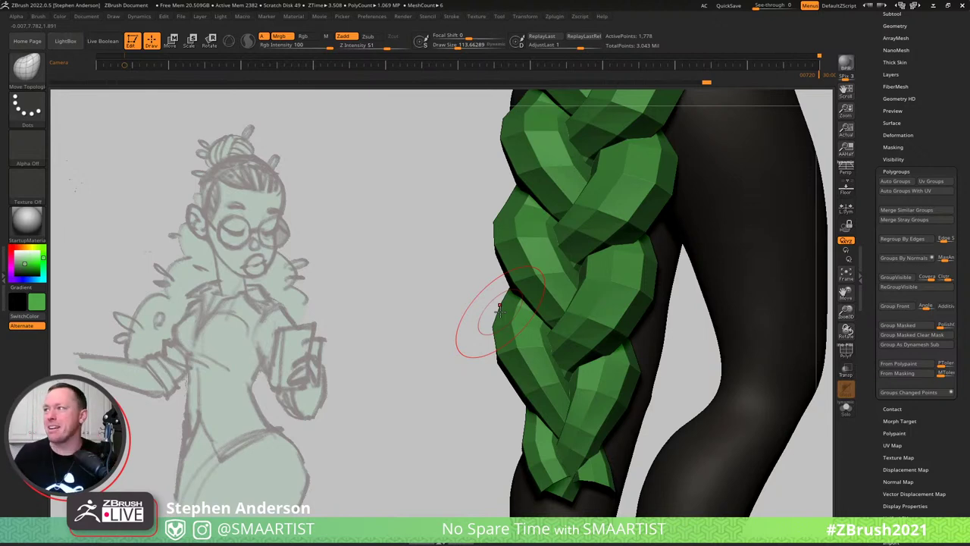
mouse_move(499, 309)
right_mouse_down()
mouse_move(569, 345)
mouse_move(532, 457)
mouse_move(575, 452)
mouse_move(523, 414)
mouse_move(497, 425)
mouse_move(546, 334)
mouse_move(464, 275)
mouse_move(493, 277)
mouse_move(474, 304)
right_mouse_up()
left_click_drag(426, 312, 410, 310)
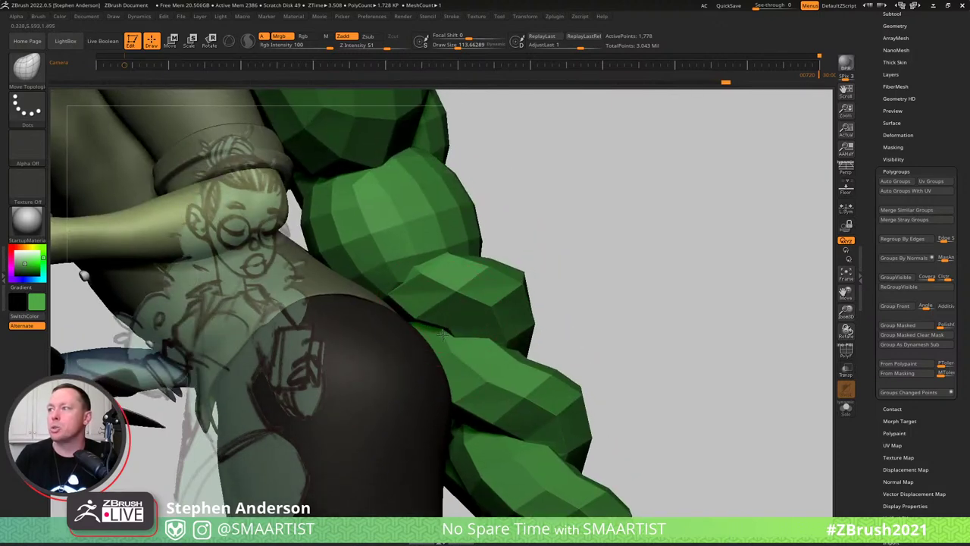
Reshape the overlapping strands at the top of the braid below the lowest sphere with the Move Topological brush.
mouse_move(444, 335)
right_mouse_down()
mouse_move(537, 345)
mouse_move(520, 322)
mouse_move(515, 331)
right_mouse_up()
left_click_drag(526, 309, 512, 301)
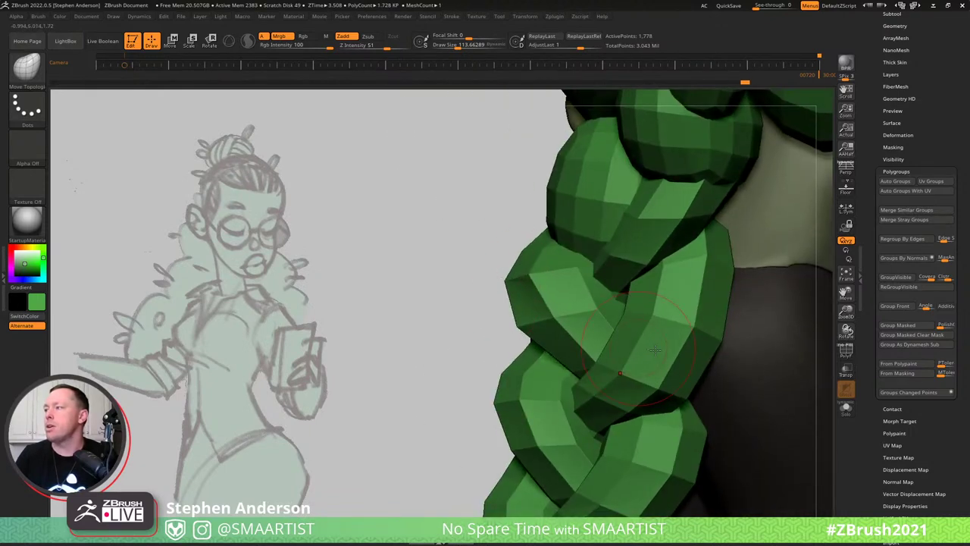
right_click_drag(657, 349, 714, 344)
left_click_drag(622, 368, 601, 375)
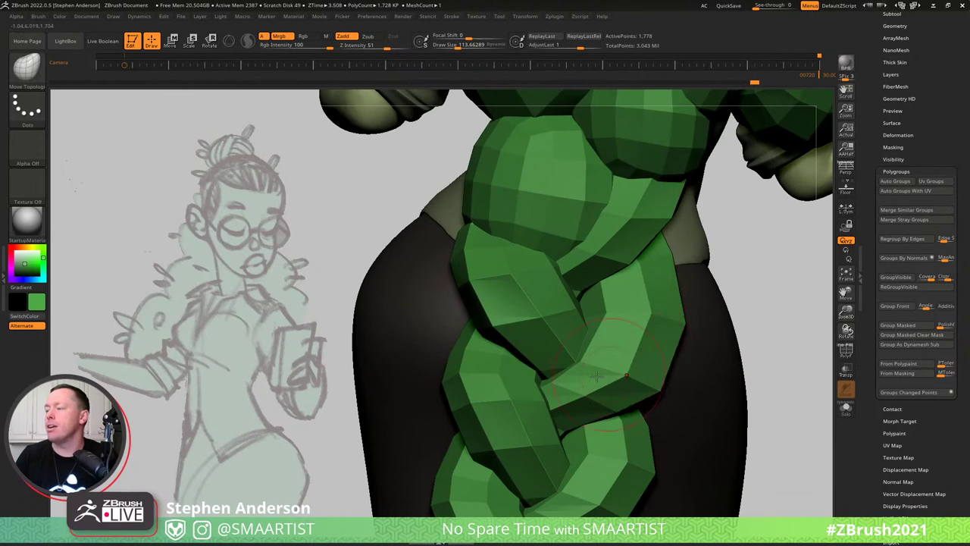
right_click_drag(596, 375, 589, 362)
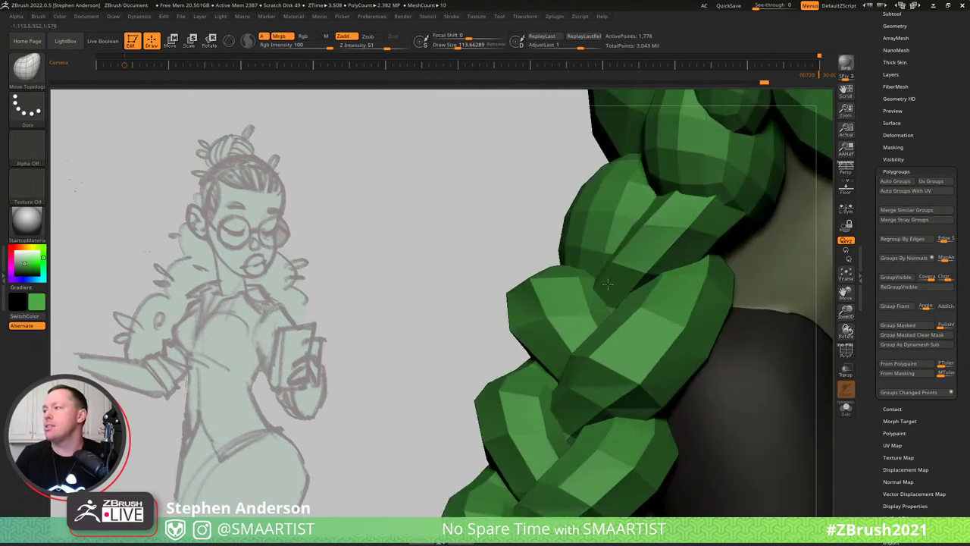
mouse_move(607, 284)
right_mouse_down()
mouse_move(740, 372)
mouse_move(725, 345)
mouse_move(744, 342)
mouse_move(632, 333)
mouse_move(693, 342)
mouse_move(681, 331)
mouse_move(696, 328)
mouse_move(653, 331)
mouse_move(682, 324)
right_mouse_up()
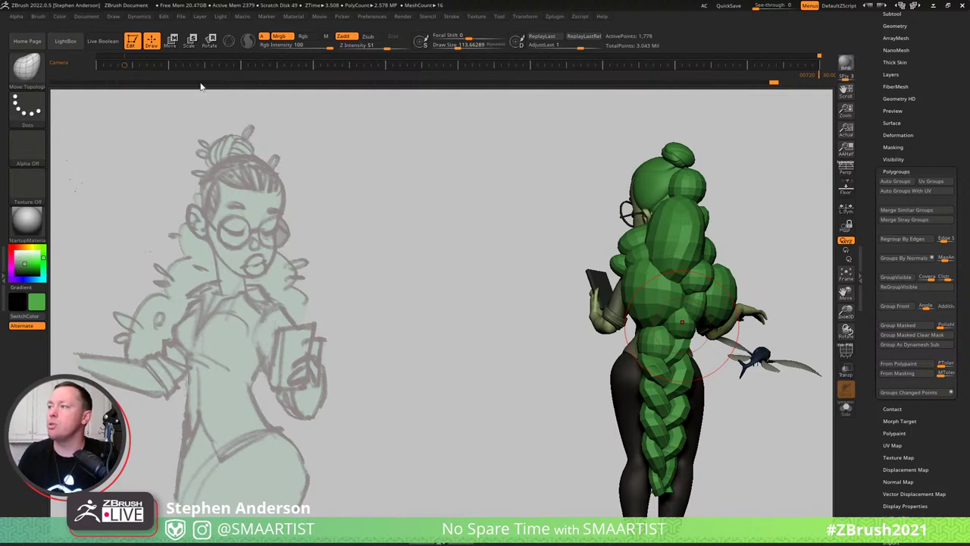
Switch to the web browser, load youtube.com in a new tab and show the account's own channel uploads.
mouse_move(385, 318)
left_mouse_down()
mouse_move(475, 331)
mouse_move(481, 356)
left_mouse_up()
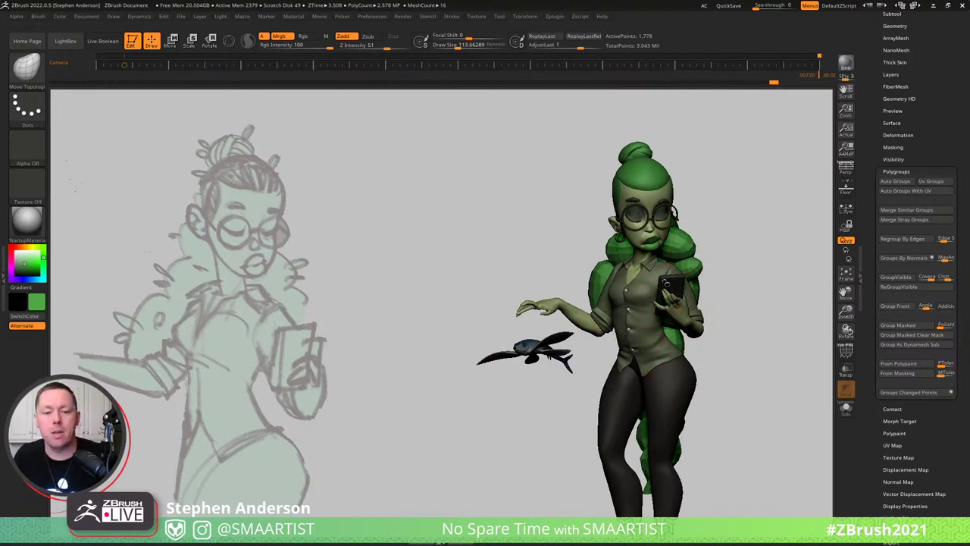
left_click(933, 5)
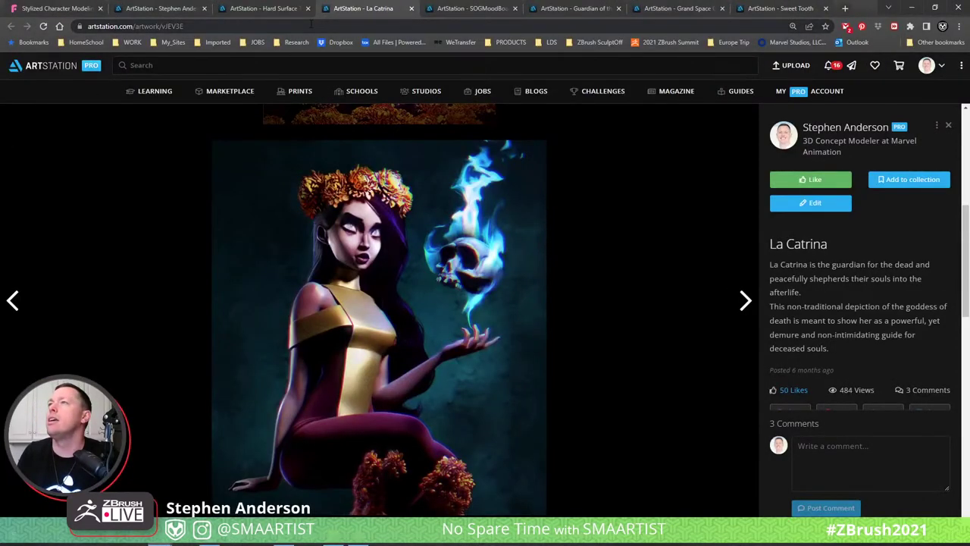
key("ctrl+t")
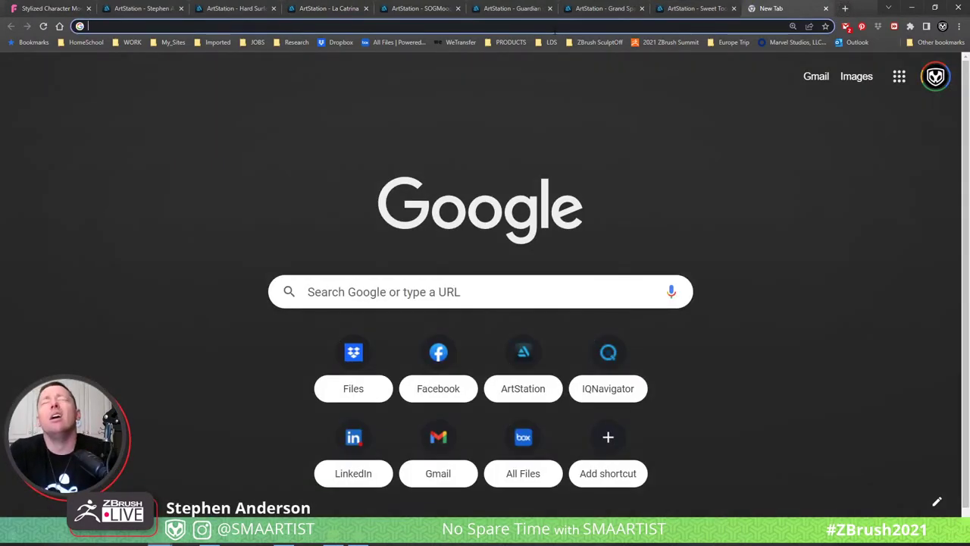
type("youtube.com")
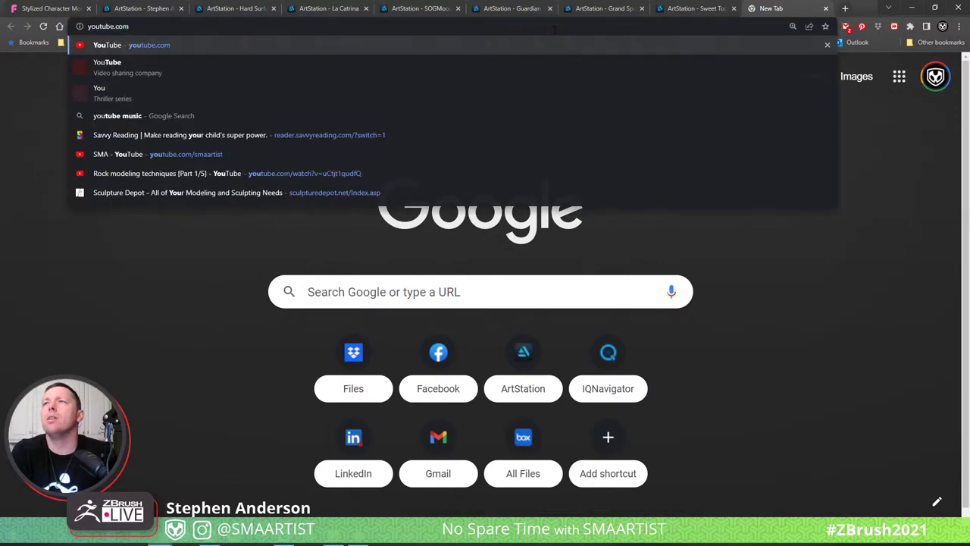
key("Return")
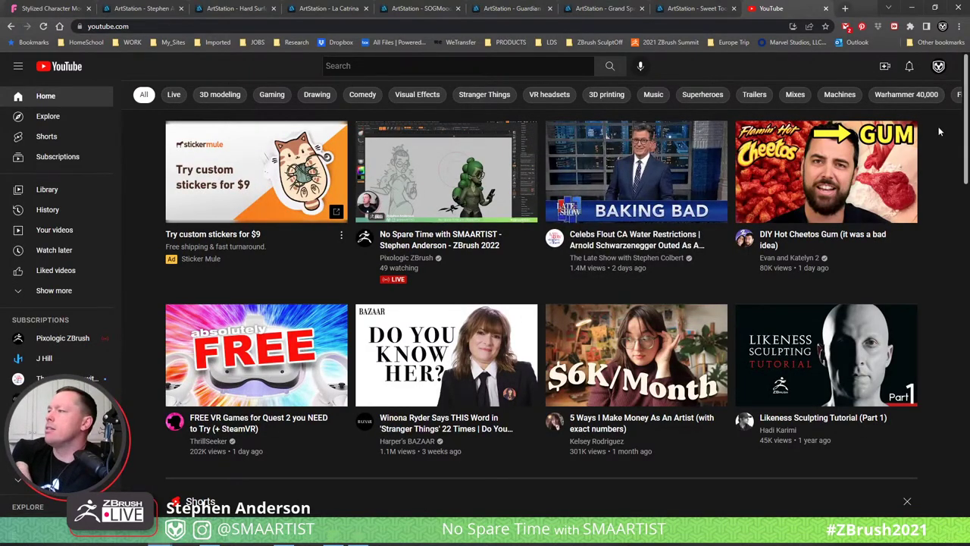
left_click(938, 66)
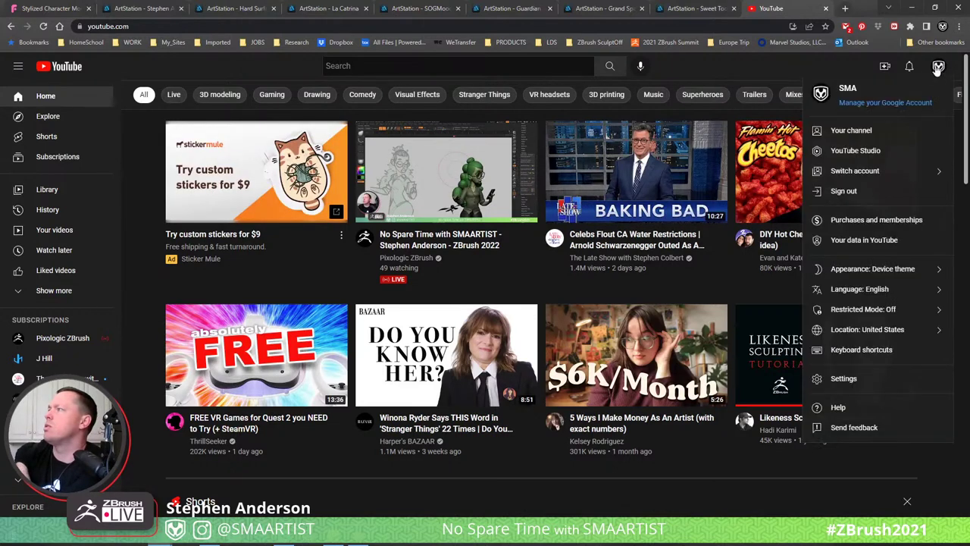
left_click(873, 129)
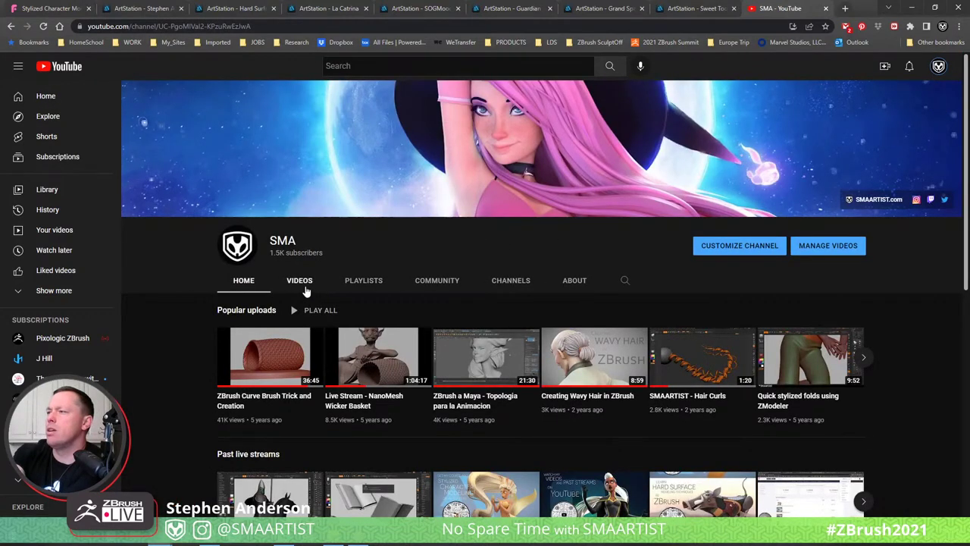
left_click(301, 280)
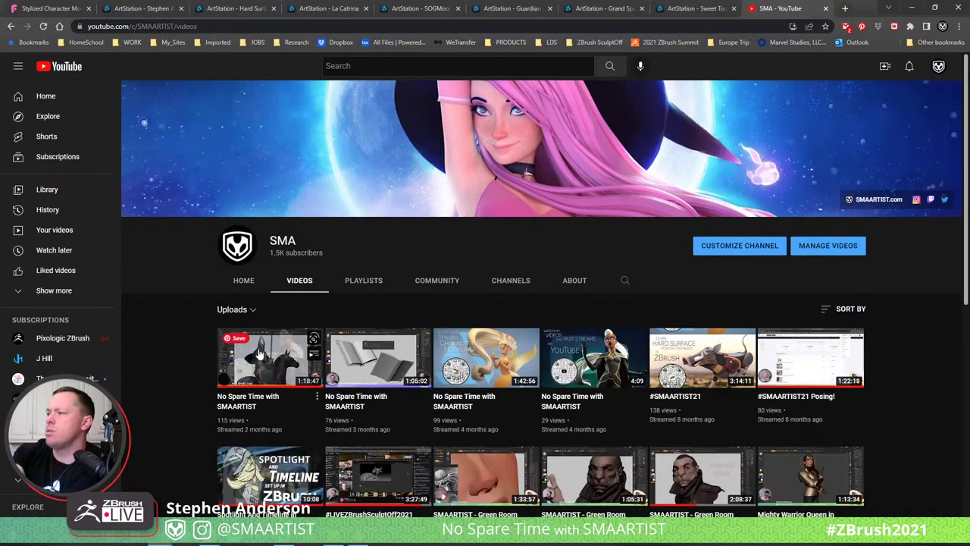
Look through the channel's uploads and open the #LIVEZBrushSculptOff2021 video.
scroll(227, 356, "down", 4)
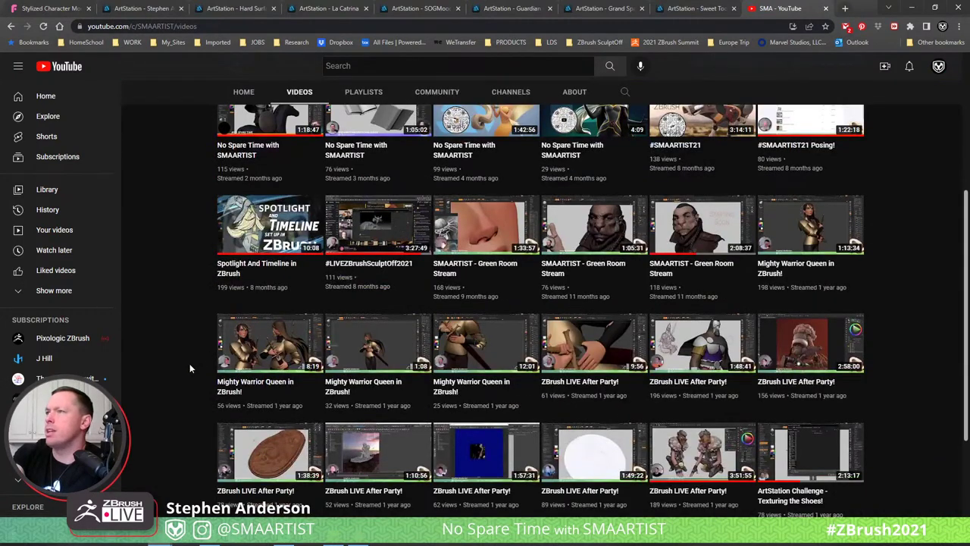
mouse_move(240, 231)
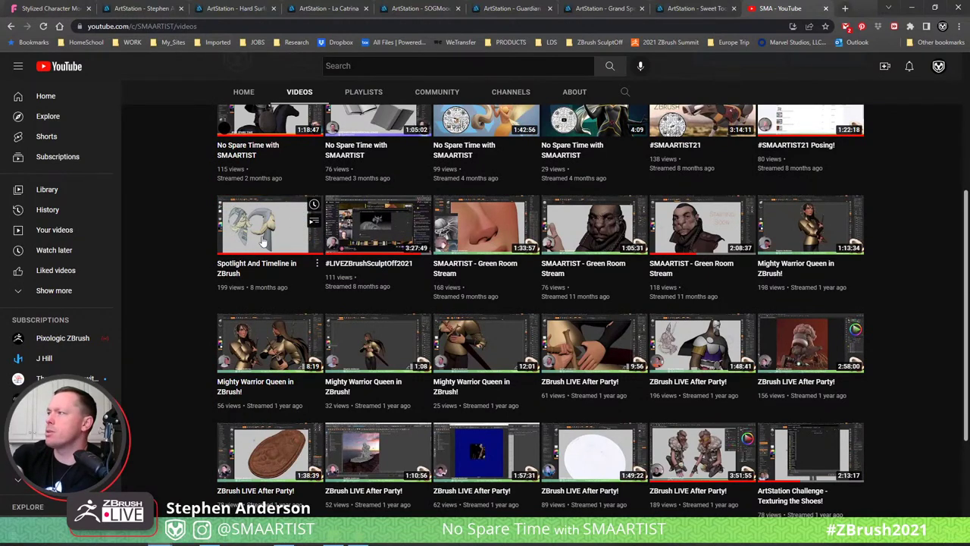
scroll(252, 241, "down", 2)
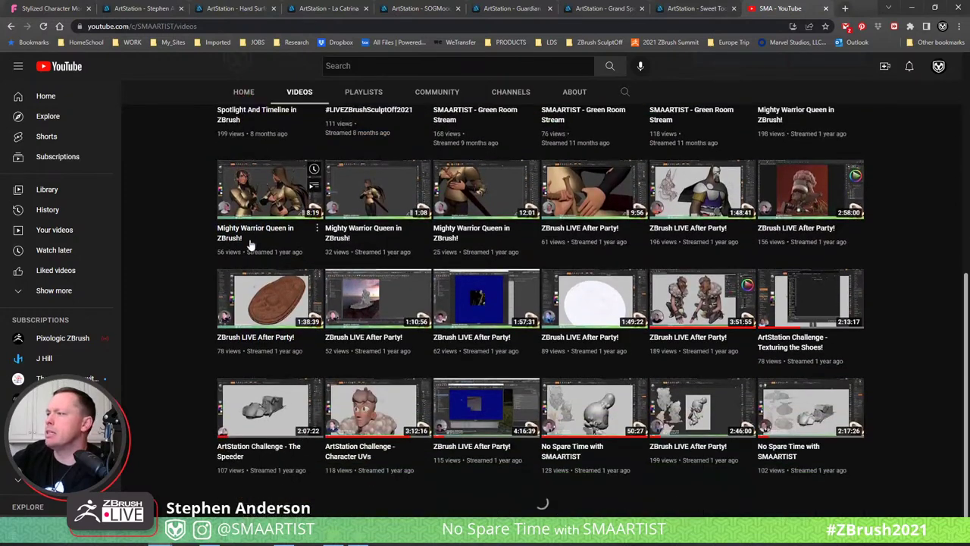
scroll(251, 244, "down", 3)
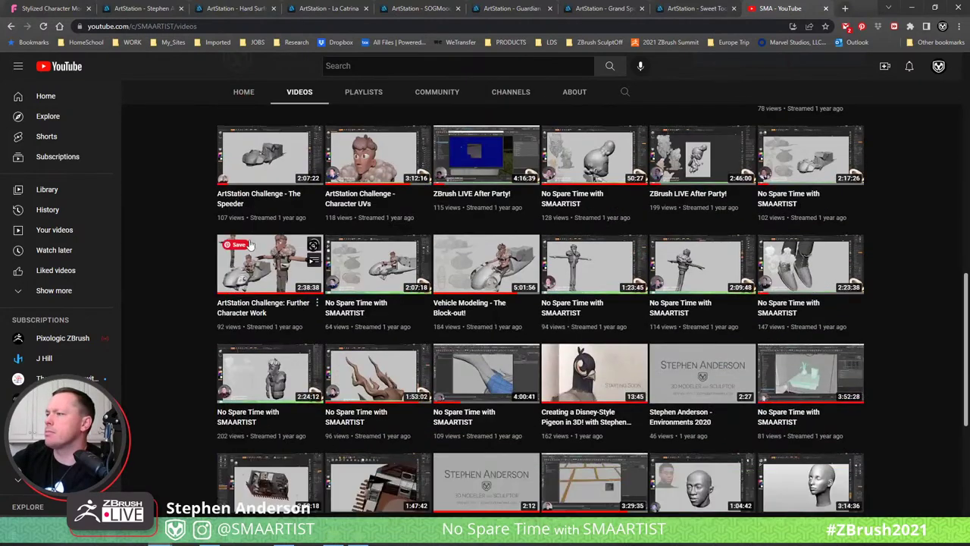
scroll(251, 244, "up", 4)
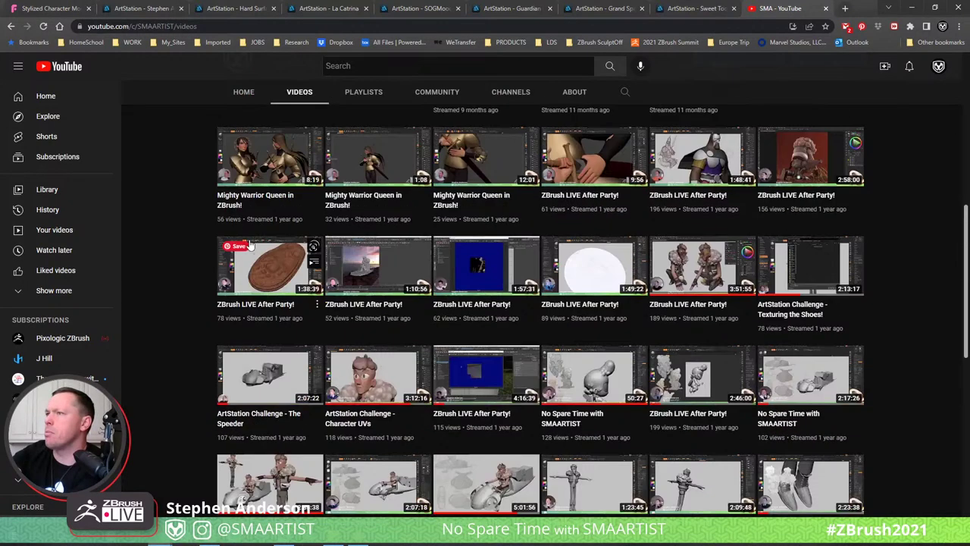
scroll(251, 244, "up", 1)
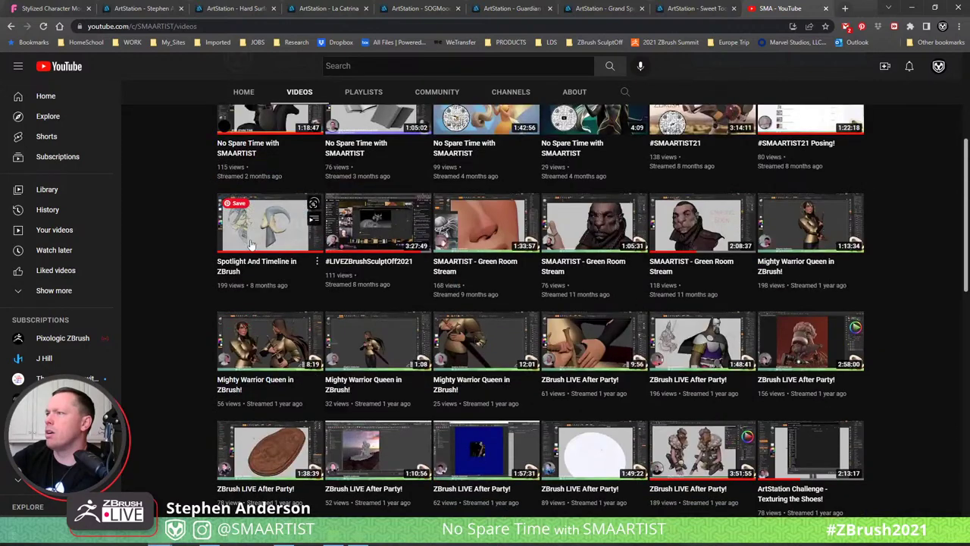
scroll(385, 238, "up", 1)
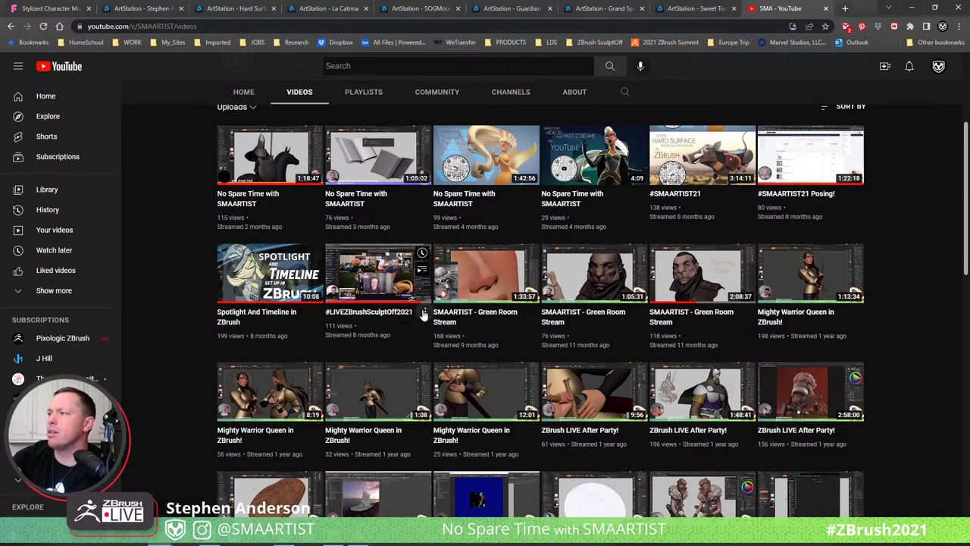
left_click(424, 313)
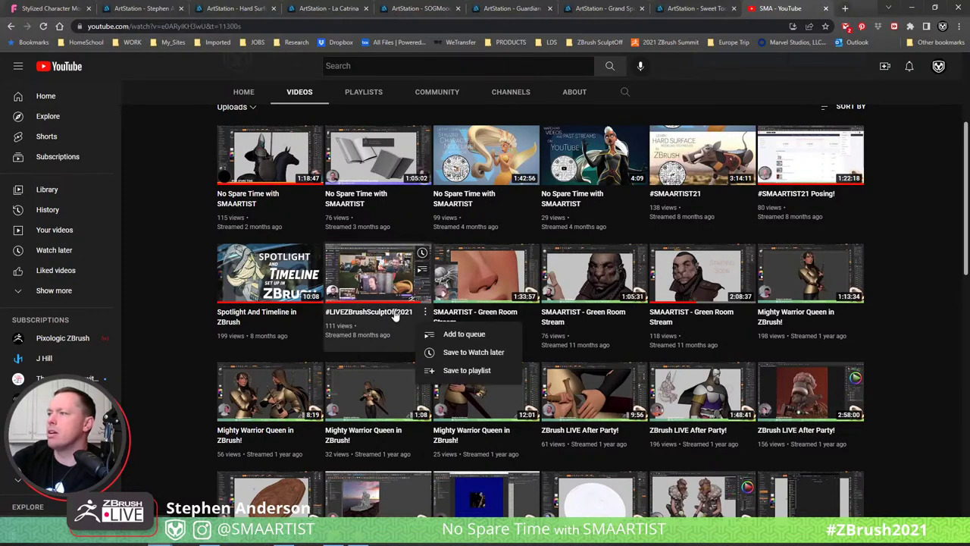
left_click(393, 313)
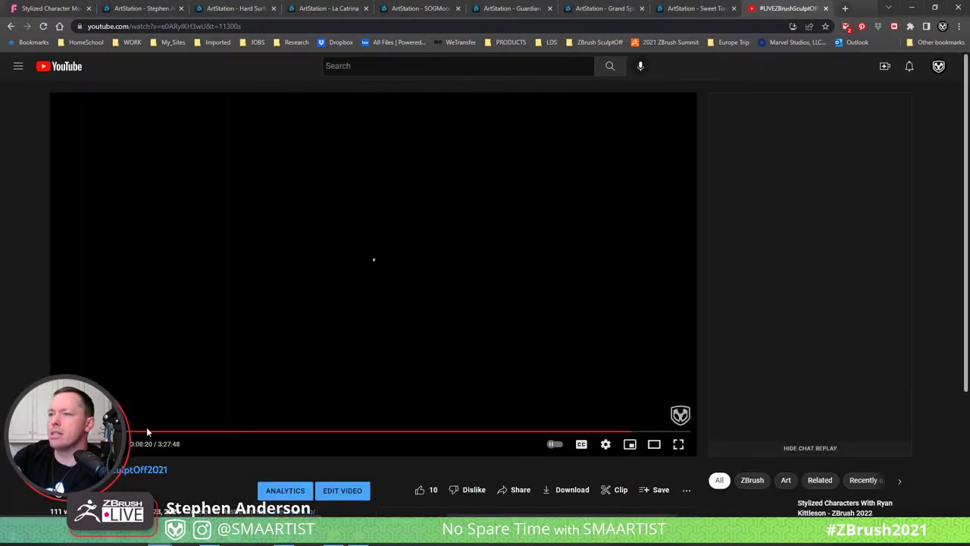
Jump to about 2:17 in the video, dismiss the promotional offer and copy the video's share link.
left_click(476, 432)
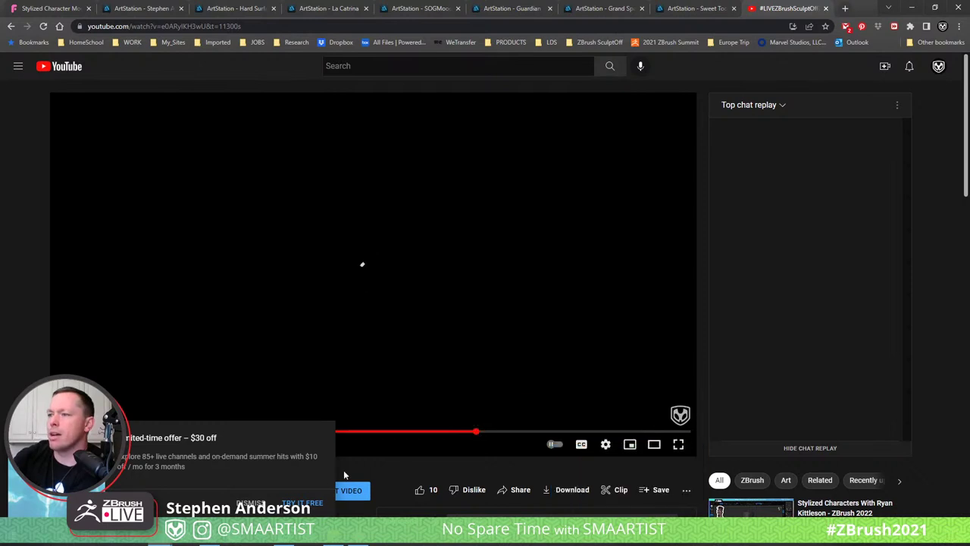
left_click(253, 502)
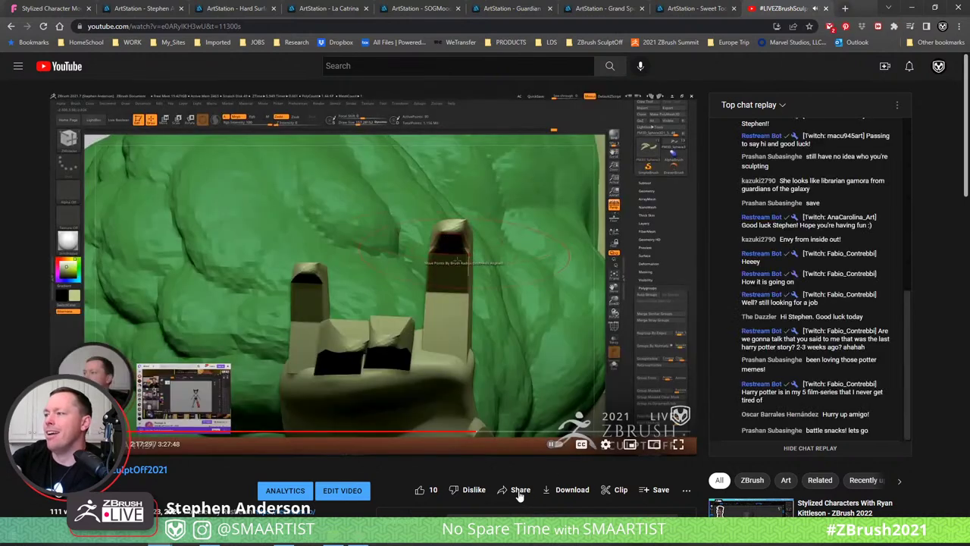
left_click(520, 490)
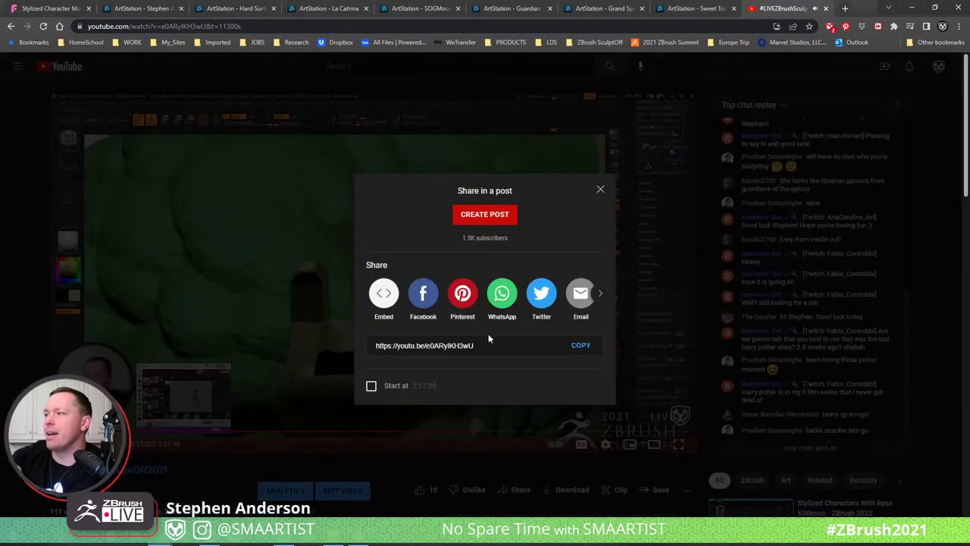
left_click(580, 346)
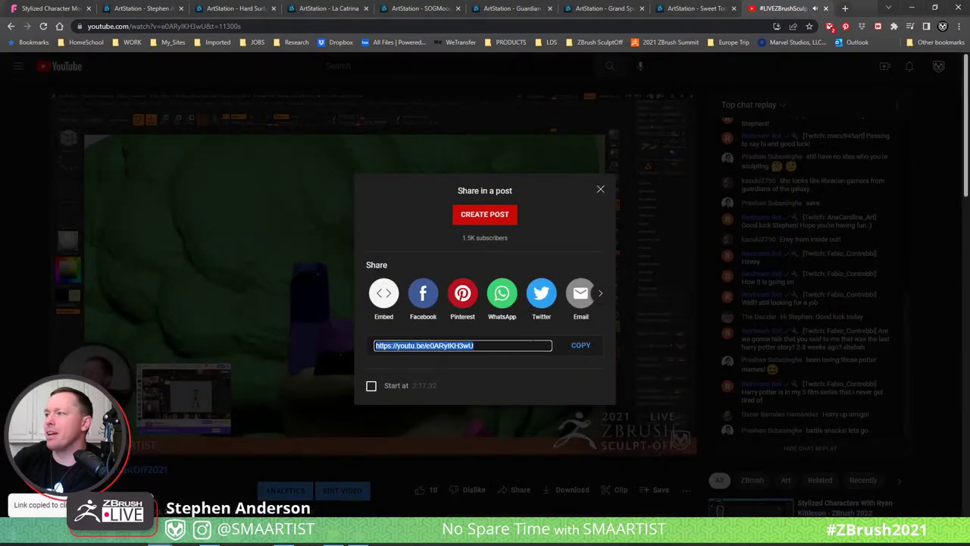
Close the video's share dialog and return to ZBrush.
key("alt+Tab")
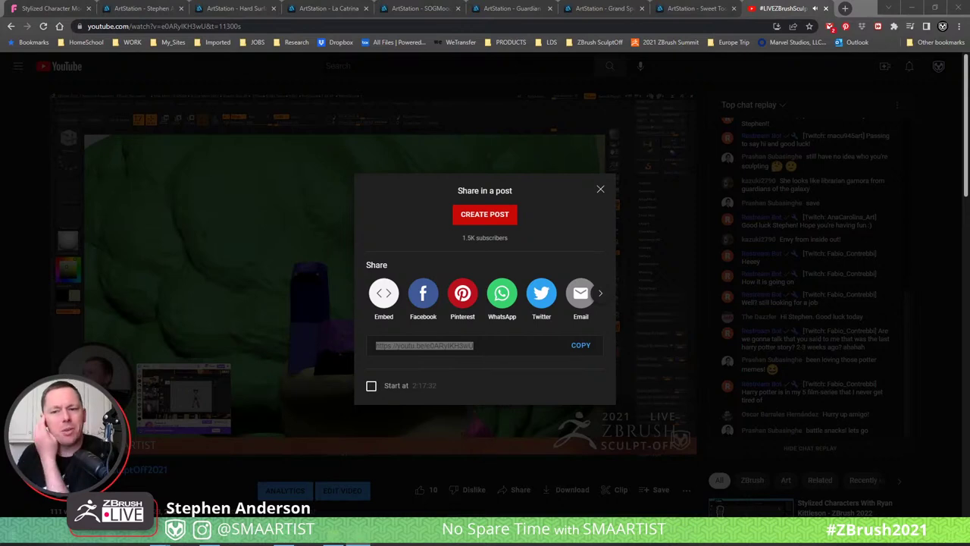
left_click(228, 224)
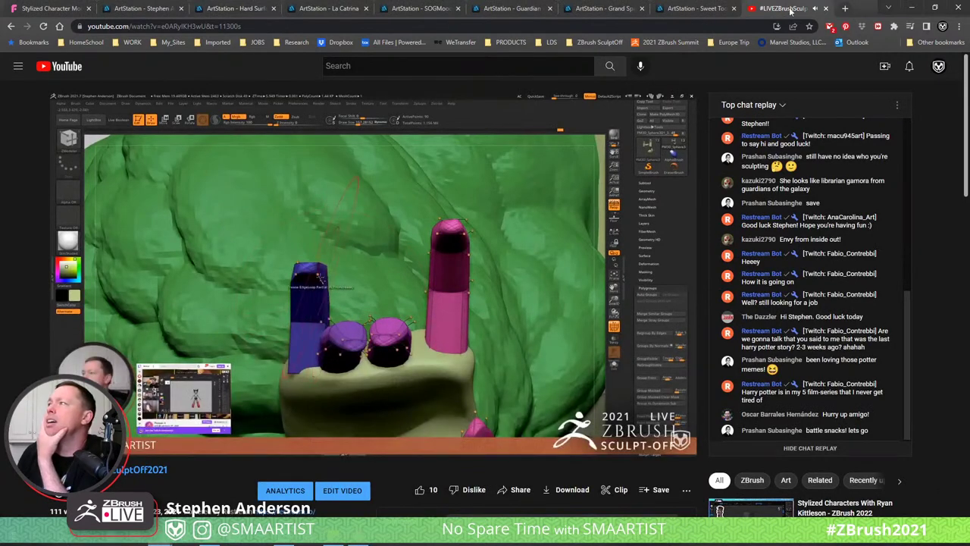
left_click(387, 250)
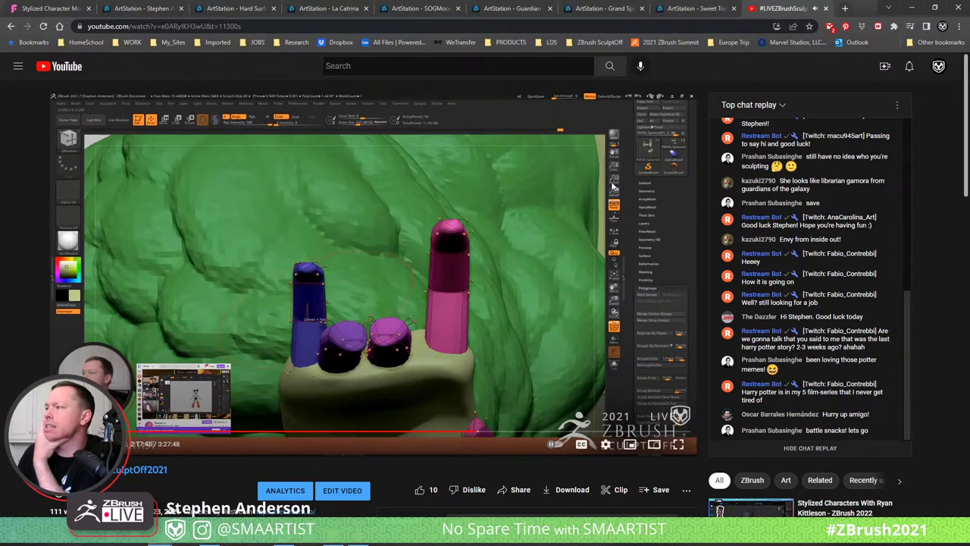
left_click(912, 8)
Set the brush's draw size to about 236 and turn on the polyframe display for the hair.
mouse_move(401, 265)
left_mouse_down()
mouse_move(437, 247)
mouse_move(425, 247)
left_mouse_up()
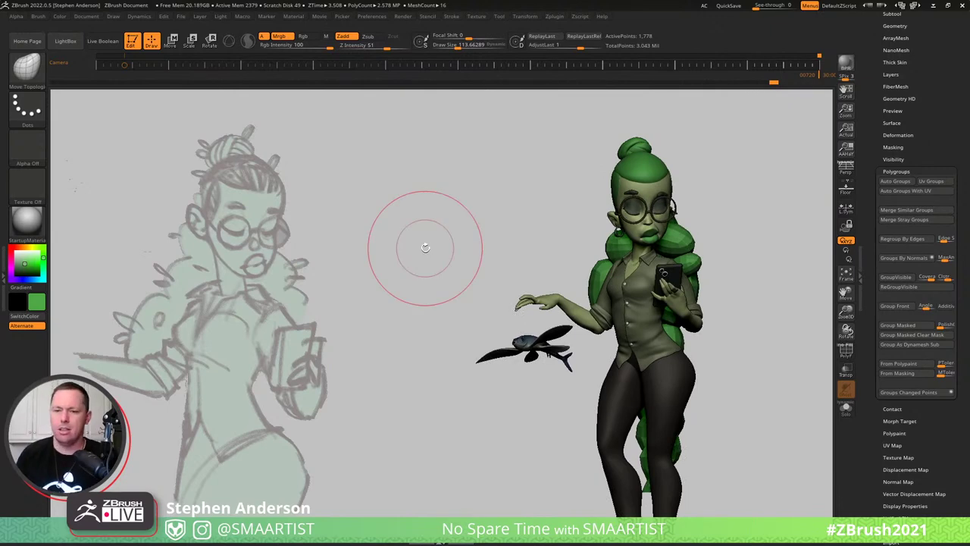
mouse_move(500, 322)
left_mouse_down()
mouse_move(453, 268)
mouse_move(597, 273)
left_mouse_up()
mouse_move(597, 273)
right_mouse_down()
mouse_move(530, 265)
mouse_move(506, 247)
right_mouse_up()
mouse_move(506, 246)
right_mouse_down("ctrl")
mouse_move(518, 264)
mouse_move(506, 261)
right_mouse_up("ctrl")
key("s")
left_click_drag(504, 261, 513, 261)
mouse_move(502, 262)
right_mouse_down()
mouse_move(531, 264)
mouse_move(503, 264)
right_mouse_up()
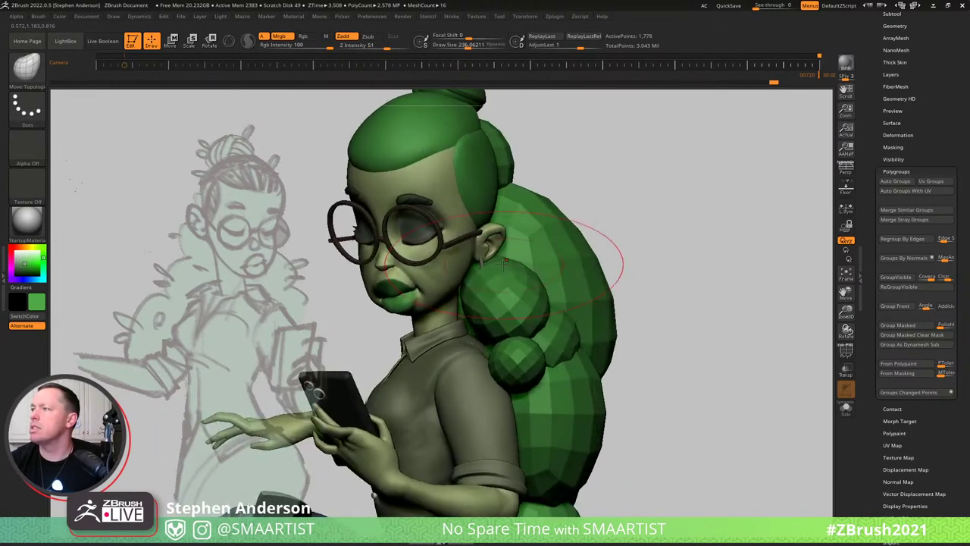
key("shift+f")
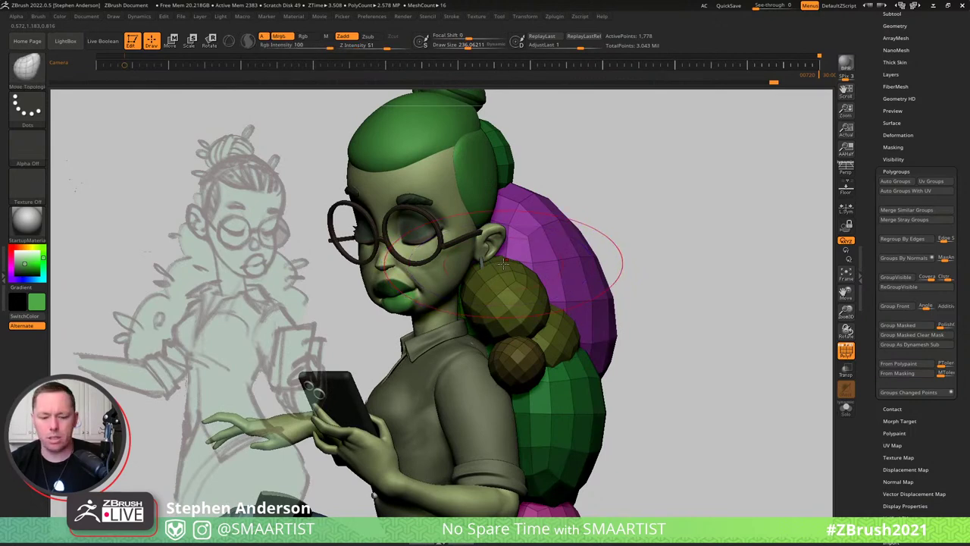
Enlarge and reposition the hair sphere below the ear with the Move Topological brush, checking it from several angles.
key("b")
key("m")
key("t")
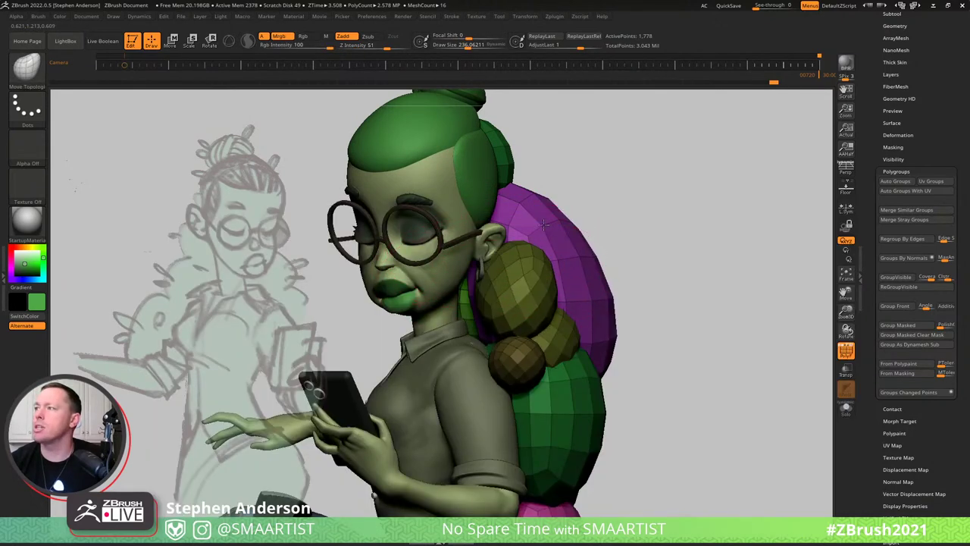
right_click_drag(494, 263, 383, 294)
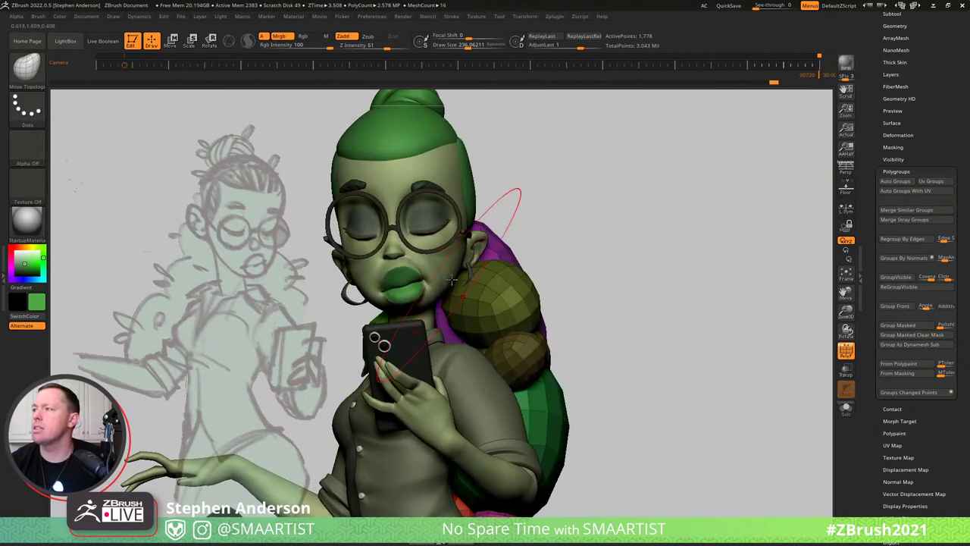
right_click_drag(446, 298, 599, 280)
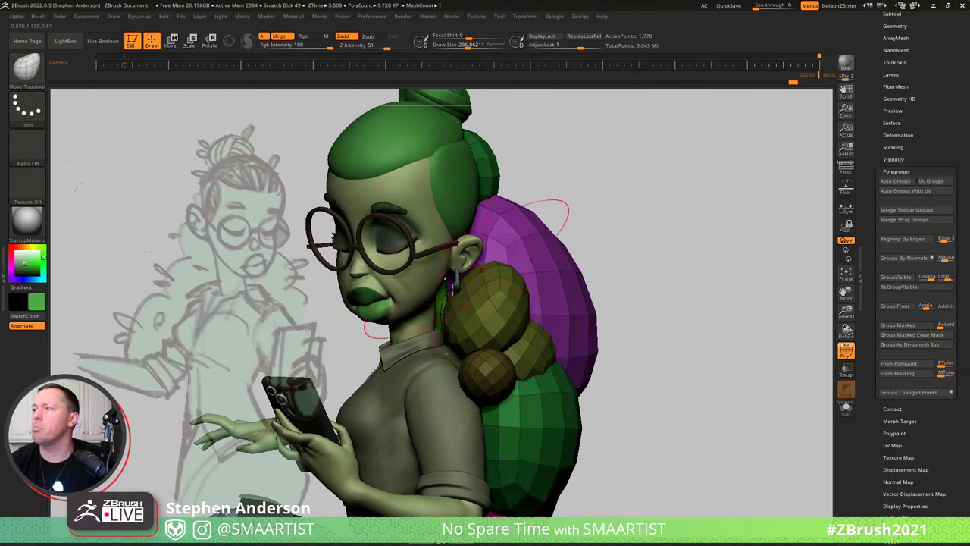
right_click_drag(451, 286, 468, 341)
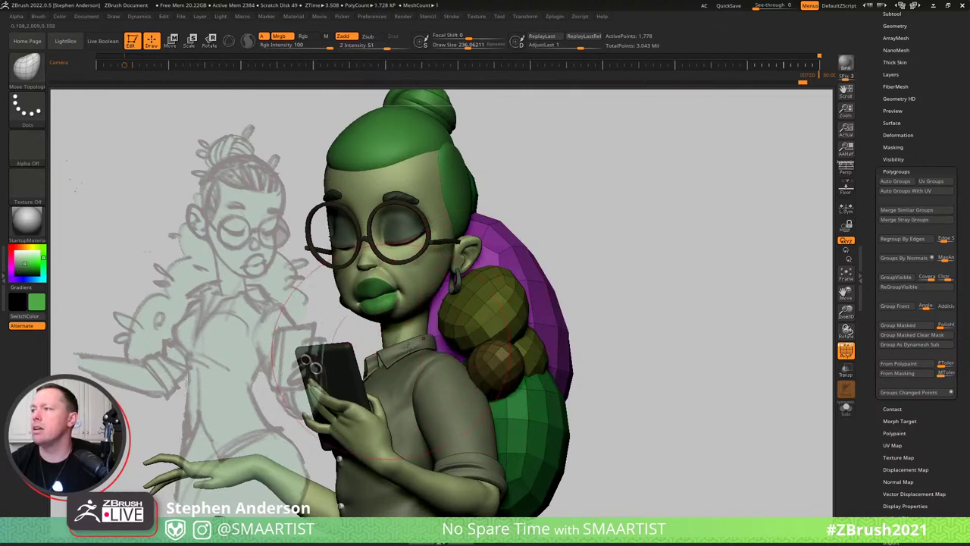
mouse_move(373, 356)
right_mouse_down()
mouse_move(485, 346)
mouse_move(502, 354)
mouse_move(416, 345)
mouse_move(398, 295)
right_mouse_up()
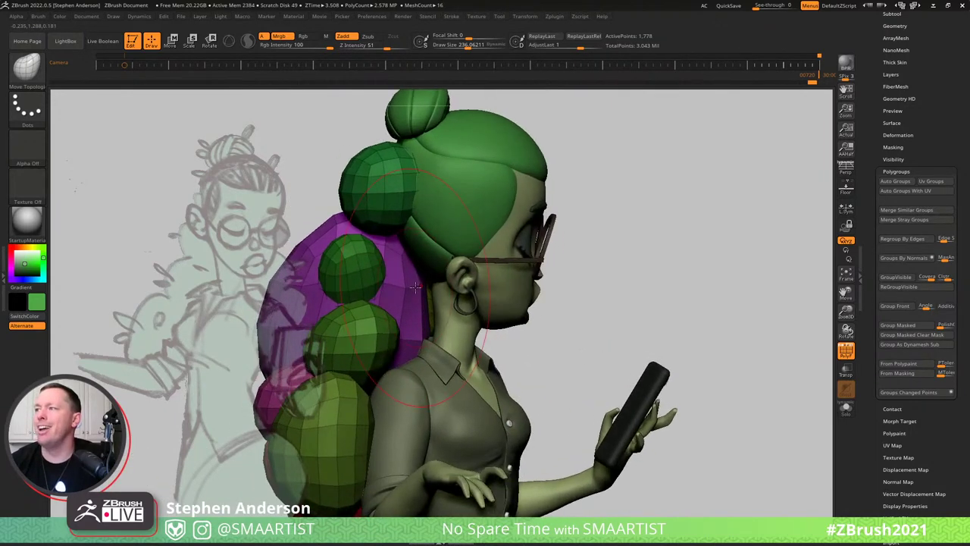
mouse_move(365, 266)
right_mouse_down()
mouse_move(445, 264)
mouse_move(454, 279)
mouse_move(546, 282)
mouse_move(650, 324)
mouse_move(613, 281)
mouse_move(580, 266)
mouse_move(608, 247)
right_mouse_up()
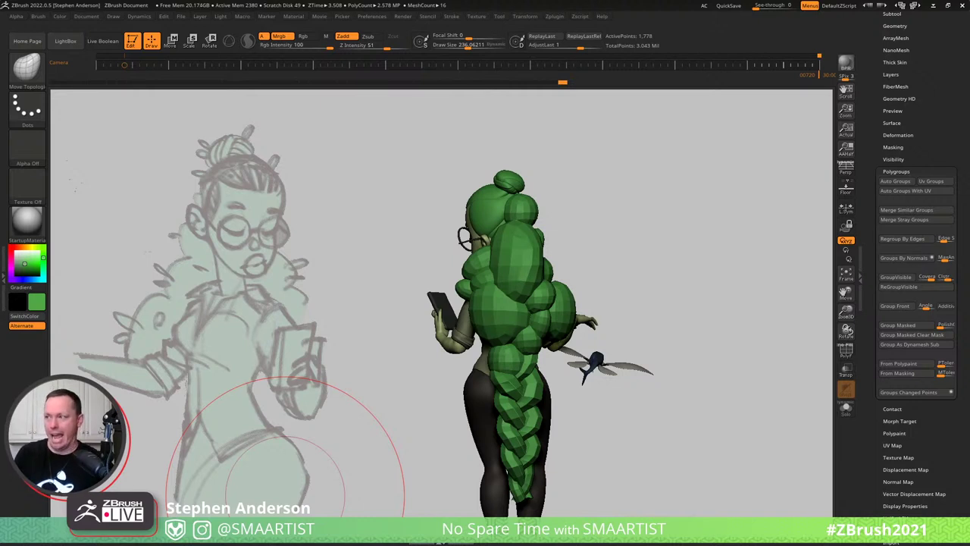
Turn on the polyframe display and choose the HairCurlClump brush with its HairClump_C mesh.
mouse_move(661, 299)
left_mouse_down()
mouse_move(671, 288)
mouse_move(656, 277)
left_mouse_up()
mouse_move(536, 273)
right_mouse_down("ctrl")
mouse_move(567, 266)
mouse_move(500, 244)
mouse_move(570, 209)
mouse_move(552, 282)
mouse_move(545, 268)
mouse_move(575, 294)
mouse_move(587, 215)
mouse_move(573, 333)
right_mouse_up("ctrl")
key("shift+f")
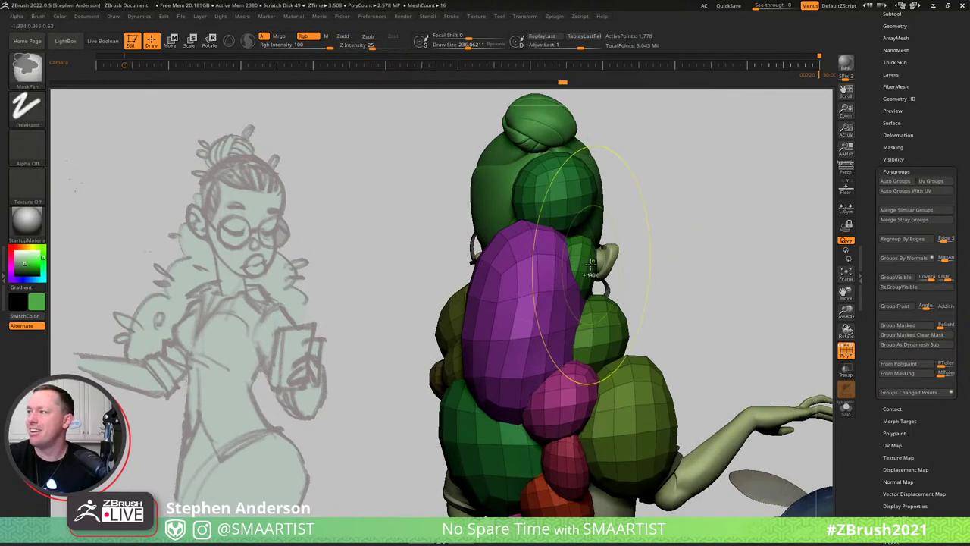
key("b")
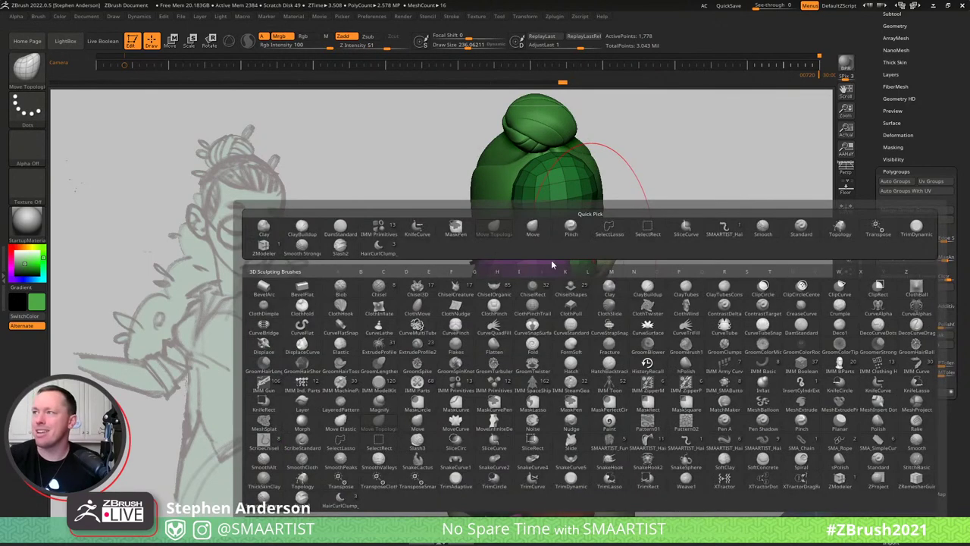
left_click(381, 250)
right_click_drag(534, 251, 485, 349, "alt")
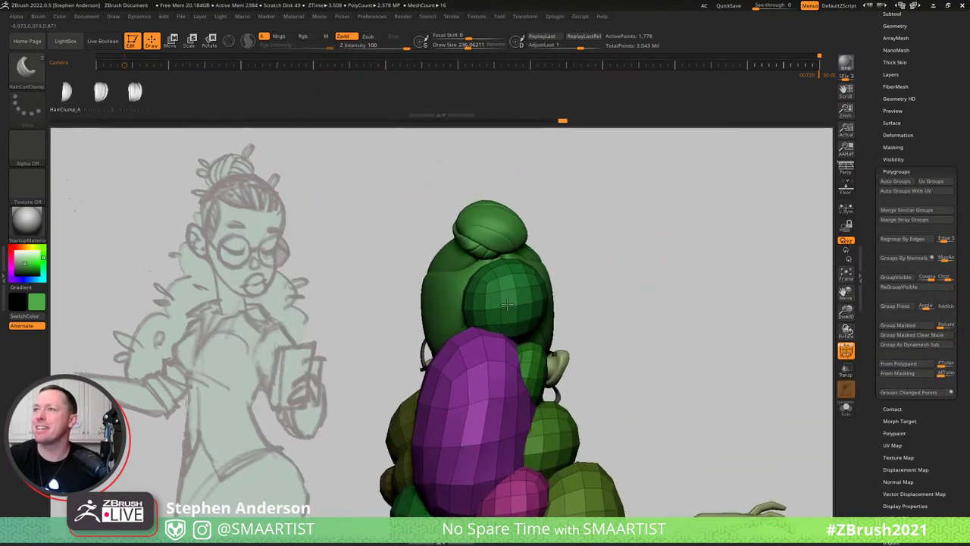
left_click(135, 92)
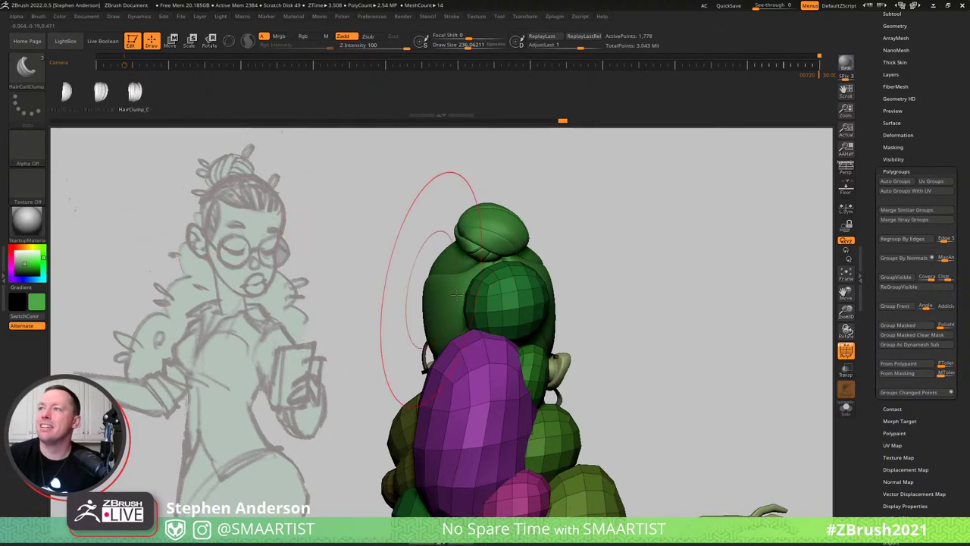
Insert a HairClump_C piece over the hair sphere just below the bun at the back of the head.
right_click_drag(555, 303, 517, 288)
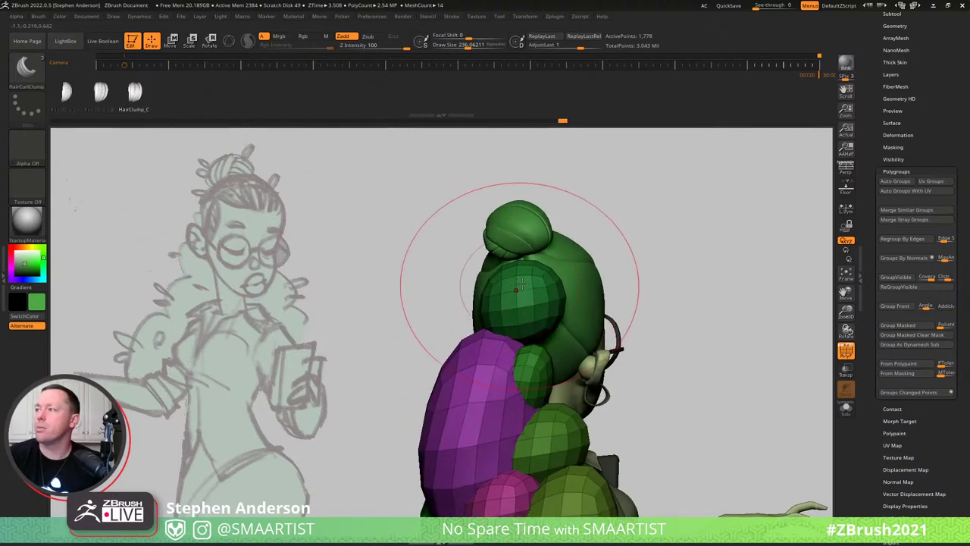
left_click_drag(520, 285, 517, 311)
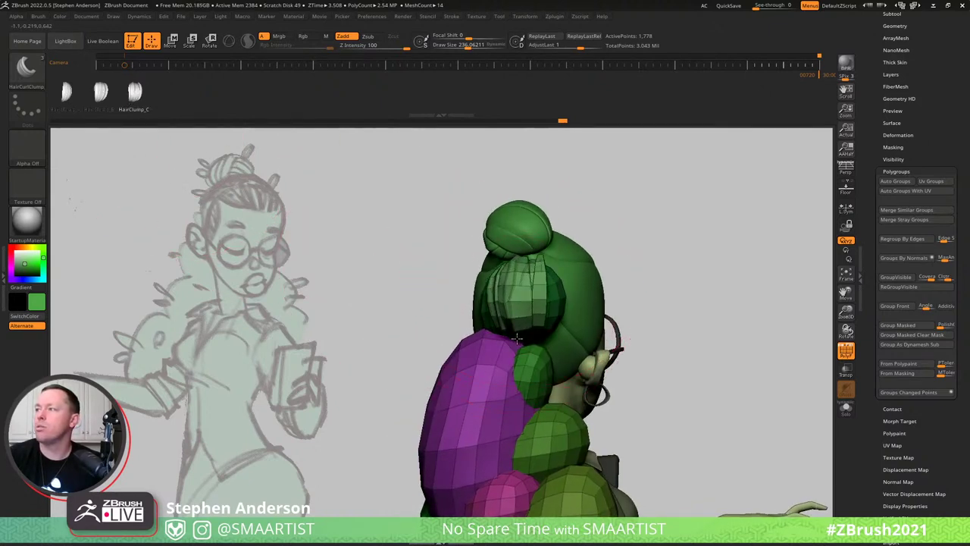
right_click_drag(515, 331, 540, 298)
Resize and reposition the inserted hair clump with the gizmo so it wraps around the sphere below the bun.
key("e")
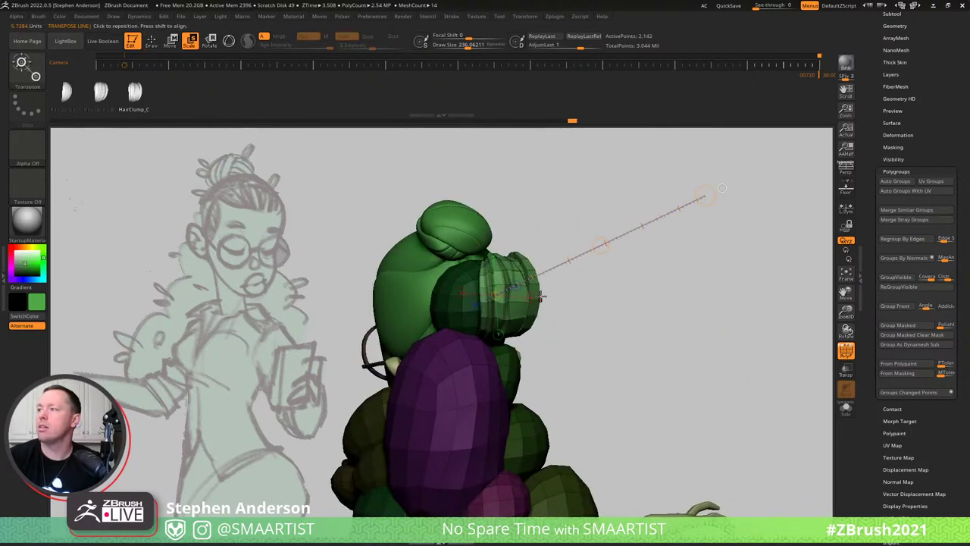
key("y")
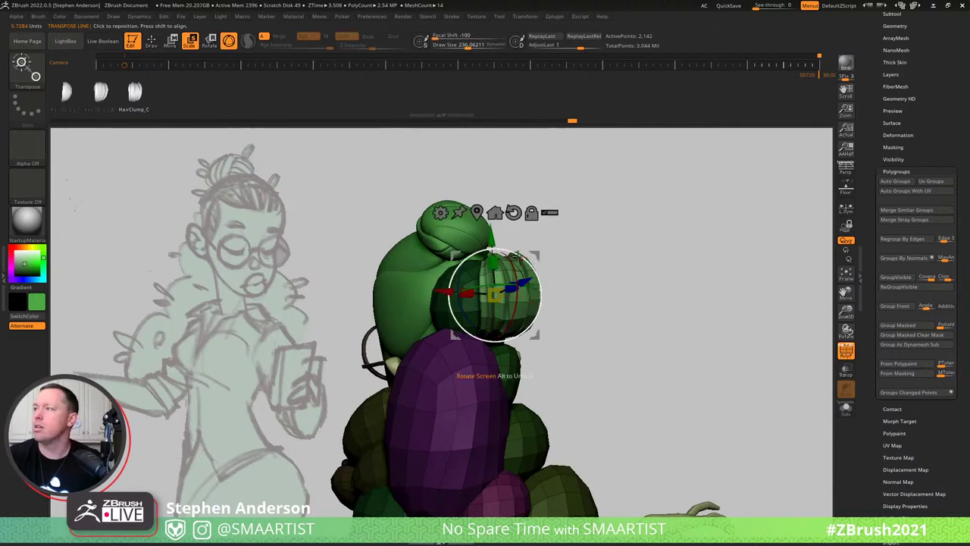
mouse_move(455, 286)
left_mouse_down()
mouse_move(590, 274)
mouse_move(553, 303)
mouse_move(574, 262)
mouse_move(497, 375)
mouse_move(463, 289)
left_mouse_up()
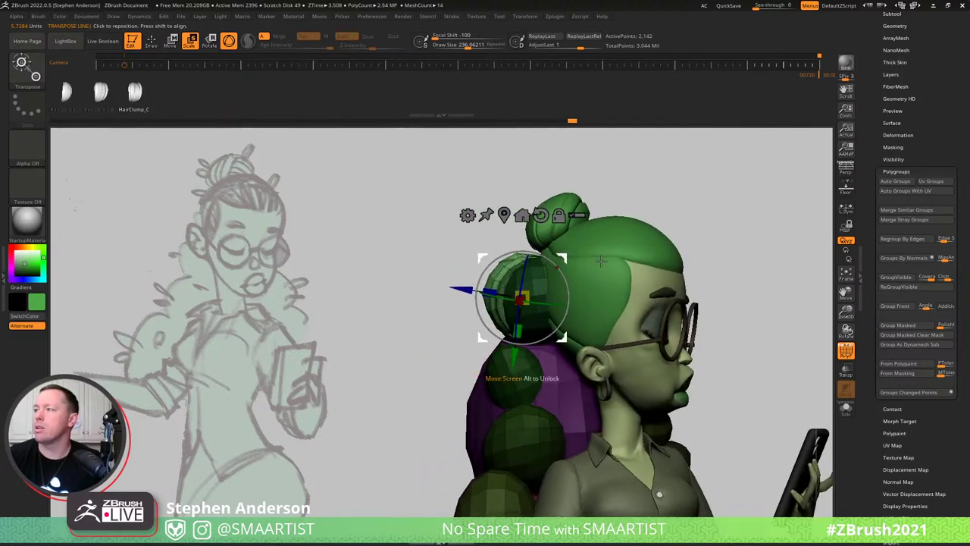
left_click_drag(470, 242, 602, 258)
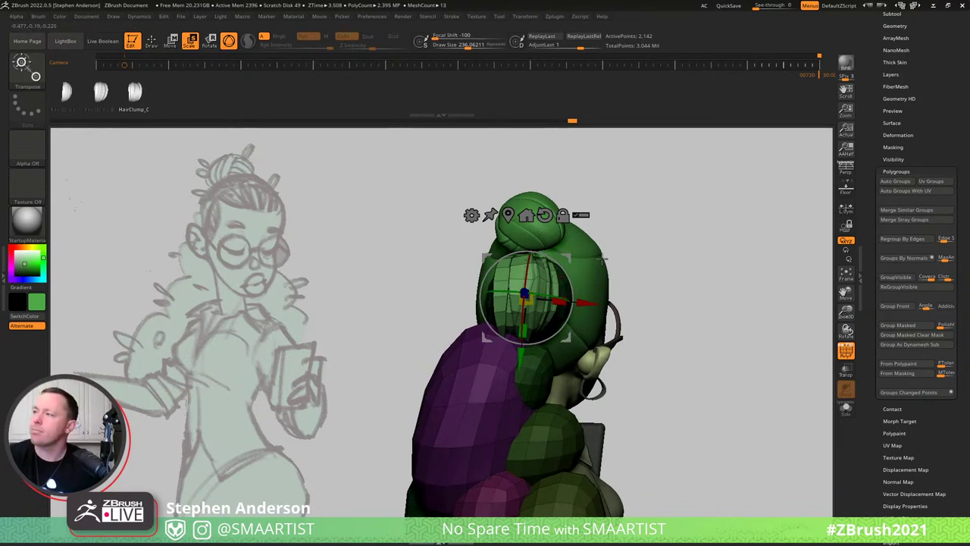
left_click_drag(603, 258, 566, 288)
left_click_drag(591, 244, 608, 278)
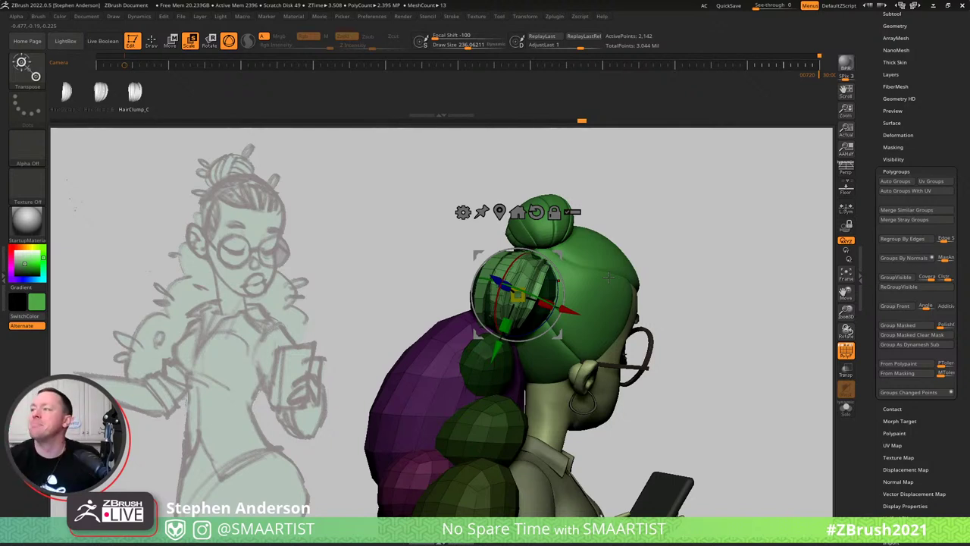
Split the unmasked hair clump into its own subtool and make that subtool active.
key("q")
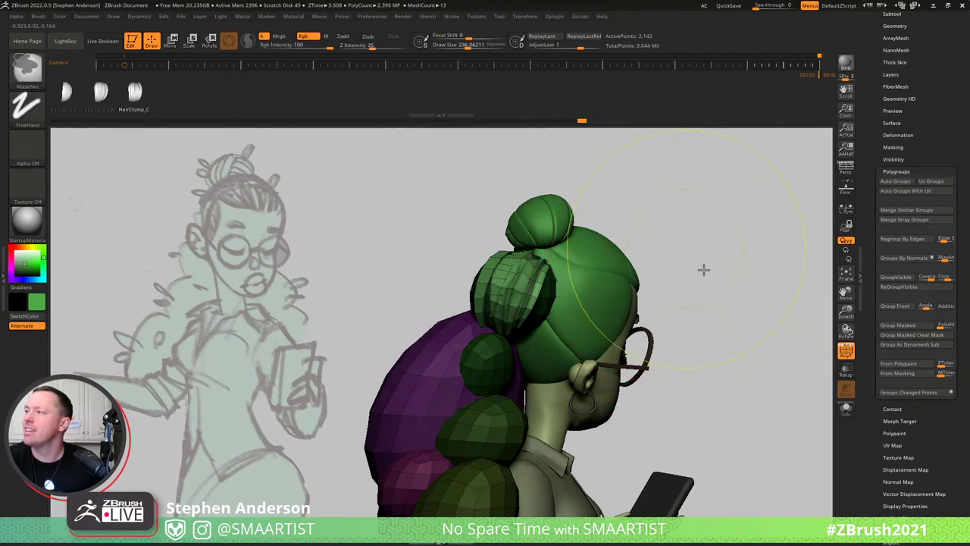
scroll(892, 182, "up", 5)
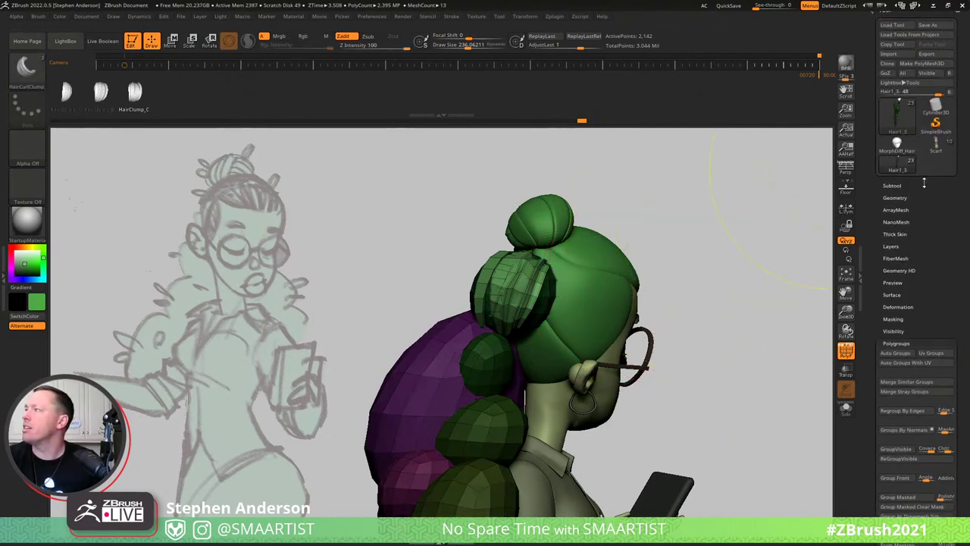
left_click(892, 193)
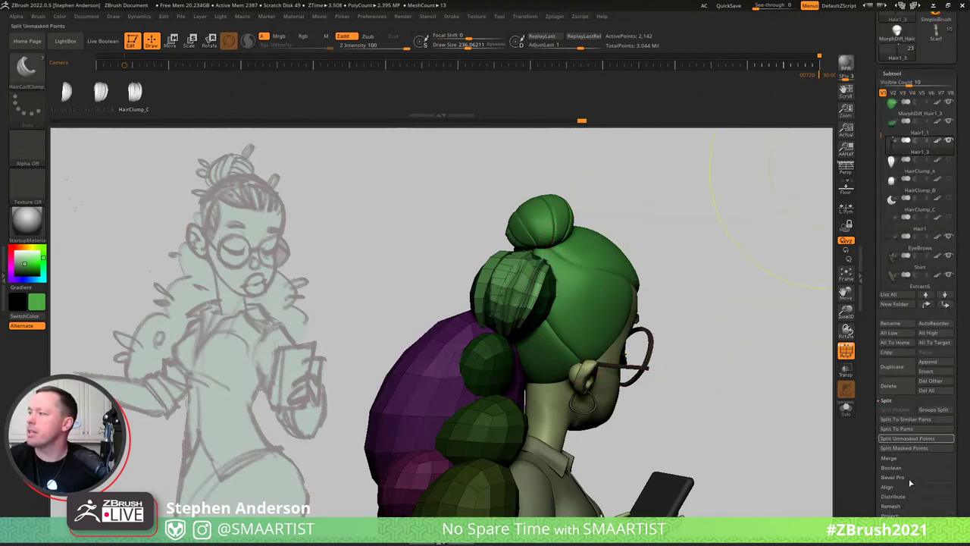
left_click(913, 439)
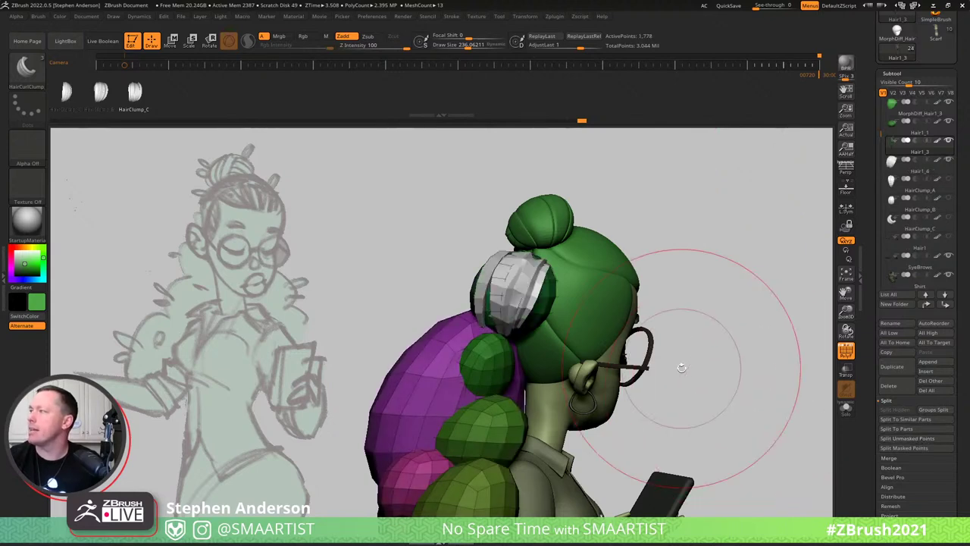
left_click(528, 275, "alt")
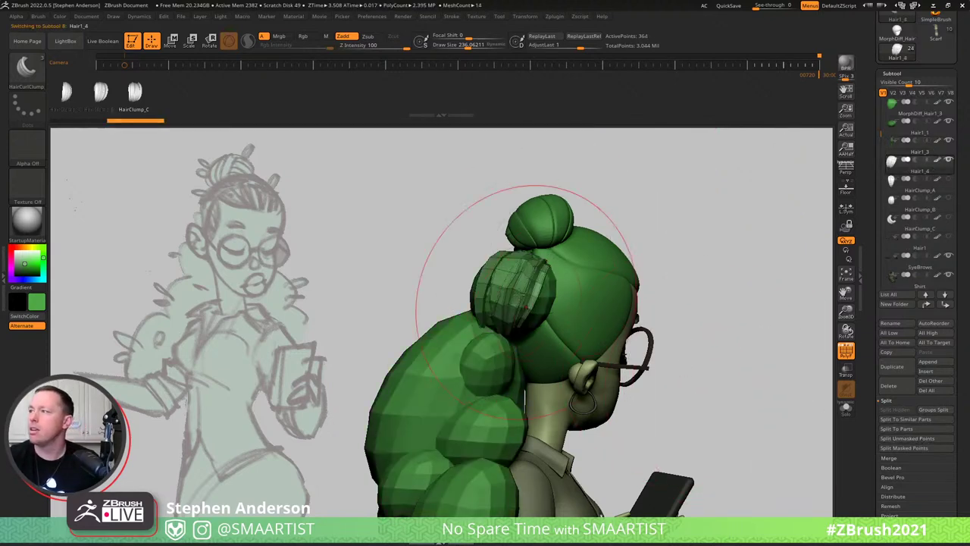
Smooth the hair clump with dynamic subdivision and fill it with the green hair colour in Mrgb mode.
mouse_move(413, 302)
left_mouse_down()
mouse_move(563, 315)
mouse_move(433, 287)
left_mouse_up()
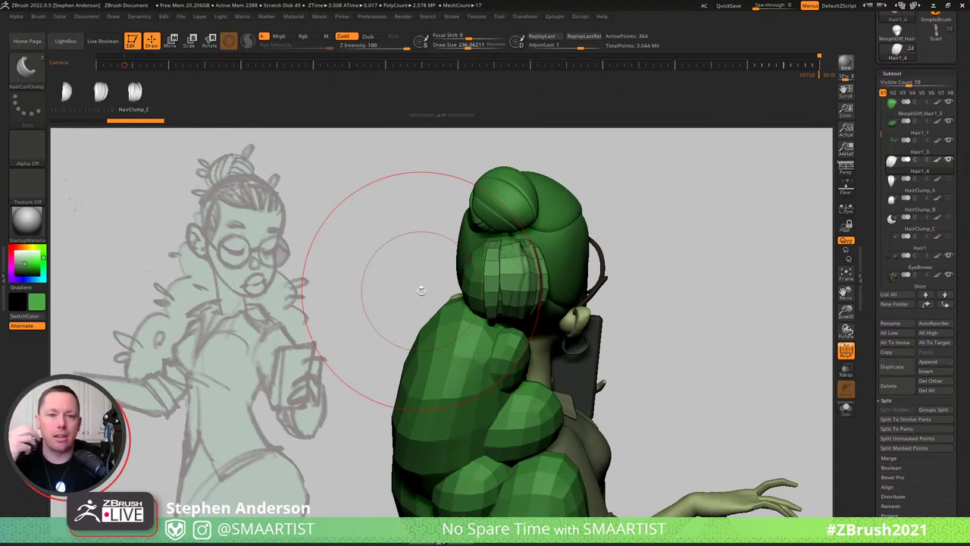
mouse_move(684, 253)
left_mouse_down()
mouse_move(686, 262)
mouse_move(697, 256)
mouse_move(684, 256)
left_mouse_up()
key("d")
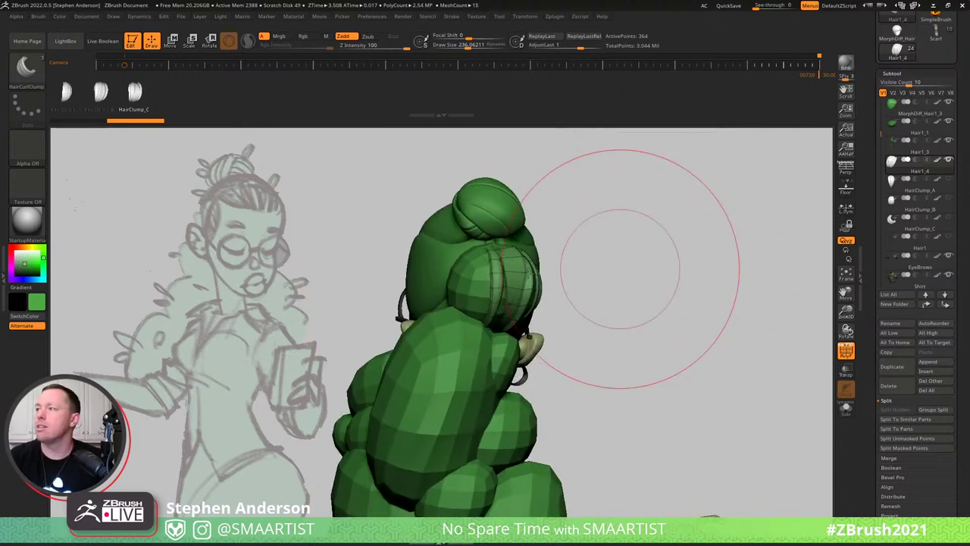
mouse_move(509, 279)
right_mouse_down()
mouse_move(528, 282)
mouse_move(511, 268)
mouse_move(523, 274)
right_mouse_up()
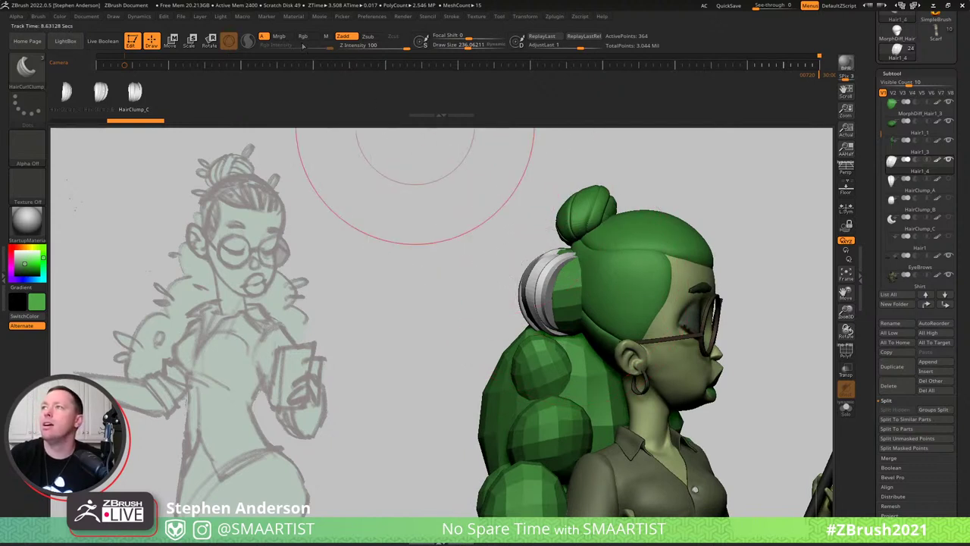
left_click(278, 36)
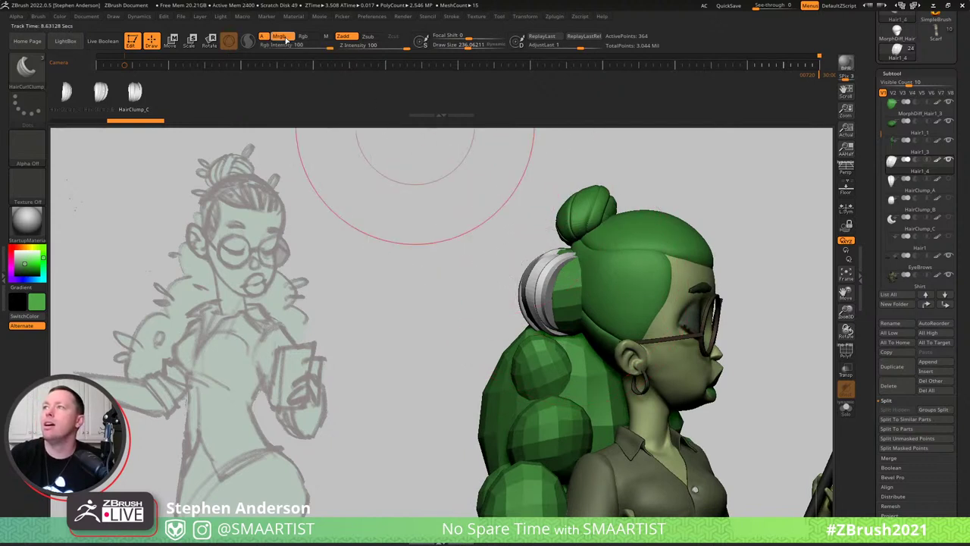
left_click(61, 19)
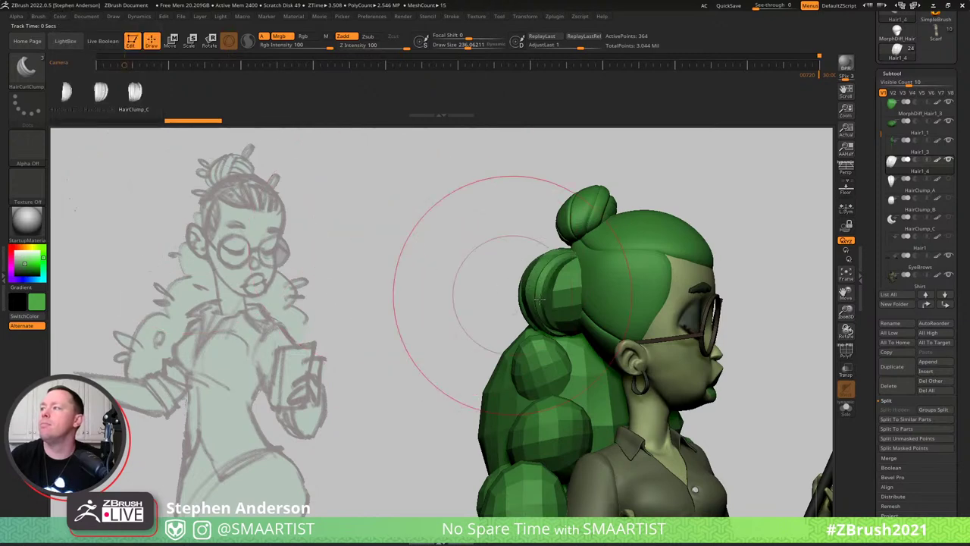
Compare the hair with the reference sketch and adjust the clump's placement below the bun with the gizmo.
mouse_move(539, 300)
right_mouse_down()
mouse_move(612, 292)
mouse_move(528, 288)
mouse_move(564, 287)
right_mouse_up()
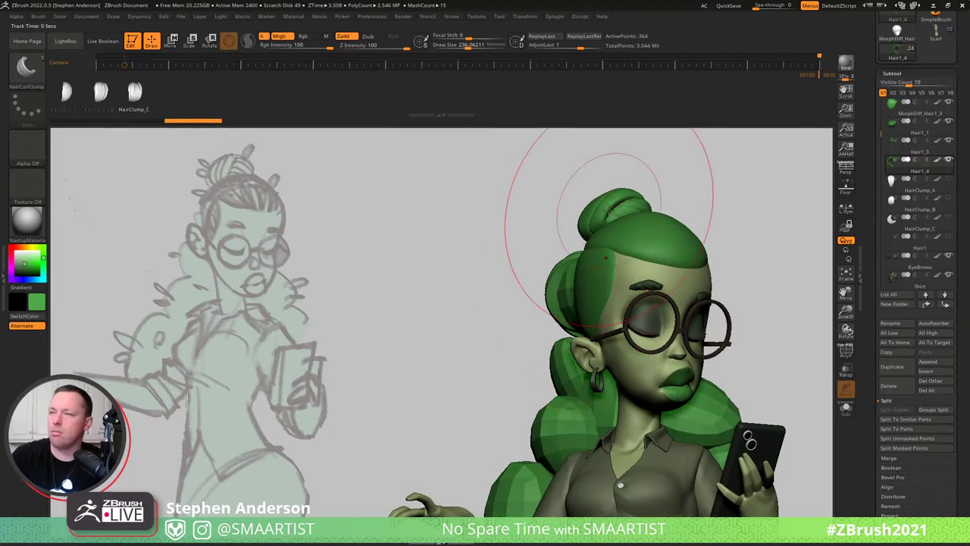
key("Right")
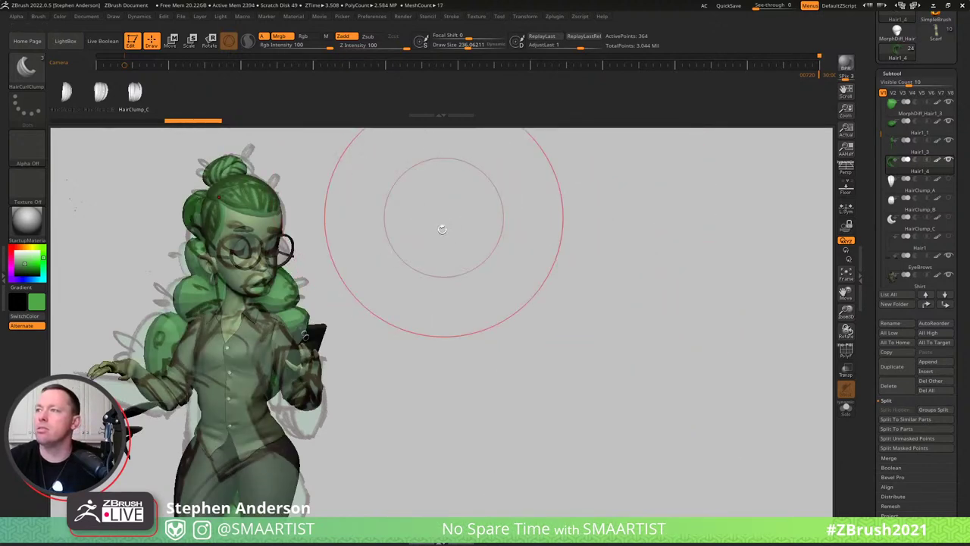
right_click_drag(431, 235, 626, 274, "alt")
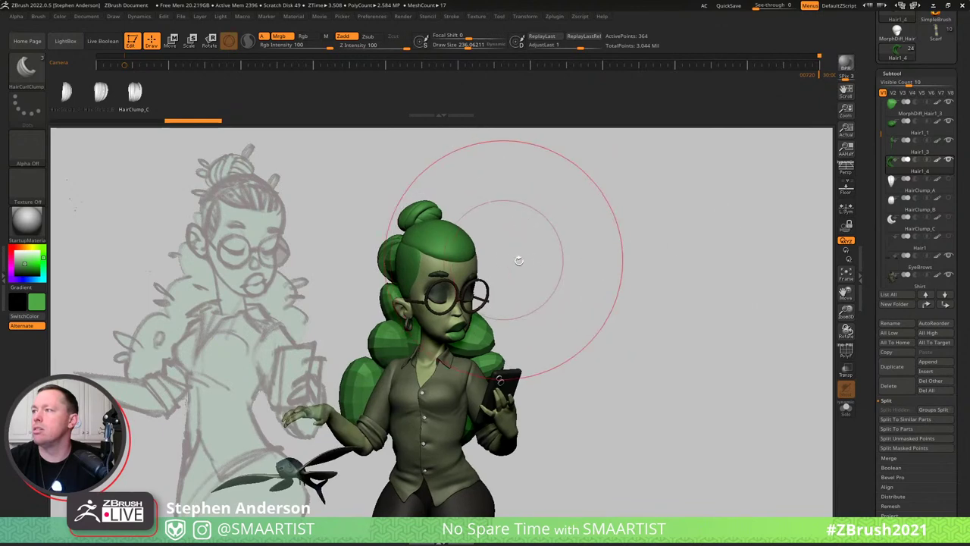
mouse_move(518, 258)
right_mouse_down()
mouse_move(591, 273)
mouse_move(545, 281)
mouse_move(537, 270)
mouse_move(434, 249)
right_mouse_up()
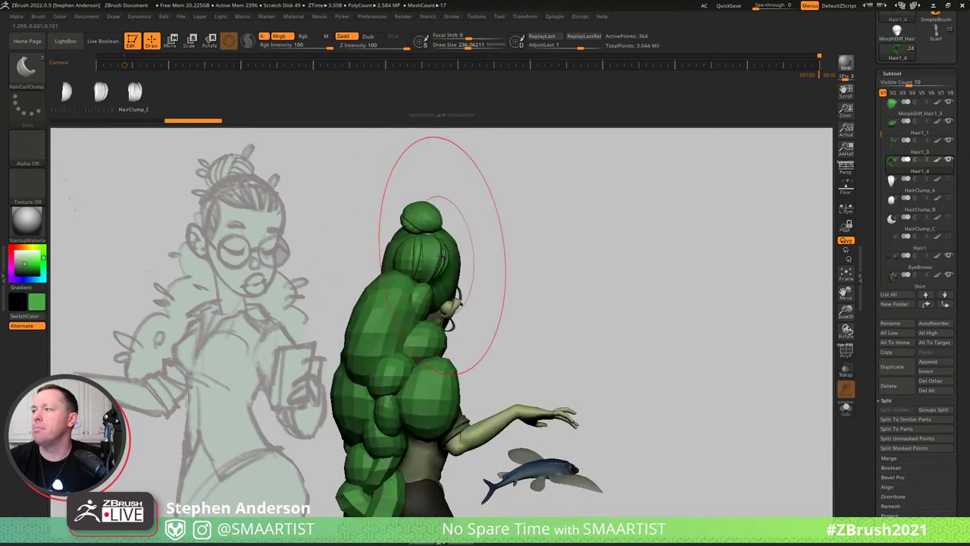
key("w")
left_click_drag(459, 223, 464, 222)
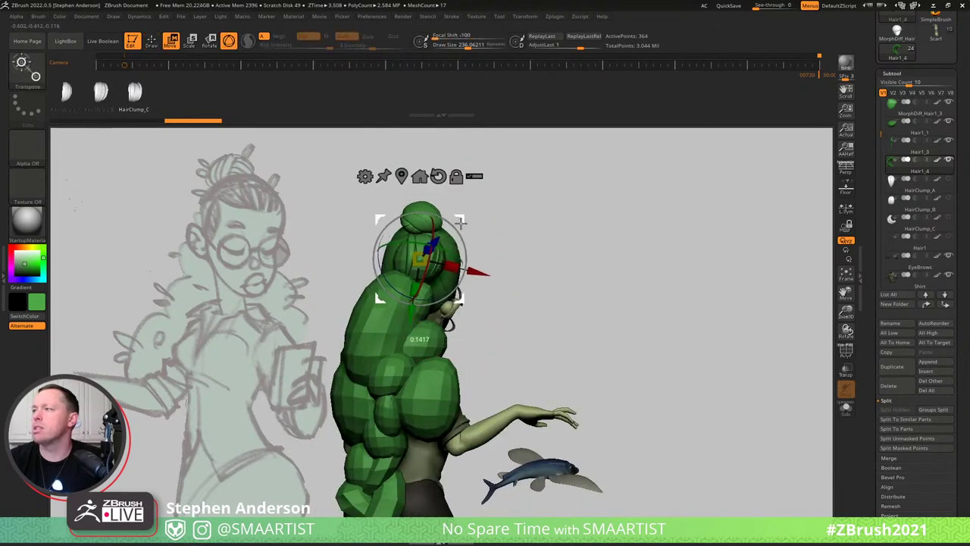
right_click_drag(470, 201, 389, 232, "ctrl")
left_click_drag(463, 218, 470, 216)
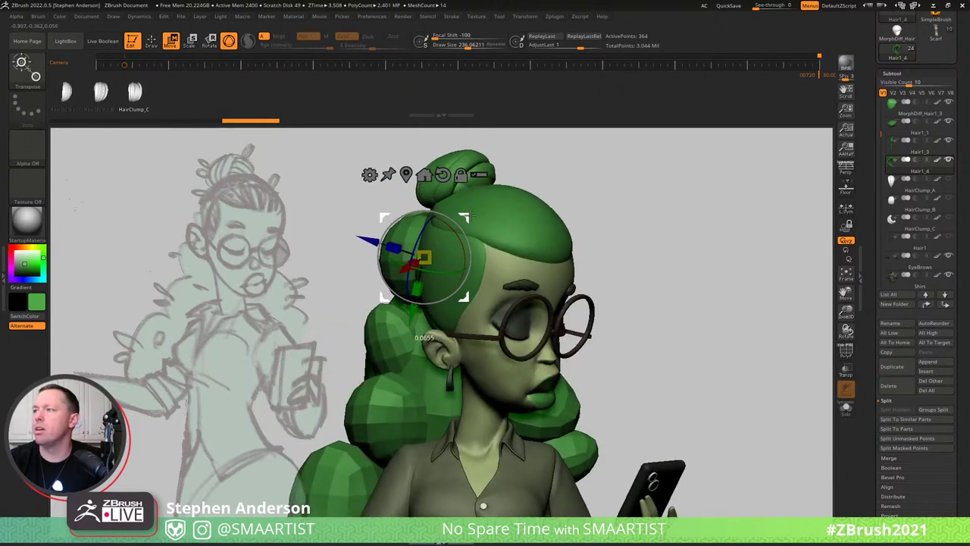
Push the underlying hair sphere in beneath the clump with the Move Topological brush and set its draw size to about 86.
key("q")
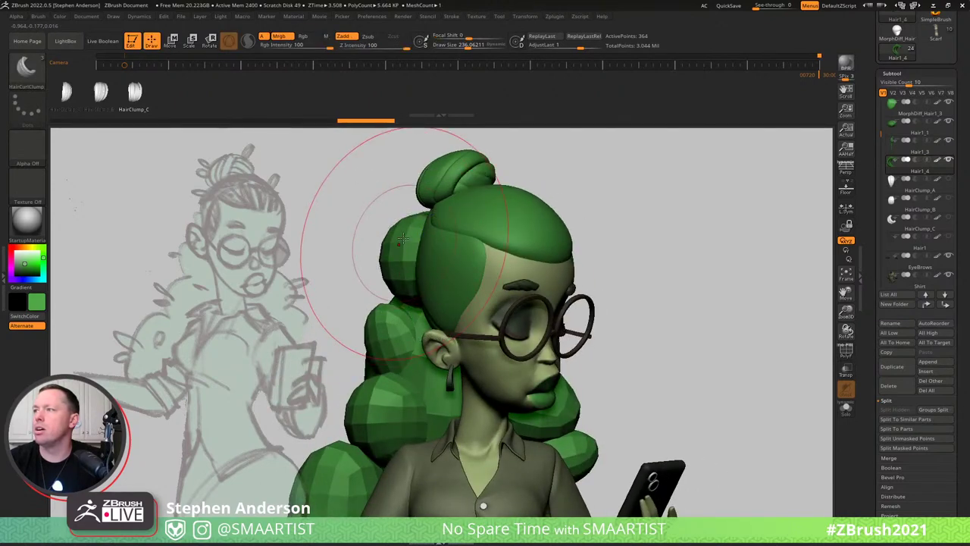
left_click(382, 227, "alt")
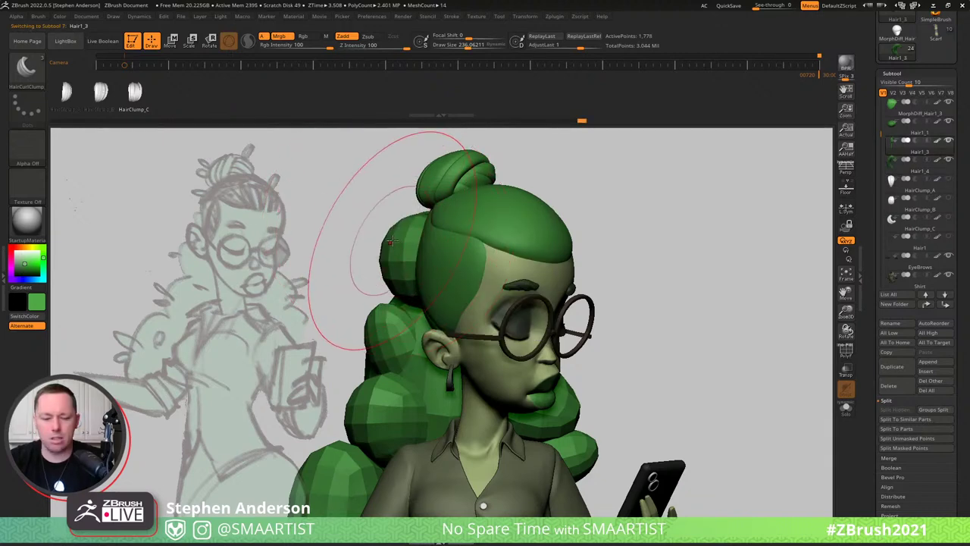
key("b")
key("m")
key("t")
left_click_drag(388, 240, 422, 233)
mouse_move(381, 226)
right_mouse_down()
mouse_move(452, 236)
mouse_move(382, 243)
right_mouse_up()
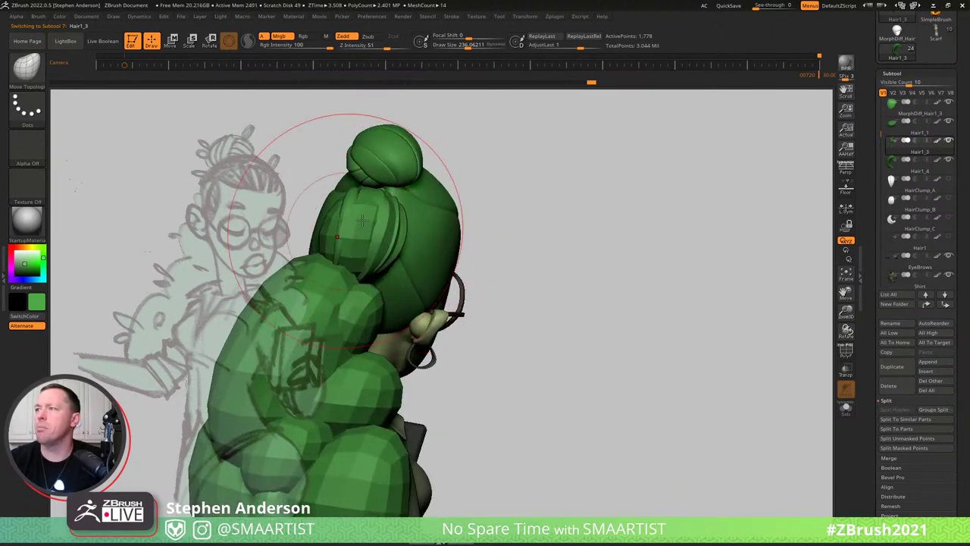
mouse_move(382, 243)
right_mouse_down()
mouse_move(352, 236)
mouse_move(380, 222)
mouse_move(315, 217)
mouse_move(356, 227)
right_mouse_up()
key("s")
left_click_drag(366, 239, 353, 239)
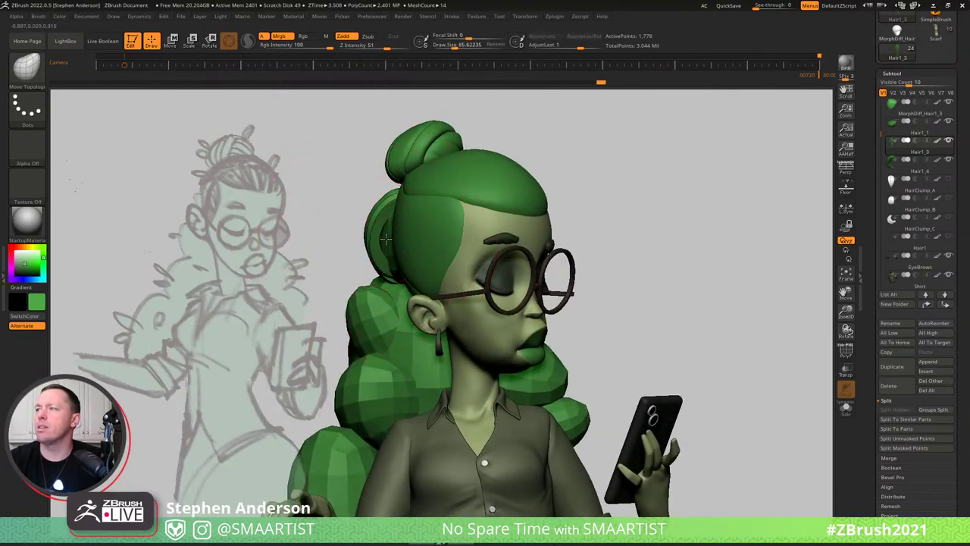
mouse_move(396, 244)
right_mouse_down()
mouse_move(353, 238)
mouse_move(402, 232)
right_mouse_up()
Return to the saved camera view over the reference sketch and turn on perspective.
right_click_drag(606, 220, 563, 196, "ctrl")
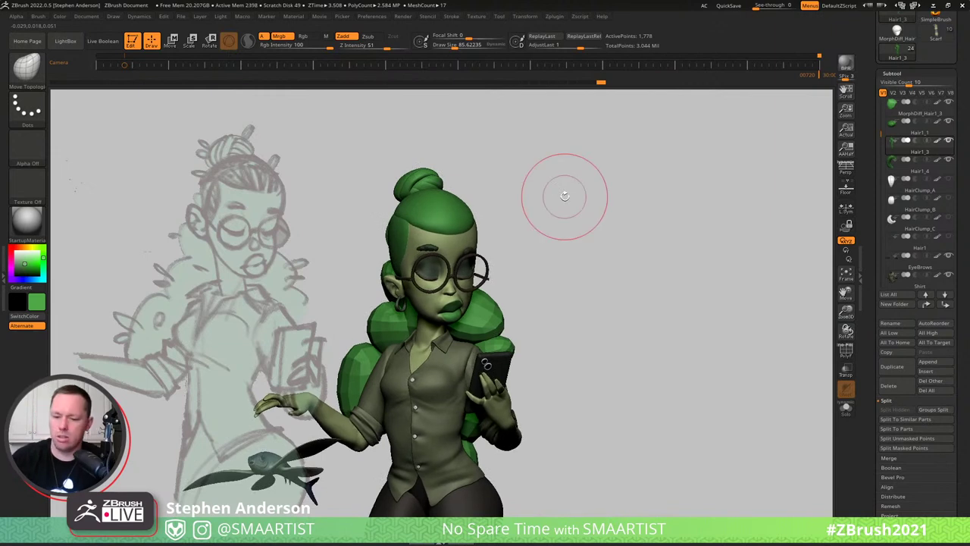
key("Left")
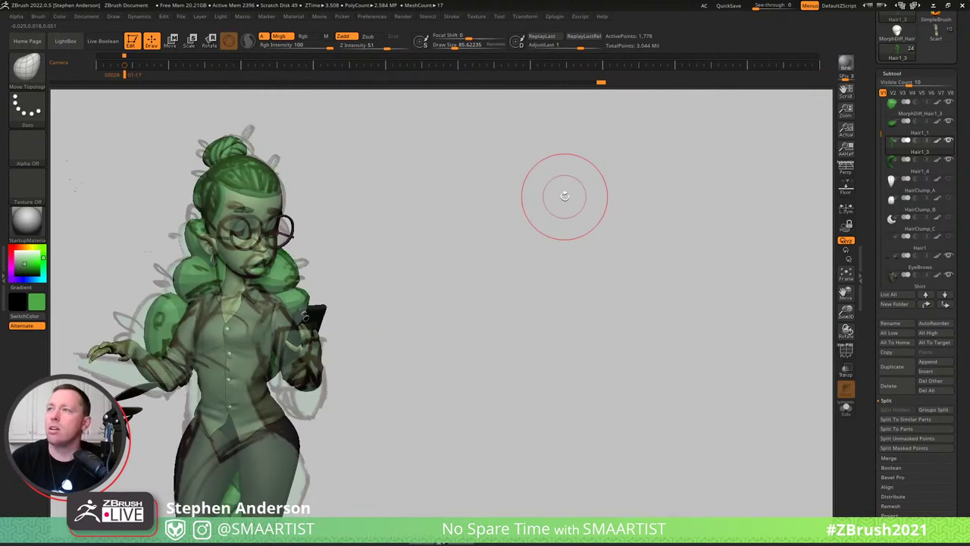
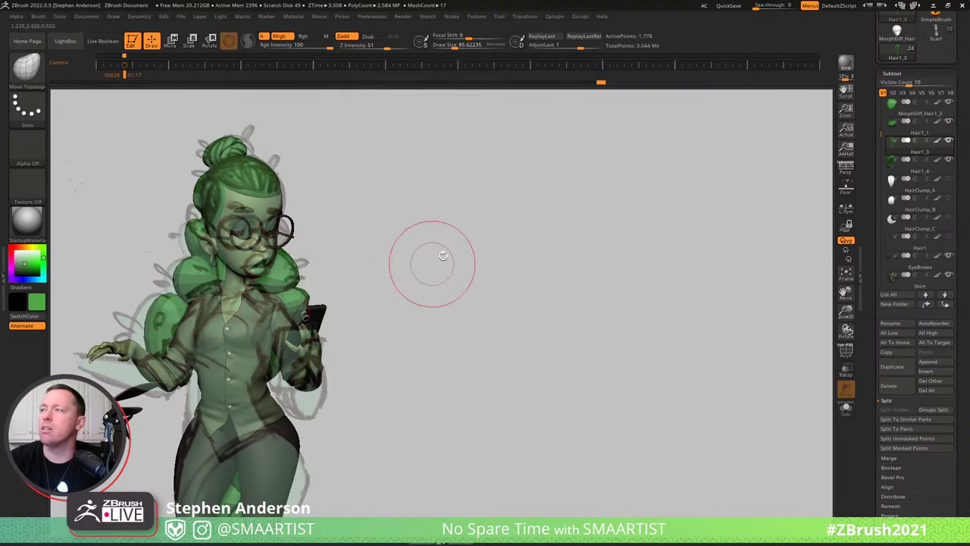
left_click(846, 171)
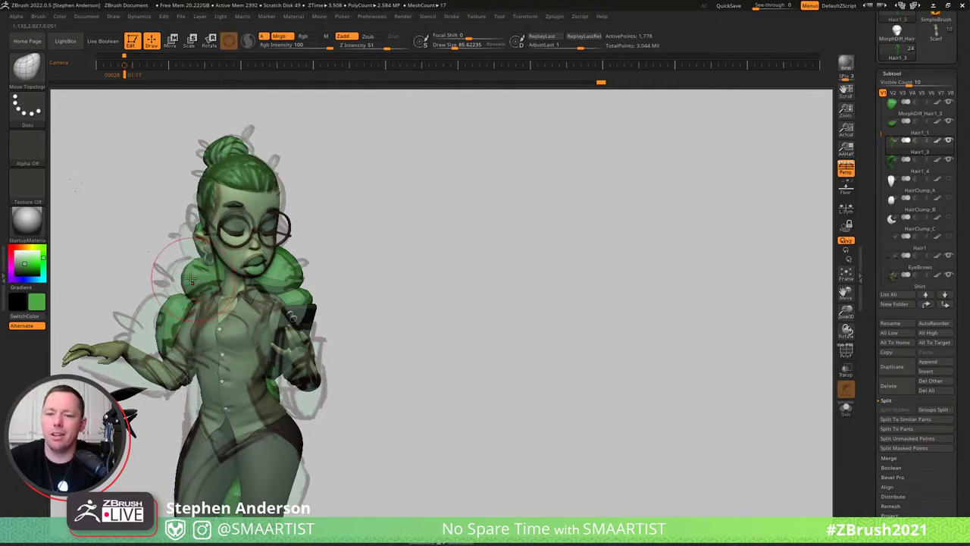
Spread the hair spheres outward to the sketch outline with Move Topological at draw size about 314, checking from the saved camera view.
key("s")
mouse_move(191, 278)
left_mouse_down()
mouse_move(210, 279)
mouse_move(161, 285)
mouse_move(119, 329)
left_mouse_up()
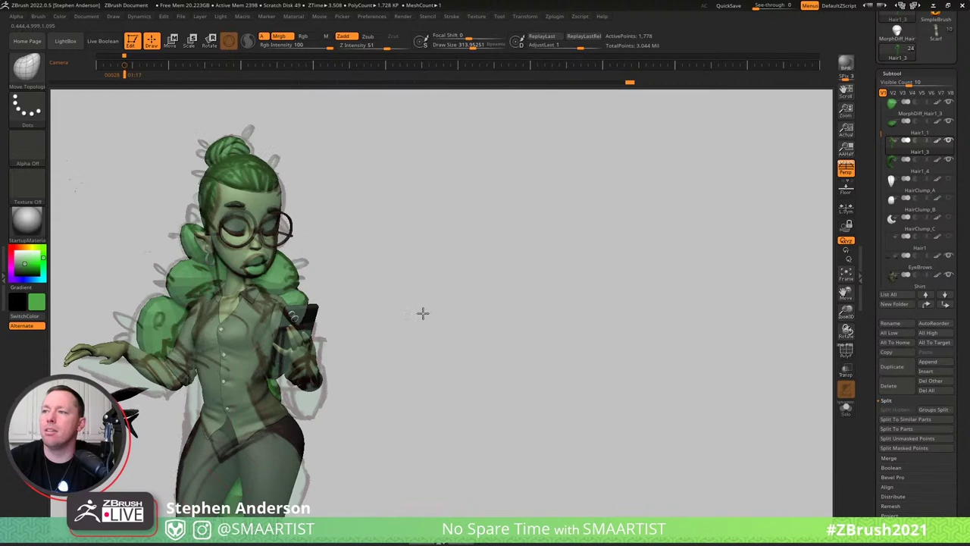
mouse_move(423, 313)
left_mouse_down()
mouse_move(496, 257)
mouse_move(556, 262)
mouse_move(537, 261)
left_mouse_up()
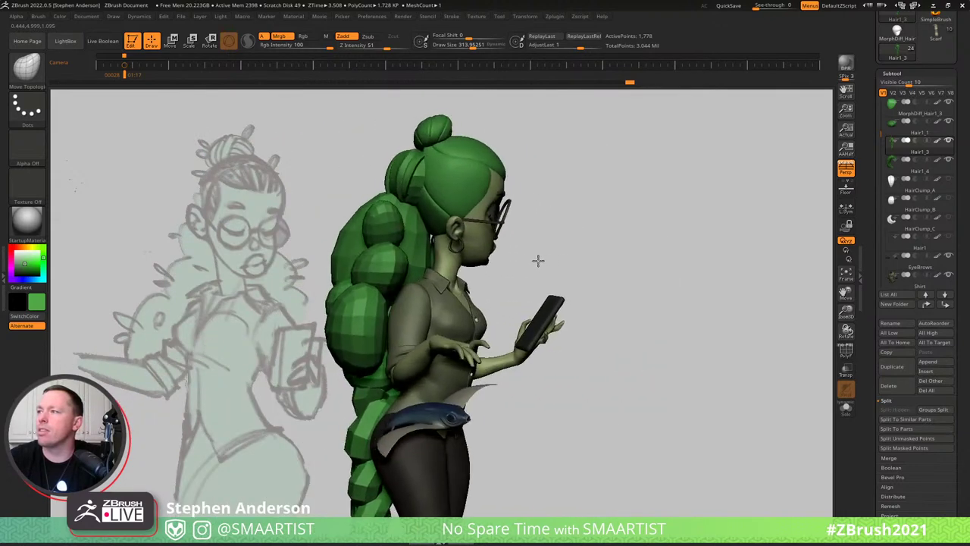
mouse_move(379, 261)
right_mouse_down()
mouse_move(343, 261)
mouse_move(373, 258)
right_mouse_up()
left_click_drag(383, 310, 390, 313)
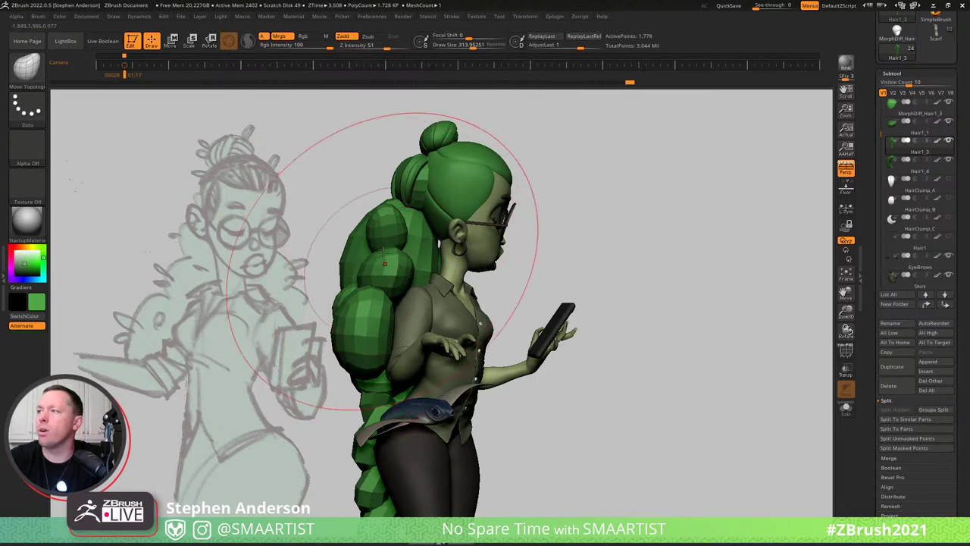
mouse_move(383, 252)
right_mouse_down()
mouse_move(430, 247)
mouse_move(403, 241)
right_mouse_up()
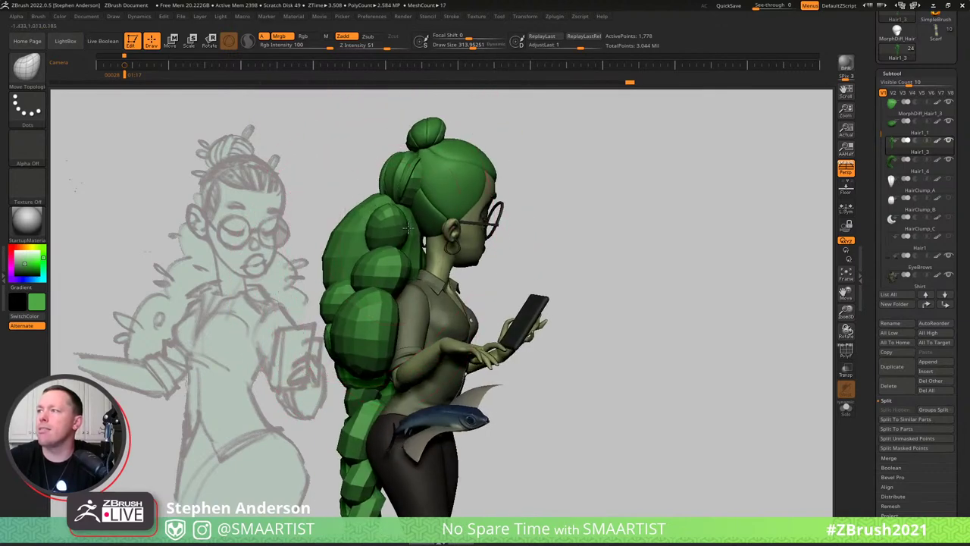
mouse_move(381, 229)
right_mouse_down()
mouse_move(400, 229)
mouse_move(295, 229)
mouse_move(552, 283)
mouse_move(388, 289)
mouse_move(268, 280)
mouse_move(248, 269)
right_mouse_up()
key("ctrl+z")
key("ctrl+shift+z")
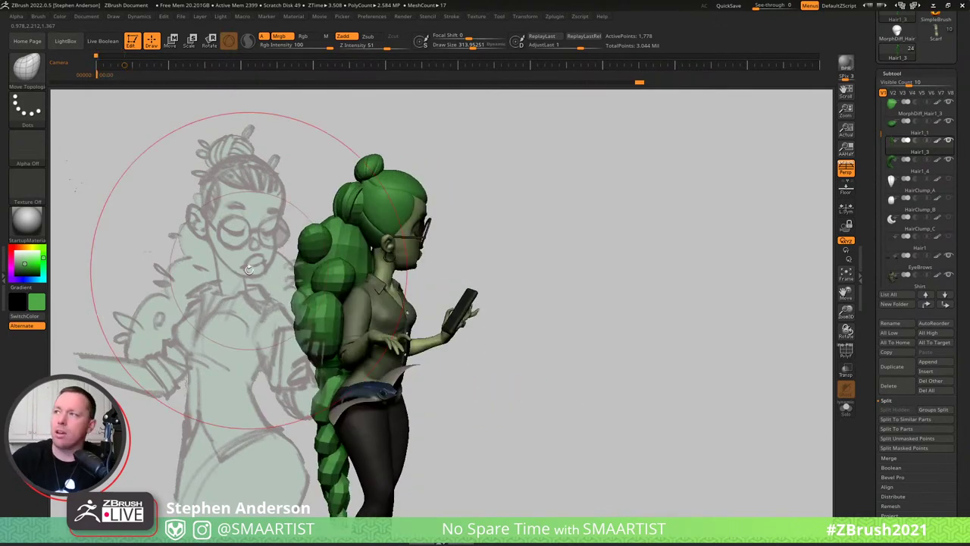
key("Right")
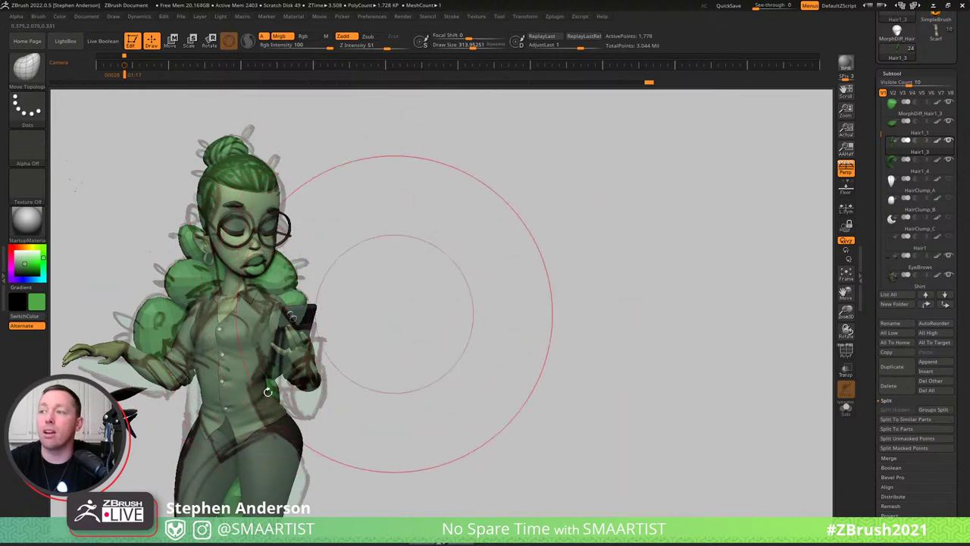
Undo the last sphere move and nudge the hair spheres behind the shoulder with Move Topological at draw size about 99.
left_click_drag(417, 275, 712, 280, "alt")
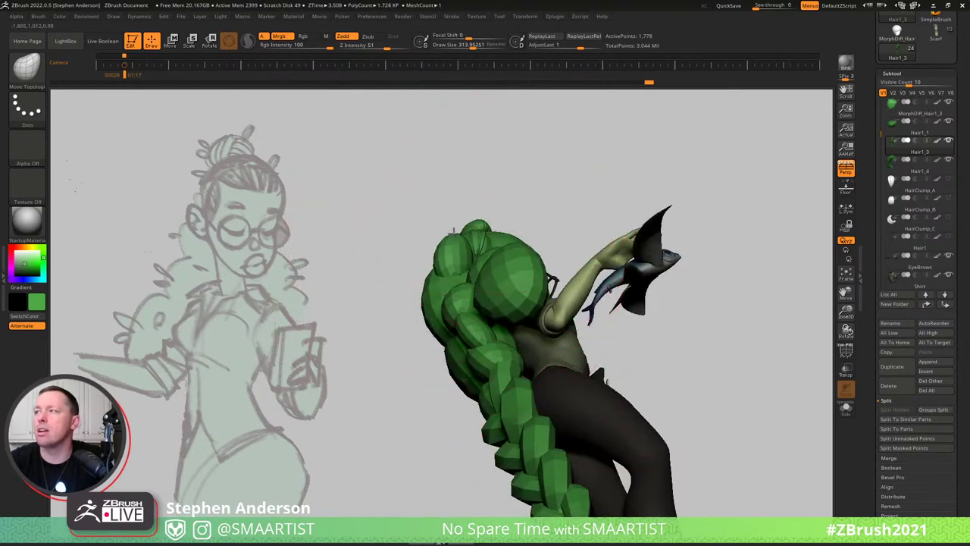
key("ctrl")
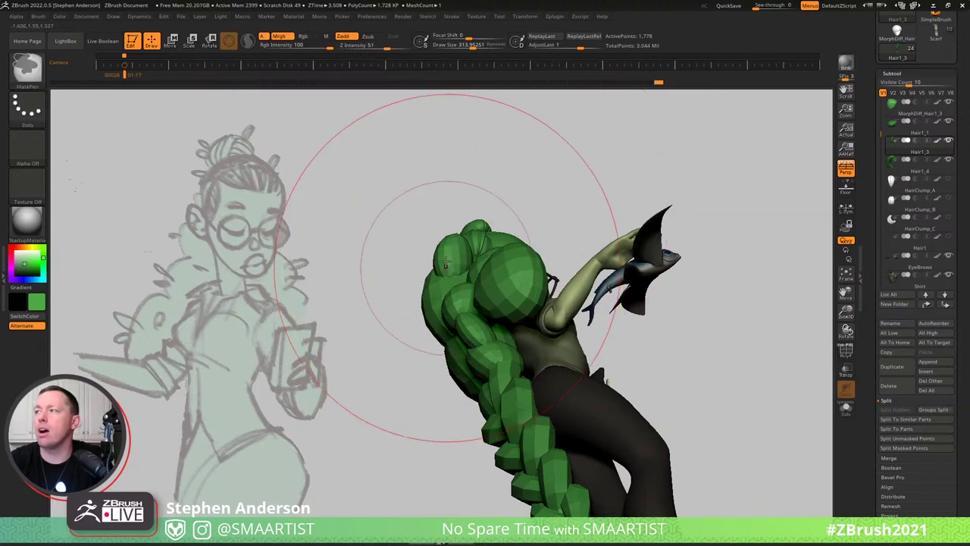
mouse_move(503, 210)
left_mouse_down()
mouse_move(515, 271)
mouse_move(503, 305)
left_mouse_up()
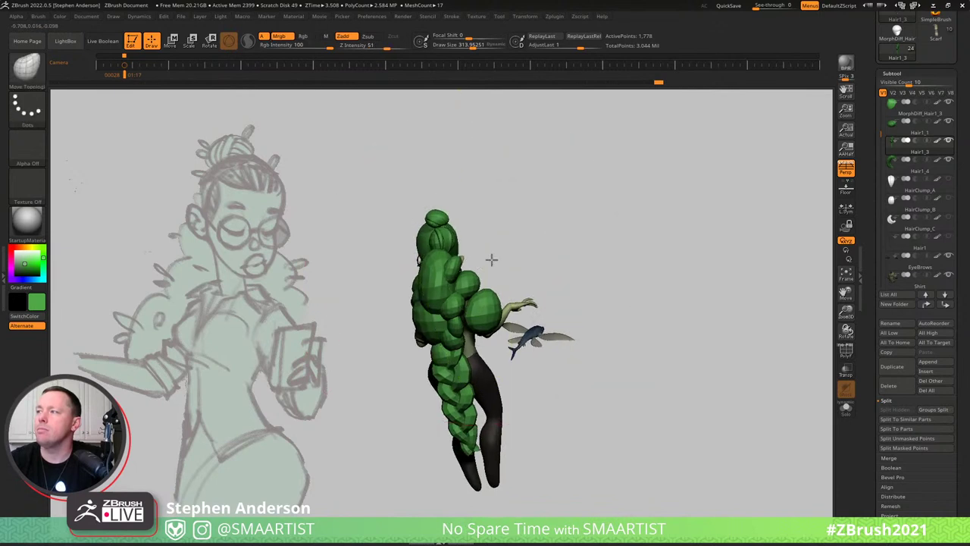
left_click_drag(492, 260, 471, 305)
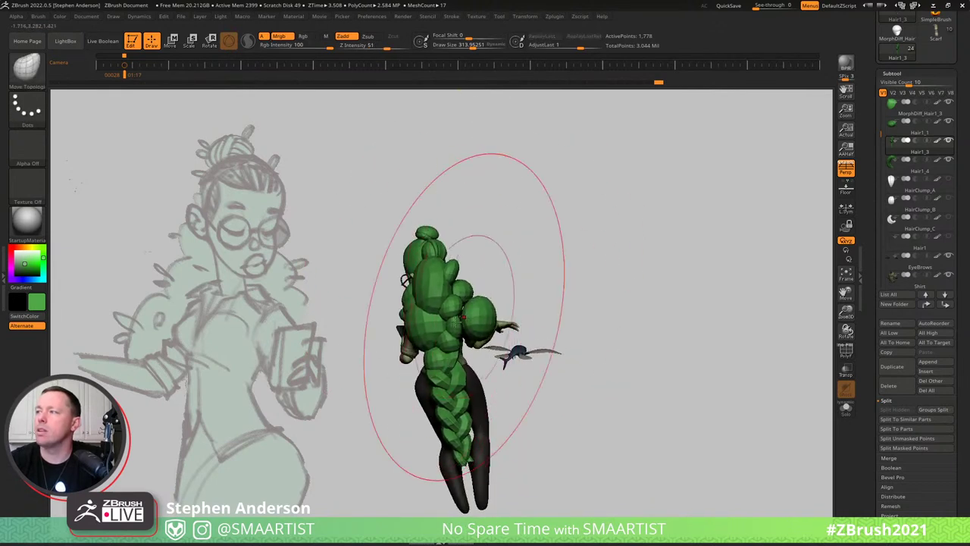
key("ctrl+z")
key("s")
left_click_drag(464, 325, 452, 324)
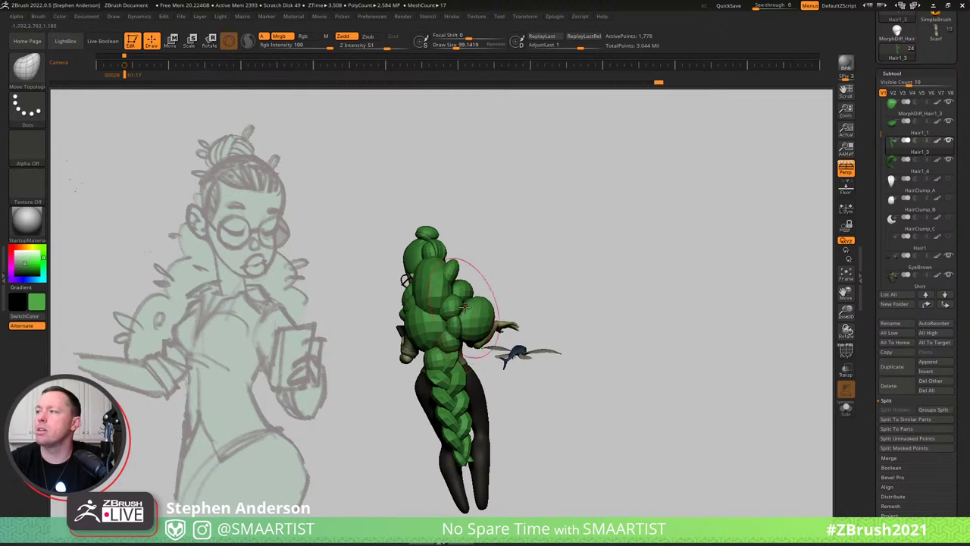
mouse_move(459, 340)
left_mouse_down()
mouse_move(420, 313)
mouse_move(465, 329)
mouse_move(472, 318)
left_mouse_up()
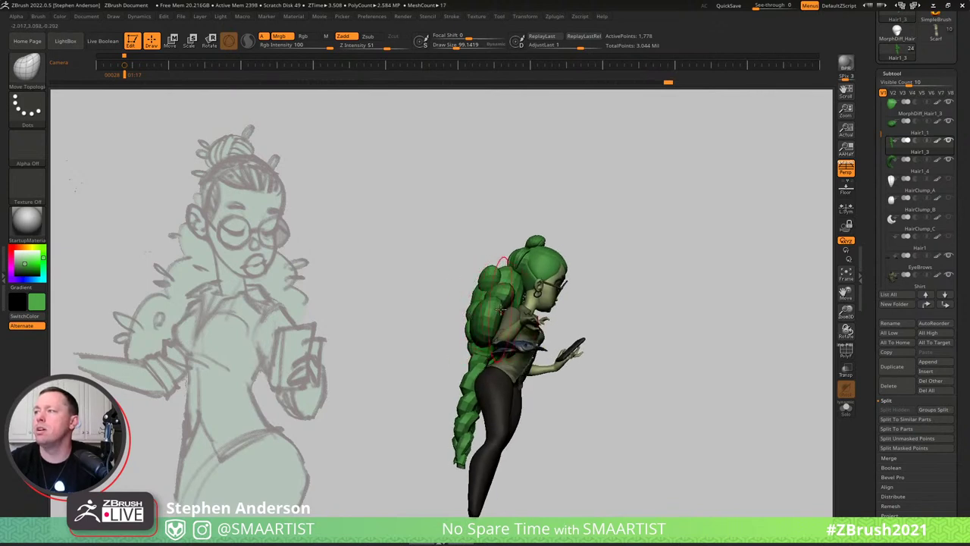
Show the wireframe, select Hair1_4 and insert a HairClump_B mesh over the top of the large hair sphere below the bun.
right_click_drag(501, 316, 550, 329)
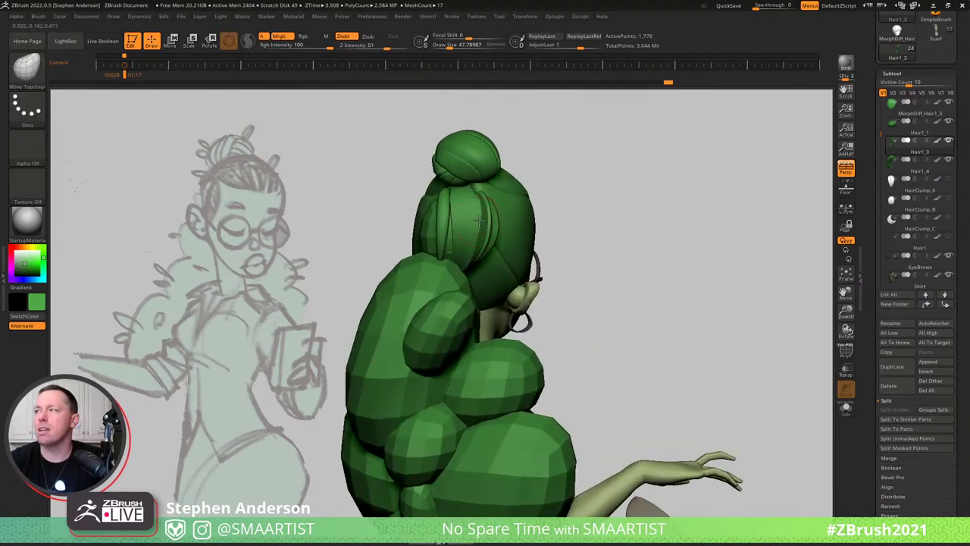
key("shift+f")
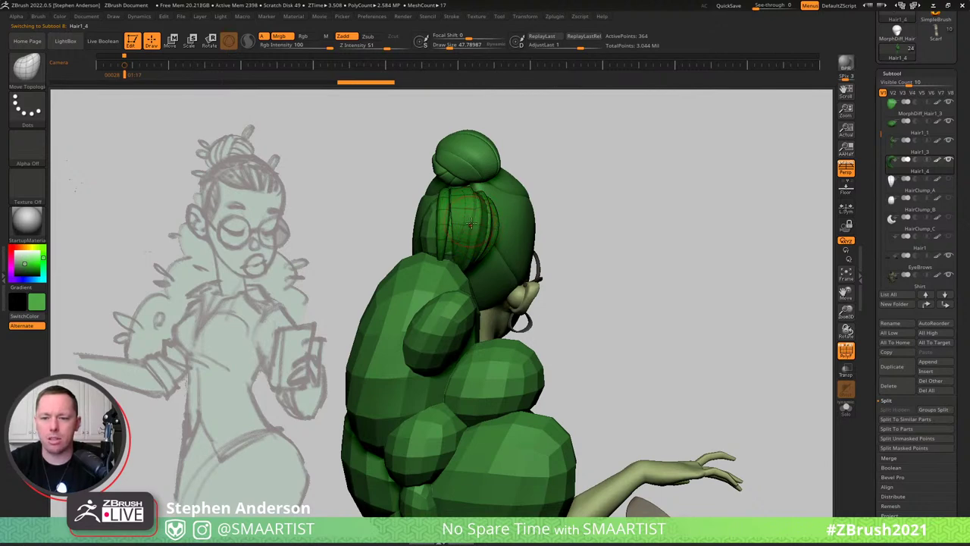
key("b")
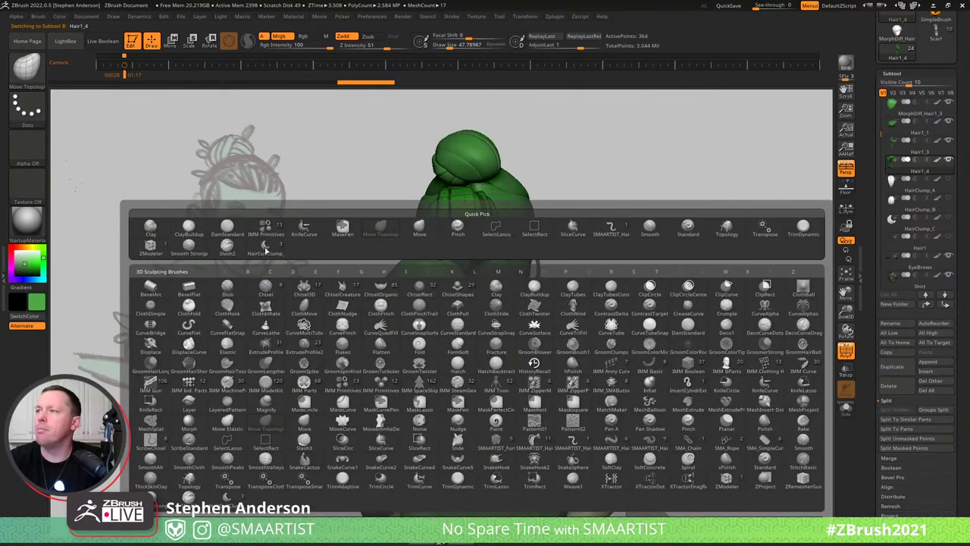
left_click(341, 249)
right_click_drag(435, 287, 509, 300)
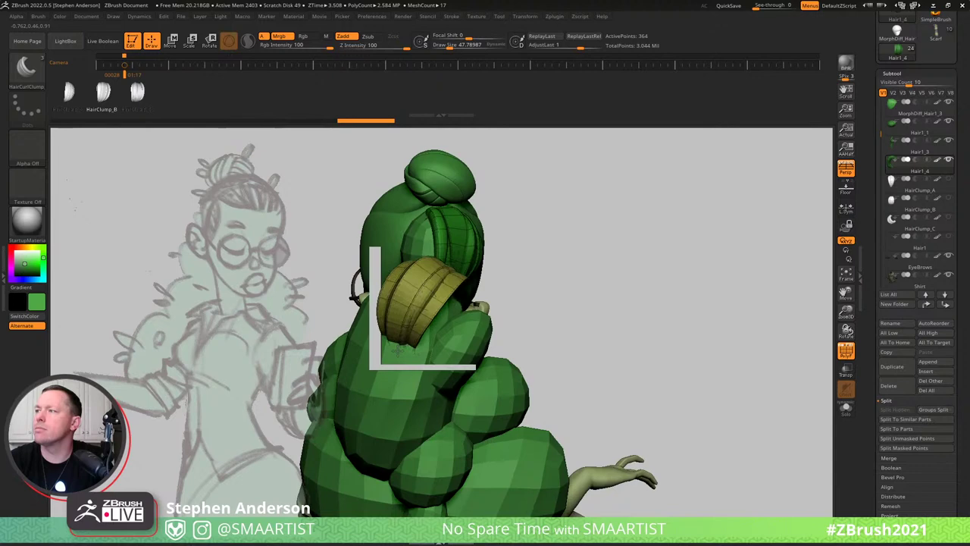
left_click_drag(379, 343, 380, 343)
Scale and reposition the new hair clump over the large sphere with the gizmo.
key("w")
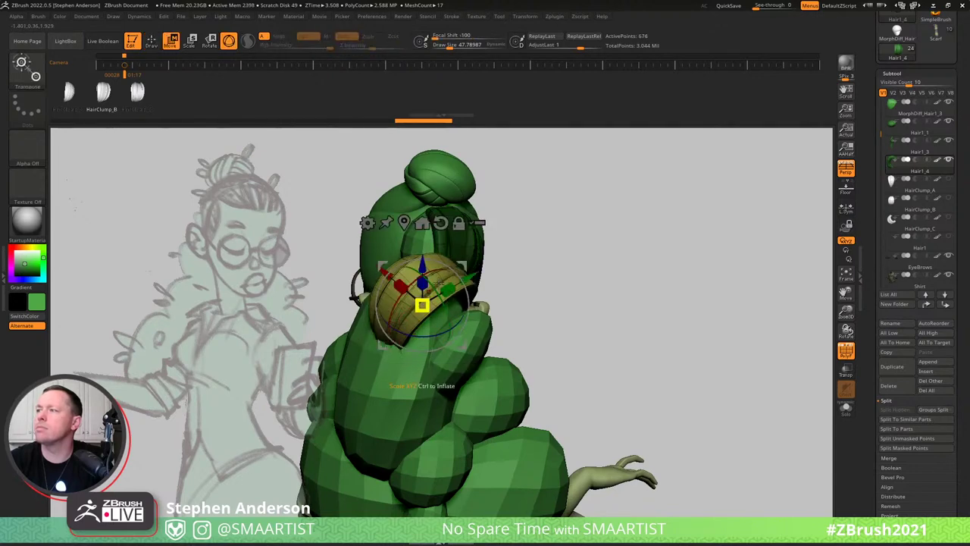
right_click_drag(422, 314, 438, 218)
left_click_drag(452, 298, 436, 328)
Wrap the clump around the top of the large sphere with the Move brush at draw size about 222.
key("b")
key("m")
key("v")
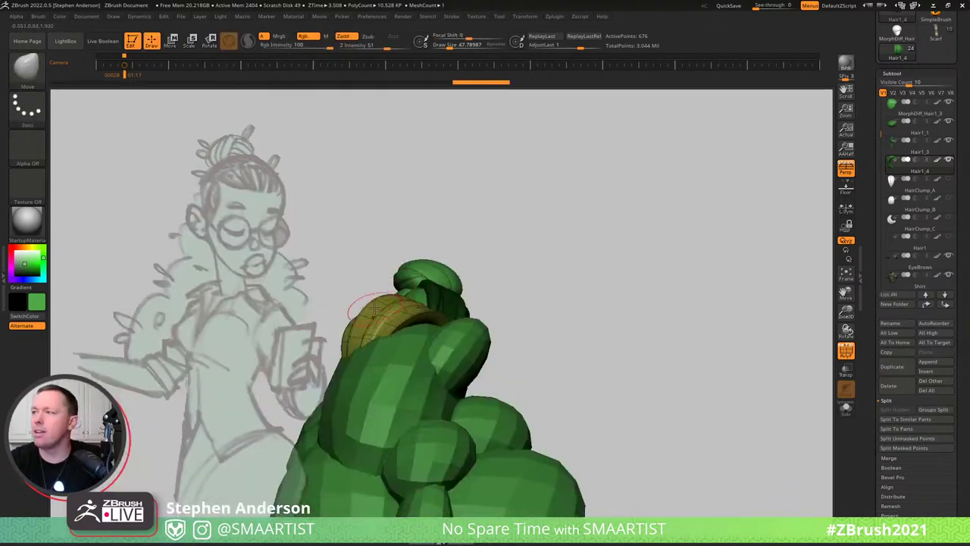
left_click_drag(385, 305, 395, 305)
right_click_drag(388, 328, 450, 335)
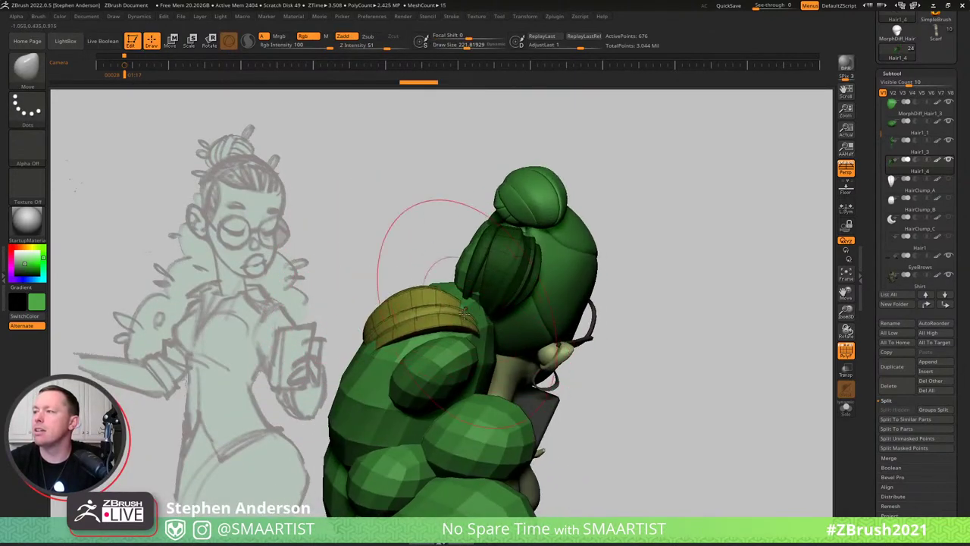
left_click_drag(465, 312, 363, 359)
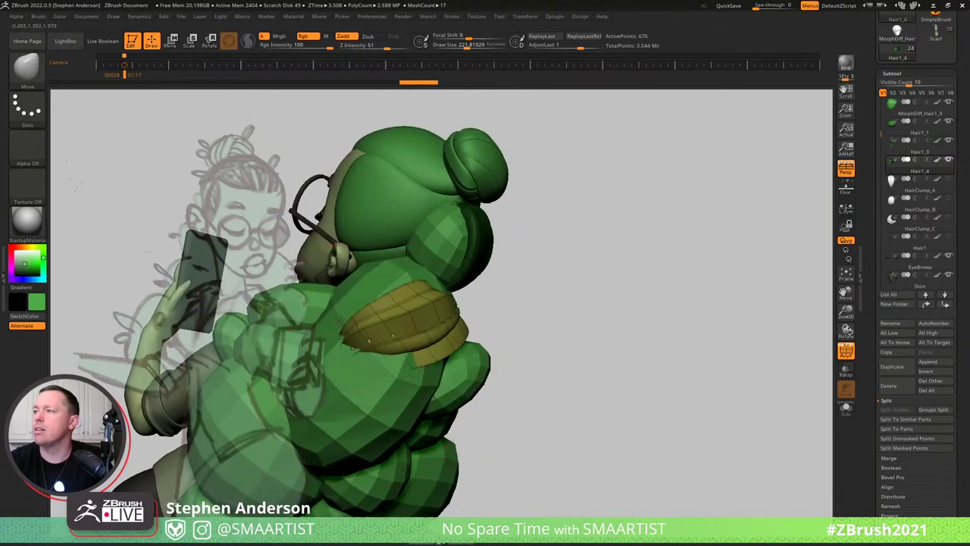
left_click_drag(429, 331, 390, 379)
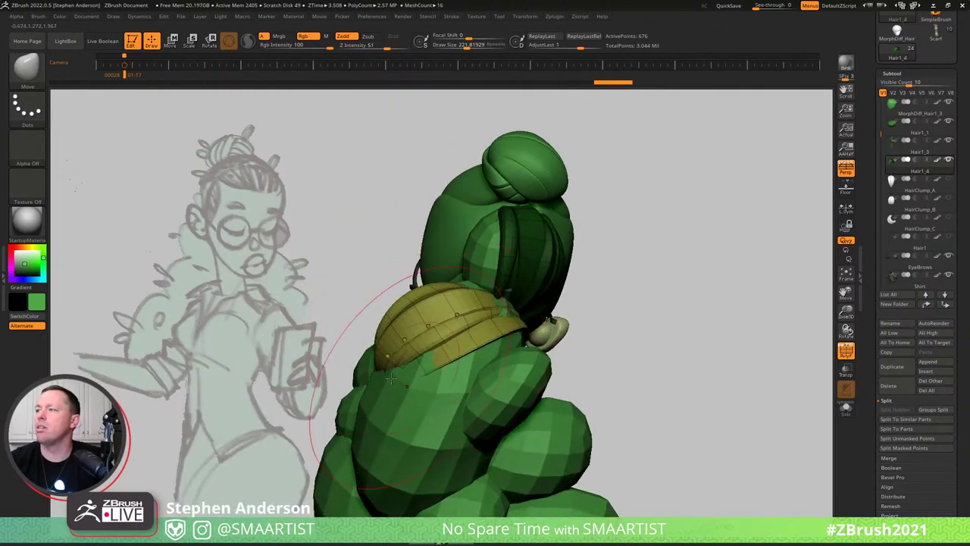
Hide the wireframe and switch back to the hair curl clump insert brush for the hair behind the ear.
right_click_drag(626, 321, 569, 284, "ctrl")
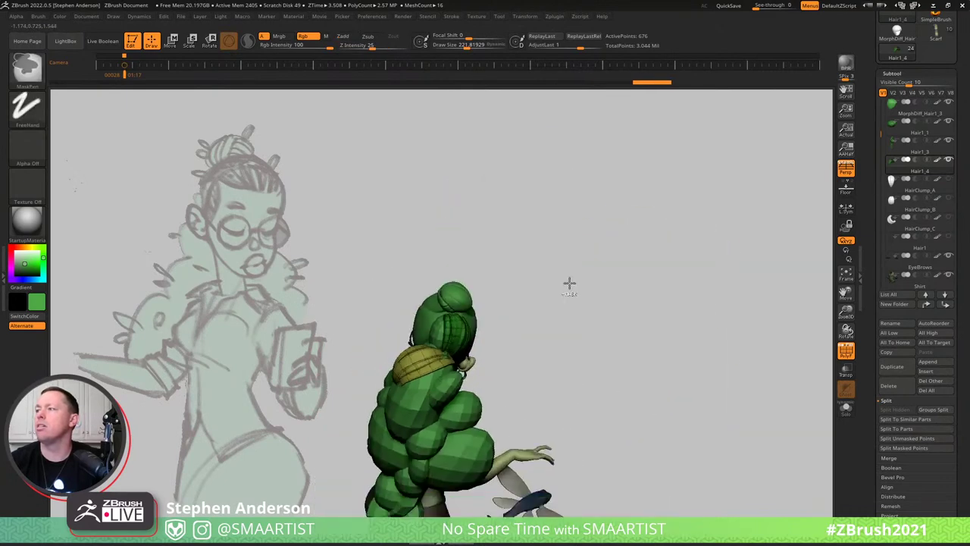
key("shift+f")
mouse_move(539, 330)
left_mouse_down()
mouse_move(458, 318)
mouse_move(415, 330)
left_mouse_up()
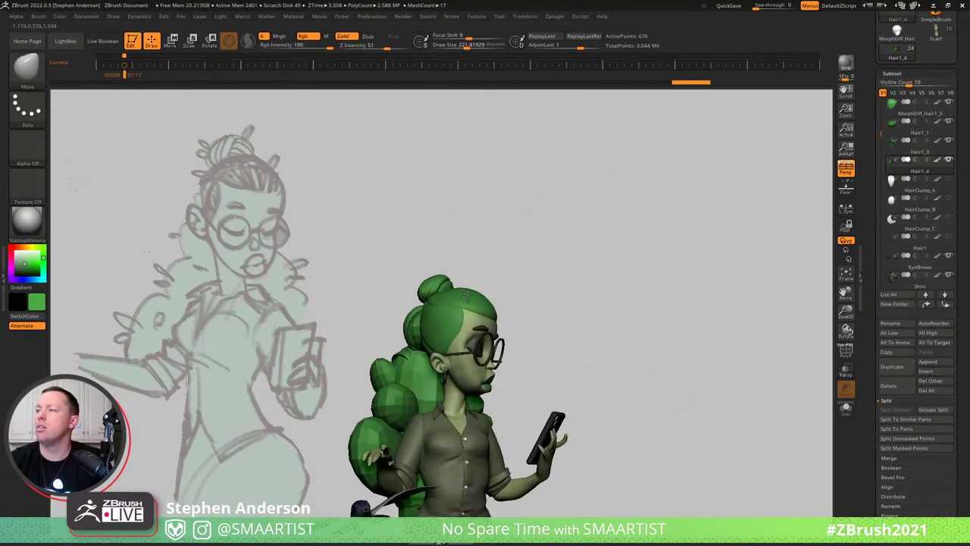
mouse_move(409, 354)
right_mouse_down()
mouse_move(356, 318)
mouse_move(310, 333)
mouse_move(261, 303)
mouse_move(227, 264)
right_mouse_up()
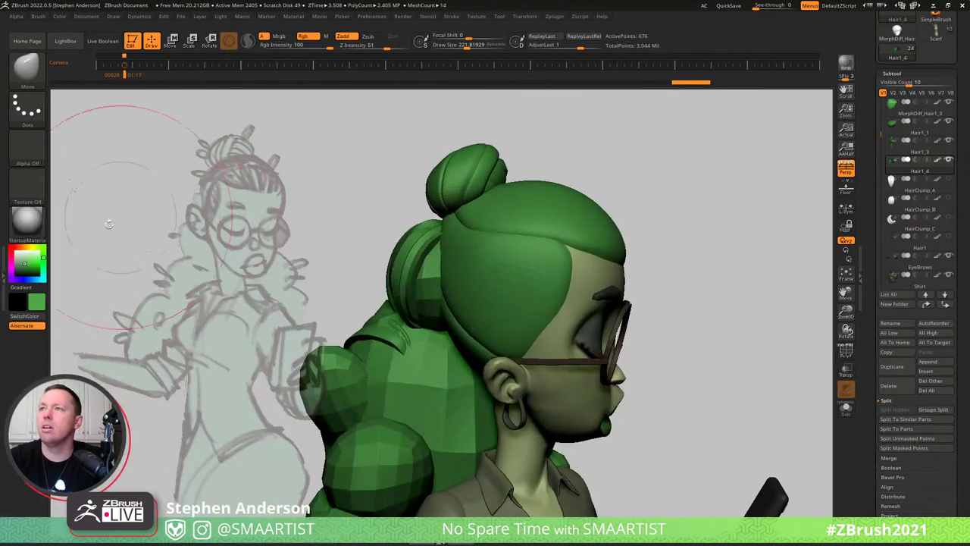
key("b")
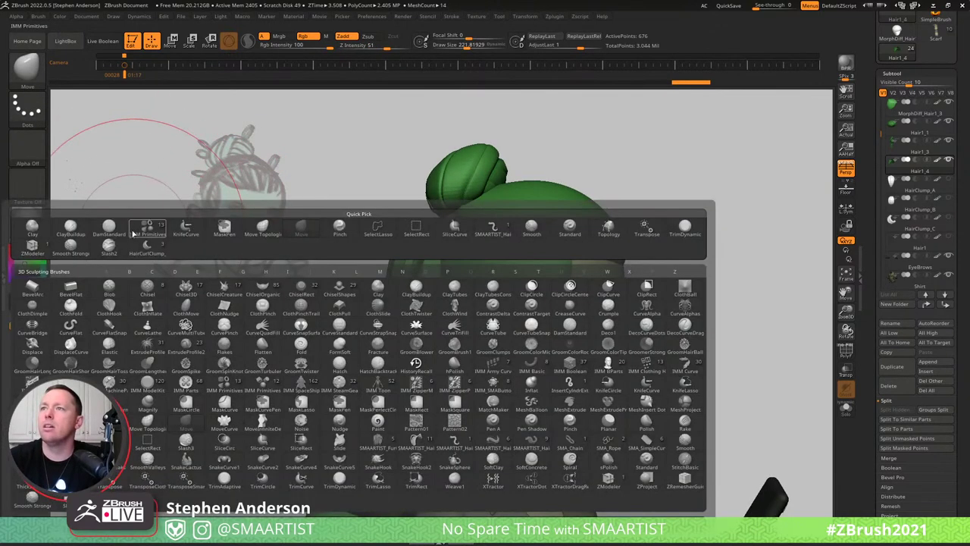
left_click(146, 247)
left_click_drag(443, 388, 384, 407)
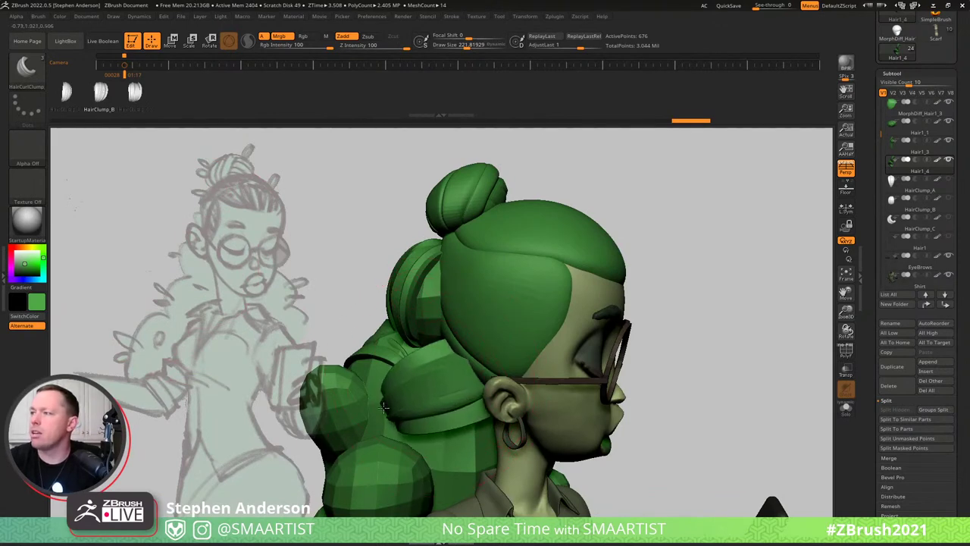
right_click_drag(395, 401, 504, 450)
key("ctrl+z")
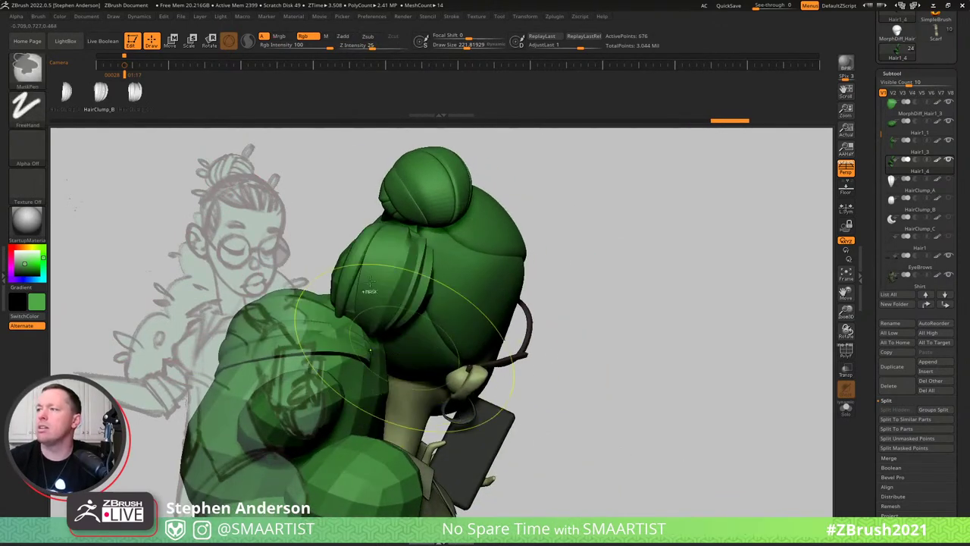
Insert a tilted HairClump_B mesh over the side of the large hair sphere behind the ear.
left_click(38, 16)
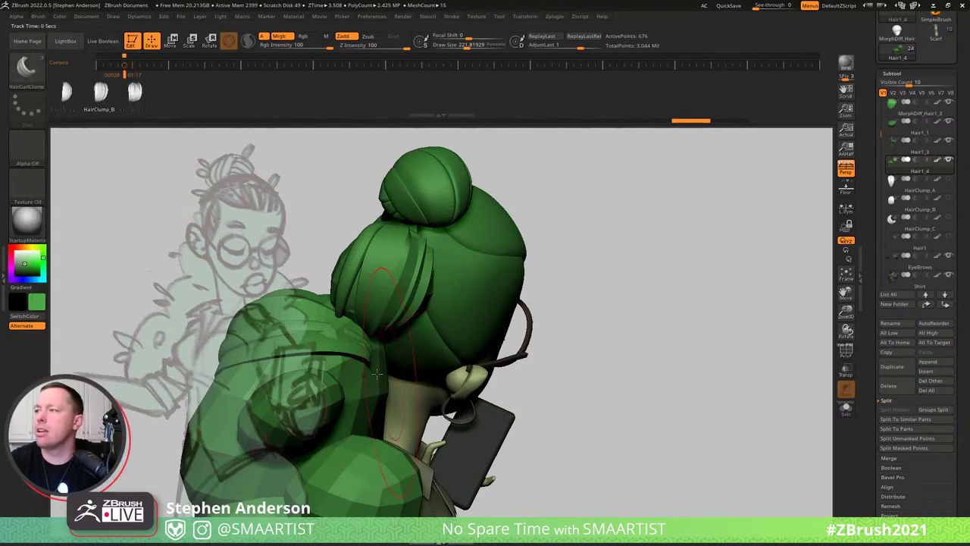
left_click_drag(355, 396, 309, 411)
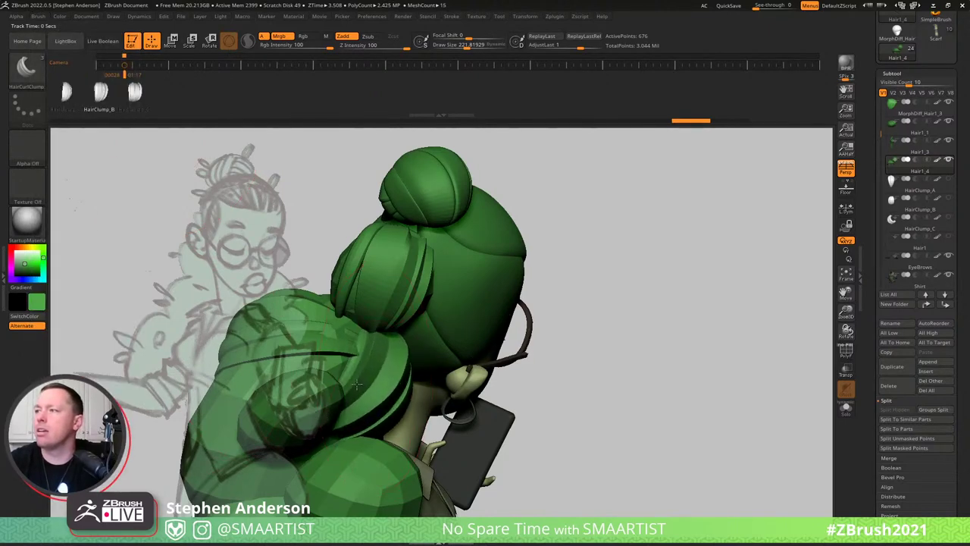
right_click_drag(356, 385, 485, 451)
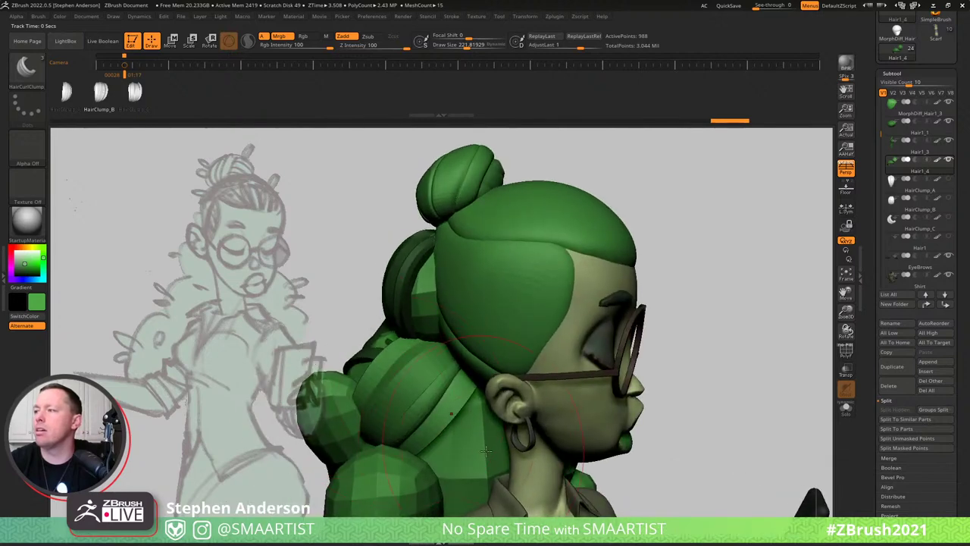
Insert a HairClump_A mesh beside the neck below the ear and position it with the gizmo.
left_click(66, 92)
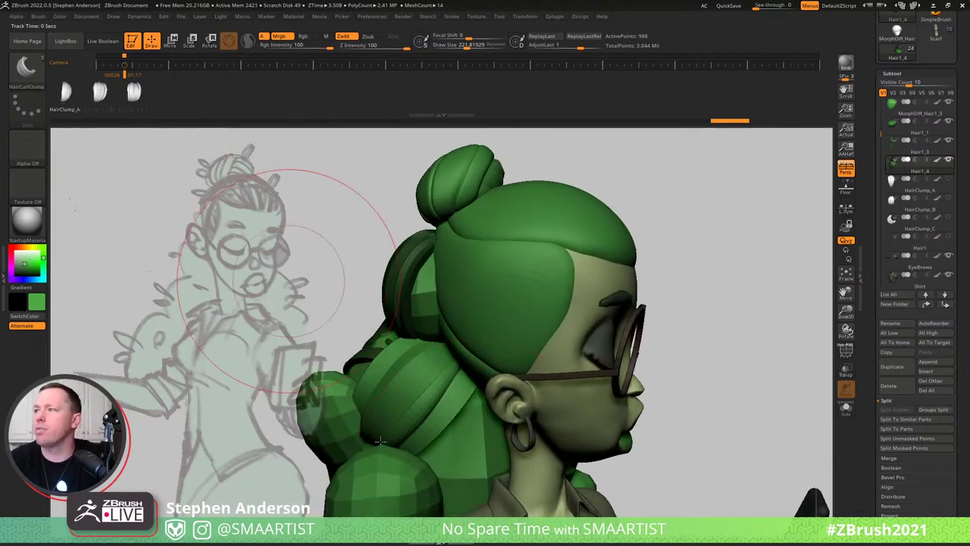
left_click_drag(489, 447, 505, 447)
key("w")
mouse_move(557, 474)
right_mouse_down()
mouse_move(433, 433)
mouse_move(569, 428)
right_mouse_up()
left_click_drag(564, 422, 579, 422)
right_click_drag(485, 448, 515, 433)
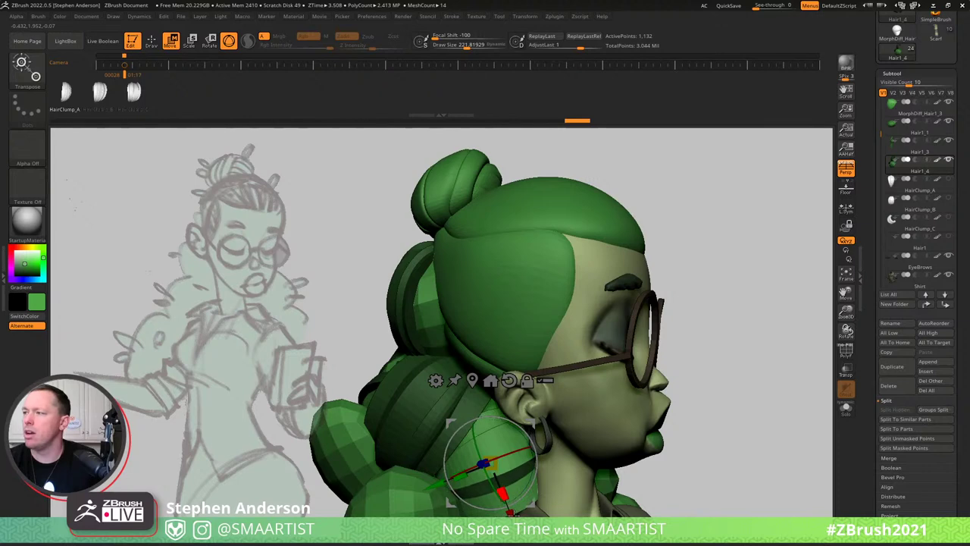
Pull the edge of the clump below the ear back from the neck with the Move brush.
key("b")
key("m")
key("v")
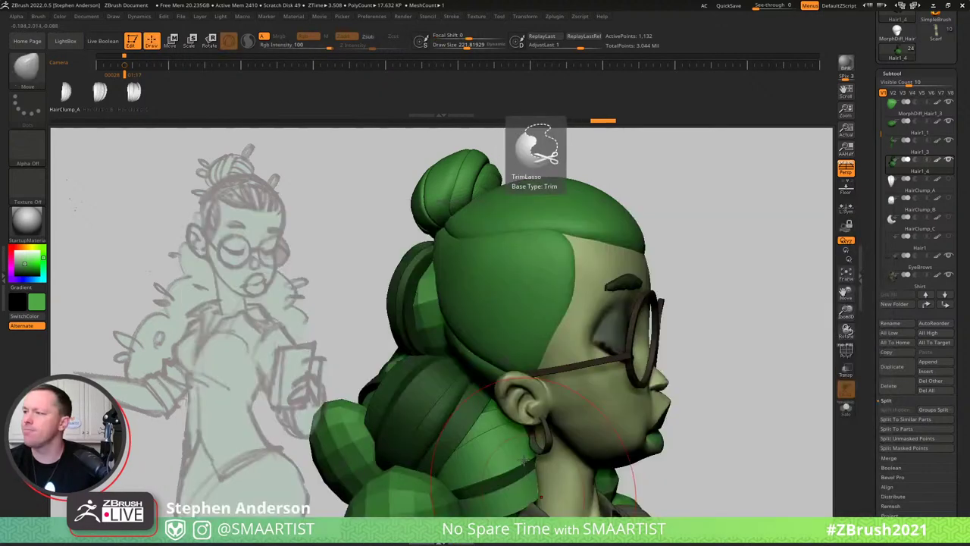
mouse_move(533, 465)
right_mouse_down()
mouse_move(500, 439)
mouse_move(537, 440)
mouse_move(535, 475)
right_mouse_up()
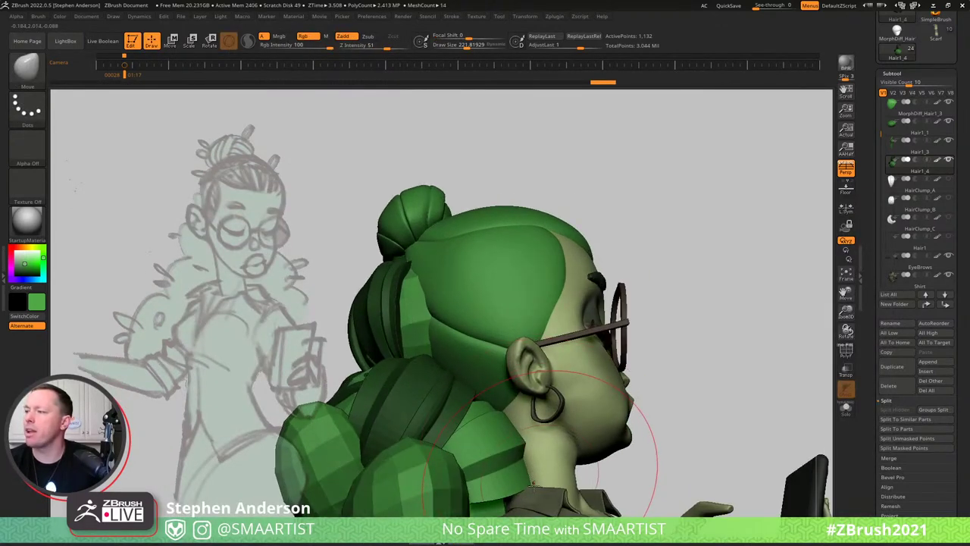
left_click_drag(535, 477, 509, 502)
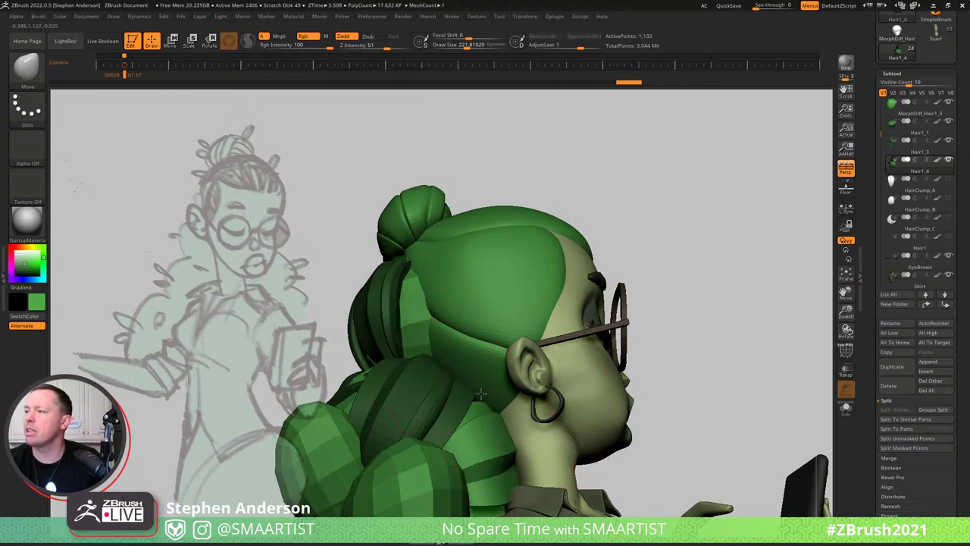
Refine the front edge of the hair clump beside the neck using the Move brush at a draw size of about 157.
mouse_move(557, 469)
right_mouse_down()
mouse_move(527, 477)
mouse_move(543, 473)
mouse_move(546, 483)
mouse_move(523, 464)
right_mouse_up()
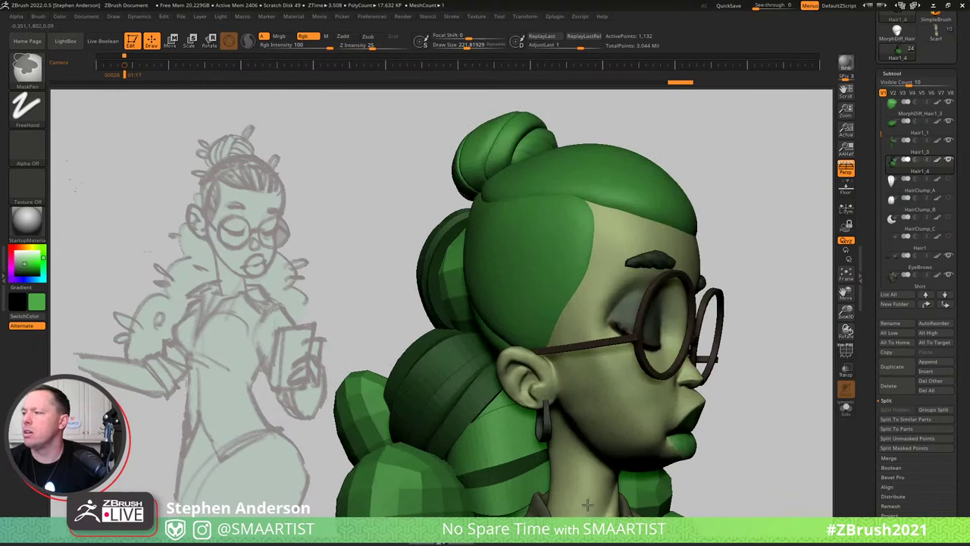
key("b")
key("m")
key("v")
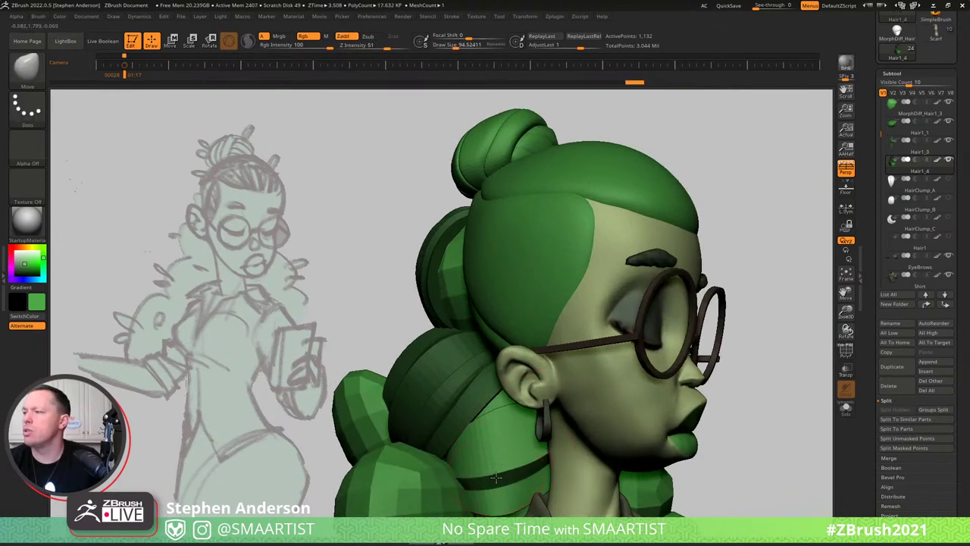
mouse_move(534, 481)
right_mouse_down()
mouse_move(534, 496)
mouse_move(543, 478)
right_mouse_up()
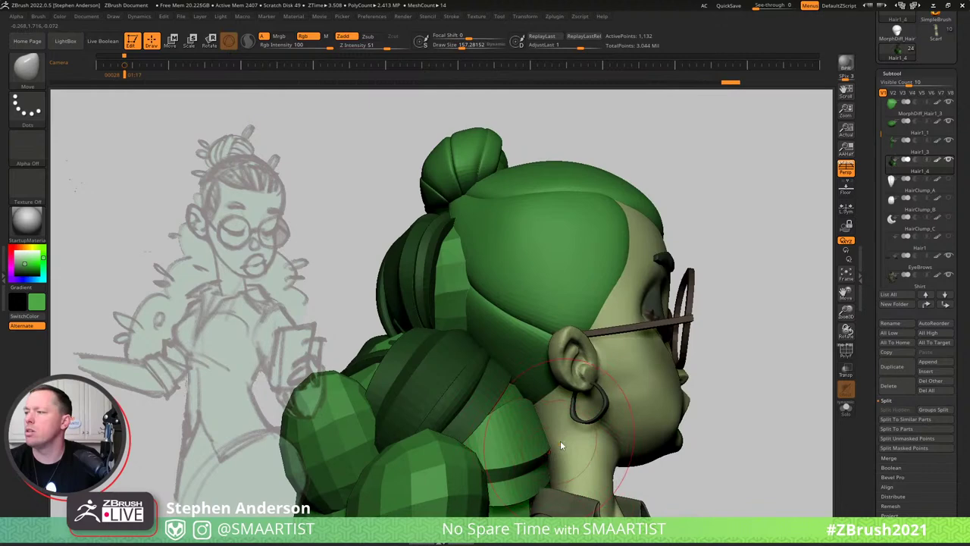
left_click_drag(566, 442, 555, 444)
right_click_drag(544, 438, 460, 398)
mouse_move(588, 448)
right_mouse_down()
mouse_move(622, 449)
mouse_move(598, 418)
mouse_move(622, 432)
mouse_move(641, 424)
mouse_move(671, 433)
right_mouse_up()
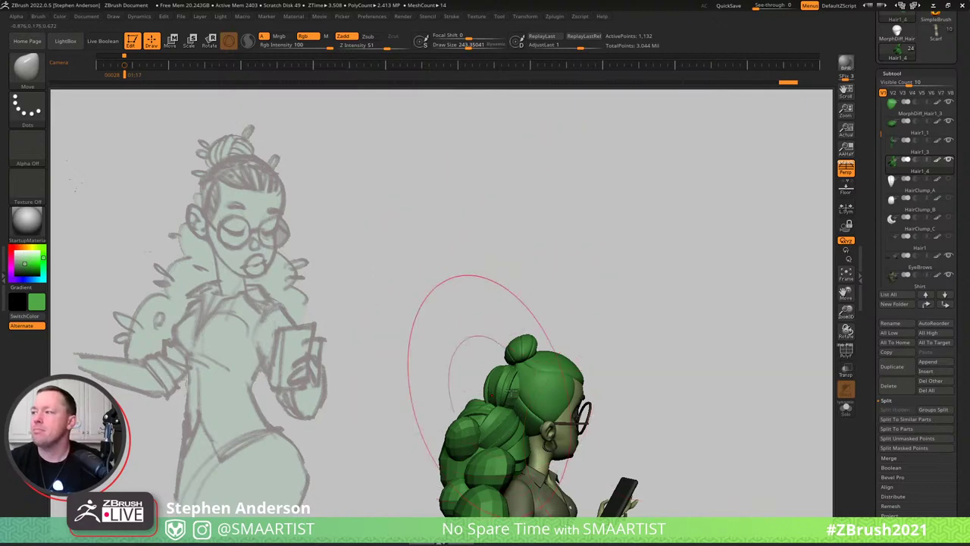
Check the Move brush's auto-masking options, including the topological range and smooth settings.
mouse_move(444, 346)
left_mouse_down()
mouse_move(560, 395)
mouse_move(439, 389)
mouse_move(534, 413)
mouse_move(514, 407)
left_mouse_up()
mouse_move(515, 407)
right_mouse_down()
mouse_move(496, 404)
mouse_move(492, 449)
right_mouse_up()
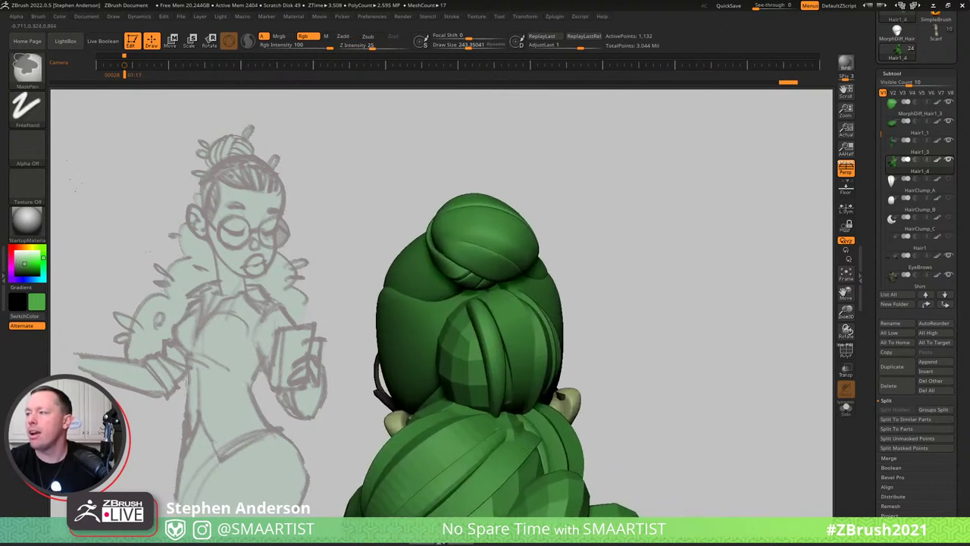
key("shift+f")
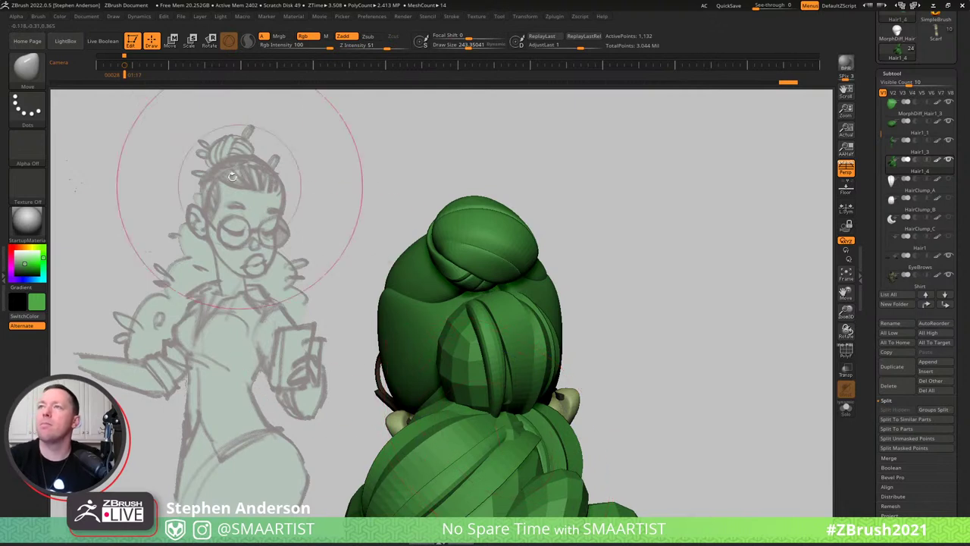
left_click(38, 17)
scroll(85, 227, "down", 3)
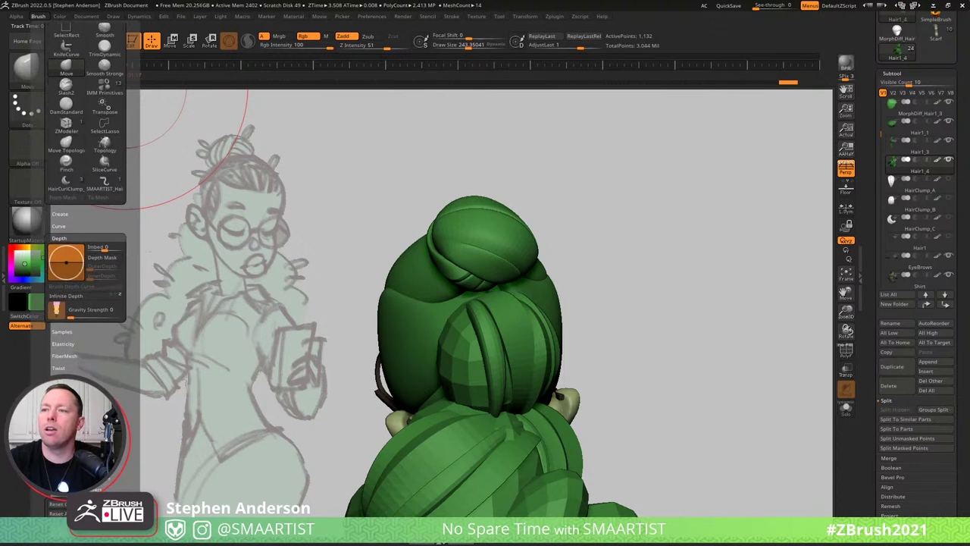
left_click(68, 429)
scroll(90, 322, "down", 5)
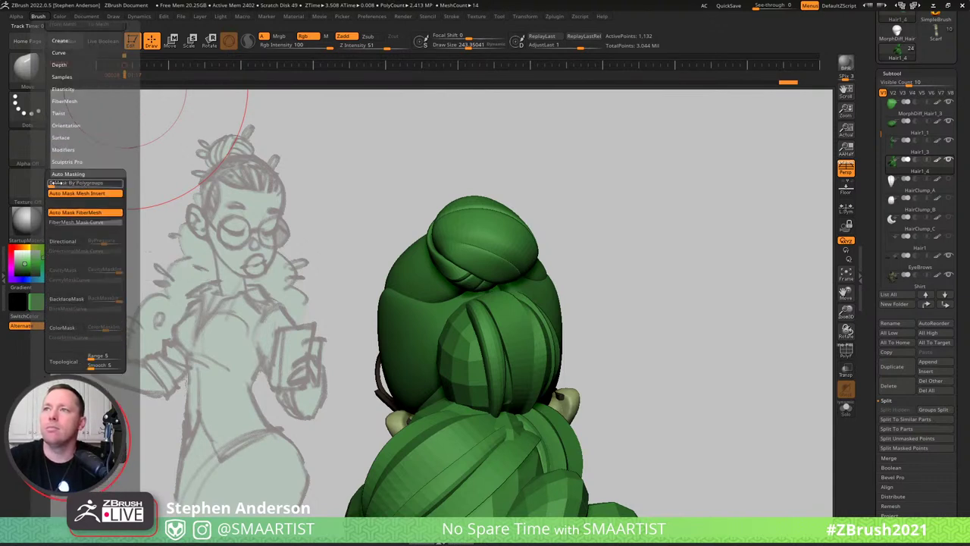
left_click(38, 16)
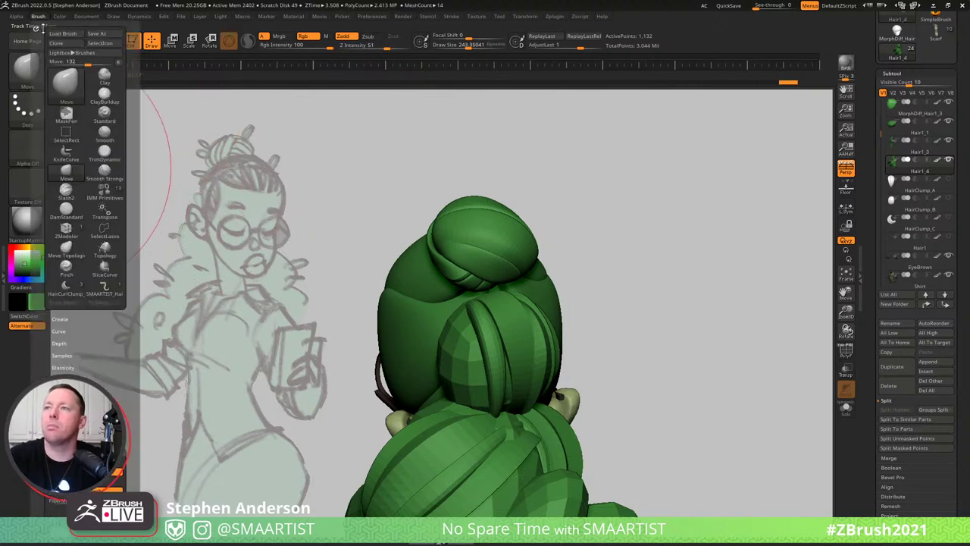
scroll(94, 371, "down", 2)
scroll(94, 370, "down", 2)
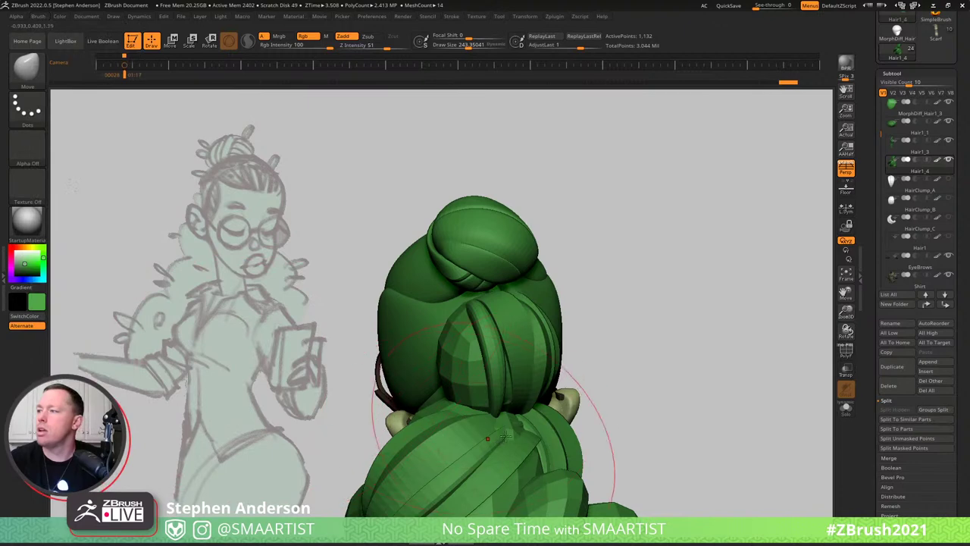
Reduce the draw size to about 99 for the clumps at the back of the head.
left_click_drag(682, 485, 553, 441)
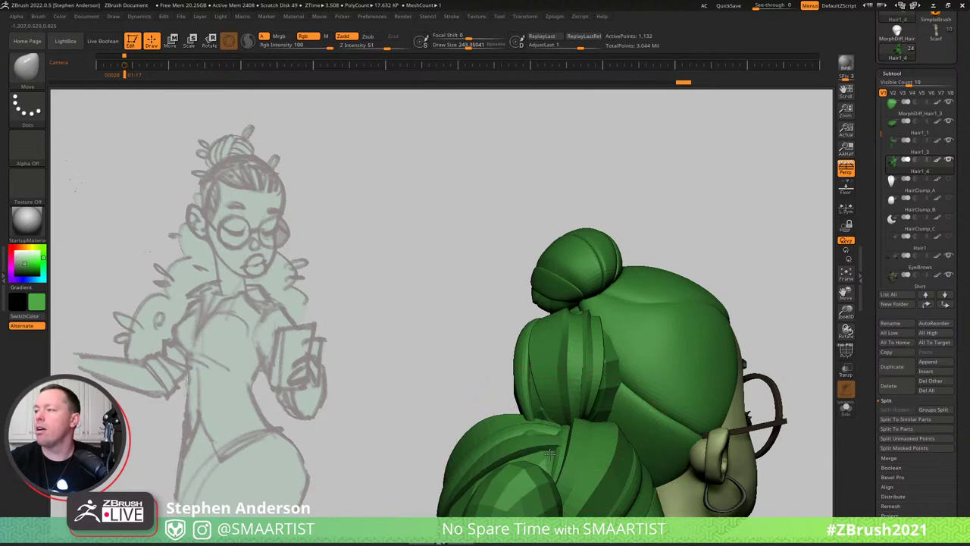
right_click_drag(530, 436, 597, 441)
key("s")
left_click_drag(527, 432, 507, 432)
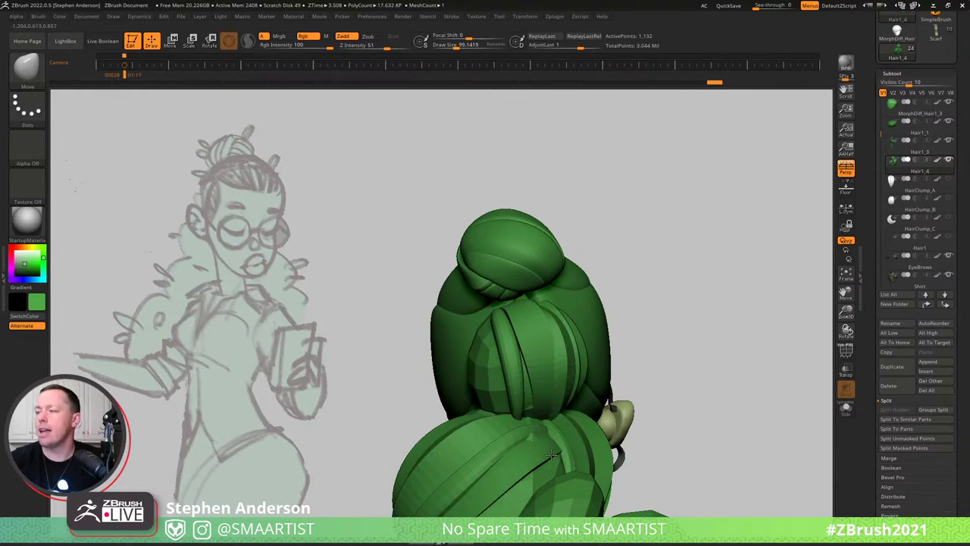
key("b")
key("m")
key("i")
key("t")
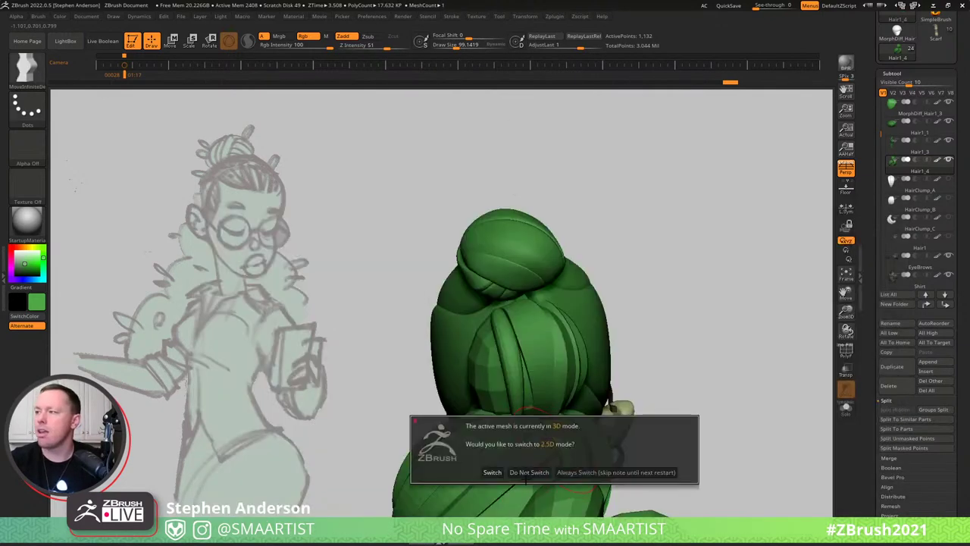
left_click(531, 472)
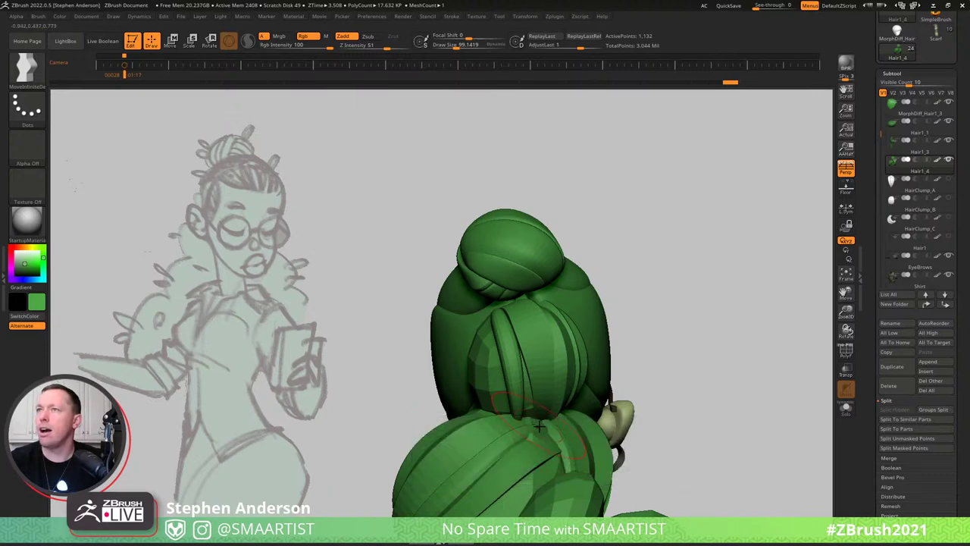
Pull the upper end of the clump on the large back sphere up under the sphere above with the Move Topological brush.
key("b")
key("m")
key("t")
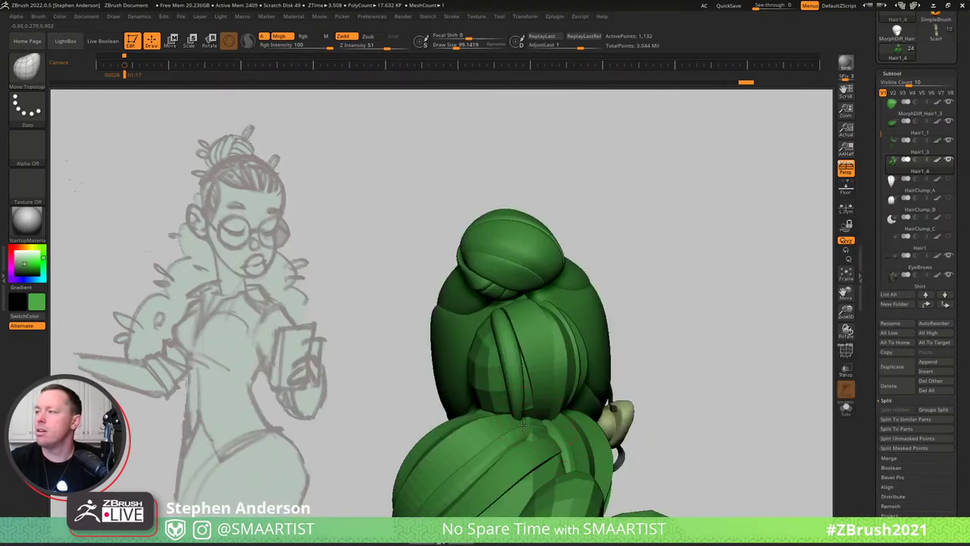
left_click_drag(524, 424, 528, 416)
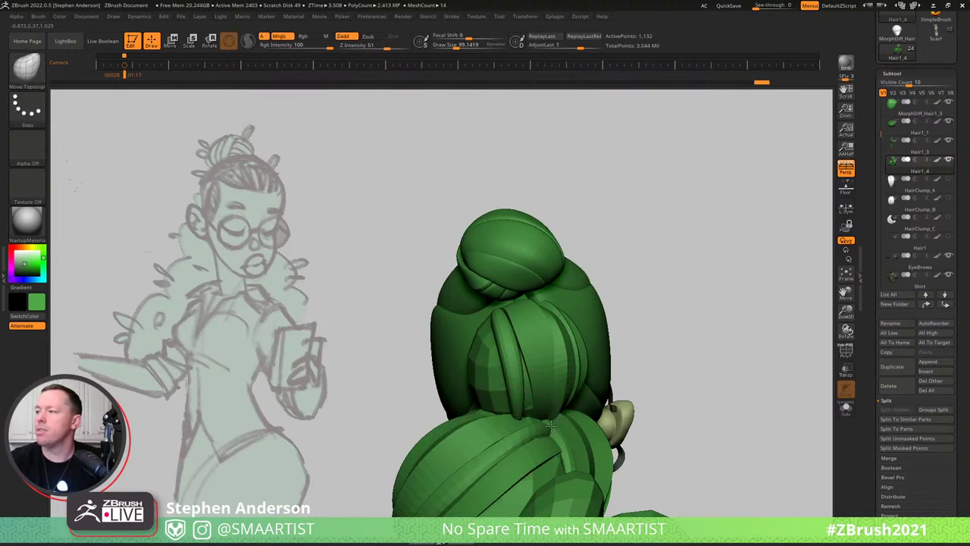
right_click_drag(551, 426, 525, 427)
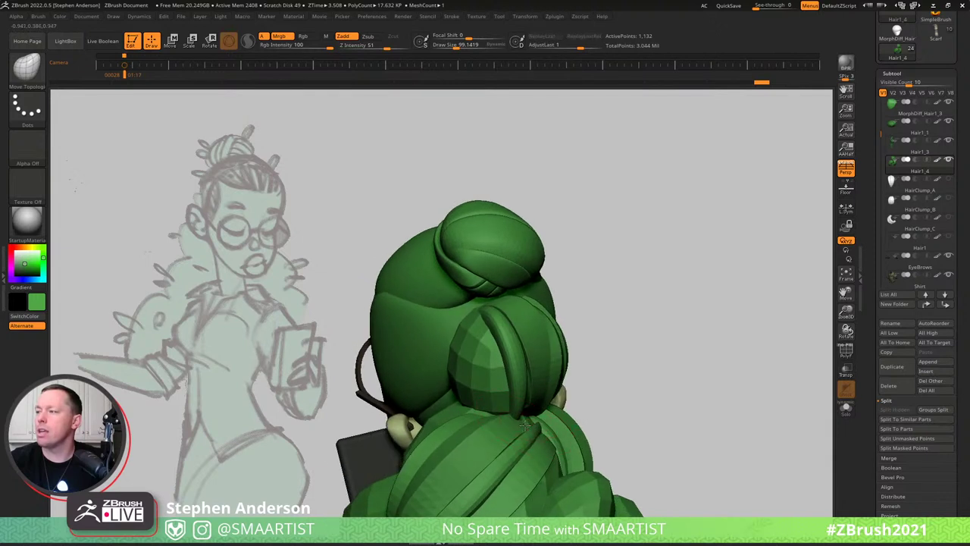
left_click_drag(525, 426, 533, 416)
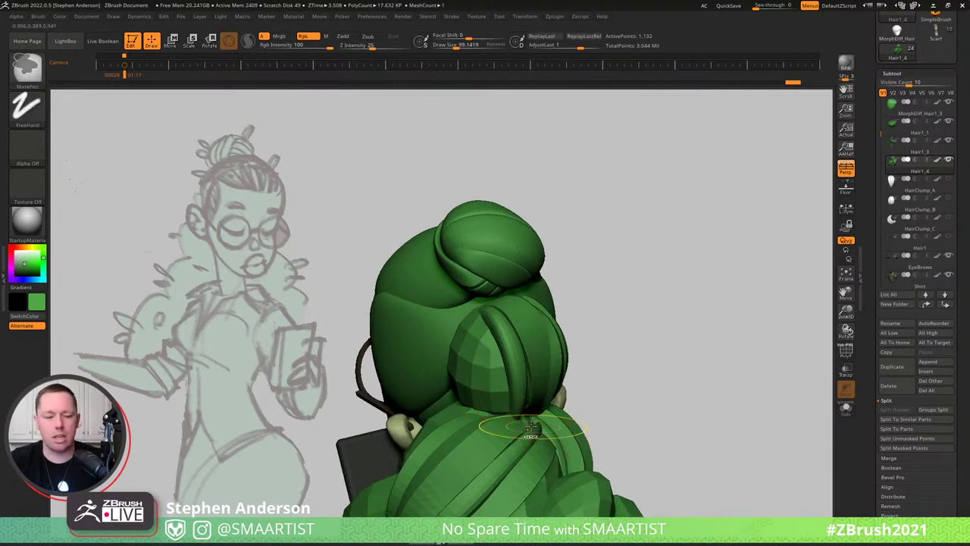
Inspect the topology of the isolated hair clumps with the wireframe shown and dynamic subdivision off, and restore the normal smoothed display.
key("shift+s")
mouse_move(533, 429)
right_mouse_down()
mouse_move(553, 429)
mouse_move(515, 438)
right_mouse_up()
key("shift+f")
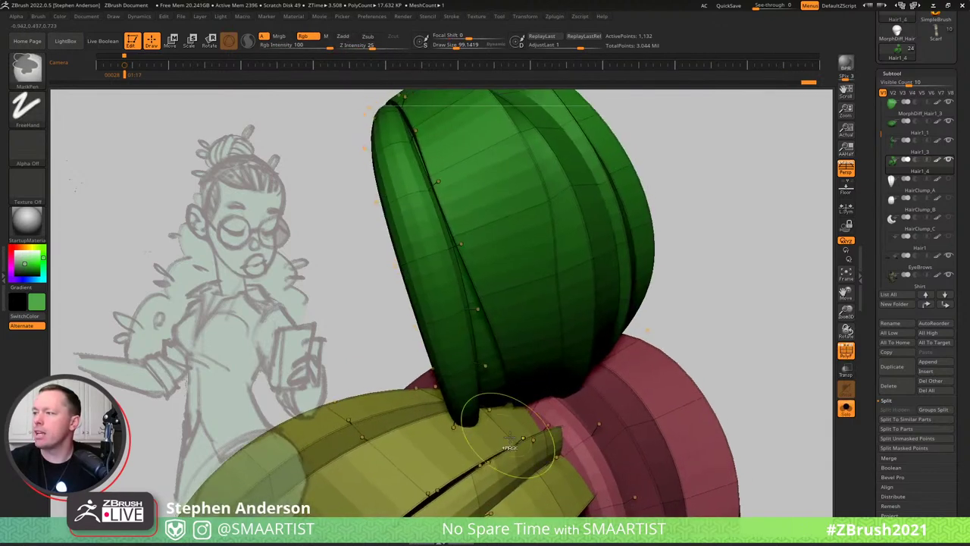
key("shift+d")
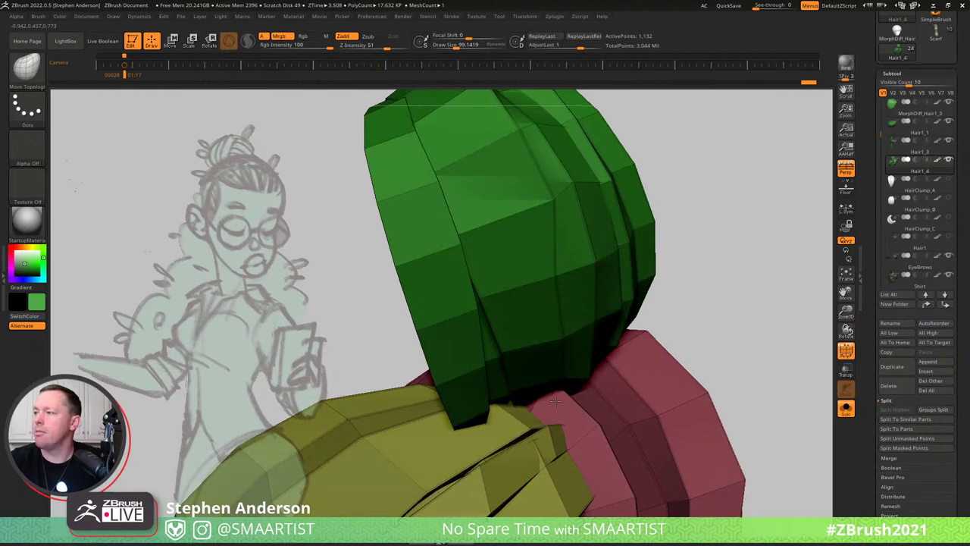
right_click_drag(524, 425, 437, 437)
right_click_drag(349, 412, 367, 303, "ctrl")
key("ctrl+alt+s")
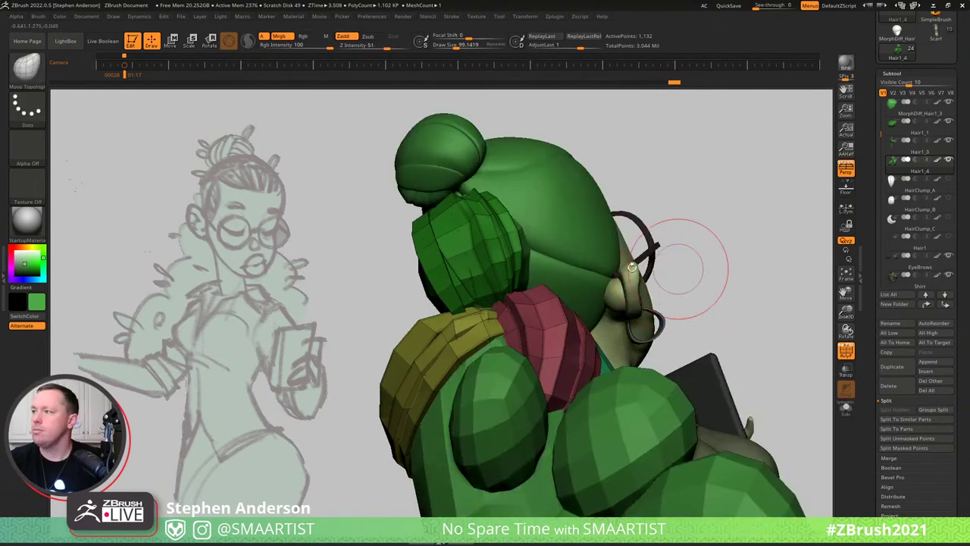
key("d")
key("shift+f")
right_click_drag(562, 355, 512, 418, "ctrl")
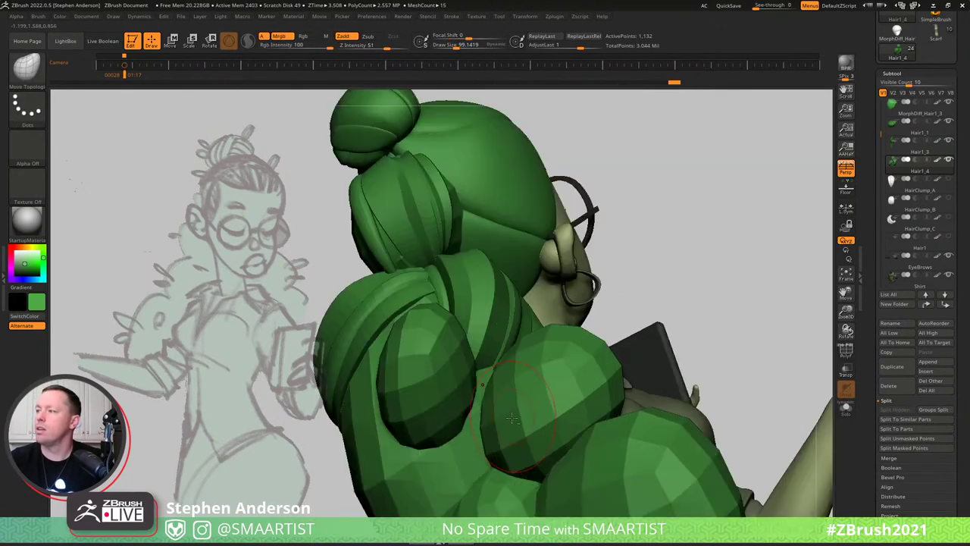
Select the Hair1_3 block-in spheres and turn on their dynamic subdivision.
left_click(502, 413, "alt")
key("d")
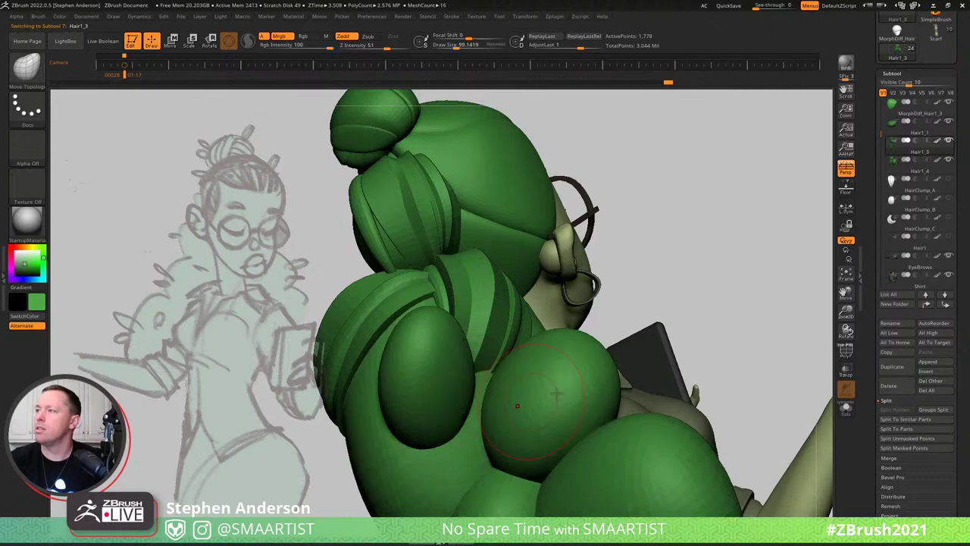
mouse_move(553, 395)
right_mouse_down("ctrl")
mouse_move(459, 327)
mouse_move(513, 369)
mouse_move(440, 394)
right_mouse_up("ctrl")
Enlarge the brush to about 274, return to Hair1_4, and push the lower clump outward over the large back sphere.
key("s")
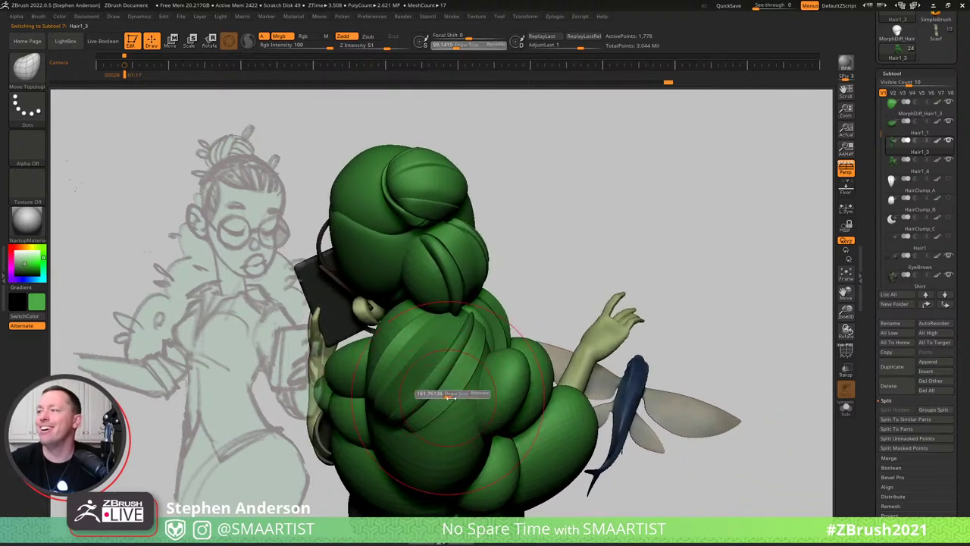
left_click_drag(439, 395, 451, 394)
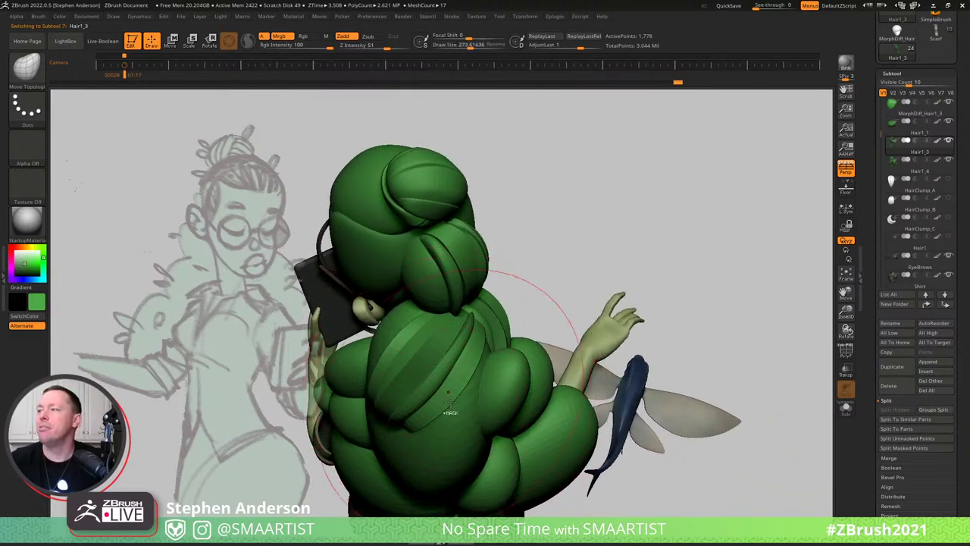
key("shift+d")
key("d")
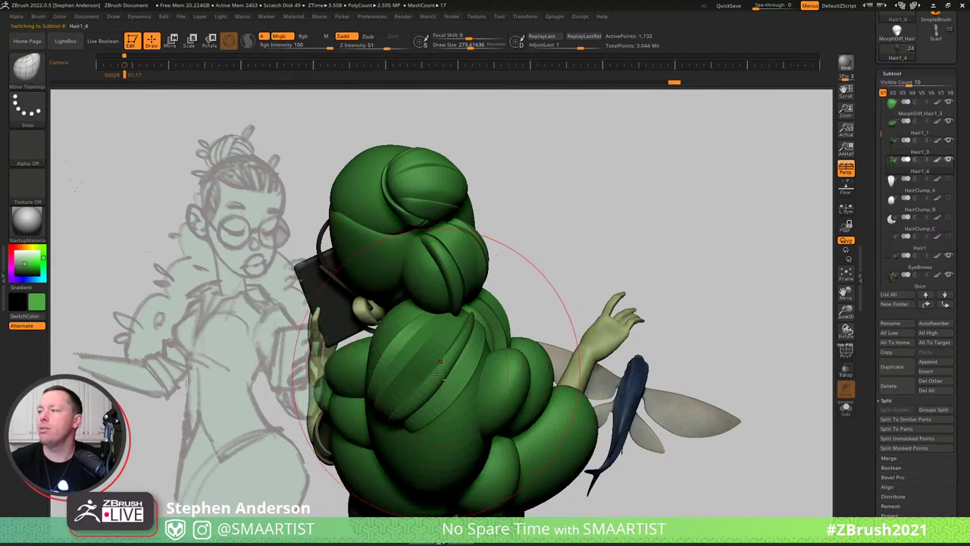
left_click(441, 368, "alt")
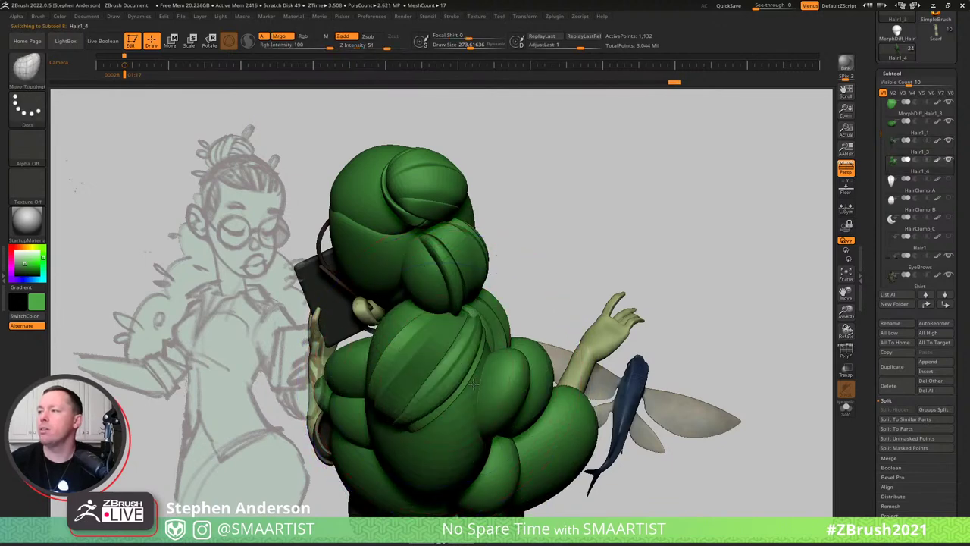
left_click_drag(474, 384, 480, 385)
mouse_move(480, 385)
right_mouse_down()
mouse_move(428, 388)
mouse_move(447, 389)
right_mouse_up()
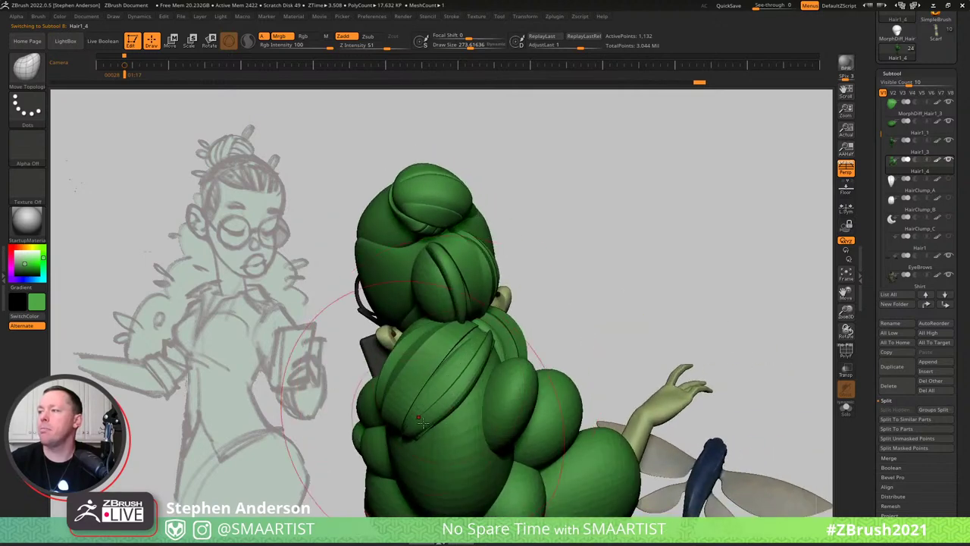
Reshape the lower clump around the large back sphere from several sides with Move Topological at a draw size of about 129.
key("s")
left_click_drag(415, 423, 446, 422)
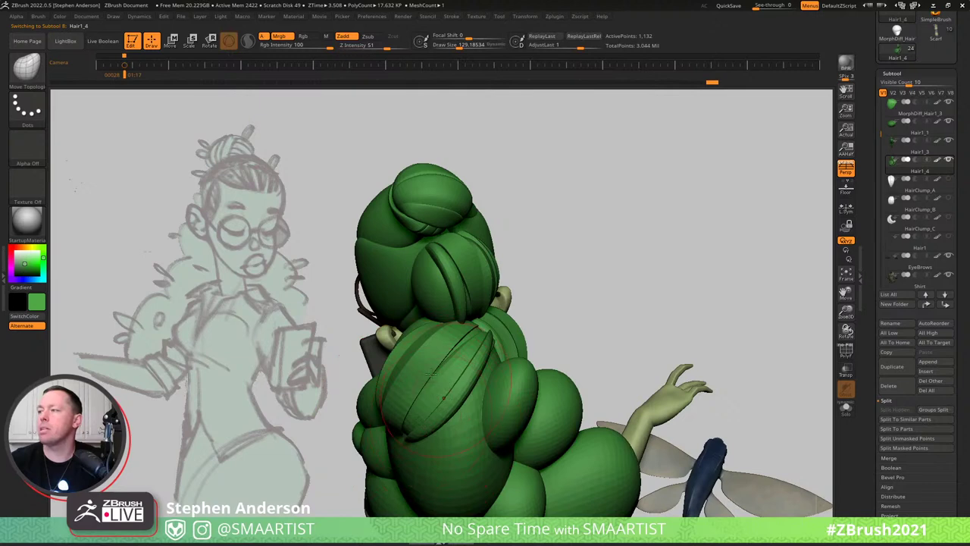
mouse_move(488, 398)
right_mouse_down()
mouse_move(434, 367)
mouse_move(447, 375)
mouse_move(436, 403)
right_mouse_up()
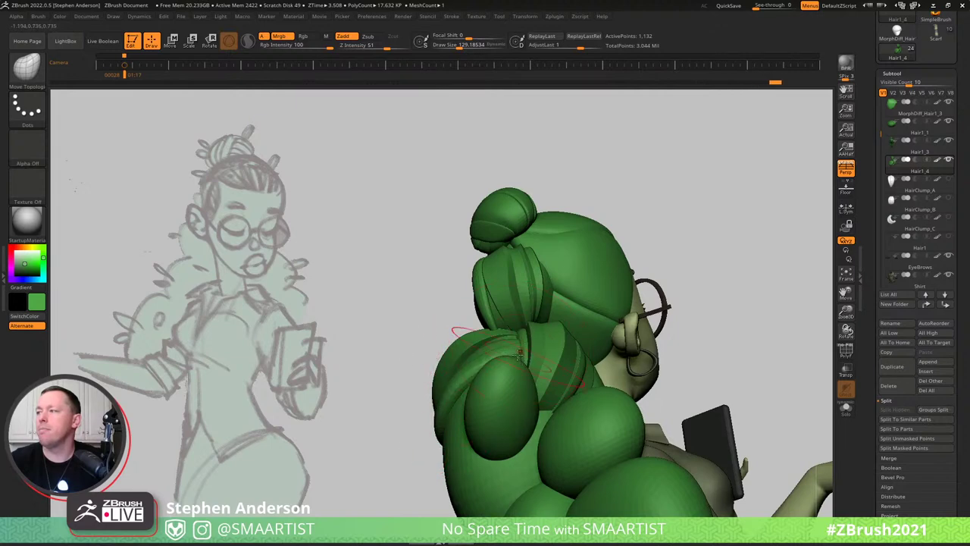
right_click_drag(520, 359, 514, 353)
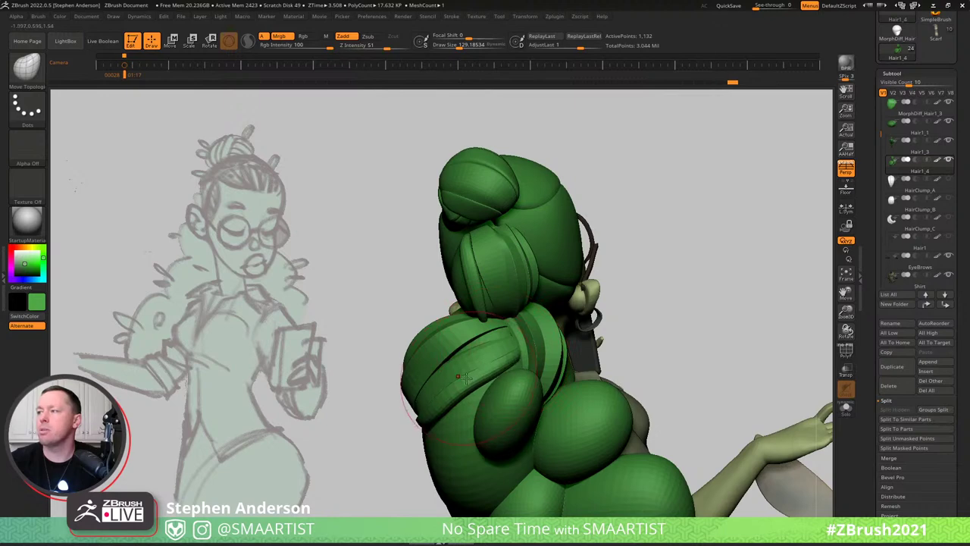
left_click_drag(470, 391, 465, 389)
right_click_drag(464, 388, 530, 383)
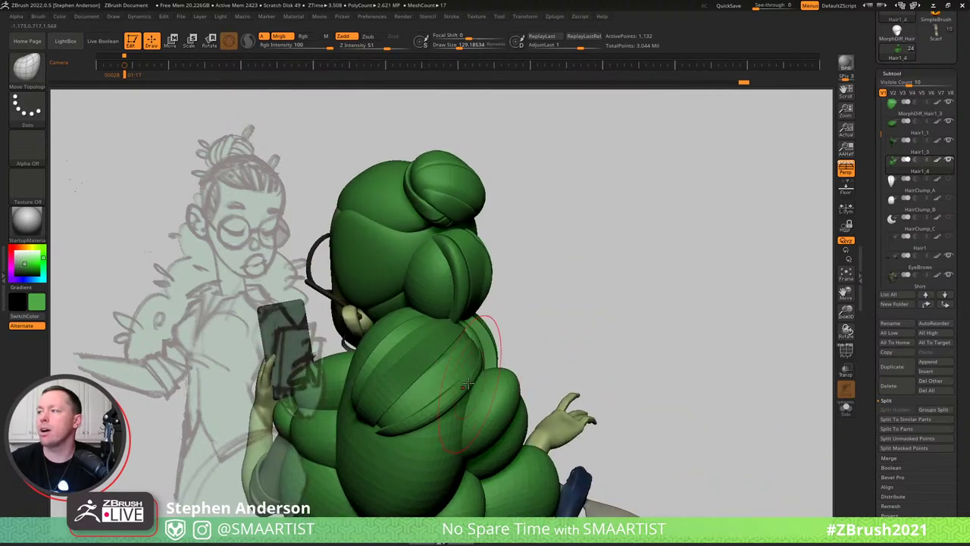
left_click_drag(484, 382, 484, 378)
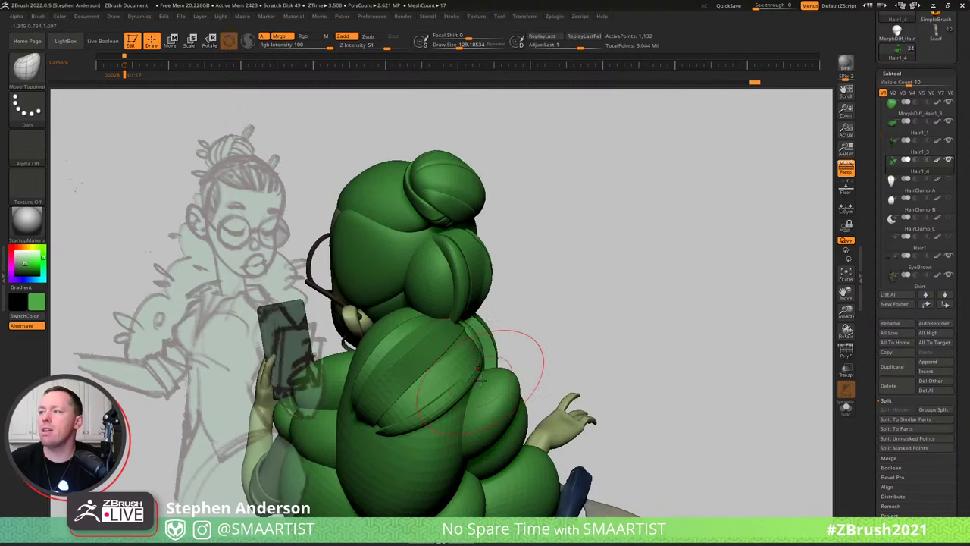
Reduce the Move Topological draw size to about 86 and check the clumps from the side and from a distance.
mouse_move(496, 372)
right_mouse_down()
mouse_move(490, 399)
mouse_move(494, 391)
right_mouse_up()
key("s")
left_click_drag(493, 388, 484, 388)
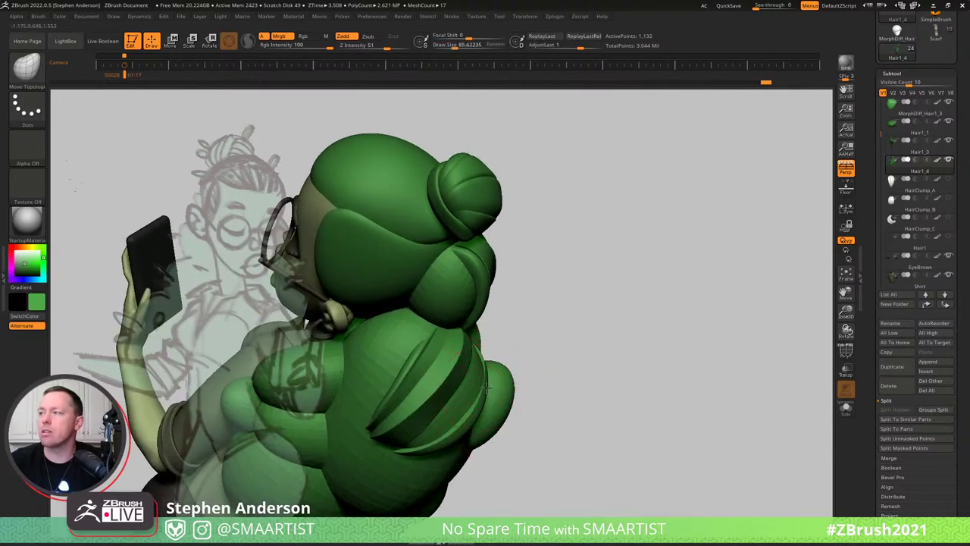
right_click_drag(482, 381, 405, 376)
mouse_move(530, 386)
right_mouse_down("ctrl")
mouse_move(535, 347)
mouse_move(460, 349)
mouse_move(559, 372)
right_mouse_up("ctrl")
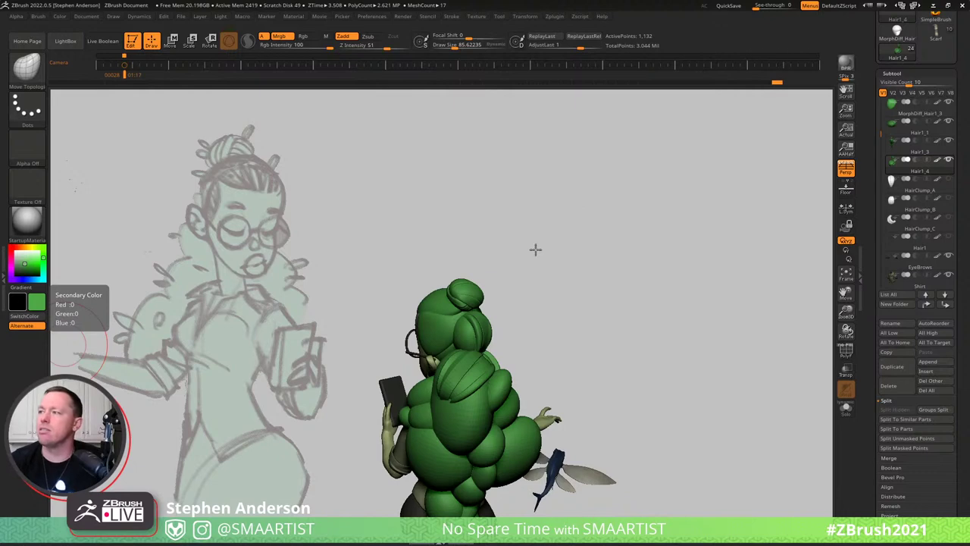
Frame the Hair1_4 clumps from behind and turn on their wireframe display.
mouse_move(538, 250)
left_mouse_down()
mouse_move(569, 255)
mouse_move(559, 272)
mouse_move(549, 267)
left_mouse_up()
key("f")
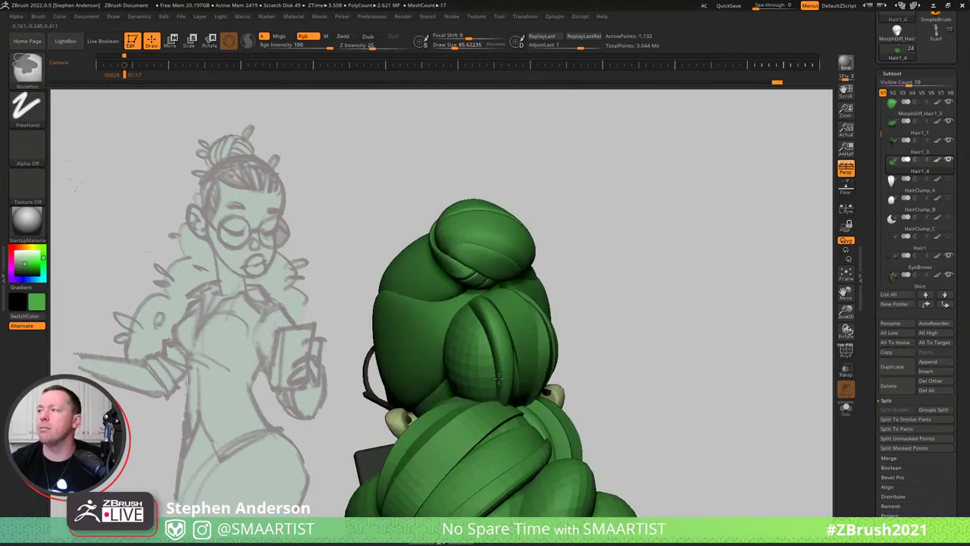
key("shift+f")
key("shift+f")
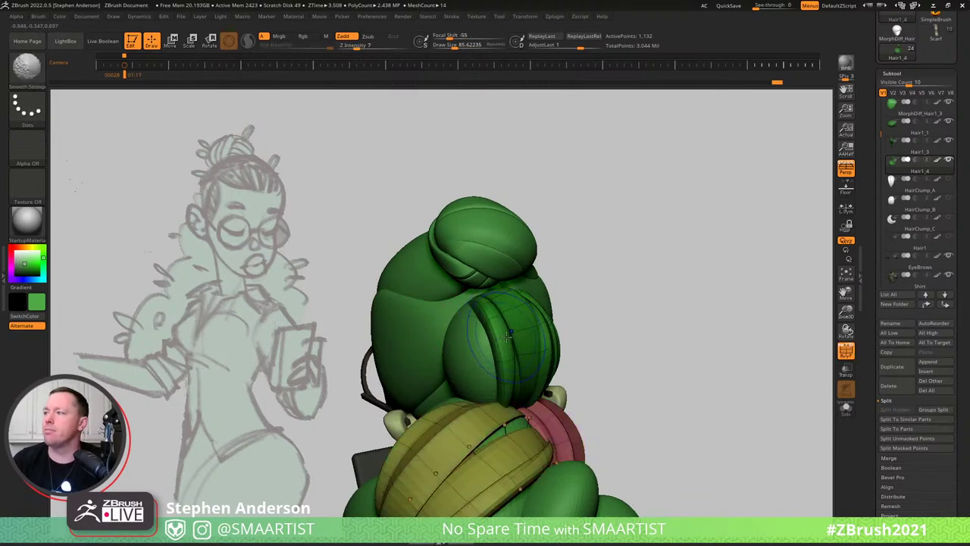
Insert a HairClump_B piece with the HairCurlClump brush on the smooth side of the bun below the topknot and reposition it with the gizmo.
key("b")
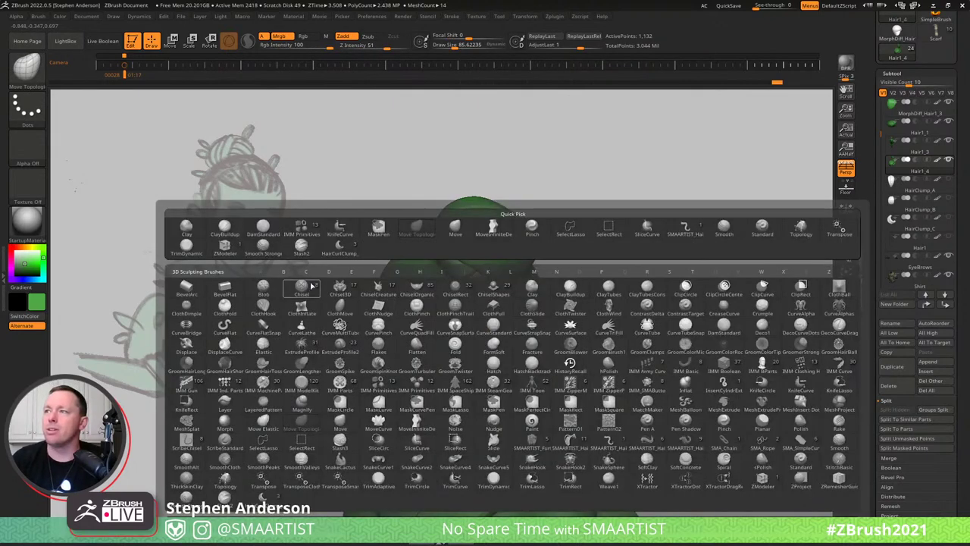
left_click(342, 247)
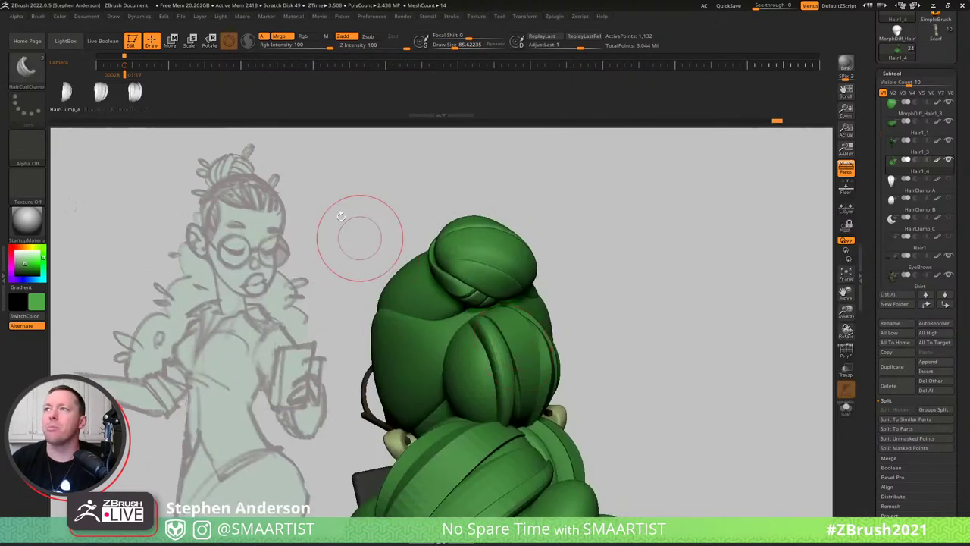
left_click(103, 93)
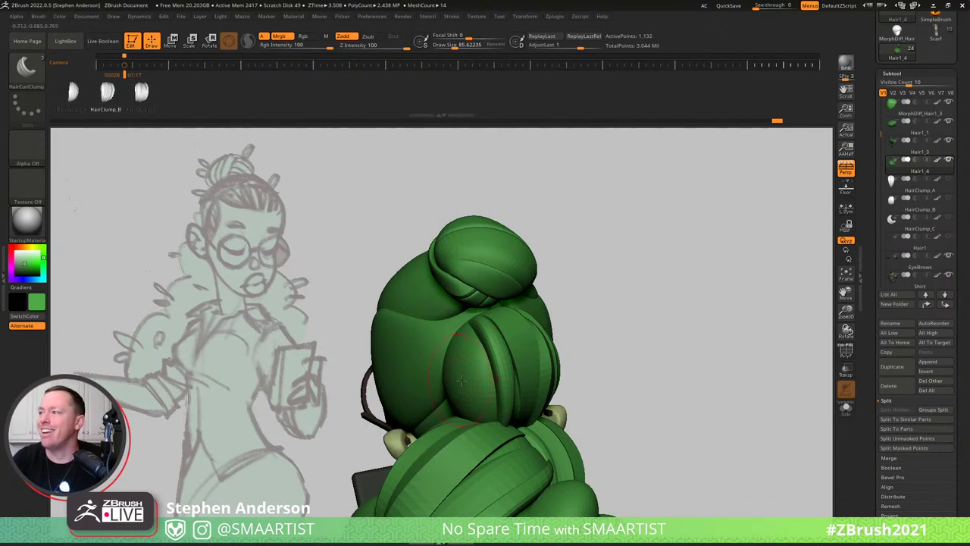
left_click_drag(461, 380, 500, 410)
mouse_move(466, 385)
right_mouse_down()
mouse_move(448, 394)
mouse_move(459, 391)
right_mouse_up()
key("w")
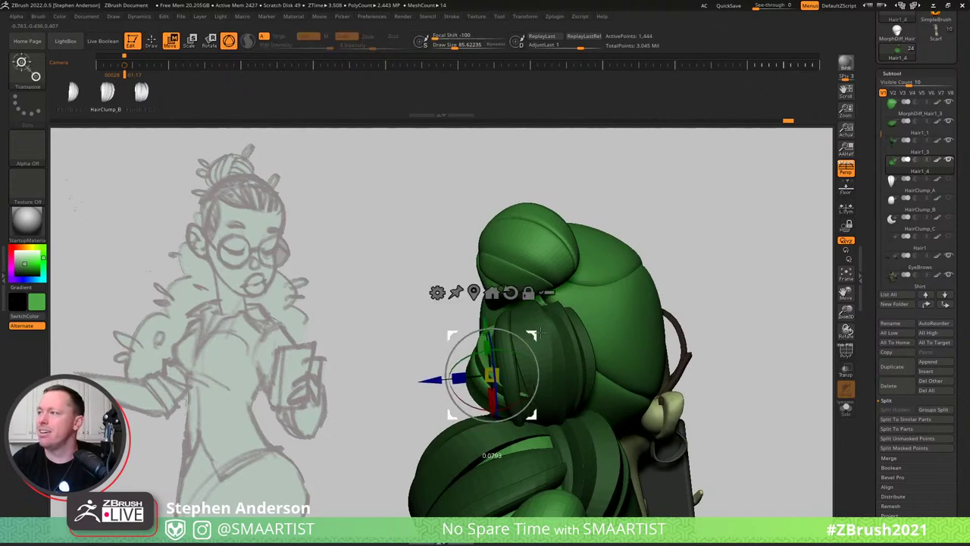
mouse_move(543, 334)
right_mouse_down()
mouse_move(567, 331)
mouse_move(471, 347)
right_mouse_up()
Shape the new clump against the side of the lower bun using the Move brush at a draw size of about 188.
key("b")
left_click(530, 348)
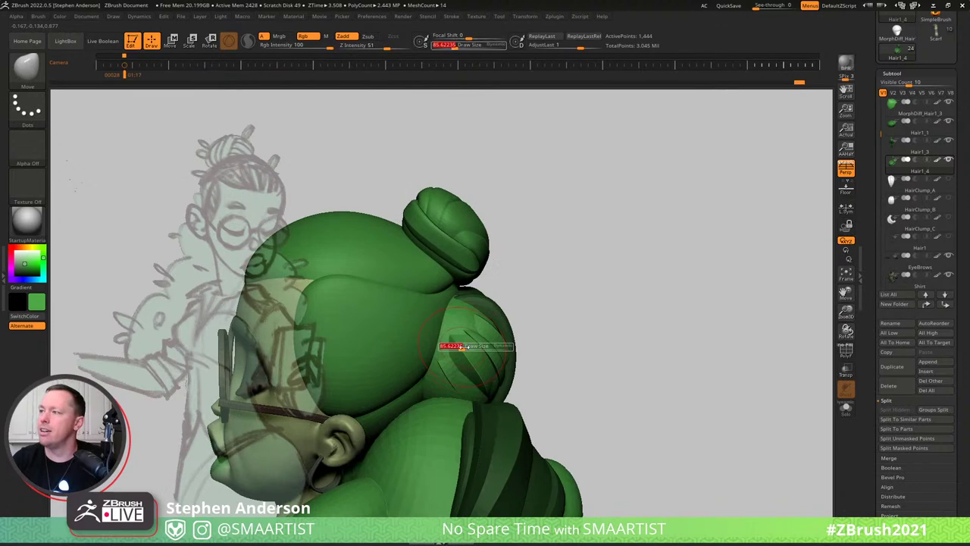
left_click_drag(472, 347, 470, 347)
left_click_drag(467, 330, 456, 311)
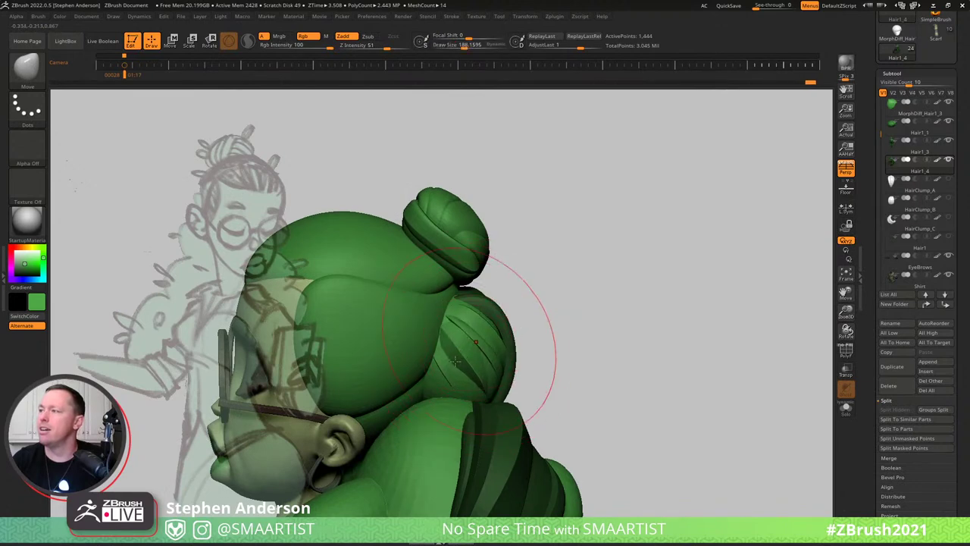
mouse_move(454, 361)
right_mouse_down()
mouse_move(450, 391)
mouse_move(492, 312)
mouse_move(543, 366)
right_mouse_up()
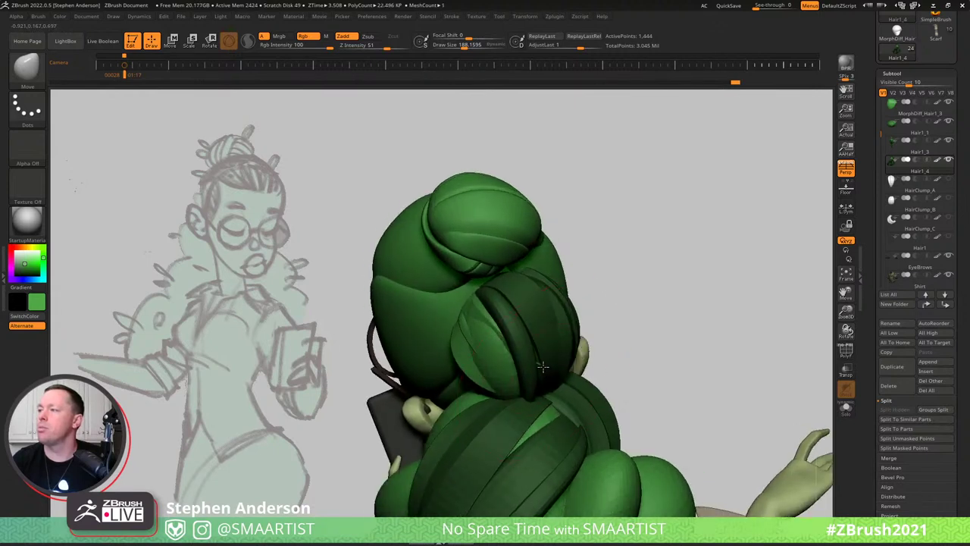
Refine the clump's fit around the lower bun using the Move brush at a draw size of about 114.
key("s")
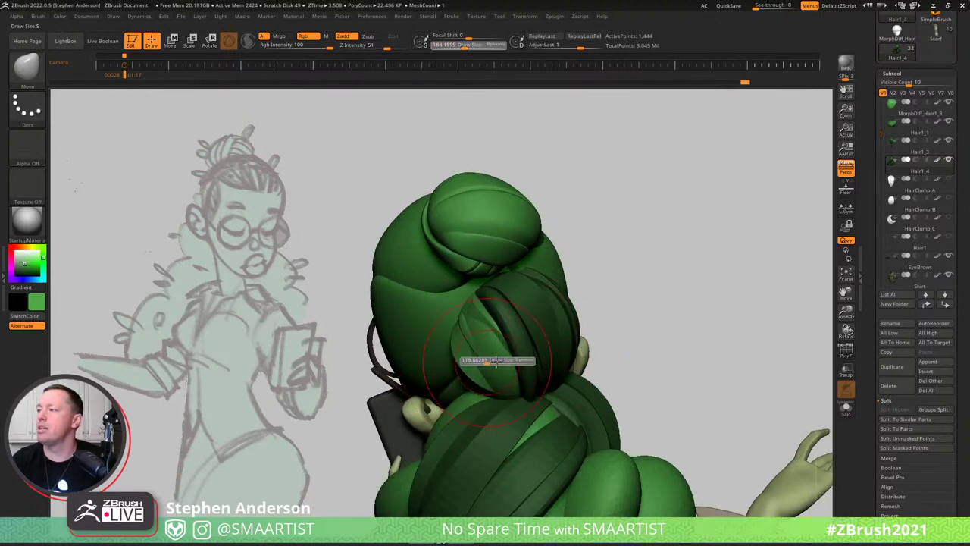
left_click_drag(497, 362, 509, 370)
right_click_drag(504, 382, 523, 325)
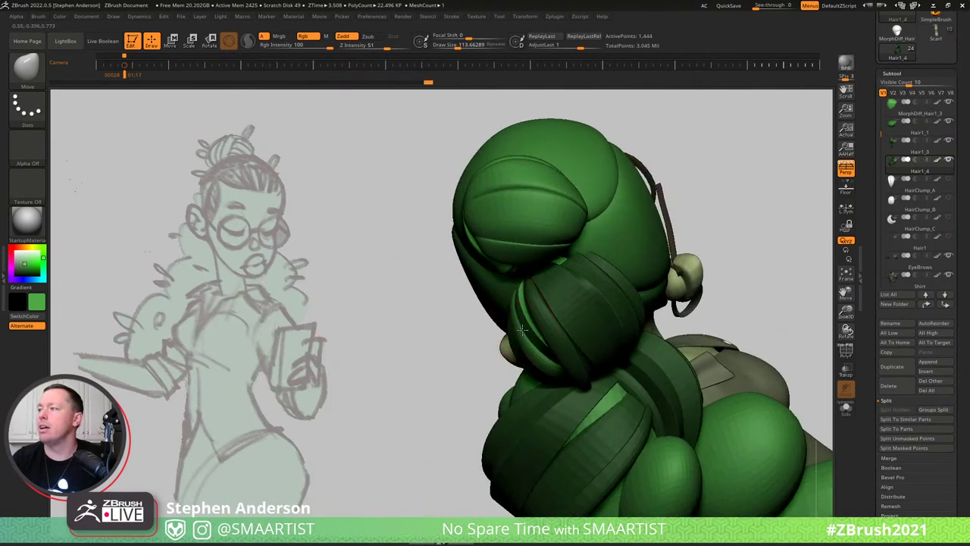
mouse_move(554, 364)
right_mouse_down()
mouse_move(628, 310)
mouse_move(619, 256)
mouse_move(629, 253)
right_mouse_up()
mouse_move(649, 351)
right_mouse_down()
mouse_move(582, 342)
mouse_move(644, 385)
mouse_move(543, 312)
mouse_move(523, 333)
mouse_move(542, 327)
right_mouse_up()
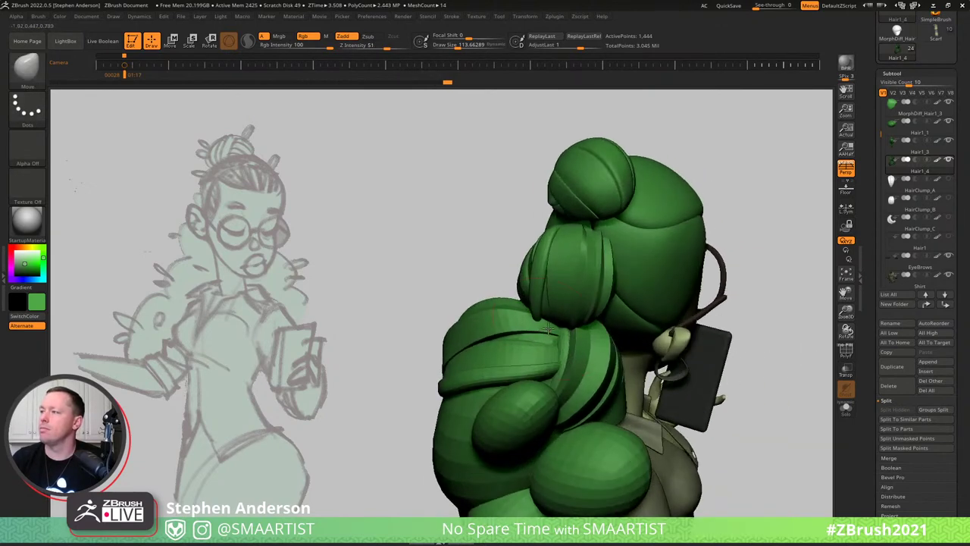
Display the polyframe, isolate the lower bun's large green clump to examine its shape and ends, and unhide the other hair pieces.
key("shift+f")
mouse_move(513, 284)
right_mouse_down("ctrl")
mouse_move(594, 365)
mouse_move(569, 336)
right_mouse_up("ctrl")
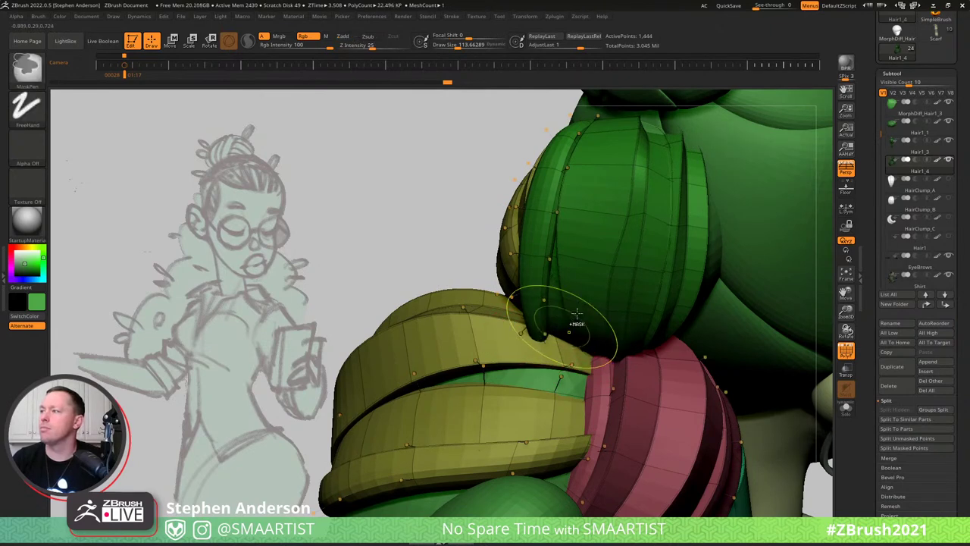
key("ctrl+shift")
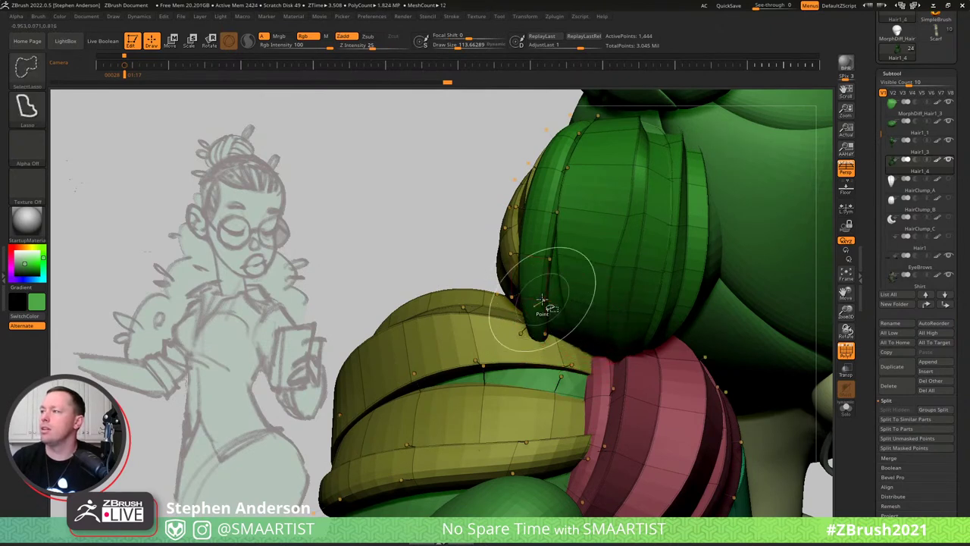
left_click(543, 302, "ctrl+shift")
key("ctrl+shift+s")
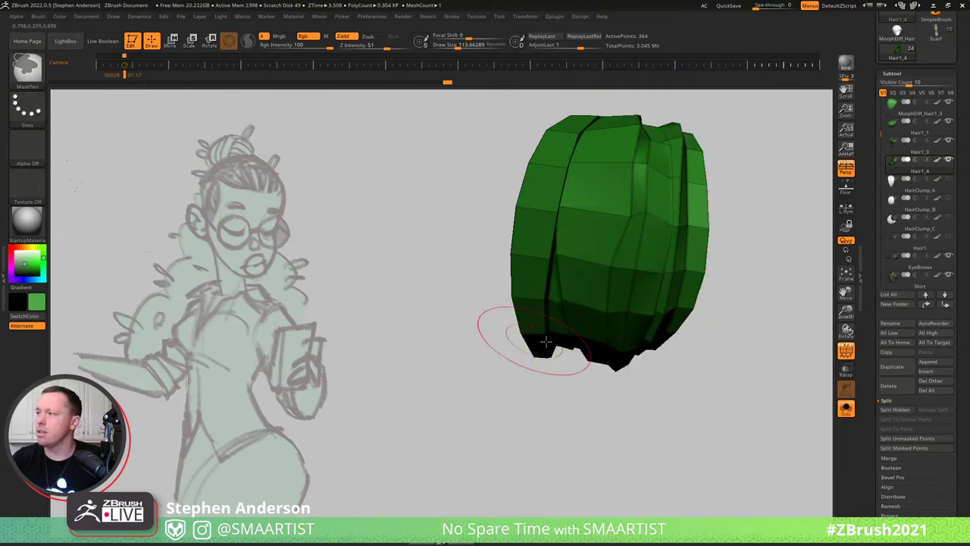
left_click_drag(536, 350, 597, 358)
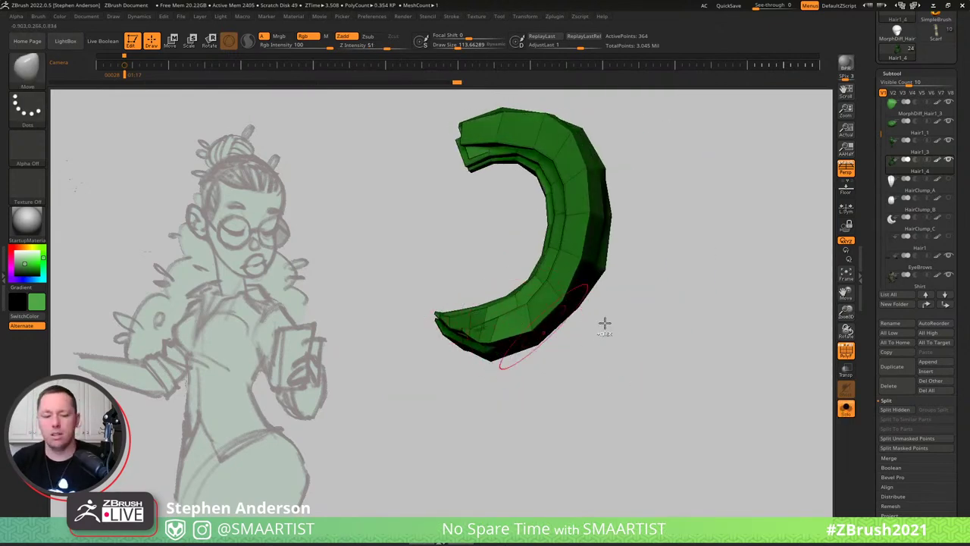
key("shift+s")
left_click(707, 278, "ctrl+shift")
mouse_move(700, 282)
left_mouse_down()
mouse_move(576, 322)
mouse_move(554, 295)
left_mouse_up()
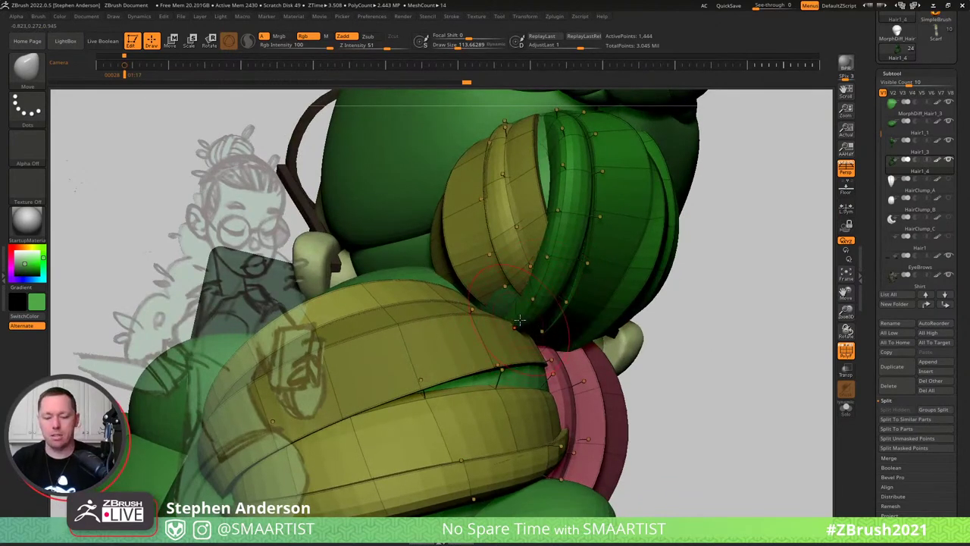
Pull the lower end of the lower bun's green clump toward the neighbouring yellow clump with the Move Topological brush.
key("b")
key("m")
key("t")
mouse_move(517, 328)
left_mouse_down()
mouse_move(542, 328)
mouse_move(464, 301)
left_mouse_up()
mouse_move(606, 294)
right_mouse_down()
mouse_move(542, 281)
mouse_move(479, 294)
right_mouse_up()
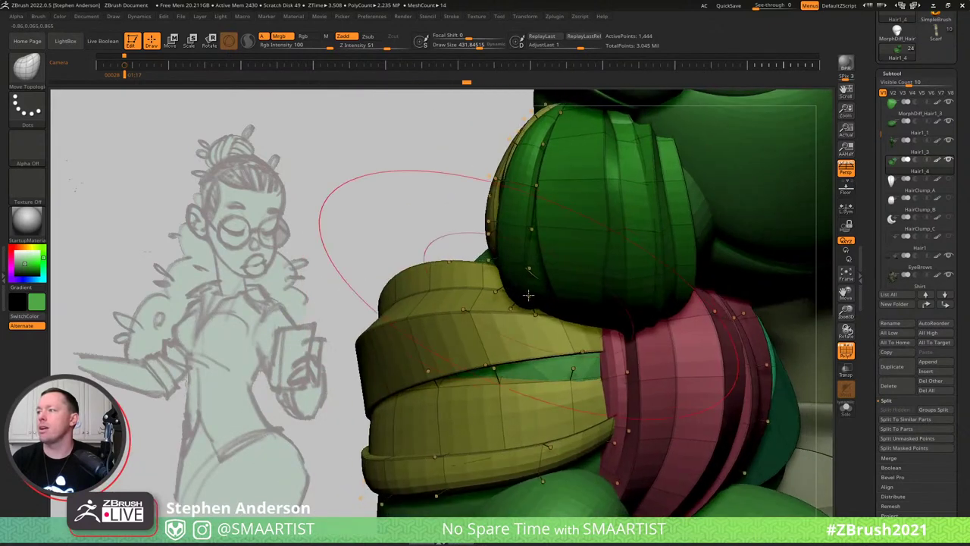
Adjust the edge strand of the lower bun's green clump with Move Topological at a draw size of about 95, and hide the polyframe.
key("s")
left_click_drag(528, 295, 506, 297)
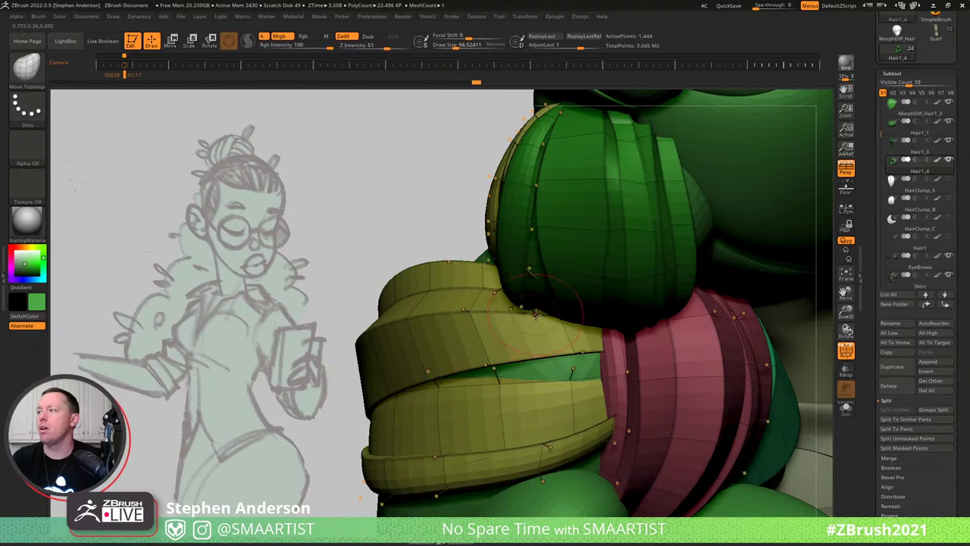
mouse_move(532, 278)
right_mouse_down()
mouse_move(525, 265)
mouse_move(519, 277)
mouse_move(559, 283)
mouse_move(530, 277)
mouse_move(553, 265)
mouse_move(611, 284)
mouse_move(685, 261)
right_mouse_up()
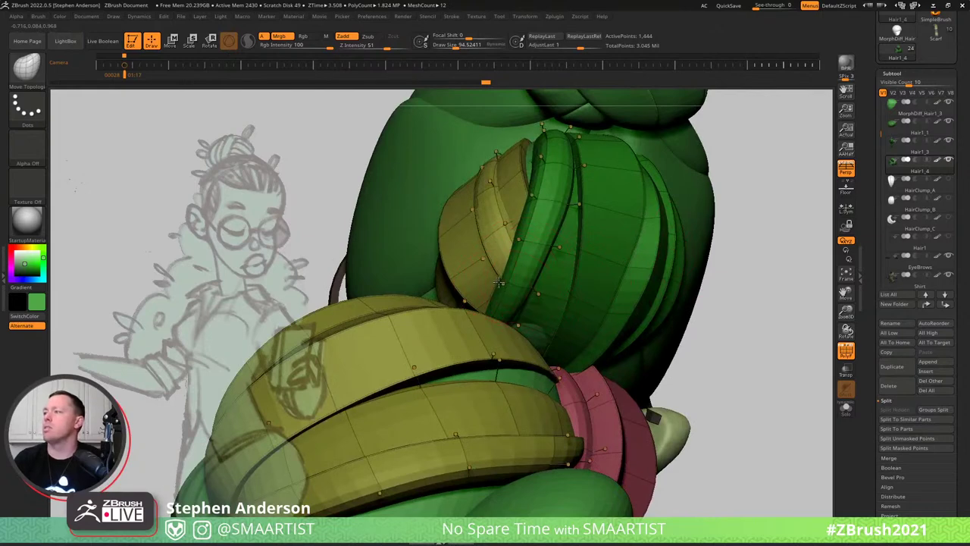
left_click_drag(507, 284, 494, 279)
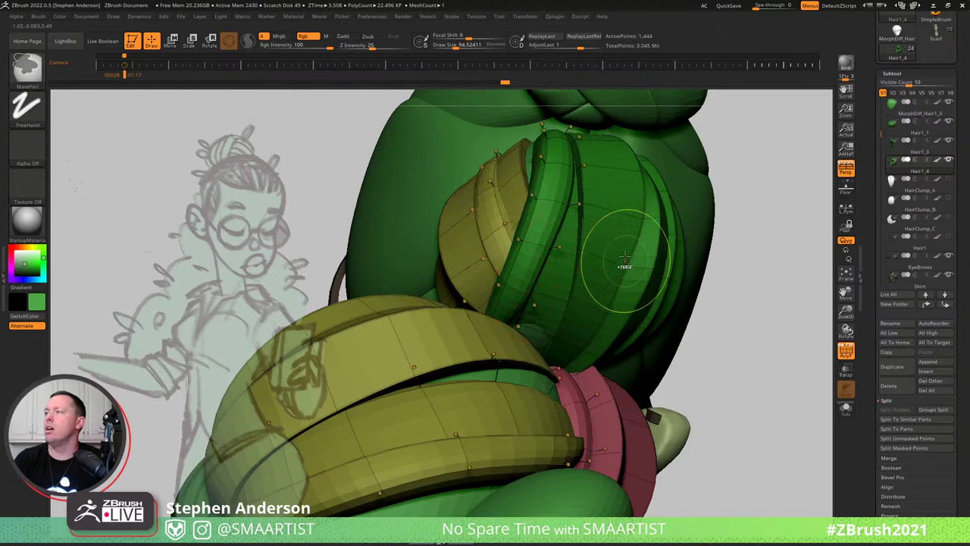
right_click_drag(616, 260, 699, 221)
key("shift+f")
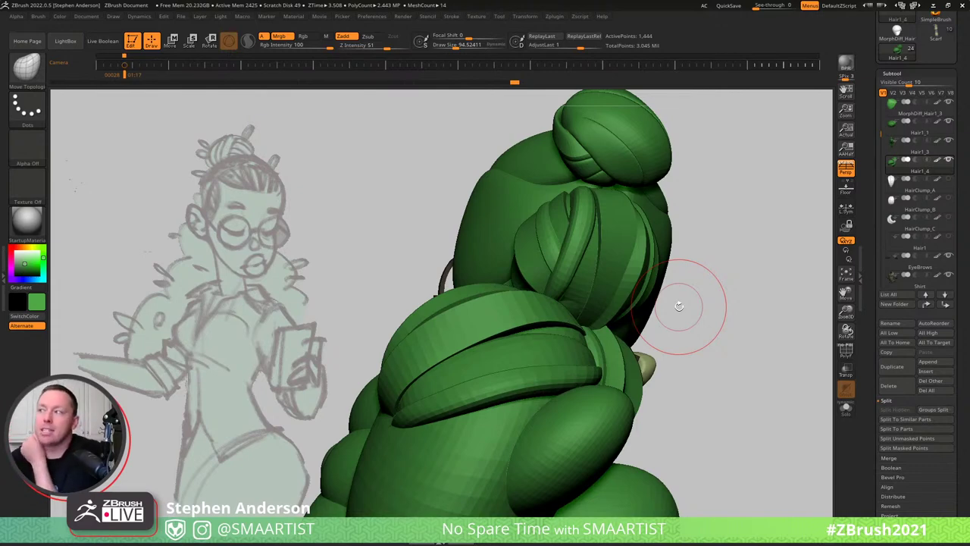
Select the HairCurlClump insert brush and set its Imbed depth to -50.
left_click_drag(670, 221, 637, 296)
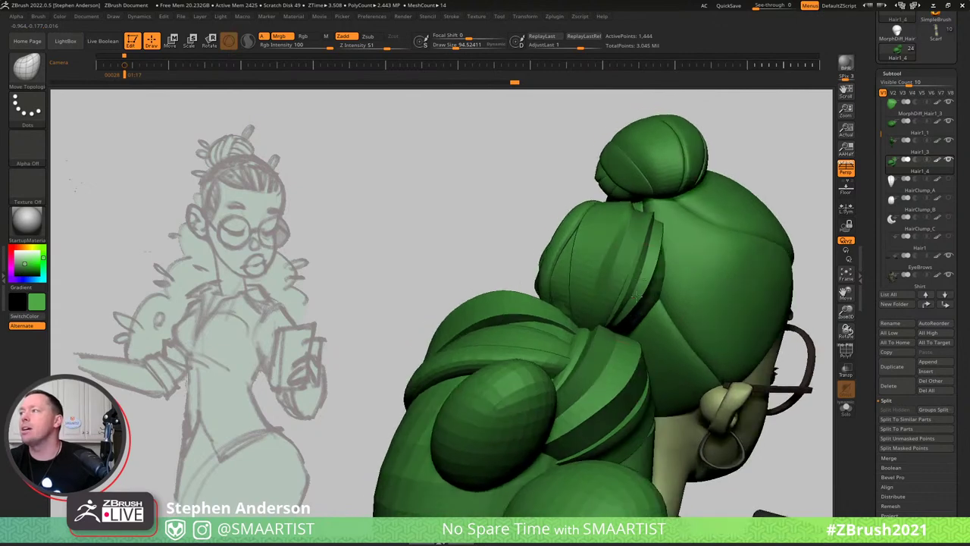
mouse_move(637, 295)
right_mouse_down()
mouse_move(610, 310)
mouse_move(587, 250)
mouse_move(653, 296)
right_mouse_up()
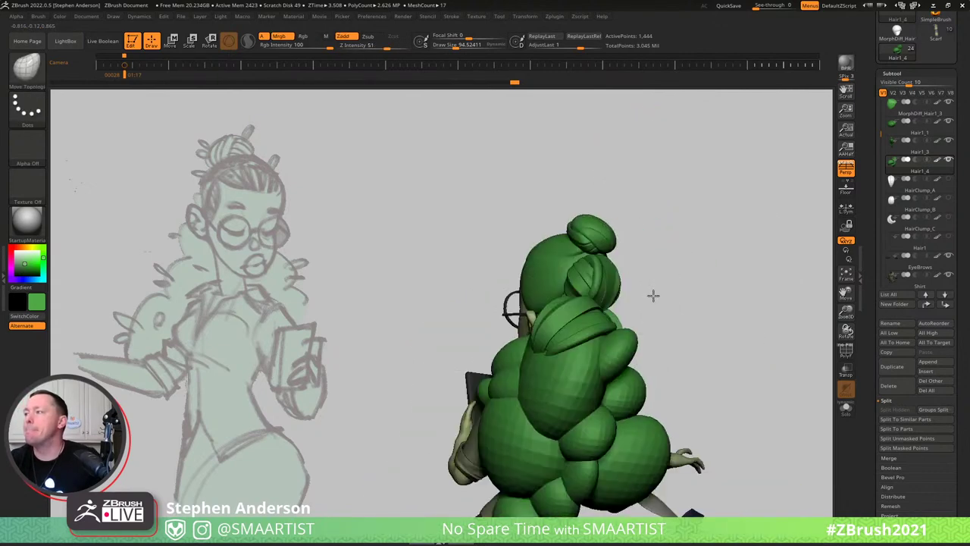
mouse_move(653, 295)
left_mouse_down()
mouse_move(662, 277)
mouse_move(653, 302)
left_mouse_up()
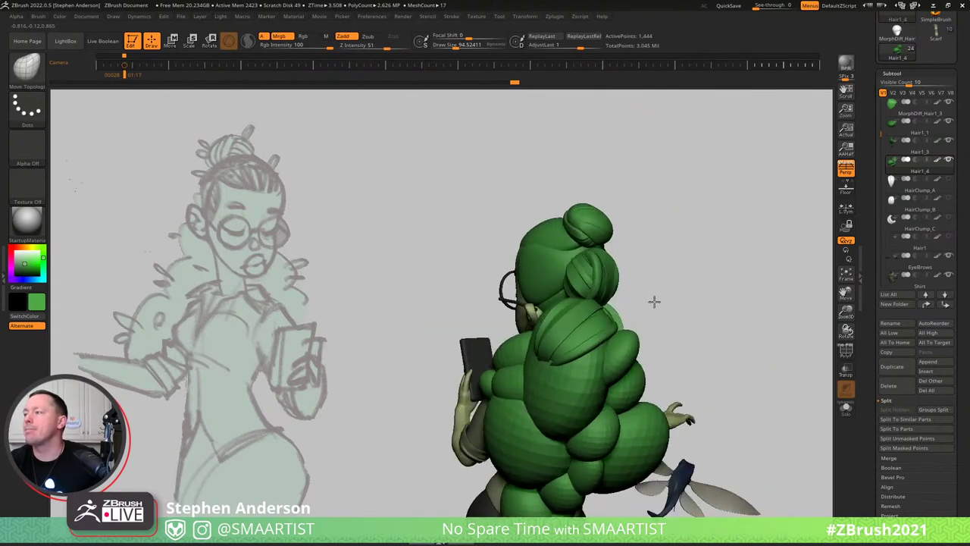
right_click_drag(653, 302, 681, 301)
right_click_drag(595, 276, 594, 333, "ctrl")
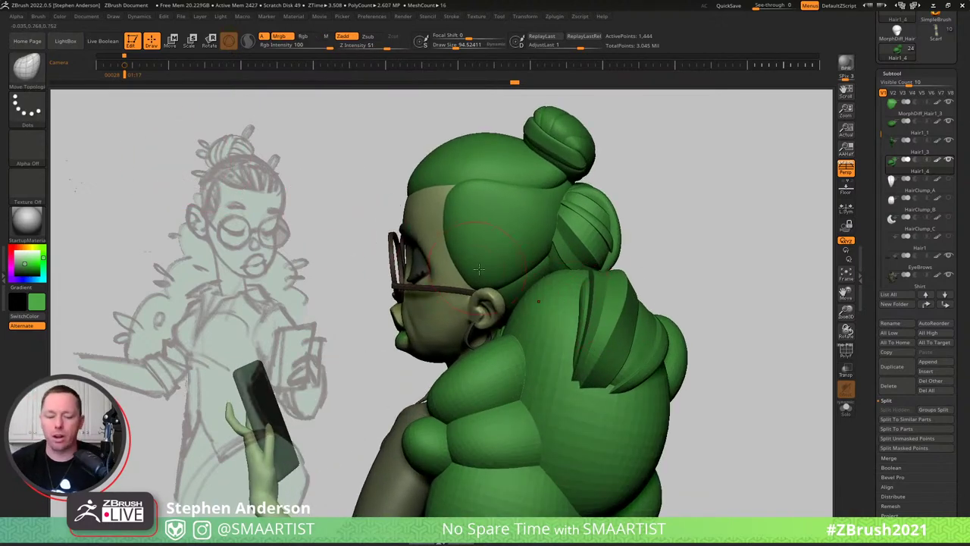
key("b")
left_click(316, 246)
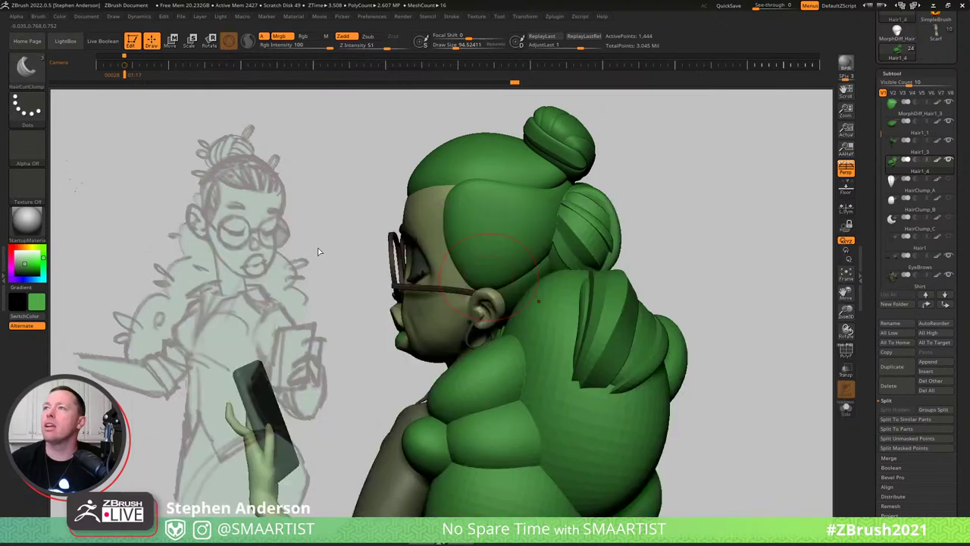
left_click(37, 15)
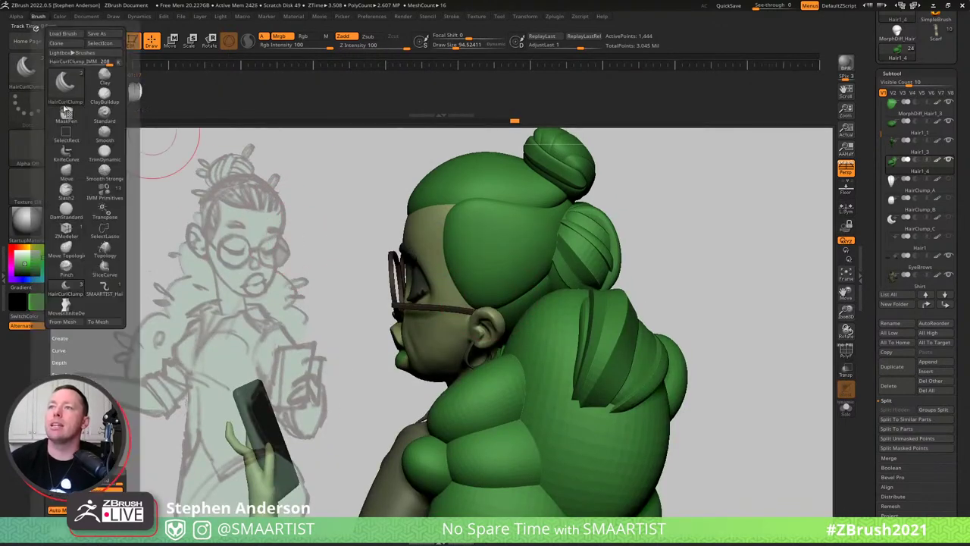
left_click(59, 362)
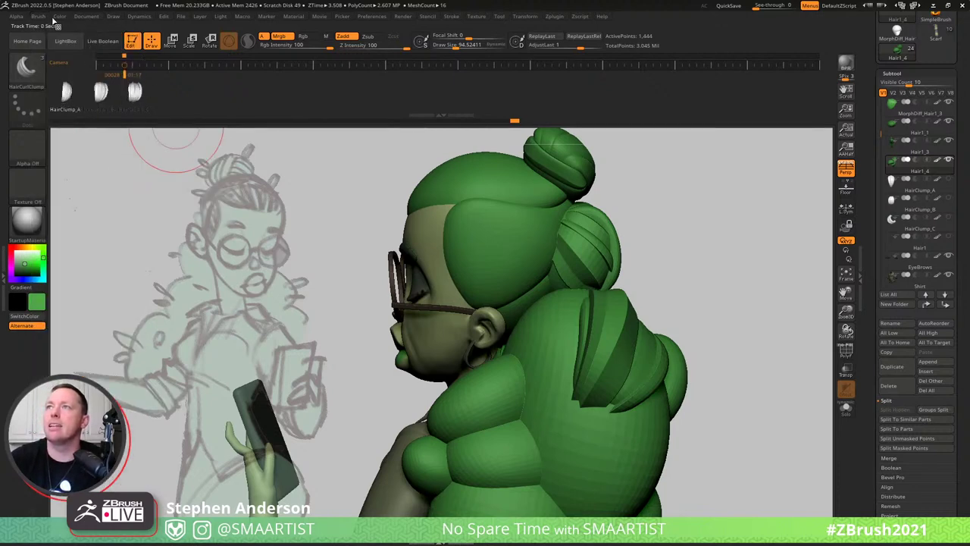
left_click(38, 16)
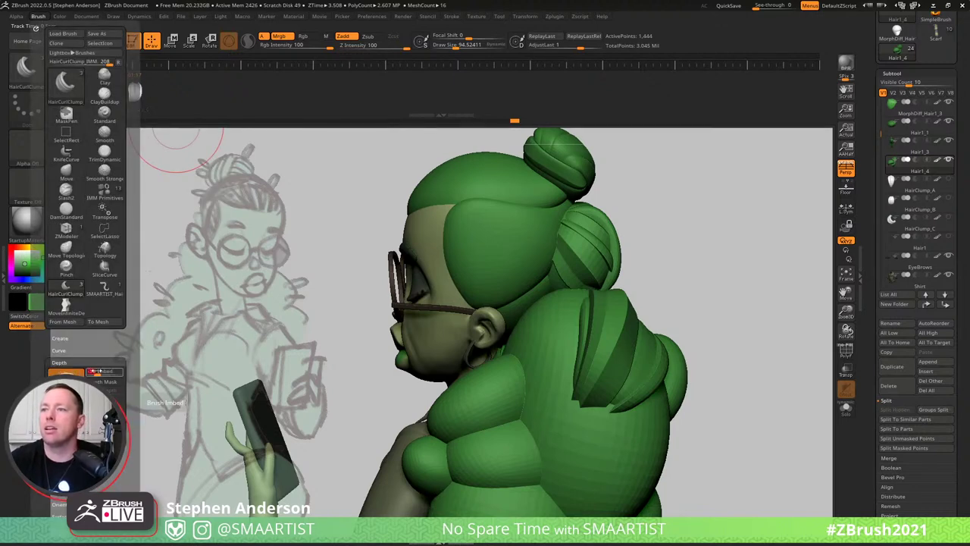
type("-50")
key("Return")
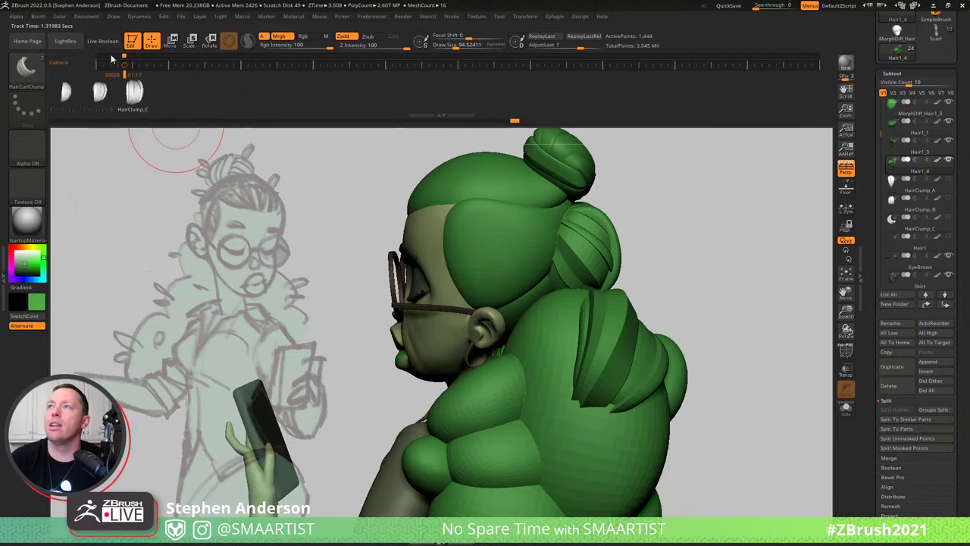
Save the modified brush over the existing HairCurlClump_IMM preset in the _SUMMIT folder.
left_click(38, 16)
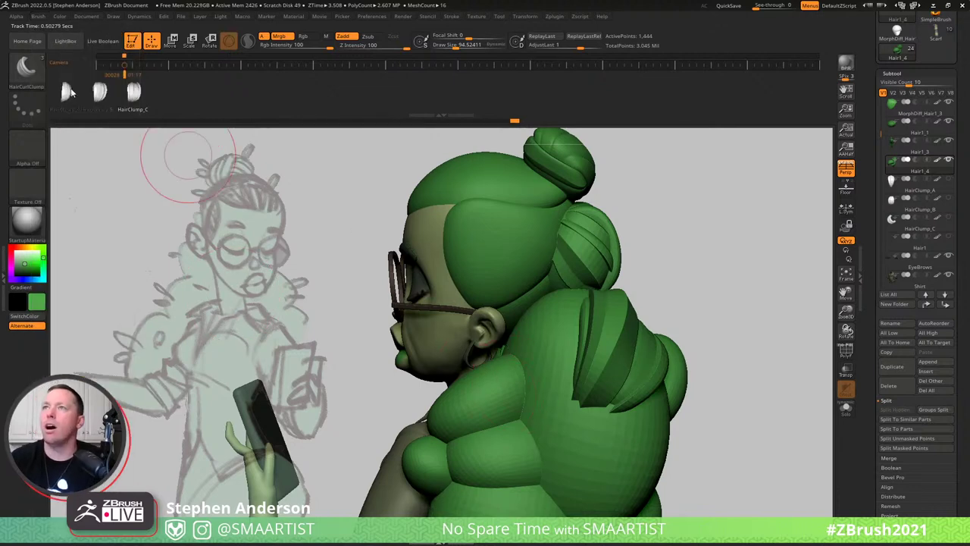
left_click(38, 16)
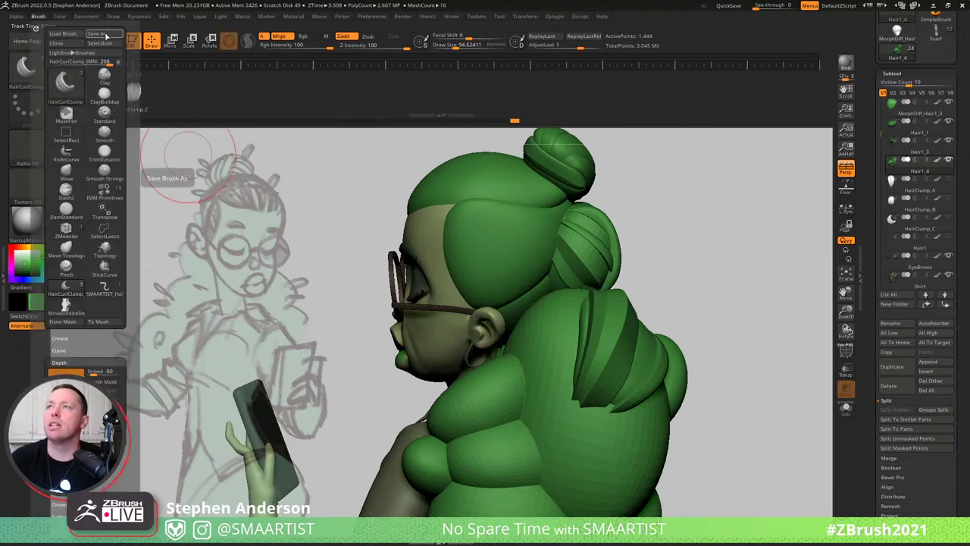
left_click(105, 34)
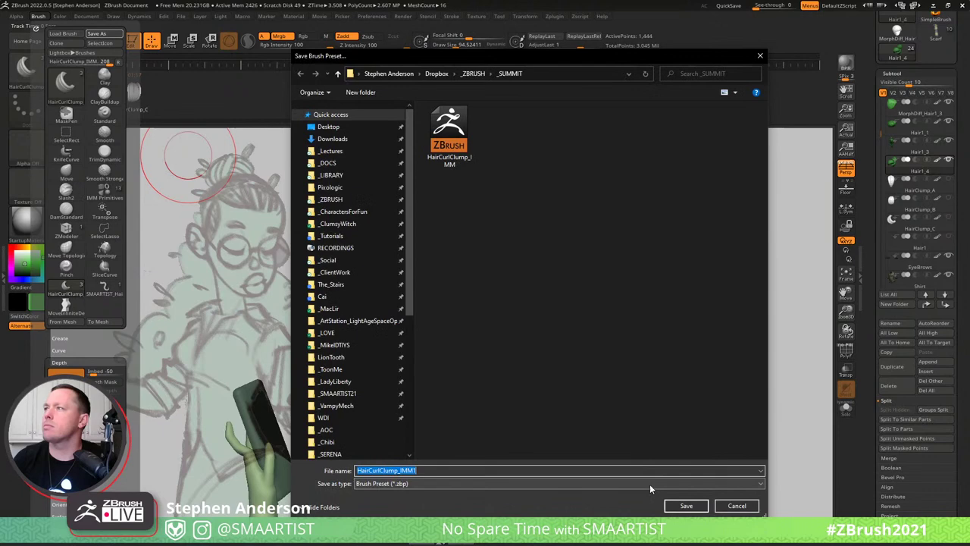
left_click(453, 150)
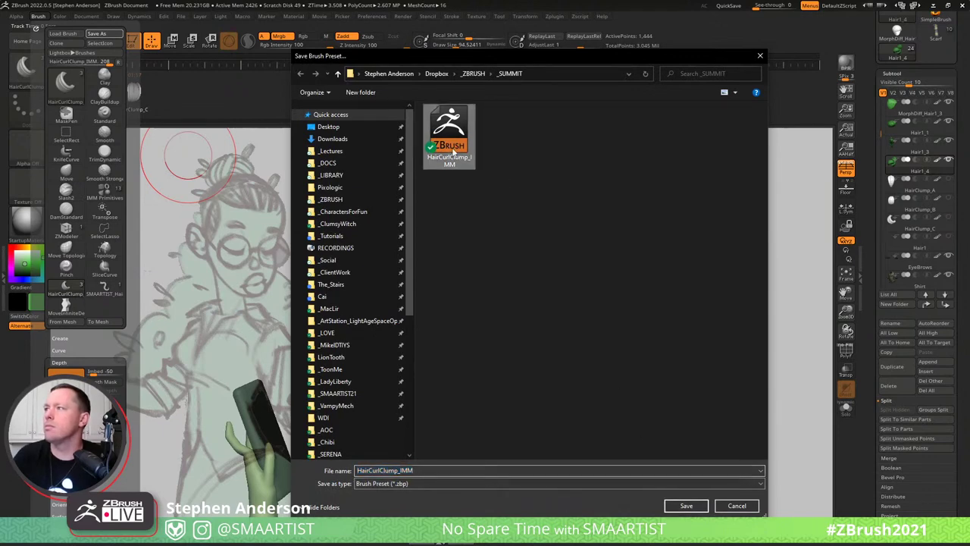
left_click(685, 506)
left_click(511, 267)
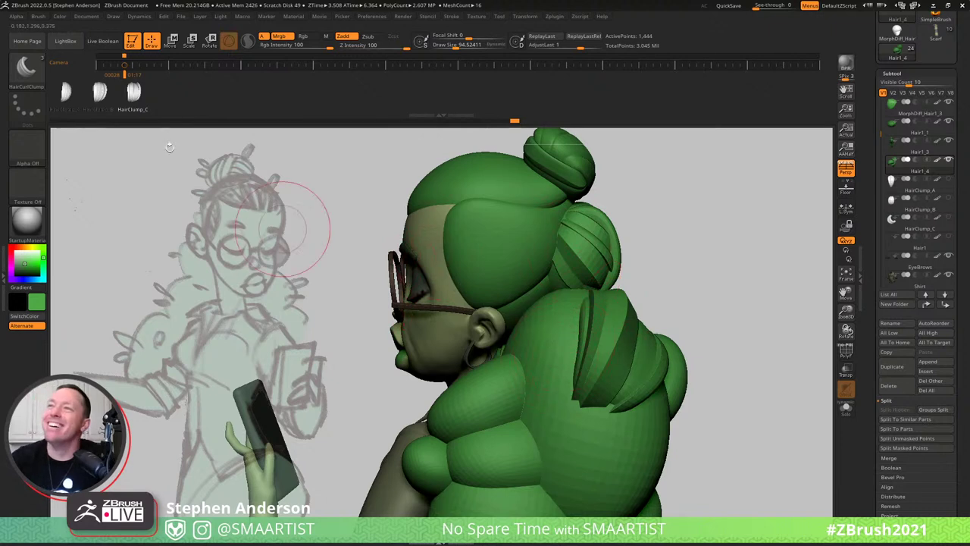
Insert a HairClump_C piece on the hair mass behind the ear, beside the existing large clump.
left_click(135, 95)
left_click_drag(543, 315, 557, 361)
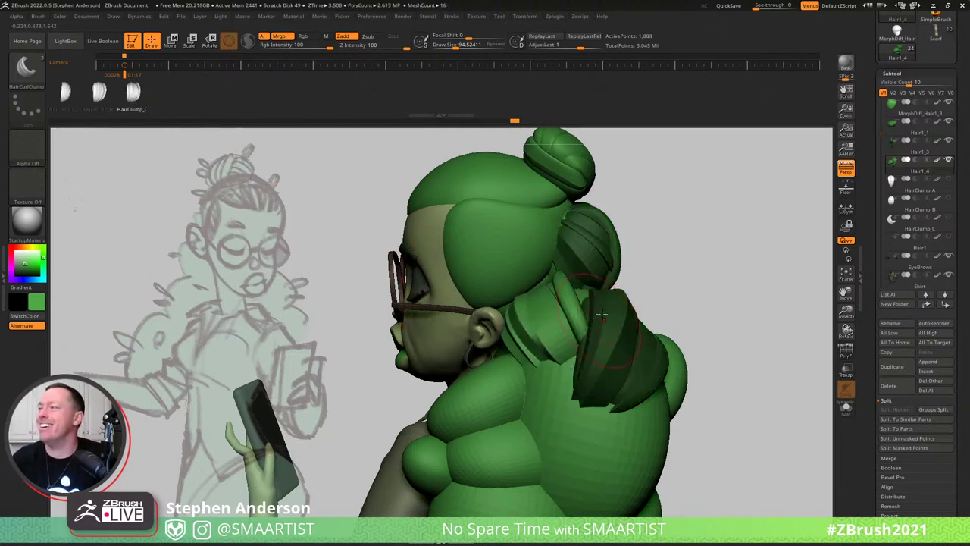
Shape the newly inserted clump behind the ear with the Move brush, using a draw size of about 129 and then about 42.
mouse_move(633, 309)
right_mouse_down()
mouse_move(580, 345)
mouse_move(596, 288)
right_mouse_up()
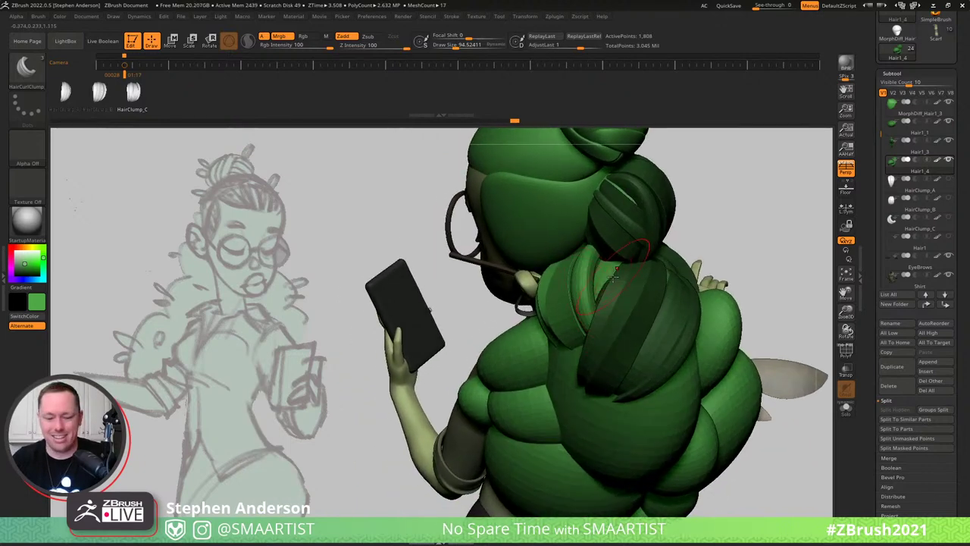
key("b")
key("m")
key("v")
key("s")
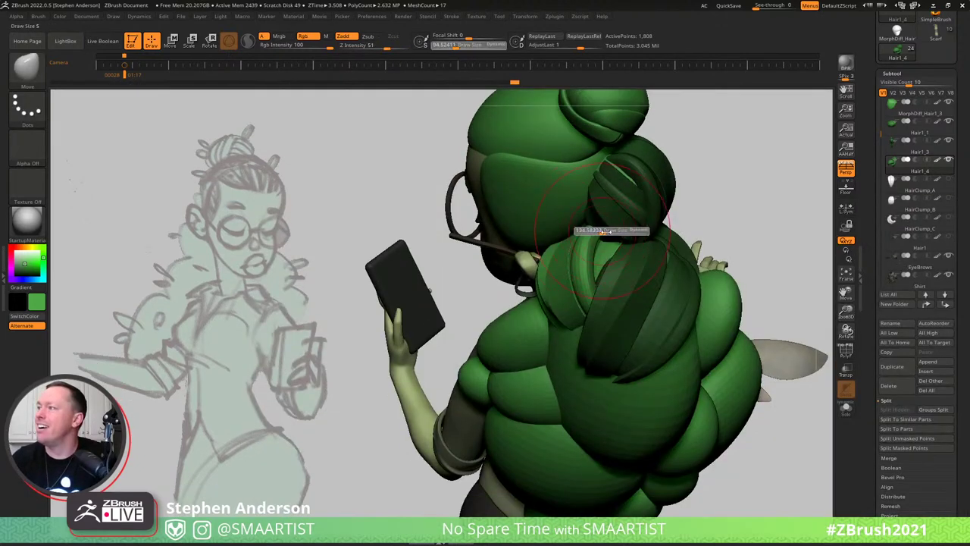
mouse_move(603, 231)
left_mouse_down()
mouse_move(636, 232)
mouse_move(634, 258)
mouse_move(585, 246)
mouse_move(566, 224)
left_mouse_up()
key("s")
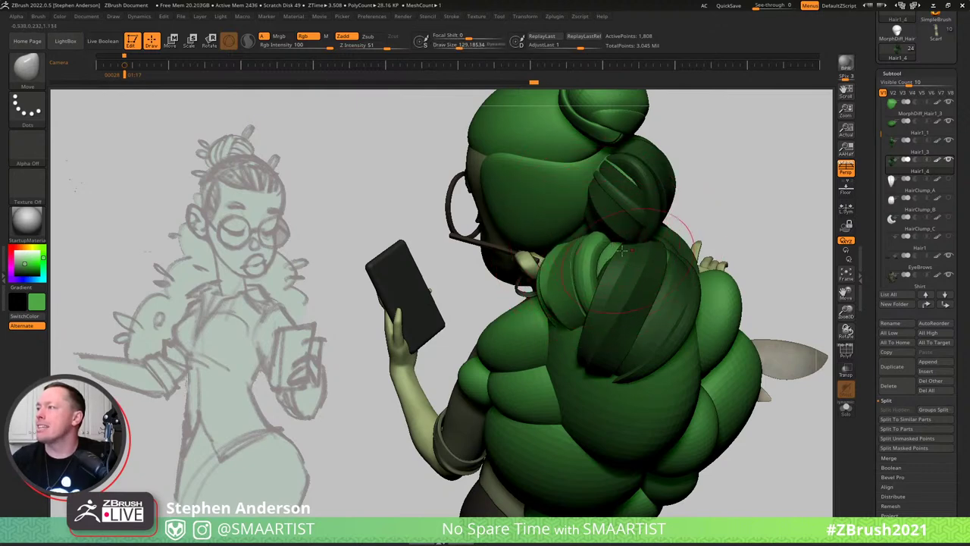
mouse_move(622, 250)
left_mouse_down()
mouse_move(634, 265)
mouse_move(650, 259)
mouse_move(586, 263)
left_mouse_up()
key("s")
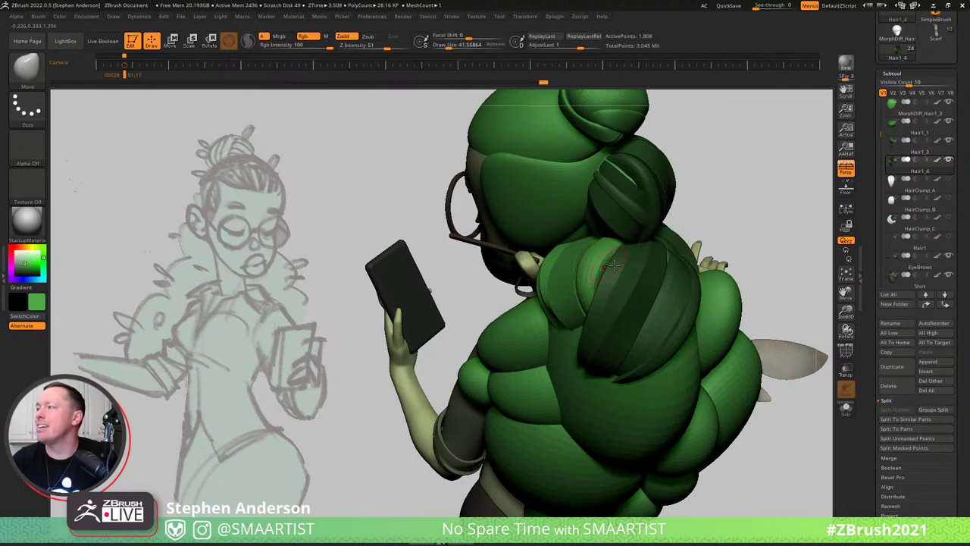
Refine the fold between the two clumps behind the ear with Move at draw sizes of about 81 and 48.
right_click_drag(614, 265, 654, 261)
key("s")
left_click_drag(587, 235, 584, 238)
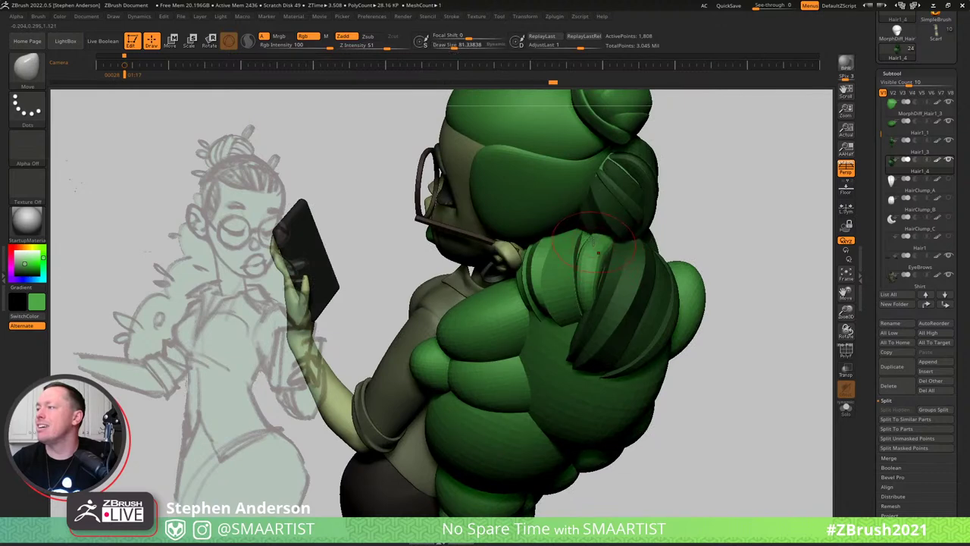
left_click(37, 16)
left_click_drag(68, 512, 68, 424)
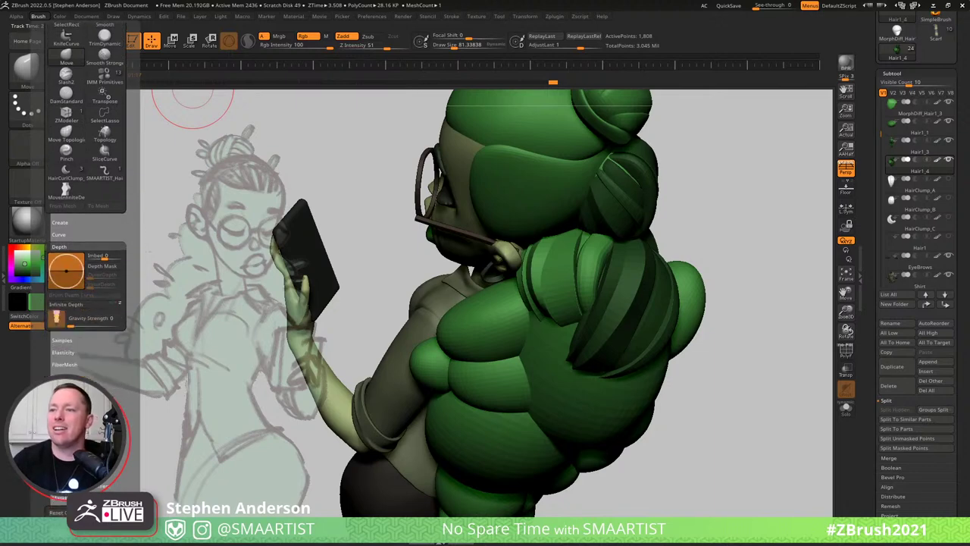
left_click(68, 437)
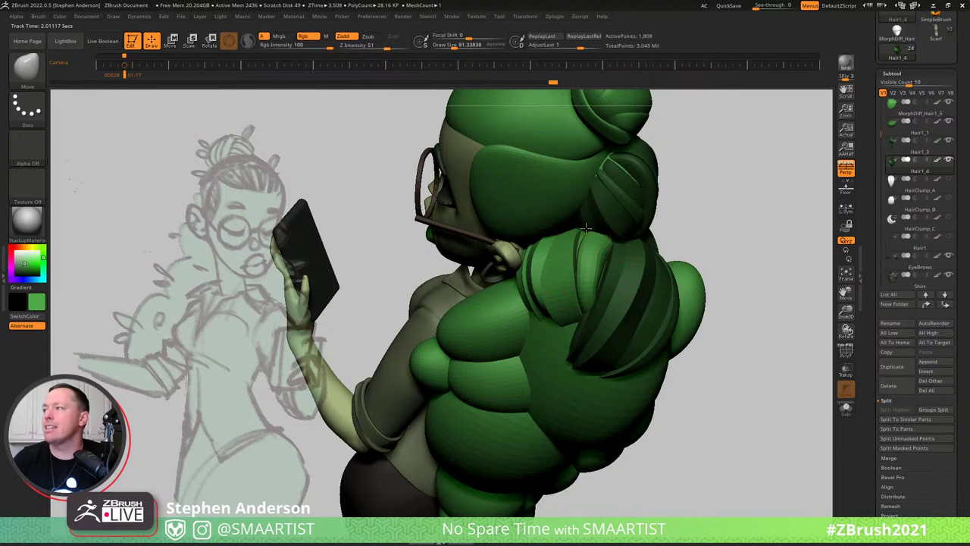
key("s")
left_click_drag(596, 252, 591, 252)
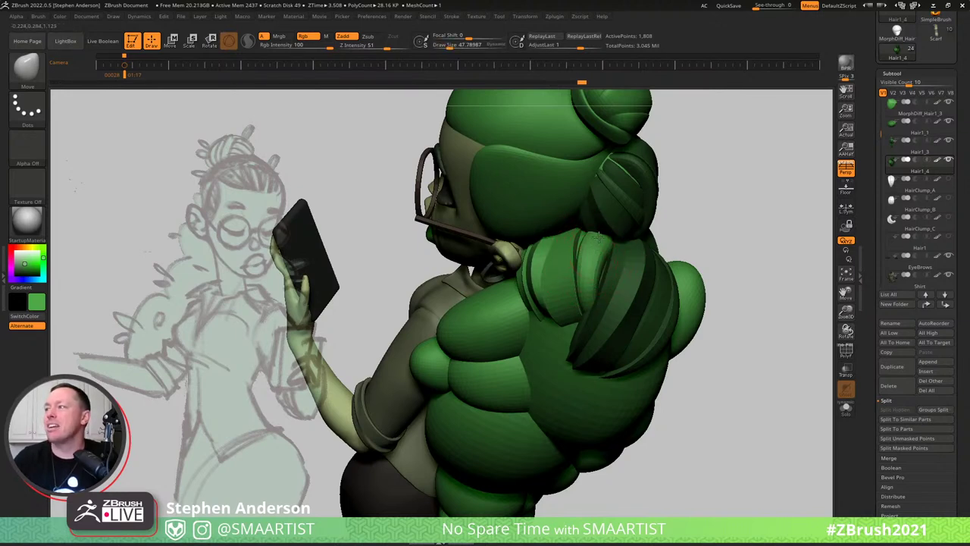
mouse_move(600, 245)
right_mouse_down()
mouse_move(588, 266)
mouse_move(610, 246)
mouse_move(513, 317)
mouse_move(563, 251)
mouse_move(553, 270)
mouse_move(520, 277)
mouse_move(493, 318)
mouse_move(530, 311)
mouse_move(534, 284)
mouse_move(589, 227)
right_mouse_up()
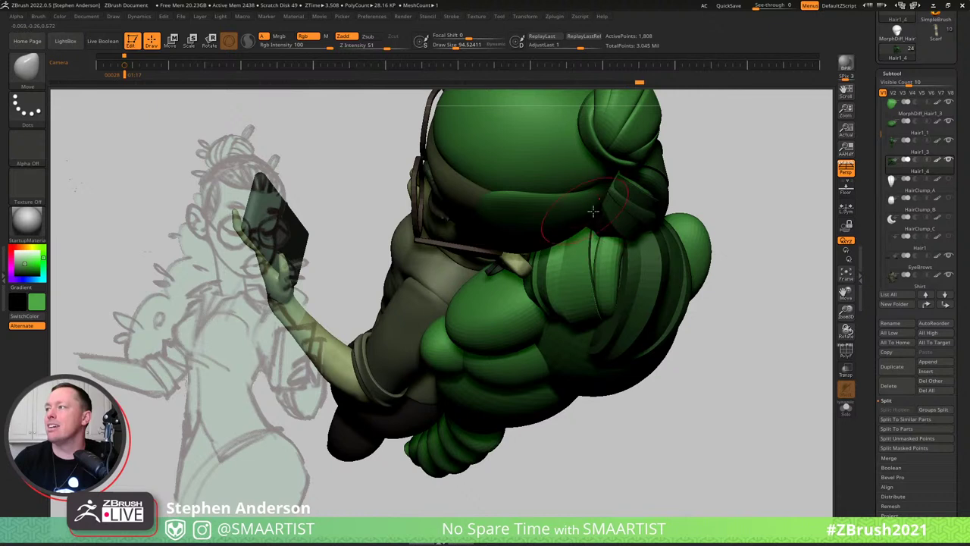
Adjust the clumps under the lower bun with Move at a draw size of about 99, using ghost transparency temporarily.
key("ctrl+t")
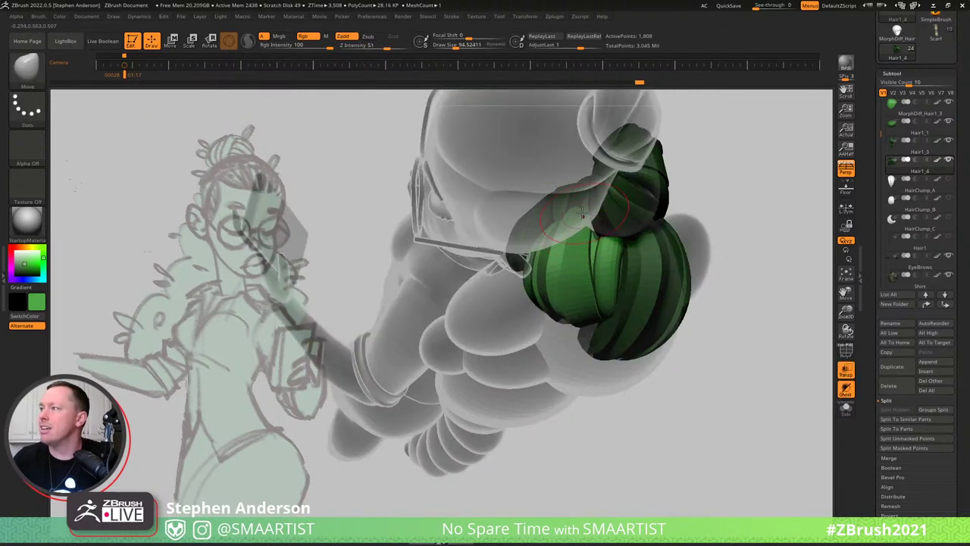
key("s")
left_click_drag(584, 217, 597, 241)
key("s")
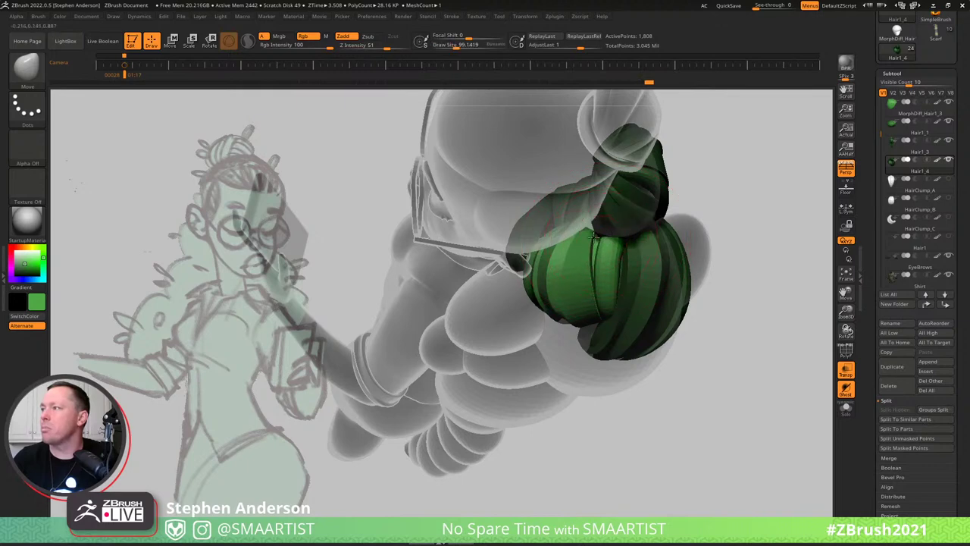
right_click_drag(596, 248, 585, 210)
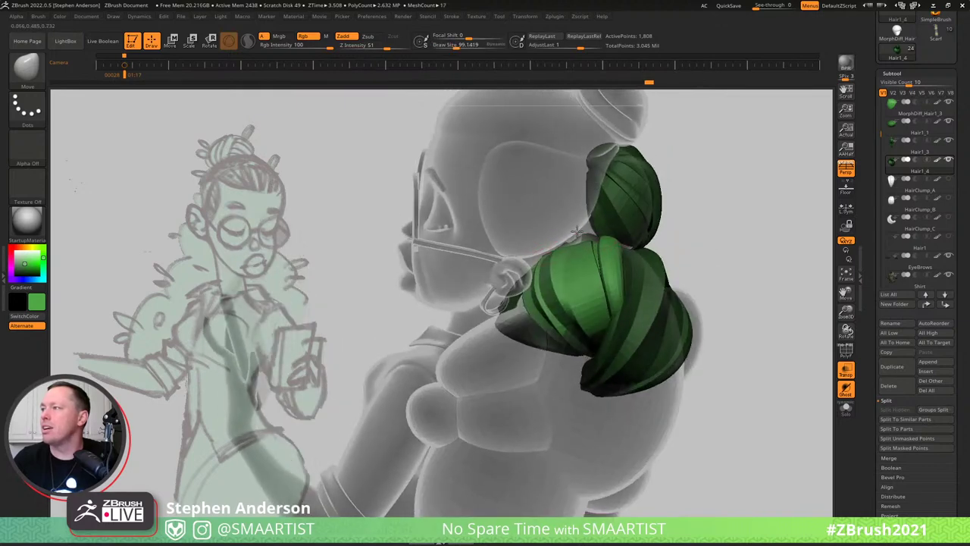
key("ctrl+t")
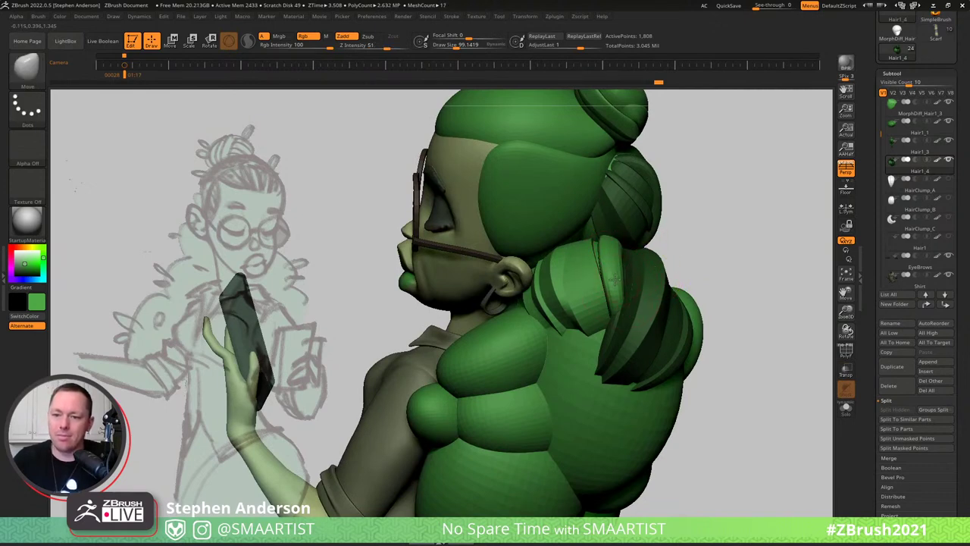
Reshape the inner edge of the clump behind the ear with Move Topological at a draw size of about 124.
mouse_move(615, 279)
right_mouse_down()
mouse_move(444, 275)
mouse_move(500, 266)
mouse_move(502, 247)
mouse_move(541, 249)
mouse_move(492, 291)
mouse_move(556, 257)
mouse_move(519, 343)
right_mouse_up()
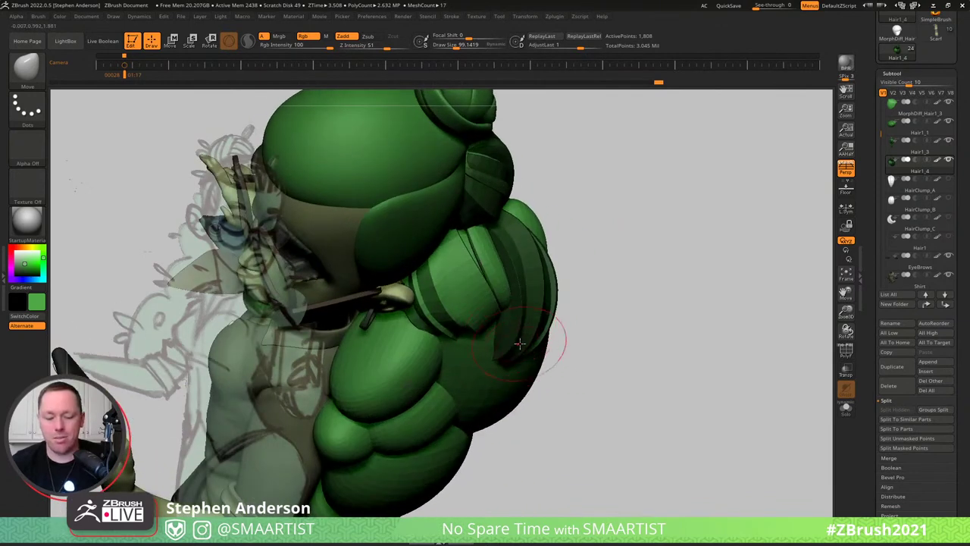
key("b")
key("m")
key("t")
right_click_drag(519, 274, 512, 294)
key("s")
left_click_drag(510, 294, 507, 291)
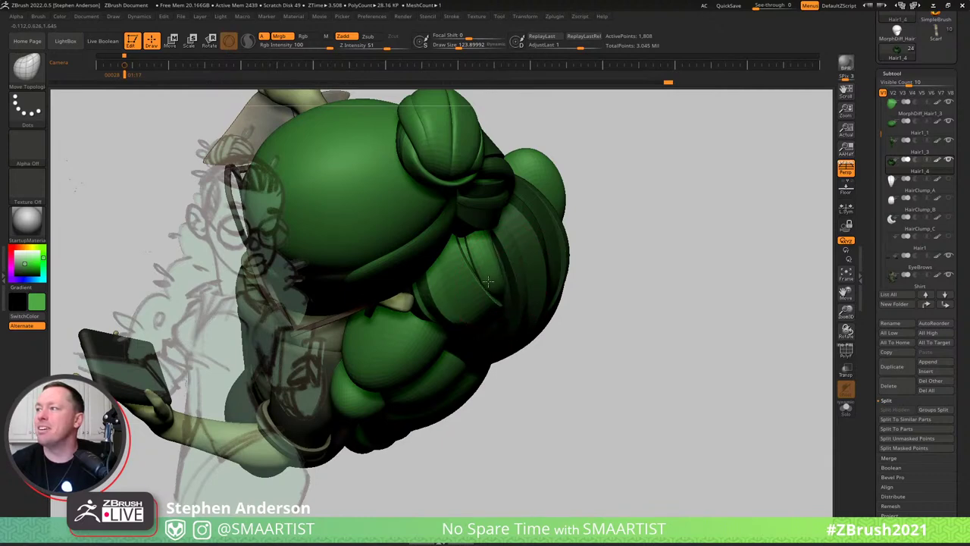
right_click_drag(480, 256, 510, 295)
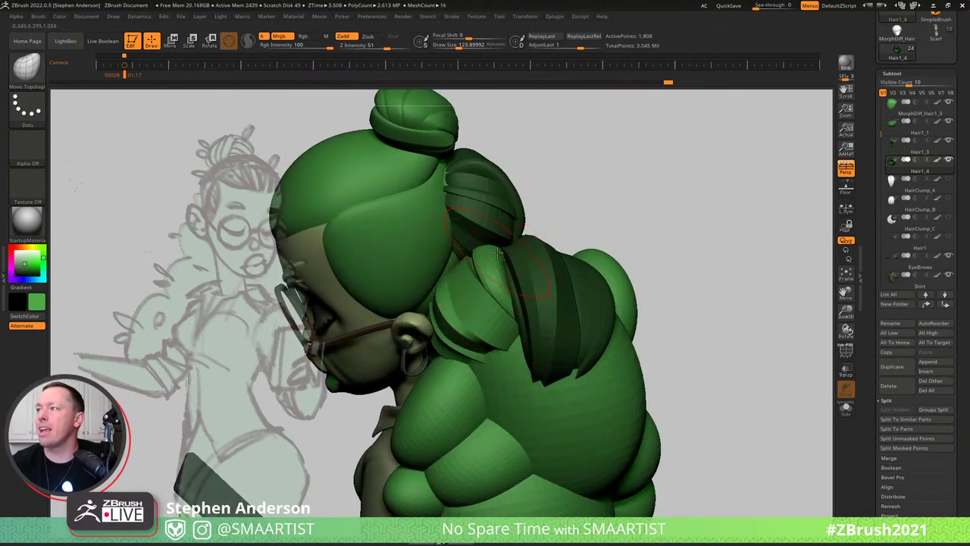
Show the polyframe without the smooth subdivision preview, and set Move Topological's draw size to about 42 for the clump's edge.
key("shift+f")
key("shift+d")
key("s")
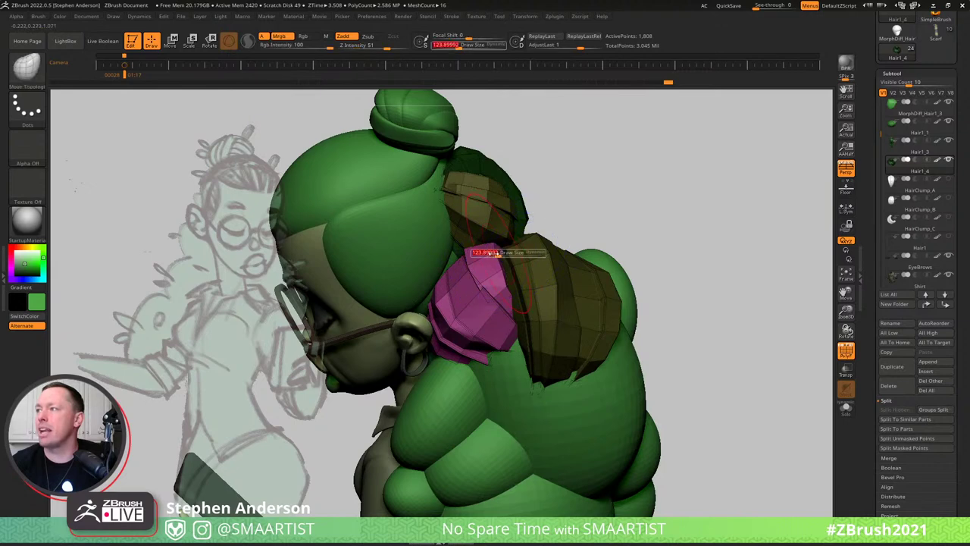
left_click_drag(490, 253, 488, 253)
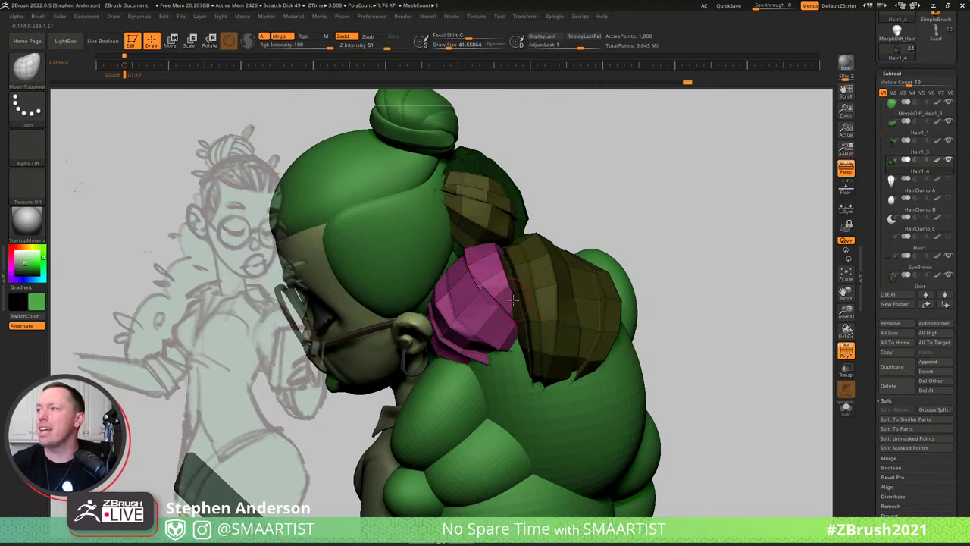
Isolate the pink clump behind the ear to adjust its edge, and bring back all clumps without the polyframe.
key("ctrl+shift")
left_click(501, 271, "ctrl+shift")
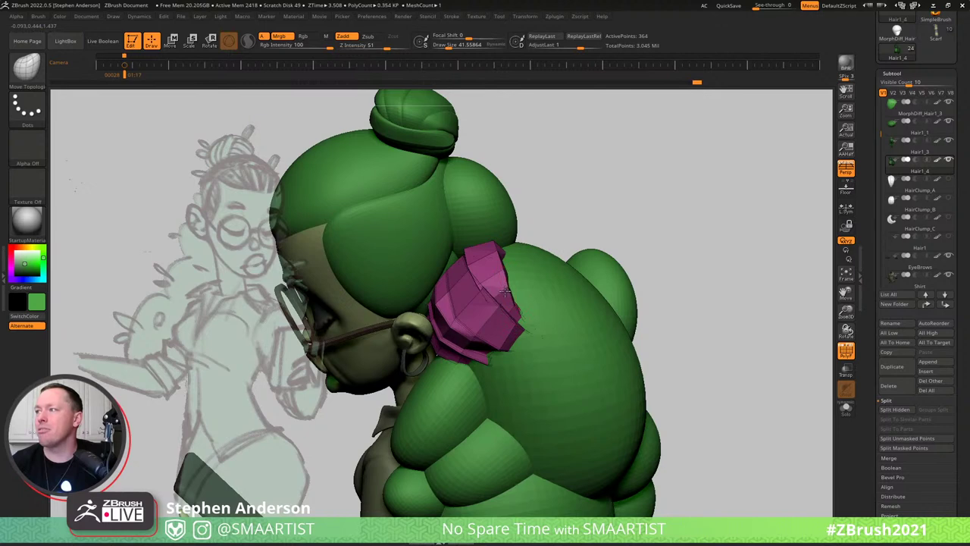
left_click(616, 179, "ctrl+shift")
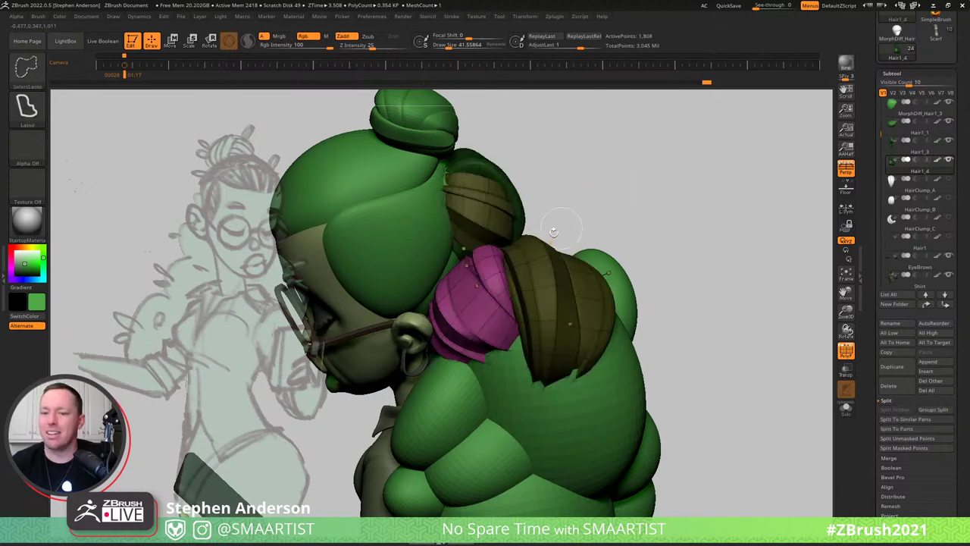
key("shift+f")
mouse_move(503, 293)
right_mouse_down()
mouse_move(508, 300)
mouse_move(576, 254)
right_mouse_up()
left_click_drag(603, 211, 640, 229, "ctrl")
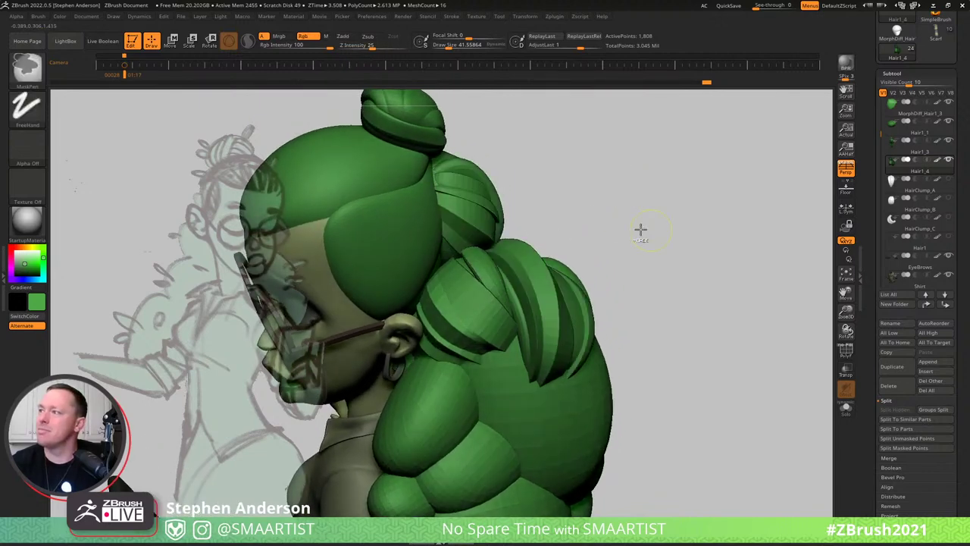
right_click_drag(640, 229, 576, 197, "ctrl")
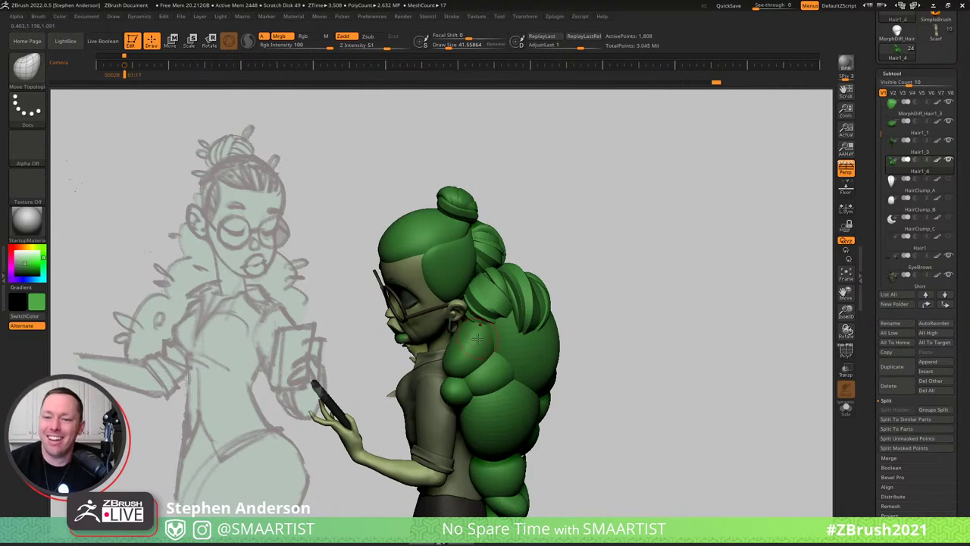
Insert a HairClump_A piece from the HairCurlClump brush on the front of the hair mass below the ear.
mouse_move(613, 321)
left_mouse_down()
mouse_move(656, 283)
mouse_move(607, 308)
left_mouse_up()
right_click_drag(607, 307, 605, 362, "ctrl")
key("b")
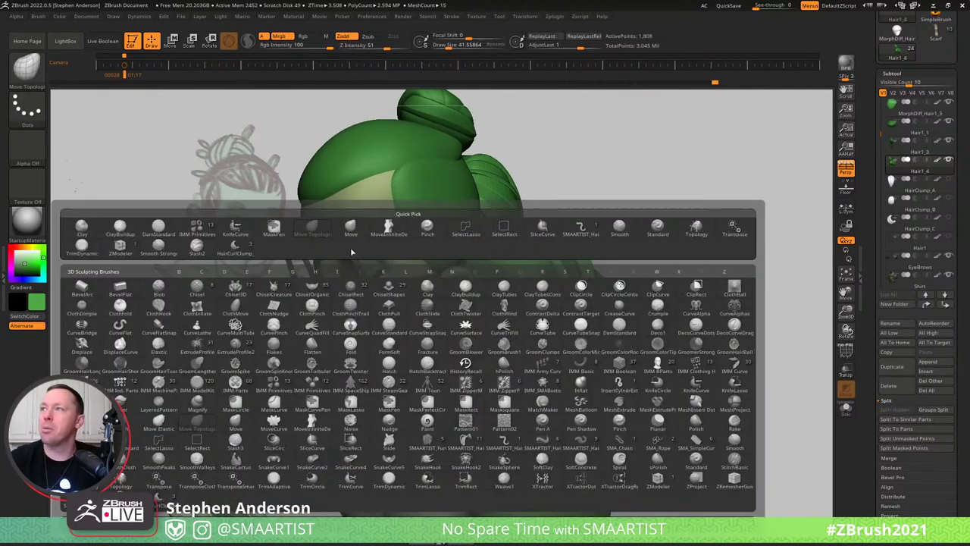
left_click(235, 245)
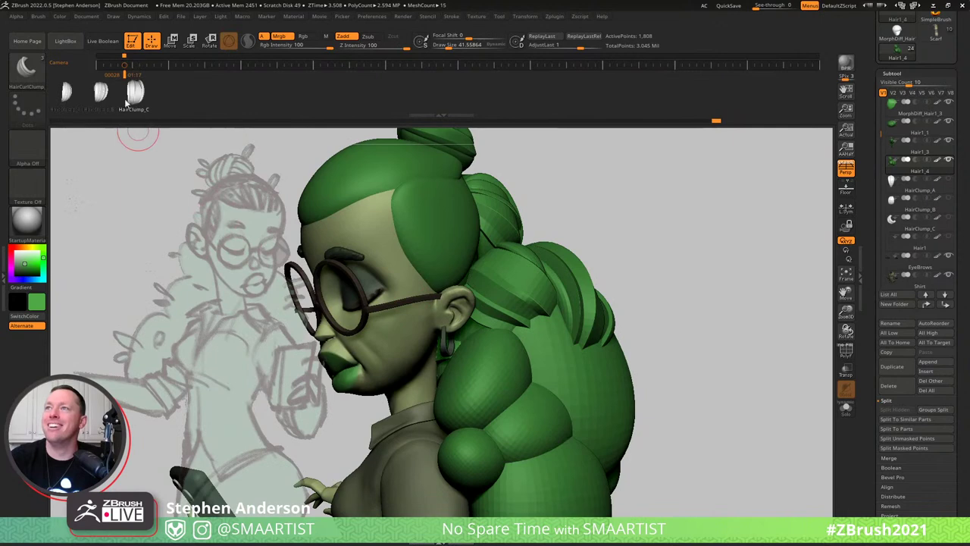
left_click(69, 96)
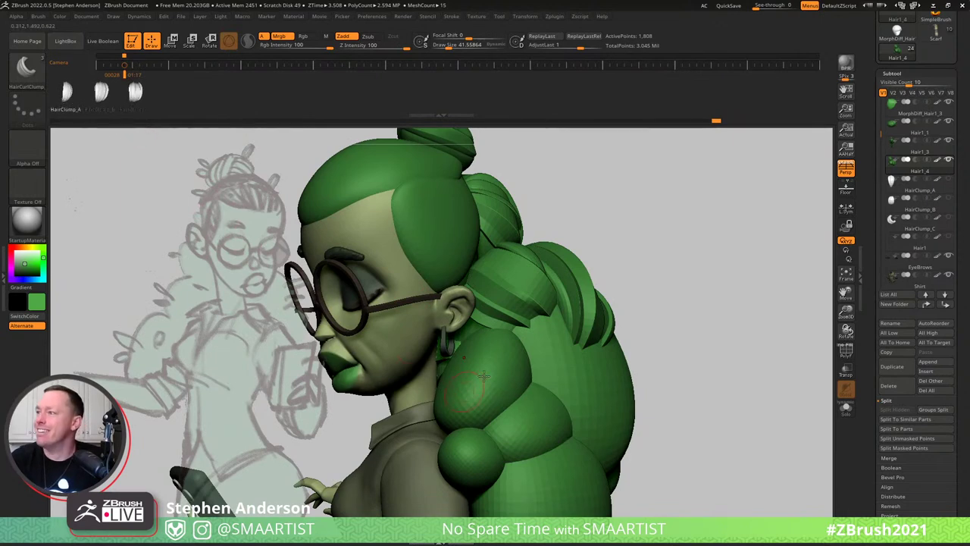
mouse_move(484, 376)
right_mouse_down()
mouse_move(496, 370)
mouse_move(455, 394)
mouse_move(464, 413)
right_mouse_up()
key("w")
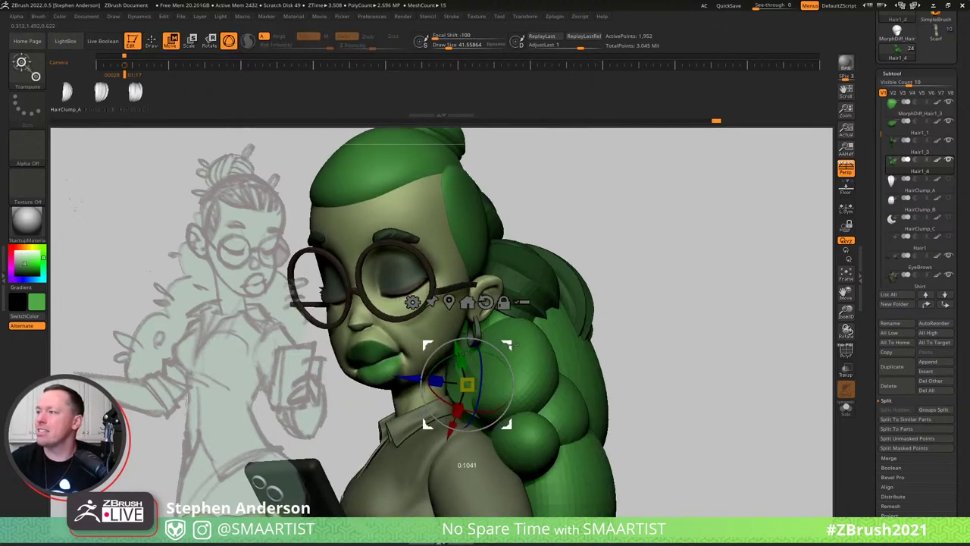
key("q")
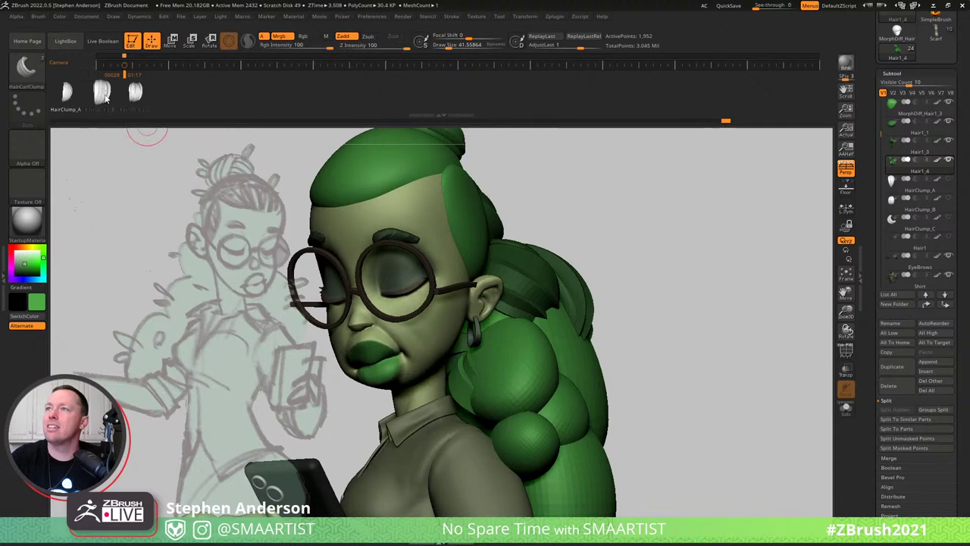
Insert a HairClump_C piece on the round hair mass below the earring.
left_click(103, 93)
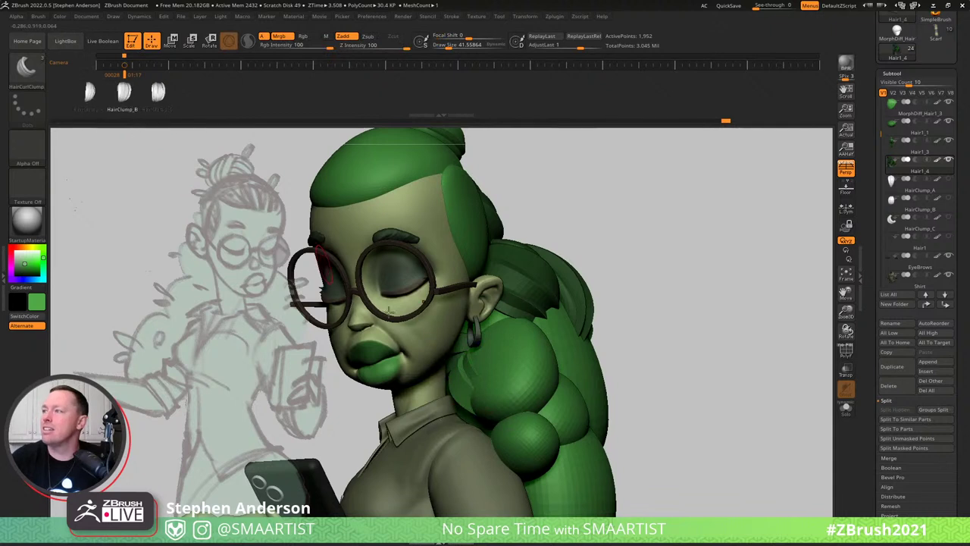
left_click(157, 92)
left_click_drag(499, 351, 529, 413)
right_click_drag(633, 416, 528, 419)
Fit the new clump around the round hair mass below the ear with the Move brush at a draw size of about 129.
key("b")
key("m")
key("v")
right_click_drag(558, 349, 532, 307)
key("s")
left_click_drag(539, 312, 552, 313)
left_click_drag(526, 326, 536, 329)
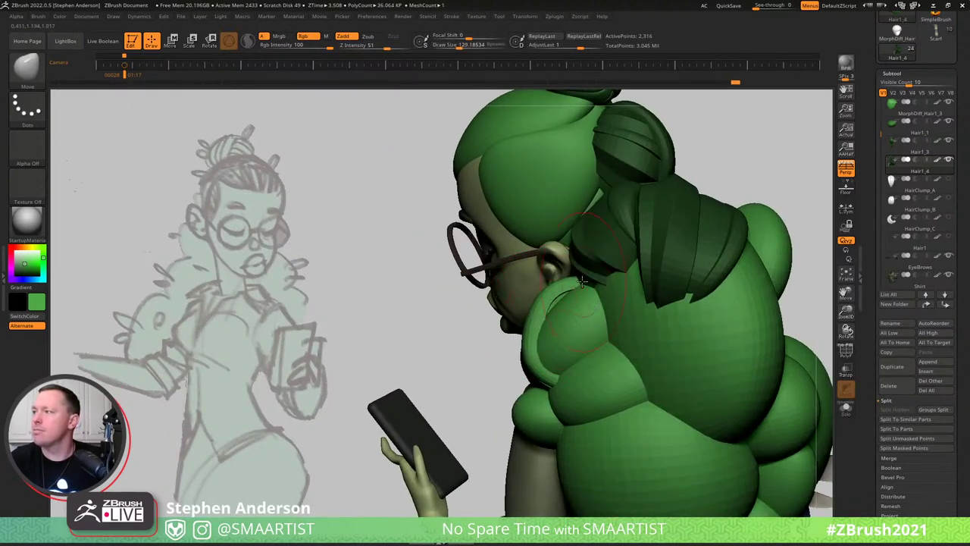
left_click_drag(573, 284, 586, 296)
right_click_drag(567, 323, 554, 361)
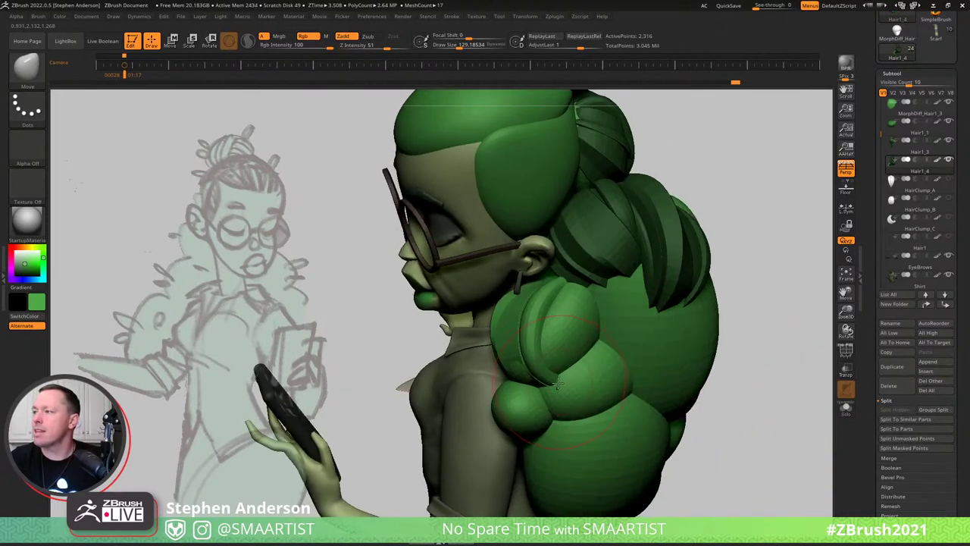
right_click_drag(547, 395, 671, 263)
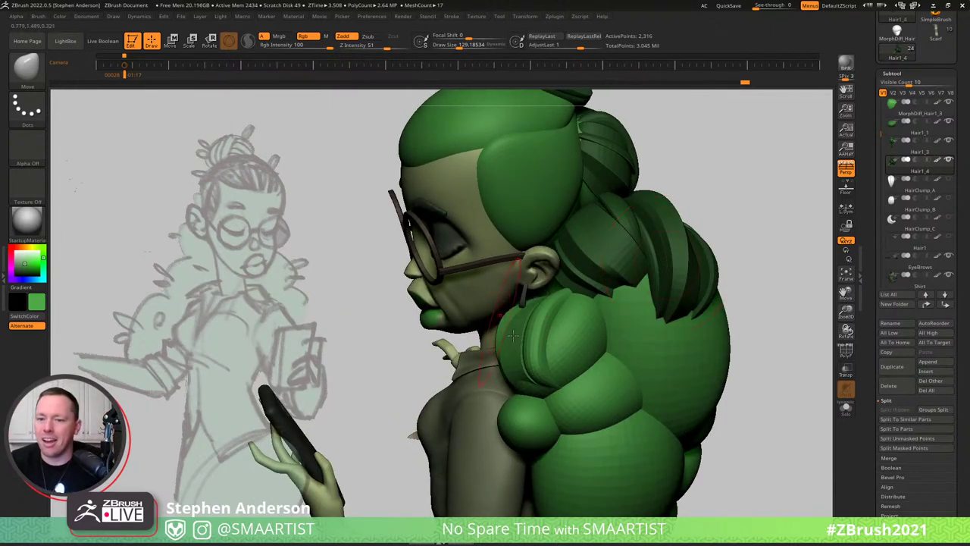
right_click_drag(519, 338, 519, 384)
right_click_drag(480, 358, 544, 282)
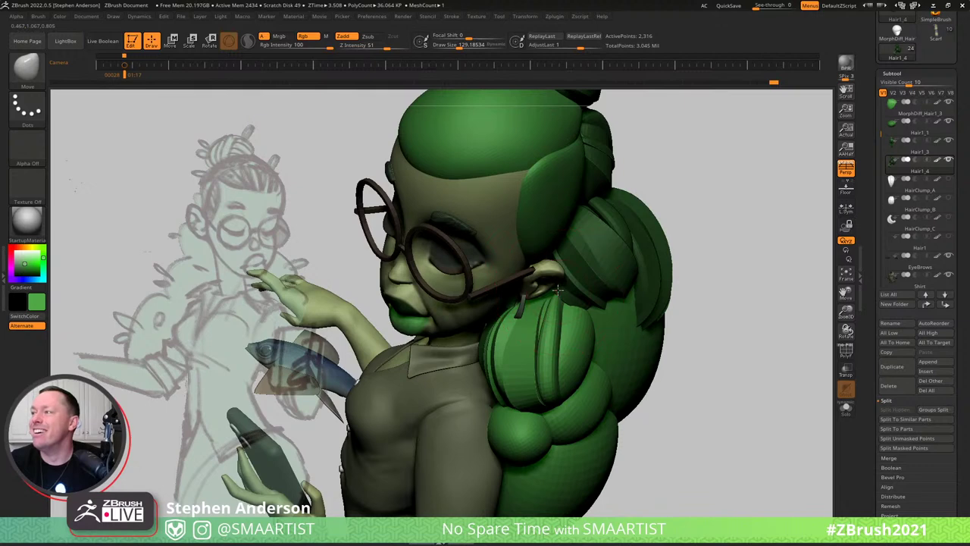
Refine the upper end of the clump under the earring with Move at a draw size of about 77.
key("s")
left_click_drag(553, 291, 546, 289)
right_click_drag(546, 289, 543, 289)
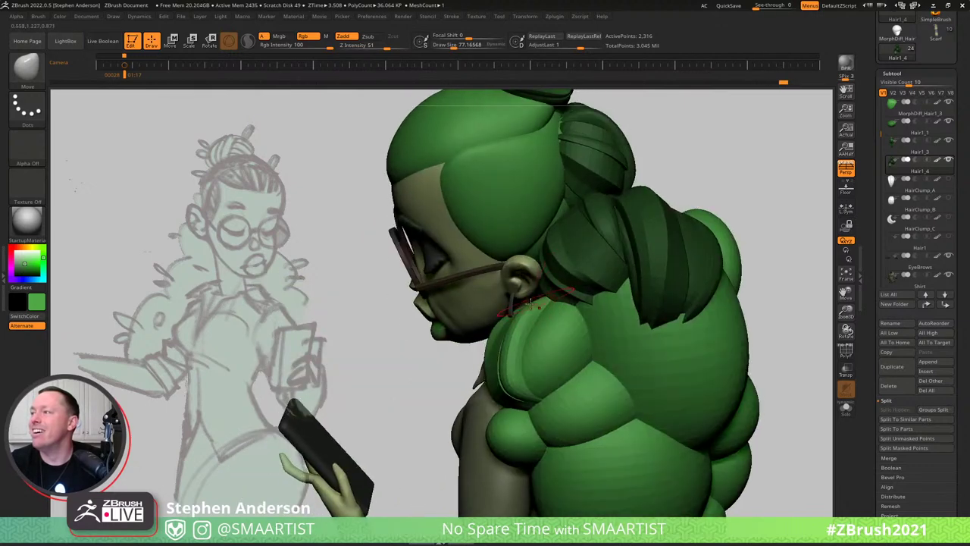
right_click_drag(558, 299, 599, 304)
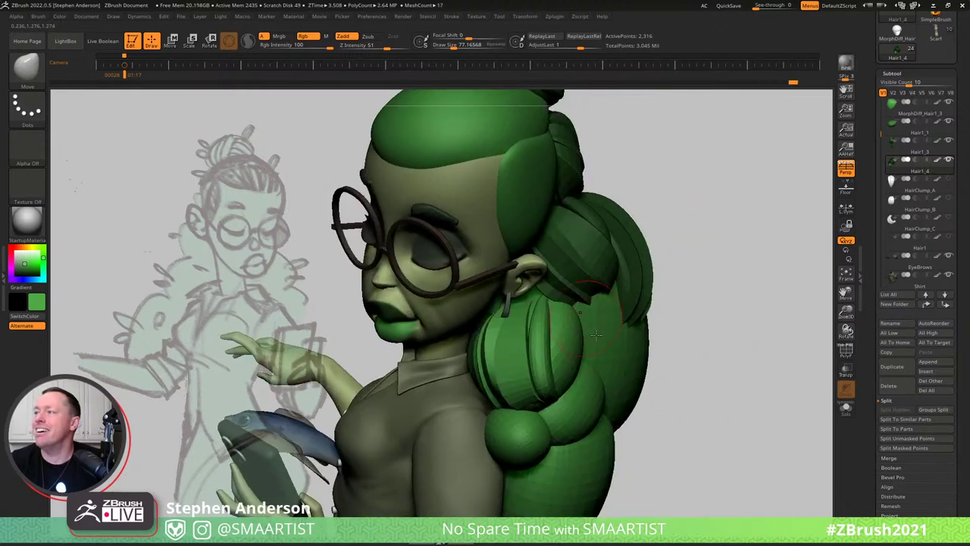
Insert a HairClump_A piece from the HairCurlClump brush on the rear side of the round hair mass below the ear.
key("b")
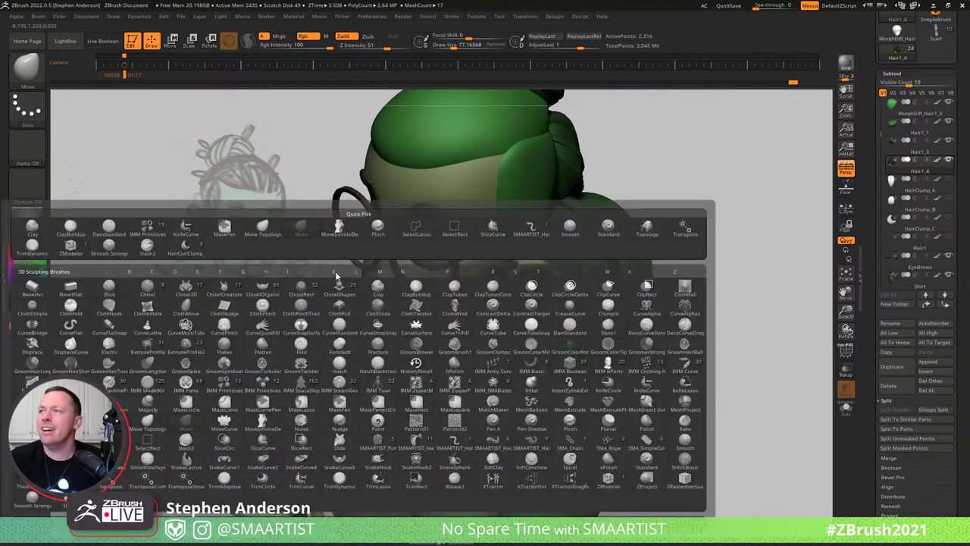
left_click(186, 249)
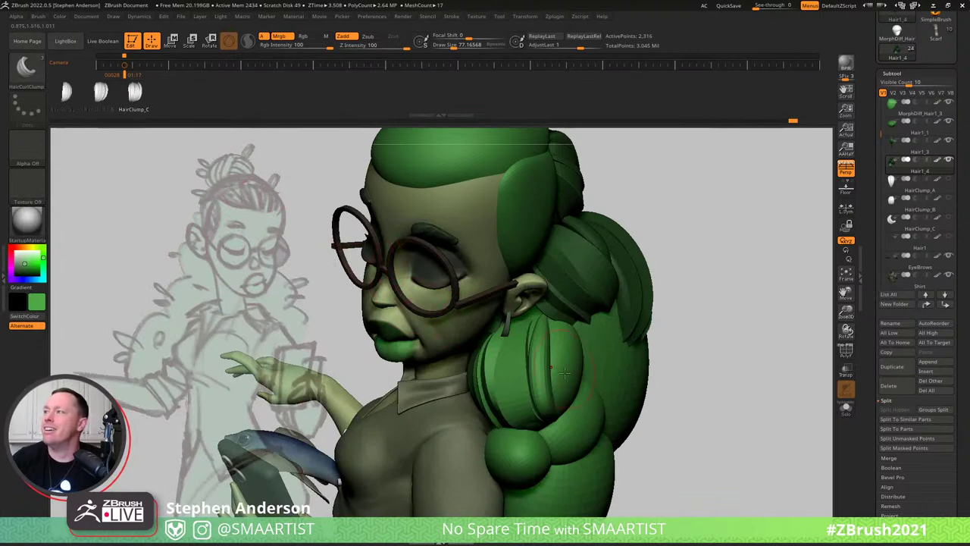
right_click_drag(544, 365, 593, 364)
left_click_drag(586, 369, 554, 387)
key("ctrl+z")
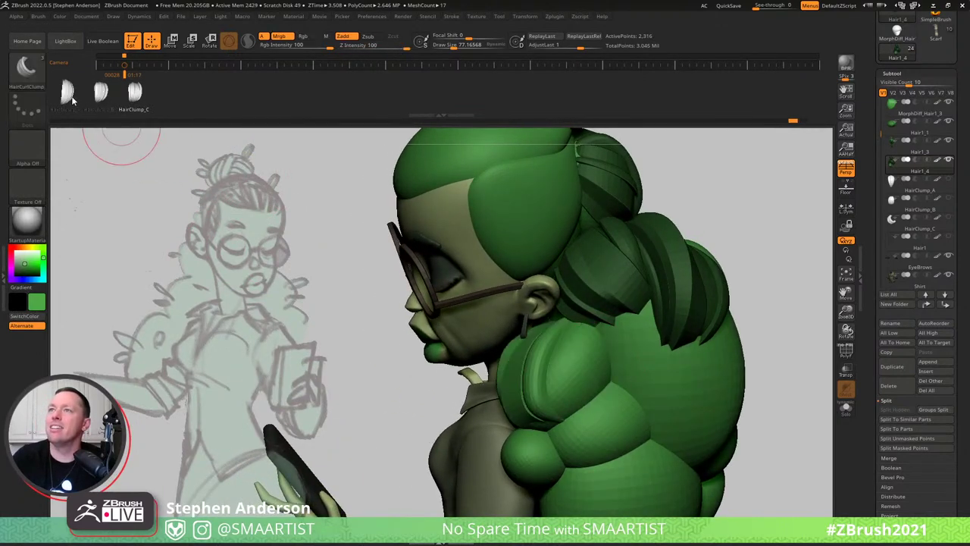
left_click(66, 93)
left_click_drag(591, 366, 558, 388)
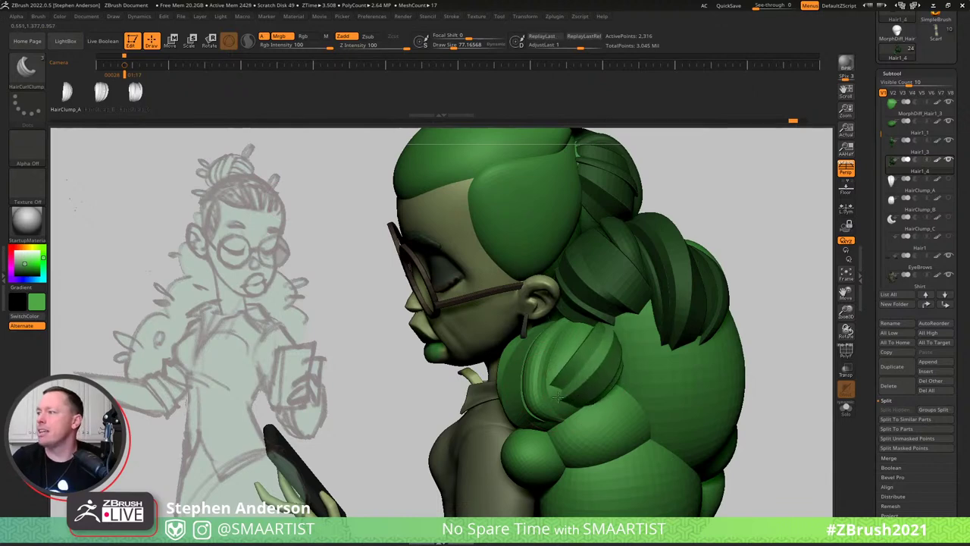
Set the crease level of the hair clumps to 1 in the geometry settings.
right_click_drag(557, 389, 646, 388)
key("shift+f")
key("shift+f")
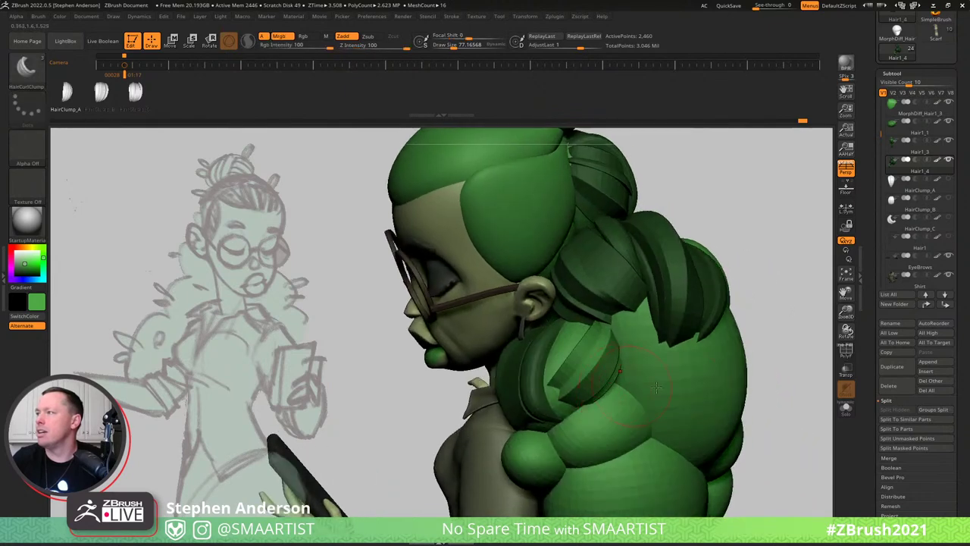
scroll(950, 498, "down", 4)
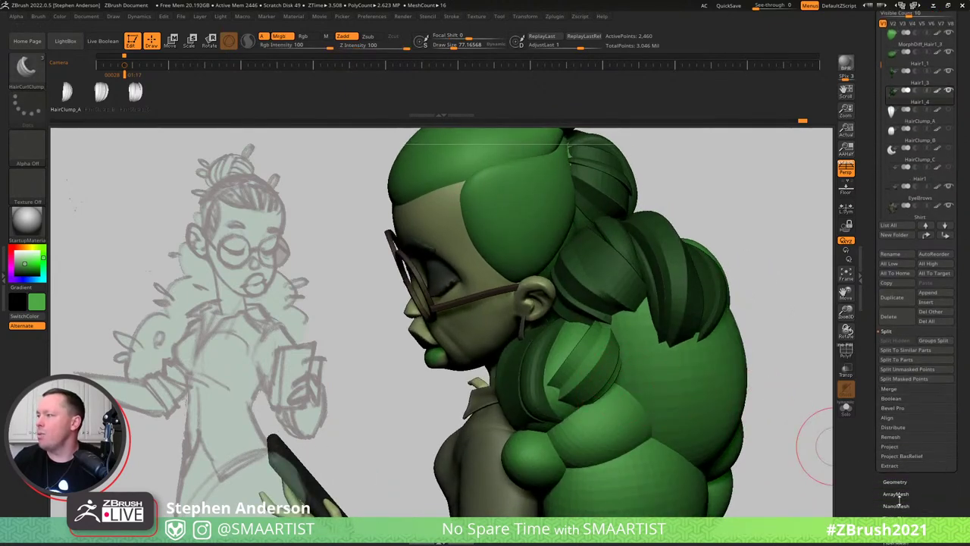
left_click(899, 481)
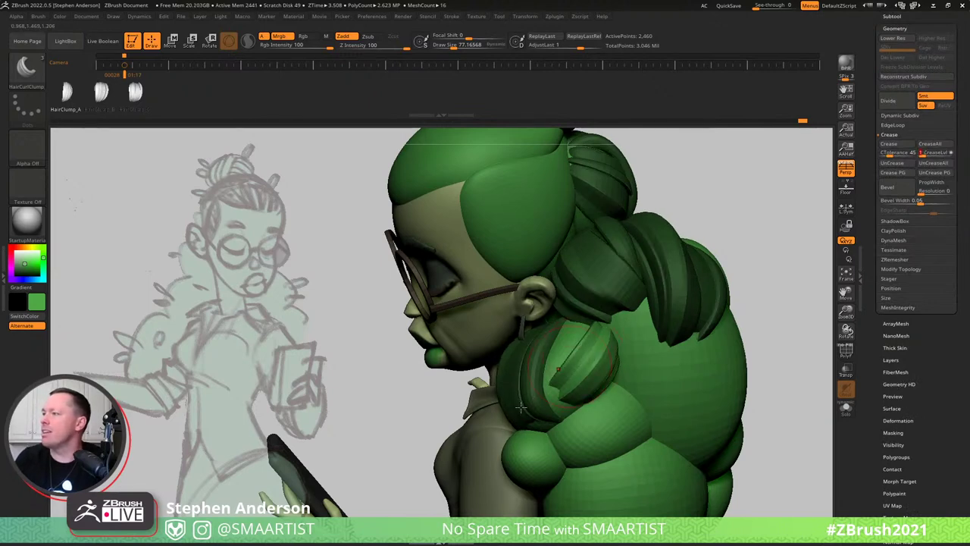
right_click_drag(595, 366, 558, 394)
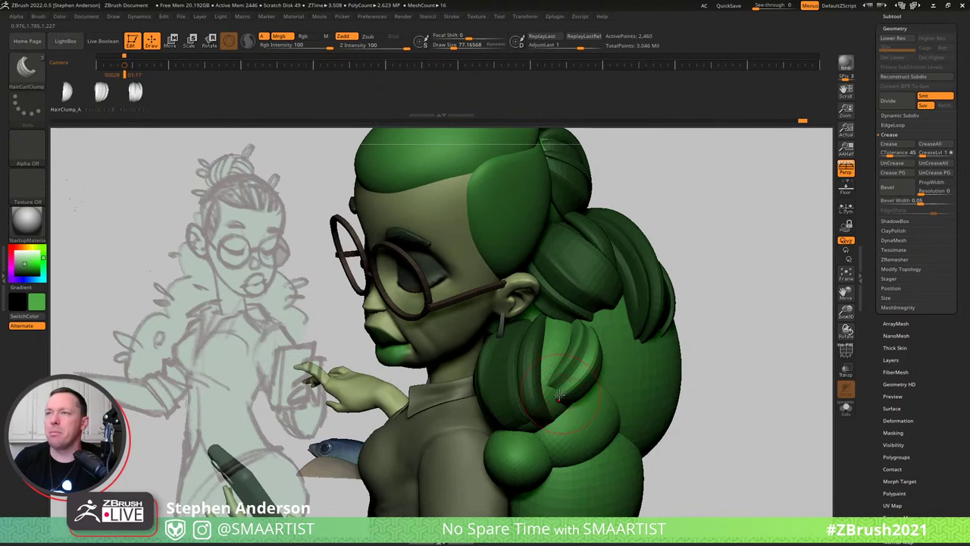
Shape the new clump around the round mass with the Move brush at a draw size of about 169.
key("b")
key("m")
key("v")
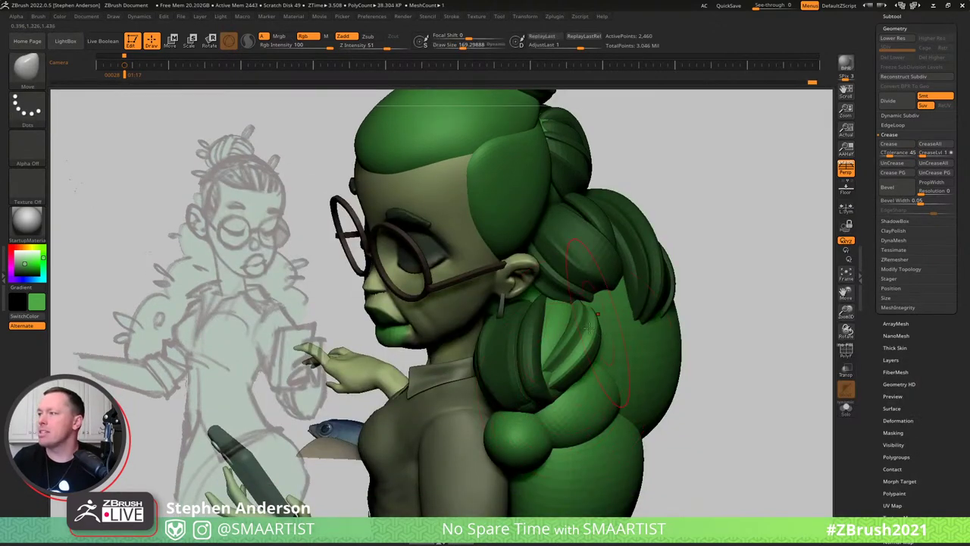
key("ctrl")
key("ctrl+z")
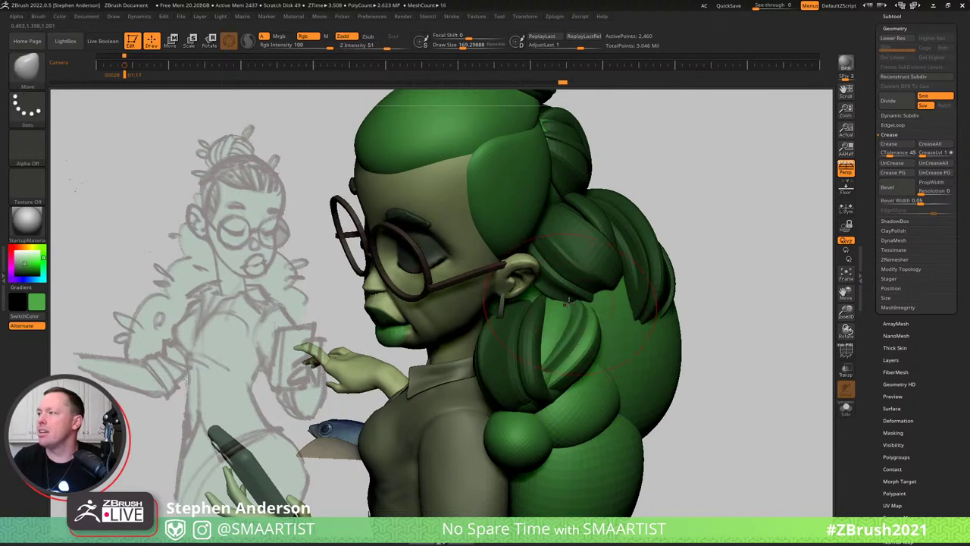
left_click_drag(499, 296, 518, 307)
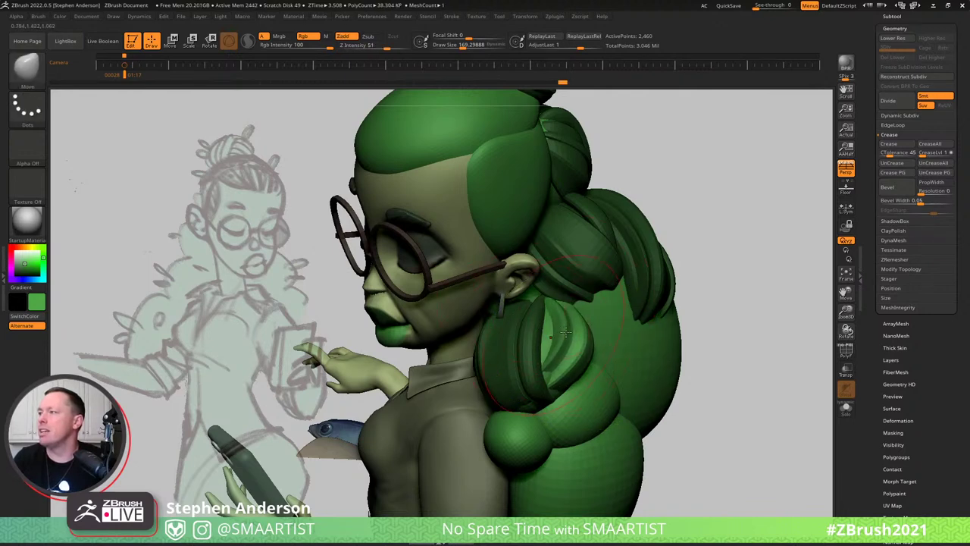
Reposition and rotate the new clump with the transform gizmo so it sits closer against the neighbouring clump under the ear.
key("s")
mouse_move(561, 333)
right_mouse_down()
mouse_move(589, 350)
mouse_move(627, 310)
right_mouse_up()
key("e")
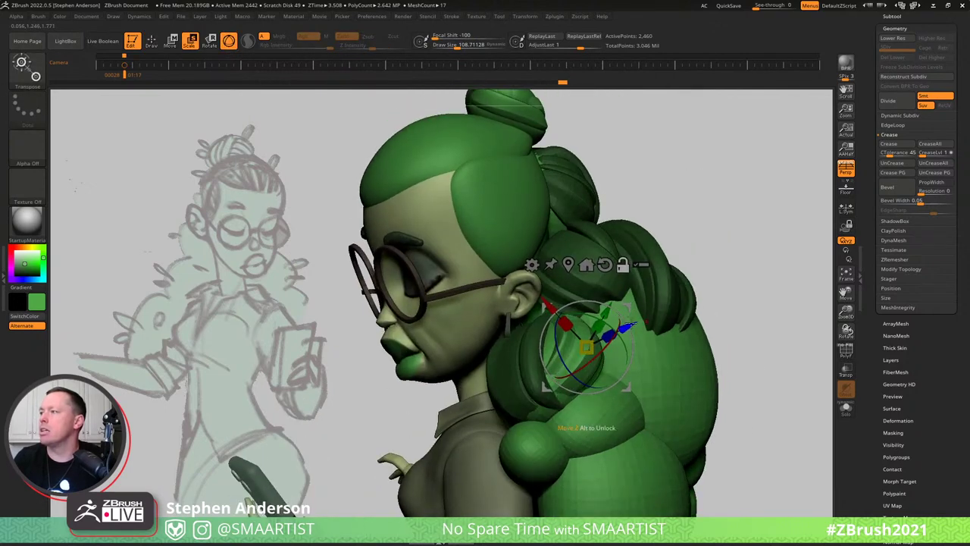
left_click_drag(628, 324, 605, 335)
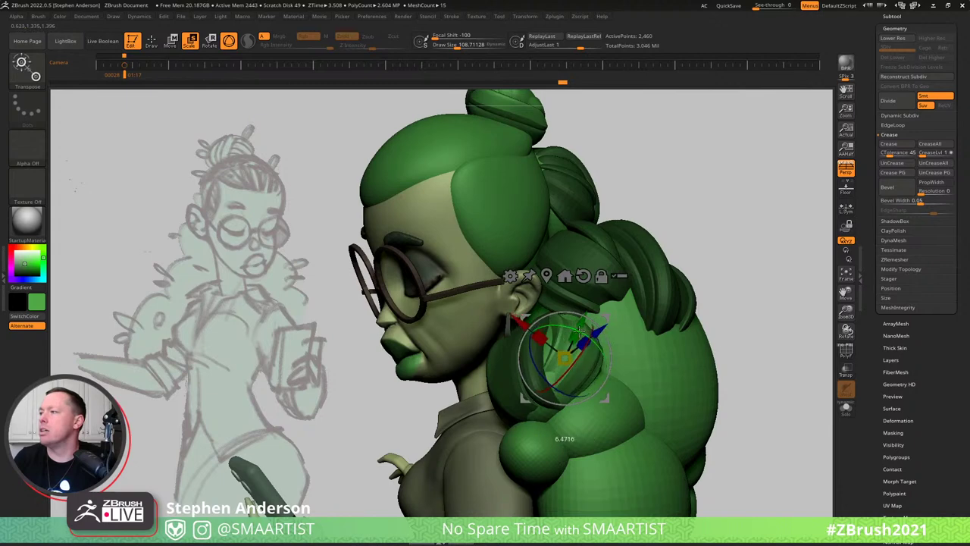
key("q")
Refine the rear edge of the clump with the Move brush at a draw size of about 51.
mouse_move(571, 327)
right_mouse_down()
mouse_move(595, 338)
mouse_move(574, 369)
right_mouse_up()
key("s")
left_click_drag(576, 367, 573, 367)
left_click_drag(585, 362, 611, 382)
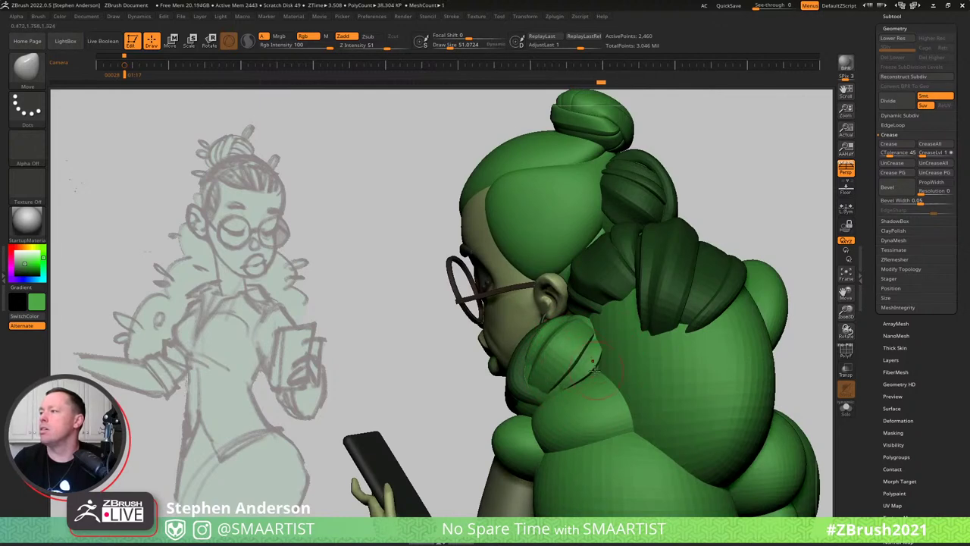
Adjust the clump's fit over the round mass from several angles with Move at a draw size of about 86.
mouse_move(572, 383)
right_mouse_down()
mouse_move(591, 393)
mouse_move(593, 425)
right_mouse_up()
key("s")
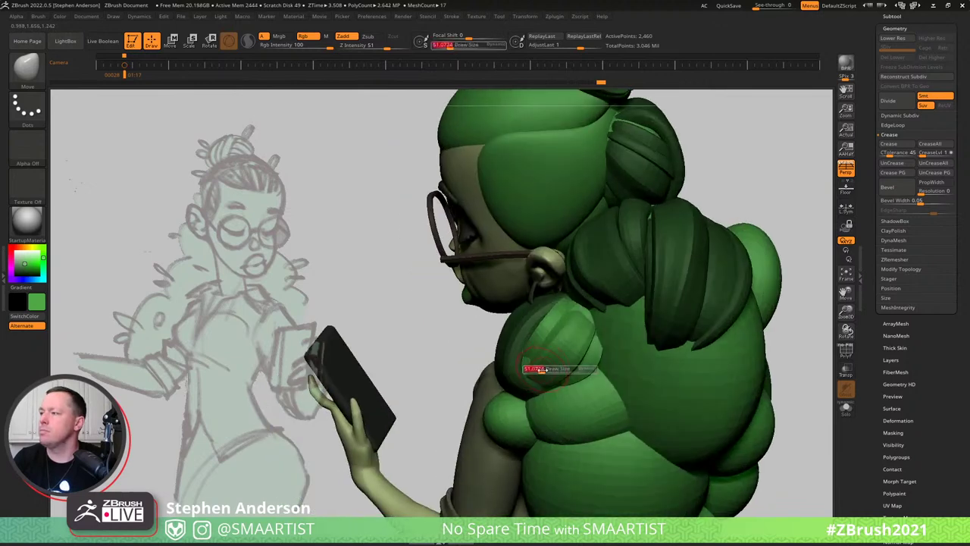
left_click_drag(534, 369, 545, 372)
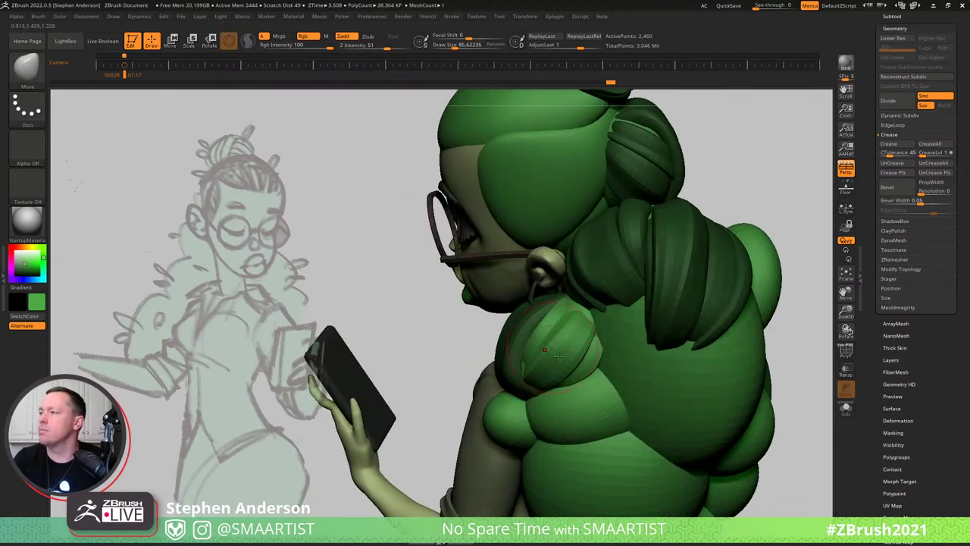
right_click_drag(528, 387, 586, 303)
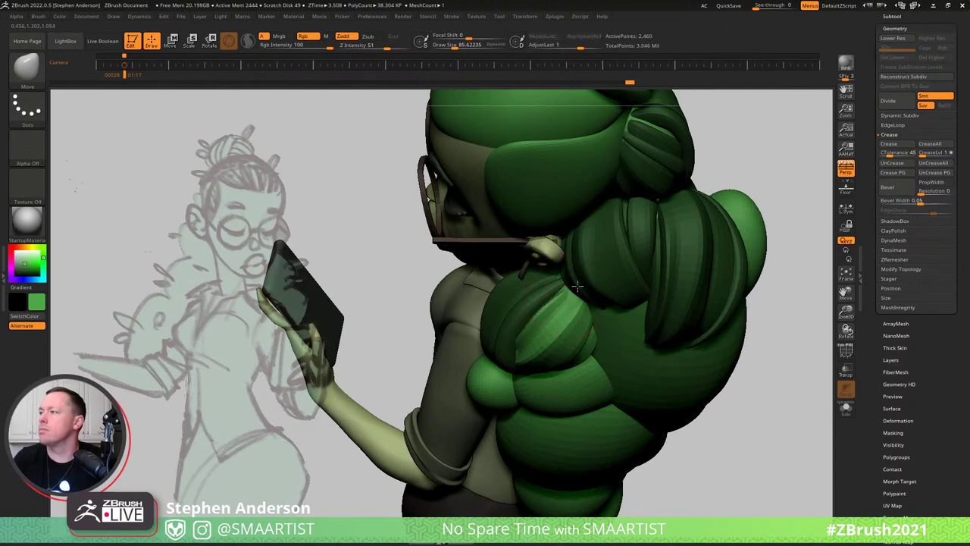
mouse_move(580, 292)
right_mouse_down()
mouse_move(592, 280)
mouse_move(559, 300)
right_mouse_up()
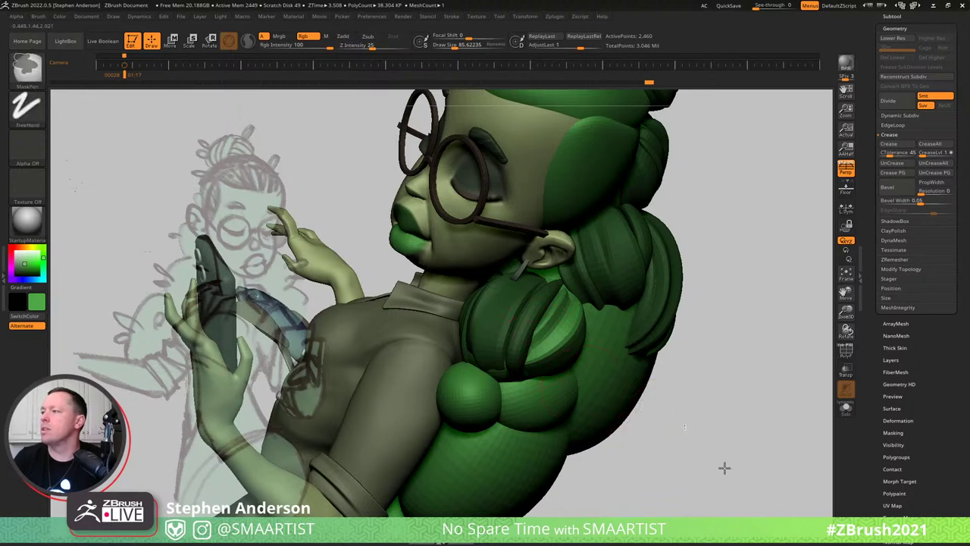
mouse_move(652, 416)
right_mouse_down("ctrl")
mouse_move(557, 342)
mouse_move(614, 385)
mouse_move(627, 349)
mouse_move(564, 357)
mouse_move(572, 372)
mouse_move(606, 383)
right_mouse_up("ctrl")
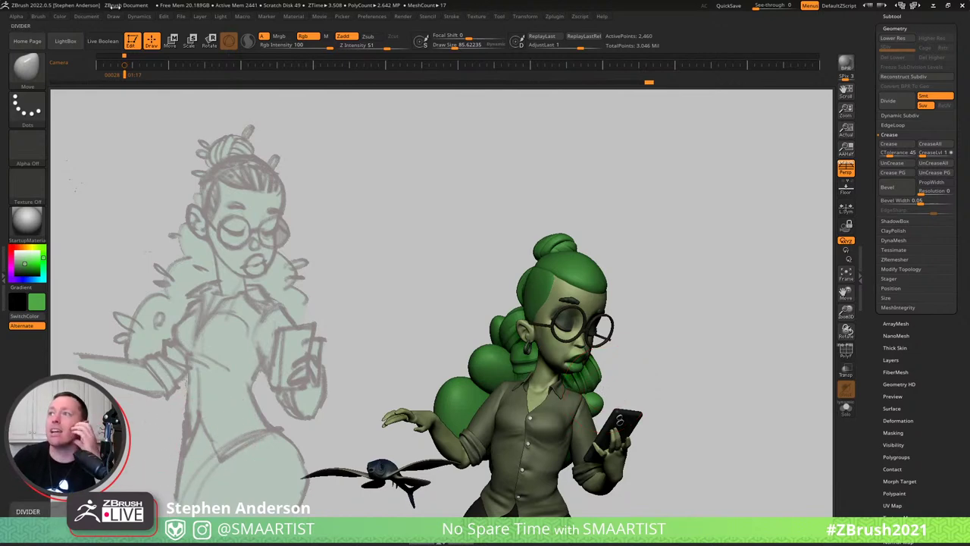
Switch to the browser, browse the artist's ArtStation store, and open the SMAARTIST Hair Braid product page.
left_click(190, 540)
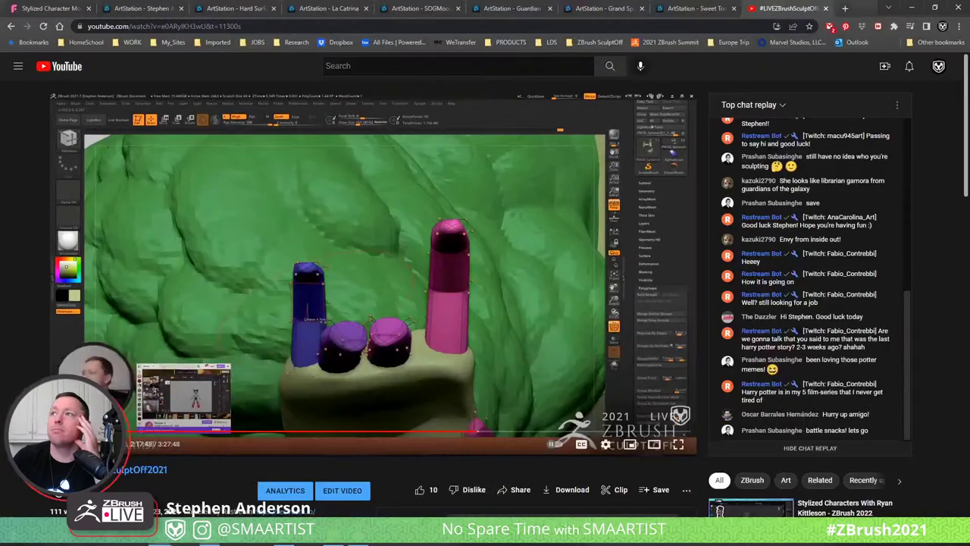
left_click(146, 9)
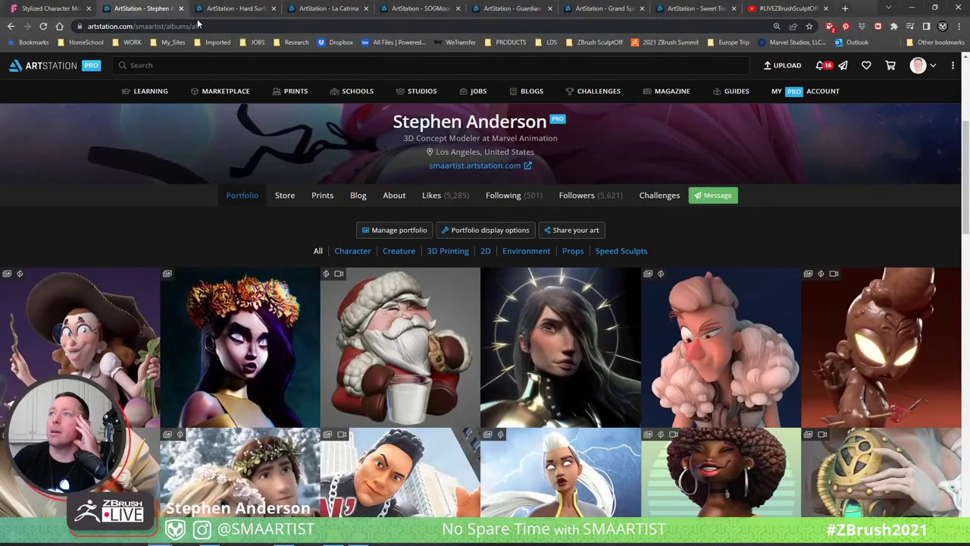
left_click(285, 196)
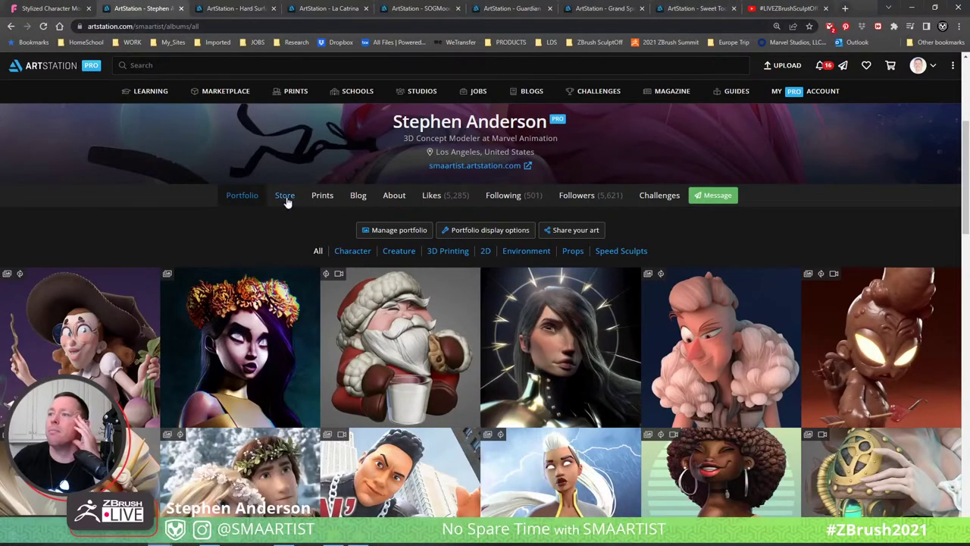
scroll(325, 361, "down", 1)
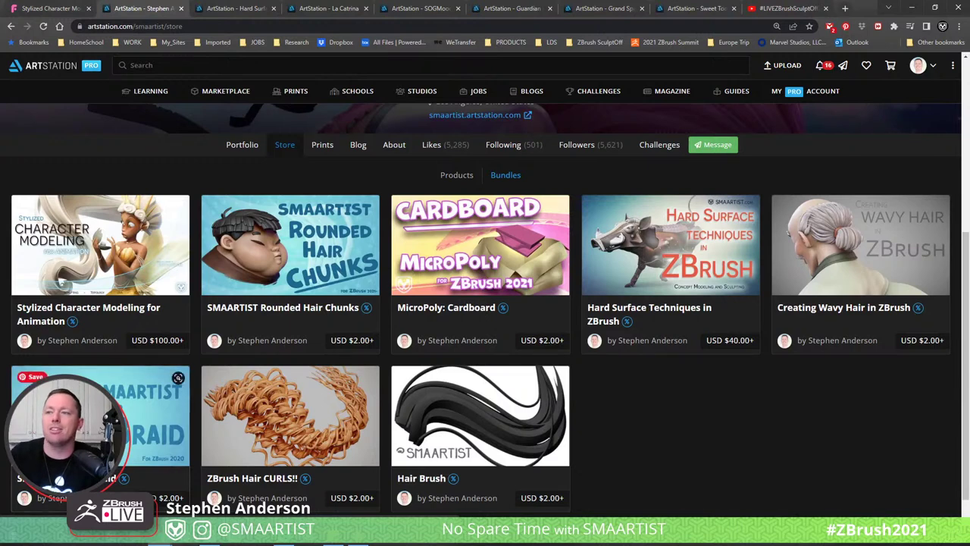
left_click(175, 377)
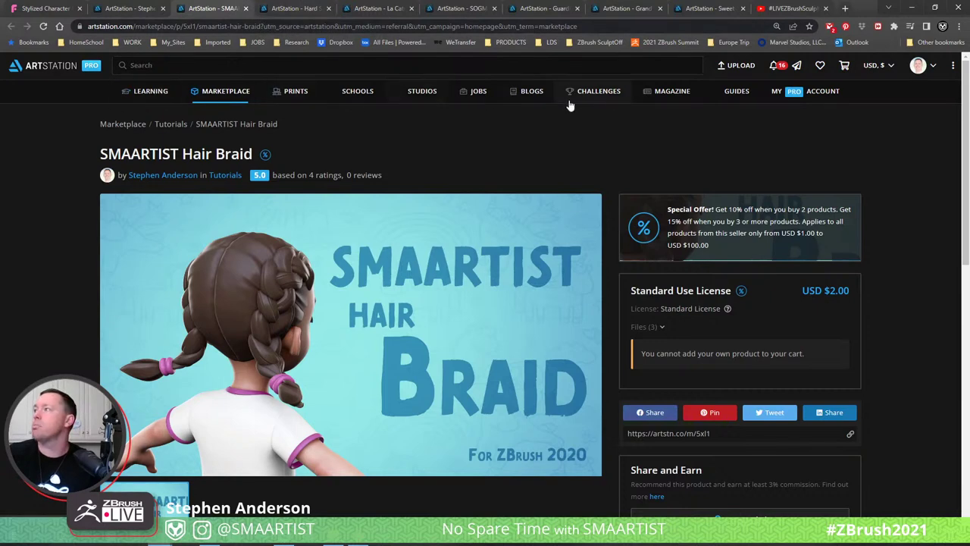
Return to the artist's ArtStation portfolio page, select its web address, and switch back to ZBrush.
left_click(127, 9)
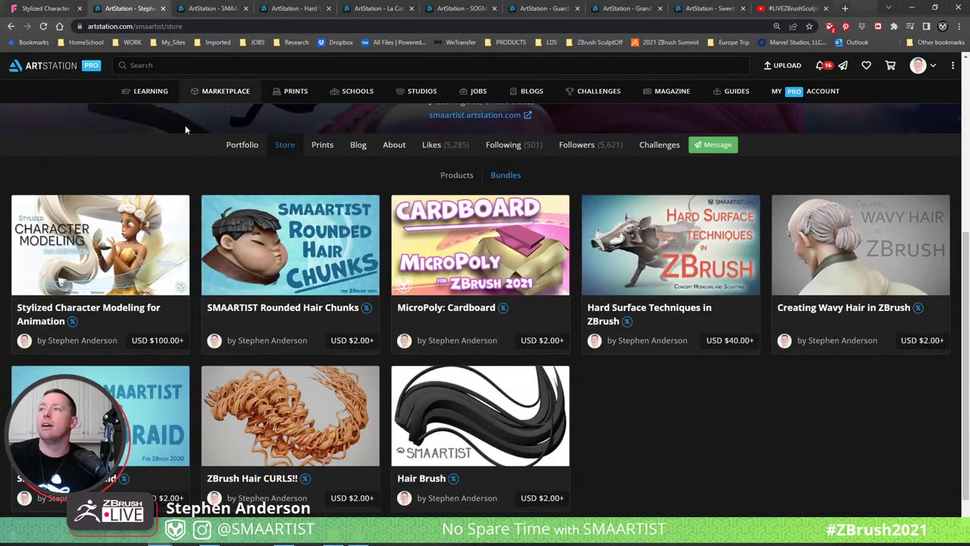
left_click(233, 148)
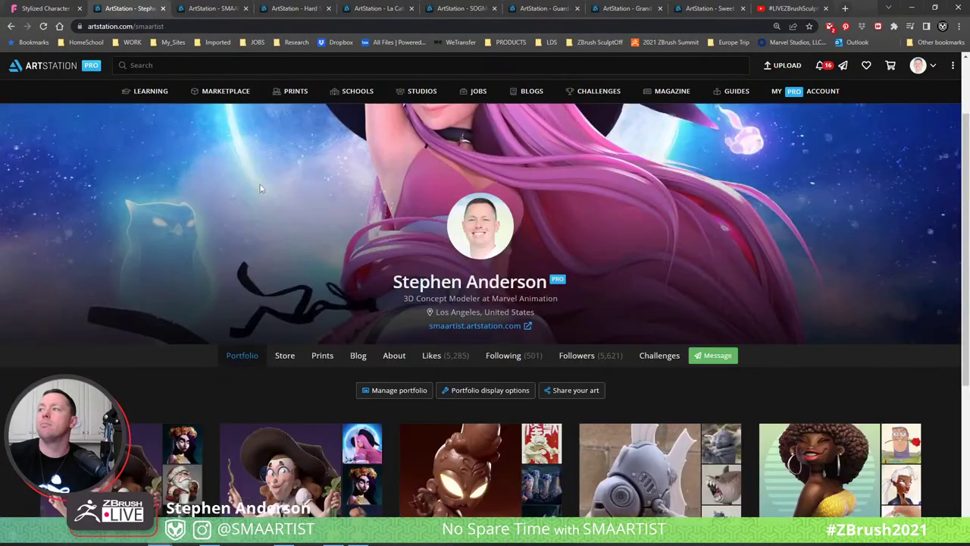
scroll(260, 184, "up", 2)
left_click(268, 26)
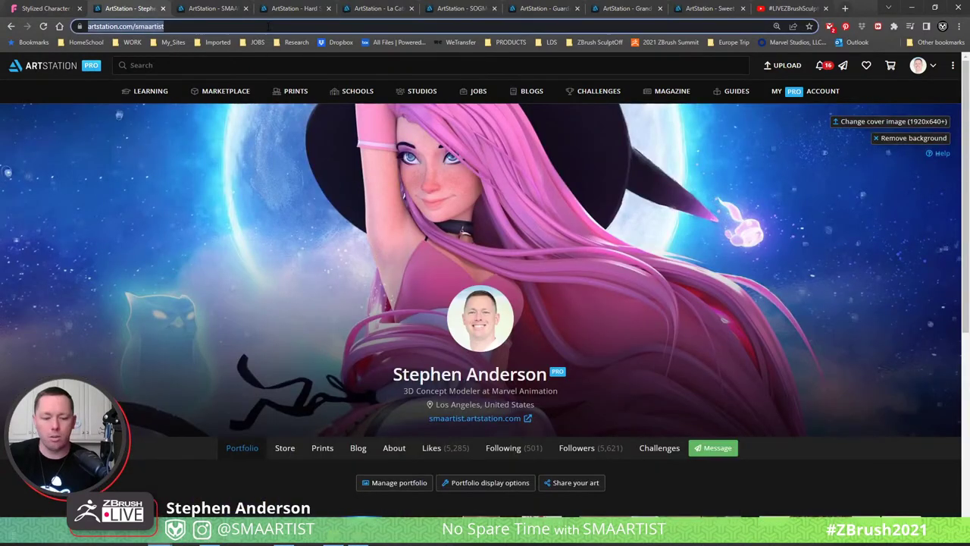
key("alt+Tab")
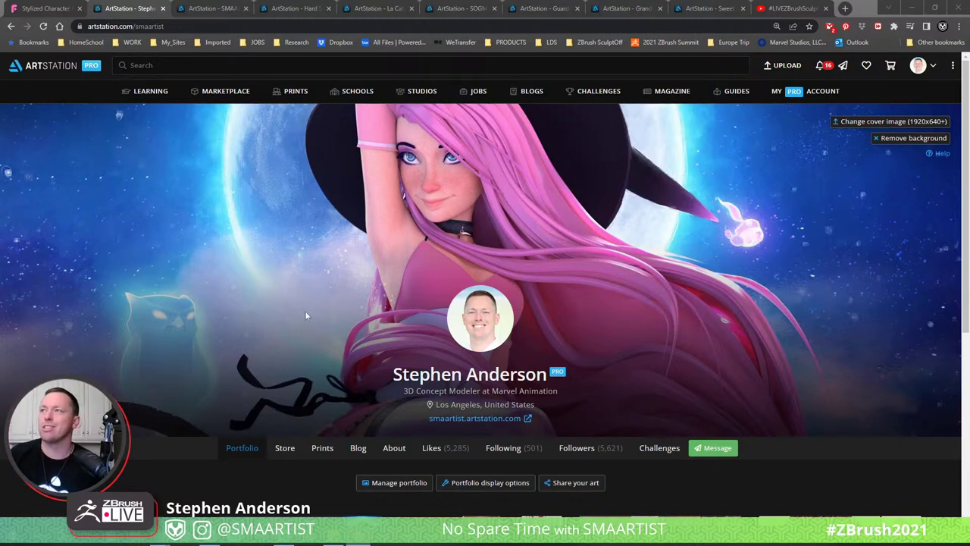
left_click(911, 8)
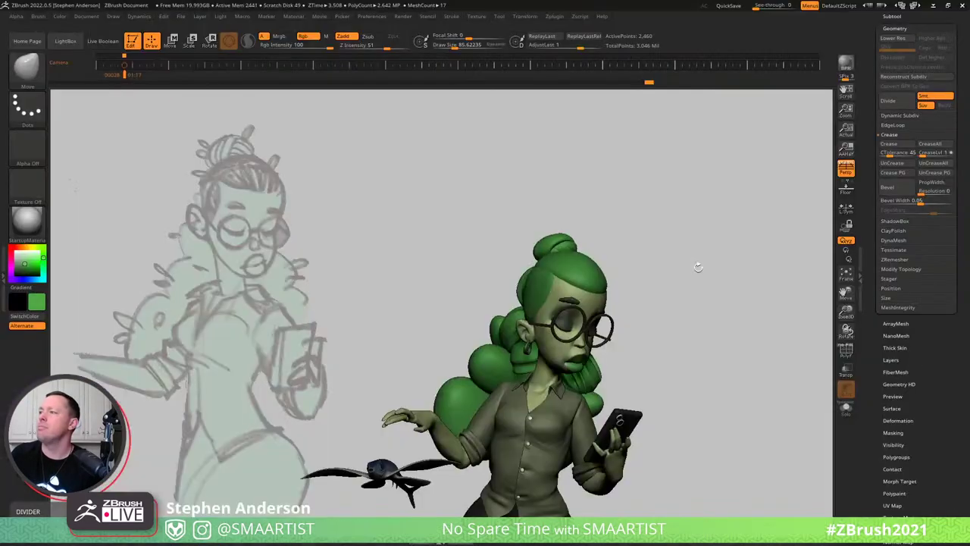
Insert a HairClump_C piece from the HairCurlClump brush on the hair mass below the finished round clump, behind the small sphere.
mouse_move(686, 267)
left_mouse_down()
mouse_move(688, 254)
mouse_move(666, 425)
left_mouse_up()
mouse_move(667, 426)
right_mouse_down("ctrl")
mouse_move(662, 473)
mouse_move(562, 460)
right_mouse_up("ctrl")
left_click_drag(561, 460, 516, 451)
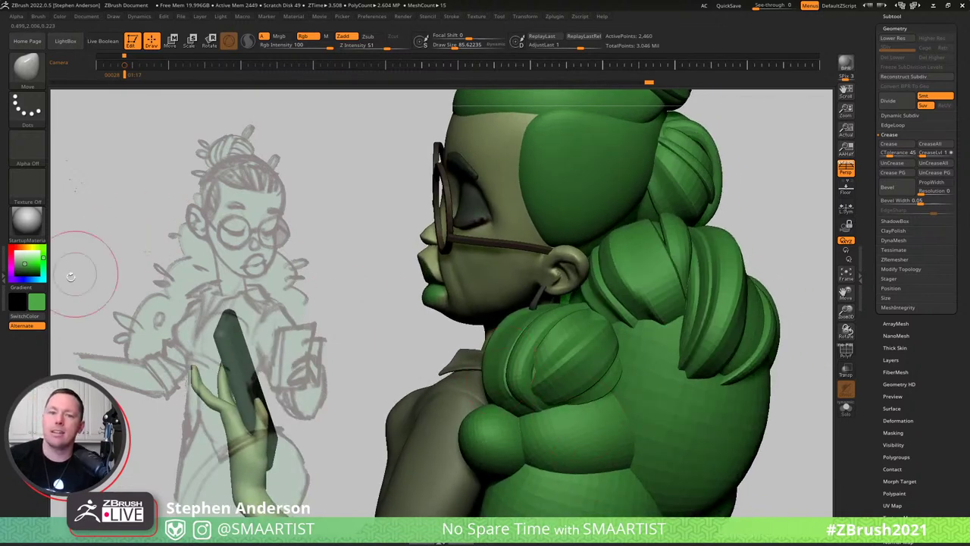
key("b")
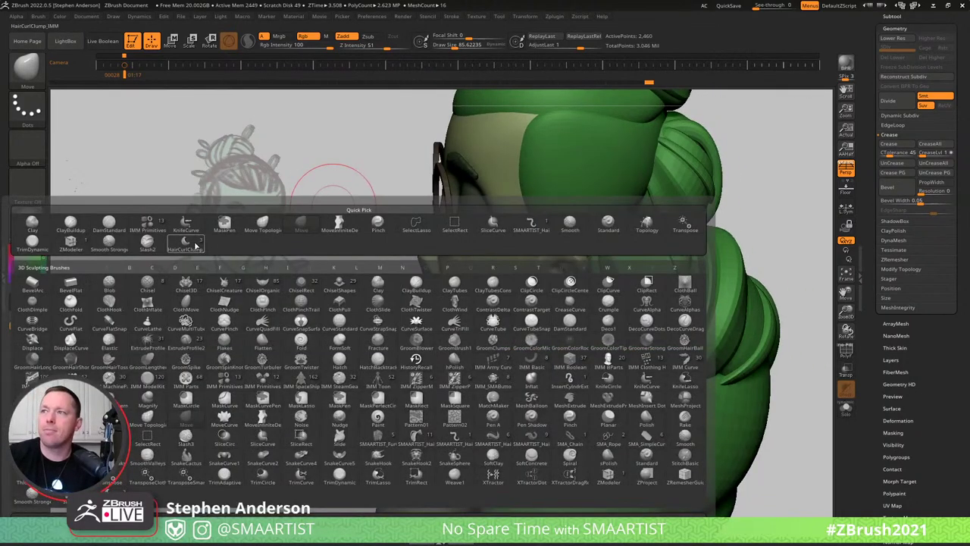
left_click(184, 240)
left_click(135, 94)
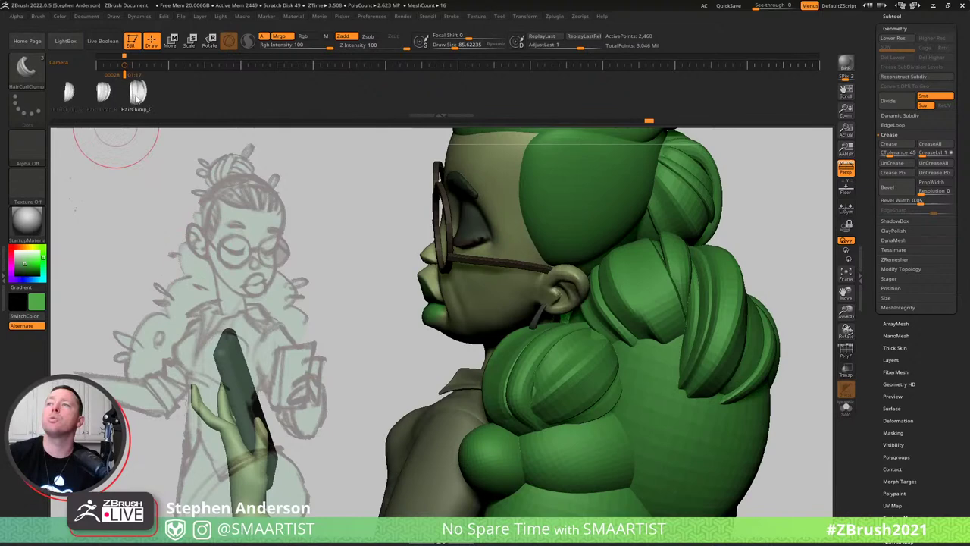
left_click_drag(585, 459, 552, 459)
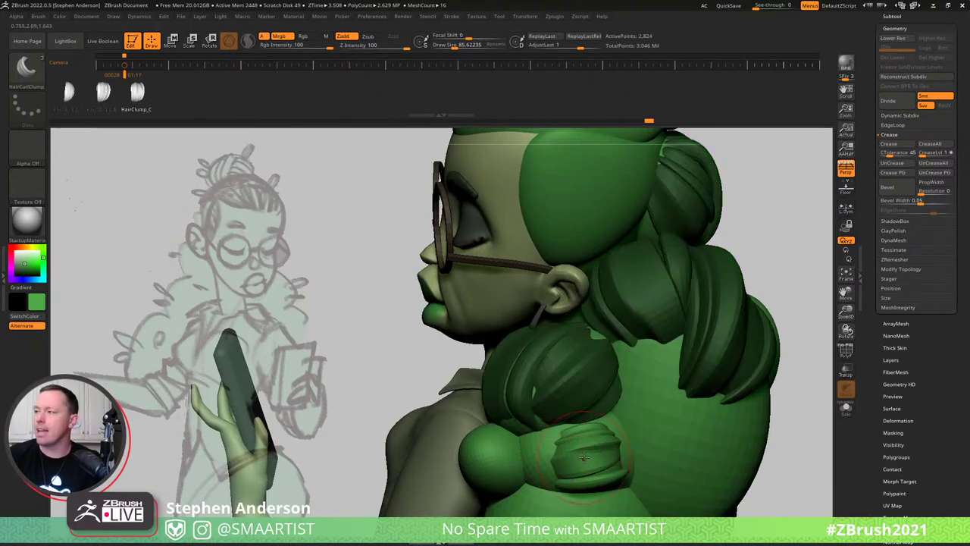
Stretch the new clump across the hair mass behind the small sphere using Move at a draw size of about 258.
key("b")
key("m")
key("v")
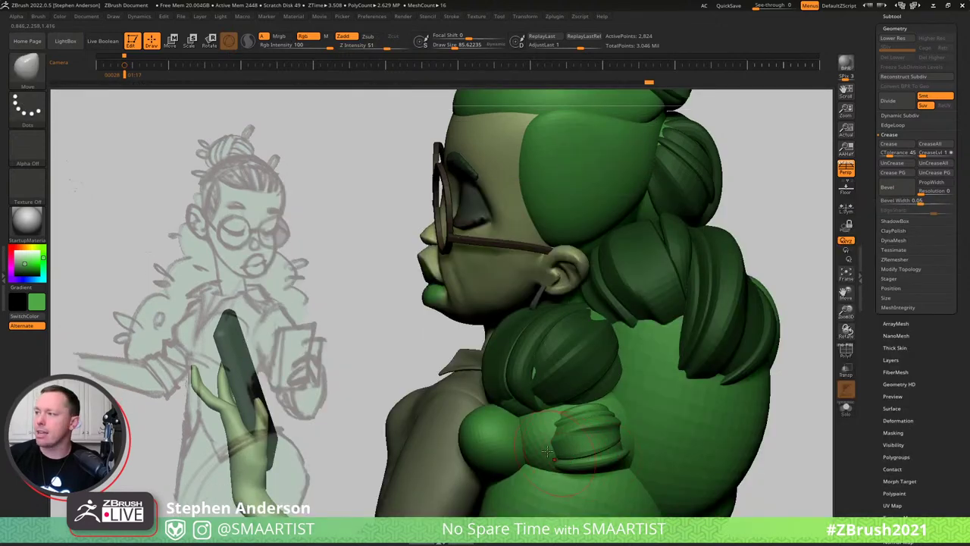
key("s")
mouse_move(553, 452)
left_mouse_down()
mouse_move(562, 452)
mouse_move(550, 435)
left_mouse_up()
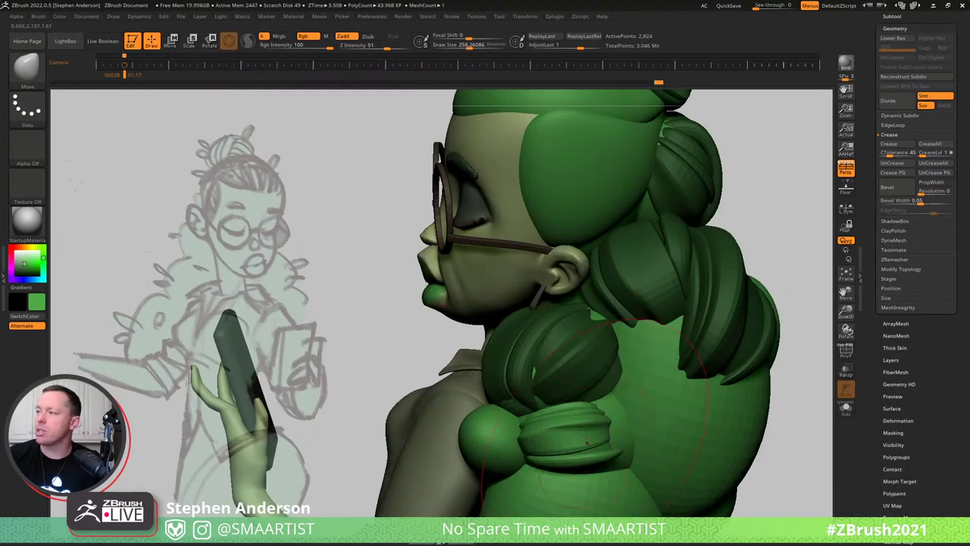
mouse_move(610, 428)
right_mouse_down()
mouse_move(561, 410)
mouse_move(597, 434)
right_mouse_up()
left_click_drag(625, 450, 642, 453)
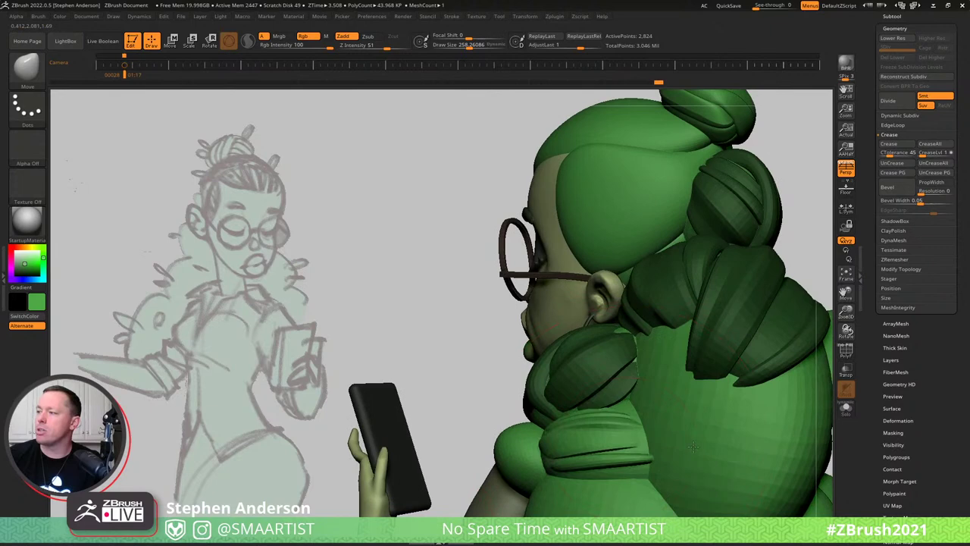
left_click_drag(578, 468, 566, 475)
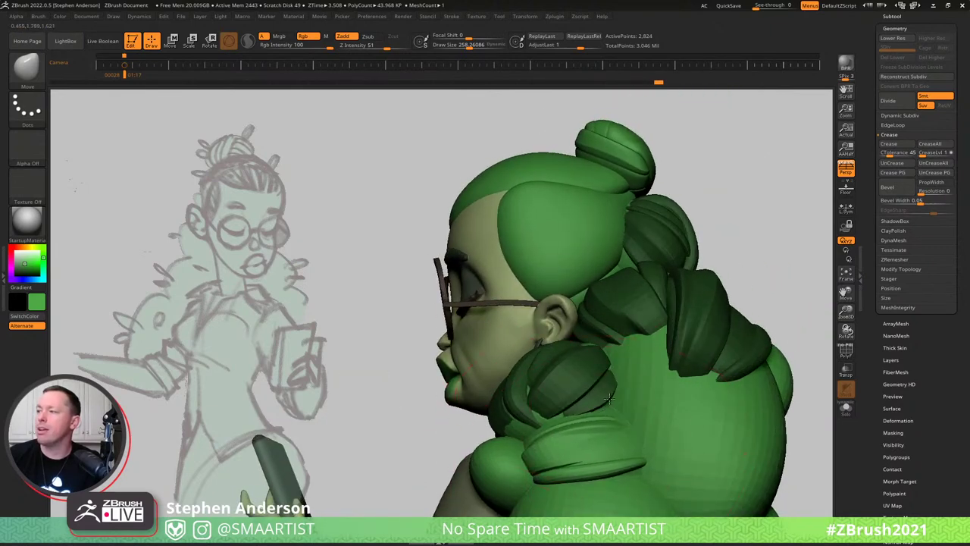
Refine the clump's fit beneath the round clump from several angles with Move at a draw size of about 146.
left_click_drag(614, 445, 585, 398)
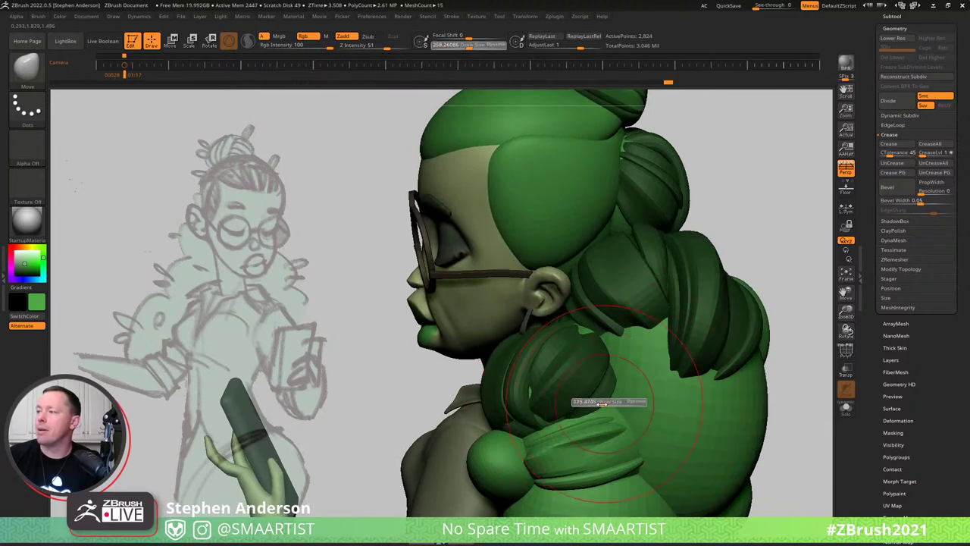
right_click_drag(577, 418, 603, 435)
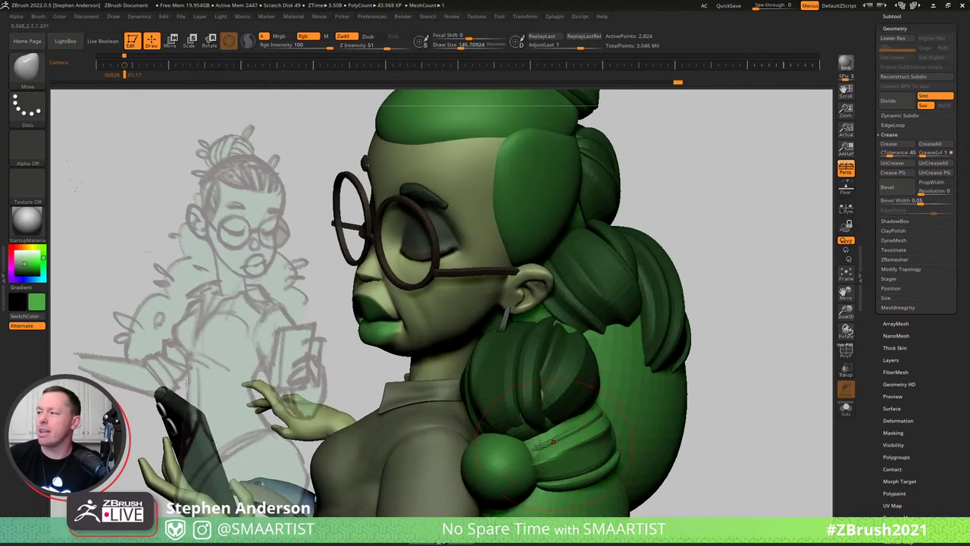
right_click_drag(521, 438, 471, 437)
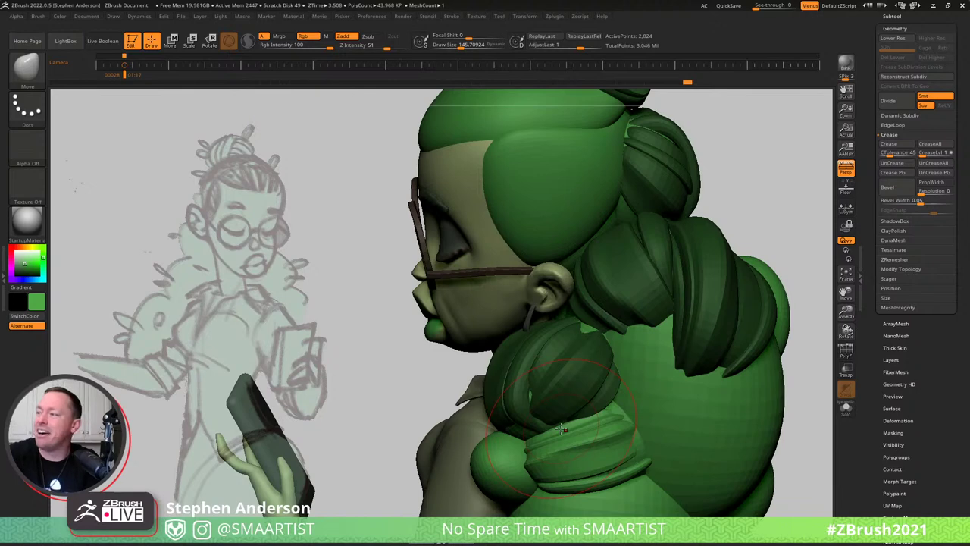
mouse_move(628, 406)
right_mouse_down()
mouse_move(615, 406)
mouse_move(622, 403)
right_mouse_up()
left_click_drag(622, 403, 619, 387)
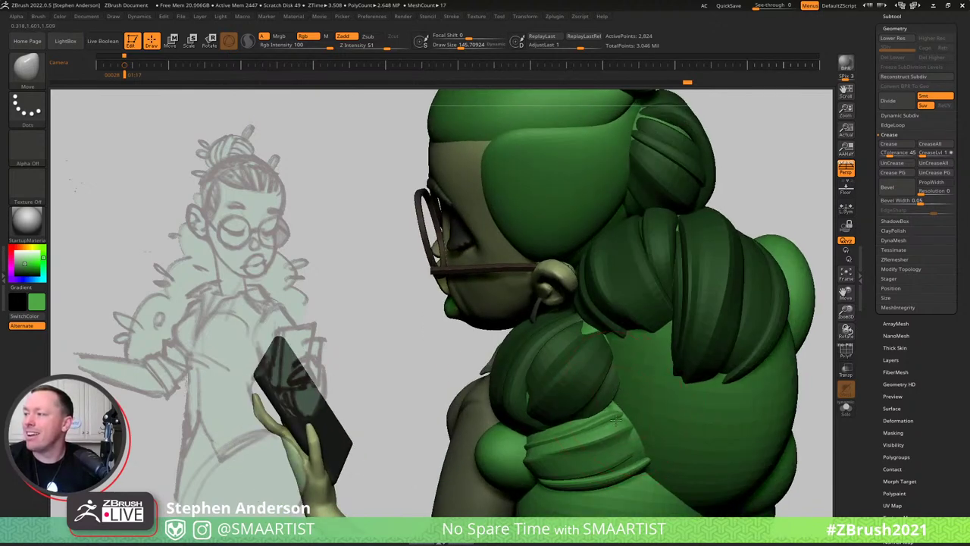
Nudge the clump's upper back edge up against the round clump with Move at a draw size of about 58.
key("s")
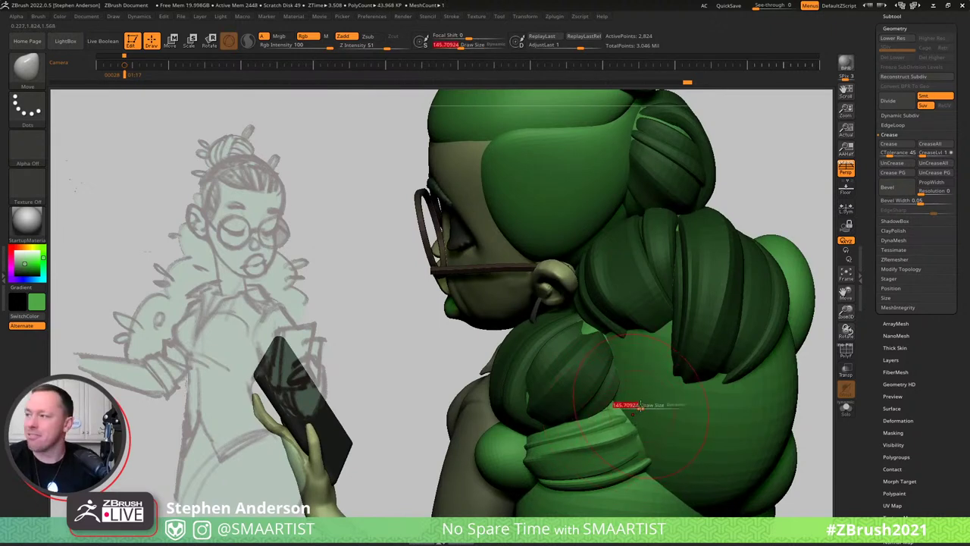
left_click_drag(641, 406, 621, 409)
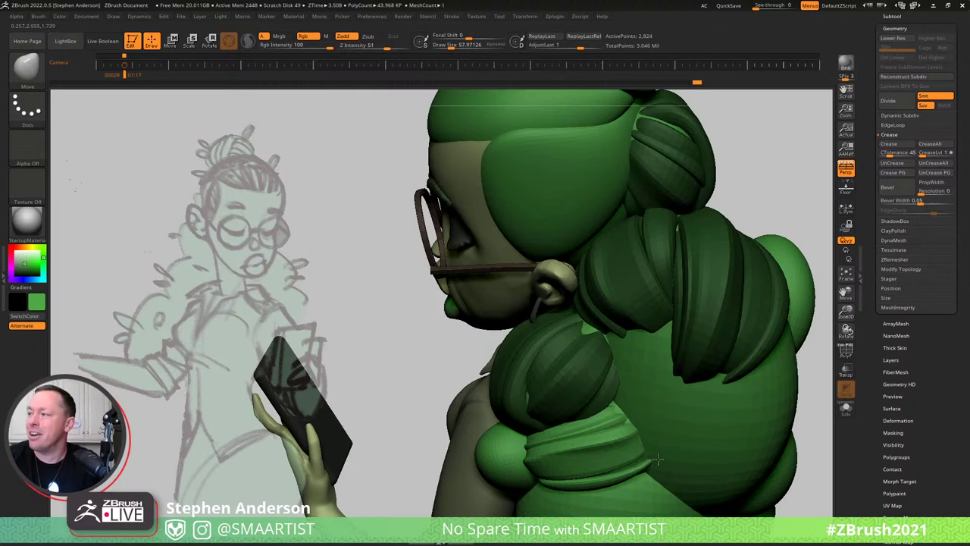
left_click_drag(615, 385, 617, 388)
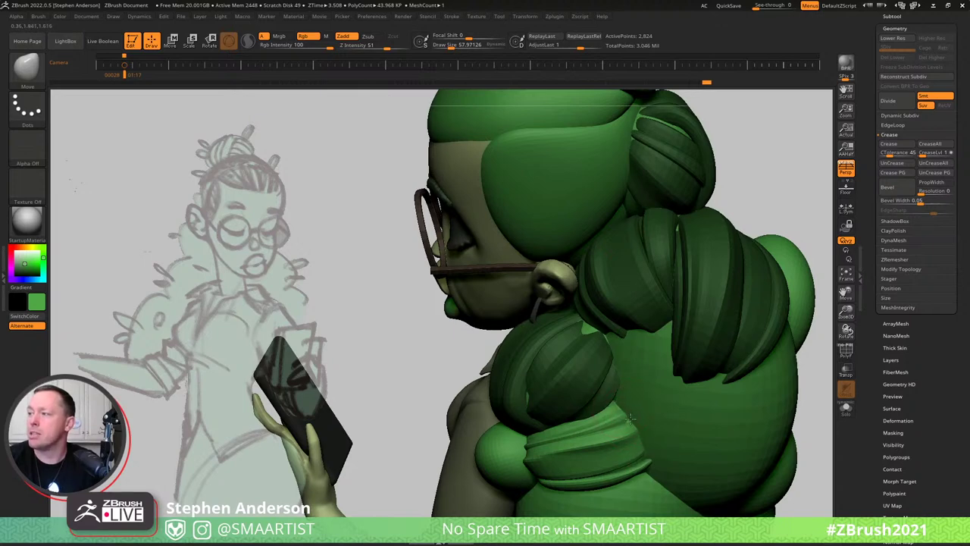
mouse_move(632, 399)
right_mouse_down()
mouse_move(688, 406)
mouse_move(653, 402)
mouse_move(652, 424)
mouse_move(627, 431)
right_mouse_up()
right_click_drag(627, 430, 554, 389, "alt")
left_click_drag(661, 434, 672, 445, "ctrl")
mouse_move(672, 446)
right_mouse_down()
mouse_move(568, 360)
mouse_move(359, 296)
right_mouse_up()
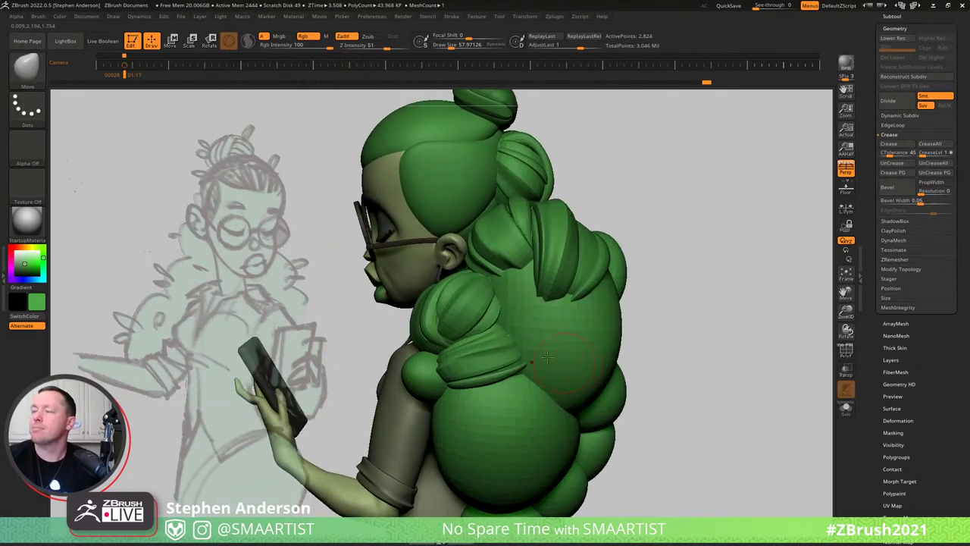
Insert a HairClump_A piece from the HairCurlClump brush on the front of the large hair mass behind the round clump.
key("b")
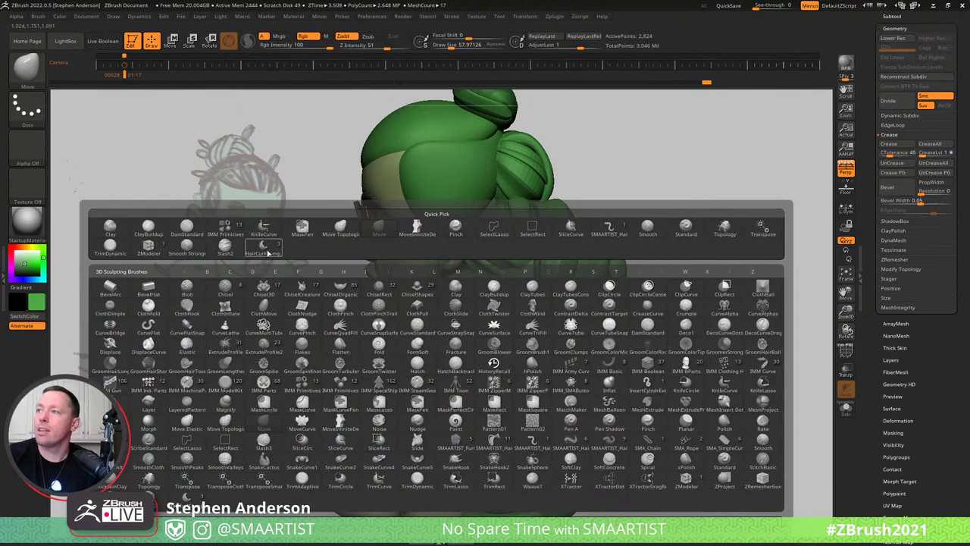
left_click(224, 245)
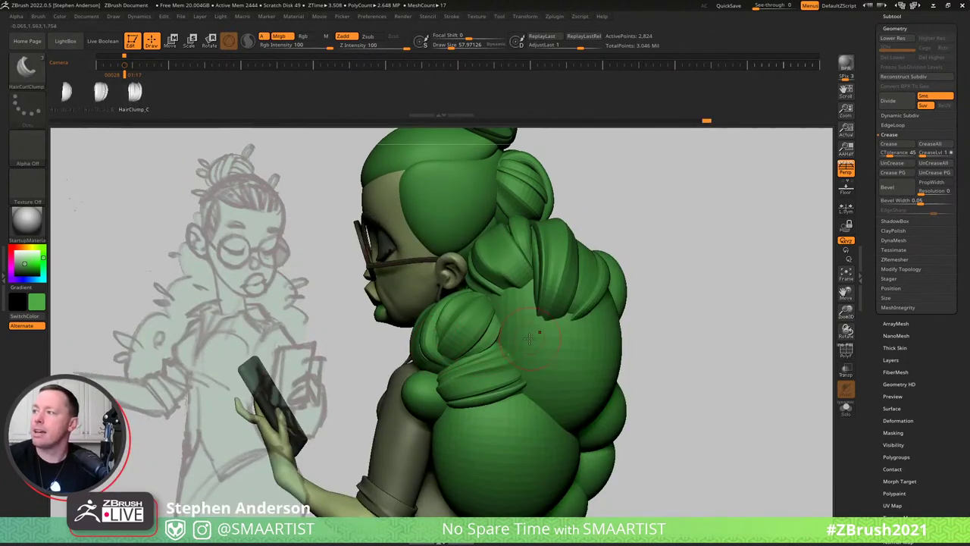
left_click(66, 92)
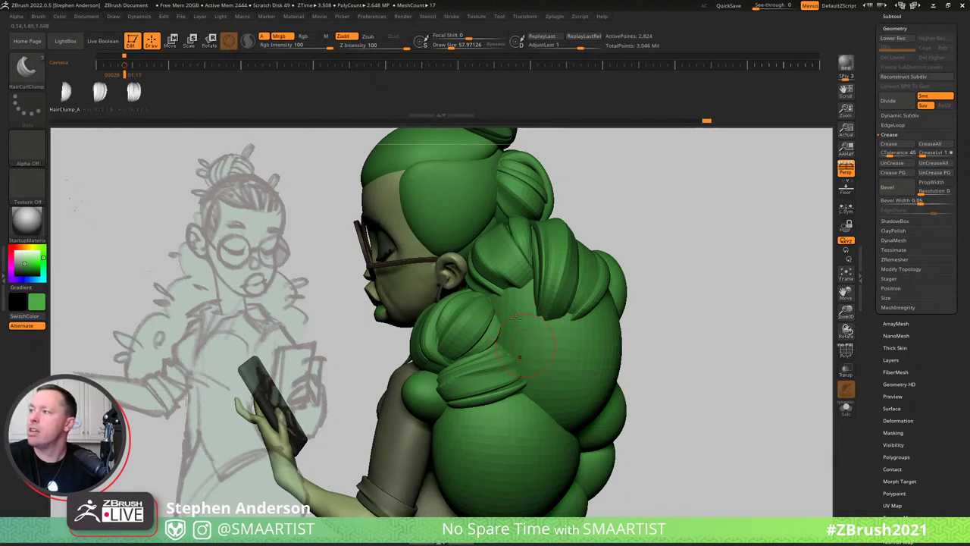
mouse_move(524, 345)
left_mouse_down()
mouse_move(522, 314)
mouse_move(526, 321)
left_mouse_up()
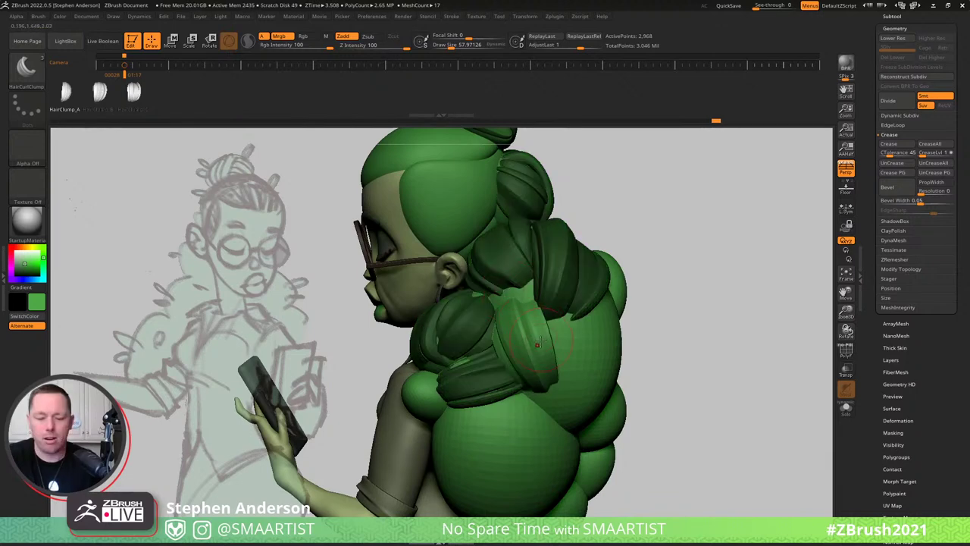
Pull the inserted clump up and around the front of the large mass with Move at a draw size of about 163.
key("b")
key("m")
key("v")
mouse_move(563, 250)
right_mouse_down()
mouse_move(506, 284)
mouse_move(521, 280)
right_mouse_up()
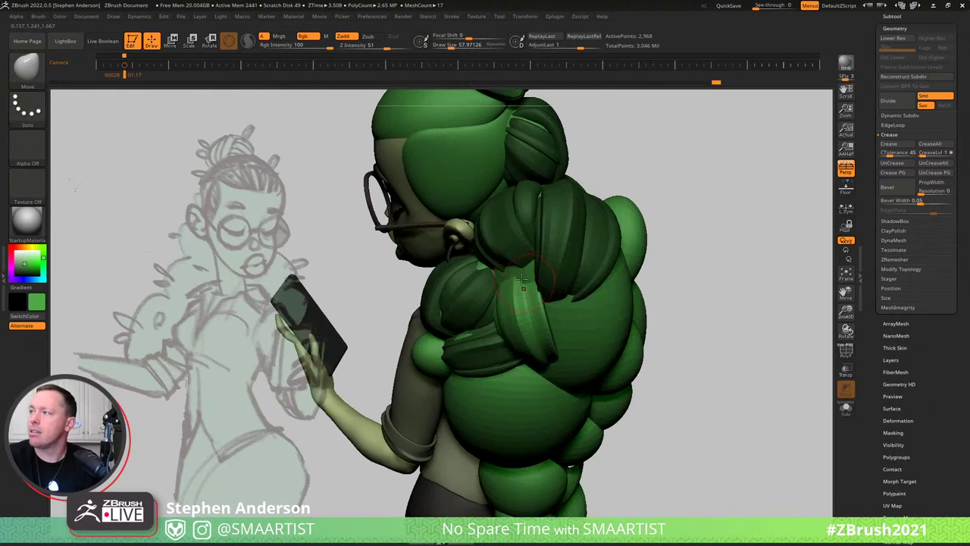
key("s")
left_click_drag(521, 280, 521, 228)
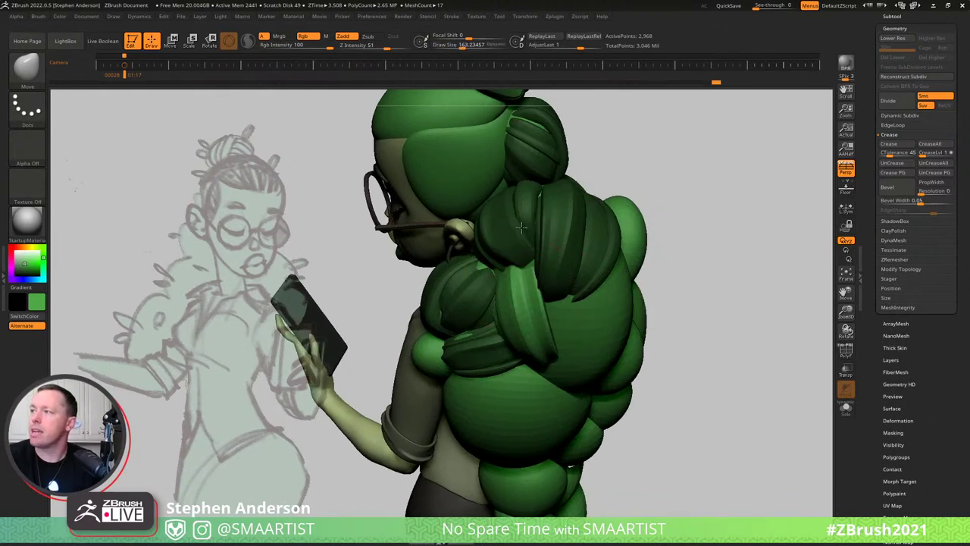
mouse_move(522, 315)
right_mouse_down()
mouse_move(536, 307)
mouse_move(530, 285)
mouse_move(530, 391)
right_mouse_up()
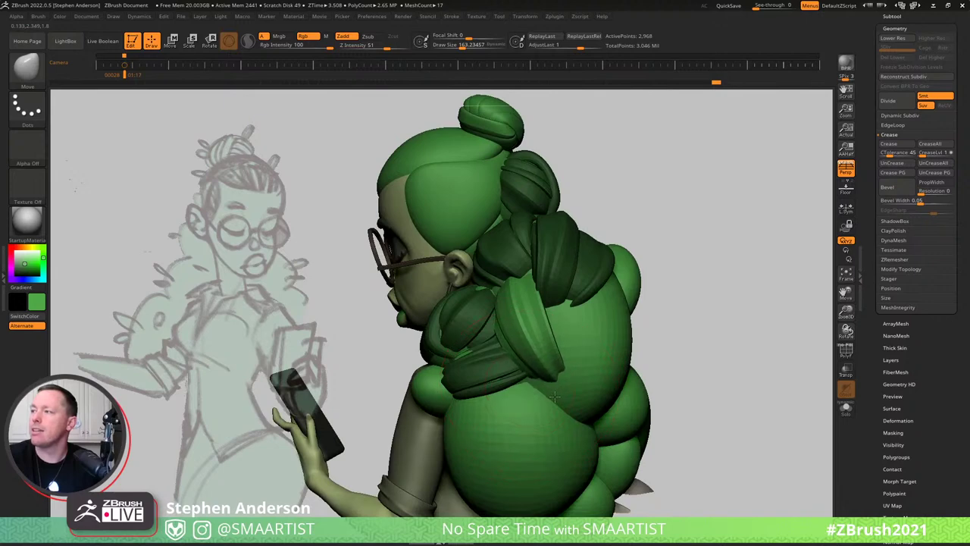
right_click_drag(563, 415, 538, 385)
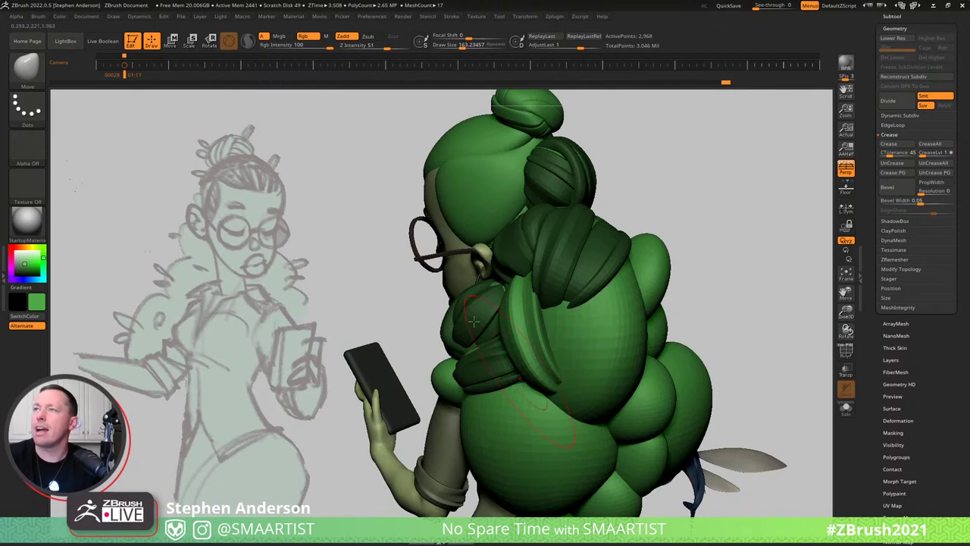
Insert a HairClump_B piece from the HairCurlClump brush on the large mass, directly behind the first clump there.
key("b")
key("Escape")
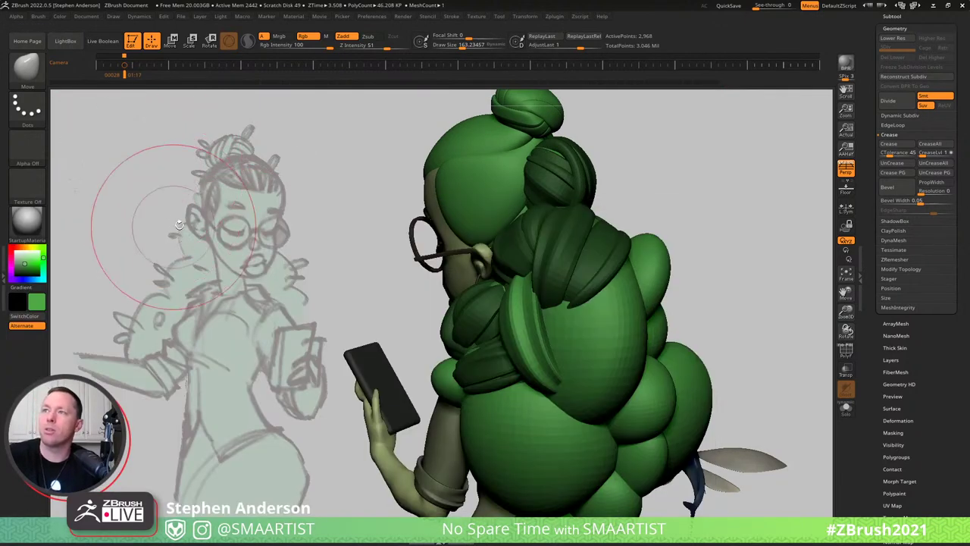
key("b")
left_click(185, 248)
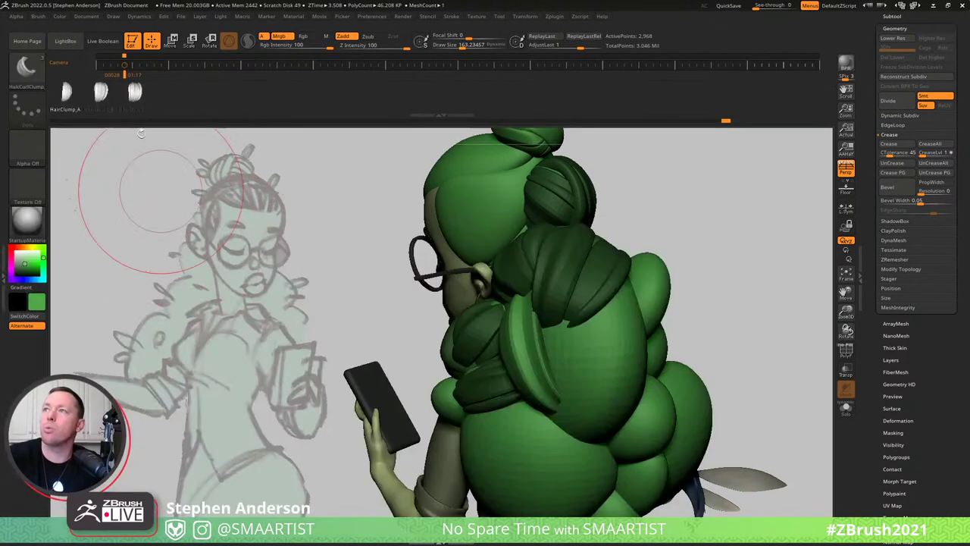
left_click(101, 92)
mouse_move(544, 359)
right_mouse_down()
mouse_move(568, 357)
mouse_move(572, 393)
right_mouse_up()
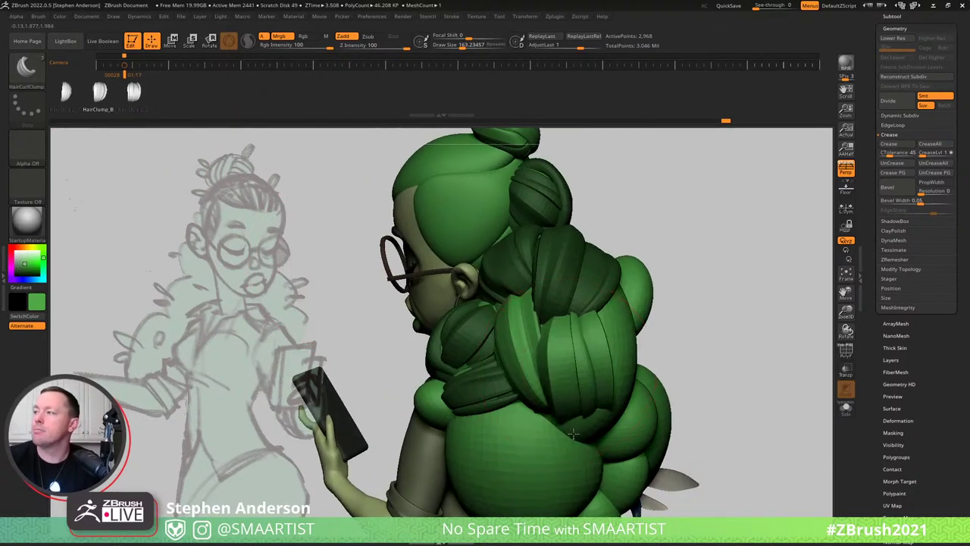
left_click_drag(583, 428, 585, 428)
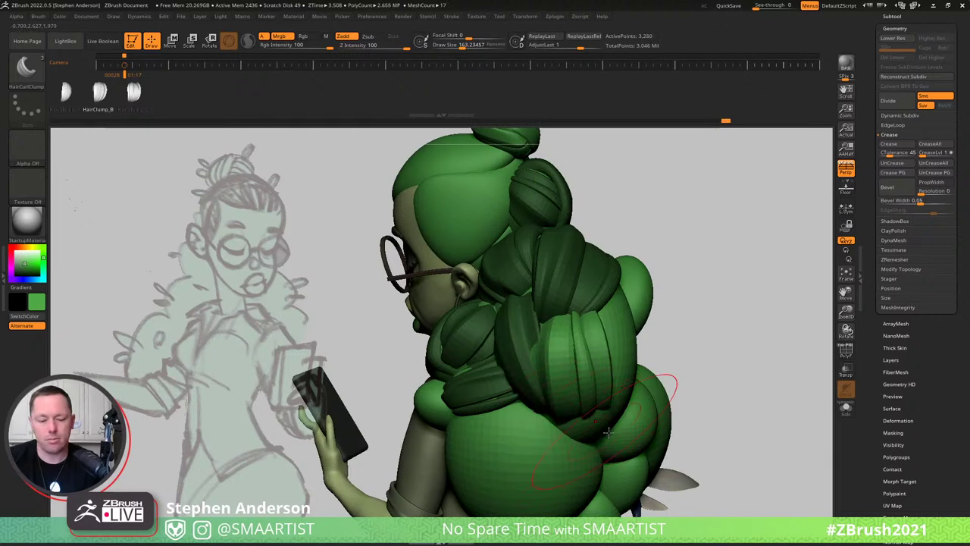
Shape the second clump to wrap around the large mass from side and back views, using Move at a draw size of about 114.
key("b")
key("m")
key("v")
right_click_drag(671, 381, 589, 389)
mouse_move(572, 446)
right_mouse_down()
mouse_move(558, 371)
mouse_move(522, 348)
mouse_move(517, 306)
right_mouse_up()
key("s")
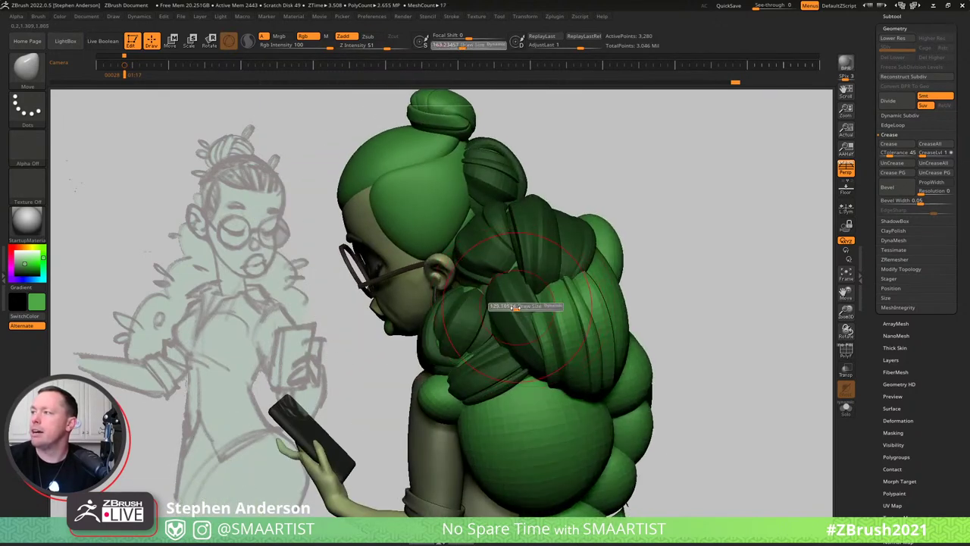
left_click_drag(517, 306, 514, 306)
right_click_drag(544, 292, 616, 309)
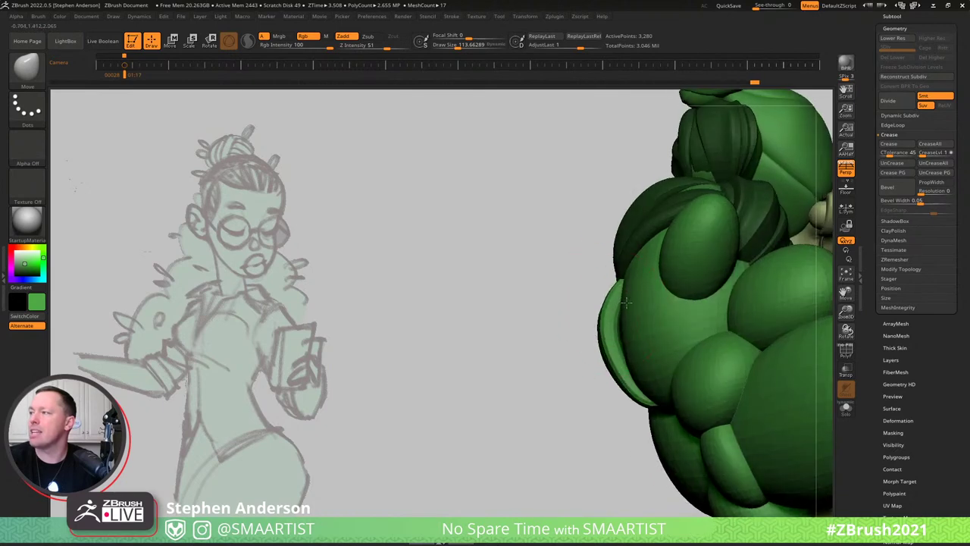
mouse_move(619, 327)
right_mouse_down()
mouse_move(664, 329)
mouse_move(611, 340)
mouse_move(649, 342)
mouse_move(719, 311)
right_mouse_up()
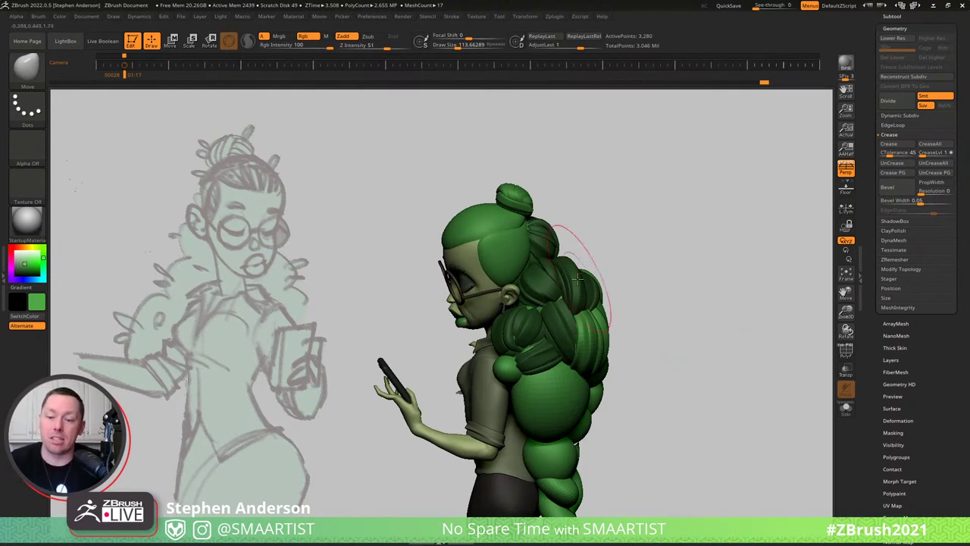
mouse_move(626, 342)
right_mouse_down()
mouse_move(681, 306)
mouse_move(622, 300)
mouse_move(630, 285)
mouse_move(633, 294)
right_mouse_up()
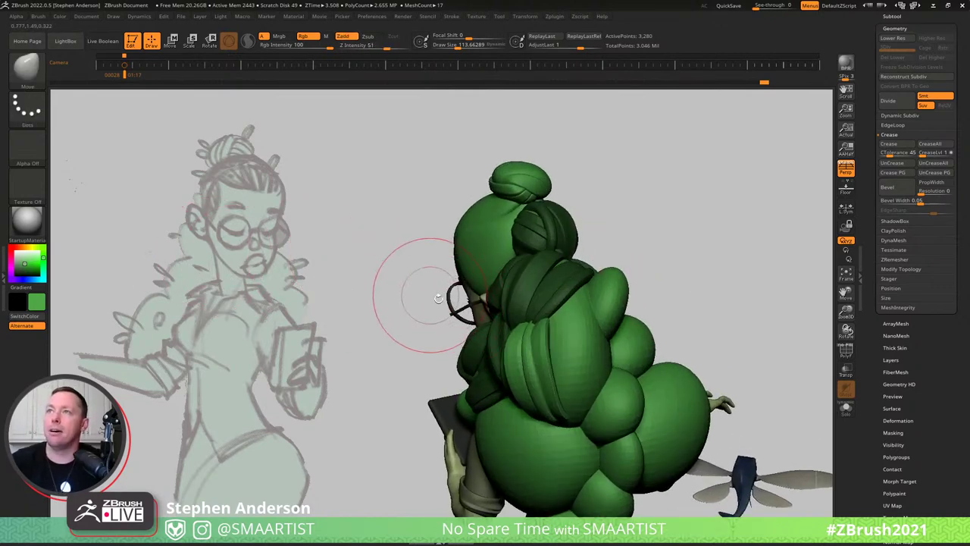
Insert a HairClump_C piece from the HairCurlClump brush on the bare back part of the large mass.
key("b")
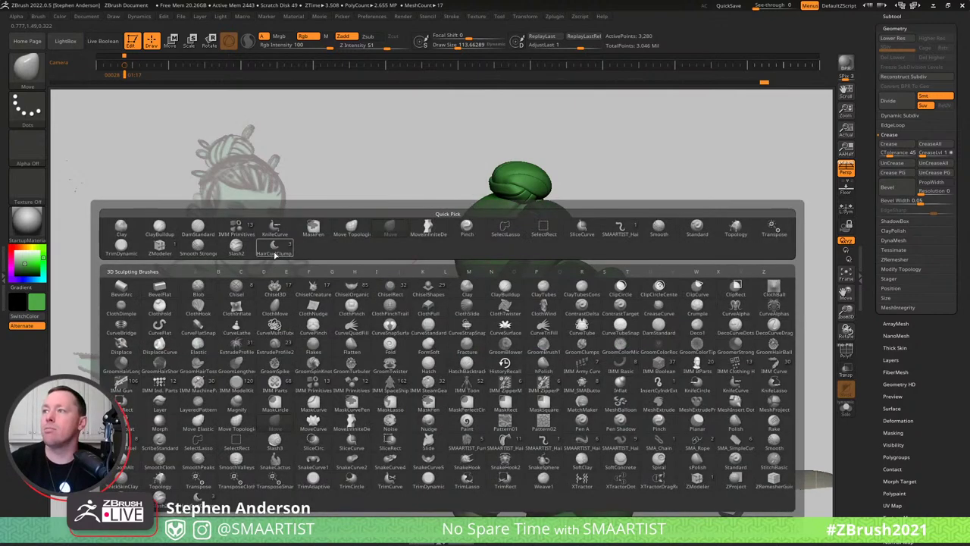
left_click(274, 248)
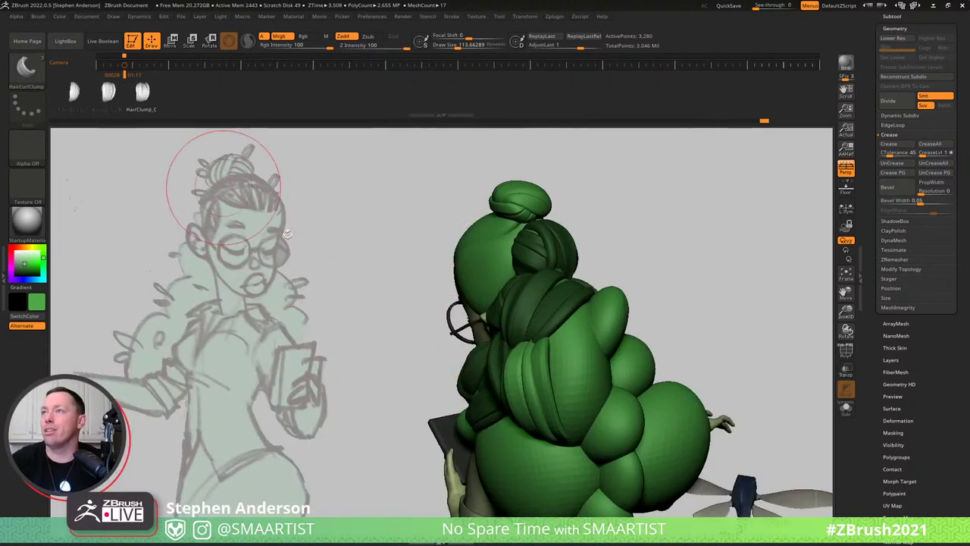
left_click_drag(590, 363, 585, 421)
Fit the third clump around the back of the large mass with Move, reducing the draw size to about 109.
key("b")
key("m")
key("v")
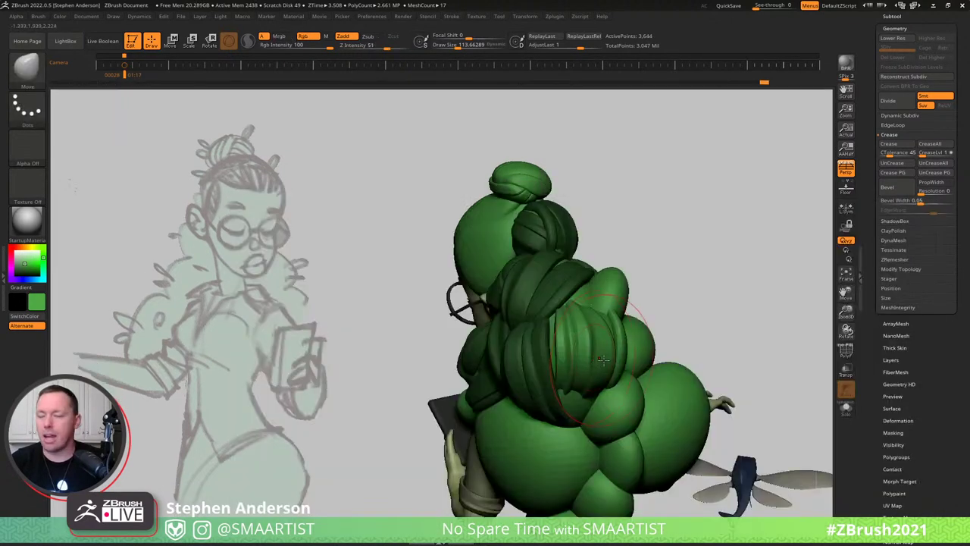
right_click_drag(538, 364, 606, 352)
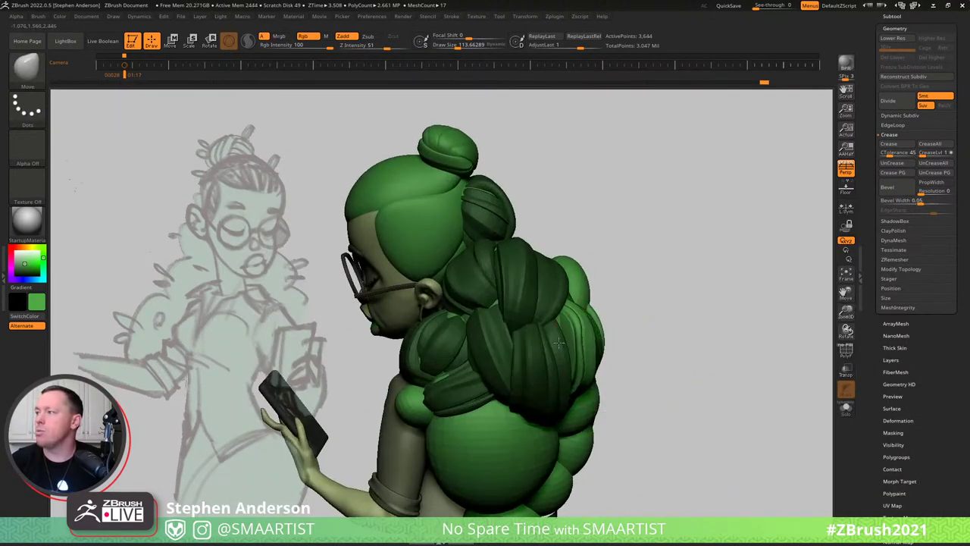
mouse_move(588, 346)
left_mouse_down()
mouse_move(528, 340)
mouse_move(598, 338)
mouse_move(647, 389)
mouse_move(621, 396)
mouse_move(675, 451)
mouse_move(671, 470)
left_mouse_up()
key("s")
mouse_move(646, 419)
right_mouse_down()
mouse_move(693, 421)
mouse_move(606, 401)
mouse_move(615, 407)
right_mouse_up()
mouse_move(614, 408)
left_mouse_down()
mouse_move(632, 397)
mouse_move(598, 346)
mouse_move(574, 330)
mouse_move(604, 296)
left_mouse_up()
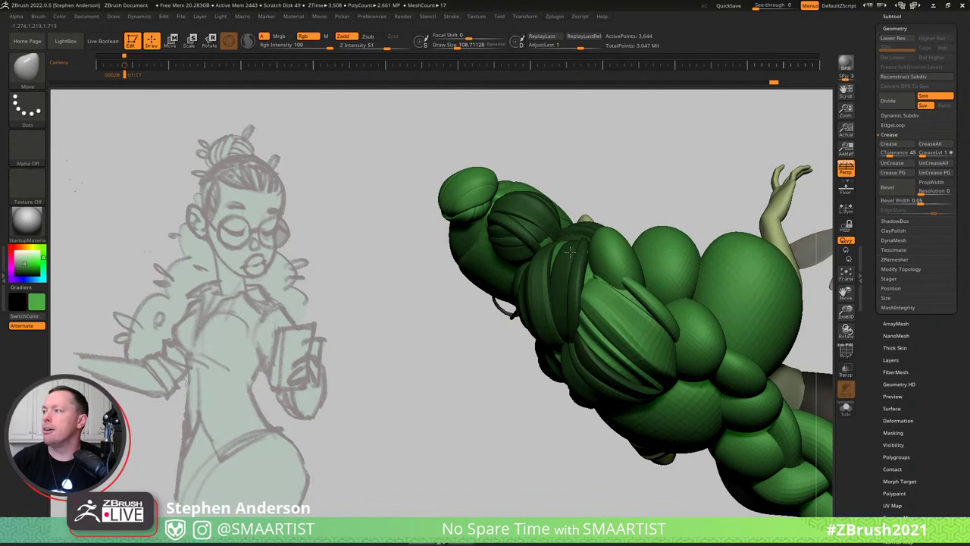
mouse_move(570, 253)
left_mouse_down()
mouse_move(594, 271)
mouse_move(587, 267)
mouse_move(610, 267)
mouse_move(603, 289)
mouse_move(622, 329)
mouse_move(667, 368)
mouse_move(669, 383)
left_mouse_up()
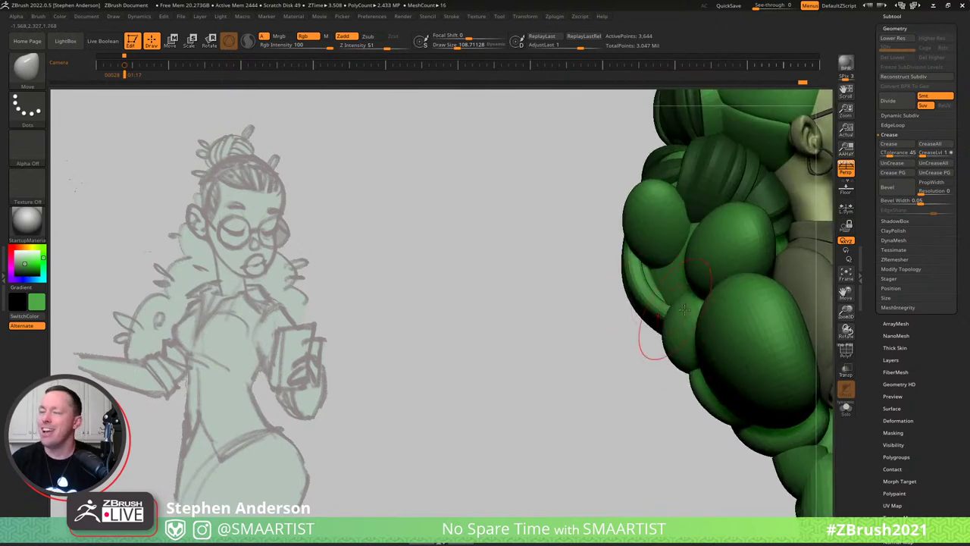
left_click_drag(683, 300, 689, 289)
Insert another HairCurlClump piece in the gap between the small round masses beside the back clumps.
key("b")
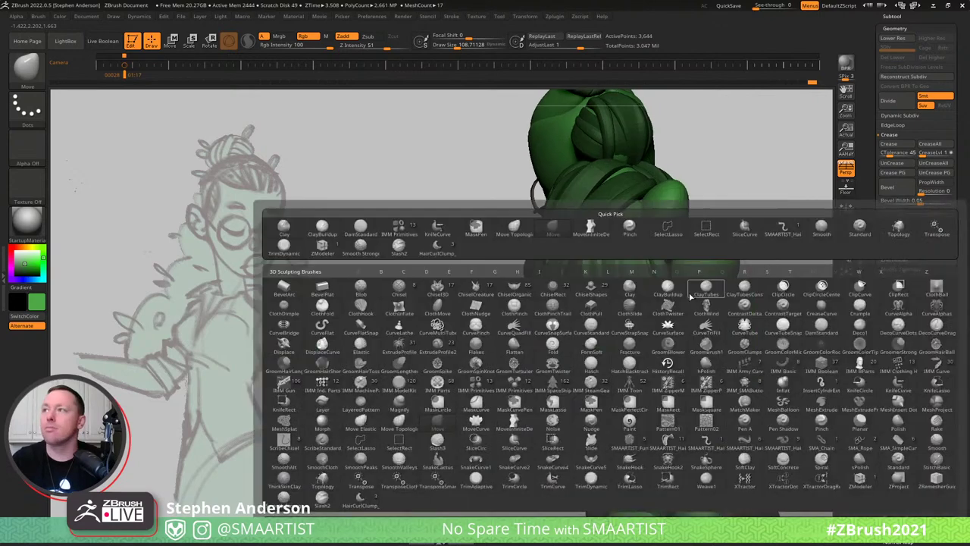
left_click(438, 250)
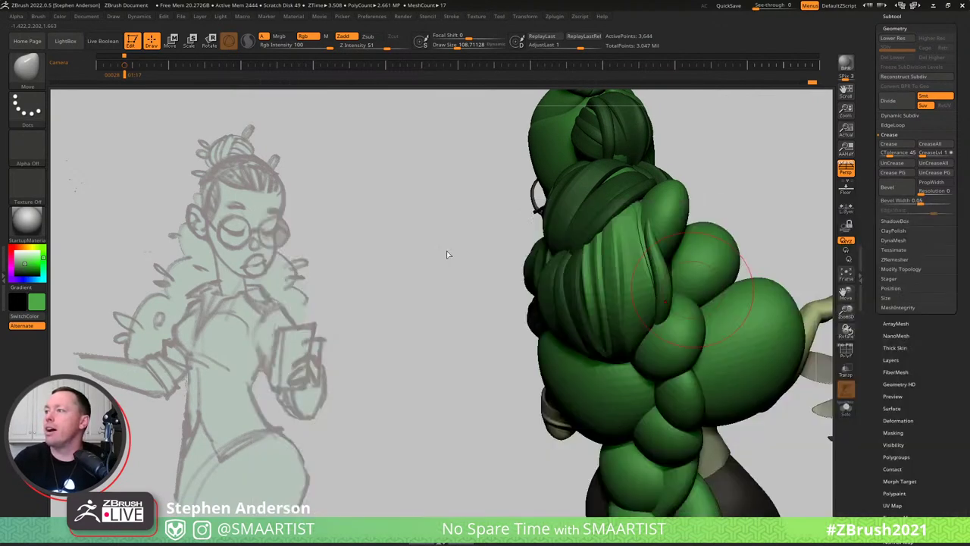
right_click_drag(720, 297, 686, 289)
mouse_move(684, 281)
left_mouse_down()
mouse_move(659, 314)
mouse_move(670, 312)
left_mouse_up()
Shape the new clump to fill the gap between the round masses with Move, reducing the draw size from about 281 to 86.
key("b")
key("m")
key("v")
right_click_drag(706, 306, 677, 300)
key("s")
mouse_move(677, 301)
left_mouse_down()
mouse_move(692, 301)
mouse_move(649, 313)
left_mouse_up()
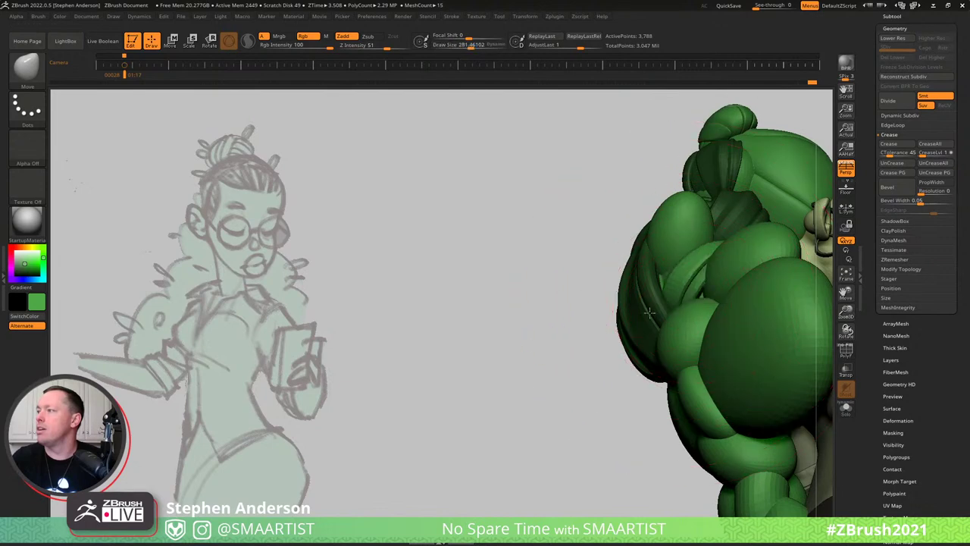
mouse_move(710, 265)
right_mouse_down()
mouse_move(758, 242)
mouse_move(697, 298)
right_mouse_up()
mouse_move(695, 298)
left_mouse_down()
mouse_move(630, 218)
mouse_move(631, 227)
left_mouse_up()
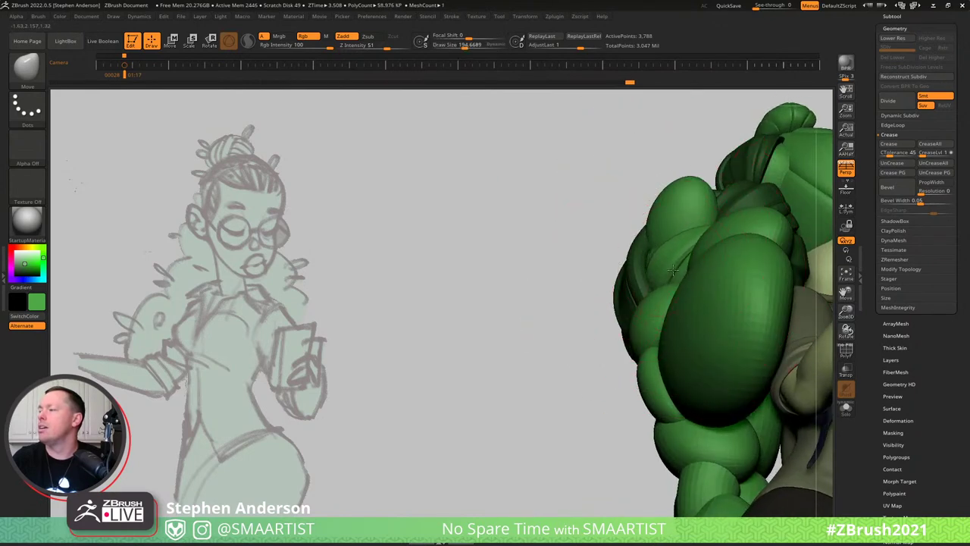
mouse_move(672, 268)
left_mouse_down()
mouse_move(681, 240)
mouse_move(715, 225)
left_mouse_up()
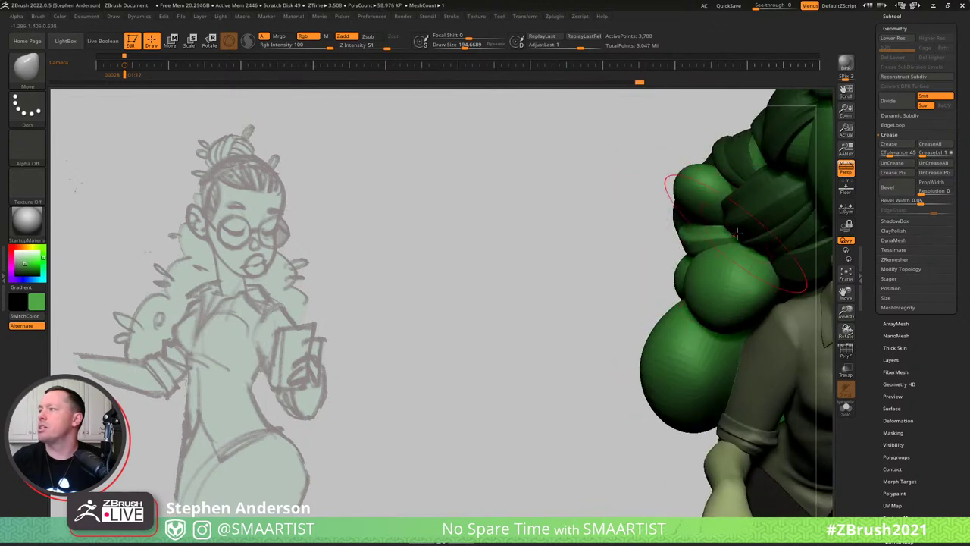
key("s")
mouse_move(711, 236)
left_mouse_down()
mouse_move(702, 234)
mouse_move(746, 218)
mouse_move(665, 283)
mouse_move(732, 244)
left_mouse_up()
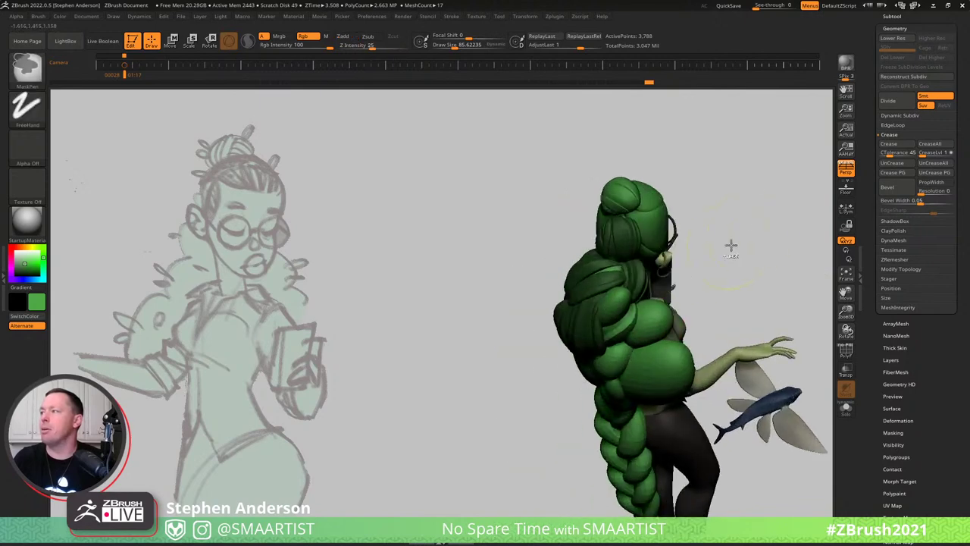
Close the split in the upper back clump with Move Topological at a draw size of about 146, with the polyframe displayed.
mouse_move(621, 269)
right_mouse_down("ctrl")
mouse_move(594, 307)
mouse_move(601, 275)
right_mouse_up("ctrl")
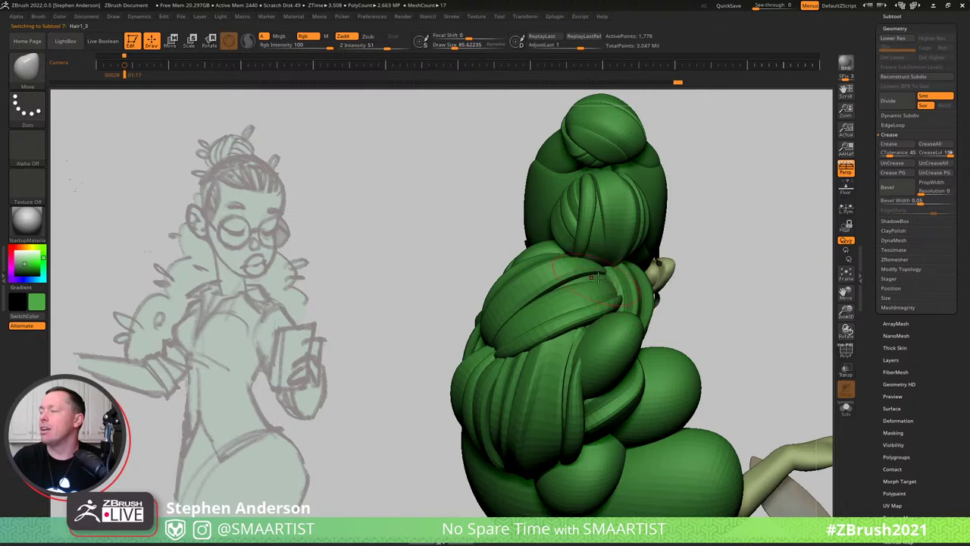
mouse_move(597, 278)
right_mouse_down()
mouse_move(627, 280)
mouse_move(591, 277)
right_mouse_up()
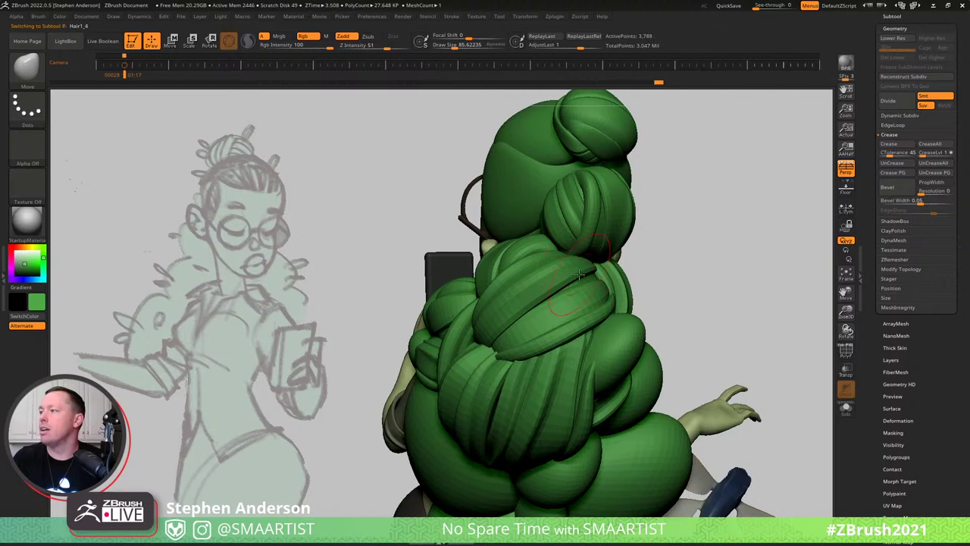
key("shift+f")
key("b")
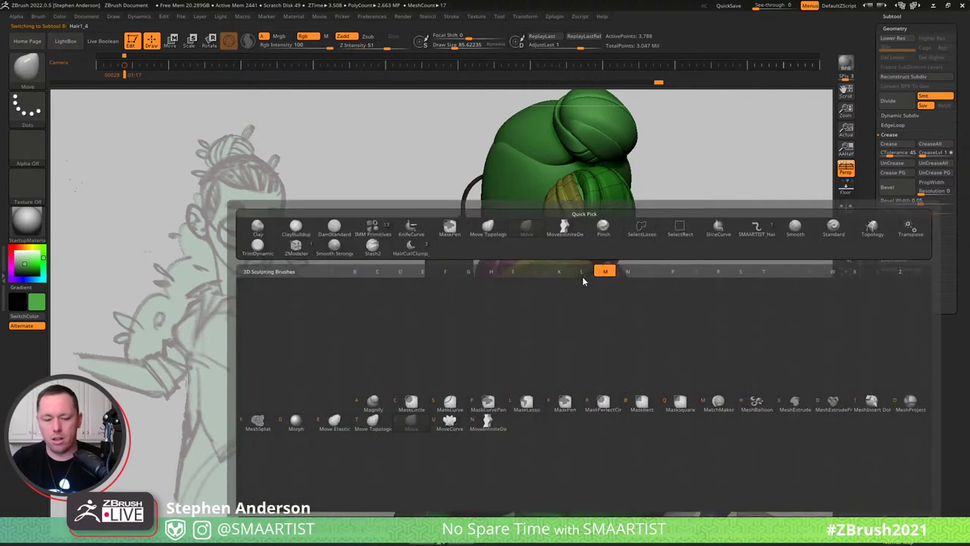
key("t")
right_click_drag(582, 276, 578, 272)
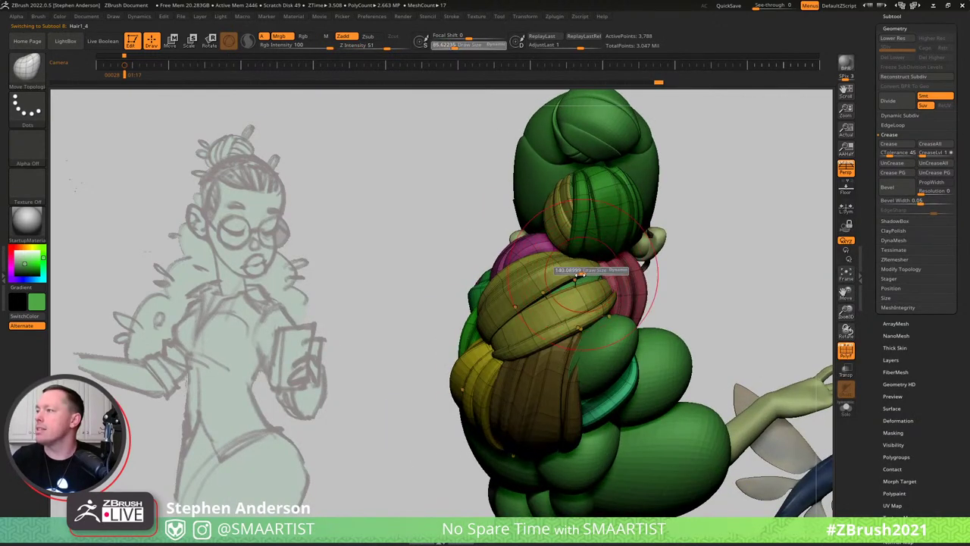
left_click_drag(580, 274, 582, 274)
mouse_move(581, 278)
left_mouse_down()
mouse_move(582, 288)
mouse_move(561, 265)
left_mouse_up()
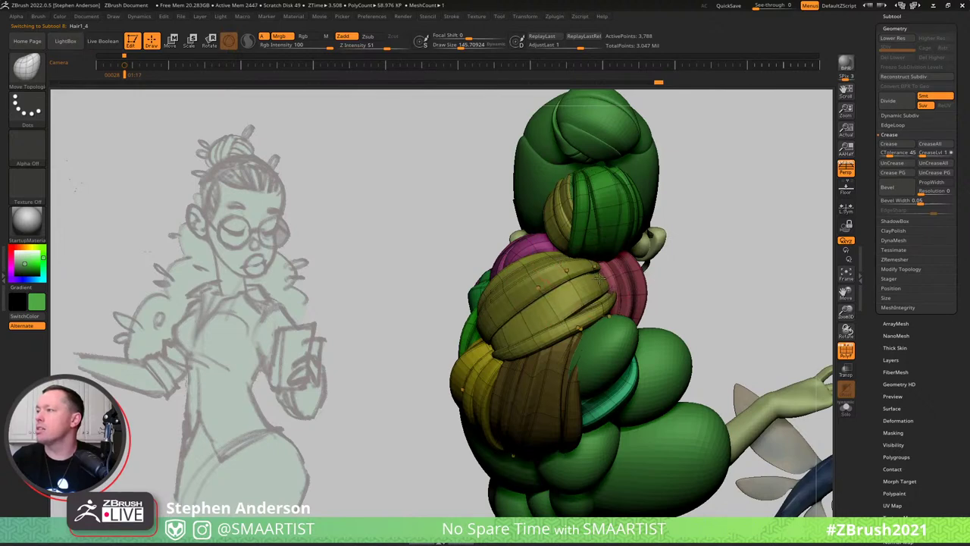
Check the reshaped upper back clump against its neighbours from both sides and hide the polyframe.
mouse_move(600, 278)
right_mouse_down()
mouse_move(591, 276)
mouse_move(643, 283)
mouse_move(617, 285)
right_mouse_up()
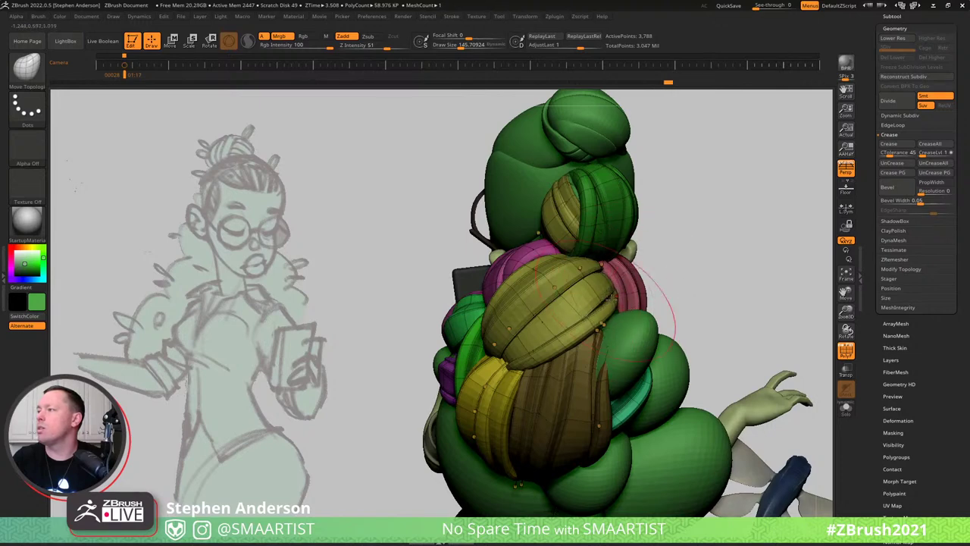
right_click_drag(634, 290, 608, 303)
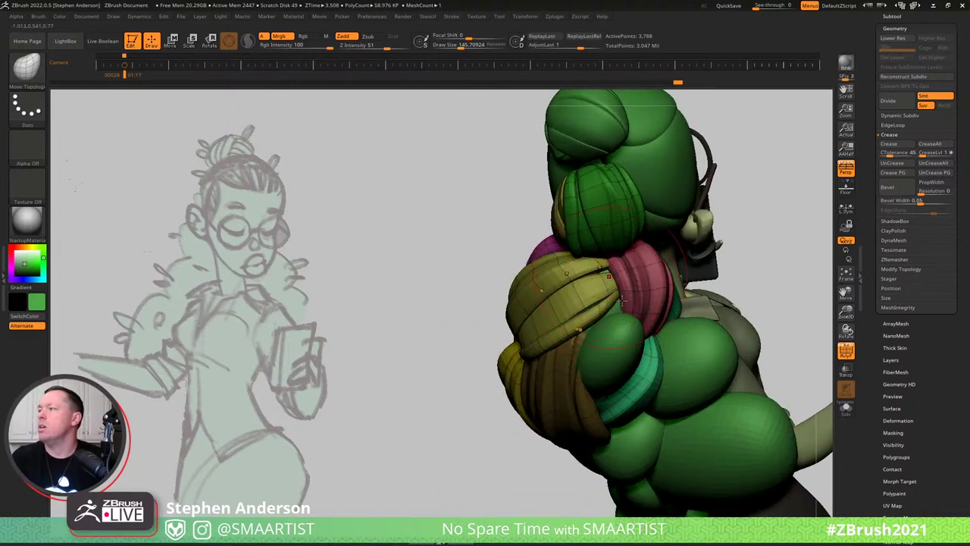
mouse_move(622, 301)
right_mouse_down("ctrl")
mouse_move(611, 323)
mouse_move(688, 269)
right_mouse_up("ctrl")
key("shift+f")
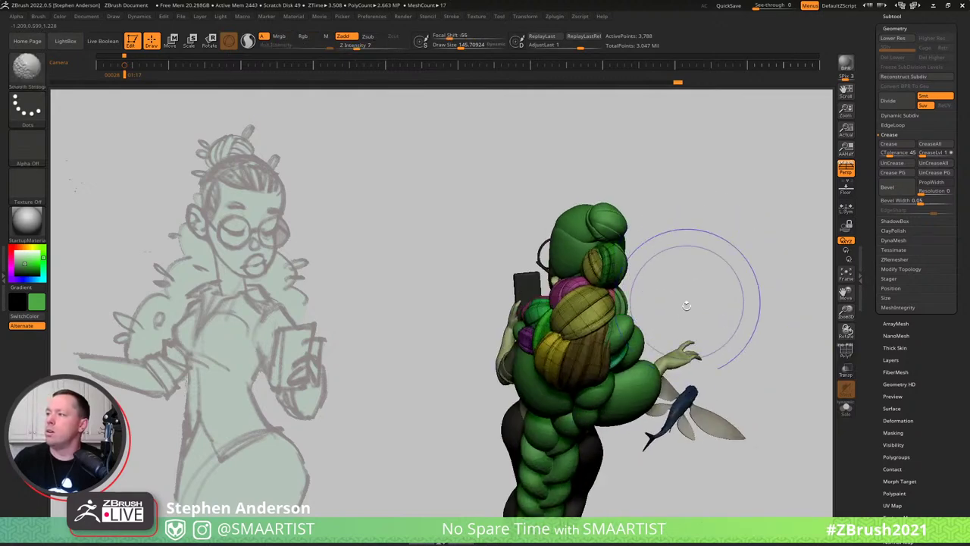
key("shift+f")
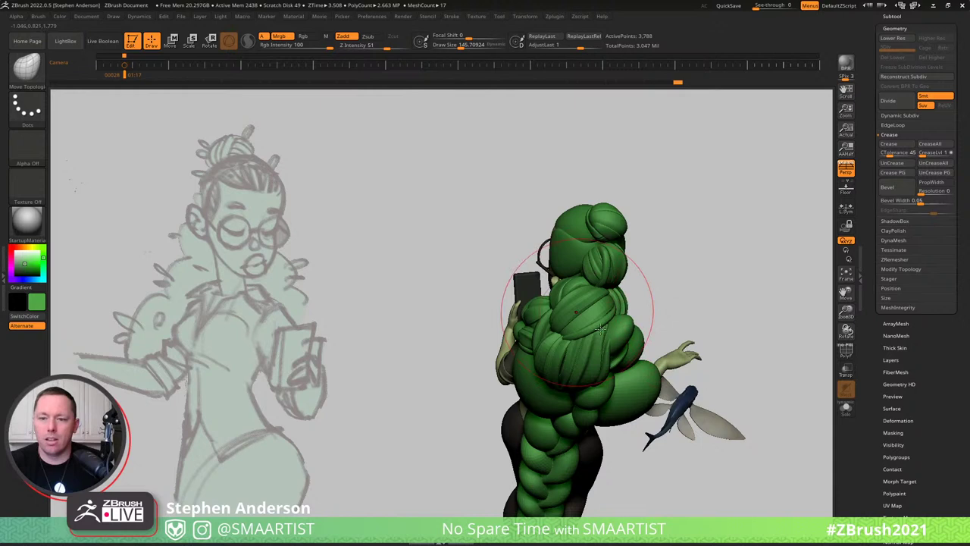
right_click_drag(608, 345, 545, 323)
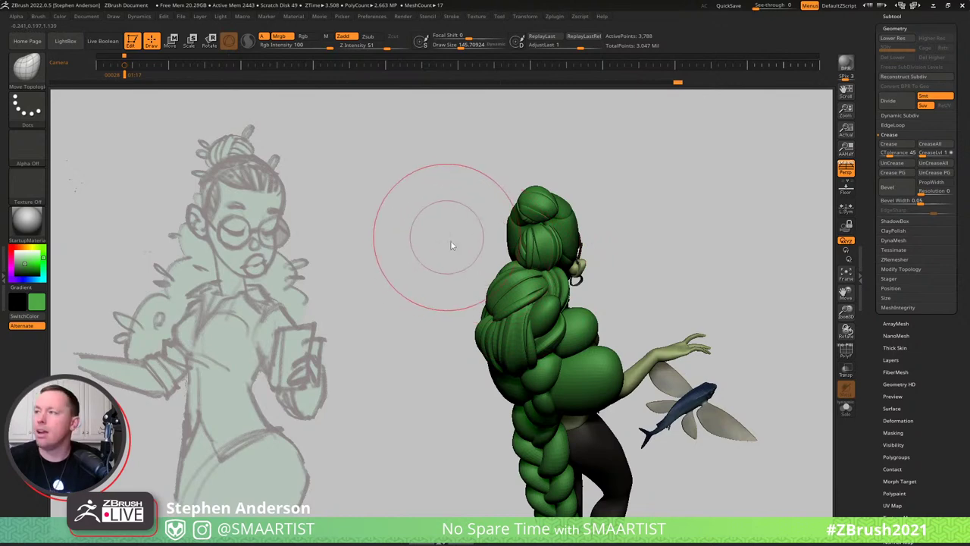
key("b")
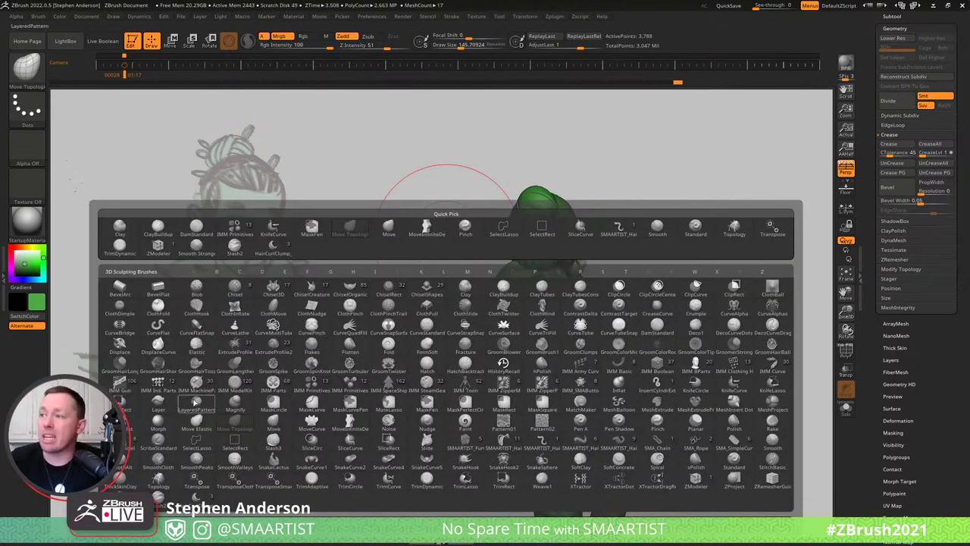
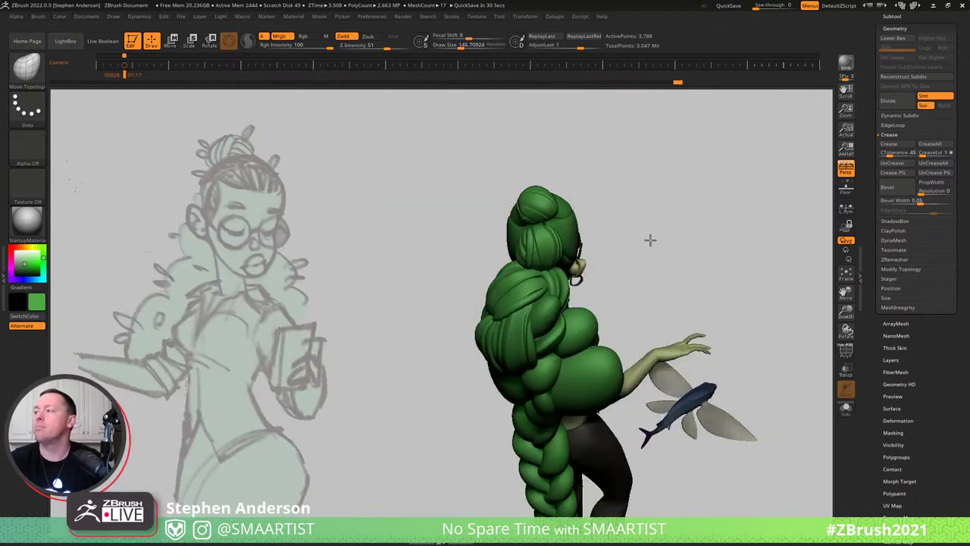
Insert a HairClump_B piece from the HairCurlClump brush on the round mass below the ear, beside the shirt shoulder.
left_click_drag(649, 240, 634, 225)
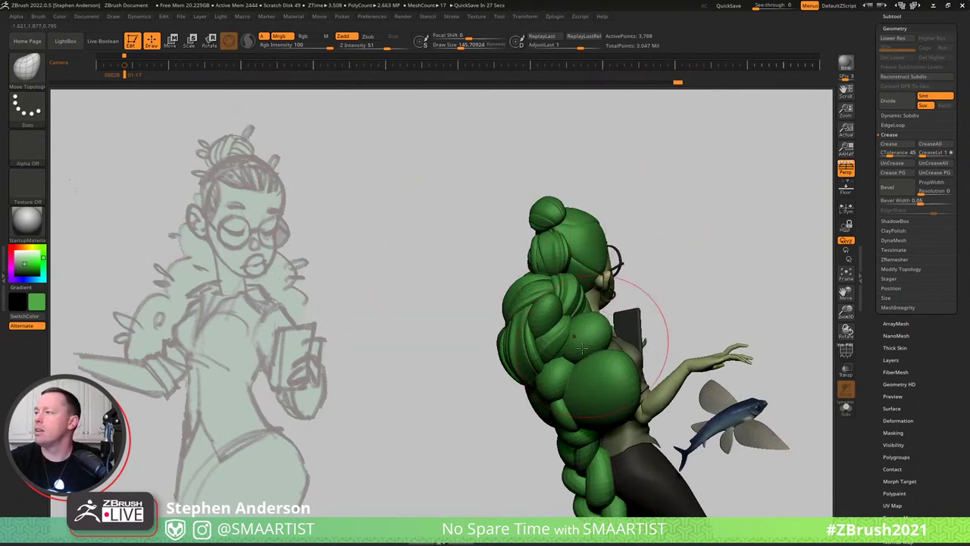
mouse_move(660, 325)
left_mouse_down()
mouse_move(530, 346)
mouse_move(545, 351)
mouse_move(493, 342)
left_mouse_up()
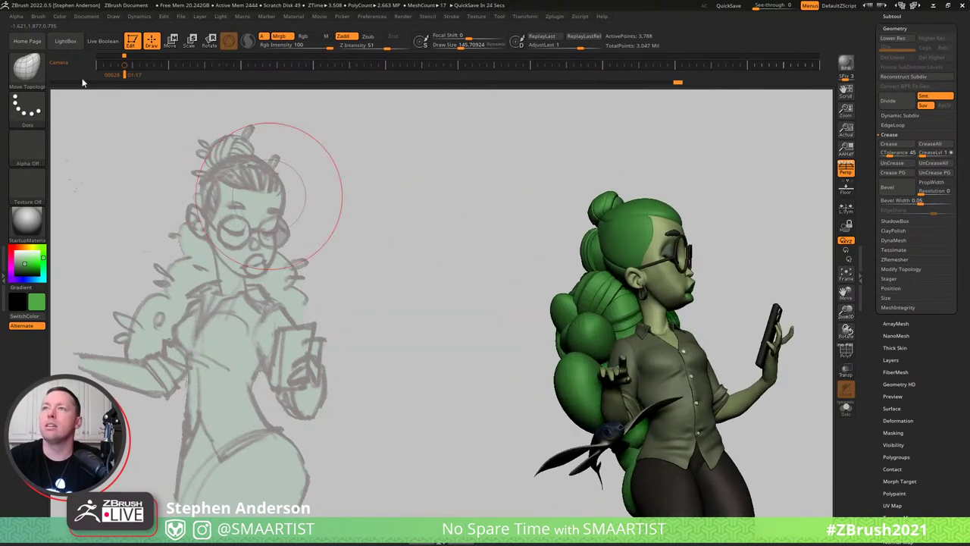
left_click(26, 68)
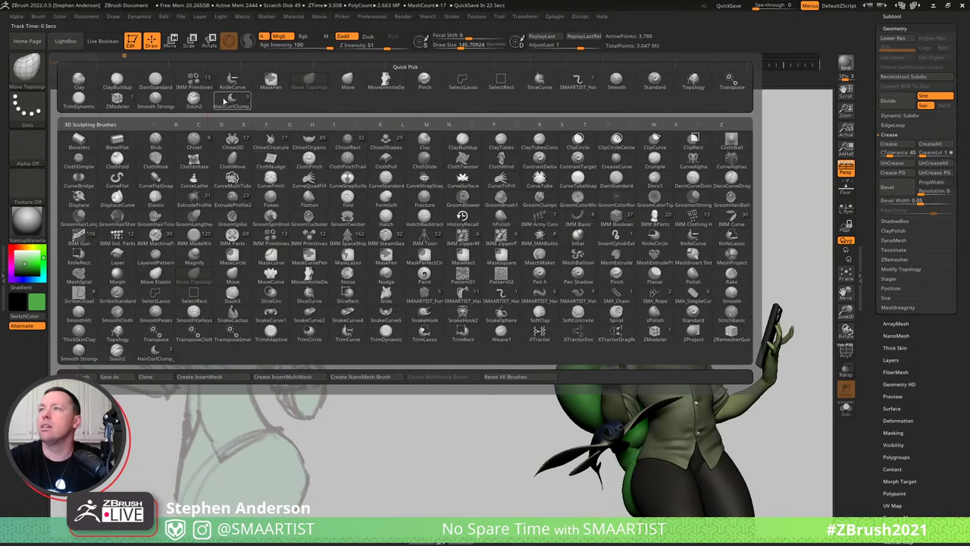
left_click(237, 104)
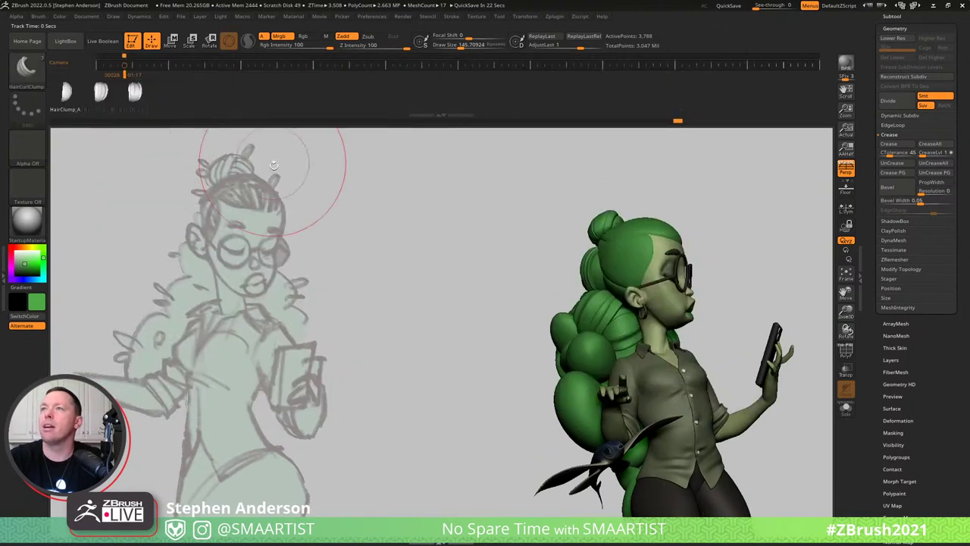
left_click(105, 96)
left_click_drag(733, 347, 689, 358)
mouse_move(689, 359)
right_mouse_down()
mouse_move(591, 358)
mouse_move(574, 375)
right_mouse_up()
left_click_drag(572, 374, 518, 354)
mouse_move(517, 355)
right_mouse_down()
mouse_move(594, 358)
mouse_move(584, 359)
right_mouse_up()
left_click_drag(584, 359, 589, 365)
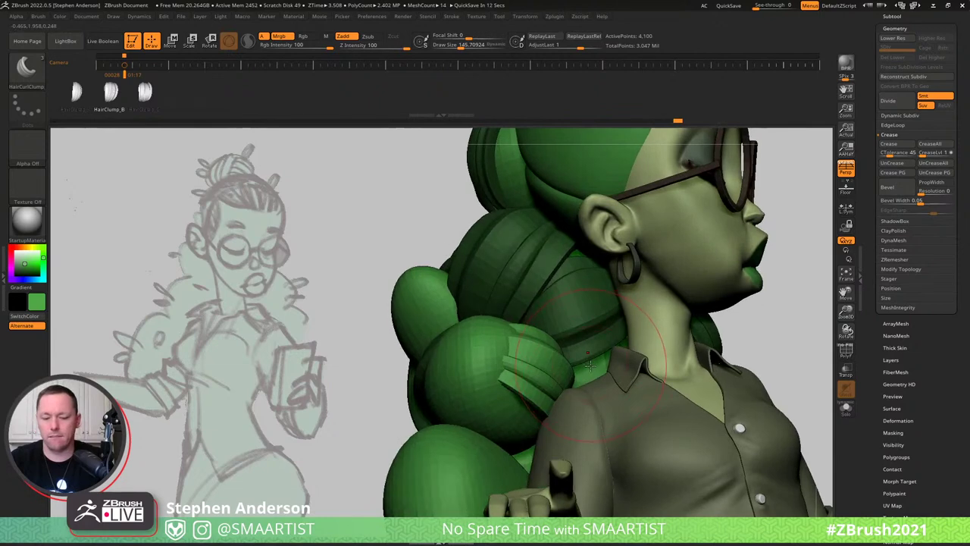
Stretch the new clump across the round mass toward the shoulder with Move at a draw size of about 274.
key("b")
key("m")
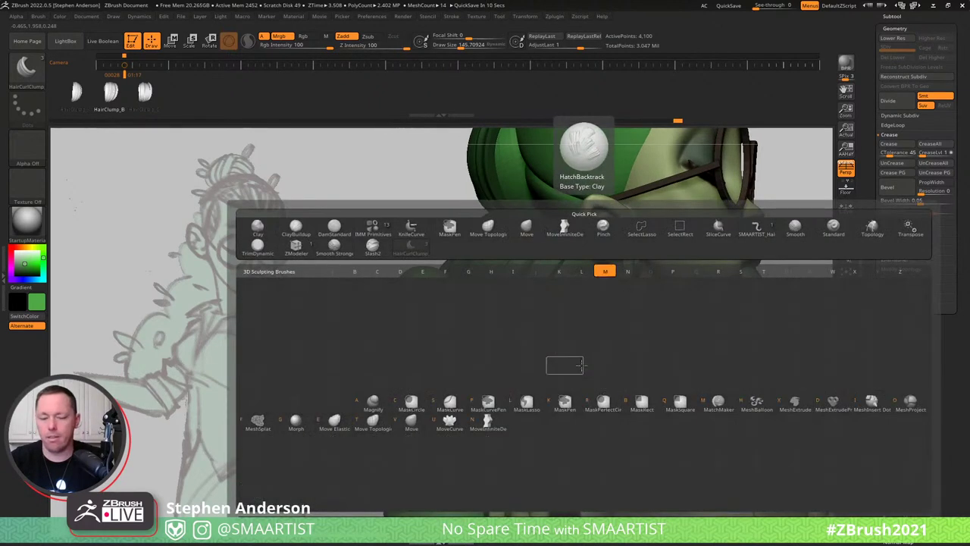
key("v")
key("s")
mouse_move(554, 353)
left_mouse_down()
mouse_move(564, 354)
mouse_move(489, 355)
left_mouse_up()
right_click_drag(523, 337, 459, 333)
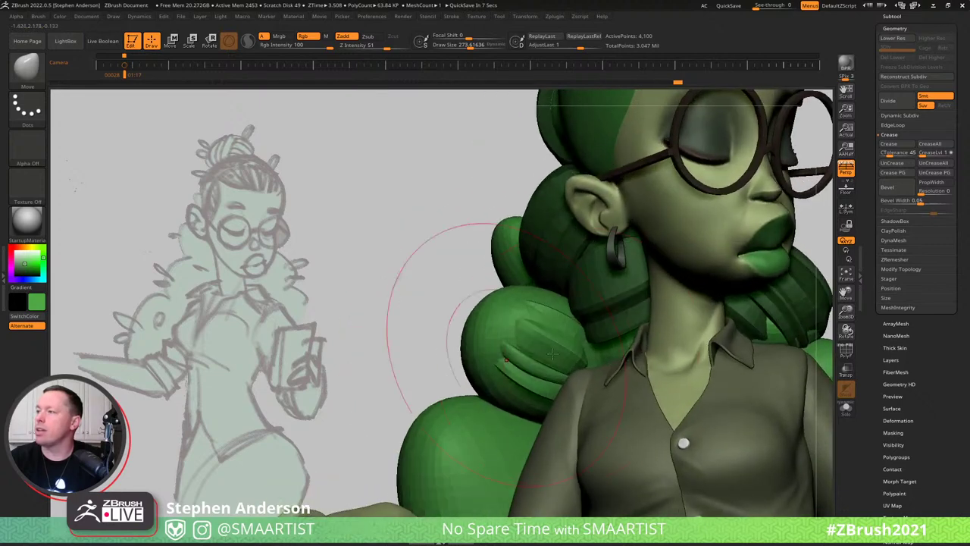
left_click_drag(597, 361, 630, 371)
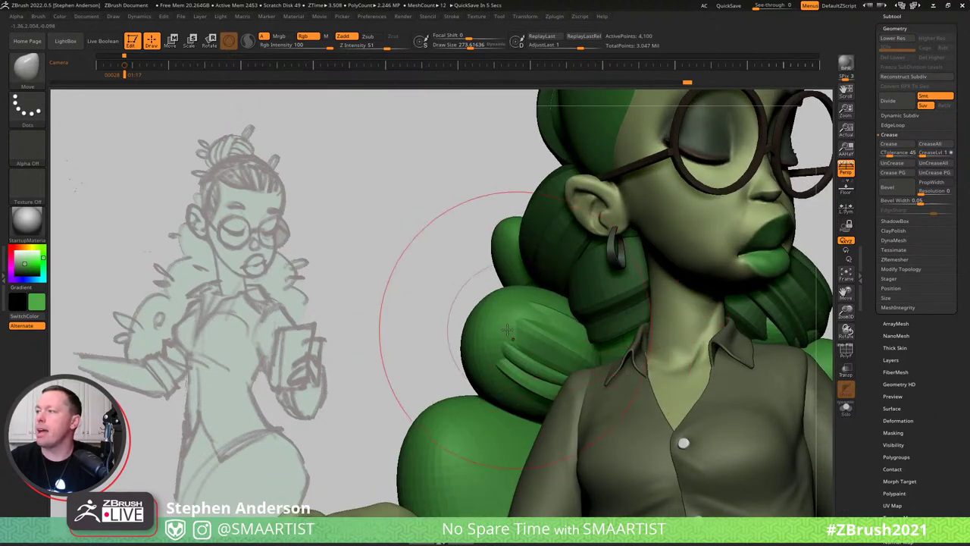
left_click_drag(514, 325, 535, 365)
right_click_drag(537, 381, 570, 383)
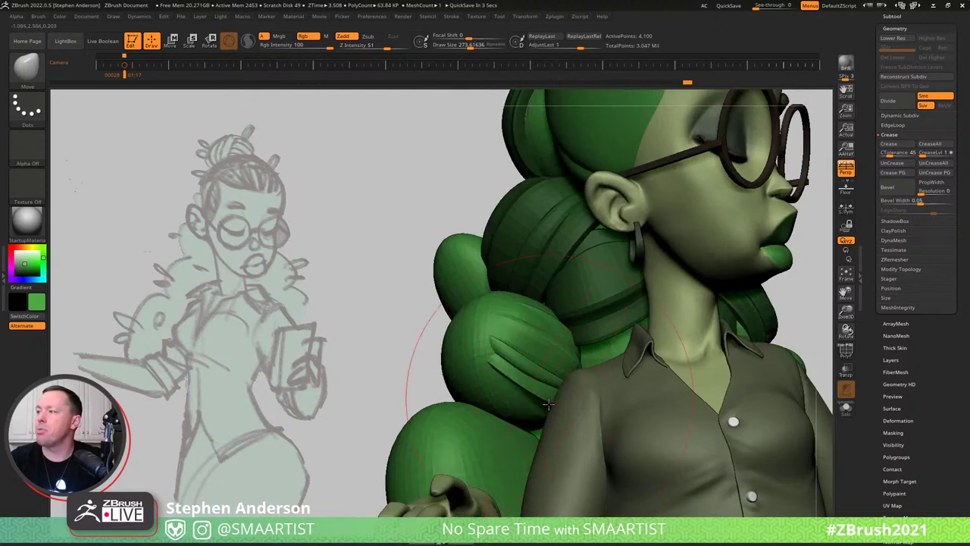
left_click_drag(528, 370, 535, 387)
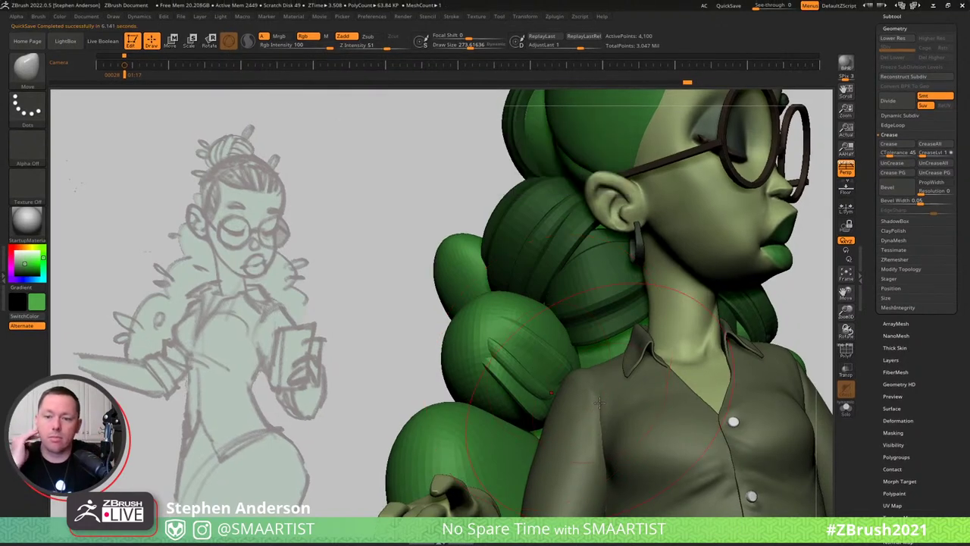
Wrap the clump further around the front of the round mass and refine its strands, reducing Move's draw size to about 135 and 90.
mouse_move(356, 216)
left_mouse_down()
mouse_move(578, 377)
mouse_move(551, 396)
mouse_move(559, 413)
mouse_move(485, 405)
left_mouse_up()
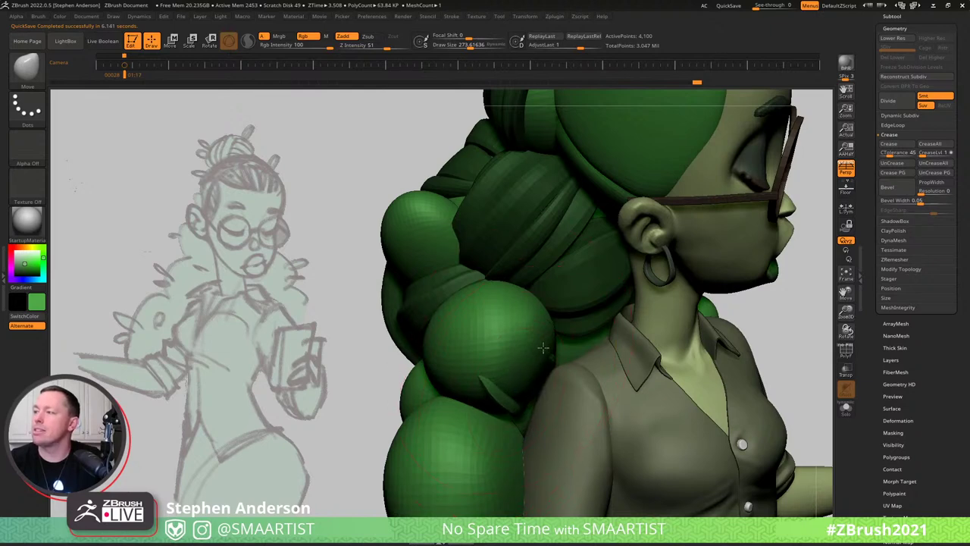
left_click_drag(544, 349, 559, 344)
right_click_drag(574, 381, 530, 375)
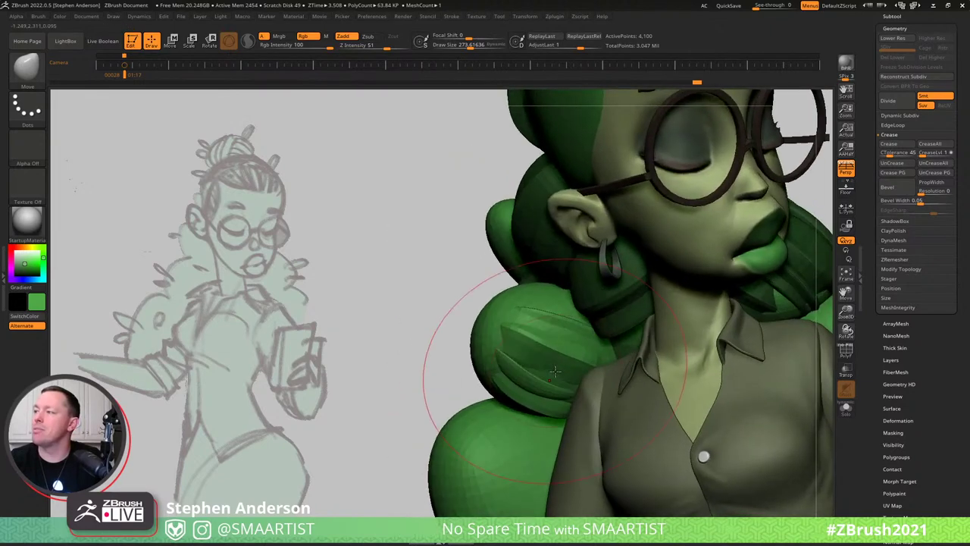
key("s")
mouse_move(554, 372)
left_mouse_down()
mouse_move(541, 375)
mouse_move(564, 388)
left_mouse_up()
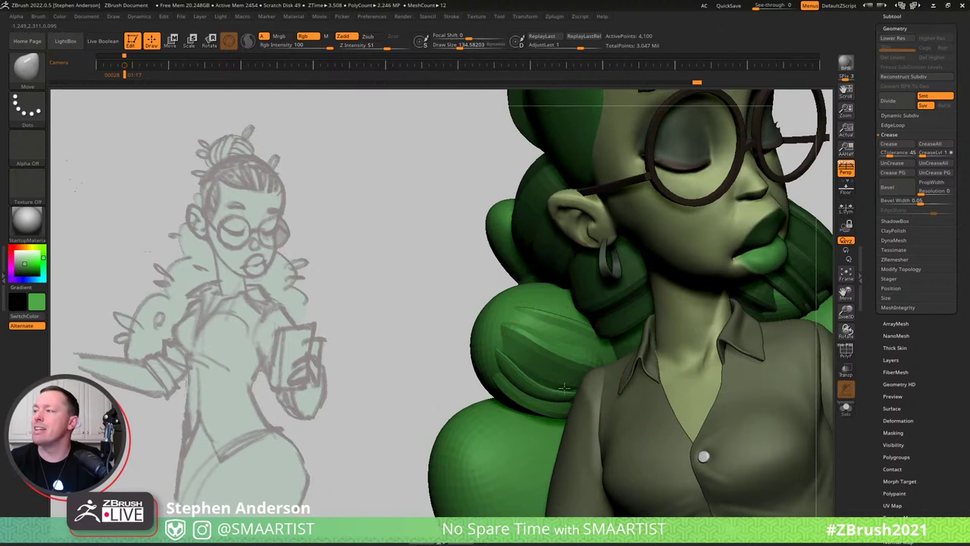
key("s")
left_click_drag(523, 337, 507, 350)
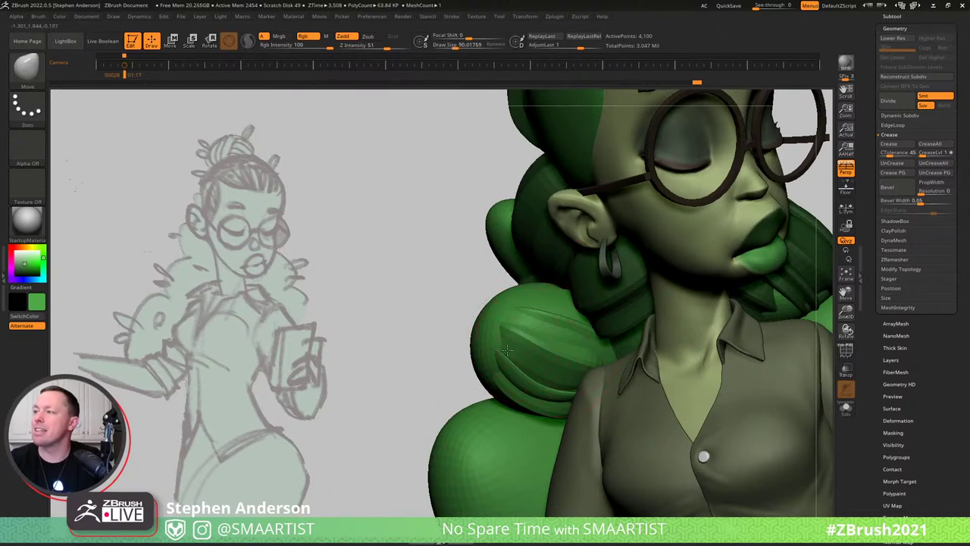
Turn on ghost transparency and push the clump below the ear around the round mass with Move at a draw size of about 182.
mouse_move(620, 380)
right_mouse_down()
mouse_move(654, 397)
mouse_move(631, 377)
right_mouse_up()
key("shift+t")
mouse_move(577, 340)
left_mouse_down()
mouse_move(620, 389)
mouse_move(647, 381)
left_mouse_up()
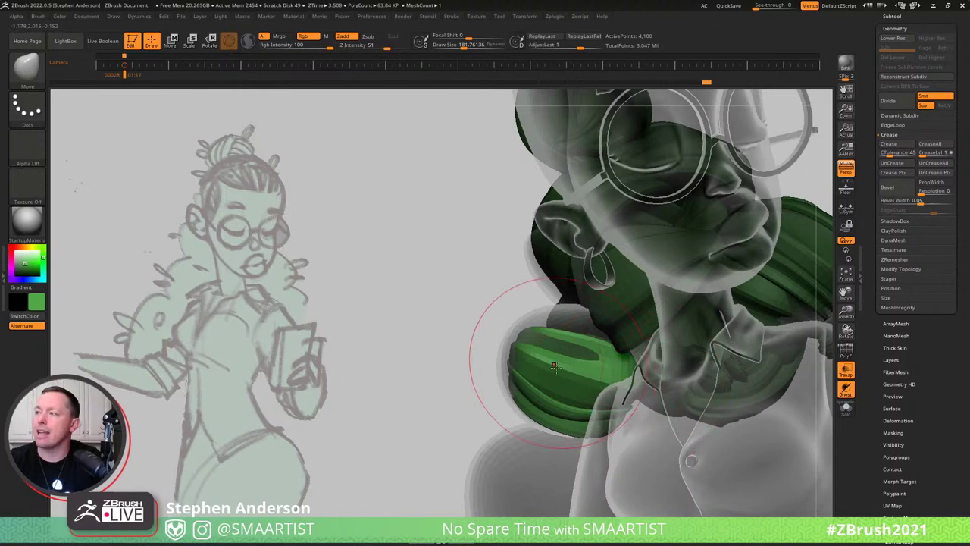
right_click_drag(534, 393, 543, 385)
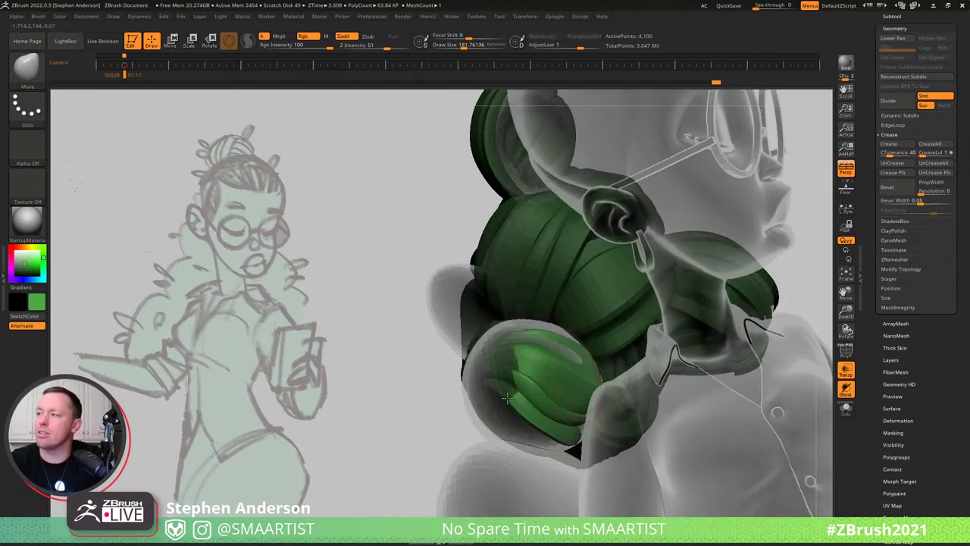
left_click_drag(518, 389, 503, 381)
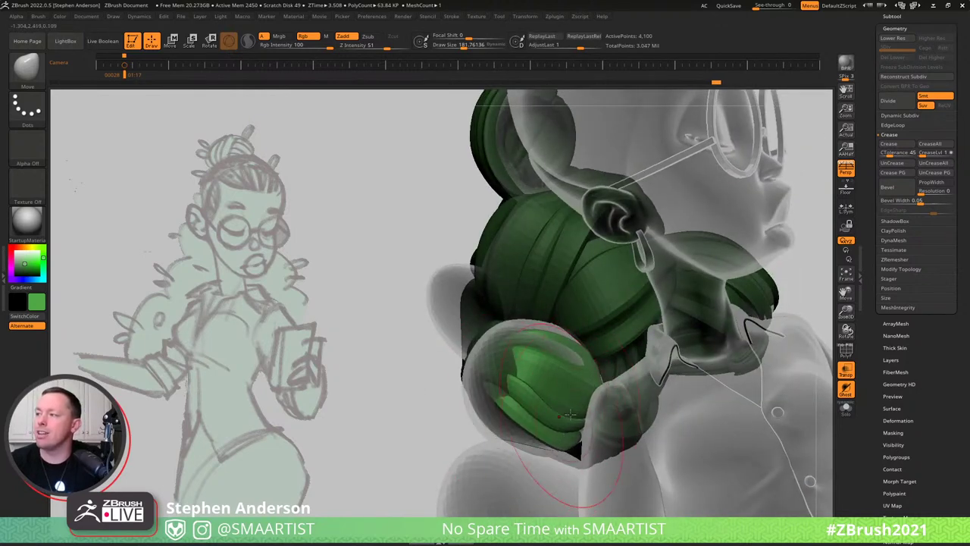
left_click_drag(570, 414, 556, 418)
Tuck in the clump's lower end beside the shoulder and refine its shape with Move at draw sizes of about 99 and 195.
key("s")
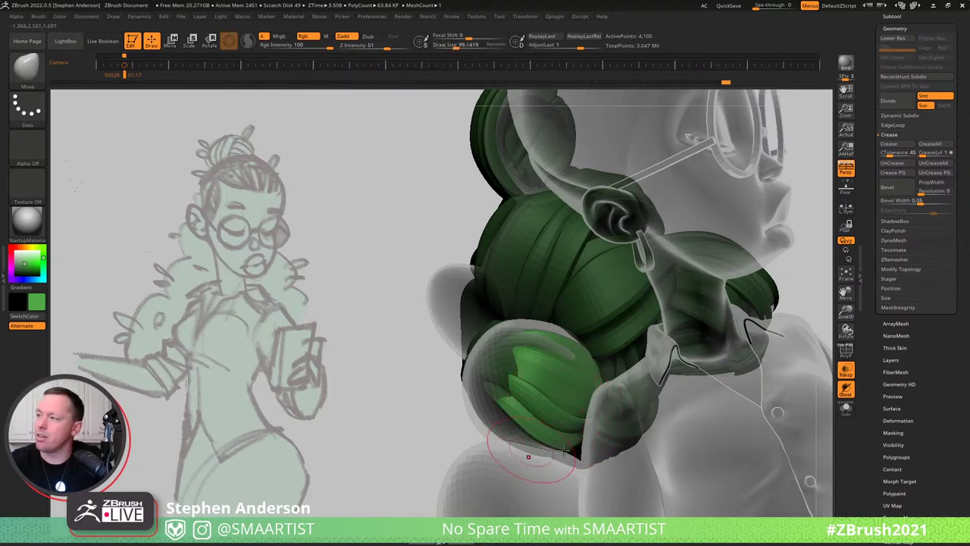
left_click_drag(545, 429, 571, 407)
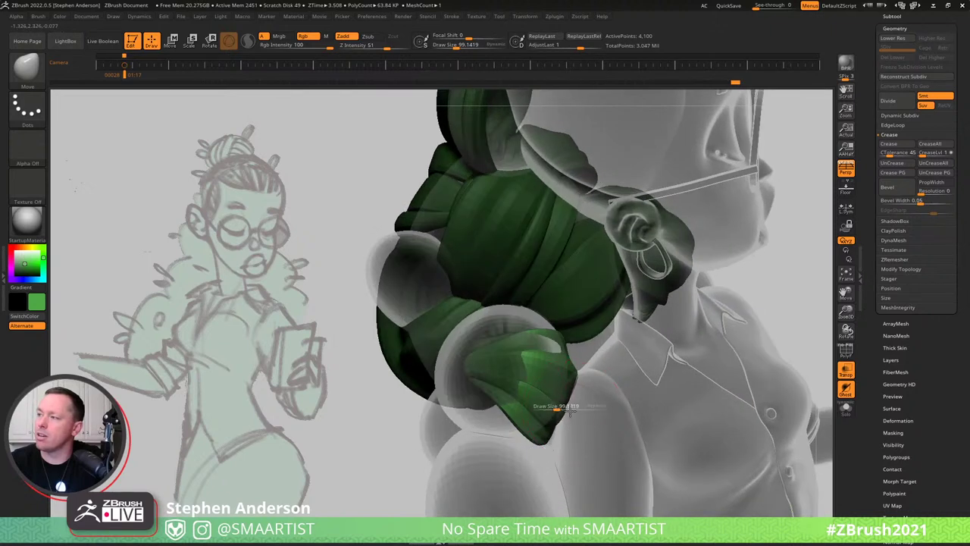
key("bracketright")
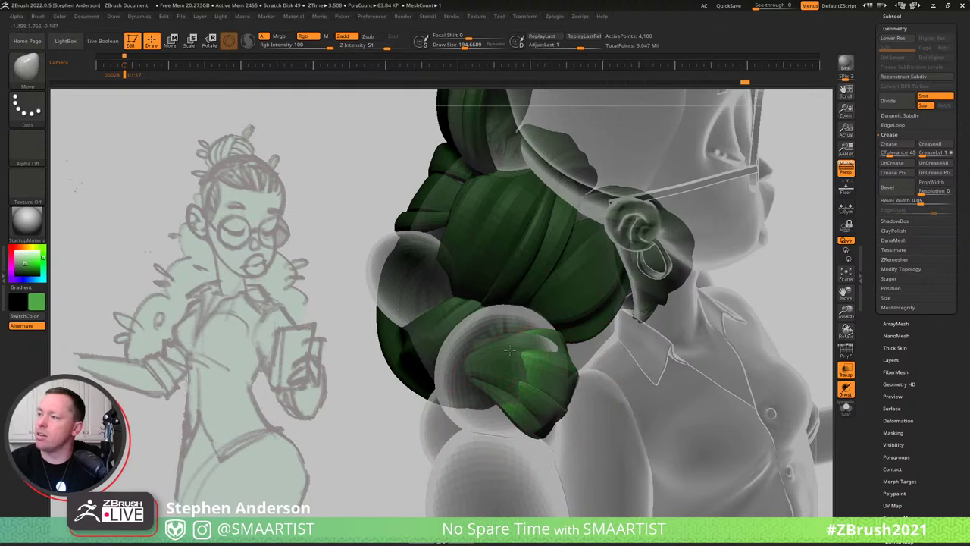
right_click_drag(509, 351, 482, 343)
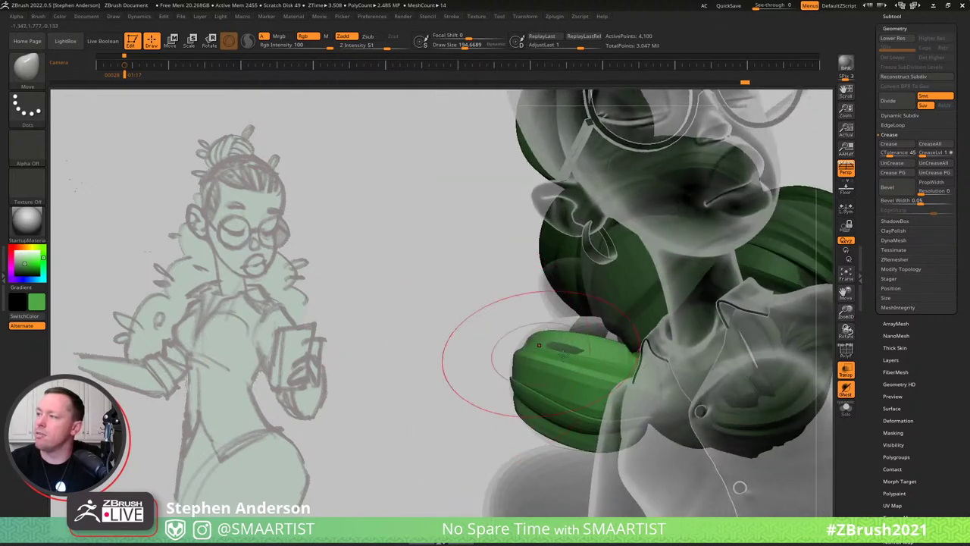
right_click_drag(566, 355, 409, 323)
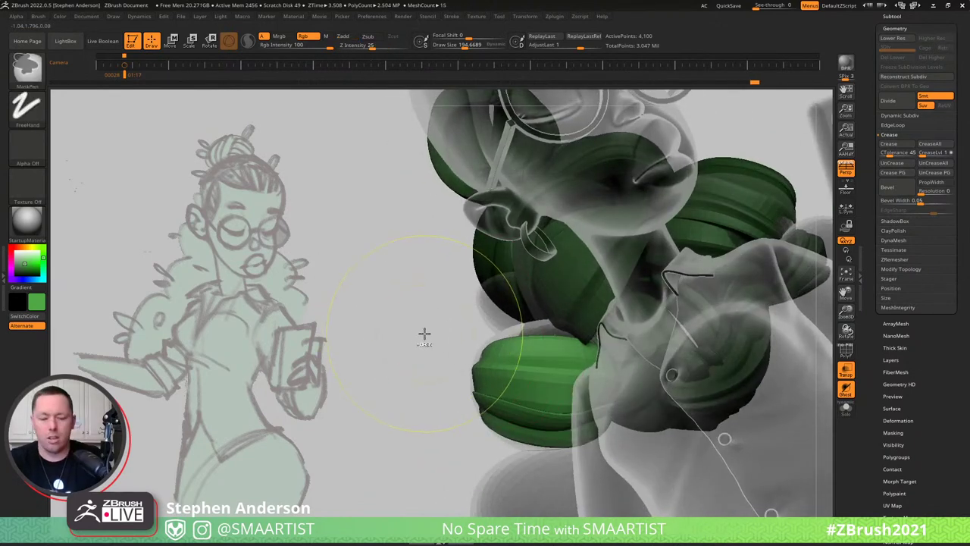
Turn off ghost transparency to check the new clump against the whole figure, and make the Head subtool active.
key("ctrl+t")
right_click_drag(464, 349, 431, 314, "ctrl")
right_click_drag(502, 338, 532, 346)
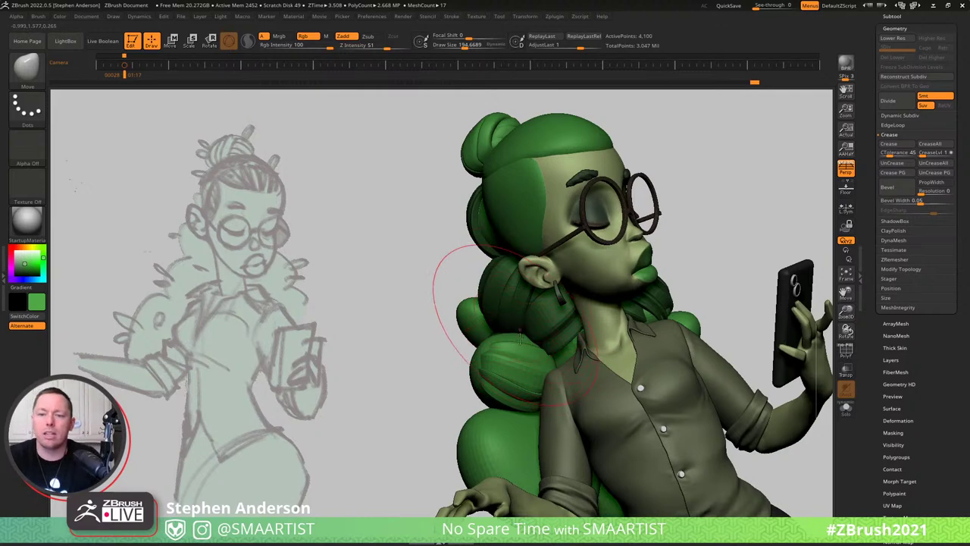
mouse_move(568, 368)
right_mouse_down("ctrl")
mouse_move(581, 348)
mouse_move(470, 319)
right_mouse_up("ctrl")
right_click_drag(524, 299, 544, 379, "ctrl")
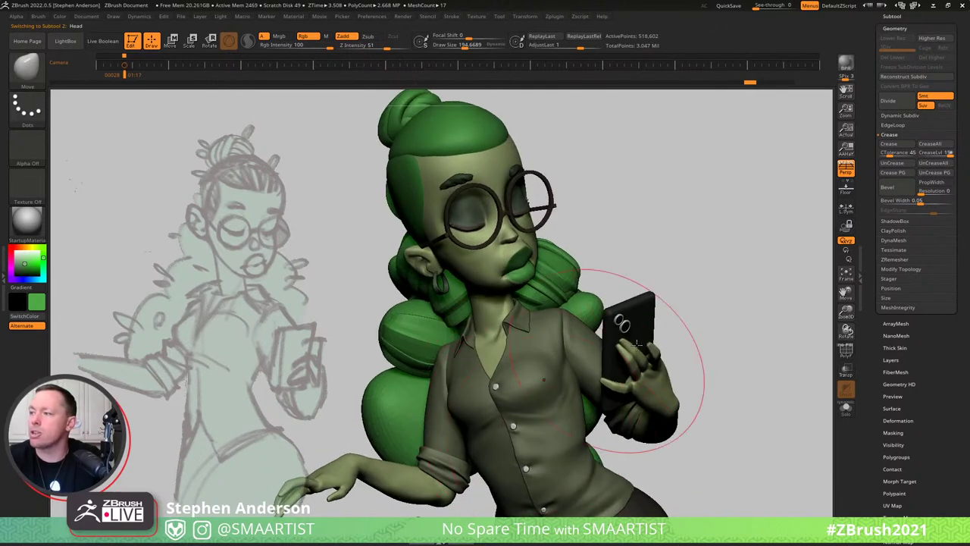
right_click_drag(628, 282, 626, 221, "alt")
Inspect the Head and Arm_R subtools in isolation and bring all subtools back into view.
key("ctrl+s")
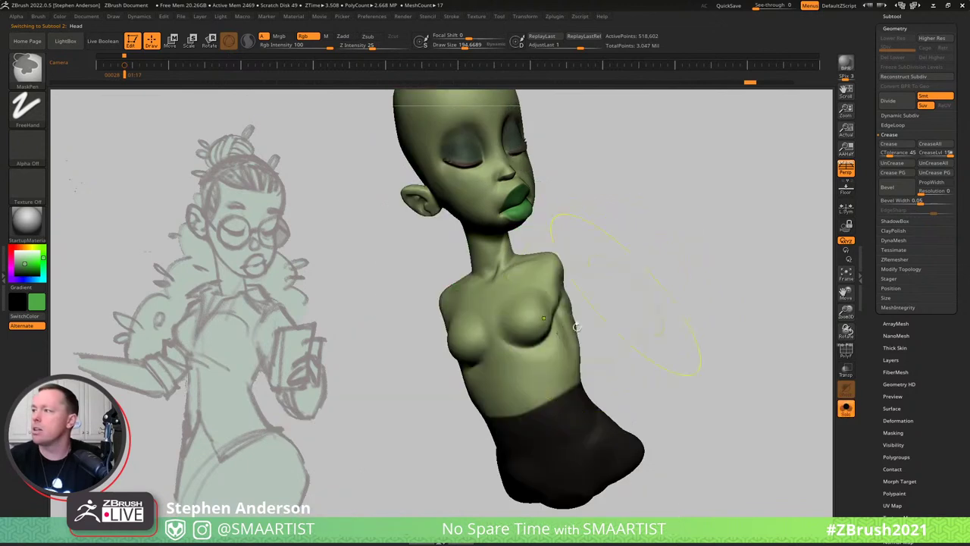
right_click_drag(628, 325, 516, 329)
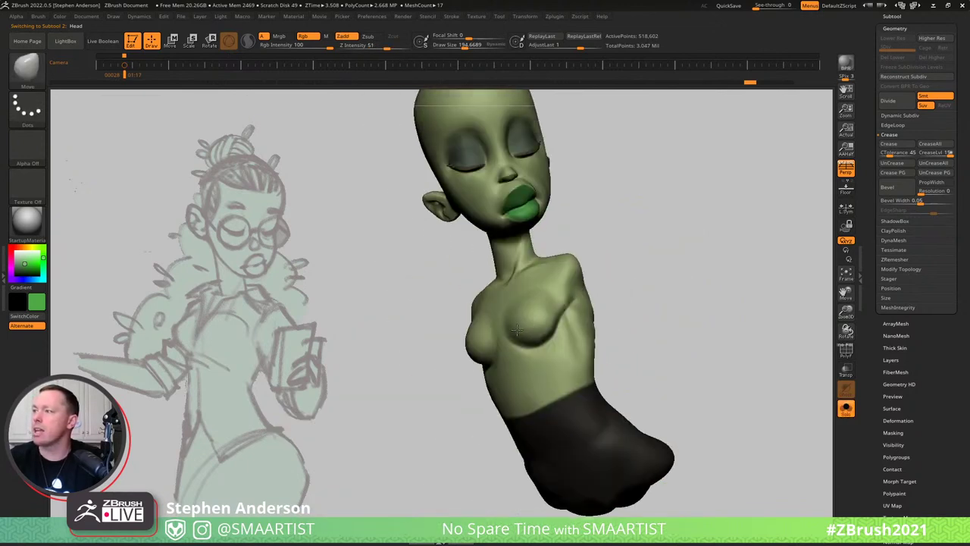
key("n")
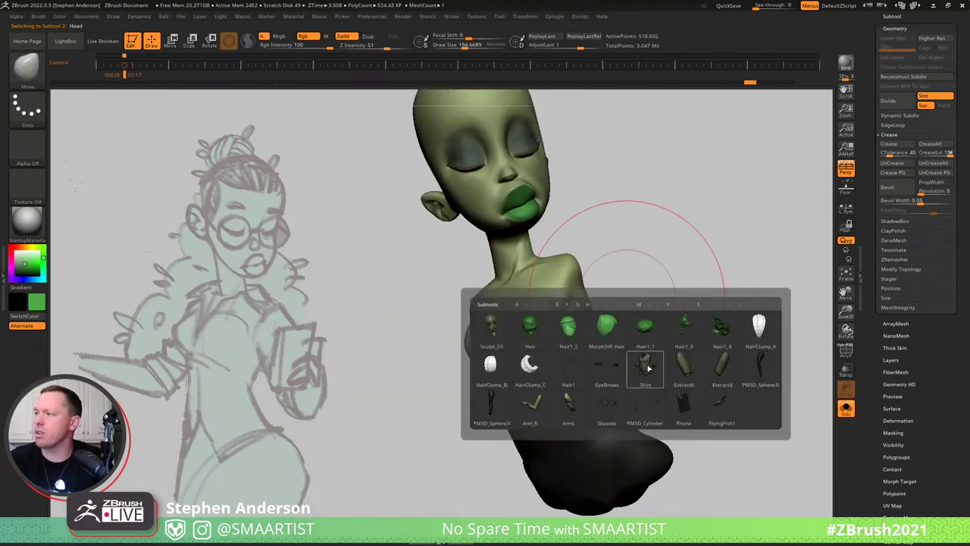
left_click(528, 409)
right_click_drag(522, 346, 559, 342)
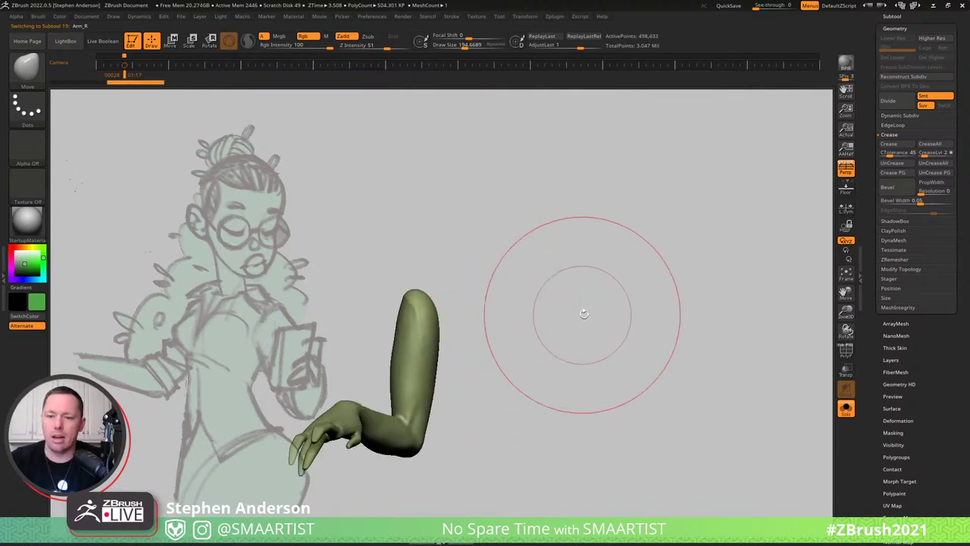
key("ctrl+alt+s")
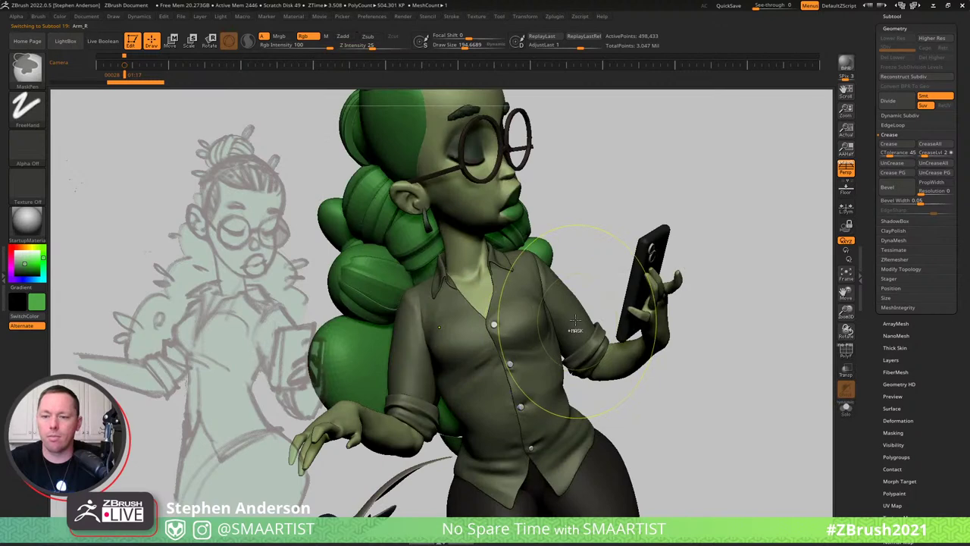
Reselect the Head subtool and smooth the base of the neck inside the open collar at a draw size of about 51.
mouse_move(573, 326)
right_mouse_down("ctrl")
mouse_move(517, 292)
mouse_move(478, 310)
mouse_move(503, 349)
mouse_move(534, 341)
mouse_move(565, 370)
right_mouse_up("ctrl")
right_click_drag(544, 300, 564, 307)
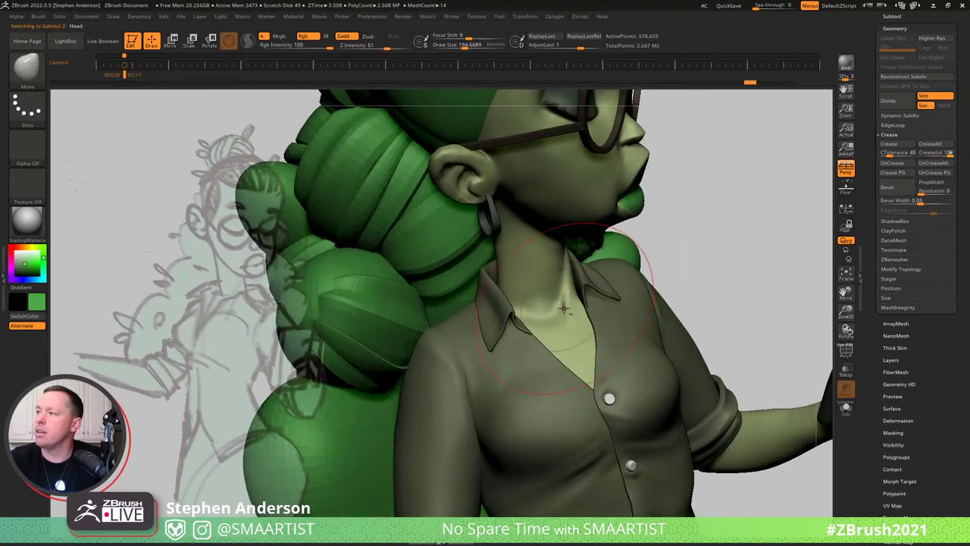
key("s")
key("shift")
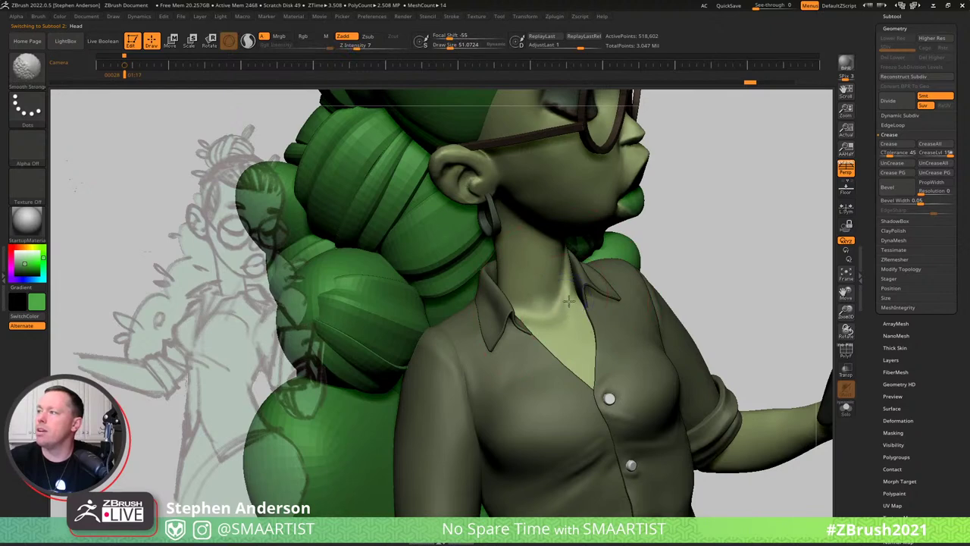
right_click_drag(548, 322, 563, 289)
key("shift")
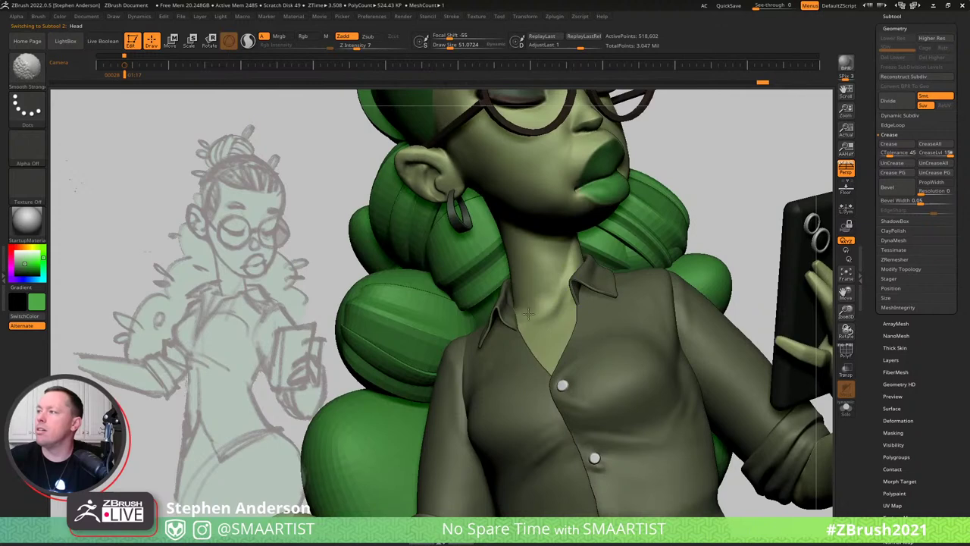
mouse_move(602, 324)
right_mouse_down()
mouse_move(550, 320)
mouse_move(566, 316)
mouse_move(562, 280)
mouse_move(588, 310)
mouse_move(518, 275)
mouse_move(550, 285)
right_mouse_up()
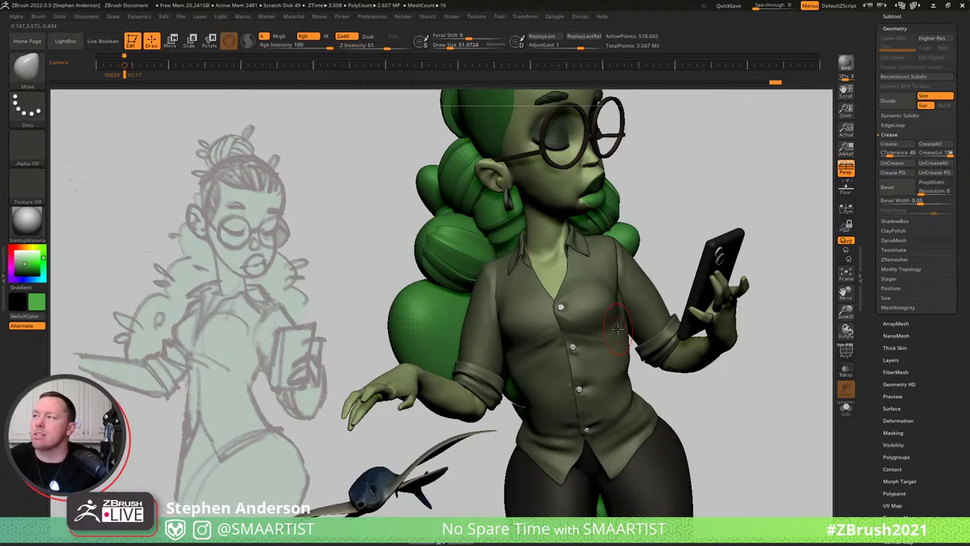
Build up the base of the neck between the collar points with ClayBuildup at a draw size of about 51 and smooth the strokes.
mouse_move(552, 266)
right_mouse_down()
mouse_move(595, 278)
mouse_move(598, 296)
mouse_move(567, 269)
right_mouse_up()
key("shift+f")
key("shift+f")
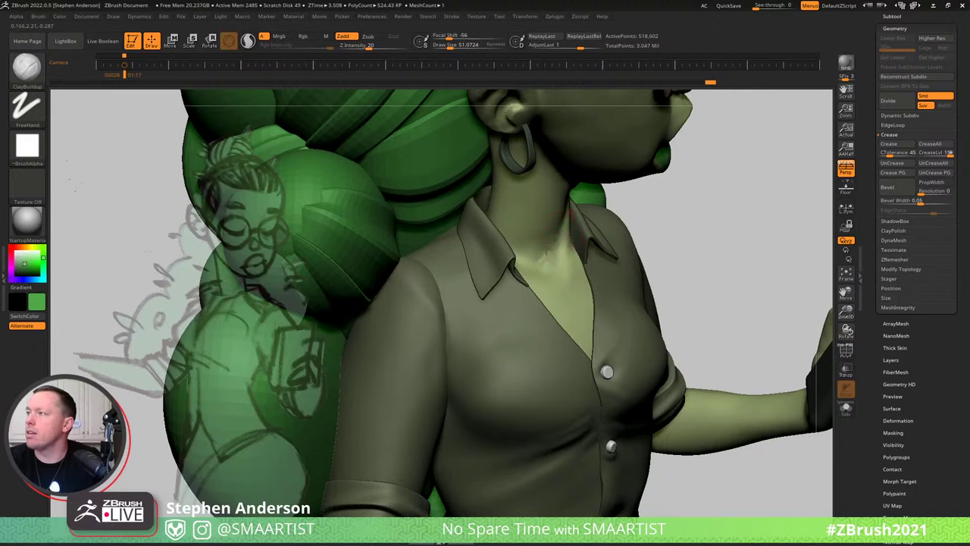
key("shift")
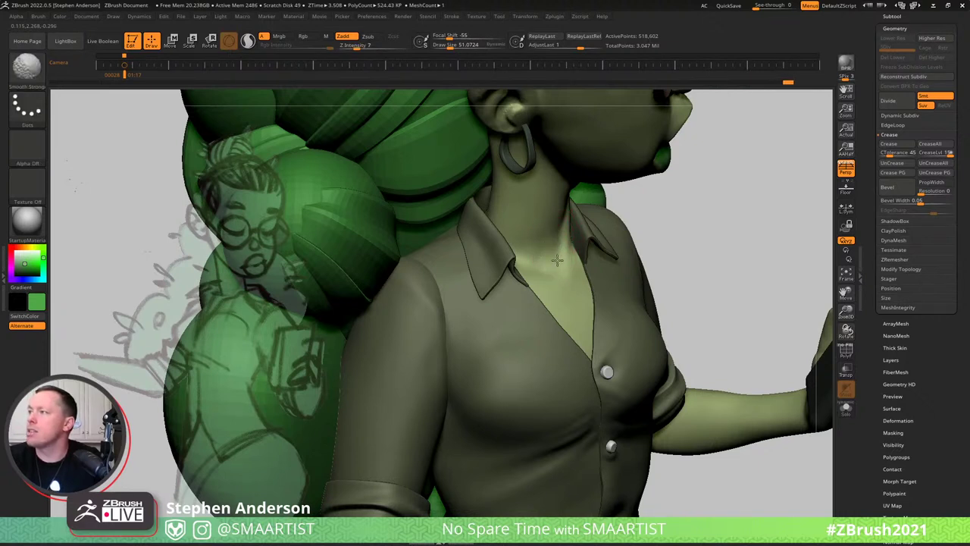
left_click_drag(558, 273, 559, 262, "shift")
mouse_move(559, 263)
right_mouse_down()
mouse_move(612, 246)
mouse_move(563, 254)
mouse_move(565, 241)
right_mouse_up()
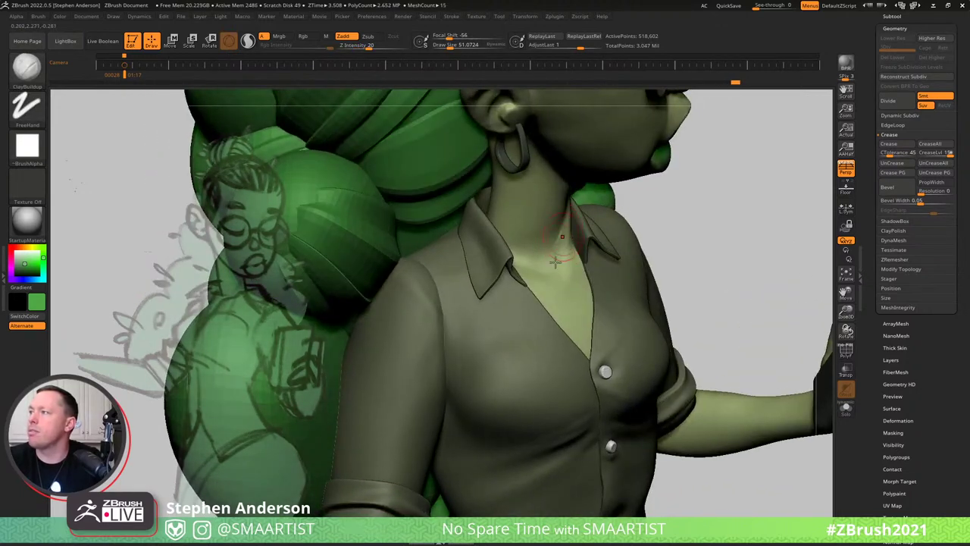
key("shift")
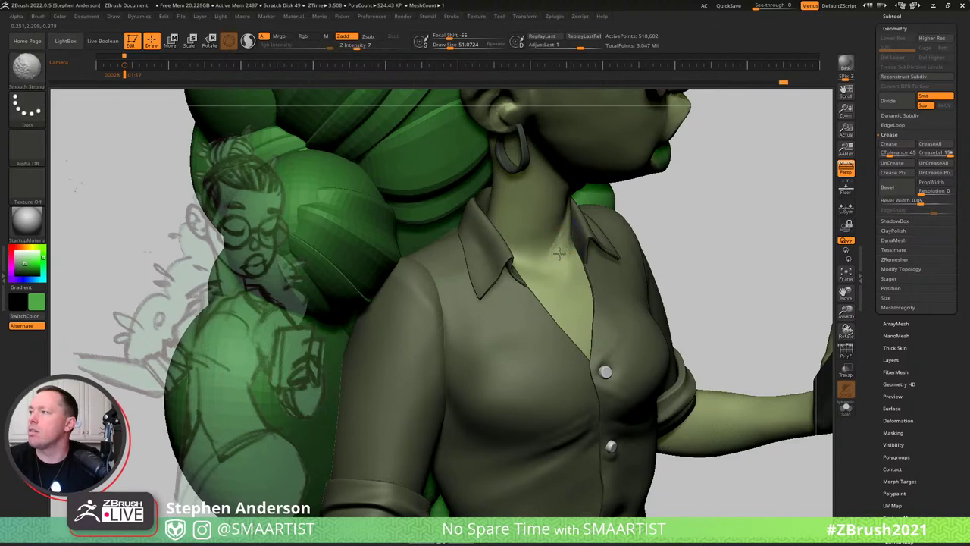
Add fine ClayBuildup strokes beside the collar at a draw size of about 23 and smooth them at about 48.
mouse_move(564, 233)
right_mouse_down()
mouse_move(550, 241)
mouse_move(564, 244)
right_mouse_up()
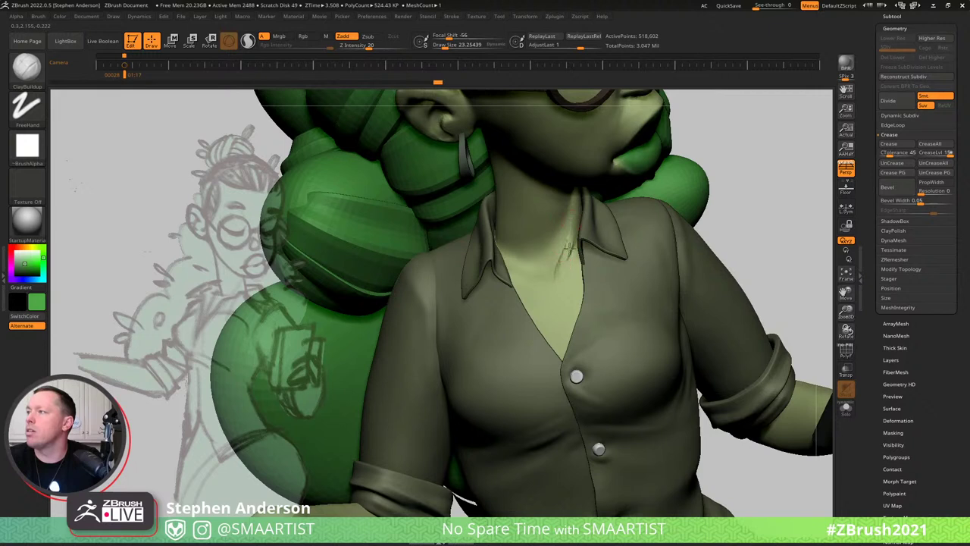
key("shift")
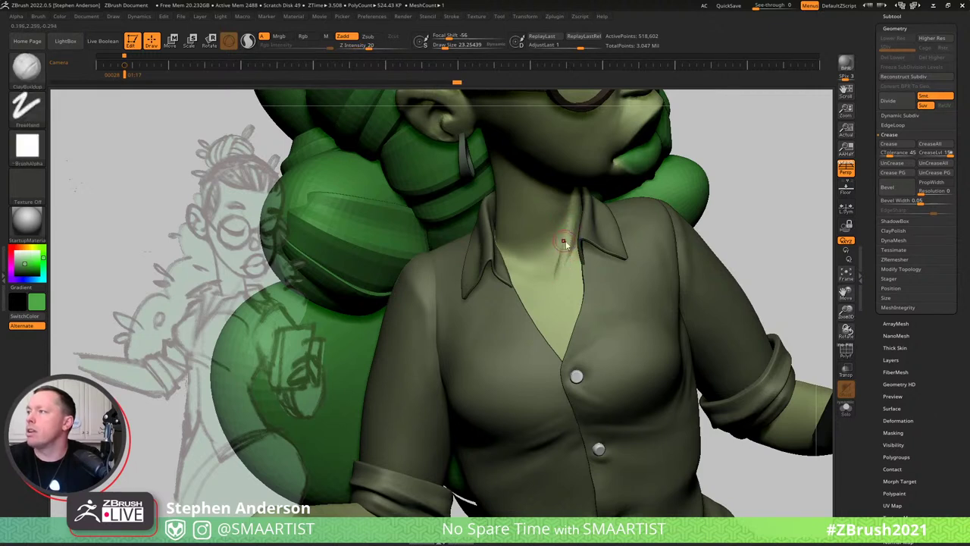
key("bracketright")
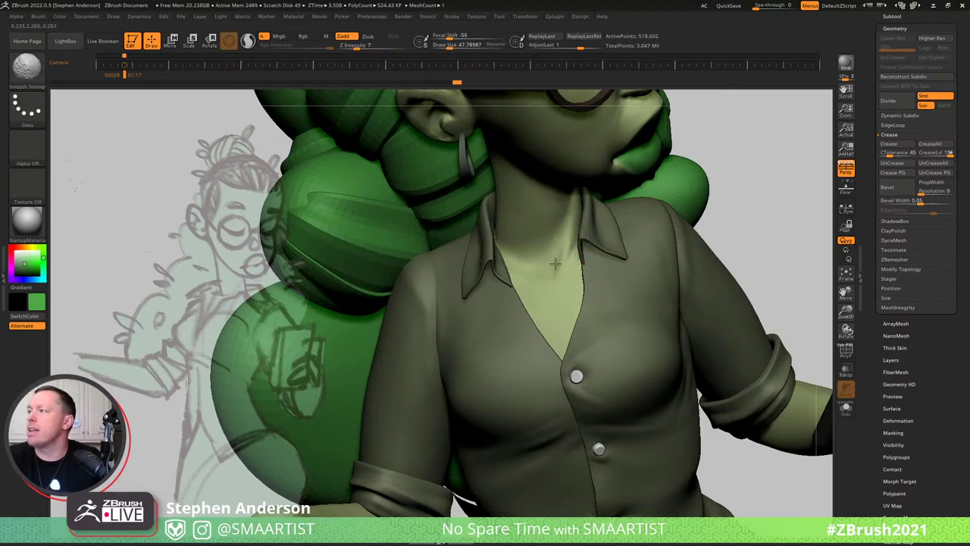
left_click_drag(555, 263, 580, 258, "shift")
mouse_move(587, 244)
right_mouse_down()
mouse_move(681, 241)
mouse_move(554, 239)
mouse_move(584, 273)
mouse_move(702, 190)
mouse_move(679, 192)
mouse_move(645, 244)
right_mouse_up()
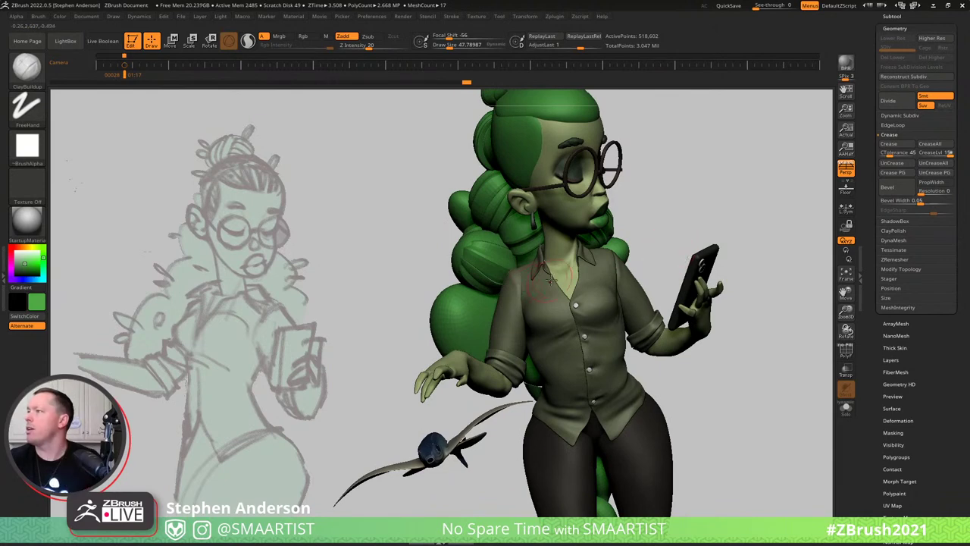
Isolate the Head subtool and sculpt the far neck muscle down to the collarbone with ClayBuildup at a draw size of about 54, smoothing the strokes.
key("ctrl+s")
mouse_move(599, 282)
right_mouse_down()
mouse_move(576, 264)
mouse_move(603, 288)
mouse_move(635, 267)
mouse_move(604, 255)
right_mouse_up()
key("s")
left_click_drag(601, 258, 605, 259)
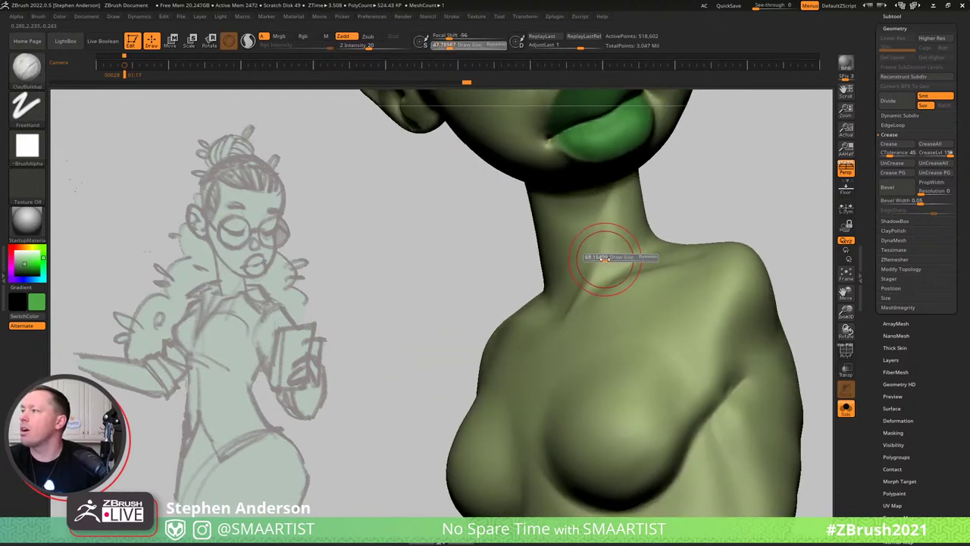
right_click_drag(564, 279, 593, 281)
key("s")
left_click_drag(593, 281, 584, 292)
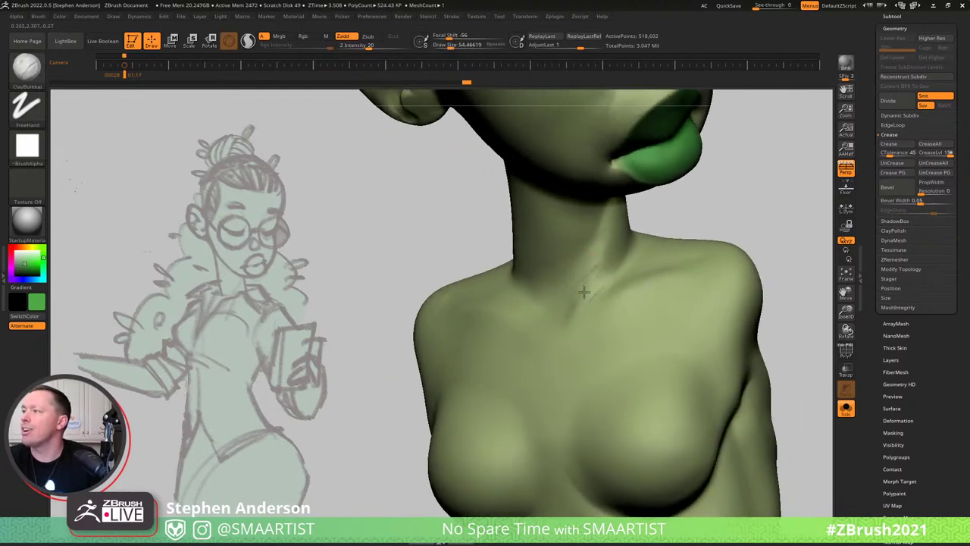
right_click_drag(614, 265, 597, 309)
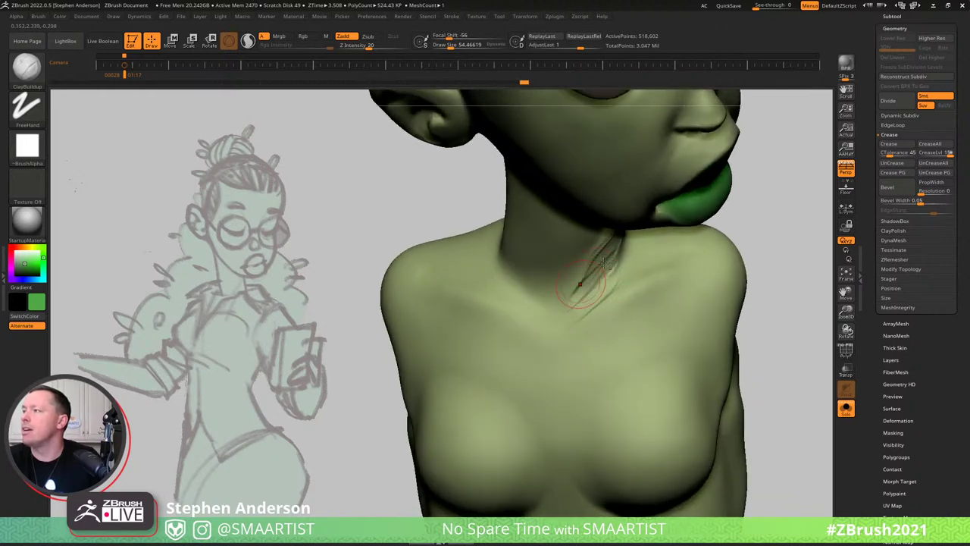
right_click_drag(582, 273, 602, 248)
key("shift")
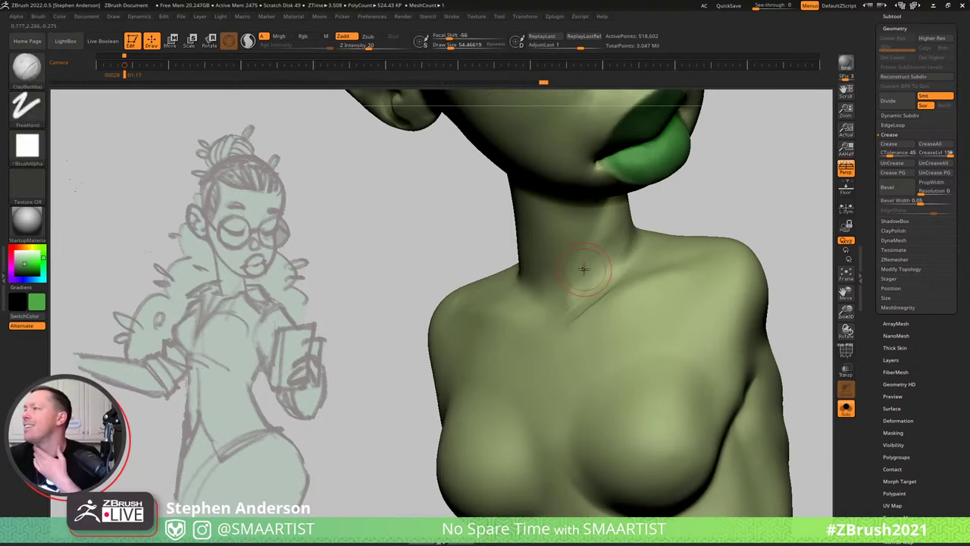
mouse_move(601, 278)
right_mouse_down()
mouse_move(623, 298)
mouse_move(602, 303)
right_mouse_up()
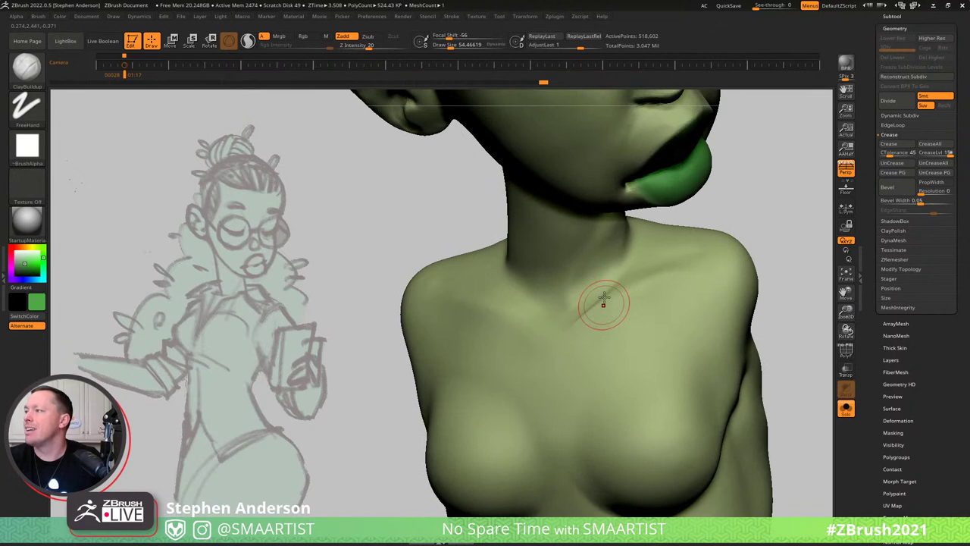
key("shift")
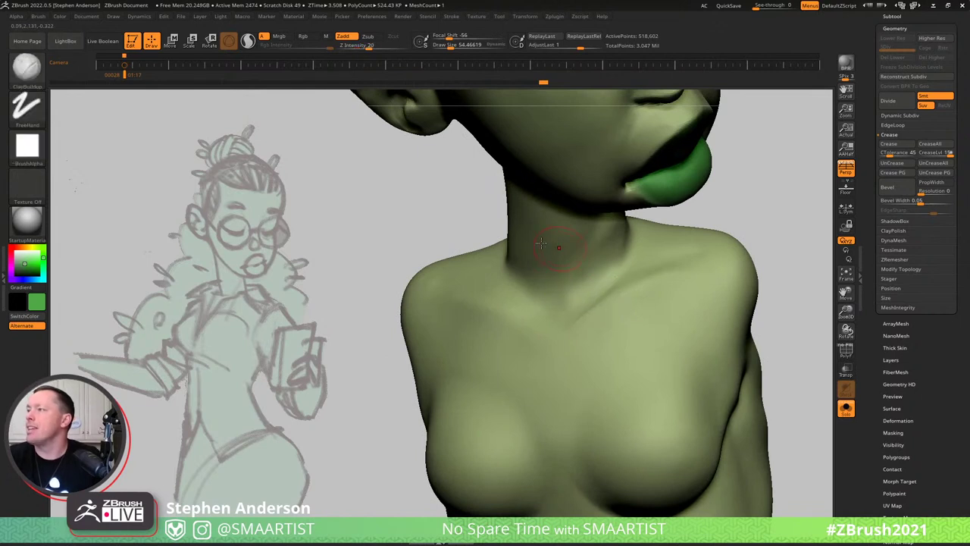
Build up the near neck muscle down to the collarbone notch with ClayBuildup at a draw size of about 54 and smooth the strokes.
mouse_move(543, 248)
right_mouse_down()
mouse_move(553, 242)
mouse_move(533, 271)
right_mouse_up()
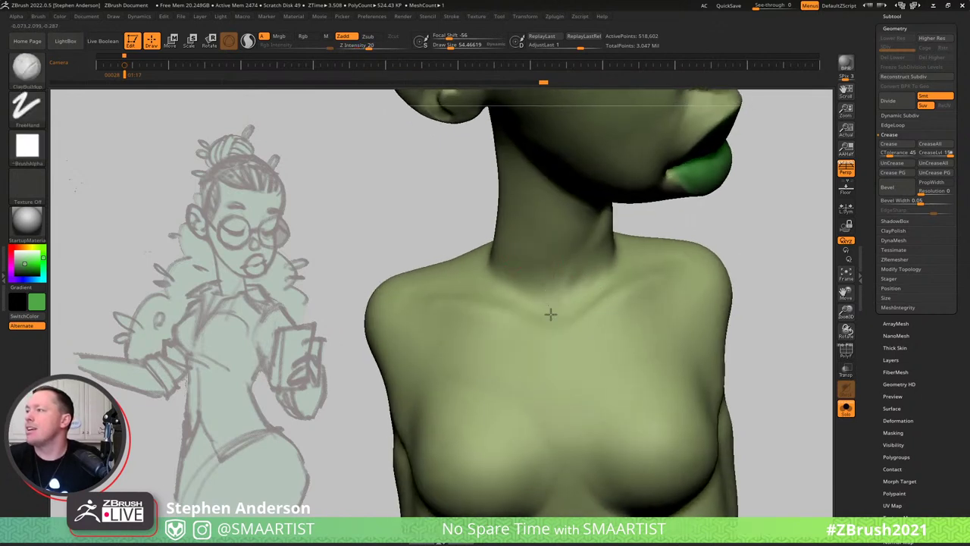
mouse_move(552, 305)
left_mouse_down()
mouse_move(533, 249)
mouse_move(542, 312)
left_mouse_up()
mouse_move(533, 262)
left_mouse_down("shift")
mouse_move(553, 301)
mouse_move(539, 276)
mouse_move(541, 290)
left_mouse_up("shift")
key("s")
key("s")
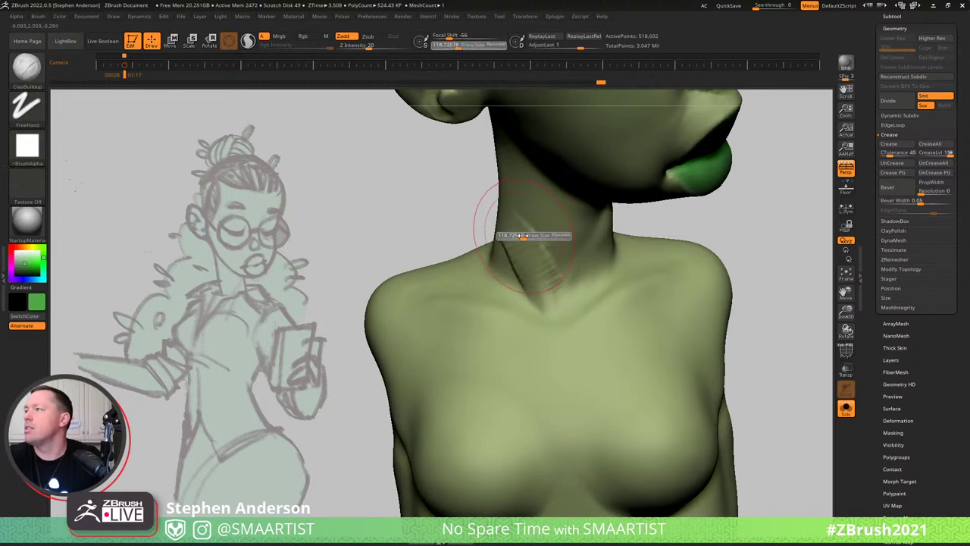
left_click_drag(524, 236, 516, 236)
left_click_drag(514, 227, 552, 312)
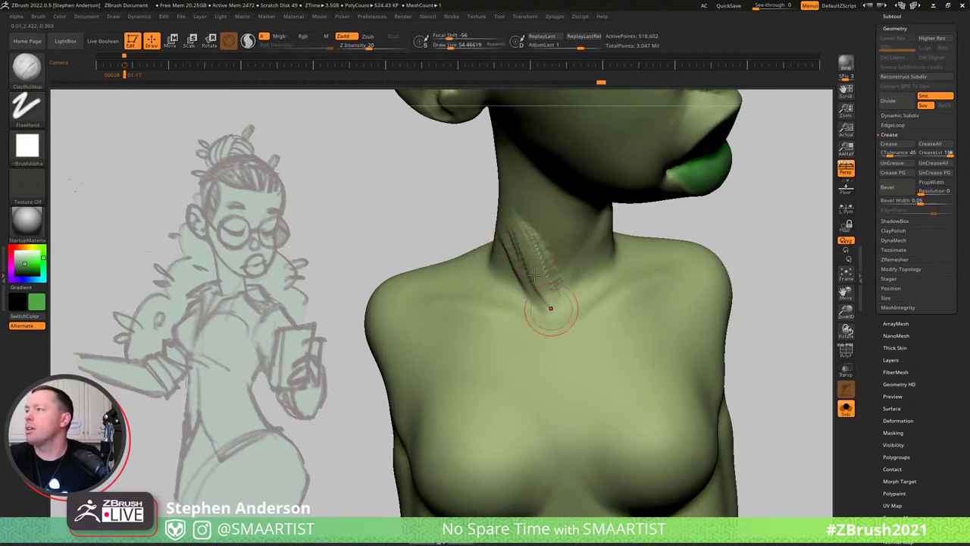
mouse_move(523, 246)
left_mouse_down()
mouse_move(549, 312)
mouse_move(531, 286)
left_mouse_up()
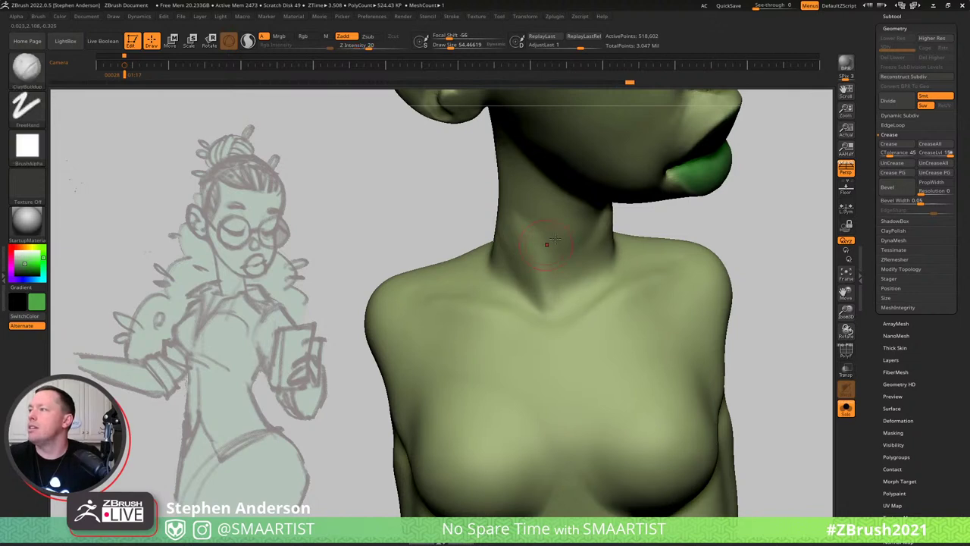
Smooth the side of the neck above the collarbone at a draw size of about 73.
mouse_move(545, 244)
right_mouse_down()
mouse_move(599, 236)
mouse_move(568, 230)
right_mouse_up()
key("s")
mouse_move(526, 215)
left_mouse_down()
mouse_move(533, 224)
mouse_move(520, 212)
mouse_move(527, 203)
left_mouse_up()
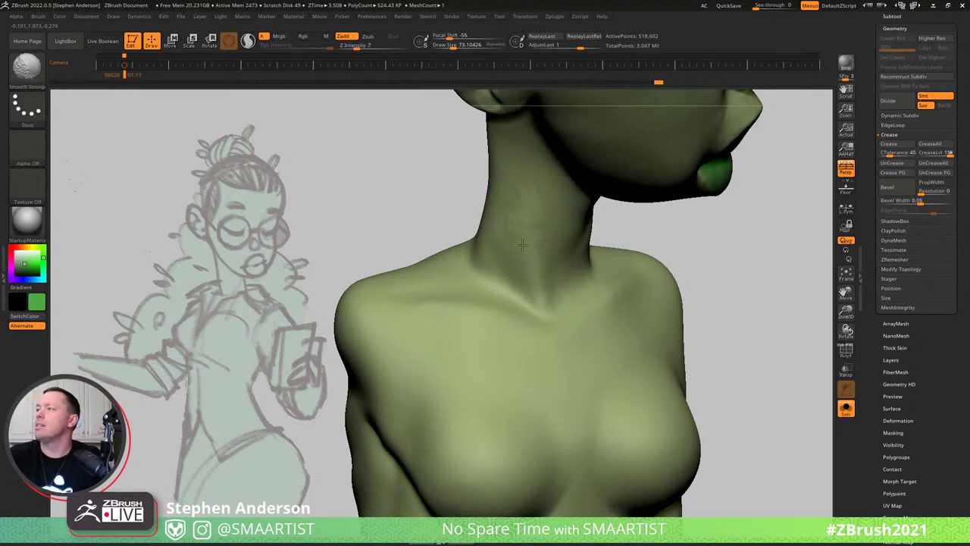
Refine the base of the near neck muscle at a draw size of about 51 and smooth it into the neck.
mouse_move(530, 253)
right_mouse_down()
mouse_move(495, 255)
mouse_move(546, 284)
right_mouse_up()
key("s")
left_click_drag(547, 285, 541, 285)
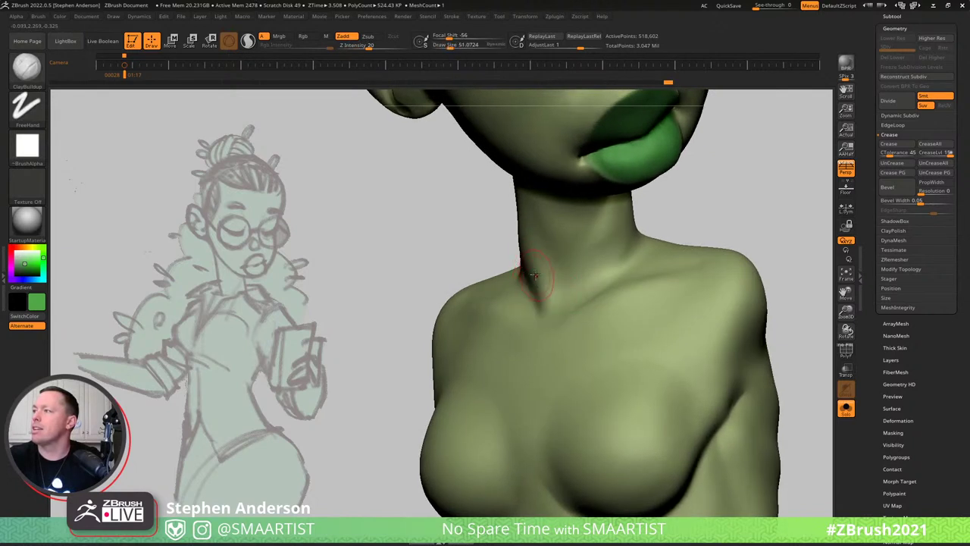
right_click_drag(534, 276, 516, 251)
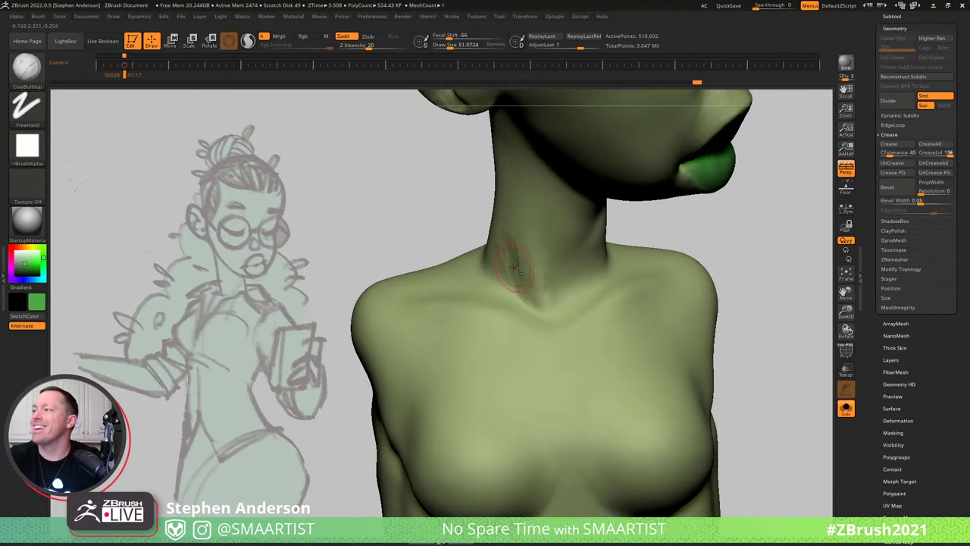
key("shift")
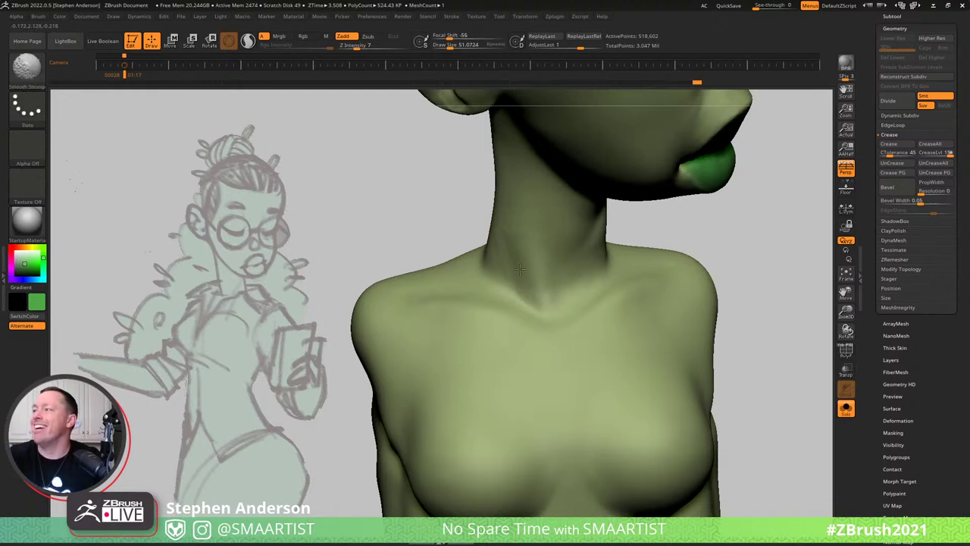
left_click_drag(520, 269, 580, 251, "shift")
right_click_drag(614, 254, 585, 235)
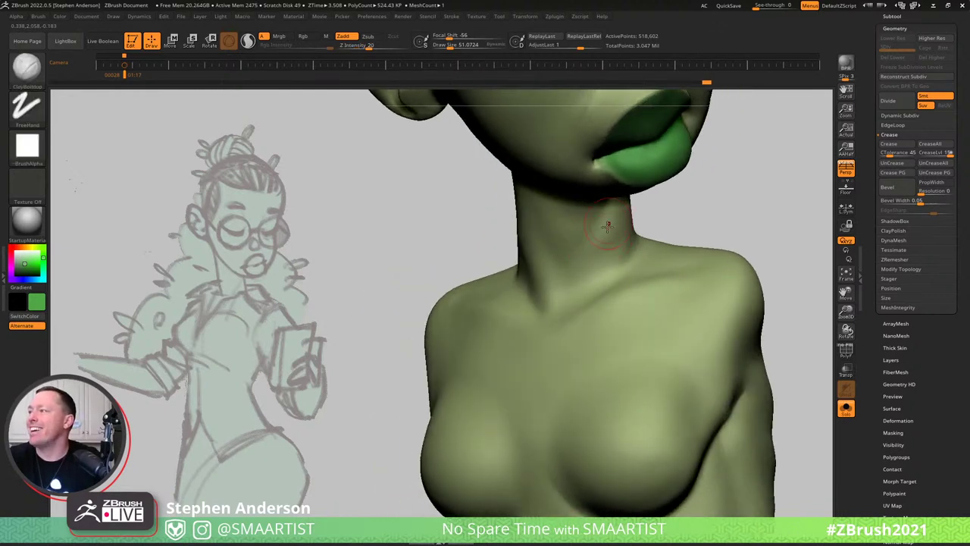
Fill out the front of the neck with ClayBuildup at a draw size of about 73 and smooth the strokes.
key("s")
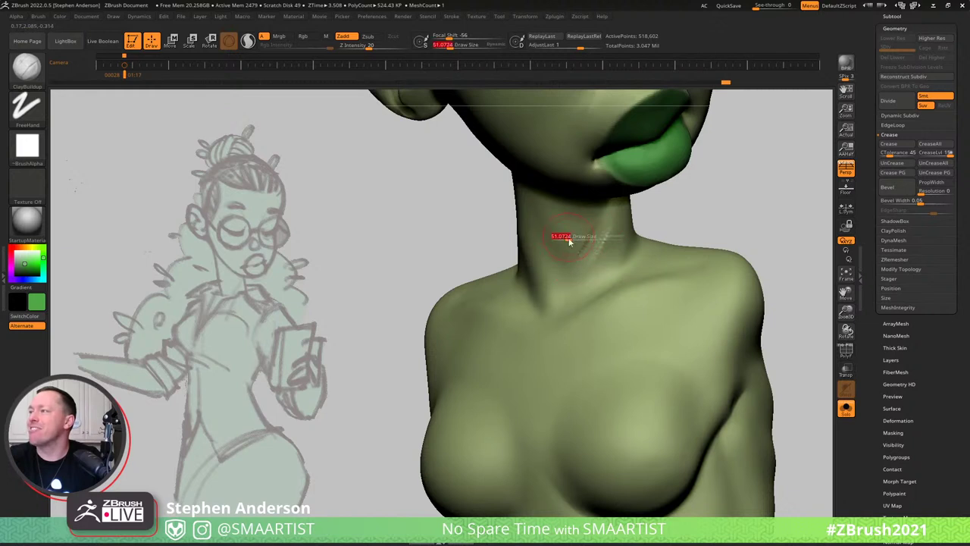
left_click_drag(569, 241, 582, 243)
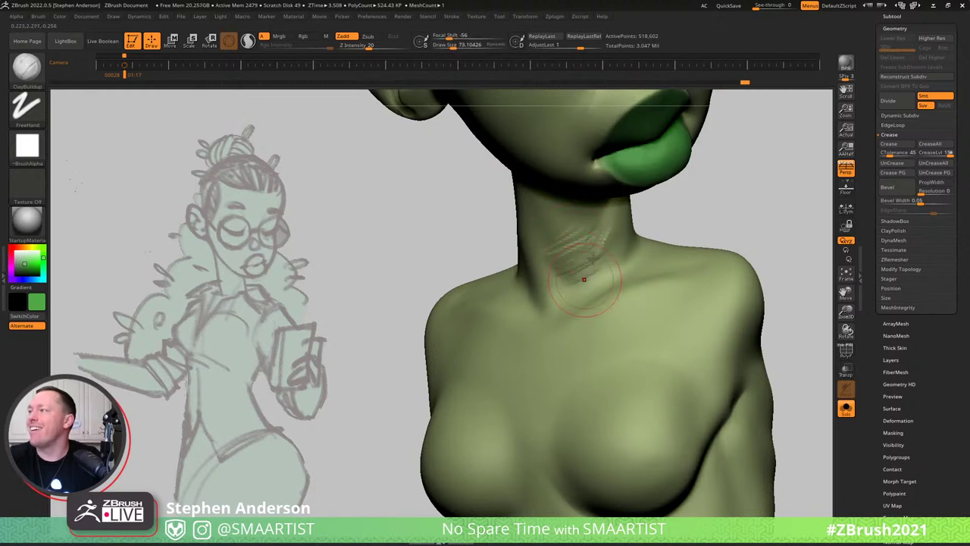
key("shift")
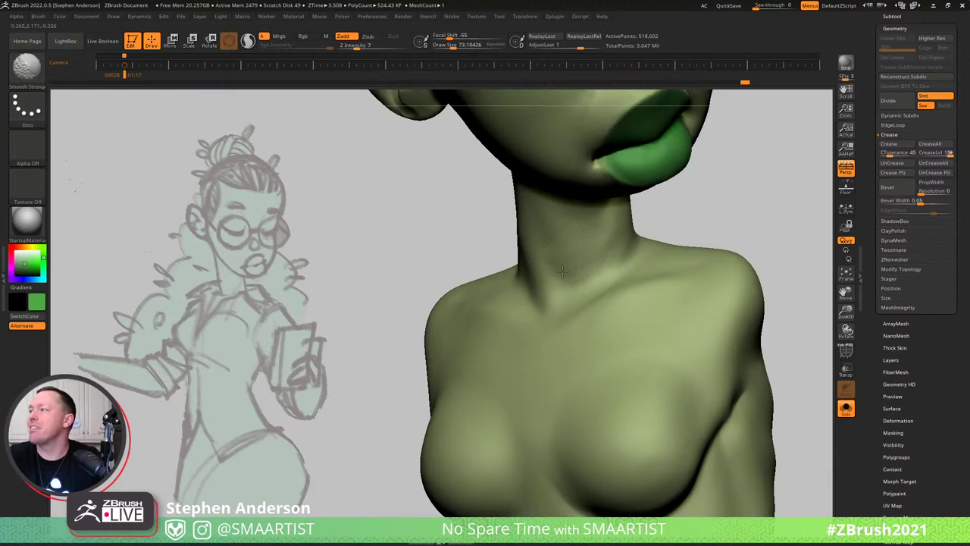
left_click_drag(562, 271, 580, 249, "shift")
right_click_drag(584, 245, 592, 218)
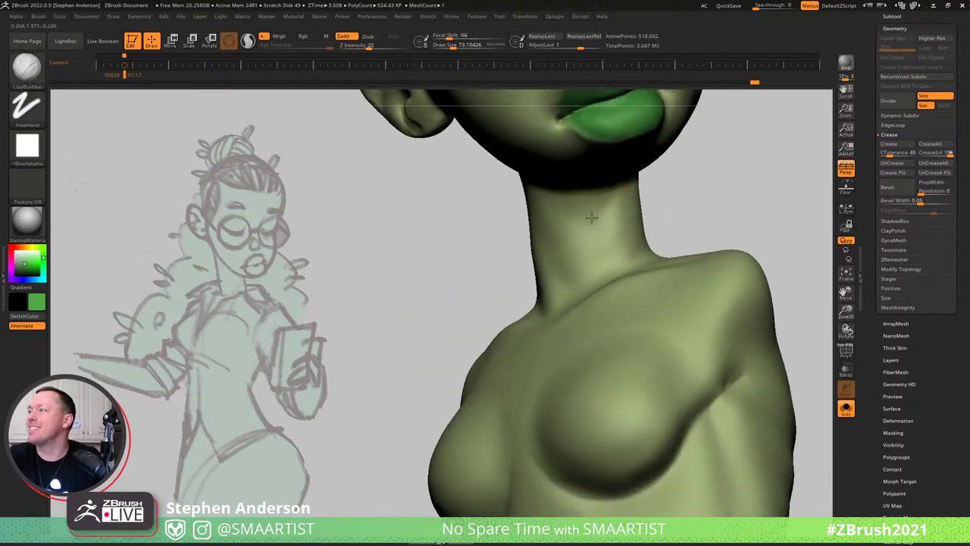
key("shift")
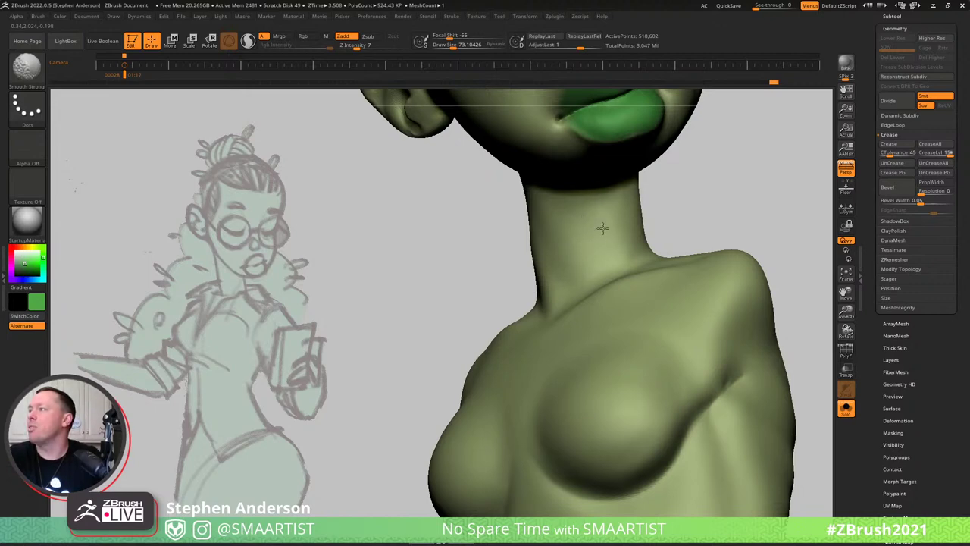
mouse_move(602, 228)
right_mouse_down()
mouse_move(655, 239)
mouse_move(590, 225)
right_mouse_up()
mouse_move(592, 218)
left_mouse_down()
mouse_move(624, 214)
mouse_move(608, 231)
left_mouse_up()
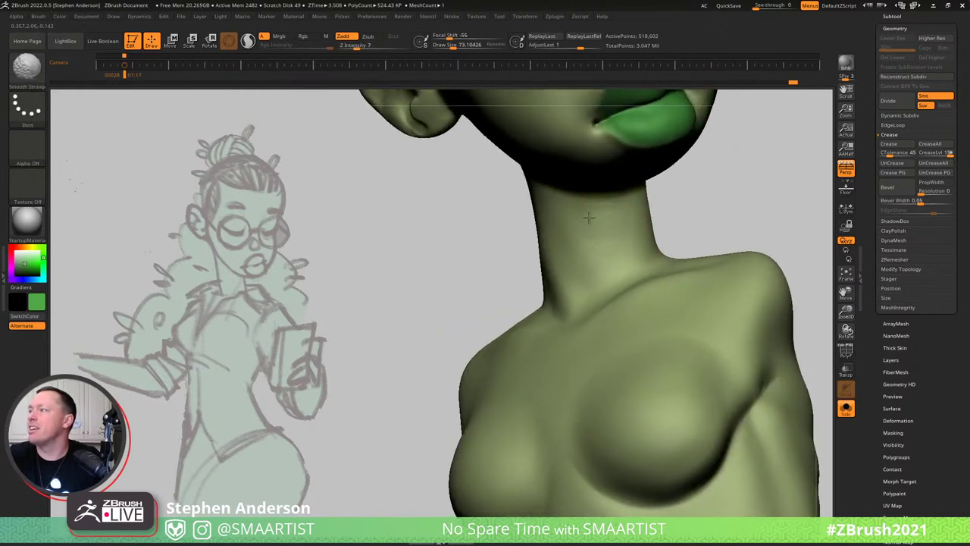
right_click_drag(585, 212, 579, 286)
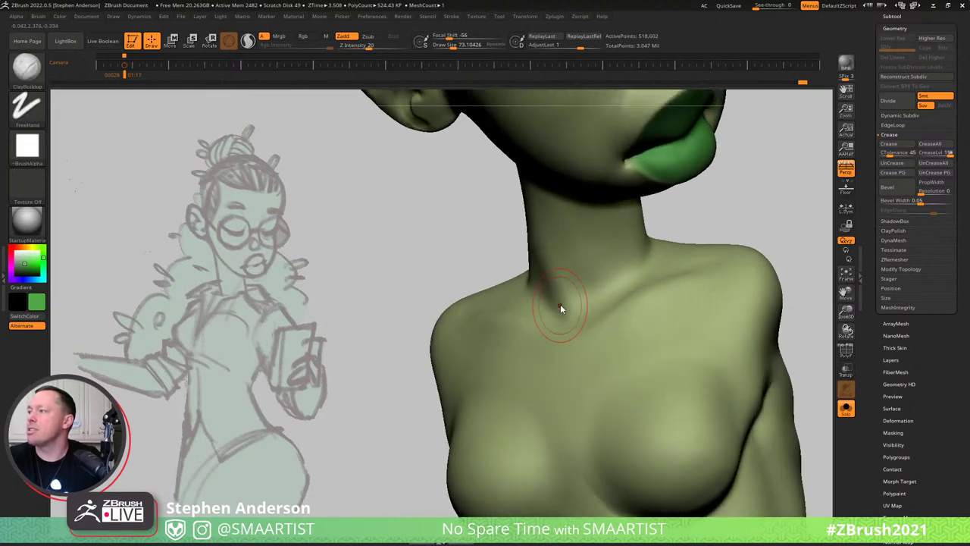
Add a thin ClayBuildup tendon running into the collarbone notch at a draw size of about 30 and smooth it.
key("s")
left_click_drag(561, 307, 558, 287)
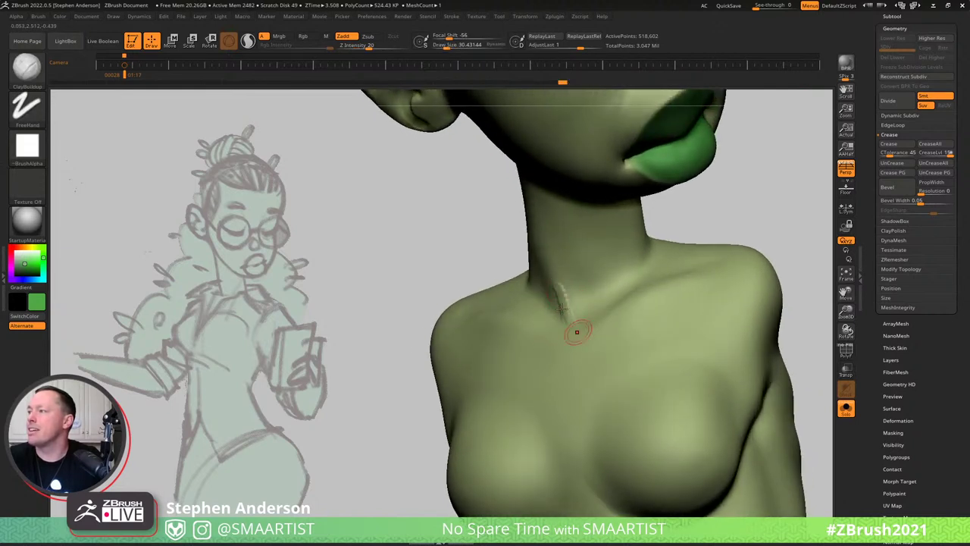
left_click_drag(575, 328, 555, 283)
left_click_drag(568, 326, 559, 278, "shift")
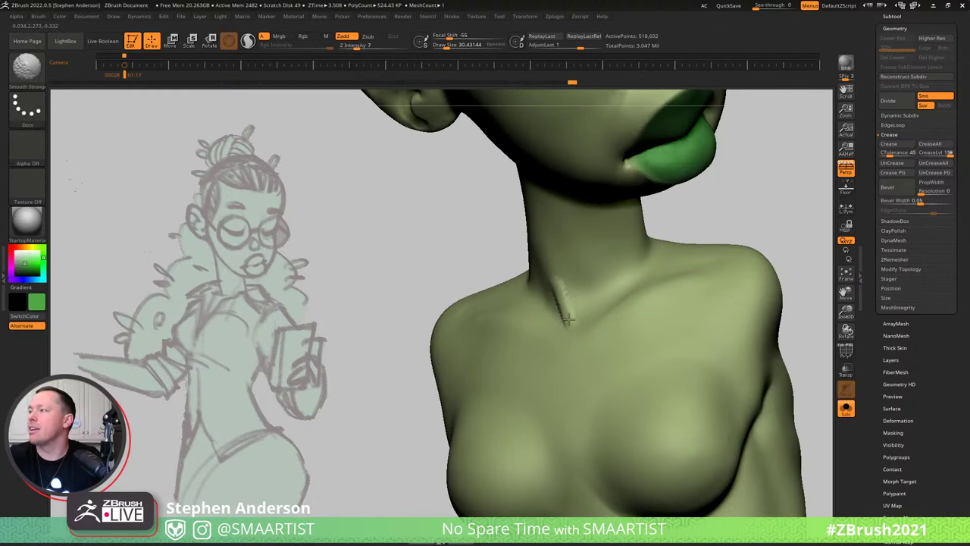
left_click_drag(569, 319, 570, 316, "shift")
left_click_drag(547, 278, 581, 305, "shift")
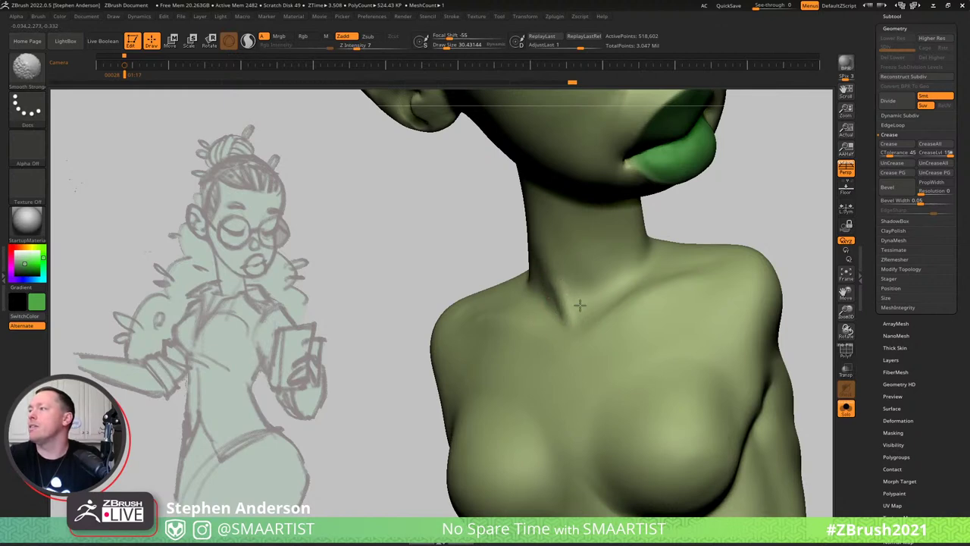
Show all subtools again and switch to the Move brush at a draw size of about 77.
right_click_drag(582, 306, 629, 230, "ctrl")
mouse_move(738, 230)
right_mouse_down()
mouse_move(706, 251)
mouse_move(707, 231)
mouse_move(571, 272)
right_mouse_up()
key("shift+alt+s")
key("b")
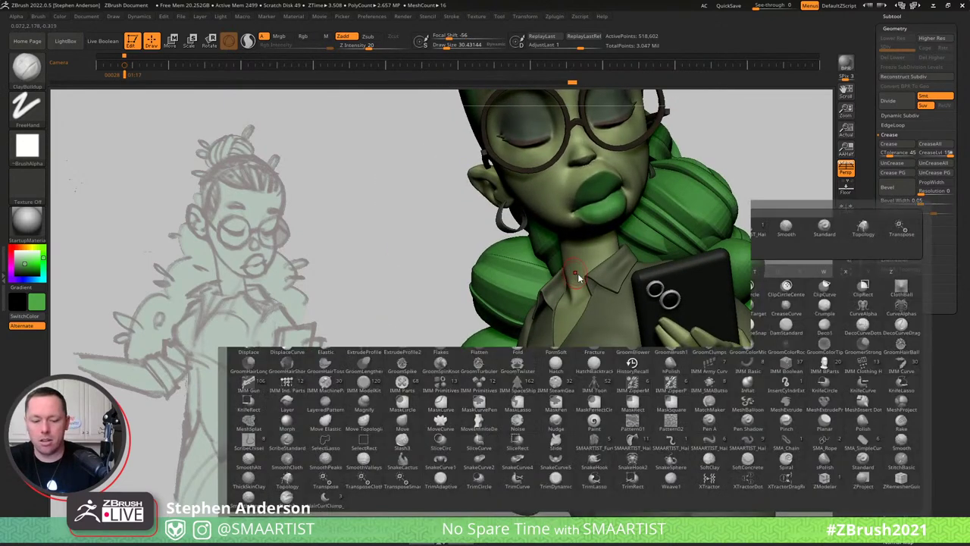
key("m")
key("v")
key("s")
left_click_drag(568, 268, 572, 267)
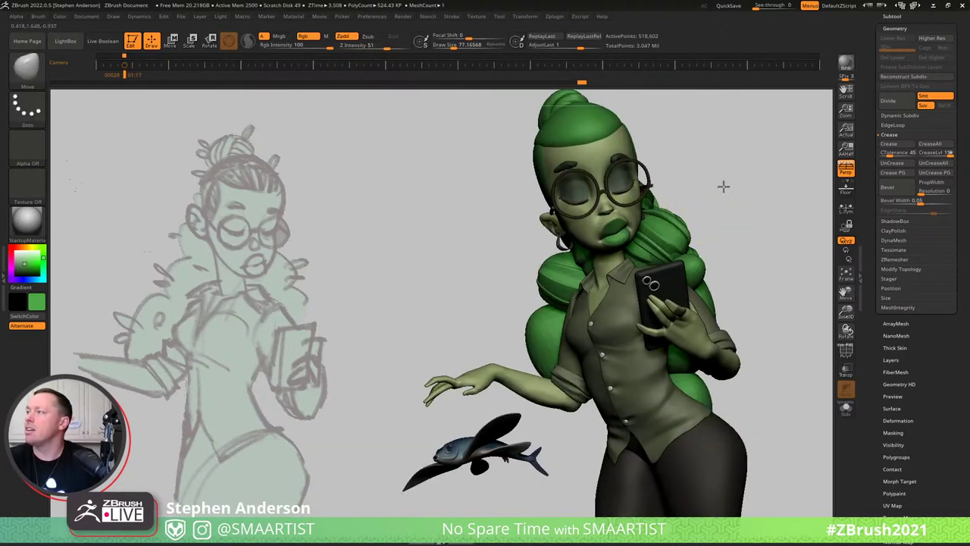
Examine the curl clumps around the head, neck and shoulders from the front and side.
right_click_drag(721, 187, 724, 199)
mouse_move(727, 198)
left_mouse_down()
mouse_move(721, 192)
mouse_move(730, 199)
left_mouse_up()
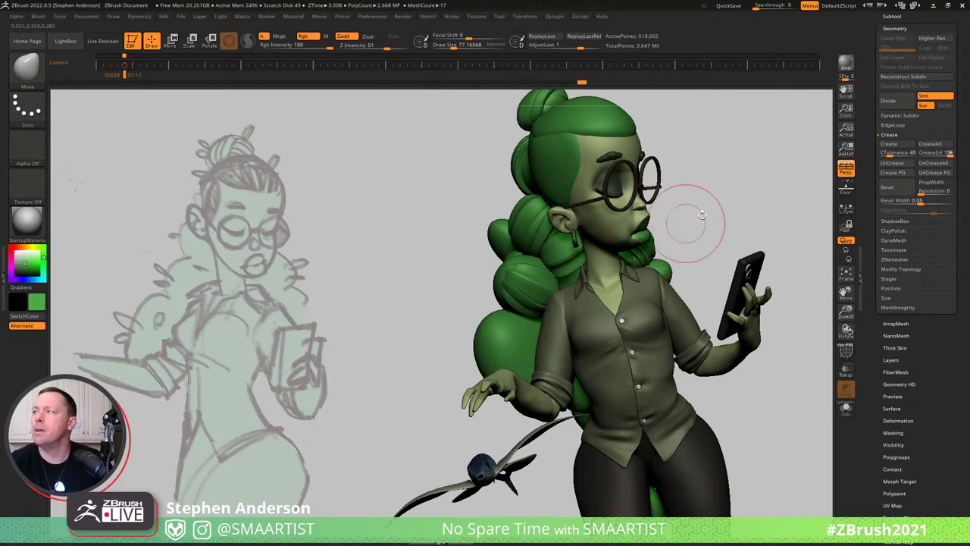
left_click_drag(697, 202, 700, 188)
left_click_drag(704, 197, 708, 197)
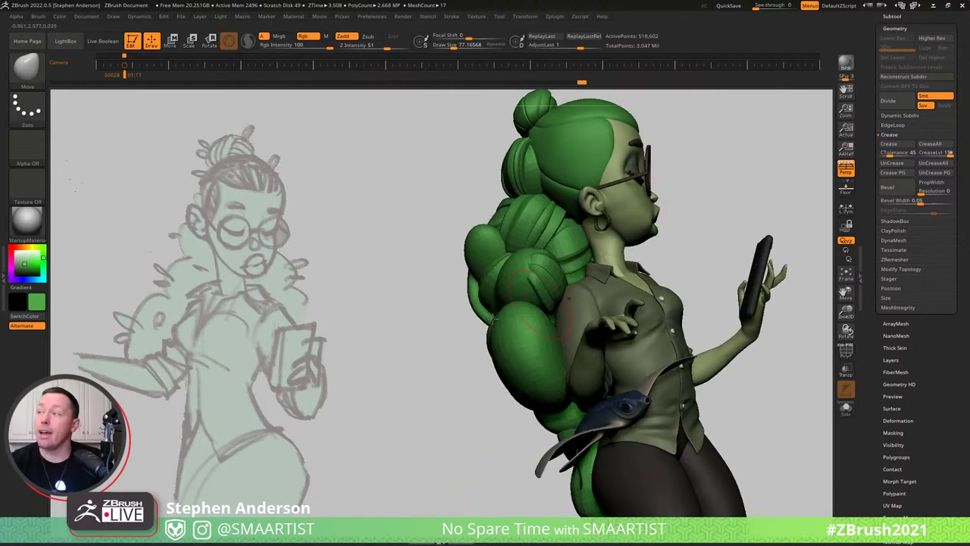
mouse_move(535, 270)
right_mouse_down()
mouse_move(471, 274)
mouse_move(582, 291)
right_mouse_up()
key("b")
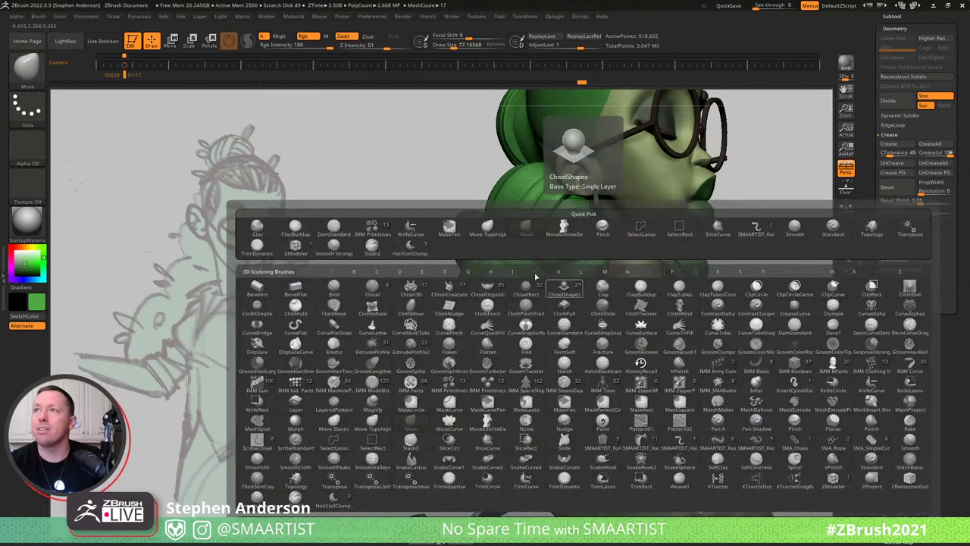
left_click(770, 237)
right_click_drag(598, 254, 617, 279, "ctrl")
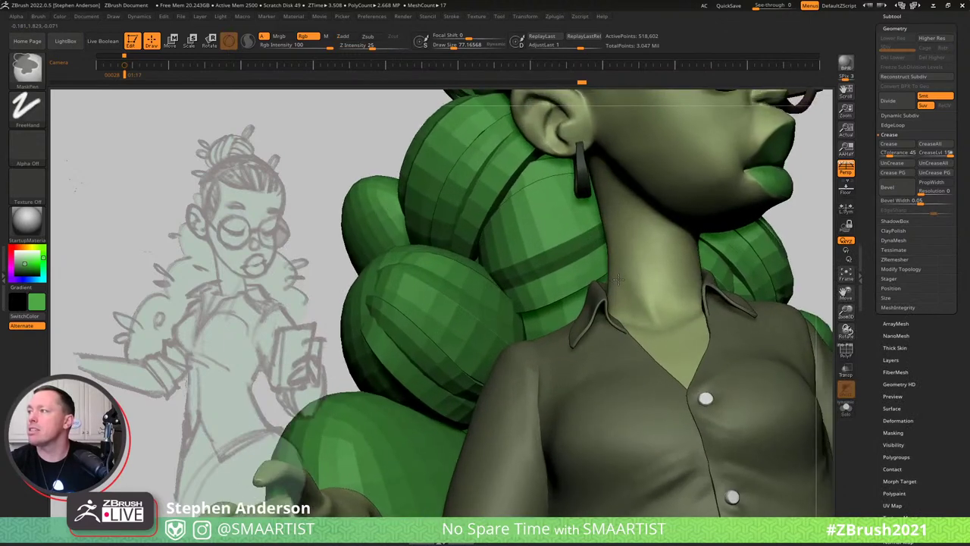
Select the Hair1_4 subtool and isolate the curl clump just below the ear.
left_click(546, 203, "alt")
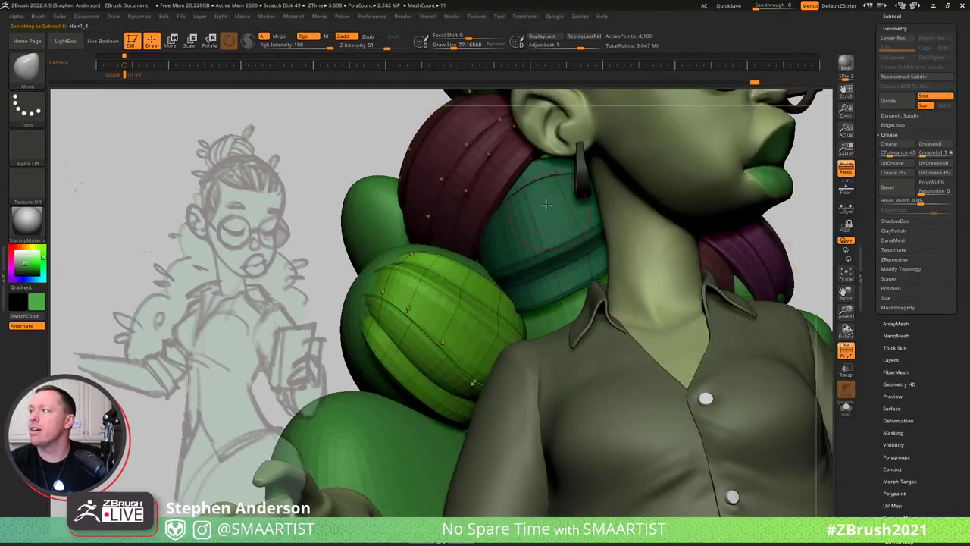
key("ctrl+shift")
left_click_drag(560, 304, 566, 309, "ctrl+shift")
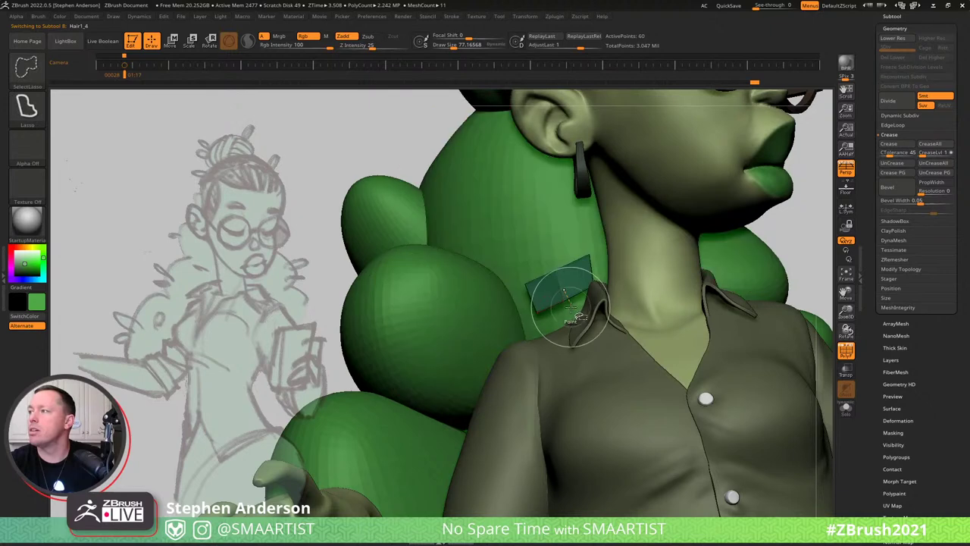
key("ctrl+shift+a")
mouse_move(589, 299)
right_mouse_down("ctrl")
mouse_move(557, 243)
mouse_move(694, 261)
mouse_move(577, 269)
mouse_move(624, 271)
mouse_move(450, 299)
mouse_move(523, 278)
mouse_move(377, 271)
mouse_move(347, 279)
right_mouse_up("ctrl")
left_click(518, 220, "ctrl+shift")
left_click(424, 275, "ctrl+shift")
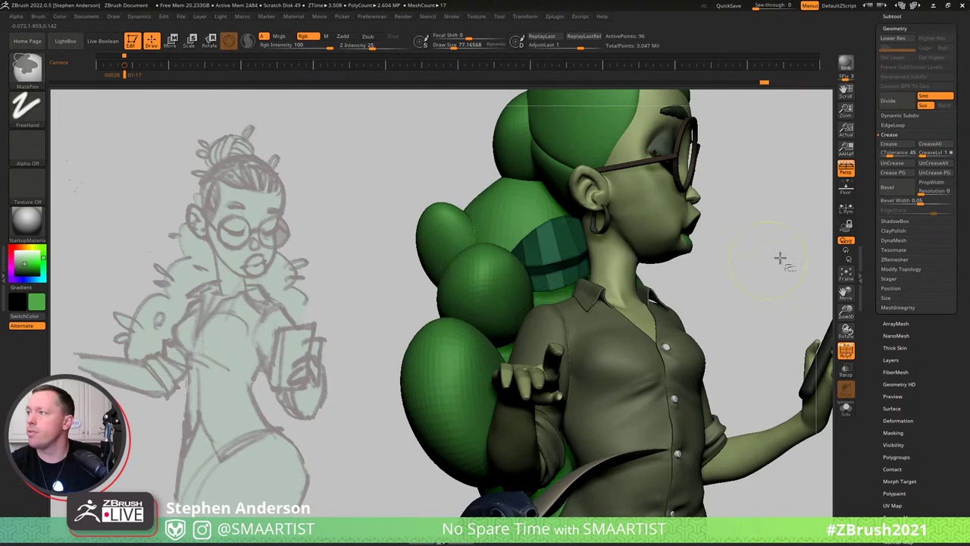
Clear the mask on the clump below the ear and unhide the rest of the hair clumps.
left_click(732, 262, "ctrl+shift")
left_click_drag(741, 241, 791, 309, "ctrl")
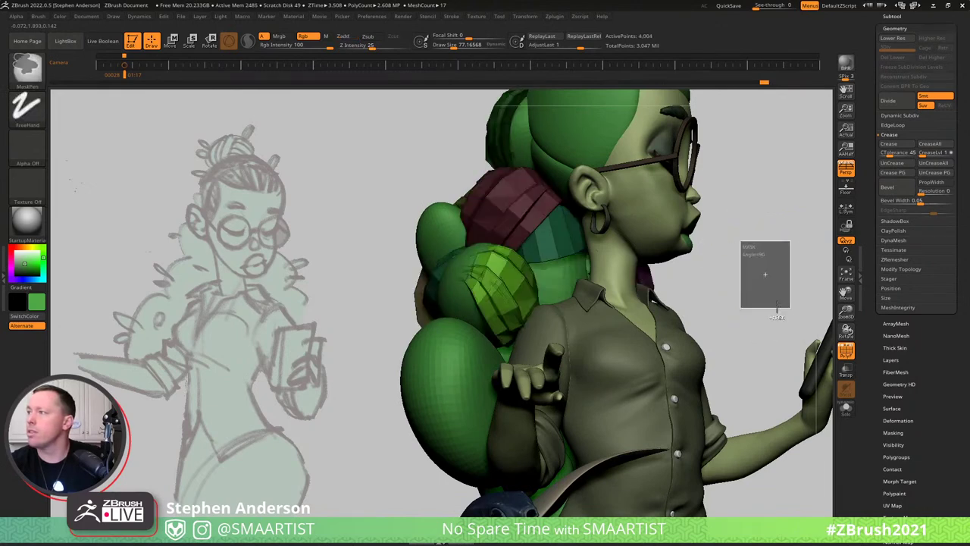
left_click_drag(736, 252, 792, 313, "ctrl+shift")
key("ctrl")
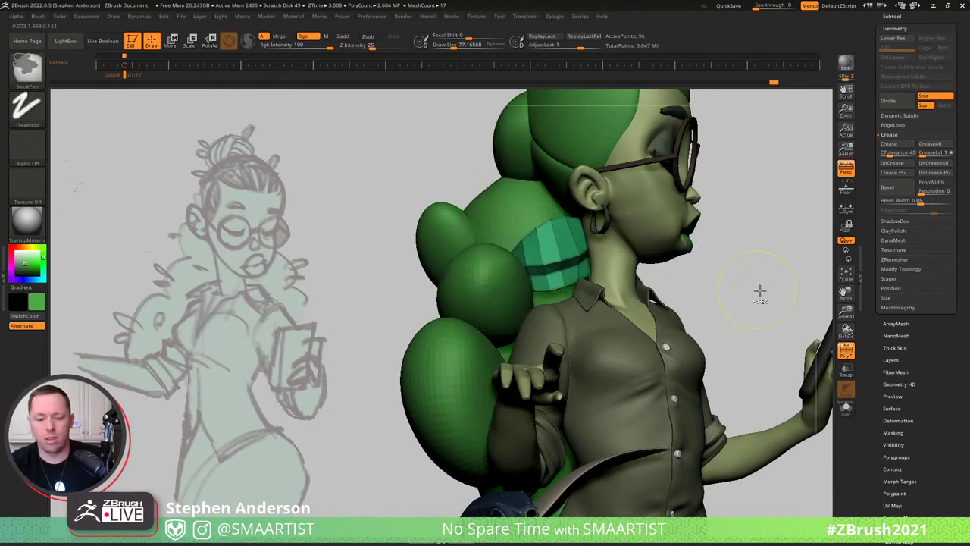
left_click(741, 270, "ctrl+shift")
Mask every clump except the one below the ear and duplicate it downward toward the collar with the gizmo.
key("w")
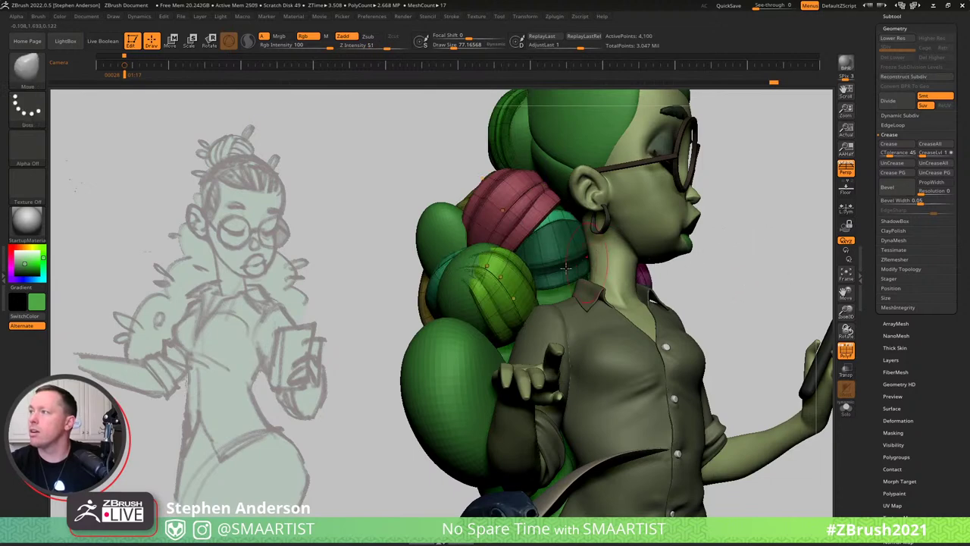
left_click_drag(809, 261, 762, 262)
left_click(573, 259, "ctrl")
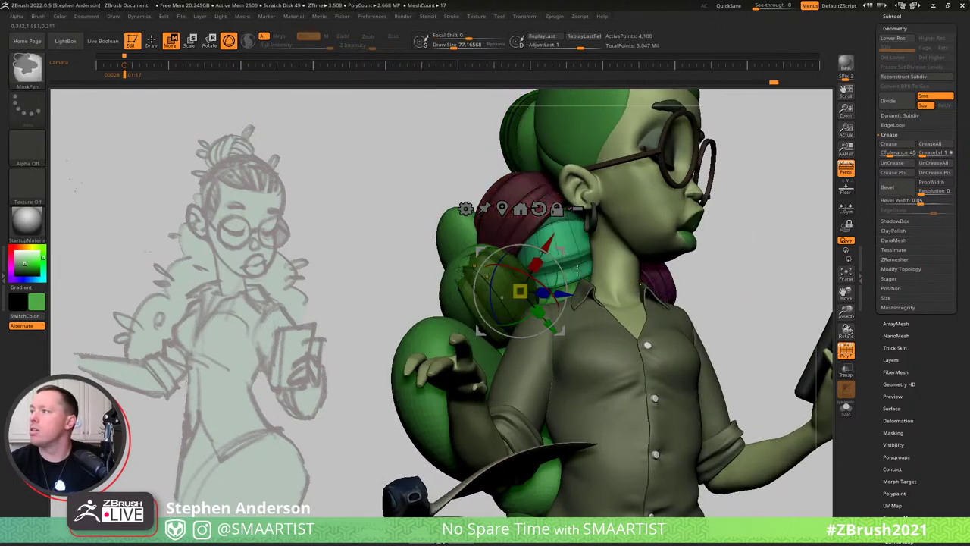
right_click_drag(574, 260, 535, 259)
left_click_drag(557, 251, 566, 286, "ctrl")
Adjust the duplicated clump behind the collar with the Move brush, enlarging the draw size to about 182.
key("q")
right_click_drag(534, 295, 584, 301)
left_click_drag(584, 302, 591, 274)
right_click_drag(567, 279, 526, 284)
key("s")
left_click_drag(574, 284, 581, 284)
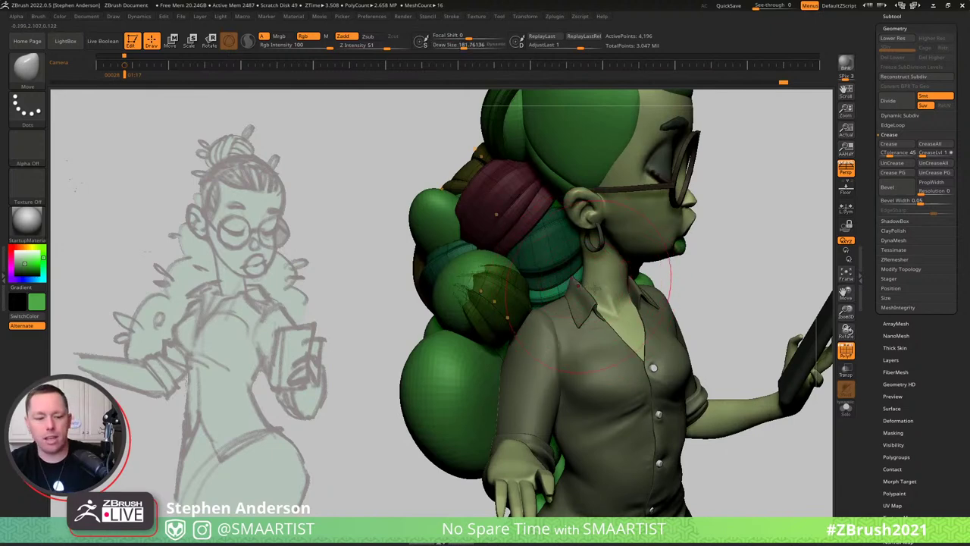
Isolate the Hair1_4 subtool, view its clumps from another angle and set the draw size to about 81.
key("ctrl+shift+s")
mouse_move(587, 292)
right_mouse_down()
mouse_move(568, 279)
mouse_move(573, 157)
right_mouse_up()
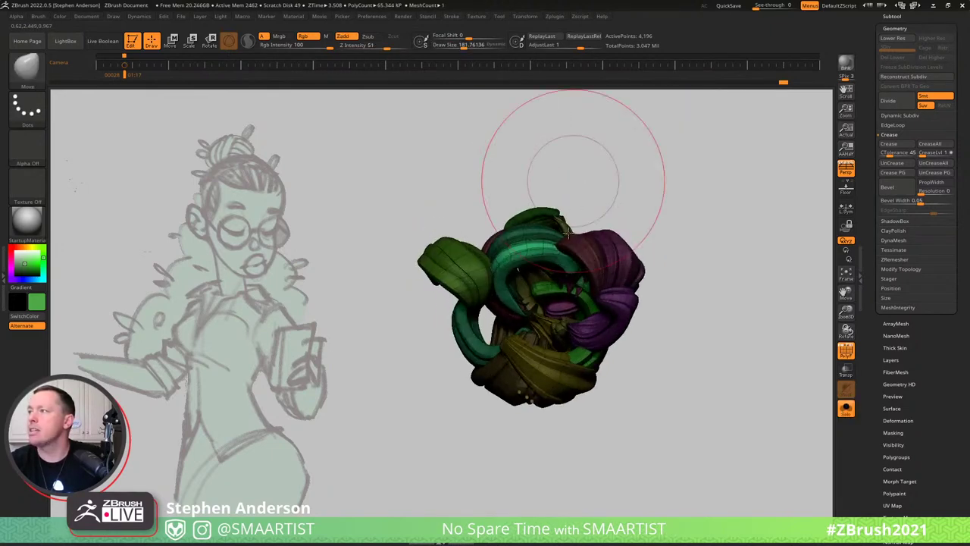
key("s")
left_click_drag(573, 258, 568, 269)
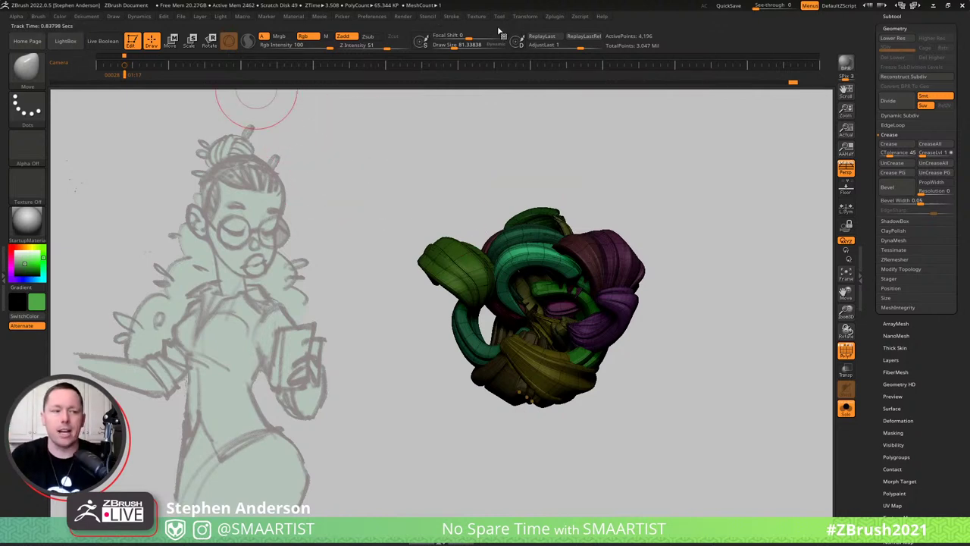
left_click(44, 17)
mouse_move(451, 18)
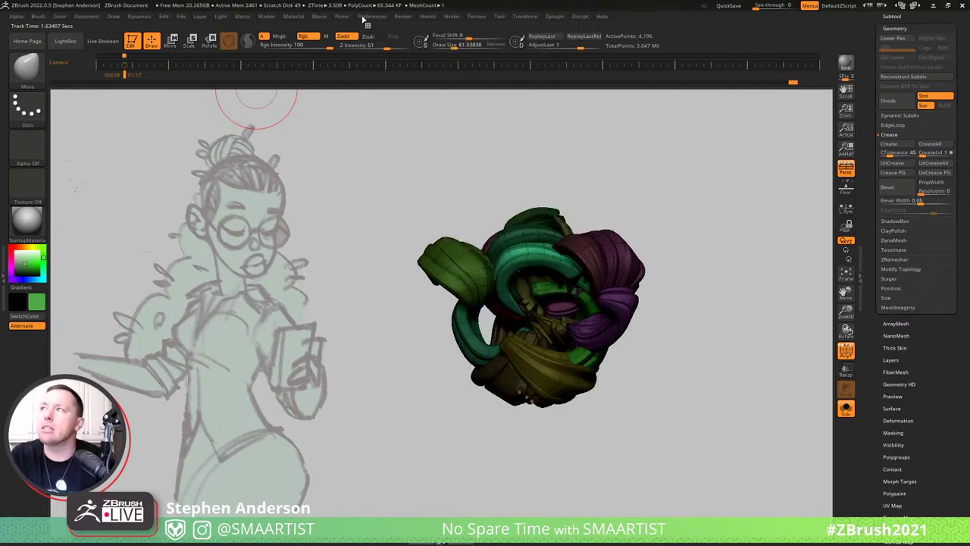
mouse_move(342, 17)
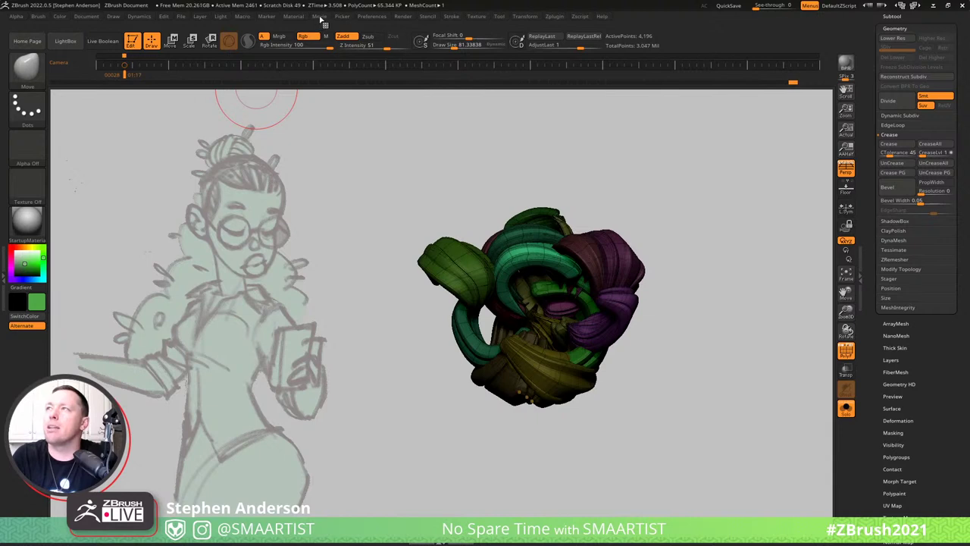
left_click(319, 17)
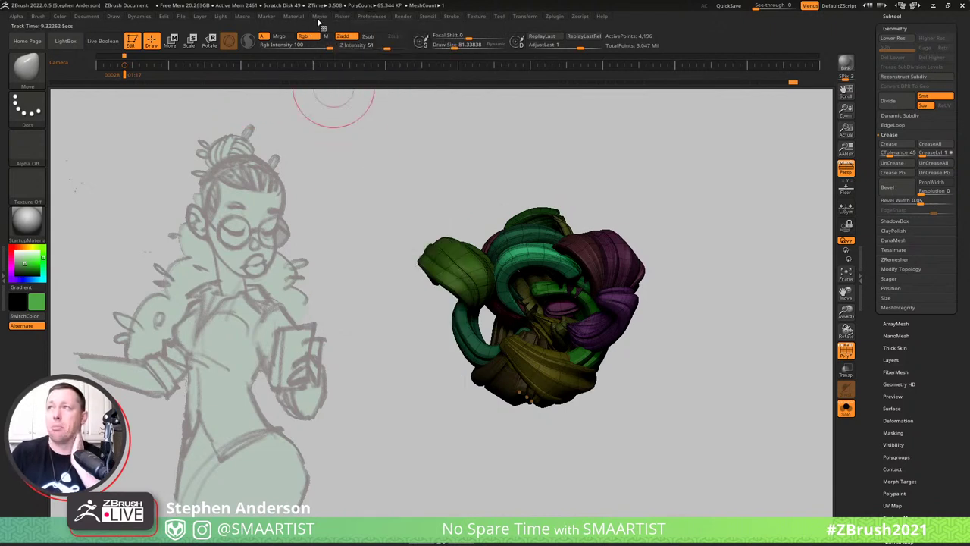
left_click(319, 18)
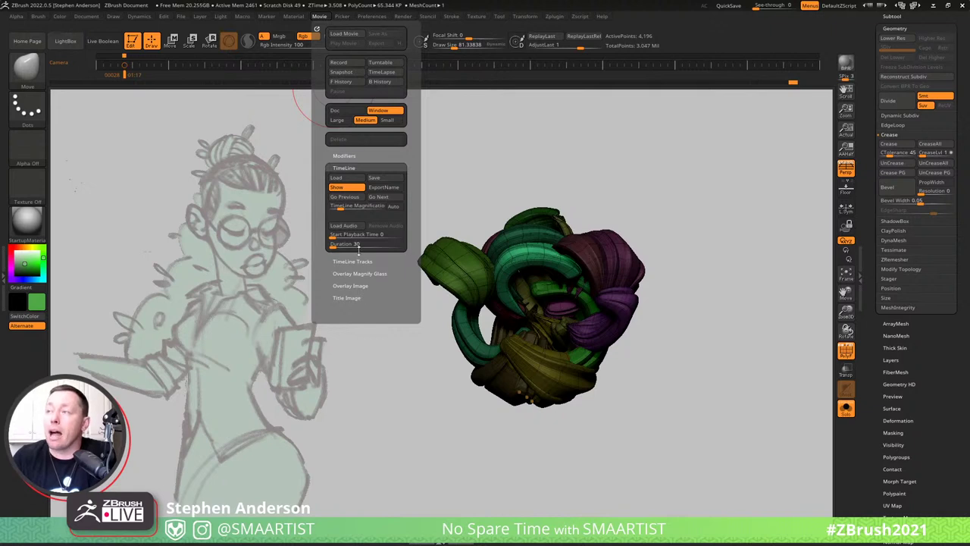
left_click(87, 17)
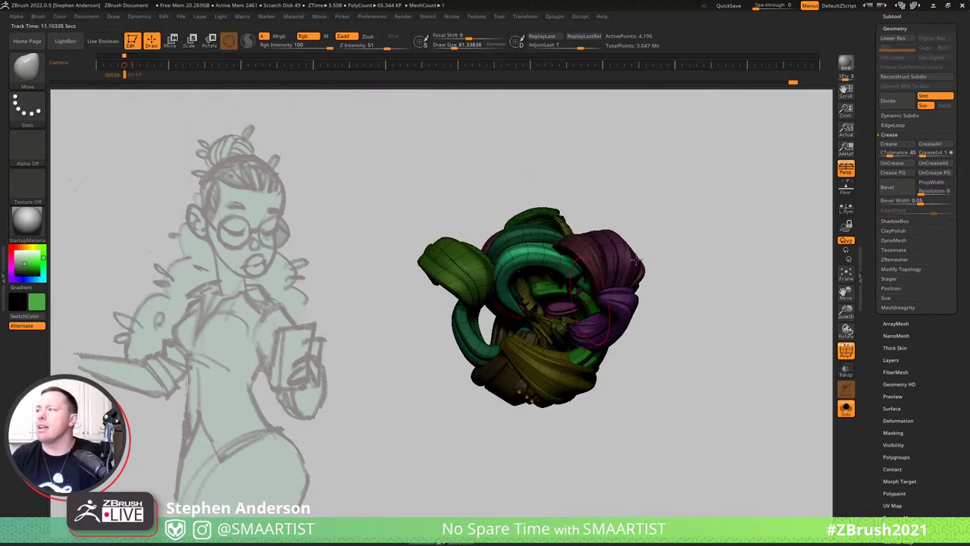
Check the clumps against the full character, then isolate the teal clump behind the collar.
key("shift+s")
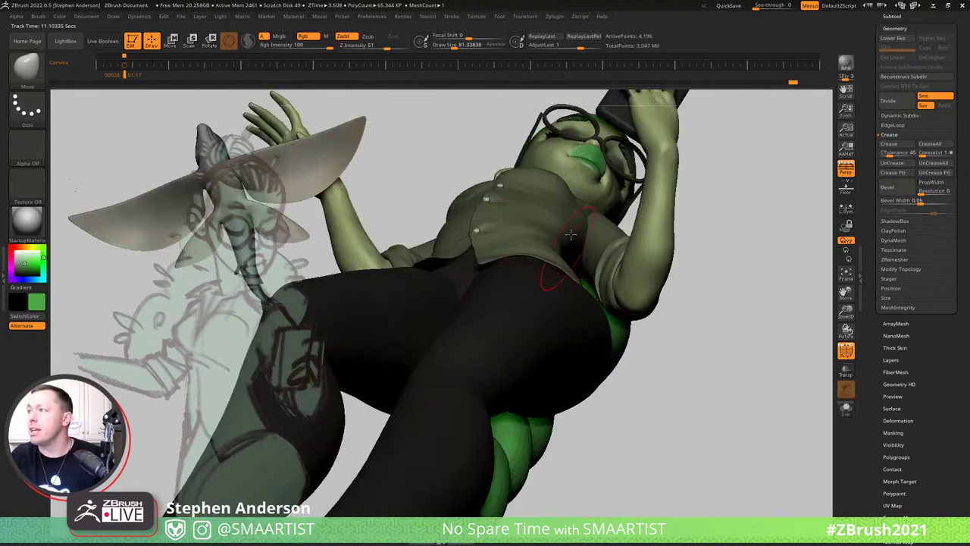
right_click_drag(553, 282, 603, 307)
left_click_drag(601, 307, 500, 266)
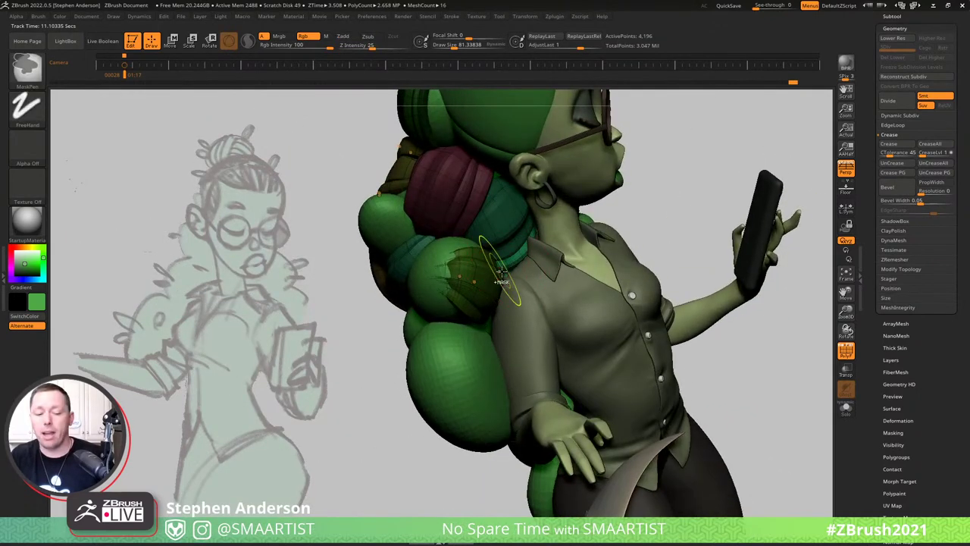
key("shift+s")
right_click_drag(502, 261, 517, 271)
left_click(513, 274, "ctrl+shift")
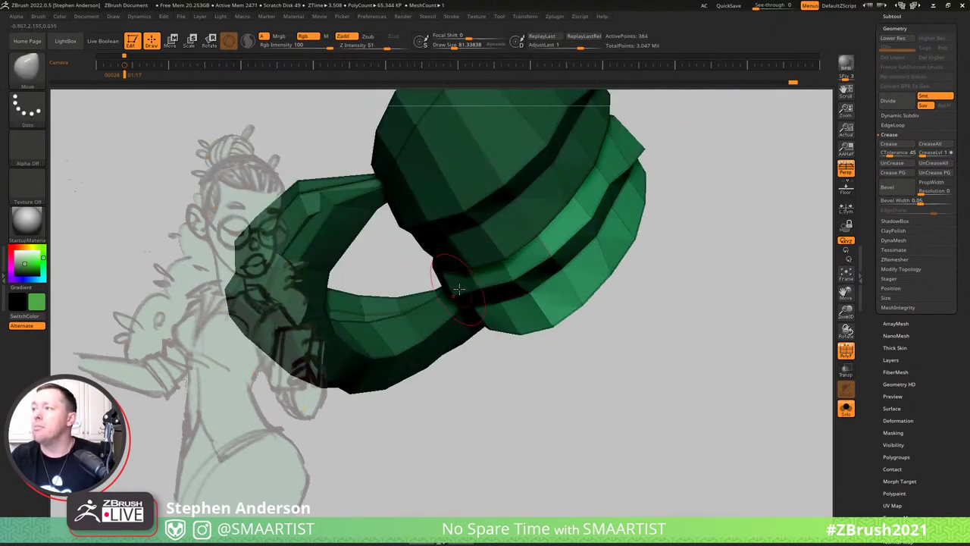
Reshape and tuck in the ends of the isolated teal clump with the Move brush at draw sizes between about 114 and 222.
key("s")
mouse_move(455, 293)
left_mouse_down()
mouse_move(468, 293)
mouse_move(431, 238)
left_mouse_up()
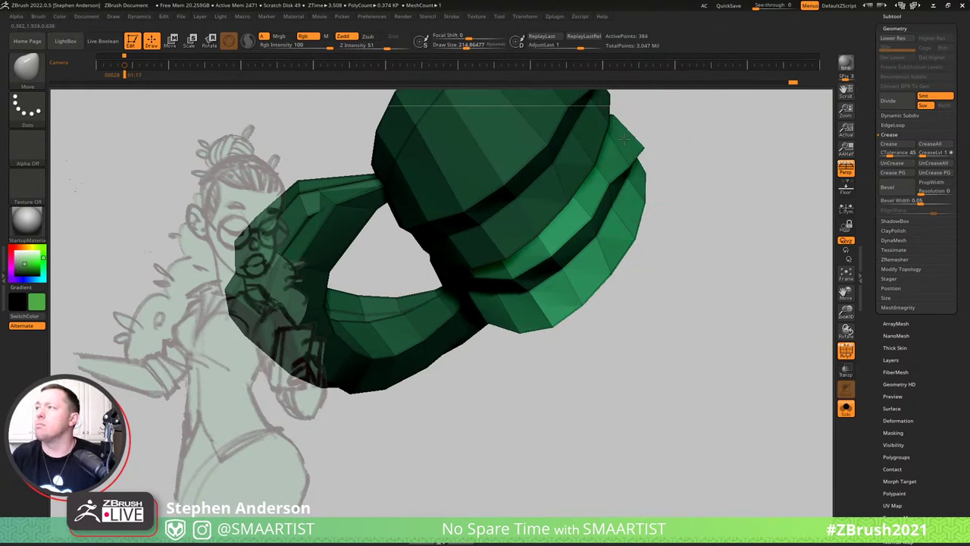
left_click_drag(601, 140, 577, 95)
right_click_drag(581, 116, 619, 144)
key("s")
left_click_drag(627, 127, 573, 81)
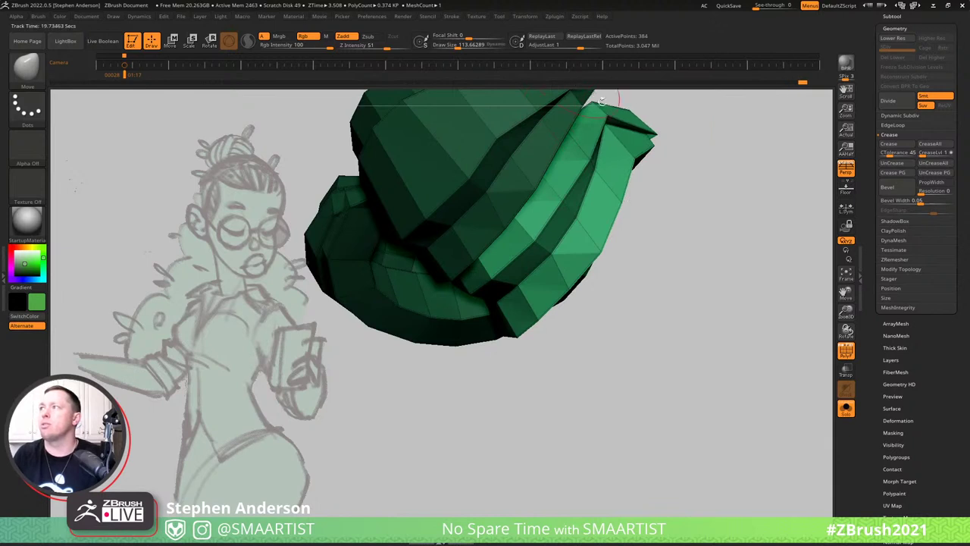
key("s")
mouse_move(647, 127)
left_mouse_down()
mouse_move(656, 129)
mouse_move(604, 89)
left_mouse_up()
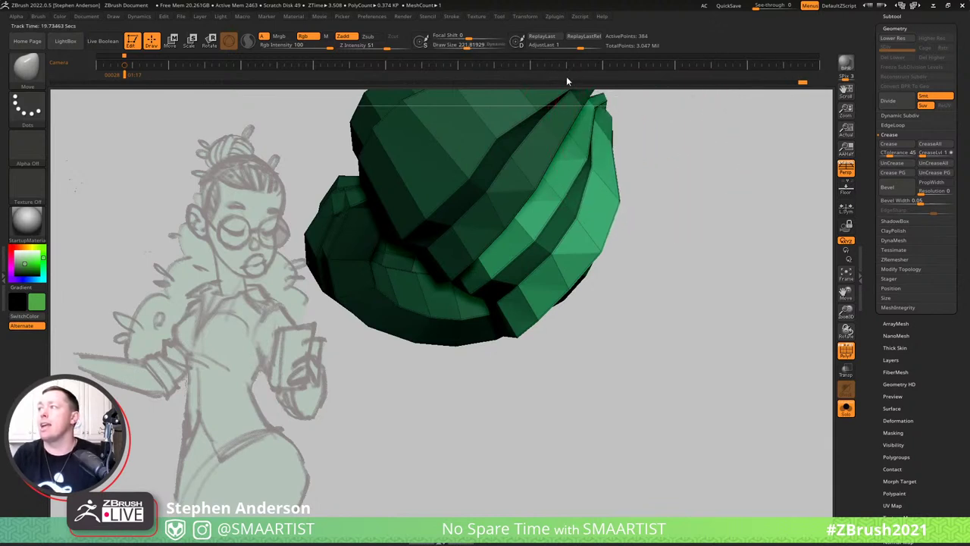
mouse_move(616, 141)
left_mouse_down()
mouse_move(624, 217)
mouse_move(599, 162)
left_mouse_up()
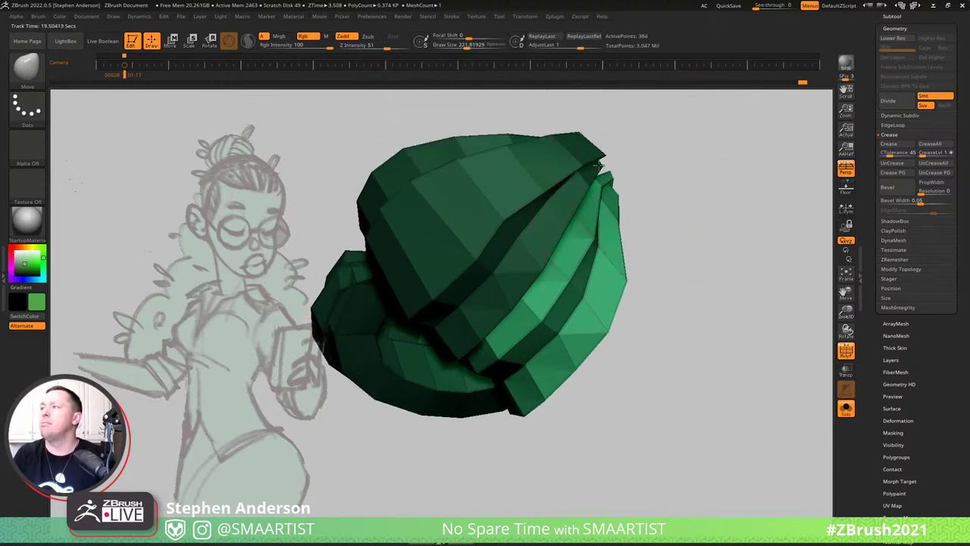
mouse_move(591, 199)
left_mouse_down()
mouse_move(614, 180)
mouse_move(574, 255)
mouse_move(566, 173)
left_mouse_up()
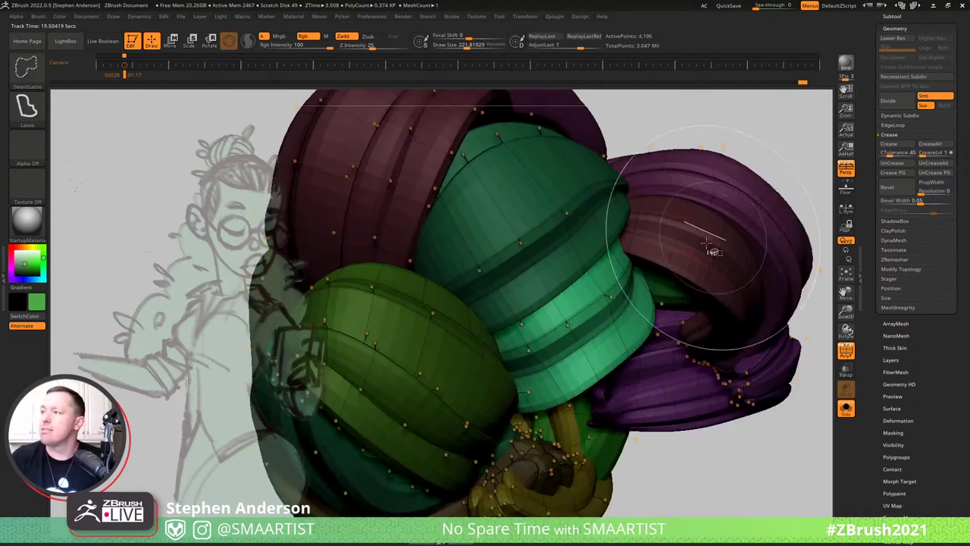
Unhide the remaining hair clumps, show the full character and clear the mask.
key("ctrl+shift+s")
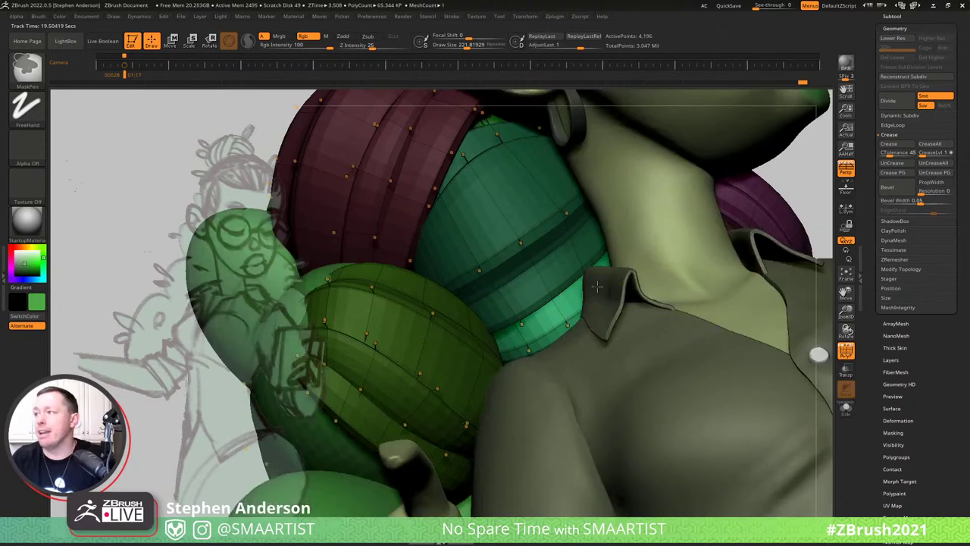
mouse_move(567, 339)
right_mouse_down("ctrl")
mouse_move(554, 263)
mouse_move(552, 285)
mouse_move(500, 301)
mouse_move(586, 297)
right_mouse_up("ctrl")
right_click_drag(635, 274, 633, 292)
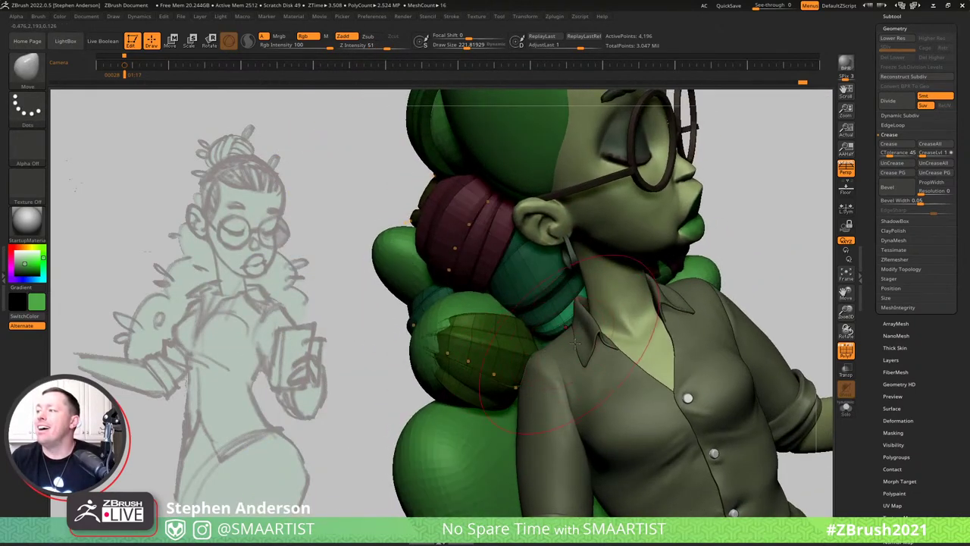
right_click_drag(661, 257, 660, 197, "ctrl")
left_click_drag(730, 198, 768, 240, "ctrl")
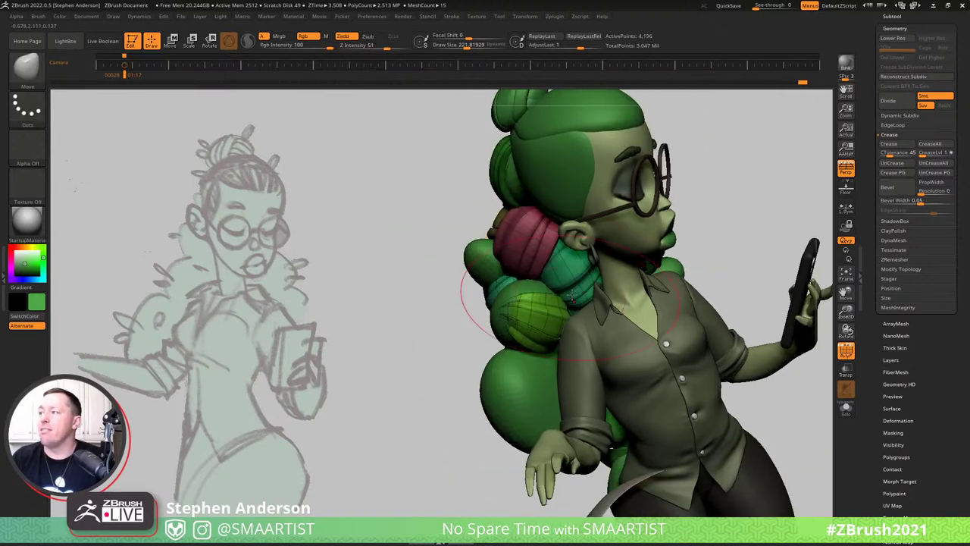
Insert a HairClump_A mesh with the HairCurlClump brush on the round hair mass behind the shoulder.
right_click_drag(521, 301, 589, 278)
left_click_drag(589, 279, 566, 294)
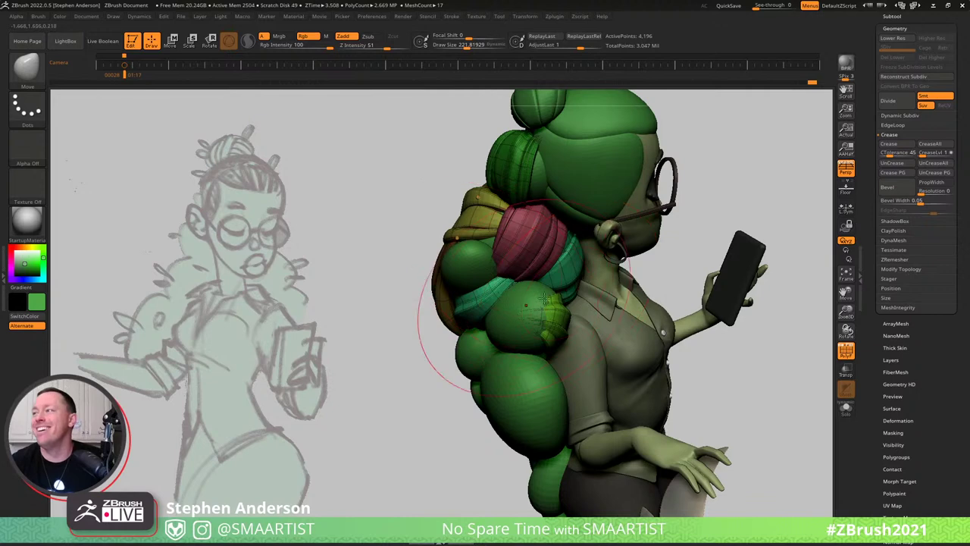
mouse_move(566, 303)
right_mouse_down()
mouse_move(522, 314)
mouse_move(559, 299)
mouse_move(549, 303)
right_mouse_up()
key("shift")
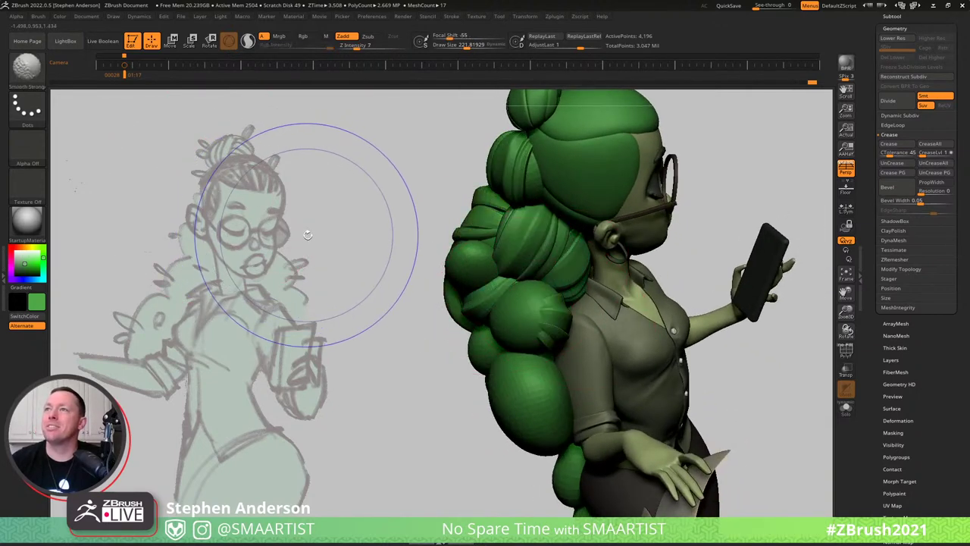
key("b")
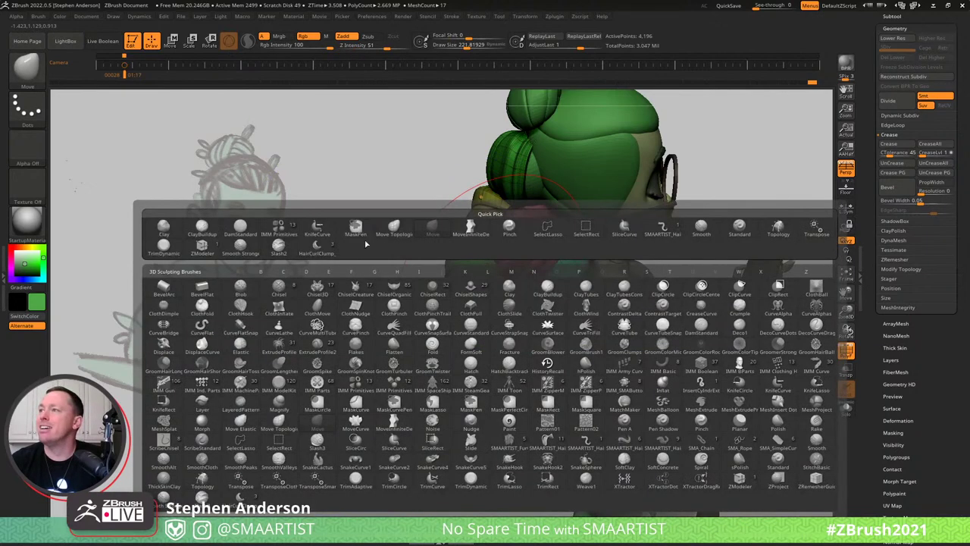
left_click(318, 254)
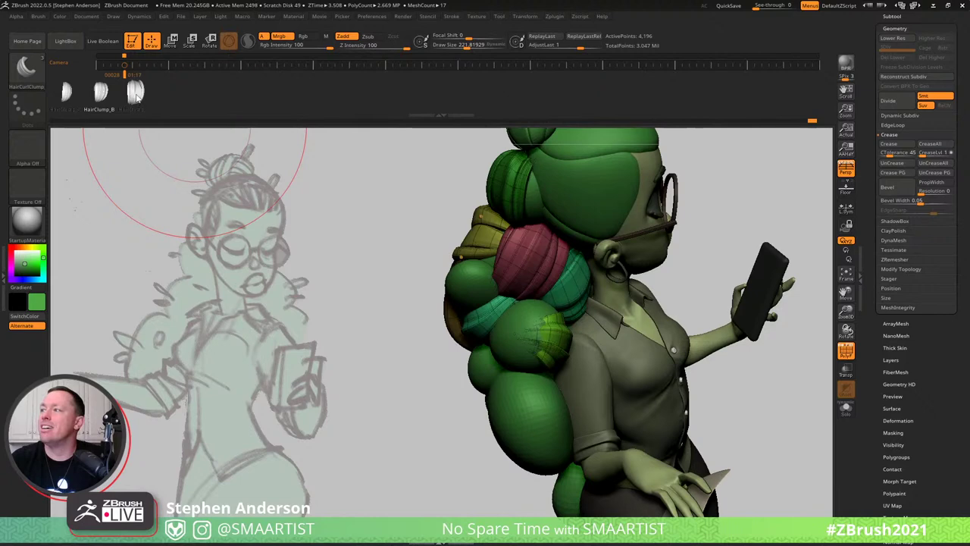
left_click(74, 104)
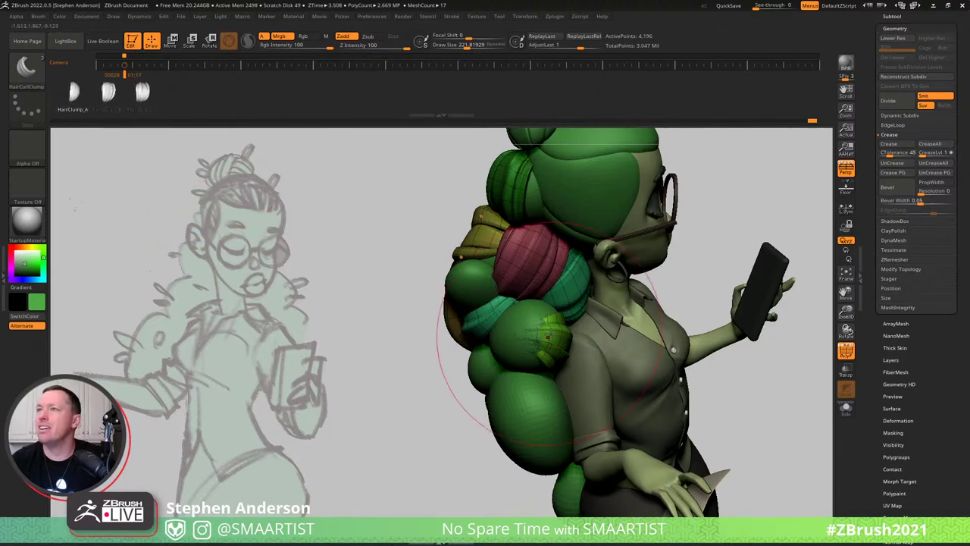
mouse_move(547, 378)
right_mouse_down()
mouse_move(560, 311)
mouse_move(536, 376)
right_mouse_up()
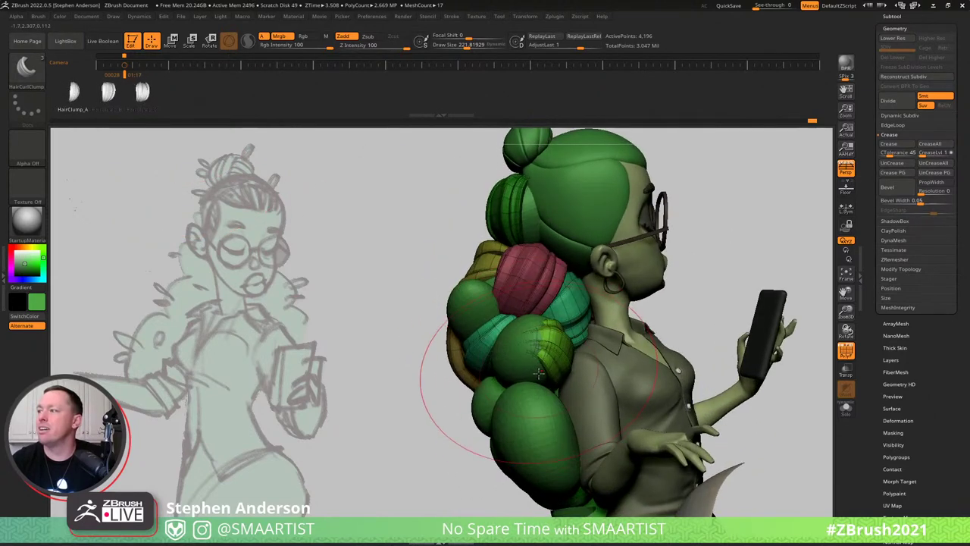
mouse_move(535, 375)
left_mouse_down()
mouse_move(554, 401)
mouse_move(539, 394)
mouse_move(549, 377)
mouse_move(543, 397)
left_mouse_up()
Scale and rotate the new HairClump_A piece with the gizmo to fit the hair mass behind the shoulder.
key("e")
right_click_drag(543, 395, 573, 352)
left_click_drag(547, 418, 583, 405)
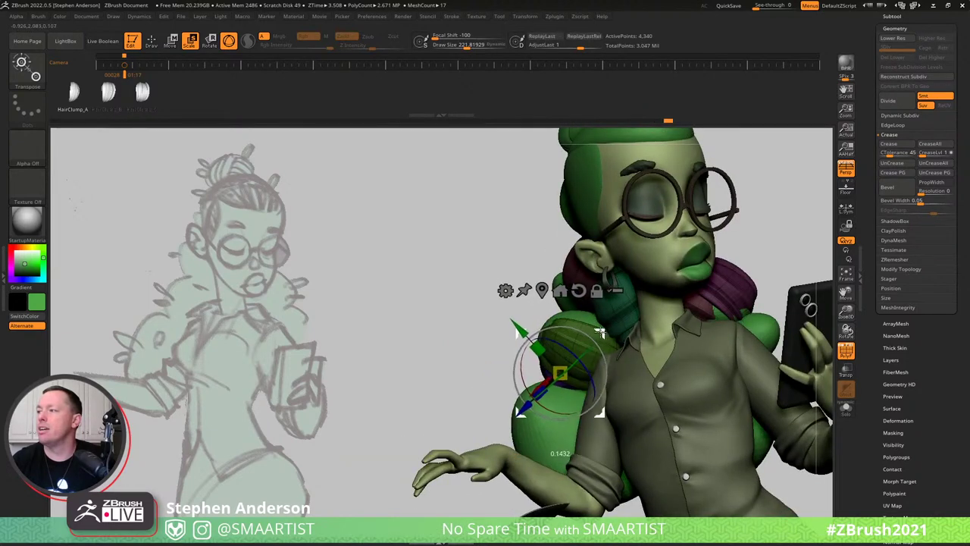
mouse_move(591, 334)
left_mouse_down()
mouse_move(647, 332)
mouse_move(578, 345)
left_mouse_up()
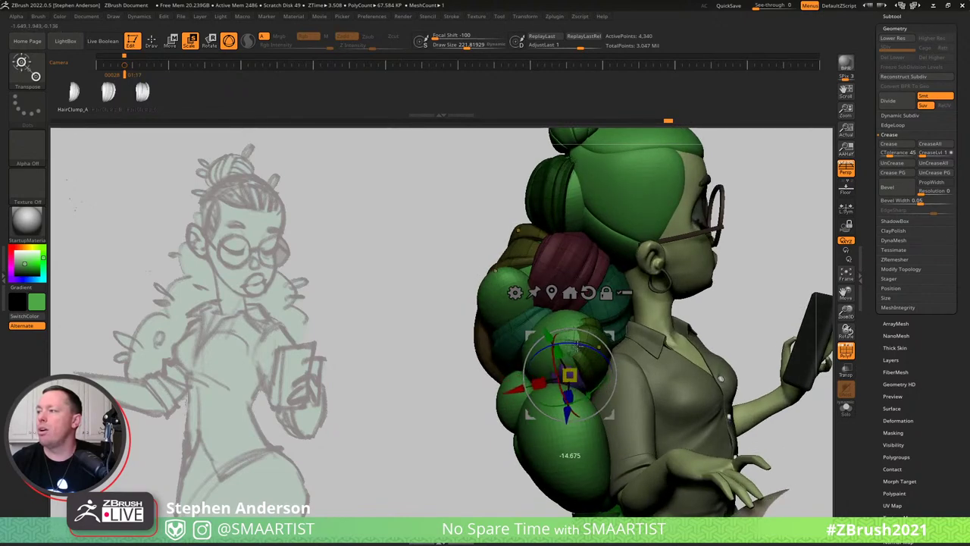
key("q")
mouse_move(565, 369)
right_mouse_down()
mouse_move(582, 378)
mouse_move(591, 358)
right_mouse_up()
left_click_drag(590, 357, 579, 366)
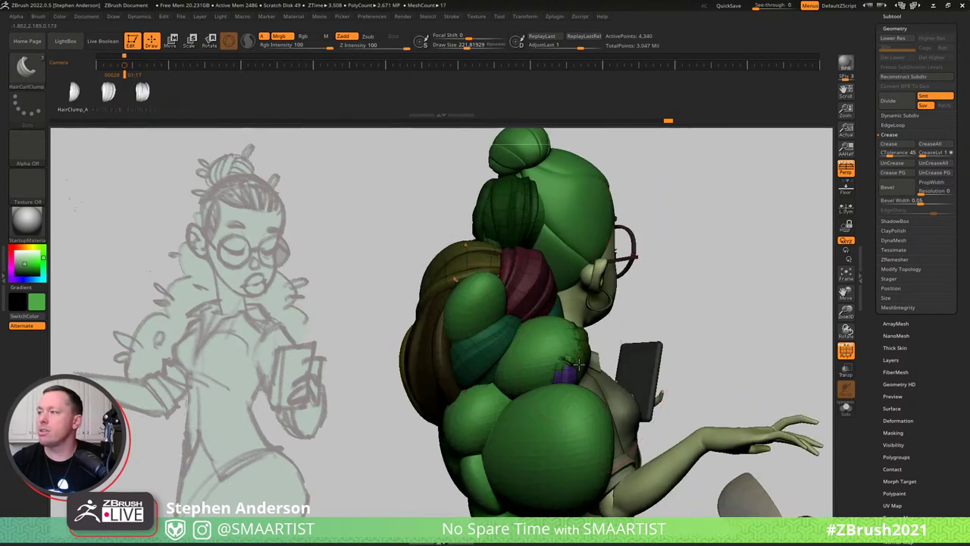
Blend the new clump into the hair behind the shoulder with the Move brush and clear the mask on the other clumps.
key("b")
key("m")
key("v")
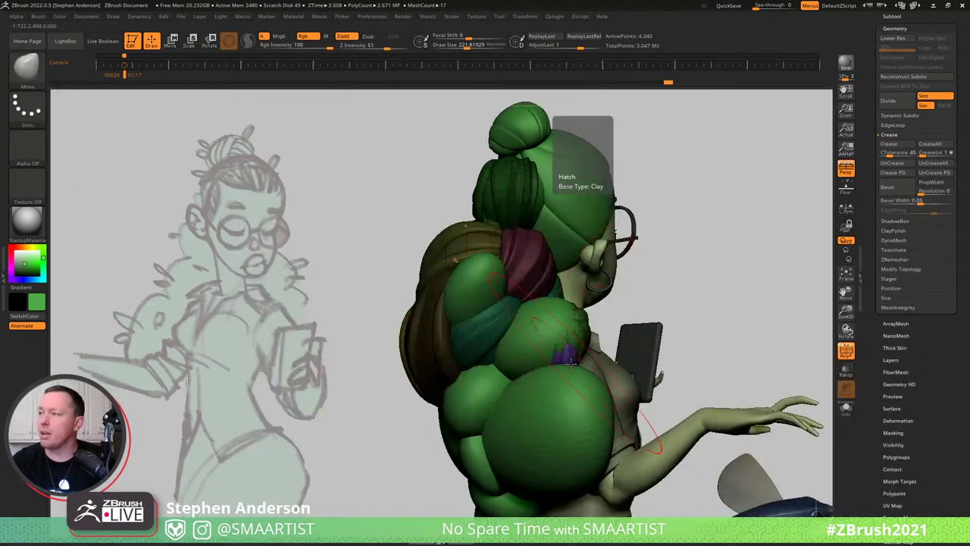
right_click_drag(541, 344, 509, 340)
right_click_drag(585, 342, 558, 351)
left_click_drag(621, 385, 615, 378)
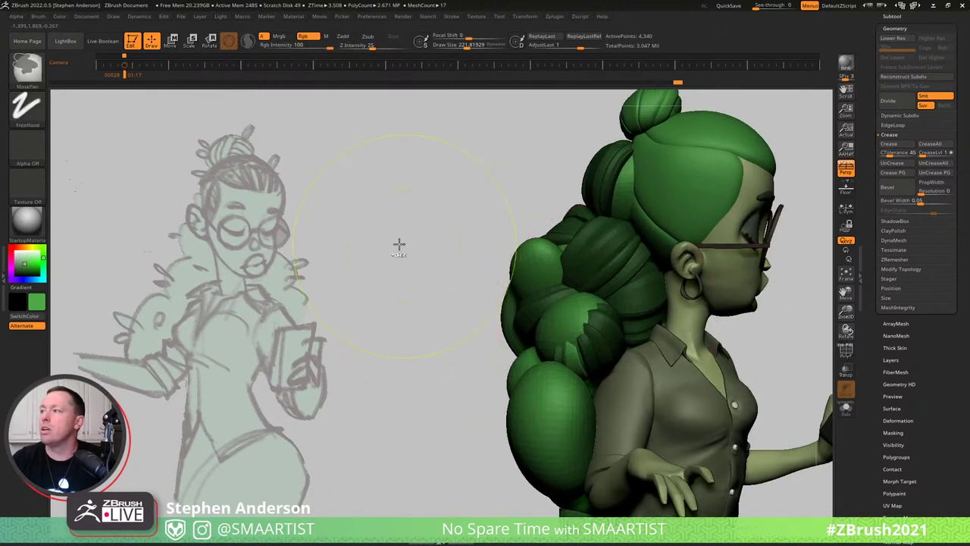
Insert a HairClump_C mesh with the HairCurlClump brush over the round hair mass behind the shoulder.
key("b")
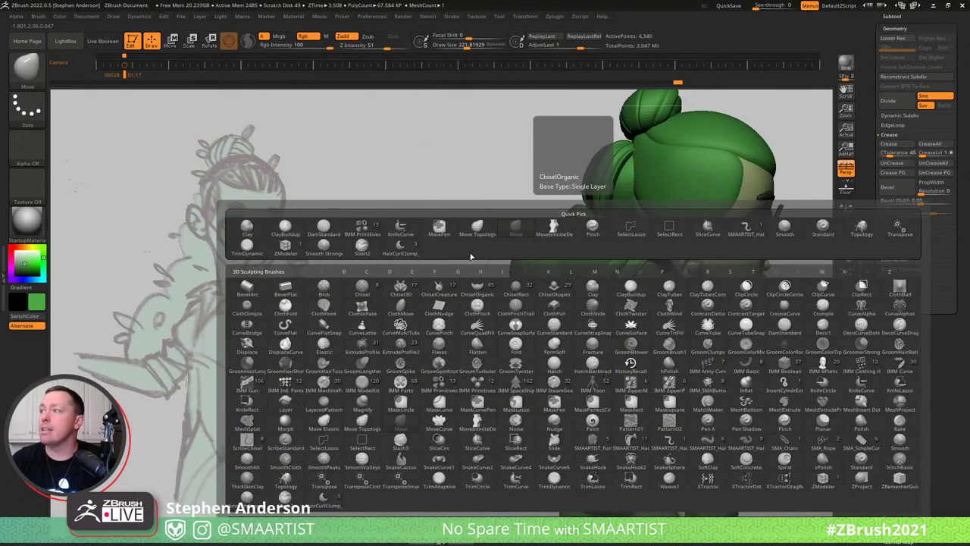
left_click(400, 254)
left_click(135, 92)
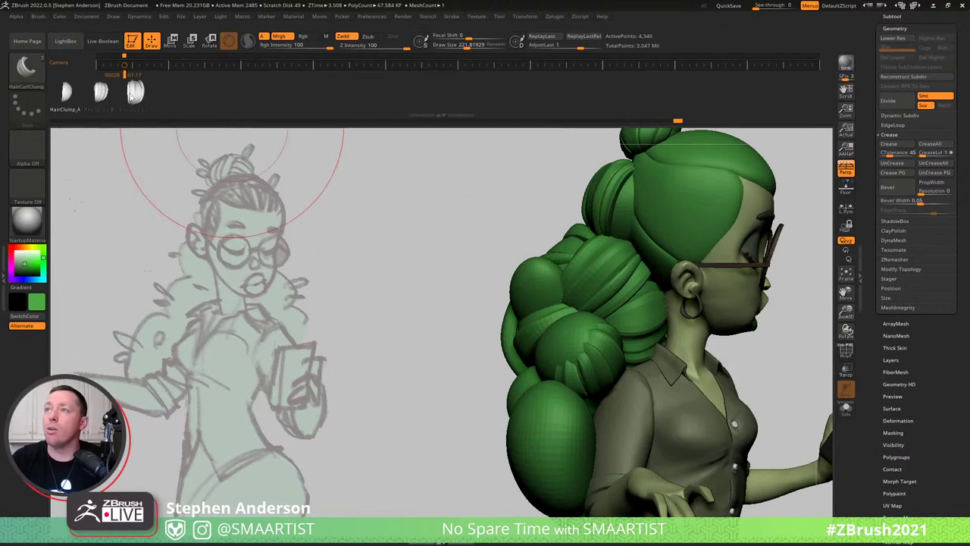
mouse_move(577, 340)
right_mouse_down()
mouse_move(615, 344)
mouse_move(578, 345)
mouse_move(540, 313)
right_mouse_up()
left_click(559, 319, "alt")
Rotate and scale the new HairClump_C piece with the gizmo so it wraps around the hair mass.
key("e")
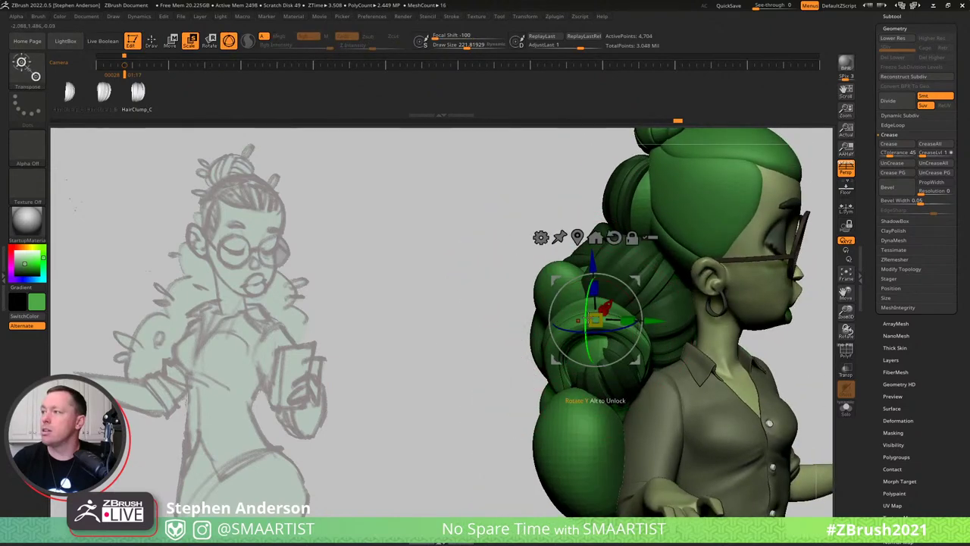
left_click_drag(588, 337, 619, 319)
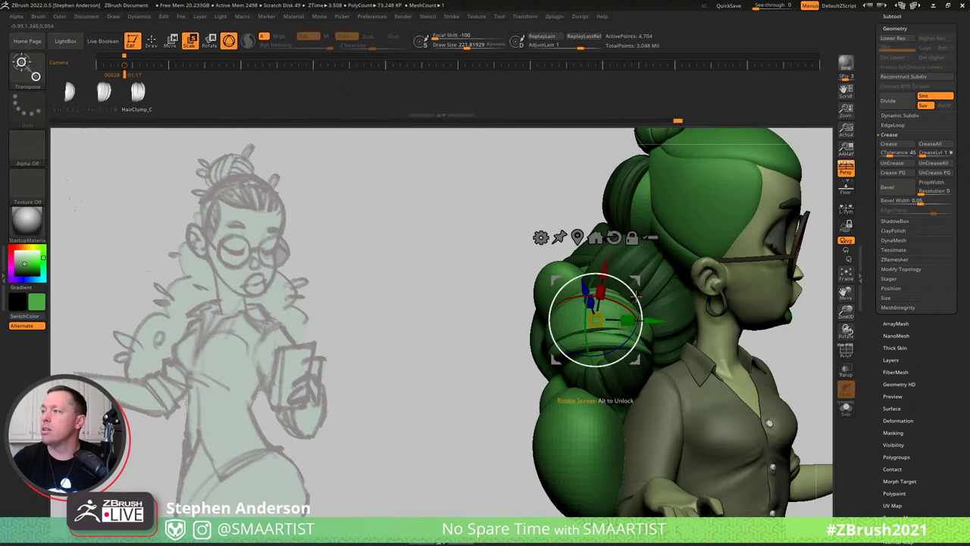
right_click_drag(620, 294, 660, 302)
left_click_drag(641, 303, 641, 303)
right_click_drag(641, 303, 605, 298)
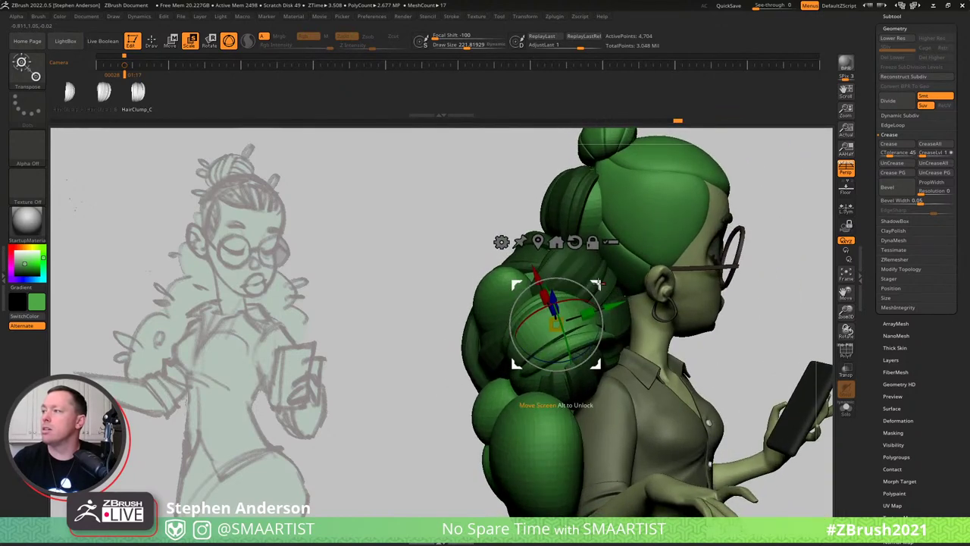
left_click_drag(599, 285, 590, 288)
Shape the HairClump_C piece around the hair mass behind the shoulder using the Move brush at a draw size of about 124.
key("b")
key("m")
key("v")
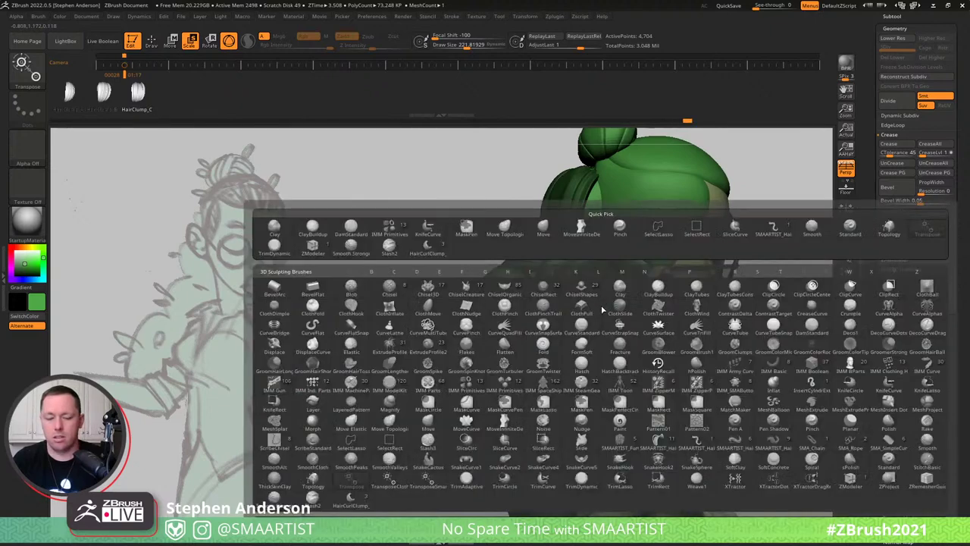
right_click_drag(574, 301, 536, 309)
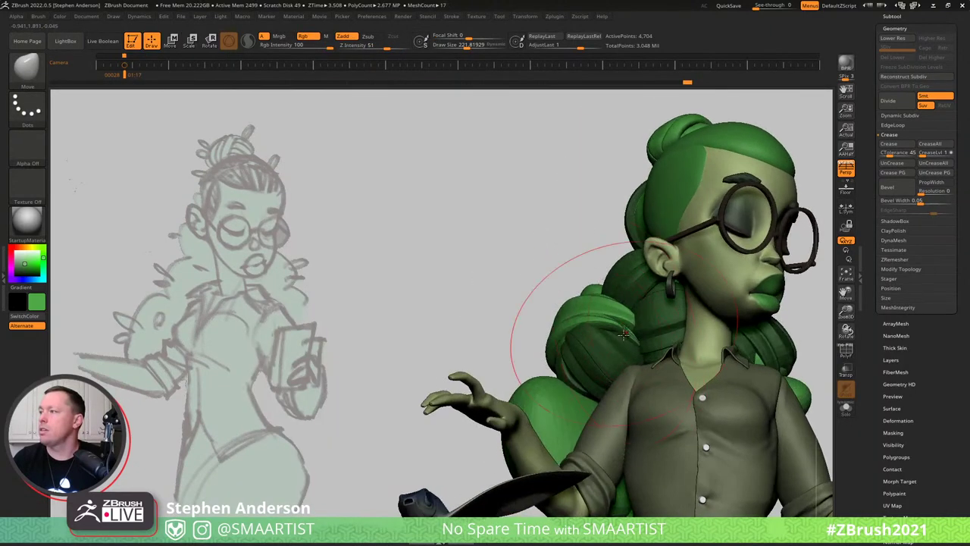
key("s")
left_click_drag(623, 333, 610, 332)
right_click_drag(653, 328, 617, 330)
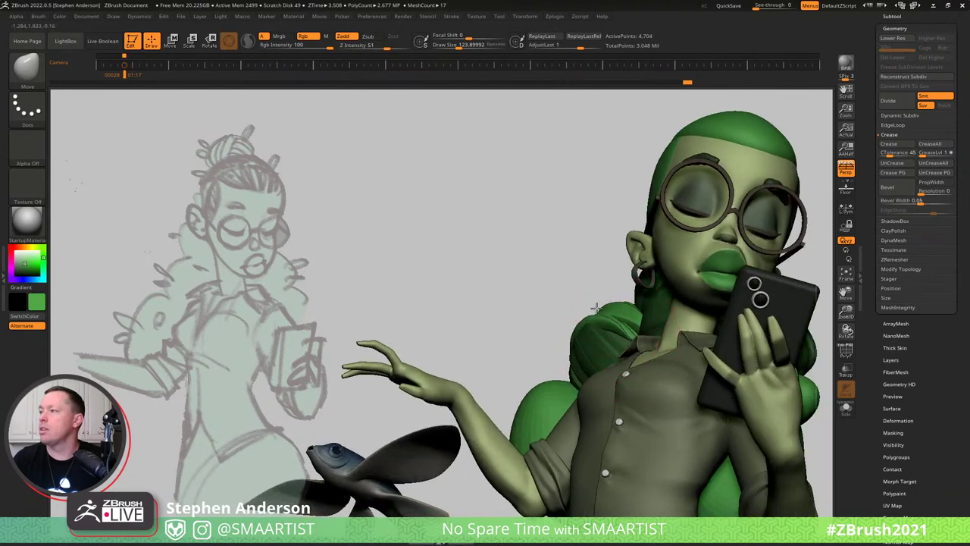
Adjust the strands of the HairClump_C piece behind the shoulder with the Move Topological brush.
key("b")
key("m")
key("t")
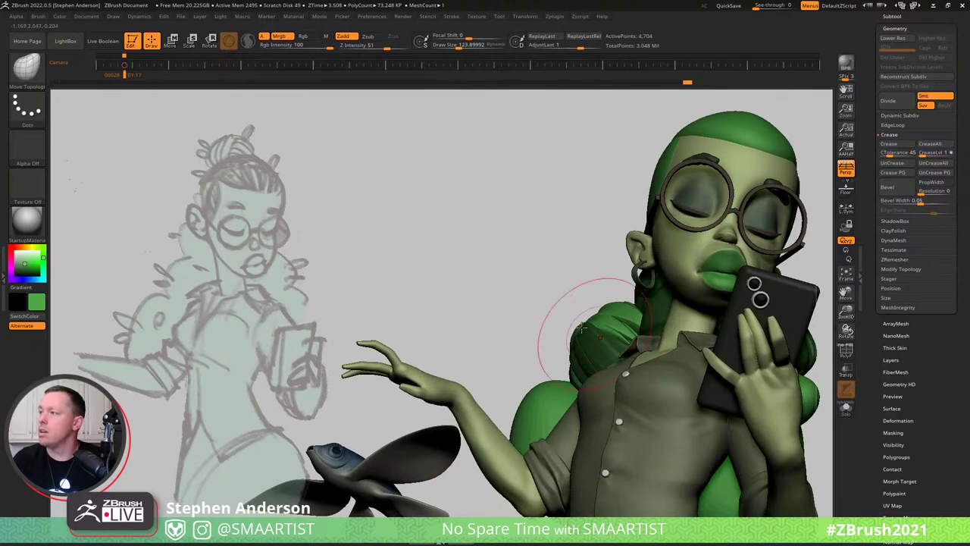
right_click_drag(606, 333, 574, 322)
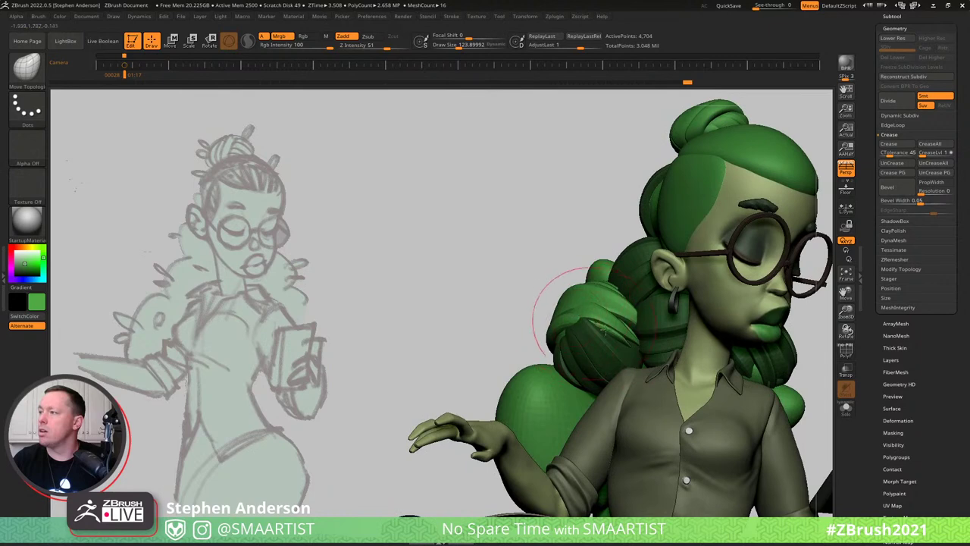
left_click_drag(618, 335, 619, 336)
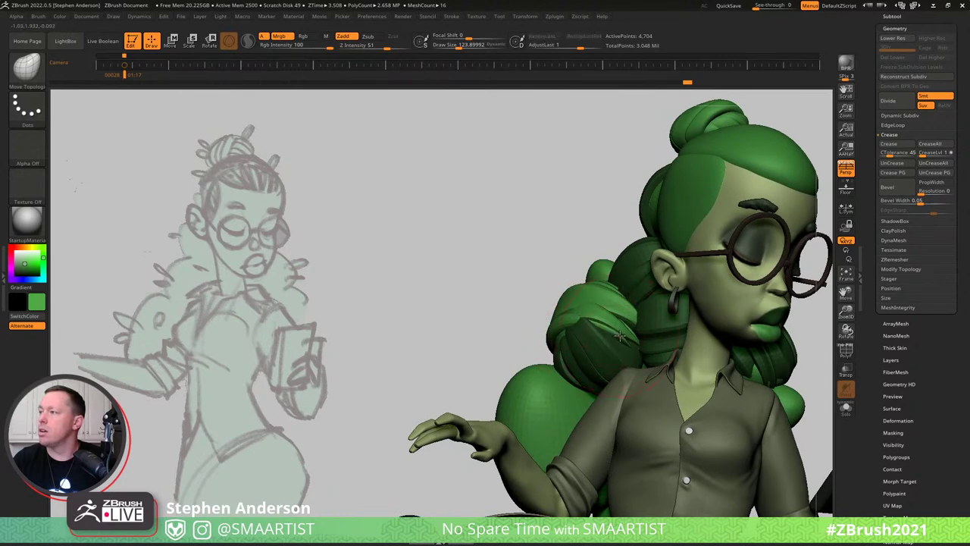
right_click_drag(577, 334, 589, 324)
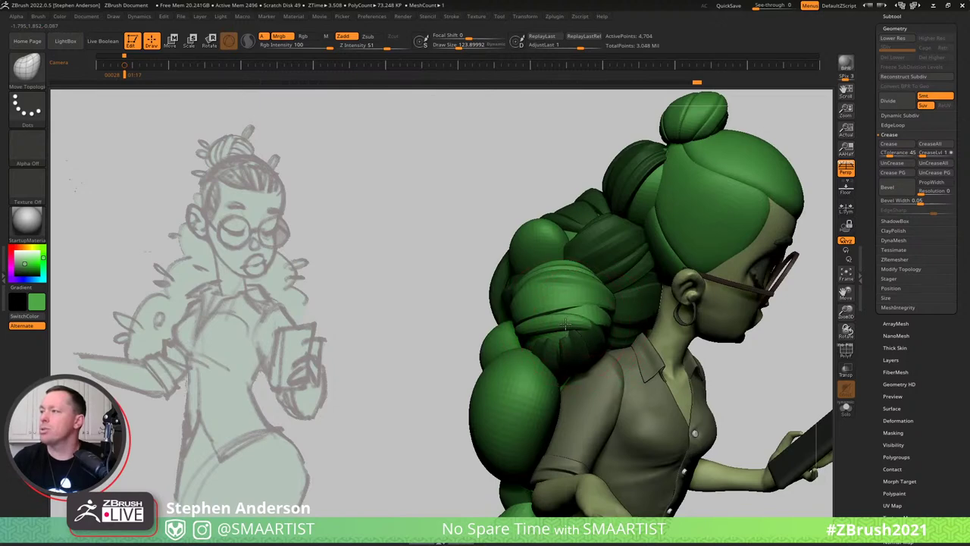
right_click_drag(565, 324, 572, 333)
Refine the HairClump_C piece's edges against the surrounding hair with the Move brush at a draw size of about 69.
key("b")
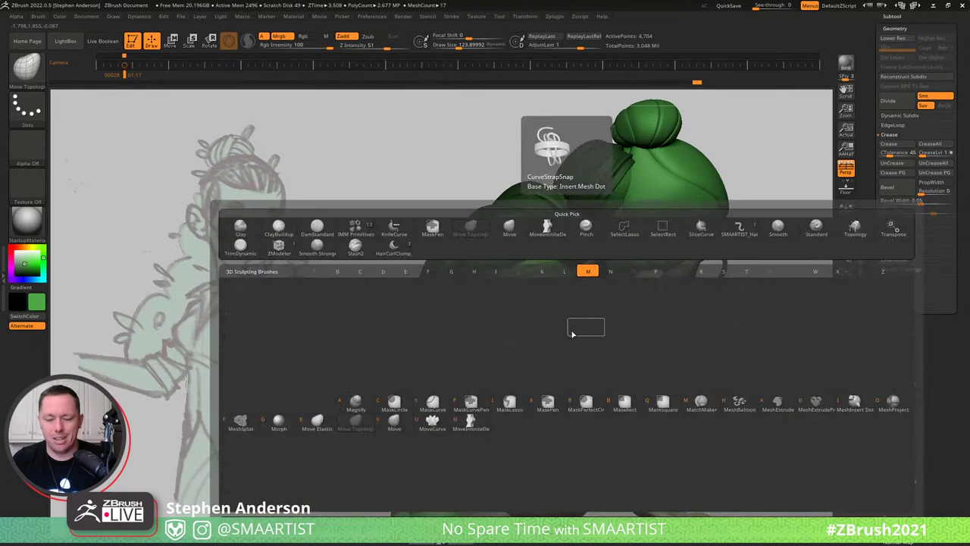
key("v")
mouse_move(510, 332)
right_mouse_down()
mouse_move(457, 345)
mouse_move(517, 360)
mouse_move(553, 347)
right_mouse_up()
key("s")
left_click_drag(581, 335, 579, 314)
right_click_drag(573, 321, 509, 233)
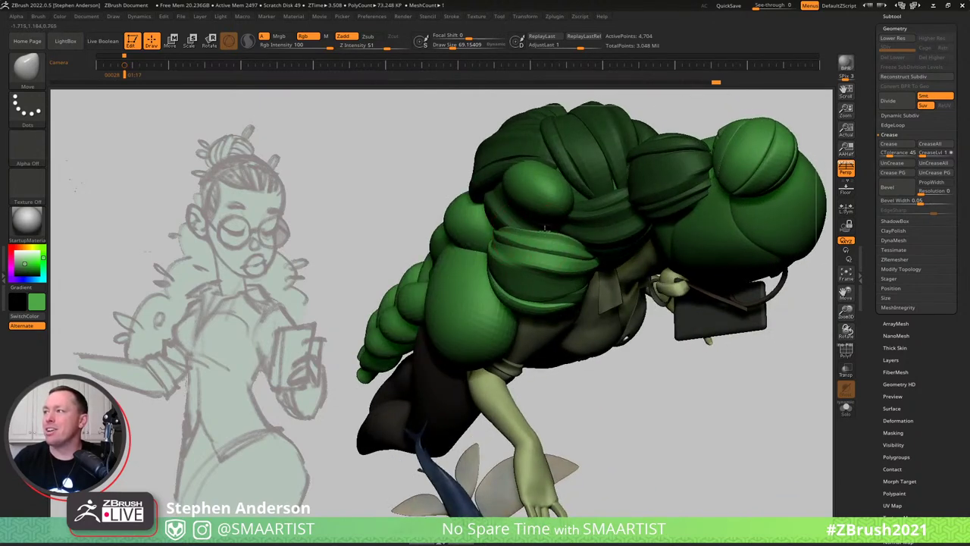
right_click_drag(523, 234, 491, 252)
left_click_drag(483, 231, 451, 232)
mouse_move(465, 227)
right_mouse_down()
mouse_move(437, 220)
mouse_move(475, 241)
mouse_move(494, 202)
mouse_move(456, 259)
right_mouse_up()
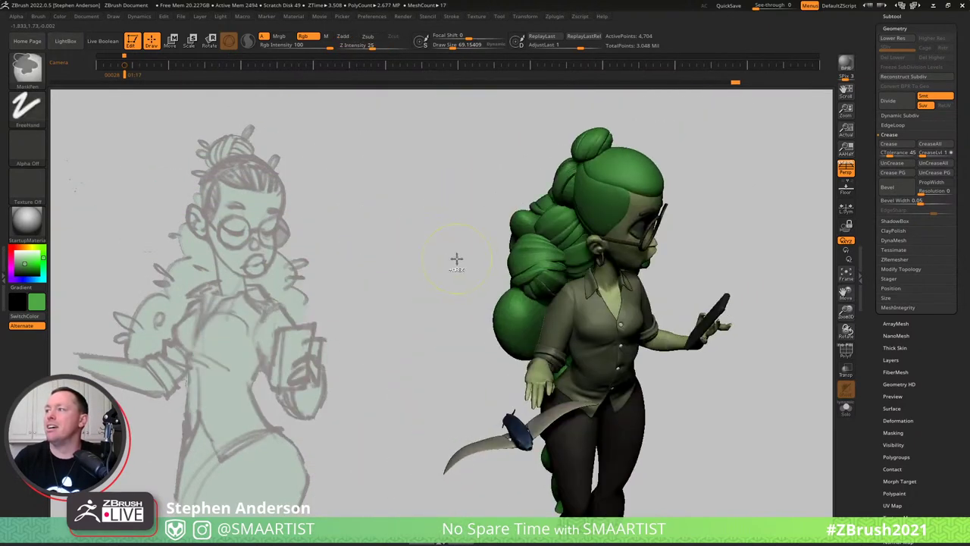
Pull the shoulder clump's edge into place with the Move brush at a draw size of about 95 and clear the mask.
right_click_drag(515, 265, 561, 338, "ctrl")
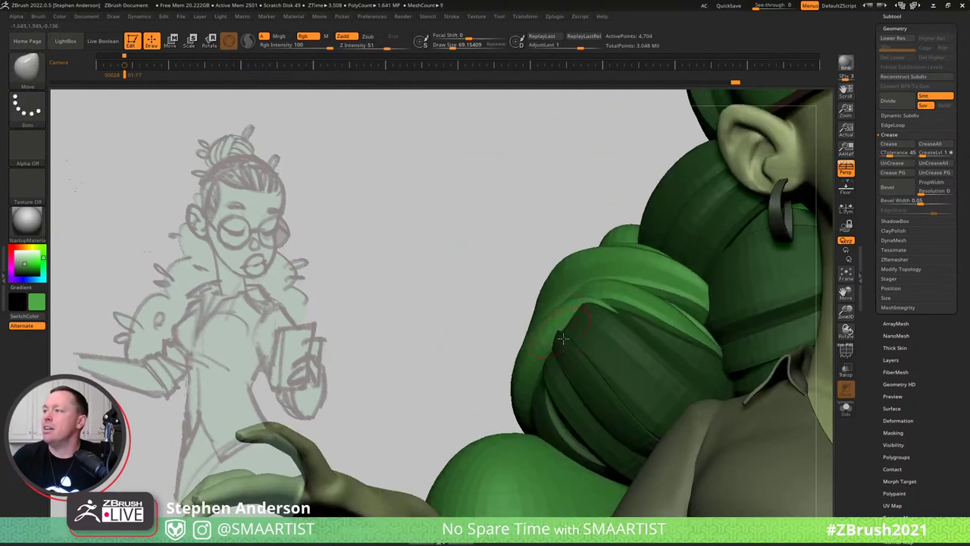
key("s")
left_click_drag(551, 335, 553, 335)
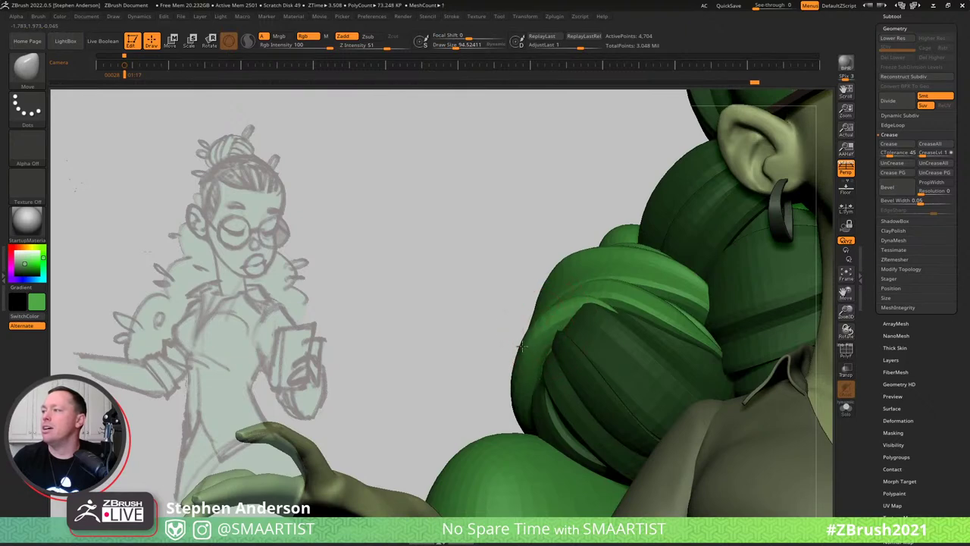
mouse_move(571, 302)
right_mouse_down()
mouse_move(535, 373)
mouse_move(365, 408)
right_mouse_up()
left_click(365, 408, "ctrl")
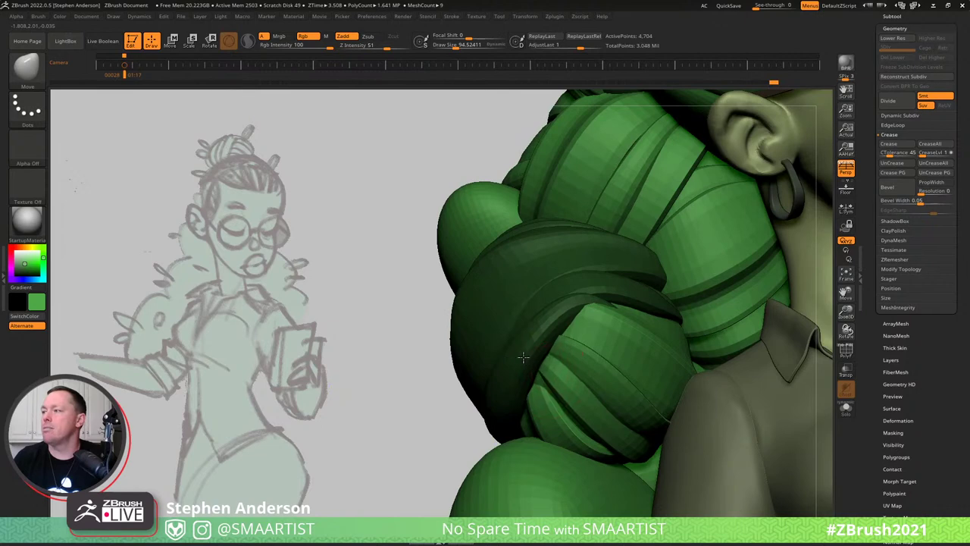
left_click_drag(456, 396, 470, 405, "ctrl")
right_click_drag(470, 405, 371, 280, "ctrl")
right_click_drag(560, 355, 506, 381)
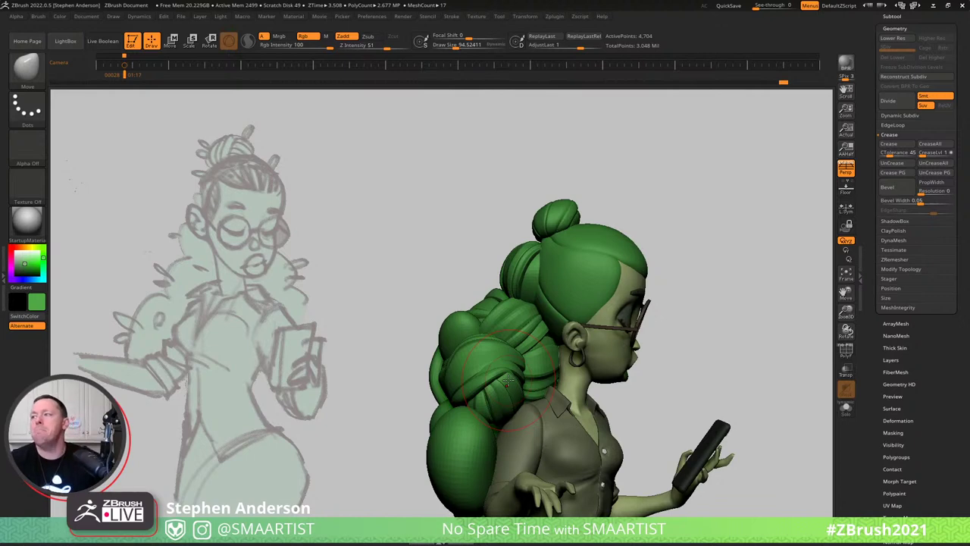
Examine the wireframe and polygroups of the overlapping hair clumps behind the shoulder with the Move Topological brush active.
left_click_drag(415, 387, 524, 367)
key("shift+f")
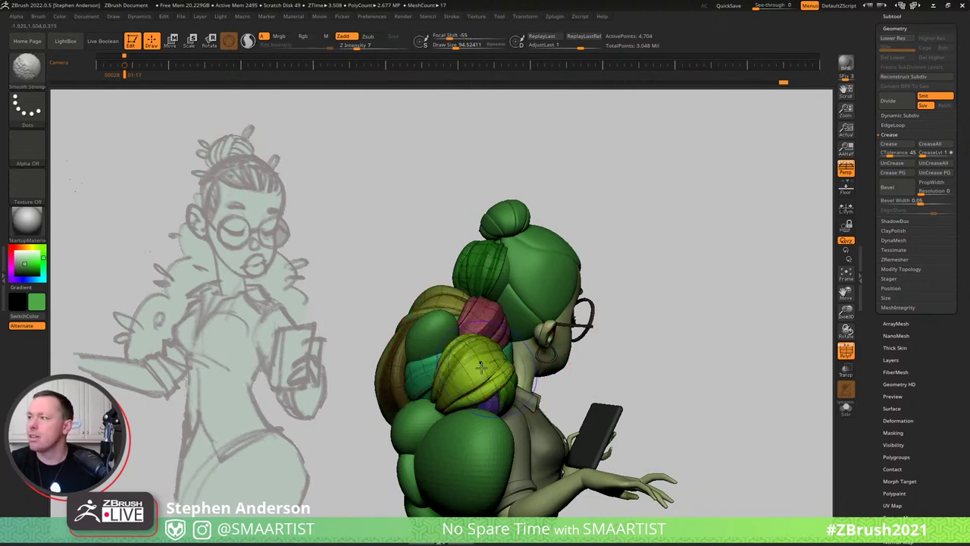
mouse_move(540, 362)
right_mouse_down()
mouse_move(502, 354)
mouse_move(577, 423)
right_mouse_up()
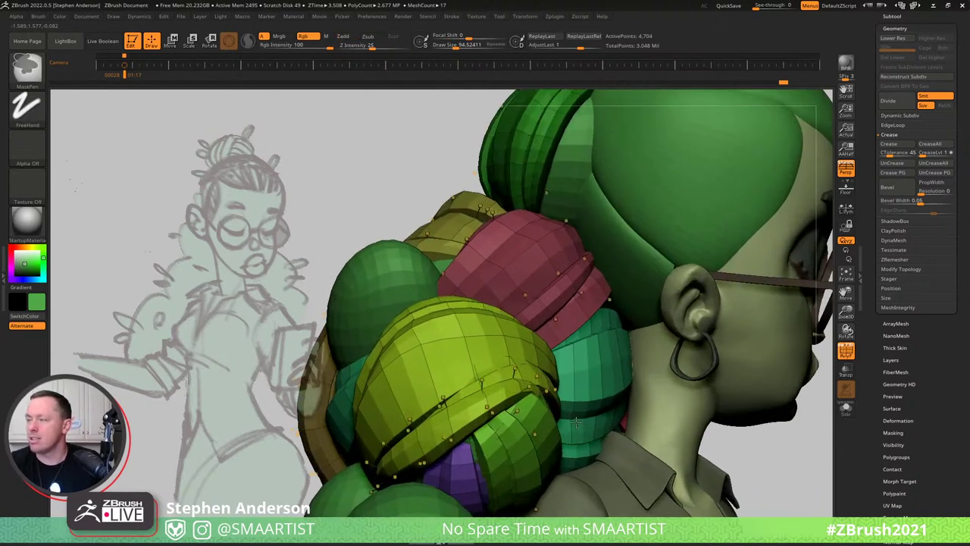
key("b")
key("m")
key("t")
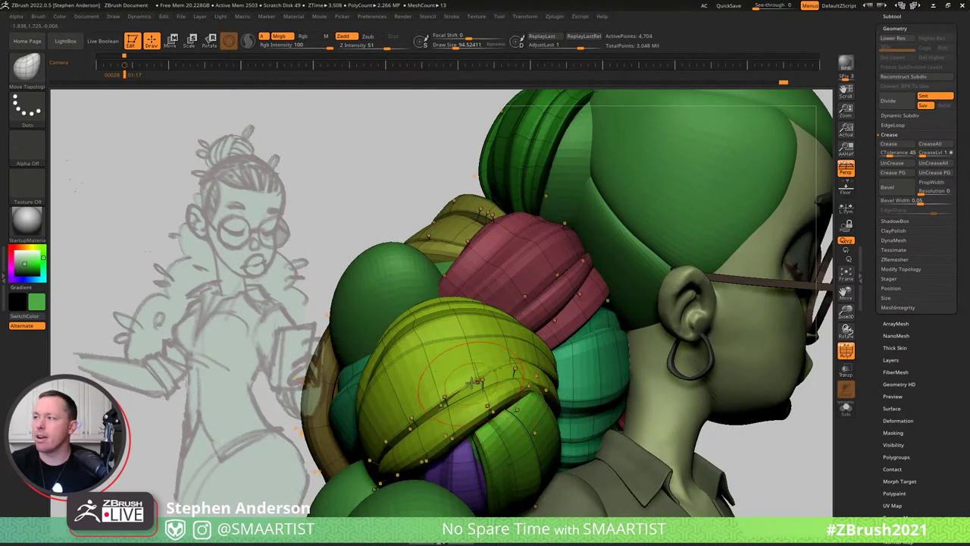
right_click_drag(489, 399, 420, 356)
key("shift+f")
mouse_move(485, 429)
right_mouse_down()
mouse_move(470, 437)
mouse_move(490, 424)
right_mouse_up()
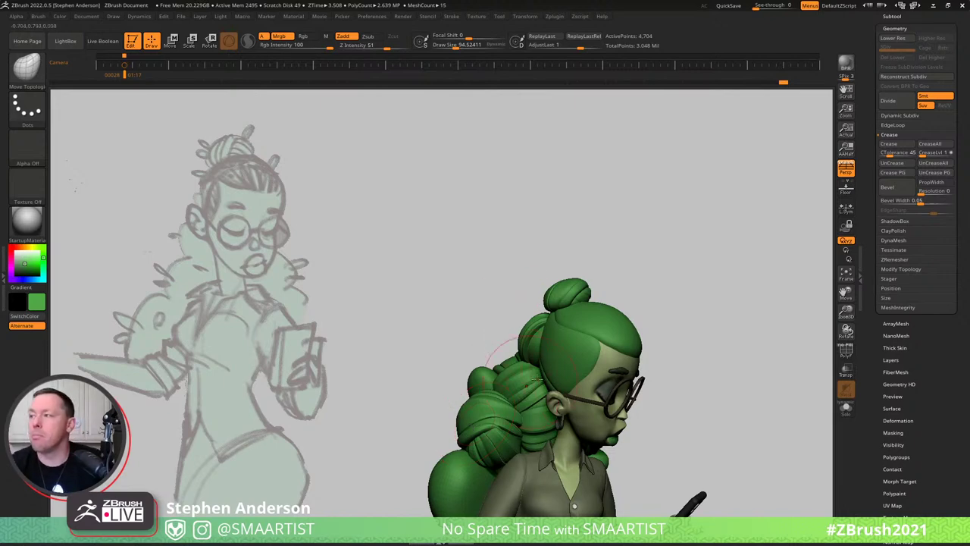
Compare the hair silhouette with the reference sketch from the saved camera view.
right_click_drag(498, 351, 470, 359)
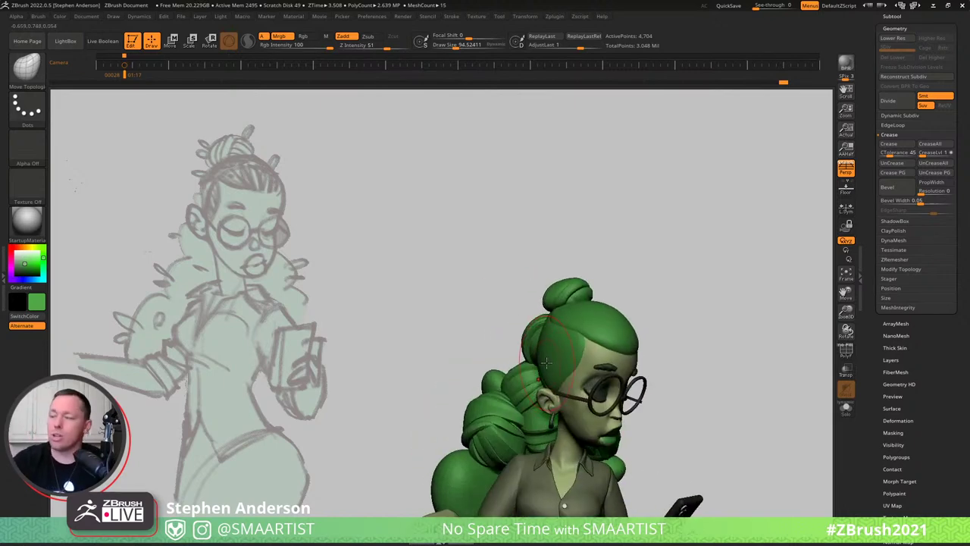
key("Right")
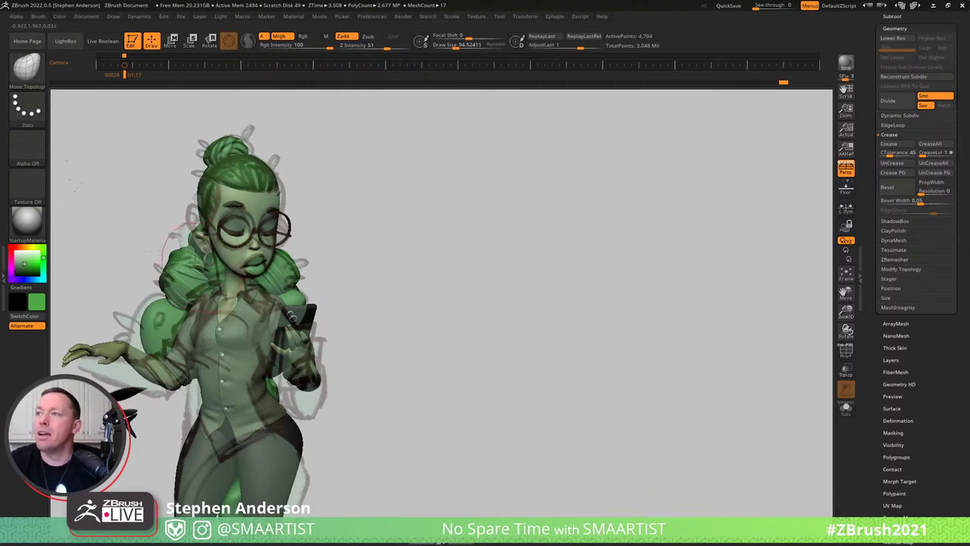
key("b")
key("m")
key("v")
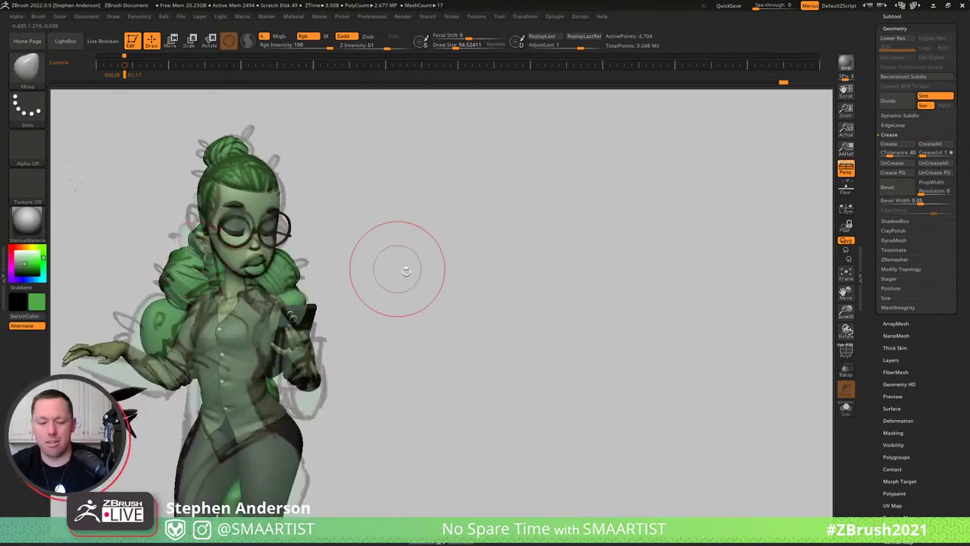
Insert a HairClump_B mesh with the HairCurlClump brush over the small round hair mass at the back.
key("b")
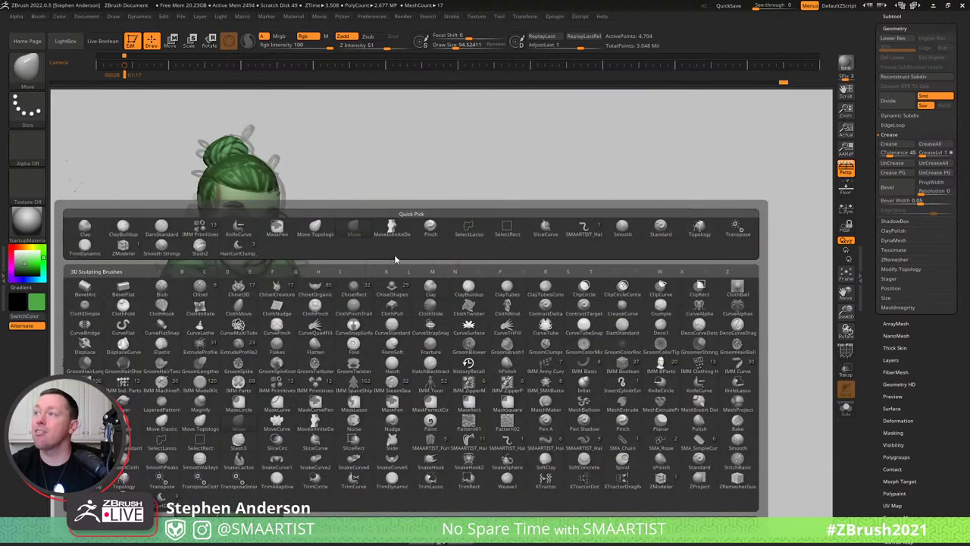
left_click(240, 247)
left_click_drag(461, 229, 682, 270)
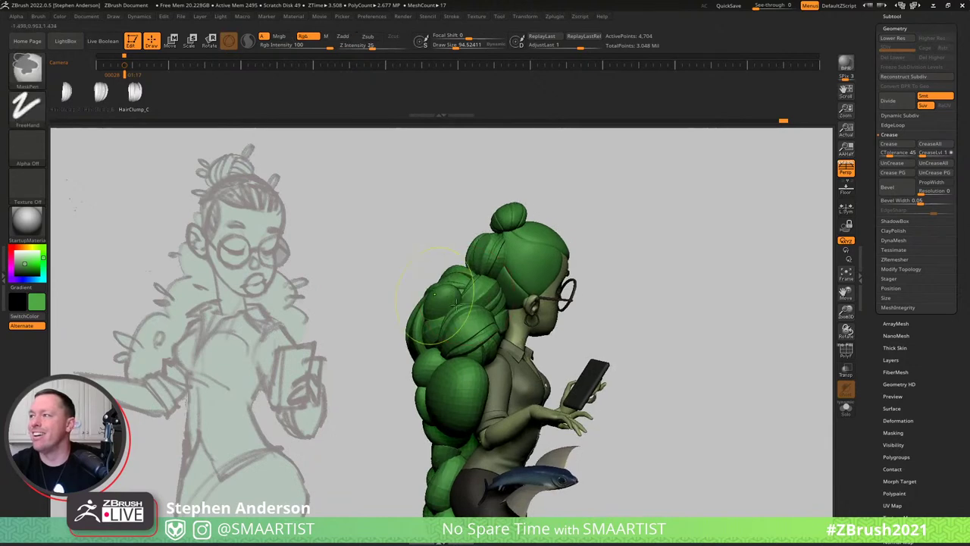
right_click_drag(682, 269, 682, 345, "ctrl")
left_click_drag(470, 296, 432, 305)
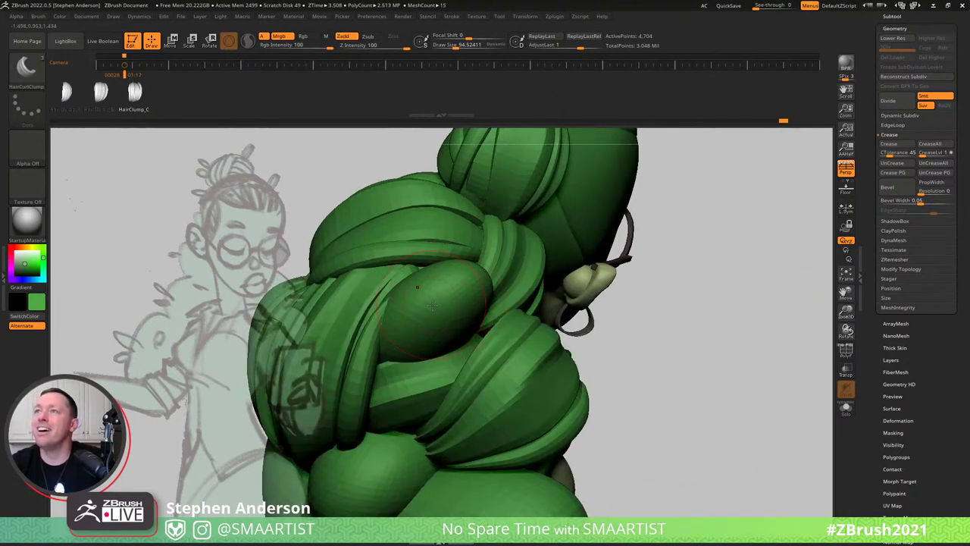
left_click(101, 94)
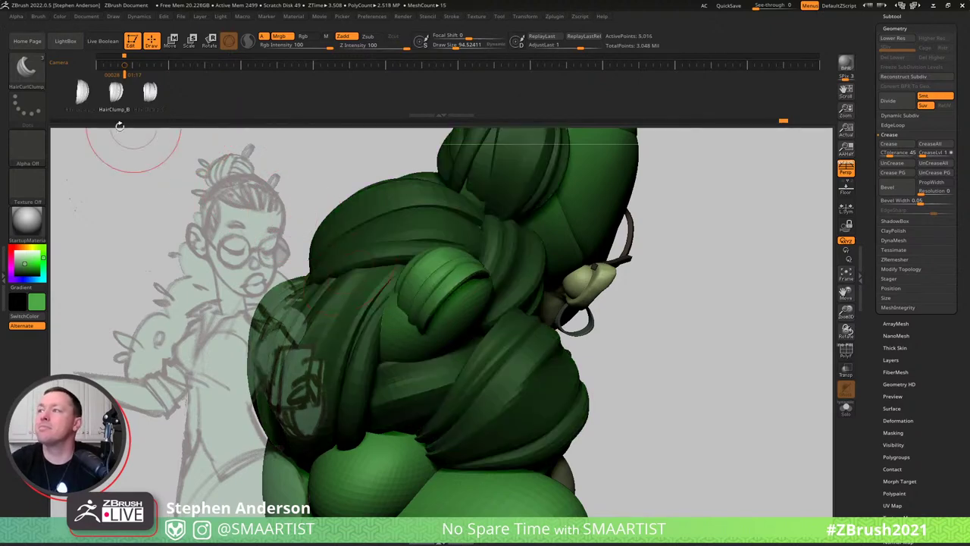
mouse_move(305, 262)
left_mouse_down()
mouse_move(413, 251)
mouse_move(468, 328)
mouse_move(416, 336)
left_mouse_up()
Stretch the HairClump_B piece over its round mass using the Move brush at a draw size of about 175.
key("b")
key("m")
key("v")
key("s")
left_click_drag(415, 336, 422, 339)
left_click_drag(356, 345, 420, 359)
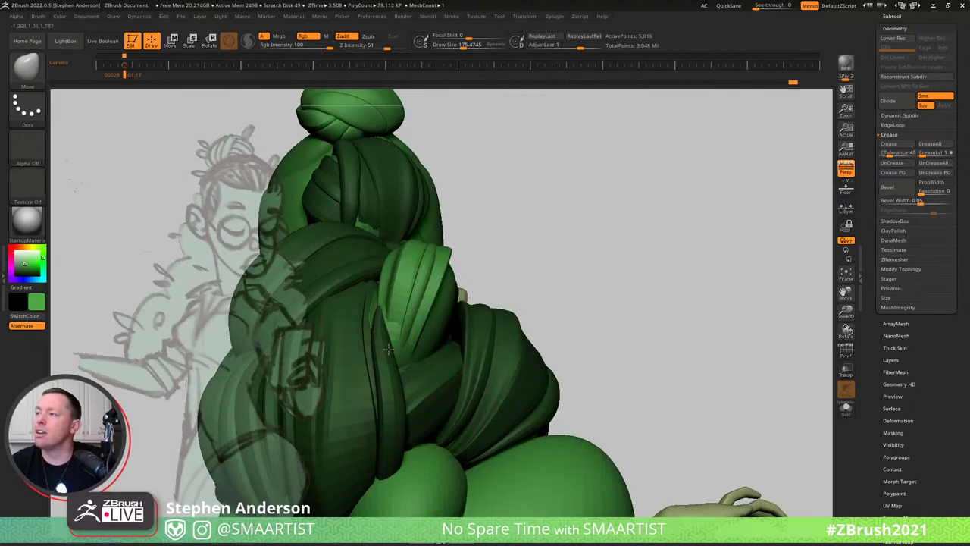
mouse_move(387, 349)
left_mouse_down()
mouse_move(356, 297)
mouse_move(323, 286)
mouse_move(378, 303)
mouse_move(360, 289)
mouse_move(358, 301)
left_mouse_up()
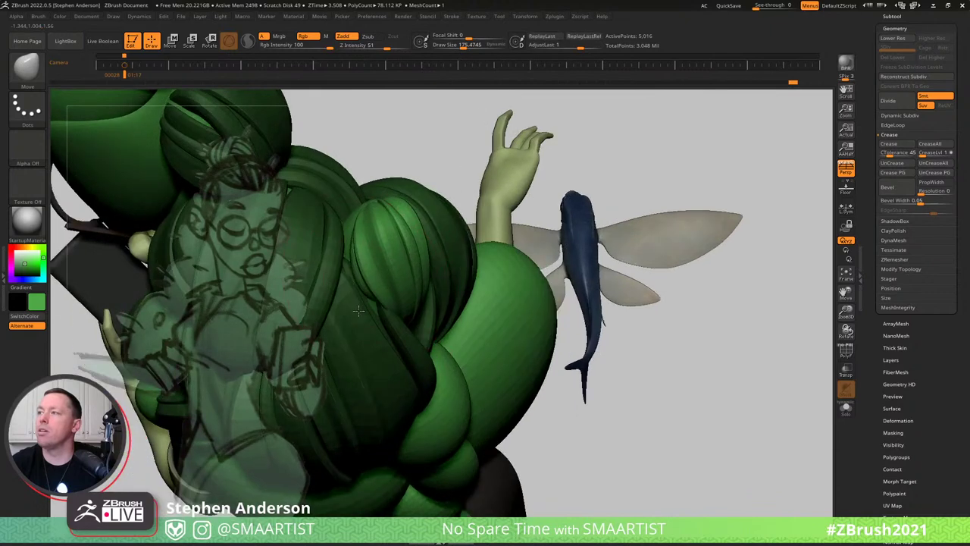
left_click_drag(354, 225, 344, 220)
right_click_drag(349, 221, 364, 264)
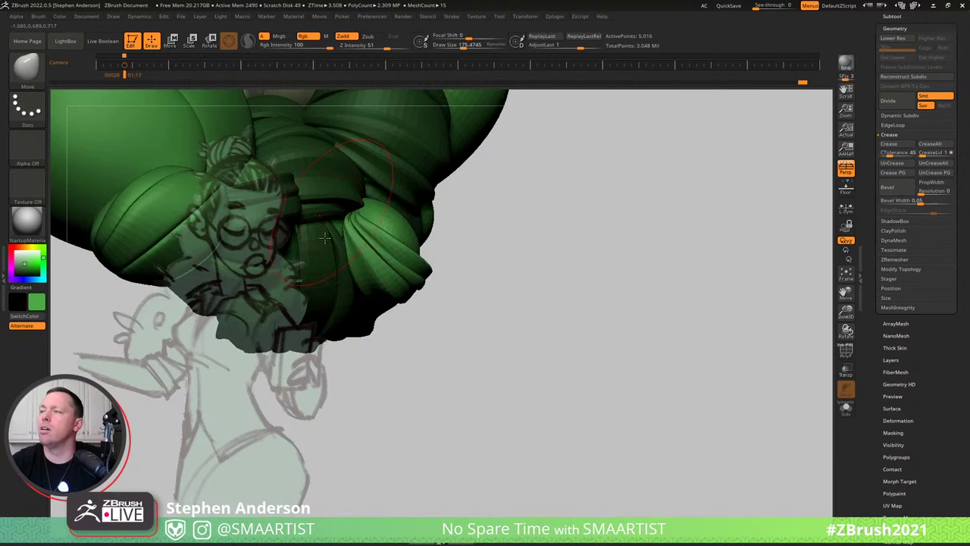
right_click_drag(324, 238, 338, 231)
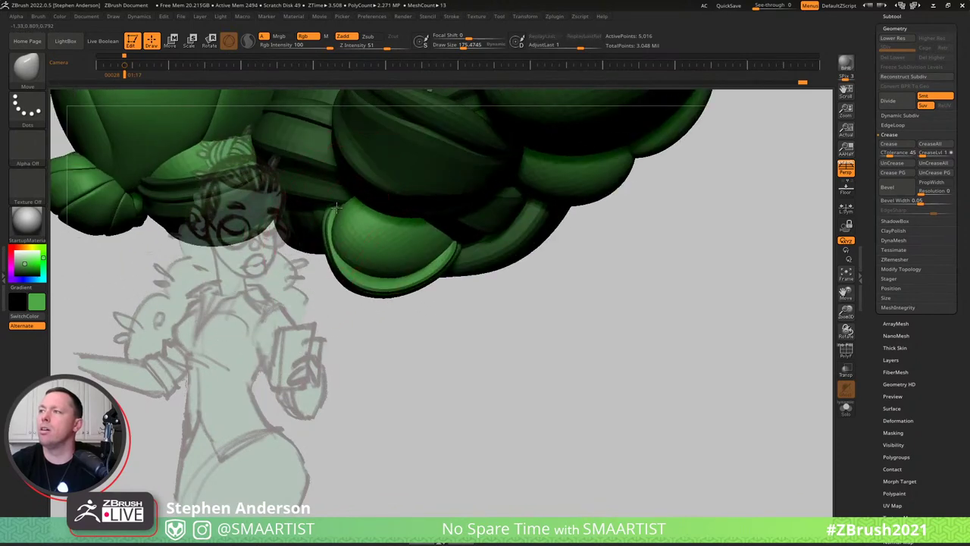
Fit the HairClump_B piece's rim to the round mass using the Move brush at a draw size of about 135.
key("s")
left_click_drag(344, 222, 340, 222)
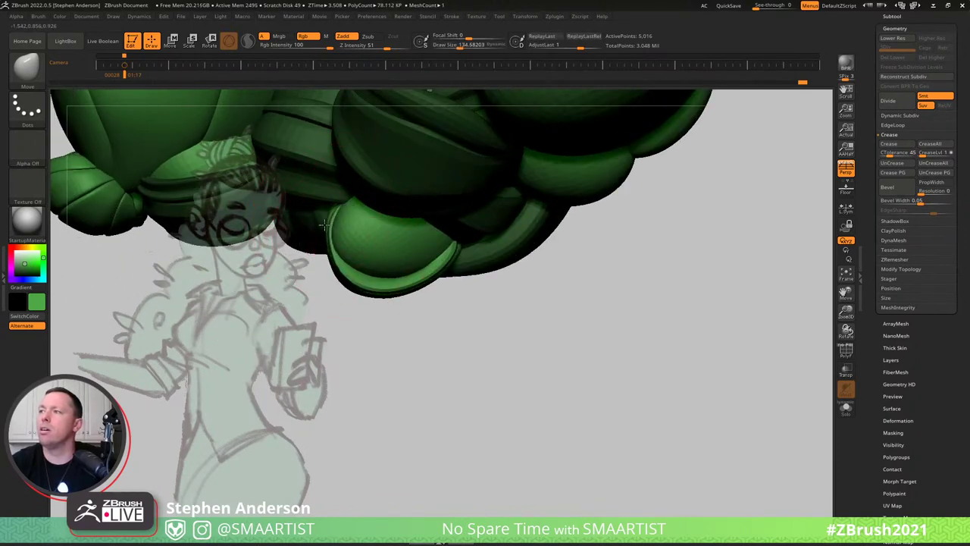
mouse_move(336, 207)
right_mouse_down()
mouse_move(322, 296)
mouse_move(345, 277)
right_mouse_up()
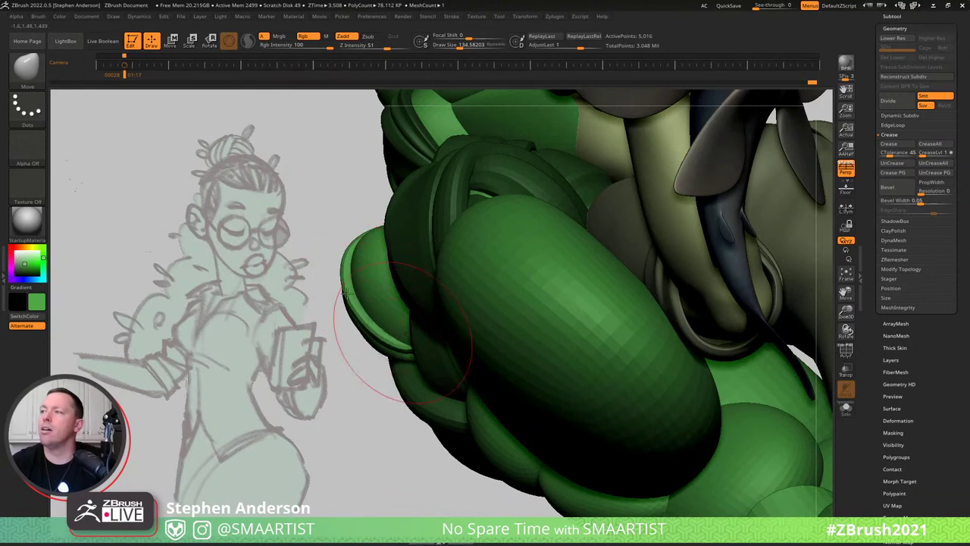
mouse_move(391, 333)
right_mouse_down()
mouse_move(376, 253)
mouse_move(506, 279)
mouse_move(498, 281)
right_mouse_up()
Tuck the HairClump_B piece into the neighbouring clumps with the other subtools ghosted transparent, and restore the normal display.
key("shift+t")
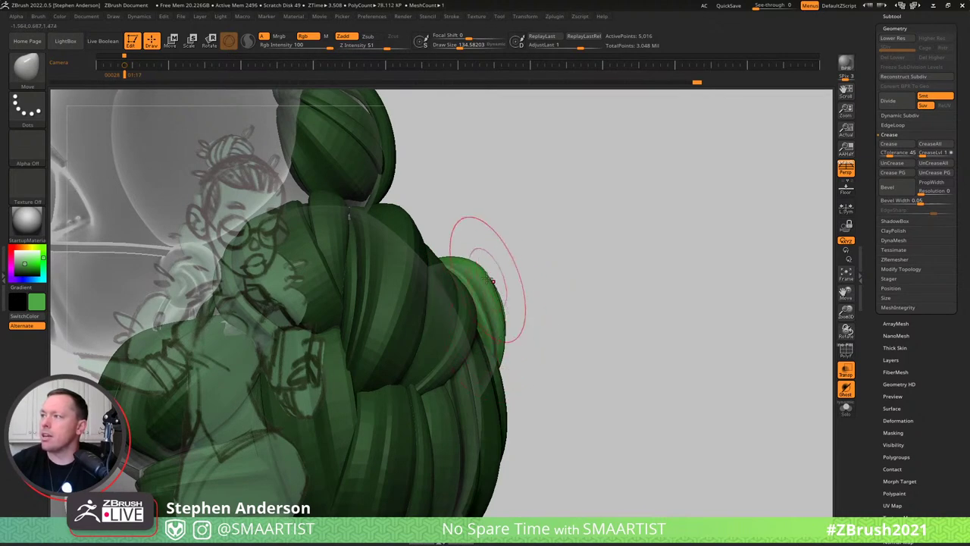
right_click_drag(513, 304, 461, 353)
mouse_move(467, 404)
right_mouse_down()
mouse_move(464, 415)
mouse_move(442, 347)
mouse_move(480, 366)
mouse_move(412, 346)
right_mouse_up()
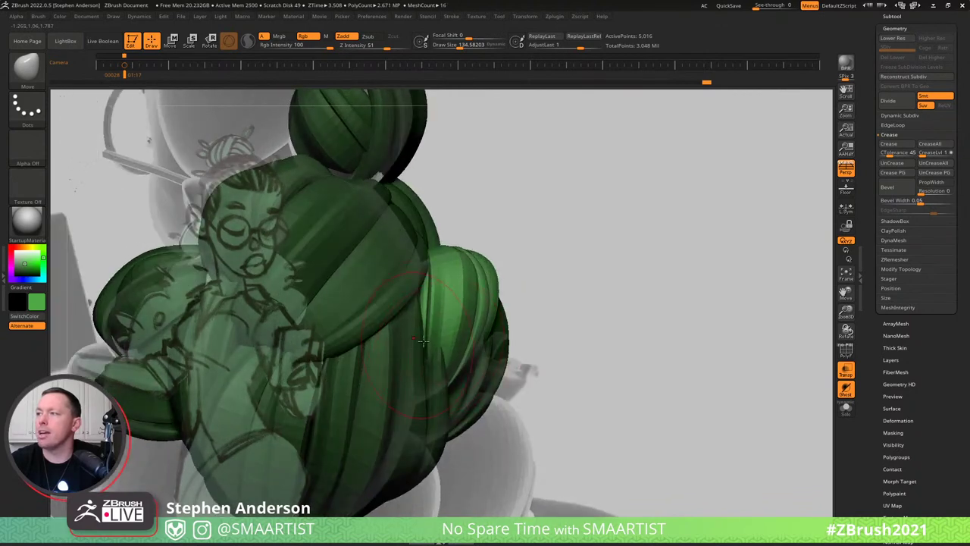
key("ctrl")
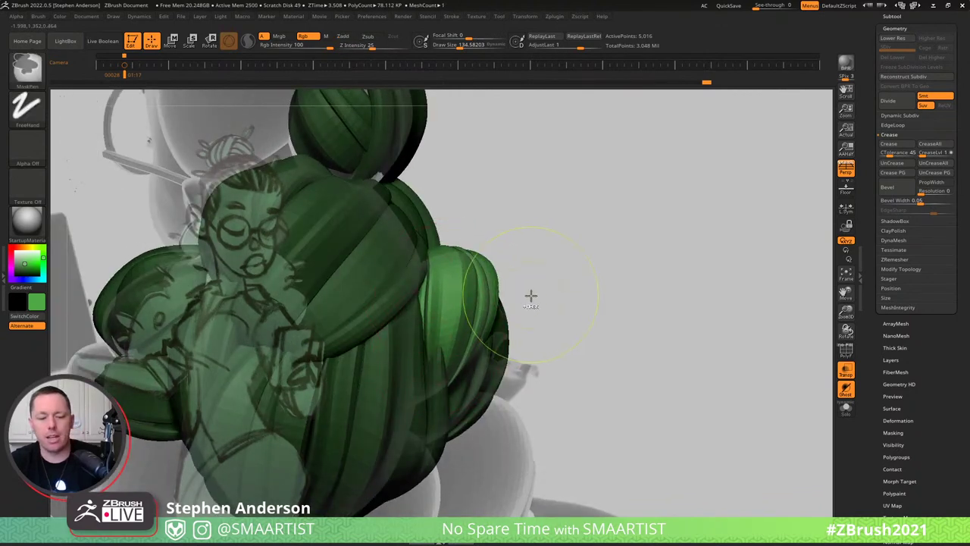
key("ctrl+t")
right_click_drag(523, 302, 385, 297, "ctrl")
key("ctrl")
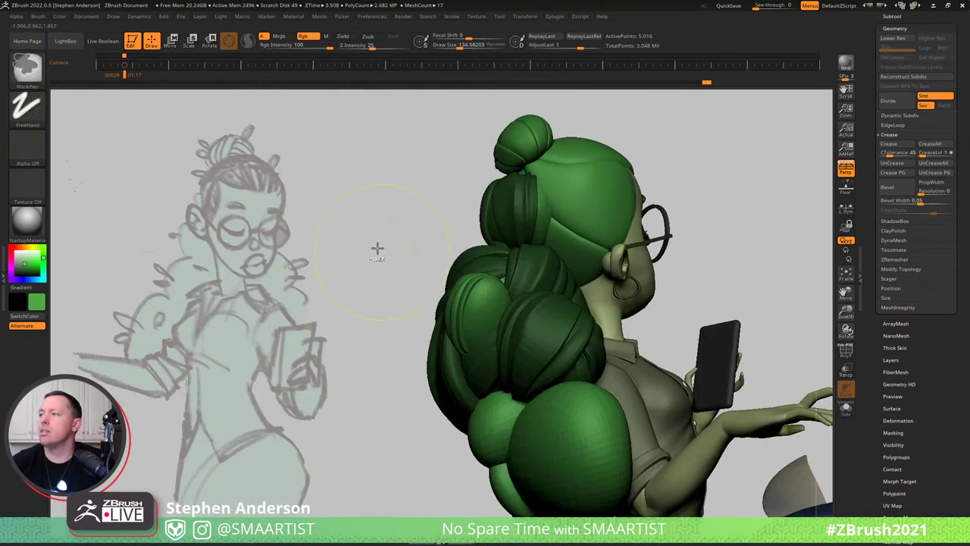
Insert a HairClump_C mesh with the HairCurlClump brush into the gap between the back clumps and adjust it with the gizmo.
key("b")
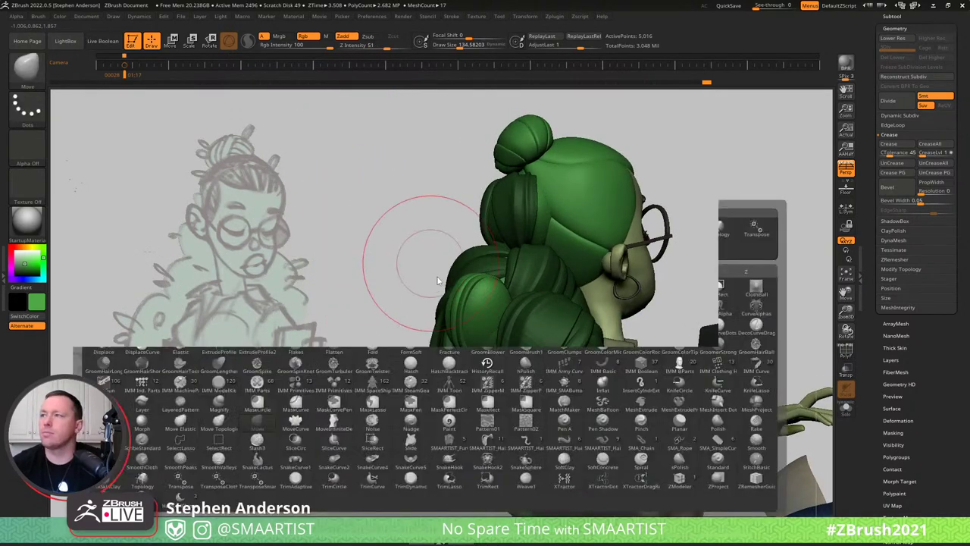
left_click(260, 248)
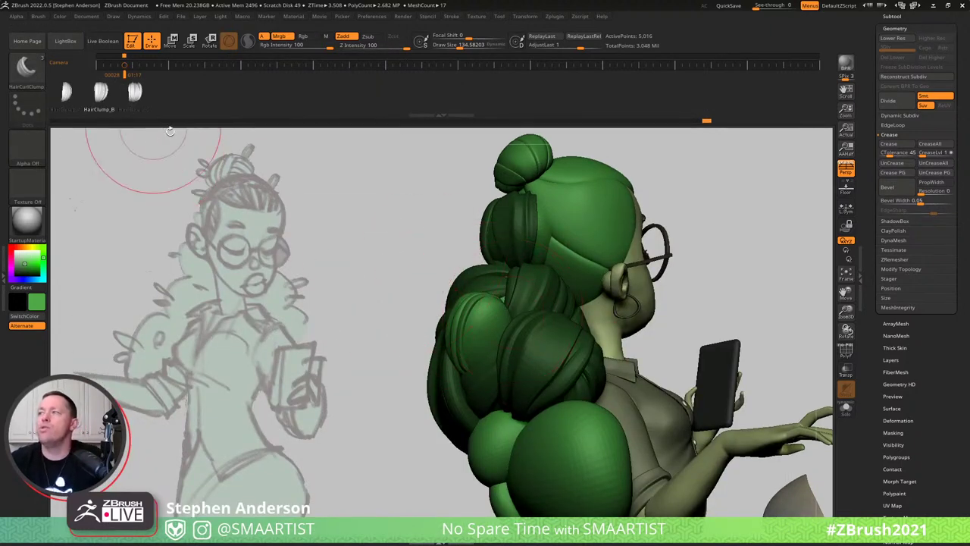
left_click_drag(401, 325, 250, 212)
left_click(135, 92)
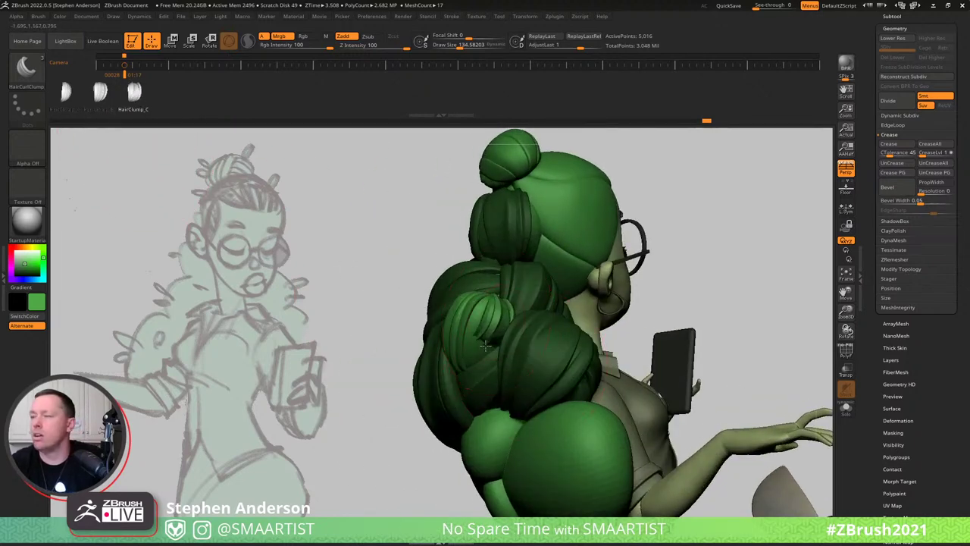
key("e")
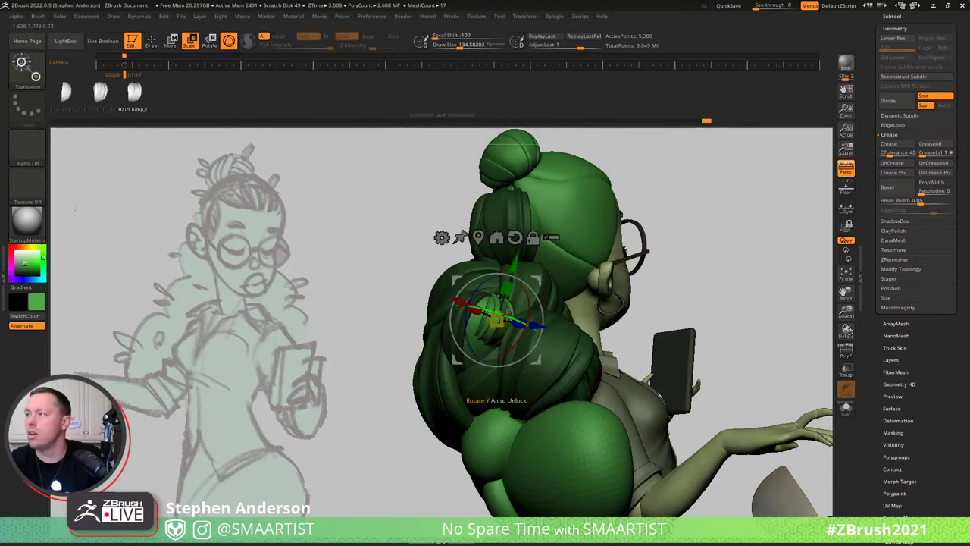
left_click_drag(508, 311, 478, 303)
Pull the new HairClump_C piece in between its neighbouring clumps using the Move brush at draw sizes from about 51 to 146.
key("b")
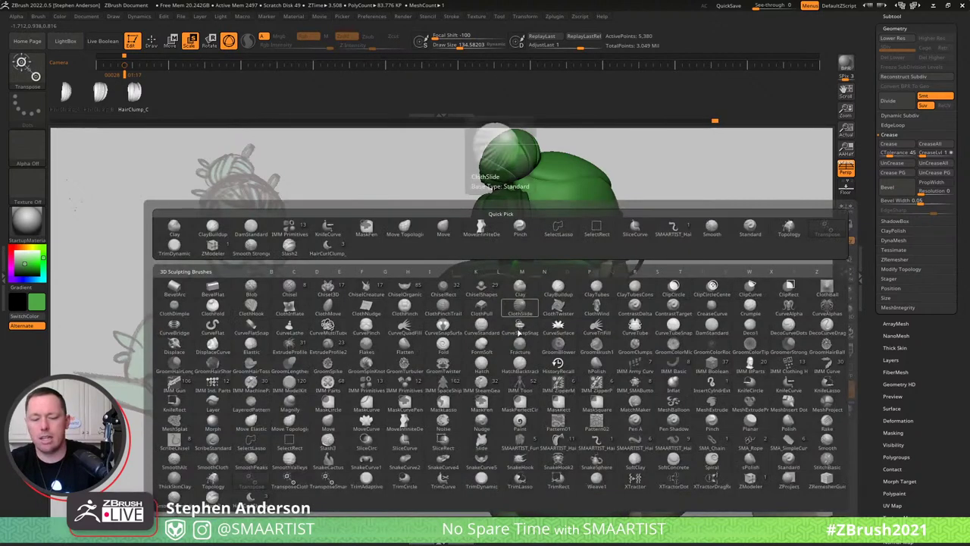
key("m")
key("v")
right_click_drag(529, 330, 500, 312)
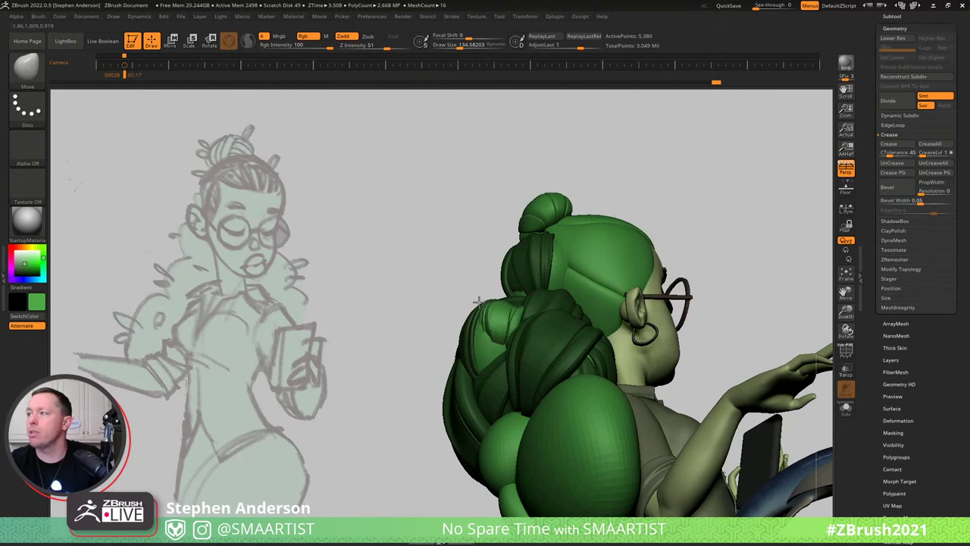
mouse_move(494, 359)
right_mouse_down()
mouse_move(466, 392)
mouse_move(469, 311)
mouse_move(497, 302)
right_mouse_up()
key("s")
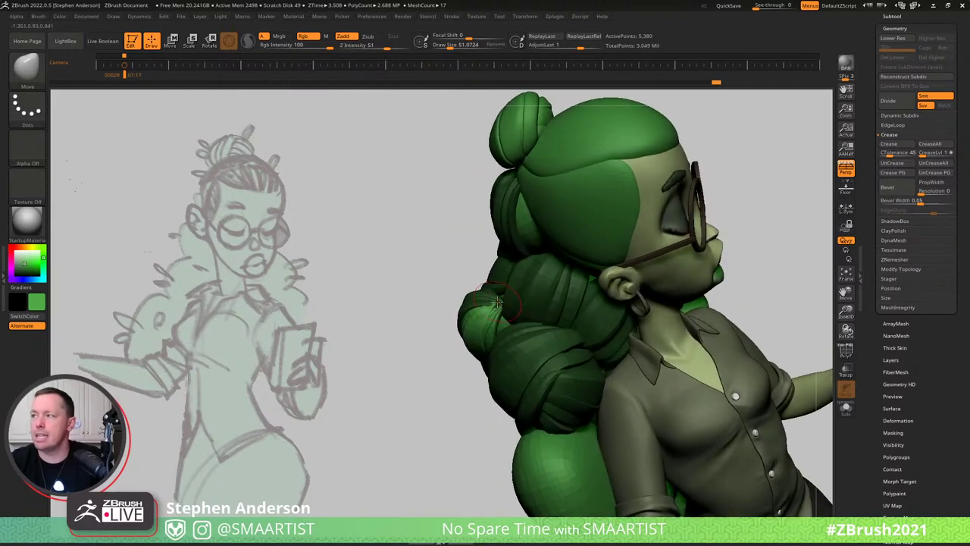
left_click_drag(498, 301, 514, 302)
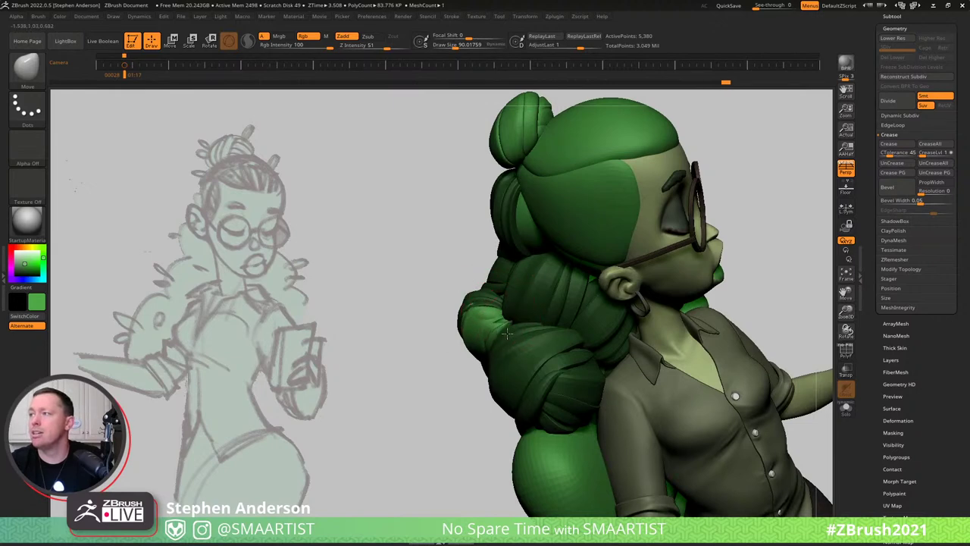
mouse_move(507, 333)
right_mouse_down()
mouse_move(487, 315)
mouse_move(527, 372)
mouse_move(489, 328)
mouse_move(499, 324)
mouse_move(479, 324)
mouse_move(510, 327)
right_mouse_up()
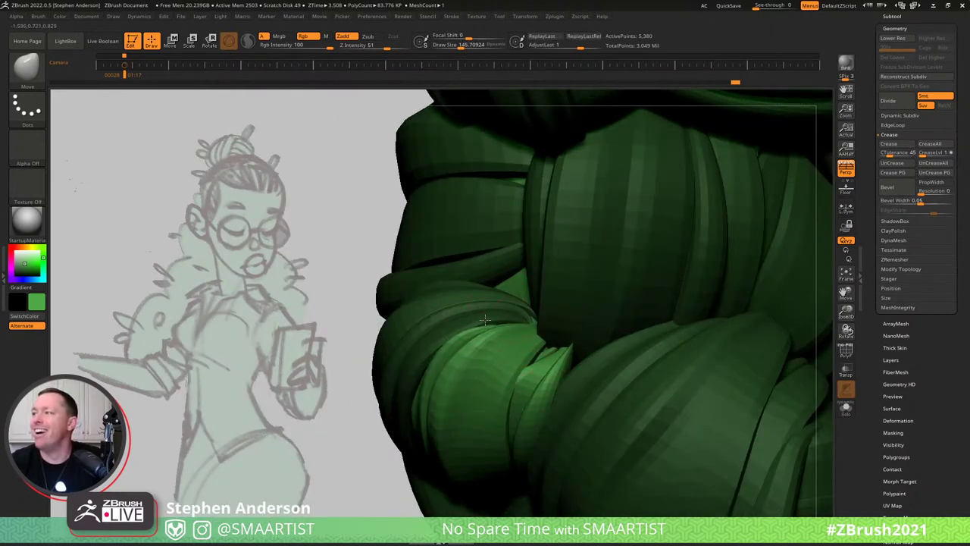
mouse_move(485, 320)
right_mouse_down()
mouse_move(539, 360)
mouse_move(565, 354)
right_mouse_up()
Refine the HairClump_C piece's strands where they meet the neighbouring clumps using the Move Topological brush at a draw size of about 146.
key("b")
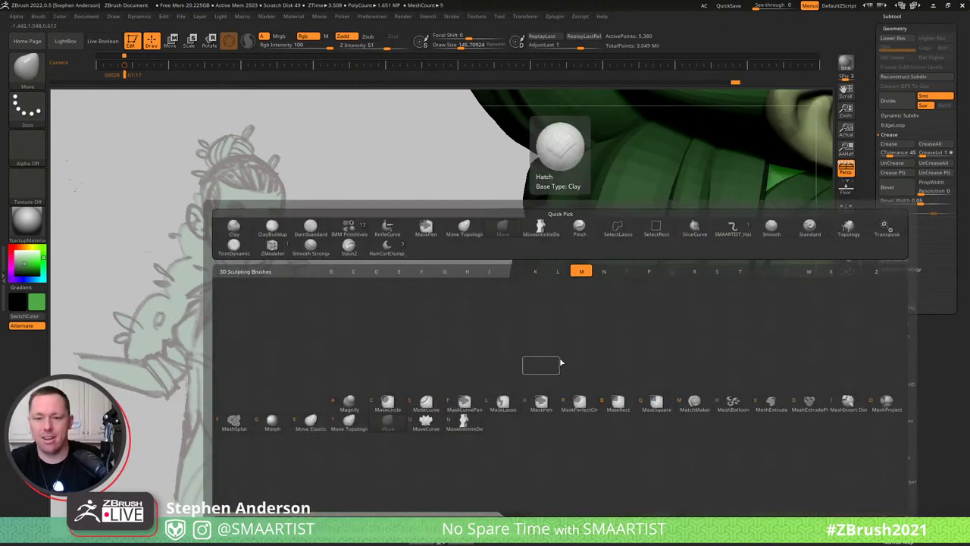
key("m")
key("t")
right_click_drag(557, 362, 571, 353)
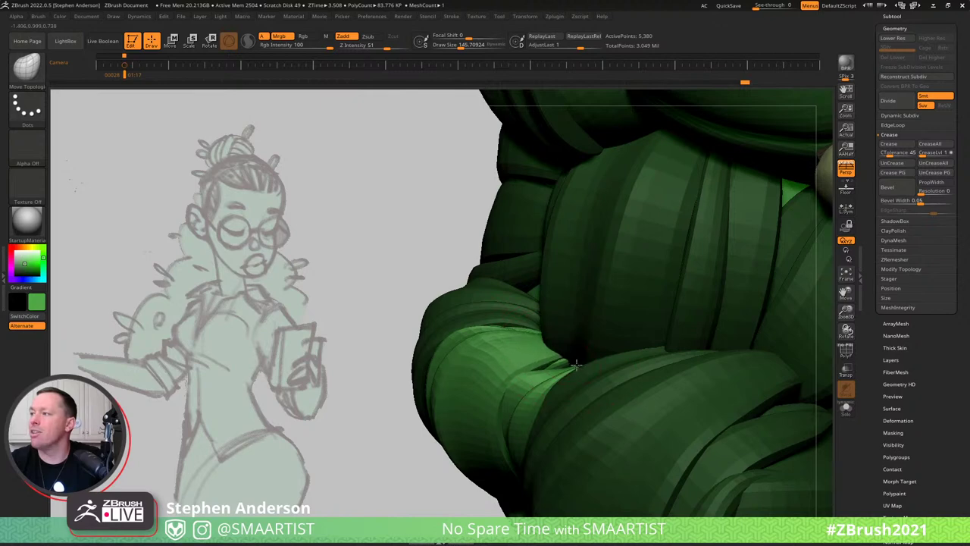
right_click_drag(559, 352, 444, 295, "ctrl")
mouse_move(547, 370)
right_mouse_down()
mouse_move(569, 360)
mouse_move(674, 463)
right_mouse_up()
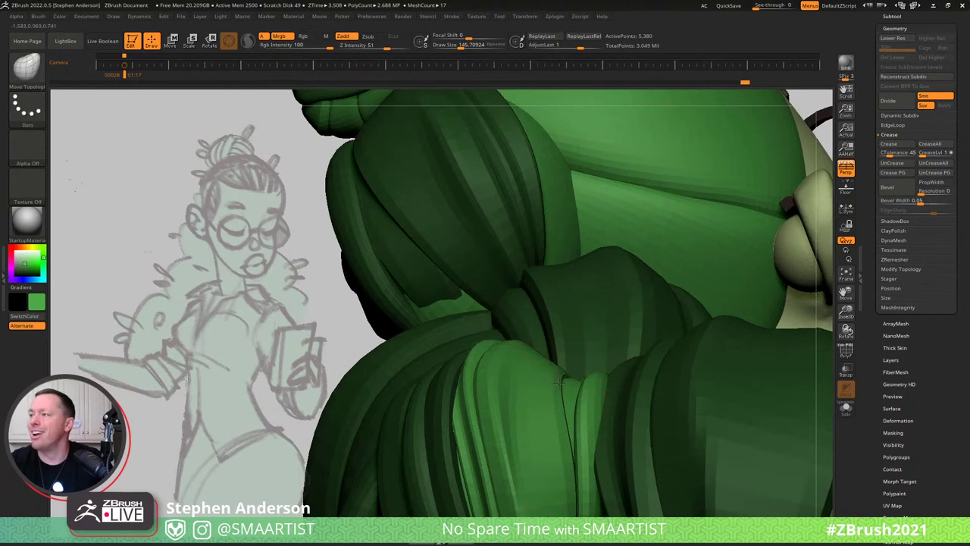
mouse_move(558, 383)
right_mouse_down()
mouse_move(594, 392)
mouse_move(595, 367)
mouse_move(609, 371)
mouse_move(603, 356)
mouse_move(585, 368)
mouse_move(623, 336)
mouse_move(574, 354)
right_mouse_up()
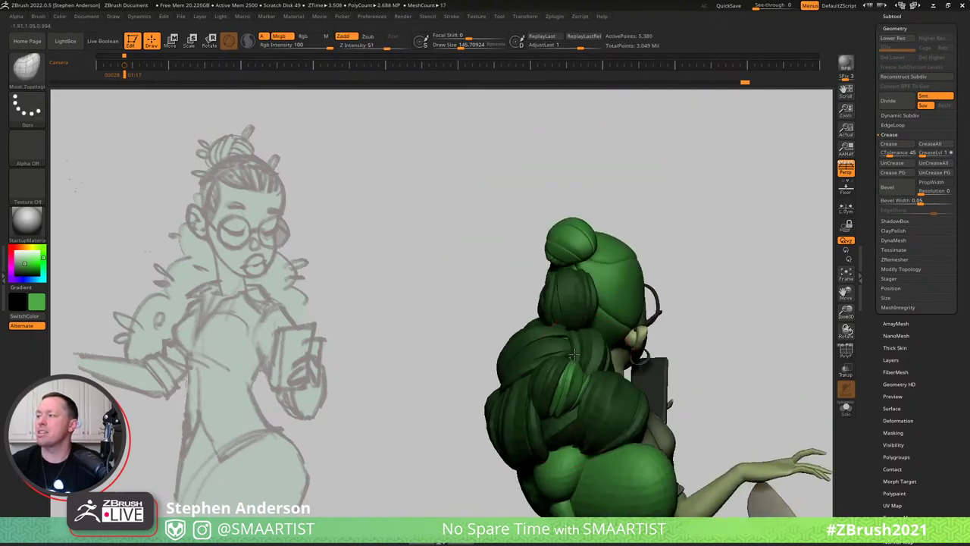
Display the polyframe and polygroup colours on the hair clumps.
mouse_move(673, 396)
right_mouse_down()
mouse_move(621, 349)
mouse_move(649, 255)
mouse_move(617, 253)
mouse_move(618, 326)
right_mouse_up()
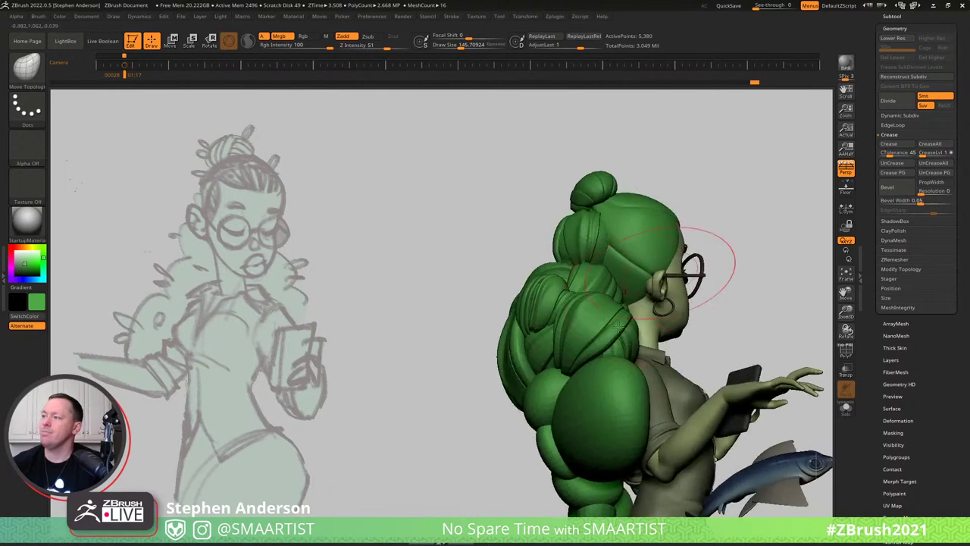
right_click_drag(553, 320, 542, 315)
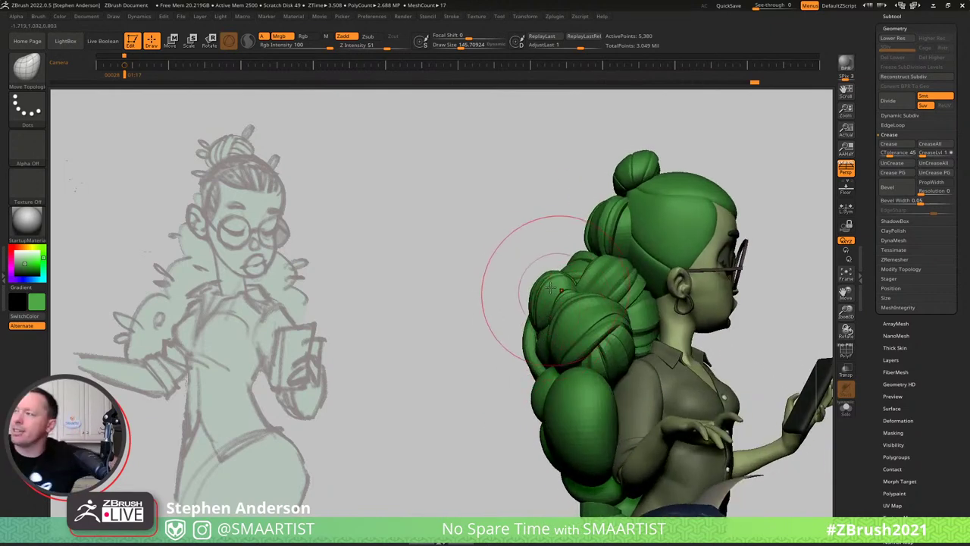
right_click_drag(627, 337, 662, 346)
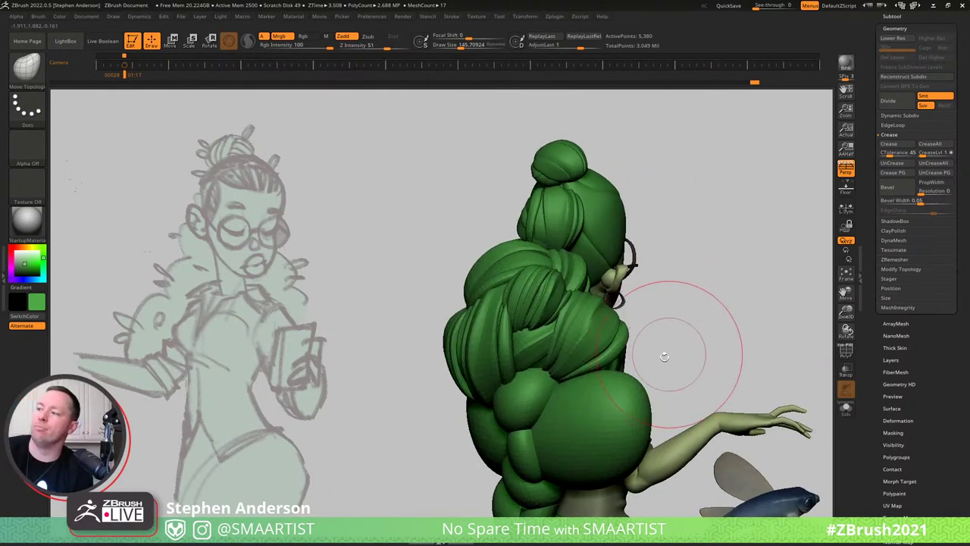
mouse_move(636, 295)
right_mouse_down()
mouse_move(586, 330)
mouse_move(617, 326)
mouse_move(606, 327)
mouse_move(608, 335)
mouse_move(621, 326)
right_mouse_up()
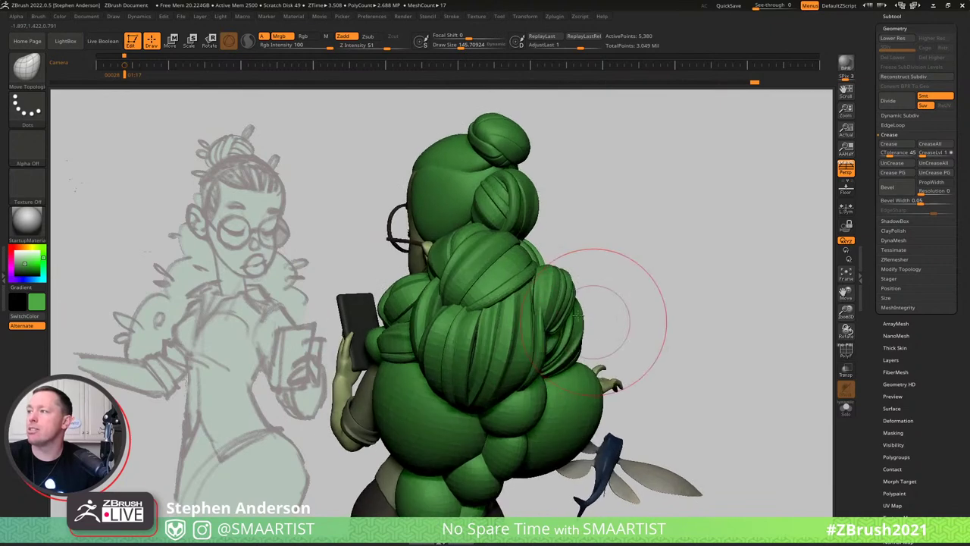
key("shift+f")
mouse_move(559, 300)
right_mouse_down()
mouse_move(632, 297)
mouse_move(607, 285)
mouse_move(587, 292)
right_mouse_up()
Isolate the two-part clump below the top bun, hiding all other hair clumps including the back clump that shares its polygroup.
left_click(528, 199, "ctrl+shift")
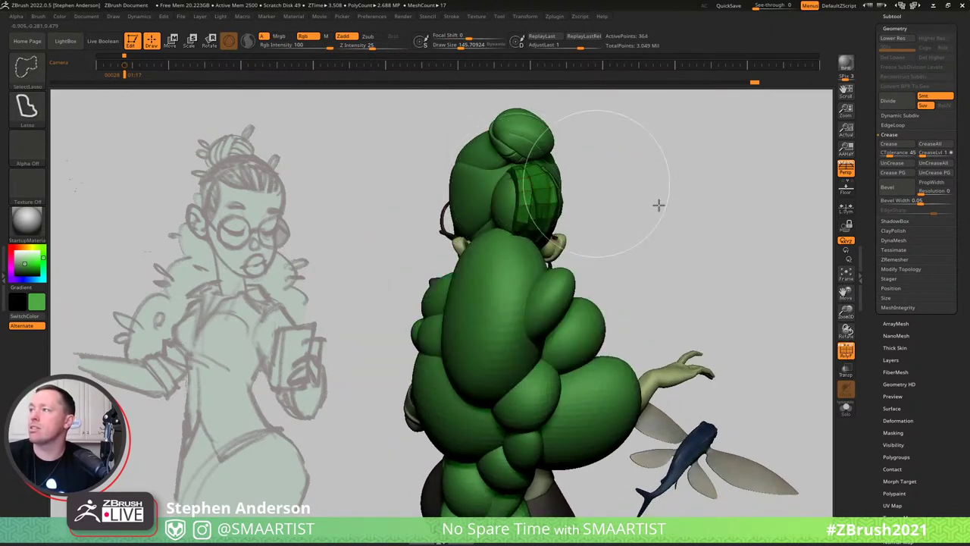
left_click(517, 203, "ctrl+shift")
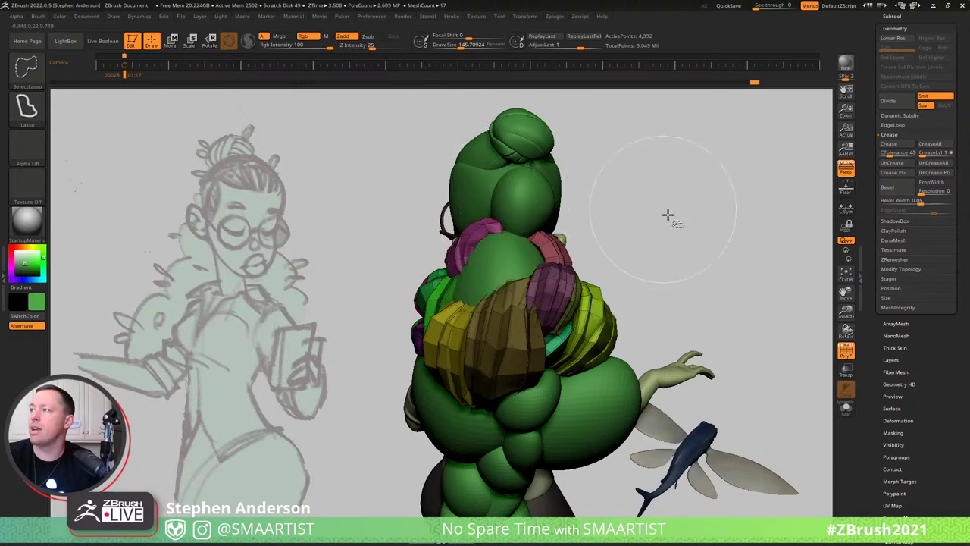
key("ctrl")
left_click_drag(682, 210, 715, 300, "ctrl+shift")
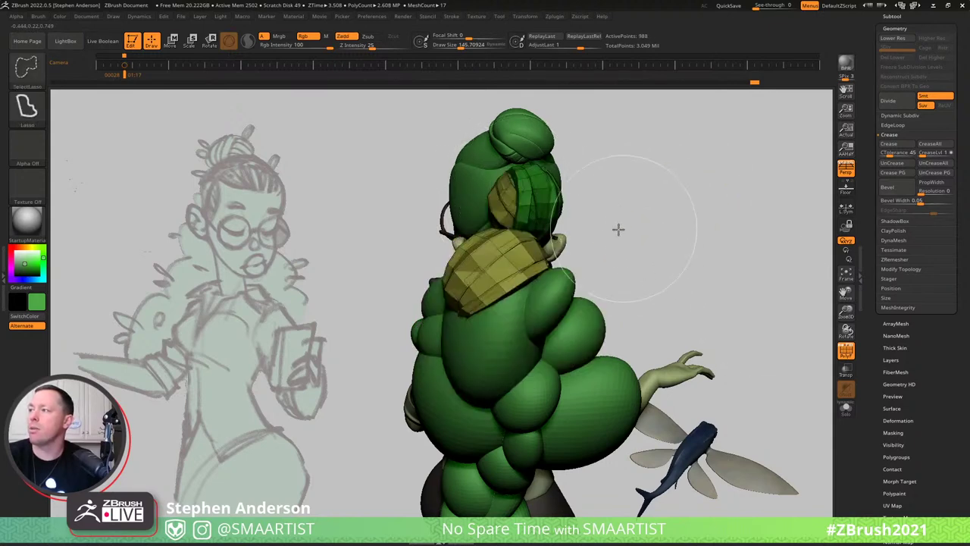
left_click_drag(616, 229, 616, 265)
mouse_move(350, 201)
left_mouse_down("ctrl+alt+shift")
mouse_move(455, 225)
mouse_move(353, 370)
left_mouse_up("ctrl+alt+shift")
left_click_drag(693, 223, 732, 258, "ctrl+shift")
left_click(724, 260, "ctrl+shift")
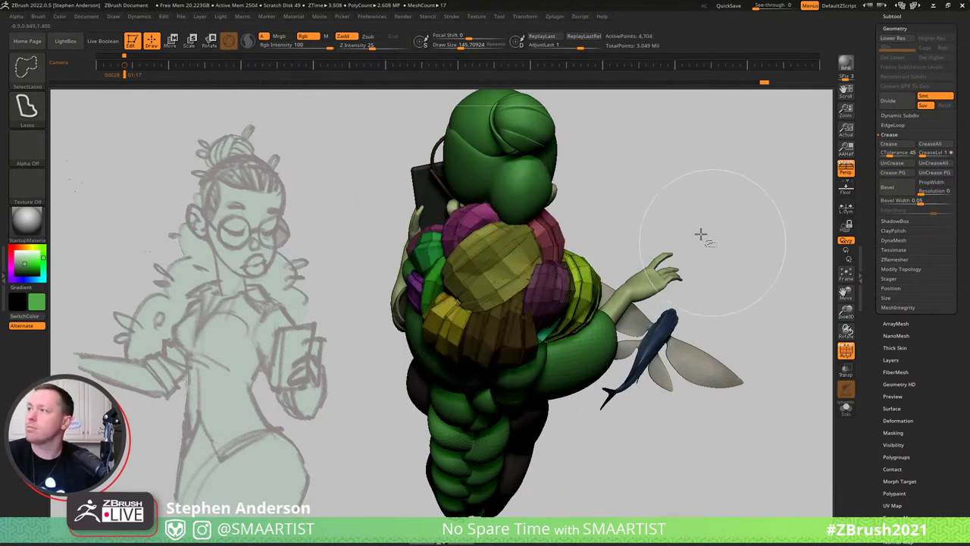
left_click(728, 217, "ctrl+shift")
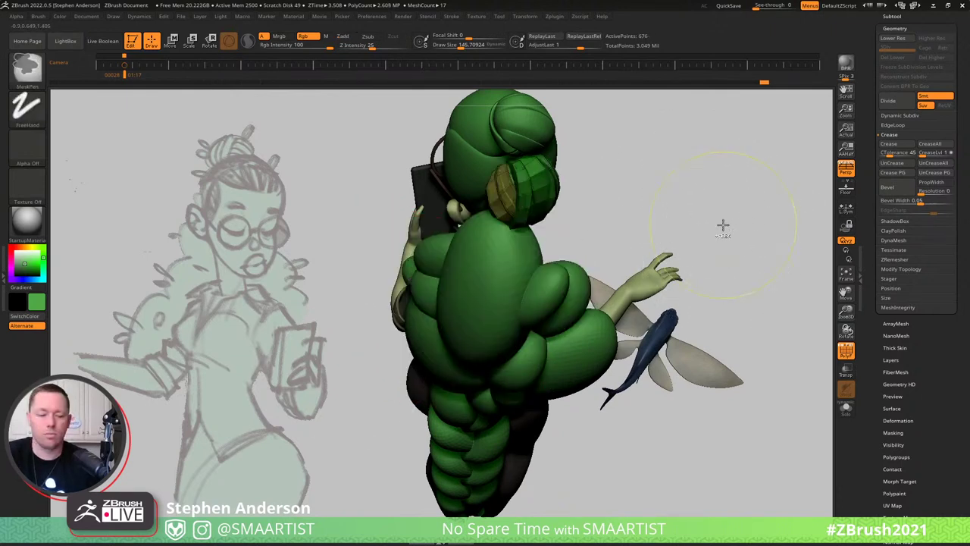
Mask all the hair clumps except the two-part clump below the top bun, with every clump shown and the move gizmo active.
left_click(718, 224, "ctrl")
left_click(714, 212, "ctrl+shift")
mouse_move(699, 215)
left_mouse_down()
mouse_move(677, 182)
mouse_move(672, 191)
mouse_move(699, 200)
left_mouse_up()
key("w")
left_click(699, 200, "ctrl")
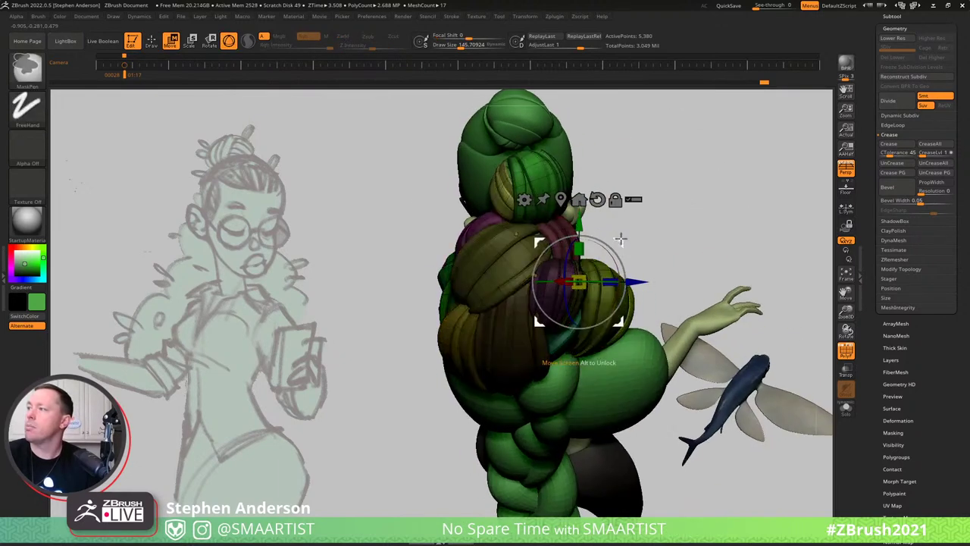
Duplicate the unmasked two-part clump down toward the small round hair mass below the large back clumps.
left_click_drag(620, 237, 616, 463, "ctrl")
mouse_move(645, 270)
left_mouse_down()
mouse_move(646, 195)
mouse_move(662, 233)
left_mouse_up()
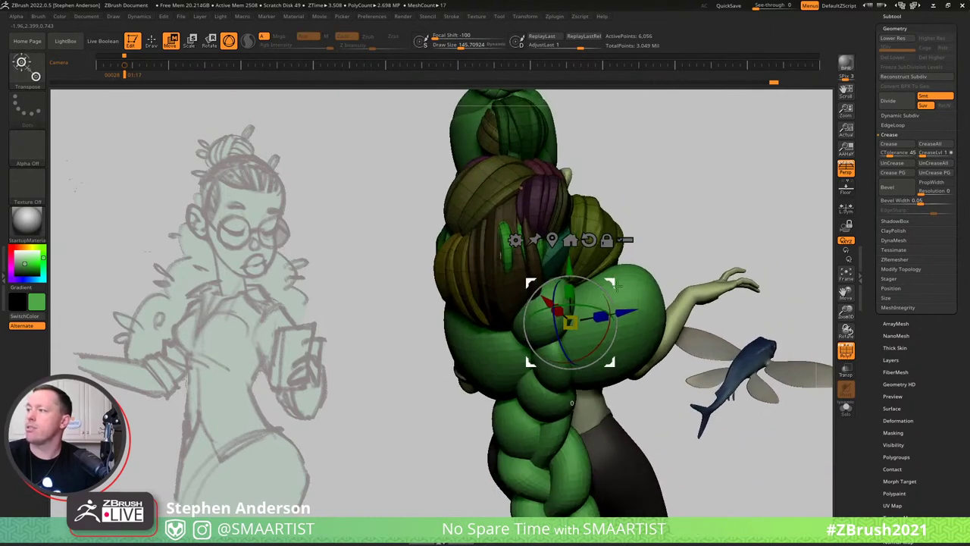
left_click_drag(629, 335, 644, 350)
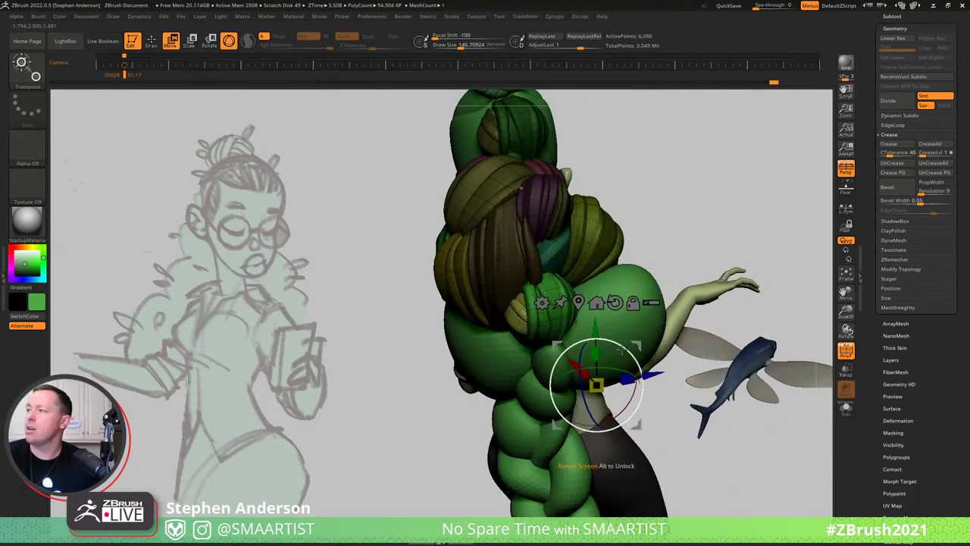
Rotate and position the duplicated clump over the small round mass below the back clumps, and activate the Move brush.
left_click_drag(597, 384, 595, 297)
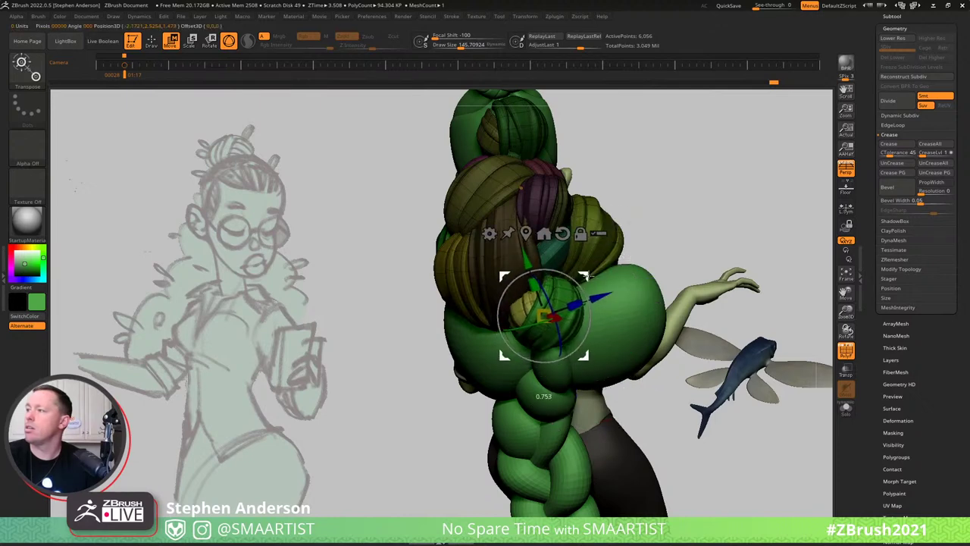
mouse_move(579, 277)
right_mouse_down()
mouse_move(600, 242)
mouse_move(595, 229)
mouse_move(581, 286)
right_mouse_up()
left_click_drag(582, 286, 589, 244)
right_click_drag(590, 246, 588, 251)
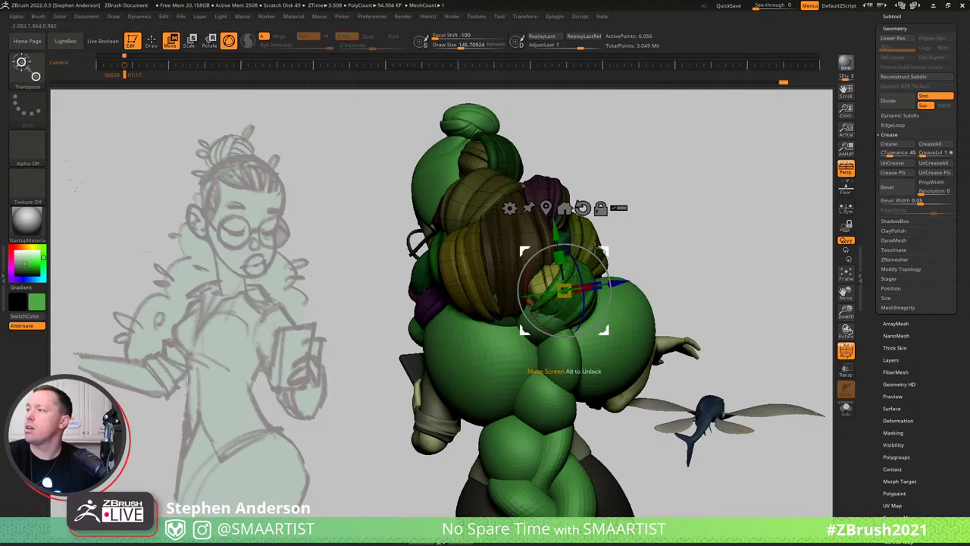
right_click_drag(634, 275, 590, 289)
key("b")
key("m")
key("v")
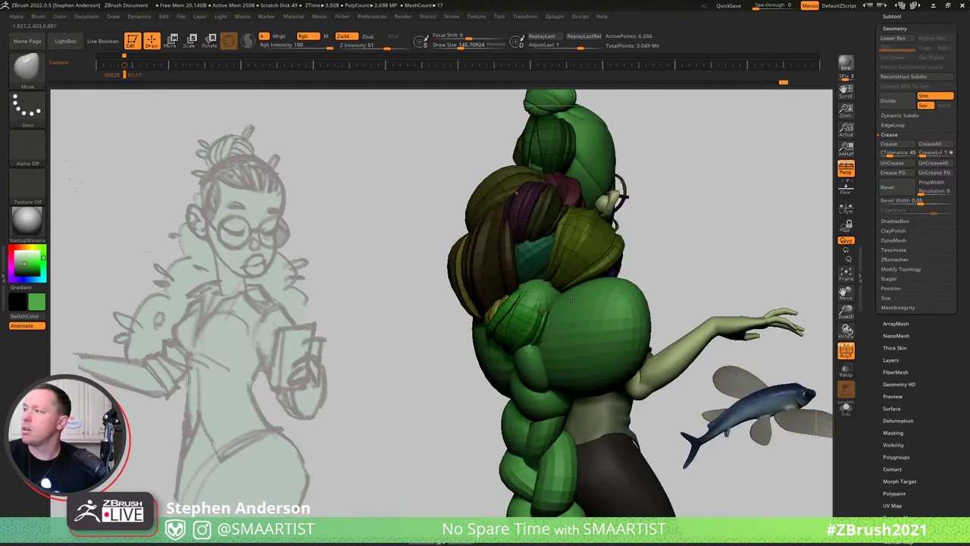
mouse_move(557, 274)
right_mouse_down()
mouse_move(581, 275)
mouse_move(551, 284)
mouse_move(550, 309)
mouse_move(496, 288)
mouse_move(502, 219)
mouse_move(472, 336)
mouse_move(494, 320)
mouse_move(496, 350)
right_mouse_up()
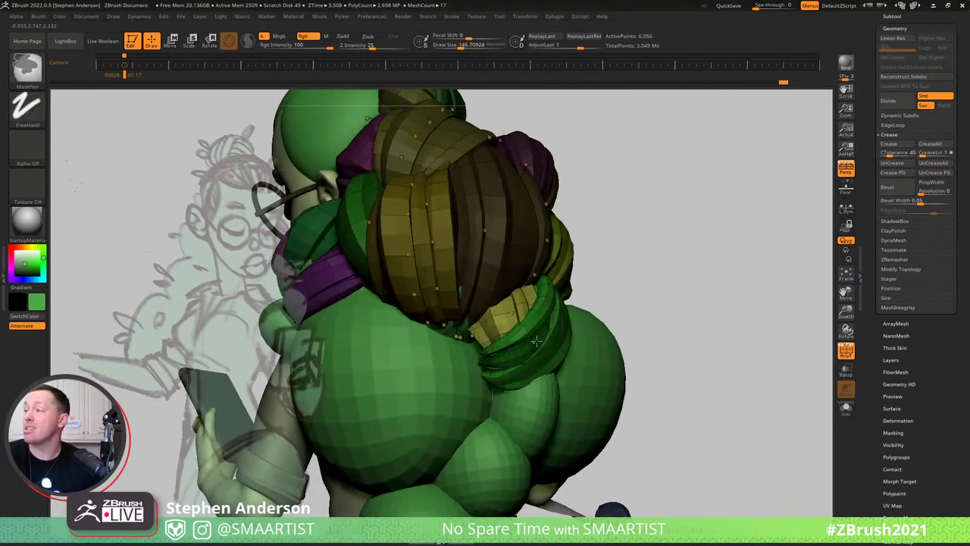
Hide only the yellow part of the duplicated clump, with the hair clump mesh in Solo mode and its other pieces shown.
left_click(505, 311, "ctrl+shift")
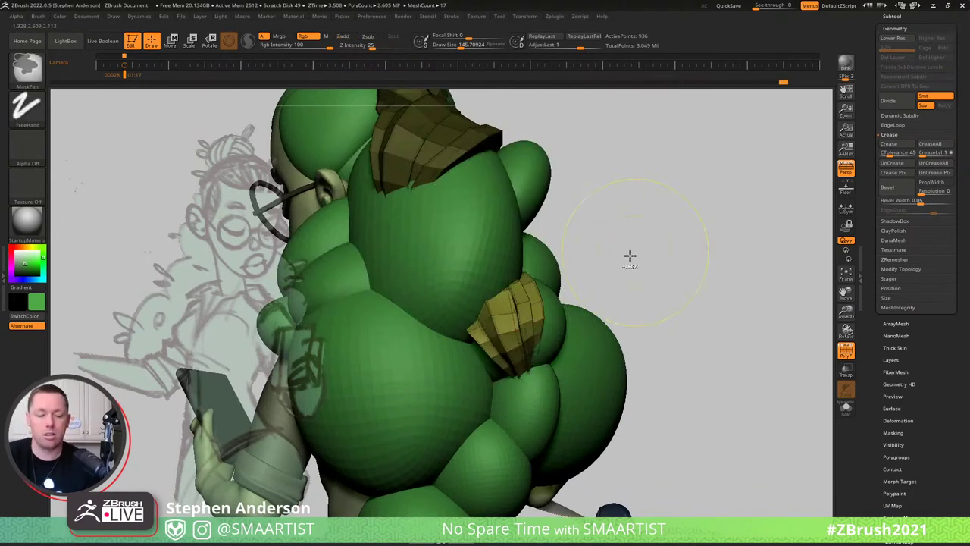
key("shift+s")
right_click_drag(635, 238, 628, 267)
key("ctrl+shift")
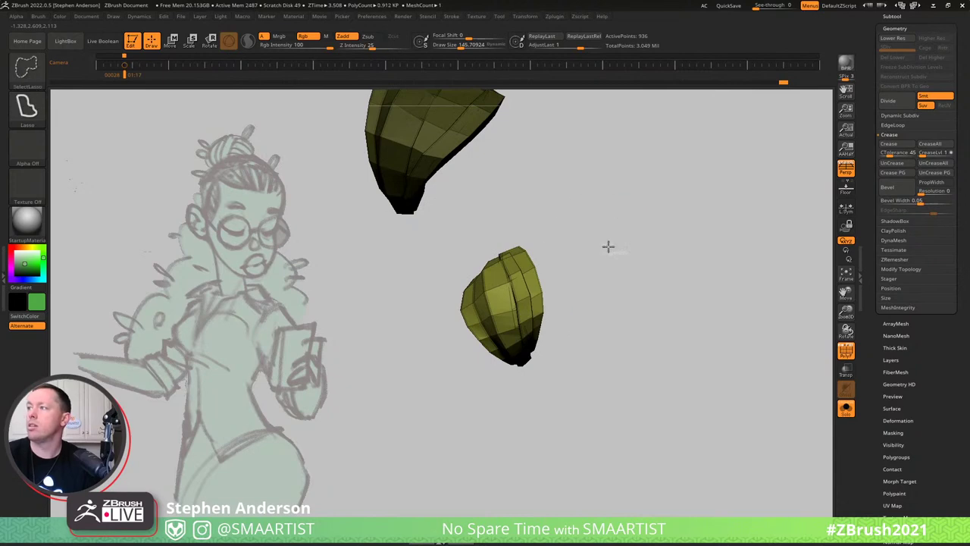
left_click_drag(446, 379, 690, 390, "ctrl+shift")
left_click_drag(632, 287, 709, 403, "ctrl+shift")
Fit the green part of the duplicated clump beneath the large back clumps with the Move brush, and delete the hidden yellow part.
left_click_drag(678, 351, 591, 327)
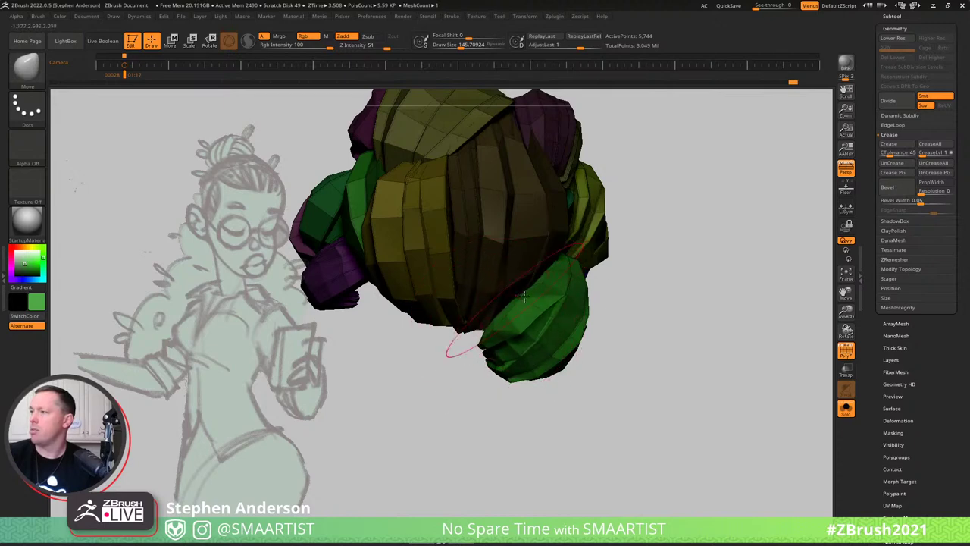
left_click_drag(485, 379, 553, 333)
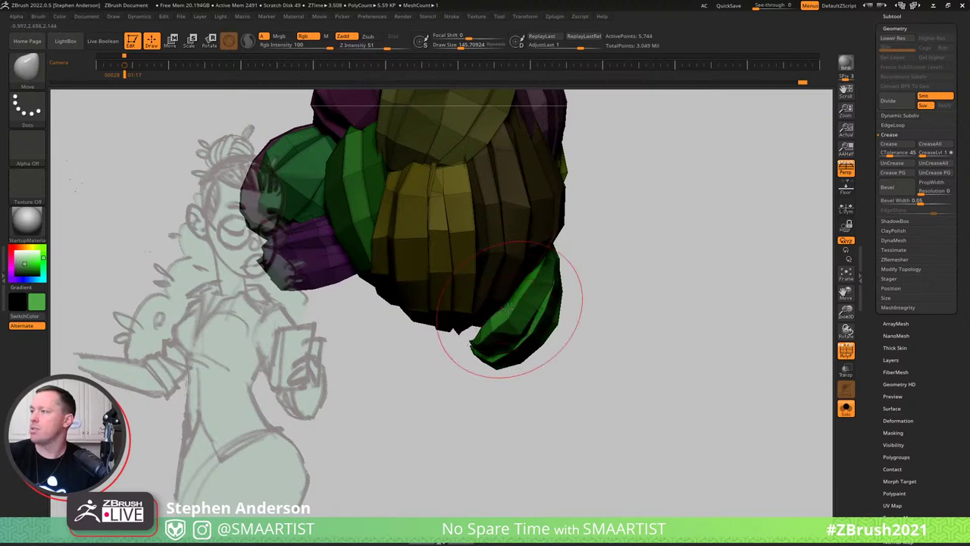
left_click_drag(525, 305, 654, 307)
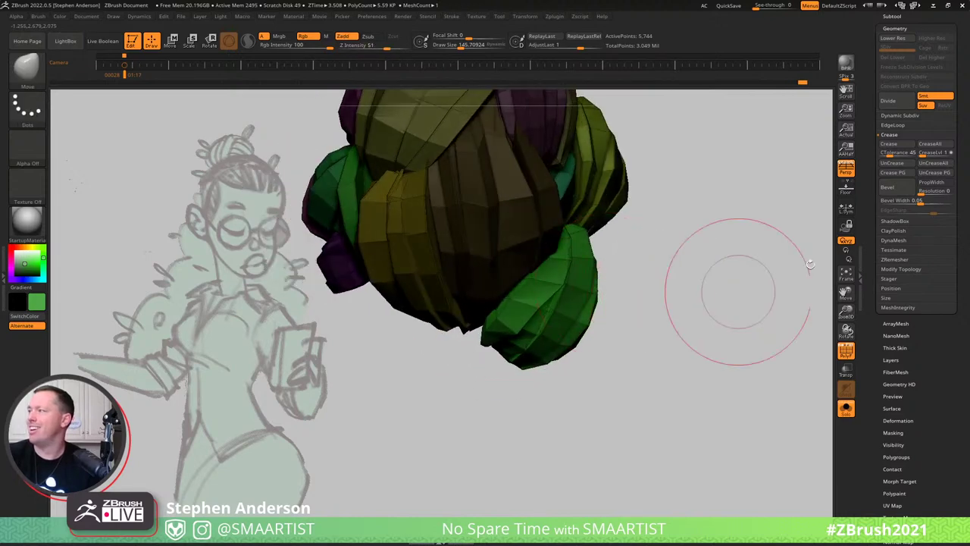
left_click(901, 269)
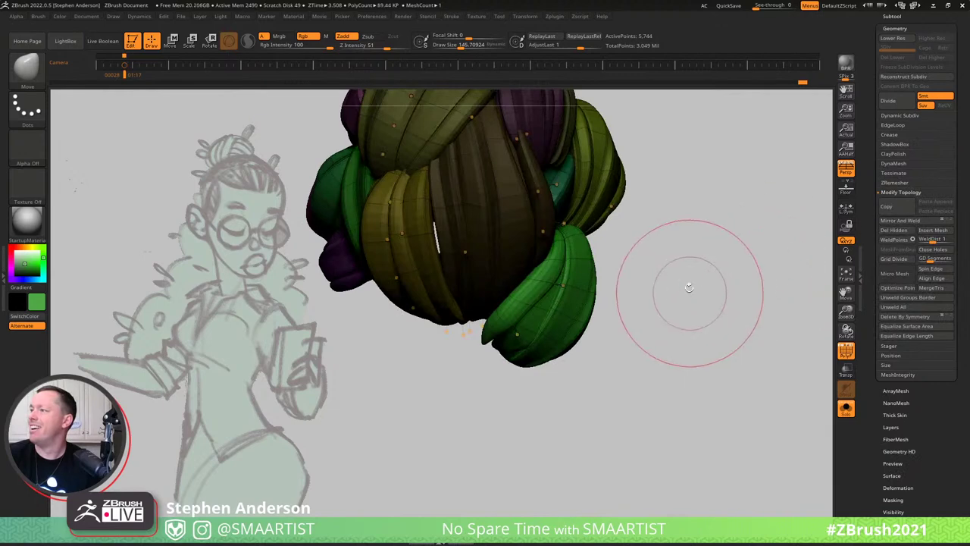
left_click_drag(691, 291, 676, 259)
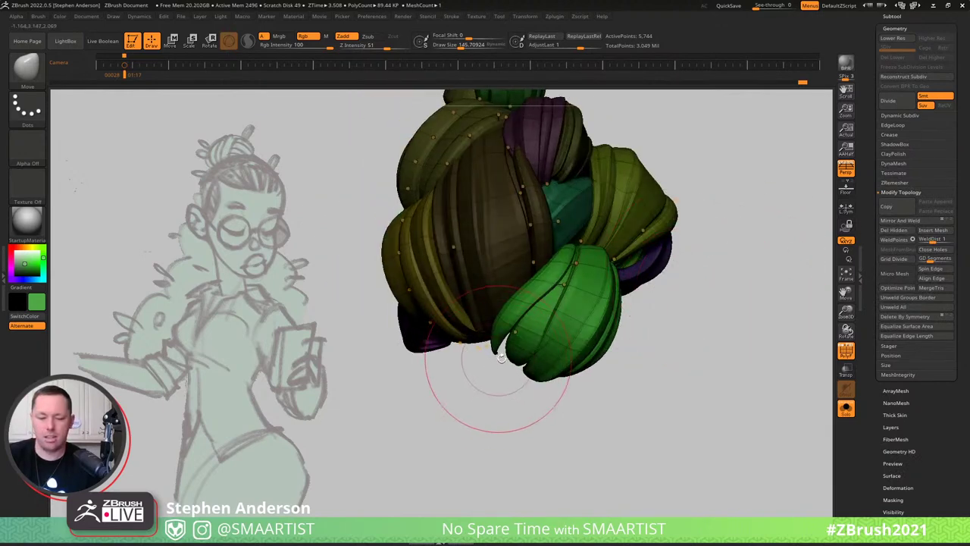
Reshape the lower tips of the green clump with the Move Topological brush, and bring the rest of the character back into view.
key("b")
key("m")
key("t")
left_click_drag(494, 351, 513, 361)
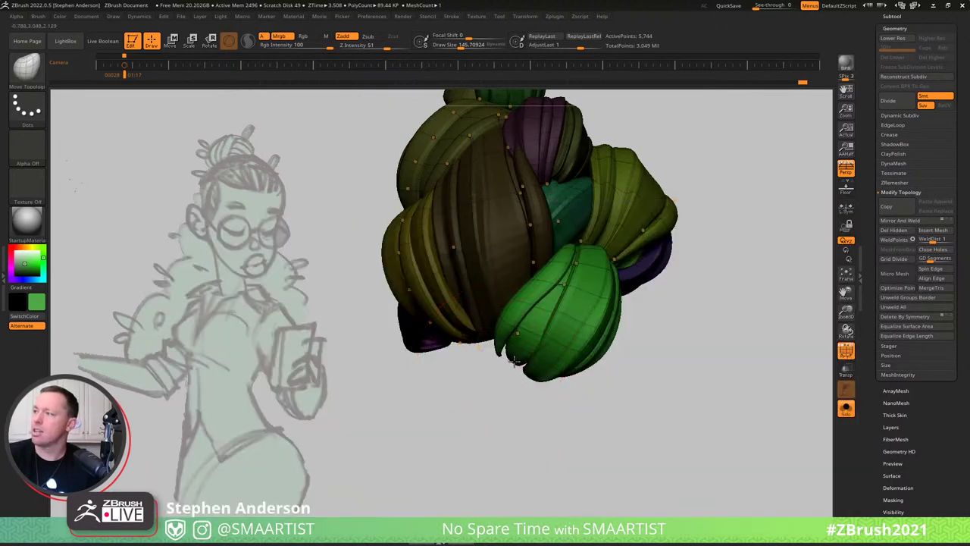
key("ctrl+s")
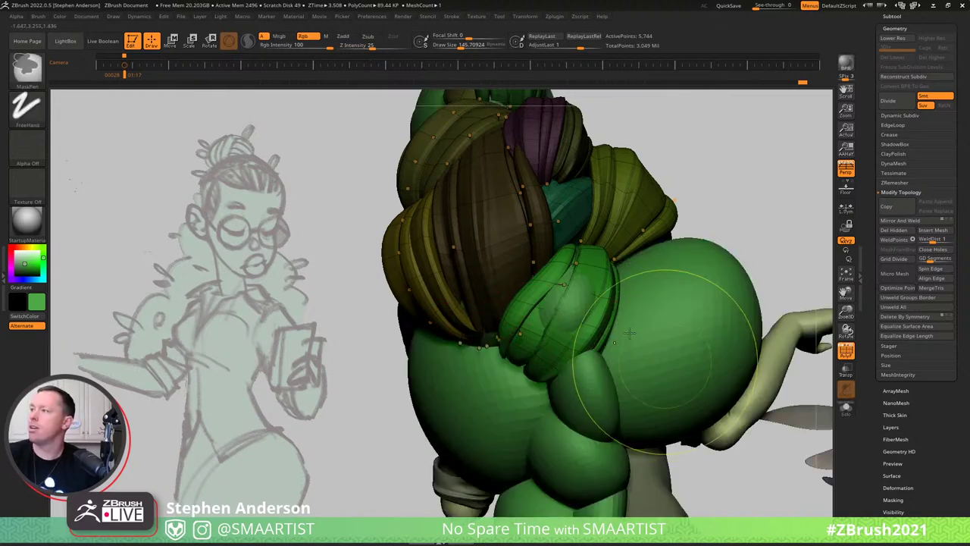
Turn off the polyframe display and activate the Move brush for the green clump below the back clumps.
mouse_move(672, 345)
right_mouse_down("ctrl")
mouse_move(609, 322)
mouse_move(603, 309)
mouse_move(611, 299)
mouse_move(689, 391)
right_mouse_up("ctrl")
key("b")
key("m")
key("t")
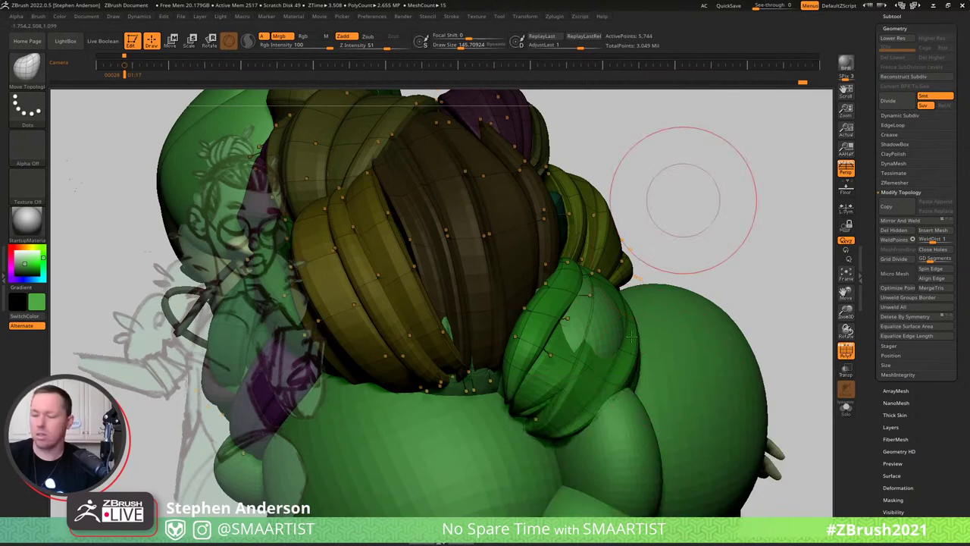
key("b")
key("m")
key("v")
mouse_move(642, 350)
right_mouse_down()
mouse_move(589, 320)
mouse_move(603, 310)
mouse_move(583, 299)
mouse_move(620, 324)
mouse_move(553, 217)
mouse_move(678, 325)
mouse_move(652, 329)
mouse_move(745, 421)
right_mouse_up()
key("shift+f")
right_click_drag(674, 351, 629, 339)
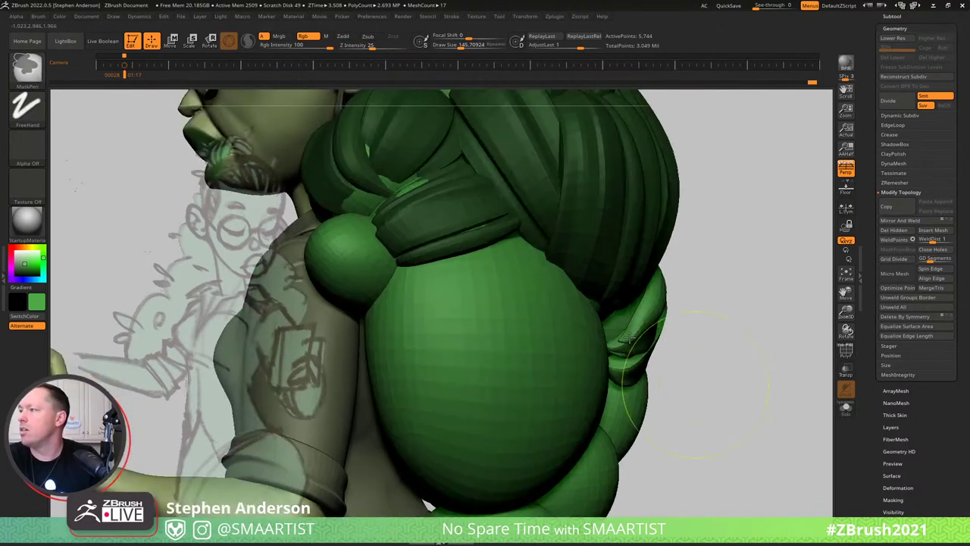
Fit the clump's edges around the small round hair mass with the Move brush at a draw size of about 86.
mouse_move(617, 326)
left_mouse_down()
mouse_move(600, 331)
mouse_move(539, 304)
left_mouse_up()
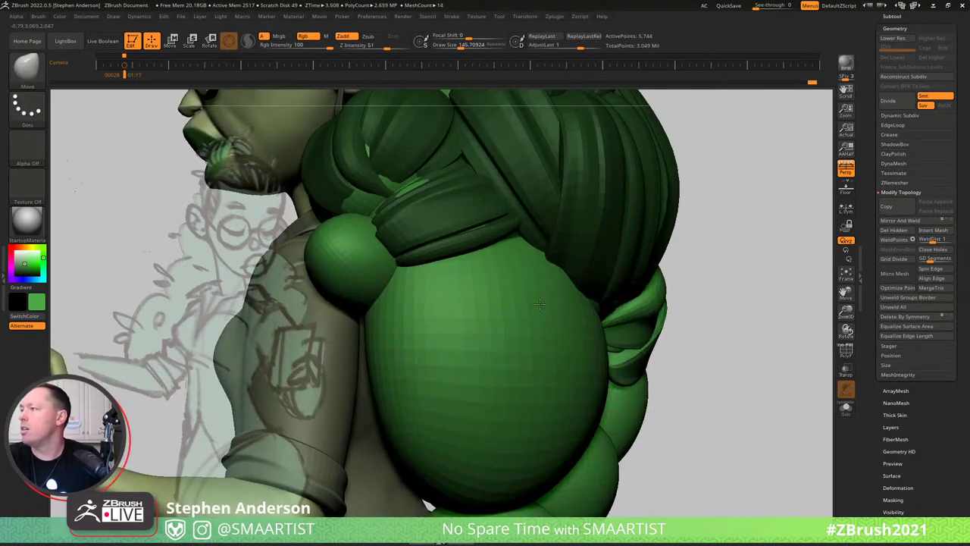
key("s")
left_click_drag(632, 321, 626, 320)
left_click_drag(641, 341, 638, 342)
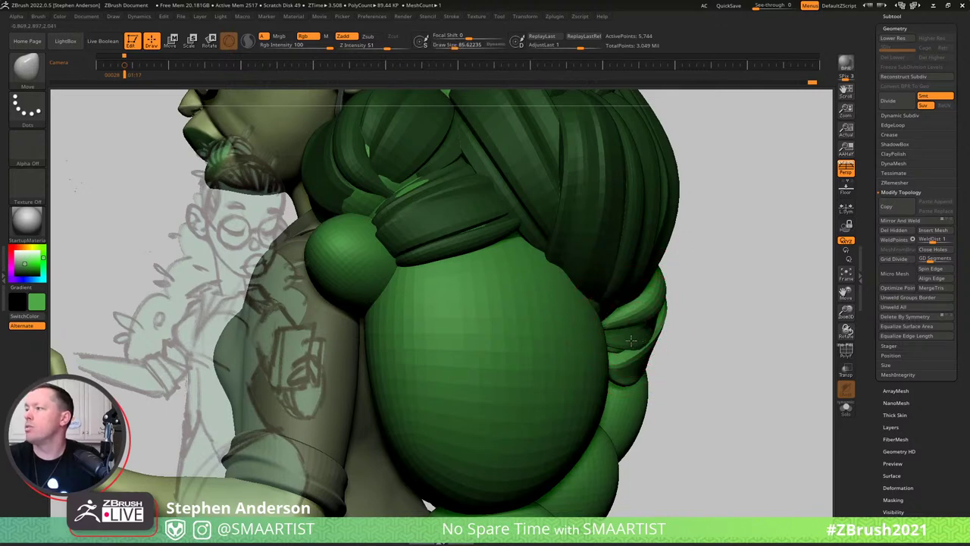
right_click_drag(626, 343, 588, 350)
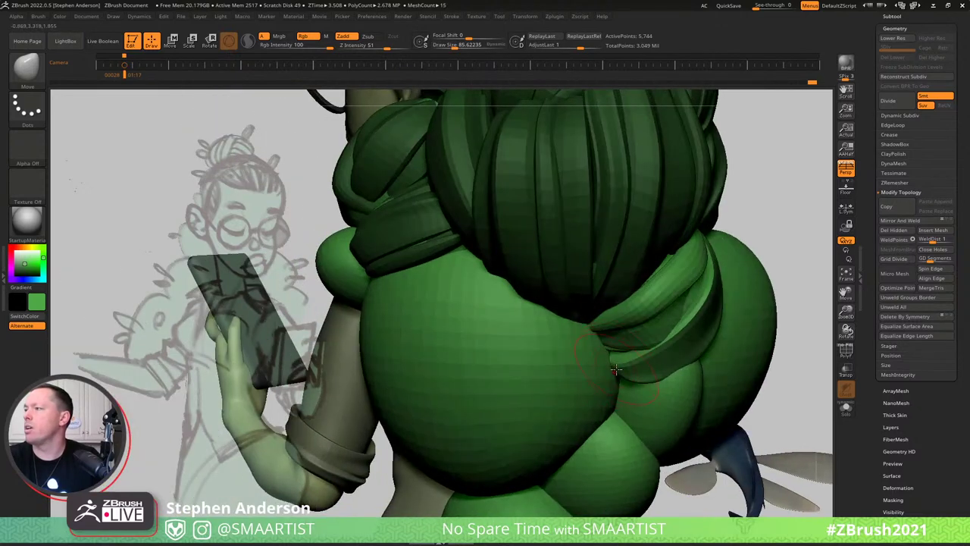
left_click_drag(698, 289, 710, 294)
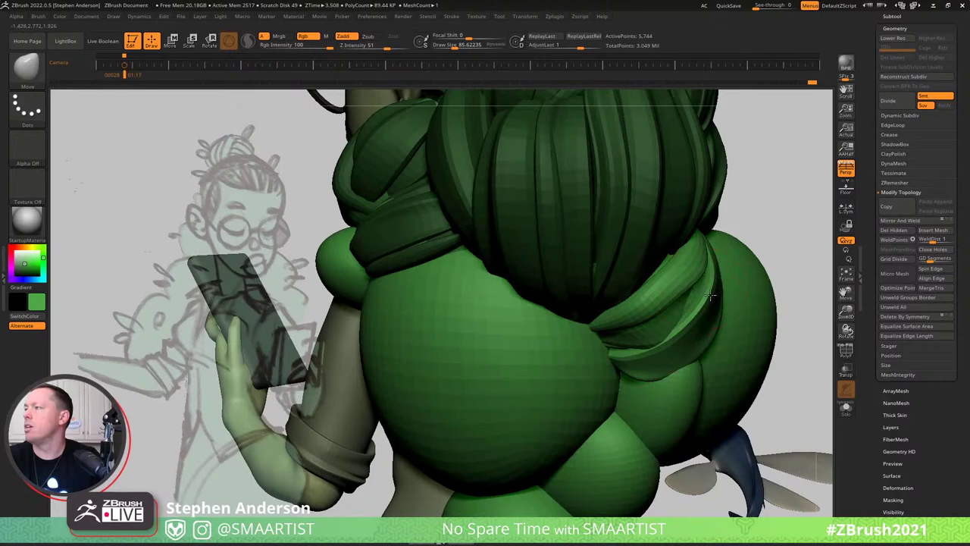
Adjust the clump's outer strands with the Move Topological brush at a draw size of about 58.
right_click_drag(718, 301, 691, 308, "ctrl")
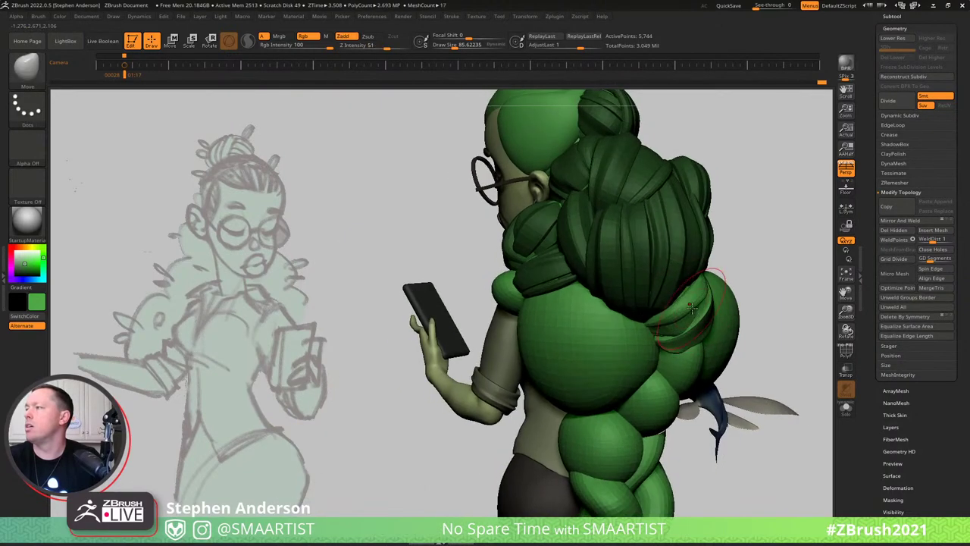
key("bracketleft")
key("bracketleft")
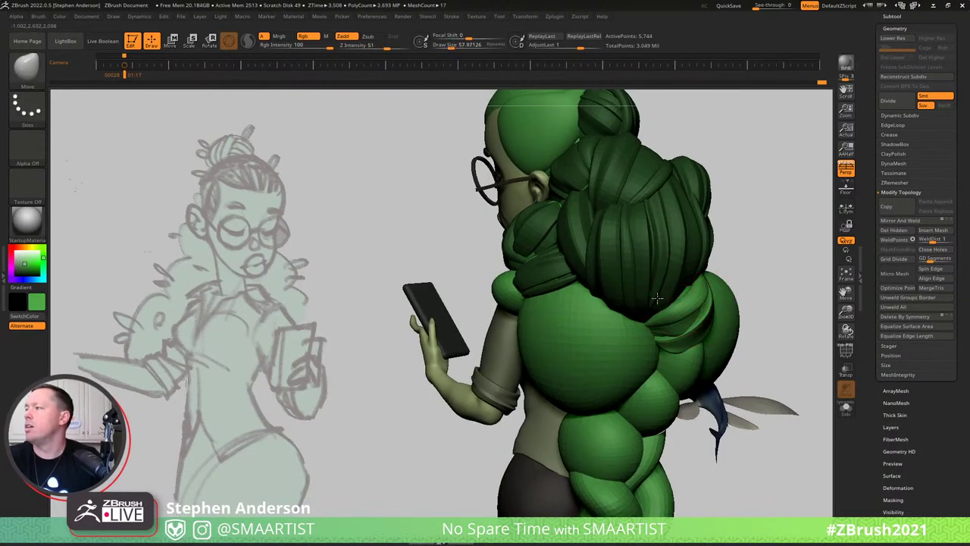
right_click_drag(665, 324, 678, 331)
key("b")
key("m")
key("t")
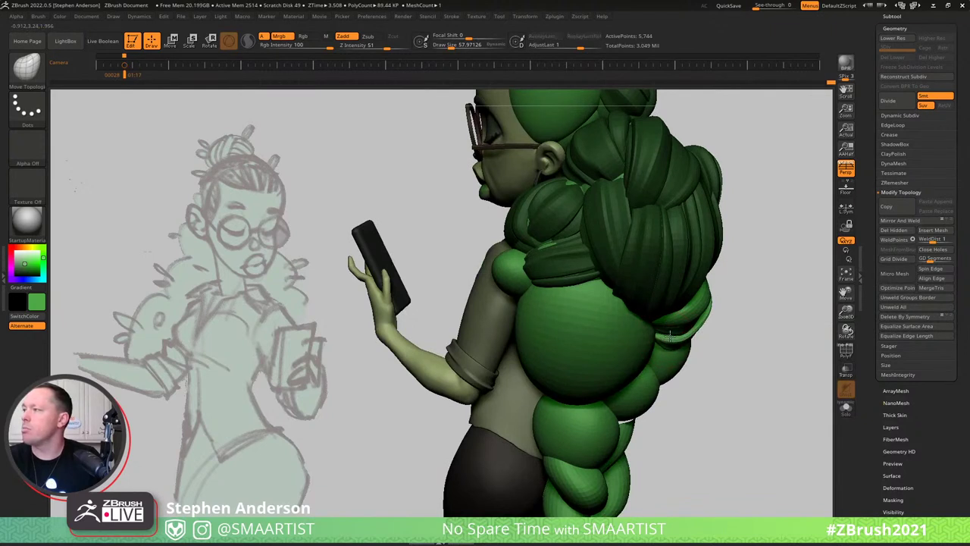
left_click_drag(708, 318, 699, 336)
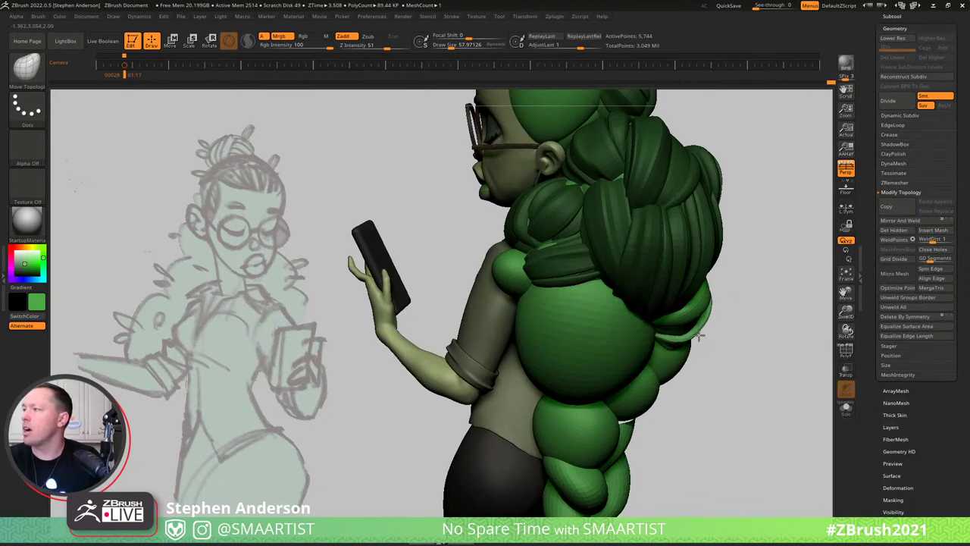
Insert HairClump_C from the custom hair curl brush onto the large round hair mass behind the raised phone arm.
mouse_move(687, 319)
right_mouse_down()
mouse_move(731, 322)
mouse_move(715, 336)
right_mouse_up()
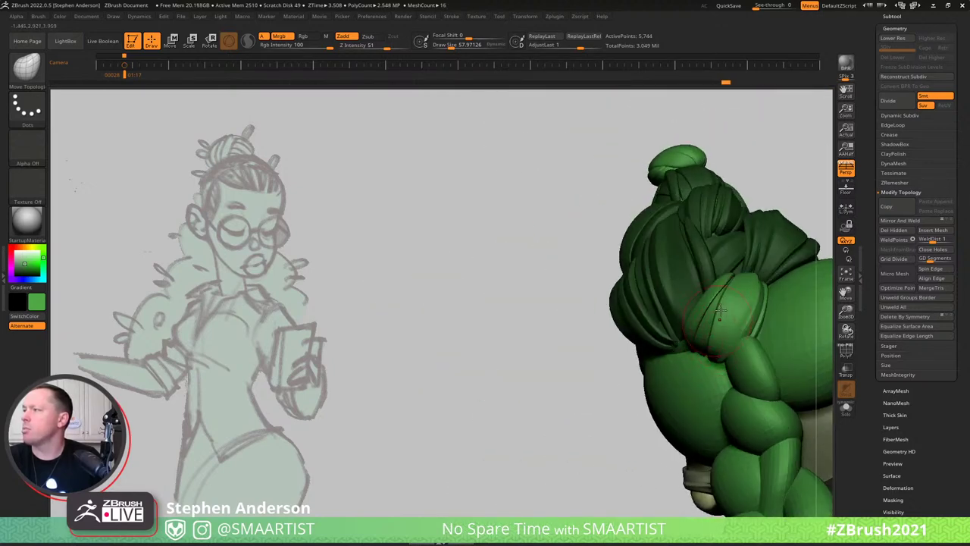
mouse_move(716, 330)
right_mouse_down()
mouse_move(716, 311)
mouse_move(692, 309)
mouse_move(709, 272)
mouse_move(741, 298)
mouse_move(756, 268)
mouse_move(708, 251)
right_mouse_up()
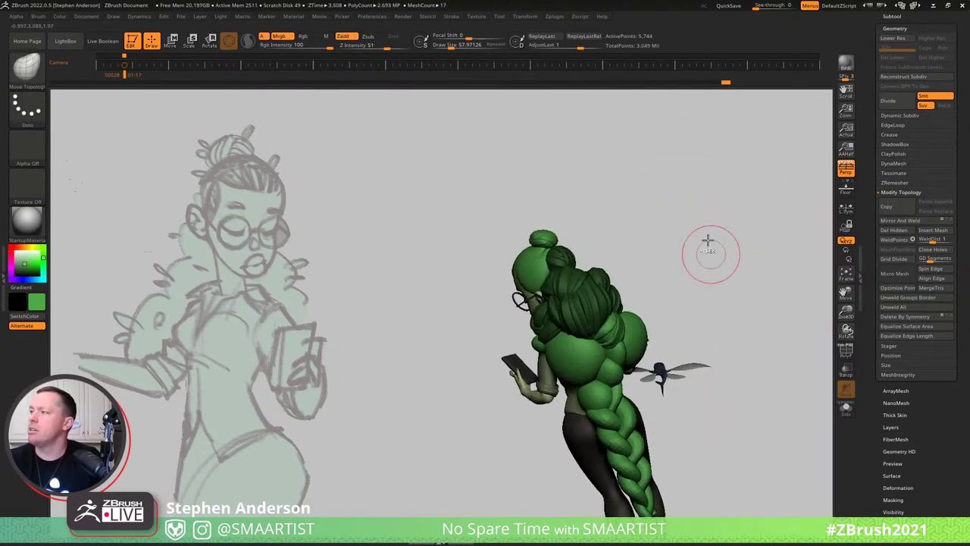
mouse_move(747, 280)
right_mouse_down()
mouse_move(675, 247)
mouse_move(766, 255)
mouse_move(732, 265)
right_mouse_up()
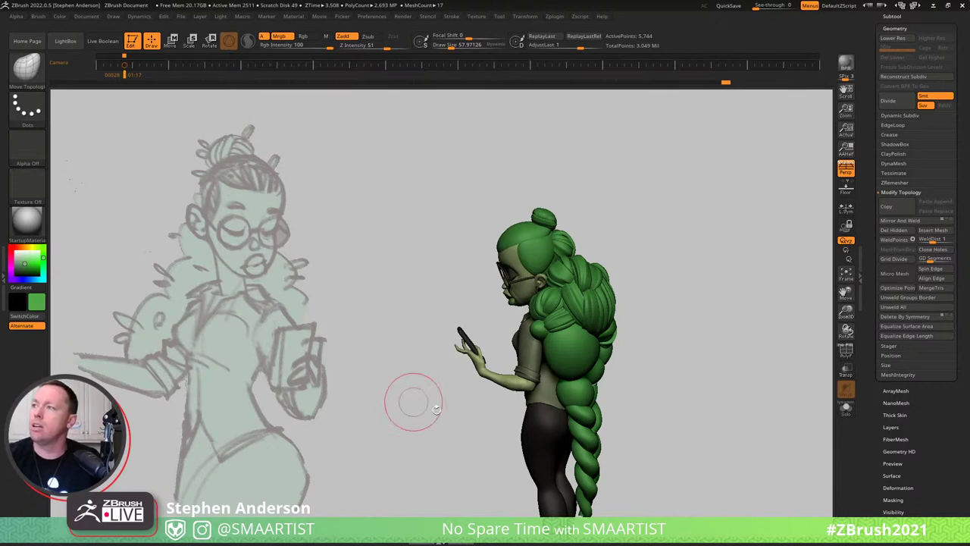
left_click_drag(425, 400, 564, 357)
right_click_drag(565, 357, 582, 364, "ctrl")
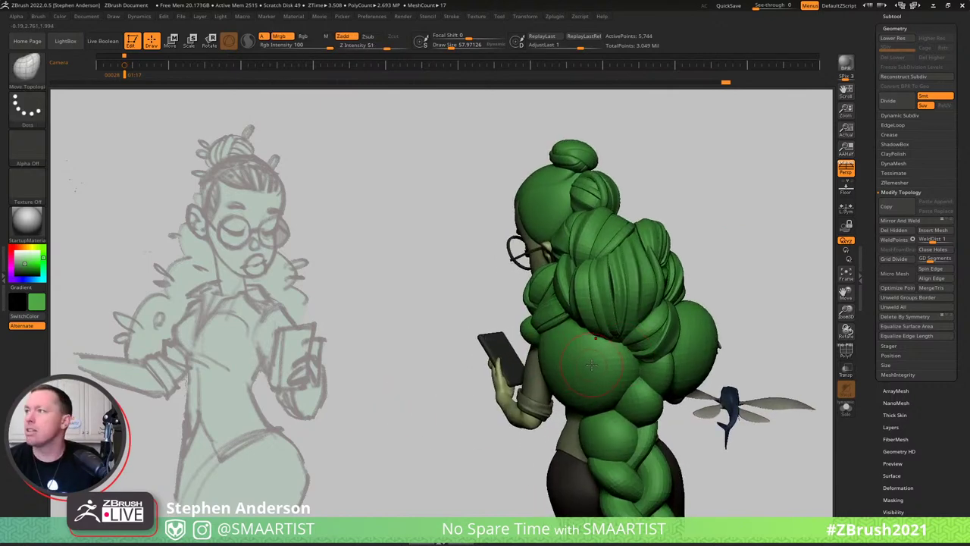
key("b")
left_click(420, 252)
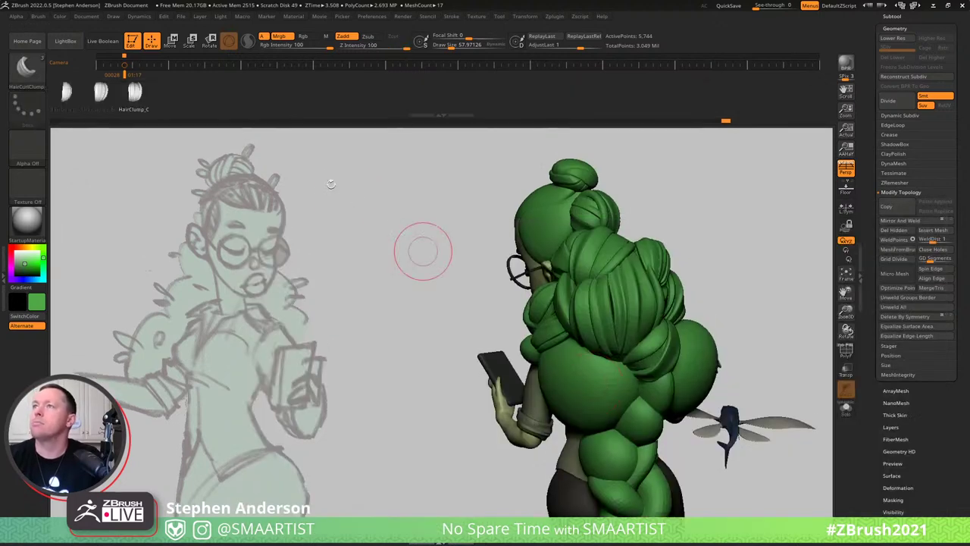
left_click(134, 101)
right_click_drag(581, 350, 597, 372)
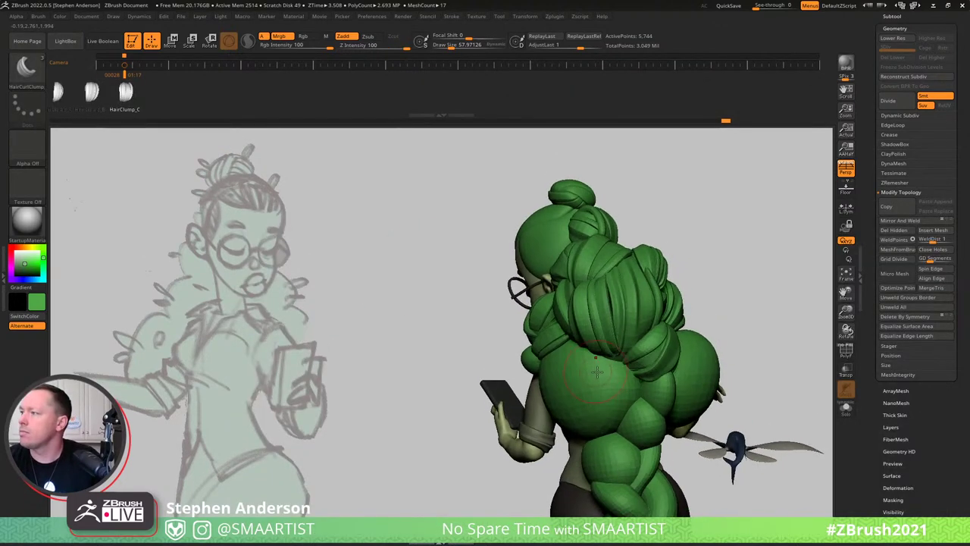
left_click_drag(592, 372, 594, 415)
Stretch and fit the inserted clump over the large round mass with the Move brush, reducing the draw size to about 62.
mouse_move(594, 415)
right_mouse_down()
mouse_move(629, 304)
mouse_move(613, 310)
mouse_move(613, 330)
mouse_move(573, 365)
mouse_move(610, 349)
right_mouse_up()
key("b")
key("m")
key("v")
key("s")
mouse_move(617, 350)
left_mouse_down()
mouse_move(630, 354)
mouse_move(623, 372)
left_mouse_up()
right_click_drag(617, 379, 607, 400)
key("s")
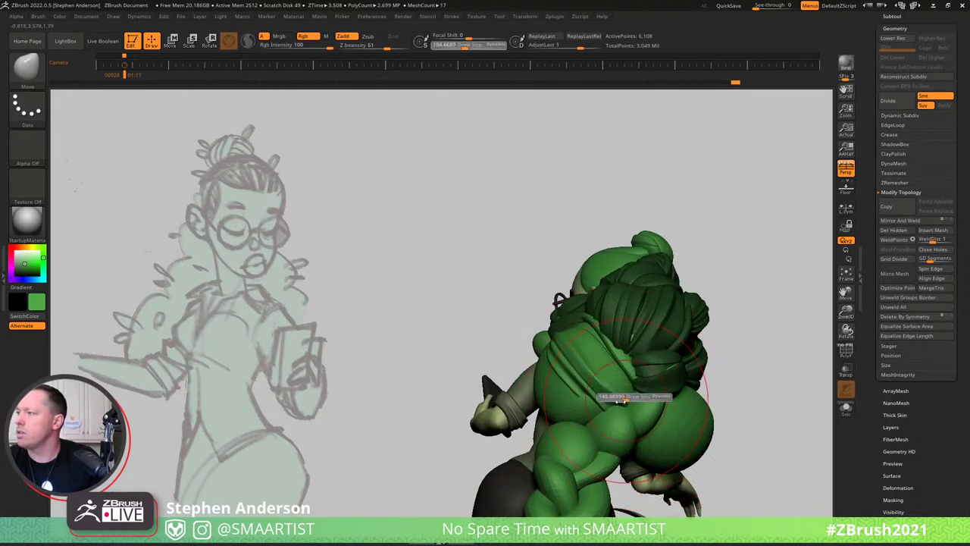
left_click_drag(606, 400, 581, 401)
right_click_drag(584, 421, 586, 425)
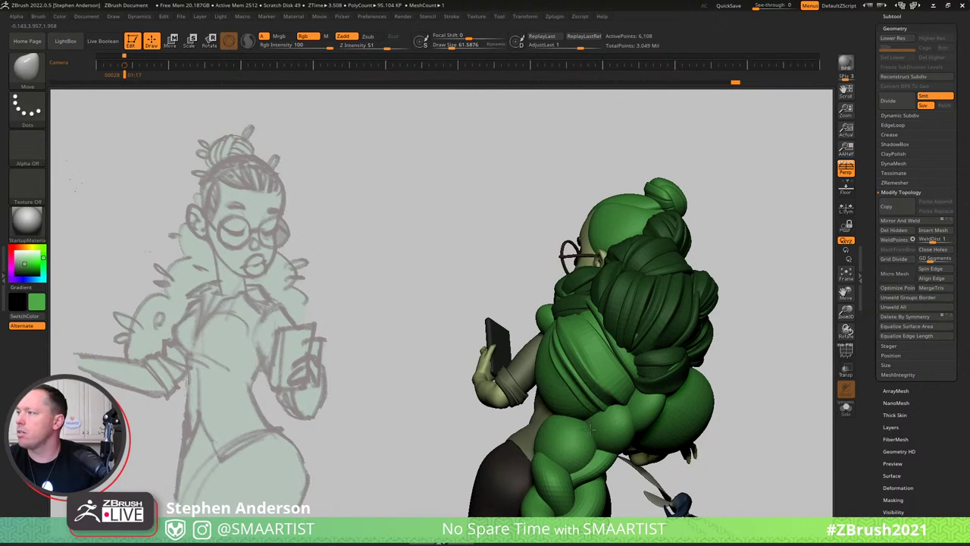
right_click_drag(595, 386, 596, 288)
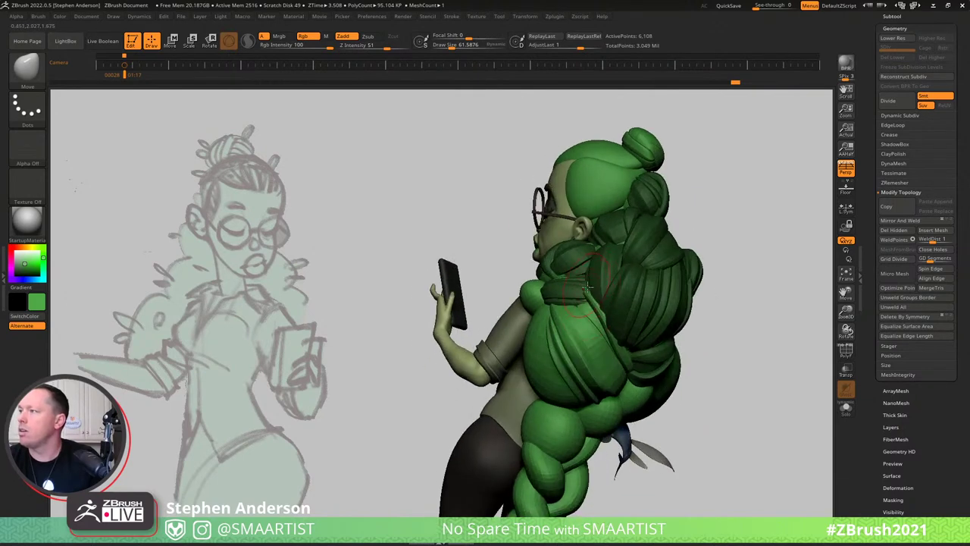
mouse_move(570, 322)
right_mouse_down()
mouse_move(557, 301)
mouse_move(581, 391)
right_mouse_up()
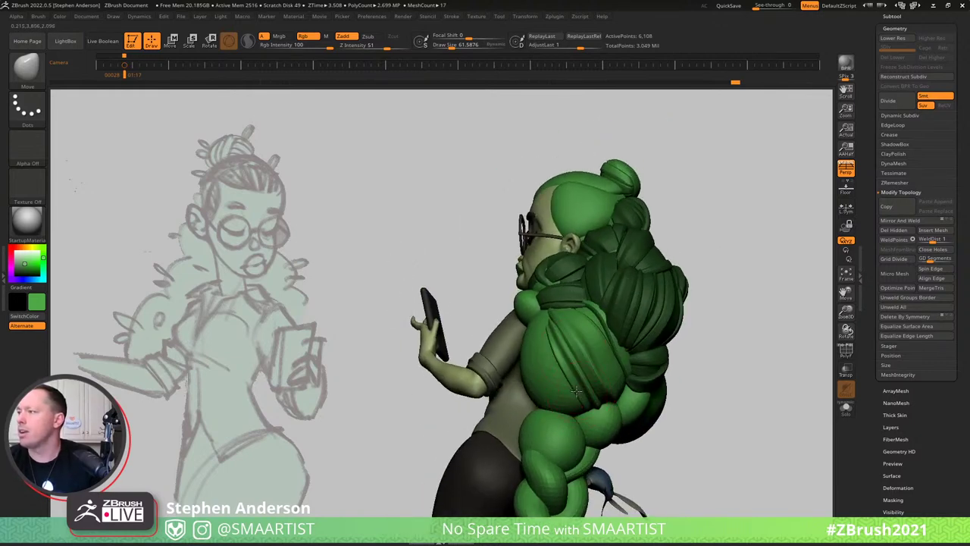
Insert HairClump_A from the hair curl brush on the front side of the same large round mass, beside the arm.
key("b")
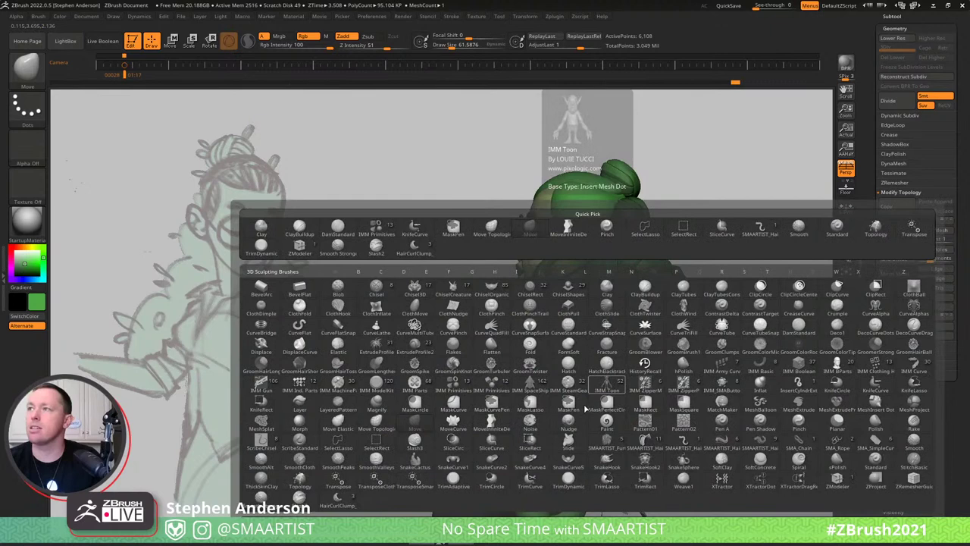
left_click(415, 247)
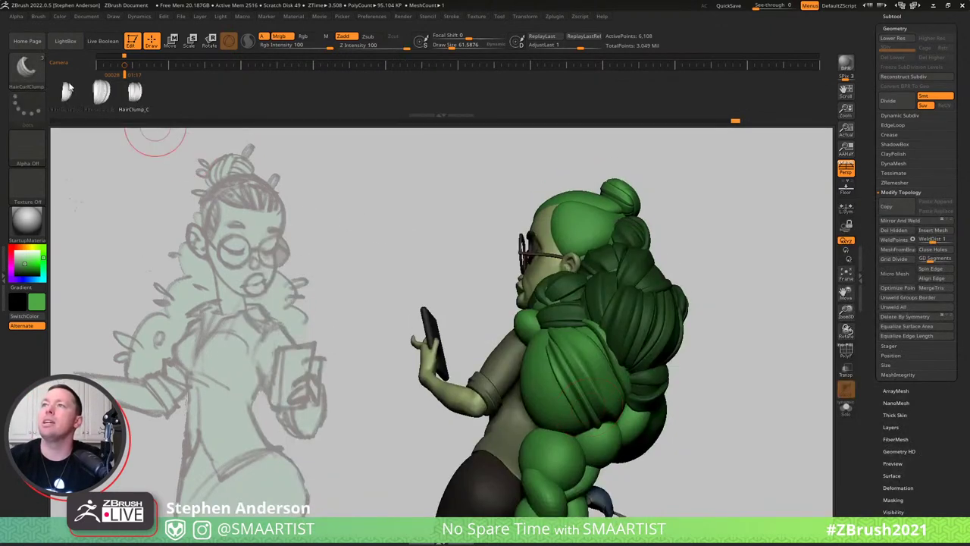
right_click_drag(551, 333, 527, 372)
left_click_drag(519, 381, 508, 409)
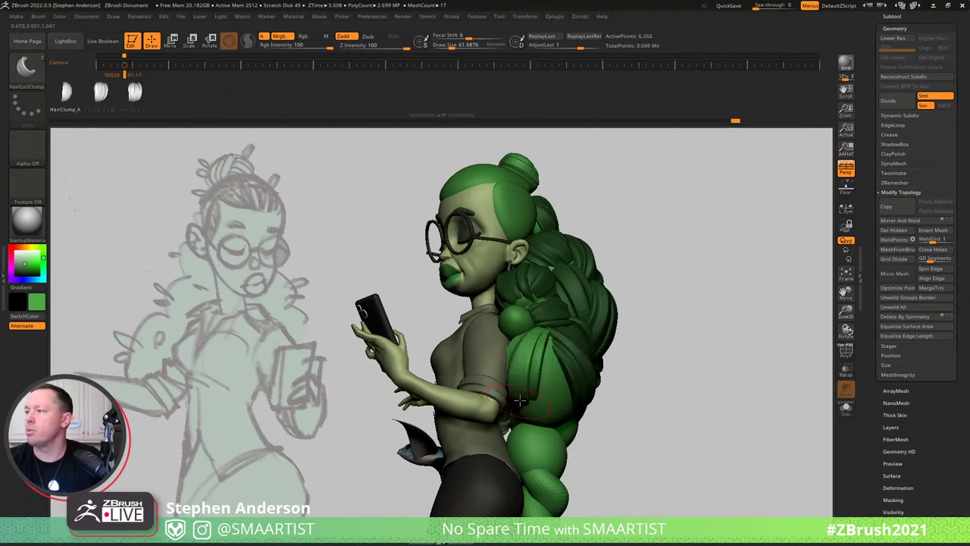
Fit the new front clump along the large mass with the Move brush, using draw sizes of about 129 and 77.
key("b")
key("m")
key("v")
mouse_move(547, 398)
right_mouse_down()
mouse_move(544, 367)
mouse_move(528, 366)
mouse_move(524, 381)
right_mouse_up()
key("s")
left_click_drag(525, 380, 531, 382)
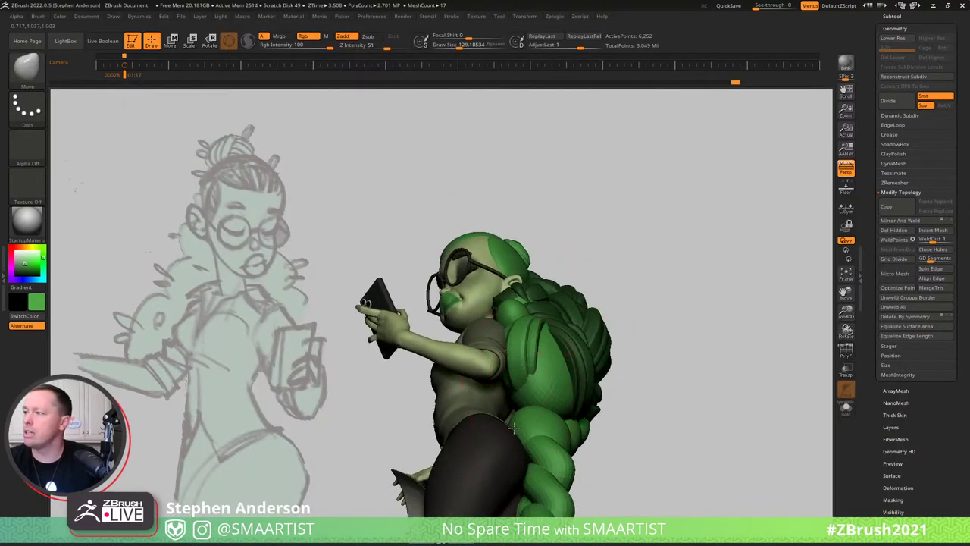
right_click_drag(518, 432, 528, 384)
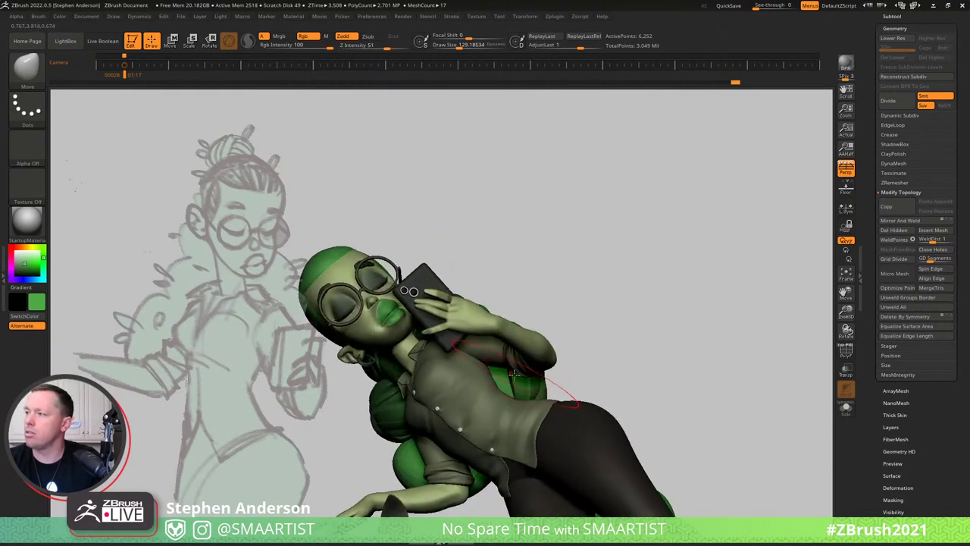
key("ctrl")
mouse_move(717, 263)
right_mouse_down()
mouse_move(685, 313)
mouse_move(714, 327)
mouse_move(720, 347)
right_mouse_up()
key("s")
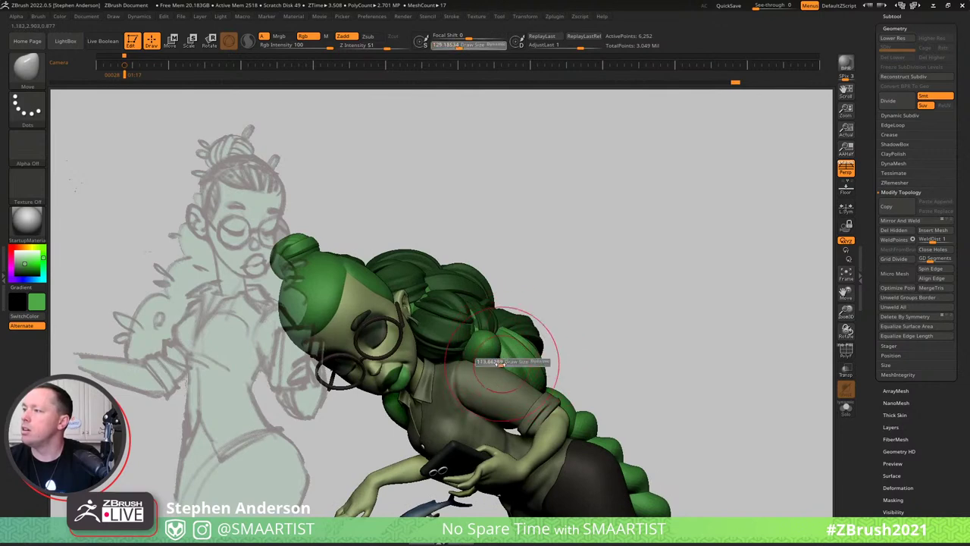
left_click_drag(508, 363, 504, 364)
right_click_drag(483, 364, 543, 347)
Insert HairClump_B from the custom hair curl brush over the bare middle of the large round hair mass behind the arm.
key("b")
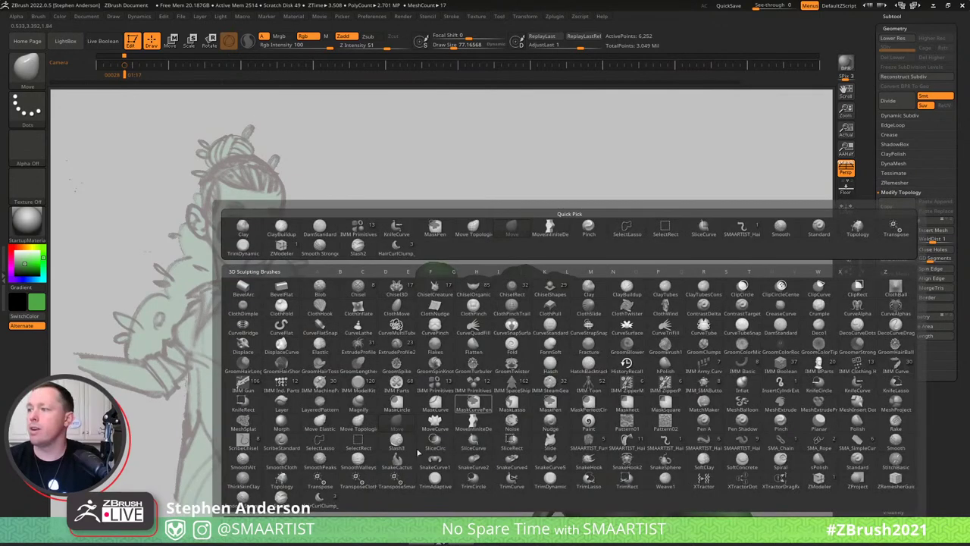
left_click(320, 500)
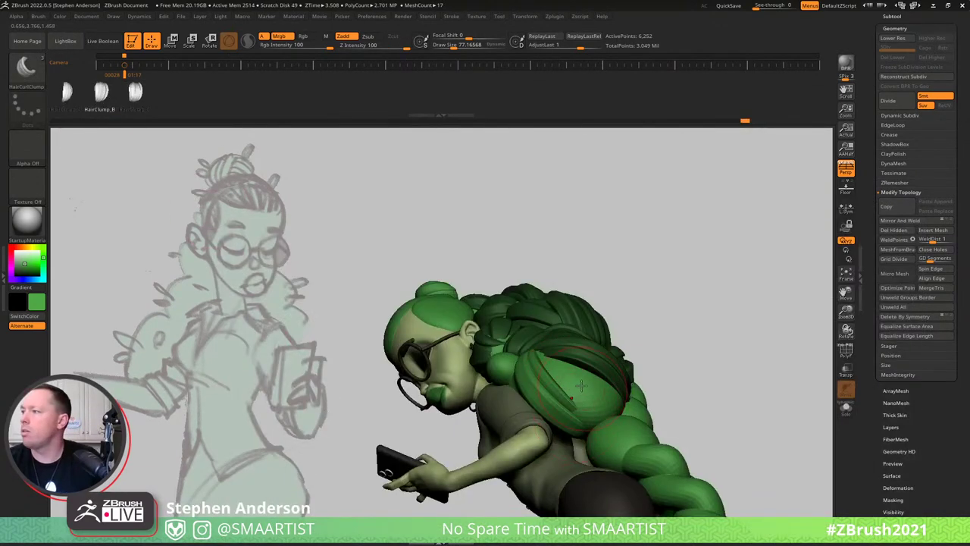
left_click_drag(555, 367, 553, 359)
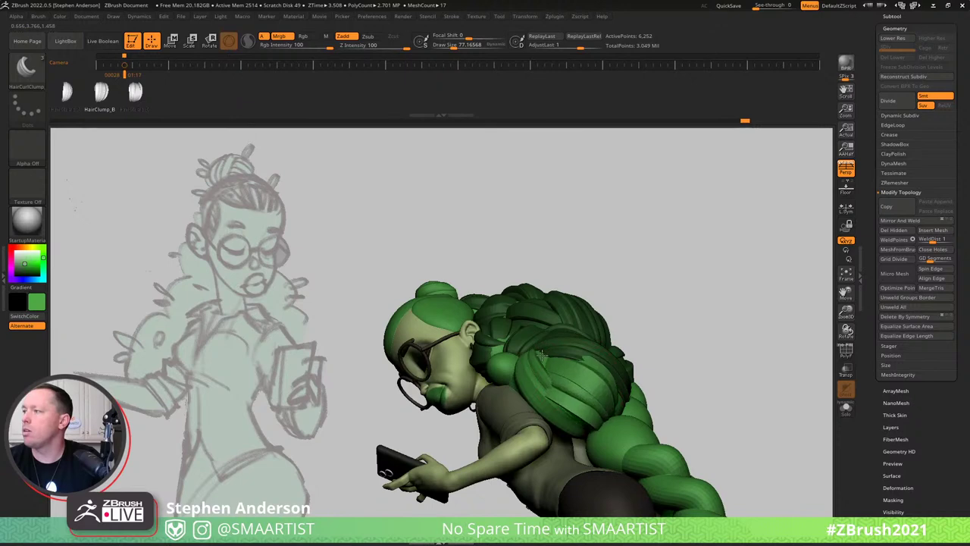
Stretch and fit the new middle clump around the large mass toward the braid with the Move brush, using draw sizes of about 104, 48 and 114.
key("b")
key("m")
key("v")
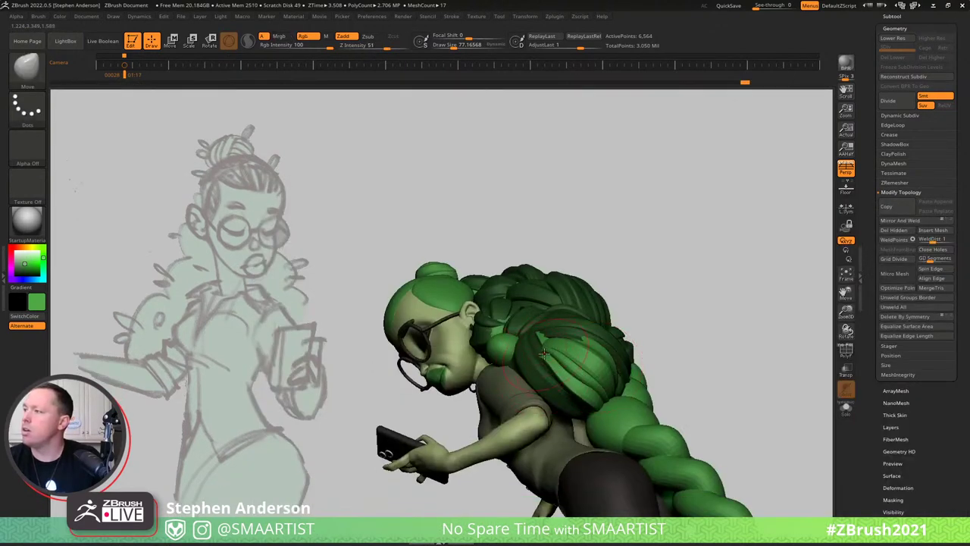
right_click_drag(544, 353, 526, 341)
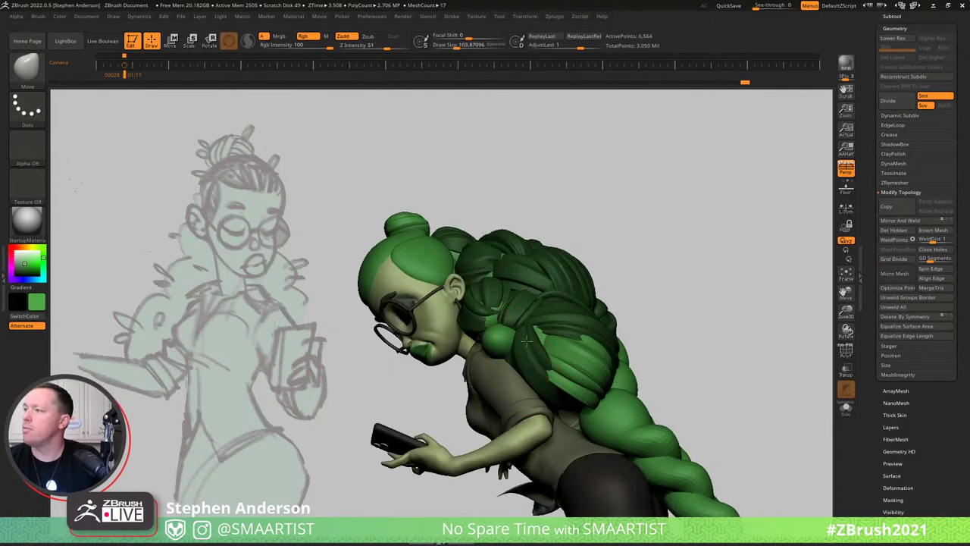
left_click_drag(524, 341, 546, 318)
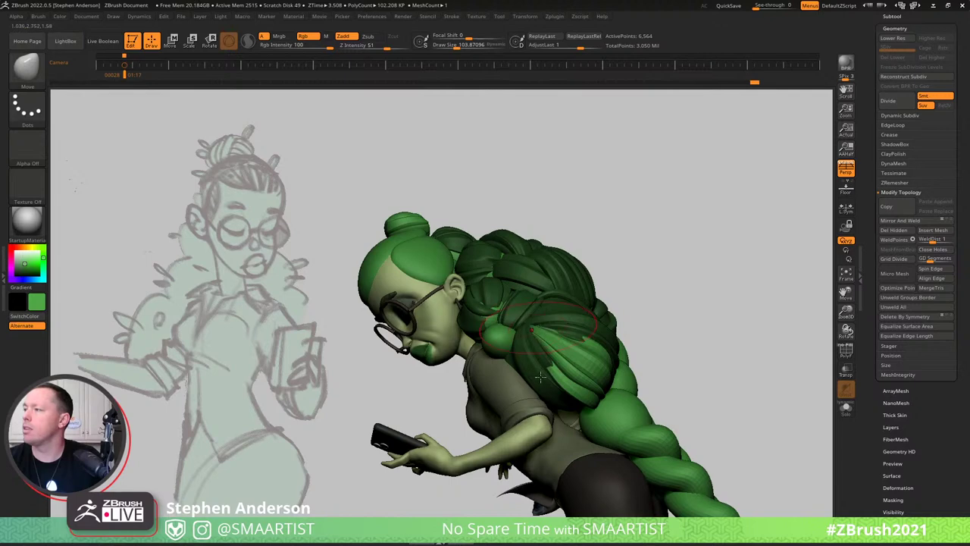
right_click_drag(537, 338, 546, 372)
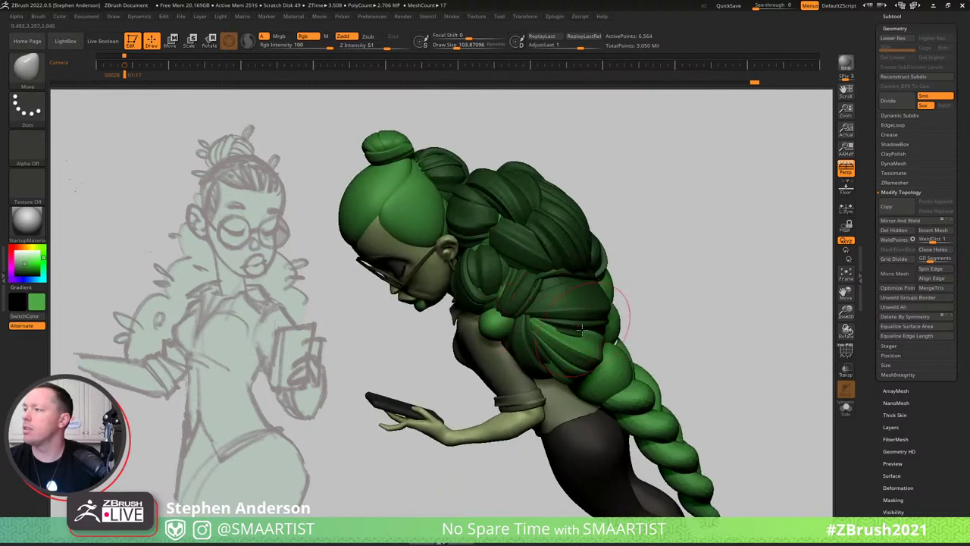
right_click_drag(546, 277, 618, 324)
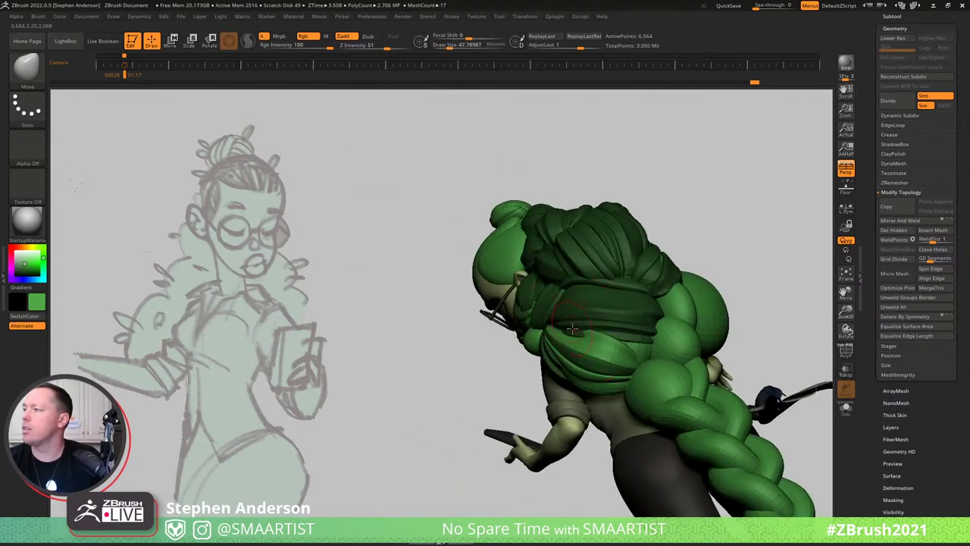
right_click_drag(551, 333, 645, 365)
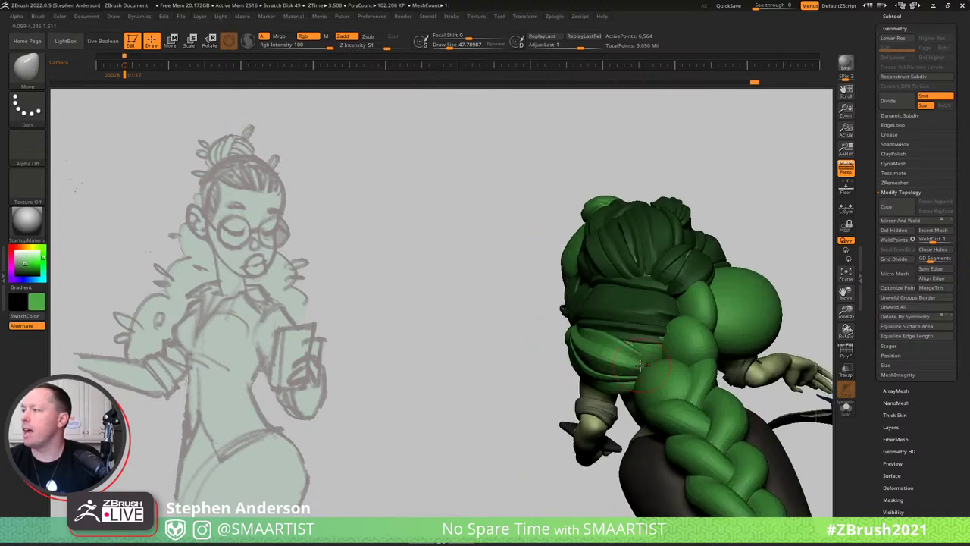
key("s")
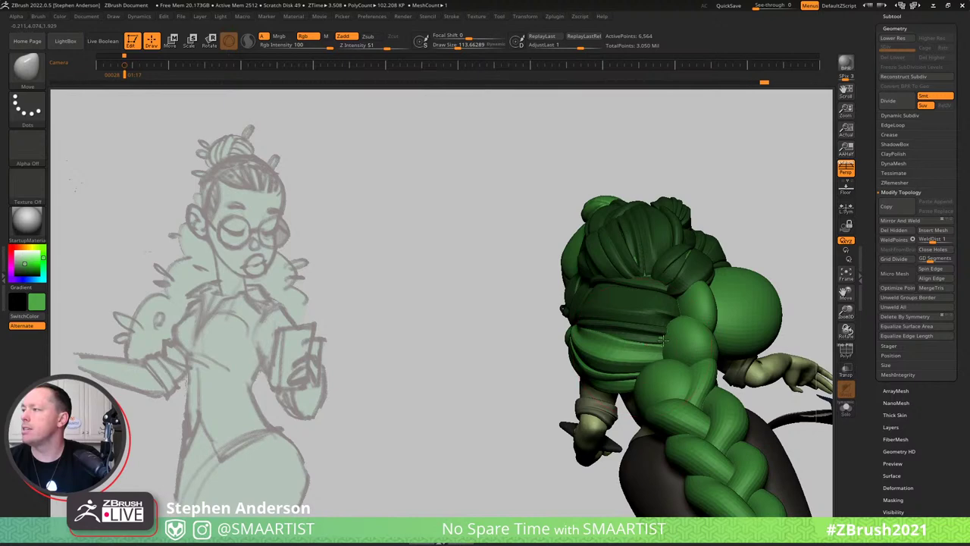
Set the Move brush draw size to about 69 and reshape the strands of the large hair clump above the shoulder.
mouse_move(663, 341)
right_mouse_down()
mouse_move(639, 356)
mouse_move(628, 335)
mouse_move(564, 382)
mouse_move(568, 372)
right_mouse_up()
key("s")
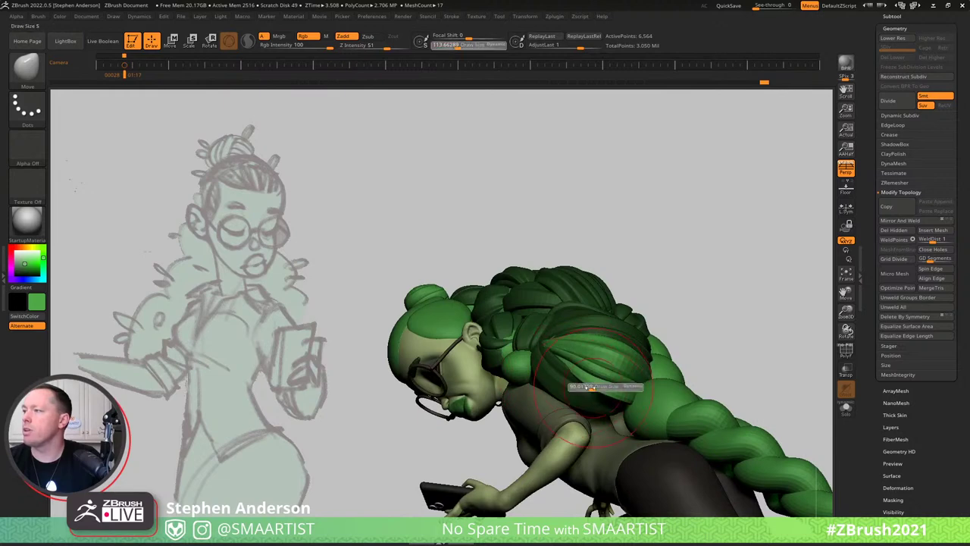
left_click_drag(592, 385, 585, 387)
right_click_drag(613, 390, 643, 366)
key("s")
left_click_drag(604, 403, 616, 403)
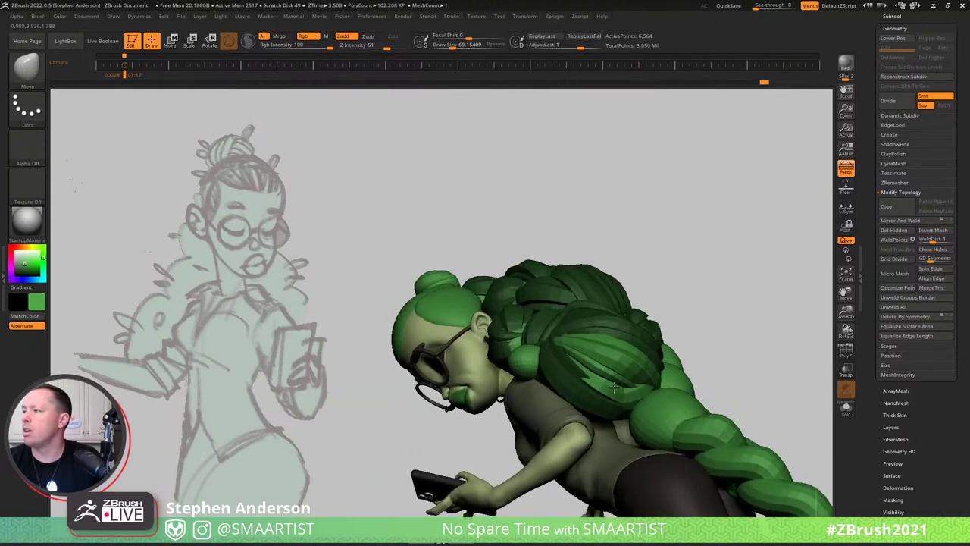
right_click_drag(614, 387, 604, 380)
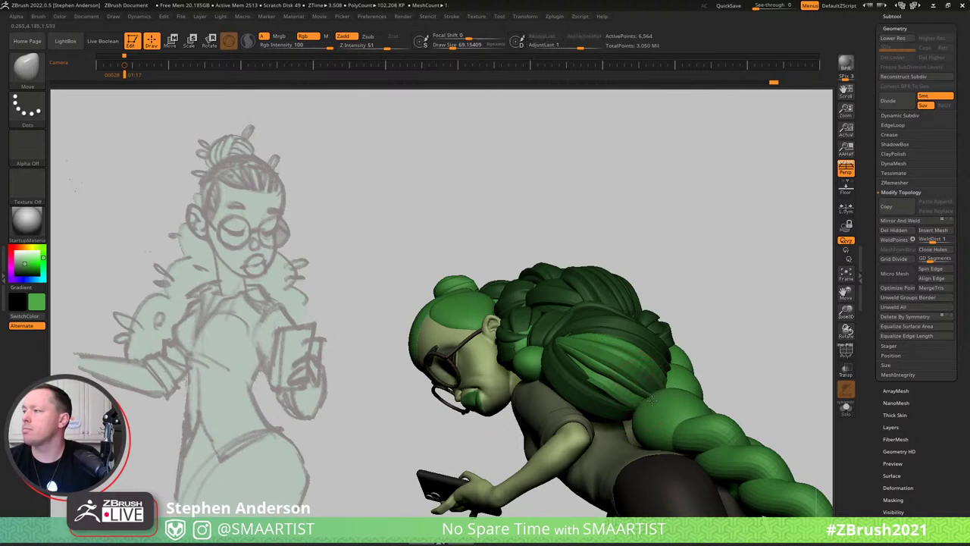
mouse_move(654, 403)
right_mouse_down()
mouse_move(627, 420)
mouse_move(640, 395)
right_mouse_up()
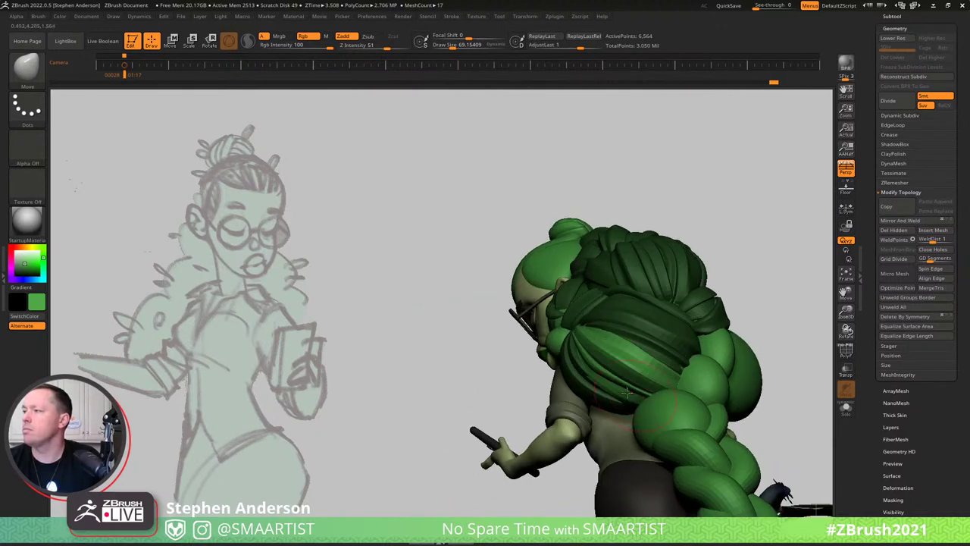
right_click_drag(587, 366, 629, 384)
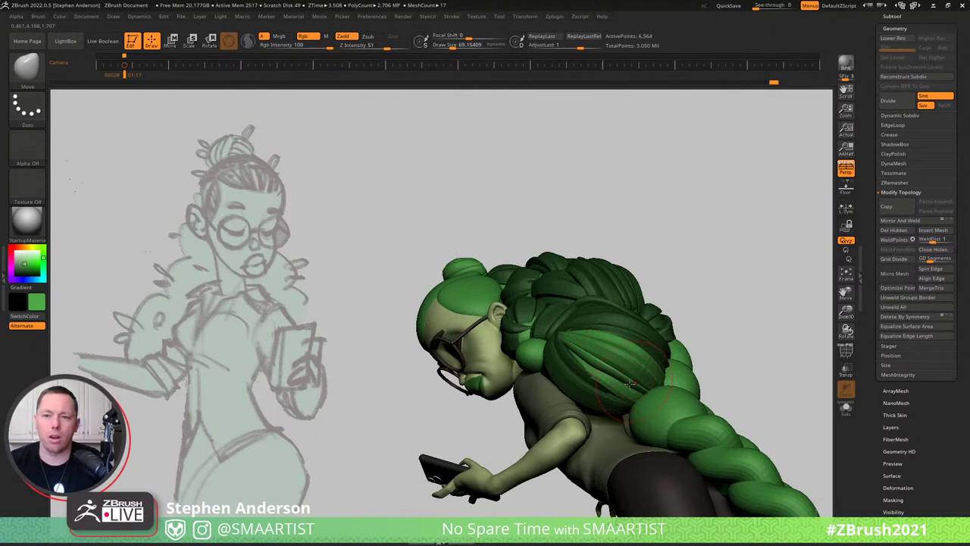
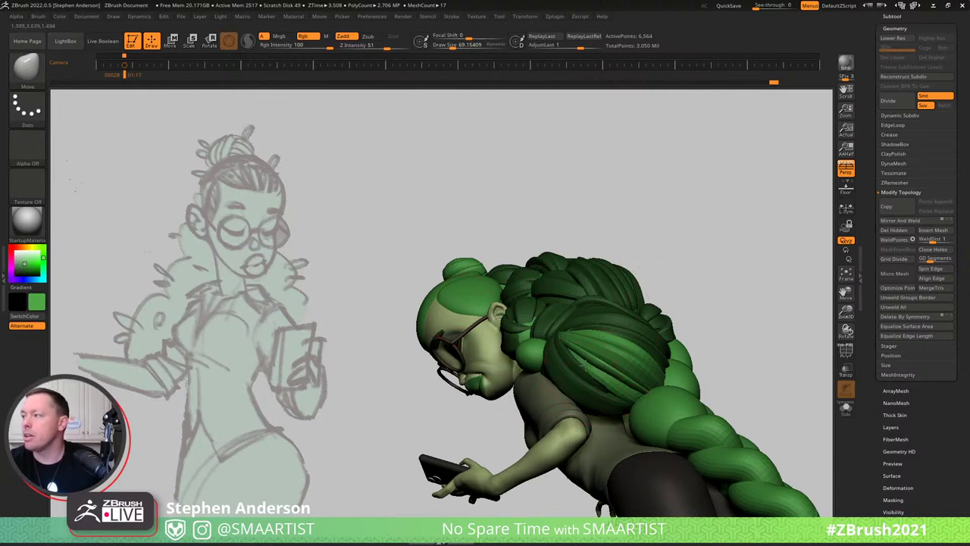
Refine the large clump's lower strands beside the braid with the Move brush, using draw sizes of about 45 and 99.
key("bracketleft")
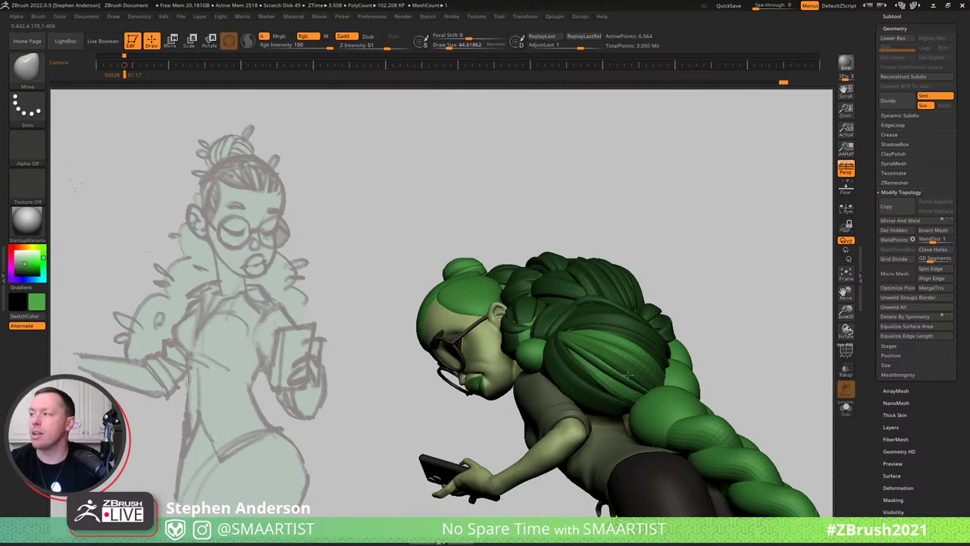
right_click_drag(628, 375, 741, 347)
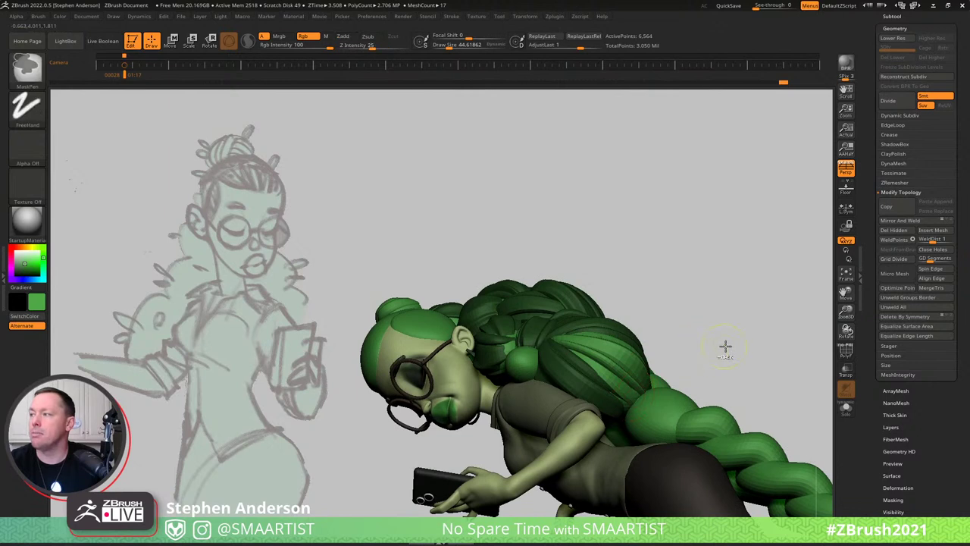
left_click_drag(725, 347, 675, 361, "ctrl")
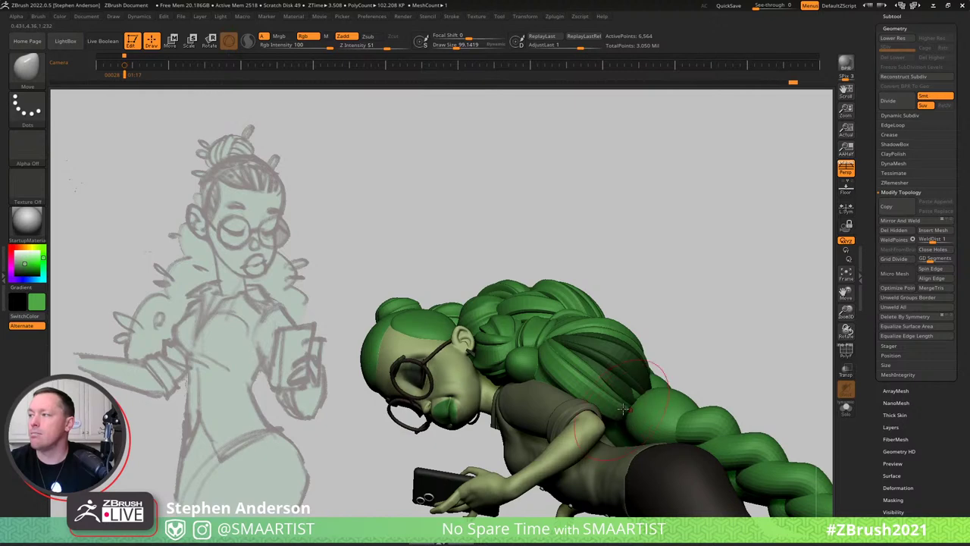
mouse_move(621, 409)
right_mouse_down()
mouse_move(667, 356)
mouse_move(656, 363)
mouse_move(745, 351)
right_mouse_up()
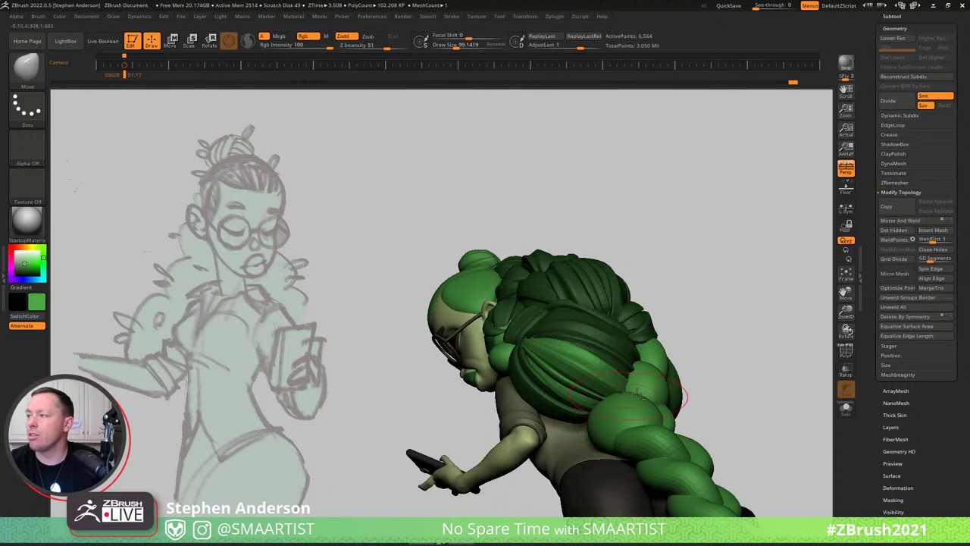
Select the Hair1_3 subtool, show its polyframe wireframe and adjust its rounded clumps with the Move Topological brush.
left_click(598, 401, "alt")
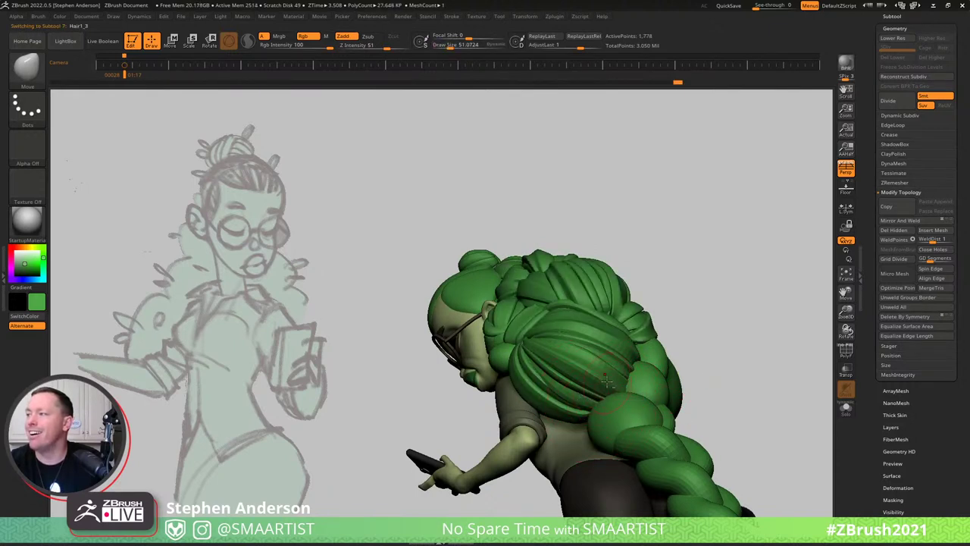
mouse_move(606, 383)
right_mouse_down()
mouse_move(684, 288)
mouse_move(720, 291)
mouse_move(563, 322)
mouse_move(557, 304)
mouse_move(577, 368)
mouse_move(566, 371)
right_mouse_up()
left_click(608, 371, "alt")
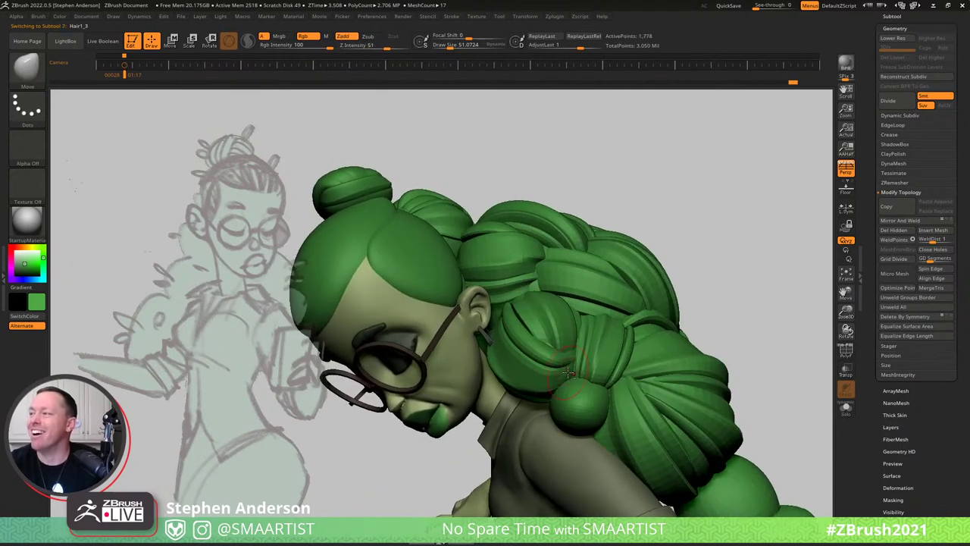
key("shift+f")
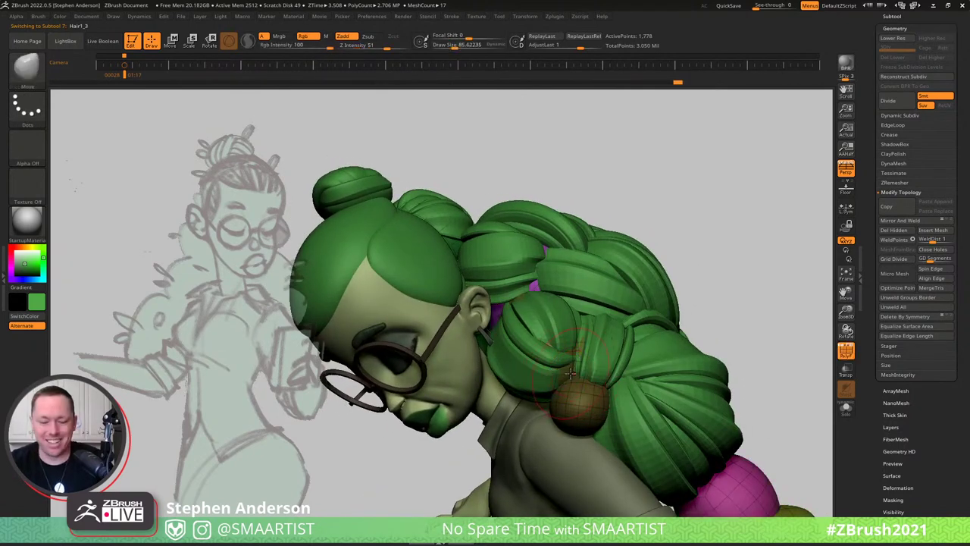
key("b")
key("m")
key("t")
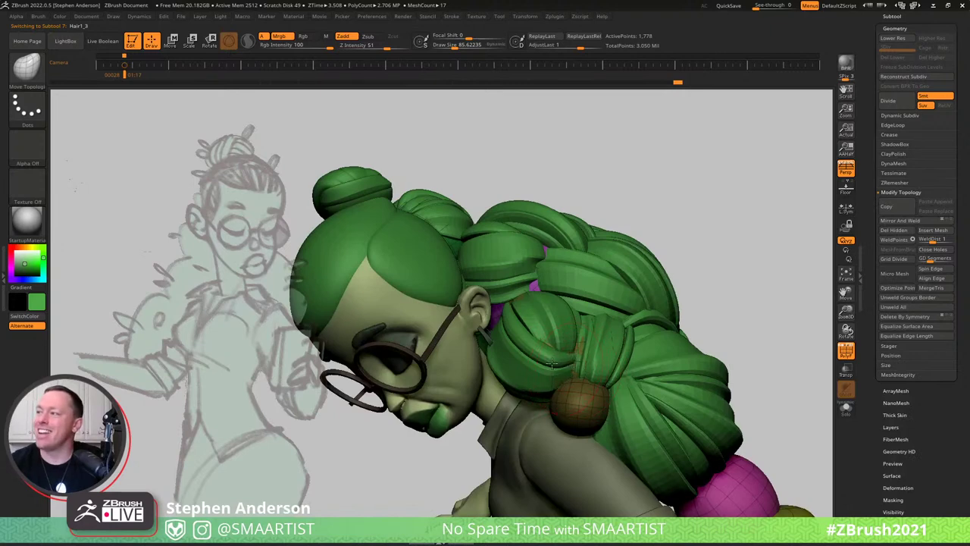
mouse_move(570, 340)
right_mouse_down()
mouse_move(574, 349)
mouse_move(549, 325)
mouse_move(530, 273)
mouse_move(548, 267)
mouse_move(522, 295)
mouse_move(326, 303)
mouse_move(447, 408)
mouse_move(447, 364)
mouse_move(470, 356)
mouse_move(420, 336)
mouse_move(369, 337)
mouse_move(402, 318)
mouse_move(460, 315)
right_mouse_up()
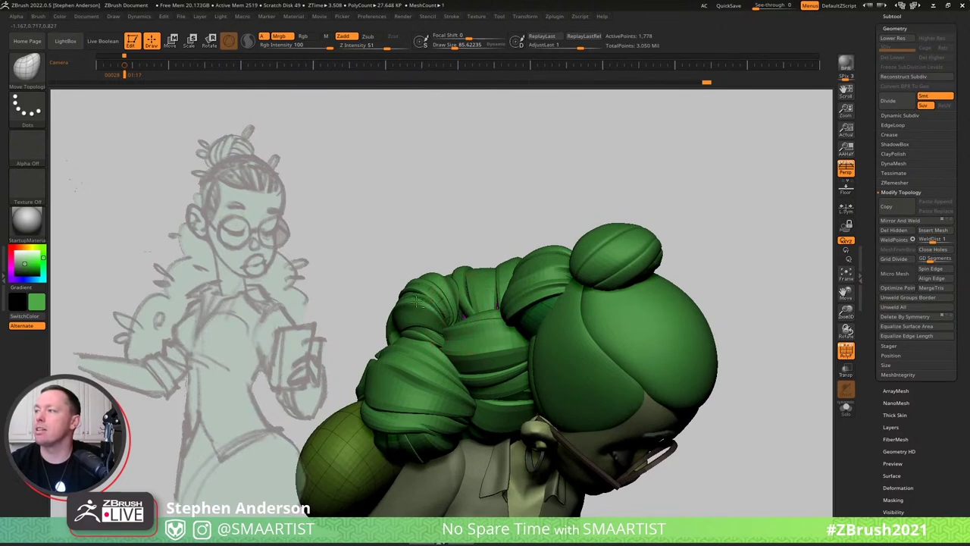
mouse_move(417, 301)
right_mouse_down()
mouse_move(424, 287)
mouse_move(373, 285)
mouse_move(407, 324)
mouse_move(409, 406)
mouse_move(383, 383)
mouse_move(396, 364)
mouse_move(436, 388)
mouse_move(422, 372)
mouse_move(560, 335)
mouse_move(618, 416)
mouse_move(580, 348)
mouse_move(532, 318)
right_mouse_up()
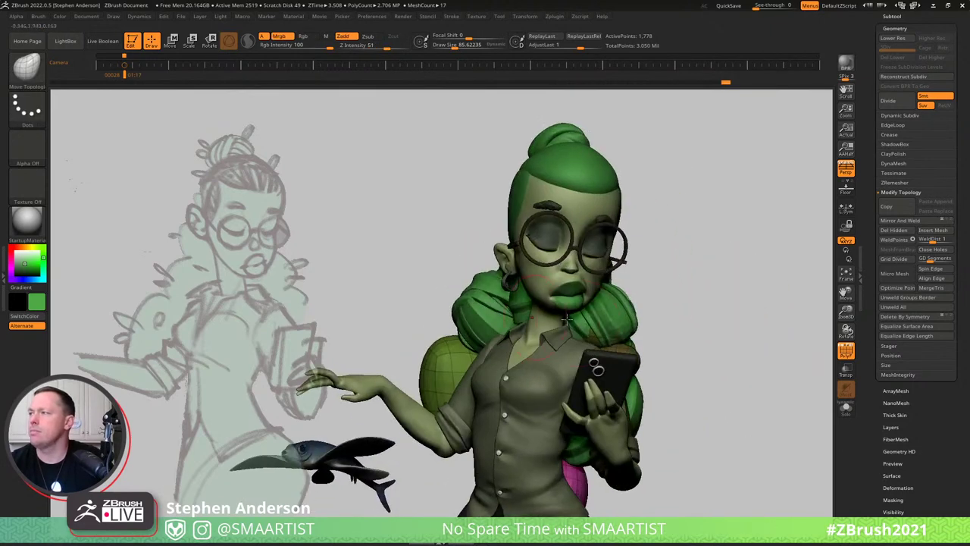
Select the Hair1_4 subtool and isolate its small purple strand clump at the back of the head.
mouse_move(674, 332)
right_mouse_down()
mouse_move(584, 343)
mouse_move(636, 353)
mouse_move(584, 354)
mouse_move(566, 328)
mouse_move(619, 279)
mouse_move(626, 292)
mouse_move(555, 275)
mouse_move(662, 346)
mouse_move(688, 335)
mouse_move(640, 304)
mouse_move(562, 316)
mouse_move(547, 288)
mouse_move(600, 308)
mouse_move(591, 309)
right_mouse_up()
key("shift+f")
key("shift+f")
left_click(591, 310, "alt")
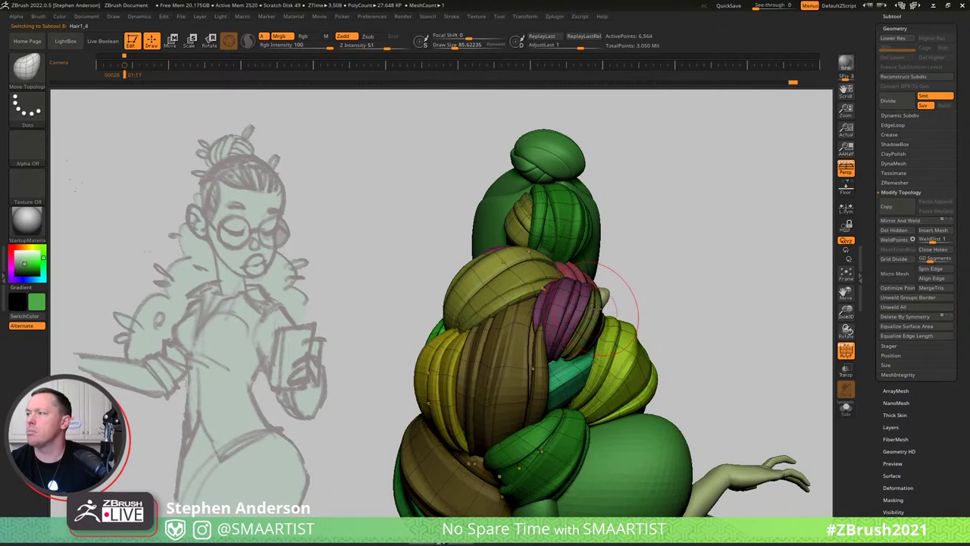
key("ctrl+shift")
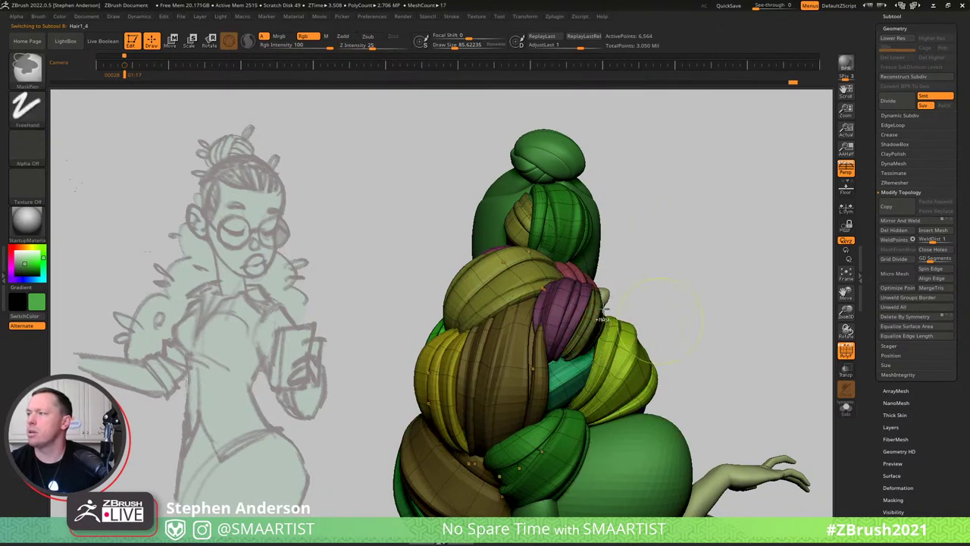
left_click(582, 310, "ctrl+shift")
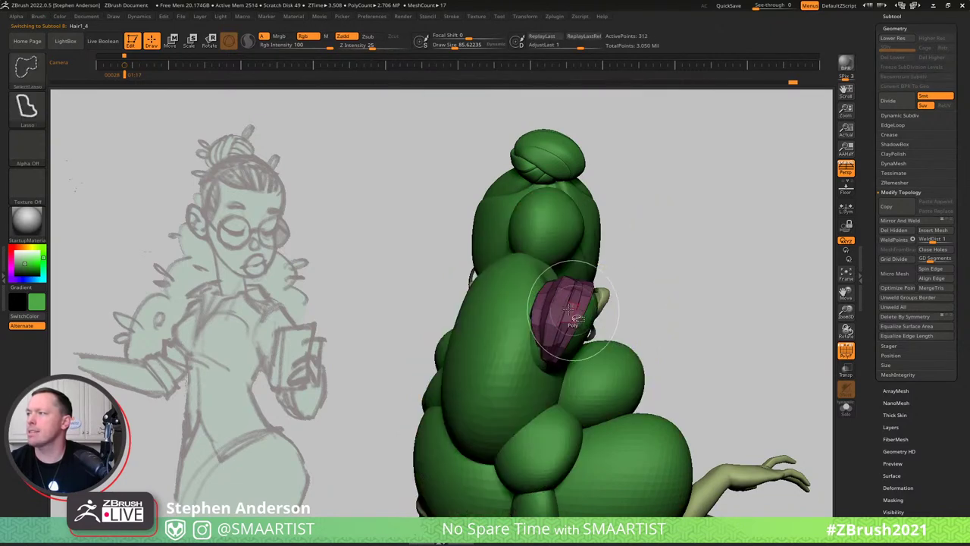
left_click(657, 276, "ctrl+shift")
left_click(595, 320, "ctrl+shift")
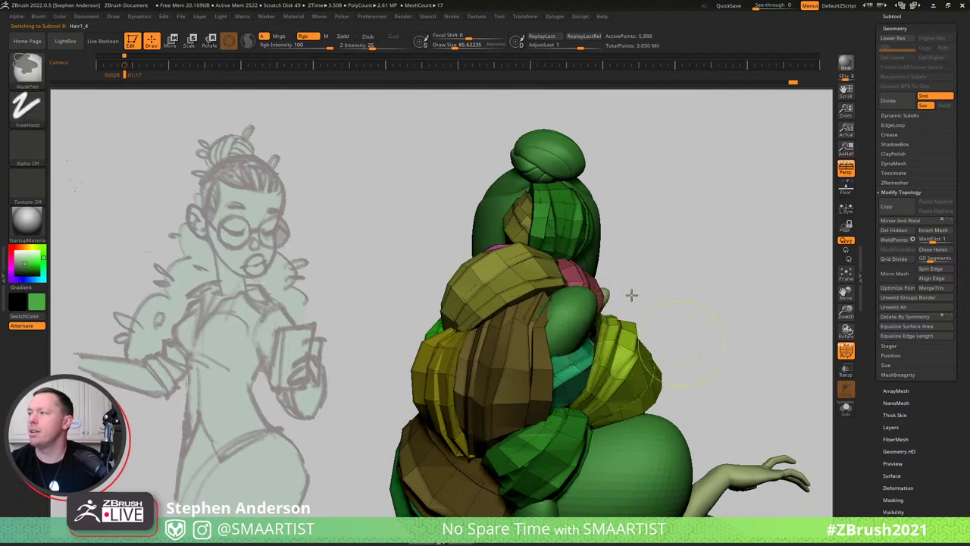
right_click_drag(632, 296, 677, 323, "ctrl")
left_click_drag(674, 289, 716, 347, "ctrl+shift")
key("ctrl+1")
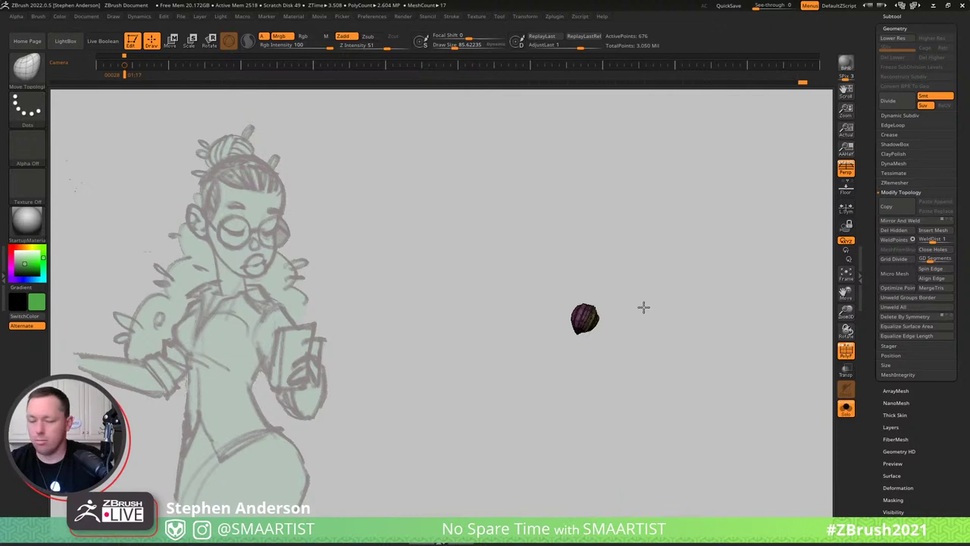
Show all of the subtool's hair again and duplicate the purple clump with the Move gizmo, placing the copy beside the hair.
key("ctrl+shift")
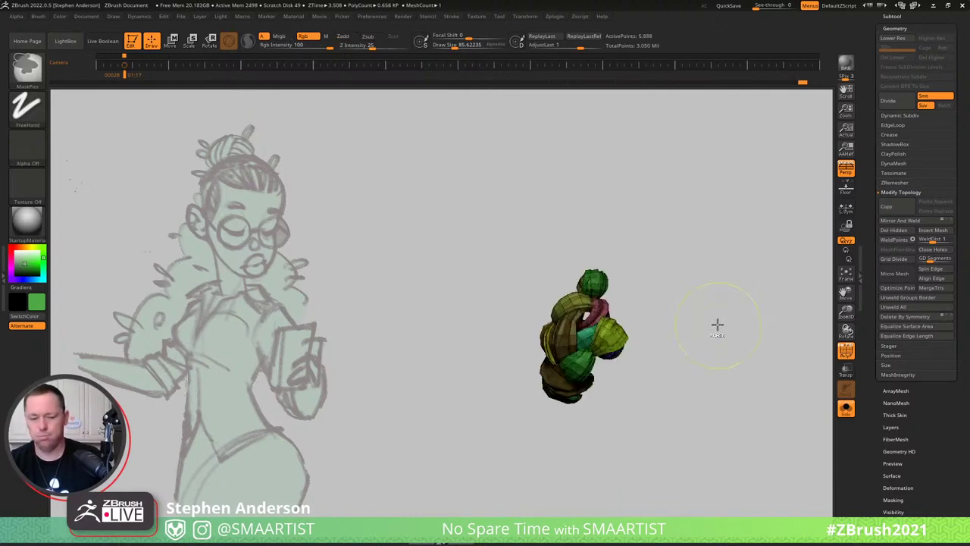
left_click(706, 315, "ctrl+shift")
mouse_move(706, 315)
right_mouse_down()
mouse_move(661, 318)
mouse_move(680, 306)
right_mouse_up()
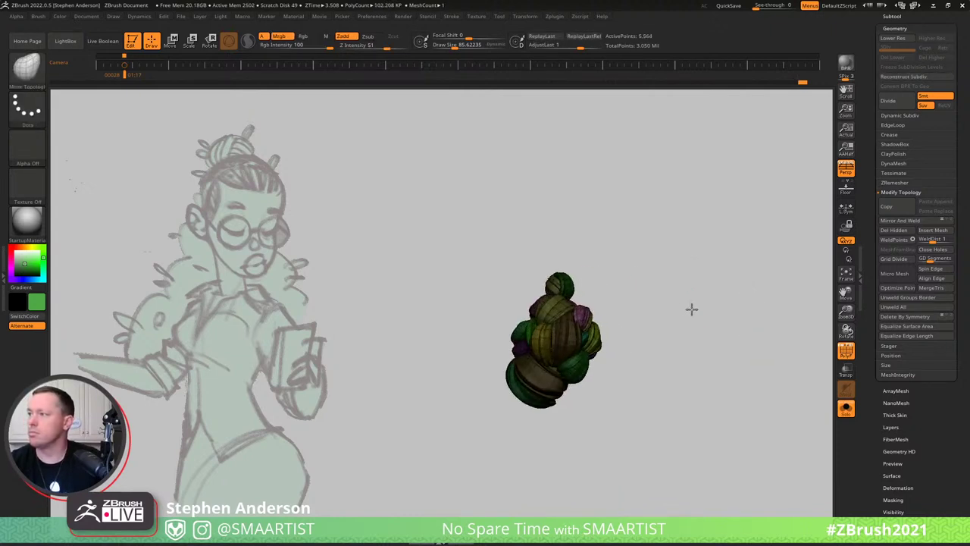
key("w")
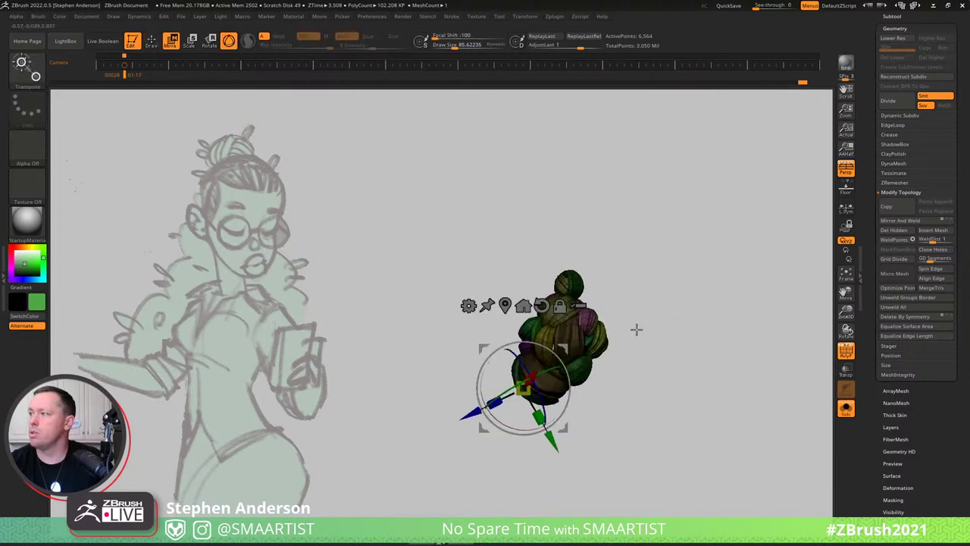
left_click(589, 323, "alt")
left_click_drag(635, 287, 542, 271, "ctrl")
left_click_drag(641, 259, 670, 258, "ctrl")
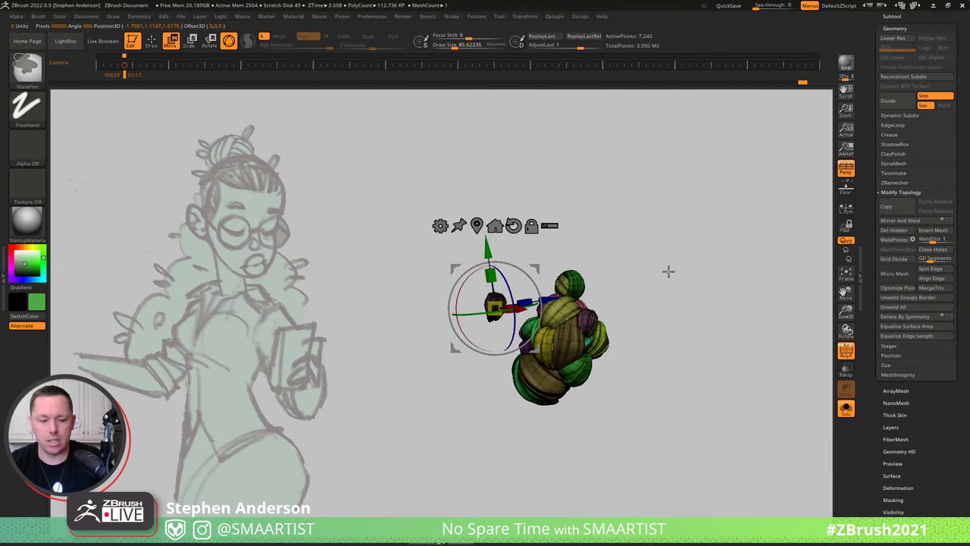
Reorient the gizmo on the copied clump and turn off Solo to show the whole character.
right_click_drag(600, 299, 580, 284, "ctrl")
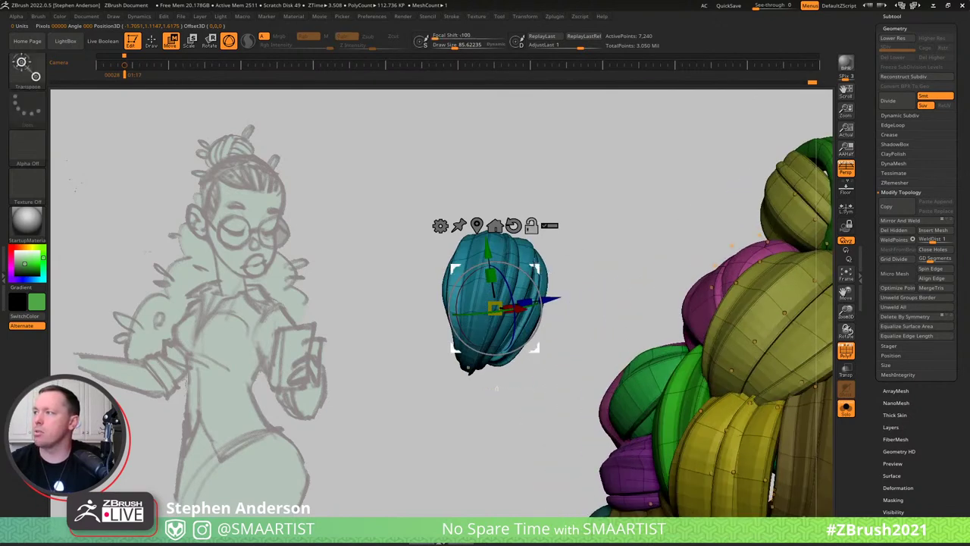
left_click_drag(537, 267, 695, 161, "alt")
left_click(501, 278)
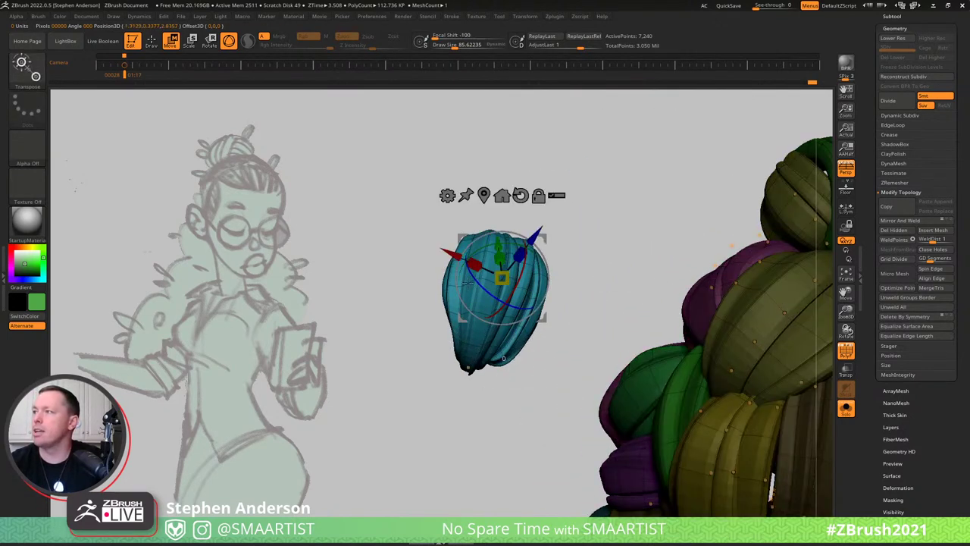
left_click_drag(467, 285, 458, 251)
key("ctrl+s")
right_click_drag(678, 328, 750, 308)
right_click_drag(750, 308, 409, 283, "alt")
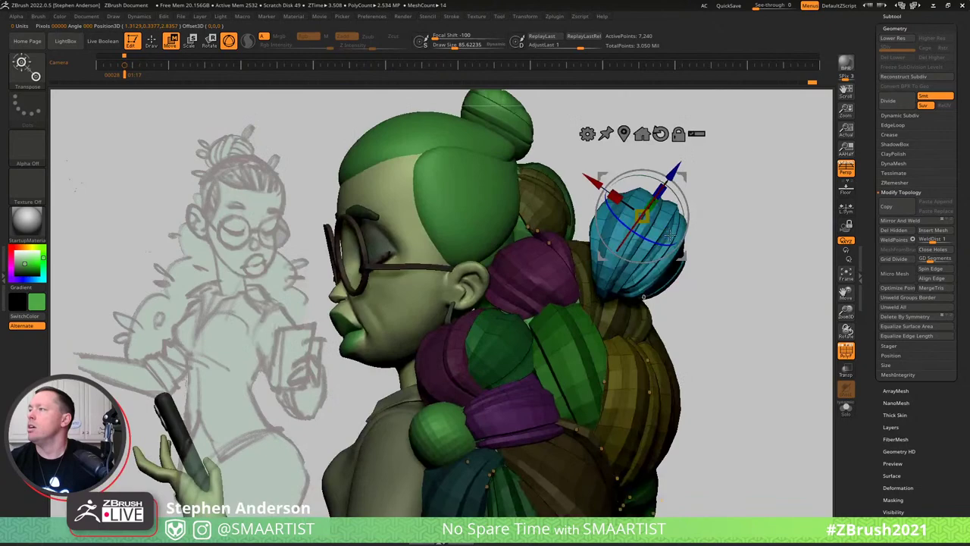
Move the copied clump down to the small sphere at the shoulder and rotate it to follow the hair.
right_click_drag(670, 235, 695, 234)
left_click_drag(687, 173, 479, 361)
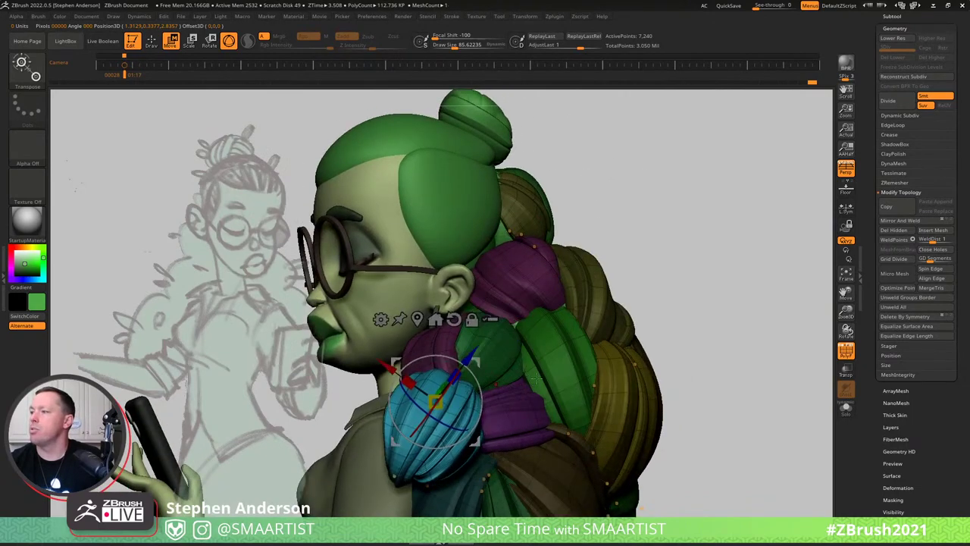
right_click_drag(537, 378, 569, 398)
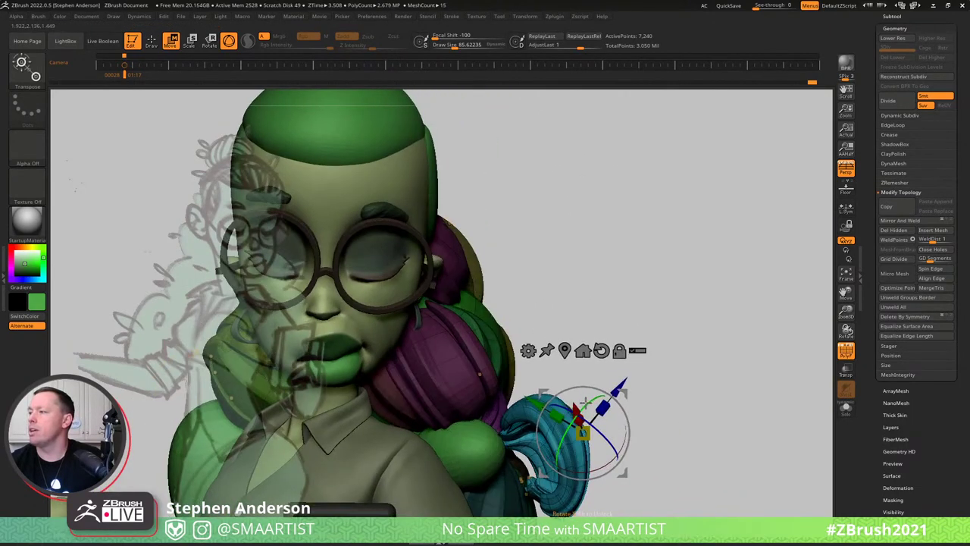
left_click_drag(585, 403, 557, 456)
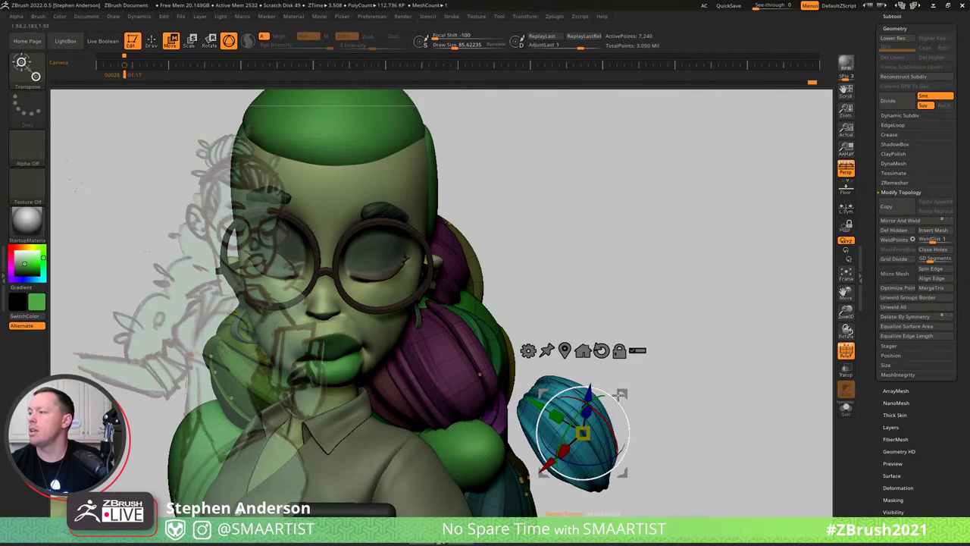
left_click_drag(620, 395, 511, 412)
Fine-tune the copied clump's rotation and position so it wraps over the small sphere on the shoulder.
right_click_drag(587, 391, 498, 376)
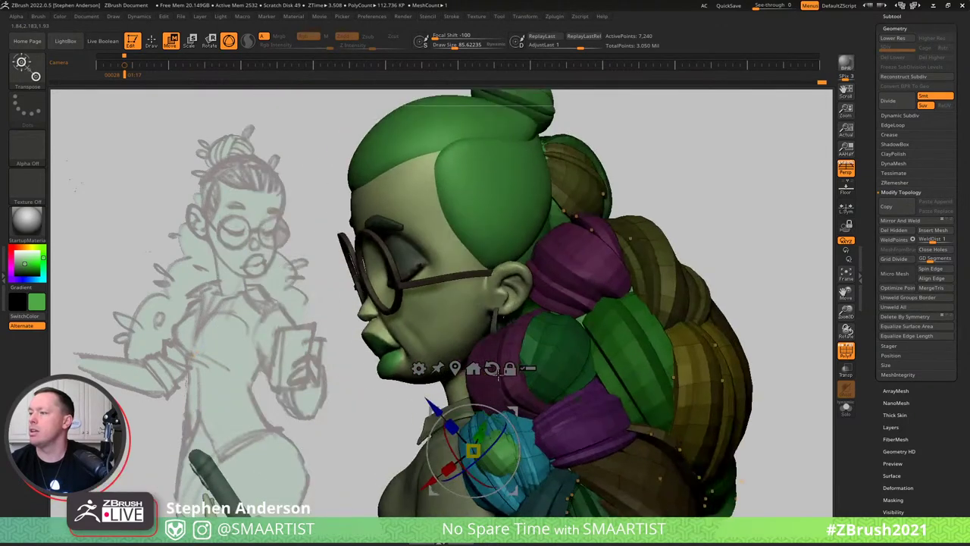
left_click_drag(498, 375, 478, 427)
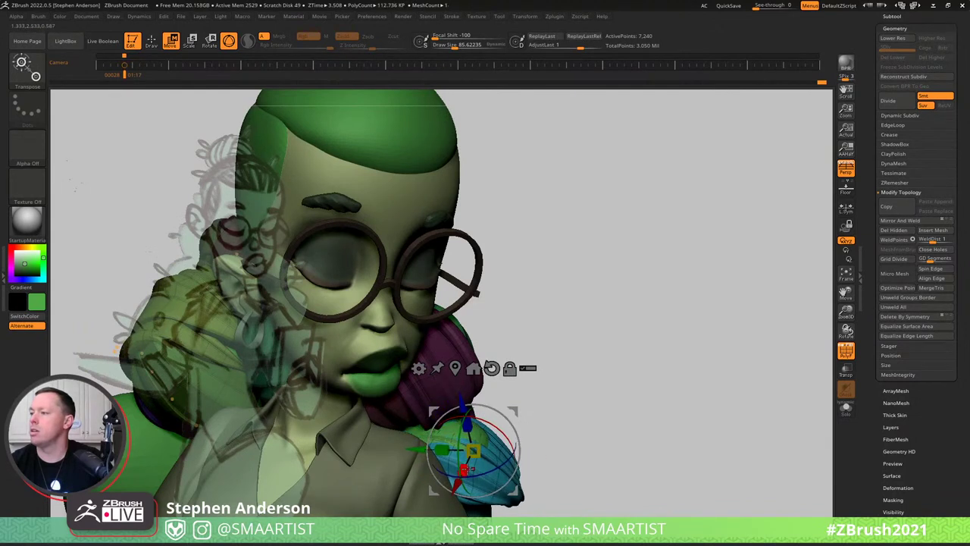
right_click_drag(473, 450, 401, 442)
left_click_drag(512, 412, 491, 405)
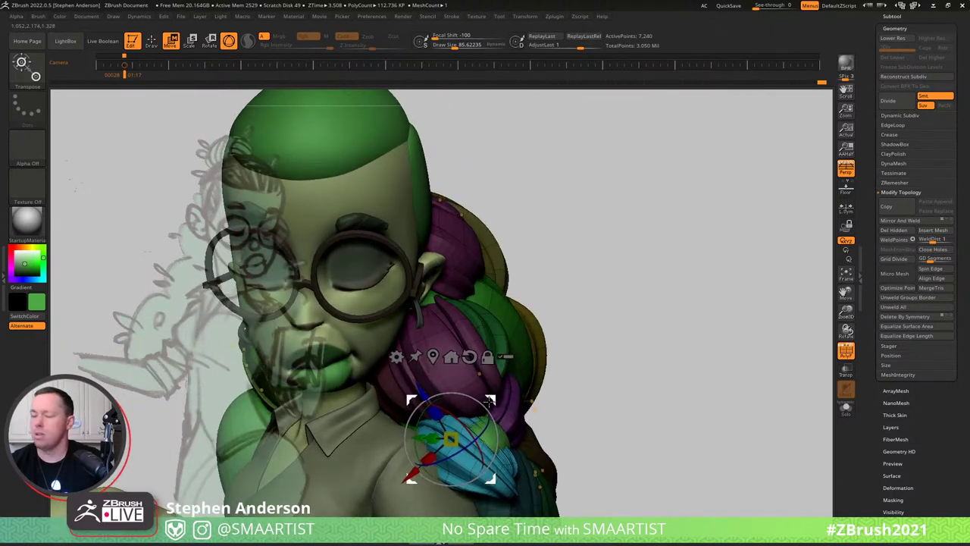
Switch to the Move brush, enlarge it to about 229 and reshape the copied clump over the shoulder.
key("b")
key("m")
key("v")
right_click_drag(484, 476, 439, 476)
key("s")
left_click_drag(490, 479, 500, 482)
left_click_drag(506, 483, 516, 455)
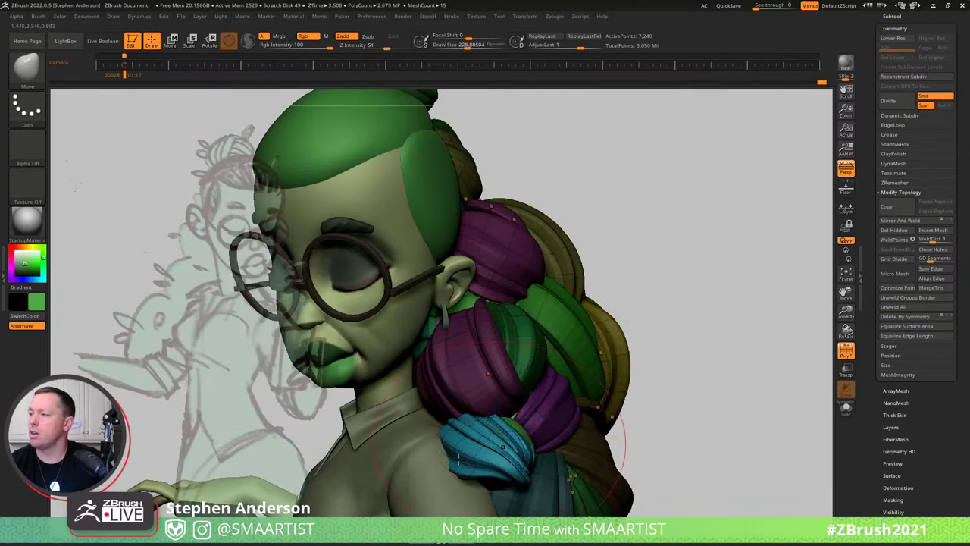
Reshape the blue clump around the small shoulder sphere with the Move brush, using draw sizes from about 51 to 175.
mouse_move(447, 447)
right_mouse_down()
mouse_move(543, 450)
mouse_move(530, 398)
mouse_move(564, 345)
mouse_move(552, 455)
mouse_move(523, 462)
mouse_move(534, 470)
right_mouse_up()
key("s")
key("s")
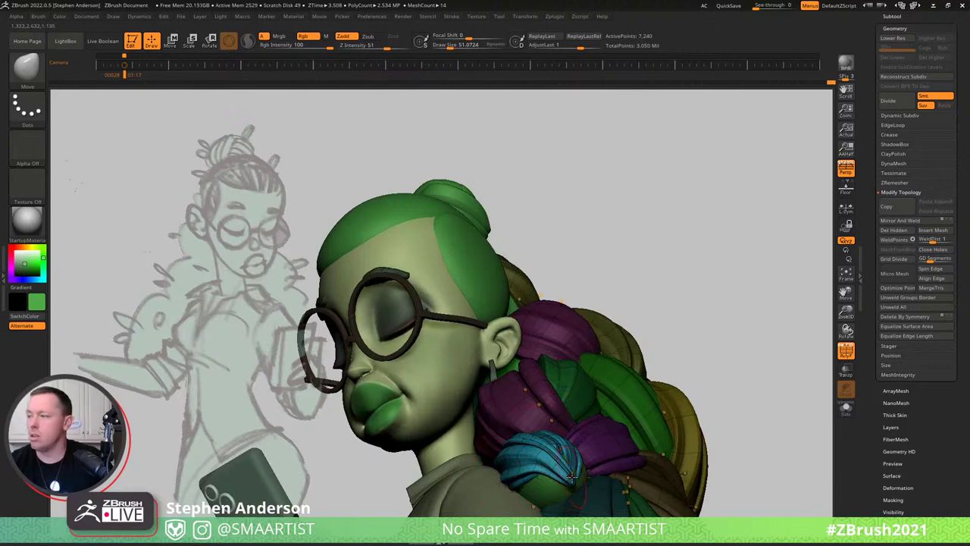
right_click_drag(554, 485, 567, 485)
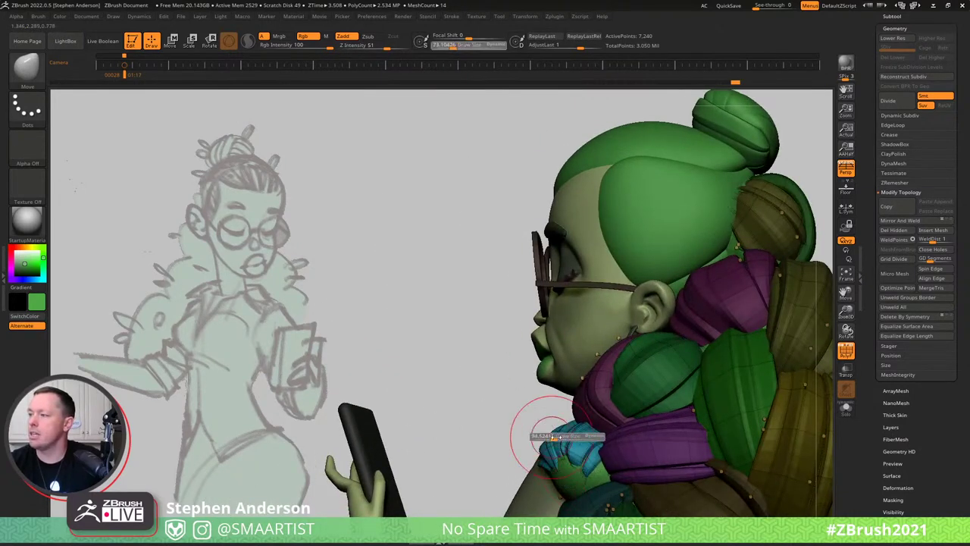
left_click_drag(552, 436, 555, 436)
left_click_drag(557, 444, 561, 447)
right_click_drag(553, 442, 584, 464)
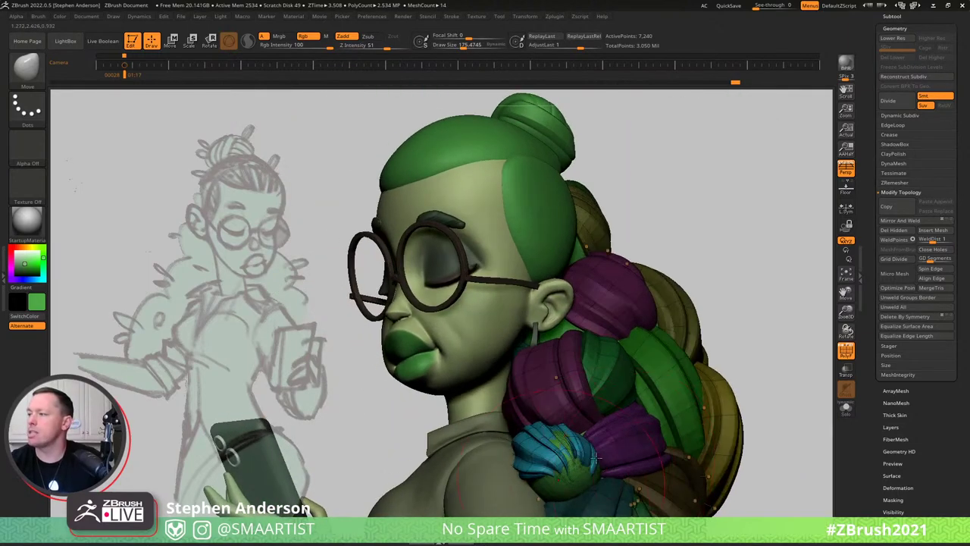
mouse_move(479, 406)
right_mouse_down()
mouse_move(338, 371)
mouse_move(351, 367)
right_mouse_up()
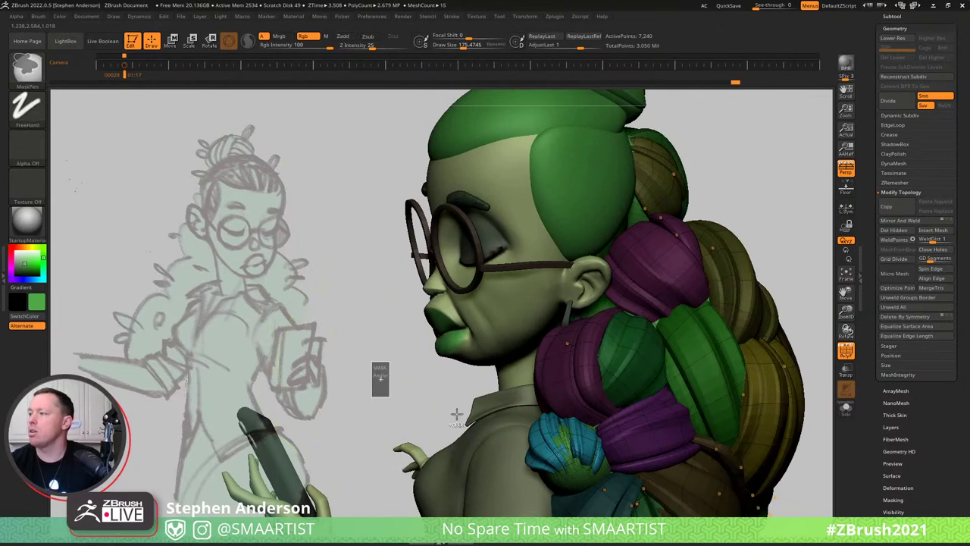
Clear the mask, isolate the purple clump and inspect the hair in Solo before showing the whole character again.
left_click_drag(371, 361, 389, 396, "ctrl")
left_click(661, 442, "ctrl+shift")
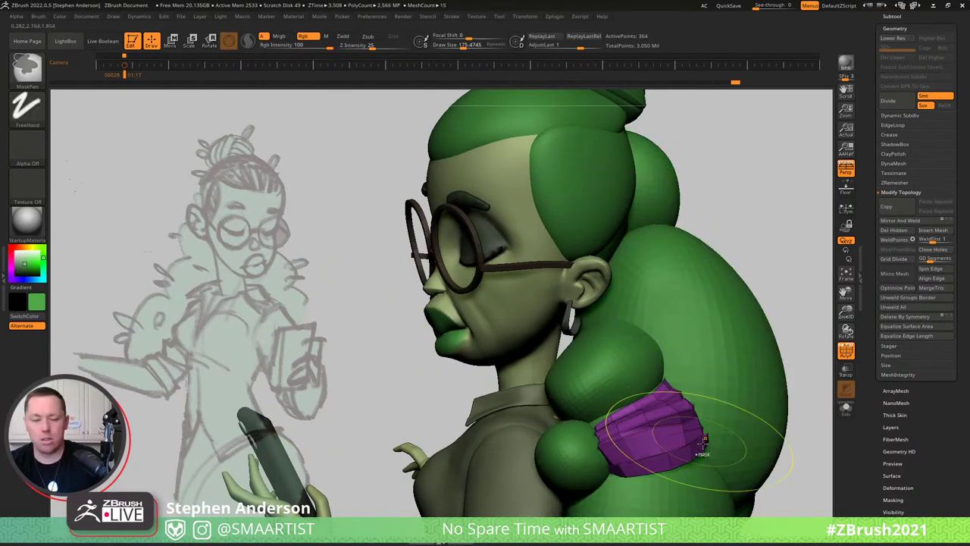
key("alt+s")
right_click_drag(701, 455, 671, 407, "ctrl")
left_click(701, 372, "ctrl+shift")
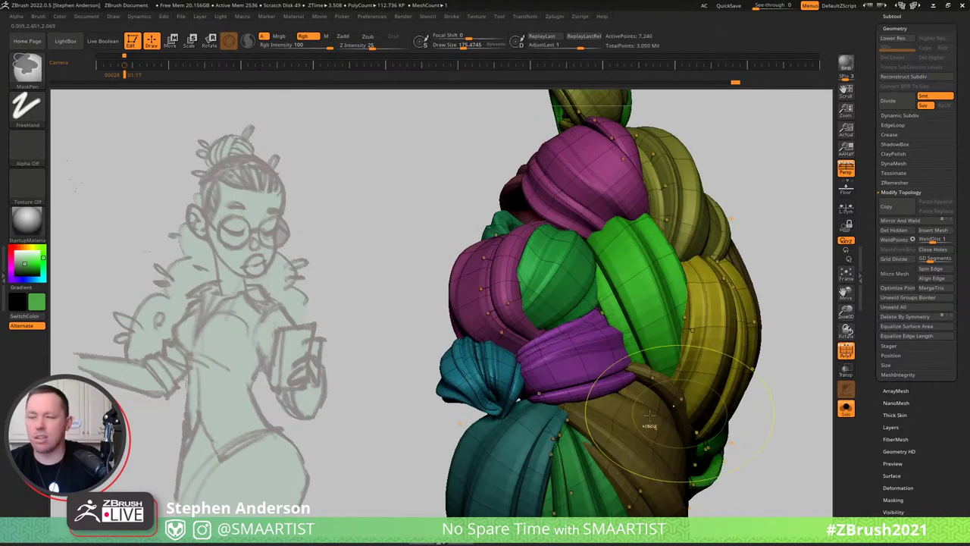
key("alt+s")
right_click_drag(491, 371, 510, 383)
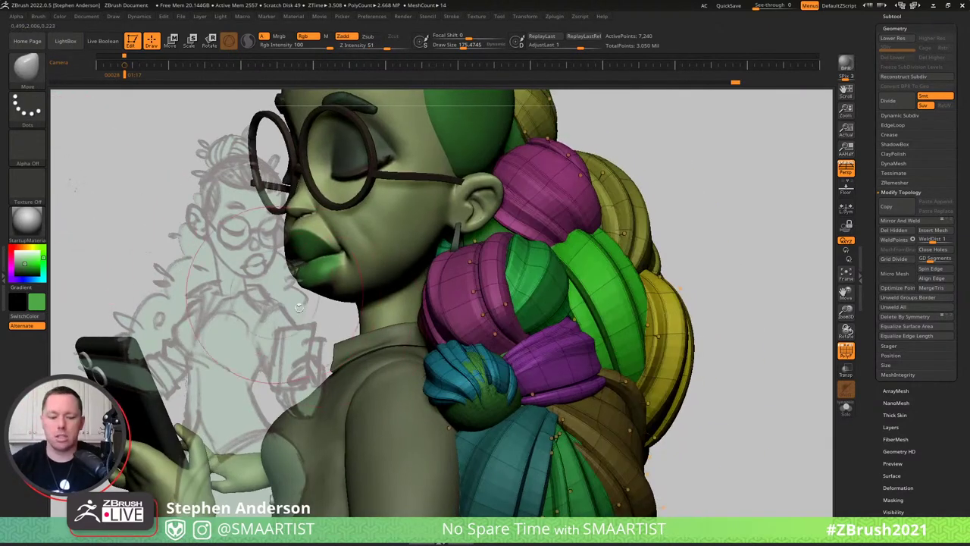
Insert a new clump across the lower part of the small shoulder sphere with the HairCurlClump brush.
key("b")
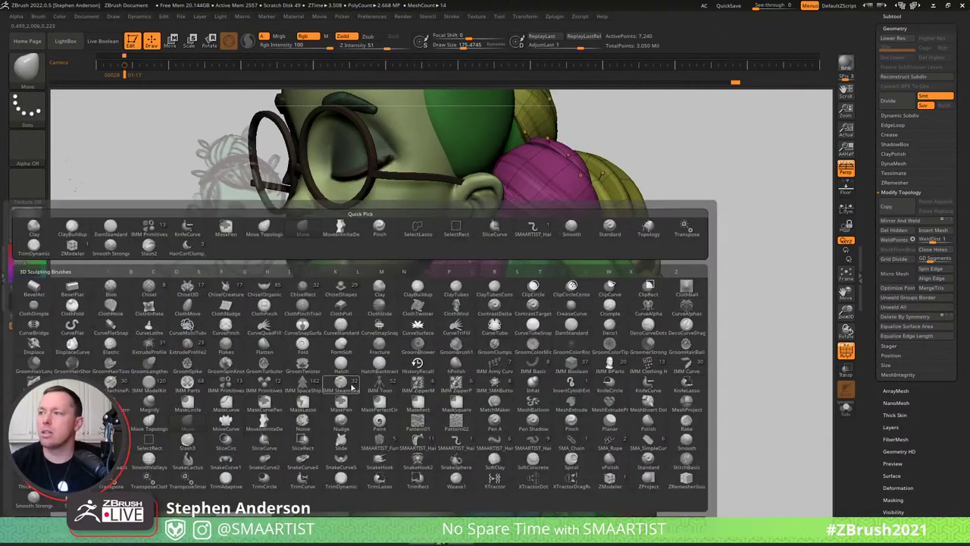
left_click(119, 497)
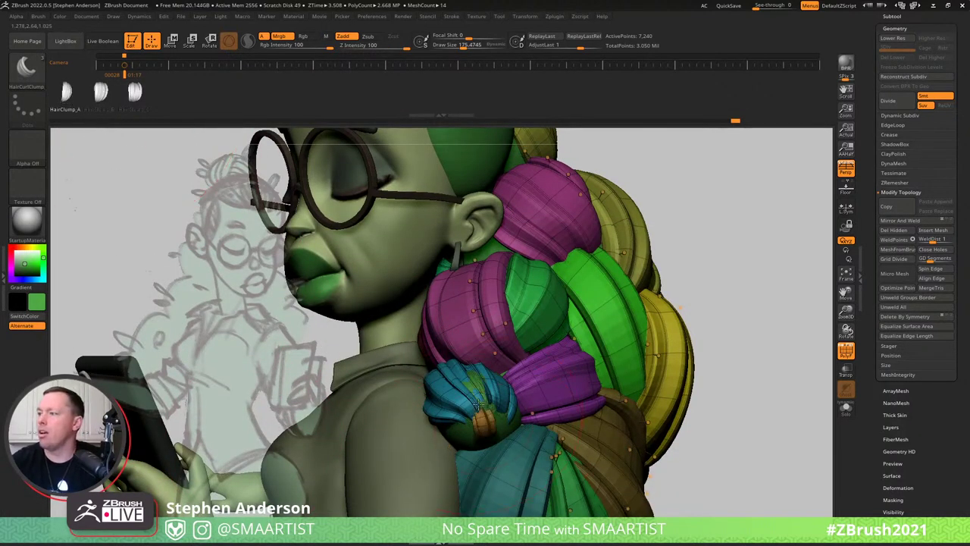
left_click_drag(477, 403, 426, 429)
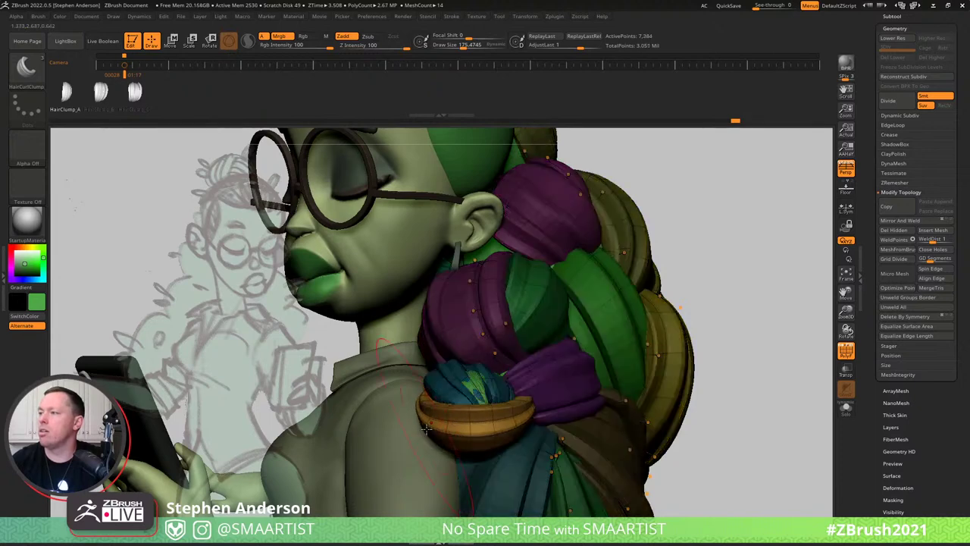
Rotate the inserted clump slightly with the gizmo so it follows the underside of the blue clump.
key("w")
right_click_drag(436, 418, 564, 418)
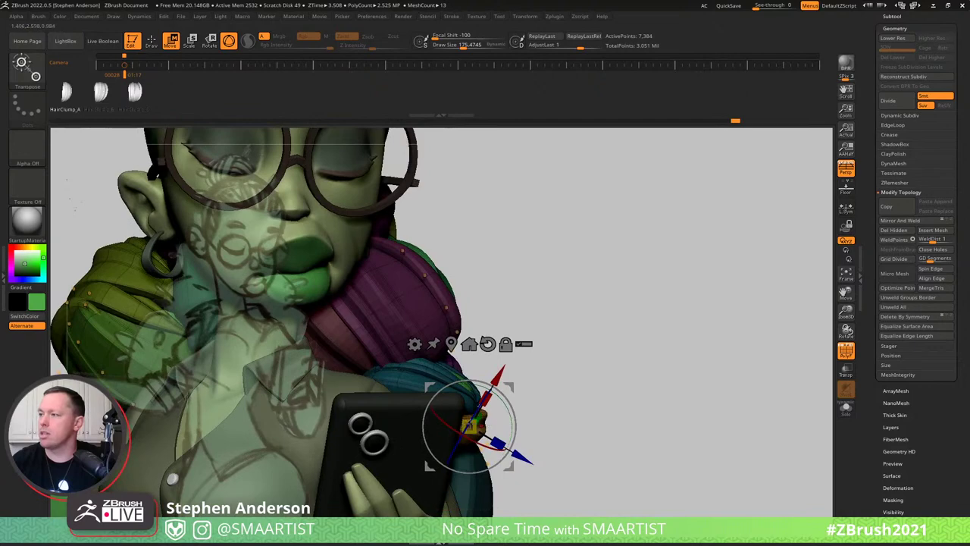
right_click_drag(682, 360, 541, 367)
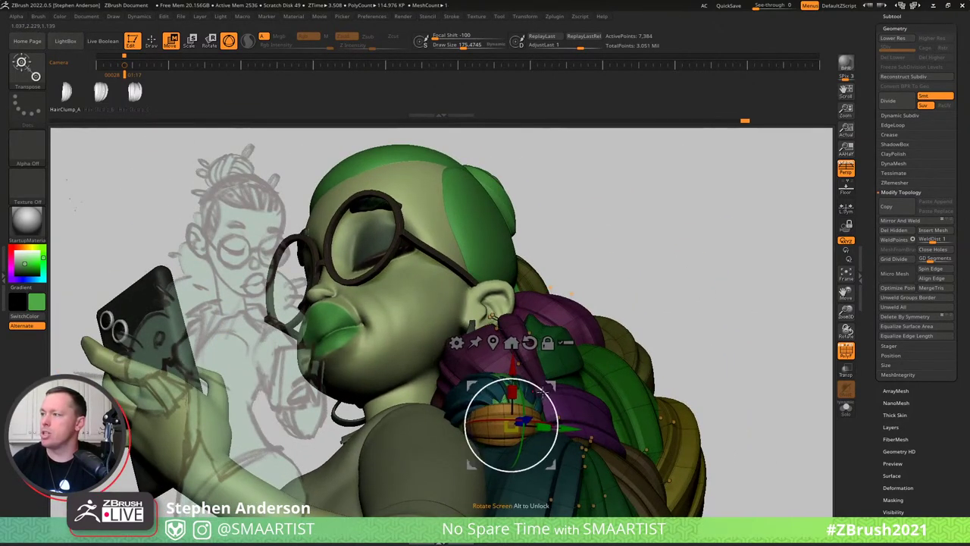
left_click_drag(543, 393, 536, 385)
key("q")
Reshape the orange clump under the blue one with the Move brush so it hugs the small sphere.
mouse_move(444, 371)
right_mouse_down()
mouse_move(463, 383)
mouse_move(455, 425)
right_mouse_up()
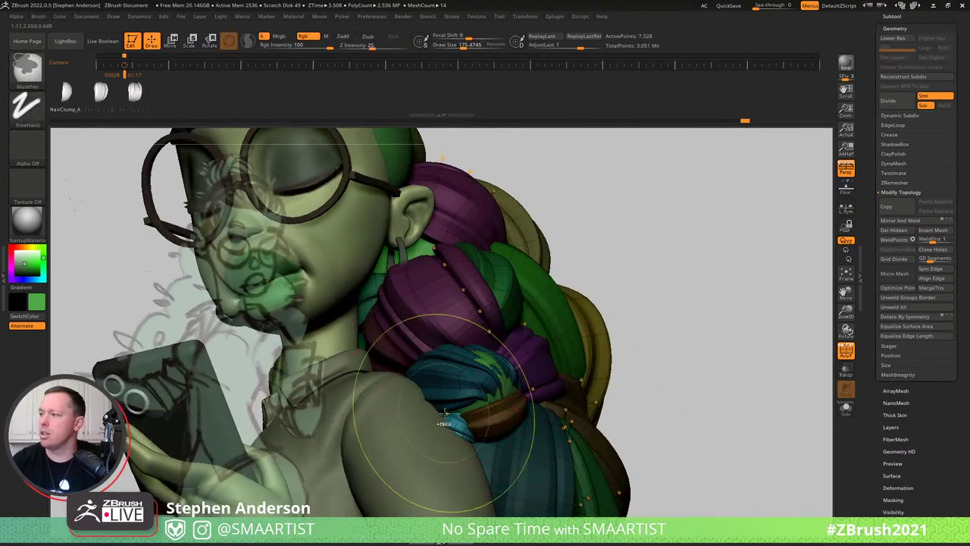
key("b")
key("m")
key("v")
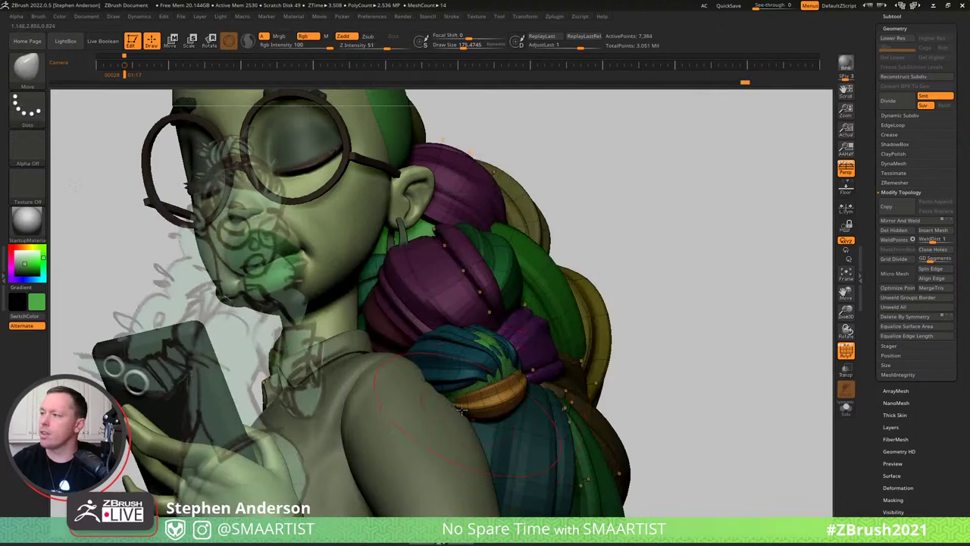
mouse_move(440, 414)
right_mouse_down()
mouse_move(561, 378)
mouse_move(539, 426)
mouse_move(557, 406)
mouse_move(634, 387)
mouse_move(565, 394)
mouse_move(576, 398)
mouse_move(557, 407)
mouse_move(564, 403)
right_mouse_up()
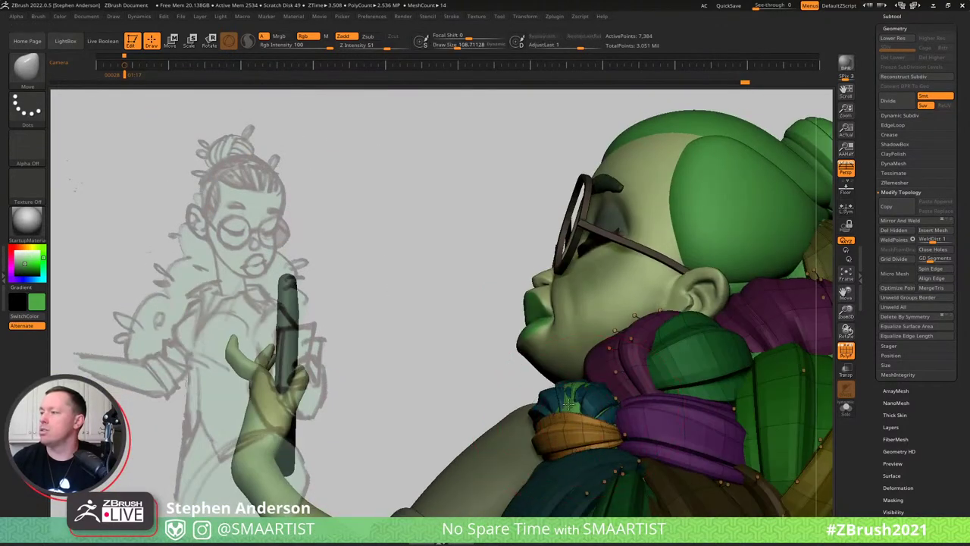
Select the Hair1_3 placeholder subtool, adjust its small sphere with the Move brush at size about 188, and reselect the Hair1_4 clumps.
left_click(575, 409, "alt")
mouse_move(584, 411)
right_mouse_down()
mouse_move(578, 386)
mouse_move(589, 381)
right_mouse_up()
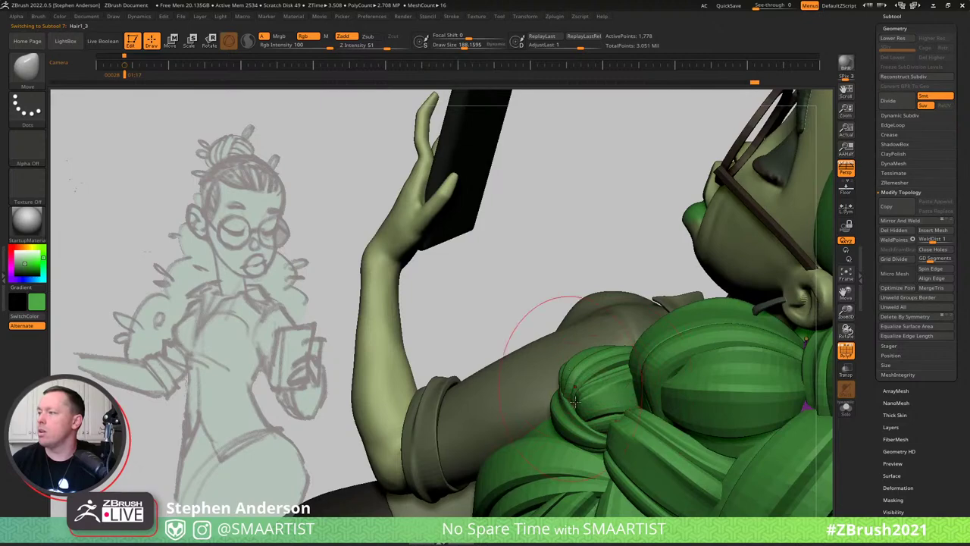
mouse_move(556, 400)
right_mouse_down()
mouse_move(504, 412)
mouse_move(500, 341)
right_mouse_up()
mouse_move(578, 424)
right_mouse_down()
mouse_move(650, 433)
mouse_move(672, 385)
mouse_move(598, 393)
right_mouse_up()
left_click(600, 382, "alt")
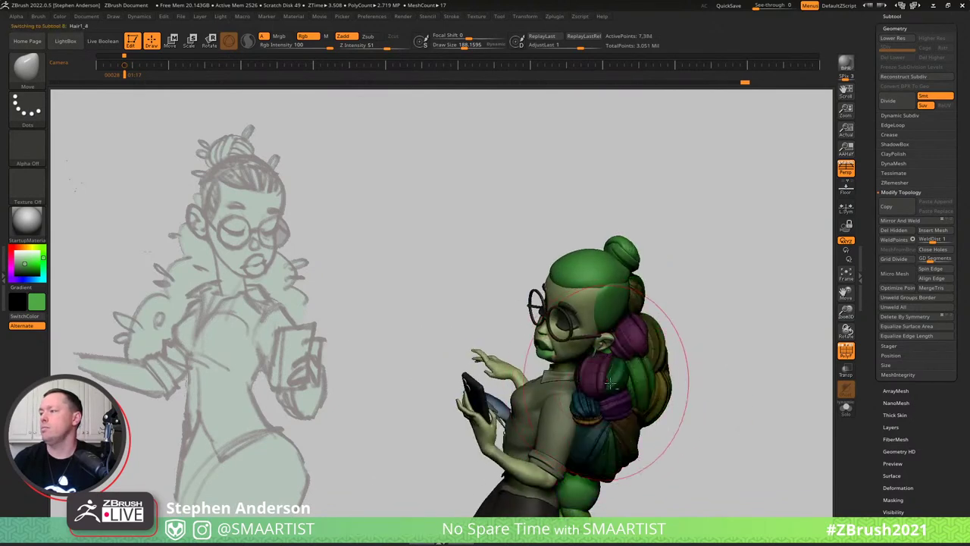
Hide the polyframe to examine the overall hair silhouette from the side and back, and turn the polyframe on again.
key("shift+f")
right_click_drag(691, 416, 692, 394)
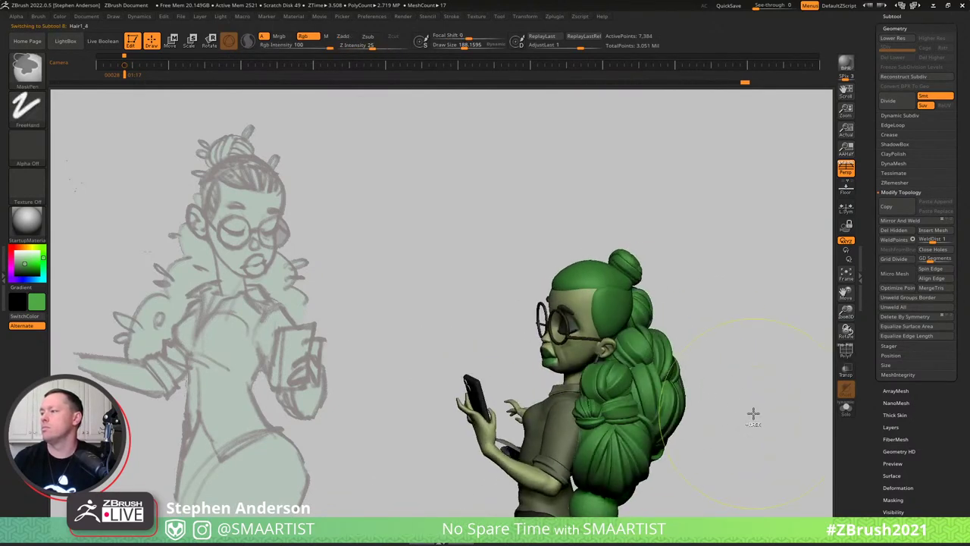
right_click_drag(753, 412, 693, 359)
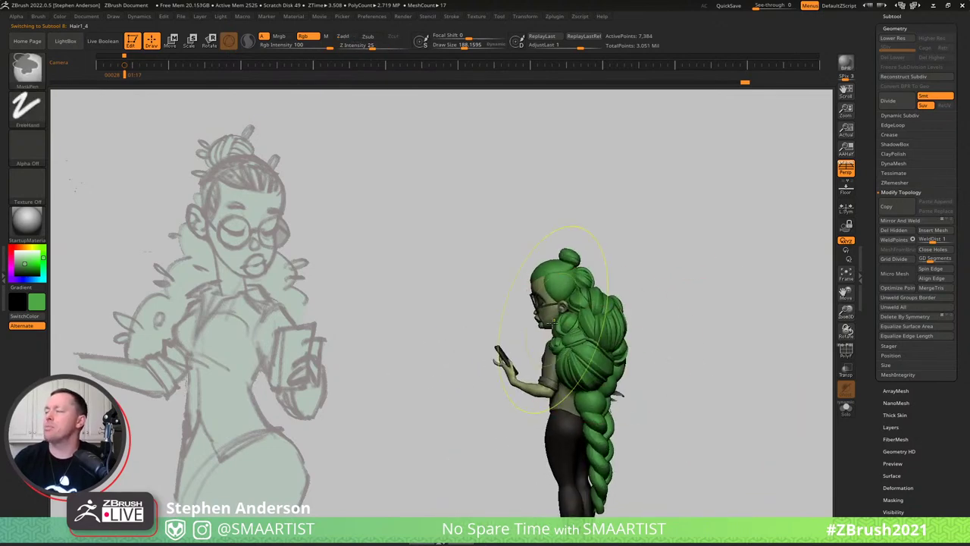
right_click_drag(573, 261, 521, 338, "ctrl")
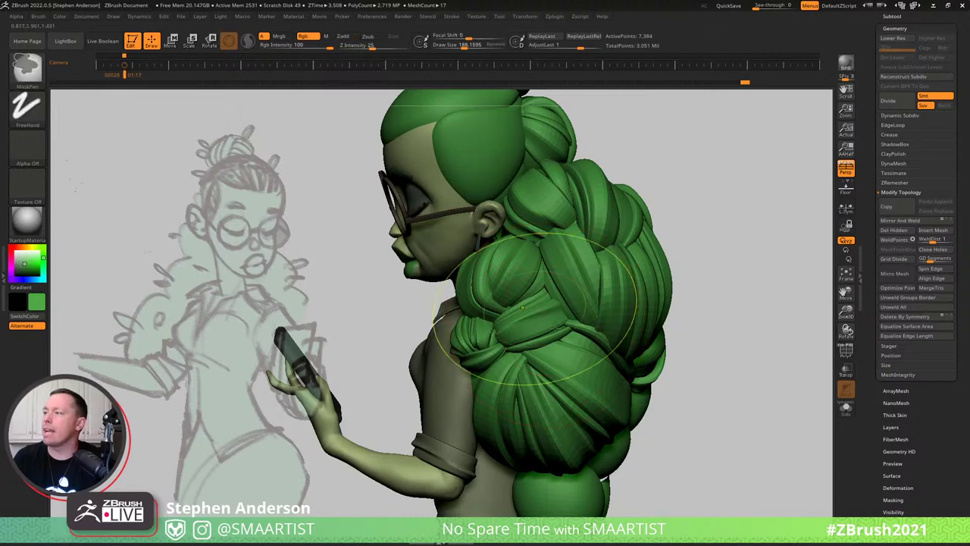
mouse_move(546, 324)
right_mouse_down("ctrl")
mouse_move(565, 336)
mouse_move(555, 328)
mouse_move(535, 339)
mouse_move(558, 324)
mouse_move(559, 333)
mouse_move(584, 337)
right_mouse_up("ctrl")
key("shift+f")
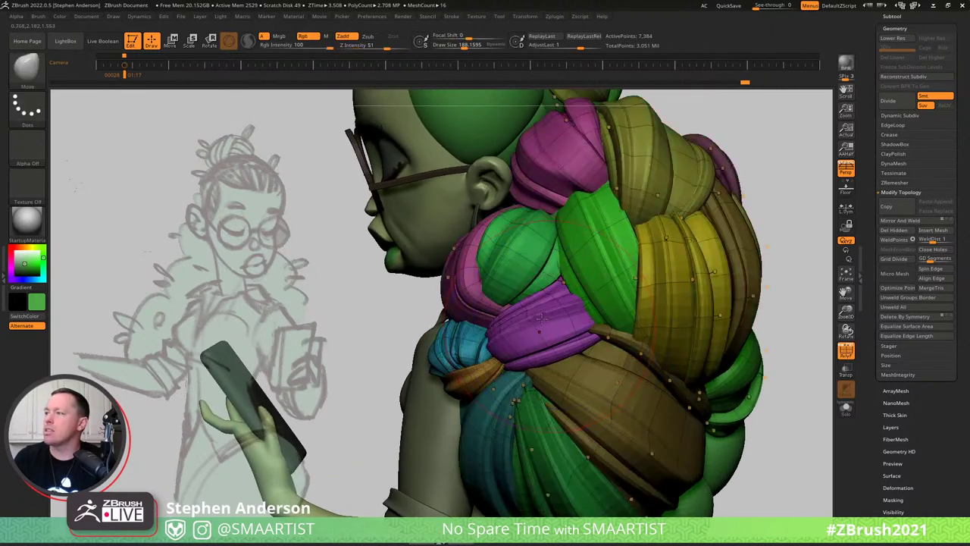
Mask every clump except the purple one behind the shoulder.
key("w")
left_click(533, 319, "ctrl")
key("q")
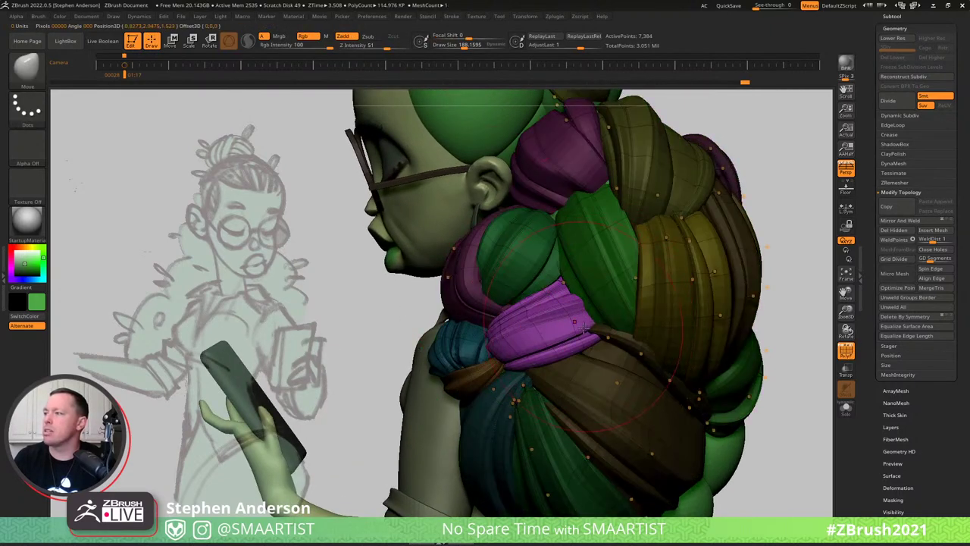
key("w")
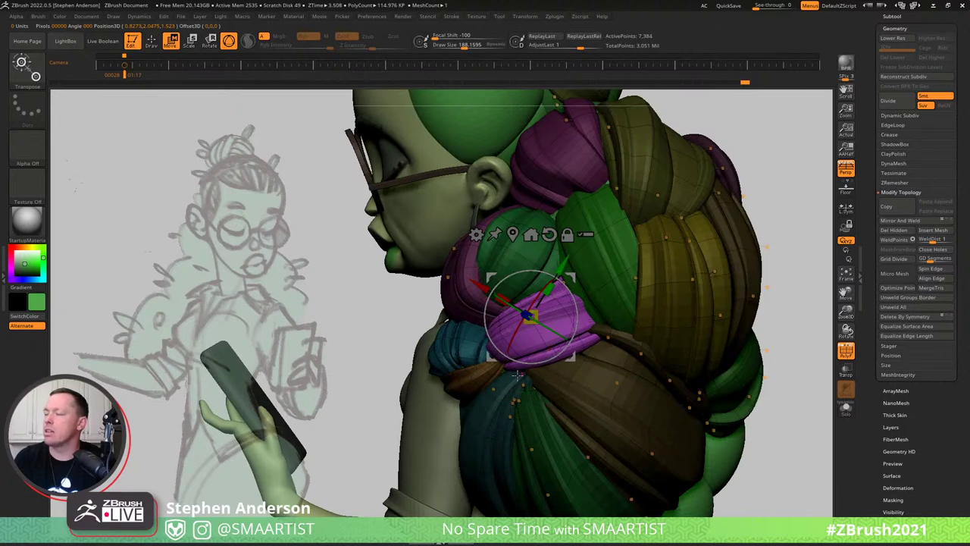
key("q")
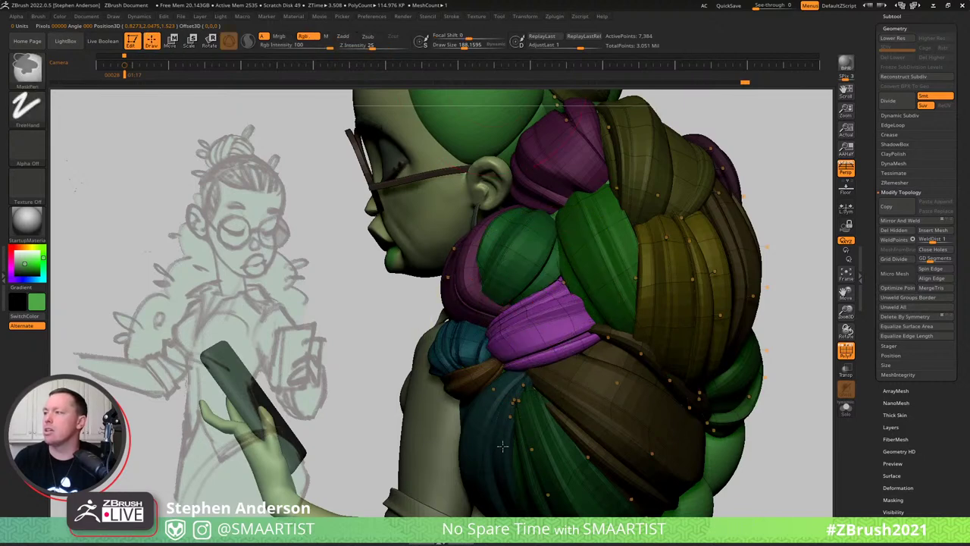
left_click_drag(482, 329, 585, 348, "ctrl")
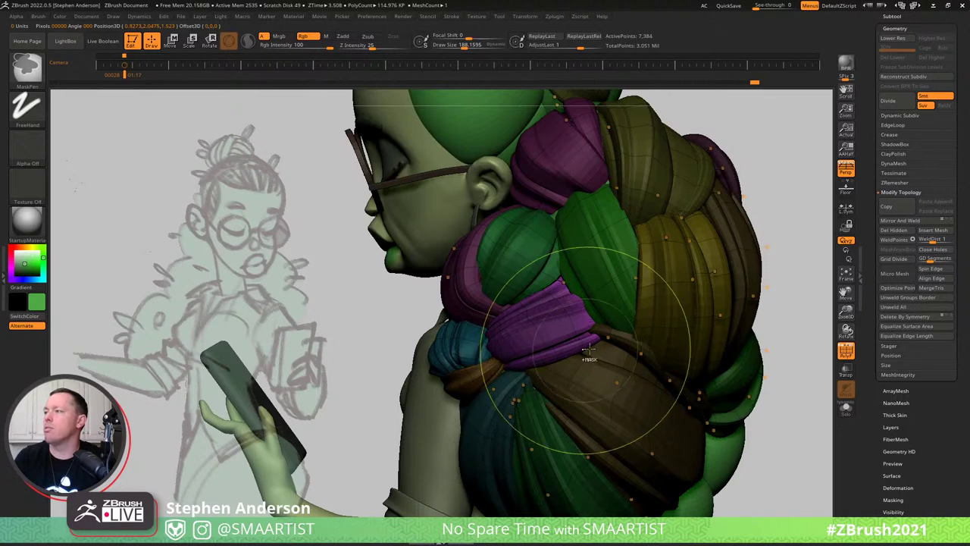
left_click_drag(661, 350, 693, 369, "ctrl")
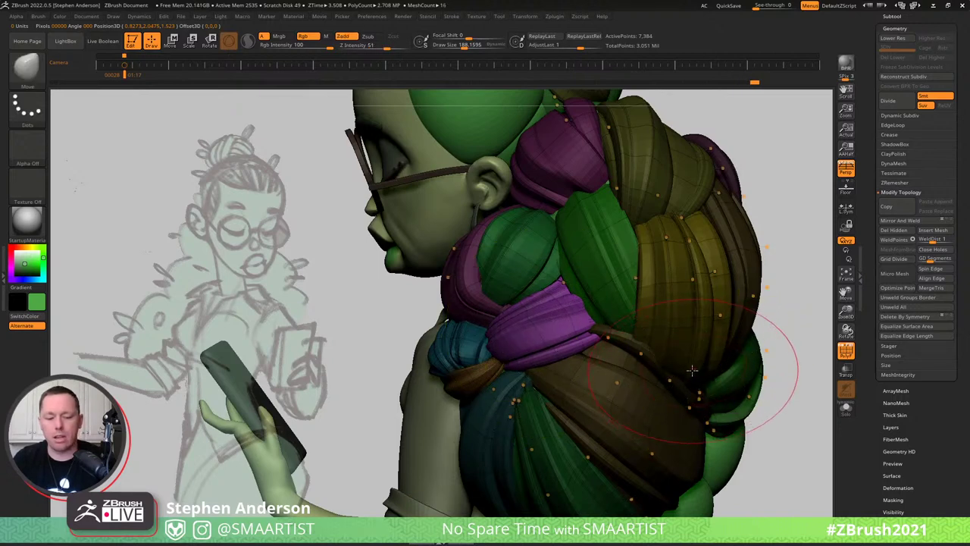
Adjust the end of the purple clump with the Transpose line to make it narrower.
key("w")
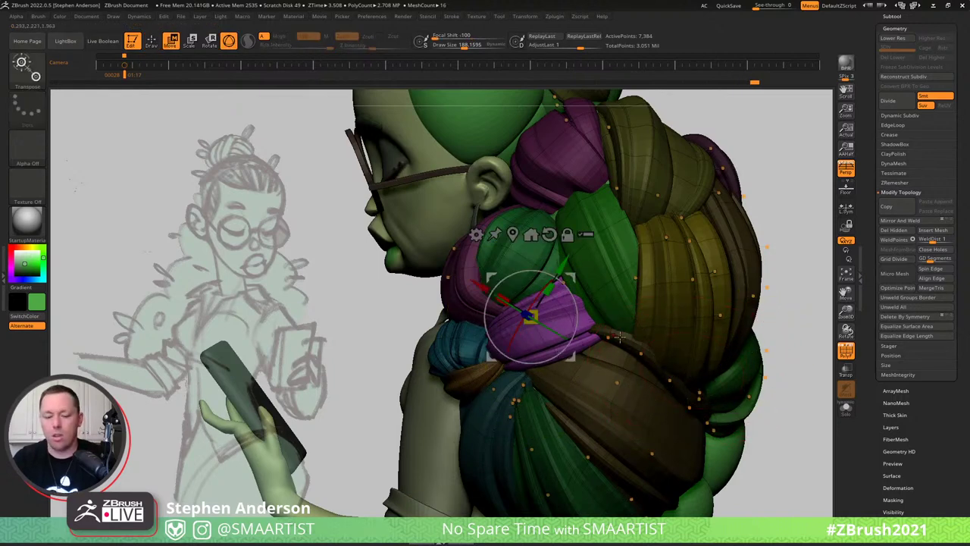
left_click_drag(558, 271, 583, 308)
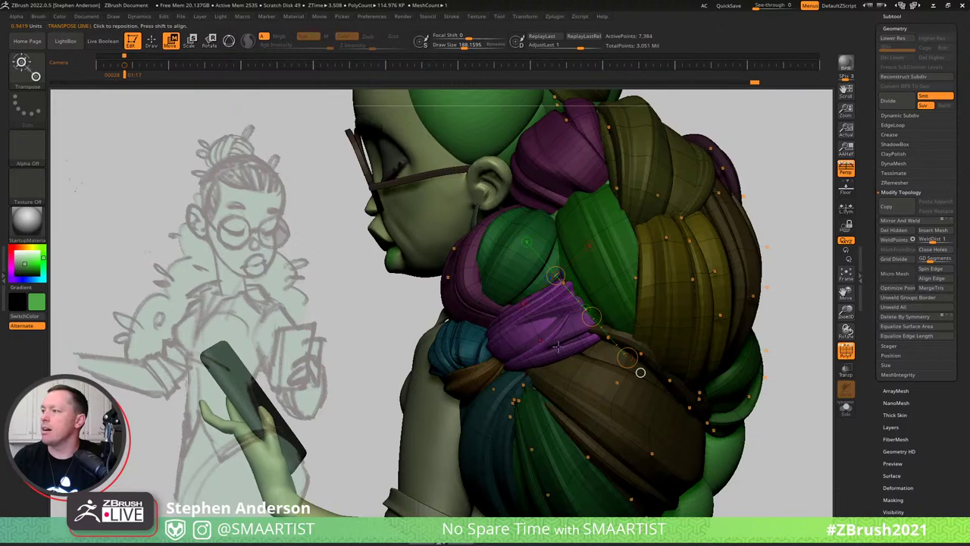
right_click_drag(528, 352, 559, 353)
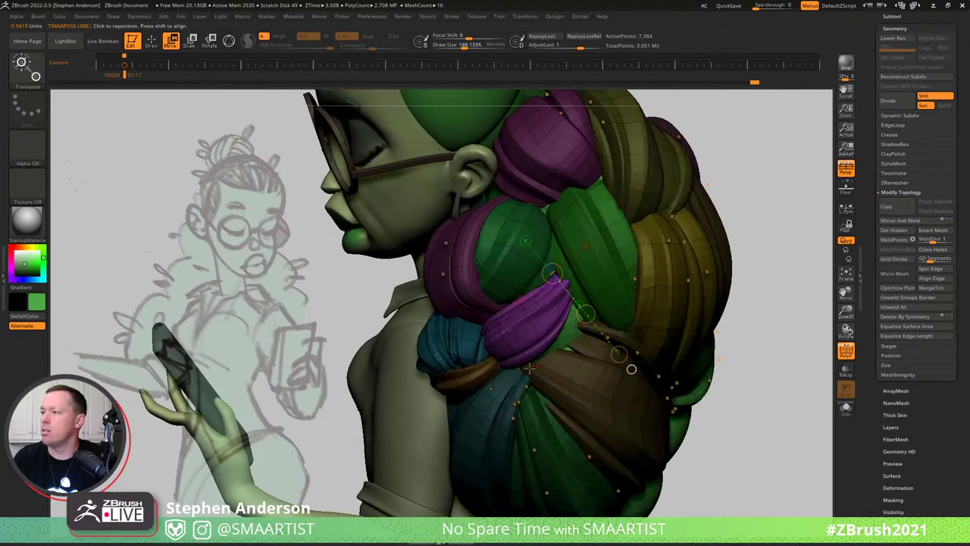
Reshape the purple clump with the Move brush against its neighbours and clear the mask on the other clumps.
key("b")
key("m")
key("v")
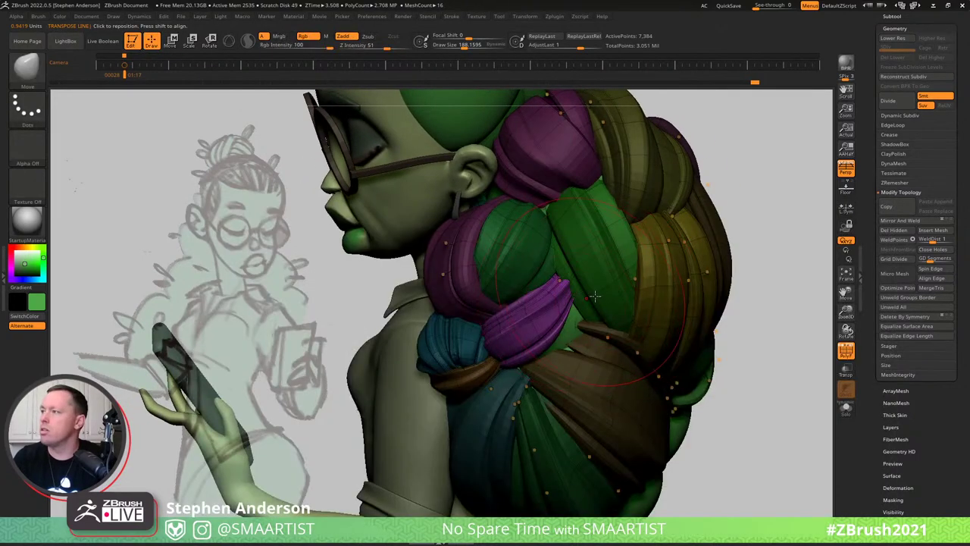
right_click_drag(598, 301, 568, 304)
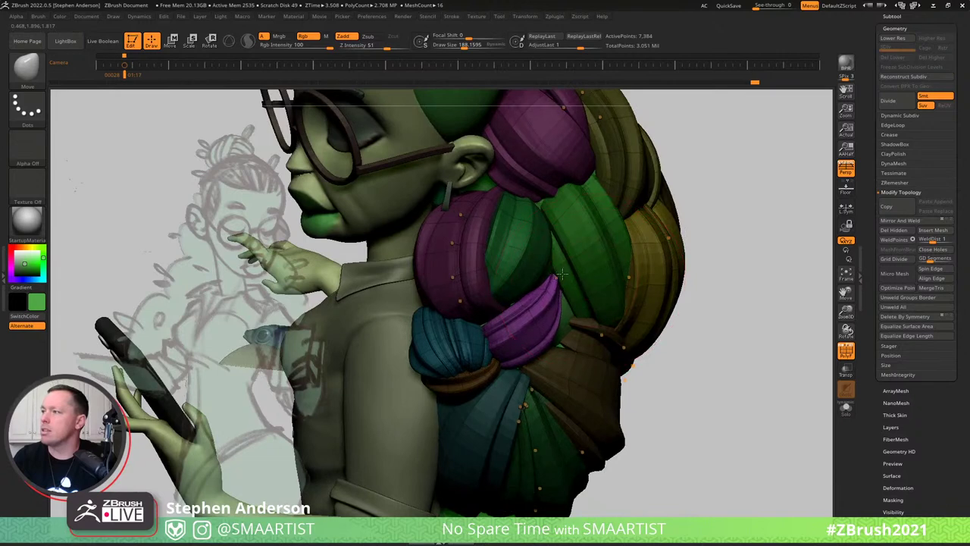
key("shift+d")
right_click_drag(755, 322, 563, 341)
key("d")
left_click_drag(511, 365, 532, 363)
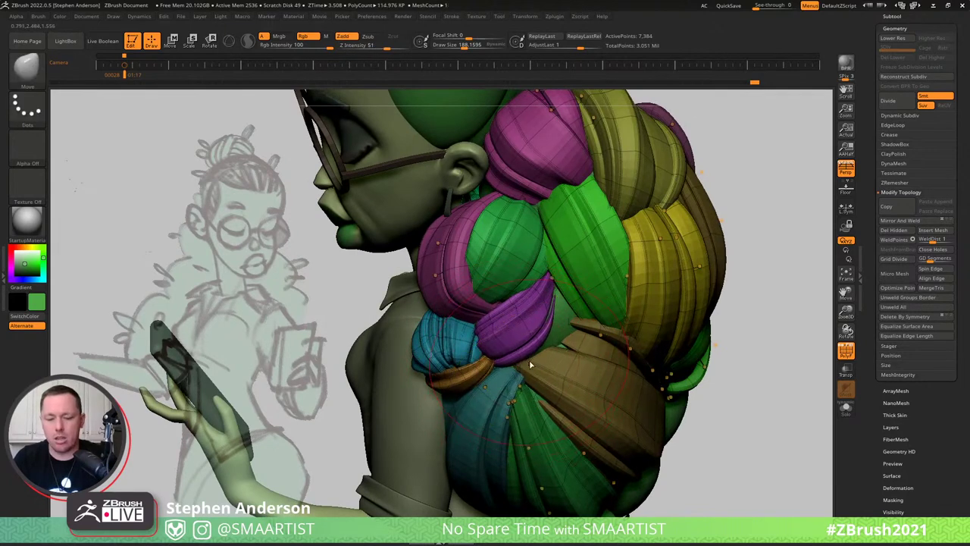
Switch to the Move Topological brush and nudge the lower edge of the purple clump.
key("b")
key("m")
key("t")
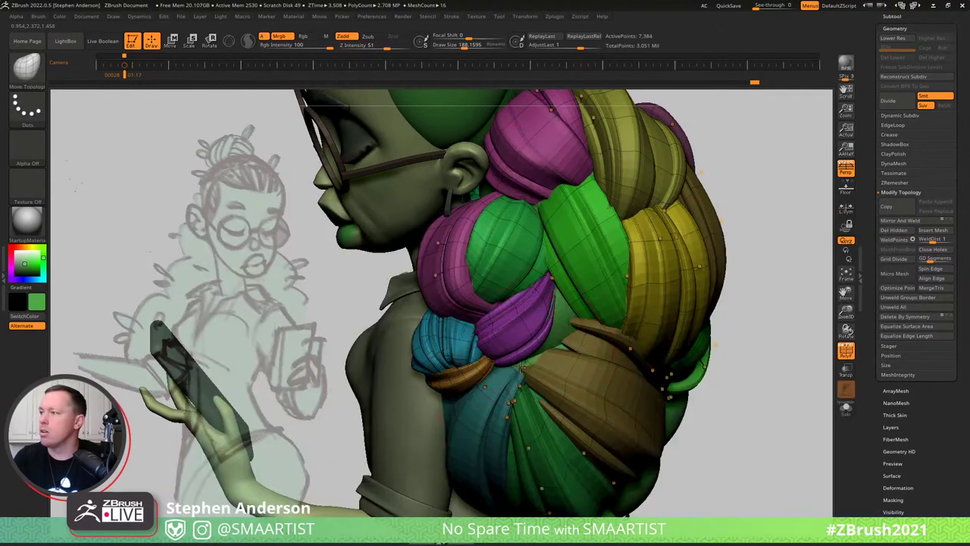
left_click_drag(519, 362, 512, 357)
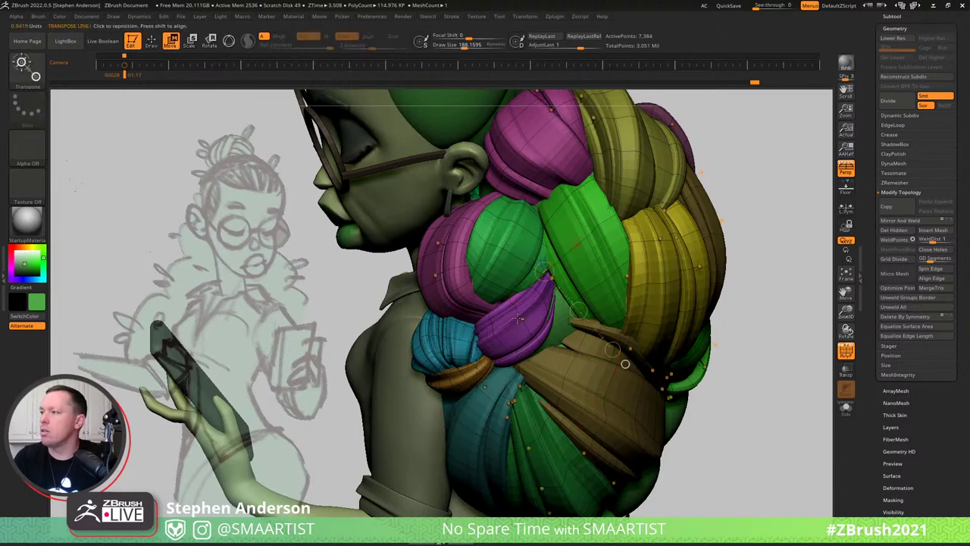
Reshape the purple clump's lower edge against the blue and brown clumps with the Move brush and clear the mask.
left_click(532, 335, "alt")
key("b")
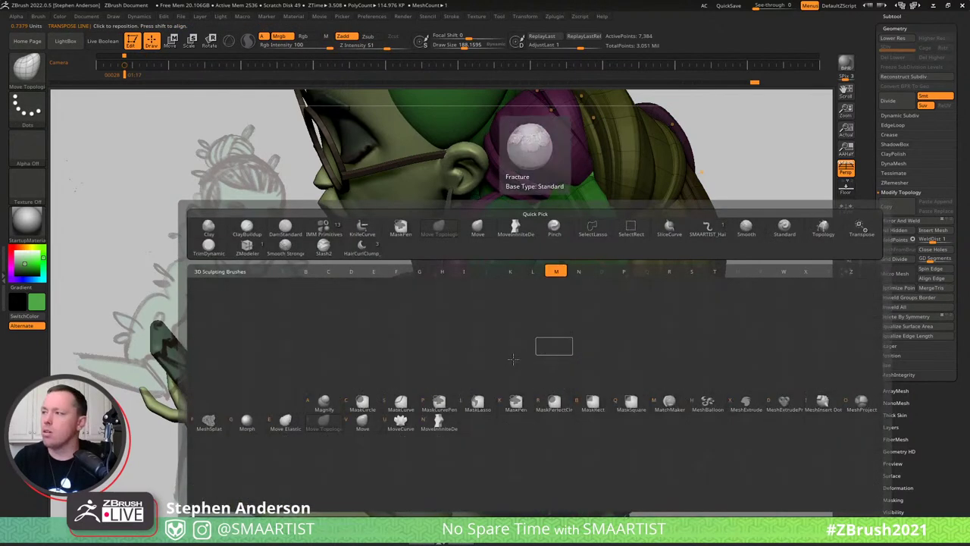
key("m")
key("v")
mouse_move(535, 338)
left_mouse_down()
mouse_move(523, 365)
mouse_move(499, 337)
mouse_move(486, 347)
left_mouse_up()
mouse_move(532, 369)
left_mouse_down()
mouse_move(491, 324)
mouse_move(469, 325)
left_mouse_up()
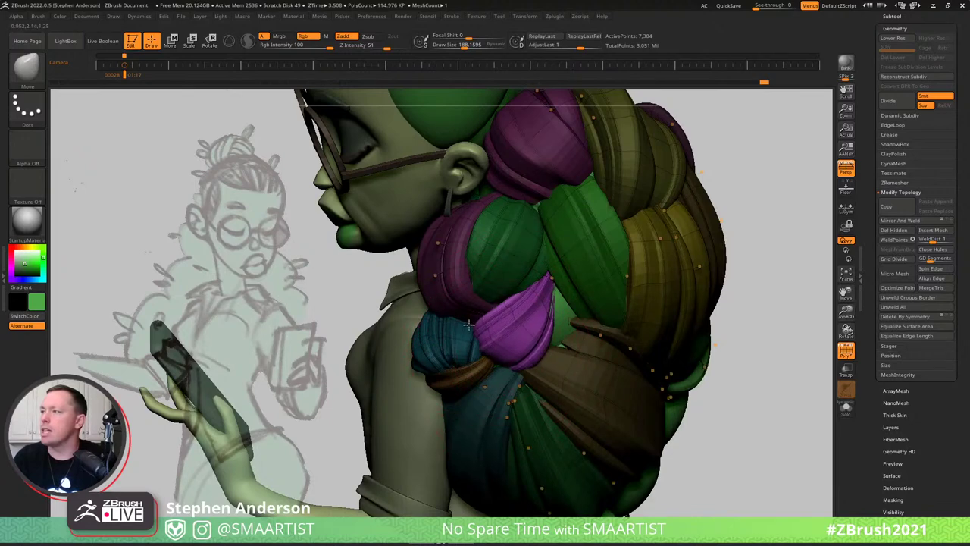
mouse_move(518, 364)
left_mouse_down()
mouse_move(528, 368)
mouse_move(480, 351)
left_mouse_up()
key("s")
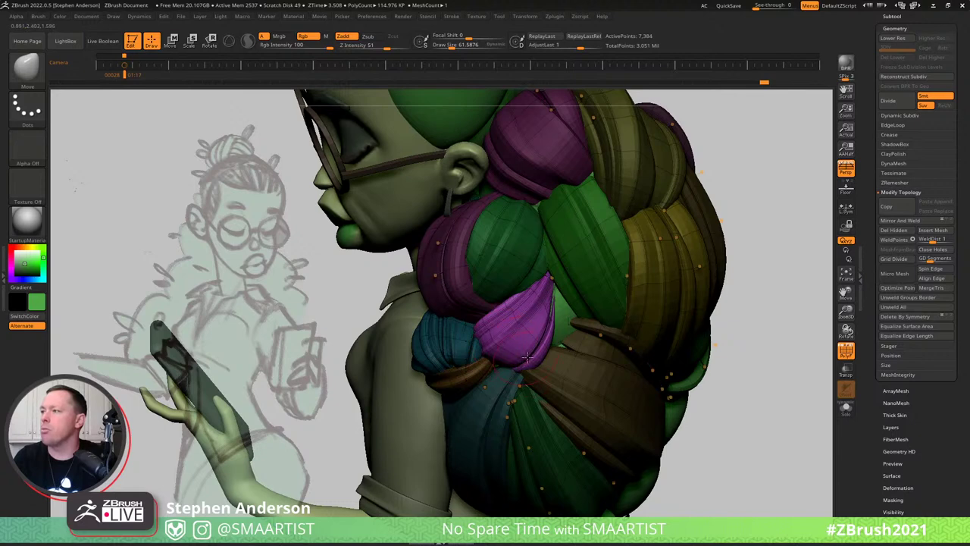
mouse_move(527, 356)
right_mouse_down()
mouse_move(536, 361)
mouse_move(501, 356)
right_mouse_up()
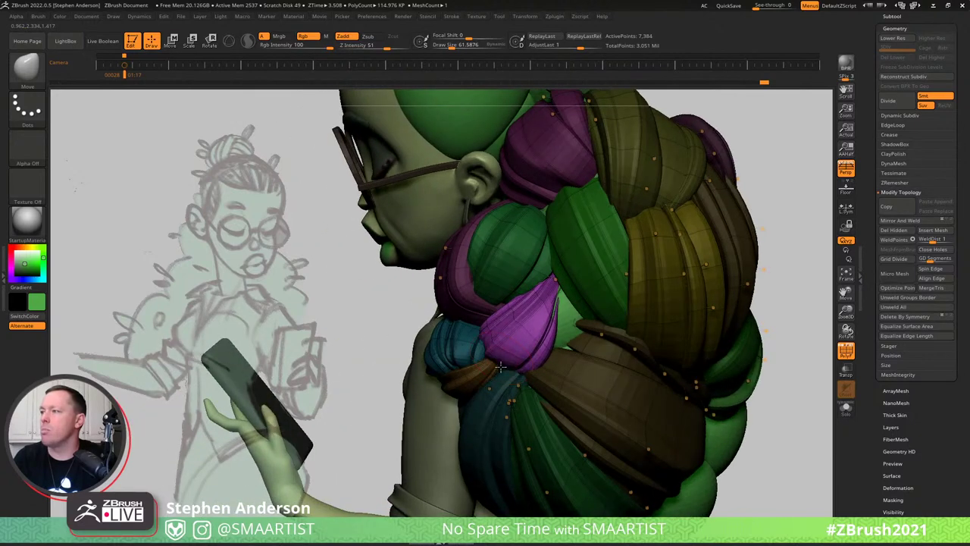
right_click_drag(553, 317, 563, 288)
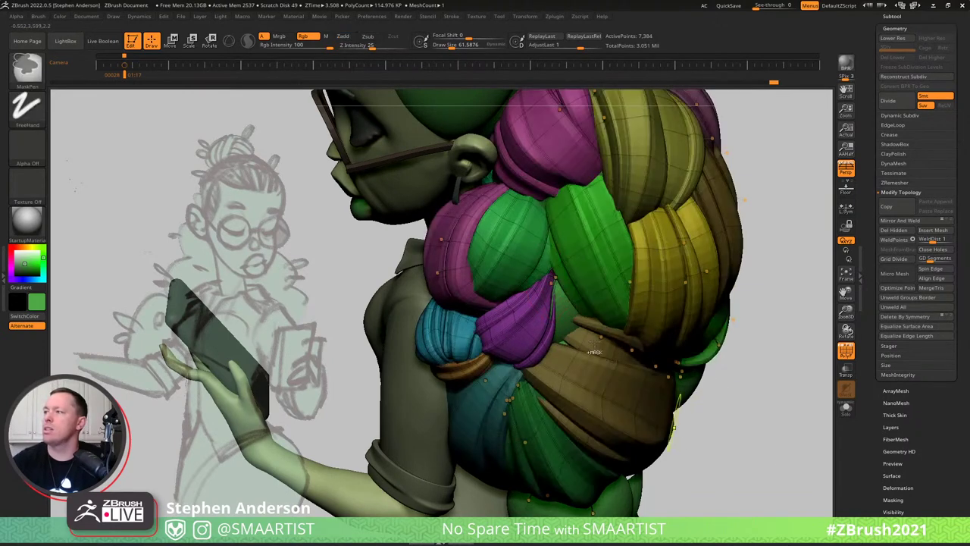
left_click(757, 448, "ctrl")
Insert a HairClump_A strand clump into the gap between the purple, green and brown clumps.
key("b")
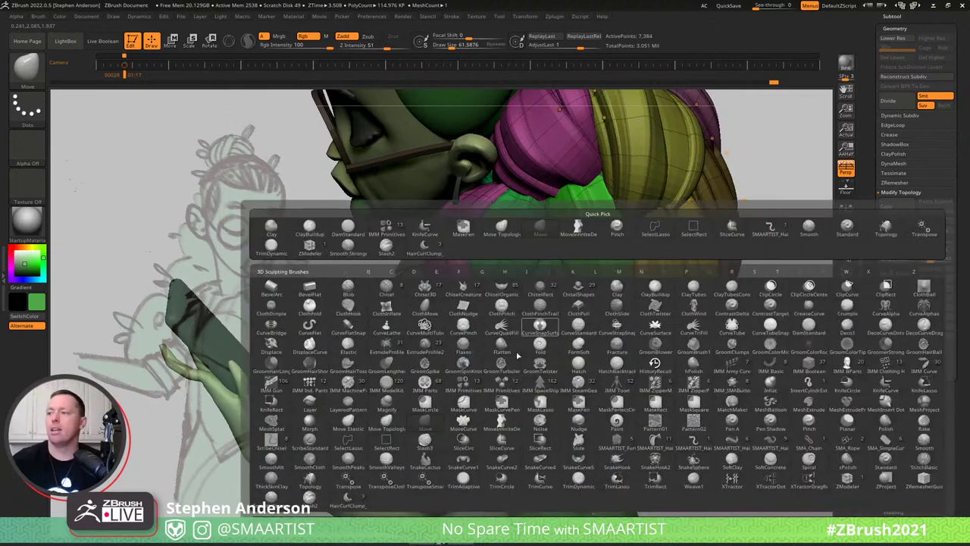
left_click(349, 503)
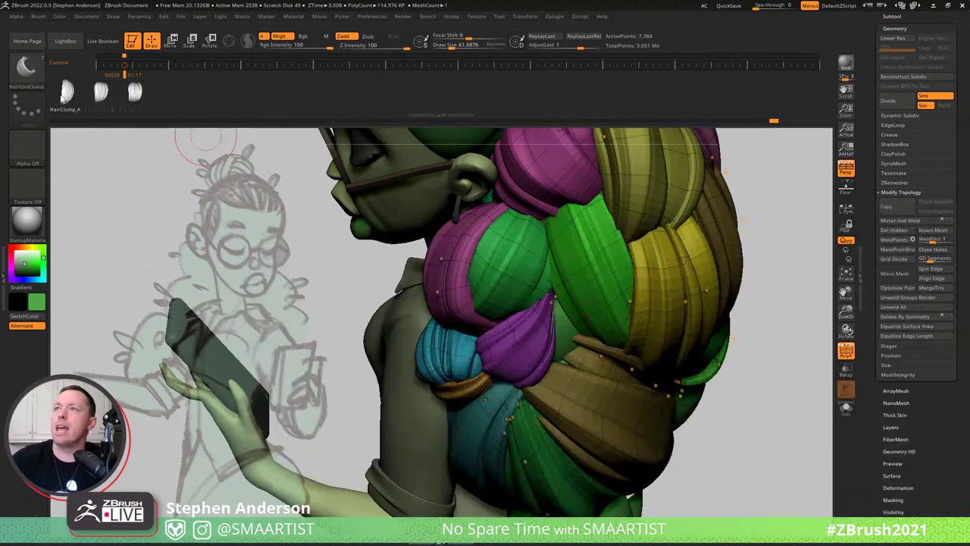
left_click_drag(565, 335, 574, 366)
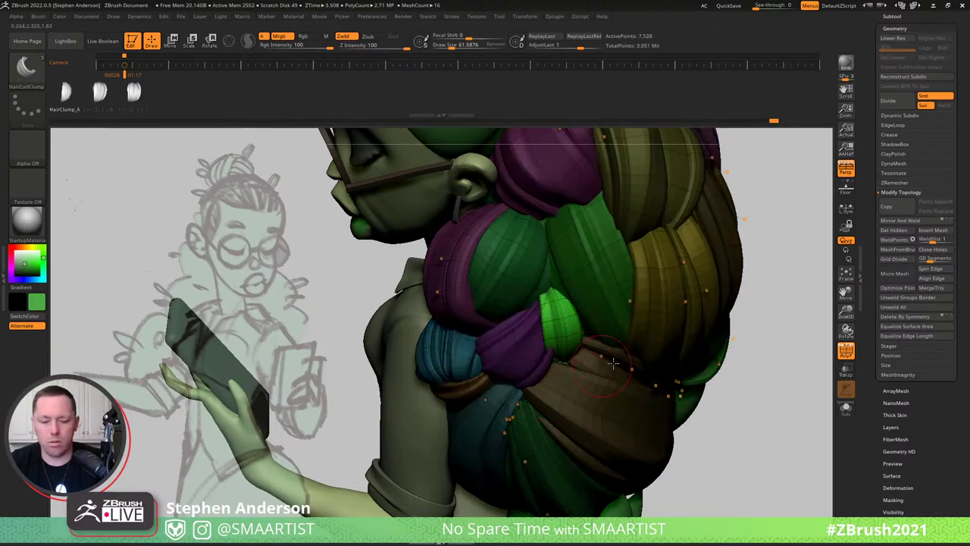
Fit the newly inserted green clump against the purple clump with the Move brush and clear the mask on the other clumps.
key("b")
key("m")
key("v")
right_click_drag(575, 327, 547, 331)
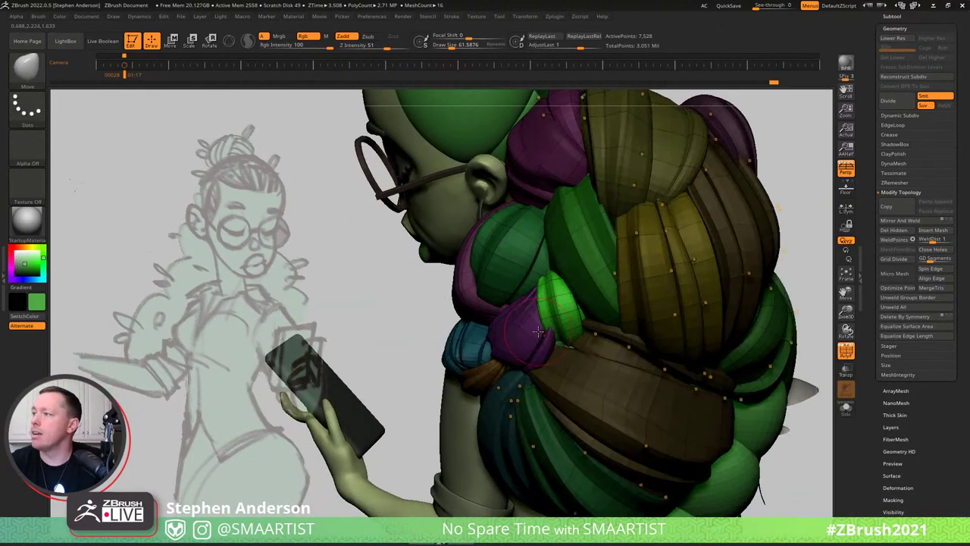
key("s")
left_click_drag(539, 331, 546, 332)
mouse_move(547, 335)
right_mouse_down()
mouse_move(562, 347)
mouse_move(583, 309)
mouse_move(539, 281)
right_mouse_up()
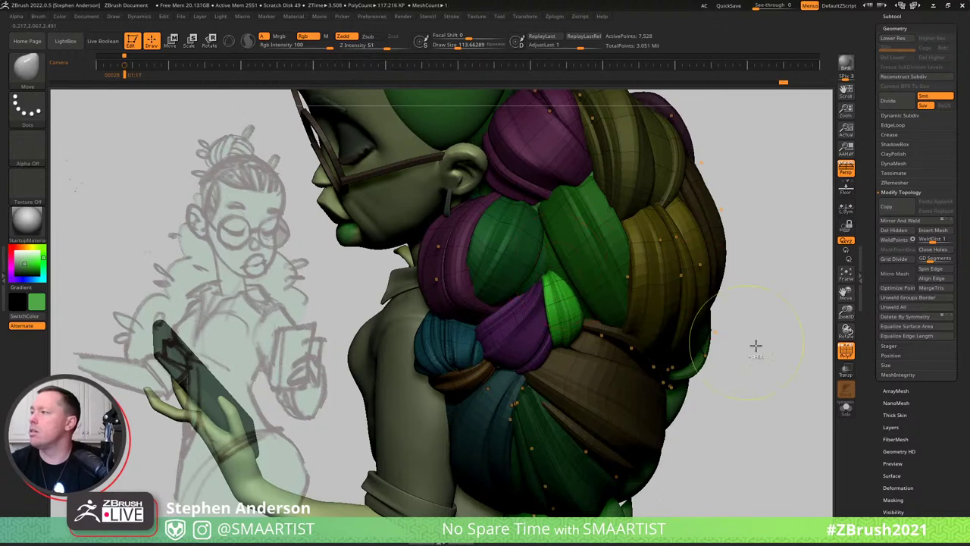
left_click_drag(756, 347, 768, 379, "ctrl")
Examine the whole hairstyle from several angles and inspect the topology of the bun on top of the head.
right_click_drag(761, 409, 671, 264, "ctrl")
key("shift+f")
mouse_move(714, 240)
right_mouse_down()
mouse_move(684, 245)
mouse_move(732, 242)
mouse_move(717, 256)
right_mouse_up()
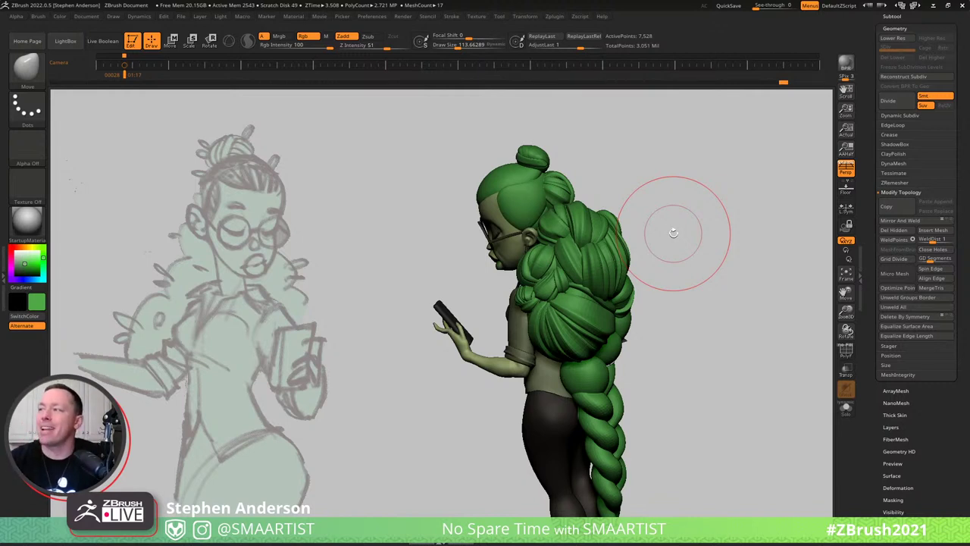
mouse_move(628, 217)
left_mouse_down()
mouse_move(563, 252)
mouse_move(584, 265)
mouse_move(565, 277)
mouse_move(578, 293)
mouse_move(531, 301)
left_mouse_up()
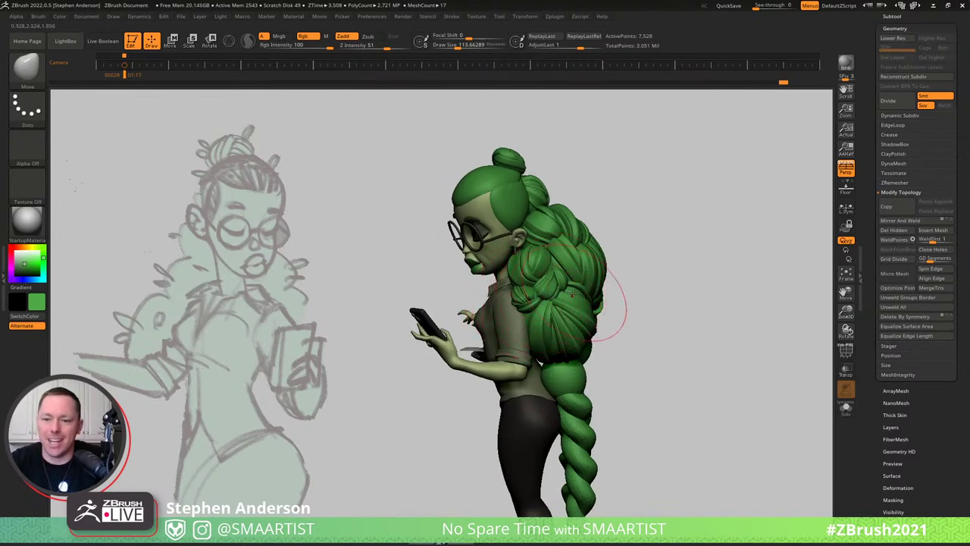
right_click_drag(568, 297, 566, 295)
mouse_move(567, 296)
left_mouse_down()
mouse_move(547, 286)
mouse_move(565, 296)
mouse_move(549, 292)
mouse_move(623, 278)
mouse_move(596, 275)
mouse_move(617, 230)
mouse_move(548, 307)
left_mouse_up()
mouse_move(528, 285)
right_mouse_down()
mouse_move(515, 267)
mouse_move(498, 287)
right_mouse_up()
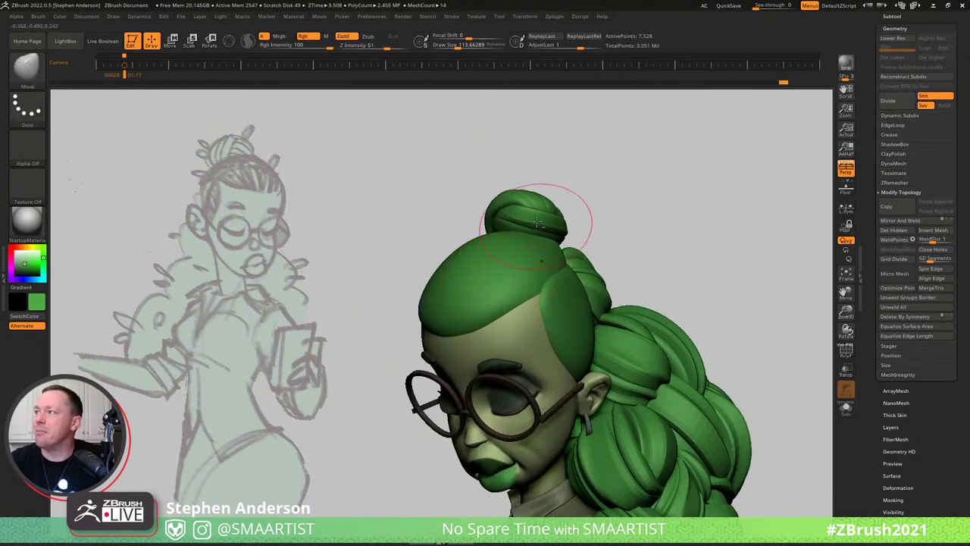
key("shift+f")
right_click_drag(532, 219, 641, 302, "ctrl")
key("b")
key("z")
key("m")
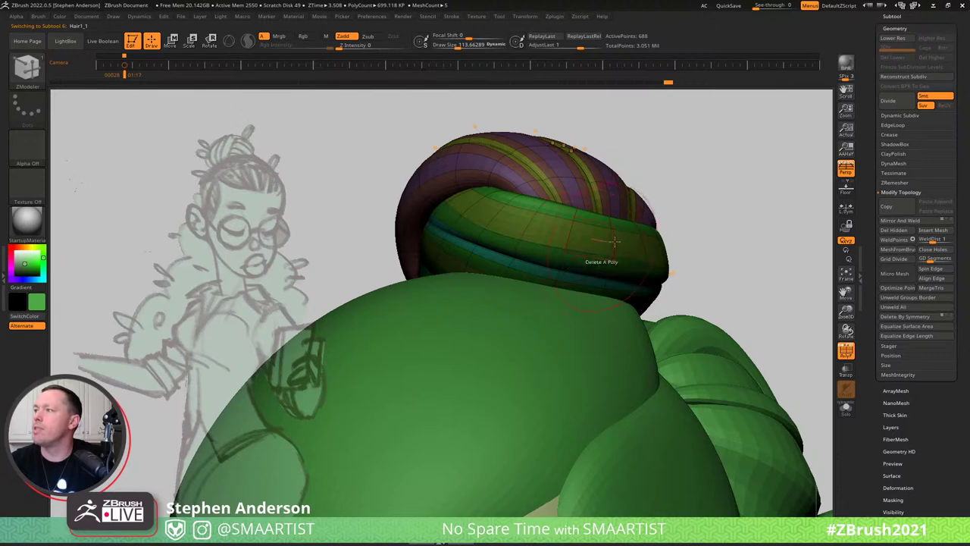
key("shift+f")
right_click_drag(607, 283, 459, 154, "ctrl")
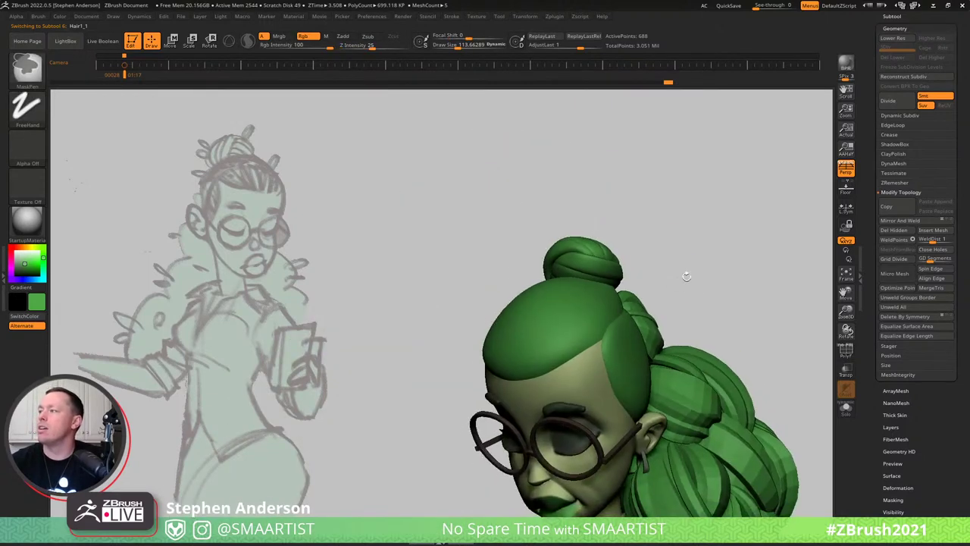
mouse_move(686, 277)
right_mouse_down()
mouse_move(604, 208)
mouse_move(623, 217)
mouse_move(606, 235)
mouse_move(598, 201)
mouse_move(580, 210)
mouse_move(676, 212)
mouse_move(648, 210)
mouse_move(647, 187)
mouse_move(663, 262)
right_mouse_up()
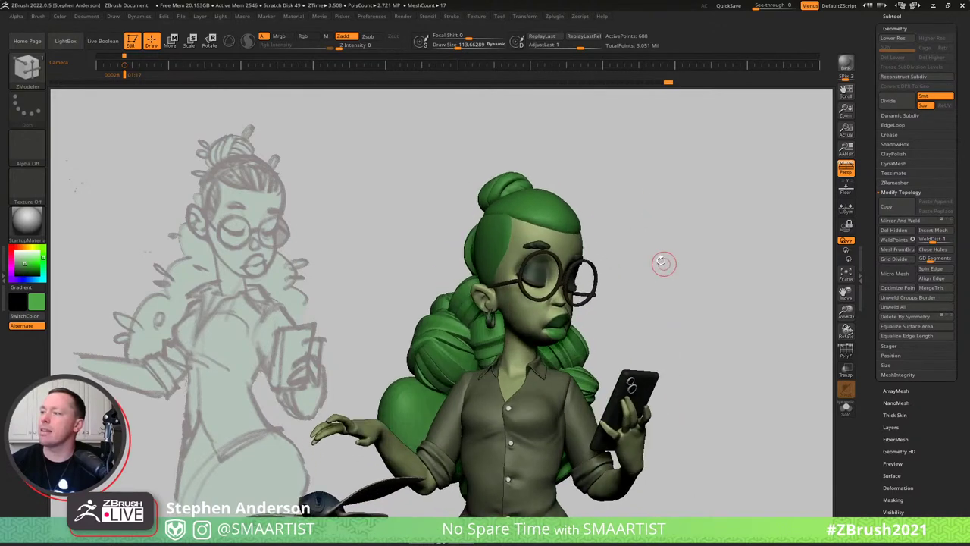
Solo the two brown clumps, give the upper one its own polygroup and show all the clumps again.
mouse_move(427, 358)
right_mouse_down()
mouse_move(548, 274)
mouse_move(471, 356)
mouse_move(481, 347)
right_mouse_up()
key("shift+f")
left_click(469, 347, "alt")
left_click(458, 339, "ctrl+shift")
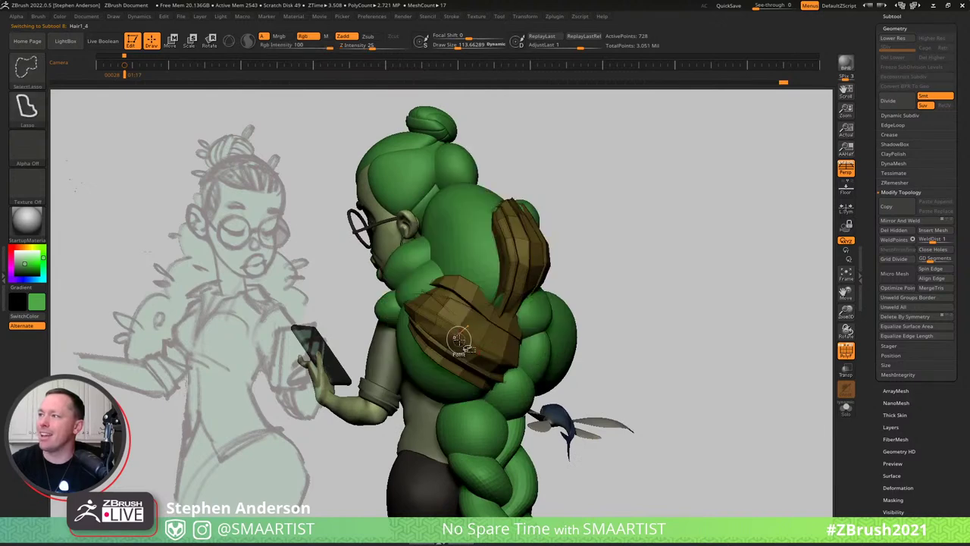
key("alt+s")
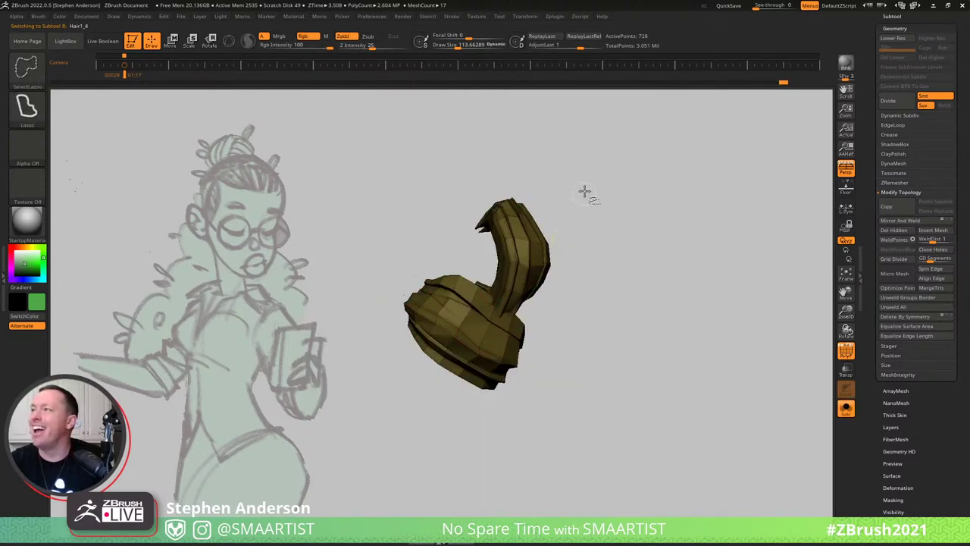
mouse_move(581, 166)
left_mouse_down("ctrl+shift")
mouse_move(434, 220)
mouse_move(616, 286)
mouse_move(694, 233)
left_mouse_up("ctrl+shift")
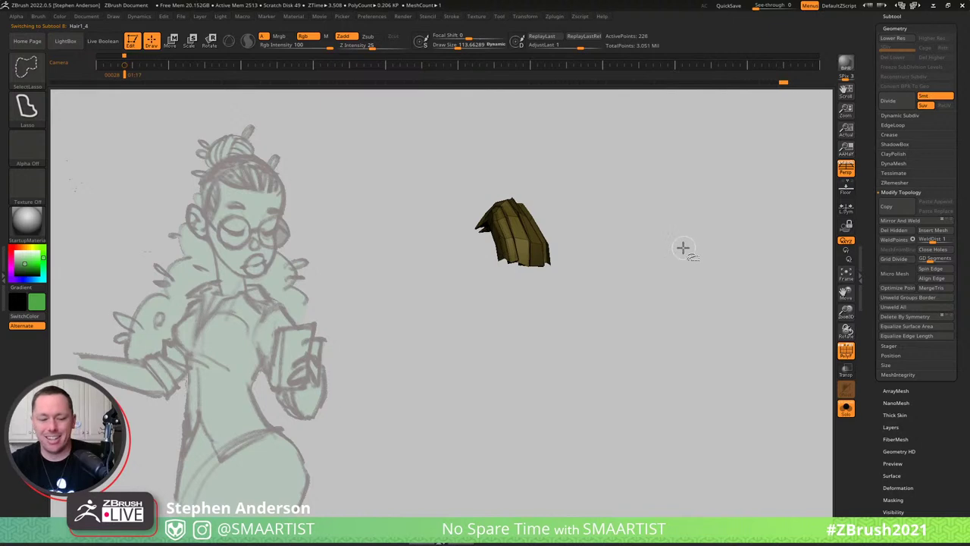
key("ctrl+shift+a")
left_click(657, 235, "ctrl+shift")
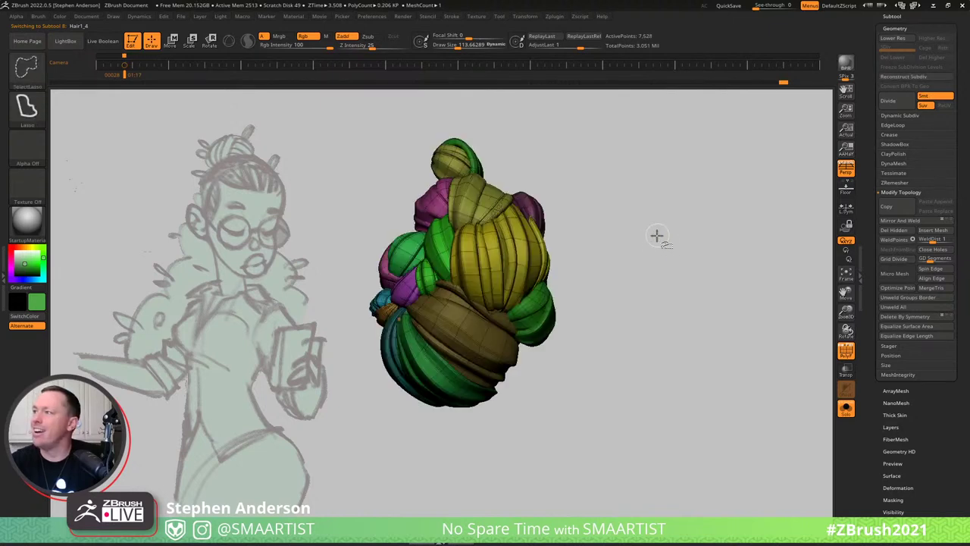
Mask all the hair except the large lower brown, green and teal clumps, and bring those three back into view.
left_click(459, 328, "ctrl+shift")
left_click(564, 368, "ctrl+shift")
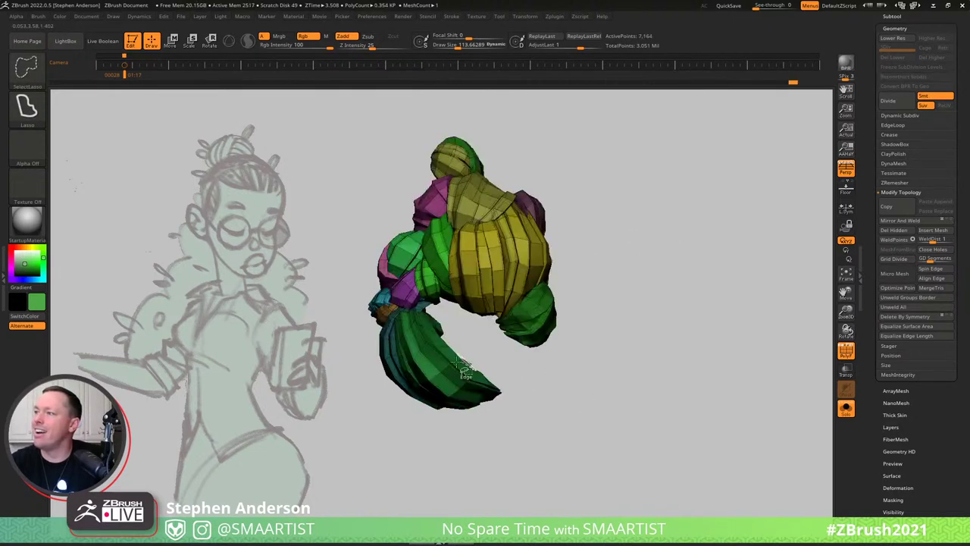
left_click(421, 356, "ctrl+alt+shift")
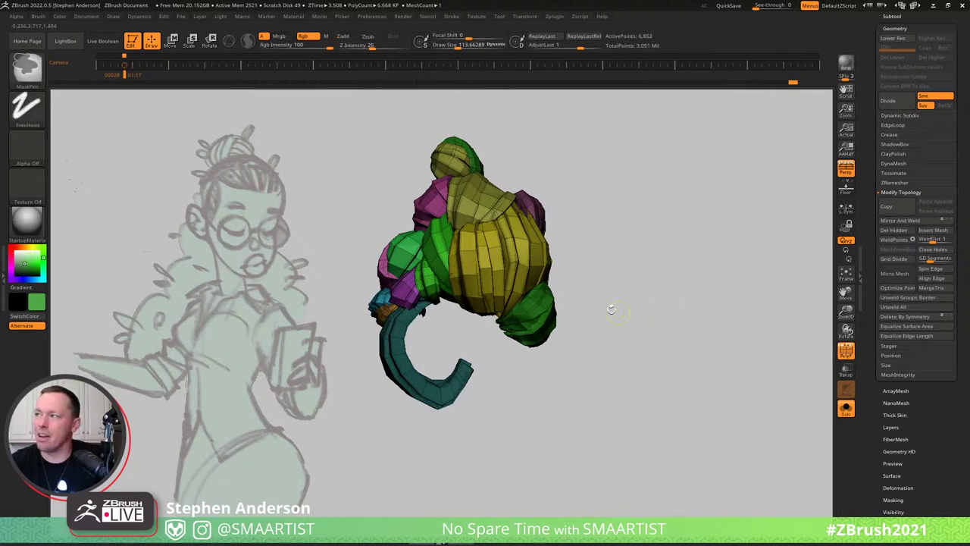
mouse_move(611, 309)
left_mouse_down()
mouse_move(639, 296)
mouse_move(578, 318)
left_mouse_up()
left_click(374, 341, "ctrl+alt+shift")
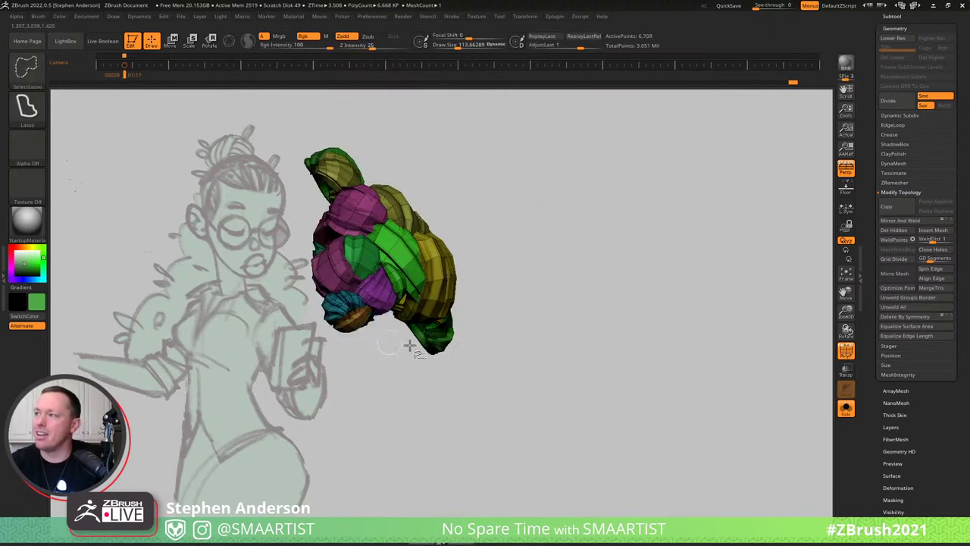
left_click(656, 285, "ctrl")
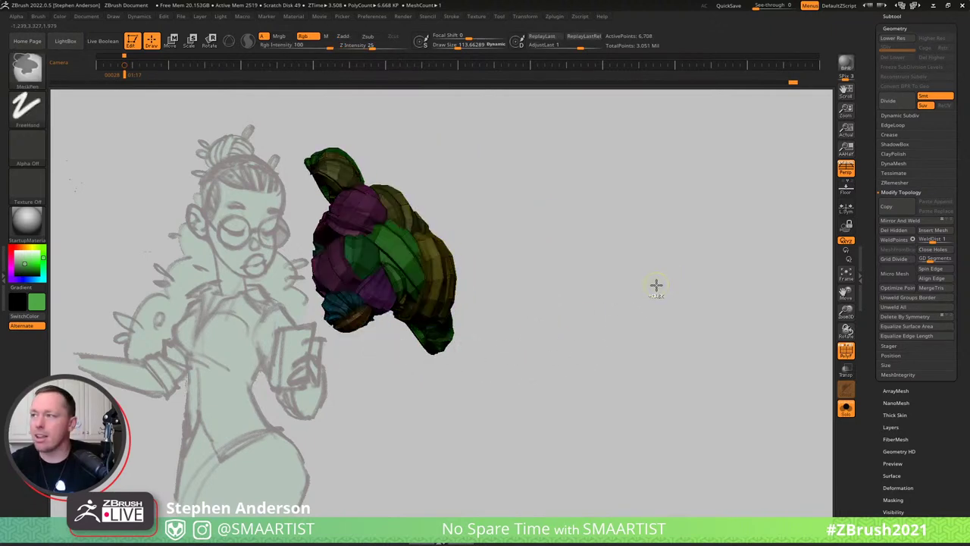
left_click(613, 273, "ctrl+shift")
Duplicate the unmasked brown, green and teal clumps sideways with the Gizmo and turn off Solo.
mouse_move(598, 251)
left_mouse_down()
mouse_move(550, 262)
mouse_move(611, 286)
left_mouse_up()
key("w")
key("y")
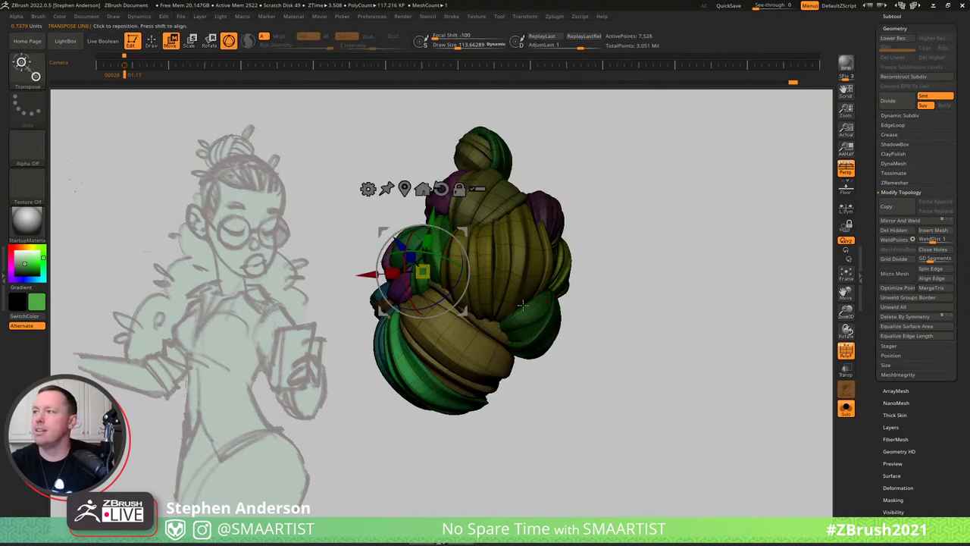
left_click_drag(523, 305, 558, 289)
left_click_drag(467, 232, 647, 233, "ctrl")
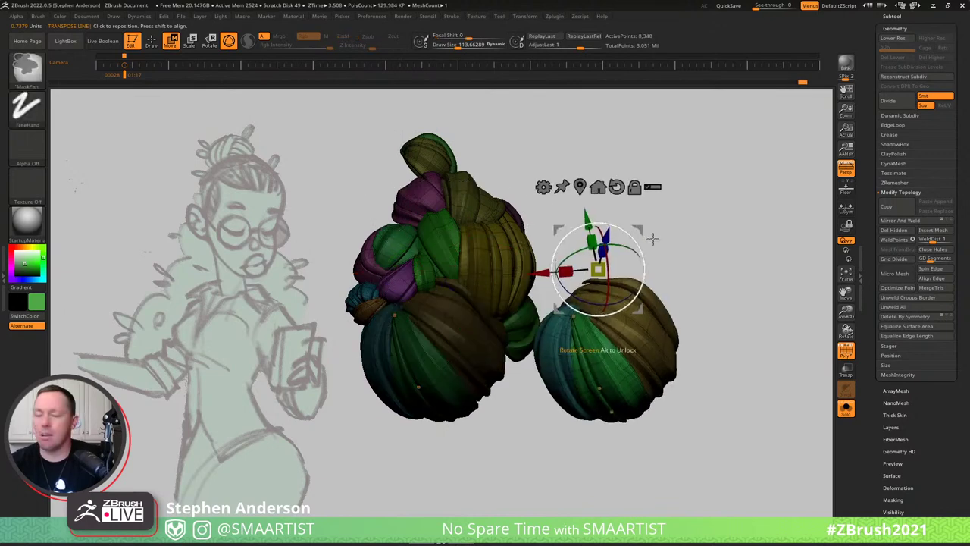
key("alt+s")
left_click_drag(712, 210, 678, 213)
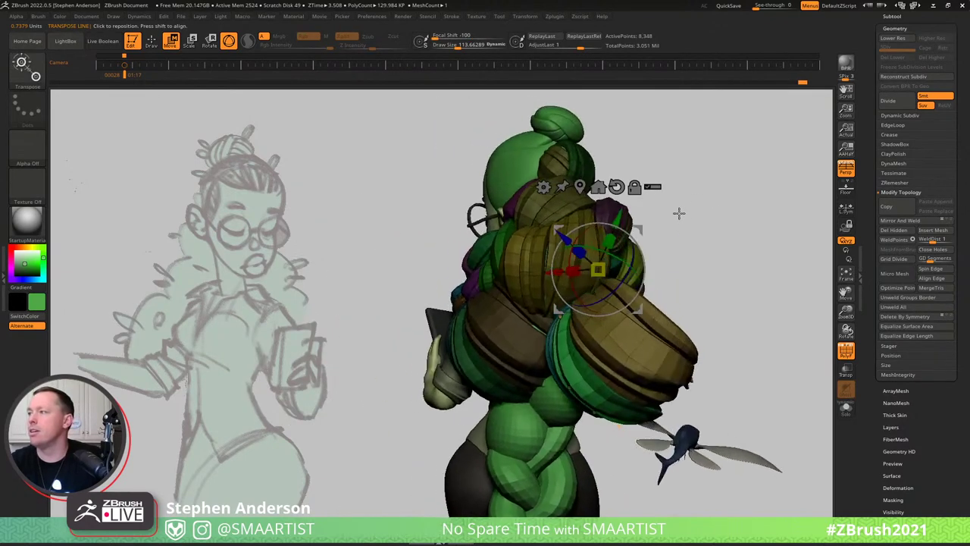
Reset the Gizmo orientation, then rotate and move the duplicated clumps onto the large sphere on the opposite side of the braid.
left_click(615, 187)
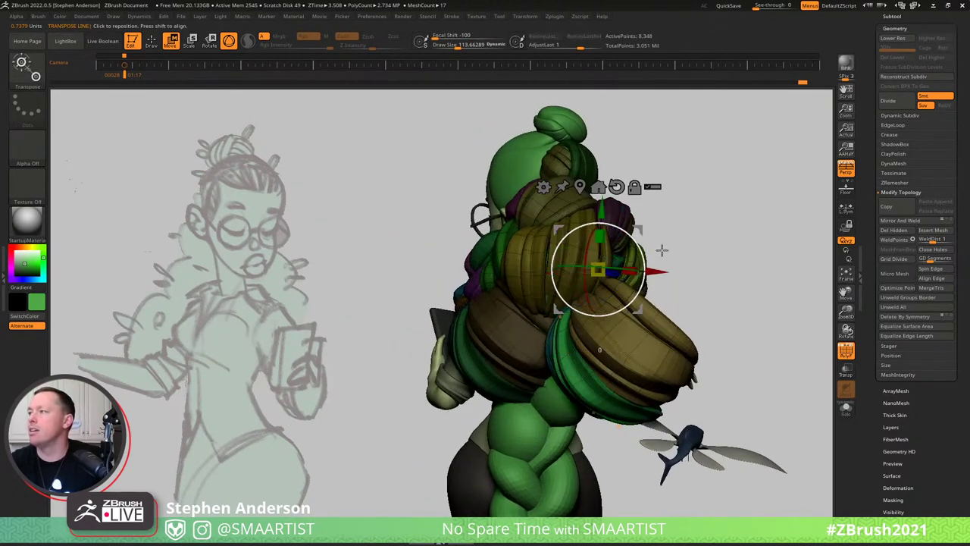
left_click_drag(662, 250, 657, 298)
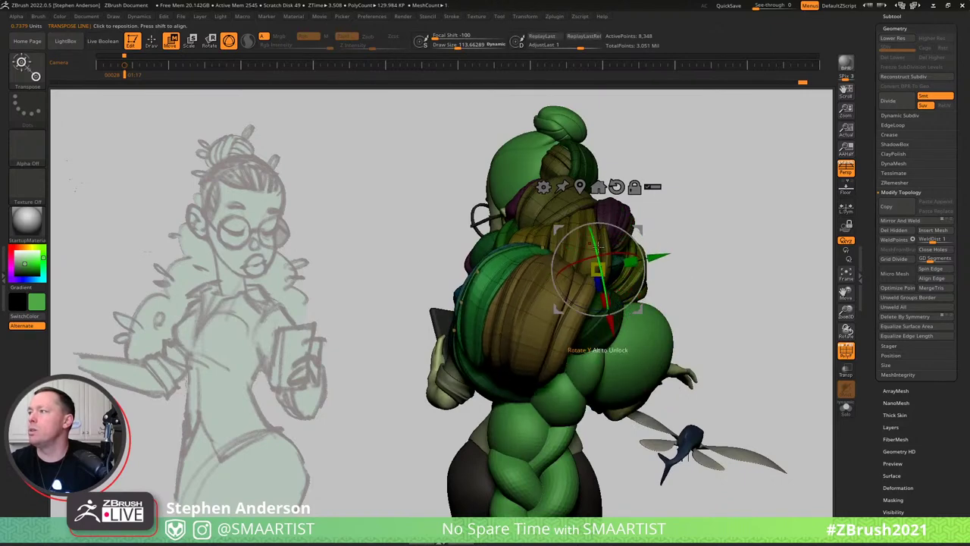
left_click_drag(598, 246, 606, 286)
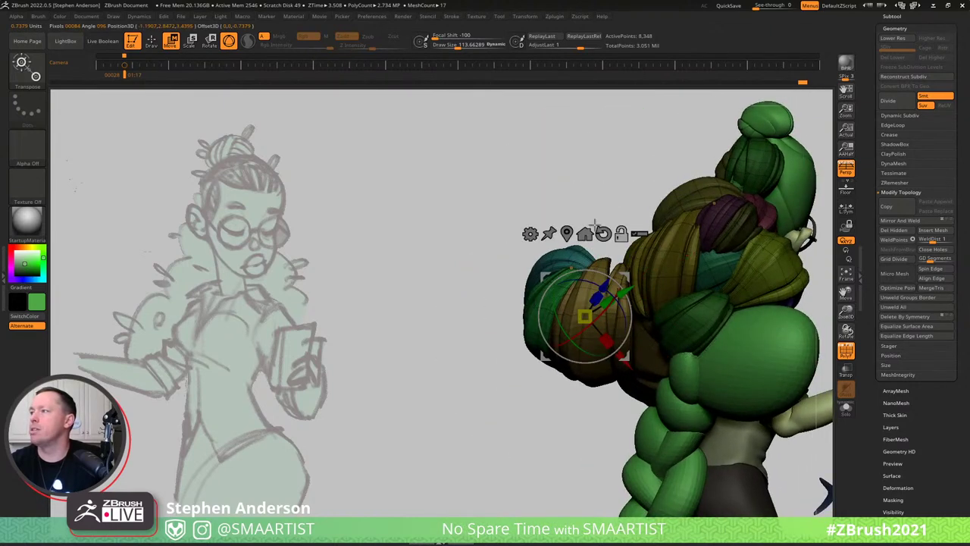
left_click_drag(594, 225, 476, 182, "alt")
left_click_drag(517, 239, 695, 279)
left_click_drag(650, 322, 725, 305)
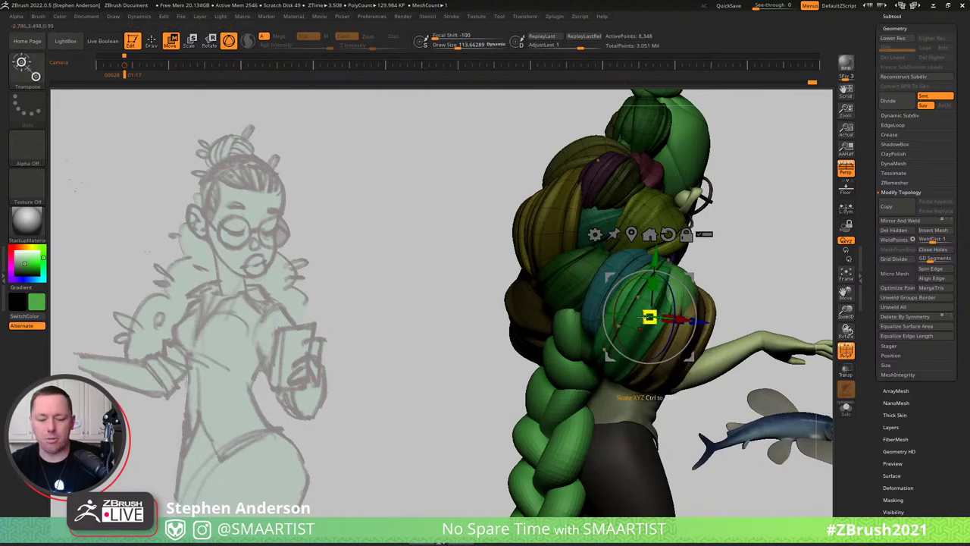
Pull the duplicated clumps toward the braid with the Move brush, enlarging its draw size to about 674, to cover the sphere.
key("b")
key("m")
key("v")
mouse_move(477, 318)
left_mouse_down()
mouse_move(637, 326)
mouse_move(602, 333)
left_mouse_up()
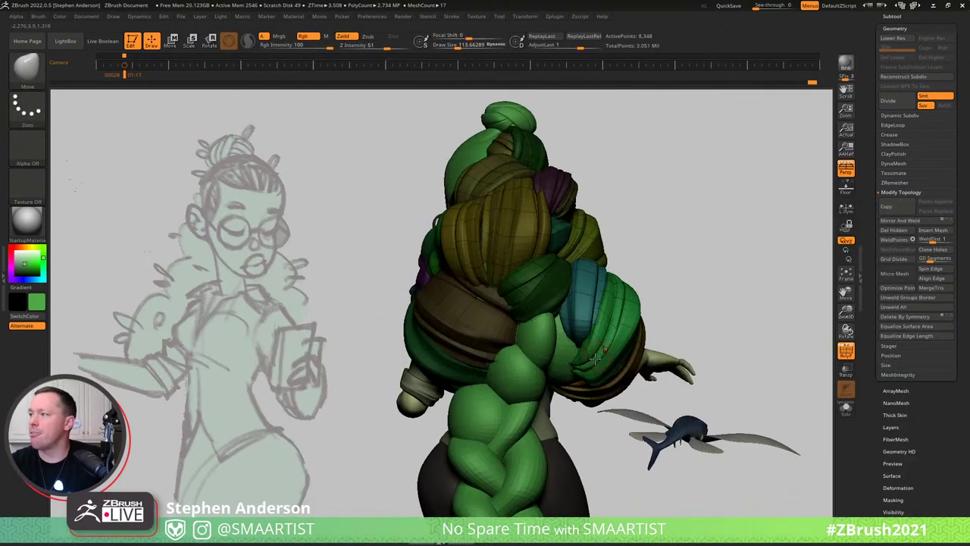
mouse_move(591, 358)
right_mouse_down()
mouse_move(485, 344)
mouse_move(580, 334)
right_mouse_up()
left_click_drag(579, 334, 613, 406)
key("s")
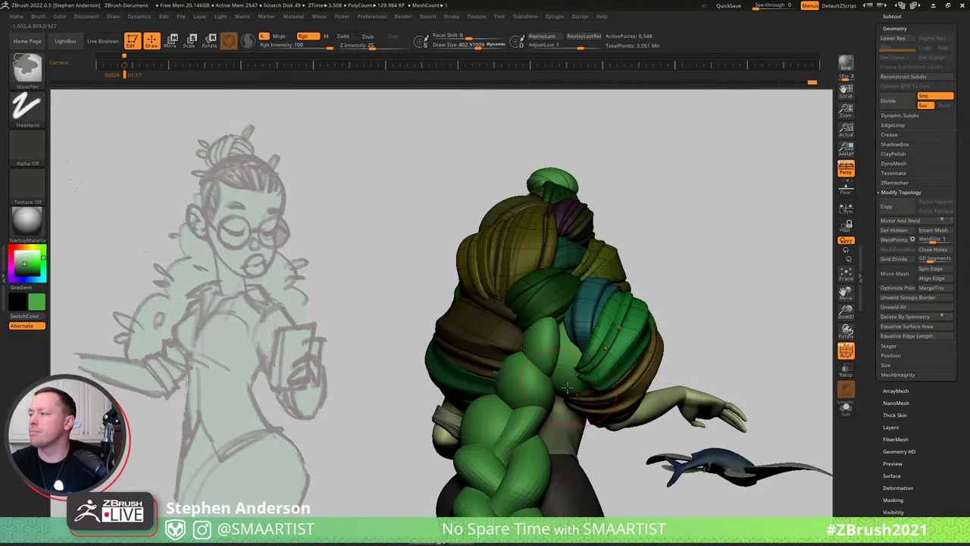
key("s")
left_click(584, 391)
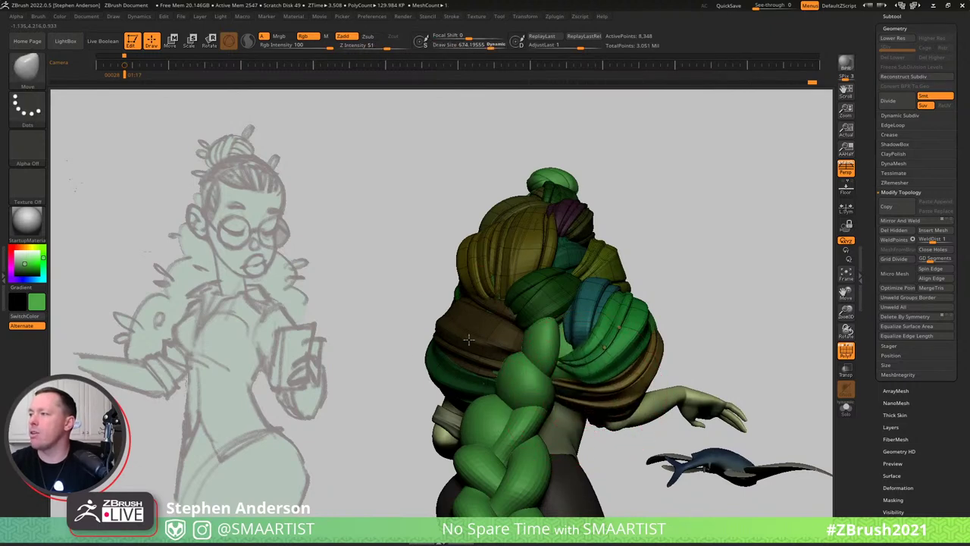
mouse_move(617, 403)
right_mouse_down()
mouse_move(492, 367)
mouse_move(590, 380)
mouse_move(615, 410)
mouse_move(633, 412)
mouse_move(733, 343)
right_mouse_up()
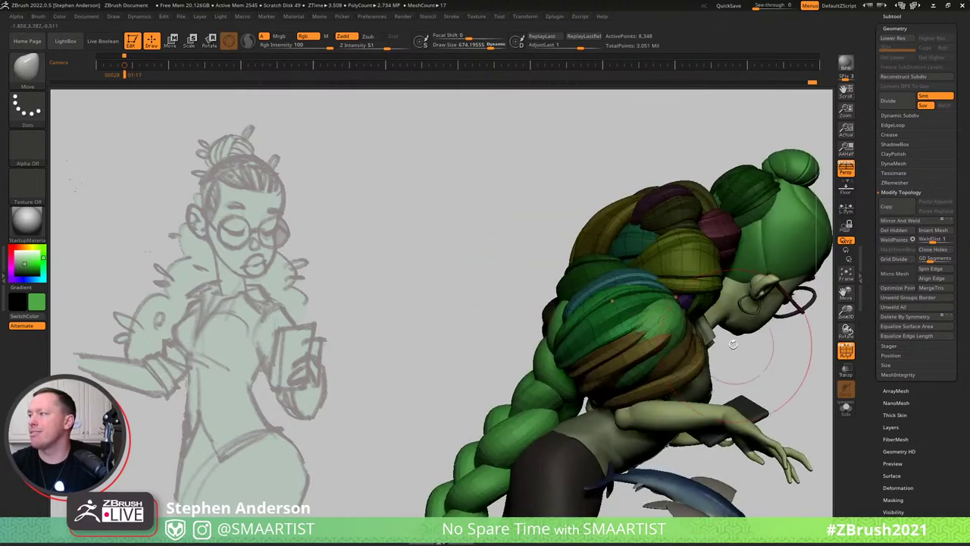
Reduce the Move brush's draw size to about 266 and nudge the duplicated clumps beside the chest and collar.
mouse_move(668, 326)
right_mouse_down()
mouse_move(628, 335)
mouse_move(718, 343)
mouse_move(678, 288)
mouse_move(718, 362)
mouse_move(701, 345)
mouse_move(684, 347)
mouse_move(693, 338)
mouse_move(665, 318)
right_mouse_up()
key("s")
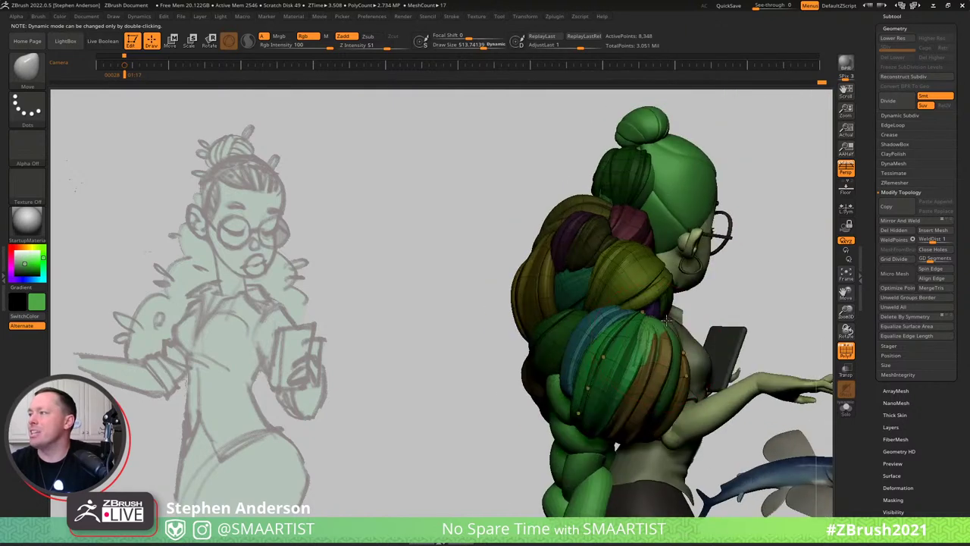
mouse_move(652, 354)
right_mouse_down()
mouse_move(693, 356)
mouse_move(644, 329)
right_mouse_up()
right_click_drag(682, 292, 698, 333, "ctrl")
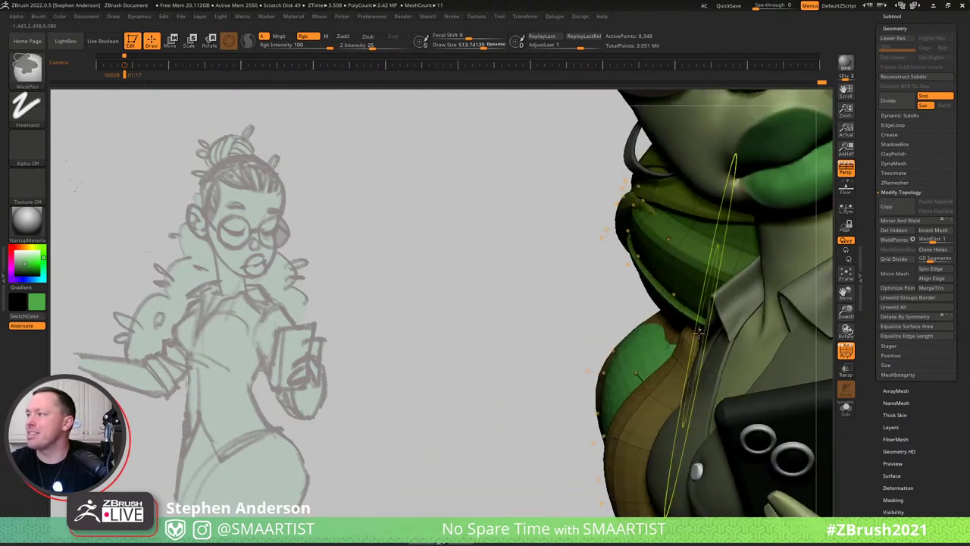
key("s")
left_click_drag(700, 334, 688, 333)
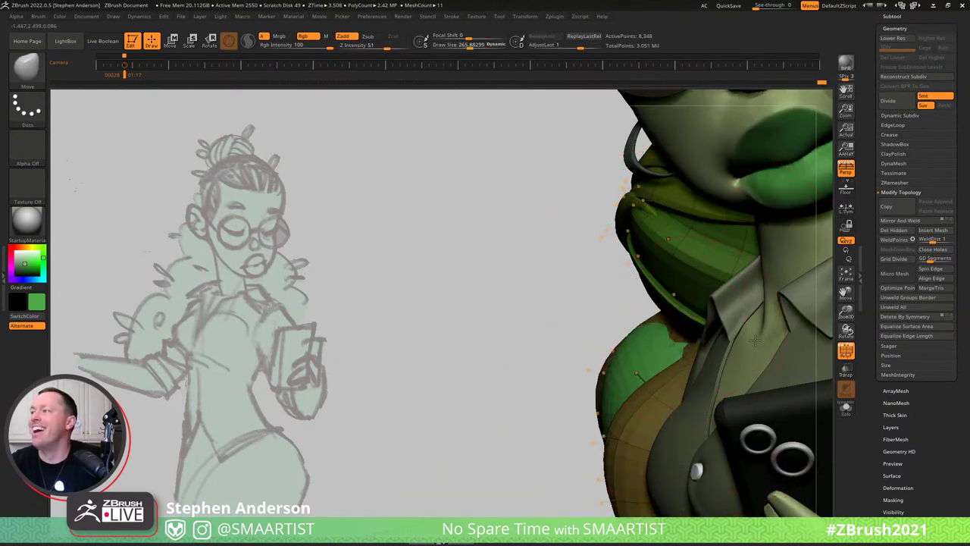
Enlarge the Move brush to about 442 and pull the brown strands across the front of the duplicated clumps to cover the sphere.
mouse_move(642, 358)
right_mouse_down()
mouse_move(708, 362)
mouse_move(609, 409)
right_mouse_up()
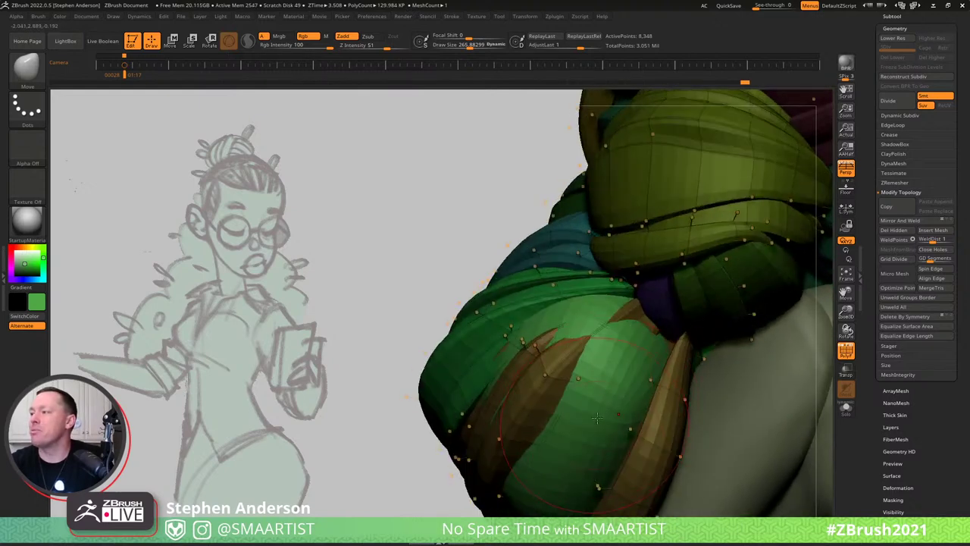
key("s")
left_click_drag(610, 405, 648, 410)
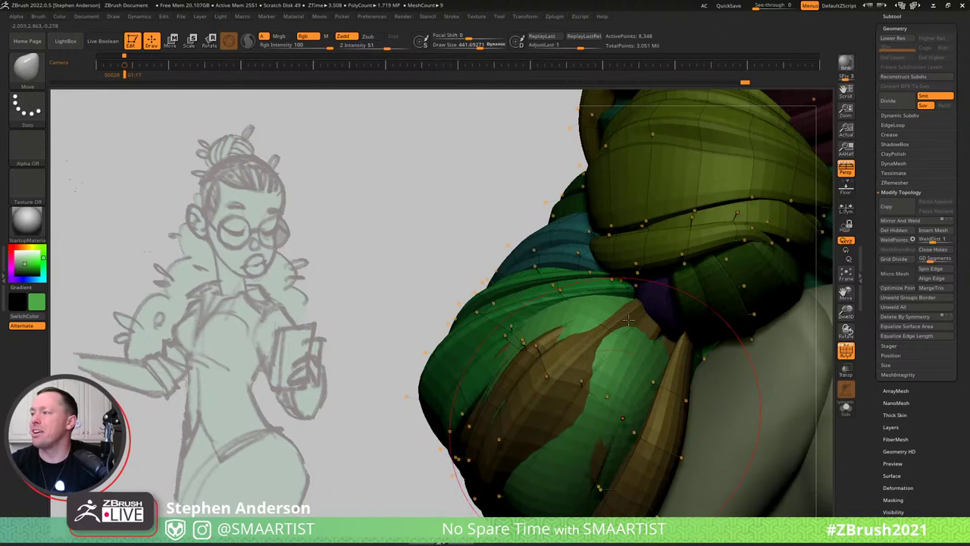
mouse_move(628, 321)
right_mouse_down()
mouse_move(568, 278)
mouse_move(580, 199)
right_mouse_up()
left_click_drag(641, 171, 646, 176)
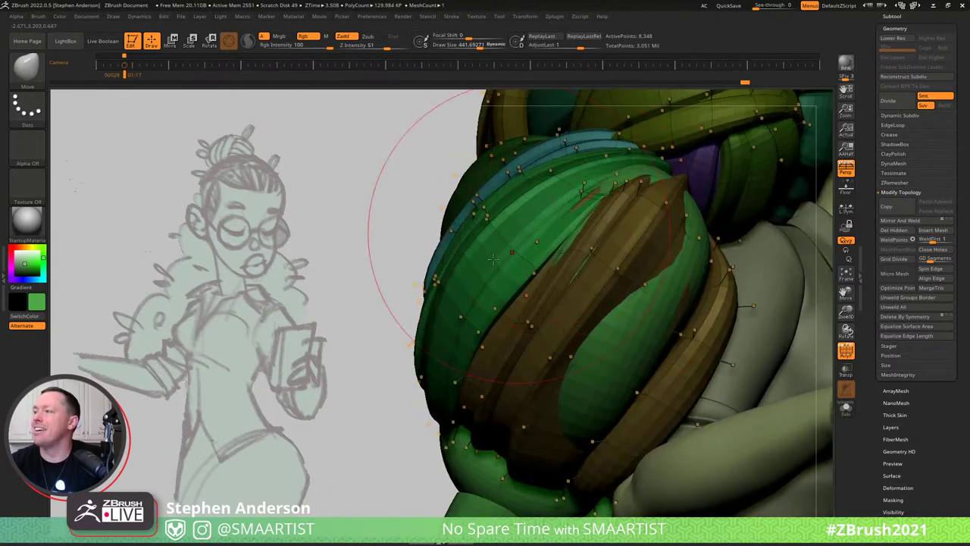
Push the outer edge of the green and brown clumps inward with the Move brush at a draw size of about 535.
right_click_drag(492, 260, 471, 250)
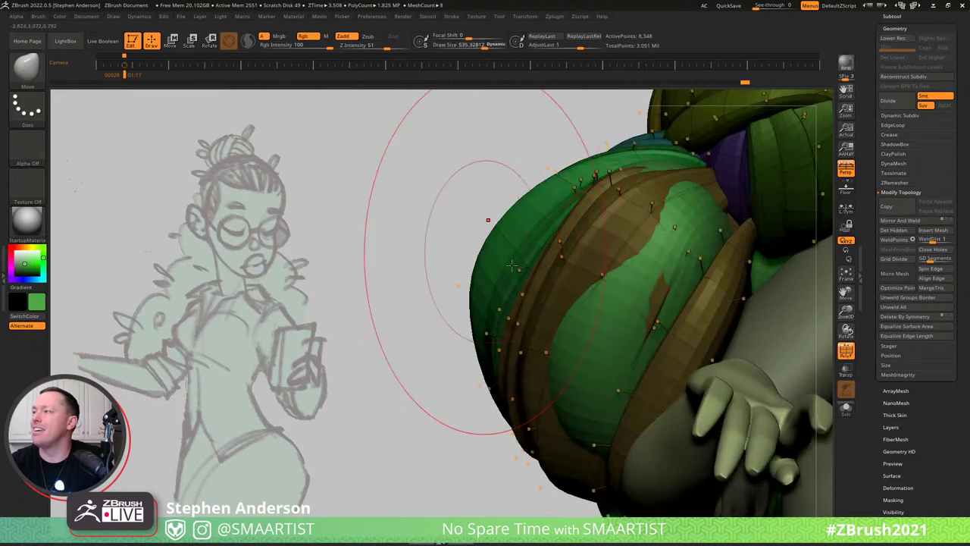
left_click_drag(489, 254, 531, 268)
left_click_drag(485, 353, 542, 359)
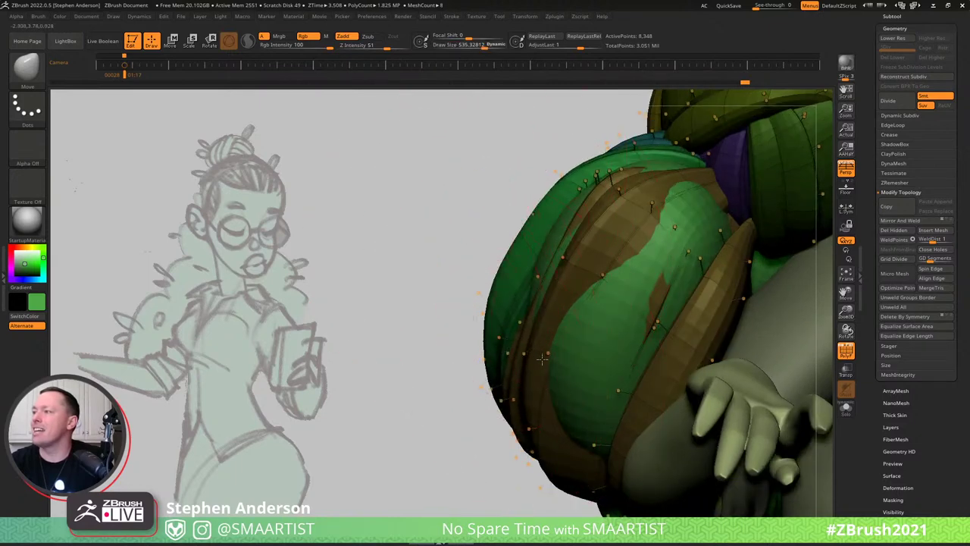
Pull the teal and green clump ends in toward the top of the hanging braid with the Move brush.
mouse_move(428, 373)
right_mouse_down()
mouse_move(582, 389)
mouse_move(402, 436)
mouse_move(349, 420)
right_mouse_up()
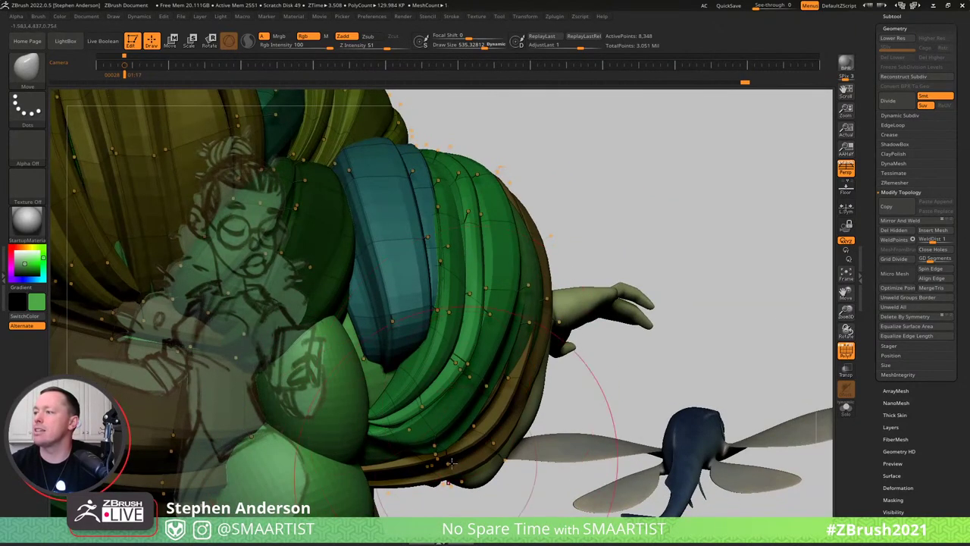
mouse_move(409, 448)
right_mouse_down()
mouse_move(416, 472)
mouse_move(396, 435)
right_mouse_up()
right_click_drag(362, 390, 351, 419)
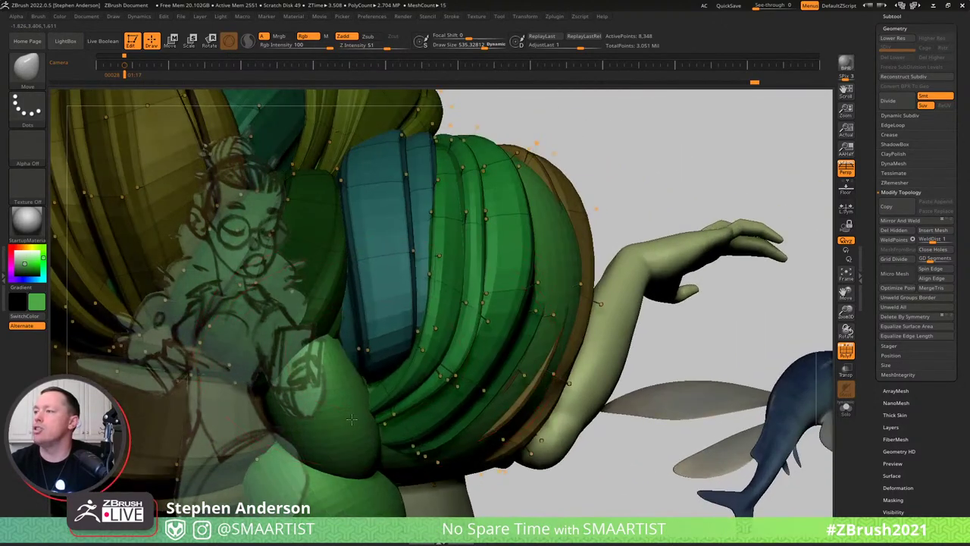
right_click_drag(350, 385, 467, 205)
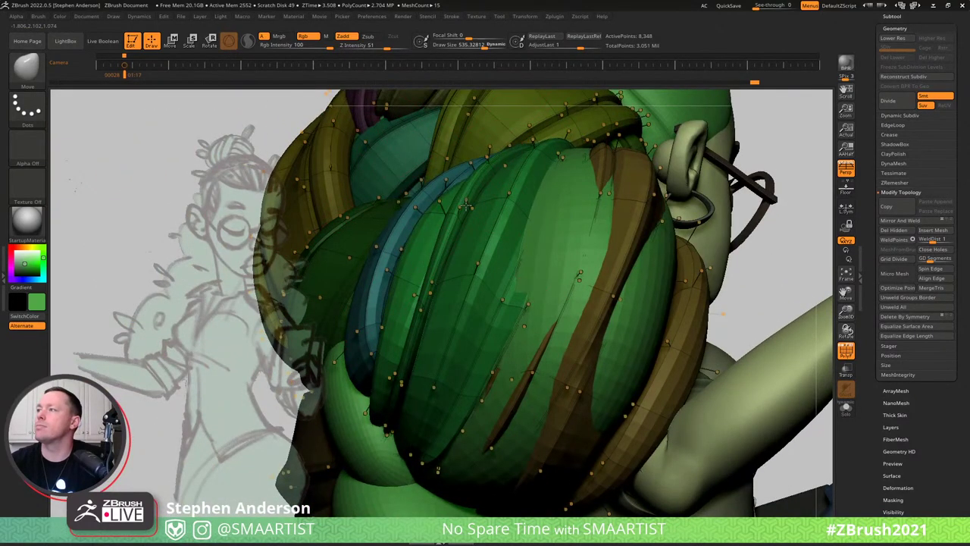
mouse_move(418, 244)
right_mouse_down()
mouse_move(469, 249)
mouse_move(383, 373)
right_mouse_up()
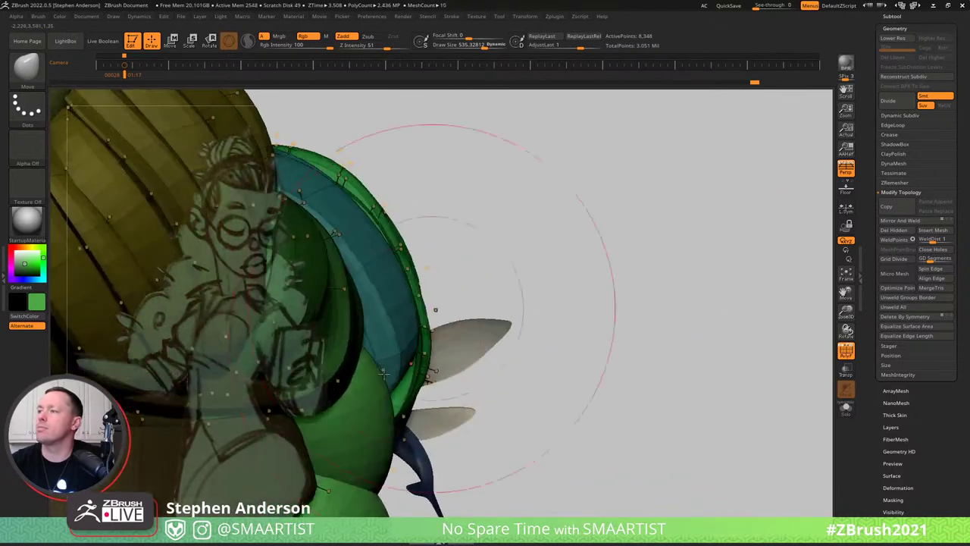
left_click_drag(411, 362, 341, 348)
right_click_drag(342, 348, 531, 357)
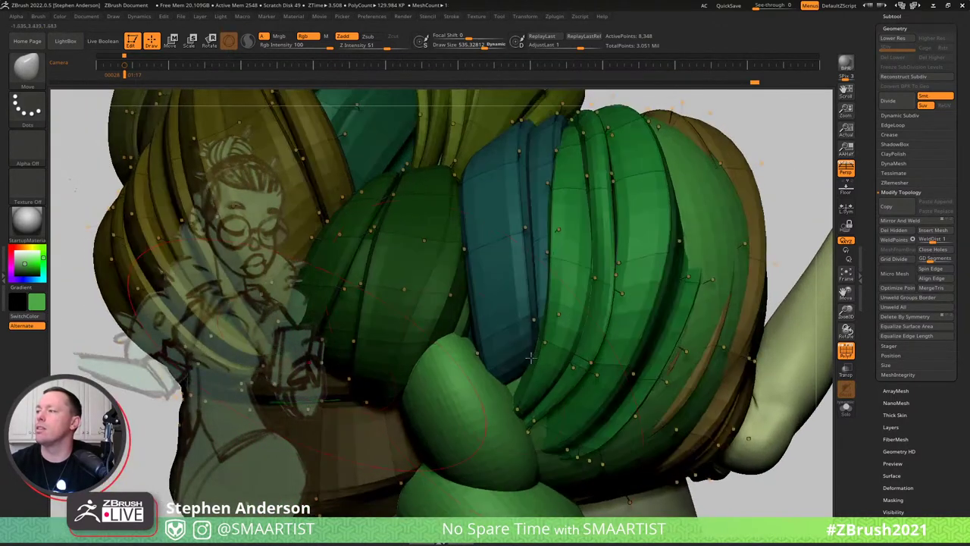
left_click_drag(538, 352, 549, 403)
Reshape the brown strands beside the upper arm, using Move brush draw sizes of about 151 and 289, to hug the sphere.
mouse_move(610, 407)
right_mouse_down("ctrl")
mouse_move(640, 331)
mouse_move(604, 336)
mouse_move(752, 312)
mouse_move(758, 339)
mouse_move(687, 300)
right_mouse_up("ctrl")
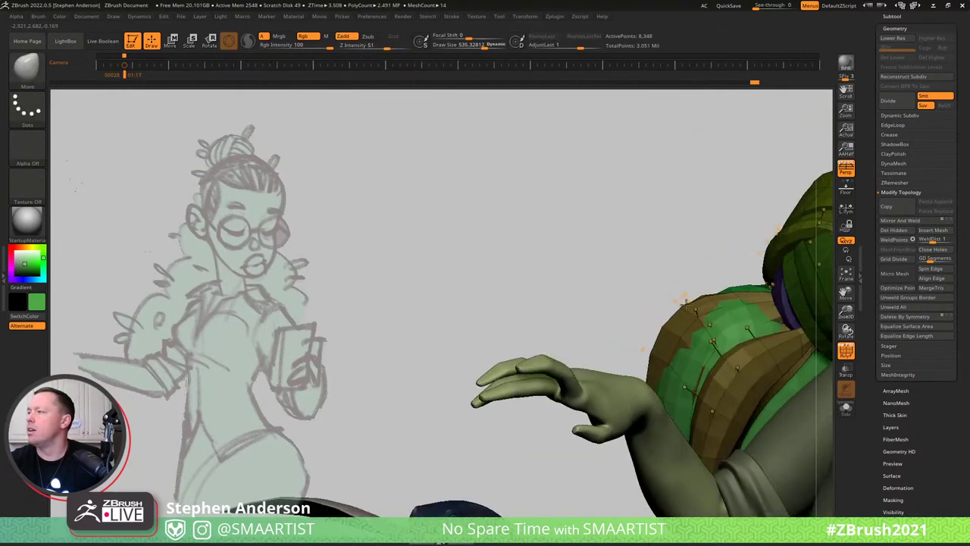
key("s")
left_click_drag(690, 305, 661, 304)
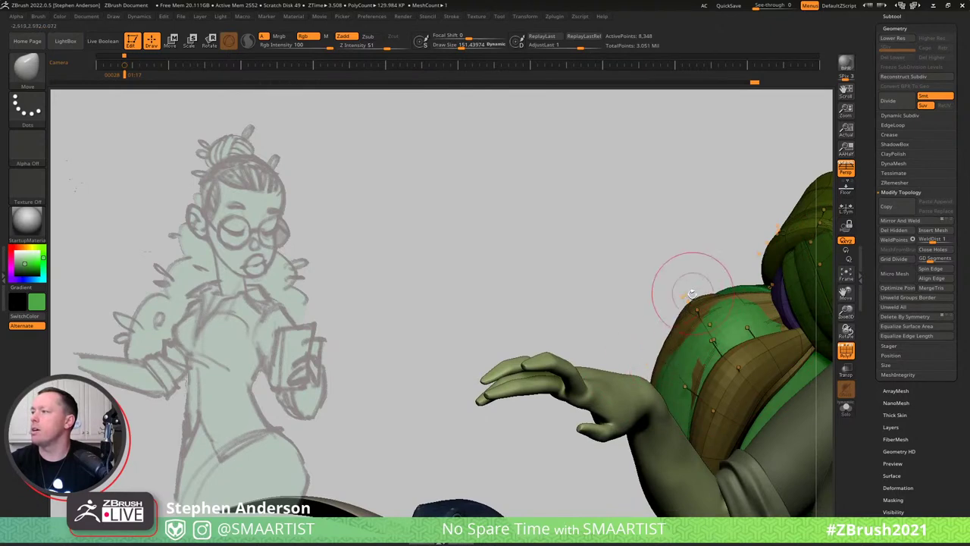
right_click_drag(688, 304, 735, 370)
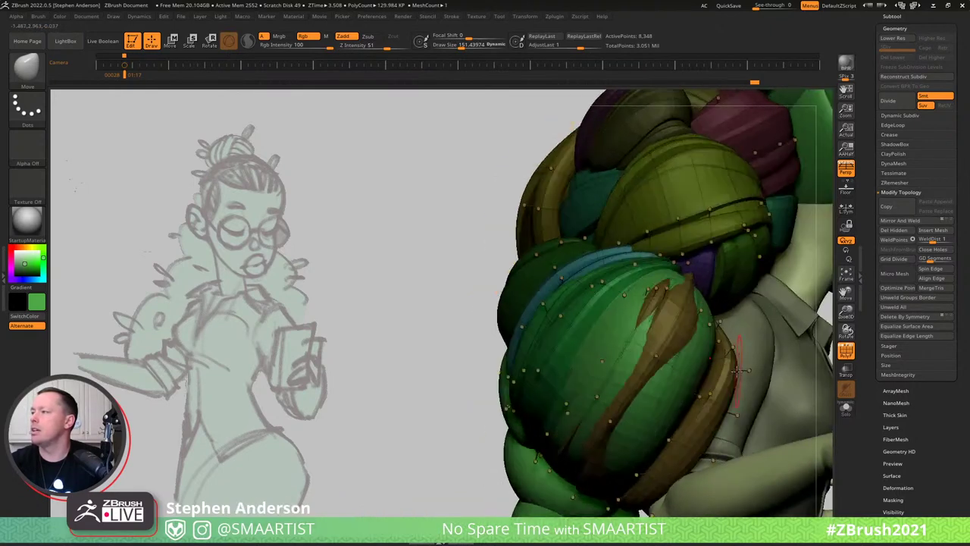
left_click_drag(745, 372, 747, 372)
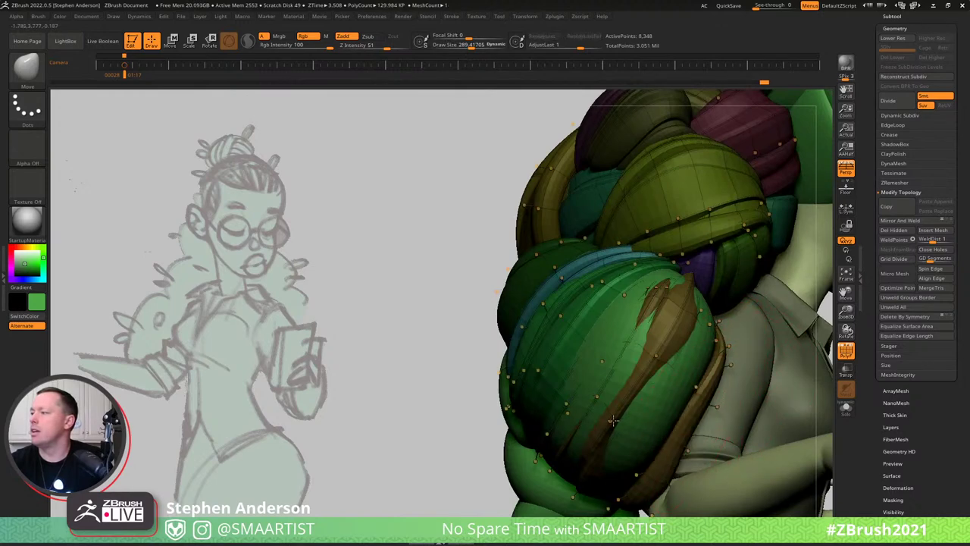
left_click_drag(649, 485, 596, 458)
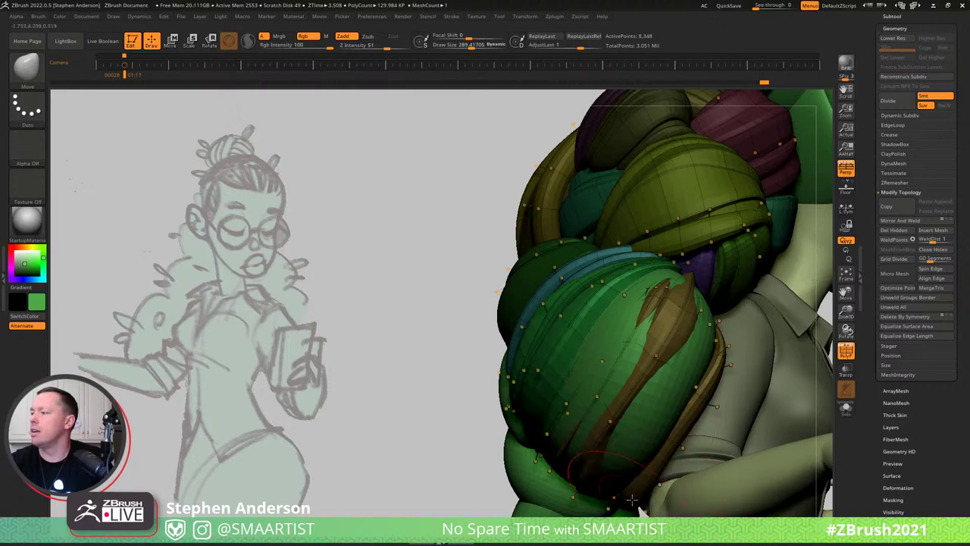
right_click_drag(667, 425, 730, 400)
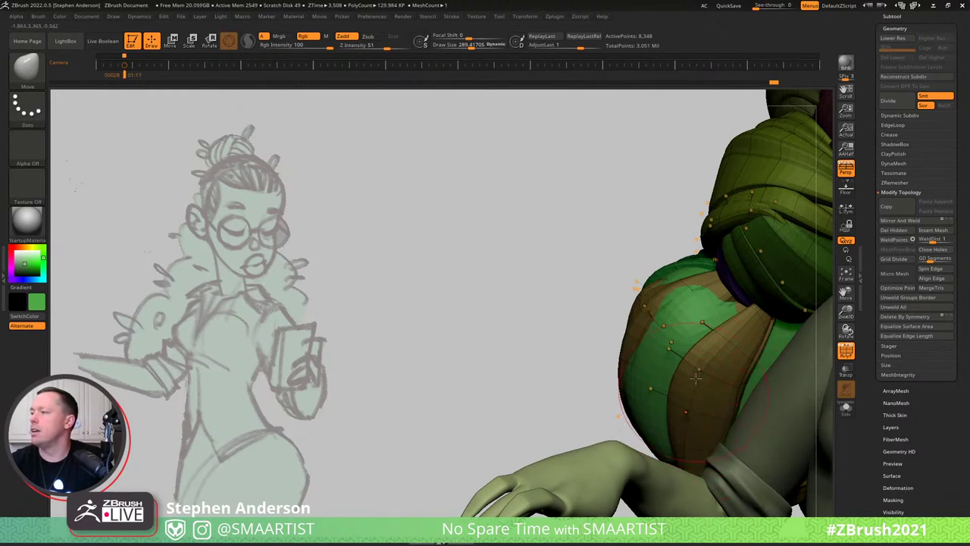
Select the placeholder-sphere subtool Hair1_3 and push its large sphere inward under the clumps with the Move brush at about 557 draw size.
left_click(689, 315, "alt")
right_click_drag(685, 313, 658, 319)
key("s")
left_click_drag(657, 320, 677, 321)
left_click_drag(681, 311, 710, 319)
mouse_move(676, 321)
right_mouse_down()
mouse_move(647, 392)
mouse_move(616, 410)
mouse_move(606, 443)
mouse_move(589, 447)
mouse_move(596, 432)
mouse_move(614, 428)
right_mouse_up()
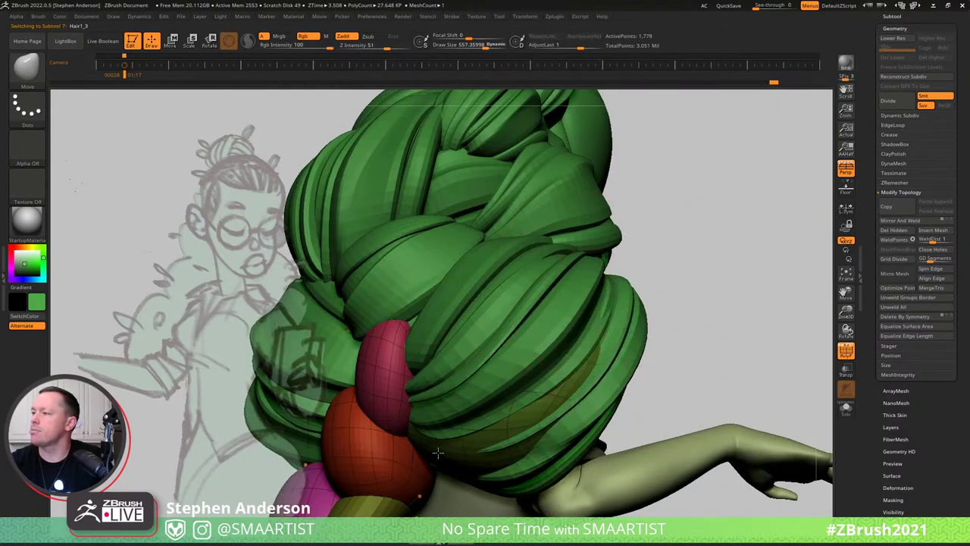
Switch to the Move Topological brush and tuck the large placeholder sphere further beneath the clumps.
key("b")
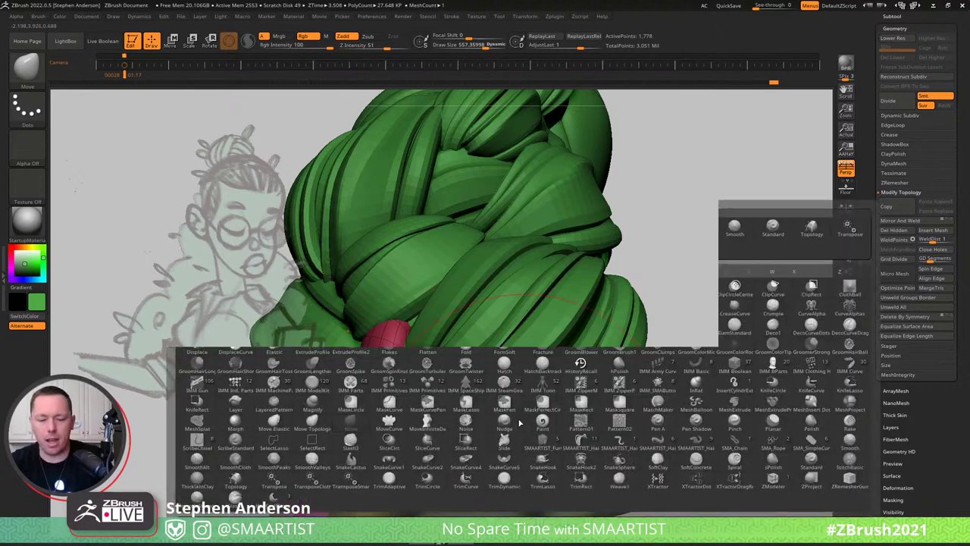
key("Escape")
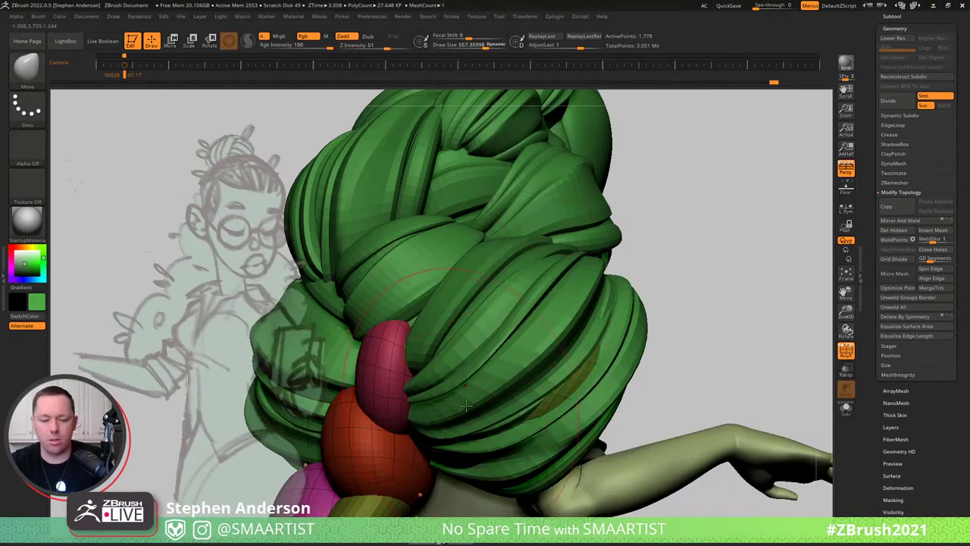
key("b")
key("m")
key("t")
right_click_drag(465, 405, 552, 389)
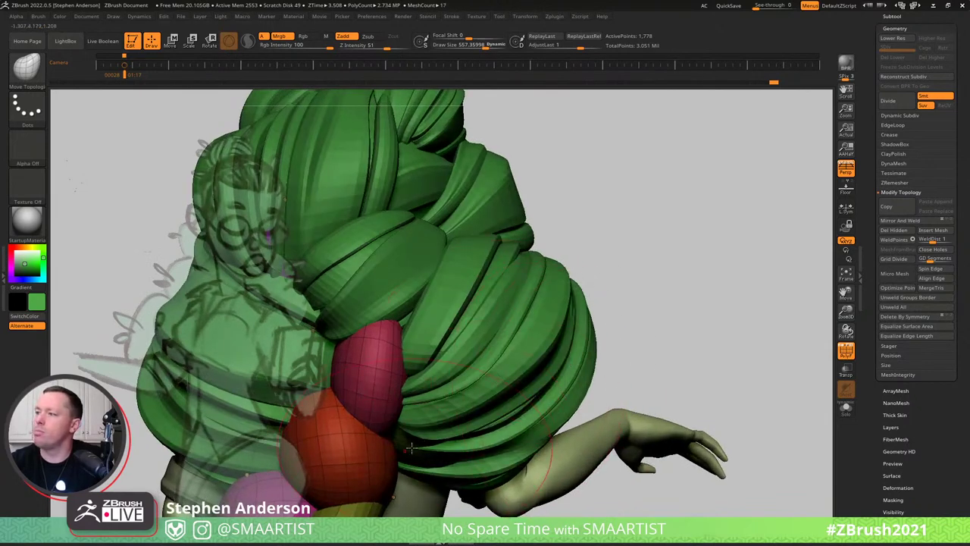
left_click_drag(439, 399, 442, 396)
mouse_move(442, 396)
right_mouse_down()
mouse_move(627, 346)
mouse_move(501, 230)
mouse_move(515, 220)
right_mouse_up()
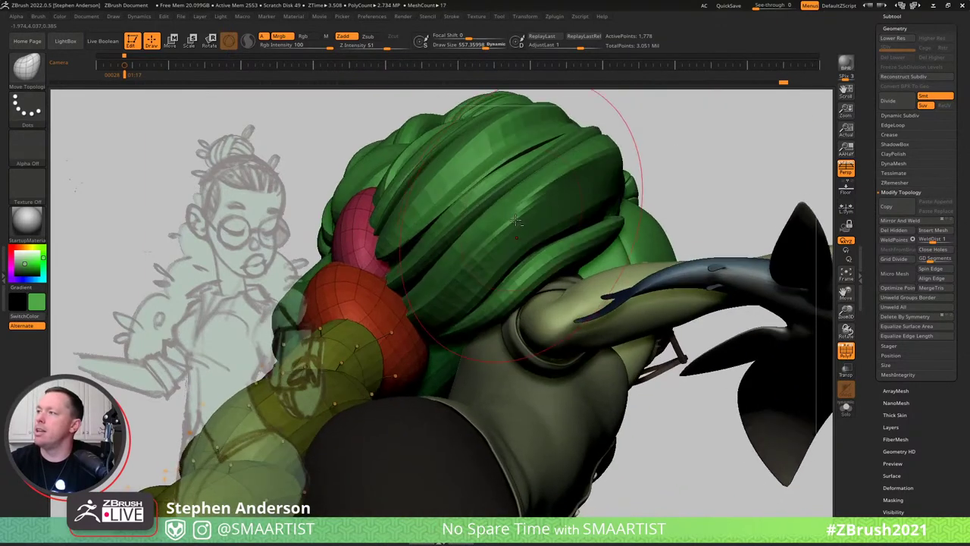
Select the strand subtool Hair1_4 and pull the lower brown clumps toward the arm with Move Topological at about 331 draw size.
left_click(512, 221, "alt")
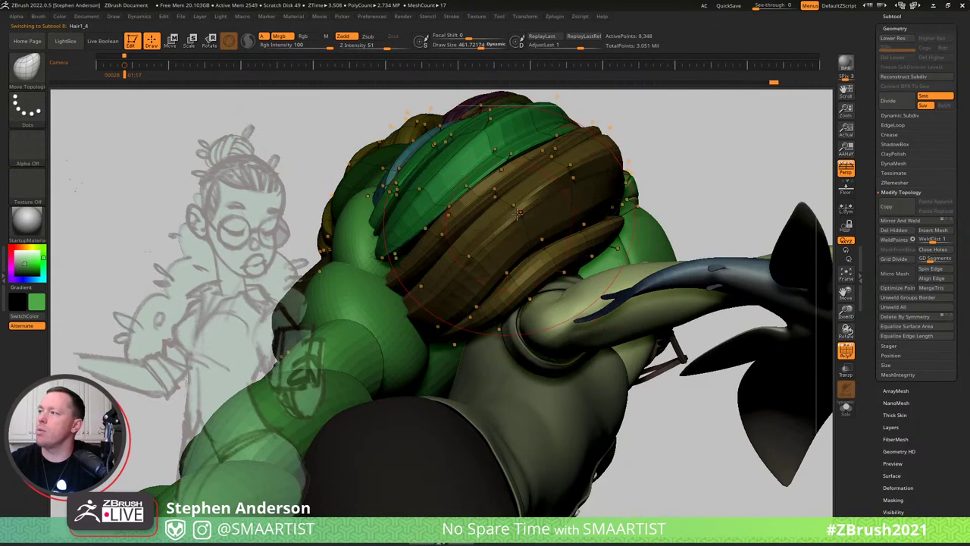
mouse_move(552, 241)
left_mouse_down()
mouse_move(539, 265)
mouse_move(548, 262)
mouse_move(567, 299)
left_mouse_up()
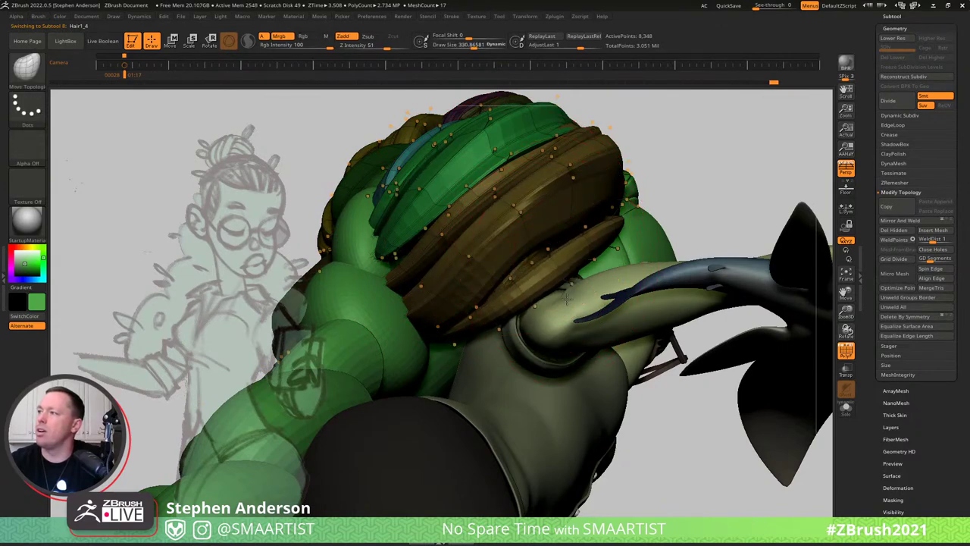
left_click_drag(546, 255, 565, 282)
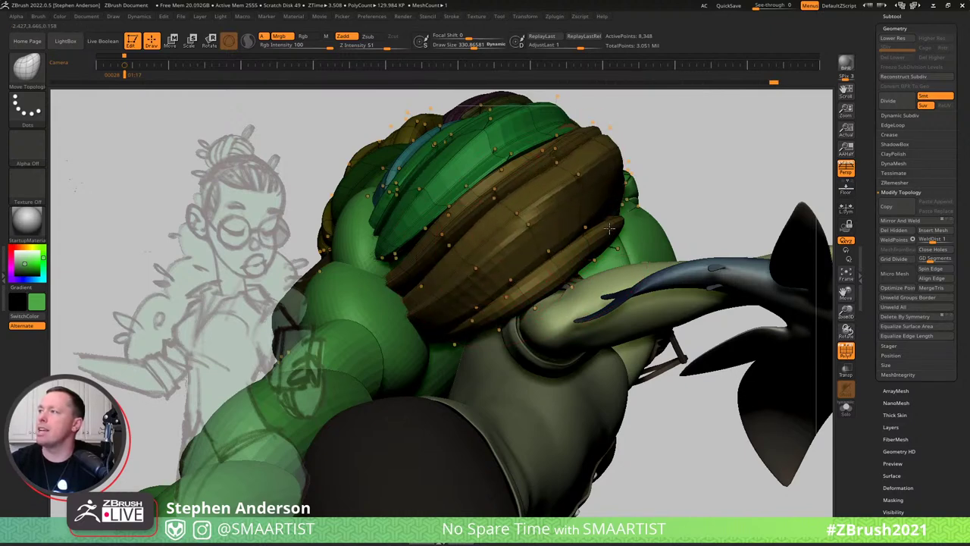
Inspect the underside of the clumps where they meet the braid, using ghost transparency and Solo temporarily.
right_click_drag(617, 145, 563, 169)
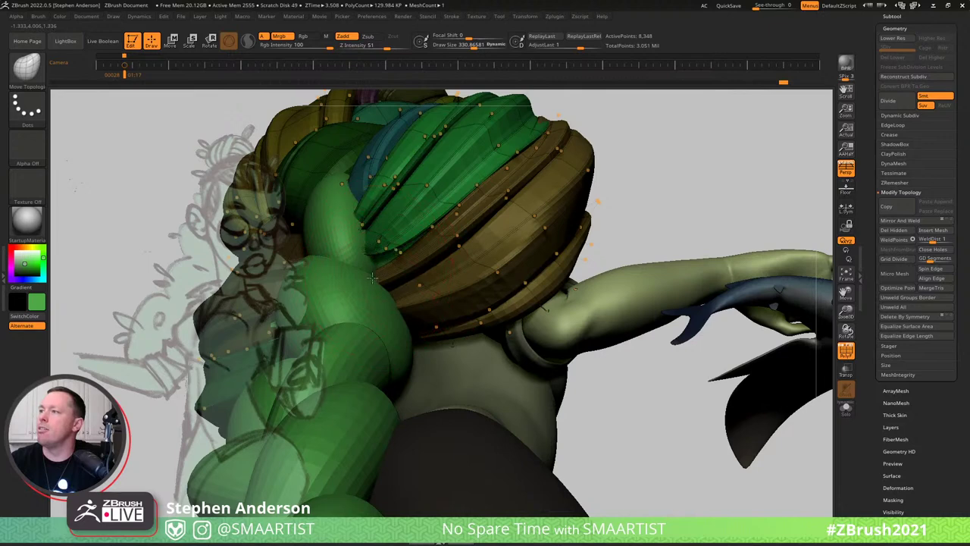
mouse_move(363, 311)
right_mouse_down()
mouse_move(411, 314)
mouse_move(402, 307)
right_mouse_up()
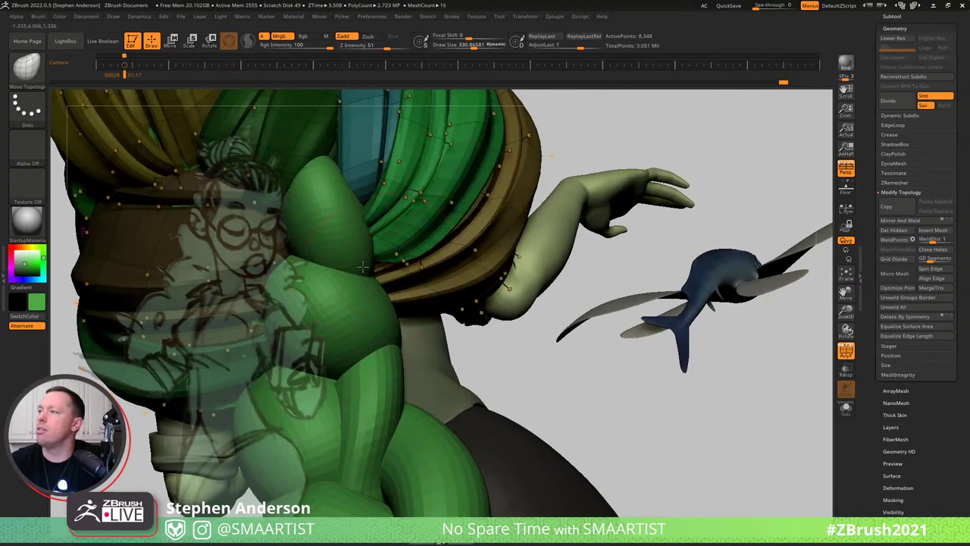
right_click_drag(394, 258, 359, 270)
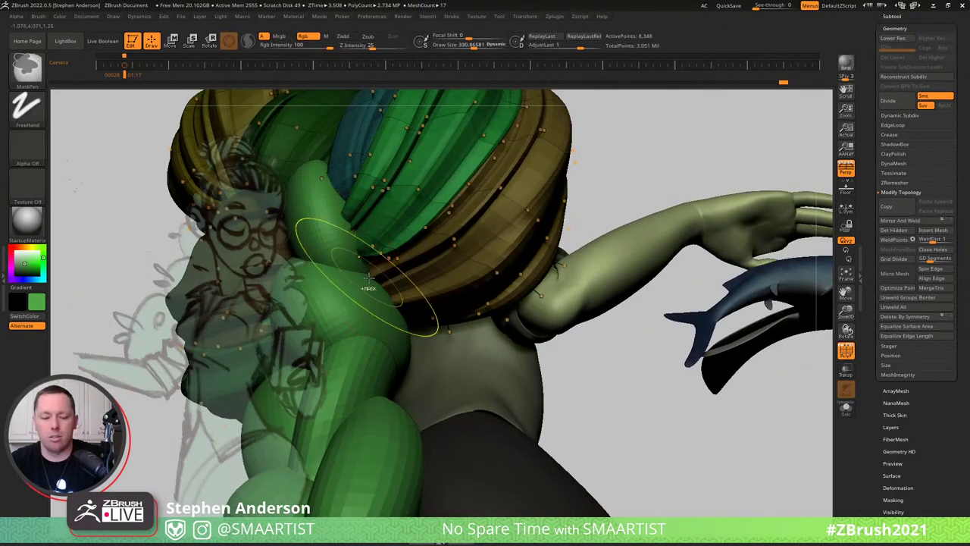
key("ctrl+t")
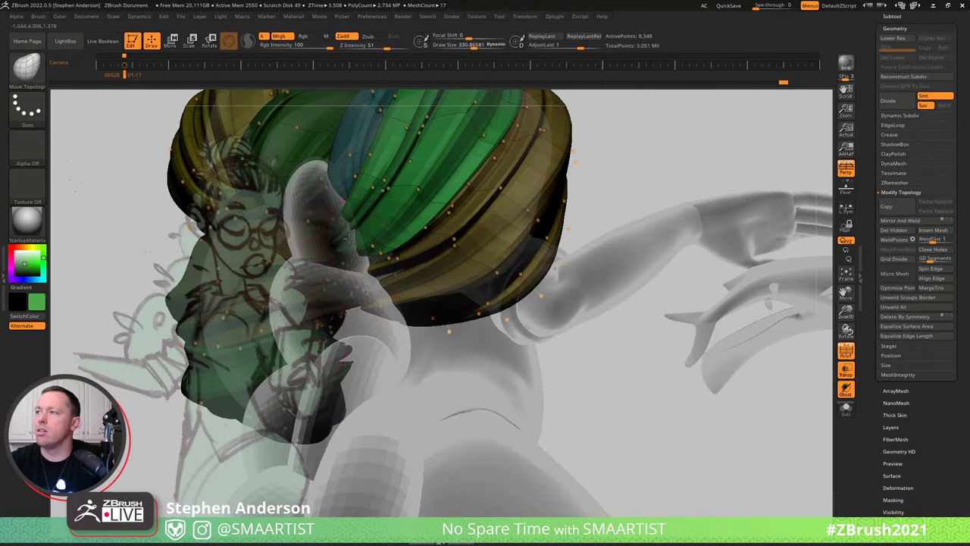
right_click_drag(349, 241, 388, 255)
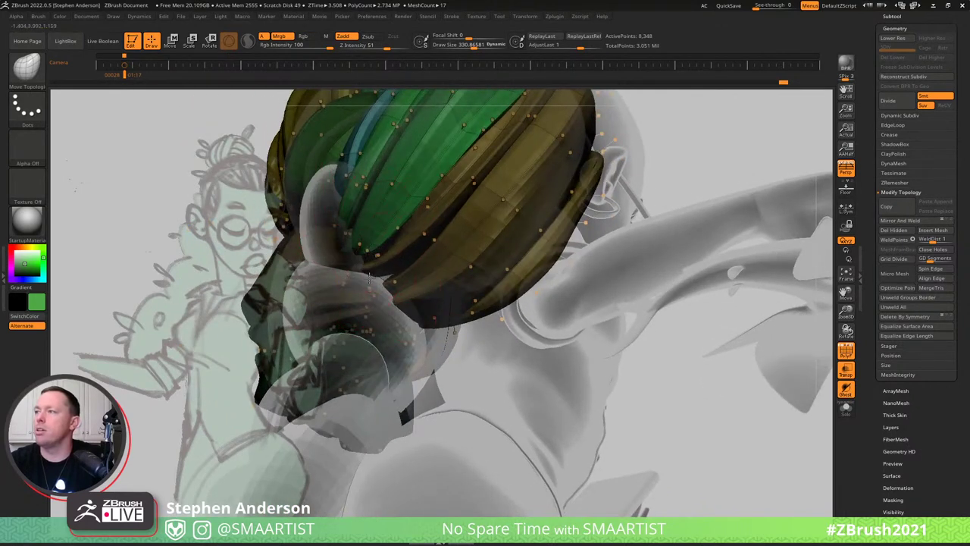
key("shift+s")
right_click_drag(402, 264, 411, 239)
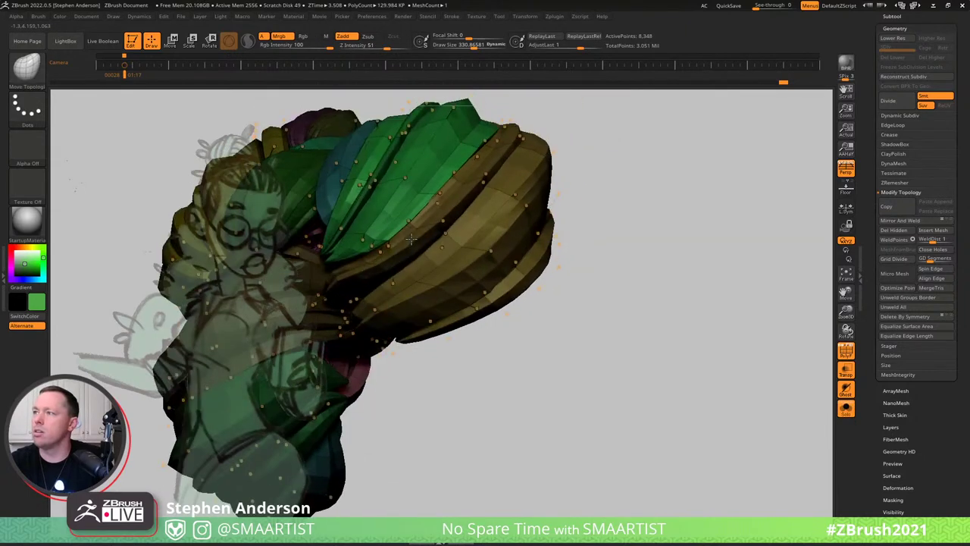
key("ctrl+s")
key("ctrl+t")
mouse_move(464, 280)
right_mouse_down("ctrl")
mouse_move(445, 264)
mouse_move(432, 322)
mouse_move(491, 240)
mouse_move(462, 220)
right_mouse_up("ctrl")
key("shift+z")
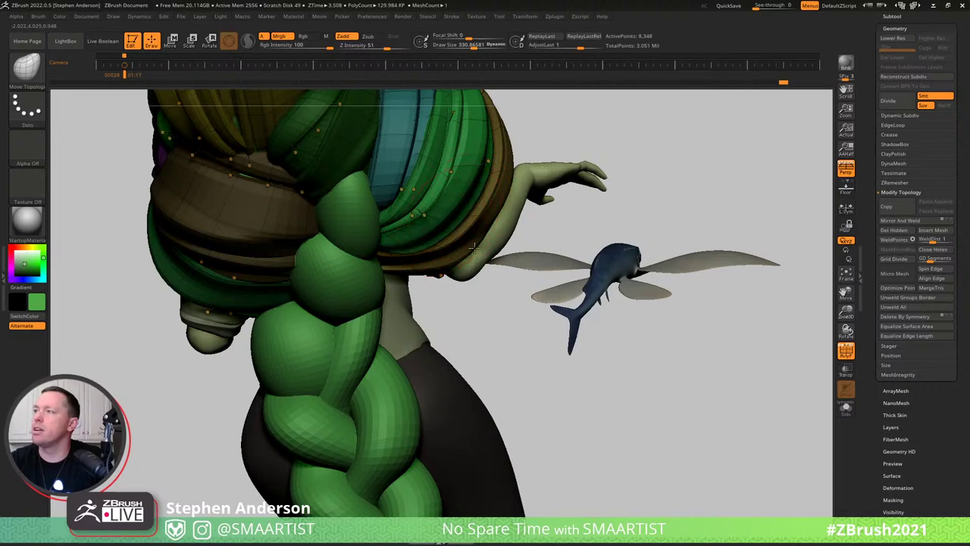
Hide the polyframe display and review the overall shape of the hair clumps.
right_click_drag(506, 285, 613, 177, "ctrl")
key("shift+f")
key("shift+f")
mouse_move(617, 238)
right_mouse_down()
mouse_move(643, 275)
mouse_move(513, 234)
mouse_move(496, 303)
right_mouse_up()
mouse_move(513, 205)
right_mouse_down()
mouse_move(468, 192)
mouse_move(512, 216)
right_mouse_up()
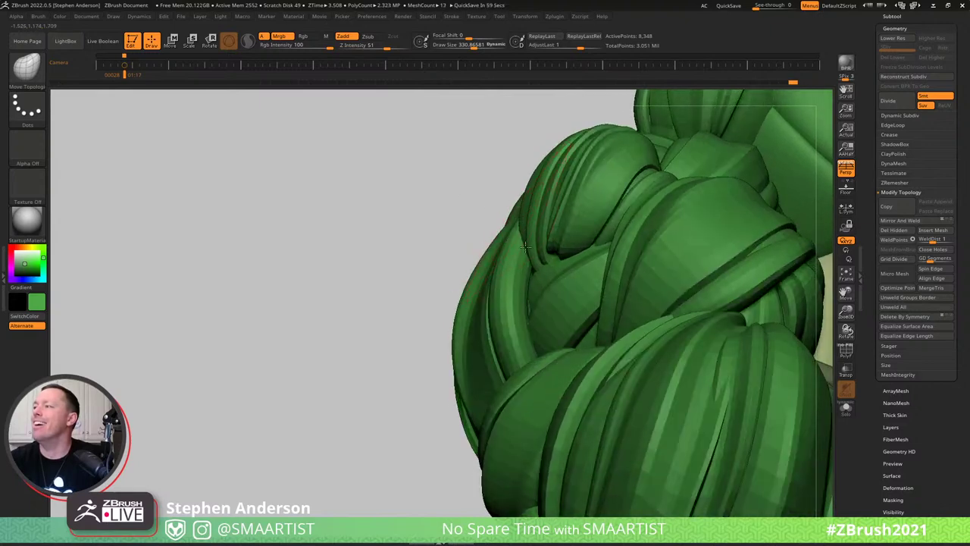
Switch off the smooth subdivision preview of the hair clumps and undo the last strokes on them.
right_click_drag(518, 267, 504, 235)
left_click_drag(491, 229, 507, 237)
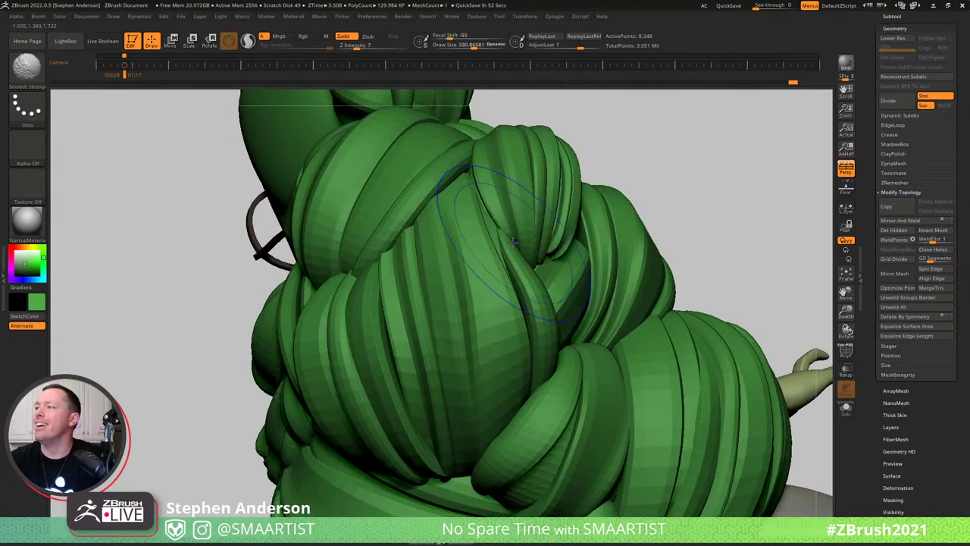
key("shift+d")
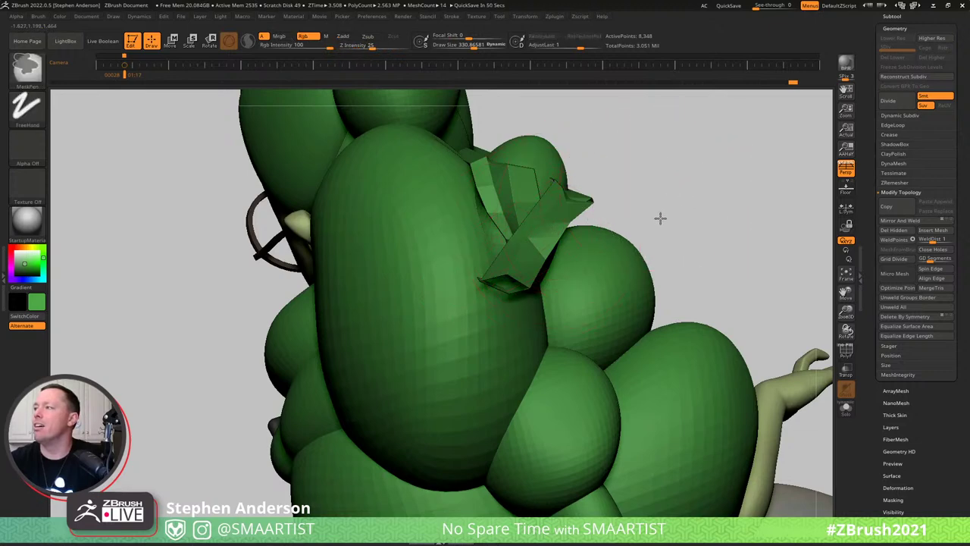
key("ctrl+z")
key("ctrl+z")
left_click_drag(739, 182, 731, 152)
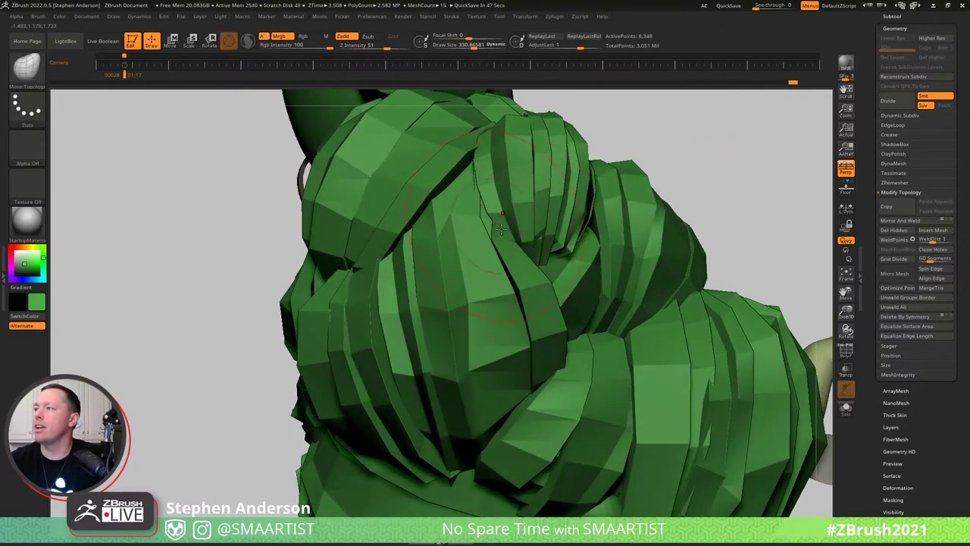
Display the polyframes and mask all clumps except the yellow one beside the purple clump.
key("shift+f")
key("w")
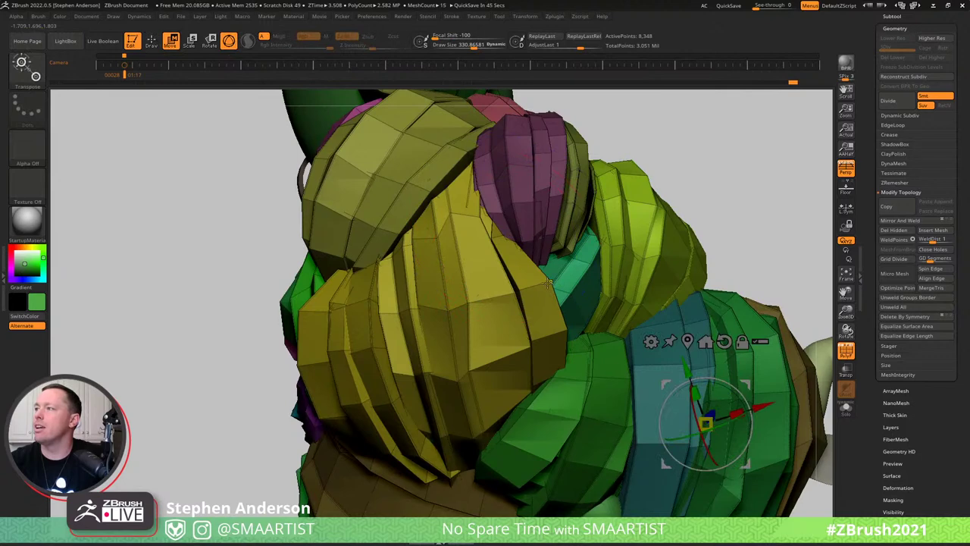
left_click(548, 283, "ctrl")
key("q")
right_click_drag(549, 283, 493, 210)
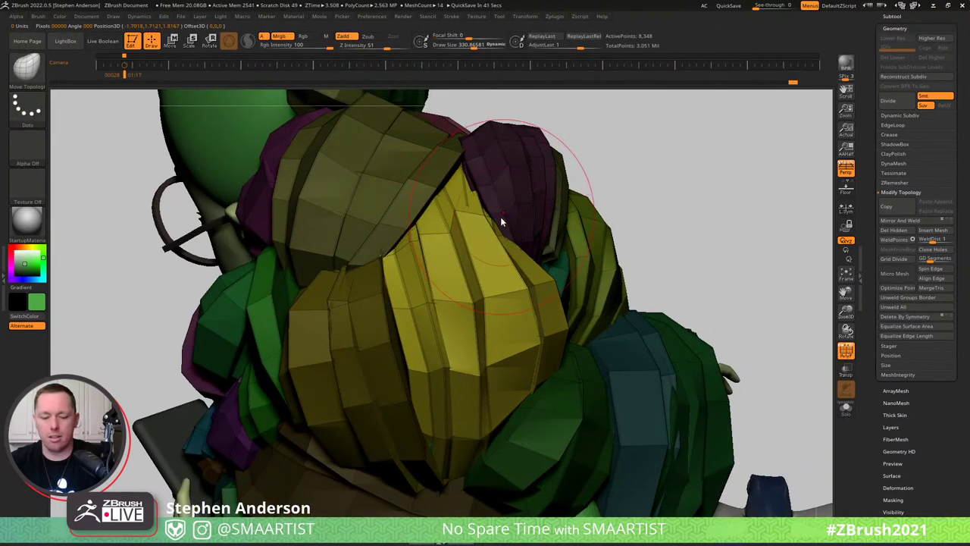
Switch to the Move brush and reduce its draw size to about 73.
key("b")
key("m")
key("v")
key("s")
left_click_drag(509, 206, 495, 206)
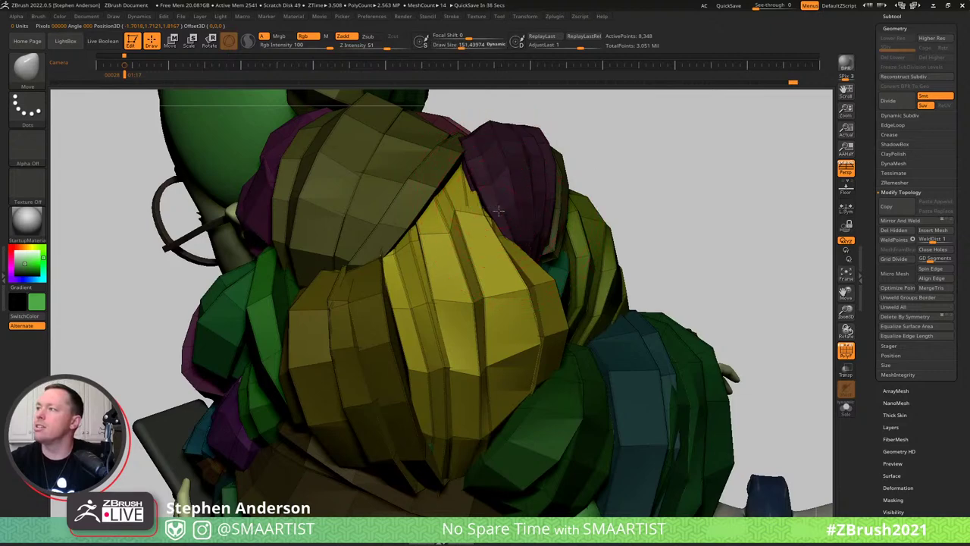
key("s")
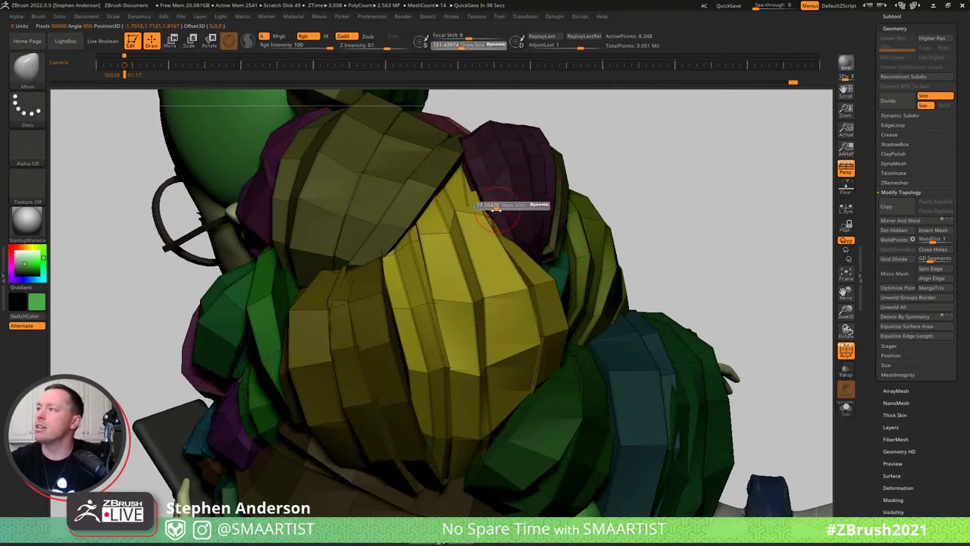
left_click_drag(494, 209, 494, 210)
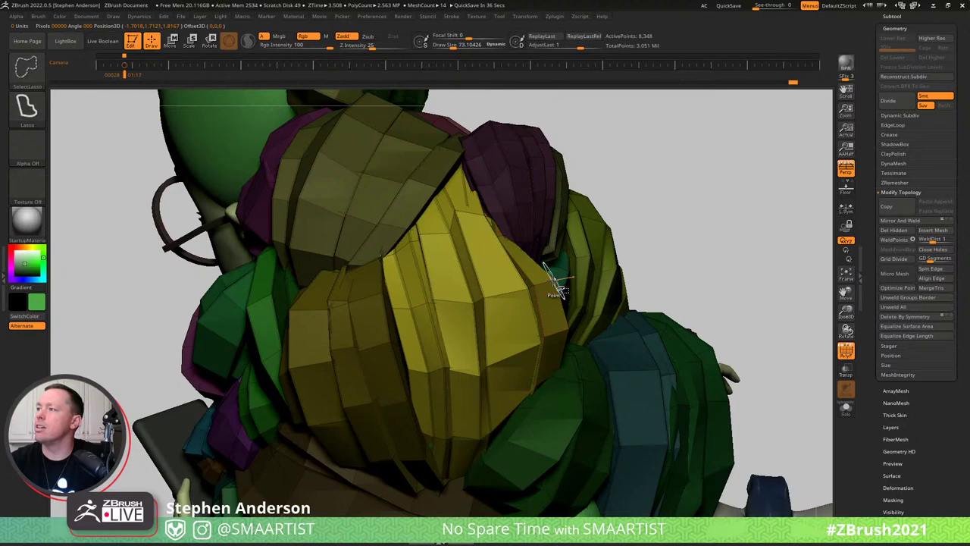
Isolate the yellow clump and reshape its upper edge with the Move brush at about 129 draw size.
left_click(549, 276, "ctrl+shift")
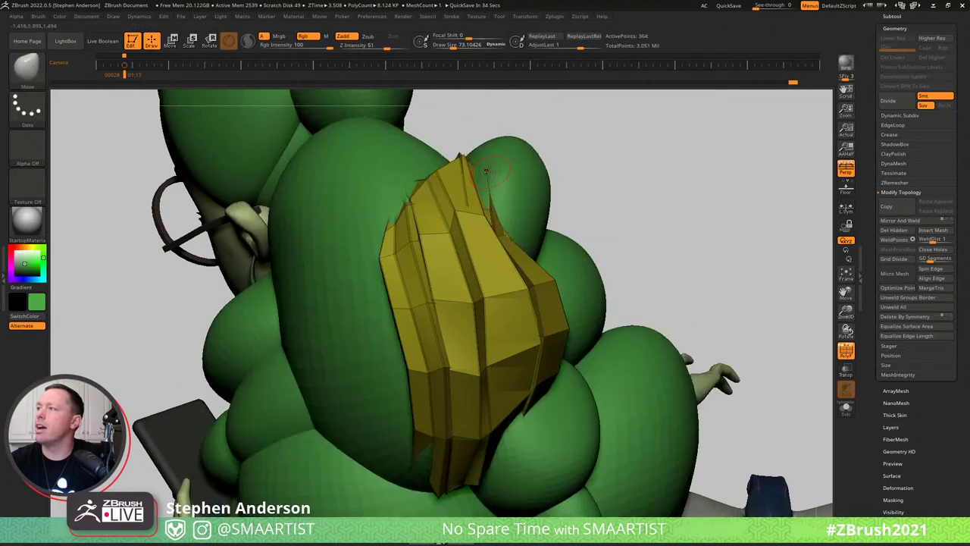
key("s")
left_click_drag(489, 173, 440, 184)
mouse_move(446, 187)
right_mouse_down()
mouse_move(438, 185)
mouse_move(485, 177)
right_mouse_up()
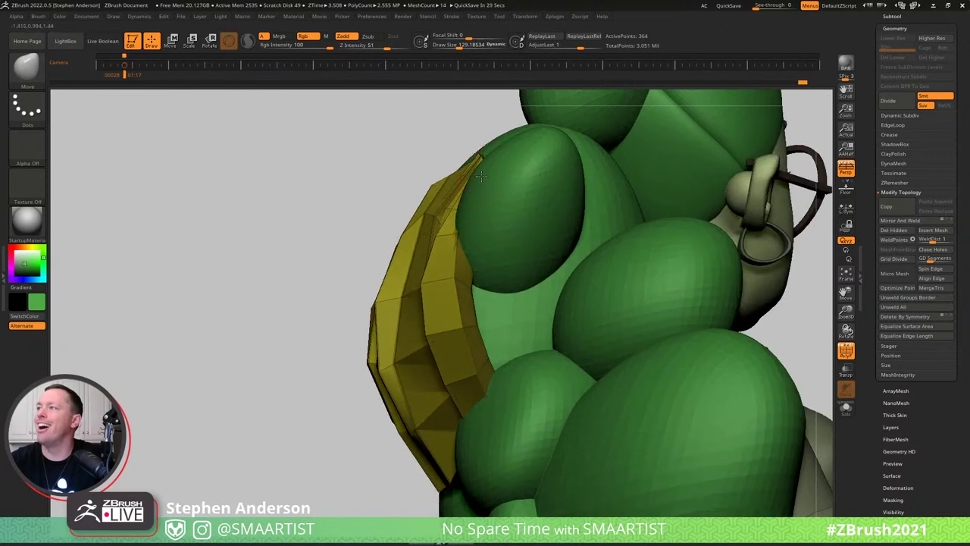
Unhide the other clumps, restore the smooth preview without polyframes, and clear the mask.
left_click(394, 130, "ctrl+shift")
key("d")
key("shift+f")
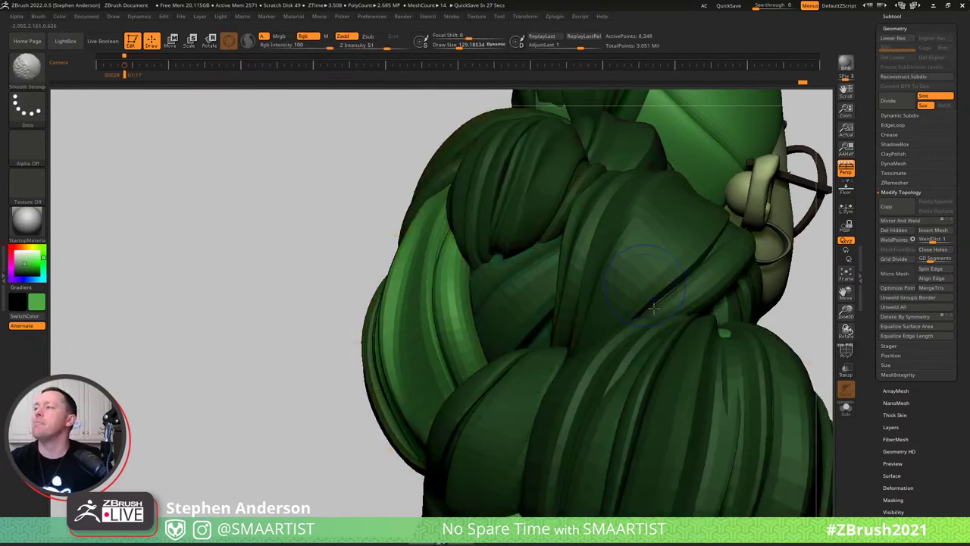
right_click_drag(654, 309, 704, 206, "ctrl")
left_click_drag(705, 206, 724, 231, "ctrl")
mouse_move(640, 322)
right_mouse_down()
mouse_move(699, 339)
mouse_move(703, 329)
mouse_move(657, 331)
mouse_move(626, 263)
right_mouse_up()
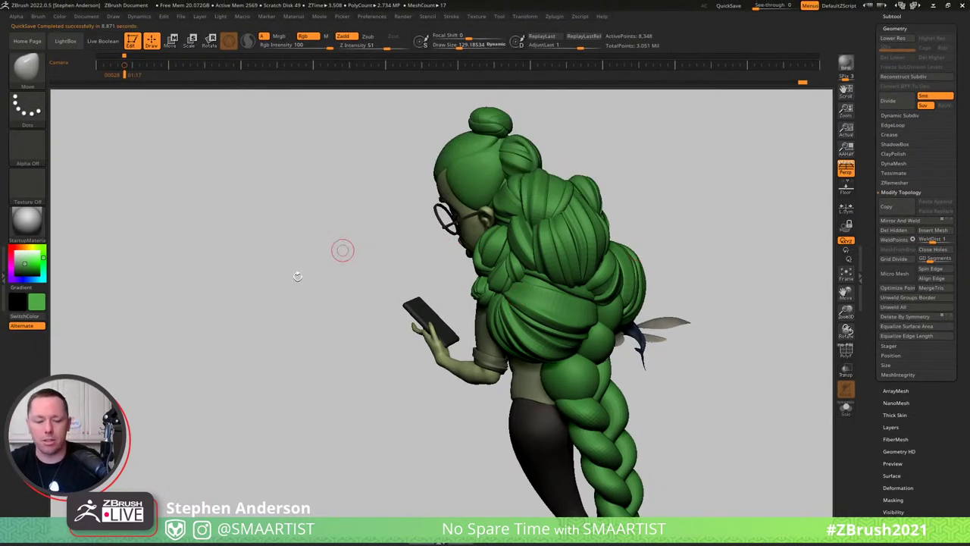
Choose the HairCurlClump insert brush and look at its available clump meshes.
key("b")
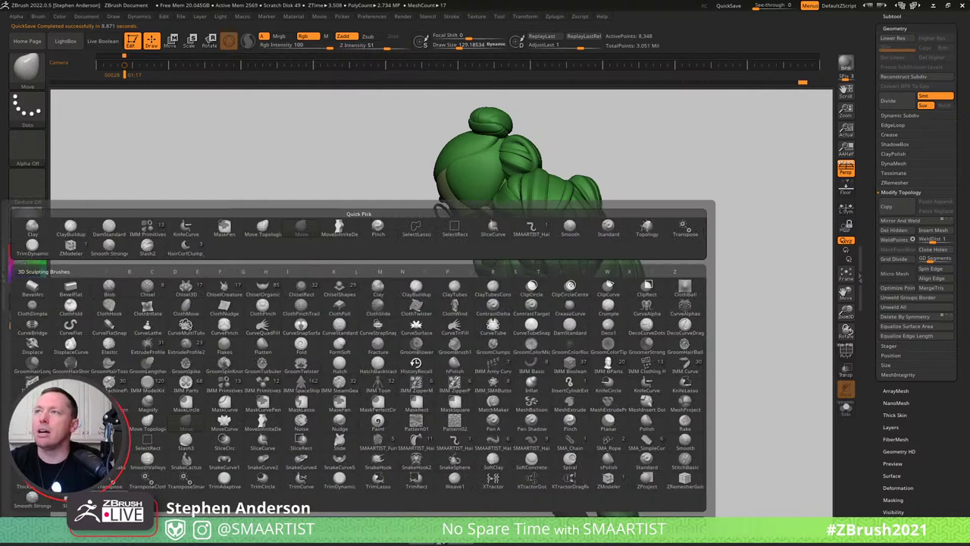
left_click(186, 247)
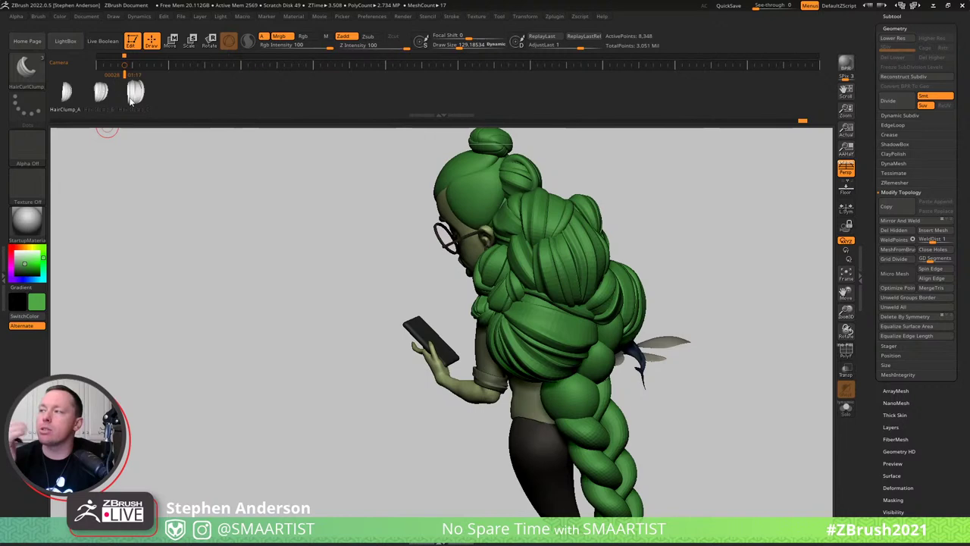
Examine the Shirt and Extract6 subtools with polyframes displayed, ending with Shirt selected.
mouse_move(475, 359)
right_mouse_down()
mouse_move(508, 361)
mouse_move(561, 338)
mouse_move(541, 329)
mouse_move(525, 426)
right_mouse_up()
left_click(525, 427, "alt")
key("shift+f")
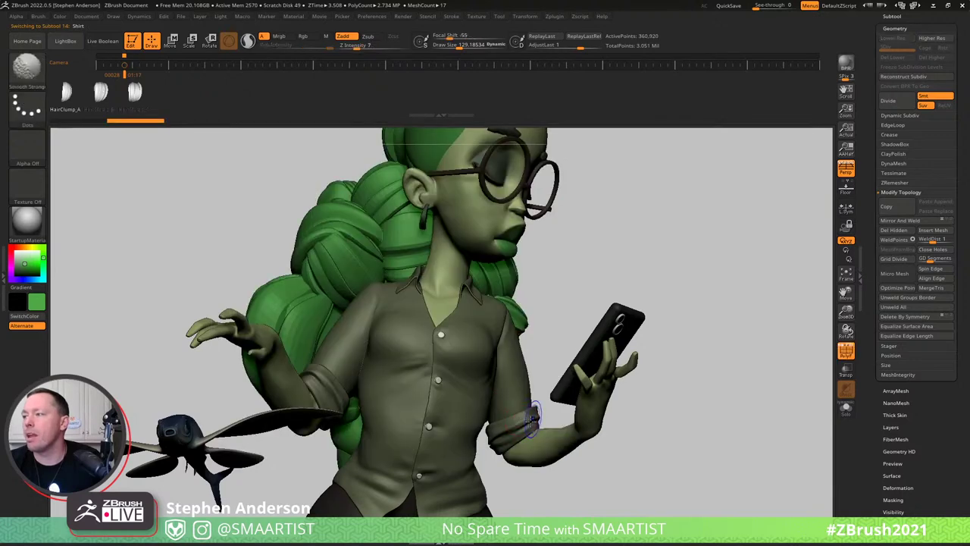
mouse_move(534, 417)
right_mouse_down()
mouse_move(511, 429)
mouse_move(525, 428)
right_mouse_up()
key("shift+f")
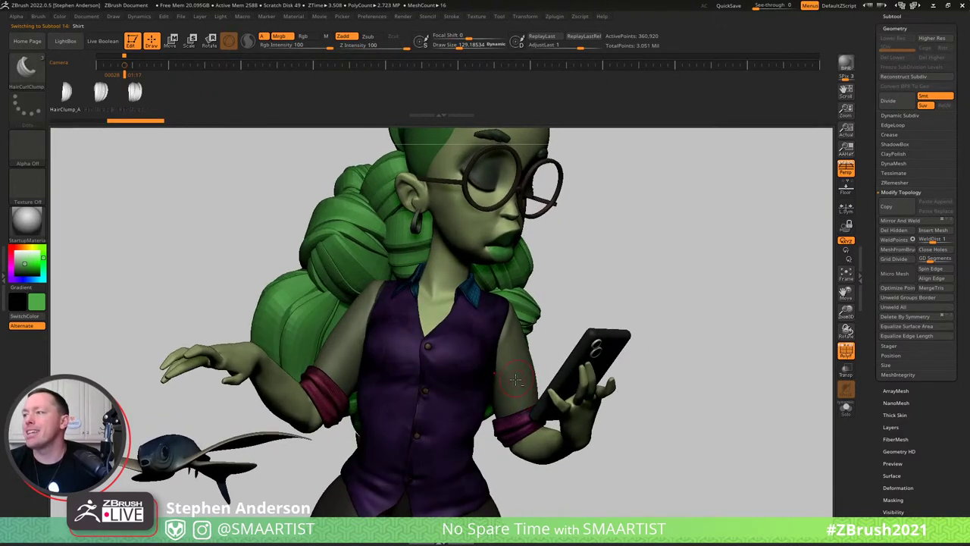
left_click(516, 380, "alt")
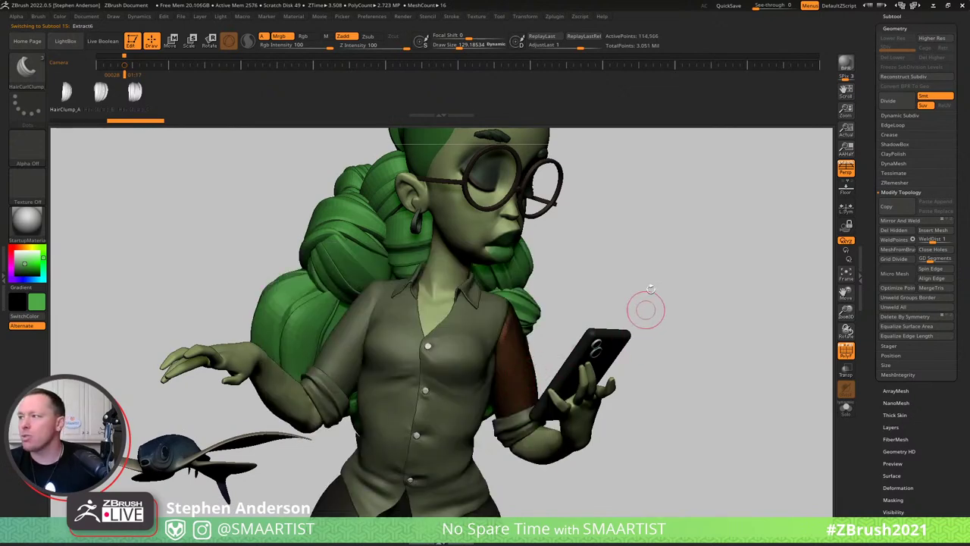
right_click_drag(650, 288, 599, 340)
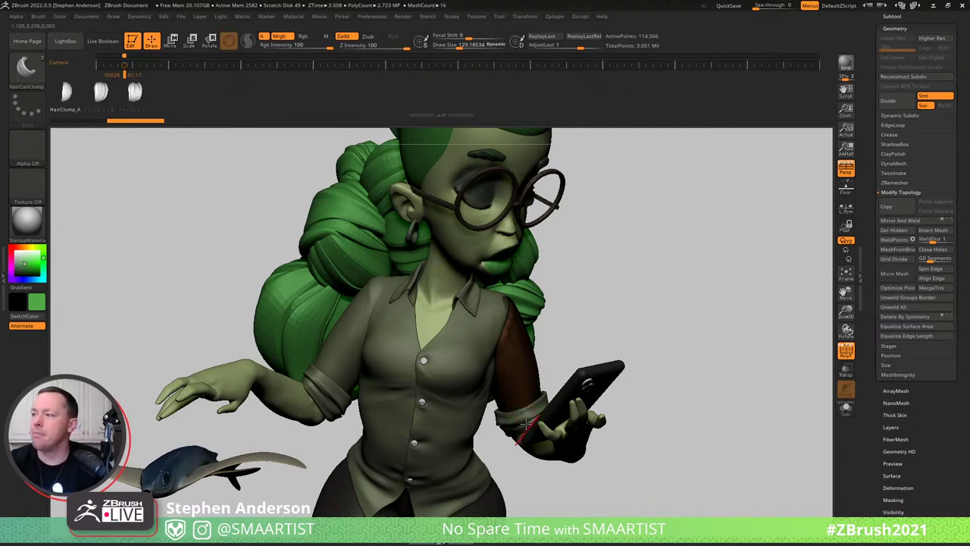
left_click(515, 416, "alt")
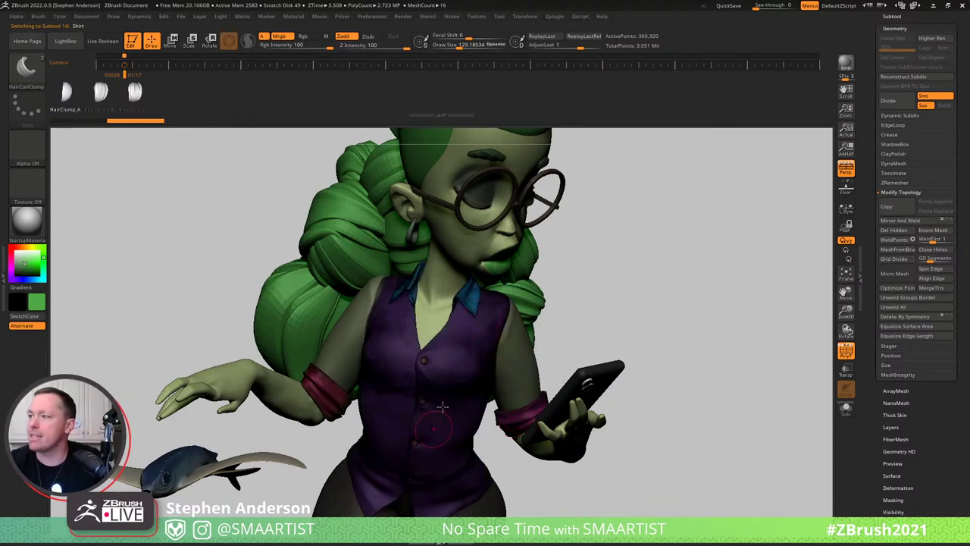
Inspect the blue shirt collar up close from the front and from the side.
right_click_drag(452, 395, 413, 360)
right_click_drag(499, 352, 573, 395, "ctrl")
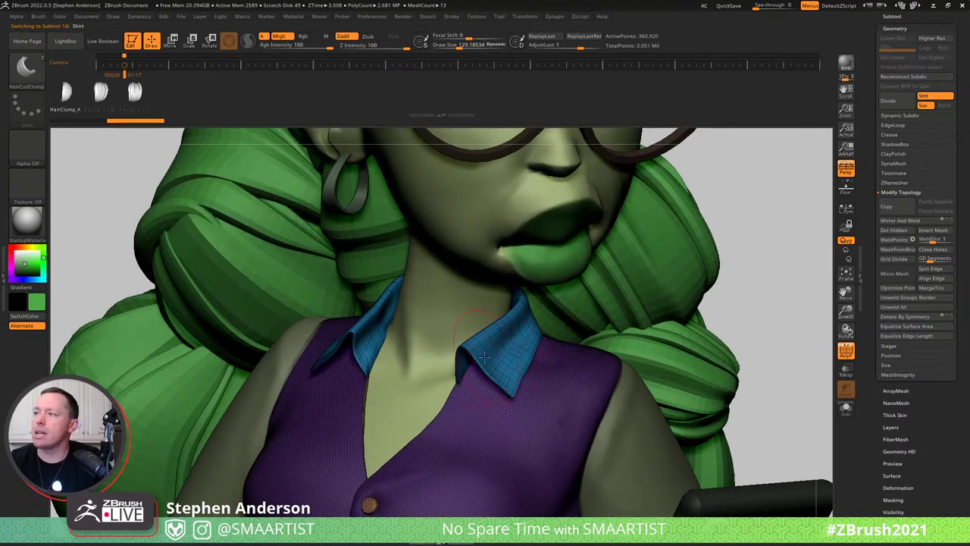
mouse_move(473, 358)
right_mouse_down()
mouse_move(497, 356)
mouse_move(488, 356)
right_mouse_up()
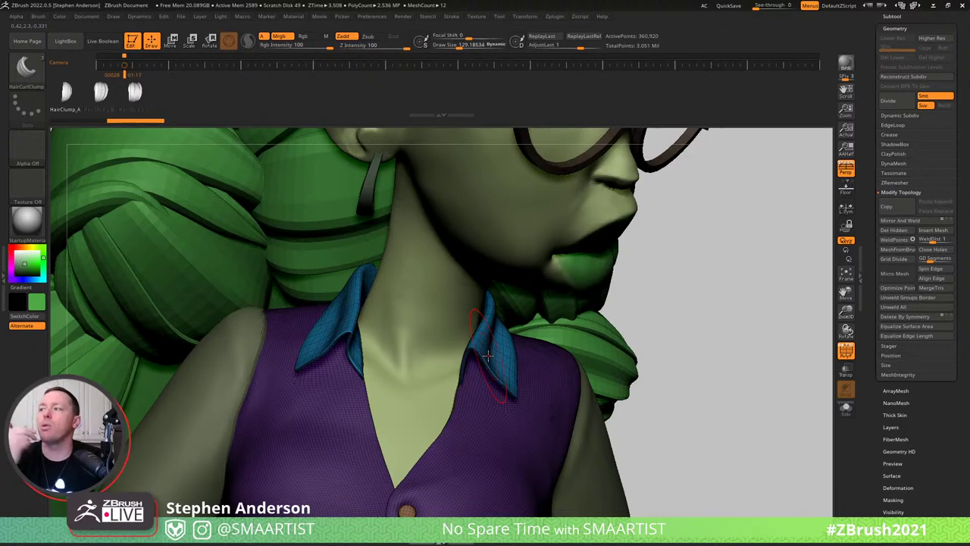
right_click_drag(256, 285, 379, 262)
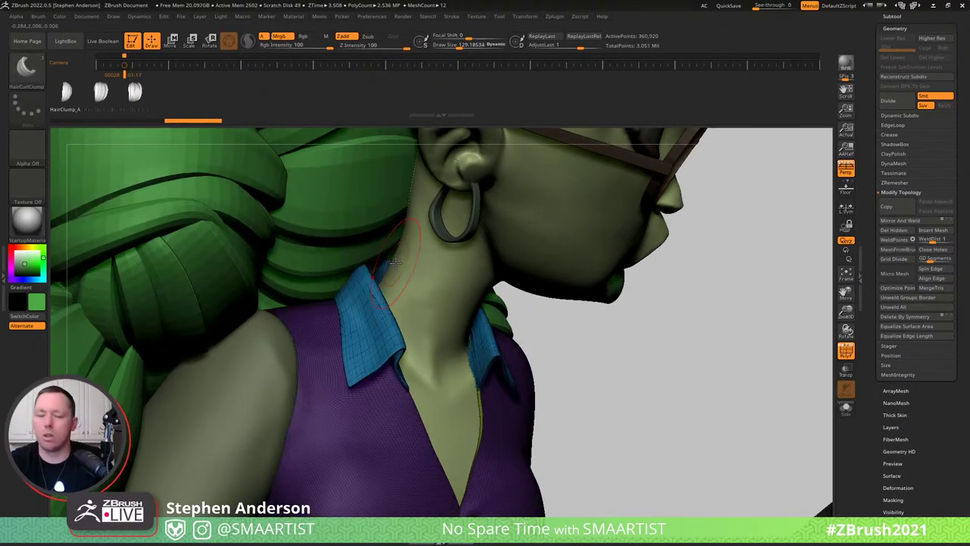
Turn on ghost transparency and reshape the back of the shirt collar with the Move brush at about 129 draw size.
key("b")
key("m")
key("v")
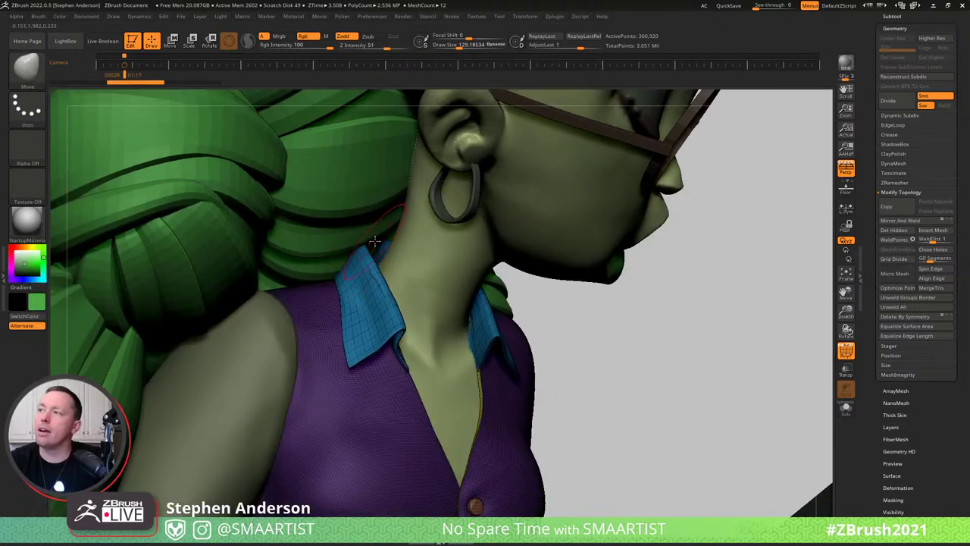
mouse_move(379, 242)
right_mouse_down()
mouse_move(338, 238)
mouse_move(375, 242)
right_mouse_up()
key("ctrl+t")
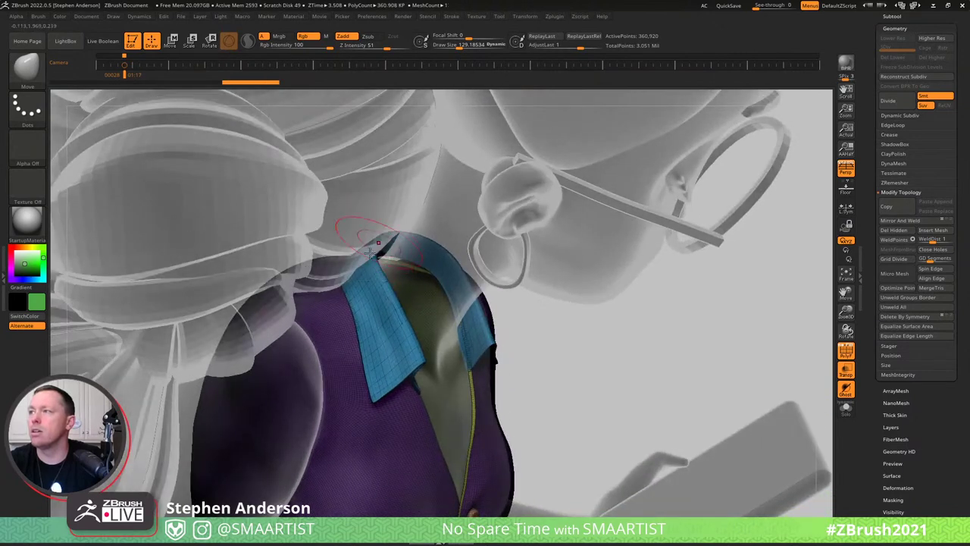
right_click_drag(369, 253, 334, 255)
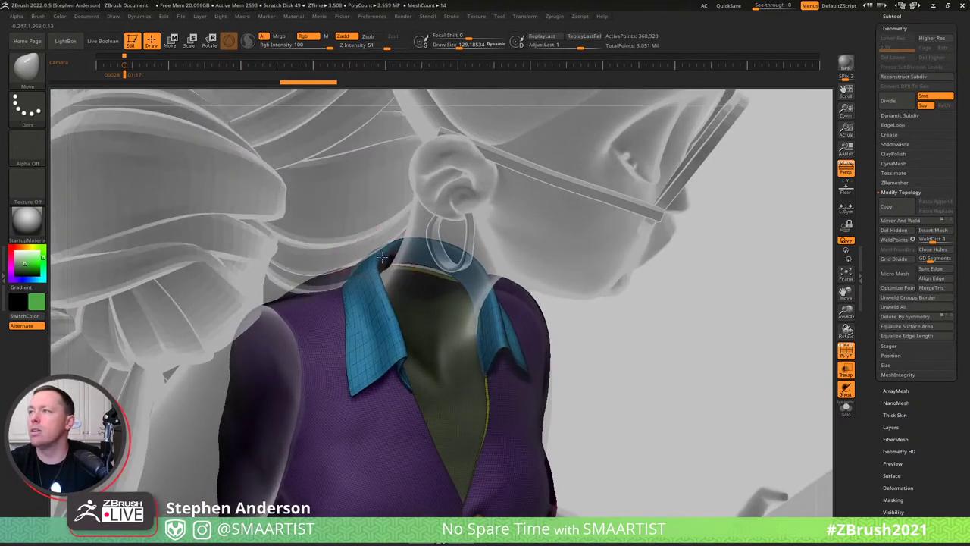
Refine the collar around the neck with the Move brush at about 73 draw size, and restore the normal display without ghosting or polyframes.
key("s")
left_click_drag(389, 254, 385, 248)
mouse_move(378, 255)
right_mouse_down()
mouse_move(387, 261)
mouse_move(399, 244)
mouse_move(382, 262)
right_mouse_up()
key("ctrl+t")
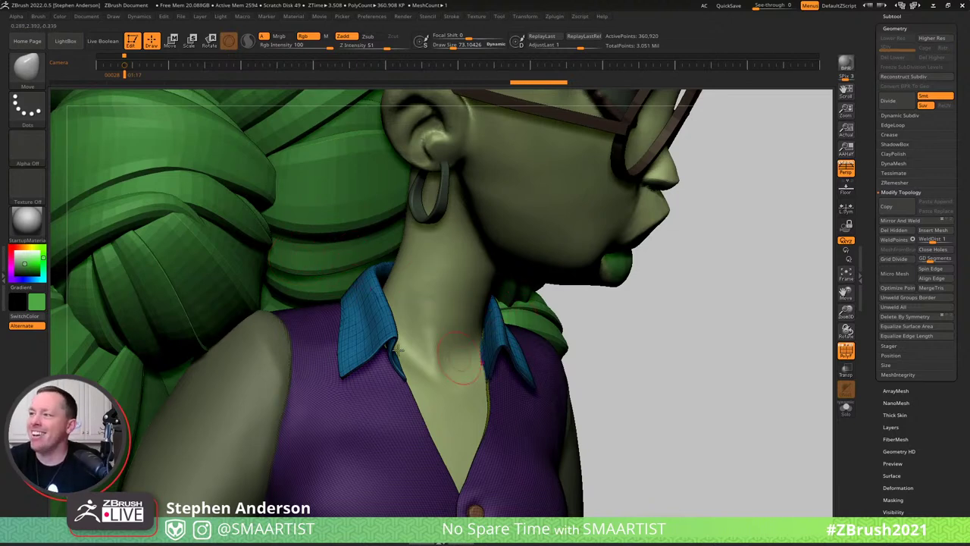
right_click_drag(485, 352, 416, 350)
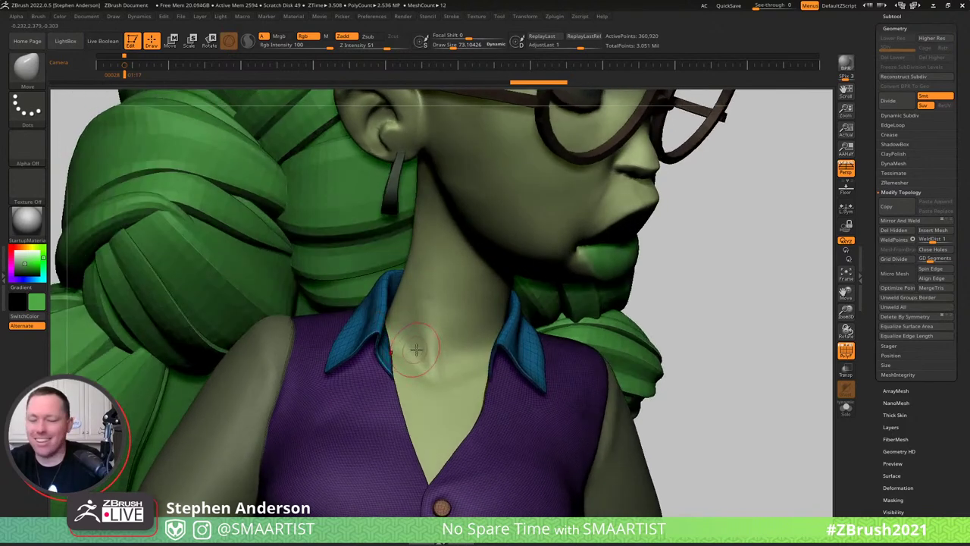
key("shift+f")
Select the scalp hair subtool MorphDiff_Hair1_3, display its polyframes, and divide it once.
mouse_move(518, 389)
right_mouse_down("ctrl")
mouse_move(429, 319)
mouse_move(595, 377)
mouse_move(590, 370)
mouse_move(629, 356)
mouse_move(743, 342)
mouse_move(685, 325)
mouse_move(720, 359)
mouse_move(596, 275)
mouse_move(667, 271)
mouse_move(531, 221)
mouse_move(528, 350)
mouse_move(504, 274)
right_mouse_up("ctrl")
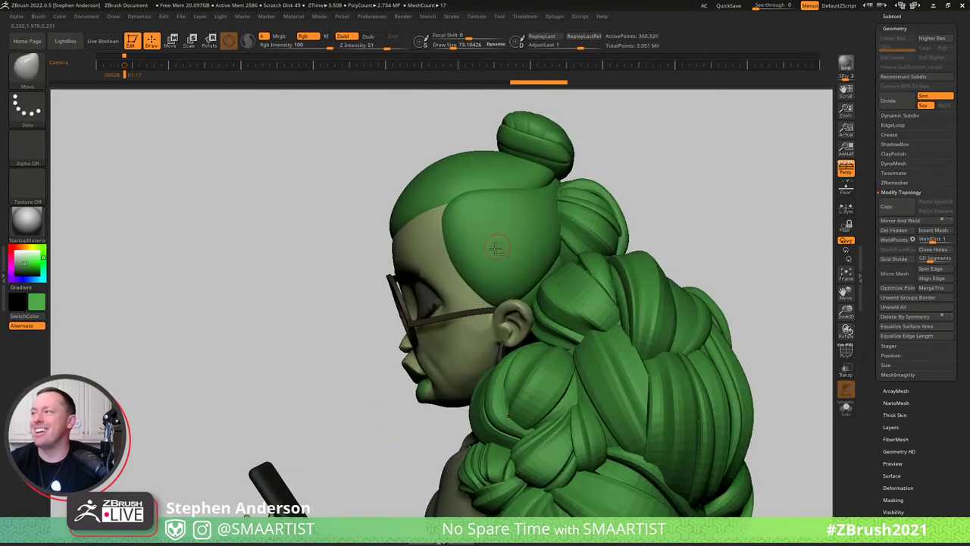
key("shift+f")
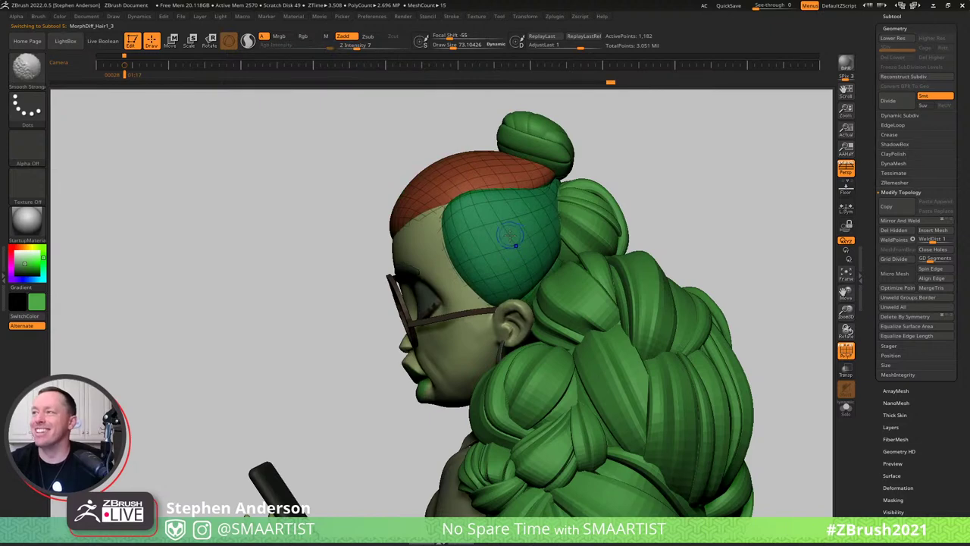
right_click_drag(487, 234, 526, 256, "ctrl")
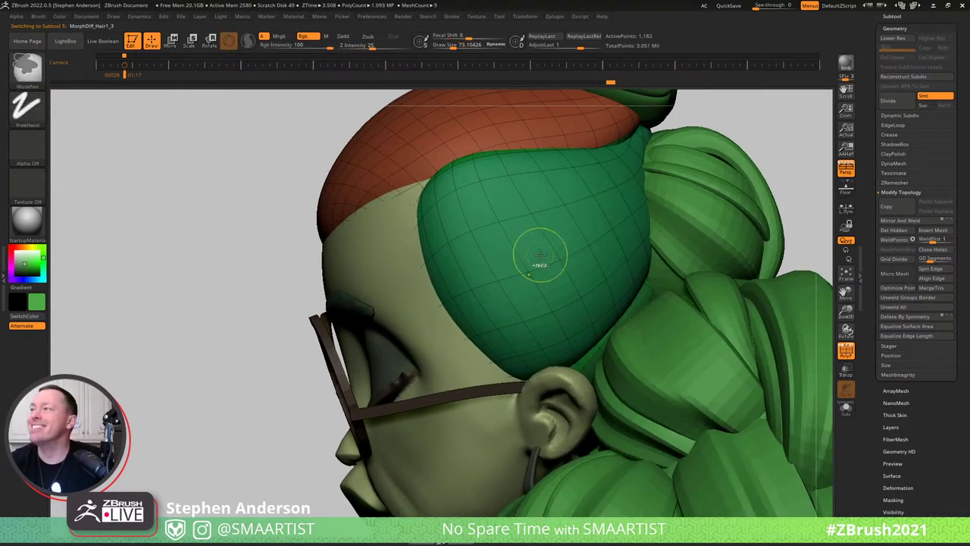
right_click_drag(571, 253, 532, 220, "ctrl")
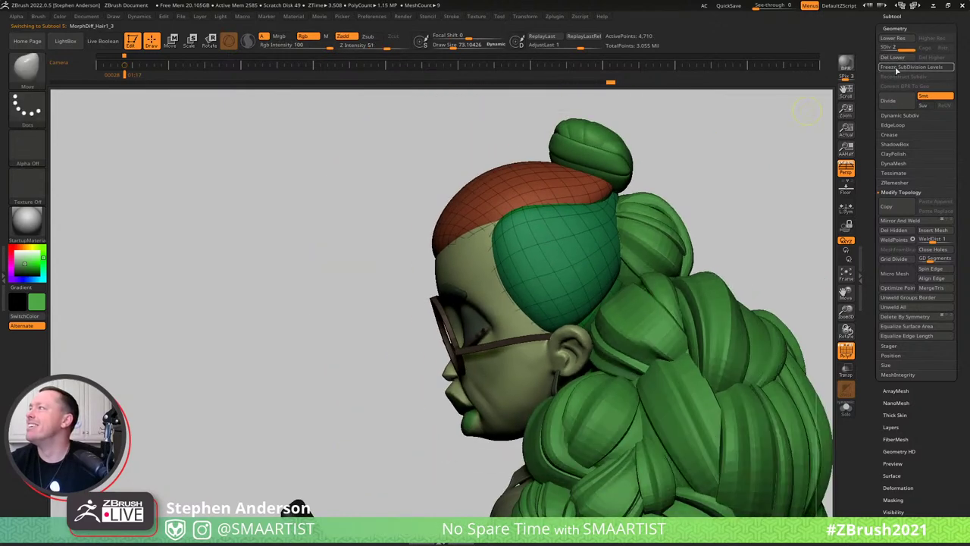
Compare the scalp hair's two subdivision levels, return to level 2, and delete the lower level.
key("shift+d")
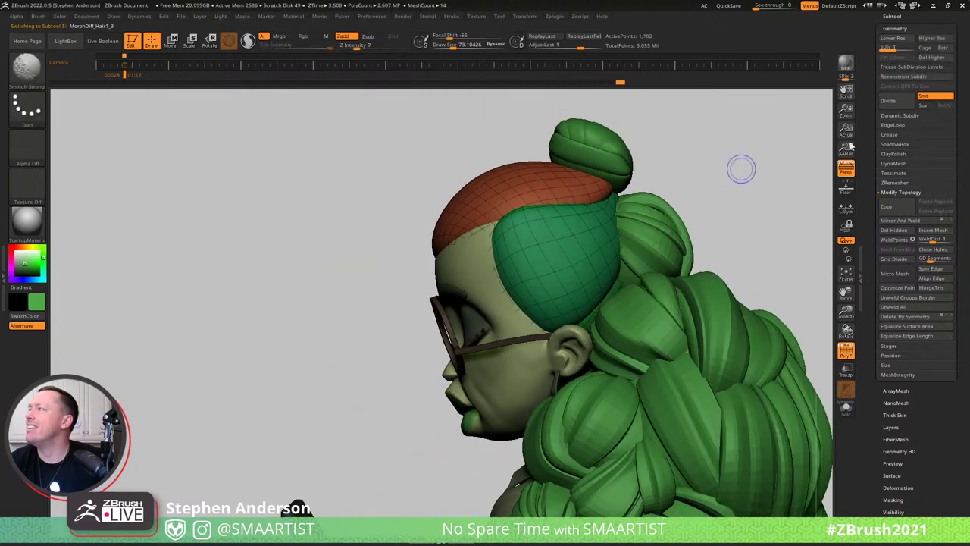
left_click(899, 115)
left_click(903, 126)
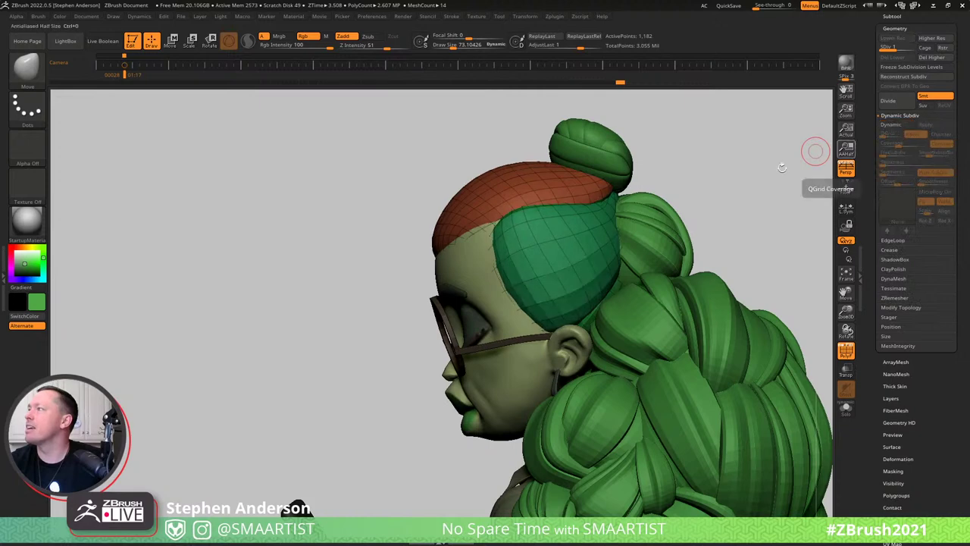
right_click_drag(528, 246, 581, 273, "ctrl")
right_click_drag(578, 232, 570, 280)
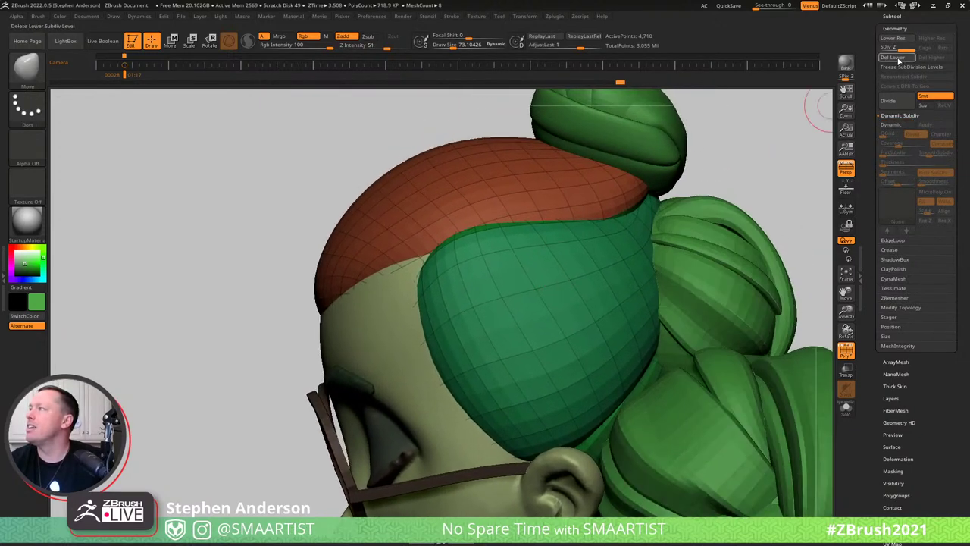
left_click(898, 58)
Mask the scalp hair except for a two-polygon-wide strip running from the side hairline back toward the bun.
right_click_drag(501, 267, 479, 285)
key("b")
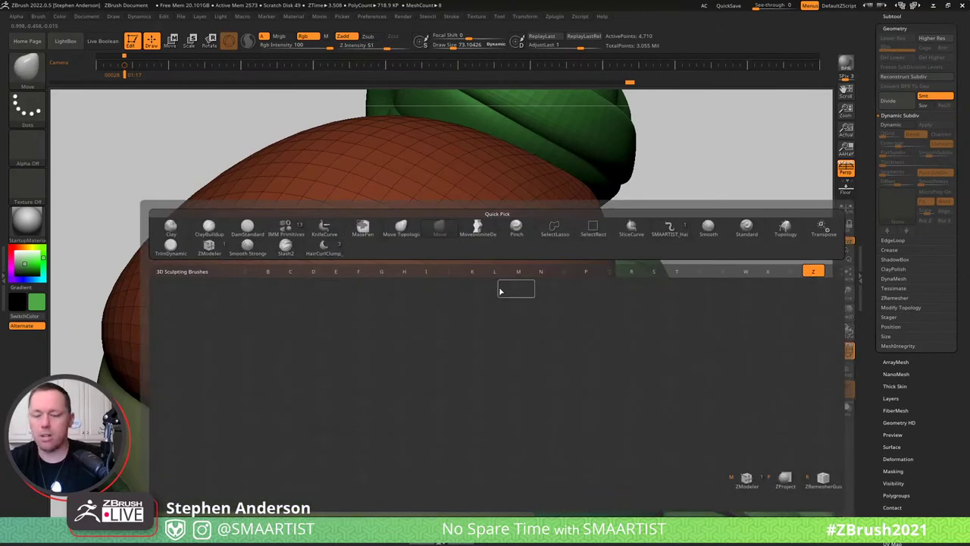
key("z")
key("m")
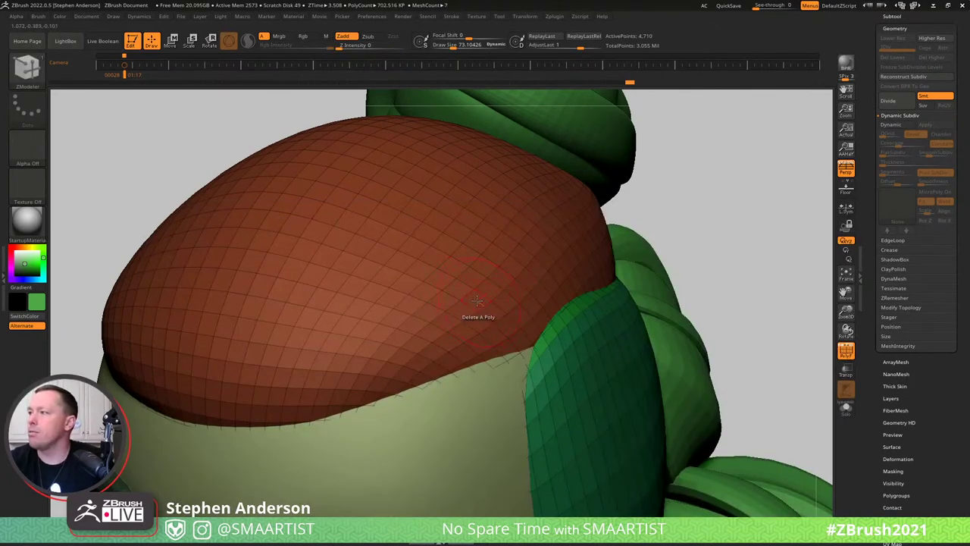
left_click(485, 278, "ctrl+shift")
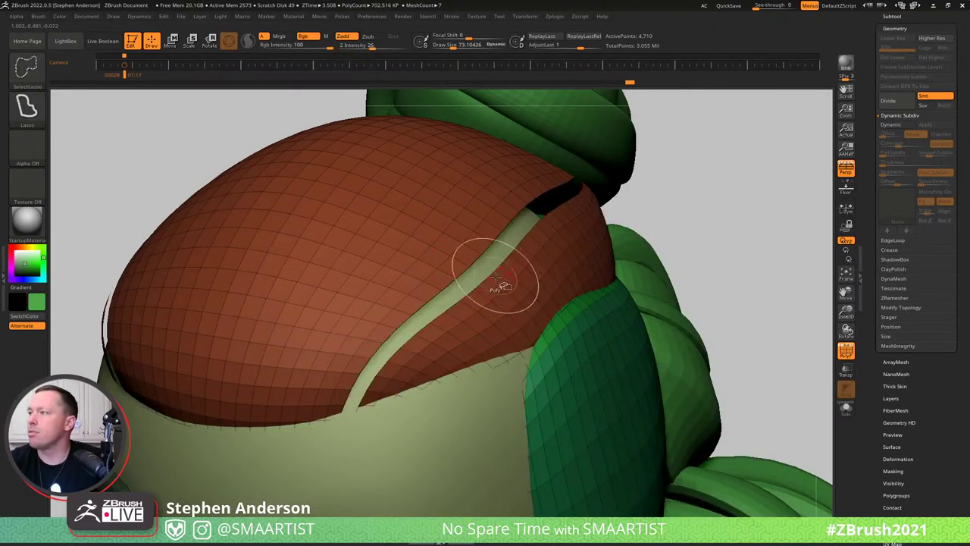
left_click(497, 284, "ctrl+shift")
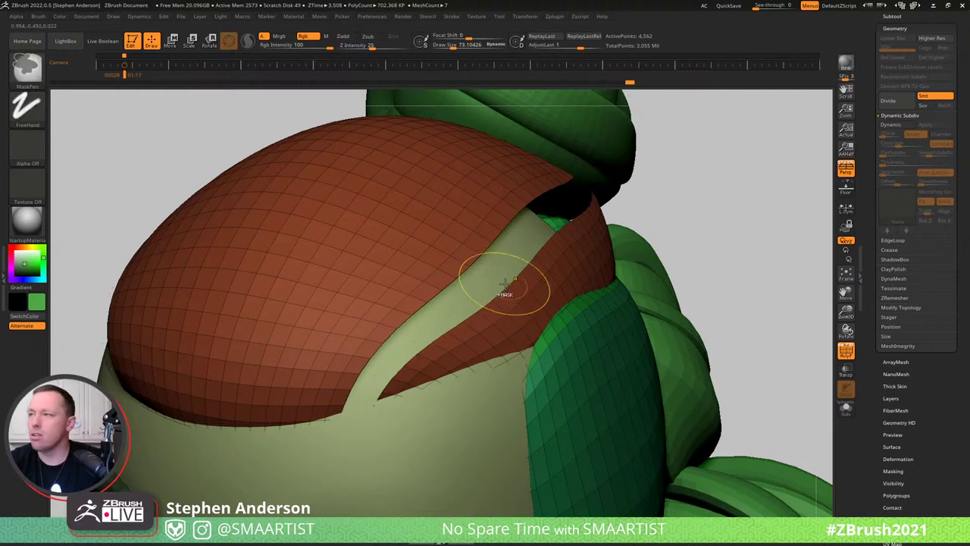
left_click(504, 283, "ctrl")
left_click(489, 293, "ctrl+shift")
Reshape the unmasked strip of scalp hair with the Move brush at about 243 and 124 draw size.
key("b")
key("m")
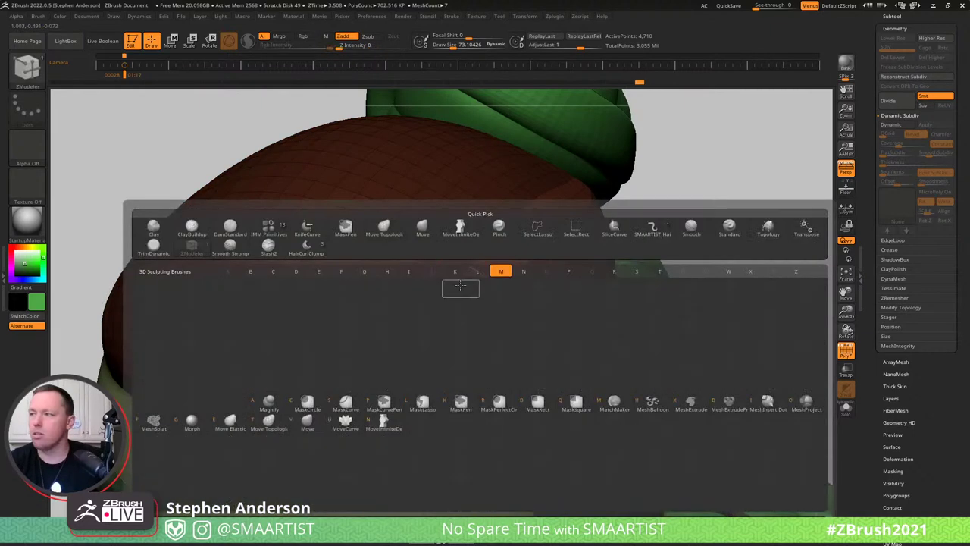
key("v")
mouse_move(459, 288)
right_mouse_down()
mouse_move(476, 277)
mouse_move(452, 299)
right_mouse_up()
key("s")
left_click_drag(419, 379, 435, 379)
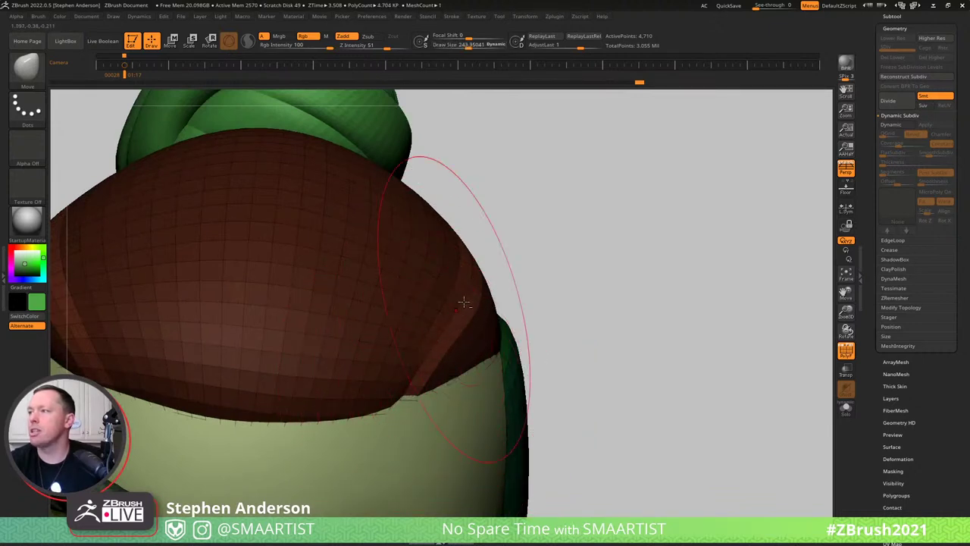
right_click_drag(434, 306, 506, 264)
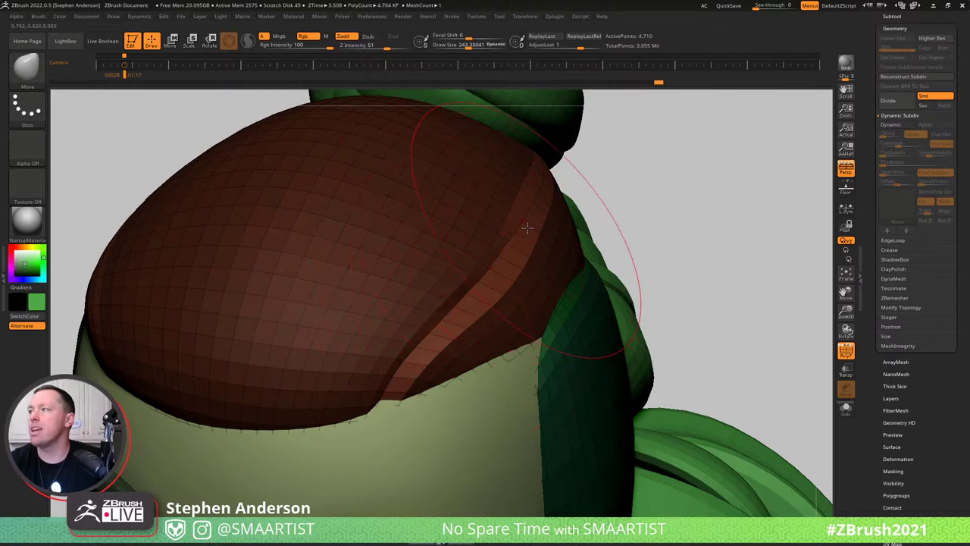
key("s")
left_click_drag(507, 274, 486, 285)
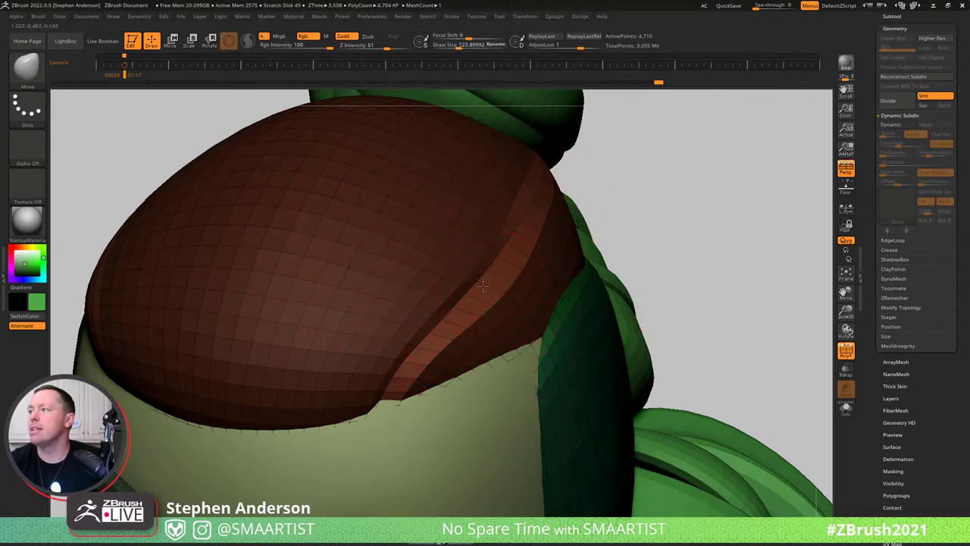
right_click_drag(442, 322, 435, 316)
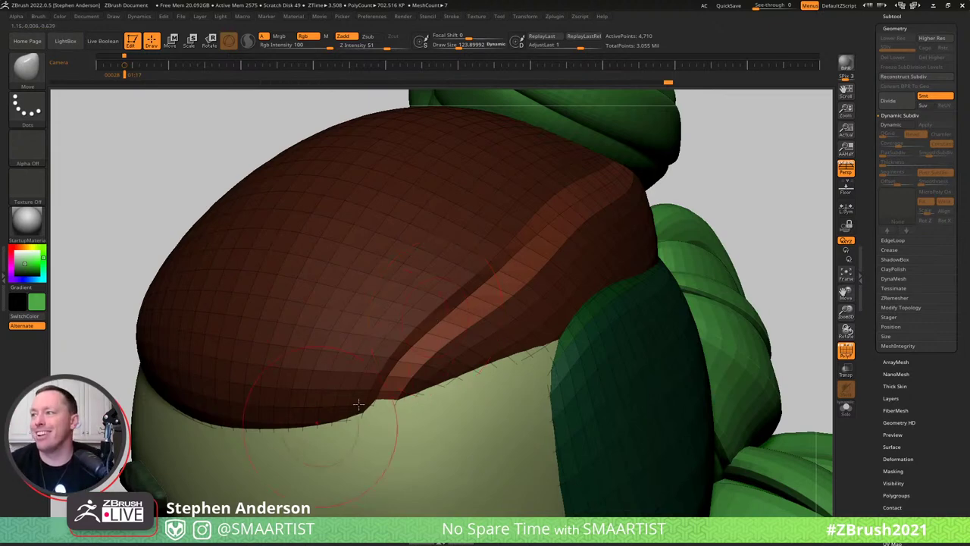
right_click_drag(378, 415, 347, 408)
Hide the polyframes, sink the strip into a groove up to the bun with the Move brush at about 236 draw size, and clear the mask.
key("shift+f")
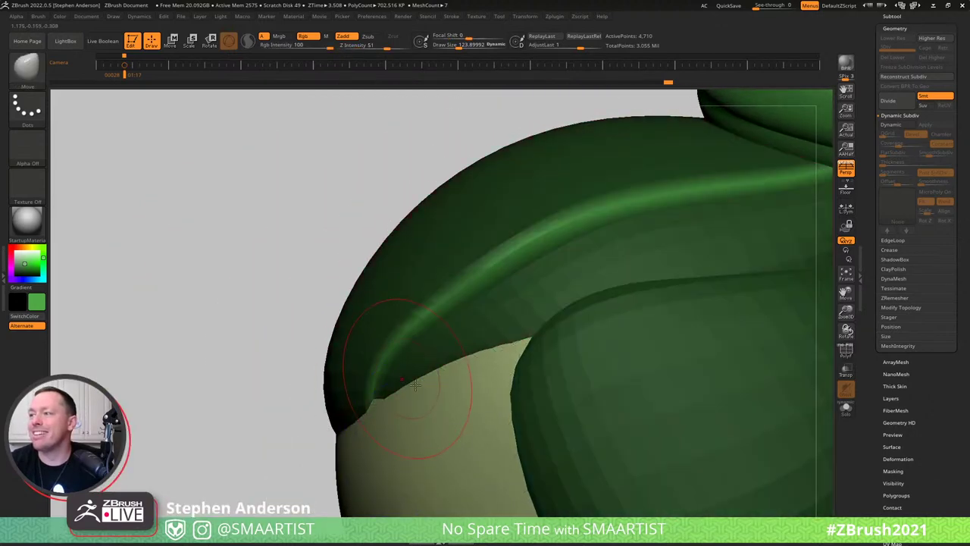
mouse_move(407, 357)
right_mouse_down()
mouse_move(422, 390)
mouse_move(418, 337)
right_mouse_up()
key("s")
left_click_drag(410, 338, 418, 337)
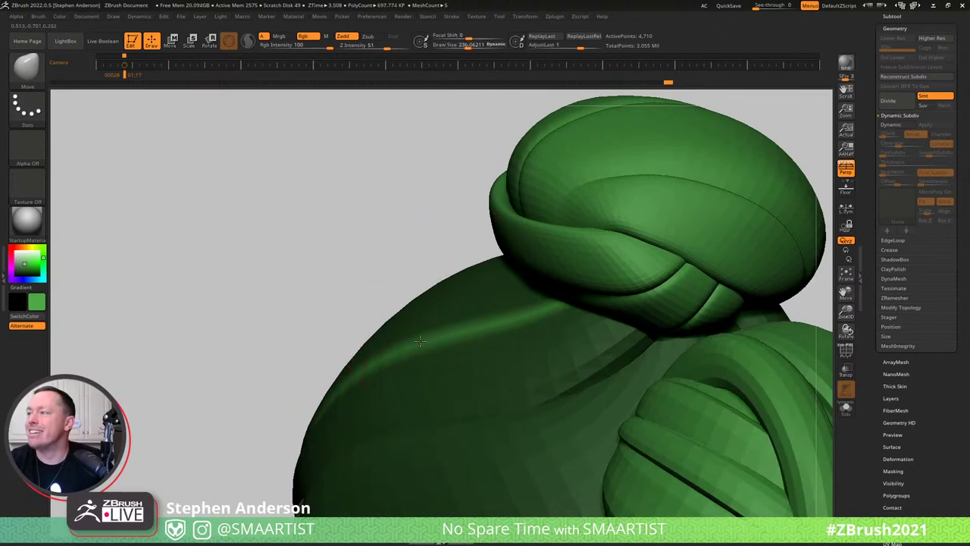
right_click_drag(481, 333, 378, 421)
left_click_drag(750, 226, 706, 273, "ctrl")
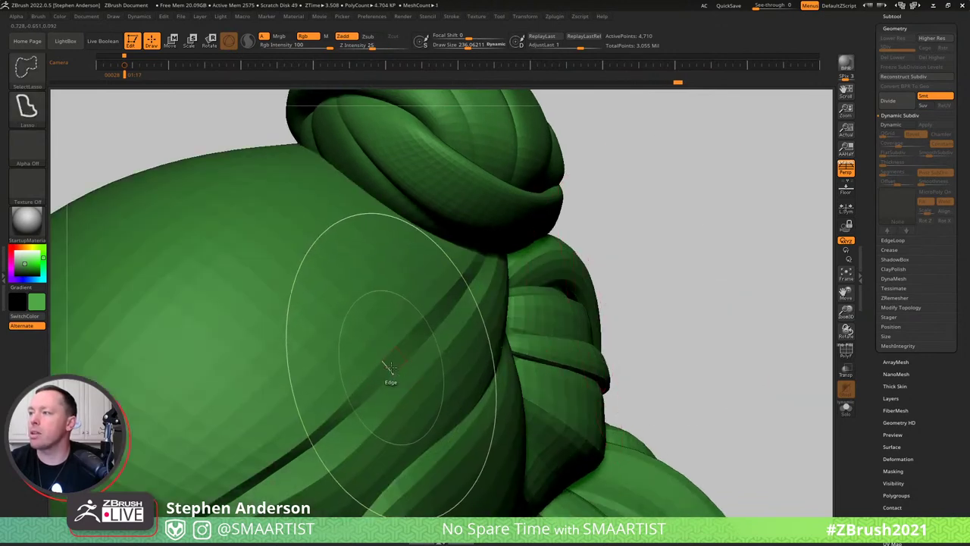
Mask all but a polygon strip beside the side groove, reshape it near the base of the bun with the Move brush, and clear the mask.
left_click(391, 372, "ctrl+shift")
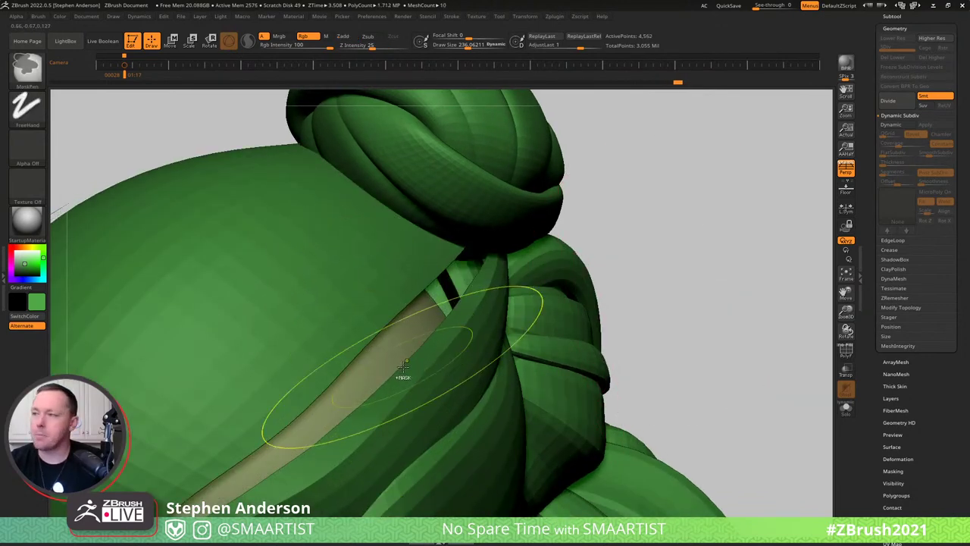
key("ctrl+a")
key("ctrl+shift+a")
mouse_move(381, 336)
right_mouse_down()
mouse_move(389, 334)
mouse_move(376, 334)
right_mouse_up()
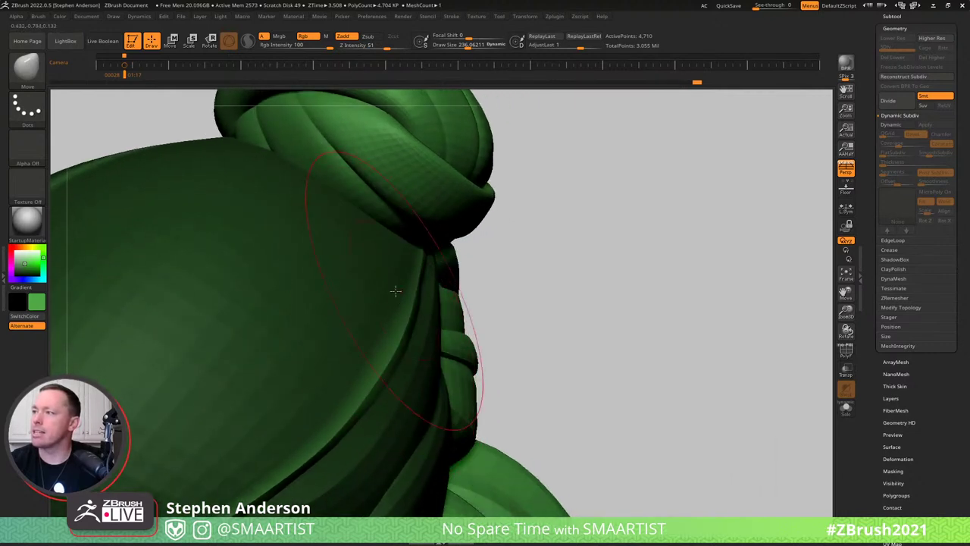
left_click_drag(635, 309, 568, 356, "ctrl")
Display the polyframes and mask the scalp hair except for a strip along its lower edge above the temple.
mouse_move(548, 338)
right_mouse_down("ctrl")
mouse_move(330, 360)
mouse_move(320, 409)
mouse_move(379, 405)
mouse_move(364, 428)
mouse_move(341, 364)
mouse_move(416, 349)
mouse_move(455, 378)
right_mouse_up("ctrl")
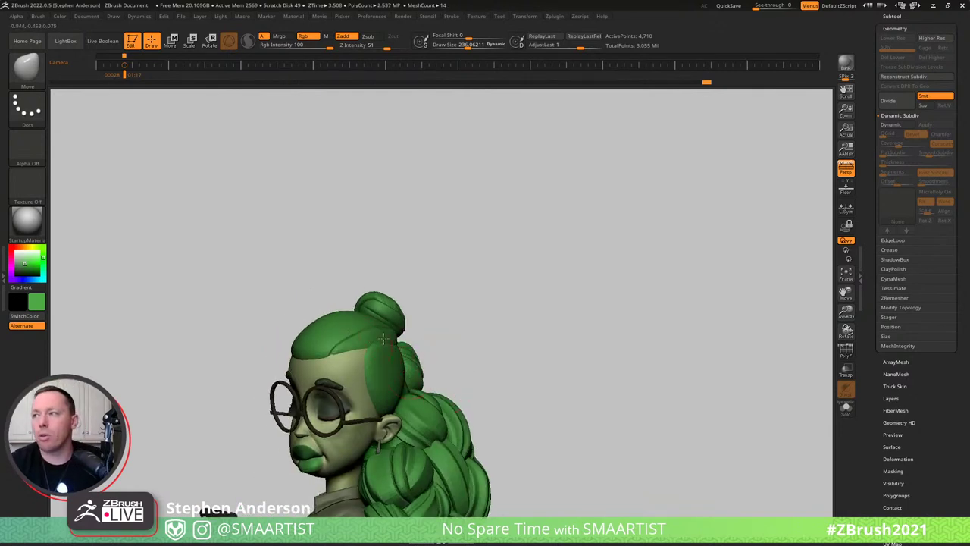
mouse_move(383, 339)
right_mouse_down()
mouse_move(402, 350)
mouse_move(407, 342)
mouse_move(353, 396)
right_mouse_up()
key("shift+f")
right_click_drag(288, 346, 358, 392, "ctrl")
left_click(276, 332, "ctrl+shift")
left_click(273, 341, "ctrl+shift")
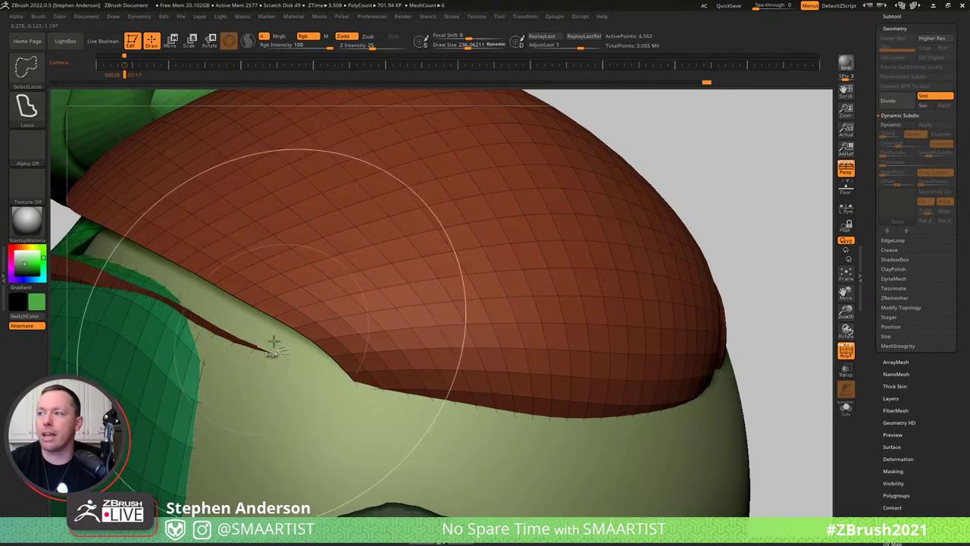
left_click(314, 353, "ctrl")
left_click(322, 356, "ctrl+shift")
Reshape the unmasked strip above the temple with the Move brush, hide the polyframes, and clear the mask.
mouse_move(339, 371)
right_mouse_down()
mouse_move(346, 382)
mouse_move(262, 368)
right_mouse_up()
right_click_drag(328, 367, 232, 342)
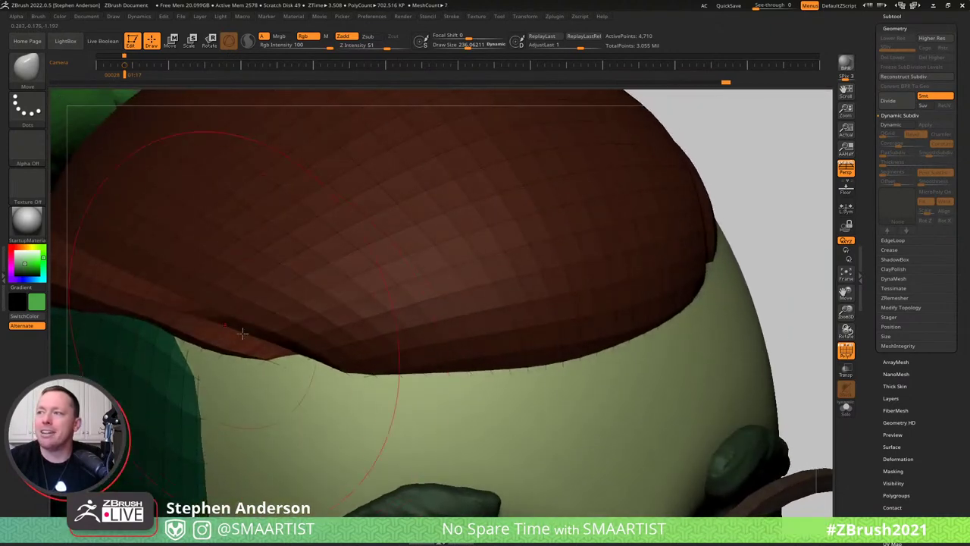
right_click_drag(337, 378, 277, 366)
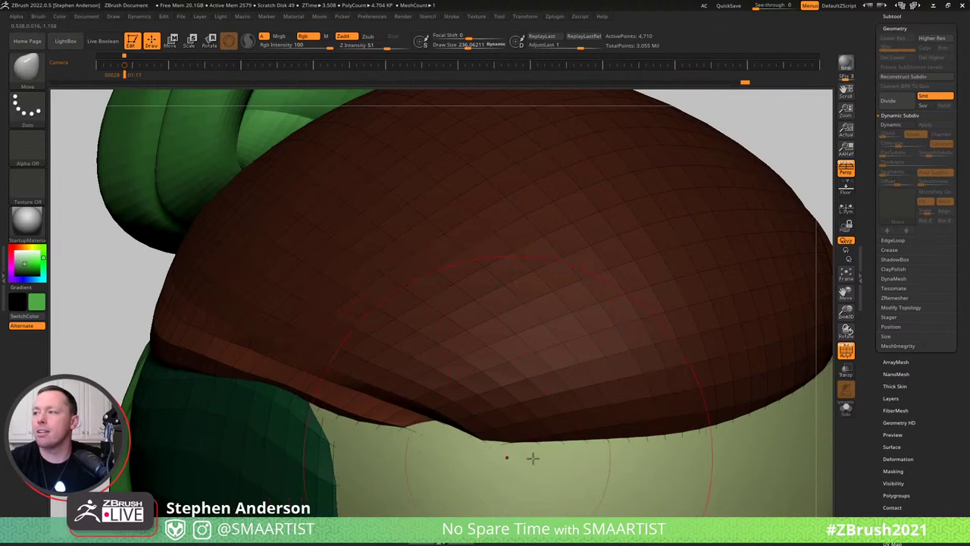
key("shift+f")
right_click_drag(523, 416, 622, 257, "ctrl")
left_click_drag(634, 259, 679, 298, "ctrl")
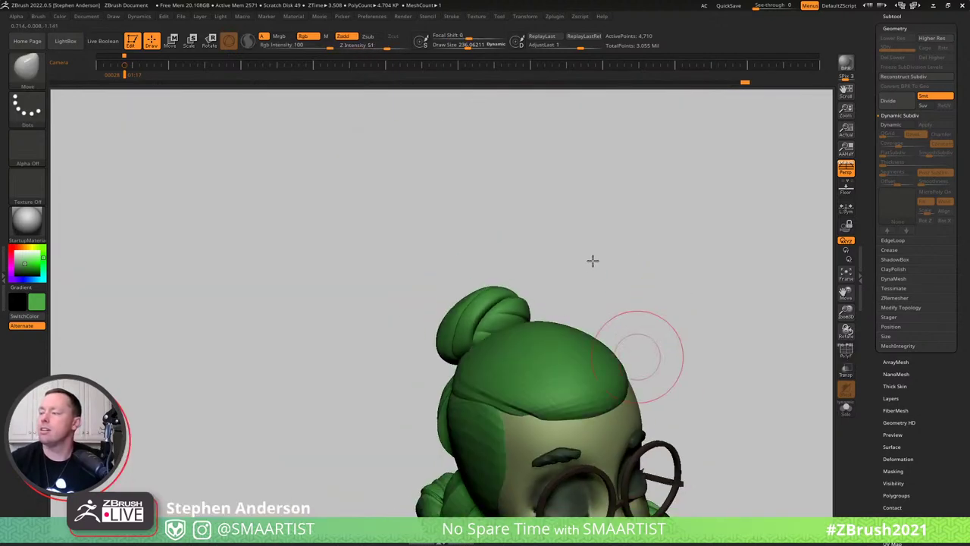
Mask the scalp hair except for a strip running from the front hairline above the eyebrow back to the bun.
right_click_drag(593, 260, 585, 338, "alt")
left_click(520, 296, "ctrl+shift")
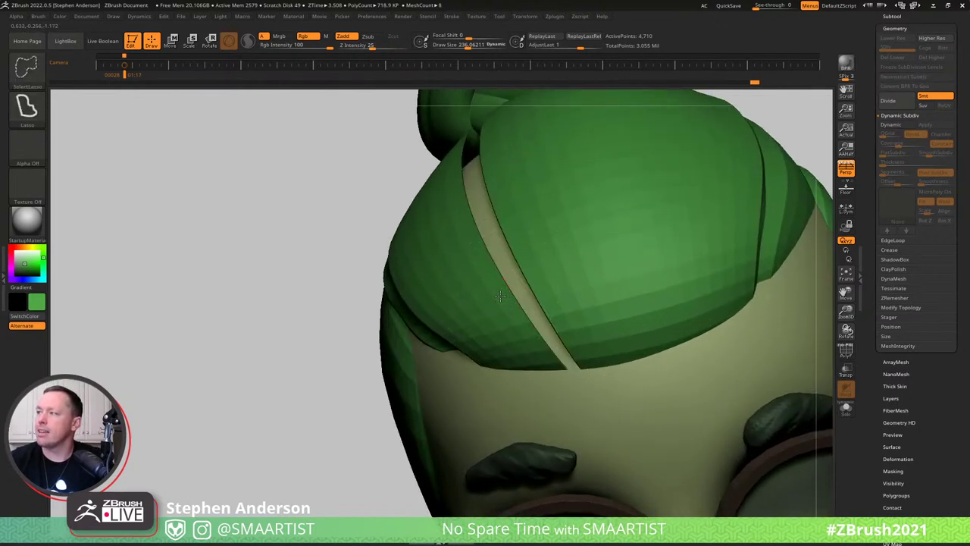
left_click(523, 306, "ctrl")
left_click(530, 309, "ctrl+shift")
Pull the front strip into a groove at the hairline with the Move brush at about 306 and 412 draw size.
mouse_move(535, 300)
right_mouse_down()
mouse_move(531, 263)
mouse_move(572, 307)
right_mouse_up()
key("s")
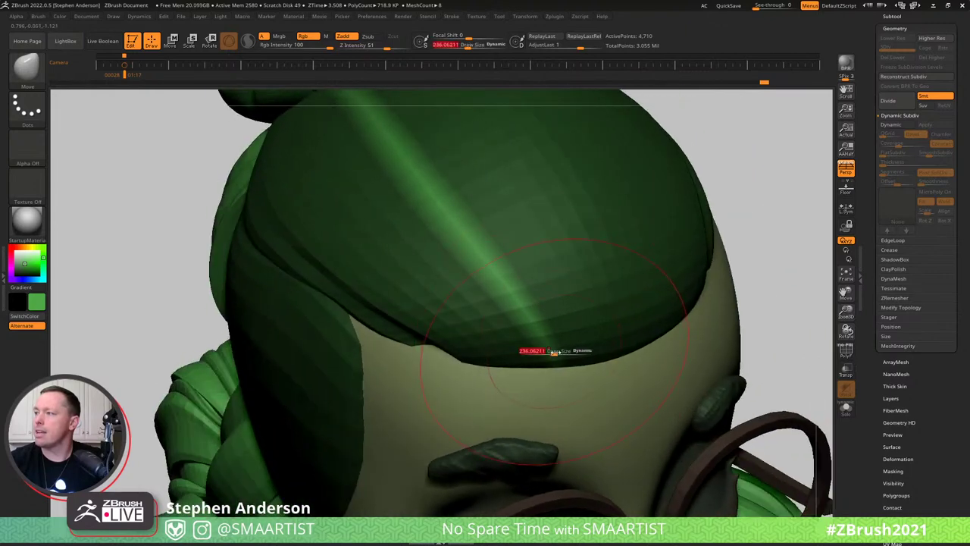
left_click_drag(554, 352, 559, 351)
mouse_move(541, 353)
right_mouse_down()
mouse_move(530, 354)
mouse_move(548, 360)
right_mouse_up()
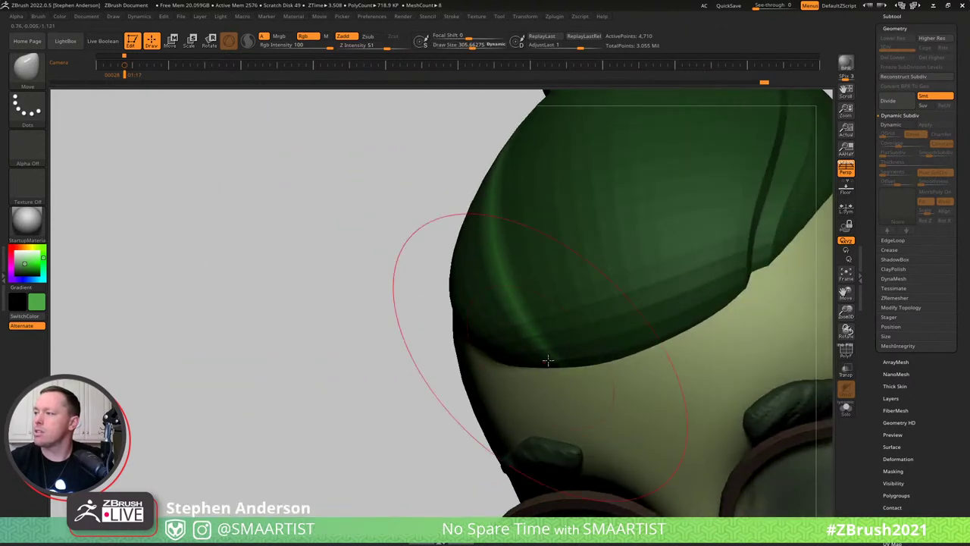
key("s")
left_click_drag(550, 357, 560, 354)
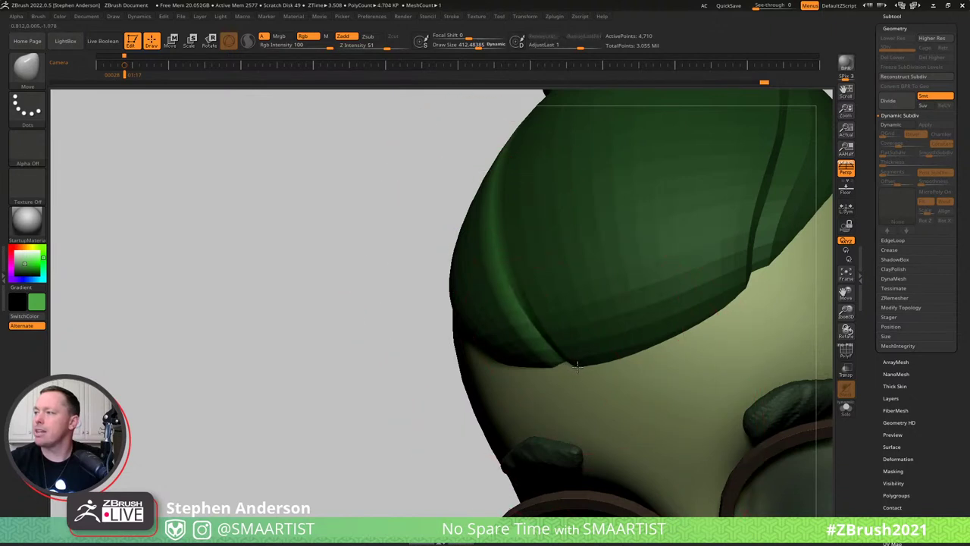
mouse_move(570, 355)
right_mouse_down()
mouse_move(591, 354)
mouse_move(567, 359)
mouse_move(576, 329)
mouse_move(503, 219)
right_mouse_up()
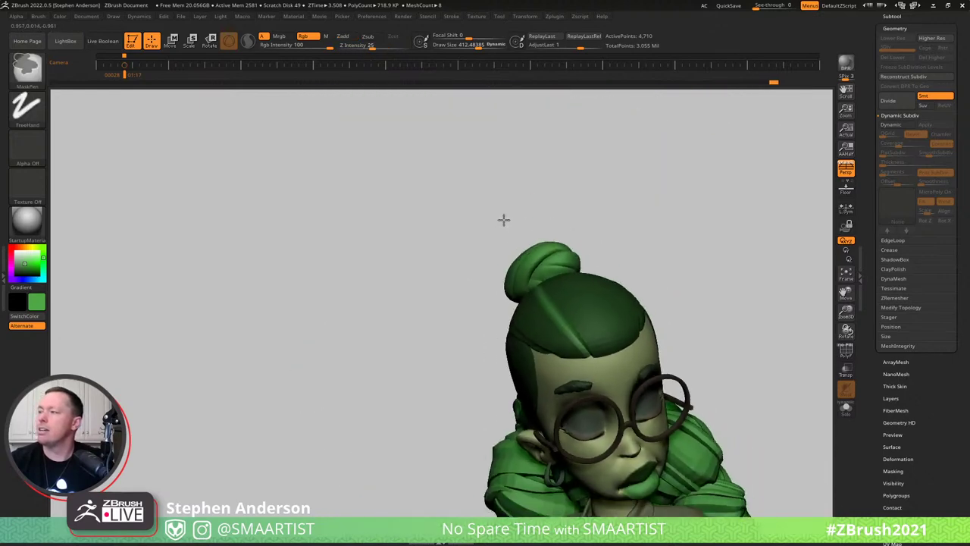
left_click(676, 304, "ctrl")
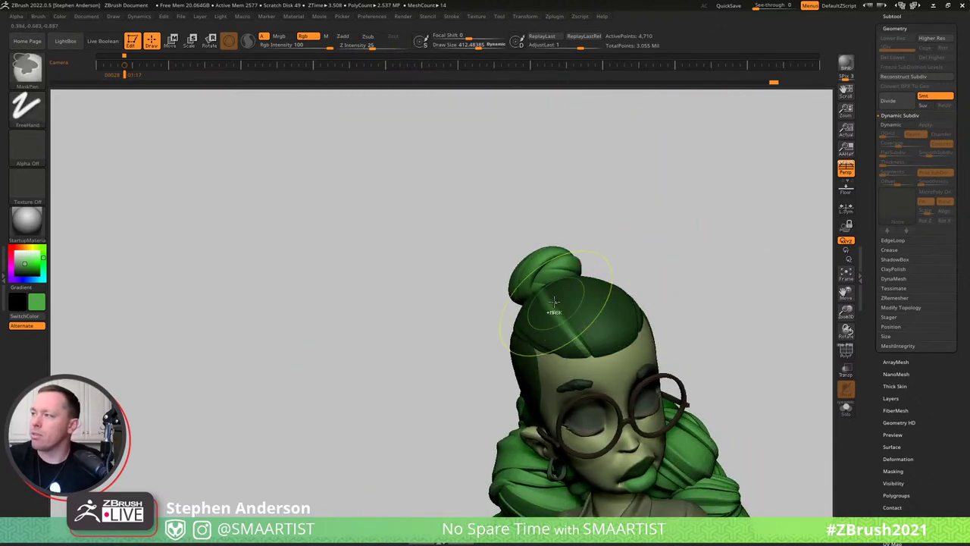
Extend the front groove back to the bun with the Move brush at about 482 draw size, and clear the mask.
mouse_move(552, 310)
right_mouse_down("ctrl")
mouse_move(562, 338)
mouse_move(580, 325)
right_mouse_up("ctrl")
key("s")
left_click_drag(576, 313, 569, 311)
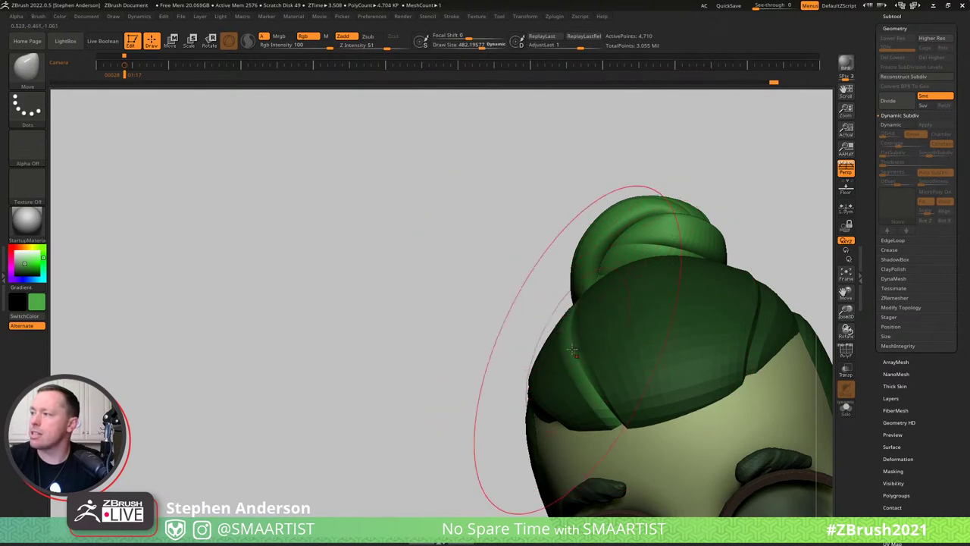
right_click_drag(589, 320, 570, 303)
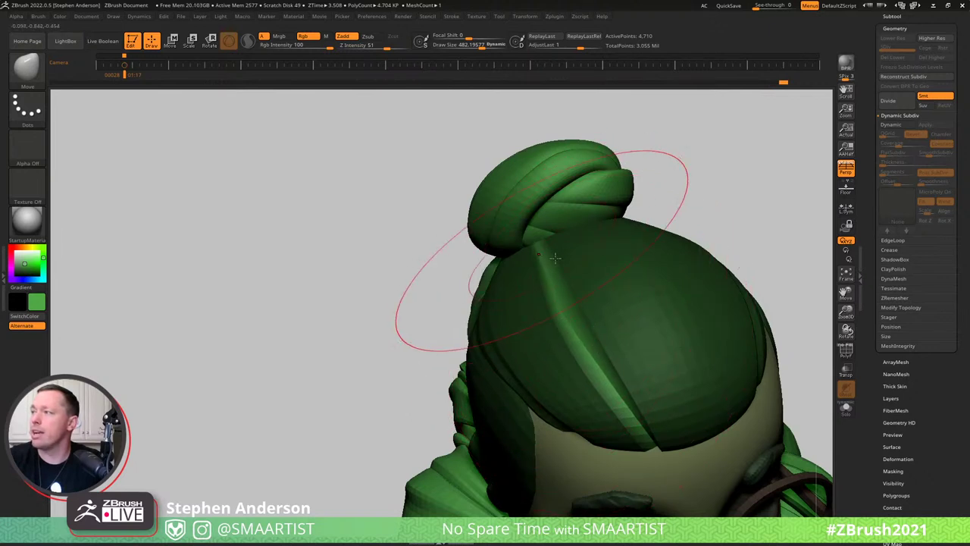
right_click_drag(555, 258, 550, 255)
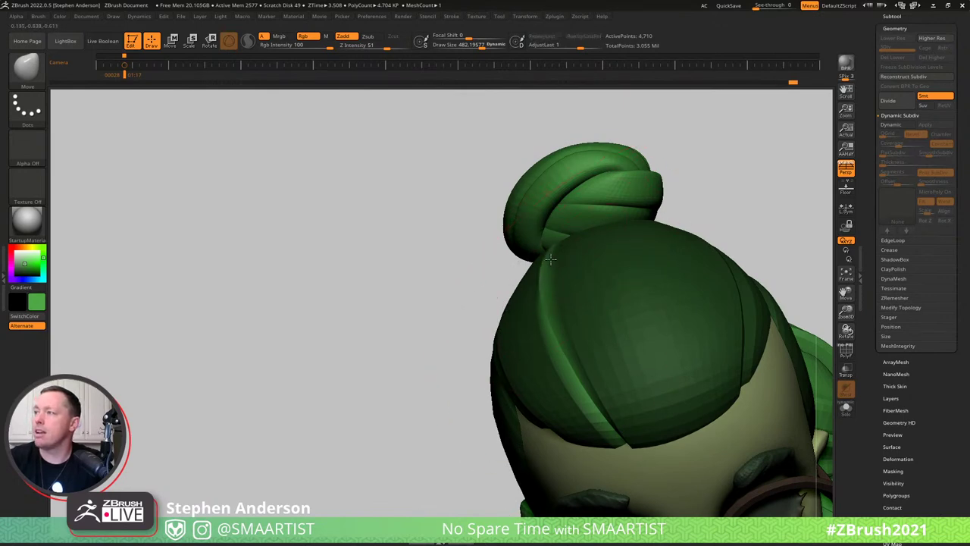
mouse_move(708, 219)
right_mouse_down()
mouse_move(719, 212)
mouse_move(585, 277)
mouse_move(569, 319)
right_mouse_up()
key("ctrl+i")
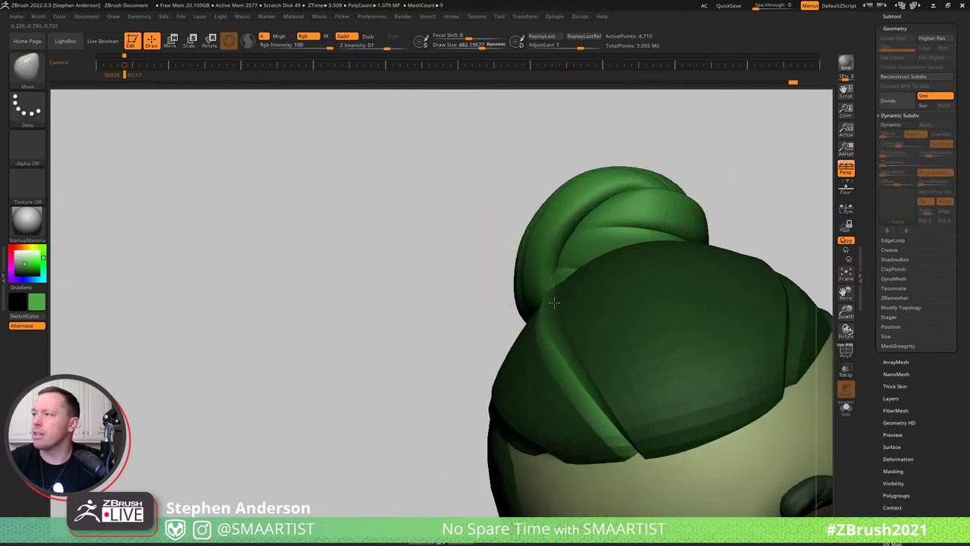
mouse_move(550, 288)
right_mouse_down()
mouse_move(564, 307)
mouse_move(641, 277)
mouse_move(690, 232)
right_mouse_up()
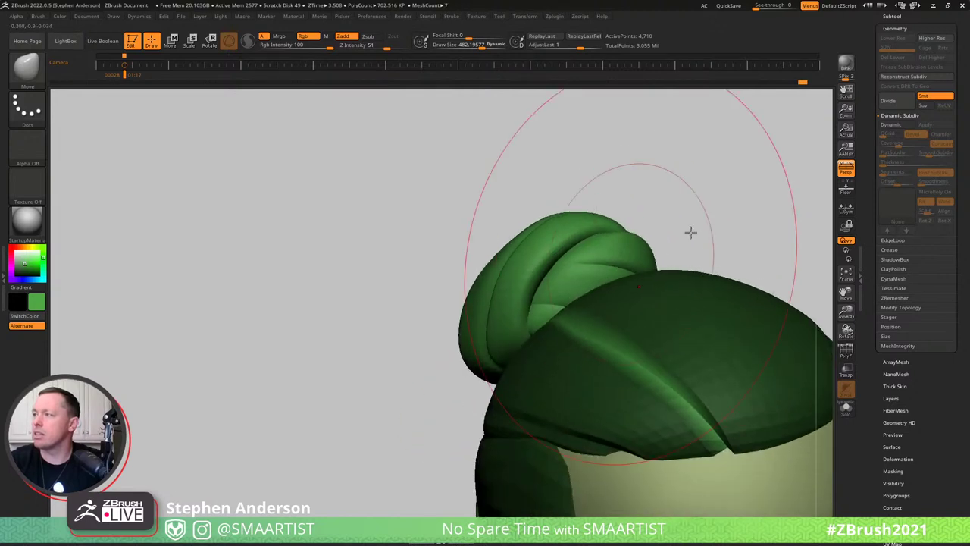
key("ctrl")
left_click_drag(687, 227, 699, 205, "ctrl")
Examine the new front groove from above, the side and the forehead, up to the bun.
right_click_drag(703, 191, 691, 217)
right_click_drag(569, 309, 572, 281)
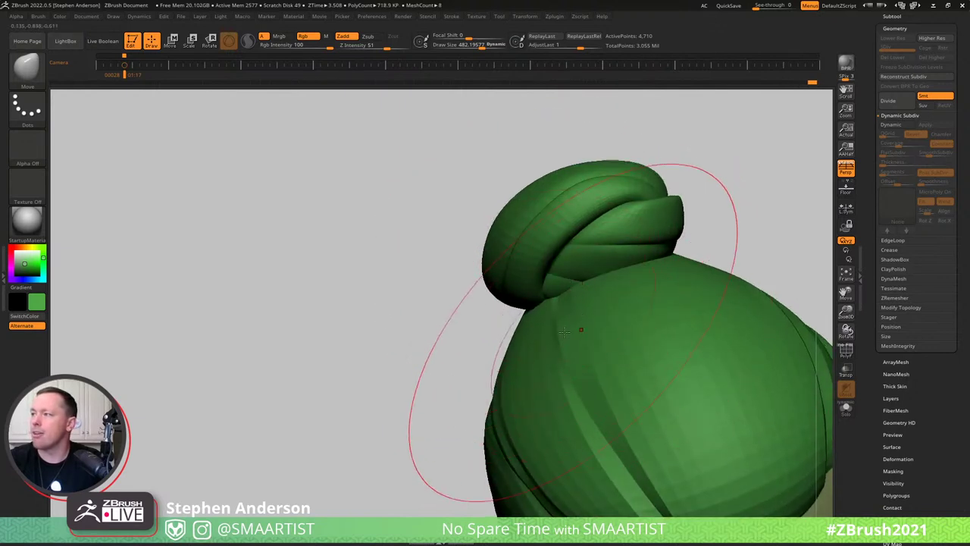
mouse_move(581, 328)
right_mouse_down()
mouse_move(569, 333)
mouse_move(599, 389)
mouse_move(556, 321)
mouse_move(603, 286)
mouse_move(594, 300)
mouse_move(604, 270)
mouse_move(677, 201)
mouse_move(626, 232)
mouse_move(666, 247)
right_mouse_up()
key("ctrl")
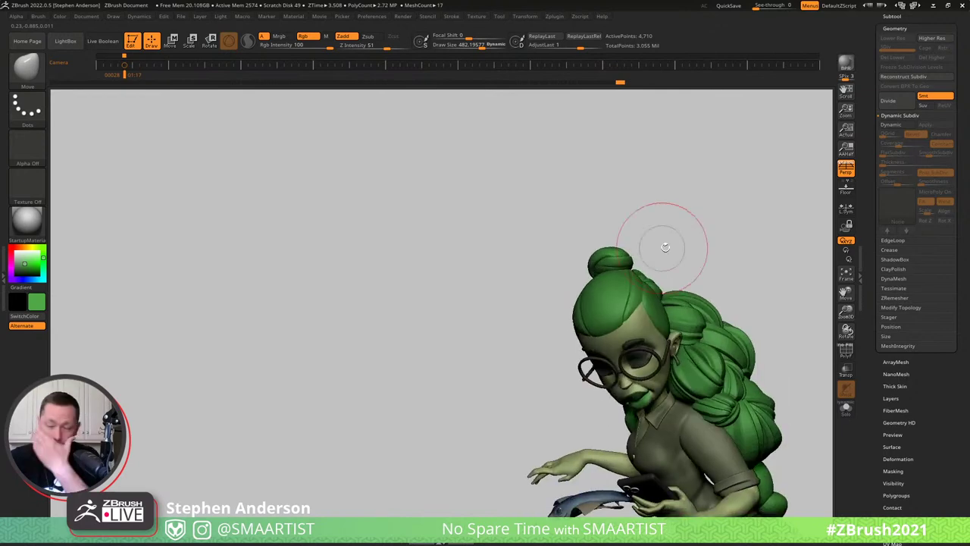
mouse_move(641, 293)
right_mouse_down()
mouse_move(604, 301)
mouse_move(610, 267)
mouse_move(606, 310)
right_mouse_up()
left_click_drag(604, 303, 609, 295)
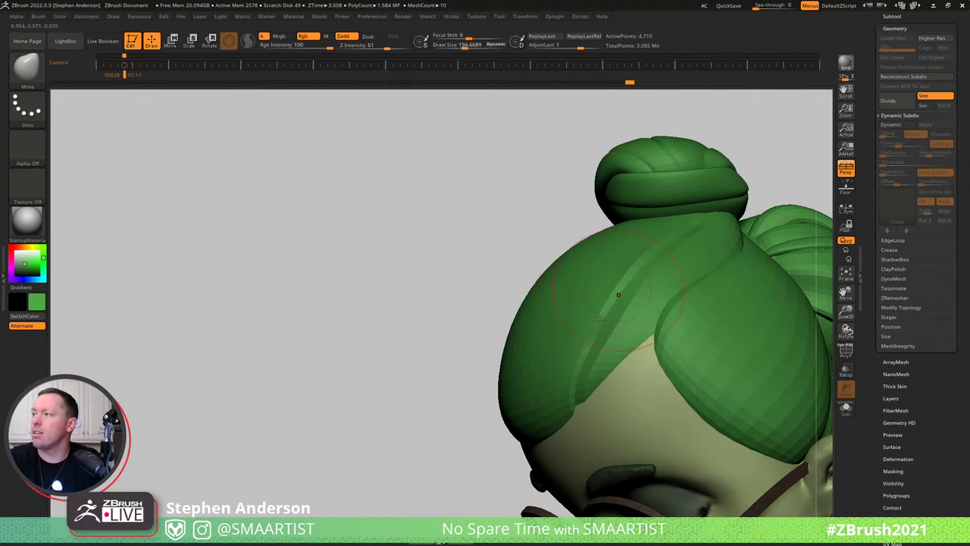
right_click_drag(617, 294, 662, 261)
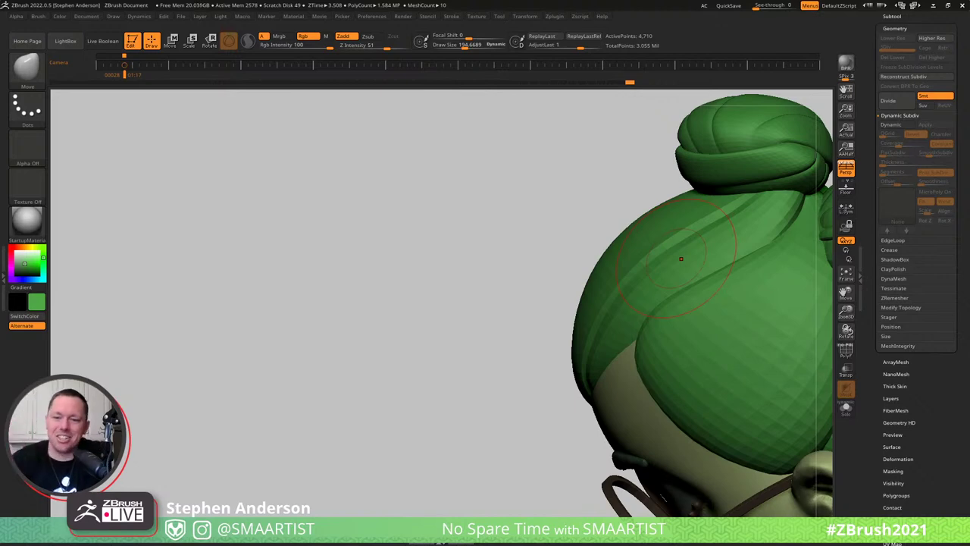
left_click_drag(536, 262, 690, 243)
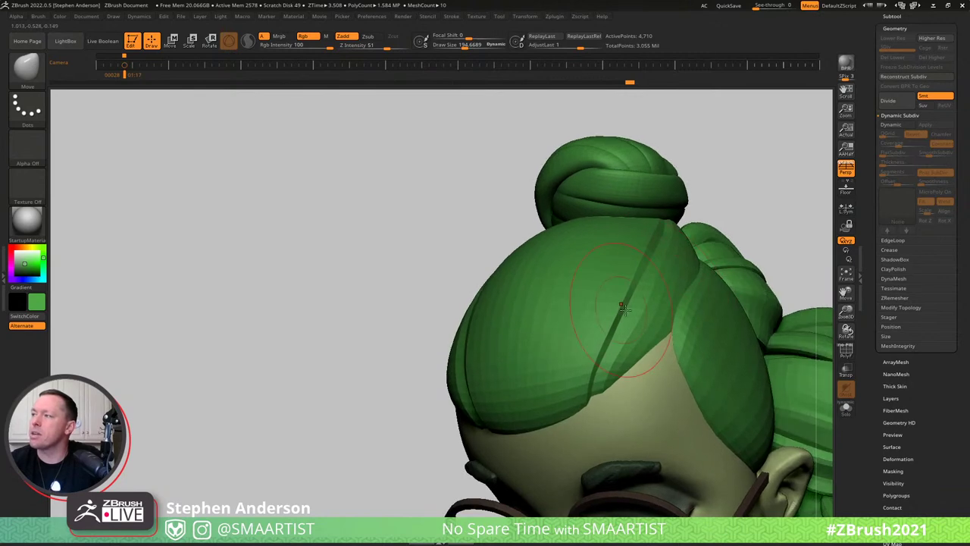
mouse_move(625, 309)
right_mouse_down()
mouse_move(523, 309)
mouse_move(623, 301)
right_mouse_up()
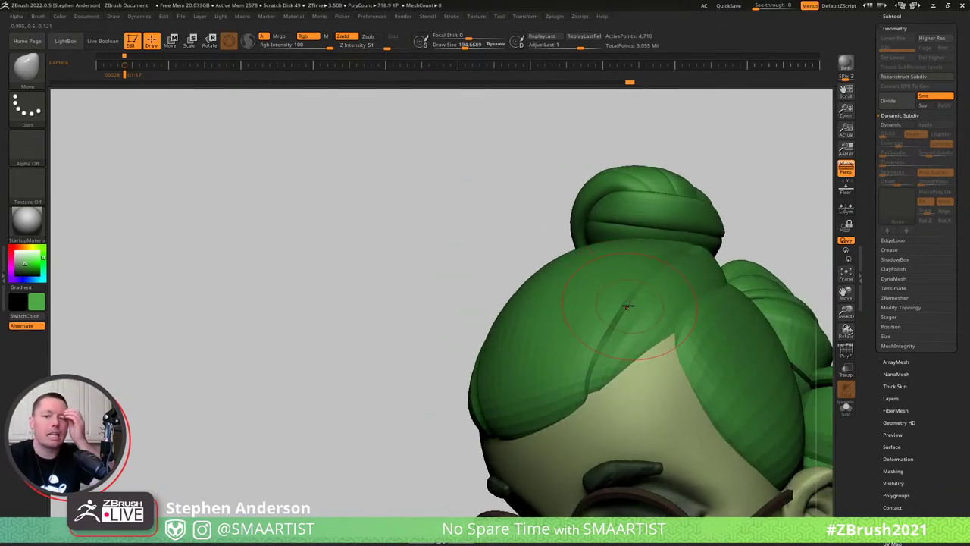
right_click_drag(621, 316, 584, 409)
Show the polyframes and mask the scalp hair except for a two-loop strip running from the middle of the forehead back to the bun.
key("shift+f")
key("ctrl+shift")
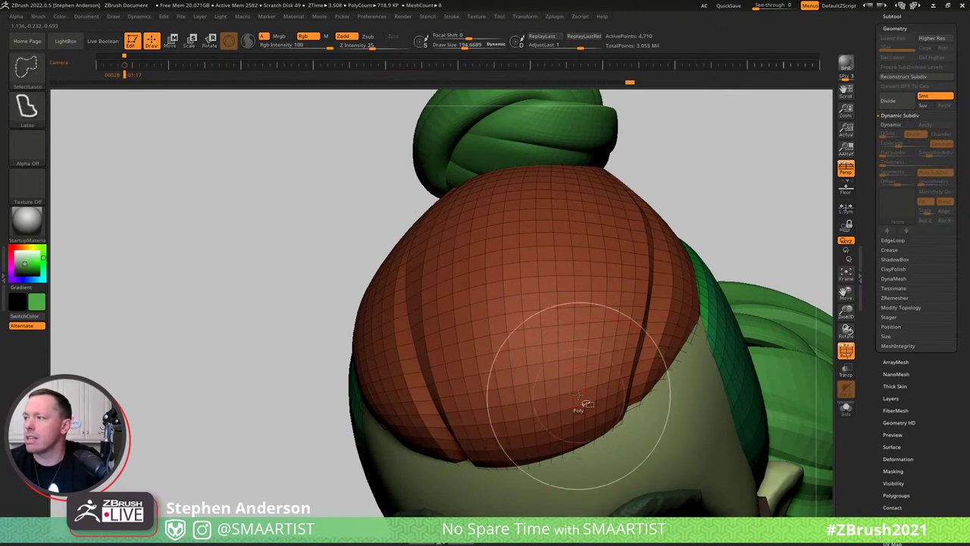
left_click(567, 392, "ctrl+shift")
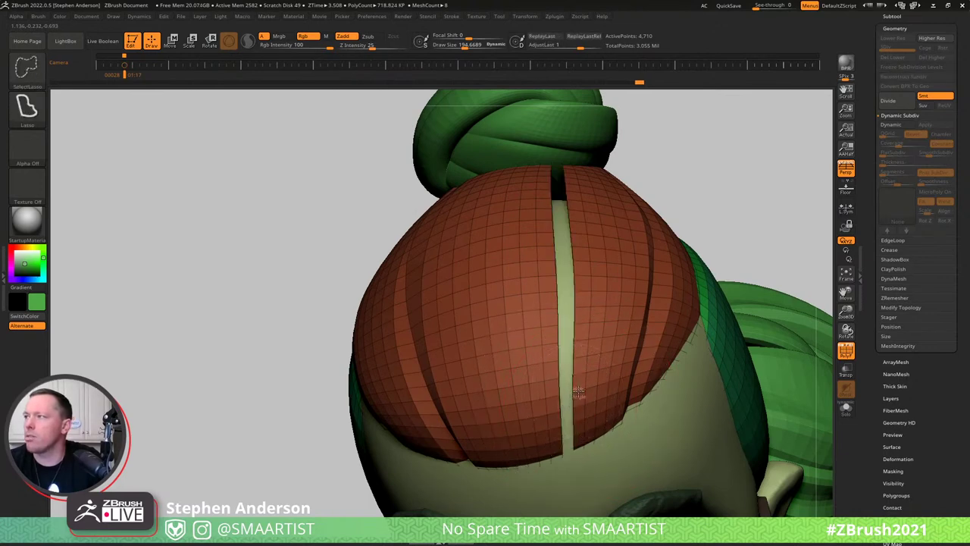
left_click(578, 391, "ctrl+shift")
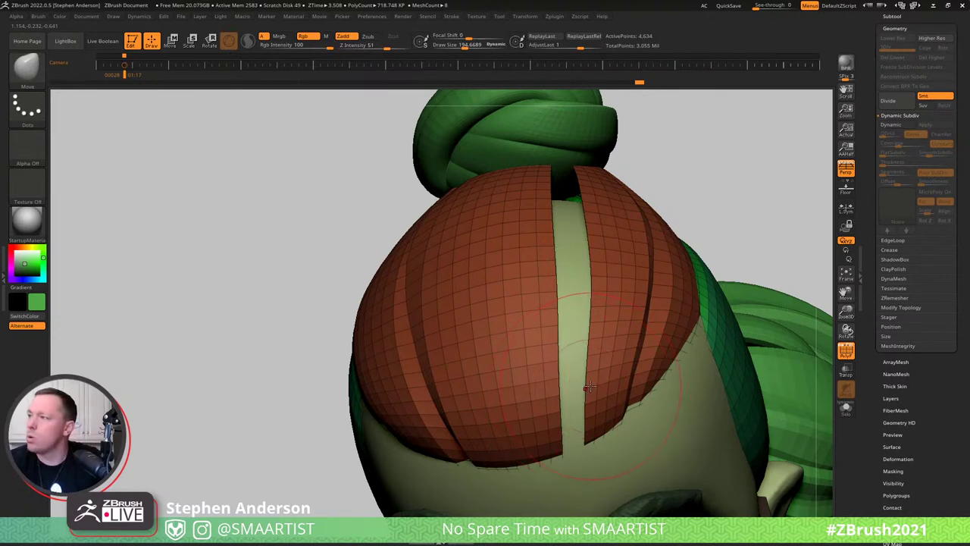
key("ctrl+a")
left_click(723, 206, "ctrl+shift")
mouse_move(723, 206)
left_mouse_down()
mouse_move(561, 263)
mouse_move(545, 424)
left_mouse_up()
Hide the strip's inner edge loop, blur the mask on its other side, and show all the hair again.
key("s")
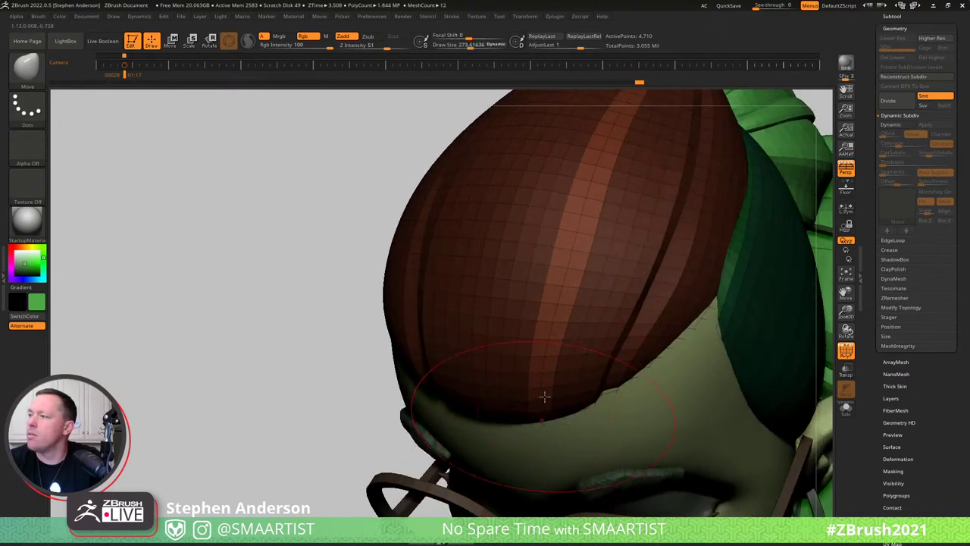
left_click(544, 357, "ctrl+shift")
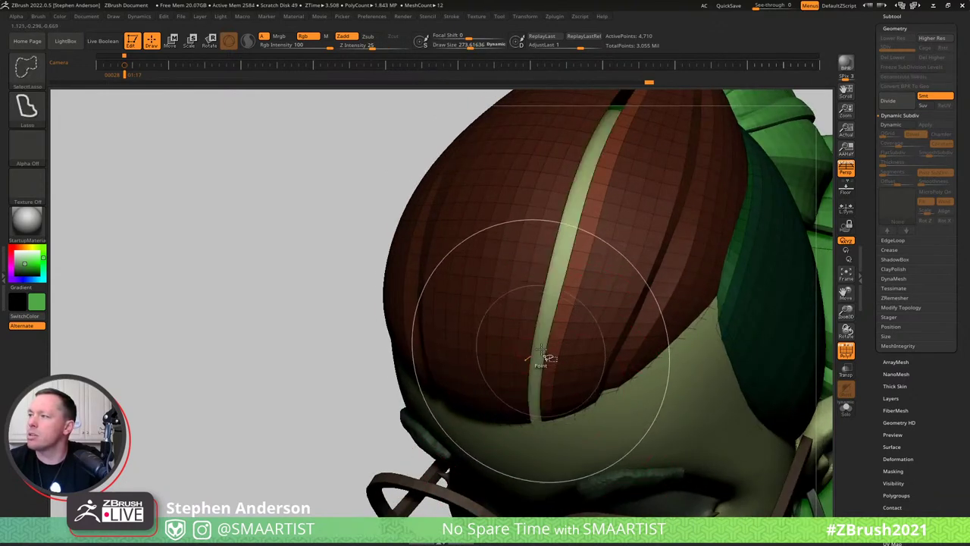
left_click(558, 336, "ctrl+shift")
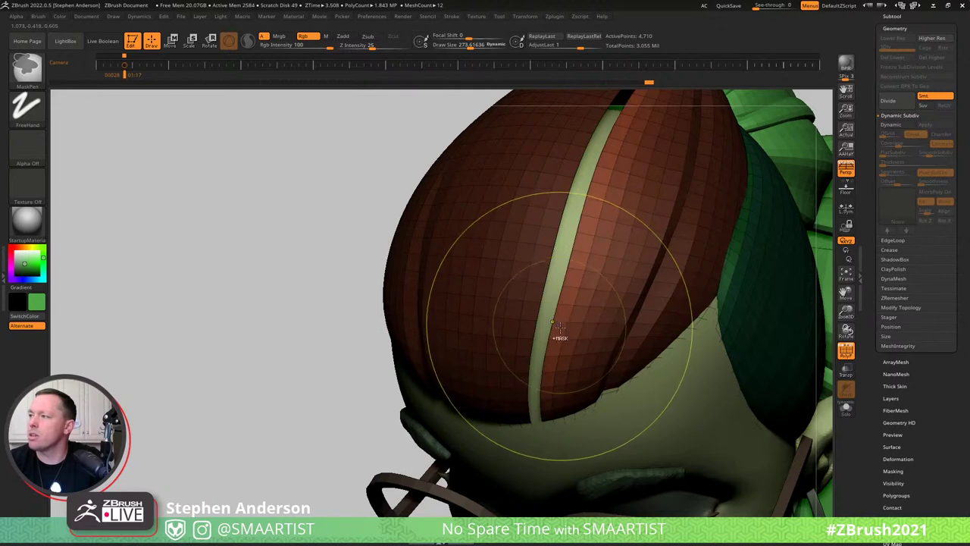
left_click(294, 329, "ctrl+shift")
Pull the unmasked strip into a groove at the hairline with the Move brush at about 375 draw size.
right_click_drag(541, 396, 544, 414)
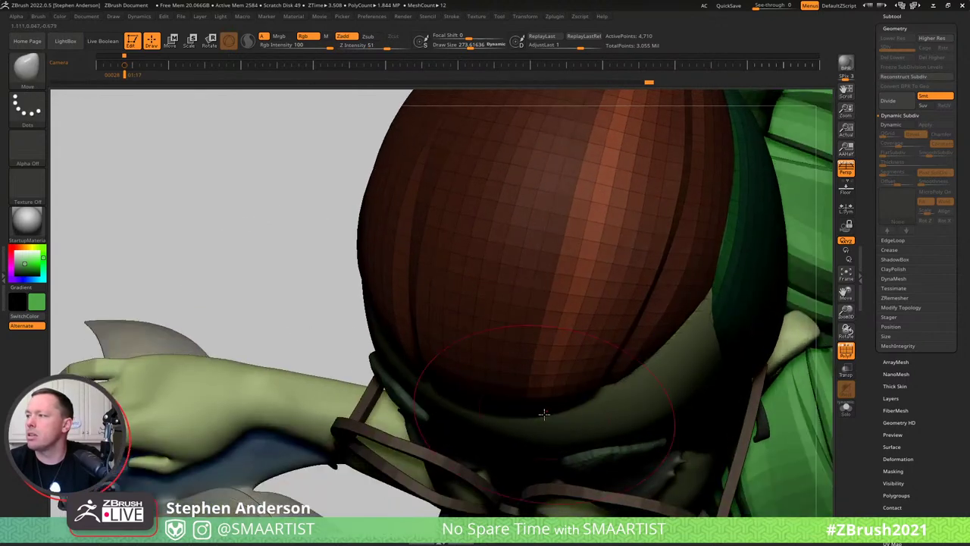
key("s")
key("ctrl")
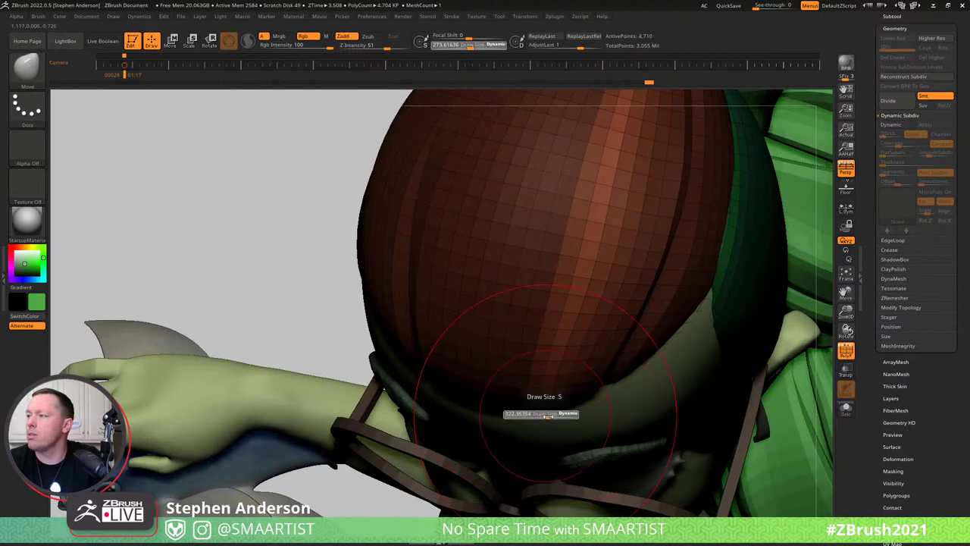
left_click_drag(543, 413, 548, 413)
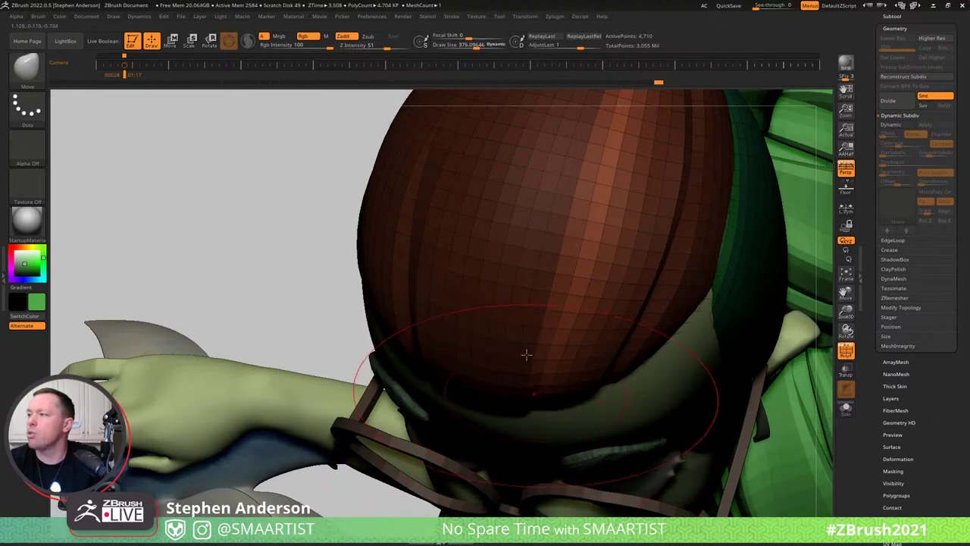
right_click_drag(526, 353, 564, 326)
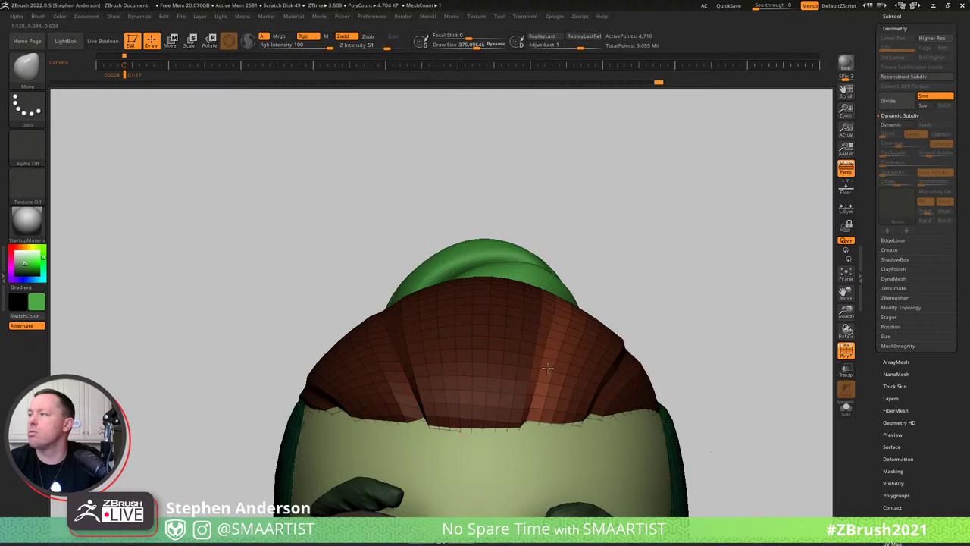
Shape the strip's upper end close to the bun with the Move brush at about 77 draw size.
key("s")
left_click_drag(559, 303, 546, 301)
left_click_drag(548, 339, 532, 306)
key("s")
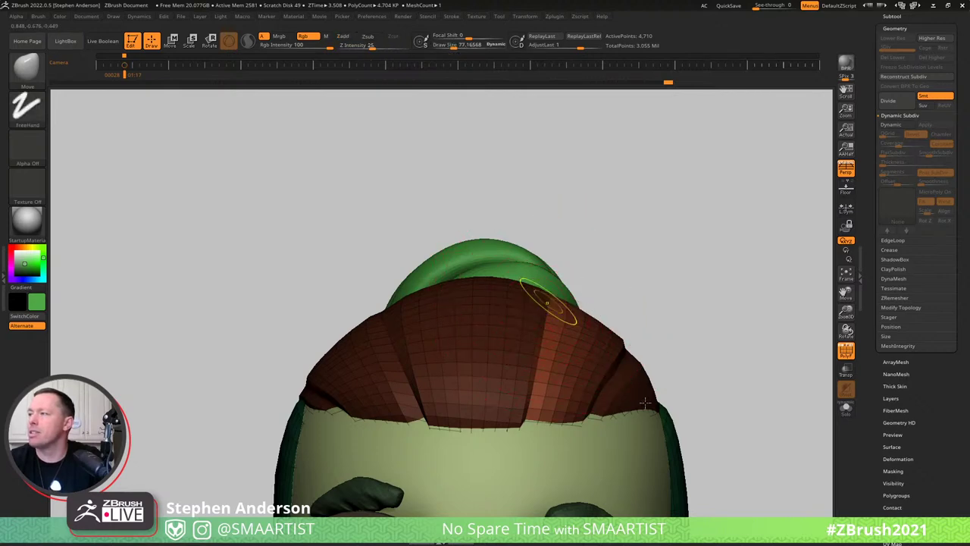
right_click_drag(550, 303, 610, 367, "ctrl")
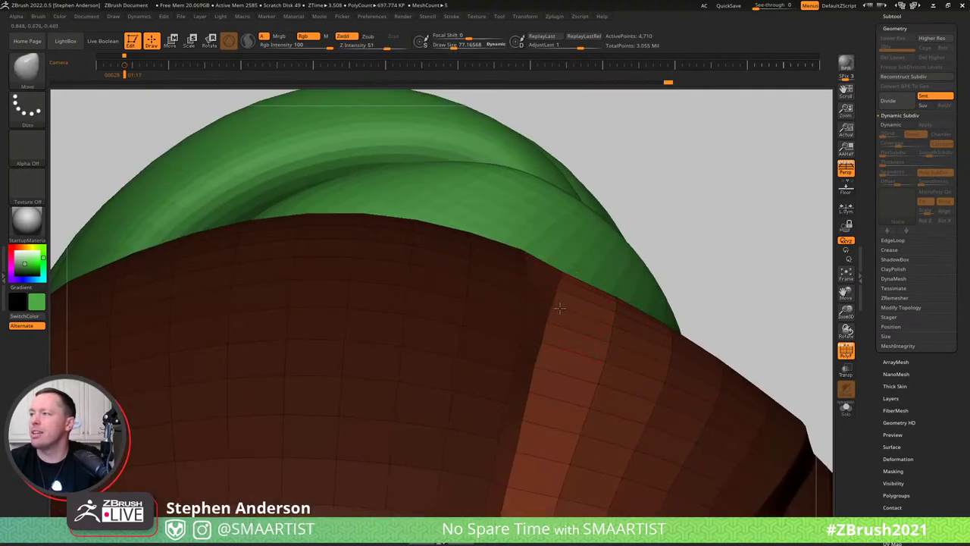
right_click_drag(556, 306, 546, 392)
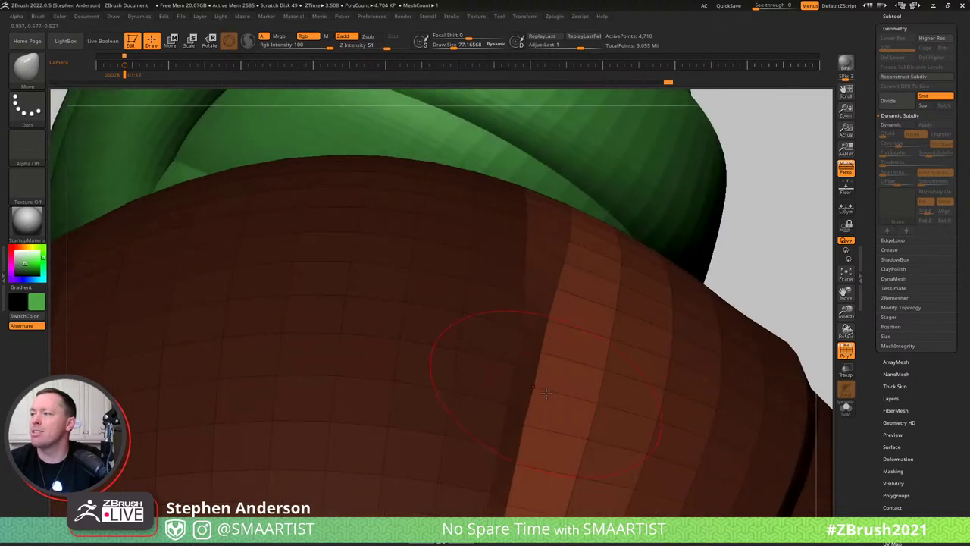
Extend the groove along the crown towards the bun with the Move brush at about 135 and 357 draw size.
key("s")
left_click_drag(564, 251, 575, 251)
right_click_drag(576, 251, 608, 282)
right_click_drag(619, 238, 578, 193, "ctrl")
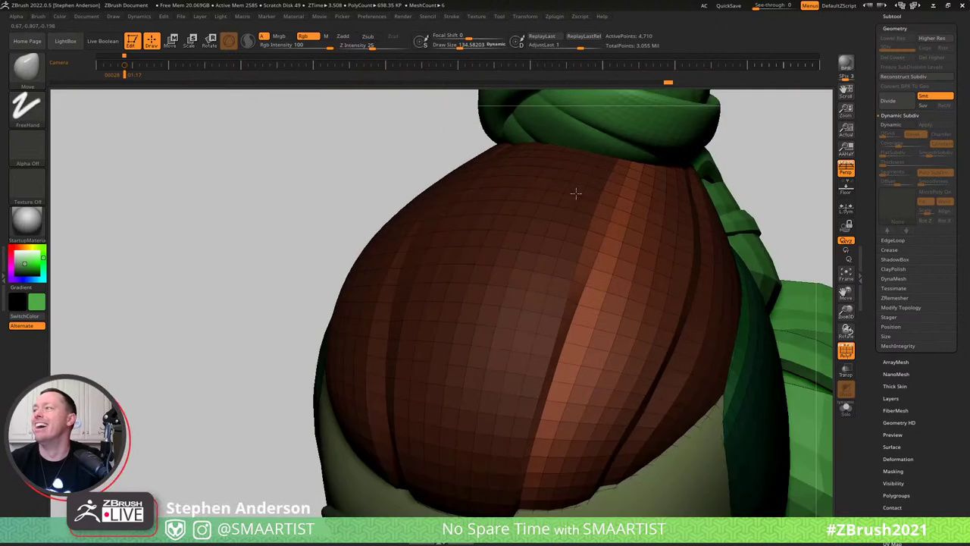
right_click_drag(635, 202, 633, 194)
key("s")
left_click_drag(628, 197, 641, 197)
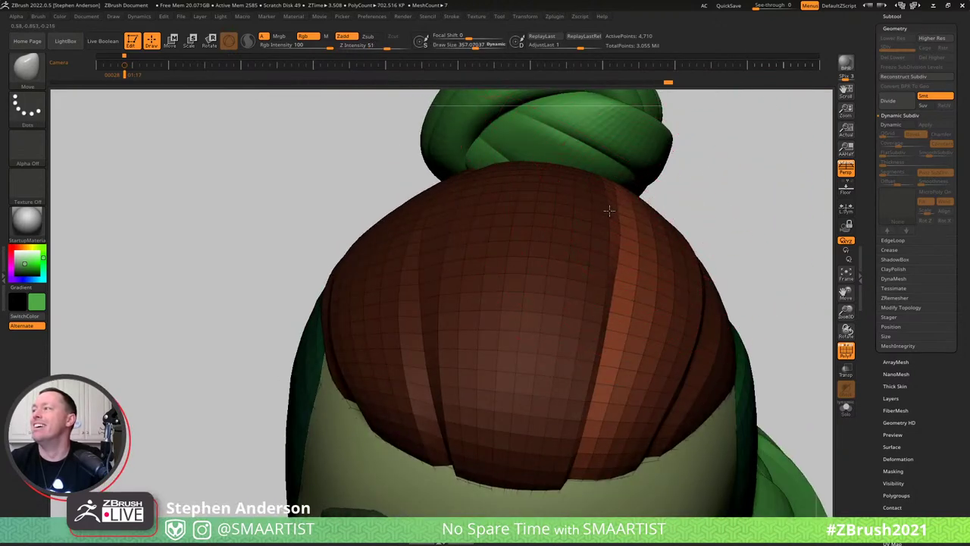
Check the Move brush's AccuCurve option and refine the groove below the bun at about 366 draw size.
left_click(38, 16)
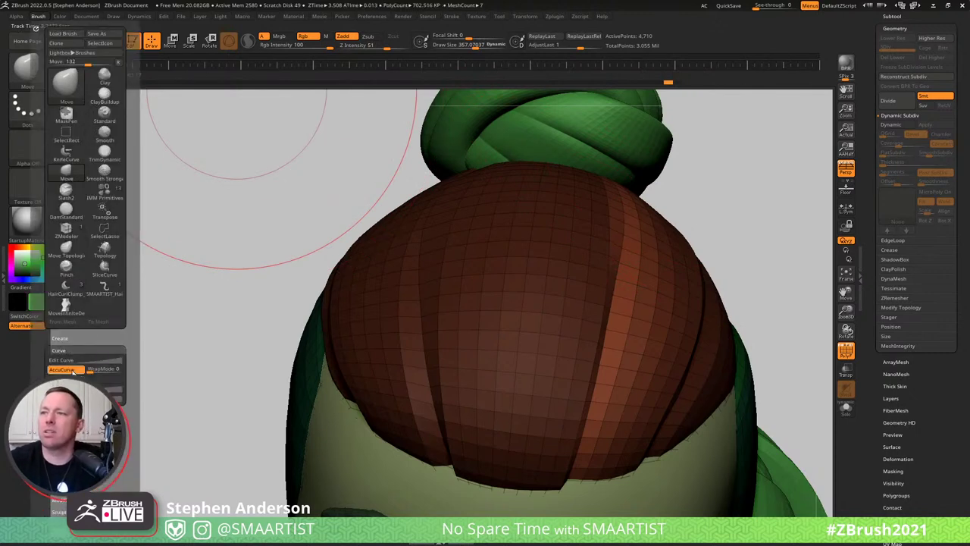
key("s")
left_click_drag(623, 198, 592, 206)
key("s")
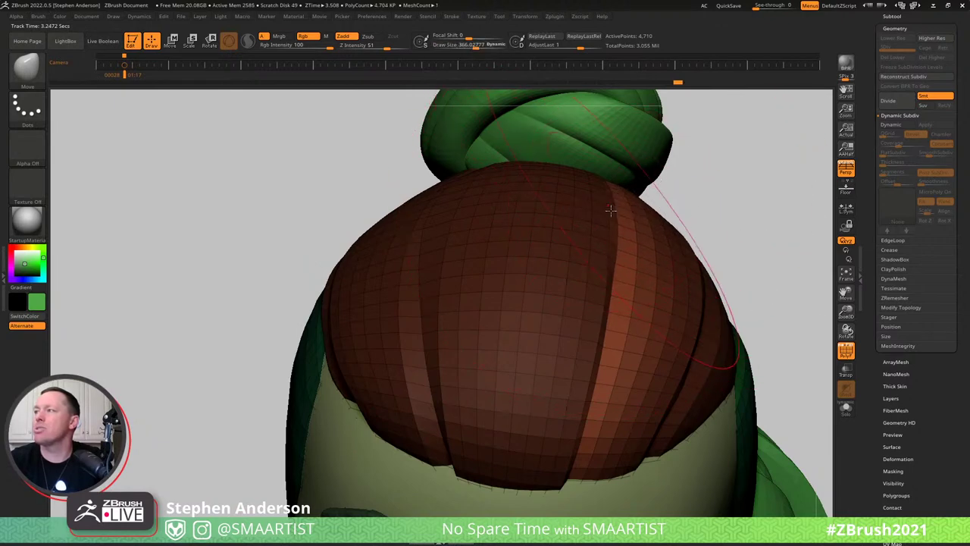
Hide the polyframes and blur the mask along the strip to soften its edges.
left_click_drag(738, 189, 708, 223, "ctrl")
mouse_move(707, 222)
right_mouse_down("ctrl")
mouse_move(697, 176)
mouse_move(679, 216)
mouse_move(676, 181)
mouse_move(687, 163)
mouse_move(654, 195)
mouse_move(646, 233)
mouse_move(578, 244)
mouse_move(608, 240)
right_mouse_up("ctrl")
key("shift+f")
left_click(611, 228, "ctrl")
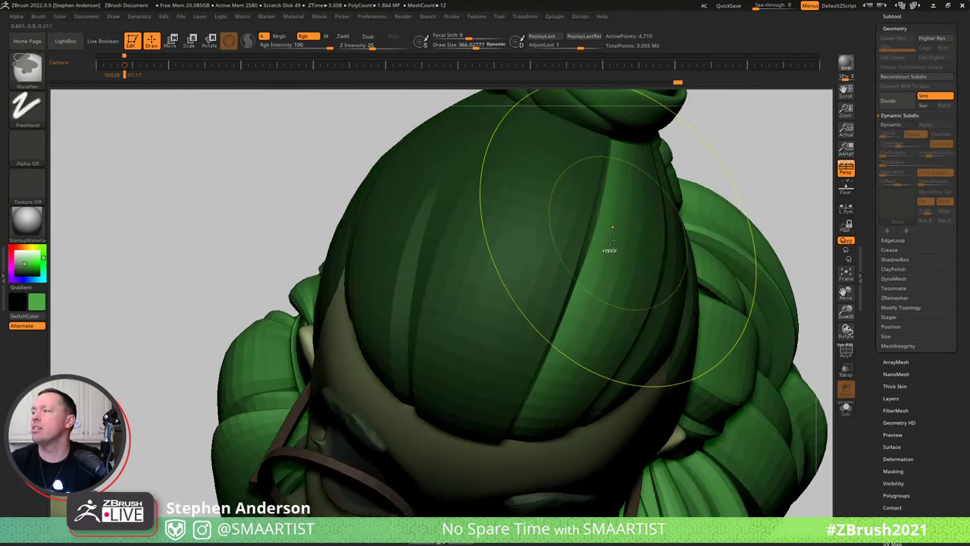
key("ctrl")
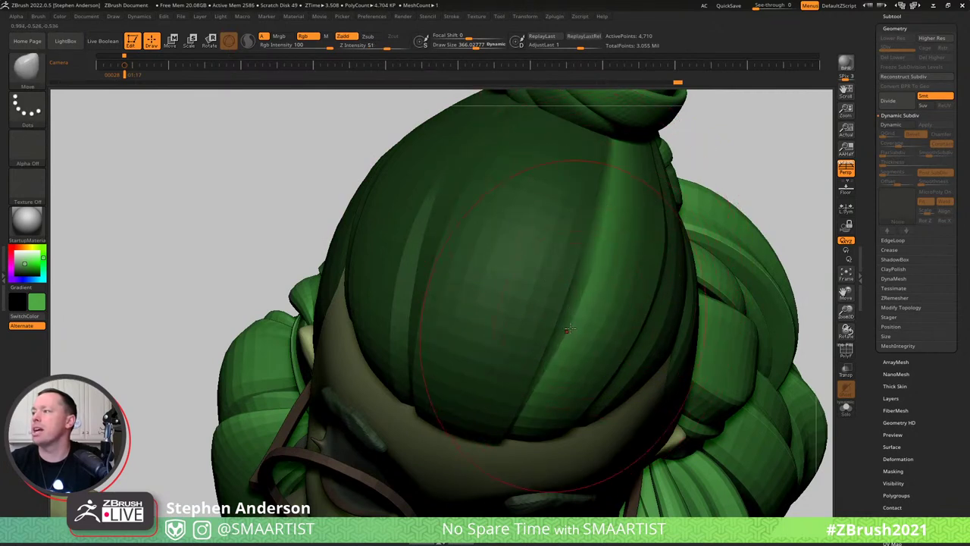
Adjust the softened strip along the crown with the Move brush at about 258 draw size, and clear the mask.
key("s")
left_click(596, 270)
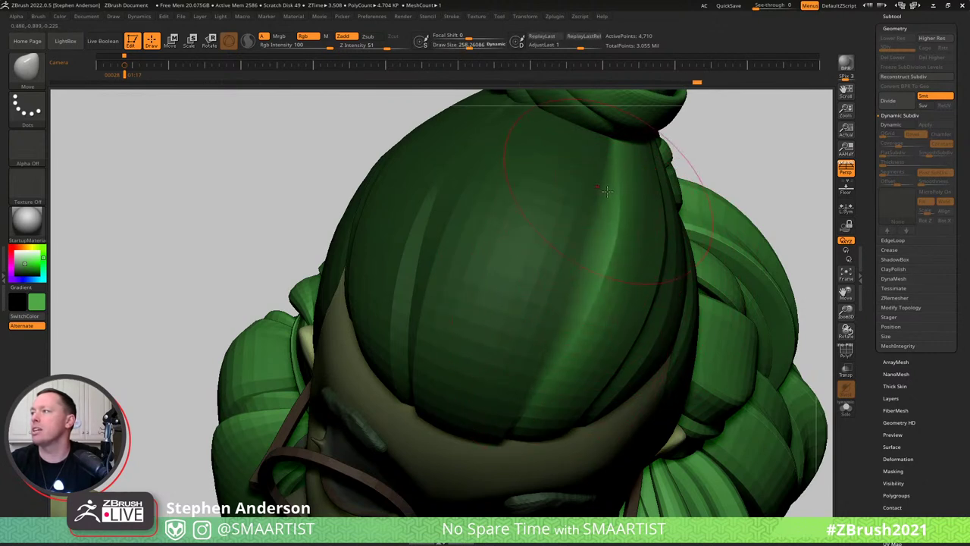
left_click_drag(597, 246, 608, 241)
mouse_move(608, 241)
right_mouse_down()
mouse_move(598, 204)
mouse_move(588, 206)
mouse_move(607, 198)
mouse_move(568, 219)
mouse_move(571, 248)
mouse_move(534, 281)
right_mouse_up()
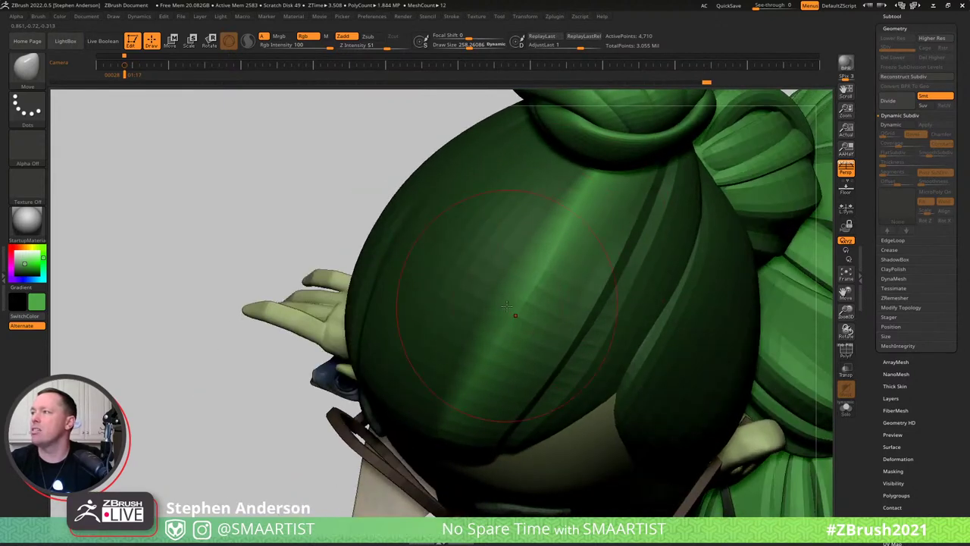
left_click_drag(593, 186, 567, 222)
left_click_drag(330, 125, 357, 151, "ctrl")
Isolate the side hair beside the temple, subdivide it once, and show the whole hair with polyframes.
key("shift+f")
mouse_move(604, 308)
right_mouse_down("ctrl")
mouse_move(644, 303)
mouse_move(673, 240)
right_mouse_up("ctrl")
key("shift+f")
mouse_move(697, 290)
right_mouse_down()
mouse_move(677, 230)
mouse_move(704, 260)
mouse_move(702, 277)
mouse_move(660, 273)
mouse_move(667, 264)
mouse_move(654, 275)
mouse_move(660, 167)
mouse_move(599, 212)
mouse_move(543, 277)
mouse_move(534, 260)
mouse_move(512, 273)
mouse_move(580, 229)
mouse_move(675, 198)
right_mouse_up()
key("shift+f")
key("ctrl+shift")
left_click(514, 274, "ctrl+shift")
left_click(667, 193, "ctrl+shift")
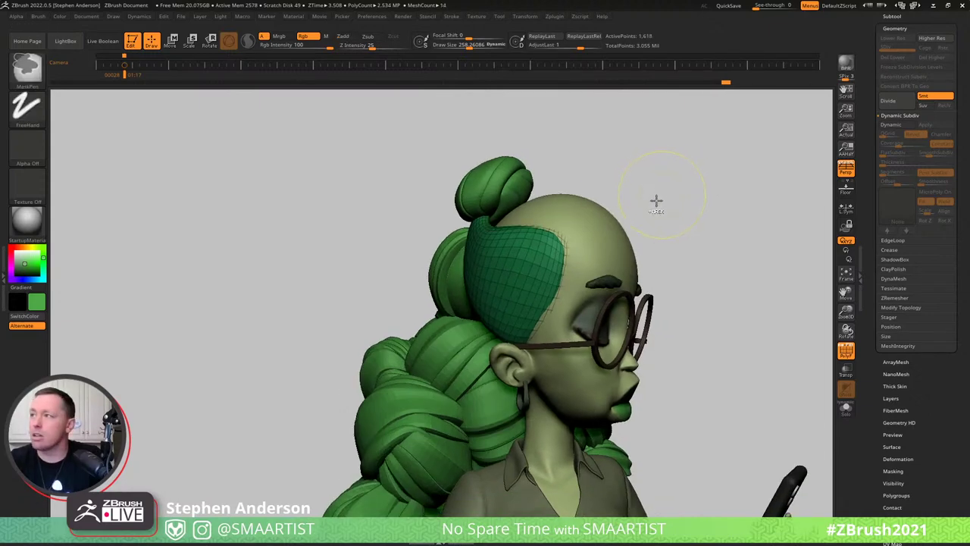
left_click(656, 199, "ctrl+shift")
mouse_move(656, 199)
right_mouse_down()
mouse_move(568, 269)
mouse_move(530, 270)
right_mouse_up()
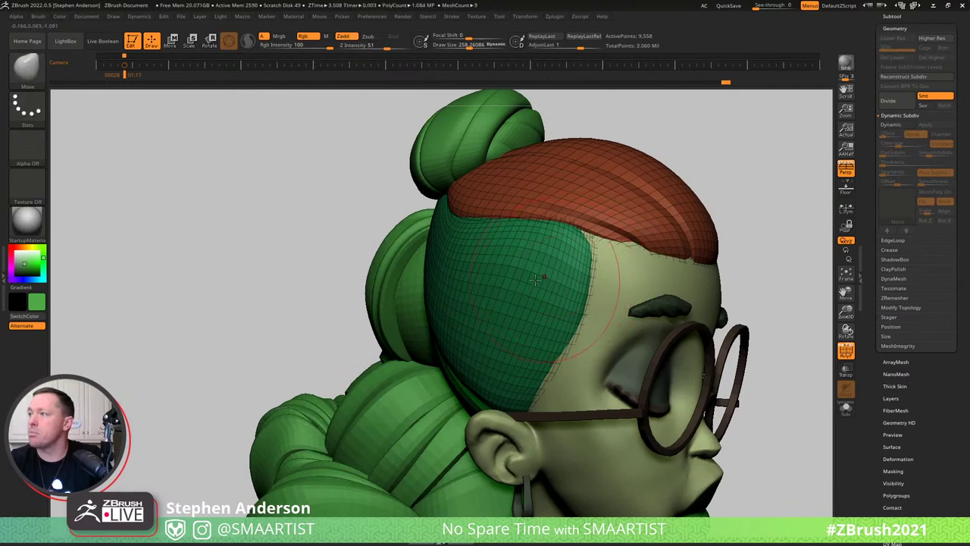
Isolate the complete side hair piece, smooth it with Polish By Groups, and show all the hair without polyframes.
key("w")
key("q")
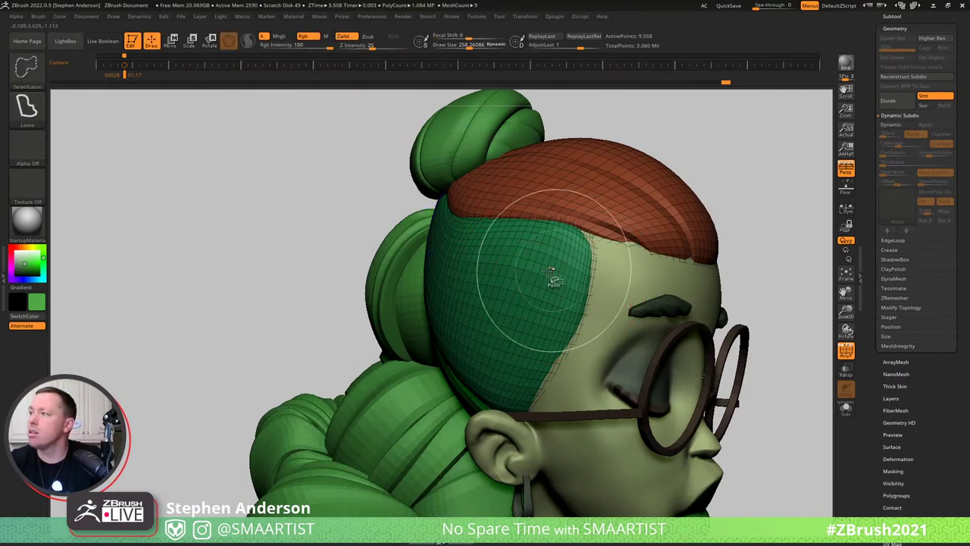
left_click(637, 231, "ctrl+alt+shift")
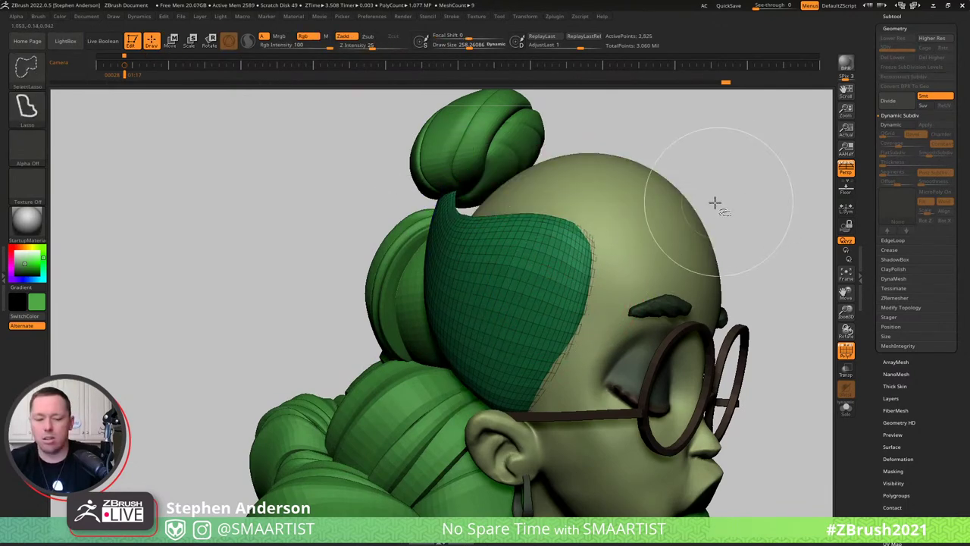
key("ctrl+shift+a")
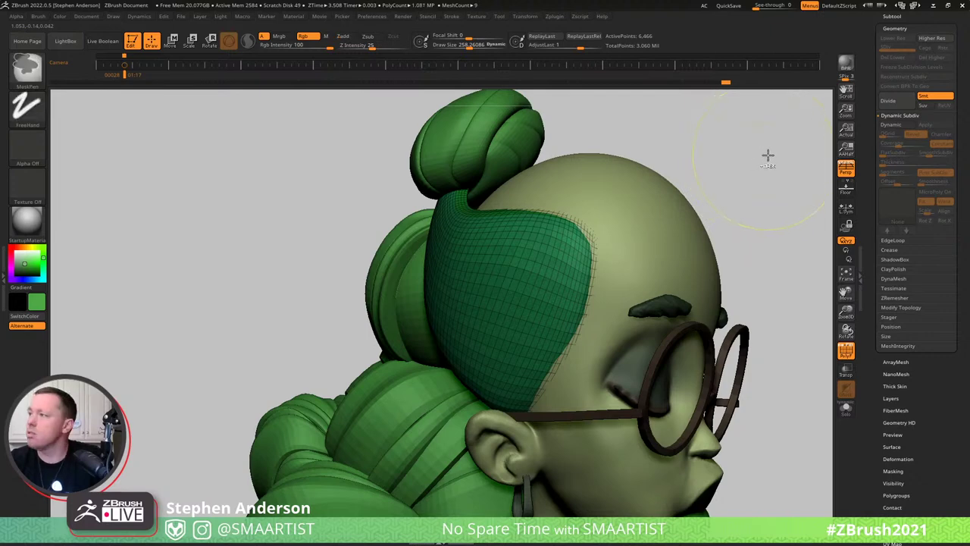
left_click(900, 459)
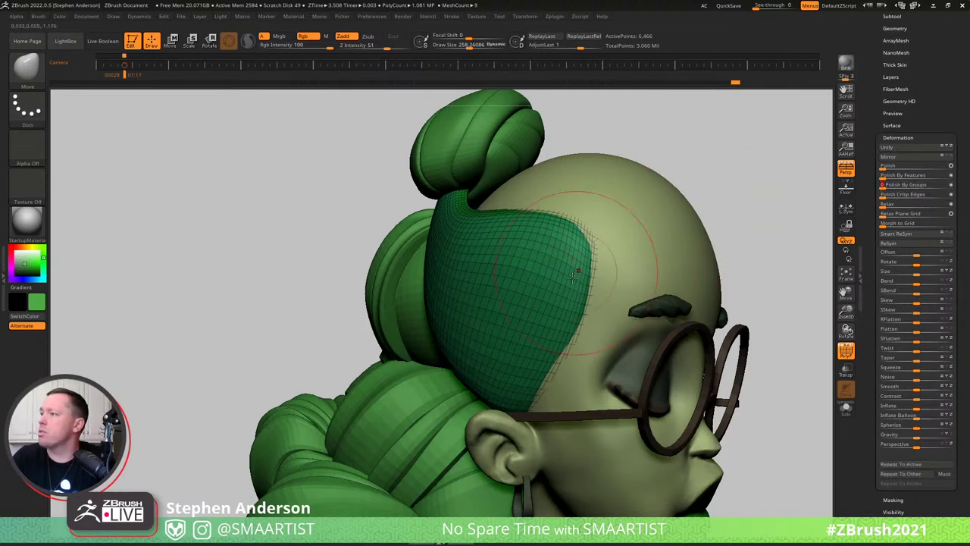
key("shift+f")
left_click(733, 172, "ctrl+shift")
mouse_move(506, 310)
right_mouse_down()
mouse_move(524, 296)
mouse_move(559, 308)
right_mouse_up()
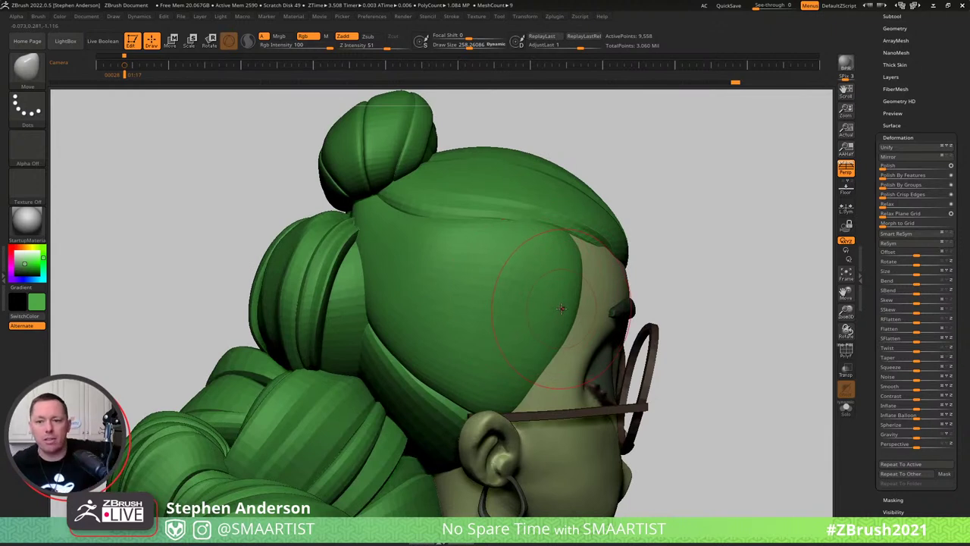
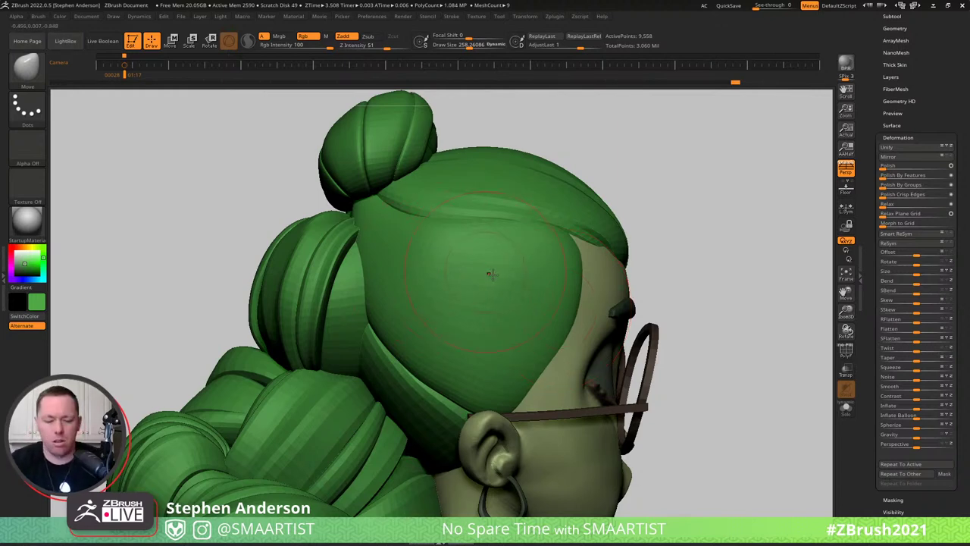
Switch to the ZModeler brush and set its edge action to Move Brush Radius with EdgeLoop Partial as the target.
key("b")
key("z")
key("m")
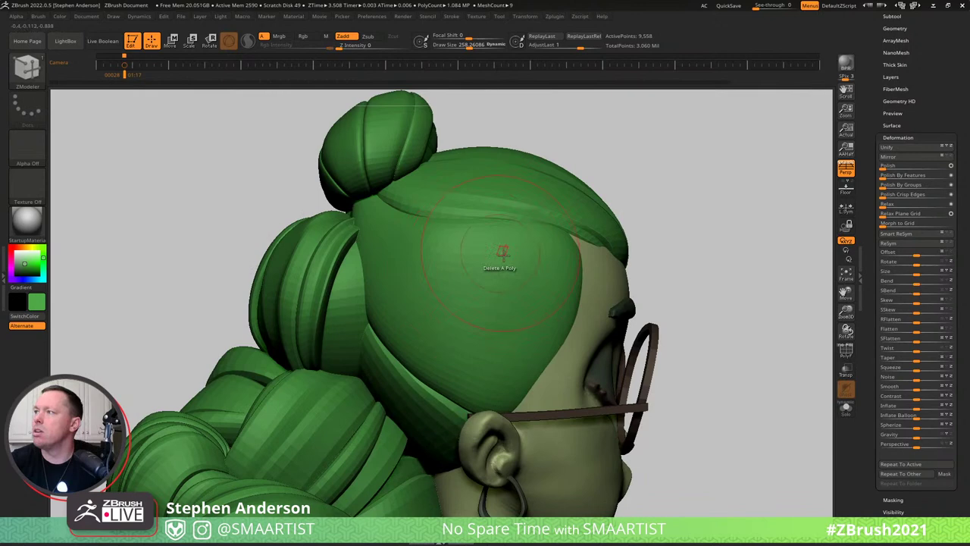
mouse_move(503, 254)
right_mouse_down()
mouse_move(471, 277)
mouse_move(575, 205)
right_mouse_up()
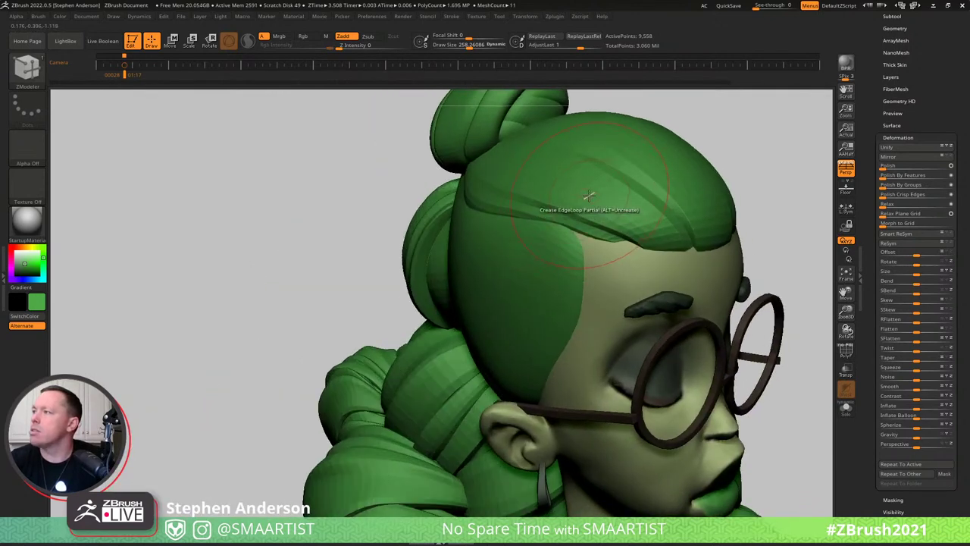
key("space")
left_click(581, 245)
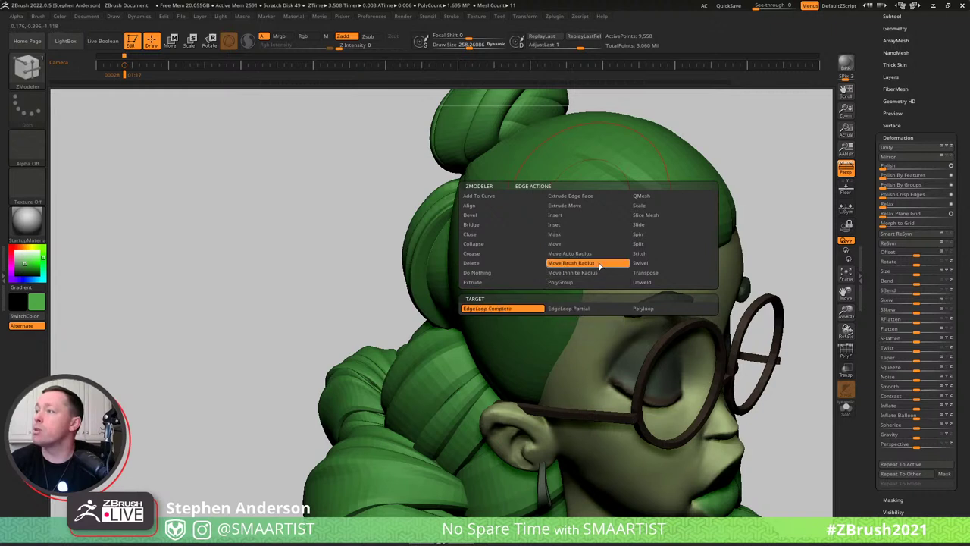
left_click(588, 308)
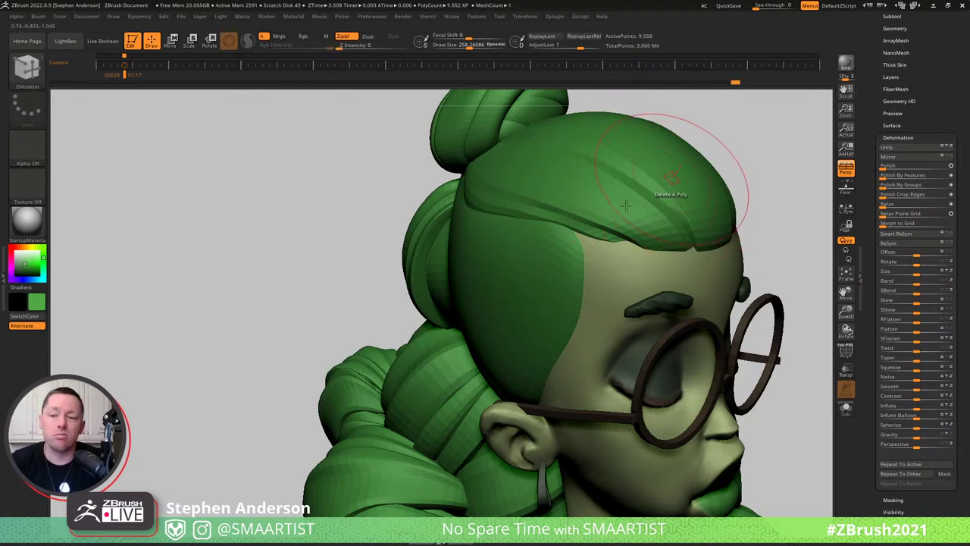
right_click_drag(626, 206, 538, 258, "alt")
right_click_drag(604, 226, 542, 241)
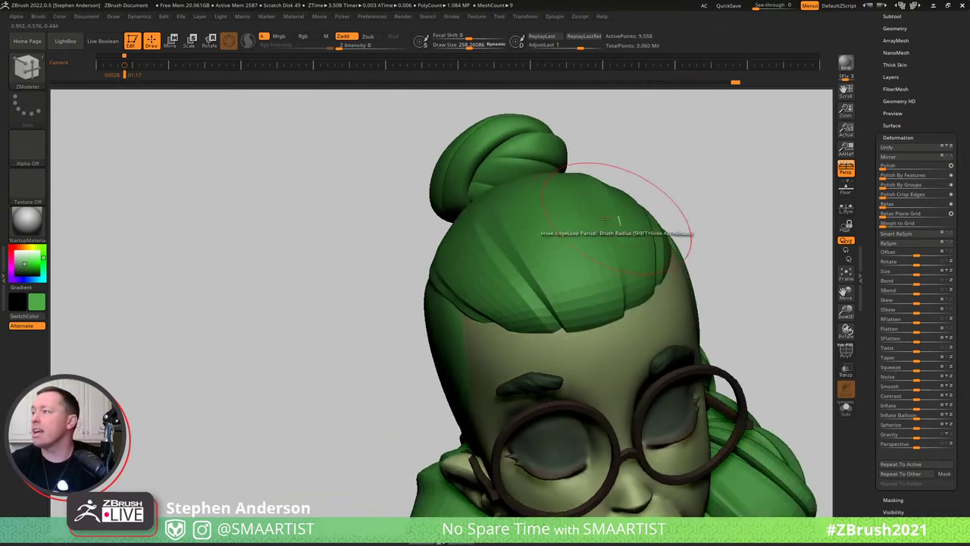
Set the draw size to 1000 and move a partial edge loop on the crown to form another strand groove.
key("bracketright")
key("bracketright")
key("bracketright")
key("bracketright")
key("bracketright")
key("bracketright")
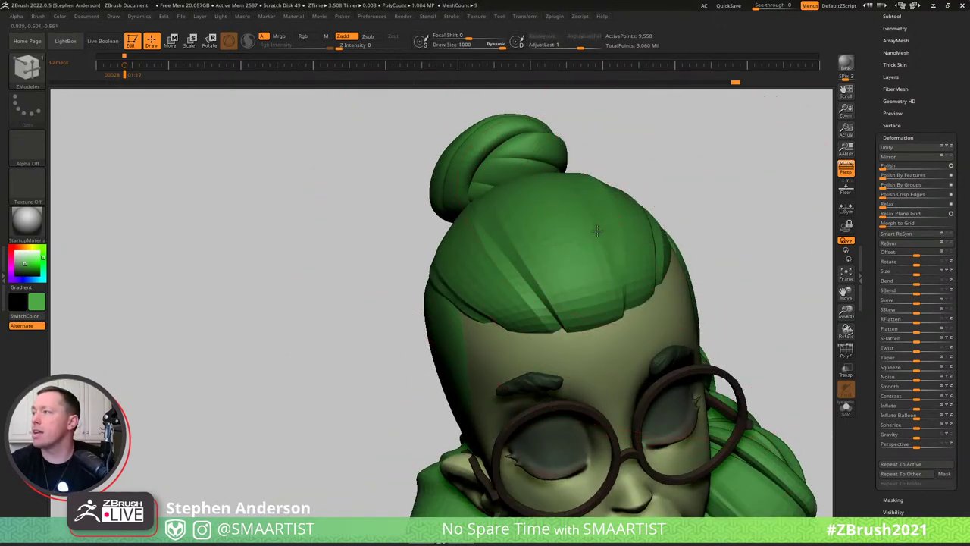
left_click_drag(597, 231, 601, 221)
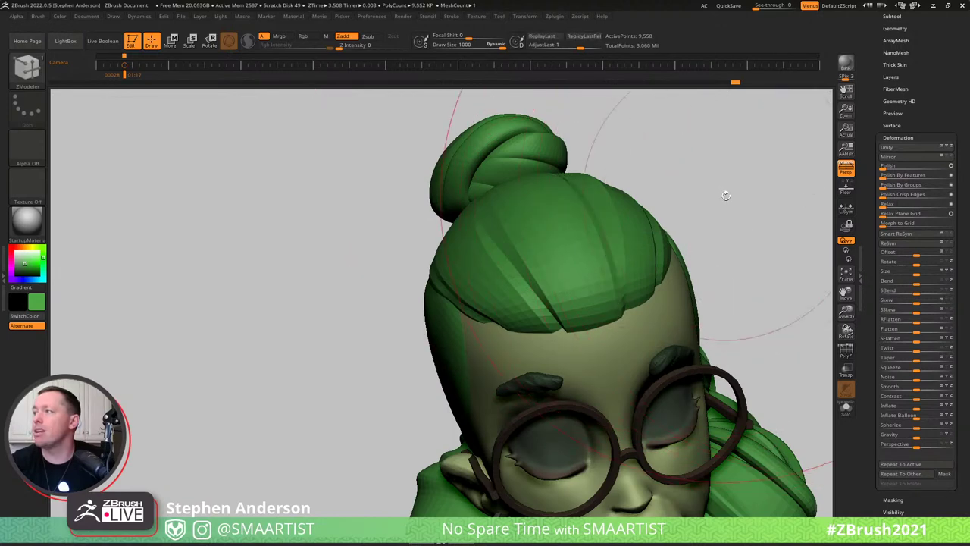
left_click_drag(726, 195, 440, 325)
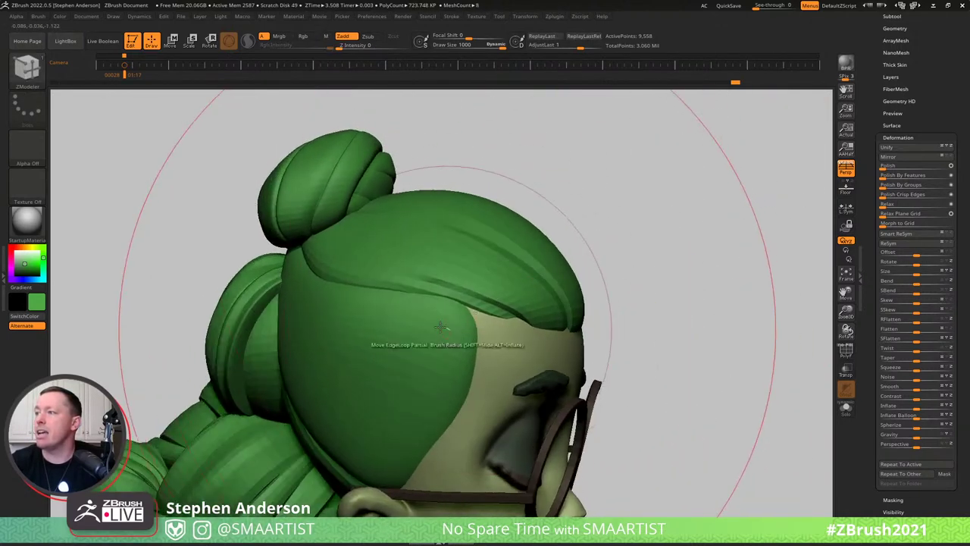
mouse_move(440, 325)
right_mouse_down()
mouse_move(425, 344)
mouse_move(444, 329)
right_mouse_up()
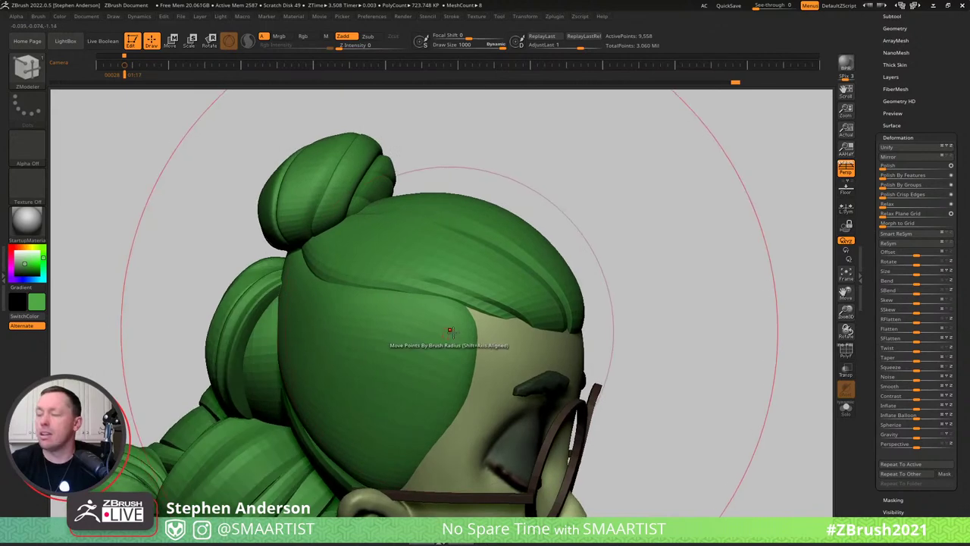
Switch to the Move brush, show polyframes, and hide the strip along the side hair's upper edge.
key("b")
key("m")
key("v")
key("shift+f")
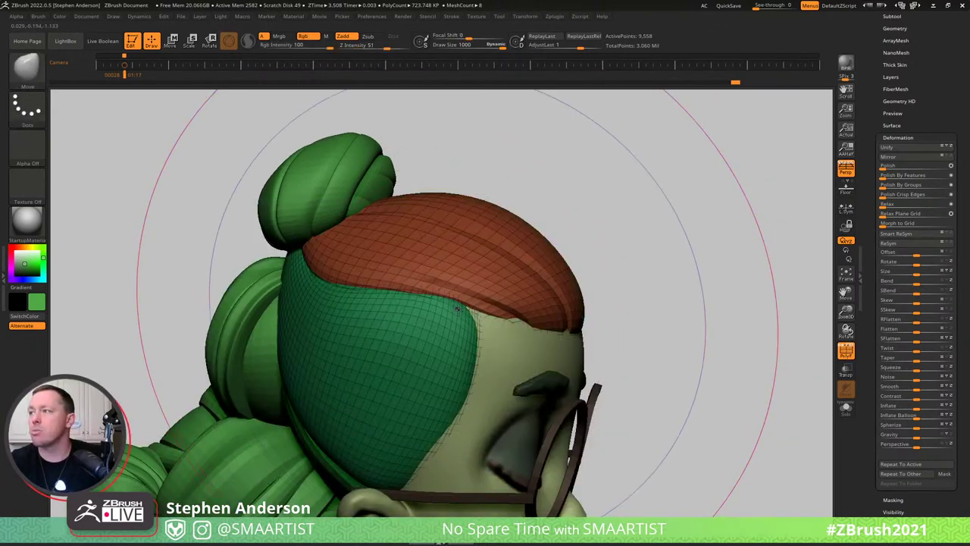
mouse_move(457, 310)
right_mouse_down("ctrl")
mouse_move(496, 342)
mouse_move(448, 331)
right_mouse_up("ctrl")
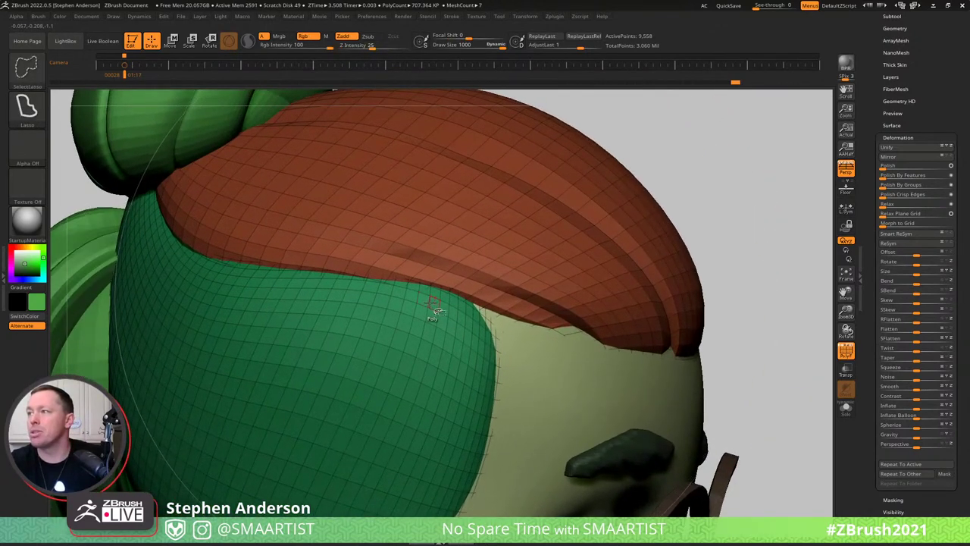
left_click(429, 301, "ctrl+shift")
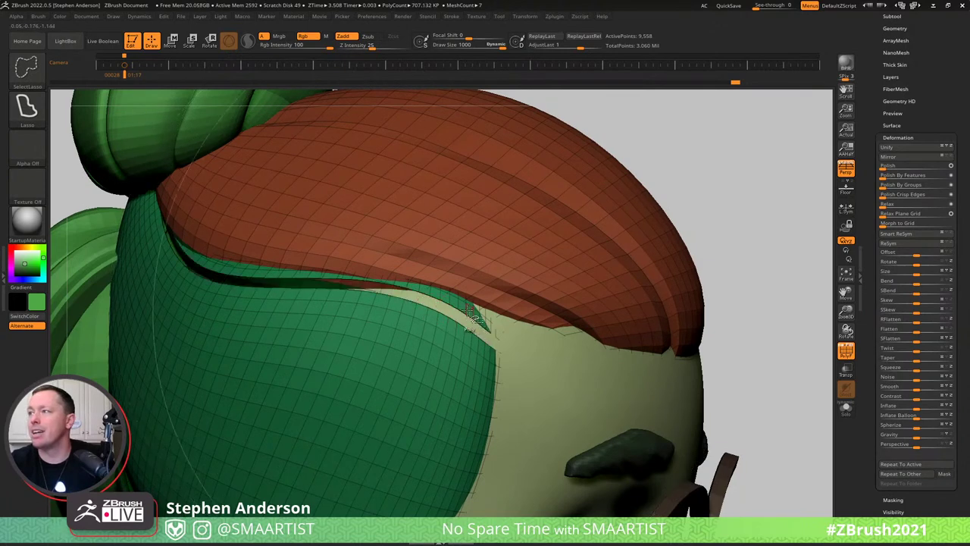
left_click(466, 308, "ctrl+shift")
Mask all the hair except the side hair's upper edge strip and blur the mask.
left_click(497, 330, "ctrl")
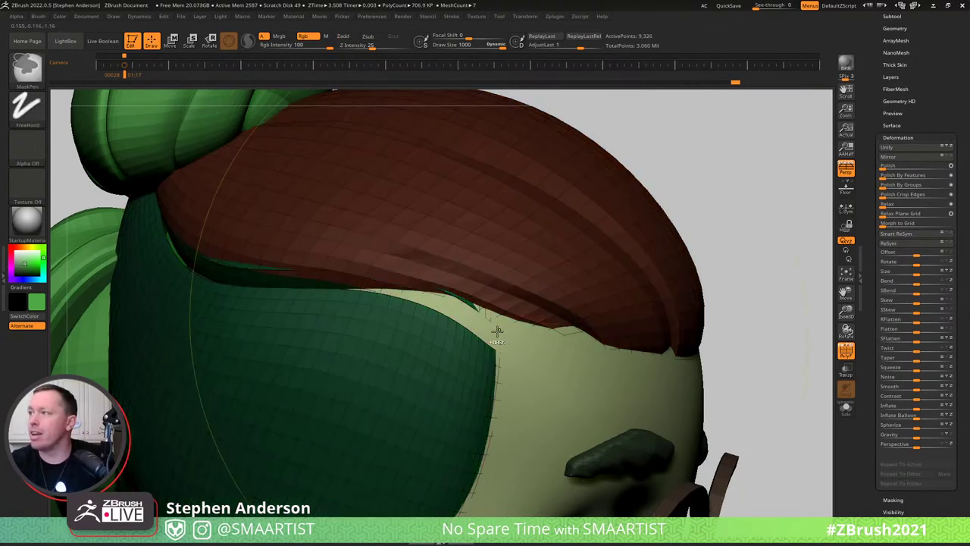
left_click(491, 332, "ctrl+shift")
left_click(481, 328, "ctrl")
left_click(482, 325, "ctrl")
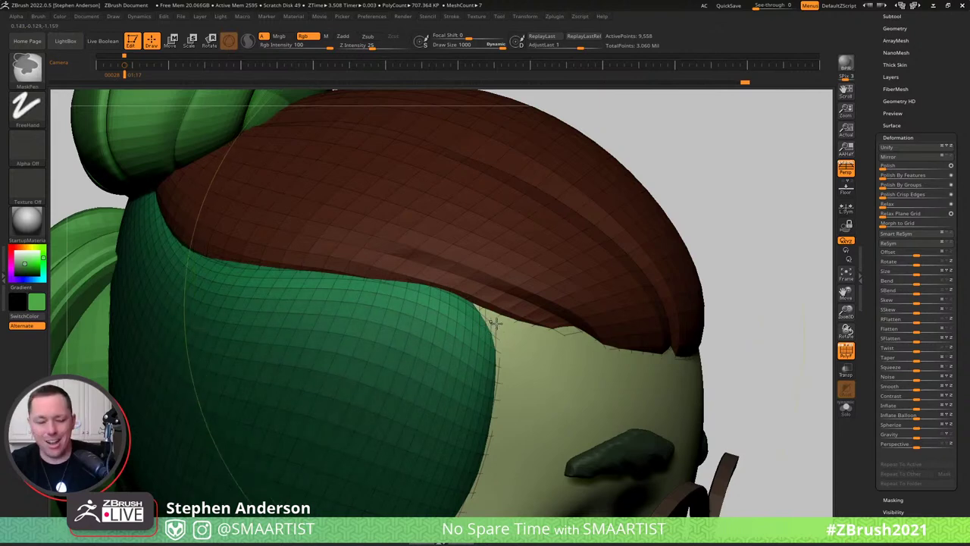
Reshape the side hair's upper front corner with the Move brush at reduced draw sizes so it meets the crown hairline.
key("s")
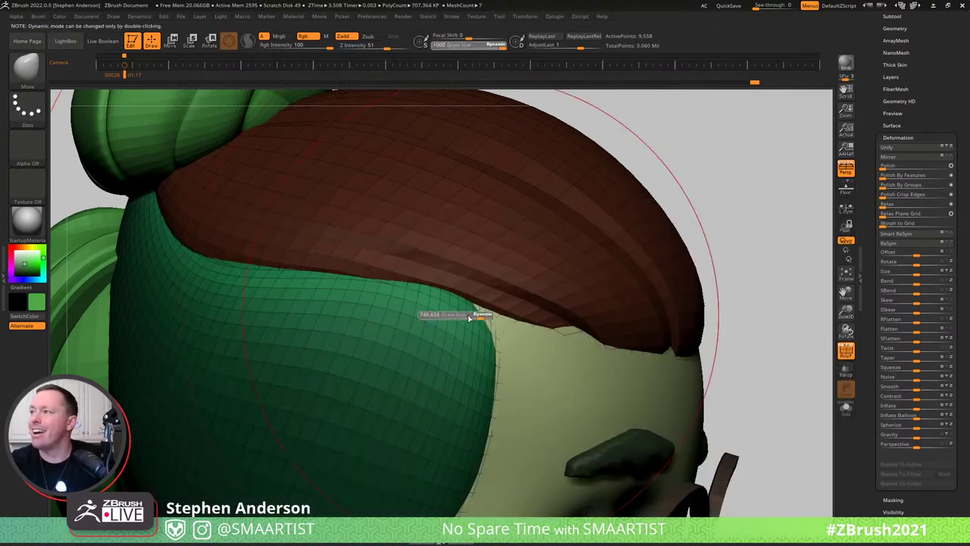
left_click_drag(468, 318, 459, 317)
right_click_drag(471, 307, 496, 322)
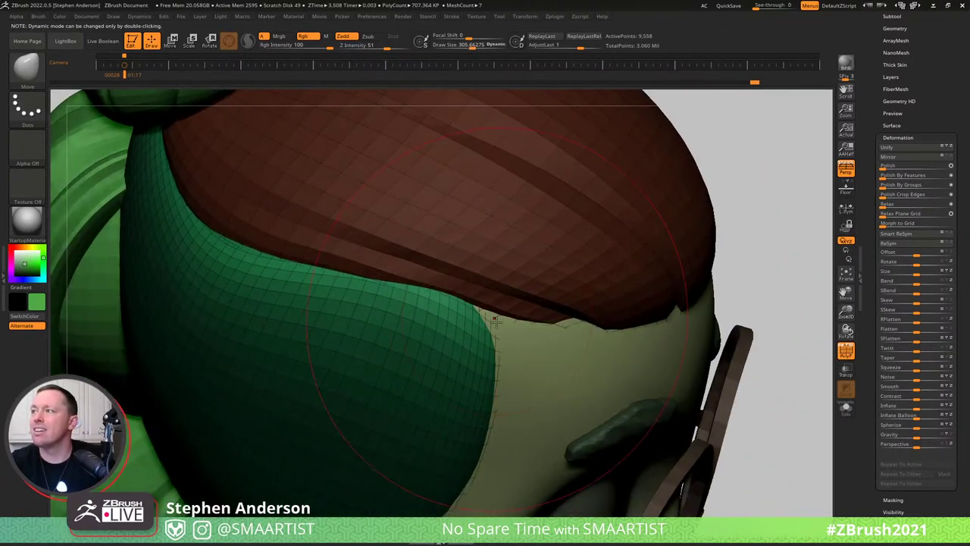
left_click_drag(499, 326, 496, 326)
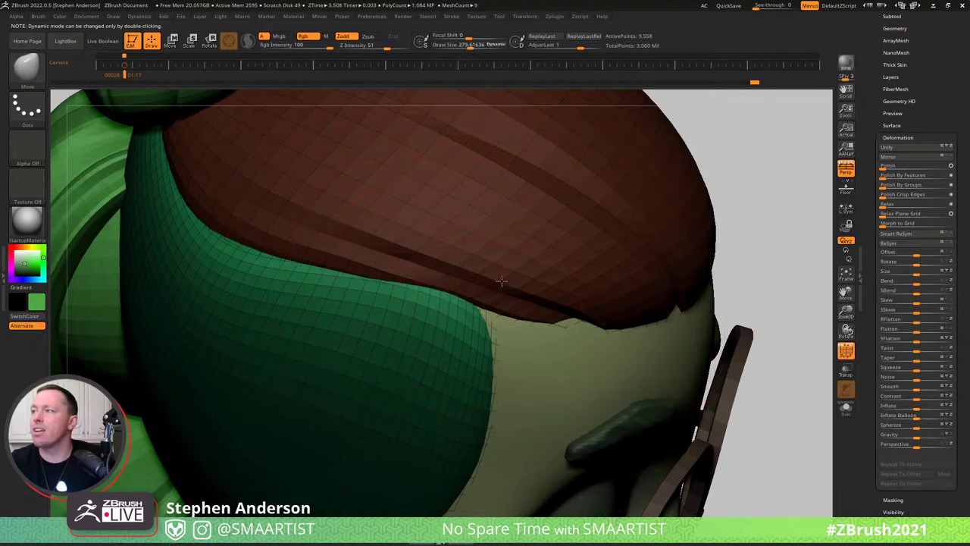
mouse_move(438, 313)
left_mouse_down()
mouse_move(437, 328)
mouse_move(445, 306)
left_mouse_up()
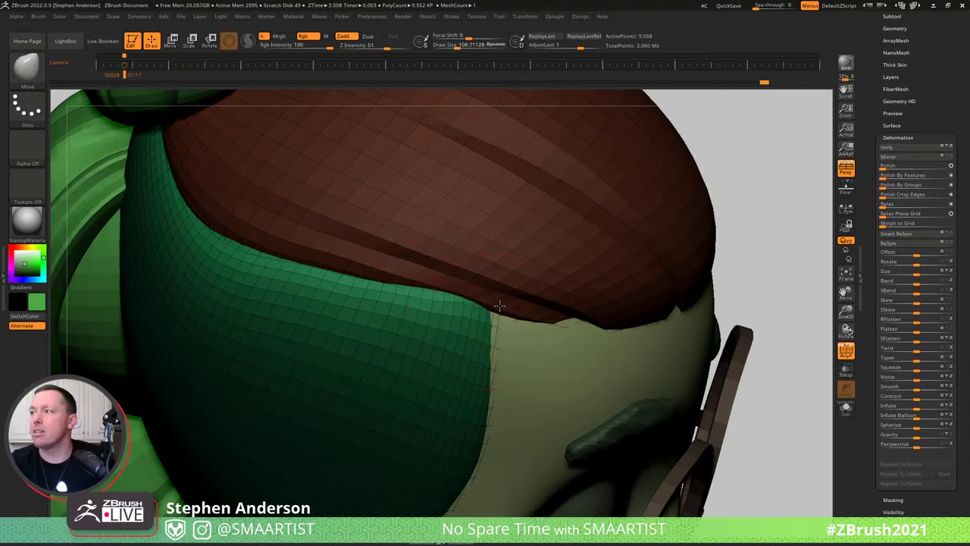
left_click_drag(494, 322, 495, 309)
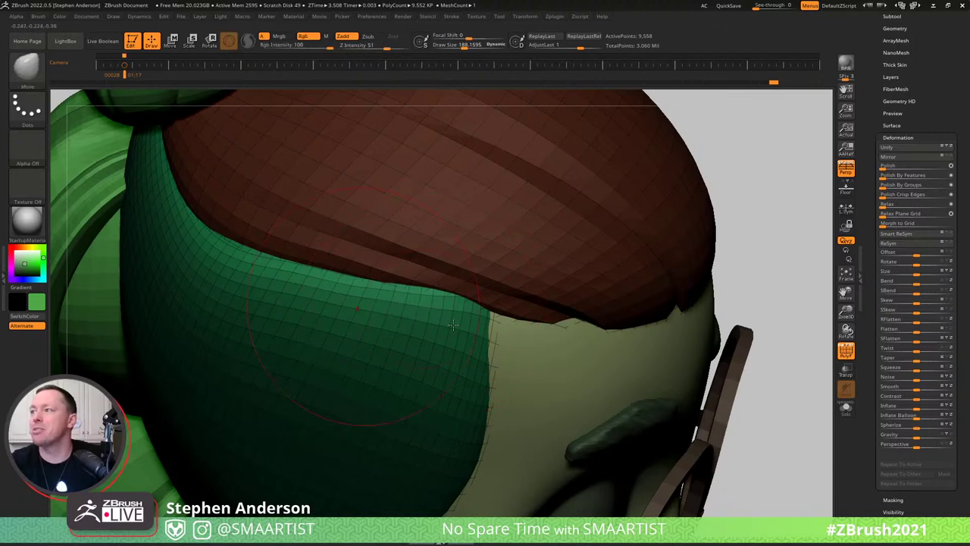
Adjust the upper edge of the opposite side hair against the crown with the Move brush at about 258 to 266 draw size.
mouse_move(419, 310)
right_mouse_down()
mouse_move(394, 319)
mouse_move(581, 262)
mouse_move(535, 264)
mouse_move(589, 256)
mouse_move(542, 304)
mouse_move(530, 301)
right_mouse_up()
key("s")
left_click_drag(497, 302, 504, 302)
right_click_drag(446, 302, 482, 302)
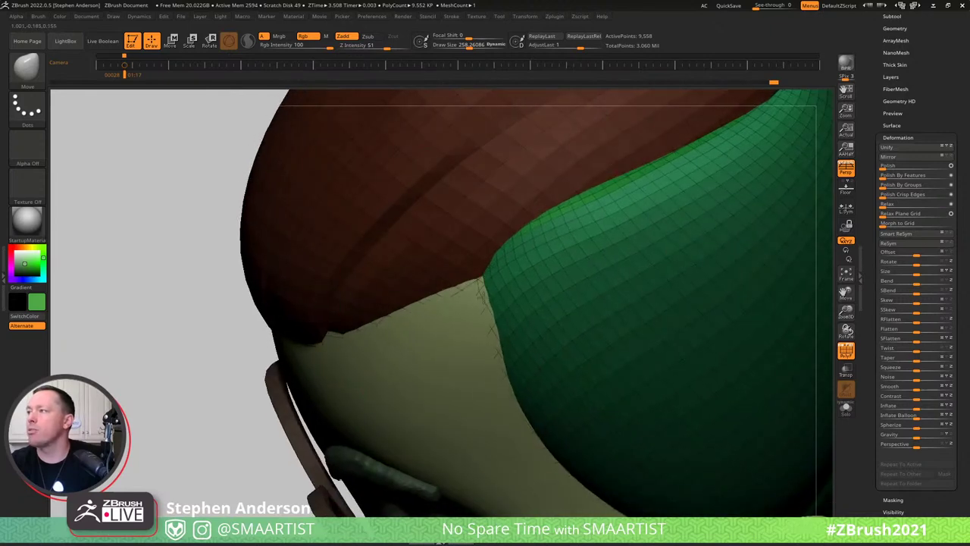
right_click_drag(525, 233, 534, 249)
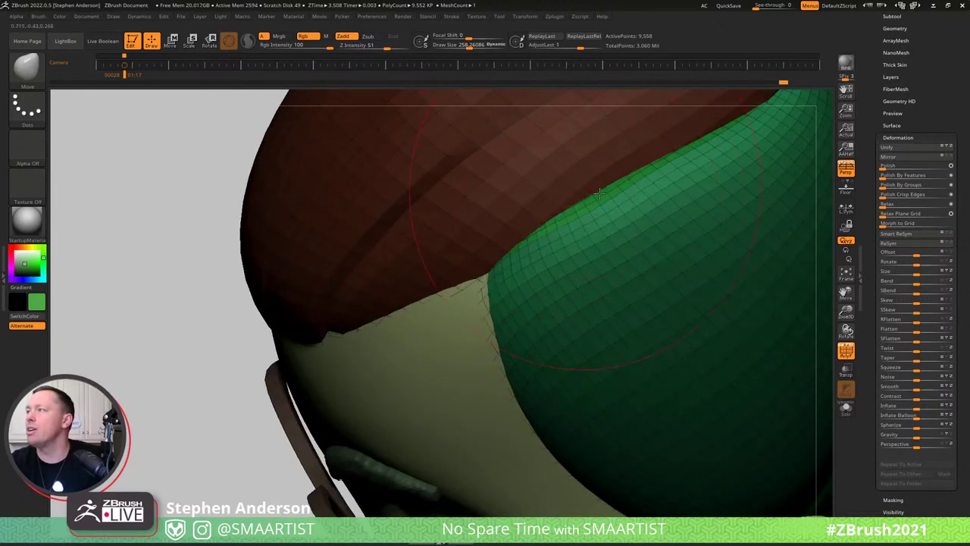
key("s")
left_click_drag(605, 197, 582, 199)
mouse_move(580, 199)
right_mouse_down()
mouse_move(623, 200)
mouse_move(574, 212)
right_mouse_up()
key("s")
mouse_move(573, 212)
left_mouse_down()
mouse_move(583, 213)
mouse_move(550, 212)
left_mouse_up()
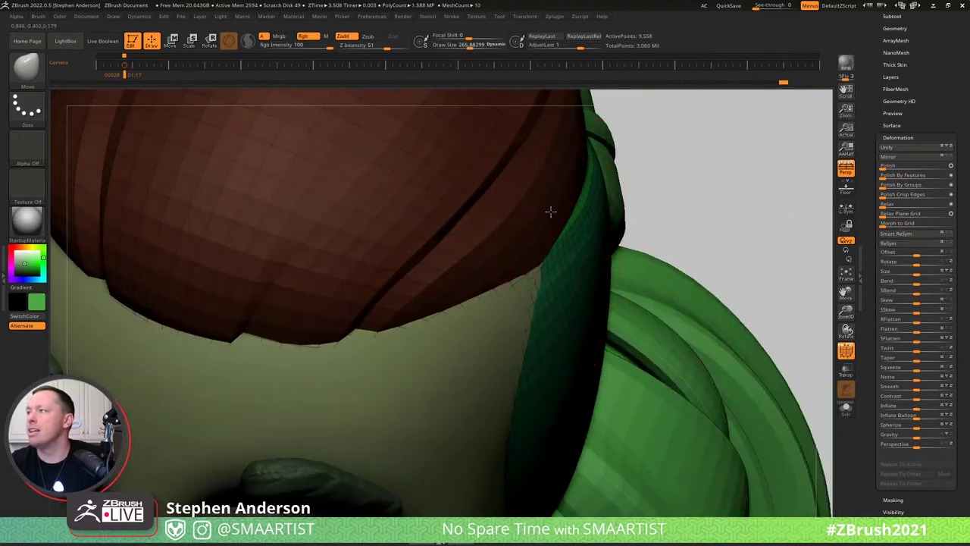
Pull the opposite side hair's front corner up to the hairline with the Move brush at about 99 draw size.
right_click_drag(550, 282, 531, 286)
key("s")
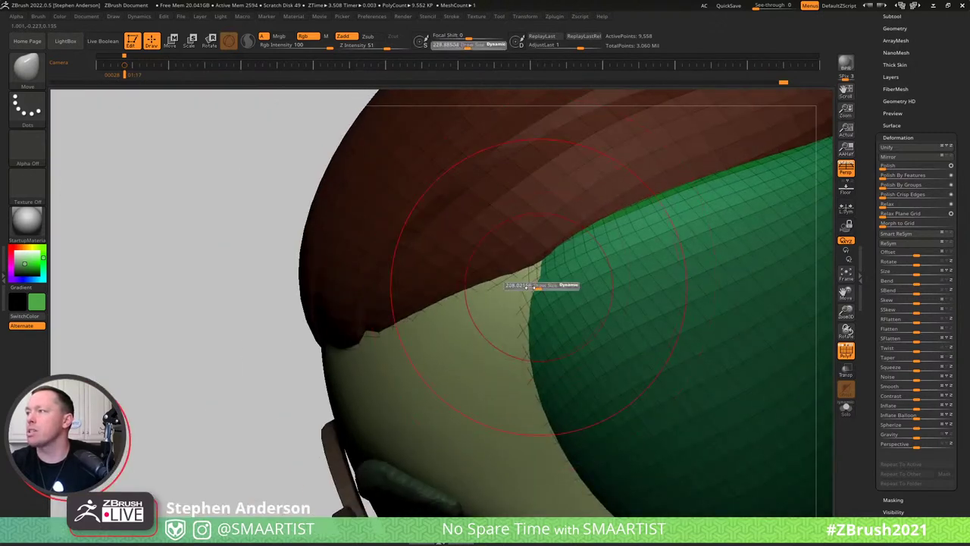
left_click_drag(530, 286, 511, 292)
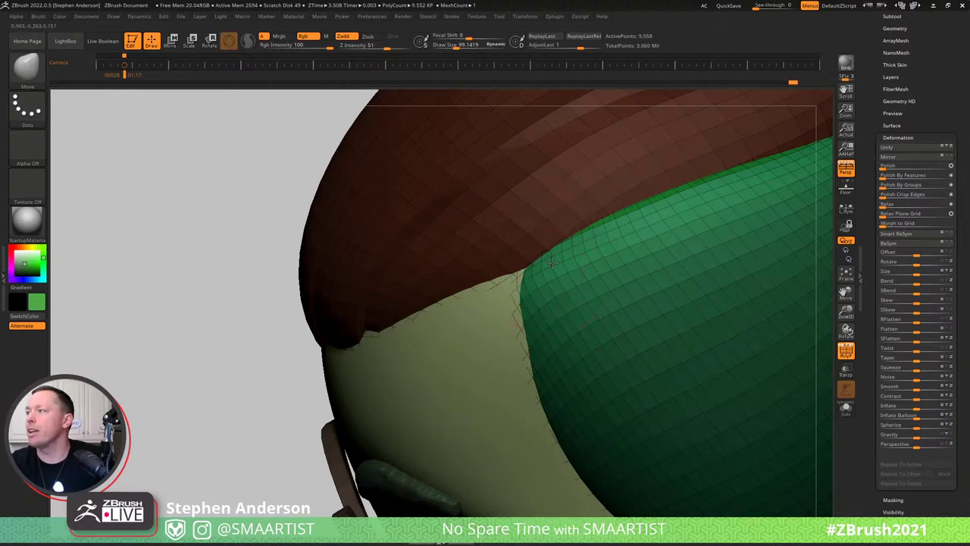
key("shift")
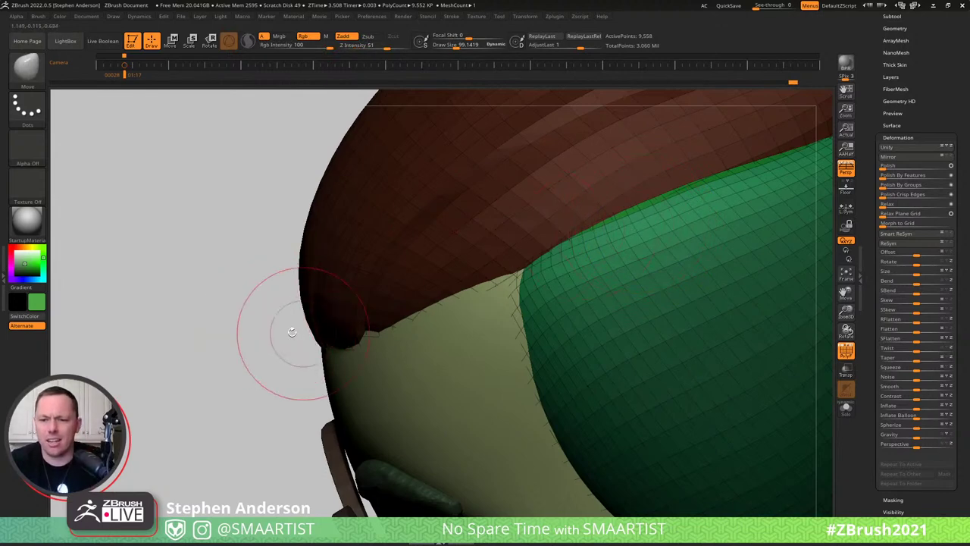
Clear the mask and hide the polyframes.
left_click_drag(237, 287, 259, 320, "ctrl")
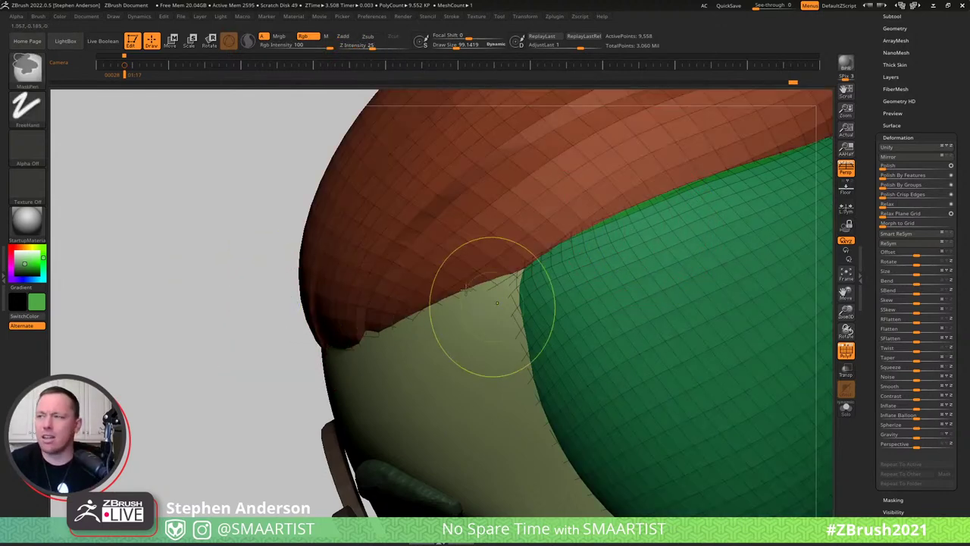
mouse_move(493, 303)
right_mouse_down("ctrl")
mouse_move(569, 280)
mouse_move(571, 265)
right_mouse_up("ctrl")
key("shift+f")
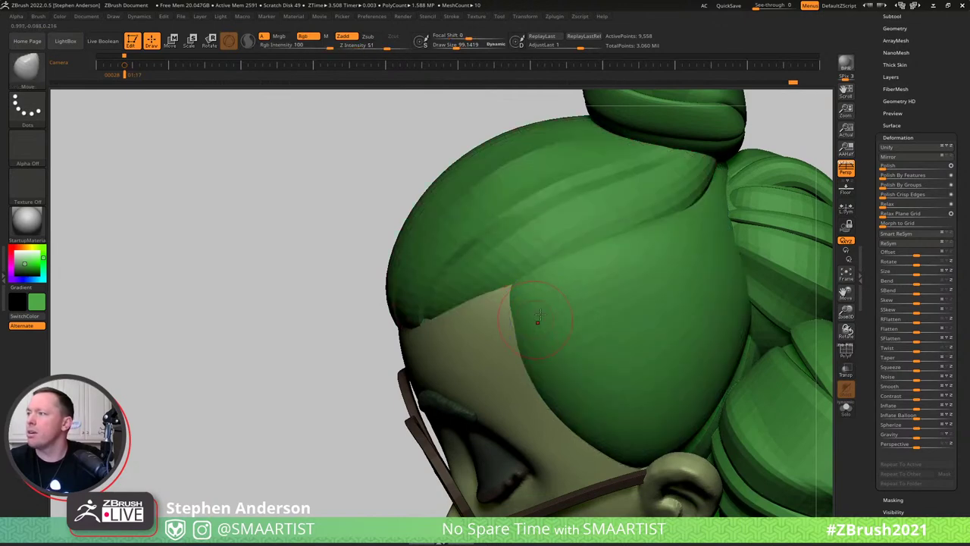
Carve a groove across the upper side hair by inflating a partial edge loop with ZModeler at about 394 draw size.
right_click_drag(537, 325, 594, 310)
key("b")
key("z")
key("z")
key("m")
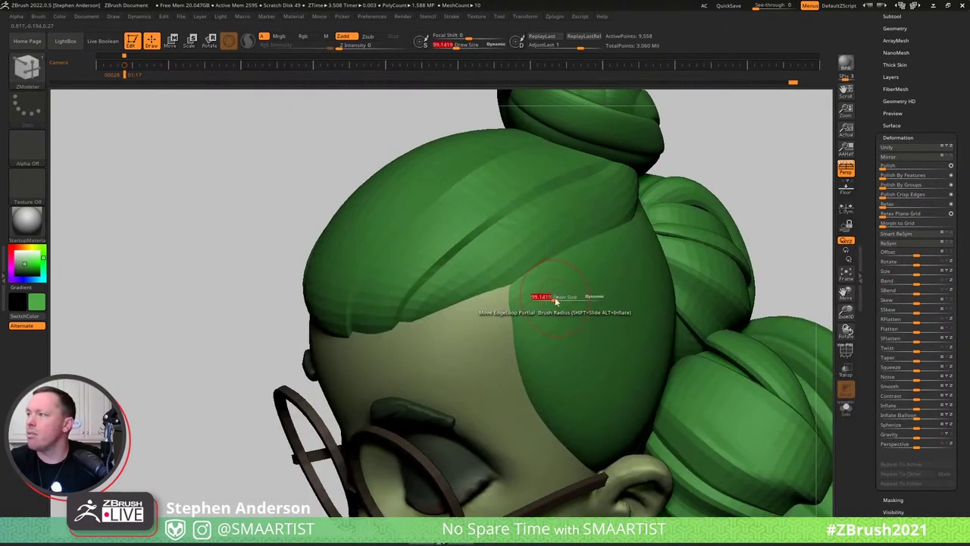
left_click_drag(555, 300, 578, 301)
mouse_move(539, 306)
right_mouse_down()
mouse_move(587, 307)
mouse_move(531, 312)
mouse_move(547, 313)
right_mouse_up()
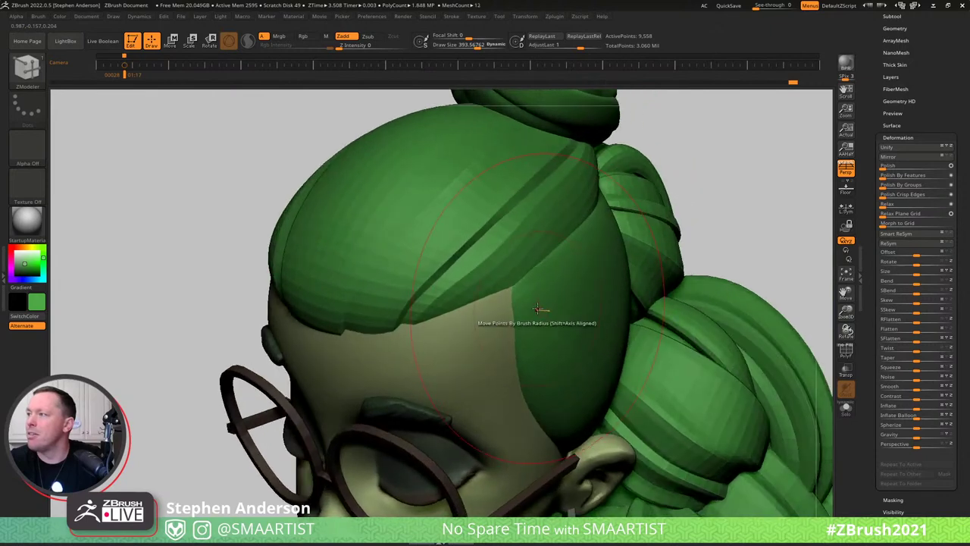
left_click(542, 309, "alt")
key("ctrl+z")
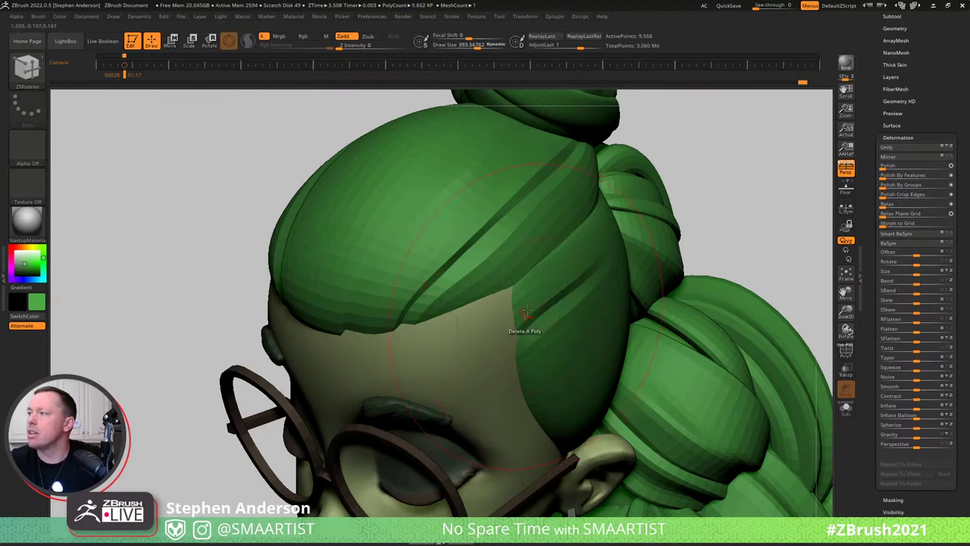
Carve a second partial edge-loop groove low on the side hair above the ear and deepen the upper groove.
right_click_drag(524, 335, 566, 414)
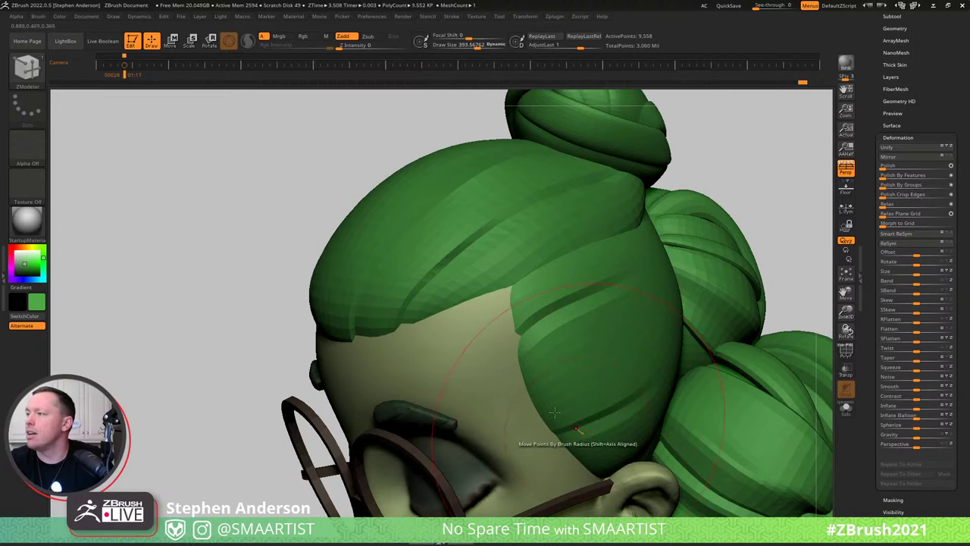
mouse_move(555, 412)
right_mouse_down()
mouse_move(614, 413)
mouse_move(381, 351)
mouse_move(387, 309)
right_mouse_up()
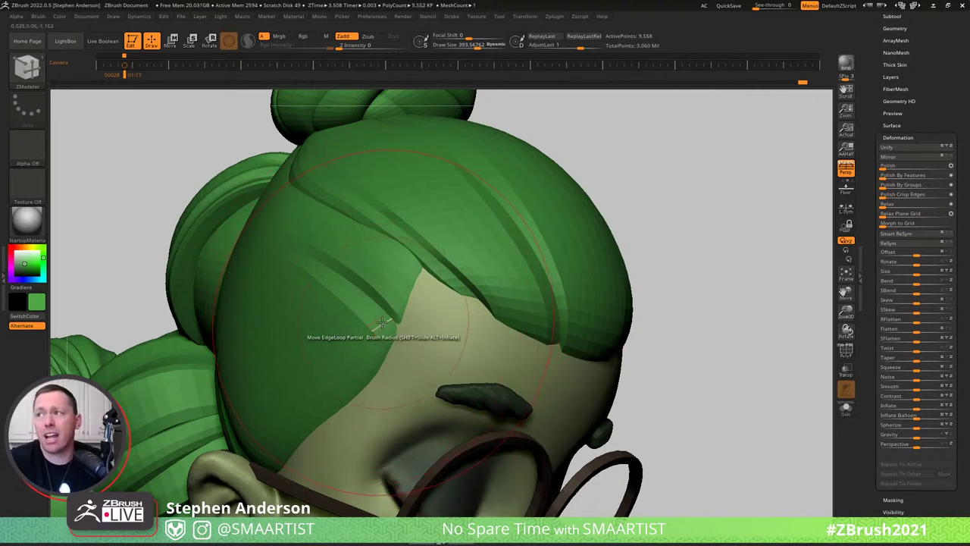
right_click_drag(599, 292, 357, 268)
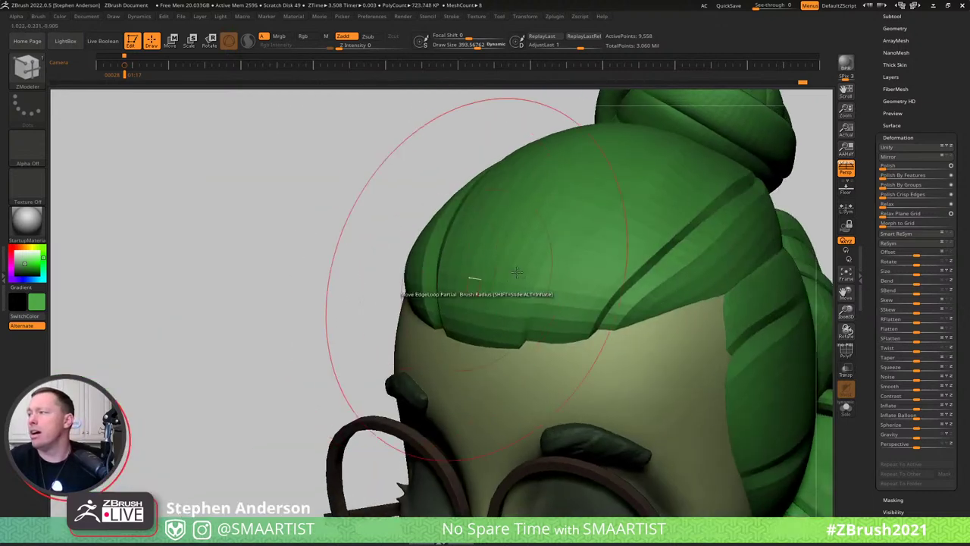
right_click_drag(520, 273, 396, 243, "alt")
right_click_drag(643, 435, 641, 433, "alt")
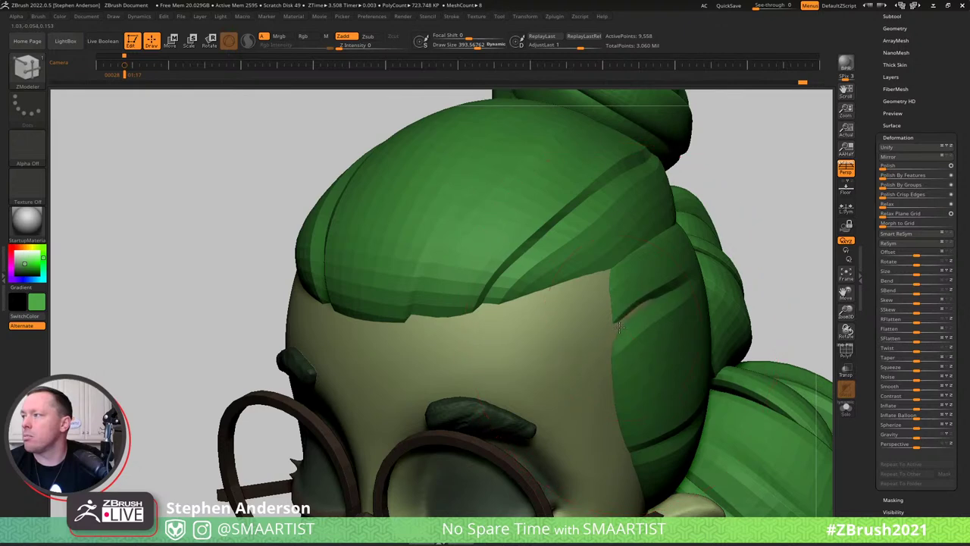
right_click_drag(621, 327, 564, 312)
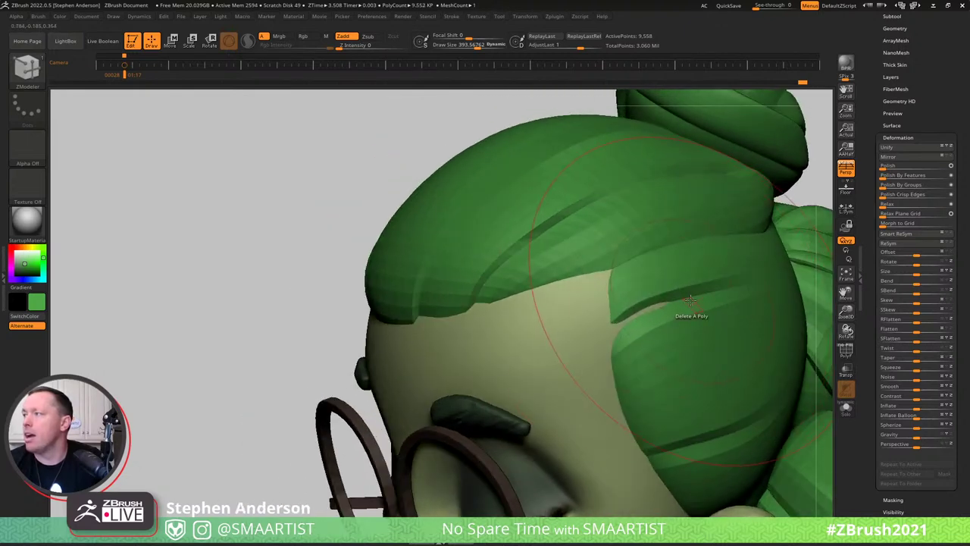
Close the gap under the upper side-hair groove by moving its points with ZModeler at about 394 draw size.
left_click_drag(644, 316, 631, 321, "shift")
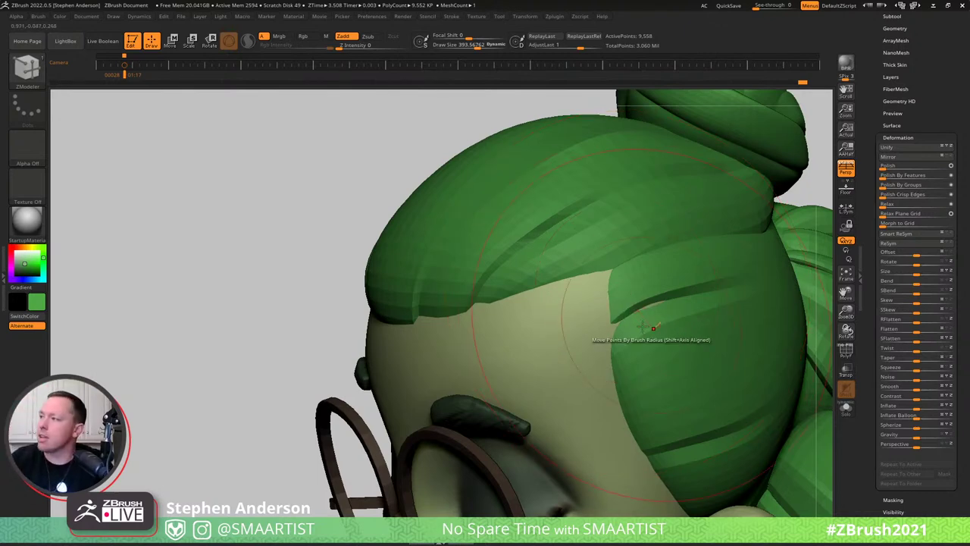
right_click_drag(650, 420, 672, 448)
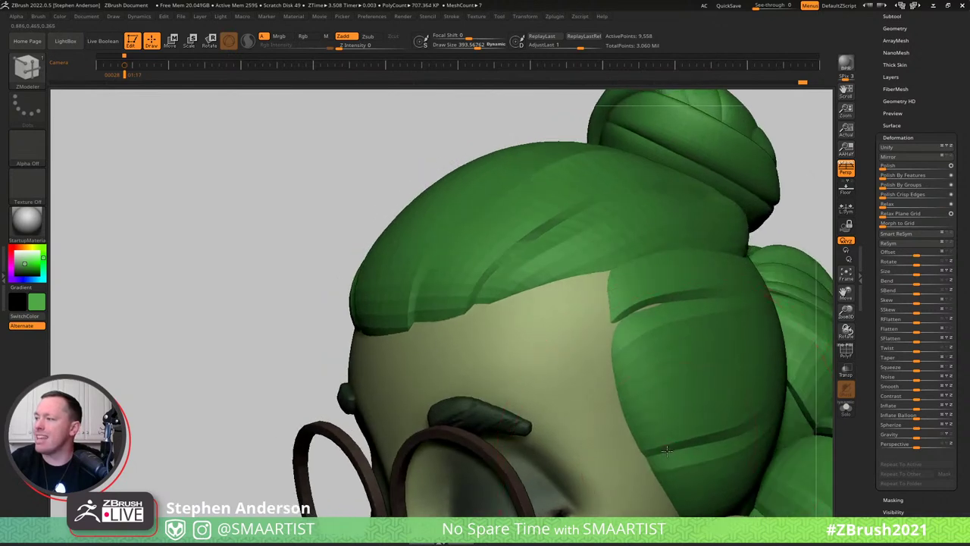
right_click_drag(652, 421, 611, 412)
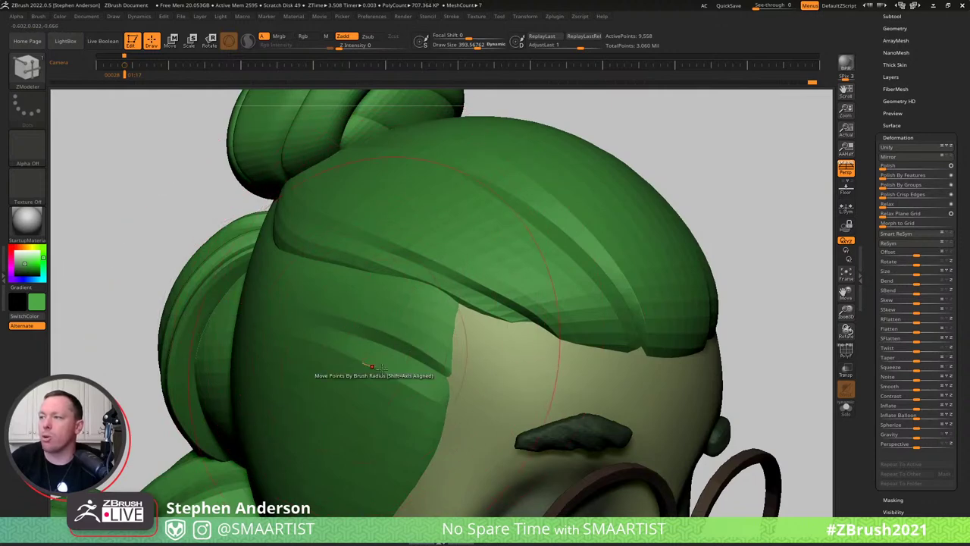
right_click_drag(342, 438, 448, 281)
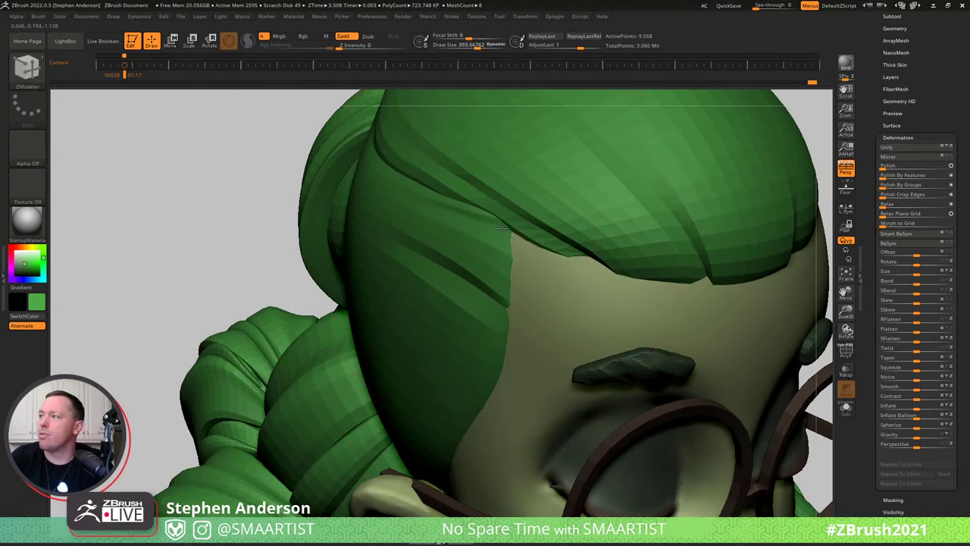
right_click_drag(534, 276, 473, 478)
Carve partial edge-loop grooves into the side hair and crown where they converge beneath the bun.
right_click_drag(362, 323, 379, 282, "ctrl")
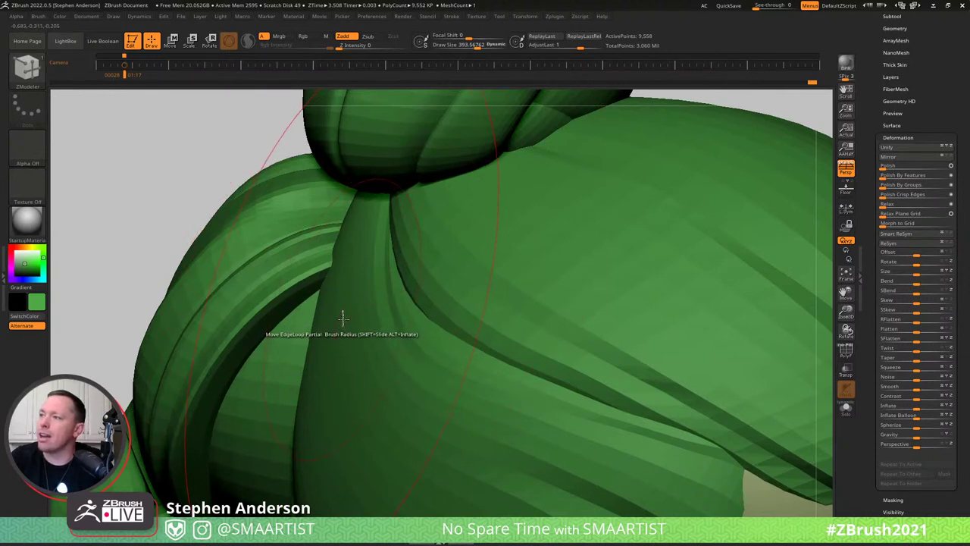
left_click_drag(342, 318, 347, 319)
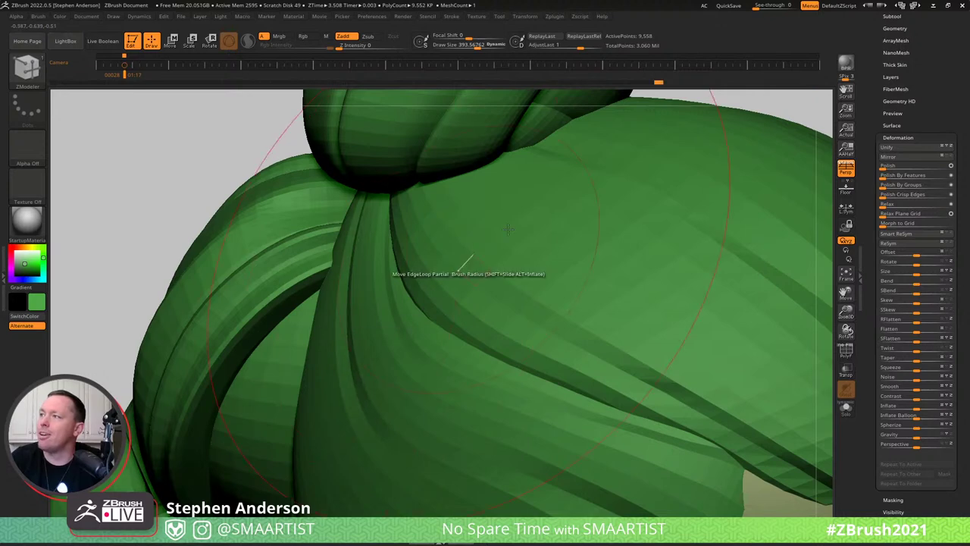
left_click_drag(410, 197, 414, 198)
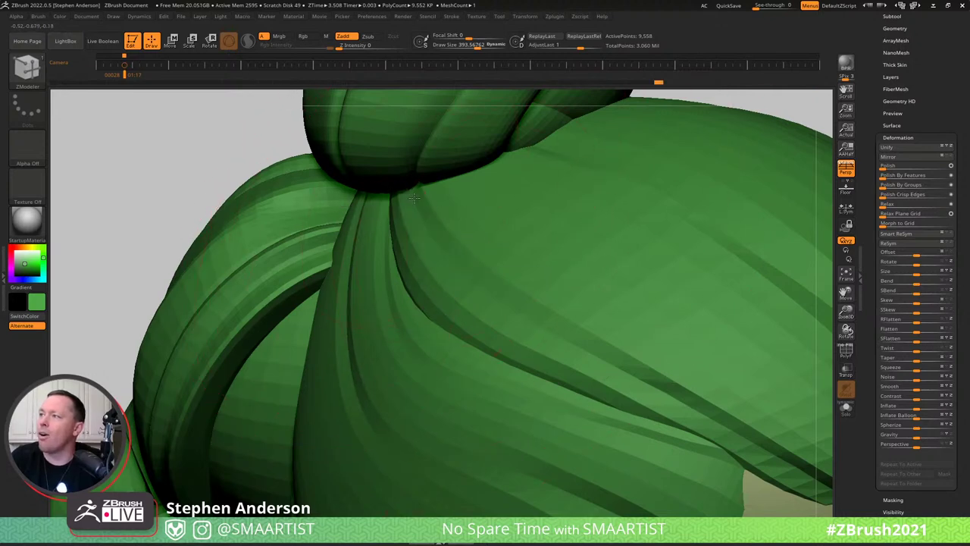
mouse_move(465, 242)
right_mouse_down("ctrl")
mouse_move(417, 196)
mouse_move(417, 178)
right_mouse_up("ctrl")
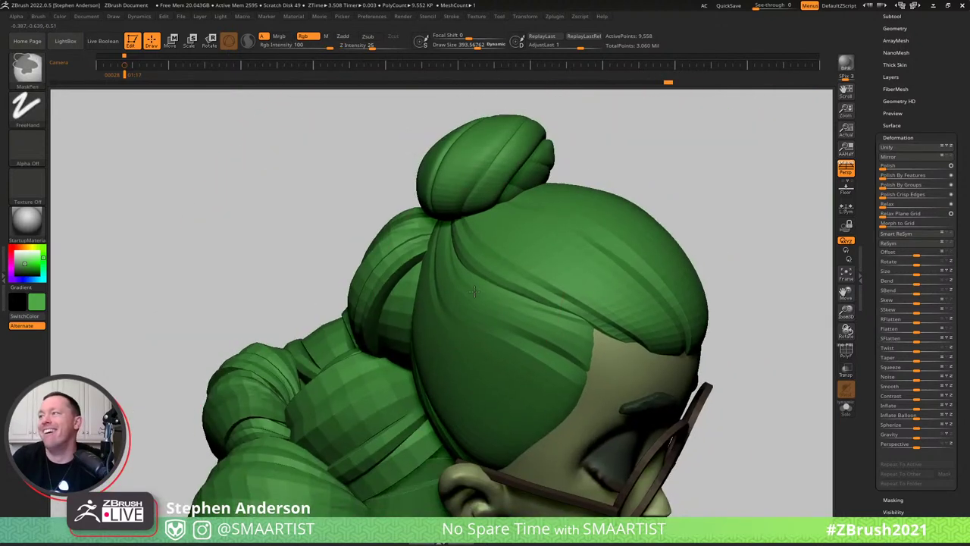
mouse_move(447, 303)
right_mouse_down()
mouse_move(494, 288)
mouse_move(547, 294)
mouse_move(493, 298)
mouse_move(482, 290)
right_mouse_up()
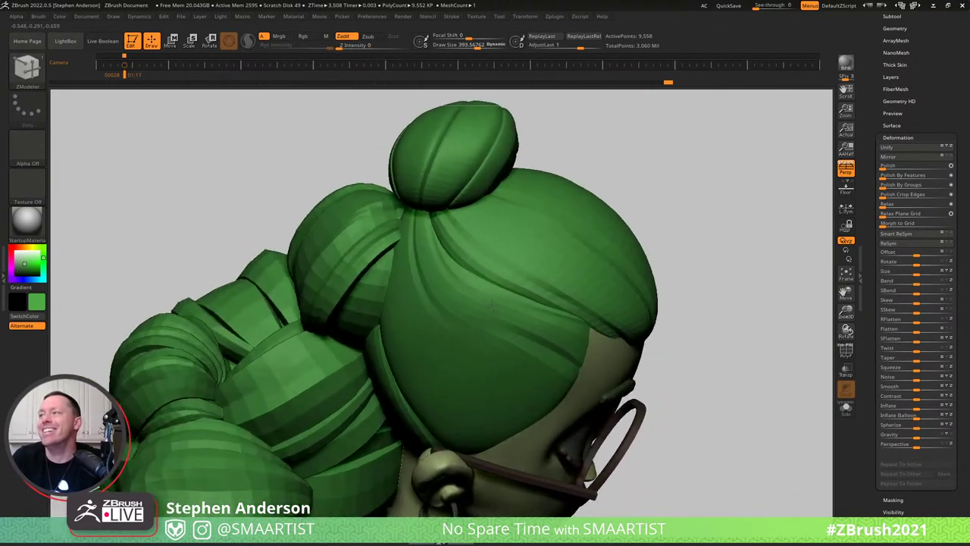
Carve another groove near the side hair's back edge below the bun at about 569 draw size, redoing the first attempt.
right_click_drag(403, 287, 409, 234, "ctrl")
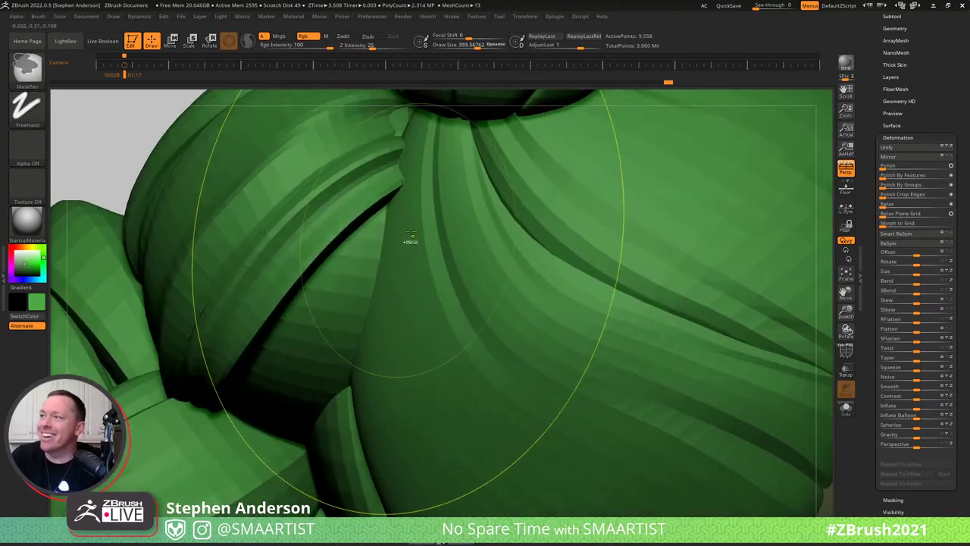
key("s")
left_click_drag(394, 228, 400, 228)
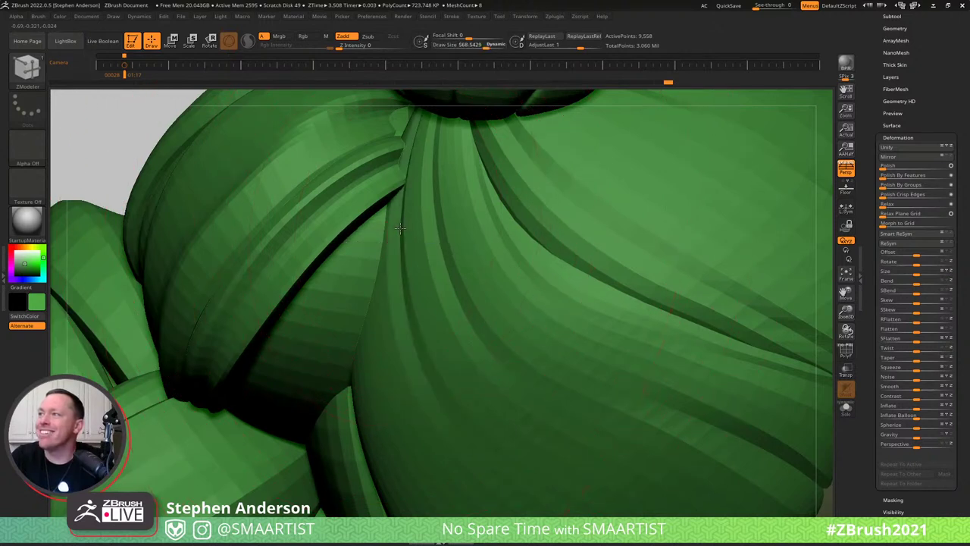
key("ctrl+z")
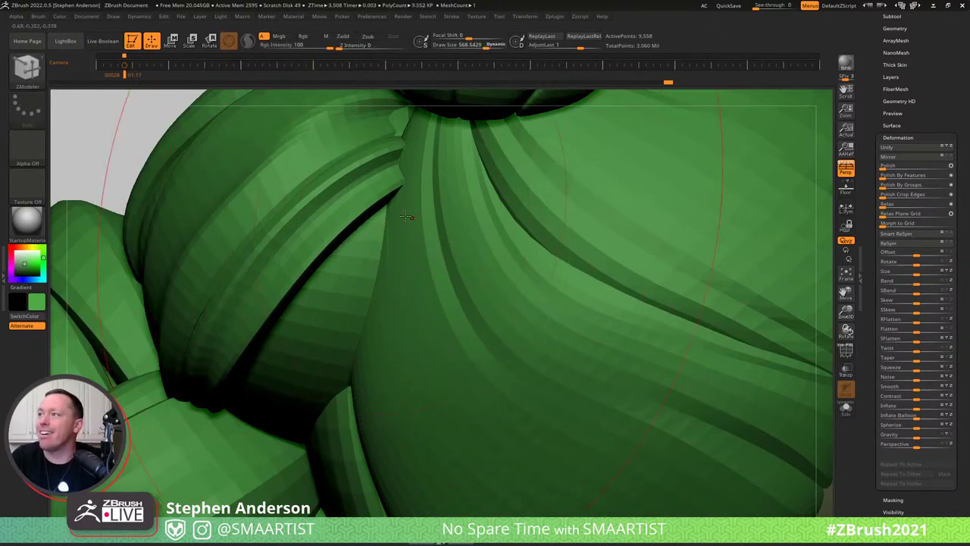
left_click_drag(403, 218, 407, 218)
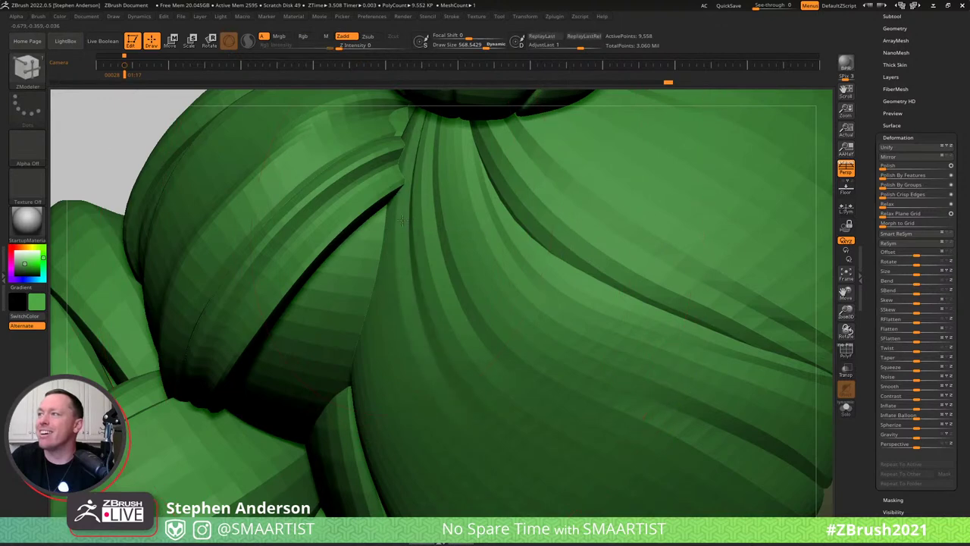
Carve further partial edge-loop grooves down the back of the side hair so the strands fan out from the bun.
right_click_drag(464, 258, 526, 371, "ctrl")
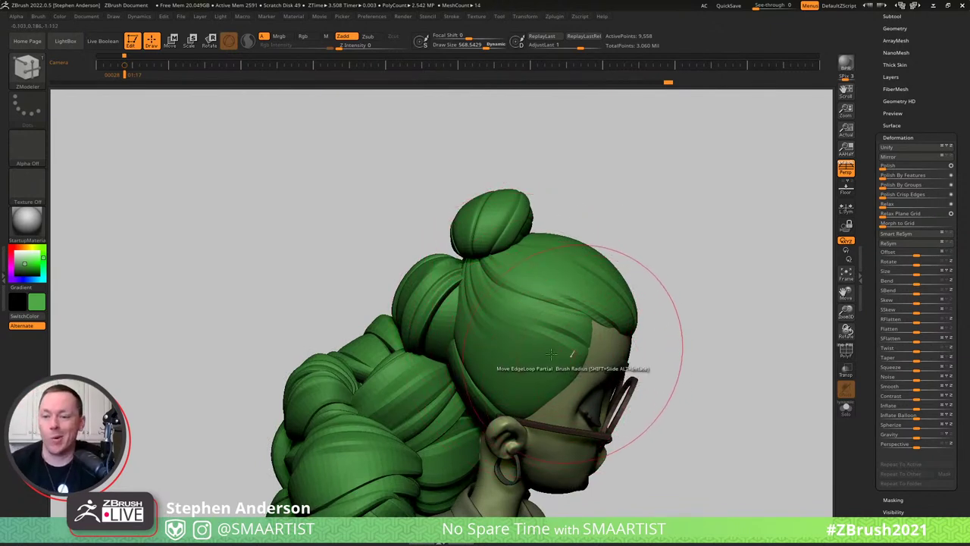
key("ctrl")
mouse_move(450, 362)
right_mouse_down("ctrl")
mouse_move(444, 329)
mouse_move(457, 318)
right_mouse_up("ctrl")
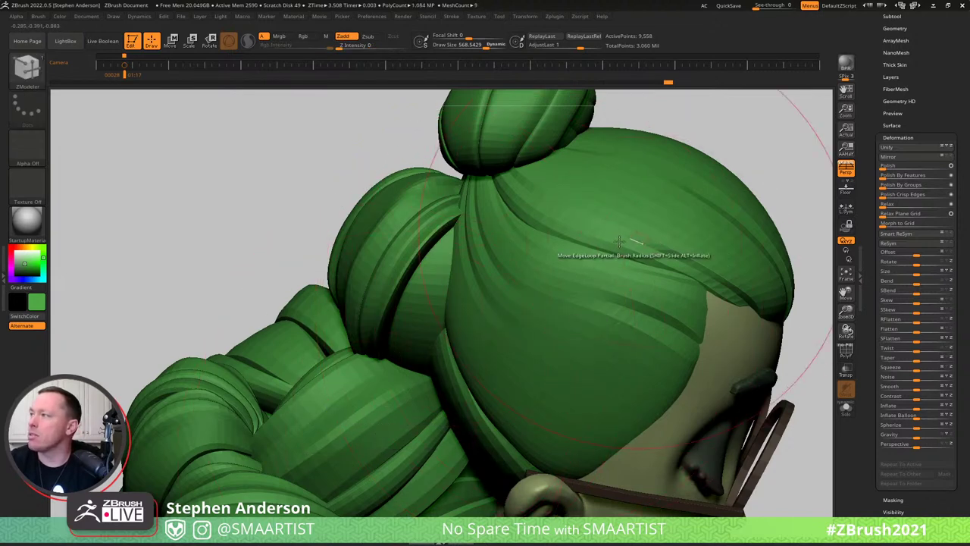
key("space")
left_click(490, 238)
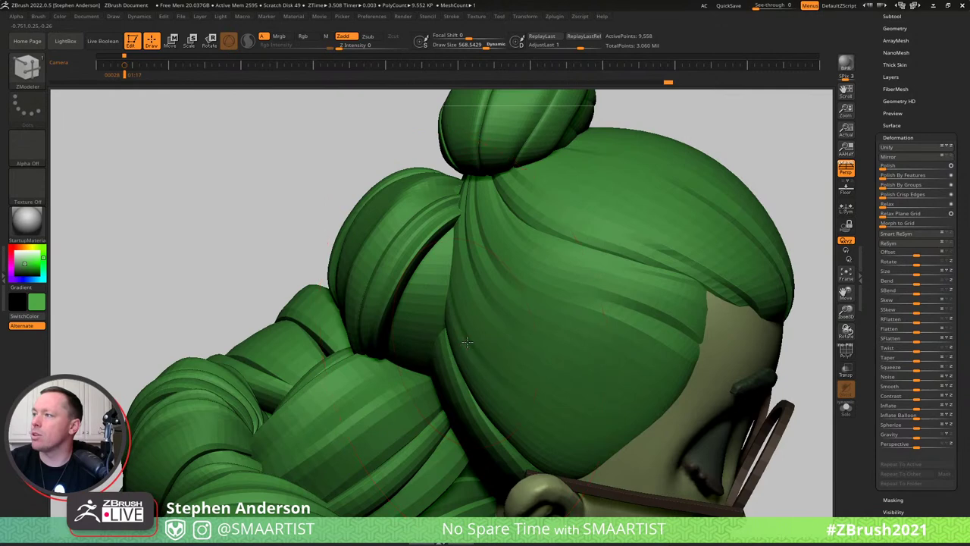
mouse_move(467, 247)
right_mouse_down()
mouse_move(475, 228)
mouse_move(503, 232)
mouse_move(495, 294)
right_mouse_up()
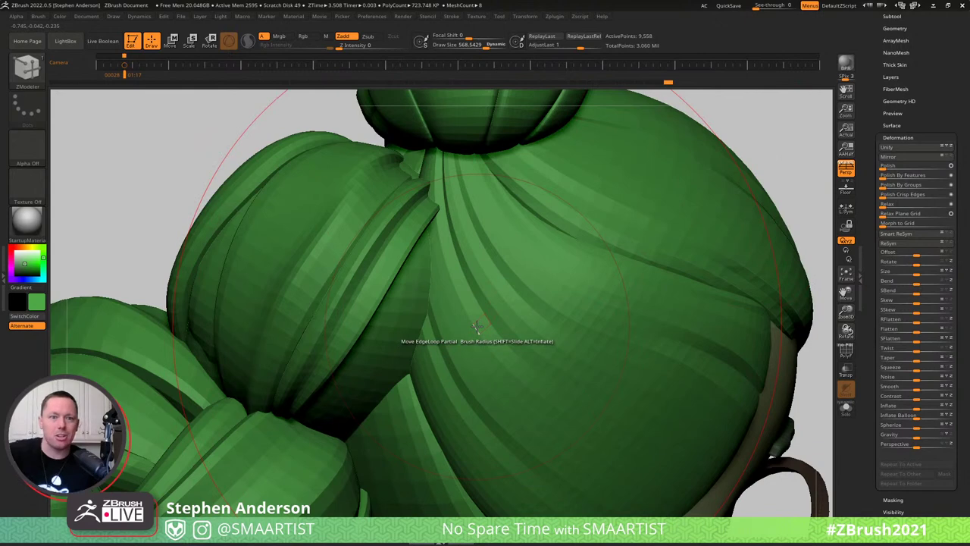
mouse_move(519, 407)
right_mouse_down()
mouse_move(535, 355)
mouse_move(488, 282)
right_mouse_up()
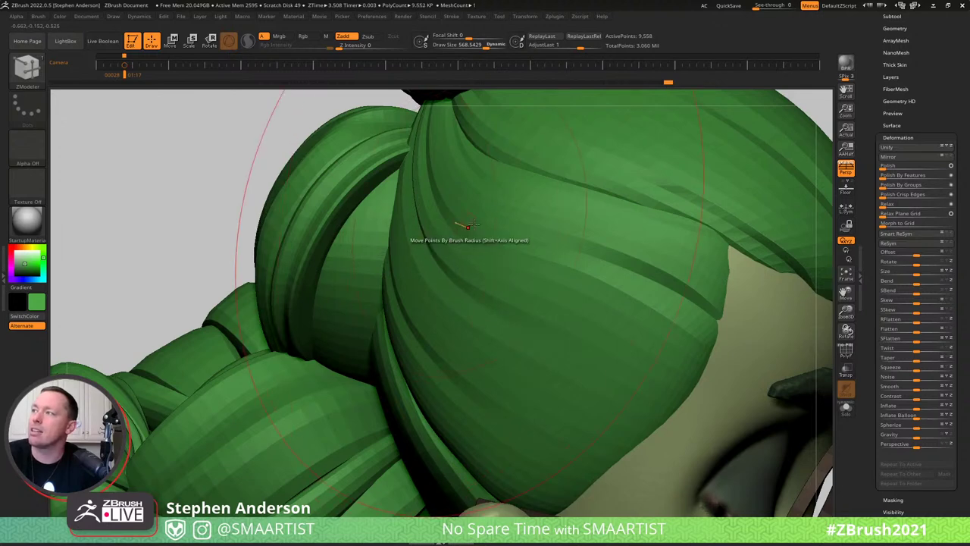
right_click_drag(461, 225, 436, 216)
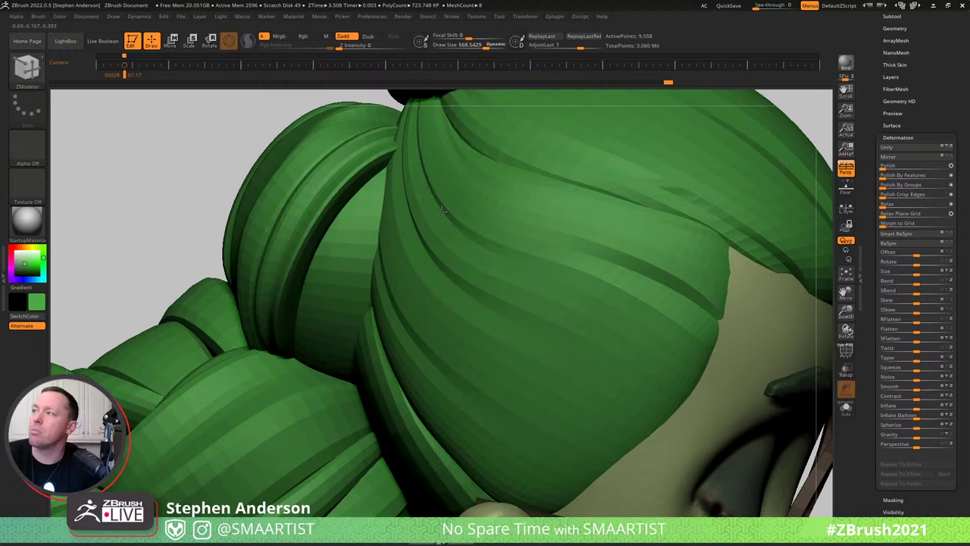
right_click_drag(460, 206, 471, 170)
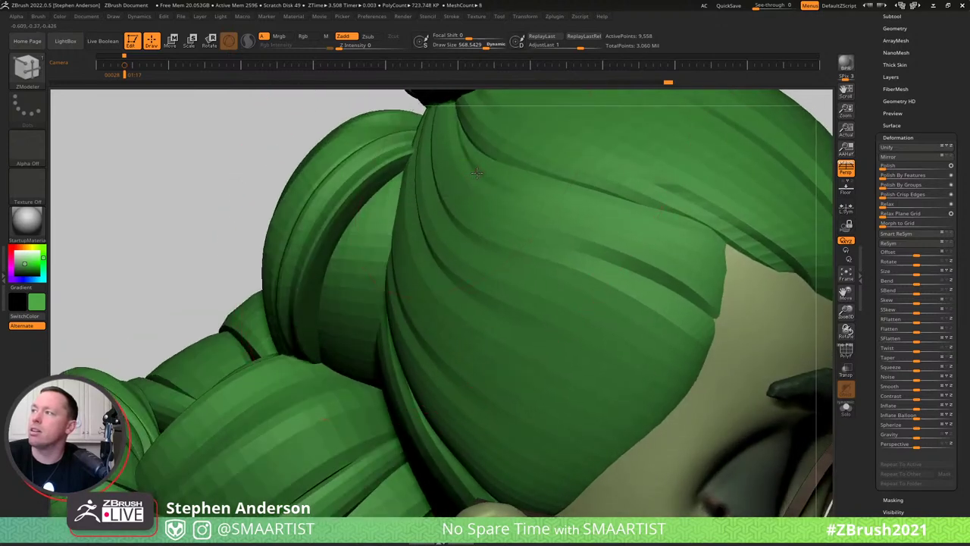
mouse_move(473, 174)
right_mouse_down("ctrl")
mouse_move(677, 227)
mouse_move(626, 226)
right_mouse_up("ctrl")
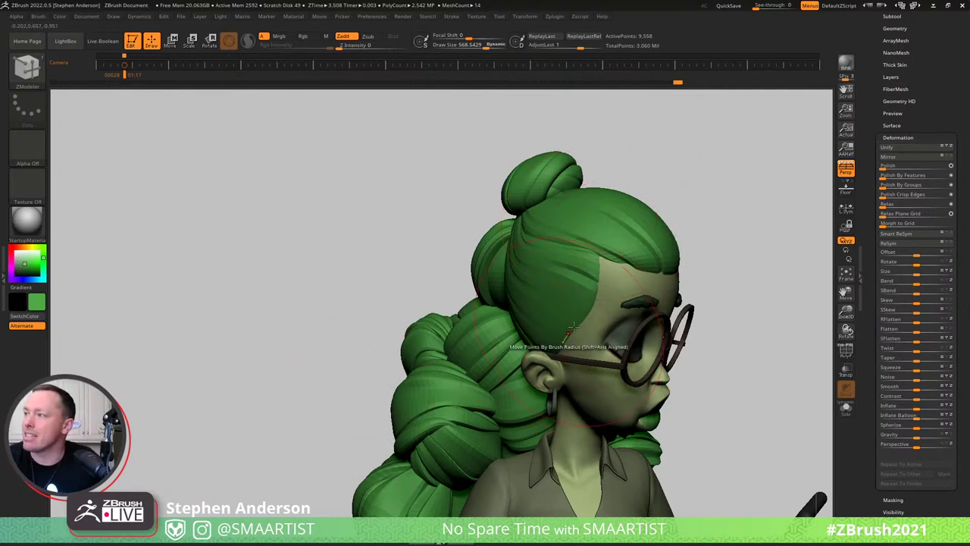
Deepen the groove above the ear and carve another just above it, pulling its front end back at the hairline.
mouse_move(567, 333)
right_mouse_down()
mouse_move(597, 334)
mouse_move(570, 339)
mouse_move(574, 366)
mouse_move(570, 359)
right_mouse_up()
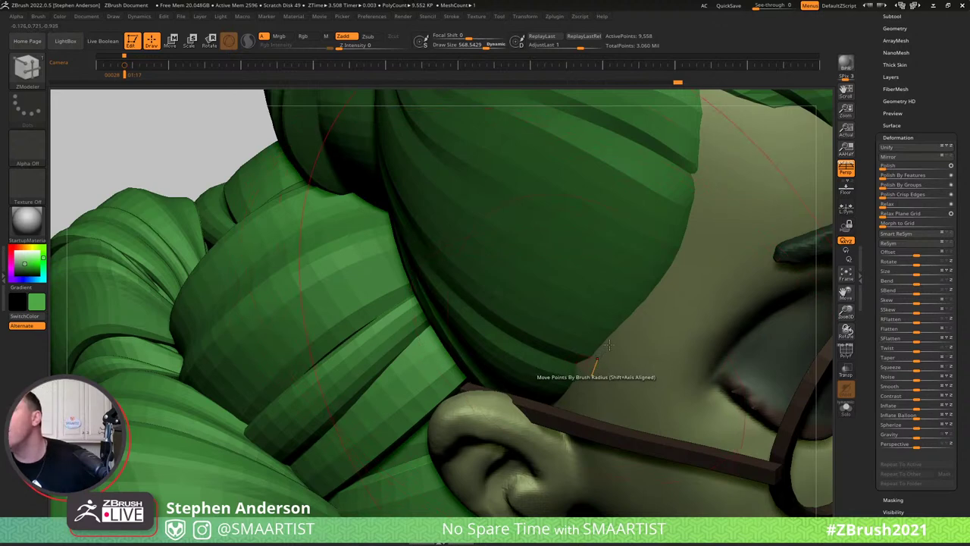
right_click_drag(585, 361, 570, 359)
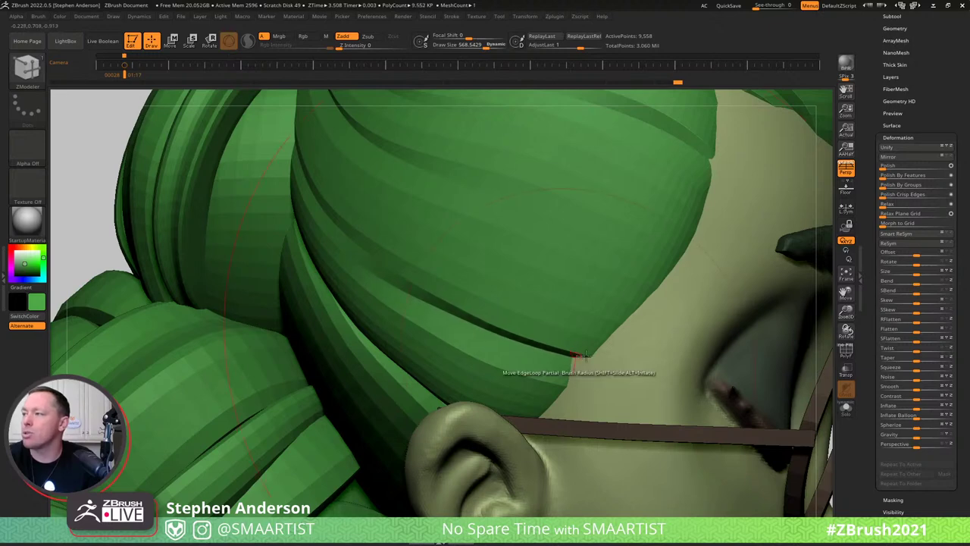
mouse_move(661, 268)
right_mouse_down("alt")
mouse_move(597, 329)
mouse_move(578, 331)
mouse_move(599, 325)
right_mouse_up("alt")
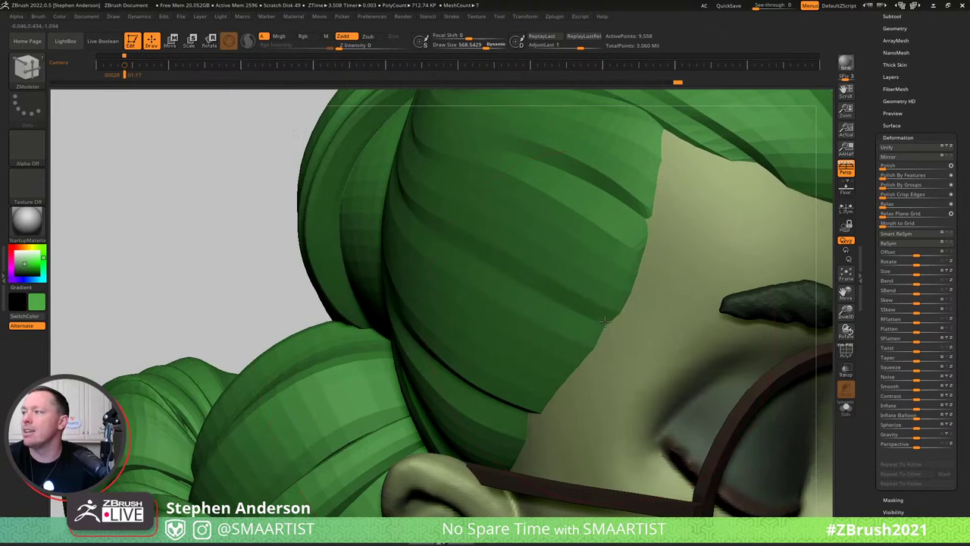
mouse_move(611, 317)
left_mouse_down()
mouse_move(576, 347)
mouse_move(588, 335)
left_mouse_up()
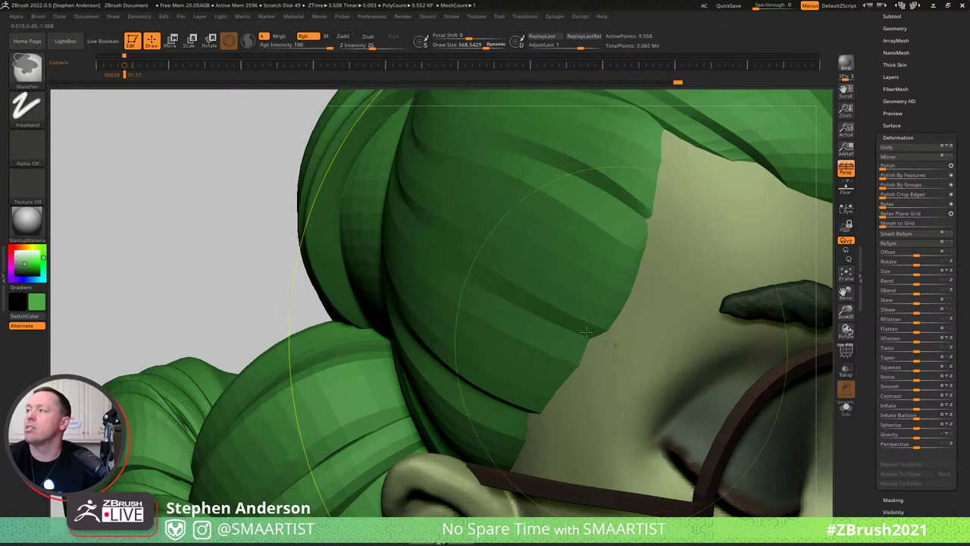
mouse_move(609, 350)
right_mouse_down("ctrl")
mouse_move(606, 307)
mouse_move(598, 341)
right_mouse_up("ctrl")
key("ctrl")
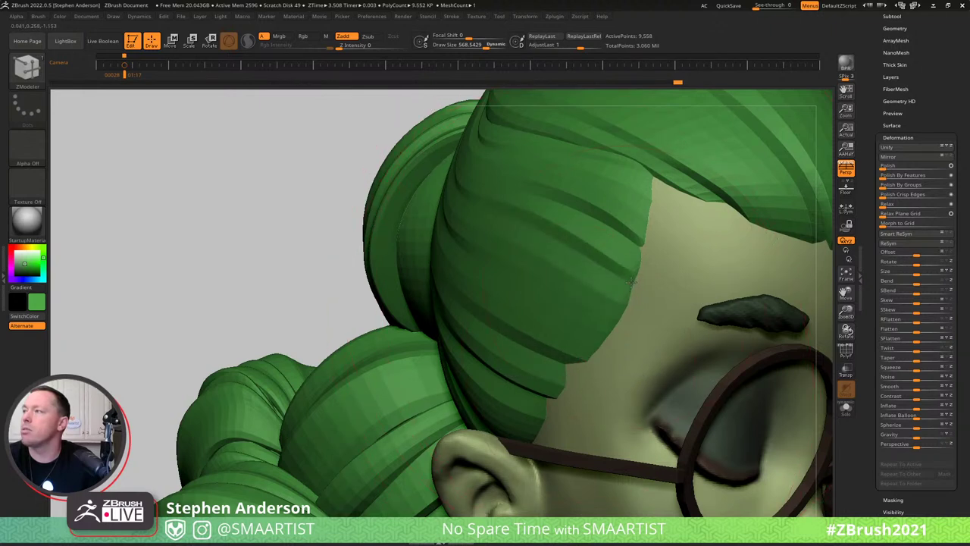
key("ctrl+z")
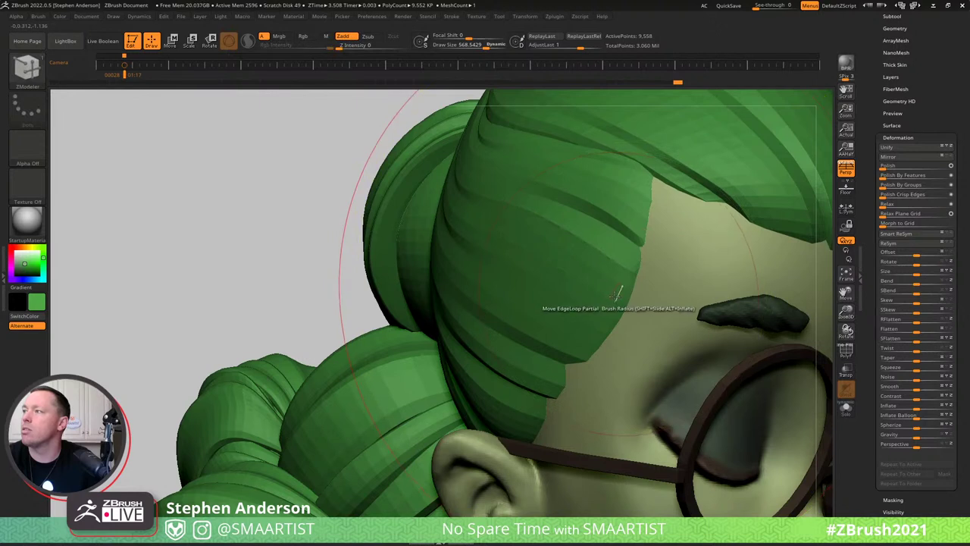
left_click(618, 302, "ctrl+alt+shift")
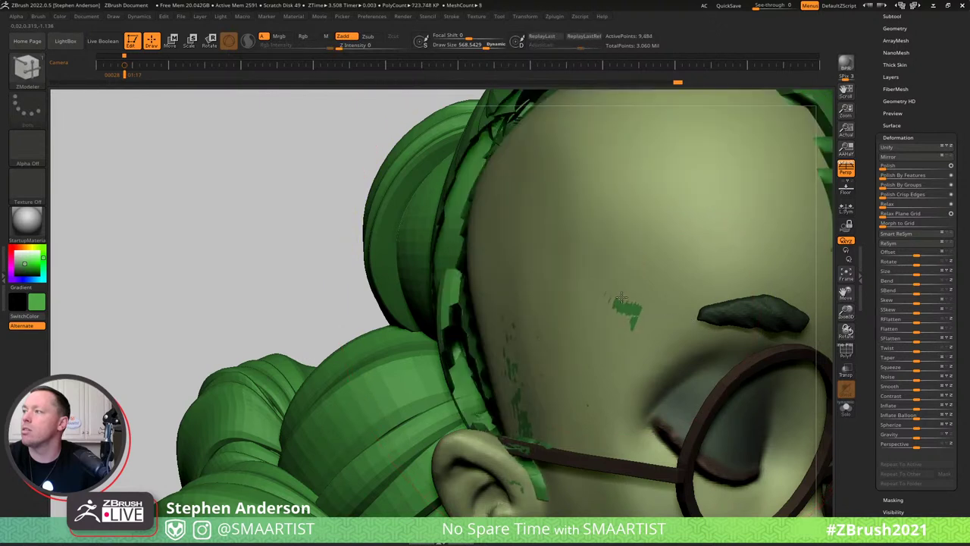
key("ctrl+z")
Set the ZModeler point action to Do Nothing and carve a groove midway along the side hair's front edge.
key("space")
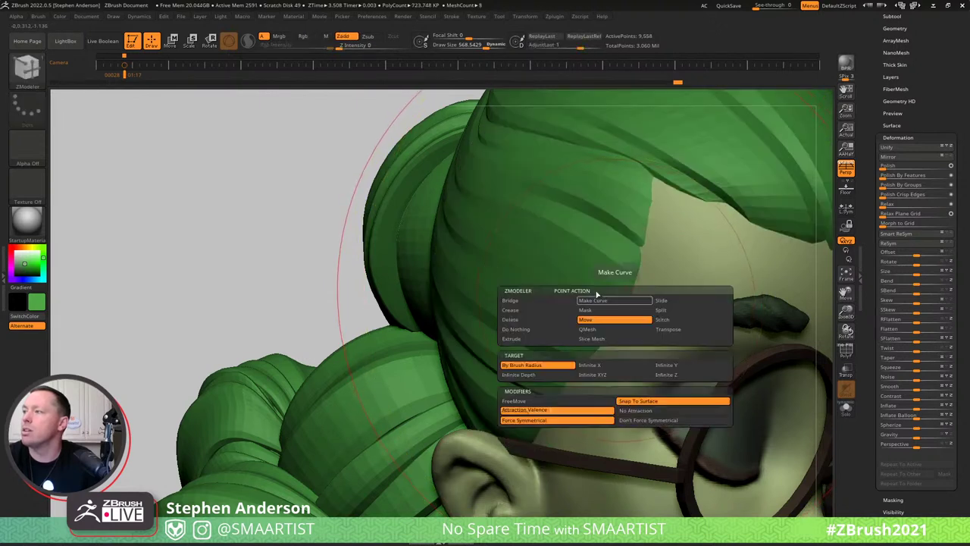
left_click(525, 329)
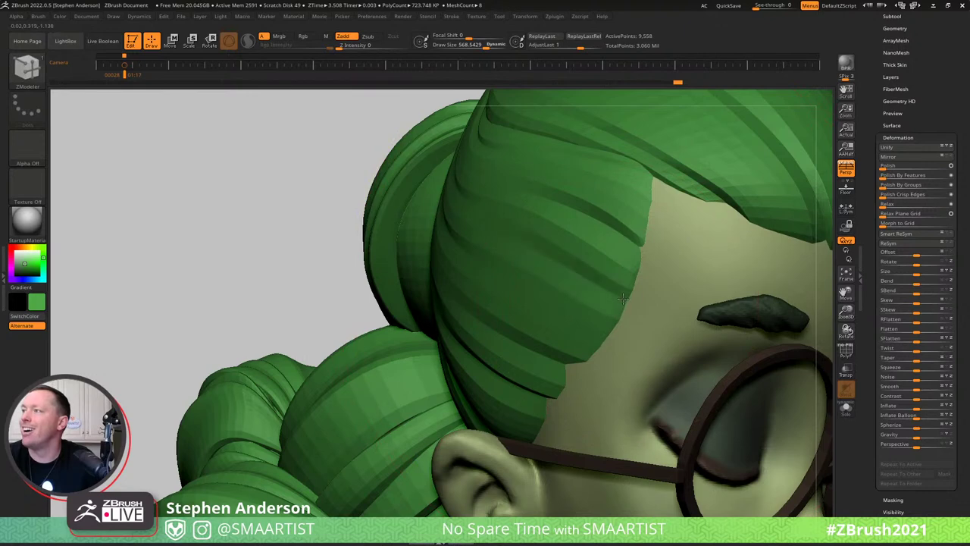
Carve partial edge-loop grooves into the crown hair on both sides of the front hairline at about 569 draw size.
mouse_move(644, 327)
right_mouse_down("ctrl")
mouse_move(608, 275)
mouse_move(672, 293)
mouse_move(723, 281)
mouse_move(697, 288)
mouse_move(696, 245)
mouse_move(569, 265)
mouse_move(569, 314)
mouse_move(558, 303)
mouse_move(438, 294)
mouse_move(520, 347)
mouse_move(531, 322)
right_mouse_up("ctrl")
mouse_move(461, 336)
right_mouse_down()
mouse_move(465, 321)
mouse_move(447, 353)
right_mouse_up()
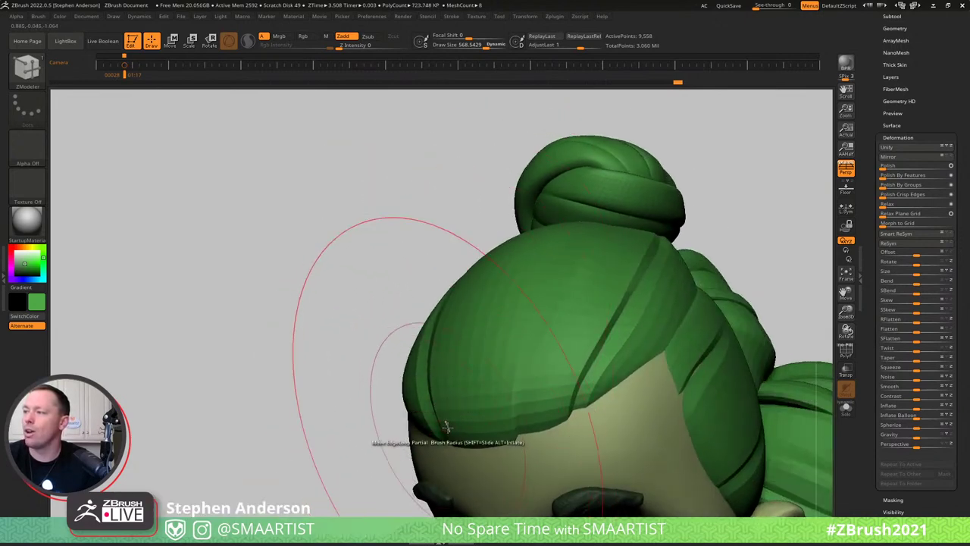
mouse_move(452, 429)
right_mouse_down()
mouse_move(462, 425)
mouse_move(383, 419)
right_mouse_up()
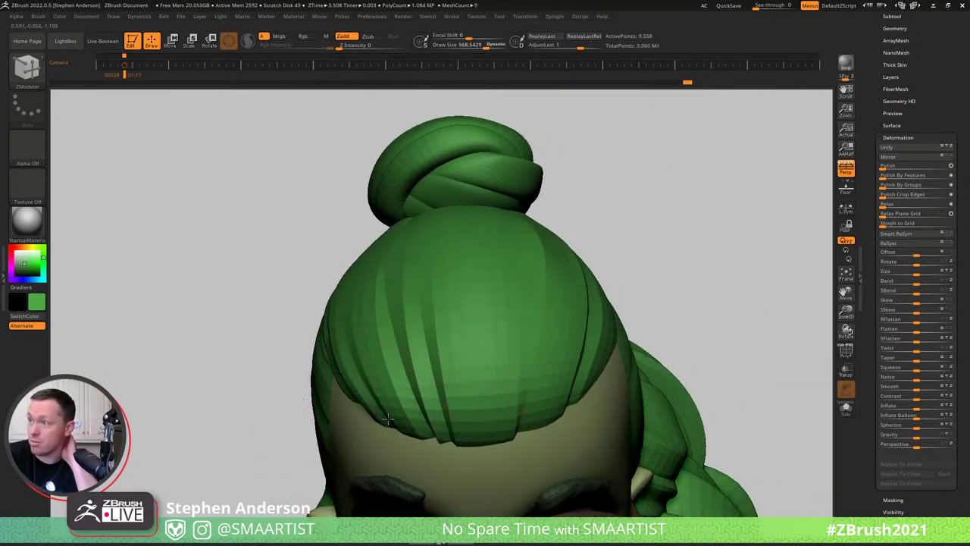
mouse_move(553, 368)
right_mouse_down()
mouse_move(532, 366)
mouse_move(544, 418)
right_mouse_up()
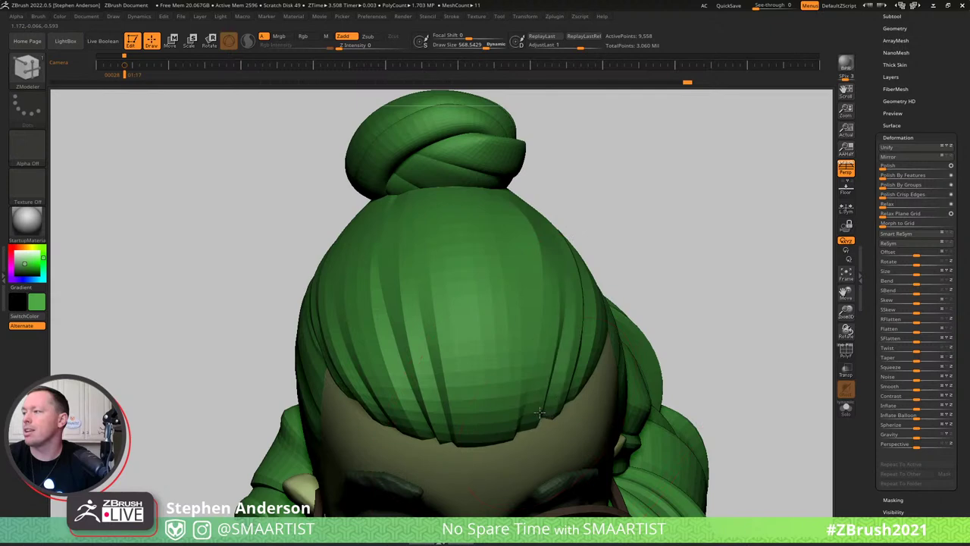
mouse_move(584, 397)
right_mouse_down("ctrl")
mouse_move(583, 308)
mouse_move(615, 310)
mouse_move(610, 338)
mouse_move(631, 346)
mouse_move(613, 341)
mouse_move(600, 275)
mouse_move(615, 285)
right_mouse_up("ctrl")
Carve a groove into the opposite side hair above the ear, running back from the hairline.
mouse_move(651, 257)
right_mouse_down()
mouse_move(594, 269)
mouse_move(589, 321)
mouse_move(616, 334)
mouse_move(598, 371)
right_mouse_up()
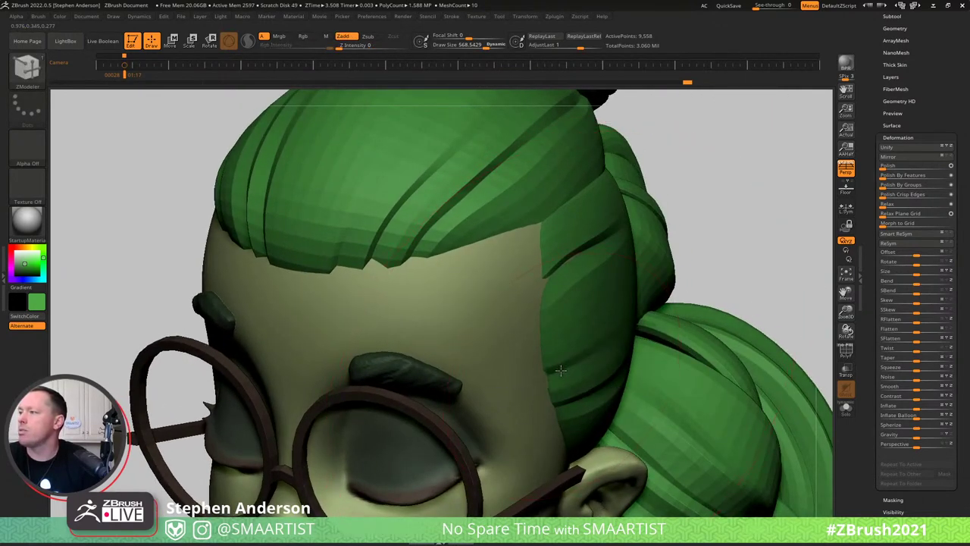
mouse_move(556, 376)
right_mouse_down()
mouse_move(520, 368)
mouse_move(529, 369)
right_mouse_up()
left_click_drag(555, 376, 542, 376)
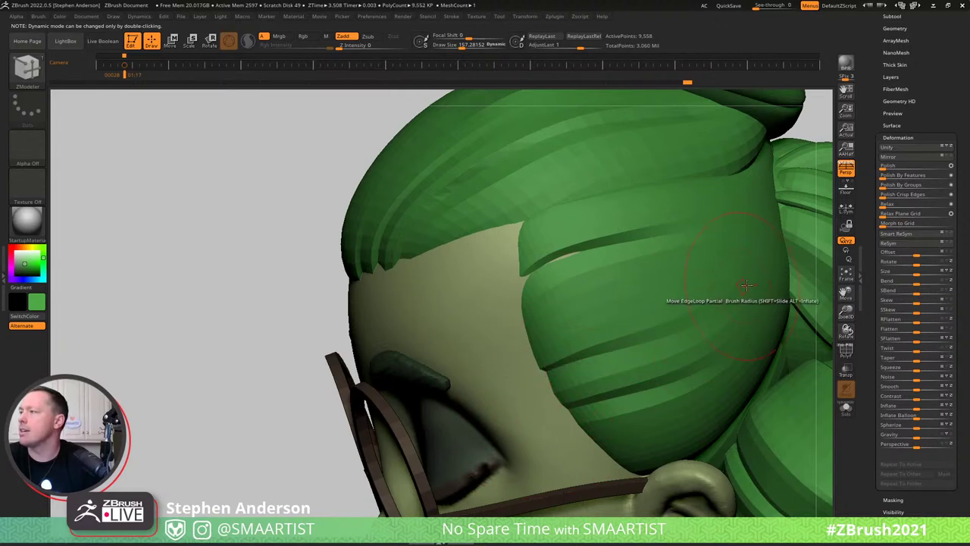
Carve partial edge-loop grooves into the rear of the side hair below the bun at about 452 draw size.
left_click_drag(748, 285, 755, 285)
right_click_drag(717, 285, 734, 279)
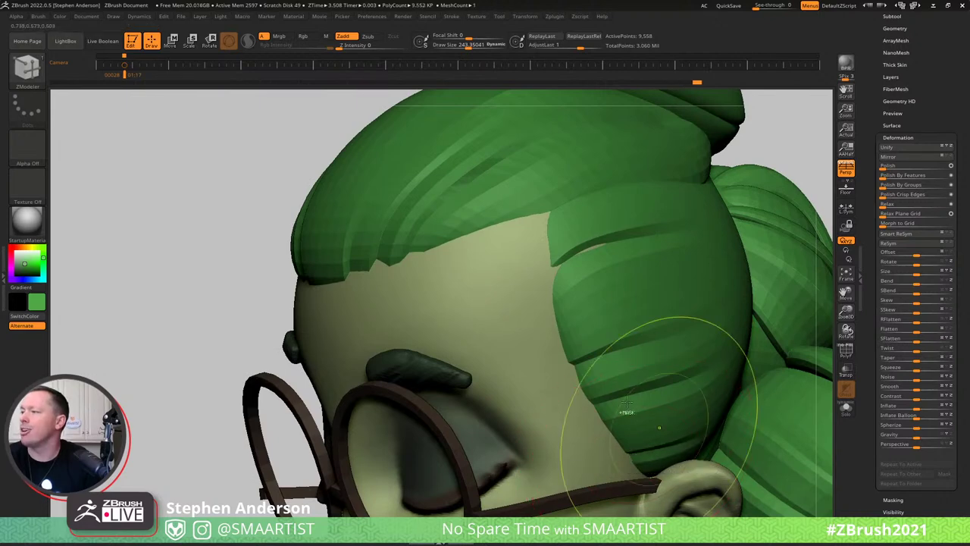
mouse_move(660, 426)
right_mouse_down("ctrl")
mouse_move(638, 398)
mouse_move(684, 410)
mouse_move(659, 341)
mouse_move(667, 303)
mouse_move(459, 346)
mouse_move(591, 326)
mouse_move(603, 349)
mouse_move(608, 329)
right_mouse_up("ctrl")
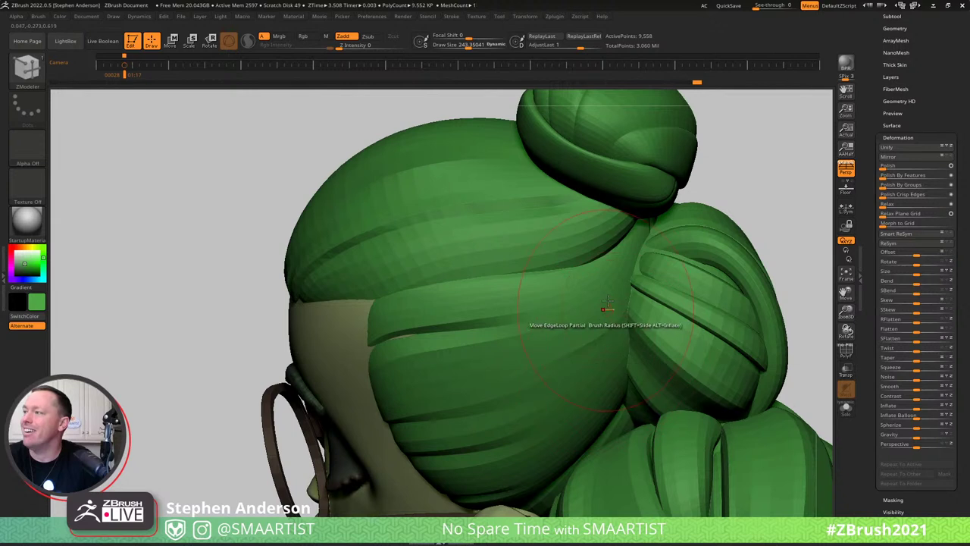
key("s")
left_click_drag(611, 285, 623, 284)
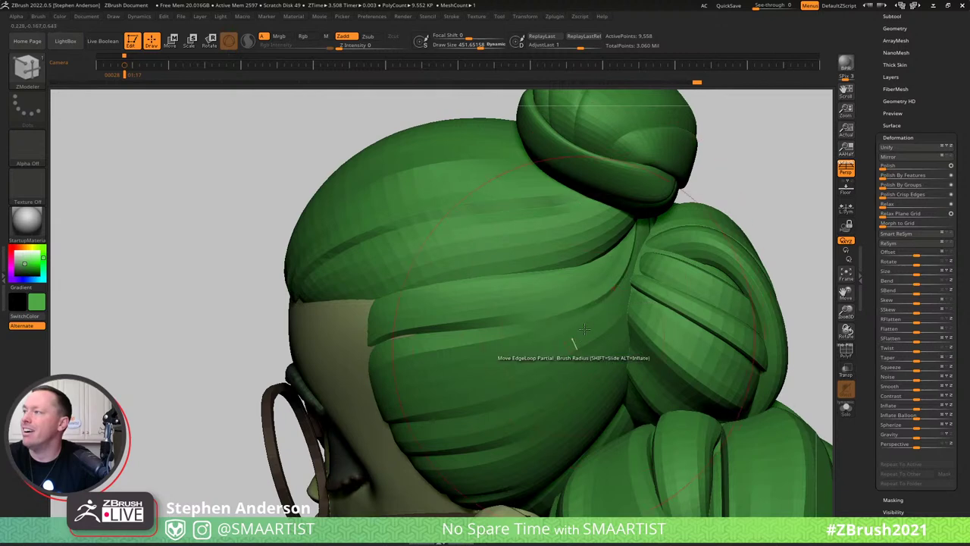
mouse_move(594, 306)
right_mouse_down()
mouse_move(579, 304)
mouse_move(589, 316)
right_mouse_up()
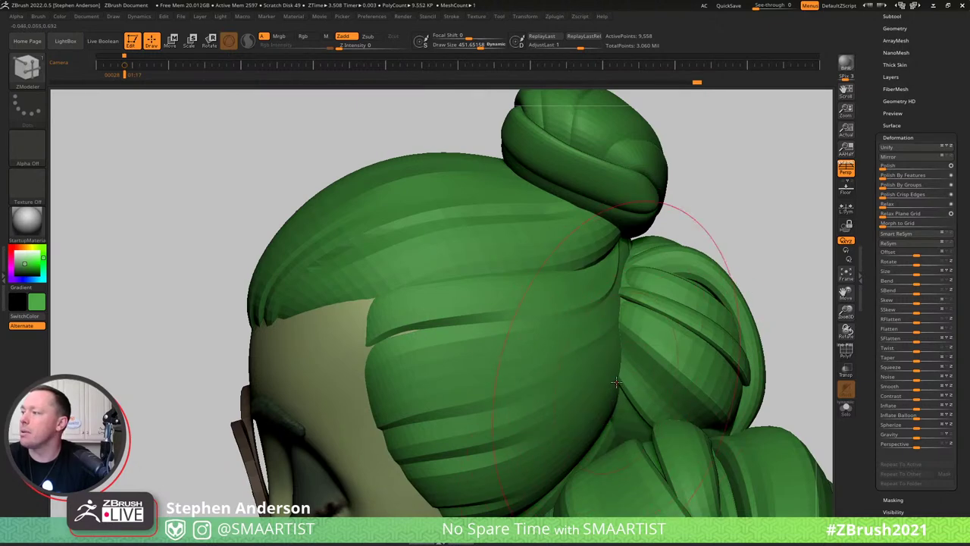
right_click_drag(616, 381, 620, 382)
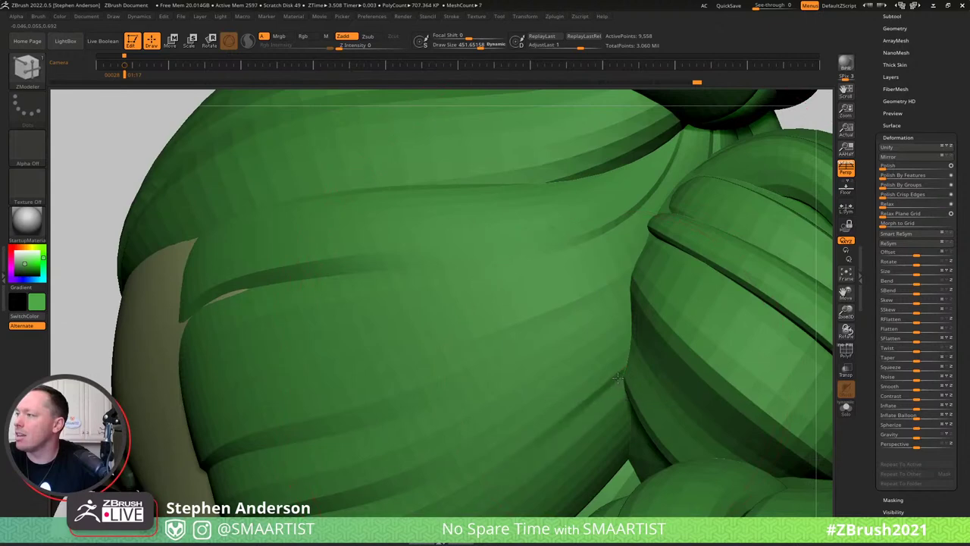
mouse_move(620, 381)
right_mouse_down()
mouse_move(644, 345)
mouse_move(614, 377)
right_mouse_up()
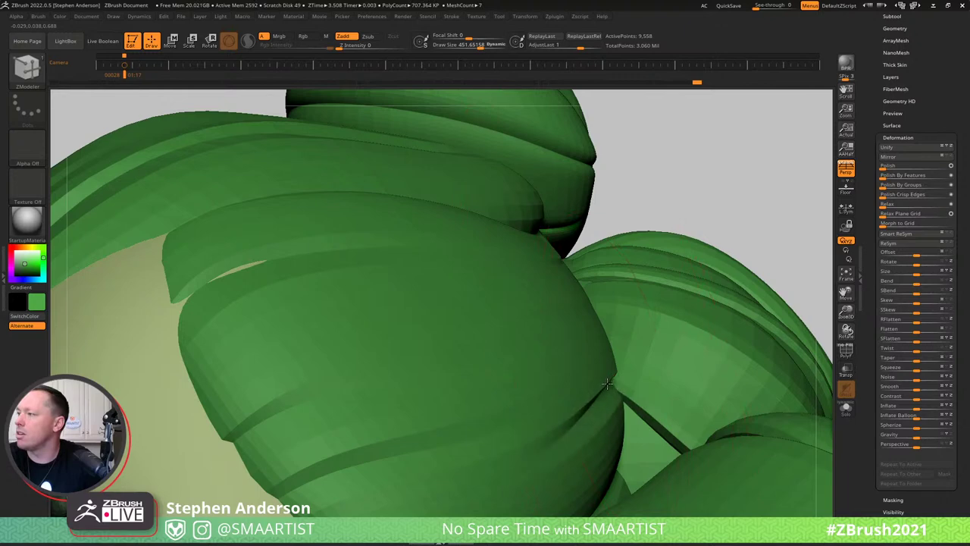
mouse_move(635, 391)
right_mouse_down("ctrl")
mouse_move(651, 311)
mouse_move(667, 329)
mouse_move(632, 402)
mouse_move(627, 387)
right_mouse_up("ctrl")
mouse_move(651, 318)
right_mouse_down()
mouse_move(658, 241)
mouse_move(578, 325)
mouse_move(593, 328)
right_mouse_up()
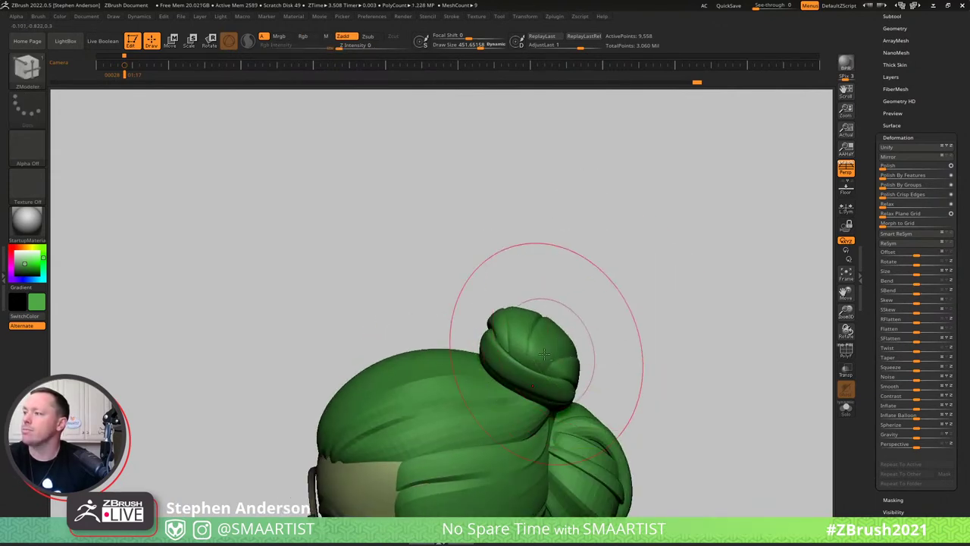
Try subdividing the top bun once and deleting its lower subdivision level.
key("shift+d")
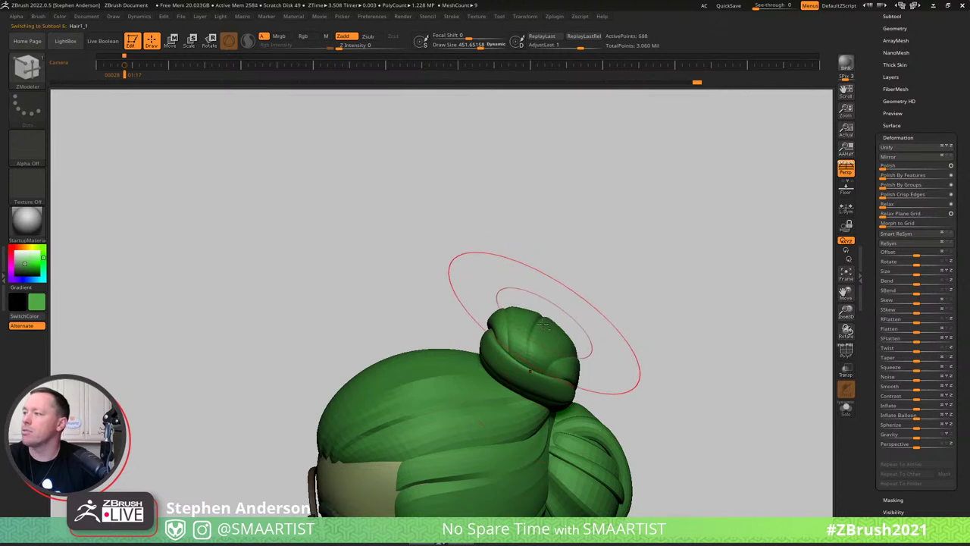
left_click(558, 326, "alt")
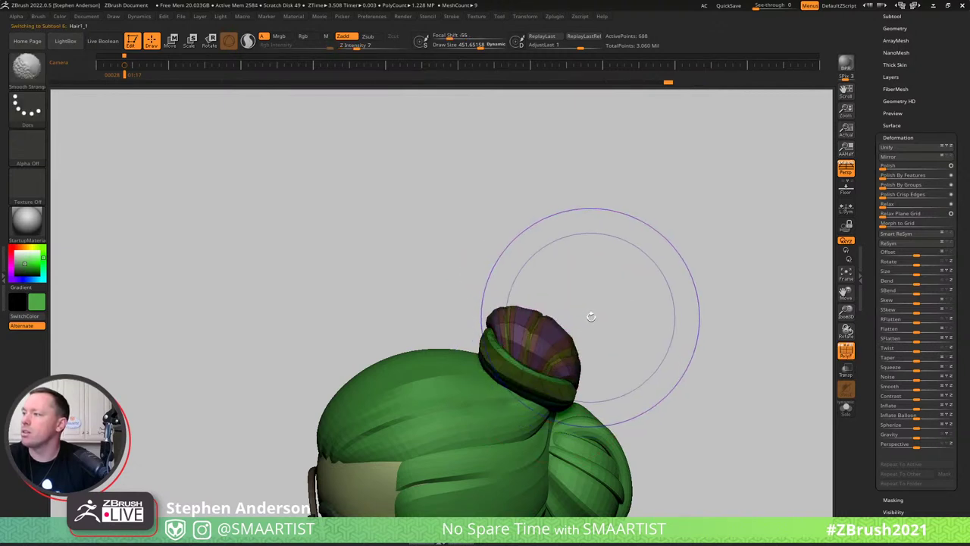
key("ctrl+d")
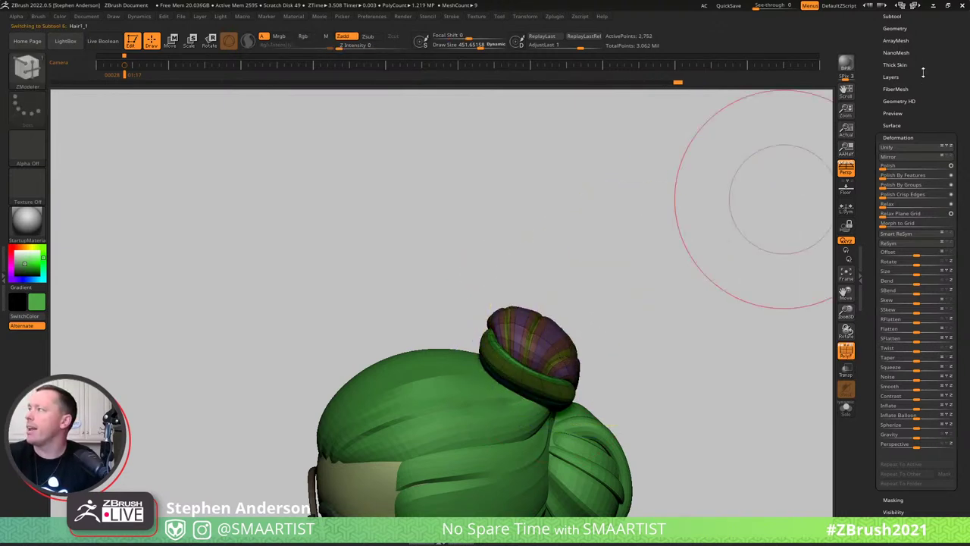
left_click_drag(924, 73, 938, 142)
left_click(896, 154)
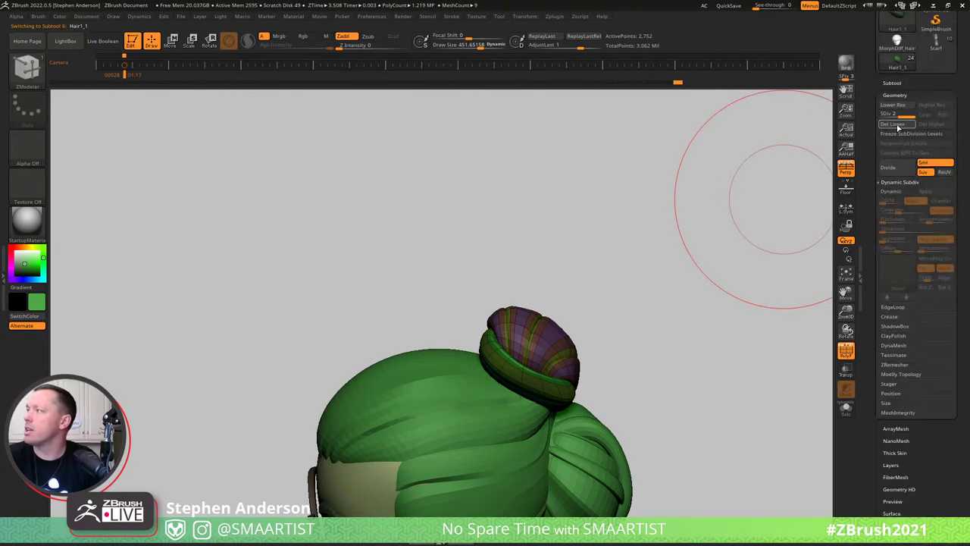
left_click(899, 125)
mouse_move(534, 350)
right_mouse_down("ctrl")
mouse_move(506, 444)
mouse_move(487, 428)
right_mouse_up("ctrl")
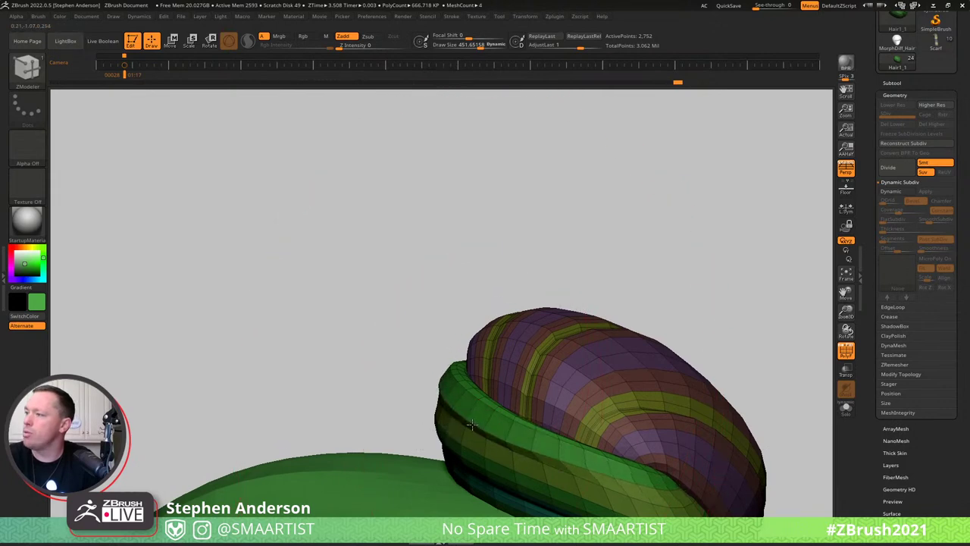
mouse_move(523, 438)
right_mouse_down()
mouse_move(573, 400)
mouse_move(621, 403)
mouse_move(560, 437)
right_mouse_up()
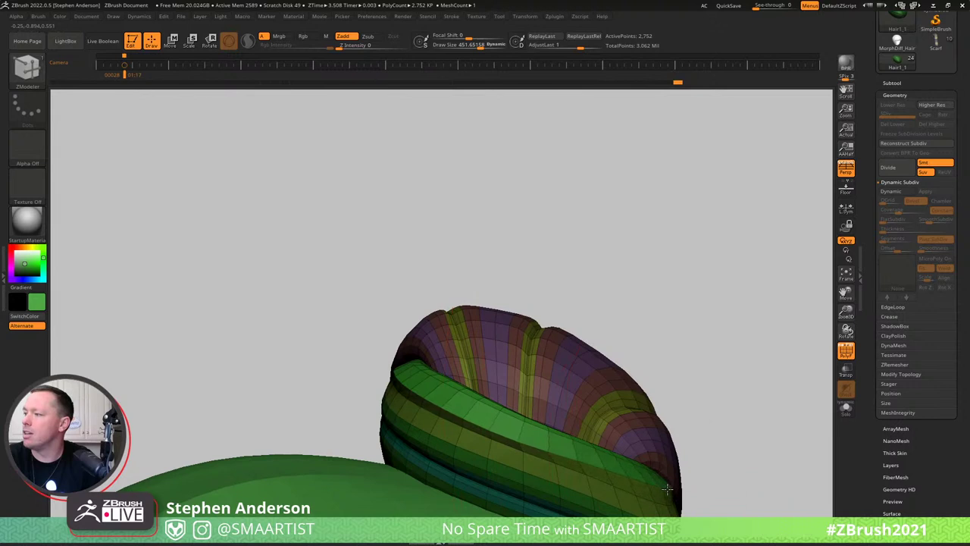
Undo the top bun's subdivision and lower-level deletion, leaving its polyframe display off.
key("shift+f")
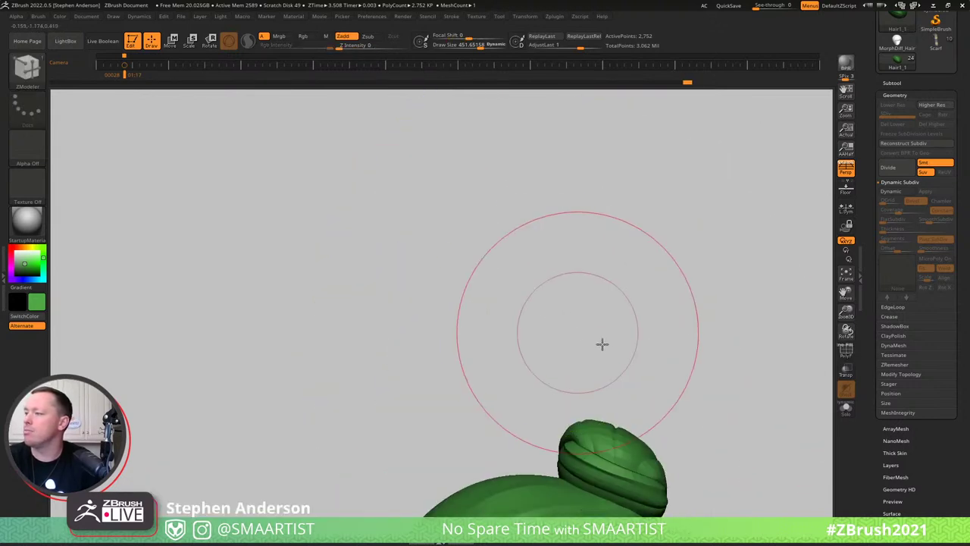
left_click_drag(606, 318, 606, 338)
key("shift+d")
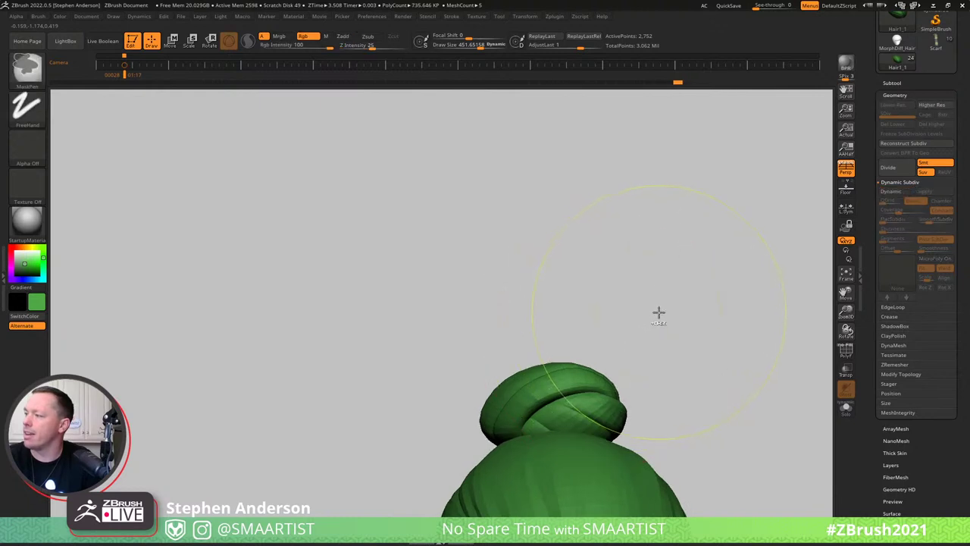
key("shift+d")
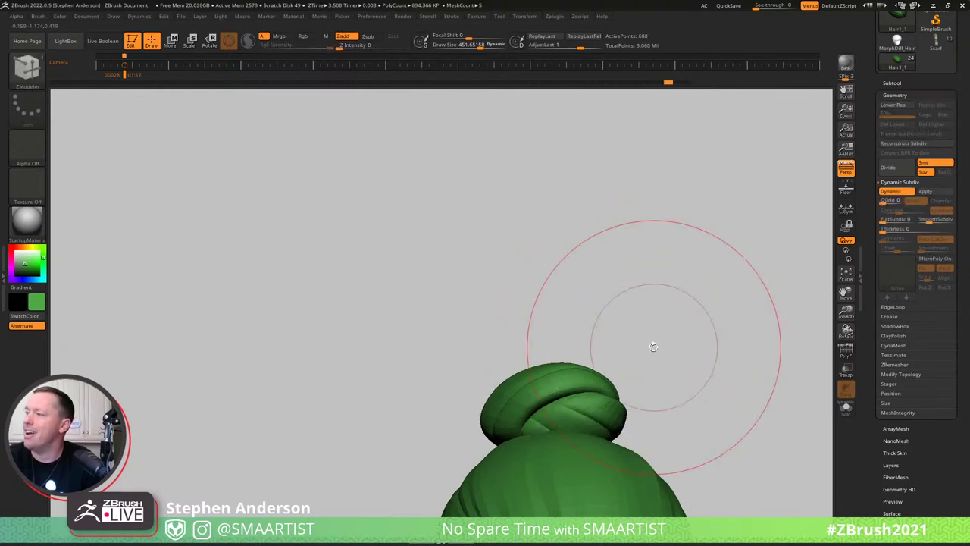
Select the main head hair and switch to the Move brush at about 222 draw size.
right_click_drag(656, 365, 594, 311, "ctrl")
right_click_drag(653, 385, 601, 266, "alt")
mouse_move(658, 315)
left_mouse_down()
mouse_move(636, 293)
mouse_move(599, 320)
mouse_move(697, 329)
mouse_move(645, 323)
mouse_move(634, 331)
left_mouse_up()
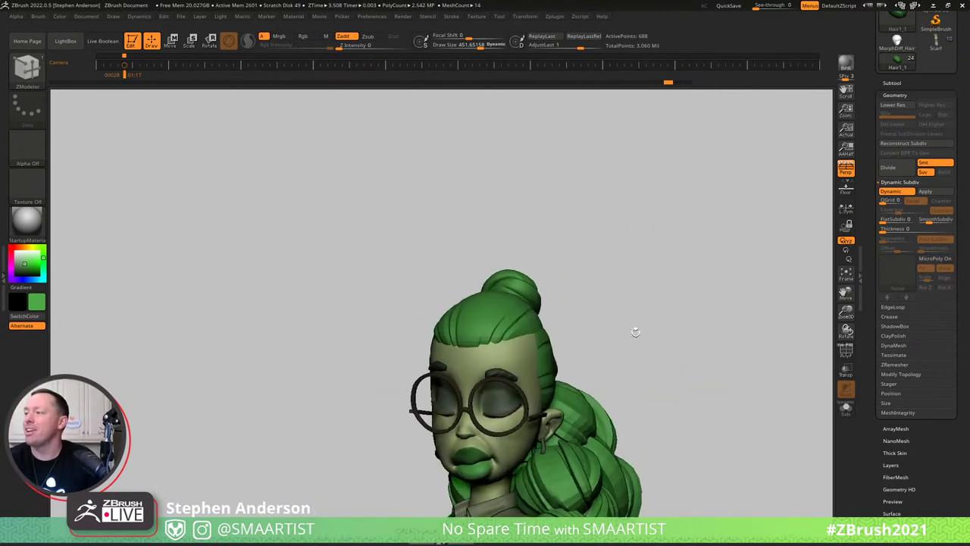
left_click(547, 345, "alt")
key("b")
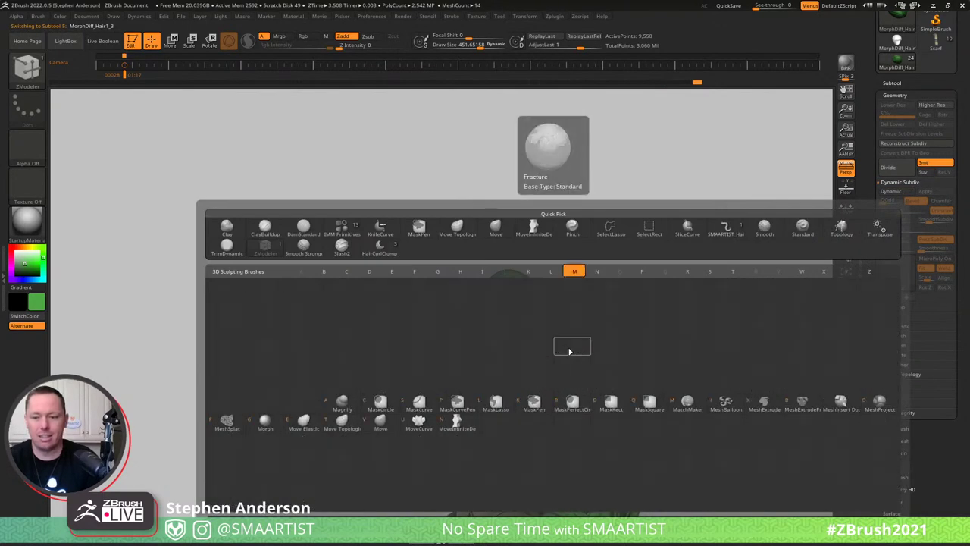
key("m")
key("v")
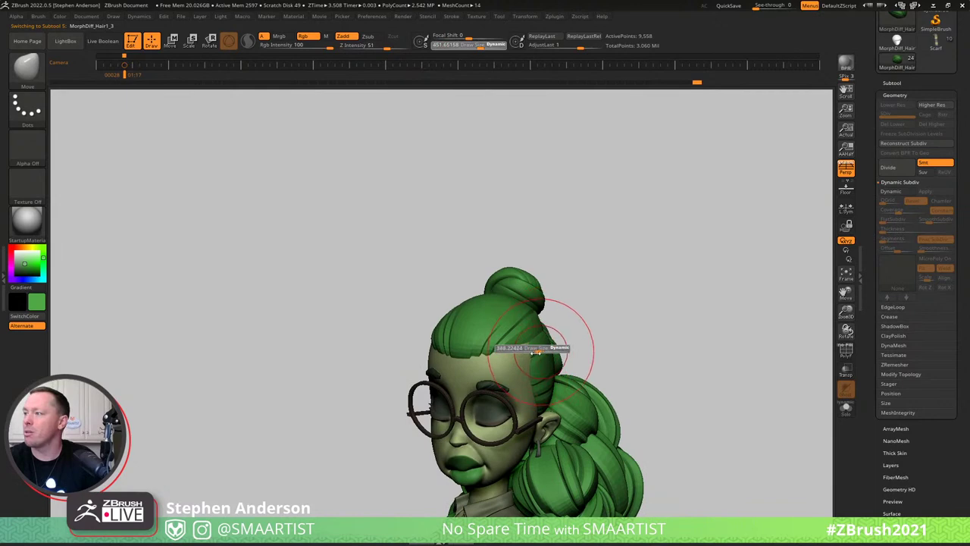
left_click_drag(532, 354, 548, 350)
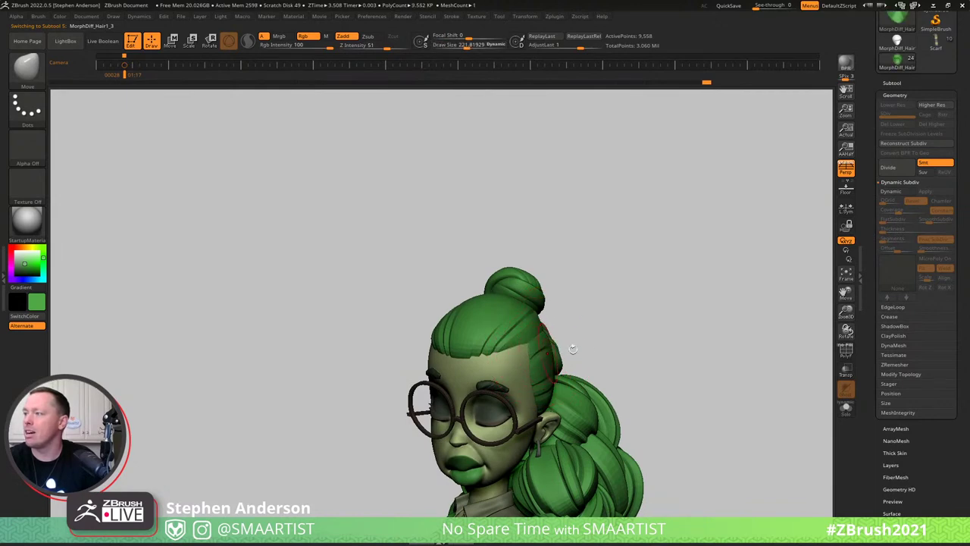
right_click_drag(571, 344, 564, 303, "ctrl")
mouse_move(589, 344)
right_mouse_down()
mouse_move(617, 346)
mouse_move(600, 342)
mouse_move(610, 383)
mouse_move(598, 356)
mouse_move(619, 295)
mouse_move(648, 302)
mouse_move(625, 260)
mouse_move(658, 341)
mouse_move(699, 351)
mouse_move(671, 277)
mouse_move(606, 356)
mouse_move(578, 329)
mouse_move(577, 343)
right_mouse_up()
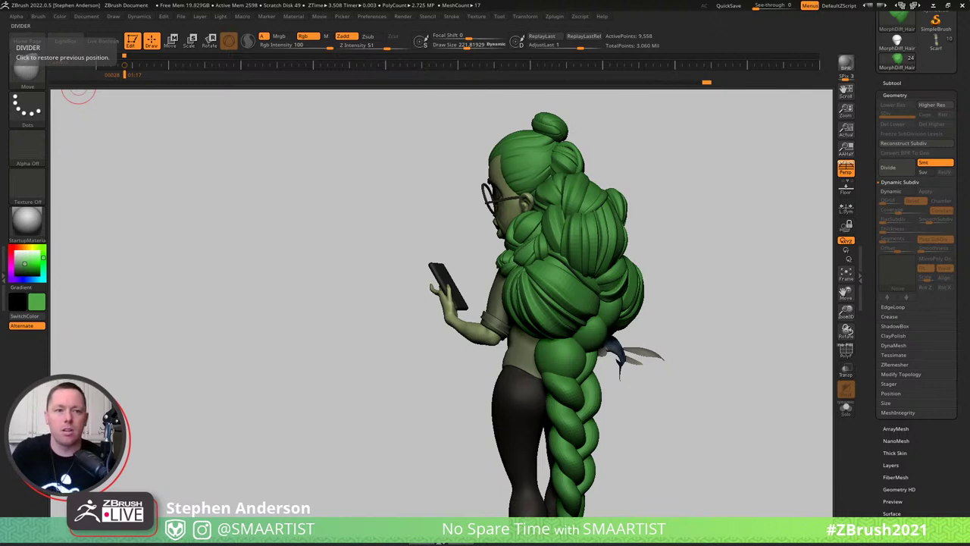
Switch to the web browser, look up the ZBrushLIVE calendar on pixologic.com and close the page.
left_click_drag(0, 133, 326, 3)
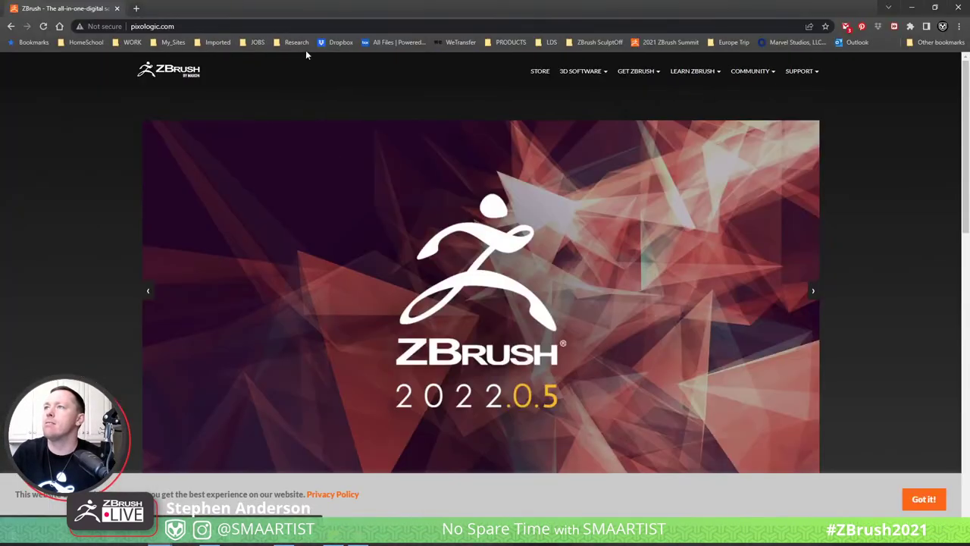
mouse_move(747, 85)
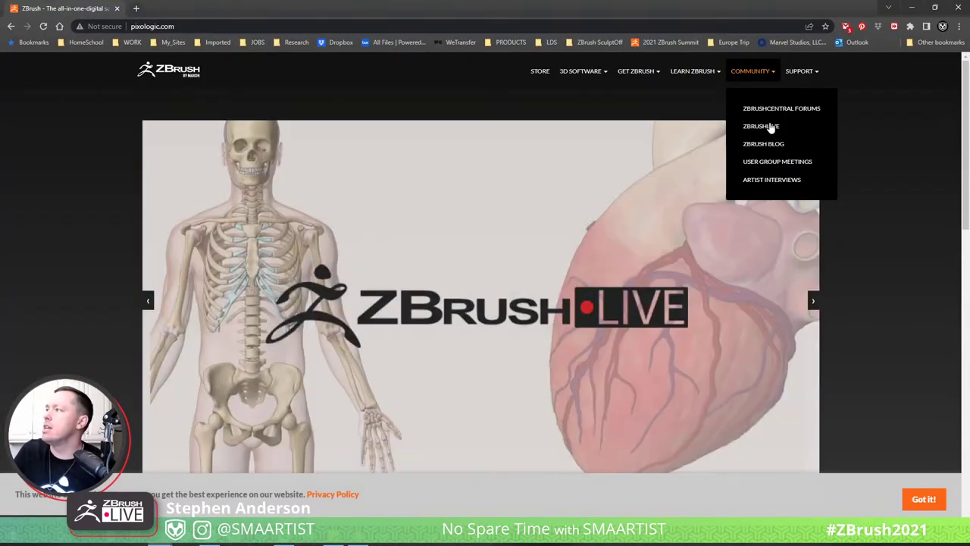
left_click(770, 126)
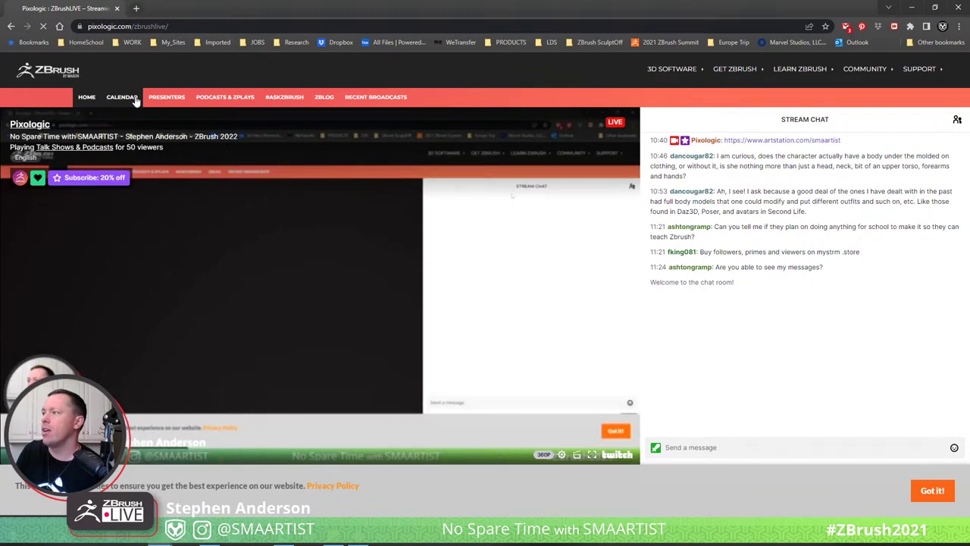
left_click(128, 98)
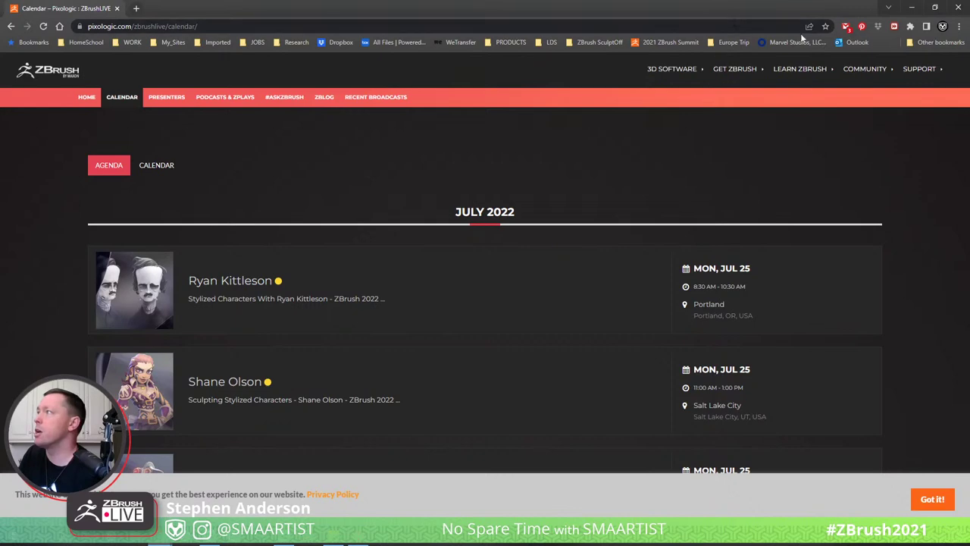
left_click(117, 8)
Select the Hair1_4 back hair and insert a HairClump_B mesh over the topmost ball of the lower braid.
left_click_drag(346, 343, 322, 340)
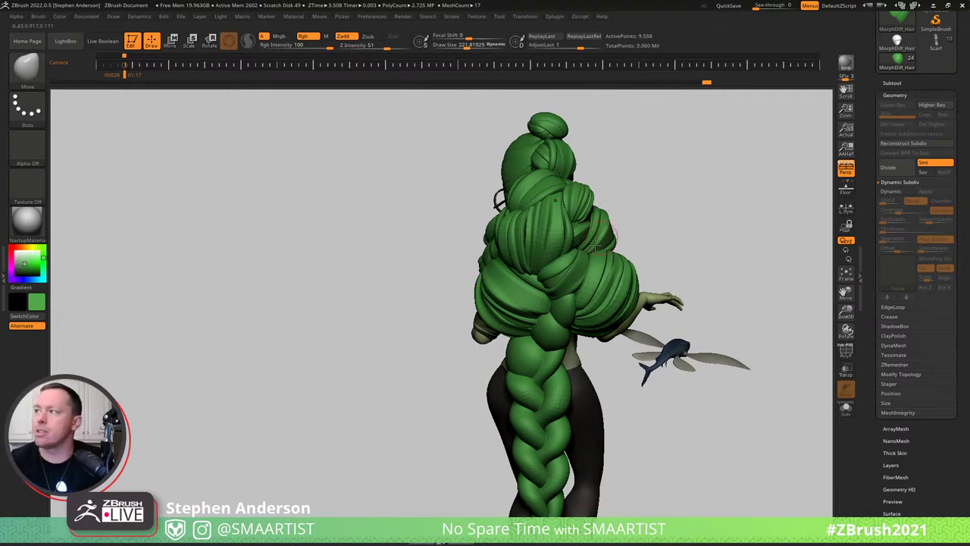
left_click_drag(322, 341, 266, 315)
mouse_move(540, 288)
right_mouse_down("ctrl")
mouse_move(538, 357)
mouse_move(543, 293)
right_mouse_up("ctrl")
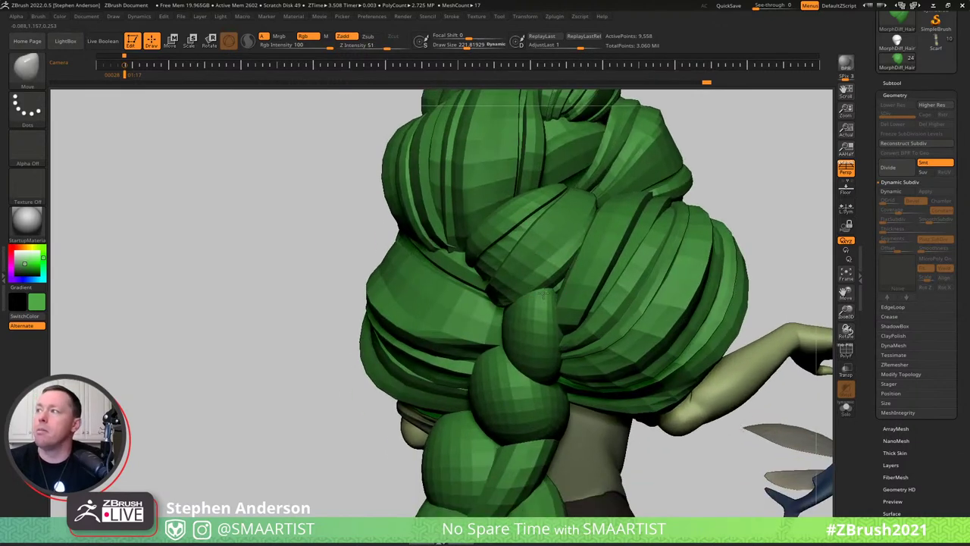
key("shift+f")
left_click(566, 254, "alt")
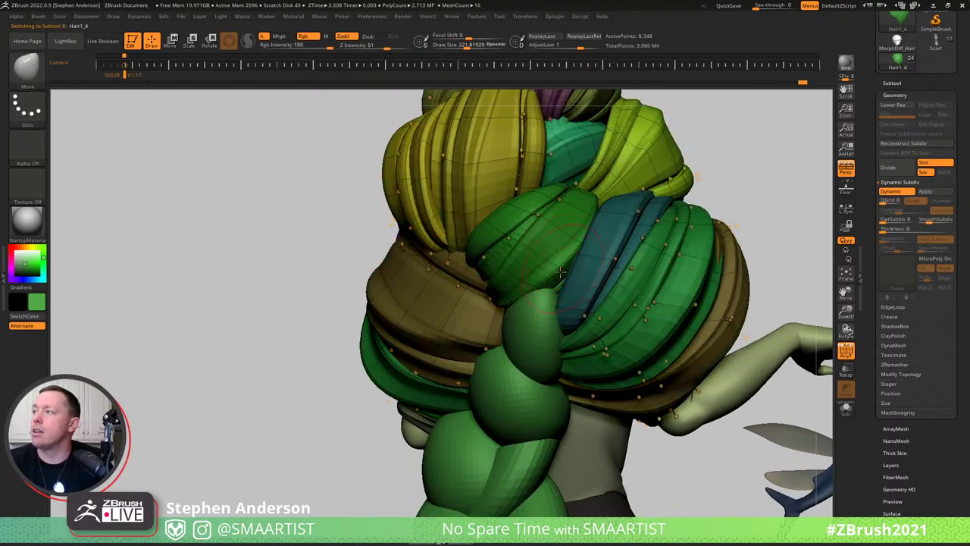
key("shift+f")
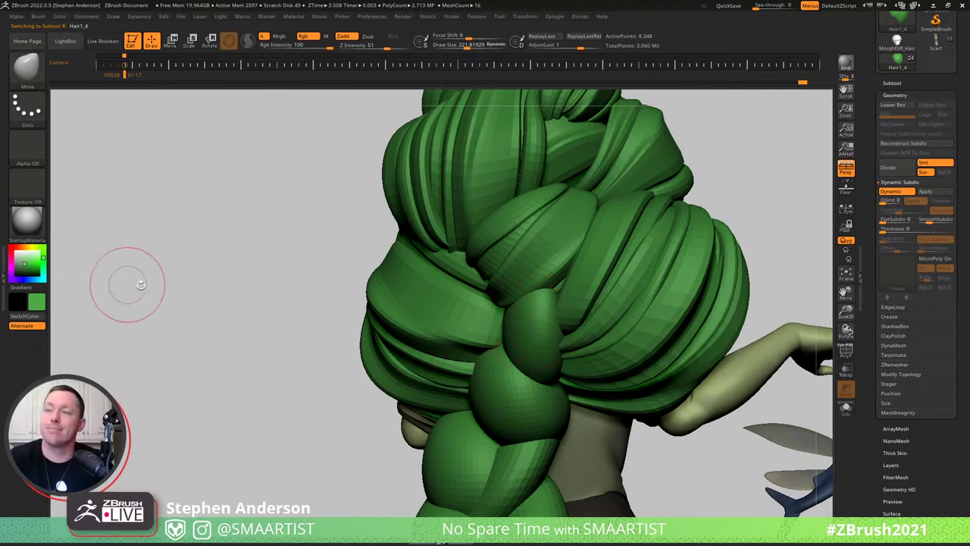
key("b")
left_click(190, 255)
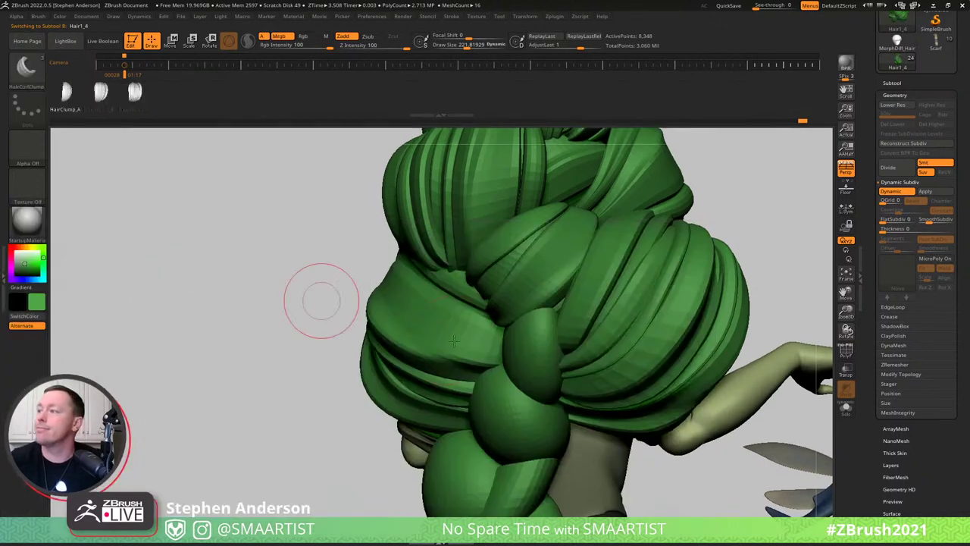
left_click(108, 93)
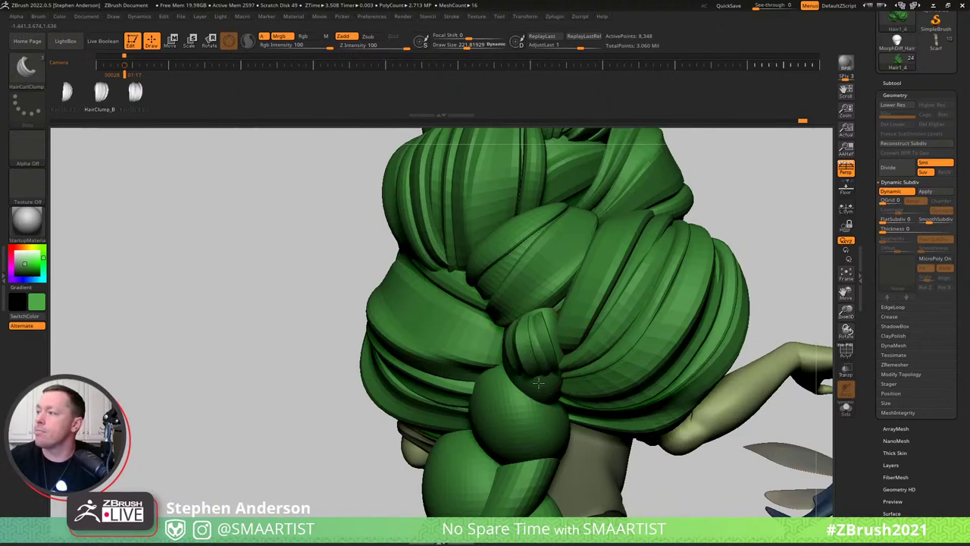
left_click_drag(539, 383, 540, 387)
Stretch the inserted hair clump down over the topmost braid ball with the Move brush at about 339 draw size.
key("b")
key("m")
key("v")
mouse_move(585, 372)
right_mouse_down()
mouse_move(519, 322)
mouse_move(543, 360)
right_mouse_up()
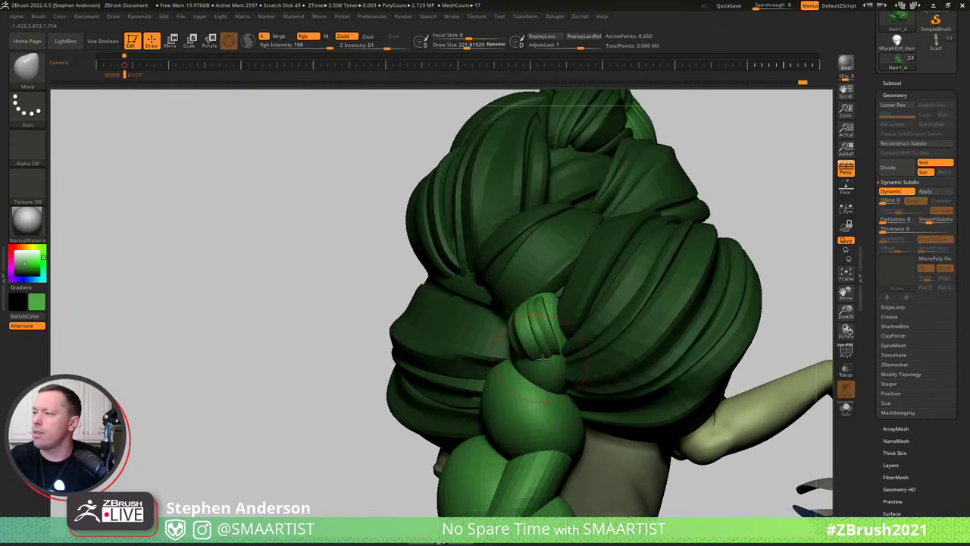
key("s")
left_click_drag(542, 360, 556, 391)
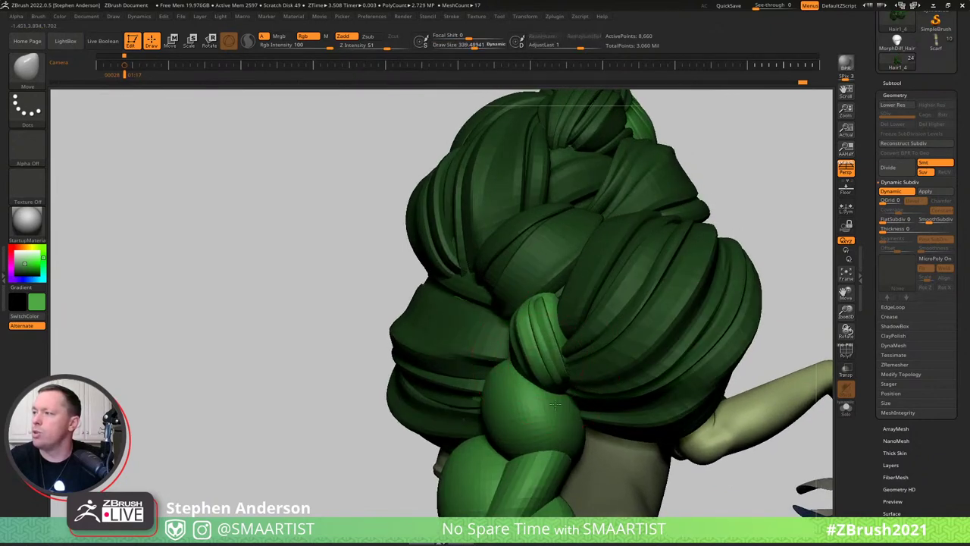
mouse_move(555, 407)
right_mouse_down()
mouse_move(496, 364)
mouse_move(526, 331)
mouse_move(560, 343)
mouse_move(523, 347)
right_mouse_up()
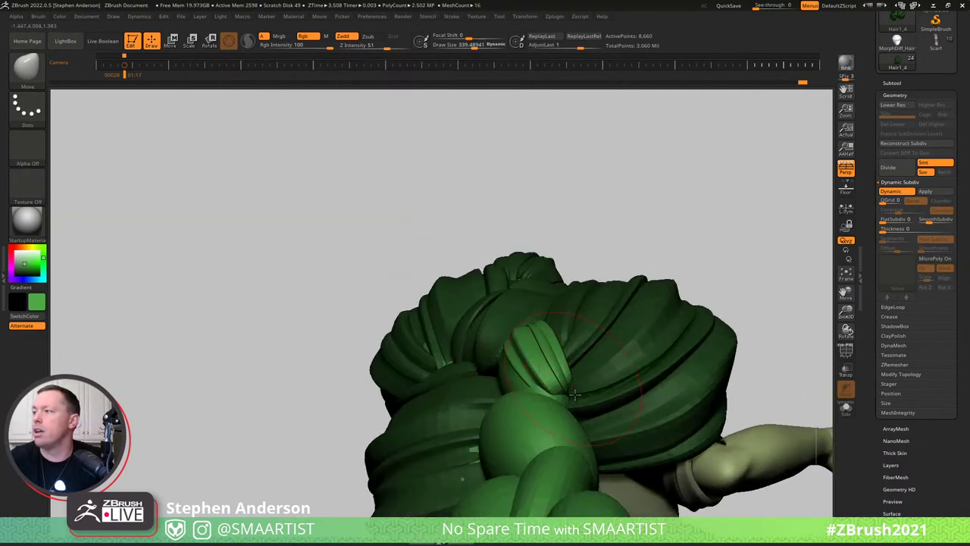
right_click_drag(574, 393, 498, 291)
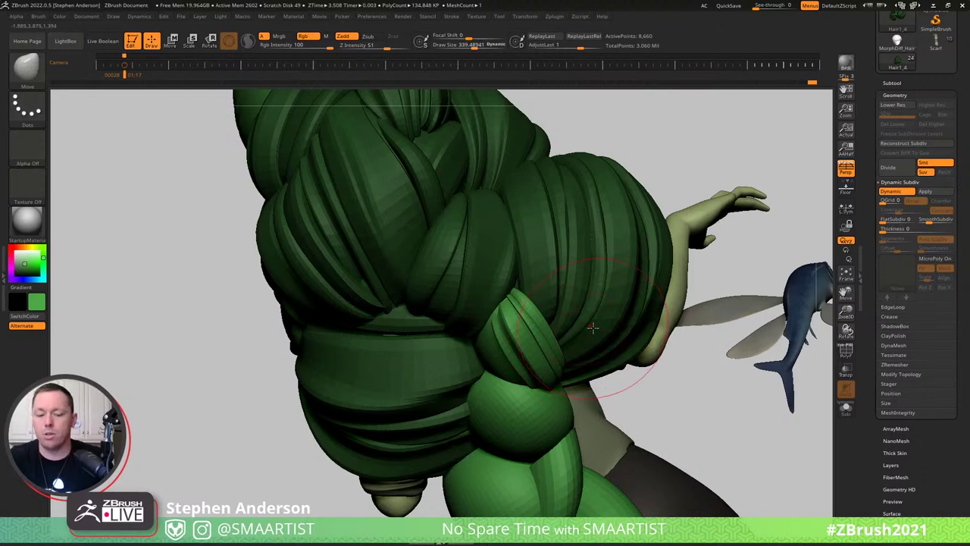
Rotate the inserted hair clump on the topmost braid ball with the Transpose line and return to the Move brush.
key("w")
key("y")
left_click_drag(528, 373, 447, 179)
key("r")
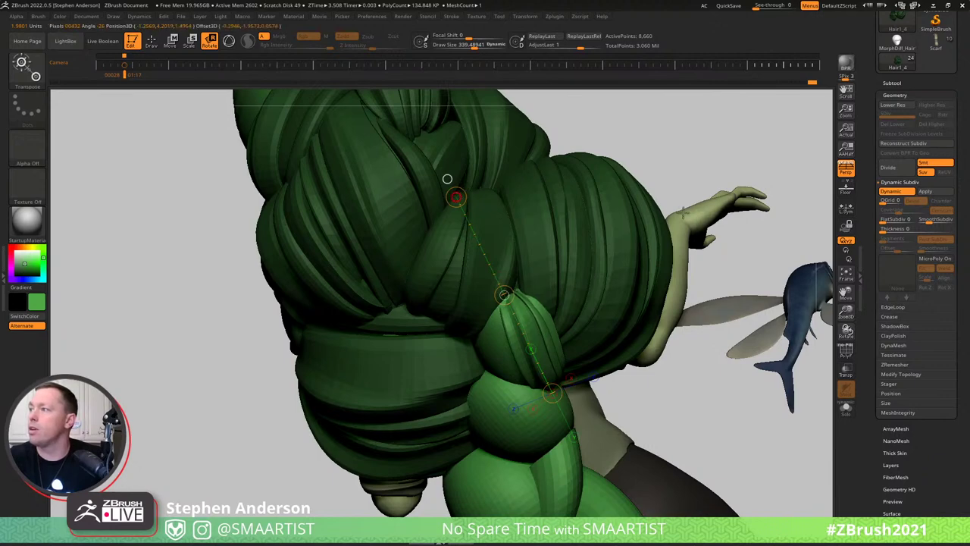
key("q")
key("b")
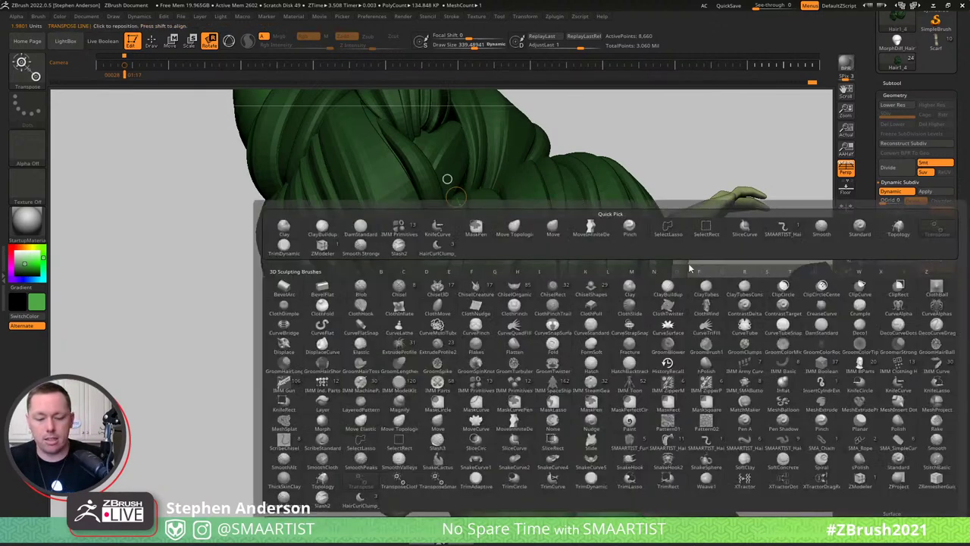
key("m")
key("v")
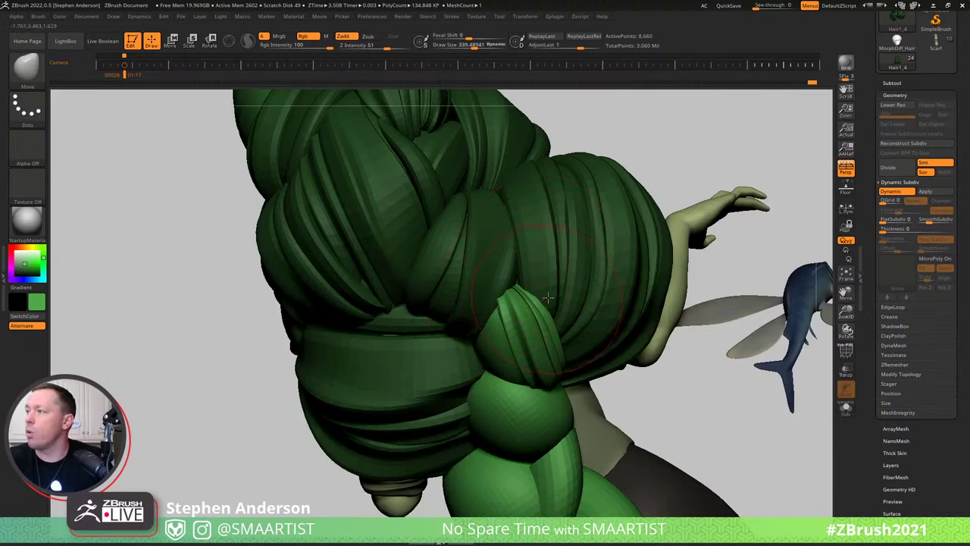
Nudge the hair clump's upper tip into the hair above with the Move brush, reducing the draw size to about 188.
left_click_drag(500, 303, 531, 304)
right_click_drag(531, 305, 527, 286)
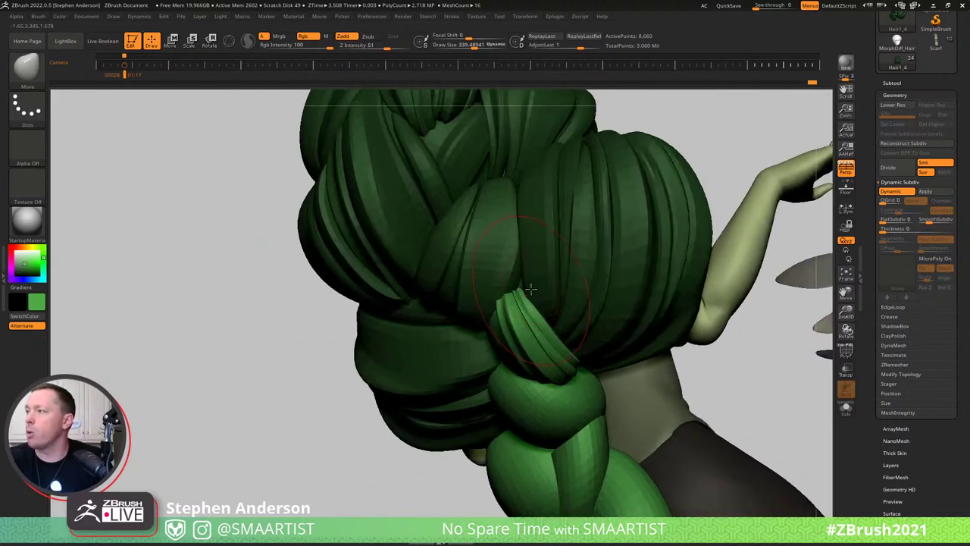
key("s")
left_click_drag(516, 279, 514, 278)
mouse_move(519, 284)
left_mouse_down()
mouse_move(531, 279)
mouse_move(509, 291)
left_mouse_up()
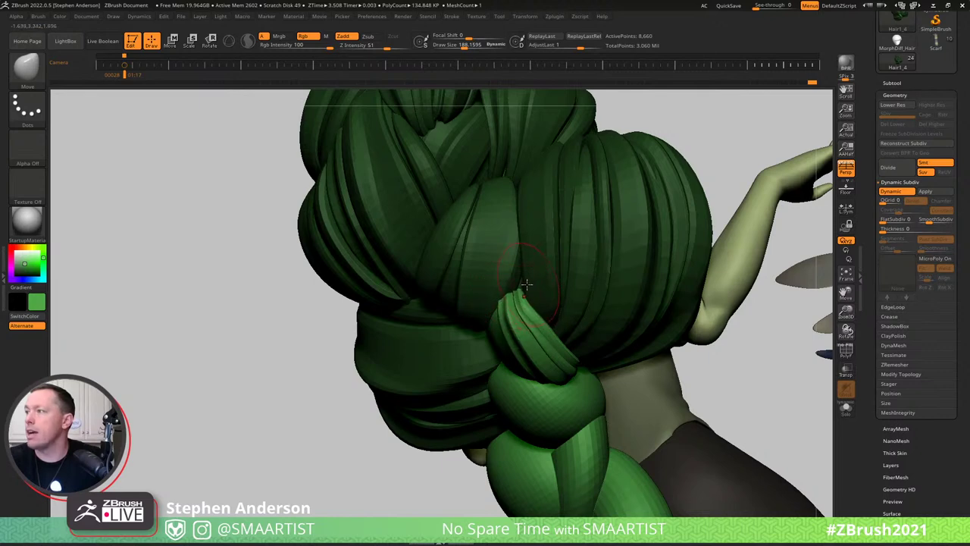
Fit the hair clump's lower end against the braid ball with the Move brush at about 314 and 215 draw size.
mouse_move(523, 294)
right_mouse_down()
mouse_move(519, 329)
mouse_move(553, 335)
right_mouse_up()
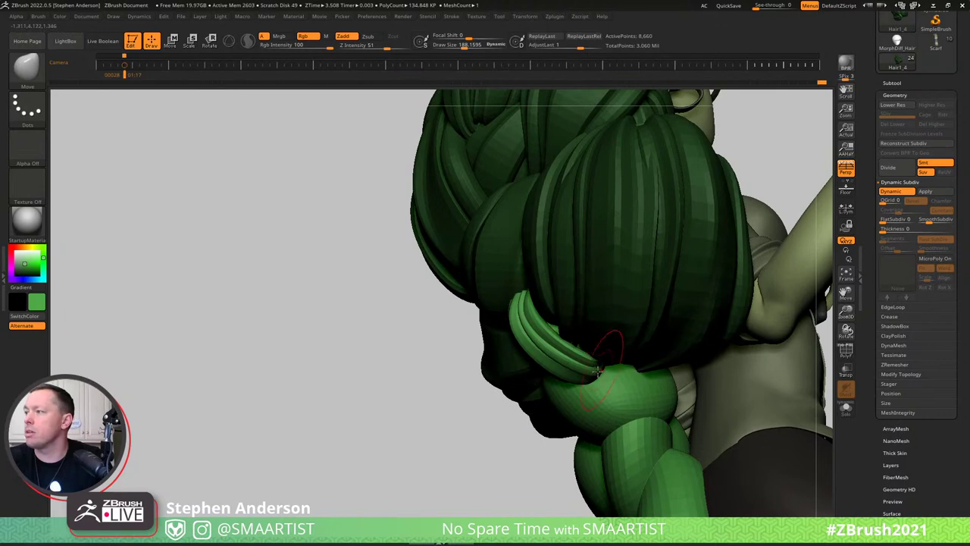
mouse_move(603, 356)
right_mouse_down()
mouse_move(631, 354)
mouse_move(611, 359)
right_mouse_up()
key("s")
left_click_drag(597, 374, 578, 373)
left_click_drag(540, 350, 534, 342)
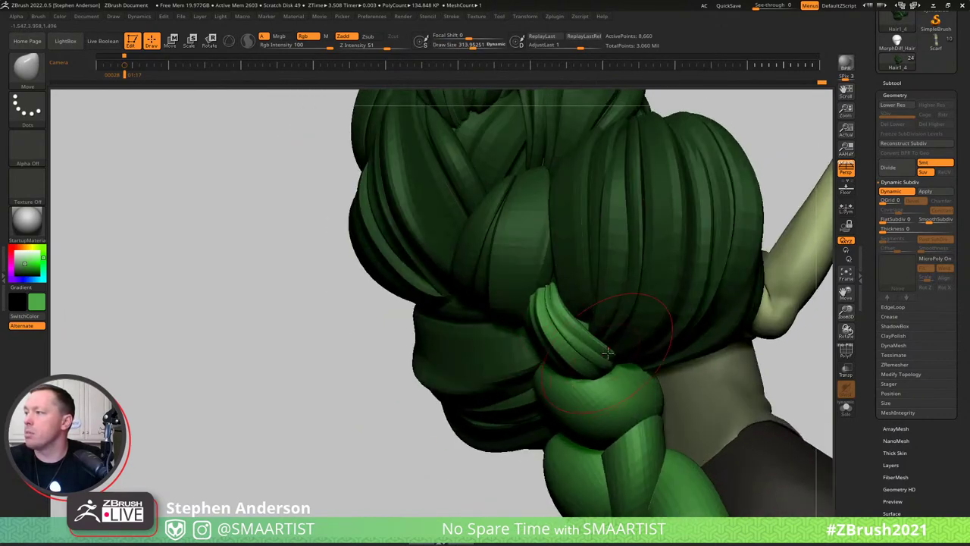
left_click_drag(617, 355, 600, 365)
key("s")
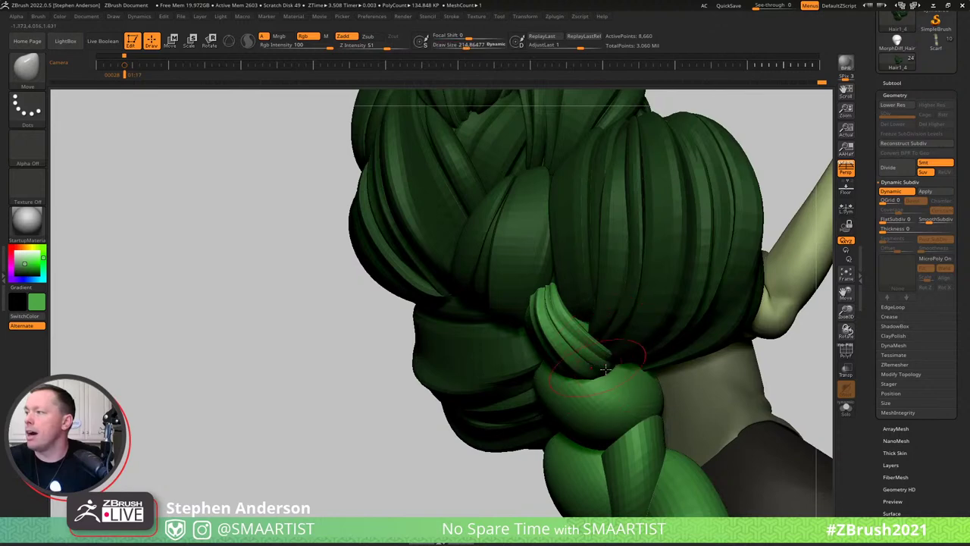
right_click_drag(539, 304, 537, 321)
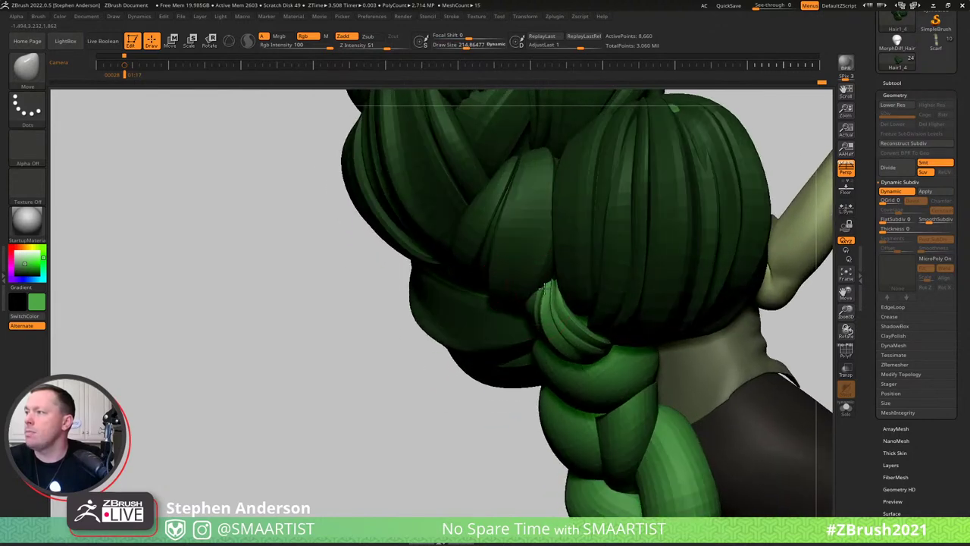
mouse_move(531, 286)
right_mouse_down()
mouse_move(557, 232)
mouse_move(552, 382)
right_mouse_up()
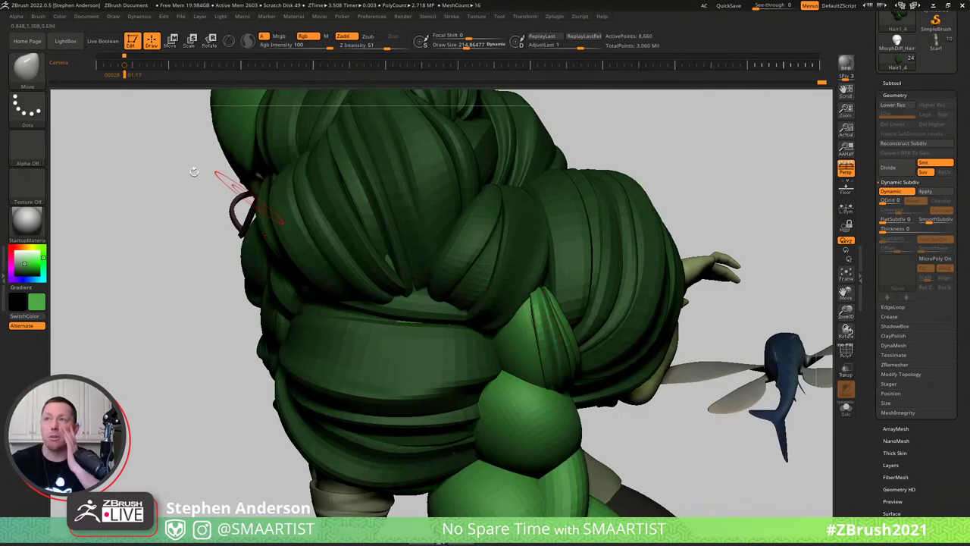
Insert a HairClump_C mesh beside the first clump on the topmost ball of the lower braid.
key("b")
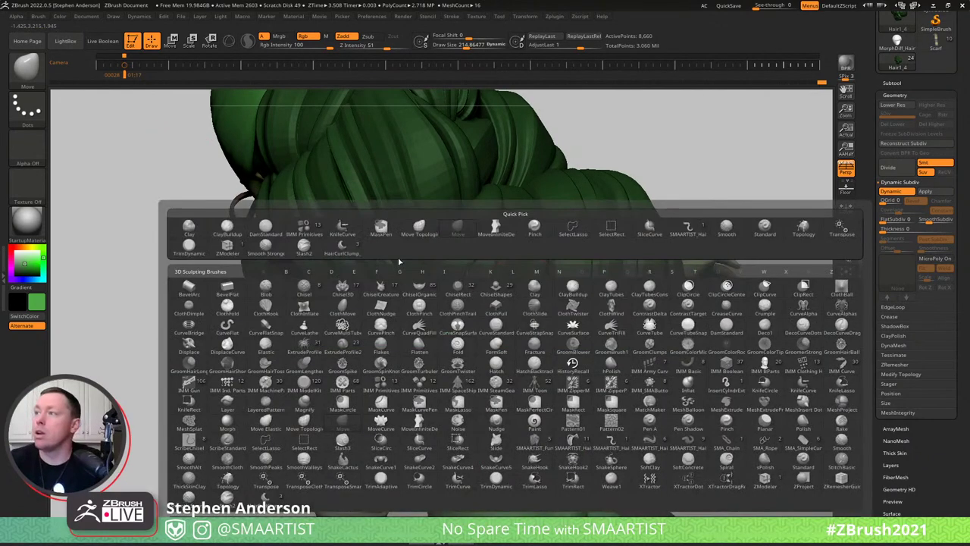
left_click(341, 247)
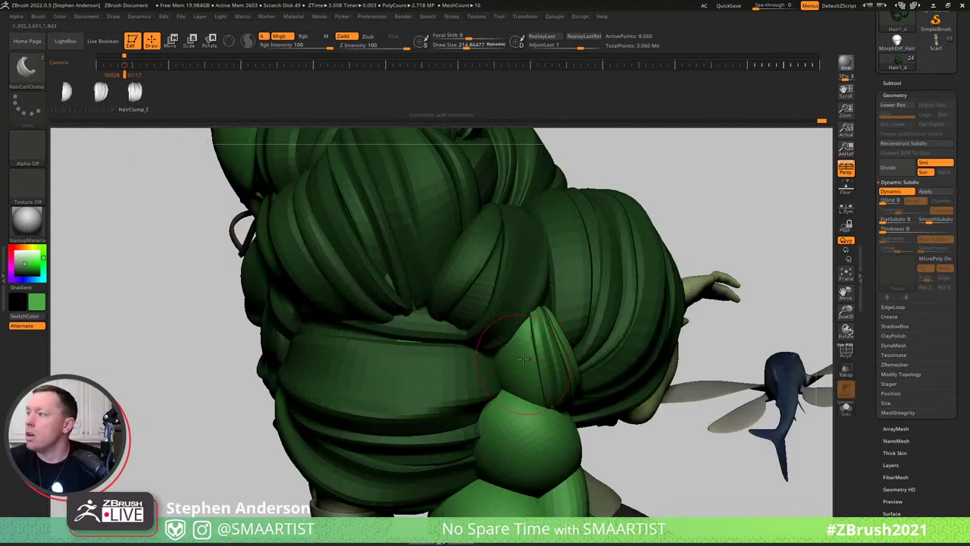
right_click_drag(486, 339, 484, 391)
left_click_drag(523, 378, 513, 358)
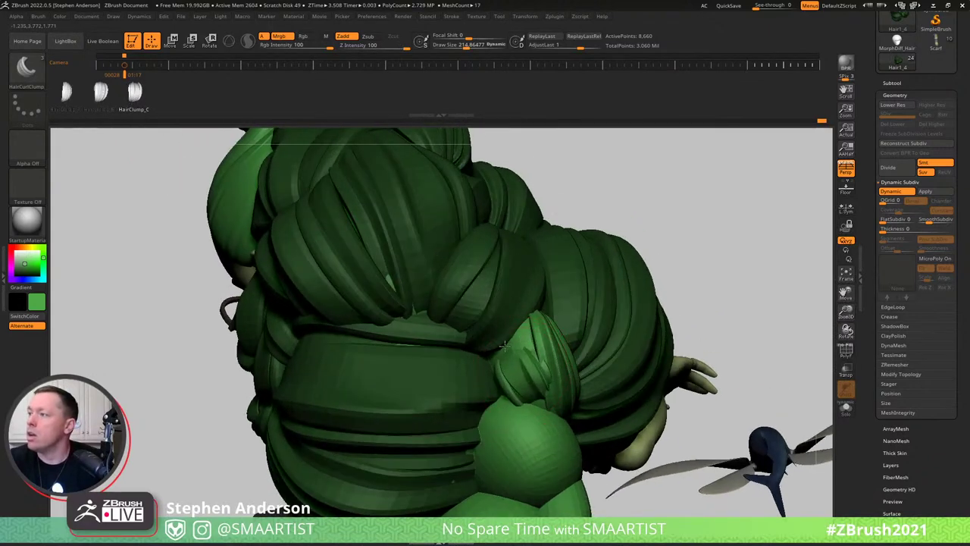
Stretch the new hair clump over the exposed part of the topmost braid ball with the Move brush at about 258 draw size.
key("b")
key("m")
key("v")
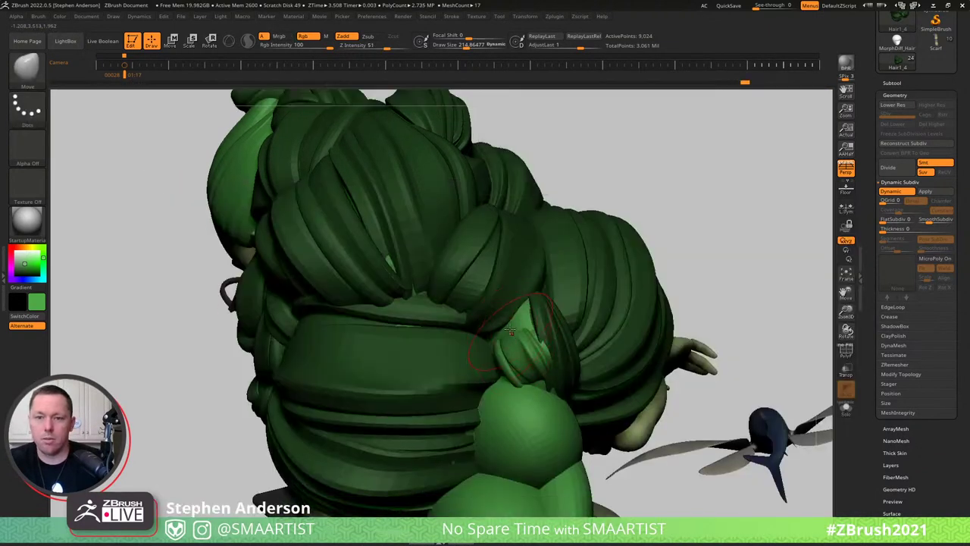
right_click_drag(511, 337, 166, 337)
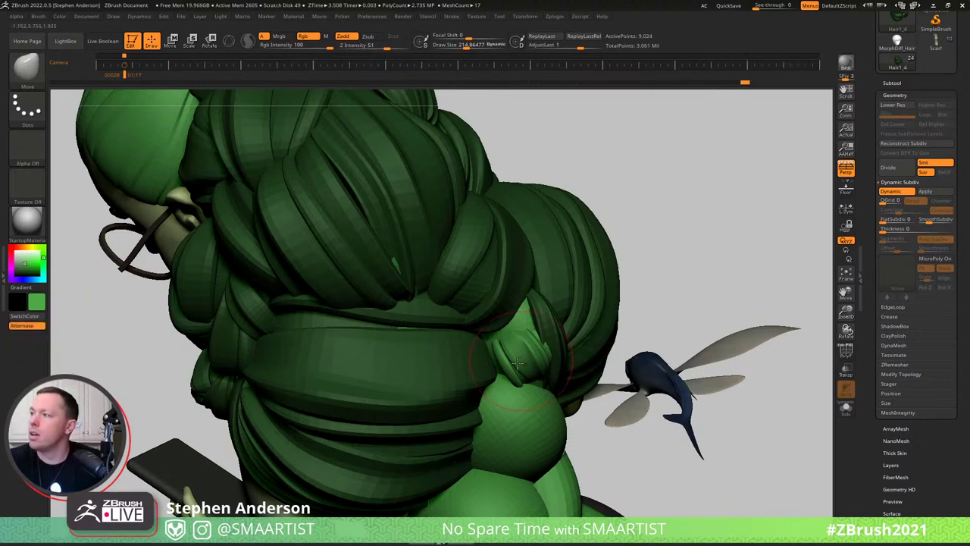
right_click_drag(516, 363, 500, 362)
key("s")
left_click_drag(505, 320, 499, 281)
mouse_move(503, 297)
right_mouse_down()
mouse_move(579, 421)
mouse_move(523, 354)
mouse_move(520, 391)
mouse_move(501, 377)
mouse_move(491, 385)
mouse_move(531, 372)
right_mouse_up()
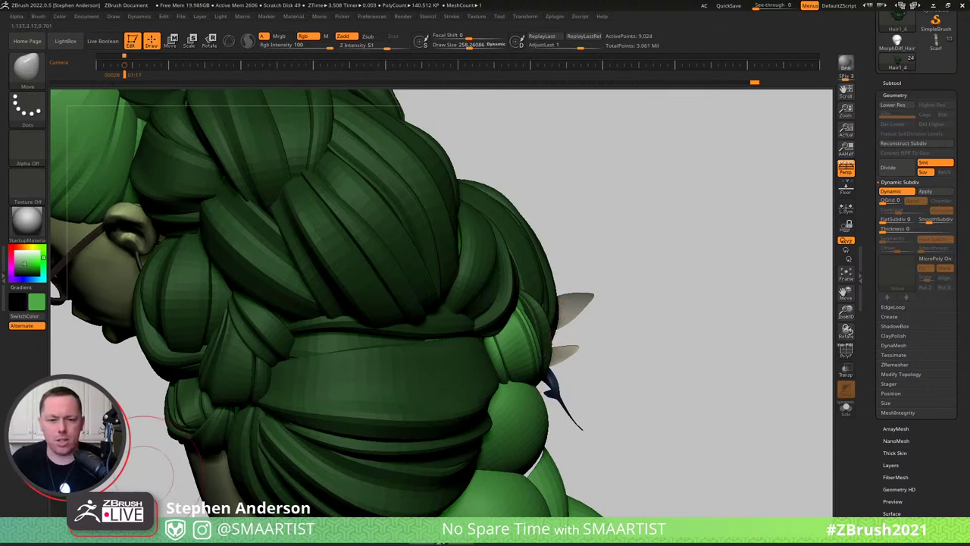
Switch to the web browser, jump the ZBrush Sculpt-Off YouTube video to 53:46 and copy its share link.
key("alt+Tab")
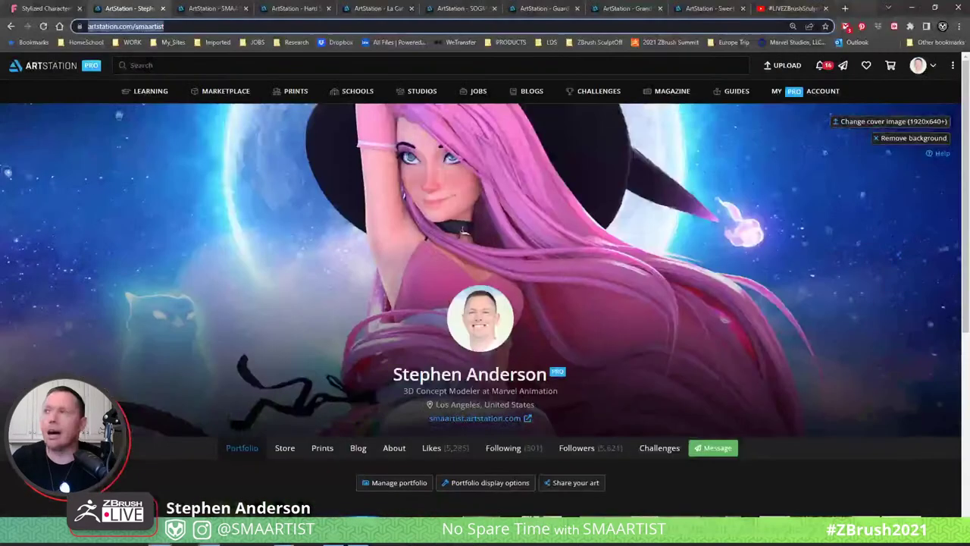
left_click(787, 9)
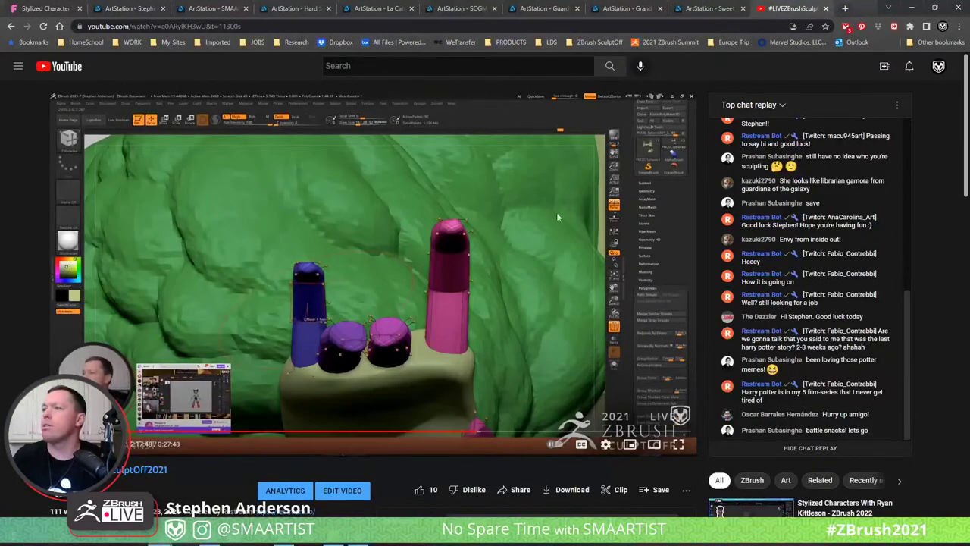
left_click(222, 433)
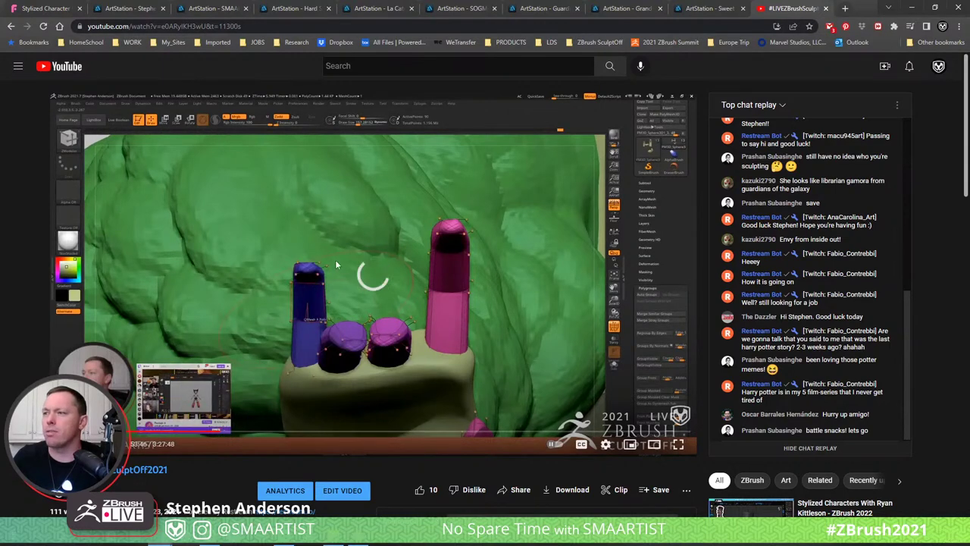
left_click(515, 490)
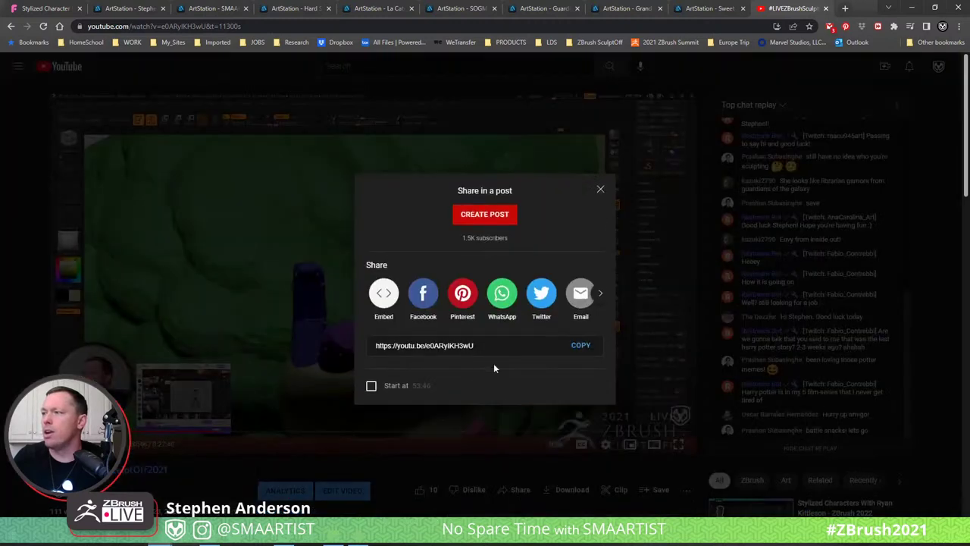
left_click(580, 345)
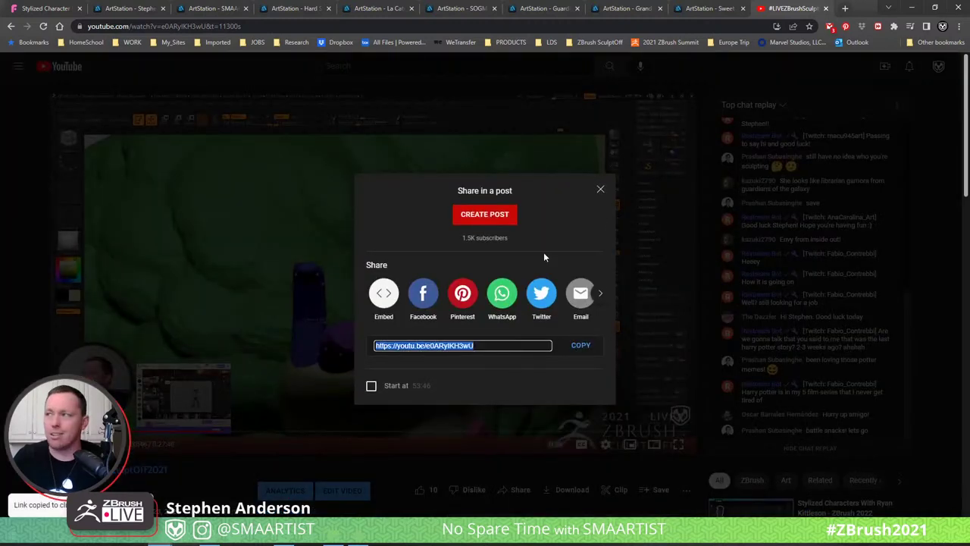
left_click(600, 189)
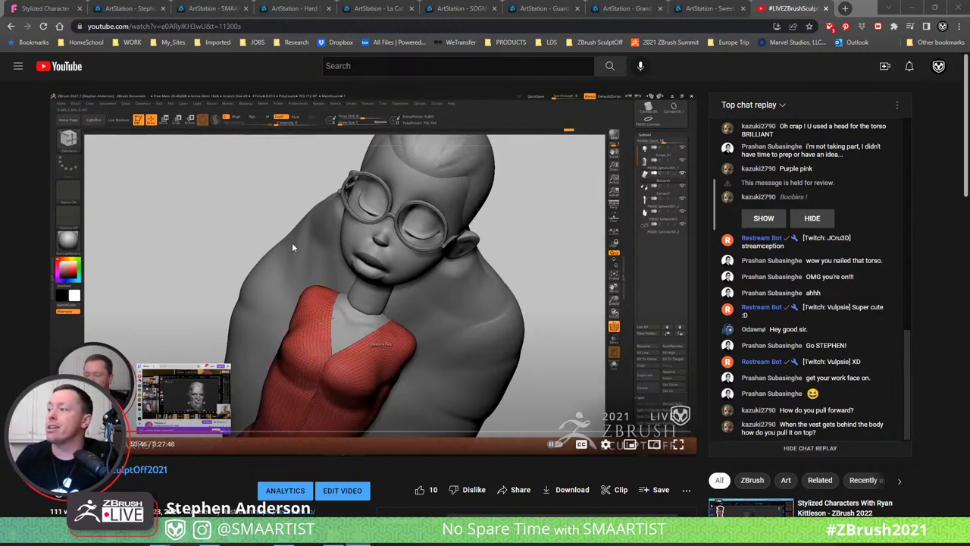
View the Sculpt-Off video in theater mode and minimize the browser to return to ZBrush.
left_click(653, 444)
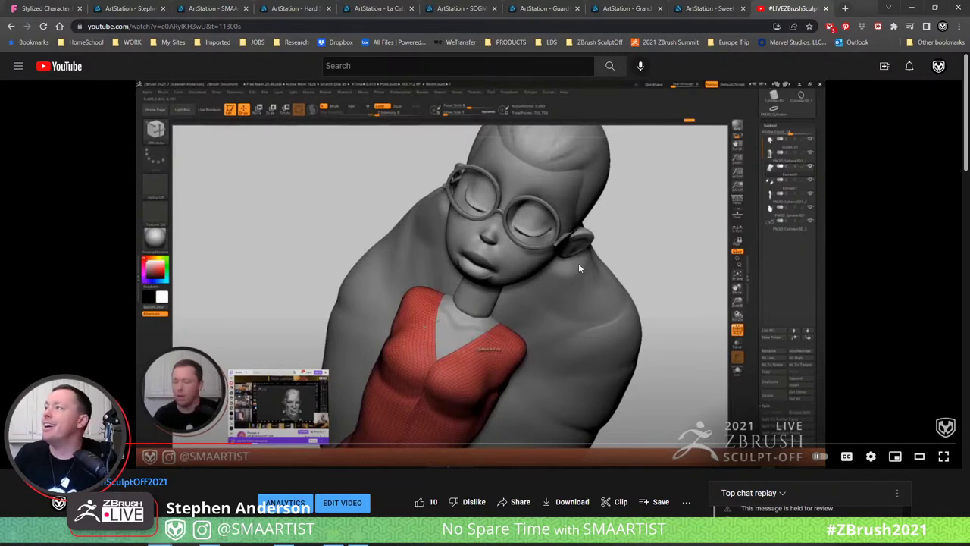
left_click(913, 11)
Adjust the second hair clump's upper end with the Move brush at about 169 draw size.
left_click_drag(715, 265, 667, 241)
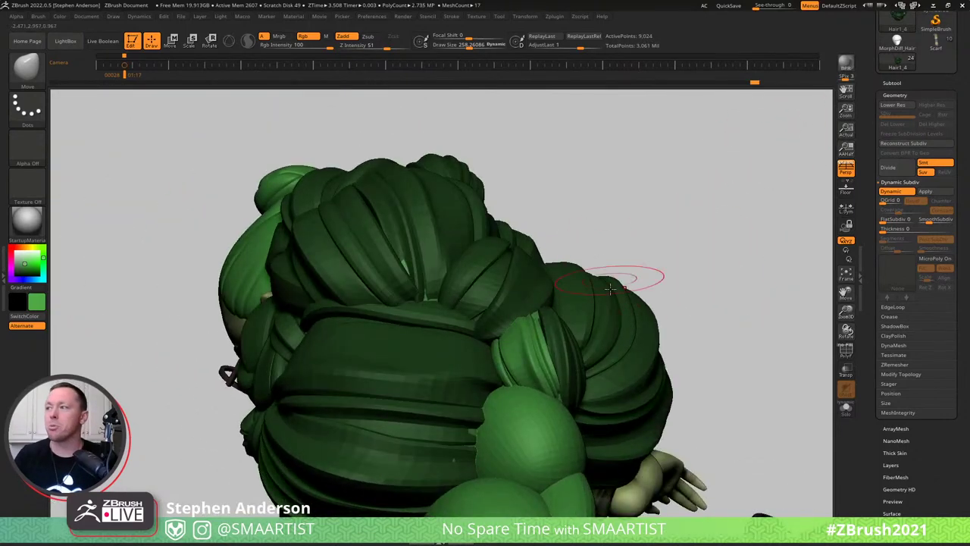
right_click_drag(530, 322, 534, 354)
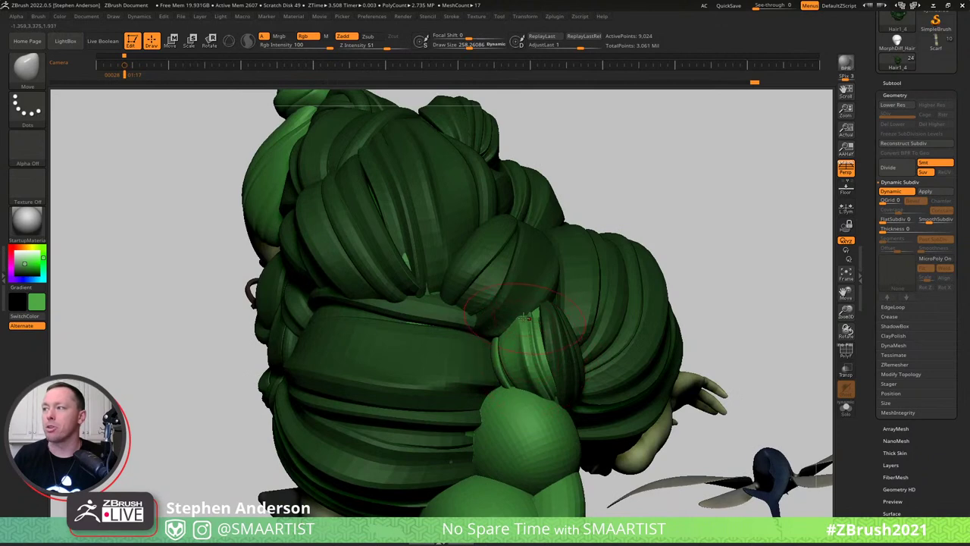
key("s")
left_click_drag(528, 309, 516, 309)
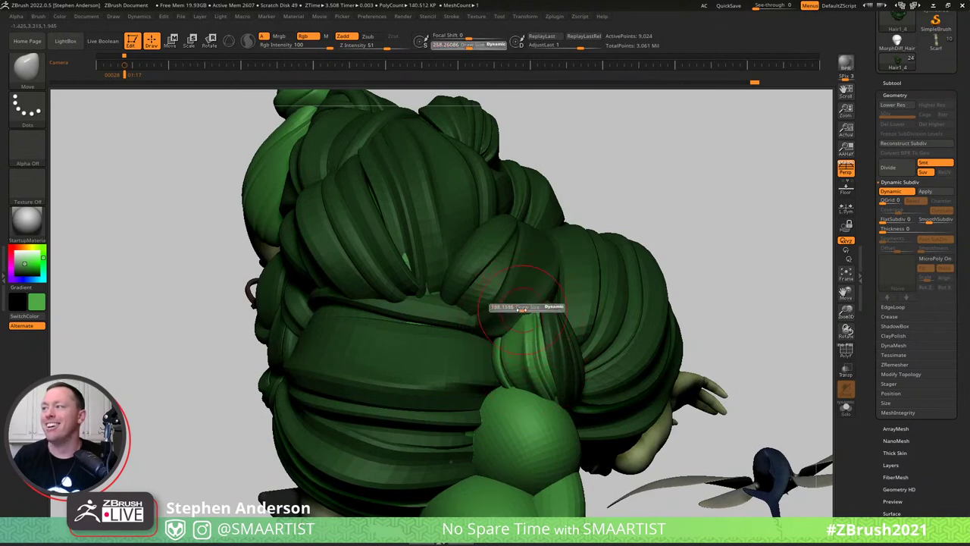
mouse_move(526, 342)
right_mouse_down()
mouse_move(515, 339)
mouse_move(534, 313)
right_mouse_up()
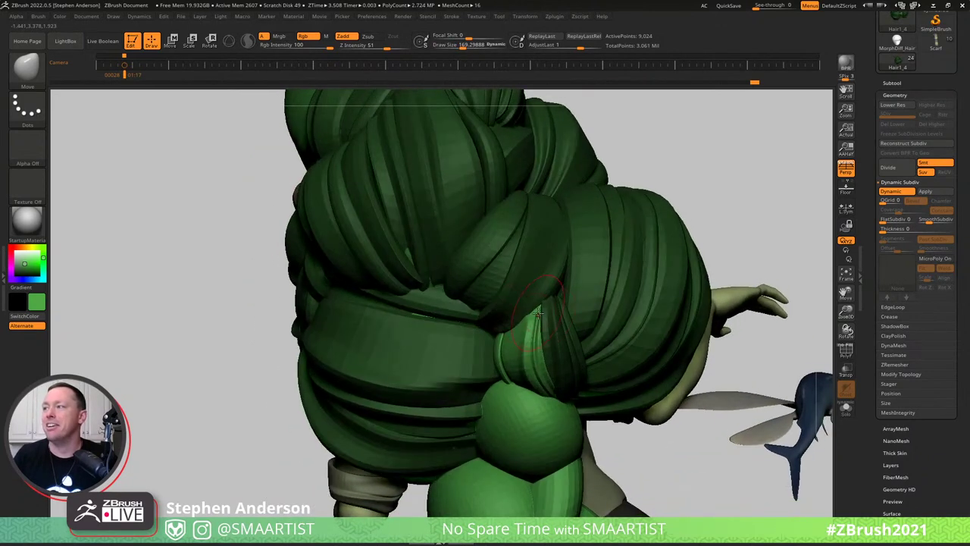
Refine the second clump's tip and edges against the first clump with the Move brush at about 65 and 104 draw size.
key("s")
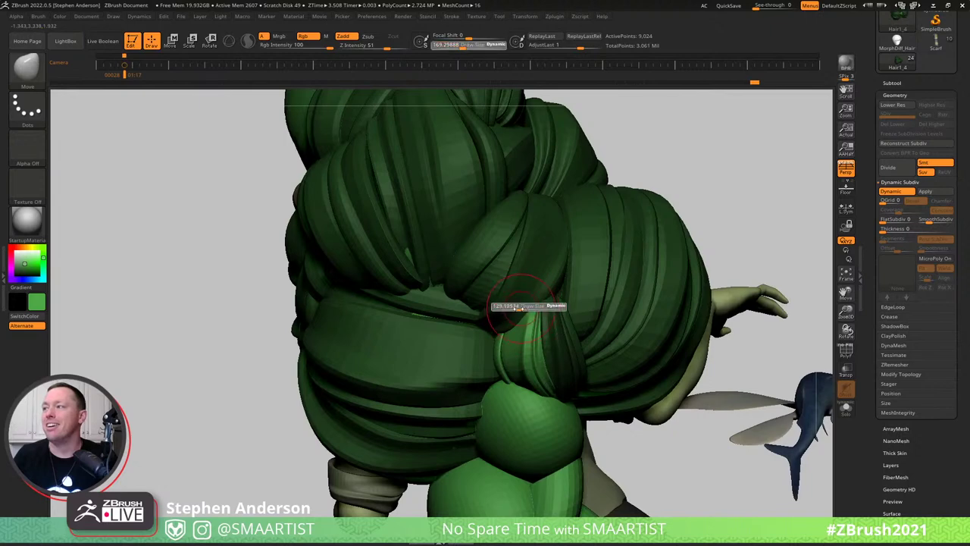
left_click_drag(523, 306, 508, 307)
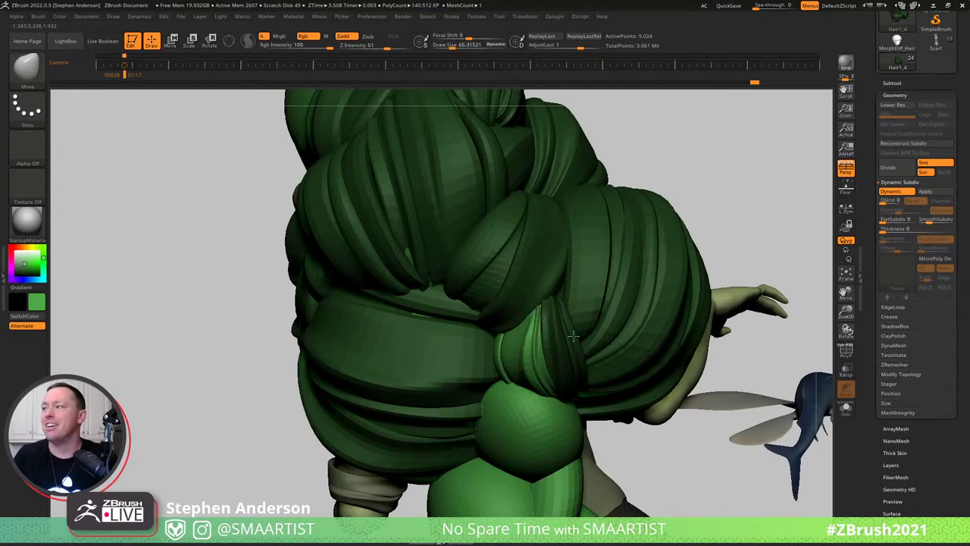
mouse_move(539, 318)
right_mouse_down()
mouse_move(557, 307)
mouse_move(532, 308)
mouse_move(510, 392)
mouse_move(529, 370)
mouse_move(557, 382)
mouse_move(530, 398)
mouse_move(559, 395)
right_mouse_up()
key("s")
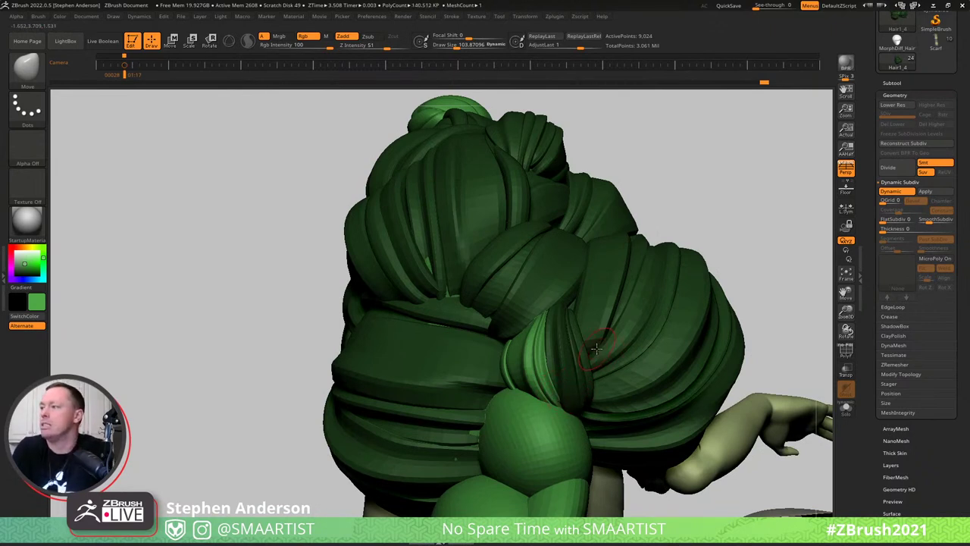
right_click_drag(540, 289, 569, 309)
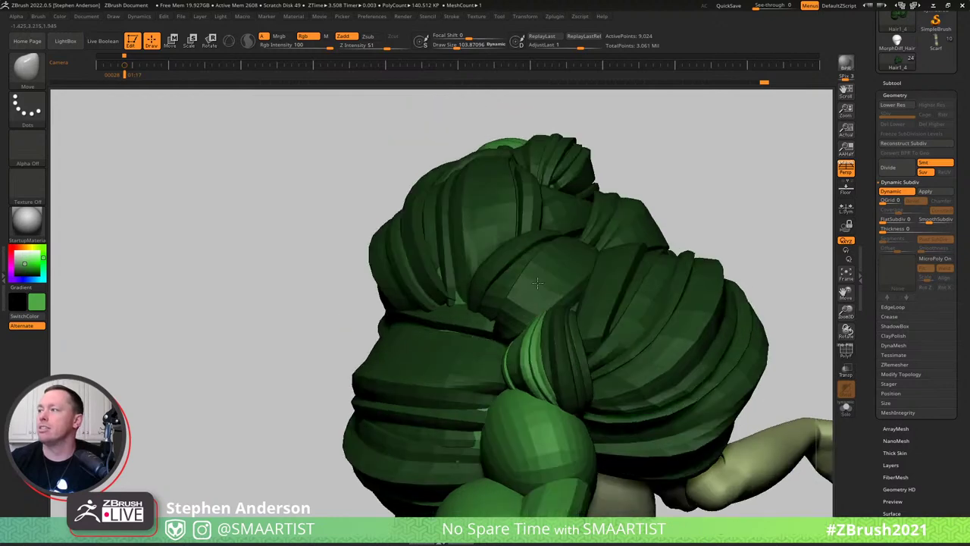
Clear the mask, turn on the PolyFrame display and mask everything except the hair segment just above the inserted clumps.
left_click_drag(704, 173, 738, 211, "ctrl")
key("shift+f")
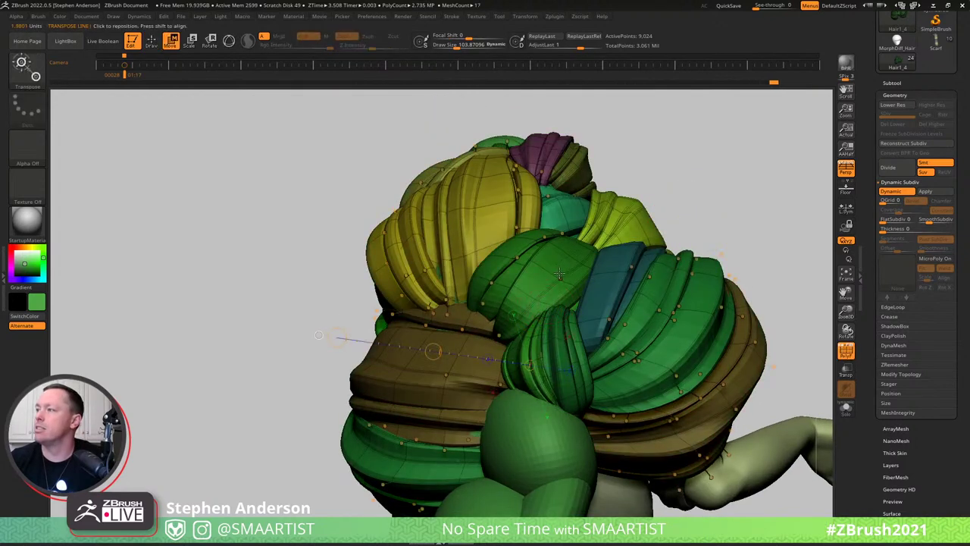
key("Tab")
key("Tab")
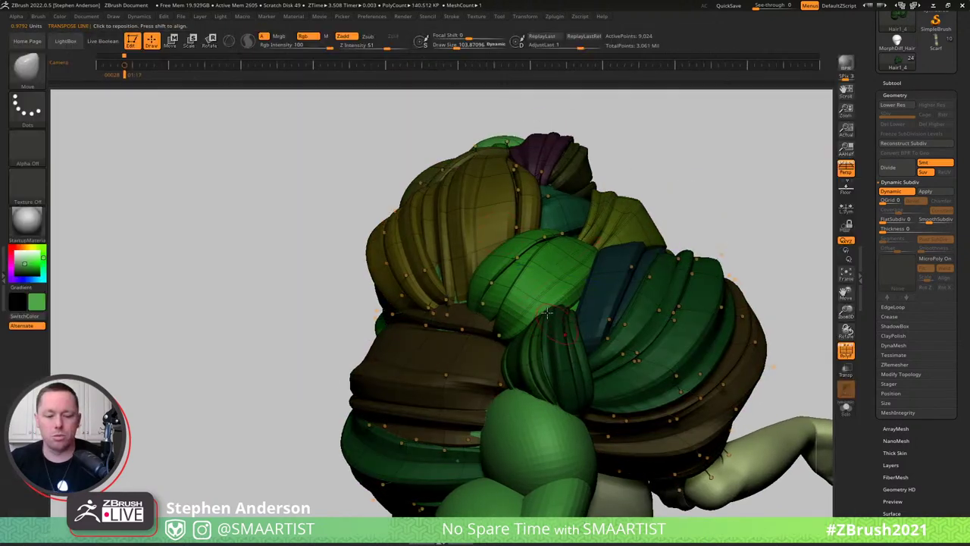
Reshape the unmasked hair segment where it meets the inserted clumps with the Move brush at about 201 draw size.
right_click_drag(591, 309, 539, 319)
key("s")
left_click_drag(539, 319, 545, 319)
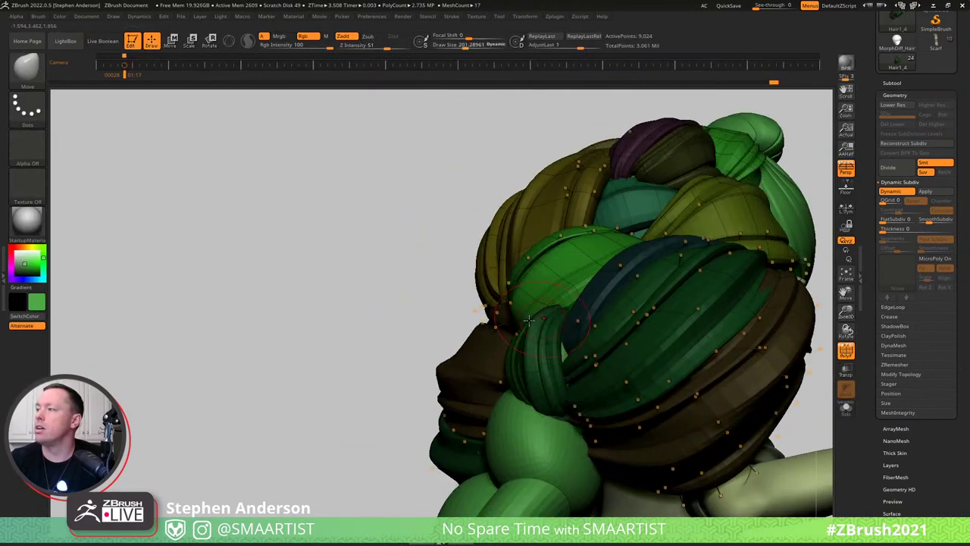
Mask the surrounding hair, leaving the small wrapped strand above the braid and the large strand beside it unmasked.
mouse_move(529, 320)
right_mouse_down()
mouse_move(539, 325)
mouse_move(536, 314)
right_mouse_up()
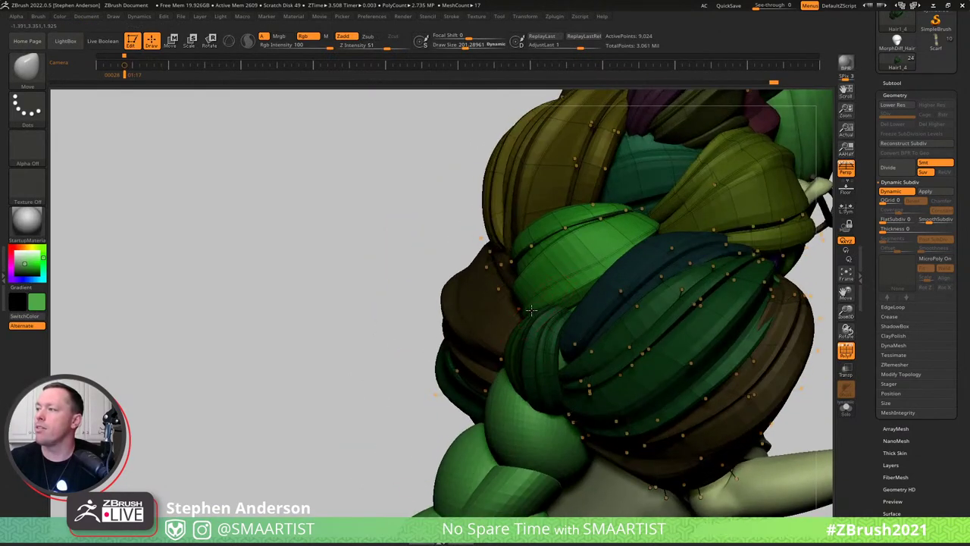
right_click_drag(539, 305, 643, 515)
key("Tab")
key("shift+f")
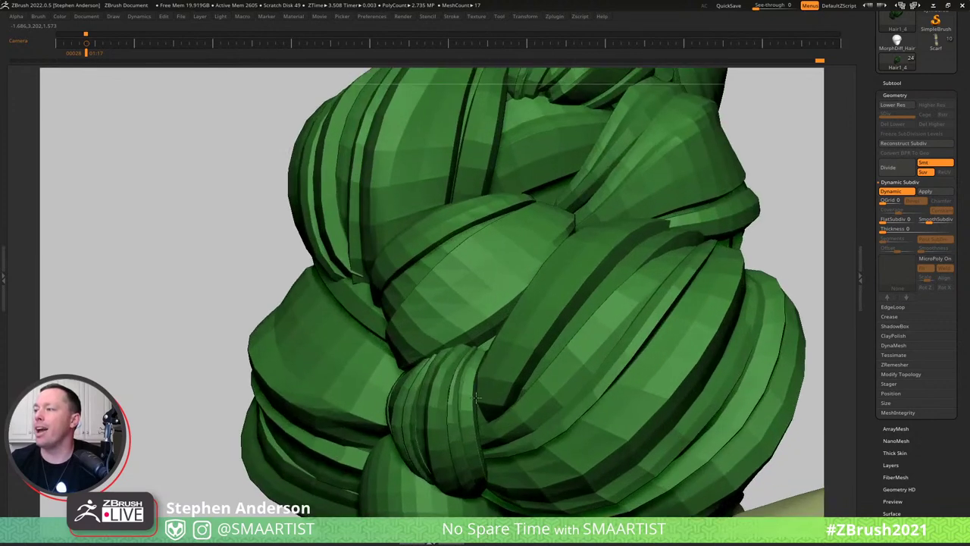
left_click(484, 394, "ctrl")
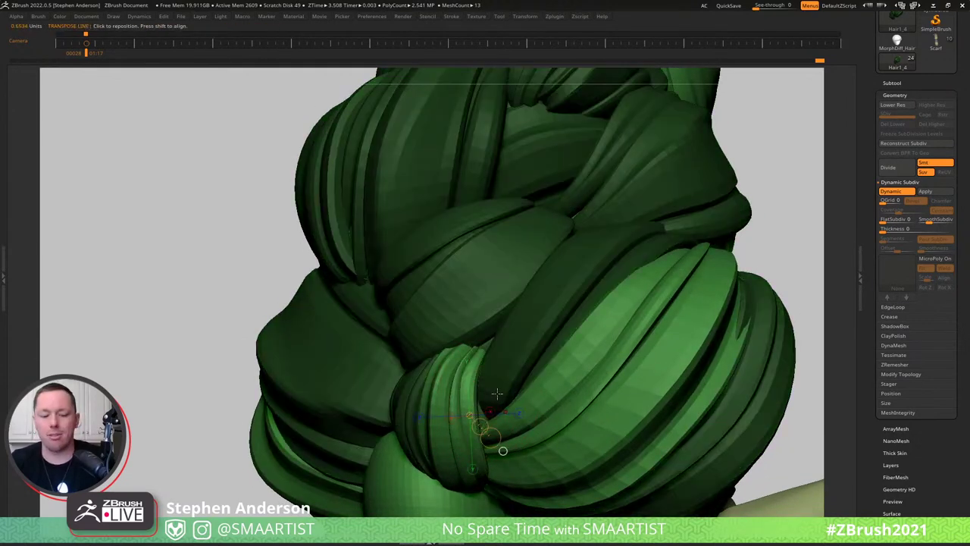
Reduce the Move brush's draw size to about 129 and clear the mask from the hair.
key("Tab")
key("s")
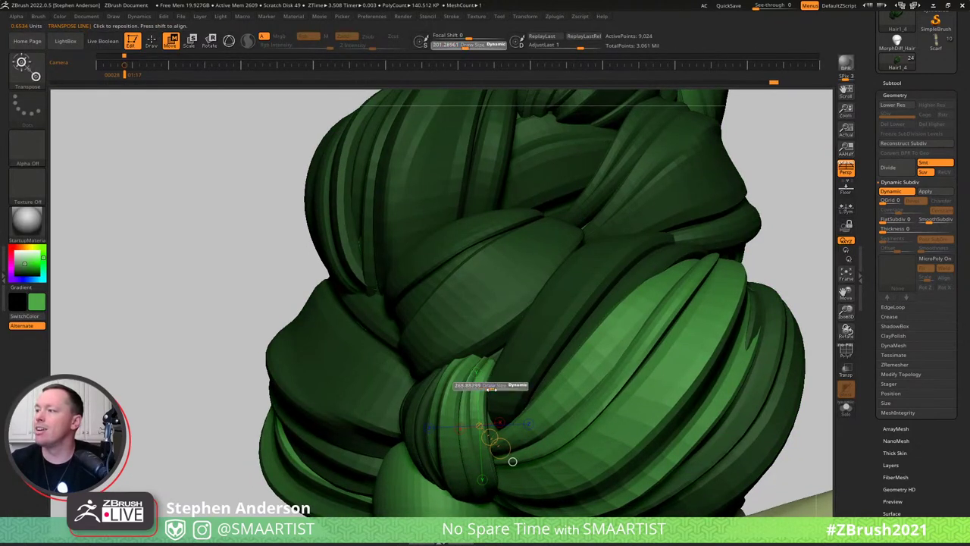
key("q")
key("s")
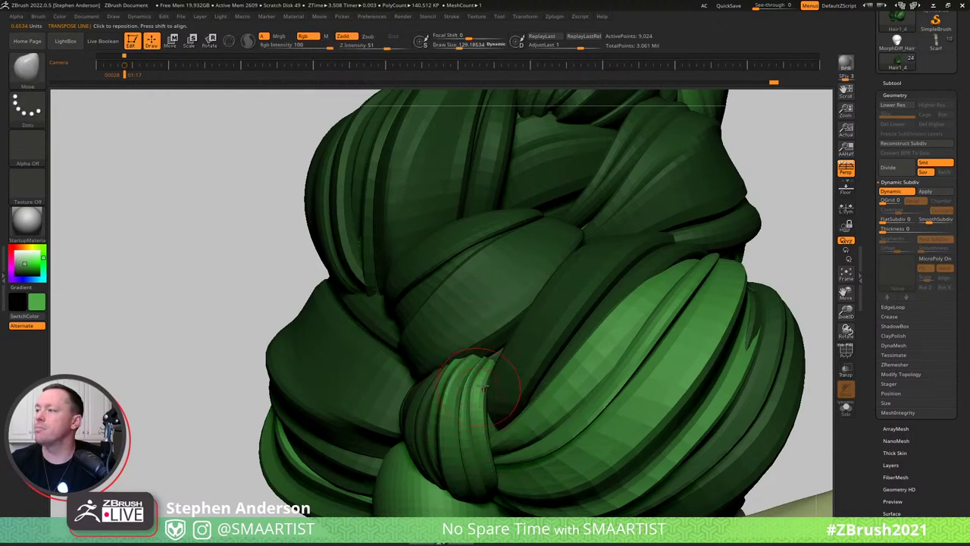
right_click_drag(484, 387, 495, 390)
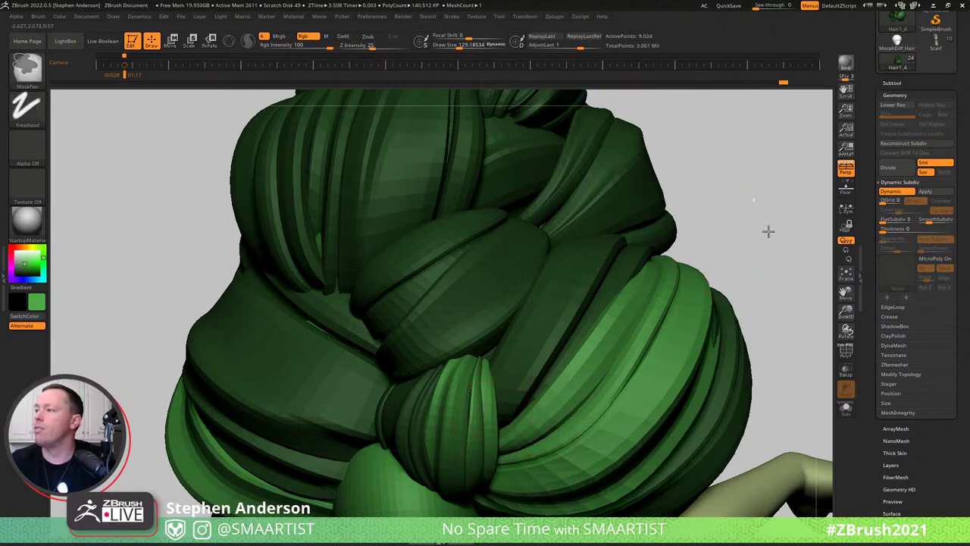
left_click_drag(767, 232, 739, 262, "ctrl")
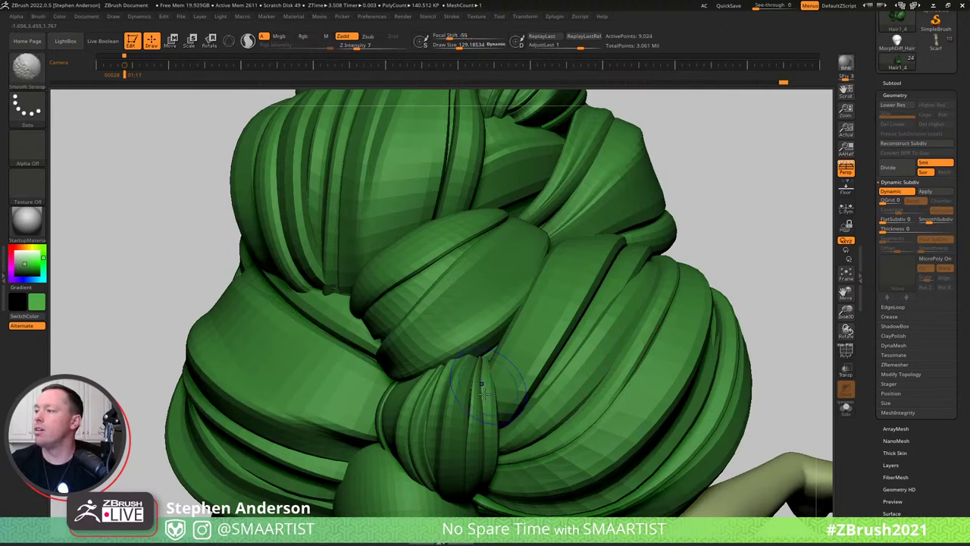
Show the hair's polygroups and isolate the green group containing the small wrapped strand, with Solo turned on.
key("shift+f")
right_click_drag(486, 390, 473, 381)
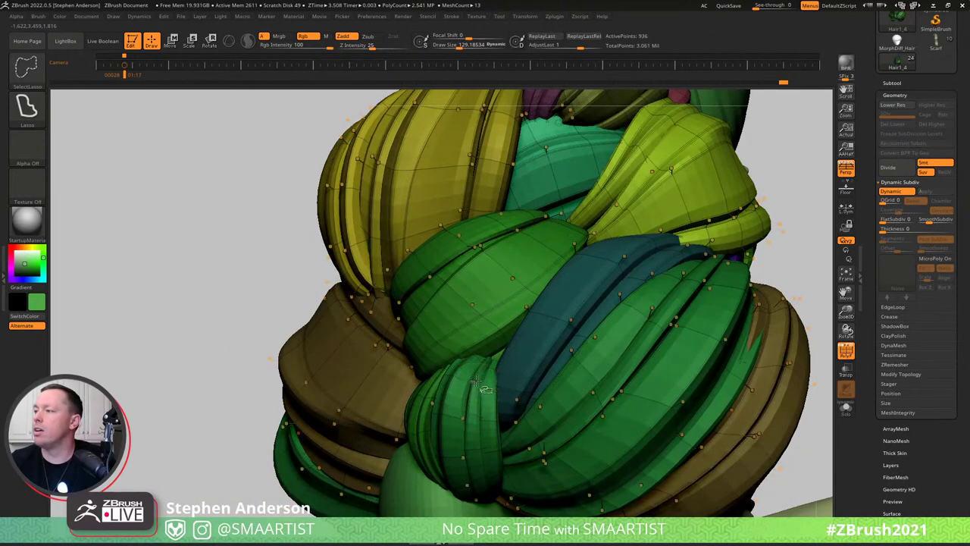
left_click(473, 379, "ctrl+shift")
key("shift+f")
key("ctrl+shift+s")
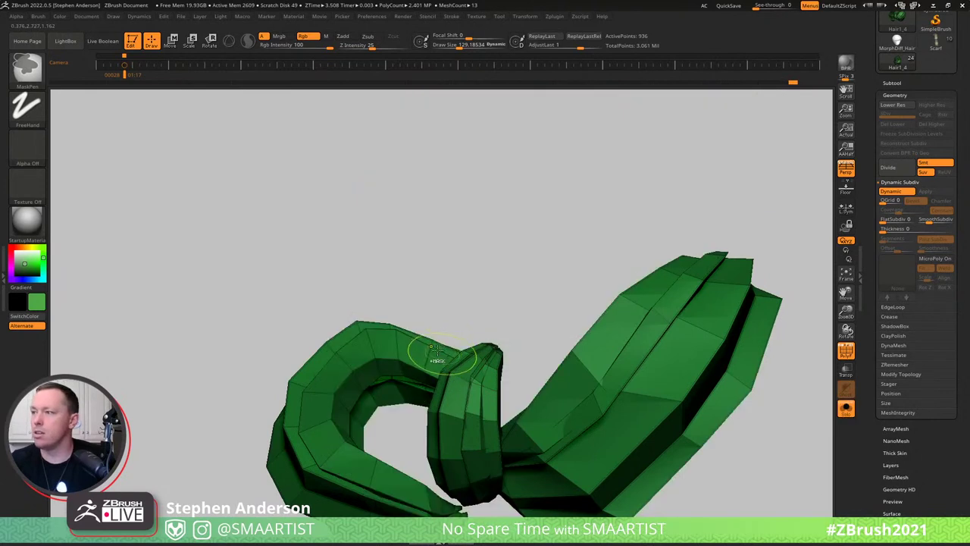
Split the C-shaped lower strand into its own polygroup and make all the hair visible again.
mouse_move(432, 352)
right_mouse_down("ctrl")
mouse_move(400, 302)
mouse_move(375, 301)
right_mouse_up("ctrl")
mouse_move(384, 302)
left_mouse_down("ctrl+shift")
mouse_move(408, 407)
mouse_move(432, 327)
mouse_move(411, 272)
mouse_move(434, 288)
left_mouse_up("ctrl+shift")
key("ctrl+shift+a")
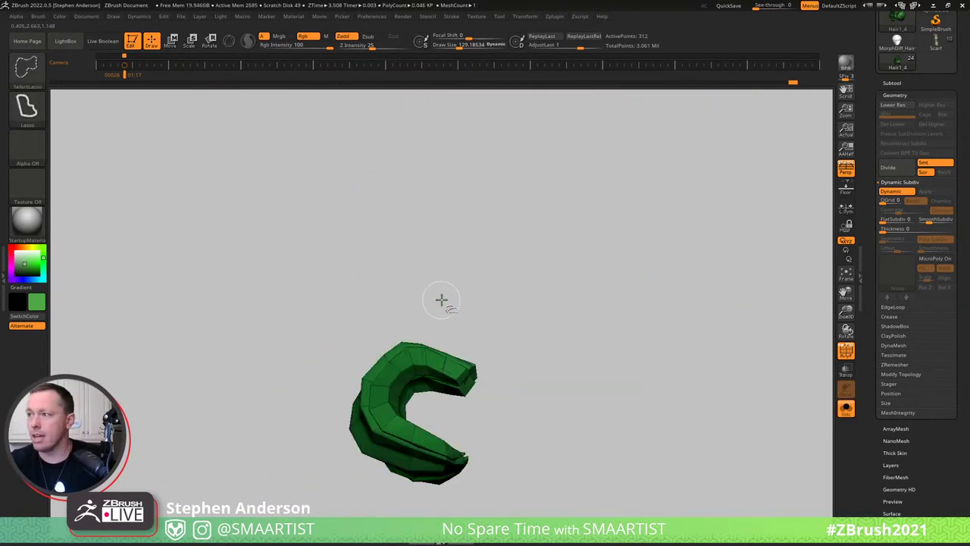
left_click(454, 286, "ctrl+shift")
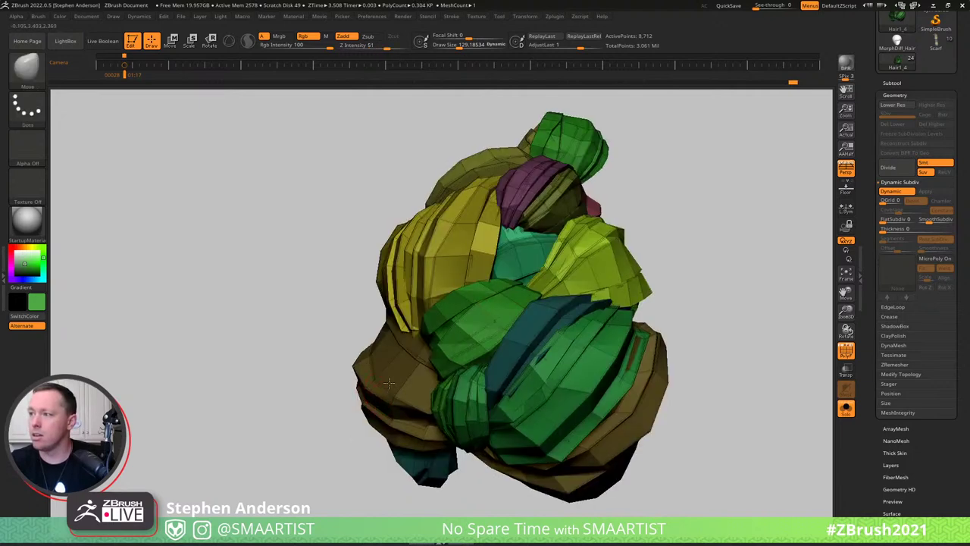
right_click_drag(484, 312, 438, 364)
key("ctrl+z")
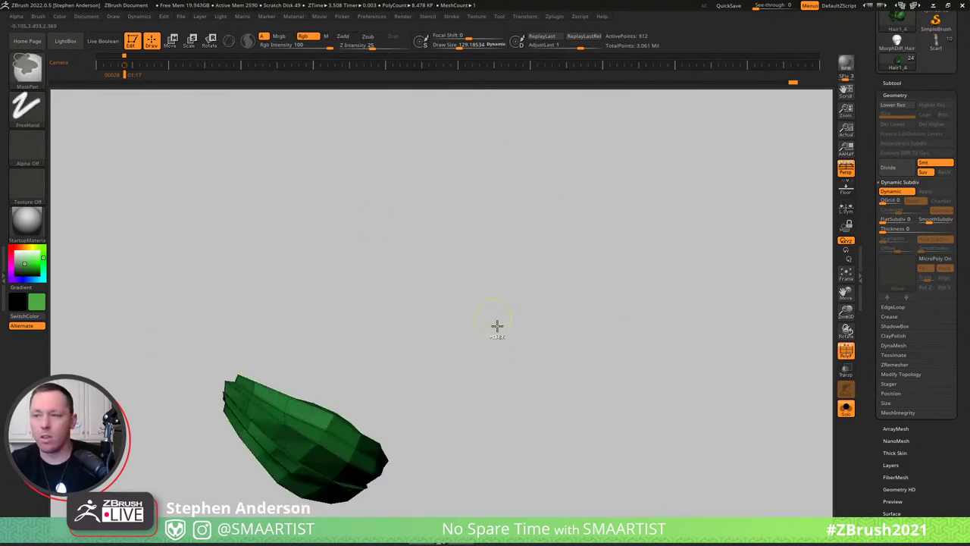
left_click(409, 384, "ctrl+shift")
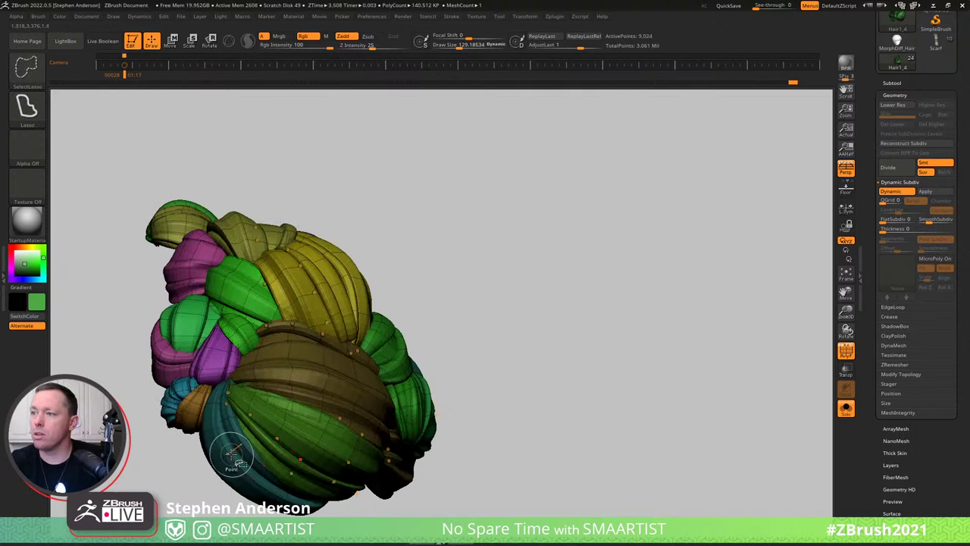
Isolate the teal polygroup and mask its lower curved strand with the MaskLasso brush to give it a separate polygroup.
left_click(235, 443, "ctrl+shift")
left_click_drag(291, 384, 272, 436)
mouse_move(249, 301)
left_mouse_down("ctrl")
mouse_move(355, 509)
mouse_move(325, 531)
mouse_move(362, 520)
left_mouse_up("ctrl")
left_click(27, 68)
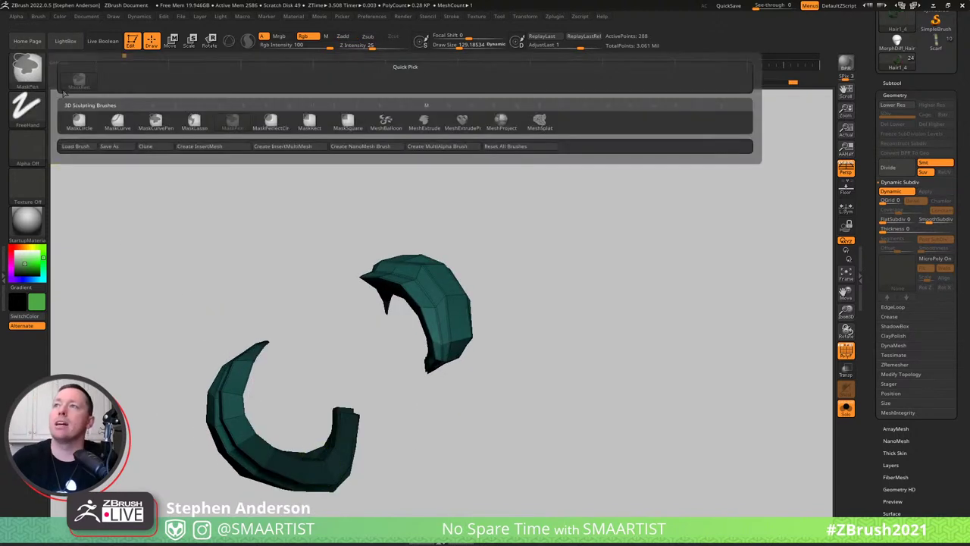
left_click(196, 123)
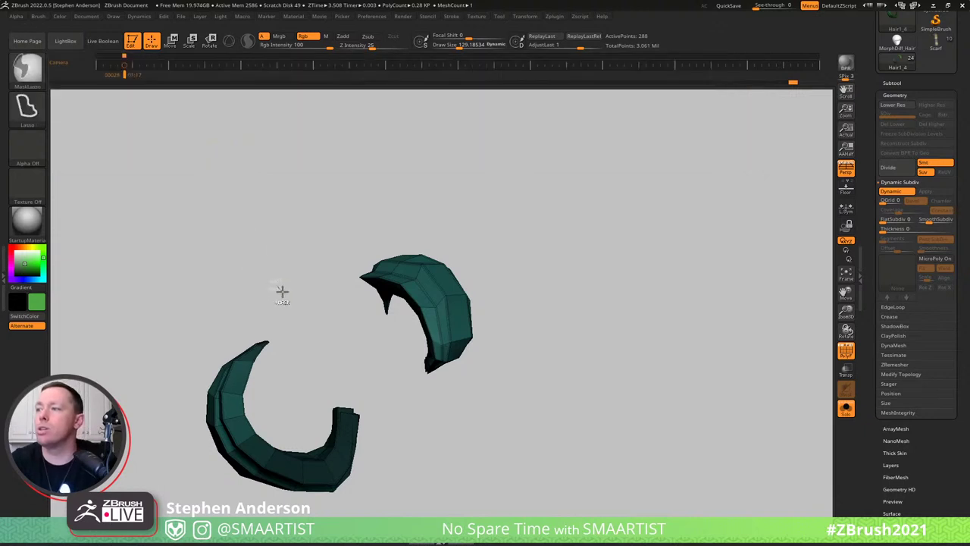
mouse_move(249, 270)
left_mouse_down("ctrl")
mouse_move(325, 504)
mouse_move(125, 394)
mouse_move(138, 317)
mouse_move(152, 307)
left_mouse_up("ctrl")
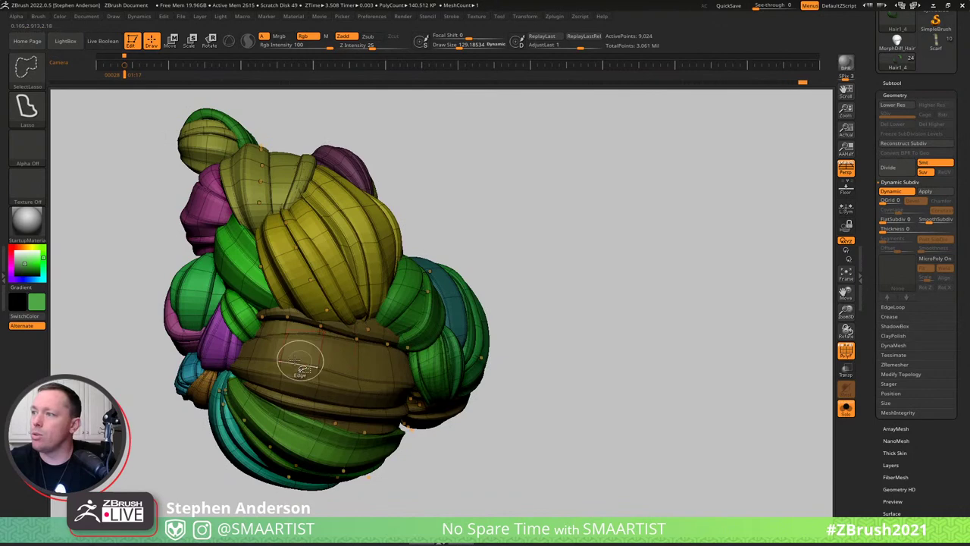
Isolate the brown polygroup, give its outermost lower strand a separate polygroup, and restore the full hair.
left_click(285, 359, "ctrl+shift")
mouse_move(312, 312)
right_mouse_down()
mouse_move(303, 326)
mouse_move(320, 301)
right_mouse_up()
mouse_move(501, 165)
left_mouse_down("ctrl+shift")
mouse_move(409, 263)
mouse_move(582, 362)
mouse_move(563, 178)
mouse_move(576, 189)
left_mouse_up("ctrl+shift")
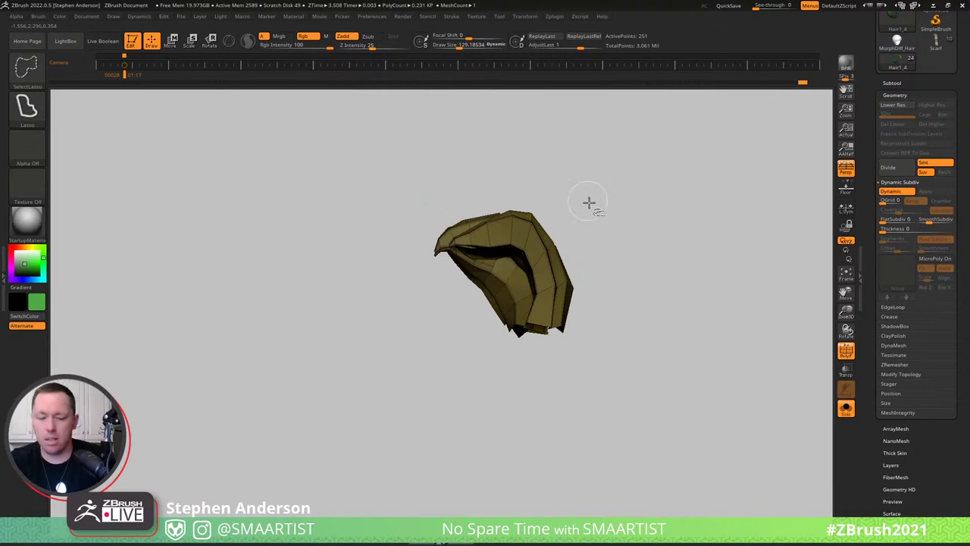
left_click(630, 223, "ctrl+shift")
Isolate the green polygroup of the strand above the small wrapped one, regroup that strand separately, and unhide the rest.
right_click_drag(503, 244, 431, 255)
left_click(426, 281, "ctrl+shift")
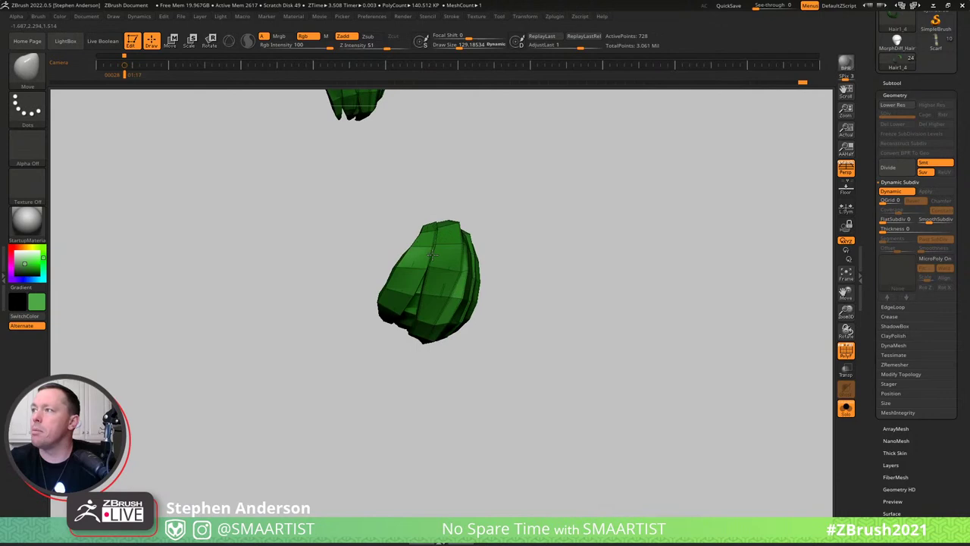
mouse_move(515, 204)
left_mouse_down("ctrl+shift")
mouse_move(318, 279)
mouse_move(640, 345)
left_mouse_up("ctrl+shift")
key("ctrl+w")
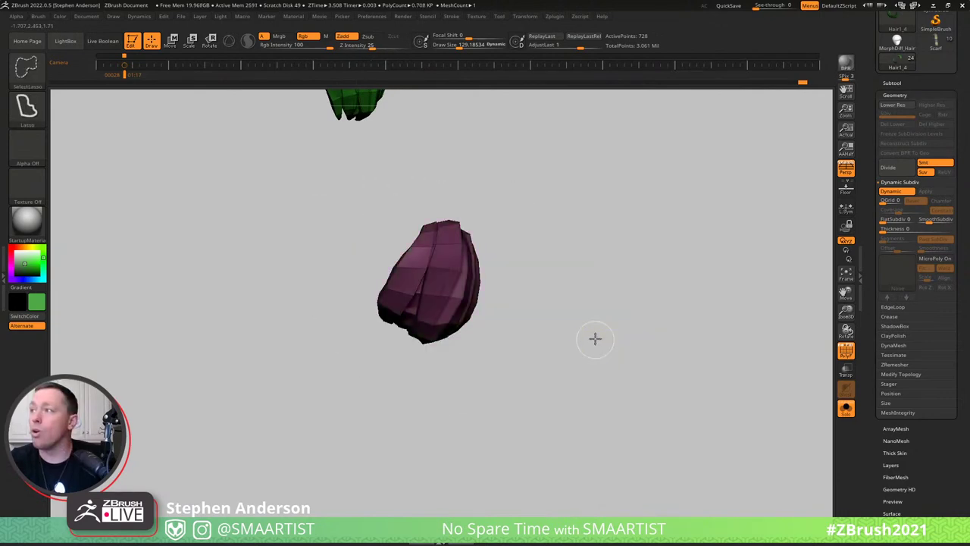
left_click(595, 339, "ctrl+shift")
Isolate the purple, yellow and magenta strands one after another to check whether each polygroup contains a single strand.
mouse_move(493, 283)
right_mouse_down("ctrl")
mouse_move(482, 227)
mouse_move(468, 268)
right_mouse_up("ctrl")
right_click_drag(468, 268, 426, 247)
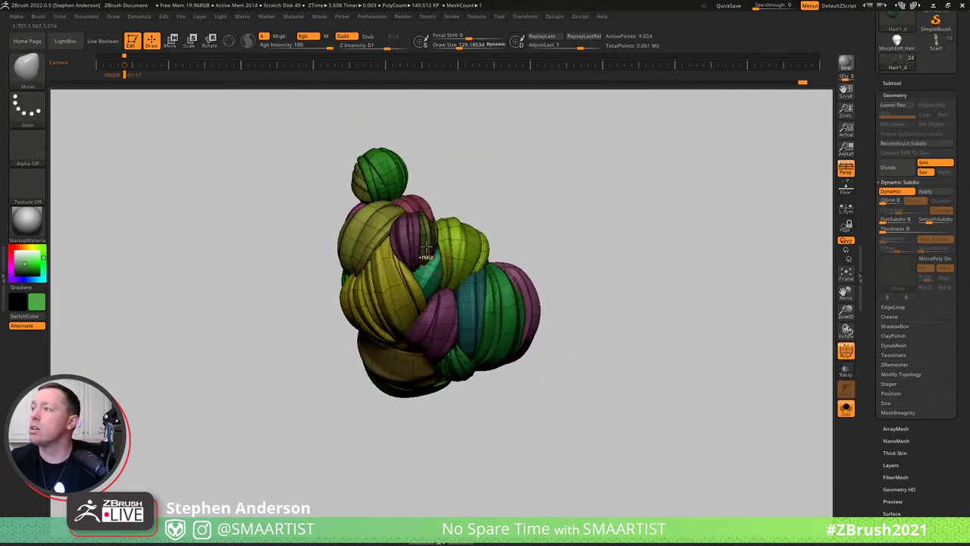
left_click(409, 239, "ctrl+shift")
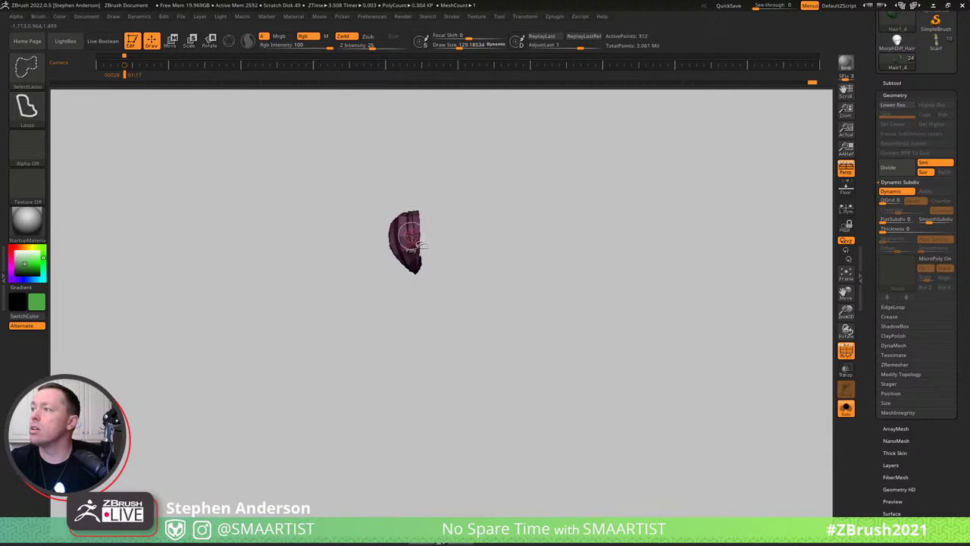
left_click(457, 227, "ctrl+shift")
key("shift+d")
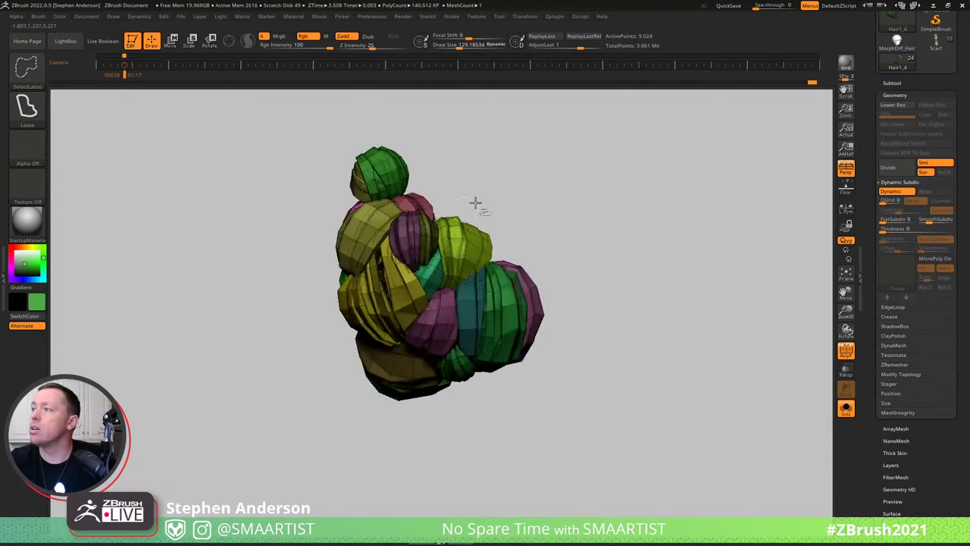
key("d")
left_click(389, 289, "ctrl+shift")
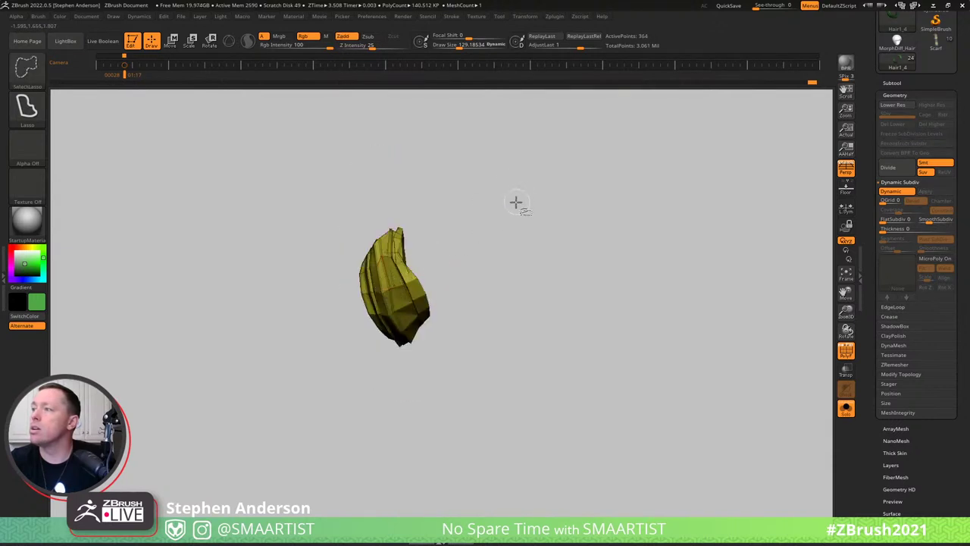
left_click(515, 203, "ctrl+shift")
mouse_move(502, 221)
left_mouse_down()
mouse_move(529, 221)
mouse_move(508, 207)
mouse_move(526, 193)
mouse_move(552, 195)
mouse_move(558, 212)
left_mouse_up()
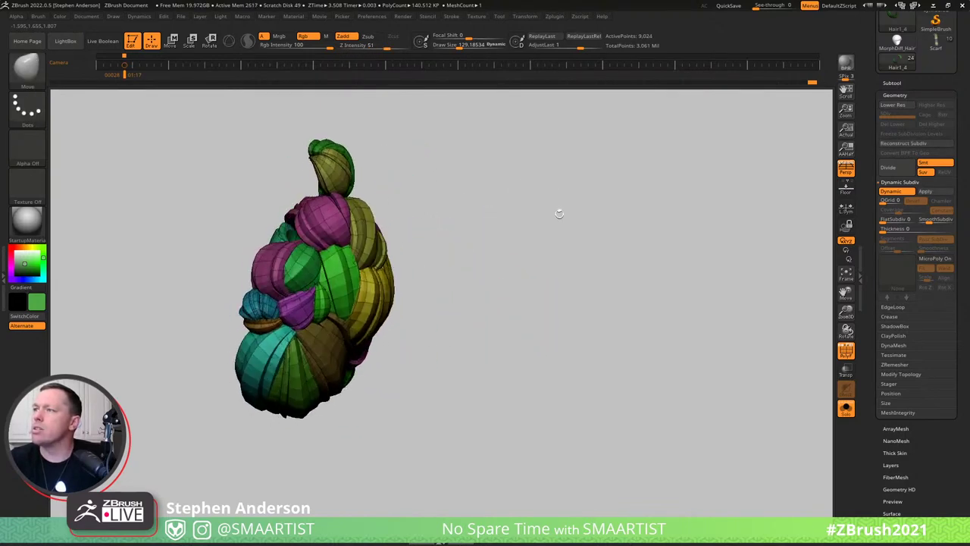
left_click(333, 223, "ctrl+shift")
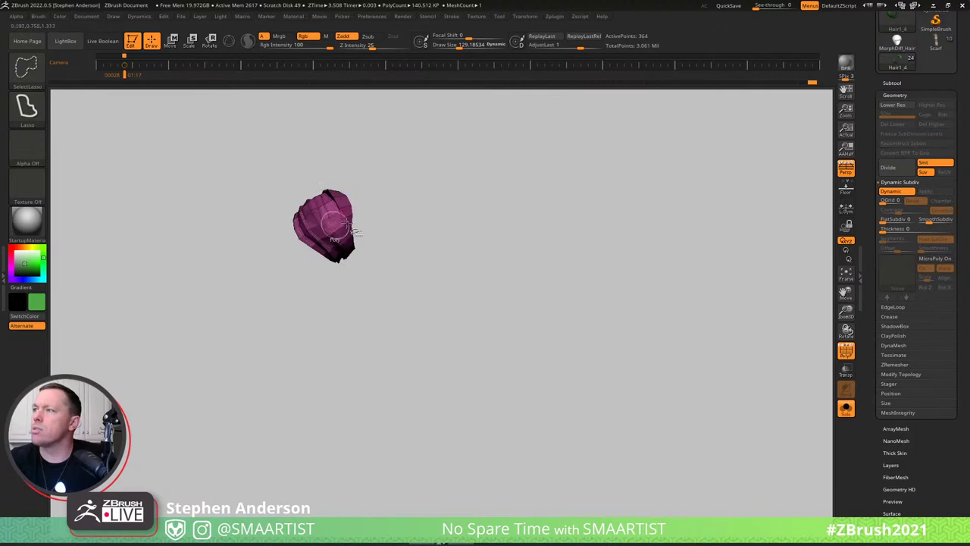
left_click(424, 212, "ctrl+shift")
mouse_move(317, 246)
left_mouse_down()
mouse_move(368, 280)
mouse_move(440, 275)
mouse_move(463, 294)
mouse_move(379, 282)
left_mouse_up()
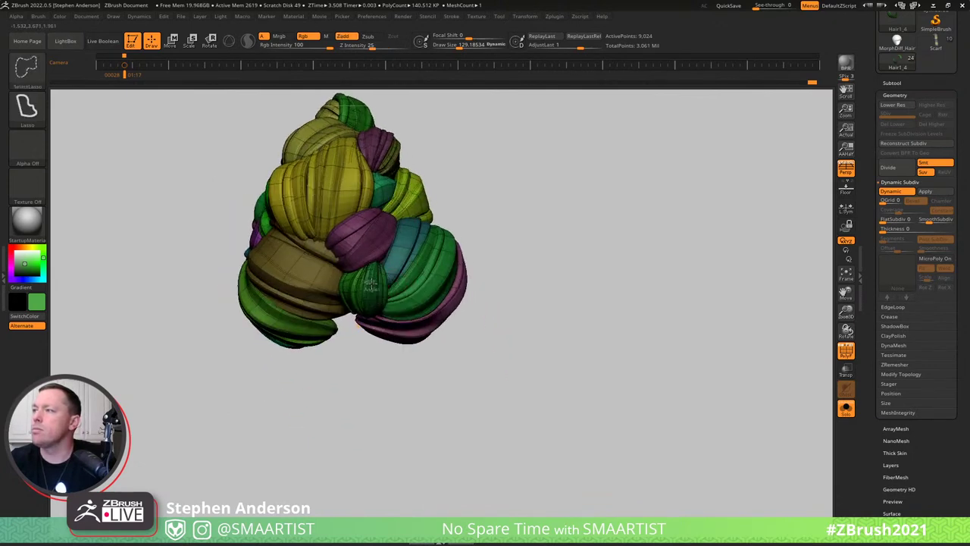
Isolate the small wrapped strand's green polygroup, assign the large strand sharing it a new polygroup, and show all hair.
key("shift+d")
key("d")
left_click(371, 284, "ctrl+shift")
mouse_move(477, 188)
left_mouse_down()
mouse_move(515, 160)
mouse_move(421, 184)
mouse_move(410, 250)
left_mouse_up()
key("ctrl+shift+a")
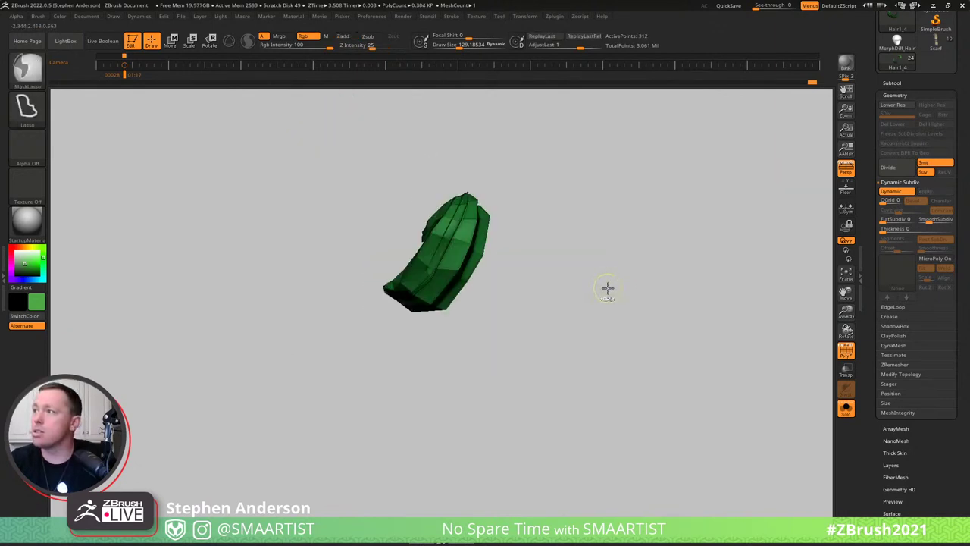
key("ctrl+w")
left_click(597, 279, "ctrl+shift")
Check the small wrapped strand's polygroup in isolation, then turn off Solo to bring back the whole character.
right_click_drag(438, 259, 481, 243)
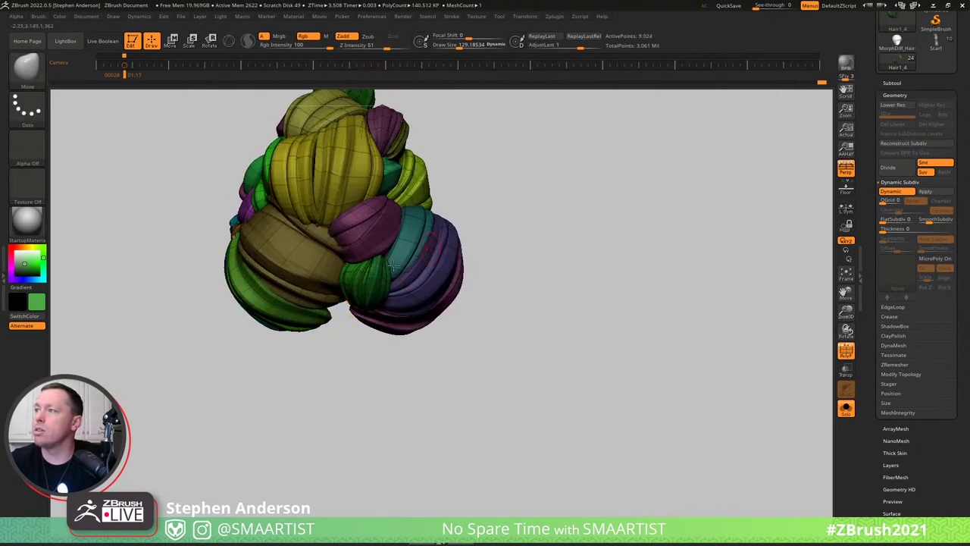
left_click(356, 273, "ctrl+shift")
left_click(468, 221, "ctrl+shift")
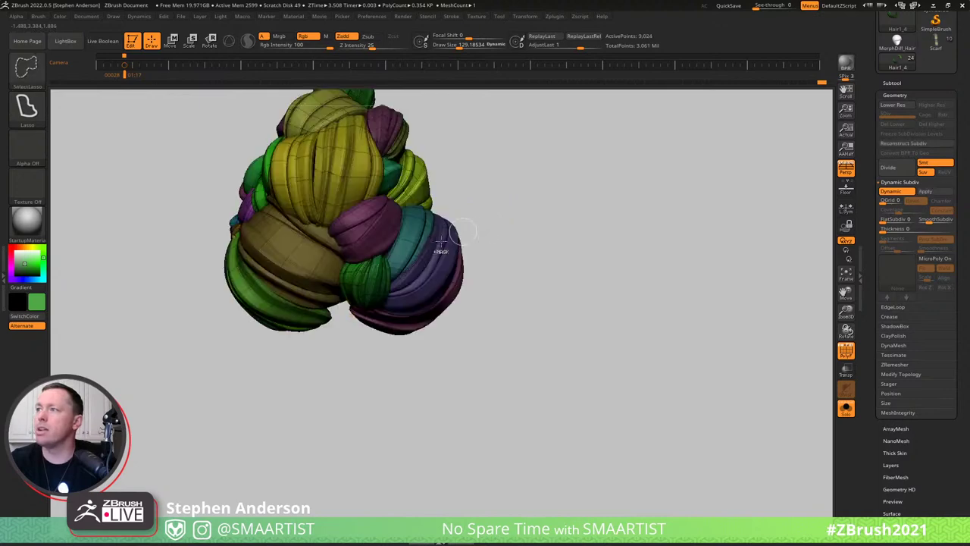
key("ctrl+shift+s")
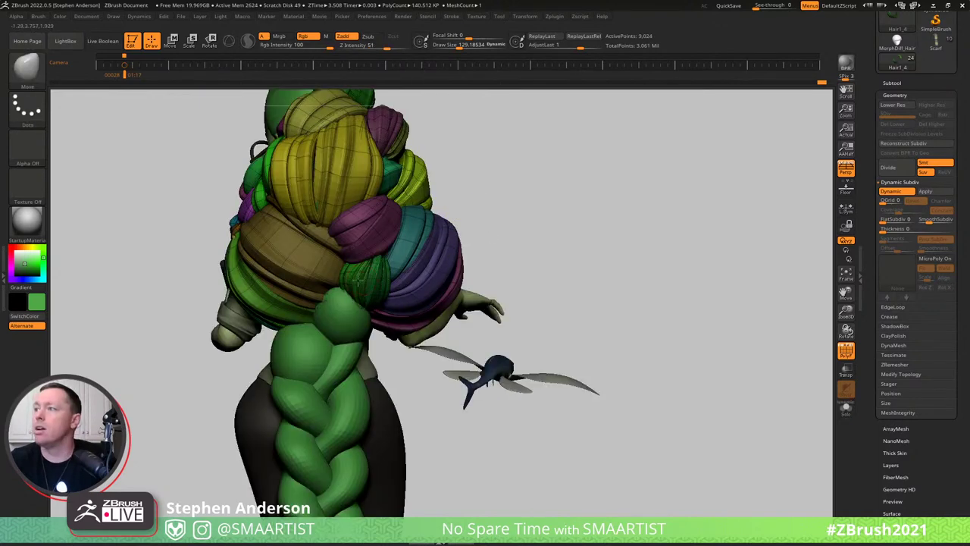
mouse_move(350, 277)
right_mouse_down()
mouse_move(318, 271)
mouse_move(360, 281)
mouse_move(325, 283)
mouse_move(359, 289)
mouse_move(315, 296)
mouse_move(382, 287)
mouse_move(337, 290)
right_mouse_up()
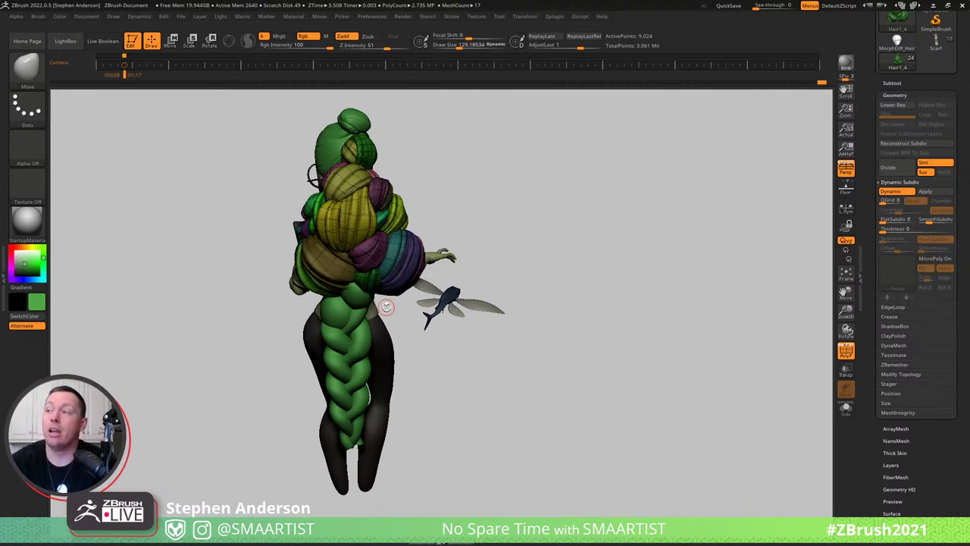
Mask all the hair except the teal-green strand tucked under the purple one and switch to the Move brush.
key("shift+f")
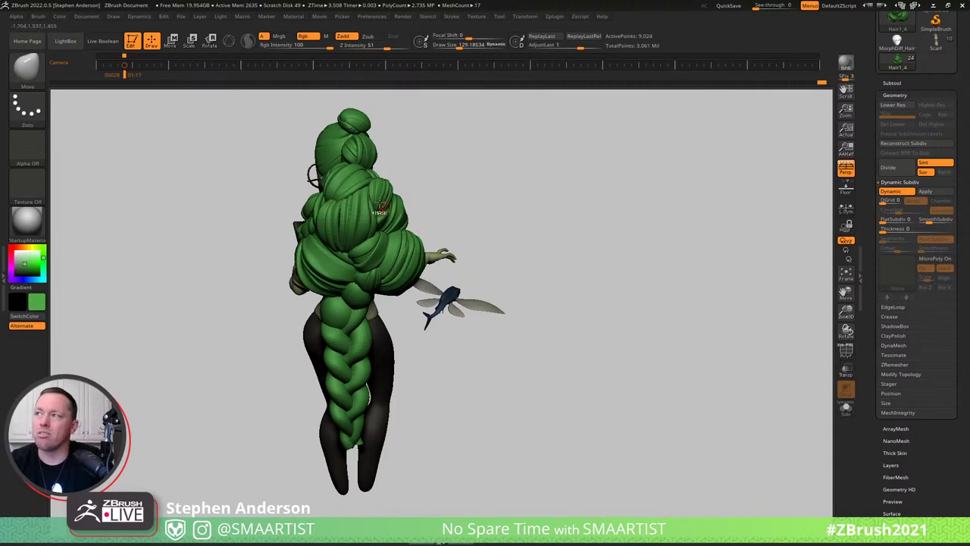
right_click_drag(383, 206, 584, 343, "ctrl")
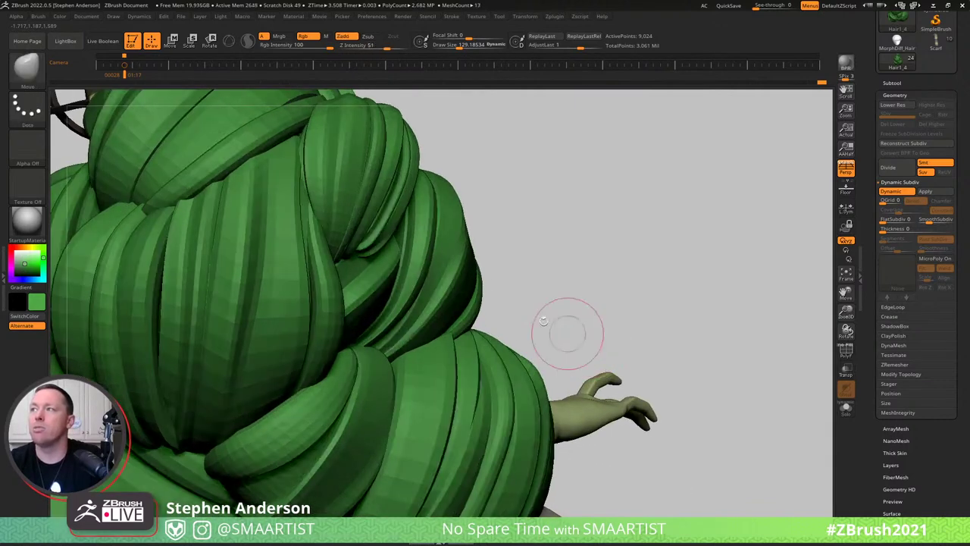
key("shift+f")
key("w")
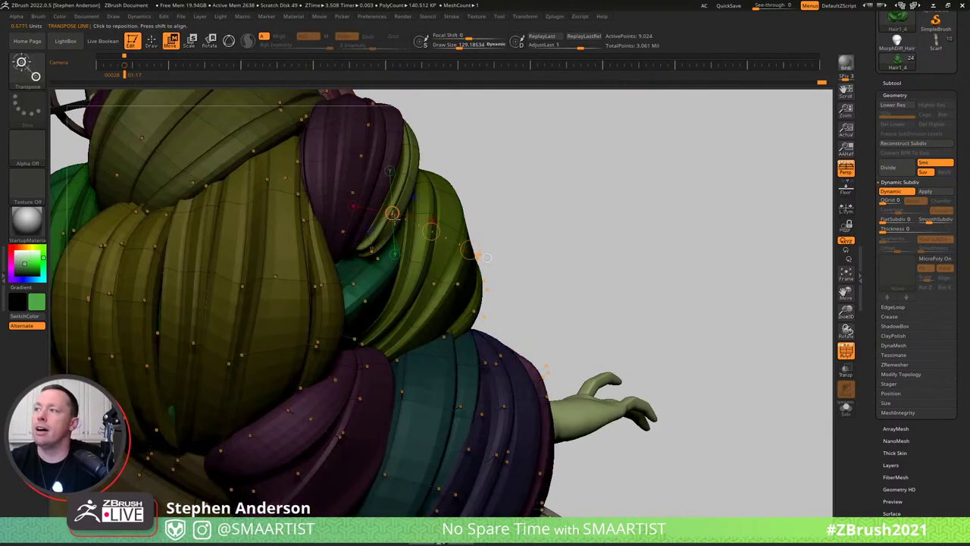
key("b")
key("m")
key("v")
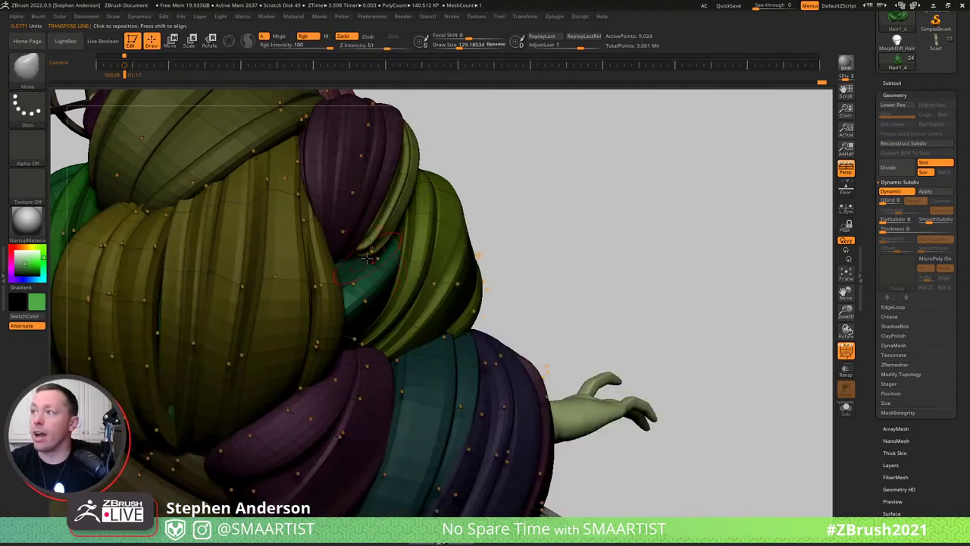
Reshape the unmasked teal-green strand between its neighbours with the Move brush, adjusting the brush size, and clear the mask.
key("s")
left_click_drag(371, 259, 333, 250)
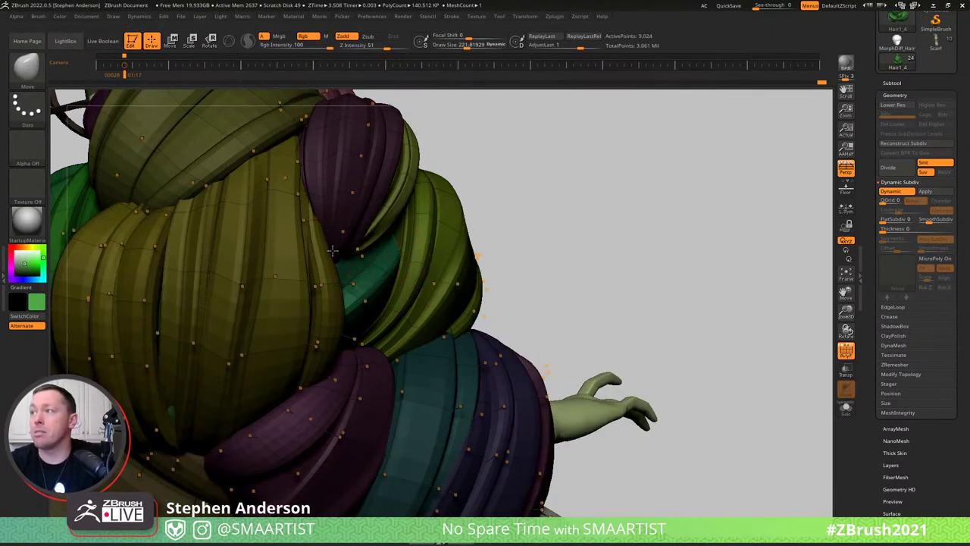
mouse_move(437, 167)
left_mouse_down()
mouse_move(396, 191)
mouse_move(371, 190)
mouse_move(395, 182)
left_mouse_up()
key("s")
right_click_drag(389, 196, 455, 170)
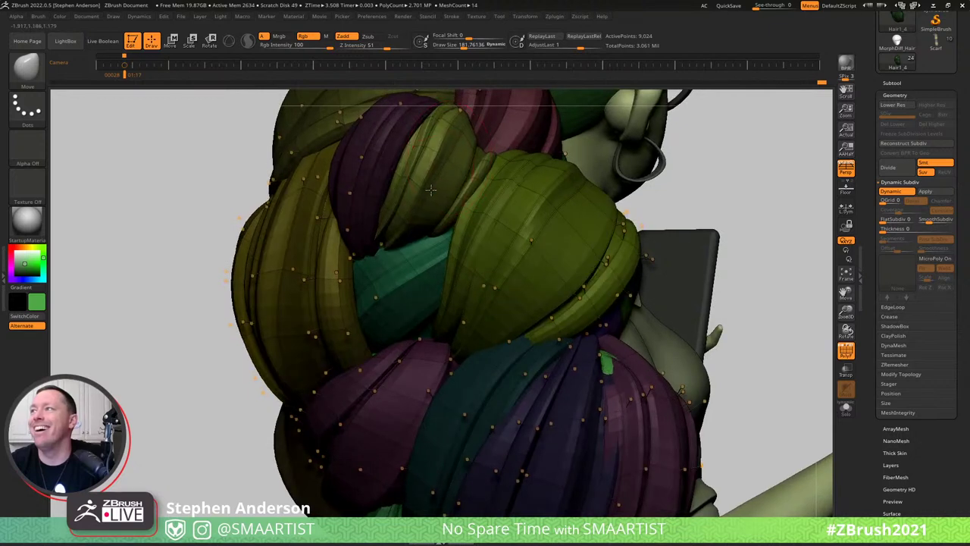
key("s")
left_click_drag(428, 189, 407, 188)
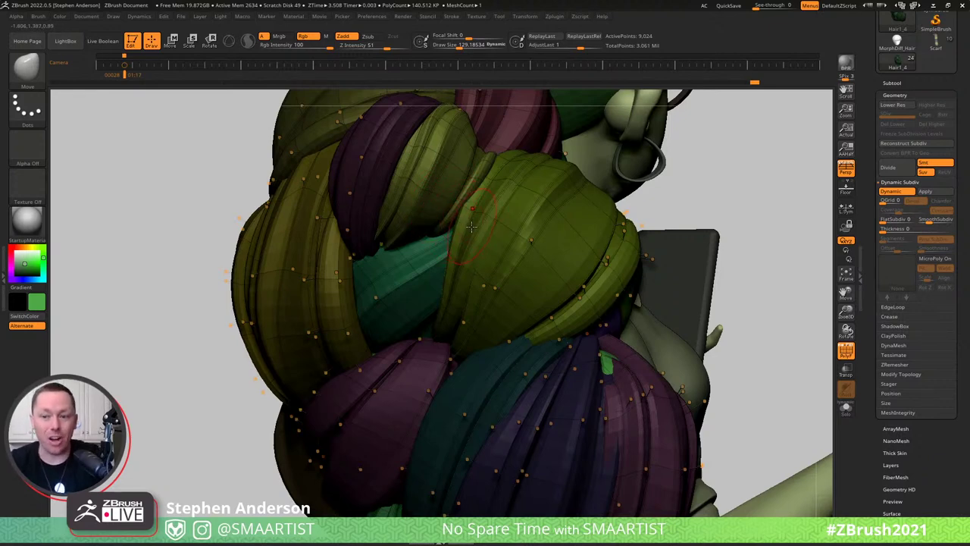
right_click_drag(465, 244, 374, 235)
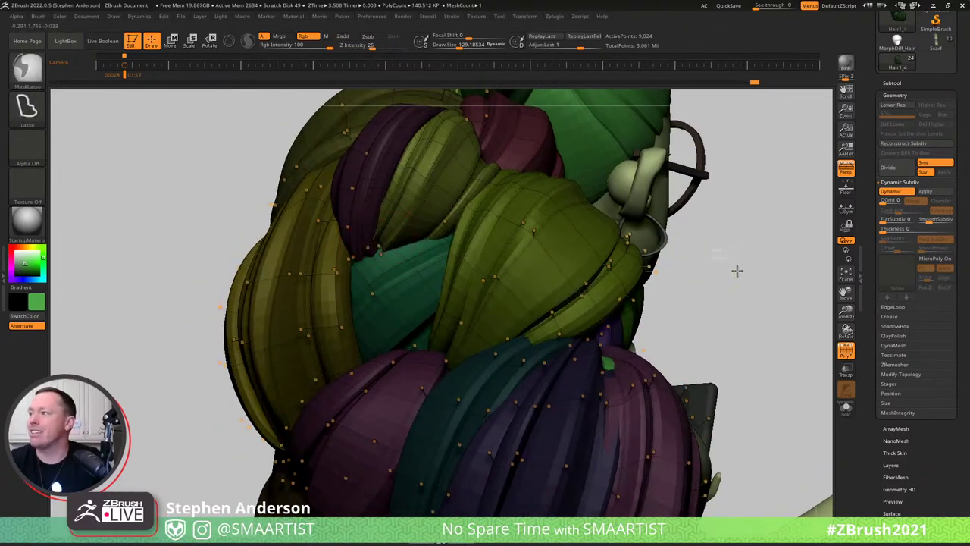
left_click_drag(736, 271, 756, 298, "ctrl")
Isolate the blue polygroup of the small wrapped strand behind the shoulder and turn on Solo.
key("shift+f")
mouse_move(543, 255)
right_mouse_down("ctrl")
mouse_move(511, 240)
mouse_move(528, 225)
mouse_move(505, 213)
mouse_move(534, 249)
mouse_move(569, 240)
mouse_move(558, 234)
mouse_move(528, 284)
mouse_move(531, 379)
right_mouse_up("ctrl")
key("shift+f")
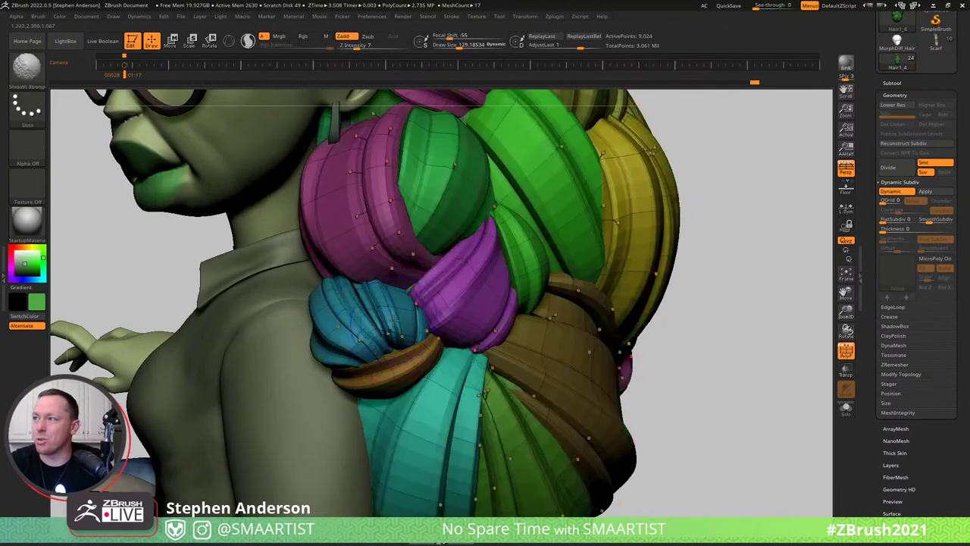
key("shift")
left_click(390, 308, "ctrl+shift")
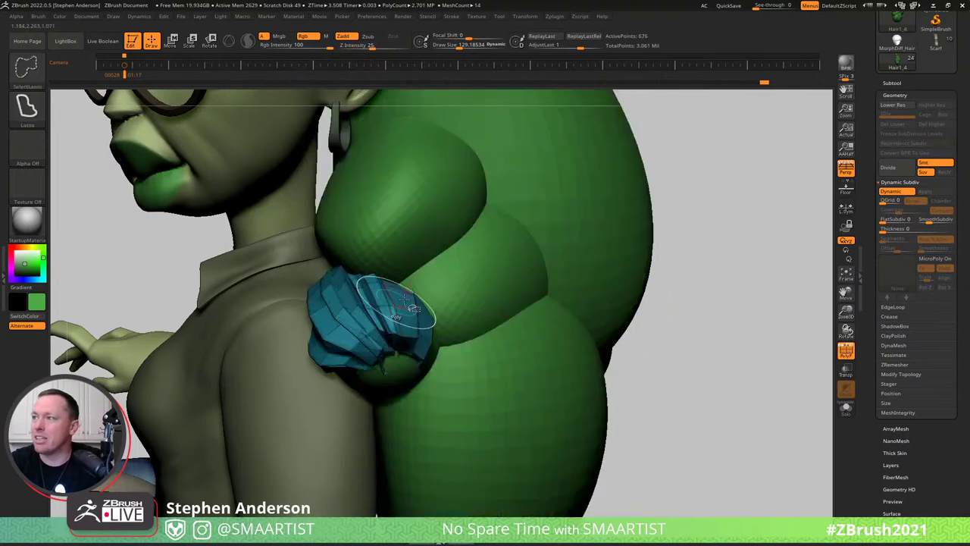
key("ctrl+s")
right_click_drag(415, 308, 437, 297)
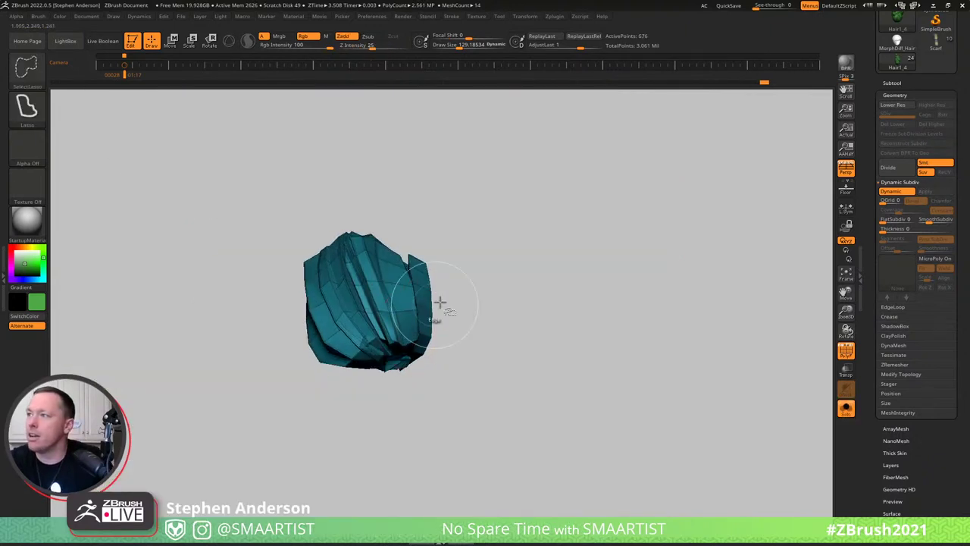
Try to separate the blue group's overlapping piece by lasso-hiding part of it, inverting the visibility, and toggling Dynamic Subdivision.
left_click_drag(451, 289, 372, 281, "ctrl+alt+shift")
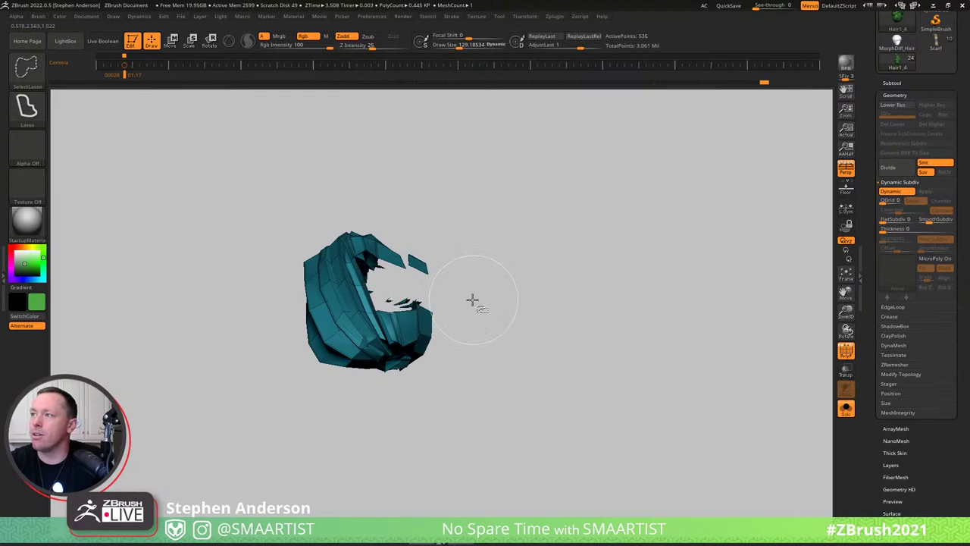
left_click_drag(489, 303, 570, 372, "ctrl+shift")
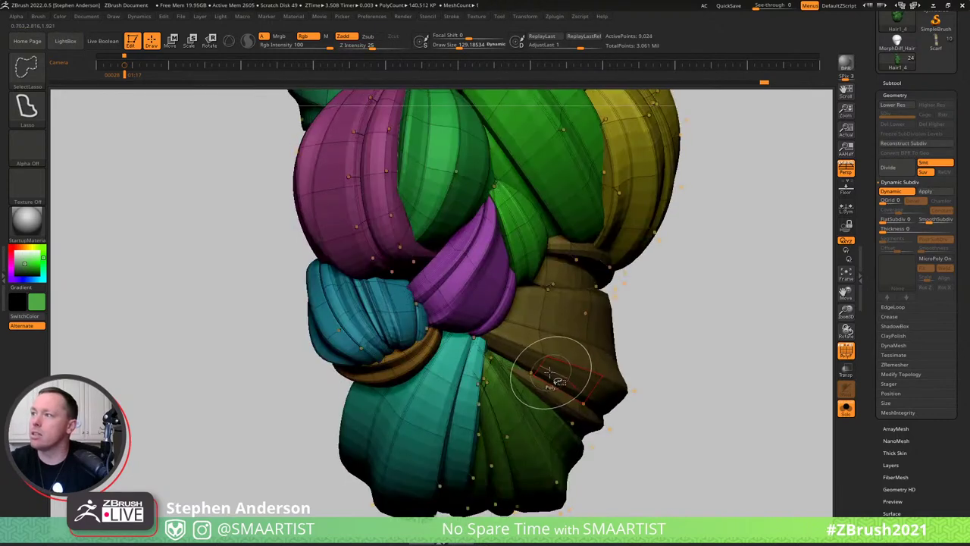
key("ctrl+z")
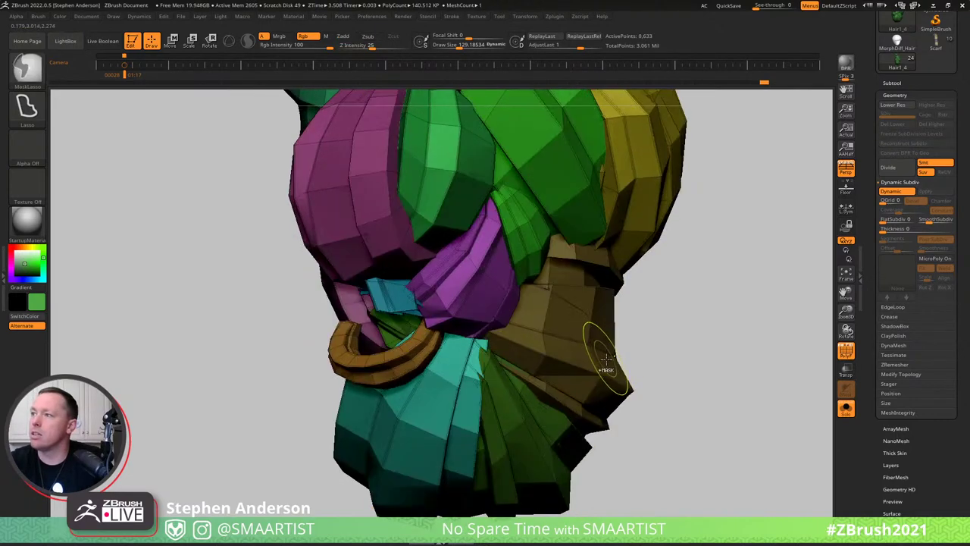
key("ctrl+shift")
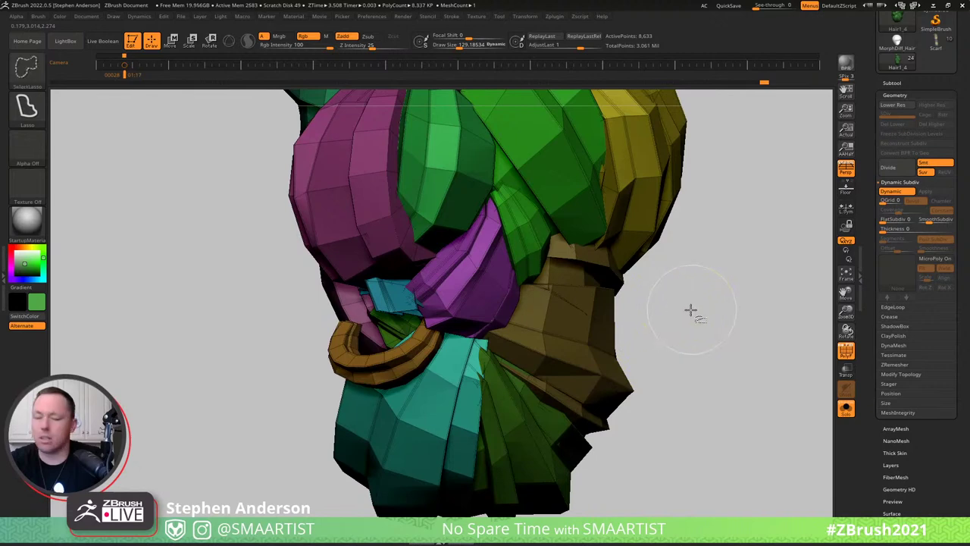
key("d")
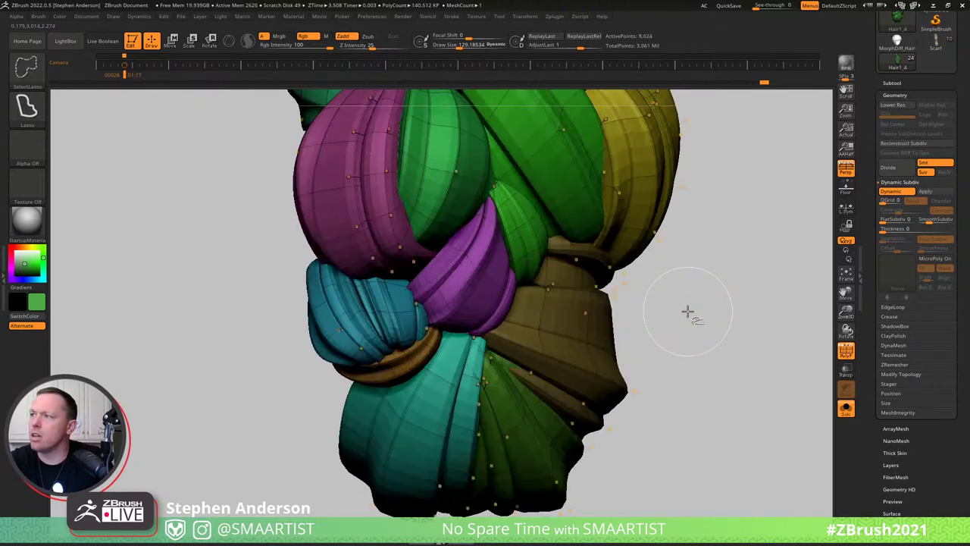
key("shift+d")
key("d")
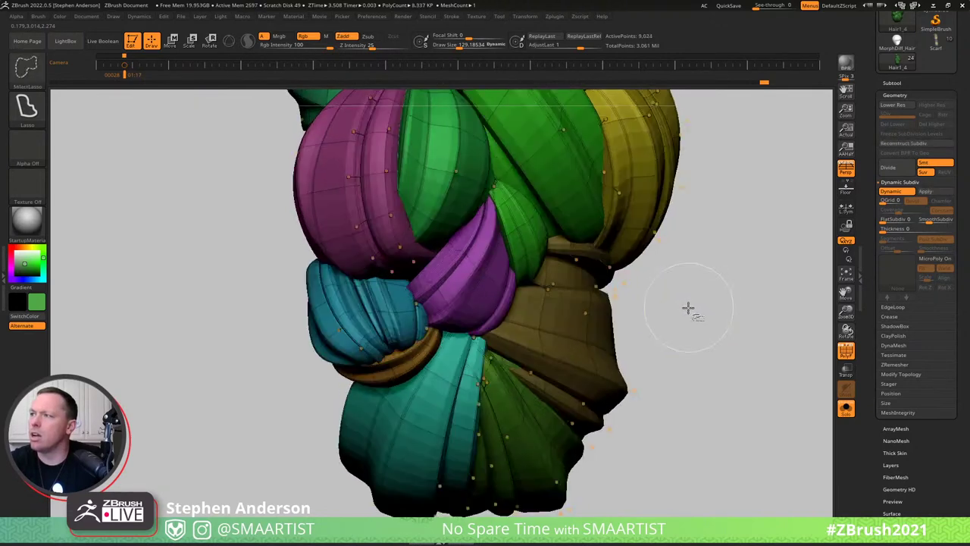
Undo back to the partly hidden blue group, hide more of it with a lasso selection, and unhide all the hair.
key("shift+d")
key("ctrl+z")
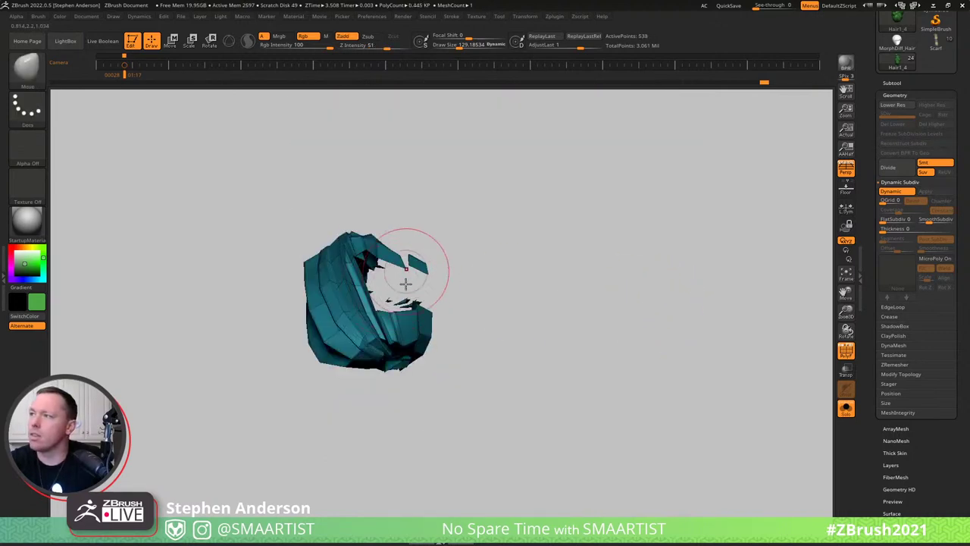
left_click_drag(405, 281, 417, 337)
key("ctrl+shift+s")
key("ctrl+shift+s")
key("ctrl+shift+s")
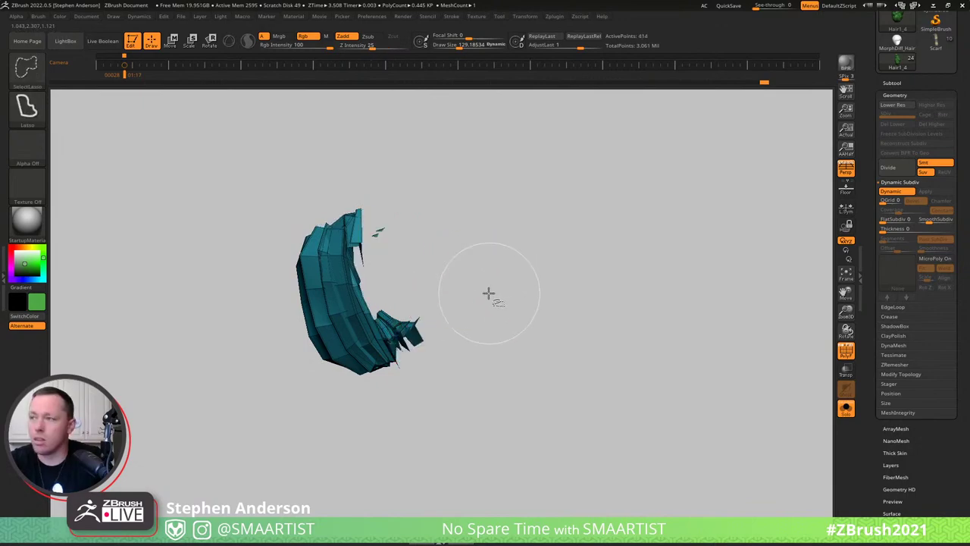
left_click(492, 295, "ctrl+shift")
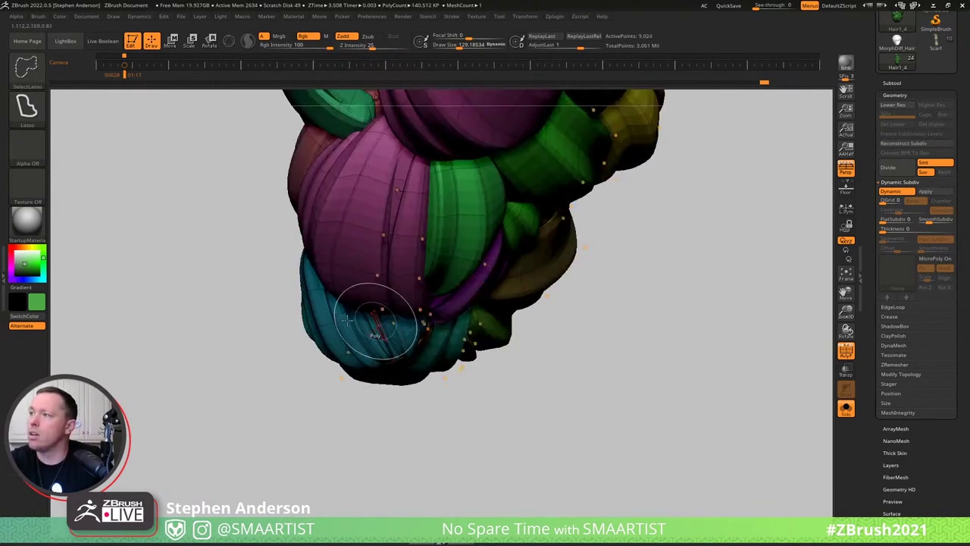
Isolate the small wrapped strand's blue polygroup again and split it into separate polygroups with Auto Groups.
mouse_move(347, 320)
right_mouse_down()
mouse_move(423, 347)
mouse_move(431, 316)
mouse_move(387, 310)
mouse_move(337, 260)
mouse_move(364, 235)
mouse_move(410, 288)
mouse_move(382, 322)
mouse_move(422, 337)
mouse_move(433, 386)
mouse_move(466, 358)
right_mouse_up()
mouse_move(464, 367)
left_mouse_down()
mouse_move(411, 341)
mouse_move(390, 346)
left_mouse_up()
left_click(379, 333, "ctrl+shift")
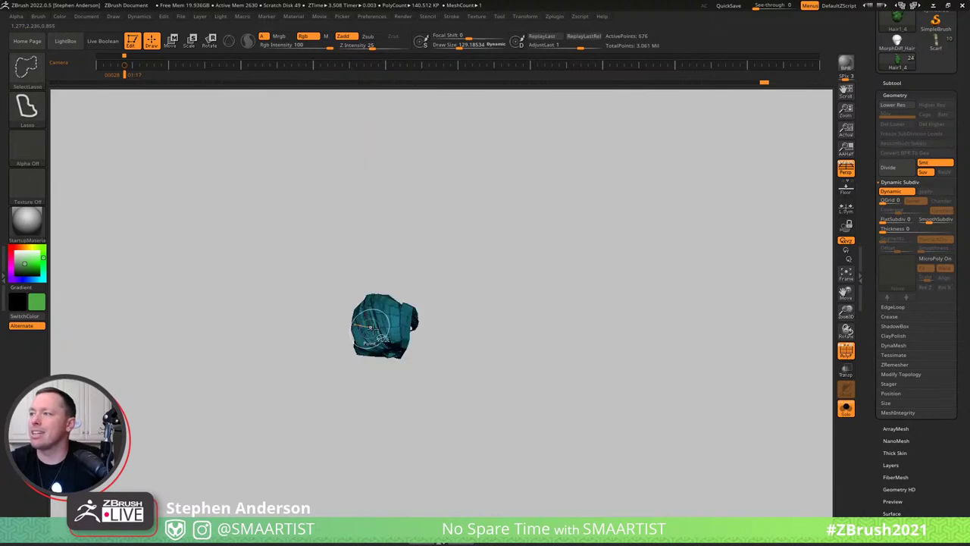
left_click_drag(932, 502, 930, 447)
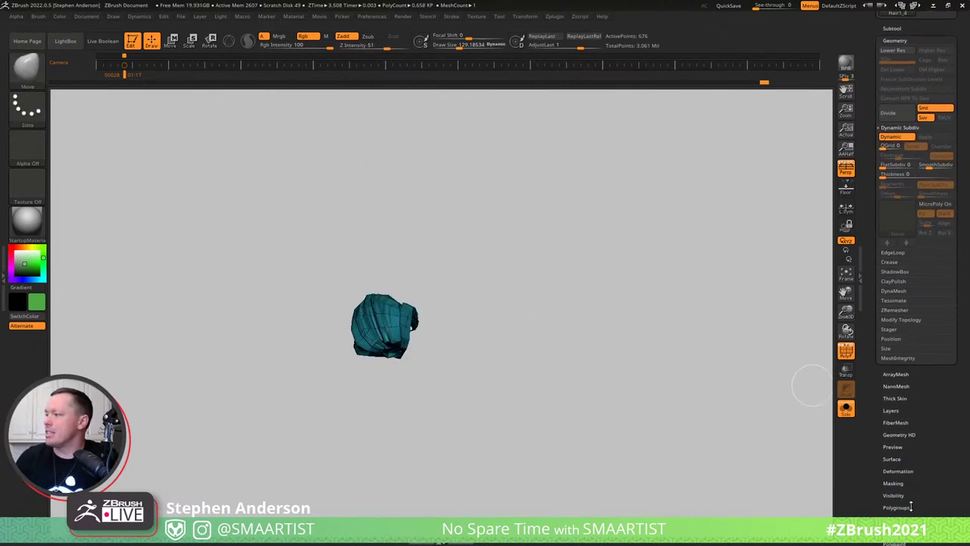
left_click(901, 506)
left_click(894, 197)
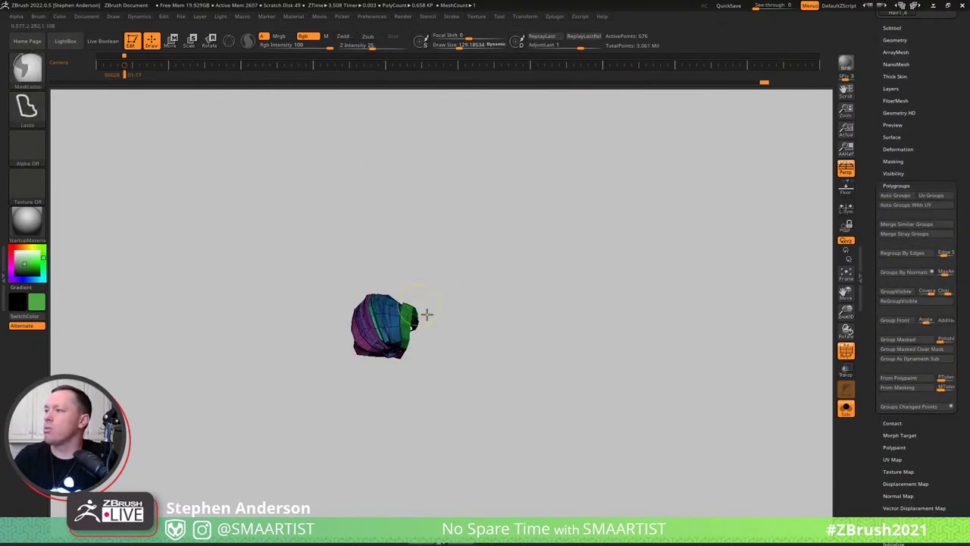
Unweld the polygroup borders of the isolated strand pieces using the Modify Topology options.
right_click_drag(426, 314, 504, 366, "ctrl")
right_click_drag(450, 333, 485, 353)
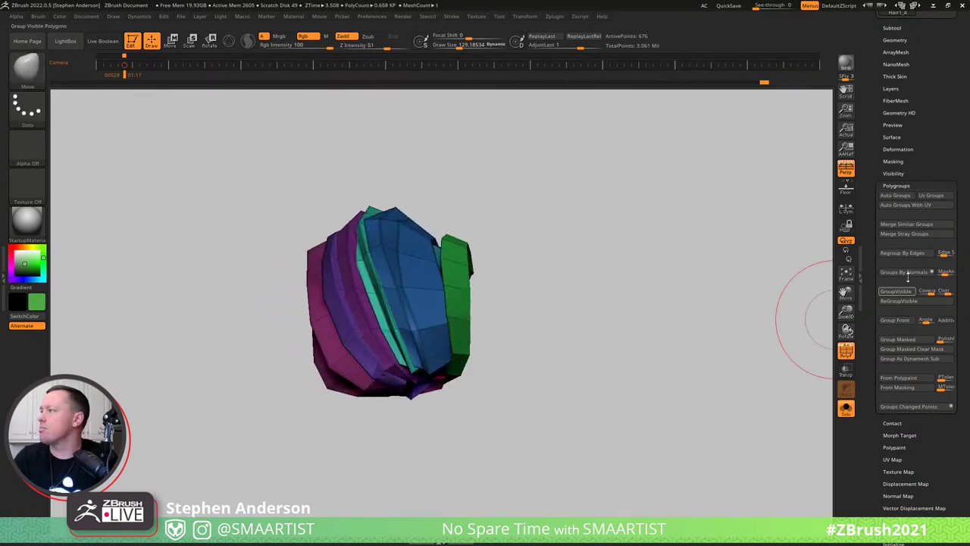
scroll(909, 227, "up", 3)
left_click(897, 102)
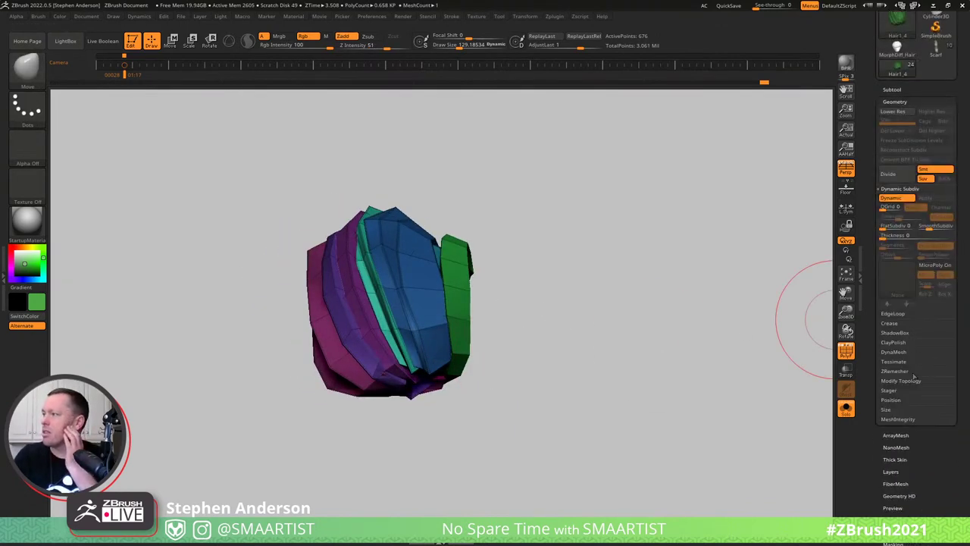
left_click(907, 381)
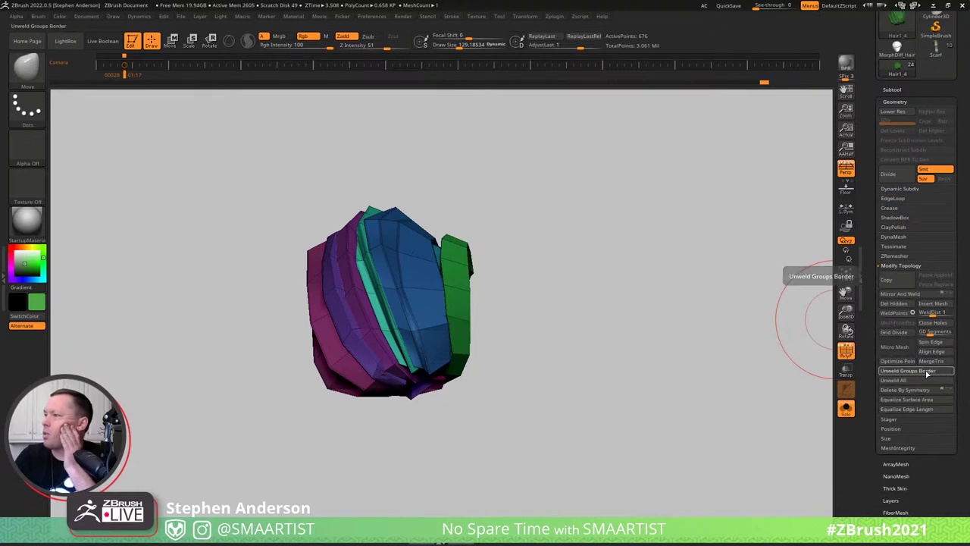
left_click(929, 372)
Hide the inner overlapping pieces of the small wrapped strand one by one and delete the hidden geometry.
mouse_move(395, 340)
right_mouse_down()
mouse_move(429, 334)
mouse_move(387, 329)
mouse_move(443, 347)
right_mouse_up()
left_click(413, 329, "ctrl+shift")
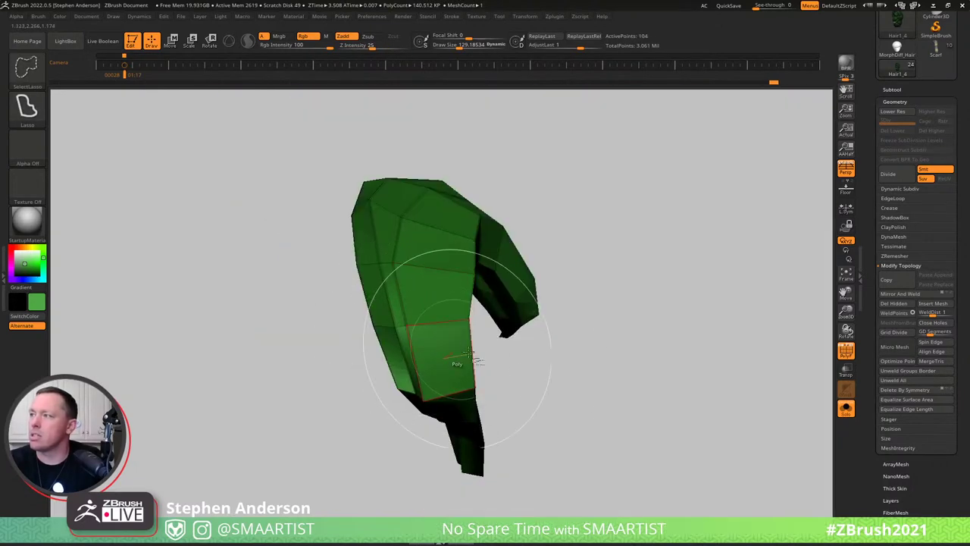
left_click_drag(530, 372, 574, 422, "ctrl+shift")
left_click(477, 377, "ctrl+shift")
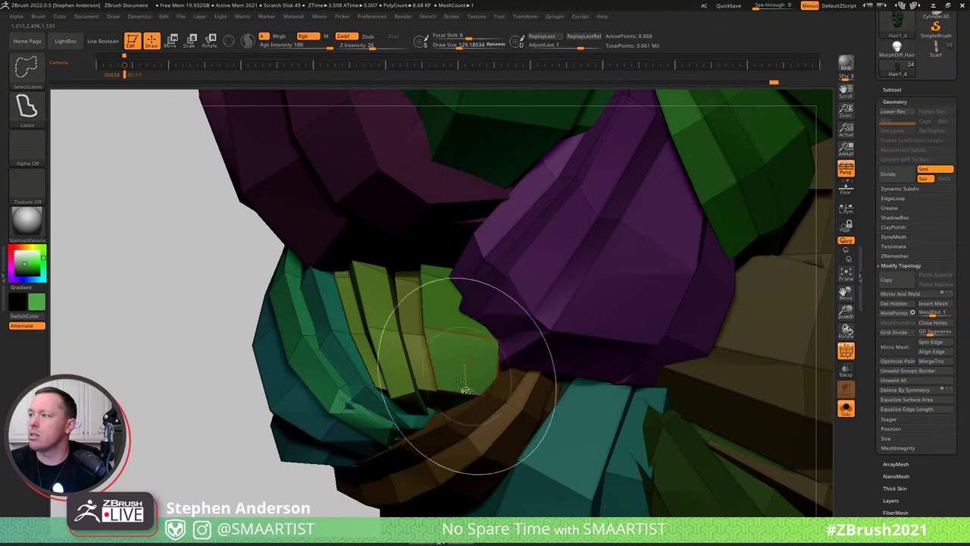
left_click(441, 389, "ctrl+shift")
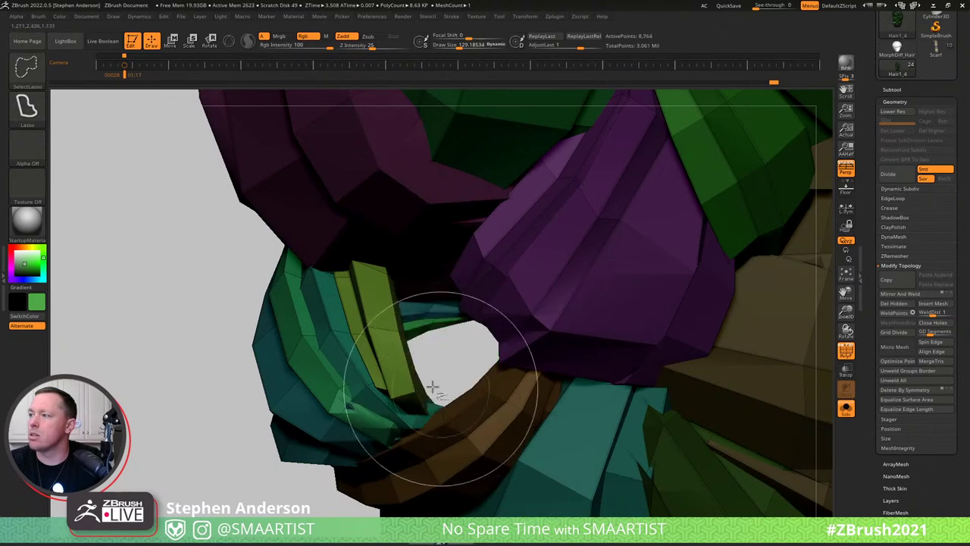
left_click(402, 391, "ctrl+alt+shift")
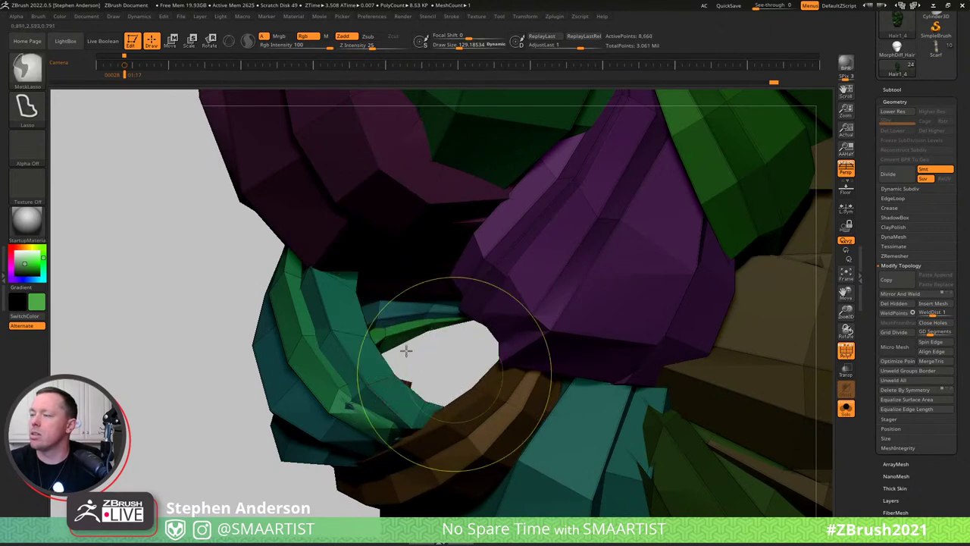
key("f")
left_click(895, 312)
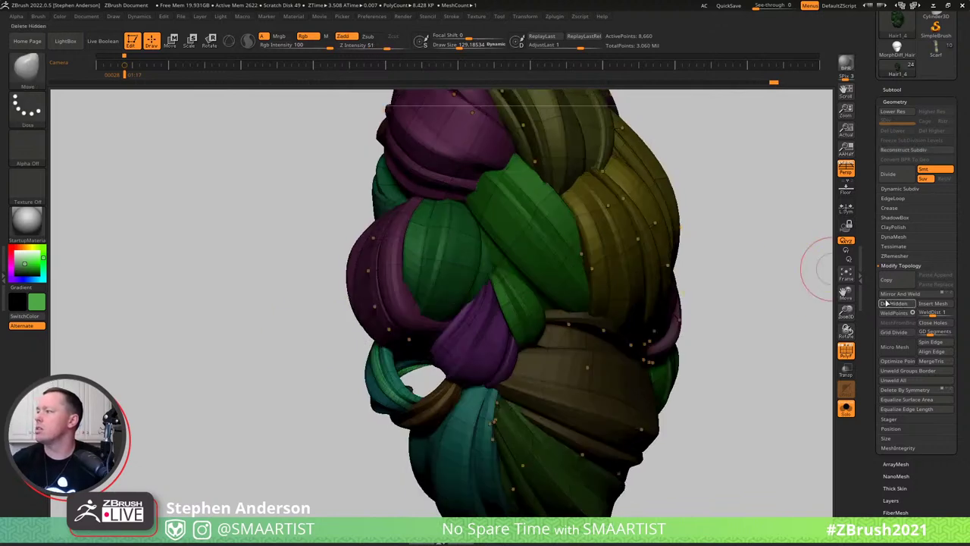
Mask the remaining pieces of the small wrapped strand and assign them a single polygroup.
left_click(324, 422, "ctrl")
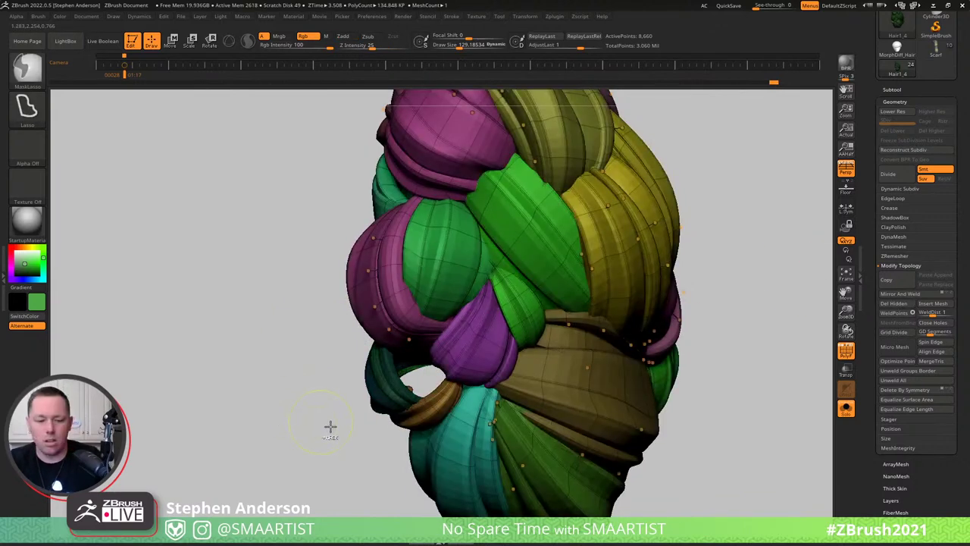
left_click_drag(348, 426, 404, 377, "ctrl")
key("w")
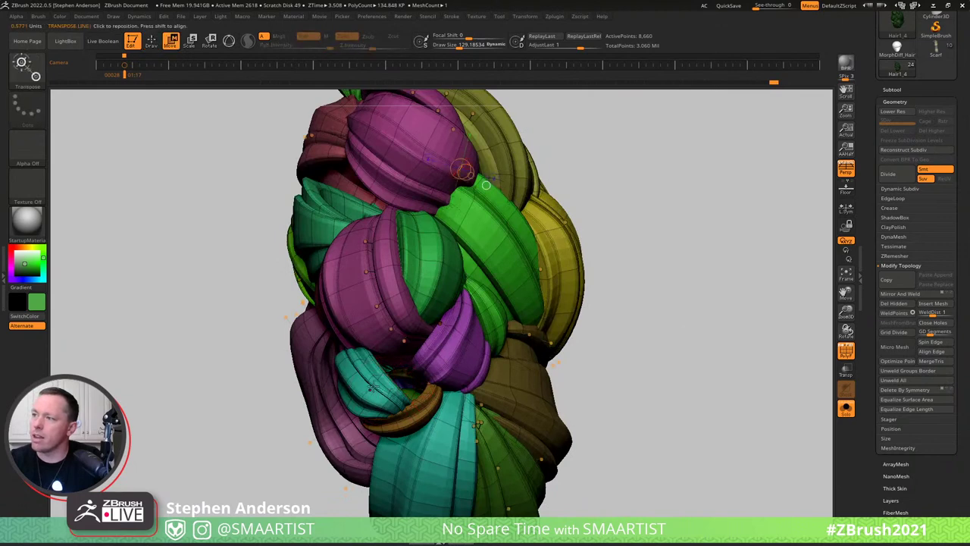
Mask everything except the small turquoise strand and reshape it with the Move brush toward the gap beside the purple strand.
left_click(371, 384, "ctrl")
key("b")
key("m")
key("v")
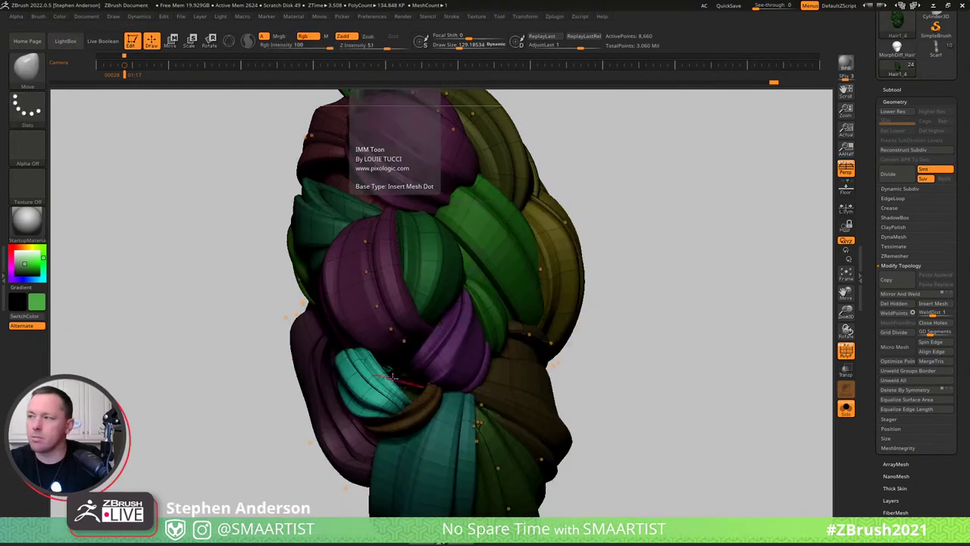
mouse_move(435, 383)
right_mouse_down()
mouse_move(387, 374)
mouse_move(396, 373)
right_mouse_up()
left_click_drag(255, 354, 310, 332)
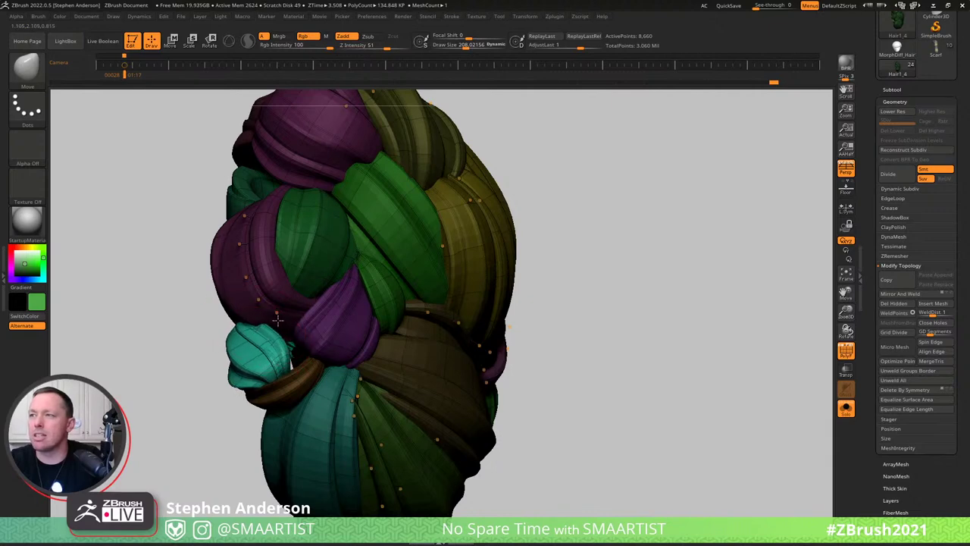
mouse_move(283, 341)
right_mouse_down()
mouse_move(337, 343)
mouse_move(306, 352)
mouse_move(349, 361)
right_mouse_up()
Reposition the small turquoise strand between the neighbouring strands with the transpose line and refine its shape with the Move brush.
left_click(306, 357, "ctrl")
key("w")
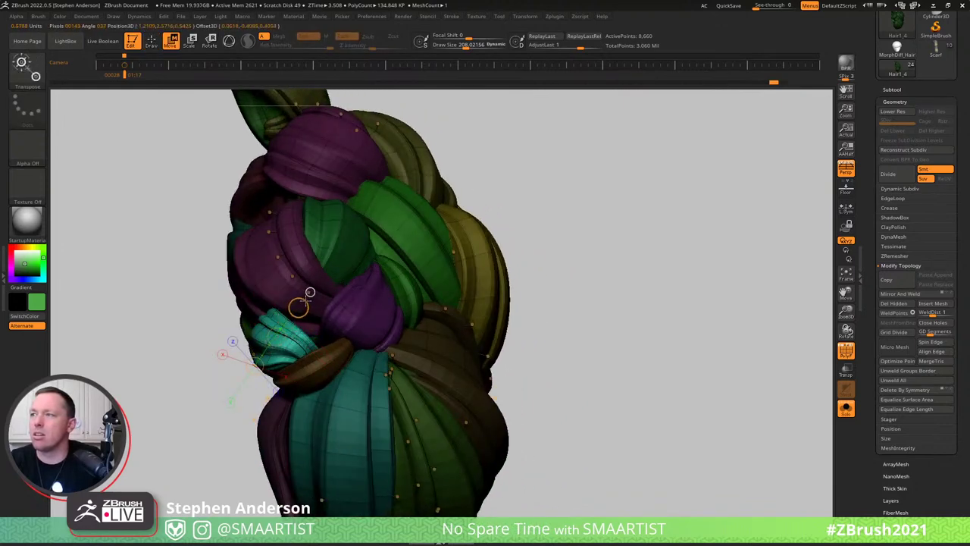
left_click_drag(302, 303, 346, 301)
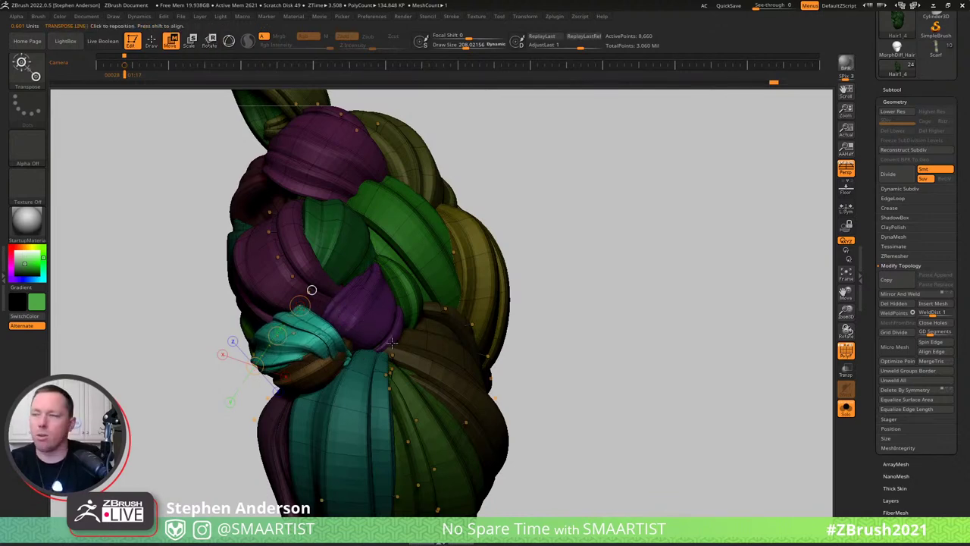
right_click_drag(392, 342, 341, 304)
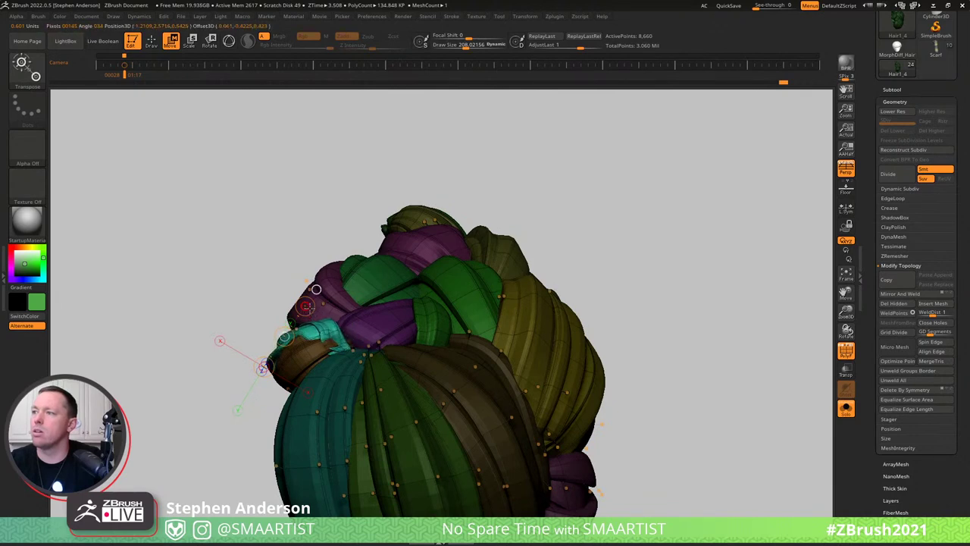
key("b")
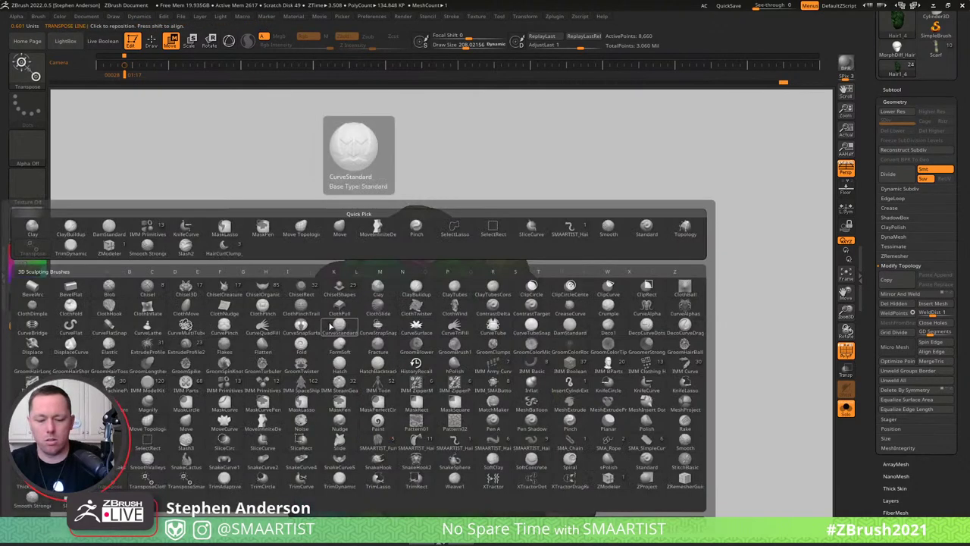
key("m")
key("v")
mouse_move(329, 324)
right_mouse_down()
mouse_move(345, 356)
mouse_move(295, 383)
mouse_move(338, 312)
mouse_move(303, 293)
mouse_move(315, 310)
mouse_move(301, 301)
mouse_move(254, 334)
mouse_move(273, 278)
mouse_move(216, 275)
mouse_move(261, 271)
right_mouse_up()
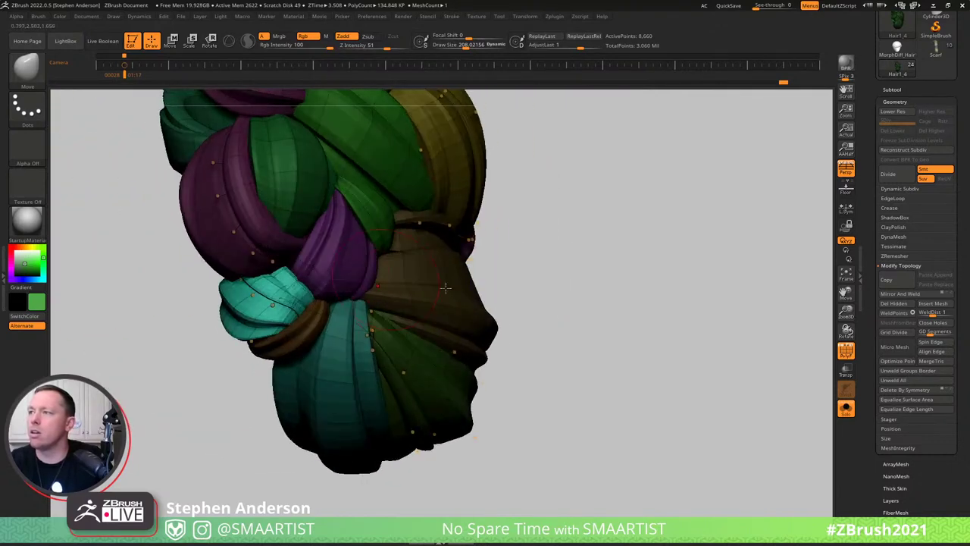
Clear the mask and show the full character without polygroup colours to check the hair mass from several sides.
key("shift+f")
left_click_drag(608, 236, 669, 336, "ctrl")
mouse_move(545, 341)
right_mouse_down("ctrl")
mouse_move(509, 263)
mouse_move(417, 253)
right_mouse_up("ctrl")
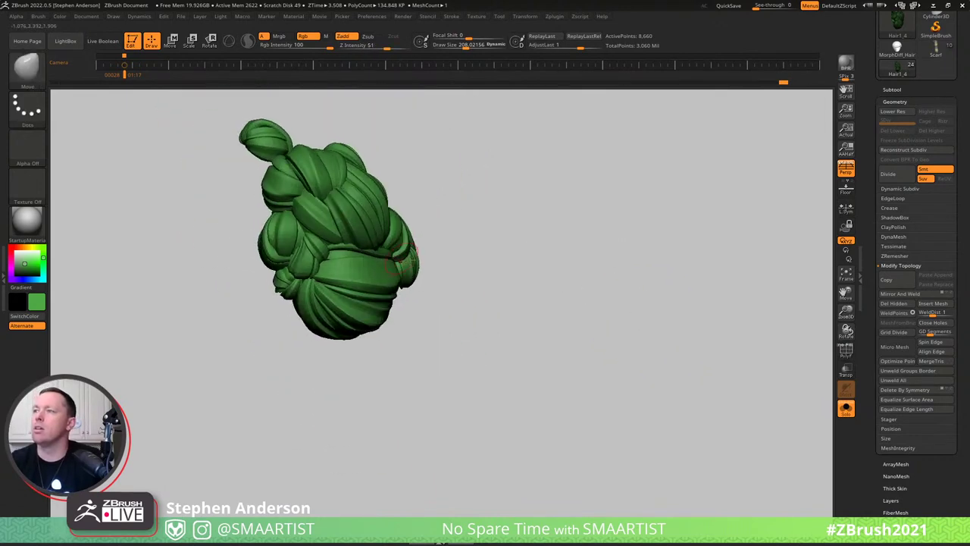
mouse_move(492, 231)
right_mouse_down()
mouse_move(477, 232)
mouse_move(491, 243)
right_mouse_up()
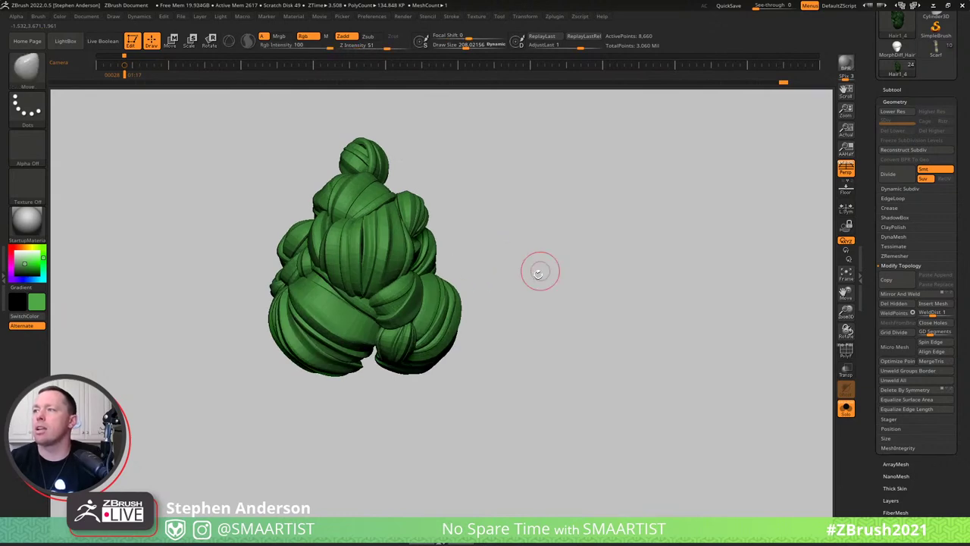
mouse_move(368, 236)
right_mouse_down("ctrl")
mouse_move(376, 284)
mouse_move(348, 267)
mouse_move(406, 309)
mouse_move(372, 290)
right_mouse_up("ctrl")
right_click_drag(321, 352, 396, 322, "alt")
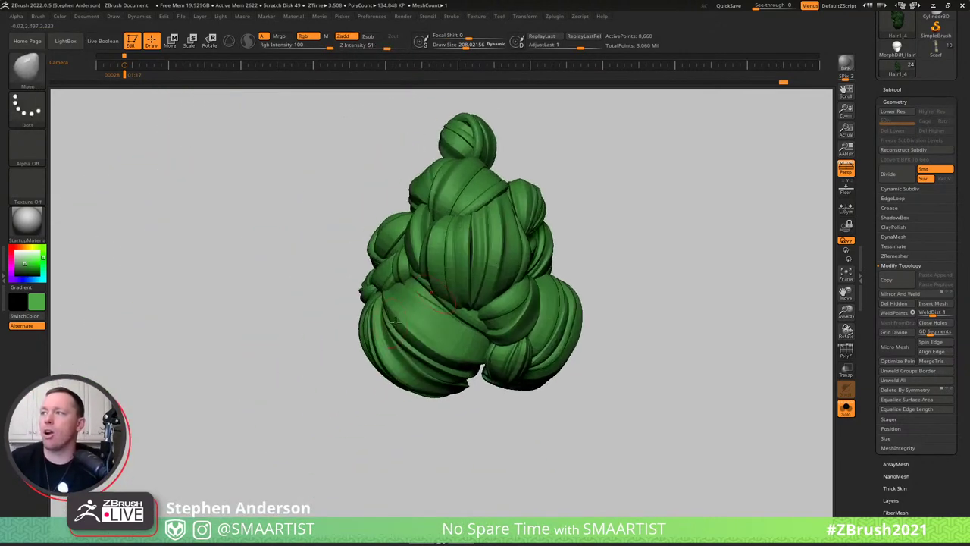
right_click_drag(438, 354, 374, 309)
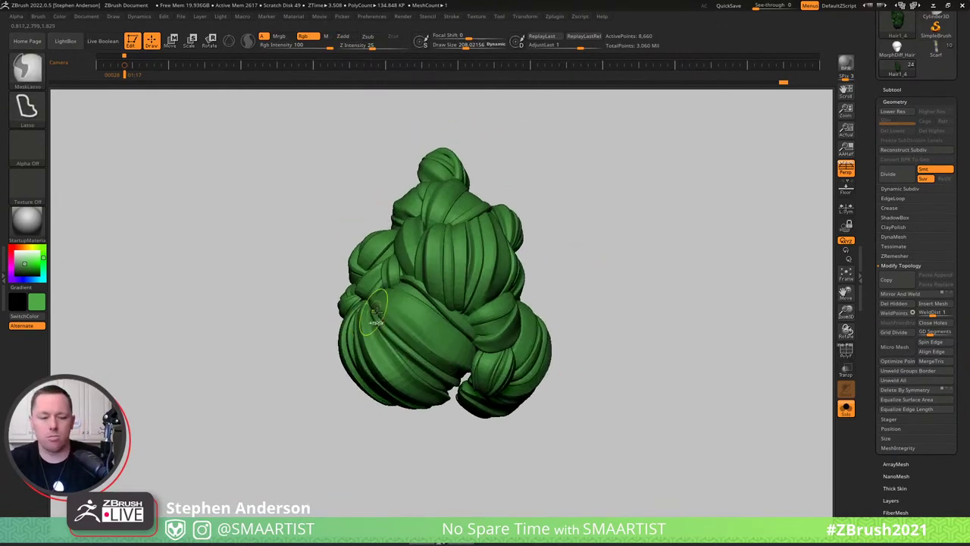
key("ctrl+q")
mouse_move(539, 270)
right_mouse_down()
mouse_move(489, 271)
mouse_move(540, 273)
right_mouse_up()
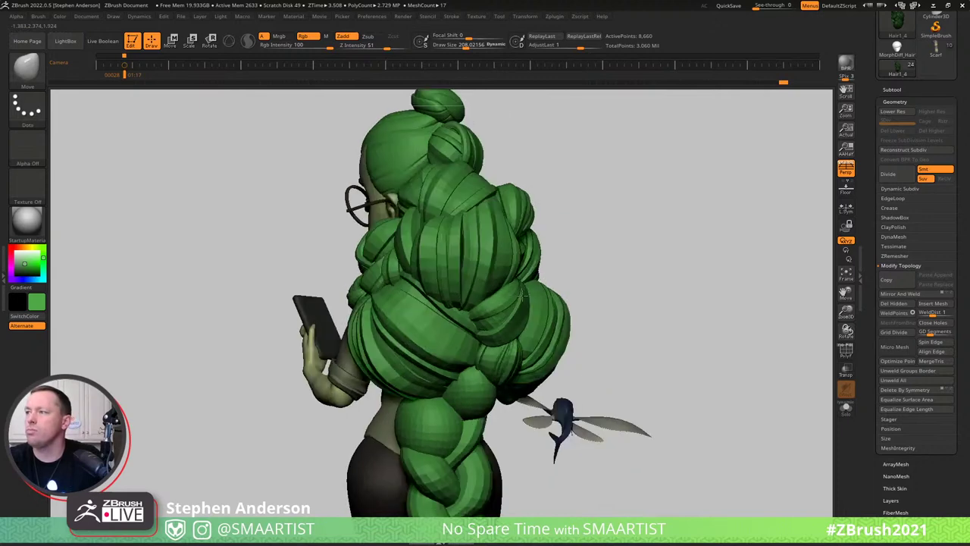
Show the polygroup colours, mask all but the magenta strand at the lower back, and place a duplicate at the top of the braid.
right_click_drag(456, 396, 491, 266, "alt")
key("shift+f")
key("w")
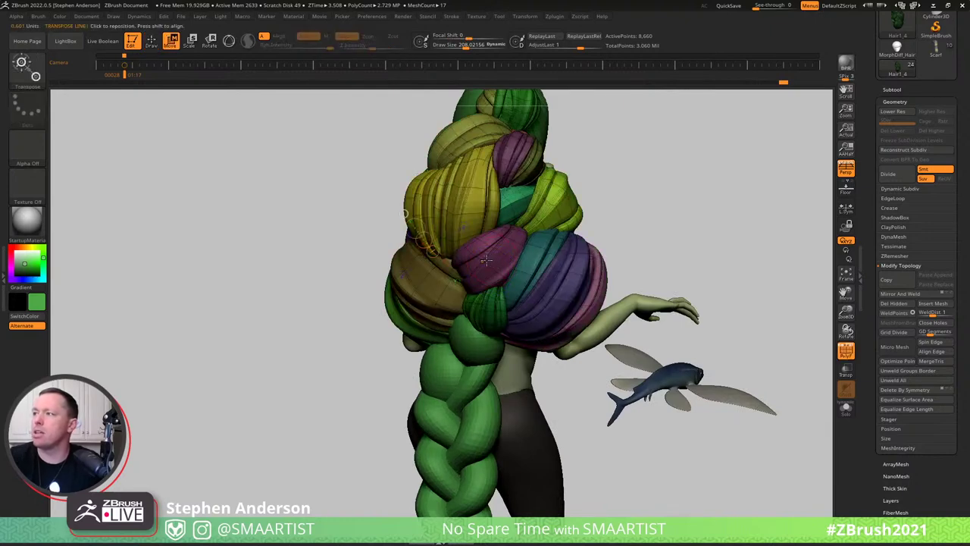
left_click_drag(491, 266, 515, 291, "ctrl")
key("y")
right_click_drag(504, 262, 533, 241)
left_click_drag(532, 235, 450, 332, "ctrl")
left_click(460, 292)
left_click(459, 290)
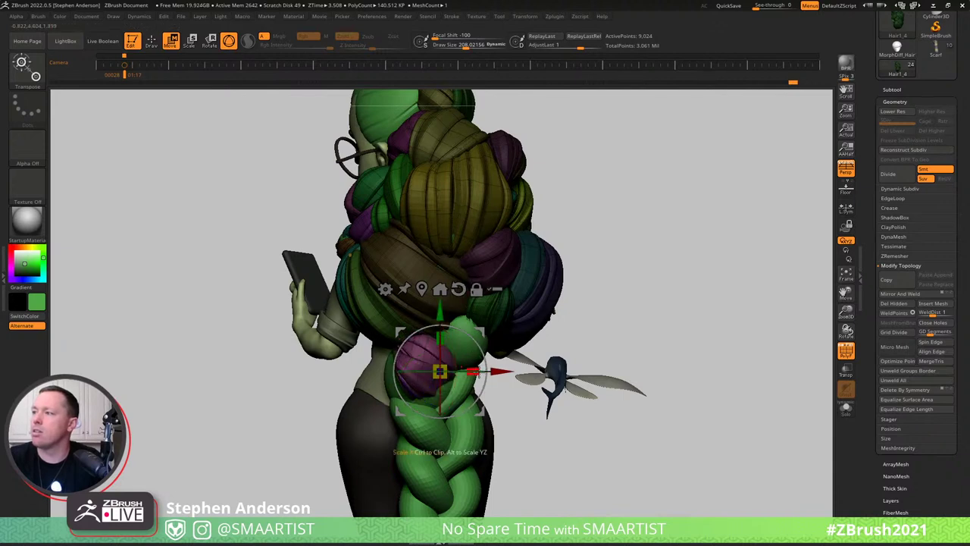
Scale and rotate the duplicated magenta strand around the top of the braid and fit its shape with the Move brush.
left_click_drag(452, 371, 472, 372)
left_click_drag(486, 327, 465, 330)
left_click_drag(409, 372, 407, 333)
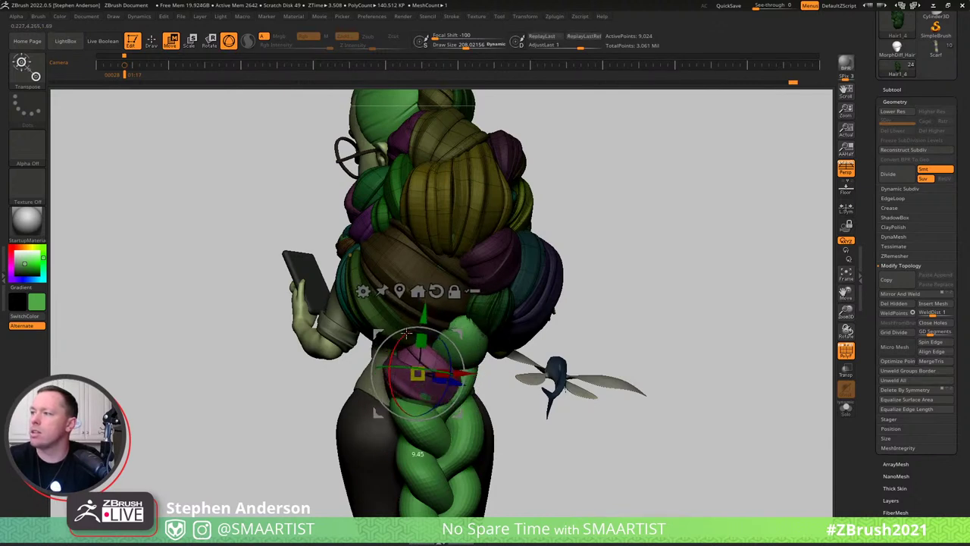
key("q")
left_click_drag(444, 360, 451, 360)
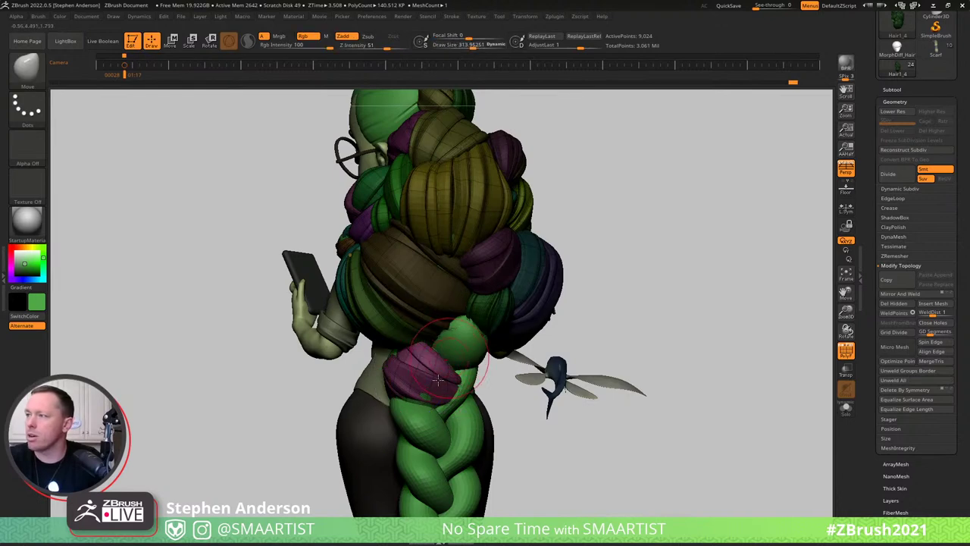
mouse_move(438, 365)
right_mouse_down()
mouse_move(496, 372)
mouse_move(379, 382)
mouse_move(430, 388)
mouse_move(425, 400)
mouse_move(457, 409)
mouse_move(384, 377)
mouse_move(379, 351)
mouse_move(413, 347)
right_mouse_up()
left_click_drag(429, 340, 443, 368)
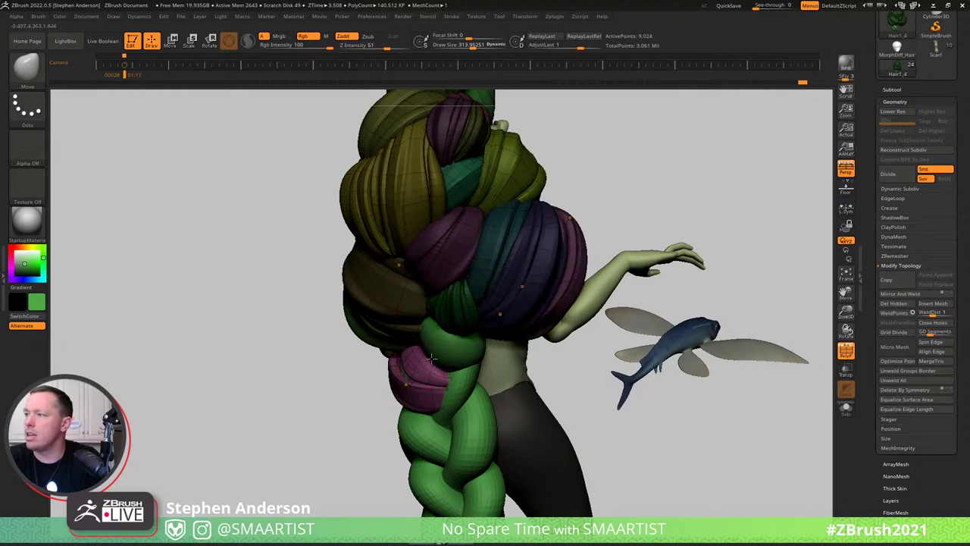
right_click_drag(431, 358, 368, 382)
key("s")
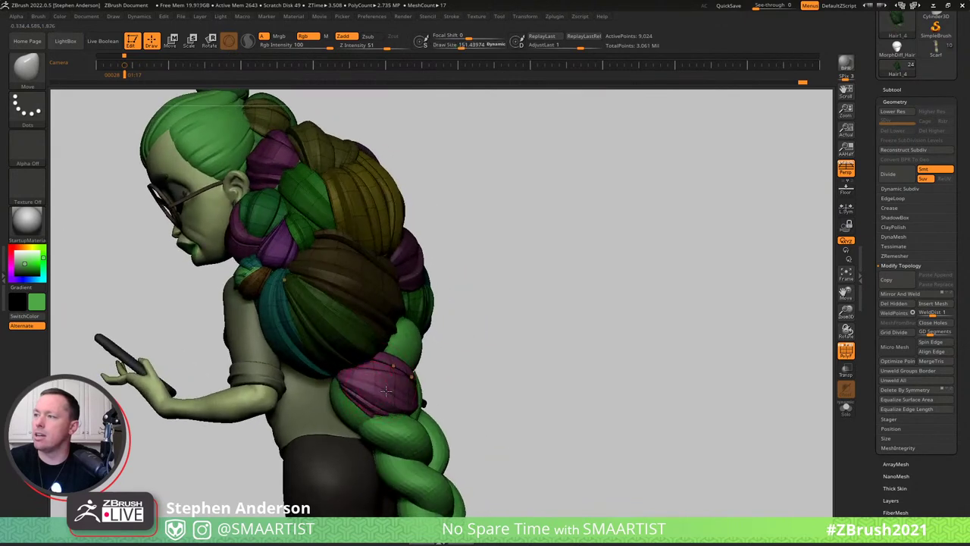
Clear the mask and turn off the polygroup colours to check the duplicated strand on the braid from the side and back.
key("shift+f")
mouse_move(578, 421)
right_mouse_down("ctrl")
mouse_move(493, 381)
mouse_move(436, 398)
mouse_move(447, 393)
mouse_move(422, 421)
mouse_move(432, 416)
mouse_move(411, 415)
mouse_move(429, 407)
right_mouse_up("ctrl")
left_click_drag(605, 303, 647, 362, "ctrl")
right_click_drag(581, 332, 522, 321, "ctrl")
right_click_drag(383, 395, 400, 408)
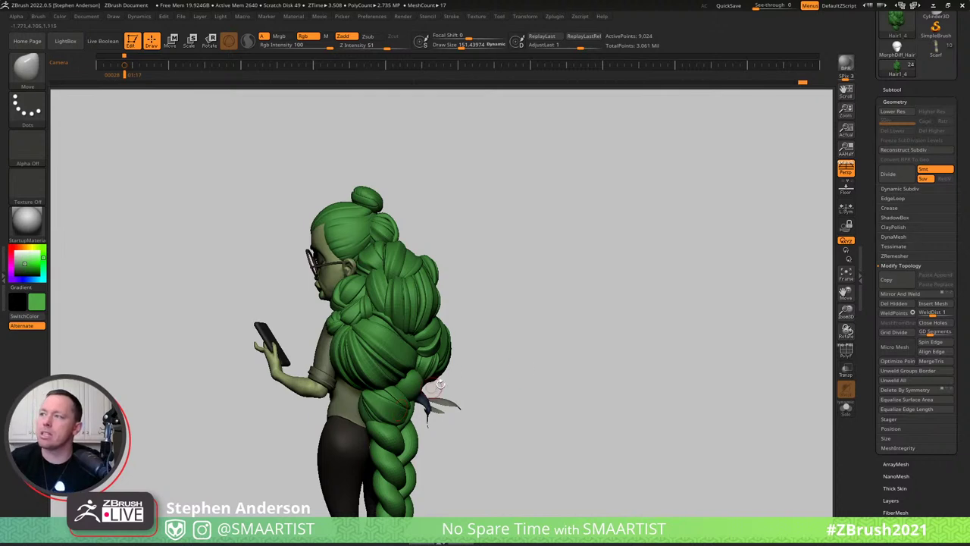
right_click_drag(439, 385, 377, 409)
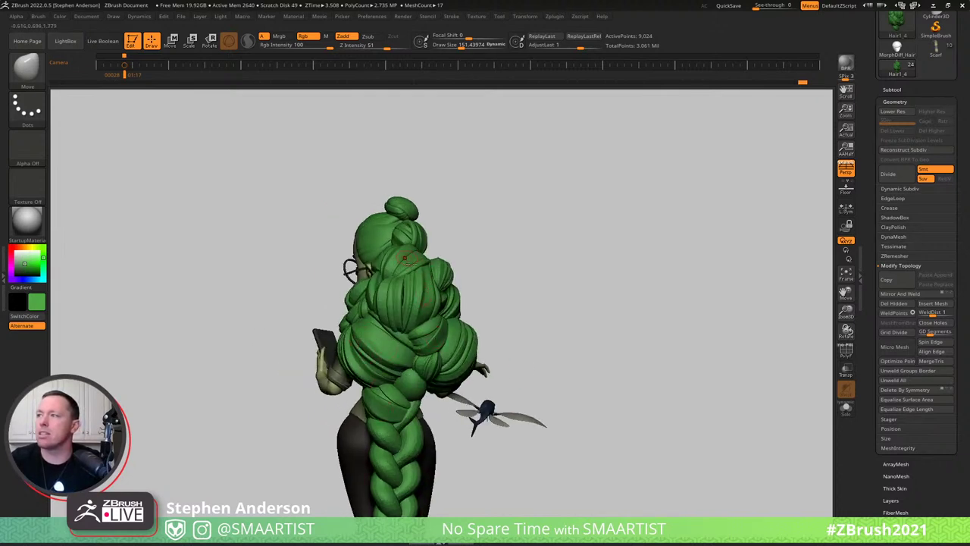
right_click_drag(415, 342, 383, 341)
Show the polygroup colours and isolate the green and olive strand groups beneath the top bun.
key("shift+f")
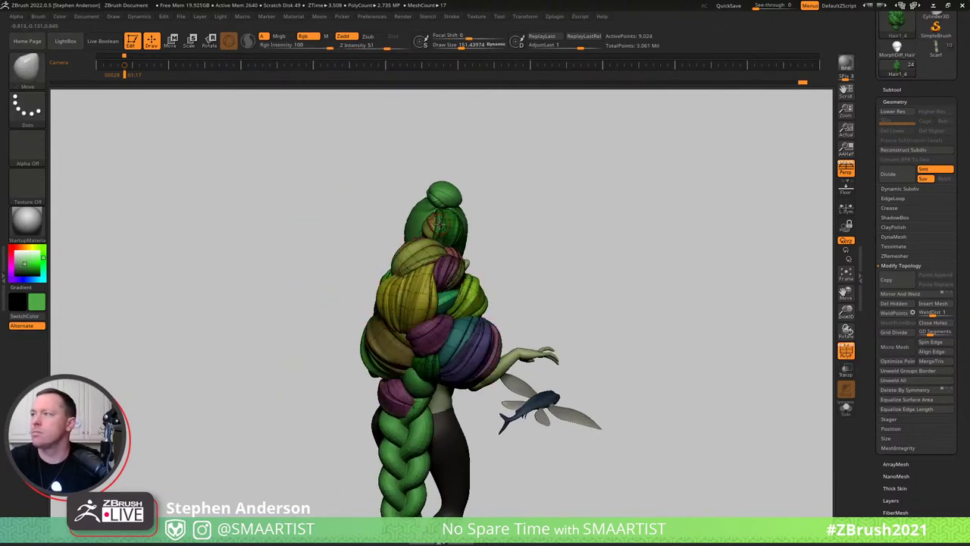
right_click_drag(435, 223, 458, 235, "ctrl")
left_click(455, 232, "ctrl+shift")
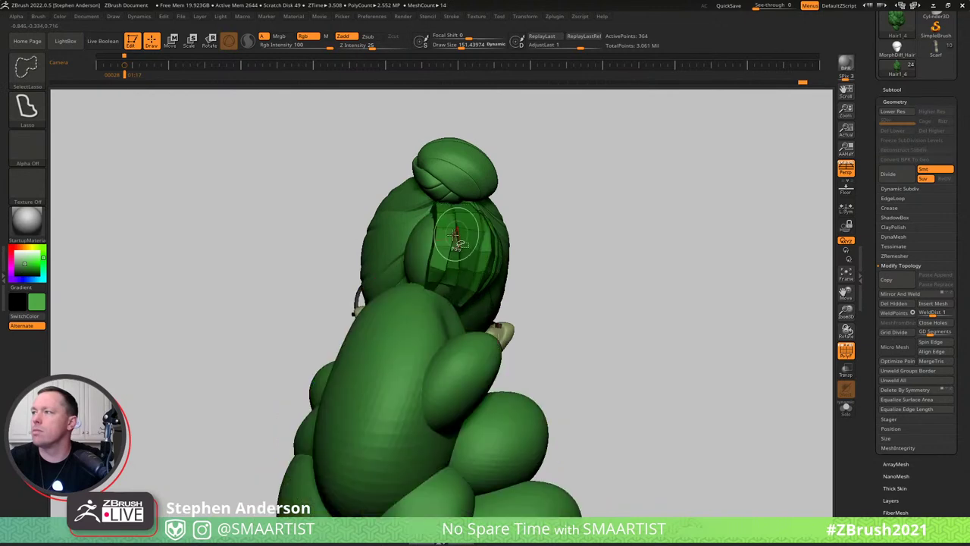
left_click(455, 231, "ctrl+shift")
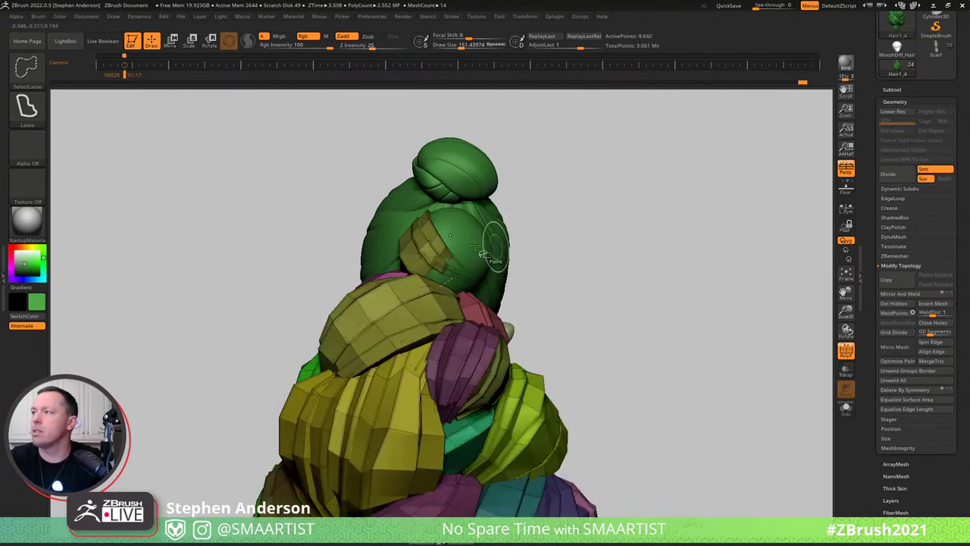
left_click(419, 227, "ctrl+alt+shift")
left_click(664, 309, "ctrl+shift")
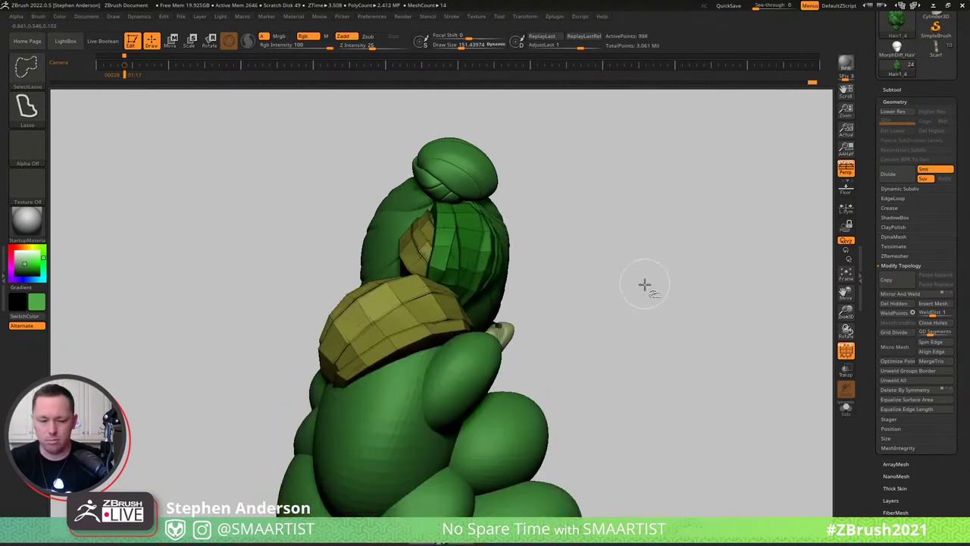
Solo the hair, limit the visible geometry to the small round clump beneath the top bun, and assign it a single polygroup.
key("ctrl+alt+s")
left_click_drag(560, 230, 577, 278)
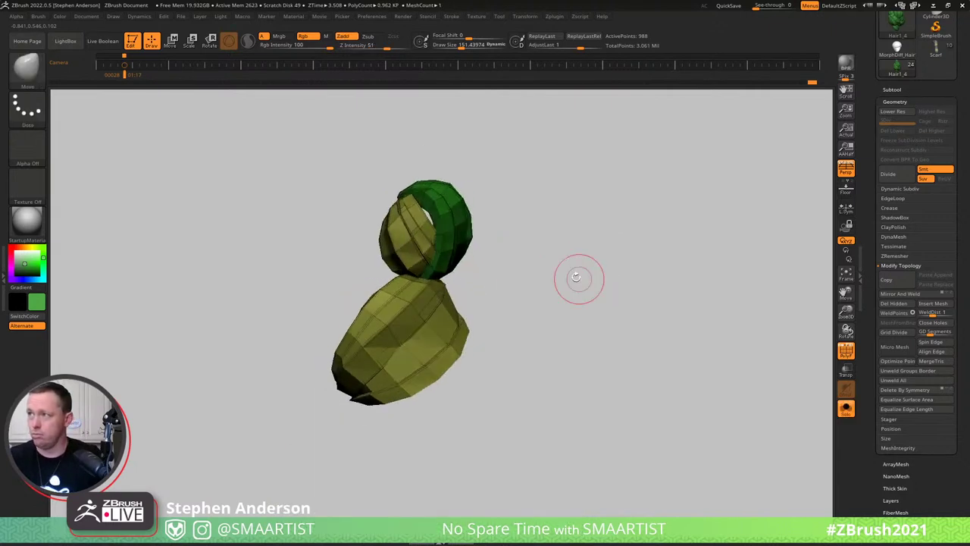
mouse_move(505, 186)
left_mouse_down("ctrl+shift")
mouse_move(296, 234)
mouse_move(527, 155)
left_mouse_up("ctrl+shift")
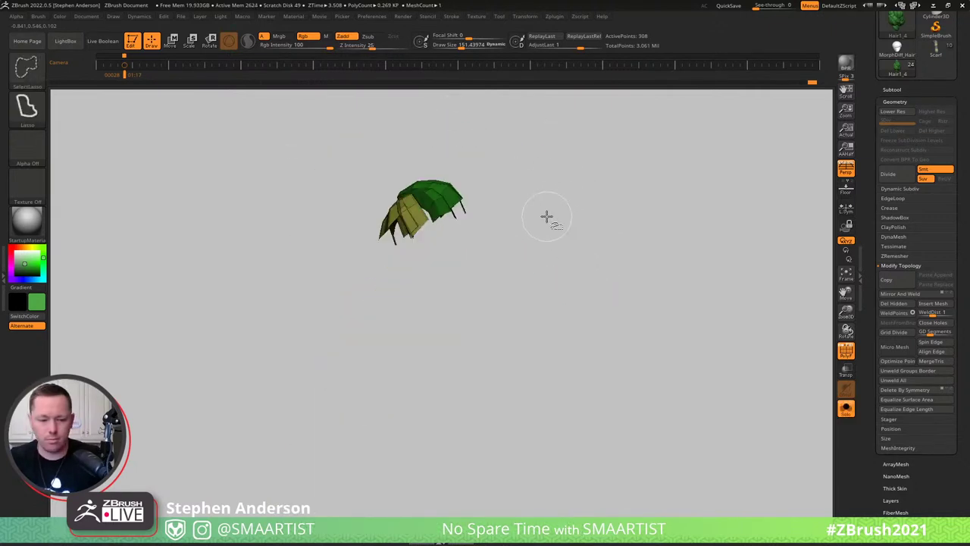
key("ctrl+shift+a")
key("ctrl+w")
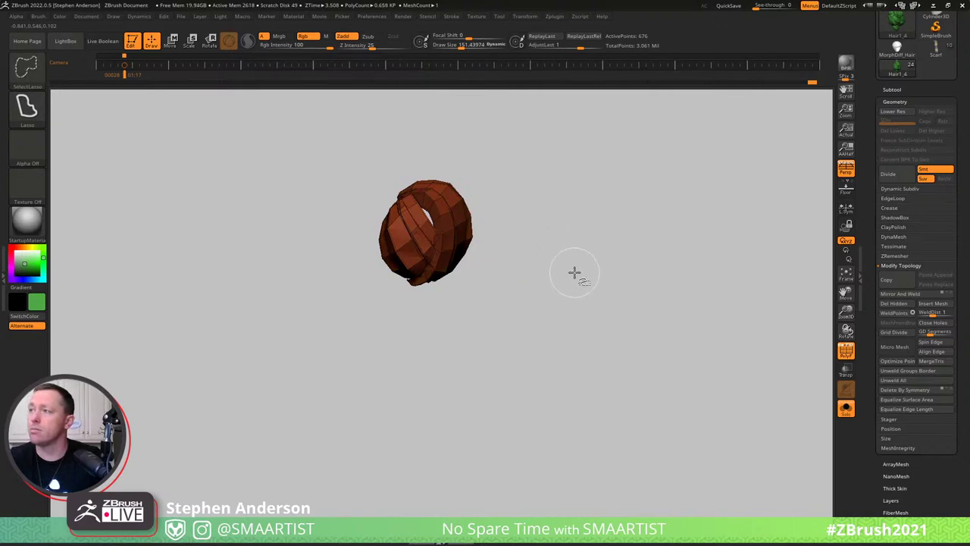
Show the whole hair mesh, mask all but the red round clump, and place a duplicate near the top of the braid.
left_click(584, 296, "ctrl+shift")
mouse_move(584, 296)
left_mouse_down("alt")
mouse_move(531, 240)
mouse_move(482, 235)
left_mouse_up("alt")
key("w")
left_click(438, 229, "ctrl")
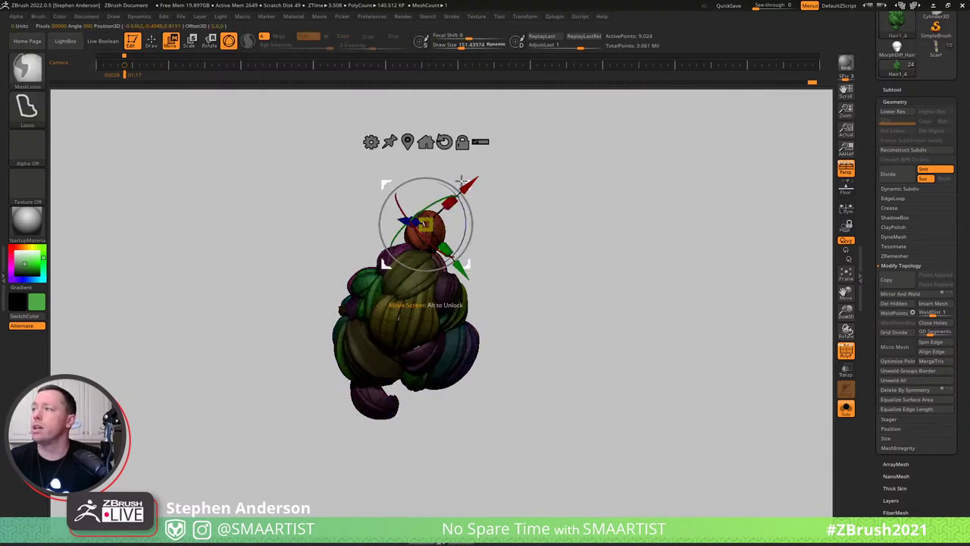
mouse_move(453, 274)
left_mouse_down()
mouse_move(456, 289)
mouse_move(497, 268)
mouse_move(476, 223)
mouse_move(467, 282)
left_mouse_up()
left_click_drag(447, 334, 443, 375)
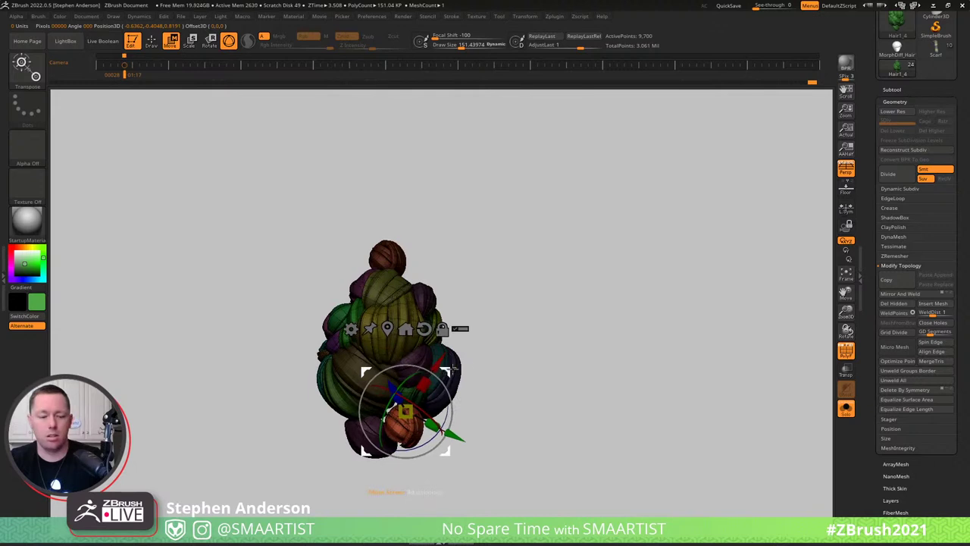
Bring back the rest of the character and fit the duplicated red clump into position against the top of the braid.
left_click(515, 376, "ctrl+shift")
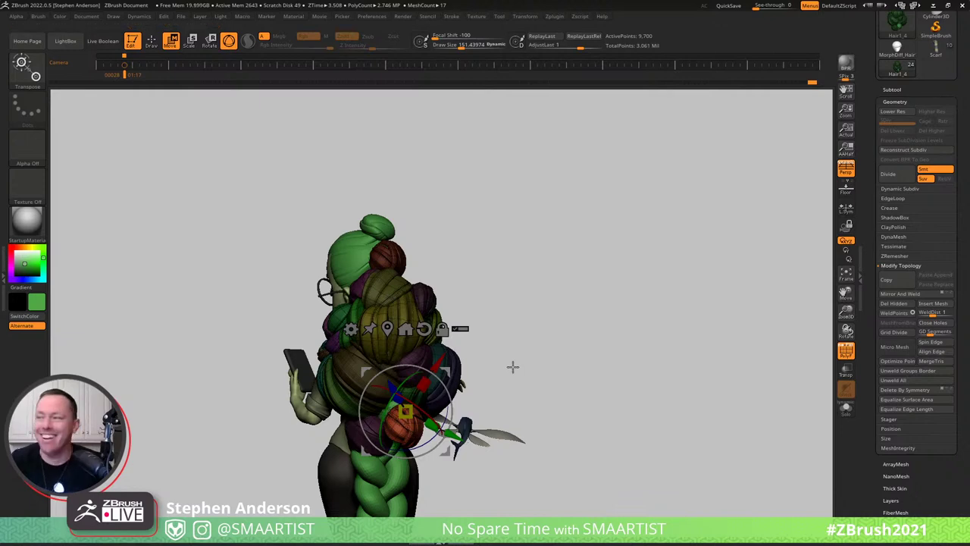
left_click_drag(520, 417, 453, 412)
mouse_move(356, 393)
left_mouse_down()
mouse_move(326, 377)
mouse_move(405, 398)
left_mouse_up()
key("q")
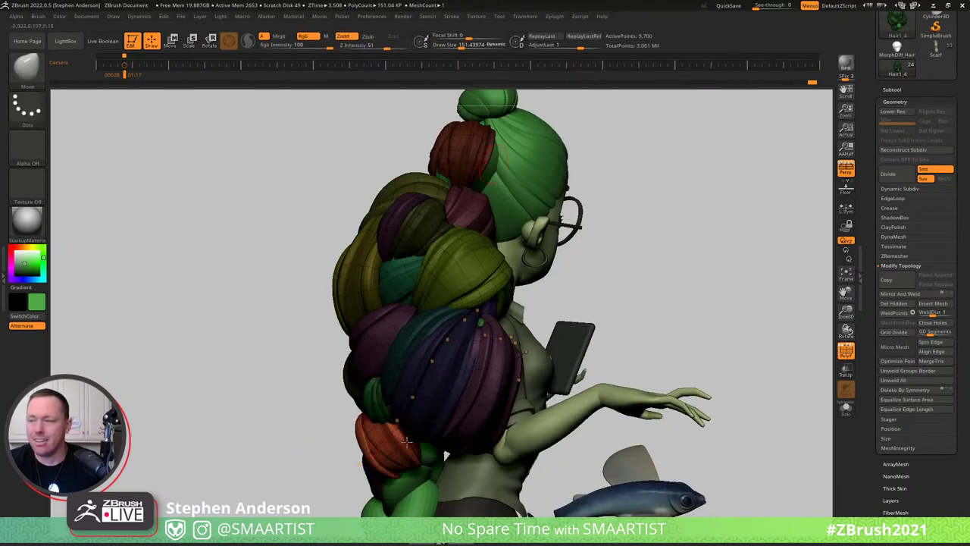
mouse_move(406, 439)
right_mouse_down()
mouse_move(444, 419)
mouse_move(485, 422)
right_mouse_up()
right_click_drag(351, 403, 359, 448)
key("e")
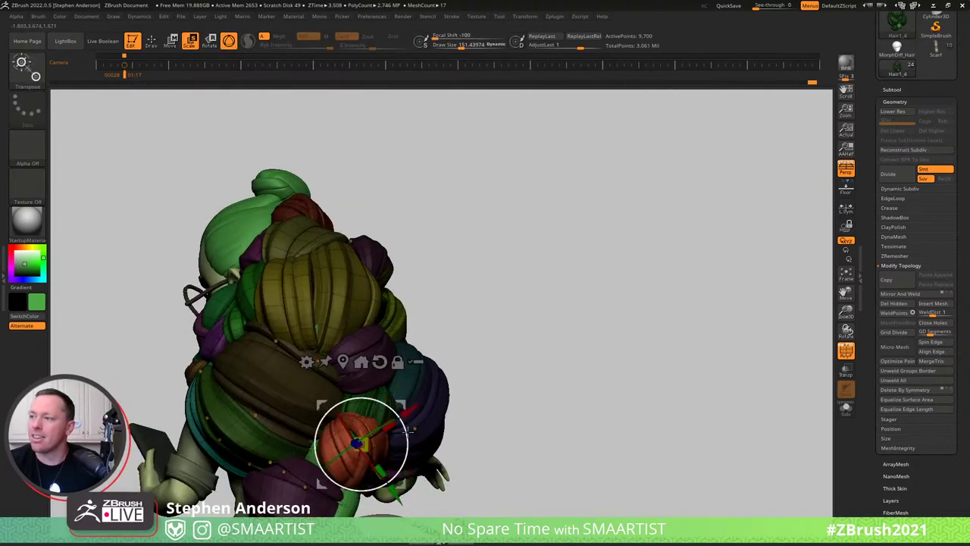
mouse_move(409, 430)
right_mouse_down()
mouse_move(374, 429)
mouse_move(367, 450)
right_mouse_up()
Enlarge the Move brush to a draw size of about 357 and reshape the duplicated red clump over the braid.
key("b")
key("m")
key("v")
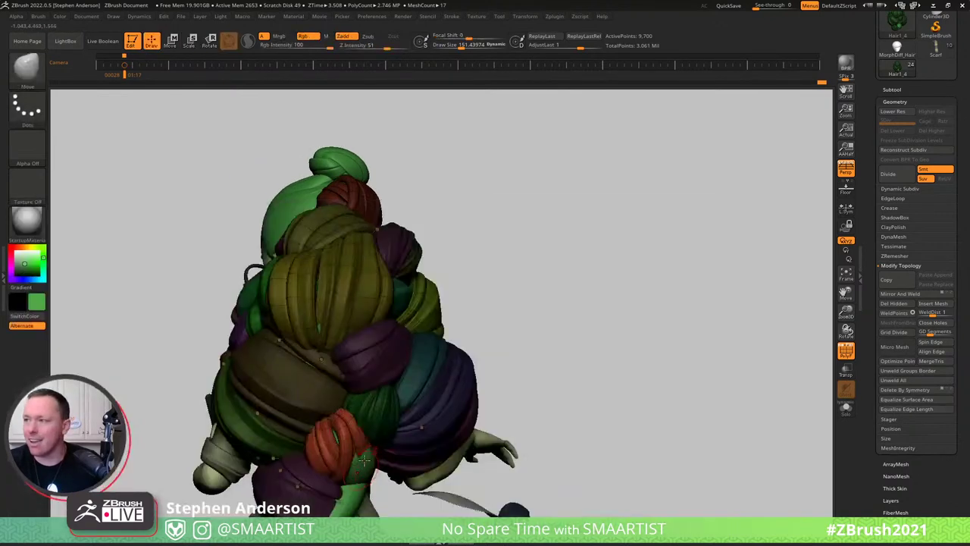
key("s")
left_click_drag(368, 466, 379, 477)
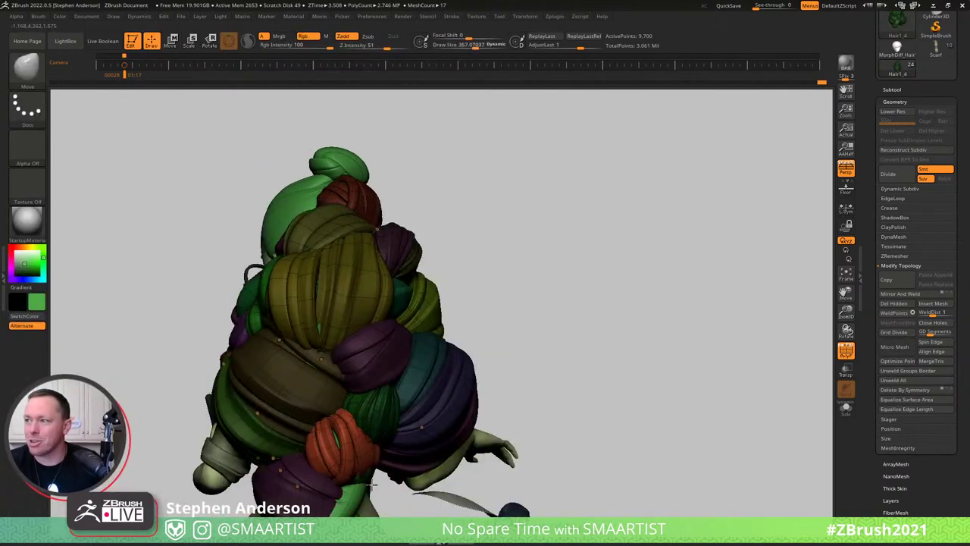
mouse_move(324, 441)
right_mouse_down()
mouse_move(279, 422)
mouse_move(327, 456)
mouse_move(327, 473)
mouse_move(349, 427)
right_mouse_up()
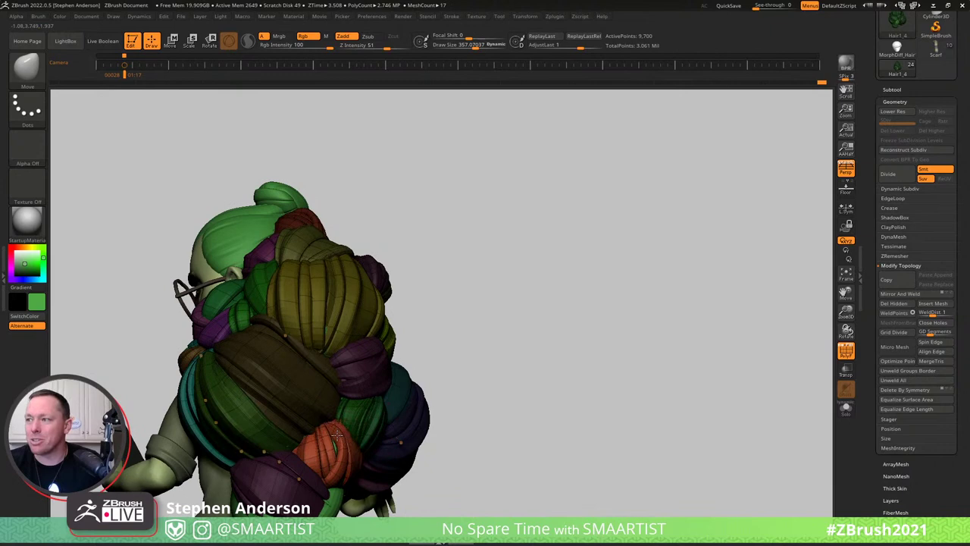
Reduce the Move brush's draw size to about 281, refine the red clump over the braid's top, and clear the mask.
left_click_drag(337, 435, 340, 438)
right_click_drag(359, 438, 338, 444)
key("s")
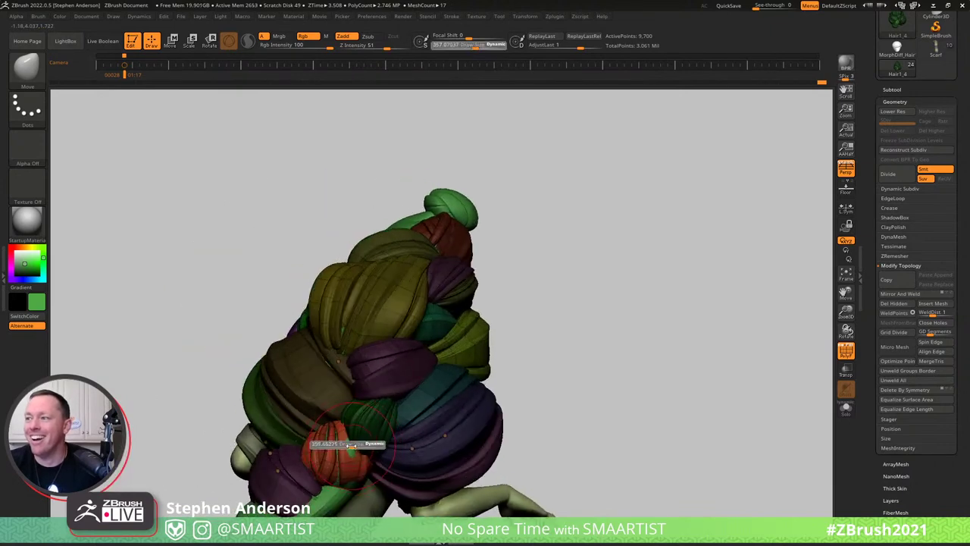
left_click_drag(351, 446, 352, 467)
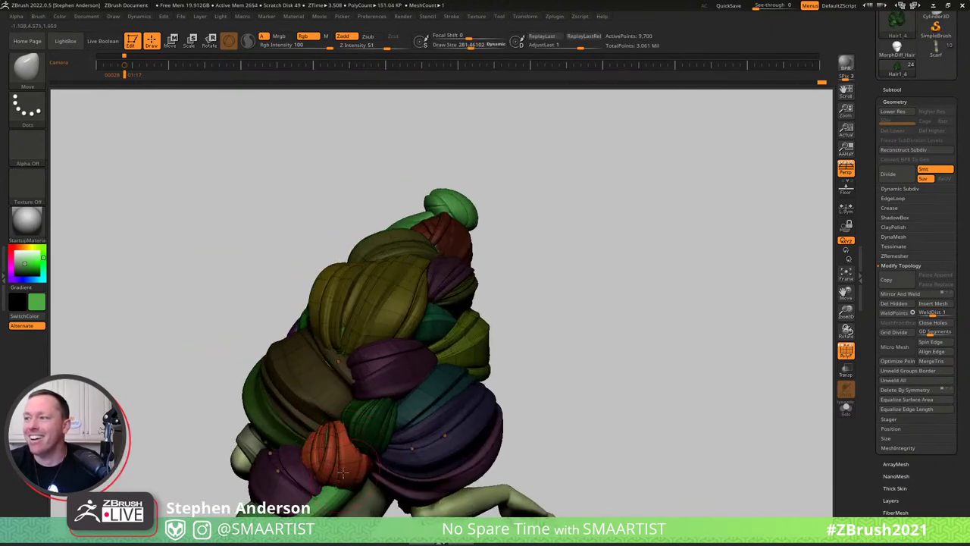
right_click_drag(351, 489, 332, 434)
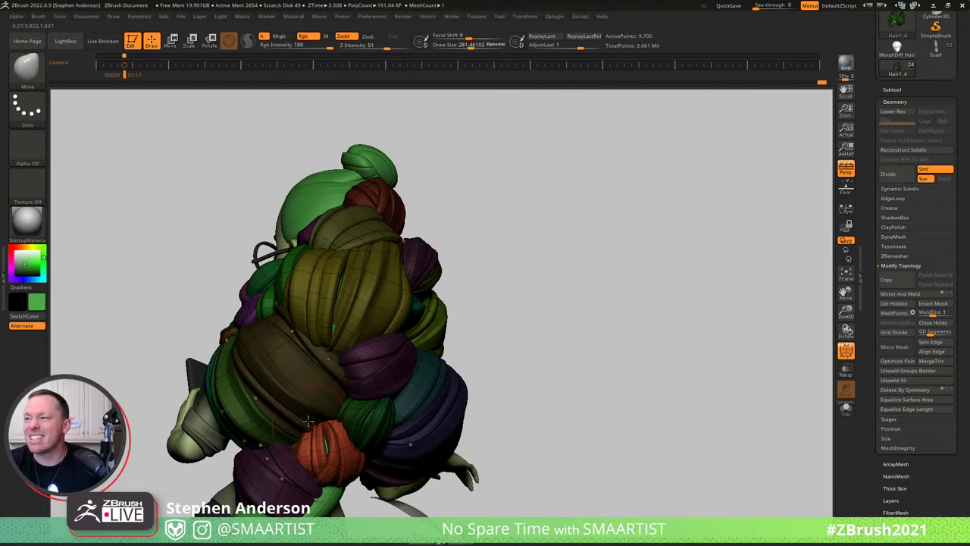
key("shift+f")
right_click_drag(371, 442, 493, 390, "ctrl")
left_click_drag(567, 342, 588, 402, "ctrl")
mouse_move(436, 451)
right_mouse_down()
mouse_move(456, 464)
mouse_move(462, 500)
mouse_move(479, 413)
right_mouse_up()
right_click_drag(479, 413, 482, 485, "ctrl")
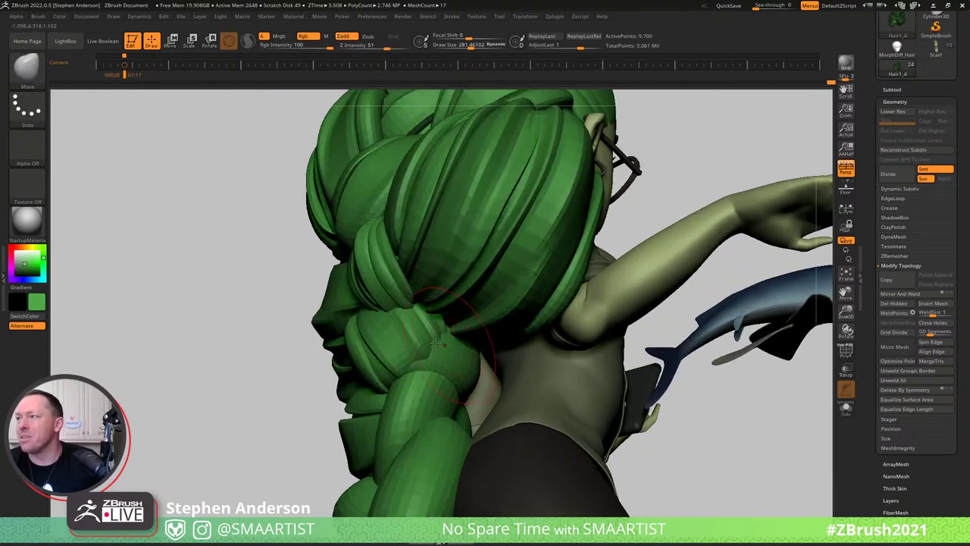
mouse_move(424, 364)
right_mouse_down()
mouse_move(485, 354)
mouse_move(459, 351)
mouse_move(405, 267)
mouse_move(342, 276)
right_mouse_up()
Mask all but the small green clump above the red one, solo the hair, and duplicate the unmasked clump.
key("shift+f")
key("w")
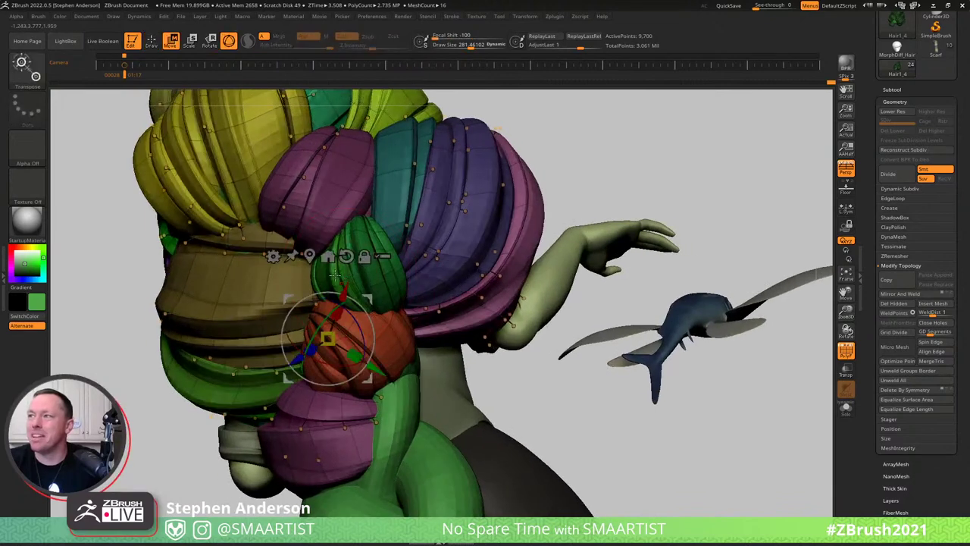
left_click(334, 275, "ctrl")
right_click_drag(396, 259, 557, 221)
key("alt+s")
left_click_drag(487, 228, 481, 258, "ctrl")
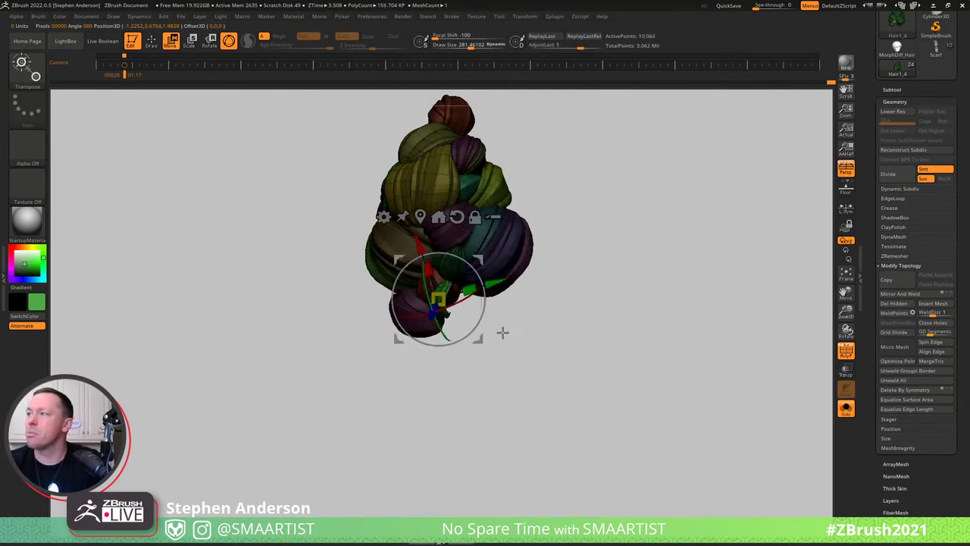
Bring back the full character and rotate and move the duplicated green clump into the gap between the red clump and her back.
right_click_drag(502, 331, 478, 318)
left_click_drag(477, 317, 436, 347)
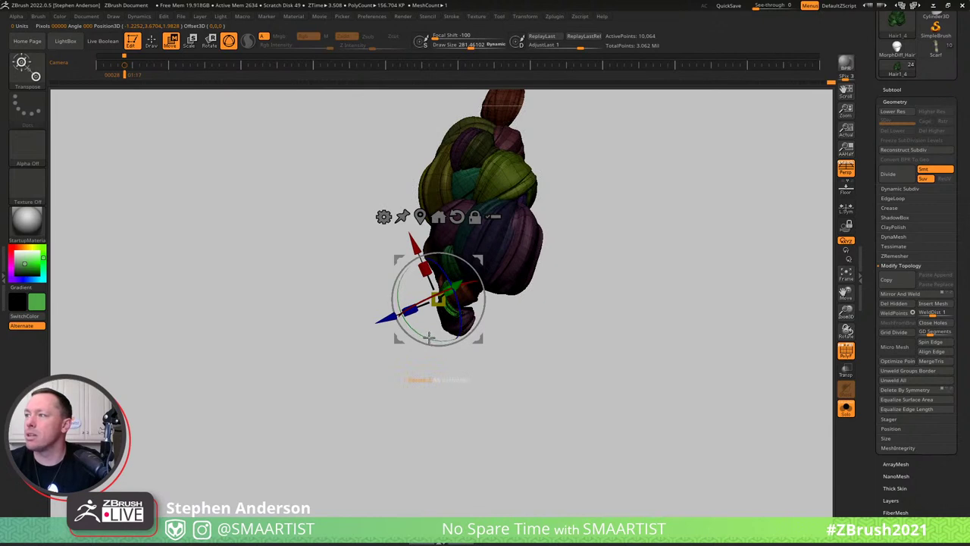
left_click_drag(469, 264, 452, 259)
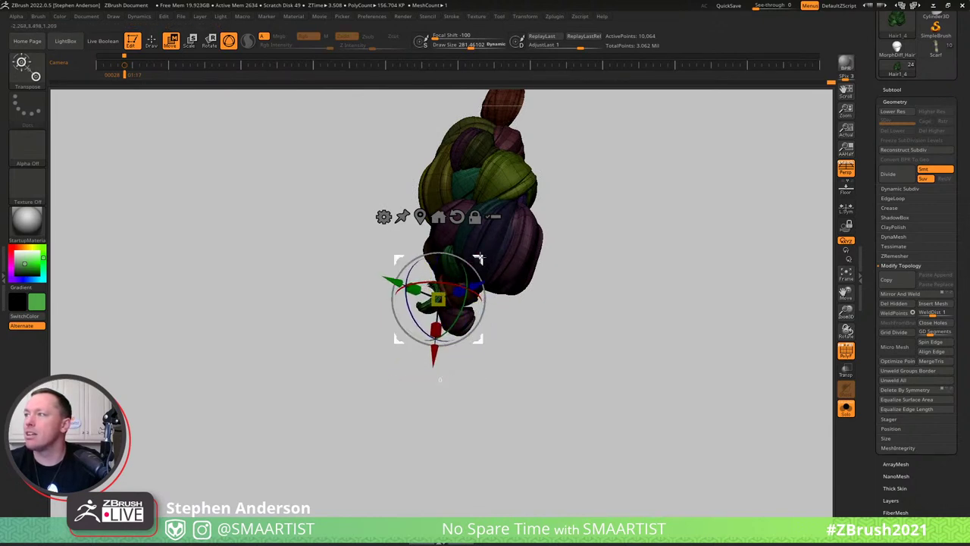
left_click_drag(479, 257, 520, 256)
key("ctrl+shift+s")
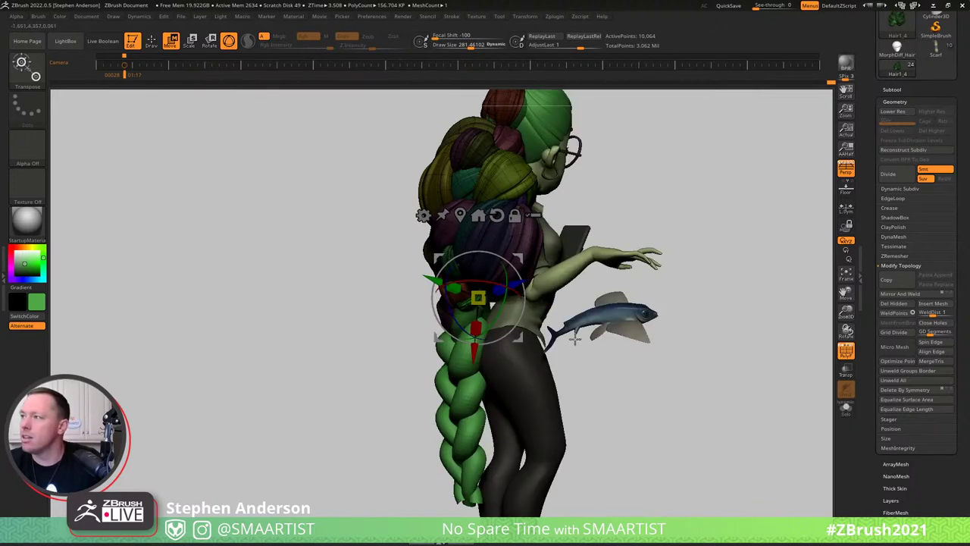
right_click_drag(575, 339, 481, 366)
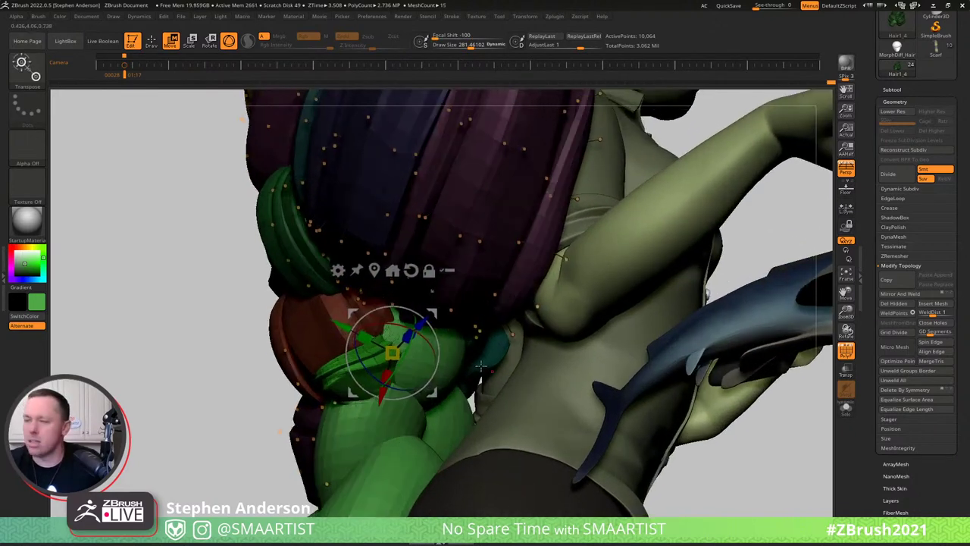
left_click_drag(481, 367, 612, 220)
left_click_drag(596, 266, 594, 266)
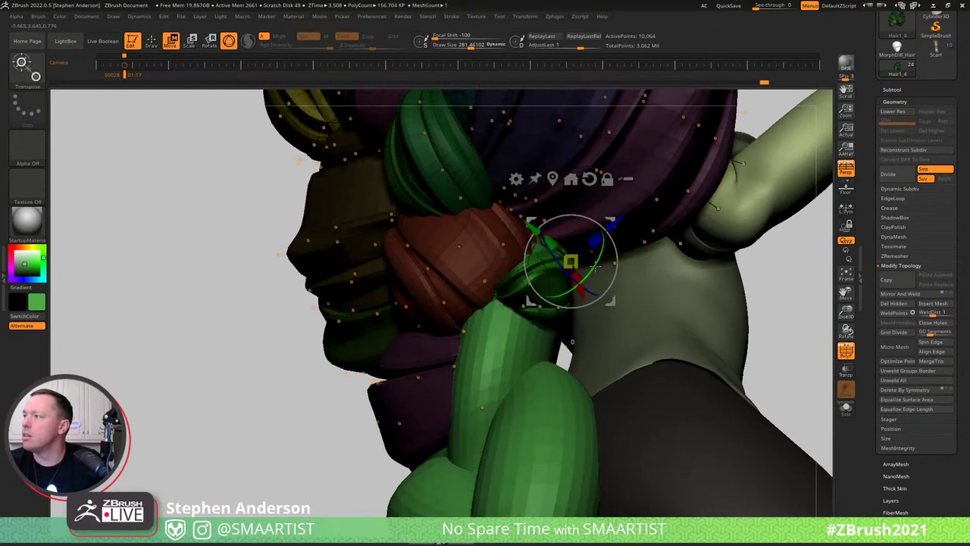
Switch to the Move brush at a draw size of about 375 and fit the duplicated green clump around the braid's top.
key("b")
key("m")
key("v")
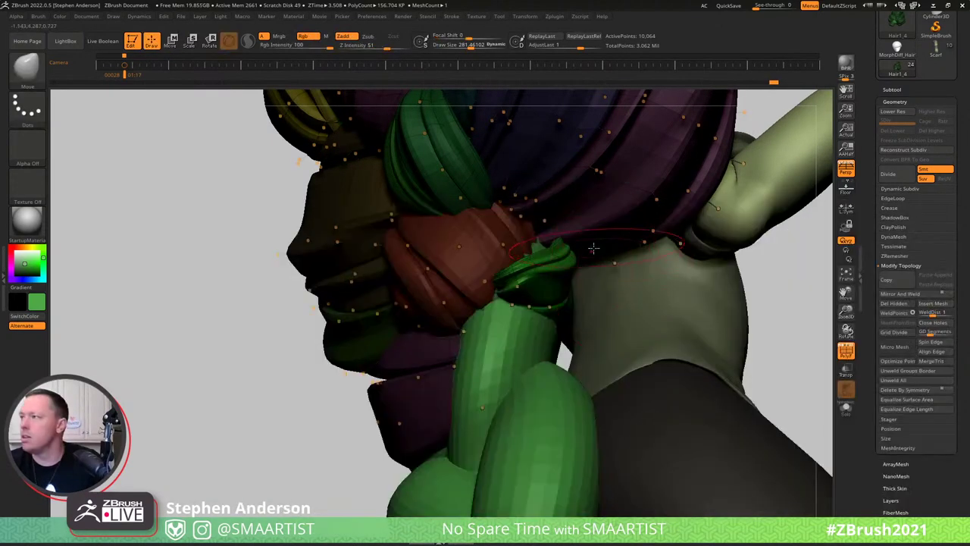
mouse_move(593, 248)
right_mouse_down()
mouse_move(534, 275)
mouse_move(581, 292)
right_mouse_up()
key("s")
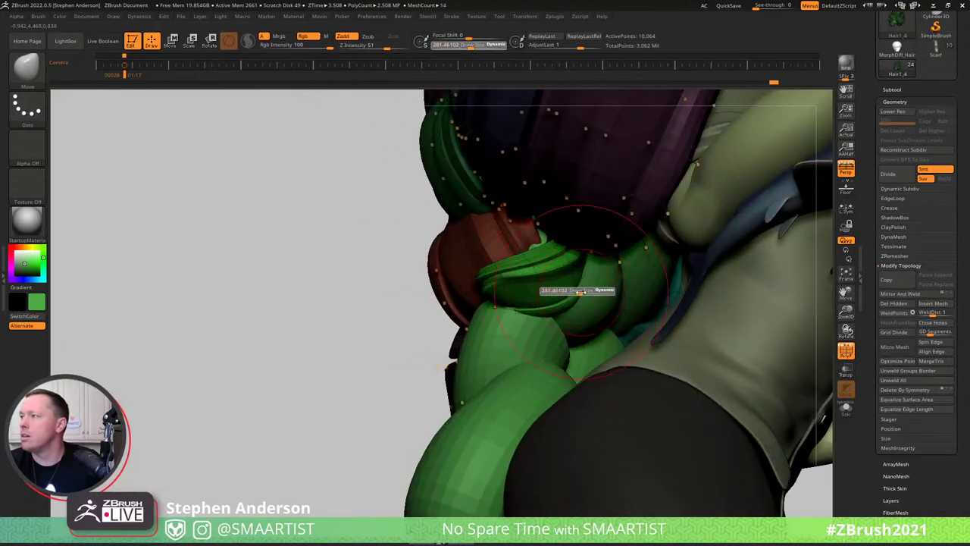
left_click_drag(581, 291, 595, 293)
mouse_move(595, 293)
right_mouse_down()
mouse_move(572, 280)
mouse_move(638, 278)
mouse_move(573, 329)
mouse_move(556, 327)
right_mouse_up()
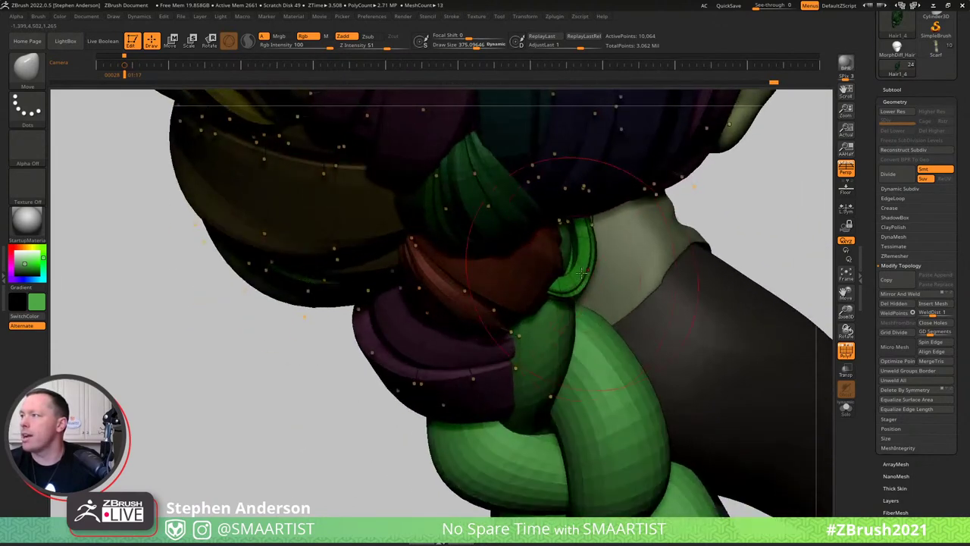
Refine the duplicated green clump's shape with the Move brush at draw sizes of about 188 and 306.
key("s")
mouse_move(577, 272)
left_mouse_down()
mouse_move(565, 272)
mouse_move(541, 239)
mouse_move(563, 231)
left_mouse_up()
right_click_drag(535, 219, 540, 305)
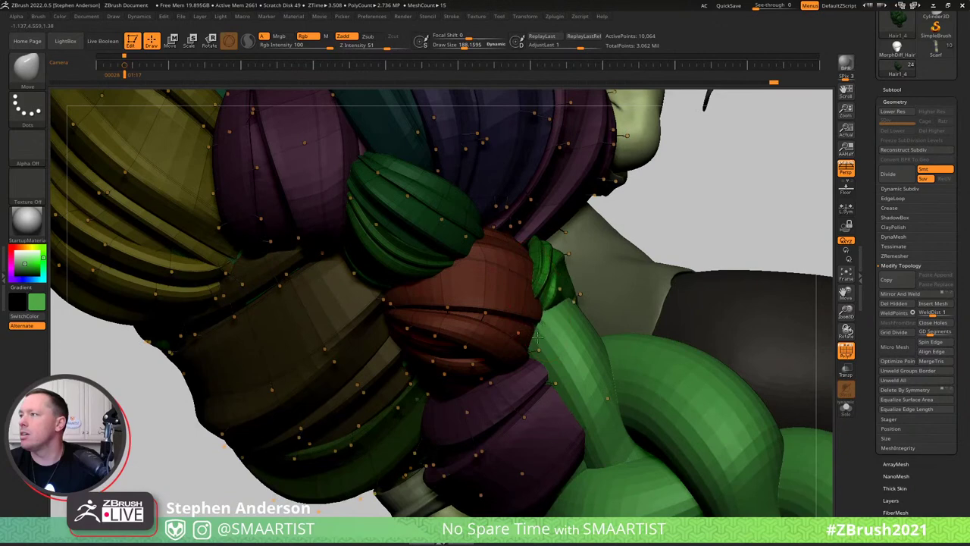
right_click_drag(537, 339, 665, 256)
key("s")
left_click_drag(674, 254, 691, 256)
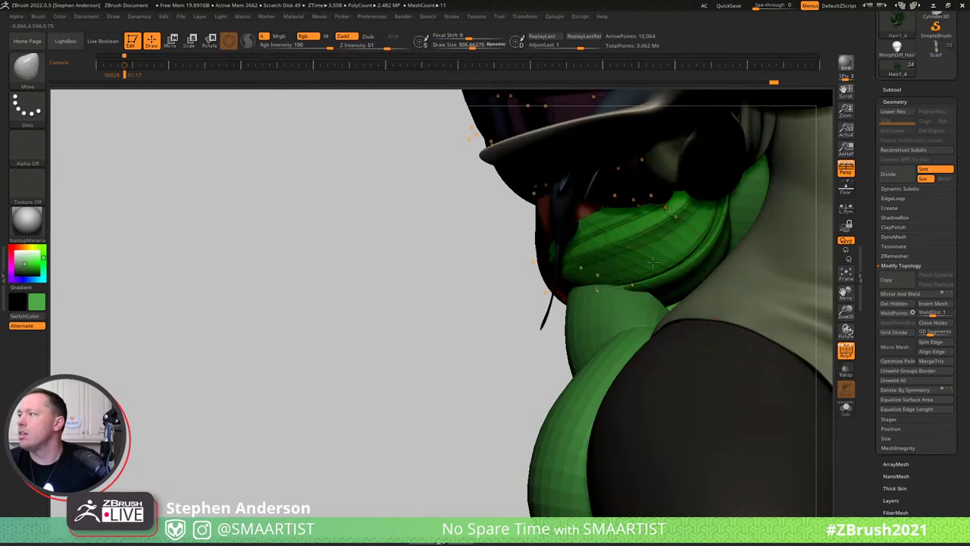
mouse_move(709, 256)
right_mouse_down()
mouse_move(671, 259)
mouse_move(693, 262)
right_mouse_up()
Mask all but the red clump to adjust it against the neighbouring green clump, and clear the mask.
left_click_drag(336, 381, 362, 405, "ctrl")
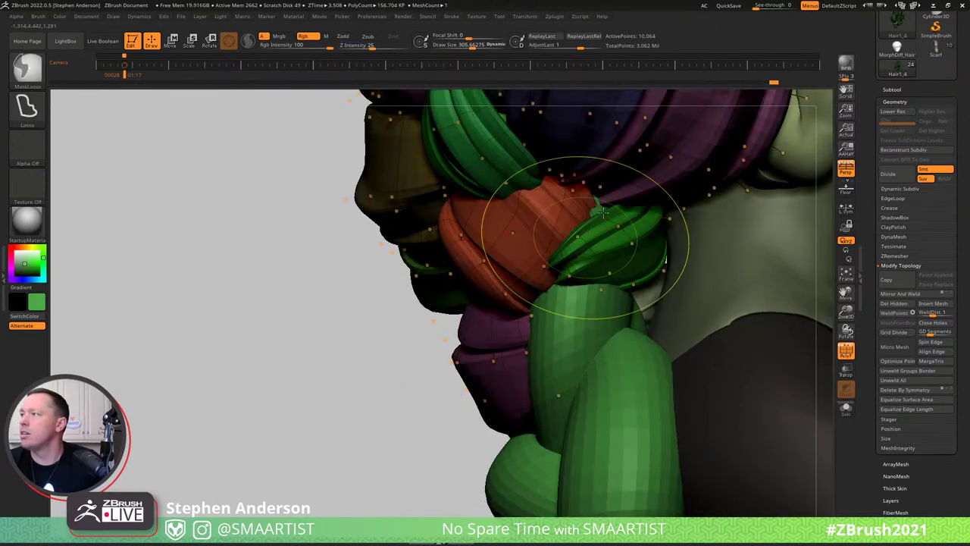
key("w")
key("q")
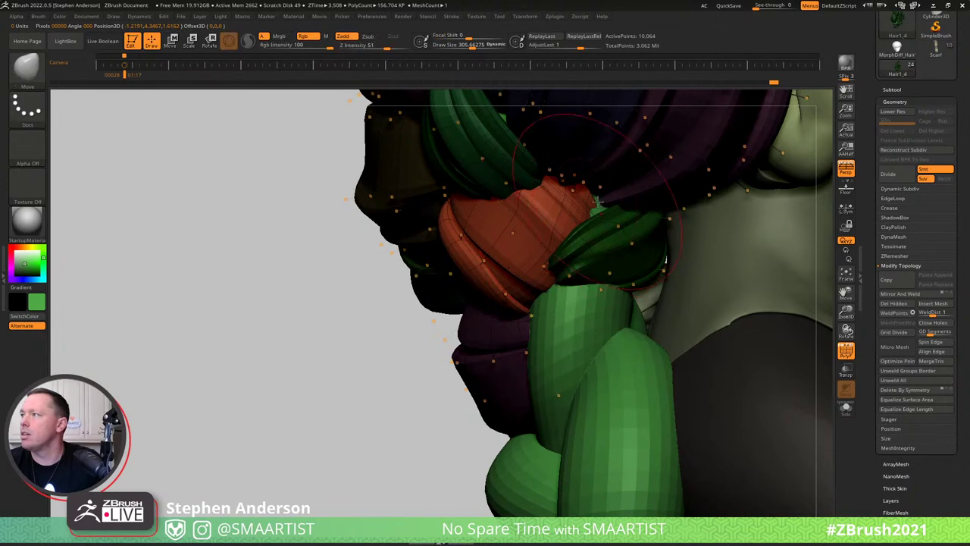
right_click_drag(621, 264, 530, 281, "ctrl")
left_click_drag(431, 310, 481, 371, "ctrl")
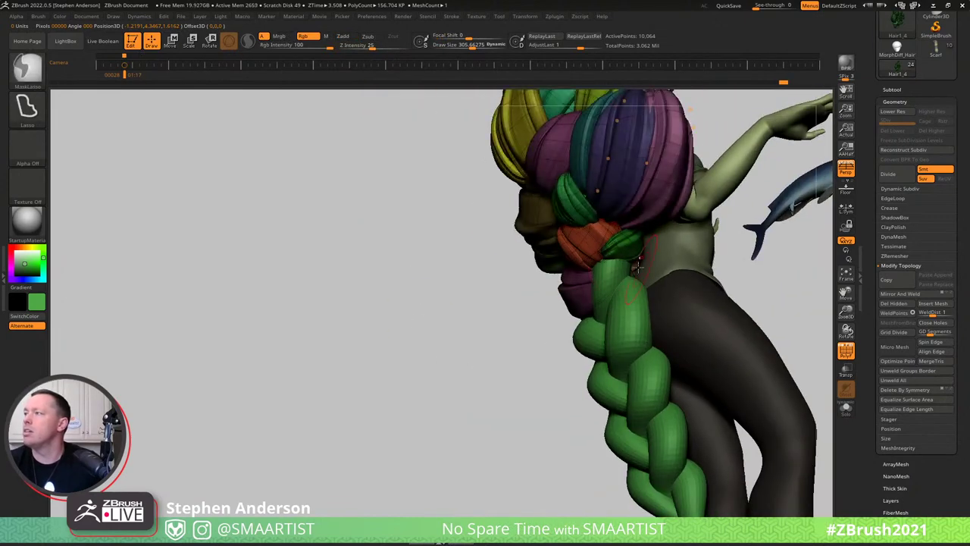
Make the Hair1_3 subtool containing the long braid active and display its polygroups.
right_click_drag(485, 368, 662, 257)
key("shift+f")
right_click_drag(777, 361, 524, 357, "ctrl")
mouse_move(609, 356)
right_mouse_down("ctrl")
mouse_move(613, 375)
mouse_move(554, 364)
mouse_move(562, 290)
mouse_move(567, 330)
mouse_move(575, 283)
mouse_move(589, 325)
mouse_move(615, 323)
mouse_move(596, 323)
mouse_move(598, 334)
right_mouse_up("ctrl")
left_click(570, 258, "alt")
key("shift+f")
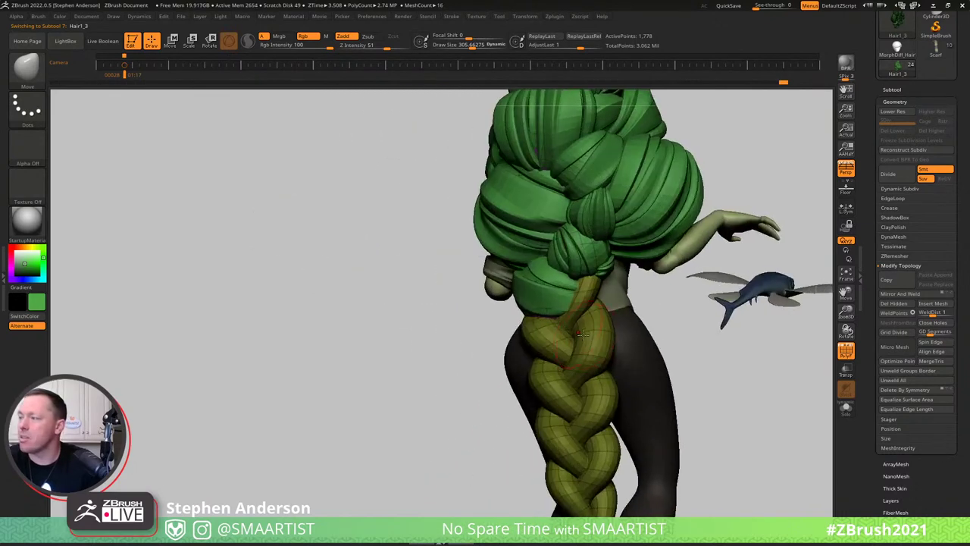
Turn off dynamic subdivision, hide the long braid, and split the hidden geometry into its own subtool.
key("shift+d")
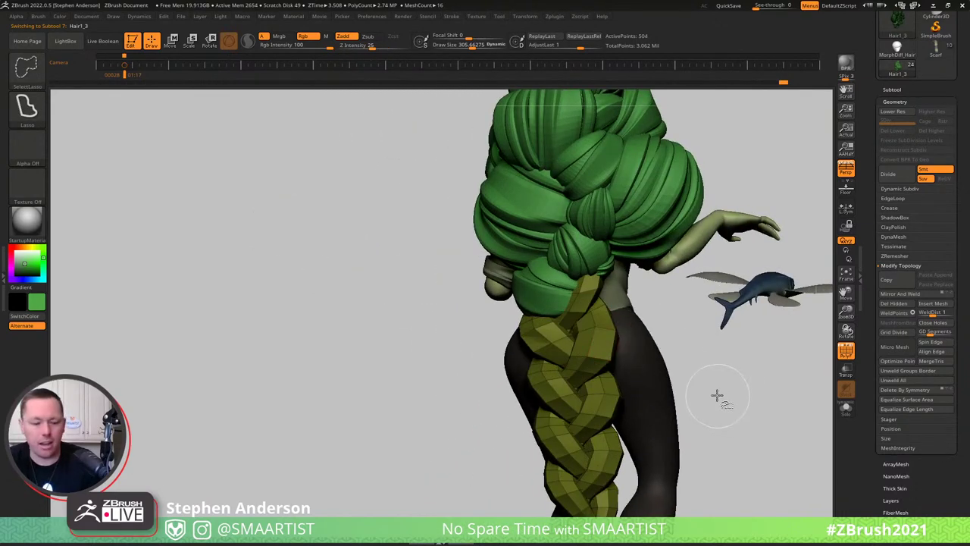
left_click_drag(714, 367, 705, 369, "ctrl+shift")
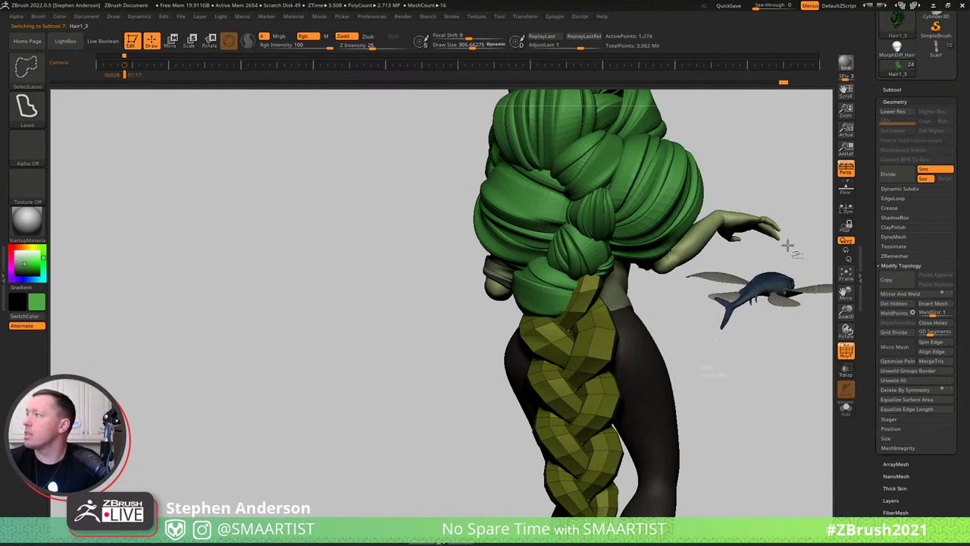
left_click(903, 89)
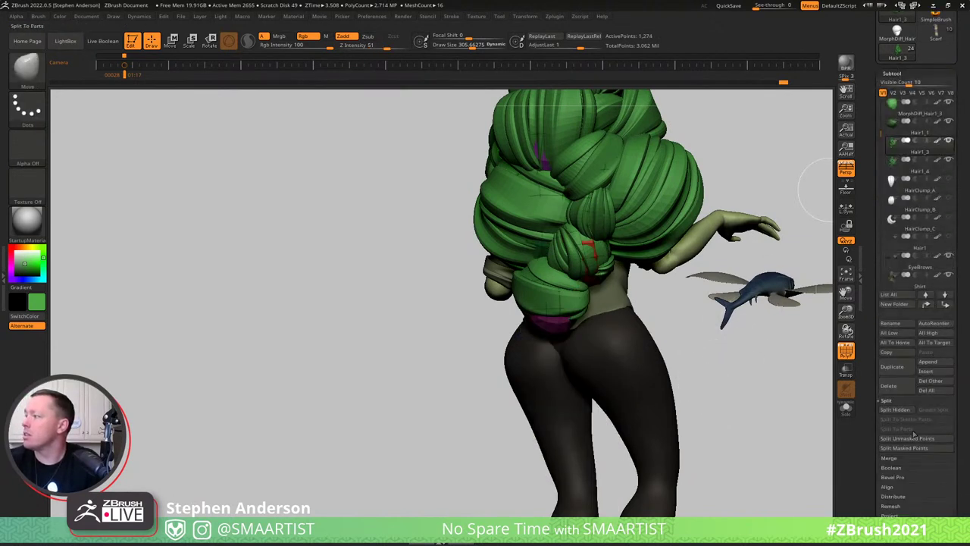
left_click(895, 410)
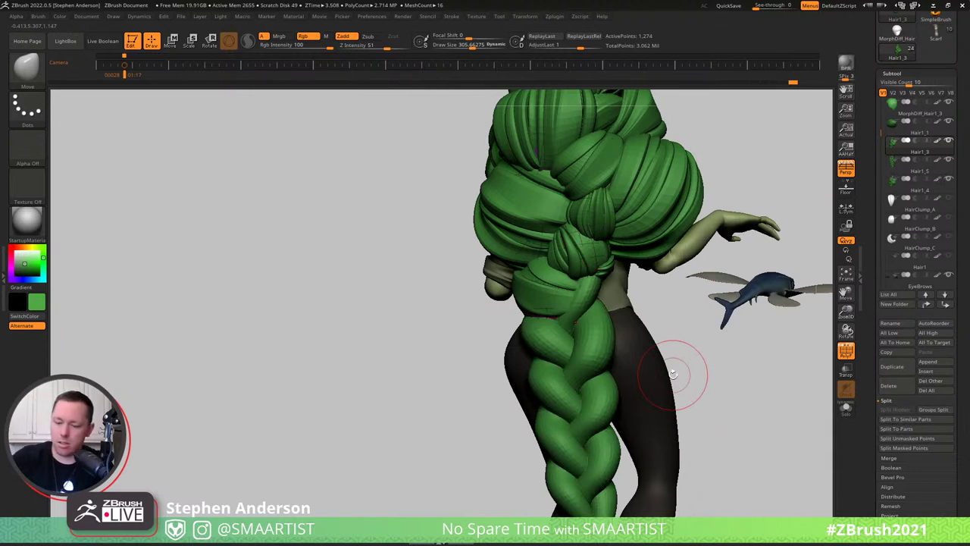
Select the split-off braid subtool and rename it Braid.
key("Down")
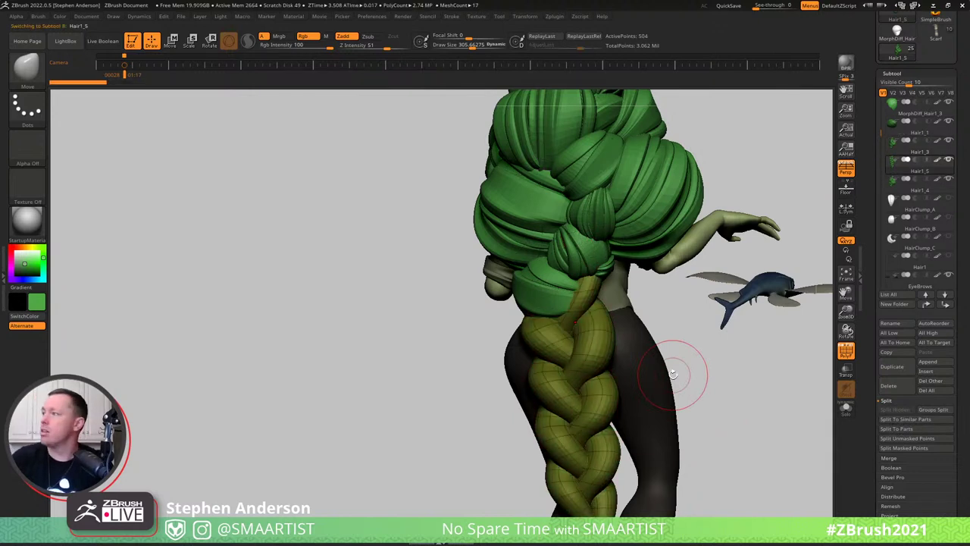
left_click(891, 323)
type("Braid")
key("Return")
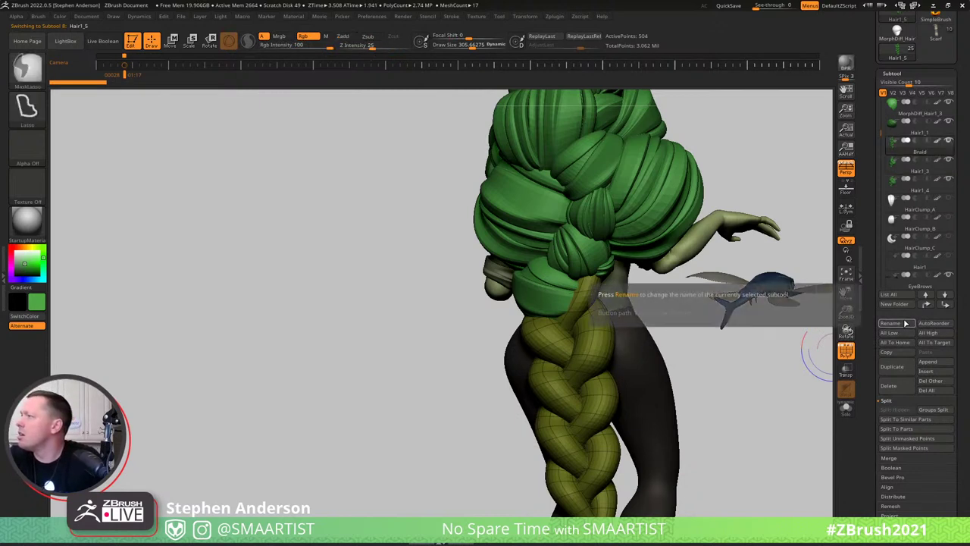
Reorder the hair subtools so Hair1_4 sits directly below Braid, and rename it HairClumps.
key("ctrl+Up")
key("Down")
key("Down")
key("ctrl")
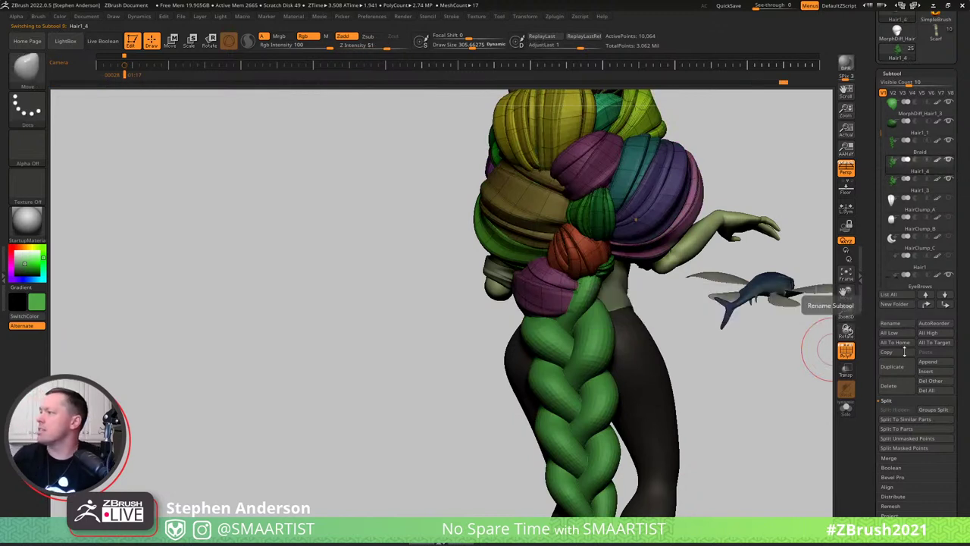
left_click(898, 323)
type("BraidBase")
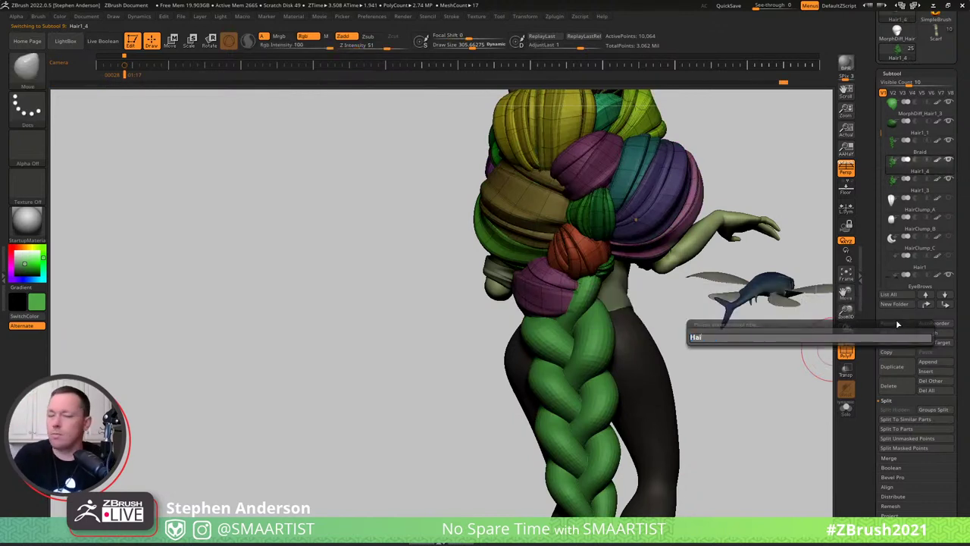
key("Return")
type("HairClumps")
key("Return")
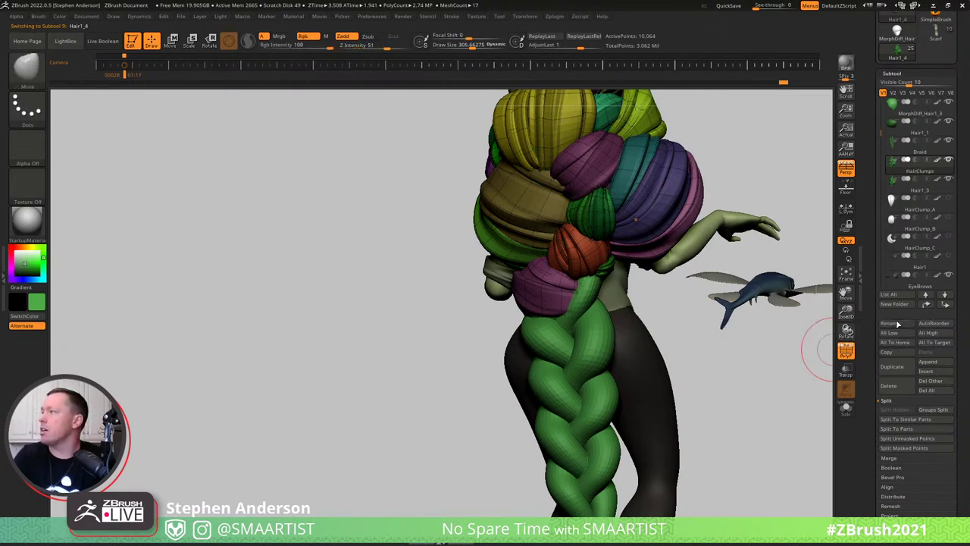
Rename the Hair1_3 subtool as HairBase.
key("Down")
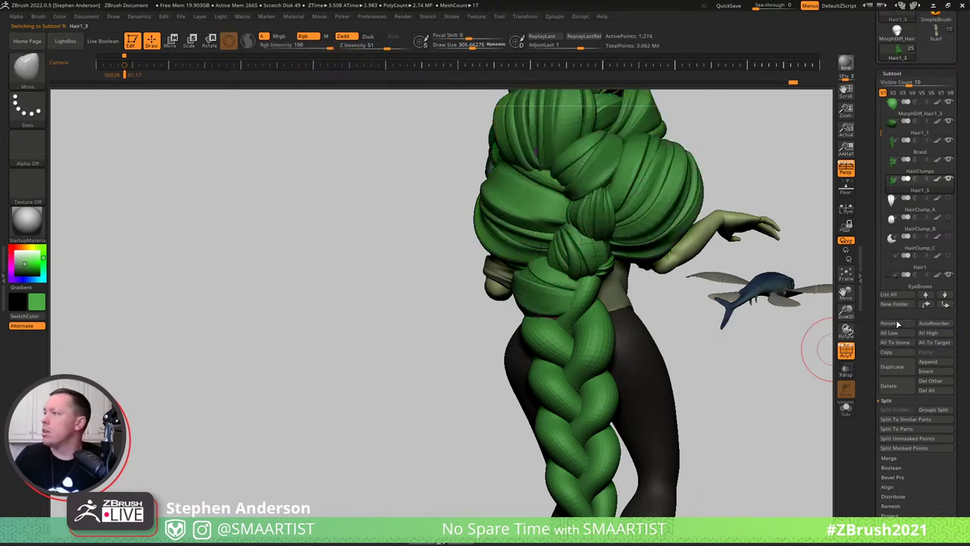
left_click(894, 323)
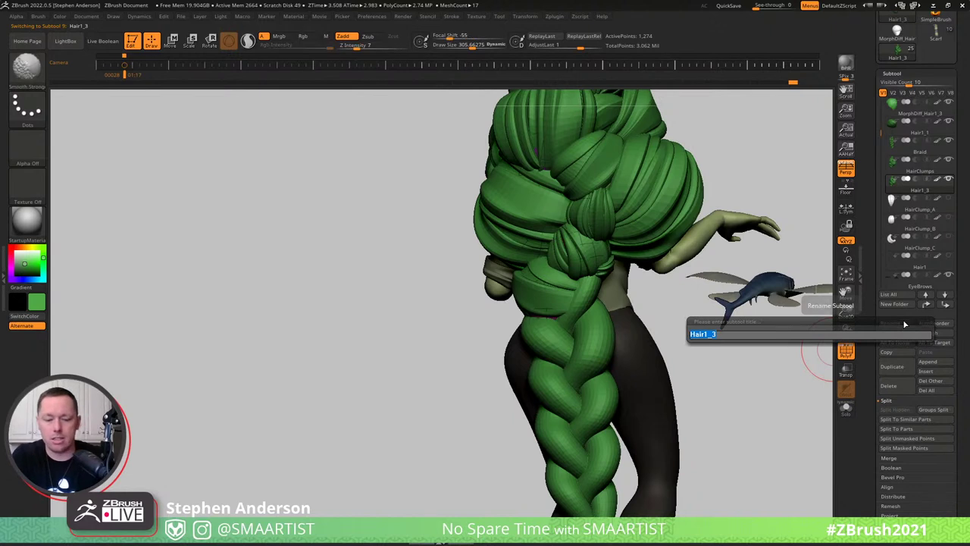
type("BunHair")
key("Return")
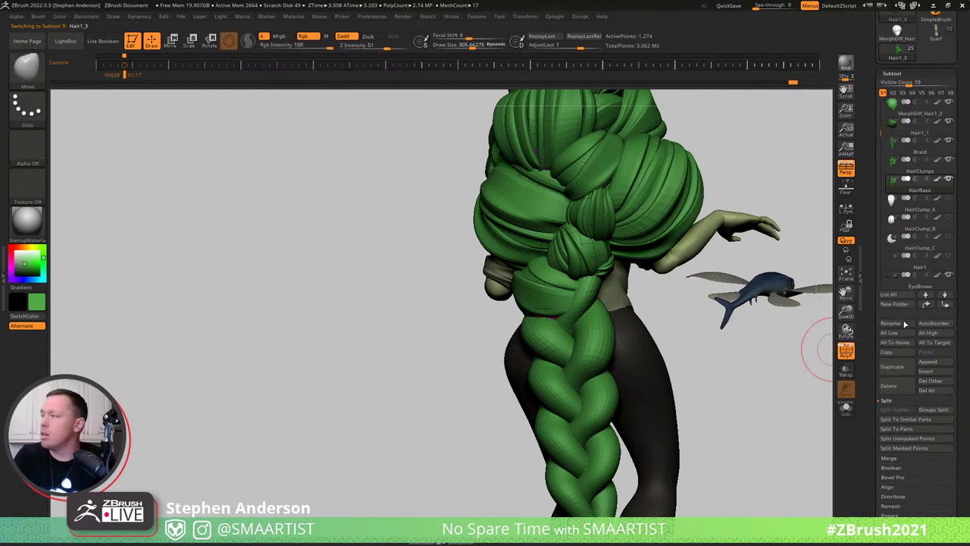
Rename the Hair1_1 subtool as HairBun.
key("Up")
key("Up")
key("Up")
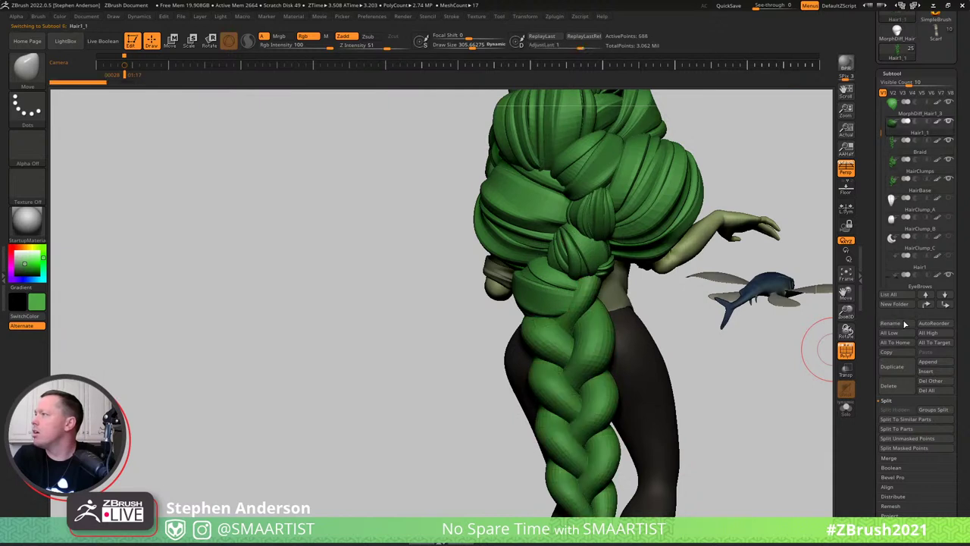
left_click(904, 323)
type("Hair1_1")
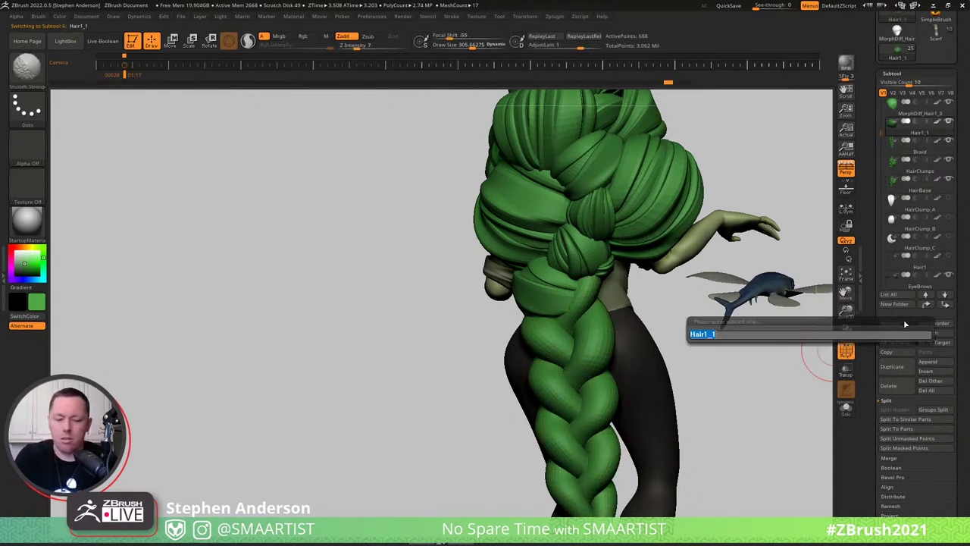
type("Bun")
key("Return")
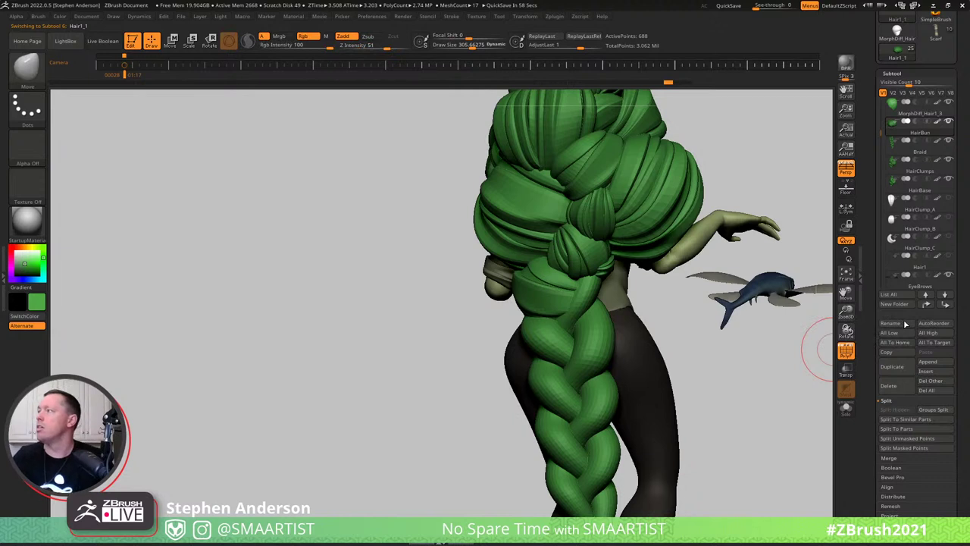
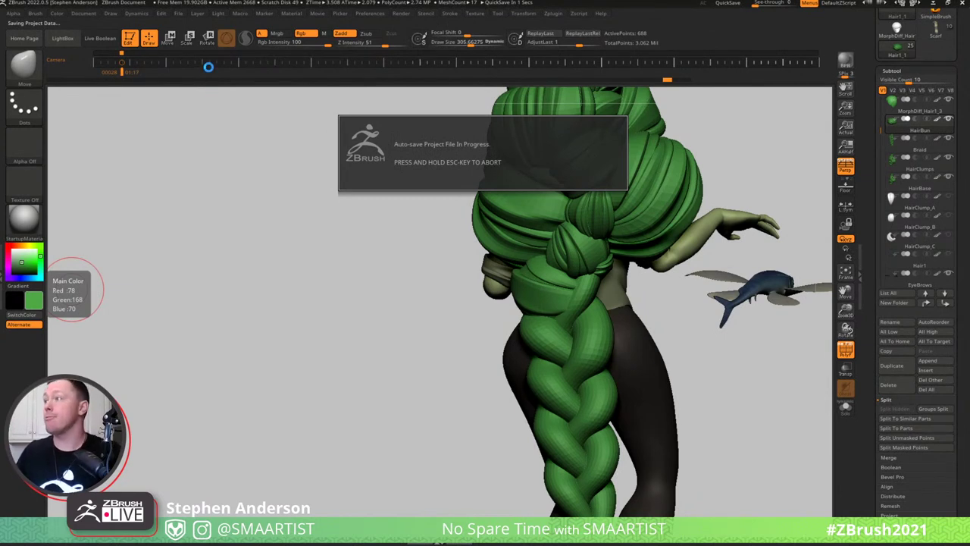
left_click(451, 16)
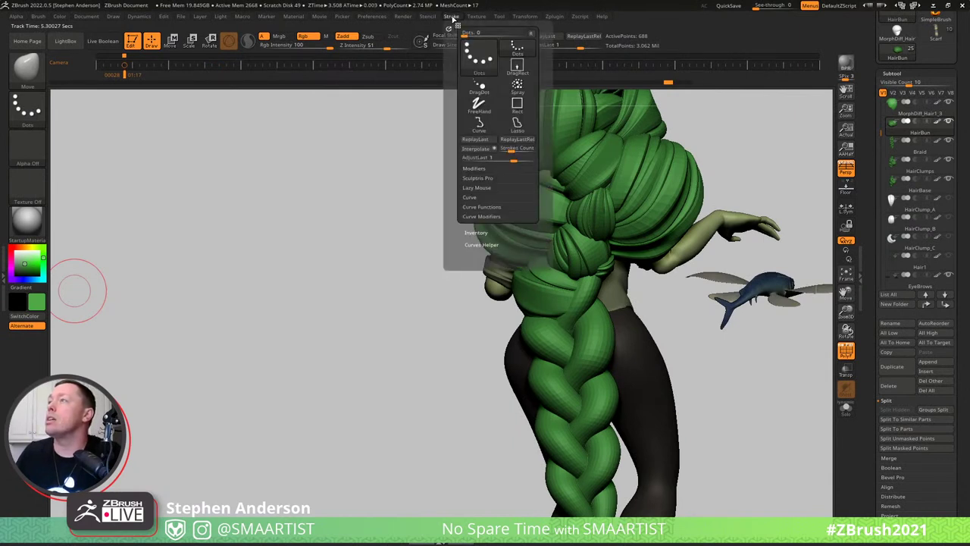
left_click(384, 17)
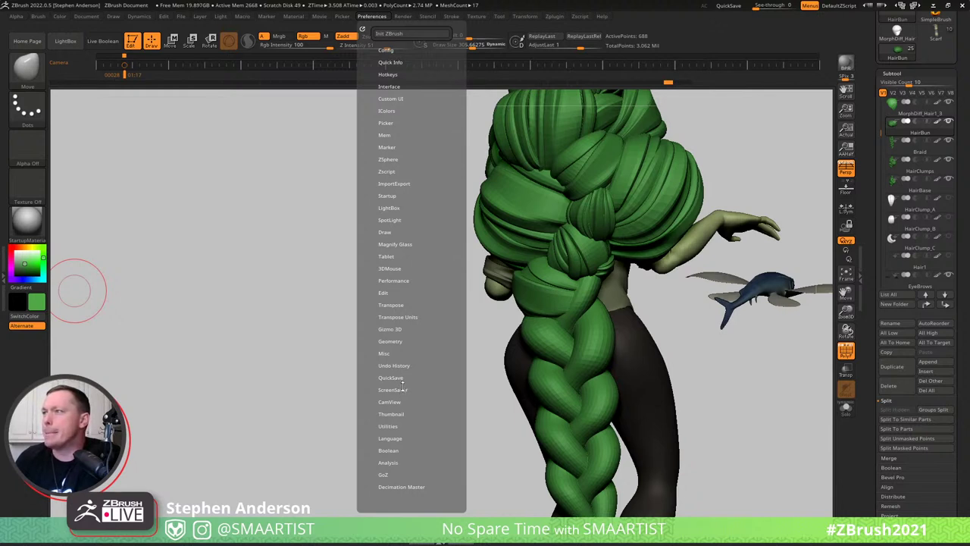
left_click(386, 232)
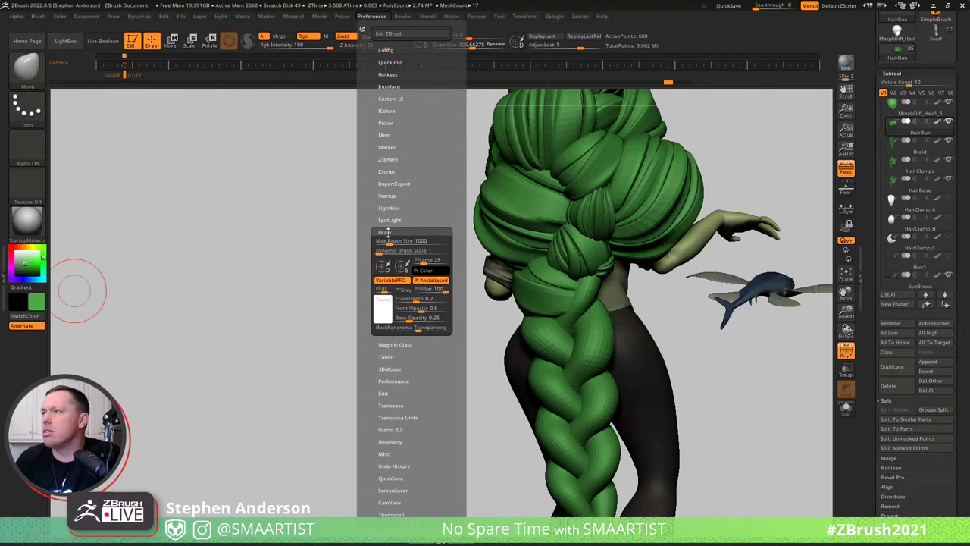
left_click(387, 232)
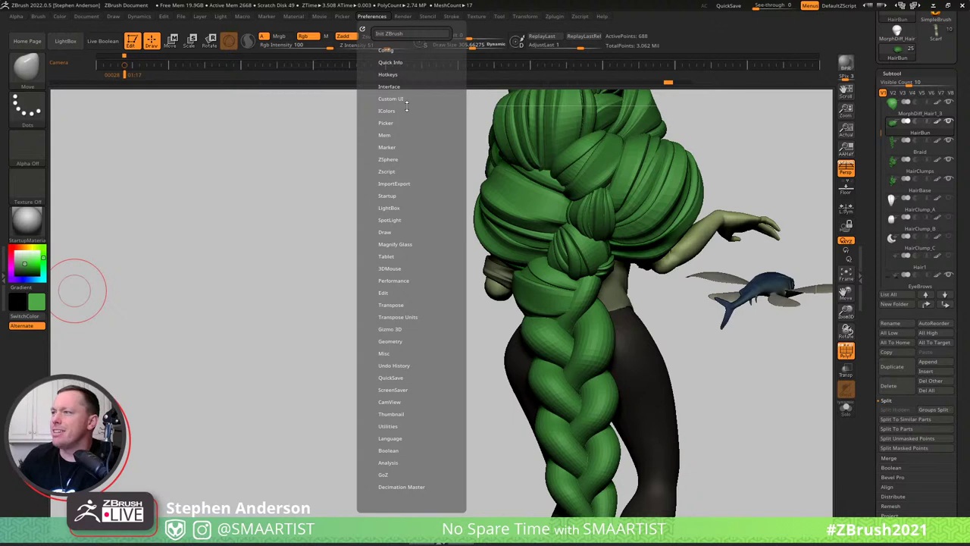
left_click(393, 341)
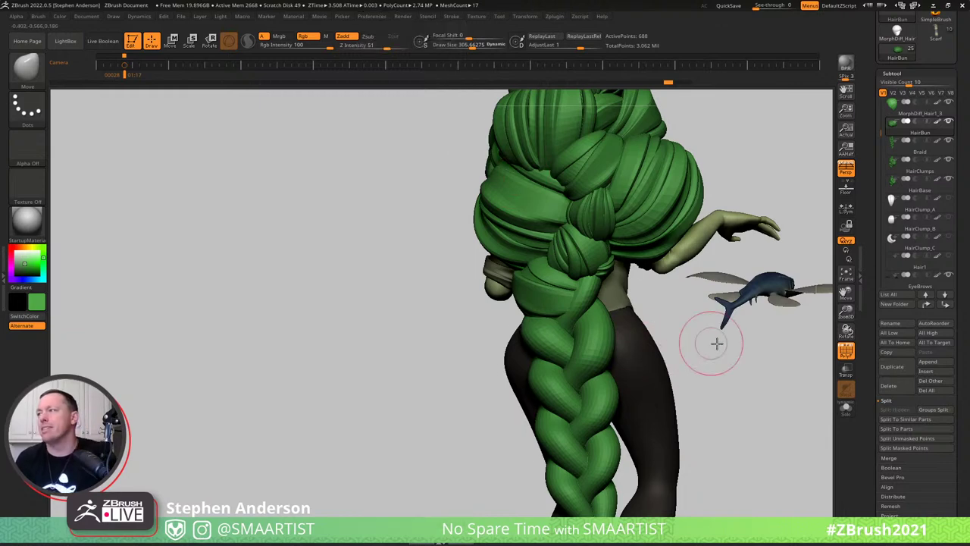
Save the tool over the existing Sculpt_03 file in the _SUMMIT folder.
left_click_drag(715, 340, 721, 344)
key("ctrl")
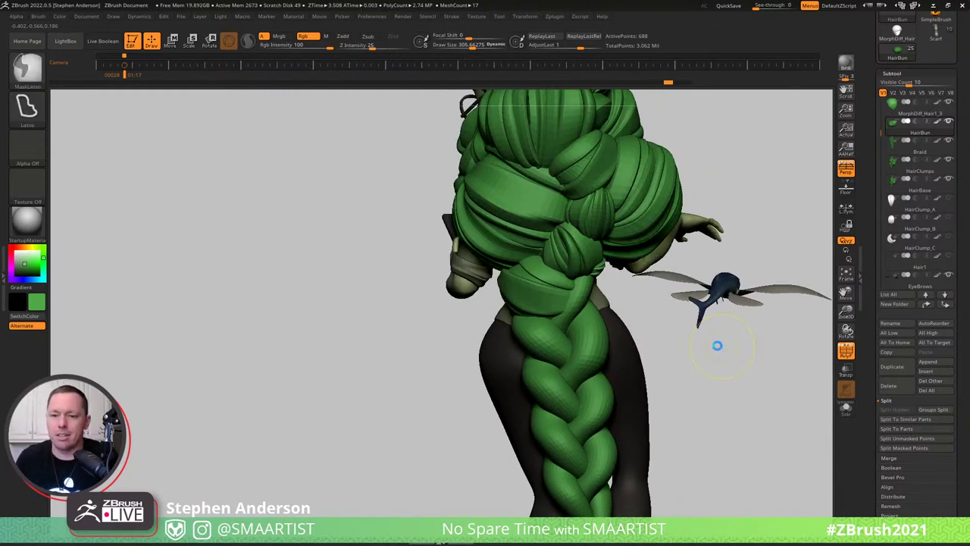
key("ctrl+s")
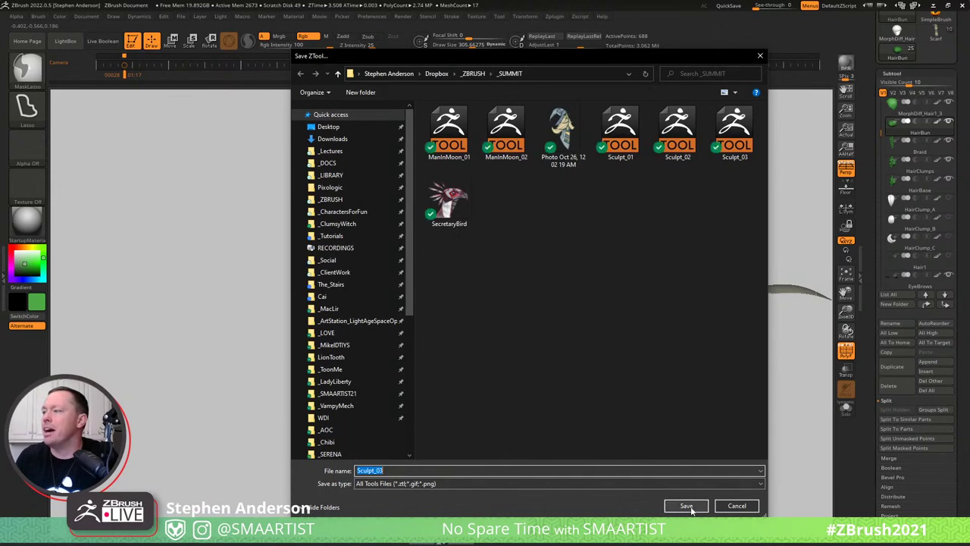
left_click(687, 506)
left_click(512, 271)
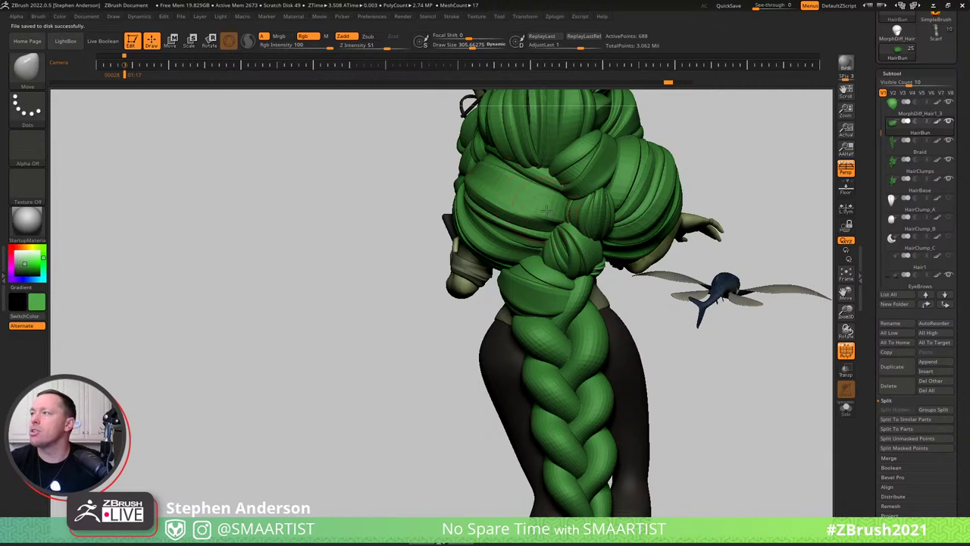
Select the HairClumps subtool, isolate it in Solo mode and turn off the polyframe display.
mouse_move(531, 204)
right_mouse_down()
mouse_move(562, 213)
mouse_move(492, 264)
mouse_move(493, 275)
right_mouse_up()
key("ctrl+shift+s")
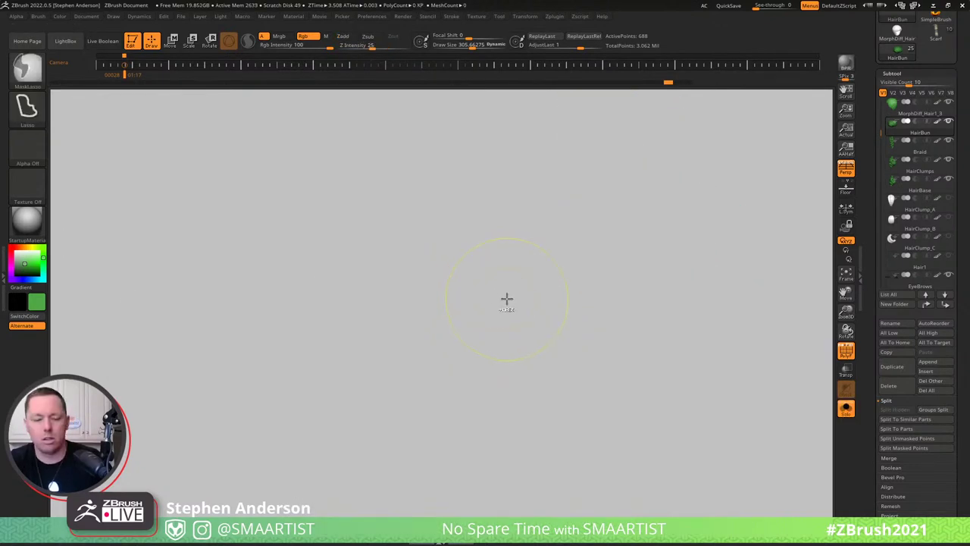
key("ctrl+shift+s")
left_click(498, 301, "alt")
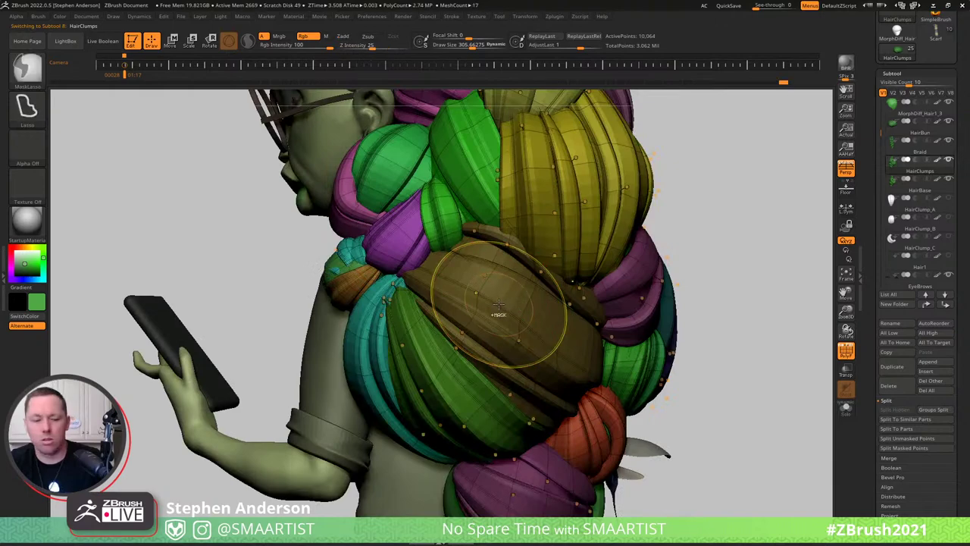
key("ctrl+alt+s")
right_click_drag(497, 306, 592, 302)
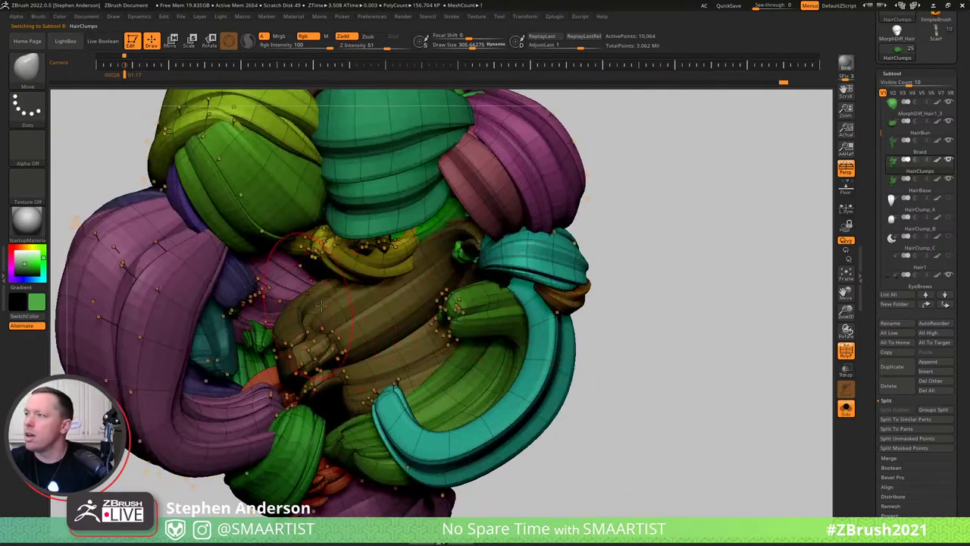
right_click_drag(322, 305, 426, 307)
key("shift+f")
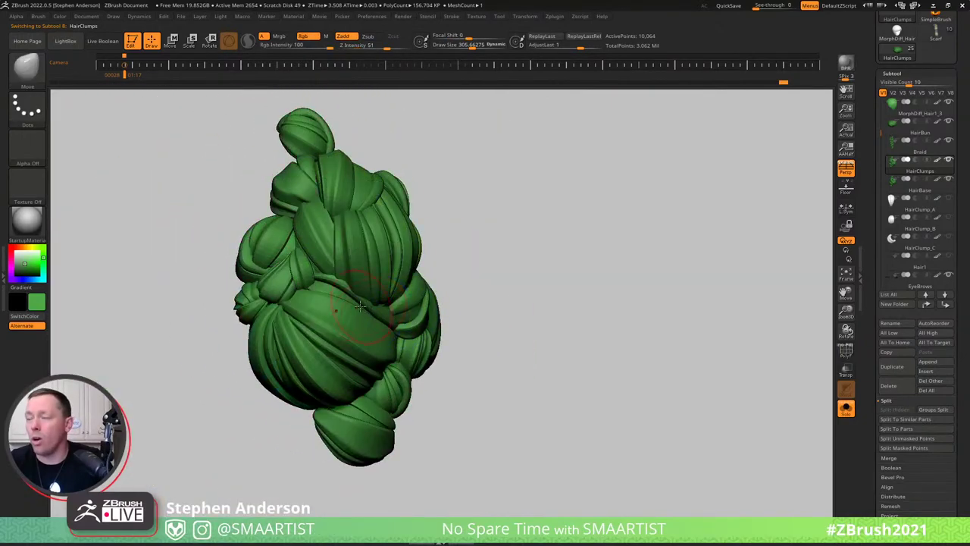
right_click_drag(360, 306, 353, 301)
Choose the narrow single strand of the SMAARTIST hair brush, set the draw size to about 163, and draw a strand along the large lower clump.
key("b")
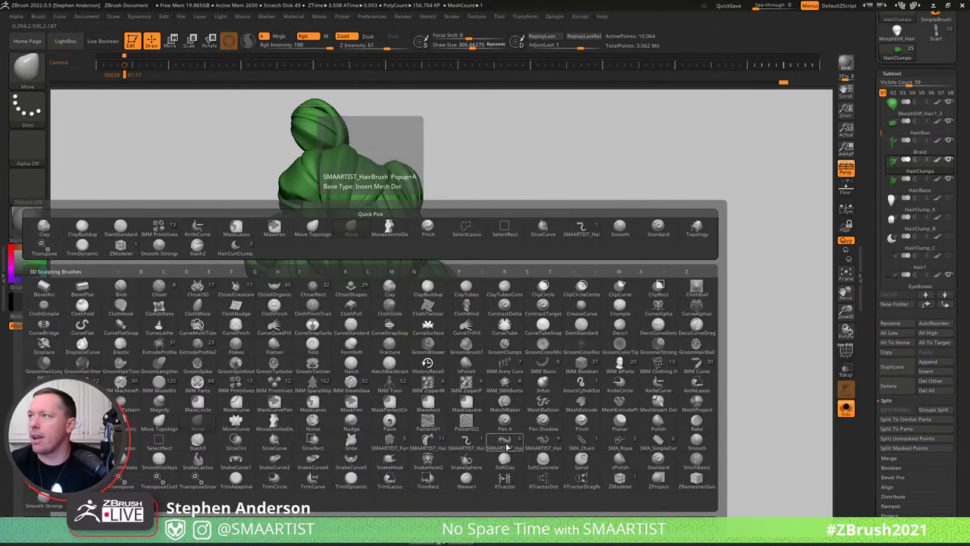
left_click(506, 447)
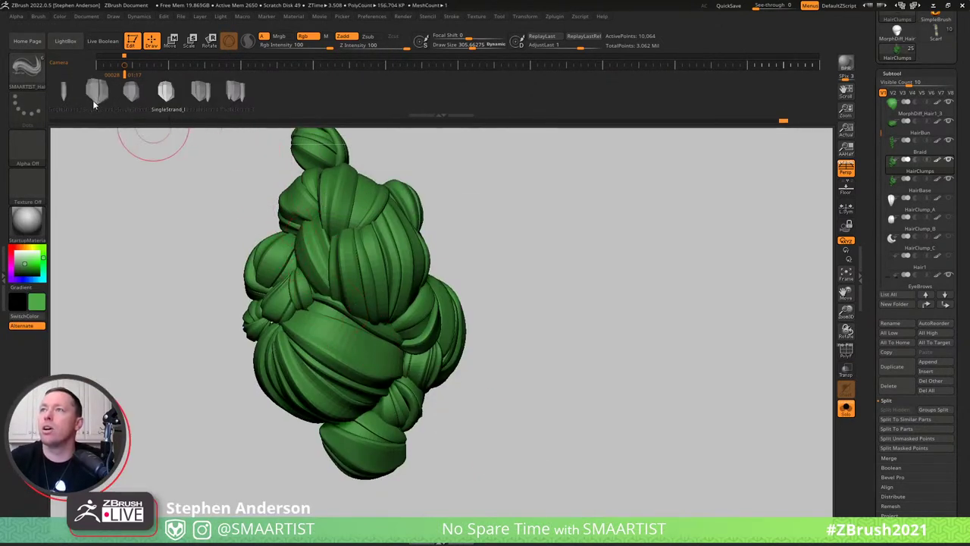
left_click(131, 97)
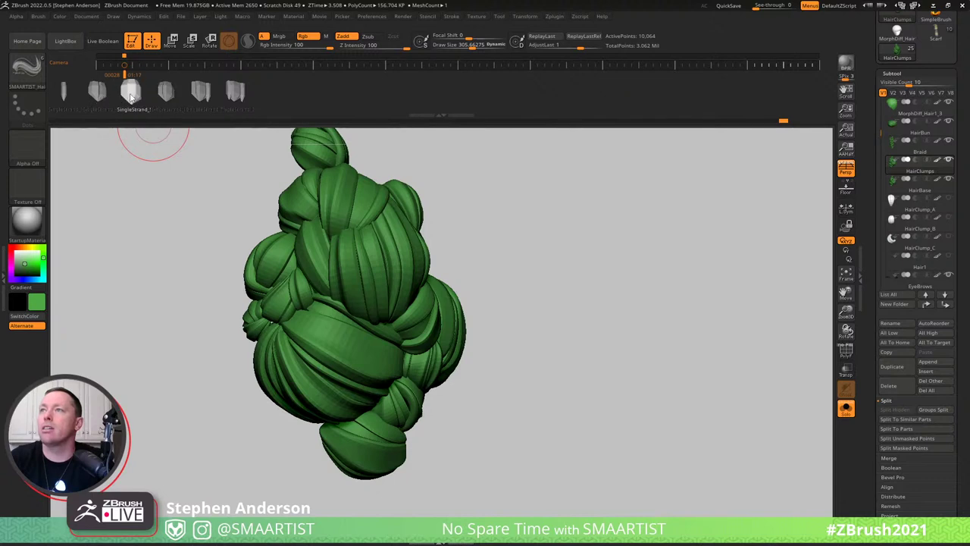
left_click(63, 92)
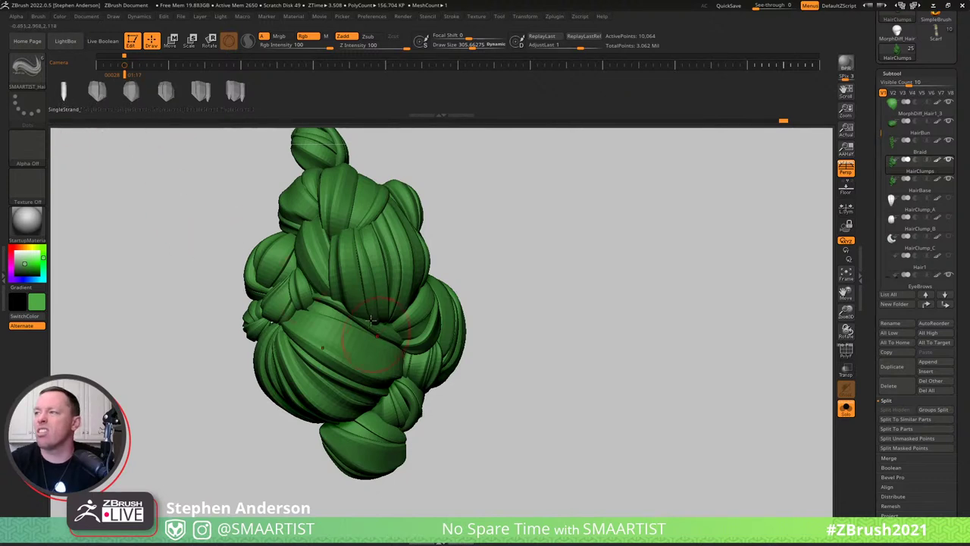
key("s")
left_click_drag(302, 316, 292, 315)
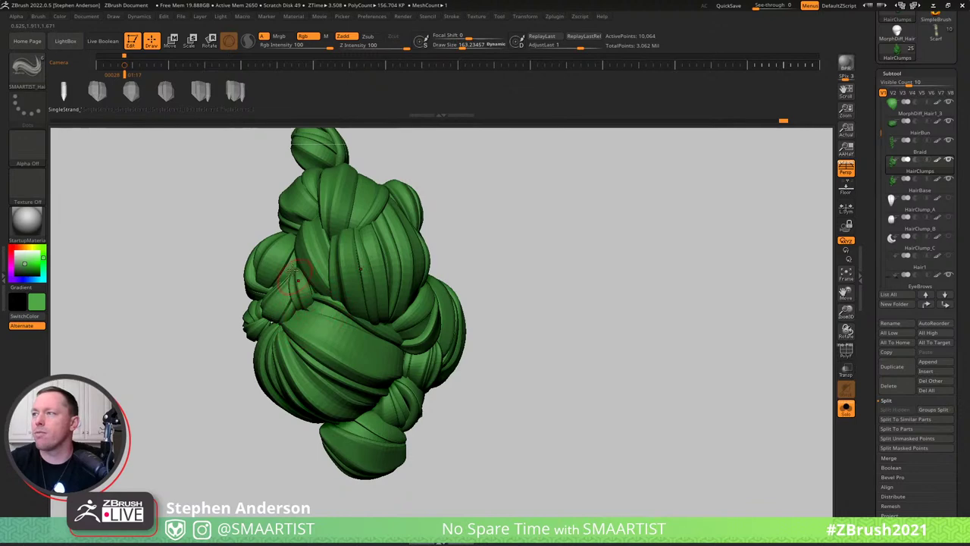
right_click_drag(313, 315, 294, 311)
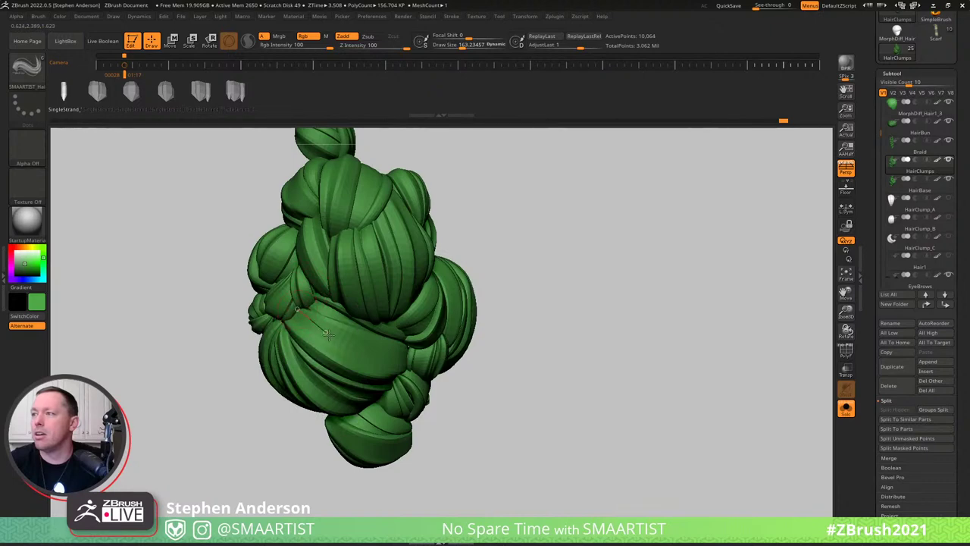
mouse_move(328, 335)
left_mouse_down()
mouse_move(419, 372)
mouse_move(411, 368)
left_mouse_up()
mouse_move(380, 313)
right_mouse_down()
mouse_move(413, 296)
mouse_move(375, 140)
right_mouse_up()
Reshape the curve size falloff so it peaks near the middle and drops at both ends, and apply it to the new strand.
left_click(451, 16)
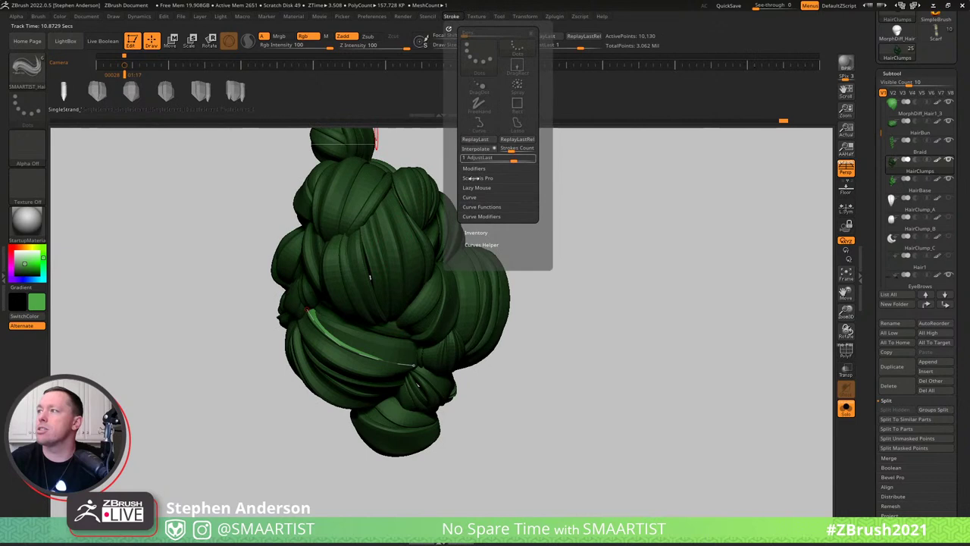
left_click(471, 197)
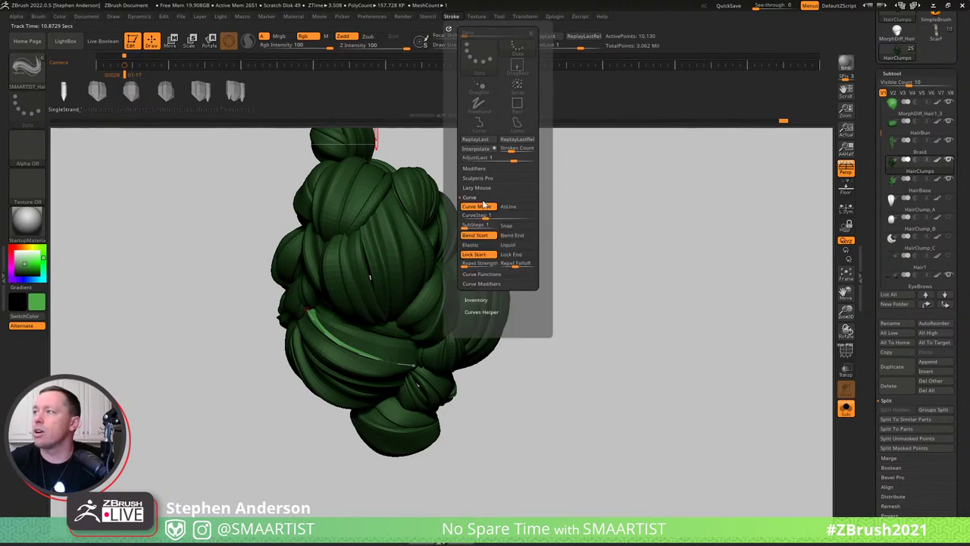
left_click(489, 274)
left_click(496, 274)
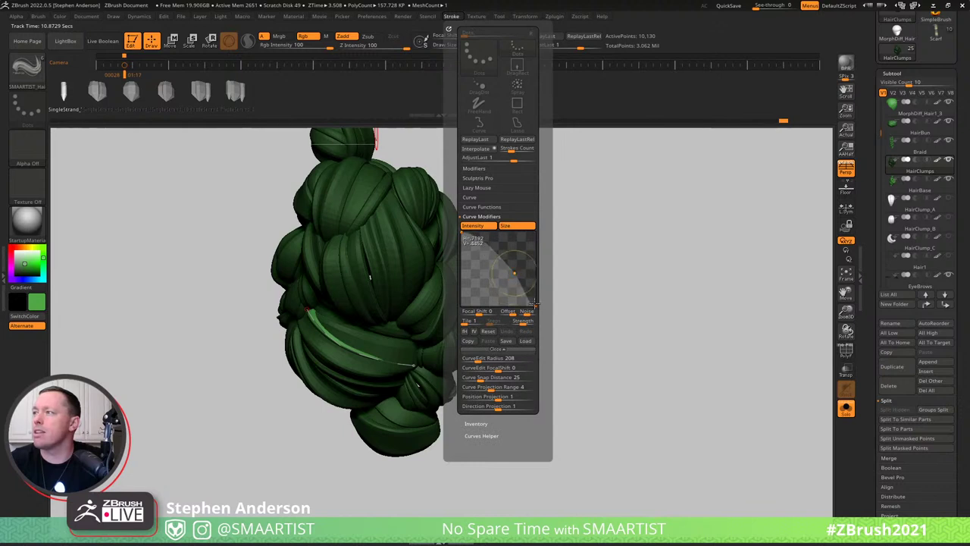
left_click_drag(536, 305, 465, 274)
left_click_drag(514, 244, 506, 238)
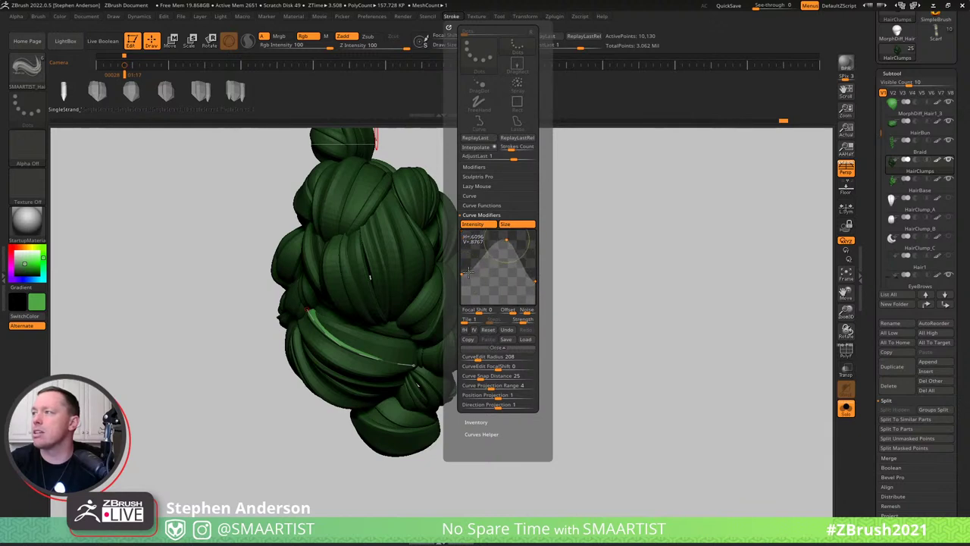
left_click_drag(462, 274, 462, 283)
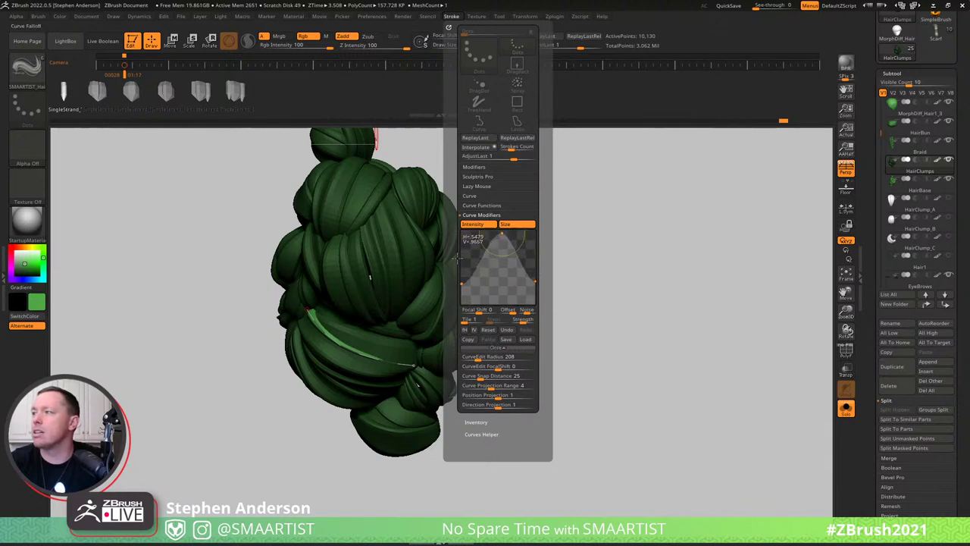
left_click(350, 350)
right_click_drag(350, 350, 336, 292)
left_click(337, 334)
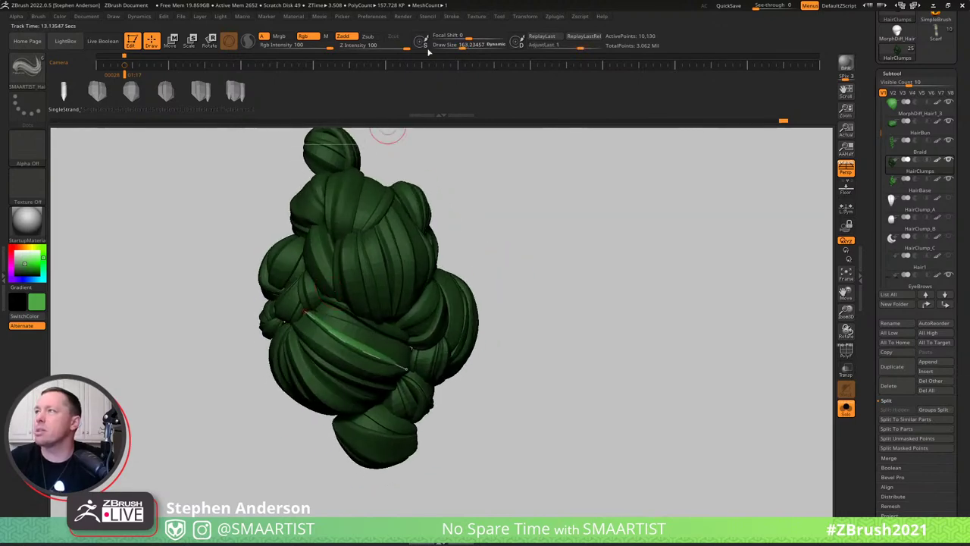
Extend the strand's curve end toward the small knotted clump and reduce the draw size to about 119.
left_click(452, 16)
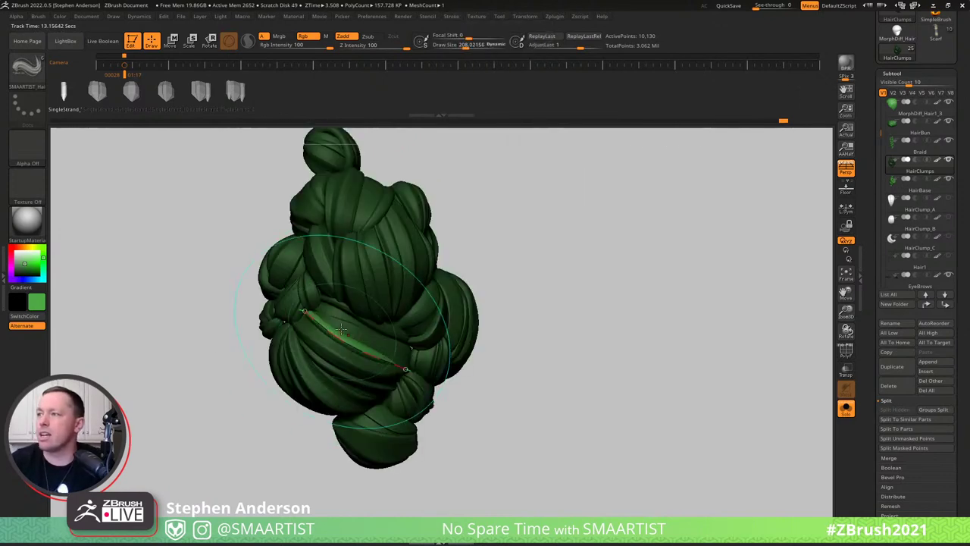
mouse_move(337, 336)
right_mouse_down()
mouse_move(375, 341)
mouse_move(322, 350)
right_mouse_up()
right_click_drag(526, 343, 570, 322)
key("s")
left_click_drag(560, 322, 558, 322)
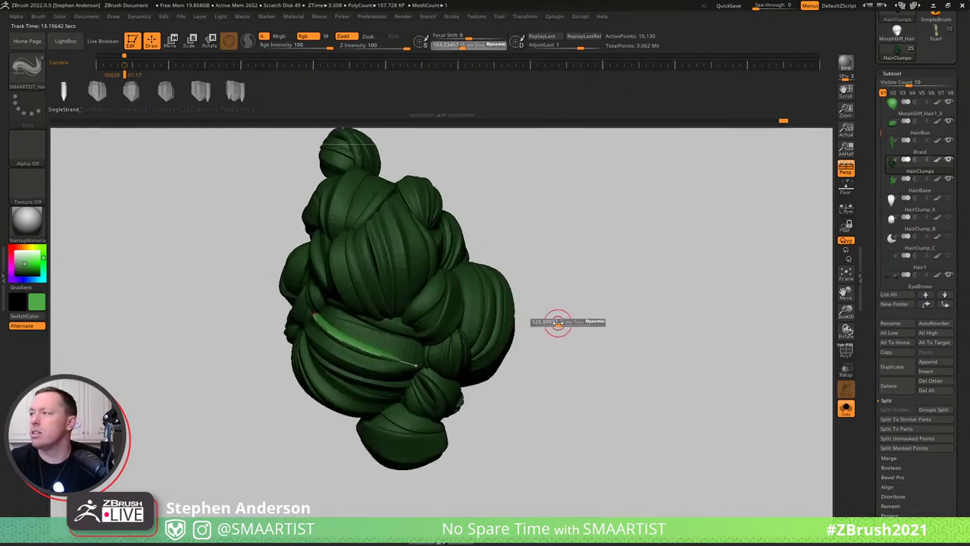
left_click(413, 364)
right_click_drag(415, 365, 383, 363)
key("bracketleft")
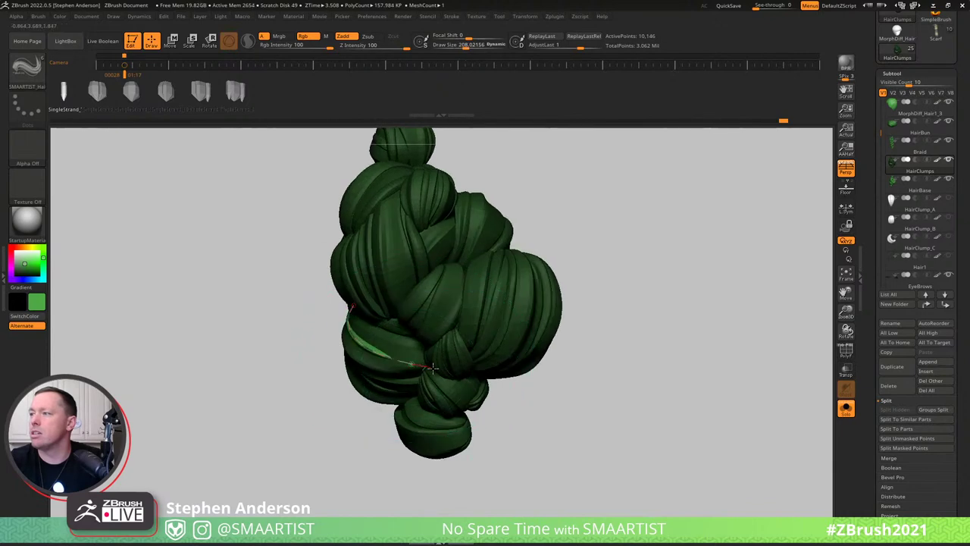
mouse_move(424, 338)
right_mouse_down()
mouse_move(432, 340)
mouse_move(386, 351)
mouse_move(411, 327)
right_mouse_up()
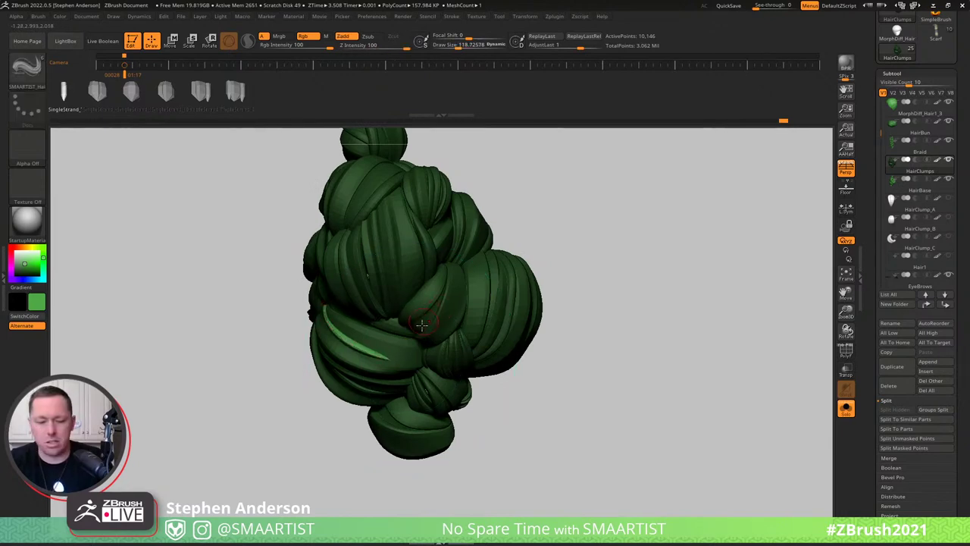
Reshape the new strand with the Move brush at a draw size of about 375, fitting its ends between the neighbouring clumps.
key("b")
key("m")
key("v")
key("s")
left_click_drag(394, 341, 429, 344)
mouse_move(428, 343)
right_mouse_down()
mouse_move(357, 318)
mouse_move(340, 337)
mouse_move(348, 336)
mouse_move(326, 303)
right_mouse_up()
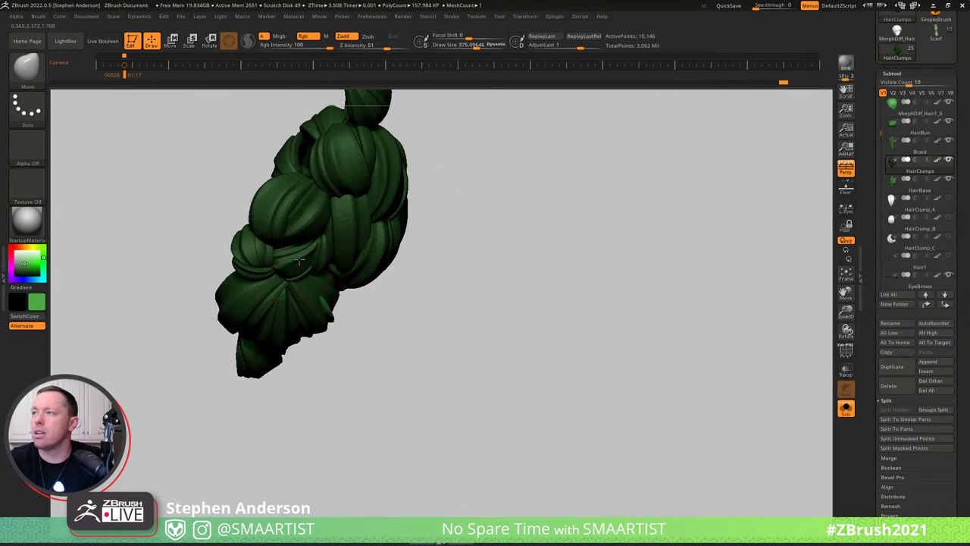
right_click_drag(301, 260, 302, 285)
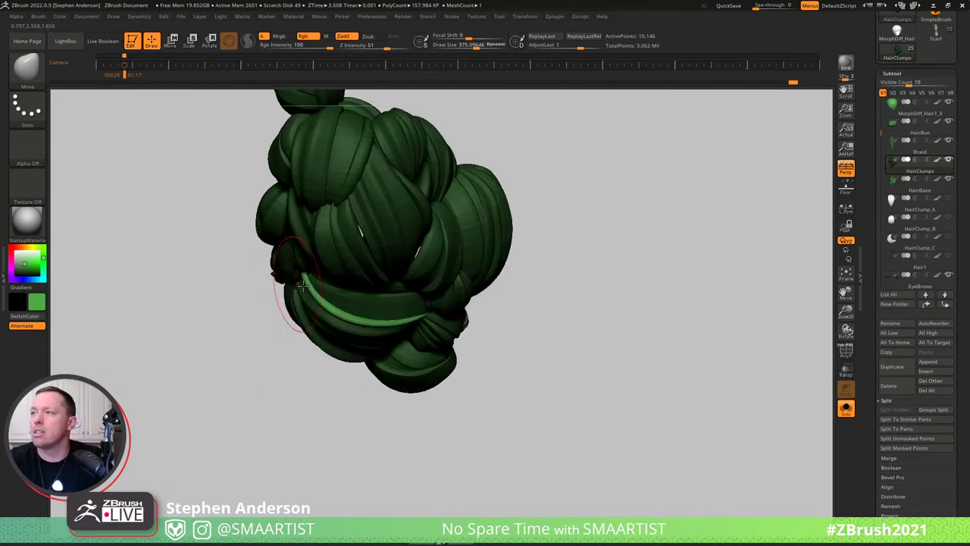
mouse_move(303, 285)
right_mouse_down()
mouse_move(346, 286)
mouse_move(351, 320)
mouse_move(342, 321)
right_mouse_up()
Enlarge the Move brush to a draw size of about 452 and reshape the loose strand along the lower clump.
key("s")
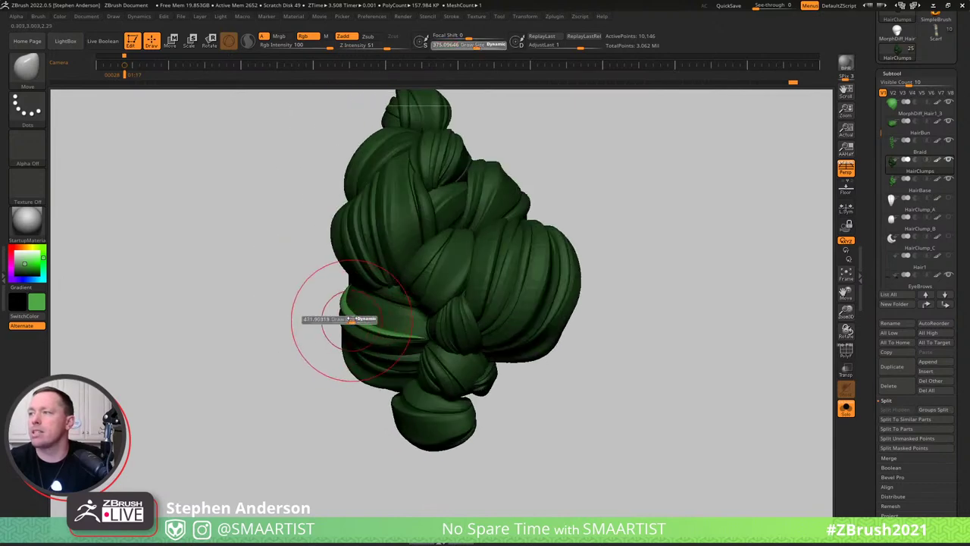
left_click_drag(351, 319, 350, 319)
right_click_drag(352, 321, 301, 376)
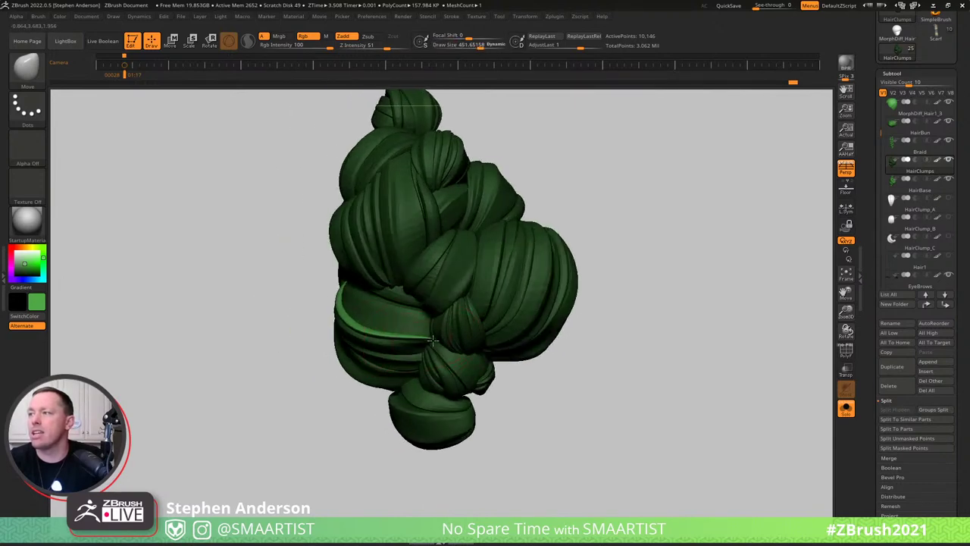
right_click_drag(432, 341, 436, 311)
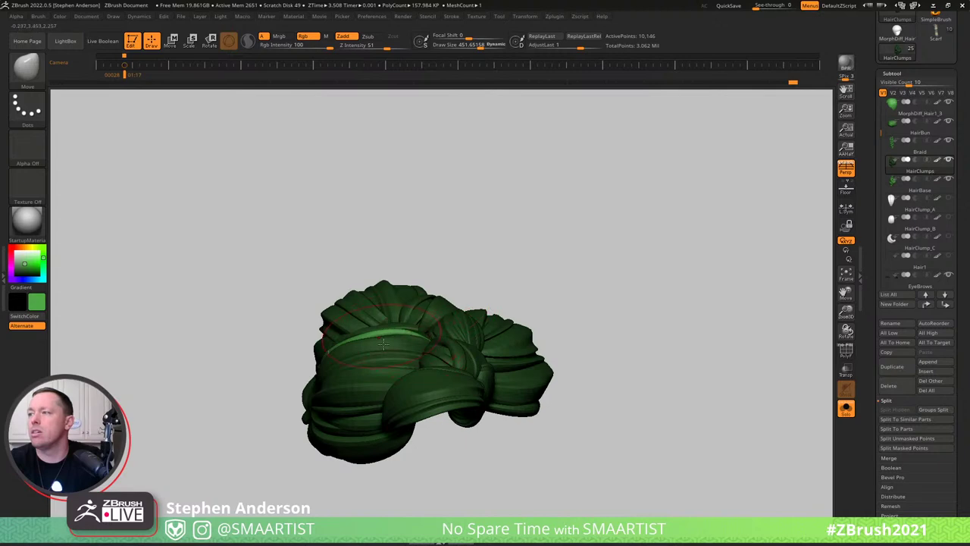
mouse_move(383, 343)
right_mouse_down()
mouse_move(353, 334)
mouse_move(329, 370)
mouse_move(369, 333)
mouse_move(358, 307)
mouse_move(316, 273)
right_mouse_up()
Smooth the loose strand and move its upper end to follow the curve of the large lower clump.
key("shift")
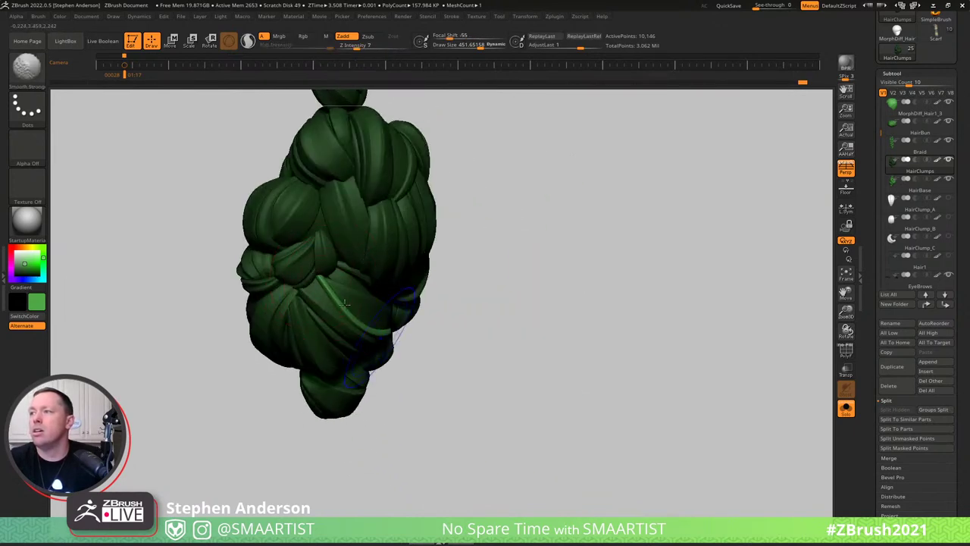
mouse_move(403, 340)
right_mouse_down()
mouse_move(303, 303)
mouse_move(337, 322)
mouse_move(409, 333)
mouse_move(340, 317)
mouse_move(322, 291)
right_mouse_up()
key("shift")
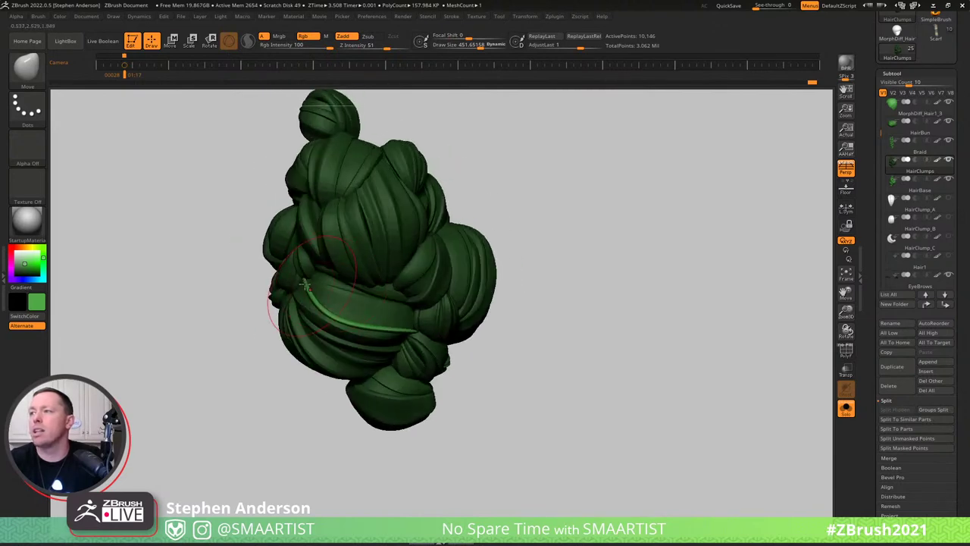
left_click_drag(303, 316, 316, 276)
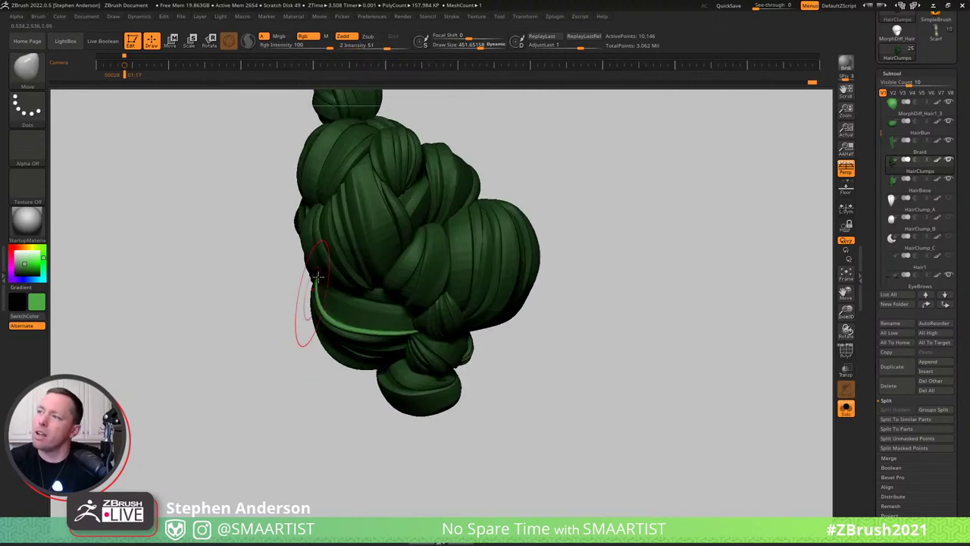
mouse_move(318, 278)
right_mouse_down()
mouse_move(357, 270)
mouse_move(373, 318)
right_mouse_up()
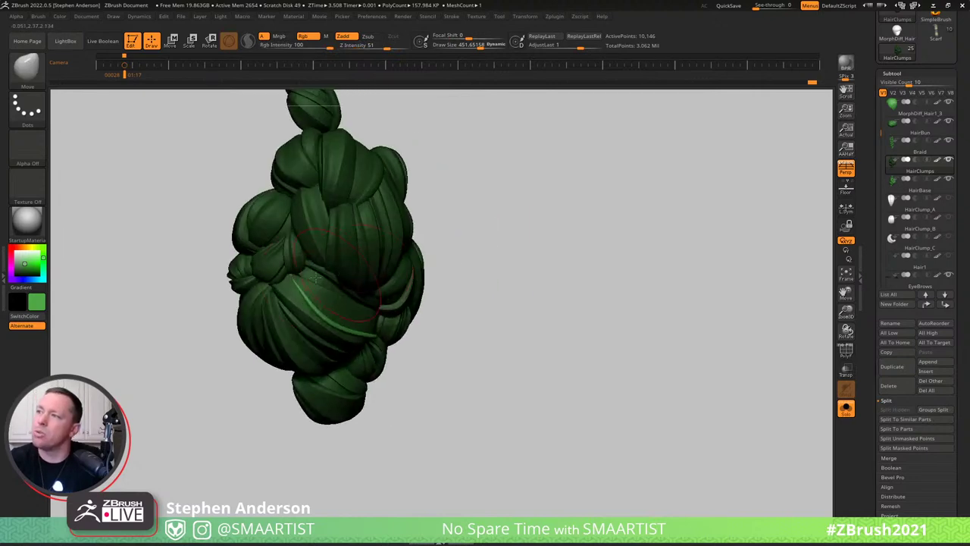
right_click_drag(326, 295, 297, 278)
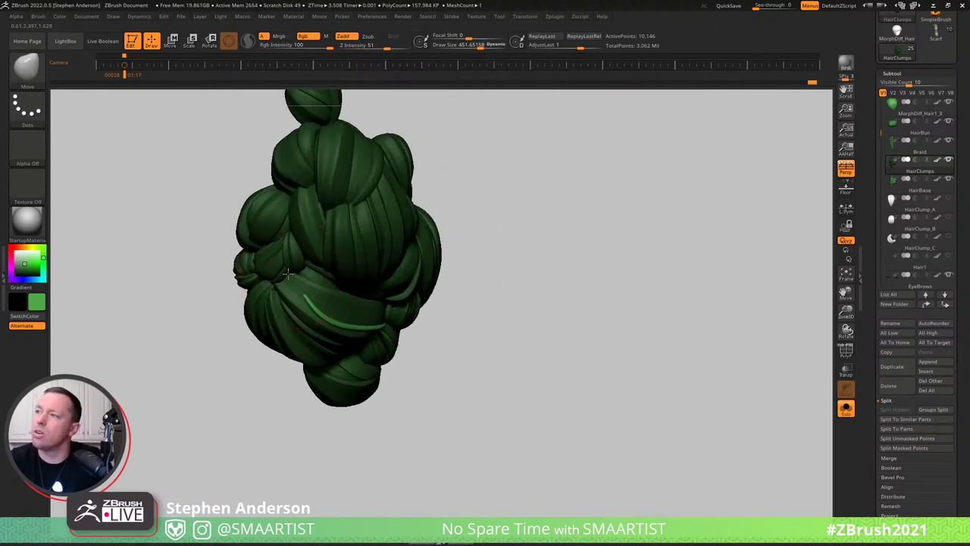
Reduce the draw size to about 281, adjust the strand's tapered upper end, and clear the mask.
key("s")
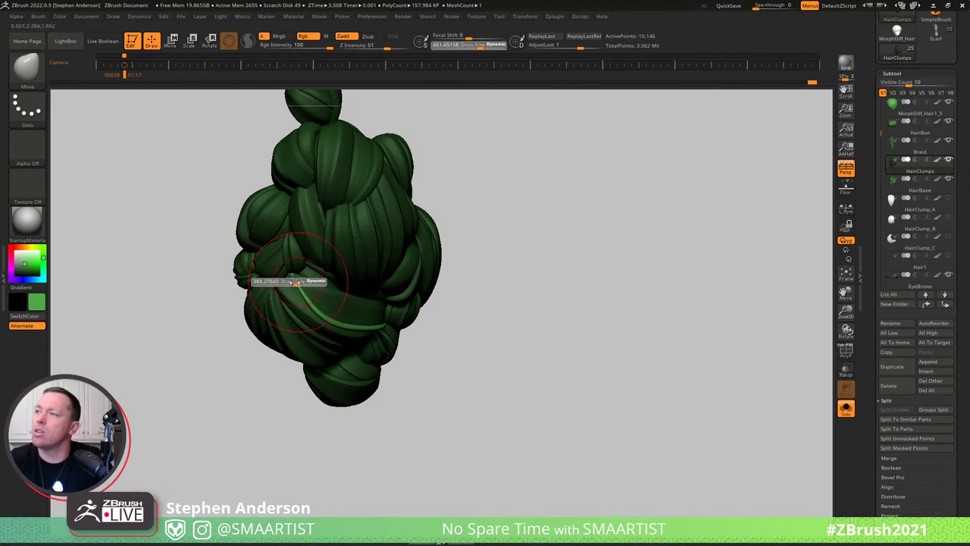
mouse_move(300, 280)
left_mouse_down()
mouse_move(290, 280)
mouse_move(304, 297)
mouse_move(301, 281)
left_mouse_up()
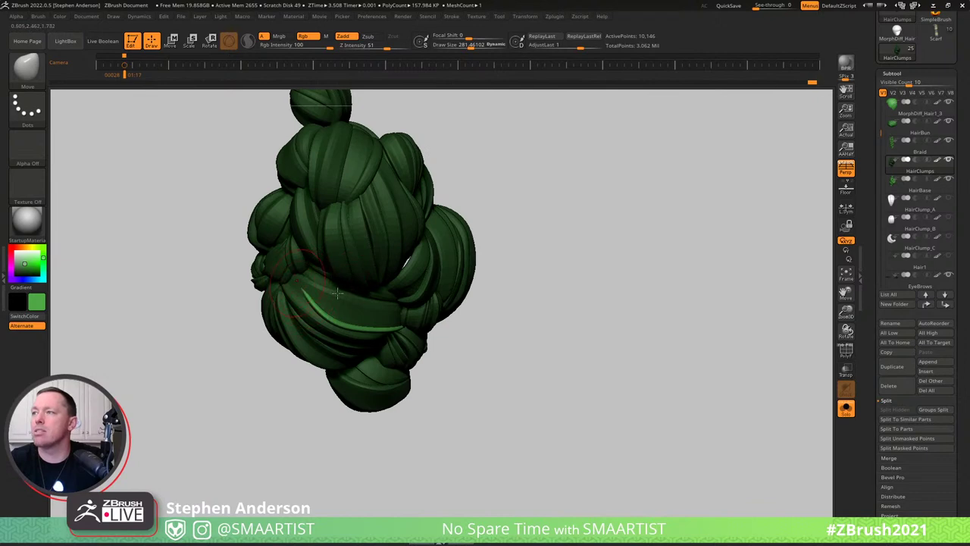
mouse_move(350, 269)
right_mouse_down()
mouse_move(338, 265)
mouse_move(365, 288)
mouse_move(339, 272)
mouse_move(346, 290)
right_mouse_up()
left_click_drag(489, 311, 471, 362, "ctrl")
mouse_move(353, 276)
right_mouse_down()
mouse_move(327, 265)
mouse_move(333, 304)
right_mouse_up()
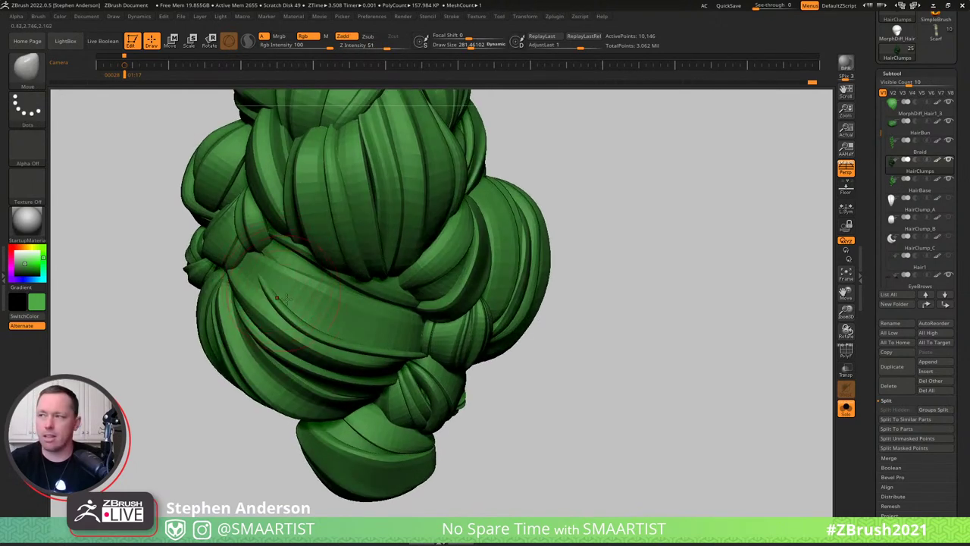
Display the polygroup wireframe on the hair clumps and examine the strand against its neighbours.
key("shift+f")
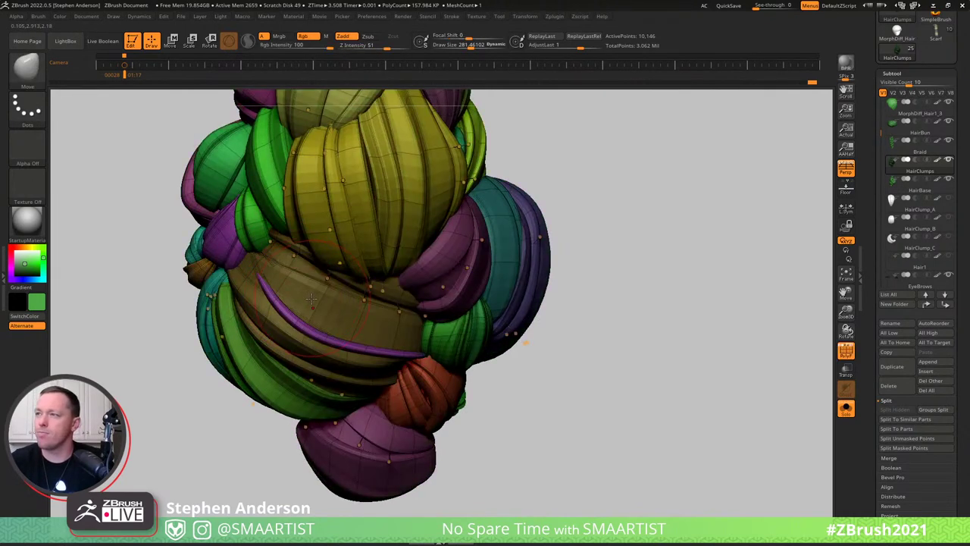
right_click_drag(322, 306, 327, 310)
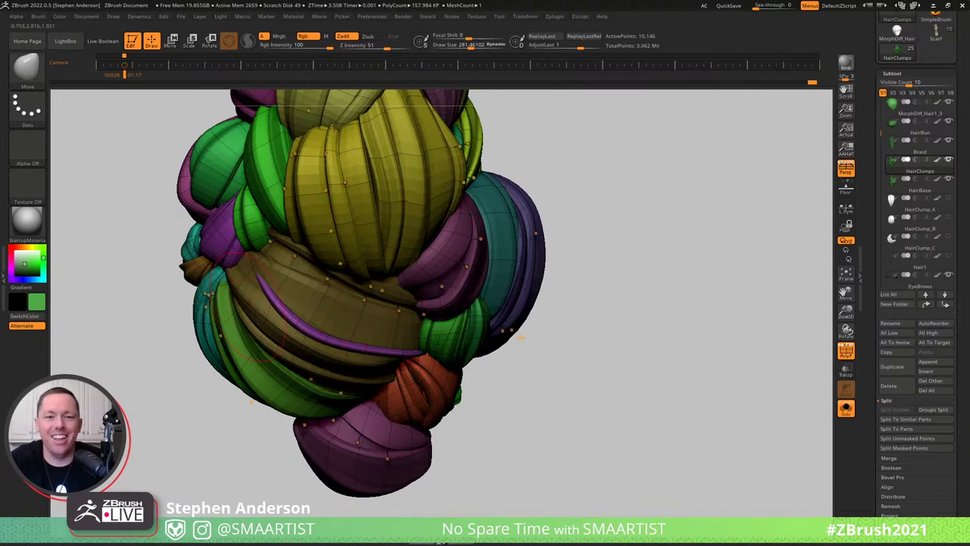
left_click_drag(576, 403, 611, 347)
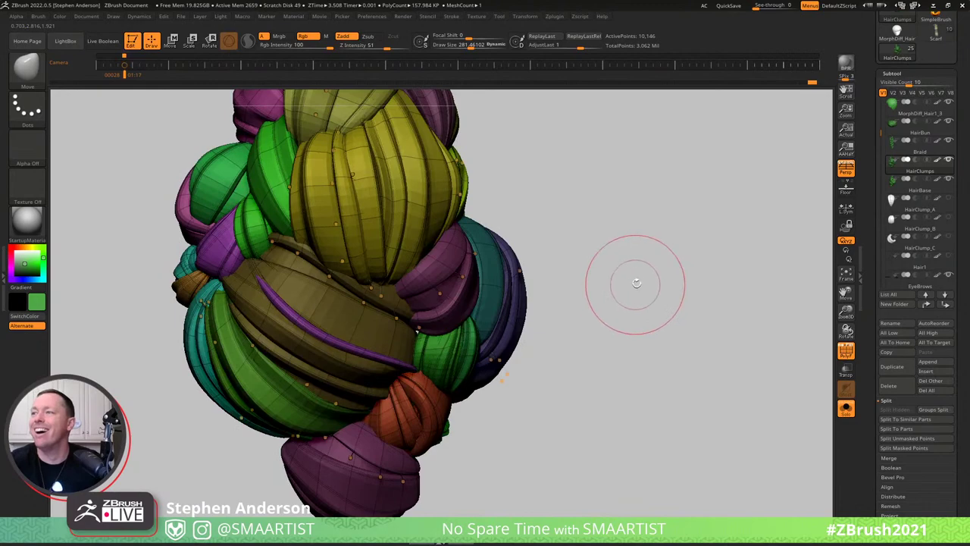
mouse_move(633, 276)
left_mouse_down()
mouse_move(621, 229)
mouse_move(636, 259)
left_mouse_up()
Set the draw size to about 724 and mask every hair clump except the loose strand.
key("s")
mouse_move(244, 258)
left_mouse_down()
mouse_move(266, 260)
mouse_move(278, 287)
mouse_move(270, 281)
left_mouse_up()
key("ctrl+z")
key("w")
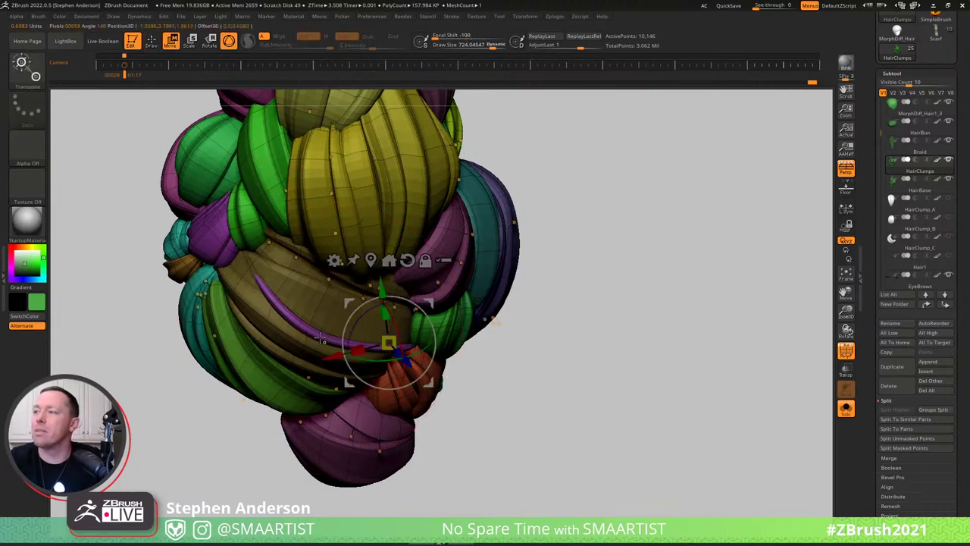
left_click(269, 294, "ctrl")
key("q")
key("Tab")
key("Tab")
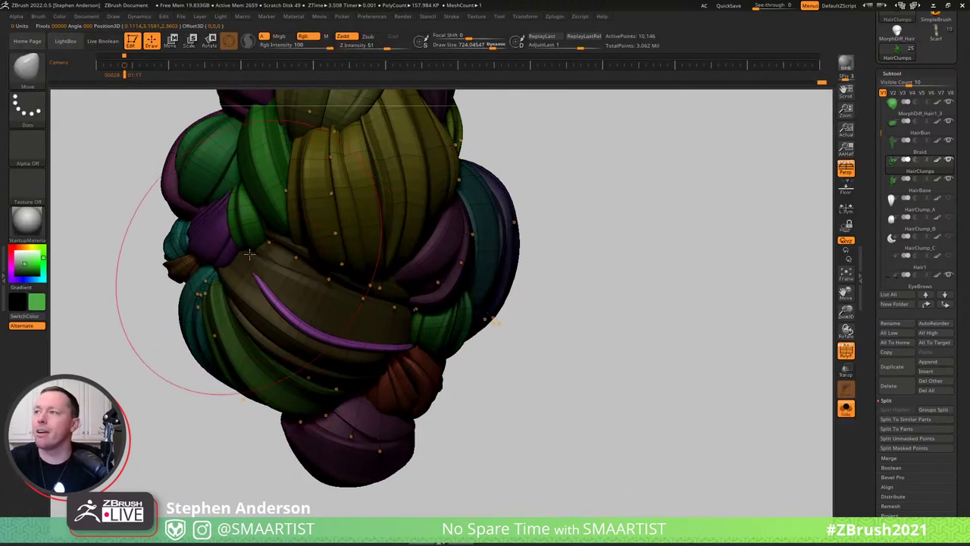
Move the unmasked strand's upper end up to the base of the small green clump.
right_click_drag(258, 227, 301, 278)
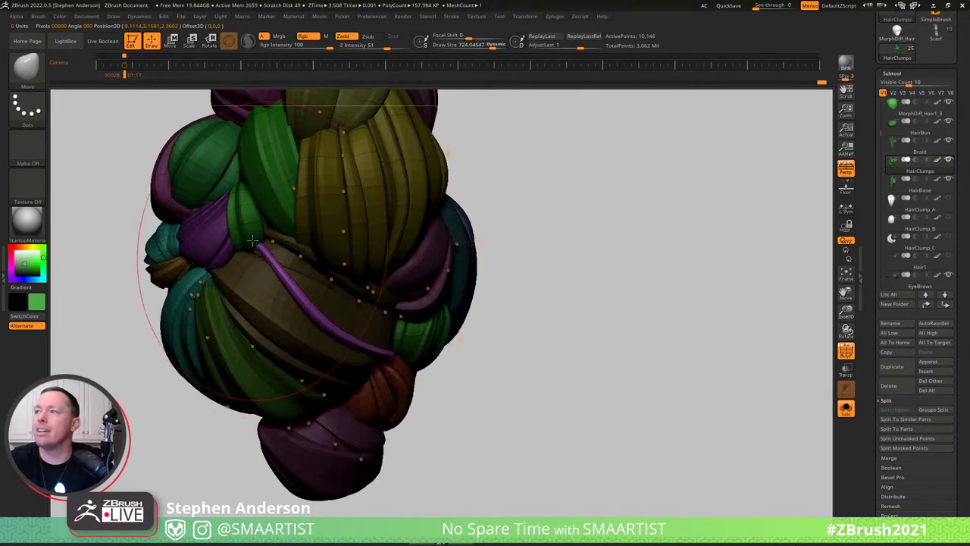
left_click_drag(269, 248, 281, 222)
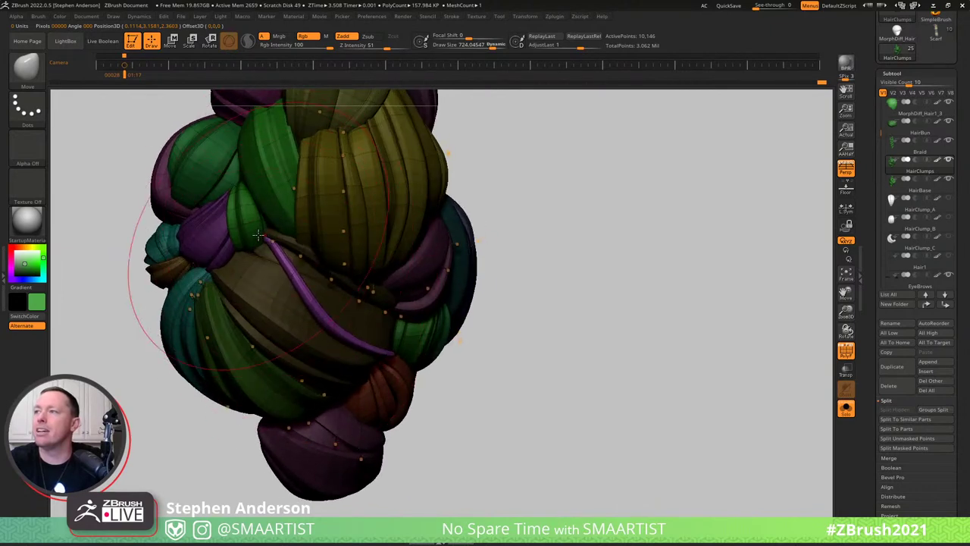
right_click_drag(269, 220, 240, 220)
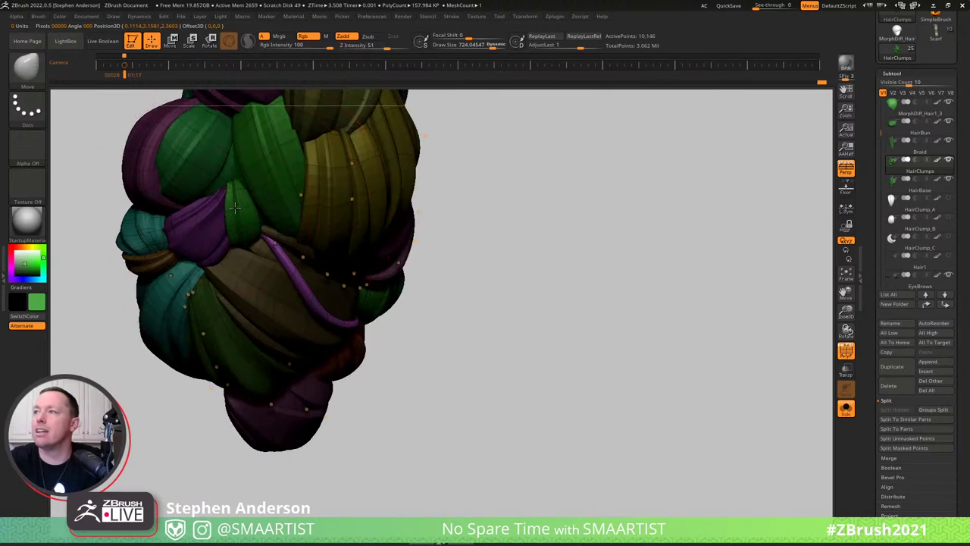
left_click_drag(262, 236, 244, 207)
Reduce the draw size to about 412 and refine the strand's upper end and curve across the lower clump.
key("s")
left_click_drag(281, 234, 253, 235)
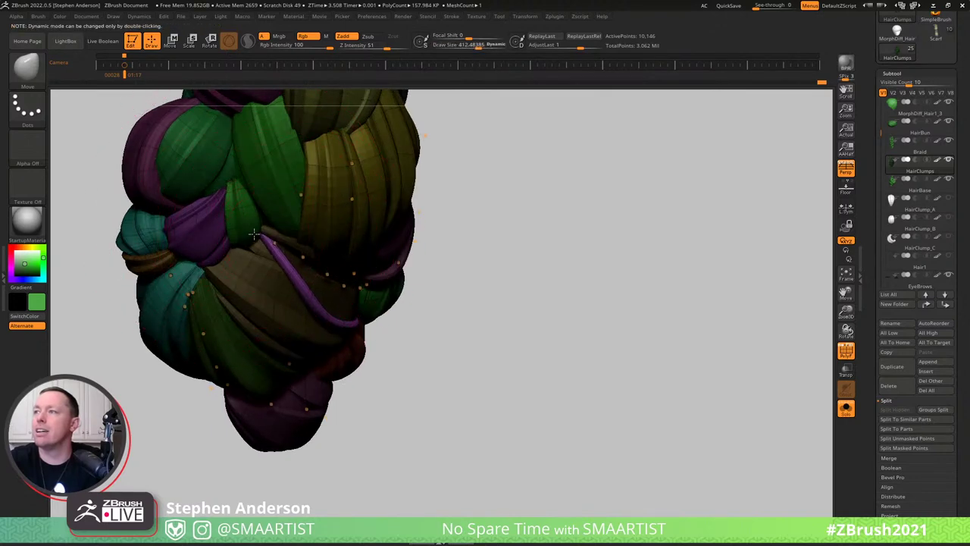
mouse_move(281, 262)
right_mouse_down()
mouse_move(266, 292)
mouse_move(311, 288)
right_mouse_up()
left_click_drag(312, 289, 314, 287)
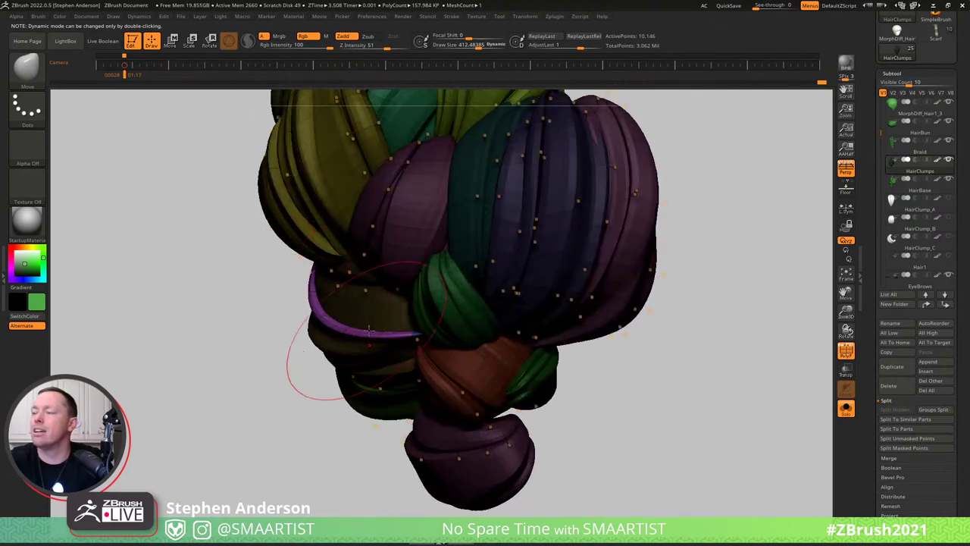
Hide the polygroup wireframe and clear the mask from the hair clumps.
key("shift+f")
key("ctrl+shift+a")
mouse_move(407, 319)
right_mouse_down("ctrl")
mouse_move(348, 311)
mouse_move(378, 305)
mouse_move(355, 321)
mouse_move(385, 321)
right_mouse_up("ctrl")
mouse_move(522, 319)
right_mouse_down("ctrl")
mouse_move(522, 353)
mouse_move(333, 308)
right_mouse_up("ctrl")
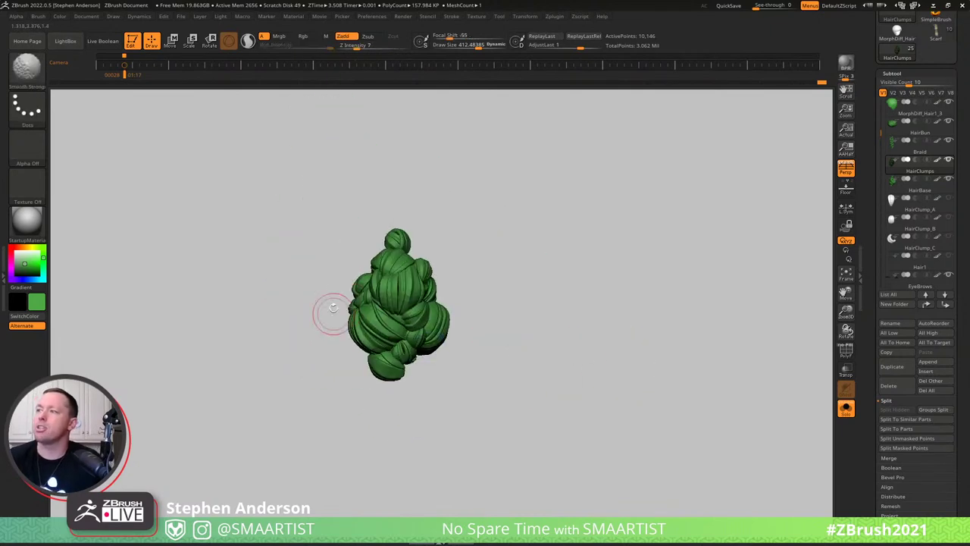
key("shift")
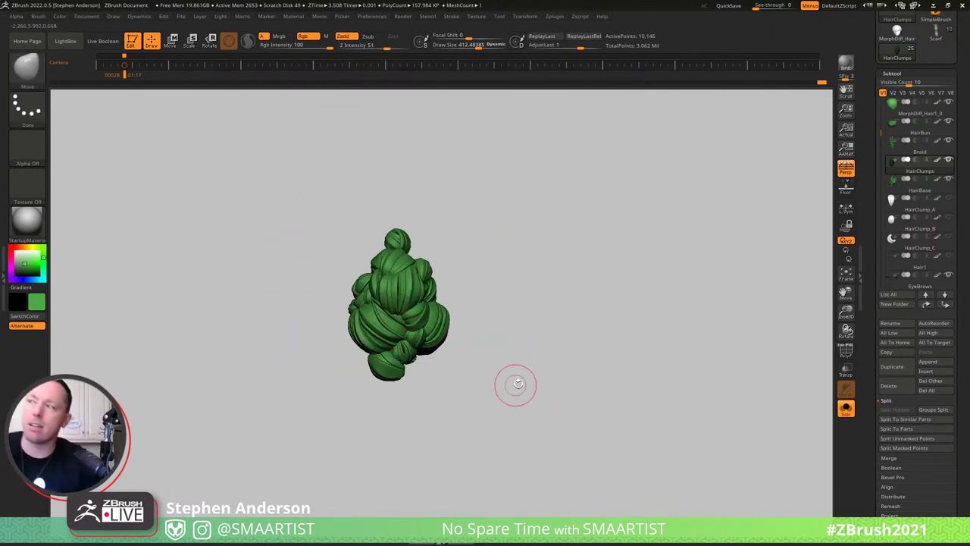
Turn off Solo mode to show the hair clumps together with the whole character and braid.
mouse_move(515, 383)
right_mouse_down()
mouse_move(513, 374)
mouse_move(526, 381)
mouse_move(541, 372)
mouse_move(502, 364)
mouse_move(545, 383)
right_mouse_up()
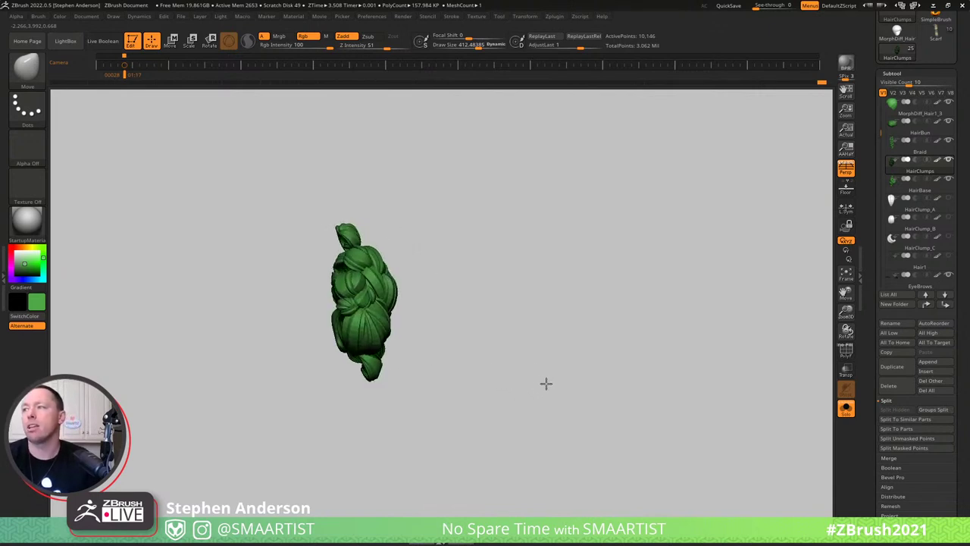
key("ctrl")
left_click_drag(580, 428, 550, 348, "ctrl")
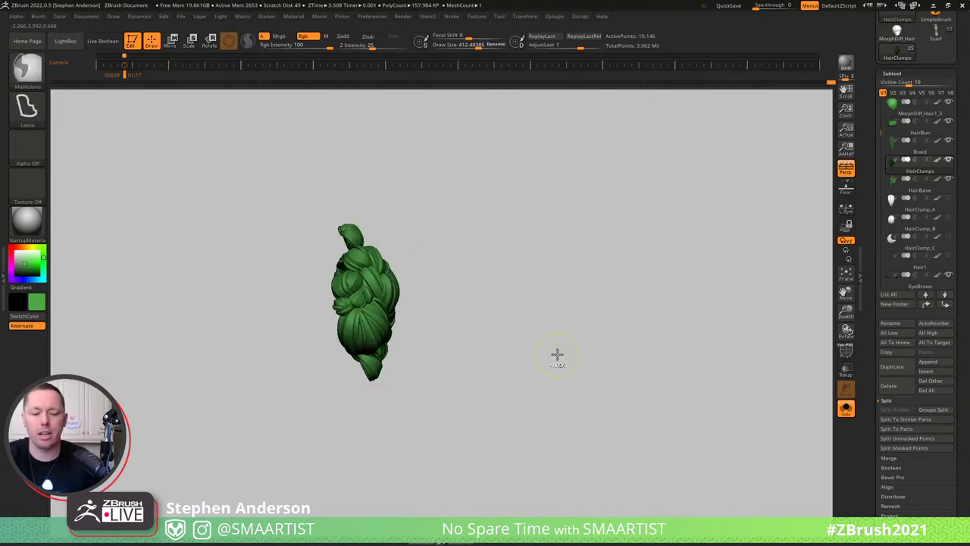
key("alt+s")
mouse_move(575, 329)
right_mouse_down()
mouse_move(512, 327)
mouse_move(494, 461)
mouse_move(450, 365)
mouse_move(459, 294)
mouse_move(426, 309)
mouse_move(437, 309)
right_mouse_up()
Choose the Move Topological brush, set its draw size to about 331, and make the Braid subtool active.
key("b")
key("m")
key("t")
key("s")
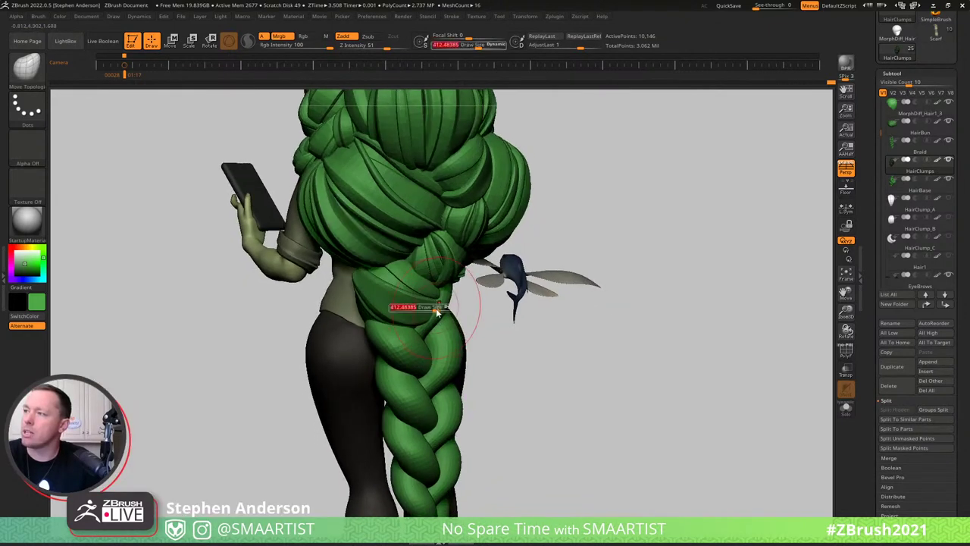
left_click_drag(437, 309, 430, 311)
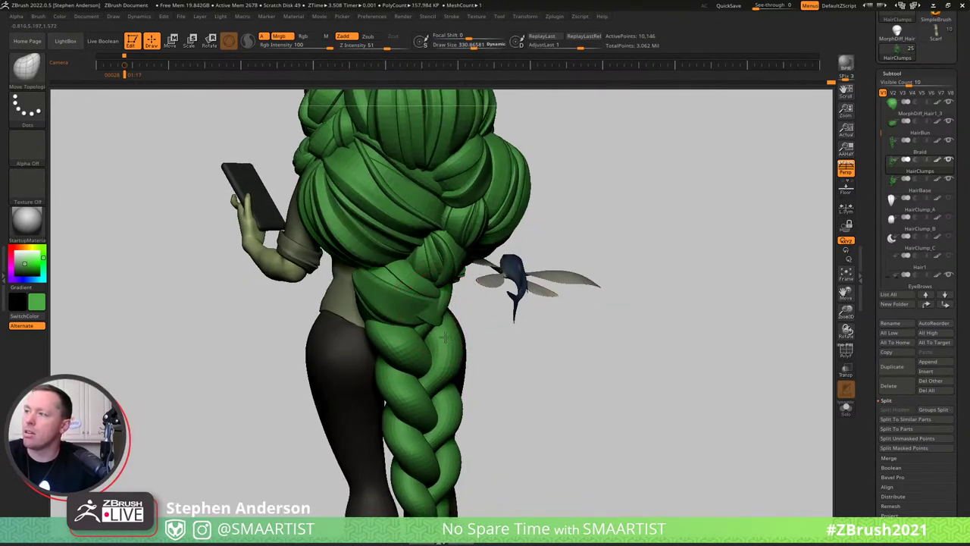
key("shift+f")
key("shift+f")
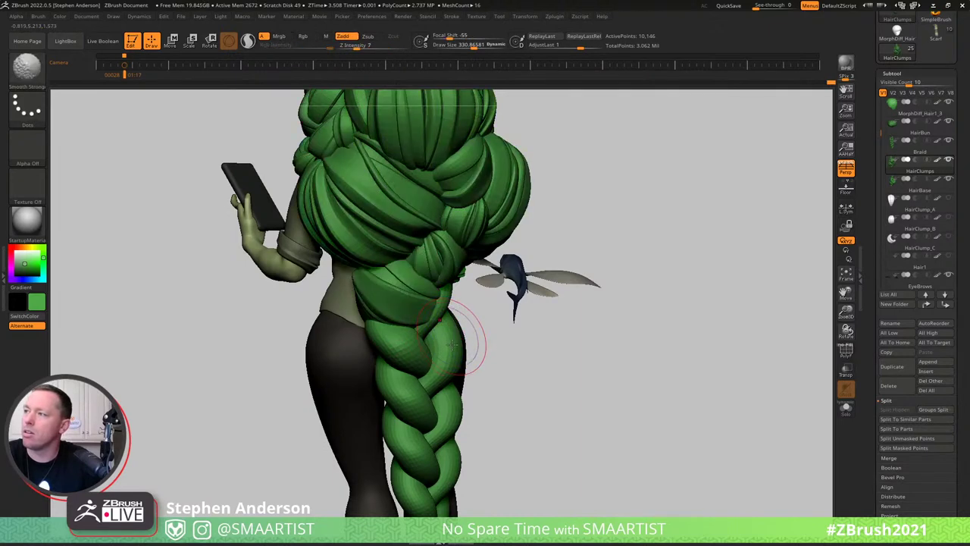
left_click(452, 345, "alt")
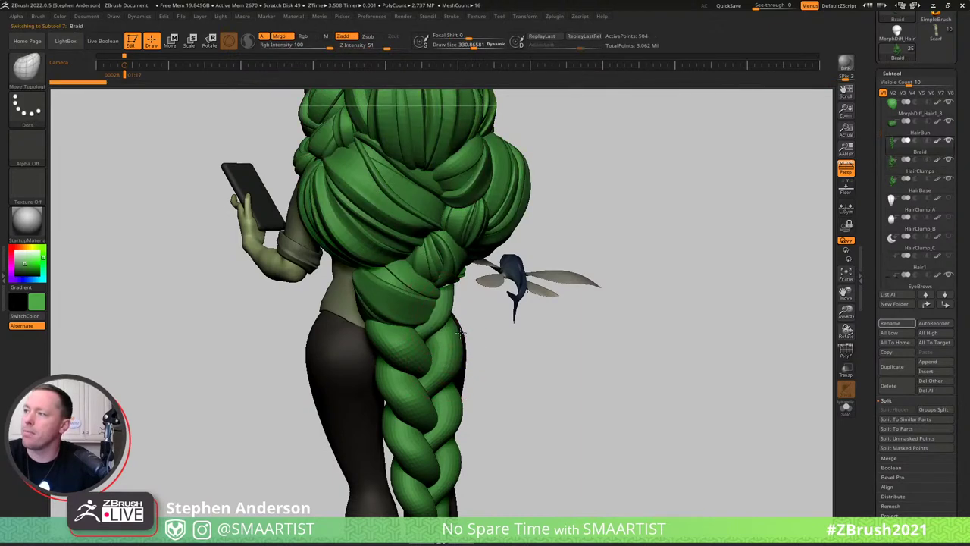
Reshape the coils along the braid from several sides with the Move Topological brush.
left_click_drag(463, 338, 389, 318)
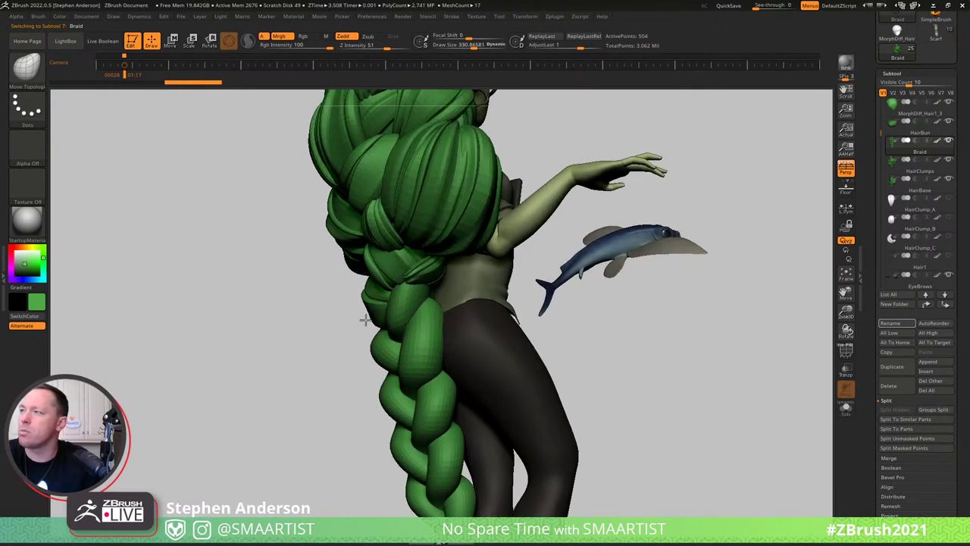
mouse_move(370, 283)
right_mouse_down()
mouse_move(415, 296)
mouse_move(404, 320)
mouse_move(396, 297)
mouse_move(409, 296)
mouse_move(381, 361)
mouse_move(424, 377)
mouse_move(431, 409)
mouse_move(324, 404)
mouse_move(298, 371)
mouse_move(333, 365)
mouse_move(330, 337)
mouse_move(371, 343)
mouse_move(385, 308)
right_mouse_up()
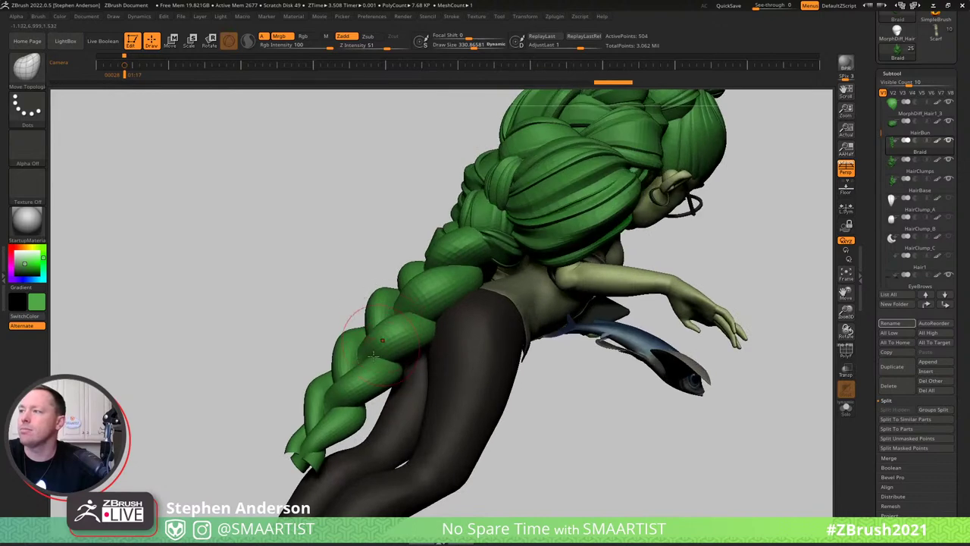
right_click_drag(379, 396, 437, 352)
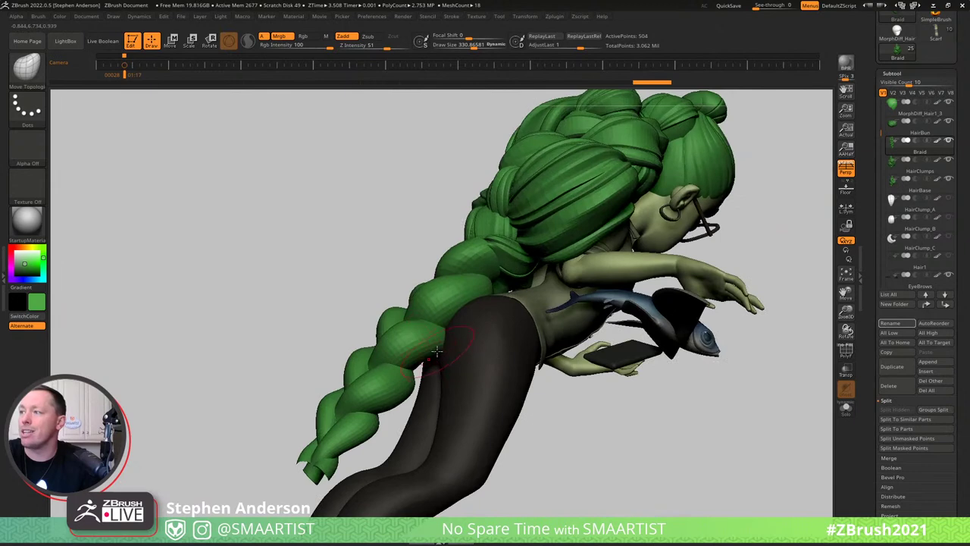
right_click_drag(425, 386, 475, 338)
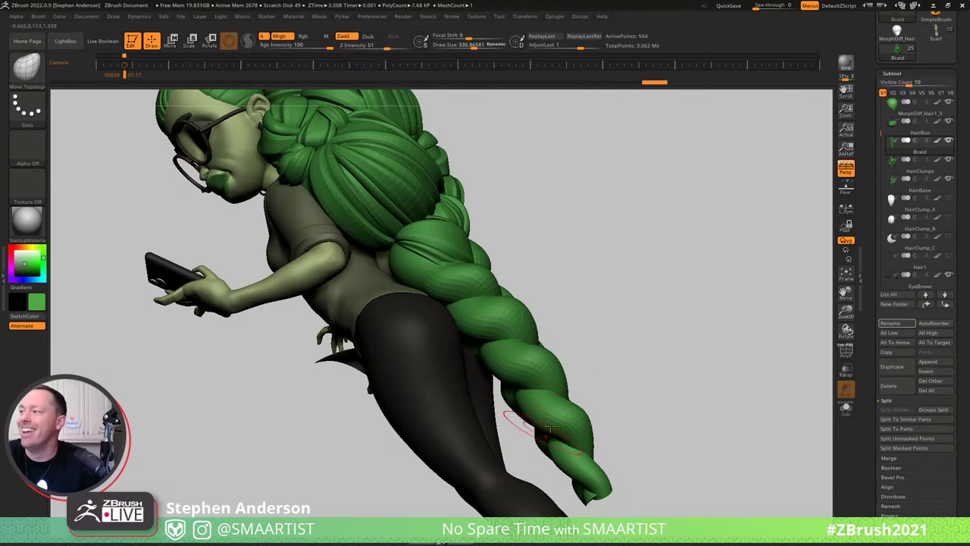
mouse_move(522, 413)
right_mouse_down()
mouse_move(512, 365)
mouse_move(533, 346)
mouse_move(622, 386)
mouse_move(574, 347)
mouse_move(613, 333)
mouse_move(590, 375)
mouse_move(547, 323)
mouse_move(535, 339)
mouse_move(584, 335)
right_mouse_up()
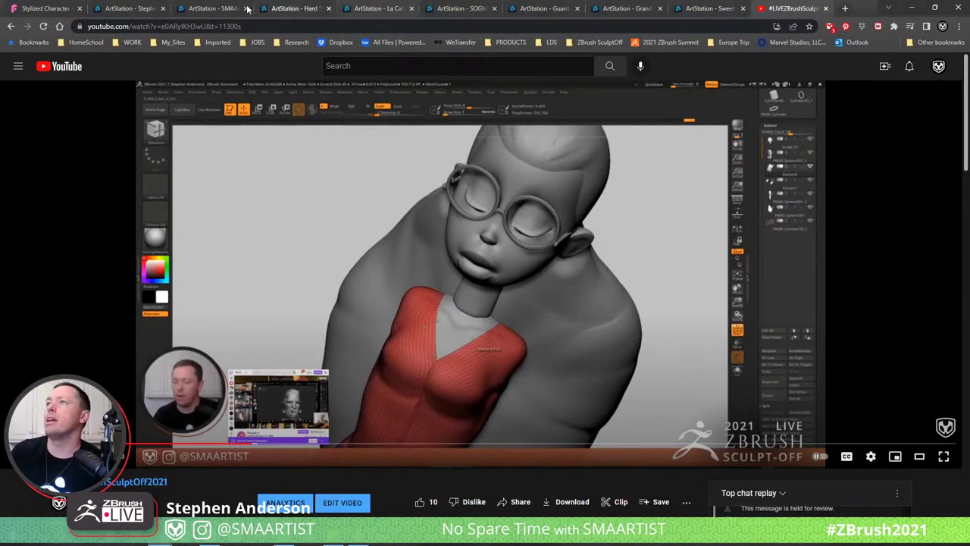
Switch to the web browser and show the ArtStation page for the SMAARTIST Hair Braid.
left_click(215, 9)
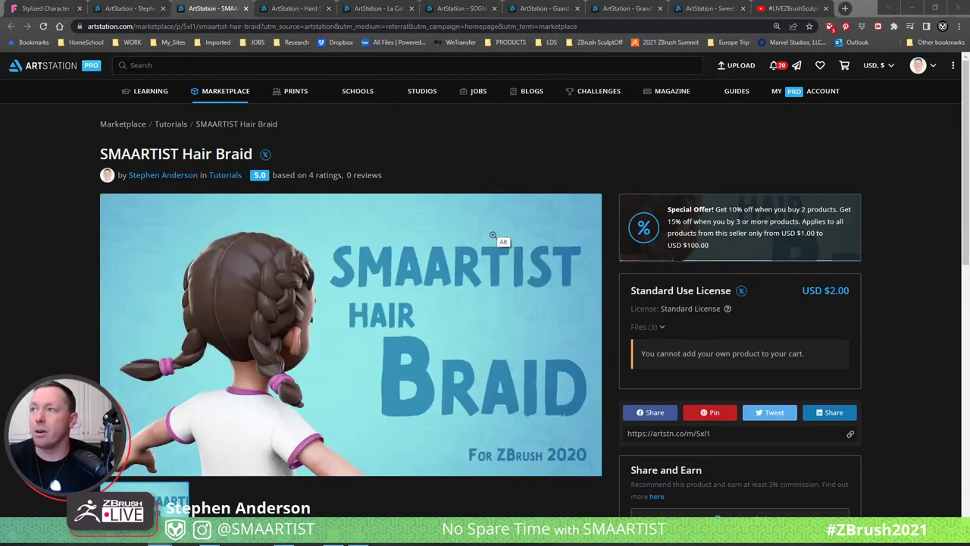
Switch back to ZBrush, display the braid's polyframe, and give each braid strand its own polygroup with Auto Groups.
key("alt+Tab")
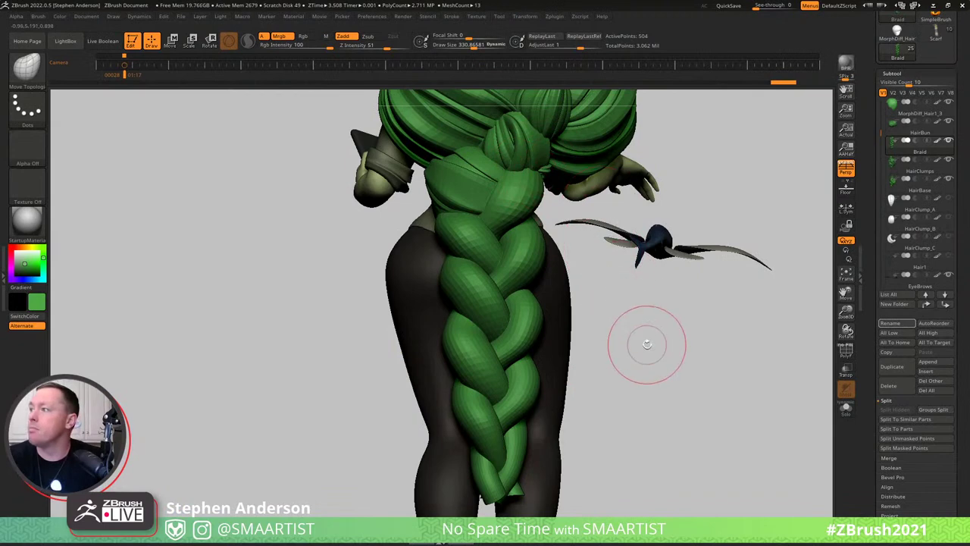
left_click_drag(646, 344, 561, 325)
key("shift")
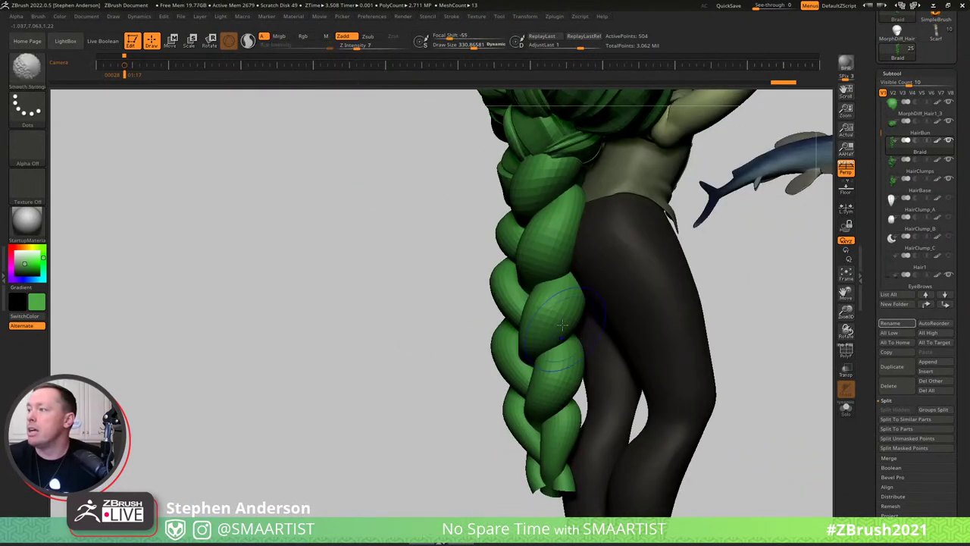
key("shift+f")
right_click_drag(554, 308, 579, 309)
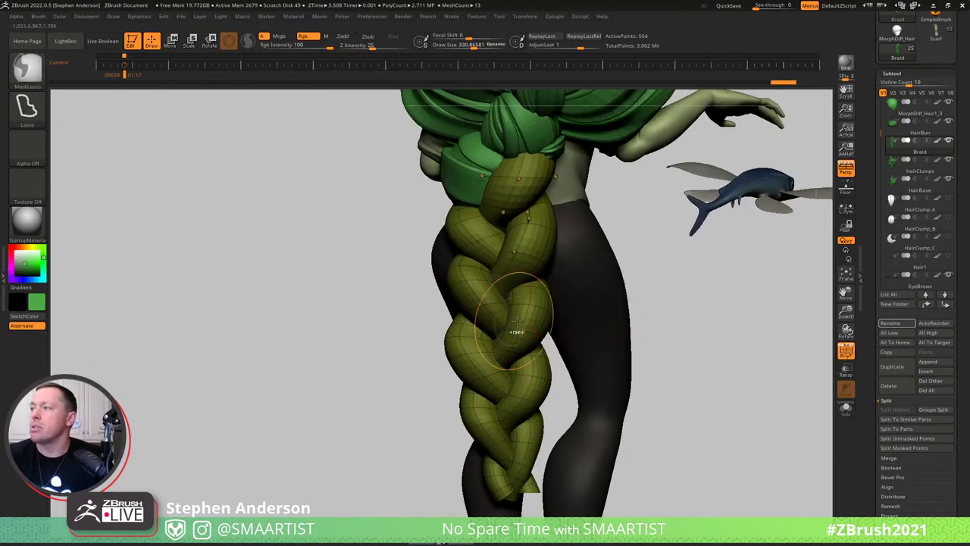
right_click_drag(515, 327, 543, 332, "ctrl")
left_click_drag(963, 504, 927, 416)
key("shift")
left_click(896, 493)
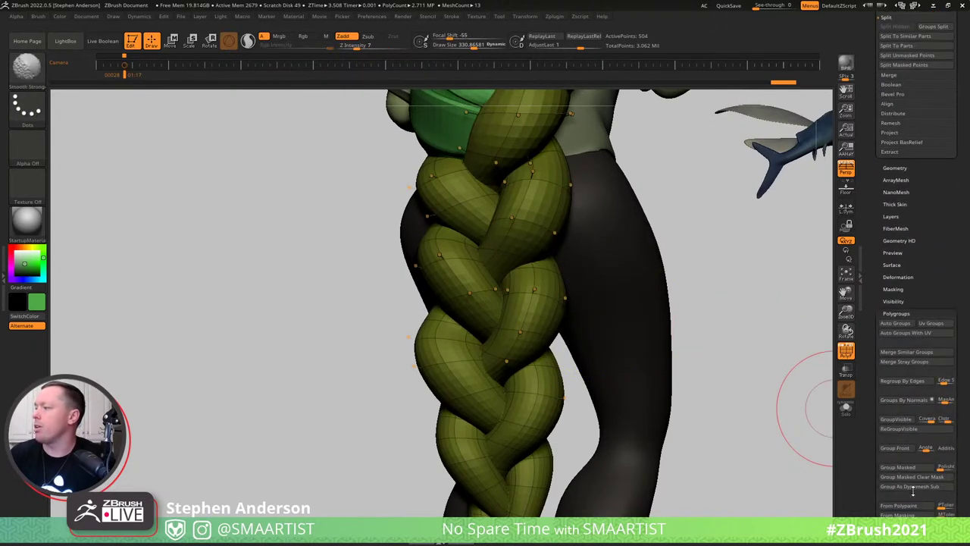
left_click(900, 325)
right_click_drag(476, 292, 447, 241, "ctrl")
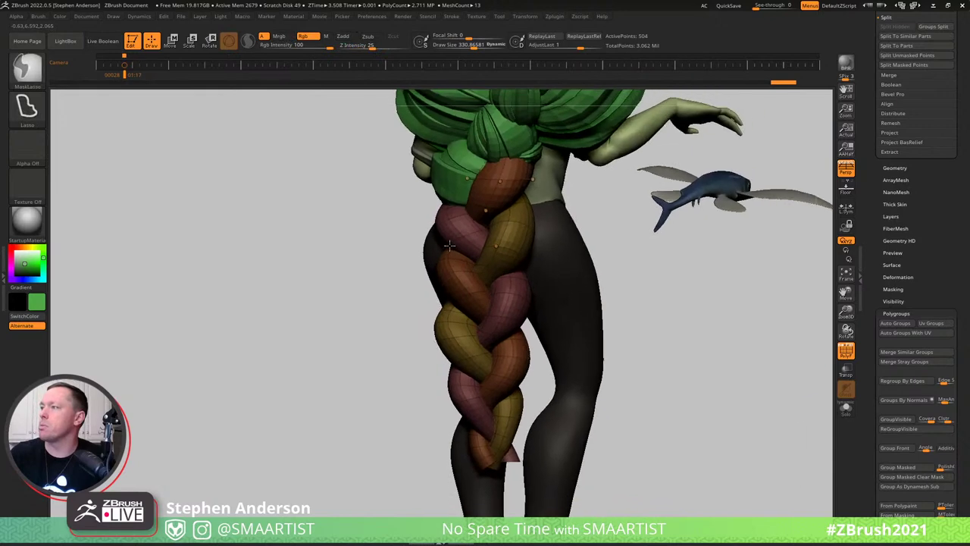
Choose the ZModeler brush and isolate the yellow strand of the braid.
mouse_move(477, 335)
right_mouse_down()
mouse_move(523, 332)
mouse_move(468, 336)
right_mouse_up()
key("b")
key("z")
key("m")
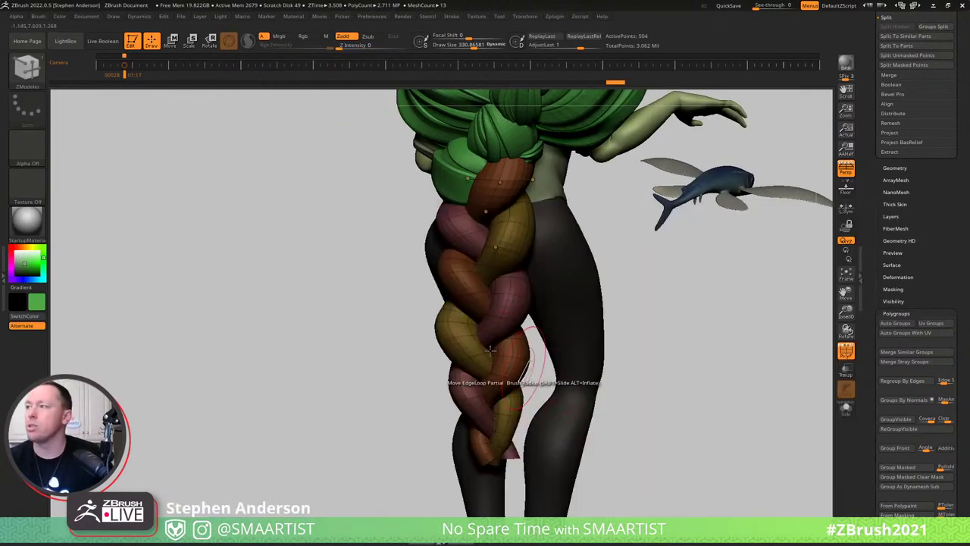
mouse_move(522, 380)
right_mouse_down()
mouse_move(465, 306)
mouse_move(455, 367)
mouse_move(430, 363)
right_mouse_up()
left_click(456, 343, "ctrl+shift")
Set ZModeler's edge action to Crease with the EdgeLoop Partial target, and show all braid strands again.
key("space")
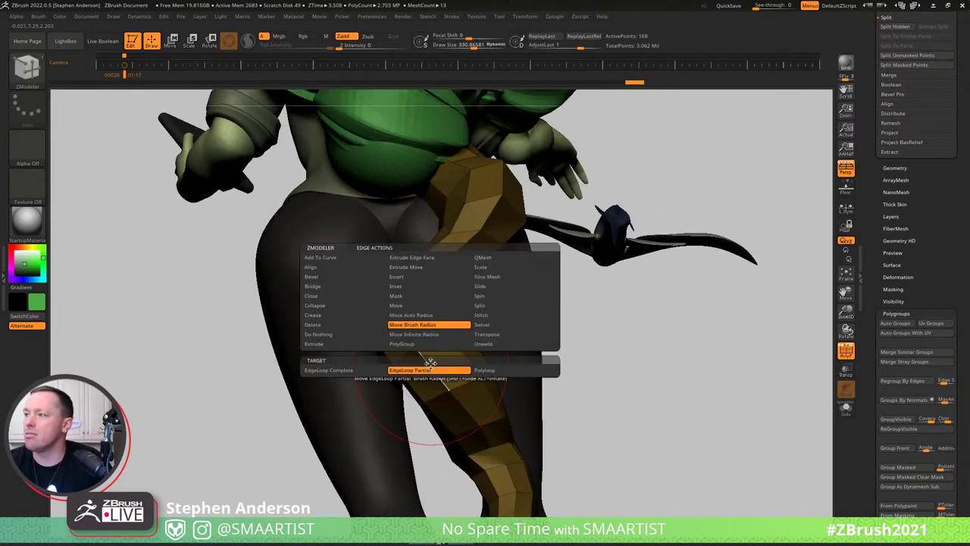
left_click(326, 317)
left_click(415, 371)
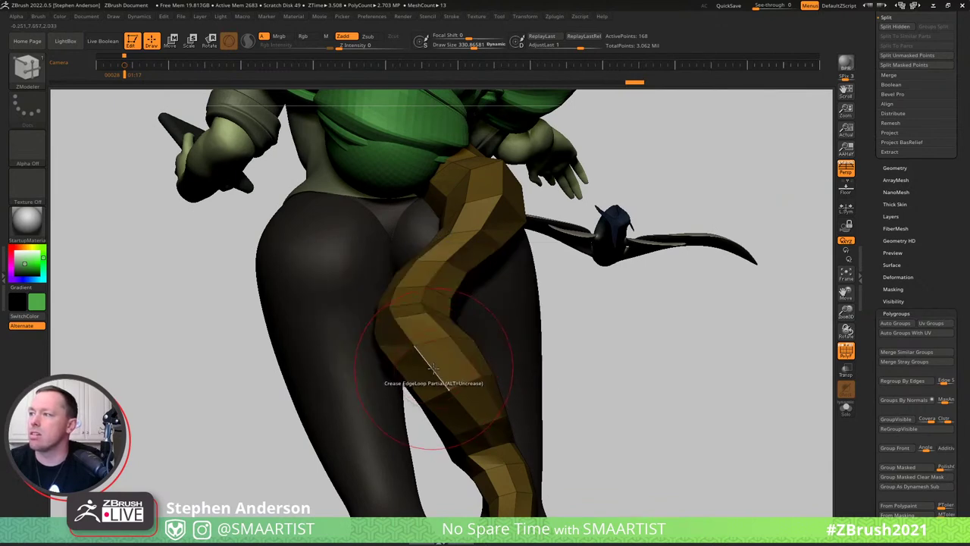
right_click_drag(407, 379, 421, 280)
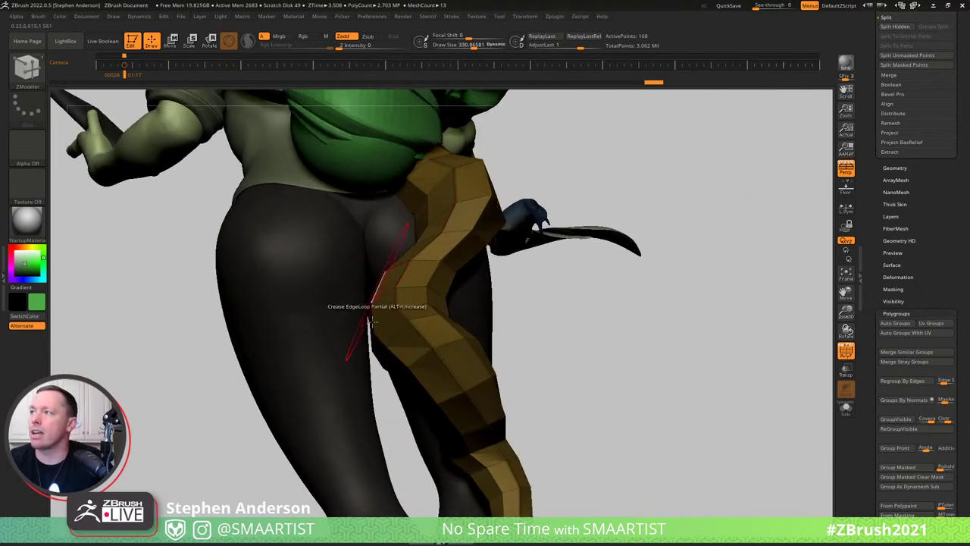
right_click_drag(502, 419, 450, 358)
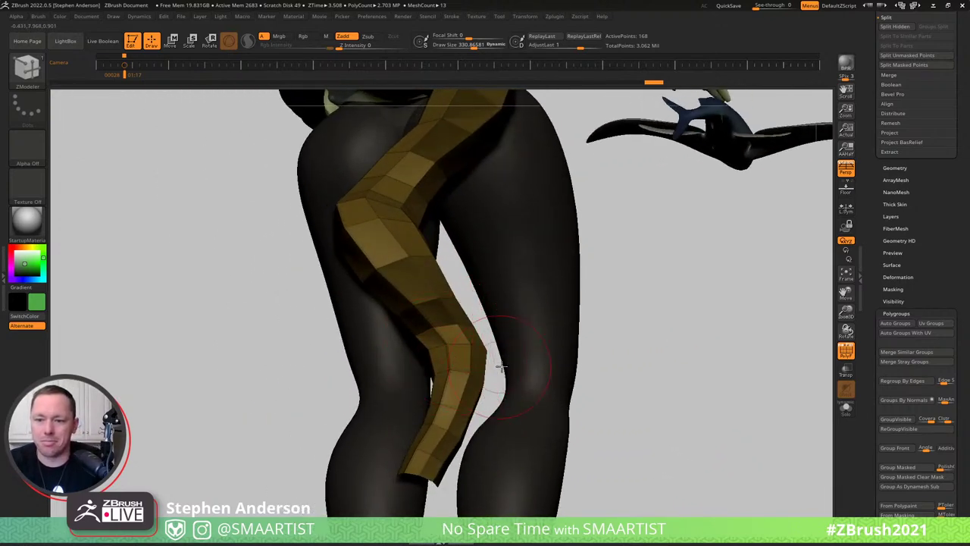
key("ctrl+shift")
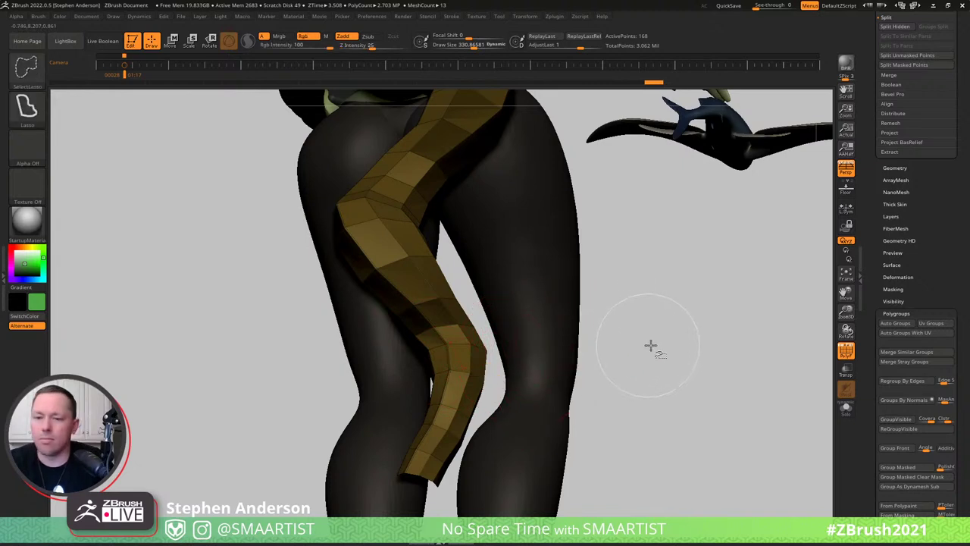
left_click(655, 346, "ctrl+shift")
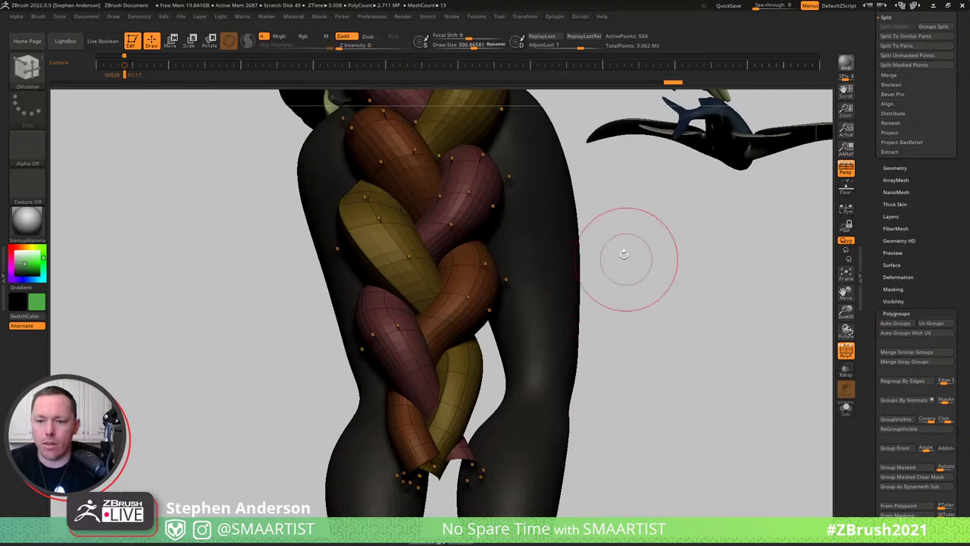
Make the HairClumps subtool active and isolate the red polygroup that includes the small clump above the braid.
left_click_drag(613, 303, 541, 276, "alt")
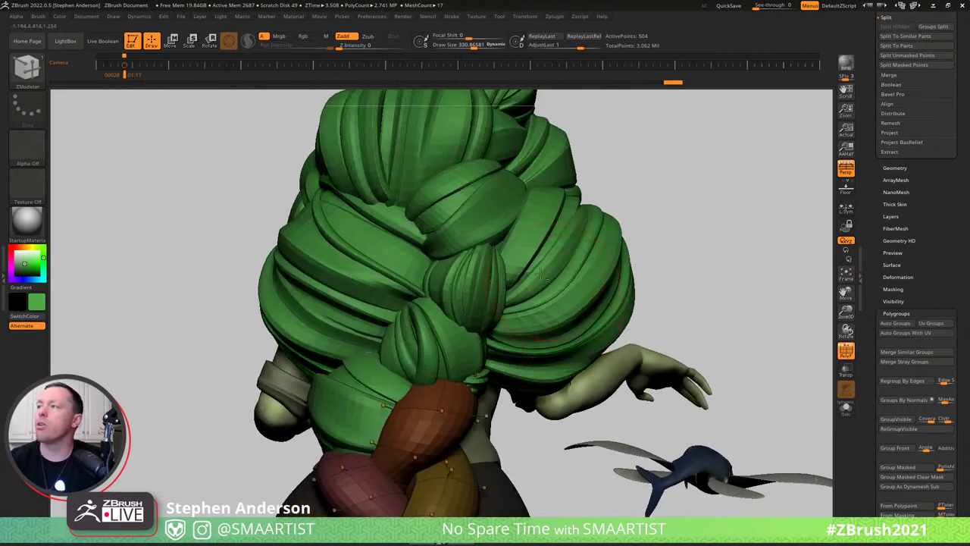
left_click(530, 270, "alt")
right_click_drag(535, 259, 507, 288)
right_click_drag(518, 220, 526, 245, "alt")
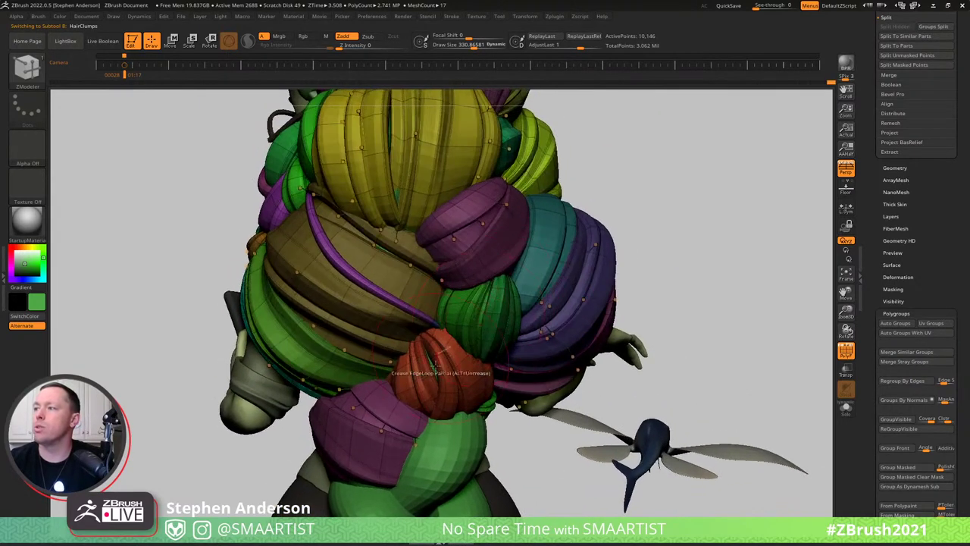
left_click(437, 356, "ctrl+shift")
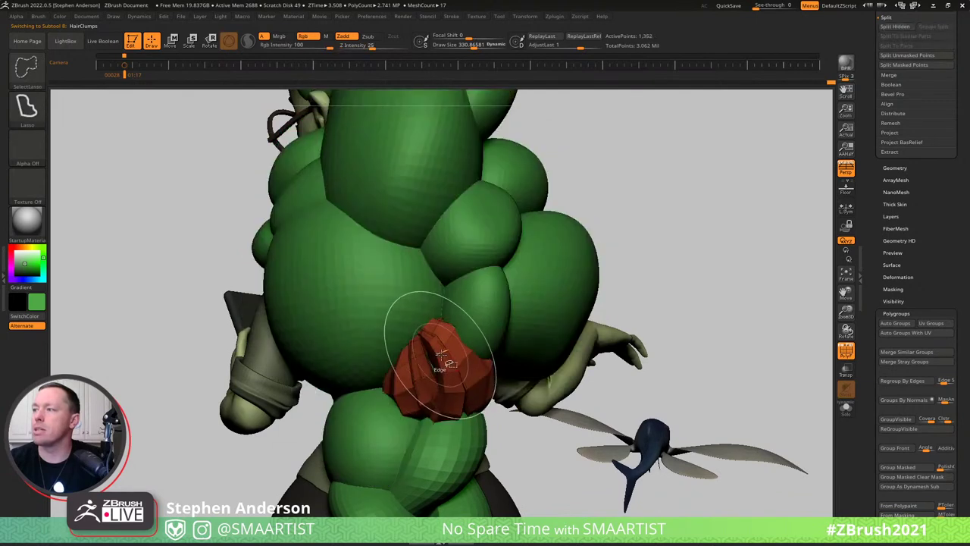
right_click_drag(470, 359, 403, 275, "ctrl")
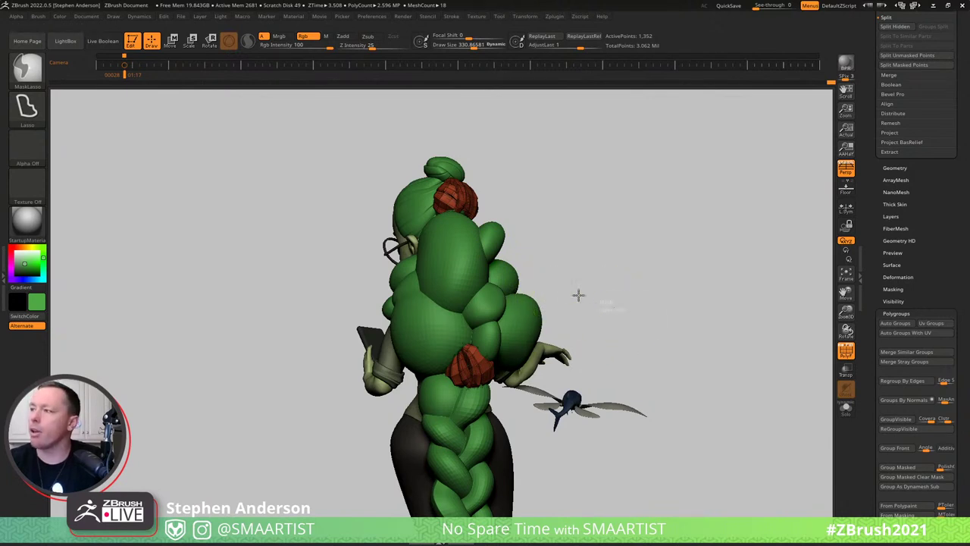
Mask the small clump above the braid, assign it its own polygroup, and show all clumps without the polyframe.
mouse_move(578, 294)
left_mouse_down("ctrl+alt+shift")
mouse_move(353, 379)
mouse_move(708, 422)
mouse_move(676, 413)
left_mouse_up("ctrl+alt+shift")
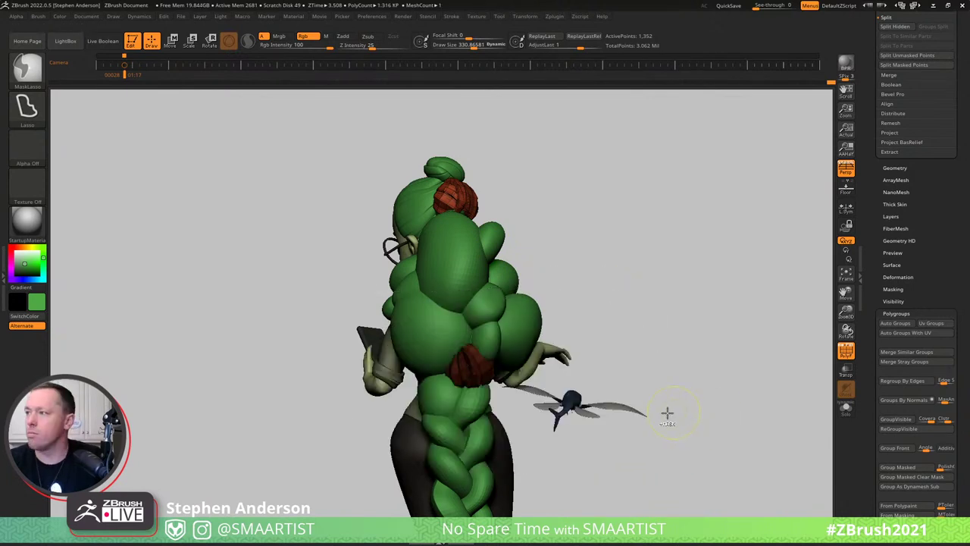
key("ctrl+w")
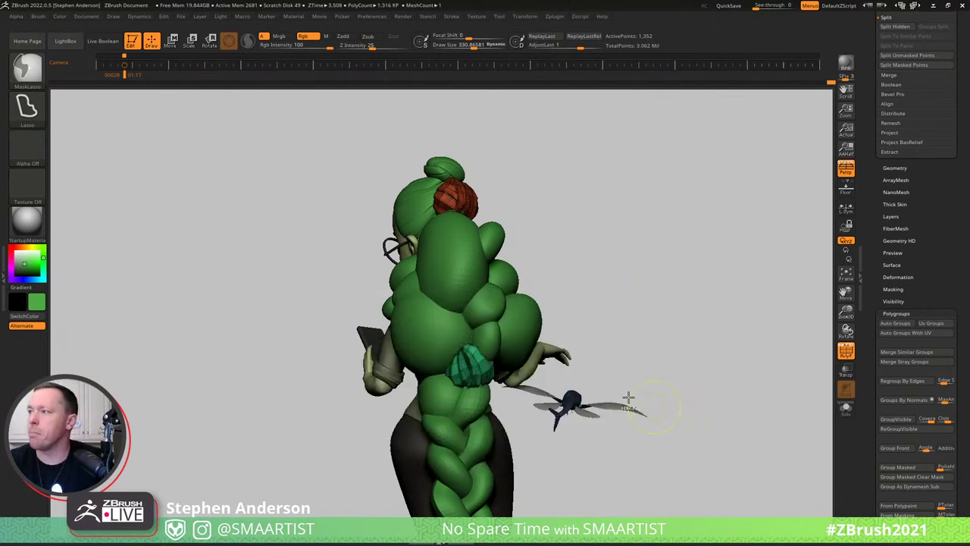
key("ctrl+shift")
left_click(613, 257, "ctrl+shift")
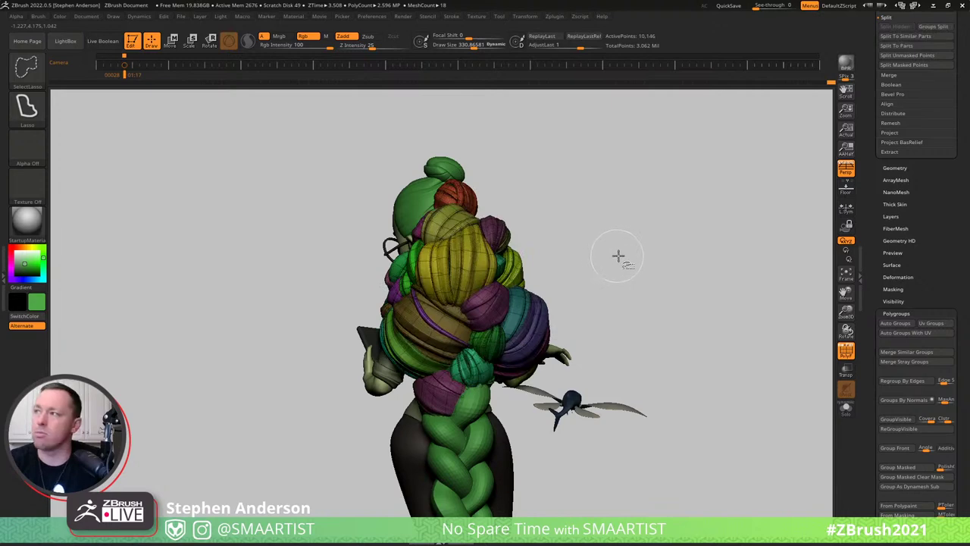
key("shift+f")
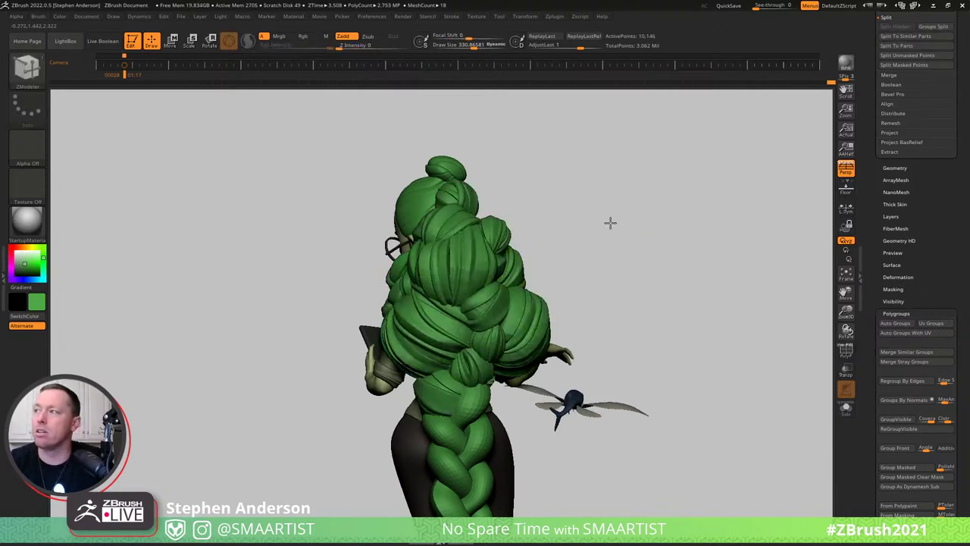
mouse_move(610, 221)
left_mouse_down()
mouse_move(597, 227)
mouse_move(612, 226)
left_mouse_up()
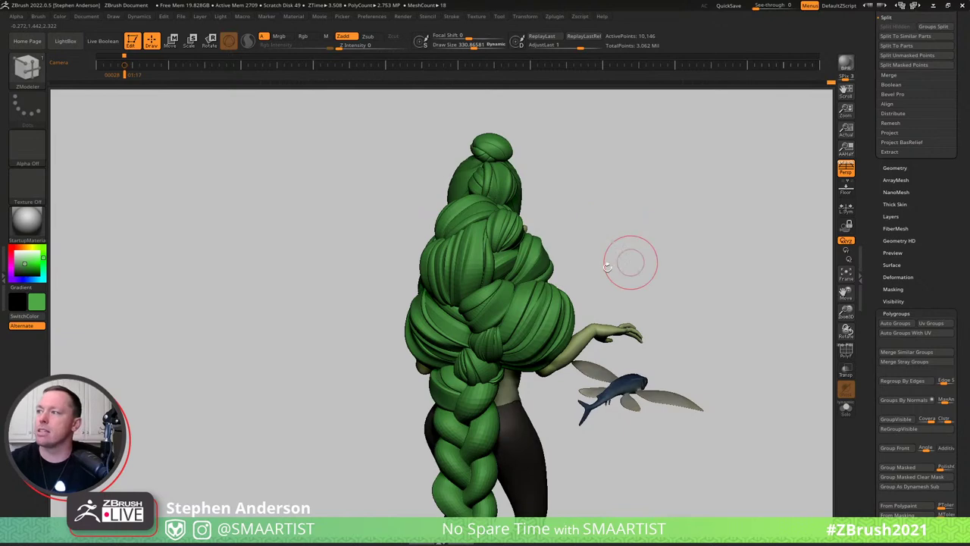
Make the MorphDiff_Hair1_3 subtool active, display its polyframe, and try hiding polygon loops along the side hair before showing everything again.
mouse_move(607, 266)
left_mouse_down()
mouse_move(578, 277)
mouse_move(599, 277)
mouse_move(578, 277)
mouse_move(590, 267)
mouse_move(584, 250)
mouse_move(632, 230)
mouse_move(630, 238)
mouse_move(643, 207)
mouse_move(642, 411)
mouse_move(653, 411)
left_mouse_up()
mouse_move(491, 282)
right_mouse_down("ctrl")
mouse_move(466, 306)
mouse_move(484, 322)
right_mouse_up("ctrl")
left_click(466, 306, "alt")
key("shift+f")
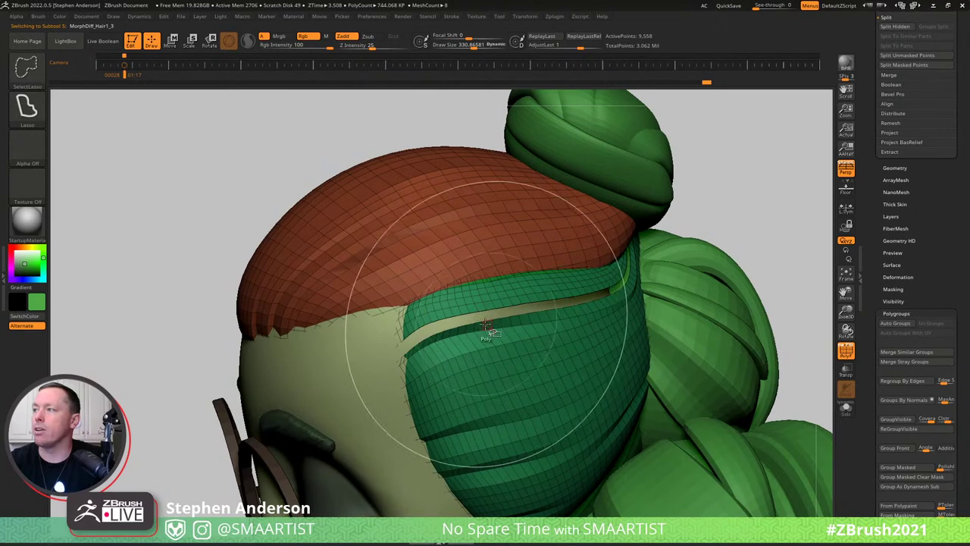
left_click(487, 335, "ctrl+shift")
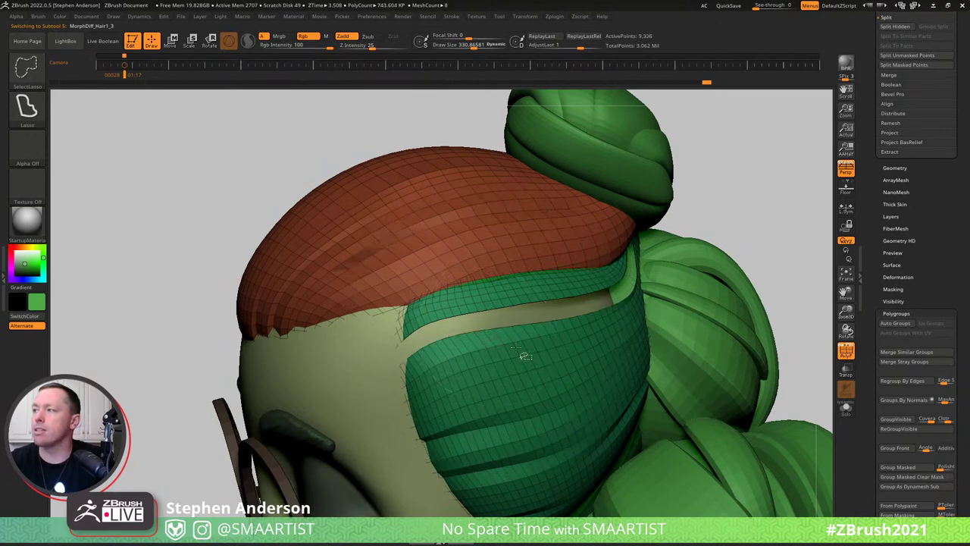
left_click(515, 347, "ctrl+shift")
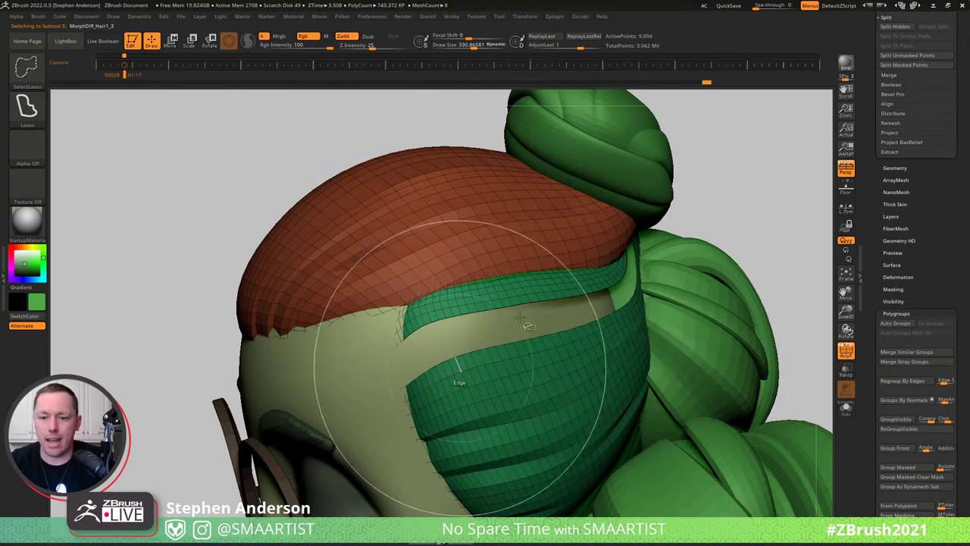
left_click(562, 334, "ctrl+shift")
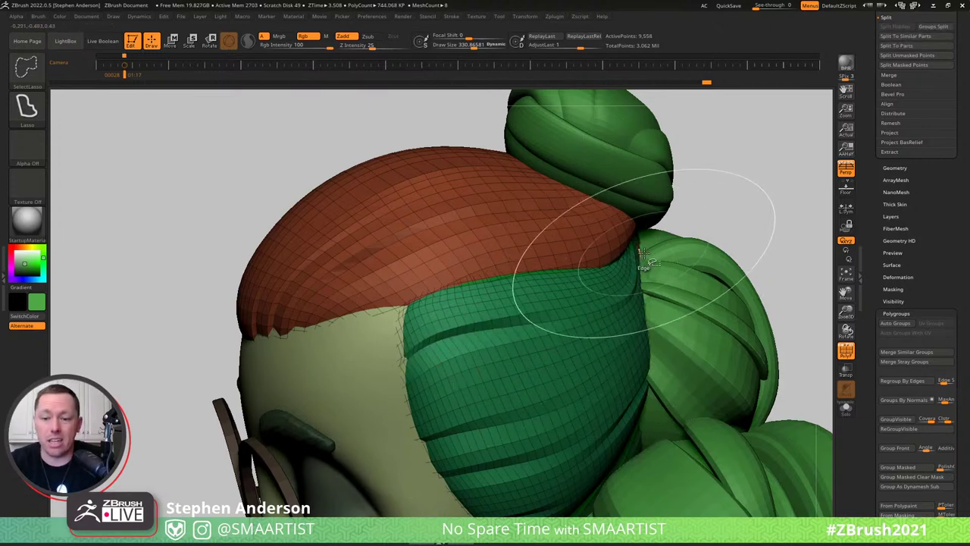
Isolate the hair's red top polygroup, turn on Solo mode, and show the complete hair subtool again.
left_click(373, 187, "ctrl+shift")
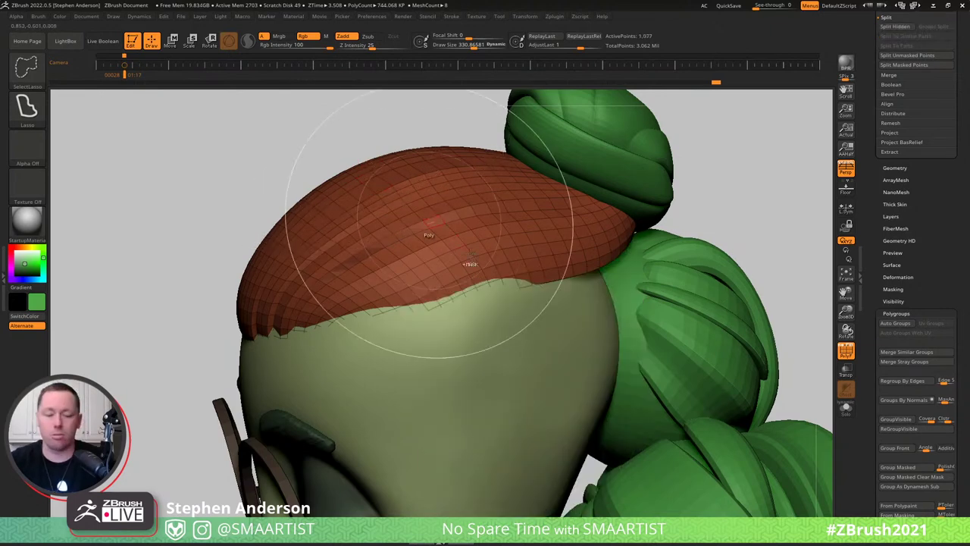
key("alt+s")
mouse_move(522, 287)
right_mouse_down()
mouse_move(499, 229)
mouse_move(524, 260)
mouse_move(533, 258)
right_mouse_up()
left_click(687, 190, "ctrl+shift")
right_click_drag(650, 211, 438, 218, "alt")
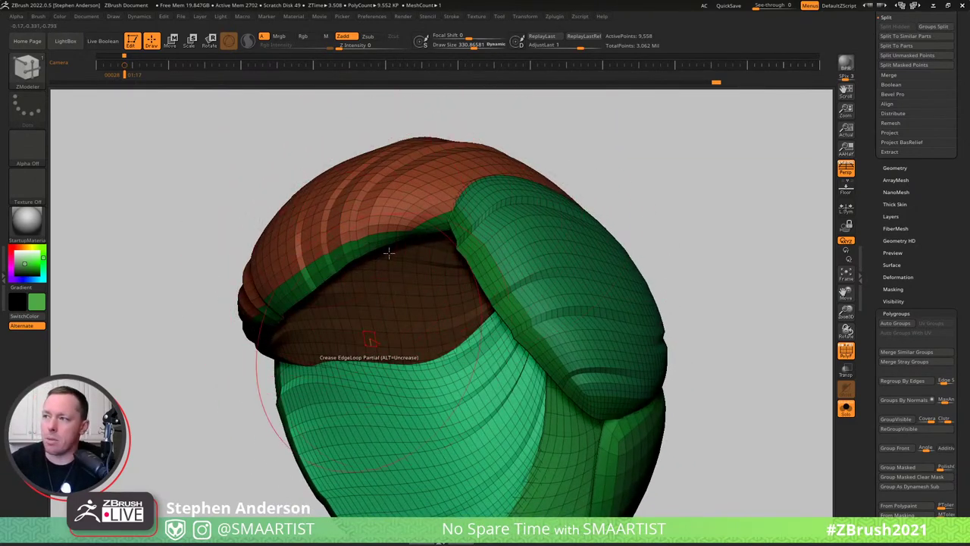
Isolate the red top polygroup, extend the visibility to its entire connected hair piece, and restore the full hair mesh.
key("ctrl+shift")
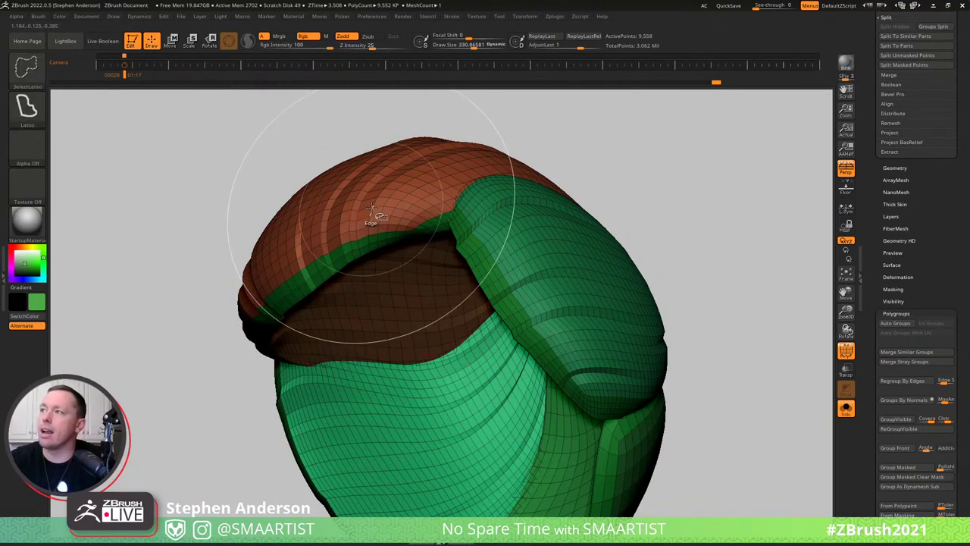
left_click(374, 210, "ctrl+shift")
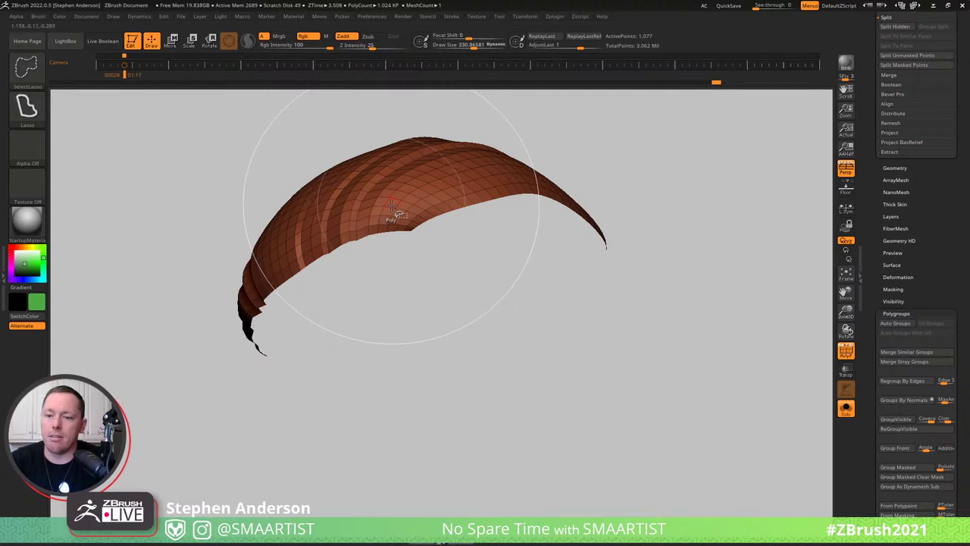
left_click(604, 208, "ctrl+shift")
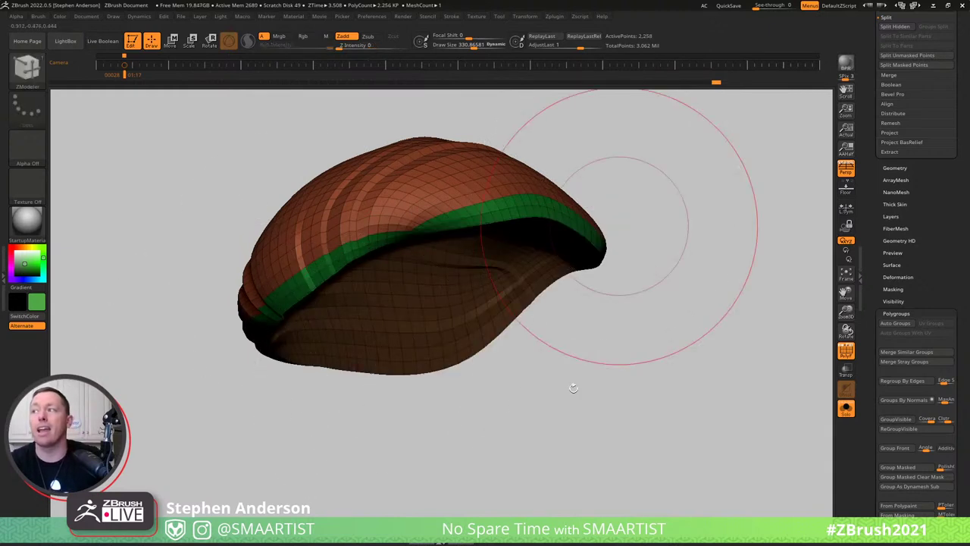
left_click(680, 212, "ctrl+shift")
left_click_drag(506, 208, 678, 164)
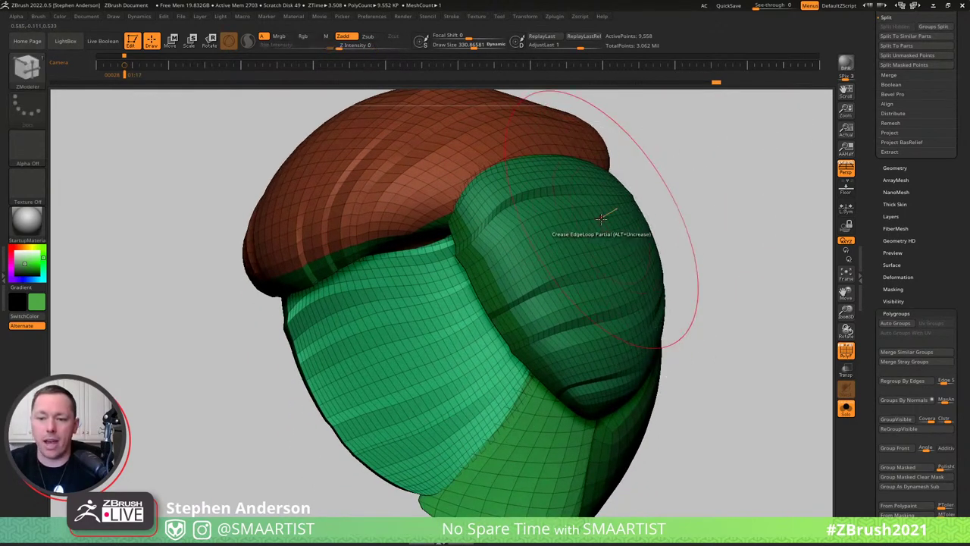
Hide neighbouring polygon loops across the side hair and widen the gap by repeatedly shrinking the visible mesh.
mouse_move(637, 294)
right_mouse_down("ctrl")
mouse_move(586, 263)
mouse_move(662, 305)
right_mouse_up("ctrl")
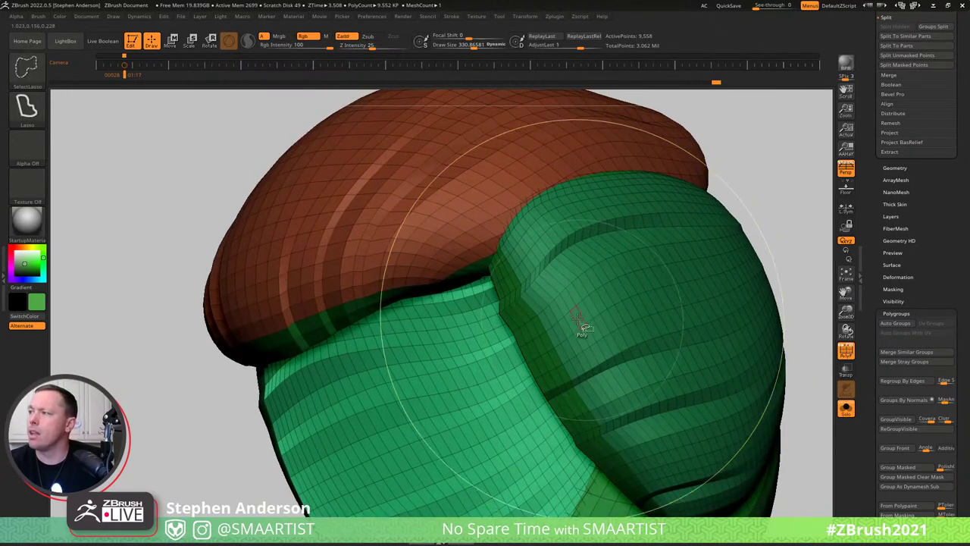
left_click(580, 321, "ctrl+shift")
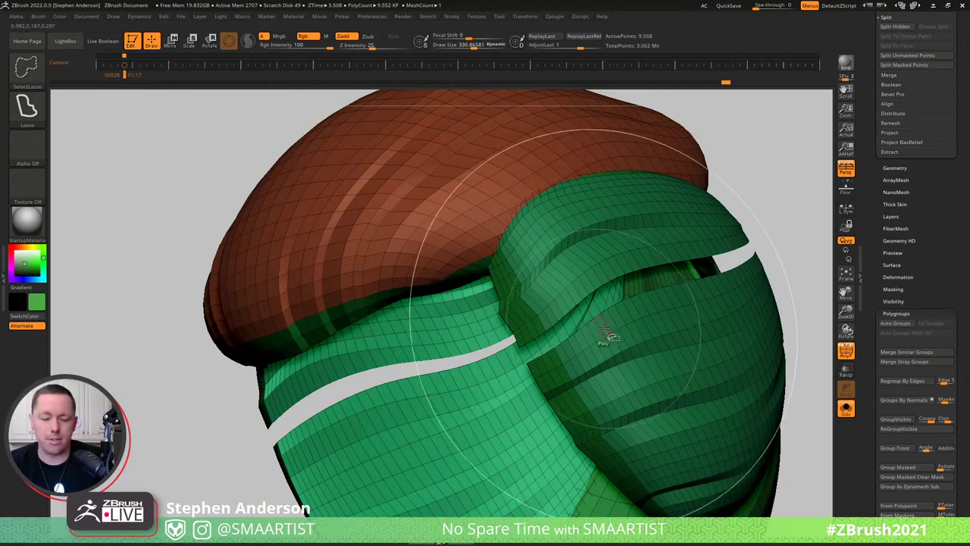
left_click(580, 295, "ctrl+shift")
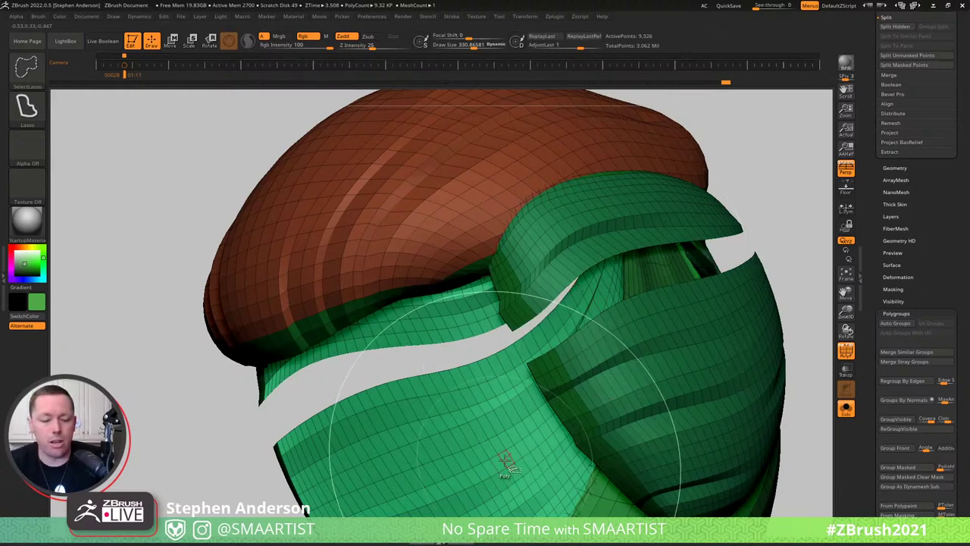
key("ctrl+shift+s")
key("ctrl+shift+s")
key("ctrl+shift+s")
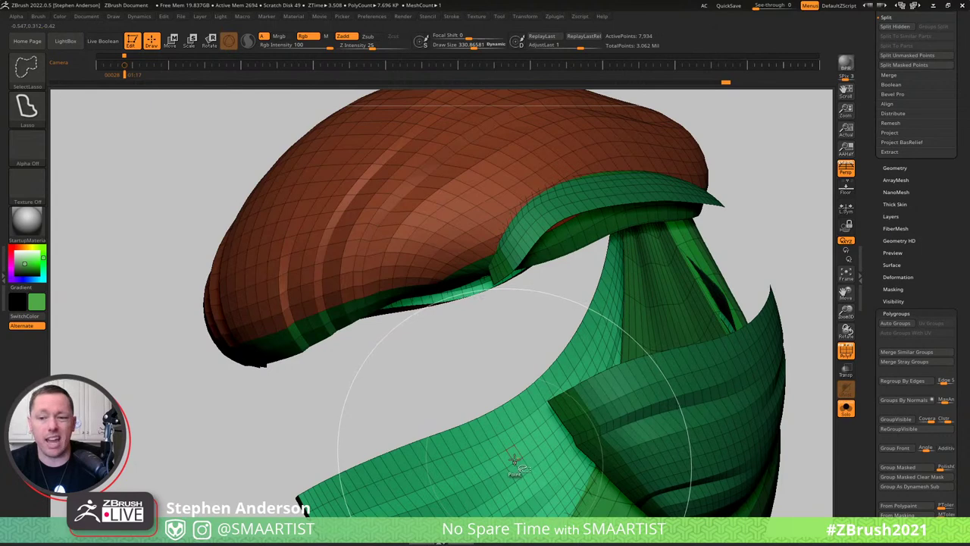
Undo the recent visibility changes on the side hair, leave Solo mode, and turn off the polyframe.
key("ctrl+z")
key("ctrl+z")
key("ctrl+z")
key("ctrl+z")
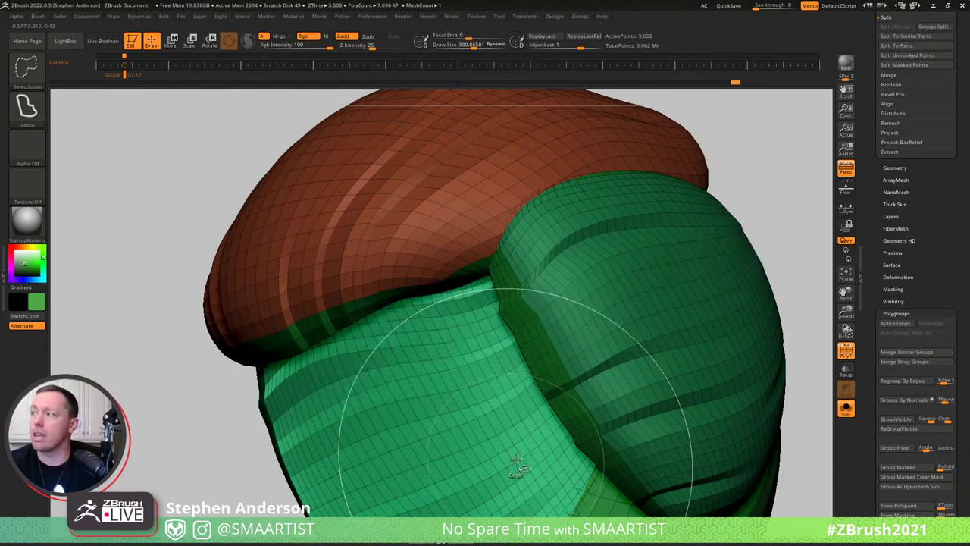
mouse_move(516, 413)
right_mouse_down("ctrl")
mouse_move(686, 272)
mouse_move(735, 378)
mouse_move(615, 291)
right_mouse_up("ctrl")
key("alt+s")
key("shift+f")
right_click_drag(680, 353, 680, 306, "ctrl")
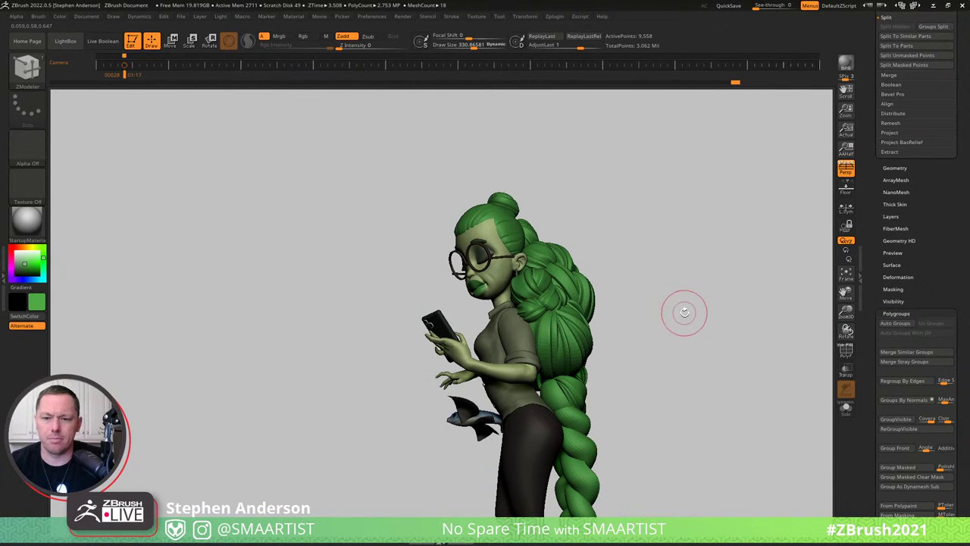
Make the HairClumps subtool active and display its polyframe.
right_click_drag(687, 316, 674, 317)
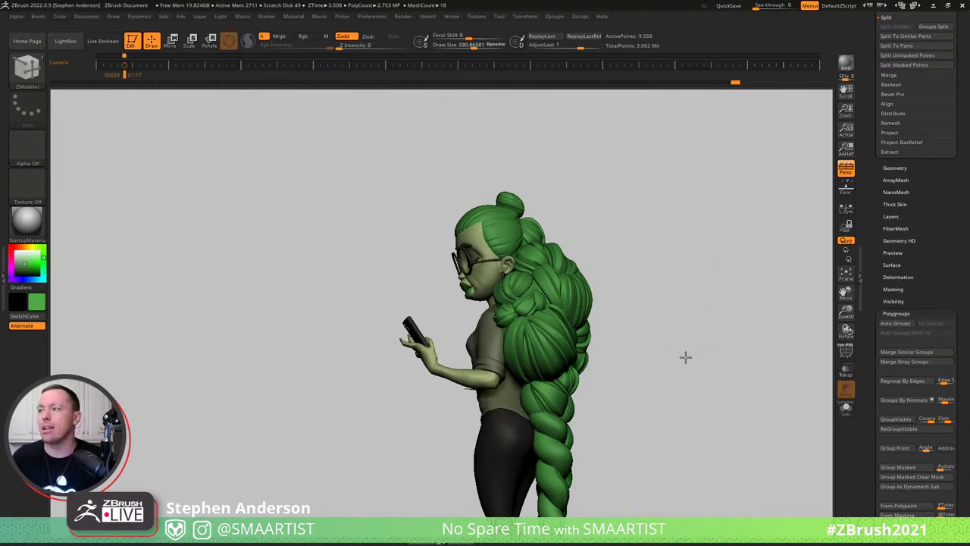
left_click_drag(685, 357, 623, 272)
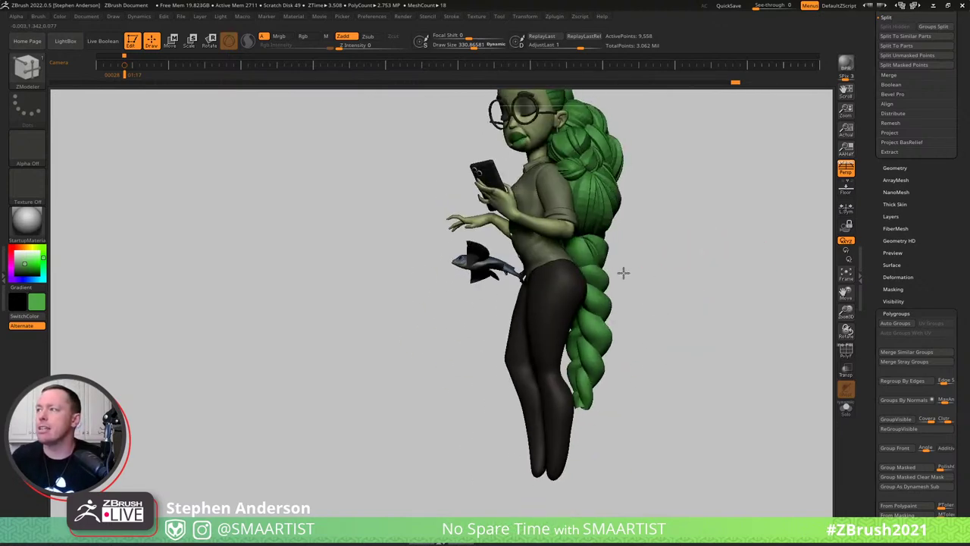
right_click_drag(623, 272, 565, 312)
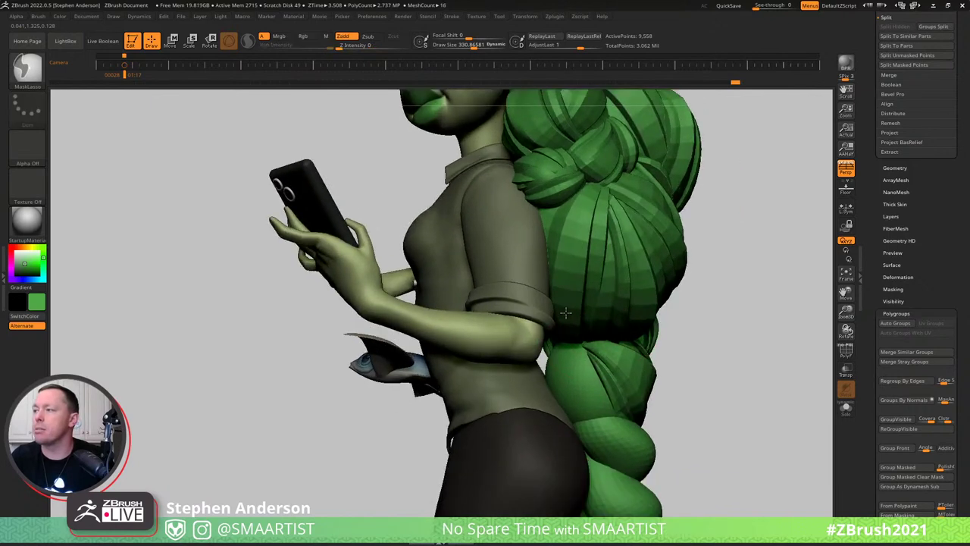
left_click_drag(566, 312, 534, 348)
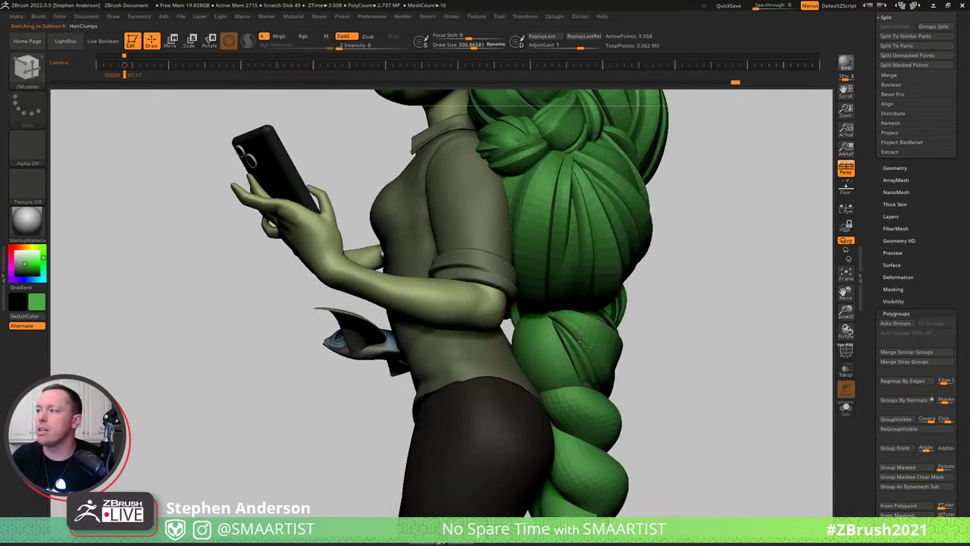
key("shift+f")
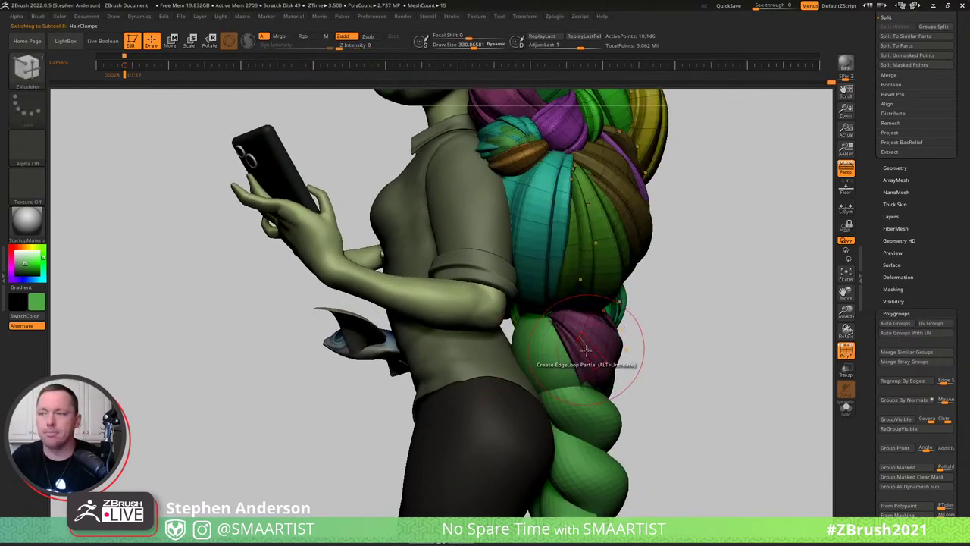
Insert a HairClump_C piece on the bare front side of the uppermost braid segment with the hair clump brush.
key("b")
left_click(512, 278)
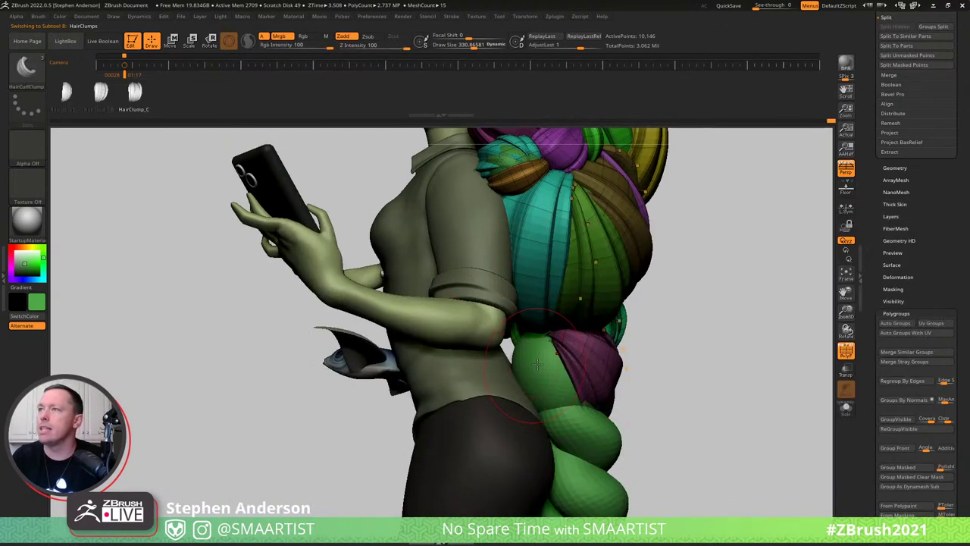
right_click_drag(537, 365, 599, 362)
left_click(138, 92)
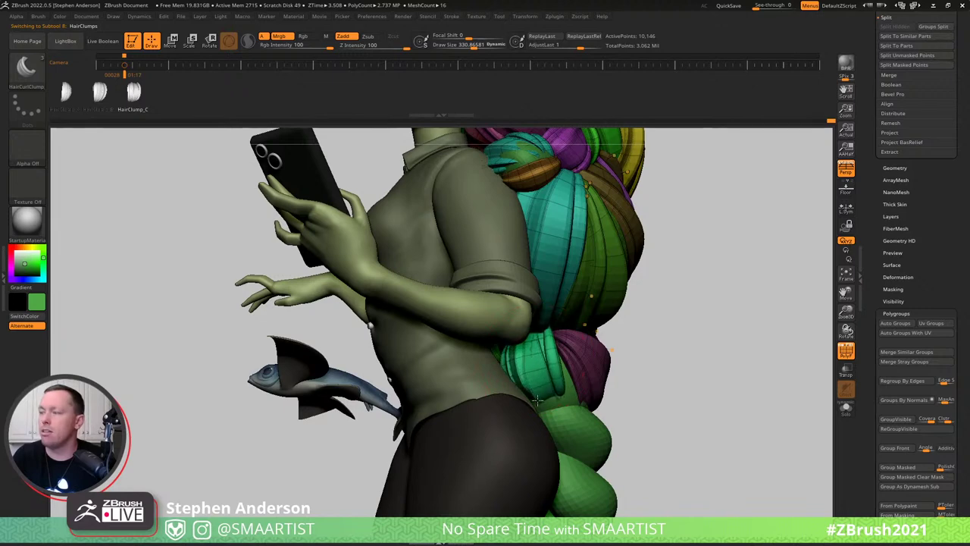
left_click_drag(537, 401, 535, 402)
Reshape the newly inserted braid clump with the Move brush, adjusting the draw size to about 394.
key("b")
key("m")
key("v")
right_click_drag(593, 379, 546, 374)
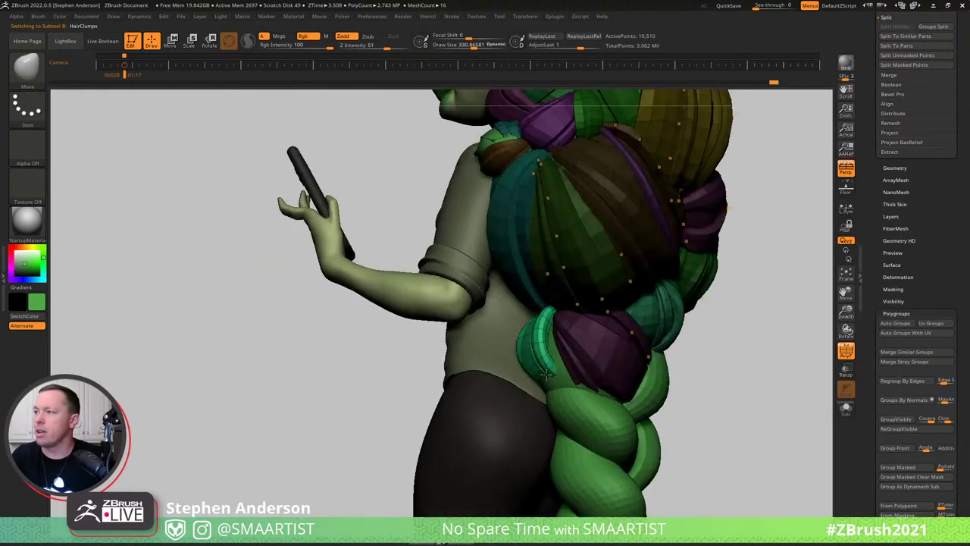
key("s")
left_click_drag(555, 384, 556, 389)
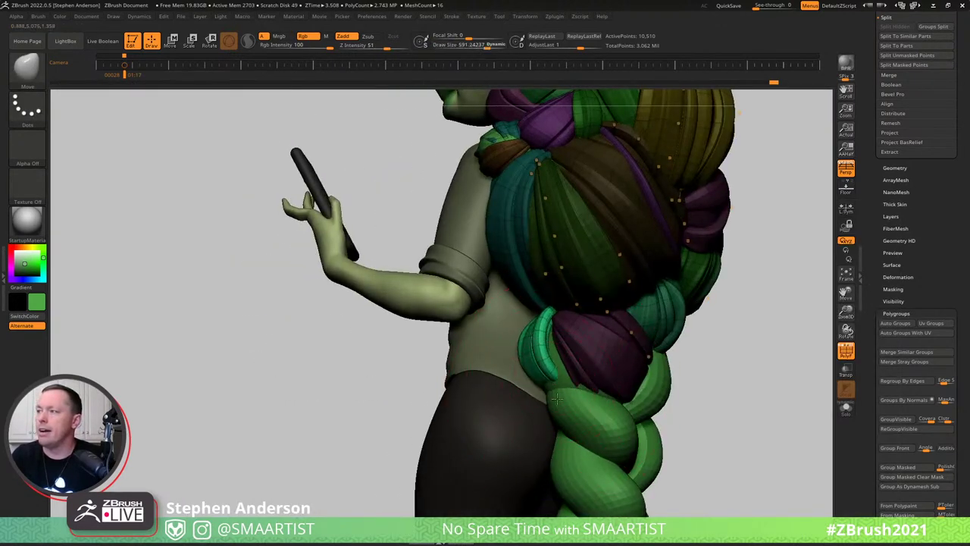
key("s")
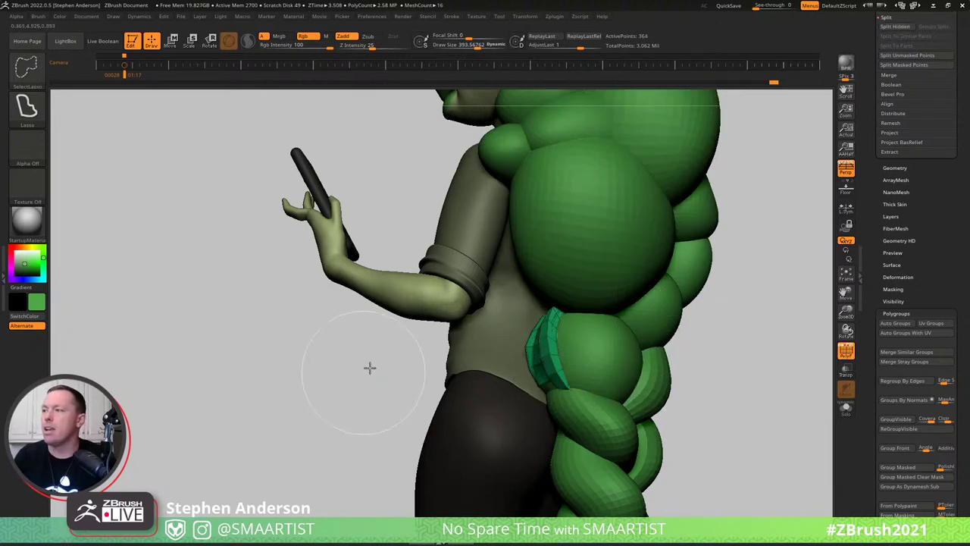
Try isolating part of the new braid clump and extending the visibility across the surrounding hair clumps.
mouse_move(366, 359)
left_mouse_down("ctrl+shift")
mouse_move(511, 502)
mouse_move(311, 481)
left_mouse_up("ctrl+shift")
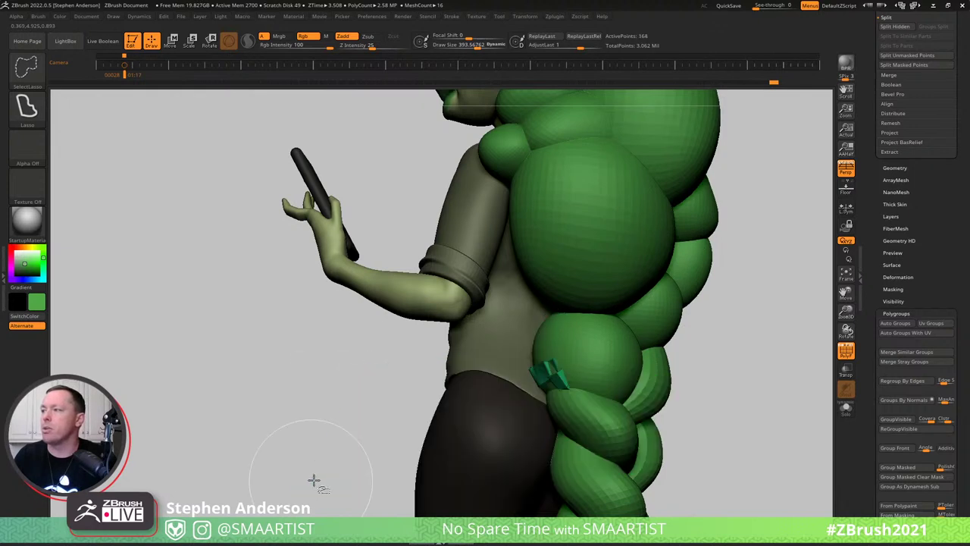
left_click(415, 457, "ctrl+shift")
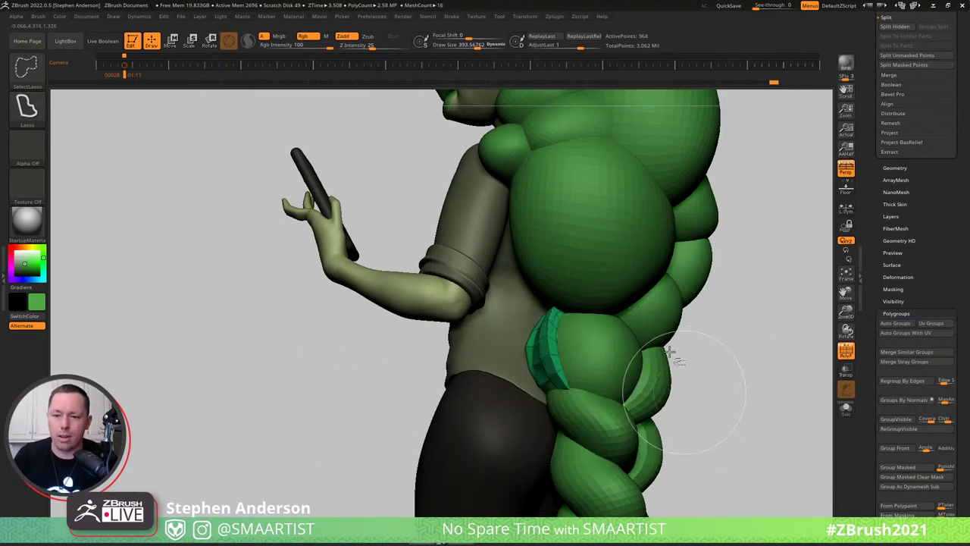
key("ctrl+z")
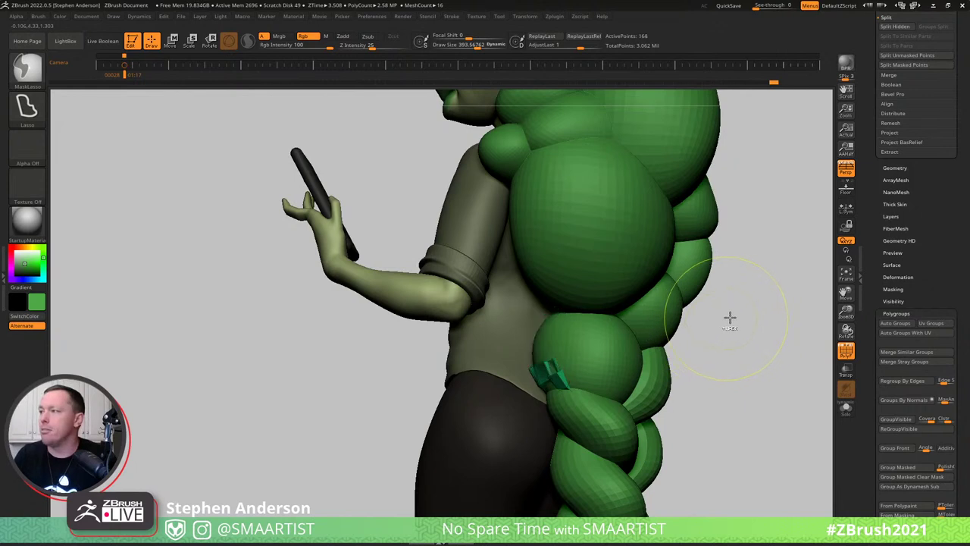
left_click(737, 325, "ctrl+shift")
mouse_move(754, 327)
left_mouse_down("ctrl+shift")
mouse_move(705, 185)
mouse_move(375, 447)
mouse_move(719, 512)
mouse_move(749, 356)
left_mouse_up("ctrl+shift")
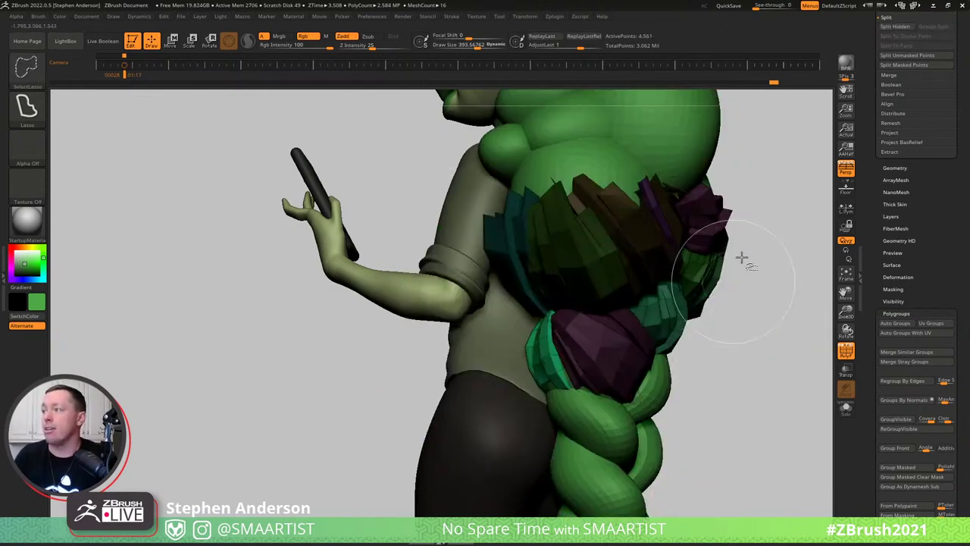
left_click(763, 289, "ctrl+shift")
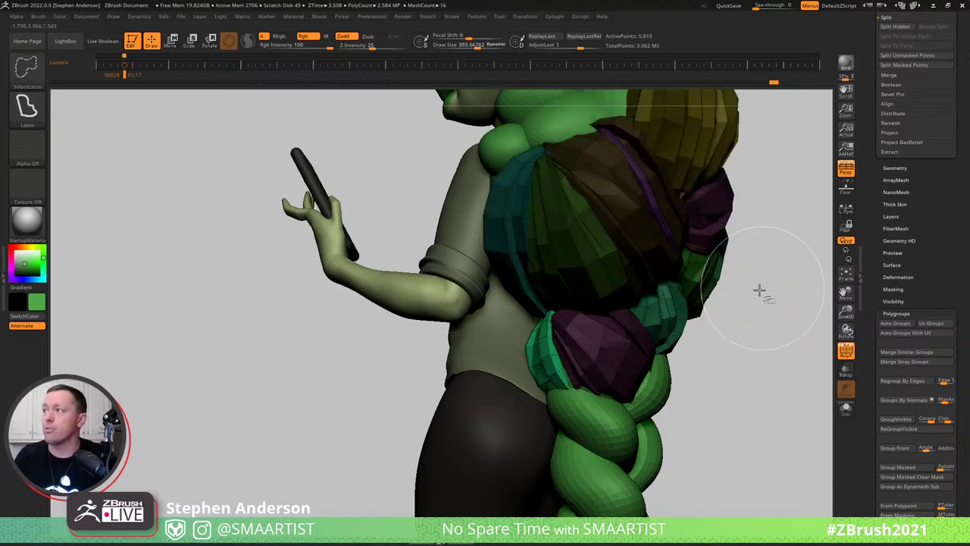
Show all the hair clumps, step back through the latest changes, and restore the complete HairClumps mesh.
mouse_move(762, 199)
left_mouse_down()
mouse_move(697, 302)
mouse_move(686, 275)
mouse_move(660, 277)
left_mouse_up()
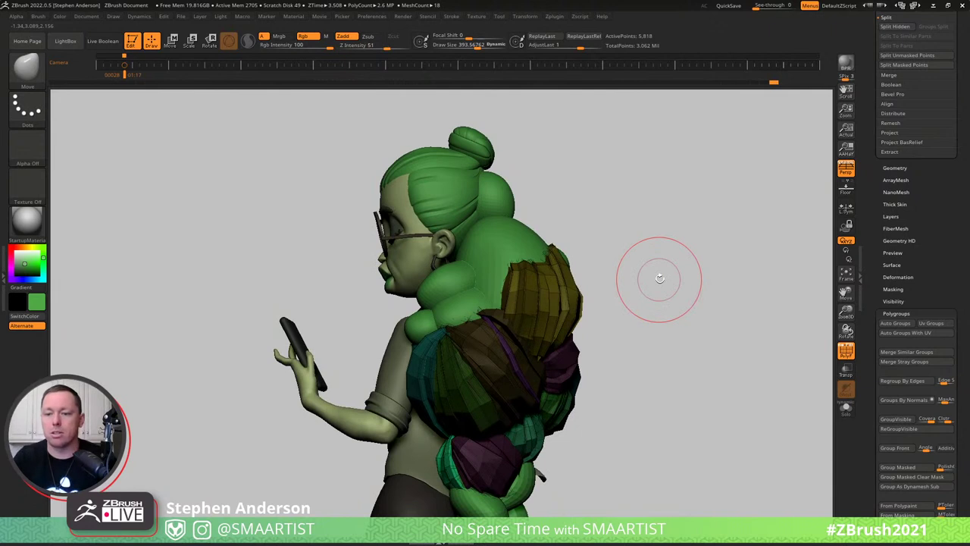
left_click_drag(577, 382, 606, 348)
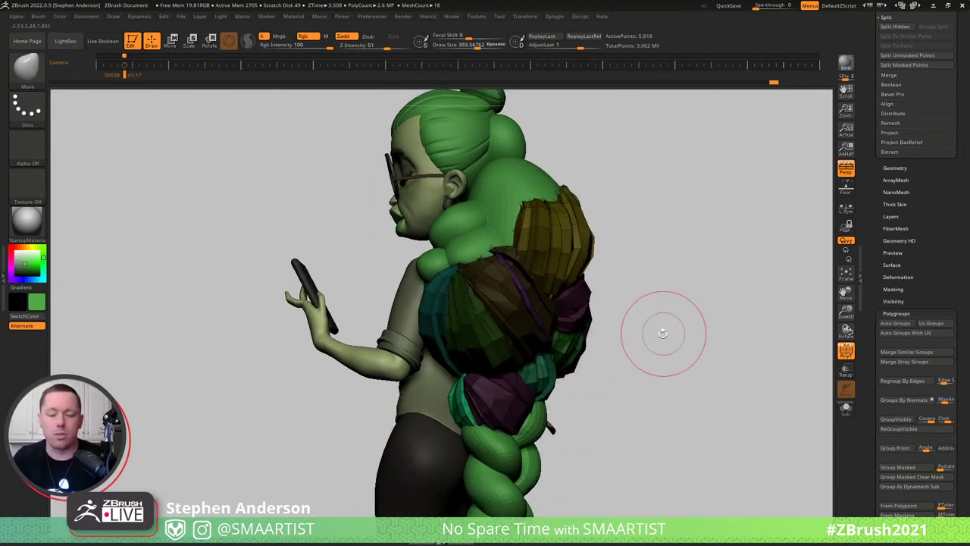
left_click_drag(662, 333, 728, 391, "ctrl")
left_click(681, 378, "ctrl+shift")
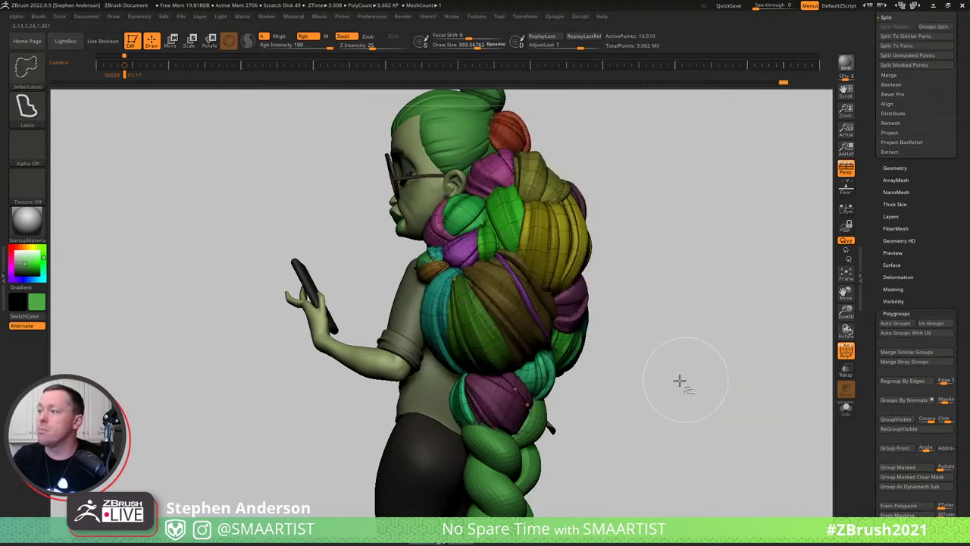
key("d")
mouse_move(326, 348)
left_mouse_down()
mouse_move(493, 405)
mouse_move(356, 388)
left_mouse_up()
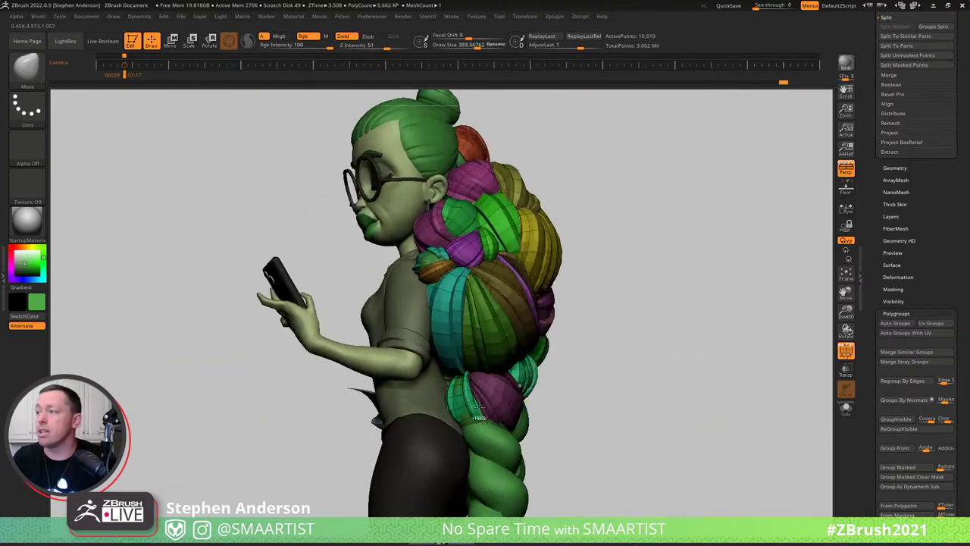
key("ctrl+z")
key("ctrl+z")
key("ctrl+z")
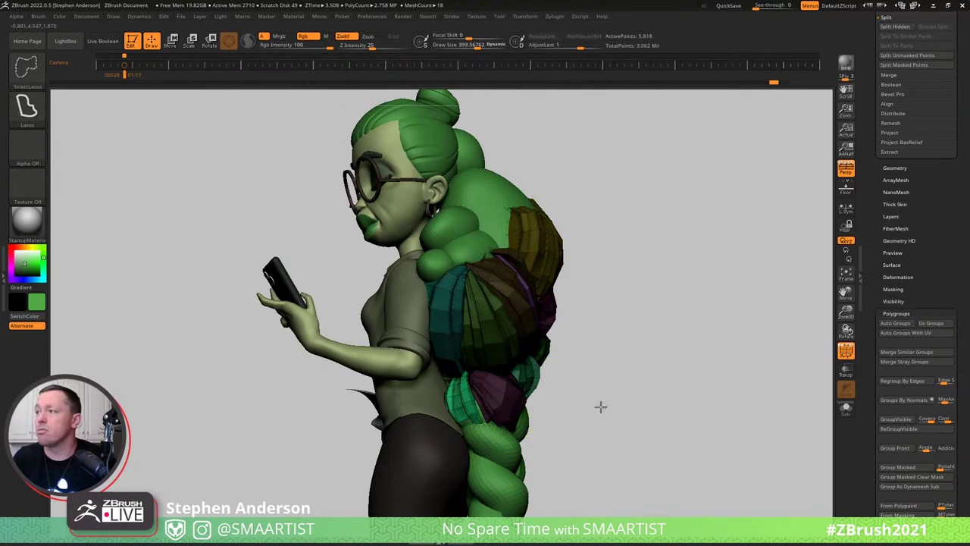
left_click(599, 406, "ctrl+shift")
Refine the new clump's fit around the upper braid segment with the Move brush at a draw size of about 222.
right_click_drag(473, 390, 436, 384, "ctrl")
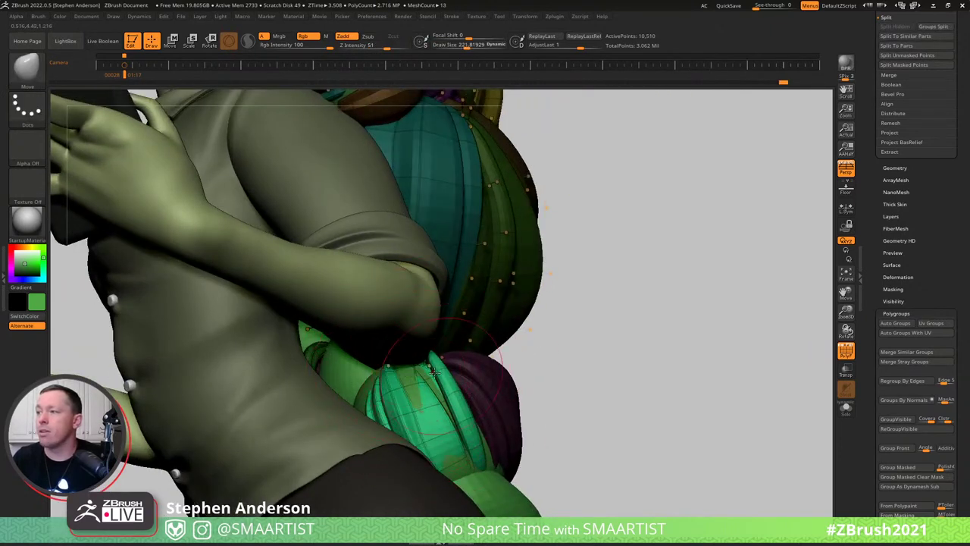
left_click_drag(430, 369, 458, 350)
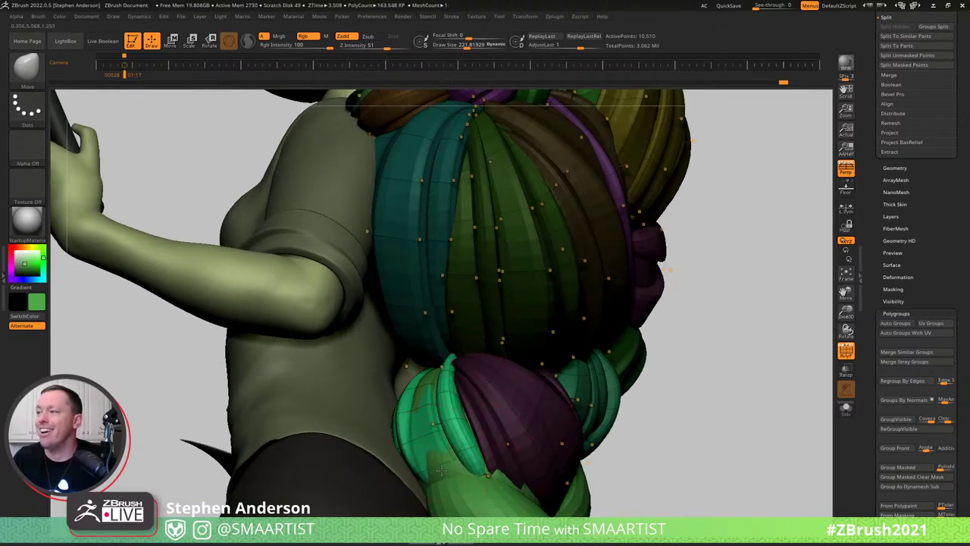
right_click_drag(438, 460, 425, 352)
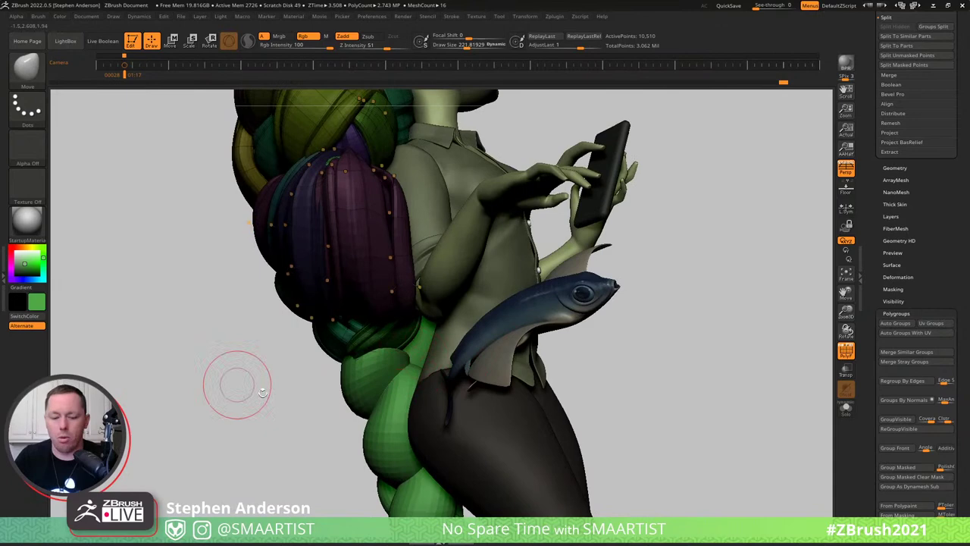
Insert a HairClump_B piece on the bare inner side of the upper braid, close to the waist.
key("b")
left_click(151, 473)
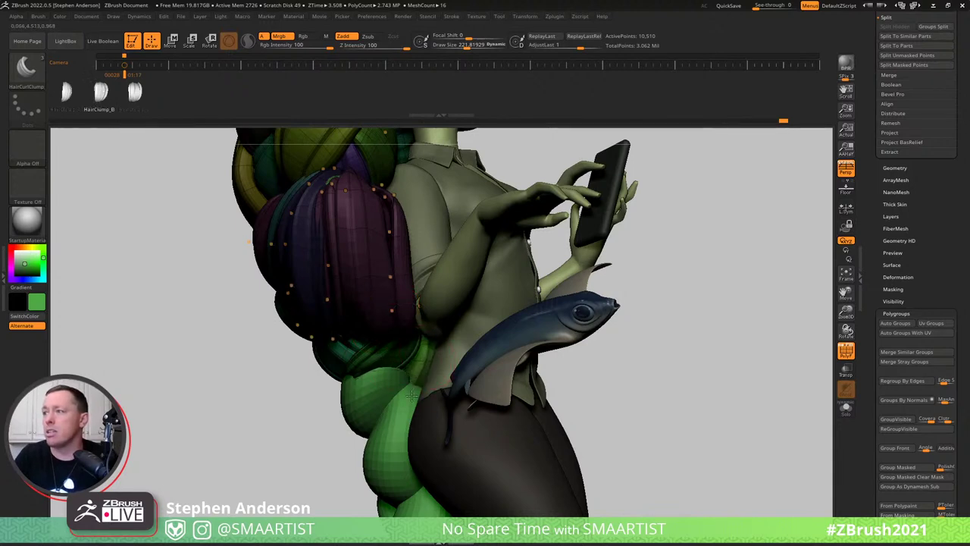
left_click_drag(644, 401, 343, 366)
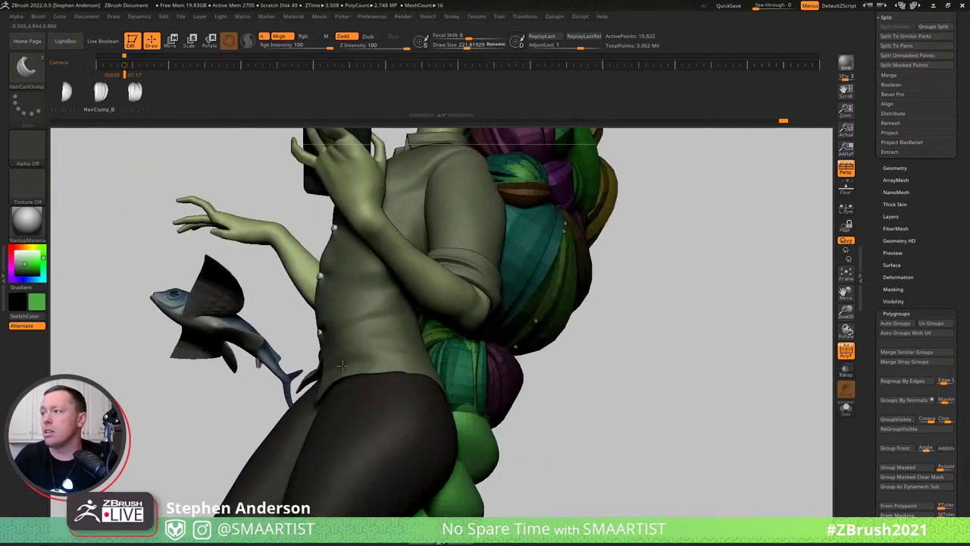
Activate the Move brush, turn on ghosted transparency, and fit the inner braid clump behind the torso with a larger draw size.
right_click_drag(342, 366, 434, 363)
key("b")
key("m")
key("v")
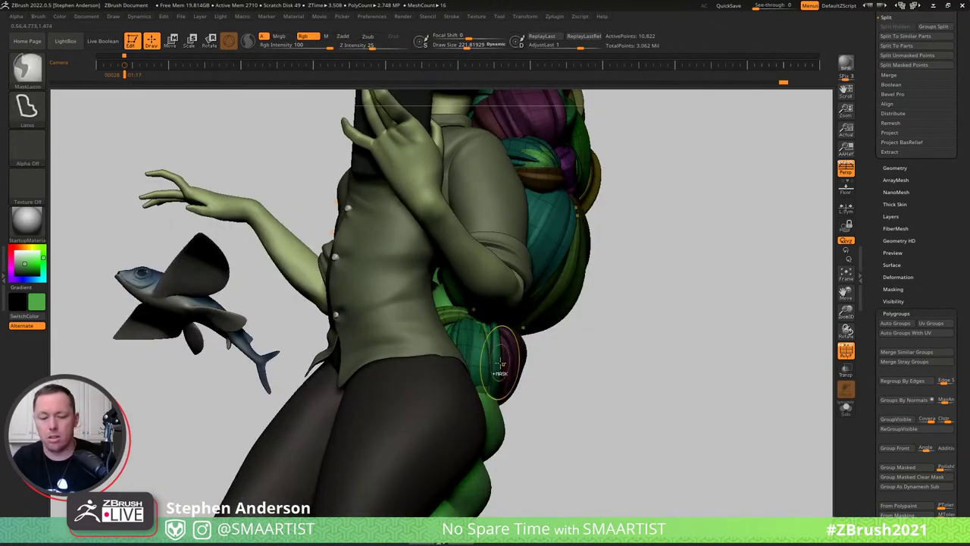
key("ctrl+shift+t")
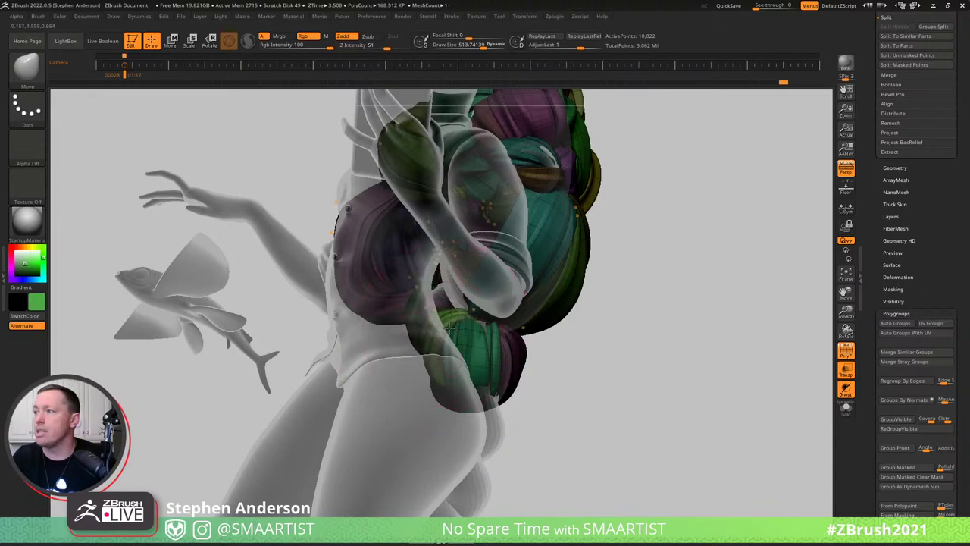
right_click_drag(452, 326, 447, 373)
key("s")
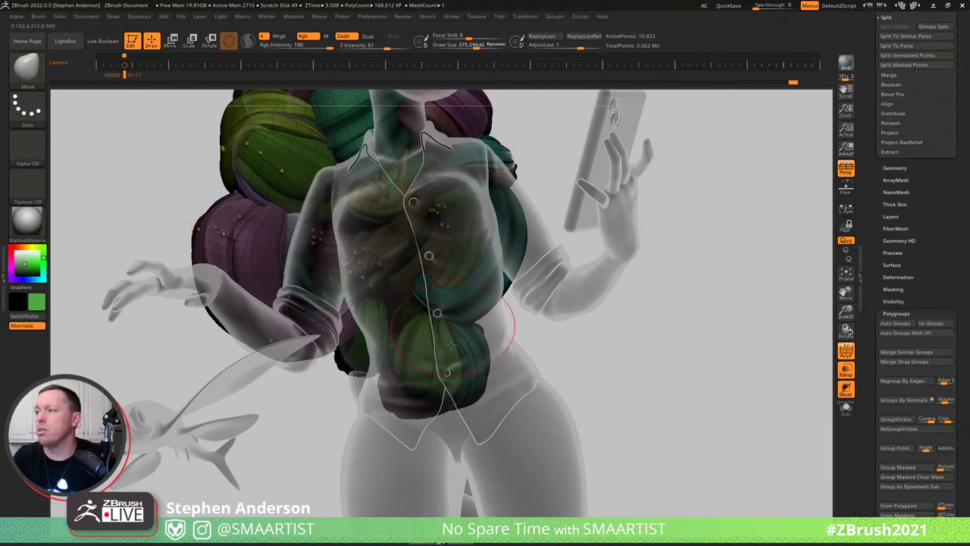
Refine the inner braid clump with the Move brush at a draw size of about 157, and turn off transparency.
right_click_drag(450, 345, 441, 328)
key("s")
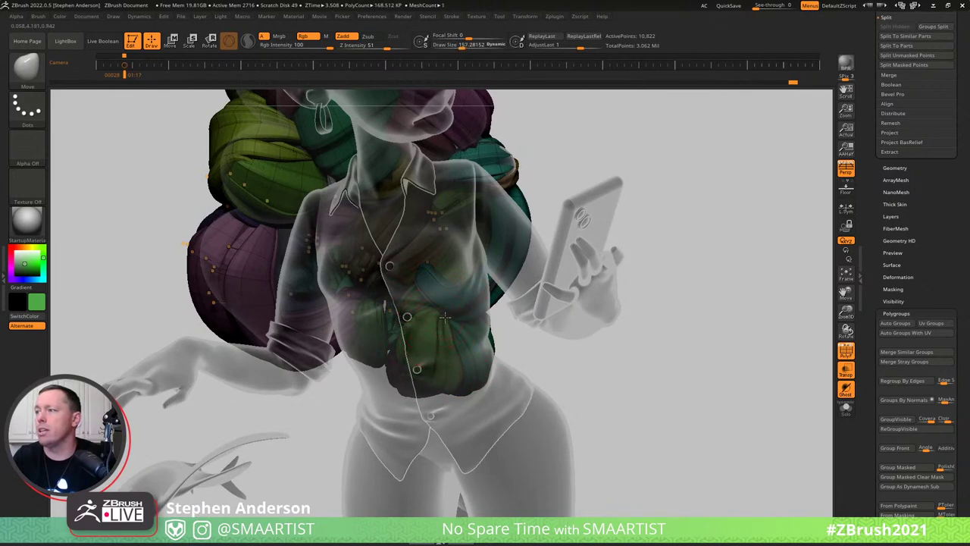
right_click_drag(445, 317, 462, 341)
key("s")
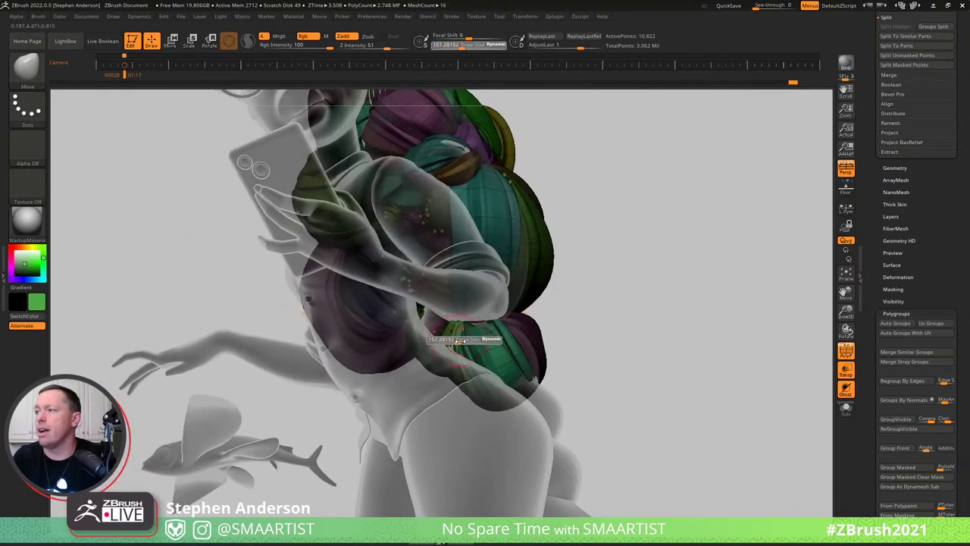
mouse_move(595, 324)
left_mouse_down("ctrl")
mouse_move(601, 350)
mouse_move(591, 347)
left_mouse_up("ctrl")
key("ctrl+t")
Make the Braid subtool active, display its polyframe, and isolate one strand of the lower braid.
right_click_drag(580, 347, 487, 318, "ctrl")
key("shift+f")
key("shift+f")
mouse_move(492, 254)
right_mouse_down("ctrl")
mouse_move(518, 287)
mouse_move(559, 279)
right_mouse_up("ctrl")
left_click(492, 263, "ctrl+shift")
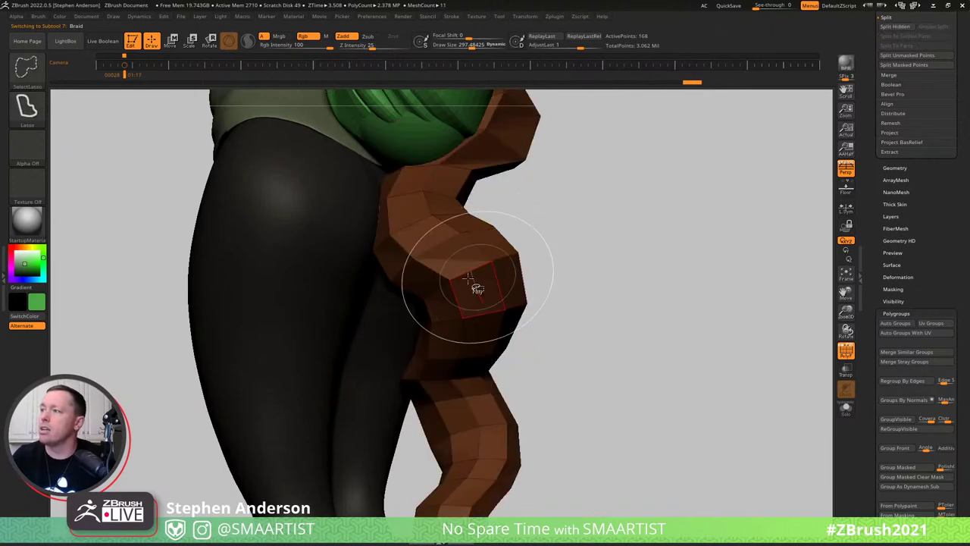
Activate the ZModeler brush and unhide all strands of the braid.
key("b")
key("z")
key("m")
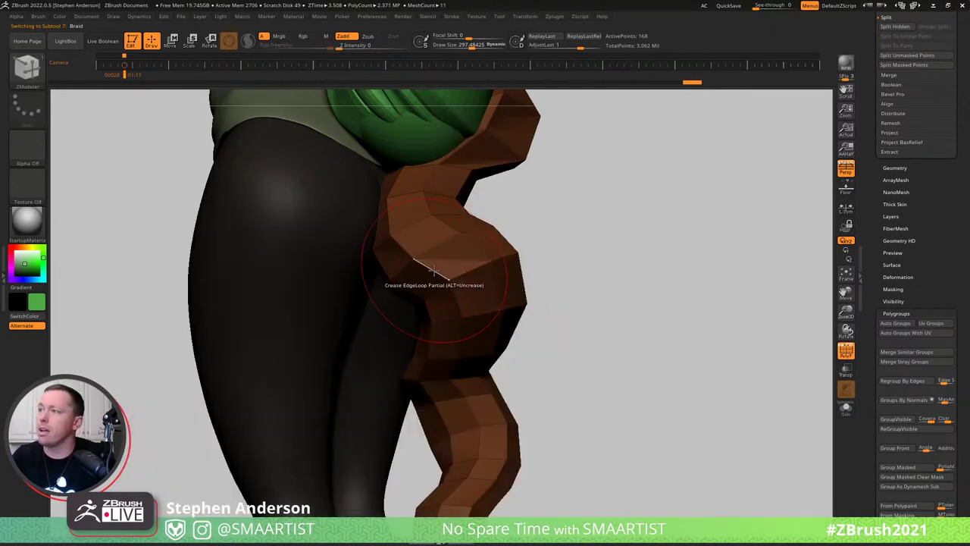
right_click_drag(454, 267, 509, 243)
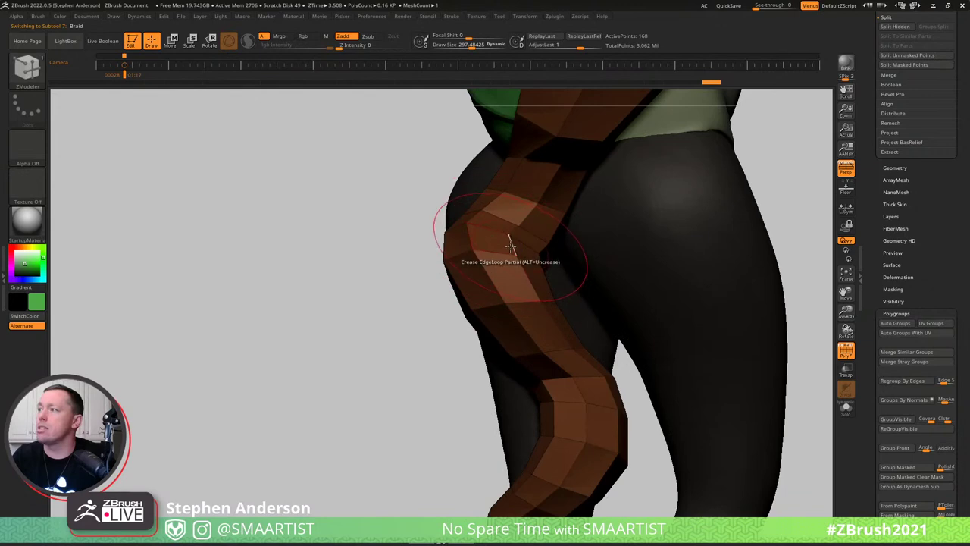
left_click(396, 305, "ctrl+shift")
right_click_drag(510, 301, 579, 313)
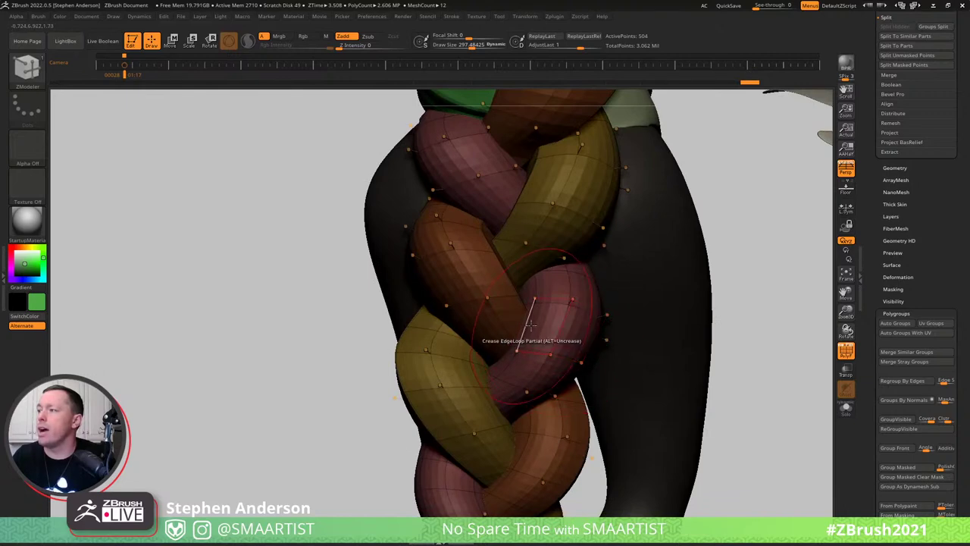
left_click(512, 362)
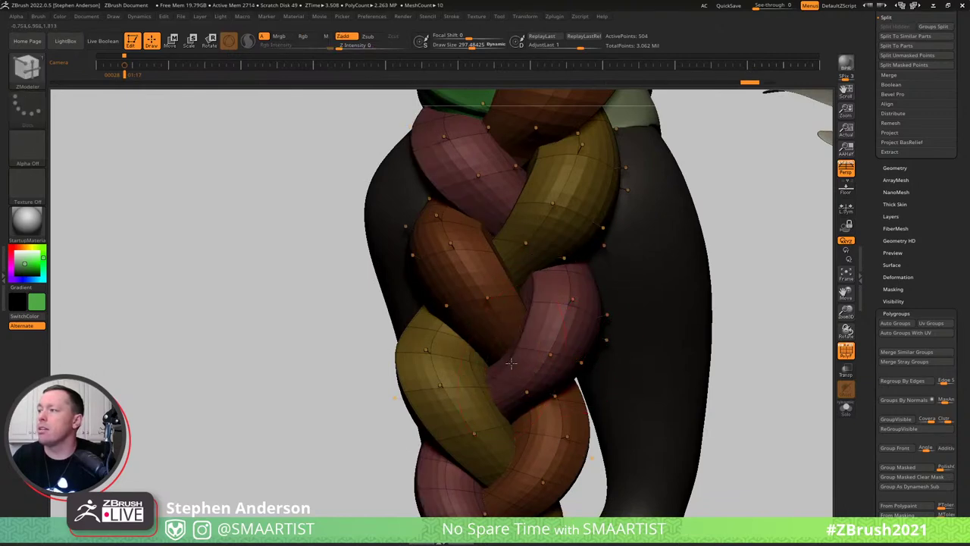
Examine the smoothed braid with the polyframe off, and return to the low-poly display with the polyframe on.
right_click_drag(559, 330, 665, 301)
right_click_drag(604, 250, 597, 224, "ctrl")
right_click_drag(611, 344, 615, 288)
key("shift+f")
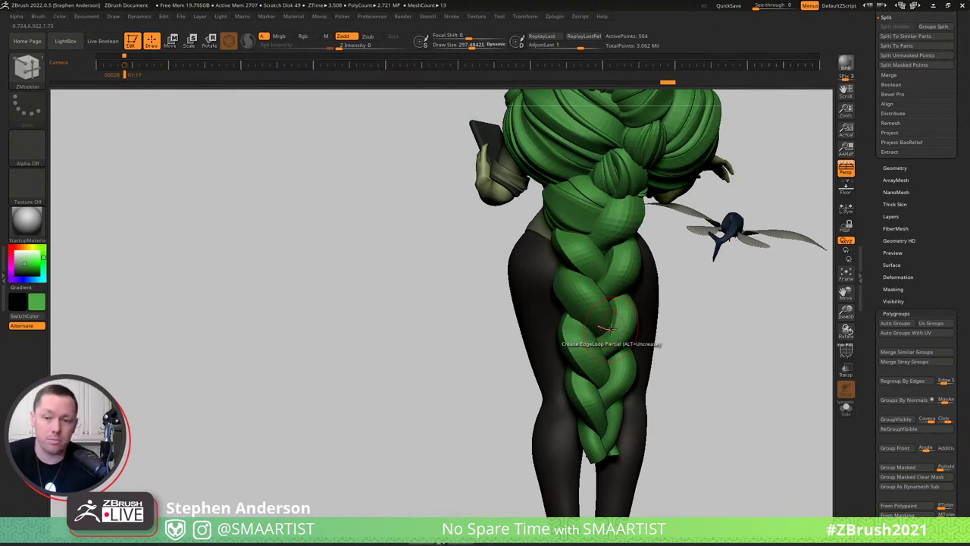
right_click_drag(592, 287, 602, 262)
key("shift+d")
key("shift+f")
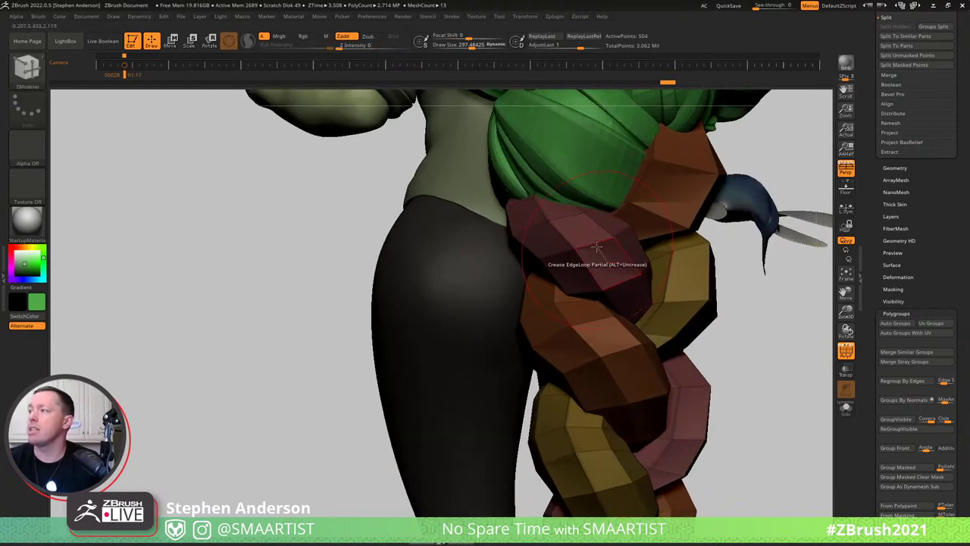
Set the ZModeler edge action to Insert for edge loops and undo the last edit on the braid.
key("space")
left_click(574, 264)
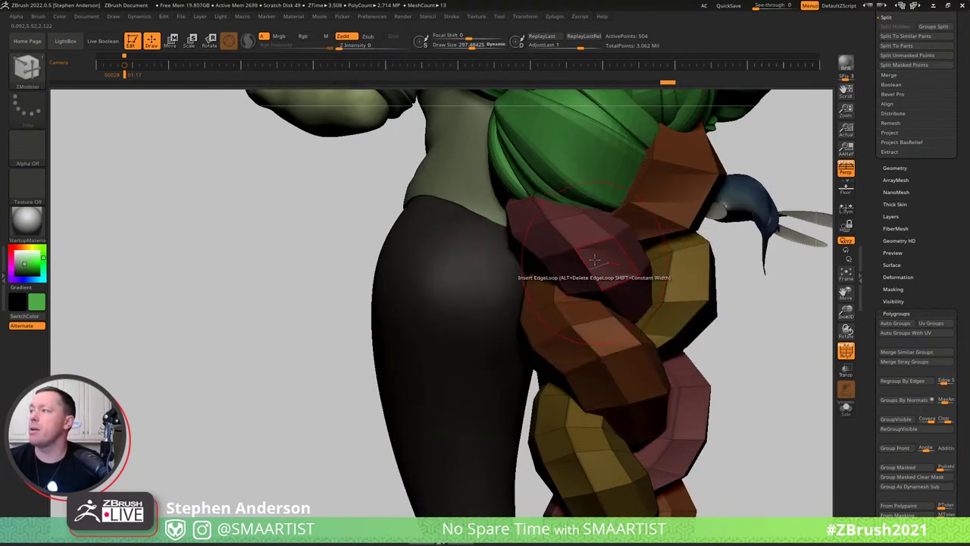
key("ctrl+z")
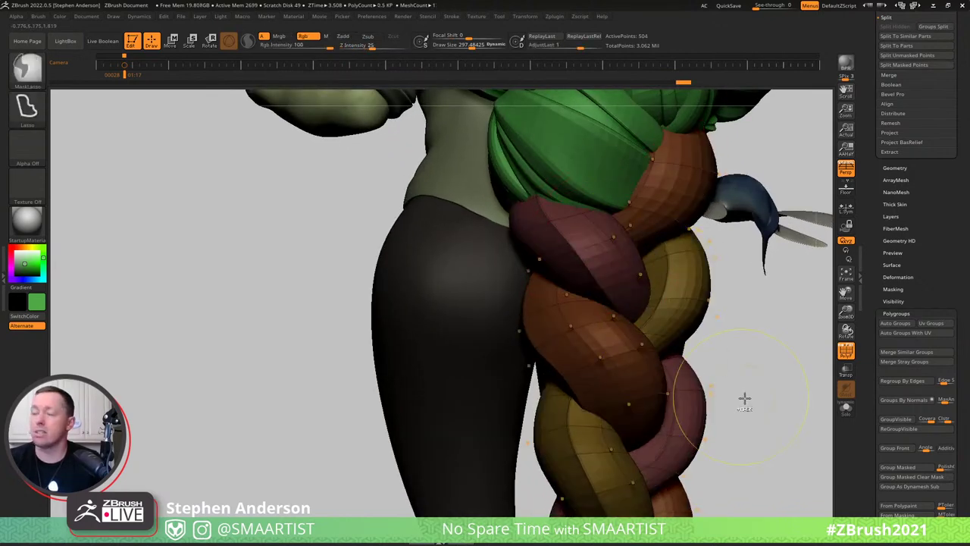
Turn off the smoothed preview, divide the braid to subdivision level 2, and delete its lower level.
key("shift+d")
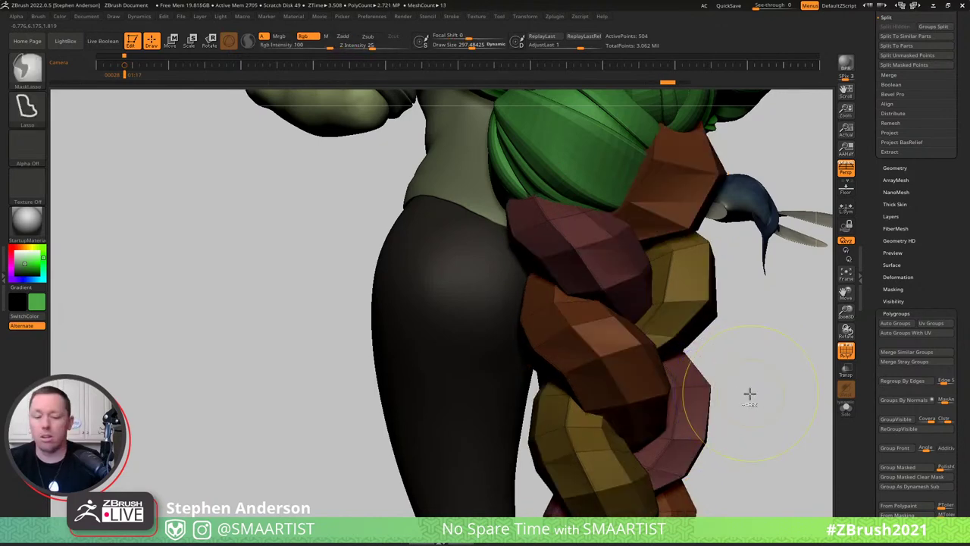
key("ctrl+d")
right_click_drag(704, 353, 654, 321, "ctrl")
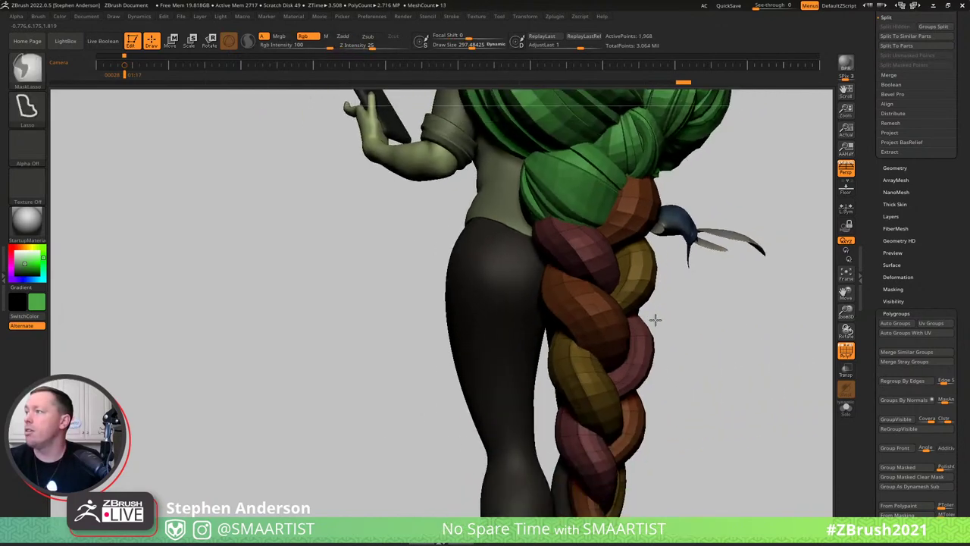
right_click_drag(713, 323, 691, 323)
left_click_drag(953, 119, 953, 504)
left_click_drag(955, 468, 954, 263)
left_click(896, 350)
left_click_drag(894, 470, 894, 136)
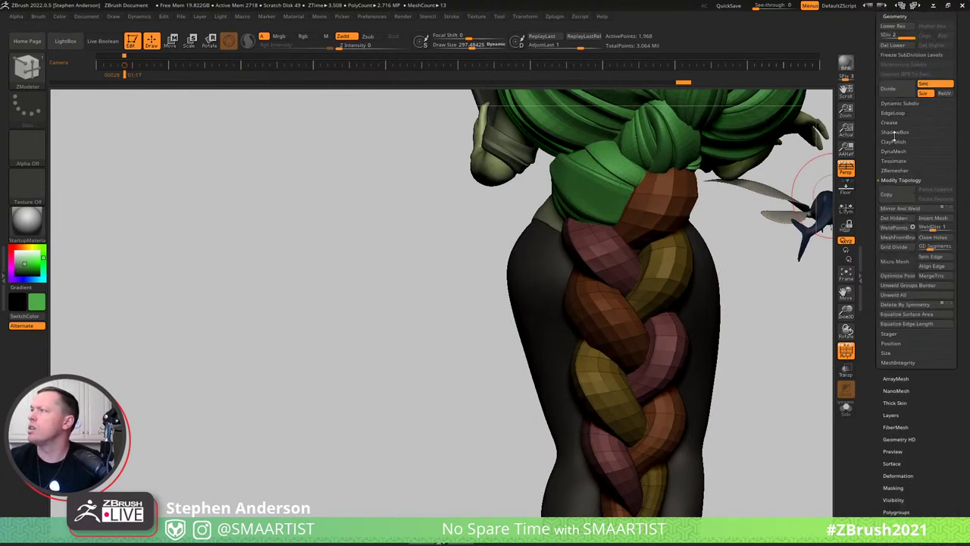
left_click(897, 47)
Insert extra edge loops running lengthwise along the braid strands behind the hips.
right_click_drag(619, 254, 661, 320)
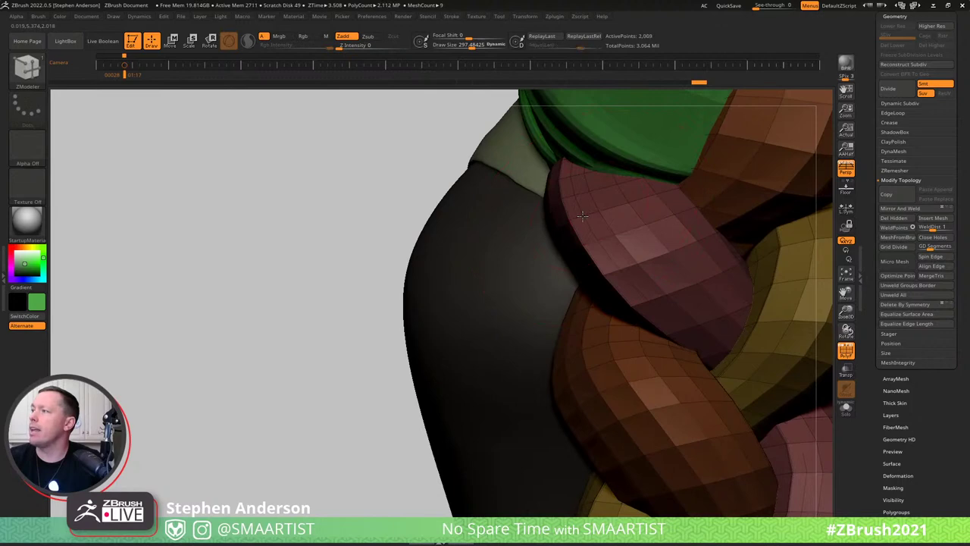
right_click_drag(582, 219, 612, 244)
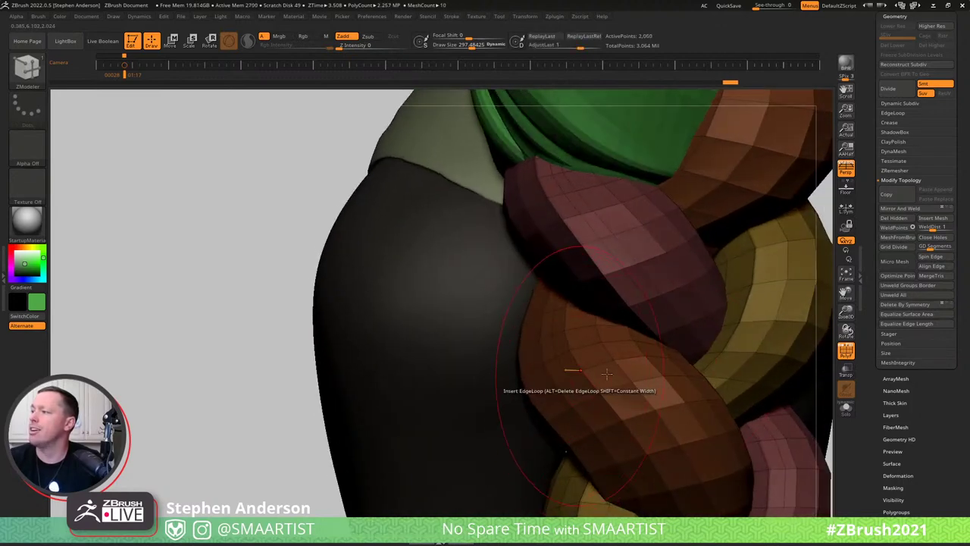
right_click_drag(573, 381, 641, 265)
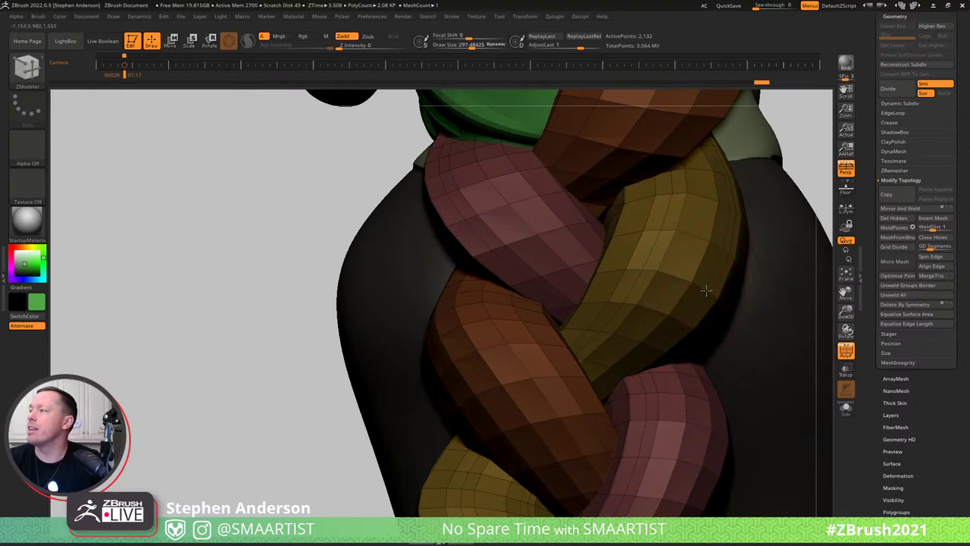
Set the ZModeler edge action to Move Brush Radius on partial edge loops, with a draw size of about 650.
key("space")
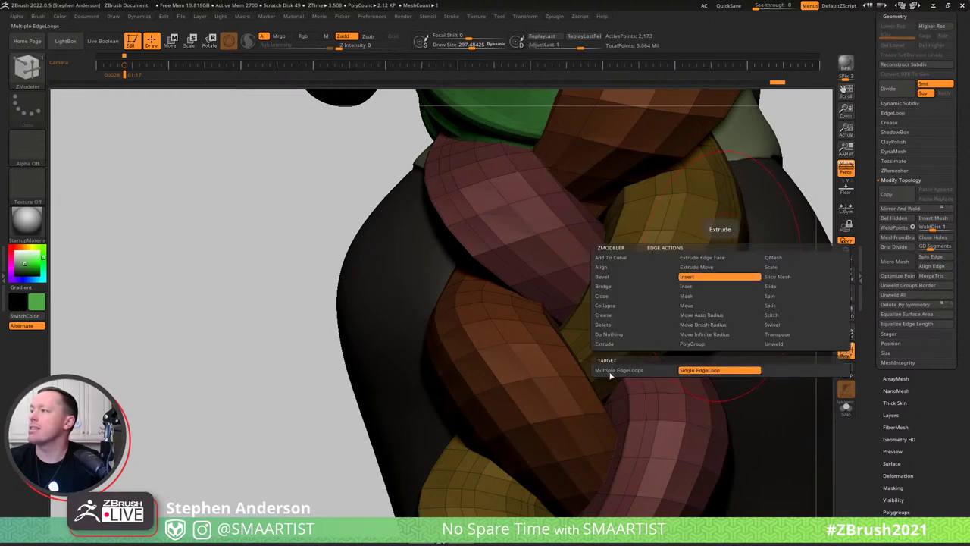
left_click(730, 316)
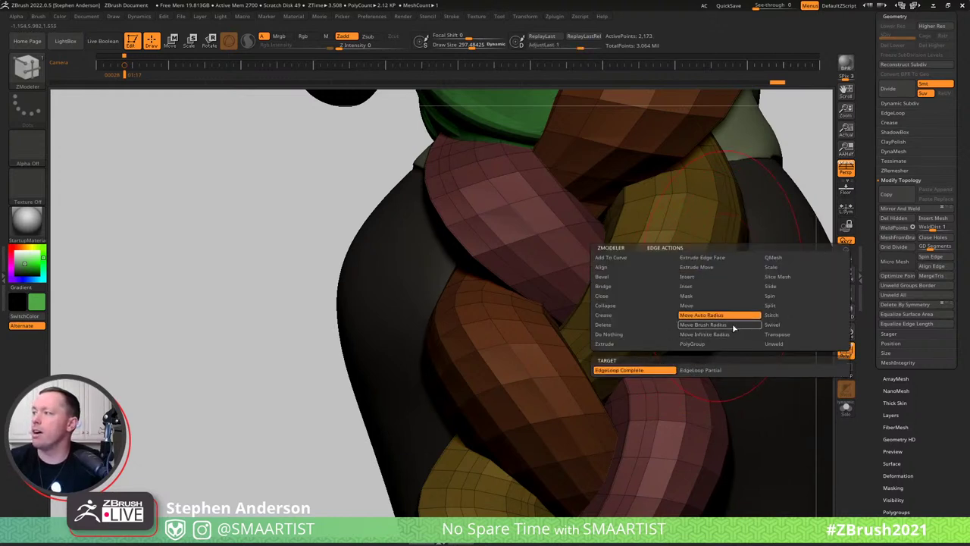
left_click(733, 327)
right_click_drag(703, 281, 719, 288)
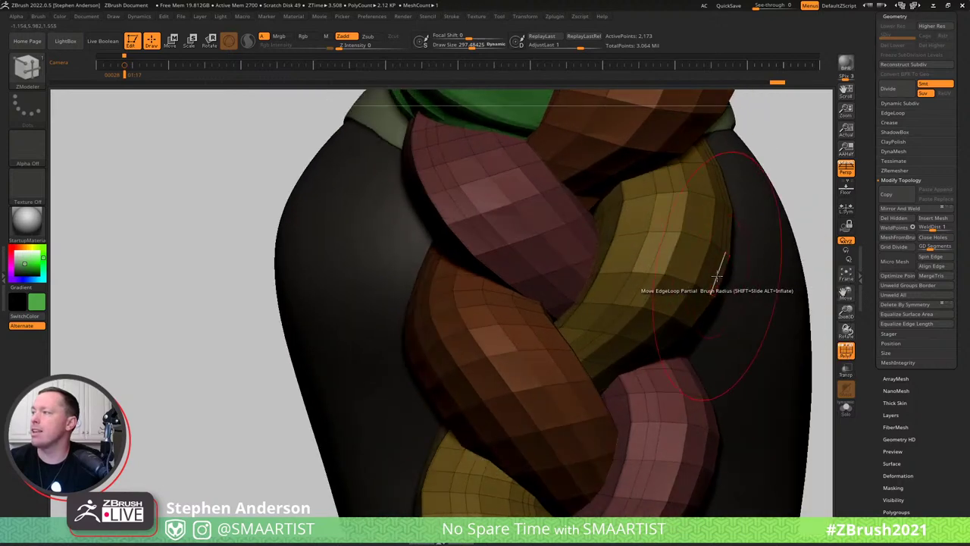
key("s")
left_click_drag(717, 277, 734, 277)
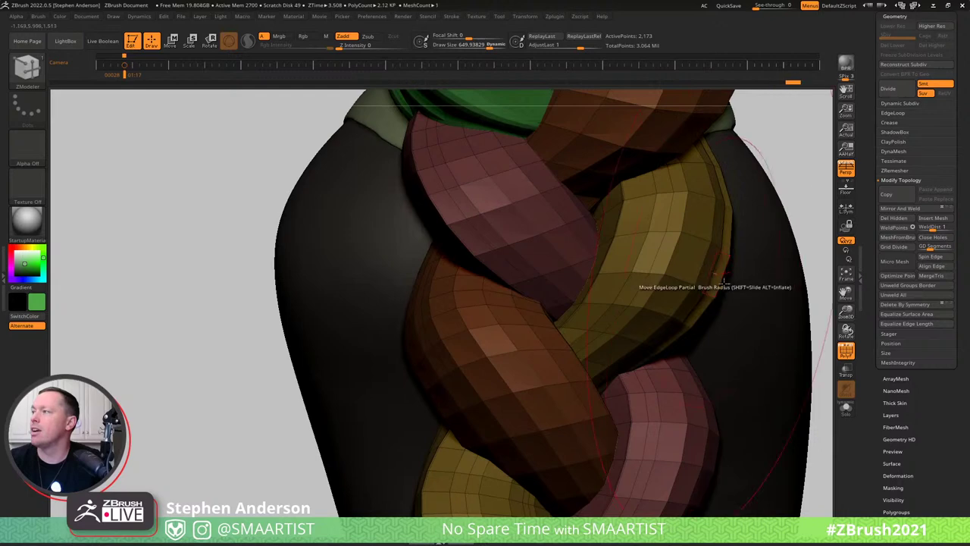
Move partial edge loops on the upper and middle braid strands to form lengthwise grooves.
mouse_move(723, 282)
right_mouse_down("ctrl")
mouse_move(641, 237)
mouse_move(583, 243)
right_mouse_up("ctrl")
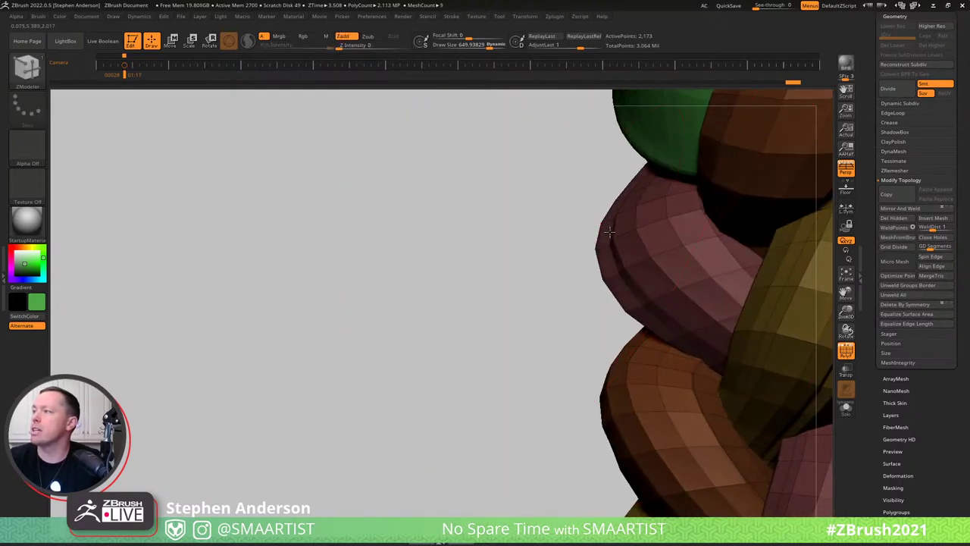
right_click_drag(576, 258, 667, 254)
mouse_move(612, 352)
right_mouse_down("alt")
mouse_move(601, 263)
mouse_move(521, 258)
mouse_move(532, 272)
mouse_move(543, 254)
mouse_move(536, 220)
right_mouse_up("alt")
right_click_drag(553, 455, 521, 274, "alt")
mouse_move(578, 266)
right_mouse_down()
mouse_move(554, 255)
mouse_move(567, 257)
right_mouse_up()
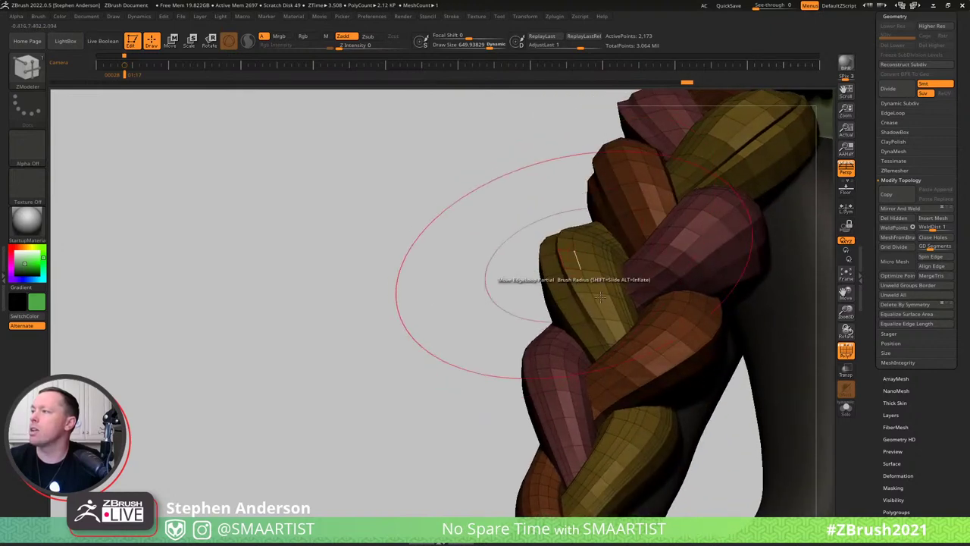
right_click_drag(635, 309, 688, 296)
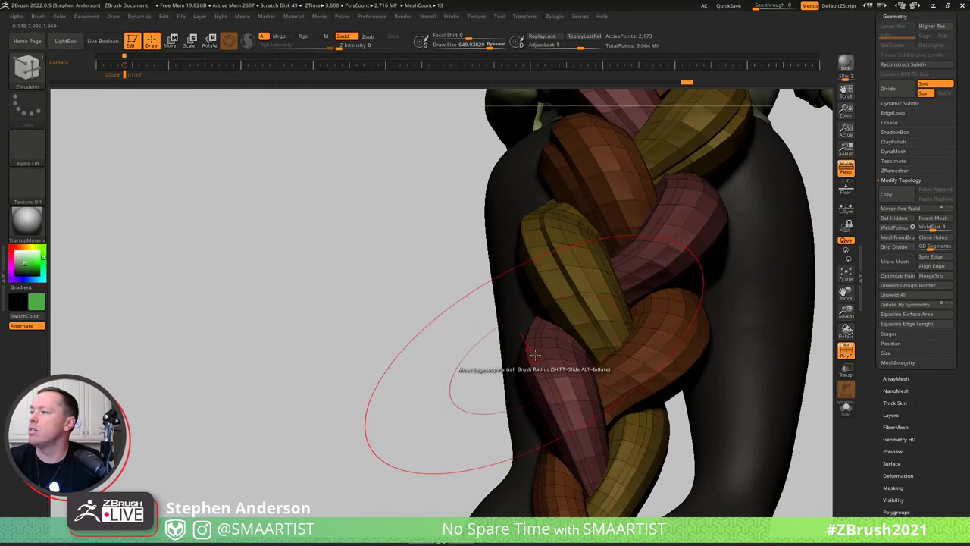
Move partial edge loops on the lower braid strands to carve lengthwise grooves down to the braid's end.
left_click_drag(539, 352, 536, 355)
mouse_move(537, 356)
right_mouse_down()
mouse_move(606, 290)
mouse_move(547, 257)
right_mouse_up()
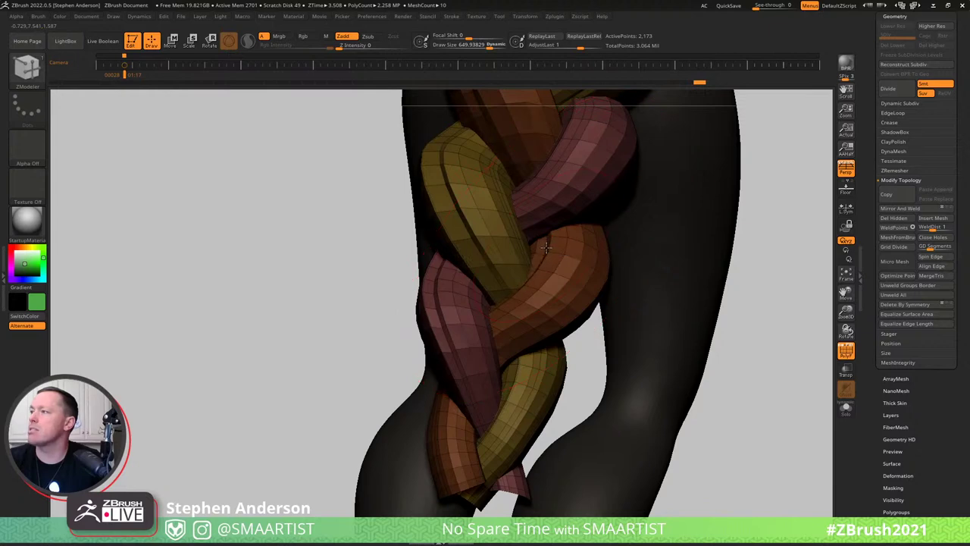
right_click_drag(547, 257, 565, 272)
right_click_drag(543, 387, 551, 409)
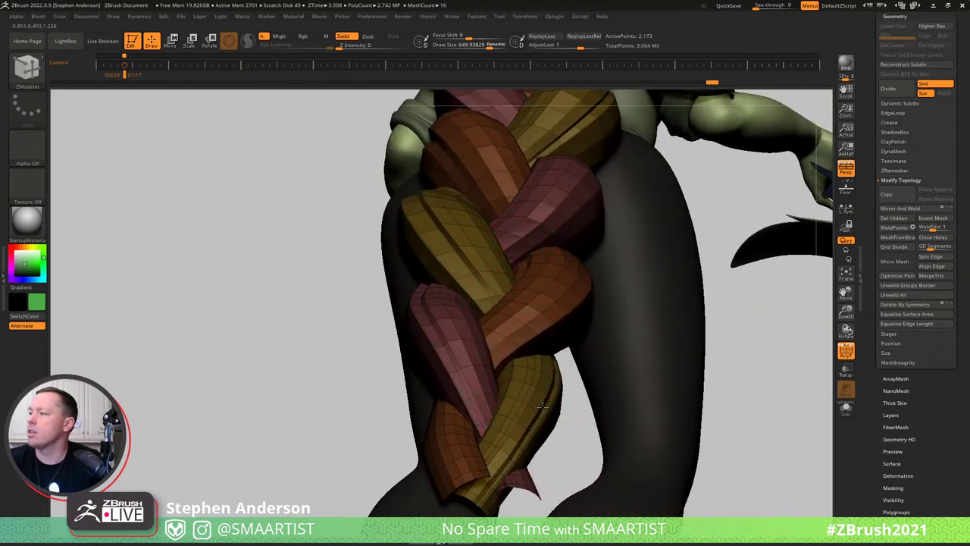
mouse_move(550, 404)
right_mouse_down("ctrl")
mouse_move(613, 444)
mouse_move(566, 407)
right_mouse_up("ctrl")
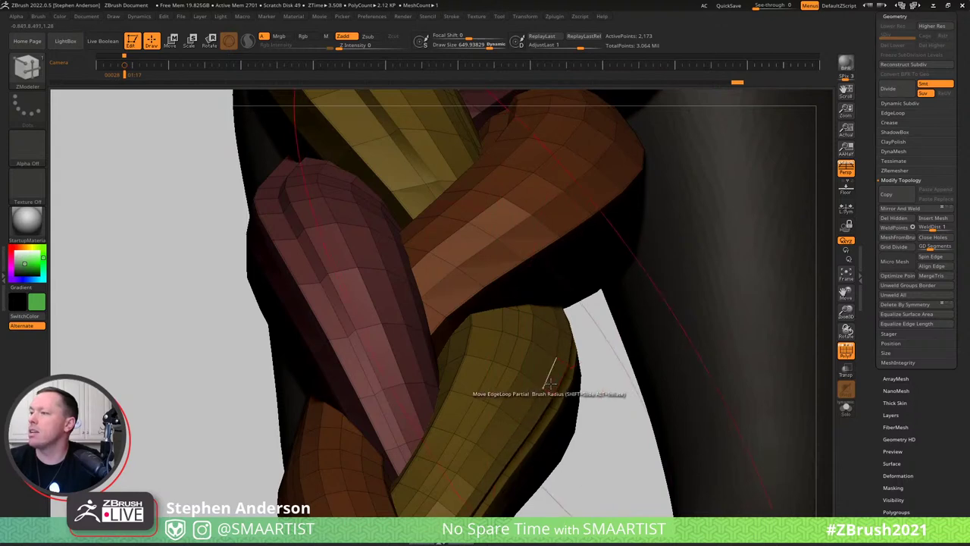
mouse_move(551, 383)
right_mouse_down()
mouse_move(445, 347)
mouse_move(460, 364)
mouse_move(525, 353)
mouse_move(509, 275)
mouse_move(493, 259)
right_mouse_up()
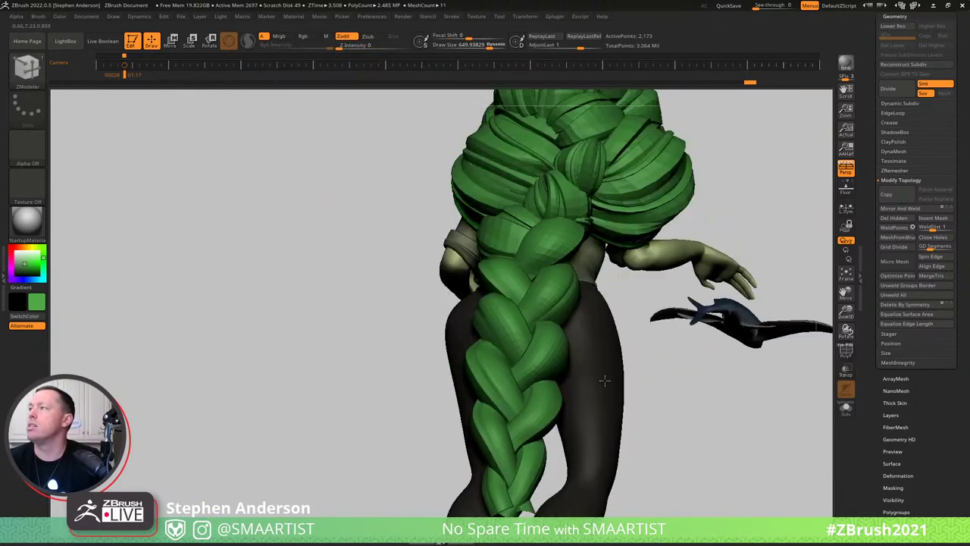
Show the polyframe and try inserting another edge loop along the mauve strand near the waist.
mouse_move(604, 381)
right_mouse_down()
mouse_move(578, 319)
mouse_move(533, 314)
mouse_move(599, 324)
mouse_move(611, 337)
right_mouse_up()
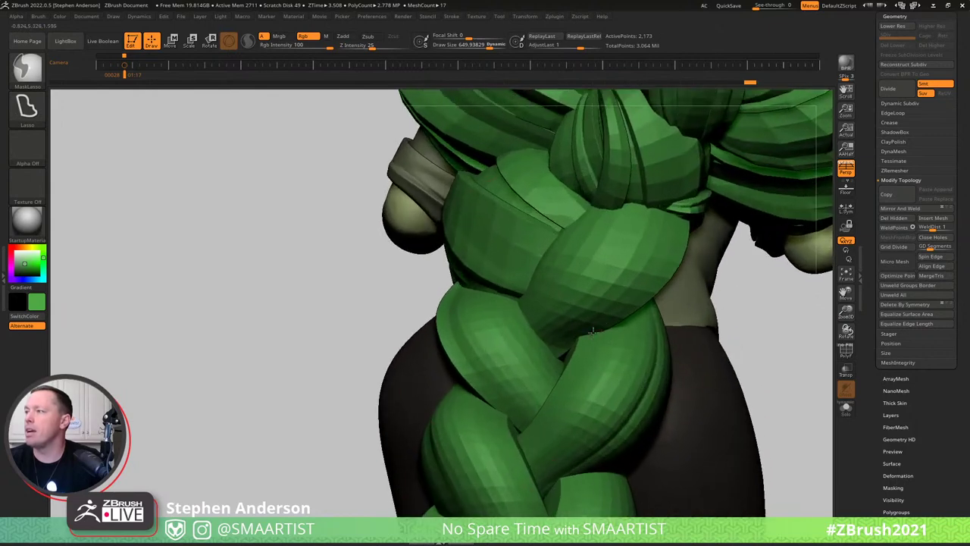
key("shift+f")
key("space")
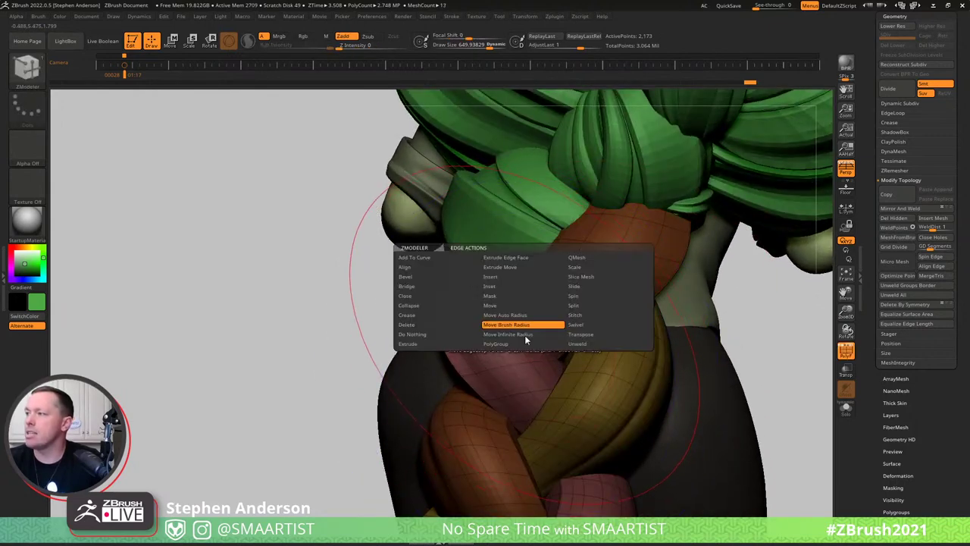
left_click(511, 284)
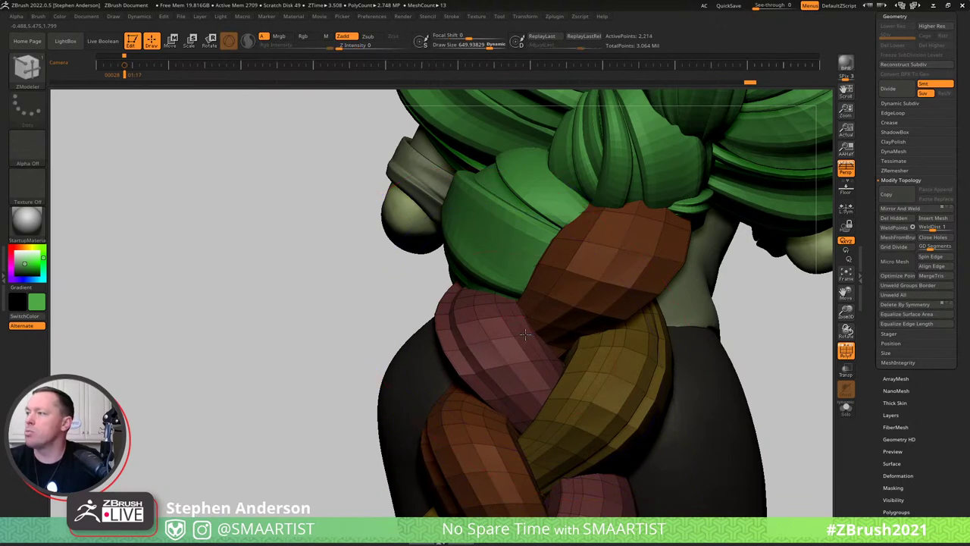
key("ctrl")
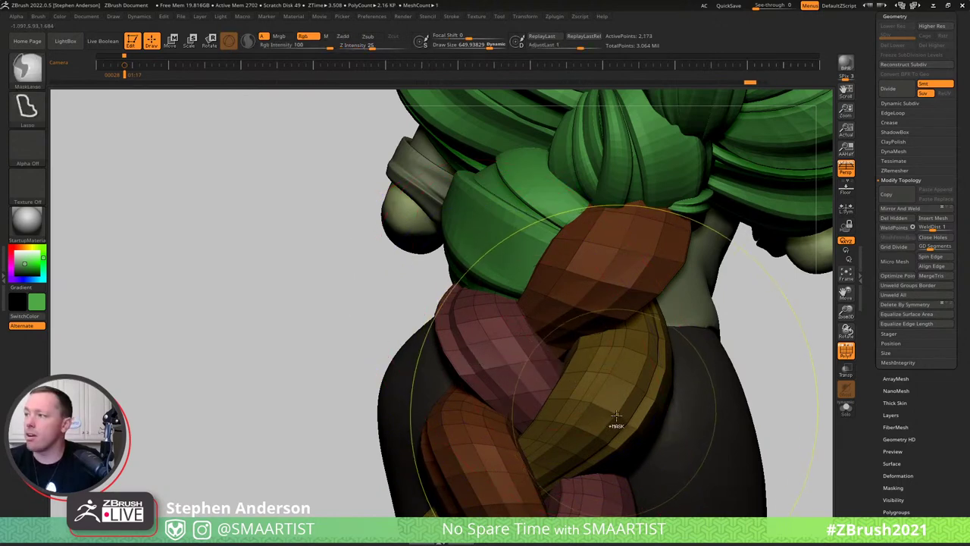
Subdivide the grooved braid once more and delete its lower subdivision levels.
key("ctrl+d")
mouse_move(587, 399)
right_mouse_down("ctrl")
mouse_move(583, 366)
mouse_move(503, 348)
mouse_move(539, 347)
mouse_move(537, 375)
right_mouse_up("ctrl")
left_click(898, 49)
Switch the edge action back to Move Brush Radius and shape a groove along the topmost orange strand.
key("space")
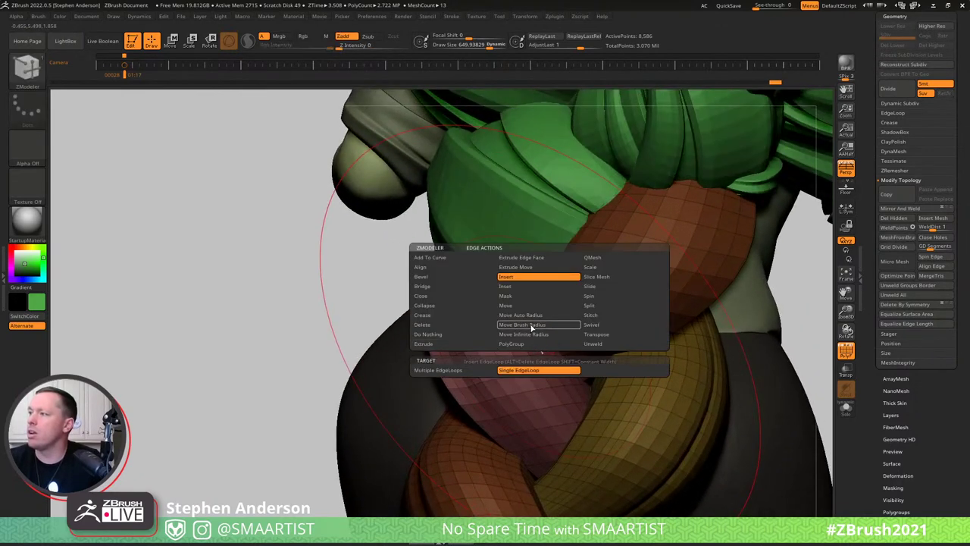
left_click(535, 326)
right_click_drag(499, 353, 584, 279)
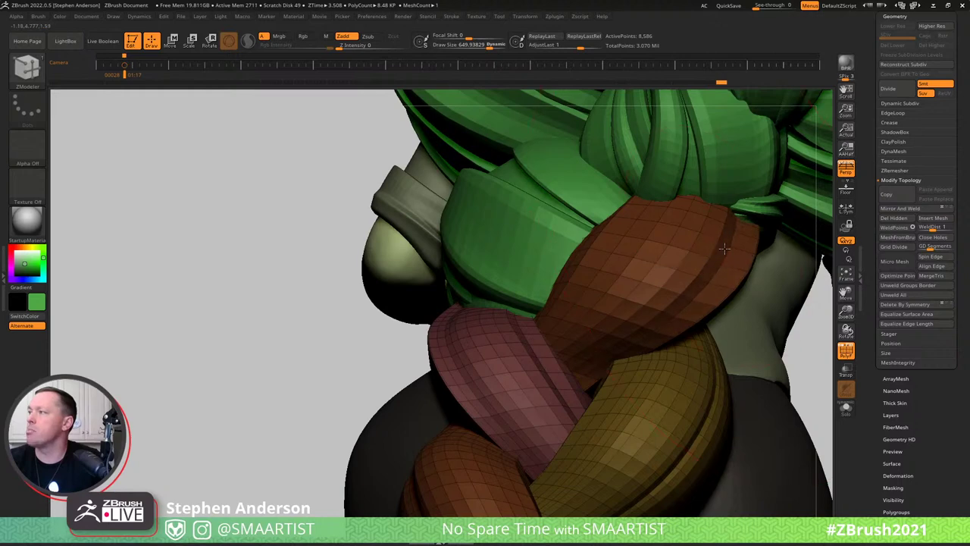
left_click_drag(724, 248, 730, 258)
mouse_move(743, 279)
right_mouse_down("ctrl")
mouse_move(717, 244)
mouse_move(692, 241)
mouse_move(690, 302)
mouse_move(684, 257)
right_mouse_up("ctrl")
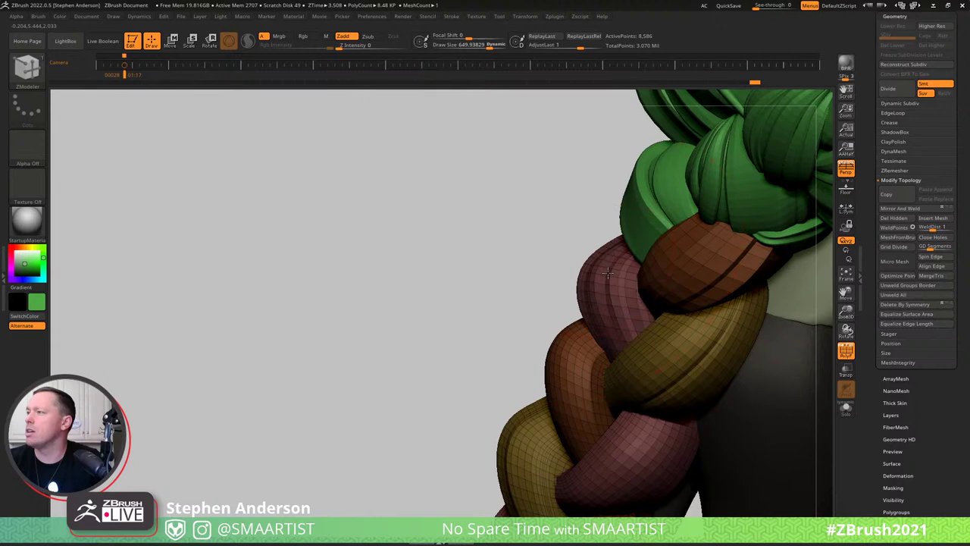
Reduce the draw size to about 384 and move partial edge loops to groove the upper mauve strand.
key("s")
left_click_drag(624, 258, 612, 257)
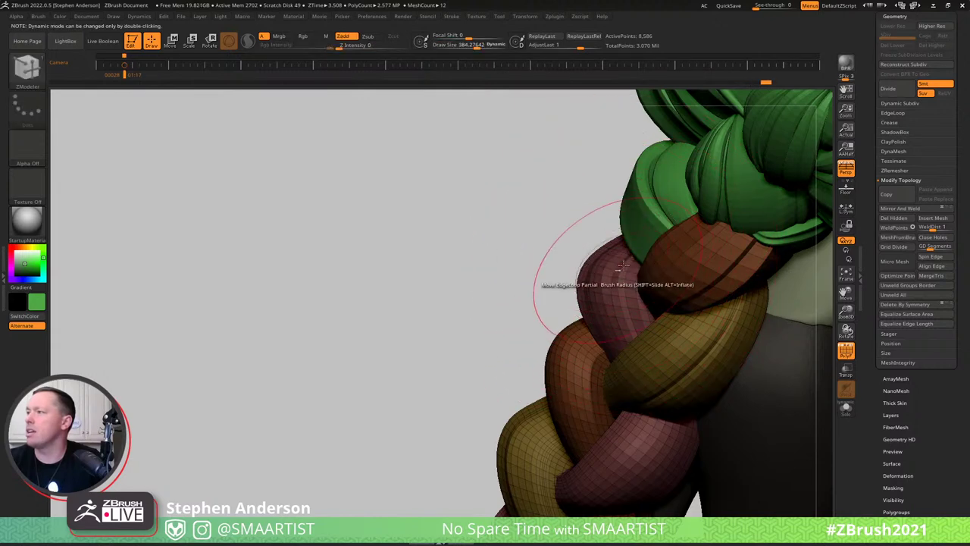
right_click_drag(623, 265, 644, 304)
right_click_drag(525, 215, 538, 237)
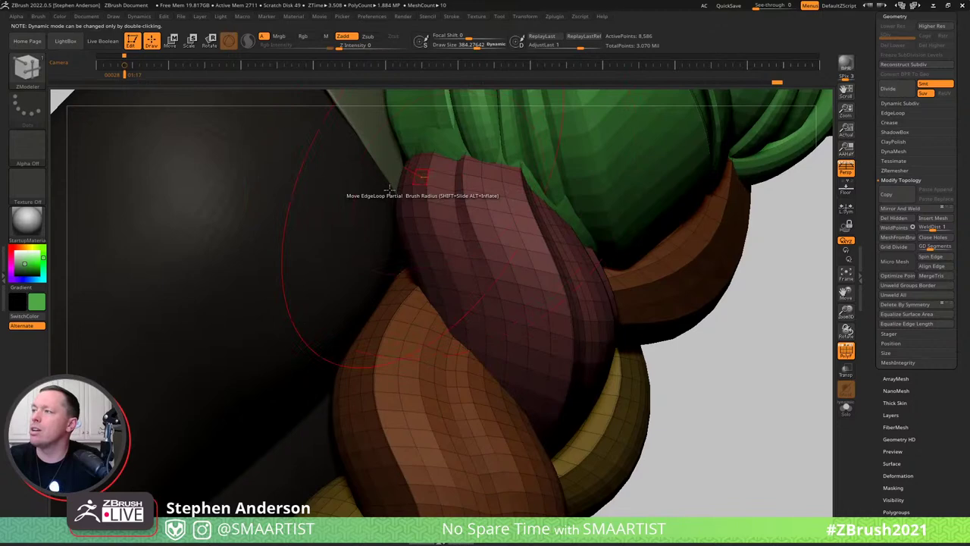
right_click_drag(388, 188, 407, 179)
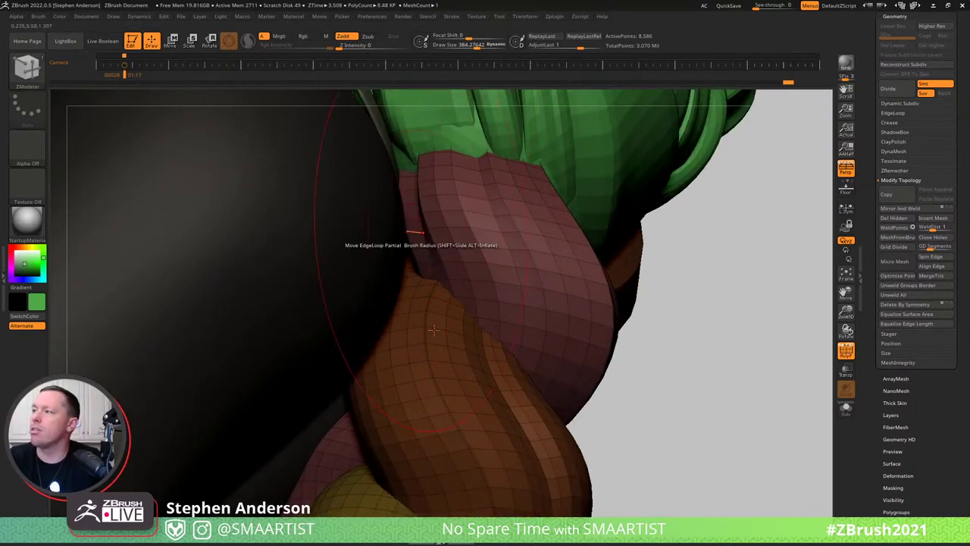
Groove the upper mauve strand and the orange strand below it lengthwise by moving partial edge loops.
right_click_drag(434, 328, 437, 311)
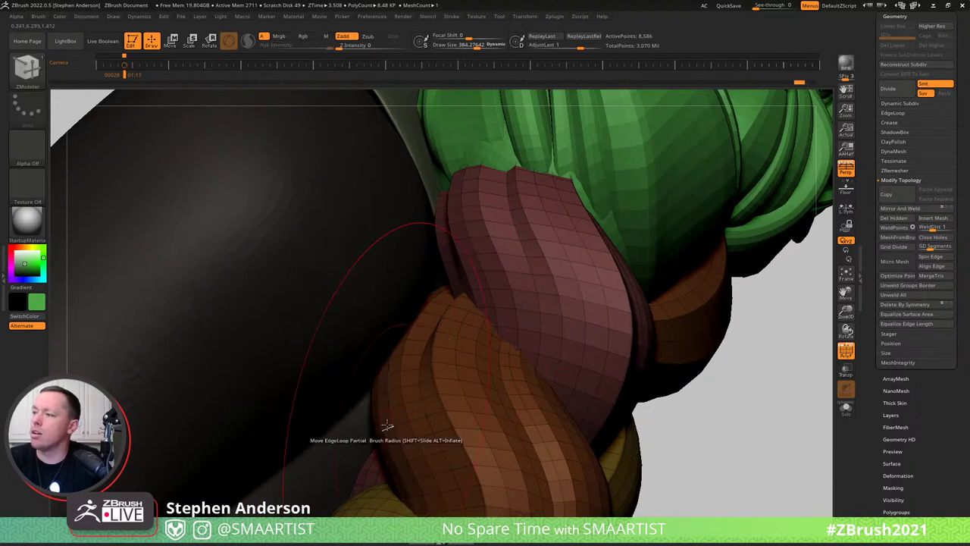
mouse_move(386, 424)
right_mouse_down()
mouse_move(339, 429)
mouse_move(352, 333)
mouse_move(448, 447)
mouse_move(459, 329)
mouse_move(447, 284)
mouse_move(513, 357)
mouse_move(521, 324)
mouse_move(489, 307)
right_mouse_up()
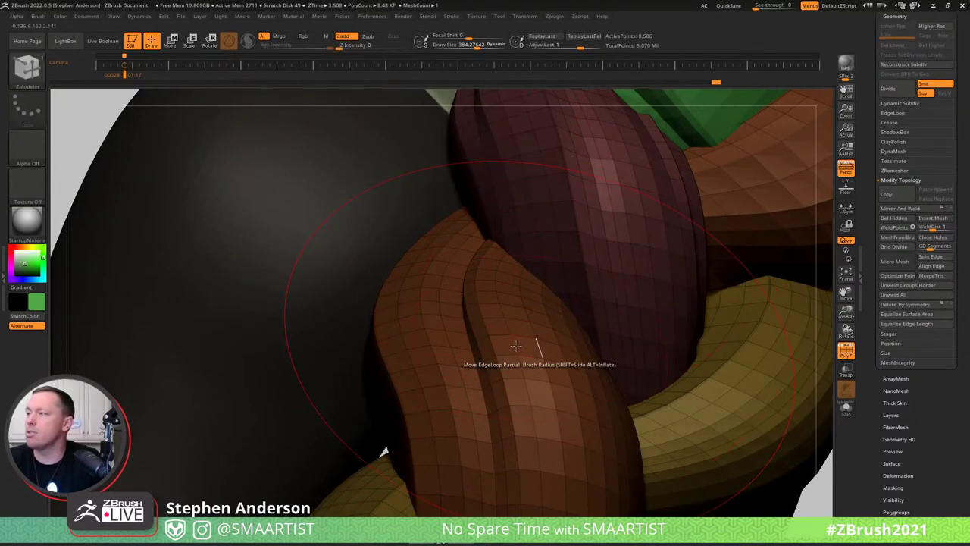
right_click_drag(539, 349, 547, 347)
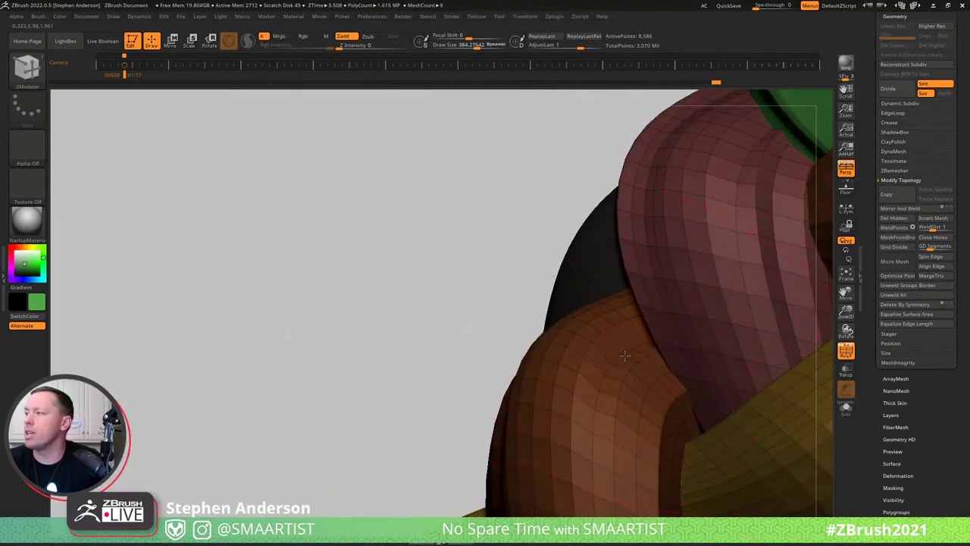
Move partial edge loops to carve grooves along the yellow strand below the grooved orange one.
mouse_move(619, 356)
right_mouse_down()
mouse_move(582, 275)
mouse_move(580, 341)
mouse_move(551, 375)
right_mouse_up()
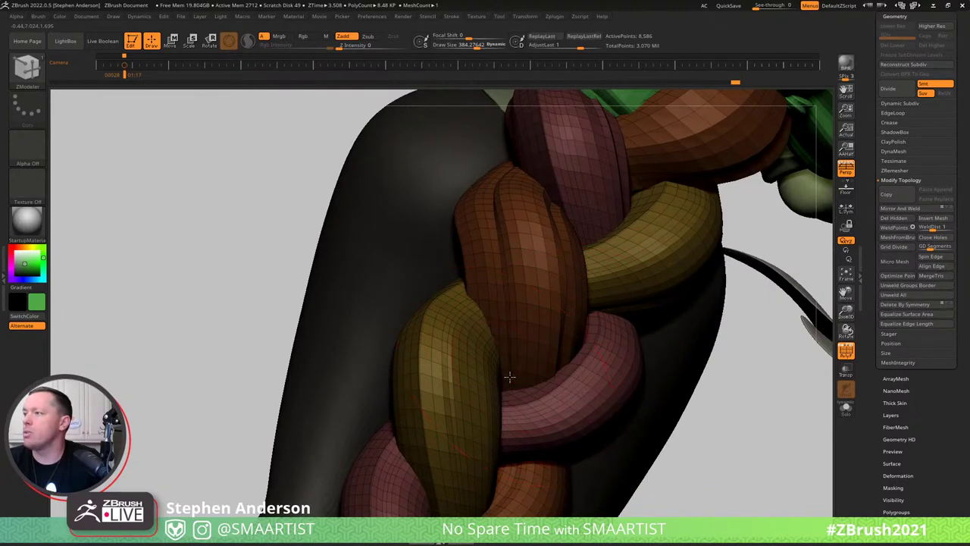
mouse_move(515, 363)
right_mouse_down()
mouse_move(523, 360)
mouse_move(505, 351)
mouse_move(545, 371)
mouse_move(537, 373)
mouse_move(538, 357)
mouse_move(522, 379)
mouse_move(536, 414)
mouse_move(482, 375)
mouse_move(526, 413)
mouse_move(506, 394)
right_mouse_up()
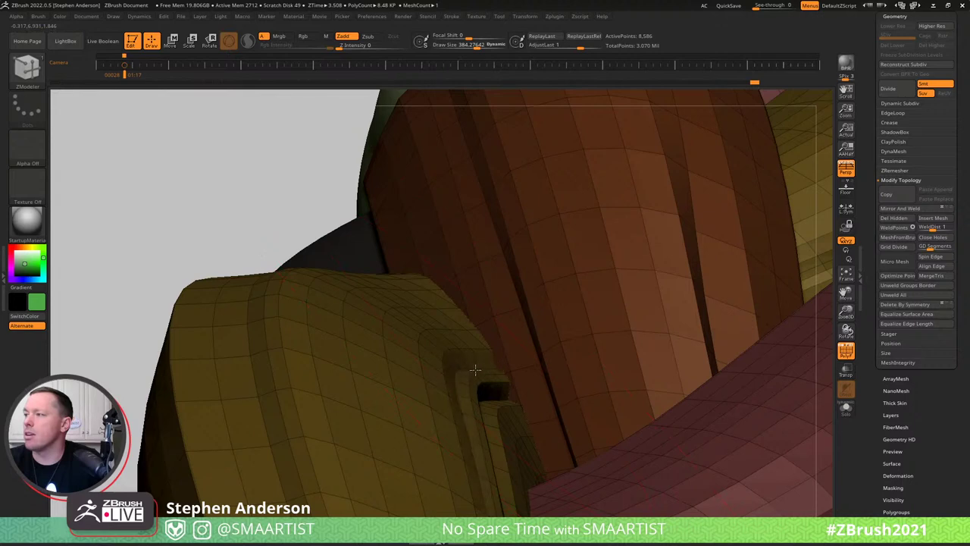
right_click_drag(433, 318, 438, 274, "ctrl")
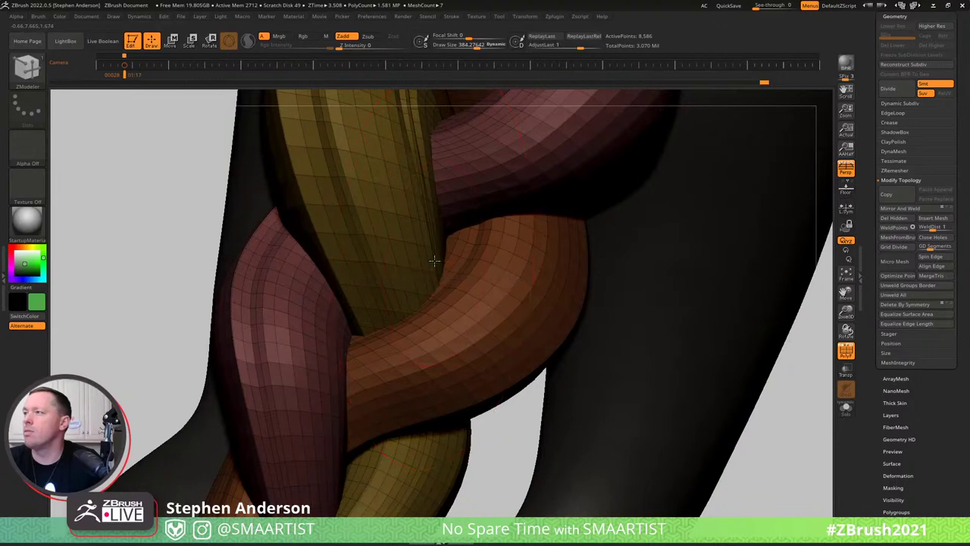
right_click_drag(432, 261, 438, 270)
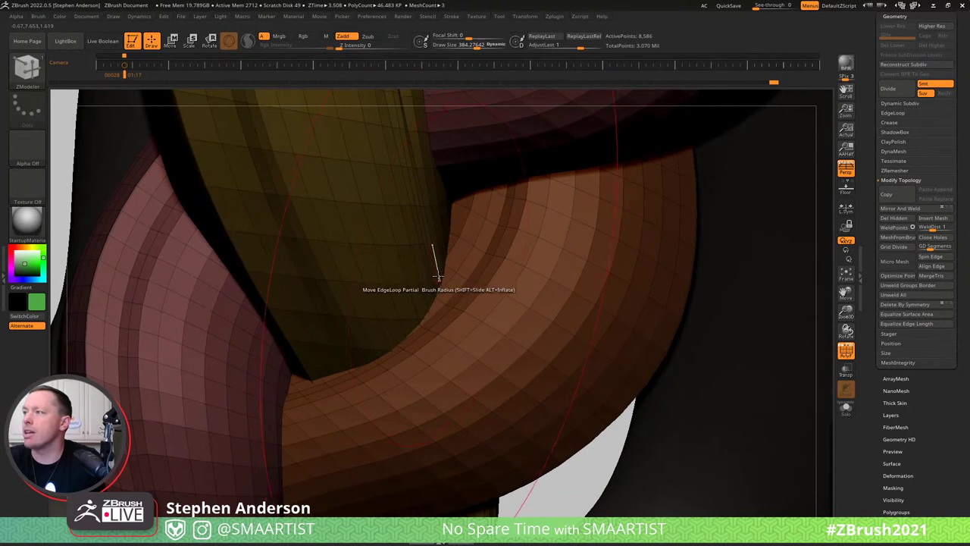
Reduce the draw size to about 81 and temporarily isolate the yellow strand to check its inner edge.
key("s")
left_click_drag(438, 277, 419, 278)
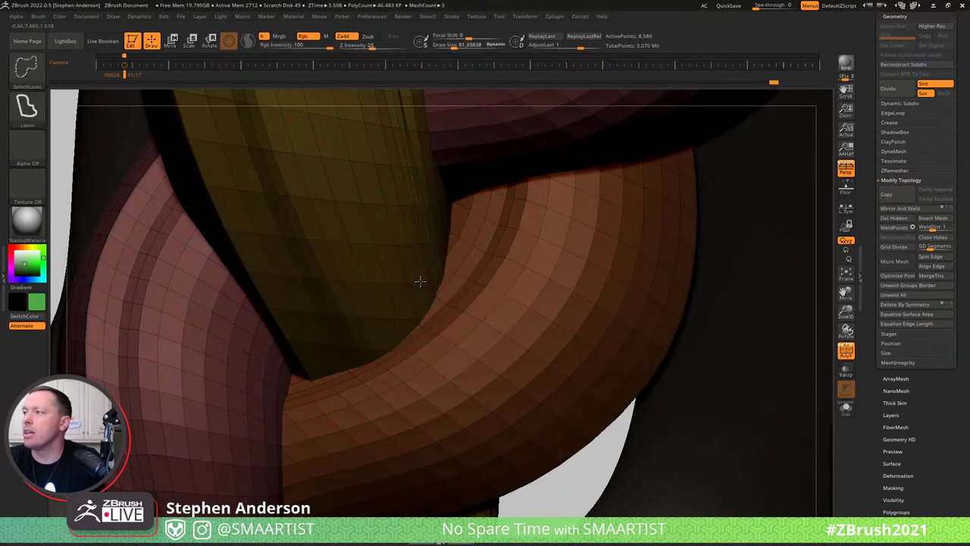
left_click(420, 281, "ctrl+shift")
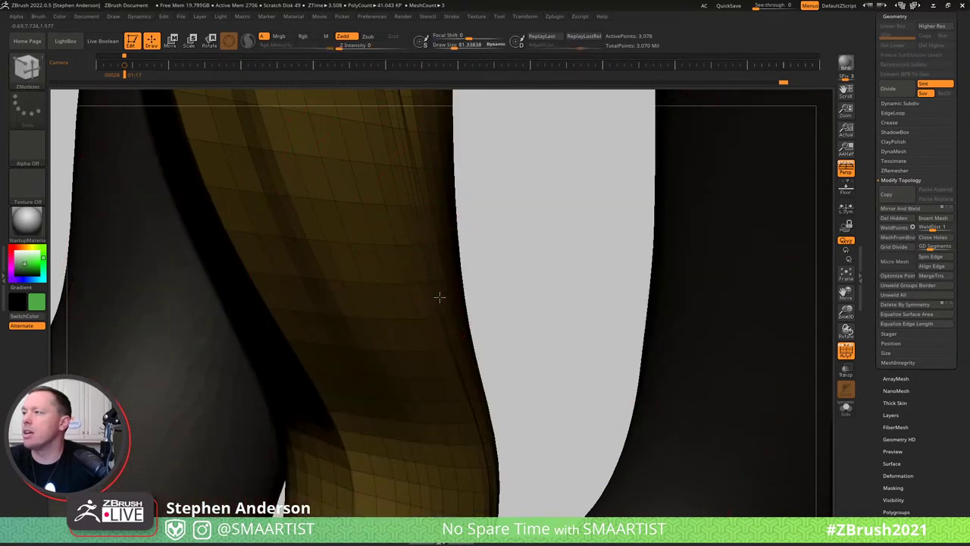
left_click(492, 293, "ctrl+shift")
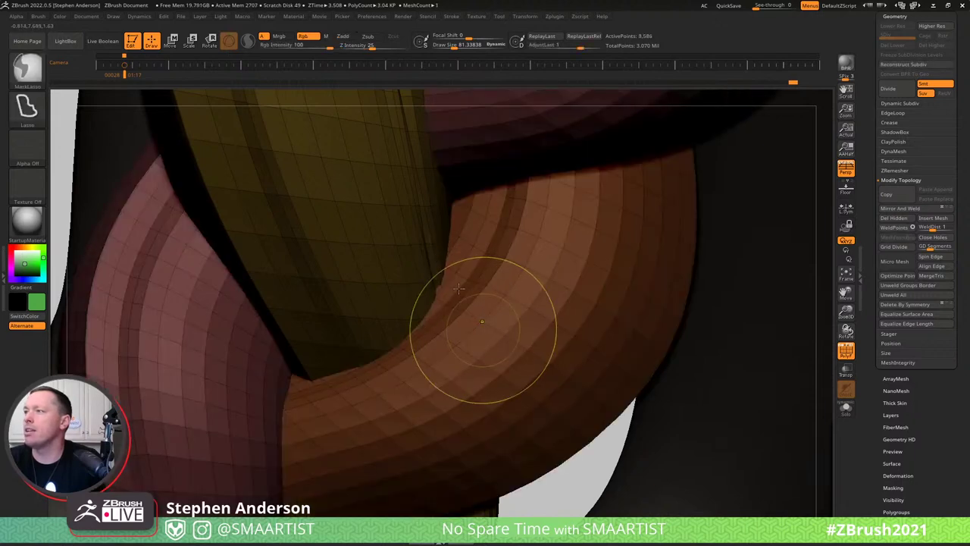
Raise the braid's subdivision level and hide the polyframe to inspect the smoothed strands.
right_click_drag(482, 329, 471, 288, "ctrl")
key("d")
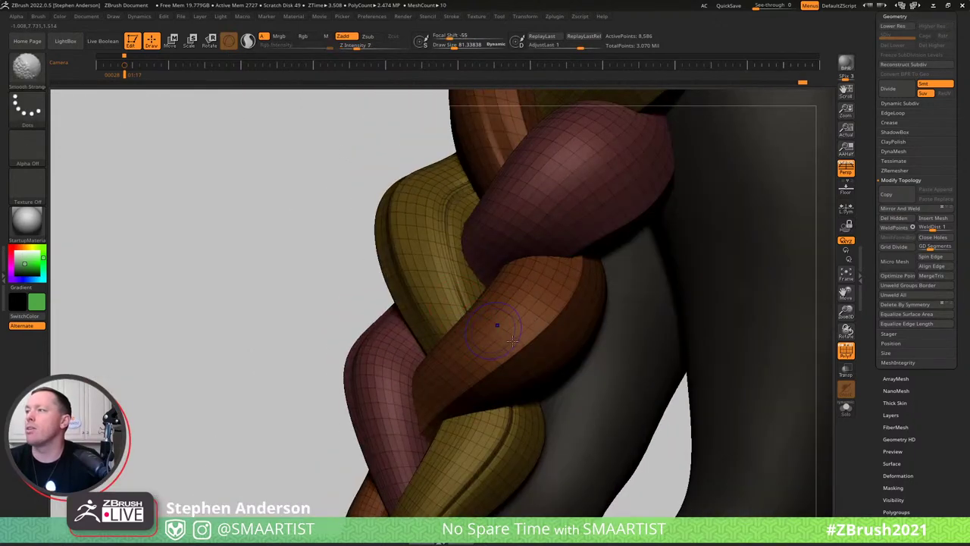
key("shift+f")
mouse_move(497, 324)
right_mouse_down("ctrl")
mouse_move(431, 246)
mouse_move(521, 332)
mouse_move(544, 331)
mouse_move(546, 305)
mouse_move(580, 279)
right_mouse_up("ctrl")
right_click_drag(444, 265, 463, 303, "ctrl")
Set the draw size to about 243 and groove the braid strands beside the hip at the lower subdivision level.
key("s")
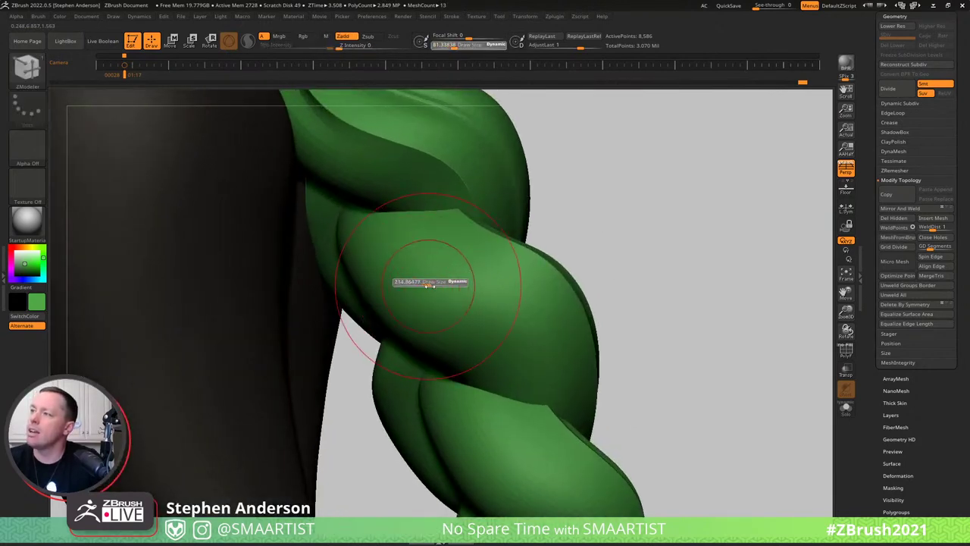
left_click_drag(430, 284, 435, 282)
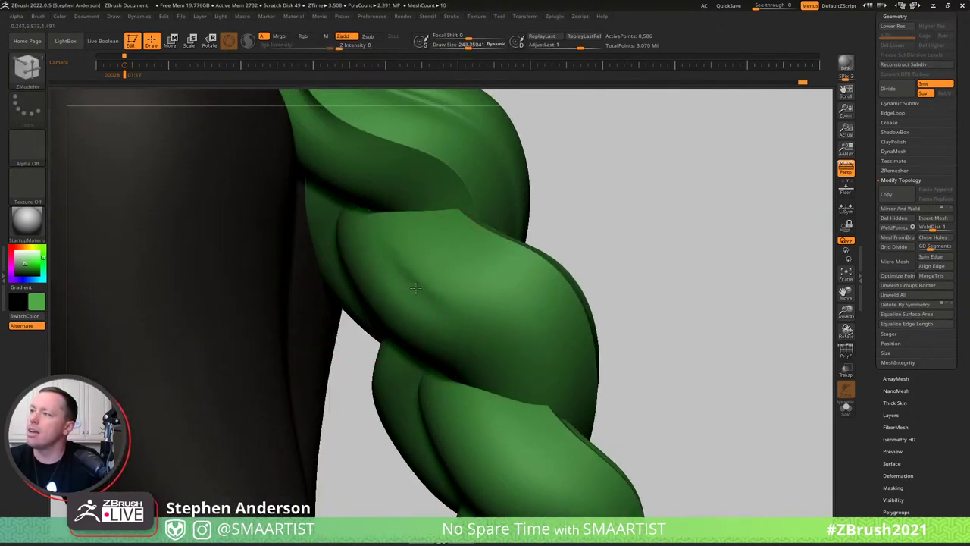
key("shift+d")
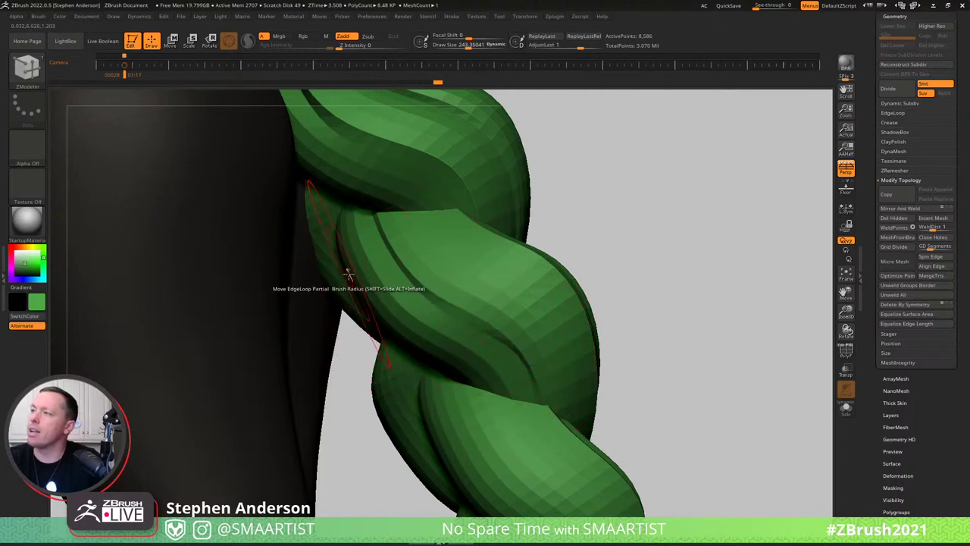
right_click_drag(341, 221, 335, 222)
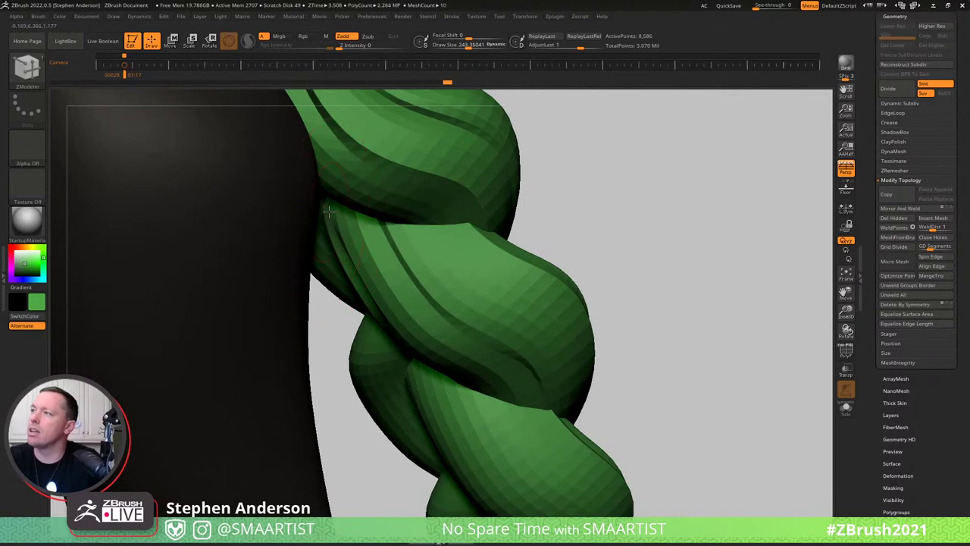
right_click_drag(408, 308, 485, 364)
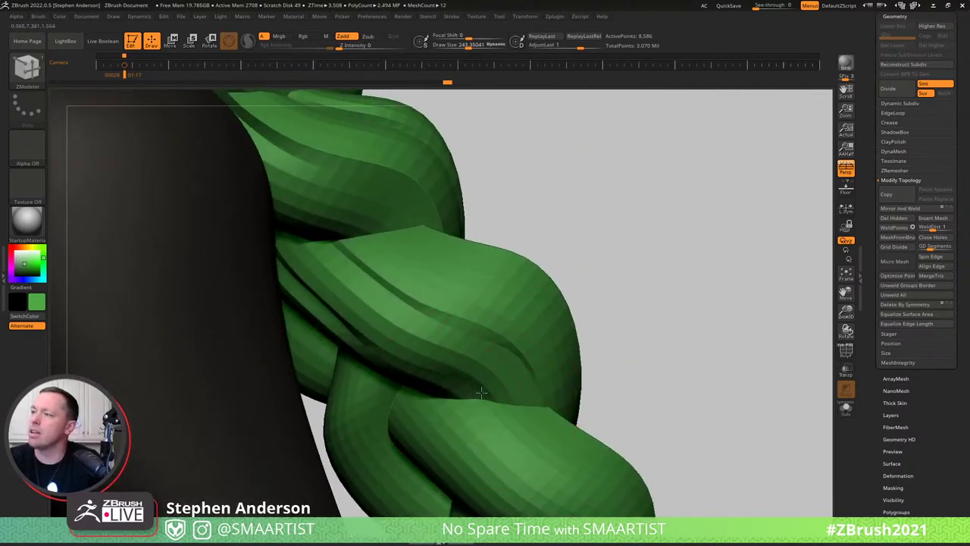
right_click_drag(516, 382, 510, 323, "ctrl")
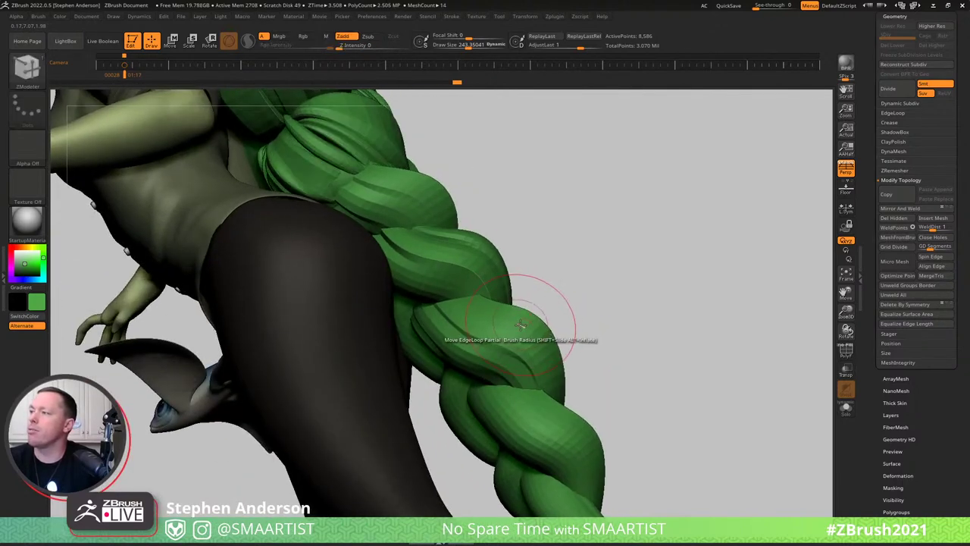
Reselect the ZModeler brush and show the polyframe on the upper part of the braid.
right_click_drag(535, 342, 438, 225)
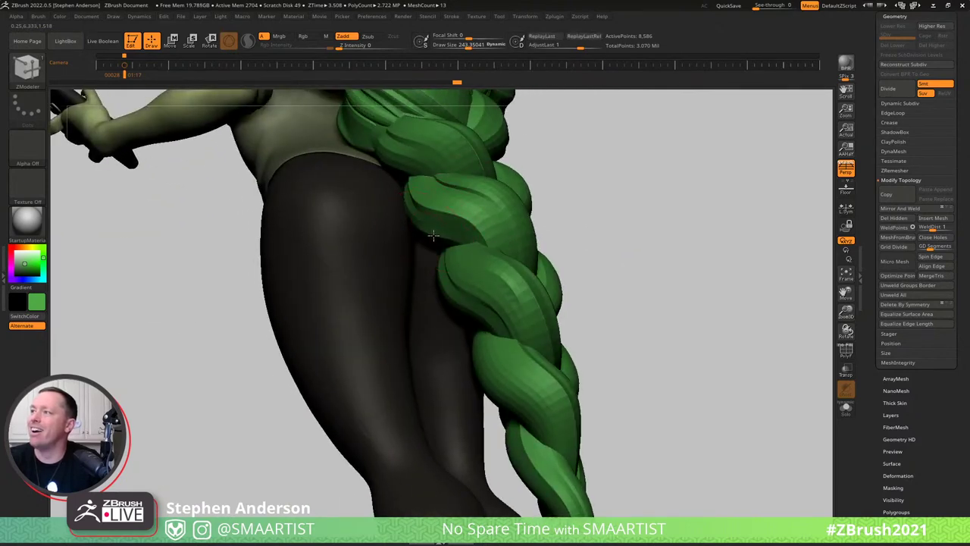
mouse_move(429, 229)
right_mouse_down()
mouse_move(444, 273)
mouse_move(450, 262)
right_mouse_up()
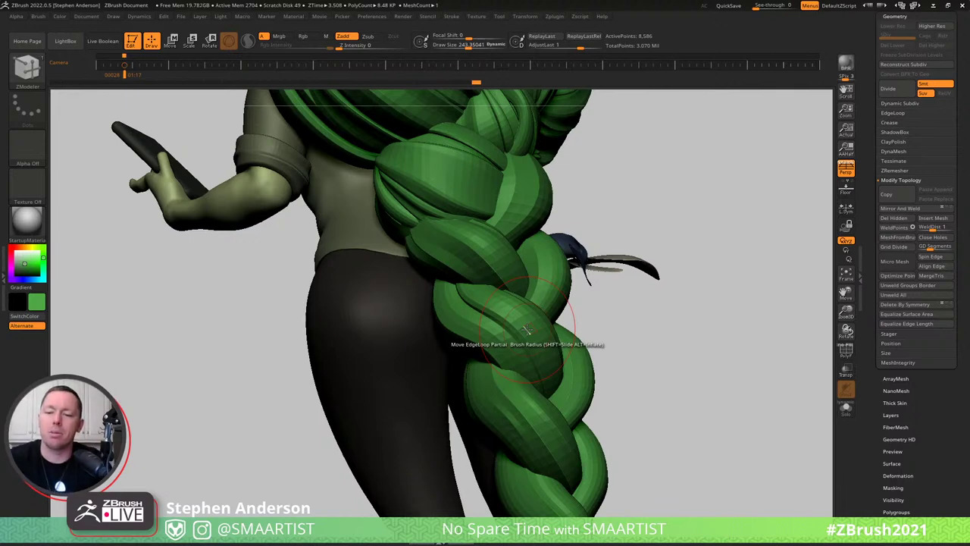
right_click_drag(527, 276, 497, 230)
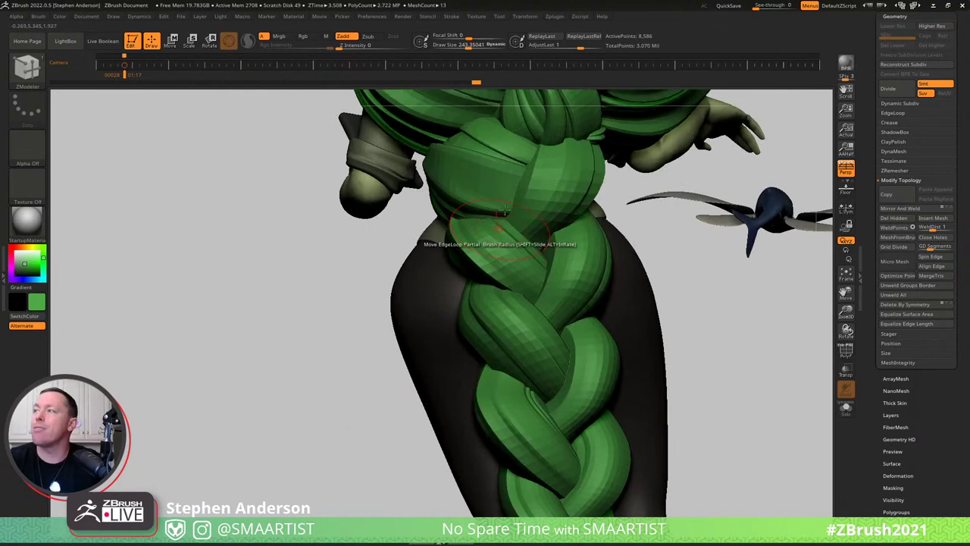
mouse_move(492, 192)
right_mouse_down()
mouse_move(503, 254)
mouse_move(550, 288)
mouse_move(491, 263)
right_mouse_up()
key("b")
key("z")
key("m")
key("shift+f")
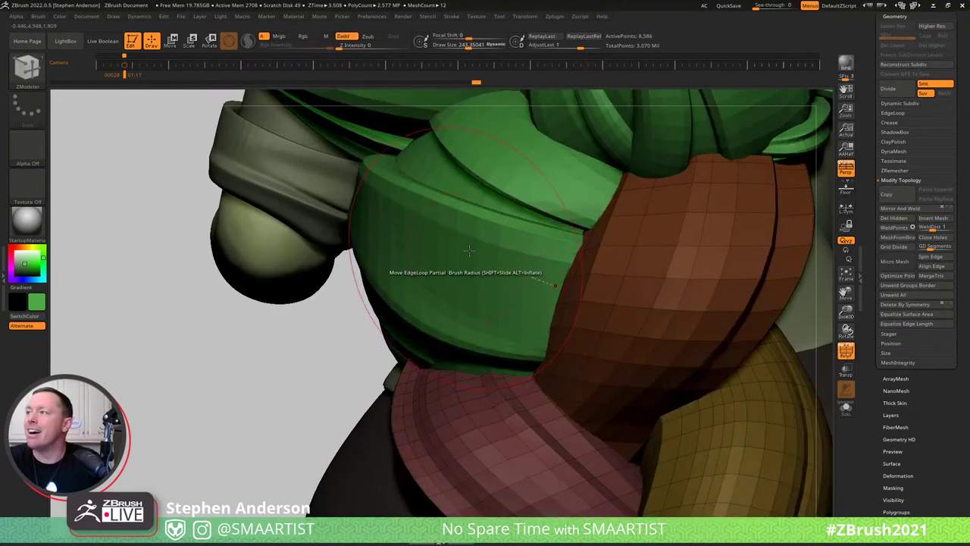
Check the HairClumps subtool at its lower subdivision level and return to the Braid subtool.
left_click(474, 266, "alt")
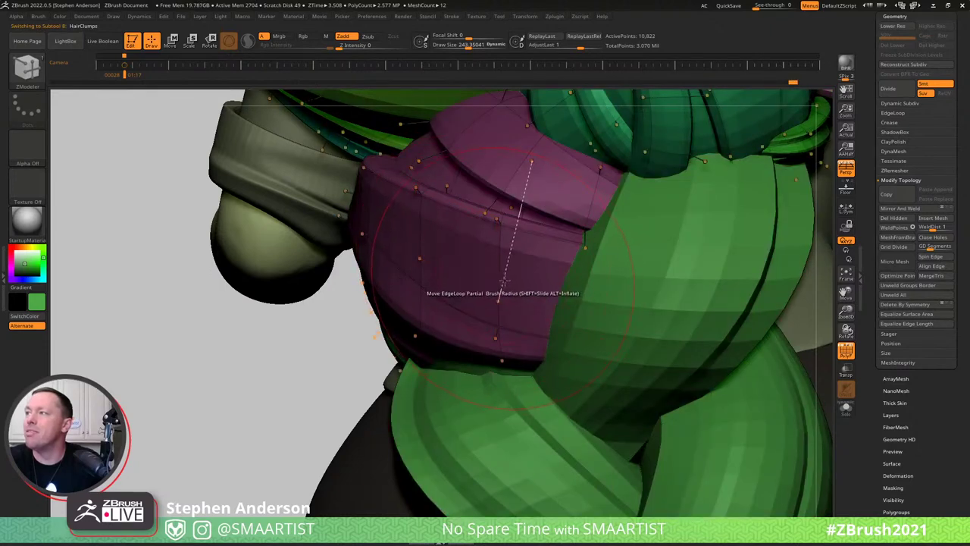
key("shift+d")
key("shift+f")
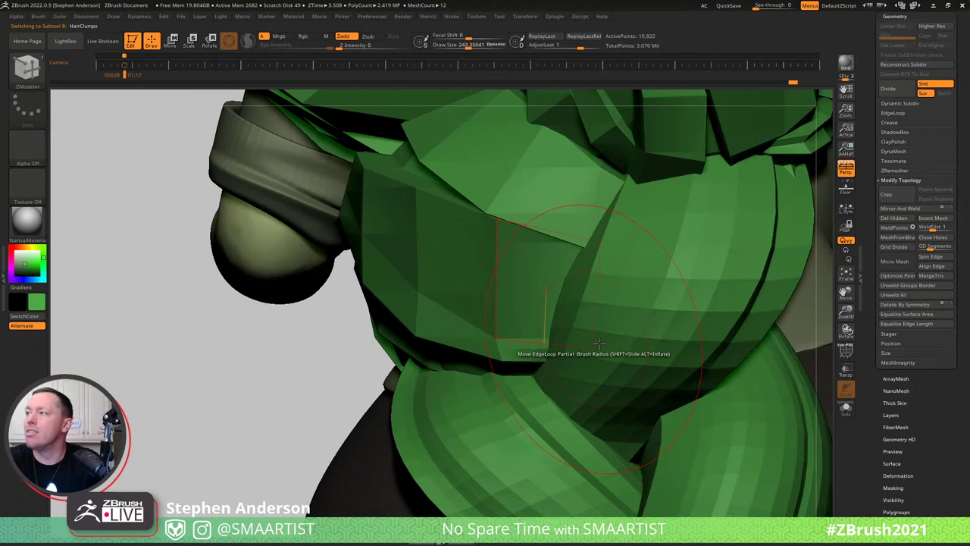
key("d")
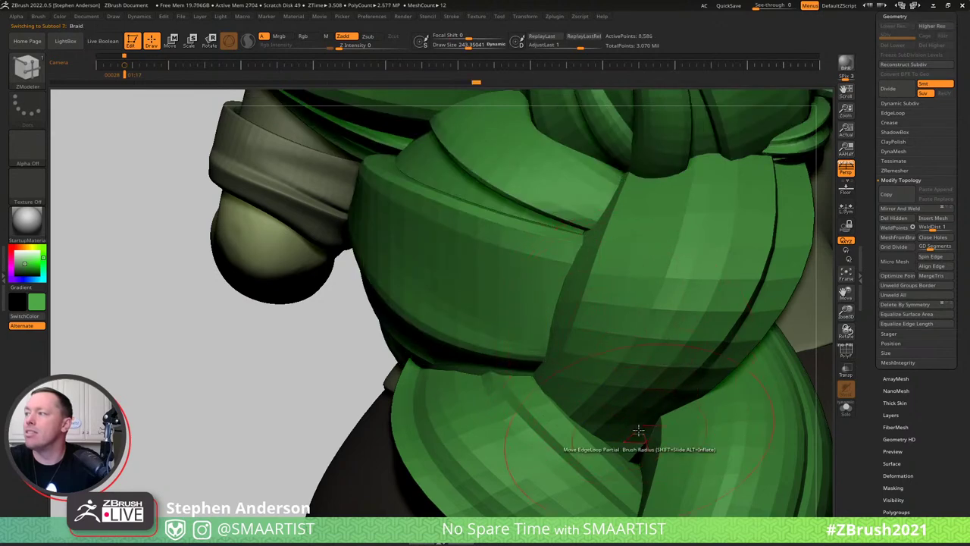
Groove the topmost orange strand lengthwise below the hair clumps and show the polyframe.
mouse_move(648, 368)
right_mouse_down("alt")
mouse_move(537, 284)
mouse_move(503, 205)
right_mouse_up("alt")
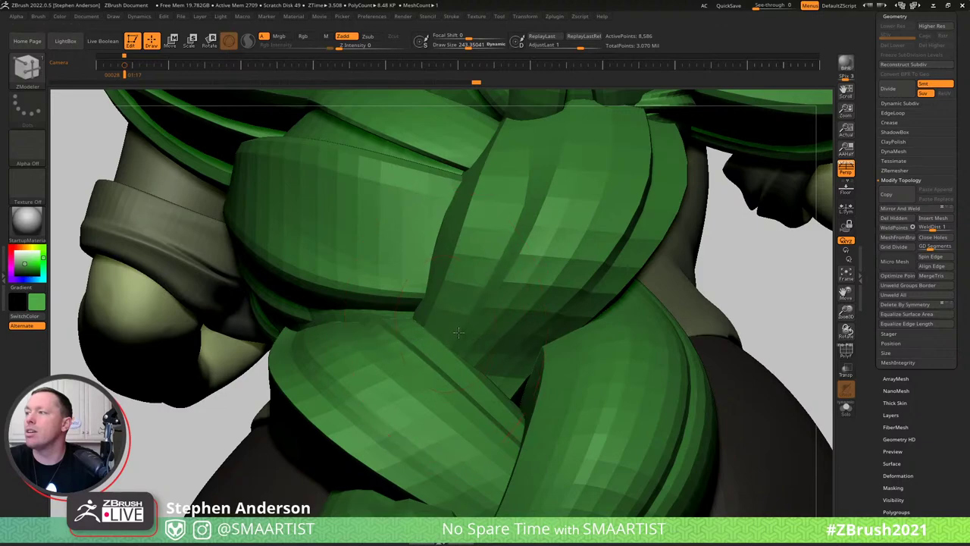
right_click_drag(459, 335, 563, 347)
key("shift+f")
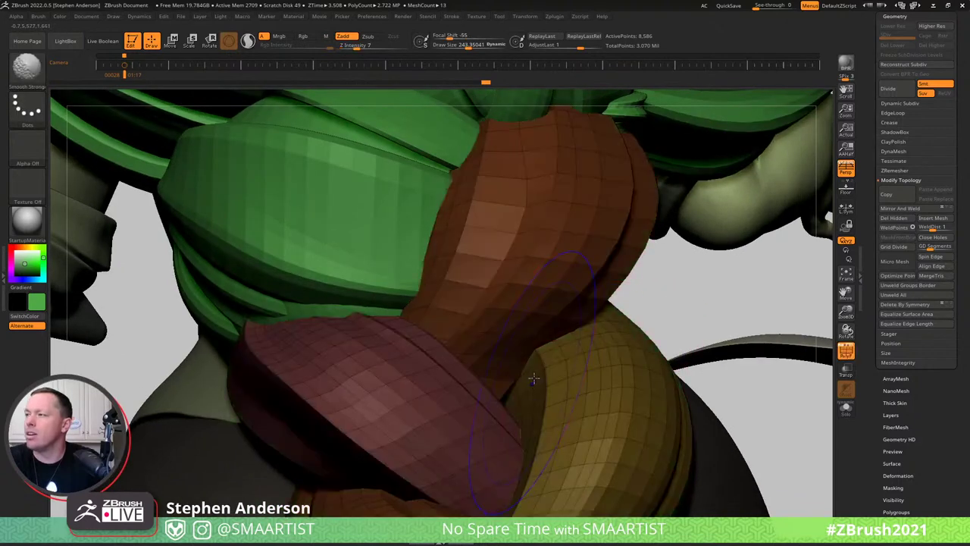
Move partial edge loops with ZModeler to groove the inner side and upper end of the topmost yellow strand.
key("b")
key("z")
key("m")
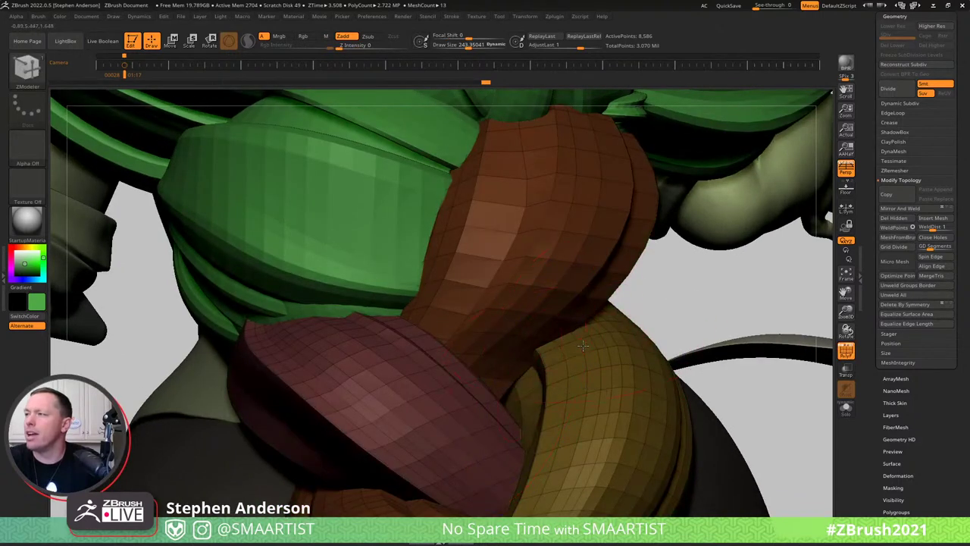
mouse_move(583, 346)
right_mouse_down()
mouse_move(561, 344)
mouse_move(593, 343)
right_mouse_up()
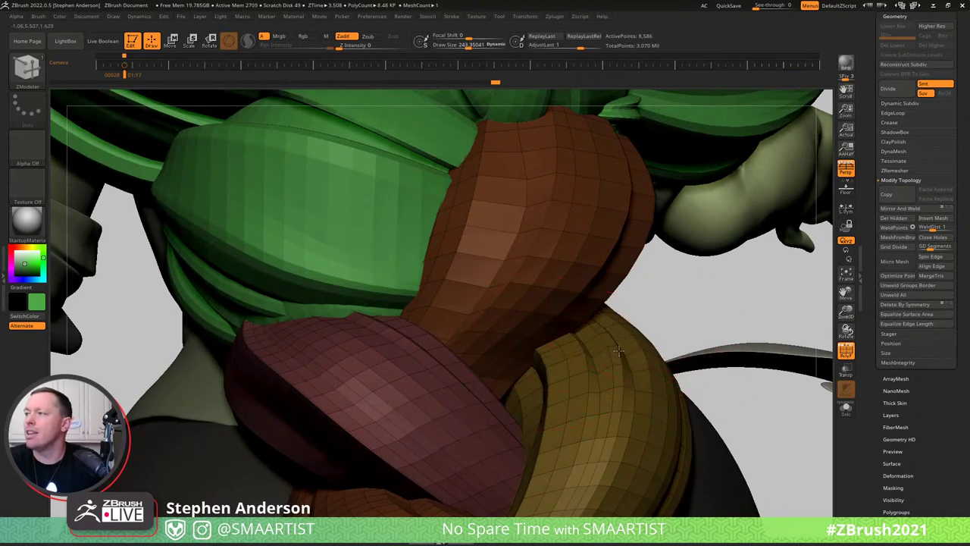
right_click_drag(612, 349, 611, 344)
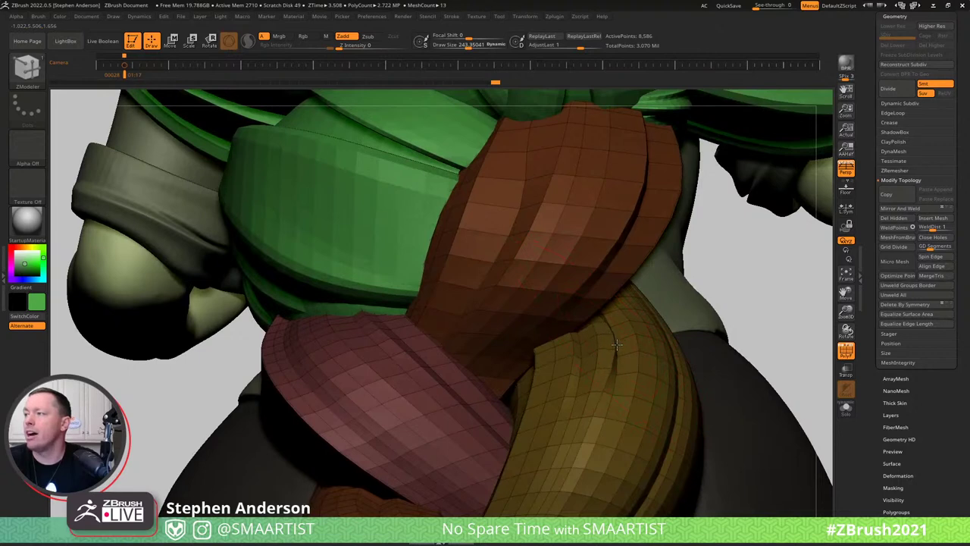
right_click_drag(611, 344, 657, 301)
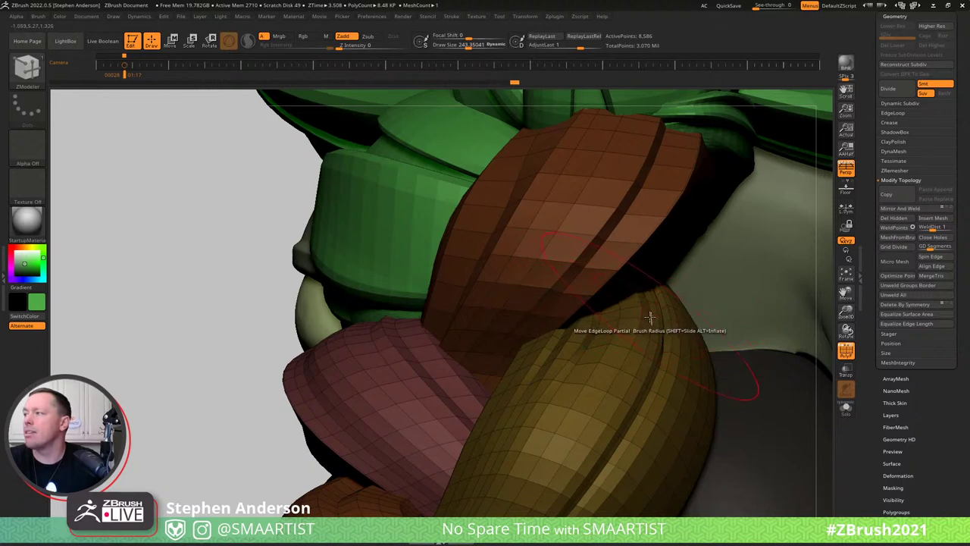
Move partial edge loops near the outer edge of the topmost yellow strand to groove it lengthwise up to its upper end.
mouse_move(664, 300)
right_mouse_down()
mouse_move(621, 292)
mouse_move(671, 293)
right_mouse_up()
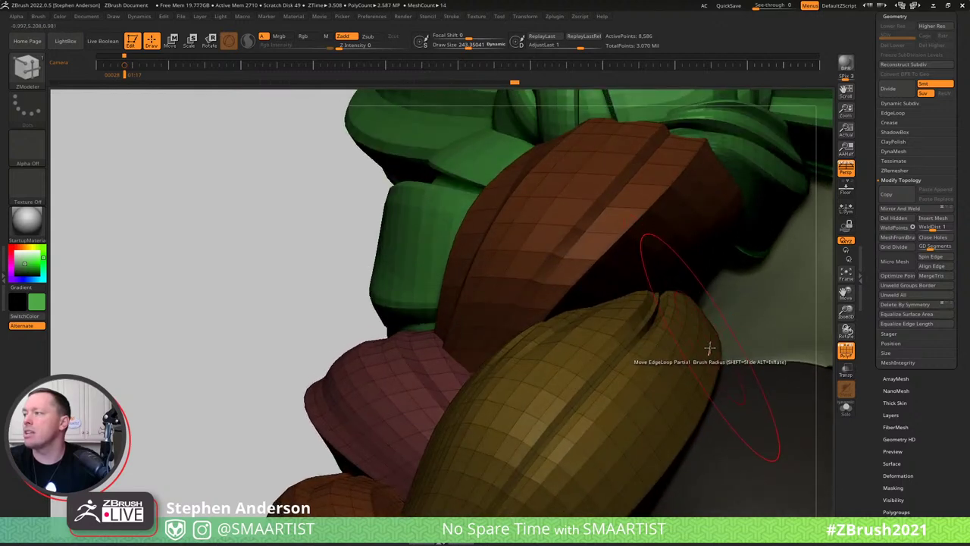
right_click_drag(701, 326, 725, 289)
left_click_drag(725, 289, 725, 291)
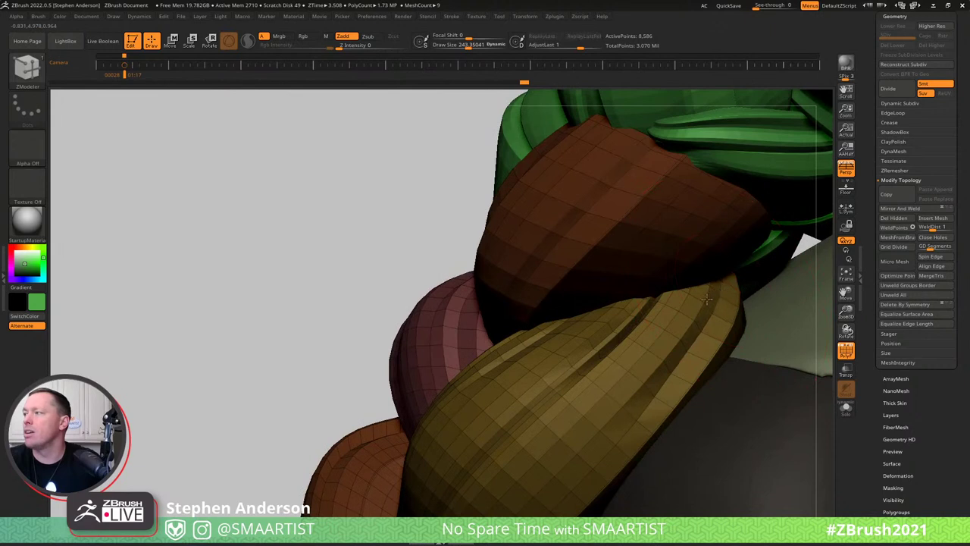
left_click(695, 345)
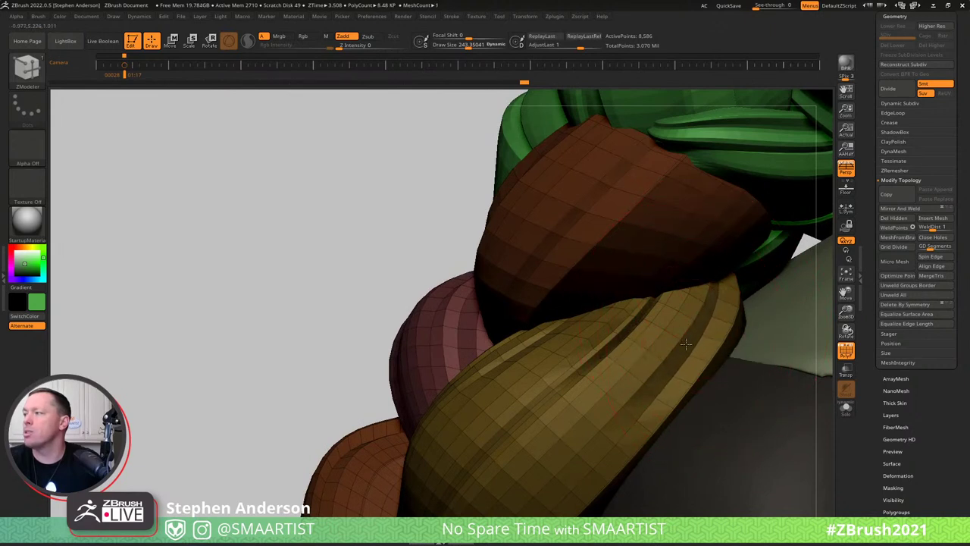
left_click_drag(685, 344, 697, 341)
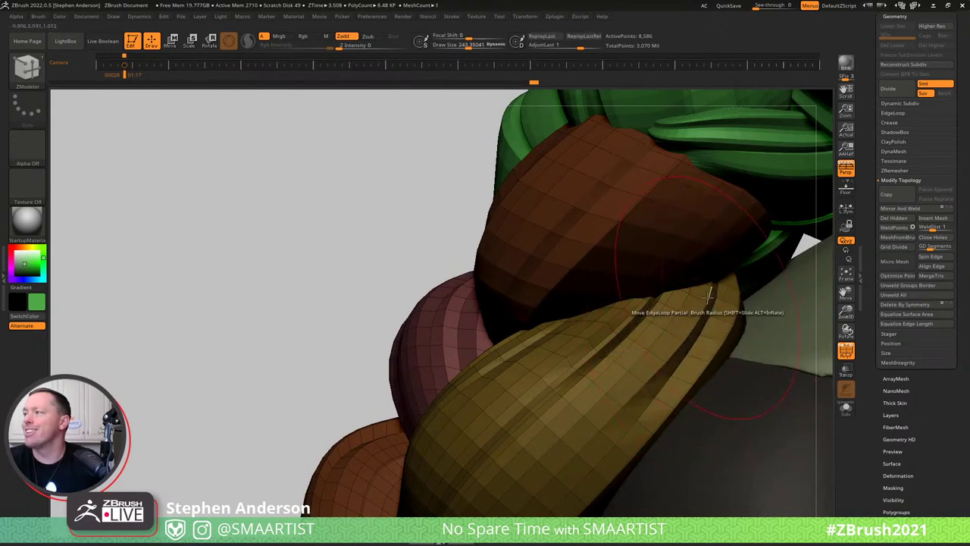
left_click_drag(711, 296, 717, 330)
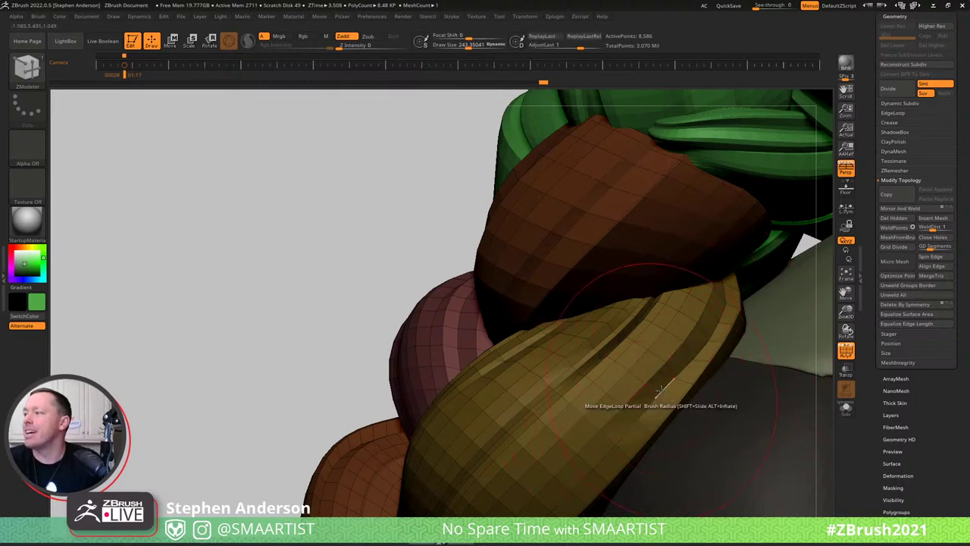
left_click_drag(670, 371, 665, 364)
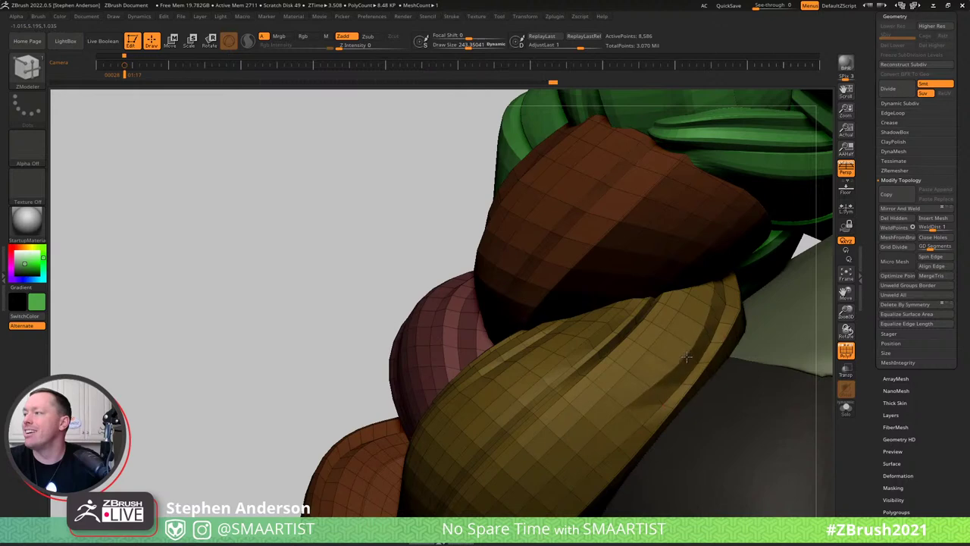
left_click_drag(722, 302, 720, 301)
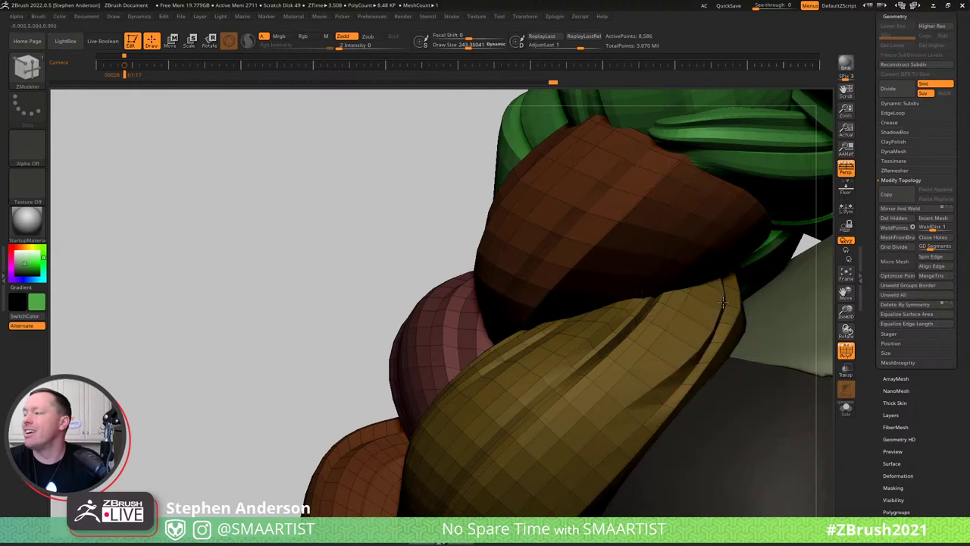
Groove the inner edge of the pink strand below the topmost yellow strand by moving partial edge loops with the polyframe shown.
right_click_drag(723, 302, 613, 282, "ctrl")
key("shift+f")
mouse_move(701, 360)
right_mouse_down()
mouse_move(653, 381)
mouse_move(666, 444)
mouse_move(620, 430)
mouse_move(631, 429)
right_mouse_up()
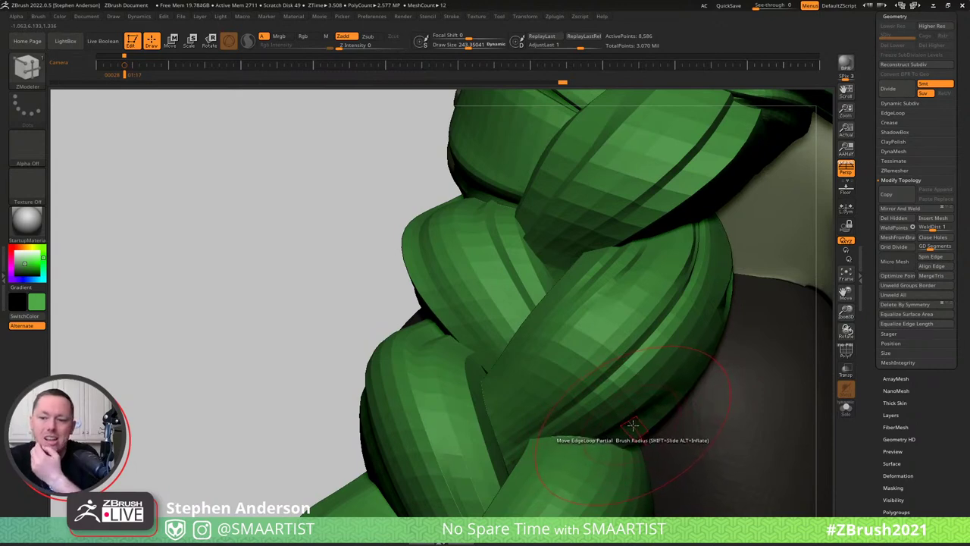
mouse_move(606, 419)
right_mouse_down()
mouse_move(525, 354)
mouse_move(536, 318)
mouse_move(569, 294)
right_mouse_up()
key("shift+f")
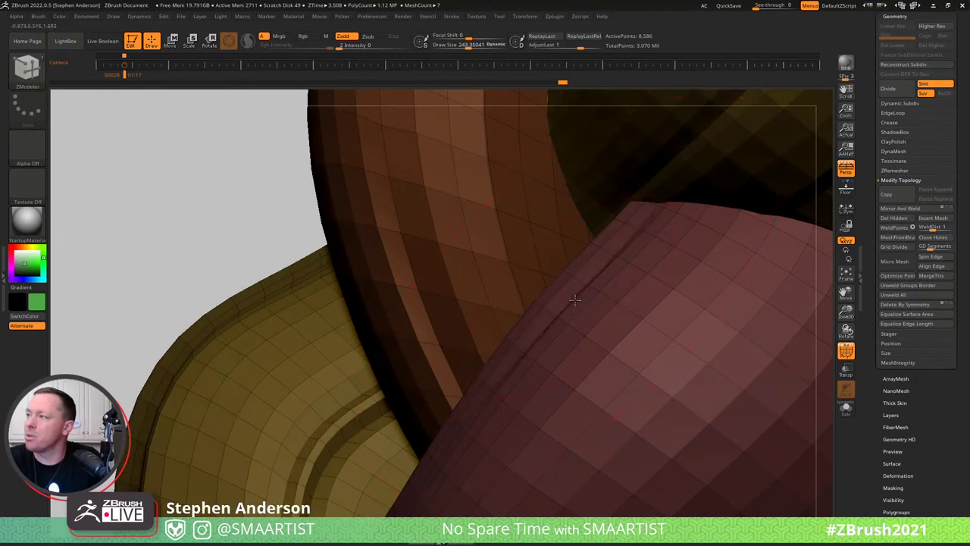
left_click_drag(577, 302, 574, 301)
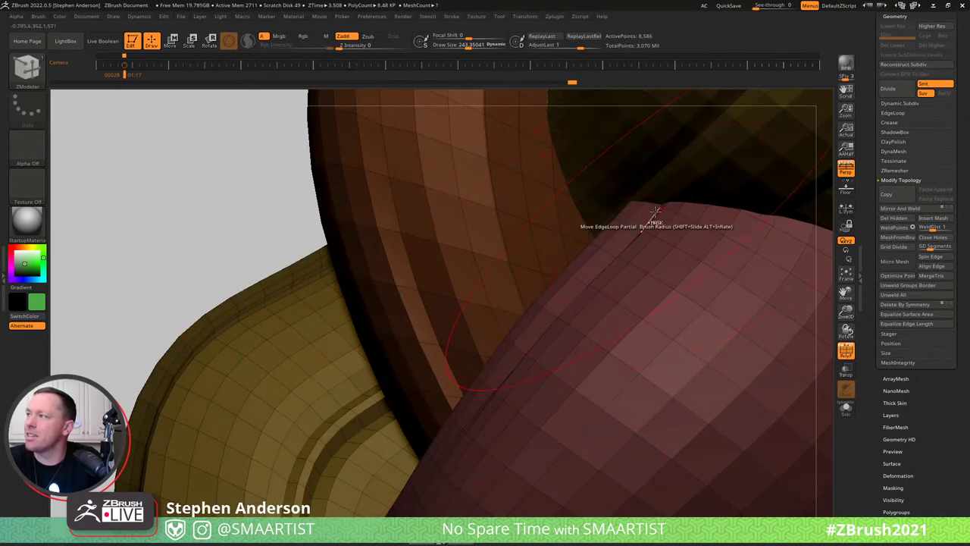
key("ctrl+z")
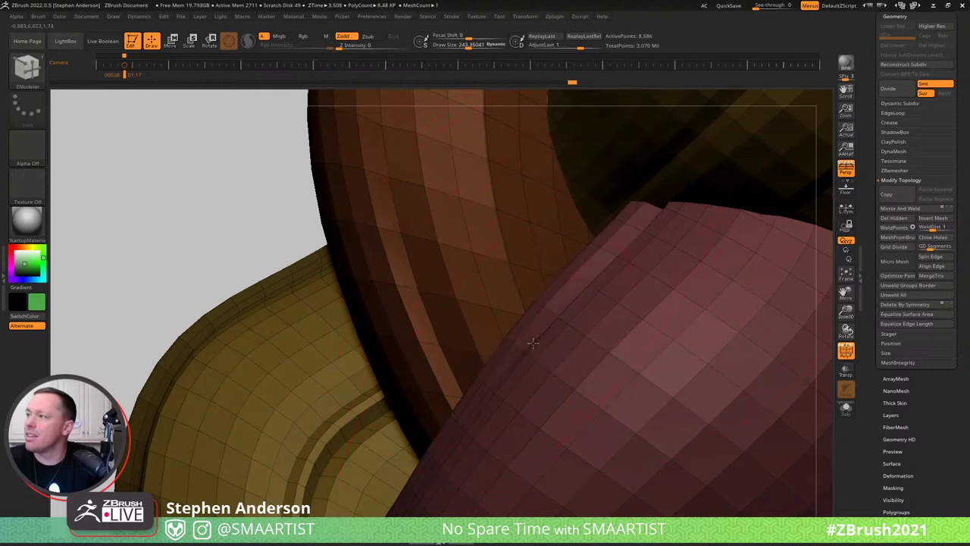
mouse_move(560, 333)
right_mouse_down("ctrl")
mouse_move(551, 336)
mouse_move(576, 340)
mouse_move(587, 326)
mouse_move(572, 335)
right_mouse_up("ctrl")
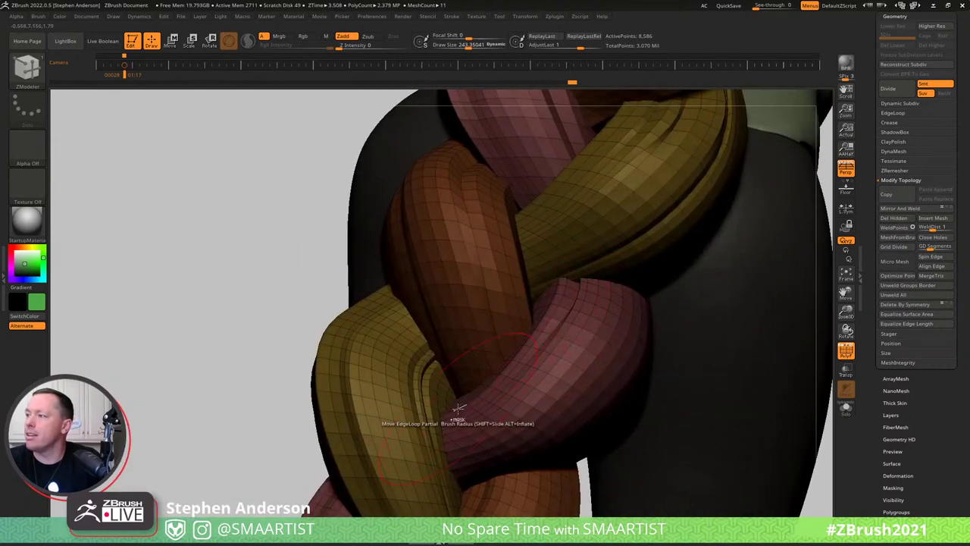
mouse_move(458, 407)
right_mouse_down("ctrl")
mouse_move(441, 437)
mouse_move(433, 492)
mouse_move(423, 498)
mouse_move(461, 426)
right_mouse_up("ctrl")
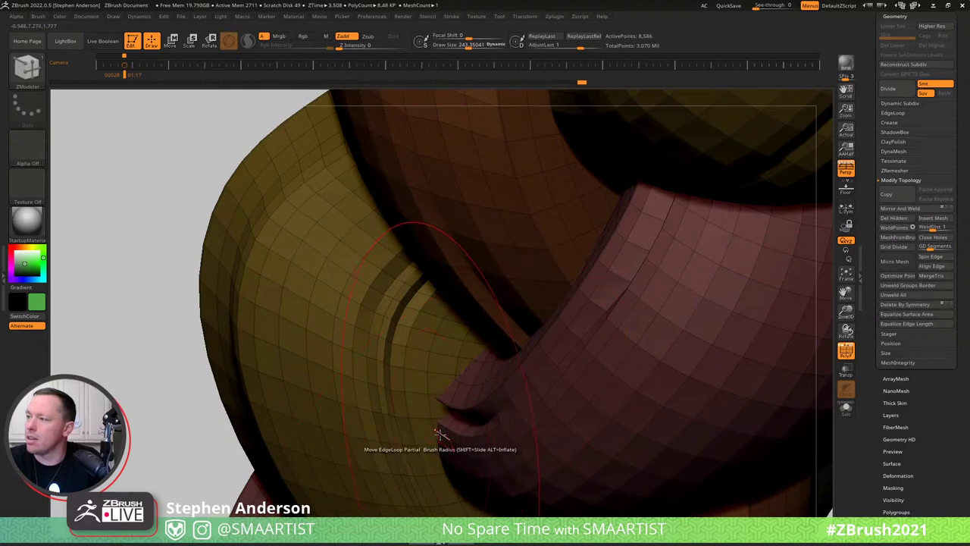
Examine the grooved strands from several sides at the higher subdivision level, then return the braid to its lower level.
right_click_drag(473, 426, 606, 462, "ctrl")
key("d")
key("shift+f")
key("shift+f")
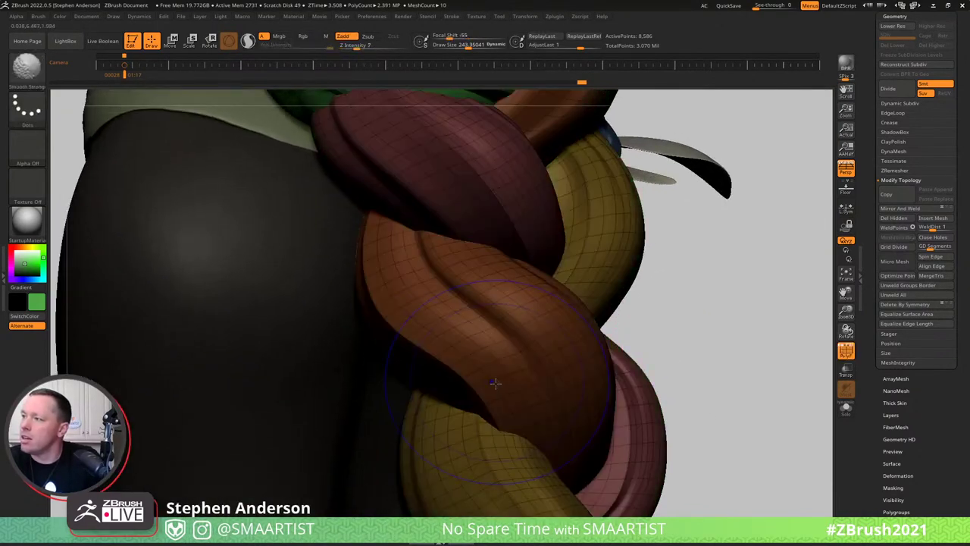
right_click_drag(489, 374, 459, 373)
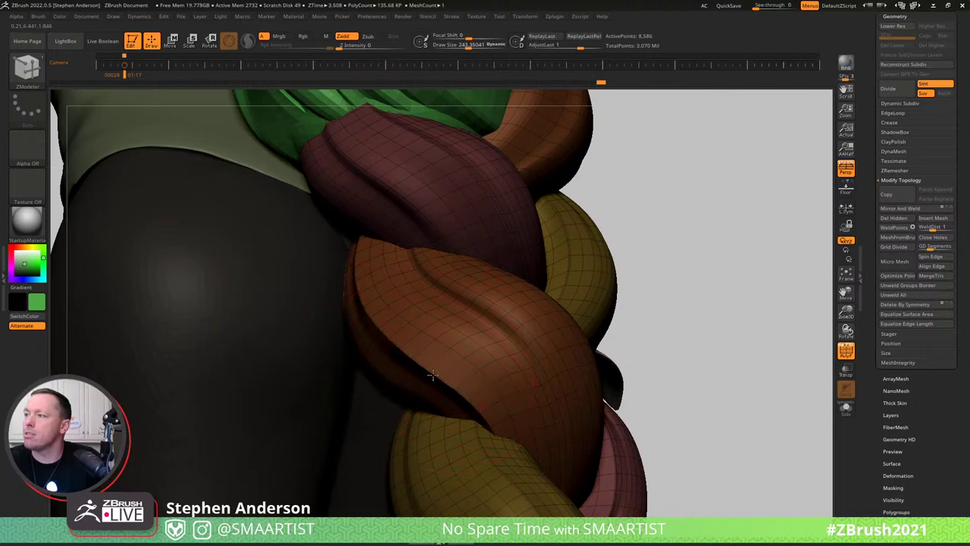
right_click_drag(439, 382, 442, 327)
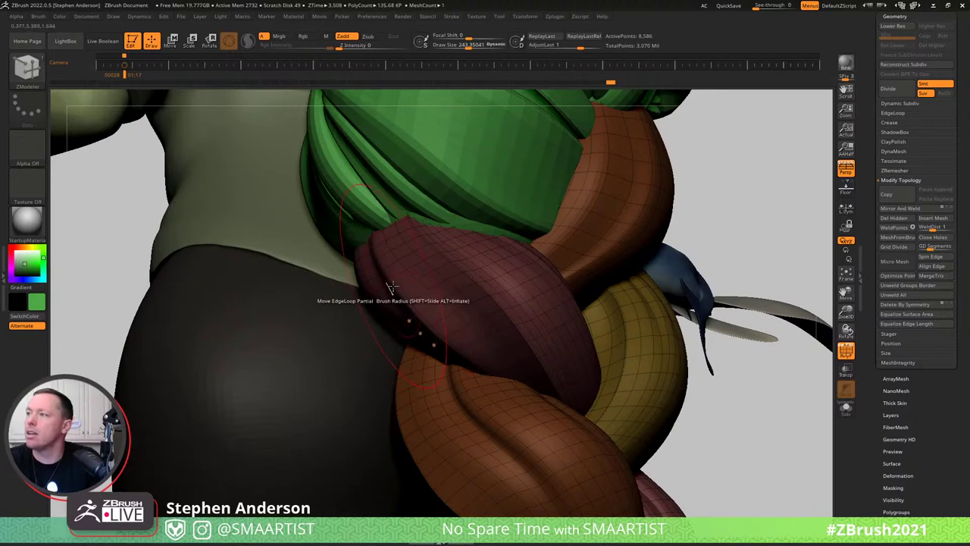
right_click_drag(410, 279, 573, 288)
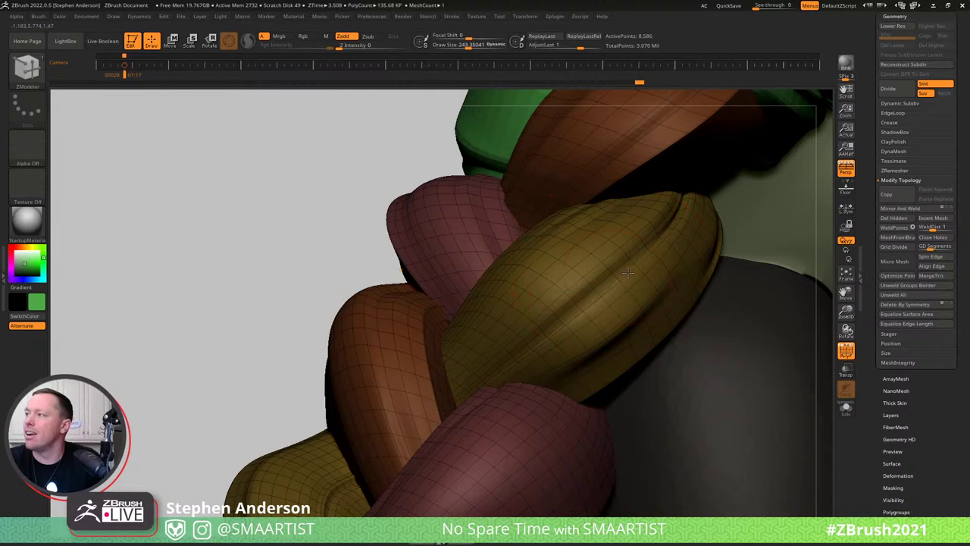
mouse_move(628, 263)
right_mouse_down("ctrl")
mouse_move(632, 191)
mouse_move(667, 266)
right_mouse_up("ctrl")
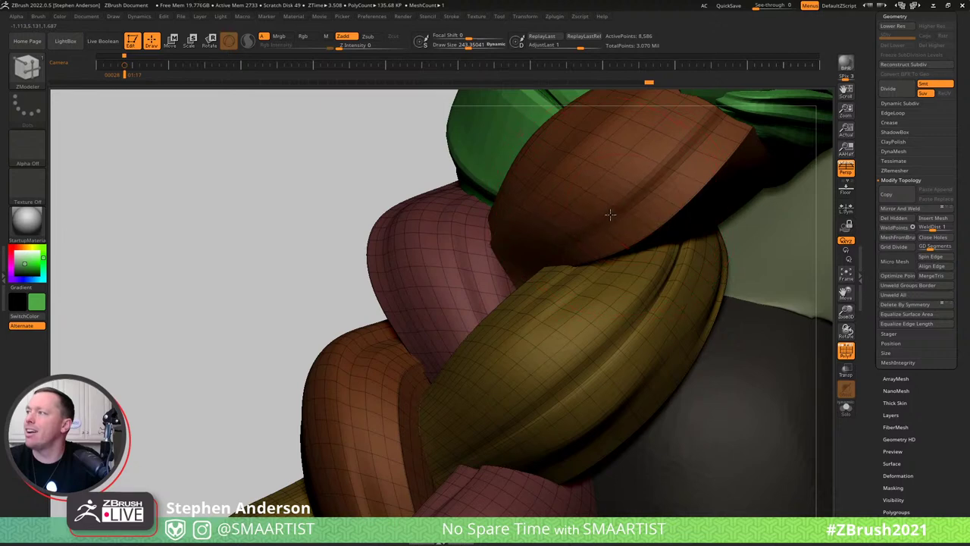
mouse_move(668, 238)
right_mouse_down("ctrl")
mouse_move(550, 320)
mouse_move(580, 352)
mouse_move(565, 201)
mouse_move(602, 299)
mouse_move(552, 268)
mouse_move(565, 266)
mouse_move(603, 301)
right_mouse_up("ctrl")
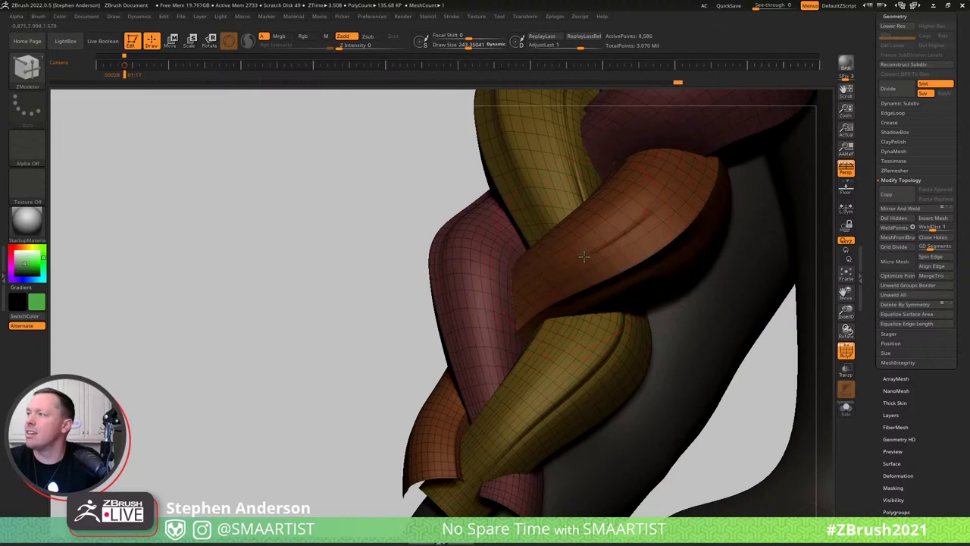
key("shift+d")
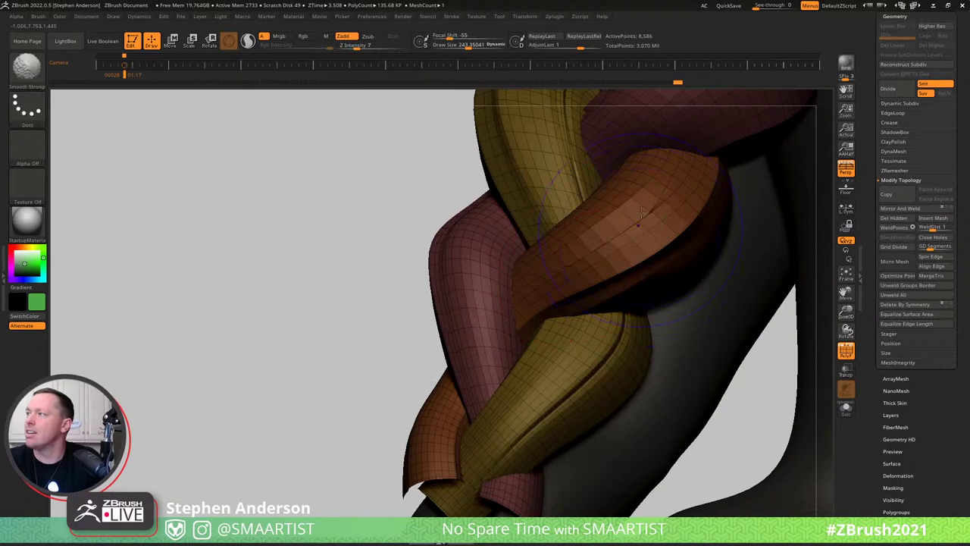
Groove the orange strand near the lower end of the braid lengthwise by moving partial edge loops along its inner and outer sides.
mouse_move(641, 222)
right_mouse_down()
mouse_move(669, 221)
mouse_move(641, 225)
right_mouse_up()
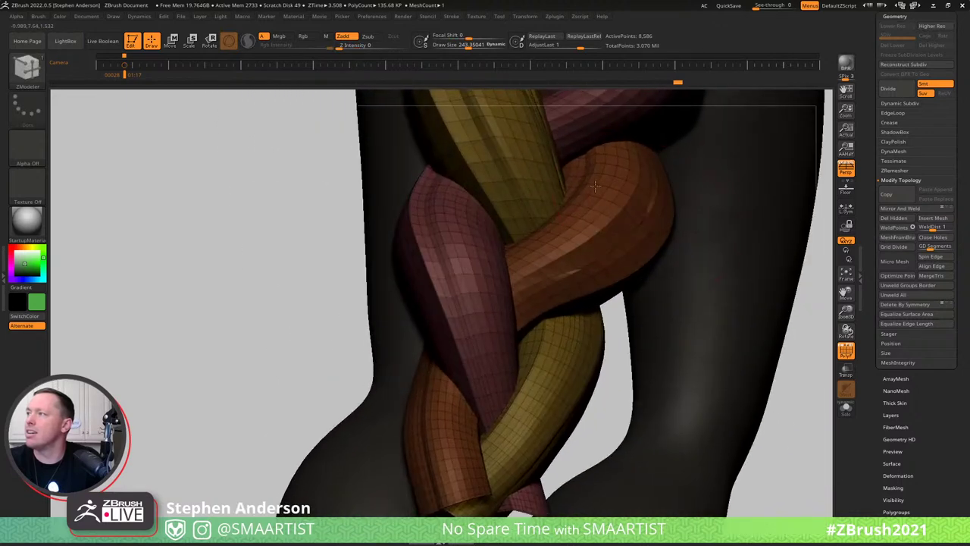
right_click_drag(595, 163, 584, 199, "ctrl")
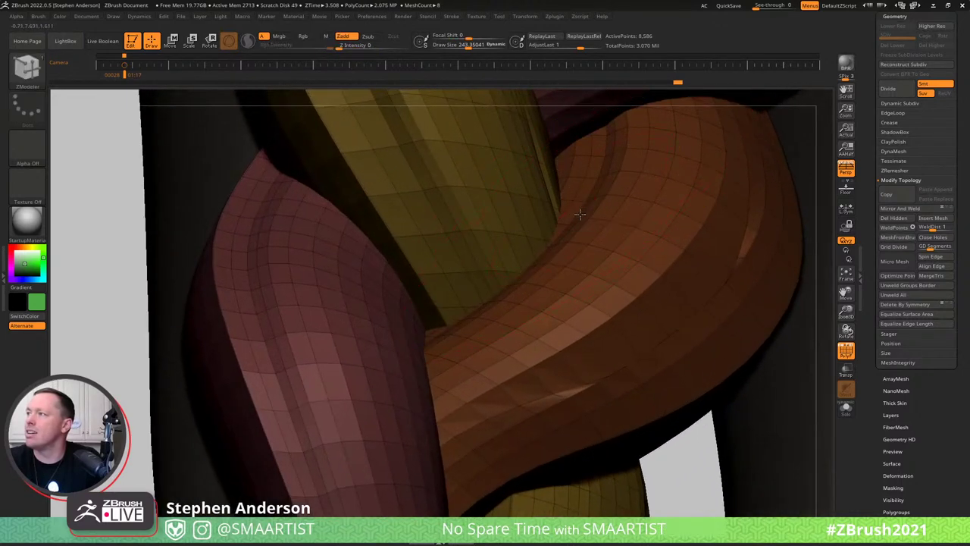
left_click_drag(586, 218, 632, 195)
mouse_move(644, 206)
right_mouse_down()
mouse_move(656, 206)
mouse_move(622, 190)
mouse_move(632, 216)
mouse_move(615, 225)
mouse_move(636, 209)
mouse_move(697, 249)
mouse_move(629, 210)
mouse_move(606, 227)
mouse_move(630, 189)
mouse_move(631, 253)
mouse_move(642, 220)
right_mouse_up()
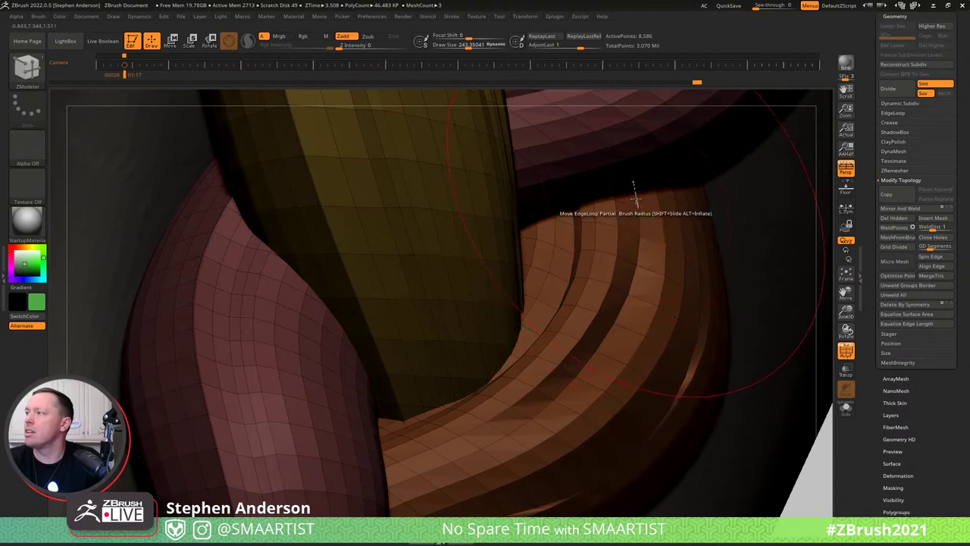
right_click_drag(564, 311, 530, 371)
mouse_move(471, 406)
right_mouse_down()
mouse_move(568, 412)
mouse_move(531, 373)
mouse_move(551, 372)
right_mouse_up()
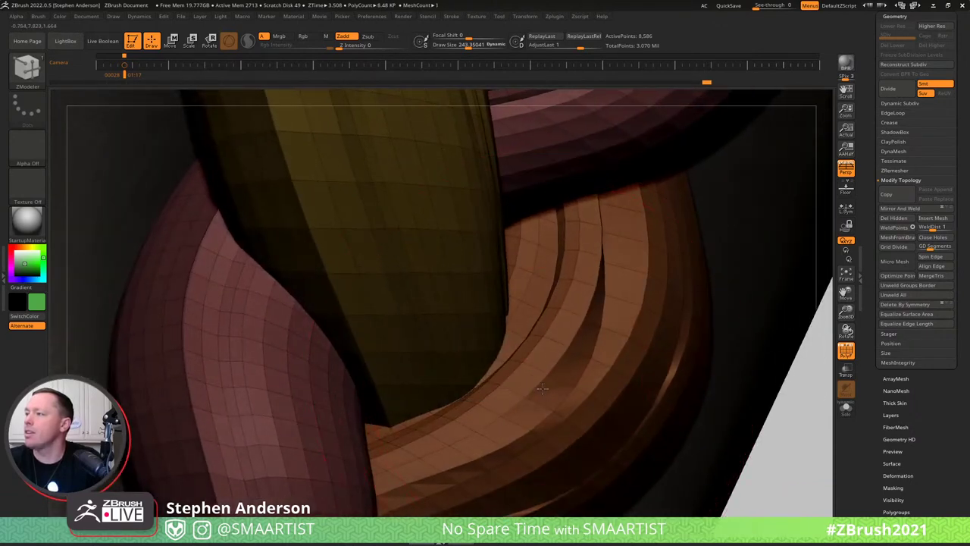
right_click_drag(566, 338, 549, 347)
left_click_drag(609, 256, 618, 260)
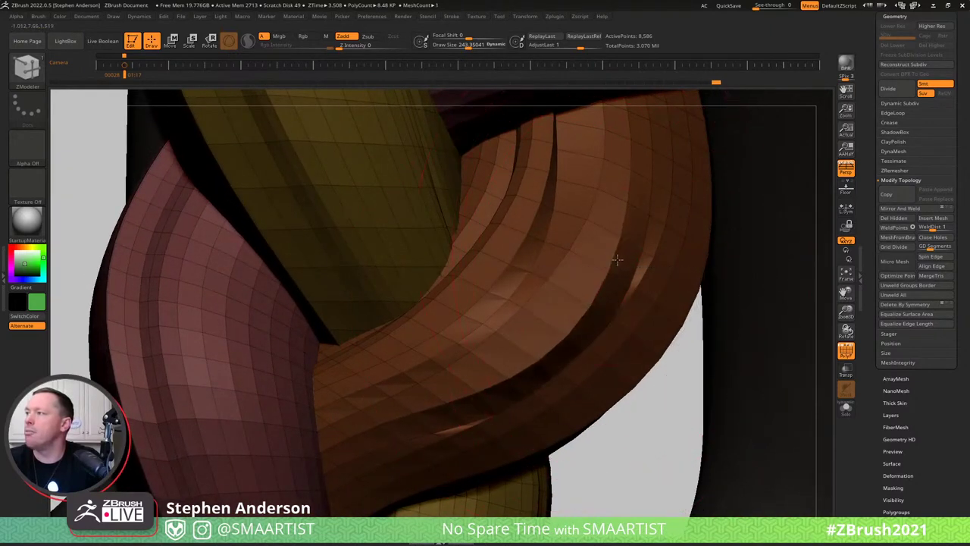
Deepen the lengthwise groove along the inner side of the yellow strand beside the pink strand with partial edge loop moves.
right_click_drag(607, 298, 401, 311)
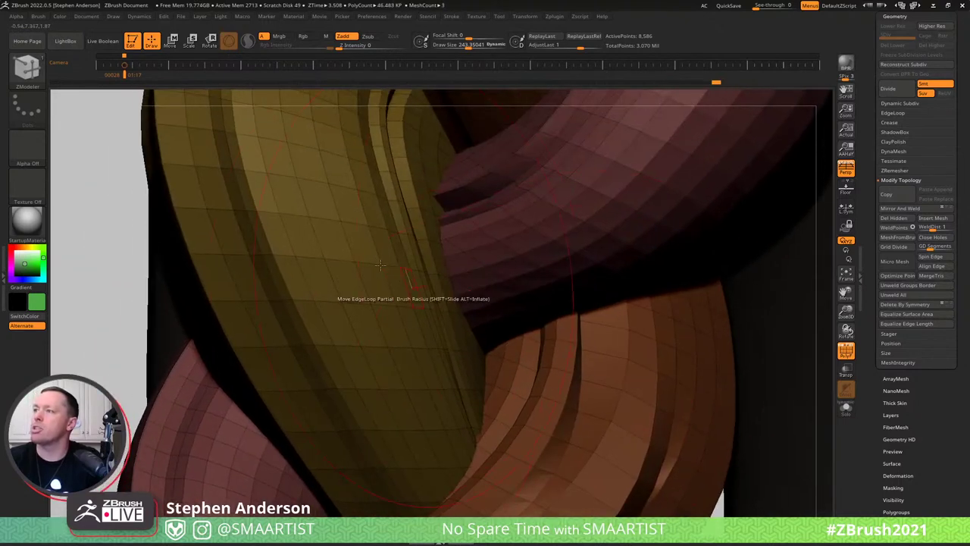
right_click_drag(372, 256, 493, 362)
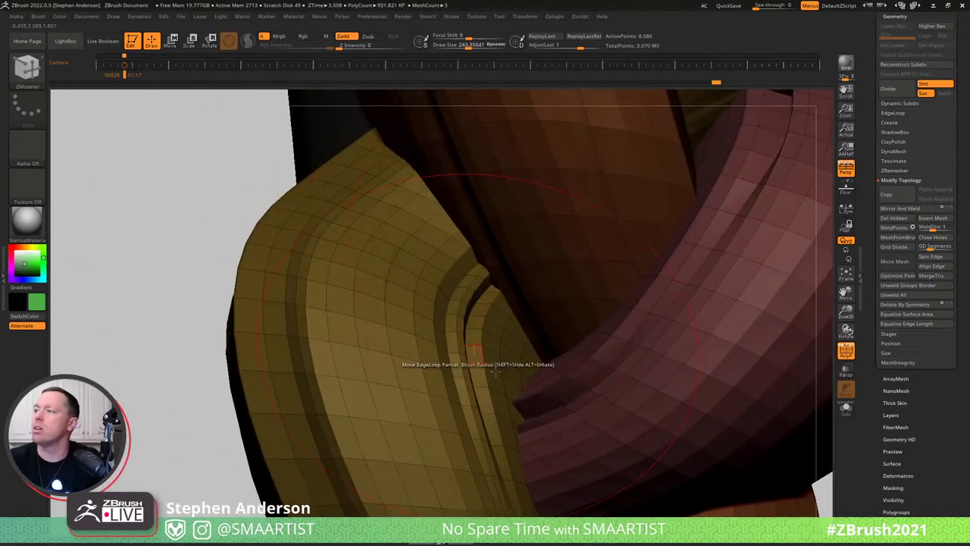
right_click_drag(511, 458, 463, 388)
mouse_move(462, 386)
left_mouse_down()
mouse_move(482, 386)
mouse_move(460, 376)
left_mouse_up()
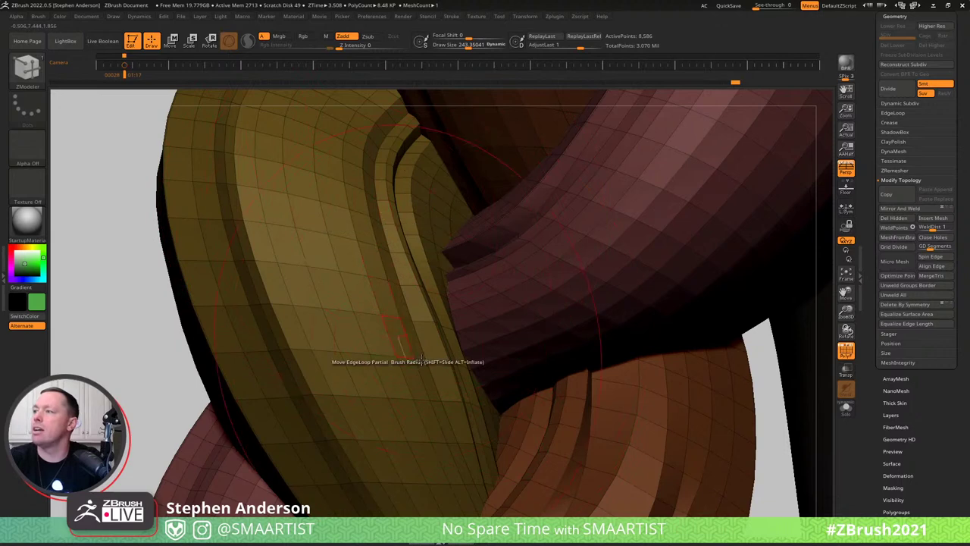
left_click_drag(406, 349, 404, 351)
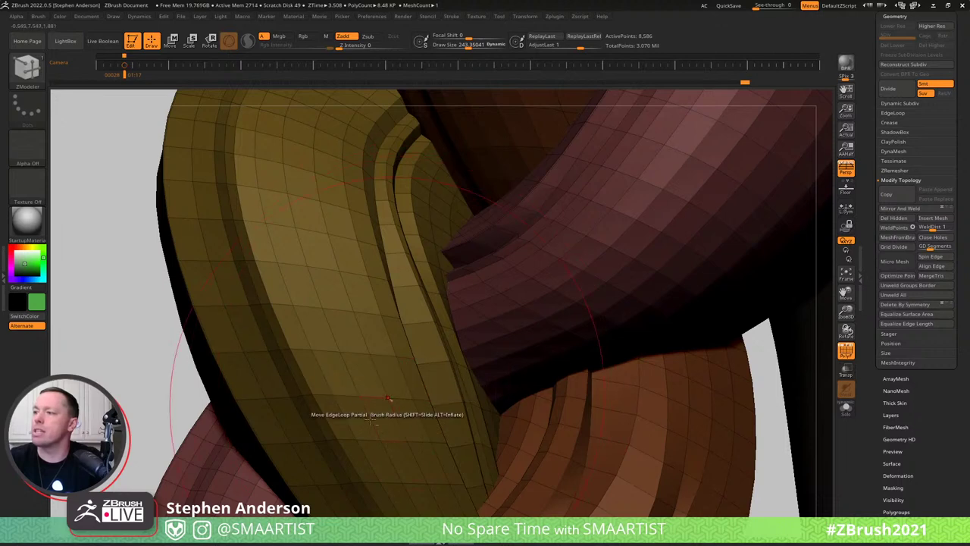
Enlarge the draw size to about 503 and groove the outer side of the same yellow strand down to its lower end.
right_click_drag(335, 433, 357, 235, "alt")
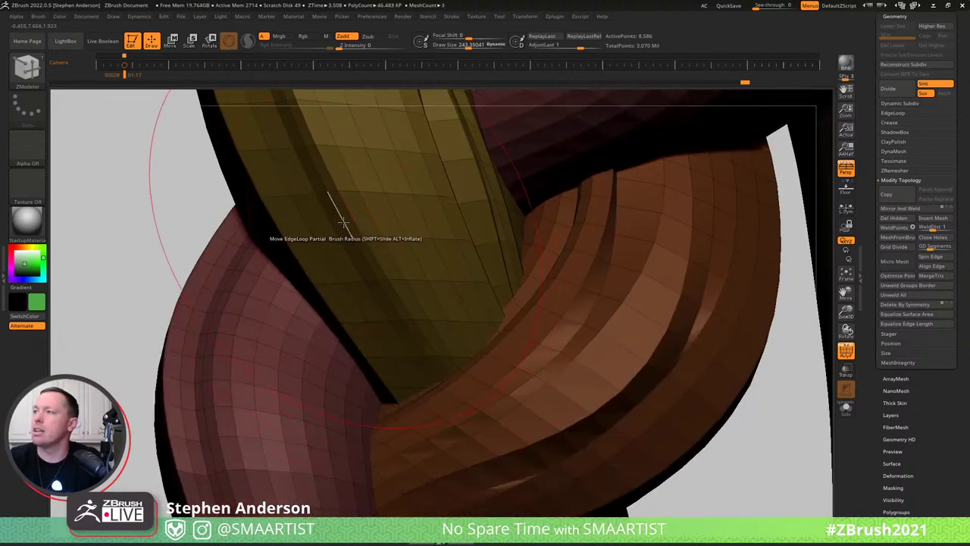
key("s")
mouse_move(349, 220)
left_mouse_down()
mouse_move(361, 220)
mouse_move(312, 221)
mouse_move(345, 219)
mouse_move(337, 223)
left_mouse_up()
left_click(387, 356)
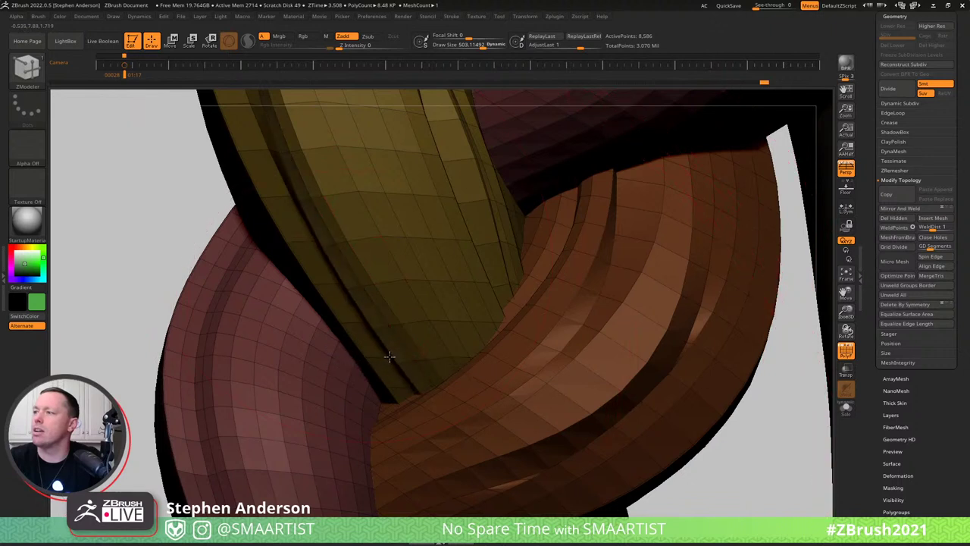
mouse_move(394, 351)
left_mouse_down()
mouse_move(412, 344)
mouse_move(396, 350)
left_mouse_up()
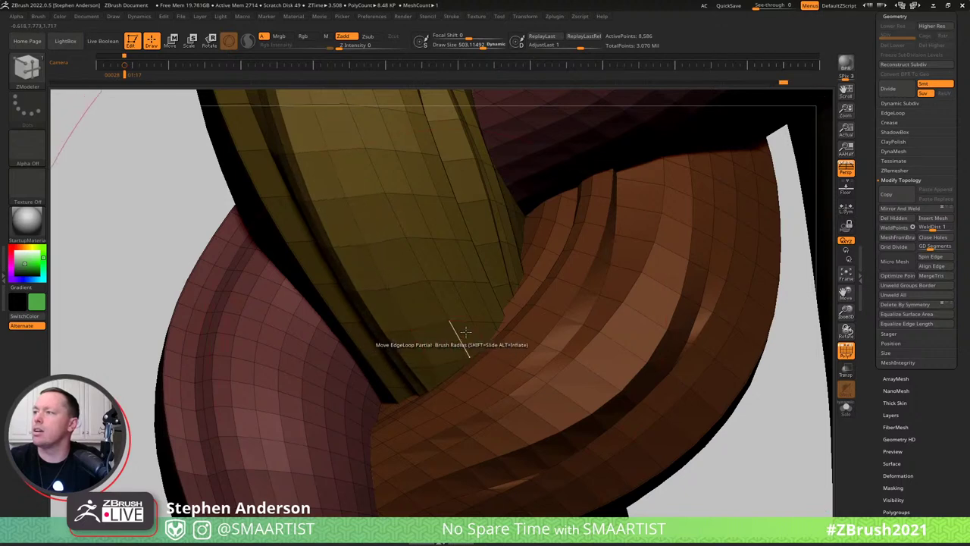
Turn off the polygon wireframe display and groove the upper end of the strand resting against the thigh with a partial edge loop move.
right_click_drag(461, 336, 450, 336)
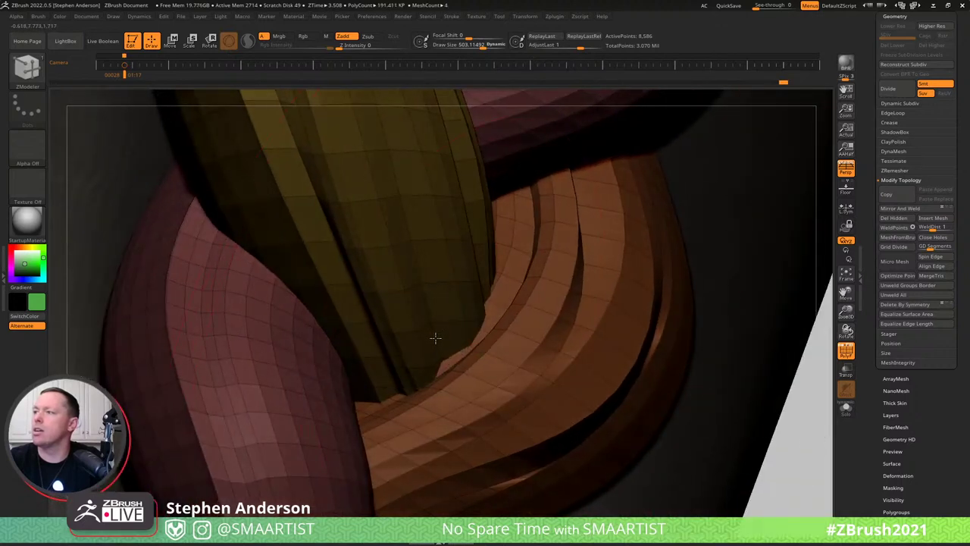
right_click_drag(362, 286, 359, 250, "ctrl")
key("shift+f")
right_click_drag(485, 303, 422, 243)
right_click_drag(474, 262, 511, 354, "ctrl")
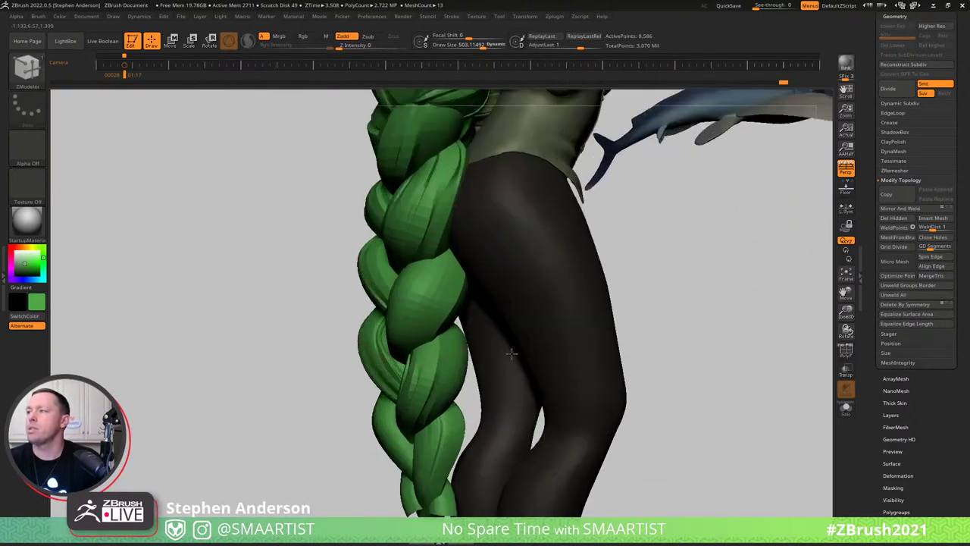
right_click_drag(500, 208, 505, 232, "ctrl")
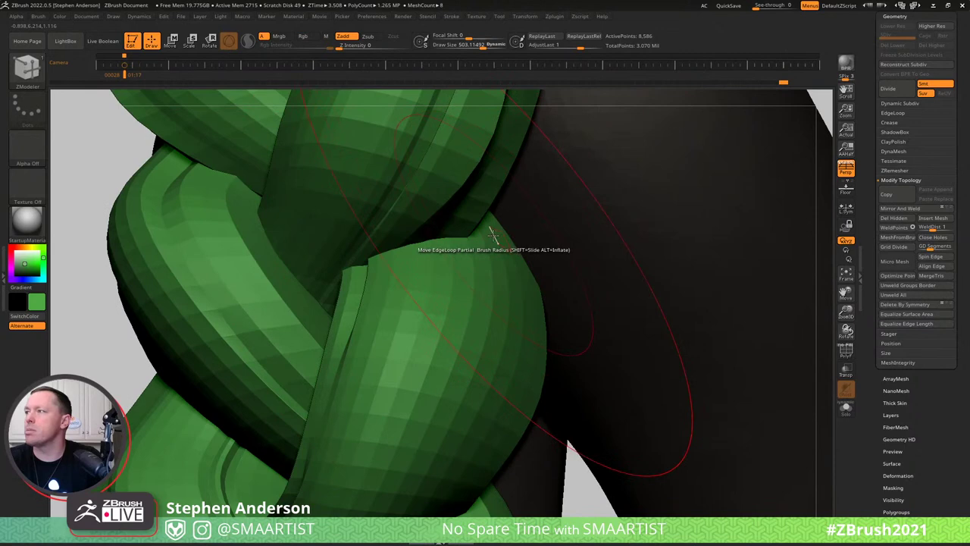
left_click(479, 240)
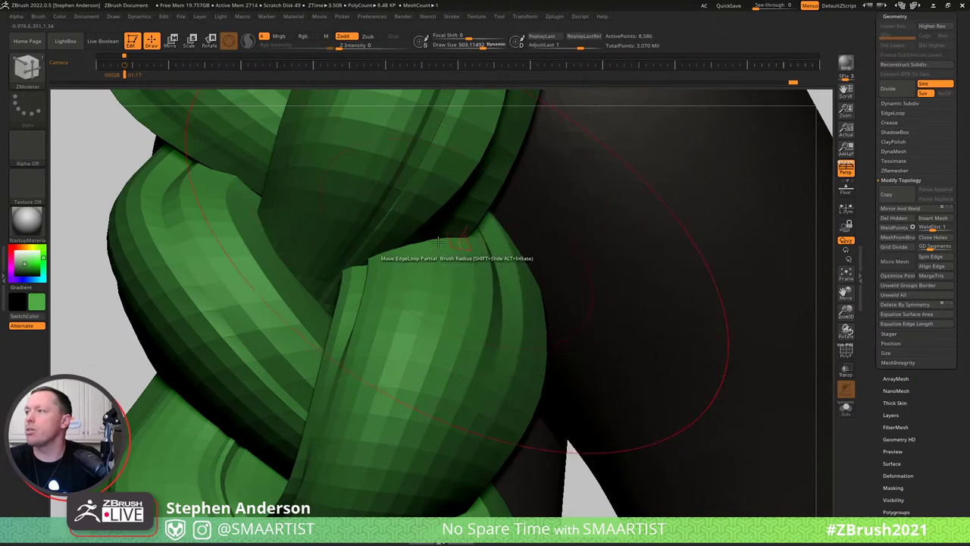
right_click_drag(438, 241, 431, 240)
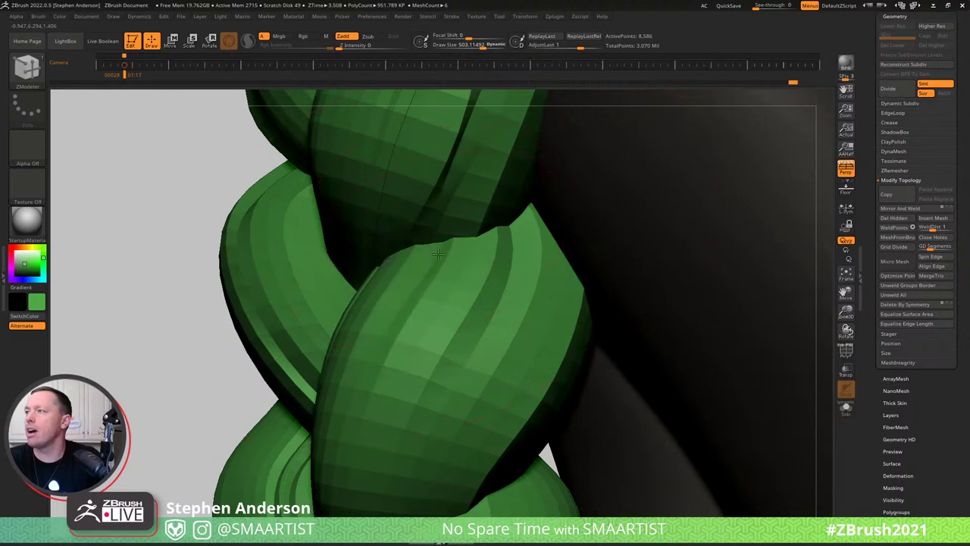
mouse_move(450, 261)
right_mouse_down("ctrl")
mouse_move(463, 368)
mouse_move(530, 349)
mouse_move(528, 386)
mouse_move(524, 311)
mouse_move(470, 413)
right_mouse_up("ctrl")
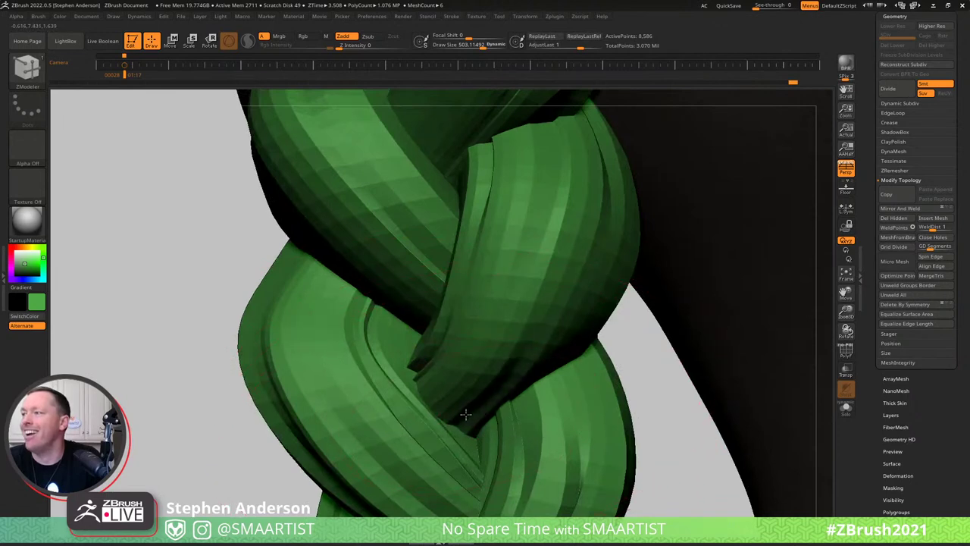
Deepen the lengthwise grooves on the outer strand near the lower end of the braid with partial edge loop moves.
right_click_drag(461, 415, 610, 359)
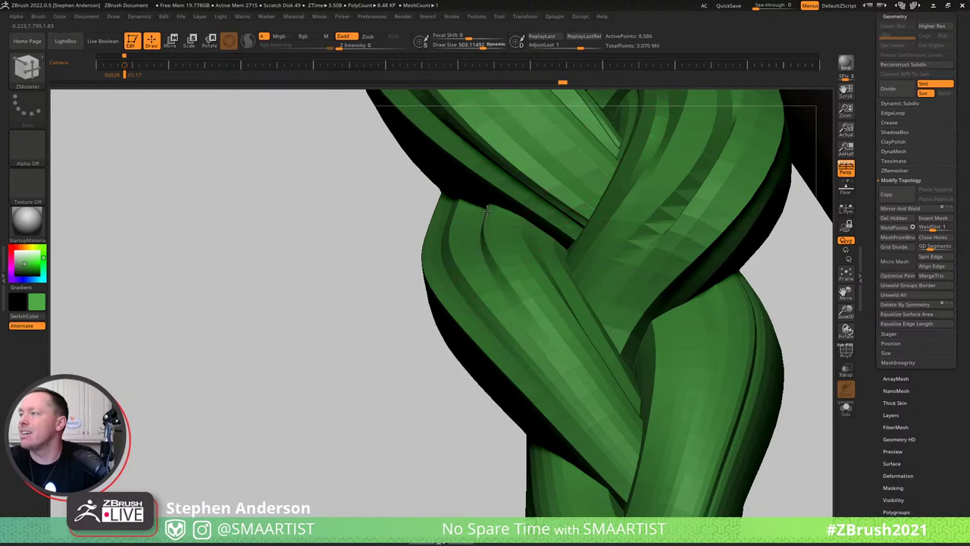
right_click_drag(522, 267, 538, 333)
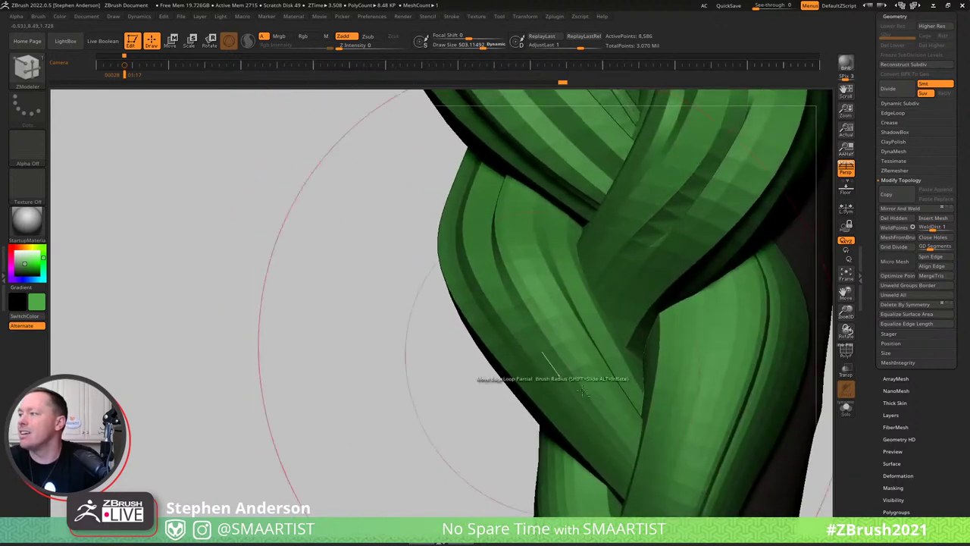
right_click_drag(582, 391, 517, 271, "ctrl")
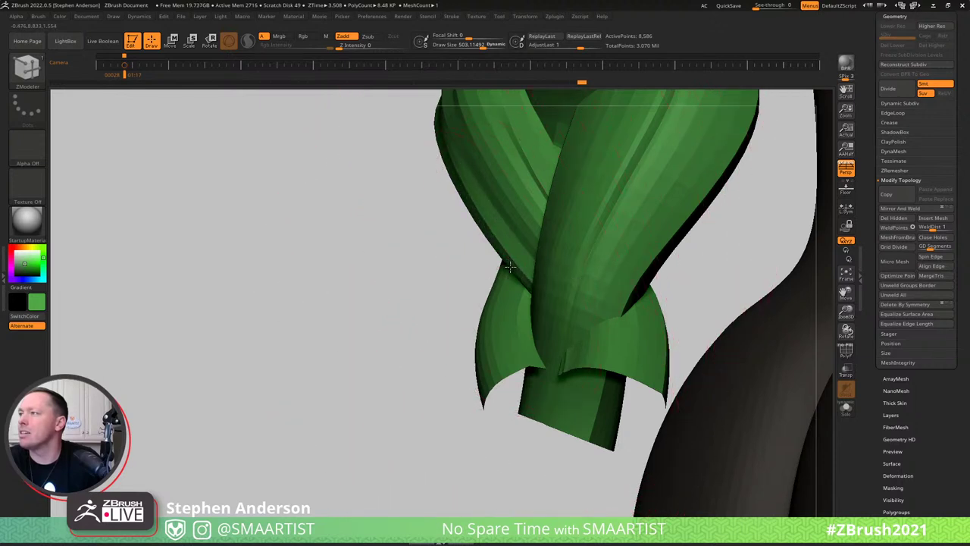
right_click_drag(471, 262, 514, 289)
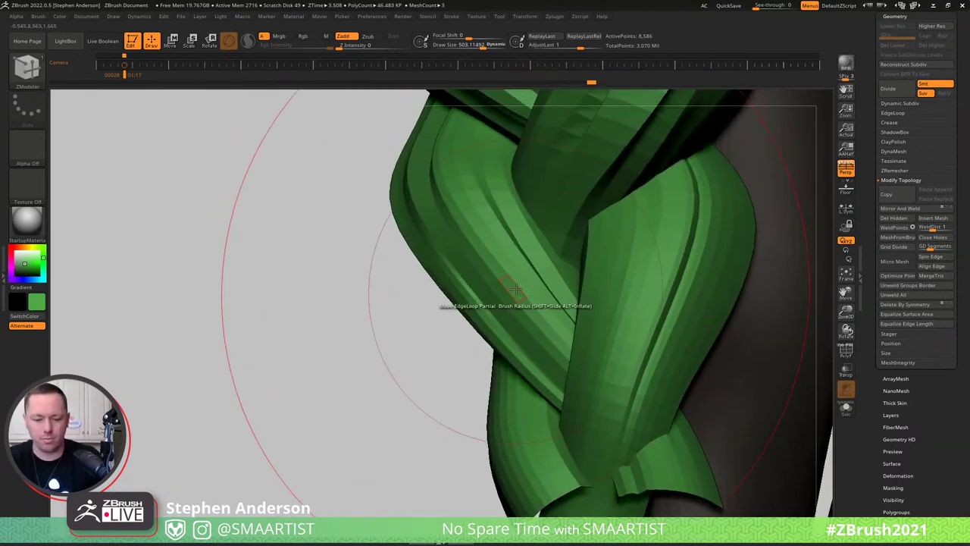
Switch to the Move Topological brush, reduce the draw size to about 182, and adjust the outer contour of the grooved lower strand.
key("b")
key("m")
key("t")
key("s")
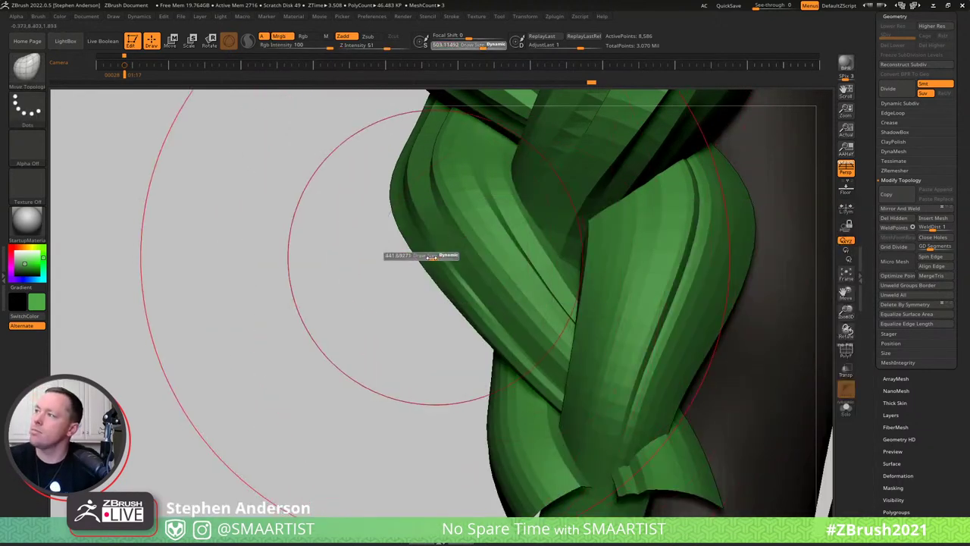
left_click_drag(429, 256, 385, 248)
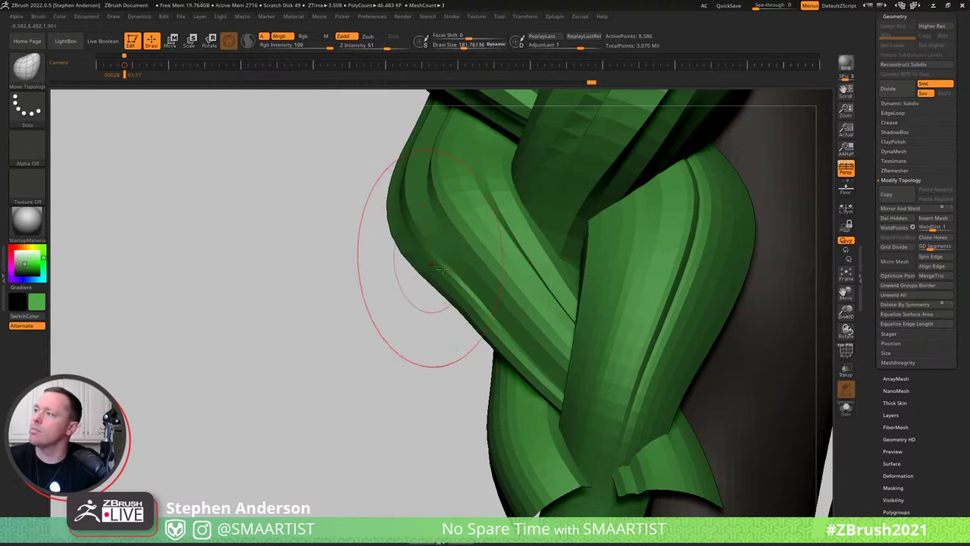
Reshape the outer edge of the lower braid strand with the Move Topological brush.
mouse_move(443, 294)
left_mouse_down()
mouse_move(426, 302)
mouse_move(433, 304)
left_mouse_up()
mouse_move(455, 311)
right_mouse_down("ctrl")
mouse_move(422, 232)
mouse_move(485, 241)
mouse_move(420, 244)
mouse_move(447, 364)
right_mouse_up("ctrl")
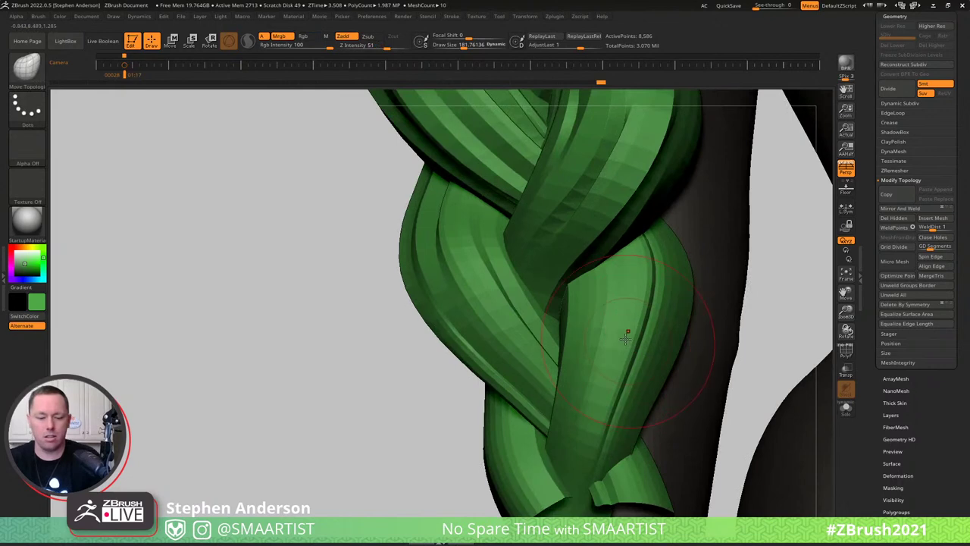
Switch to the ZModeler brush for partial edge loop moves and set its draw size to about 442.
key("b")
key("z")
key("m")
right_click_drag(569, 314, 583, 310)
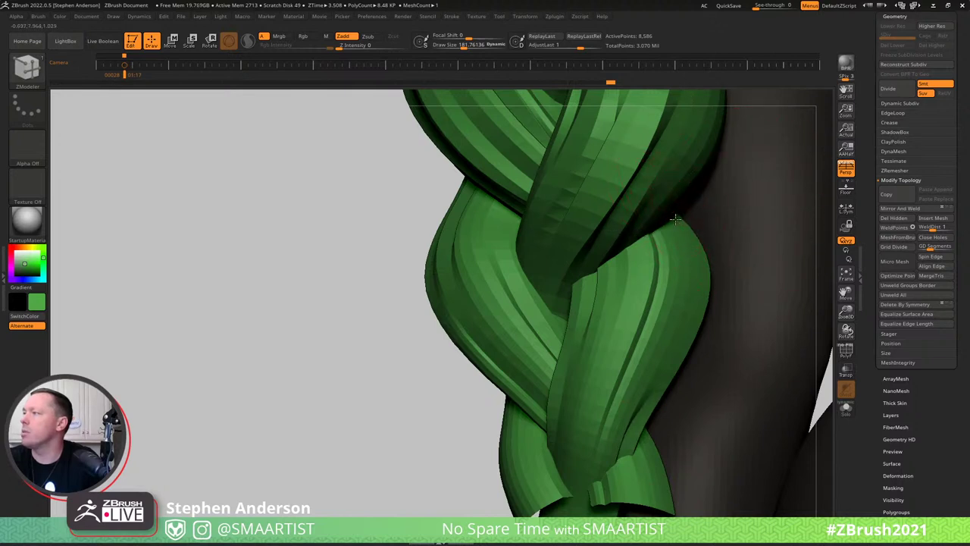
mouse_move(640, 257)
right_mouse_down()
mouse_move(591, 244)
mouse_move(587, 292)
right_mouse_up()
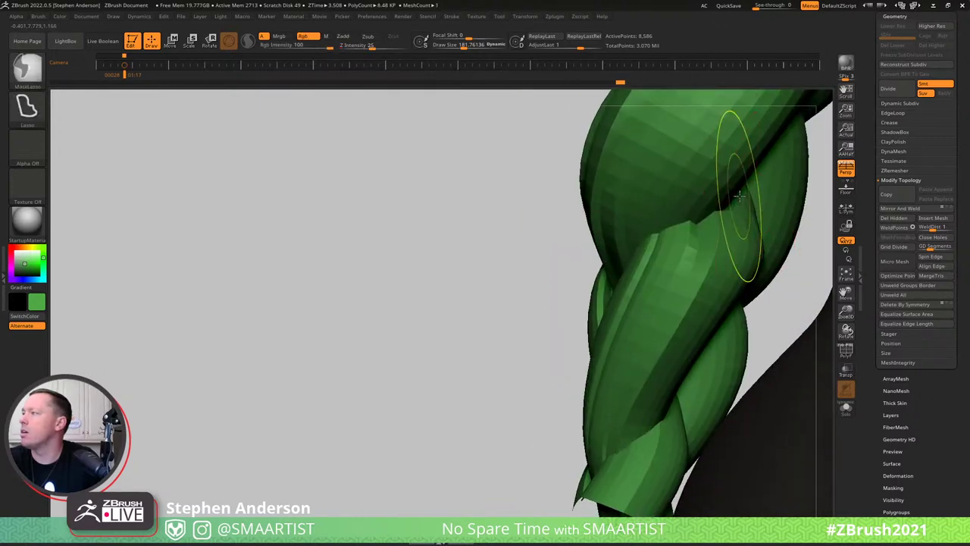
key("s")
left_click_drag(755, 196, 757, 197)
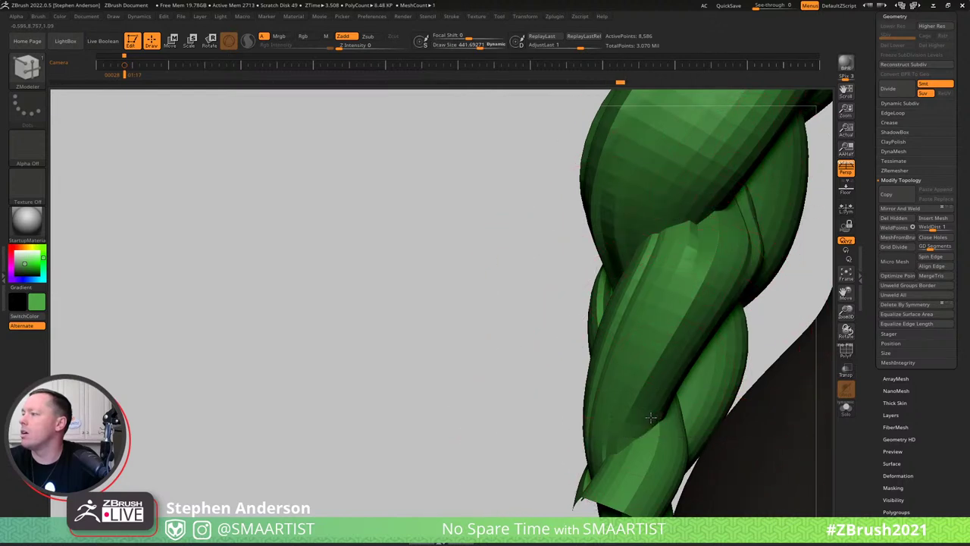
Move partial edge loops on the strands along the outer side of the braid to form hair creases.
right_click_drag(670, 303, 674, 233, "ctrl")
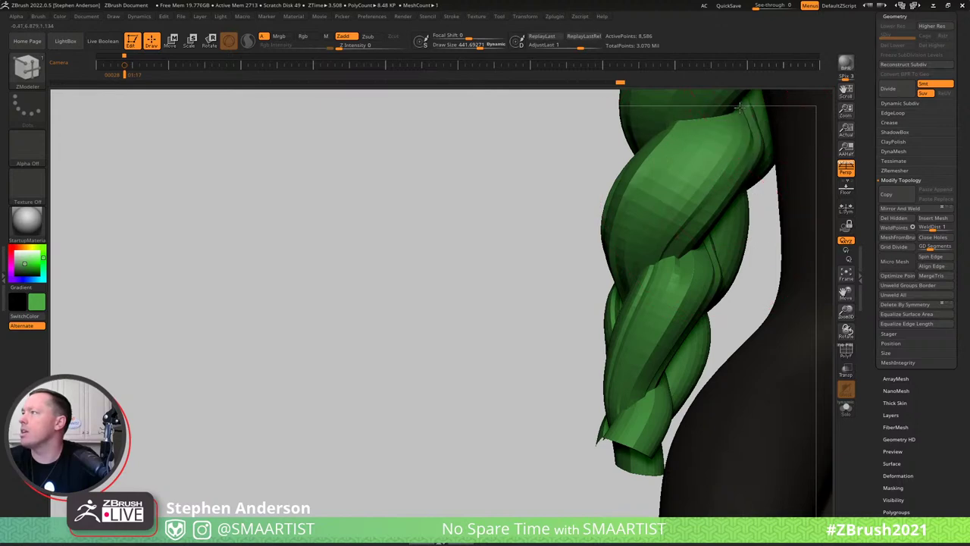
right_click_drag(739, 107, 650, 318, "alt")
mouse_move(615, 272)
right_mouse_down()
mouse_move(635, 261)
mouse_move(516, 333)
mouse_move(598, 331)
right_mouse_up()
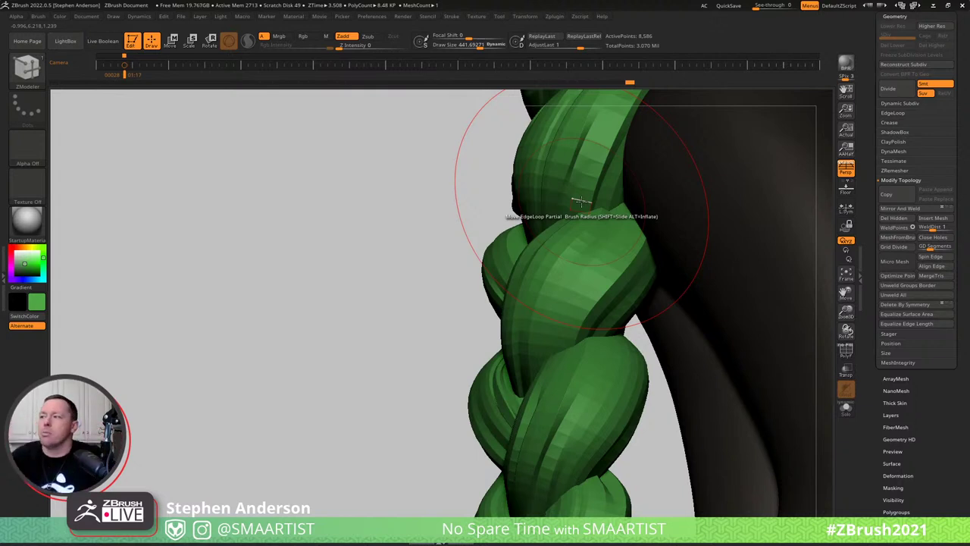
right_click_drag(534, 331, 605, 329)
mouse_move(441, 357)
right_mouse_down()
mouse_move(505, 361)
mouse_move(447, 353)
right_mouse_up()
Crease the strands on the opposite side of the braid, down to its tip, by moving partial edge loops with ZModeler.
right_click_drag(423, 405, 370, 150, "alt")
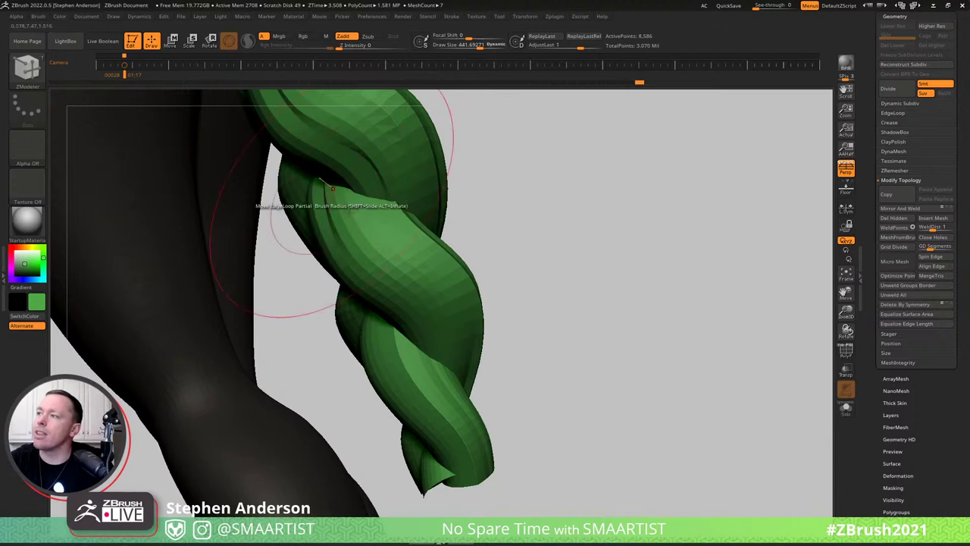
right_click_drag(459, 347, 481, 356)
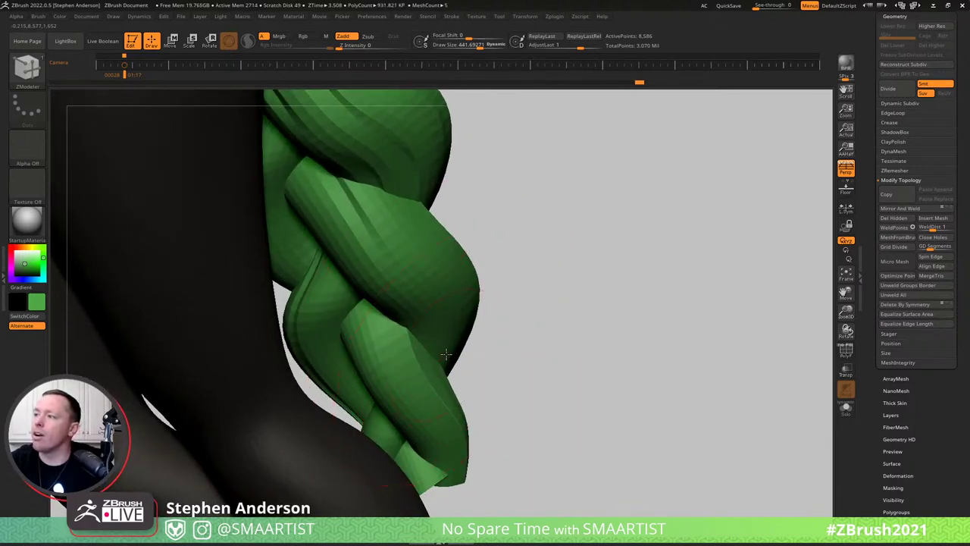
right_click_drag(440, 352, 413, 339)
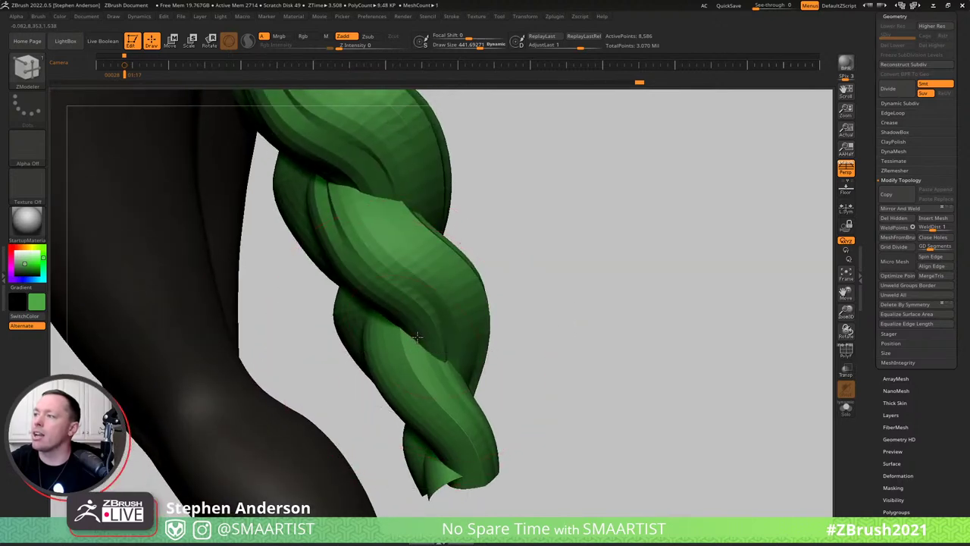
mouse_move(459, 362)
right_mouse_down()
mouse_move(494, 364)
mouse_move(467, 372)
right_mouse_up()
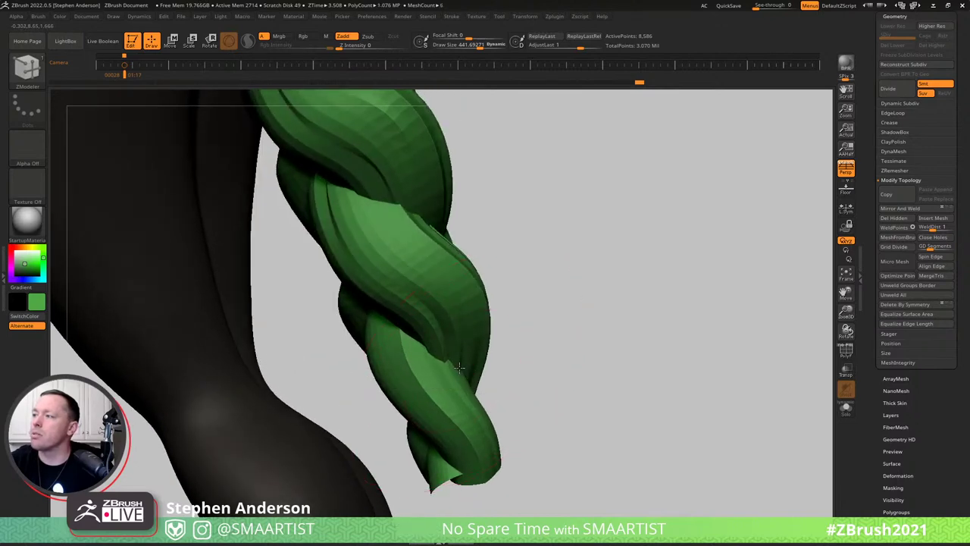
right_click_drag(444, 432, 455, 459)
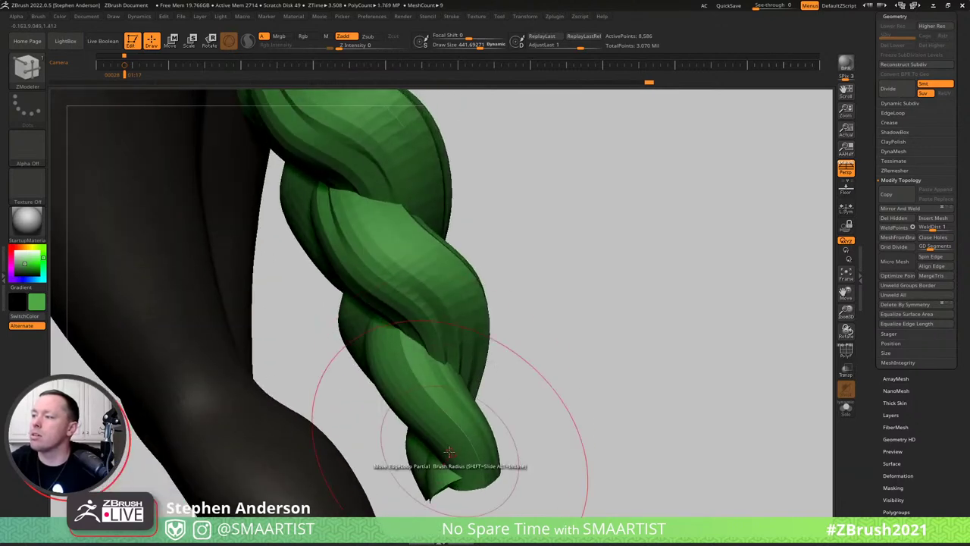
left_click_drag(449, 452, 448, 452)
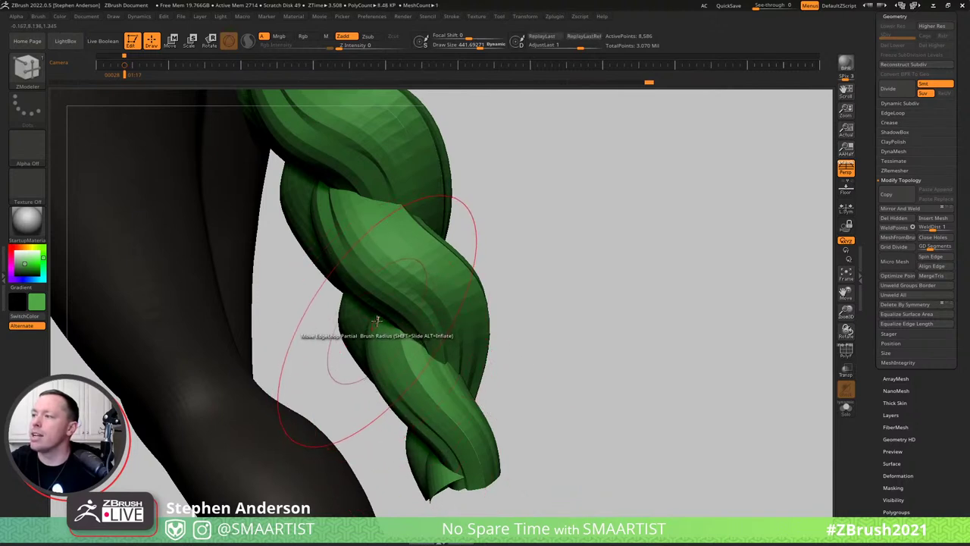
left_click_drag(377, 320, 385, 325)
key("ctrl+z")
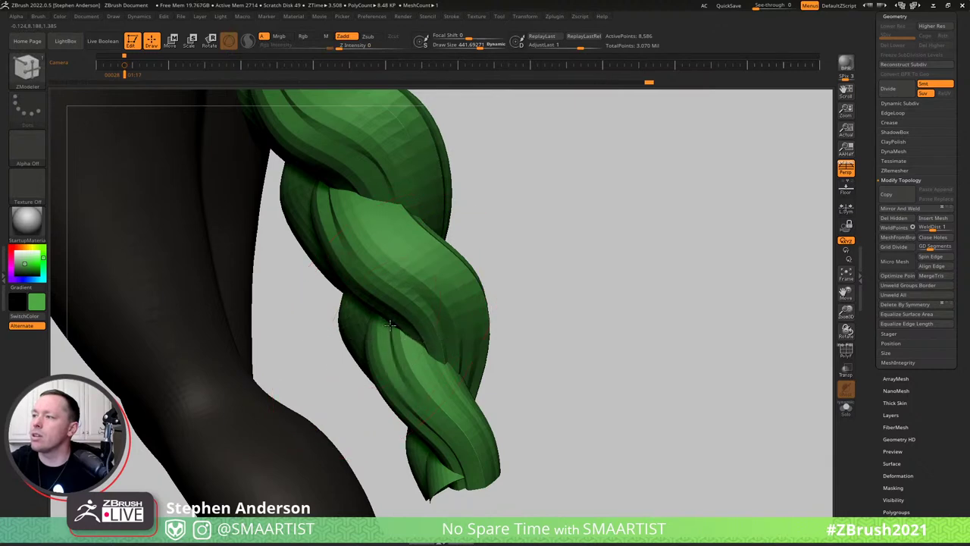
Isolate the braid in Solo mode and move partial edge loops on its lower strands to cut hair grooves.
mouse_move(390, 324)
right_mouse_down()
mouse_move(452, 303)
mouse_move(444, 266)
mouse_move(462, 245)
mouse_move(444, 368)
right_mouse_up()
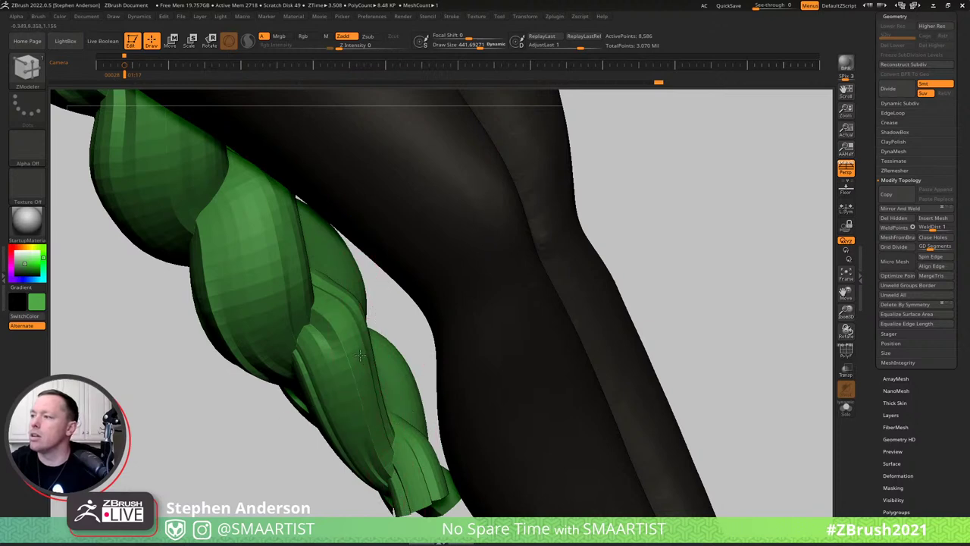
right_click_drag(367, 339, 368, 371)
key("ctrl+shift+s")
left_click_drag(368, 369, 347, 394)
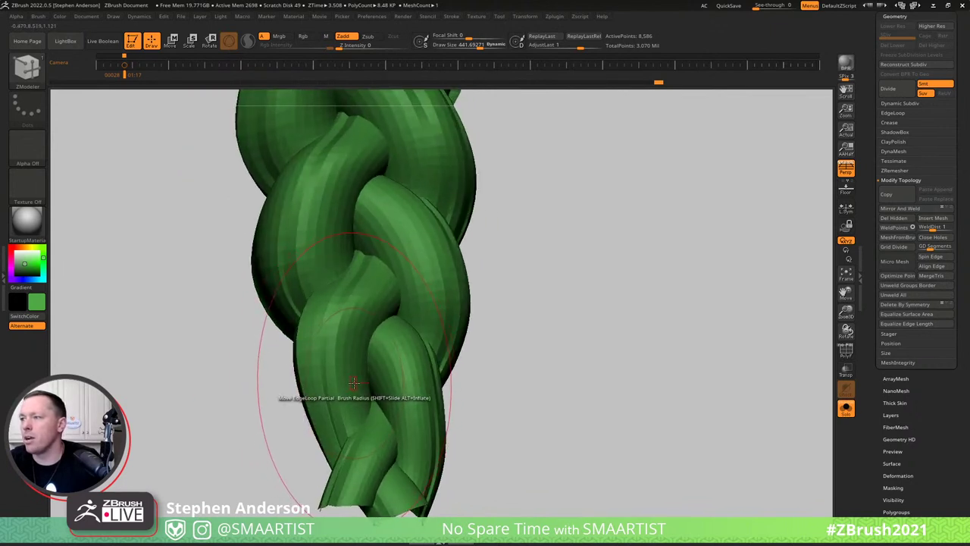
key("s")
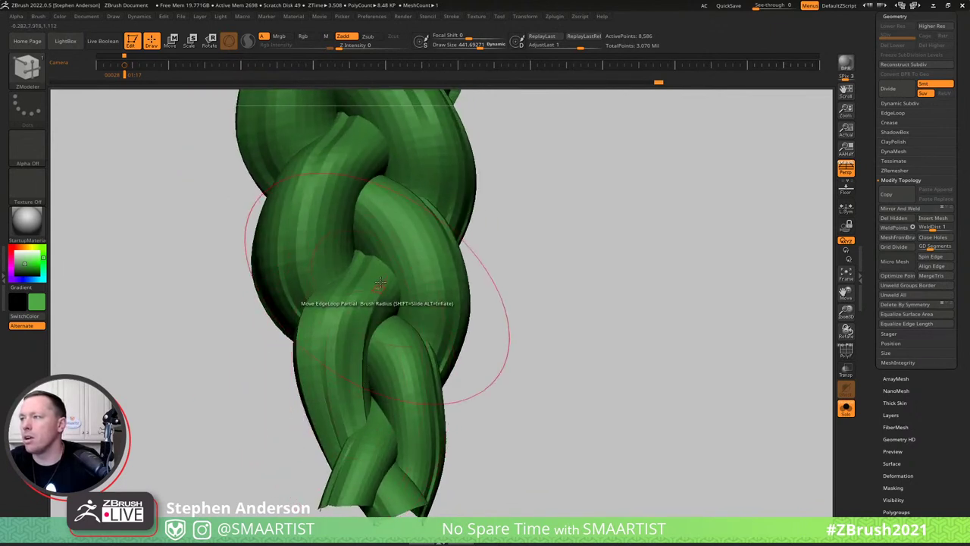
left_click(397, 282)
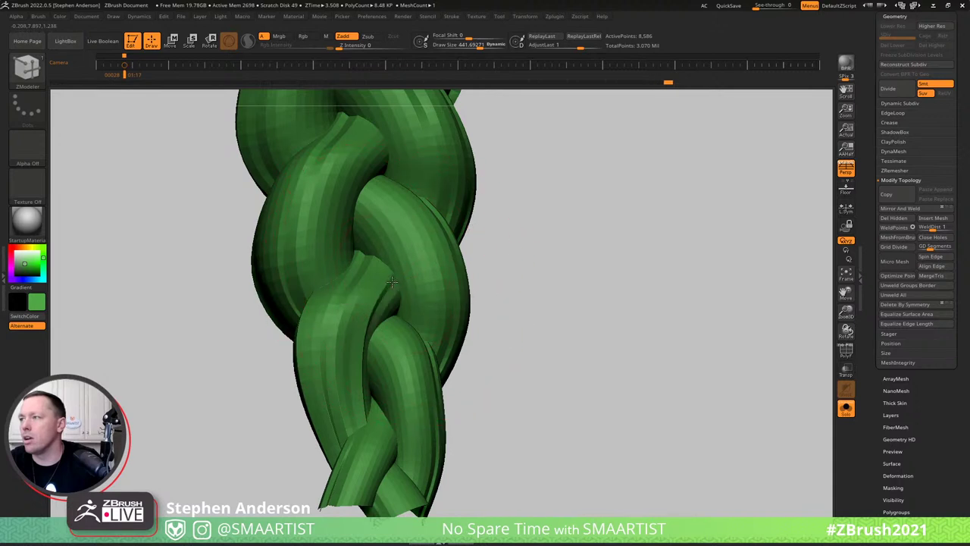
right_click_drag(384, 331, 373, 360)
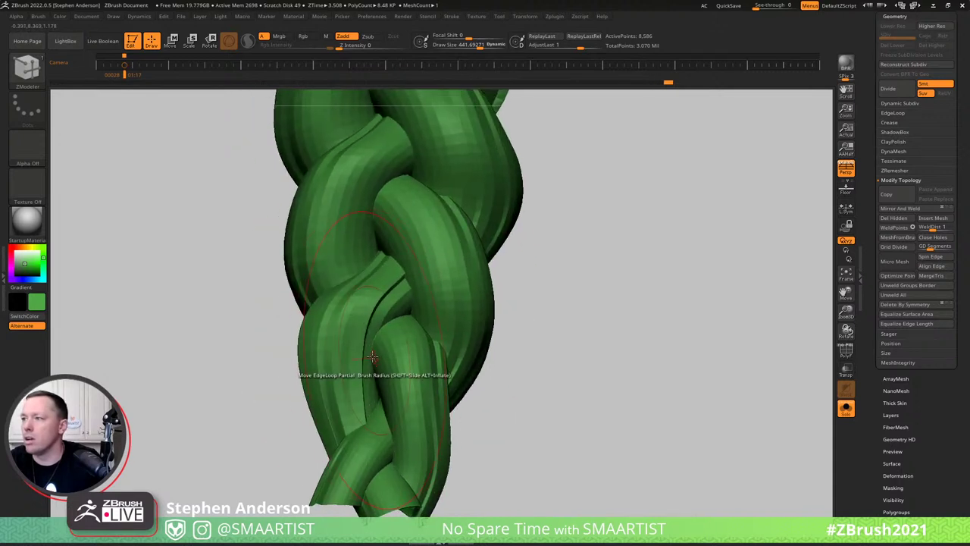
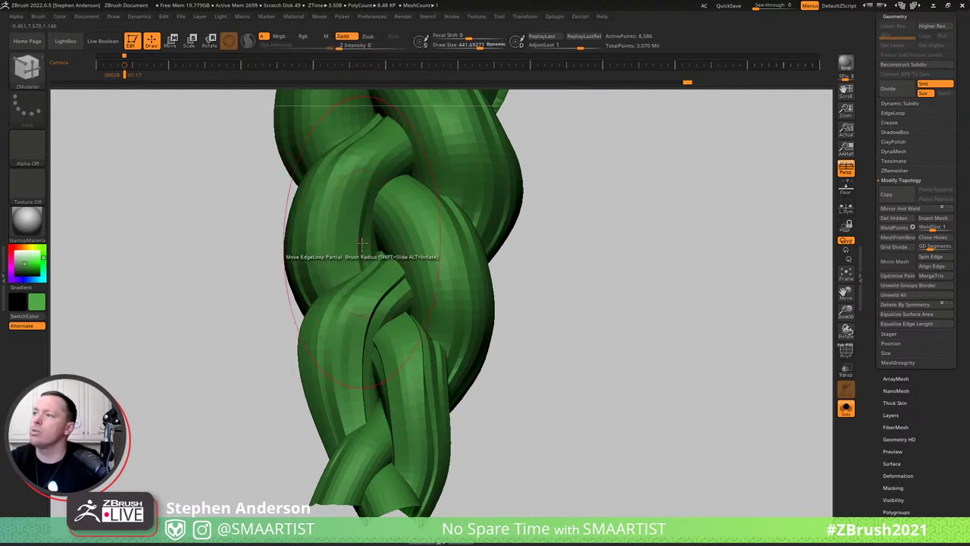
Reduce the draw size to about 95 and add finer edge loop creases to the small strands near the braid's tip.
key("s")
left_click_drag(359, 245, 338, 245)
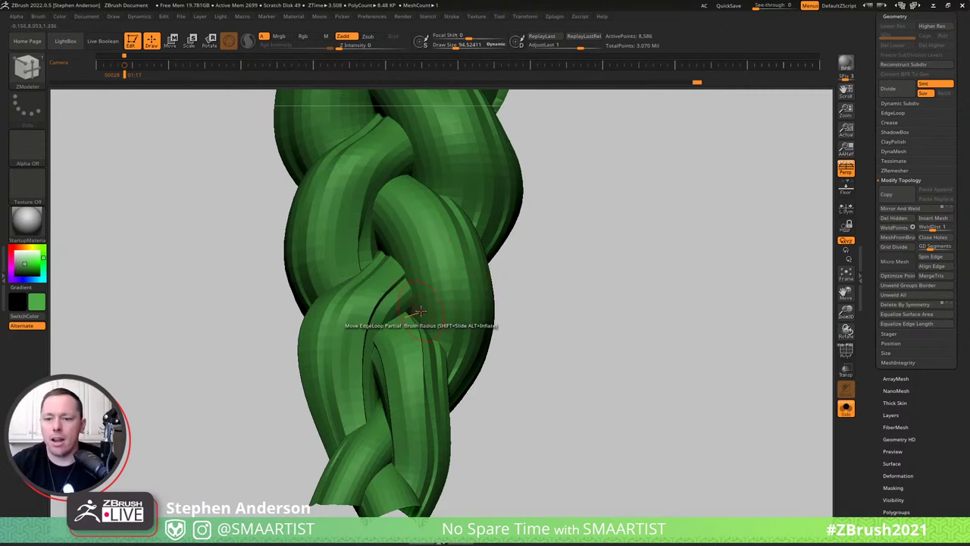
right_click_drag(423, 292, 387, 282, "ctrl")
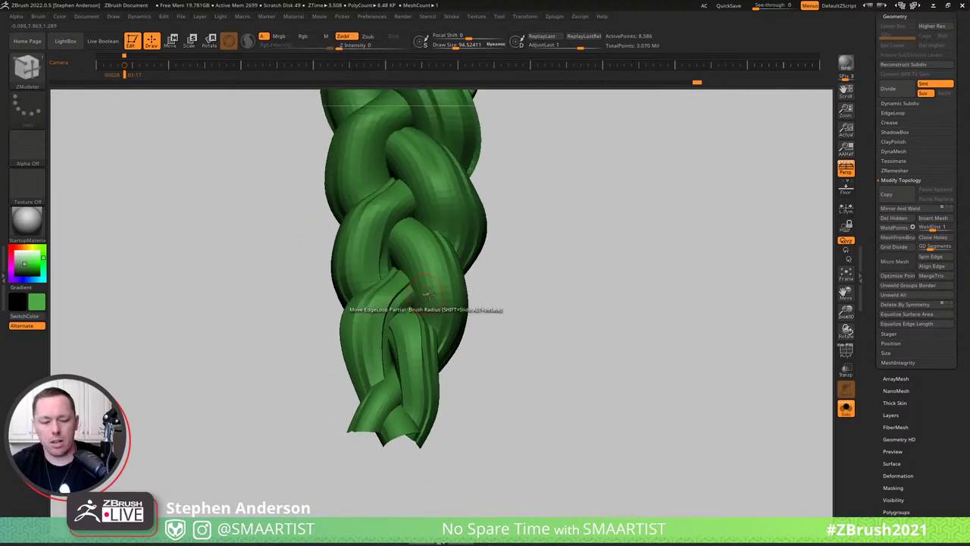
Switch to the browser to view the SMAARTIST Hair Braid page on ArtStation, and return to ZBrush.
key("alt+Tab")
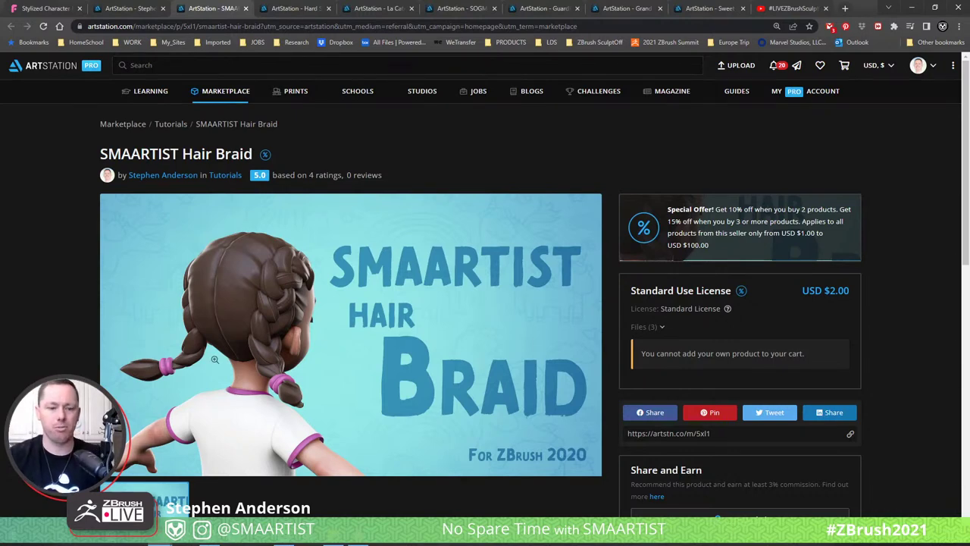
key("alt+Tab")
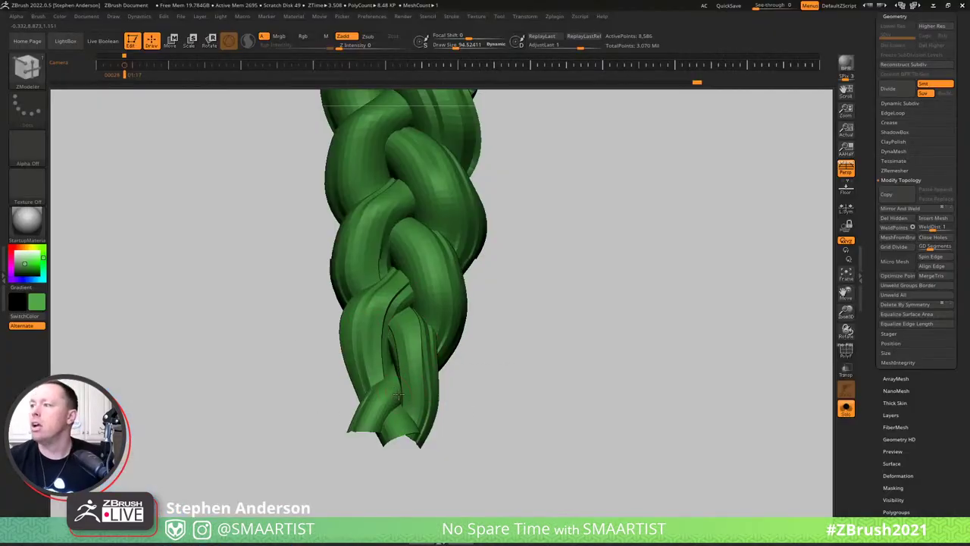
Set the draw size to about 188 and move partial edge loops to crease the thicker strands in the middle of the braid.
right_click_drag(435, 368, 347, 309)
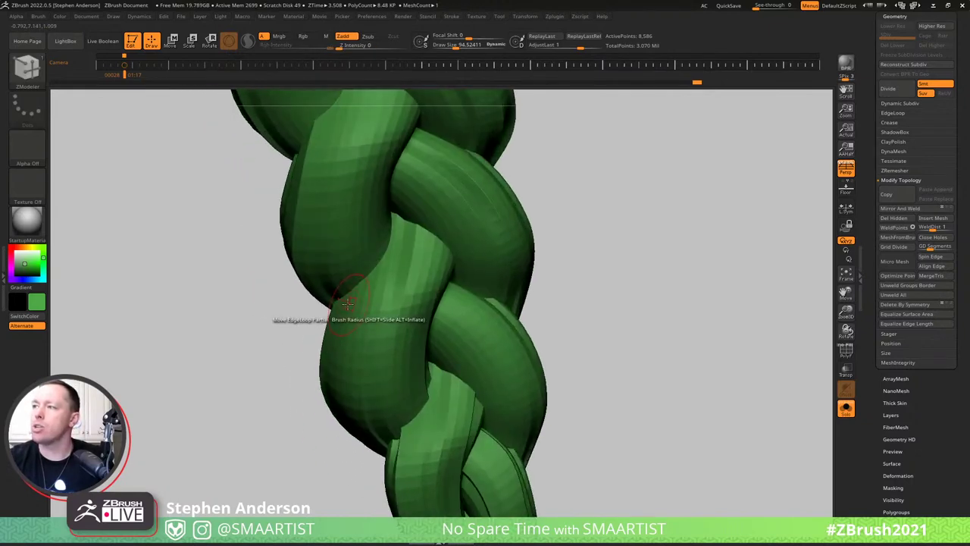
key("s")
left_click_drag(341, 301, 350, 302)
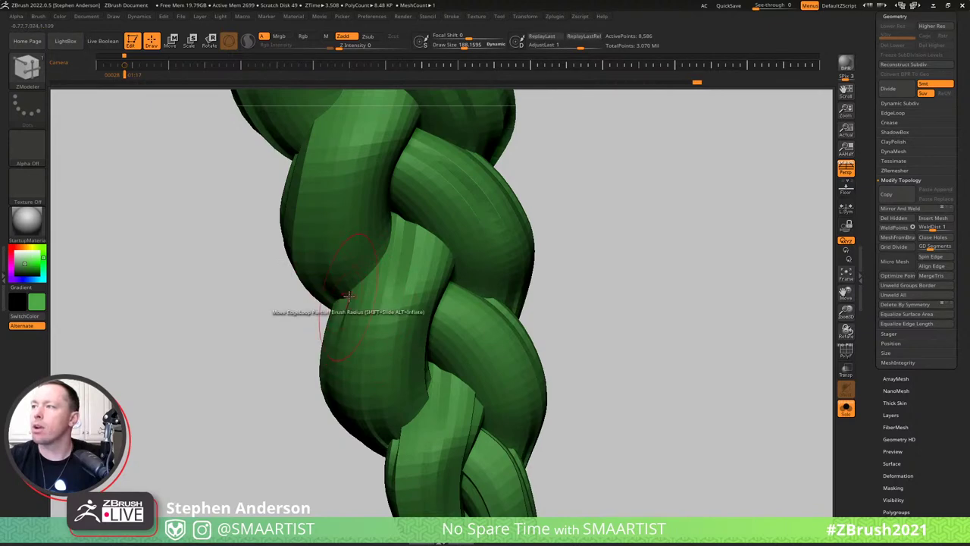
right_click_drag(347, 295, 369, 270)
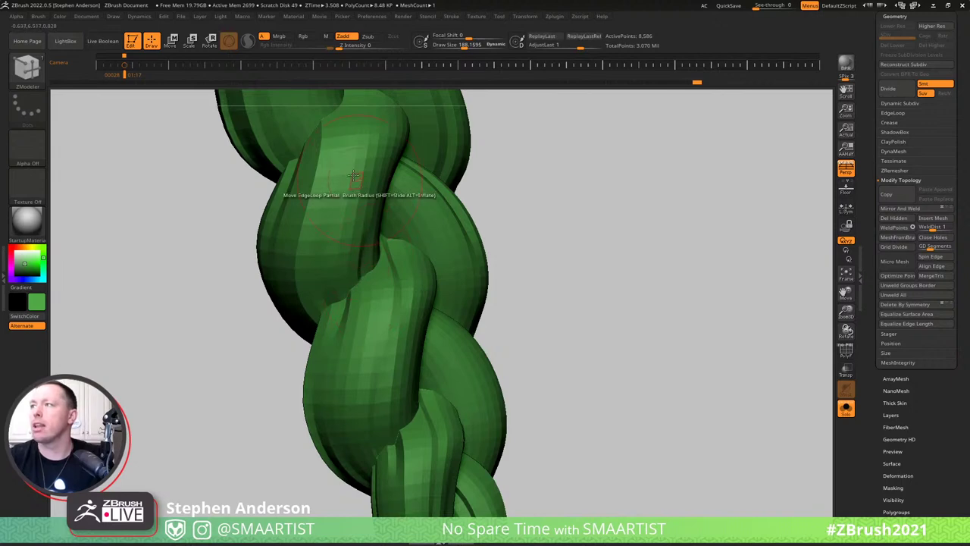
right_click_drag(354, 176, 364, 176)
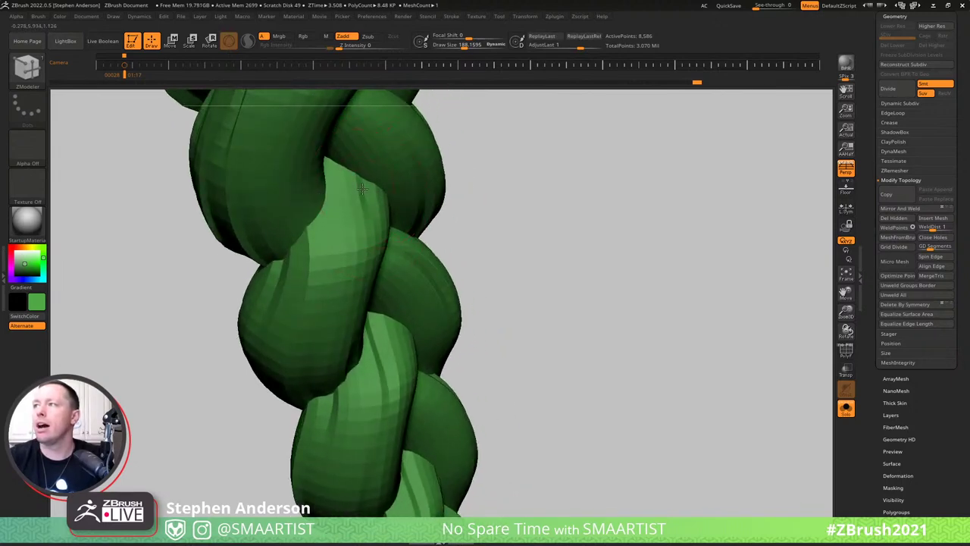
right_click_drag(357, 195, 359, 171)
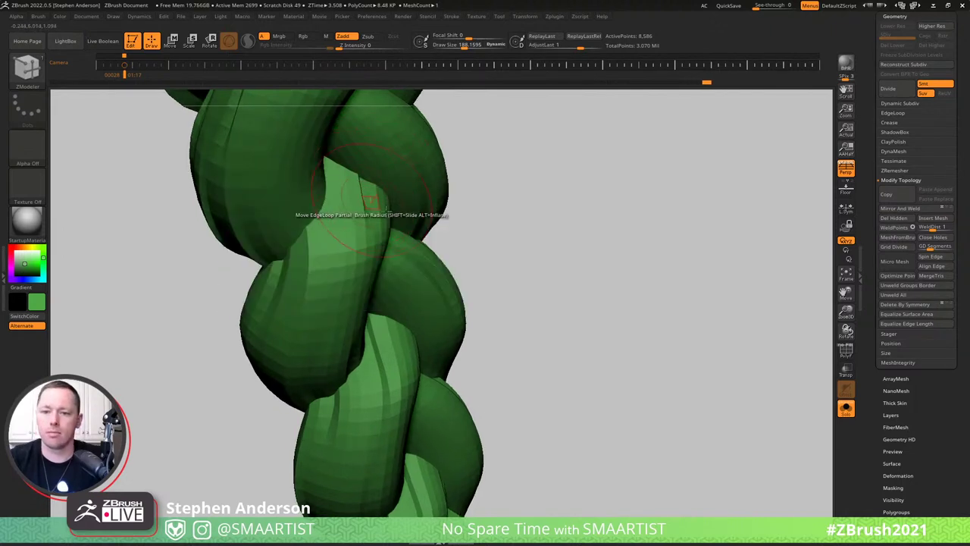
mouse_move(397, 267)
right_mouse_down()
mouse_move(395, 255)
mouse_move(399, 269)
right_mouse_up()
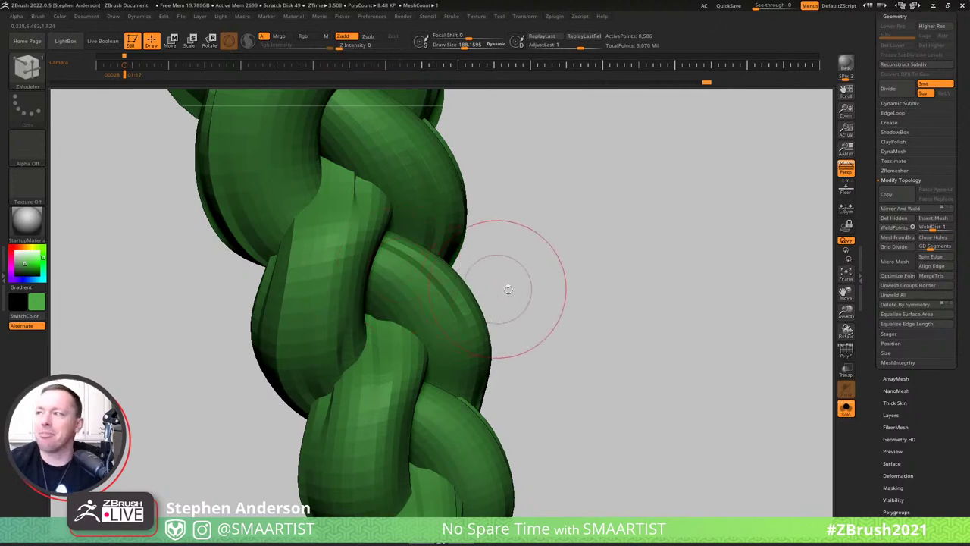
mouse_move(507, 284)
right_mouse_down()
mouse_move(477, 273)
mouse_move(364, 324)
right_mouse_up()
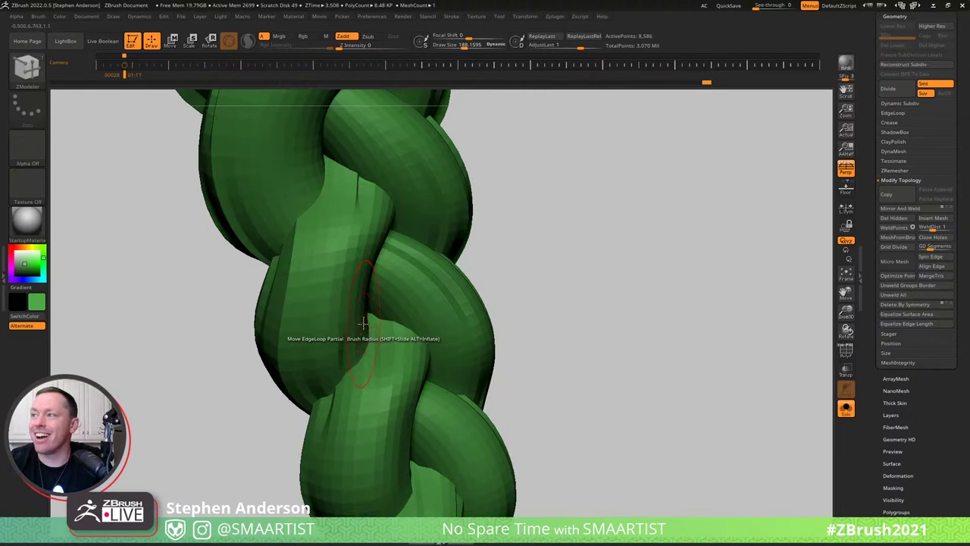
Show the polyframe wireframe and move partial edge loops on the strand overlaps up to the top of the braid.
right_click_drag(364, 325, 433, 390)
key("shift+f")
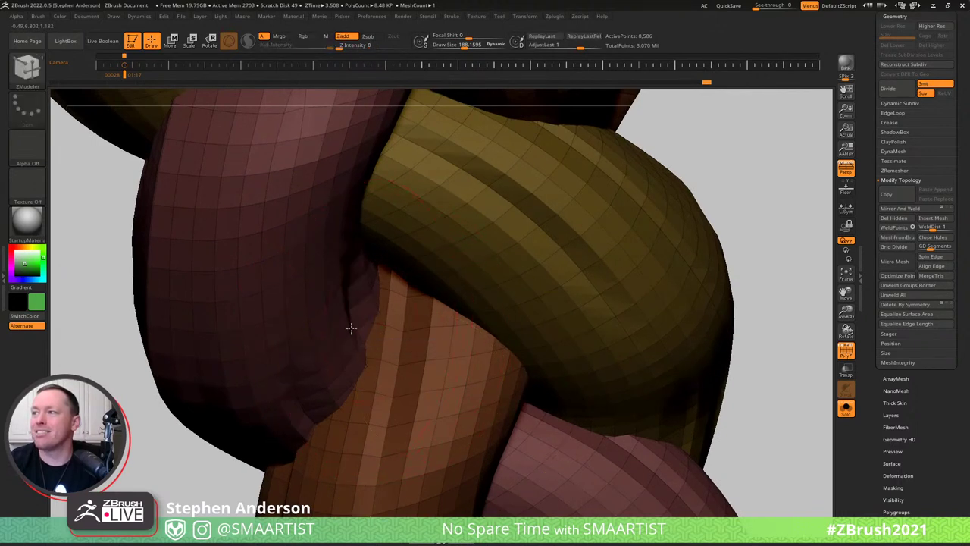
right_click_drag(347, 331, 518, 374, "ctrl")
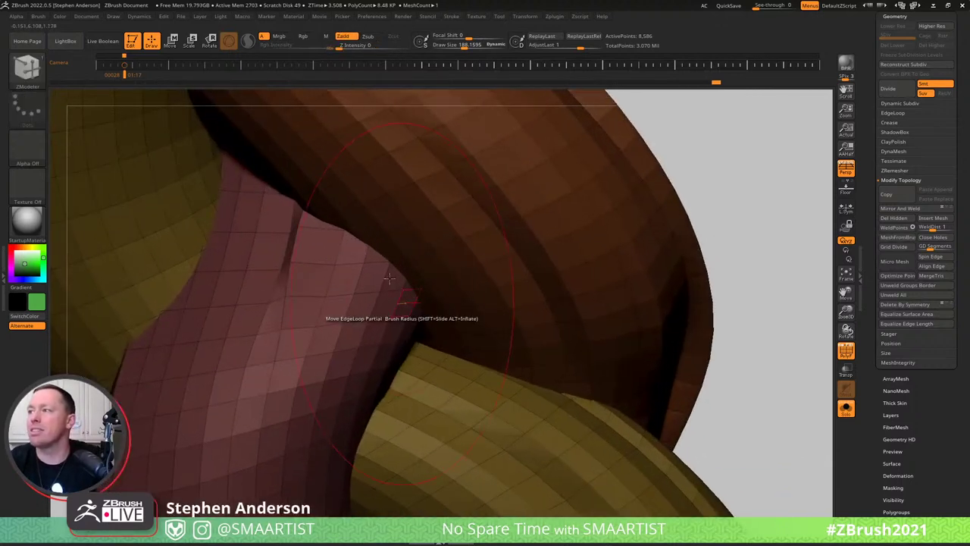
right_click_drag(401, 303, 423, 282)
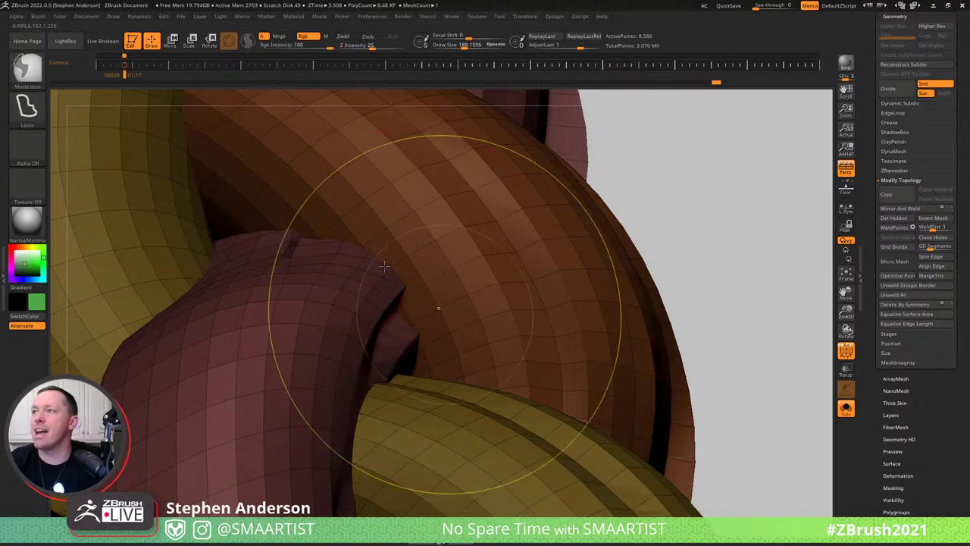
mouse_move(439, 307)
right_mouse_down("ctrl")
mouse_move(359, 251)
mouse_move(353, 234)
mouse_move(326, 259)
right_mouse_up("ctrl")
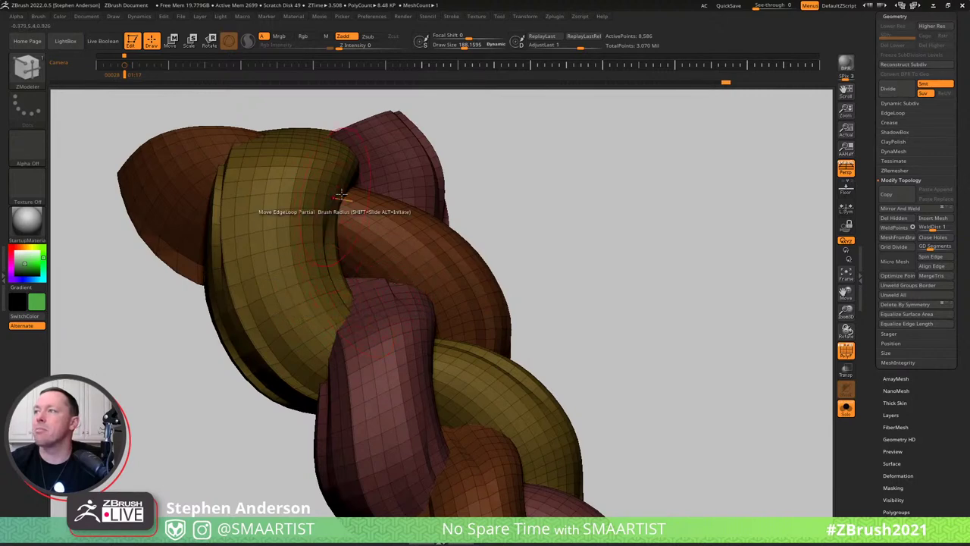
right_click_drag(357, 170, 270, 178)
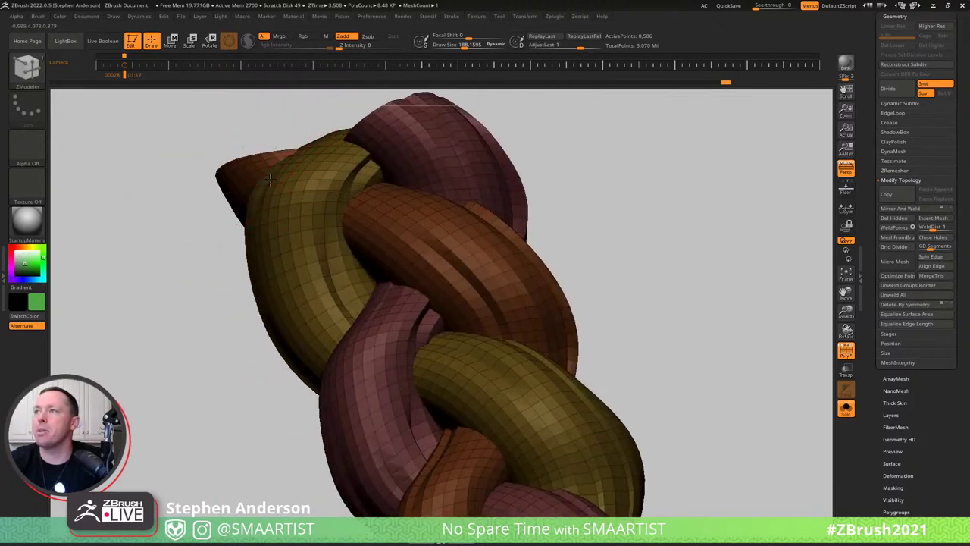
Move partial edge loops to deepen the grooves in the upper green and orange strands and around their overlaps.
mouse_move(325, 249)
right_mouse_down()
mouse_move(381, 277)
mouse_move(267, 361)
mouse_move(263, 322)
right_mouse_up()
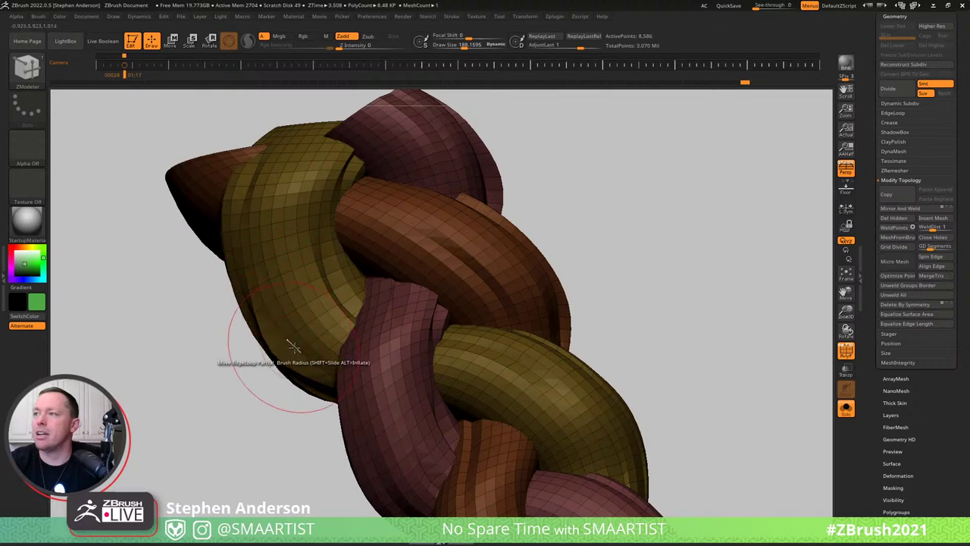
mouse_move(341, 334)
right_mouse_down()
mouse_move(370, 318)
mouse_move(352, 333)
right_mouse_up()
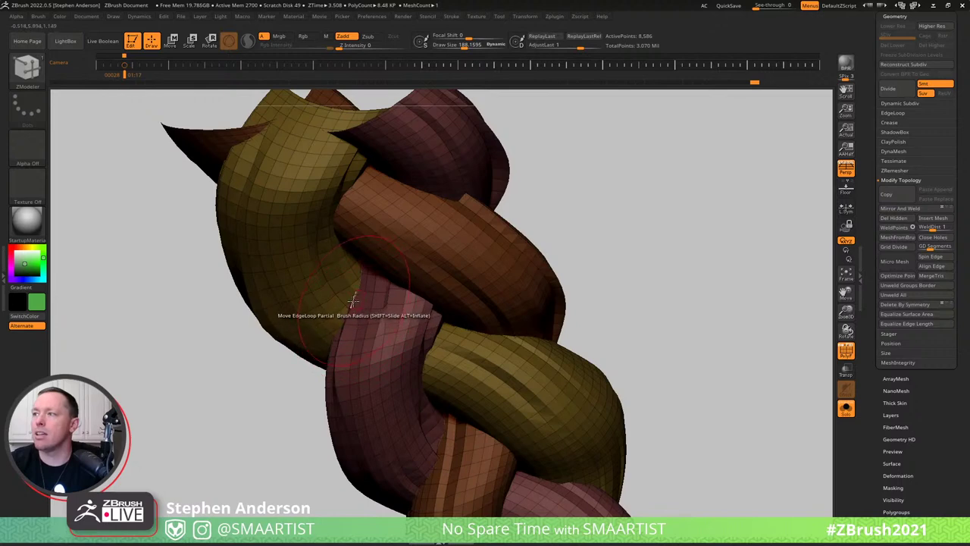
left_click_drag(353, 301, 351, 302)
mouse_move(364, 301)
right_mouse_down()
mouse_move(379, 248)
mouse_move(367, 256)
right_mouse_up()
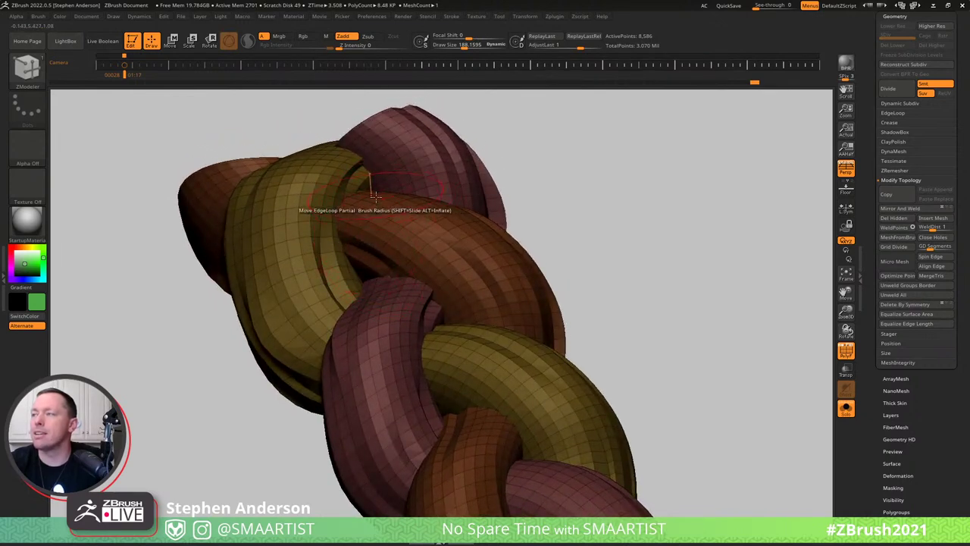
right_click_drag(374, 195, 401, 196)
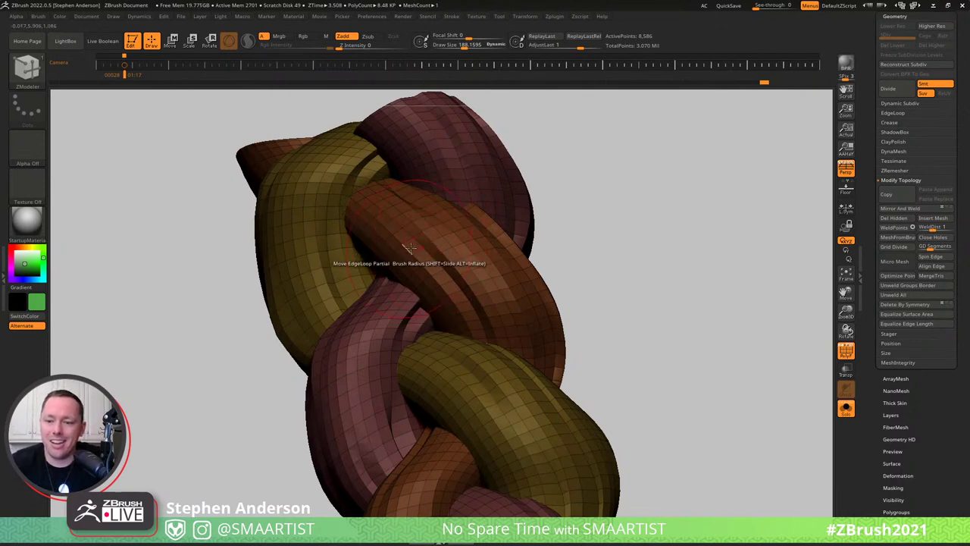
mouse_move(424, 245)
right_mouse_down()
mouse_move(417, 233)
mouse_move(432, 225)
mouse_move(428, 247)
mouse_move(450, 238)
mouse_move(430, 279)
mouse_move(409, 291)
mouse_move(437, 304)
mouse_move(425, 322)
mouse_move(426, 299)
right_mouse_up()
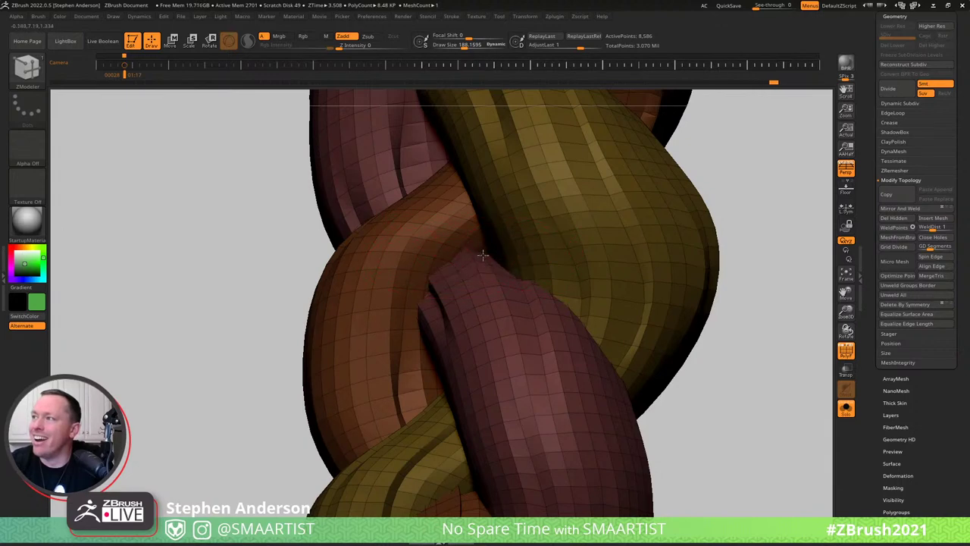
Move partial edge loops on the purple, green and orange strands in the middle of the braid.
right_click_drag(482, 259, 445, 293)
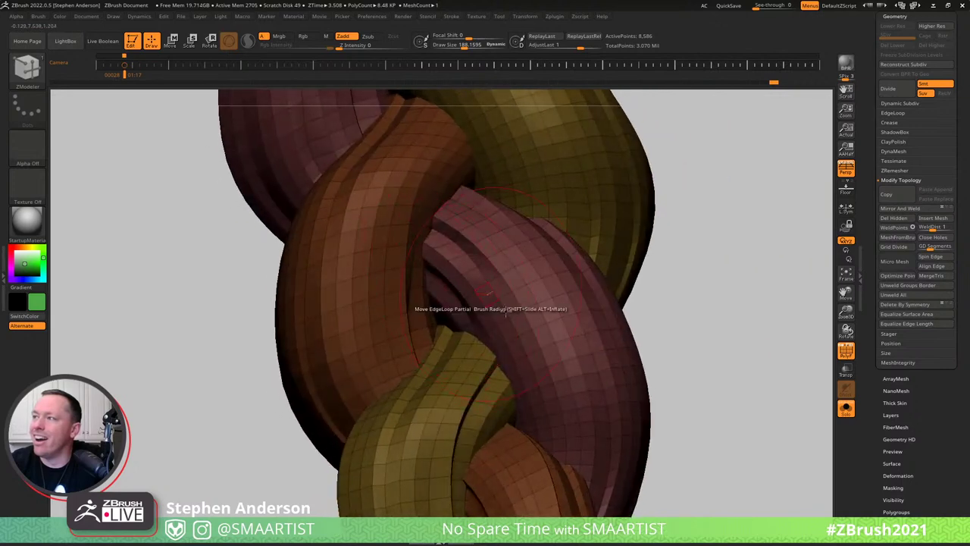
mouse_move(505, 312)
right_mouse_down("alt")
mouse_move(424, 242)
mouse_move(397, 189)
right_mouse_up("alt")
right_click_drag(461, 291, 440, 309)
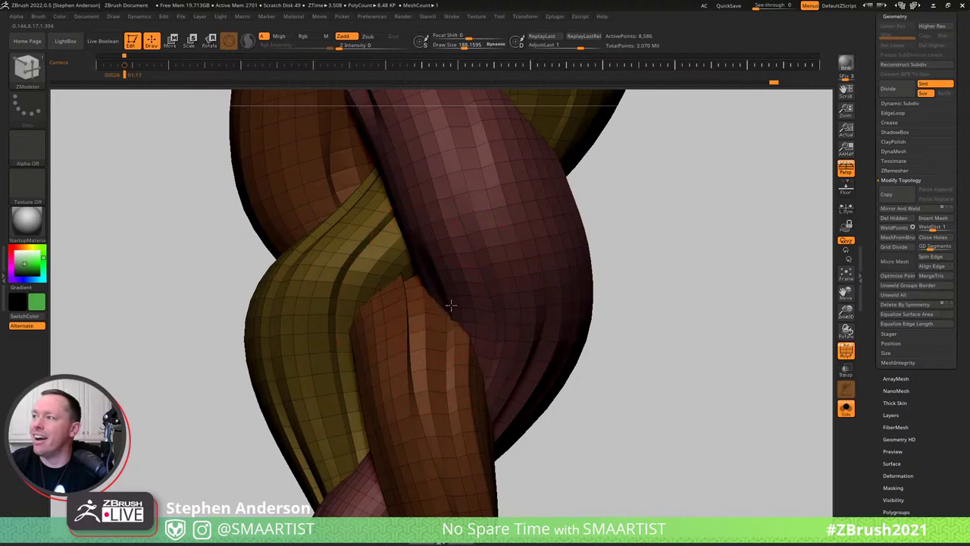
right_click_drag(465, 298, 524, 277)
Divide the braid twice to preview the smoothed strands, return to the lowest subdivision level and hide the polyframe.
key("ctrl+d")
key("ctrl+d")
key("shift+f")
right_click_drag(568, 248, 600, 294, "ctrl")
right_click_drag(515, 282, 561, 334, "ctrl")
key("shift+f")
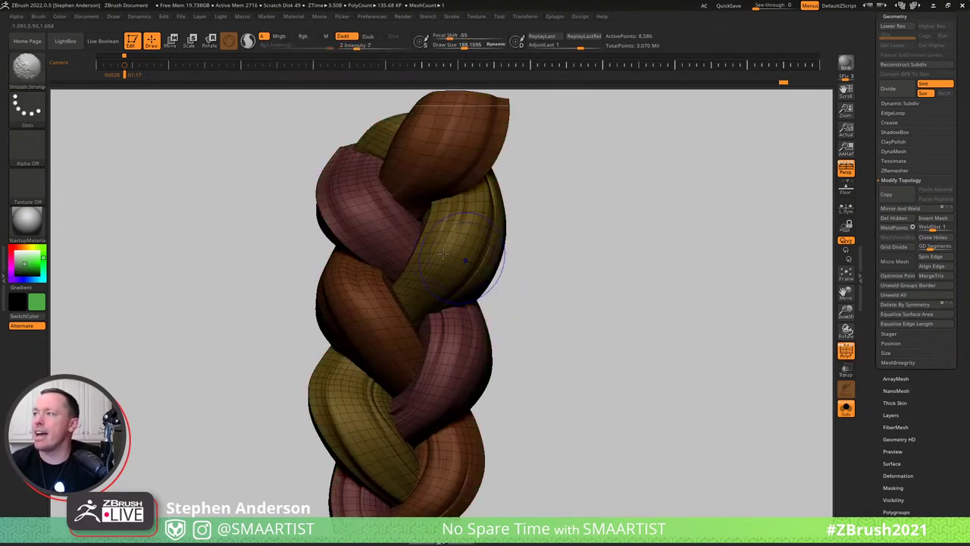
mouse_move(371, 260)
right_mouse_down()
mouse_move(445, 242)
mouse_move(513, 268)
right_mouse_up()
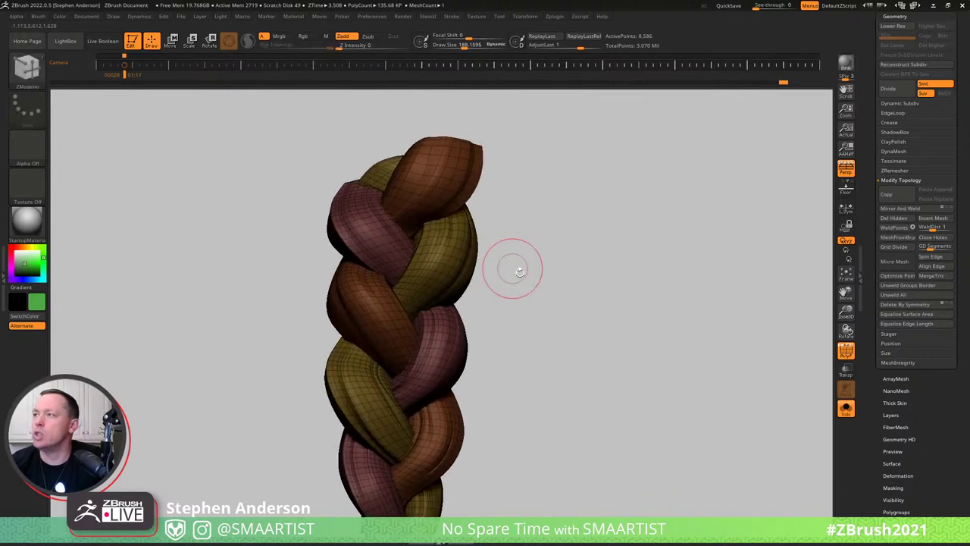
key("shift+d")
key("shift+f")
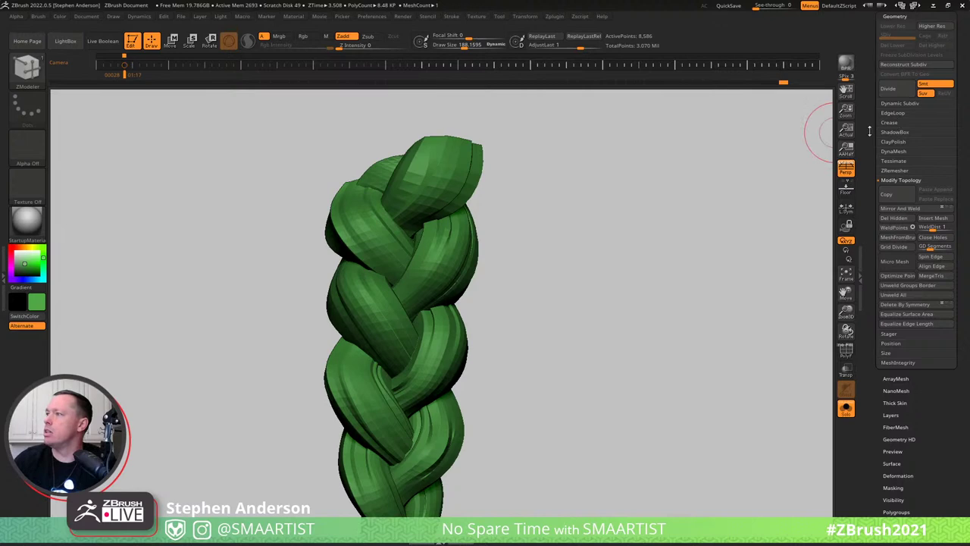
key("shift+f")
key("shift+f")
Set the ZModeler edge action to Crease with the EdgeLoop Partial target at the strand just below the topmost one.
right_click_drag(497, 269, 621, 371, "ctrl")
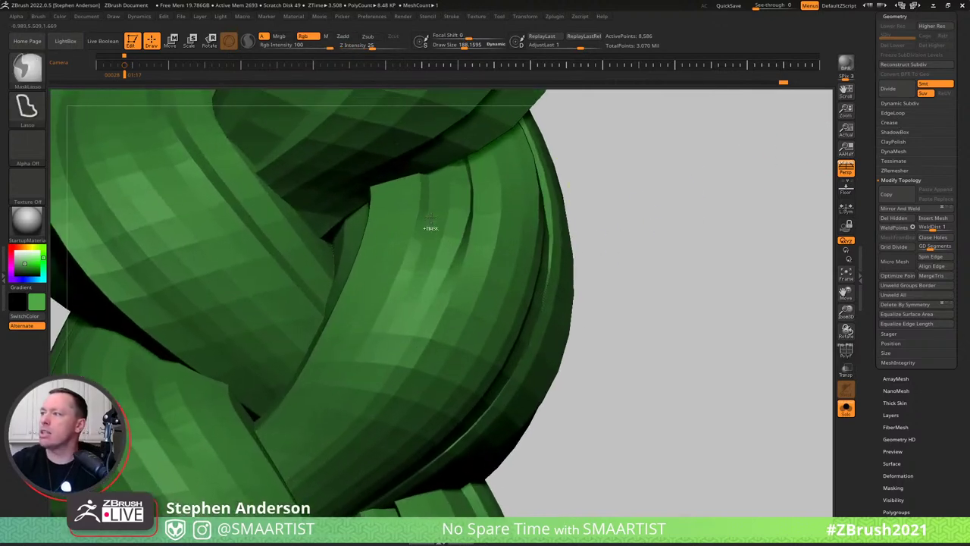
key("space")
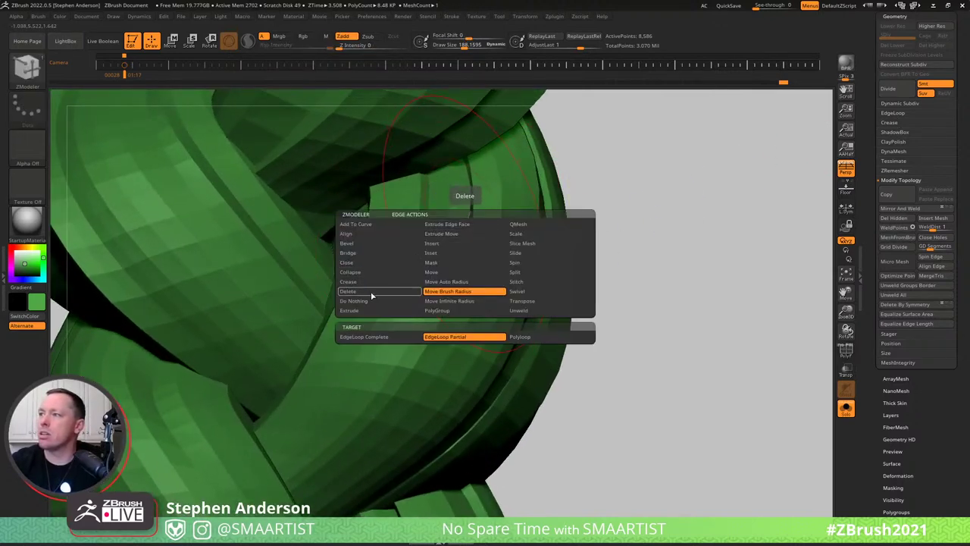
left_click(370, 283)
left_click(455, 338)
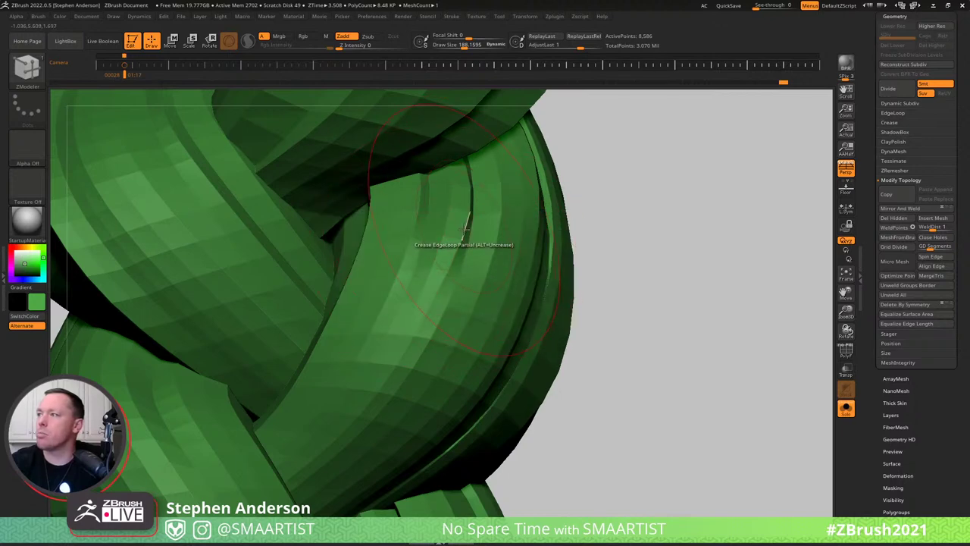
Show the polyframe and crease partial edge loops along the grooves of the green strand below the topmost one.
key("shift+f")
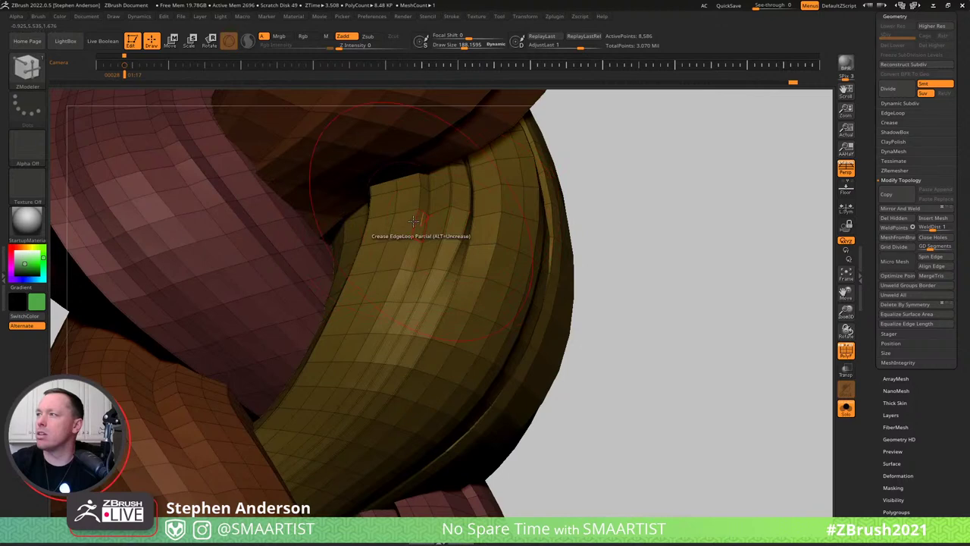
right_click_drag(485, 278, 532, 251)
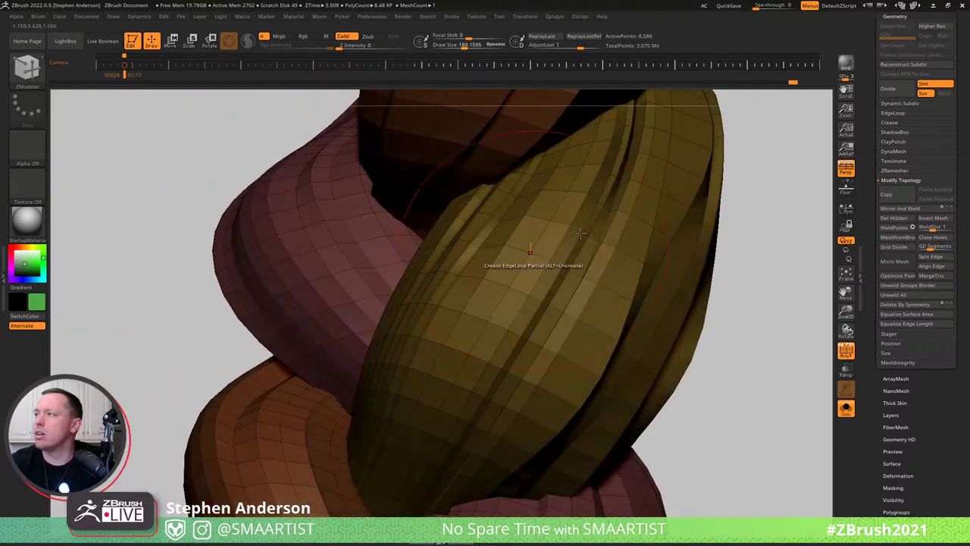
mouse_move(615, 195)
right_mouse_down()
mouse_move(627, 186)
mouse_move(619, 168)
mouse_move(630, 201)
mouse_move(606, 206)
mouse_move(609, 186)
right_mouse_up()
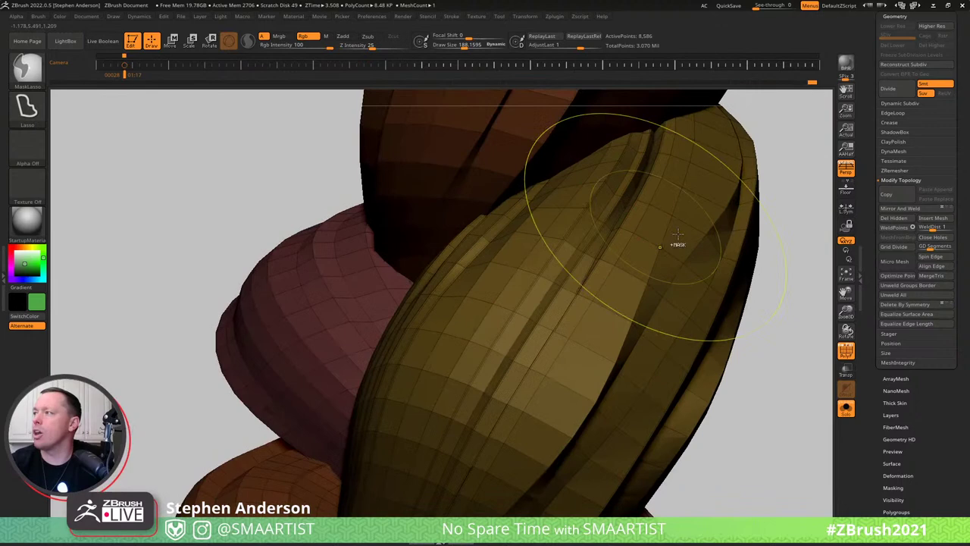
right_click_drag(676, 244, 625, 257)
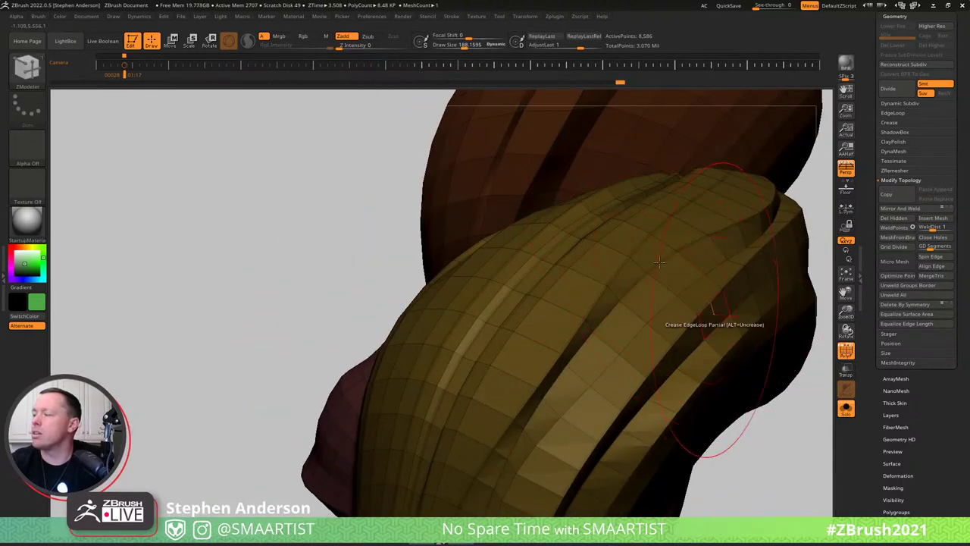
right_click_drag(724, 344, 614, 231)
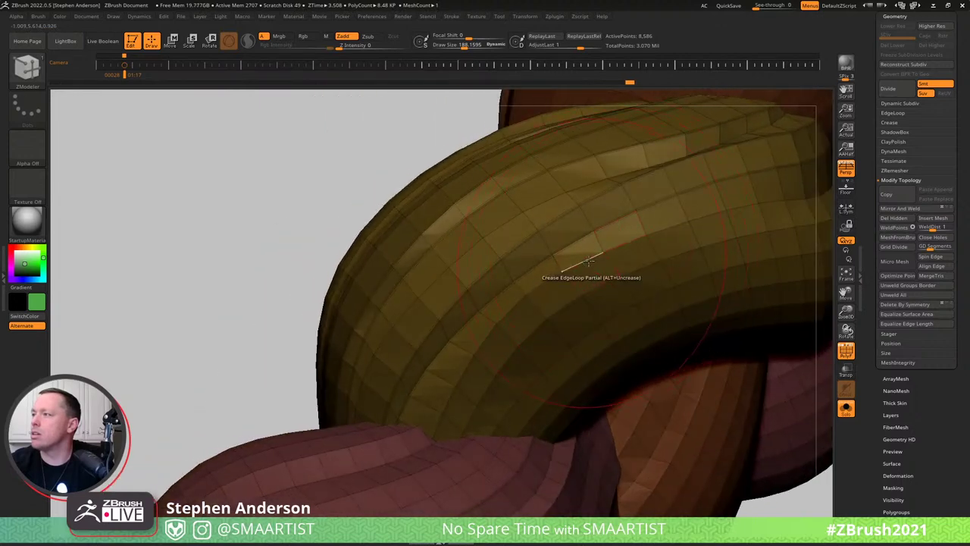
Switch to the smoothed higher subdivision level without polyframe and set the crease level to 1.
key("d")
key("shift+f")
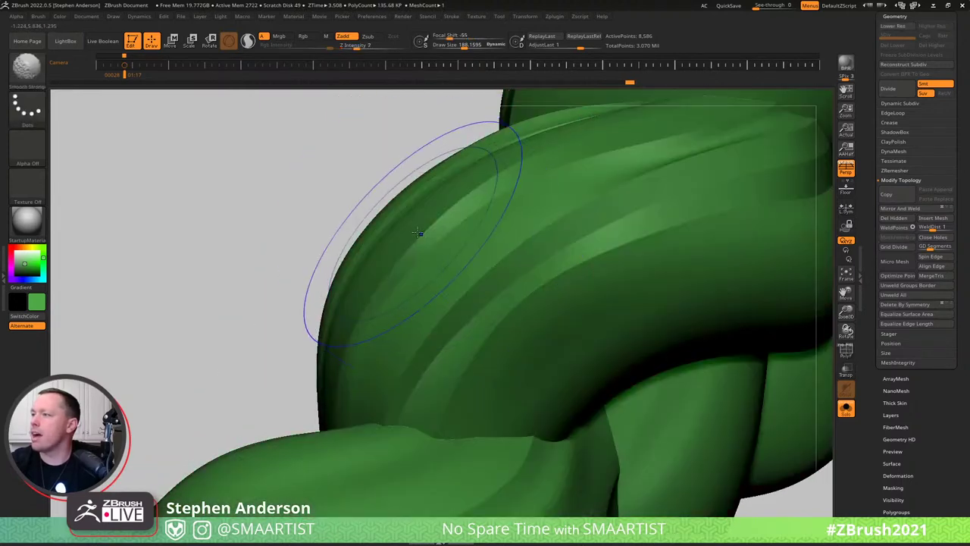
right_click_drag(416, 232, 546, 328)
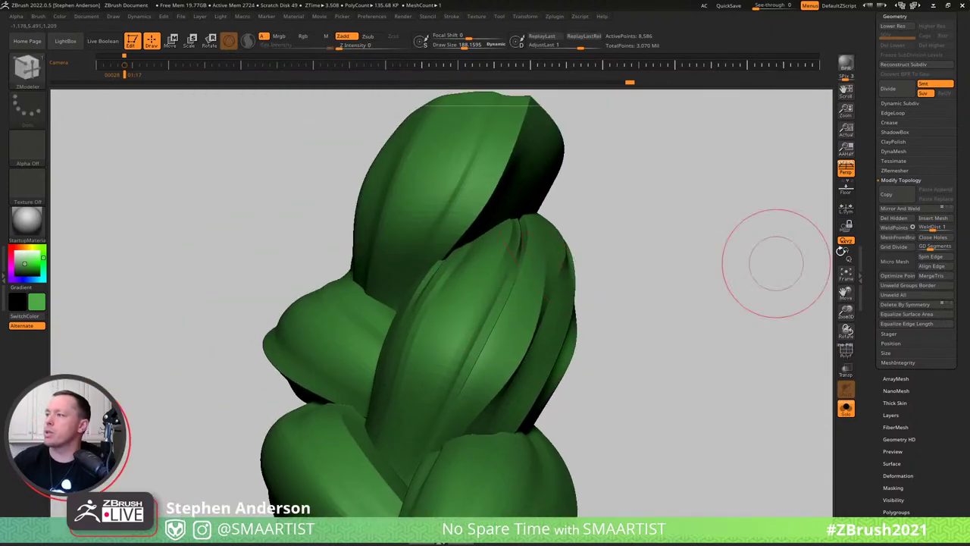
left_click(896, 122)
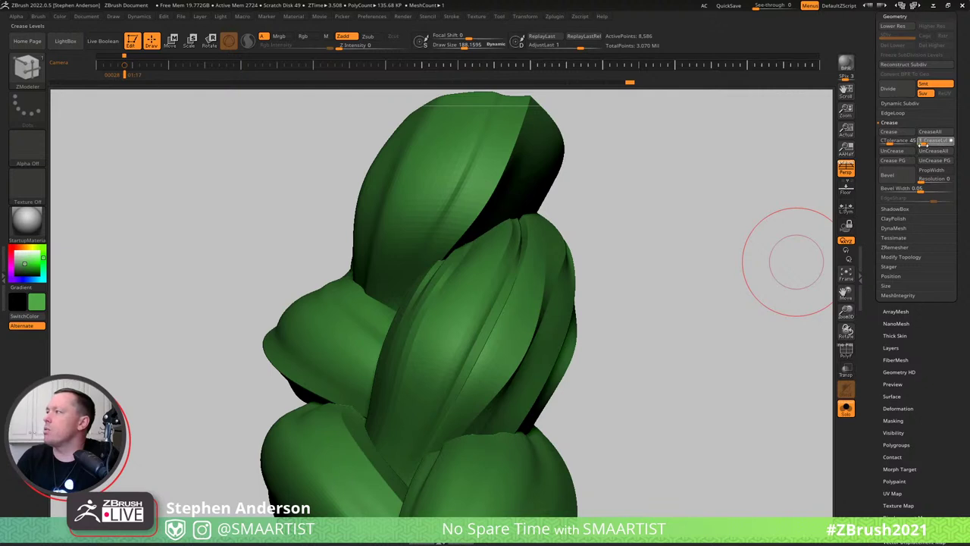
right_click_drag(628, 242, 626, 253)
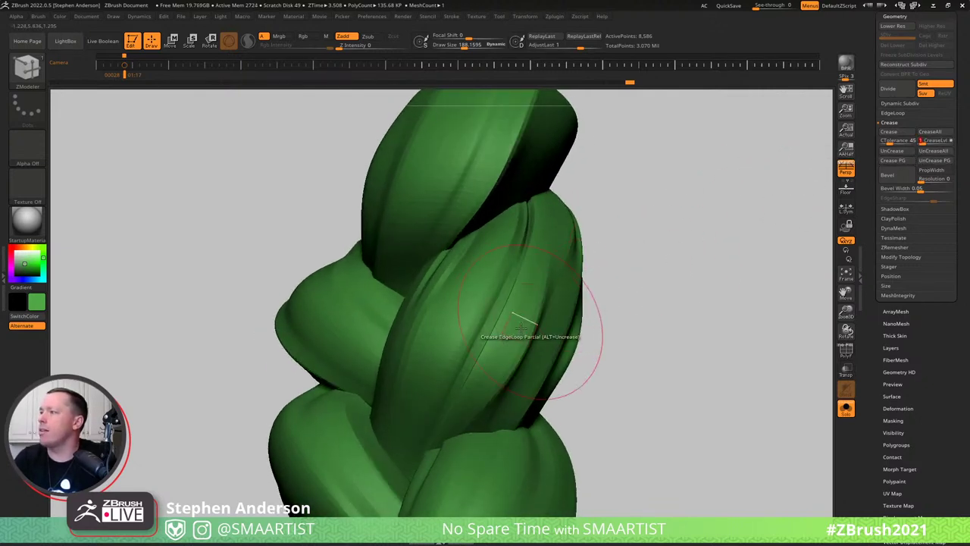
mouse_move(515, 329)
right_mouse_down()
mouse_move(580, 257)
mouse_move(669, 212)
mouse_move(654, 255)
right_mouse_up()
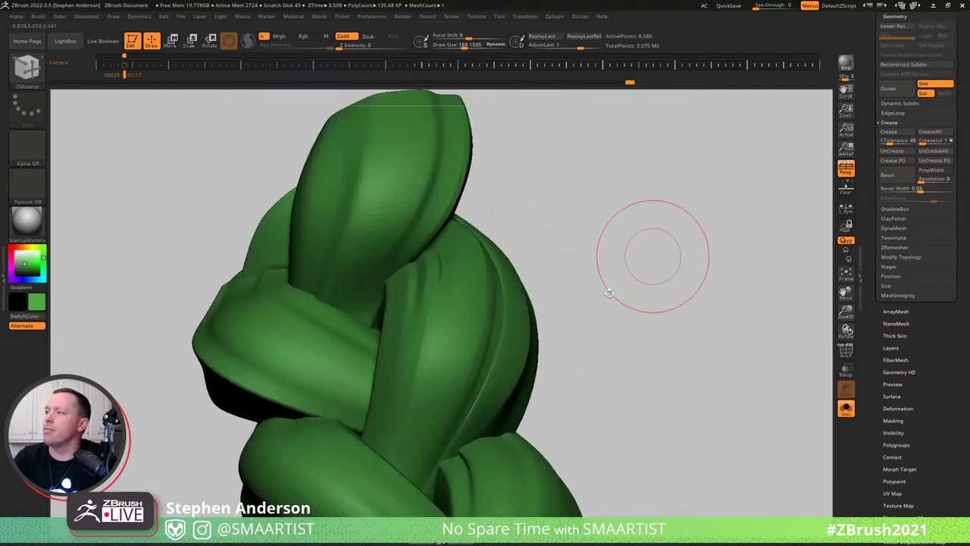
Show the polyframe, return to the lowest subdivision level and crease partial edge loops along the topmost orange strand's grooves.
right_click_drag(472, 316, 548, 341, "ctrl")
key("shift+f")
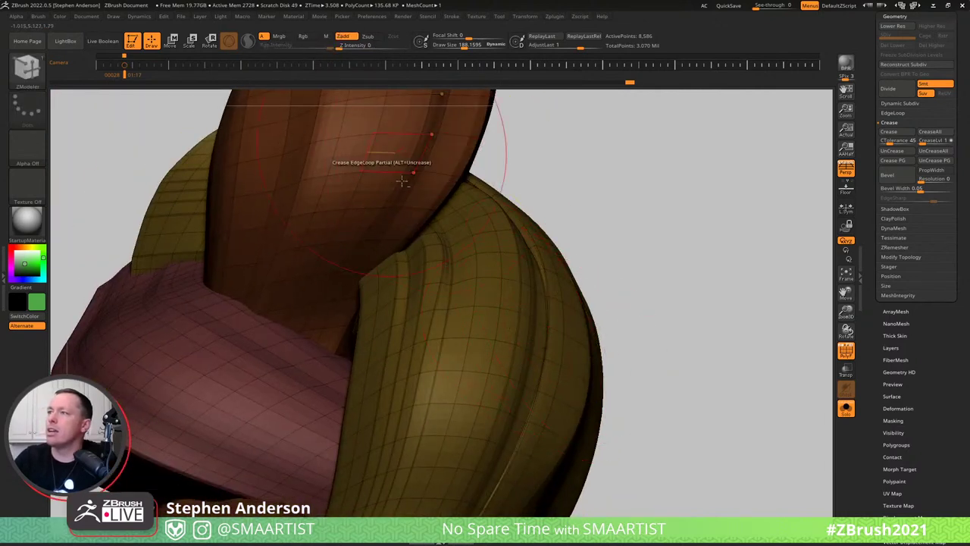
right_click_drag(402, 180, 421, 285)
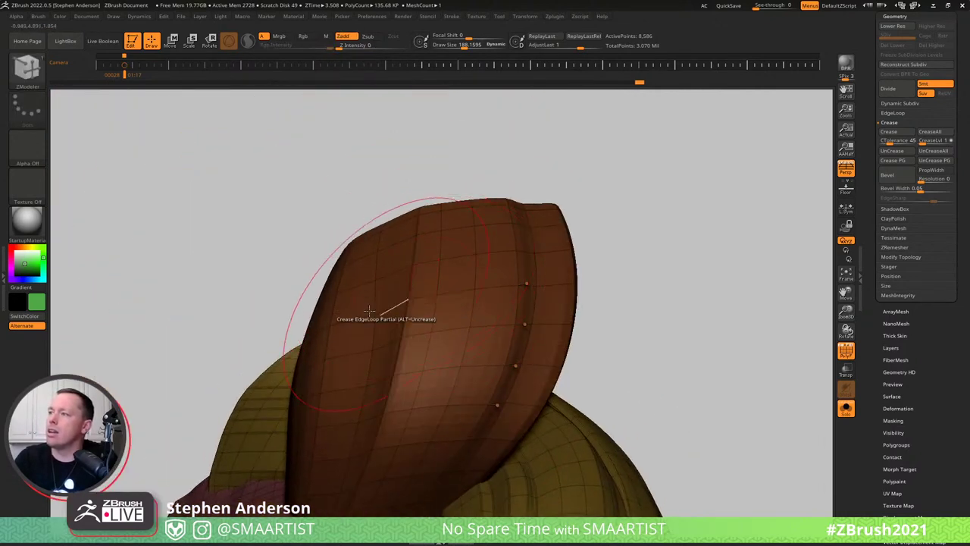
right_click_drag(505, 296, 522, 298)
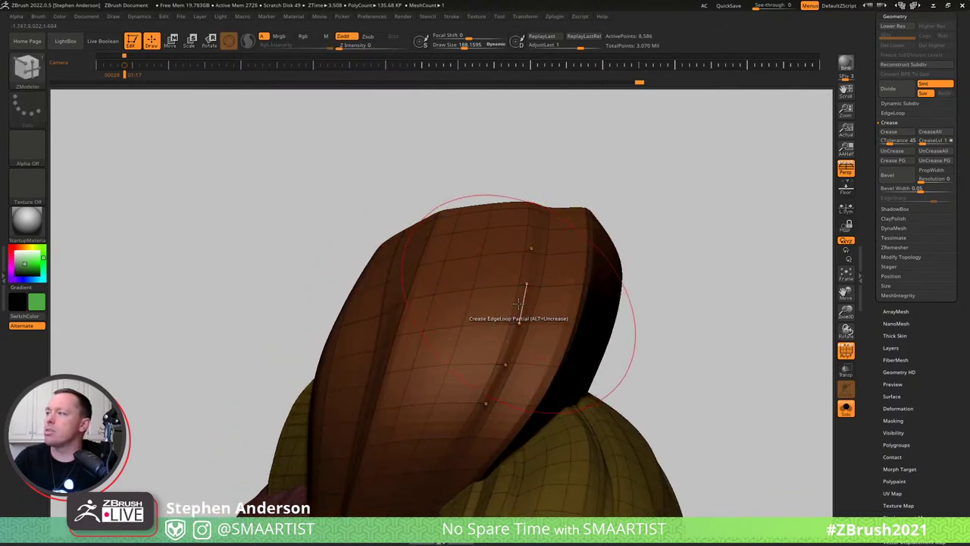
key("shift+d")
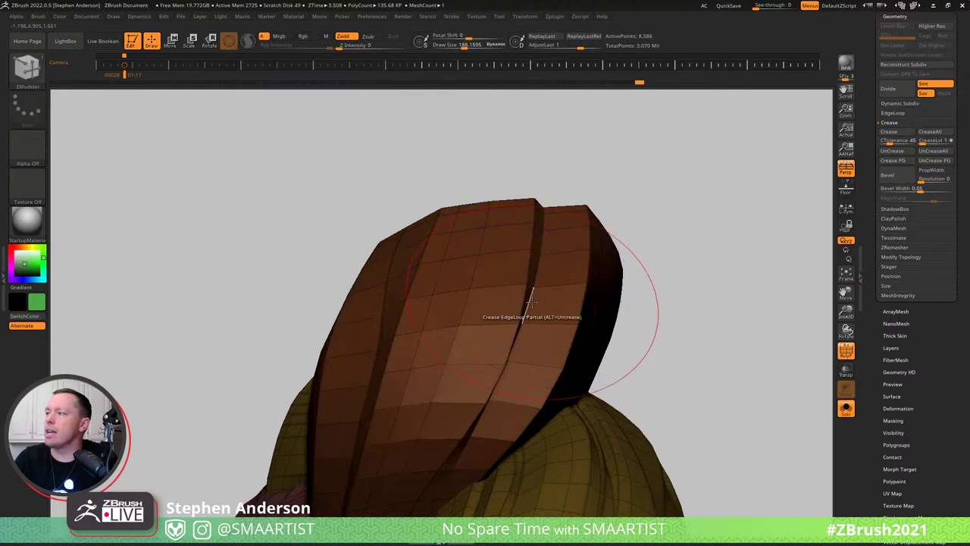
right_click_drag(523, 312, 587, 203)
right_click_drag(486, 279, 388, 340)
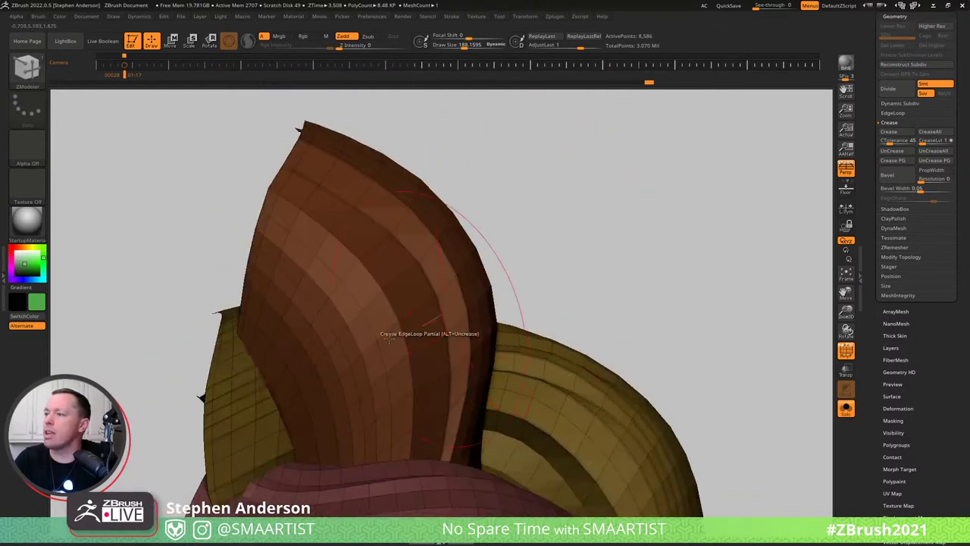
Crease partial edge loops along the grooves of the purple, orange and green strands on the braid's other side.
mouse_move(363, 381)
right_mouse_down()
mouse_move(425, 333)
mouse_move(459, 275)
mouse_move(447, 310)
mouse_move(440, 274)
mouse_move(445, 392)
mouse_move(487, 352)
mouse_move(490, 253)
mouse_move(509, 190)
mouse_move(504, 235)
mouse_move(479, 289)
mouse_move(459, 304)
right_mouse_up()
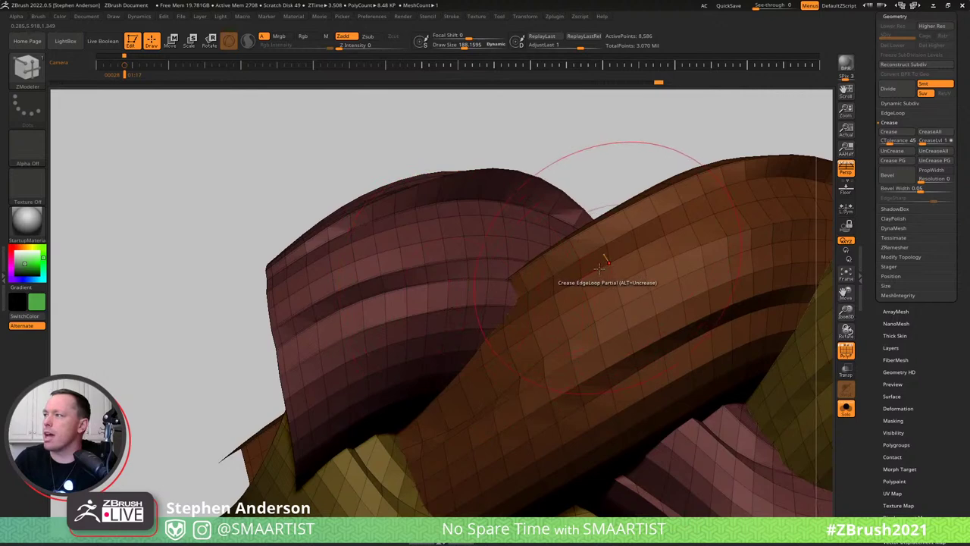
mouse_move(681, 208)
right_mouse_down()
mouse_move(630, 270)
mouse_move(644, 248)
mouse_move(710, 208)
mouse_move(667, 262)
mouse_move(523, 282)
right_mouse_up()
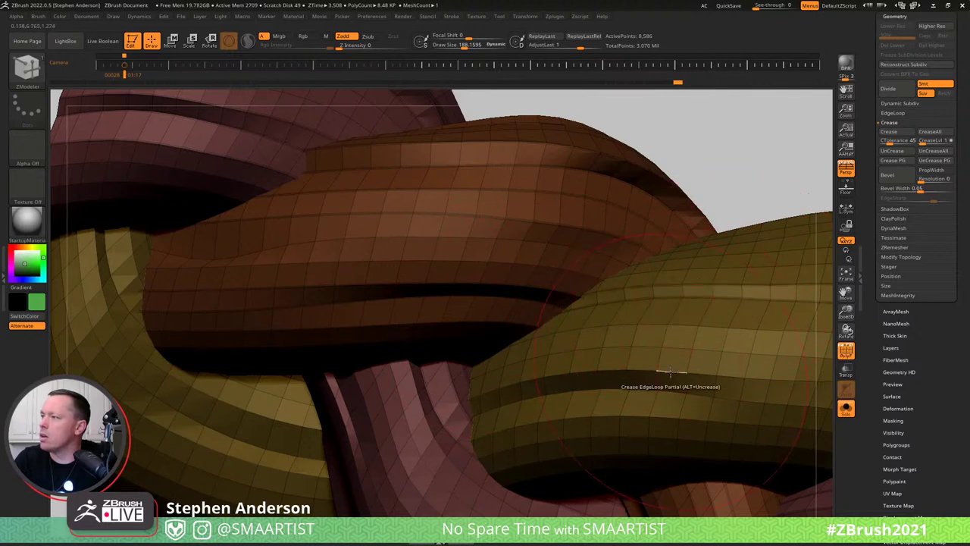
right_click_drag(653, 377, 512, 396, "ctrl")
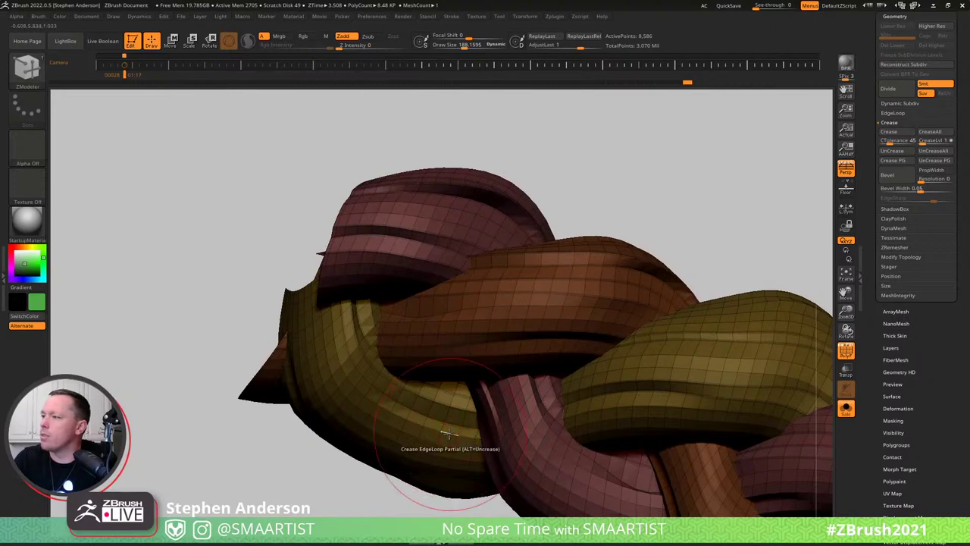
right_click_drag(655, 371, 470, 277, "alt")
right_click_drag(649, 349, 631, 357)
Examine the creased strands at the higher subdivision level with the polyframe turned off and on.
key("d")
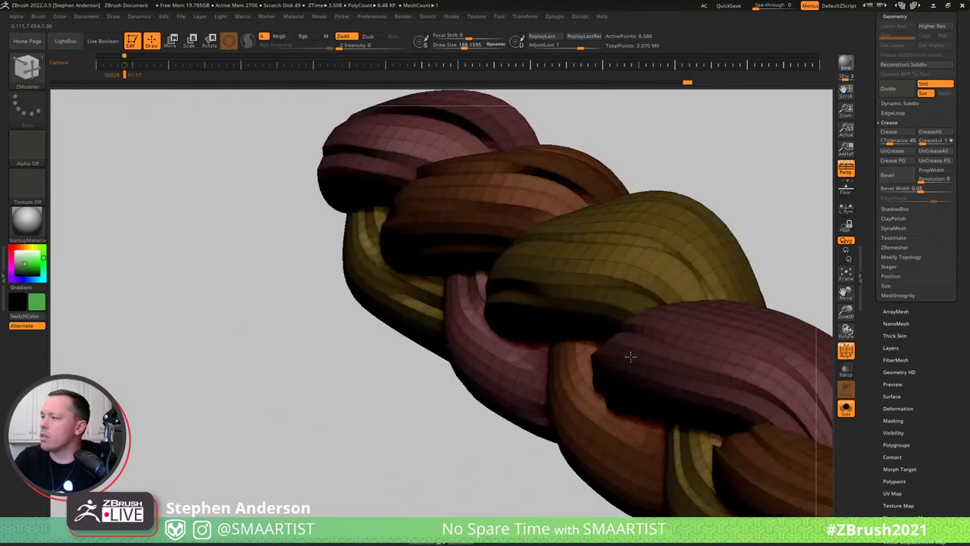
key("shift+f")
mouse_move(714, 206)
right_mouse_down()
mouse_move(725, 235)
mouse_move(673, 292)
mouse_move(732, 313)
mouse_move(717, 426)
mouse_move(661, 426)
mouse_move(641, 397)
mouse_move(649, 268)
mouse_move(658, 276)
mouse_move(633, 258)
right_mouse_up()
key("shift+f")
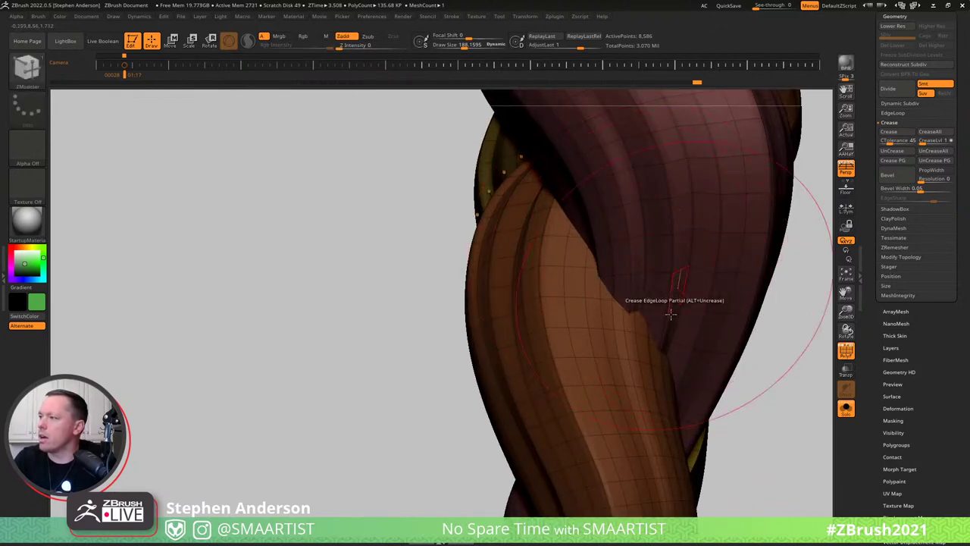
key("shift+f")
key("shift+f")
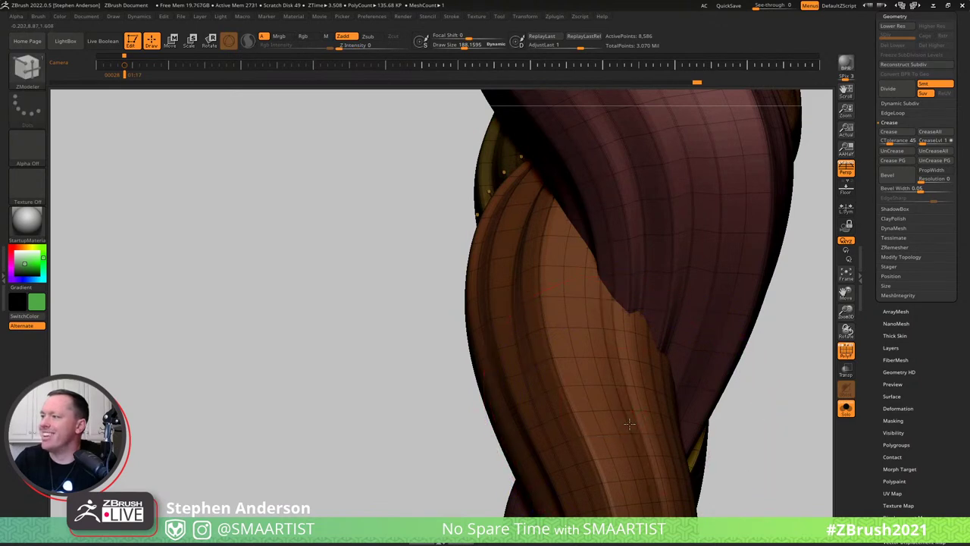
right_click_drag(641, 422, 617, 390)
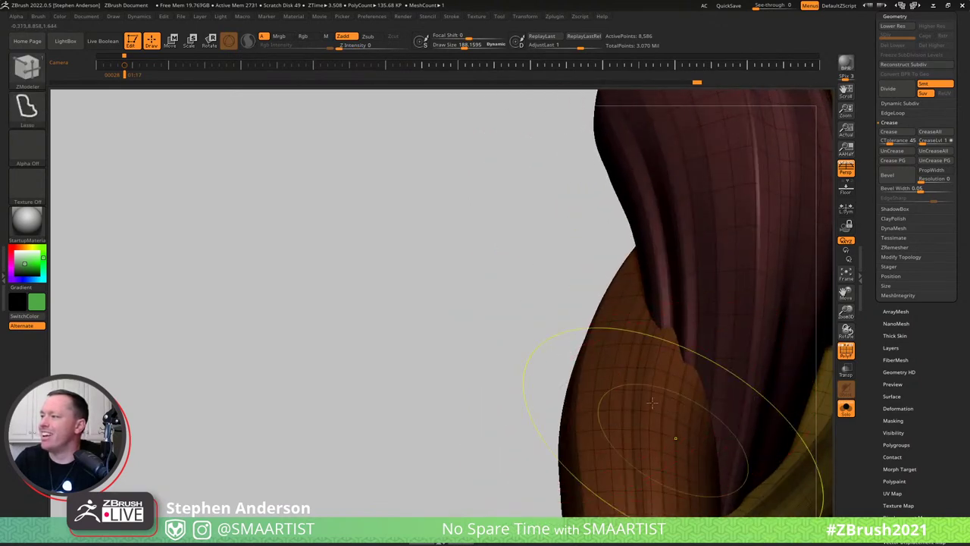
Return the braid to its lowest subdivision level and crease more partial edge loops along the purple strand's grooves.
mouse_move(675, 440)
right_mouse_down("ctrl")
mouse_move(534, 152)
mouse_move(527, 161)
right_mouse_up("ctrl")
right_click_drag(569, 333, 508, 516, "alt")
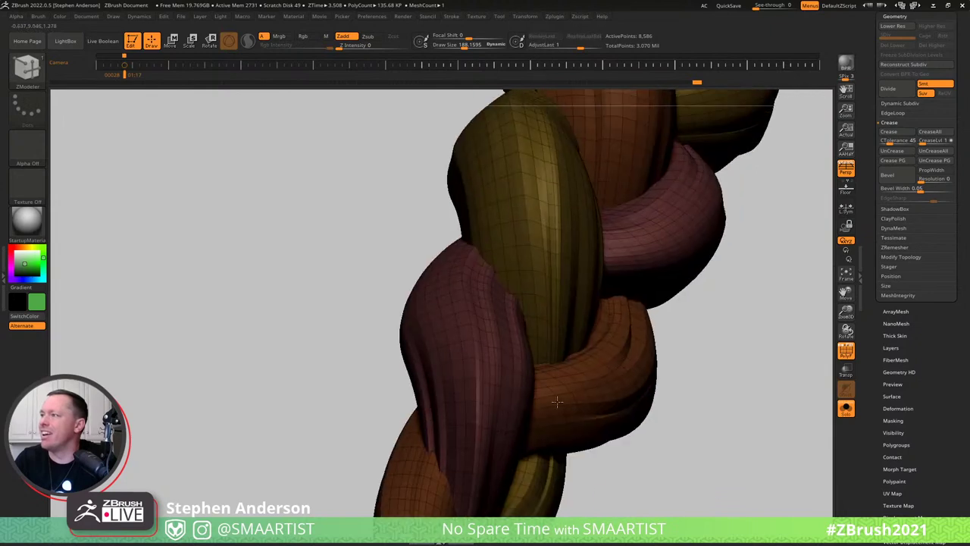
right_click_drag(604, 327, 599, 328)
key("shift")
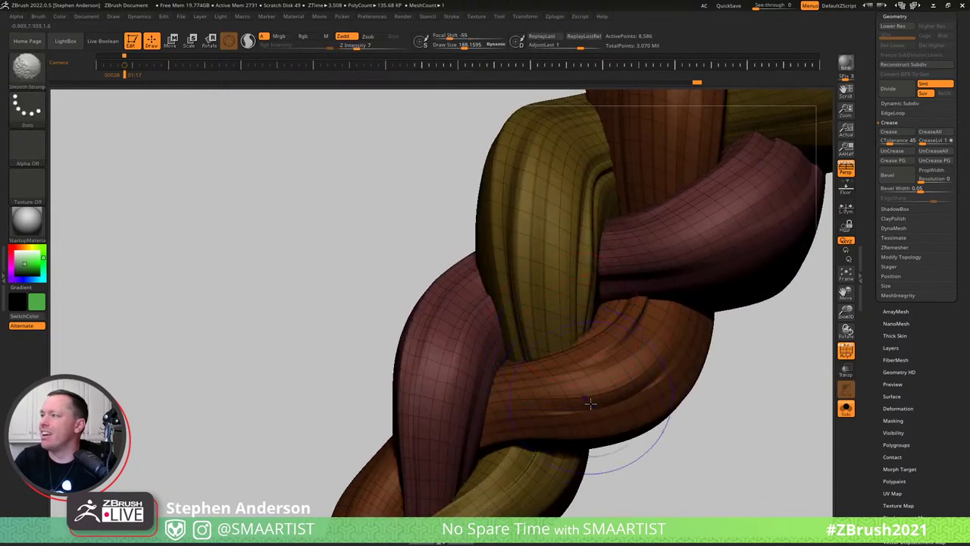
right_click_drag(446, 327, 502, 353, "ctrl")
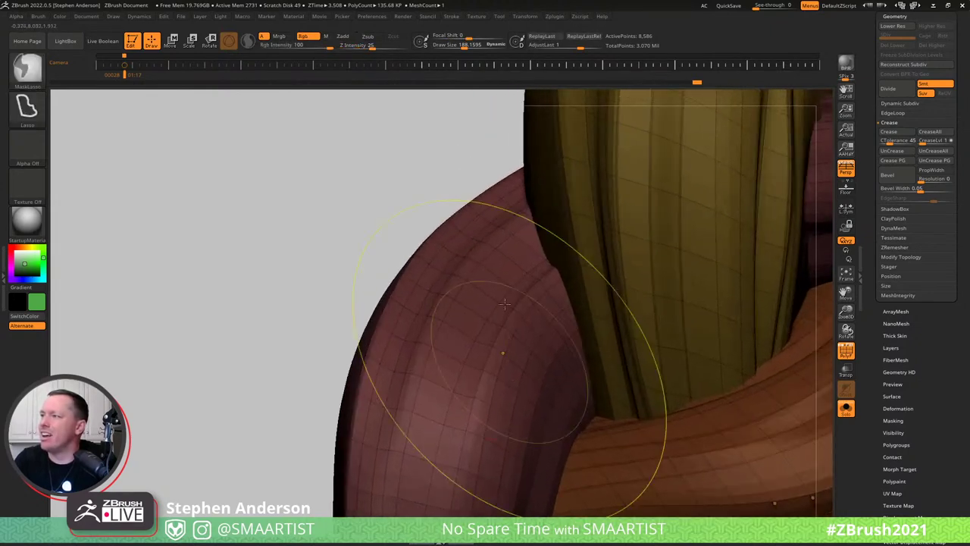
key("shift+d")
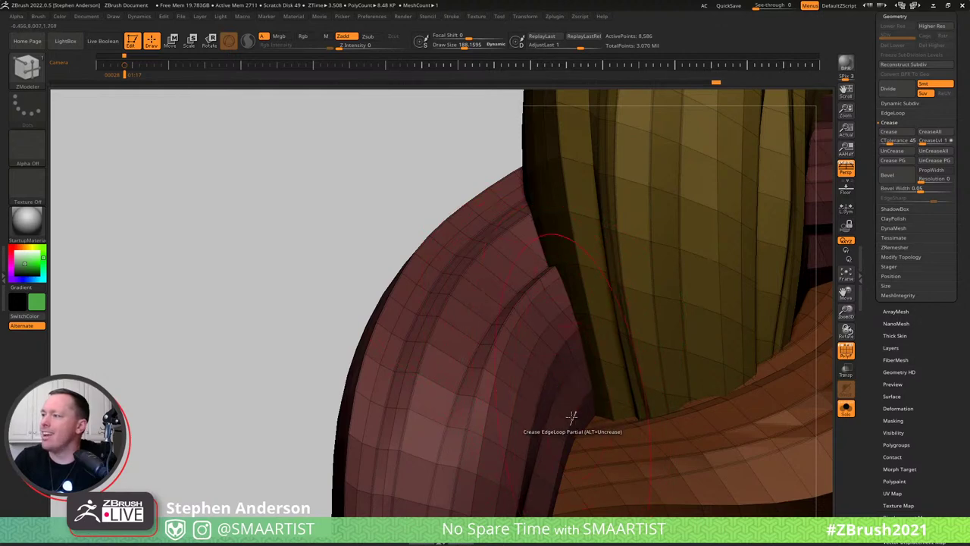
right_click_drag(579, 391, 412, 297, "ctrl")
right_click_drag(788, 281, 608, 273, "alt")
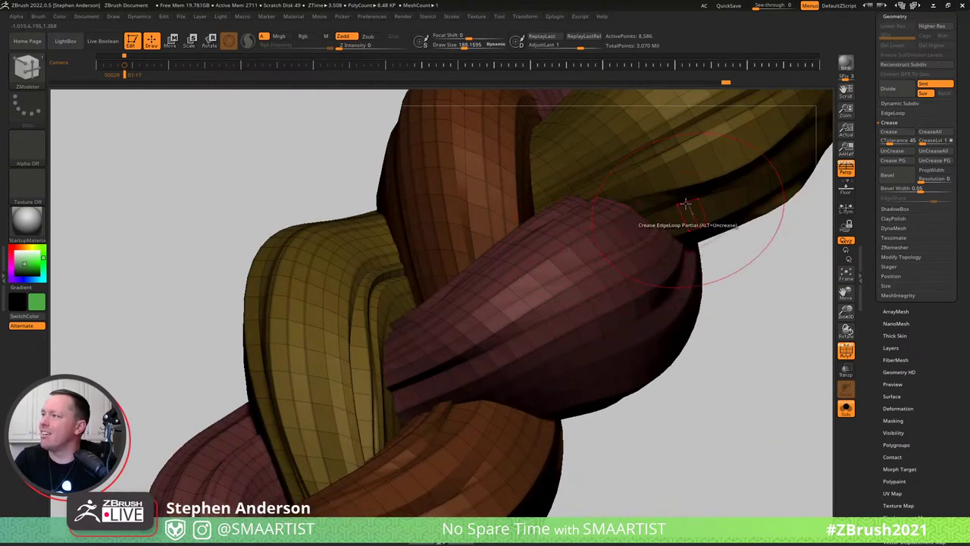
Crease the remaining partial edge loops along the grooves of the orange and green strands around the braid.
right_click_drag(685, 203, 394, 290)
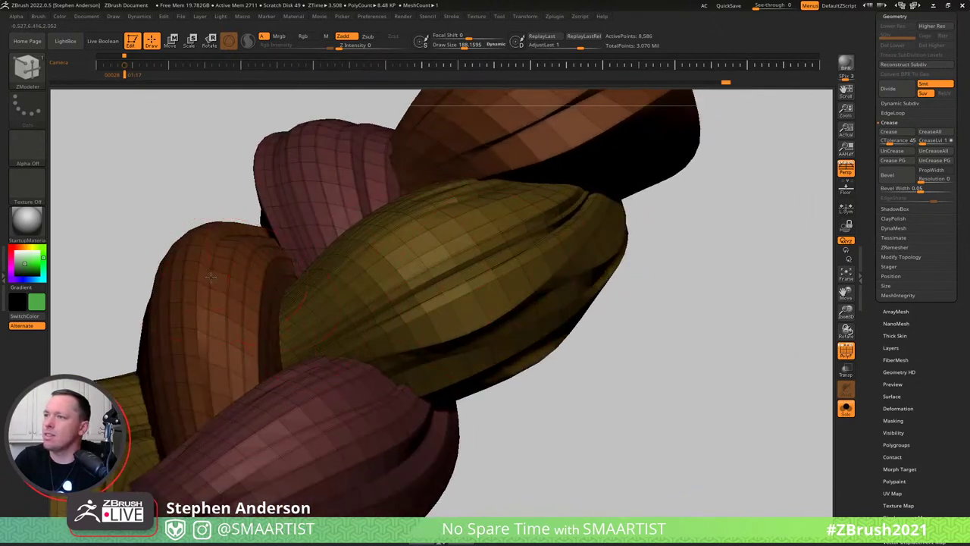
right_click_drag(391, 328, 430, 312)
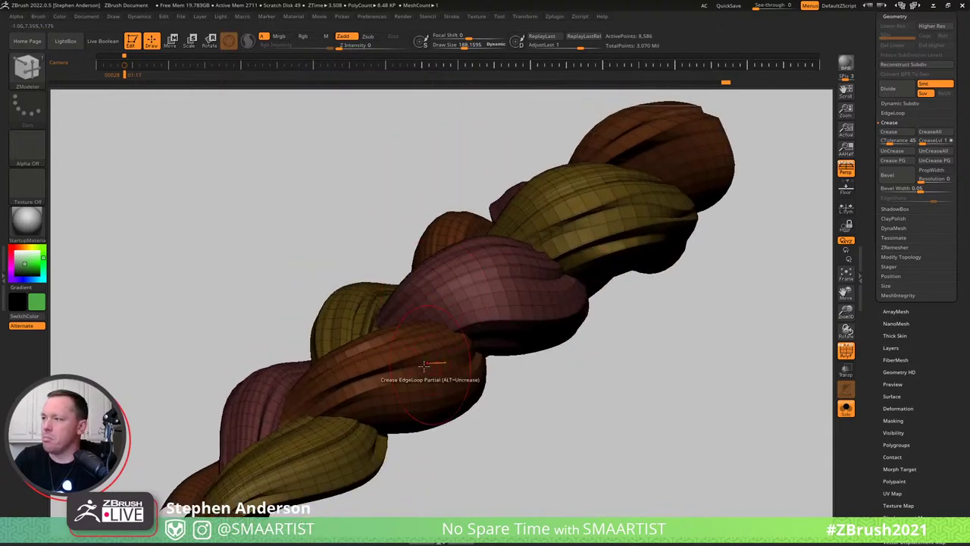
mouse_move(430, 364)
right_mouse_down()
mouse_move(405, 353)
mouse_move(402, 327)
mouse_move(470, 373)
mouse_move(427, 411)
mouse_move(444, 379)
mouse_move(552, 361)
mouse_move(411, 353)
mouse_move(392, 322)
mouse_move(378, 412)
mouse_move(314, 409)
mouse_move(369, 480)
right_mouse_up()
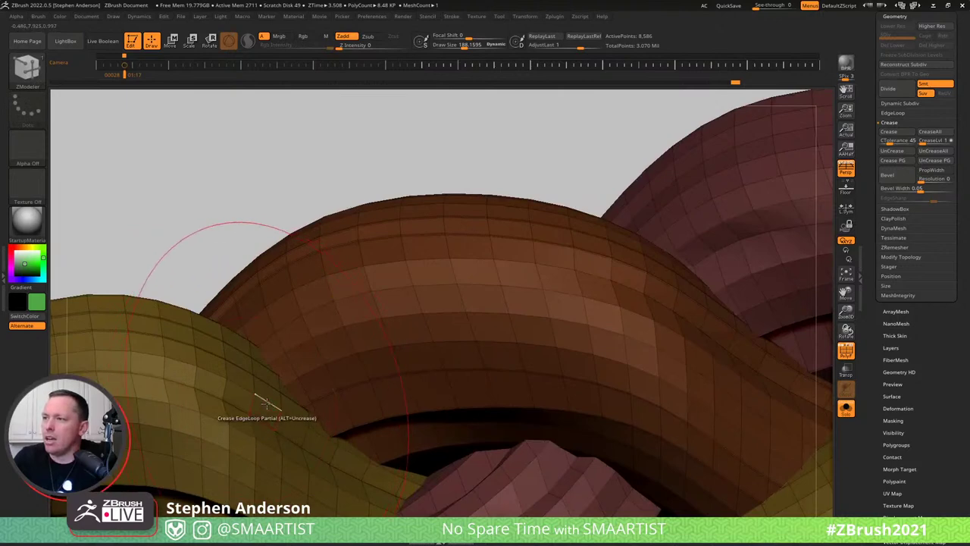
right_click_drag(315, 372, 385, 332)
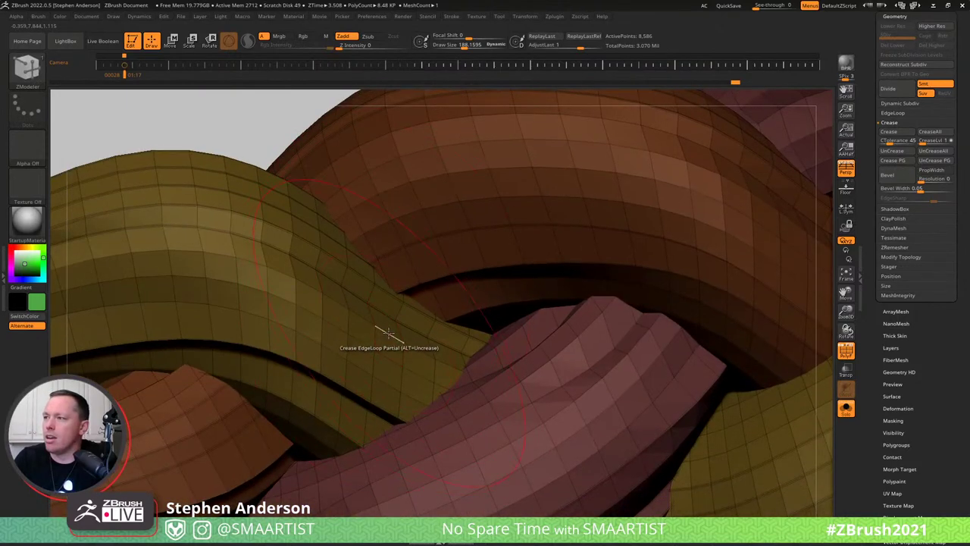
right_click_drag(561, 381, 257, 363)
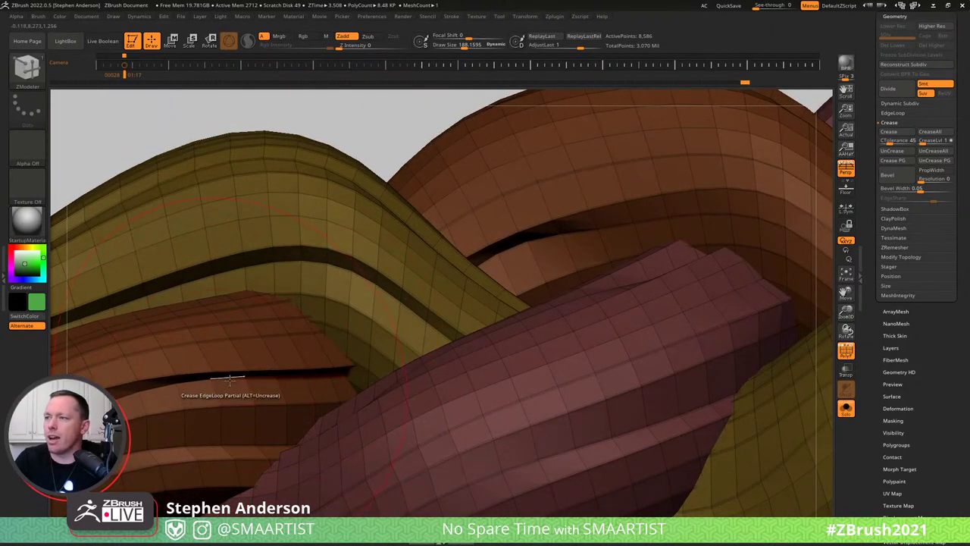
right_click_drag(564, 376, 522, 278)
right_click_drag(400, 343, 442, 351)
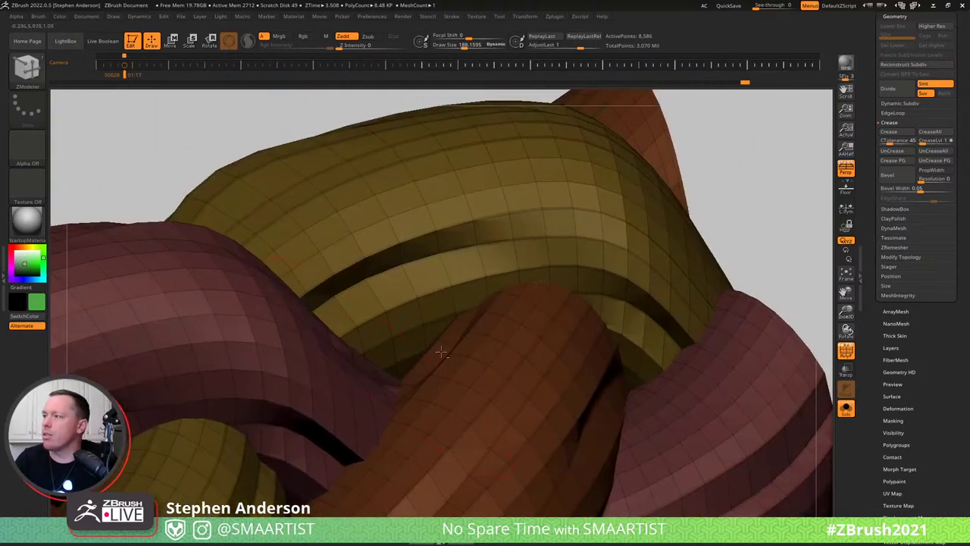
Raise the braid to its higher subdivision level without polyframe and show it with the whole character.
mouse_move(509, 310)
right_mouse_down("ctrl")
mouse_move(476, 283)
mouse_move(497, 275)
mouse_move(567, 371)
mouse_move(487, 335)
mouse_move(543, 342)
mouse_move(590, 321)
mouse_move(567, 288)
mouse_move(578, 283)
mouse_move(583, 318)
mouse_move(599, 322)
mouse_move(604, 262)
mouse_move(572, 298)
mouse_move(616, 308)
mouse_move(619, 288)
mouse_move(611, 292)
right_mouse_up("ctrl")
key("shift+f")
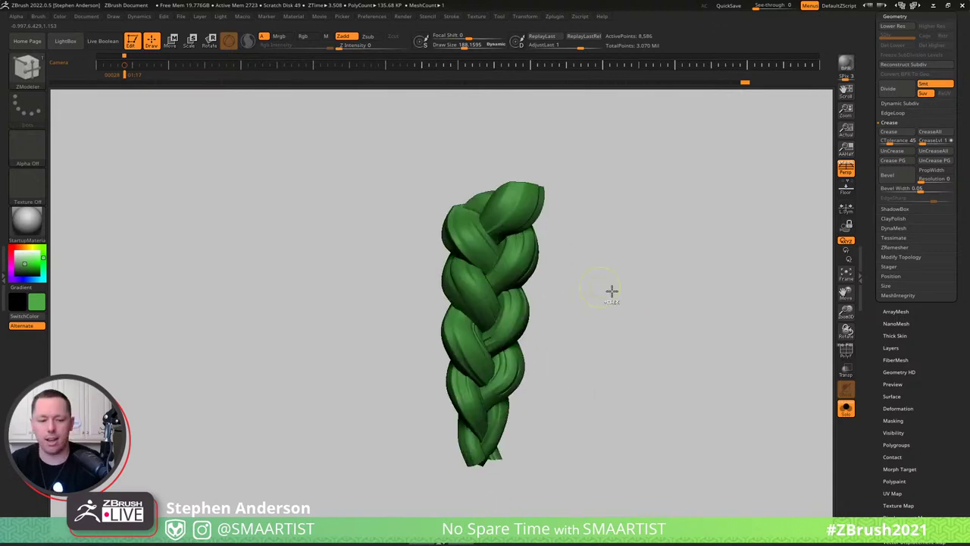
key("ctrl+s")
mouse_move(665, 278)
right_mouse_down()
mouse_move(654, 270)
mouse_move(667, 270)
mouse_move(573, 270)
mouse_move(555, 359)
mouse_move(622, 361)
mouse_move(527, 329)
right_mouse_up()
right_click_drag(523, 250, 574, 218)
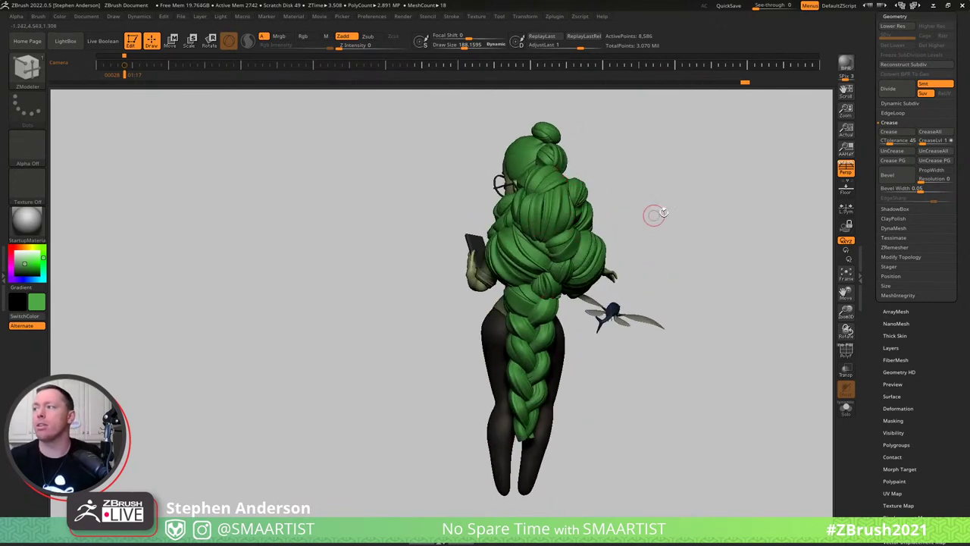
mouse_move(673, 204)
right_mouse_down()
mouse_move(649, 204)
mouse_move(667, 197)
right_mouse_up()
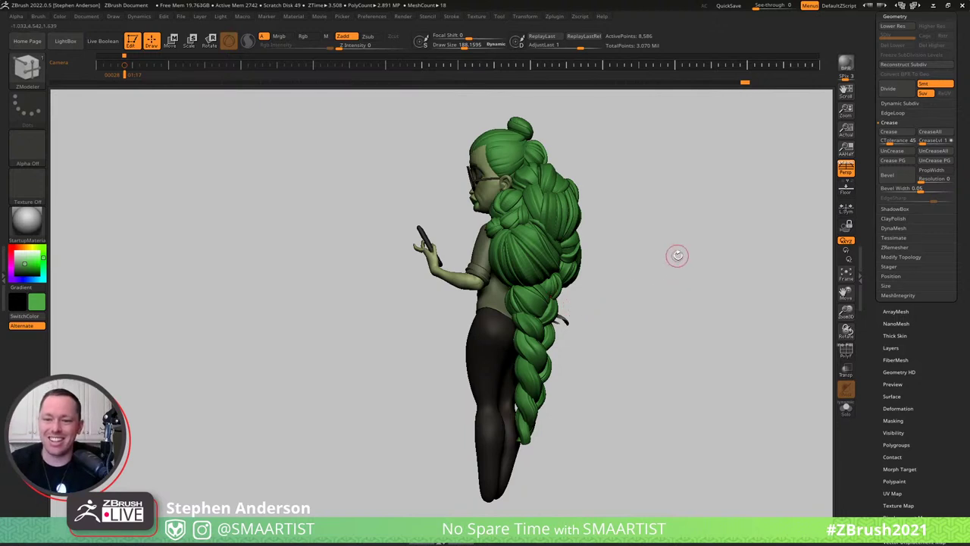
Show the polyframe and frame the braid mesh with curves on its creased edges only, excluding polygroups.
left_click_drag(689, 242, 671, 259)
key("shift+f")
right_click_drag(671, 259, 607, 312, "ctrl")
key("shift+f")
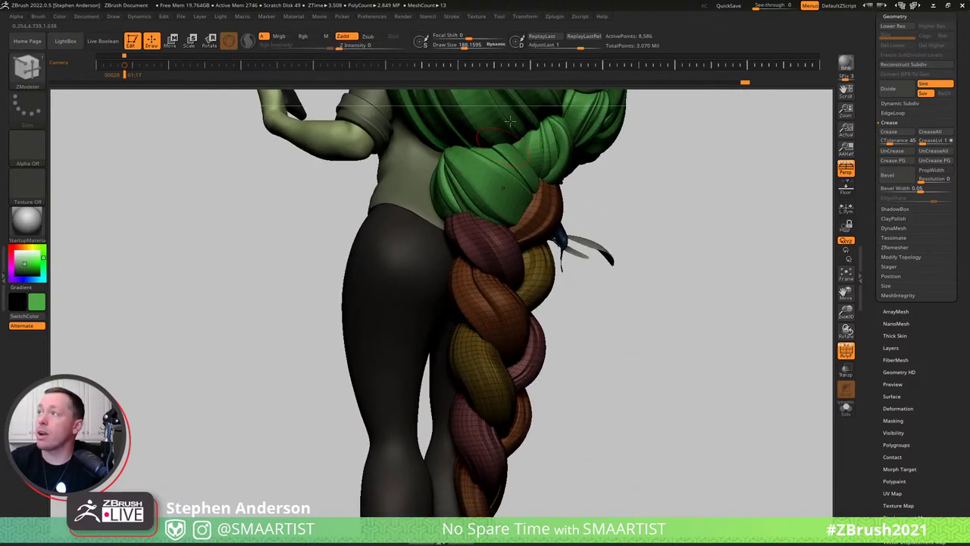
left_click(451, 17)
left_click(480, 217)
left_click(481, 207)
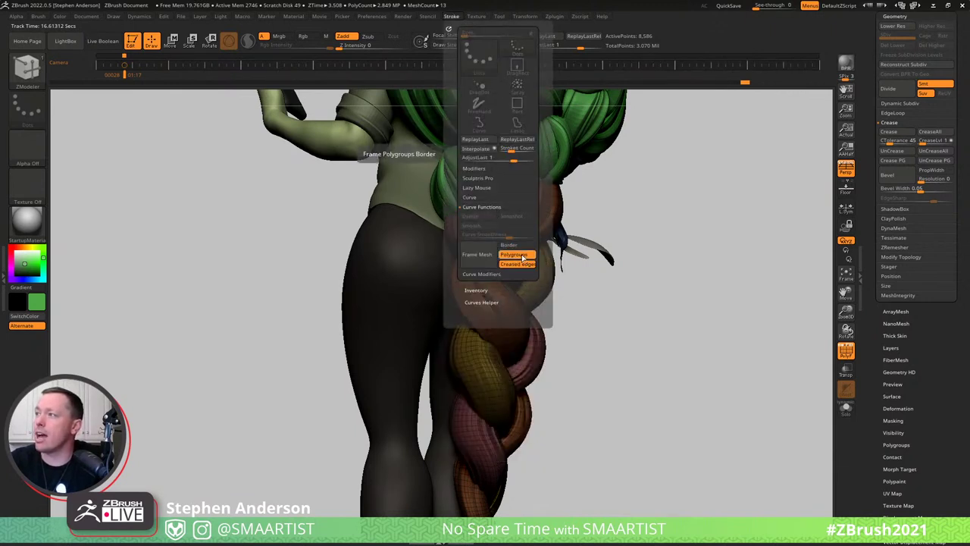
left_click(523, 255)
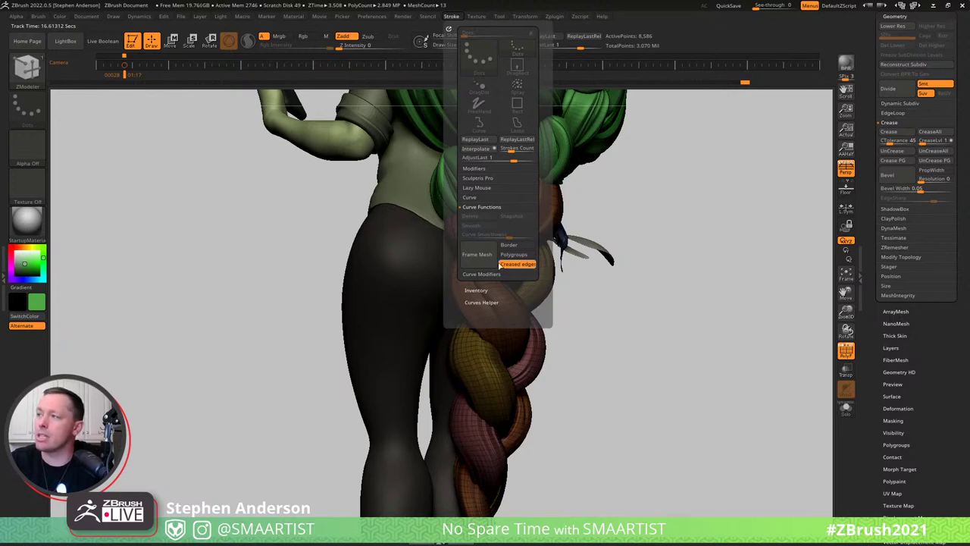
left_click(476, 254)
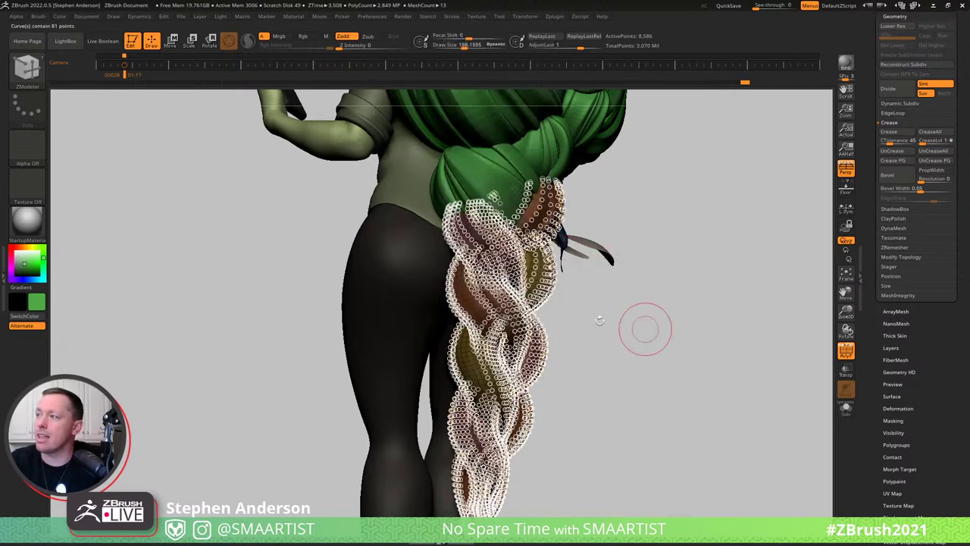
left_click_drag(600, 319, 597, 318)
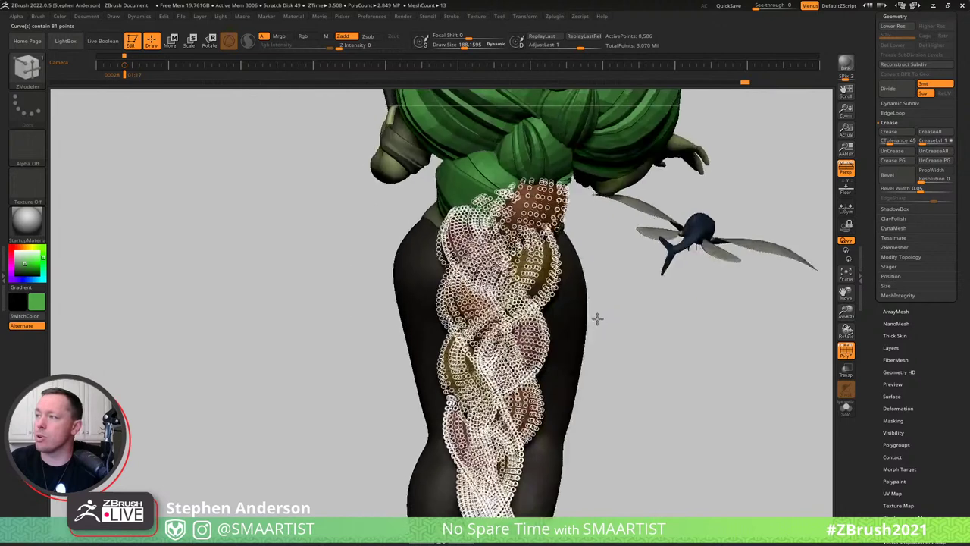
Choose the SMAARTIST hair strand insert brush and set its draw size to about 51.
key("b")
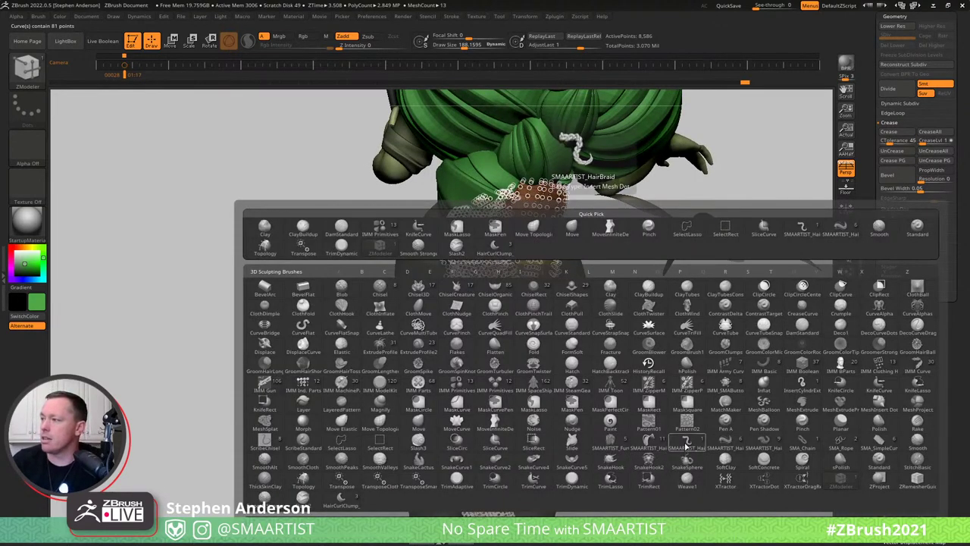
left_click(729, 447)
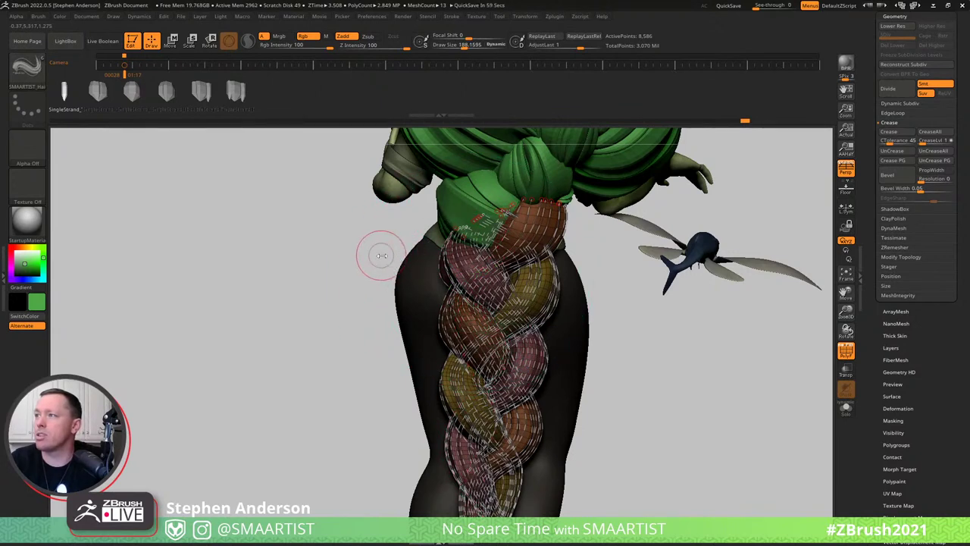
key("s")
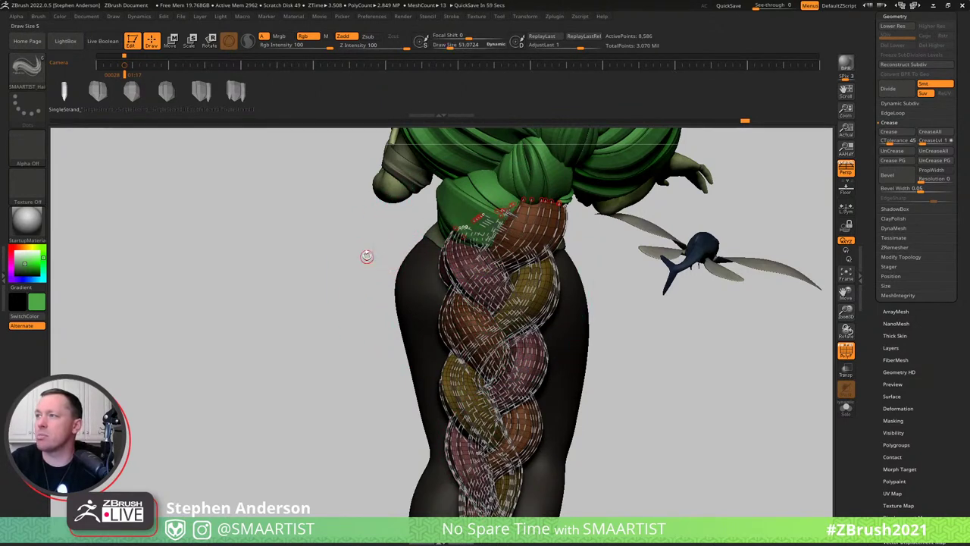
Adjust the size profile in the curve modifiers and insert hair strands along the braid's framed curves.
left_click(454, 16)
left_click(489, 275)
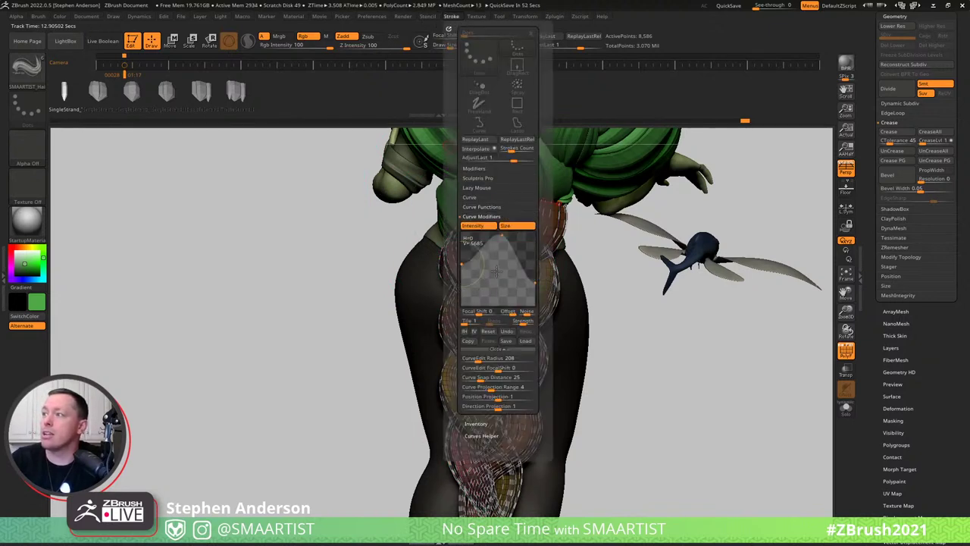
left_click_drag(506, 242, 500, 270)
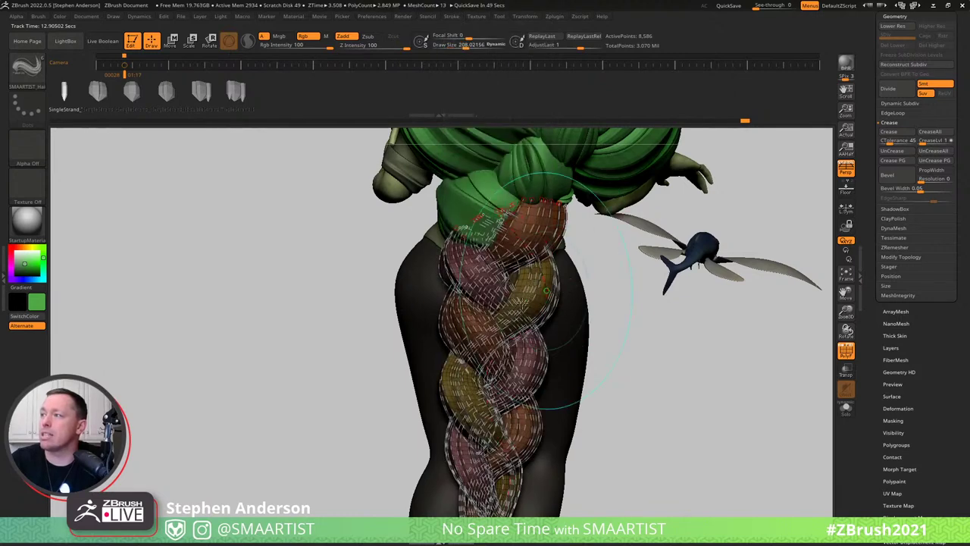
left_click(533, 293)
left_click(544, 297)
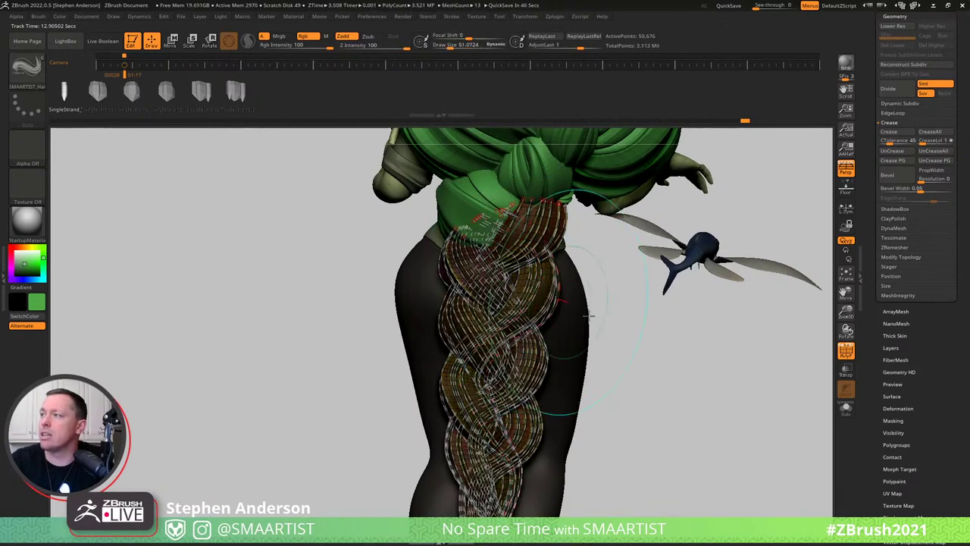
Clear the leftover curves from the braid and inspect the inserted strands with the polyframe hidden.
right_click_drag(664, 280, 705, 316, "ctrl")
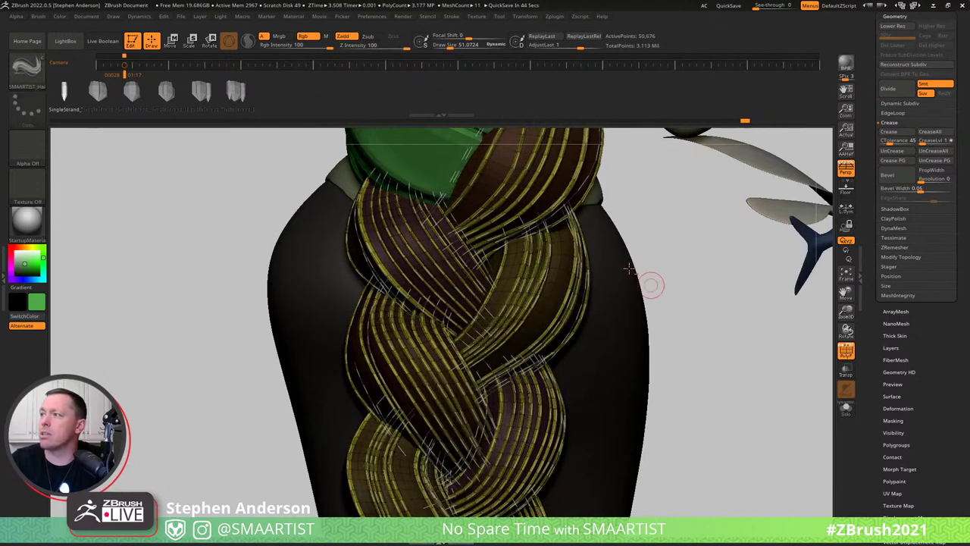
right_click_drag(628, 270, 630, 404, "alt")
left_click(584, 315)
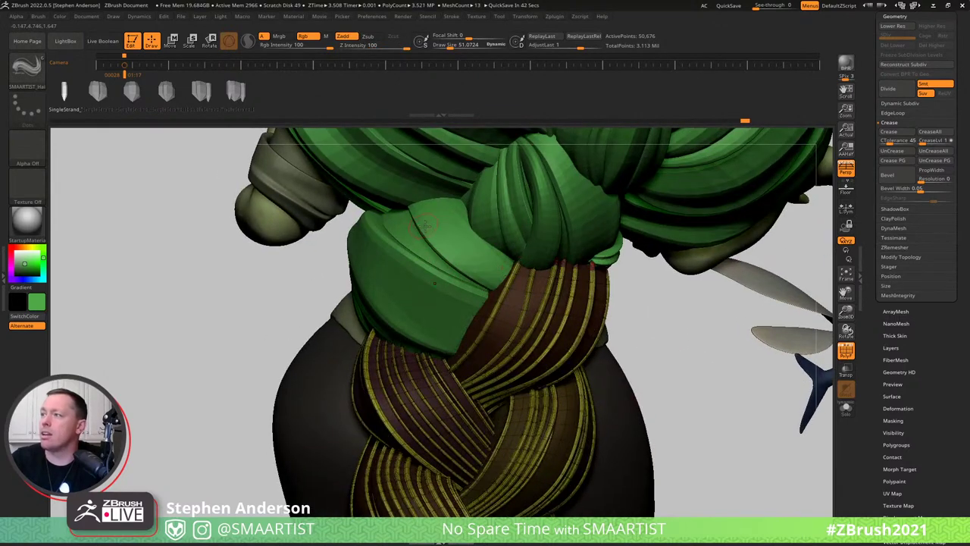
right_click_drag(651, 440, 622, 361, "ctrl")
left_click_drag(651, 367, 689, 437, "ctrl")
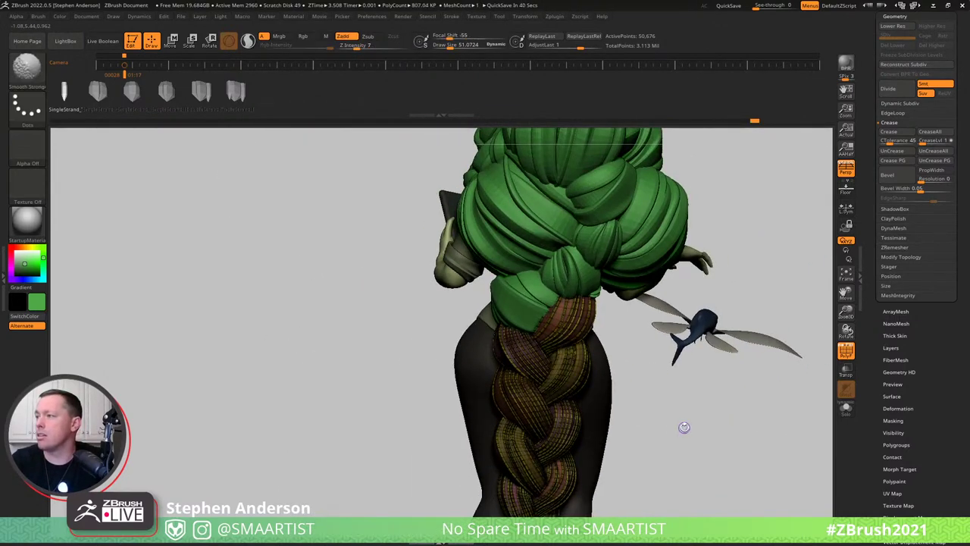
key("shift+f")
right_click_drag(656, 409, 643, 406)
left_click_drag(642, 406, 574, 324)
right_click_drag(574, 326, 700, 469)
Invert the mask so the braid is protected, and switch to the Move Topological brush with a draw size of about 384.
key("s")
left_click_drag(471, 242, 490, 243)
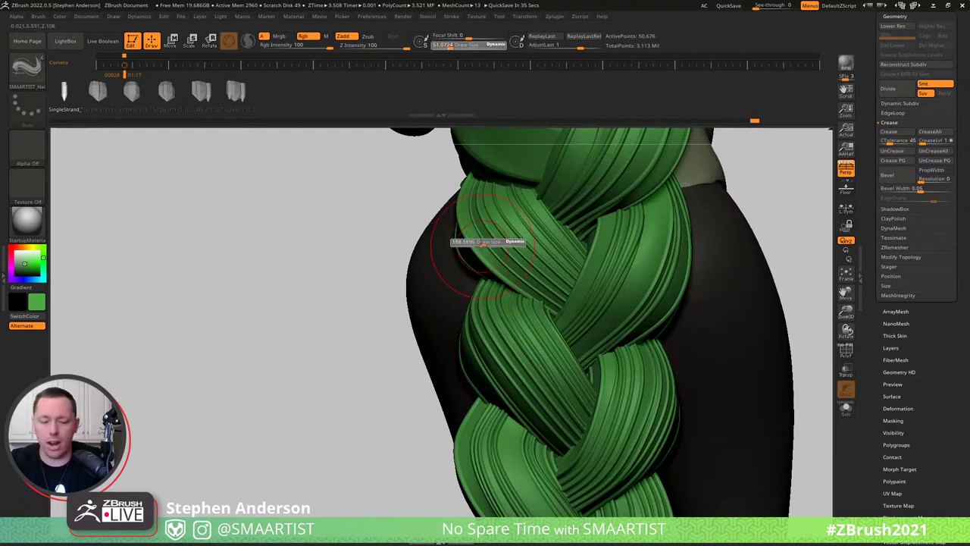
key("ctrl+i")
key("b")
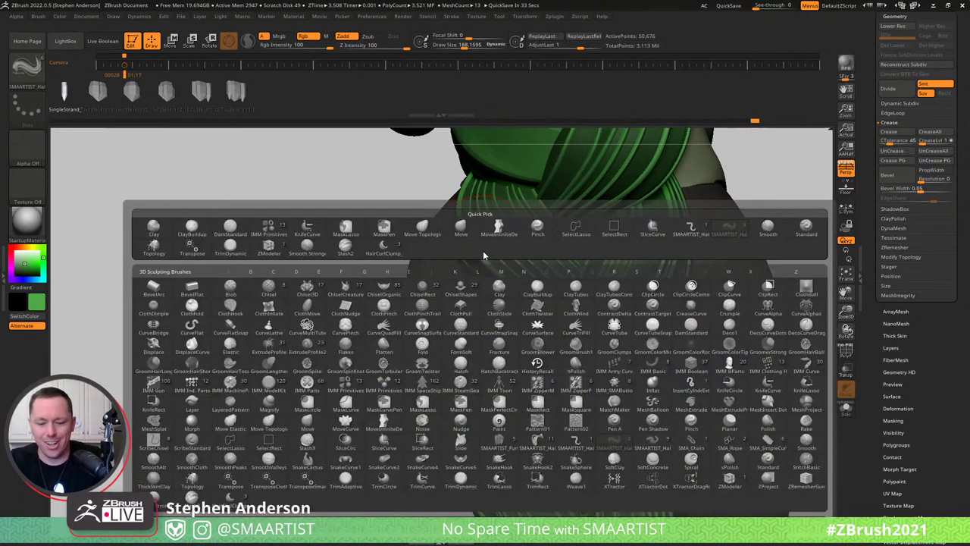
key("m")
key("t")
right_click_drag(480, 226, 462, 225)
key("s")
mouse_move(461, 225)
left_mouse_down()
mouse_move(475, 229)
mouse_move(447, 243)
left_mouse_up()
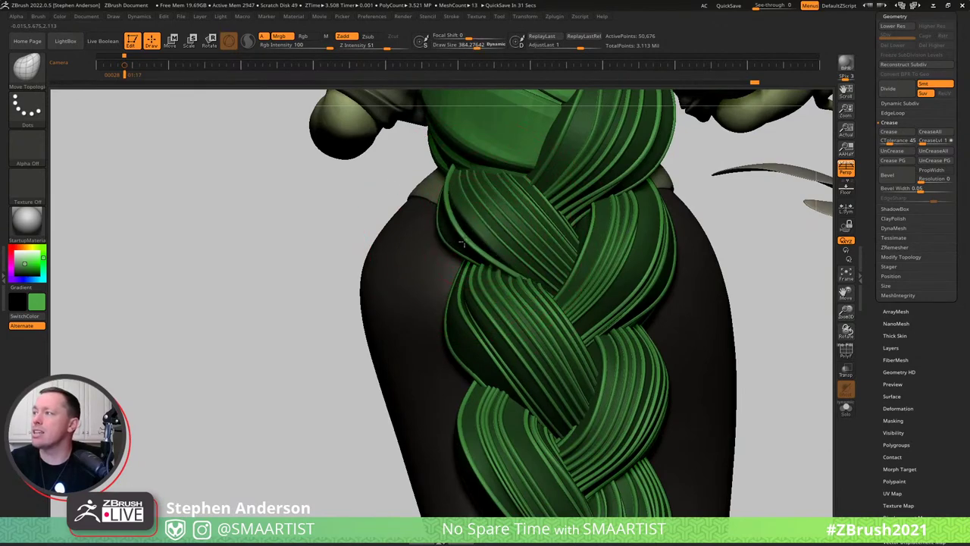
mouse_move(447, 242)
right_mouse_down()
mouse_move(513, 236)
mouse_move(501, 222)
mouse_move(689, 260)
right_mouse_up()
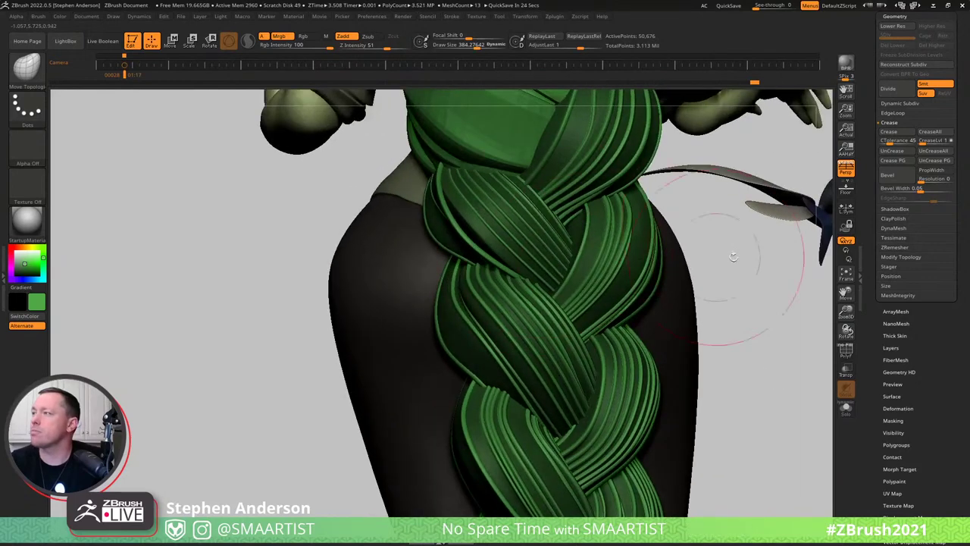
Undo the inserted hair strands and return the braid to its lowest subdivision level.
key("ctrl")
key("shift+d")
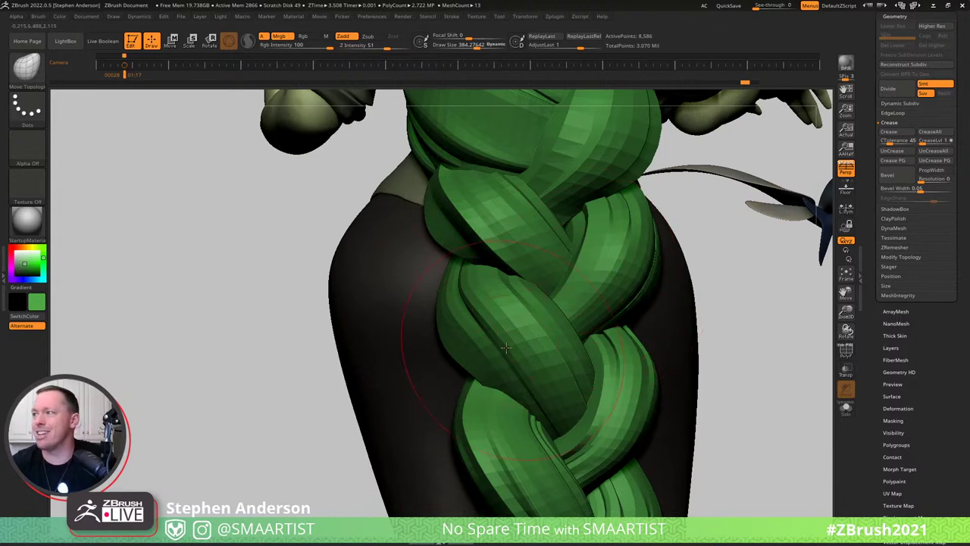
right_click_drag(512, 345, 541, 330)
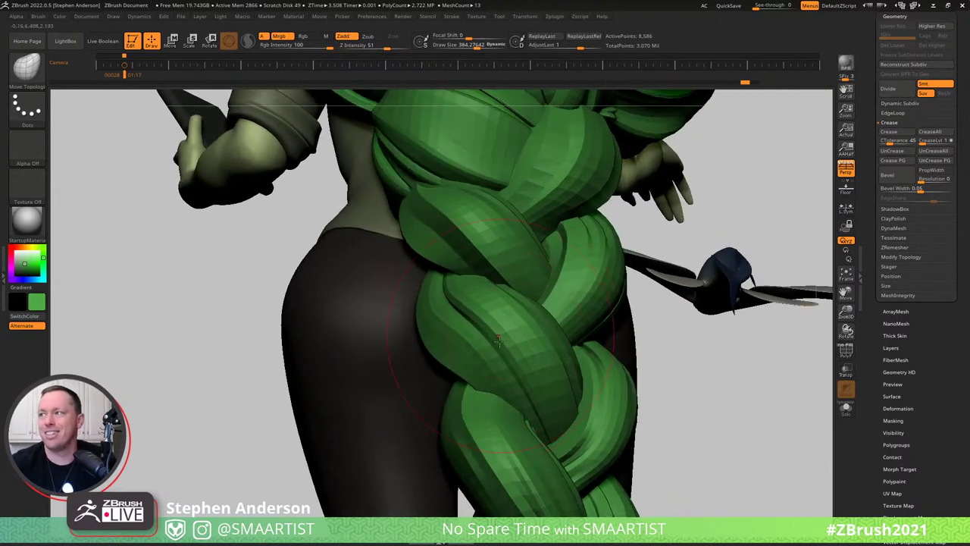
mouse_move(462, 343)
right_mouse_down()
mouse_move(537, 345)
mouse_move(454, 352)
right_mouse_up()
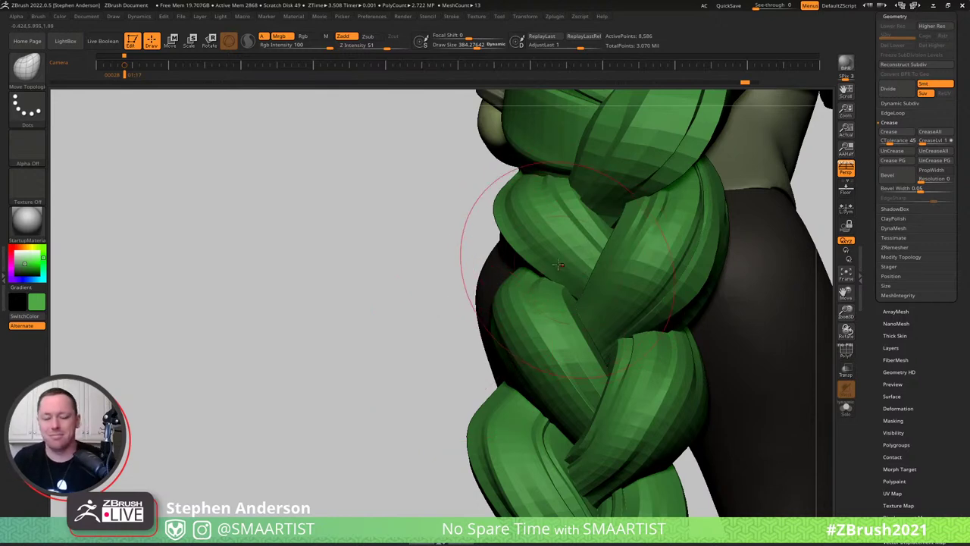
Show the polyframe and hide alternate strand polygroups around the upper part of the braid, undoing the last unwanted hide.
key("shift+f")
mouse_move(531, 233)
right_mouse_down()
mouse_move(552, 238)
mouse_move(569, 275)
right_mouse_up()
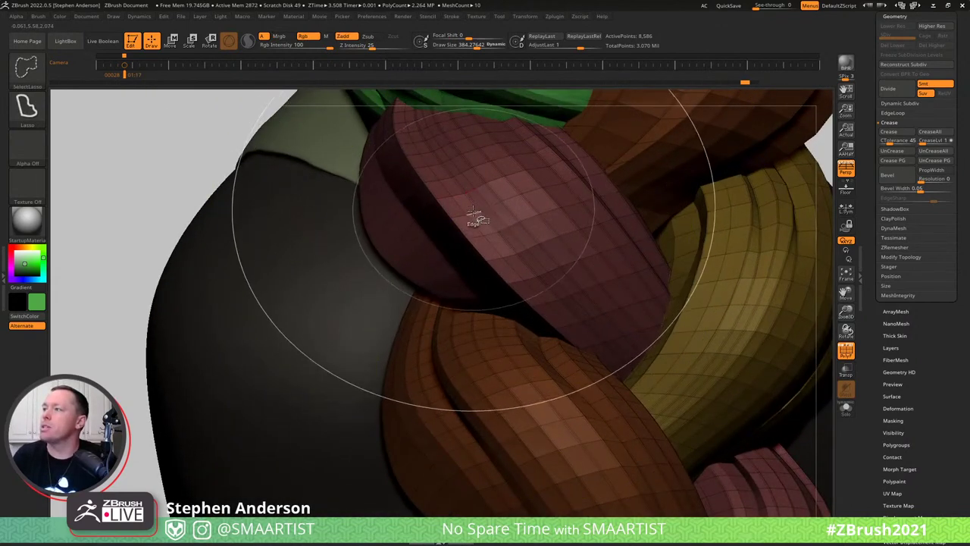
left_click(479, 219, "ctrl+shift")
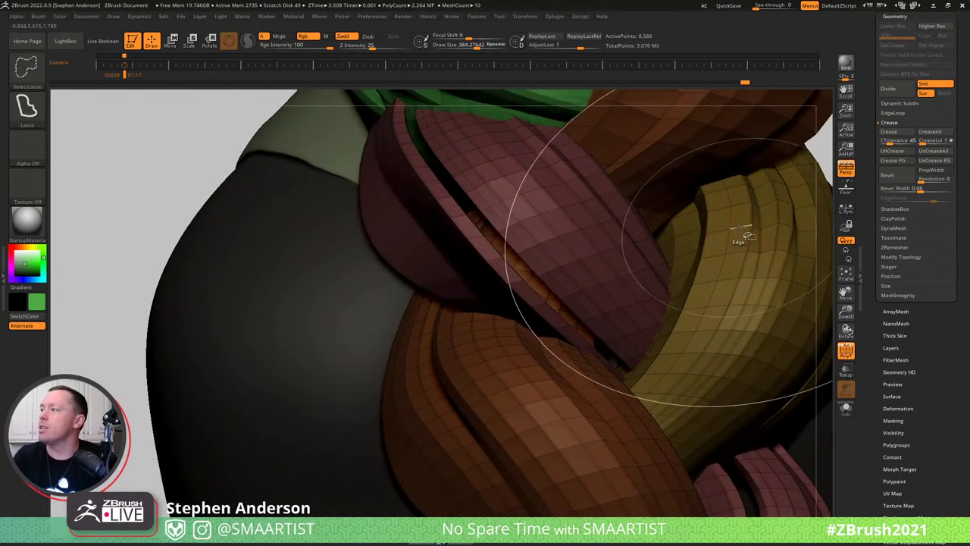
left_click(741, 241, "ctrl+alt+shift")
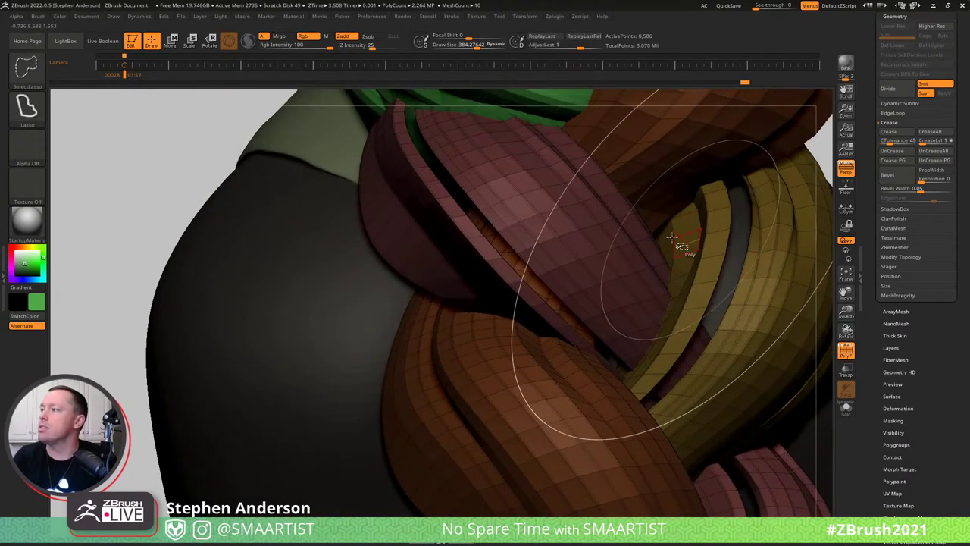
left_click(616, 140, "ctrl+alt+shift")
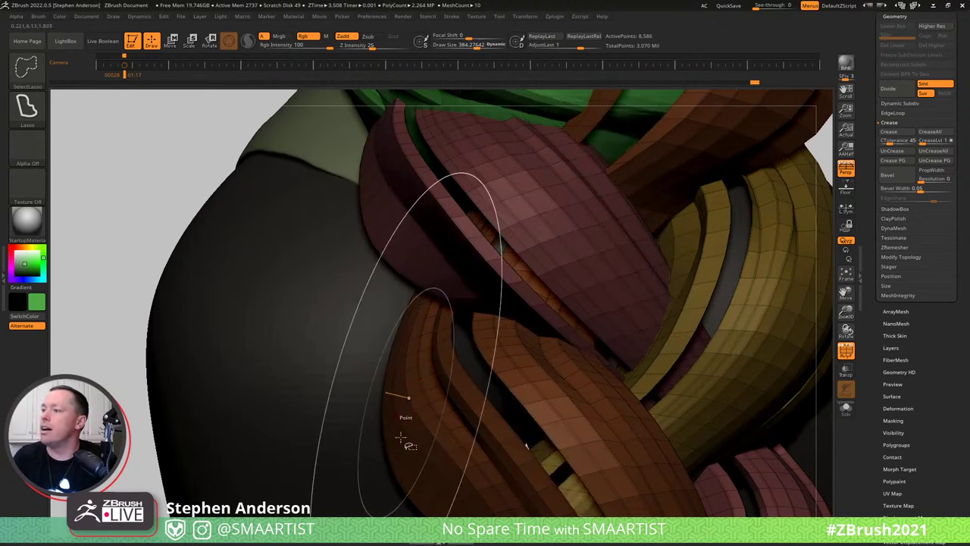
left_click(415, 430, "ctrl+shift")
key("ctrl+z")
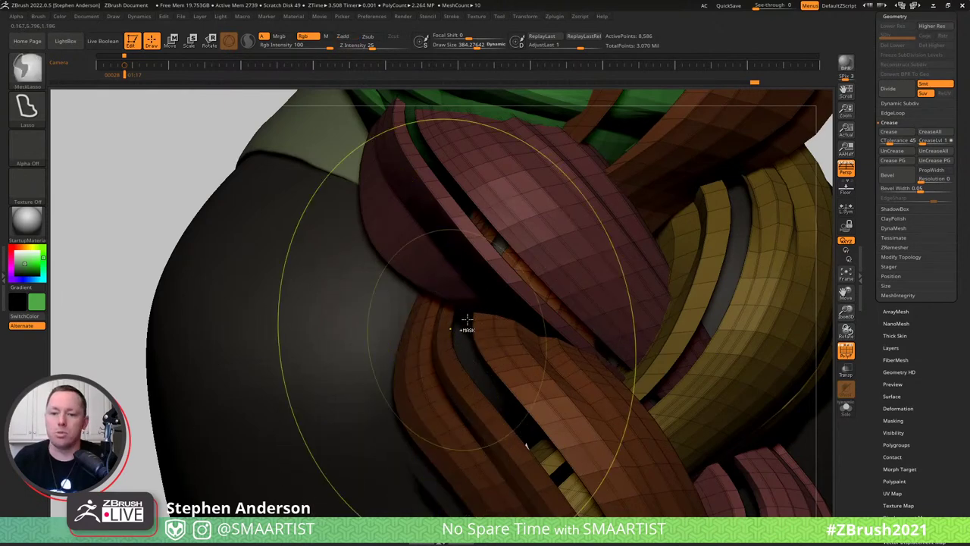
Hide further strand polygroups down the braid, regroup the hidden sections as a single polygroup, and show the whole braid again.
mouse_move(522, 332)
right_mouse_down("alt")
mouse_move(437, 328)
mouse_move(447, 348)
mouse_move(458, 333)
mouse_move(697, 263)
mouse_move(624, 223)
mouse_move(627, 341)
right_mouse_up("alt")
key("ctrl+shift")
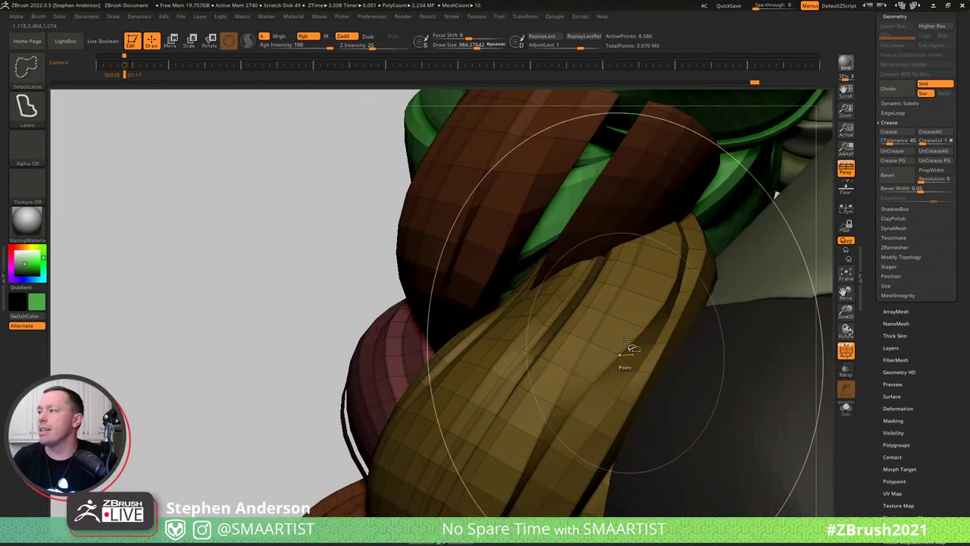
left_click(621, 327, "ctrl+shift")
mouse_move(498, 458)
right_mouse_down("alt")
mouse_move(538, 374)
mouse_move(535, 301)
mouse_move(552, 381)
mouse_move(547, 439)
mouse_move(520, 305)
mouse_move(514, 206)
right_mouse_up("alt")
key("ctrl+shift")
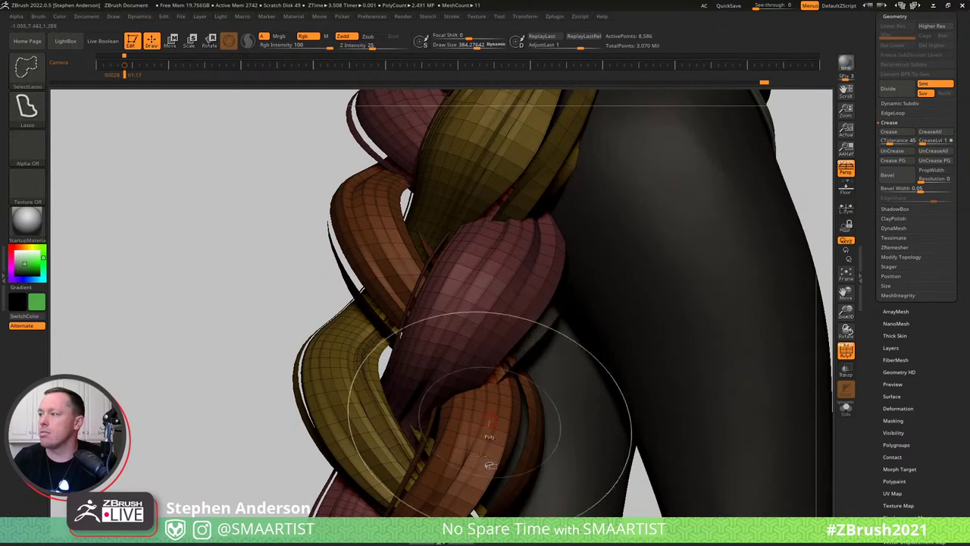
mouse_move(489, 421)
right_mouse_down()
mouse_move(492, 345)
mouse_move(471, 220)
mouse_move(441, 266)
mouse_move(444, 288)
mouse_move(480, 321)
mouse_move(460, 291)
mouse_move(446, 301)
right_mouse_up()
key("ctrl+shift")
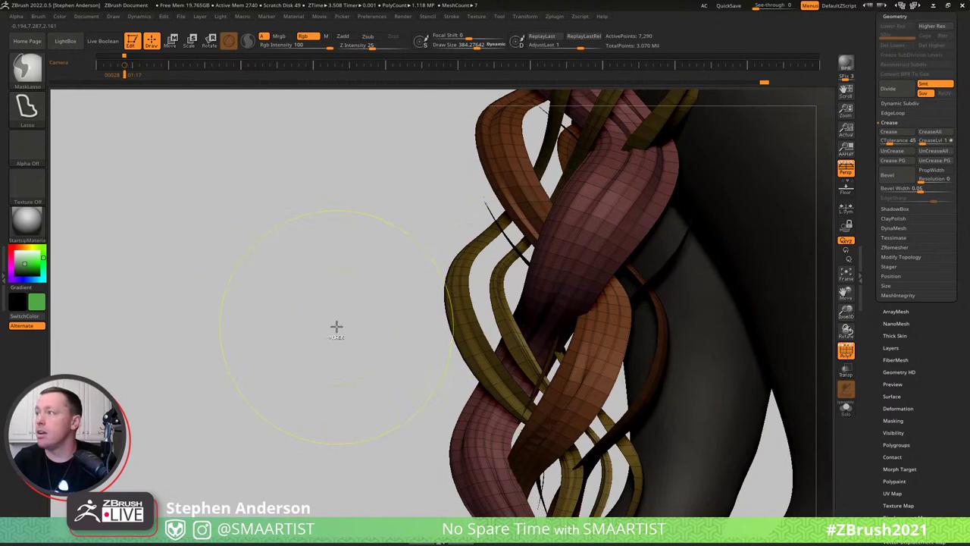
key("ctrl+shift")
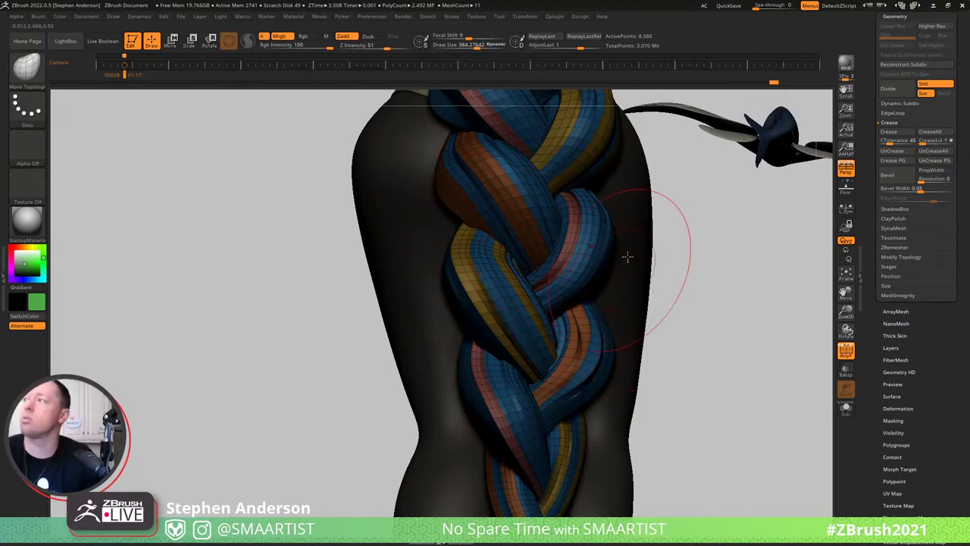
Frame the braid mesh with curves along its polygroup borders only, with the border and creased-edge options off.
left_click(453, 17)
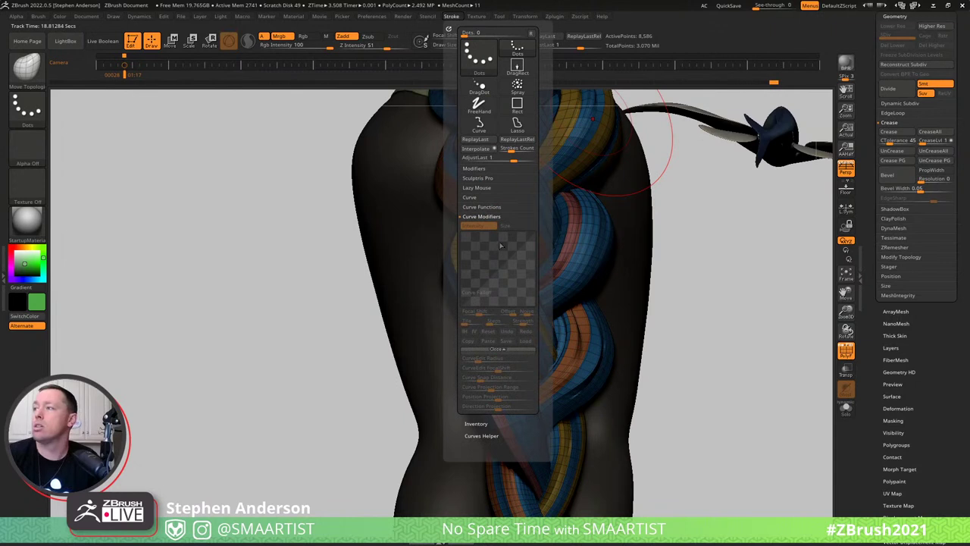
left_click(485, 210)
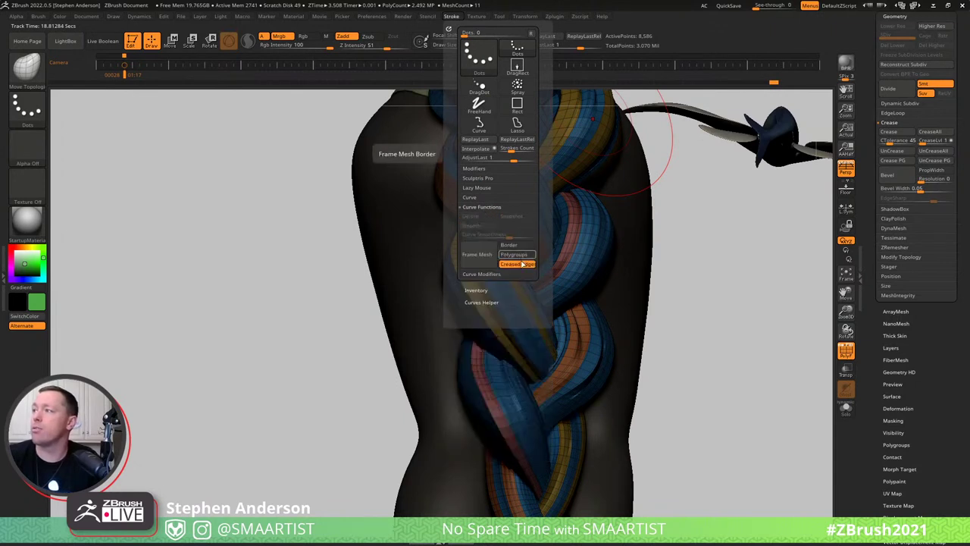
left_click(487, 258)
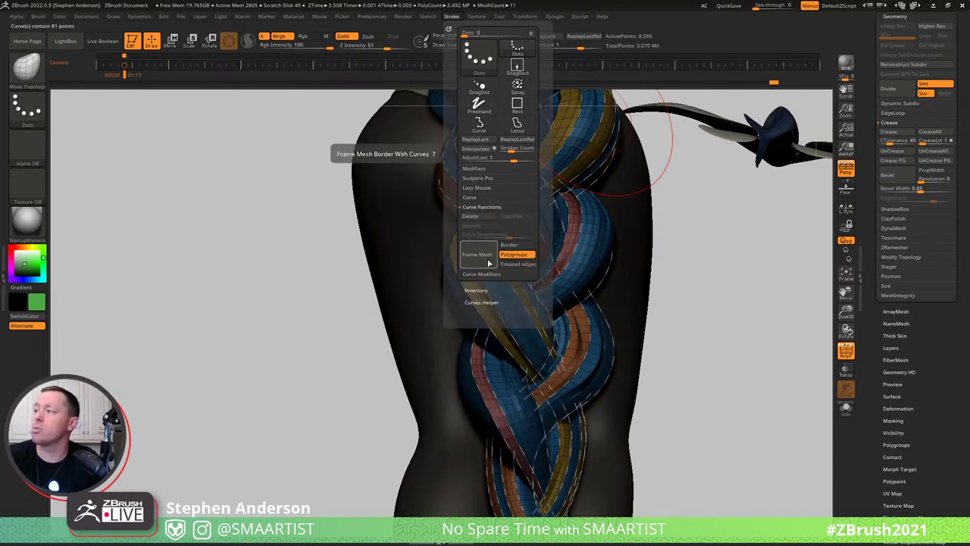
Switch to the SMAARTIST hair strand brush and insert strands along the framed curves at a draw size of about 250.
key("b")
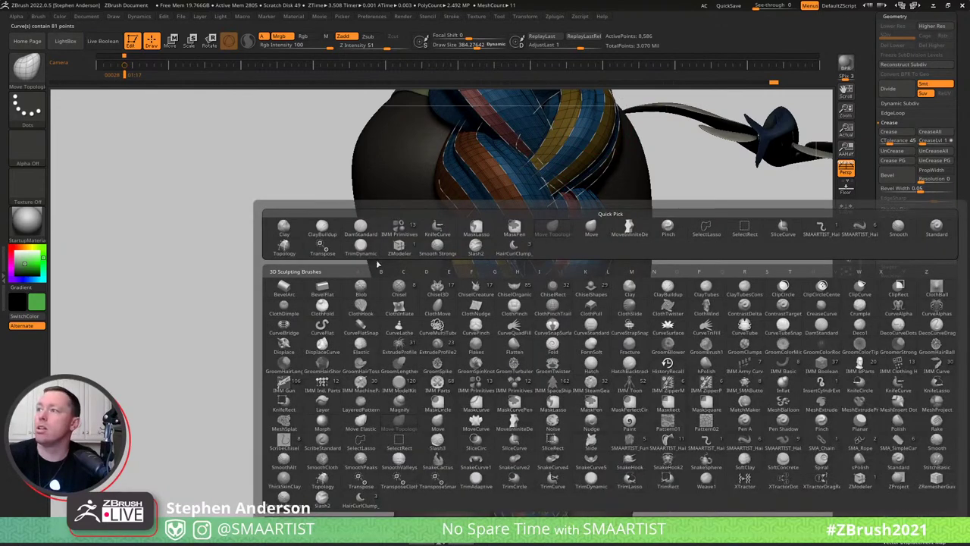
key("s")
key("a")
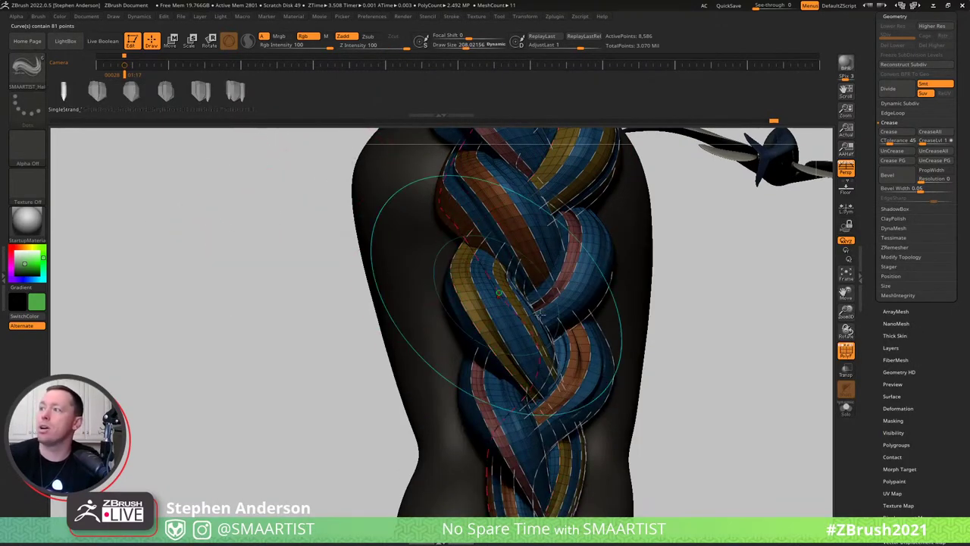
key("s")
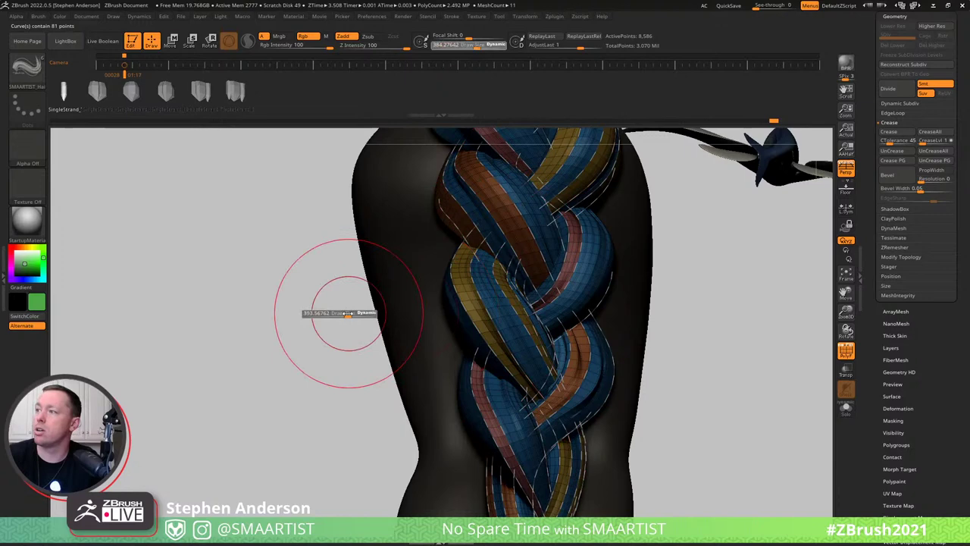
left_click_drag(346, 313, 331, 313)
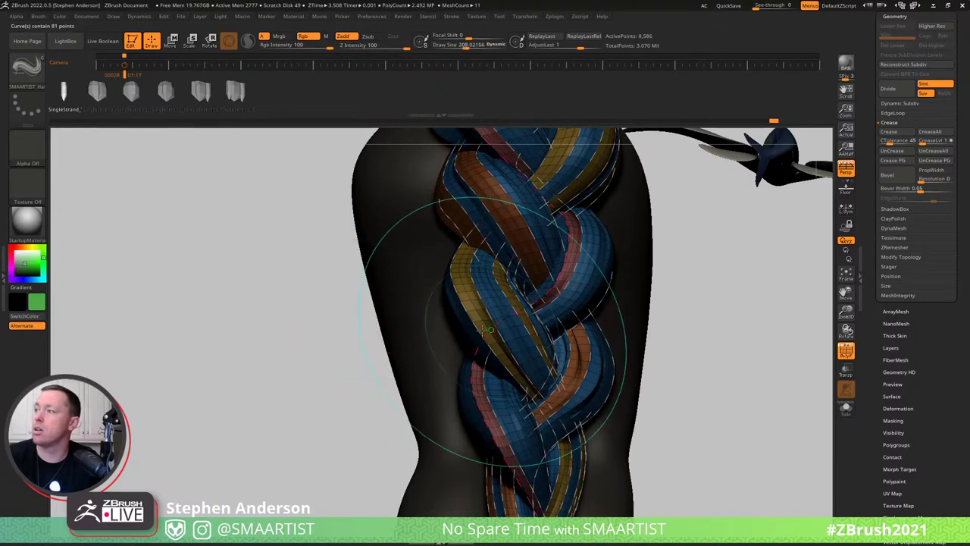
left_click(485, 330)
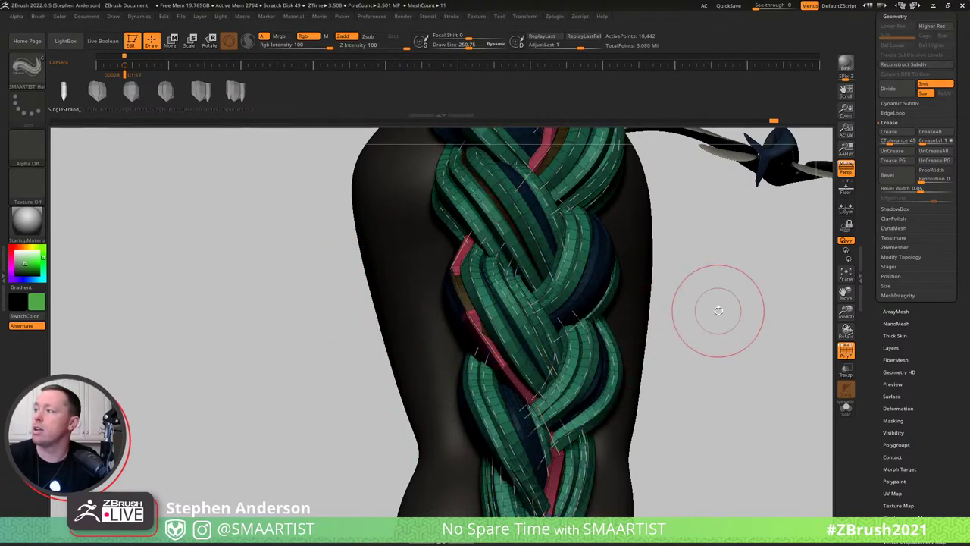
Undo the thick strands and insert thinner ones along the framed curves at a draw size of about 104.
key("s")
left_click_drag(716, 310, 707, 311)
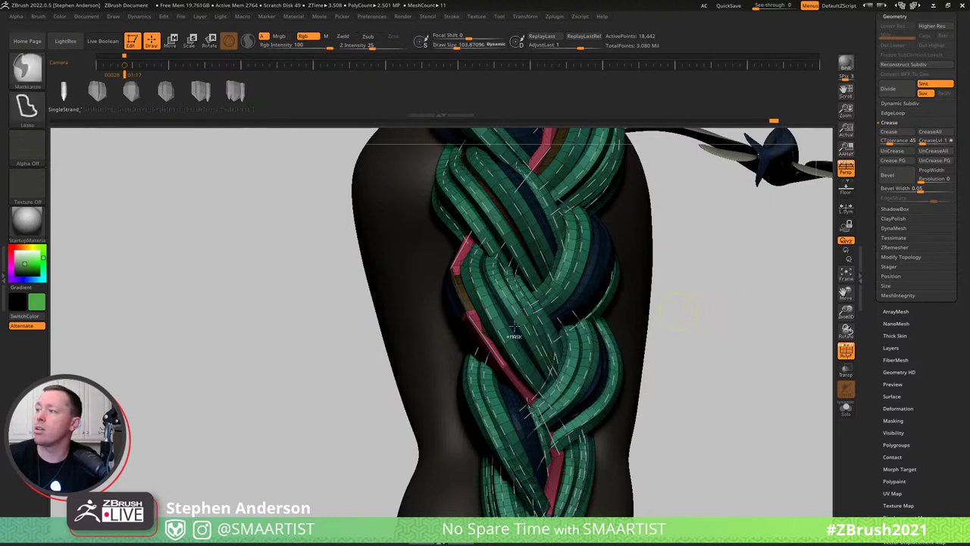
key("ctrl+z")
left_click(474, 322)
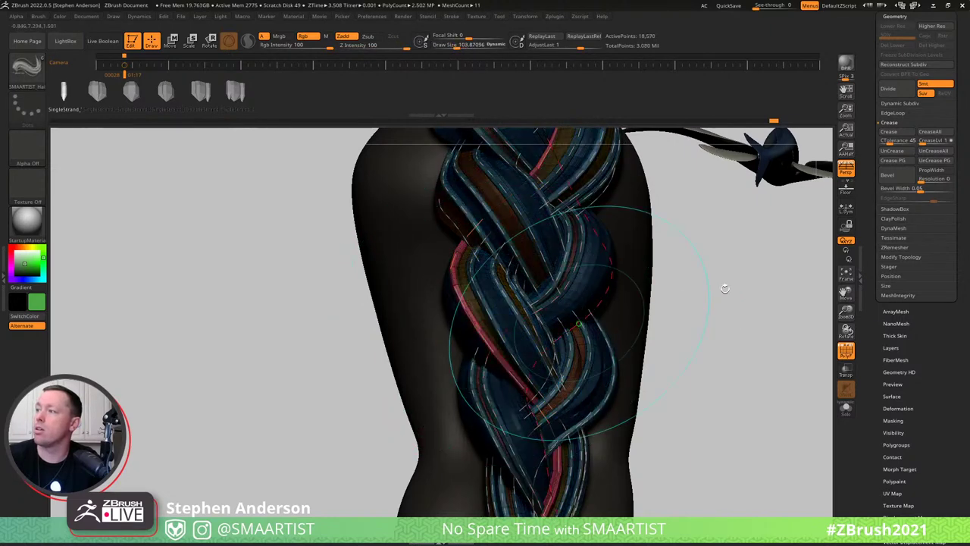
left_click(599, 265)
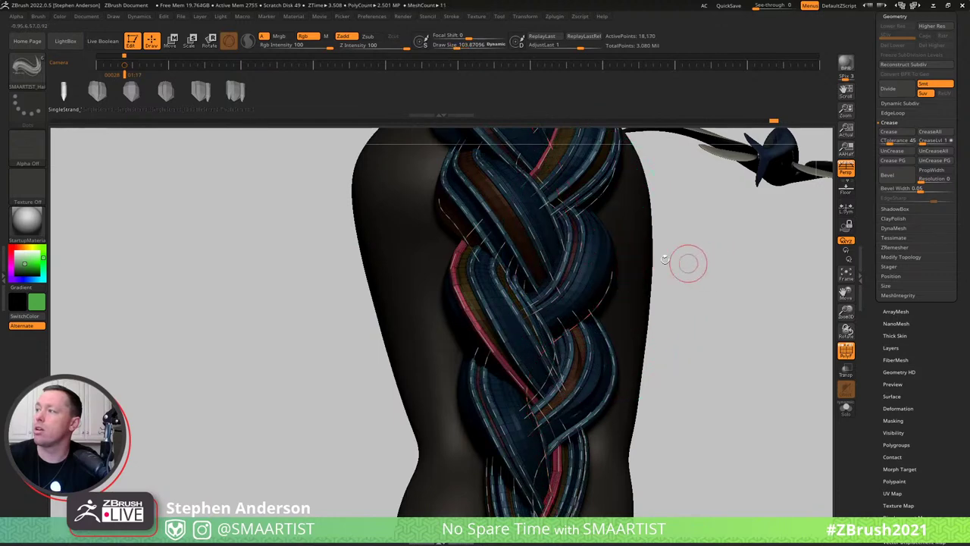
Hide the polyframe and switch to the Inflat brush with a draw size of about 297.
right_click_drag(598, 334, 584, 478, "alt")
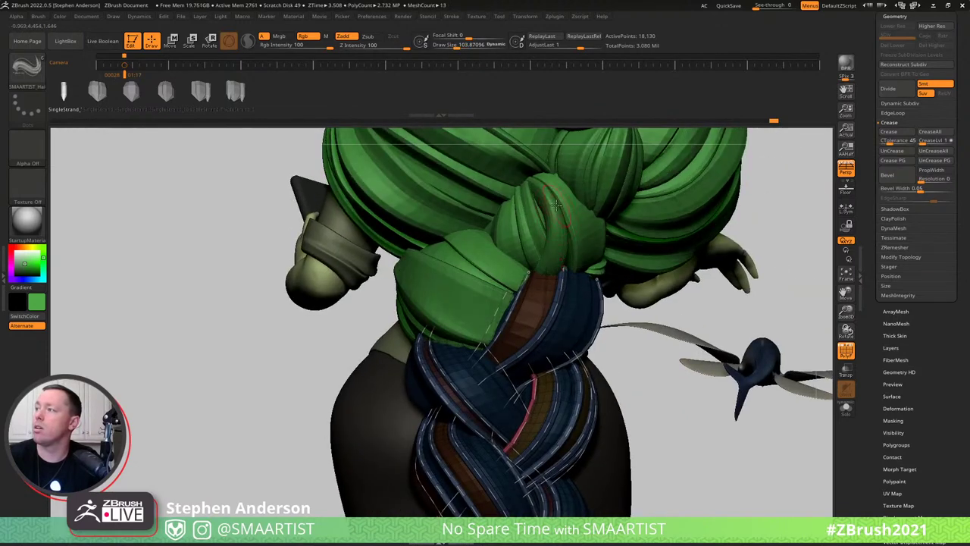
key("shift+f")
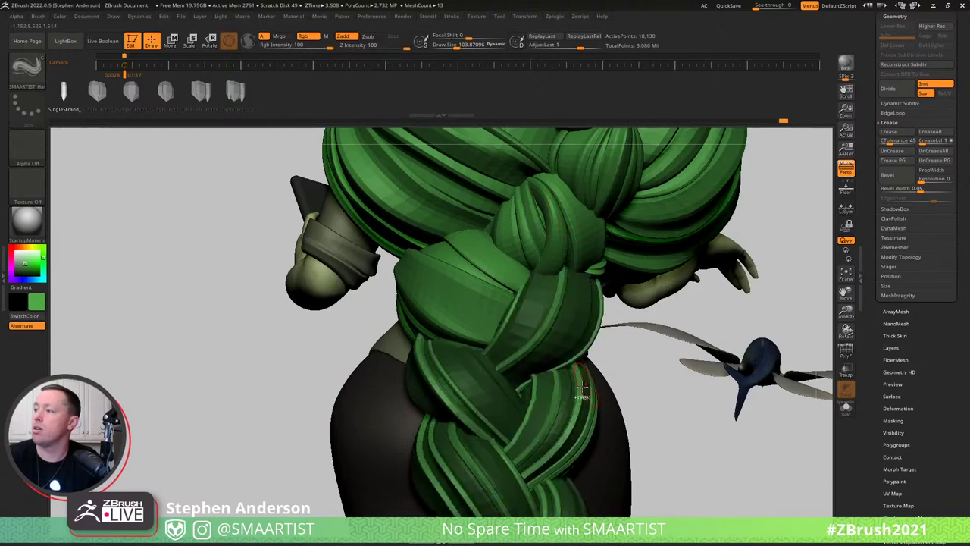
right_click_drag(583, 396, 557, 315, "ctrl")
mouse_move(516, 396)
right_mouse_down("alt")
mouse_move(521, 315)
mouse_move(556, 353)
mouse_move(502, 297)
right_mouse_up("alt")
key("b")
key("i")
key("n")
key("s")
left_click_drag(502, 297, 519, 301)
left_click(37, 16)
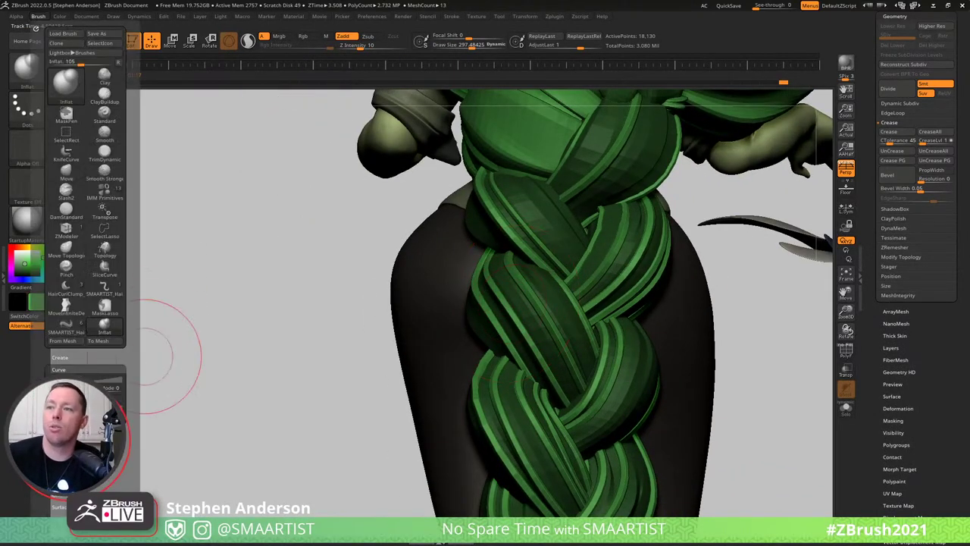
Hide the inserted strands so only the original braid geometry remains visible.
key("ctrl+shift")
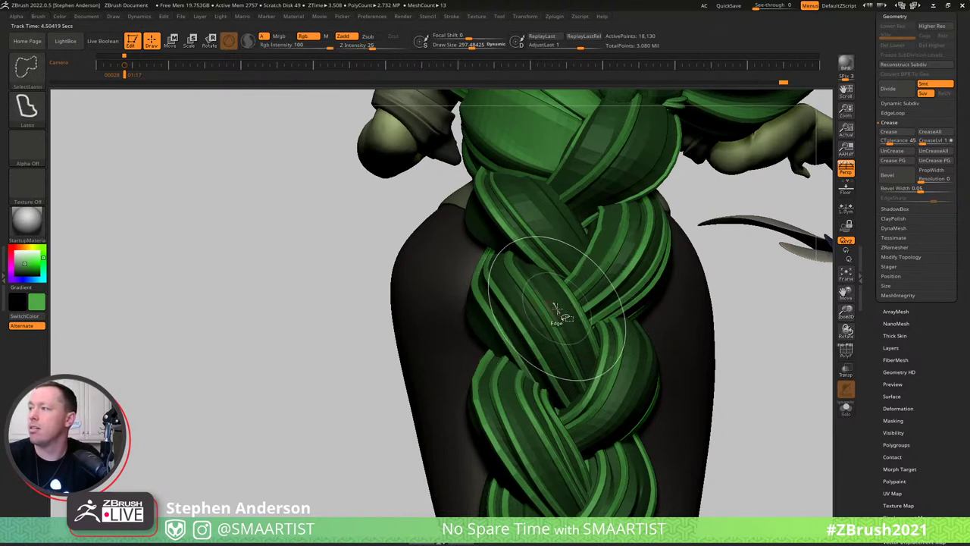
left_click(565, 318, "ctrl+shift")
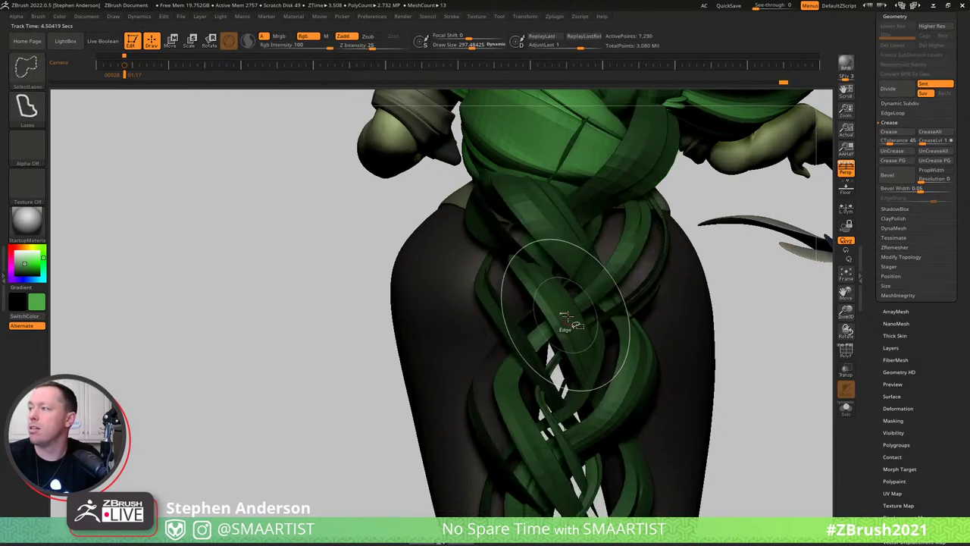
left_click(585, 372, "ctrl+shift")
right_click_drag(652, 368, 706, 387, "ctrl")
key("ctrl")
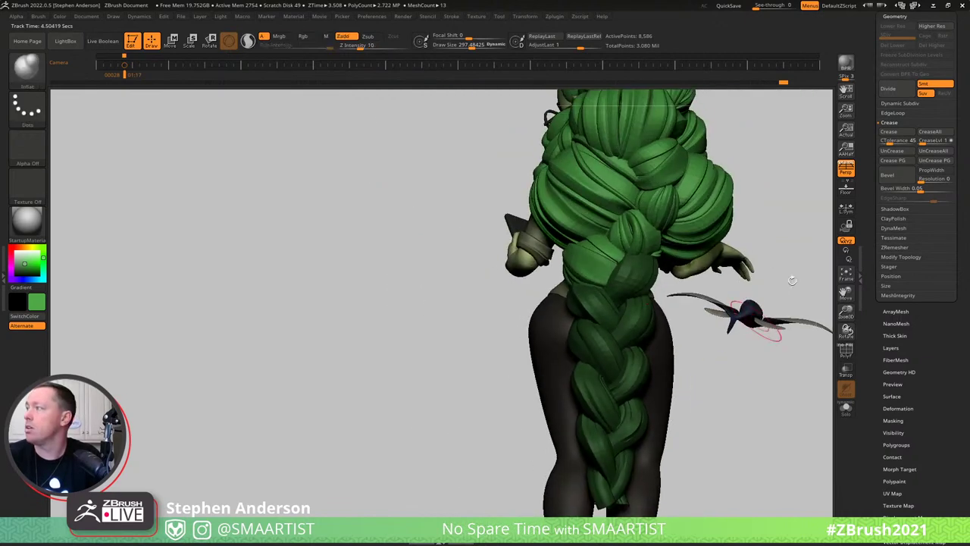
Split the hidden strands off the braid into their own subtool and clear the mask.
scroll(921, 129, "up", 5)
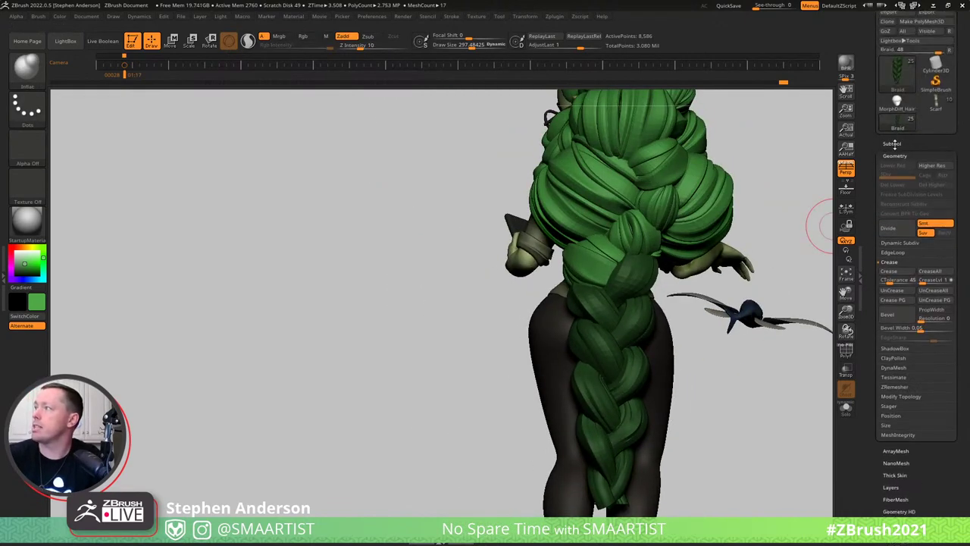
left_click(891, 143)
left_click(895, 410)
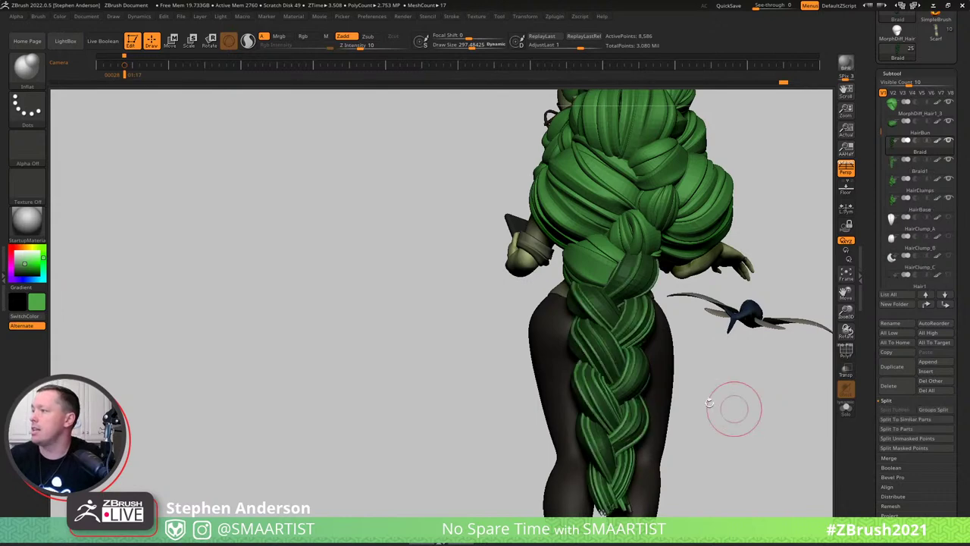
key("ctrl")
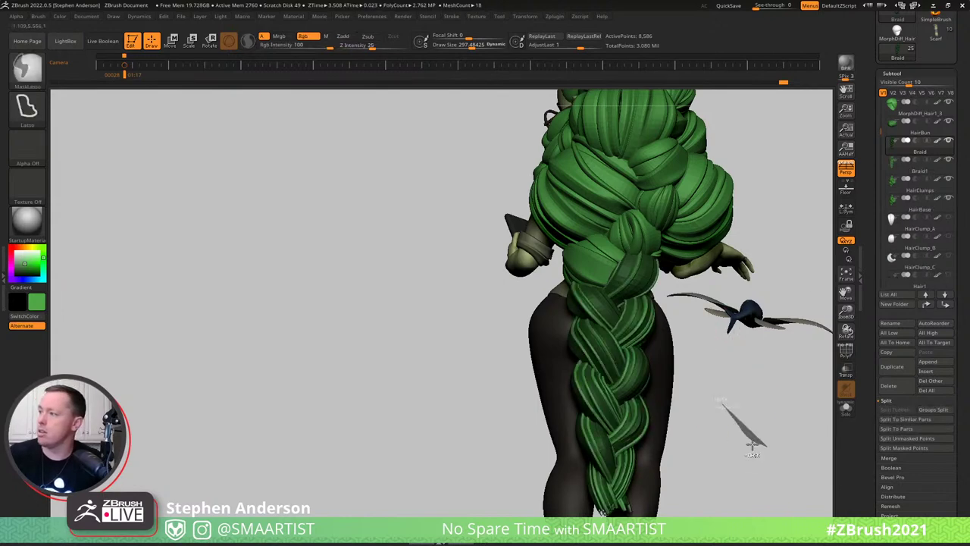
left_click_drag(751, 445, 752, 444, "ctrl")
Make the Braid1 strand subtool active and switch to the Move Topological brush.
mouse_move(729, 281)
left_mouse_down()
mouse_move(652, 284)
mouse_move(610, 345)
left_mouse_up()
key("ctrl")
key("b")
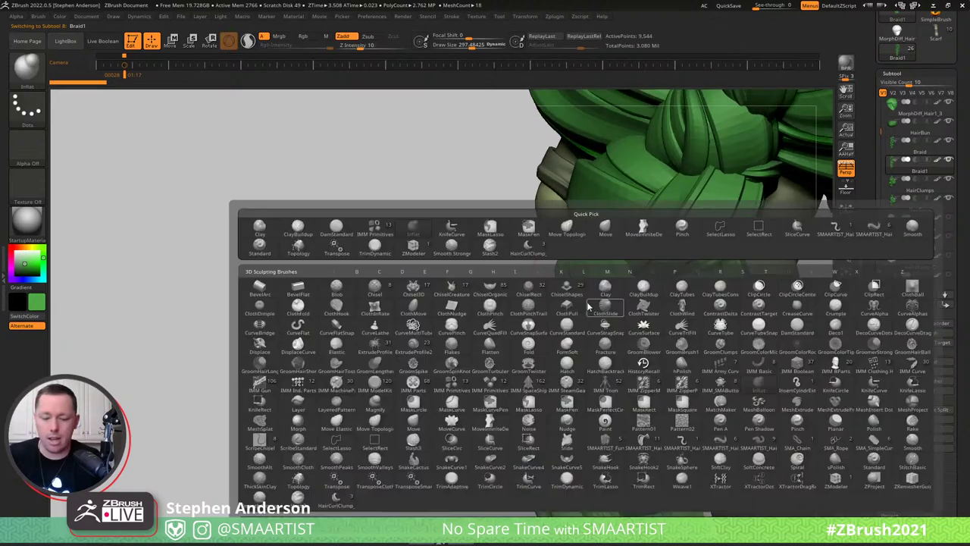
key("m")
key("t")
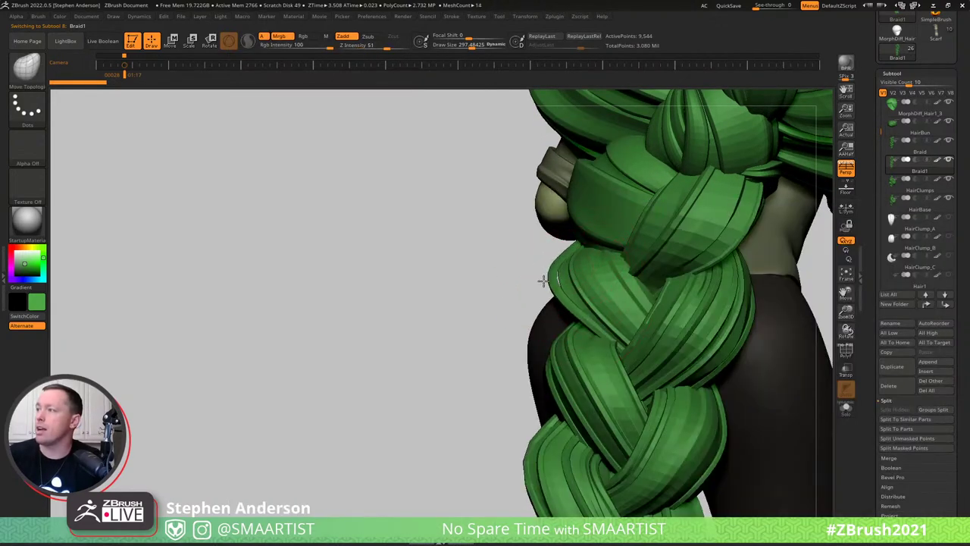
Pull strands outward along both edges of the upper braid with Move Topological at a draw size of about 412.
mouse_move(532, 281)
right_mouse_down()
mouse_move(549, 273)
mouse_move(537, 269)
mouse_move(613, 269)
mouse_move(595, 277)
right_mouse_up()
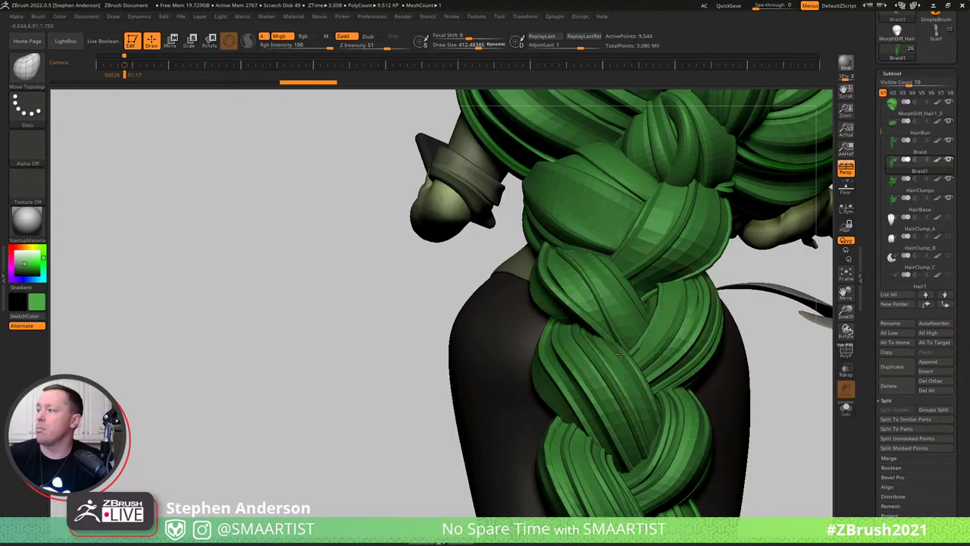
right_click_drag(620, 353, 607, 368)
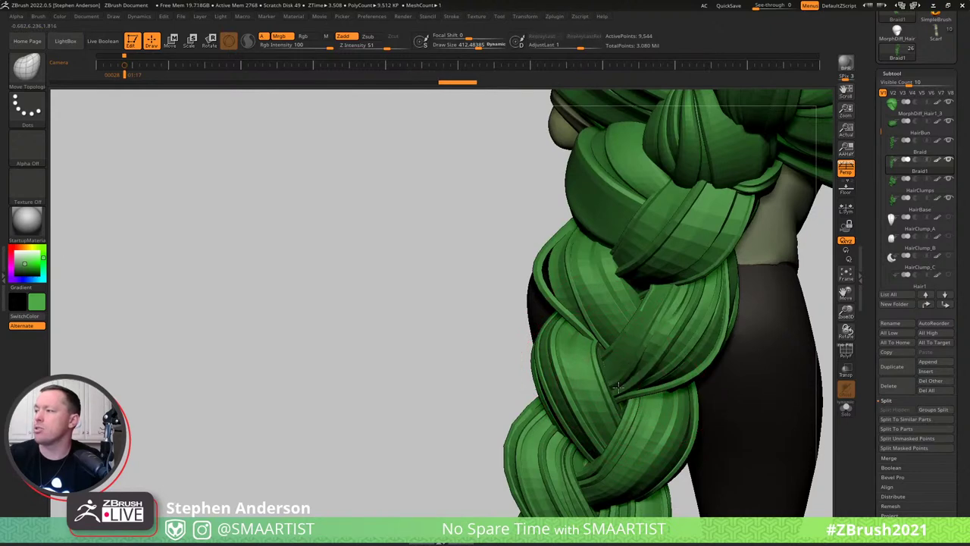
mouse_move(629, 364)
right_mouse_down()
mouse_move(656, 315)
mouse_move(669, 322)
mouse_move(688, 313)
right_mouse_up()
key("shift")
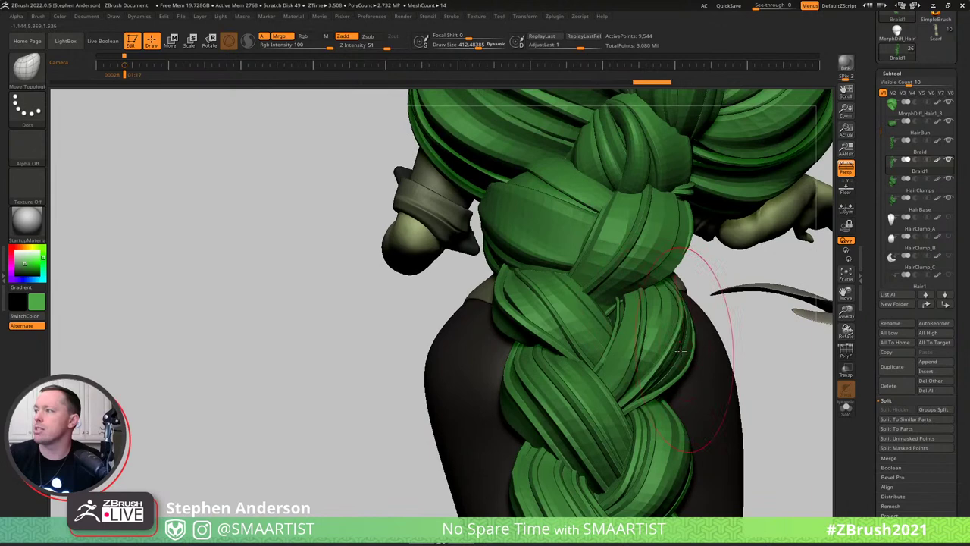
right_click_drag(662, 354, 703, 301)
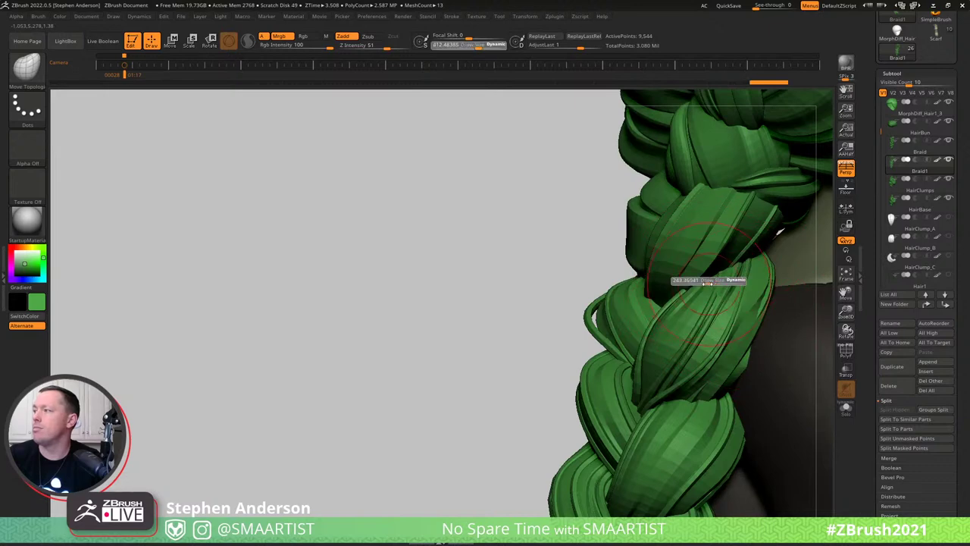
Set the draw size to about 366 and loosen more strands along the upper and middle sections of the braid.
left_click_drag(707, 283, 706, 284)
right_click_drag(746, 288, 750, 297)
key("s")
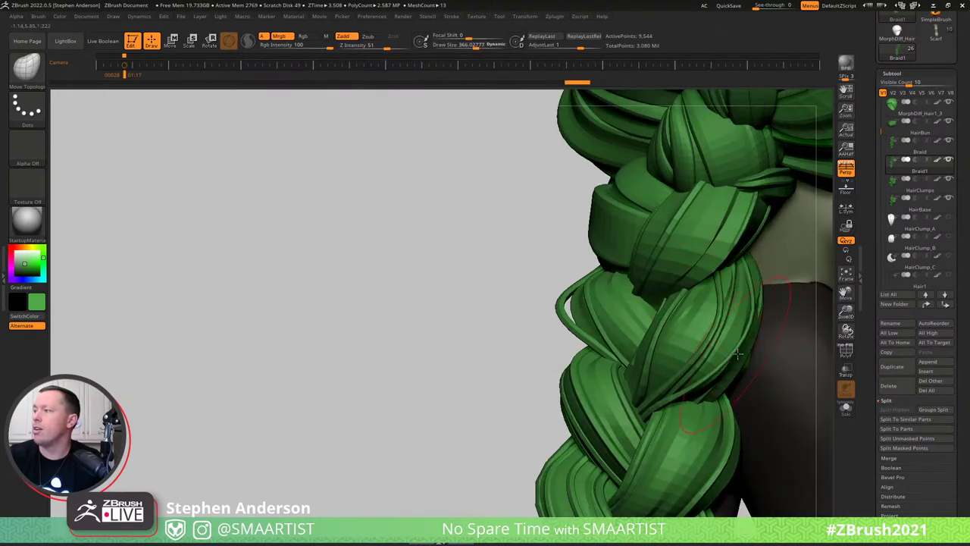
right_click_drag(737, 352, 434, 314)
left_click_drag(434, 315, 412, 340)
key("shift")
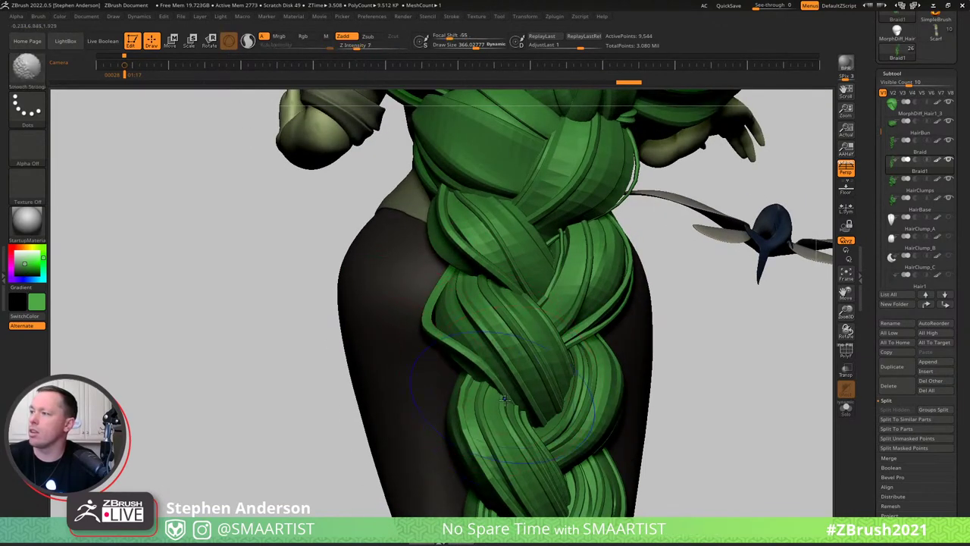
Pull the outer strands away from the edge of the middle braid sections to form loose loops.
right_click_drag(479, 413, 445, 446)
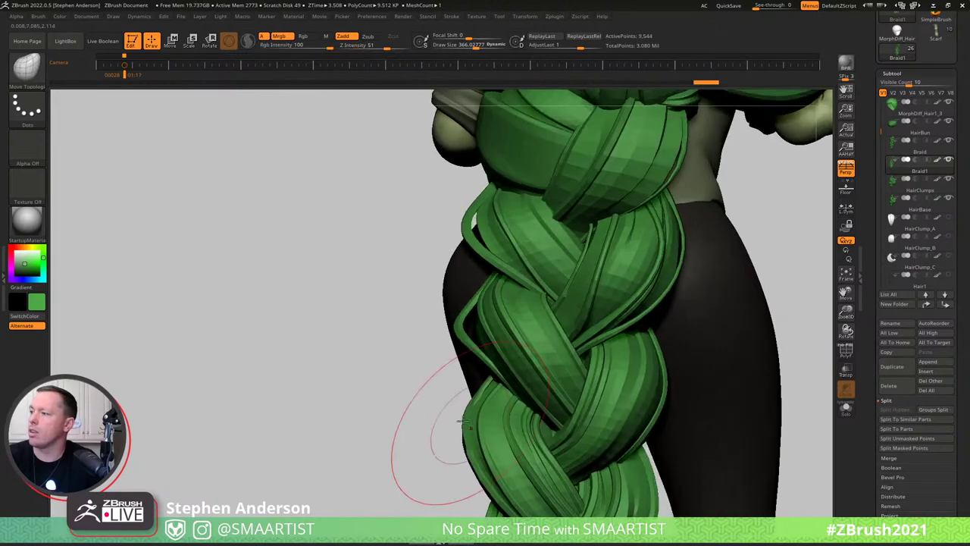
left_click_drag(463, 428, 447, 418)
mouse_move(447, 425)
right_mouse_down()
mouse_move(468, 348)
mouse_move(490, 358)
right_mouse_up()
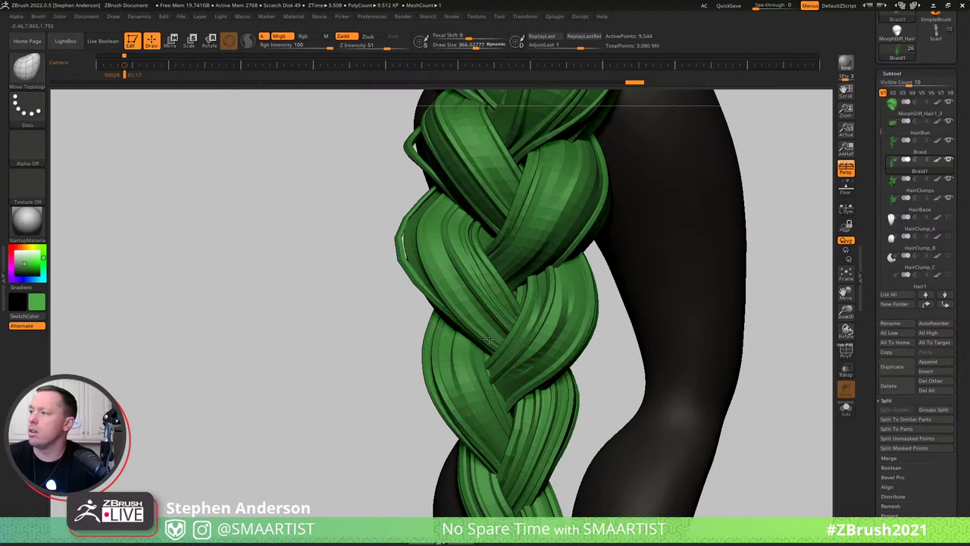
mouse_move(478, 341)
right_mouse_down()
mouse_move(402, 261)
mouse_move(372, 253)
mouse_move(416, 227)
right_mouse_up()
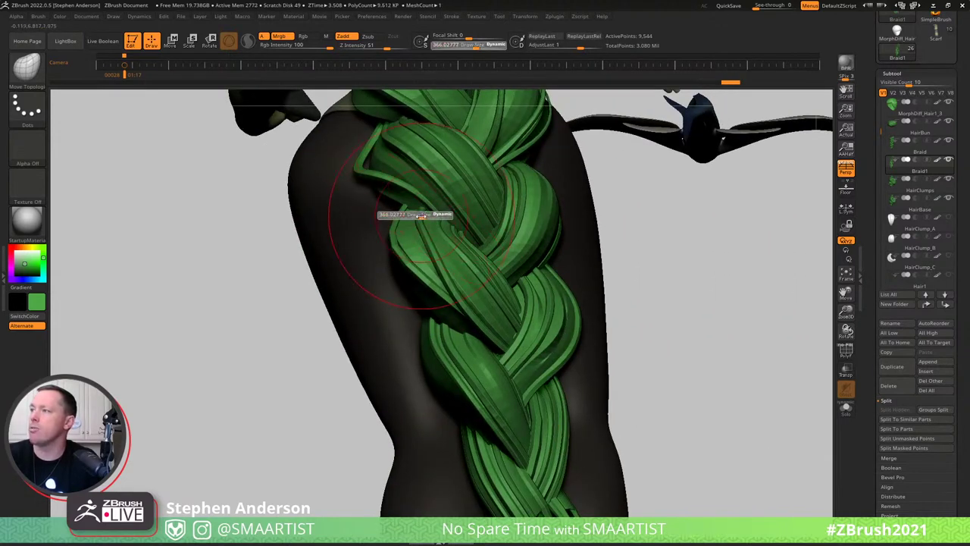
right_click_drag(402, 205, 371, 212)
Resize the brush to about 432, then about 331, while reshaping the strands on the lower half of the braid.
key("s")
key("s")
left_click_drag(396, 212, 402, 211)
mouse_move(380, 210)
right_mouse_down()
mouse_move(420, 220)
mouse_move(406, 232)
mouse_move(415, 225)
mouse_move(433, 237)
mouse_move(364, 303)
mouse_move(387, 289)
mouse_move(376, 308)
mouse_move(393, 335)
right_mouse_up()
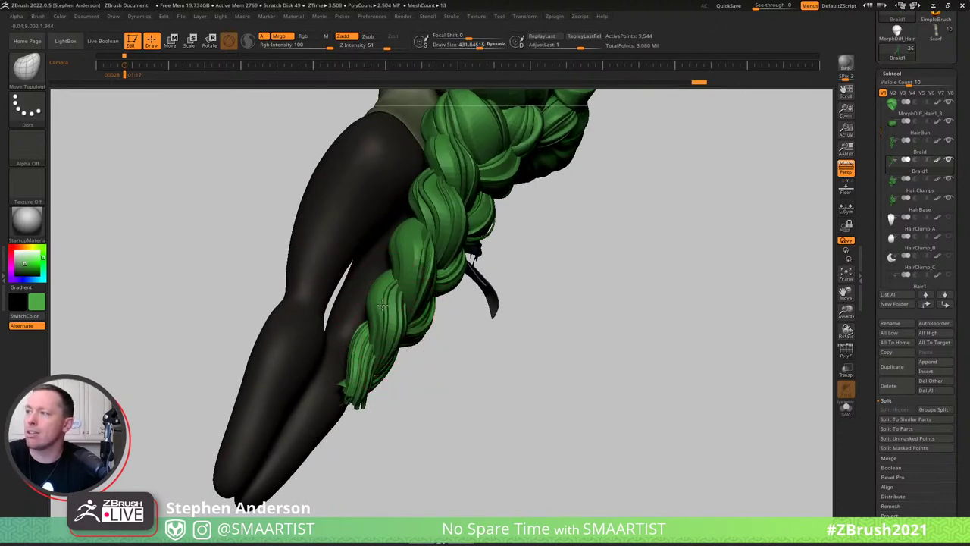
mouse_move(378, 312)
right_mouse_down()
mouse_move(401, 328)
mouse_move(381, 270)
mouse_move(320, 256)
mouse_move(350, 299)
mouse_move(421, 294)
right_mouse_up()
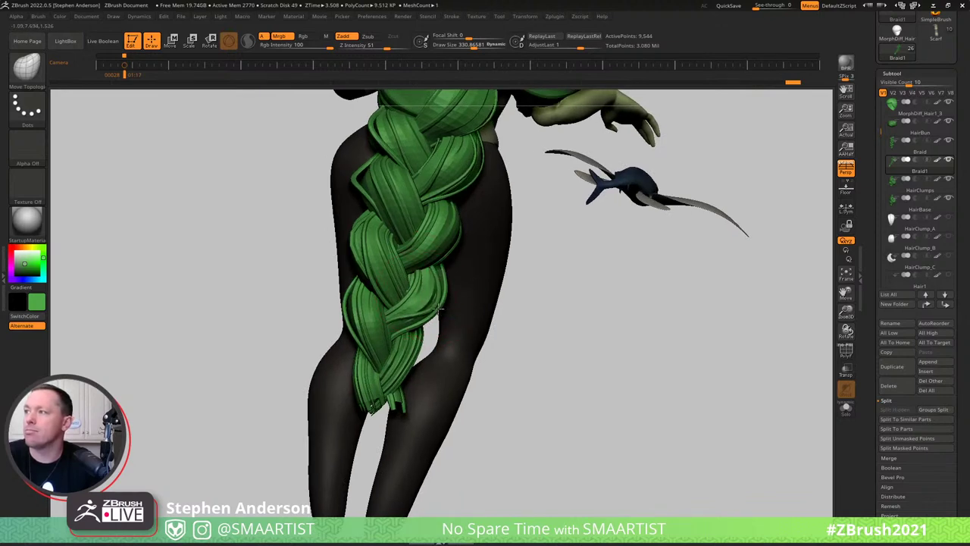
left_click_drag(438, 308, 440, 309)
mouse_move(473, 308)
right_mouse_down()
mouse_move(426, 303)
mouse_move(441, 308)
mouse_move(457, 272)
right_mouse_up()
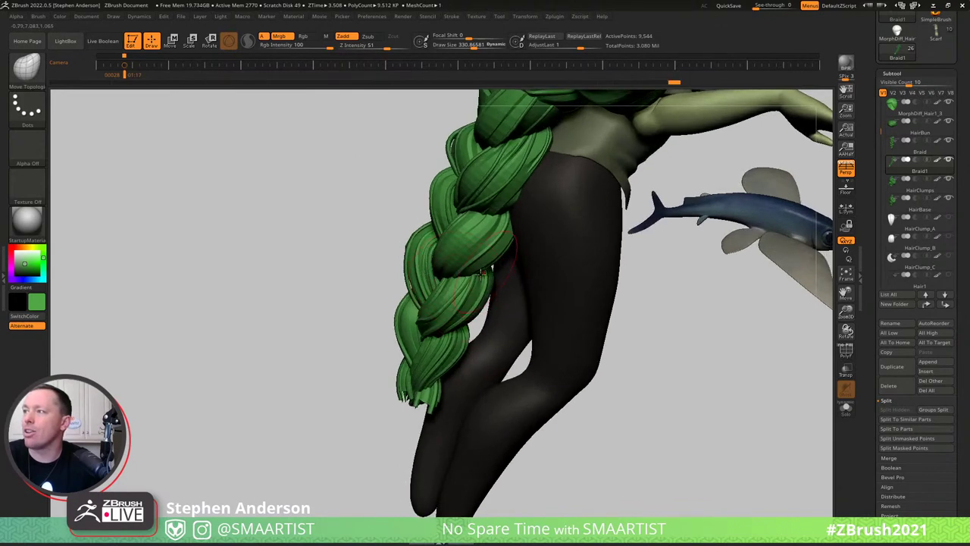
Hide the unwanted strands on the outer side of the lower braid and delete the hidden geometry.
mouse_move(455, 311)
right_mouse_down()
mouse_move(475, 280)
mouse_move(423, 357)
mouse_move(440, 350)
mouse_move(459, 365)
mouse_move(530, 356)
mouse_move(578, 422)
mouse_move(546, 405)
right_mouse_up()
left_click_drag(509, 372, 519, 385, "ctrl+shift")
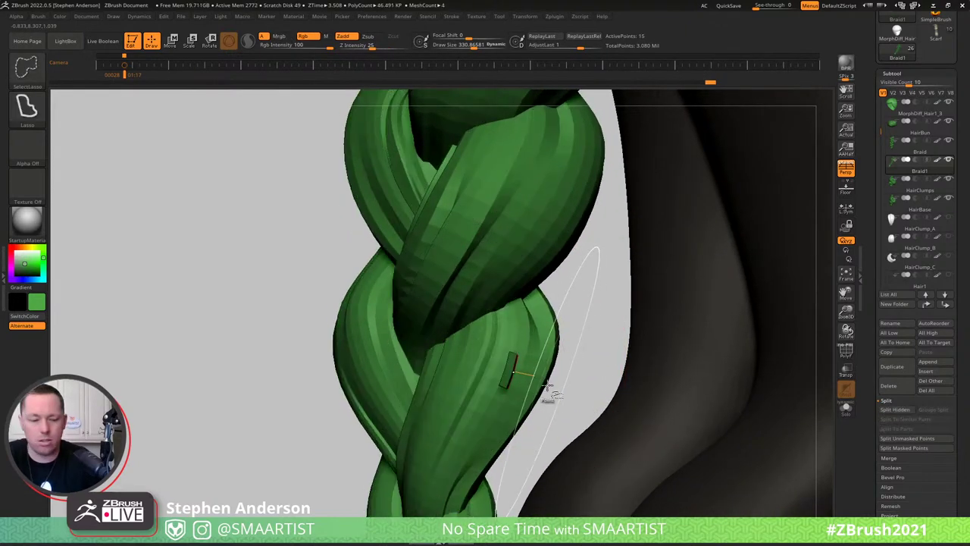
key("ctrl+shift+a")
left_click_drag(585, 315, 599, 373, "ctrl+shift")
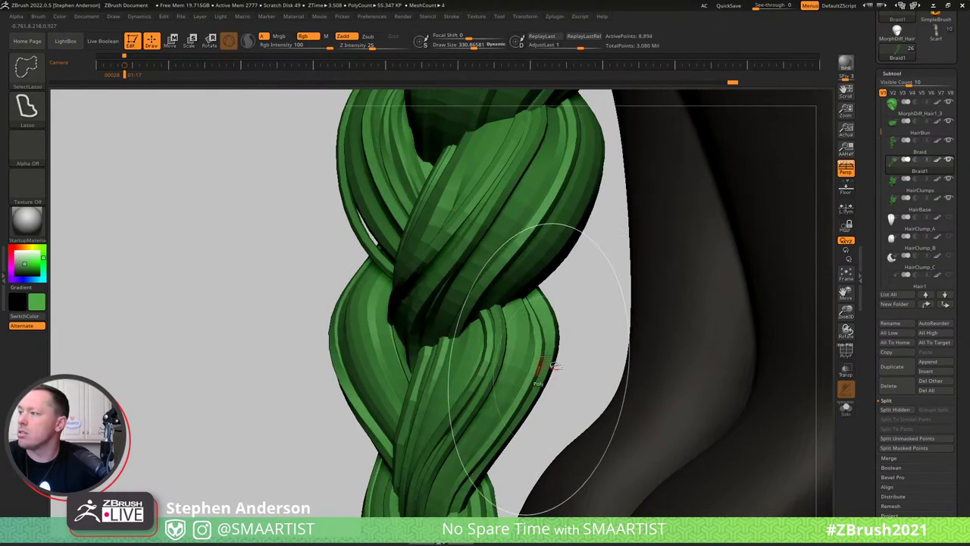
left_click_drag(580, 363, 585, 381, "ctrl+shift")
left_click_drag(581, 324, 591, 359, "ctrl+shift")
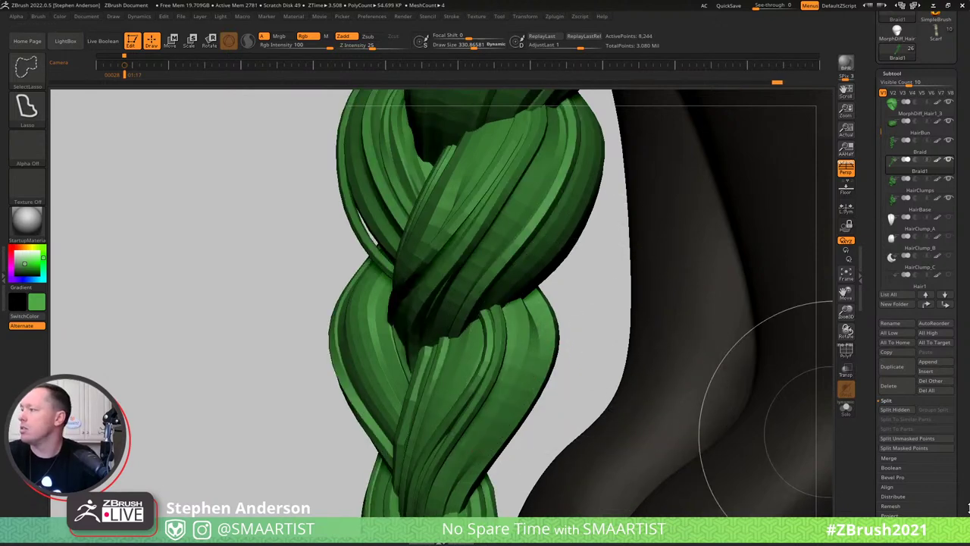
left_click_drag(958, 493, 958, 486)
left_click(895, 421)
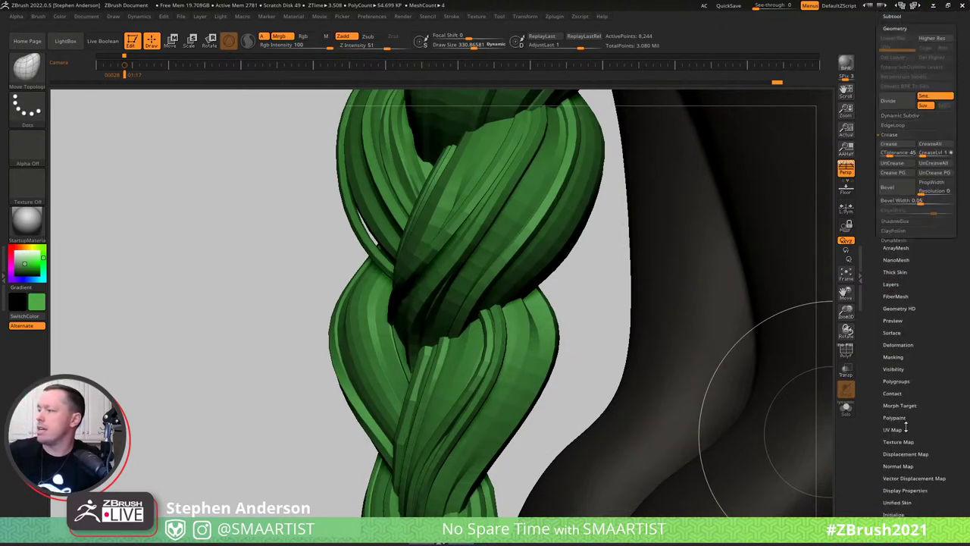
left_click(902, 268)
scroll(906, 273, "down", 2)
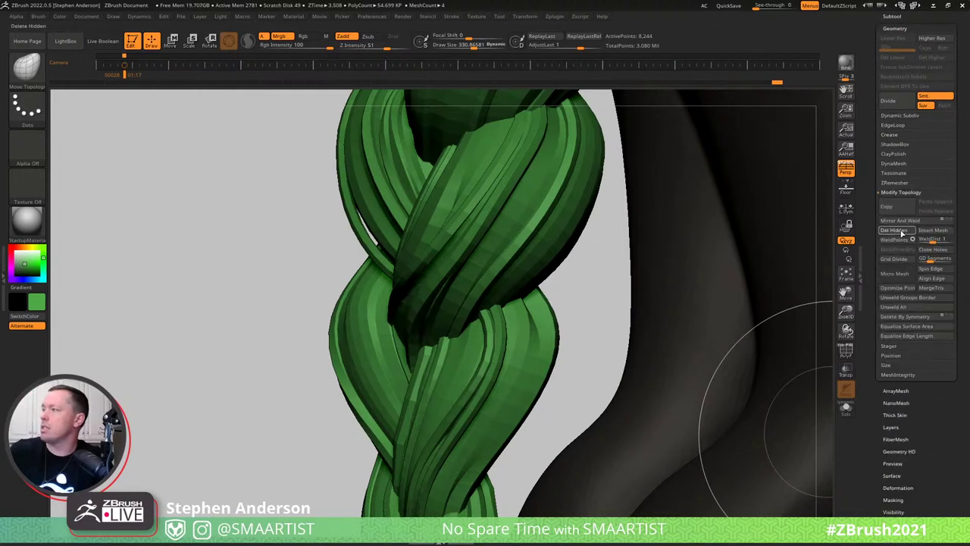
left_click(901, 232)
Pull the strands near the braid's lower end slightly away from the braid surface.
mouse_move(595, 339)
right_mouse_down("ctrl")
mouse_move(554, 340)
mouse_move(577, 339)
right_mouse_up("ctrl")
right_click_drag(570, 274, 541, 262)
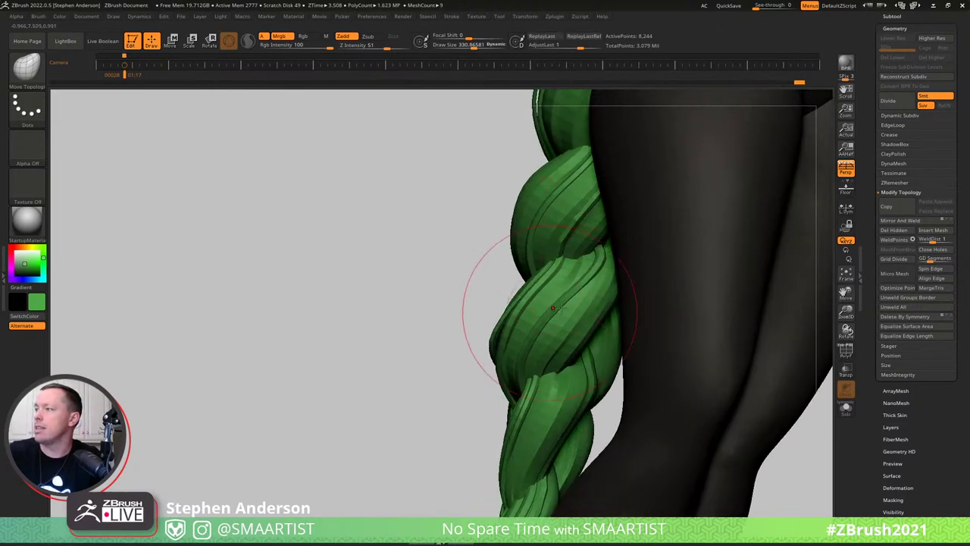
mouse_move(488, 293)
right_mouse_down()
mouse_move(588, 307)
mouse_move(551, 321)
mouse_move(576, 353)
mouse_move(550, 312)
mouse_move(543, 327)
right_mouse_up()
left_click_drag(544, 338, 532, 345, "shift")
mouse_move(553, 349)
right_mouse_down()
mouse_move(524, 350)
mouse_move(615, 360)
mouse_move(577, 363)
mouse_move(579, 434)
right_mouse_up()
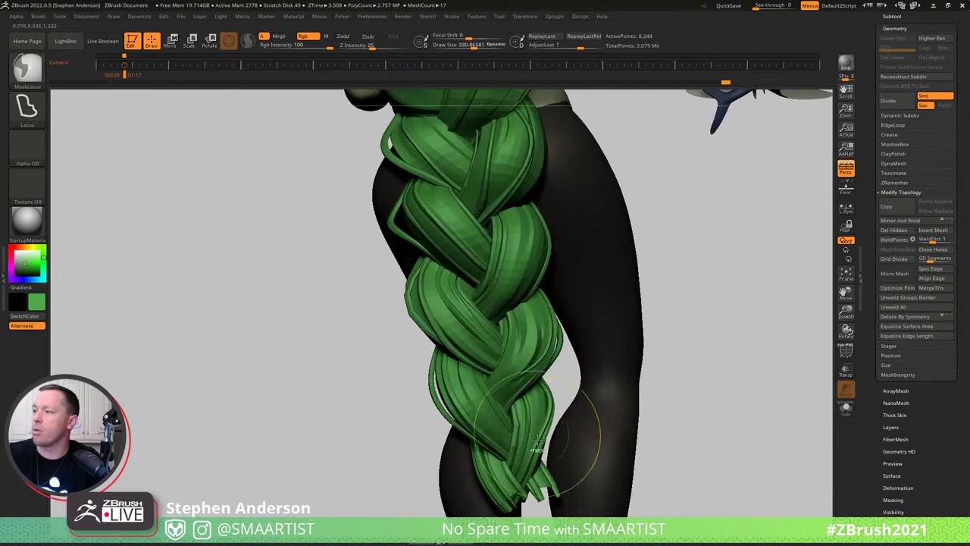
left_click_drag(525, 476, 536, 498, "shift")
mouse_move(522, 480)
right_mouse_down("alt")
mouse_move(505, 374)
mouse_move(467, 366)
right_mouse_up("alt")
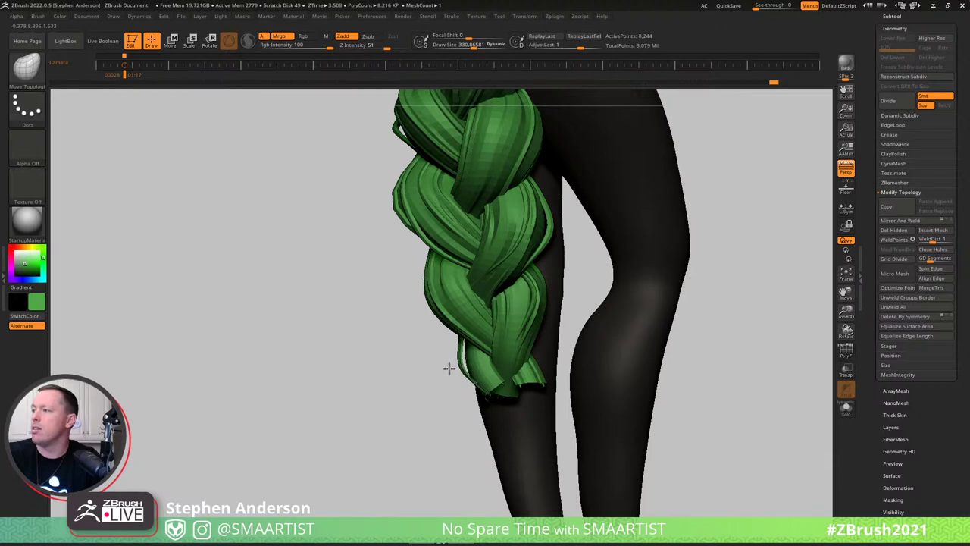
Set the draw size to about 208 and reshape the thin strand near the center of the middle braid section.
mouse_move(487, 357)
right_mouse_down()
mouse_move(529, 338)
mouse_move(471, 340)
mouse_move(471, 363)
mouse_move(453, 377)
mouse_move(447, 365)
mouse_move(416, 411)
mouse_move(432, 356)
mouse_move(458, 362)
mouse_move(459, 353)
mouse_move(443, 370)
mouse_move(500, 346)
mouse_move(478, 384)
mouse_move(448, 386)
mouse_move(476, 362)
mouse_move(500, 396)
mouse_move(484, 397)
mouse_move(454, 339)
mouse_move(462, 351)
mouse_move(490, 295)
mouse_move(525, 346)
right_mouse_up()
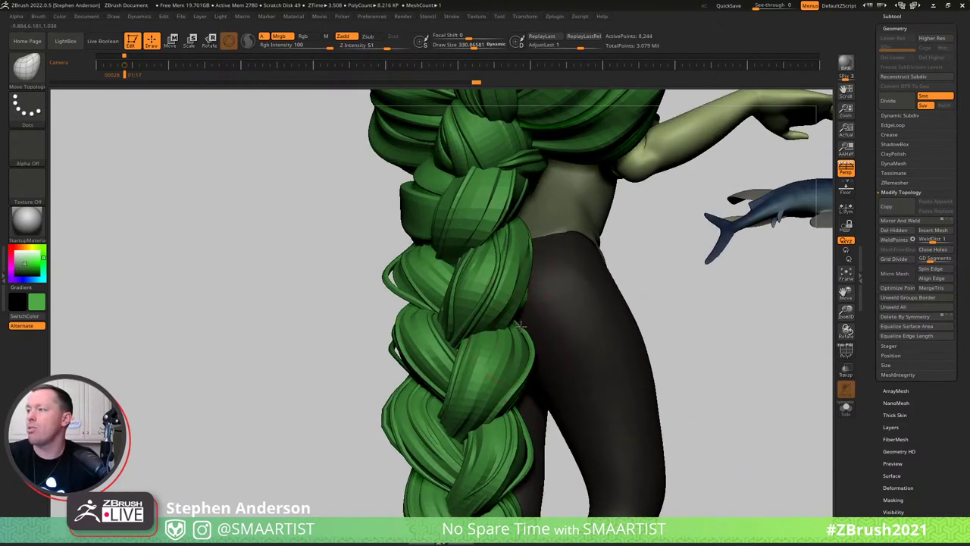
right_click_drag(520, 326, 478, 360)
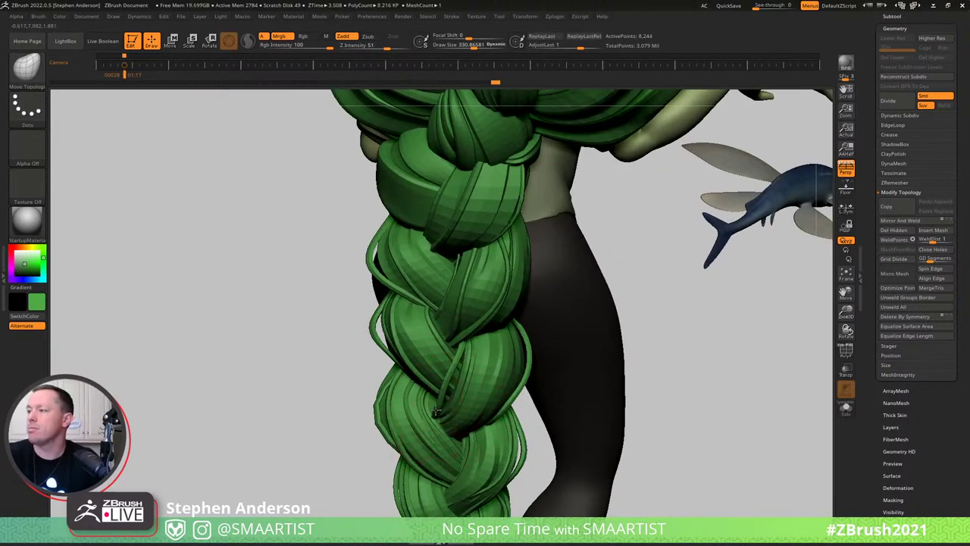
key("s")
left_click_drag(442, 411, 434, 413)
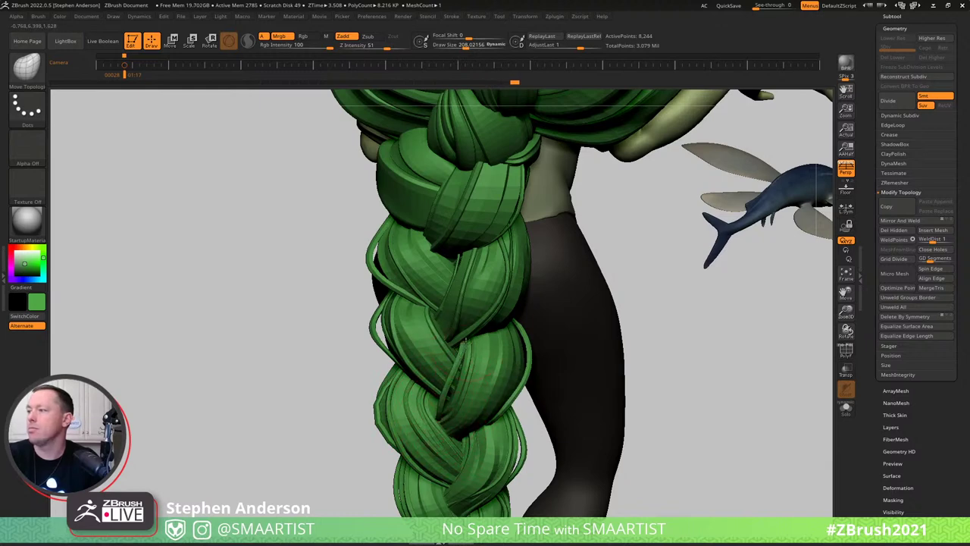
mouse_move(463, 346)
right_mouse_down()
mouse_move(420, 346)
mouse_move(500, 346)
mouse_move(464, 345)
right_mouse_up()
right_click_drag(464, 345, 485, 340, "alt")
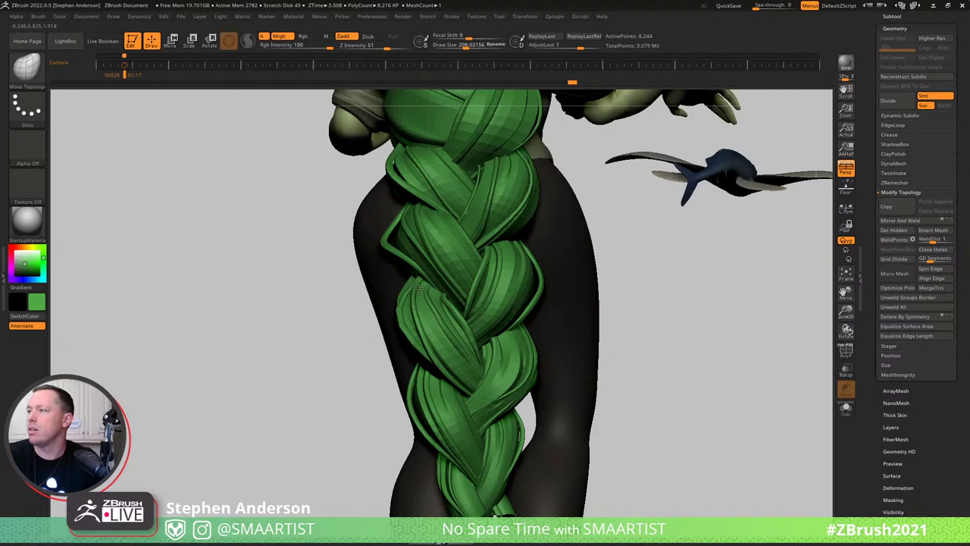
Reposition the loose strands where the middle braid sections overlap so they follow the braid's form.
mouse_move(419, 287)
right_mouse_down()
mouse_move(441, 339)
mouse_move(477, 367)
mouse_move(462, 328)
mouse_move(461, 338)
mouse_move(435, 324)
right_mouse_up()
key("shift")
key("shift")
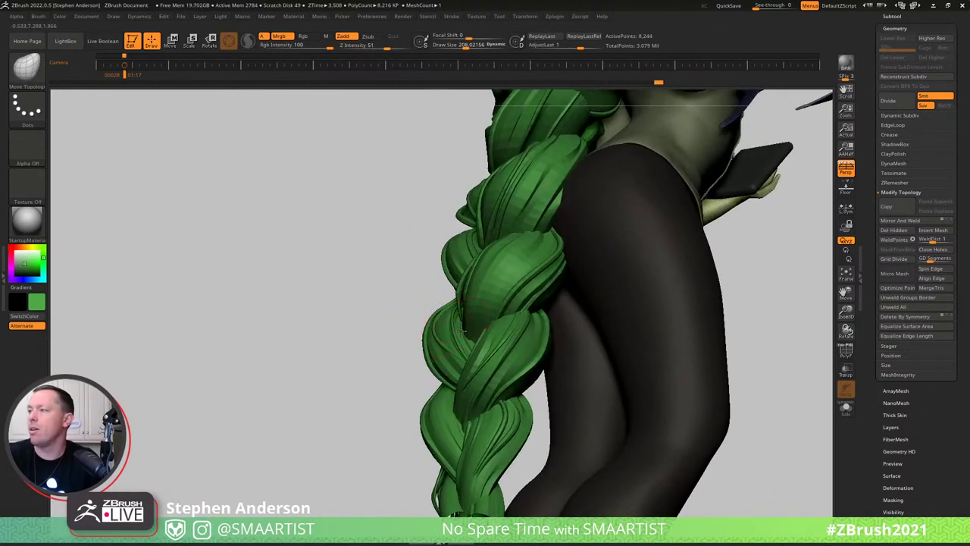
right_click_drag(478, 336, 452, 294)
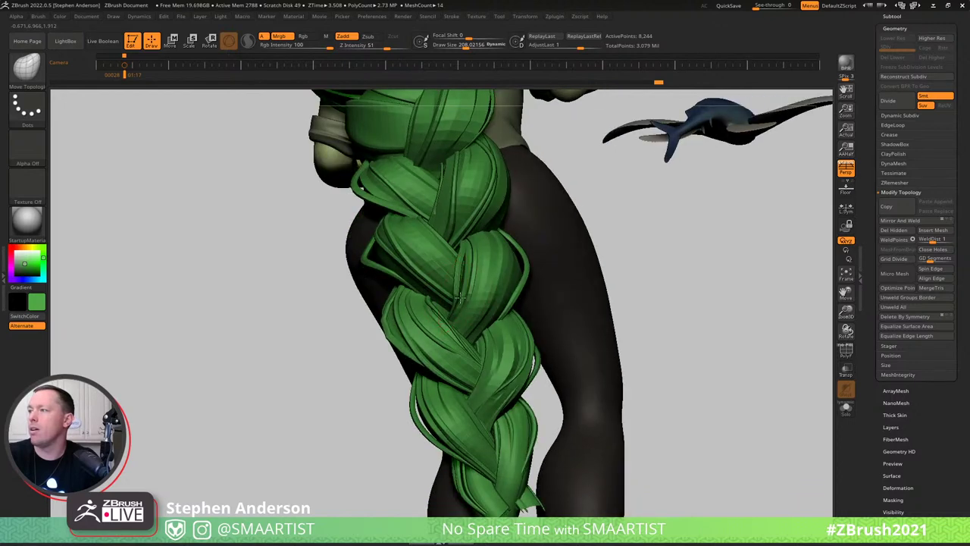
left_click_drag(453, 298, 452, 311, "shift")
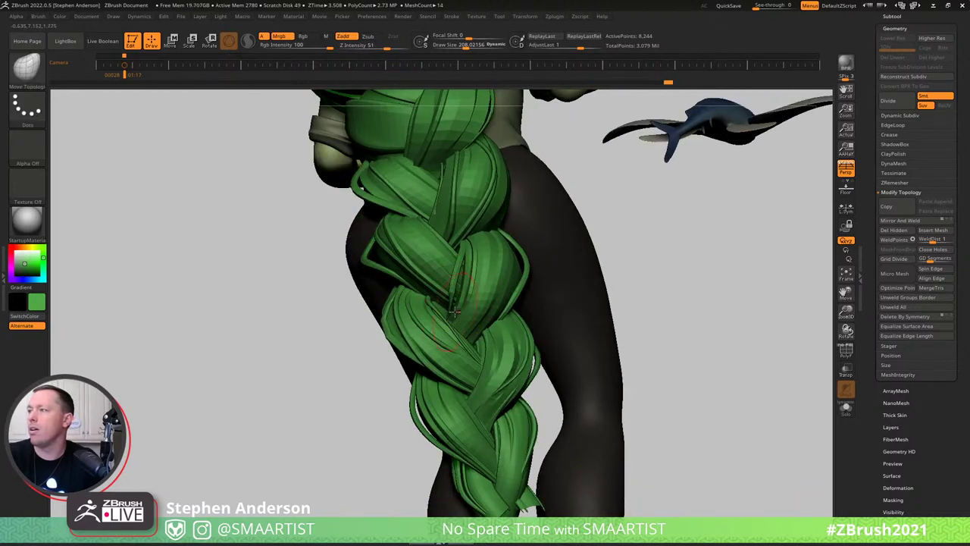
left_click_drag(452, 270, 453, 283, "shift")
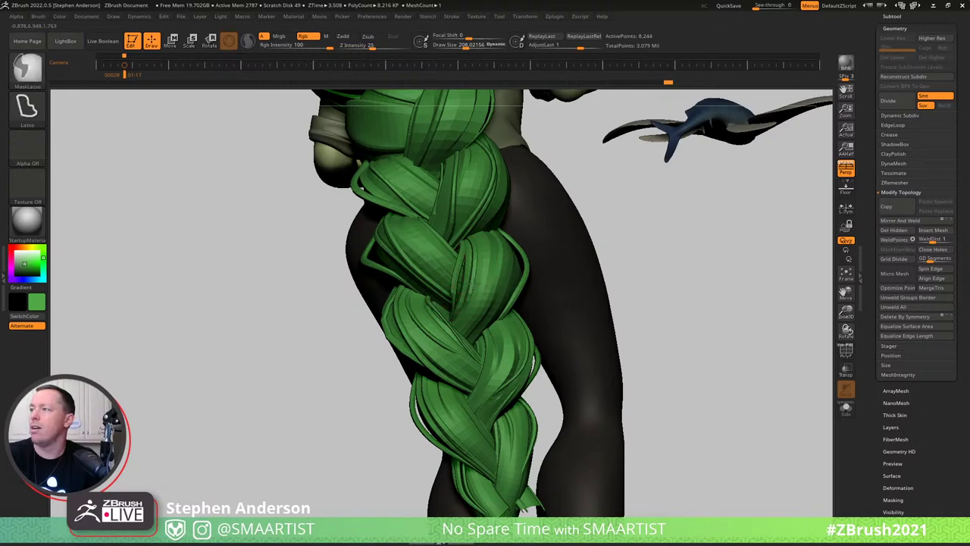
Enlarge the draw size to about 339 and adjust the strands around the lower braid overlaps.
mouse_move(454, 283)
right_mouse_down("ctrl")
mouse_move(506, 278)
mouse_move(549, 290)
mouse_move(561, 333)
mouse_move(499, 339)
mouse_move(500, 323)
mouse_move(490, 345)
right_mouse_up("ctrl")
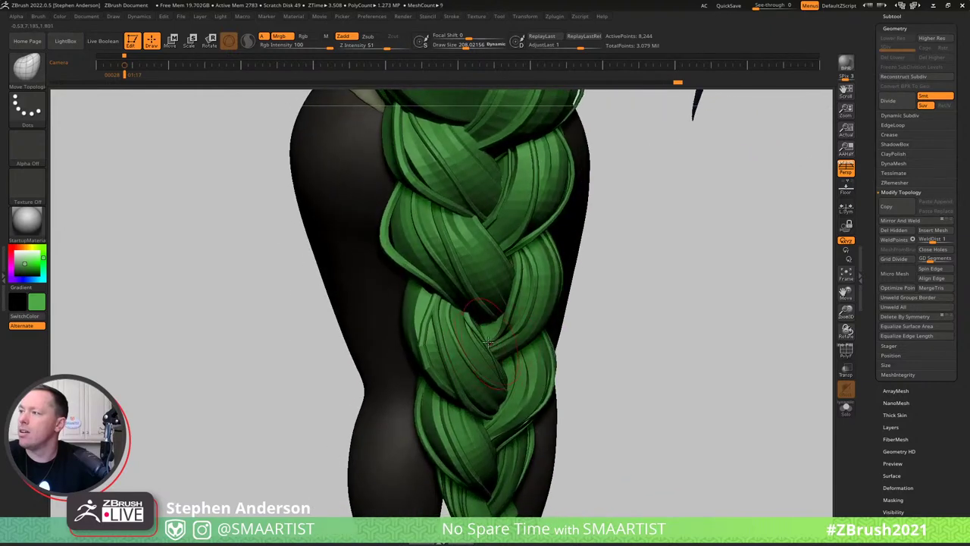
key("s")
left_click_drag(491, 345, 498, 345)
mouse_move(492, 342)
right_mouse_down()
mouse_move(500, 381)
mouse_move(587, 379)
mouse_move(581, 422)
mouse_move(626, 424)
mouse_move(533, 383)
mouse_move(482, 378)
mouse_move(561, 381)
mouse_move(584, 398)
mouse_move(588, 424)
right_mouse_up()
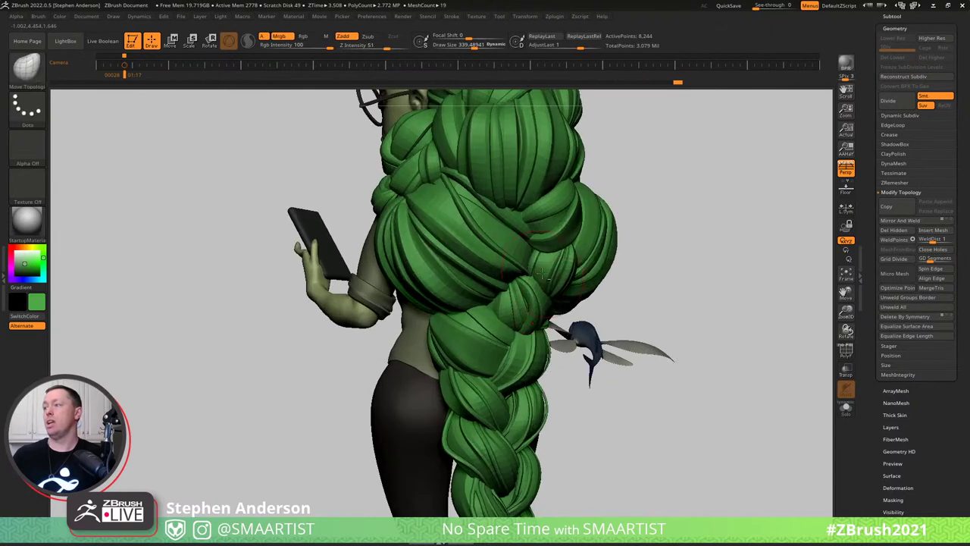
Make the MorphDiff_Hair1_3 head hair subtool active and switch to the six-mesh SMAARTIST hair insert brush.
right_click_drag(595, 231, 617, 413, "alt")
mouse_move(401, 276)
right_mouse_down()
mouse_move(487, 280)
mouse_move(569, 225)
mouse_move(438, 369)
right_mouse_up()
left_click(421, 389, "alt")
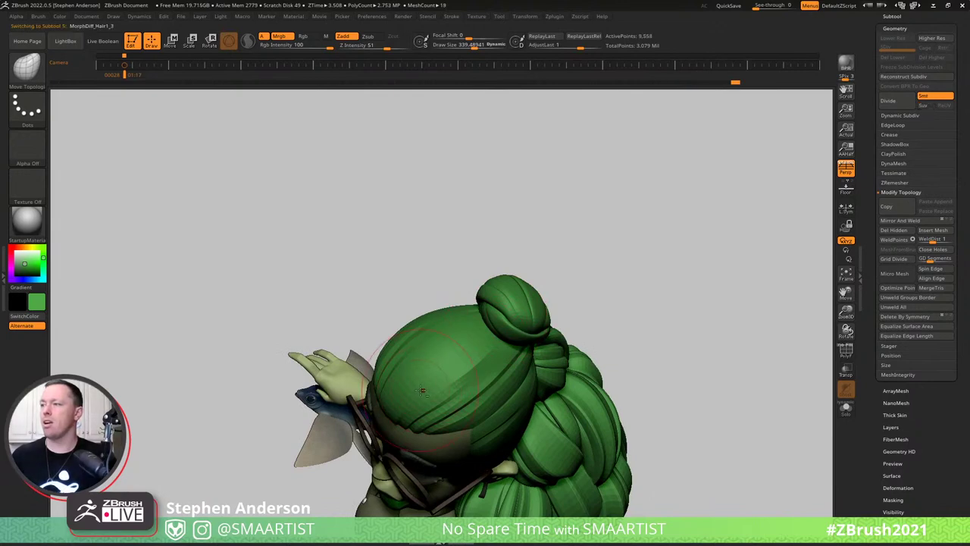
key("b")
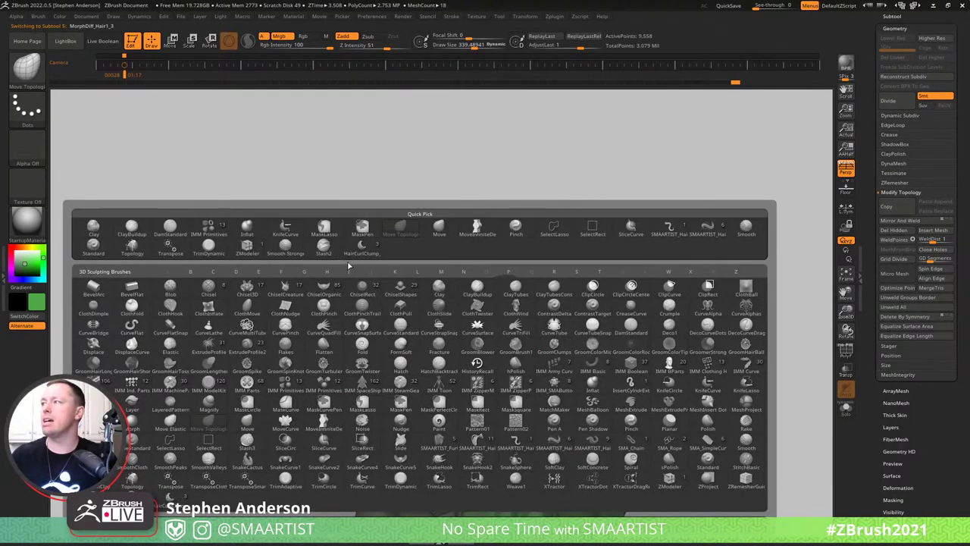
left_click(707, 229)
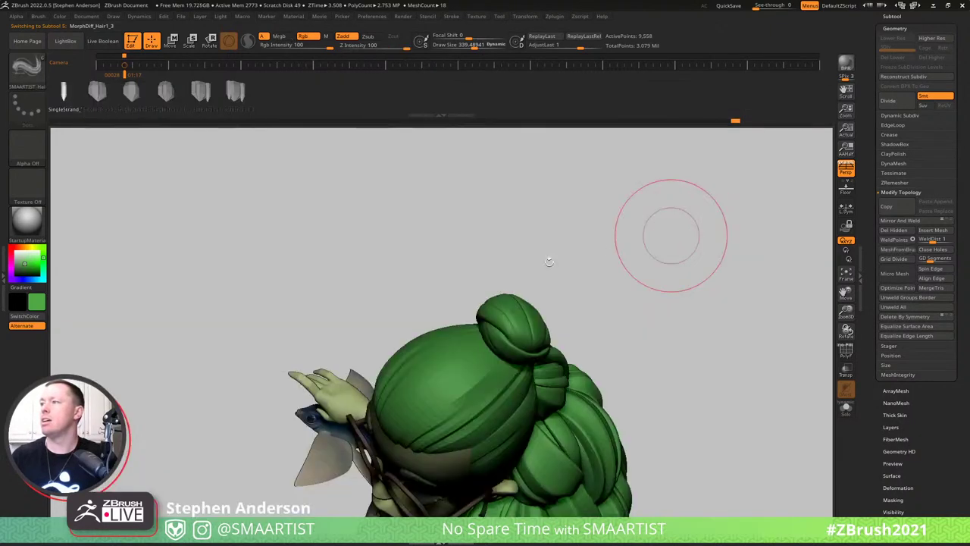
Set the draw size to about 54 and draw a hair strand from the front hairline back to the bun.
key("s")
left_click_drag(422, 395, 404, 404)
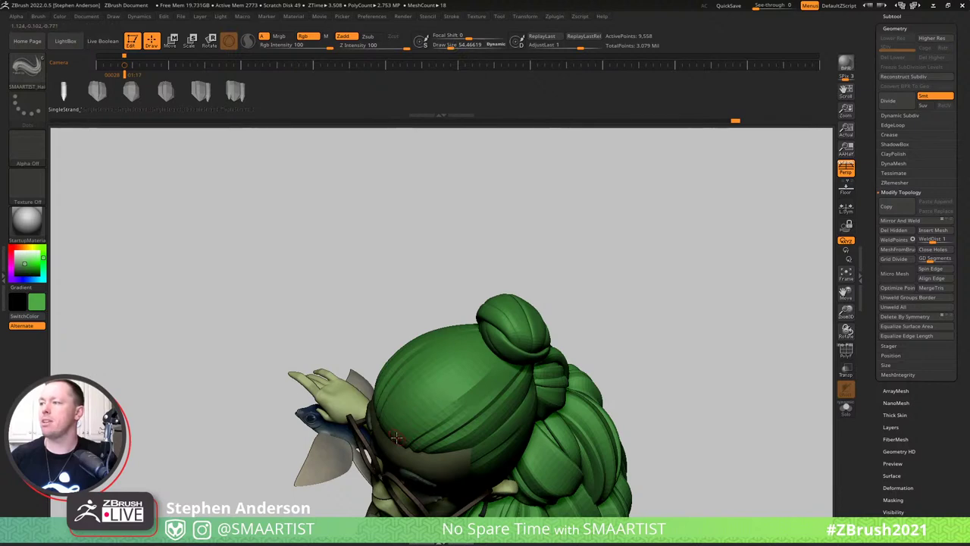
left_click_drag(519, 354, 533, 350)
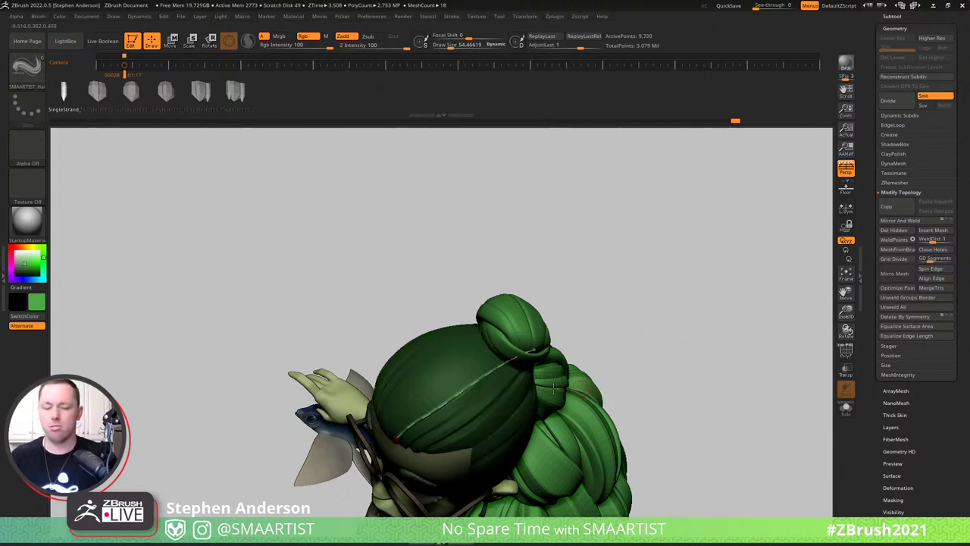
Undo the strand drawn from the front hairline and isolate the head hair subtool.
mouse_move(553, 388)
right_mouse_down()
mouse_move(488, 334)
mouse_move(503, 329)
mouse_move(514, 360)
mouse_move(455, 385)
mouse_move(422, 385)
right_mouse_up()
key("ctrl+z")
key("ctrl")
key("ctrl+s")
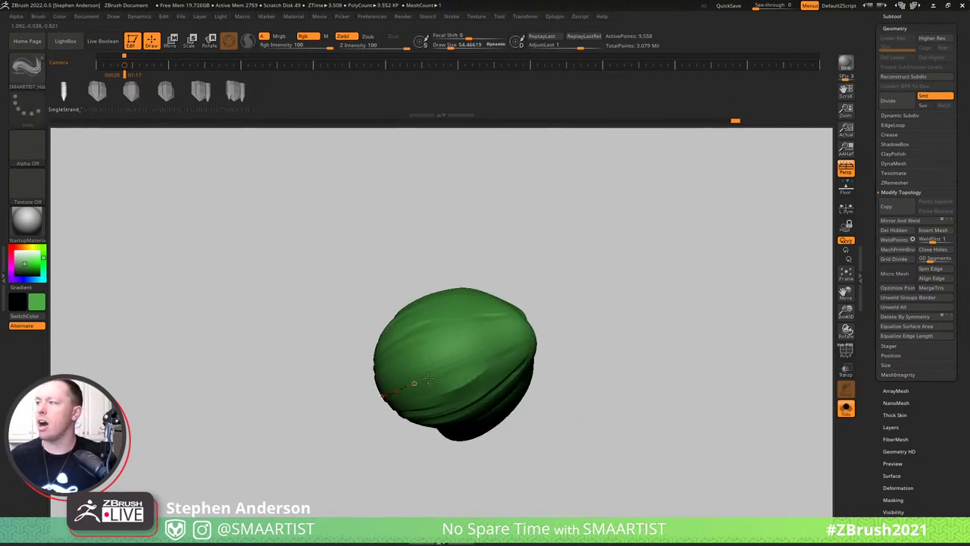
left_click_drag(428, 379, 538, 325)
mouse_move(479, 400)
right_mouse_down()
mouse_move(444, 402)
mouse_move(437, 413)
right_mouse_up()
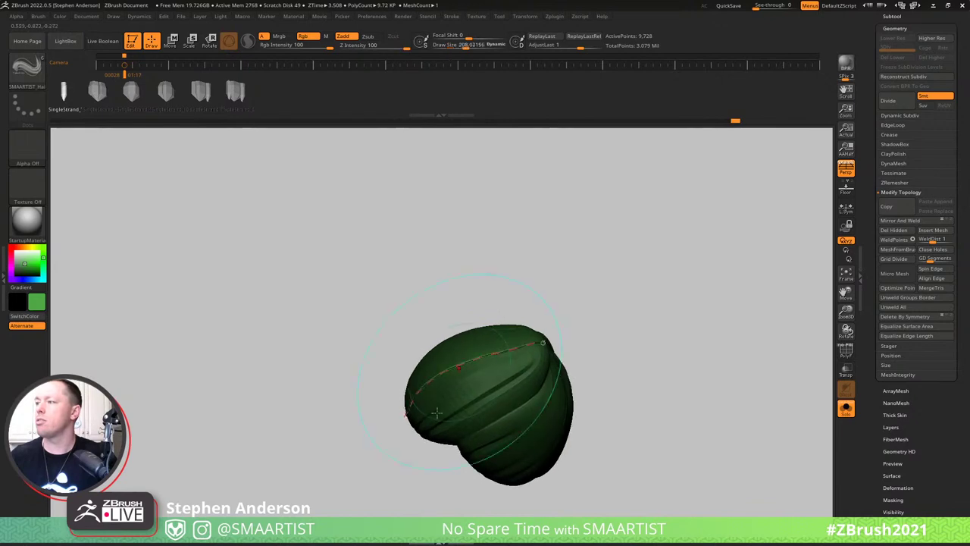
mouse_move(490, 391)
right_mouse_down()
mouse_move(497, 409)
mouse_move(522, 401)
right_mouse_up()
With the Topology brush at draw size about 119, draw the first guide curves from the front hairline to the hair's gathering point.
key("b")
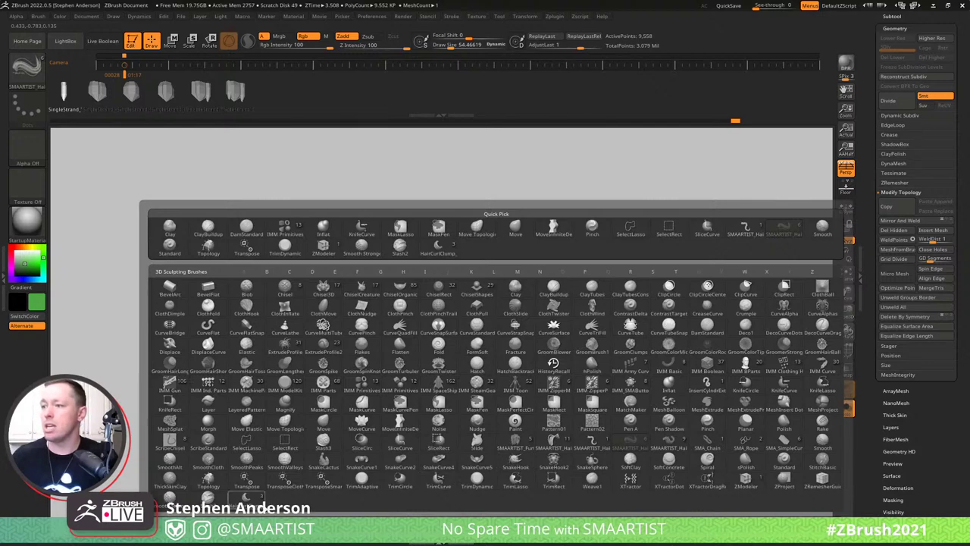
key("t")
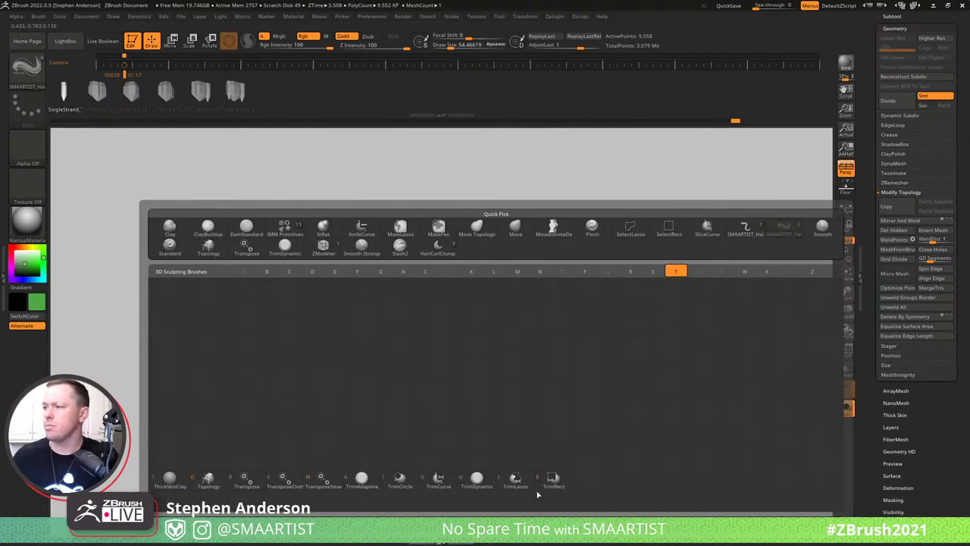
left_click(209, 481)
mouse_move(370, 420)
left_mouse_down()
mouse_move(411, 377)
mouse_move(390, 385)
left_mouse_up()
key("s")
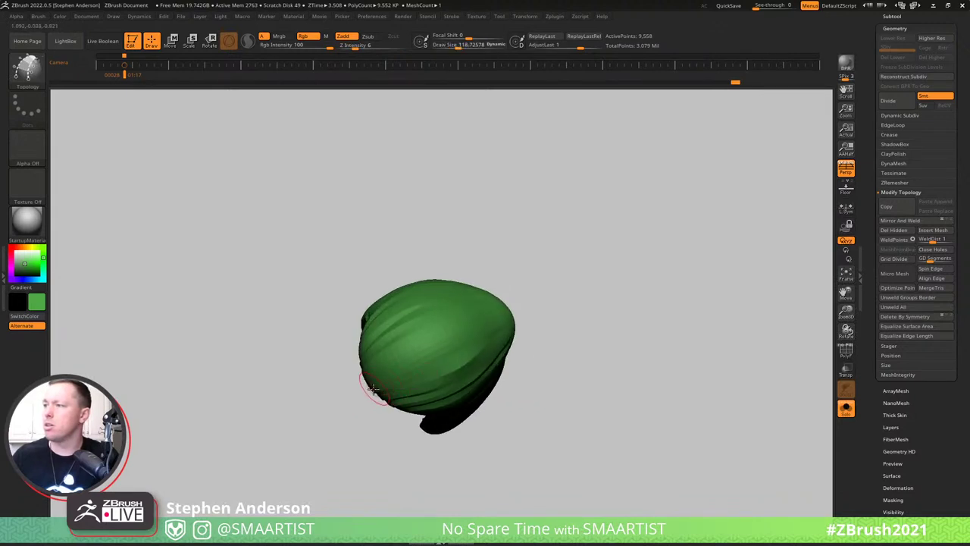
left_click_drag(515, 317, 518, 316)
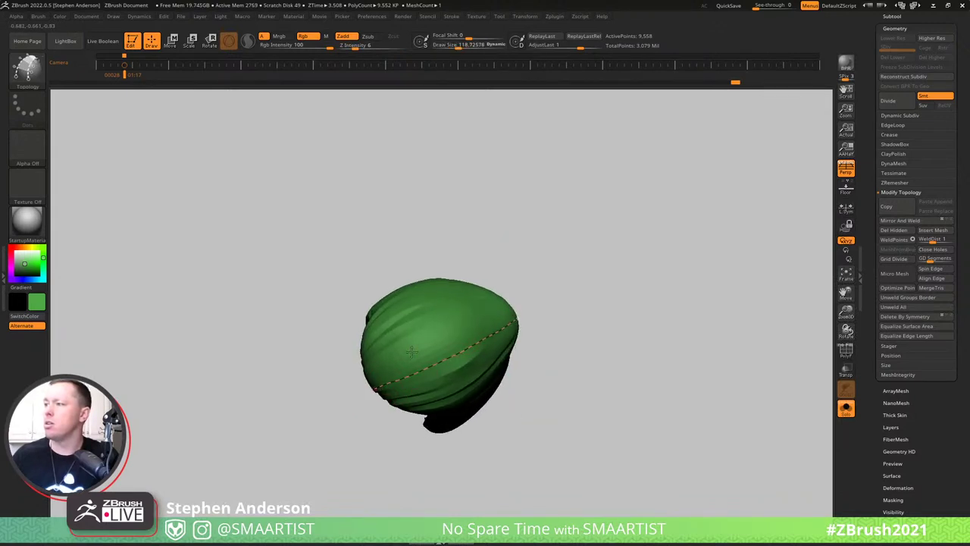
left_click_drag(485, 417, 416, 377)
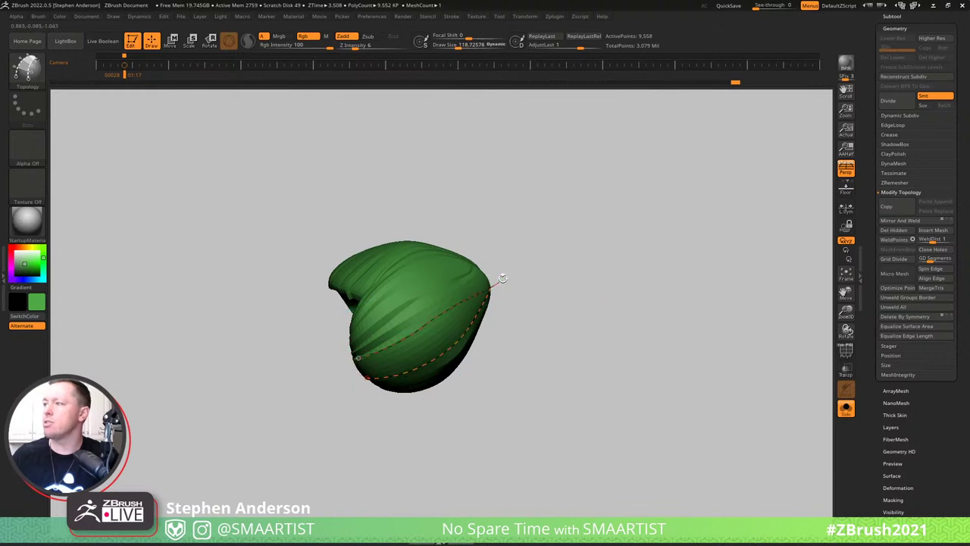
left_click_drag(502, 279, 371, 335)
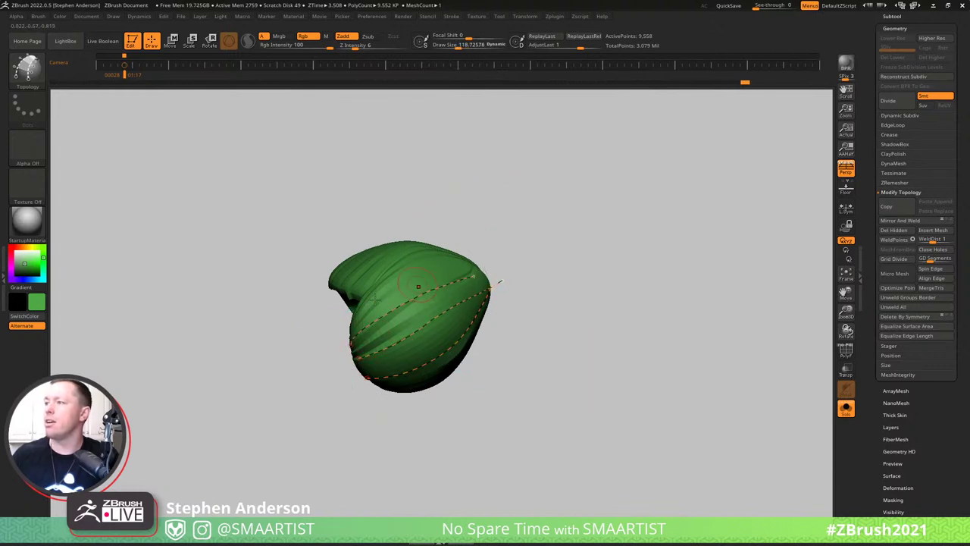
Continue the guide curves around the first side of the head hair, undoing the misplaced one and redrawing it to the gathering point.
left_click_drag(333, 309, 368, 324)
left_click_drag(416, 249, 447, 237)
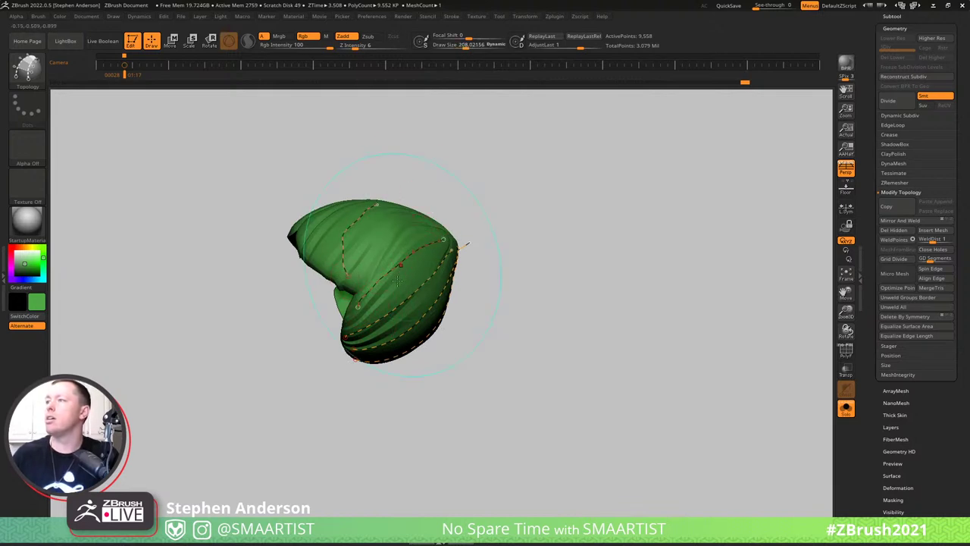
left_click_drag(370, 229, 412, 200)
right_click_drag(394, 239, 358, 270)
key("ctrl+z")
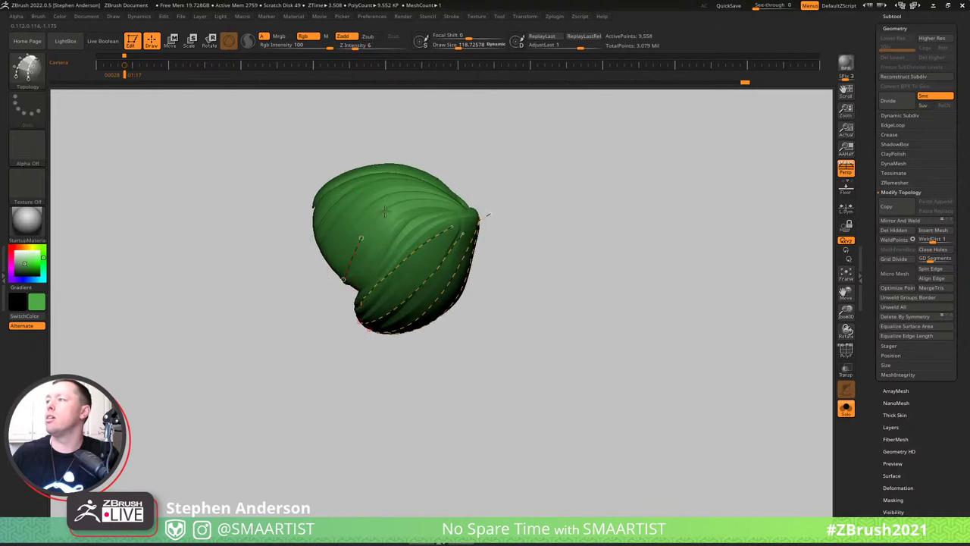
right_click_drag(460, 215, 454, 250)
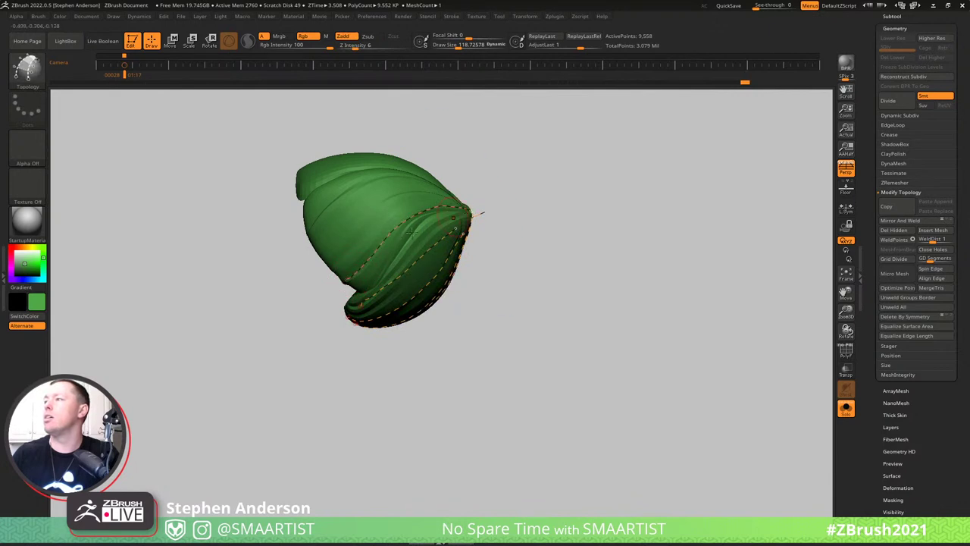
mouse_move(319, 241)
left_mouse_down()
mouse_move(338, 210)
mouse_move(456, 197)
mouse_move(465, 204)
left_mouse_up()
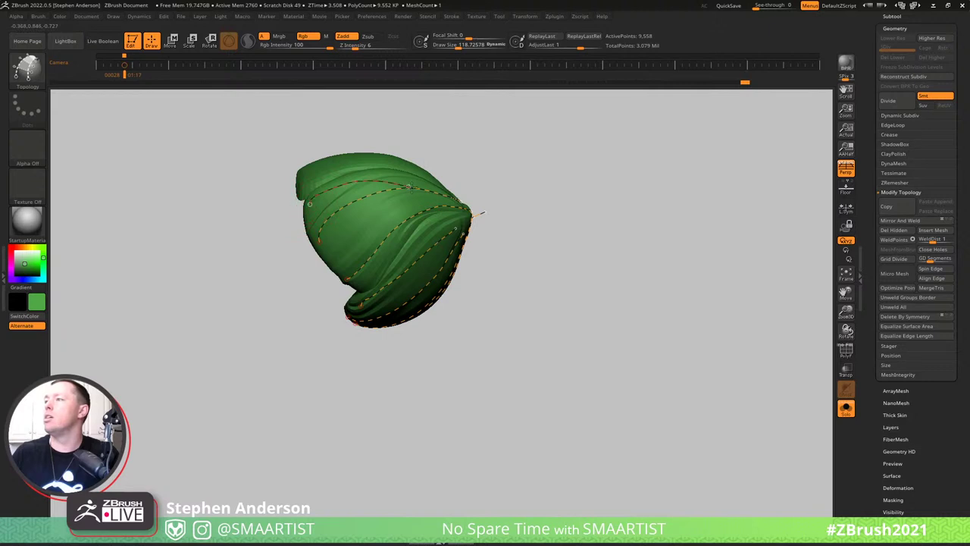
right_click_drag(411, 187, 390, 190)
Draw guide curves from the gathering point to the hairline on the opposite side of the head hair.
right_click_drag(550, 233, 568, 256)
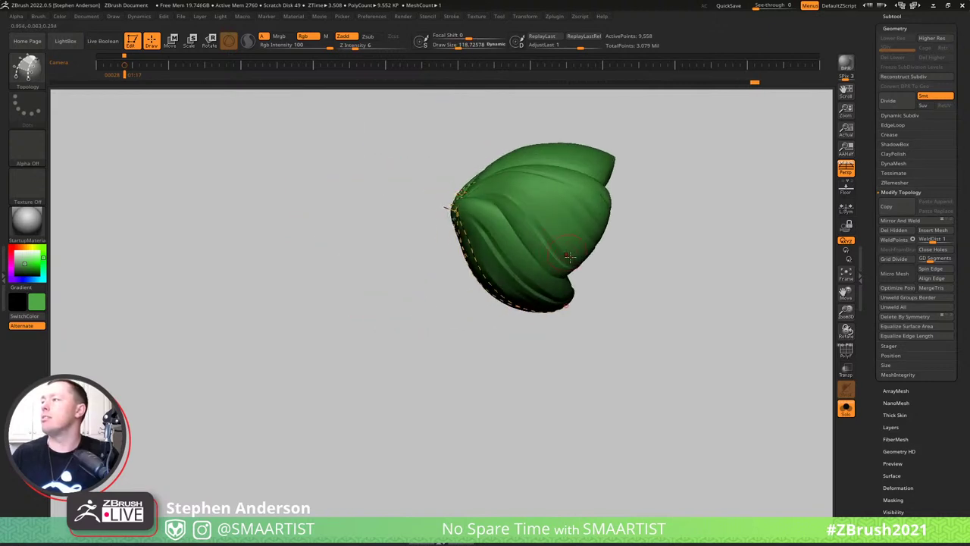
left_click_drag(459, 193, 569, 222)
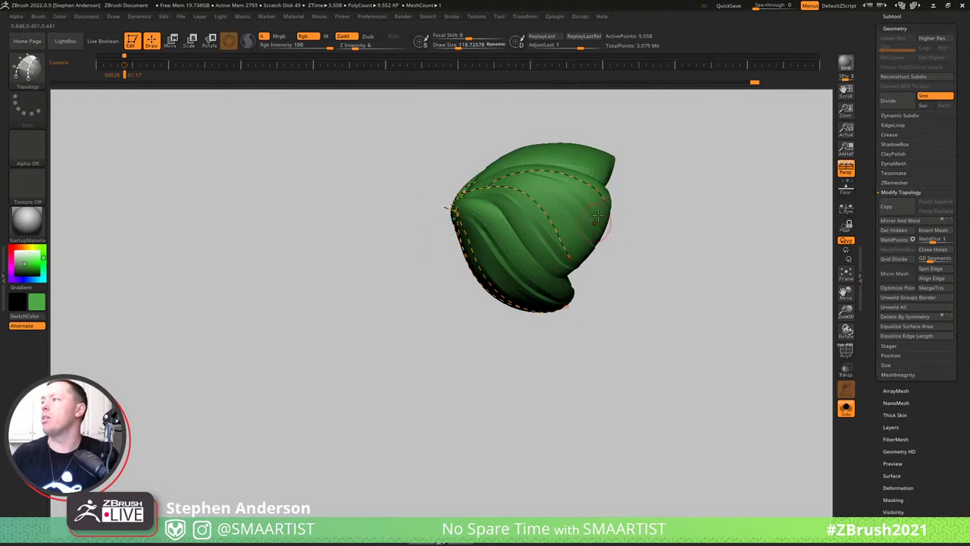
left_click_drag(524, 180, 491, 186)
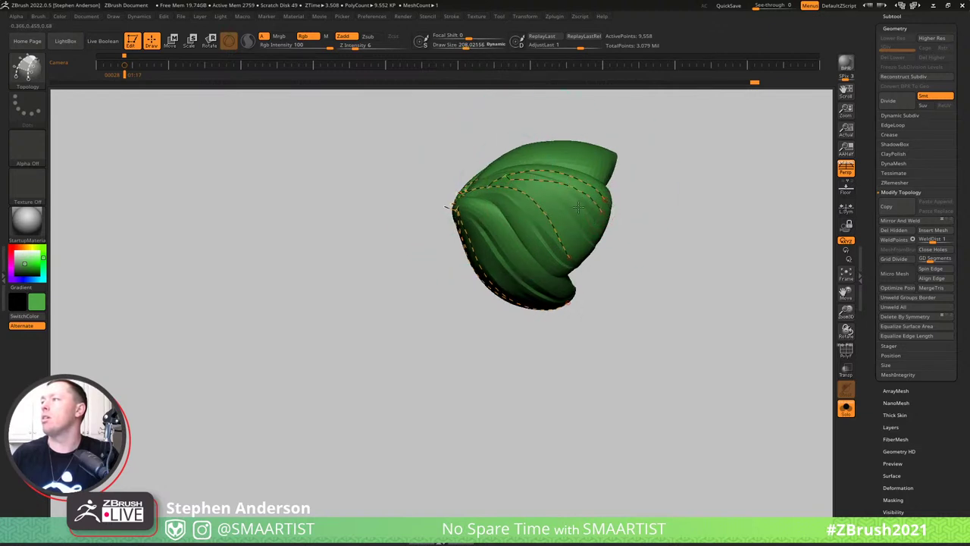
Fill the remaining back section of the head hair with guide curves converging on the gathering point.
mouse_move(594, 178)
right_mouse_down()
mouse_move(589, 240)
mouse_move(559, 231)
right_mouse_up()
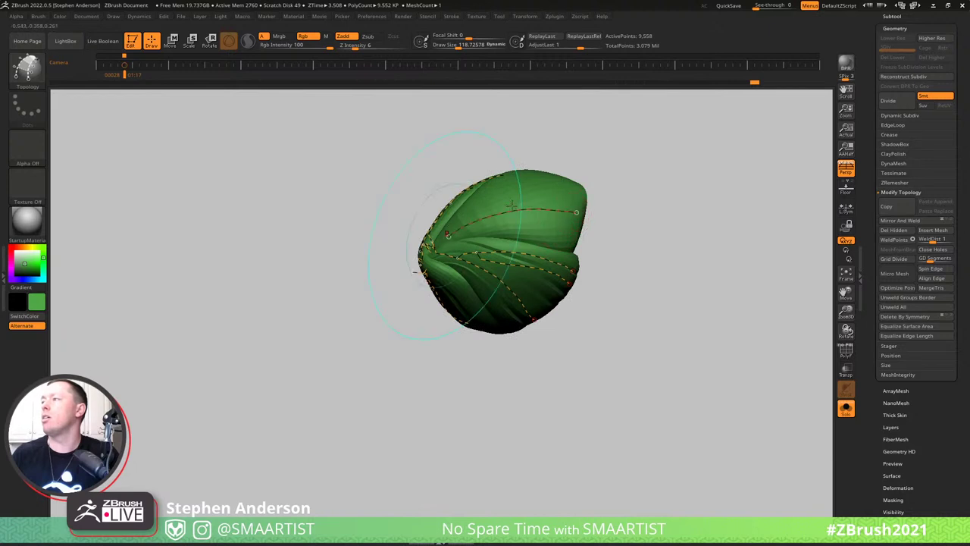
left_click_drag(519, 189, 457, 221)
right_click_drag(540, 237, 515, 168)
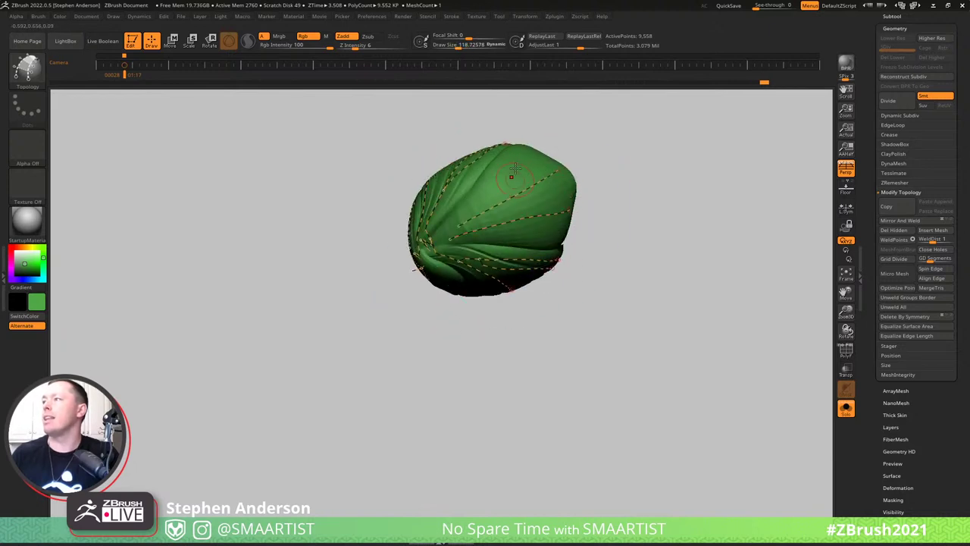
mouse_move(489, 228)
right_mouse_down()
mouse_move(480, 176)
mouse_move(506, 215)
mouse_move(486, 213)
right_mouse_up()
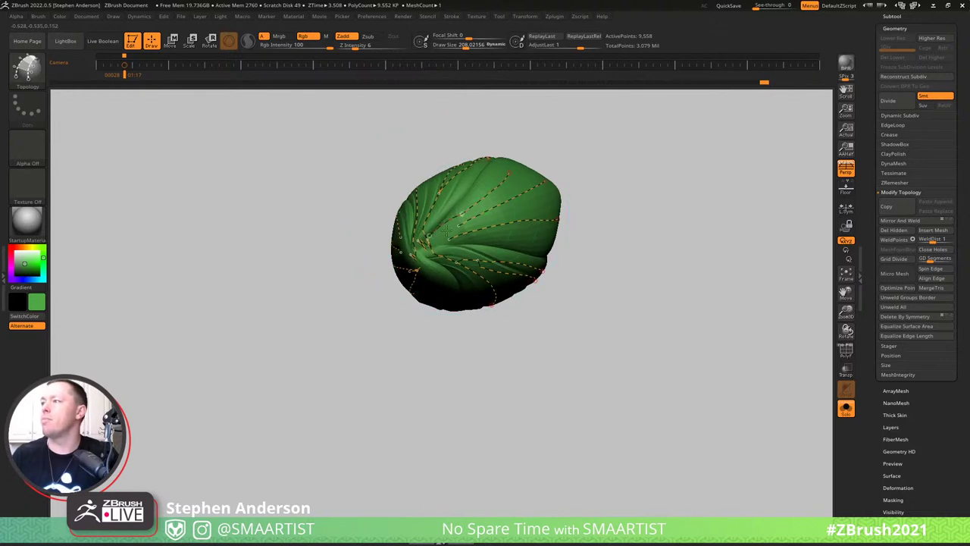
mouse_move(451, 240)
left_mouse_down()
mouse_move(462, 201)
mouse_move(458, 241)
left_mouse_up()
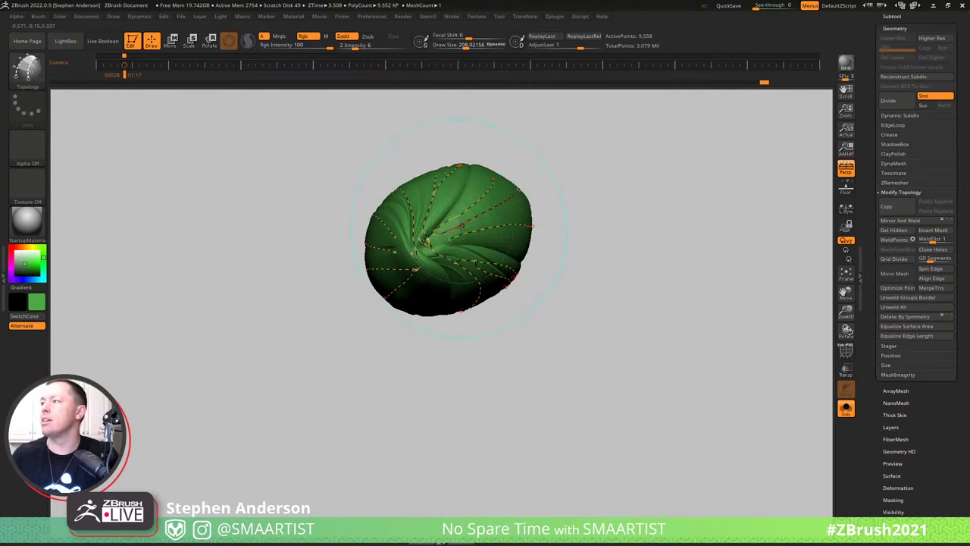
Switch to the six-mesh SMAARTIST hair insert brush and generate hair strands along all the guide curves.
key("b")
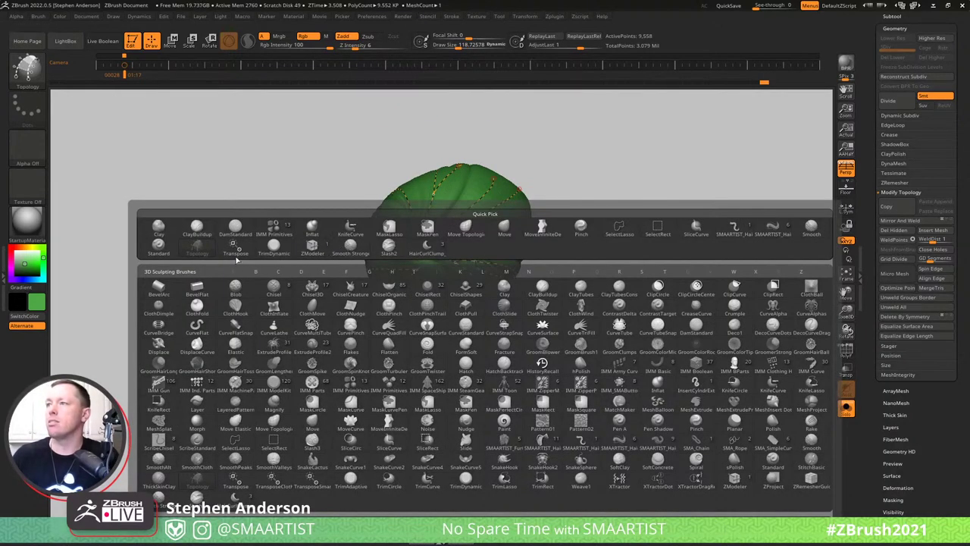
left_click(778, 233)
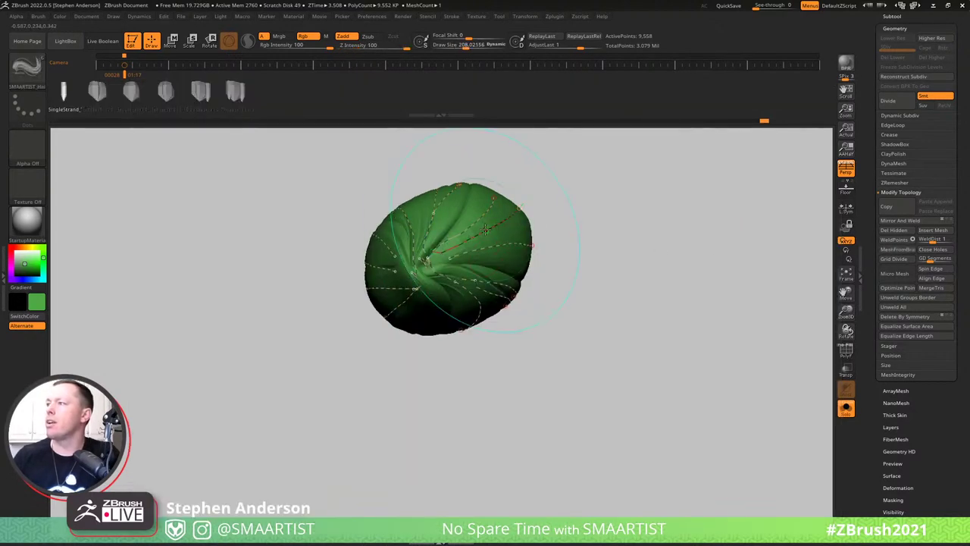
left_click(483, 283)
mouse_move(530, 191)
left_mouse_down()
mouse_move(508, 199)
mouse_move(505, 188)
mouse_move(507, 203)
left_mouse_up()
left_click_drag(488, 333, 400, 372)
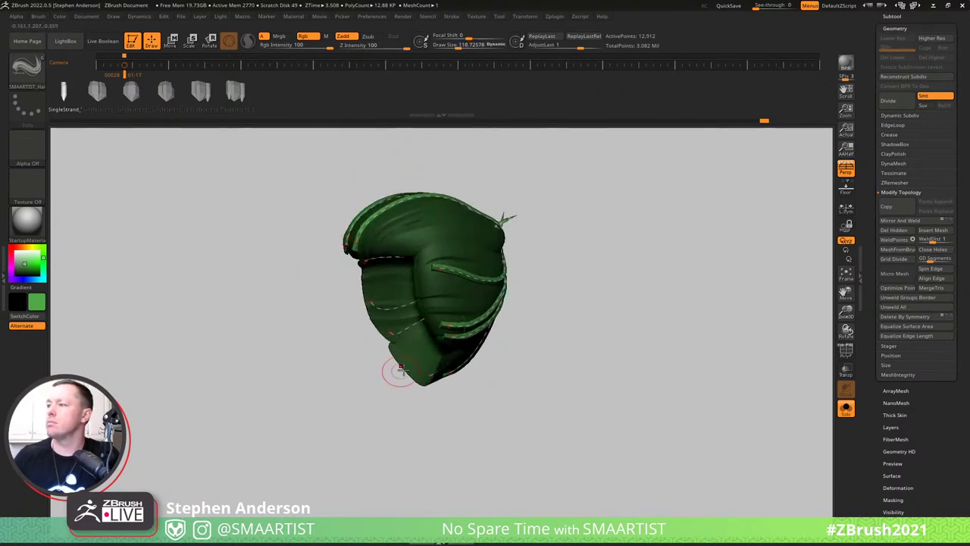
Switch to the Move brush, set the draw size to about 175, and adjust the inserted strands against the head hair.
key("b")
key("m")
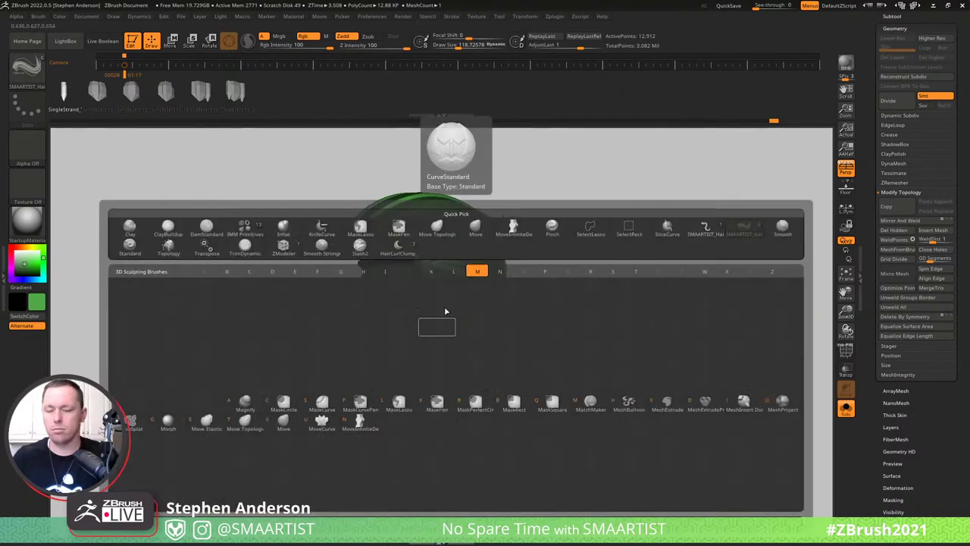
key("v")
left_click_drag(447, 125, 489, 130)
key("s")
mouse_move(442, 251)
left_mouse_down()
mouse_move(453, 255)
mouse_move(442, 250)
left_mouse_up()
key("s")
mouse_move(429, 248)
right_mouse_down()
mouse_move(409, 250)
mouse_move(425, 244)
right_mouse_up()
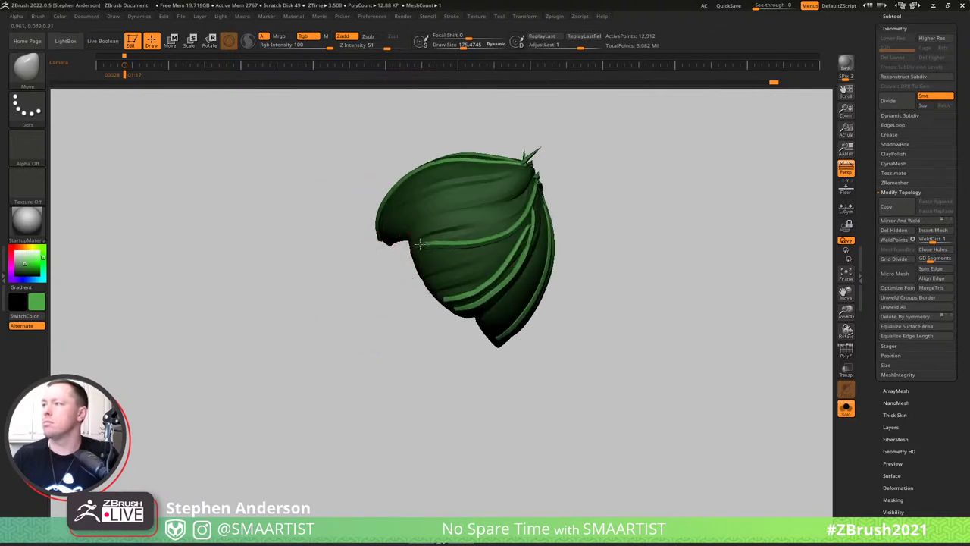
Smooth the inserted strands along the sides and around the gathering point so they taper into the head hair.
key("shift")
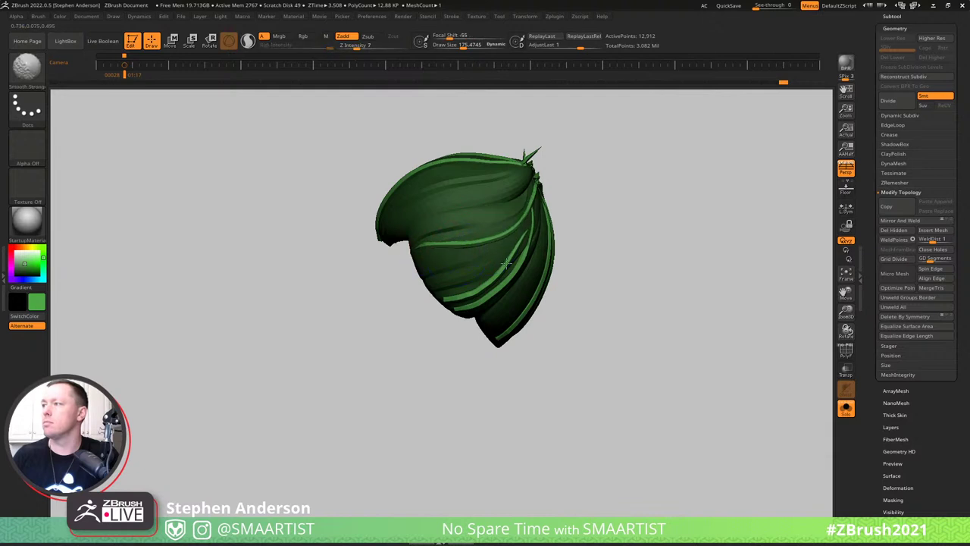
mouse_move(506, 263)
left_mouse_down("shift")
mouse_move(460, 298)
mouse_move(488, 289)
left_mouse_up("shift")
right_click_drag(462, 273, 492, 254)
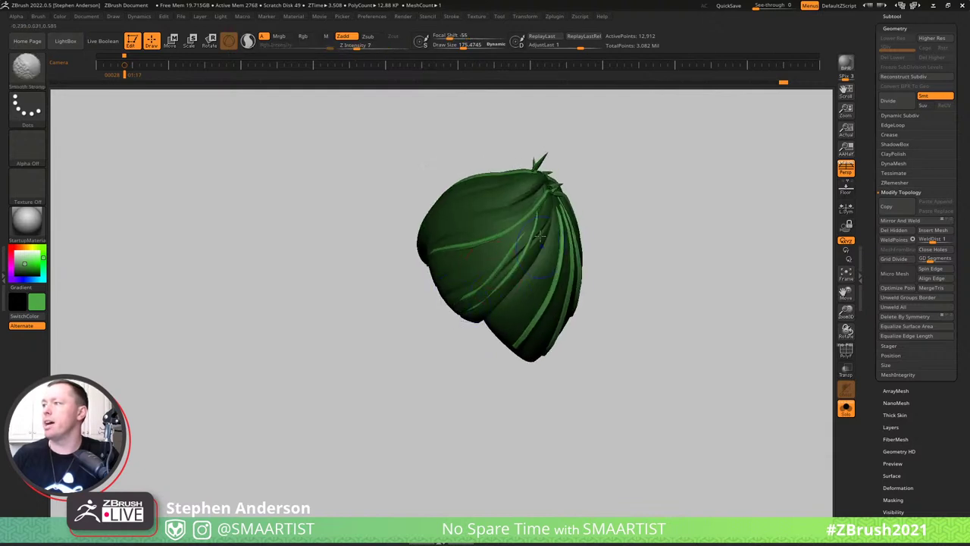
mouse_move(580, 210)
right_mouse_down()
mouse_move(562, 176)
mouse_move(572, 200)
right_mouse_up()
left_click_drag(551, 156, 559, 165, "shift")
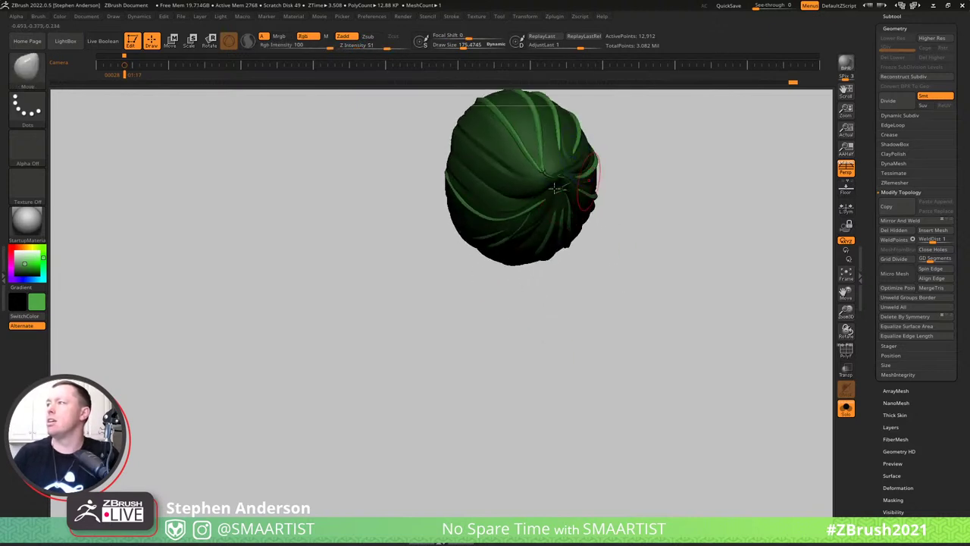
right_click_drag(590, 183, 570, 175)
right_click_drag(605, 216, 700, 205)
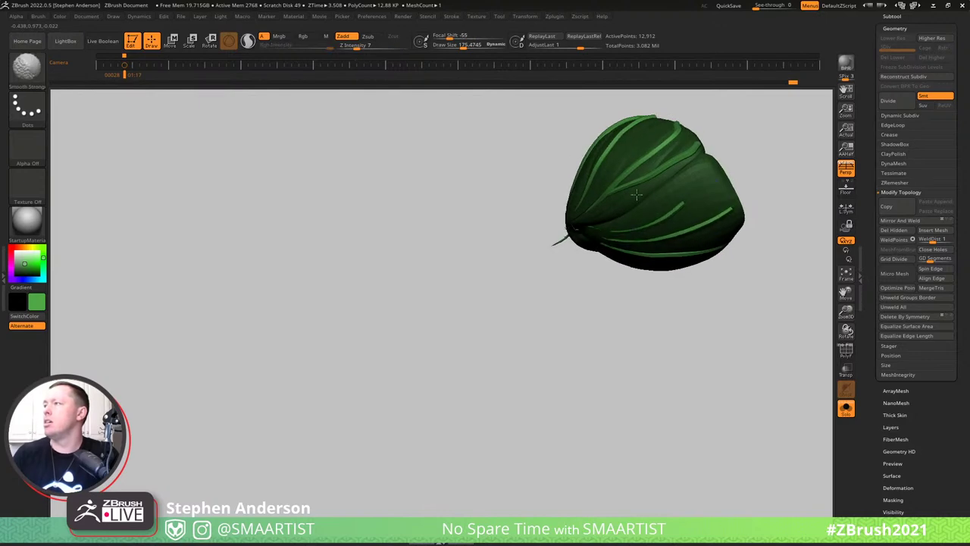
left_click_drag(650, 150, 629, 174, "shift")
Show the full model again and switch to the Move Topological brush with a draw size of about 546.
mouse_move(629, 177)
right_mouse_down()
mouse_move(656, 204)
mouse_move(610, 196)
mouse_move(602, 160)
mouse_move(600, 262)
mouse_move(566, 284)
mouse_move(605, 320)
mouse_move(591, 288)
right_mouse_up()
key("ctrl+s")
key("b")
key("m")
key("t")
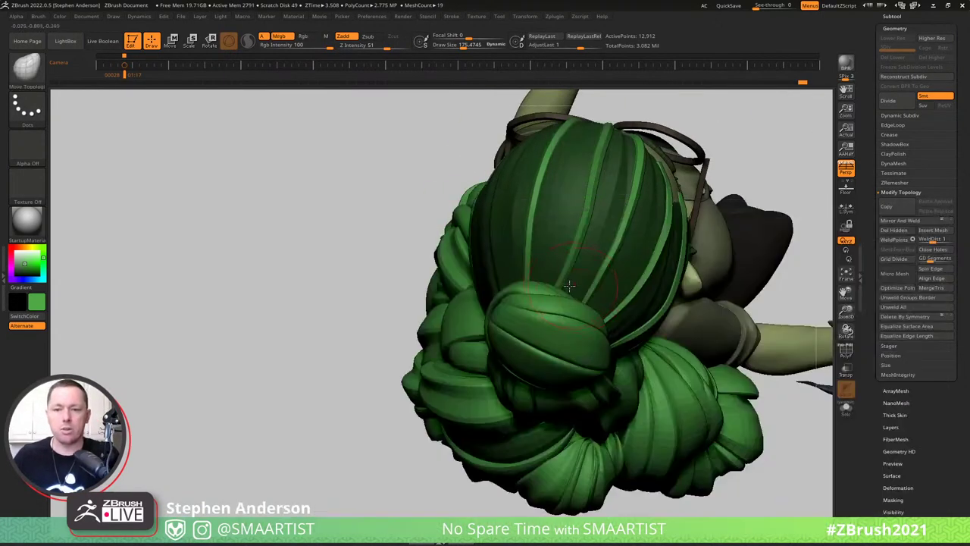
key("s")
left_click_drag(575, 281, 584, 281)
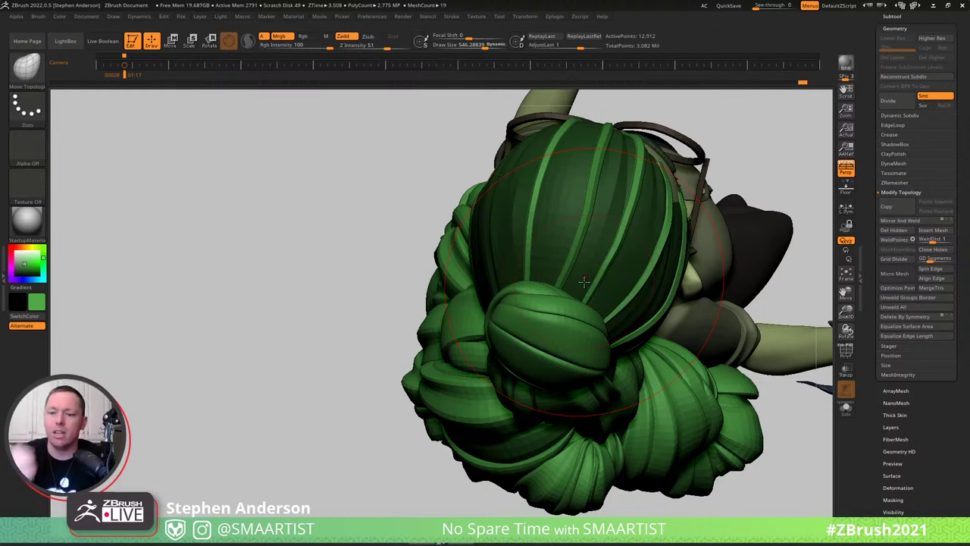
Smooth the strand running over the top of the head toward the bun.
mouse_move(584, 283)
right_mouse_down()
mouse_move(599, 280)
mouse_move(597, 266)
mouse_move(617, 277)
right_mouse_up()
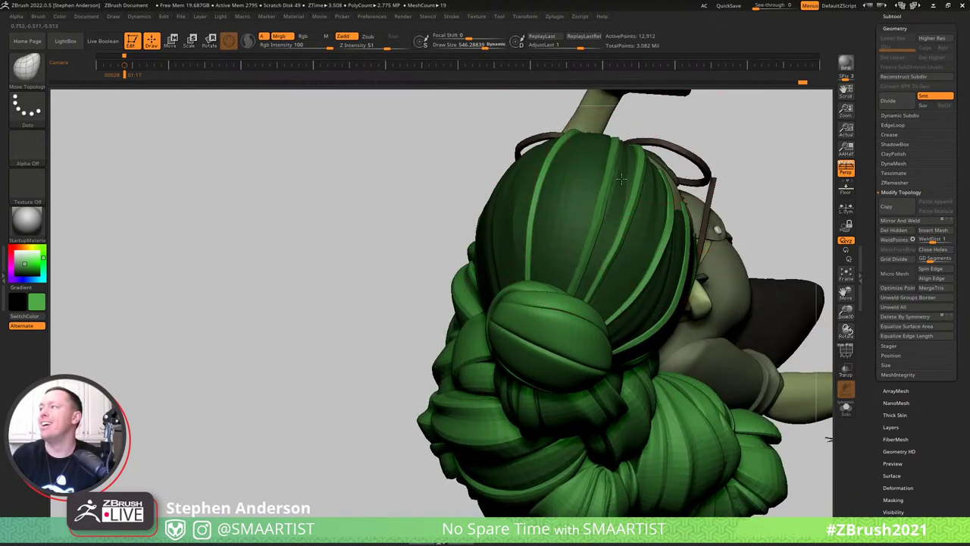
key("shift")
mouse_move(613, 189)
left_mouse_down("shift")
mouse_move(606, 289)
mouse_move(614, 271)
left_mouse_up("shift")
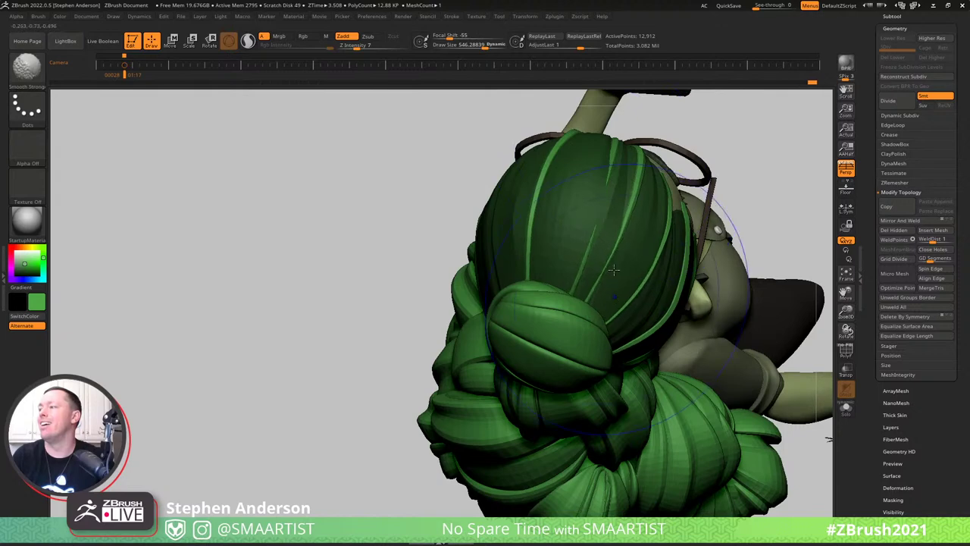
Set the Move Topological draw size to about 412 and reshape the strands running over the crown toward the bun.
key("s")
left_click_drag(623, 182, 609, 183)
mouse_move(653, 199)
right_mouse_down()
mouse_move(604, 203)
mouse_move(577, 269)
right_mouse_up()
key("s")
left_click_drag(562, 272, 570, 271)
left_click_drag(583, 222, 596, 228)
right_click_drag(569, 251, 516, 258)
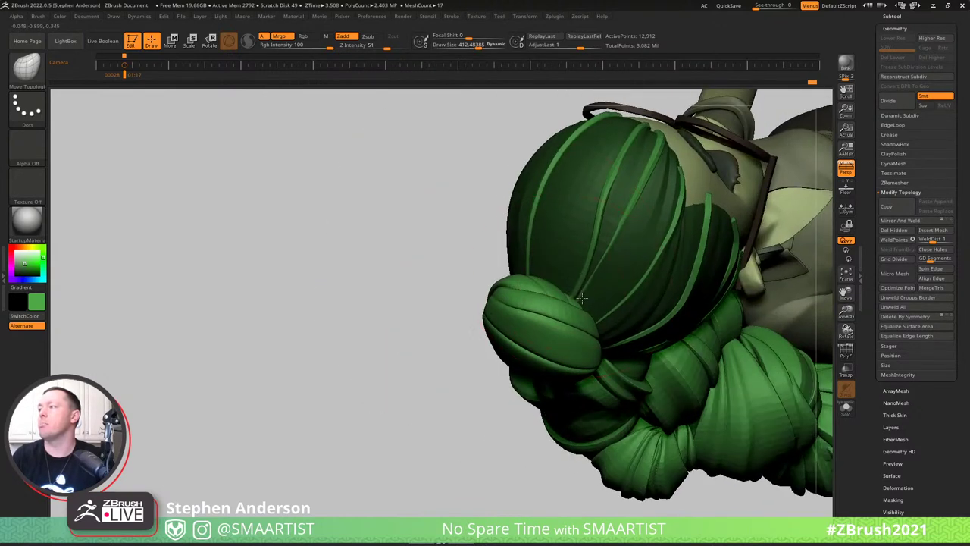
Reduce the draw size to about 129 and adjust the front ends of the strands at the forehead hairline.
right_click_drag(628, 164, 606, 231)
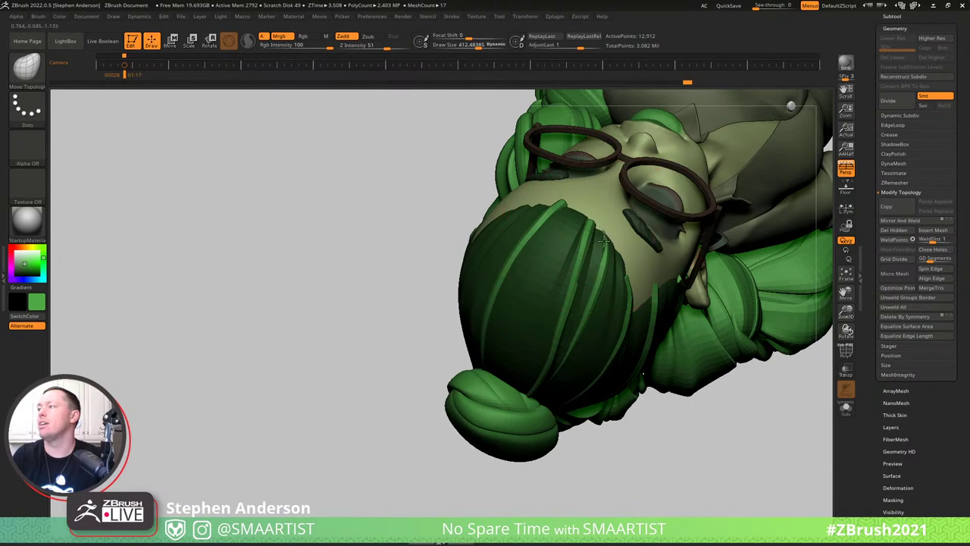
right_click_drag(604, 239, 611, 235)
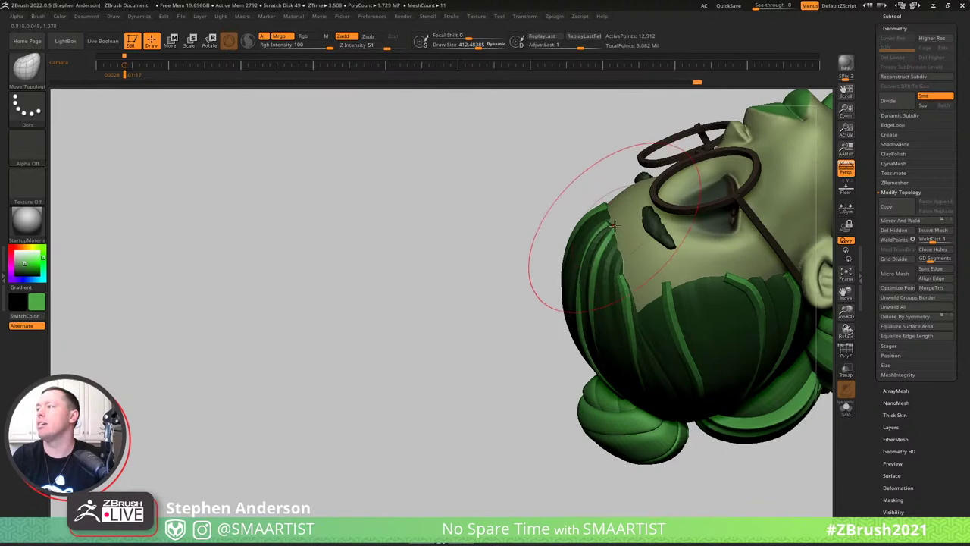
key("s")
left_click_drag(615, 226, 592, 221)
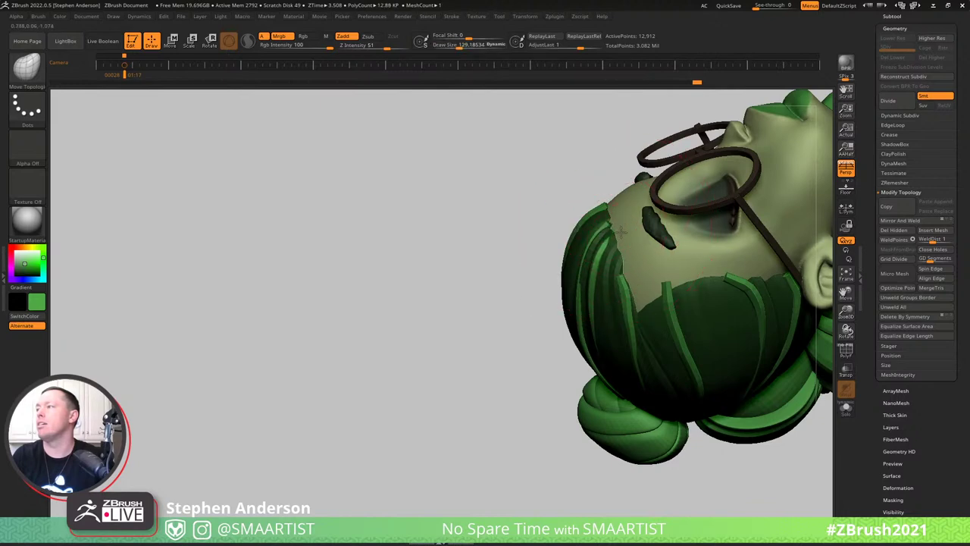
right_click_drag(611, 221, 606, 226)
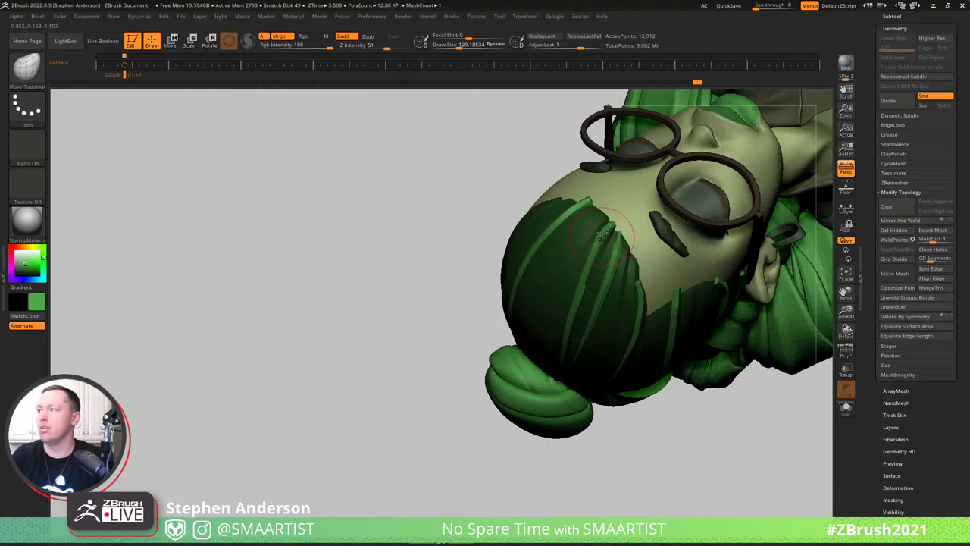
Raise the draw size to about 258 and reposition the strands along the top and side of the head.
mouse_move(598, 237)
right_mouse_down()
mouse_move(619, 271)
mouse_move(608, 267)
mouse_move(574, 320)
right_mouse_up()
key("s")
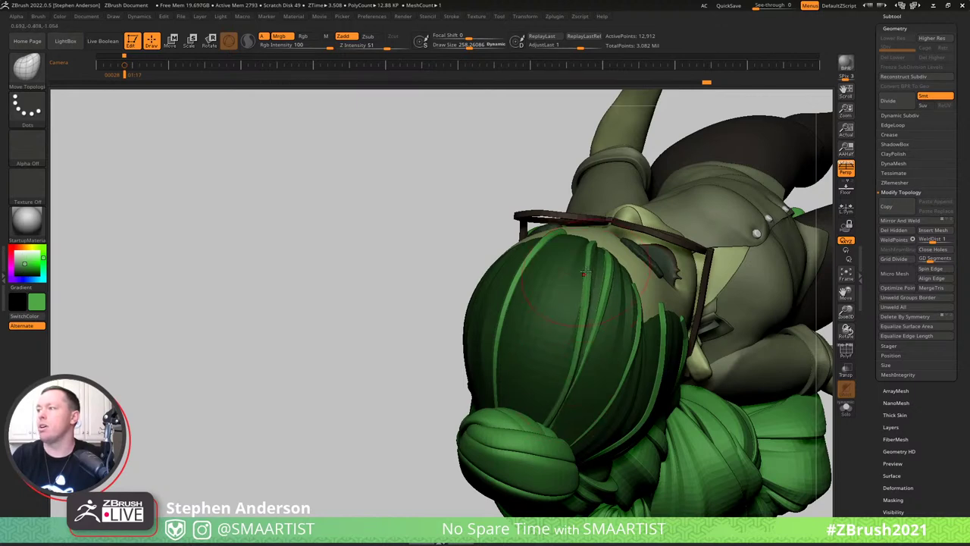
right_click_drag(583, 273, 596, 247)
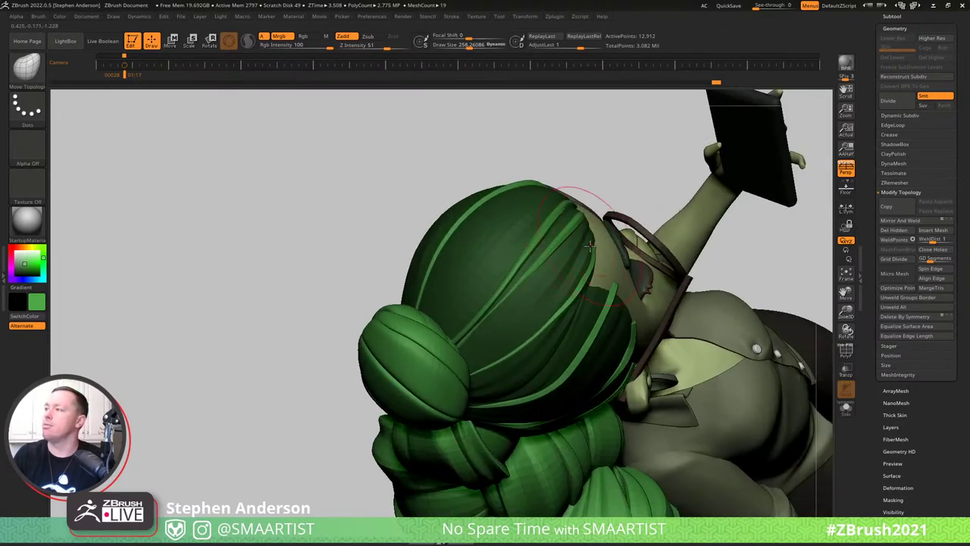
right_click_drag(586, 255, 503, 364)
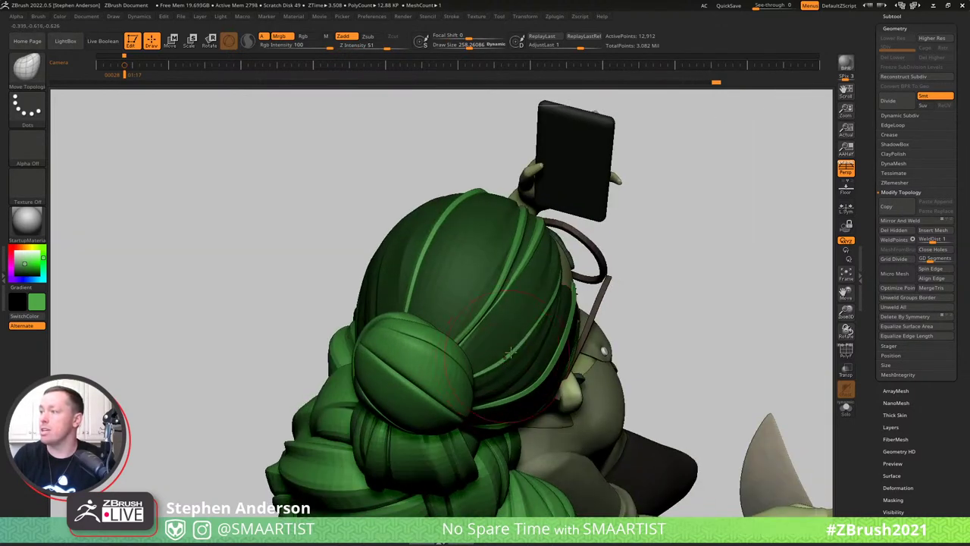
mouse_move(533, 329)
right_mouse_down()
mouse_move(626, 257)
mouse_move(554, 325)
mouse_move(523, 337)
mouse_move(612, 357)
right_mouse_up()
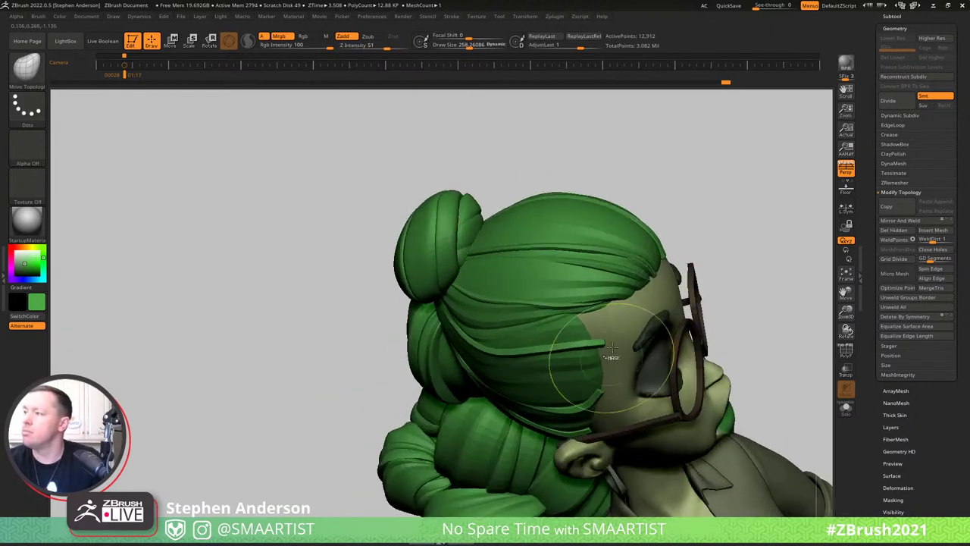
Split the unmasked strands off the head hair into their own subtool and make that subtool active.
left_click(670, 166, "ctrl")
mouse_move(963, 82)
left_mouse_down()
mouse_move(905, 141)
mouse_move(903, 133)
left_mouse_up()
left_click(896, 130)
left_click_drag(871, 498, 871, 445)
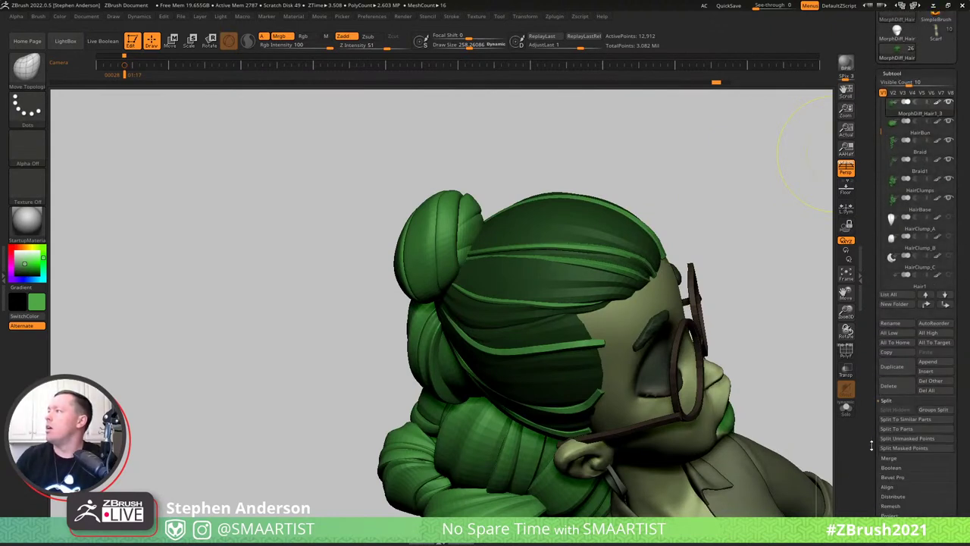
left_click(921, 440)
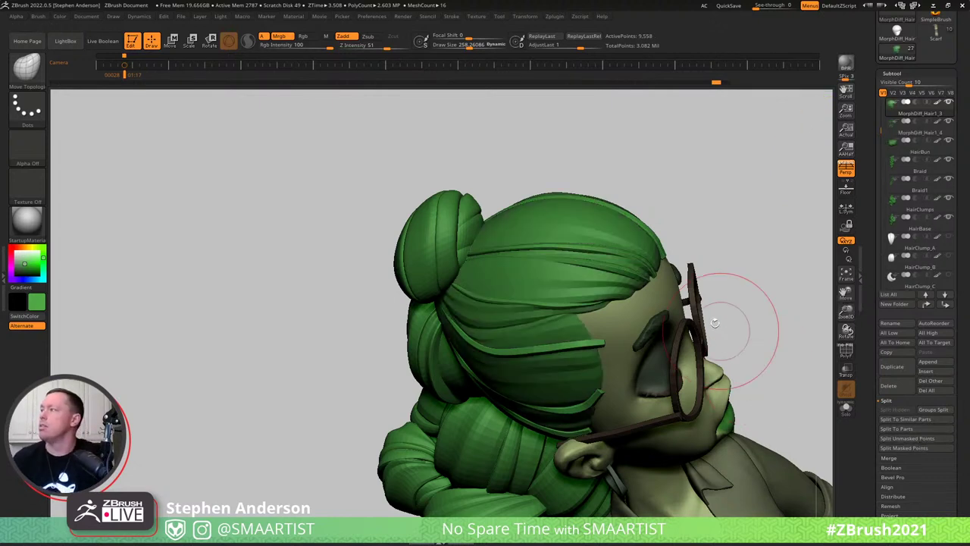
key("Down")
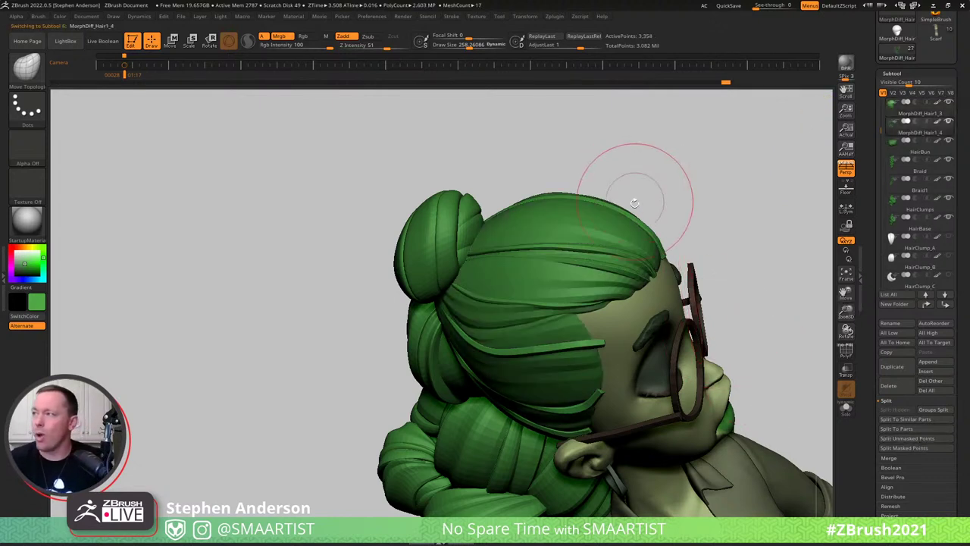
Reshape the separated strands over the back of the head around the bun with a draw size of about 412.
right_click_drag(557, 253, 533, 237)
left_click_drag(533, 237, 452, 267)
key("s")
left_click_drag(526, 244, 523, 262)
right_click_drag(538, 263, 528, 294)
mouse_move(528, 294)
left_mouse_down()
mouse_move(502, 266)
mouse_move(549, 215)
left_mouse_up()
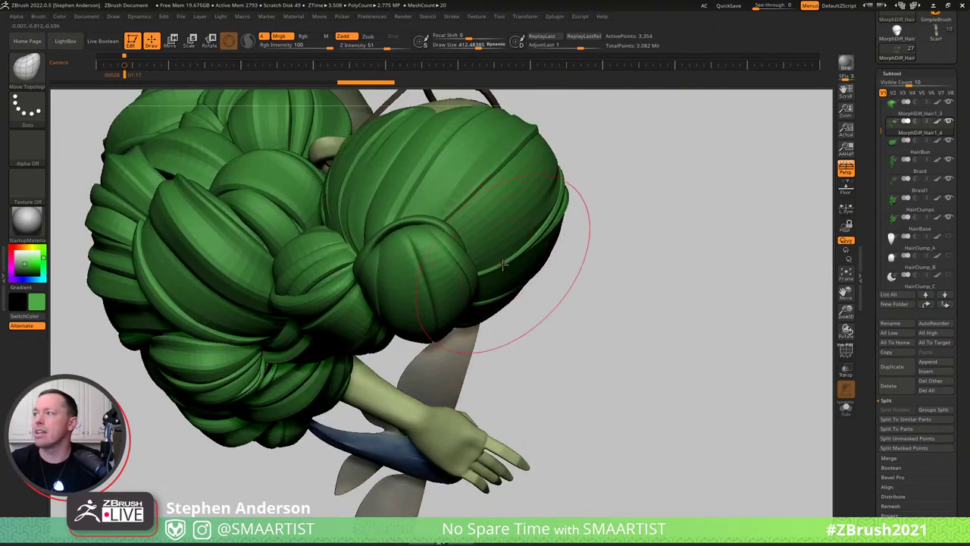
Refine the strands where they meet the bun using draw sizes of about 251 and 376.
key("s")
left_click_drag(504, 267, 494, 266)
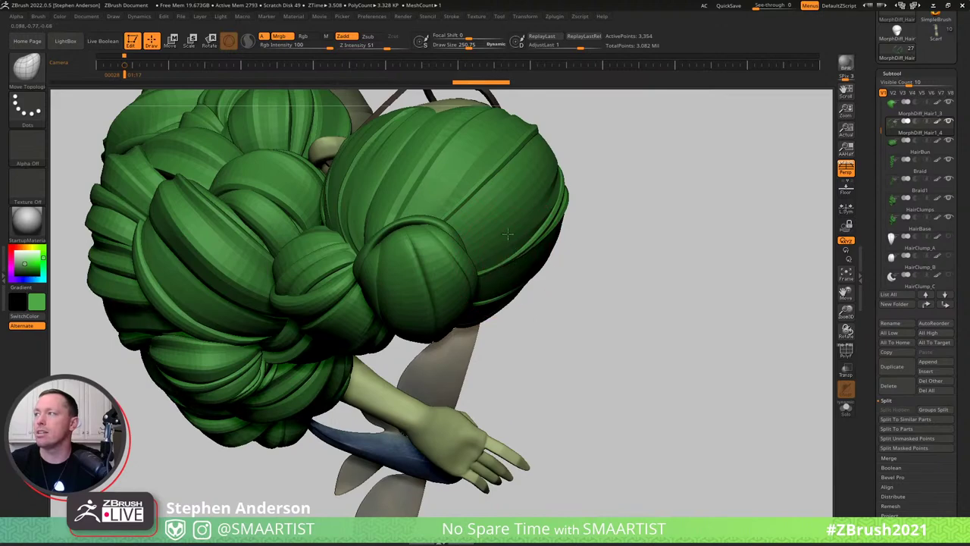
mouse_move(507, 234)
right_mouse_down()
mouse_move(485, 186)
mouse_move(629, 326)
mouse_move(624, 321)
right_mouse_up()
key("s")
left_click_drag(437, 210, 445, 210)
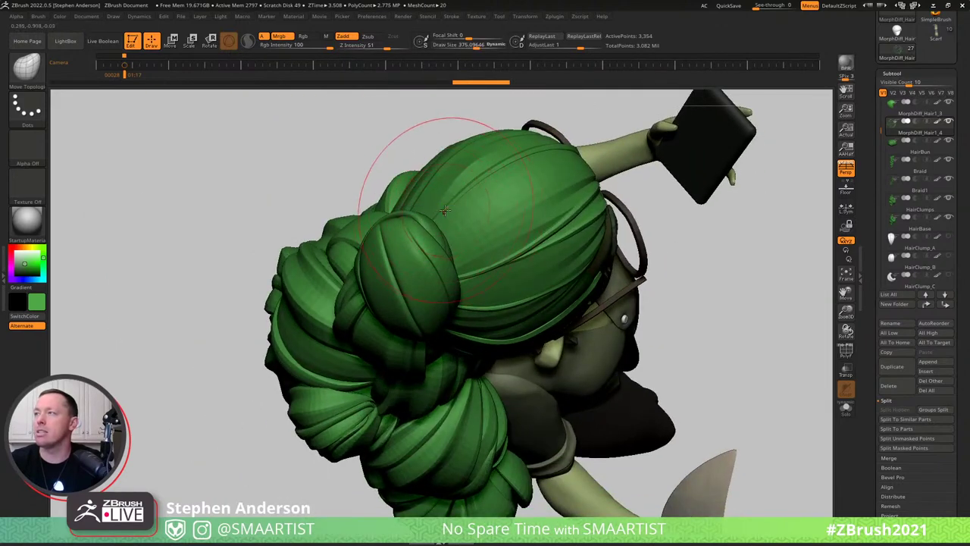
Reduce the draw size to about 73 and tuck in the tip of the top strand at the forehead hairline.
mouse_move(475, 183)
right_mouse_down()
mouse_move(548, 189)
mouse_move(491, 228)
right_mouse_up()
key("s")
left_click_drag(504, 230, 480, 229)
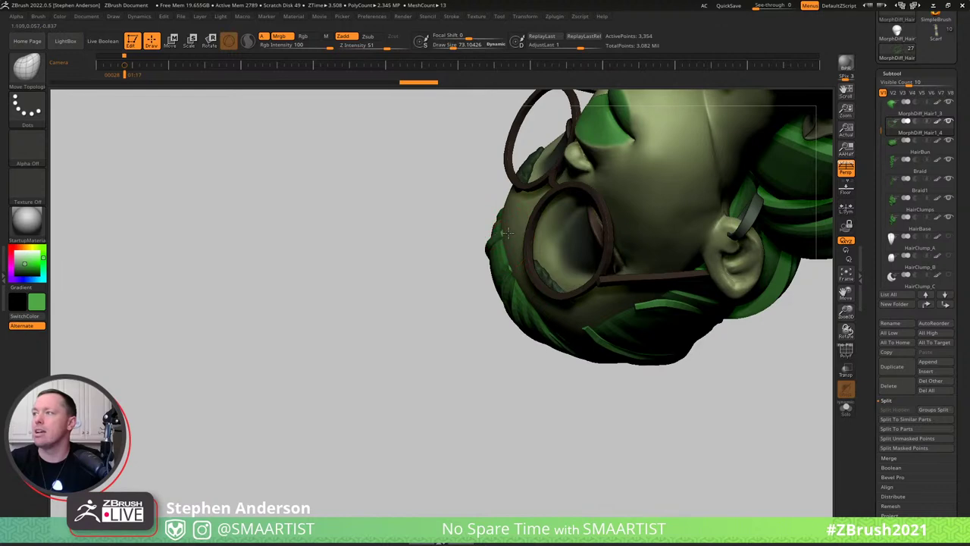
right_click_drag(515, 236, 480, 241)
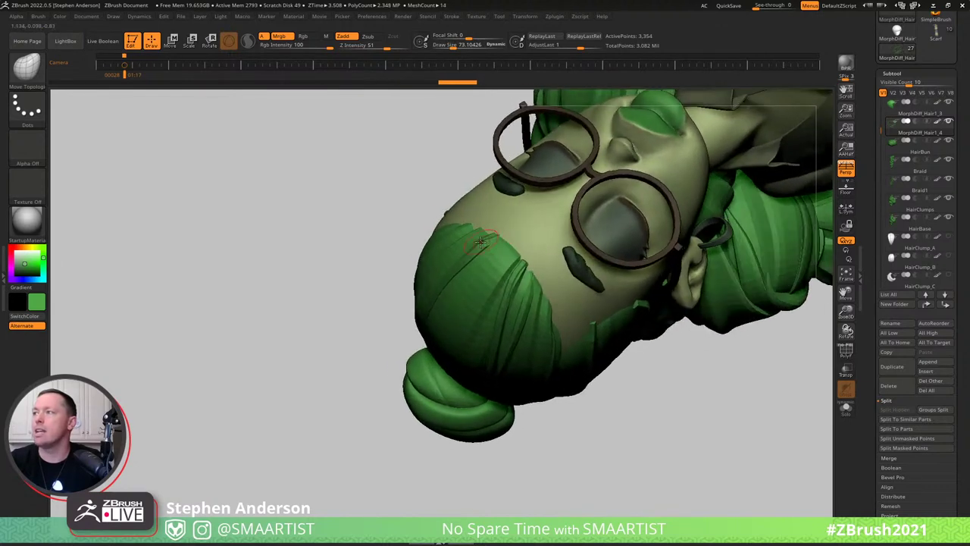
left_click_drag(507, 233, 513, 231)
Fit the remaining front strand ends to the forehead hairline using draw sizes of about 129 and 188.
key("s")
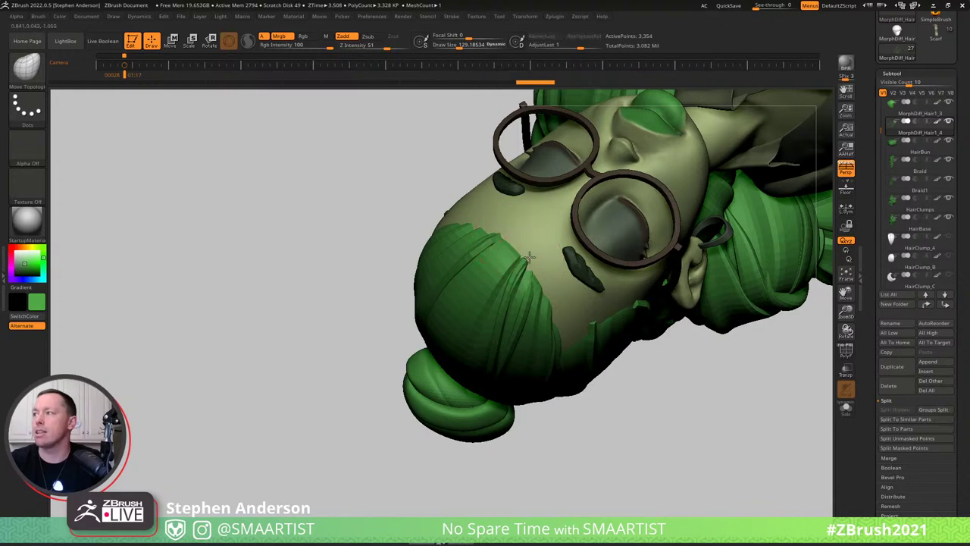
right_click_drag(528, 258, 526, 258)
left_click_drag(533, 256, 531, 254)
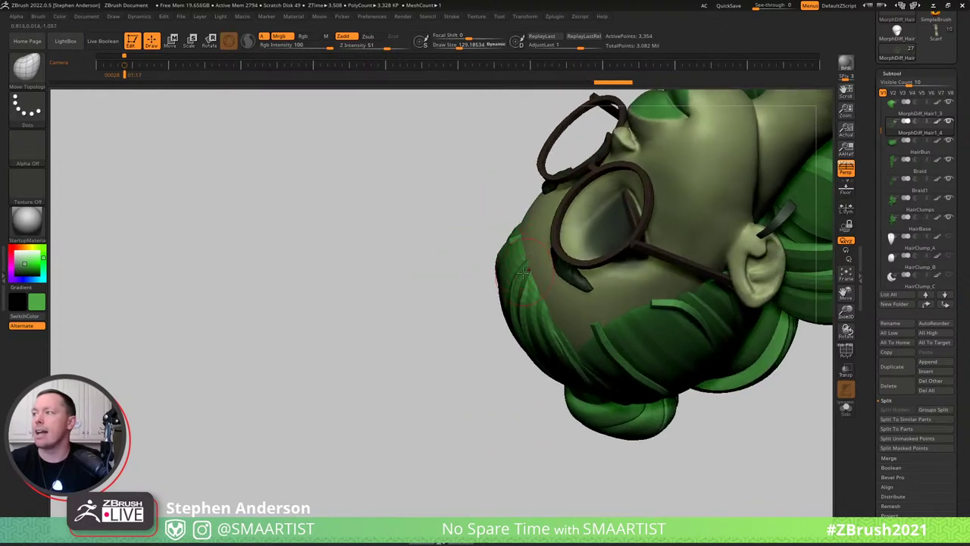
right_click_drag(532, 256, 544, 239)
key("s")
left_click_drag(512, 269, 520, 262)
right_click_drag(528, 258, 645, 334)
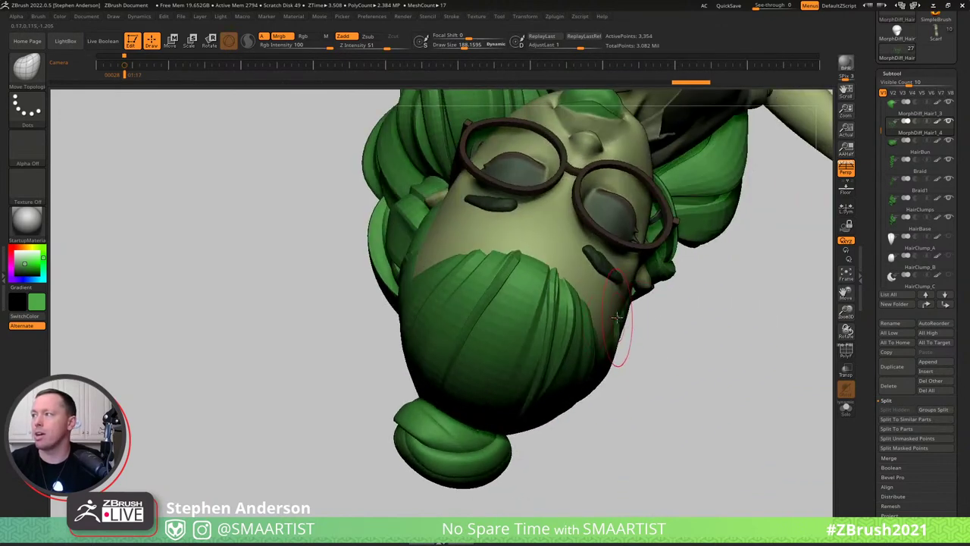
Shape and smooth the strands on the side of the head from the temple down to the bun.
left_click_drag(656, 325, 589, 337)
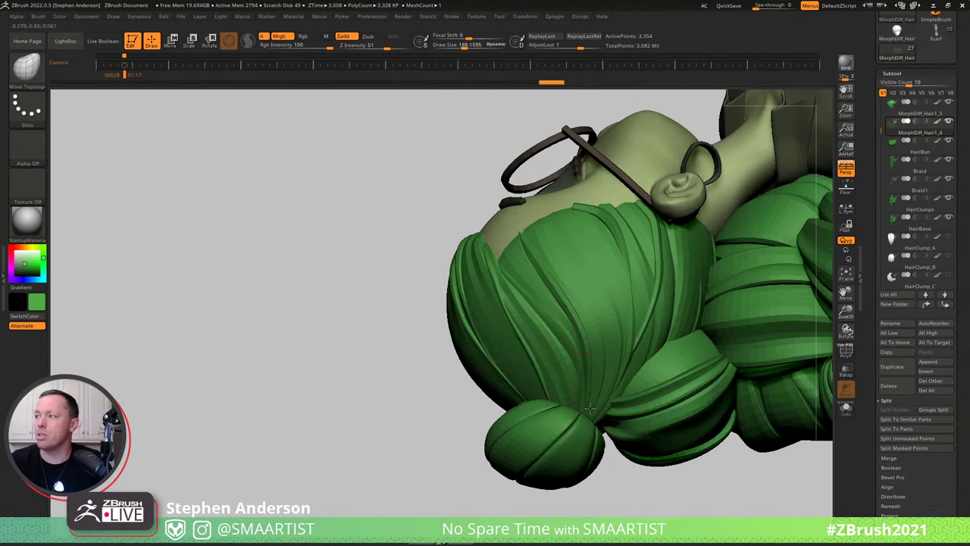
mouse_move(590, 409)
right_mouse_down()
mouse_move(597, 386)
mouse_move(585, 397)
right_mouse_up()
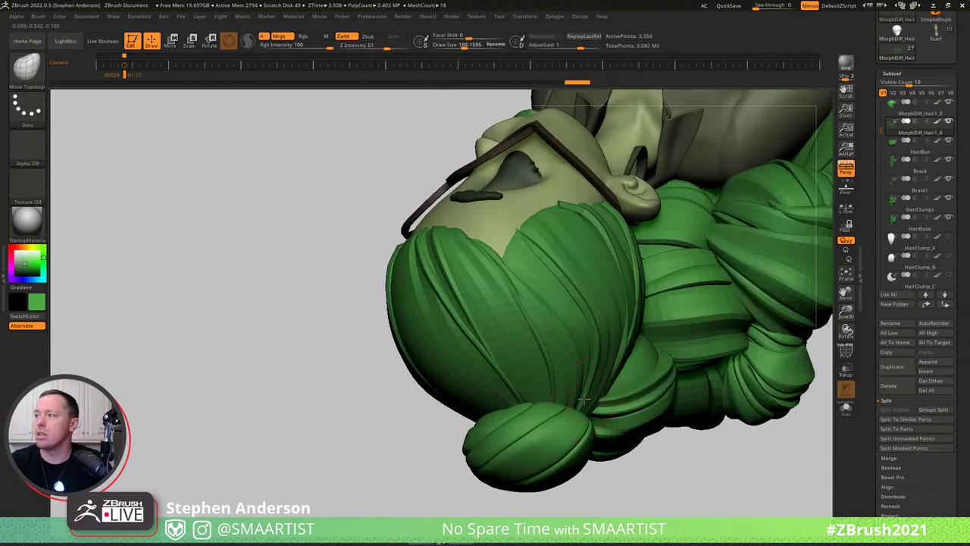
right_click_drag(576, 305, 584, 311)
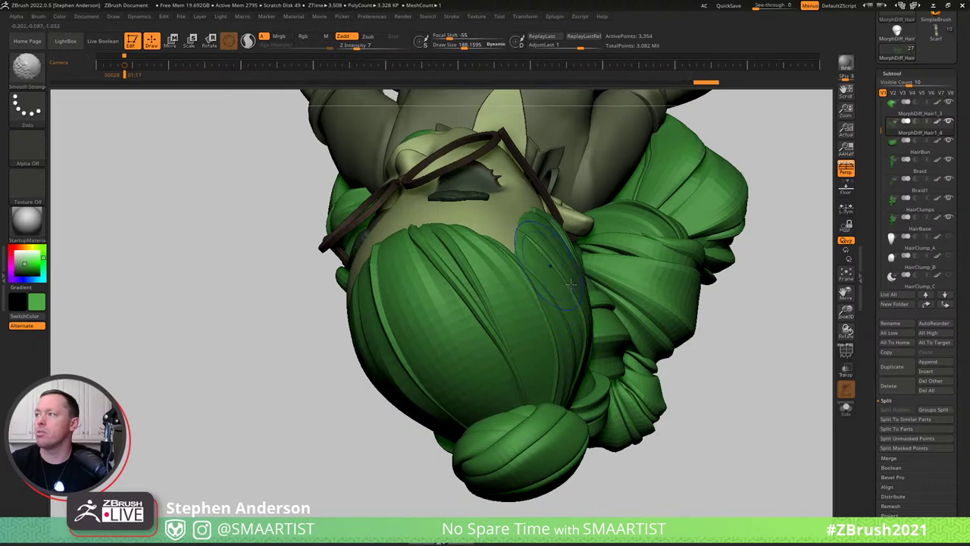
mouse_move(572, 297)
right_mouse_down()
mouse_move(536, 292)
mouse_move(615, 233)
mouse_move(639, 284)
mouse_move(598, 241)
mouse_move(607, 213)
right_mouse_up()
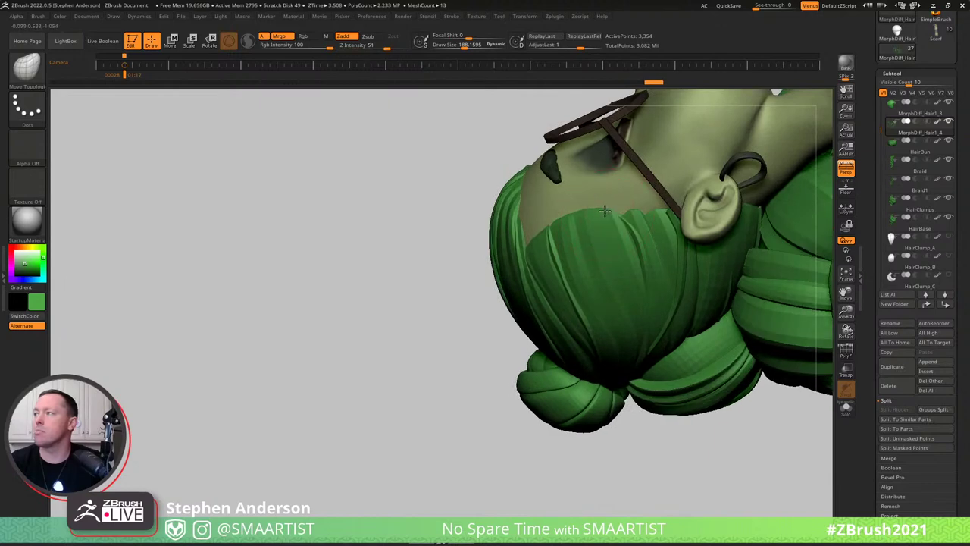
mouse_move(648, 265)
right_mouse_down()
mouse_move(673, 243)
mouse_move(670, 227)
right_mouse_up()
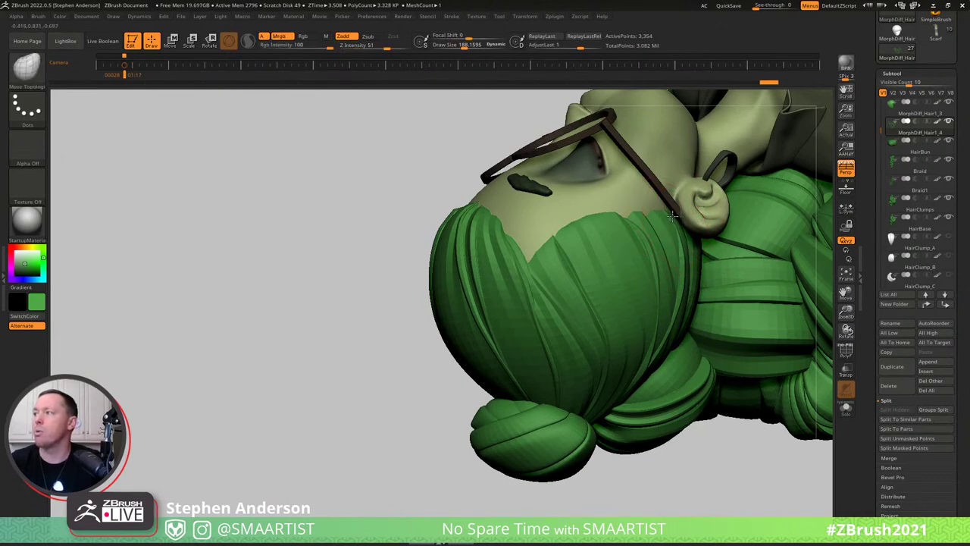
mouse_move(671, 216)
right_mouse_down()
mouse_move(659, 375)
mouse_move(650, 367)
right_mouse_up()
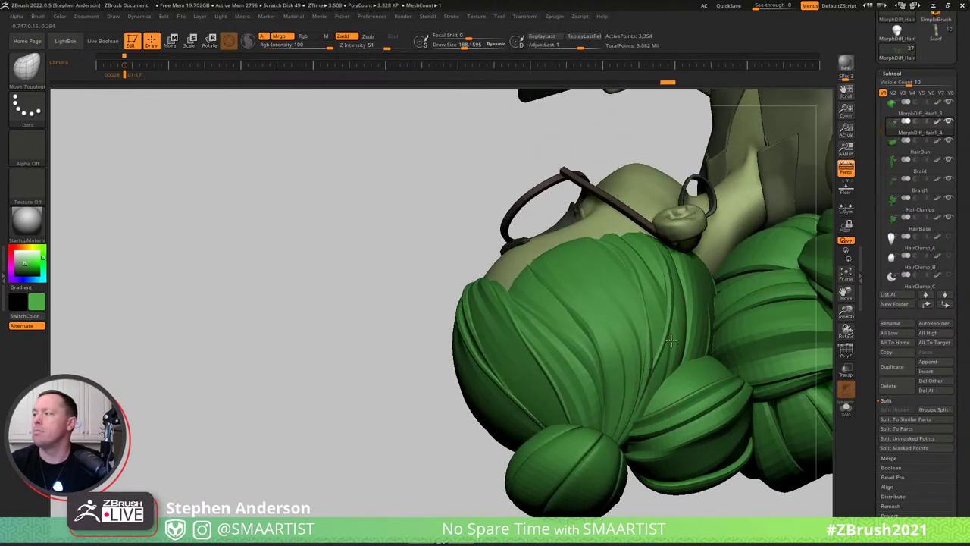
Move the strand behind the ear so it follows the head hair toward the braid.
right_click_drag(671, 341, 745, 288)
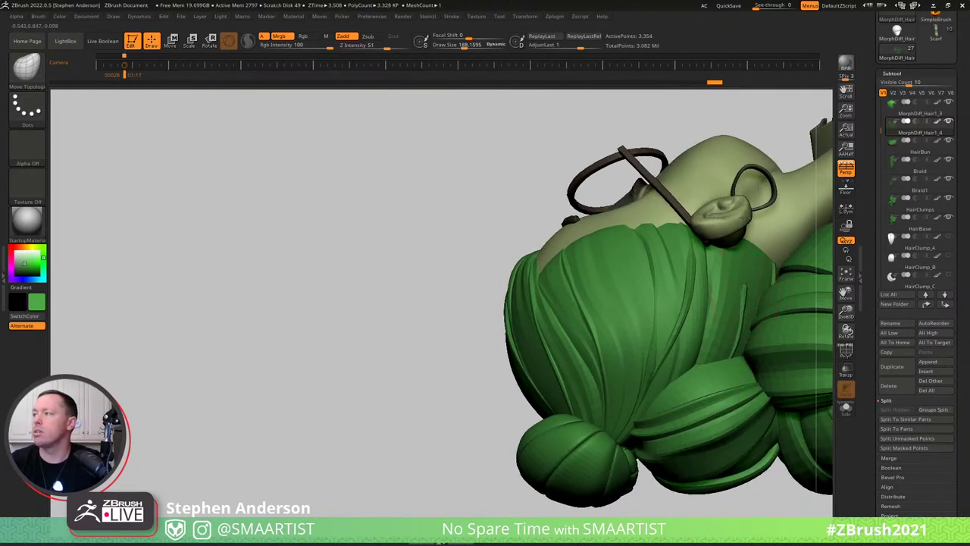
right_click_drag(734, 205, 750, 254)
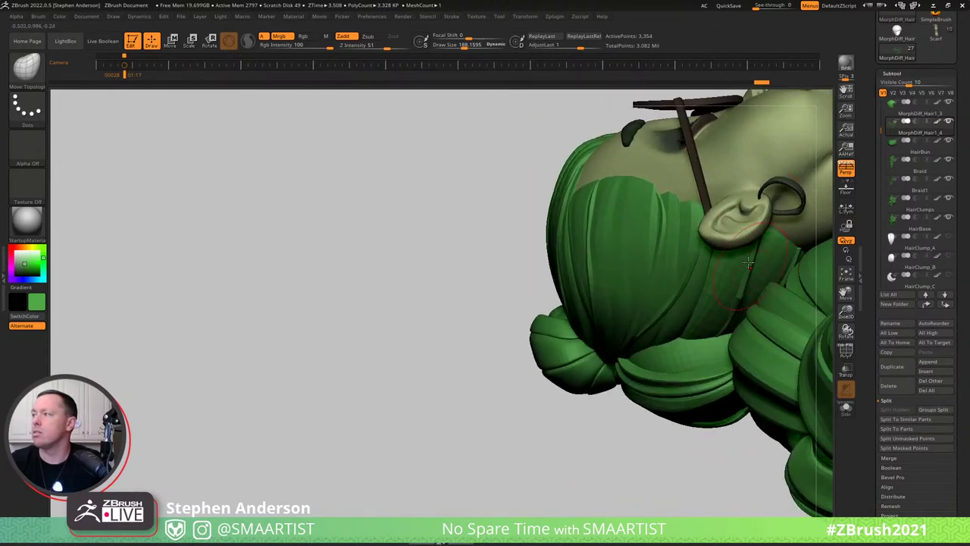
right_click_drag(745, 244, 762, 224)
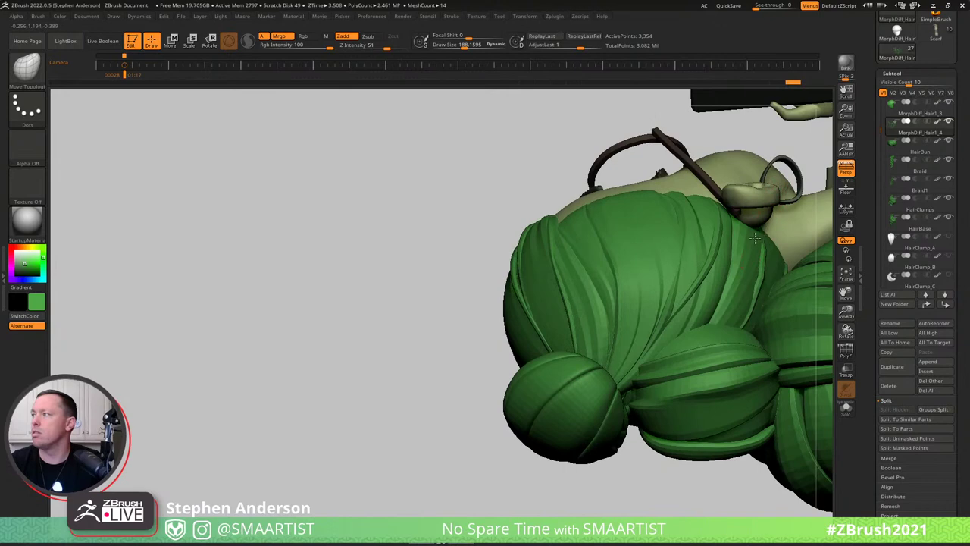
right_click_drag(766, 262, 741, 308)
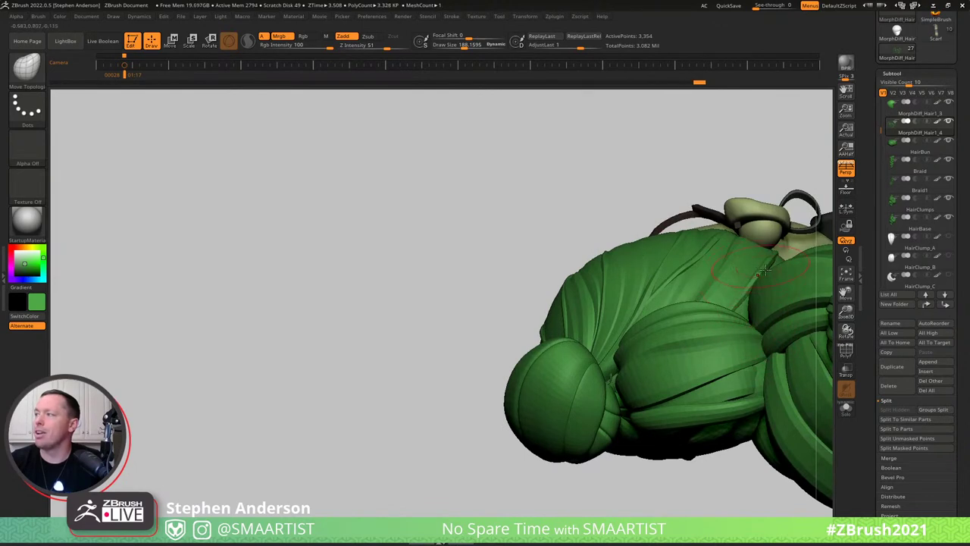
Try further adjustments to the strand behind the ear, and undo the last six strokes.
mouse_move(761, 278)
right_mouse_down()
mouse_move(778, 303)
mouse_move(756, 260)
mouse_move(775, 231)
right_mouse_up()
key("shift")
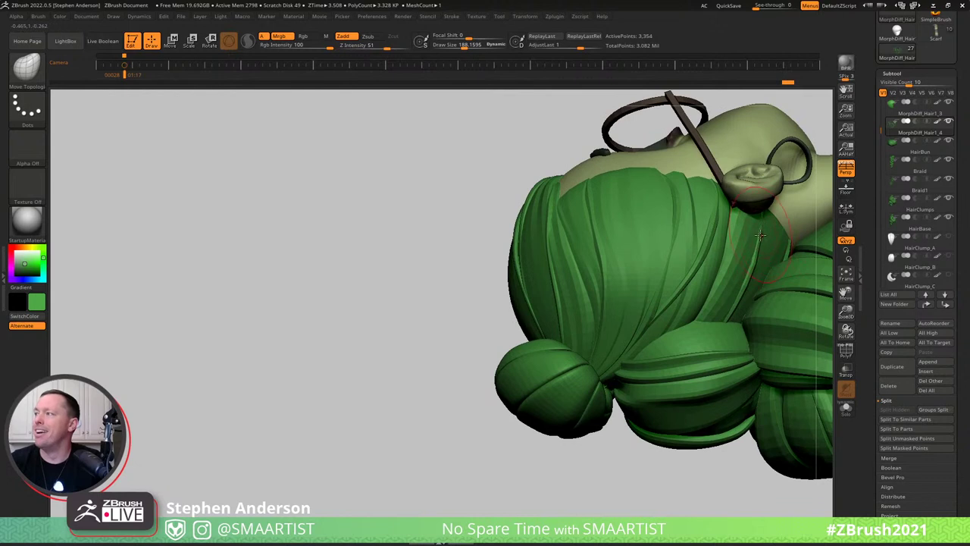
key("ctrl+z")
key("ctrl+z")
key("ctrl+z")
key("ctrl+z")
key("ctrl+z")
key("ctrl+z")
right_click_drag(771, 276, 687, 217)
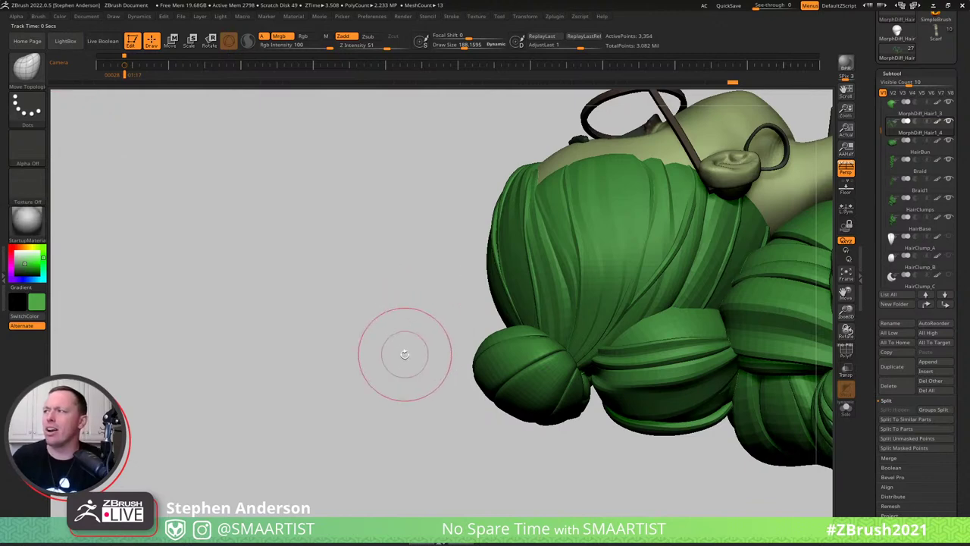
Set the draw size to about 274, and shape and smooth the strands above the ear on the opposite side of the head.
mouse_move(406, 354)
left_mouse_down()
mouse_move(422, 364)
mouse_move(444, 320)
mouse_move(638, 234)
mouse_move(462, 238)
mouse_move(502, 224)
mouse_move(635, 240)
left_mouse_up()
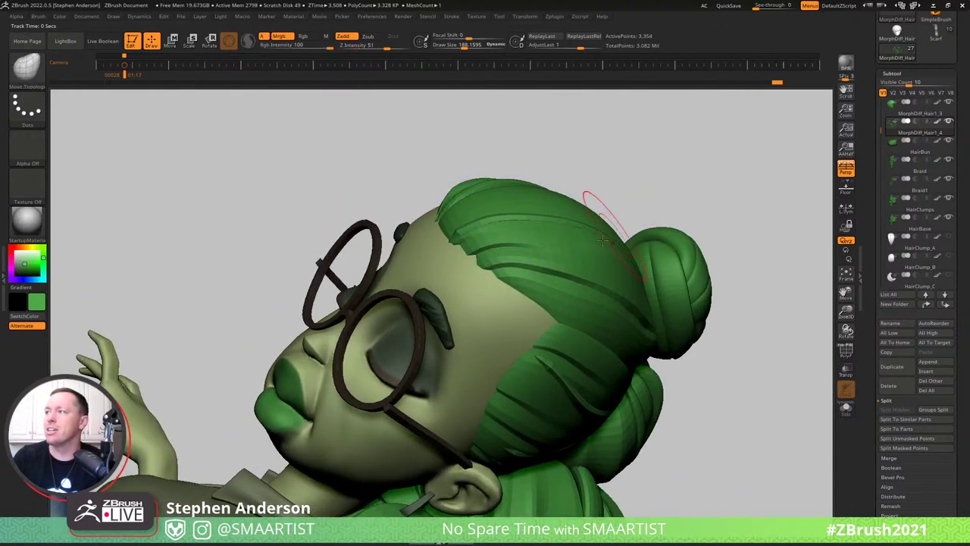
left_click_drag(612, 200, 699, 205)
left_click_drag(596, 269, 547, 264)
right_click_drag(547, 264, 569, 291, "ctrl")
key("ctrl+t")
mouse_move(647, 288)
right_mouse_down()
mouse_move(623, 268)
mouse_move(638, 288)
mouse_move(640, 278)
mouse_move(623, 336)
mouse_move(641, 325)
mouse_move(570, 324)
right_mouse_up()
key("ctrl+t")
key("s")
left_click_drag(568, 324, 571, 326)
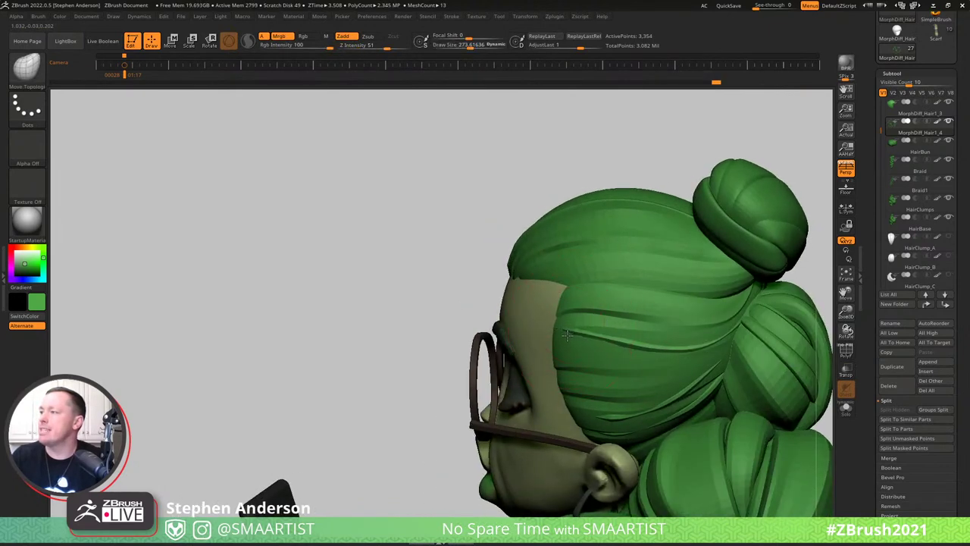
mouse_move(649, 336)
right_mouse_down()
mouse_move(598, 344)
mouse_move(593, 364)
mouse_move(706, 383)
mouse_move(615, 365)
mouse_move(666, 390)
right_mouse_up()
left_click_drag(692, 397, 671, 413, "shift")
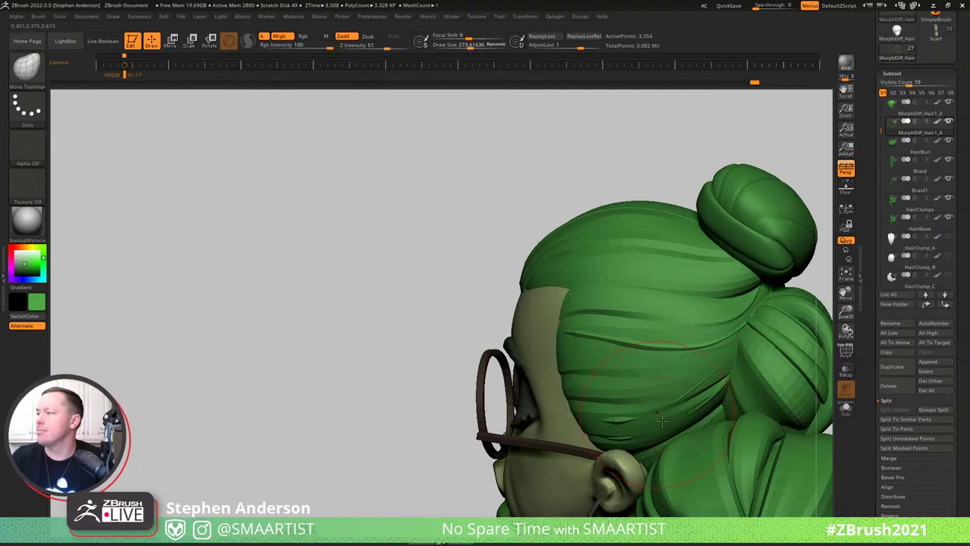
Set the draw size to about 146 and adjust the front ends of the strands above the ear along the temple.
mouse_move(667, 414)
right_mouse_down()
mouse_move(631, 431)
mouse_move(558, 414)
mouse_move(622, 417)
mouse_move(564, 415)
mouse_move(598, 419)
right_mouse_up()
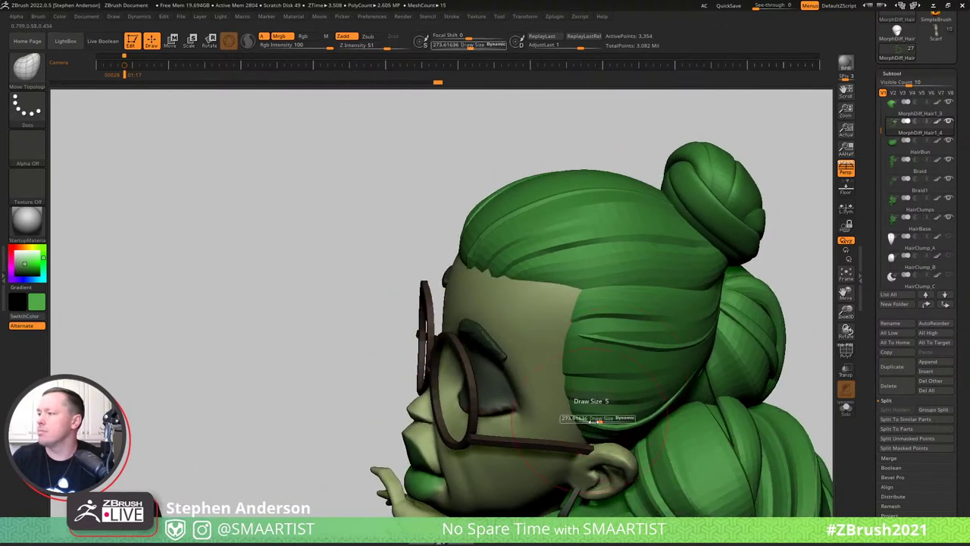
left_click(590, 421)
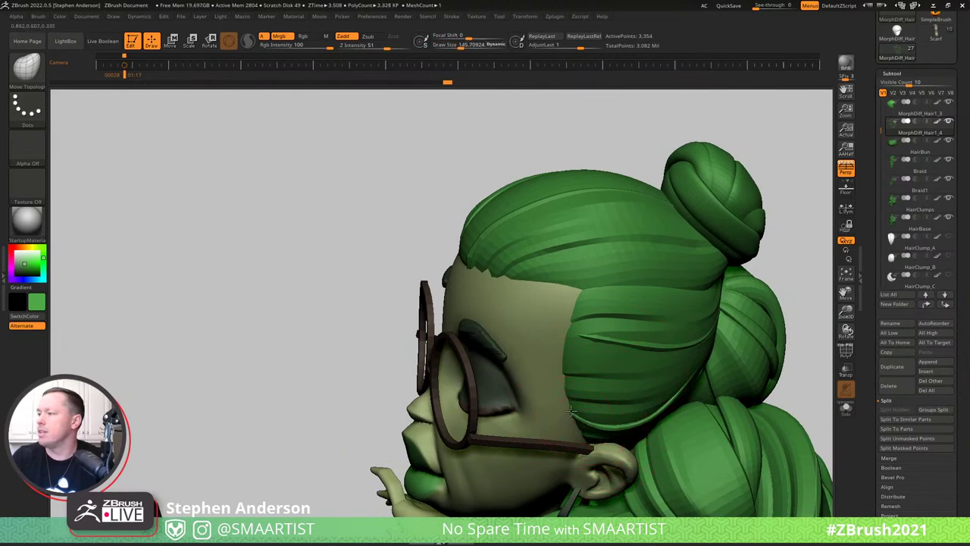
right_click_drag(599, 390, 575, 388)
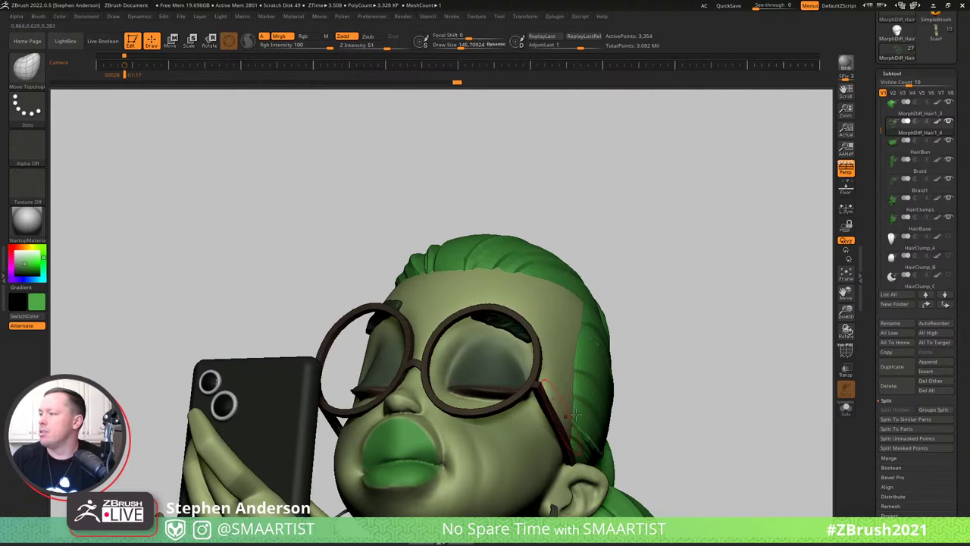
right_click_drag(563, 423, 566, 409)
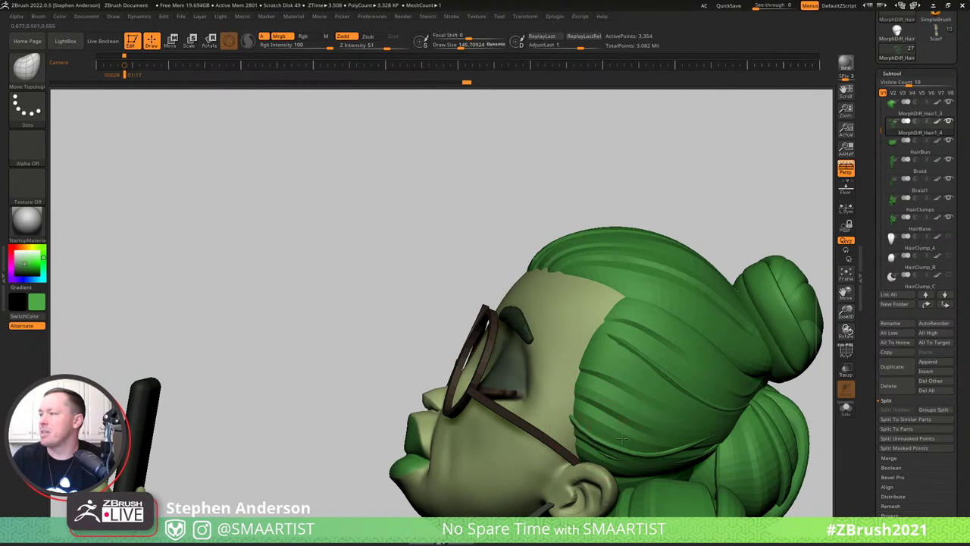
Set the draw size to about 195 and shape and smooth the lowest strands running above the ear toward the braid.
right_click_drag(681, 420, 721, 434)
key("s")
left_click_drag(696, 446, 701, 446)
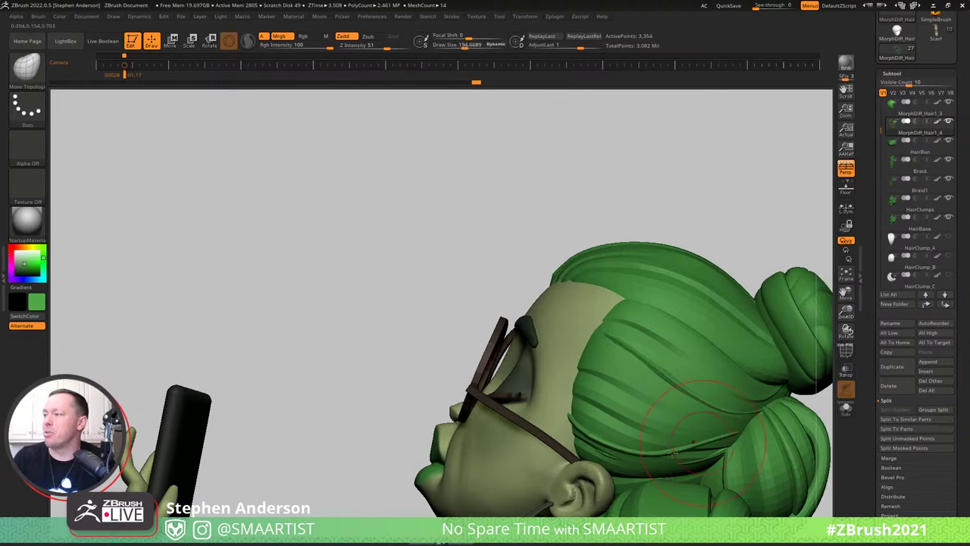
left_click_drag(641, 454, 671, 450, "shift")
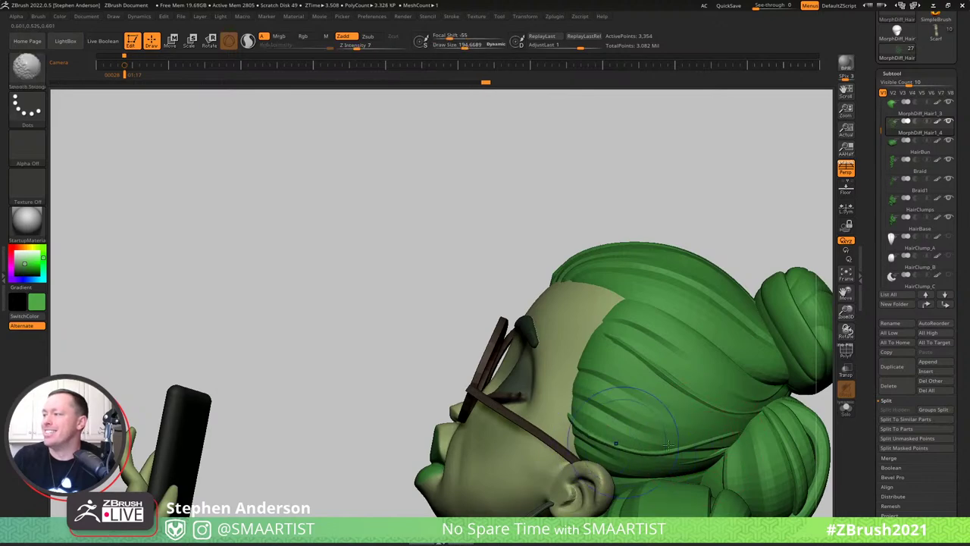
Set the draw size to about 104 and refine the front ends of the lower strands beside the glasses' arm.
key("s")
left_click_drag(595, 433, 587, 433)
right_click_drag(606, 428, 577, 419)
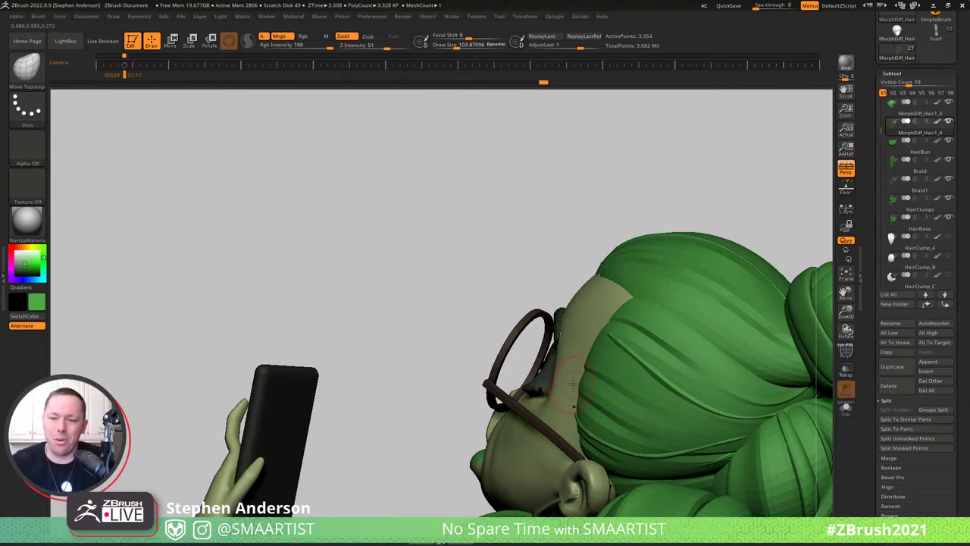
right_click_drag(588, 441, 572, 375, "alt")
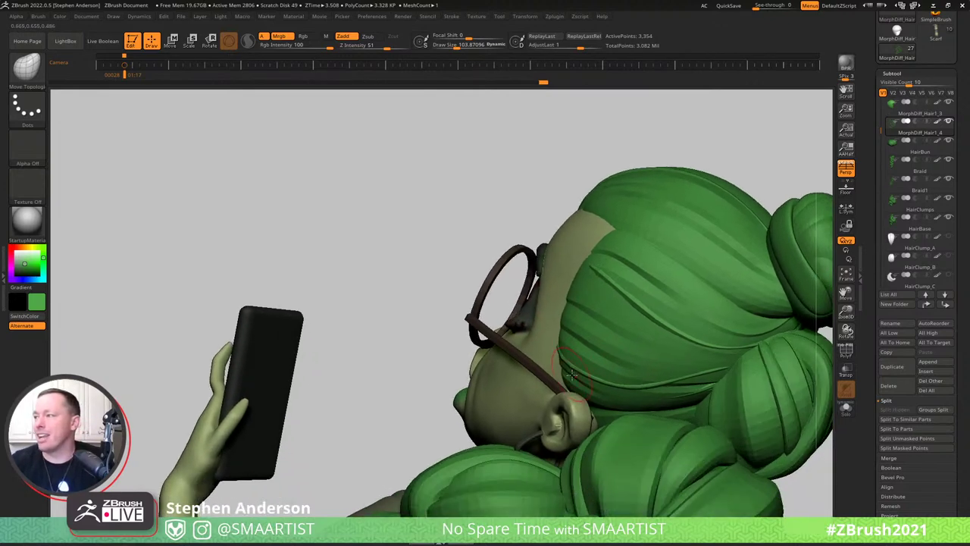
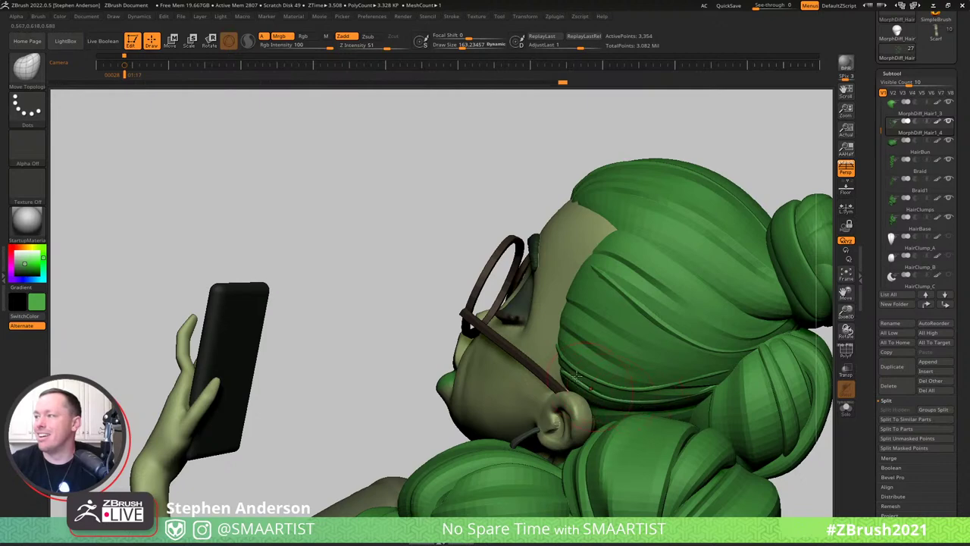
right_click_drag(591, 368, 547, 353)
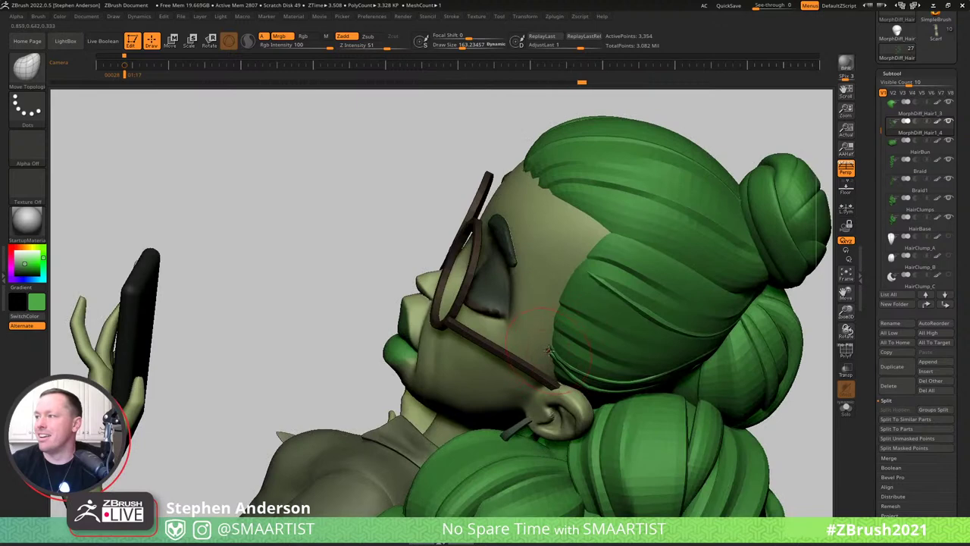
Set the draw size to about 58 and fine-tune the tips of the lowest strands where they tuck in above the ear.
key("s")
left_click_drag(539, 355, 536, 355)
right_click_drag(559, 364, 597, 389)
key("s")
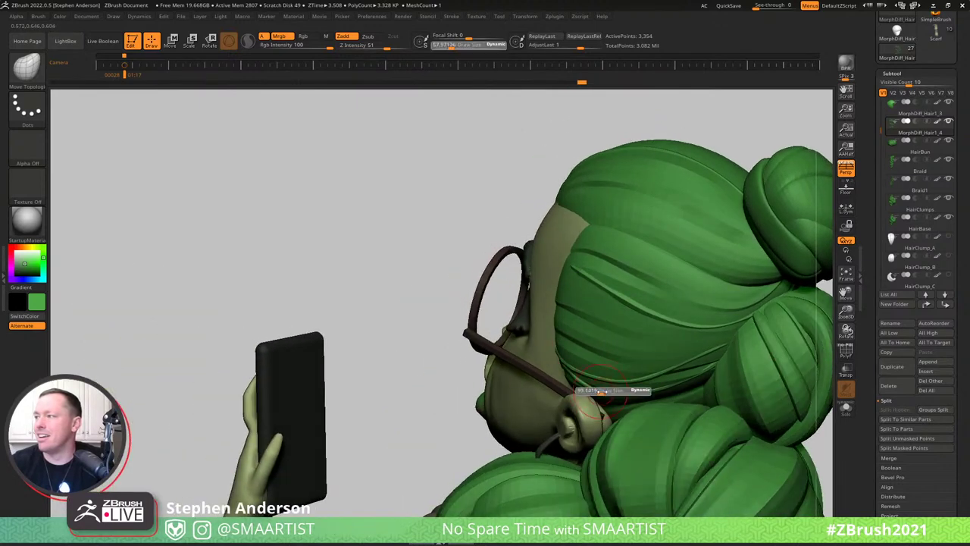
left_click_drag(610, 393, 607, 392)
mouse_move(595, 389)
right_mouse_down()
mouse_move(620, 392)
mouse_move(593, 388)
mouse_move(619, 388)
mouse_move(590, 375)
right_mouse_up()
Set the draw size to about 366 and make broad shape adjustments to the strands where they meet the braid.
key("s")
left_click_drag(667, 364, 679, 364)
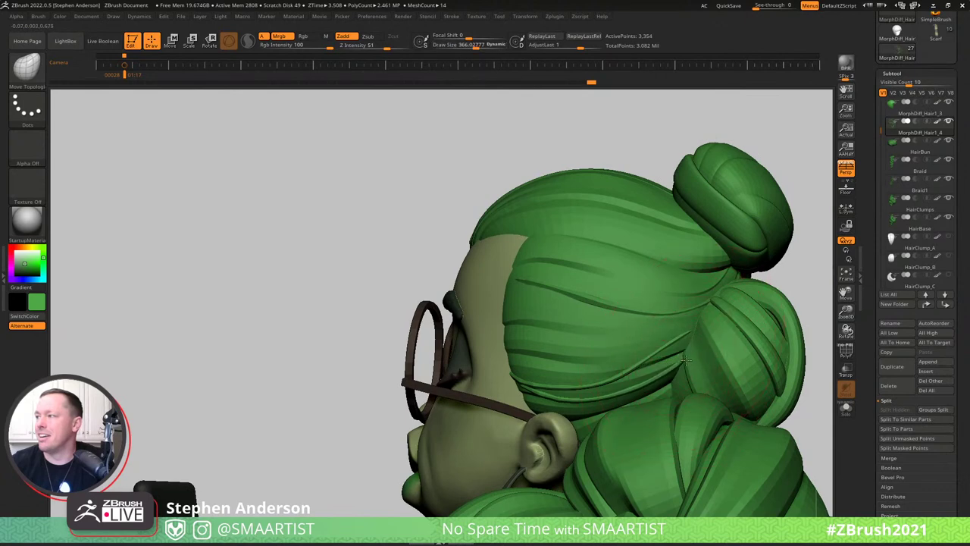
right_click_drag(678, 362, 739, 386)
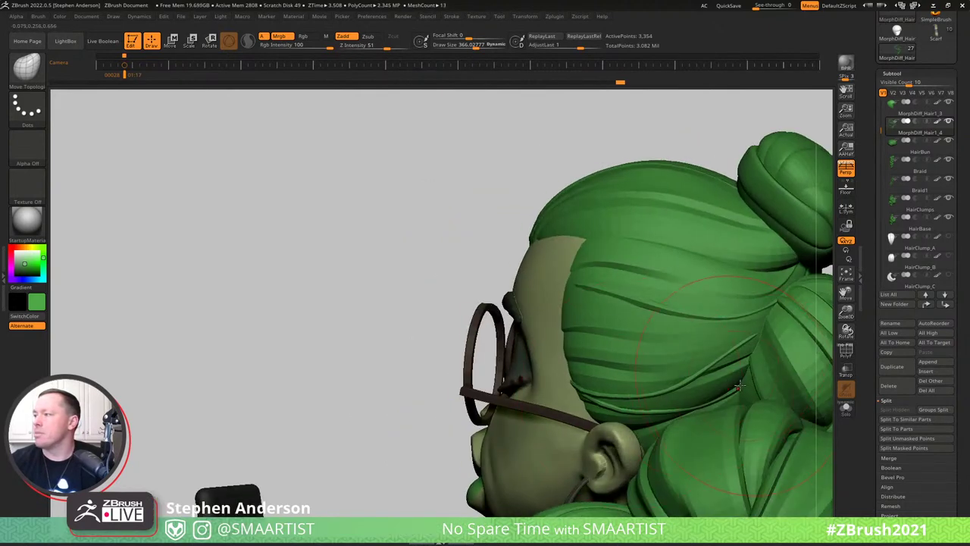
Set the draw size to about 289 and move the rear ends of the side strands into the gap before the braid.
key("s")
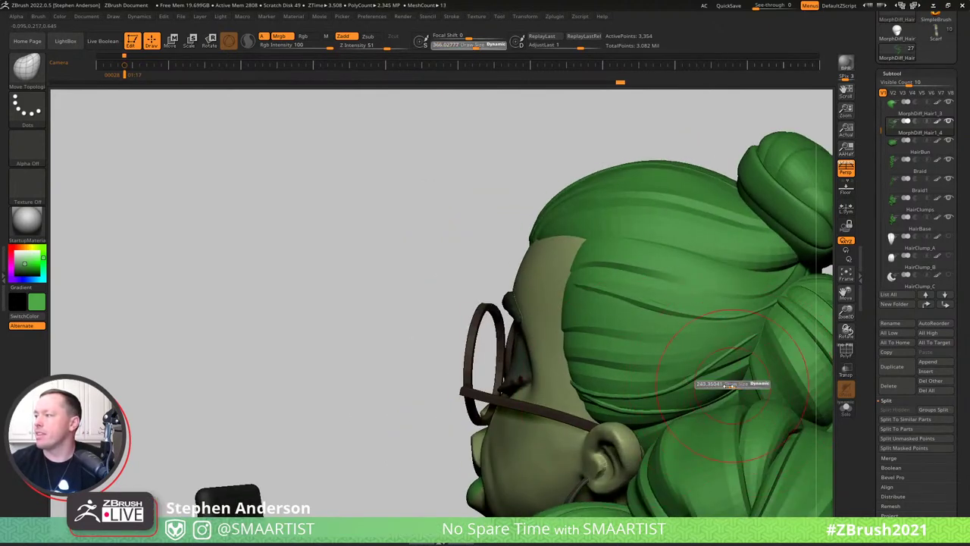
left_click_drag(720, 385, 719, 385)
left_click_drag(727, 388, 735, 384)
right_click_drag(756, 334, 728, 336)
key("s")
left_click_drag(738, 336, 753, 337)
mouse_move(751, 337)
right_mouse_down()
mouse_move(740, 337)
mouse_move(762, 344)
right_mouse_up()
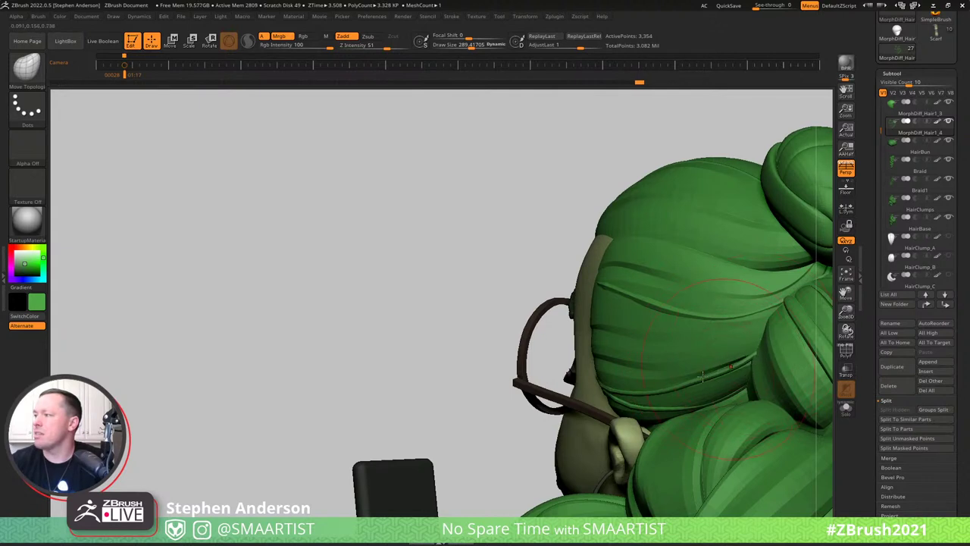
Set the draw size to about 104 and refine and smooth the middle of the lower strand above the ear.
key("s")
left_click(690, 384)
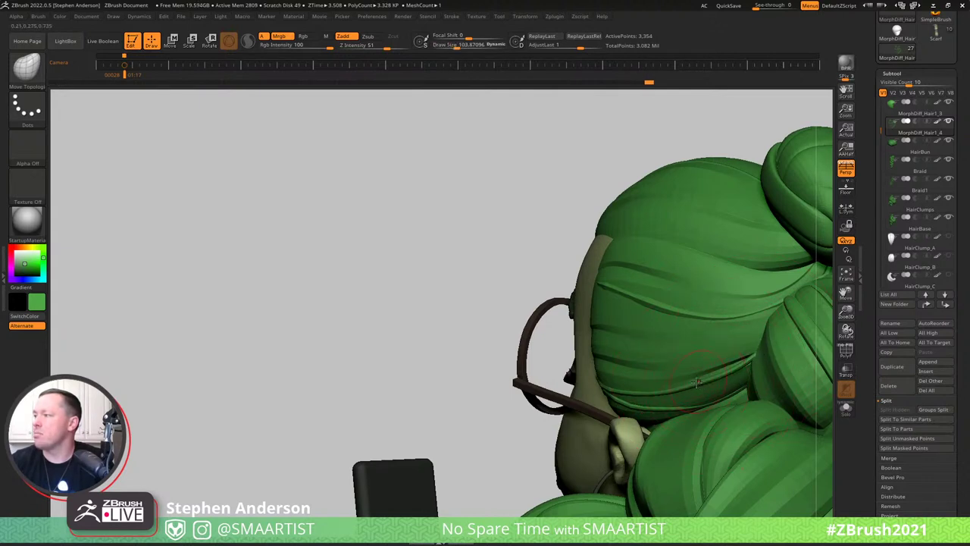
key("shift")
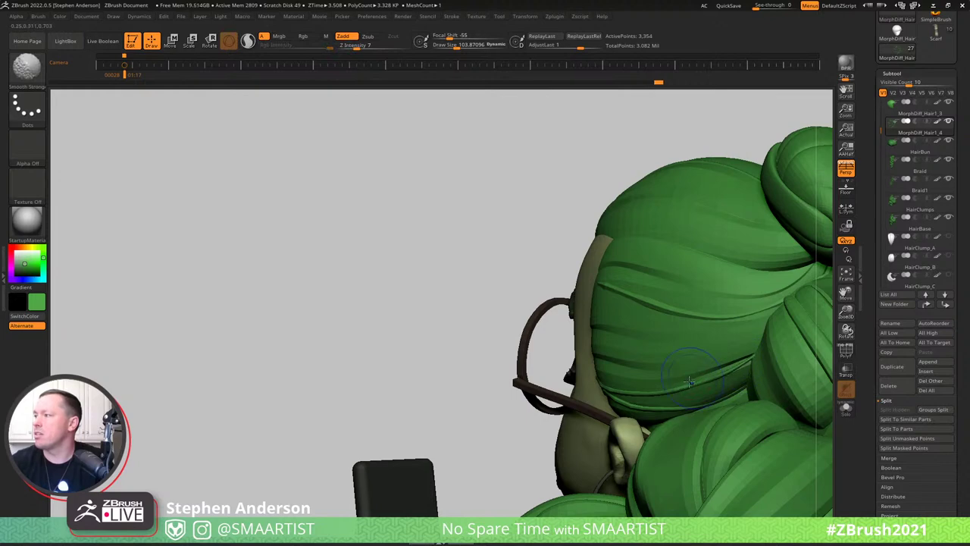
Set the draw size to about 266 and adjust how the side strands wrap around the head behind the temple.
right_click_drag(666, 364, 733, 354)
key("s")
left_click_drag(732, 354, 750, 355)
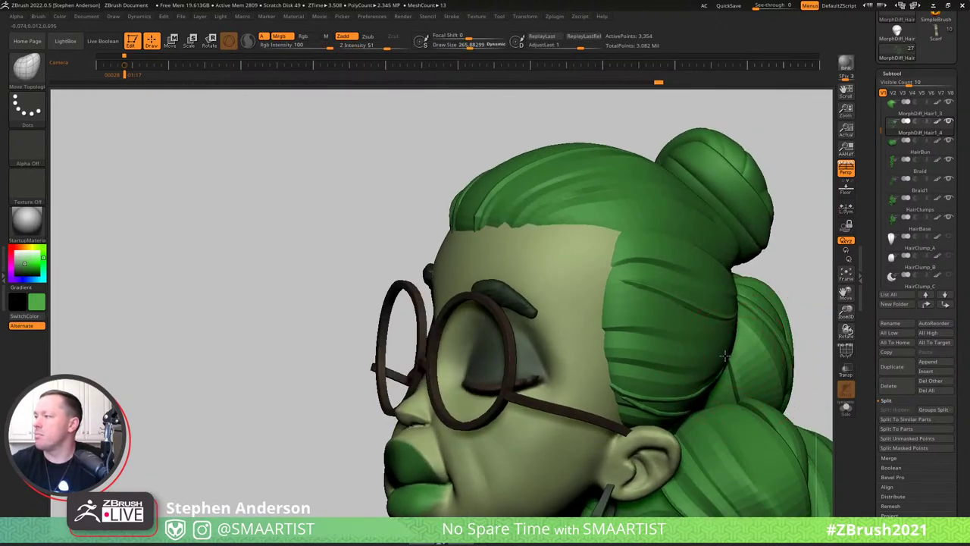
right_click_drag(700, 362, 674, 366)
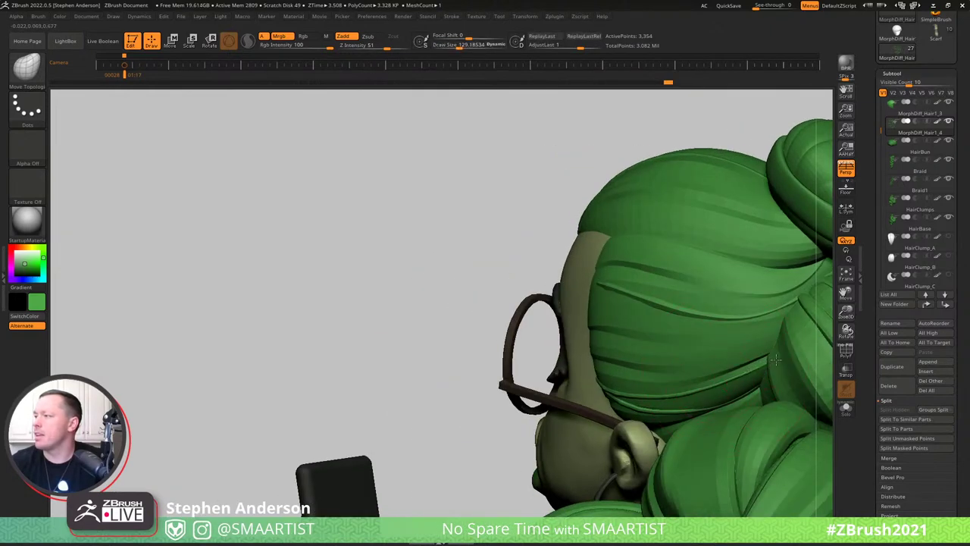
Make the HairBun subtool active and display its polygroups with the polyframe.
mouse_move(760, 365)
right_mouse_down()
mouse_move(797, 362)
mouse_move(724, 302)
mouse_move(644, 294)
mouse_move(732, 321)
mouse_move(762, 300)
right_mouse_up()
key("ctrl+shift")
mouse_move(710, 284)
right_mouse_down()
mouse_move(697, 278)
mouse_move(689, 235)
mouse_move(706, 219)
mouse_move(630, 281)
mouse_move(751, 341)
mouse_move(765, 292)
mouse_move(725, 350)
right_mouse_up()
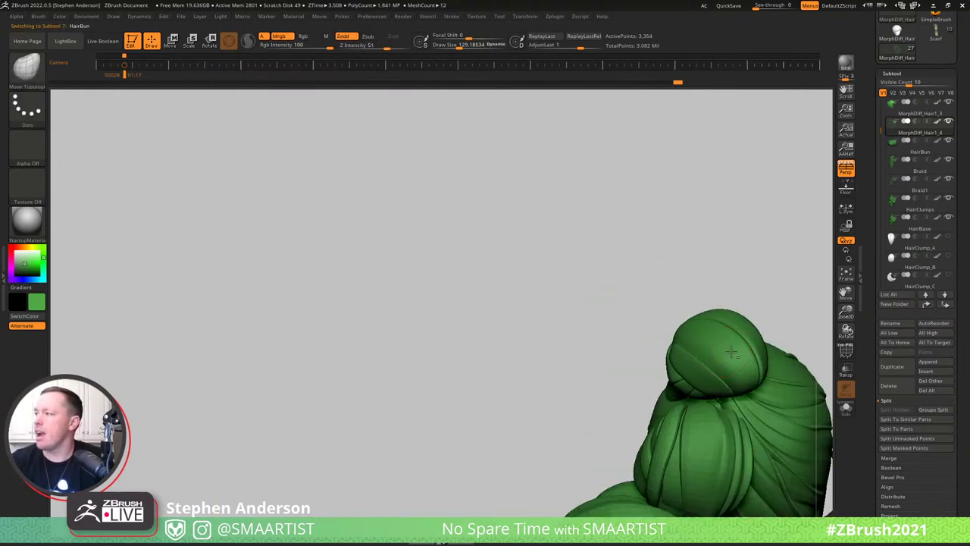
left_click(731, 352, "alt")
key("shift+f")
right_click_drag(738, 277, 607, 304)
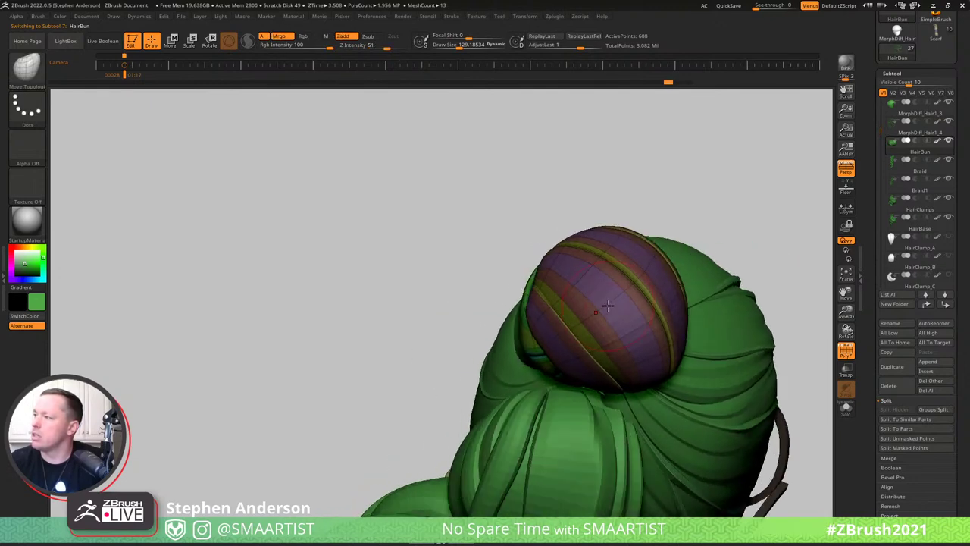
Isolate the purple polygroup strips of the bun and frame their edges with curves.
left_click(606, 316, "ctrl+shift")
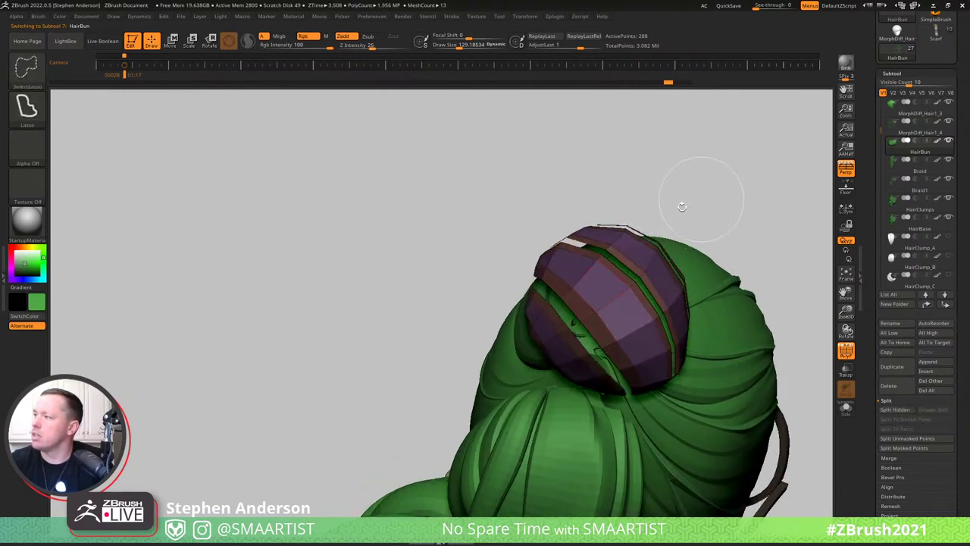
mouse_move(682, 207)
left_mouse_down()
mouse_move(704, 195)
mouse_move(664, 230)
left_mouse_up()
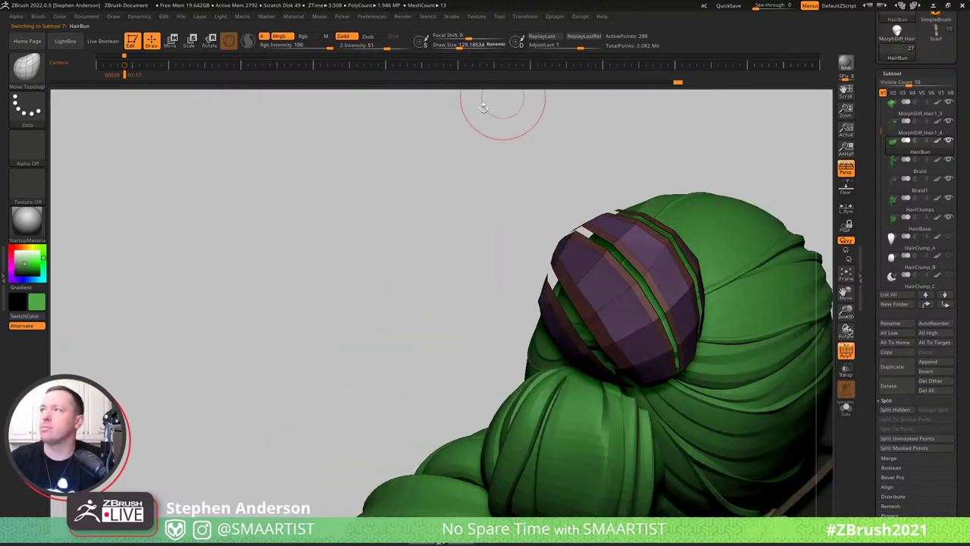
left_click(452, 17)
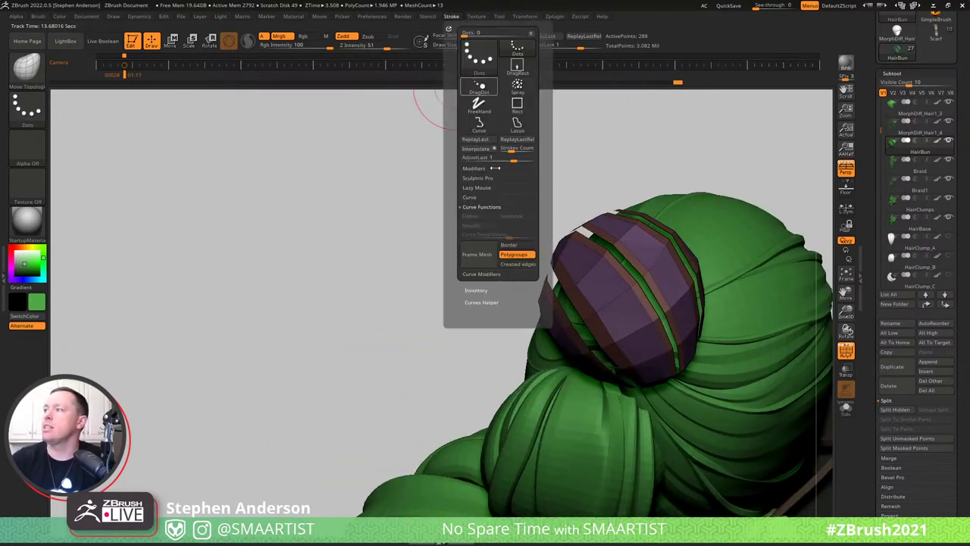
left_click(512, 246)
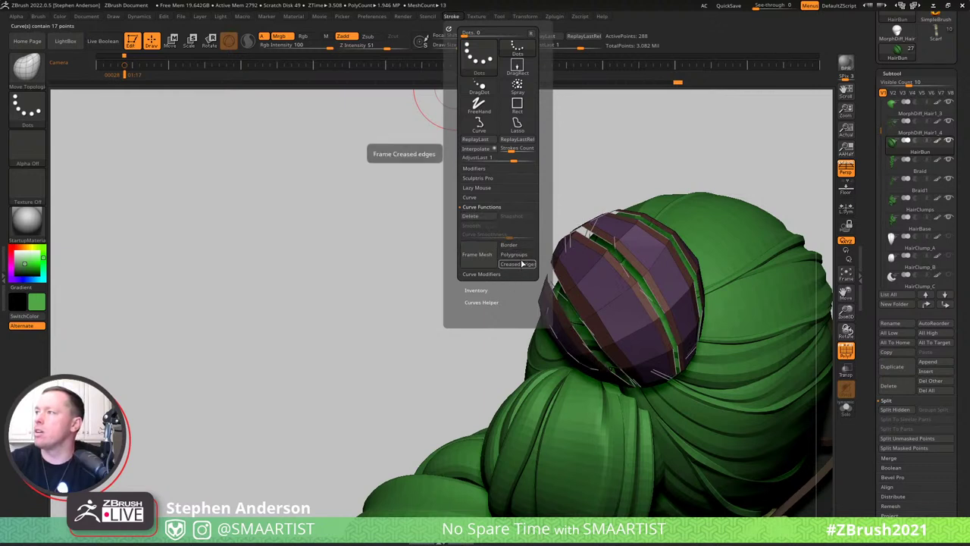
left_click(516, 255)
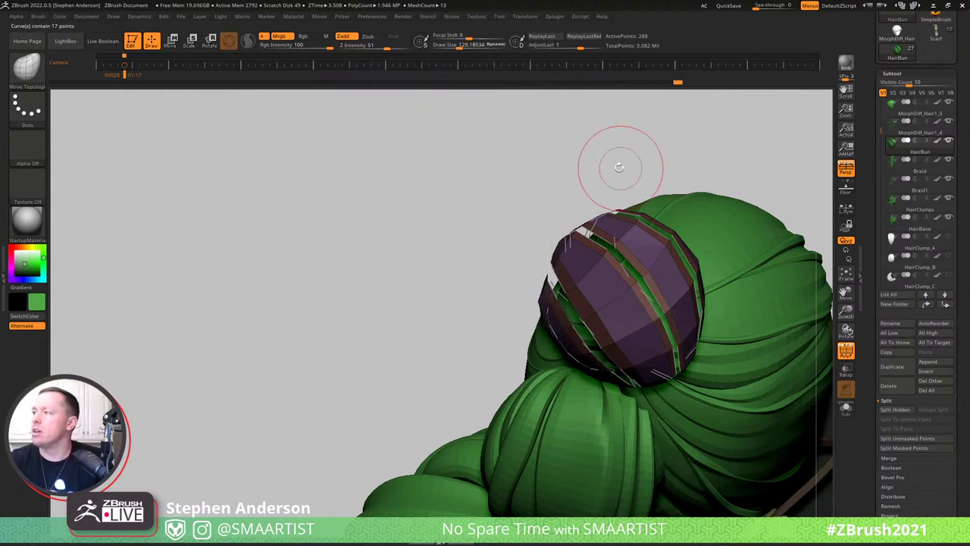
Choose the SMAARTIST hair insert brush and generate strands along the framed curves on the bun.
key("b")
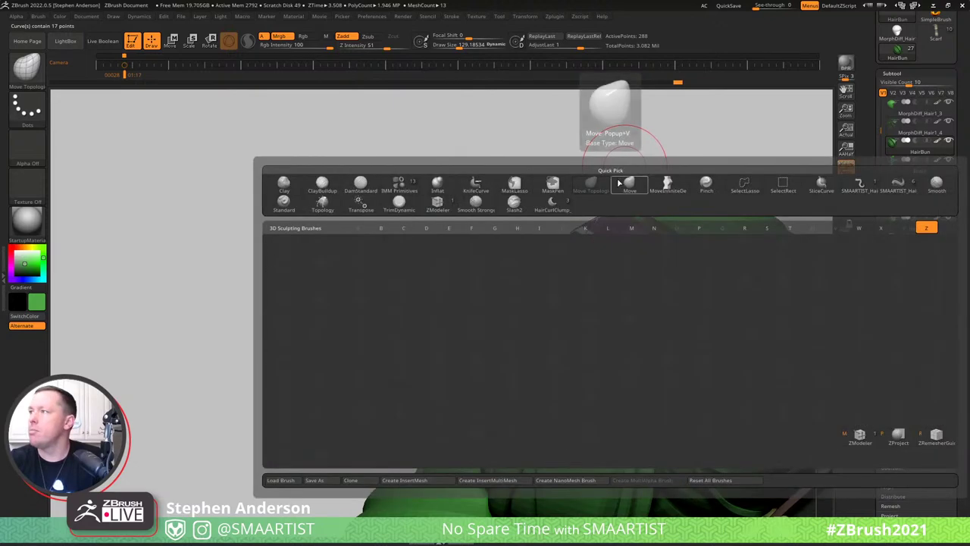
left_click(913, 186)
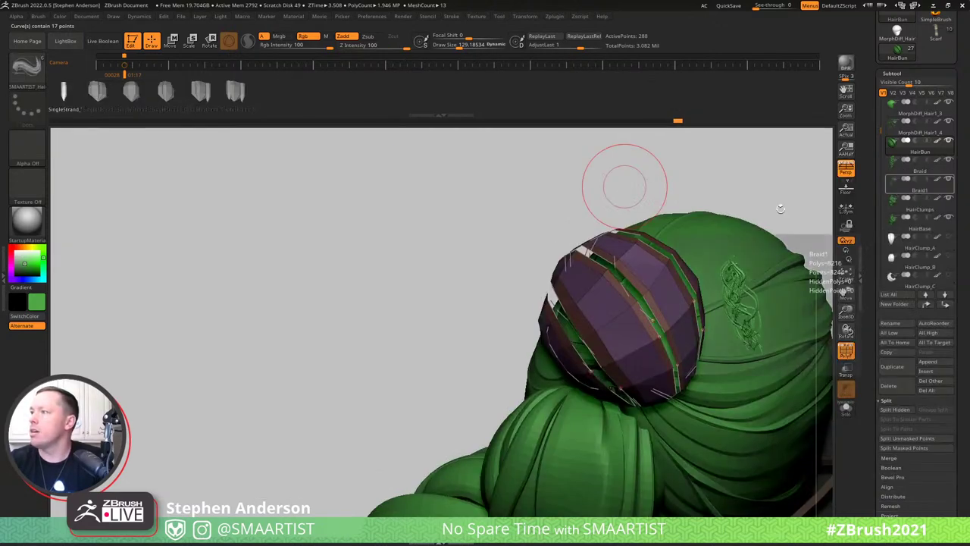
left_click(623, 288)
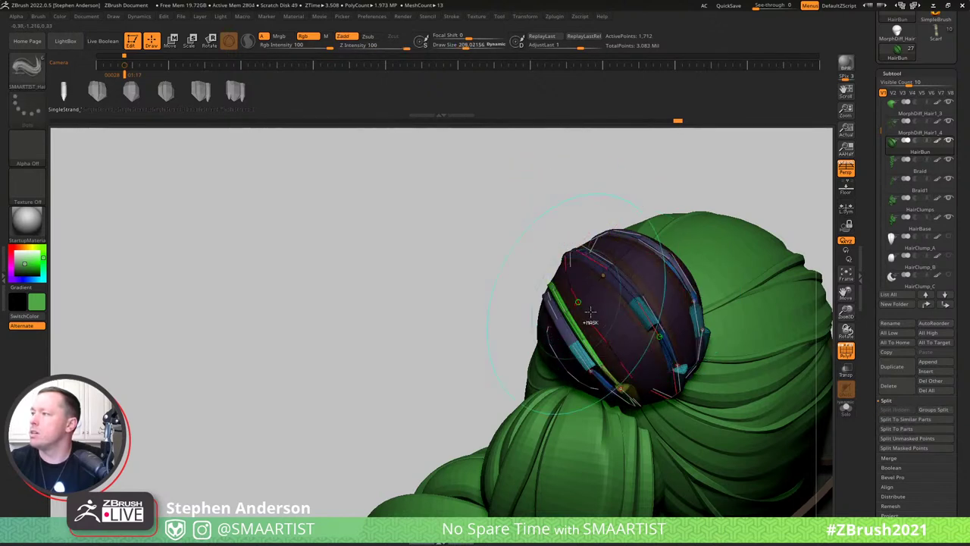
Clear the guide curves from the bun's inserted strands and turn off the polyframe display.
key("ctrl+shift")
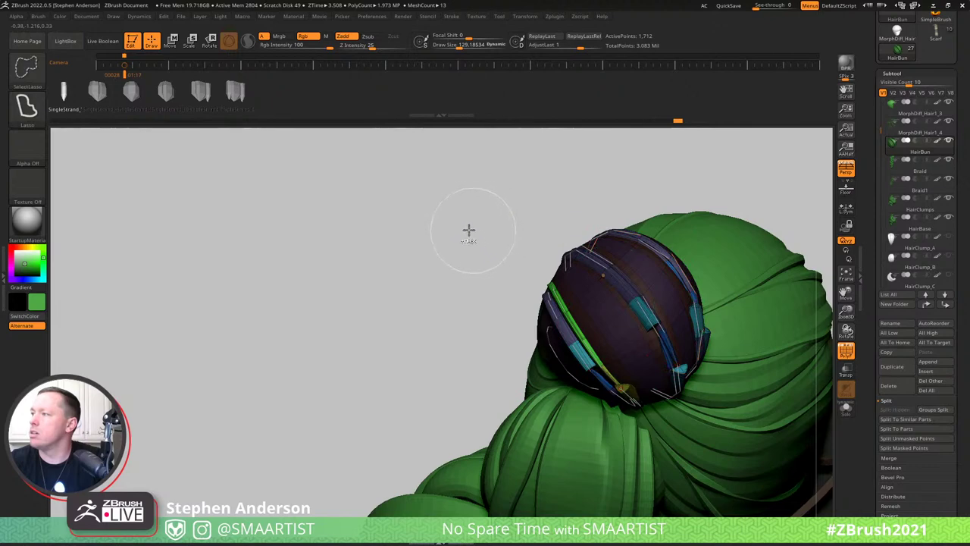
key("ctrl")
mouse_move(439, 253)
left_mouse_down()
mouse_move(480, 221)
mouse_move(461, 232)
mouse_move(696, 225)
left_mouse_up()
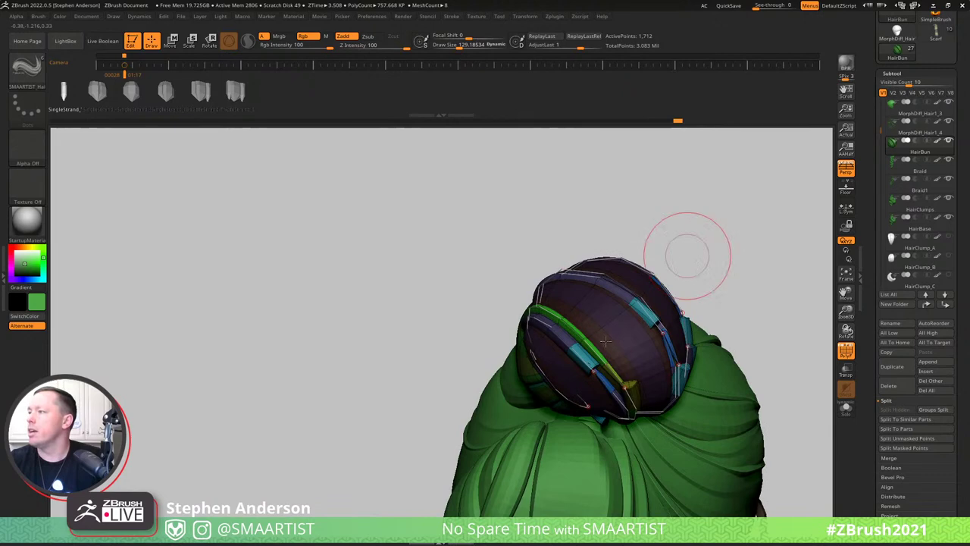
left_click_drag(711, 310, 735, 319)
key("w")
left_click_drag(731, 244, 612, 332)
mouse_move(719, 279)
left_mouse_down()
mouse_move(713, 339)
mouse_move(695, 274)
mouse_move(728, 292)
mouse_move(712, 311)
mouse_move(632, 322)
mouse_move(665, 345)
left_mouse_up()
key("q")
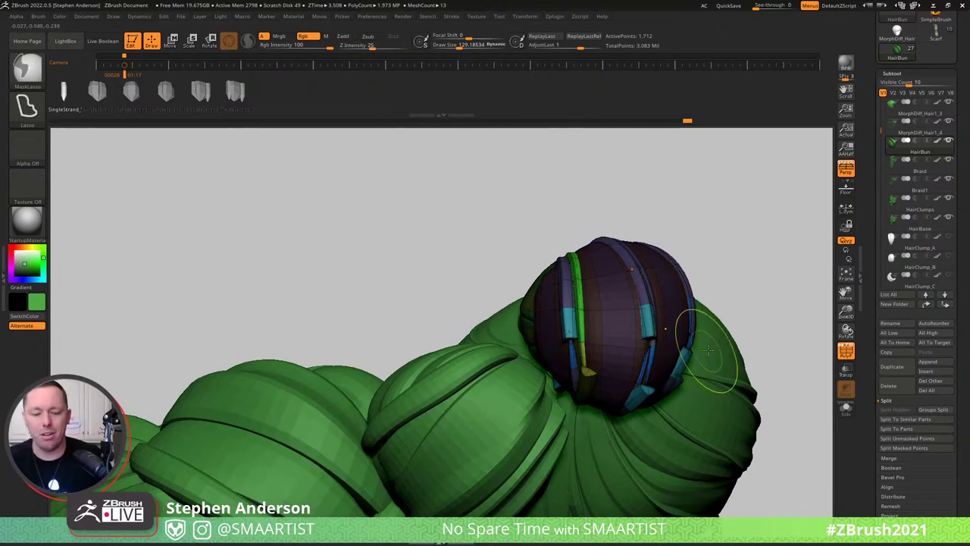
key("shift+f")
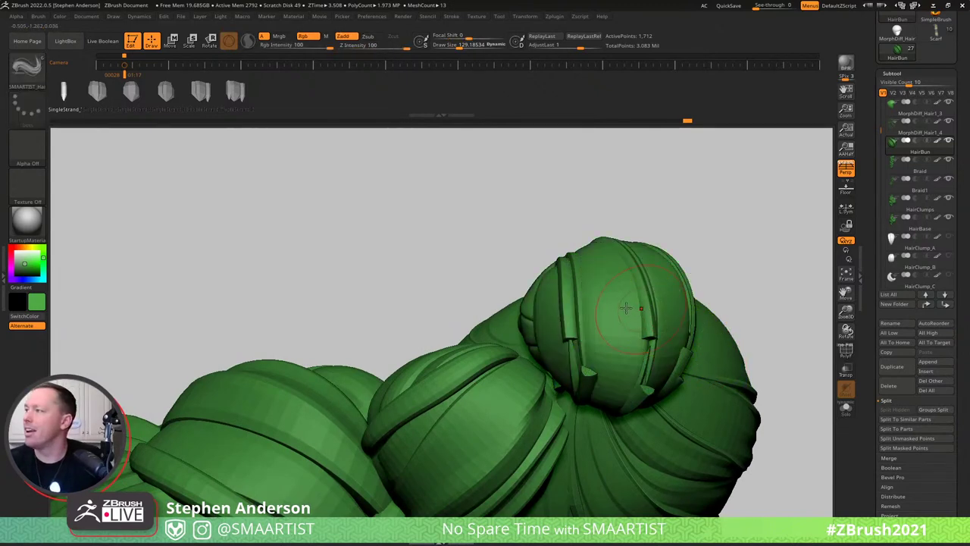
Try smoothing the strands inserted on the bun, and undo the smoothing.
mouse_move(626, 308)
right_mouse_down()
mouse_move(660, 323)
mouse_move(644, 326)
right_mouse_up()
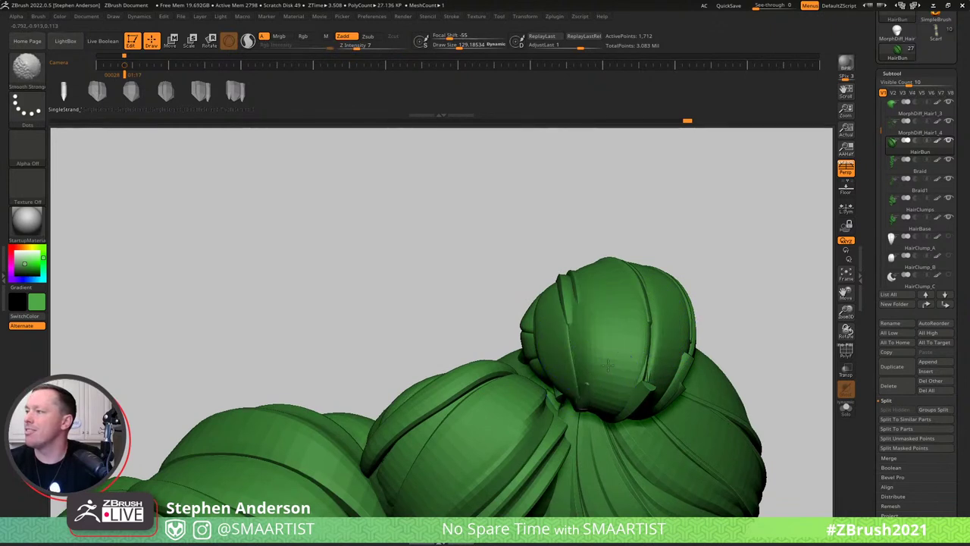
key("ctrl")
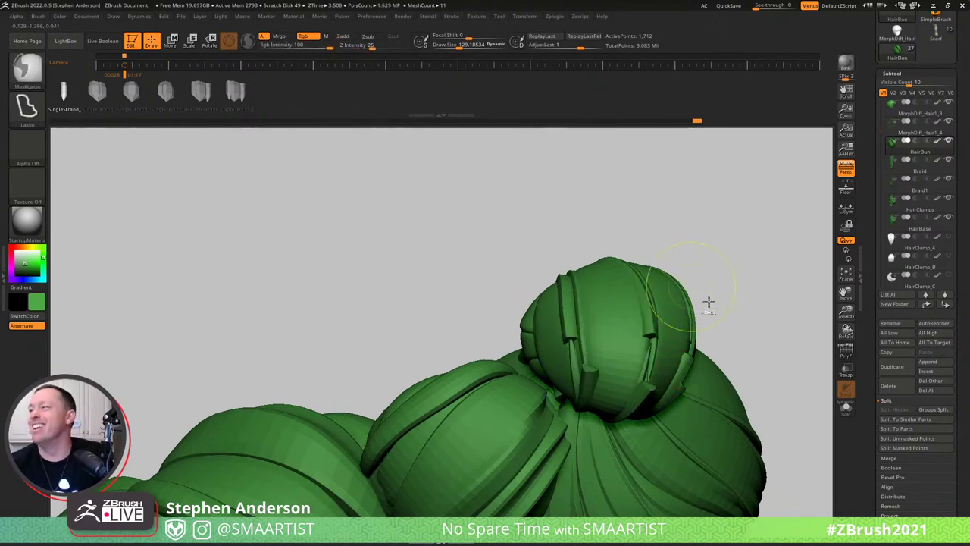
Remove the generated strands from the bun and insert a HairClump_B clump on its side with the HairCurlClump brush.
left_click(708, 302, "ctrl")
left_click(661, 299, "ctrl+shift")
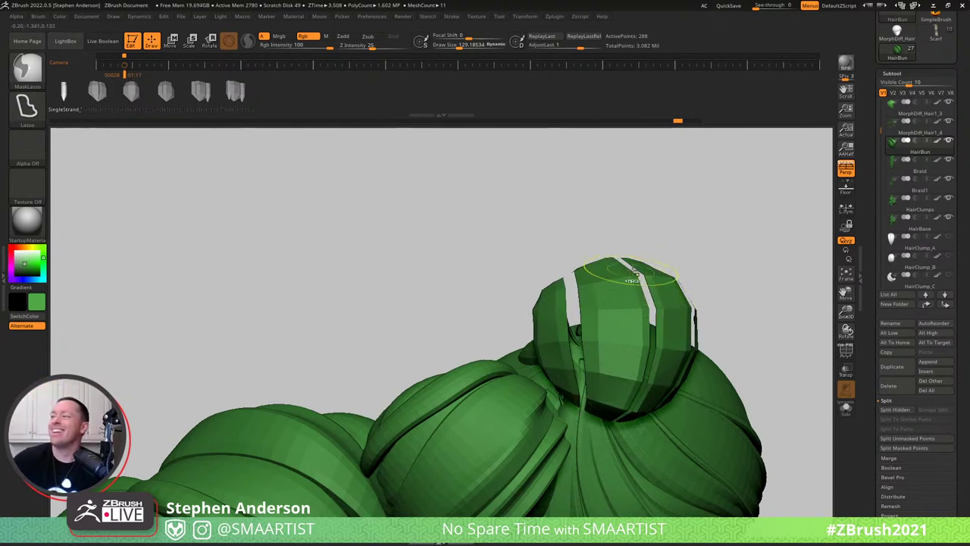
left_click(751, 239, "ctrl+shift")
key("b")
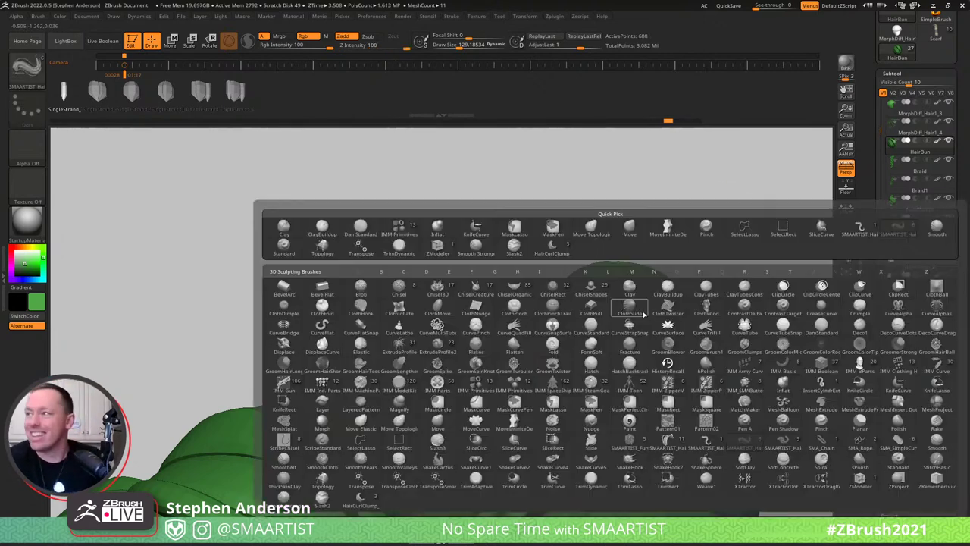
left_click(552, 248)
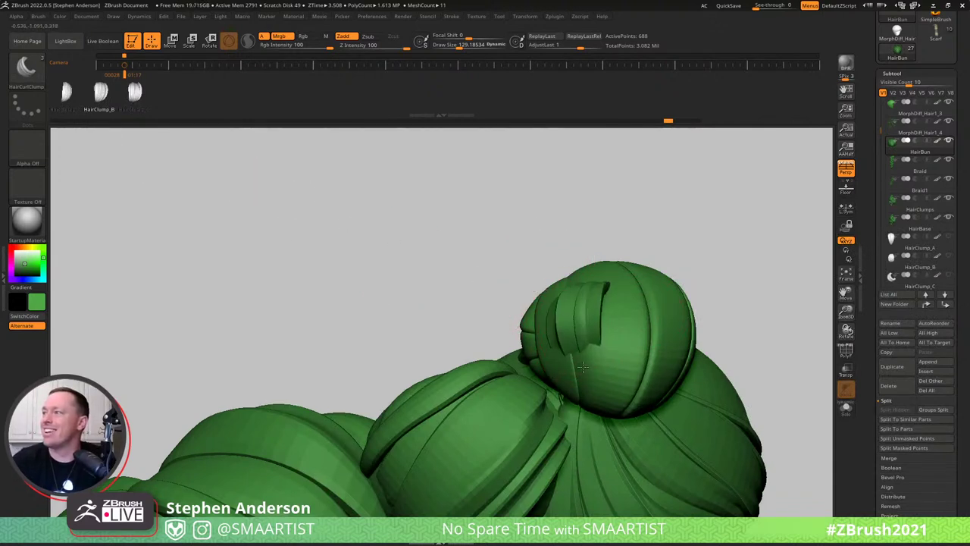
left_click_drag(583, 366, 611, 403)
Wrap the inserted clump around the back of the bun using the Move brush at a draw size of about 339.
mouse_move(590, 348)
right_mouse_down()
mouse_move(625, 366)
mouse_move(585, 353)
mouse_move(662, 292)
right_mouse_up()
key("b")
key("m")
key("v")
key("s")
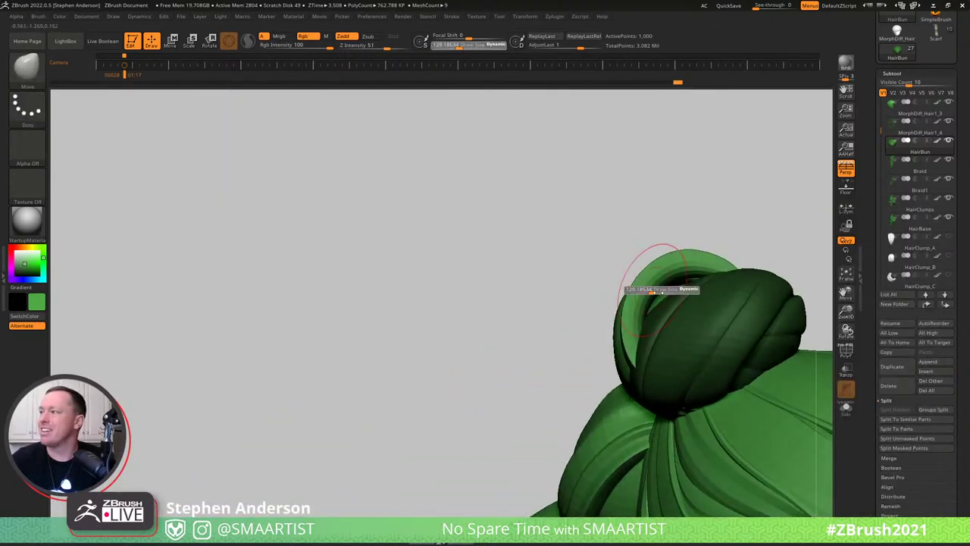
left_click_drag(659, 290, 682, 290)
right_click_drag(650, 353, 673, 409)
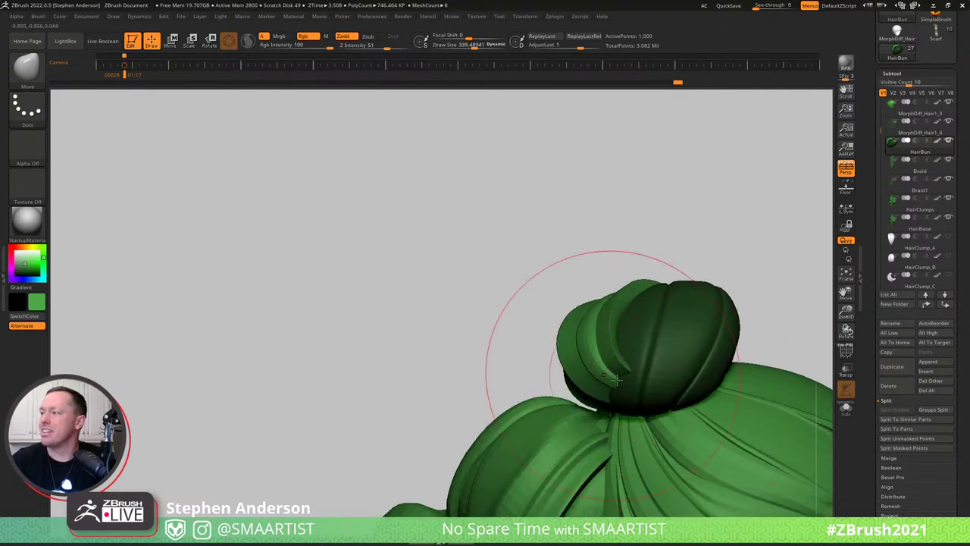
left_click_drag(616, 378, 659, 391)
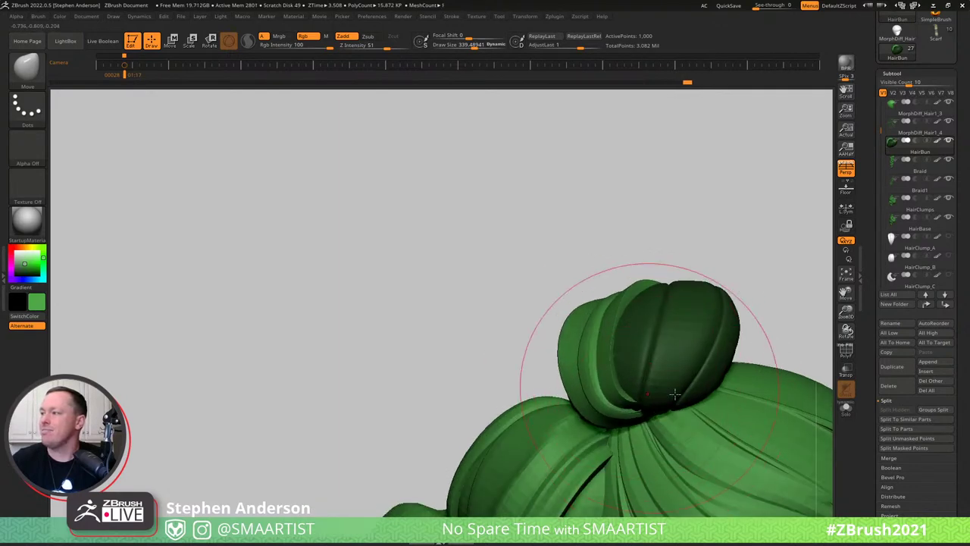
right_click_drag(675, 394, 698, 404)
mouse_move(565, 368)
right_mouse_down()
mouse_move(550, 350)
mouse_move(603, 333)
right_mouse_up()
left_click_drag(510, 317, 491, 299)
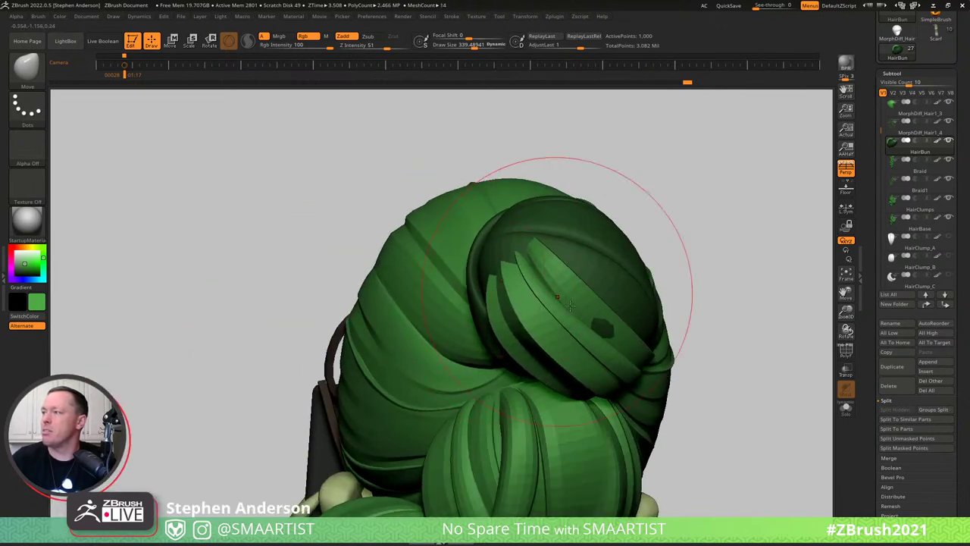
Fit the clump's strands closer to the bun with the Move brush at a draw size of about 215.
right_click_drag(569, 304, 542, 230)
key("s")
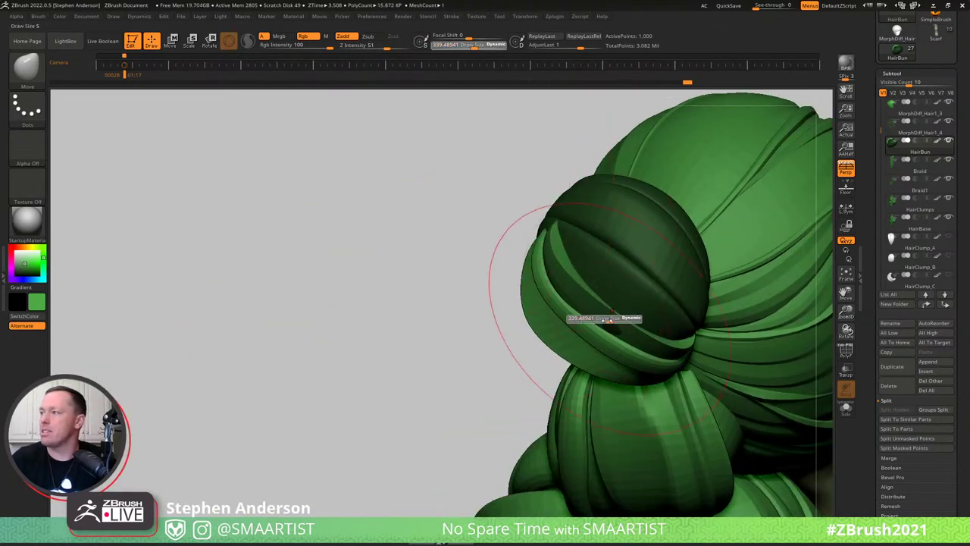
left_click_drag(609, 320, 602, 322)
right_click_drag(615, 334, 615, 288)
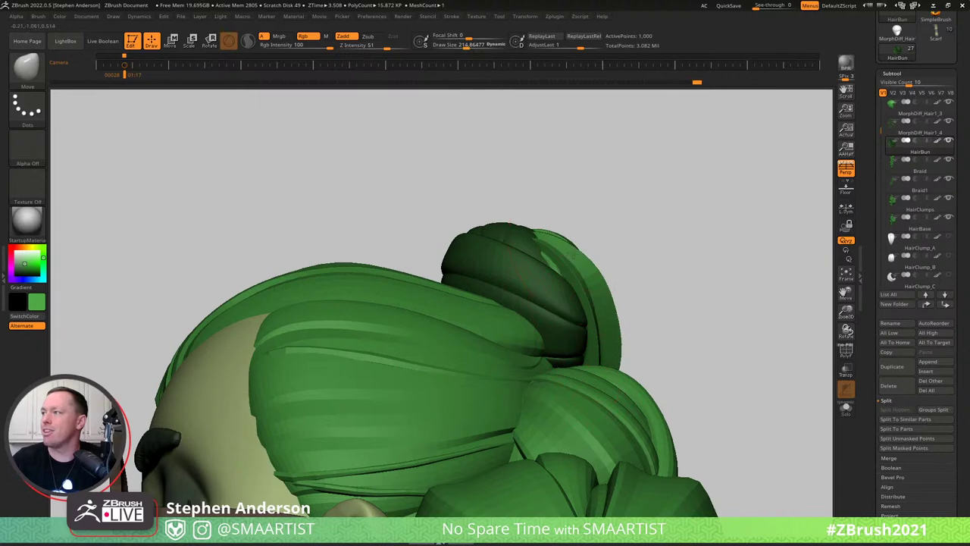
right_click_drag(521, 191, 573, 201)
left_click_drag(565, 205, 563, 205)
mouse_move(562, 218)
left_mouse_down()
mouse_move(551, 223)
mouse_move(559, 225)
left_mouse_up()
mouse_move(586, 216)
right_mouse_down()
mouse_move(508, 244)
mouse_move(581, 266)
mouse_move(549, 259)
mouse_move(549, 251)
mouse_move(589, 223)
right_mouse_up()
Adjust the middle of the clump's strands on the bun with the Move brush at a draw size of about 195.
mouse_move(662, 222)
right_mouse_down()
mouse_move(678, 241)
mouse_move(691, 235)
mouse_move(657, 236)
mouse_move(675, 233)
right_mouse_up()
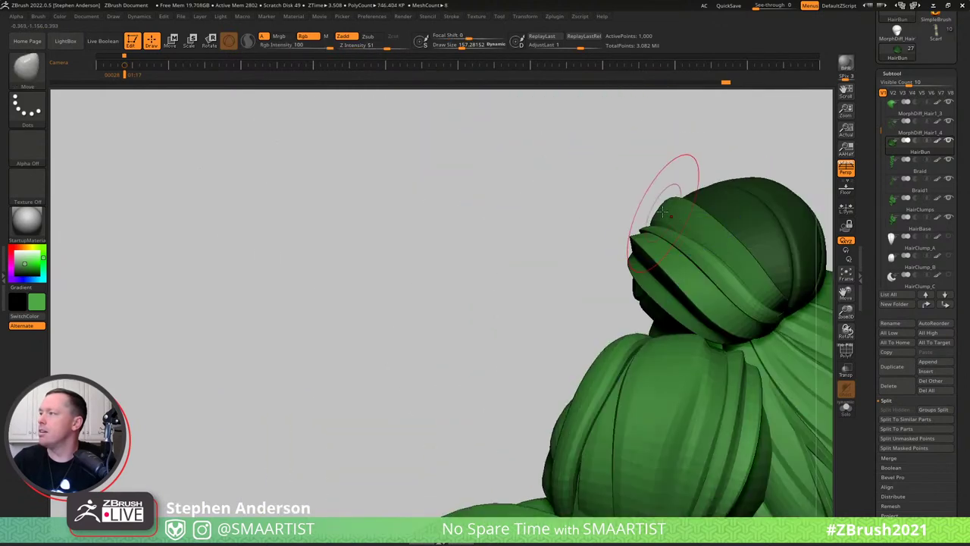
key("s")
left_click_drag(661, 209, 665, 209)
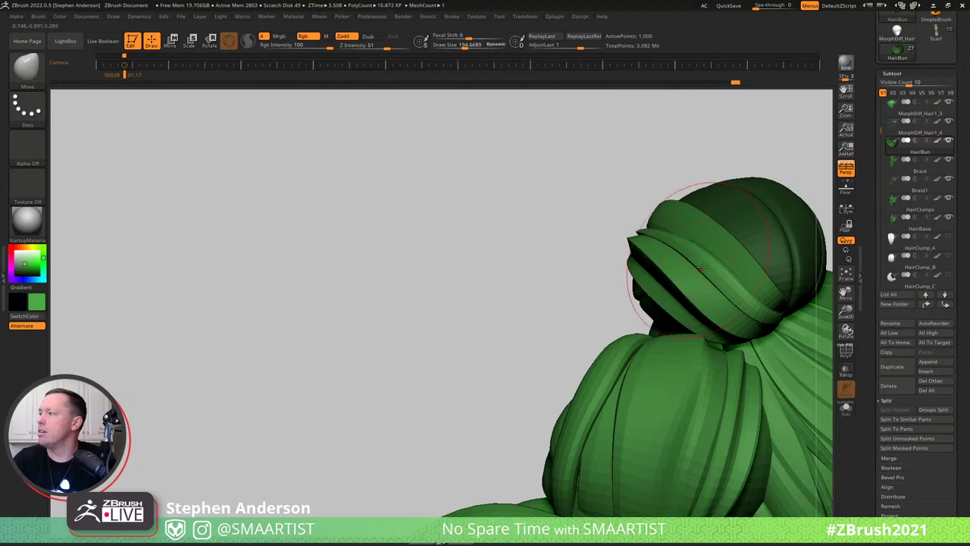
left_click_drag(701, 268, 695, 271)
mouse_move(700, 267)
right_mouse_down()
mouse_move(659, 273)
mouse_move(613, 261)
mouse_move(623, 325)
mouse_move(656, 319)
right_mouse_up()
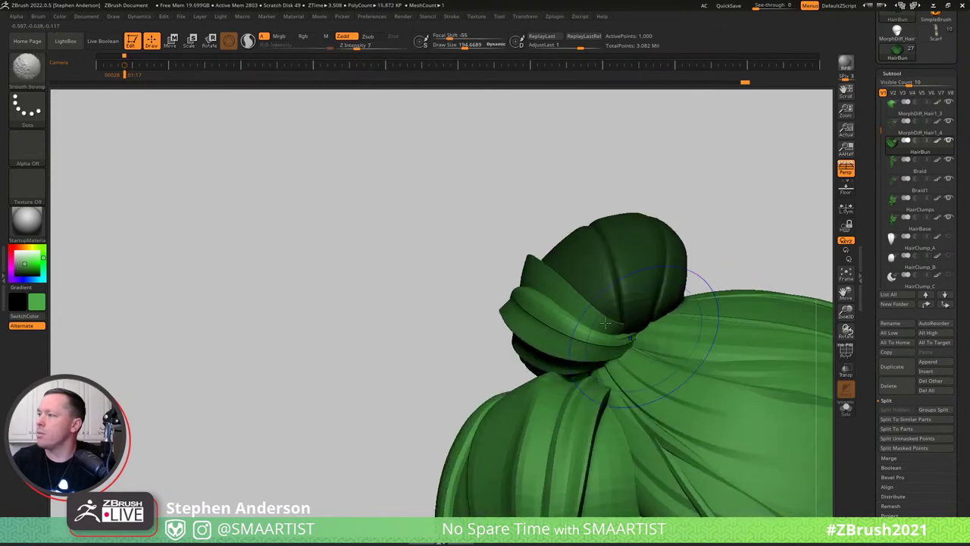
Turn on the polyframe display, leave only one strand of the clump unmasked, and move it up along the bun.
key("shift+f")
mouse_move(542, 306)
right_mouse_down()
mouse_move(486, 259)
mouse_move(469, 257)
right_mouse_up()
left_click_drag(469, 257, 501, 276, "ctrl")
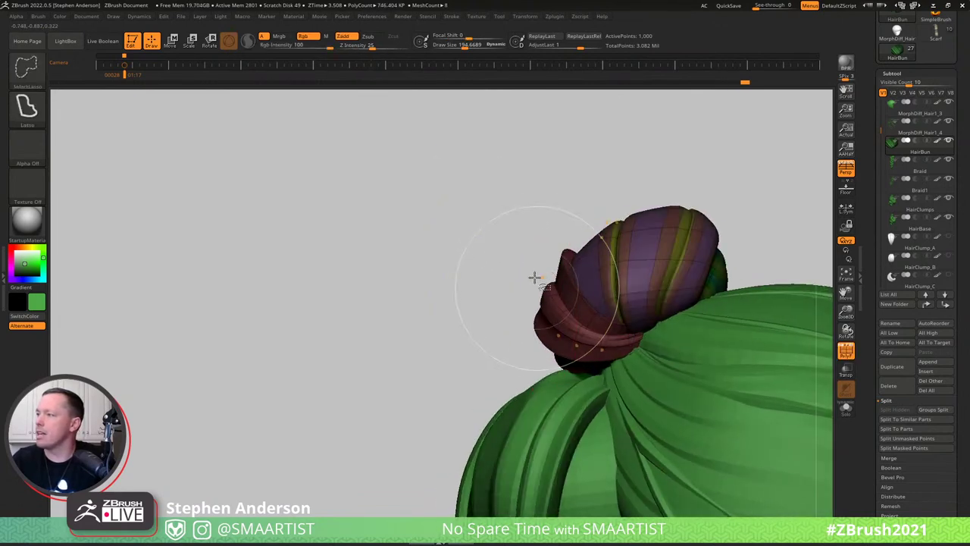
left_click(535, 281, "ctrl+shift")
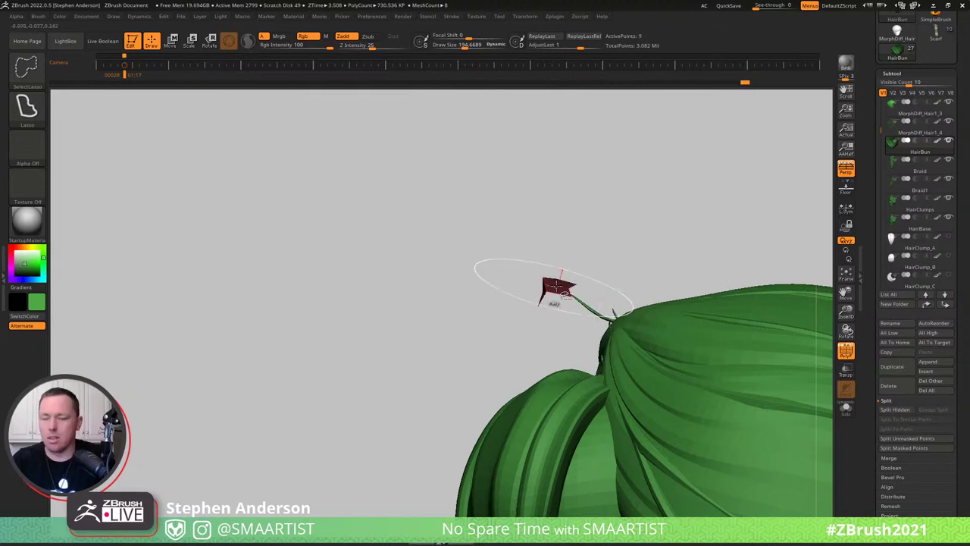
left_click(508, 219, "ctrl+shift")
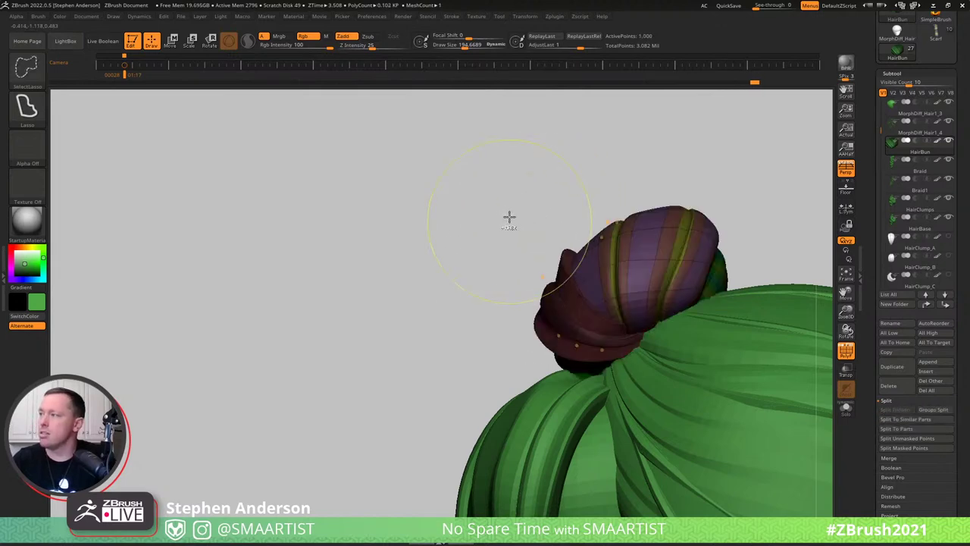
right_click_drag(575, 258, 609, 331)
key("w")
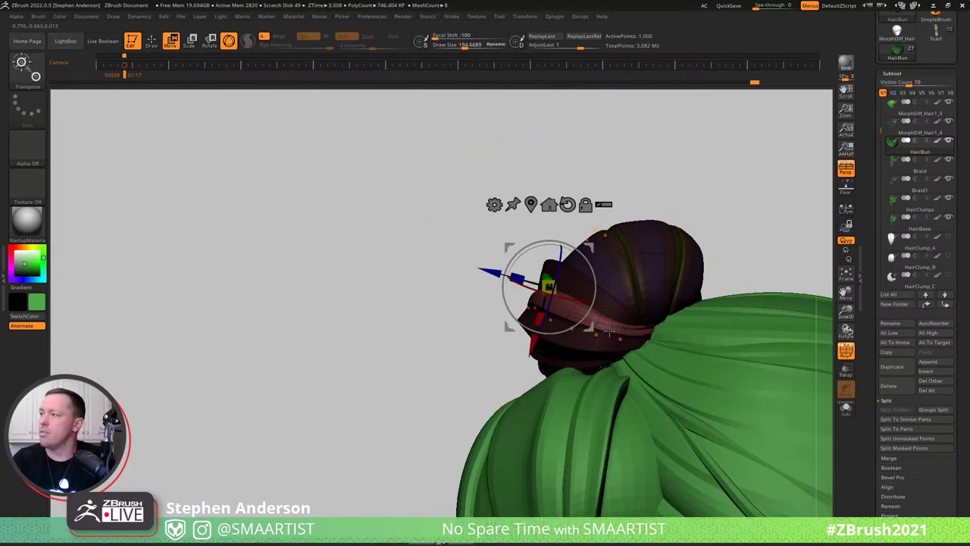
left_click_drag(590, 250, 606, 221)
Pull the unmasked strand higher using the Move brush at a draw size of about 535, and rotate it to follow the bun's grooves.
key("b")
key("m")
key("v")
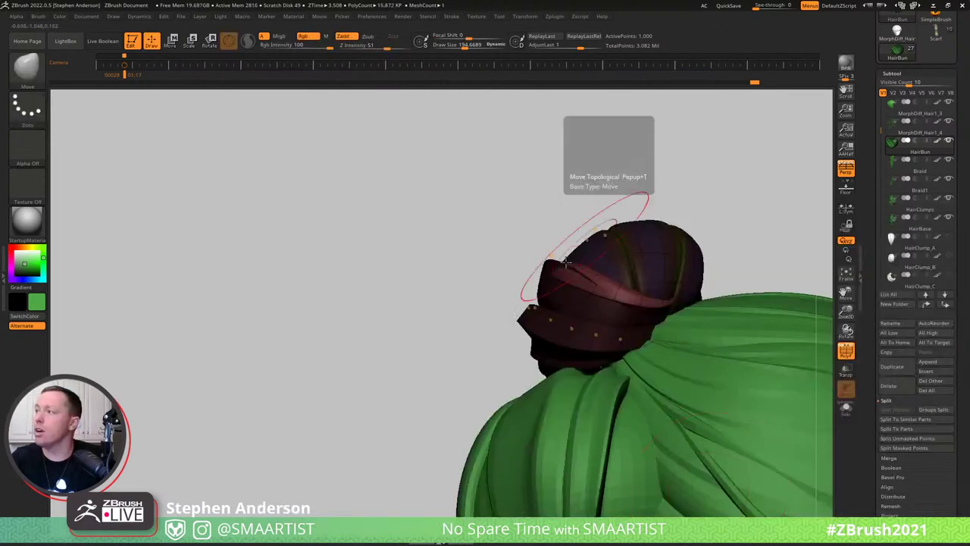
key("s")
left_click_drag(554, 262, 575, 264)
left_click_drag(562, 263, 584, 232)
key("e")
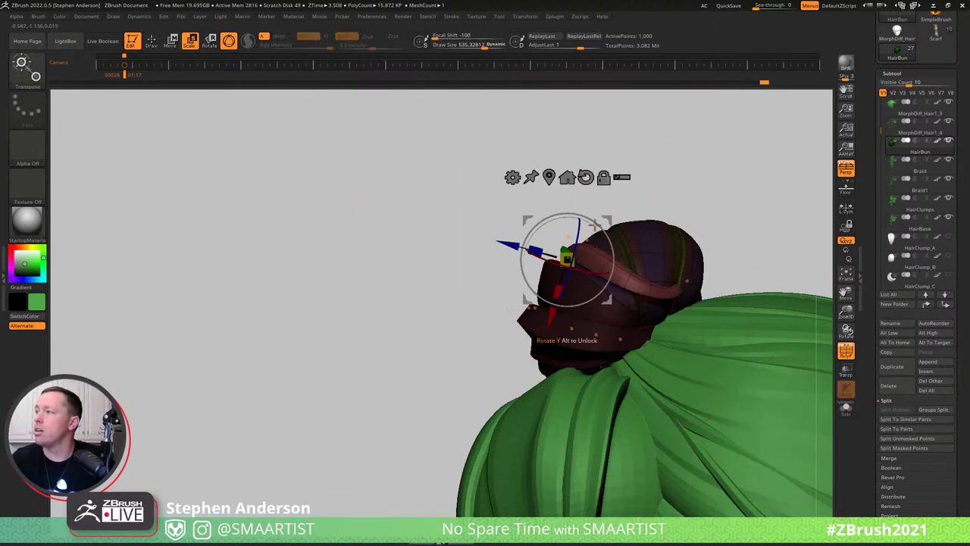
left_click_drag(608, 222, 634, 199)
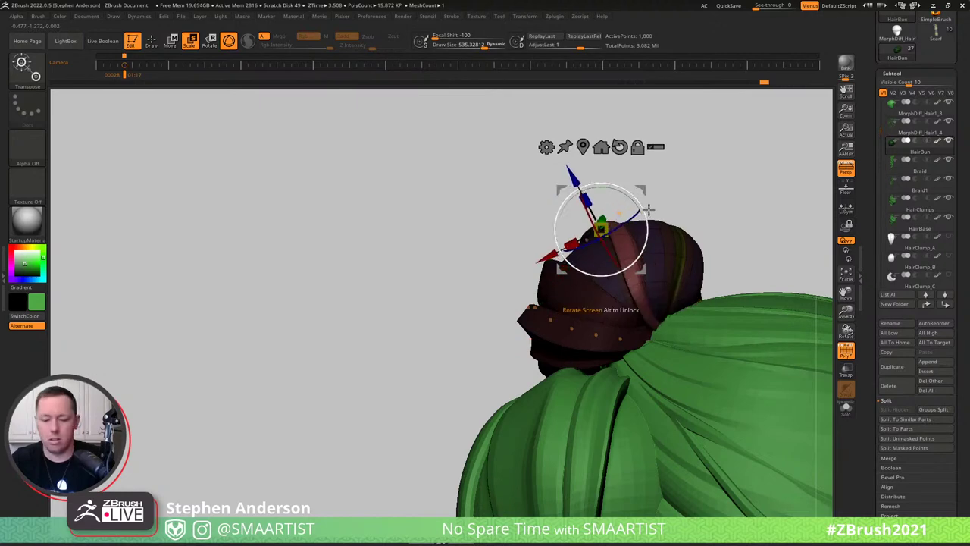
Shape the rotated strand over the top of the bun with the Move brush at a draw size of about 215.
key("b")
key("m")
key("v")
mouse_move(617, 243)
right_mouse_down()
mouse_move(643, 300)
mouse_move(636, 309)
right_mouse_up()
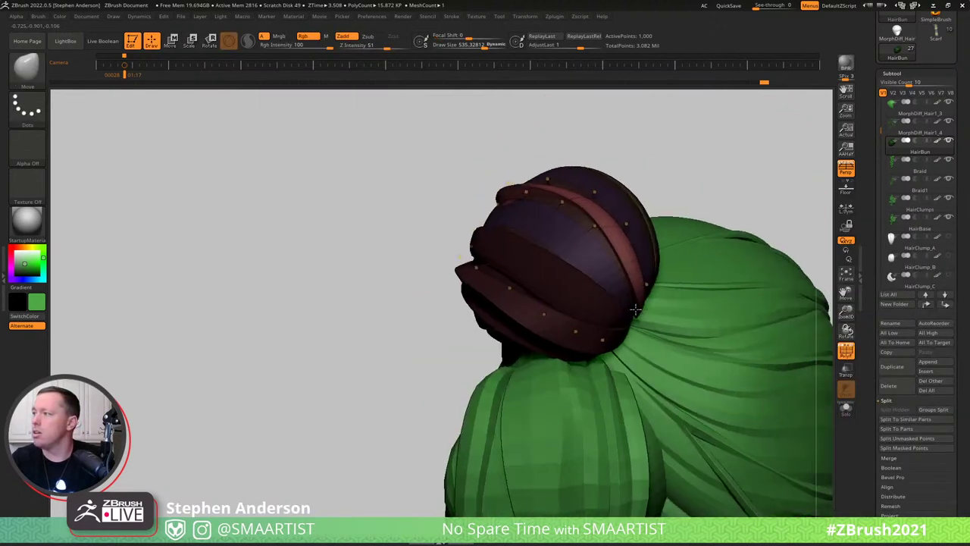
mouse_move(635, 309)
left_mouse_down()
mouse_move(640, 324)
mouse_move(671, 242)
mouse_move(529, 244)
mouse_move(592, 198)
mouse_move(696, 176)
mouse_move(687, 177)
left_mouse_up()
key("s")
right_click_drag(686, 178, 647, 164)
left_click_drag(646, 163, 643, 163)
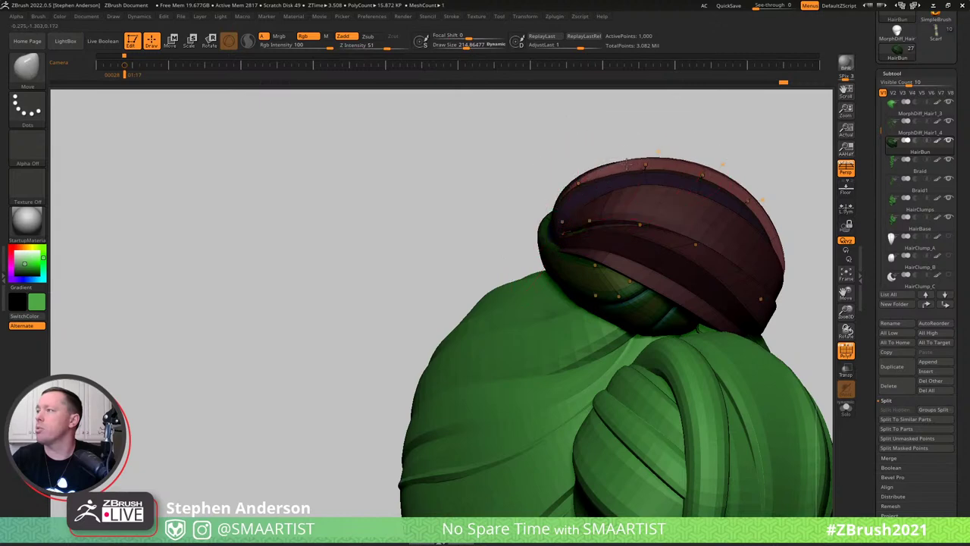
mouse_move(623, 168)
right_mouse_down()
mouse_move(593, 212)
mouse_move(606, 270)
mouse_move(590, 203)
right_mouse_up()
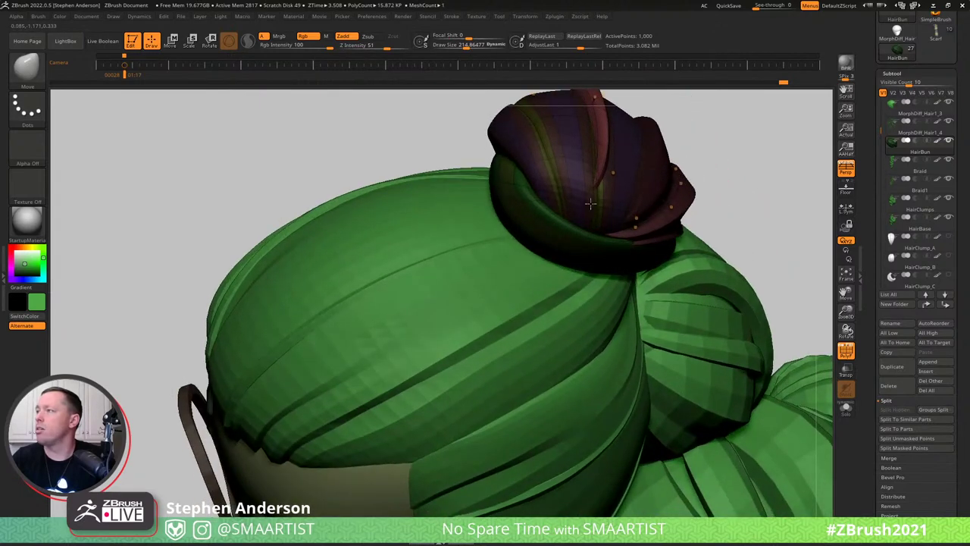
left_click_drag(589, 203, 586, 224)
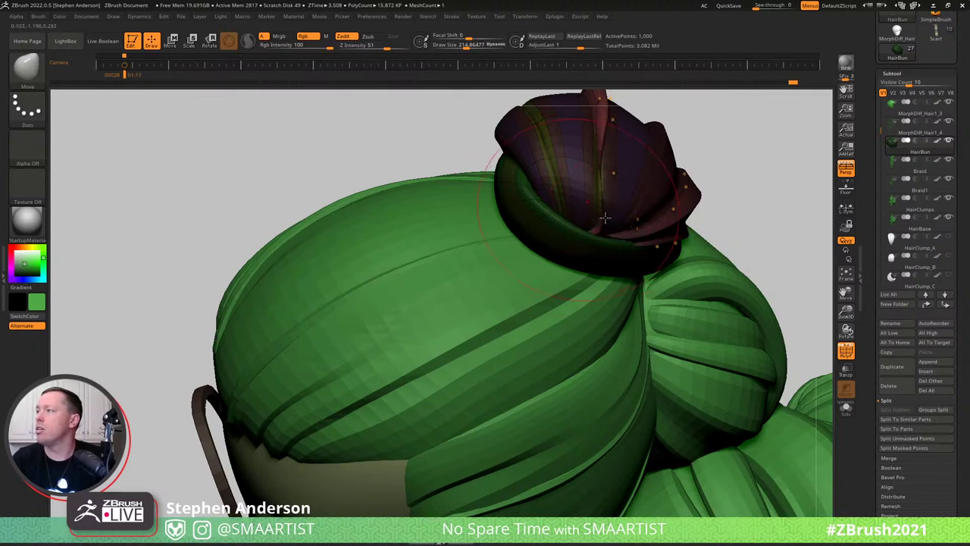
Show only the HairBun subtool and isolate the rotated strand by hiding the rest of the bun.
key("shift")
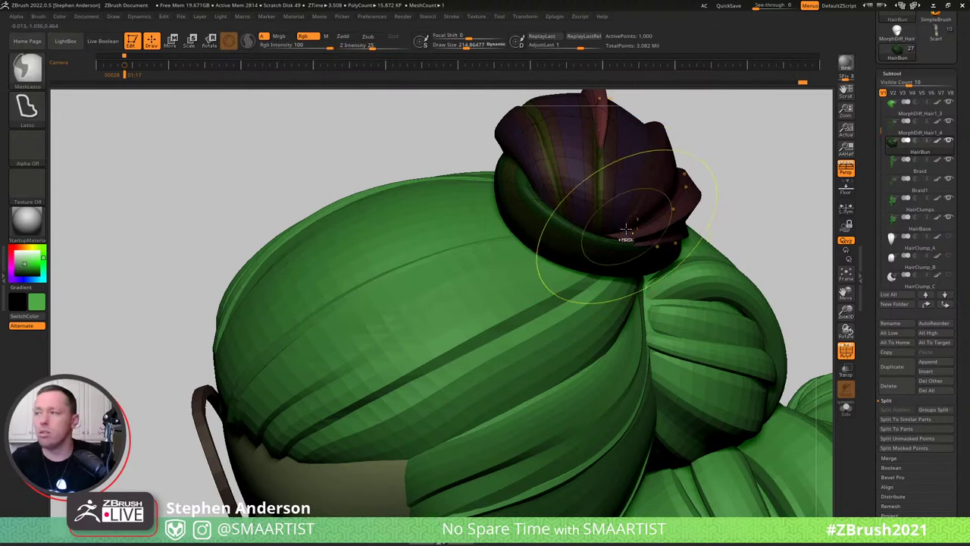
key("ctrl+shift+s")
mouse_move(647, 216)
right_mouse_down("alt")
mouse_move(635, 268)
mouse_move(644, 353)
right_mouse_up("alt")
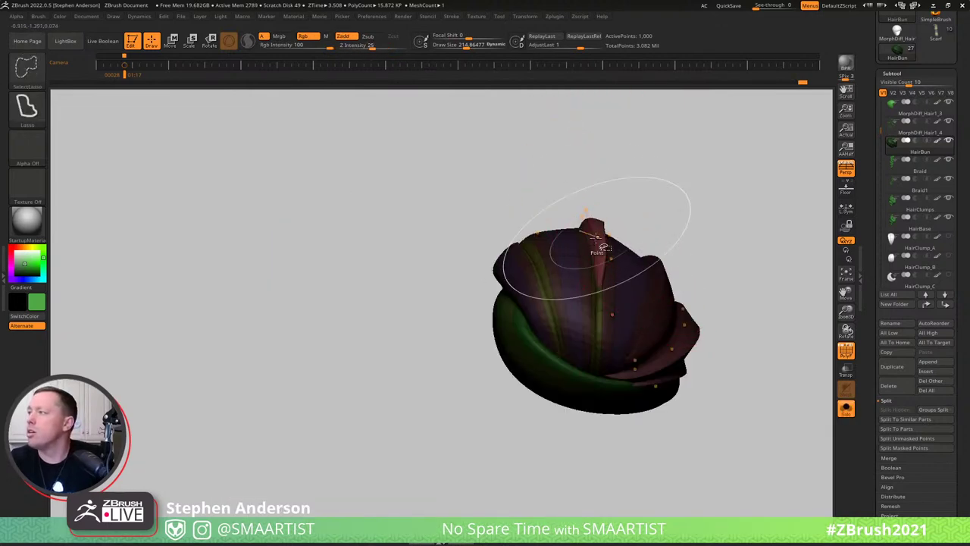
left_click(609, 235, "ctrl+shift")
left_click(599, 202, "ctrl+shift")
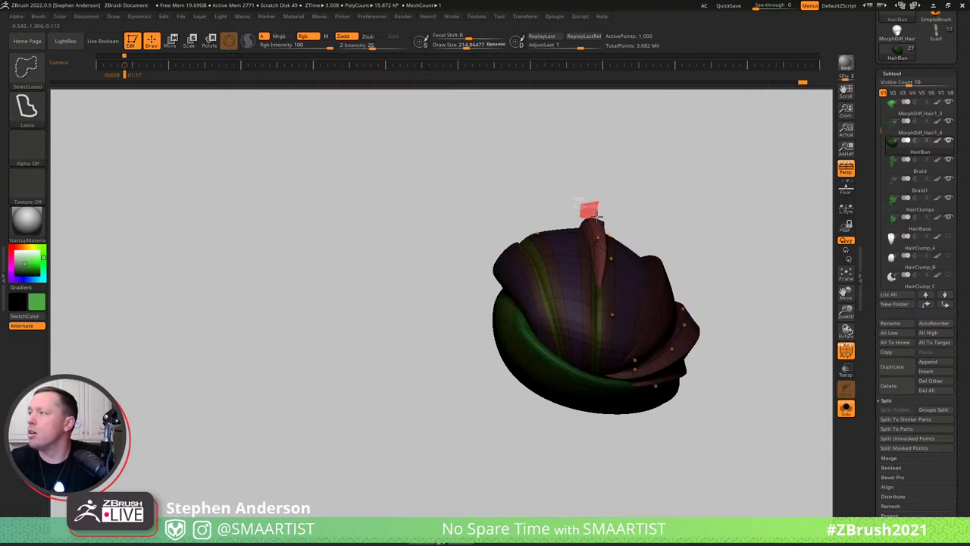
left_click_drag(598, 218, 597, 220, "ctrl+shift")
left_click_drag(676, 165, 727, 211, "ctrl+shift")
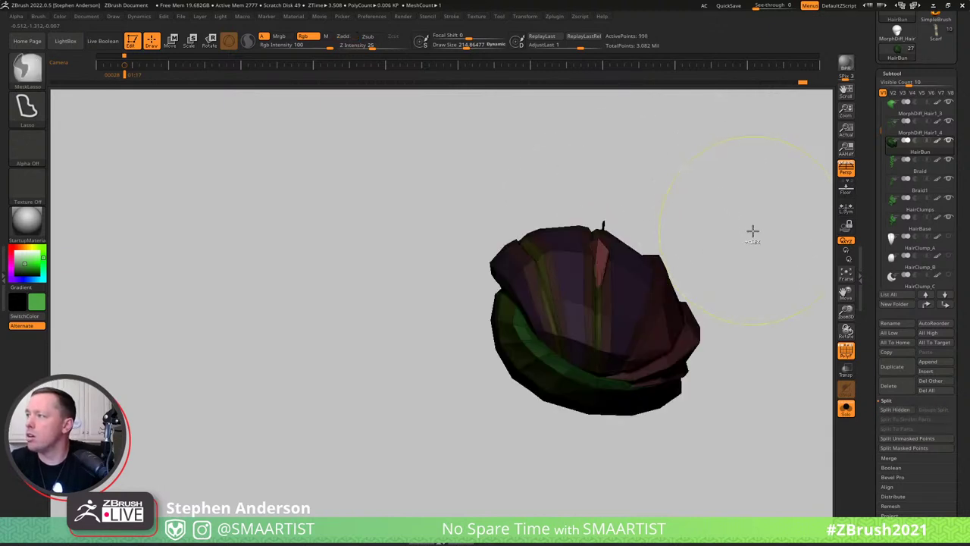
key("ctrl+z")
key("ctrl+shift+a")
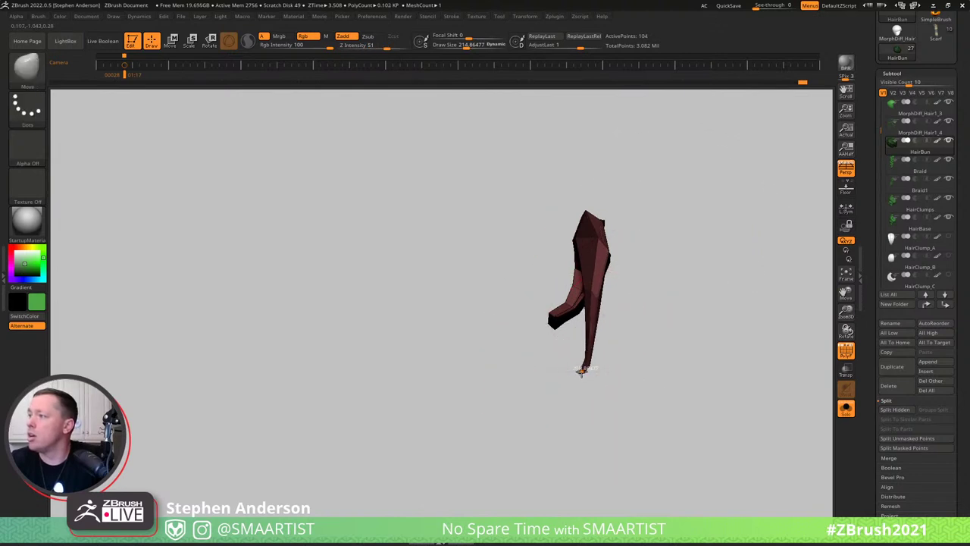
Taper and straighten the isolated strand's lower tip with the Move brush, reducing the draw size to about 21.
left_click_drag(584, 370, 565, 373)
right_click_drag(585, 375, 722, 460, "ctrl")
left_click_drag(584, 376, 611, 385)
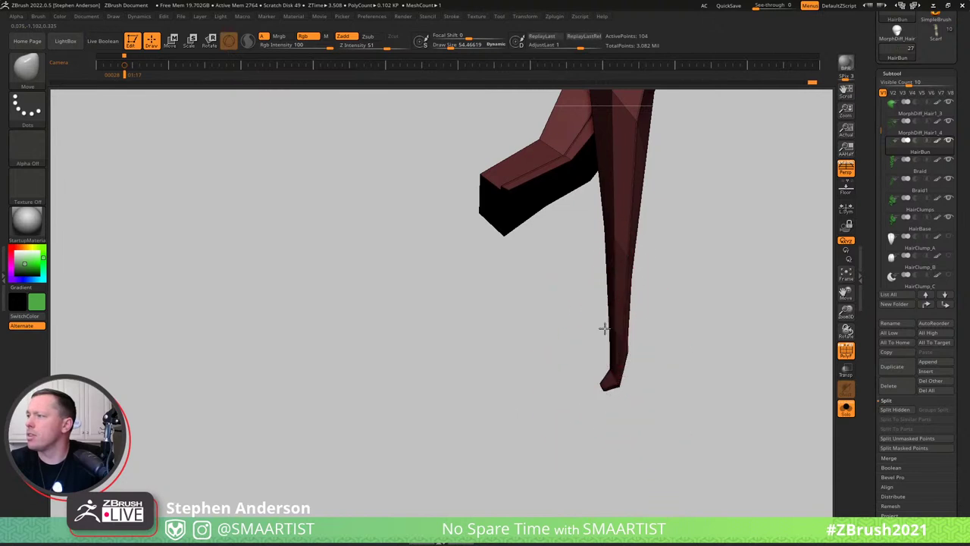
left_click_drag(604, 329, 593, 324)
right_click_drag(581, 249, 634, 298)
key("s")
left_click_drag(635, 288, 628, 289)
left_click_drag(635, 283, 653, 256)
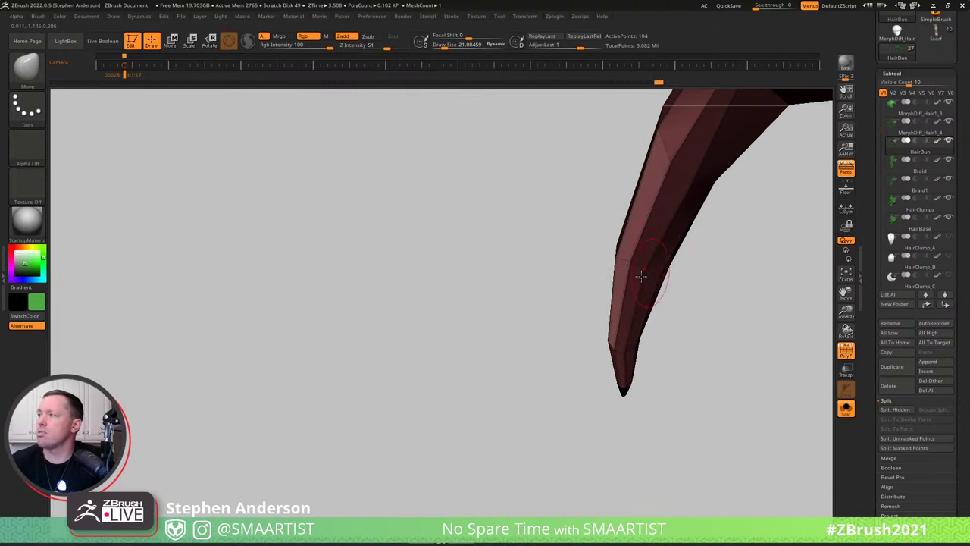
right_click_drag(644, 314, 672, 337)
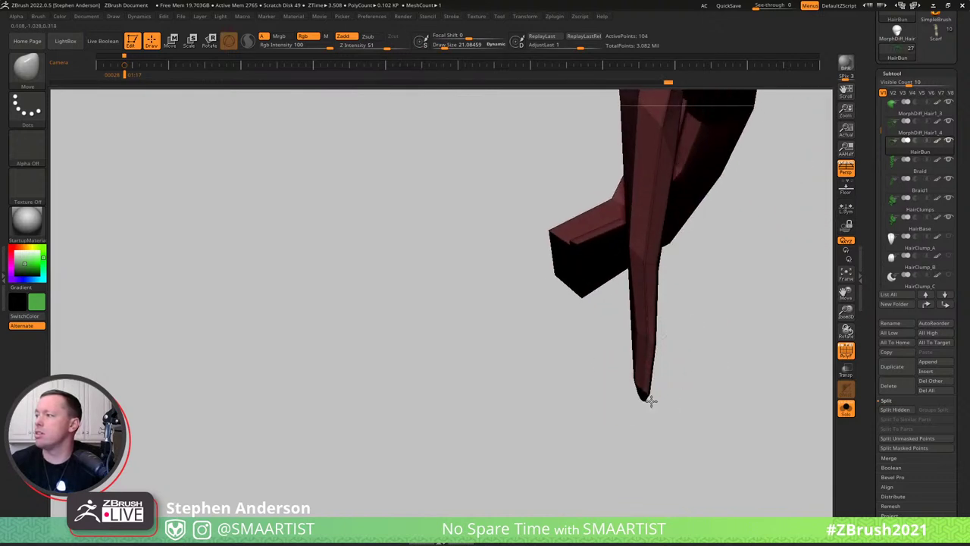
Show the whole bun again and tuck the strand's tip beneath the green lower strand with the Move brush.
left_click(688, 364, "ctrl+shift")
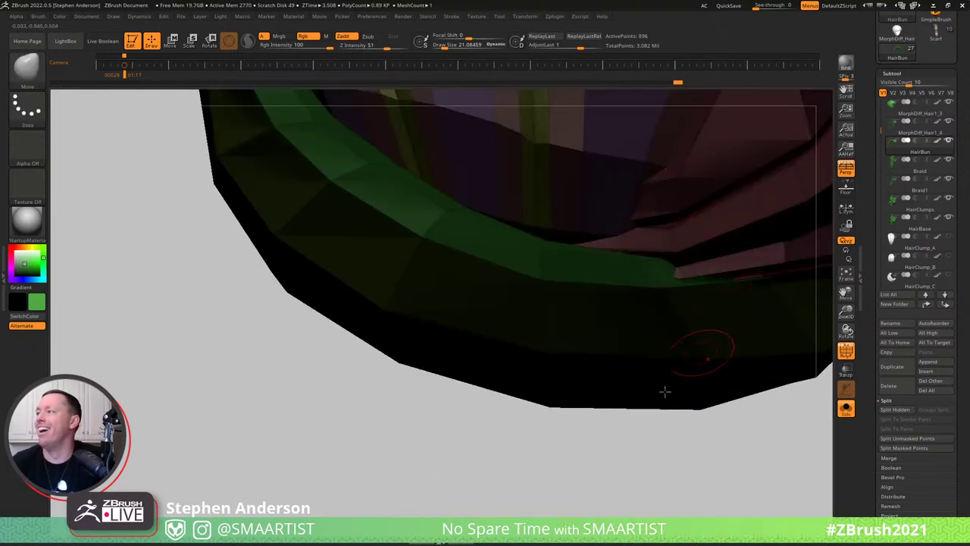
left_click(610, 465, "ctrl+shift")
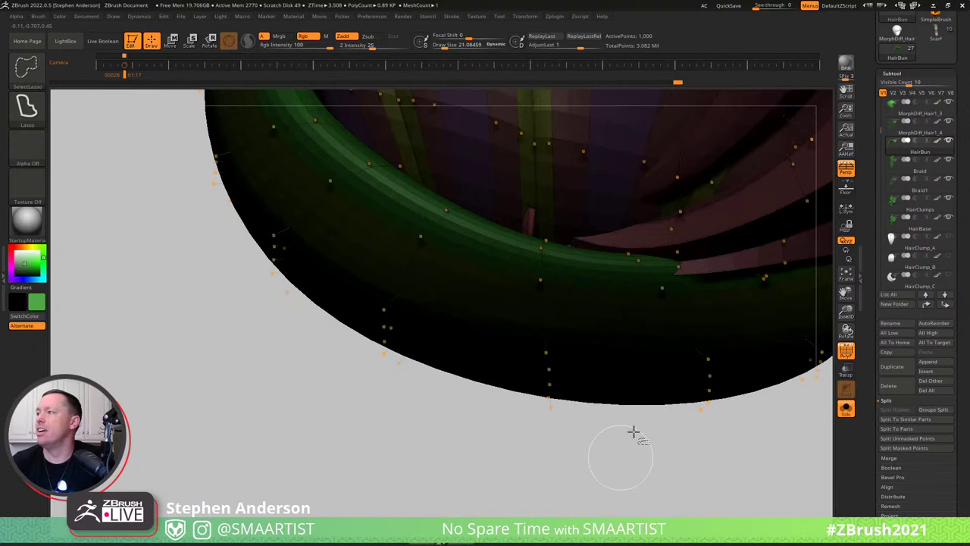
right_click_drag(632, 431, 720, 186, "ctrl")
key("f")
left_click_drag(710, 205, 532, 438)
key("b")
key("m")
key("v")
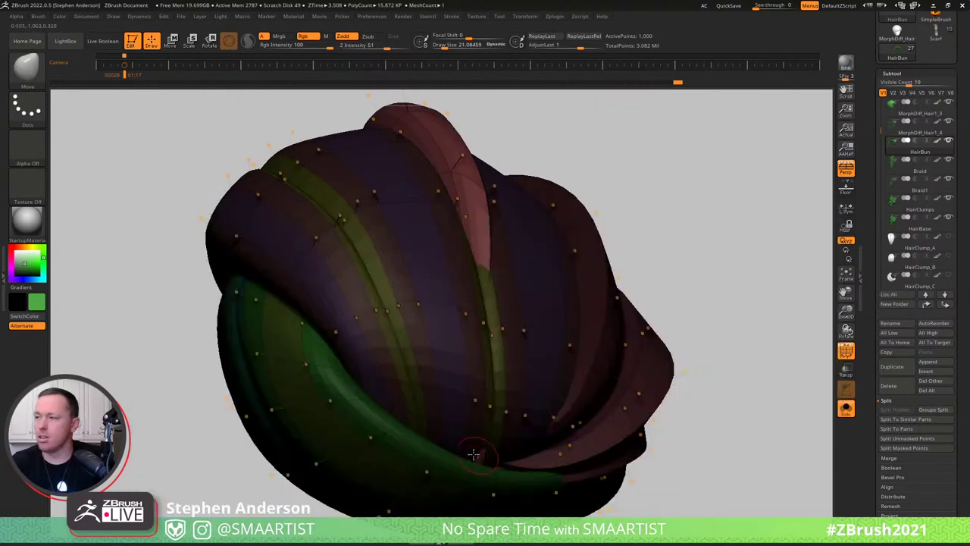
left_click_drag(478, 457, 492, 458)
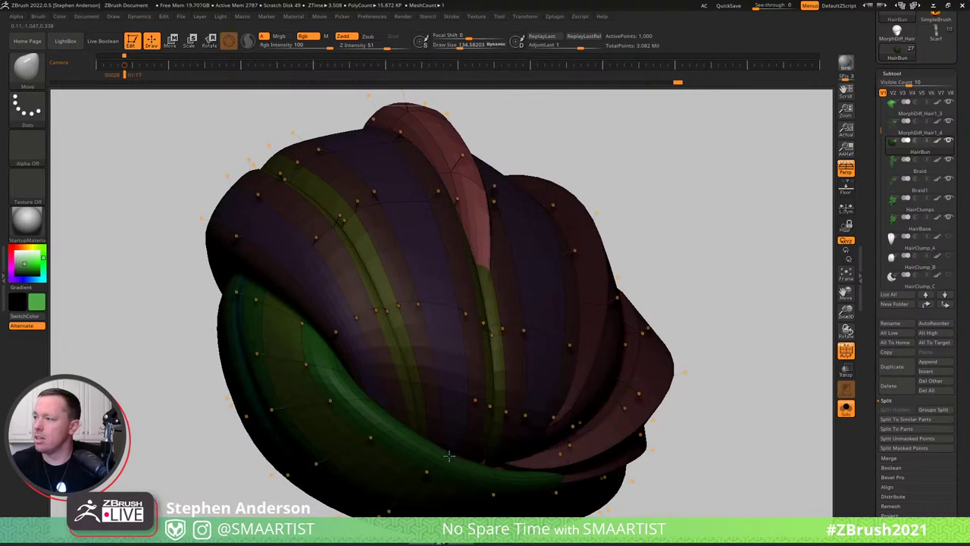
Refine the pink strand's curve over the top of the bun with the Move brush so it hugs the surface.
mouse_move(449, 455)
right_mouse_down()
mouse_move(489, 487)
mouse_move(478, 488)
right_mouse_up()
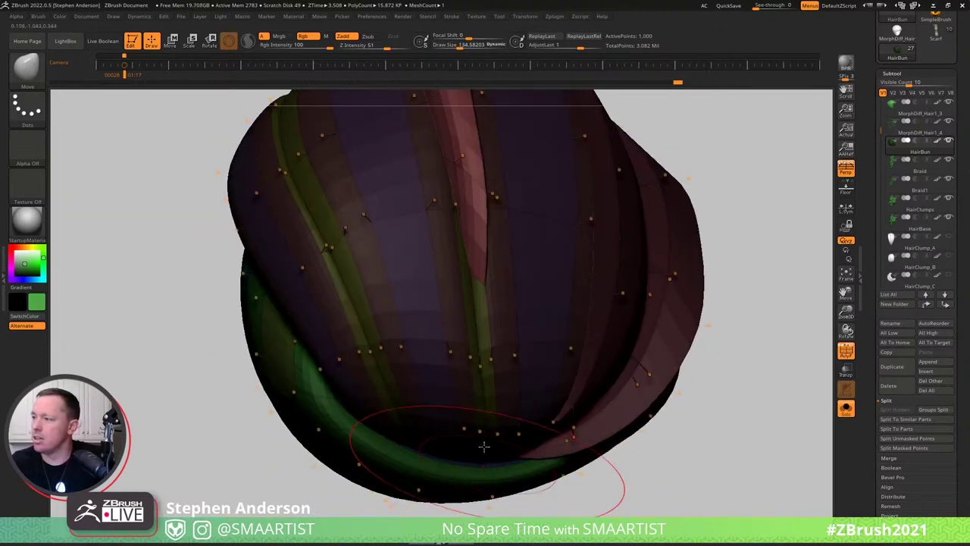
right_click_drag(475, 395, 486, 276)
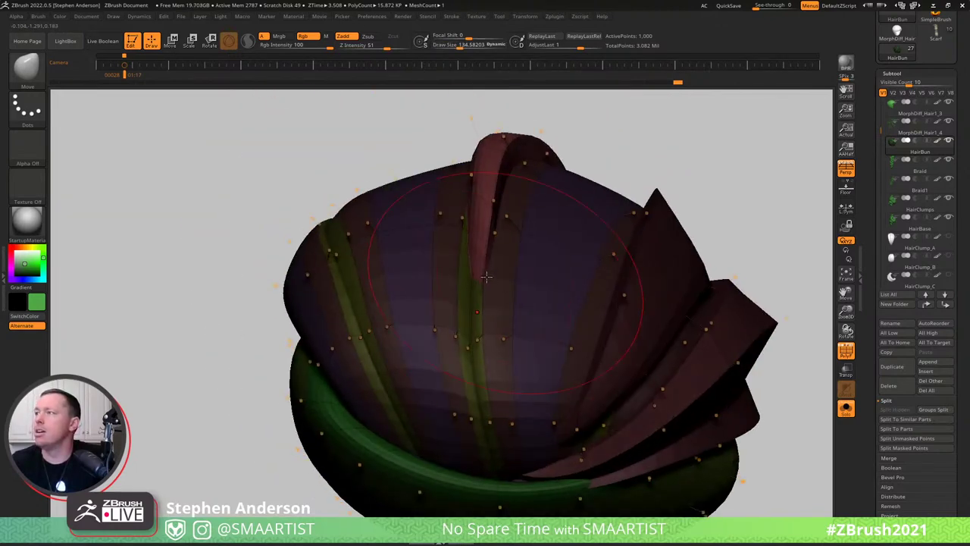
left_click_drag(706, 153, 676, 182, "ctrl")
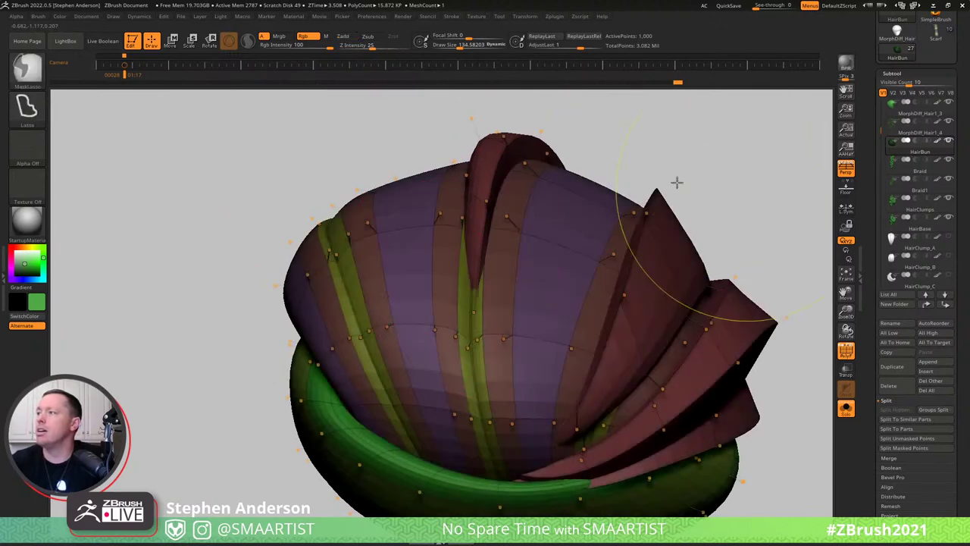
right_click_drag(675, 182, 652, 163, "ctrl")
key("shift+f")
right_click_drag(637, 235, 633, 266)
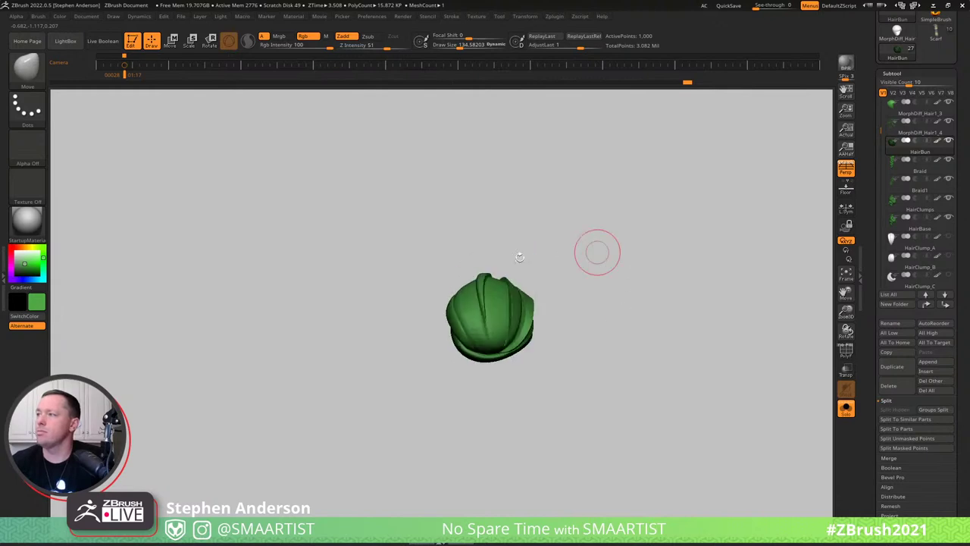
right_click_drag(537, 258, 502, 282, "ctrl")
key("shift+f")
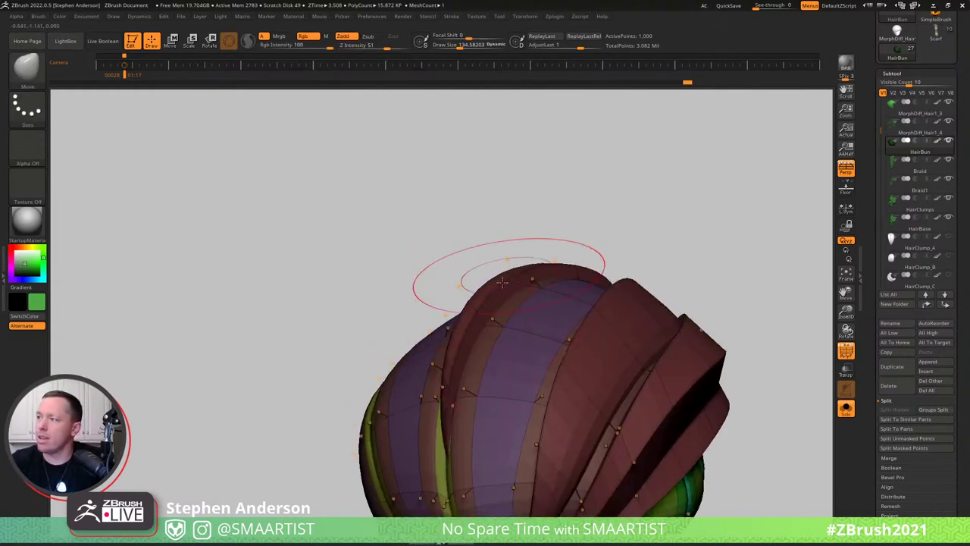
Examine the top strand's edges in isolation with ZModeler's partial edge-loop crease action, and show the whole bun again.
key("b")
key("z")
key("m")
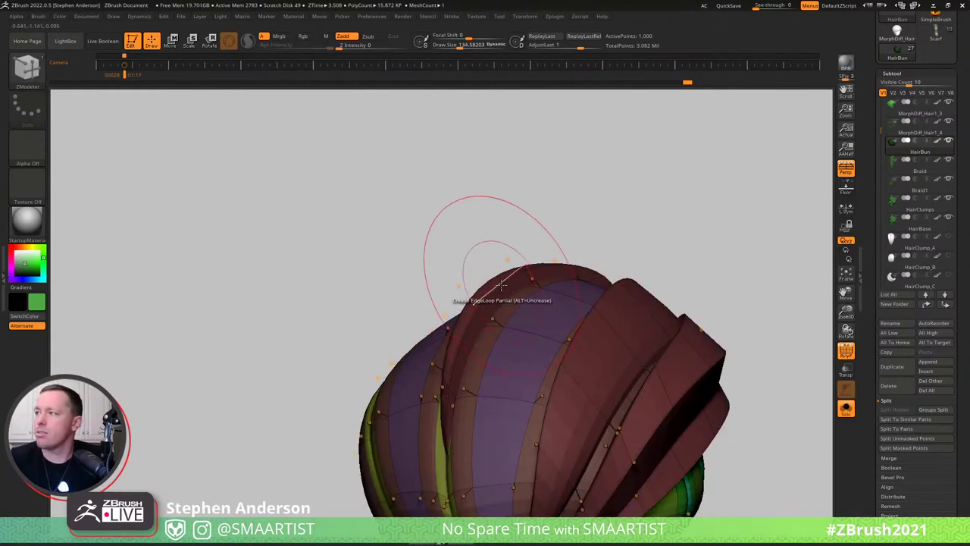
key("space")
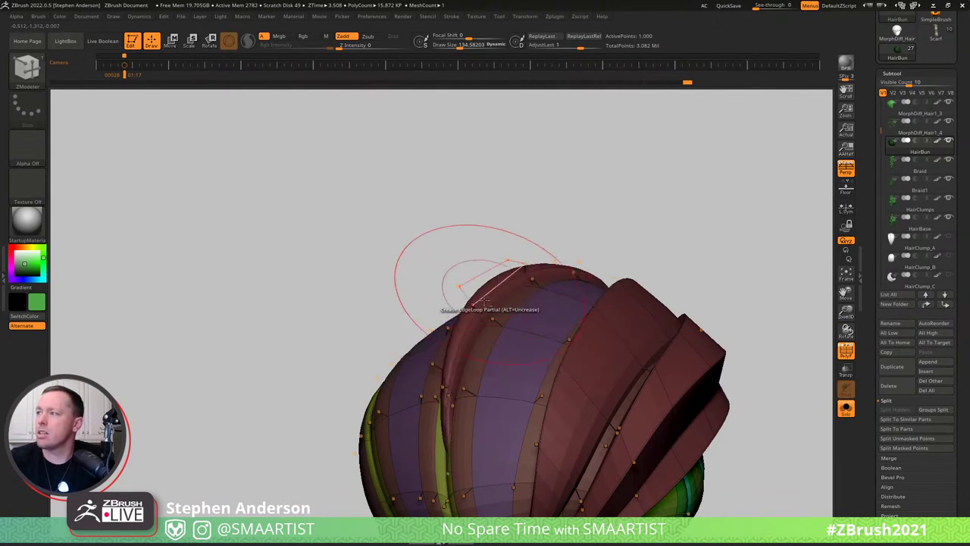
left_click_drag(468, 294, 448, 271, "ctrl+shift")
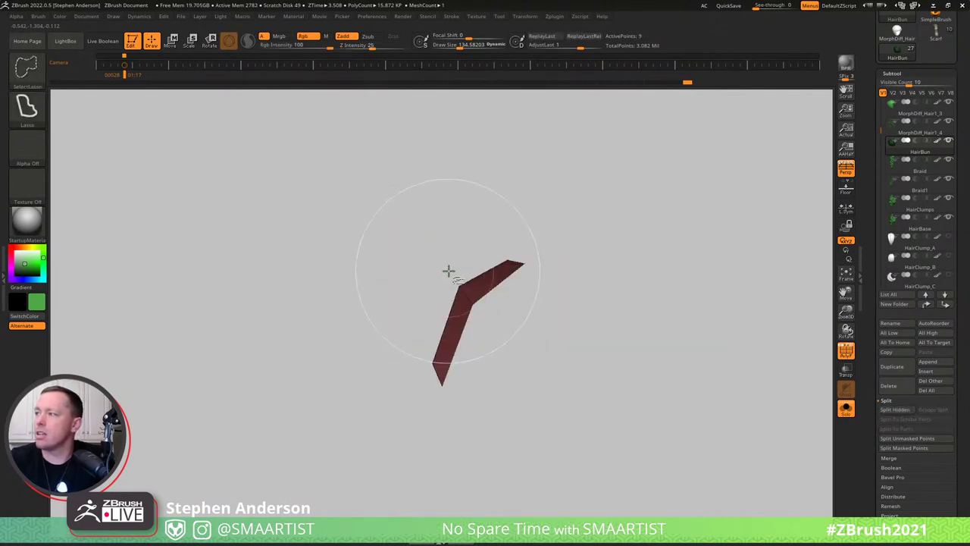
left_click(499, 279, "ctrl+shift")
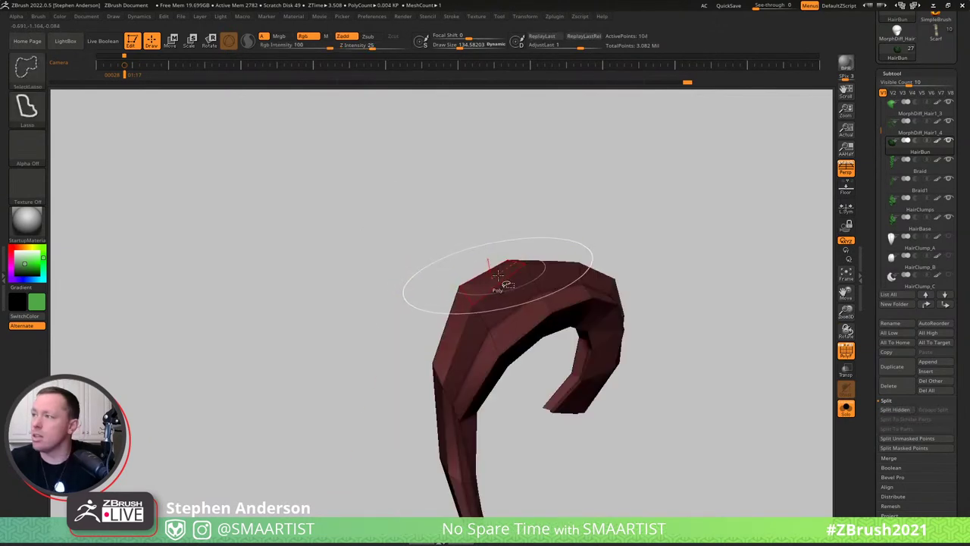
left_click(614, 205, "ctrl+shift")
Smooth the pink strand along the crown of the bun with the Smooth Strong brush.
mouse_move(497, 282)
right_mouse_down()
mouse_move(518, 345)
mouse_move(485, 355)
right_mouse_up()
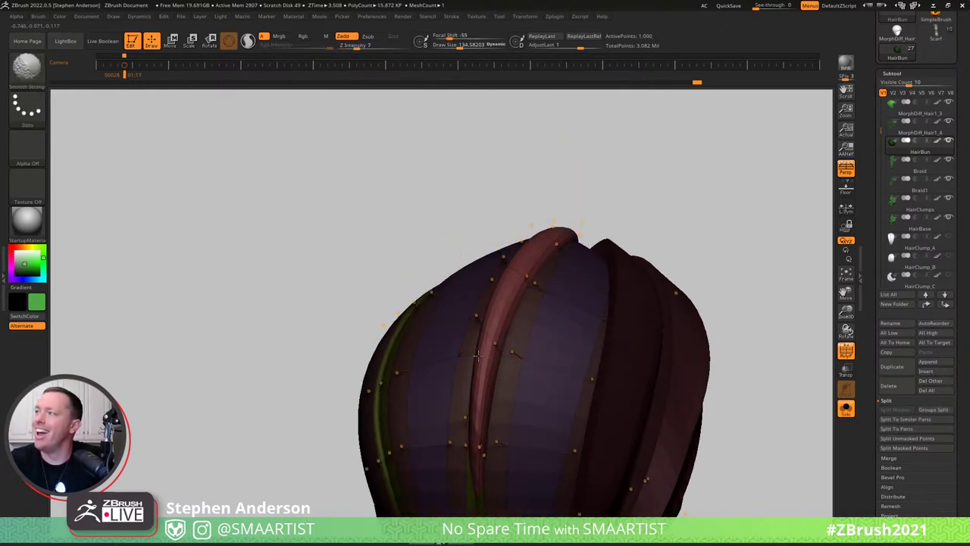
right_click_drag(468, 434, 511, 269)
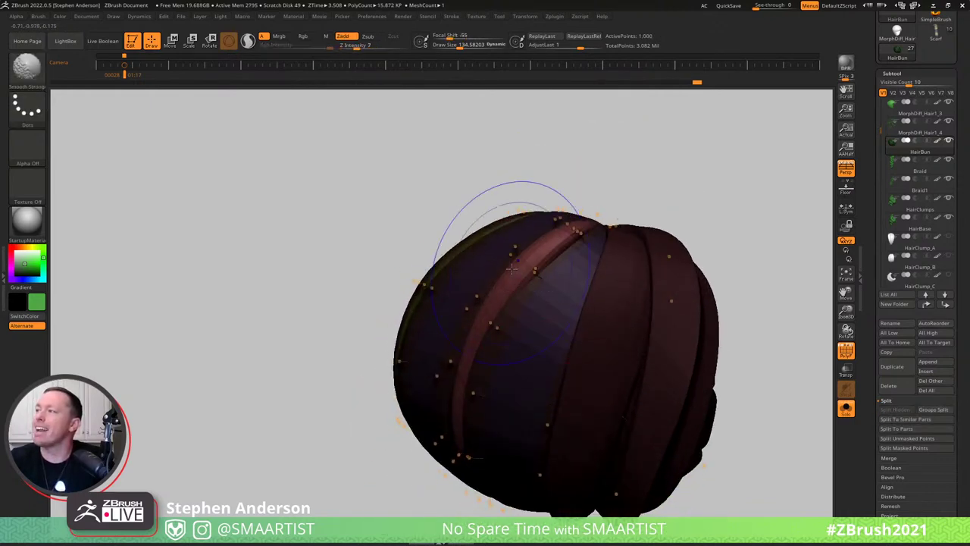
mouse_move(619, 215)
right_mouse_down()
mouse_move(569, 232)
mouse_move(553, 208)
mouse_move(505, 347)
right_mouse_up()
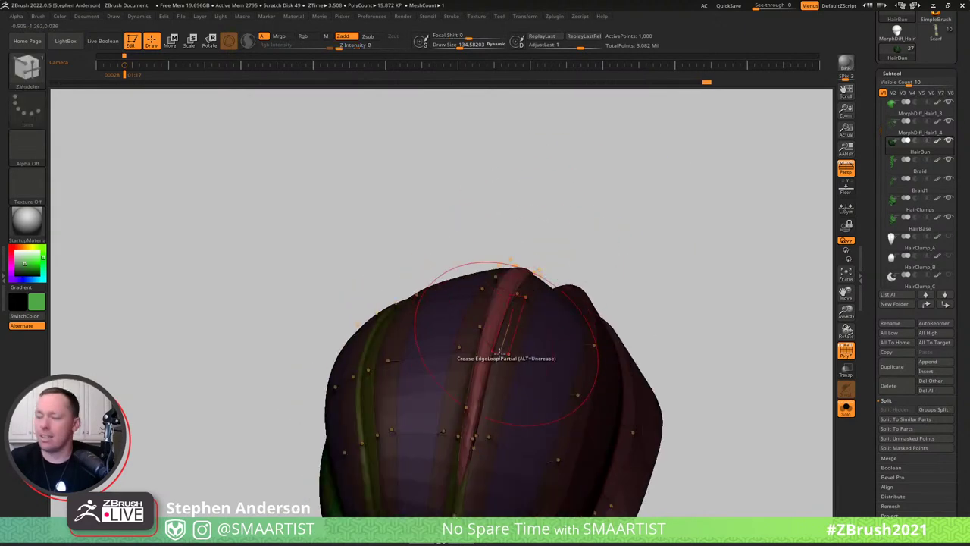
Shift the smoothed strand across the top of the bun with the Move brush at a draw size of about 394.
key("b")
key("m")
key("v")
right_click_drag(500, 295, 480, 341)
key("s")
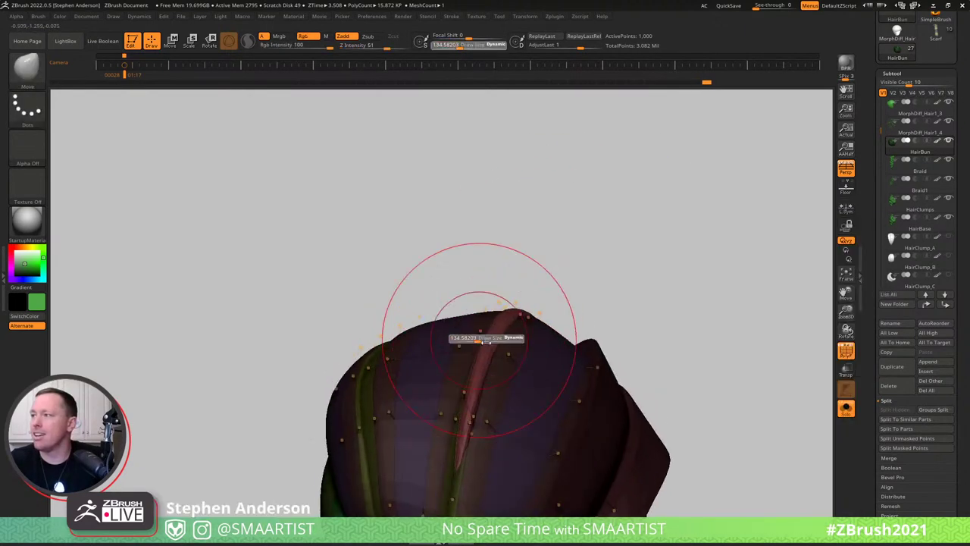
mouse_move(480, 342)
left_mouse_down()
mouse_move(511, 350)
mouse_move(524, 327)
left_mouse_up()
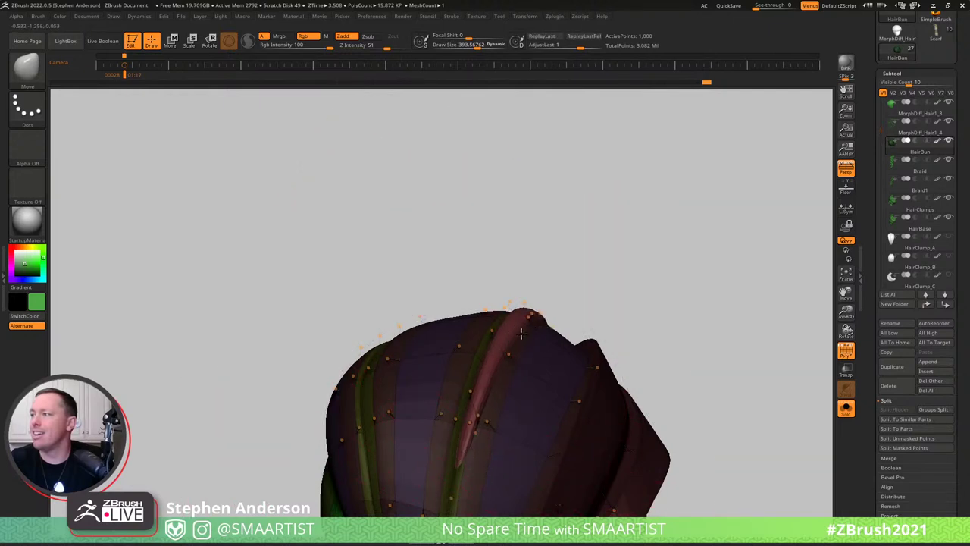
Show all subtools again and review the bun's strands against the rest of the hair, with and without polyframes.
key("ctrl")
left_click_drag(665, 311, 666, 318, "ctrl")
key("shift+f")
right_click_drag(613, 340, 557, 250, "ctrl")
key("ctrl+shift+s")
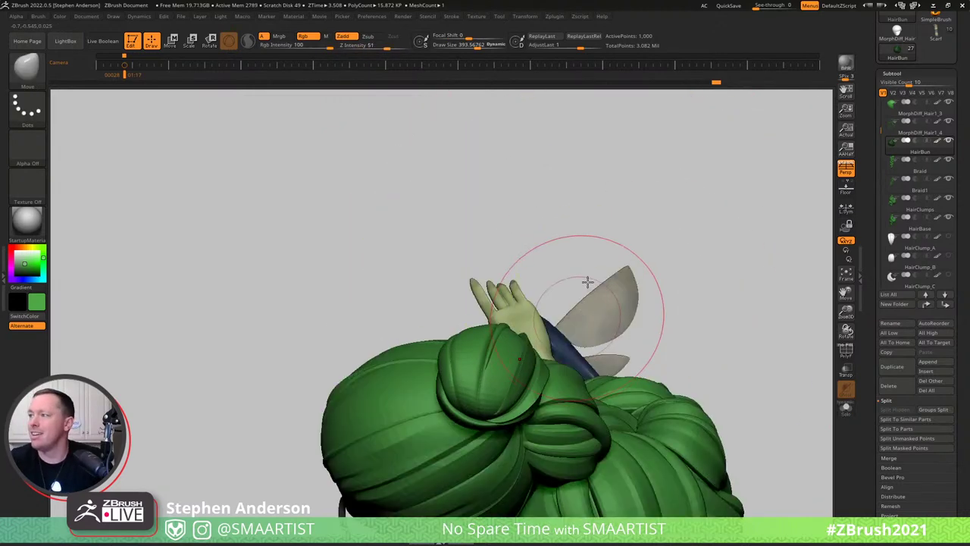
mouse_move(587, 282)
right_mouse_down()
mouse_move(574, 250)
mouse_move(568, 299)
mouse_move(534, 307)
right_mouse_up()
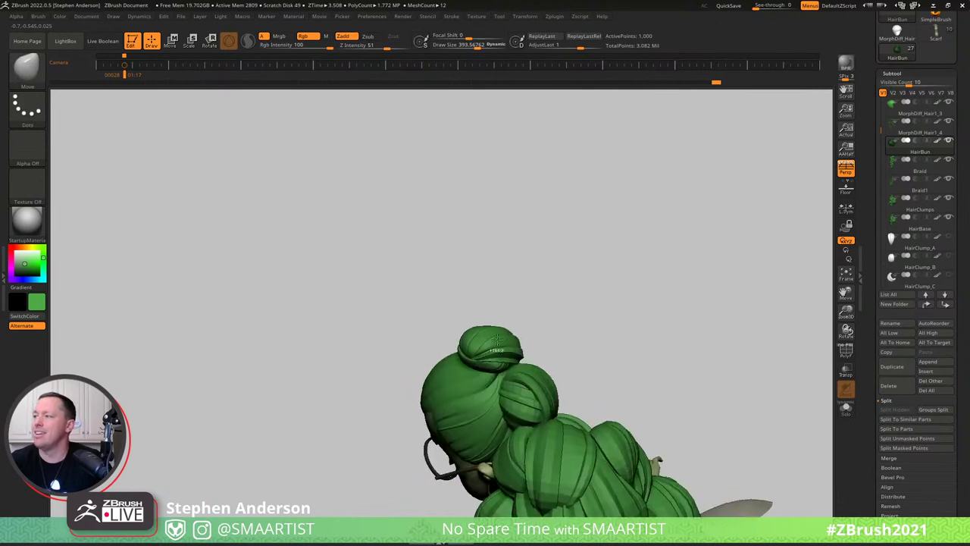
right_click_drag(675, 356, 731, 473, "ctrl")
key("shift+f")
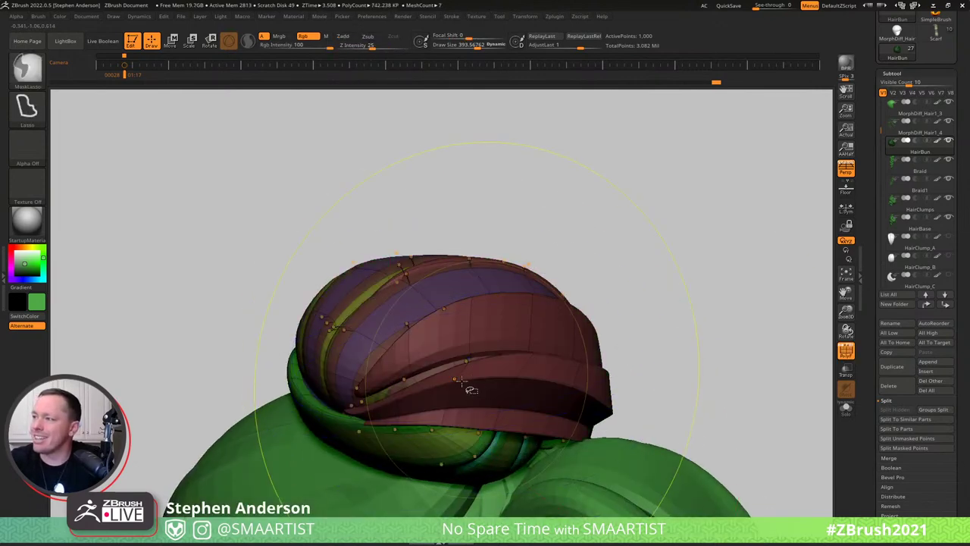
key("shift+f")
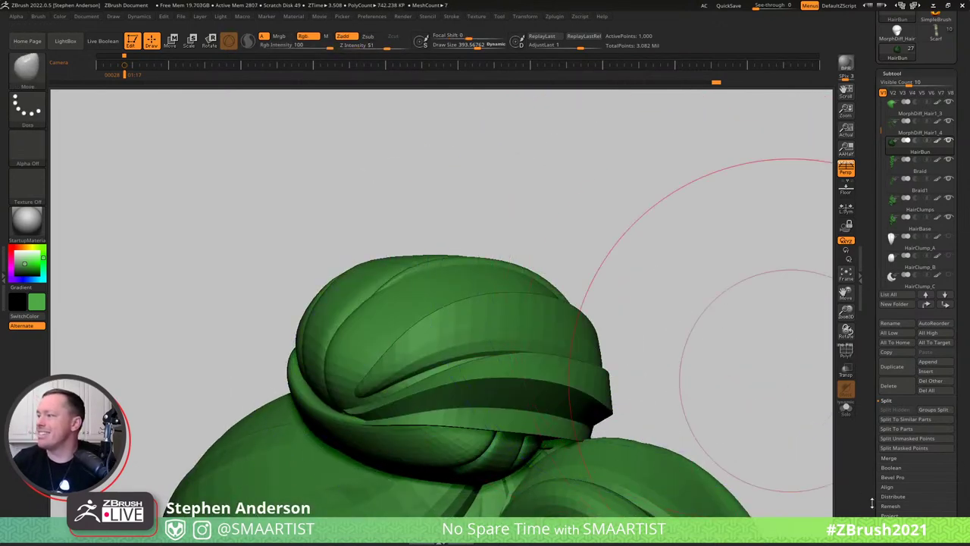
Set the crease level of the HairBun subtool to 1.
left_click_drag(963, 500, 911, 372)
left_click(893, 390)
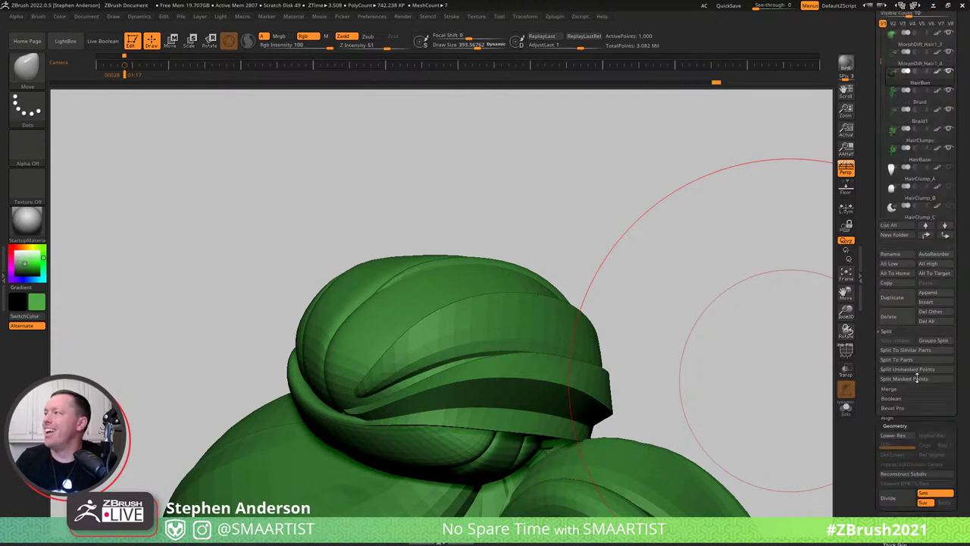
left_click(889, 128)
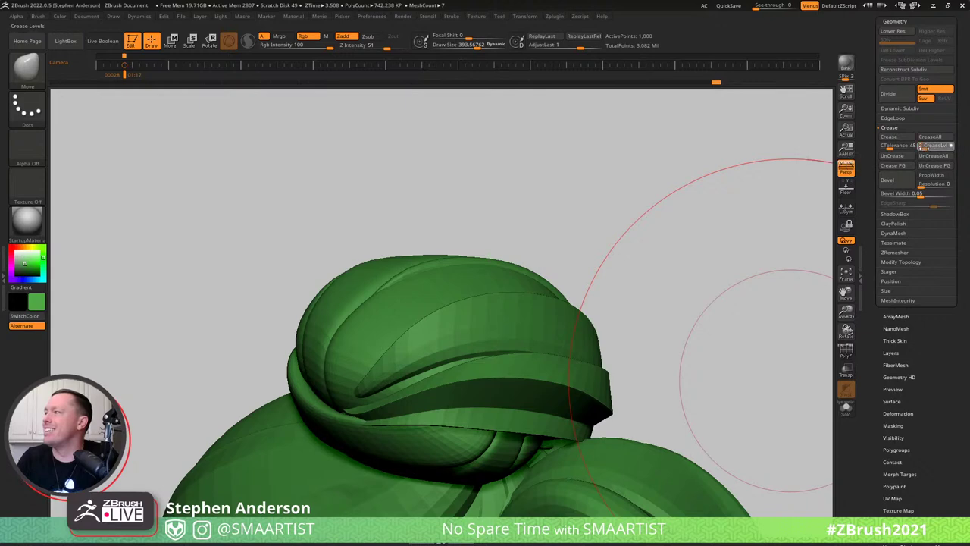
key("shift+f")
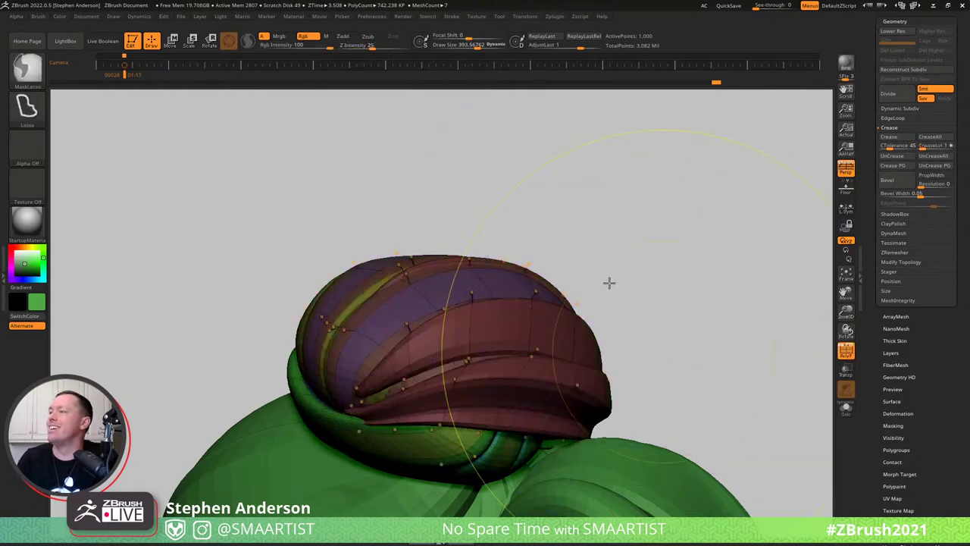
right_click_drag(609, 283, 604, 286, "ctrl")
key("shift+f")
right_click_drag(649, 340, 617, 300, "ctrl")
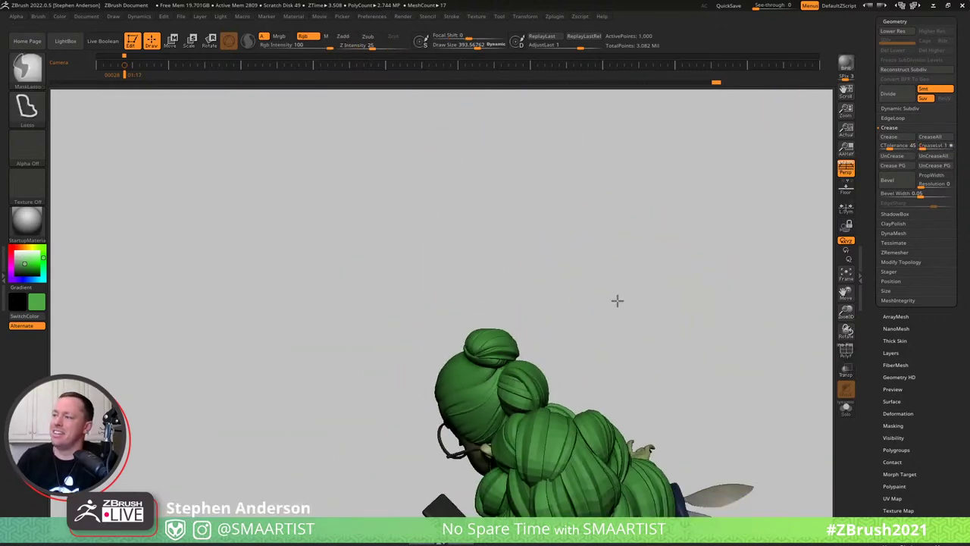
mouse_move(617, 300)
left_mouse_down()
mouse_move(643, 273)
mouse_move(622, 293)
mouse_move(672, 283)
mouse_move(629, 292)
mouse_move(622, 283)
mouse_move(637, 298)
mouse_move(619, 298)
mouse_move(707, 285)
left_mouse_up()
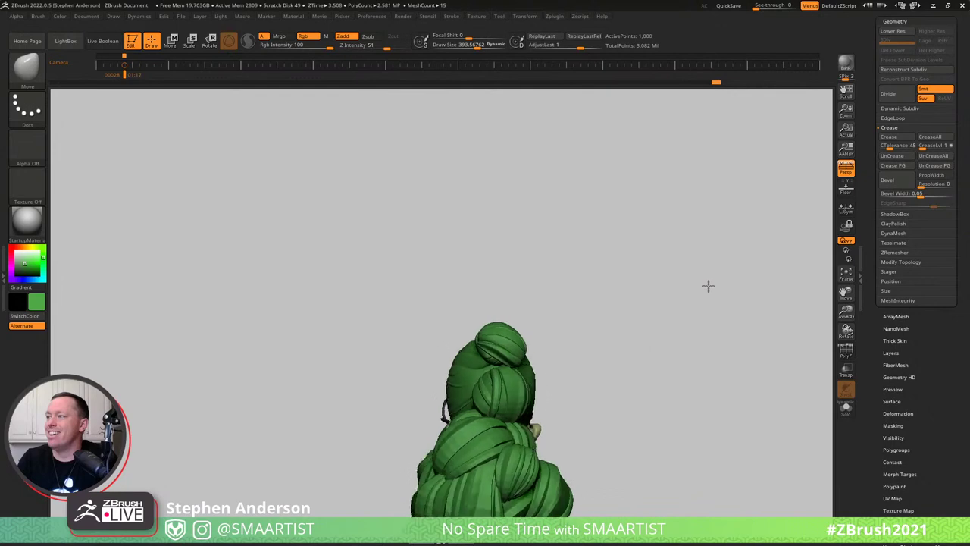
mouse_move(709, 286)
right_mouse_down()
mouse_move(738, 281)
mouse_move(705, 286)
right_mouse_up()
Adjust the edge flow of the lower red strand with ZModeler's Move action on partial edge loops within the brush radius.
mouse_move(569, 377)
right_mouse_down("ctrl")
mouse_move(589, 406)
mouse_move(470, 369)
mouse_move(501, 381)
right_mouse_up("ctrl")
key("shift+f")
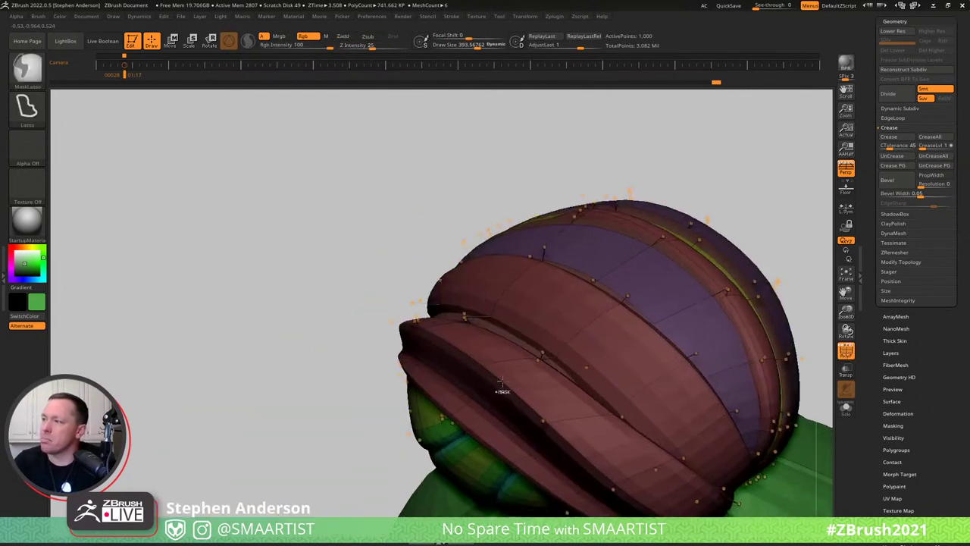
key("b")
key("z")
key("m")
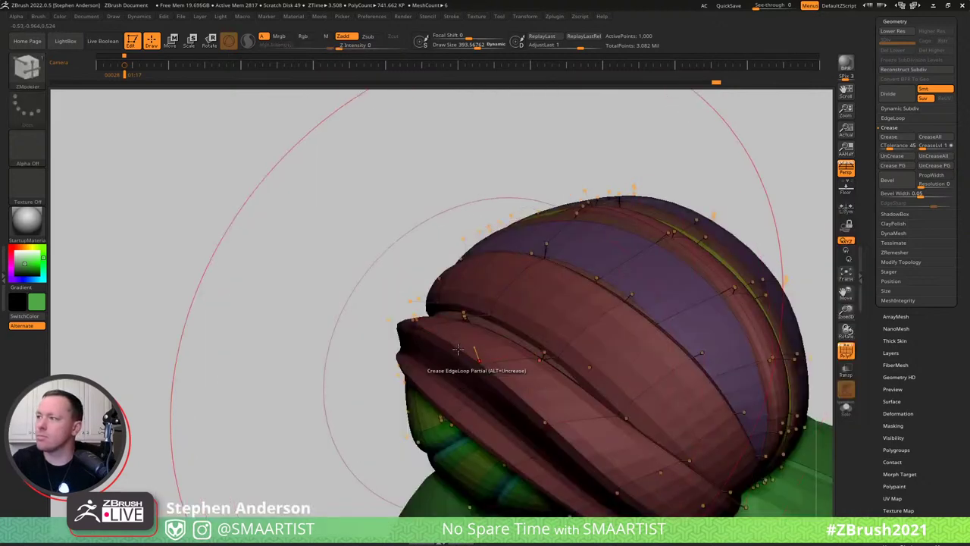
key("space")
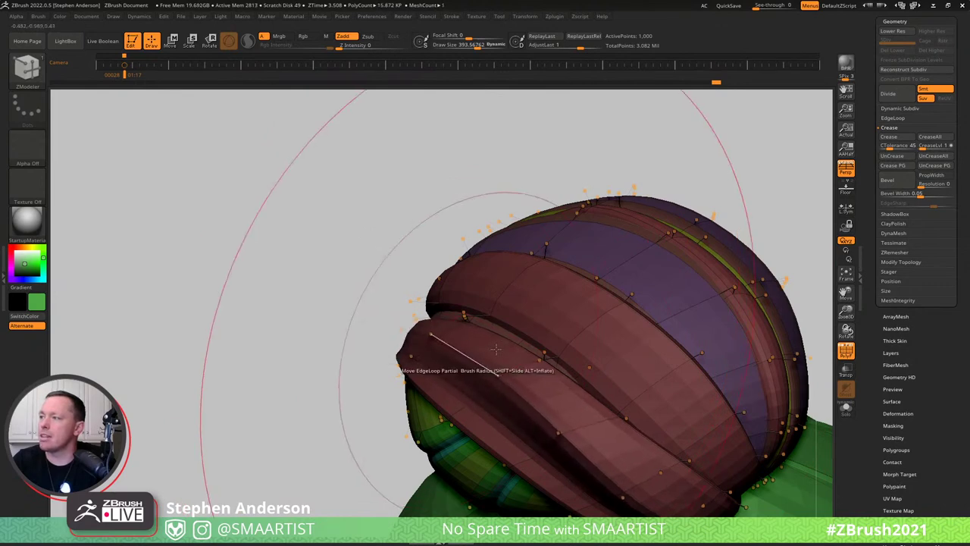
right_click_drag(519, 403, 570, 418)
mouse_move(570, 416)
left_mouse_down()
mouse_move(568, 431)
mouse_move(578, 357)
mouse_move(515, 404)
mouse_move(525, 413)
left_mouse_up()
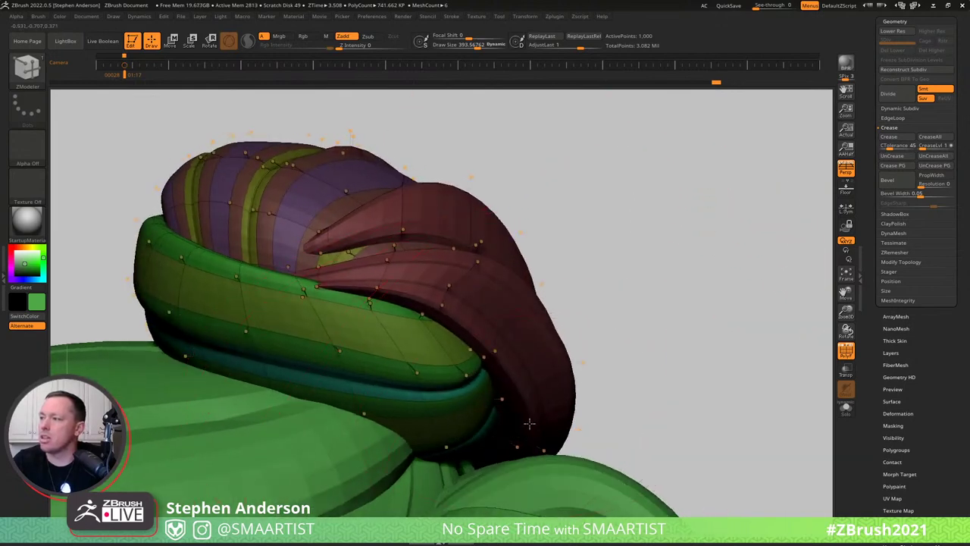
Reduce the draw size to about 45 and set ZModeler's point action to Move at the green strand's end.
key("s")
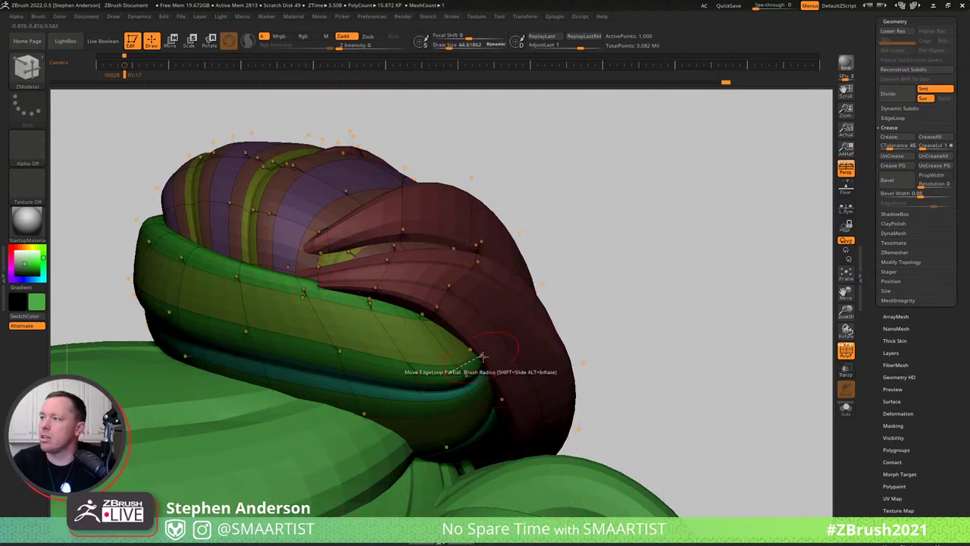
key("space")
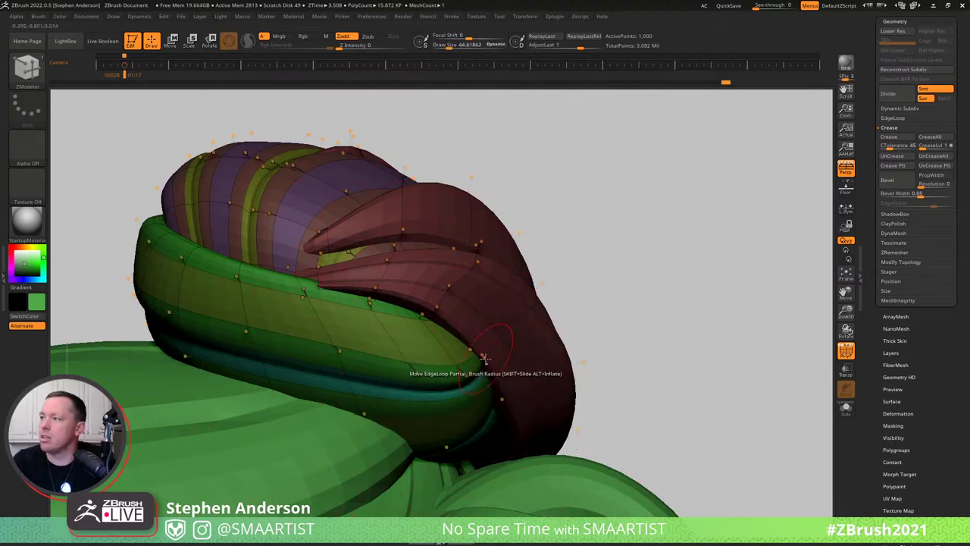
key("space")
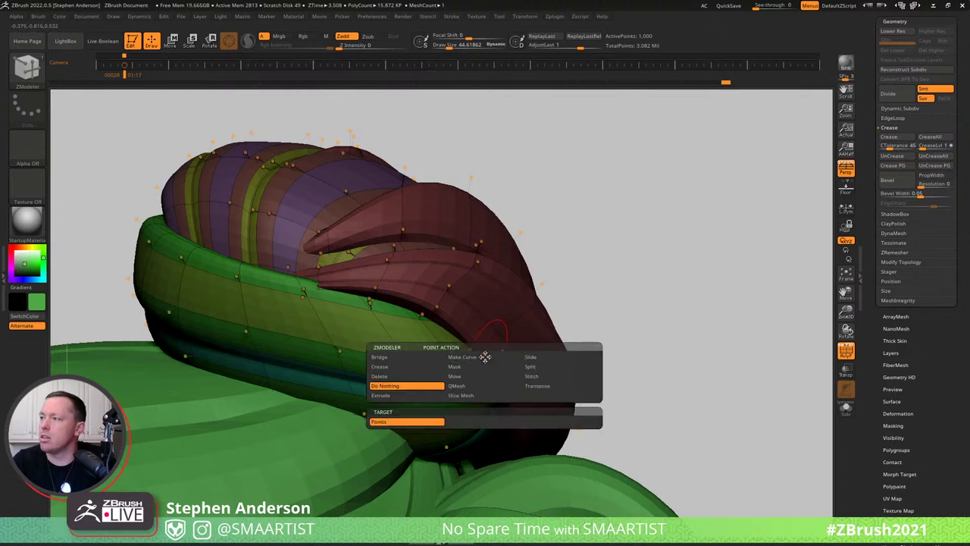
left_click(481, 378)
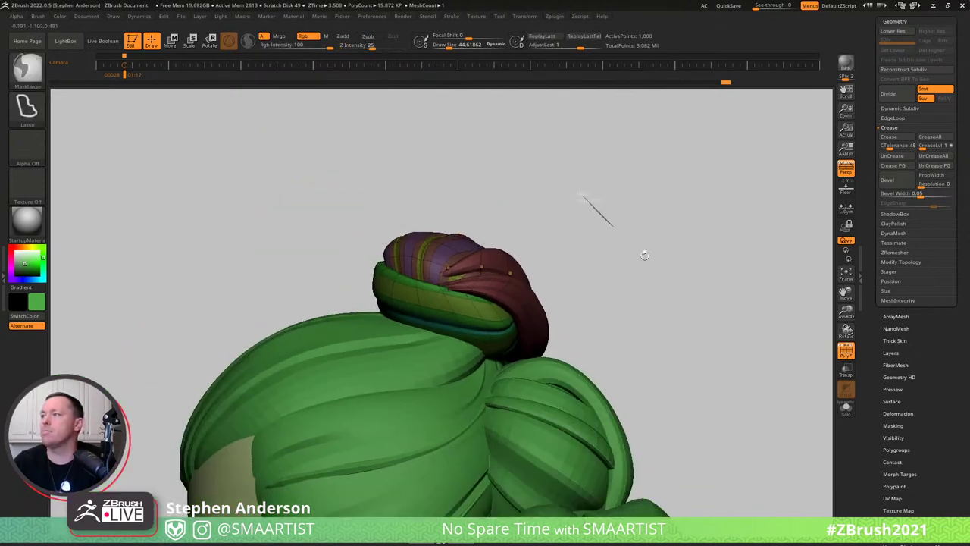
Reshape the strand tips along the bun's lower rim with the Move Topological brush at a draw size of about 104.
key("shift+f")
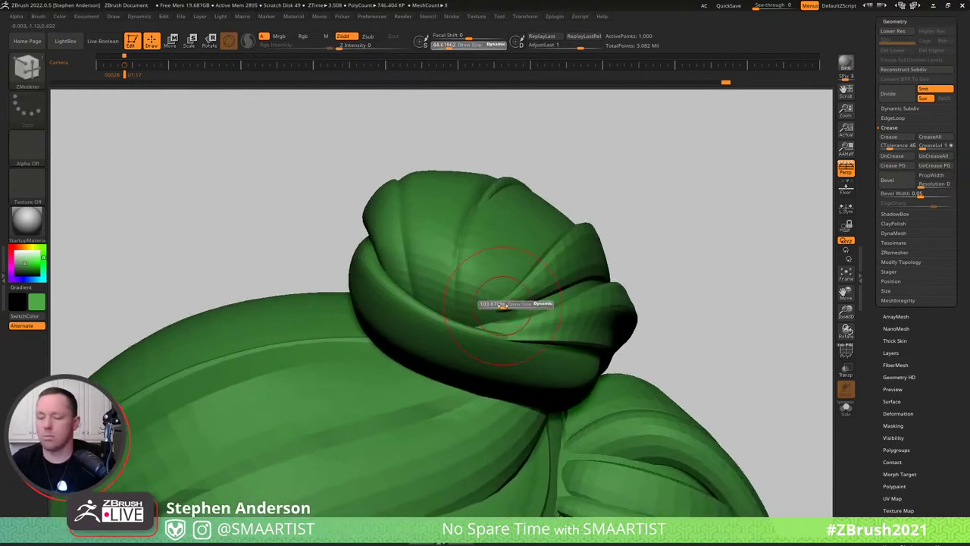
key("b")
key("m")
key("t")
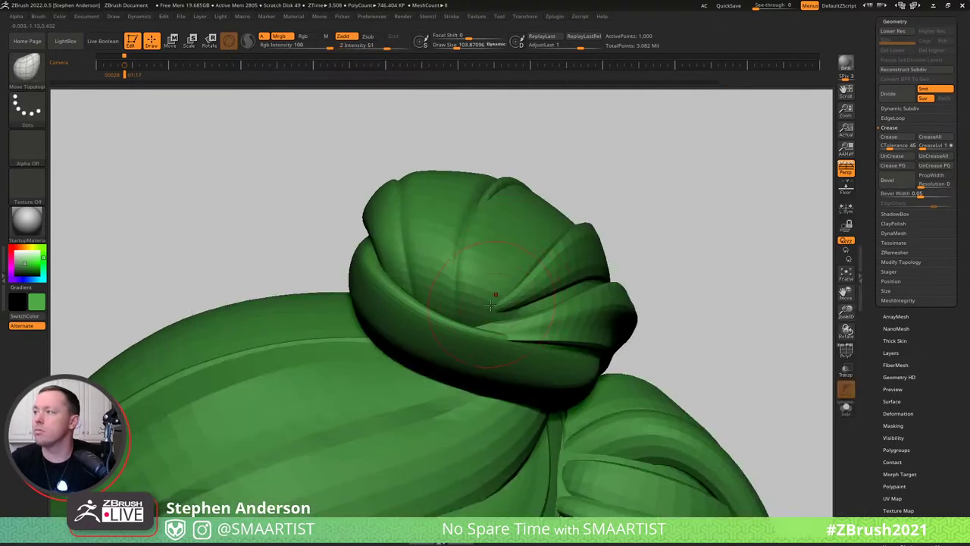
mouse_move(515, 306)
right_mouse_down()
mouse_move(569, 303)
mouse_move(480, 323)
right_mouse_up()
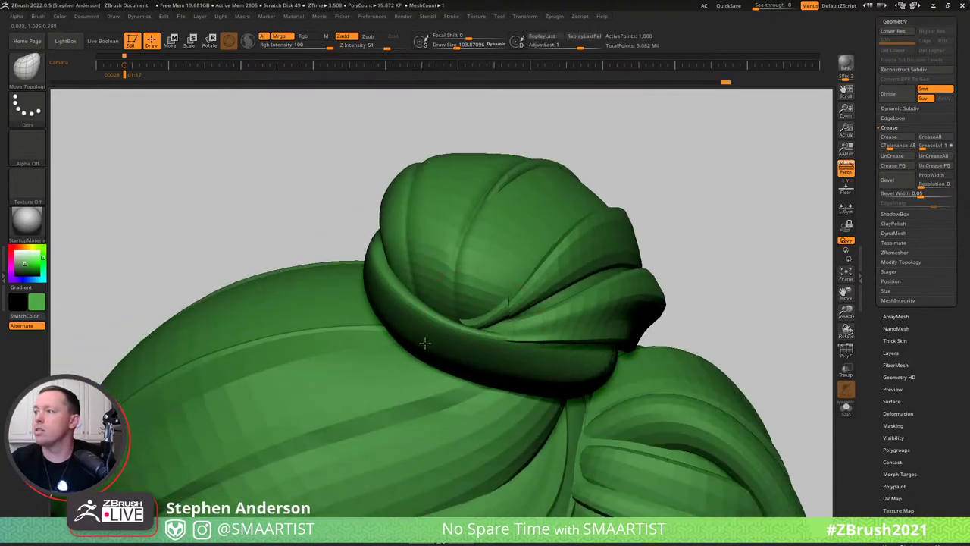
mouse_move(424, 343)
right_mouse_down()
mouse_move(478, 342)
mouse_move(470, 319)
right_mouse_up()
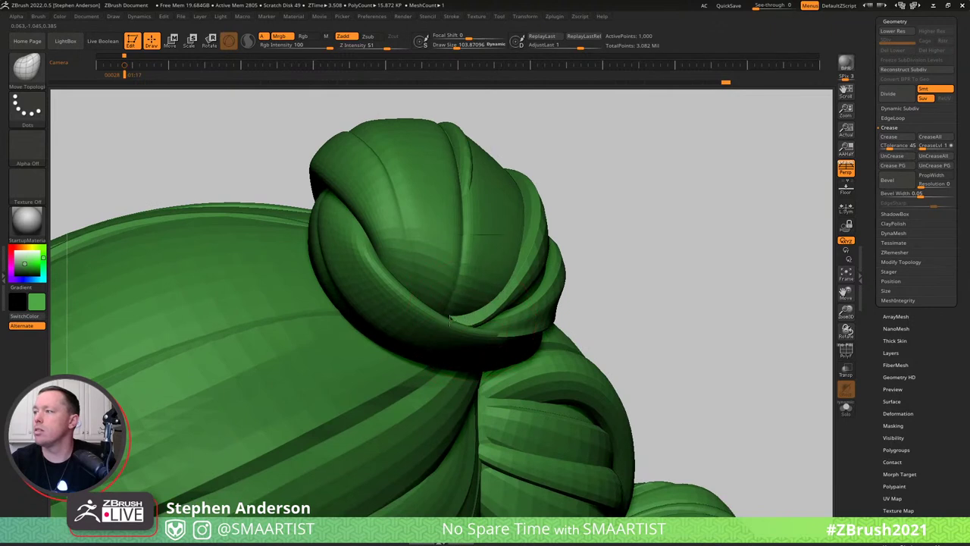
Undo the last tip adjustment and nudge the strand tip at the bun's lower rim again with Move Topological.
key("ctrl+z")
left_click_drag(470, 319, 456, 325)
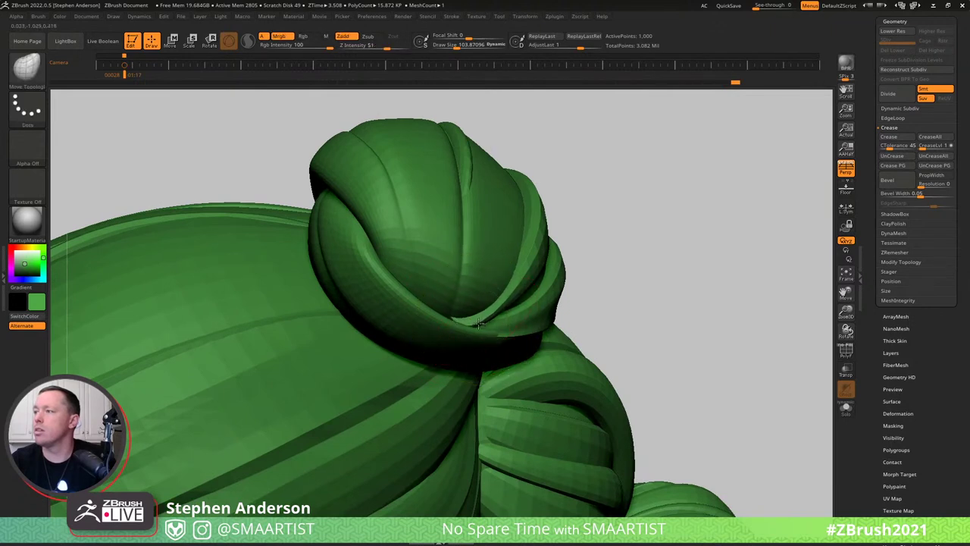
Mask the bun by polygroup so that only the red strands stay editable.
key("shift+f")
key("w")
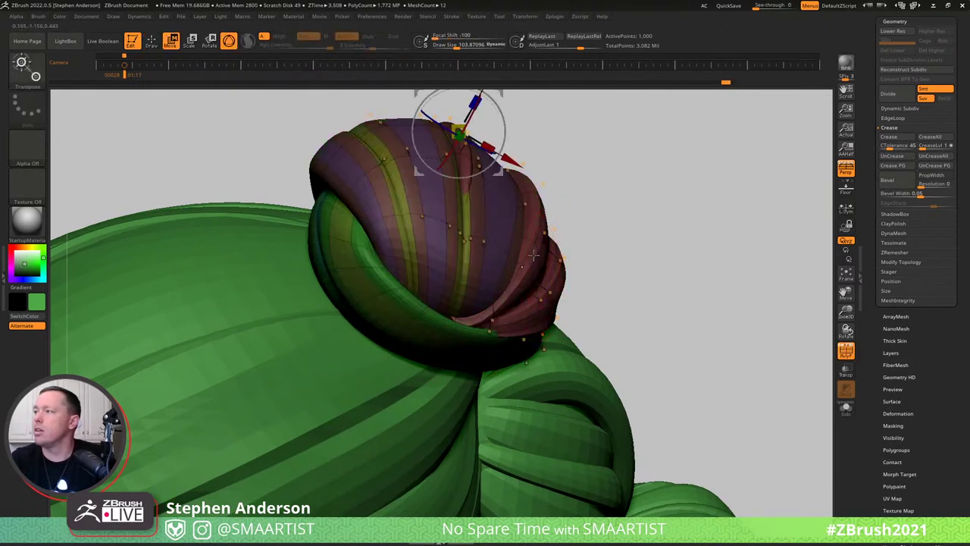
left_click(534, 255, "ctrl")
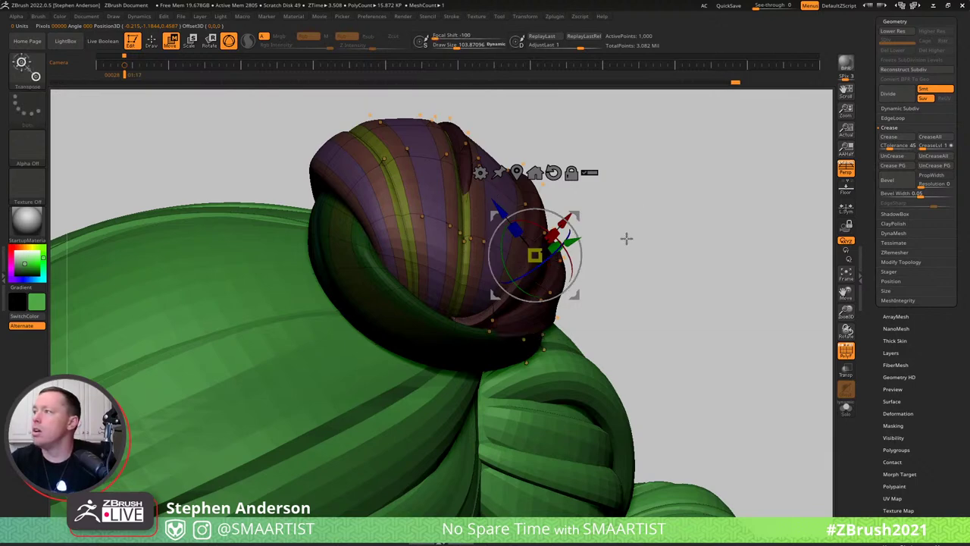
left_click_drag(577, 214, 874, 137, "ctrl")
left_click_drag(643, 238, 685, 261, "ctrl")
left_click(549, 293, "ctrl")
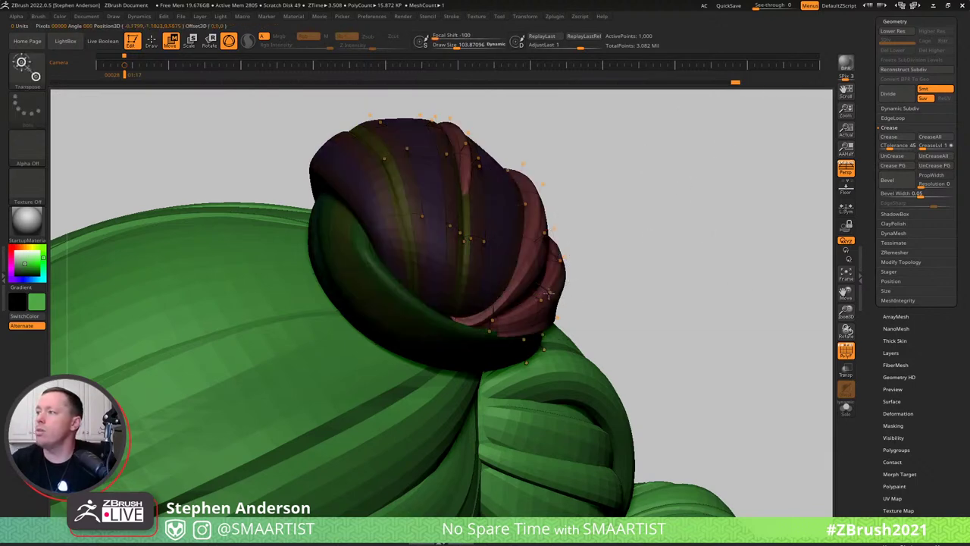
Reshape the unmasked strands on the bun's side with the Move Topological brush at a draw size of about 215, and clear the mask.
key("b")
key("m")
key("v")
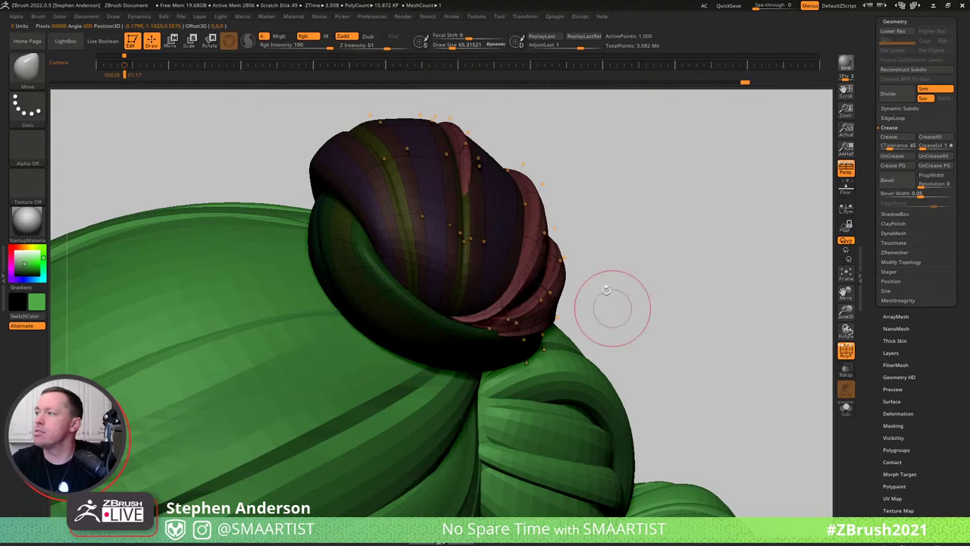
key("shift+f")
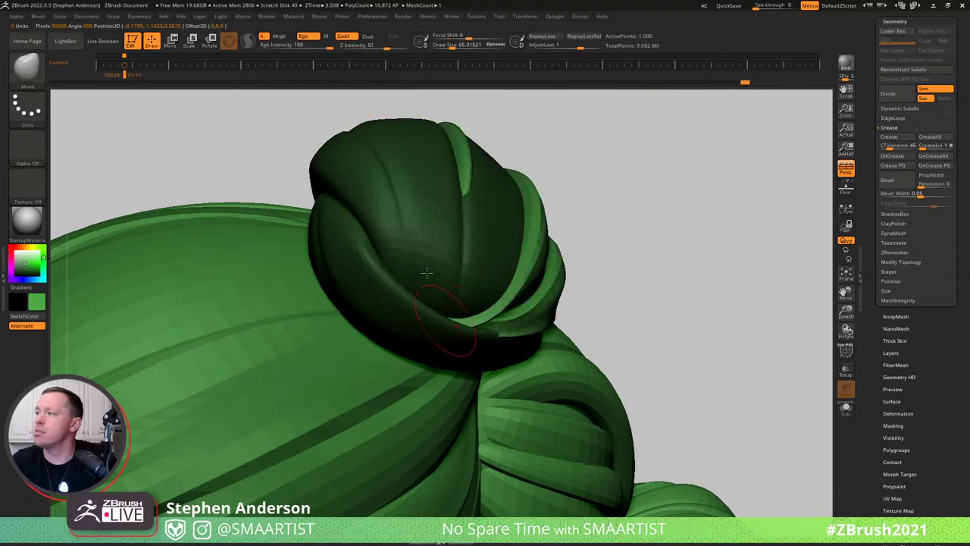
right_click_drag(427, 272, 544, 281)
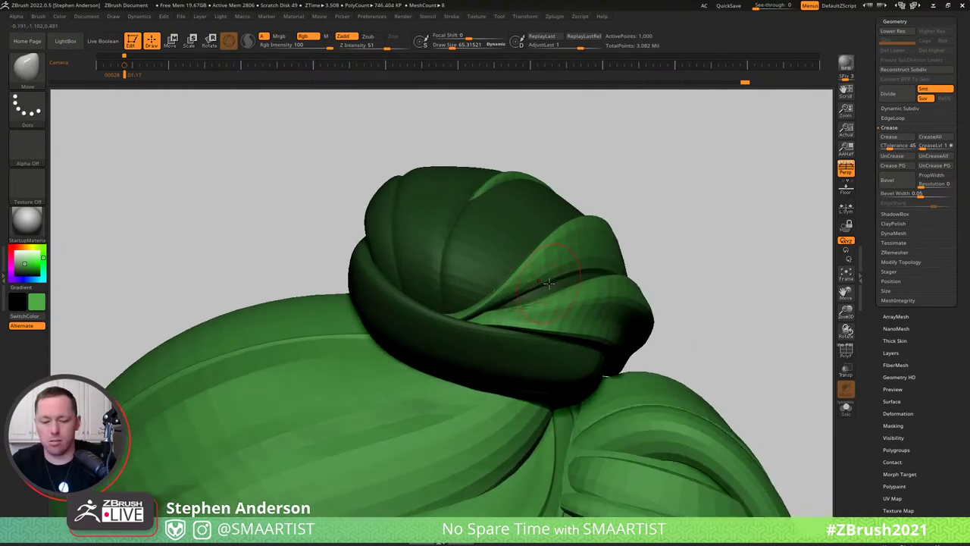
key("b")
key("m")
key("t")
left_click_drag(544, 288, 549, 287)
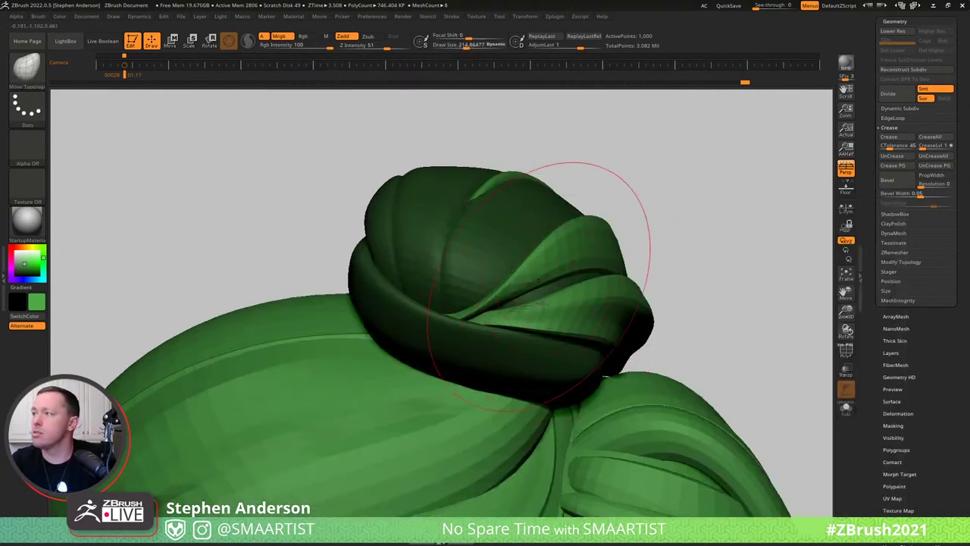
left_click_drag(500, 319, 472, 295)
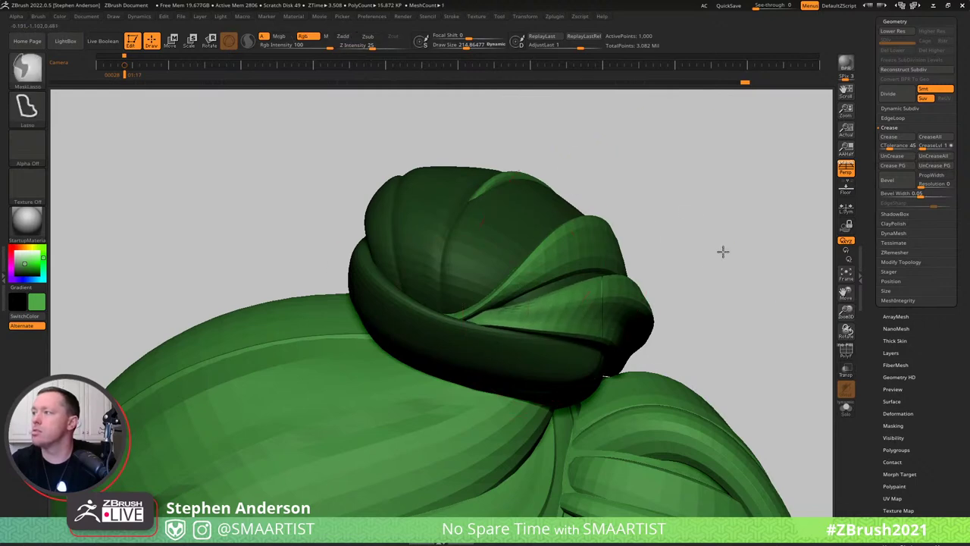
left_click_drag(723, 251, 705, 256, "ctrl")
Frame the whole character in a front three-quarter view and display the reference sketch over it.
right_click_drag(643, 234, 597, 211, "ctrl")
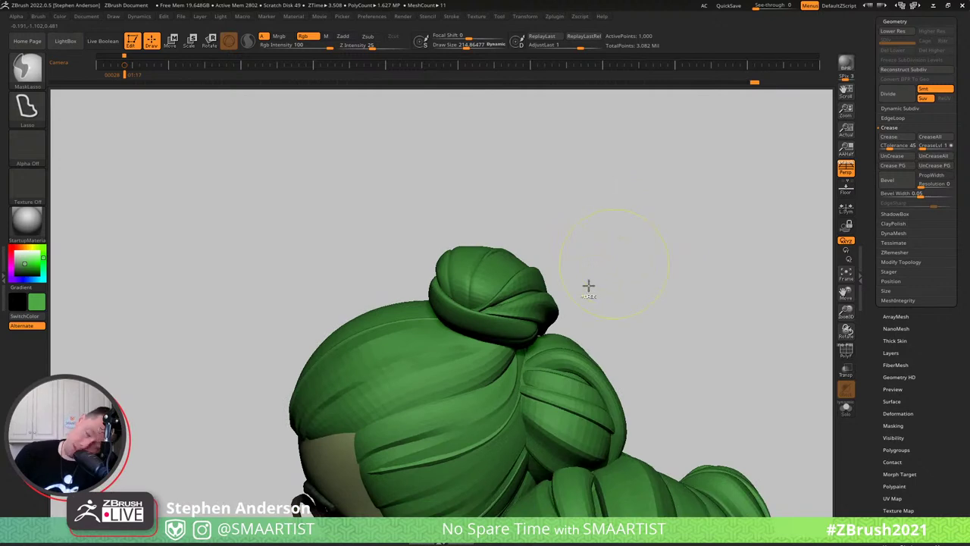
mouse_move(588, 286)
right_mouse_down()
mouse_move(568, 291)
mouse_move(546, 266)
mouse_move(551, 287)
mouse_move(663, 270)
mouse_move(634, 273)
mouse_move(662, 273)
mouse_move(604, 202)
mouse_move(644, 214)
mouse_move(584, 217)
mouse_move(604, 210)
mouse_move(595, 250)
mouse_move(569, 244)
mouse_move(656, 242)
mouse_move(613, 258)
mouse_move(682, 273)
mouse_move(654, 288)
mouse_move(635, 252)
mouse_move(580, 247)
mouse_move(669, 240)
mouse_move(593, 255)
mouse_move(629, 266)
right_mouse_up()
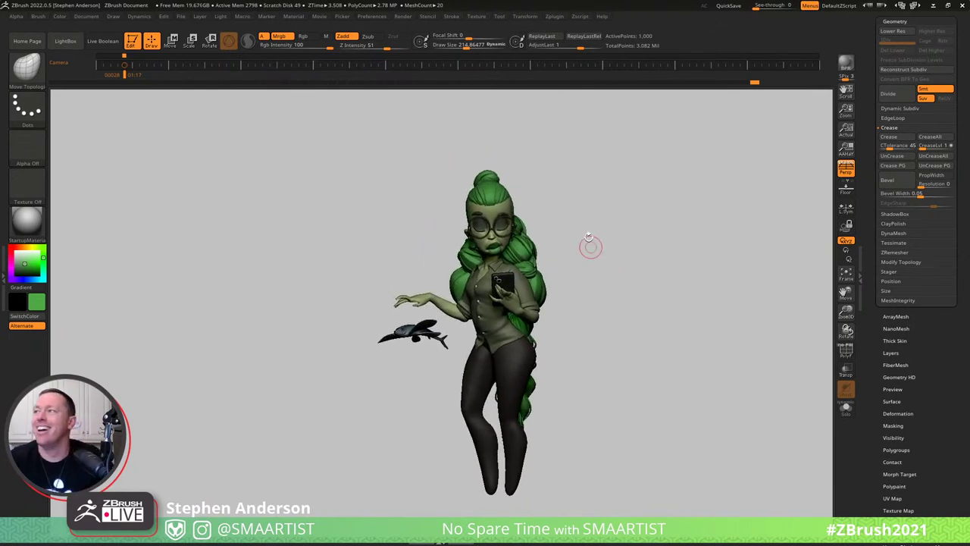
mouse_move(631, 266)
right_mouse_down()
mouse_move(671, 263)
mouse_move(652, 240)
right_mouse_up()
key("f")
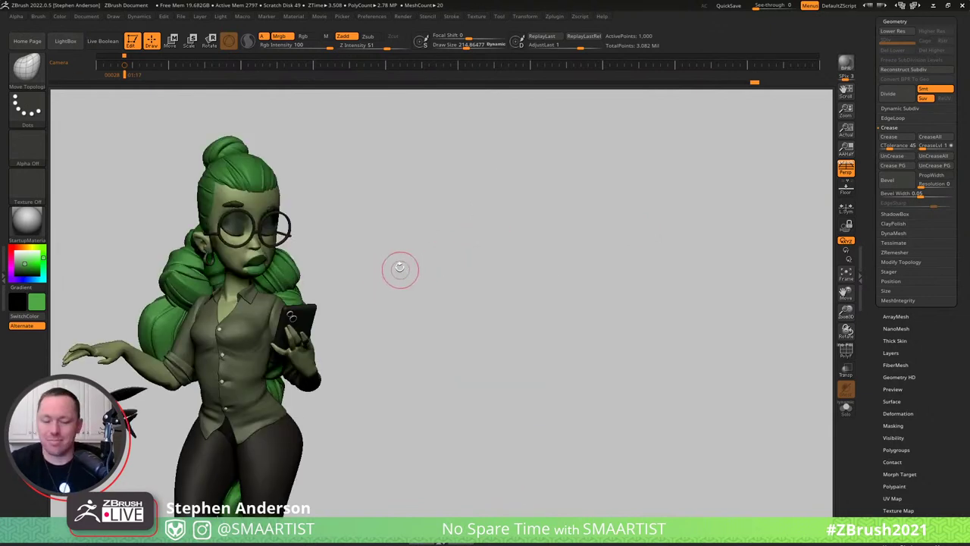
key("shift+z")
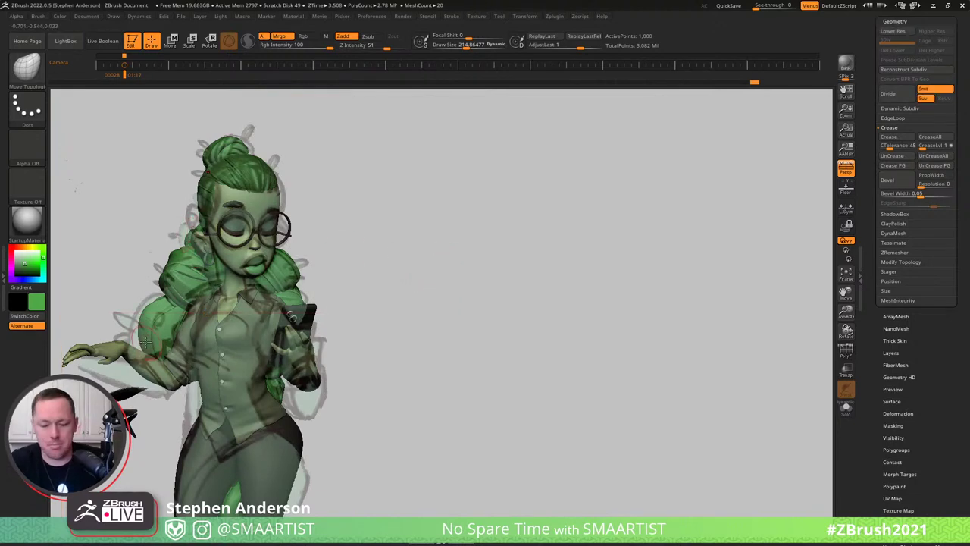
Pull the HairClumps mass beside the raised arm outward toward the sketch outline with the Move brush, and enlarge the draw size to about 503.
key("b")
key("m")
key("v")
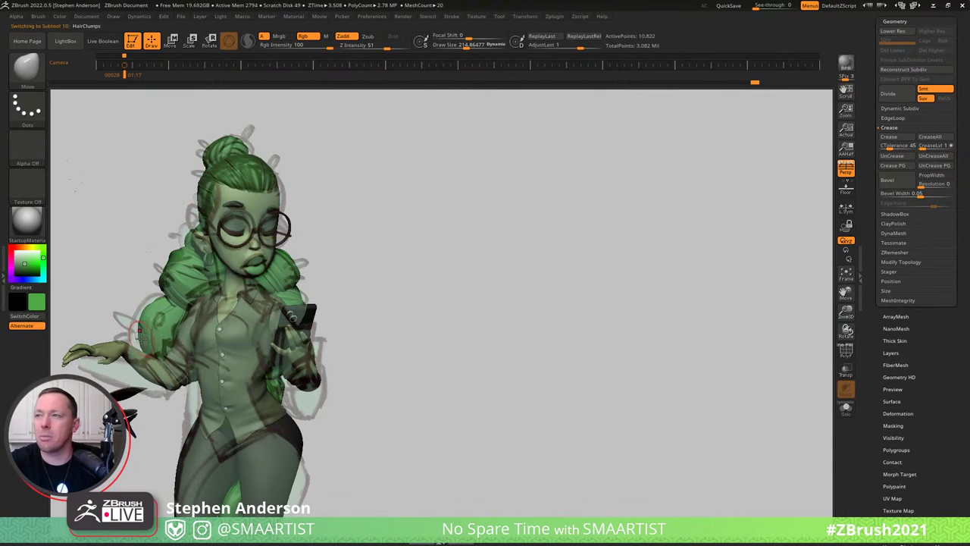
left_click_drag(167, 342, 140, 310)
key("s")
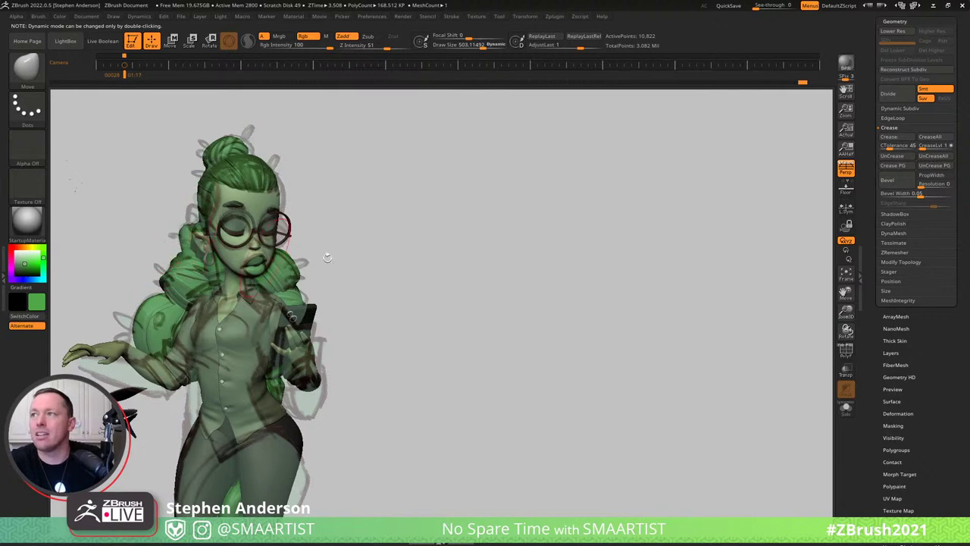
Reduce the Move brush's draw size to about 375 and adjust the hair clumps behind the shoulder from a side view.
mouse_move(327, 258)
left_mouse_down()
mouse_move(573, 290)
mouse_move(497, 374)
mouse_move(571, 281)
mouse_move(558, 311)
left_mouse_up()
left_click_drag(521, 303, 516, 299)
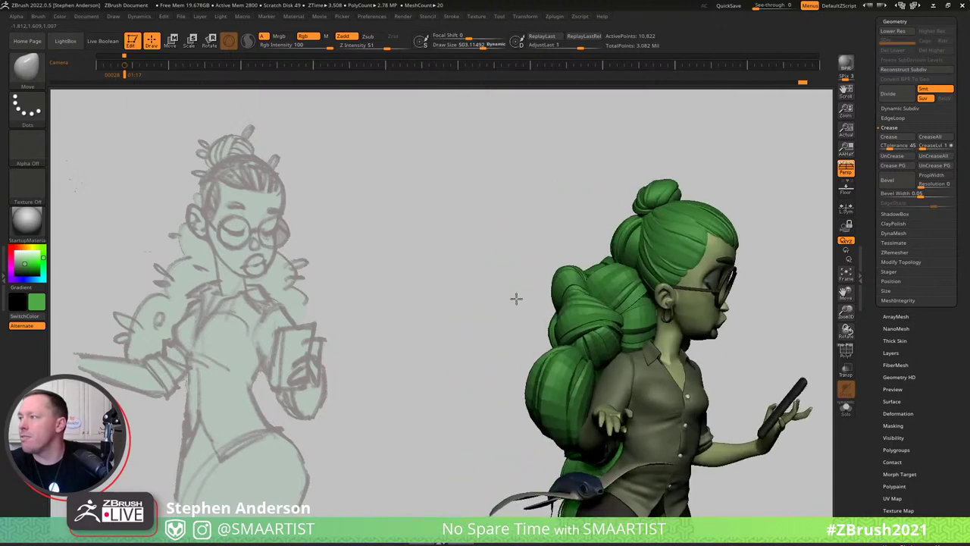
key("s")
left_click_drag(585, 317, 579, 317)
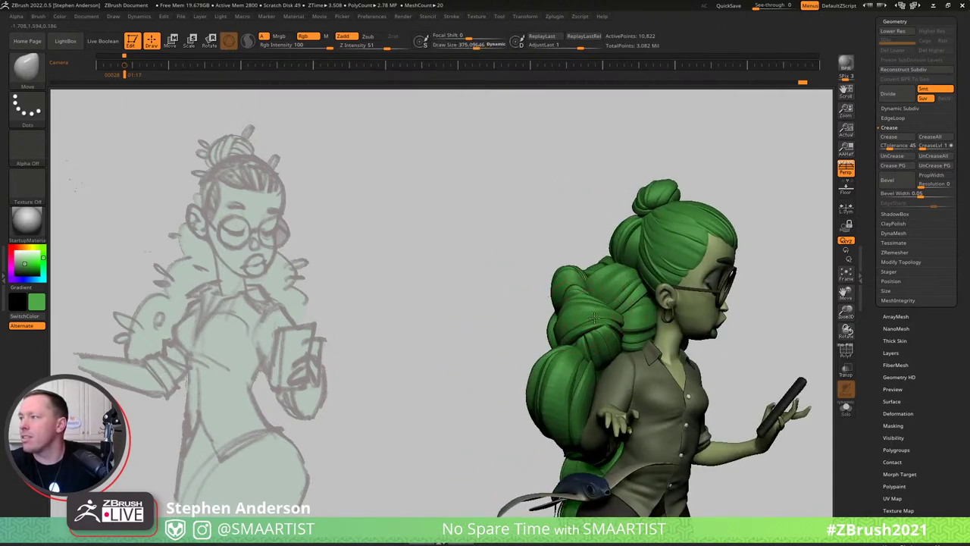
mouse_move(590, 321)
right_mouse_down("ctrl")
mouse_move(623, 349)
mouse_move(604, 325)
mouse_move(588, 327)
mouse_move(599, 333)
mouse_move(587, 313)
mouse_move(567, 341)
right_mouse_up("ctrl")
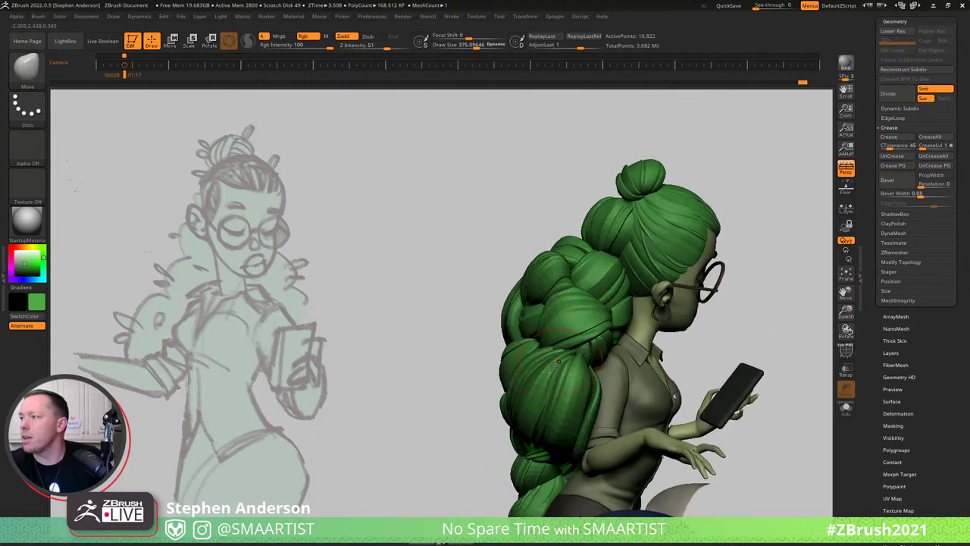
Select the HairBase subtool and inspect its volumes through the other hair with ghost transparency.
key("n")
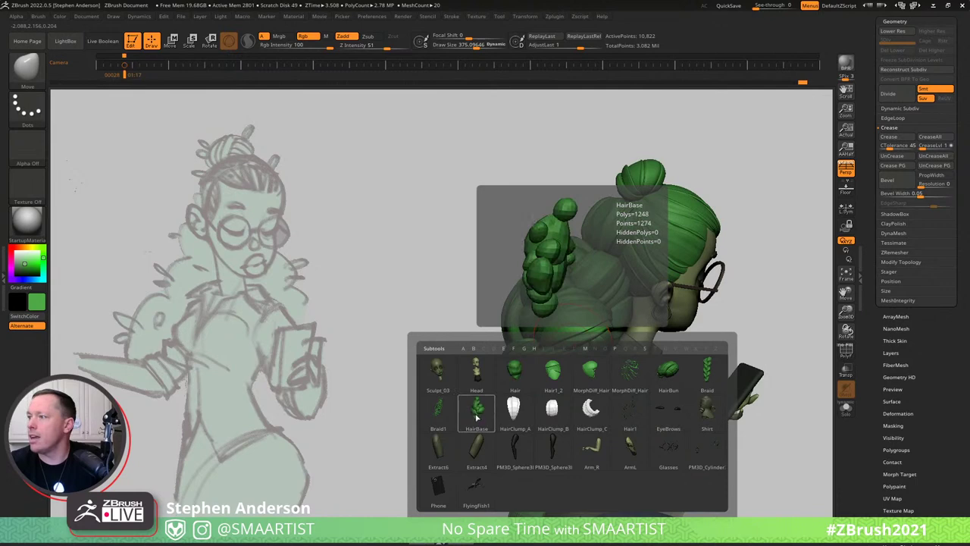
left_click(478, 413)
right_click_drag(569, 328, 616, 332)
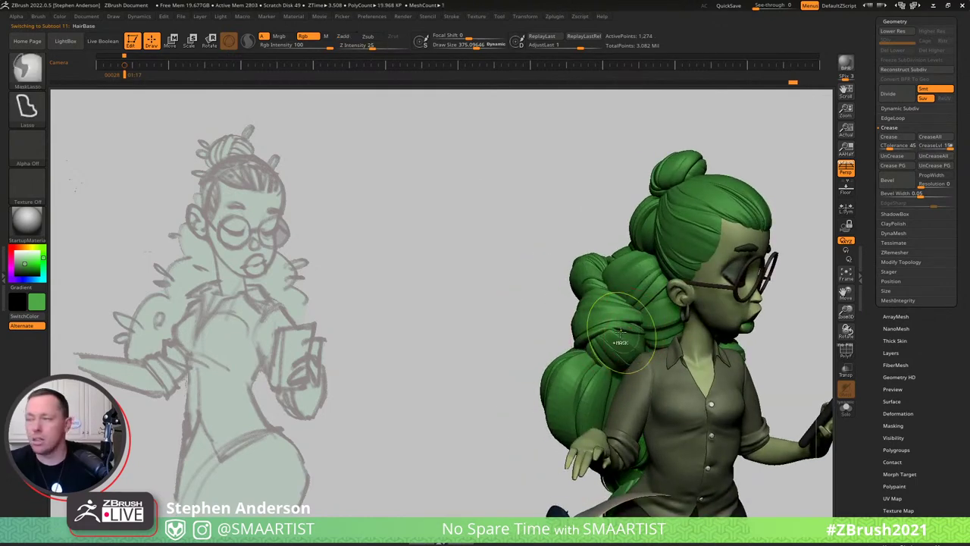
key("ctrl+shift+t")
mouse_move(588, 324)
right_mouse_down()
mouse_move(600, 286)
mouse_move(564, 288)
mouse_move(591, 286)
right_mouse_up()
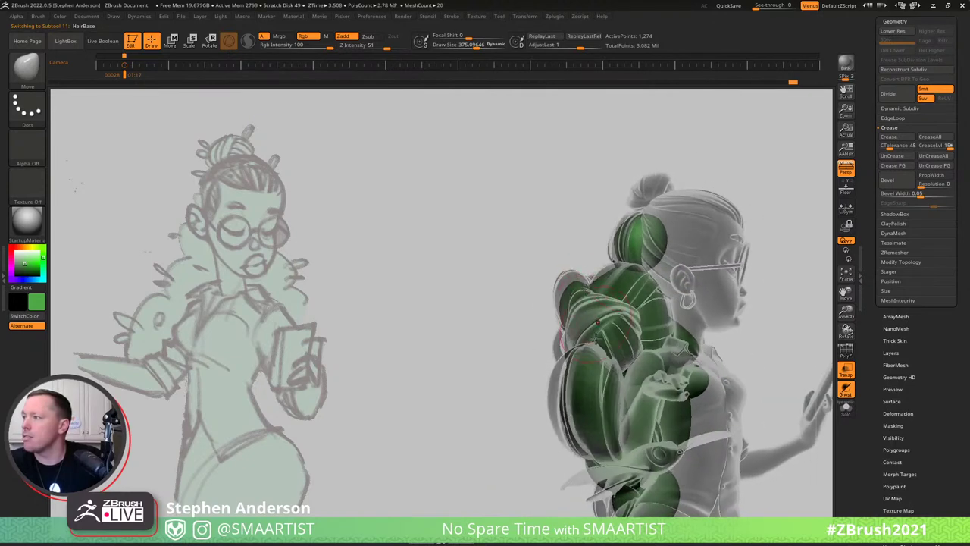
mouse_move(597, 321)
right_mouse_down()
mouse_move(640, 346)
mouse_move(576, 296)
mouse_move(422, 331)
mouse_move(826, 348)
mouse_move(606, 337)
mouse_move(692, 334)
mouse_move(563, 288)
right_mouse_up()
key("ctrl+t")
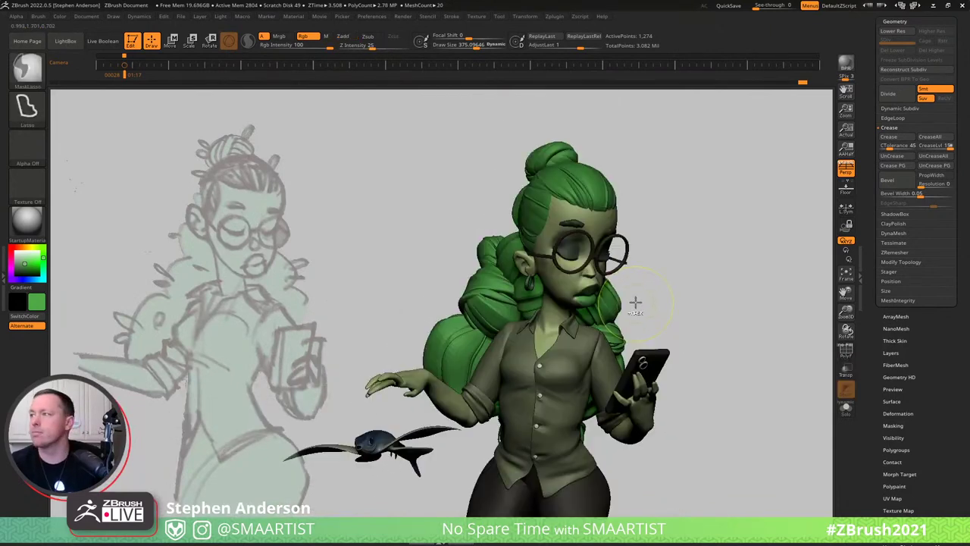
Make the Hair1 subtool with the small stray hair pieces visible around the hairstyle.
mouse_move(646, 262)
right_mouse_down()
mouse_move(694, 232)
mouse_move(670, 230)
mouse_move(688, 205)
mouse_move(764, 199)
right_mouse_up()
scroll(901, 348, "up", 8)
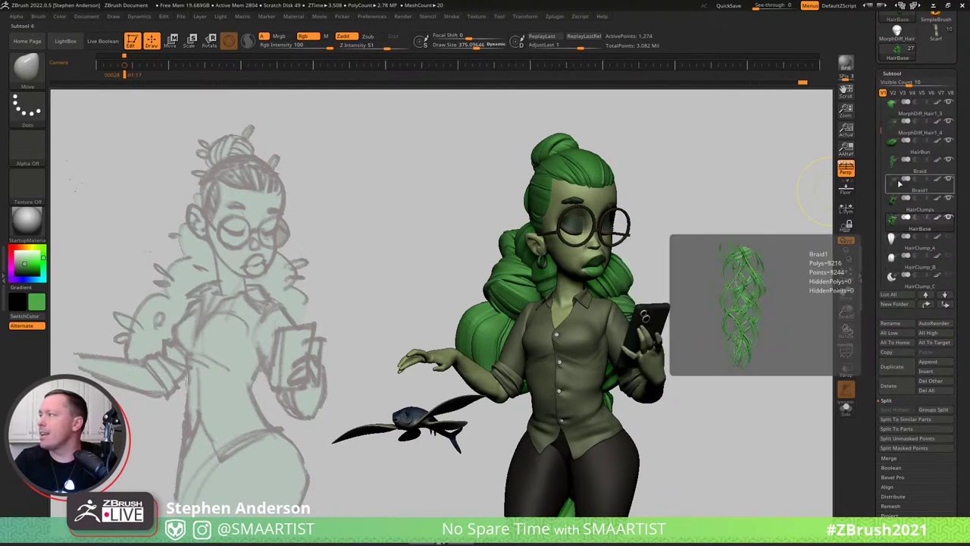
left_click_drag(880, 130, 880, 152)
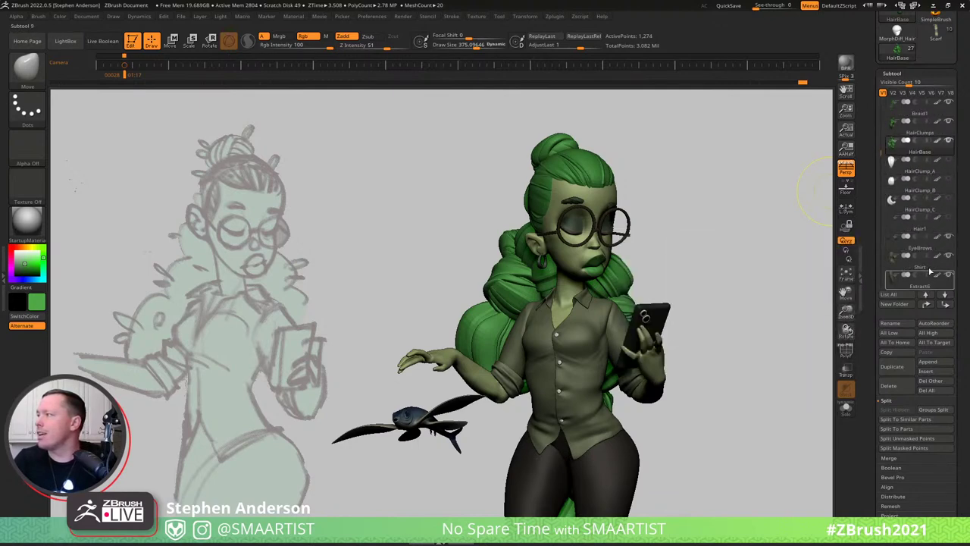
left_click(950, 217)
mouse_move(743, 264)
left_mouse_down()
mouse_move(724, 258)
mouse_move(739, 263)
left_mouse_up()
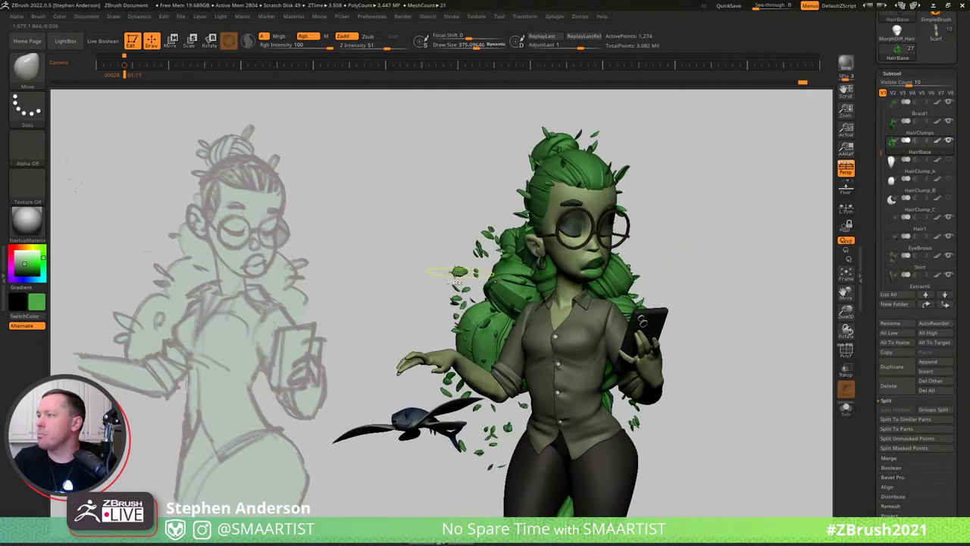
Select the Hair1 subtool and inspect its floating pieces up close with their polygroups displayed.
right_click_drag(485, 263, 605, 398, "ctrl")
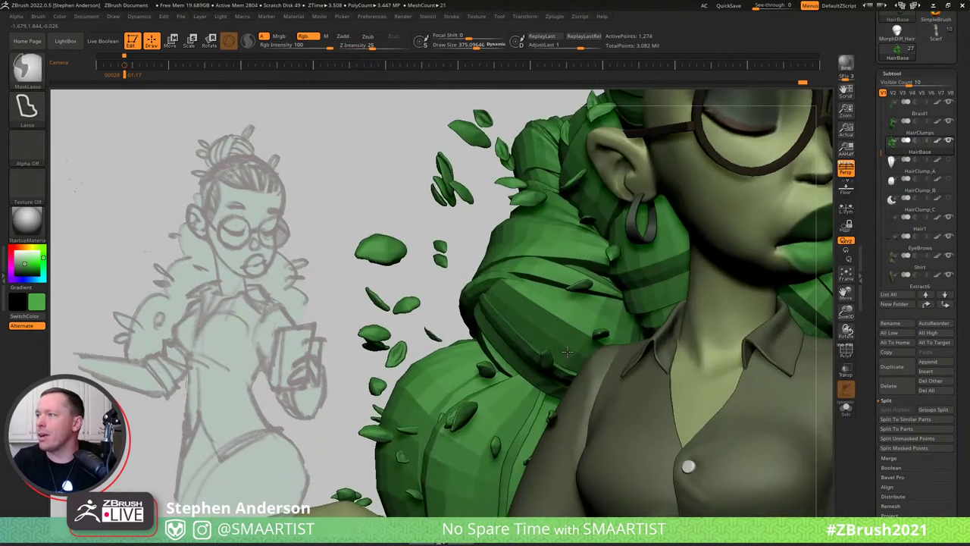
key("shift+f")
left_click(384, 246, "alt")
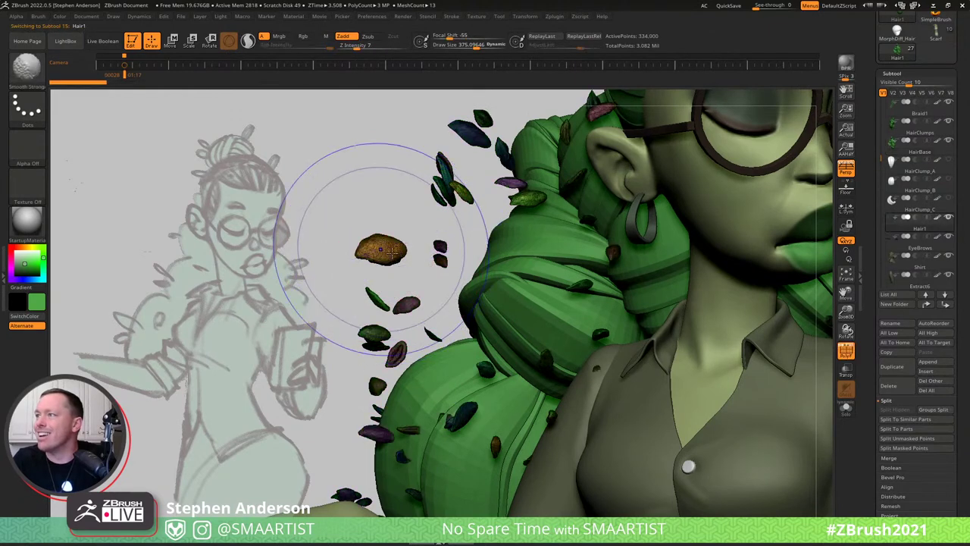
key("shift+f")
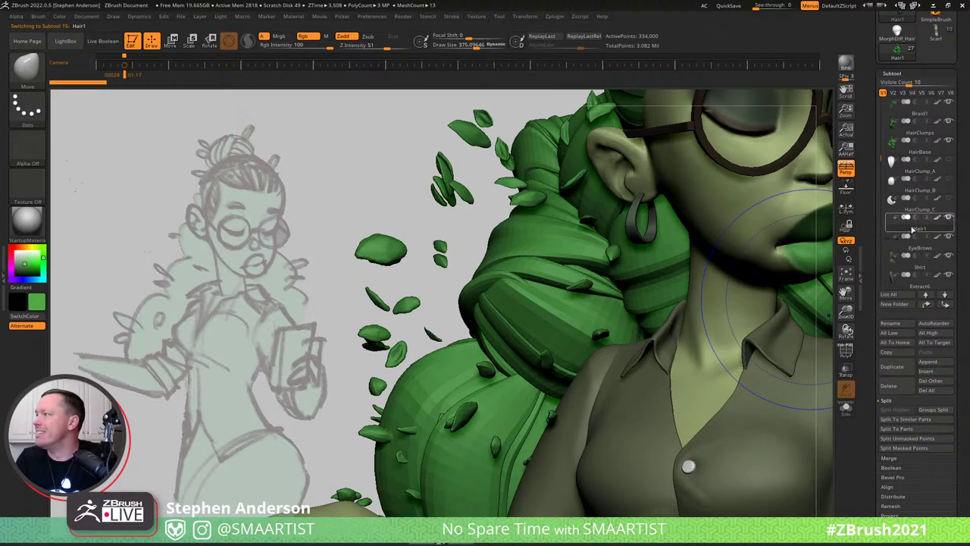
Hide the Hair1 subtool, reselect HairBase and frame the full character.
mouse_move(914, 227)
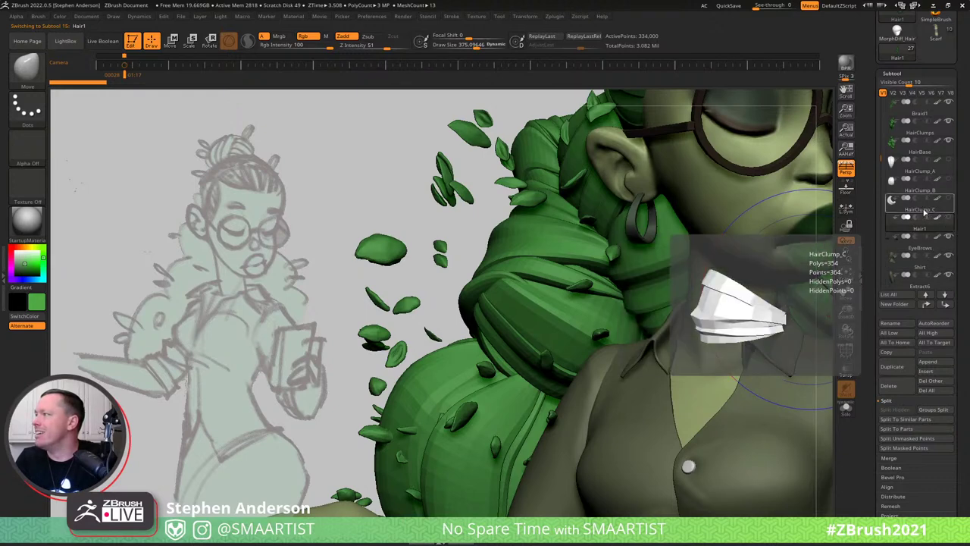
left_click(923, 162)
key("f")
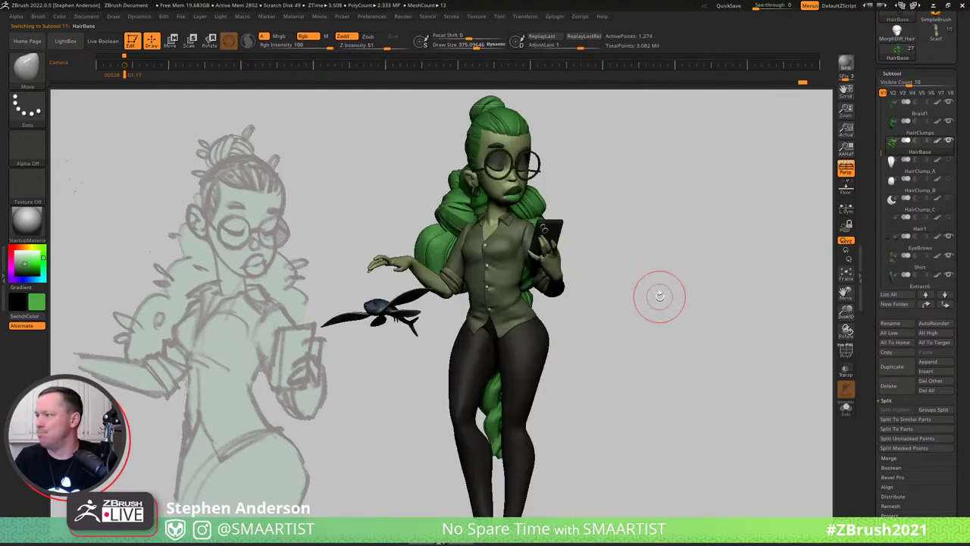
Examine the hair and braid from behind, and compare the character's front view with the reference sketch.
mouse_move(638, 273)
right_mouse_down()
mouse_move(623, 281)
mouse_move(659, 292)
mouse_move(666, 281)
mouse_move(676, 294)
right_mouse_up()
mouse_move(713, 240)
right_mouse_down()
mouse_move(695, 273)
mouse_move(666, 267)
mouse_move(626, 281)
mouse_move(686, 284)
mouse_move(638, 300)
mouse_move(660, 292)
right_mouse_up()
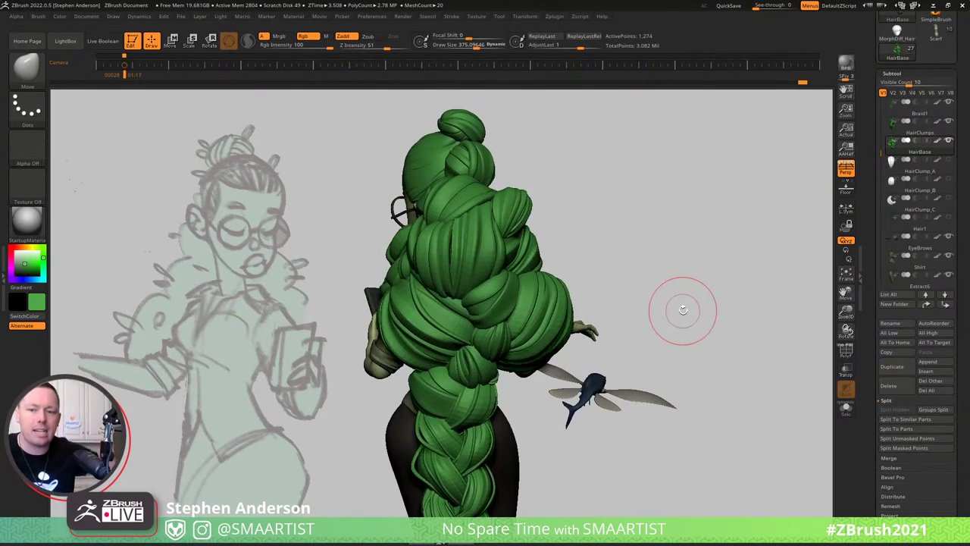
mouse_move(650, 300)
right_mouse_down()
mouse_move(674, 299)
mouse_move(664, 291)
mouse_move(660, 301)
right_mouse_up()
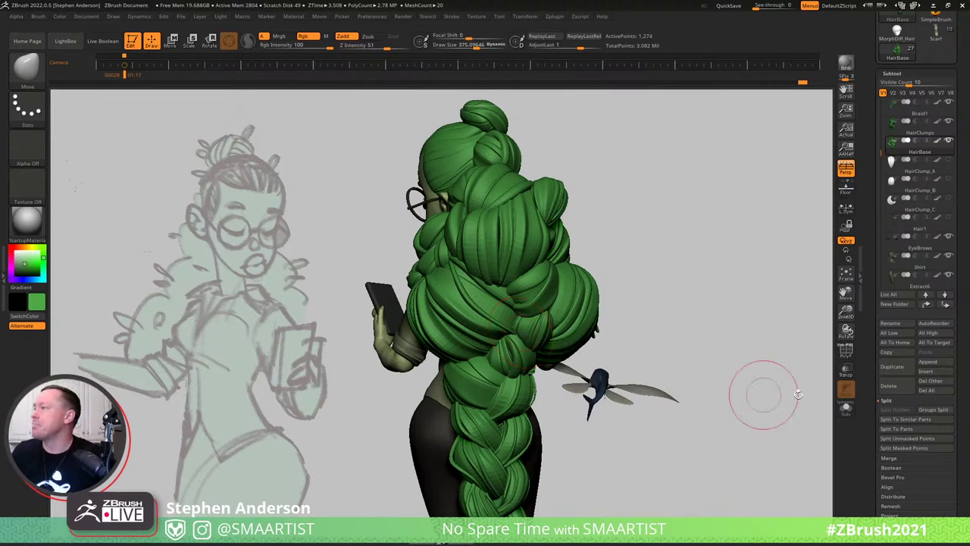
left_click_drag(961, 494, 966, 428)
mouse_move(636, 254)
left_mouse_down()
mouse_move(715, 248)
mouse_move(694, 242)
mouse_move(678, 253)
mouse_move(732, 264)
mouse_move(740, 241)
mouse_move(697, 243)
mouse_move(717, 237)
left_mouse_up()
right_click_drag(725, 230, 730, 236, "ctrl")
mouse_move(730, 237)
left_mouse_down()
mouse_move(745, 231)
mouse_move(705, 241)
mouse_move(747, 247)
left_mouse_up()
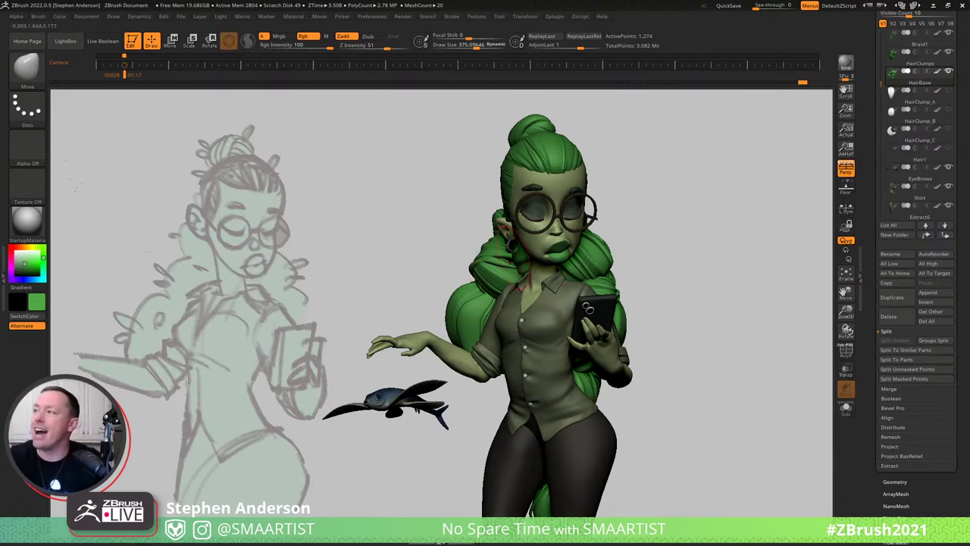
left_click_drag(627, 253, 677, 244)
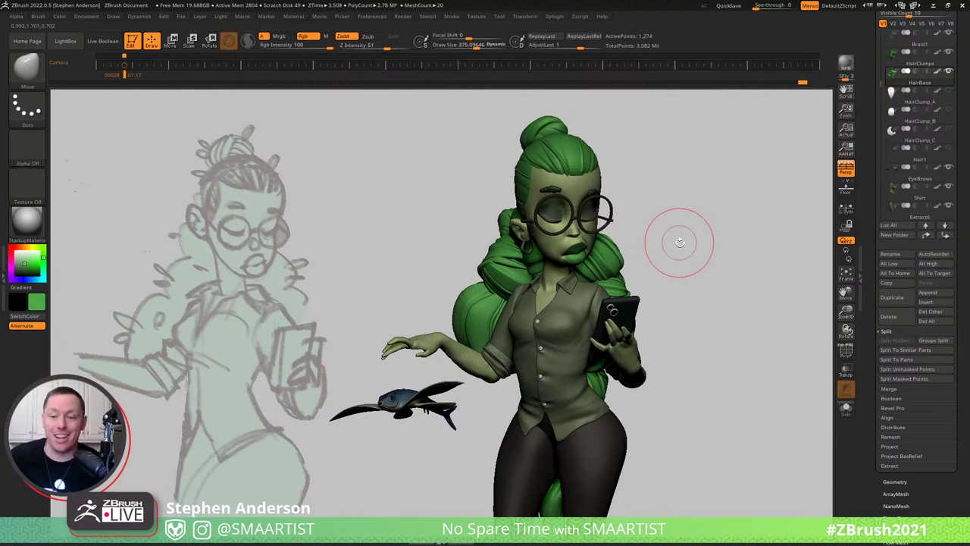